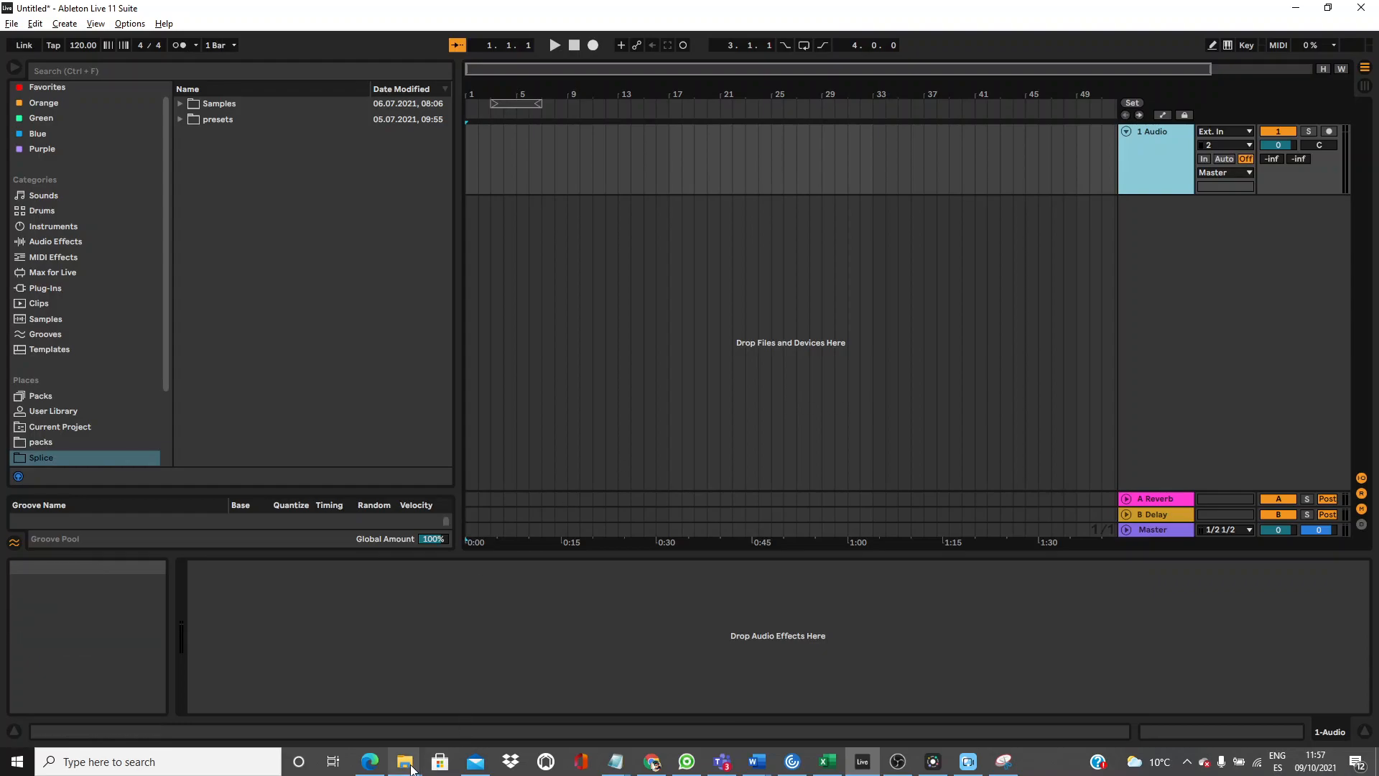
Import NeverGivinUp_Rough_Pellas.wav from the Never giving up folder onto the first audio track at bar 8.
mouse_move(405, 761)
mouse_move(743, 695)
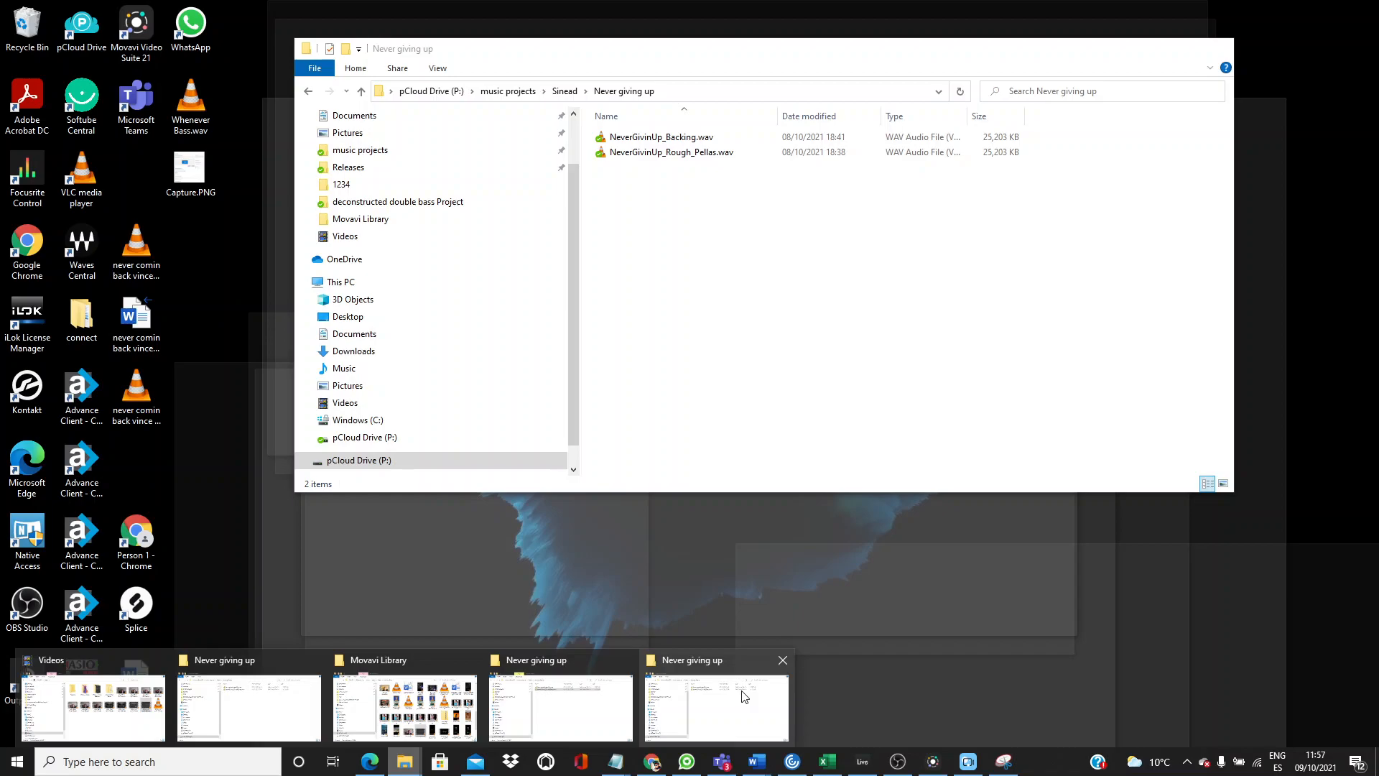
key("alt+Tab")
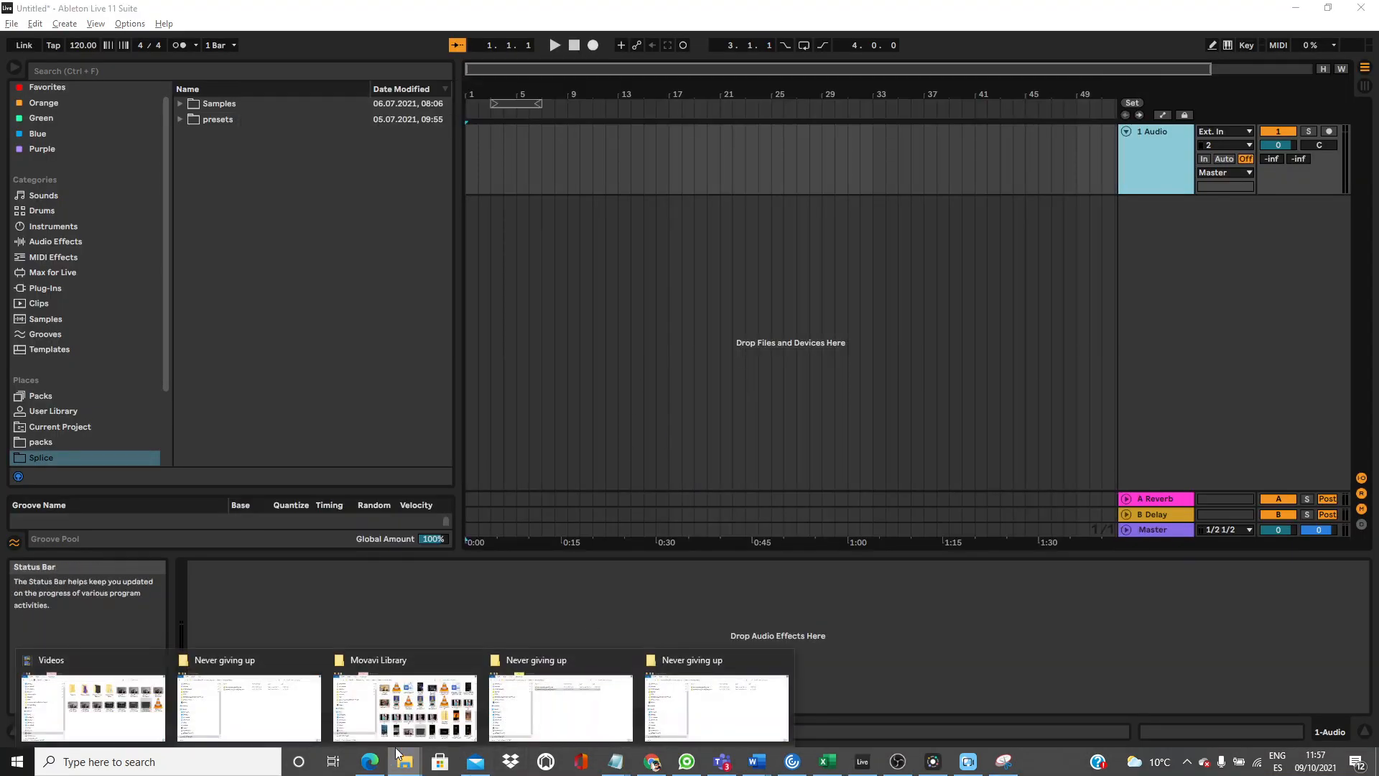
left_click(715, 700)
left_click_drag(638, 63, 581, 370)
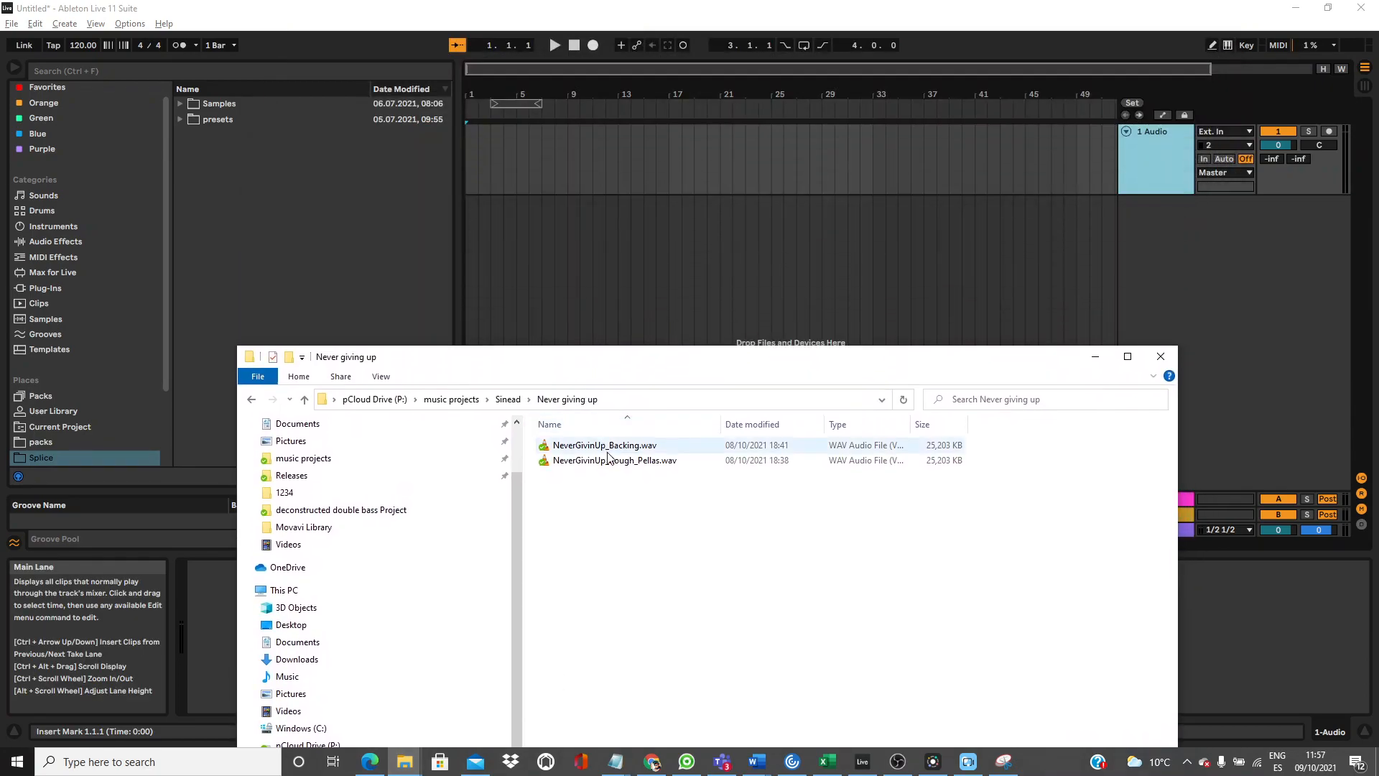
left_click_drag(625, 462, 554, 152)
left_click_drag(637, 89, 565, 88)
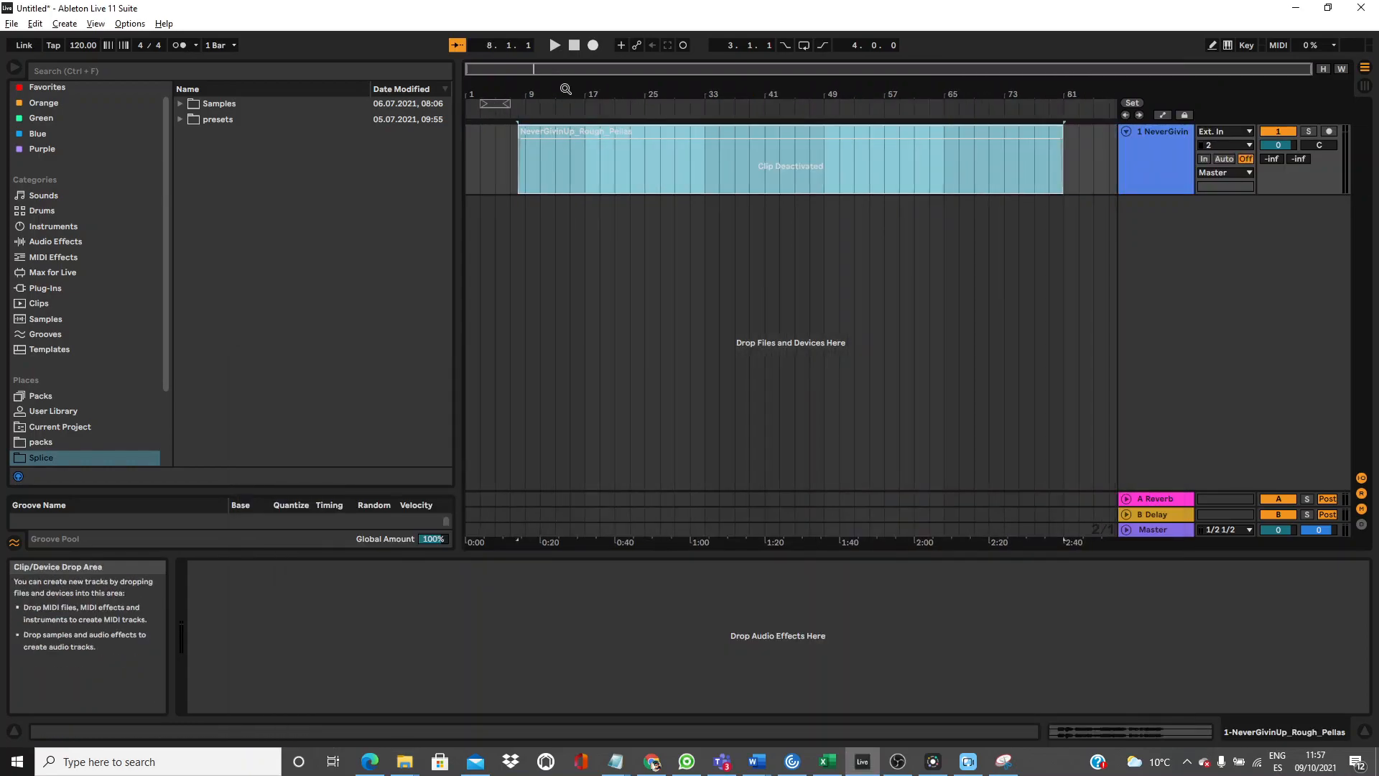
Import NeverGivinUp_Backing.wav from the same folder onto a new audio track below the vocals, starting at bar 9.
key("alt+Tab")
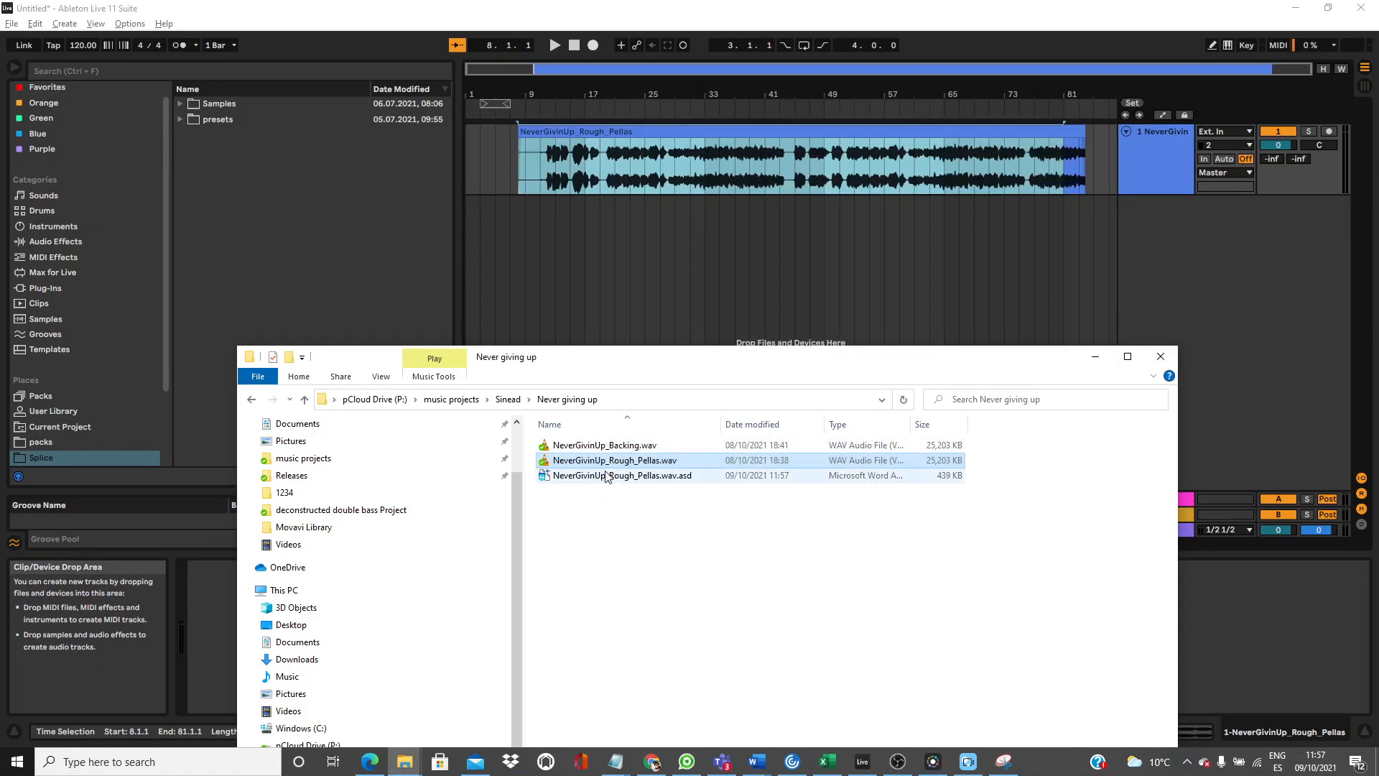
left_click_drag(605, 446, 519, 249)
left_click_drag(616, 228, 618, 227)
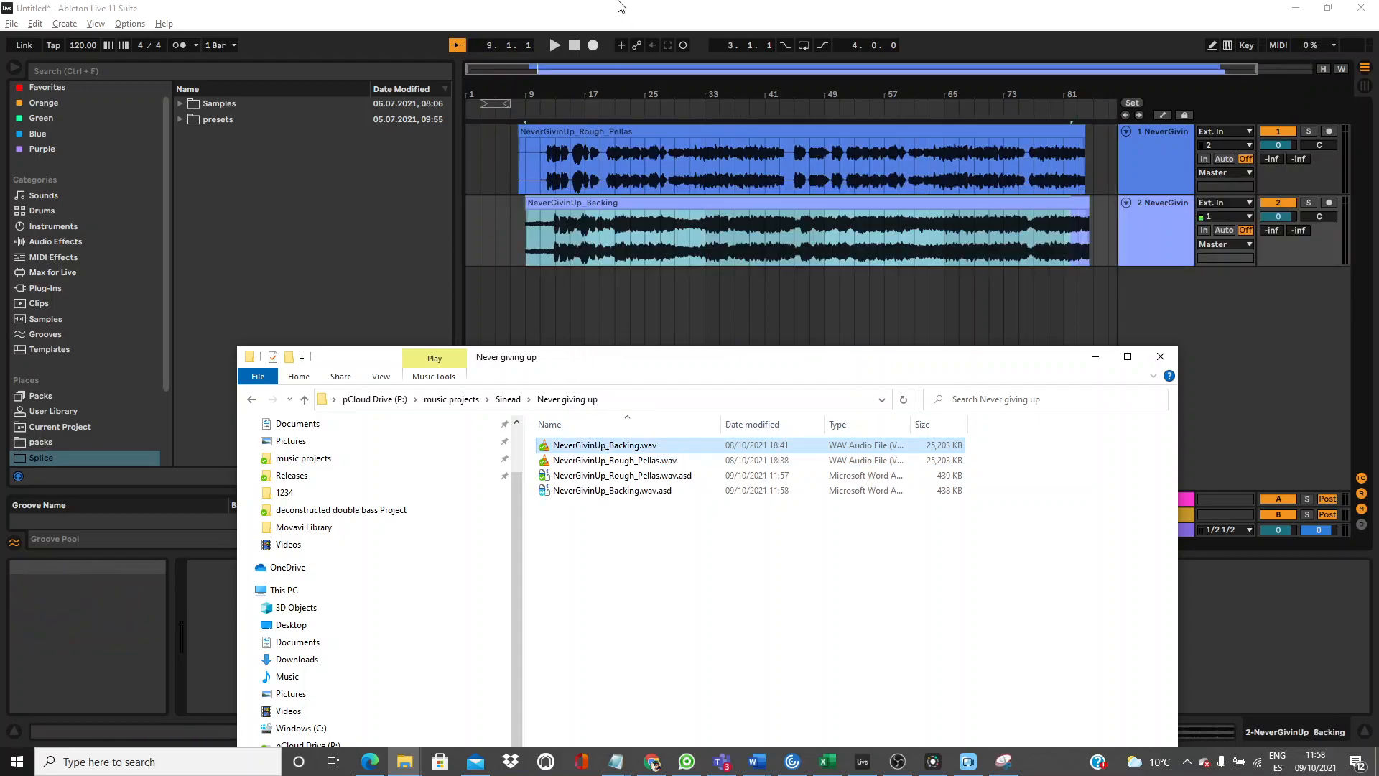
left_click_drag(742, 95, 740, 61)
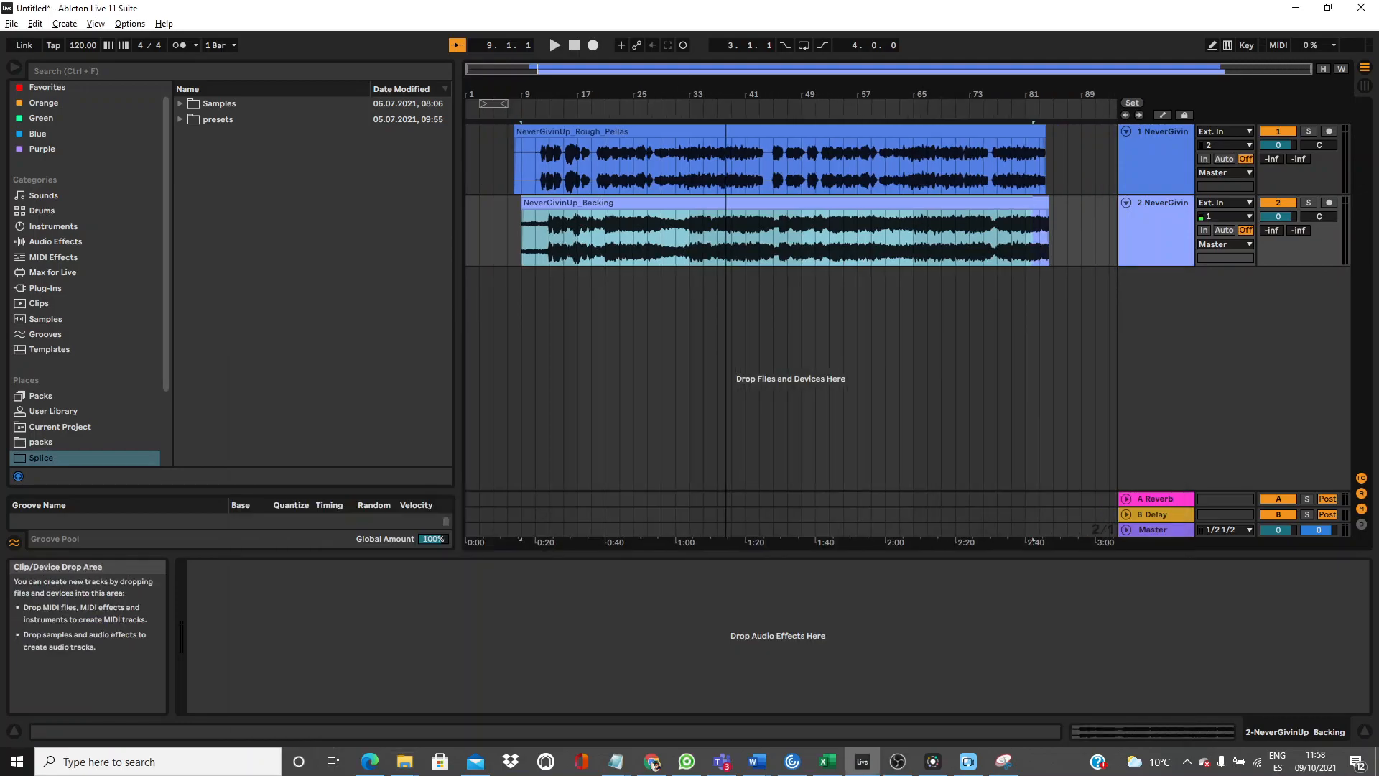
Compare where the two clips end, then solo the backing track and play it from bar 9.
left_click(1038, 133)
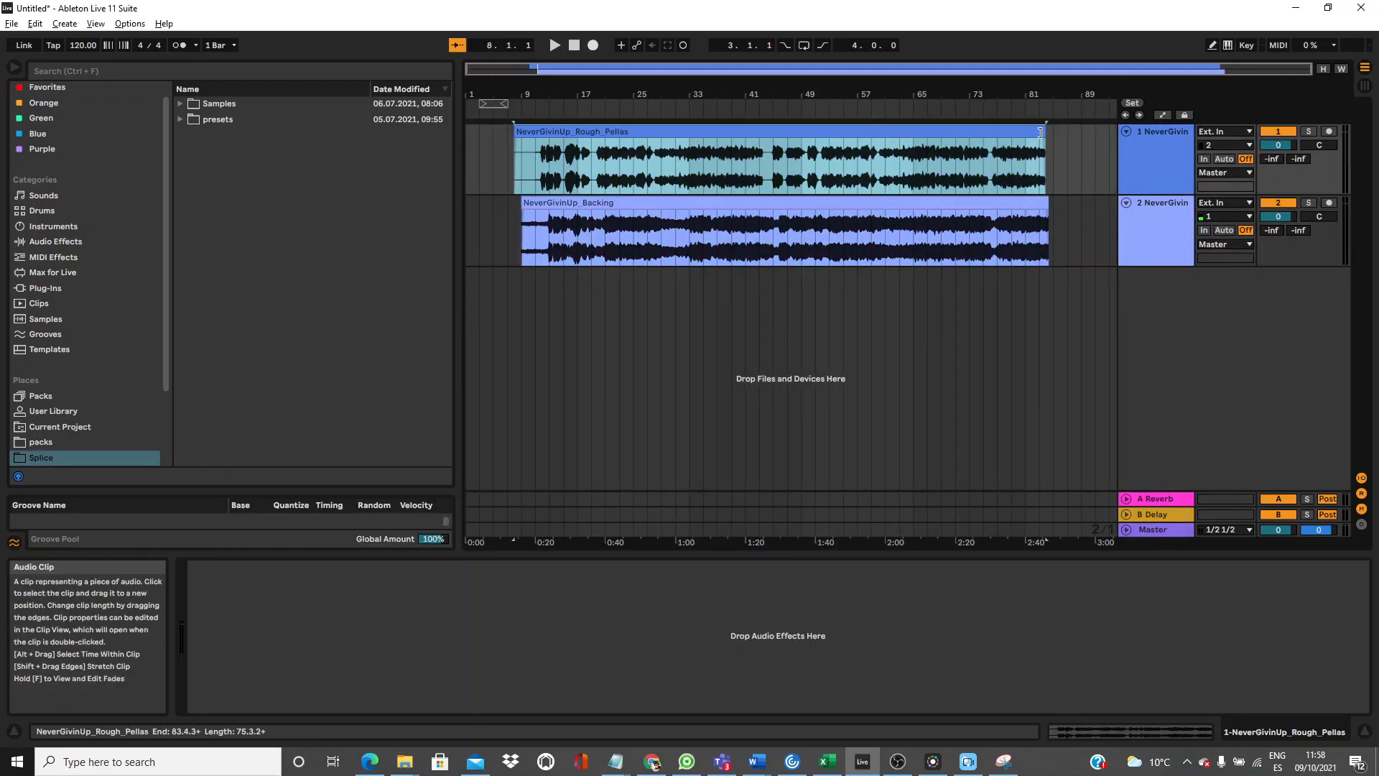
left_click(1043, 204)
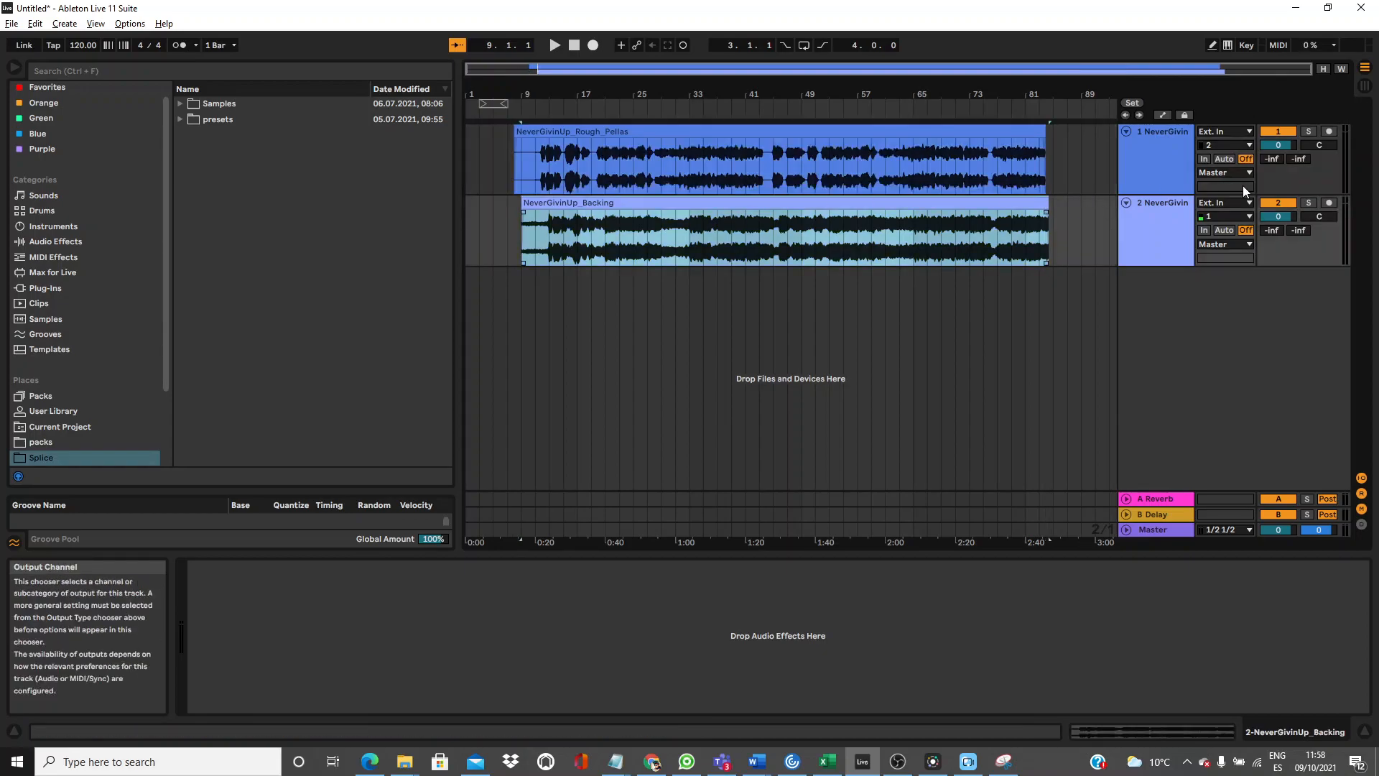
left_click(1309, 203)
key("space")
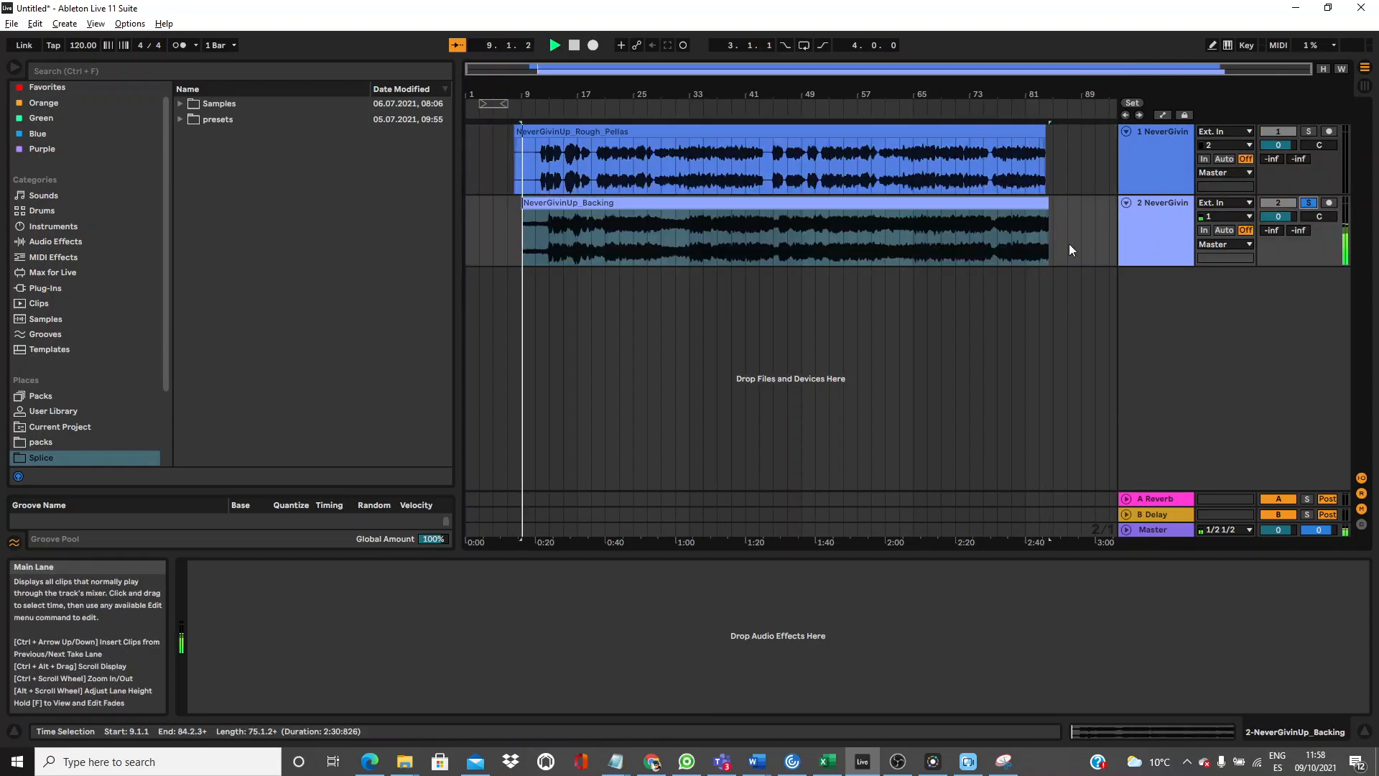
Turn off Warp for both the NeverGivinUp_Backing clip and the NeverGivinUp_Rough_Pellas clip.
left_click(912, 209)
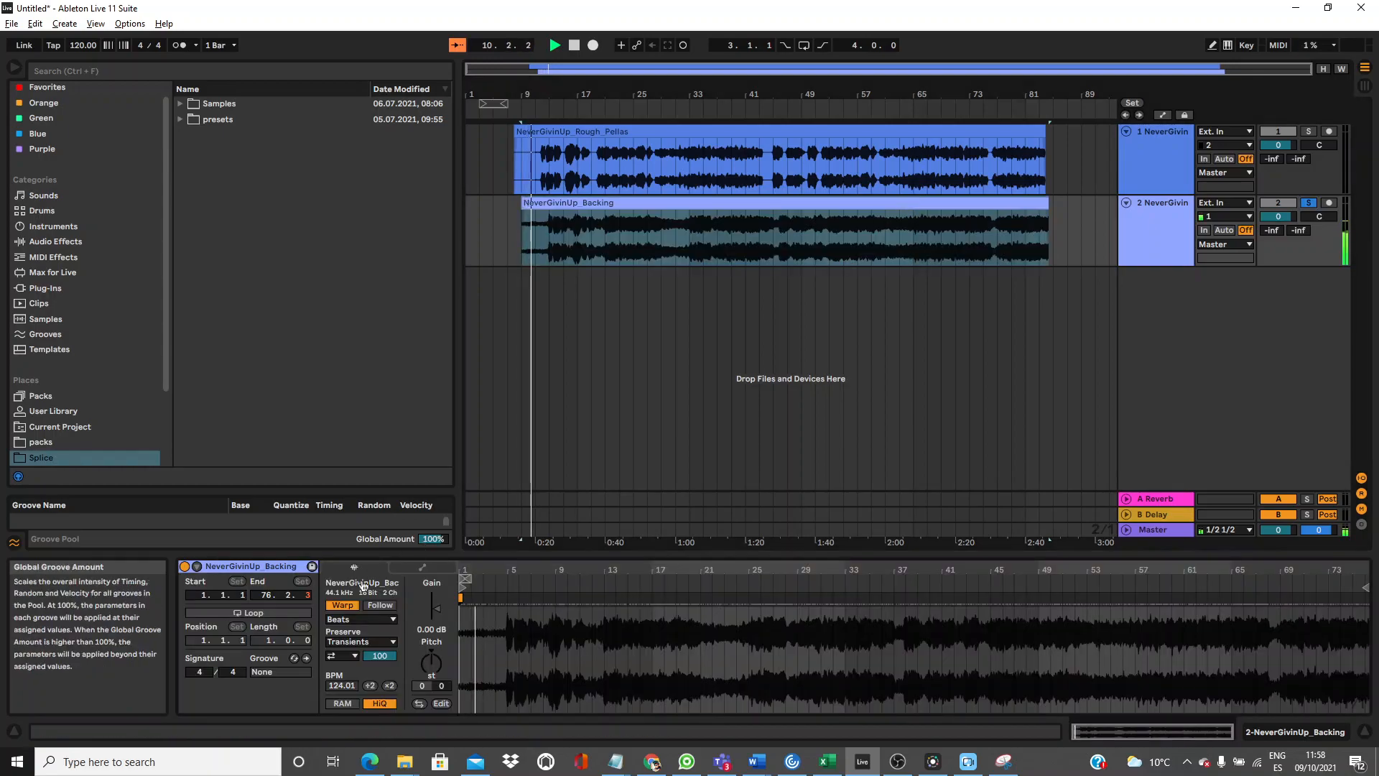
left_click(342, 604)
left_click(654, 131)
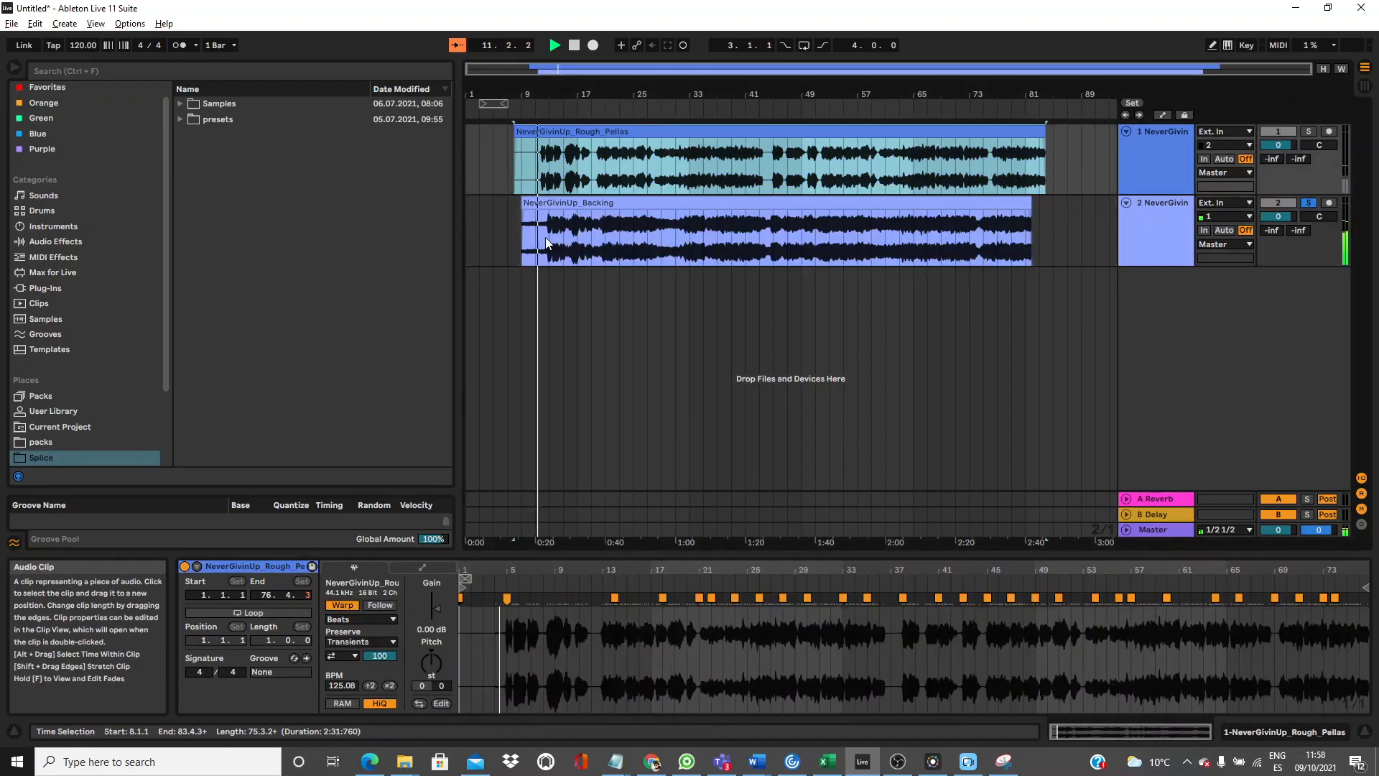
left_click(346, 605)
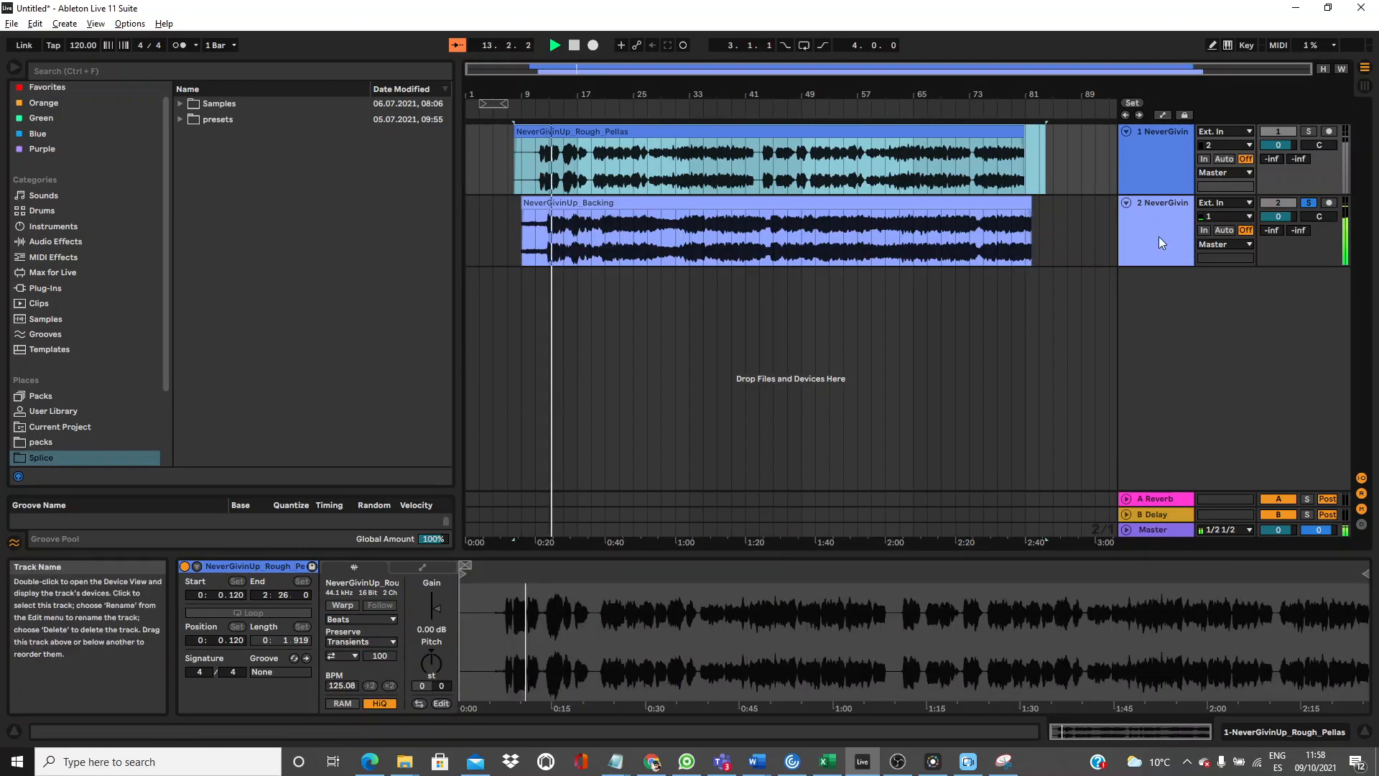
Turn on the metronome and play the soloed backing track from bar 13.
key("space")
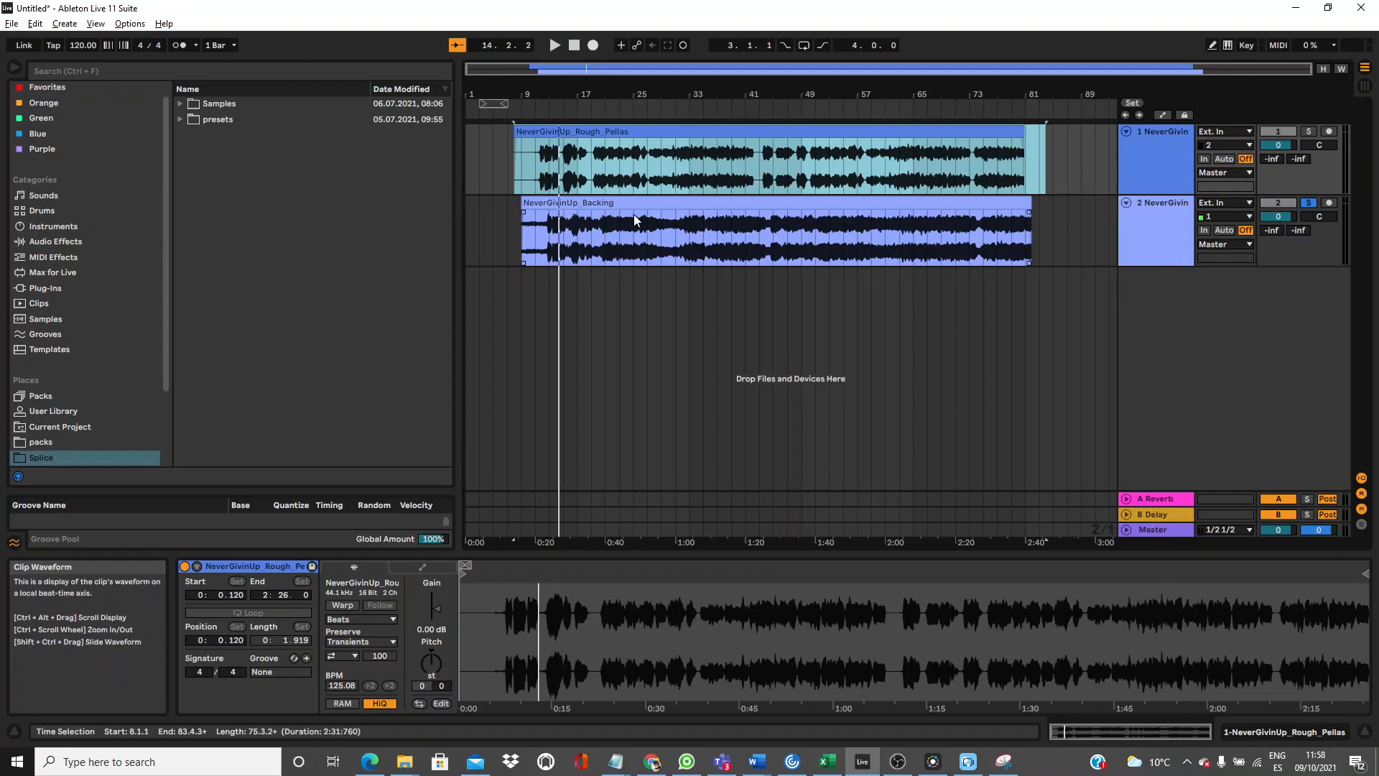
left_click(592, 240)
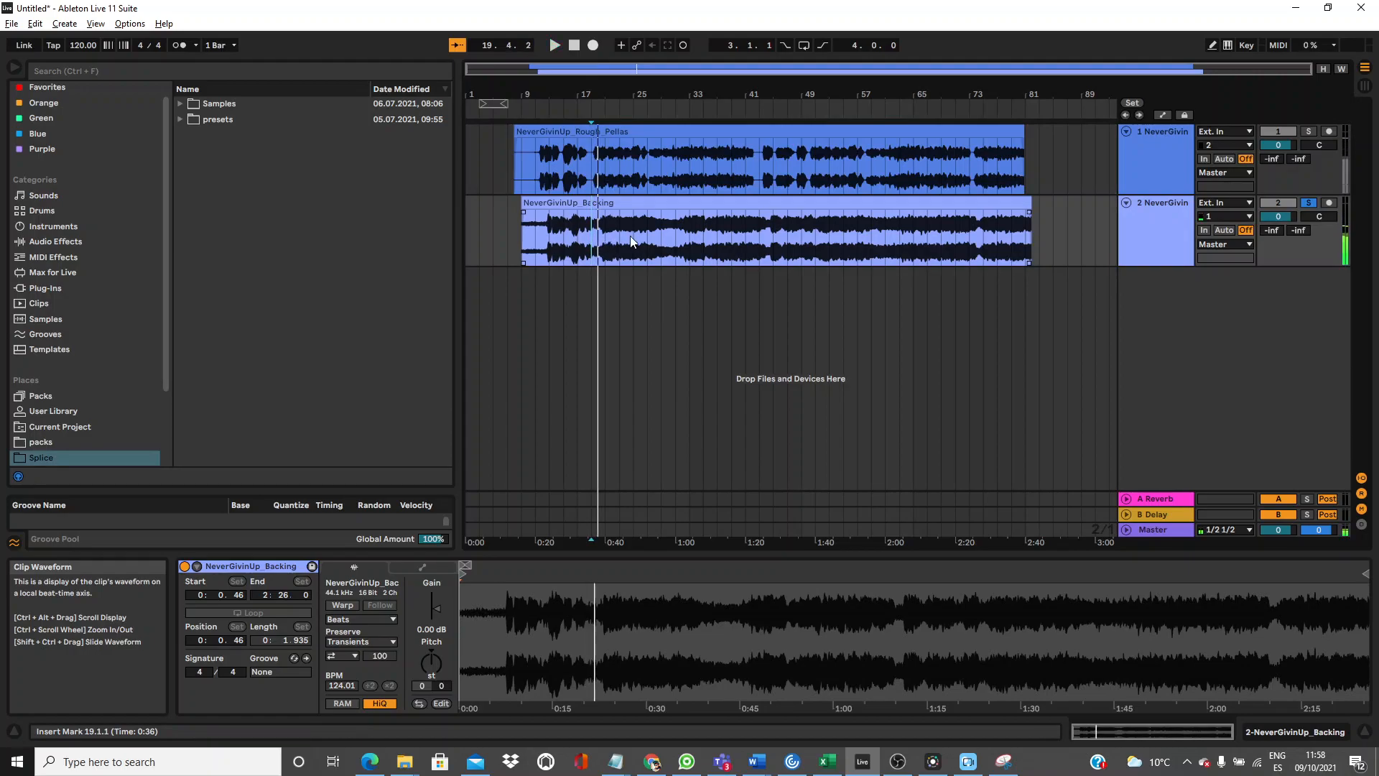
left_click(546, 242)
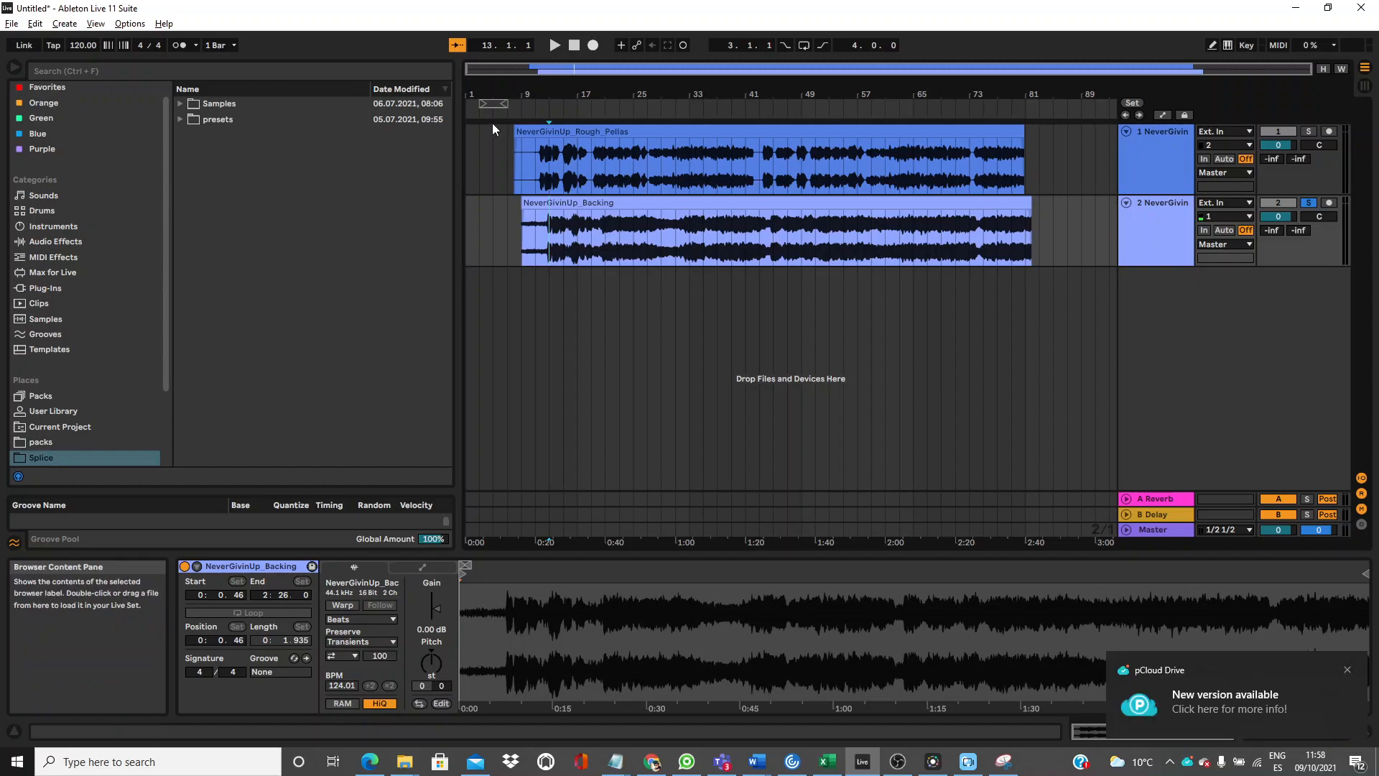
left_click(179, 44)
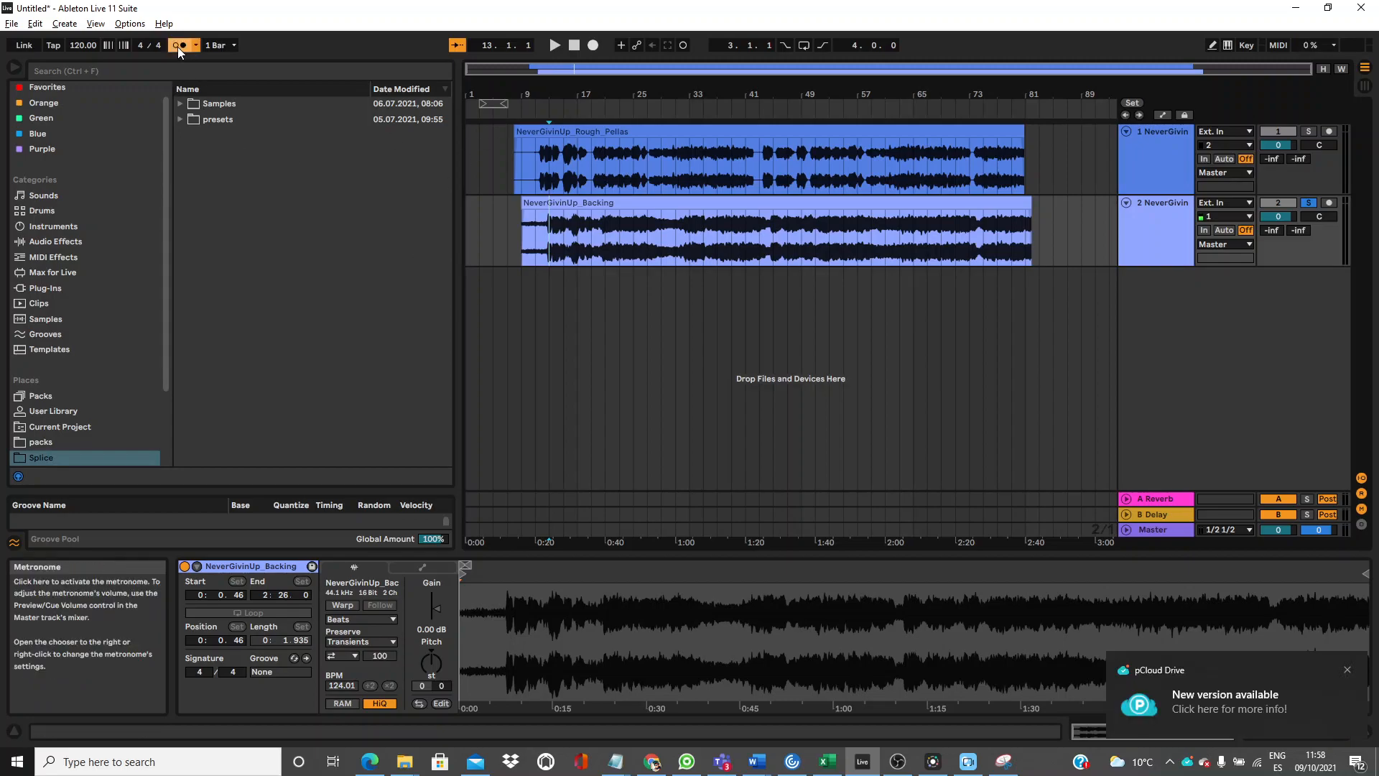
key("space")
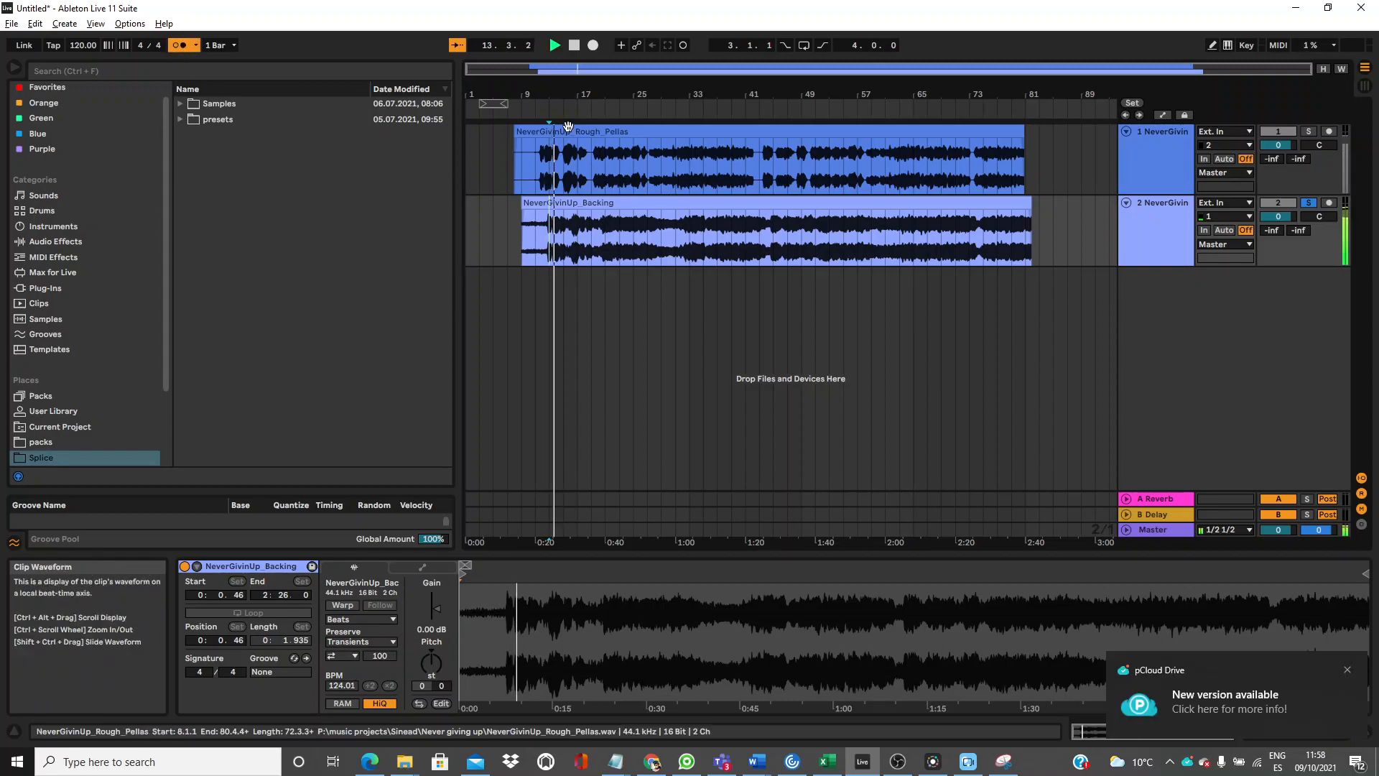
Nudge the backing clip so its first strong beat lands on bar 13, and play it from there against the metronome.
left_click_drag(569, 92, 850, 98)
left_click(734, 213)
left_click(739, 204)
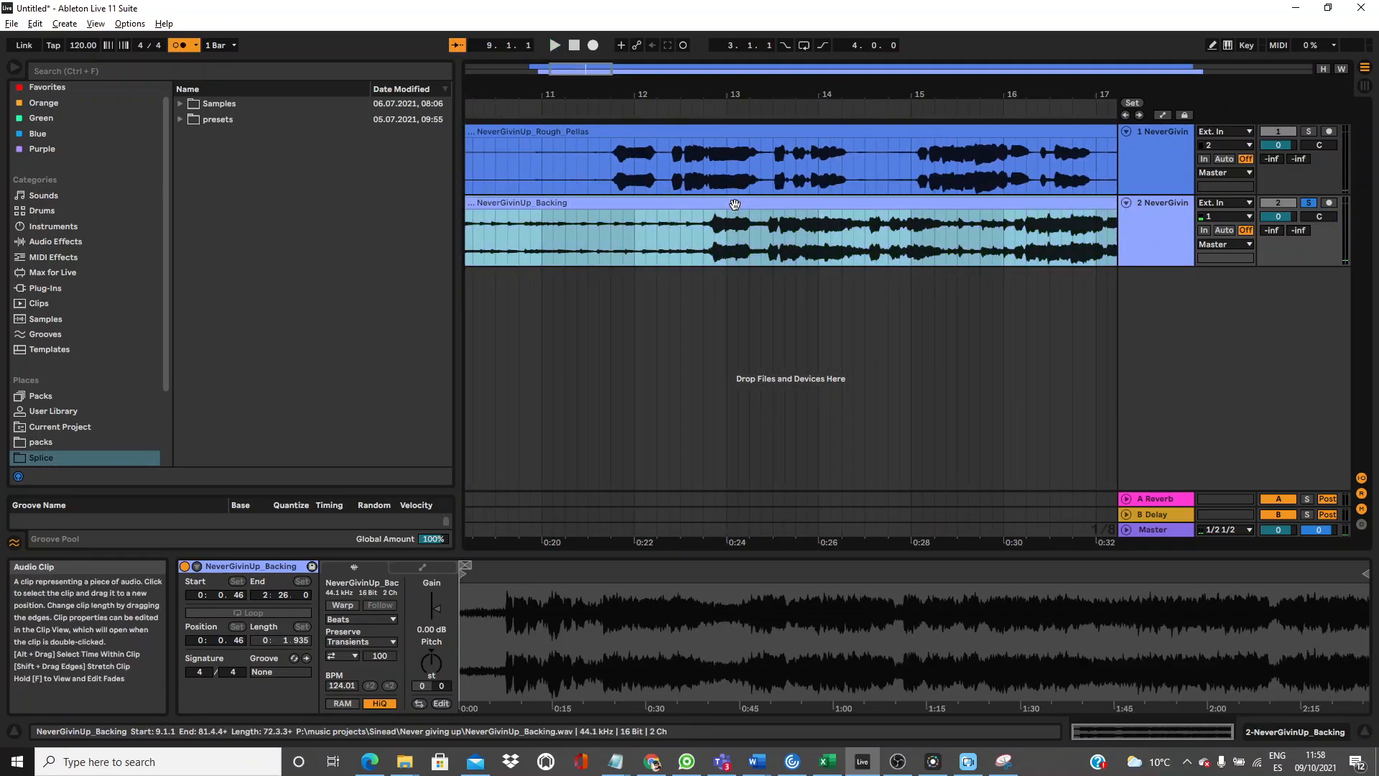
left_click(721, 244)
key("space")
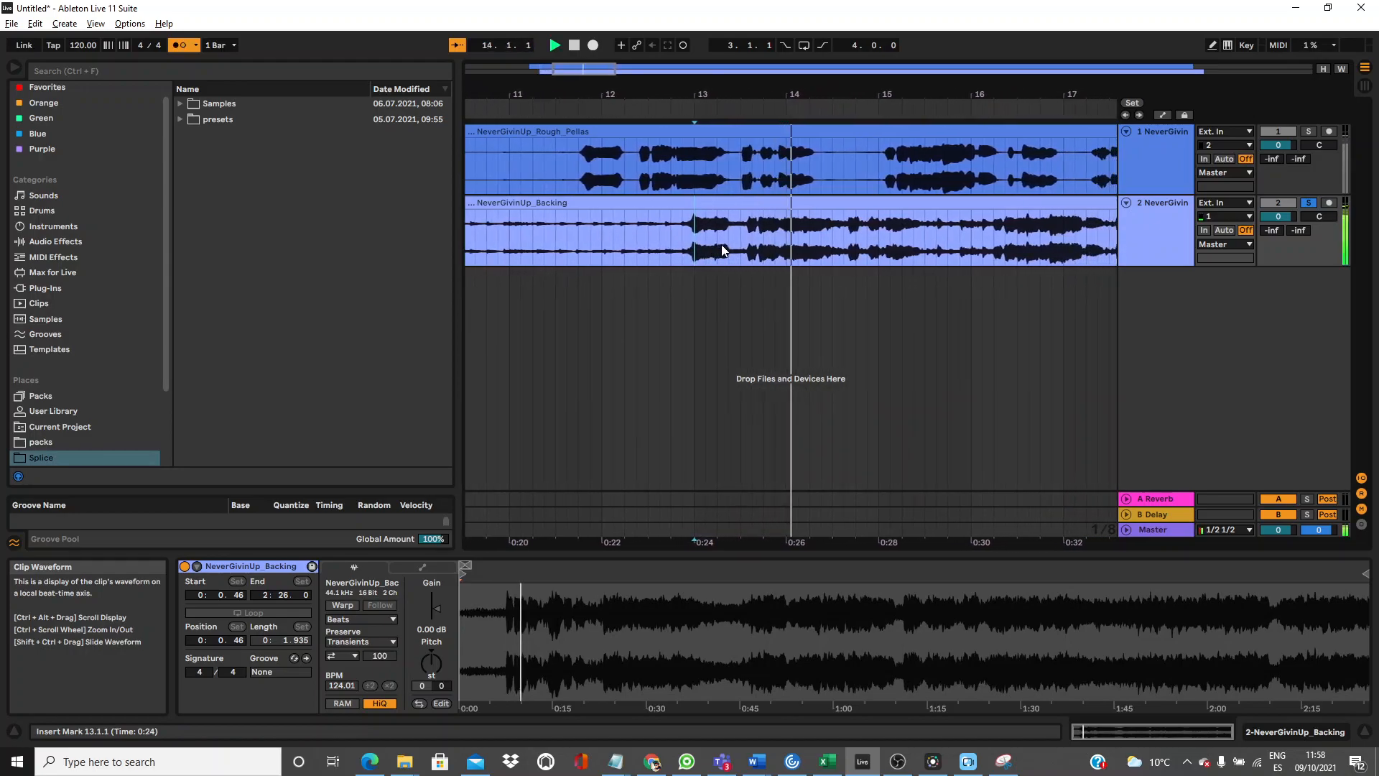
key("space")
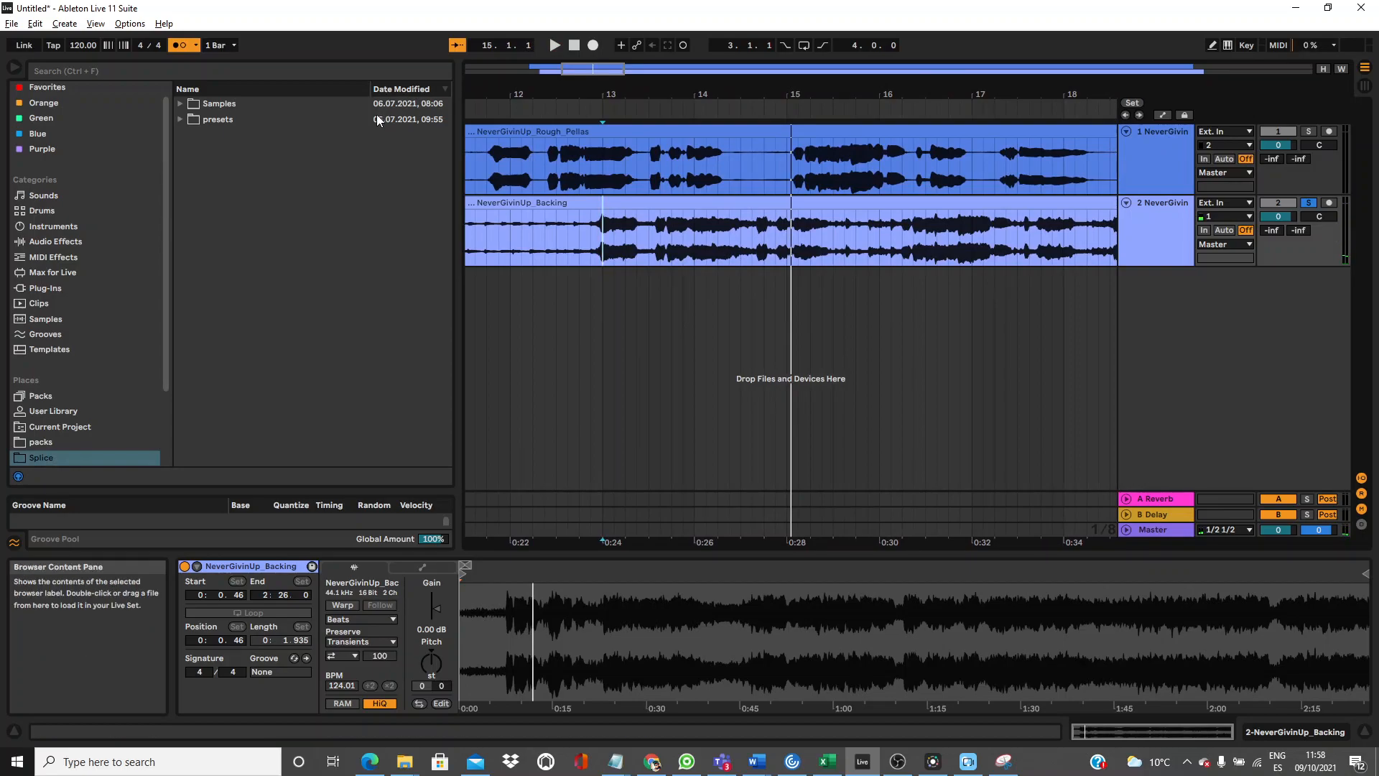
Set the project tempo to 124 BPM and realign the backing clip's first strong beat with bar 13.
left_click(76, 46)
type("12")
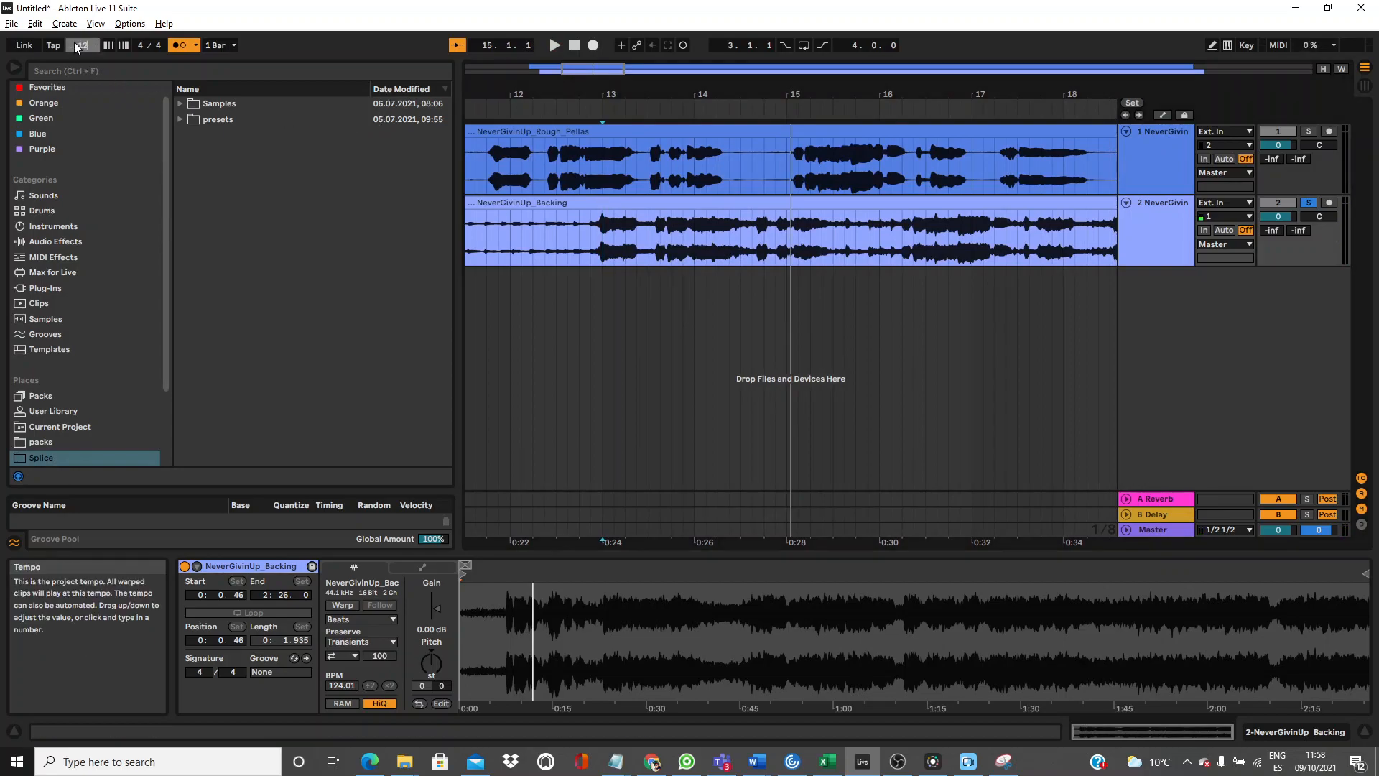
type("4")
key("Return")
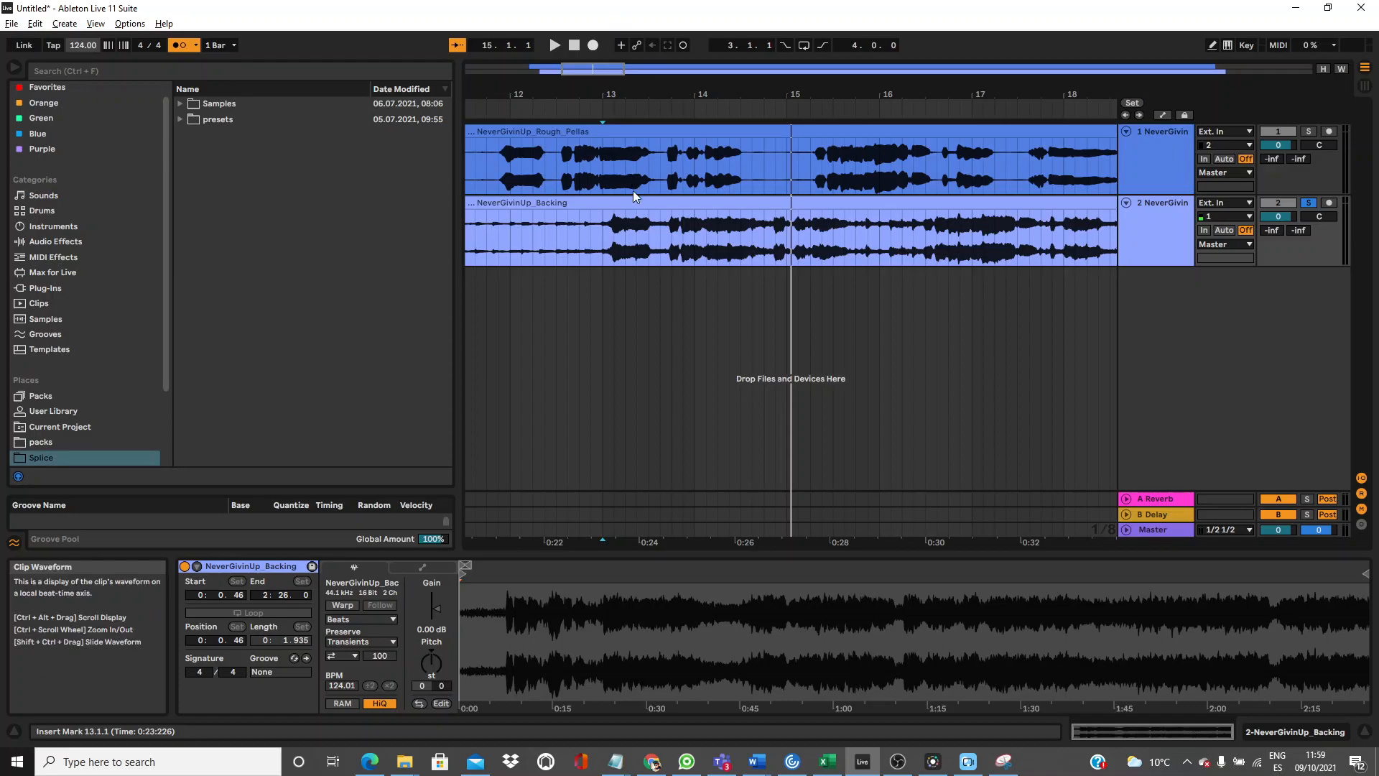
left_click_drag(628, 204, 622, 217)
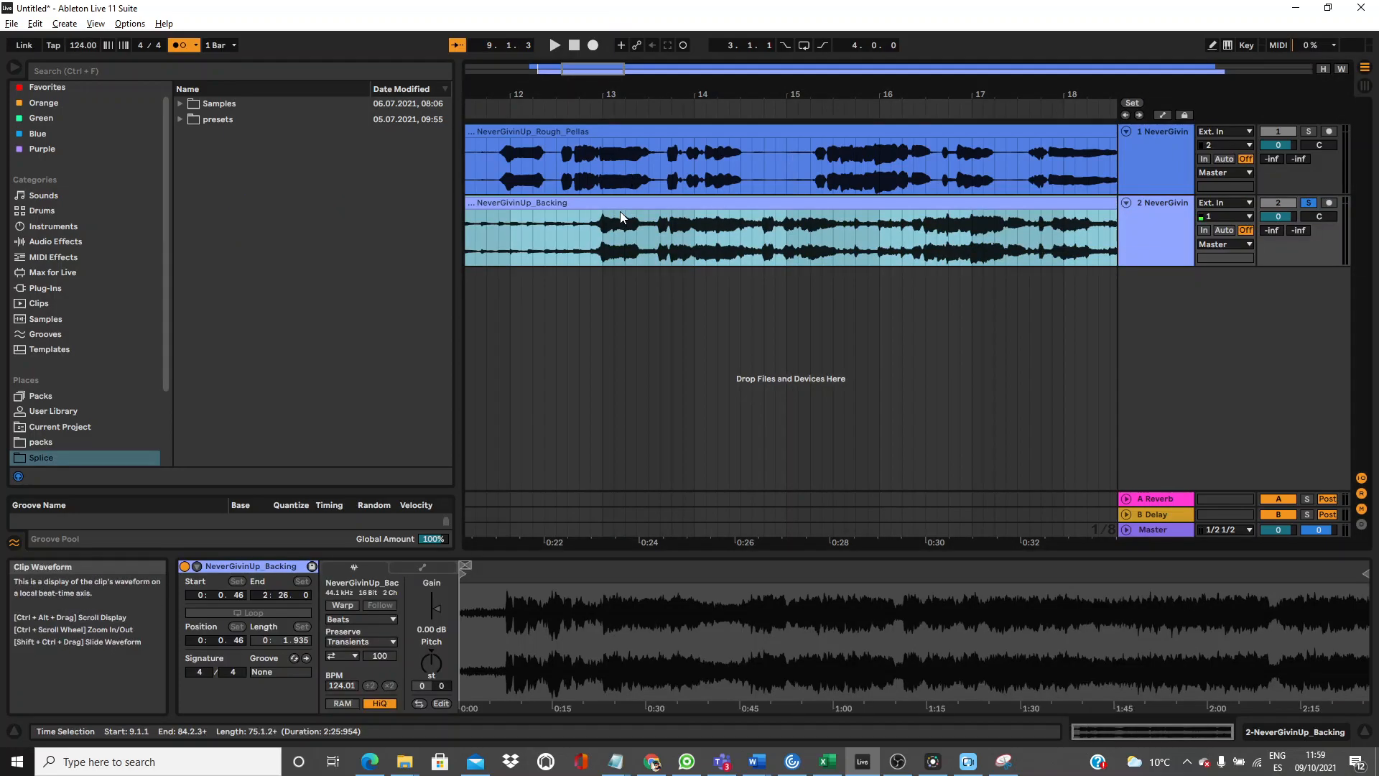
Play the backing track against the metronome near its beginning and again around bar 57 to check the timing.
left_click(576, 99)
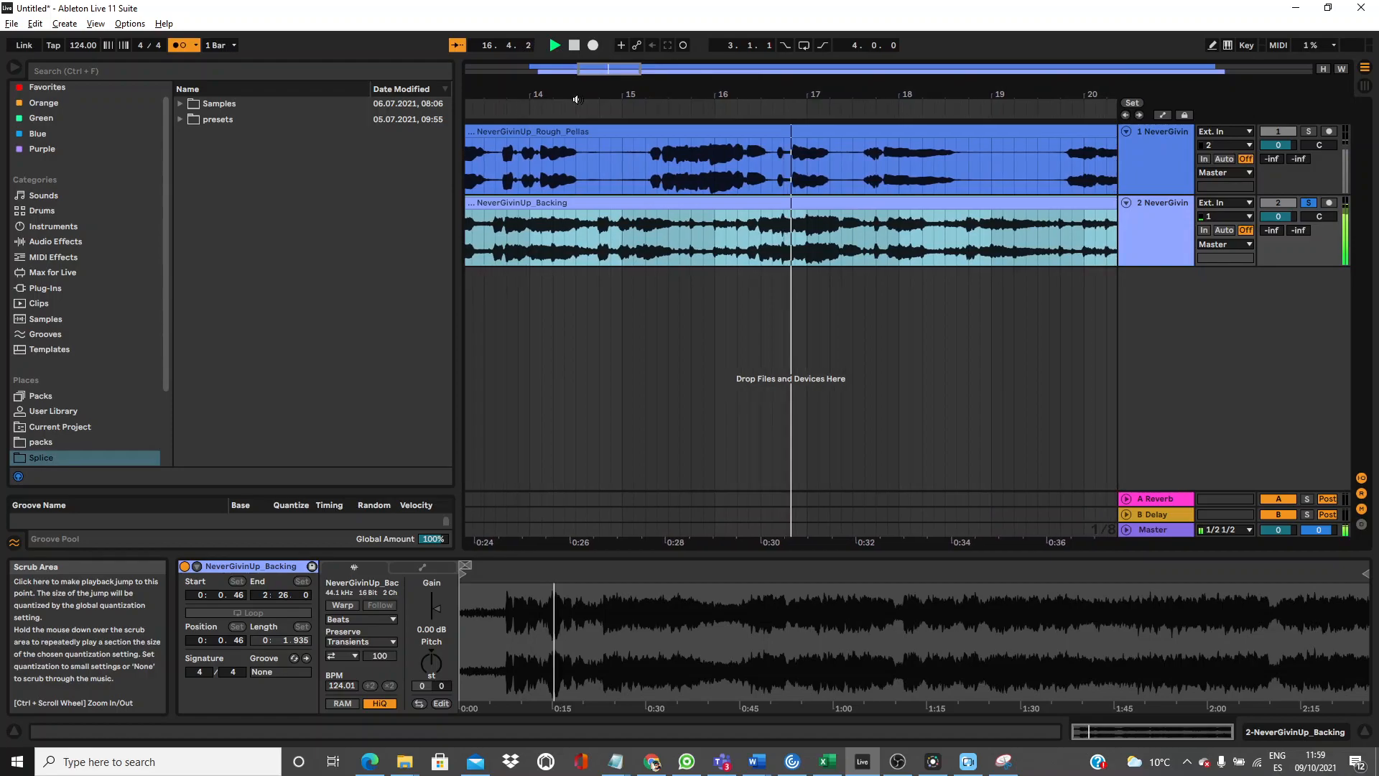
left_click_drag(812, 94, 623, 94)
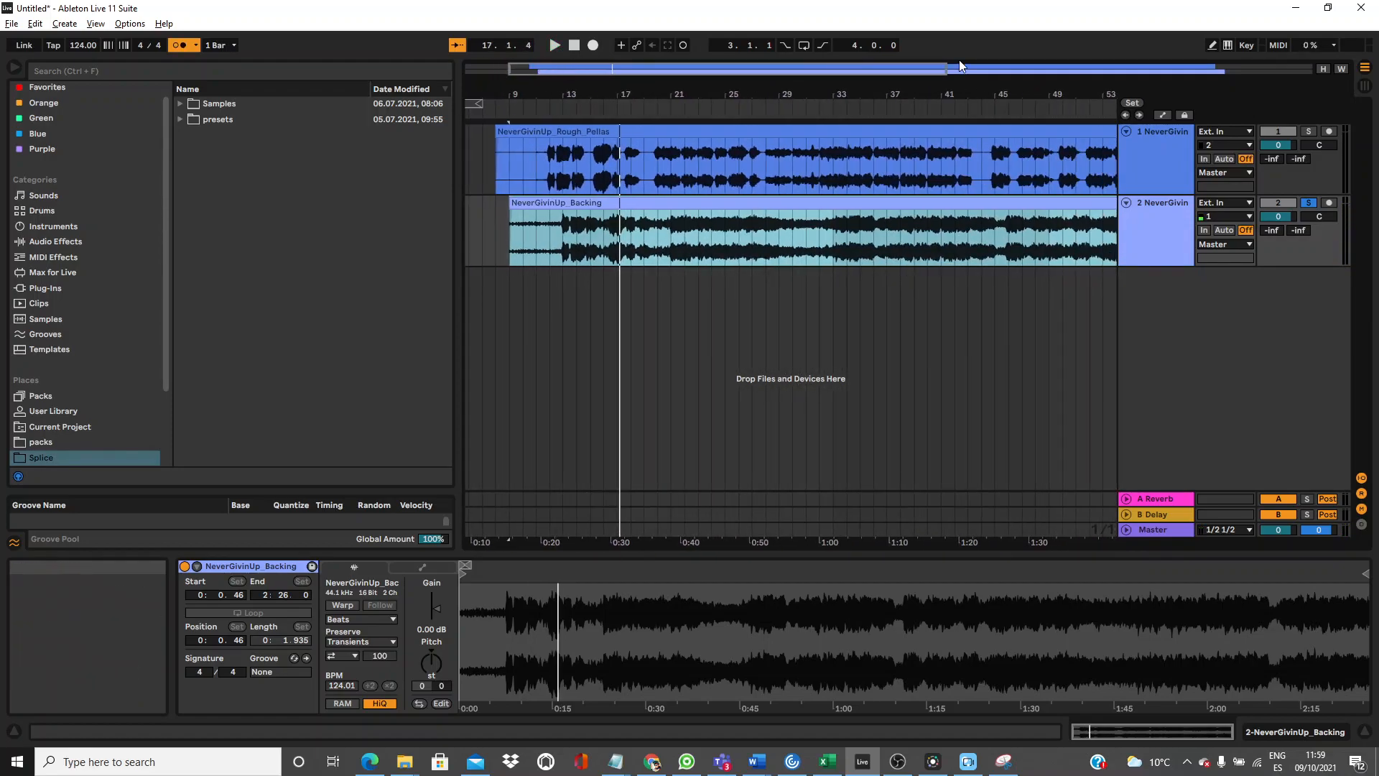
left_click_drag(987, 92, 756, 92)
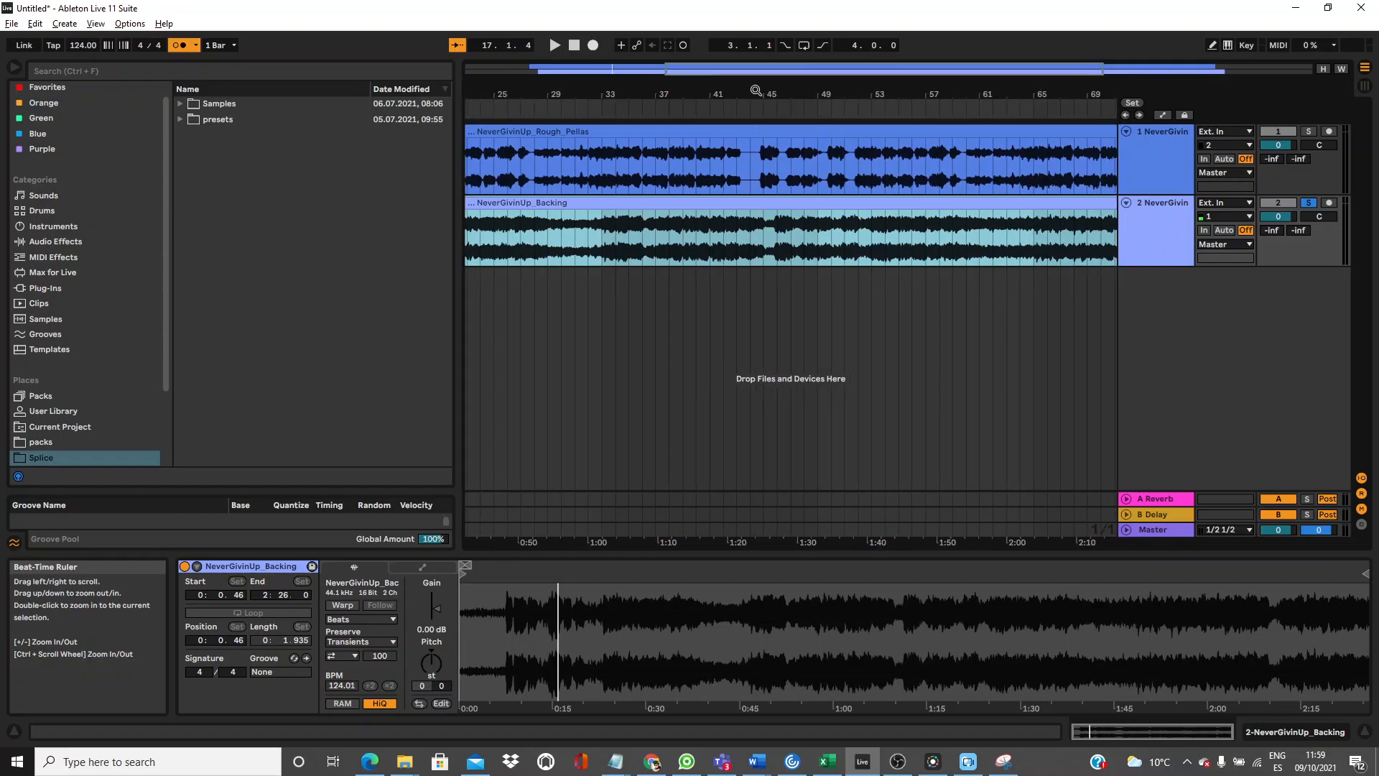
left_click(909, 110)
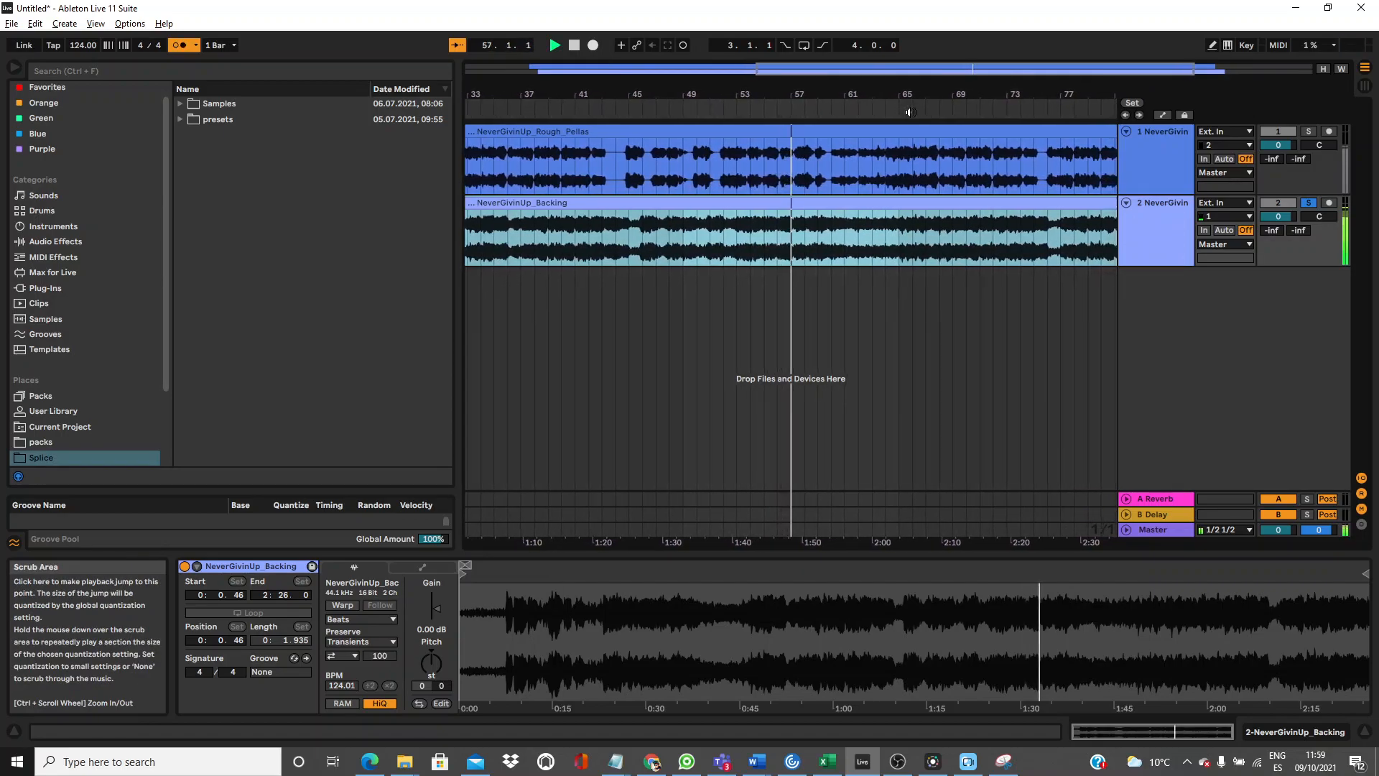
Turn Warp on for the backing clip and switch it back off.
left_click_drag(911, 97, 907, 36)
left_click(342, 605)
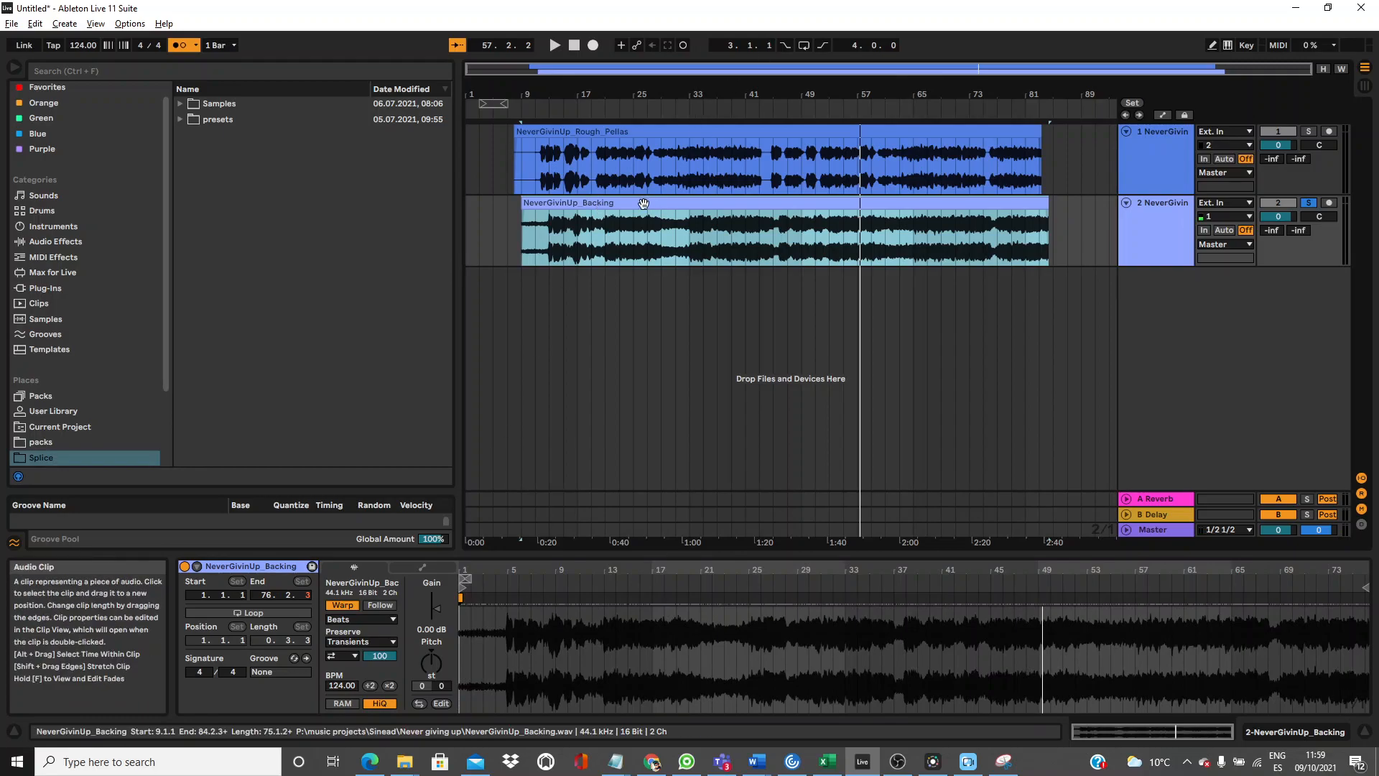
left_click(343, 605)
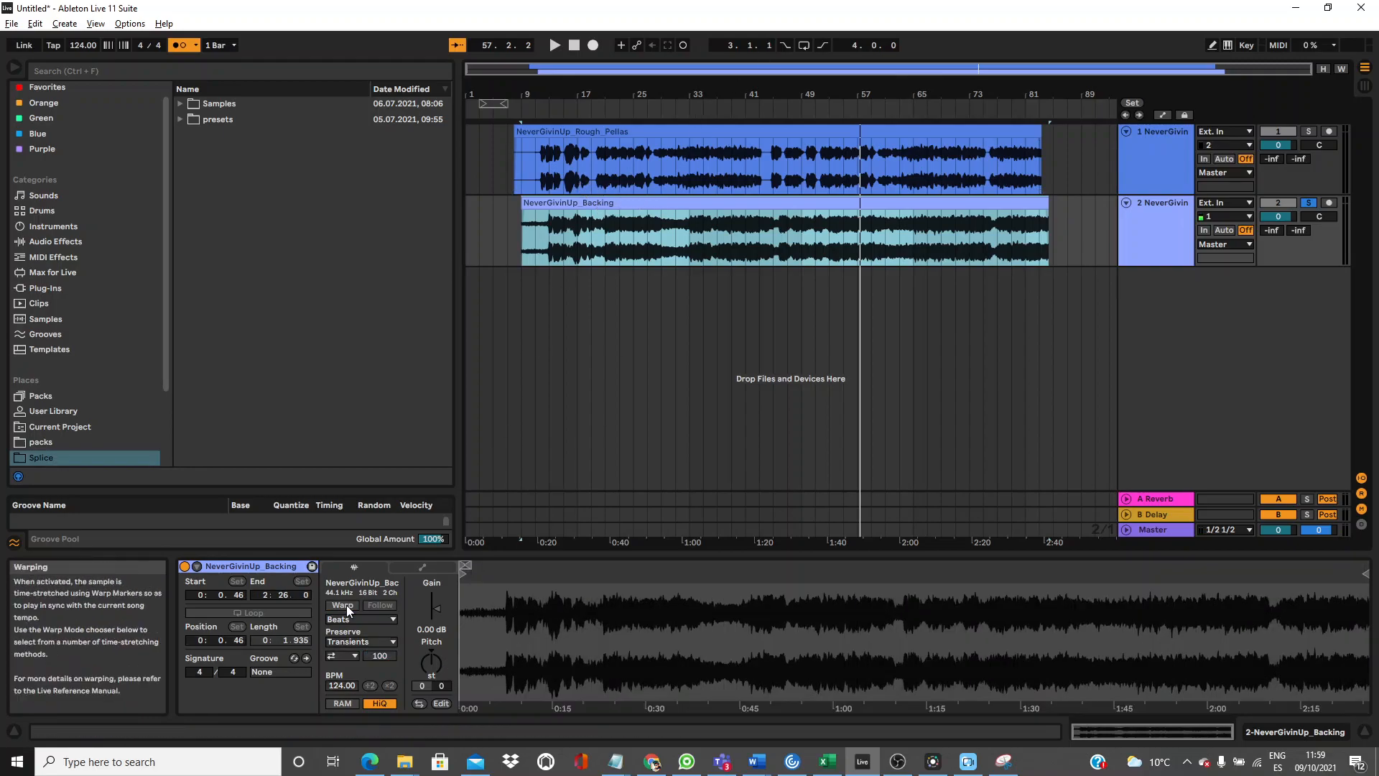
Move the NeverGivinUp_Rough_Pellas clip to start with the backing at bar 9, and unsolo the backing track to hear both during playback.
left_click_drag(519, 108, 516, 195)
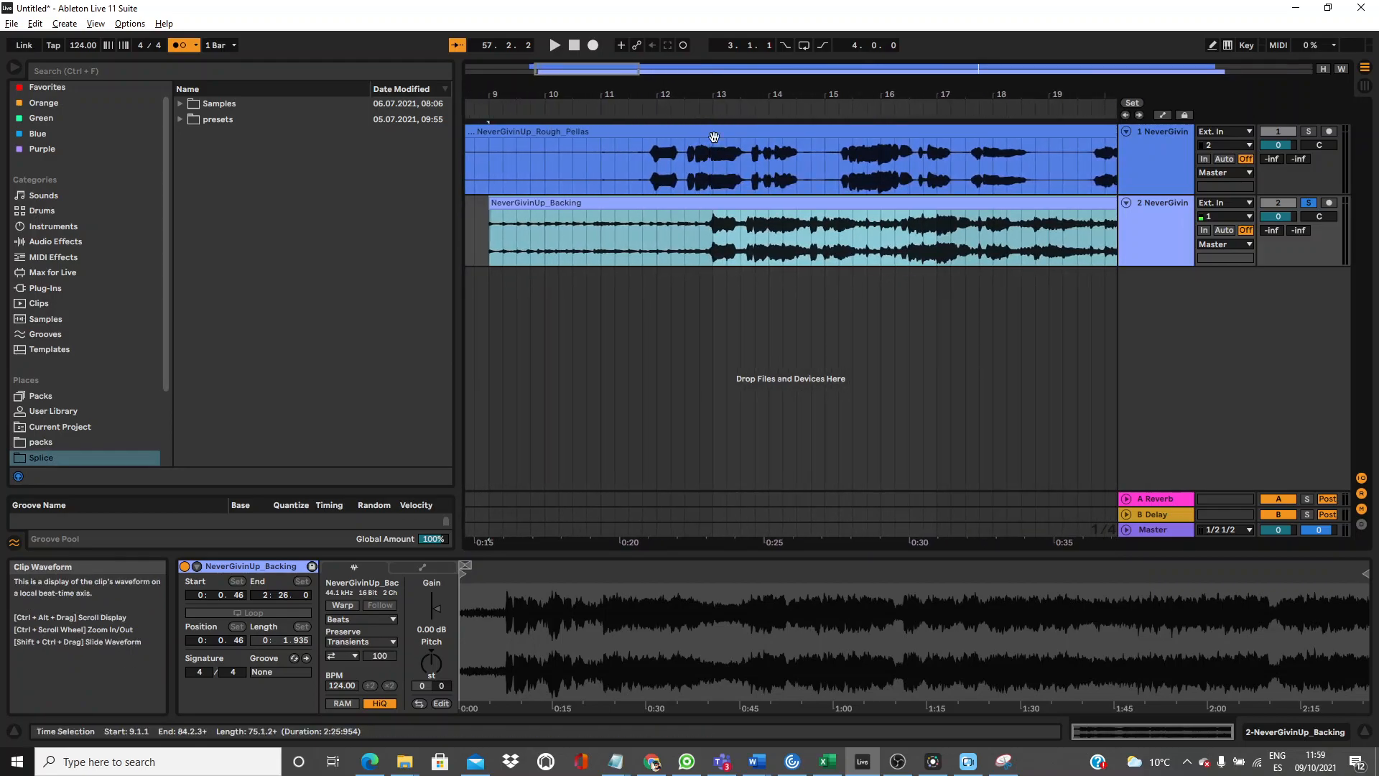
left_click(713, 135)
left_click_drag(713, 135, 764, 131)
left_click(703, 161)
key("space")
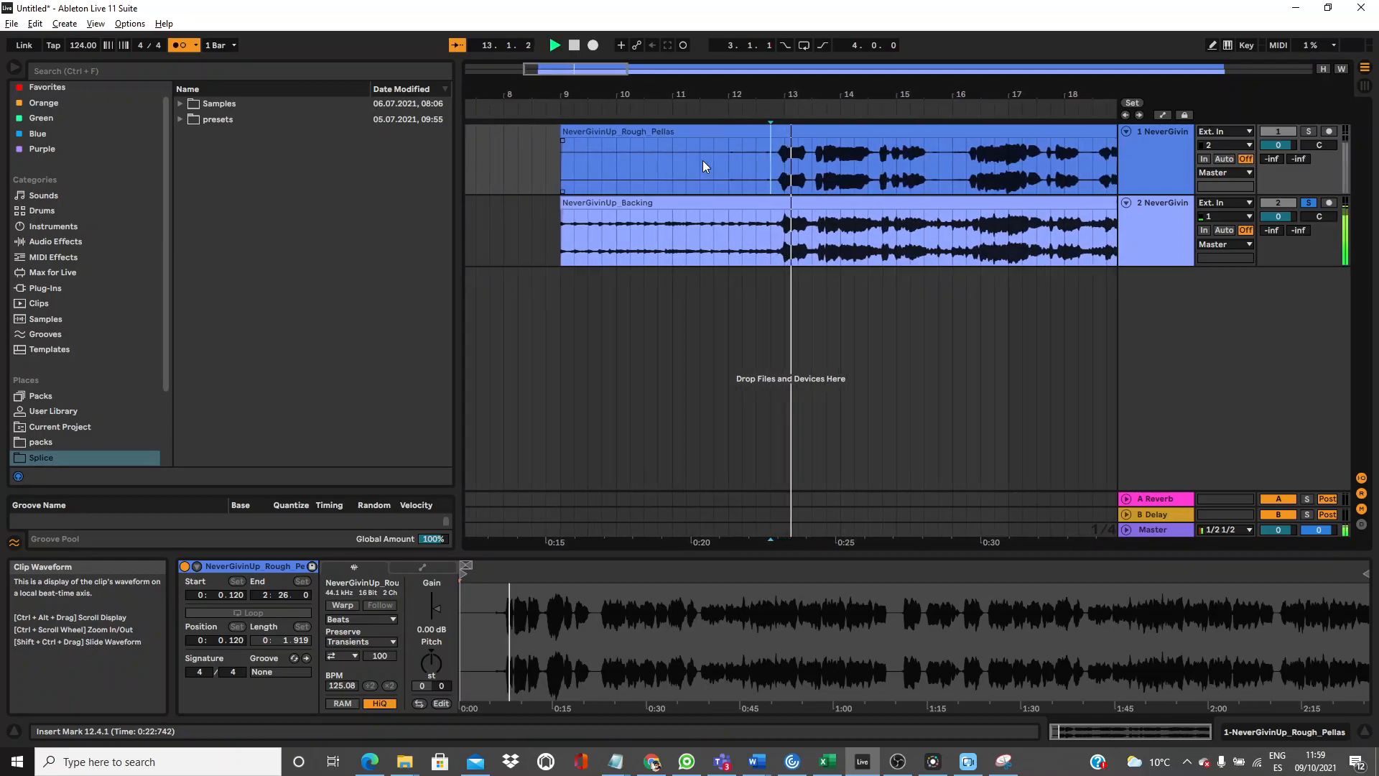
left_click(1309, 203)
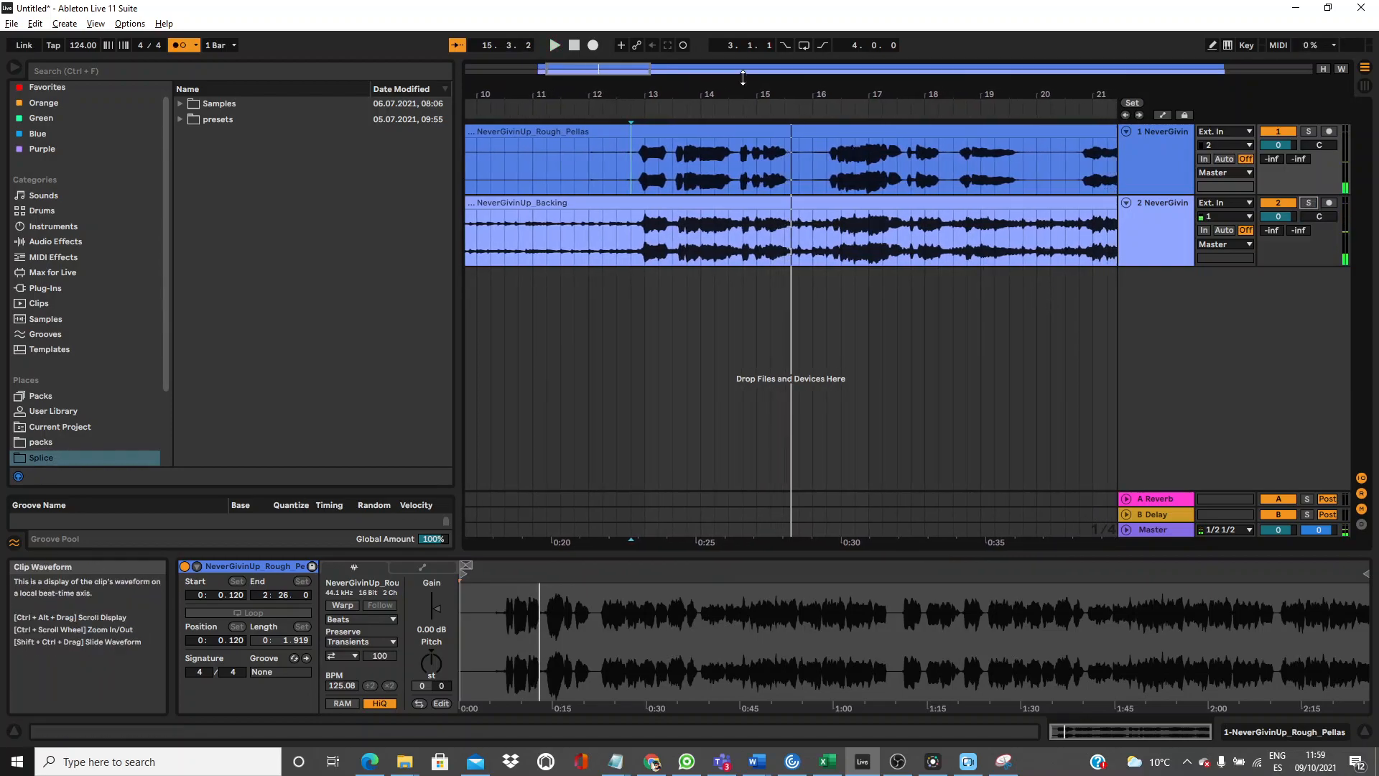
Fine-tune the vocal clip's position so its waveform matches the backing clip, and play both tracks from bar 13.
left_click_drag(756, 94, 1050, 93)
left_click_drag(871, 140, 893, 135)
left_click_drag(870, 89, 705, 89)
key("space")
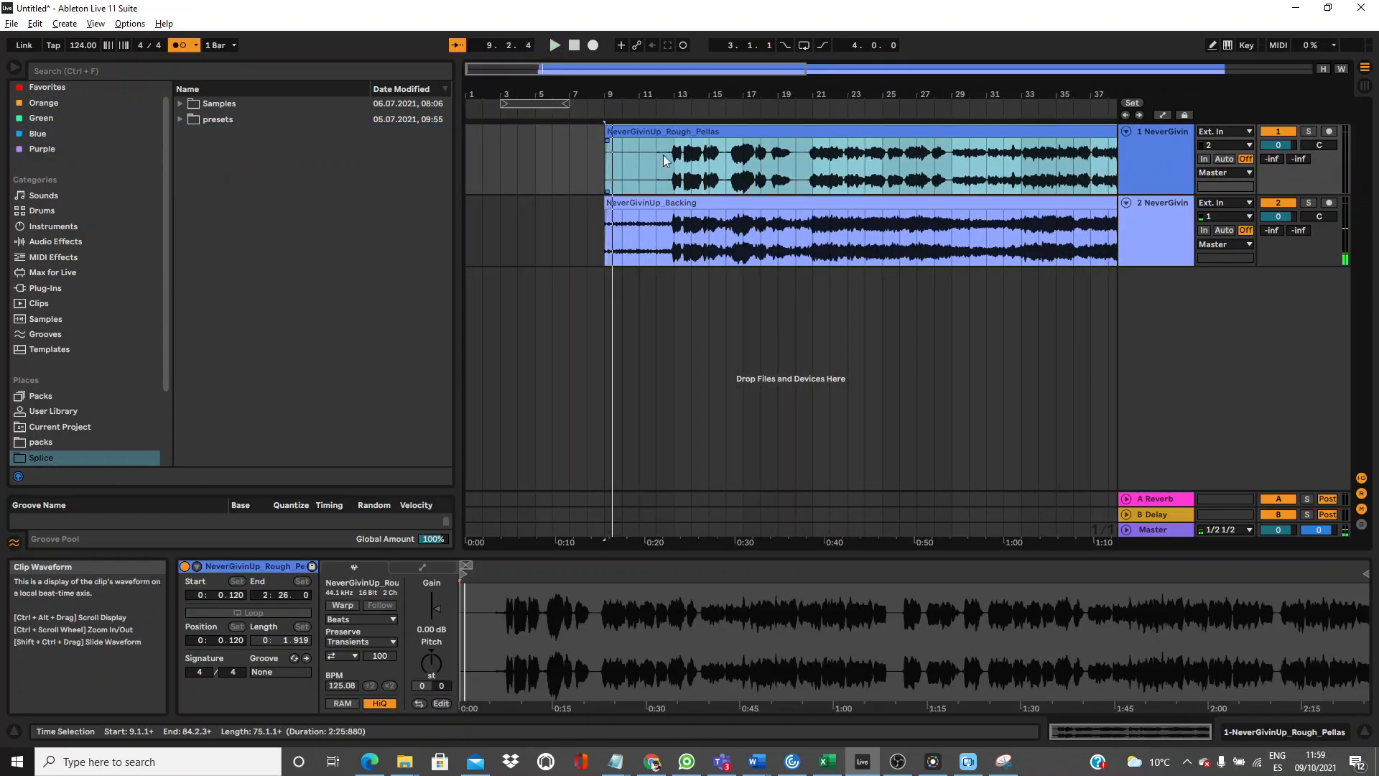
left_click(671, 170)
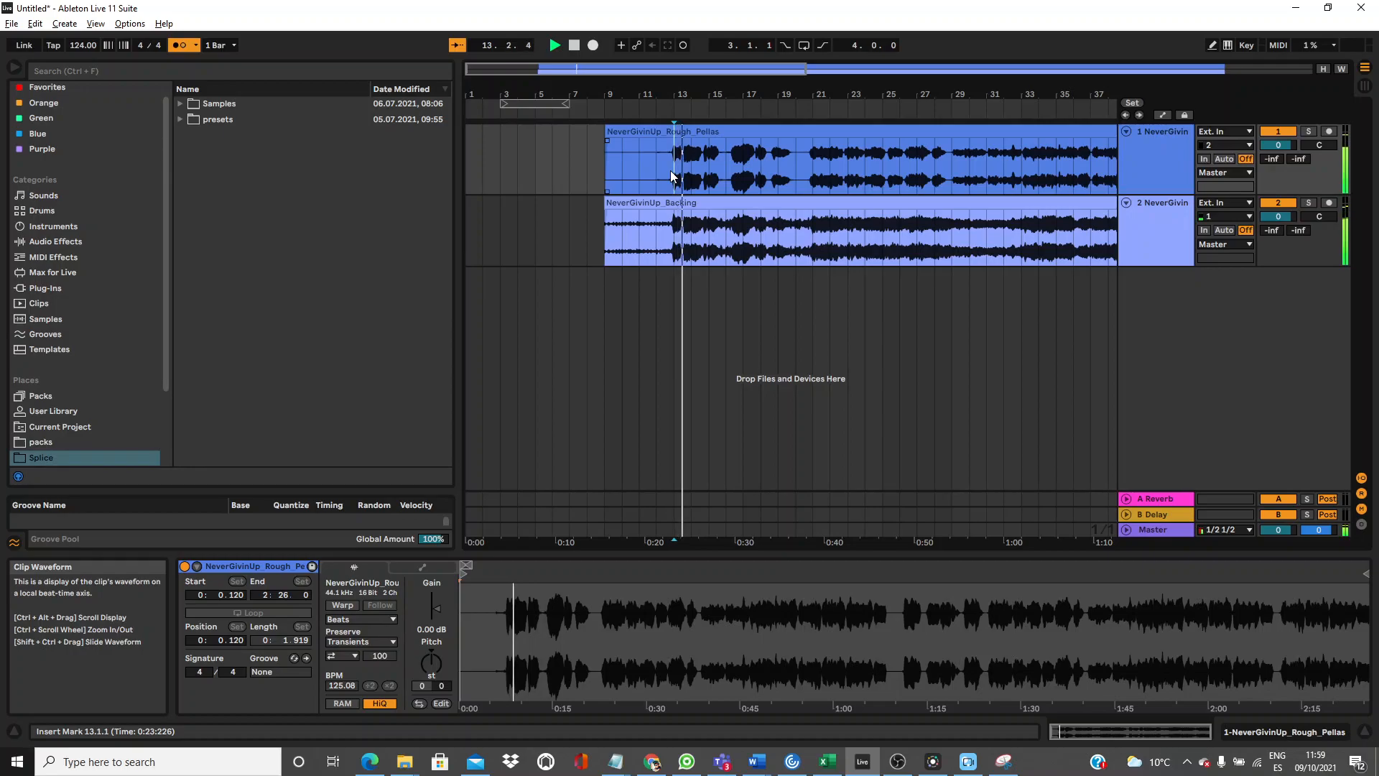
Compare the vocal and backing waveforms closely around bar 16, and play both tracks from bar 13.
left_click_drag(733, 92, 734, 179)
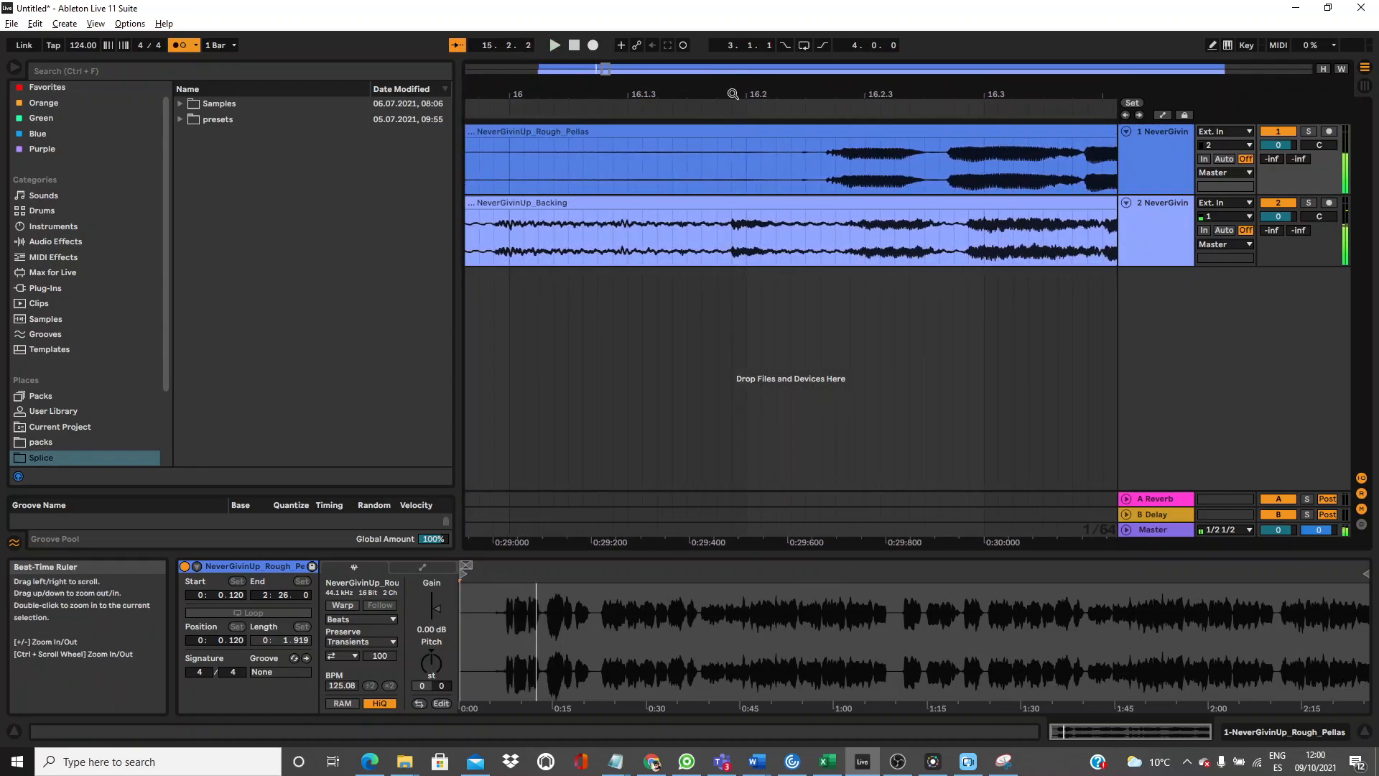
left_click(957, 135)
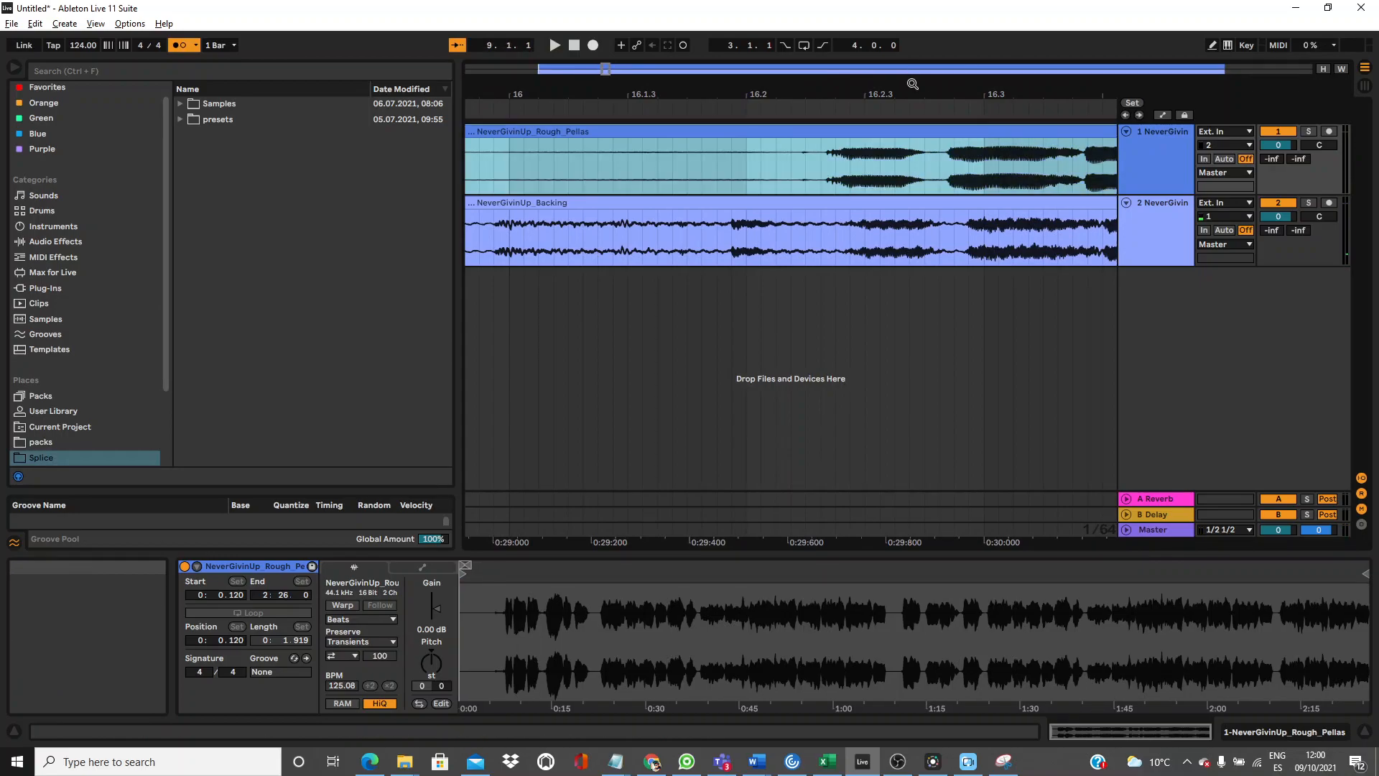
left_click_drag(912, 84, 823, 133)
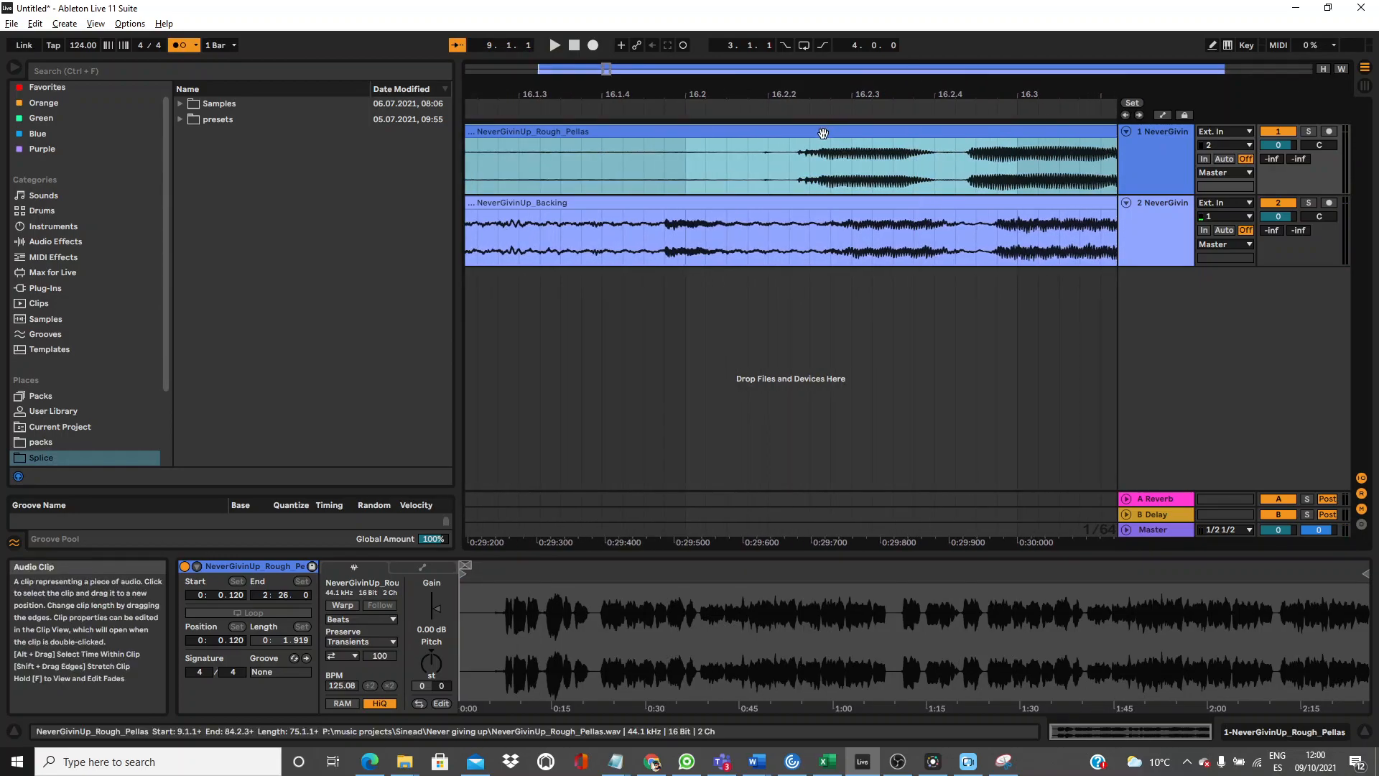
key("space")
key("space")
left_click_drag(840, 95, 626, 36)
left_click(954, 188)
key("space")
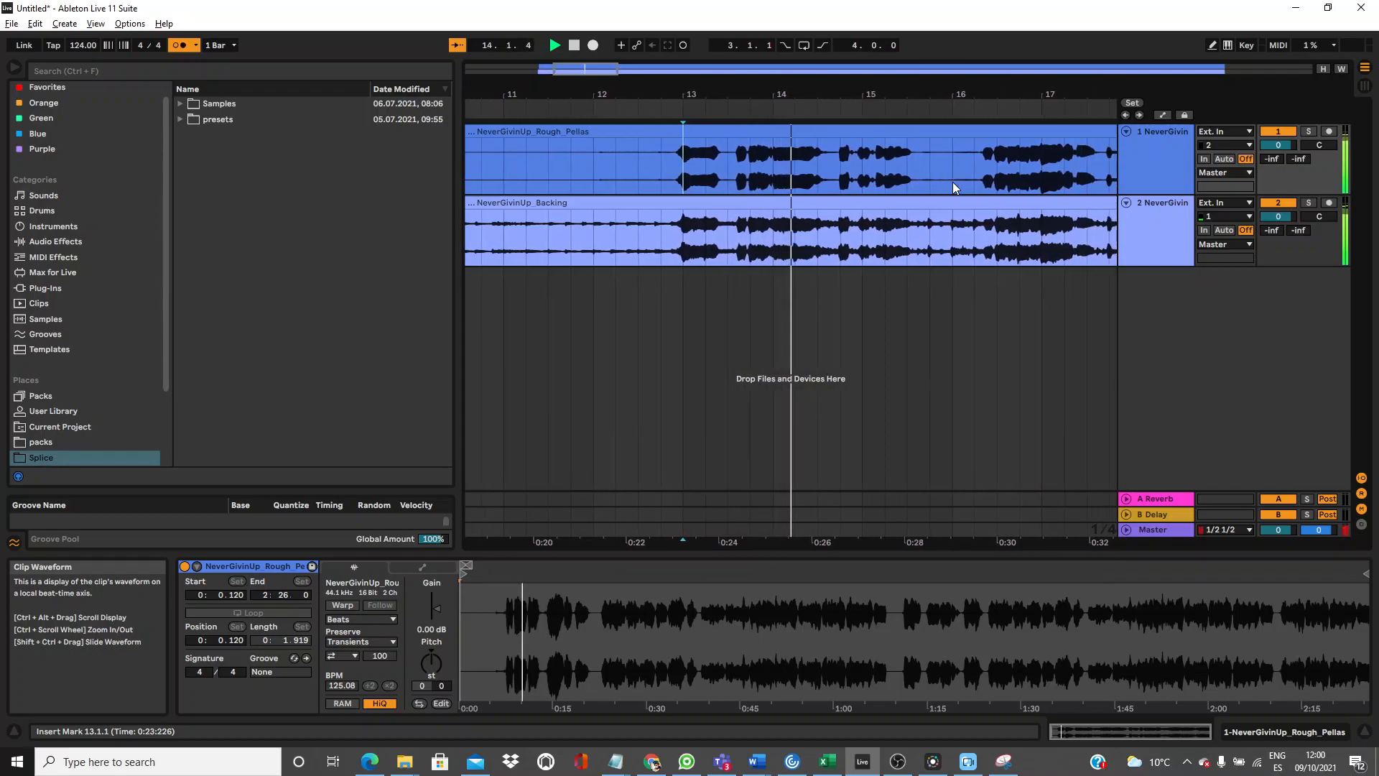
left_click_drag(915, 94, 576, 95)
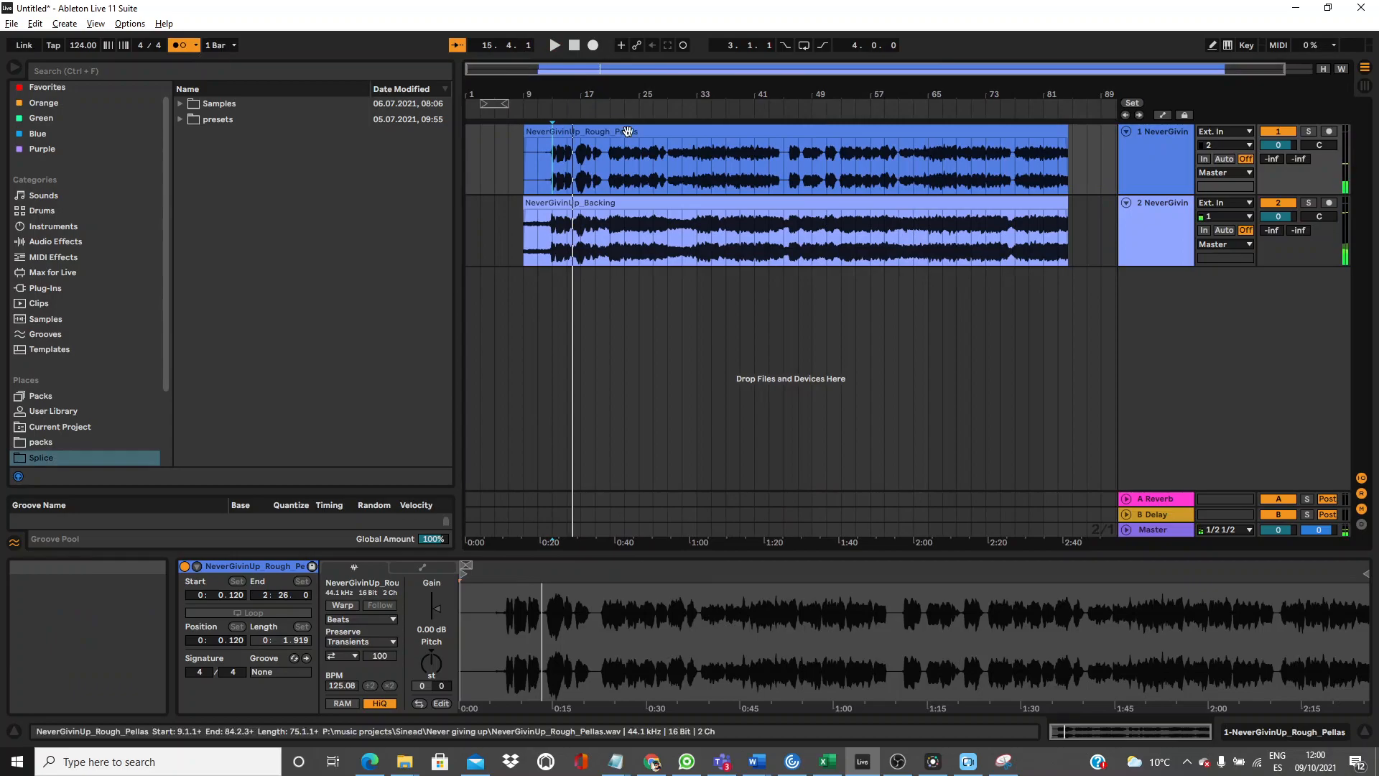
Warp the NeverGivinUp_Rough_Pellas clip in Complex Pro mode with Formants at 0.00 and Envelope at 8.
left_click(1174, 212)
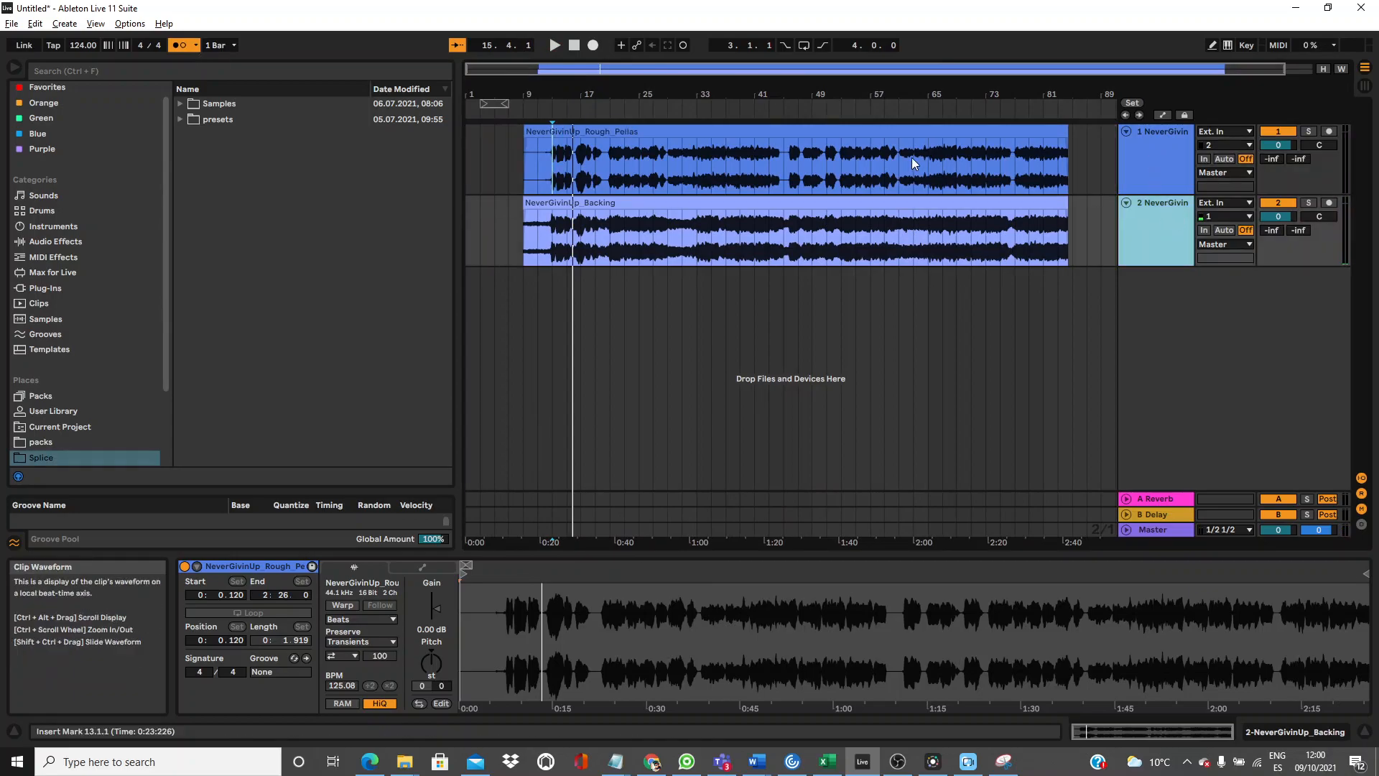
left_click(911, 130)
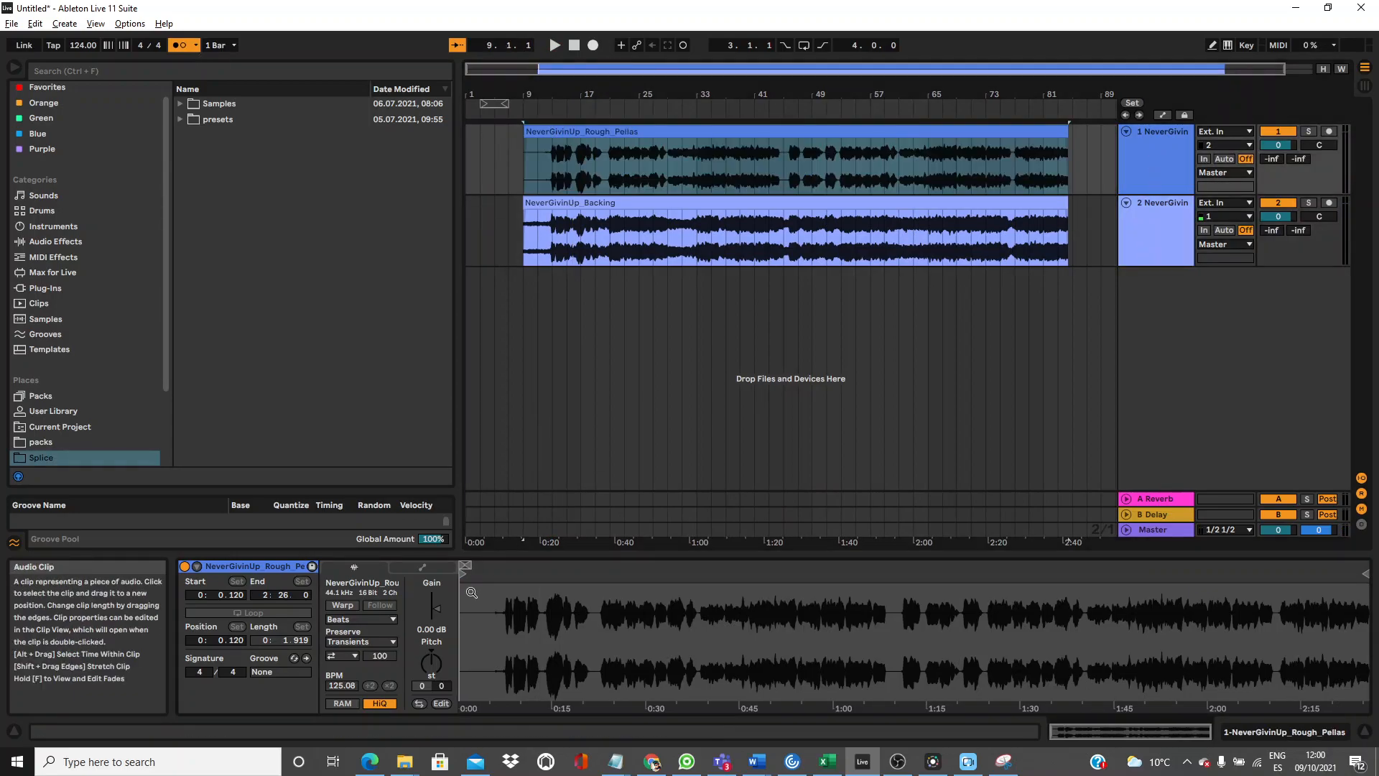
left_click(346, 605)
left_click(362, 617)
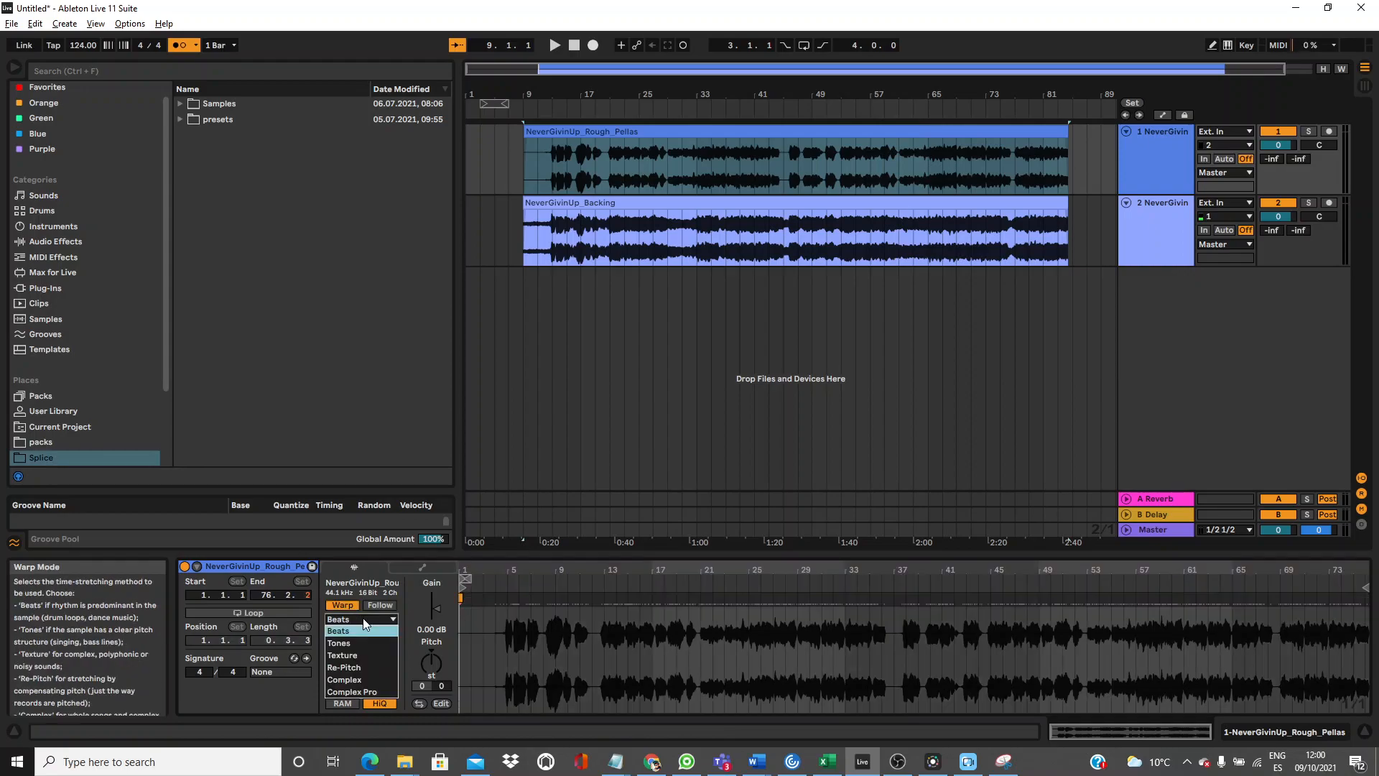
left_click(359, 691)
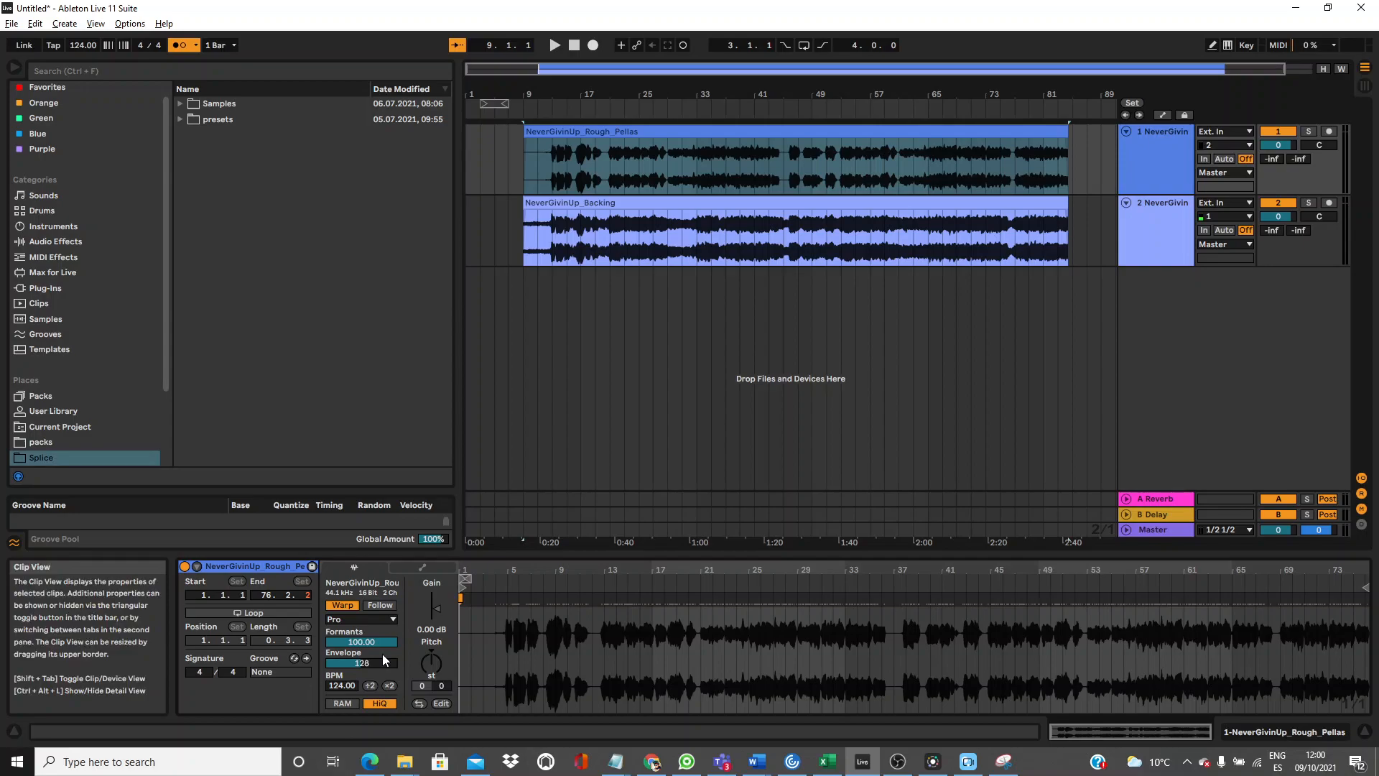
left_click_drag(371, 644, 370, 719)
left_click_drag(371, 663, 371, 733)
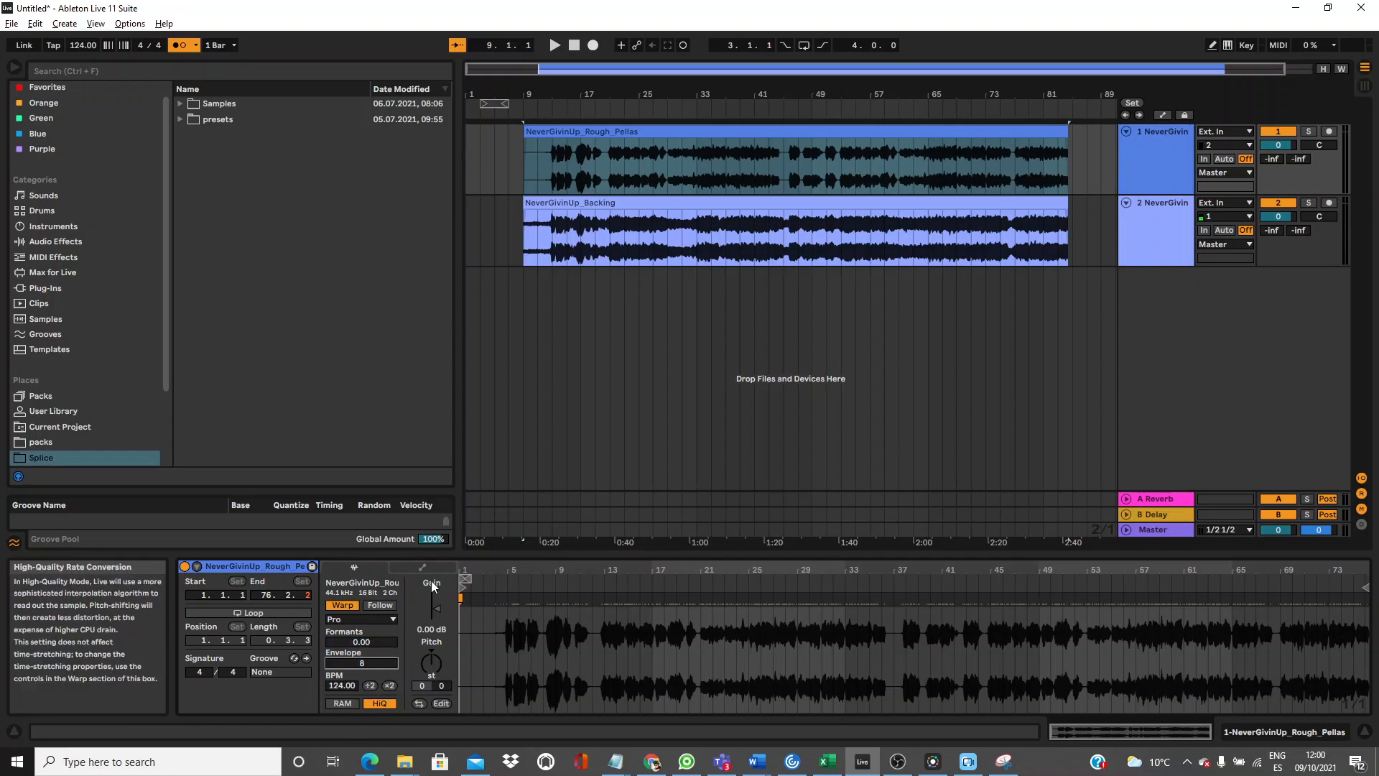
Mute the backing track, fold the vocal track, and play the vocal on its own from bar 13.
key("space")
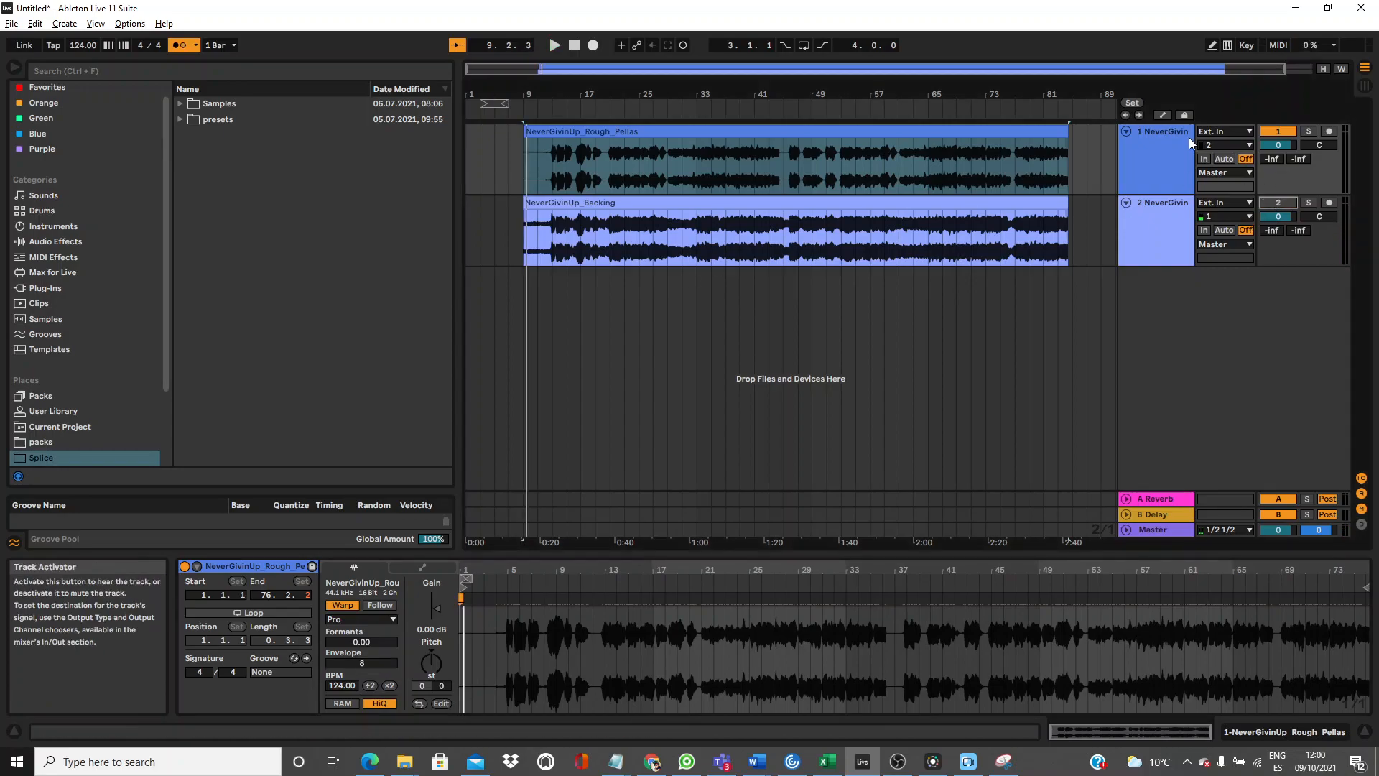
left_click(1125, 132)
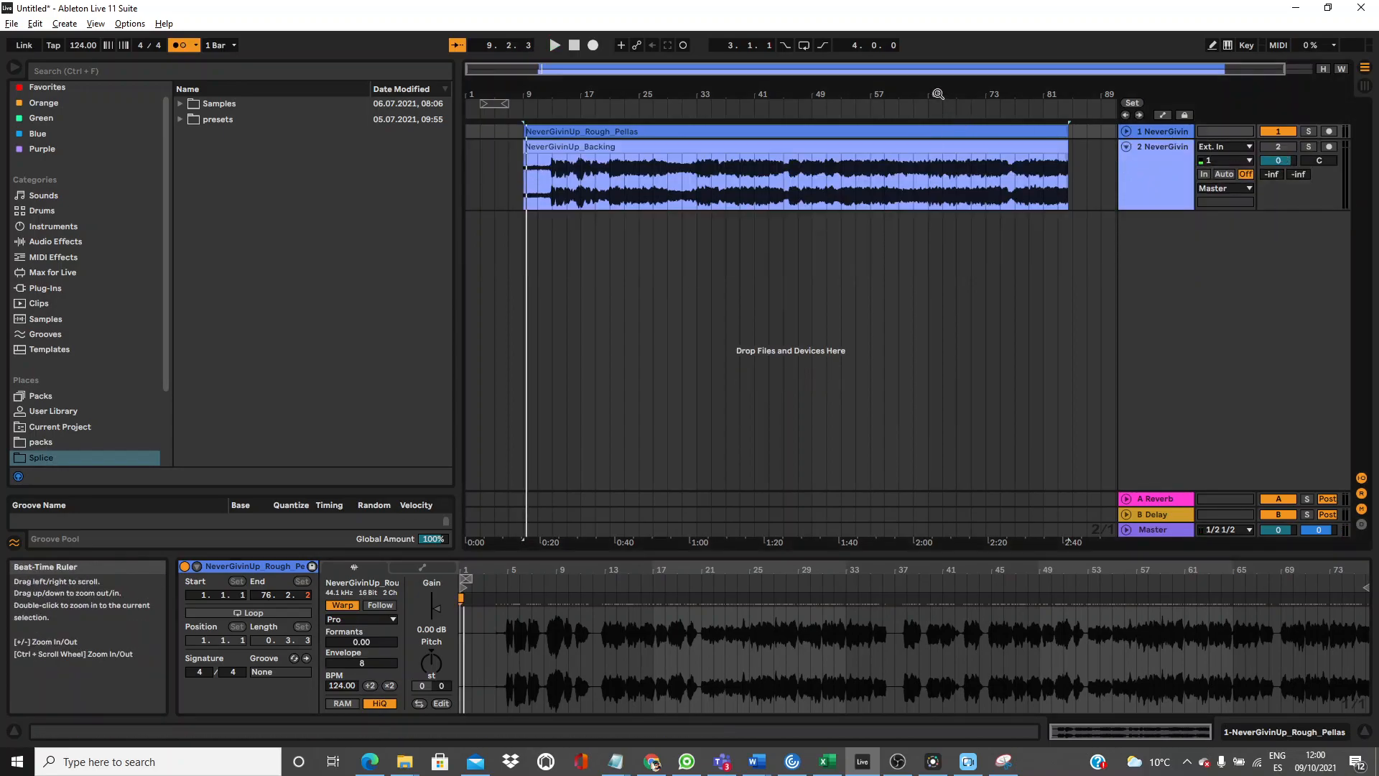
left_click_drag(937, 94, 937, 90)
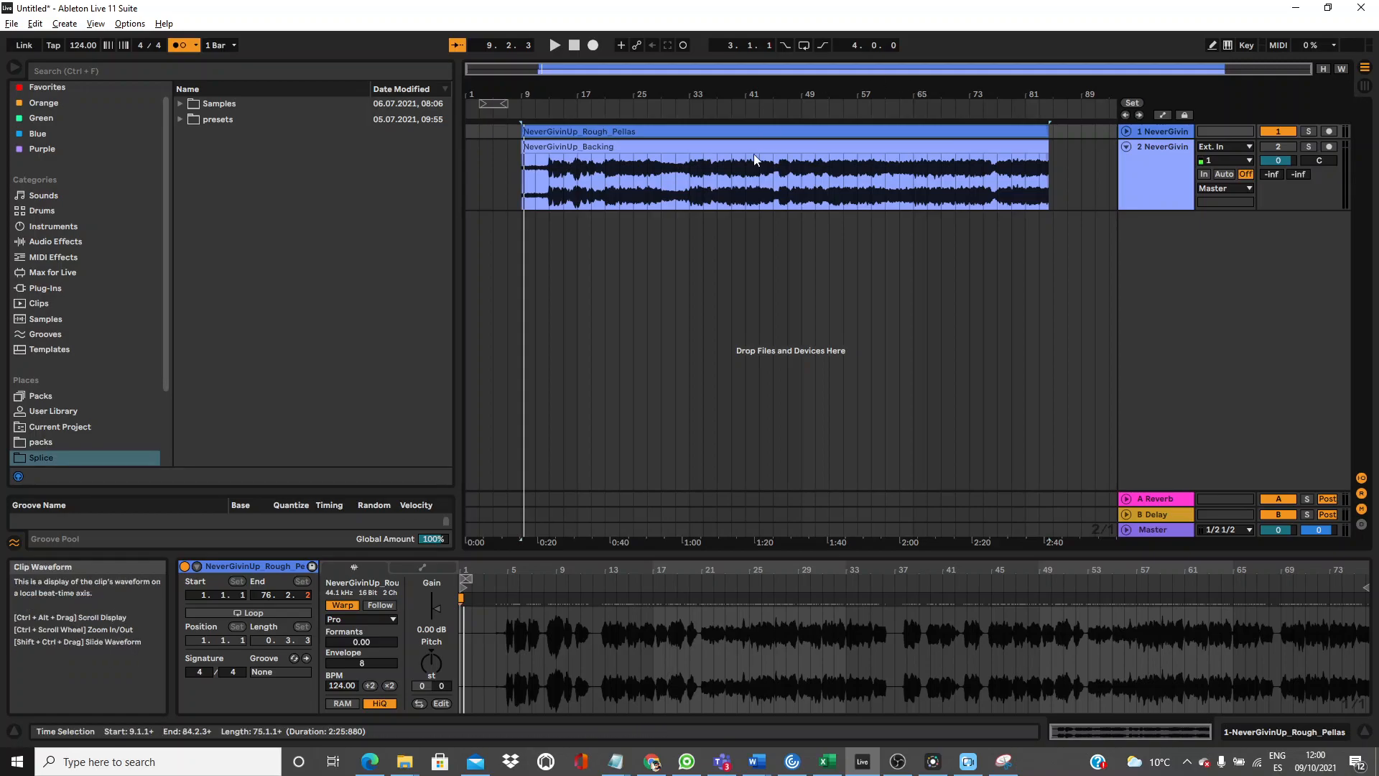
left_click(550, 176)
key("space")
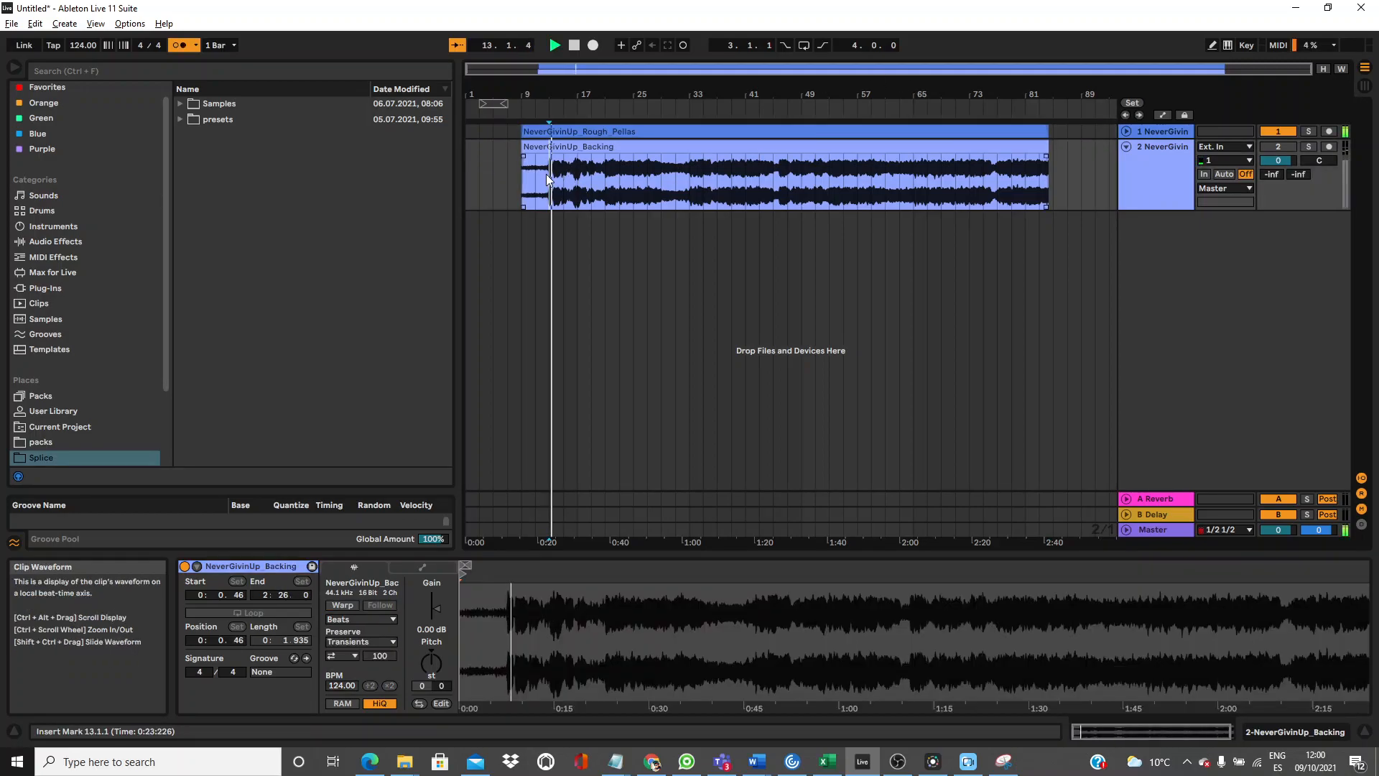
Fold the backing track and move it above the vocal track, leaving the vocal track unfolded.
left_click(1126, 147)
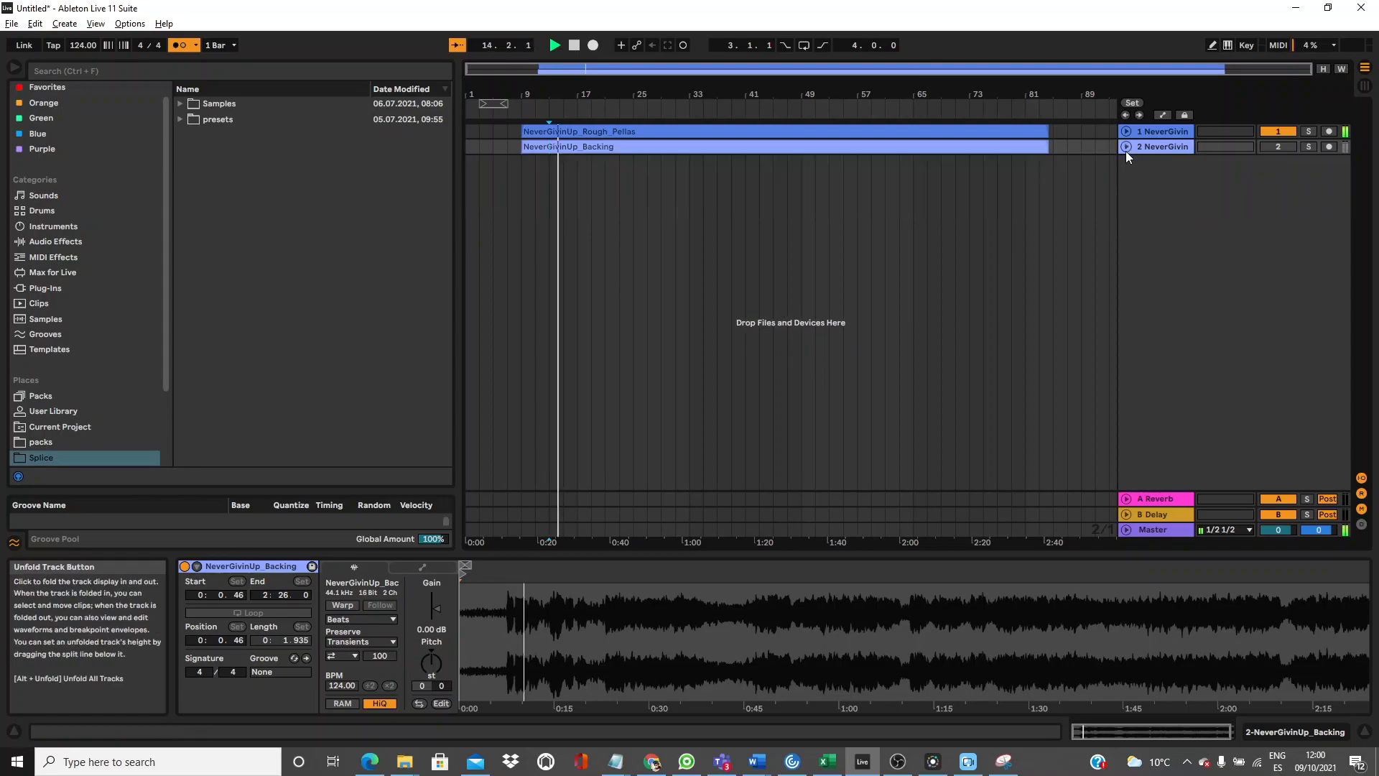
left_click_drag(1144, 147, 1140, 125)
left_click(1126, 148)
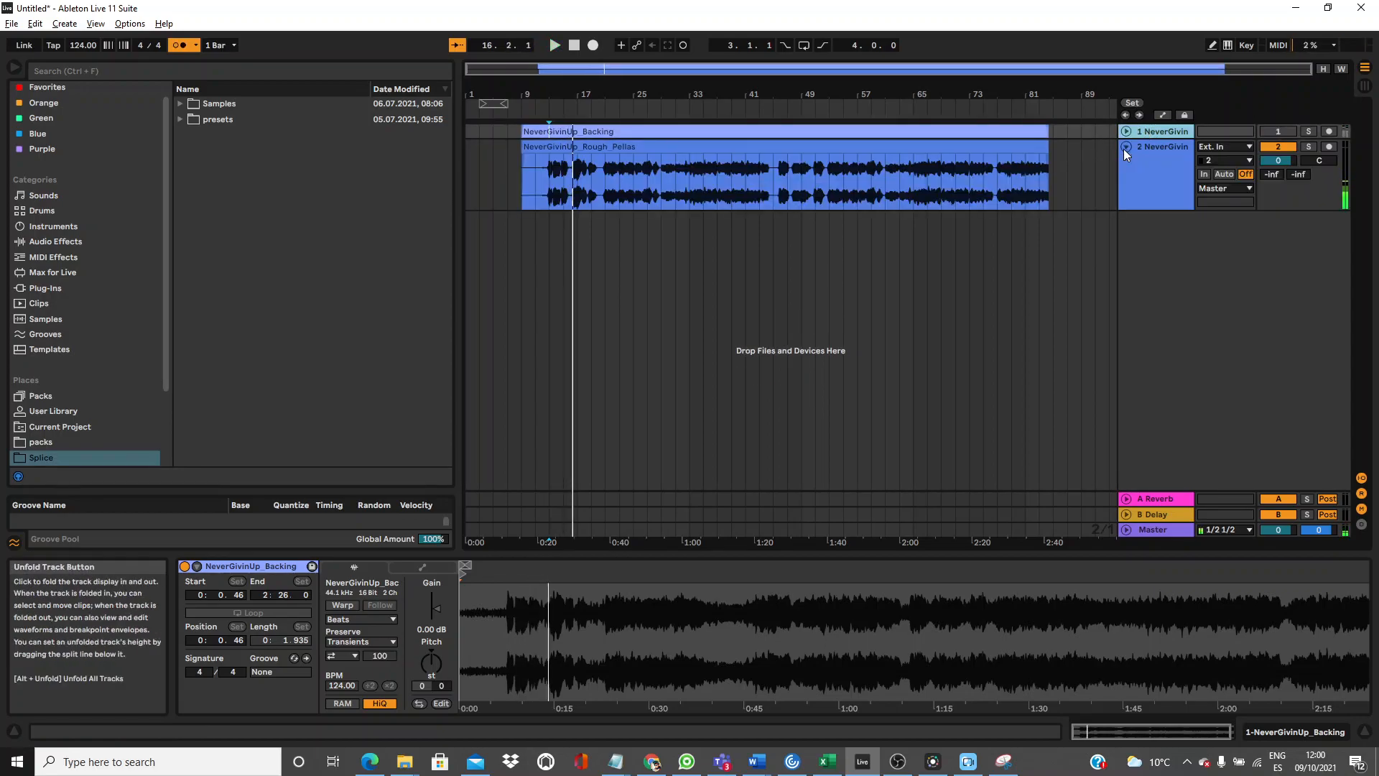
Search the browser for "kick" and open the packs folder inside the Splice Samples folder.
left_click(87, 76)
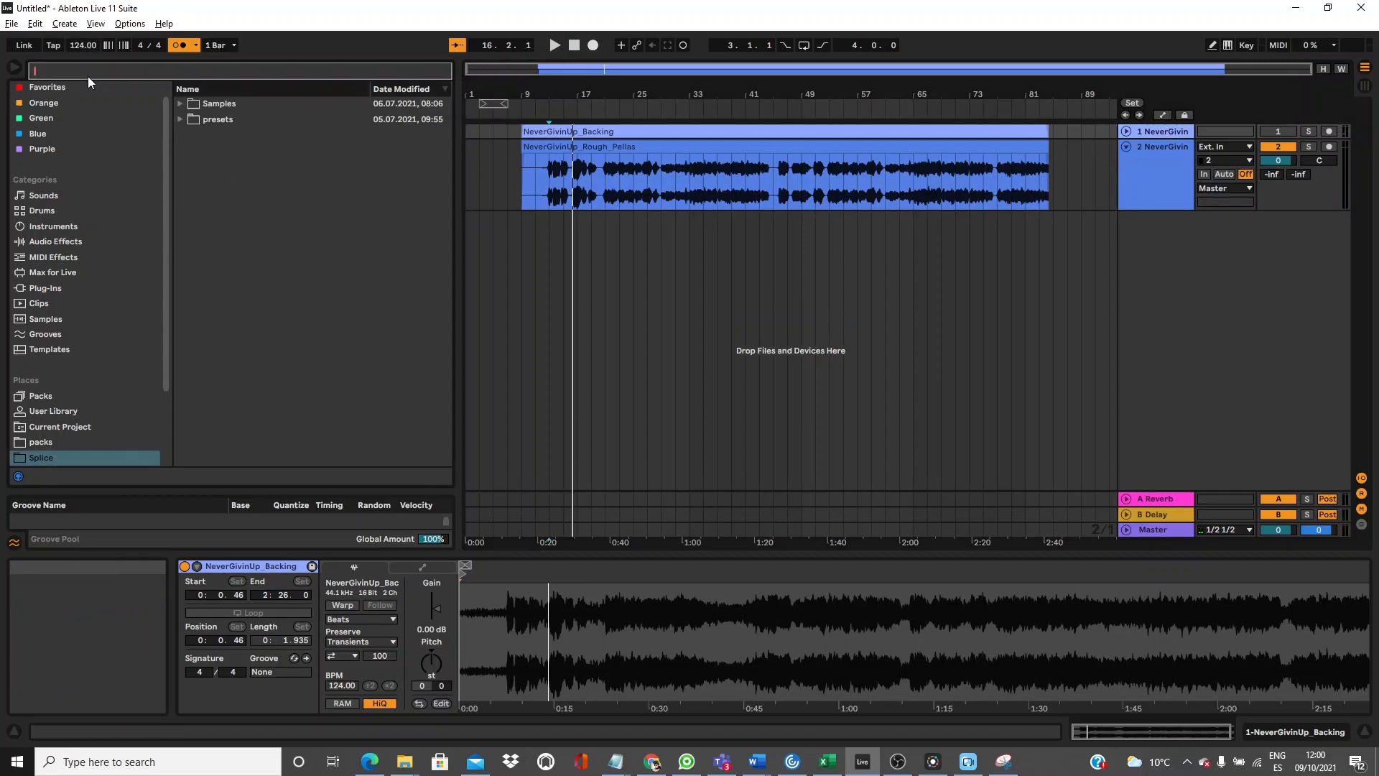
type("kick")
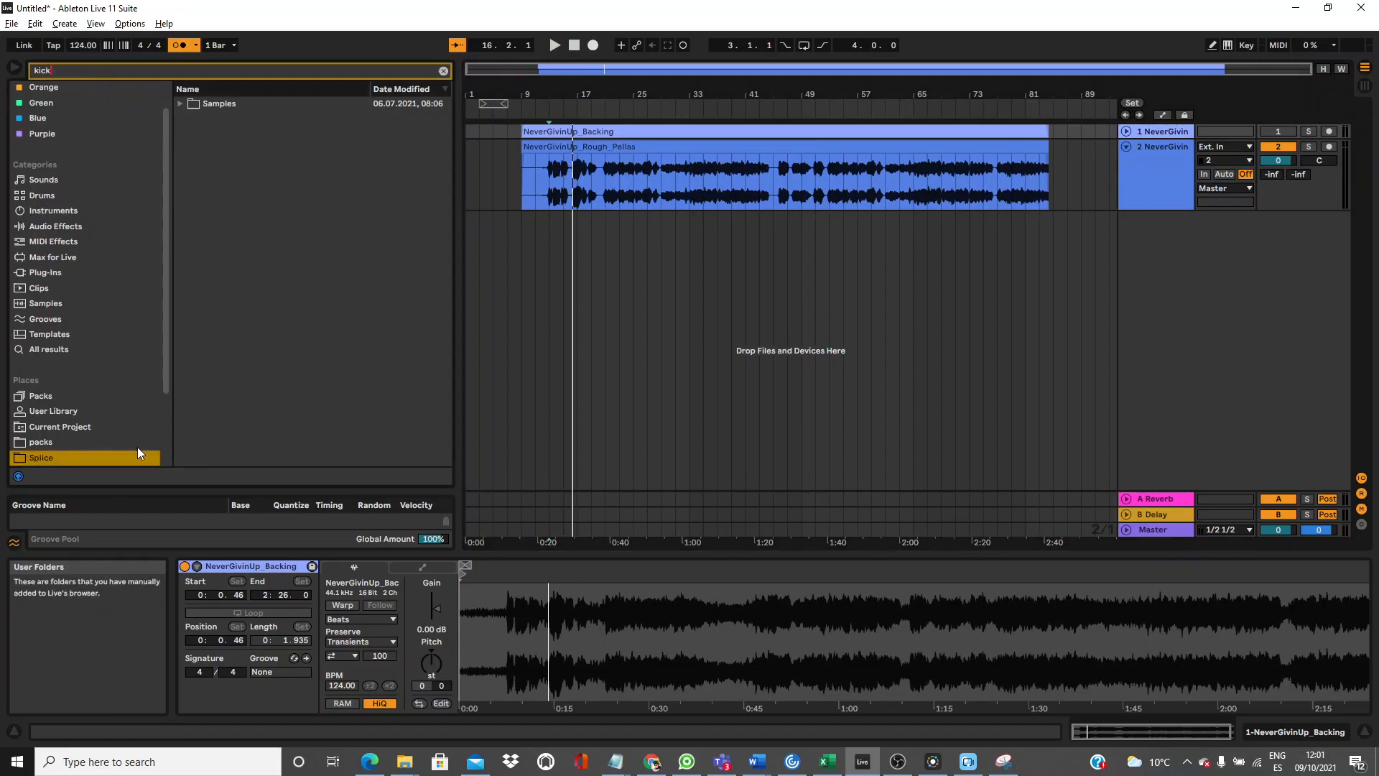
scroll(163, 445, "down", 3)
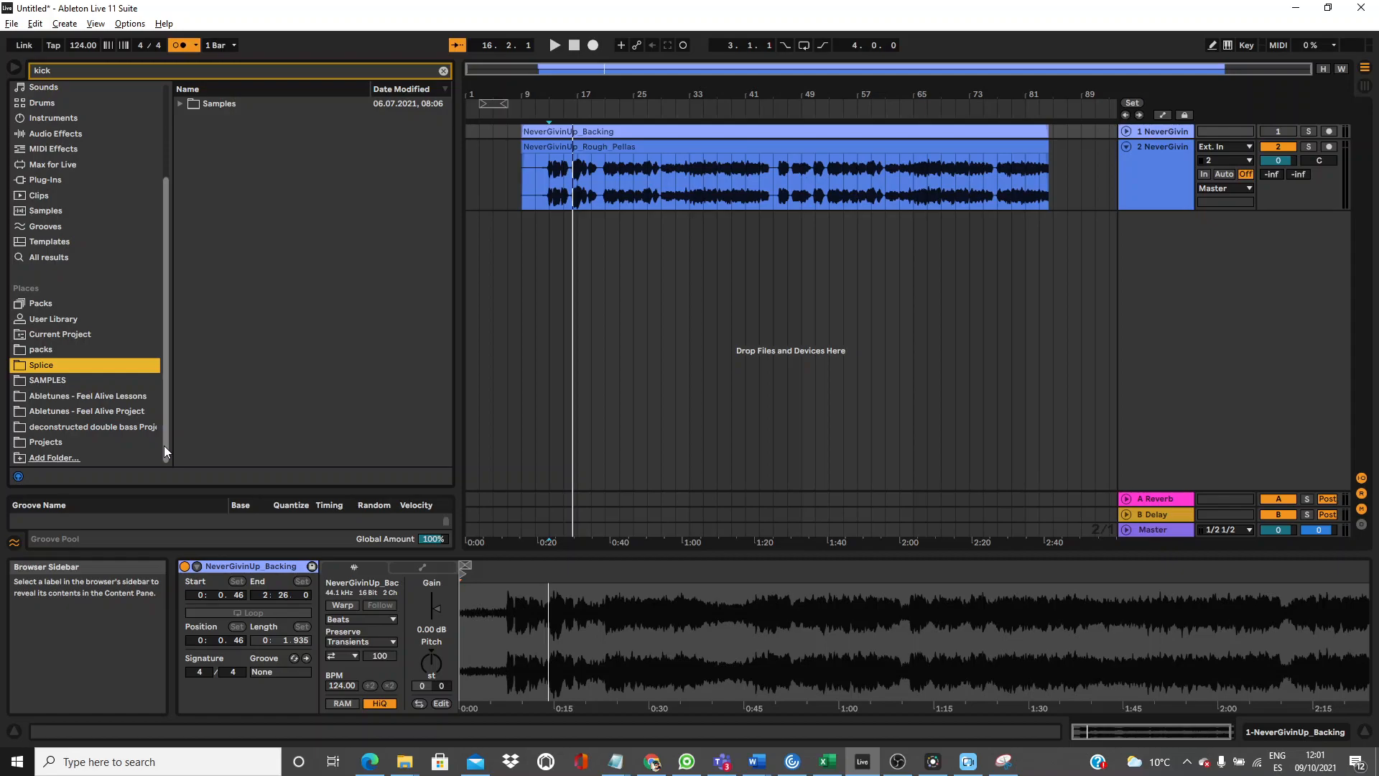
left_click(54, 380)
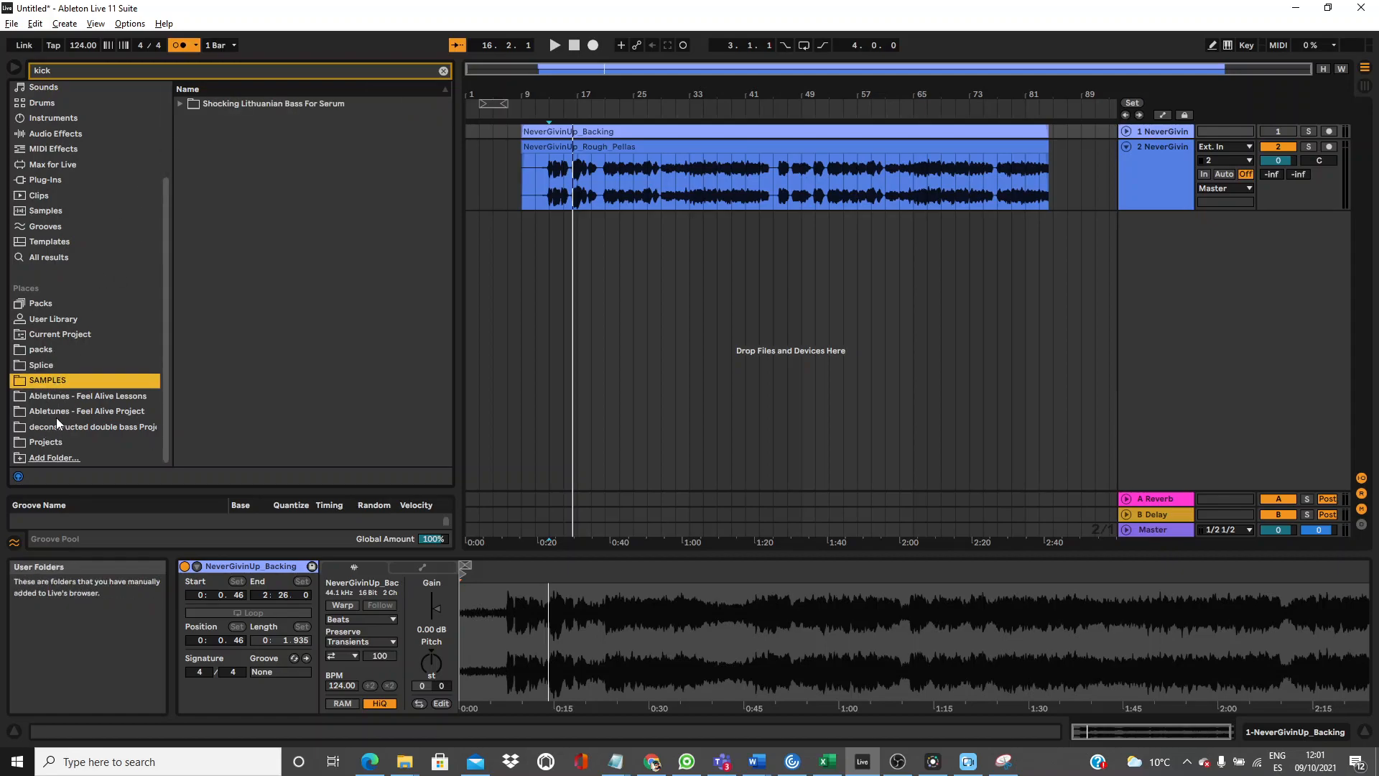
left_click(31, 365)
left_click(184, 107)
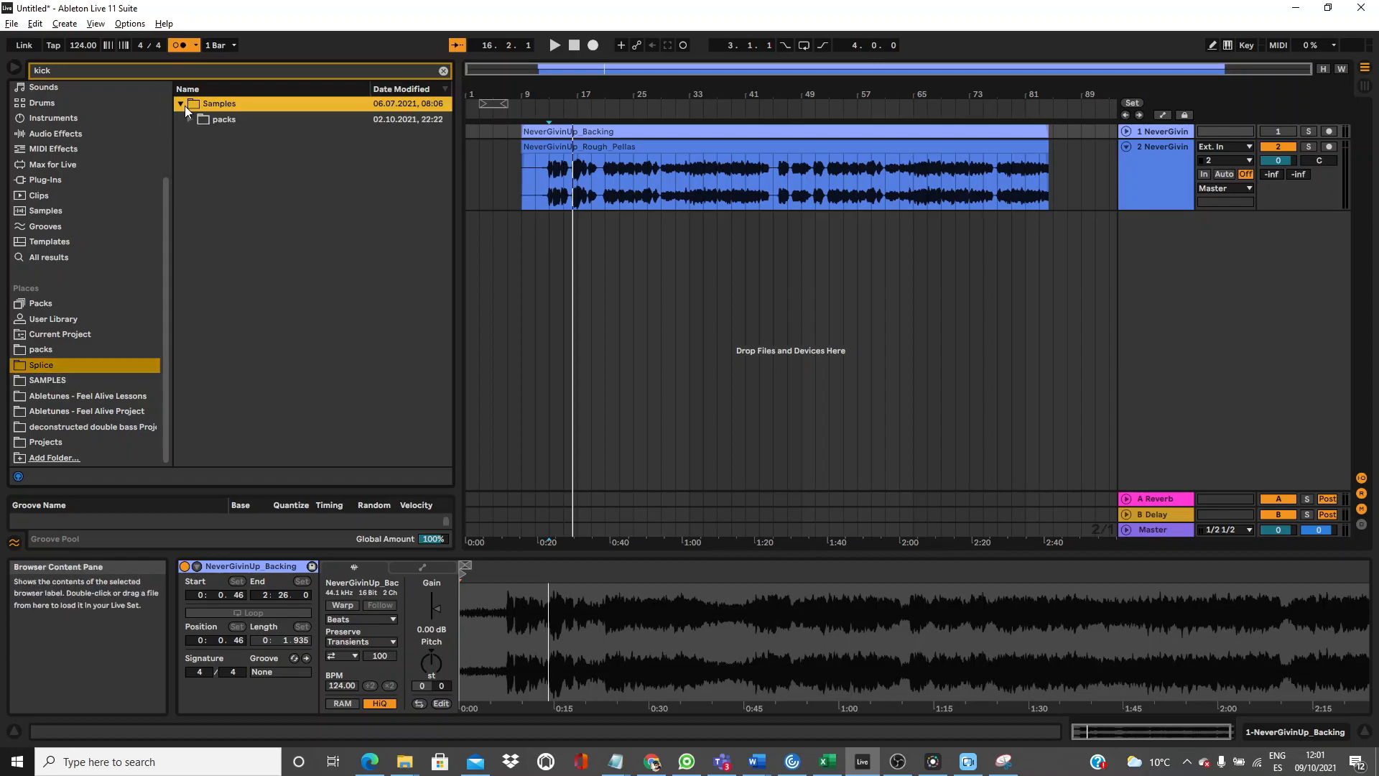
left_click(184, 105)
left_click(192, 119)
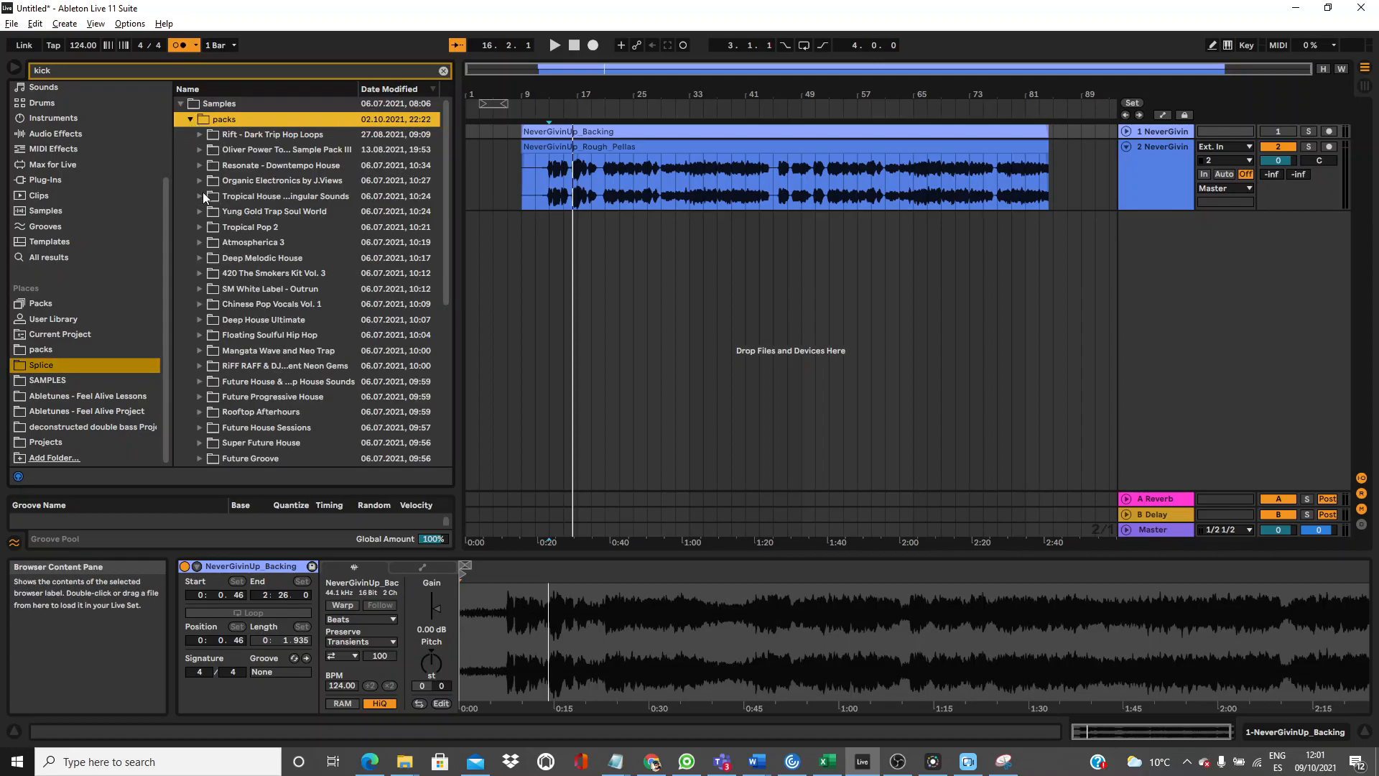
Expand the Oliver Sample Pack III through OLIVER_VOL3_sample_pack and OLIVER_drums down to the contents of the inner OLIVER_drum_loops folder.
left_click(199, 150)
left_click(206, 166)
left_click(210, 166)
key("Down")
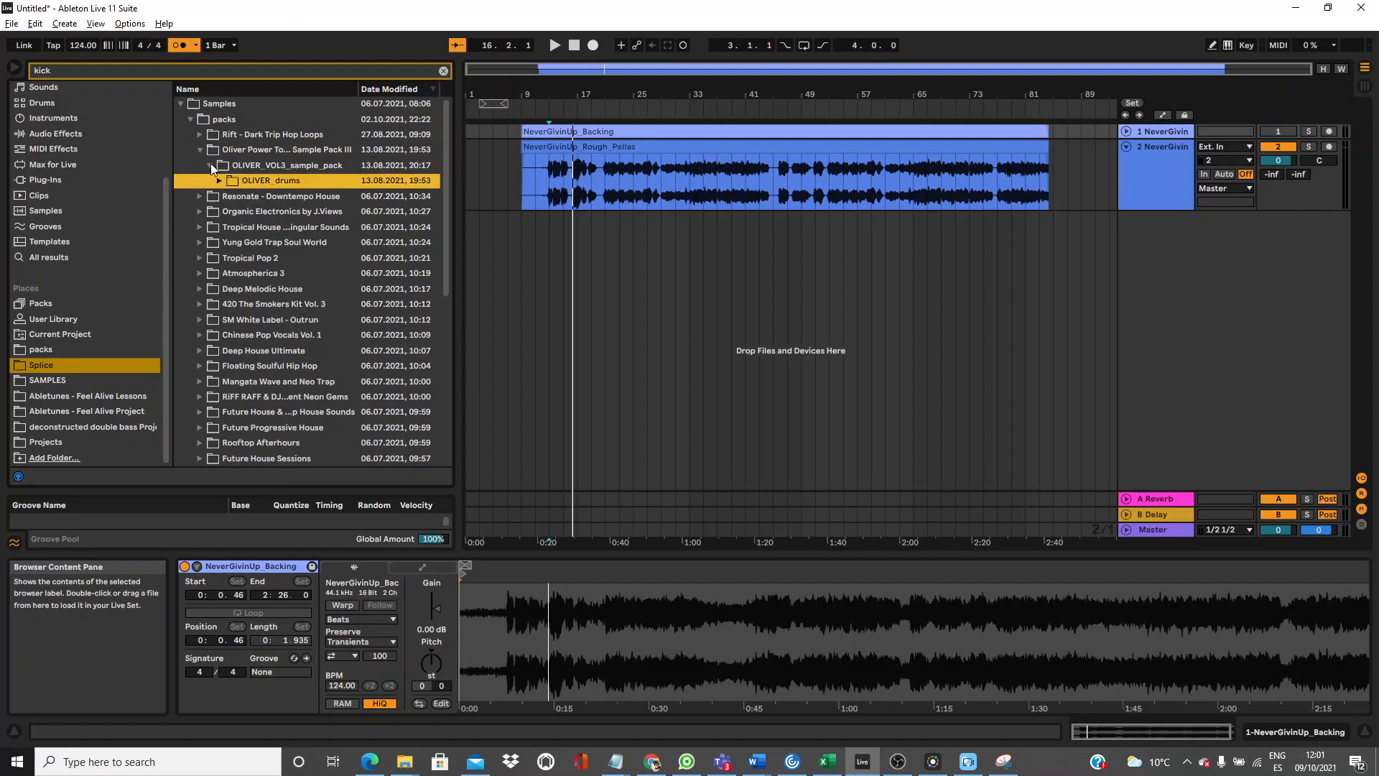
key("Right")
key("Down")
key("Right")
key("Down")
key("Right")
key("Down")
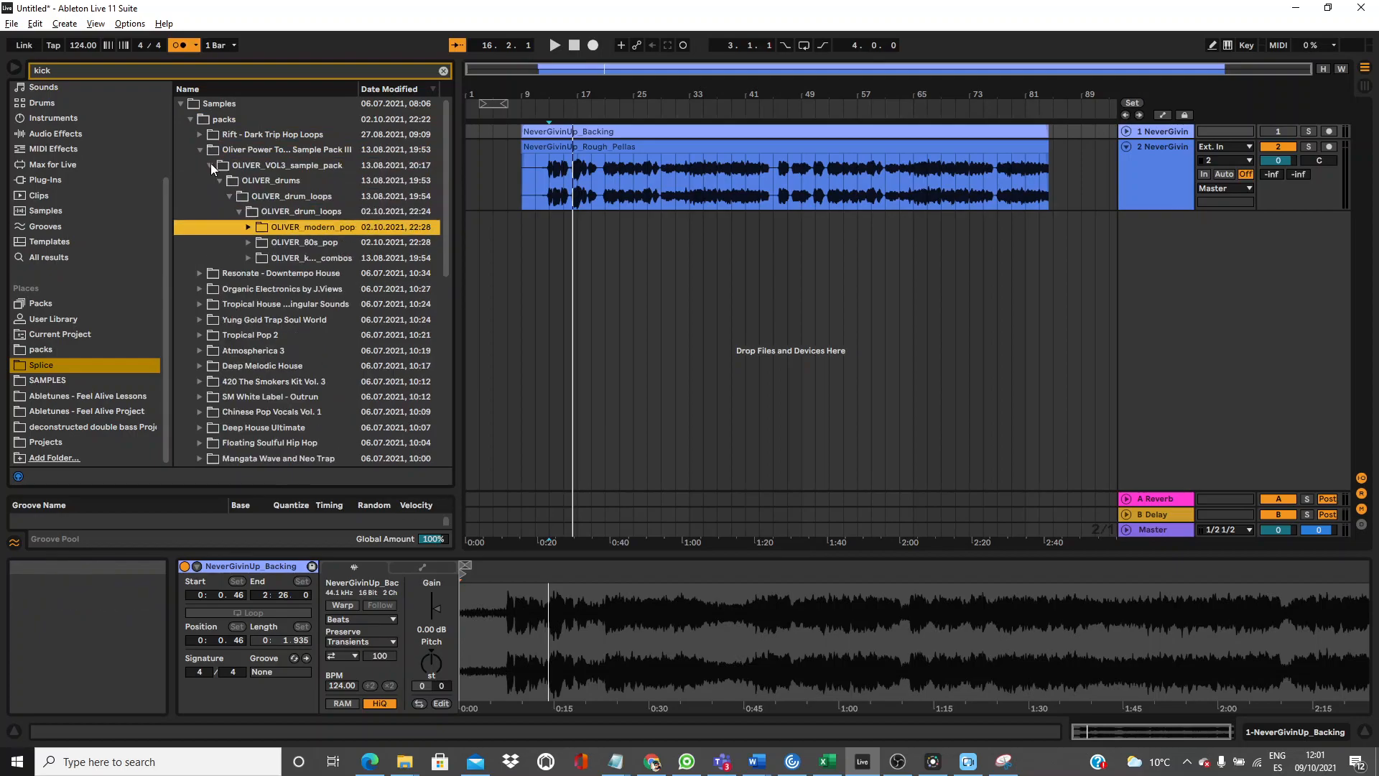
Open the OLIVER kick and snare combos folder and audition both of its WAV loops.
key("Down")
key("Down")
key("Right")
key("Down")
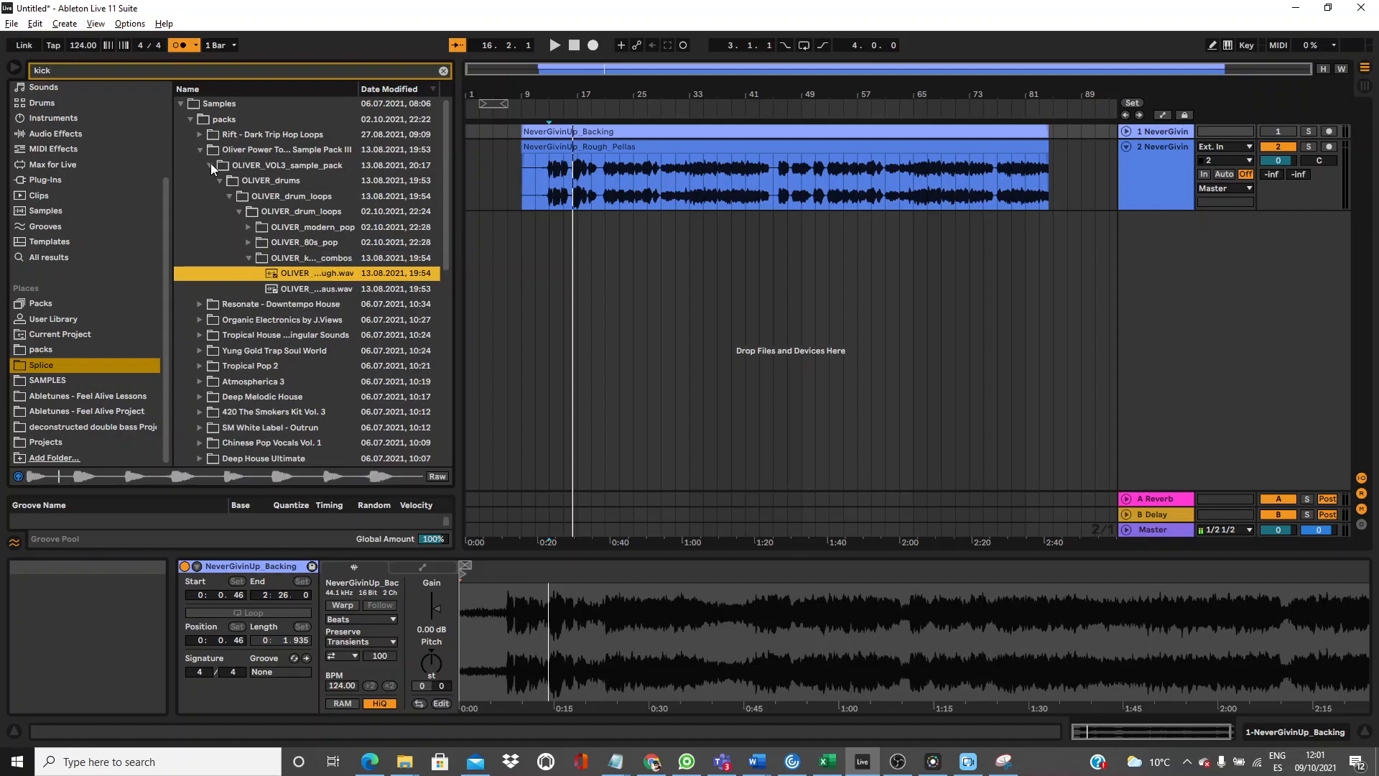
key("Down")
key("Up")
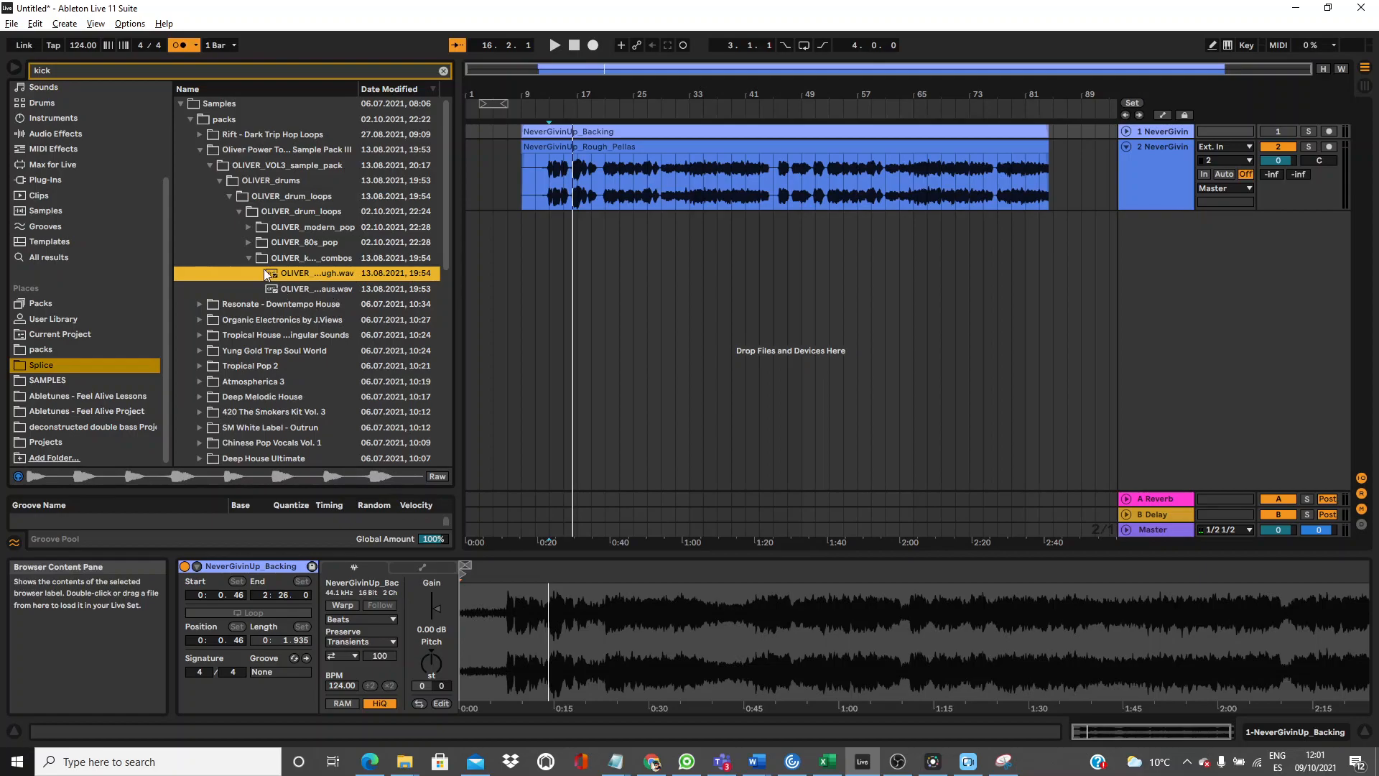
Add the OLIVER_100_drum_loop_kick_snare_combo_midtemp_tough loop on a new track at bar 13, extend it to bar 85, and start playback.
left_click_drag(269, 273, 553, 251)
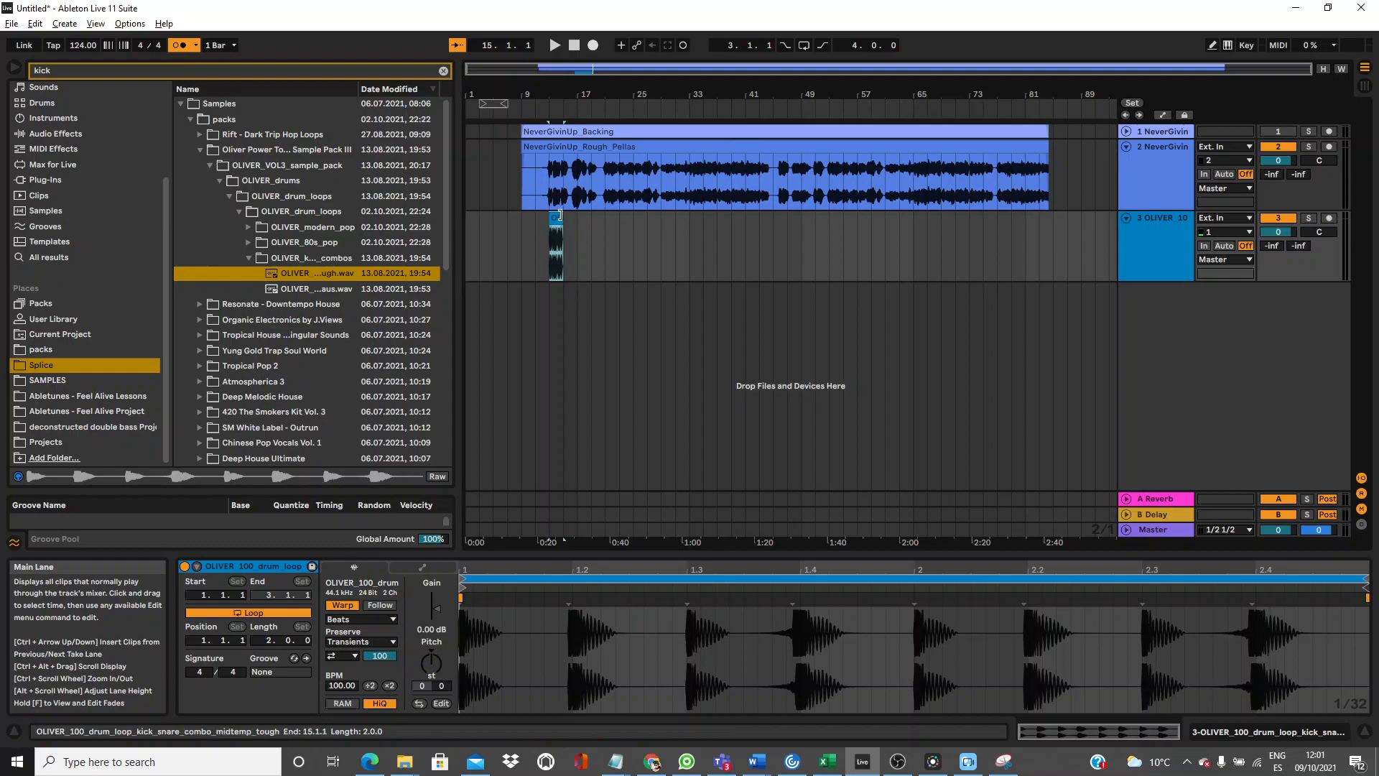
left_click_drag(563, 237, 1054, 241)
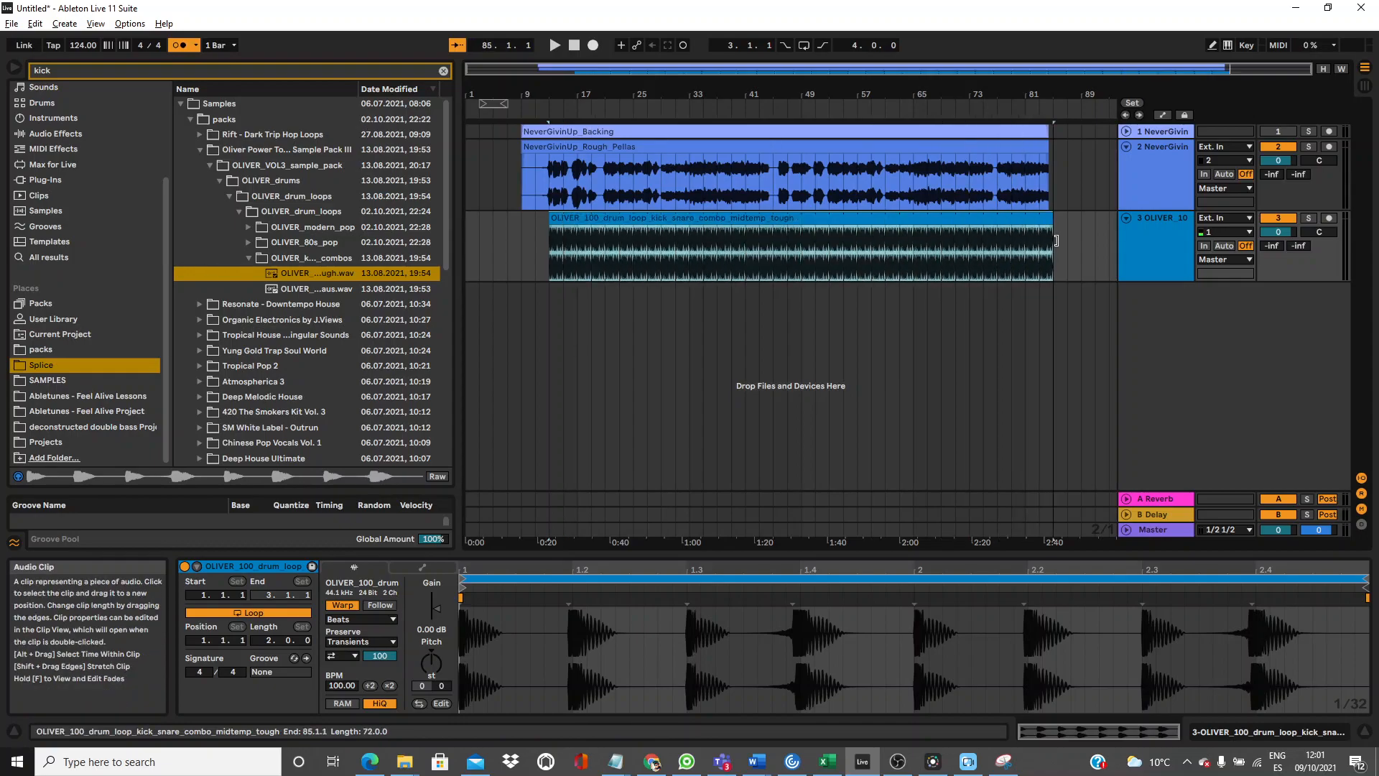
key("space")
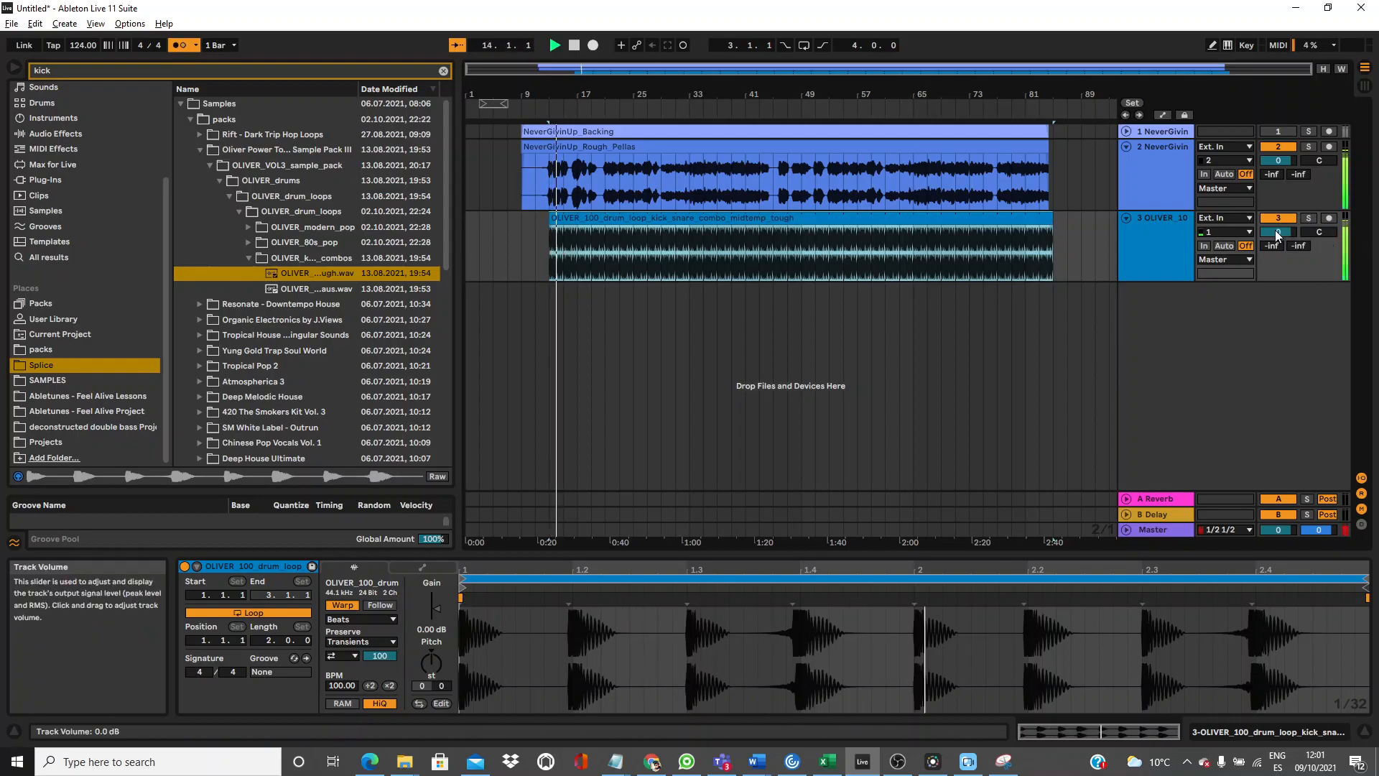
Turn off the metronome, lower the drum loop track's volume to -11.8 dB, and mute that track before stopping playback.
left_click_drag(1278, 232, 1279, 260)
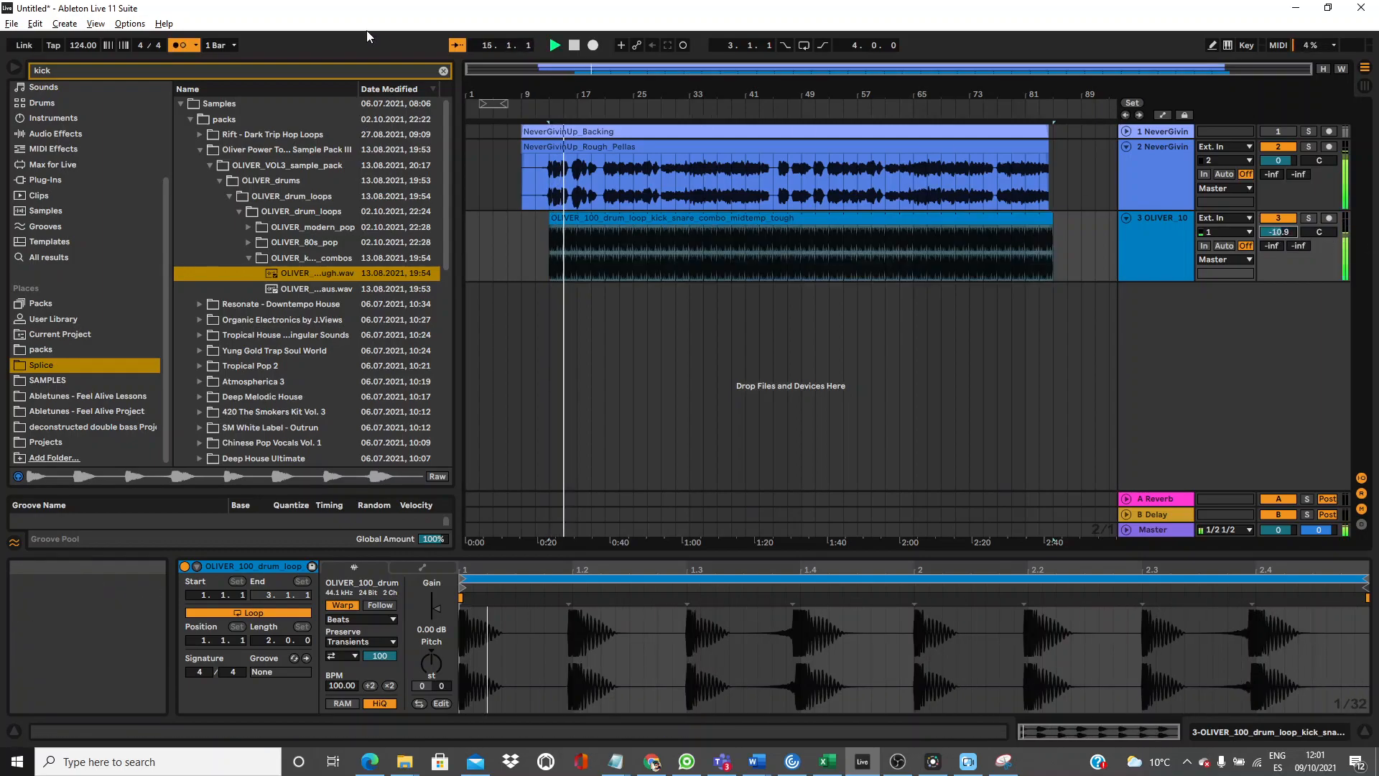
left_click(181, 46)
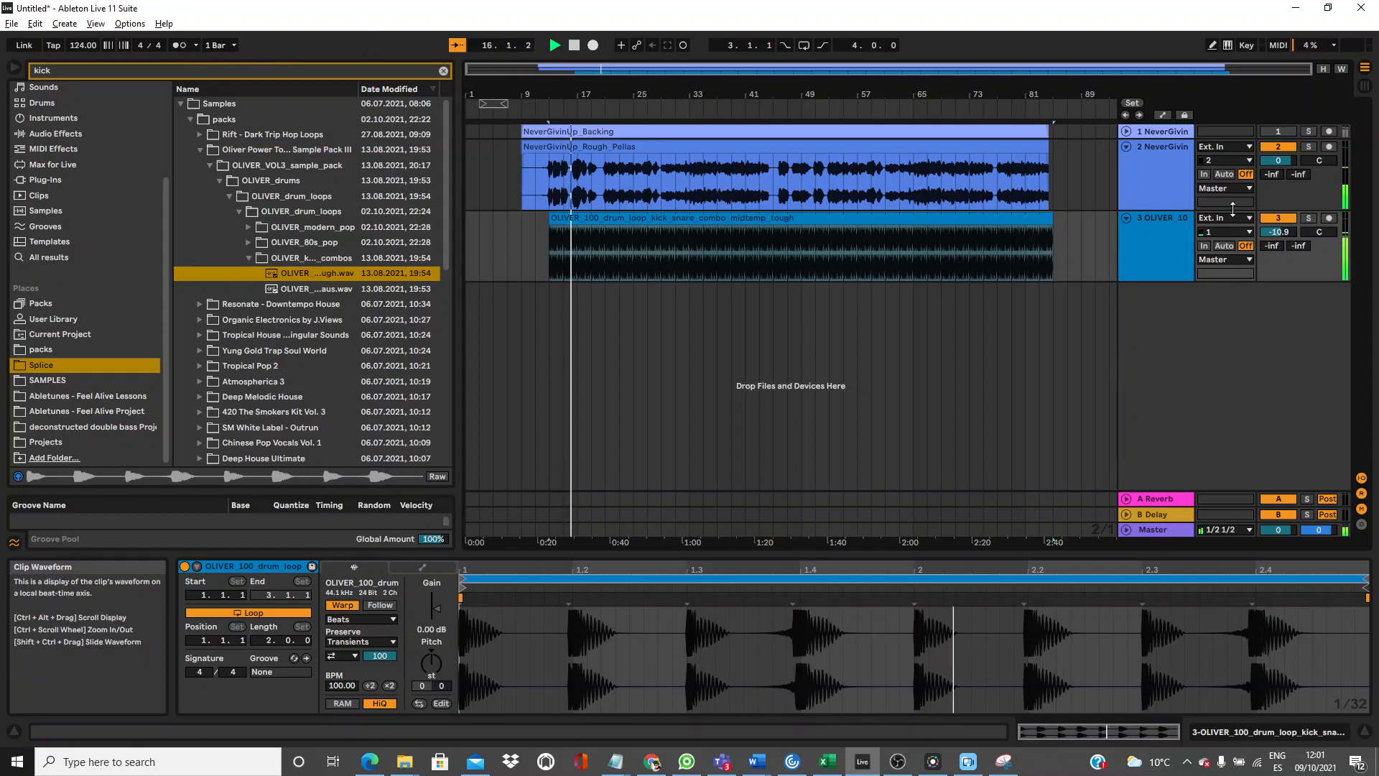
left_click_drag(1278, 232, 1279, 235)
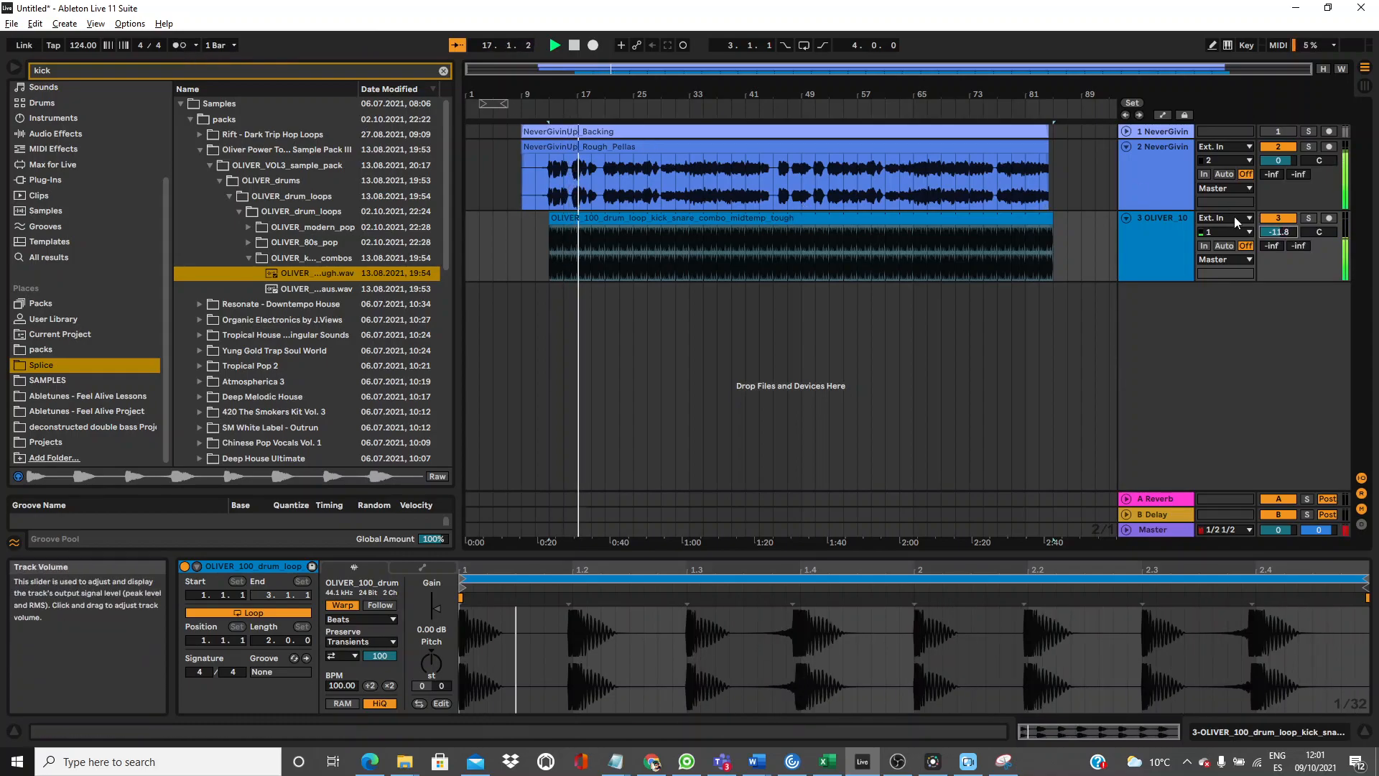
left_click(1278, 218)
key("space")
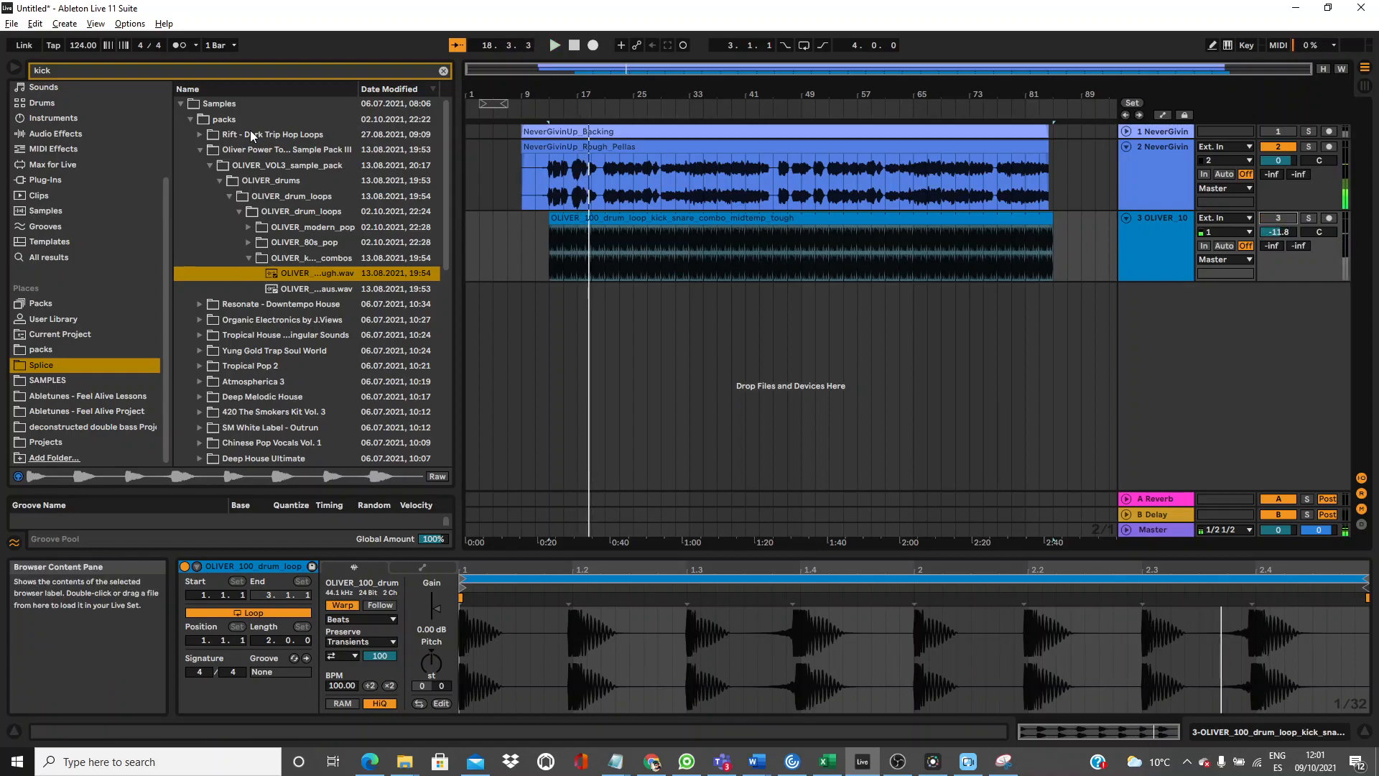
Search the plug-ins for "scal", load the Scaler2 VST on a new track, and move its window clear of the arrangement.
left_click(167, 68)
type("scal")
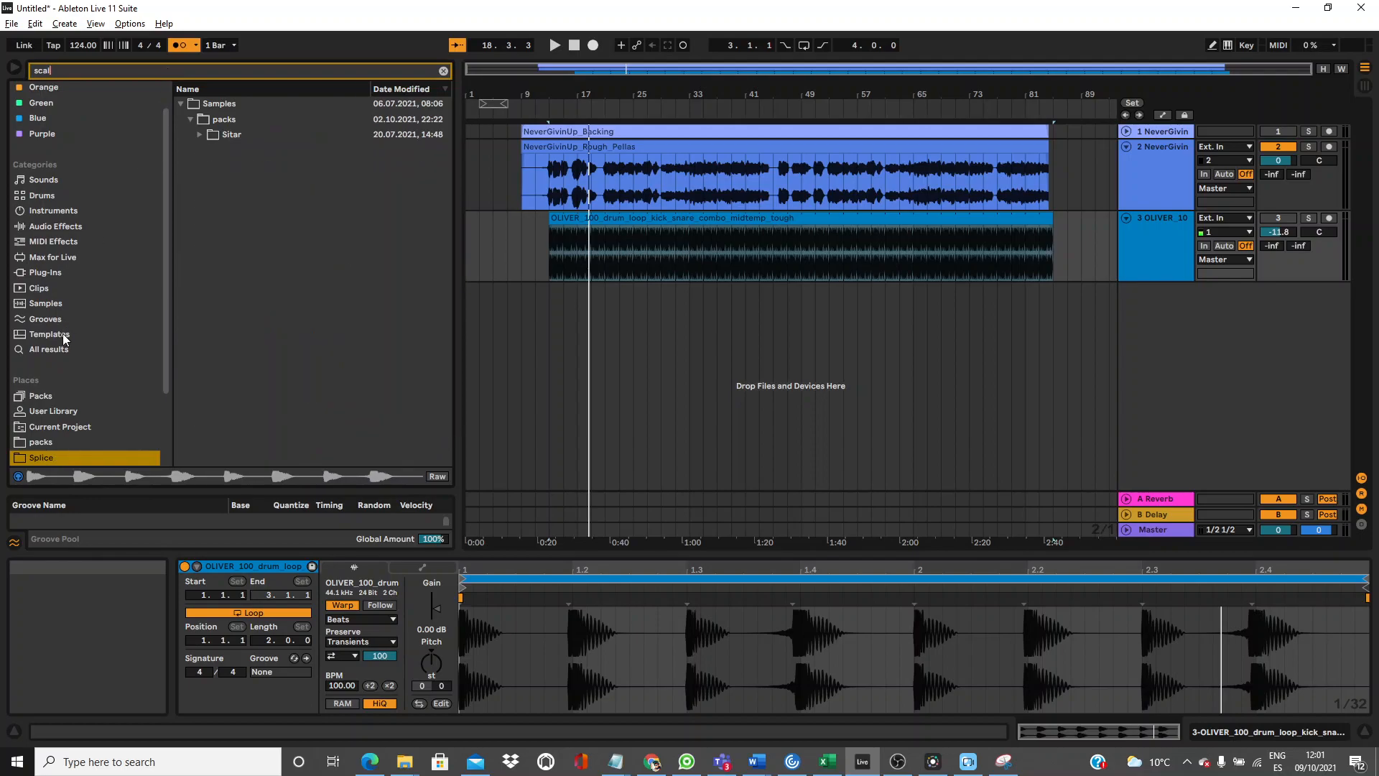
left_click(51, 270)
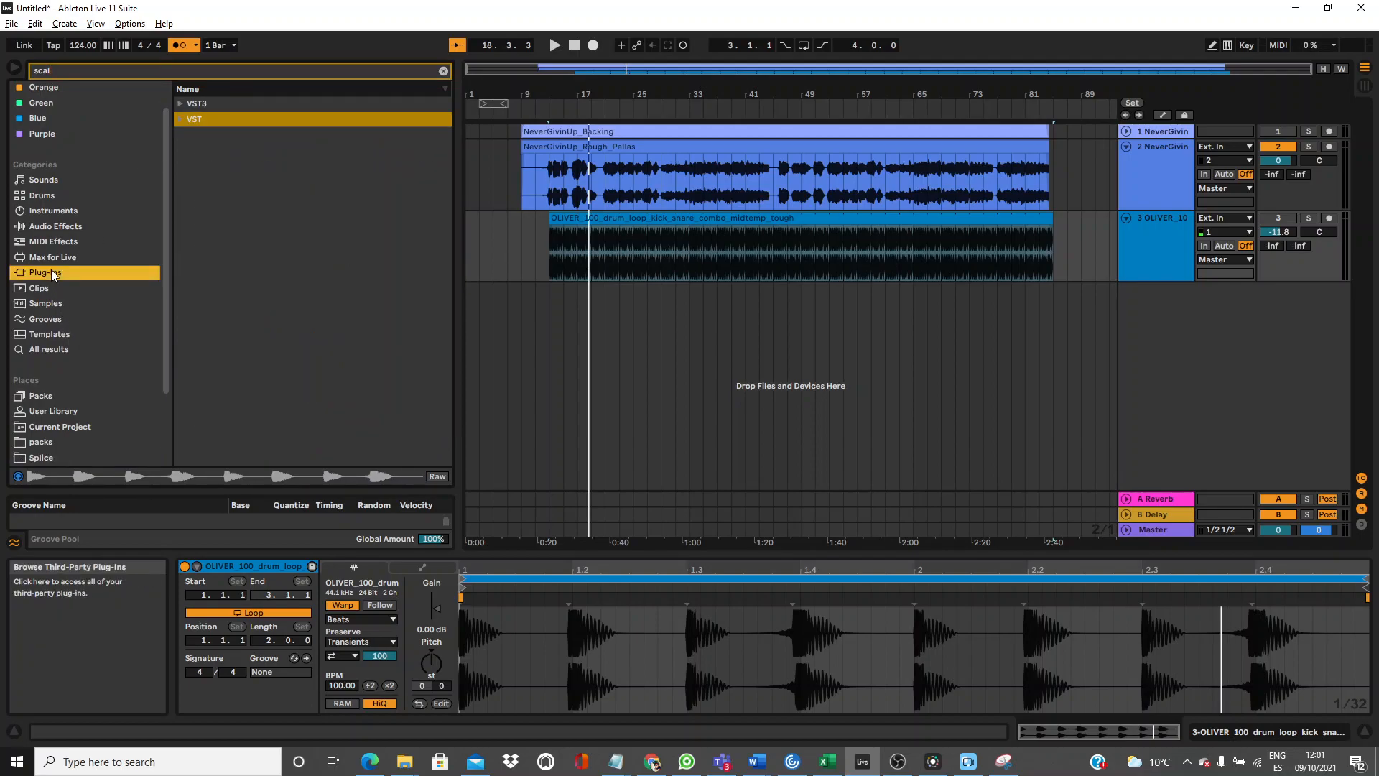
left_click(182, 120)
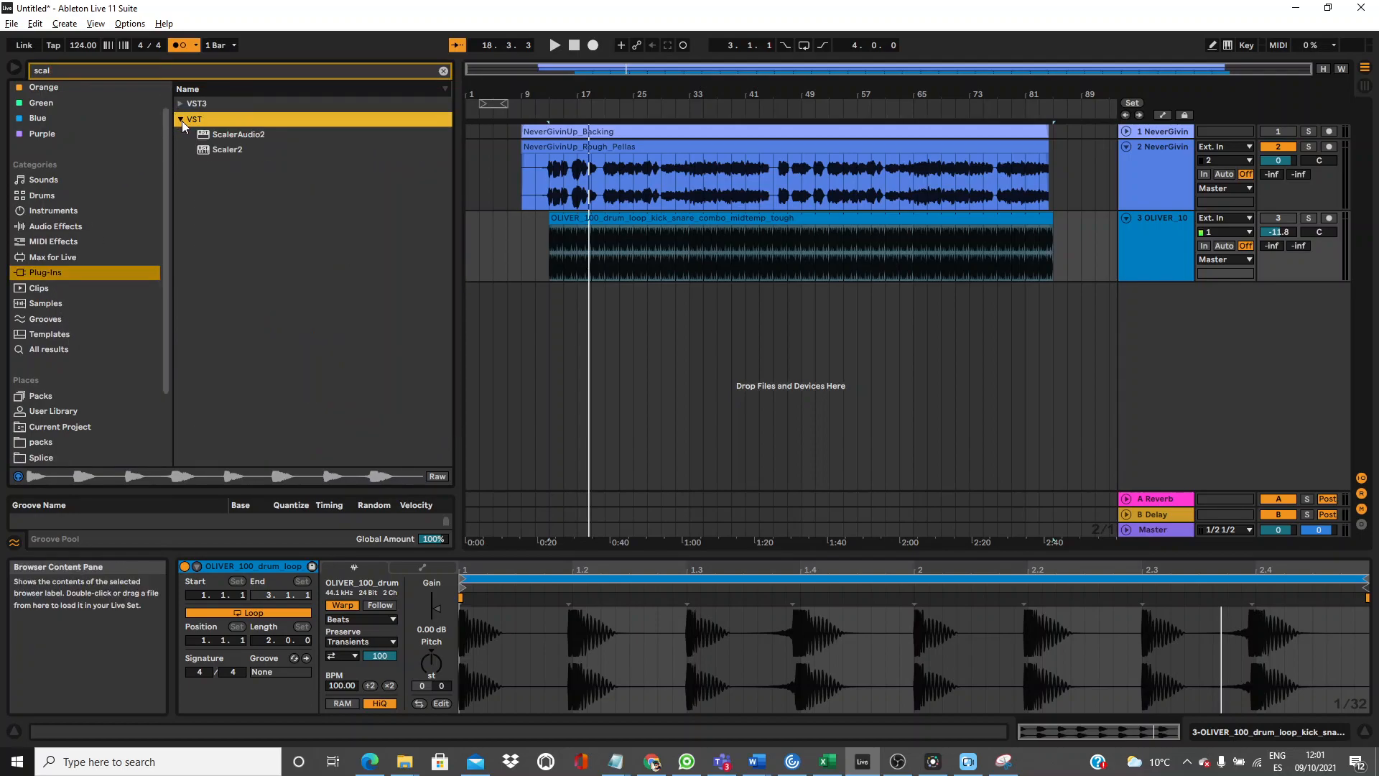
double_click(208, 149)
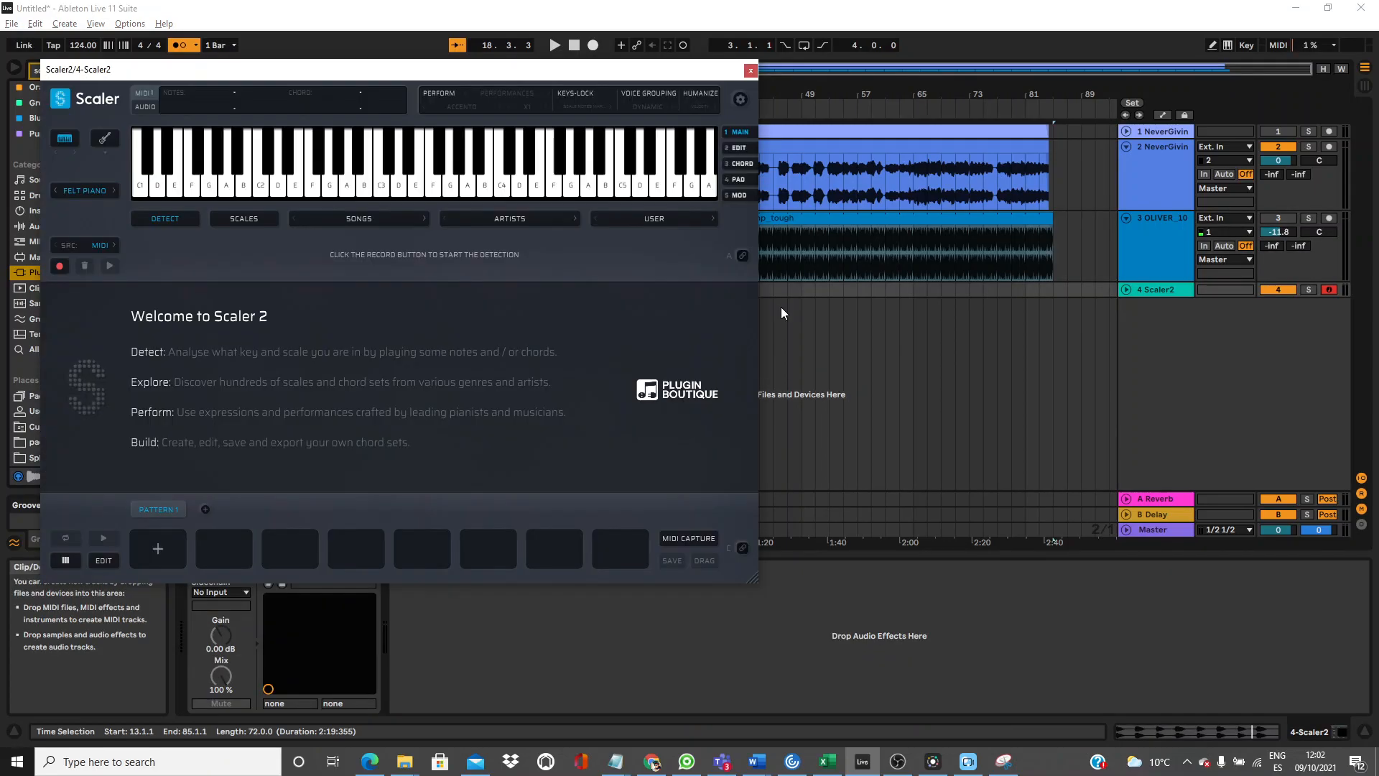
left_click_drag(565, 69, 1006, 319)
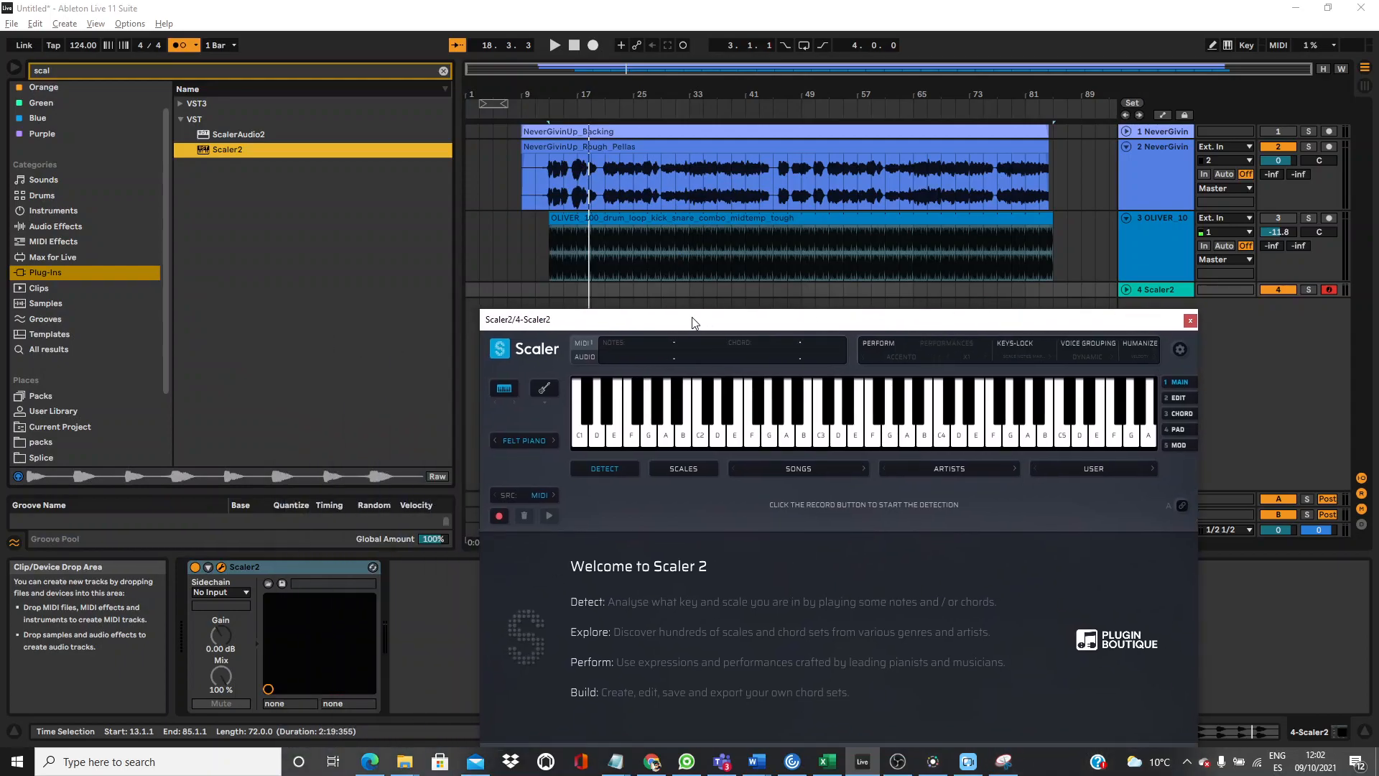
left_click_drag(679, 319, 898, 322)
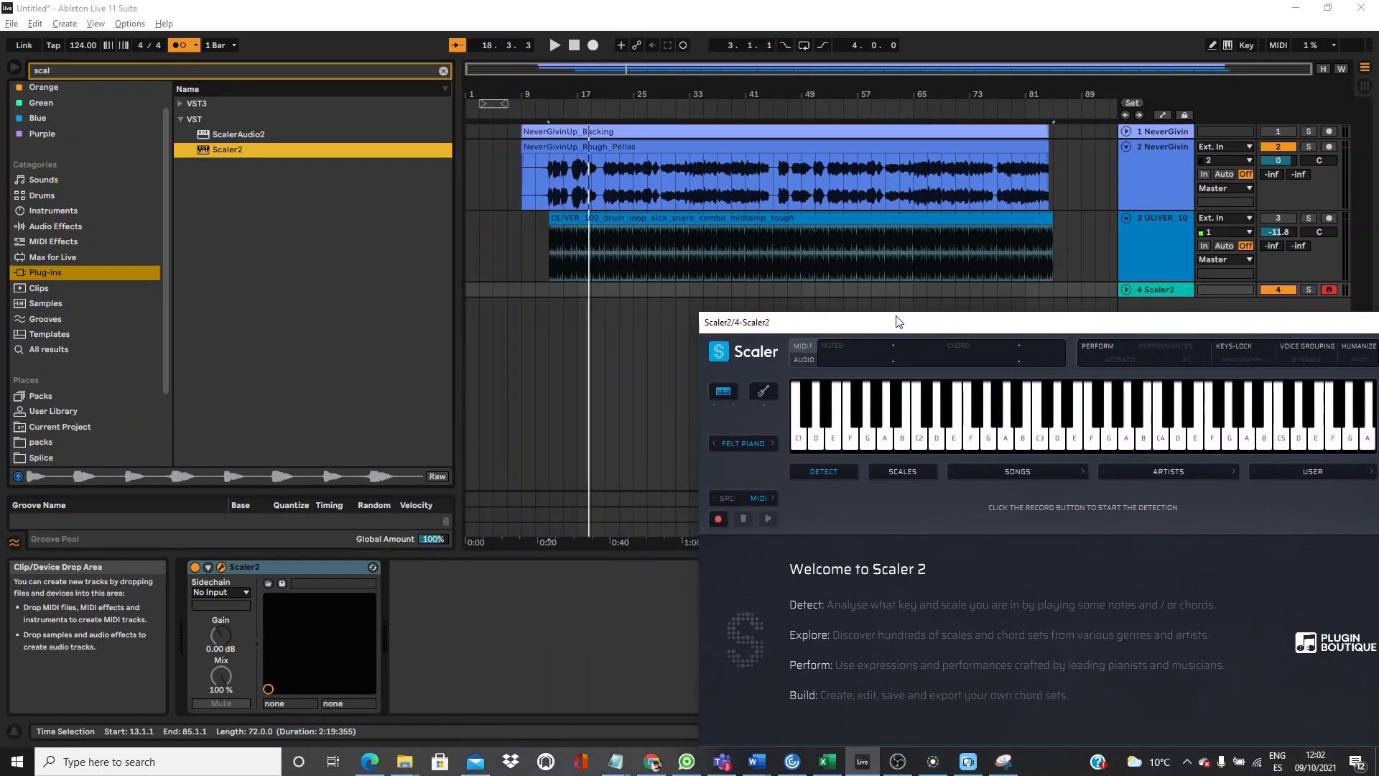
Load the EDM 13 chord set from Scaler's songs and audition its first two chords.
left_click(996, 472)
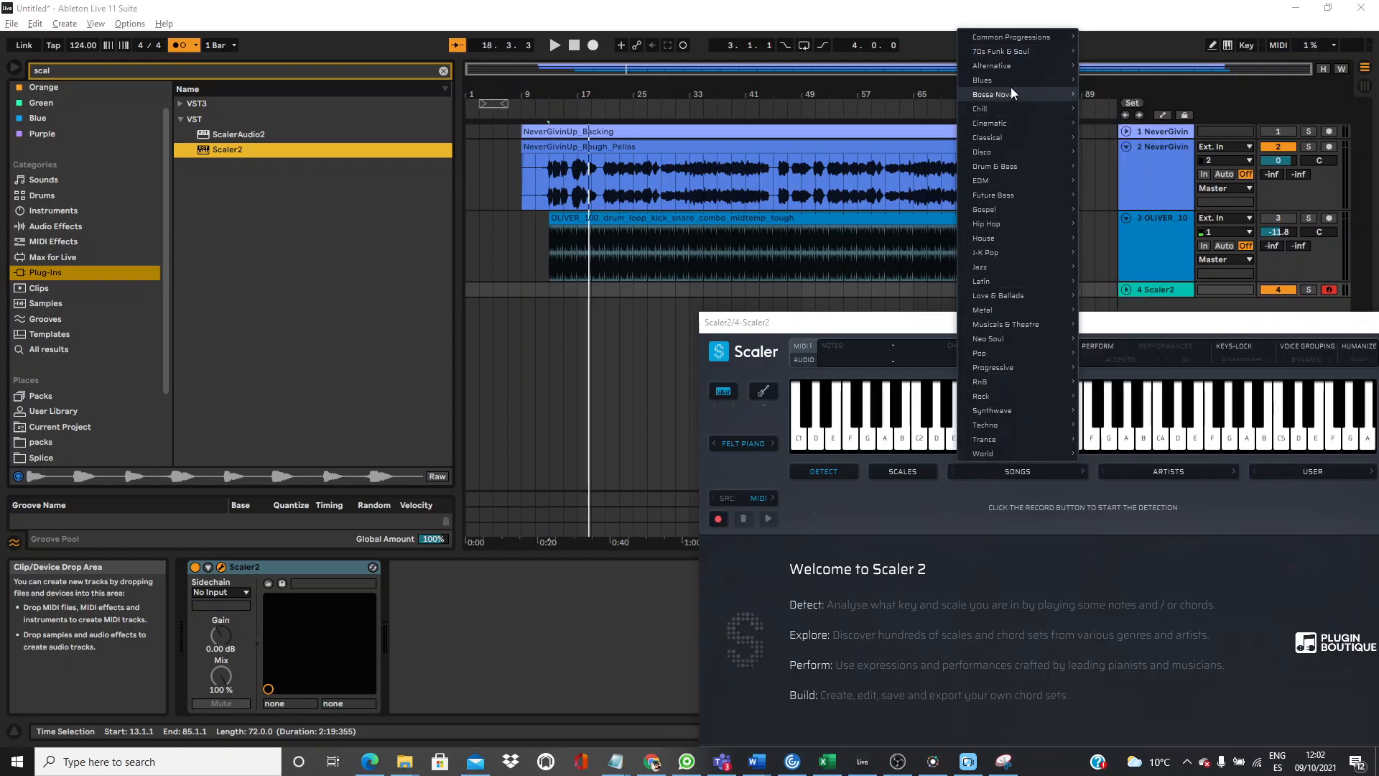
mouse_move(1018, 67)
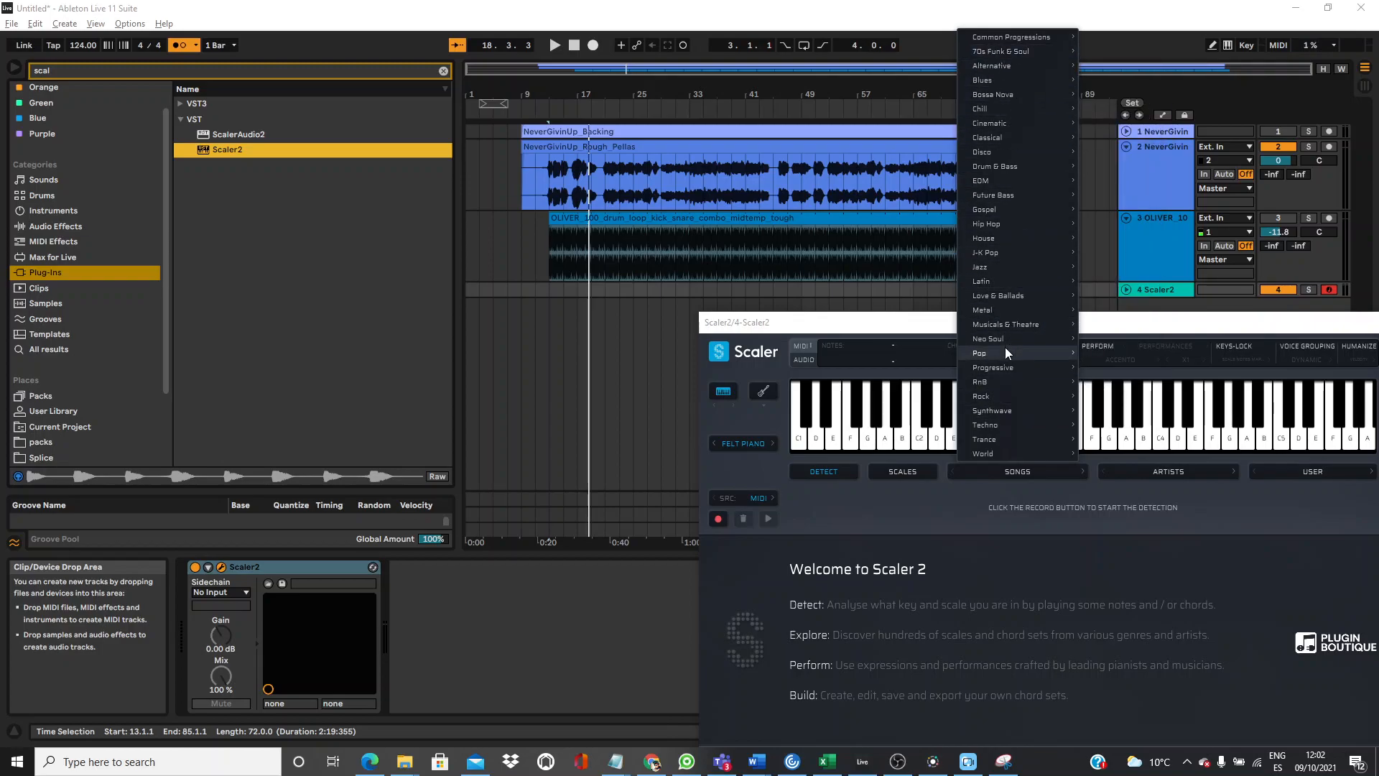
mouse_move(1006, 352)
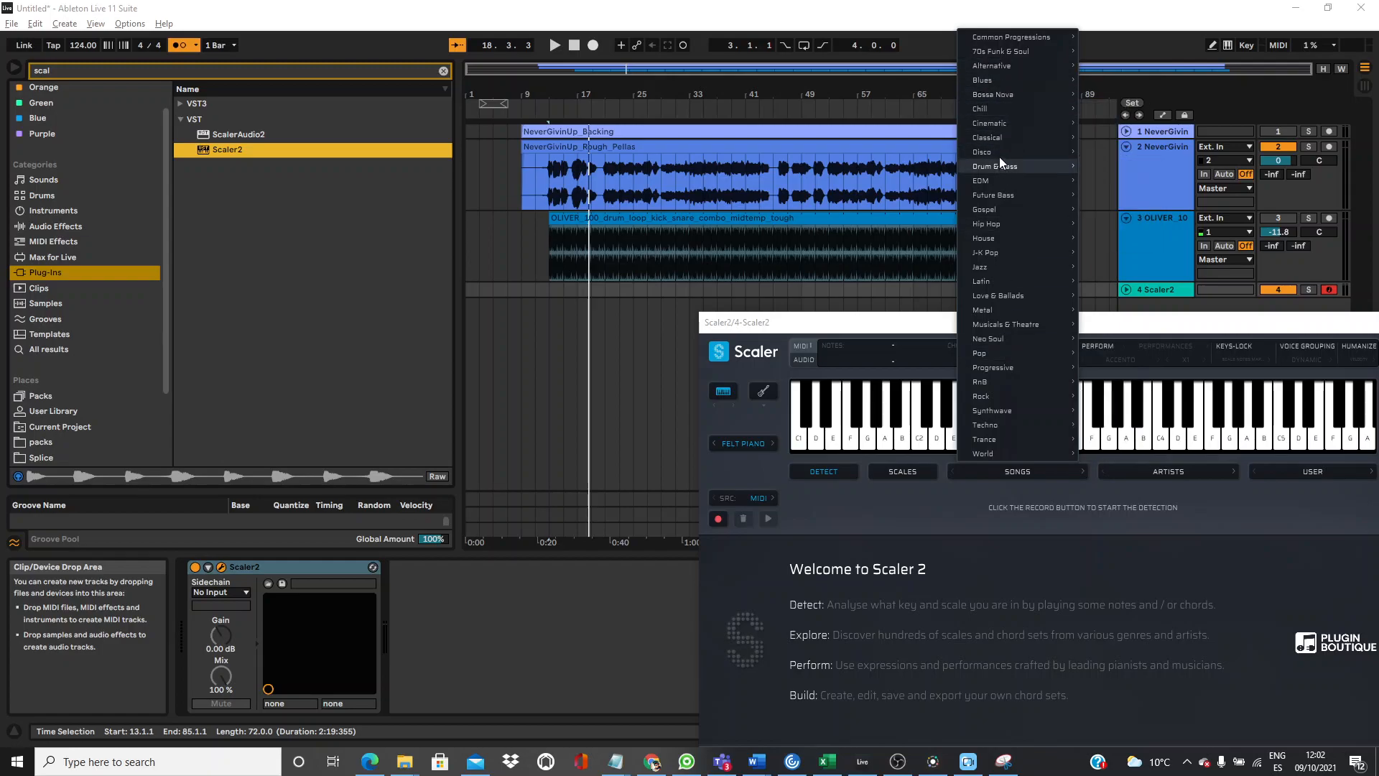
mouse_move(1004, 170)
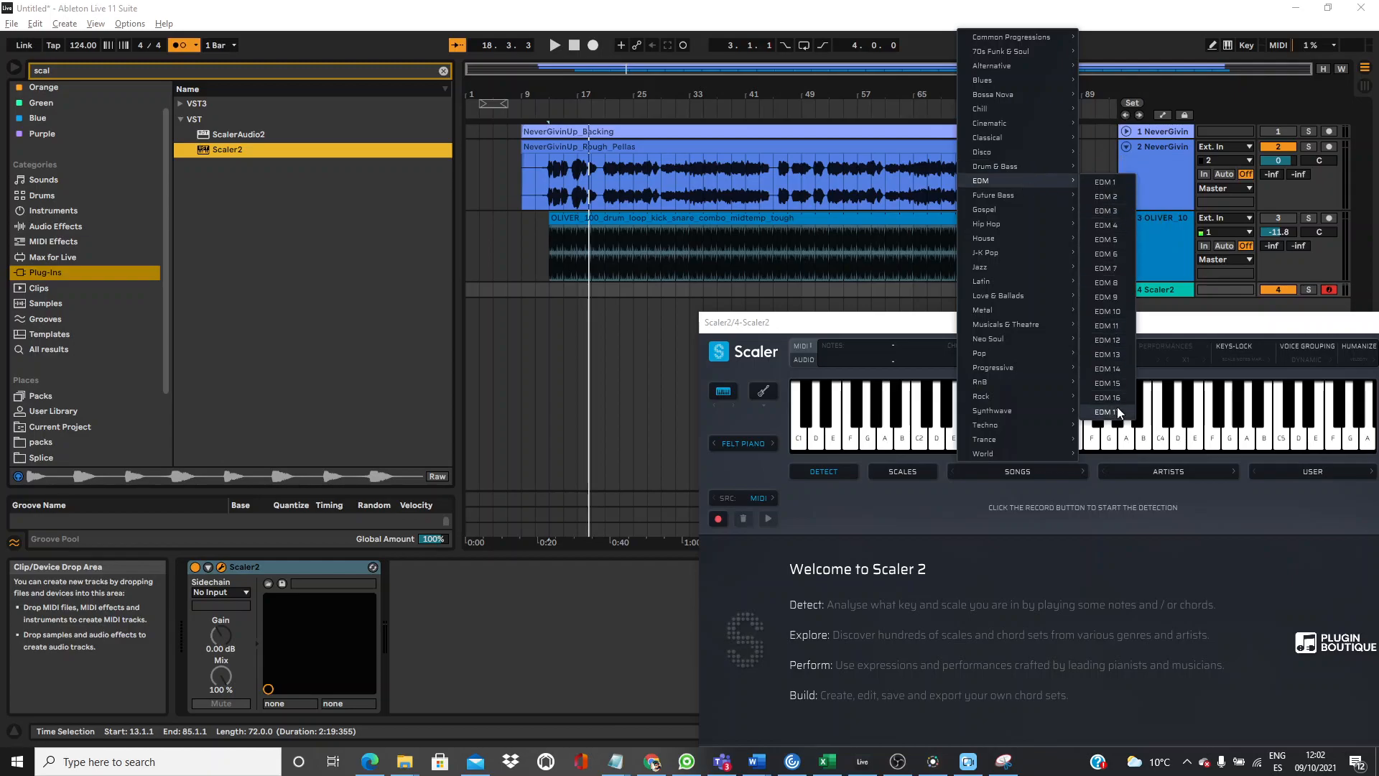
left_click(1106, 355)
left_click(815, 508)
left_click(816, 508)
left_click(884, 513)
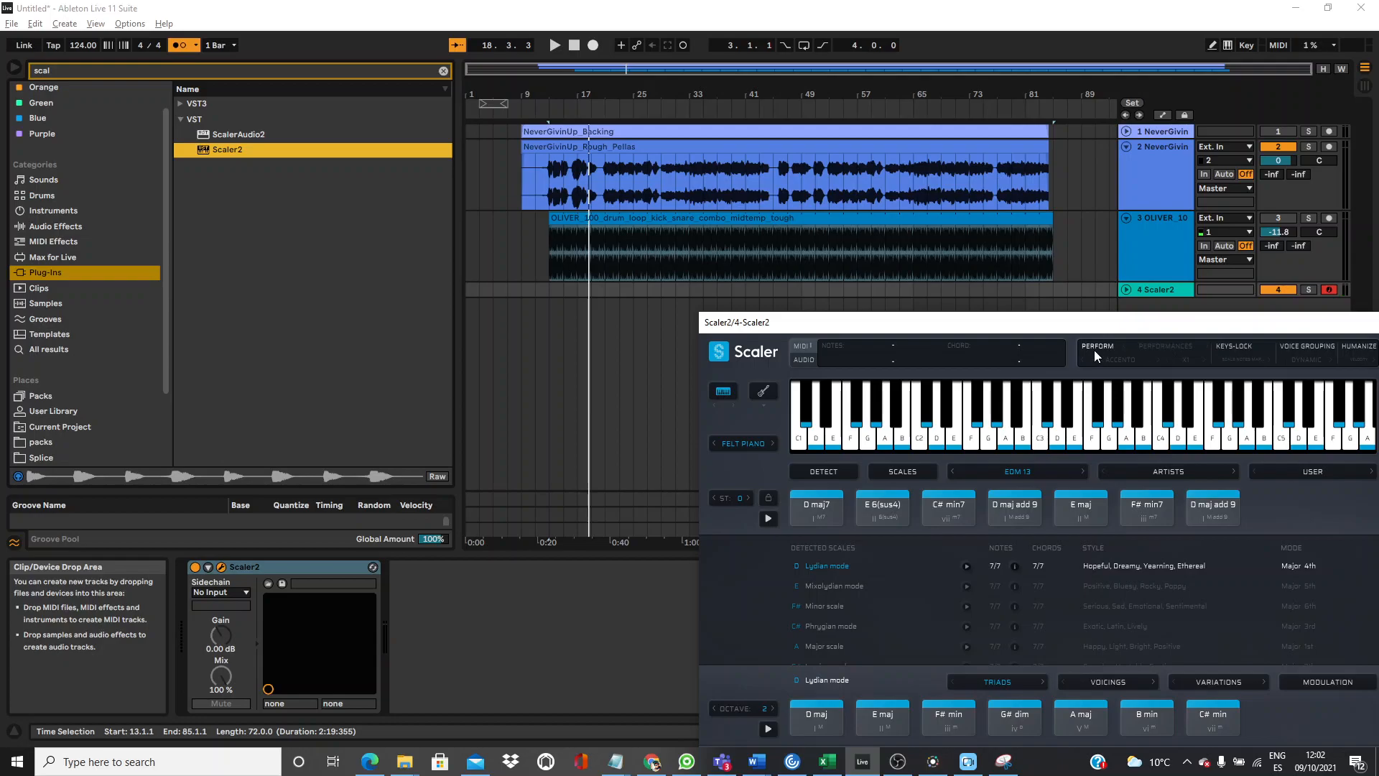
Try the EDM 14 and EDM 15 chord sets in turn, auditioning the opening chords of each.
left_click(1037, 471)
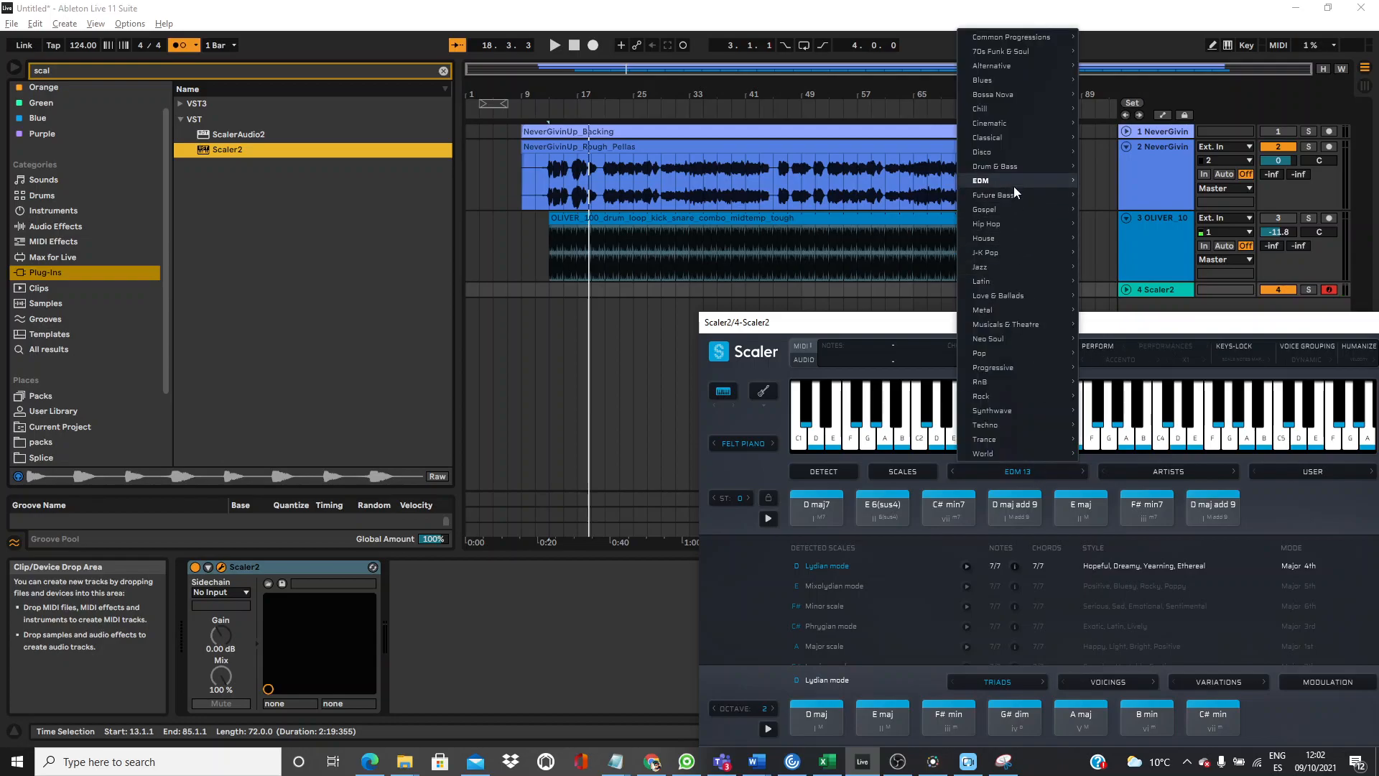
mouse_move(1014, 183)
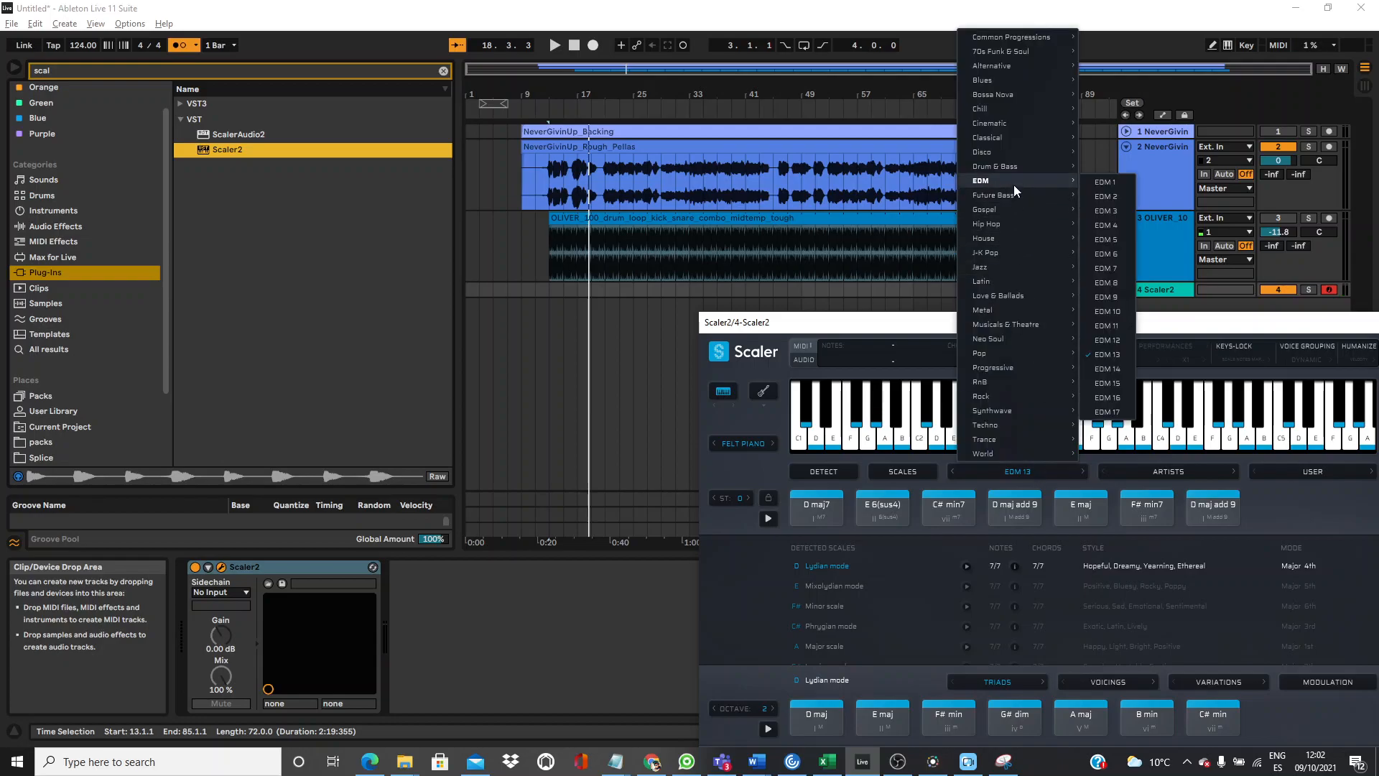
left_click(1118, 368)
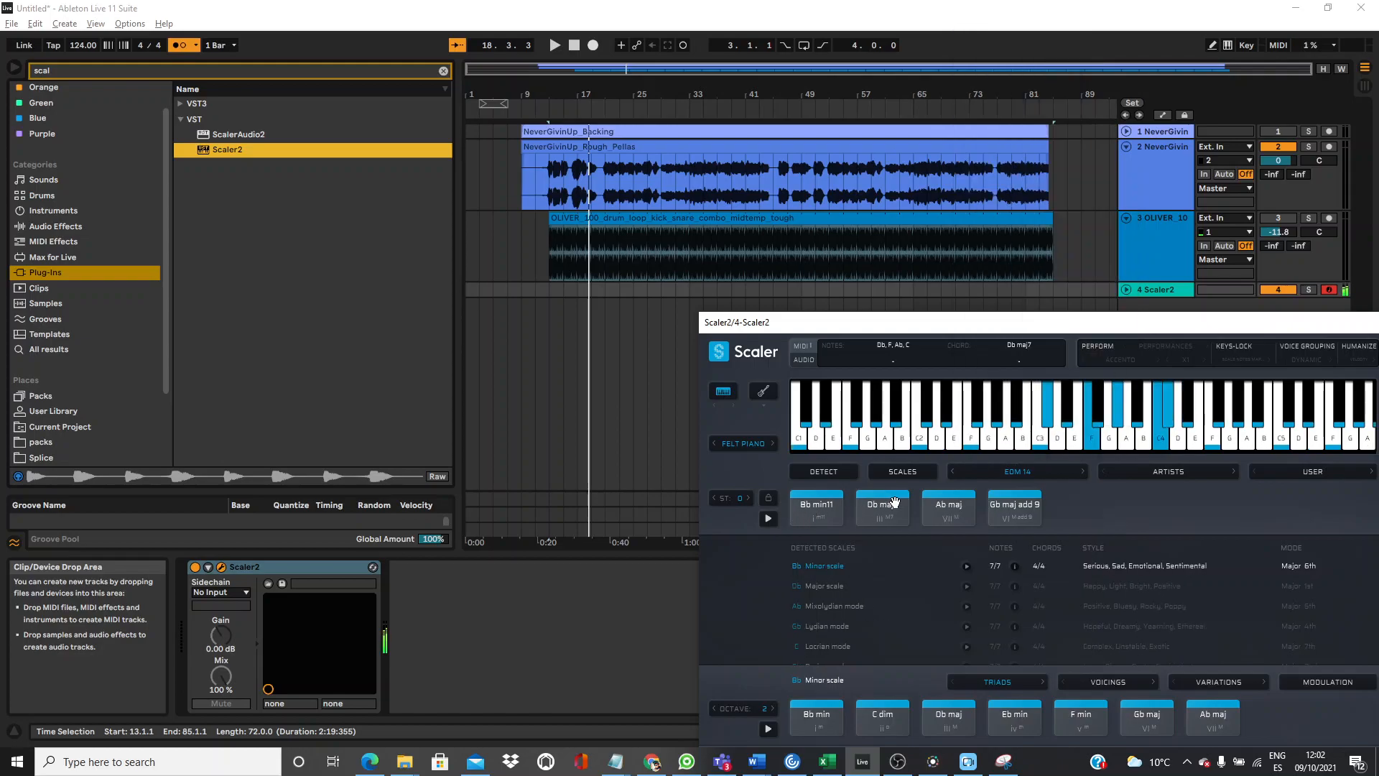
left_click(1012, 474)
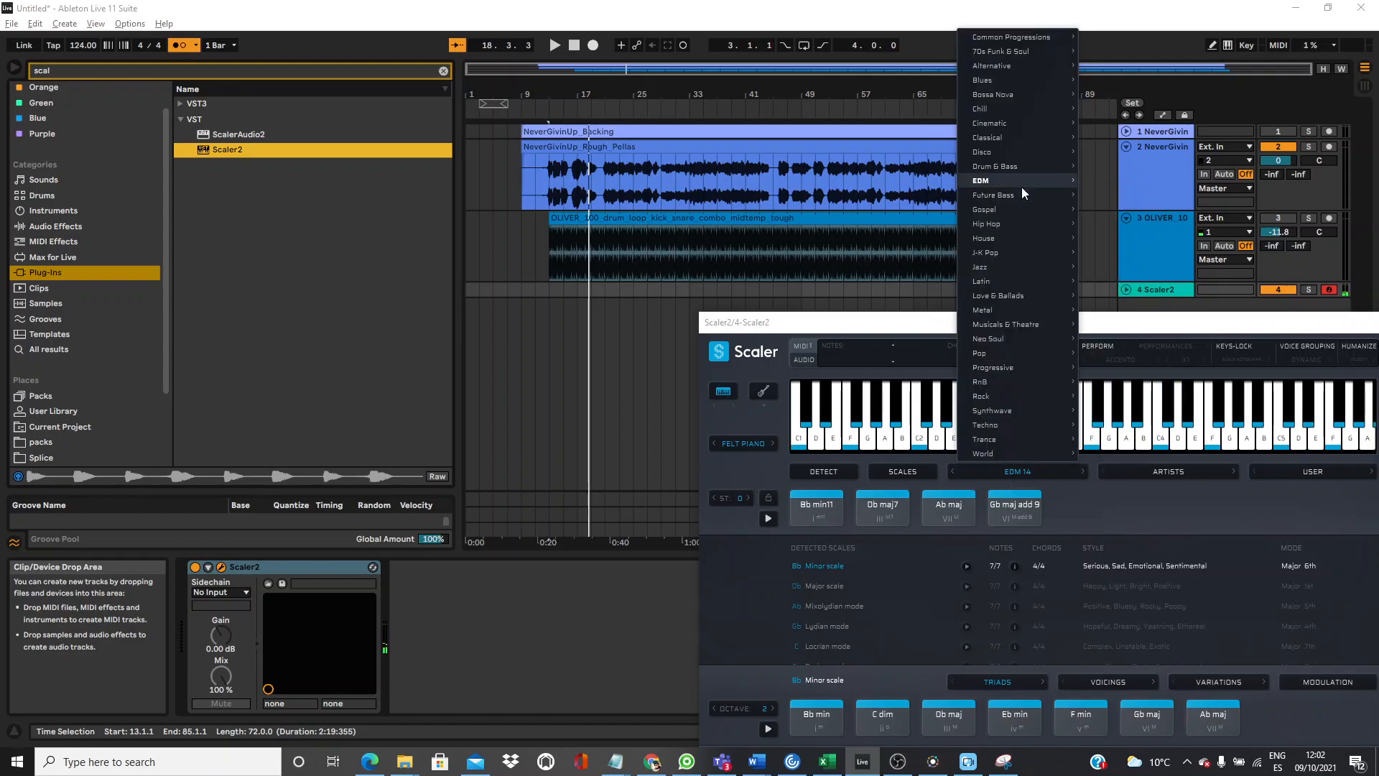
mouse_move(1025, 184)
left_click(1118, 384)
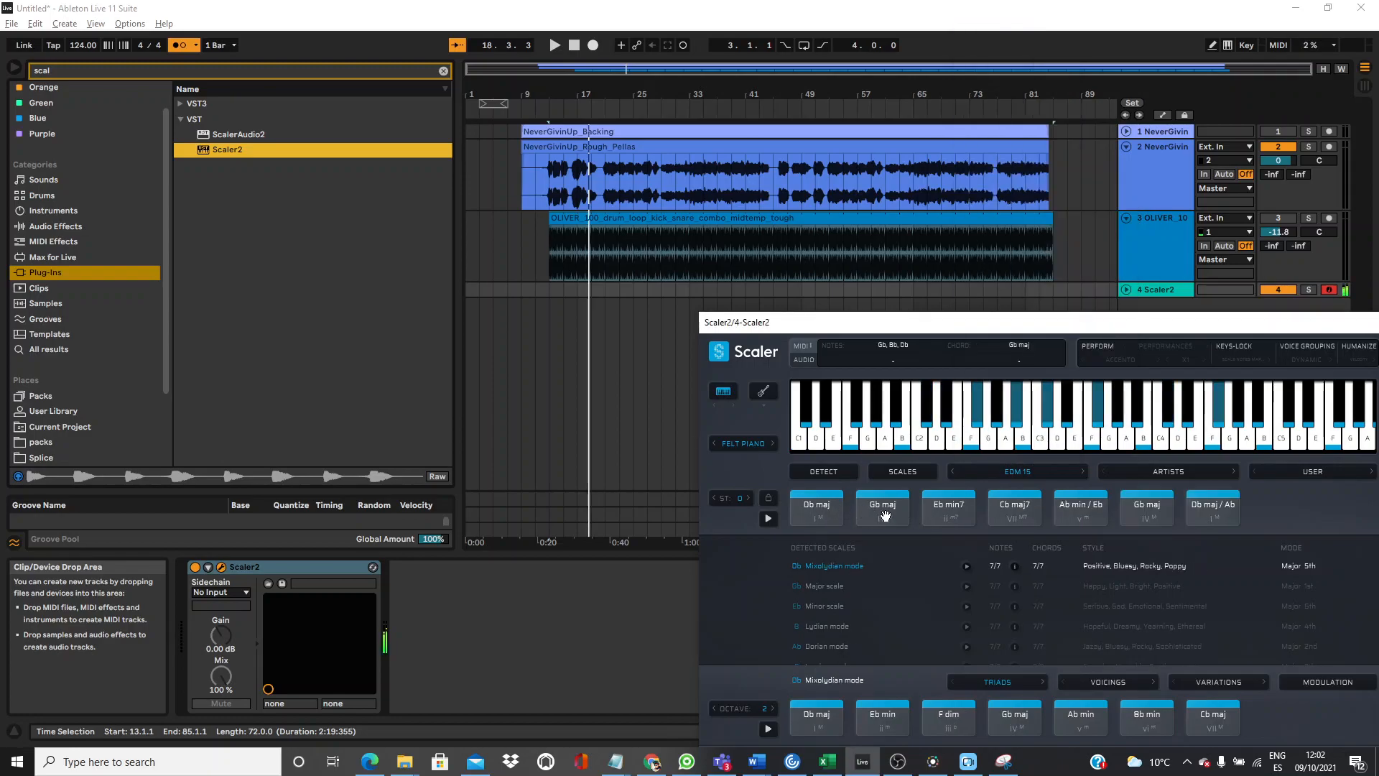
Load the EDM 16 chord set from Scaler's songs and audition its first F# min chord.
left_click(1039, 471)
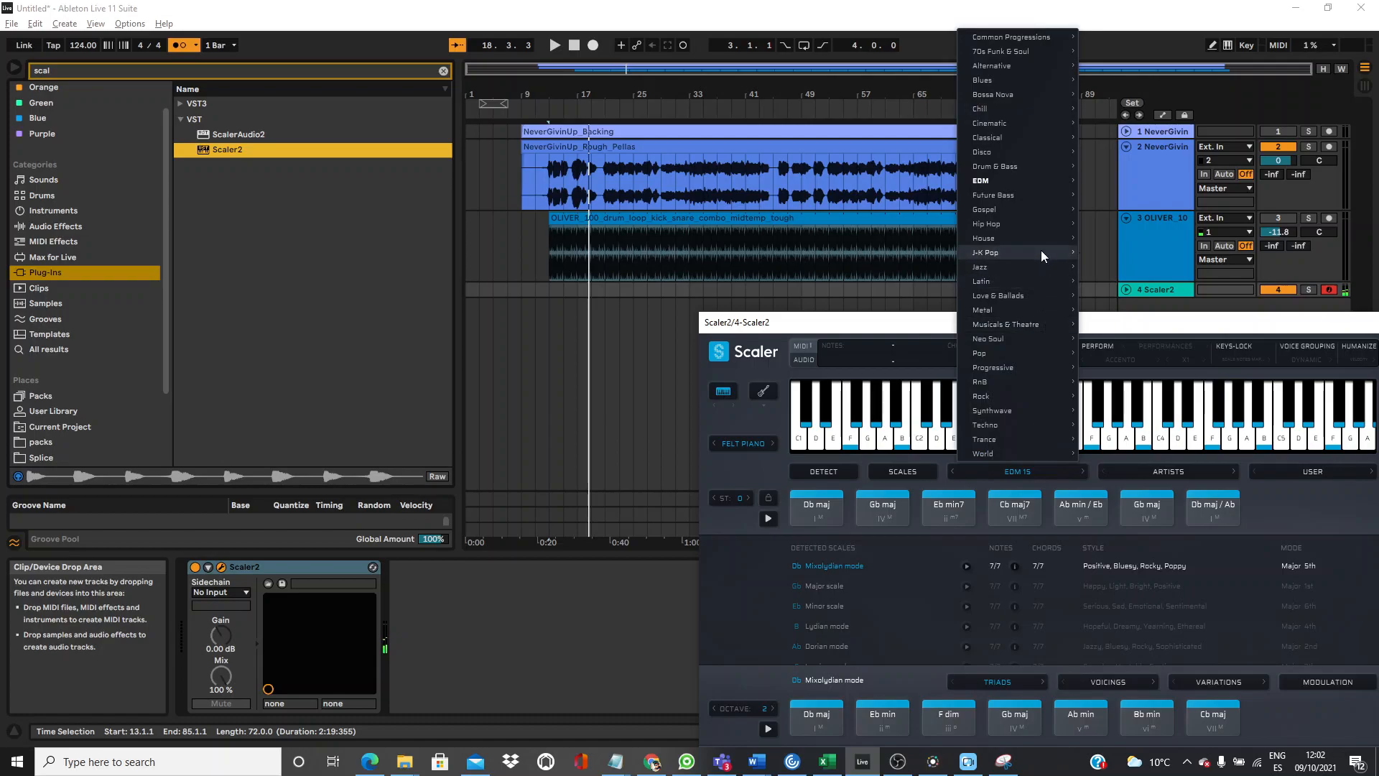
mouse_move(1053, 179)
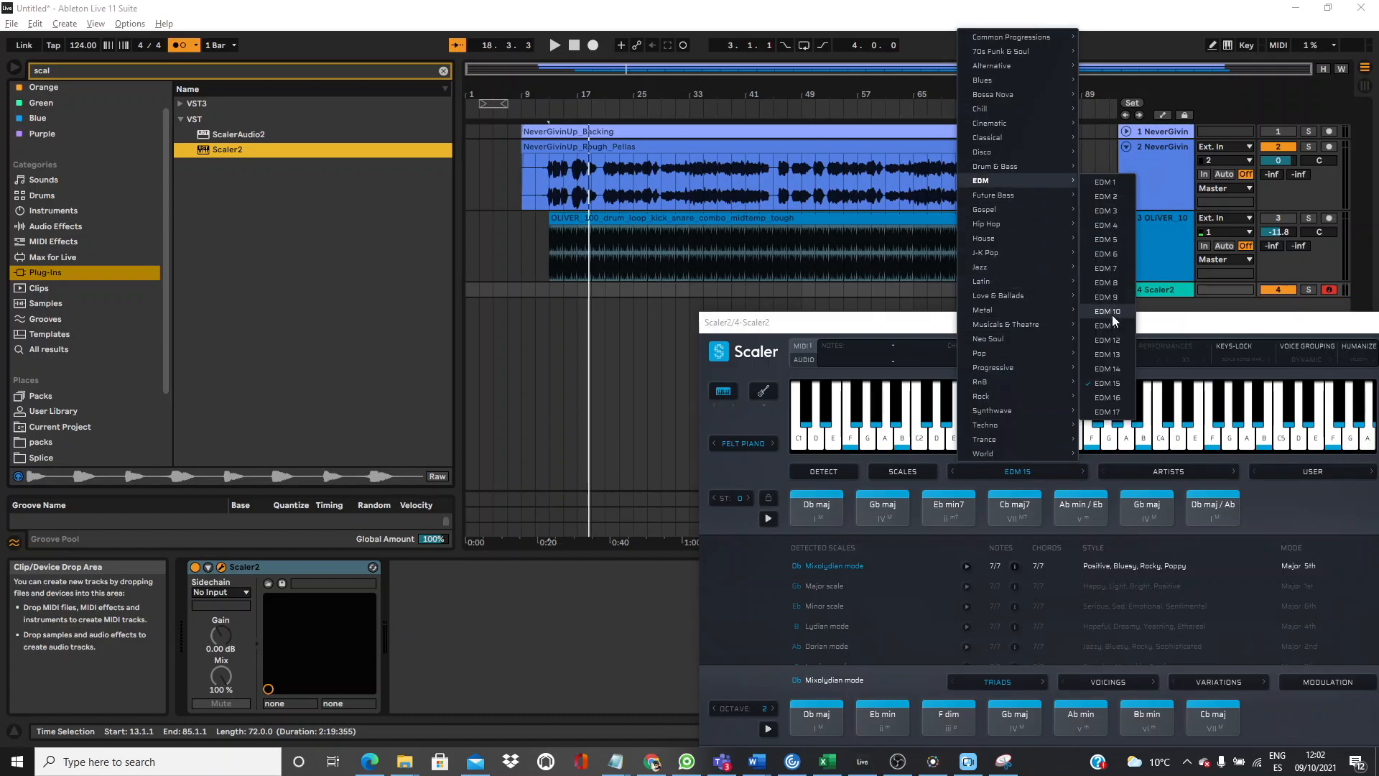
left_click(1113, 398)
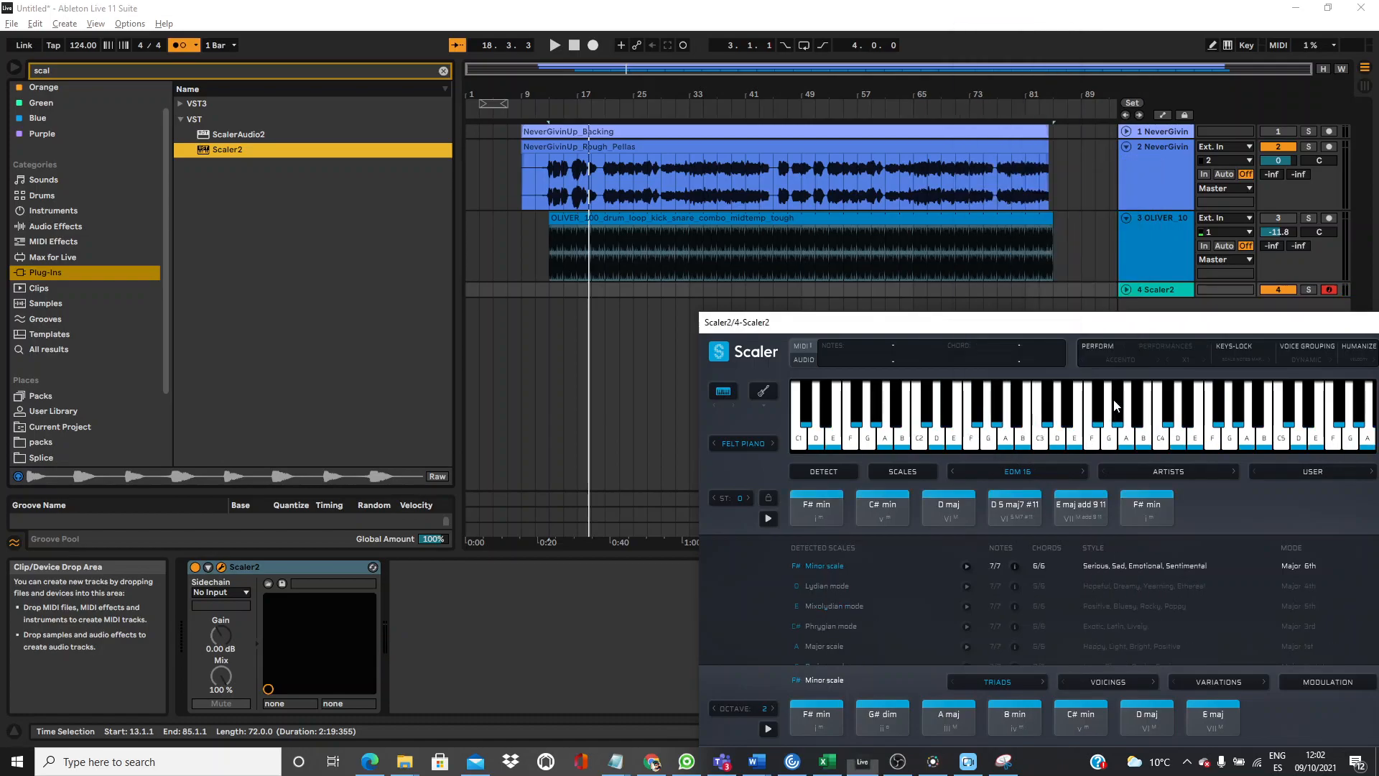
left_click(820, 510)
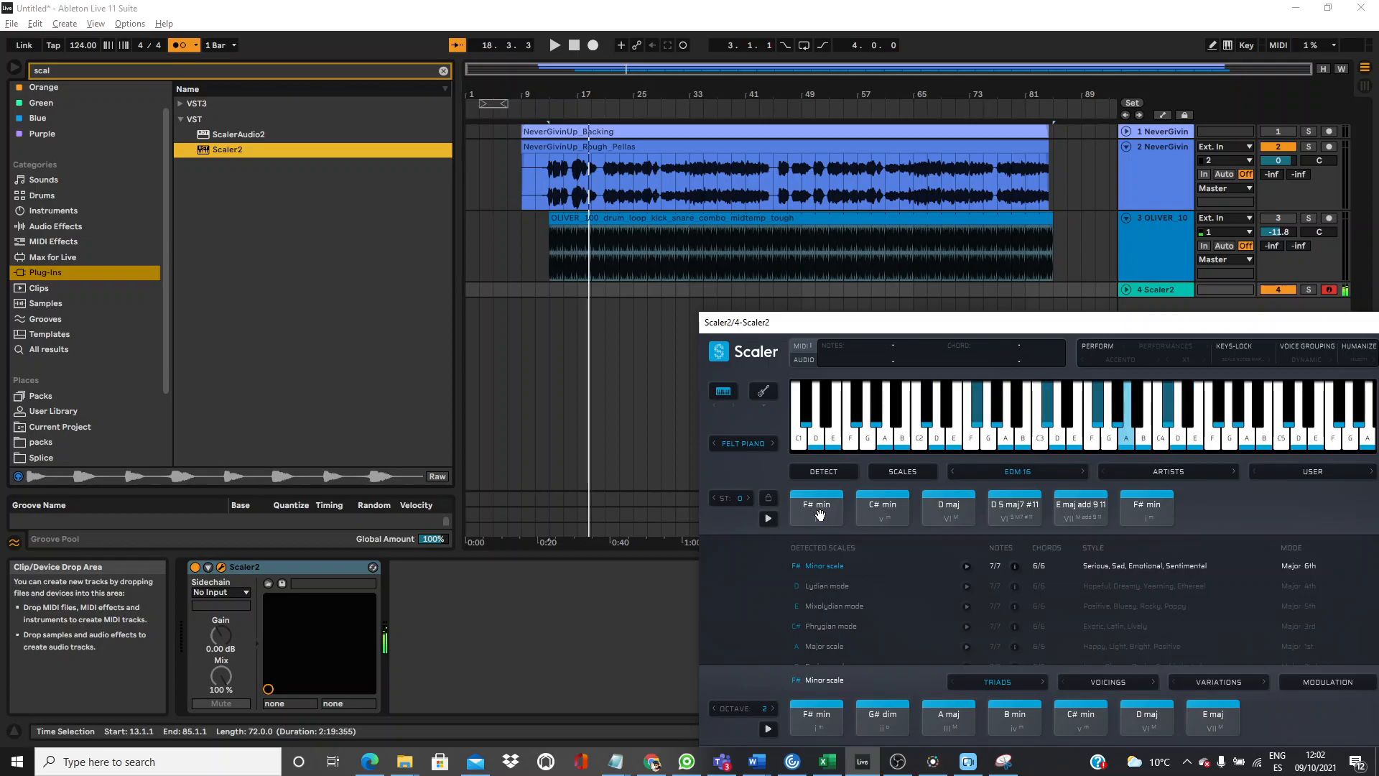
Place the F# min chord as a one-bar clip at bar 13 on the Scaler2 track and play it against the vocal.
key("space")
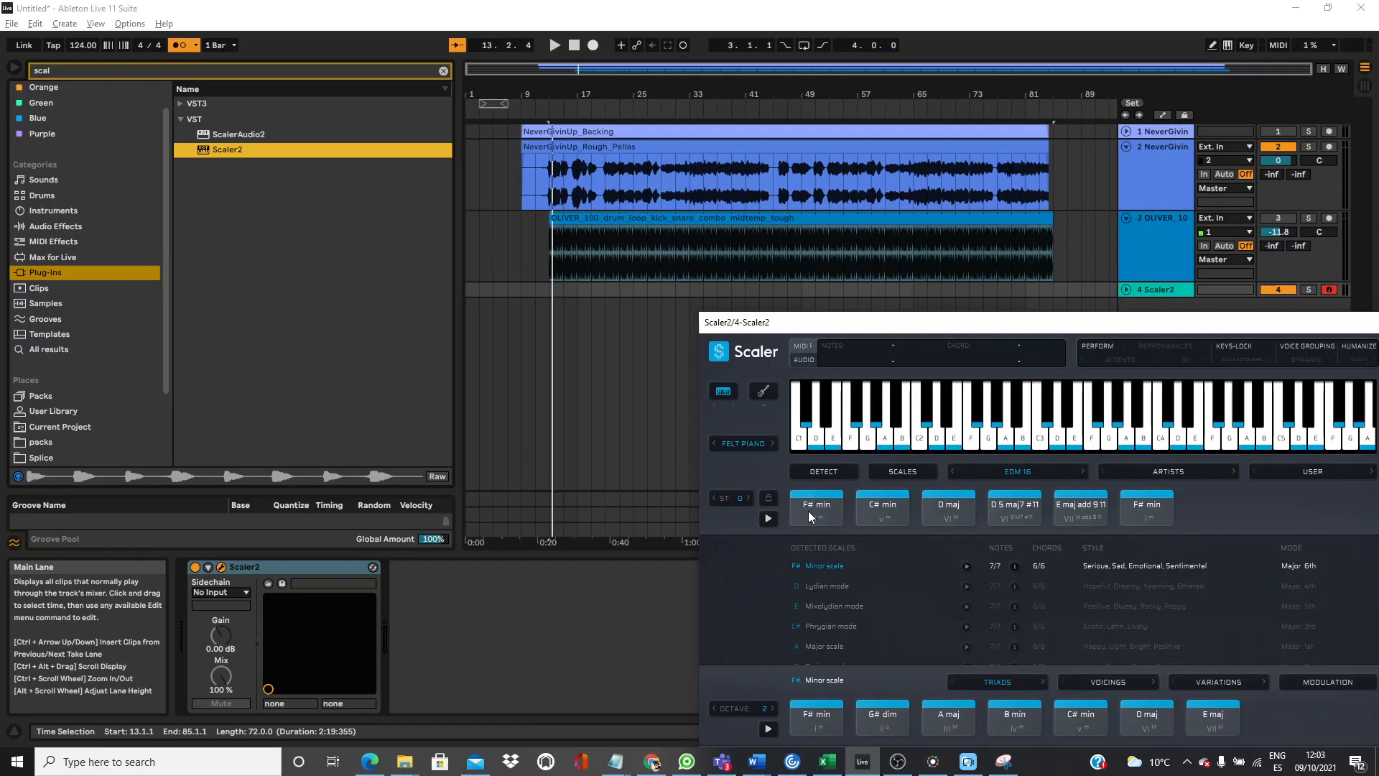
left_click(533, 287)
mouse_move(534, 288)
left_mouse_down()
mouse_move(575, 305)
mouse_move(552, 292)
left_mouse_up()
mouse_move(549, 94)
left_mouse_down()
mouse_move(551, 143)
mouse_move(552, 94)
left_mouse_up()
key("space")
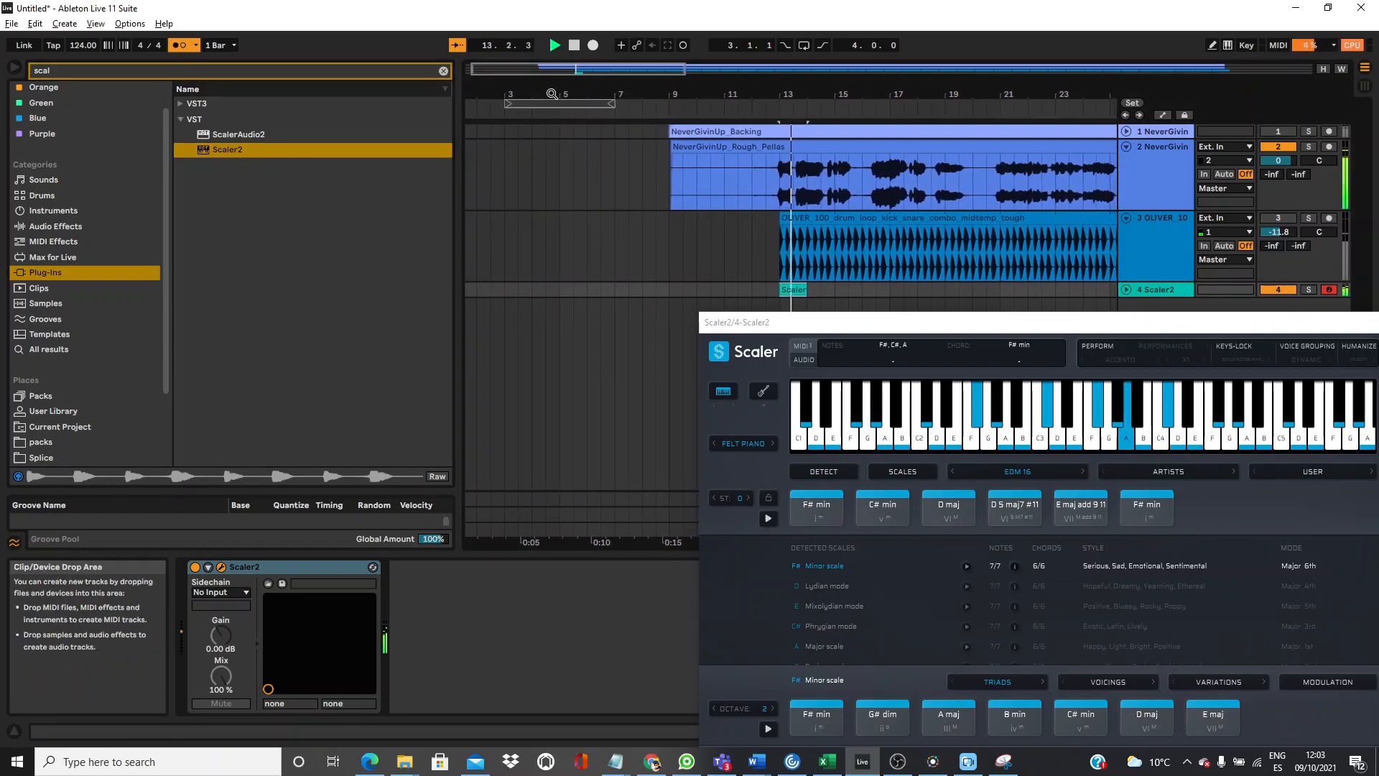
key("space")
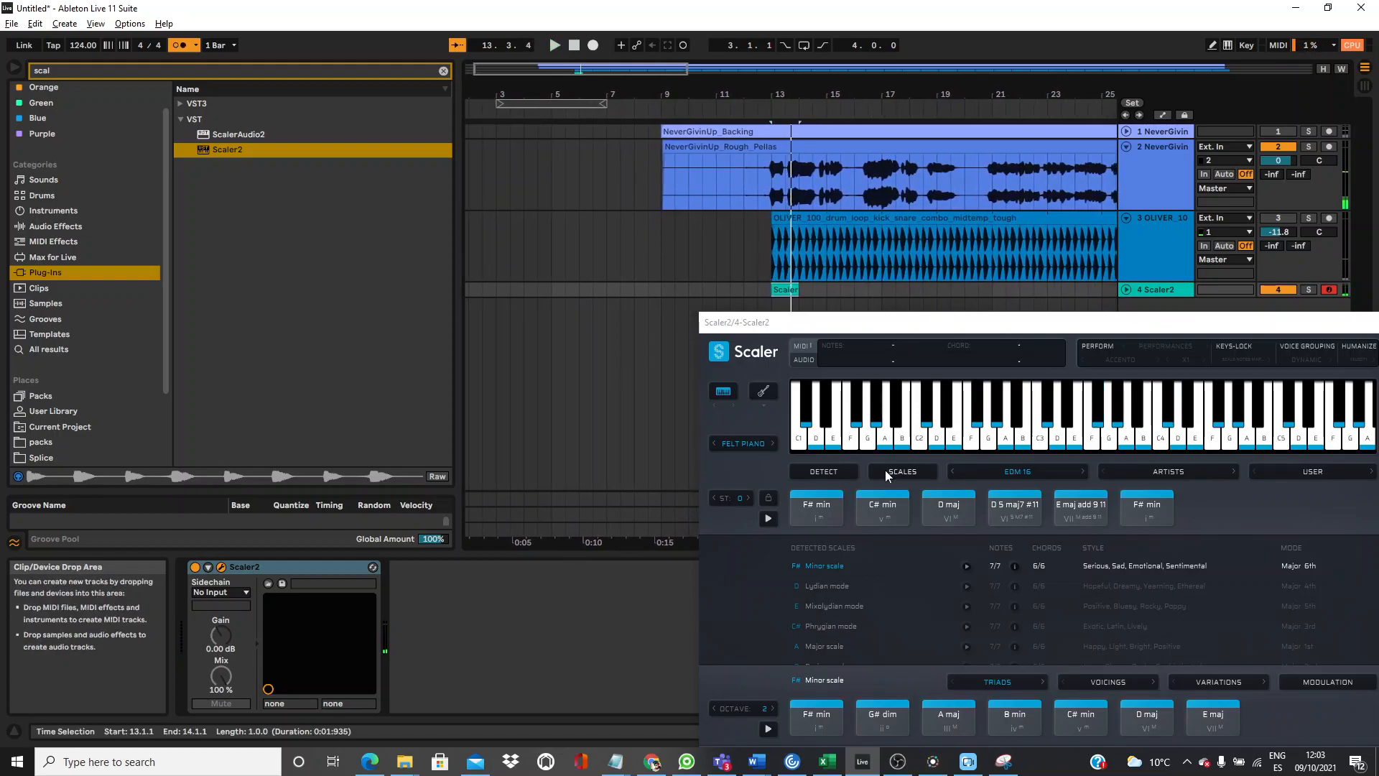
Add the C# min chord at bar 14 and the D maj chord at bar 15 on the Scaler2 track, checking each in playback.
left_click_drag(883, 506, 799, 288)
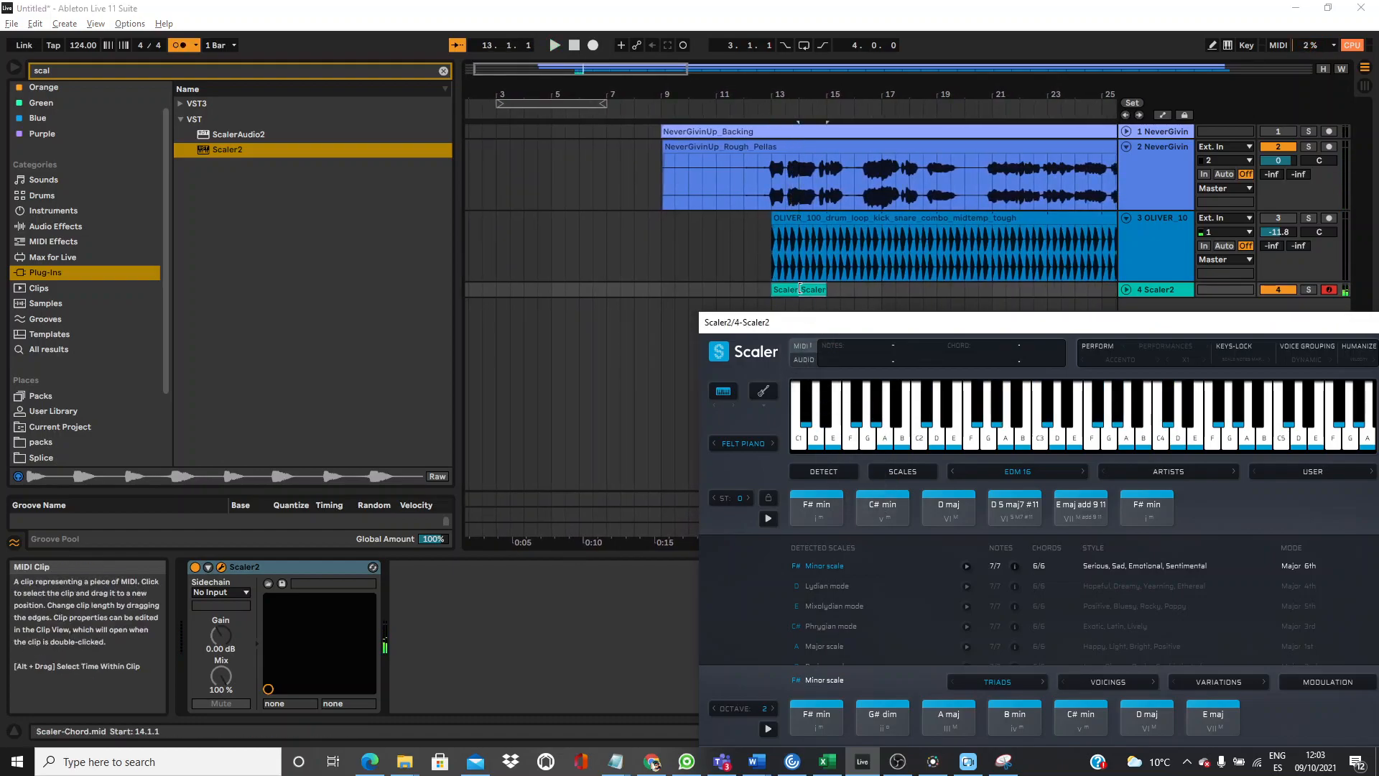
left_click_drag(841, 333, 782, 424)
key("space")
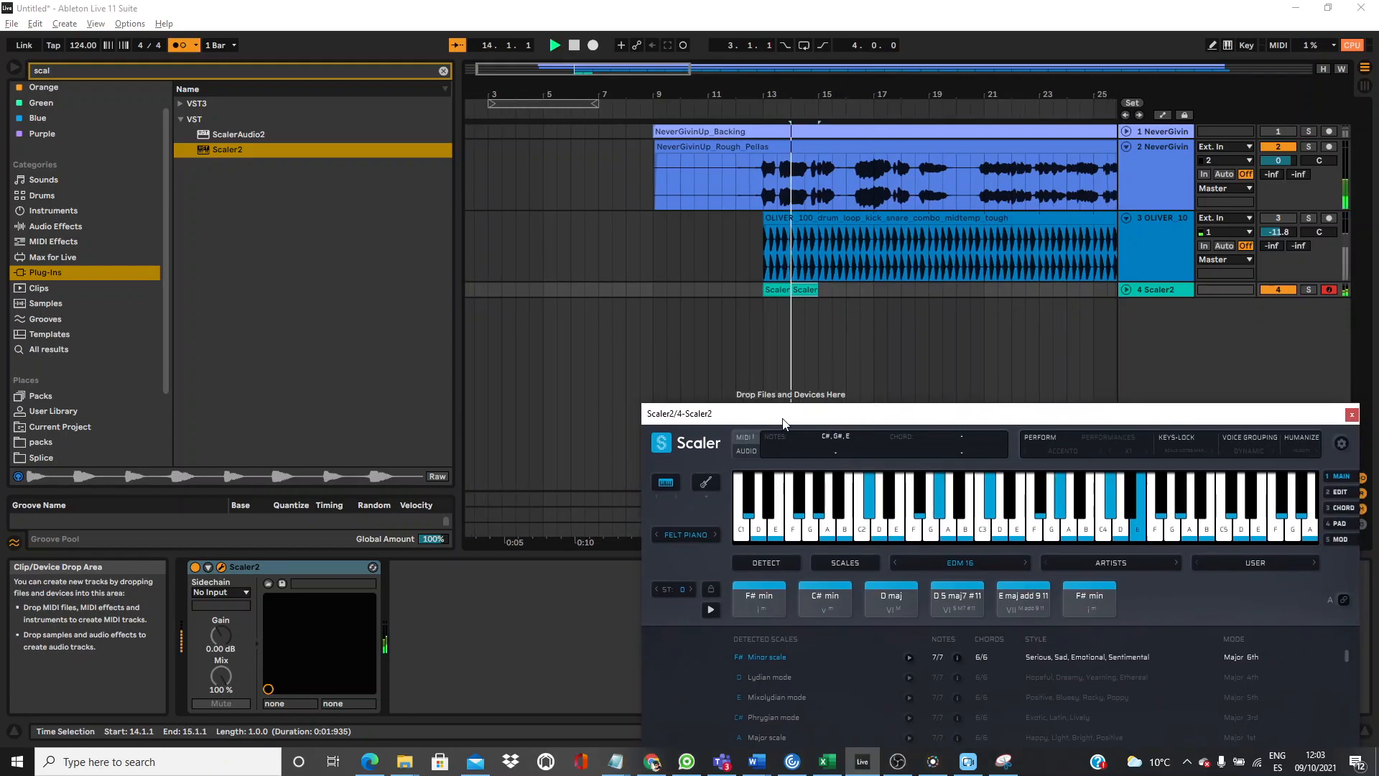
key("space")
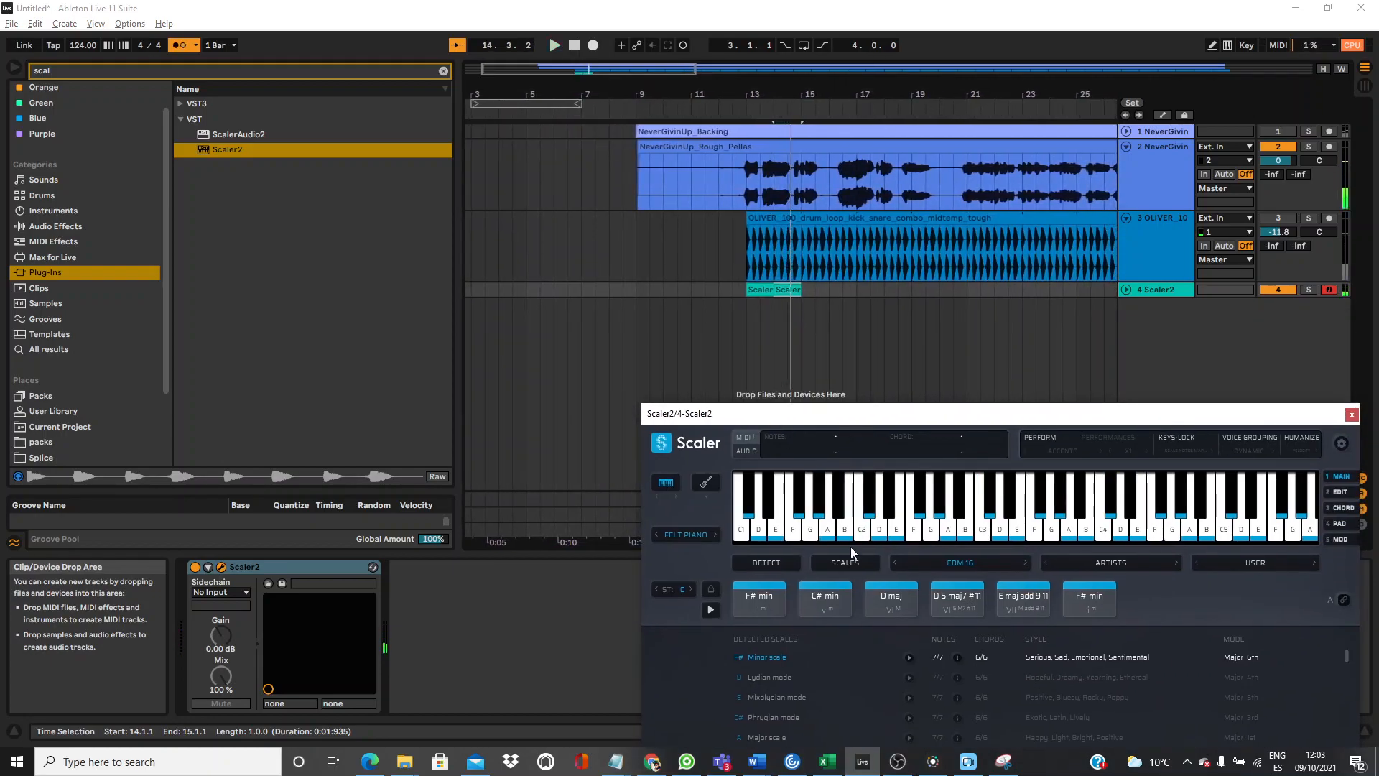
left_click_drag(894, 591, 803, 292)
key("space")
key("space")
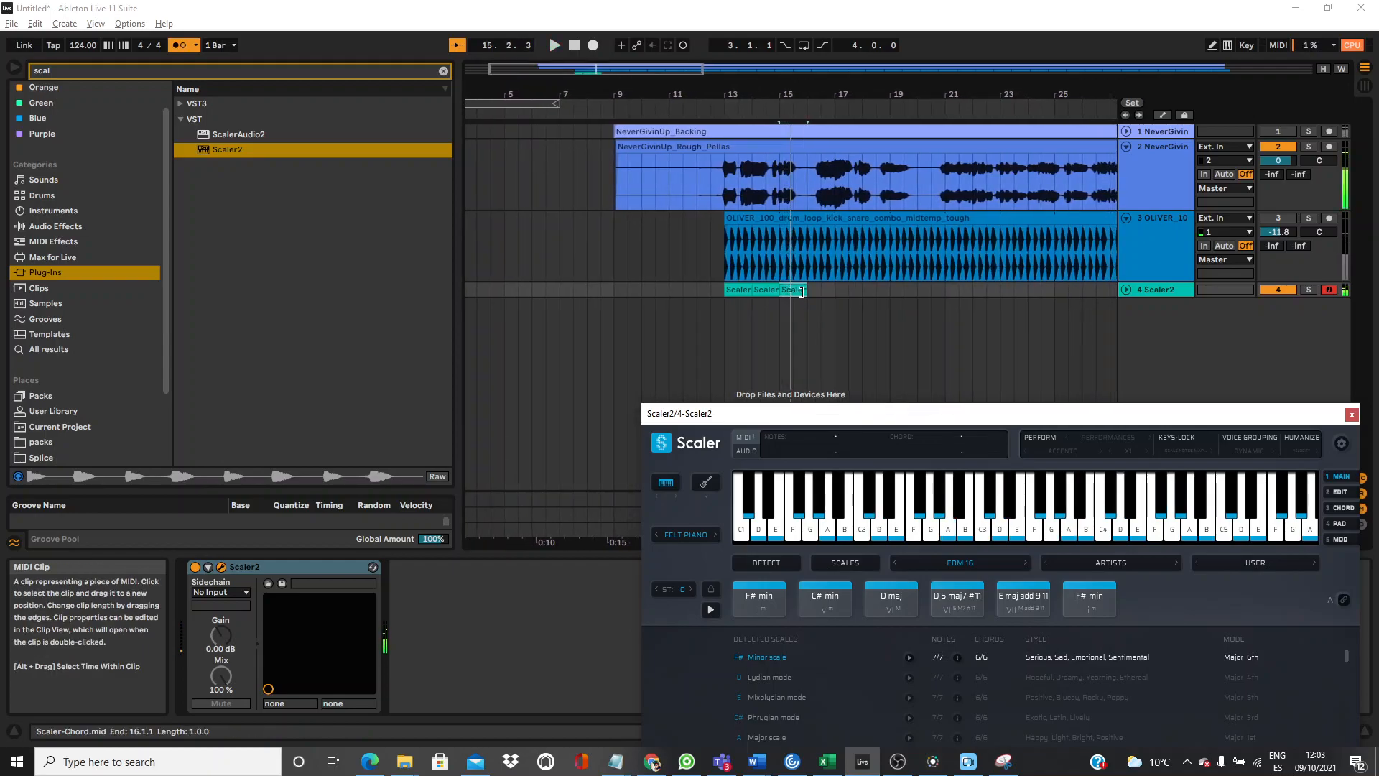
Add the D 5 maj7 #11 chord at bar 16 and play the four-chord progression from bar 13.
left_click_drag(957, 586, 812, 286)
left_click(745, 291)
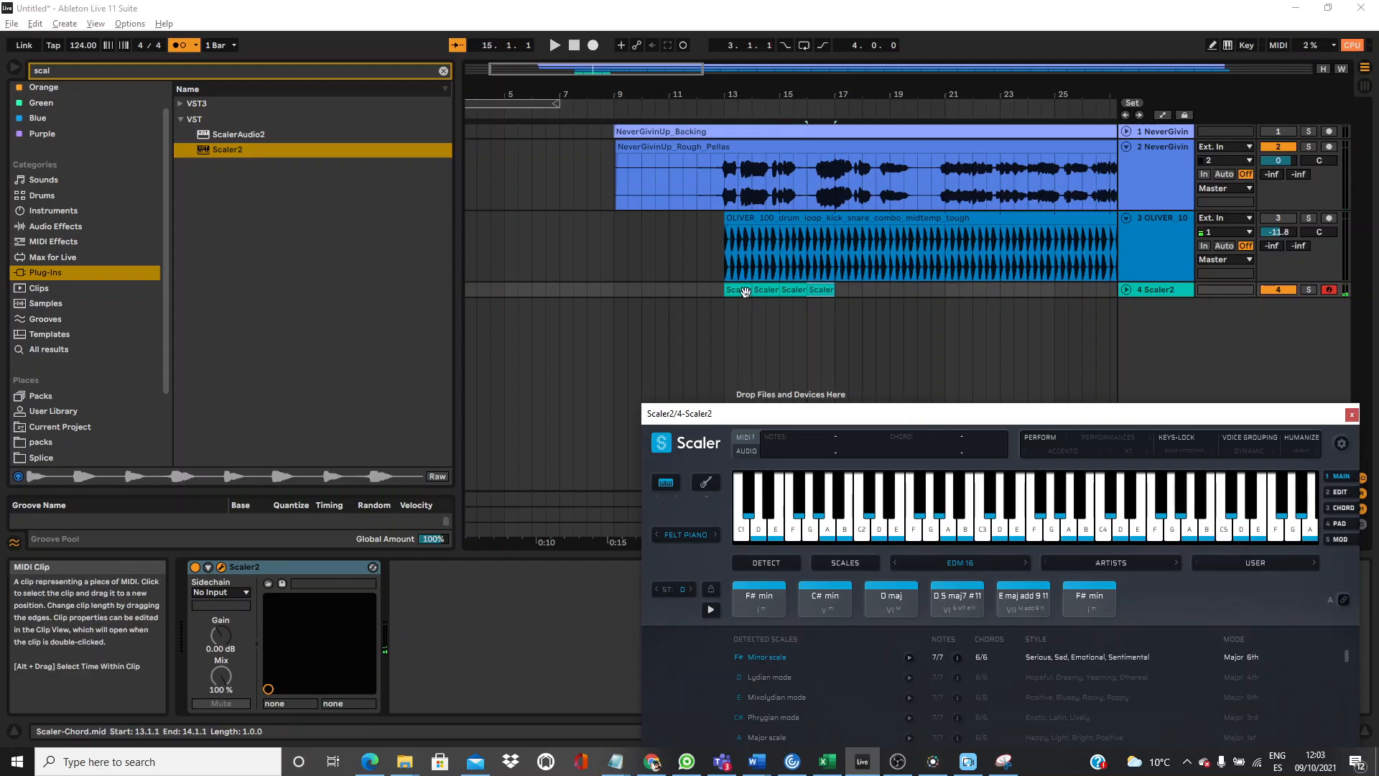
key("space")
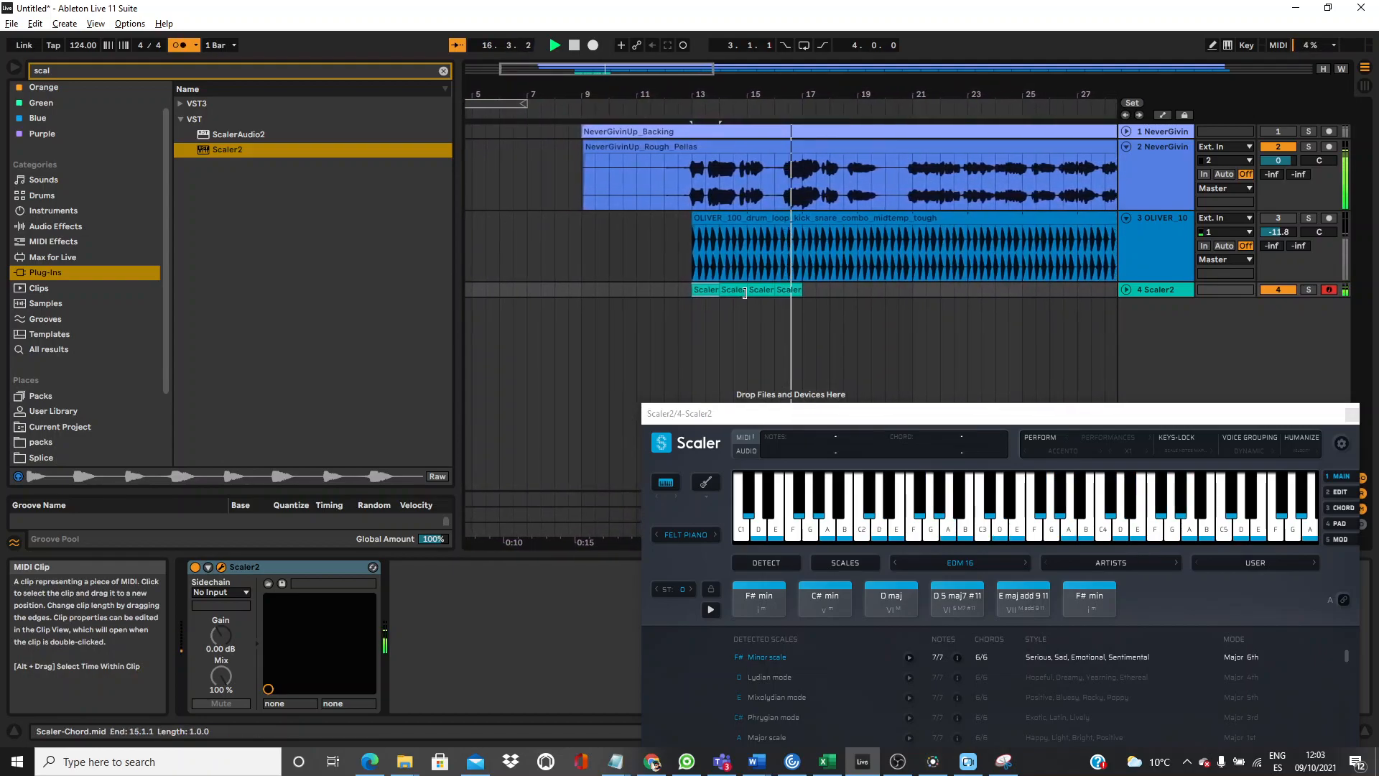
key("space")
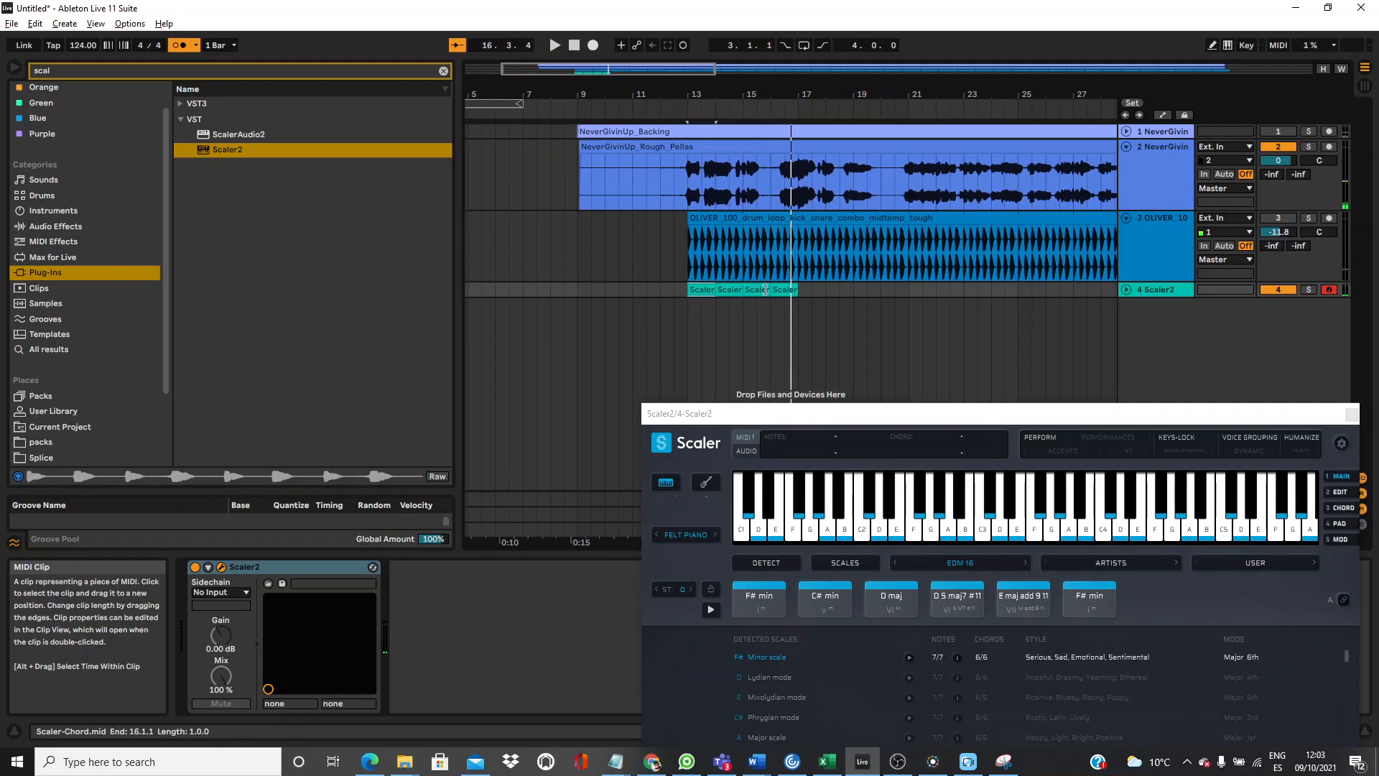
Duplicate the four Scaler chord clips so the progression repeats from bar 17 to bar 21, and play back the repeat.
left_click(776, 290)
key("ctrl+d")
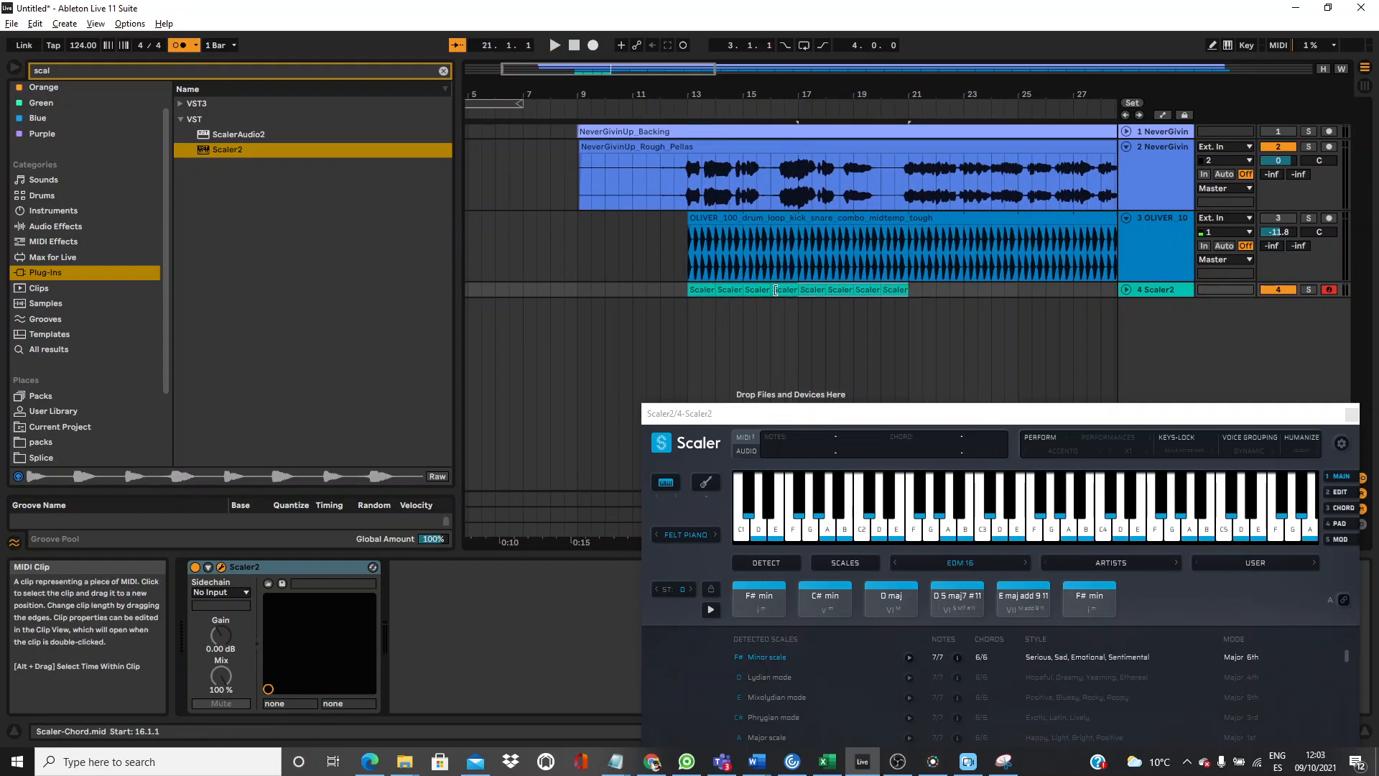
key("space")
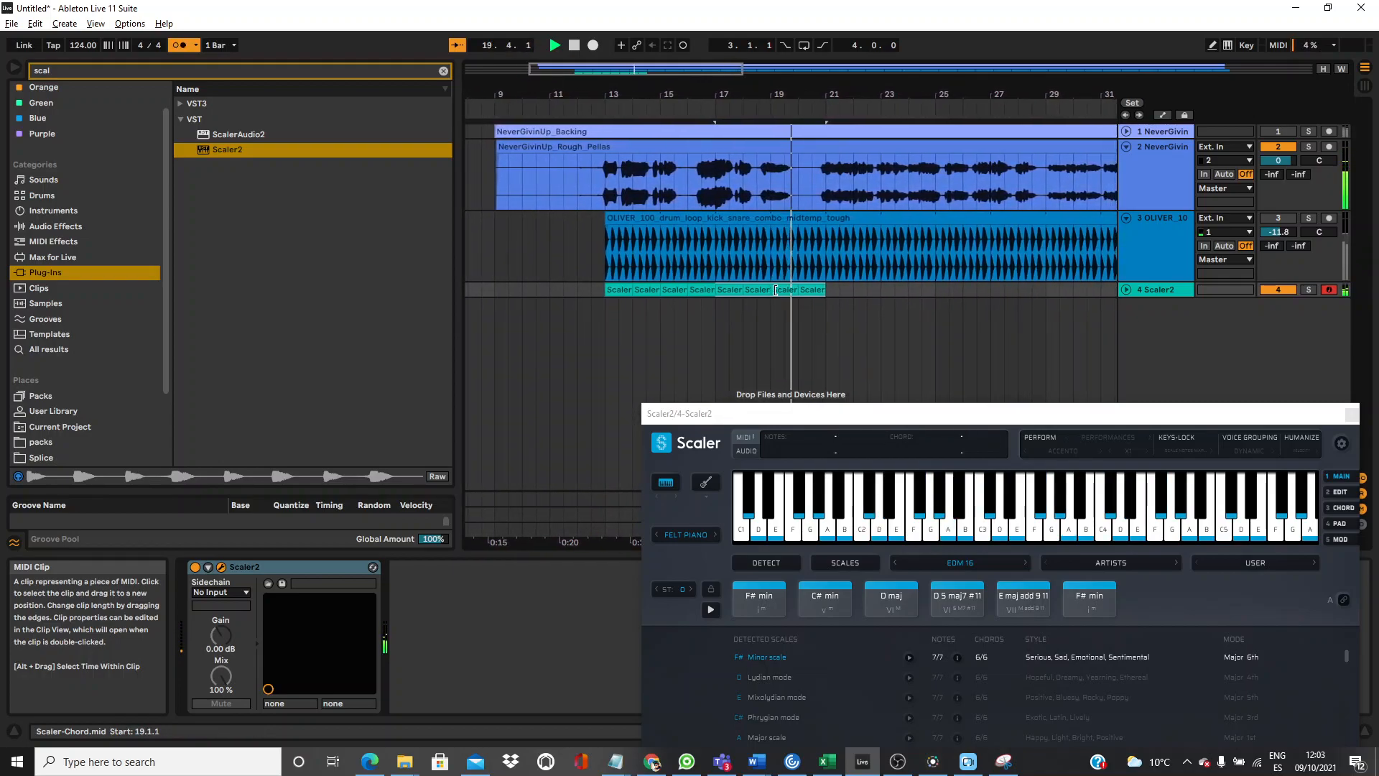
key("space")
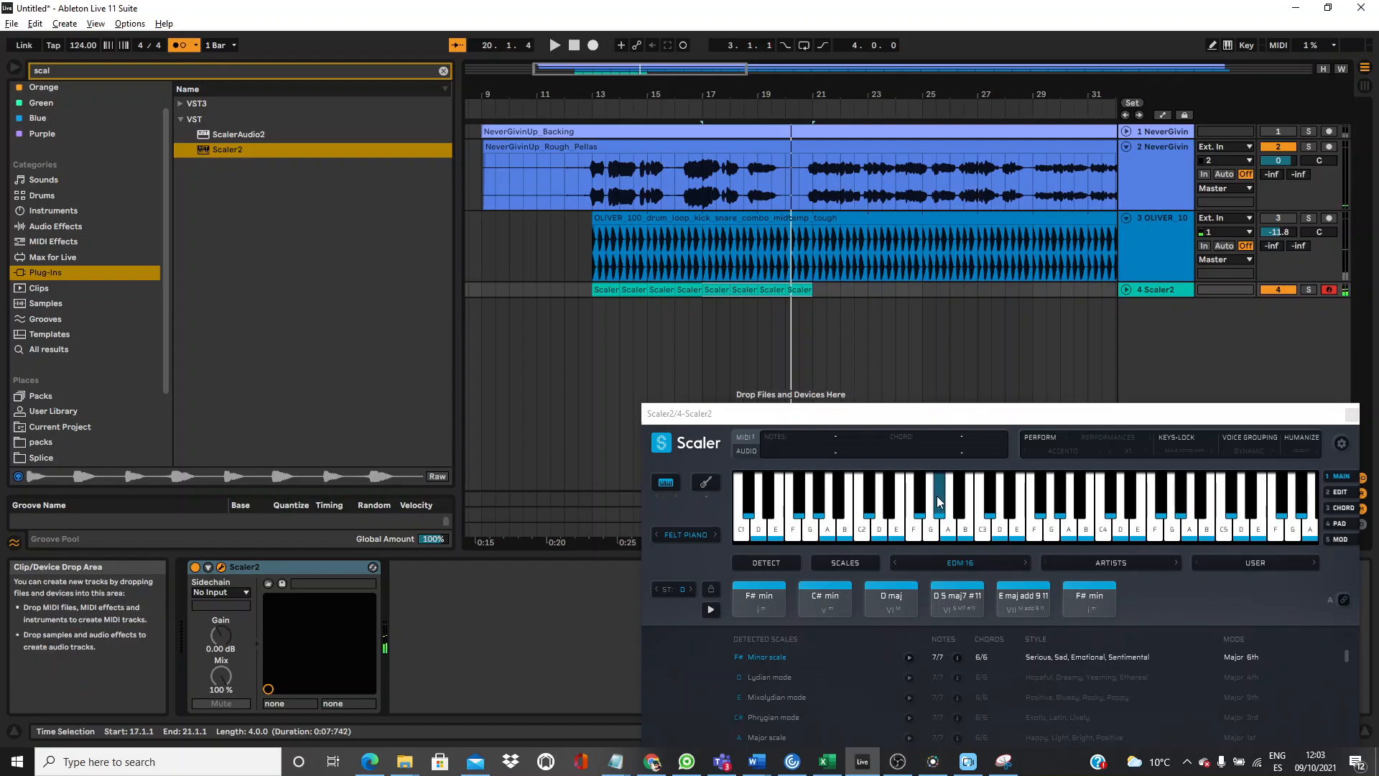
Audition the E maj add 9 11 and F# min chords in Scaler and play the arrangement from bar 20.
left_click(1024, 606)
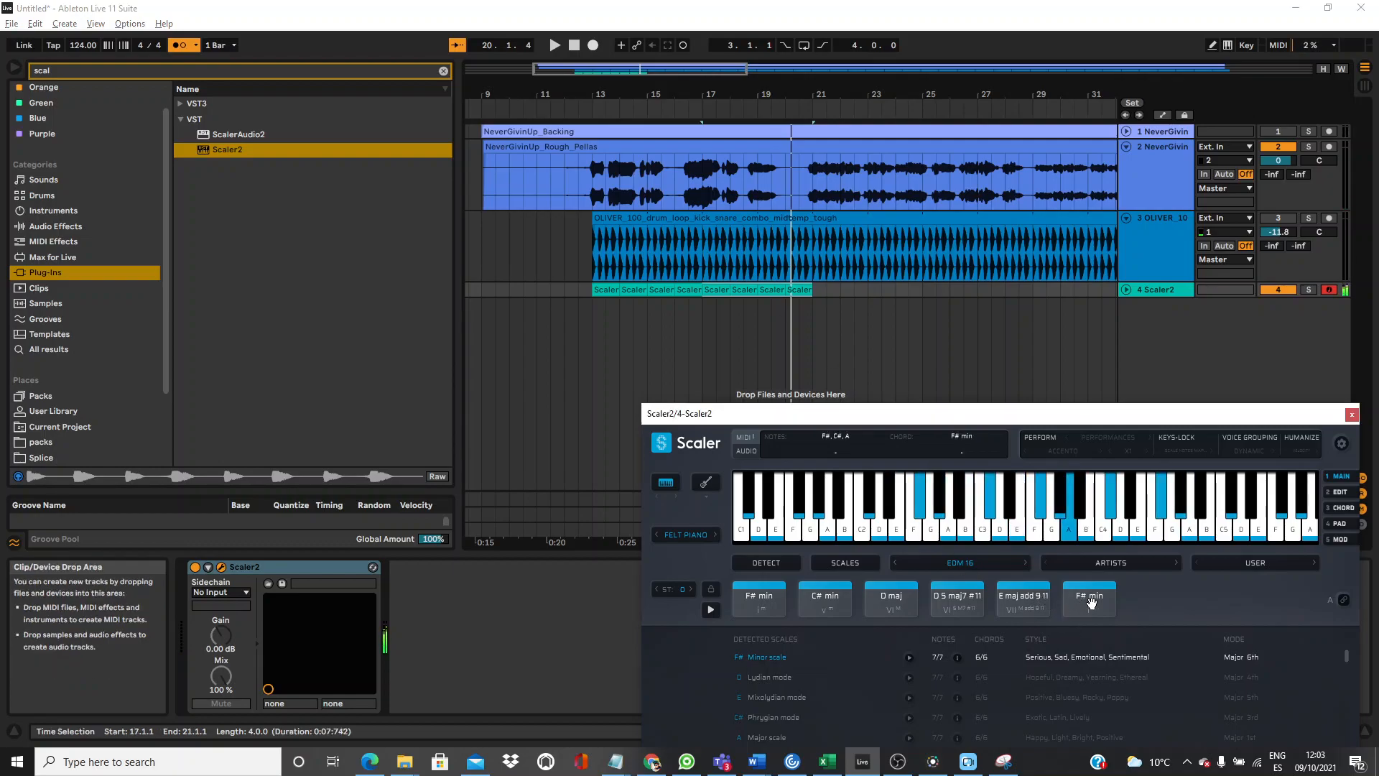
left_click(796, 288)
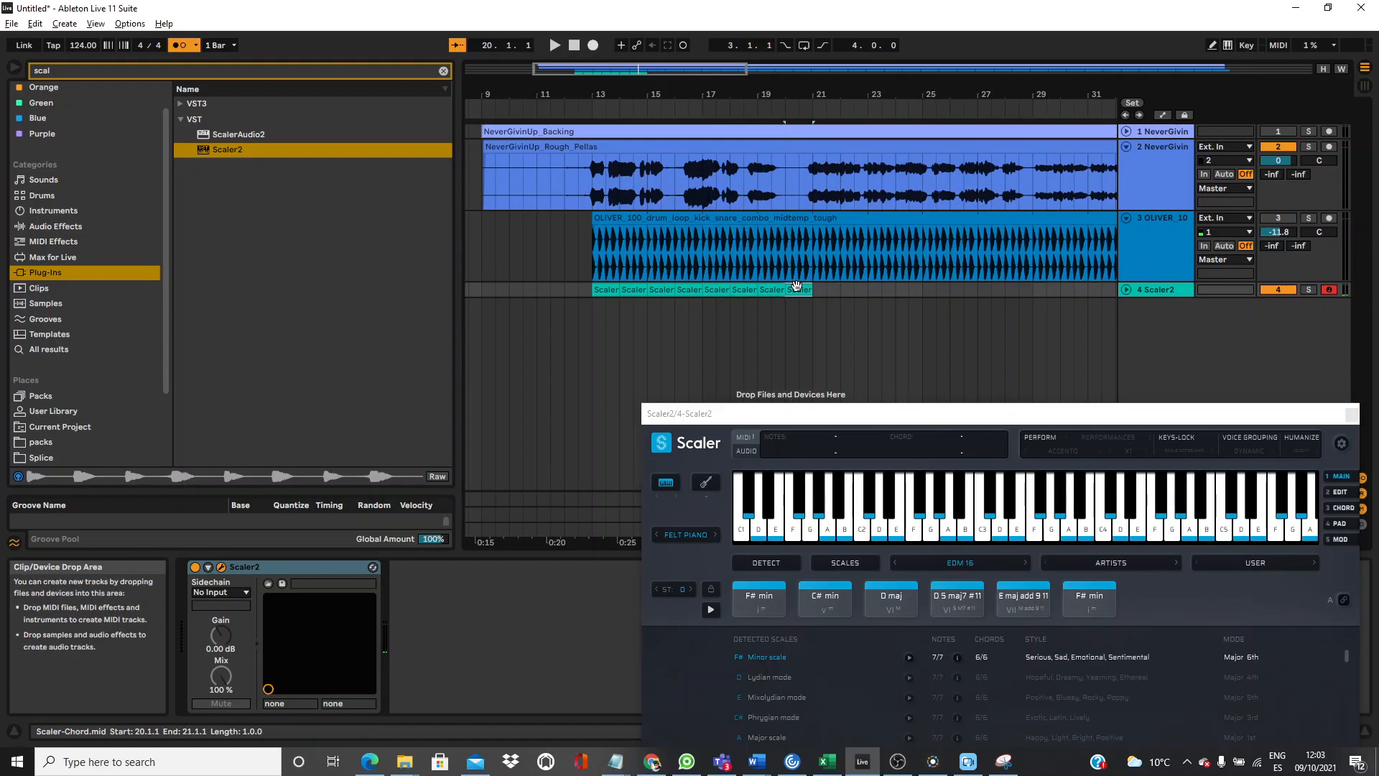
key("space")
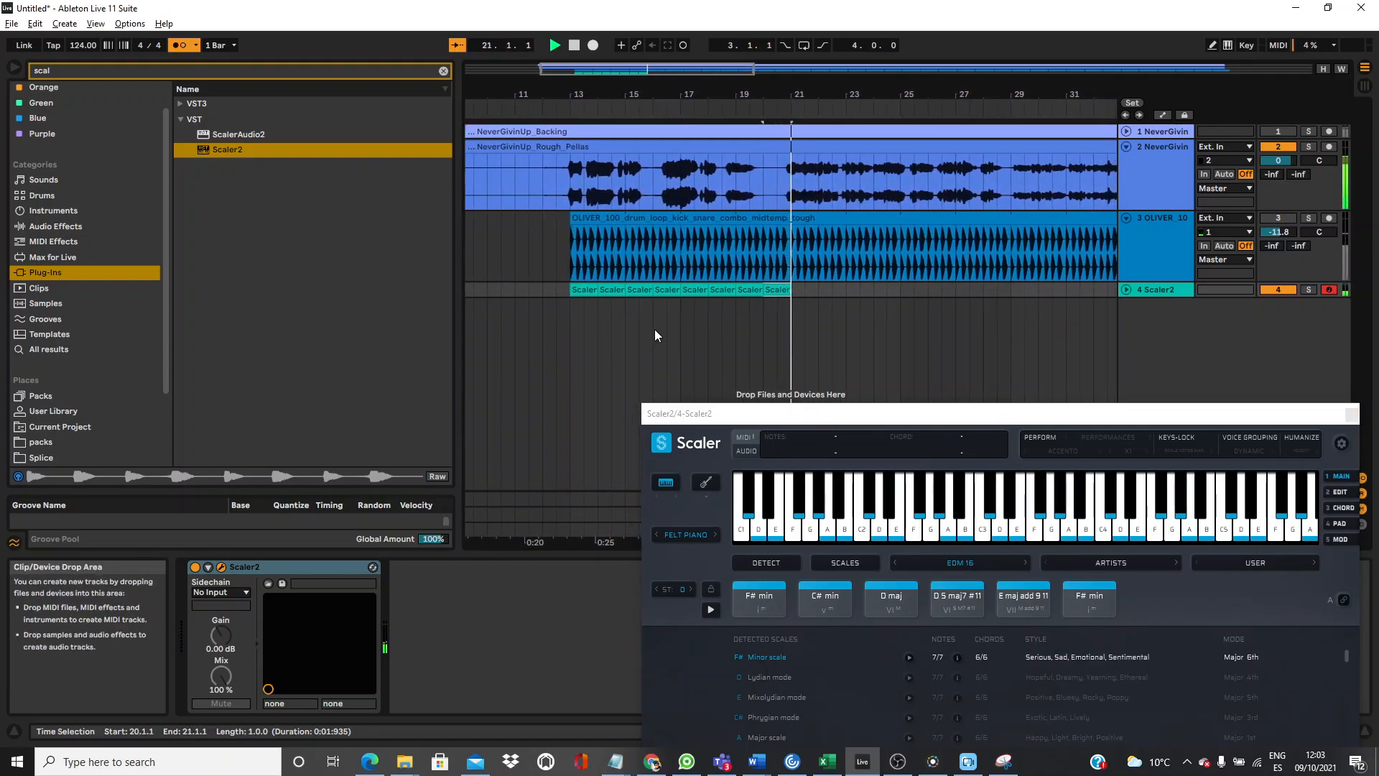
key("space")
Place the E maj add 9 11 chord at bar 21 and the F# min chord at bar 22 on the Scaler2 track, checking both in playback.
left_click(1024, 595)
left_click_drag(1023, 596, 782, 290)
key("space")
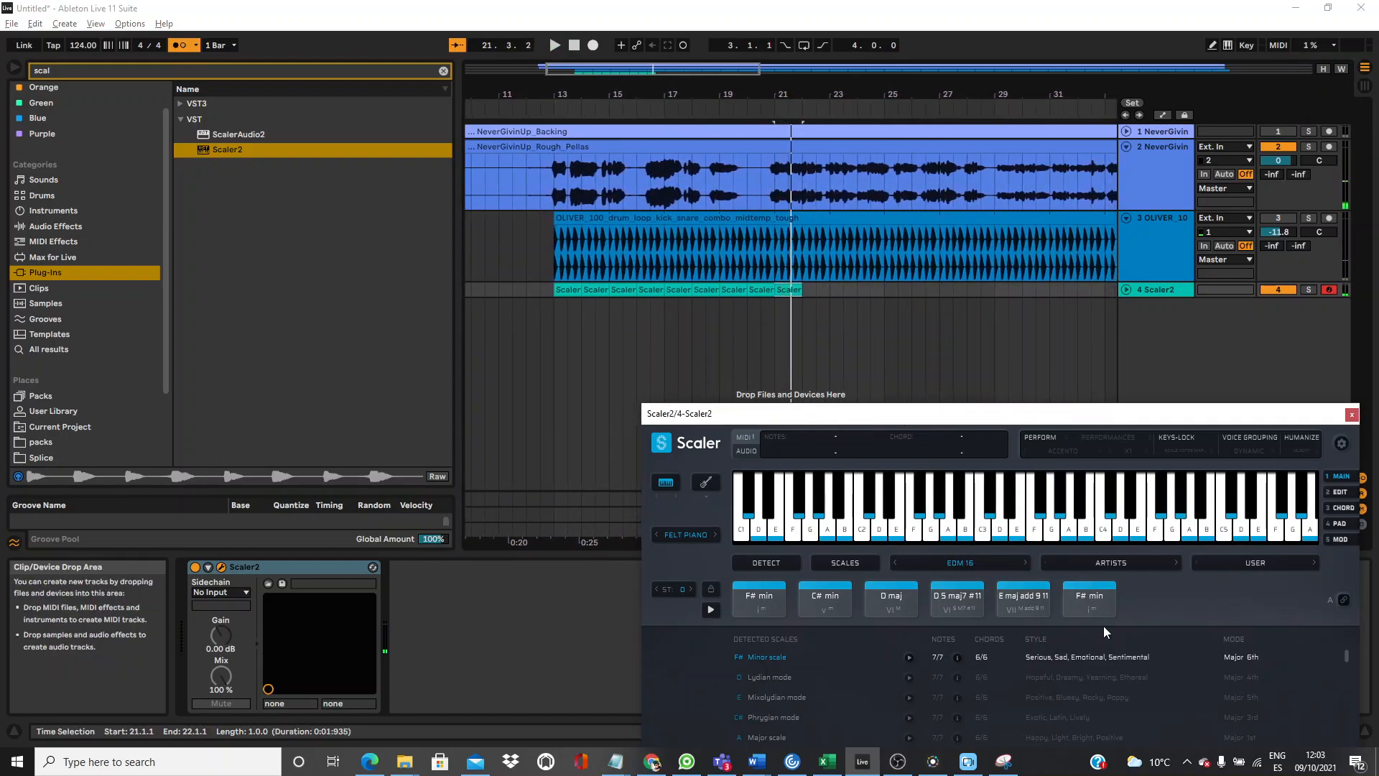
left_click_drag(1099, 609, 802, 289)
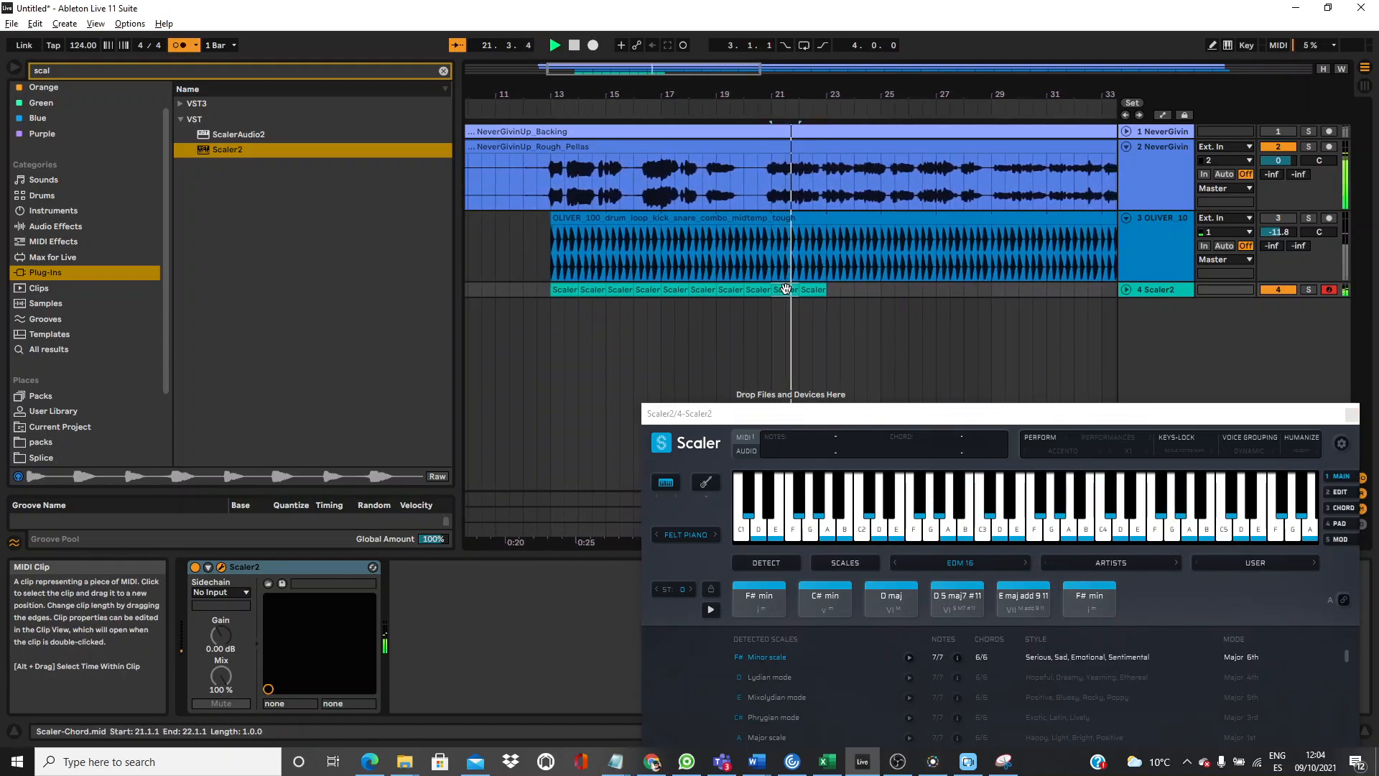
key("space")
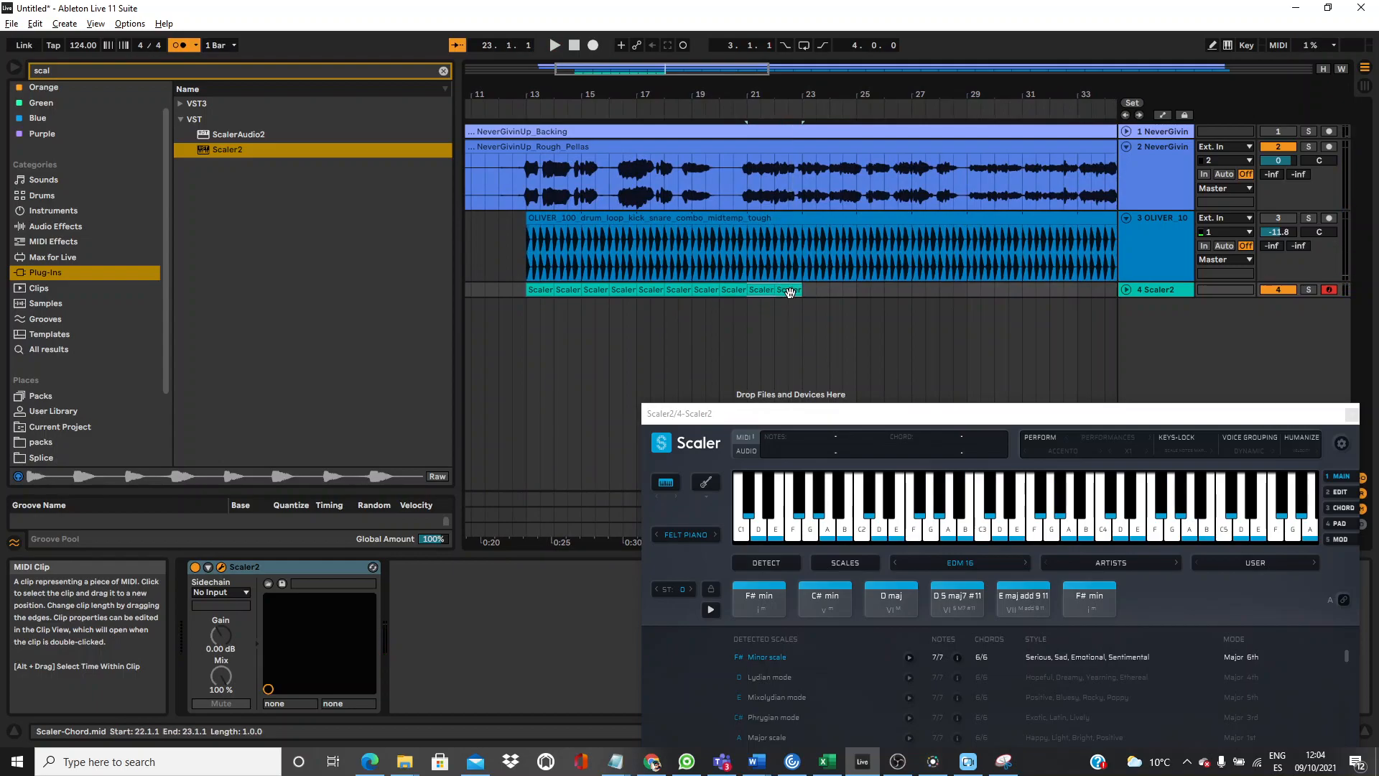
Duplicate the two new chord clips to bars 23 and 24 and the resulting four clips to bars 25 to 28, and play them back.
key("space")
key("ctrl+d")
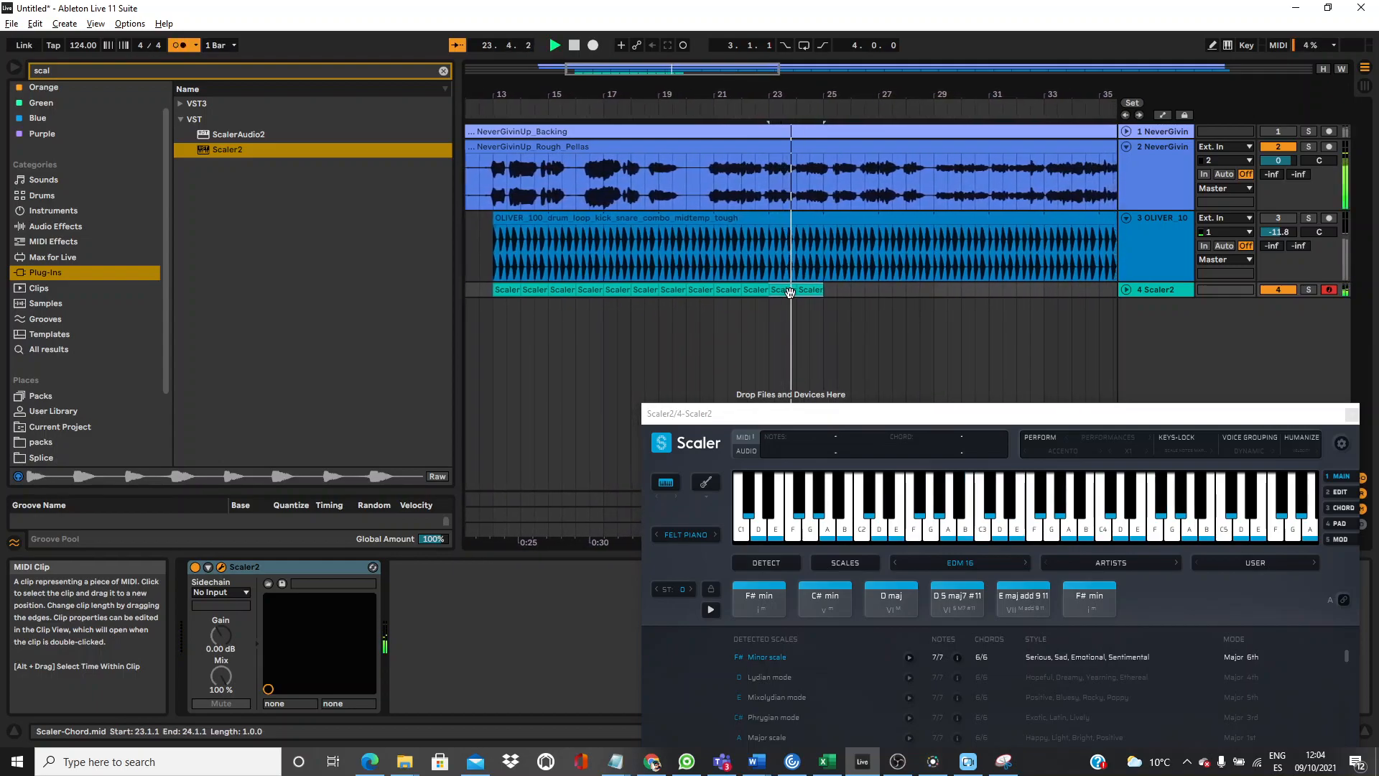
key("ctrl+d")
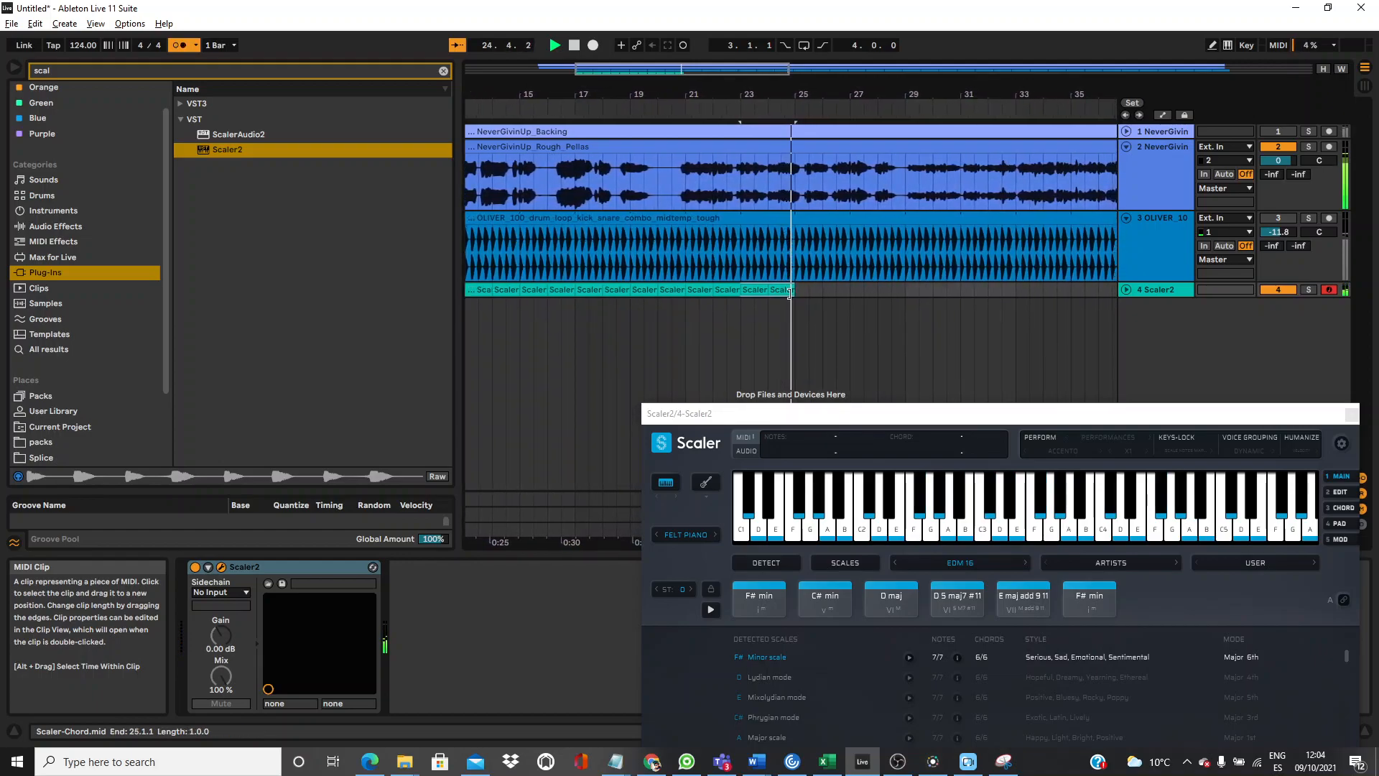
left_click(753, 291)
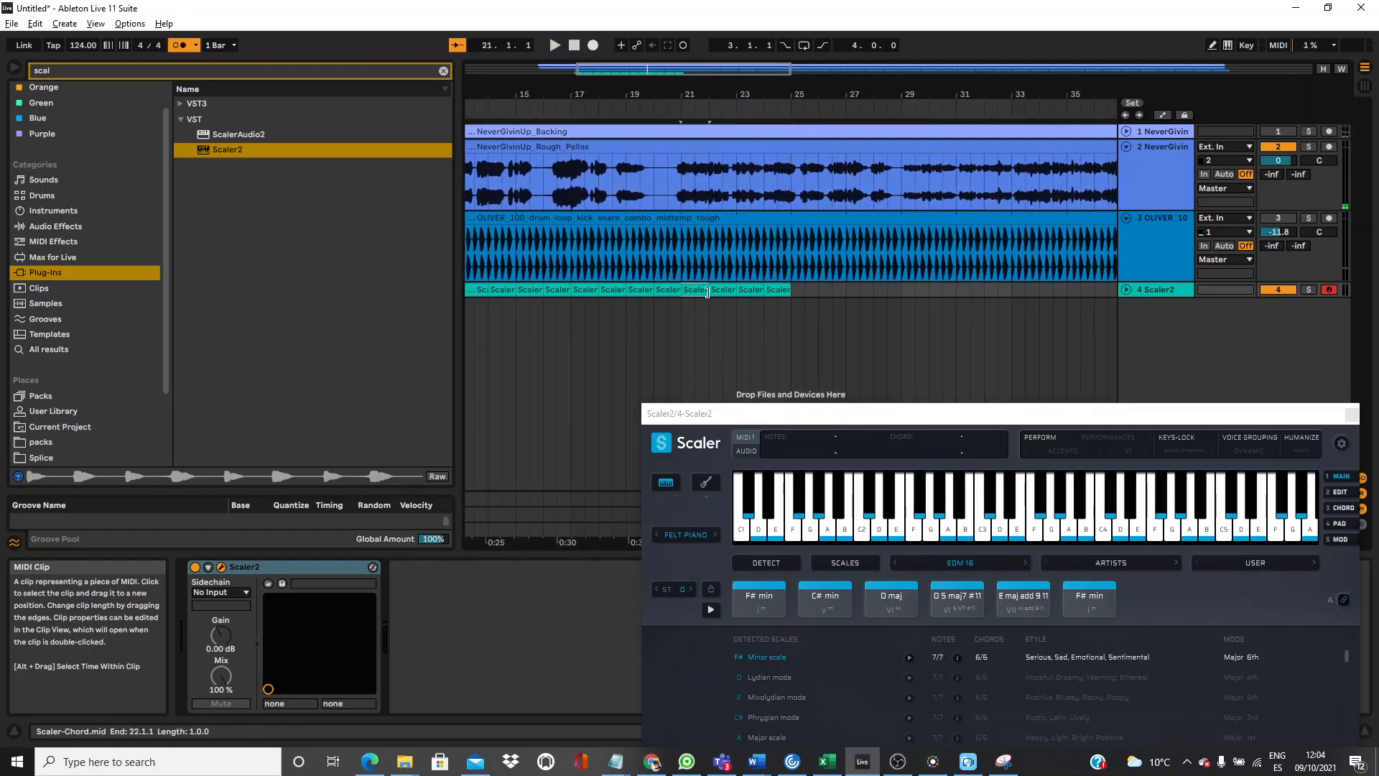
key("ctrl+d")
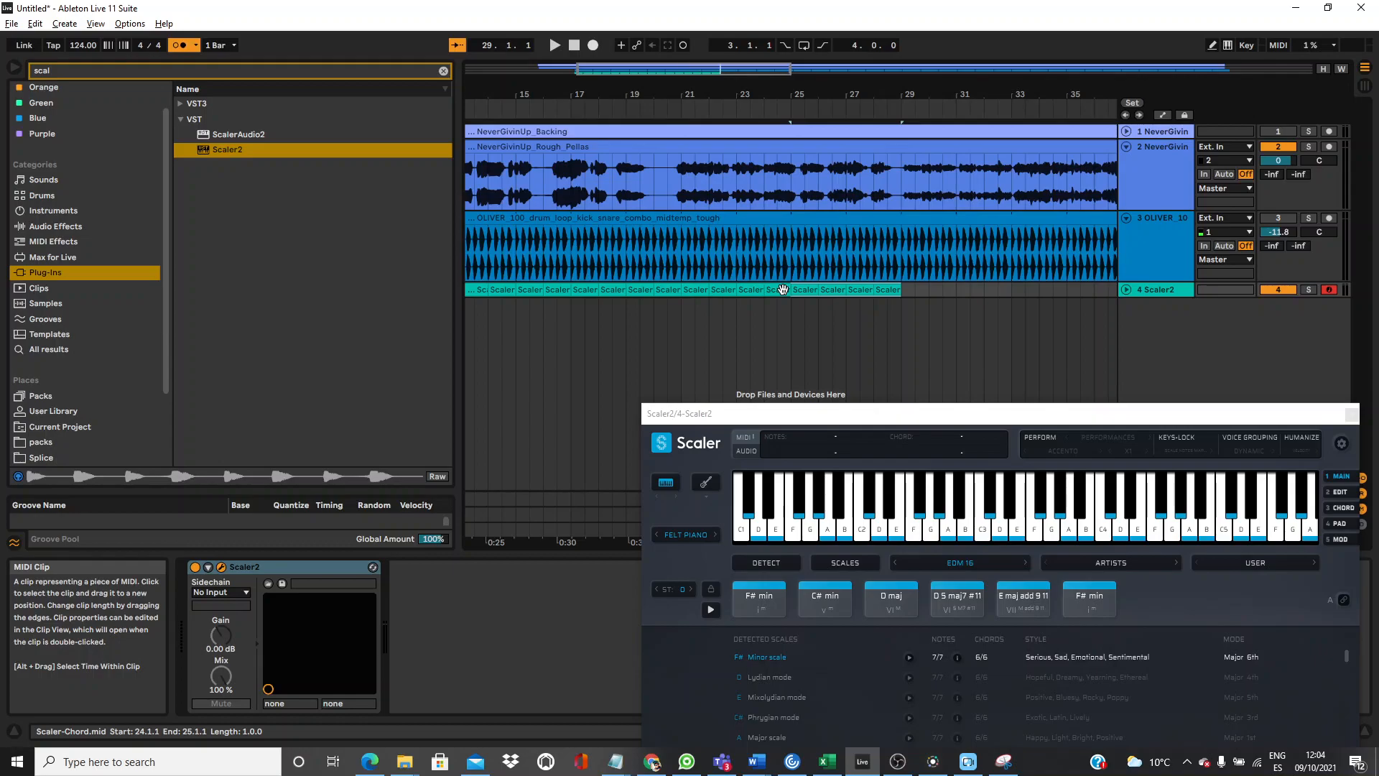
key("space")
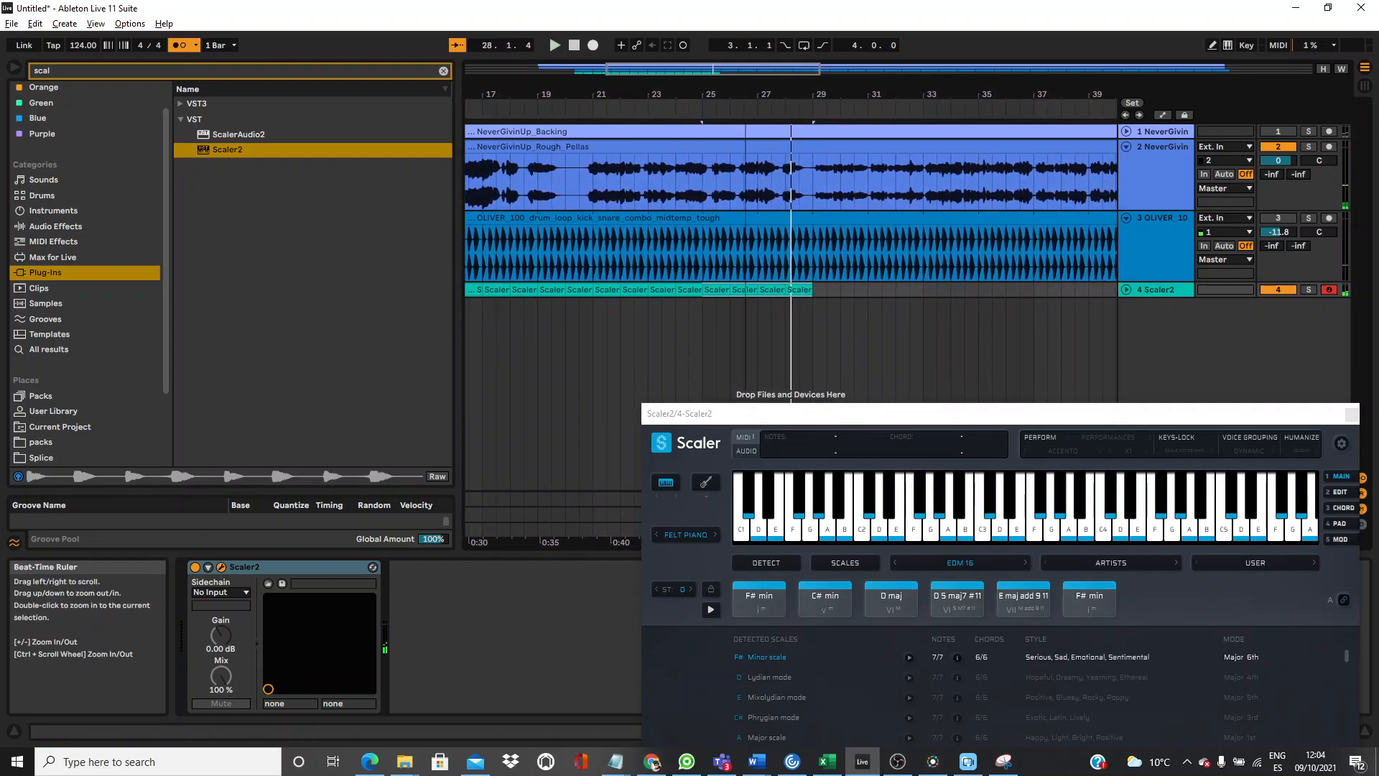
Play the section around bar 21 and color the two Scaler clips at bars 21 and 22 yellow-green.
left_click_drag(746, 99, 749, 71)
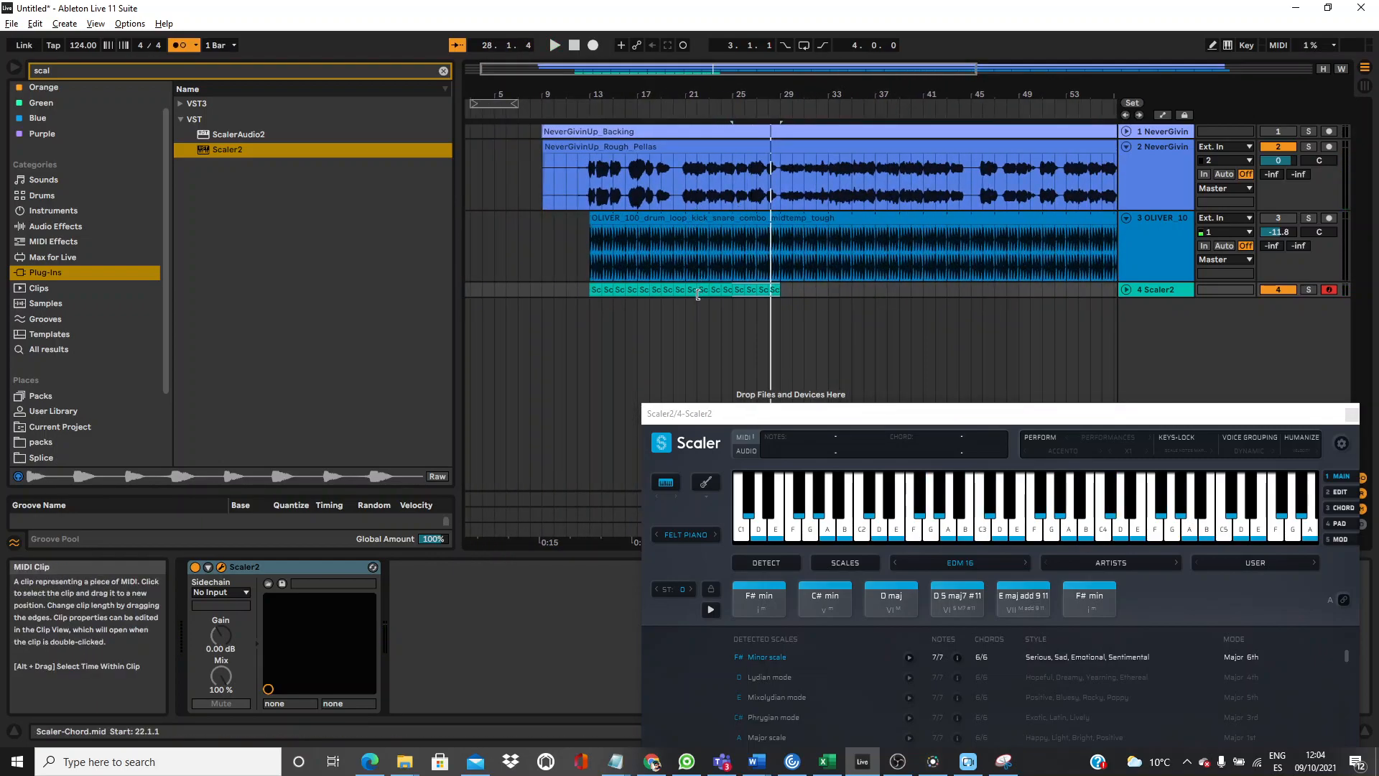
key("space")
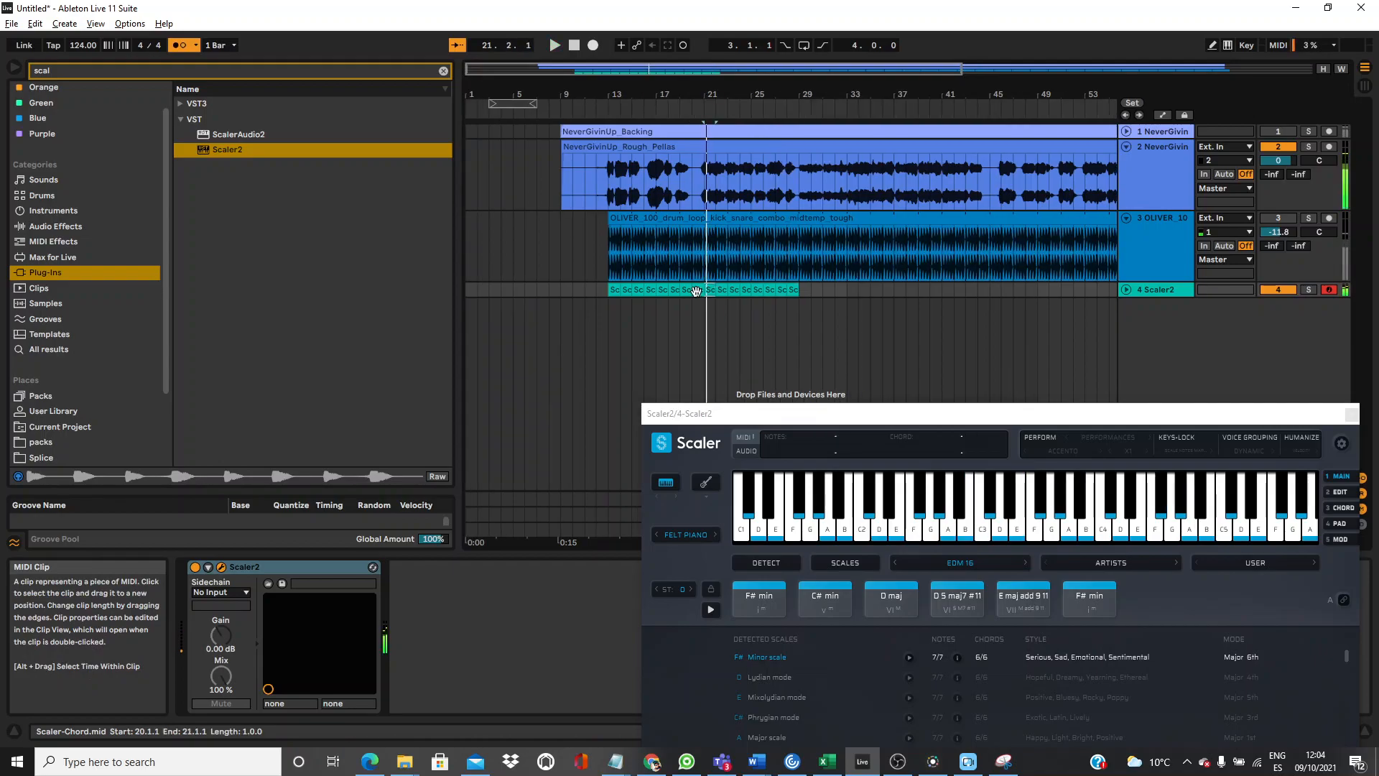
right_click(722, 292)
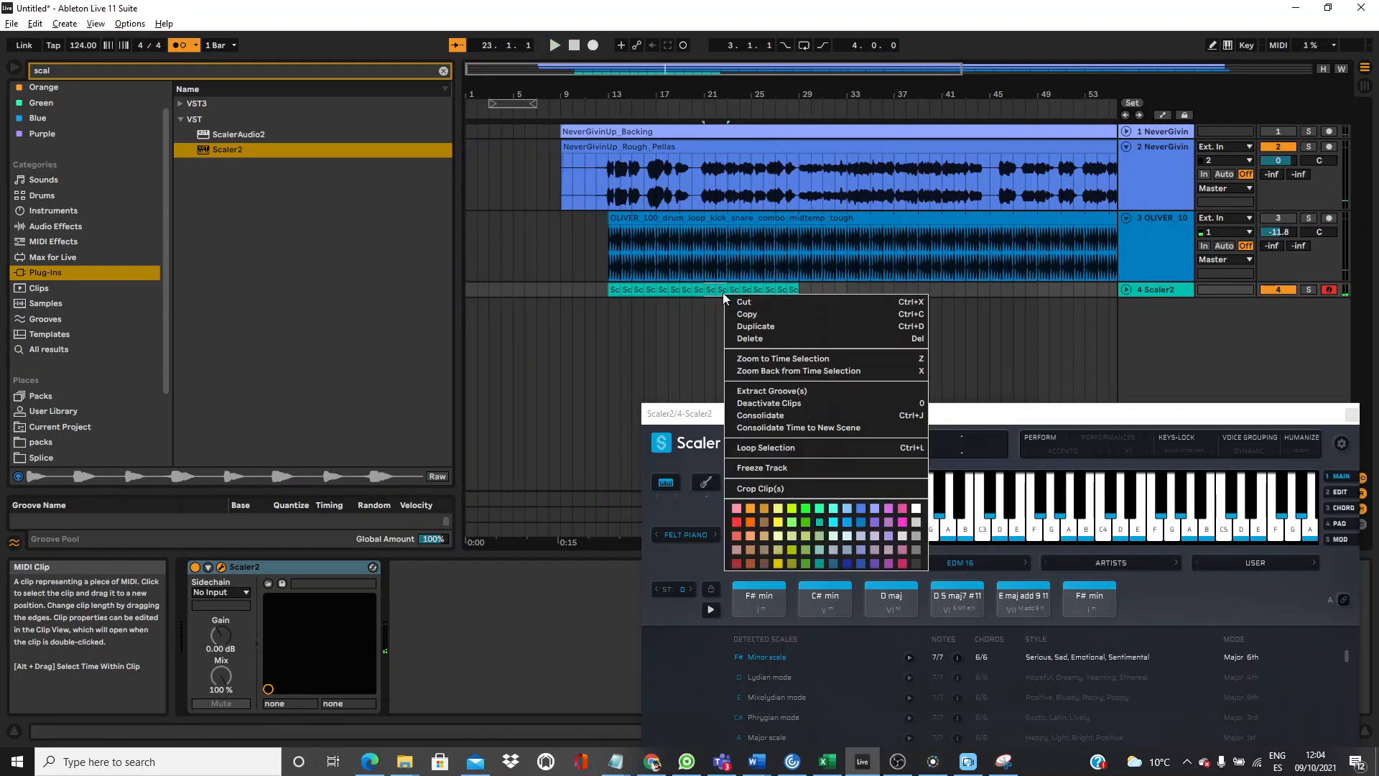
key("Escape")
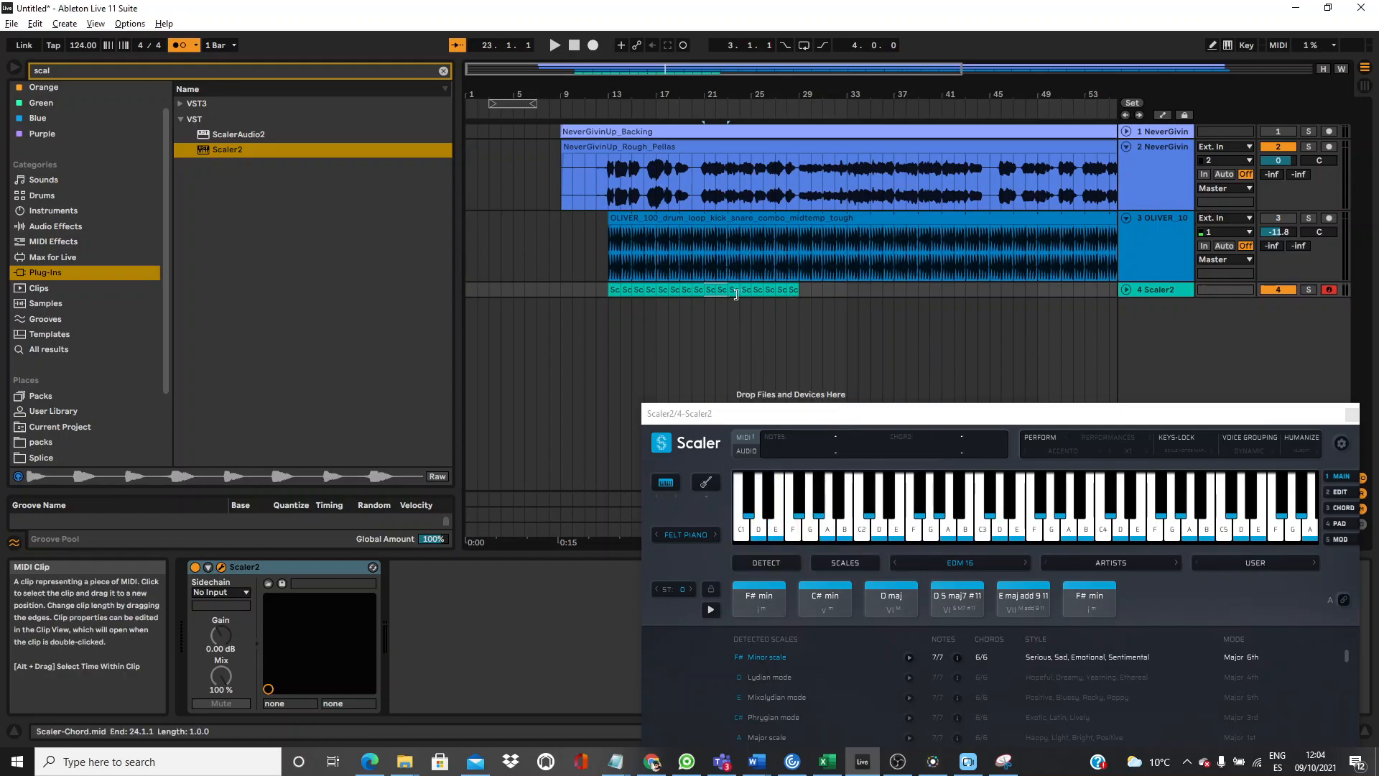
right_click(714, 292)
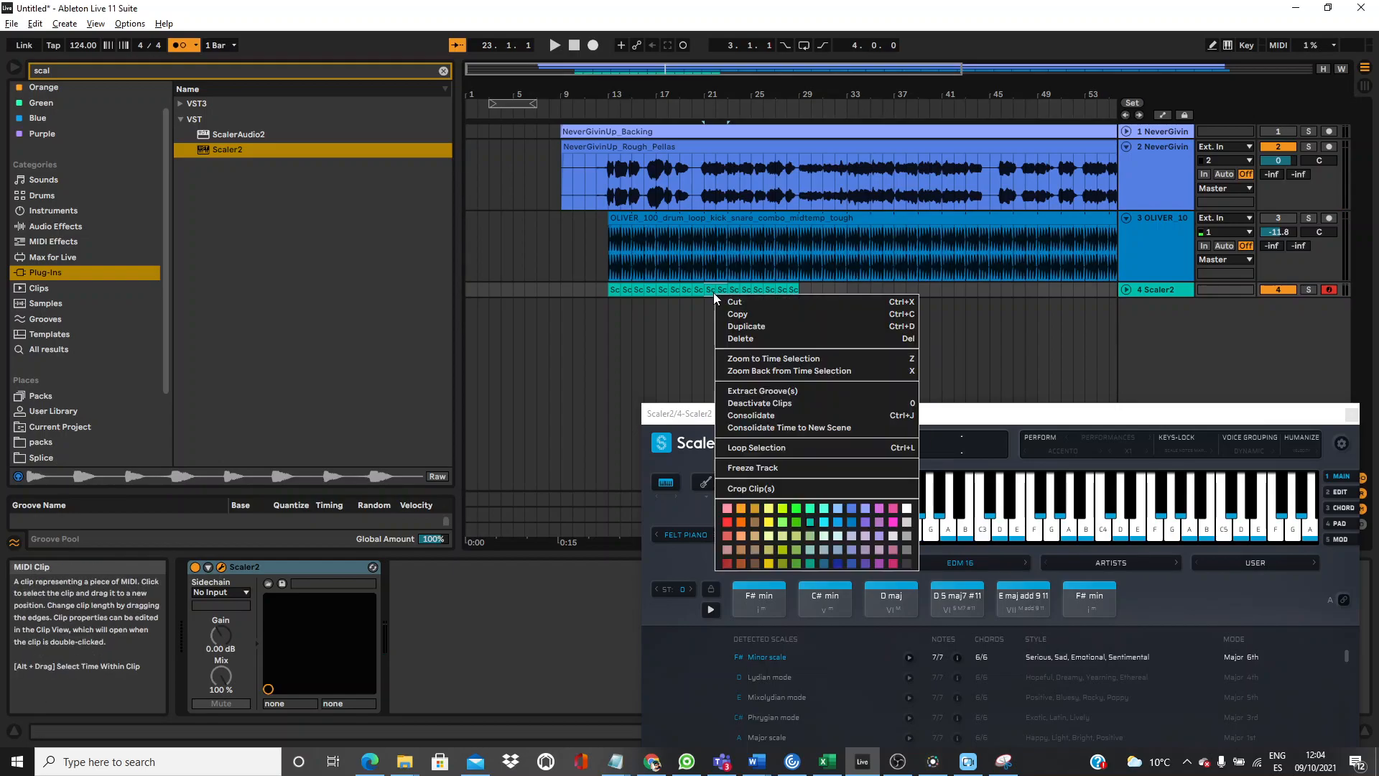
left_click(782, 510)
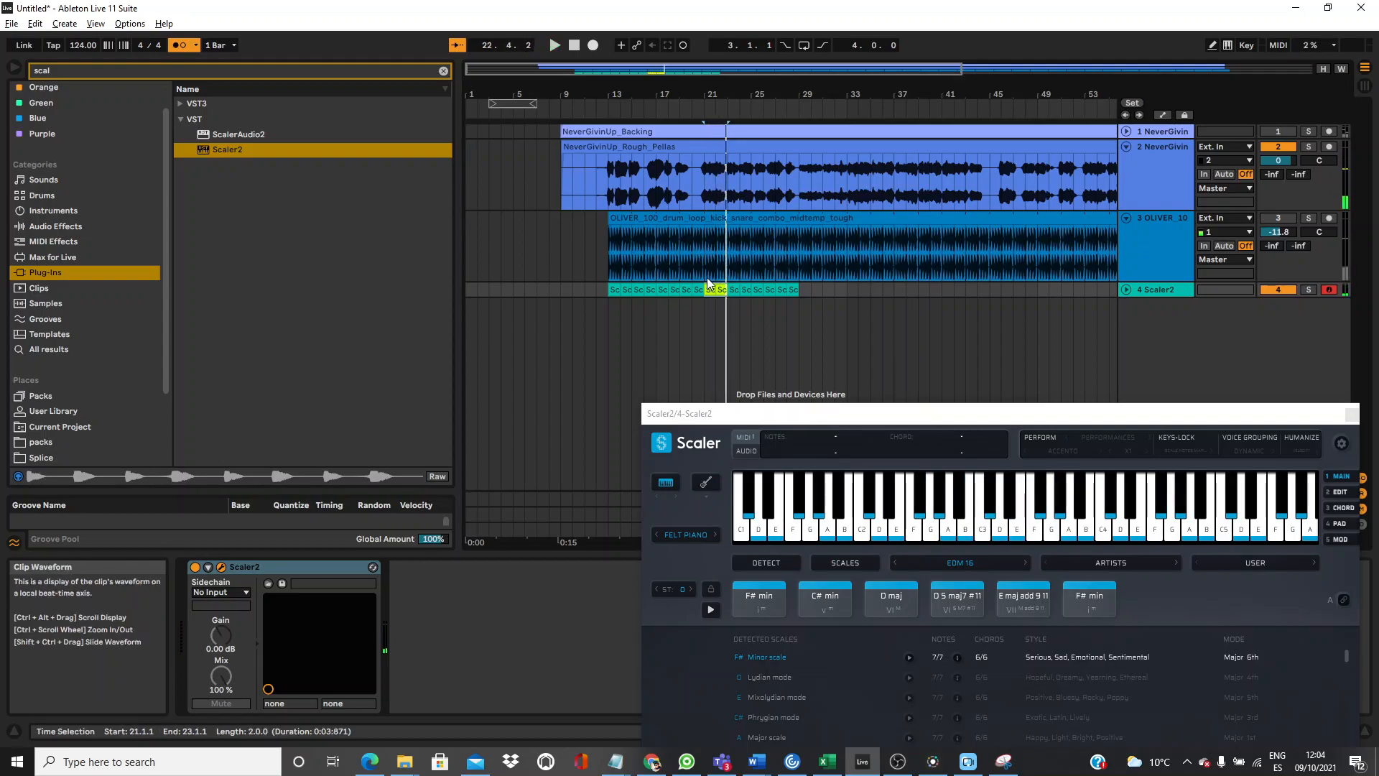
Consolidate the Scaler clips of bars 13 to 16, bars 17 to 20, and bars 23 to 24 into one clip each.
left_click(639, 291)
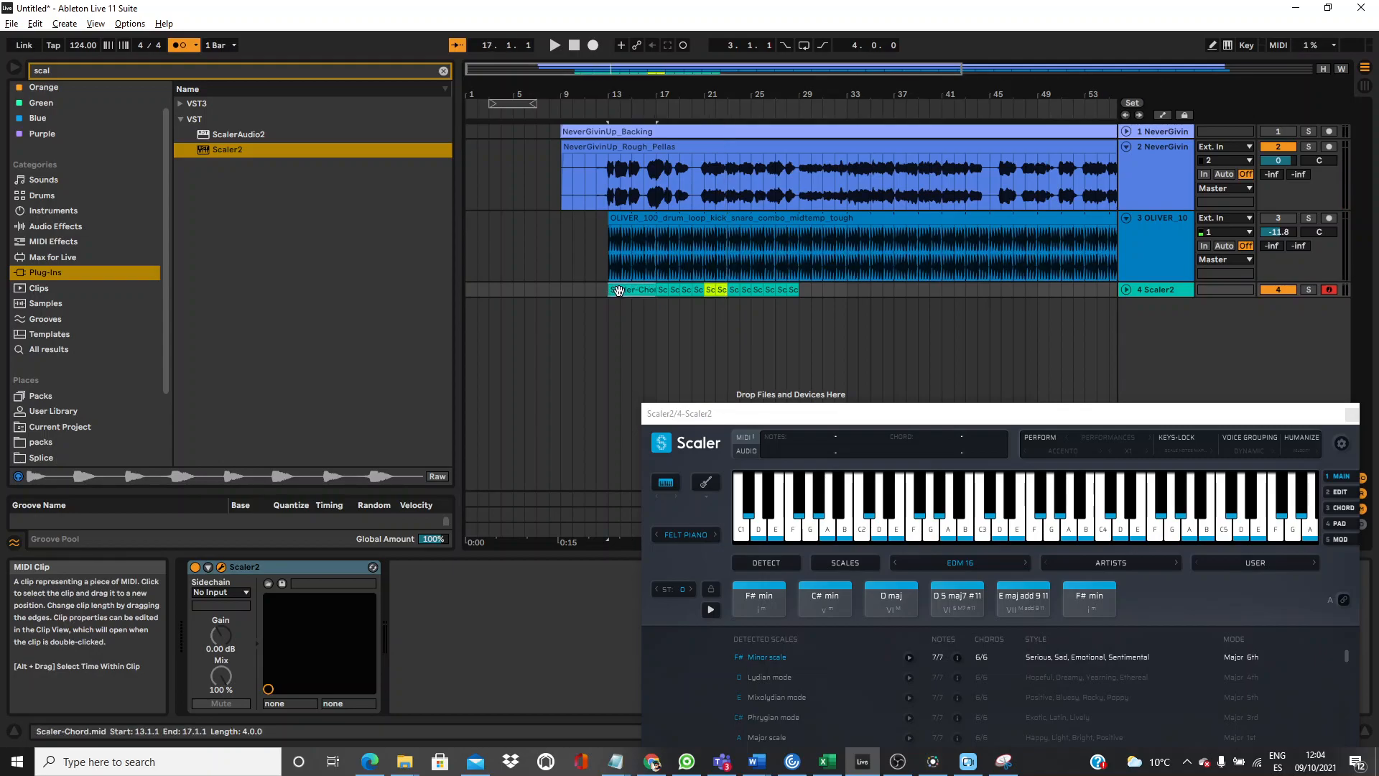
left_click_drag(685, 305, 699, 292)
left_click(735, 290)
key("space")
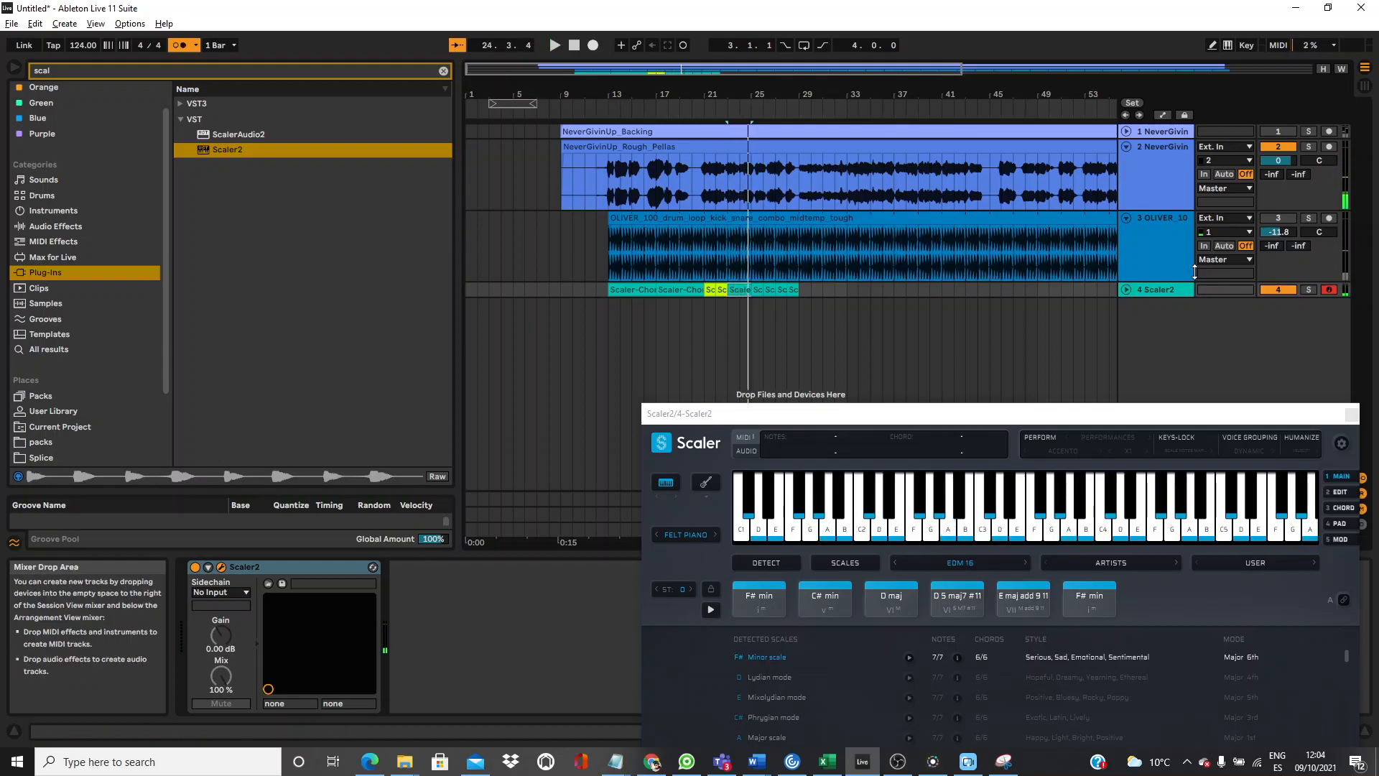
Unfold the Scaler2 track and compare the chord notes in bars 17 to 20 with those from bar 23, playing both sections.
left_click(1125, 290)
left_click(686, 306)
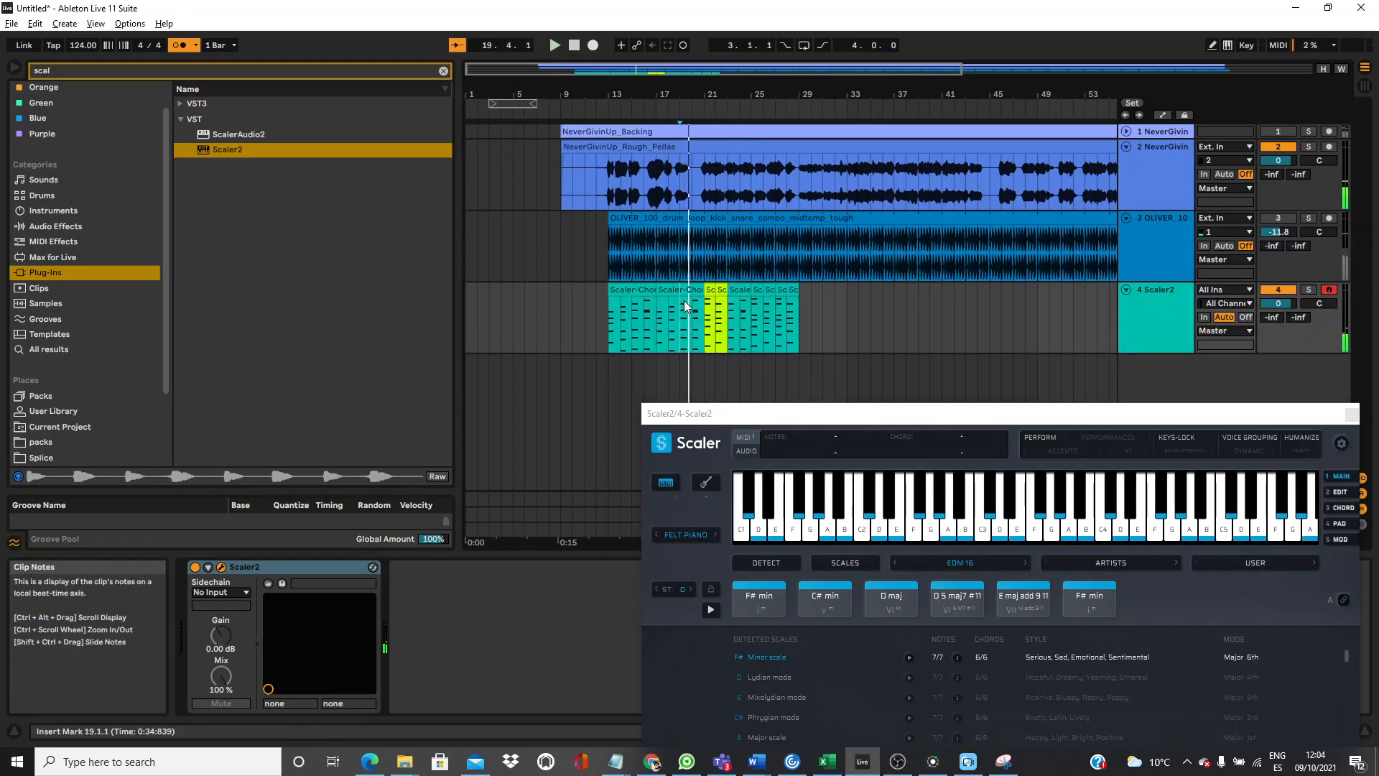
left_click(736, 288)
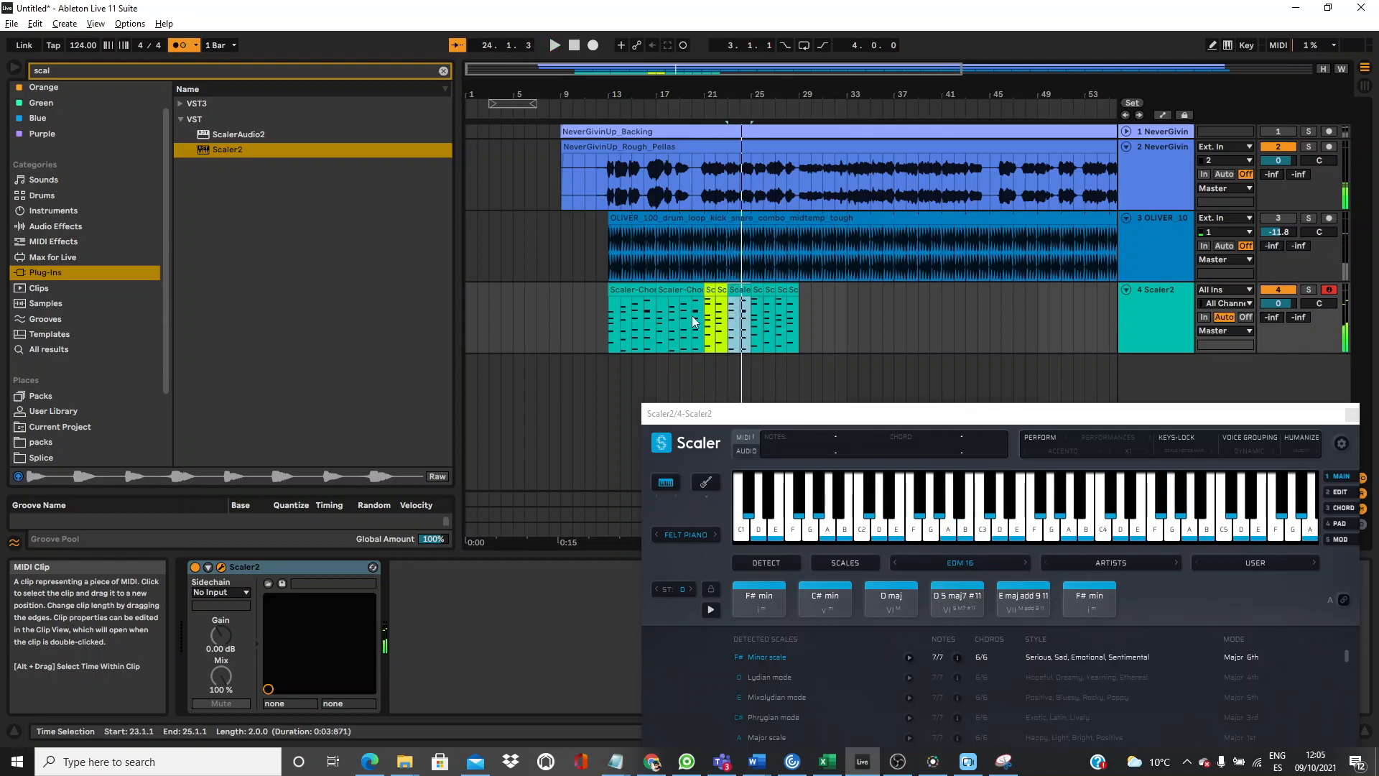
left_click(659, 329)
left_click(666, 331)
mouse_move(668, 331)
left_mouse_down()
mouse_move(694, 328)
mouse_move(677, 323)
left_mouse_up()
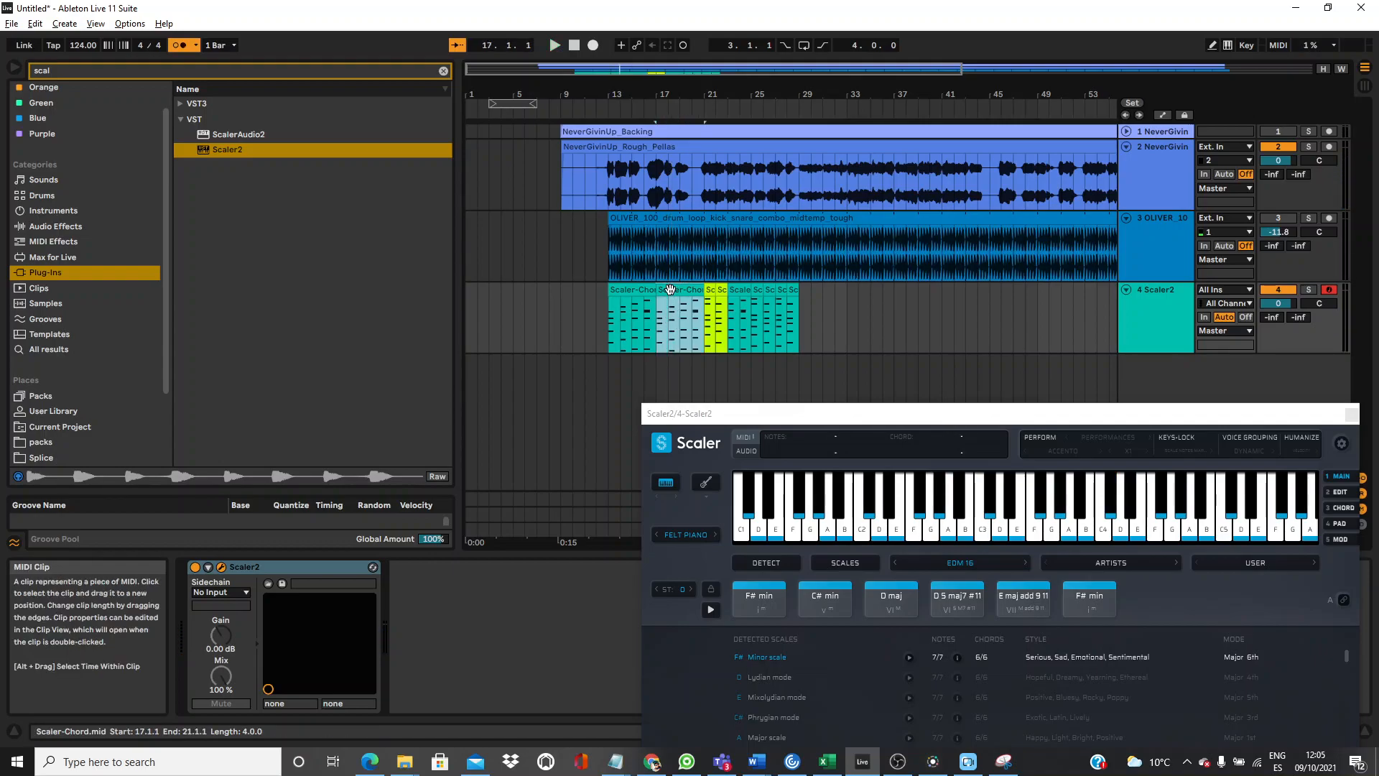
left_click(671, 316)
left_click_drag(673, 316, 676, 316)
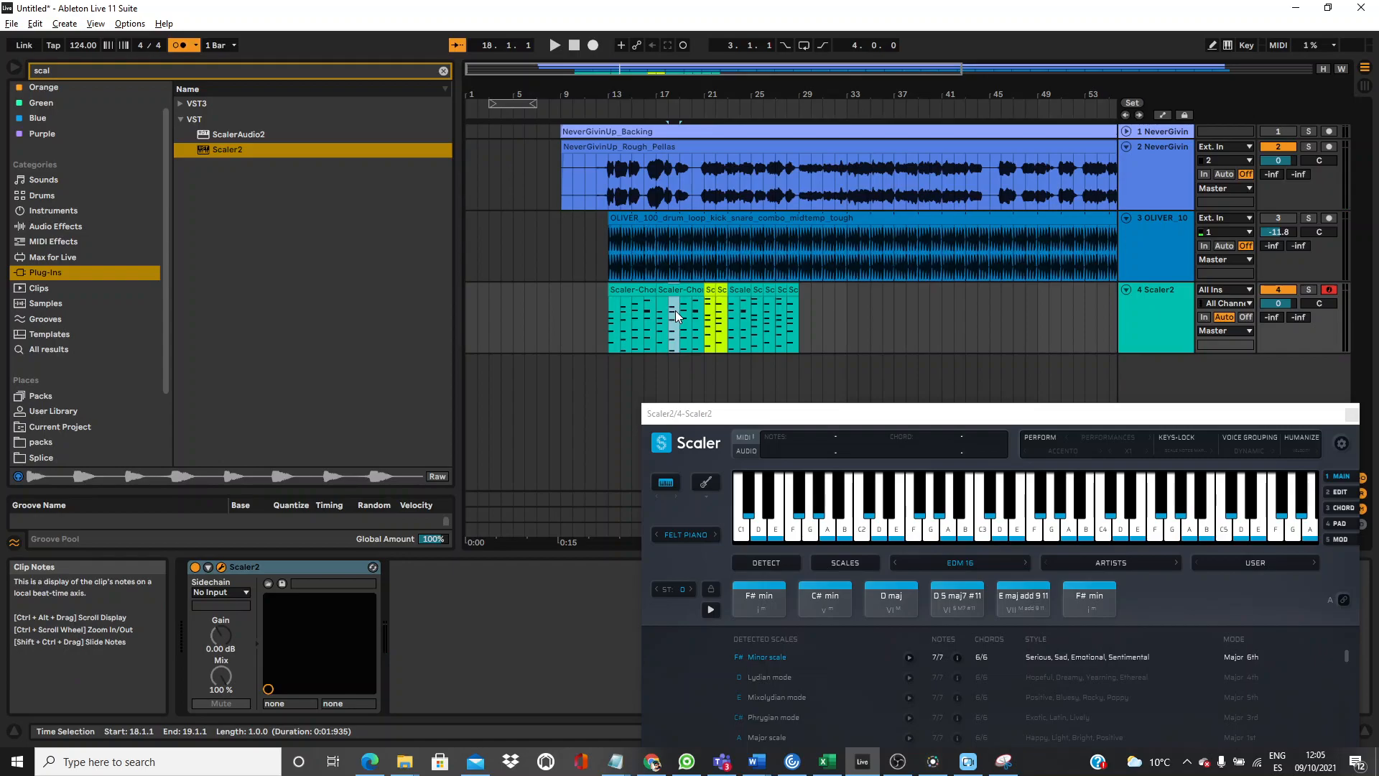
Undo the consolidation of the Scaler clips at bars 23 and 24 and play from bar 23.
left_click(742, 331)
left_click(733, 310)
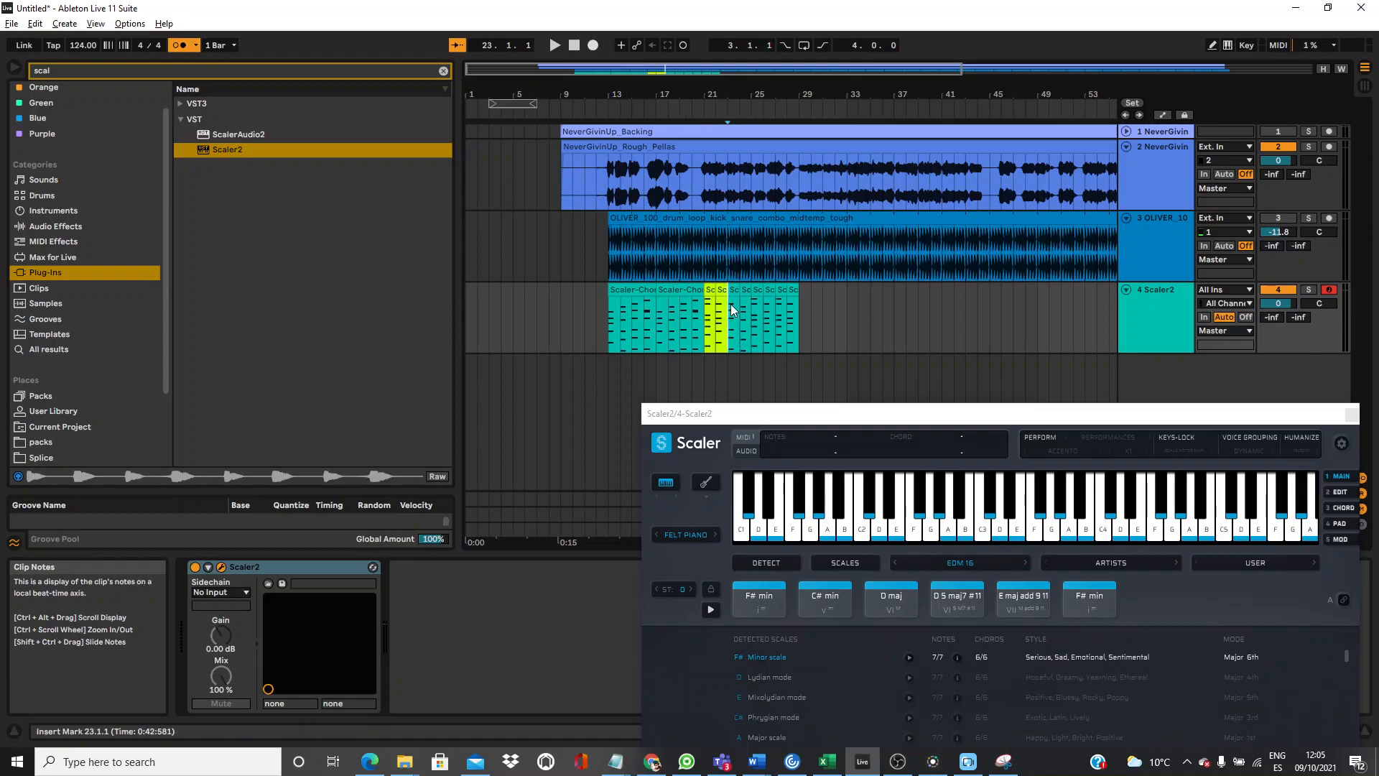
key("space")
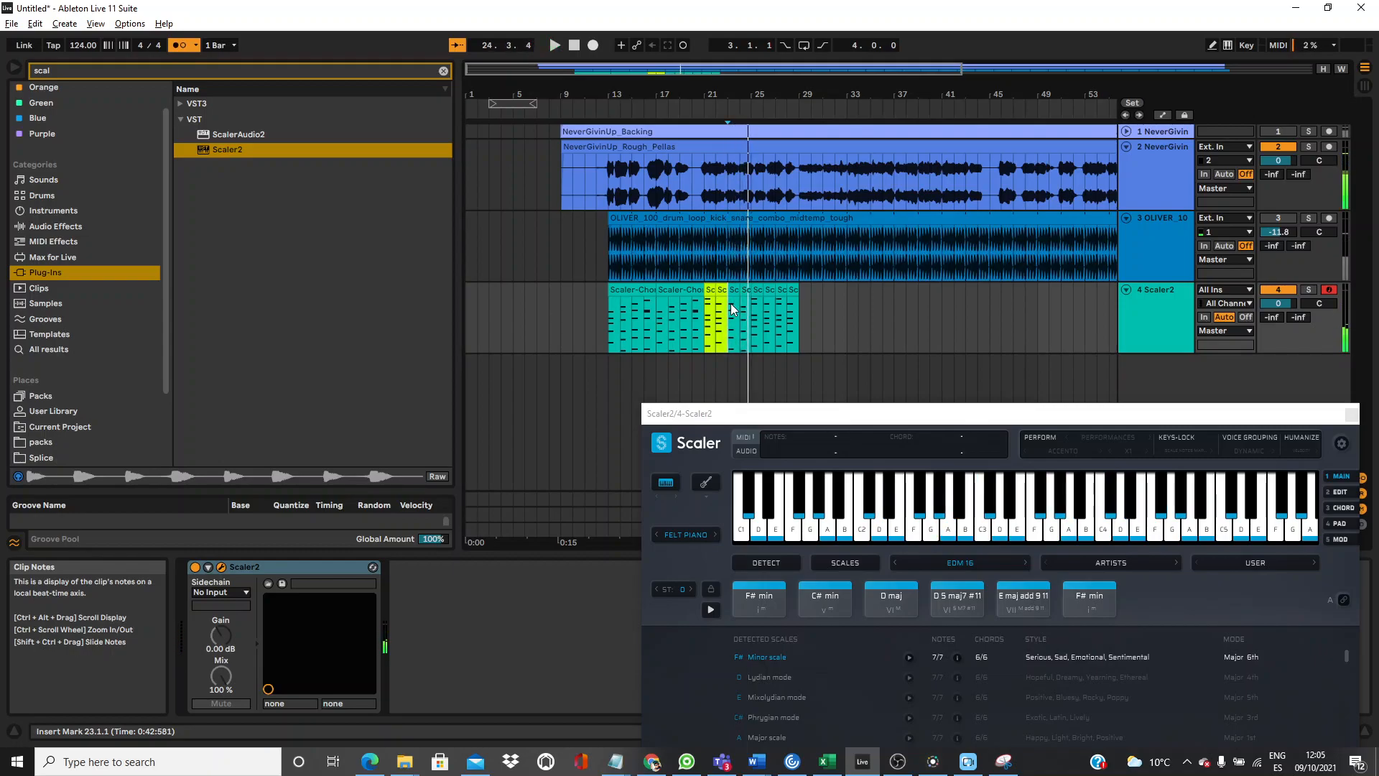
Consolidate the four Scaler clips in bars 21 to 24 into a single four-bar clip.
left_click(710, 290)
left_click(741, 293, "shift")
key("ctrl+j")
Open the consolidated bar 21 clip's notes for editing, close the Scaler 2 window and enlarge the note editor.
double_click(740, 290)
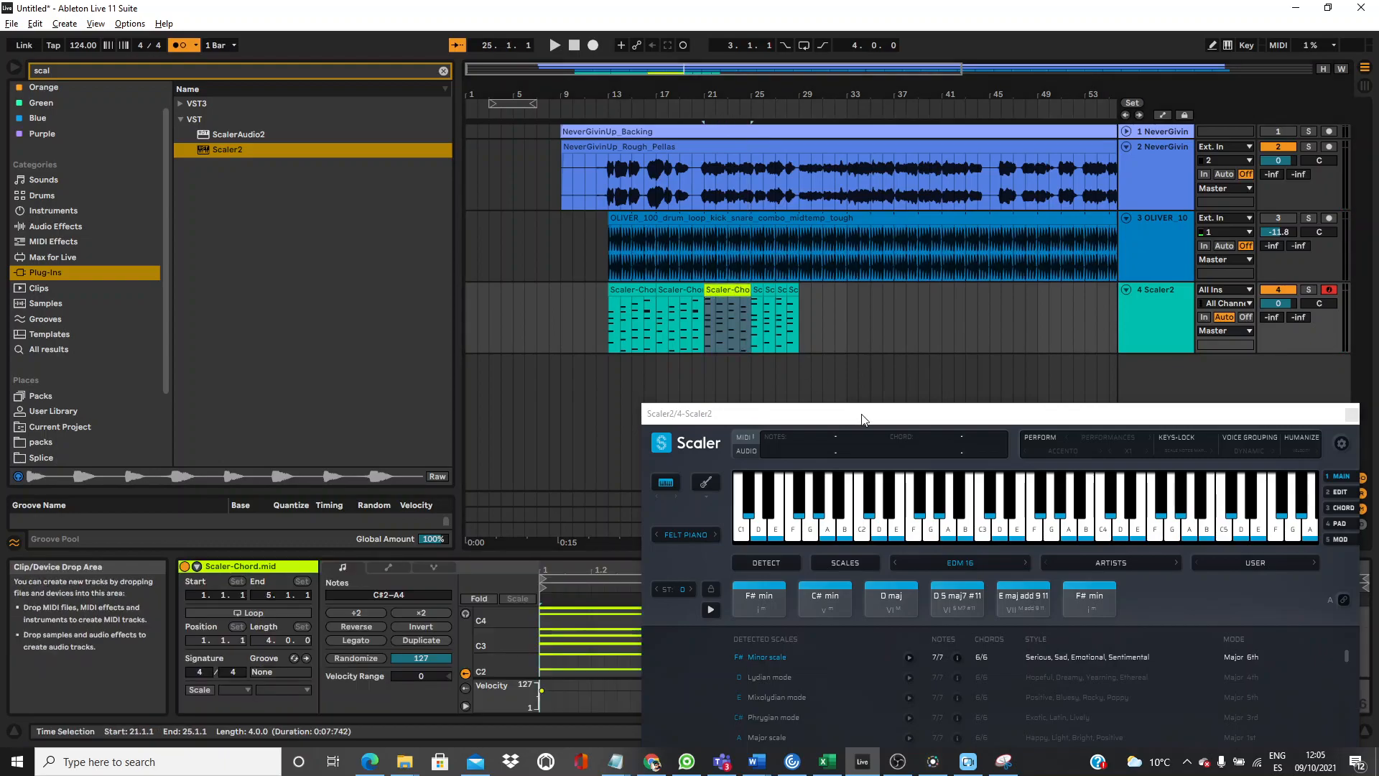
left_click_drag(862, 418, 445, 345)
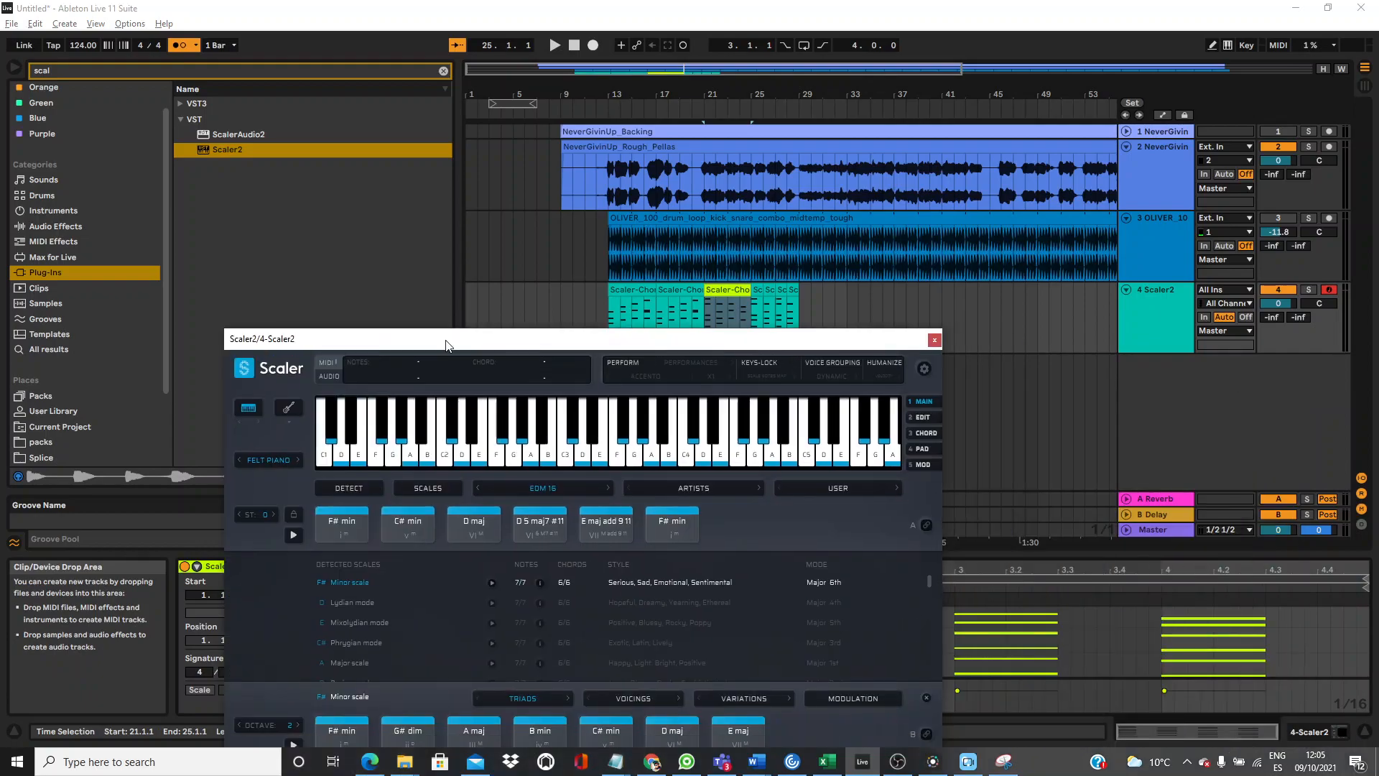
left_click(935, 340)
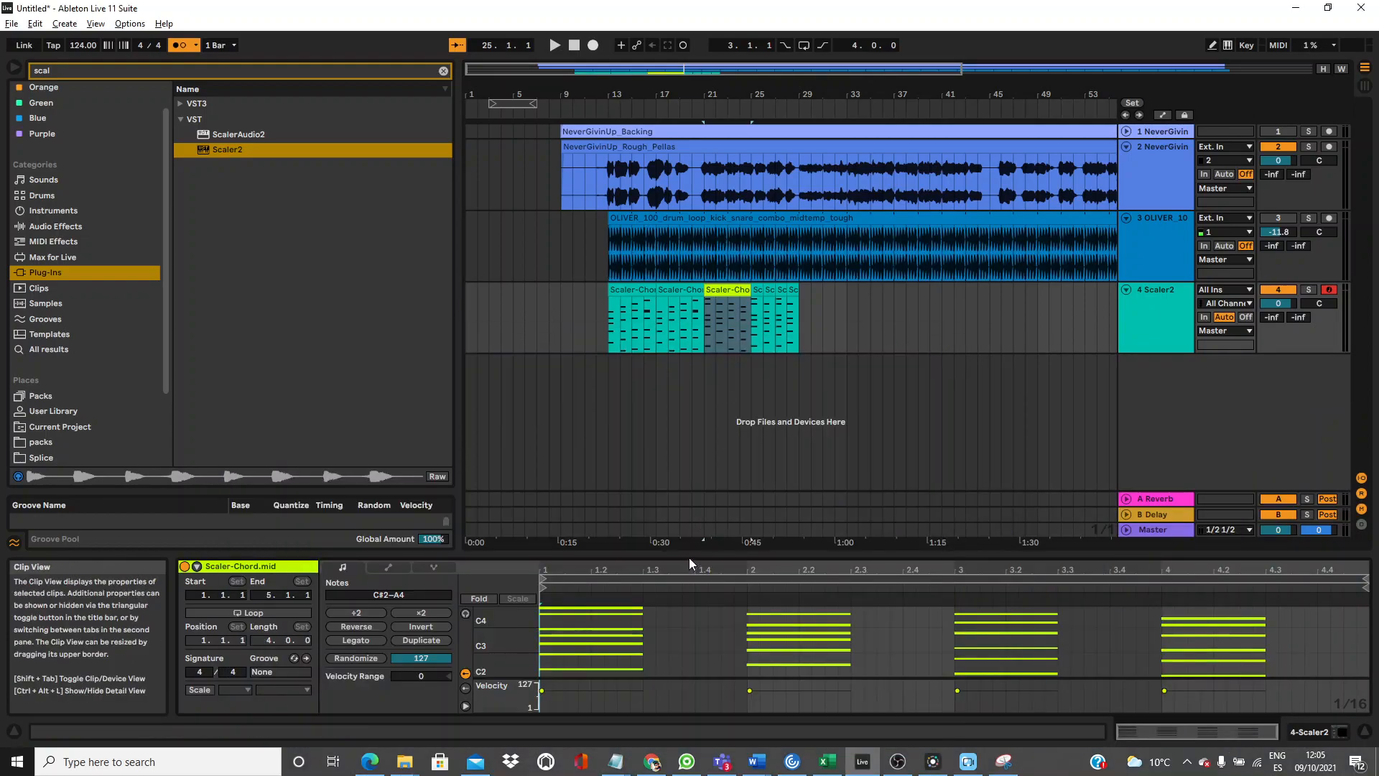
left_click_drag(688, 559, 688, 166)
Play the clip's chords, turn on note preview and audition the E4 and C#4 notes of the fourth chord.
key("space")
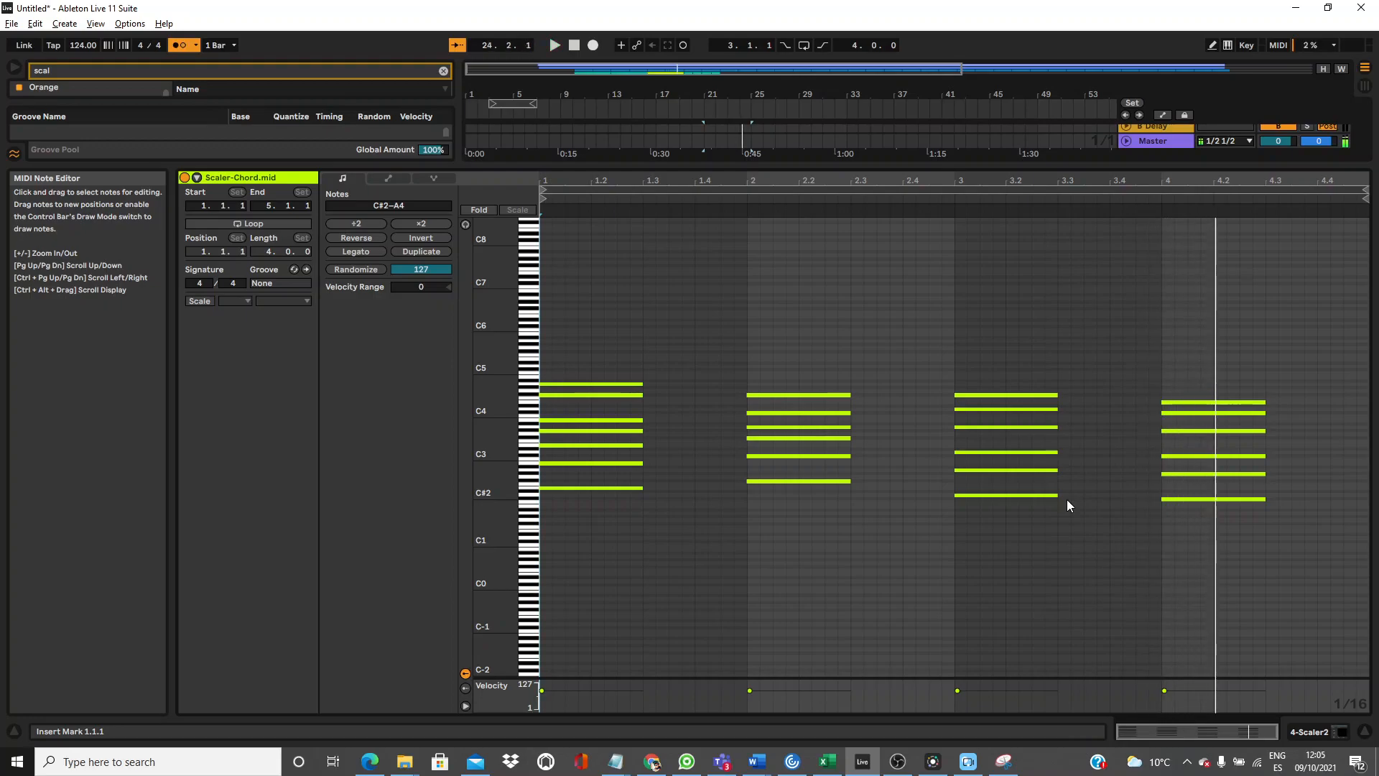
key("space")
left_click(1169, 398)
left_click(1169, 401)
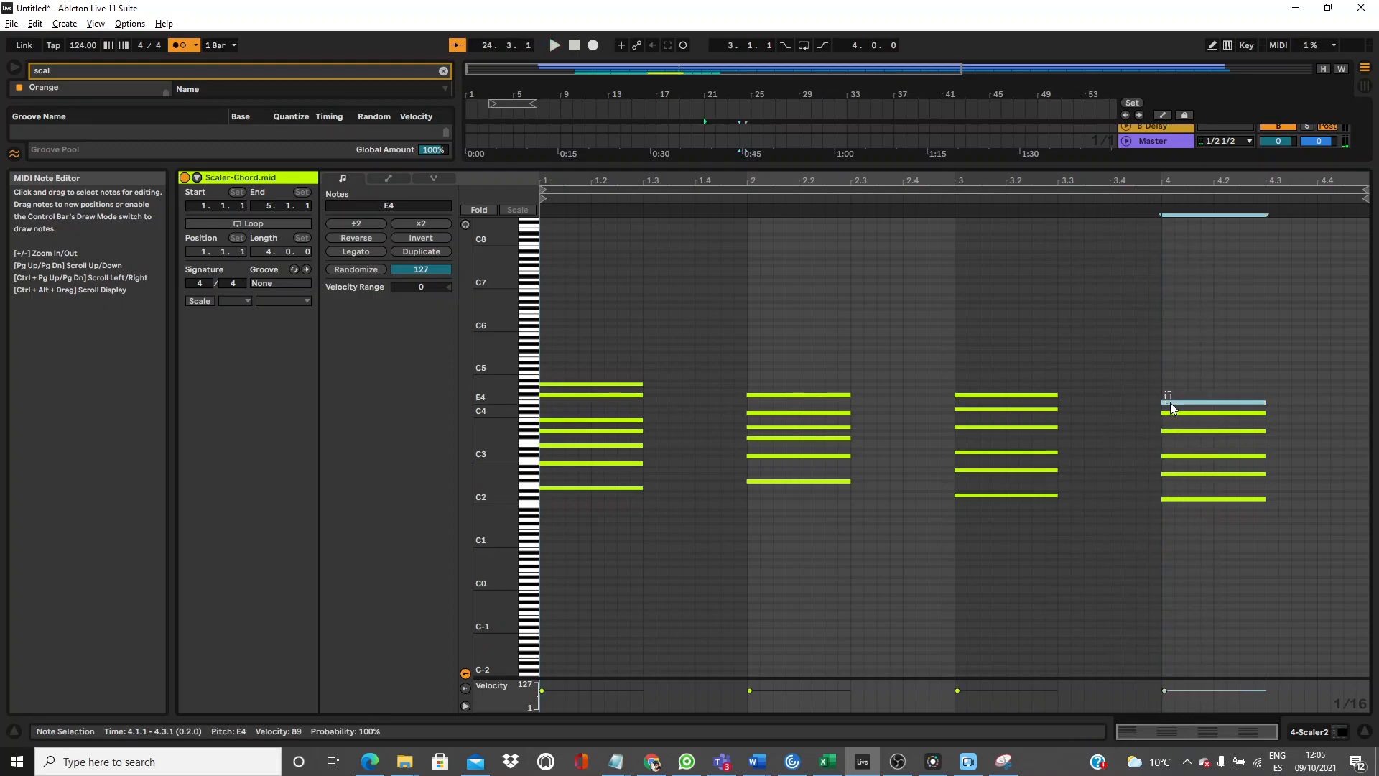
left_click(466, 225)
left_click(1230, 413, "shift")
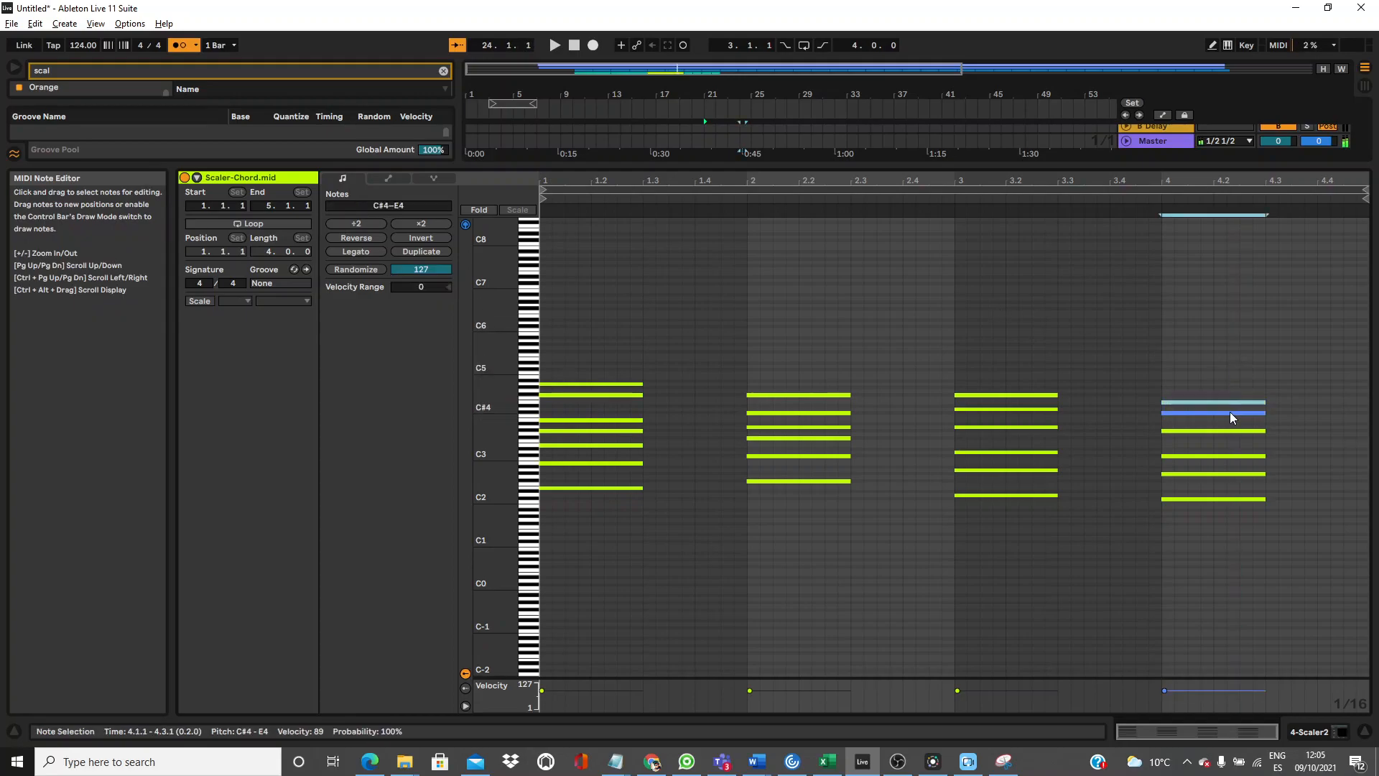
left_click(1197, 373)
Raise the top E4 note of the fourth chord to F#4, check it in playback, and raise it further to G#4.
left_click(1198, 402)
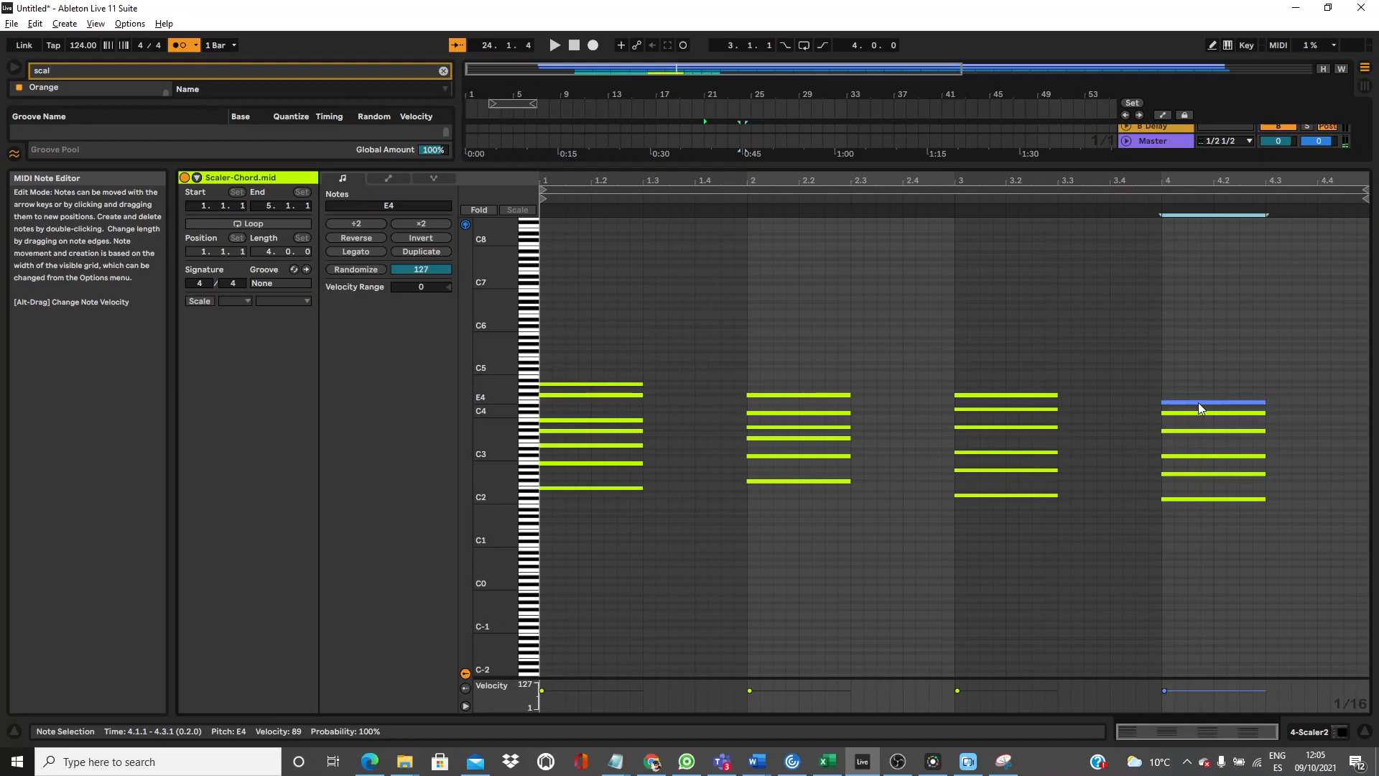
key("Up")
key("Up")
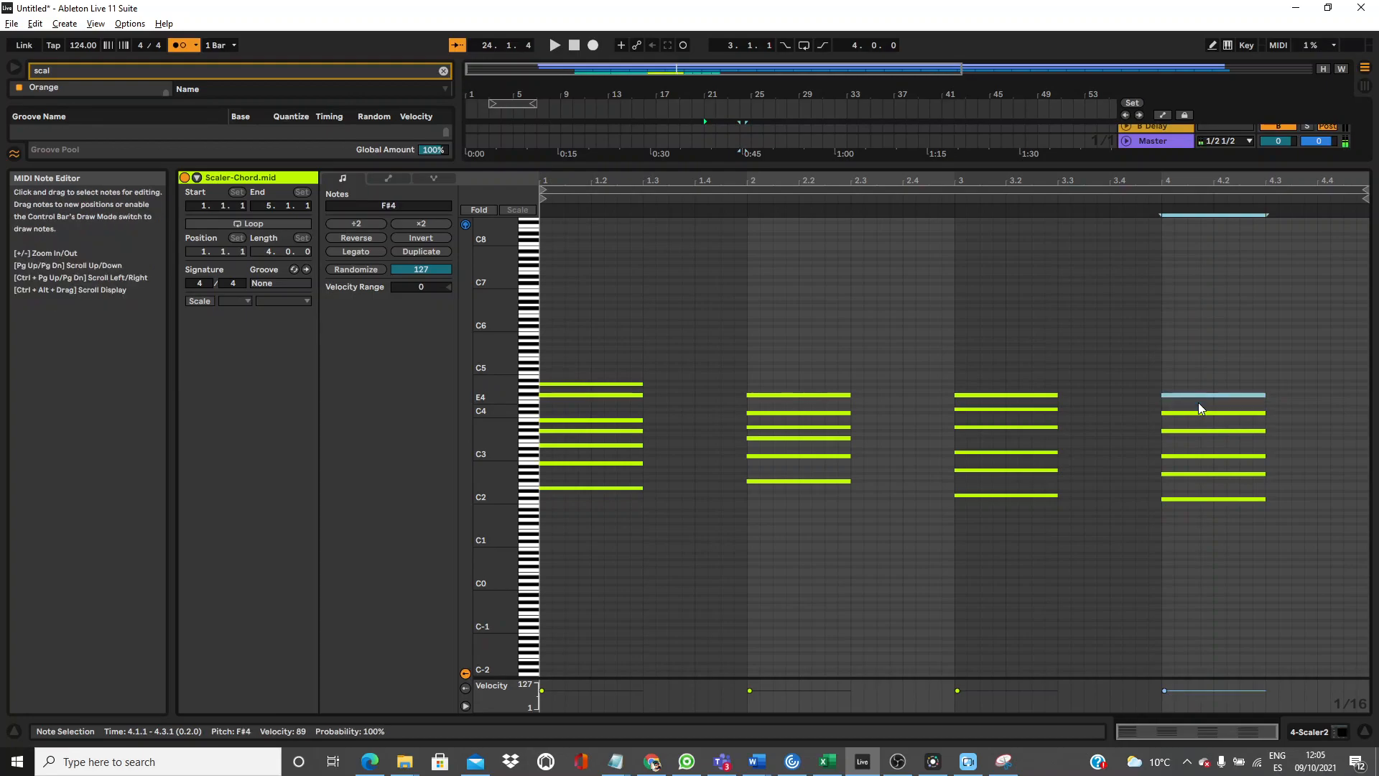
left_click(1006, 203)
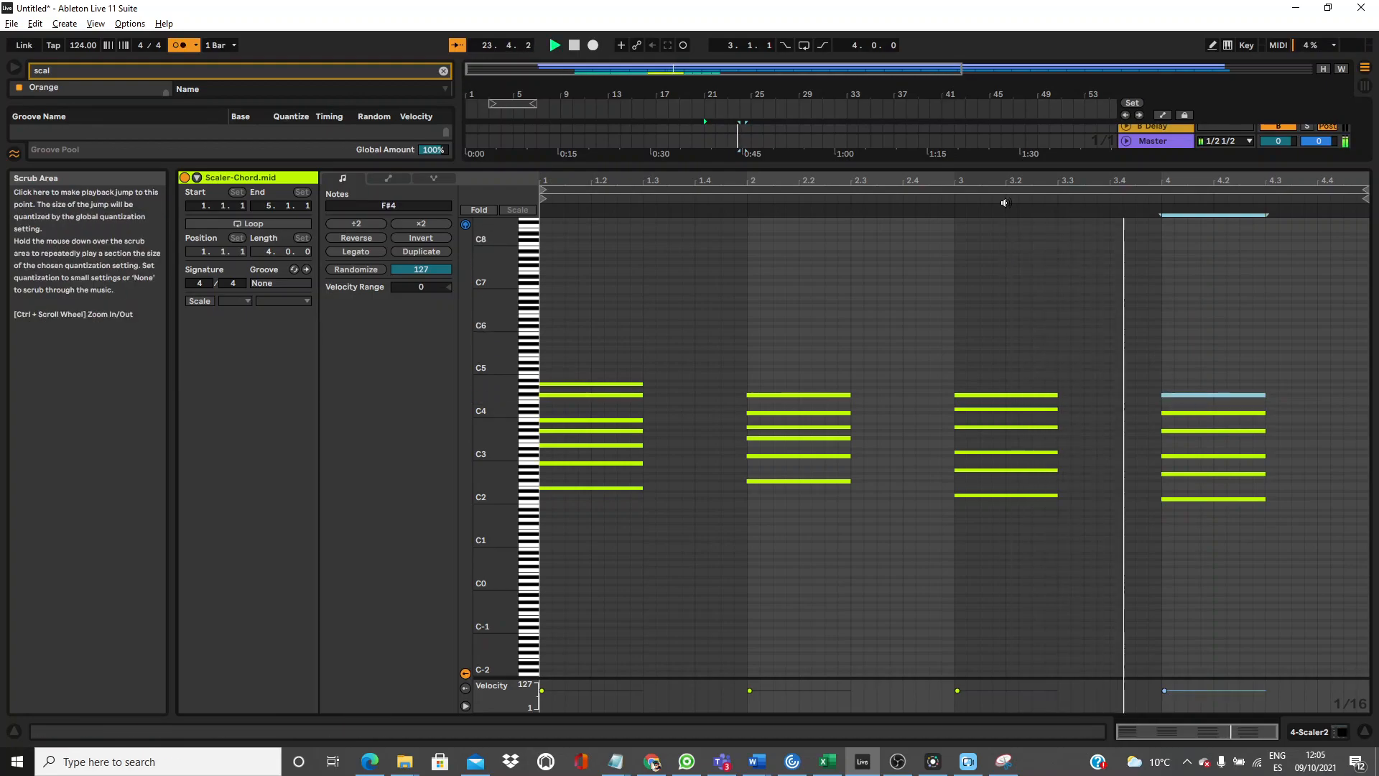
key("Up")
key("Up")
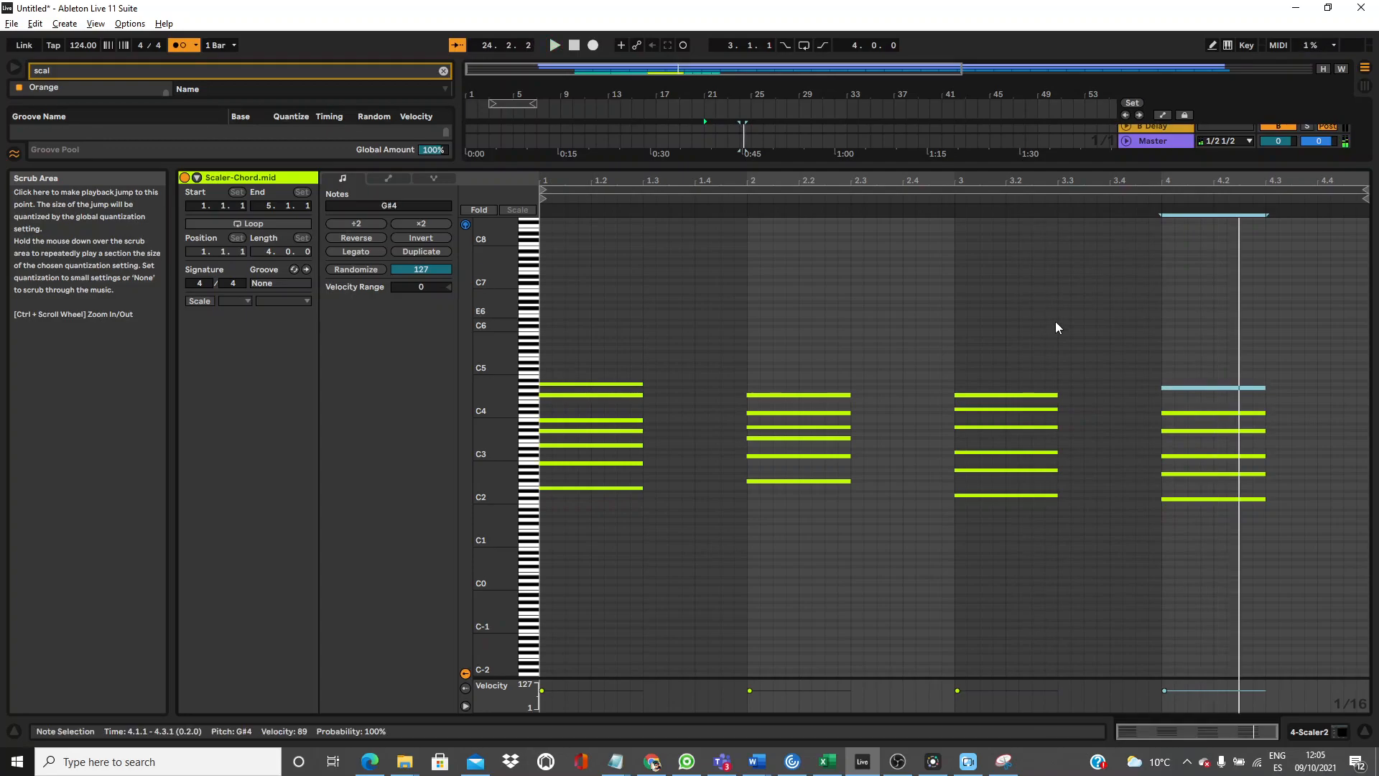
Raise the lowest note of the fourth chord to E2 and audition the chord in playback.
left_click(1196, 499)
key("Up")
key("Up")
key("Up")
left_click_drag(1199, 533, 1197, 263)
left_click(1014, 204)
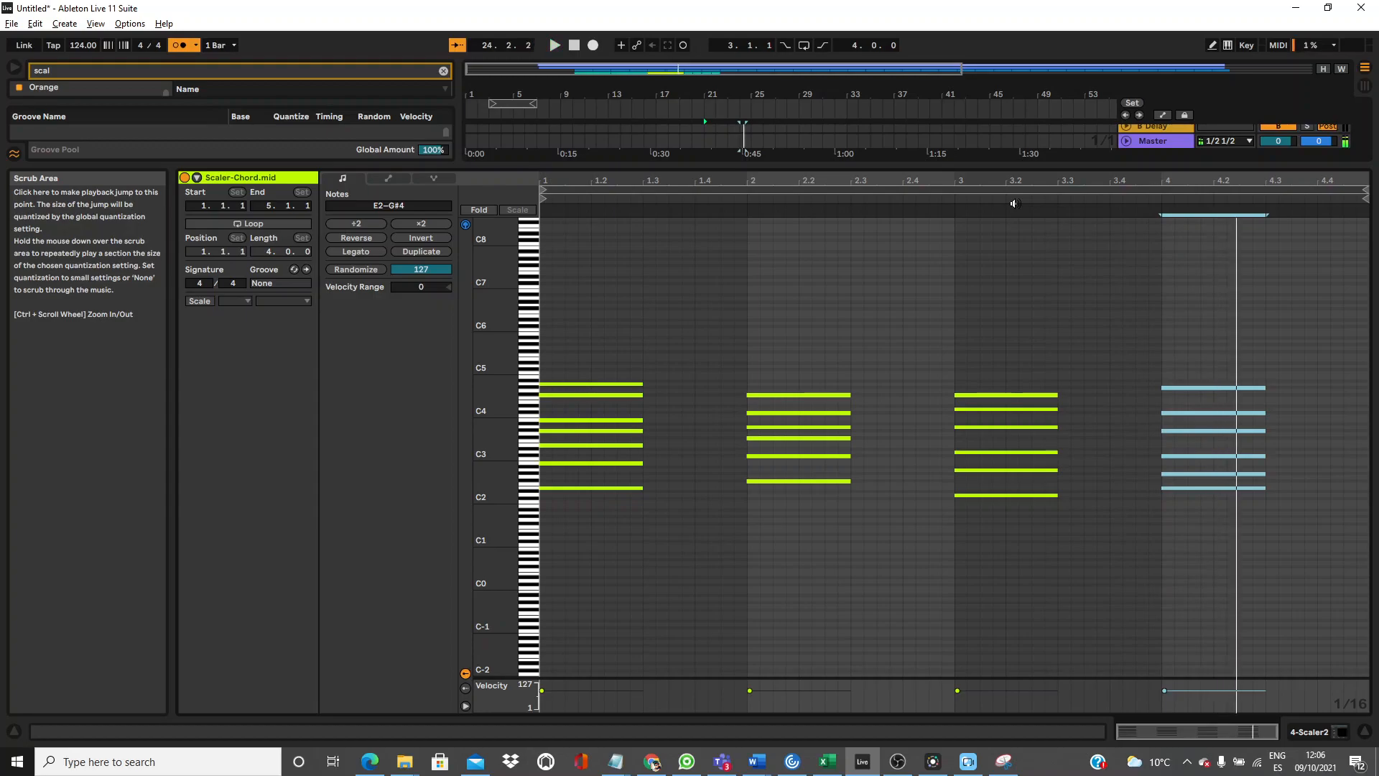
key("space")
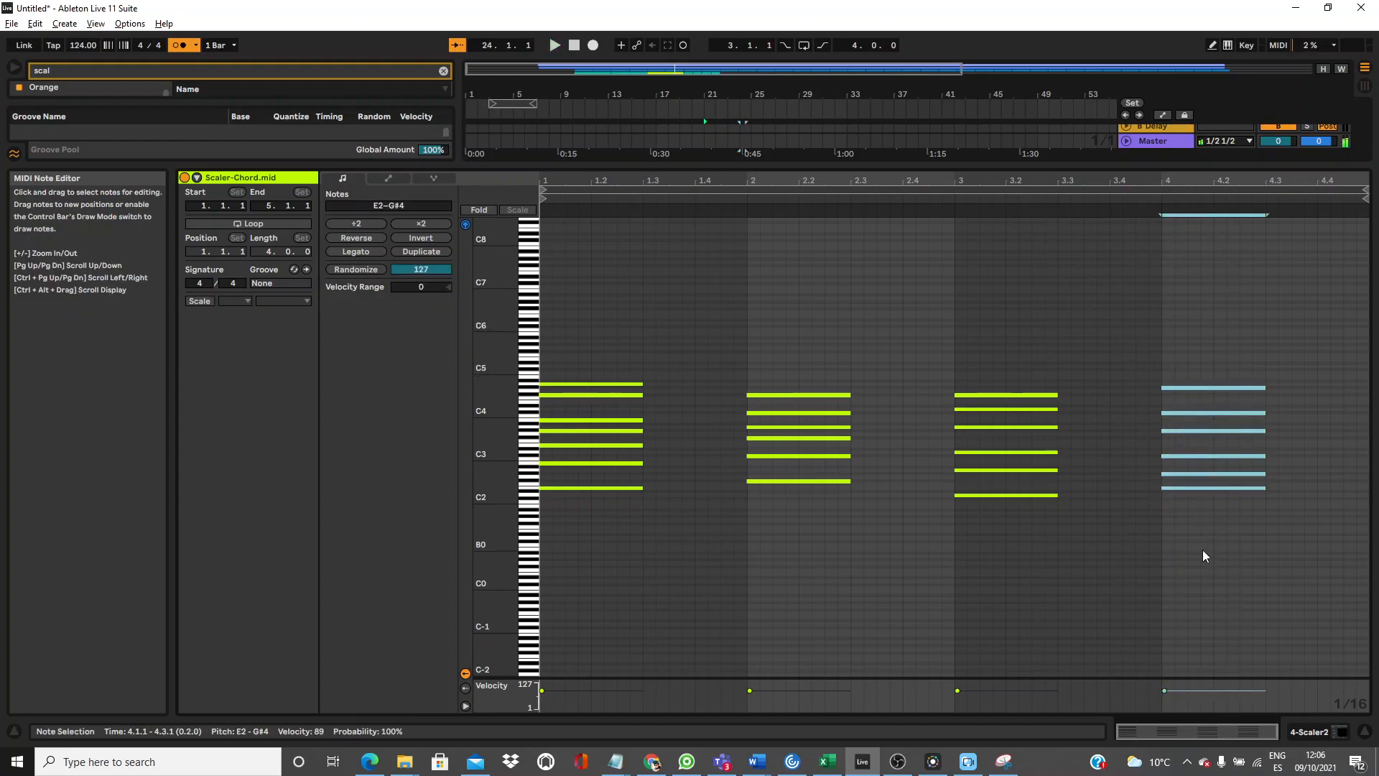
Delete the fourth chord and duplicate the third chord to the start of bar 4 in its place.
key("Delete")
left_click_drag(1004, 360, 1006, 571)
key("ctrl+d")
key("Right")
key("Right")
key("Right")
key("Right")
key("Right")
key("Right")
key("Right")
key("Right")
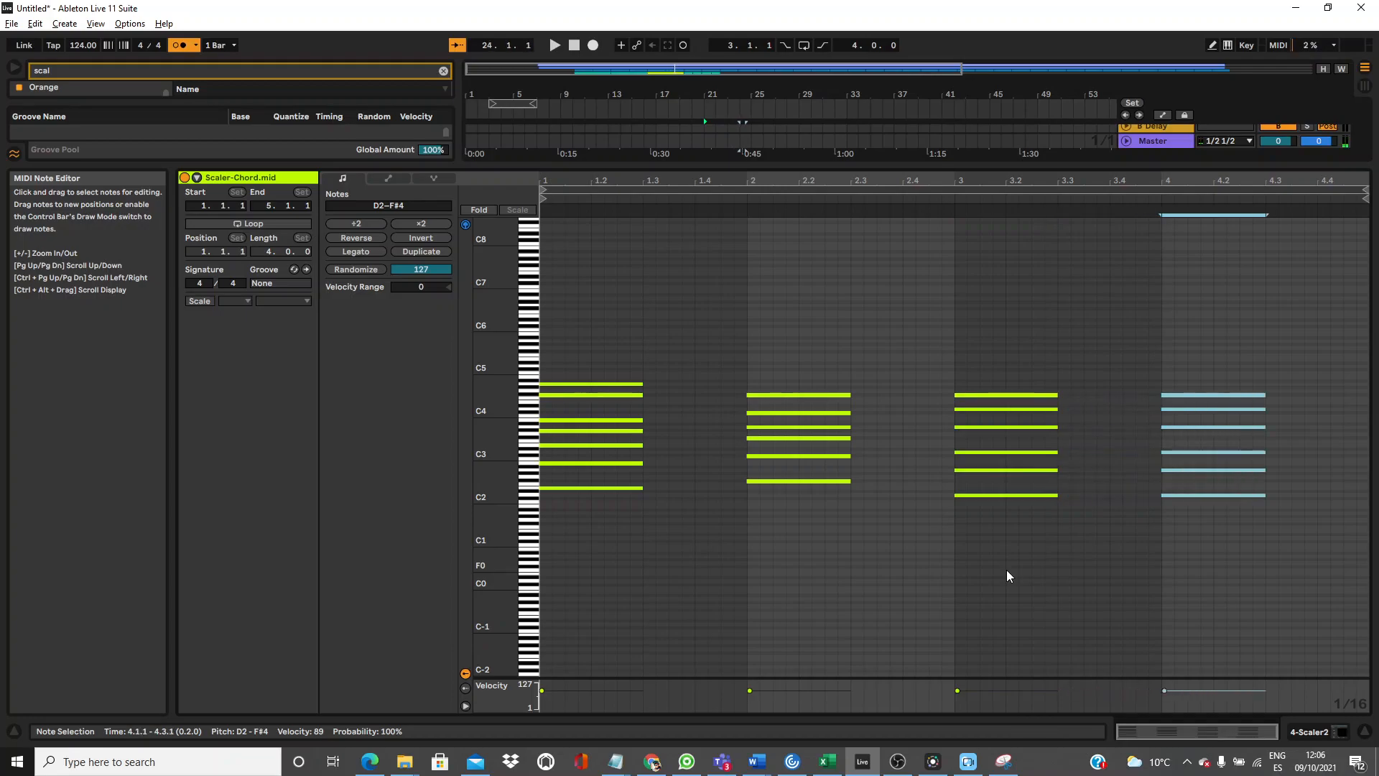
Raise the top note of the copied chord in bar 4 to G4 and select the chord to audition it.
left_click(1207, 377)
left_click(1207, 395)
key("Left")
key("Right")
key("Up")
key("Up")
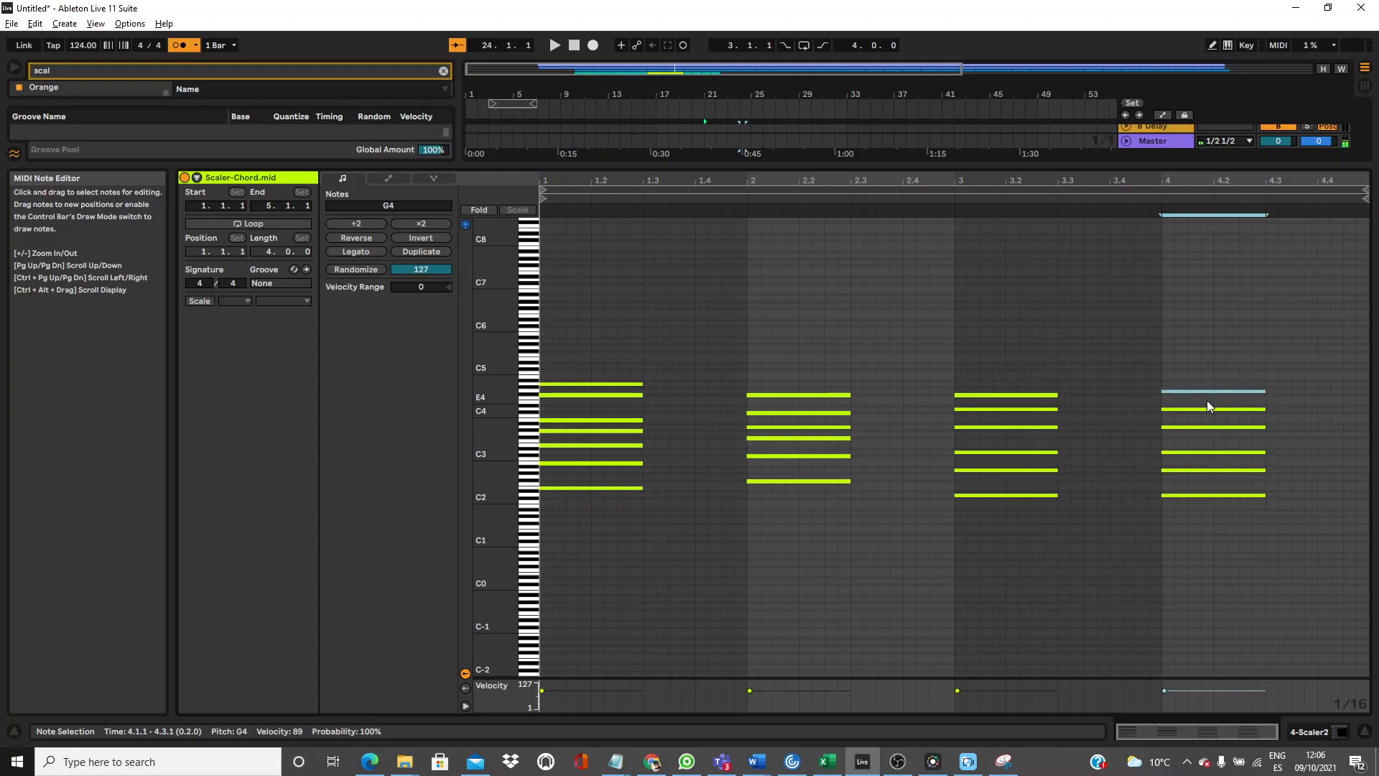
left_click_drag(1204, 334, 1210, 617)
Raise the bar 4 chord's top note to A4 and play the transition from the third chord.
left_click(1222, 366)
left_click(1223, 387)
key("Up")
left_click(1217, 324)
left_click_drag(1217, 327, 1207, 619)
left_click(940, 194)
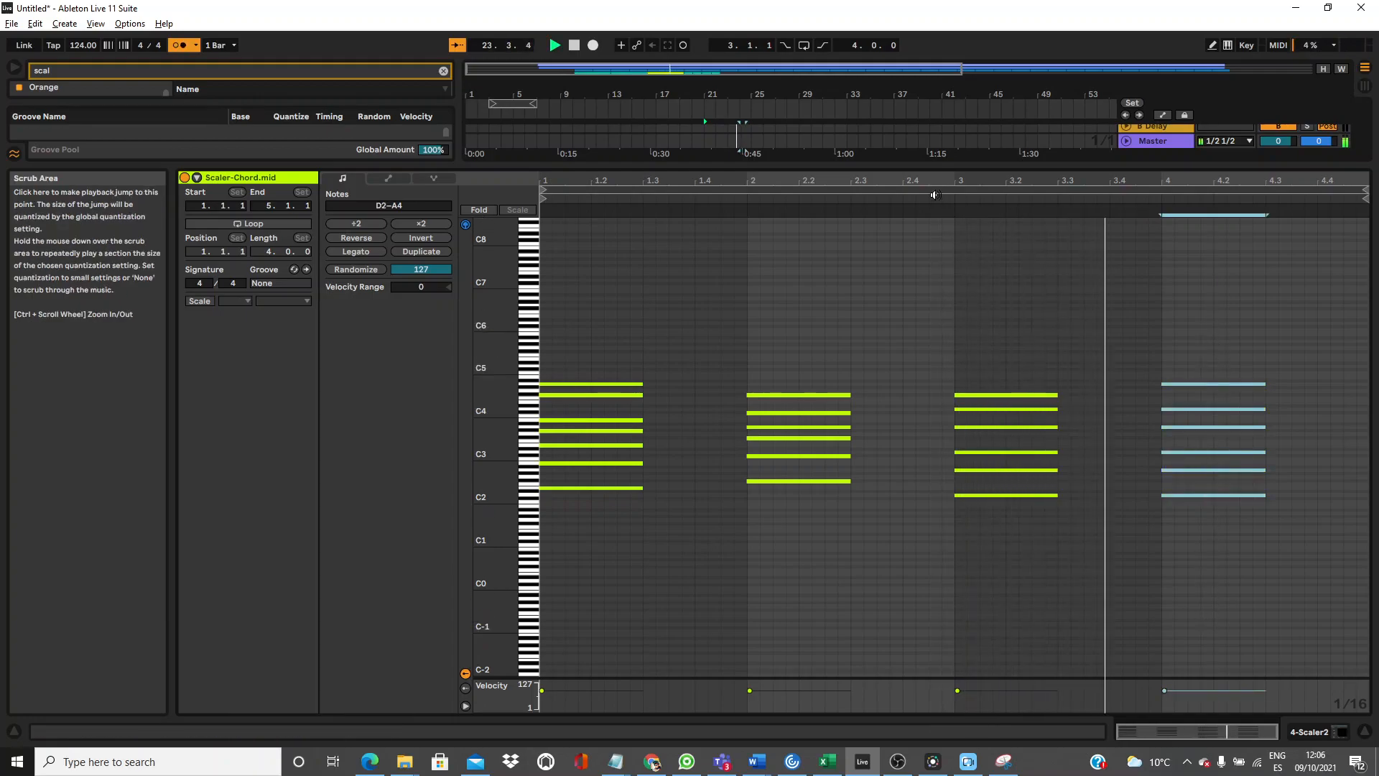
key("space")
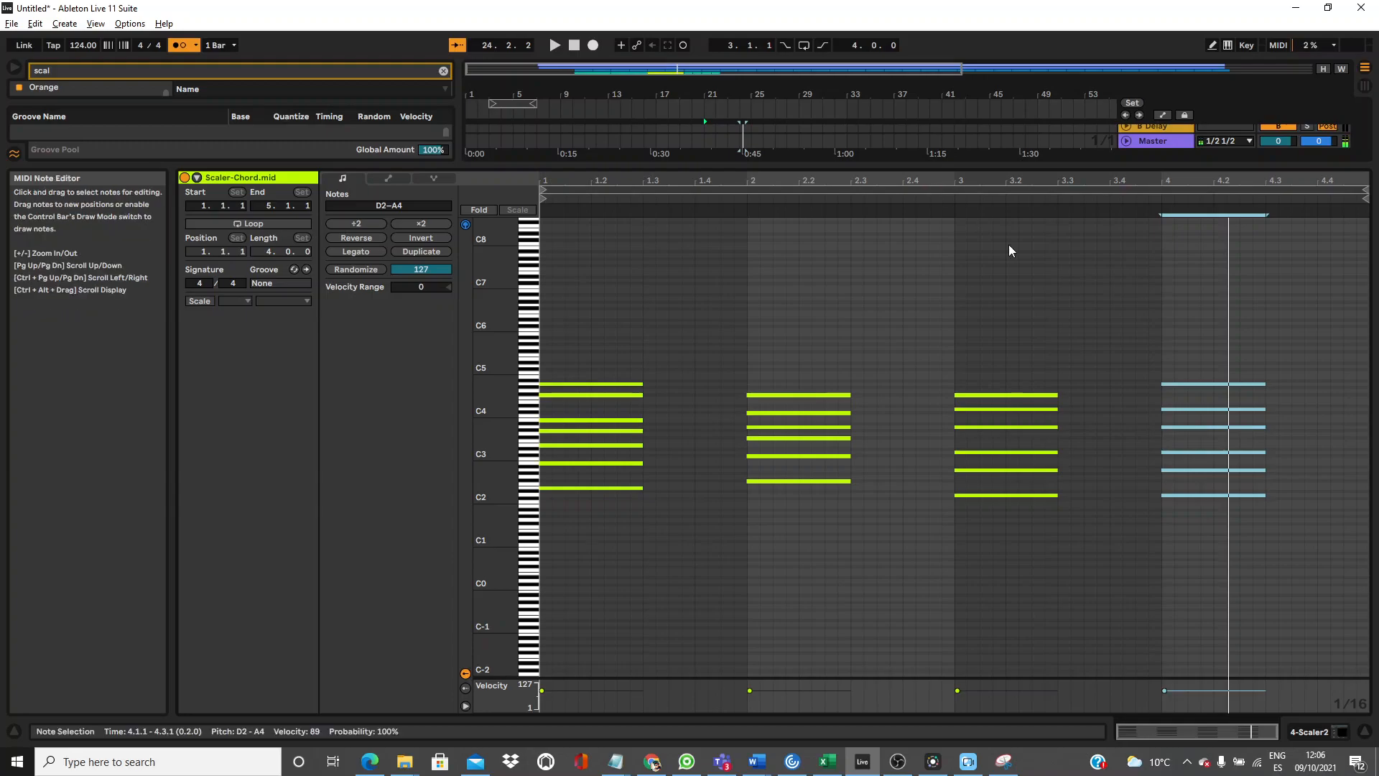
Replace the chord in bar 4 with a copy of the second chord.
left_click_drag(1258, 394, 1218, 281)
left_click(1236, 523)
key("Delete")
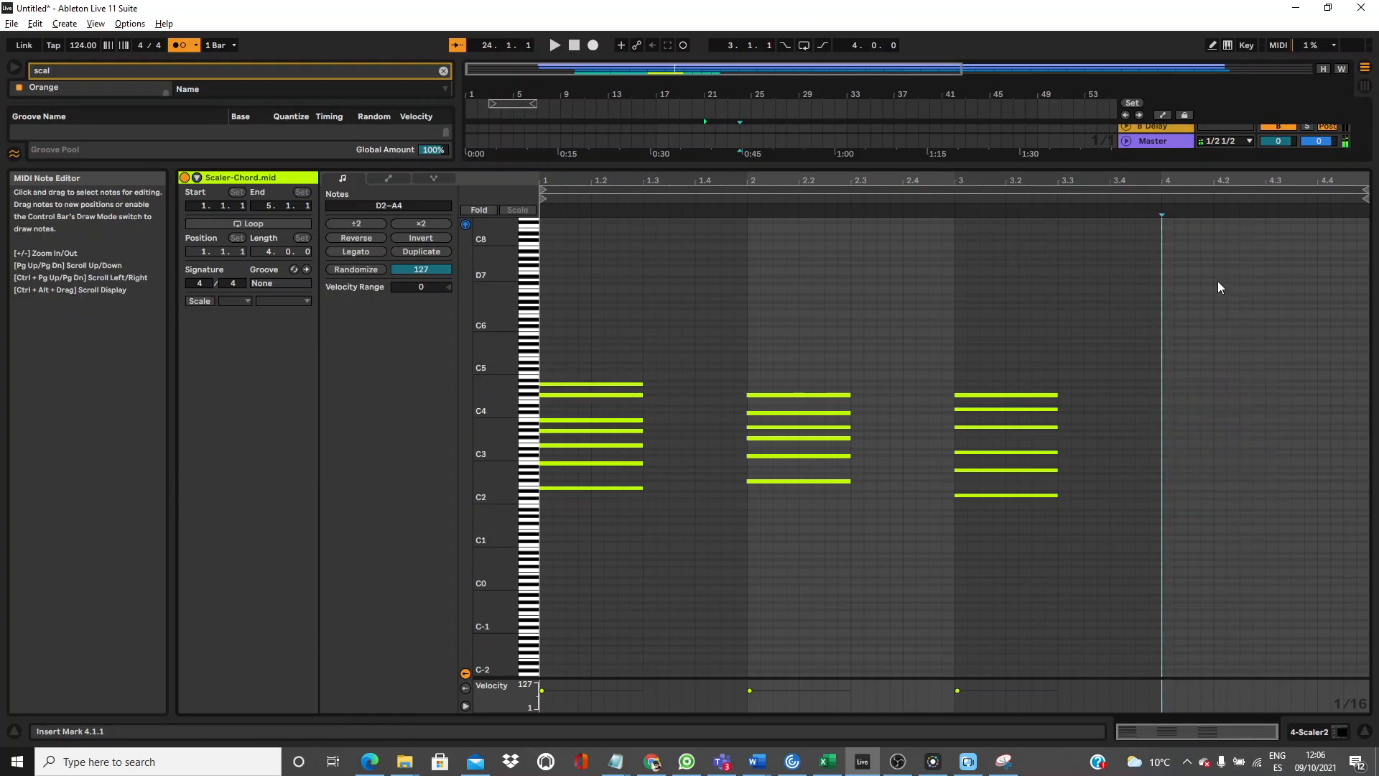
left_click_drag(803, 324, 804, 584)
left_click_drag(617, 340, 610, 530)
left_click_drag(756, 347, 783, 498)
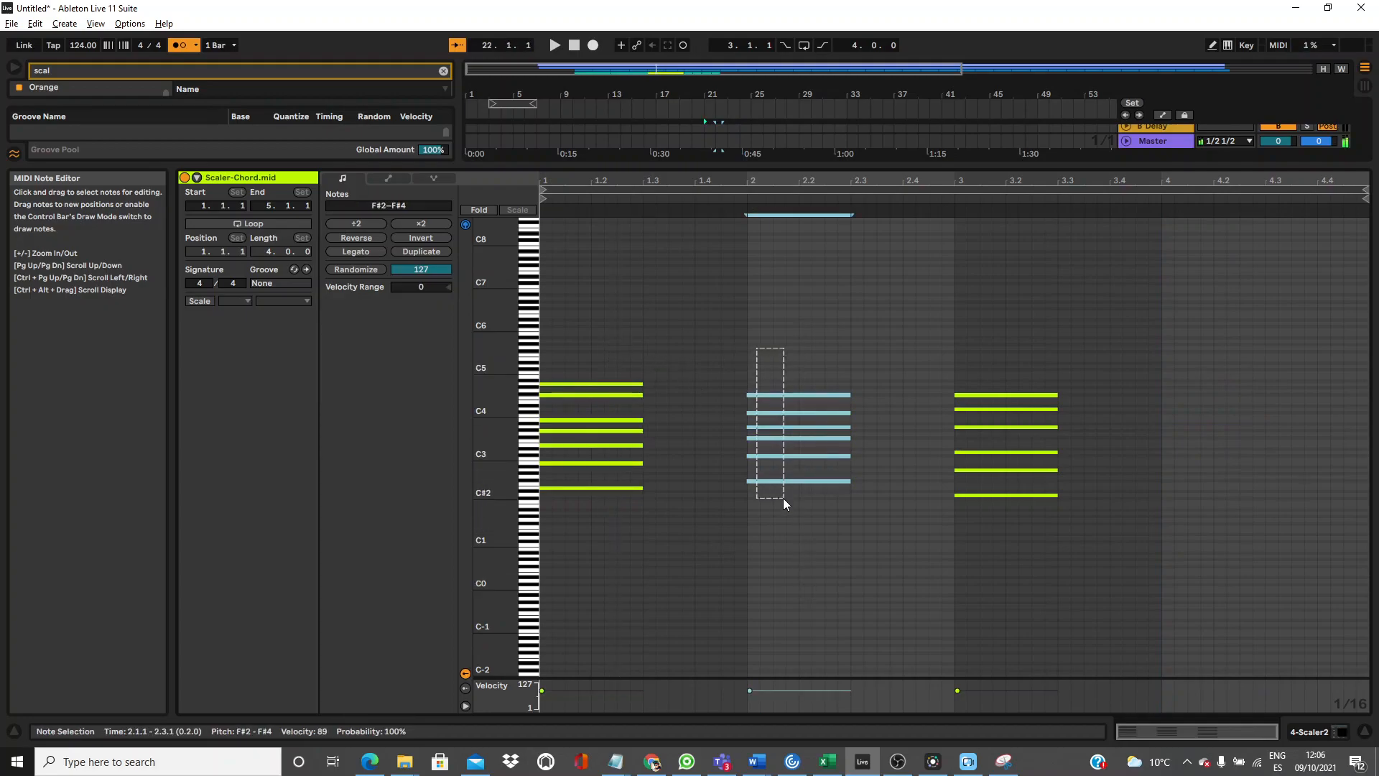
key("ctrl+c")
left_click(1160, 413)
key("ctrl+v")
Raise the top note of the pasted bar 4 chord to G#4 and play the chord.
left_click(1208, 395)
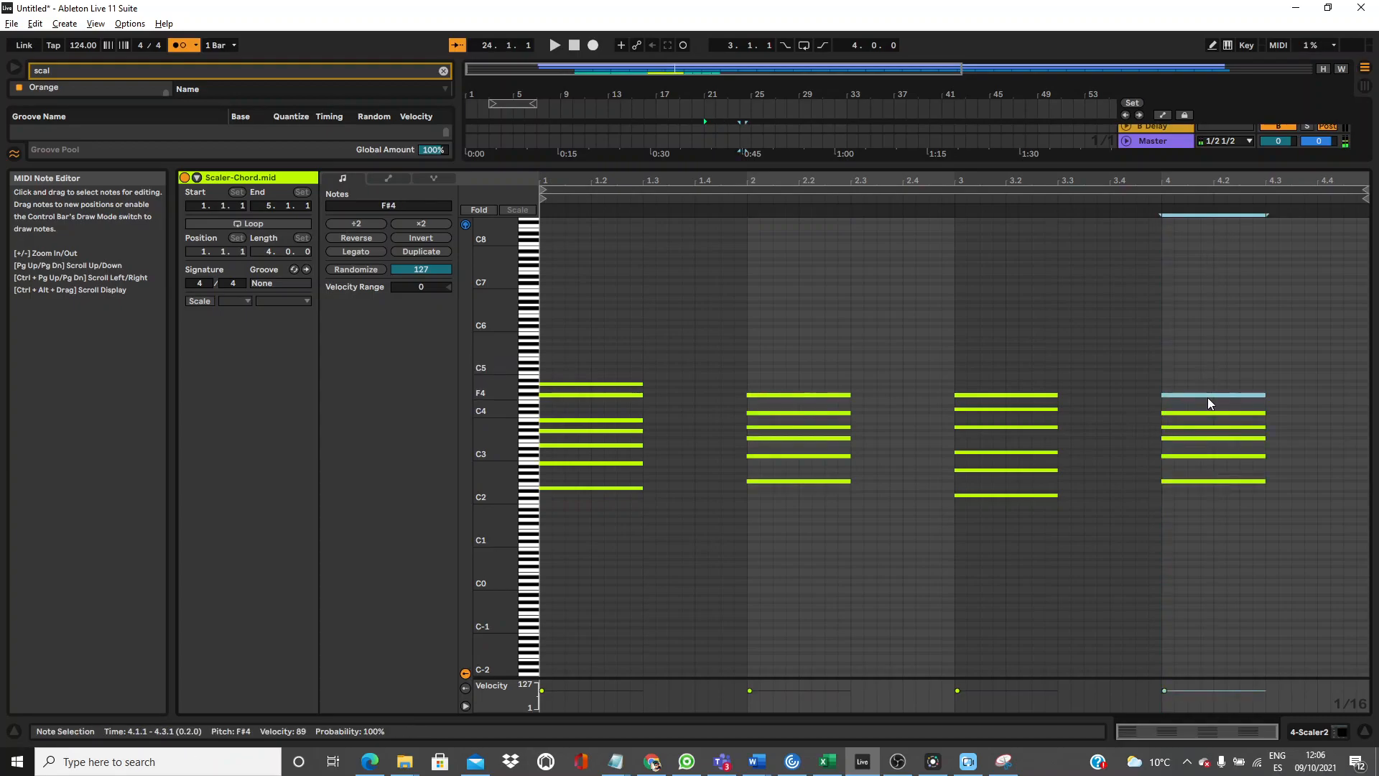
key("Up")
key("Up")
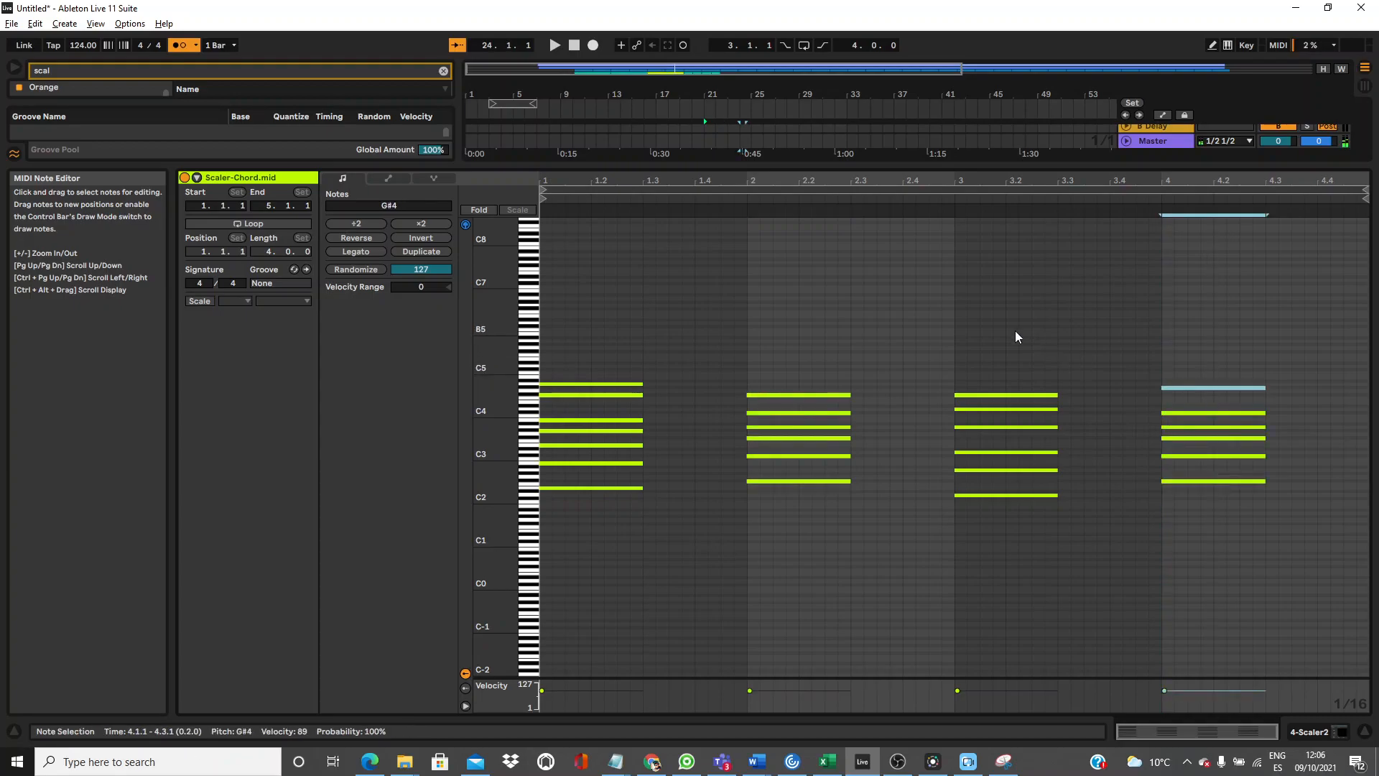
key("ctrl+a")
left_click(1142, 195)
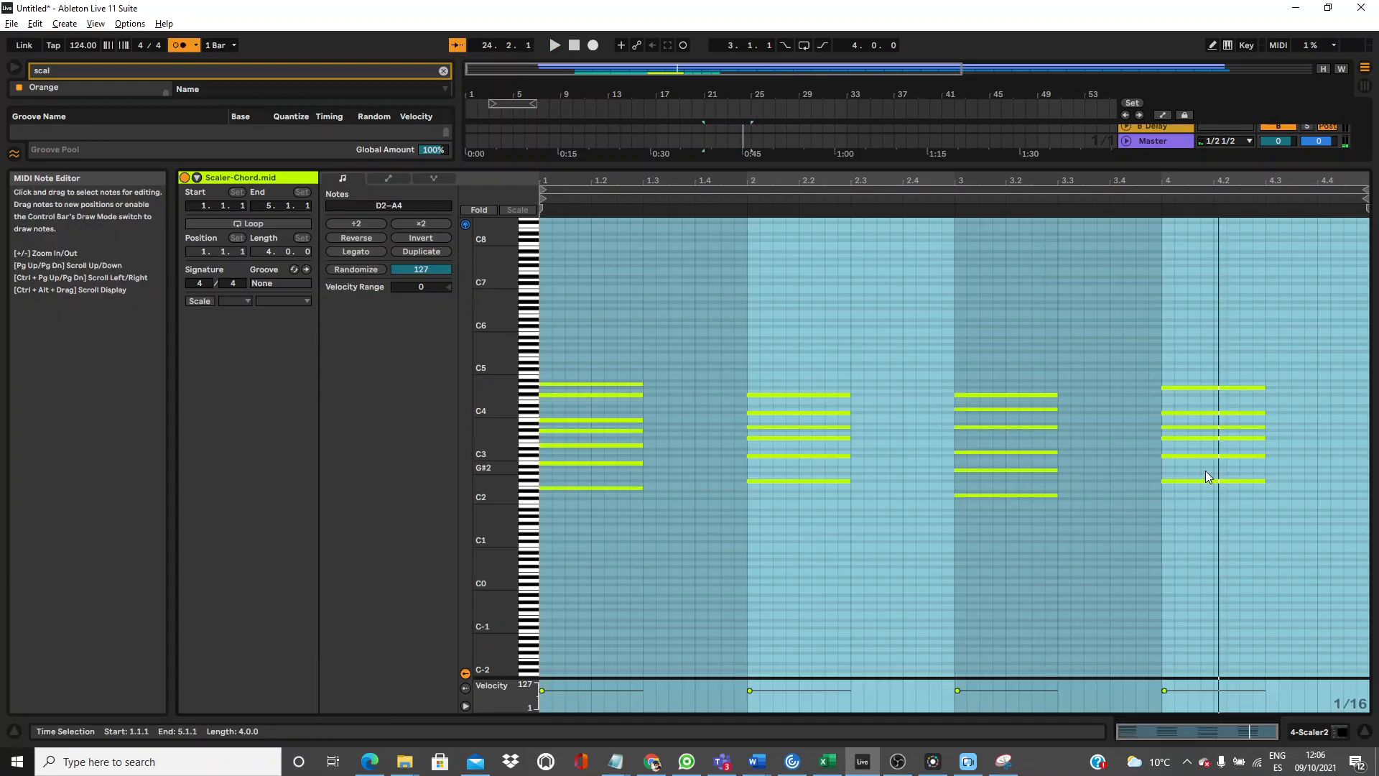
Transpose the lowest note of the bar 4 chord up two octaves to F#4 and audition the chord.
left_click_drag(1207, 467, 1214, 537)
key("shift+Up")
key("shift+Up")
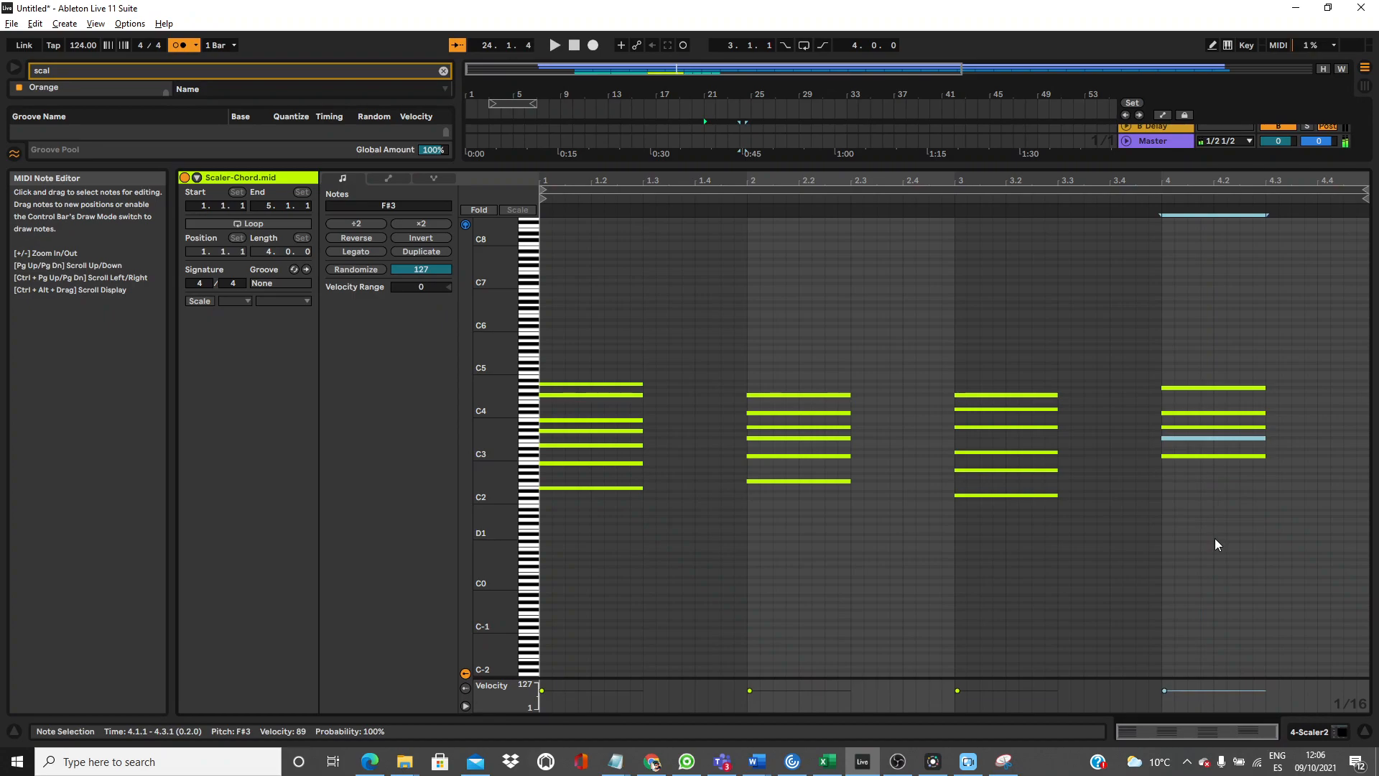
left_click_drag(1210, 352, 1192, 580)
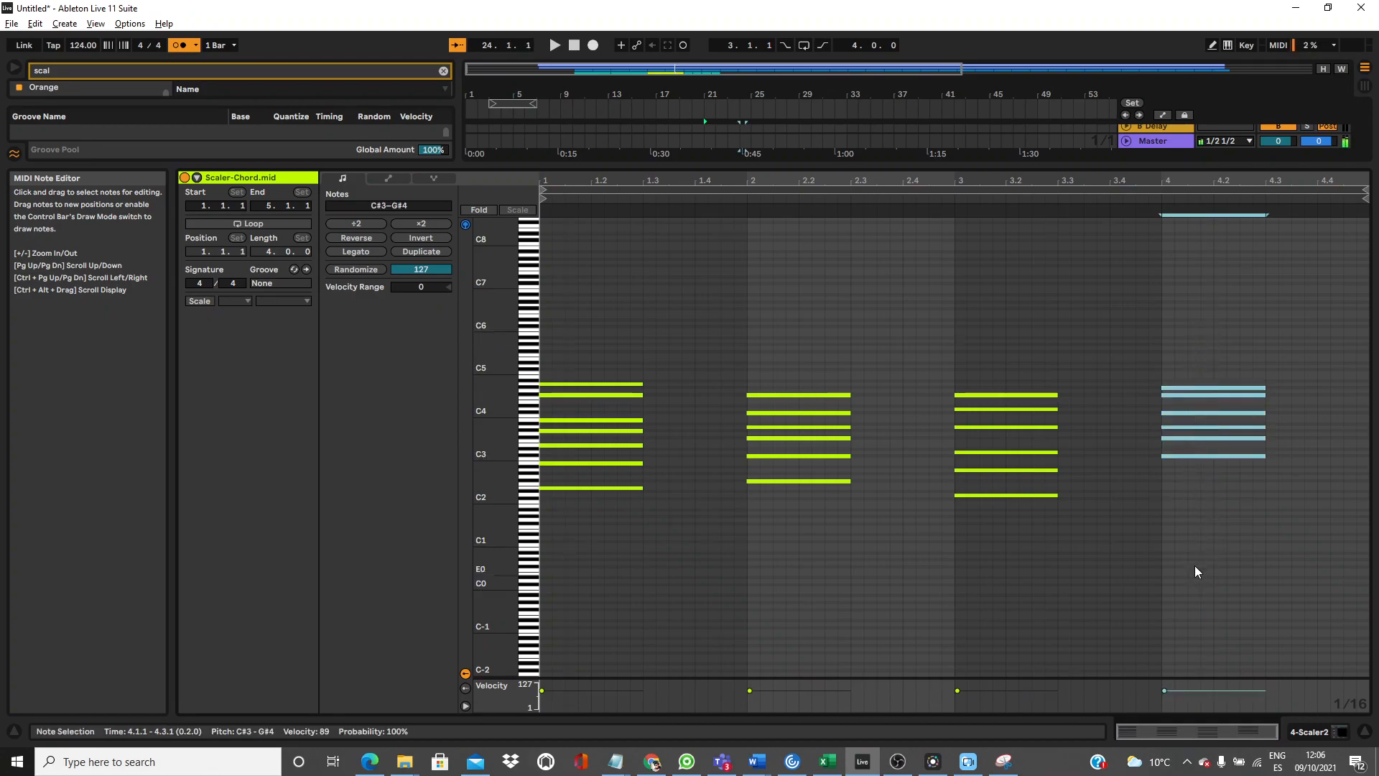
left_click_drag(1210, 363, 1211, 414)
key("Up")
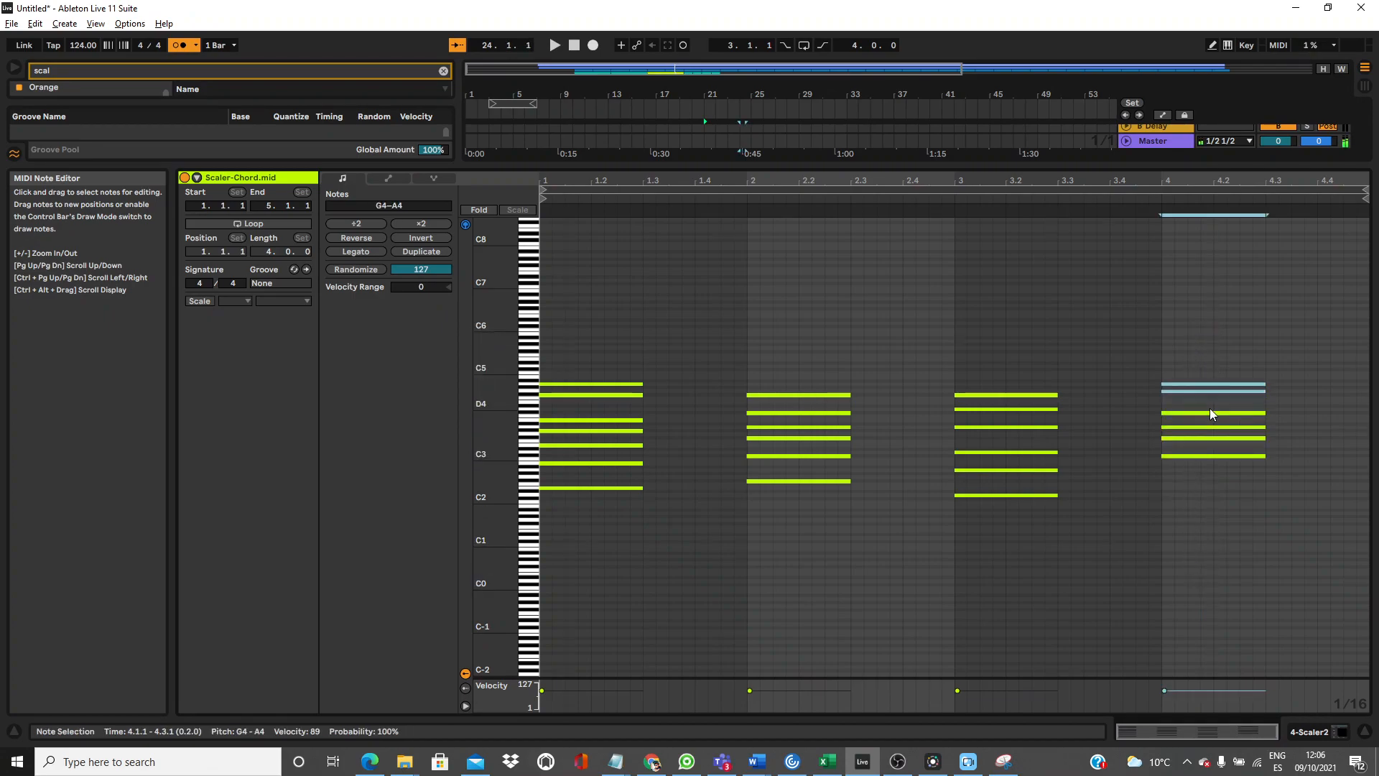
key("Down")
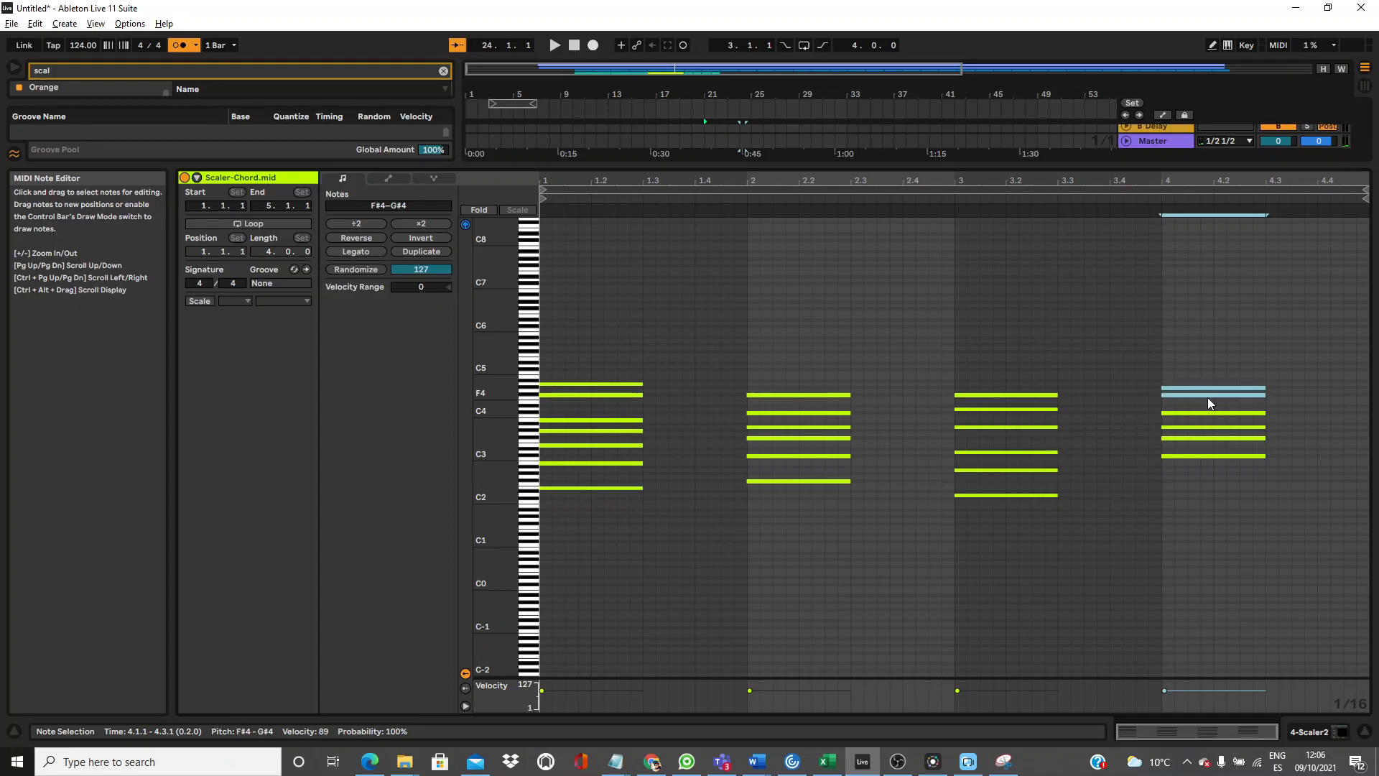
Raise the top note of the bar 4 chord to A4 and play it after the third chord.
left_click(1208, 398)
left_click(1209, 389)
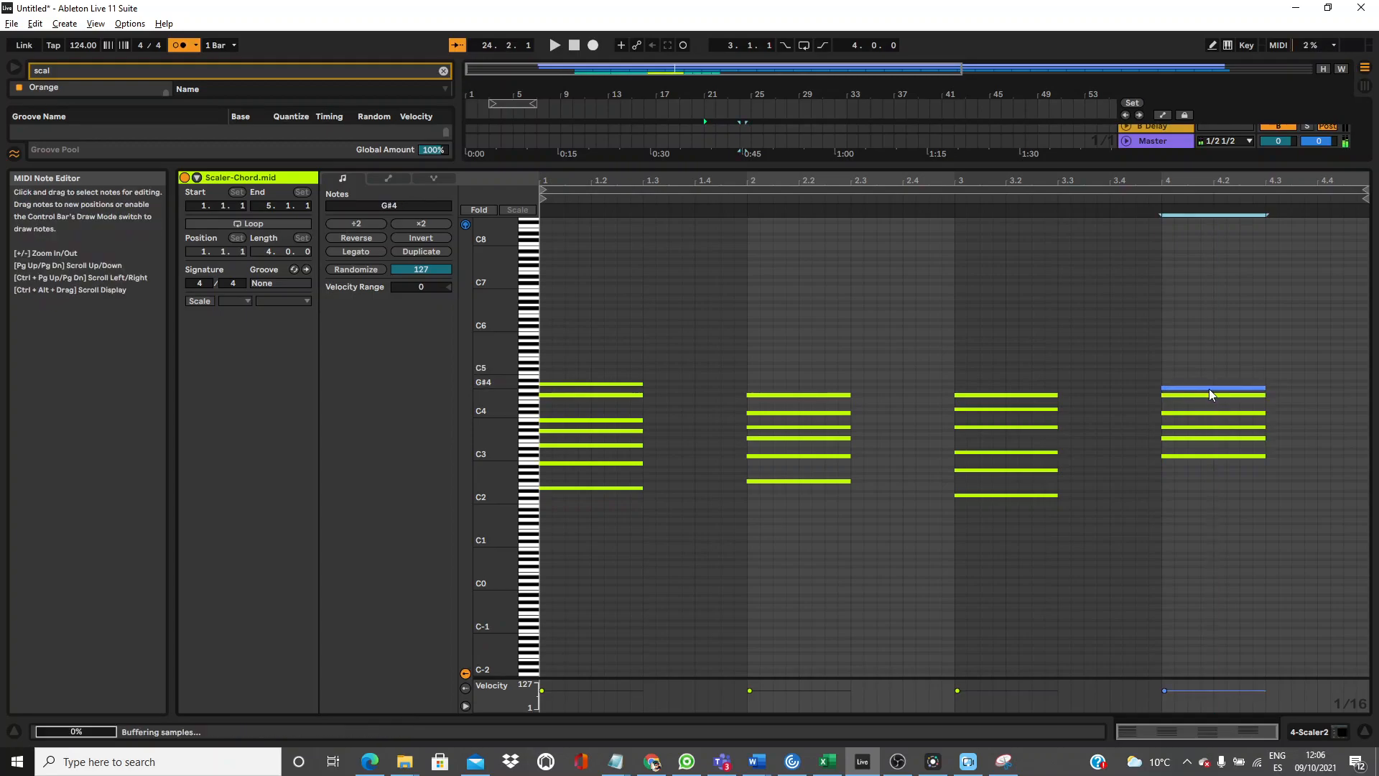
left_click_drag(1206, 332, 1186, 593)
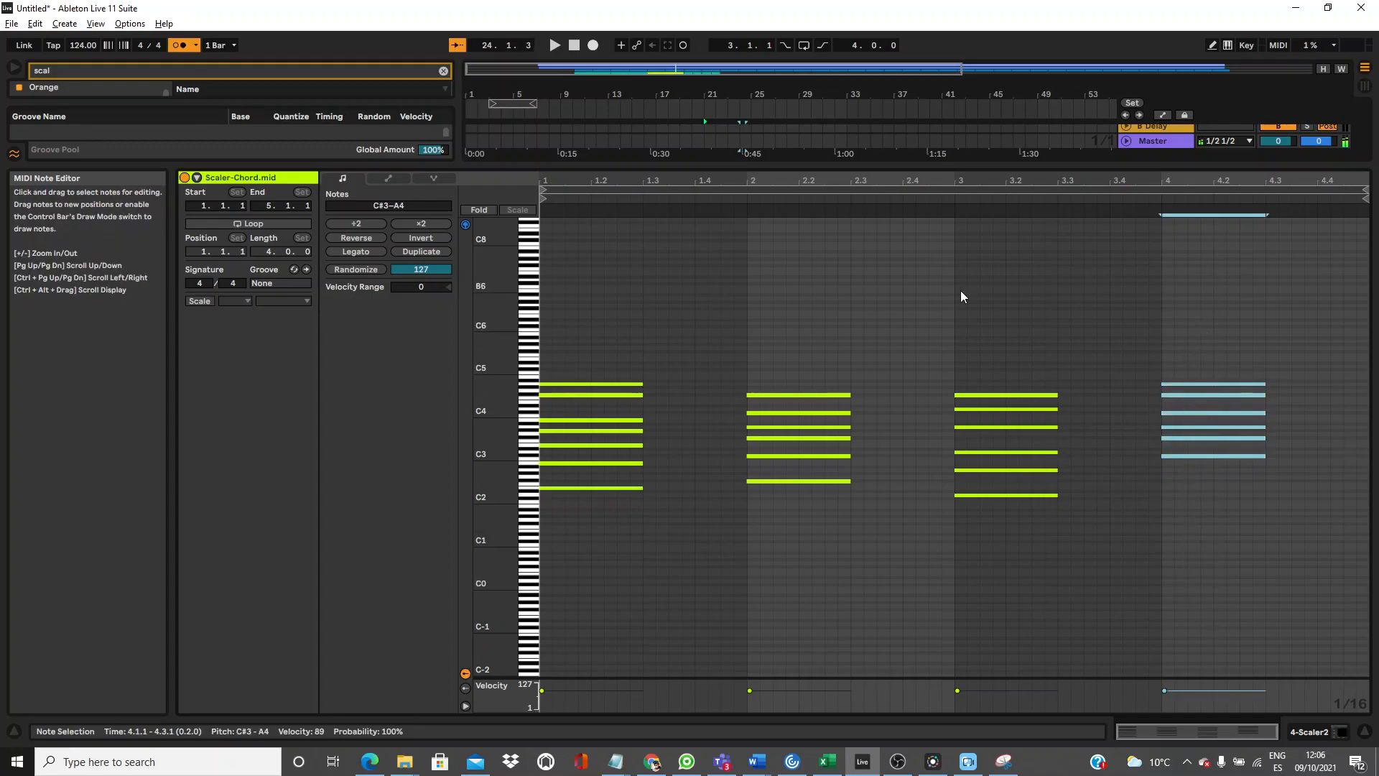
left_click(903, 196)
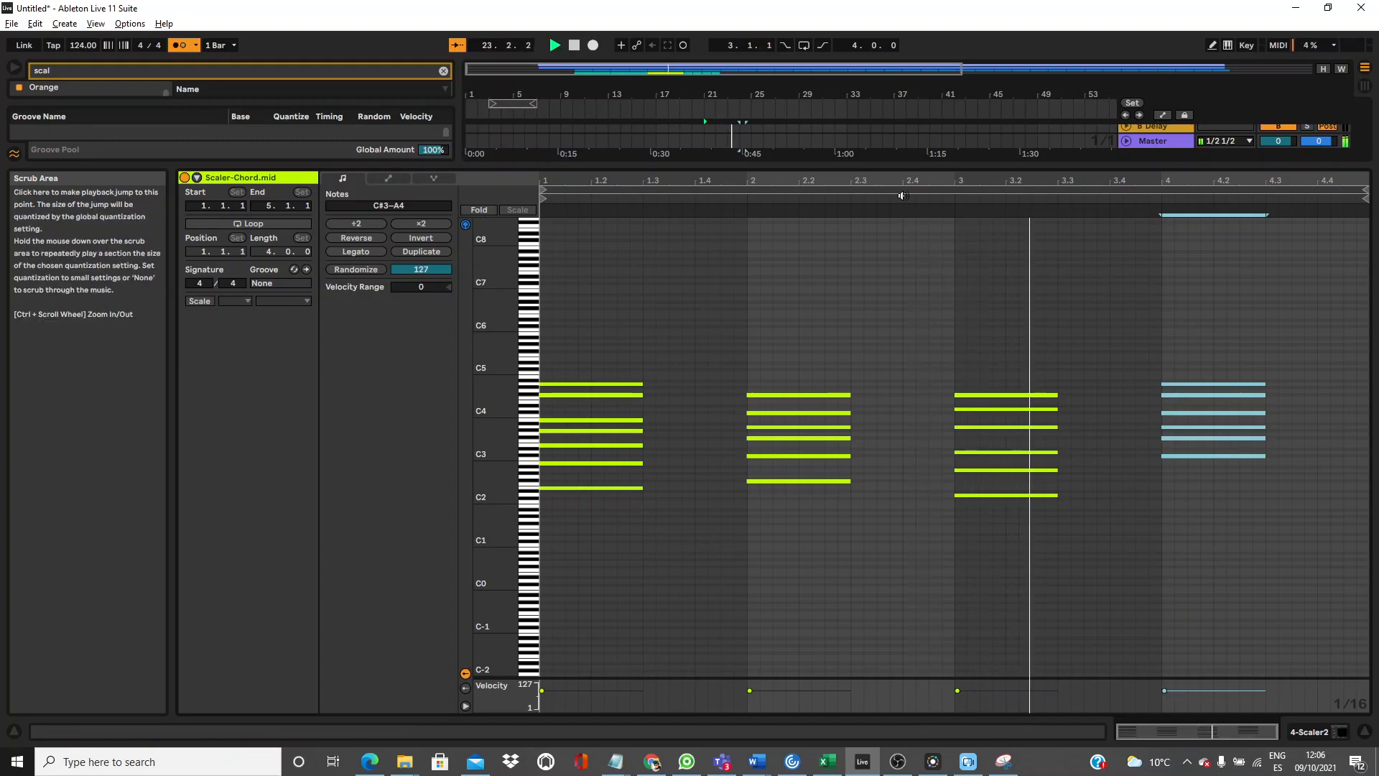
key("space")
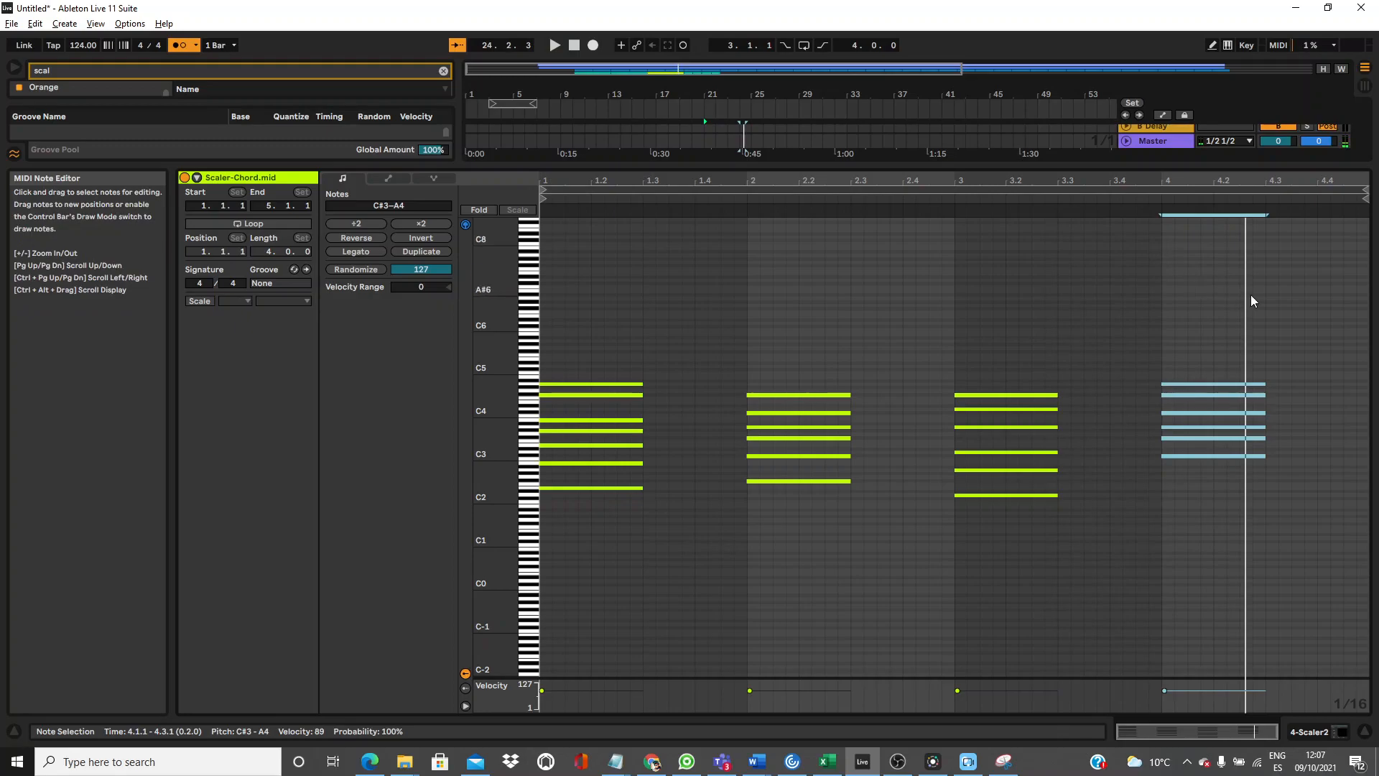
Duplicate the bar 4 chord to beat 4.3, lower the copy's top note to G#4 and play both chords.
key("ctrl+d")
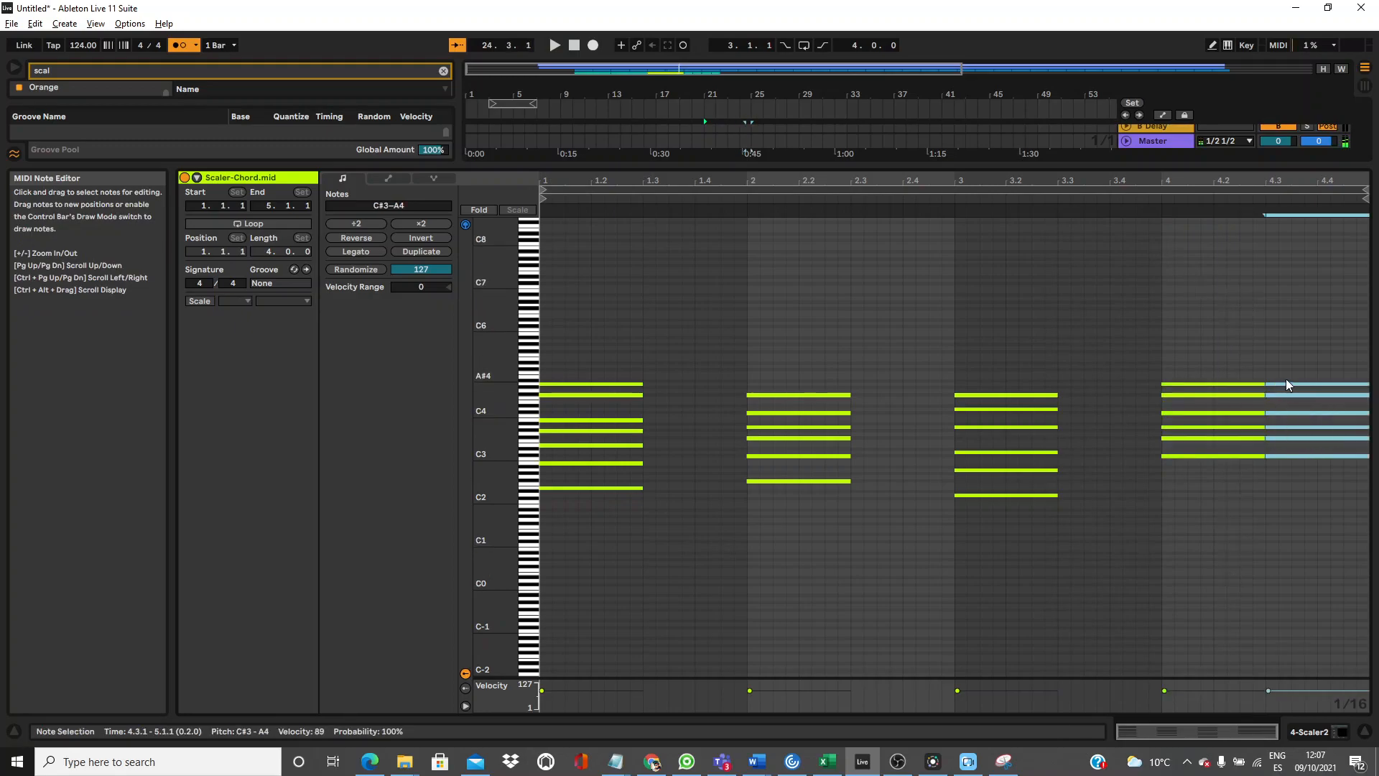
left_click(1303, 385)
key("Down")
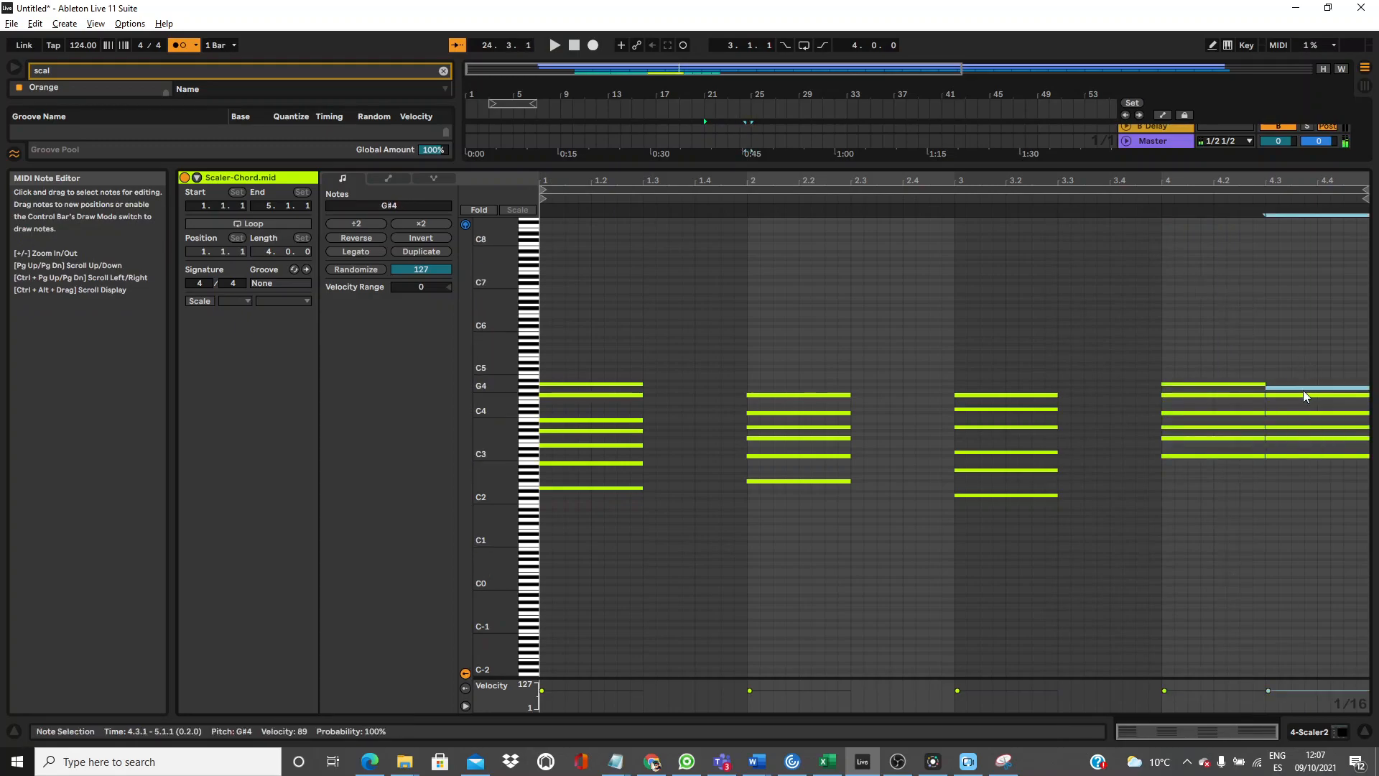
left_click(1153, 199)
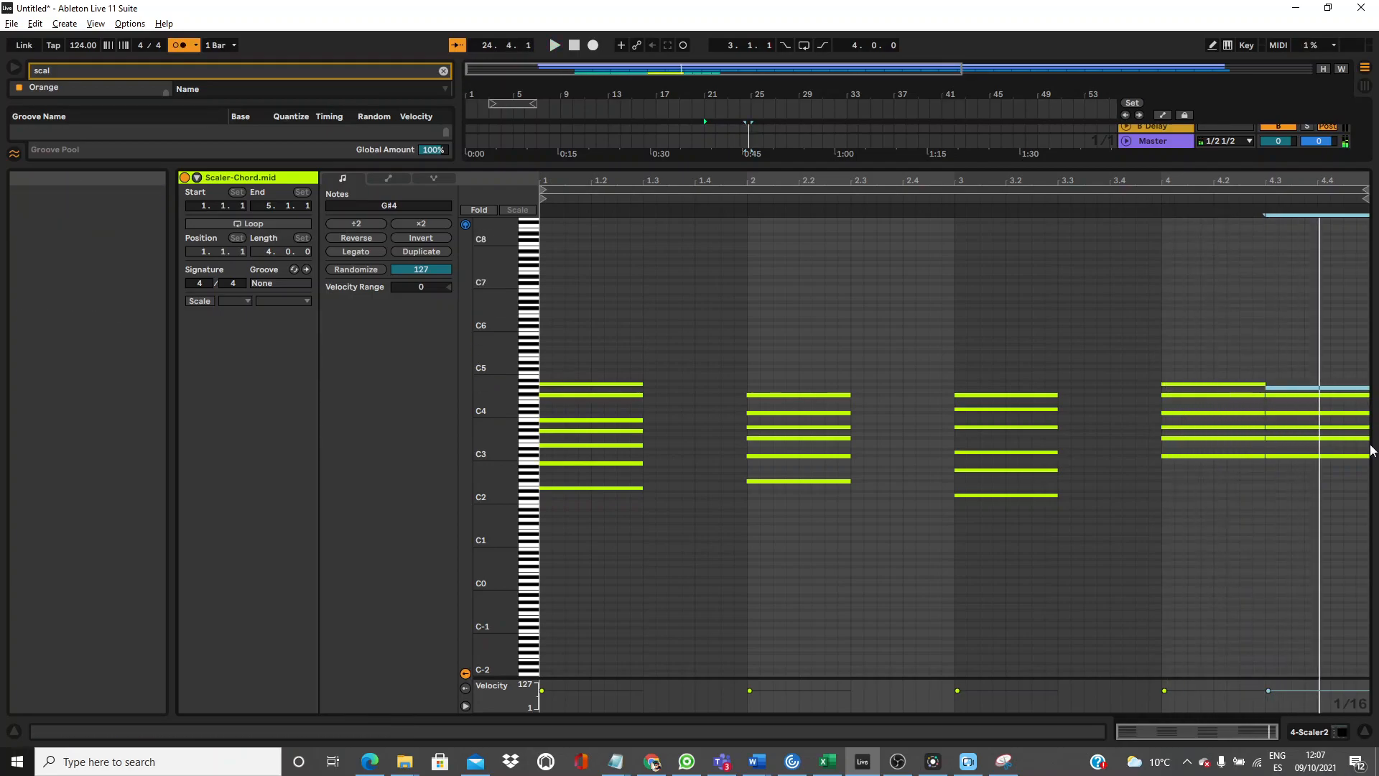
In the chord at beat 4.3, raise the lowest note to D3, lower the F#4 note to E4 and audition the chord.
left_click(1323, 455)
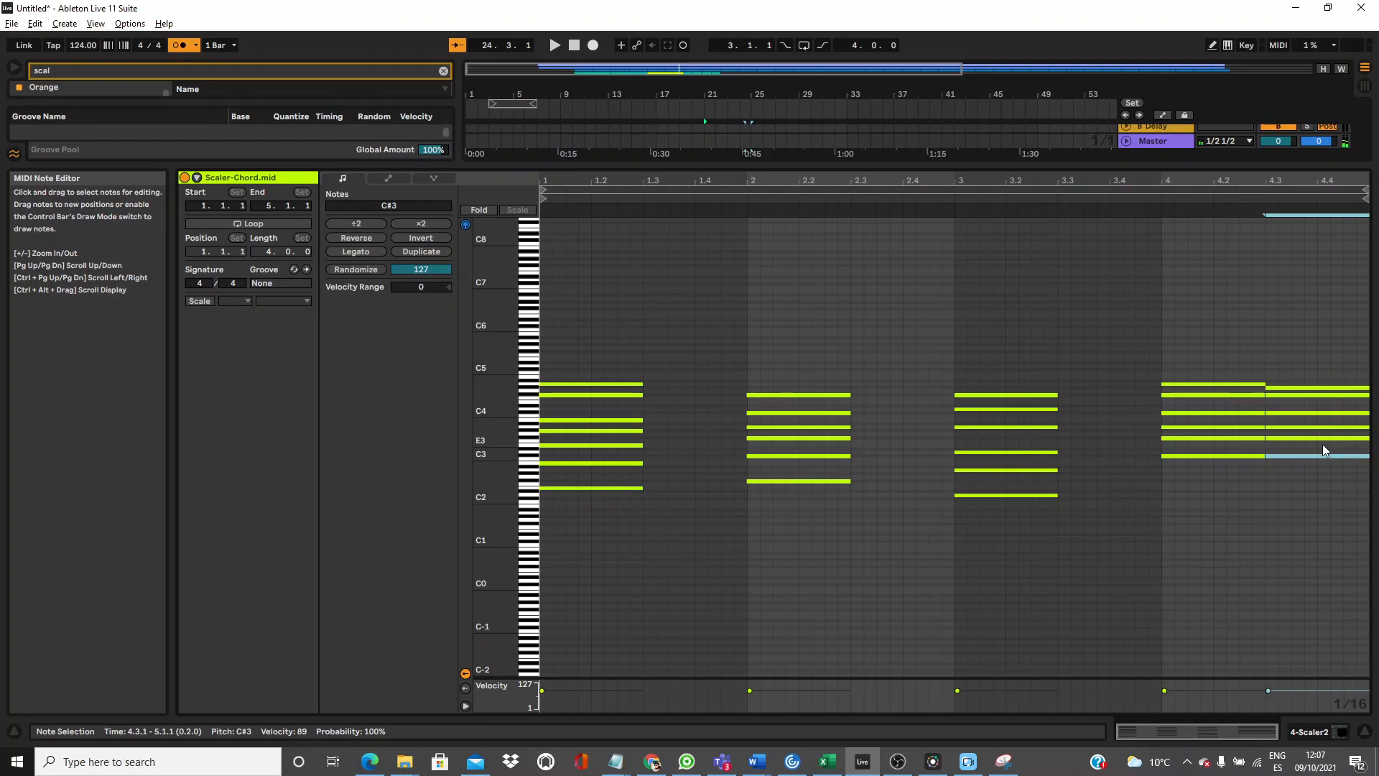
key("Up")
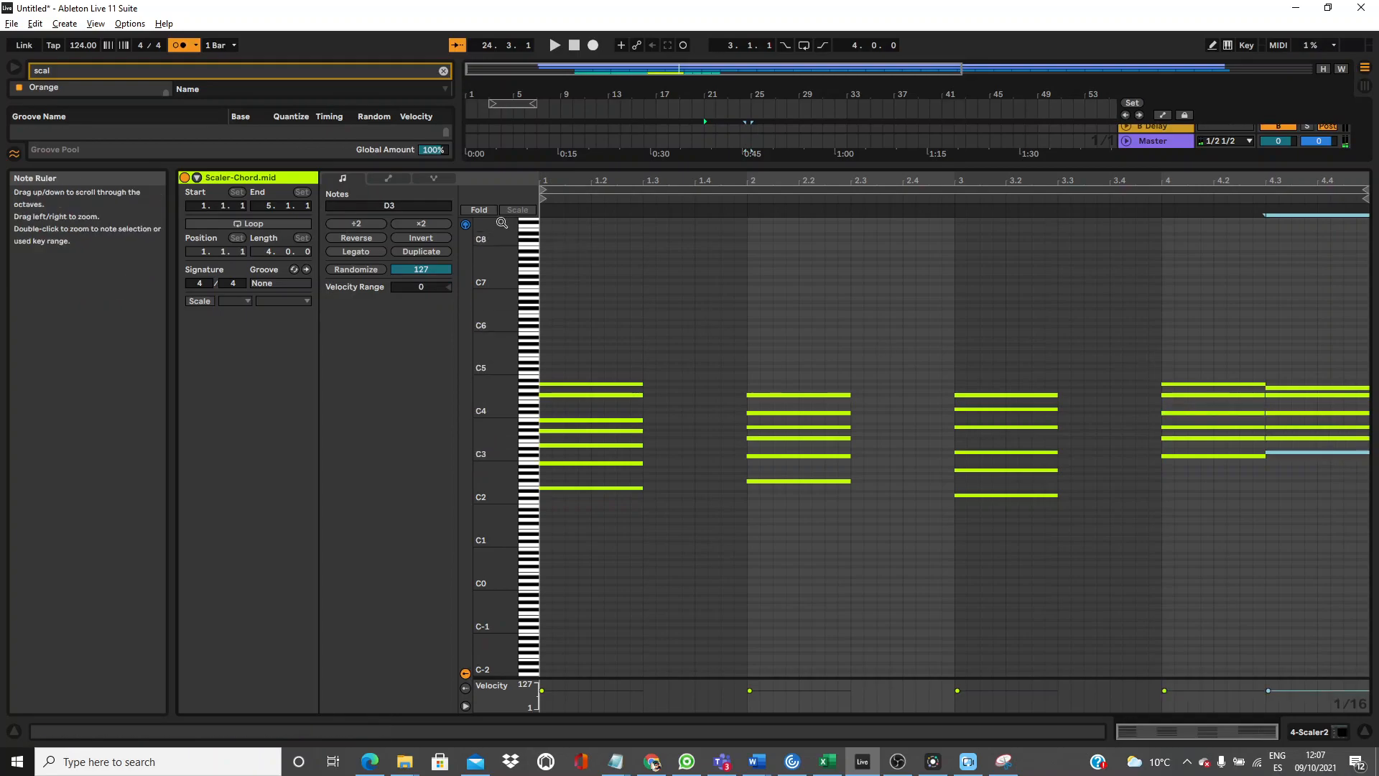
left_click_drag(495, 338, 557, 338)
left_click(1340, 471)
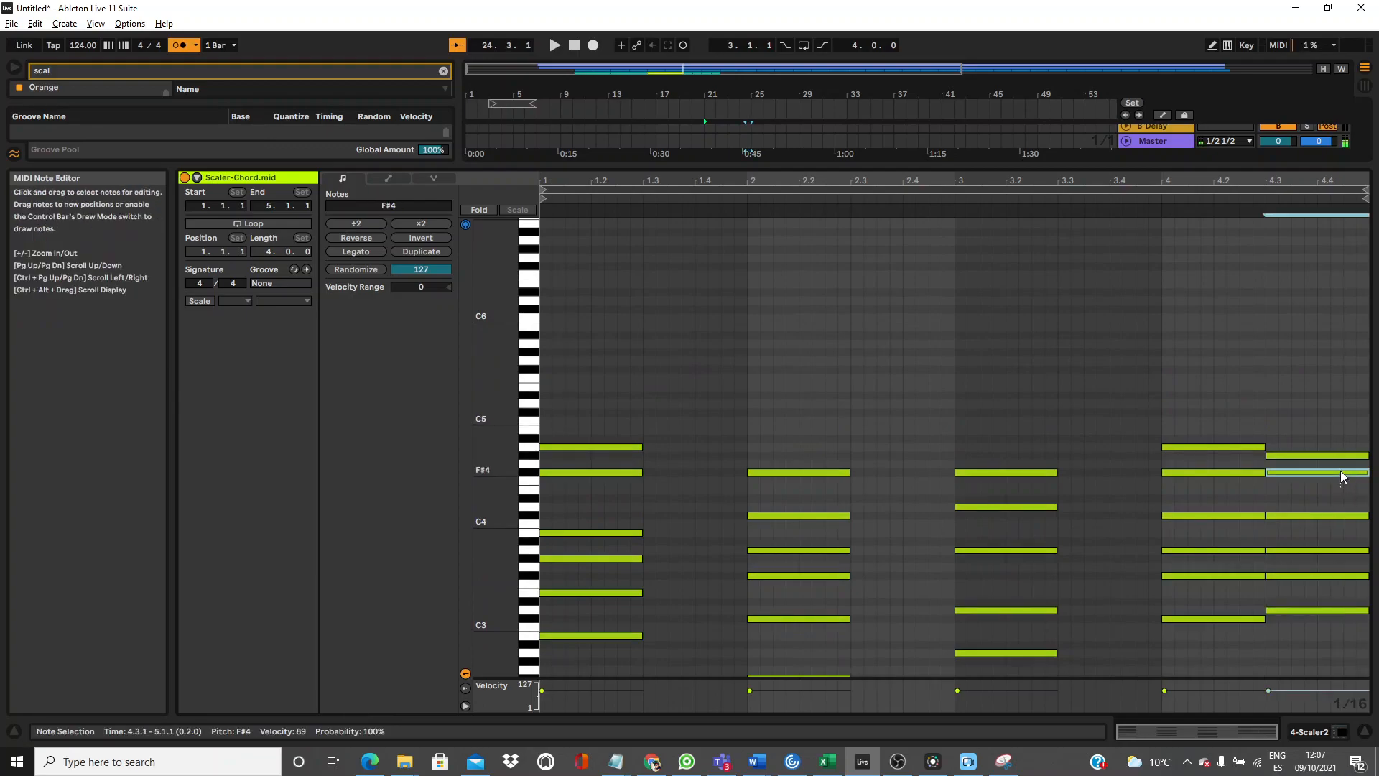
key("Down")
key("Down")
left_click(1305, 435)
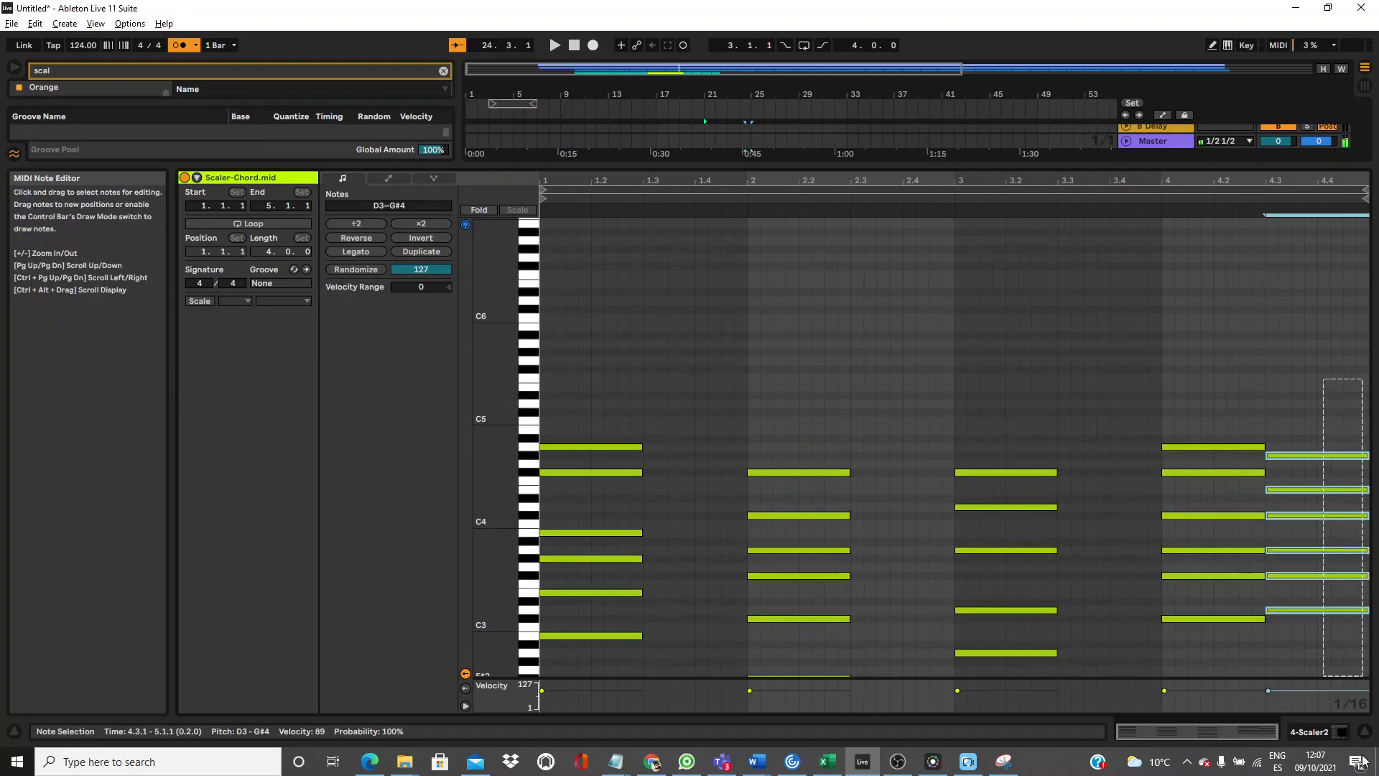
In the chord at beat 4.3, raise the C#4 note to D4 and the A3 note to B3.
left_click(1307, 516)
key("Up")
left_click_drag(1303, 391, 1310, 601)
left_click(1306, 550)
key("Up")
key("Up")
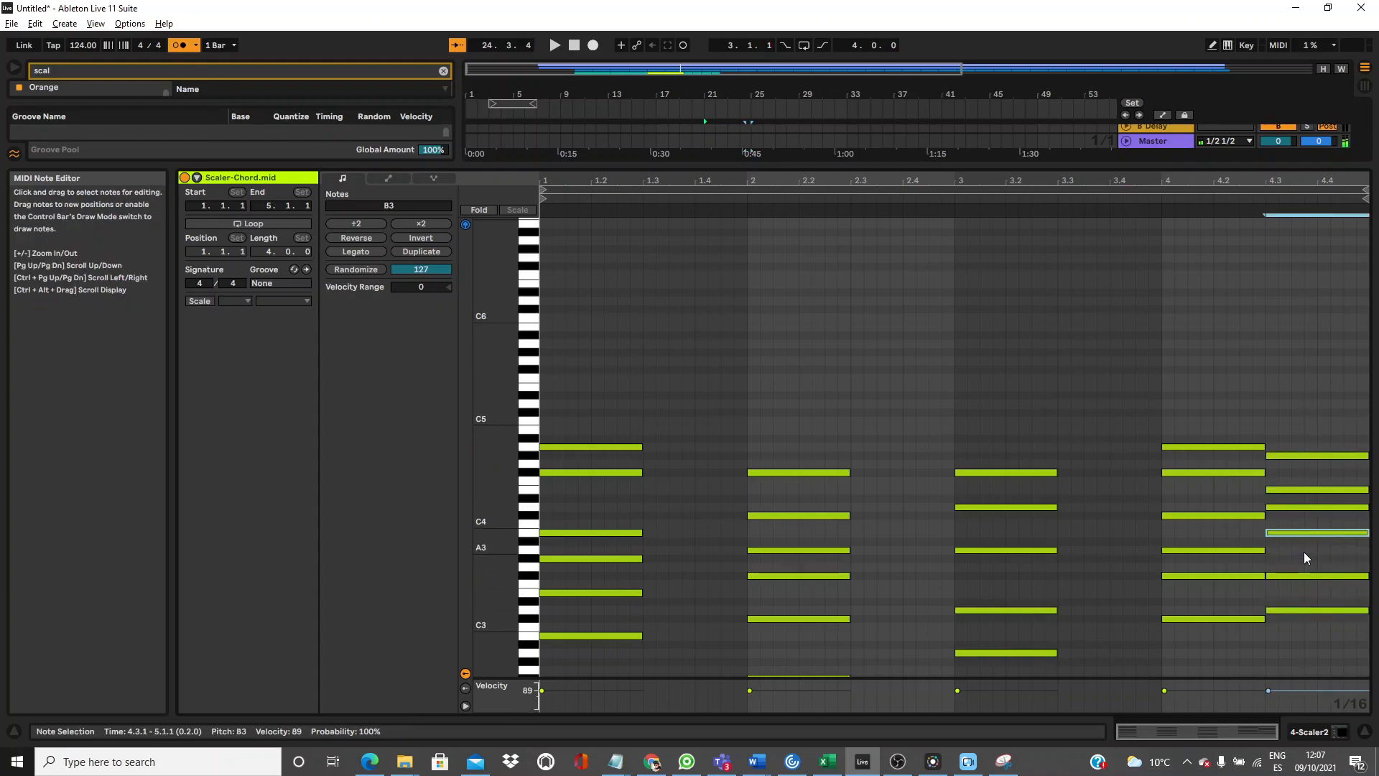
Try raising the F#3 note of the chord at beat 4.3 to A3, audition the chord, and return the note to F#3.
left_click(1303, 576)
key("Up")
key("Up")
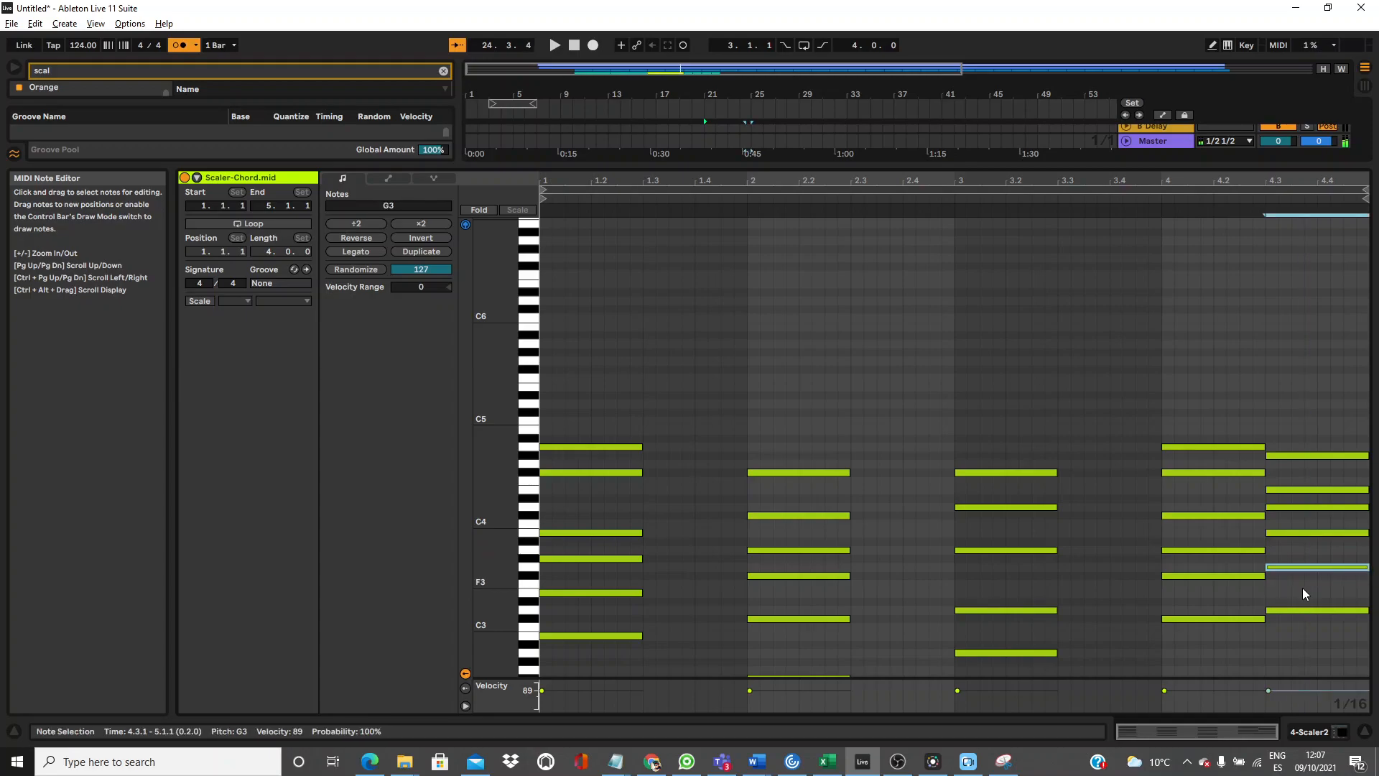
key("Up")
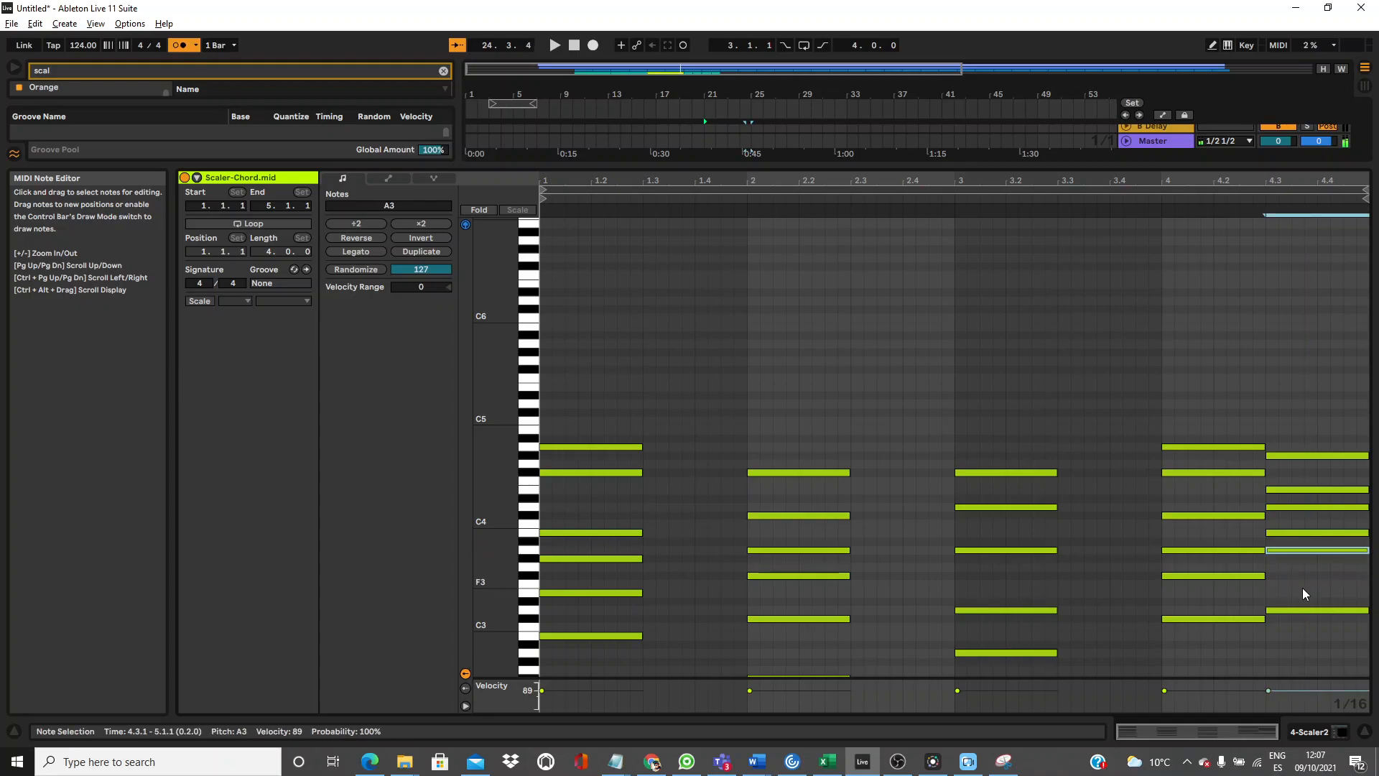
left_click_drag(1303, 353, 1319, 752)
left_click(1310, 550)
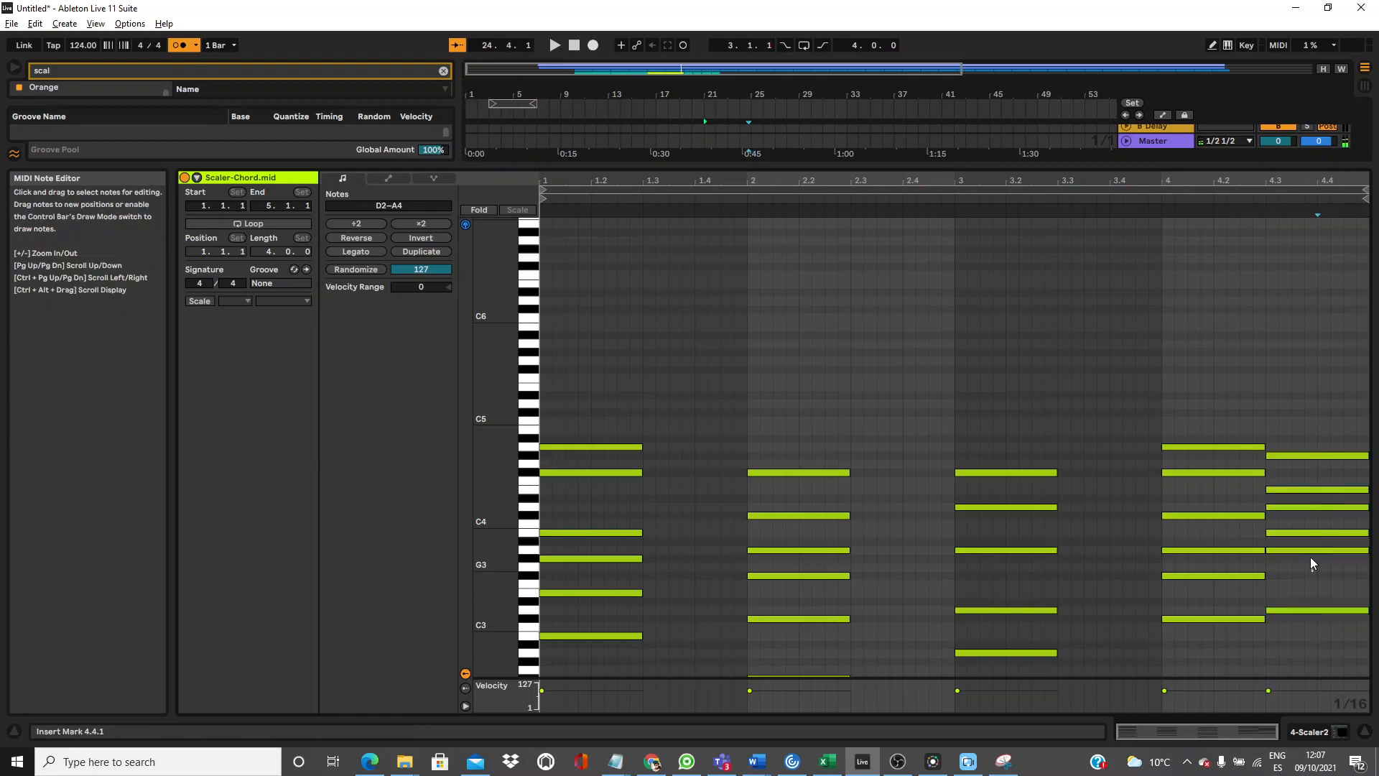
key("Down")
key("Down")
key("Down")
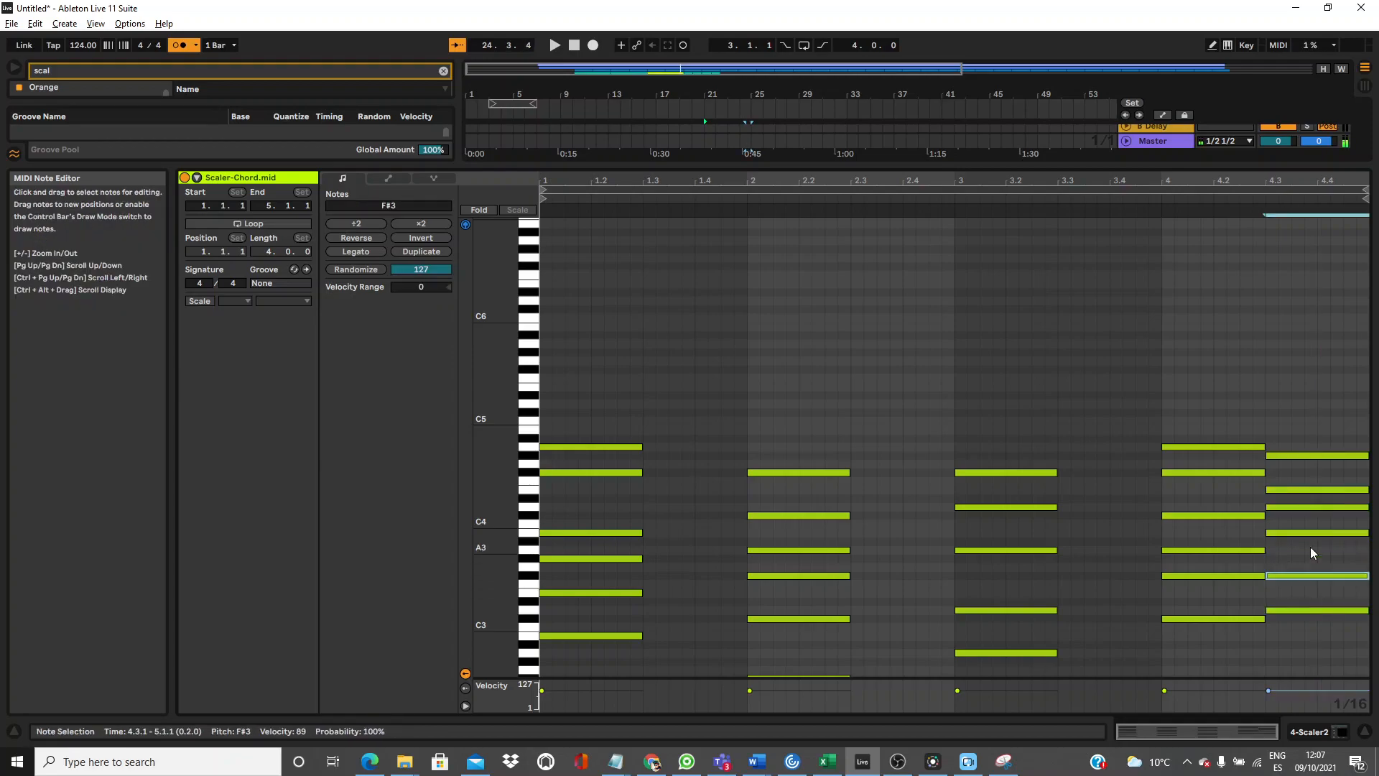
Try the last chord's top note at B4 in playback, and bring it back down to G#4.
left_click(1297, 457)
key("Up")
key("Up")
key("Up")
left_click(1136, 196)
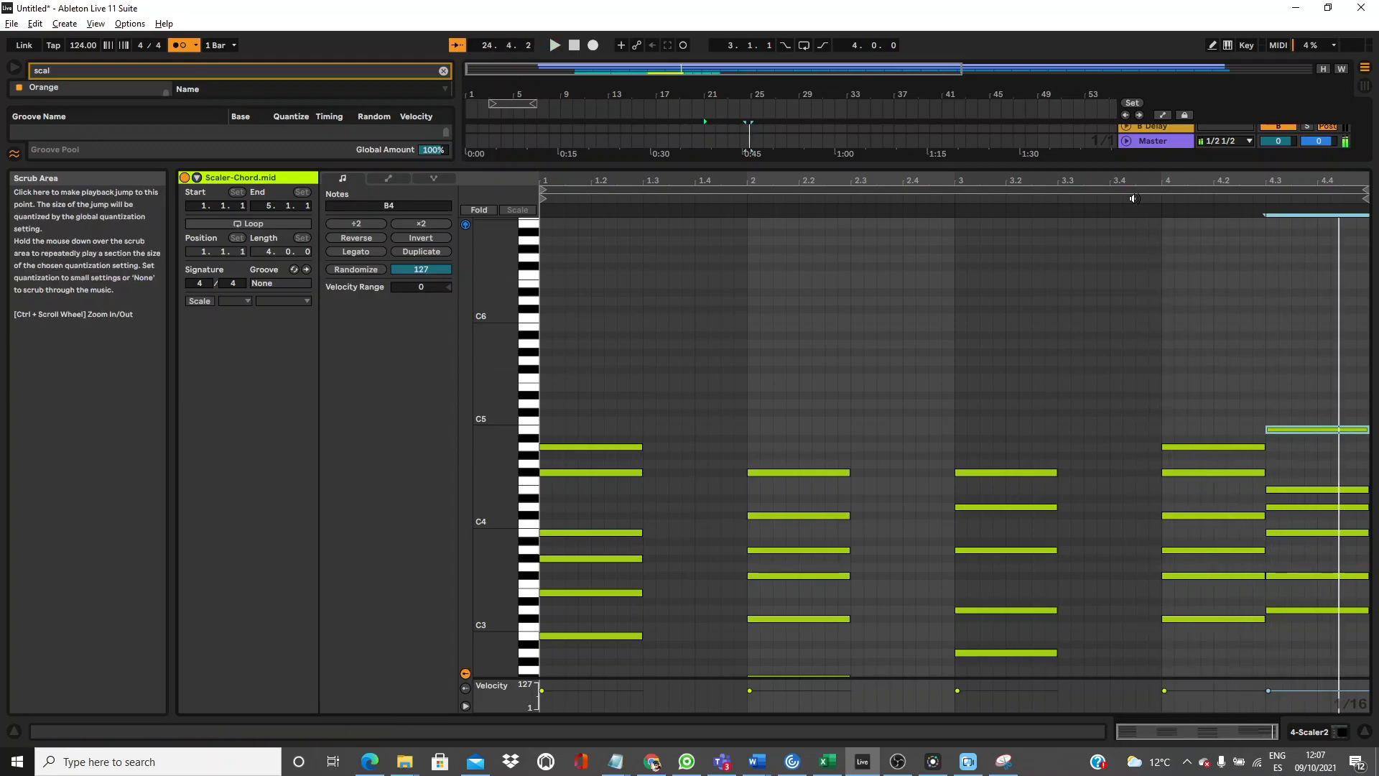
key("Down")
key("Down")
key("Down")
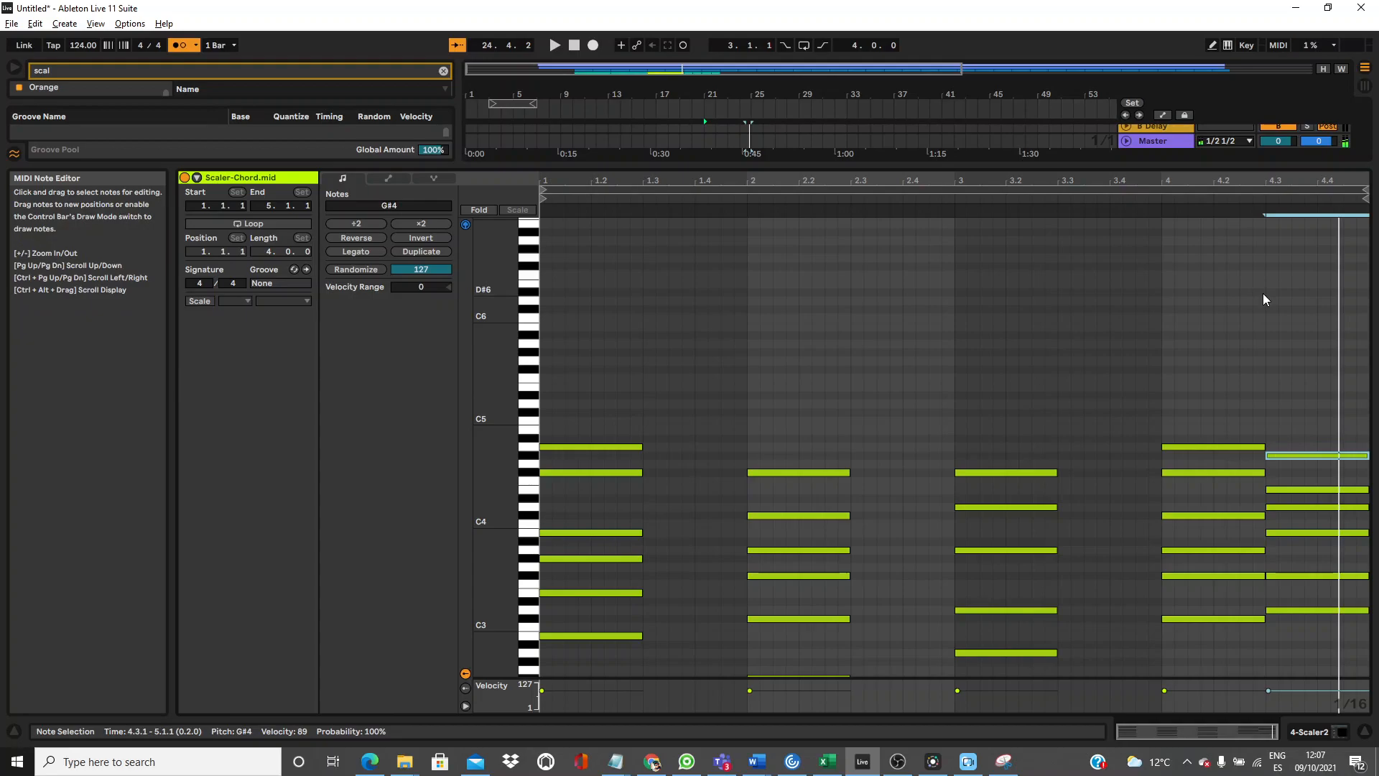
Lower the top note of the chord at beat 4.3 to F#4 and audition the chord.
key("Down")
key("Down")
left_click(1136, 199)
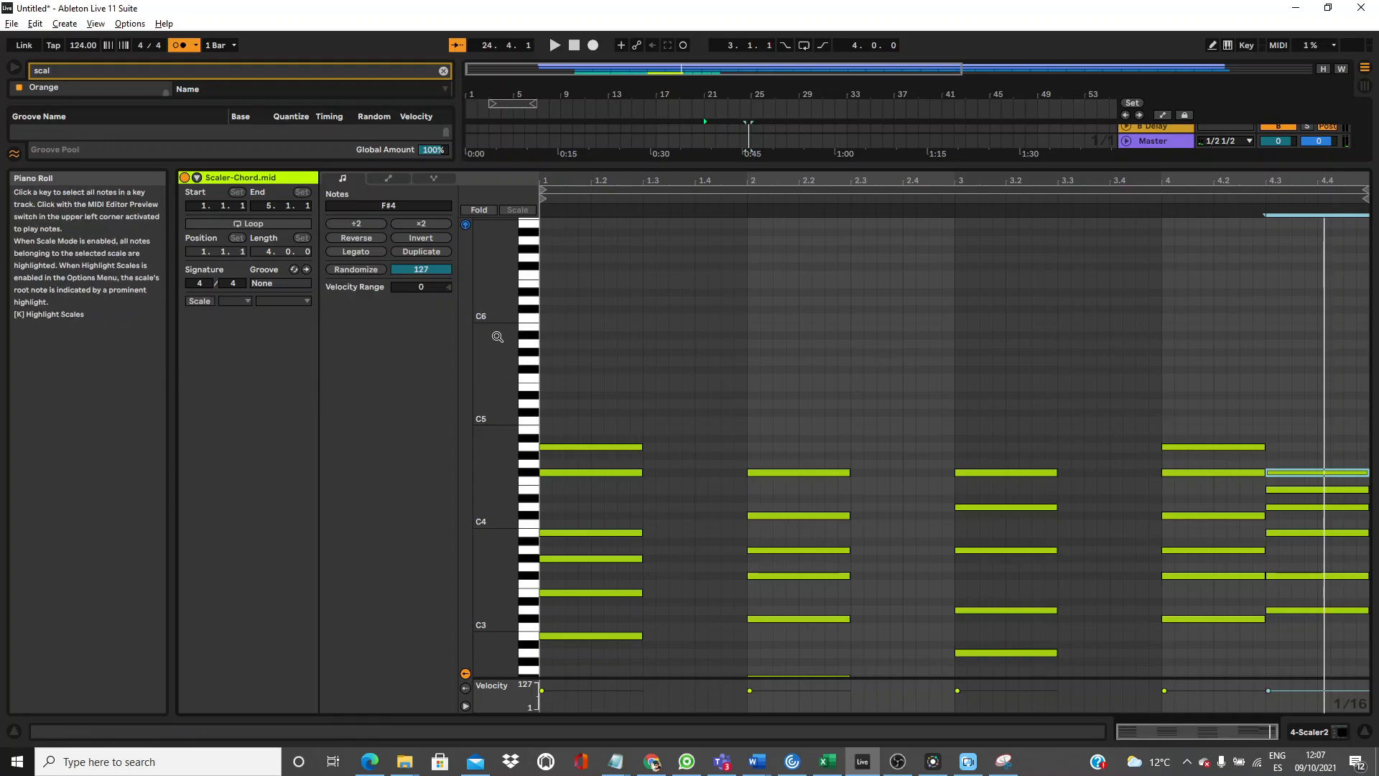
left_click_drag(502, 335, 445, 335)
left_click_drag(1289, 328, 1355, 571)
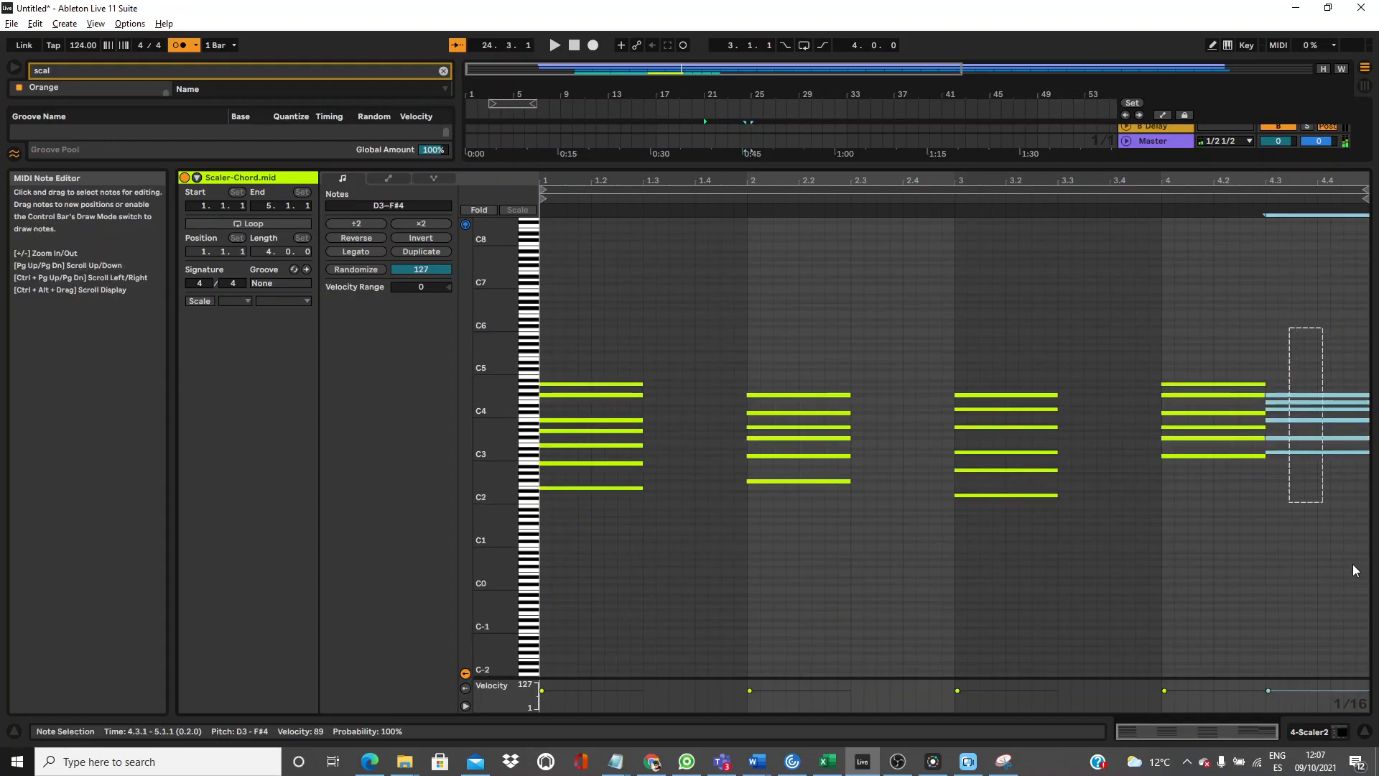
Delete the two chords in the chord clip's last bar, at beats 4 and 4.3.
key("Delete")
left_click_drag(1180, 282, 1295, 533)
key("Delete")
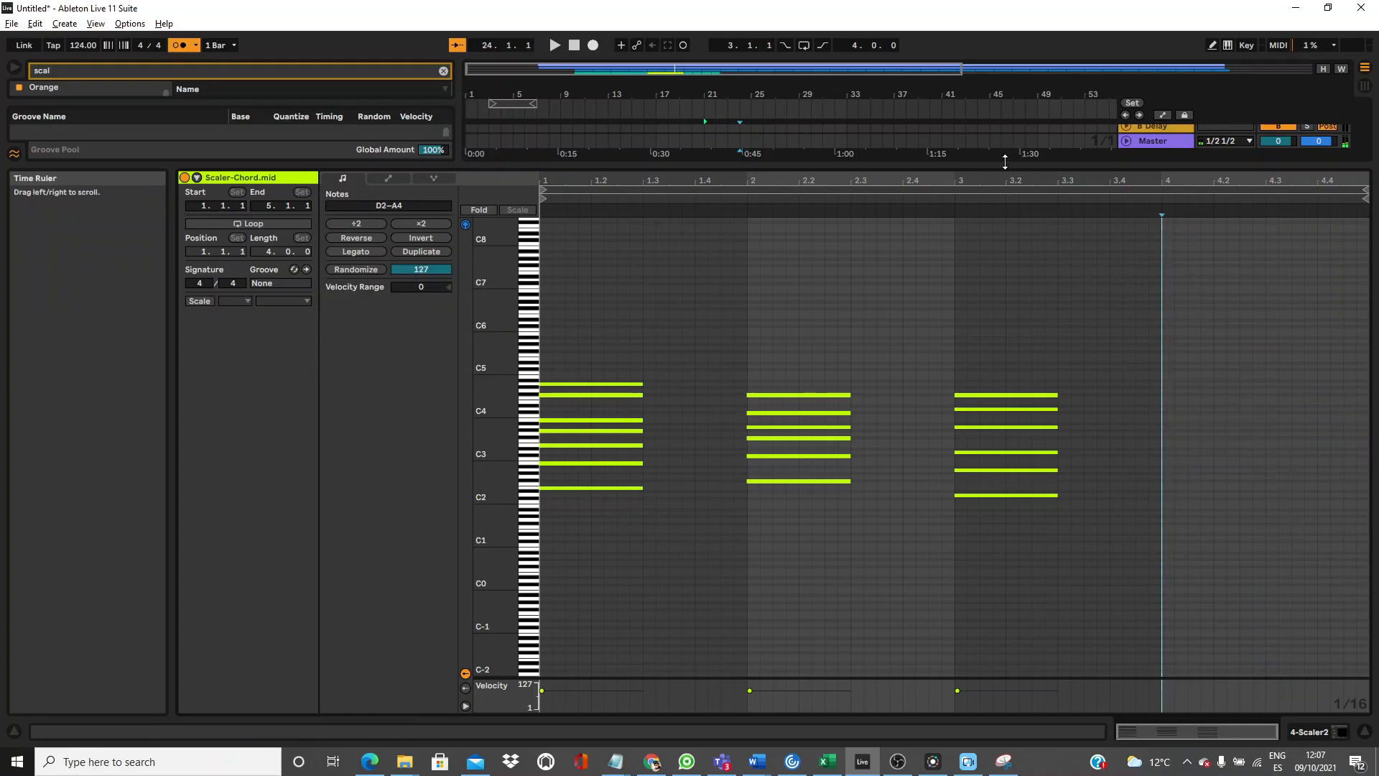
left_click_drag(1004, 165, 1009, 552)
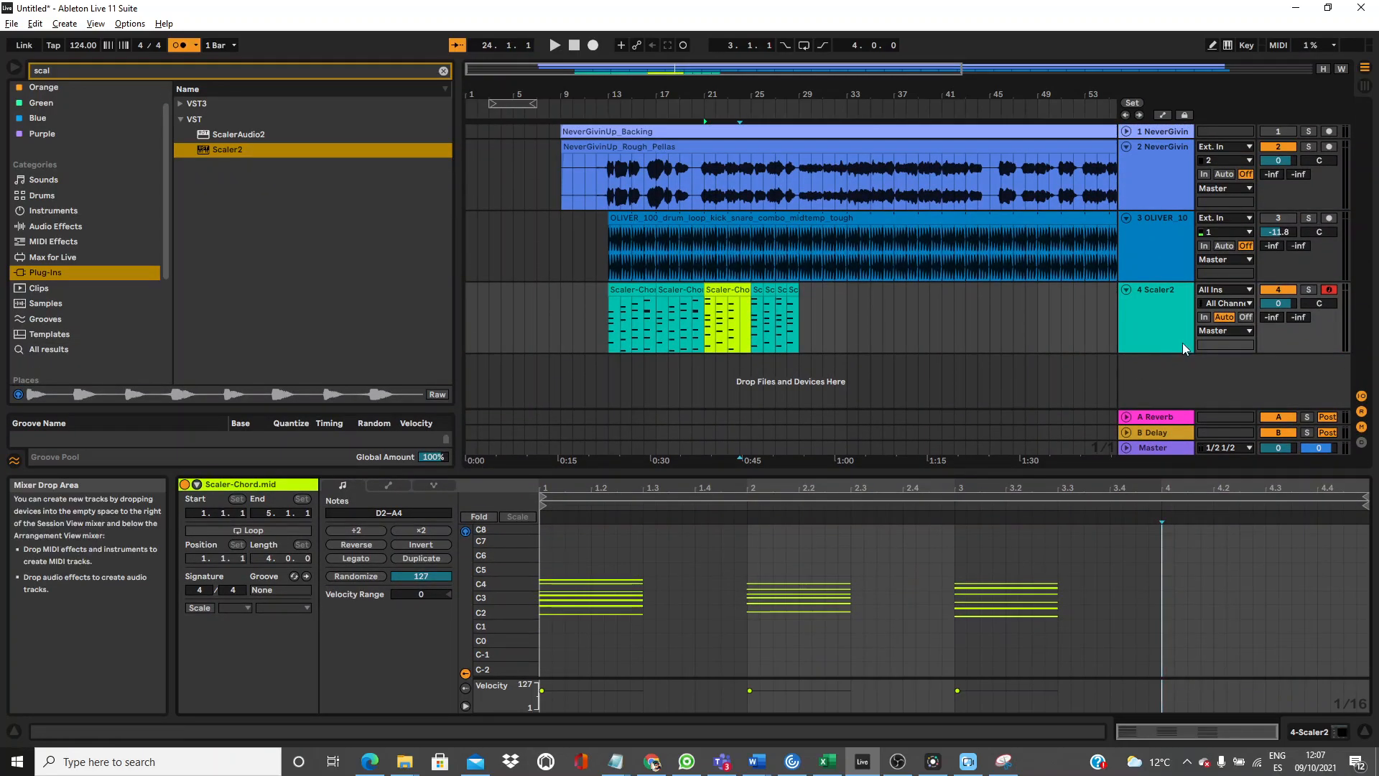
Open the Scaler 2 plug-in window beside the clips and audition its F# min, C# min and D maj chords.
left_click(1148, 321)
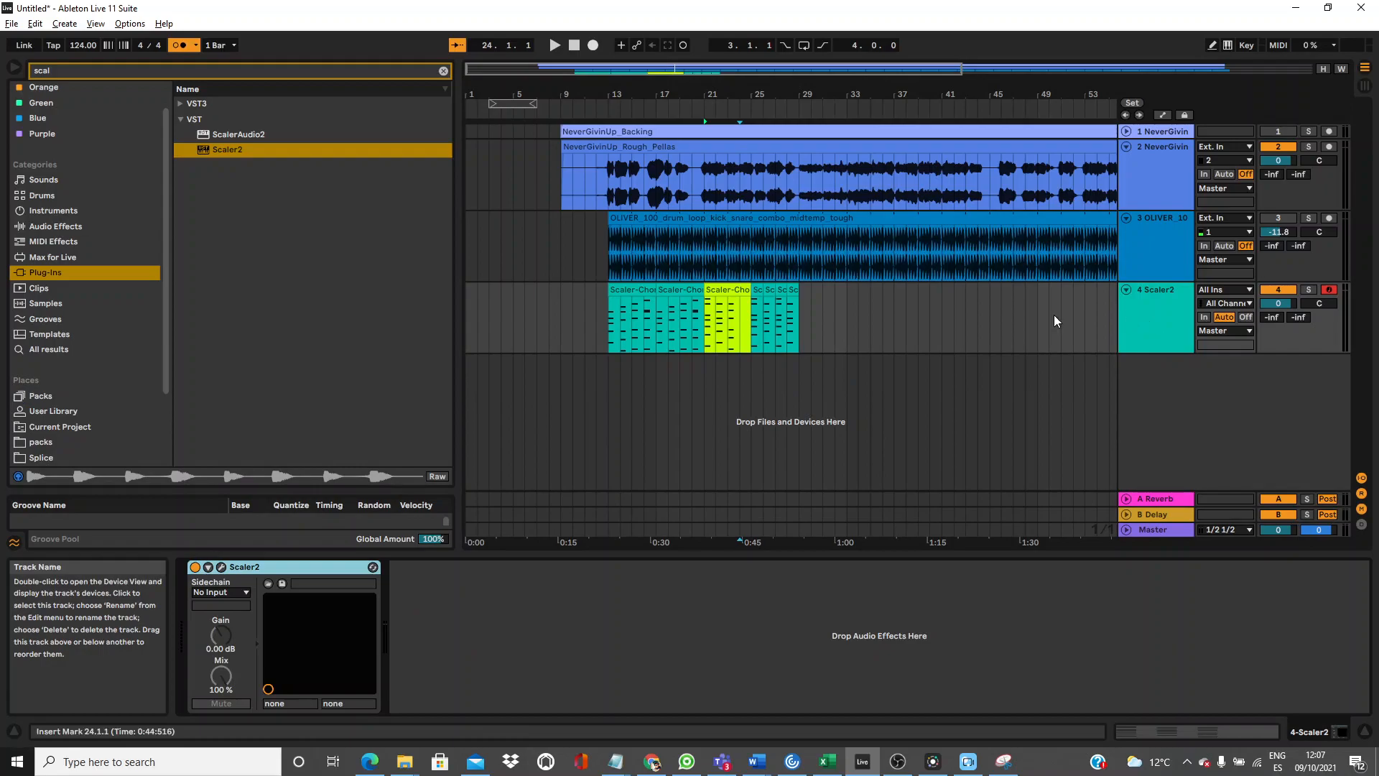
left_click(221, 568)
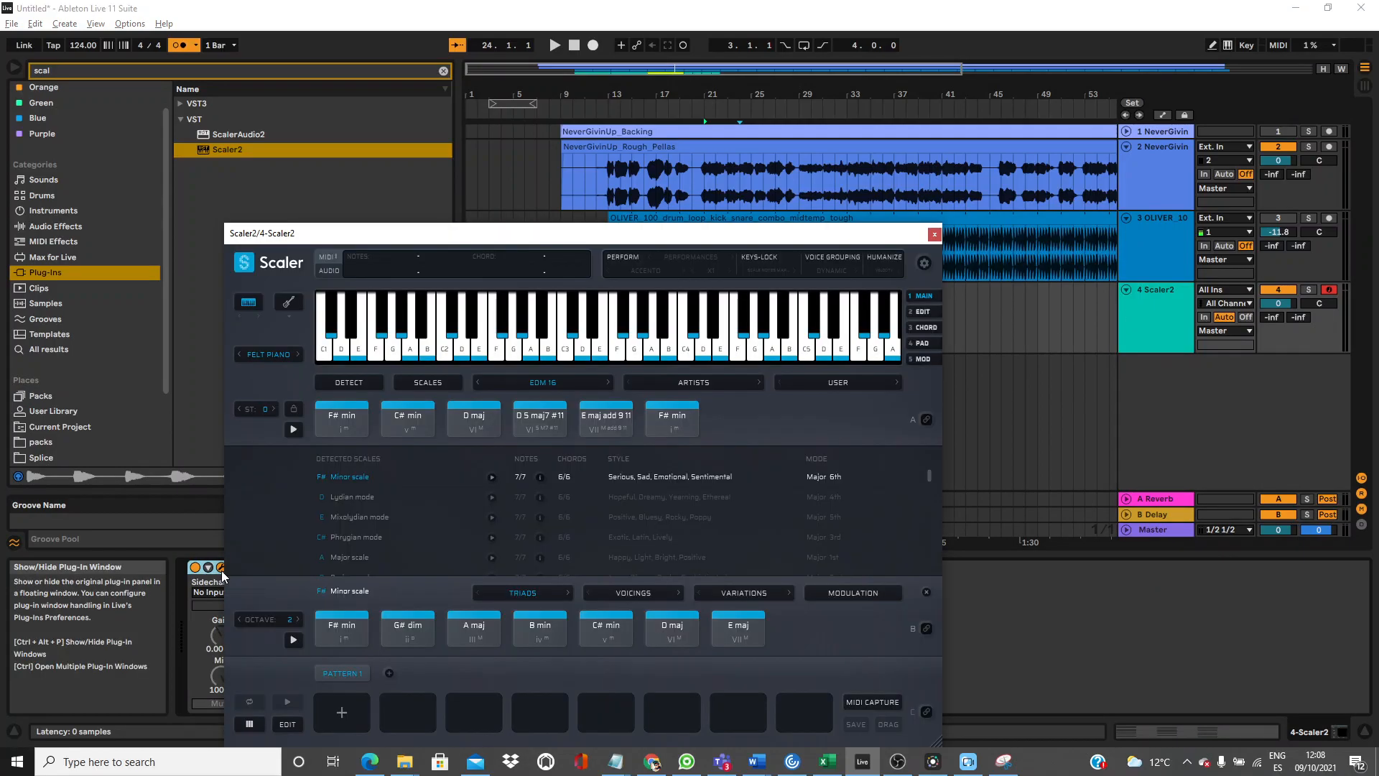
left_click(344, 416)
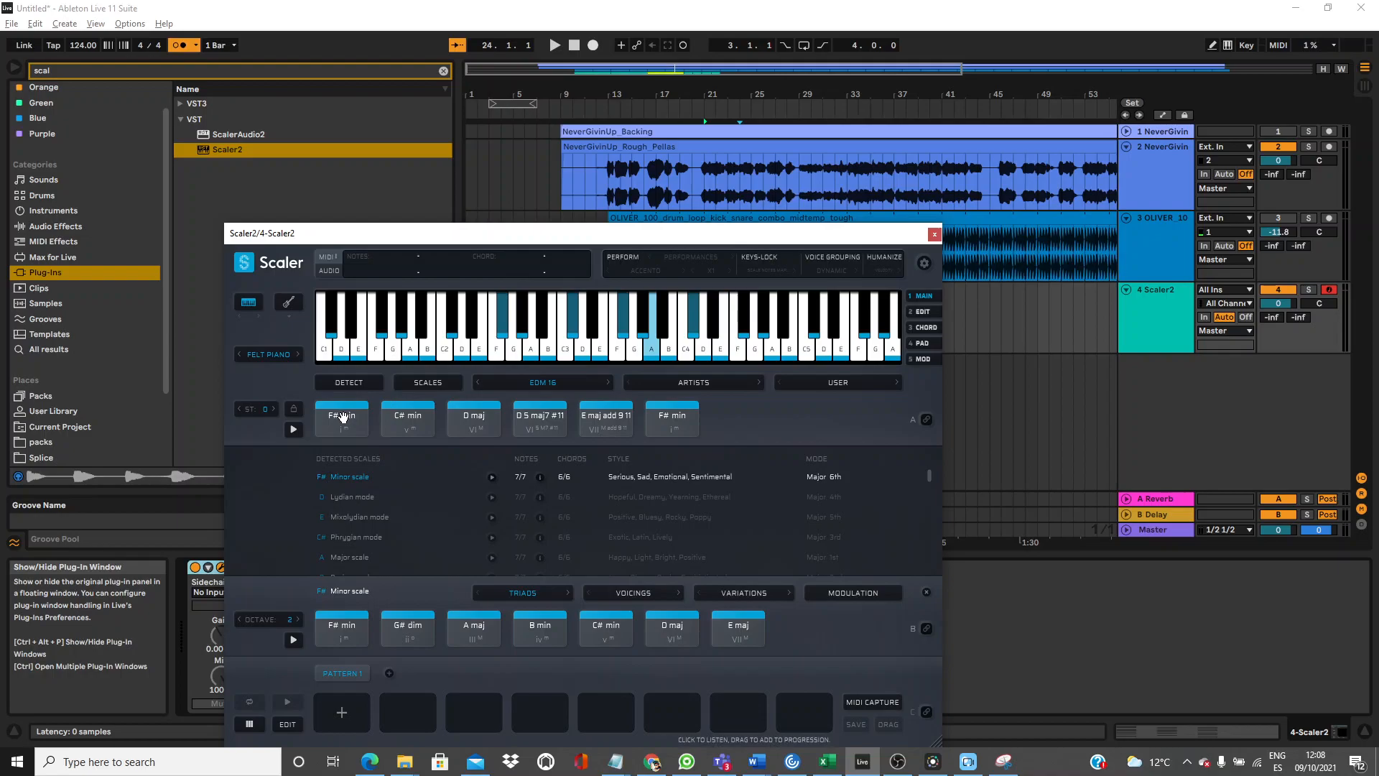
left_click(407, 421)
left_click(467, 422)
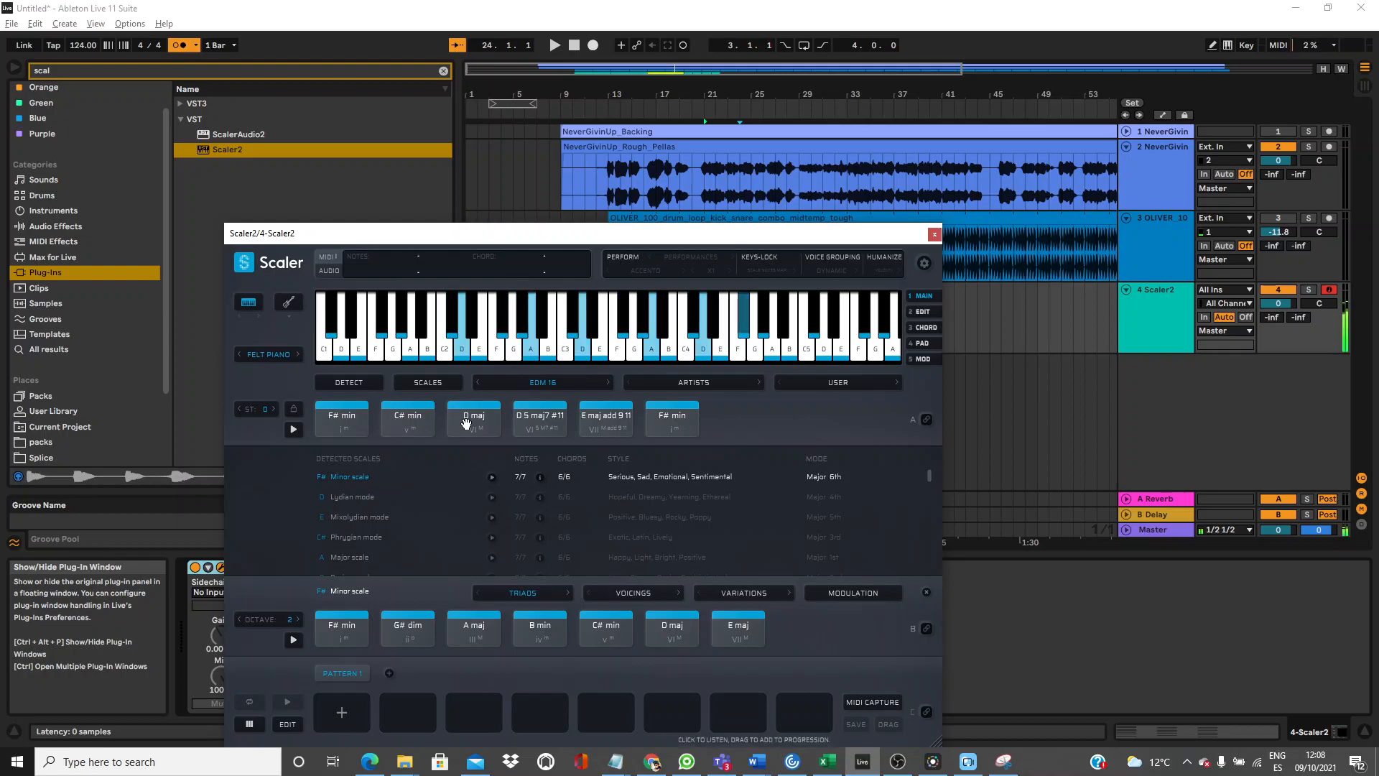
left_click_drag(594, 232, 392, 283)
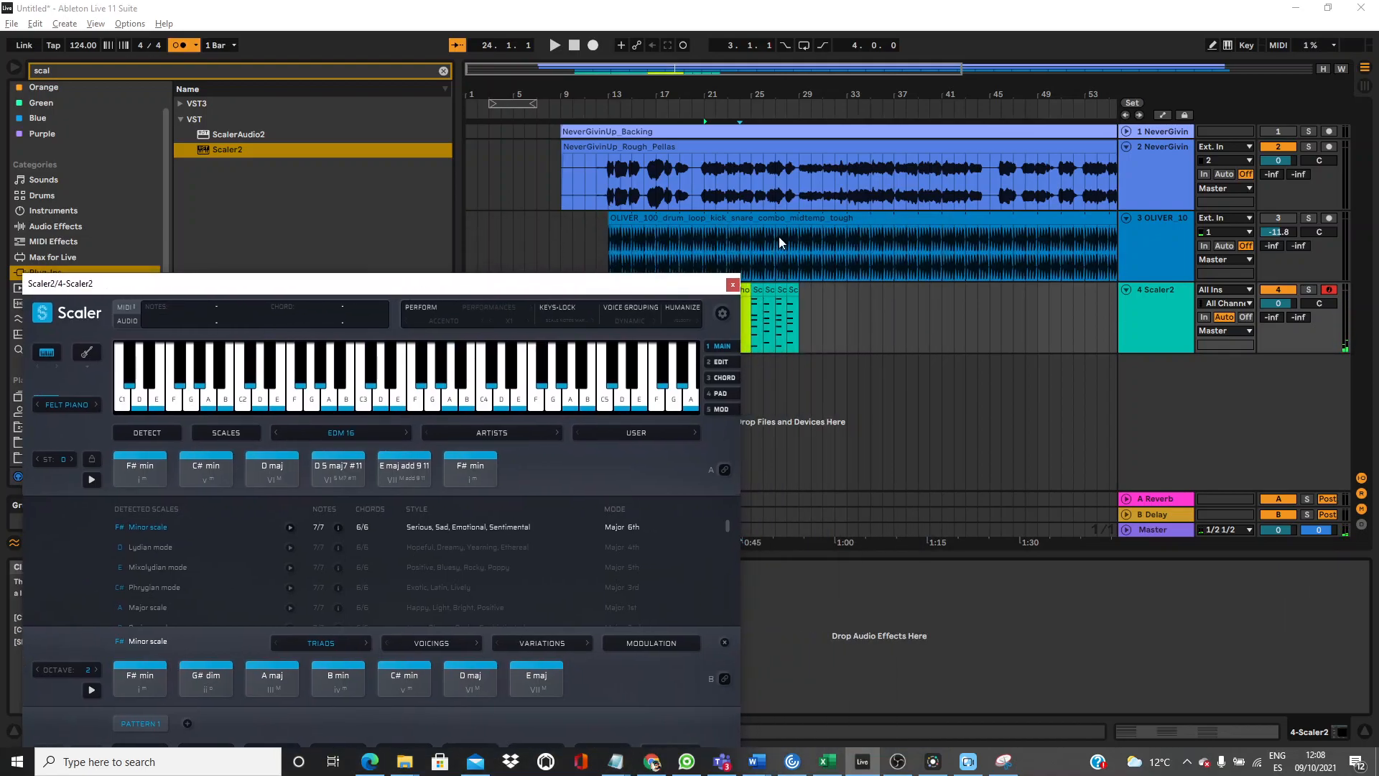
left_click_drag(704, 289, 622, 189)
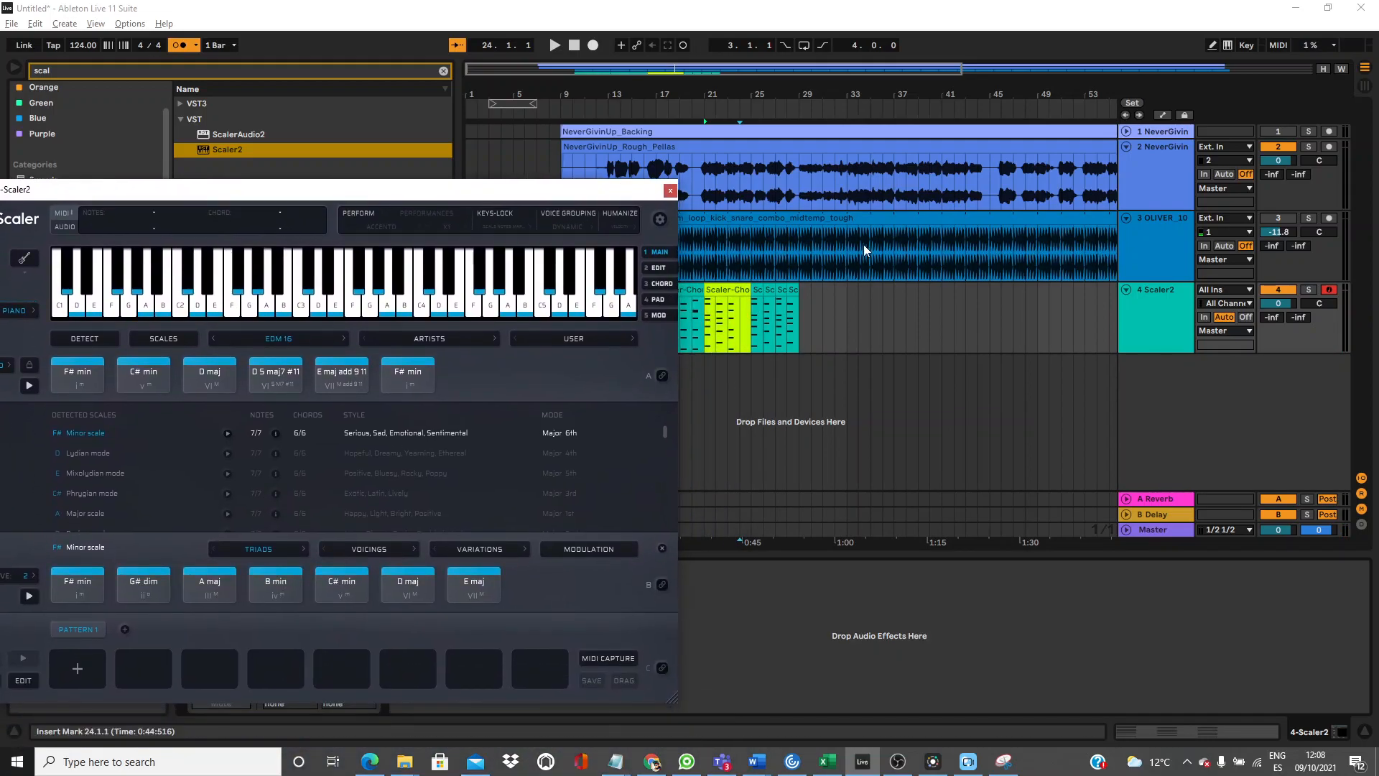
Play the chord clip starting at bar 21 against the vocal and drums.
left_click(713, 284)
key("space")
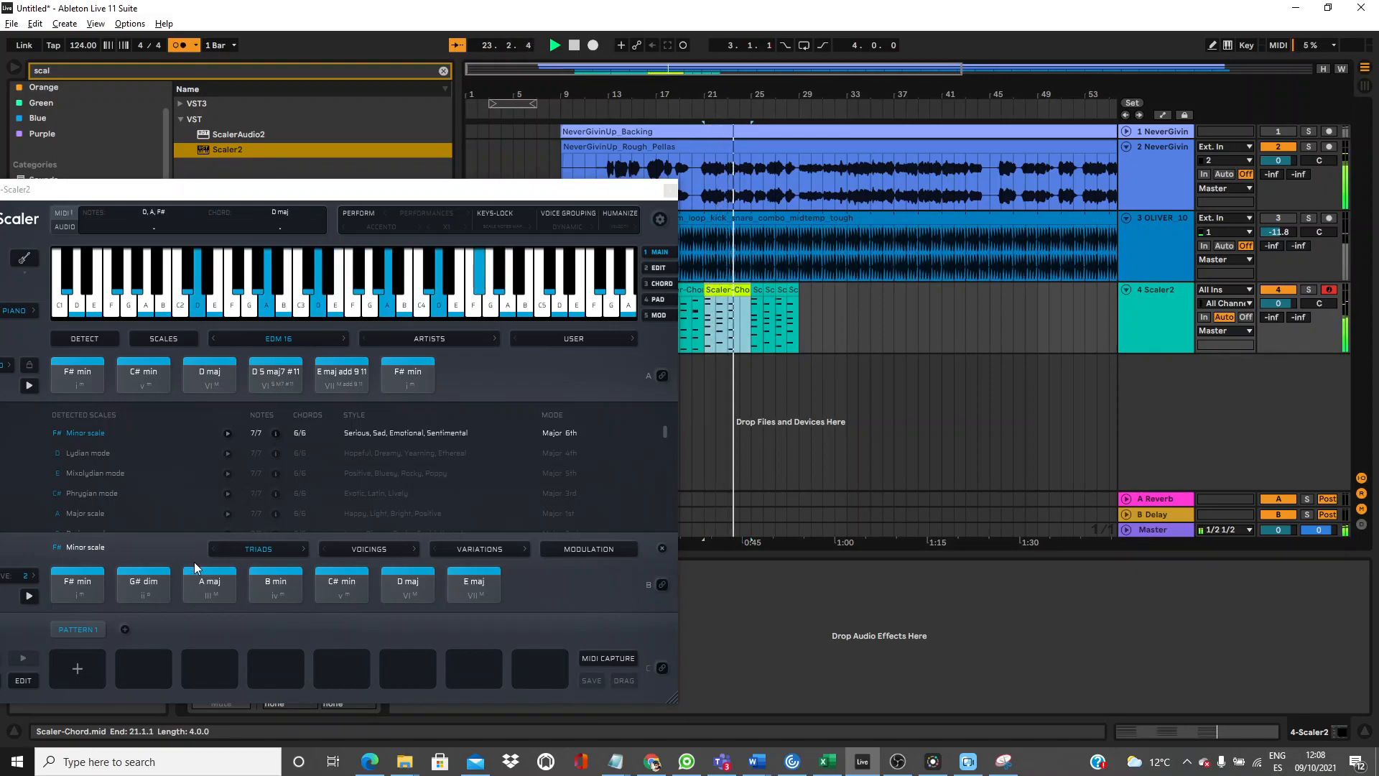
key("space")
Audition Scaler's D maj, A maj, G# dim, B min and E maj add 9 11 chords as candidates for the last bar.
left_click(204, 370)
left_click(192, 586)
left_click(148, 579)
left_click(281, 579)
left_click(331, 385)
left_click(332, 385)
left_click(342, 379)
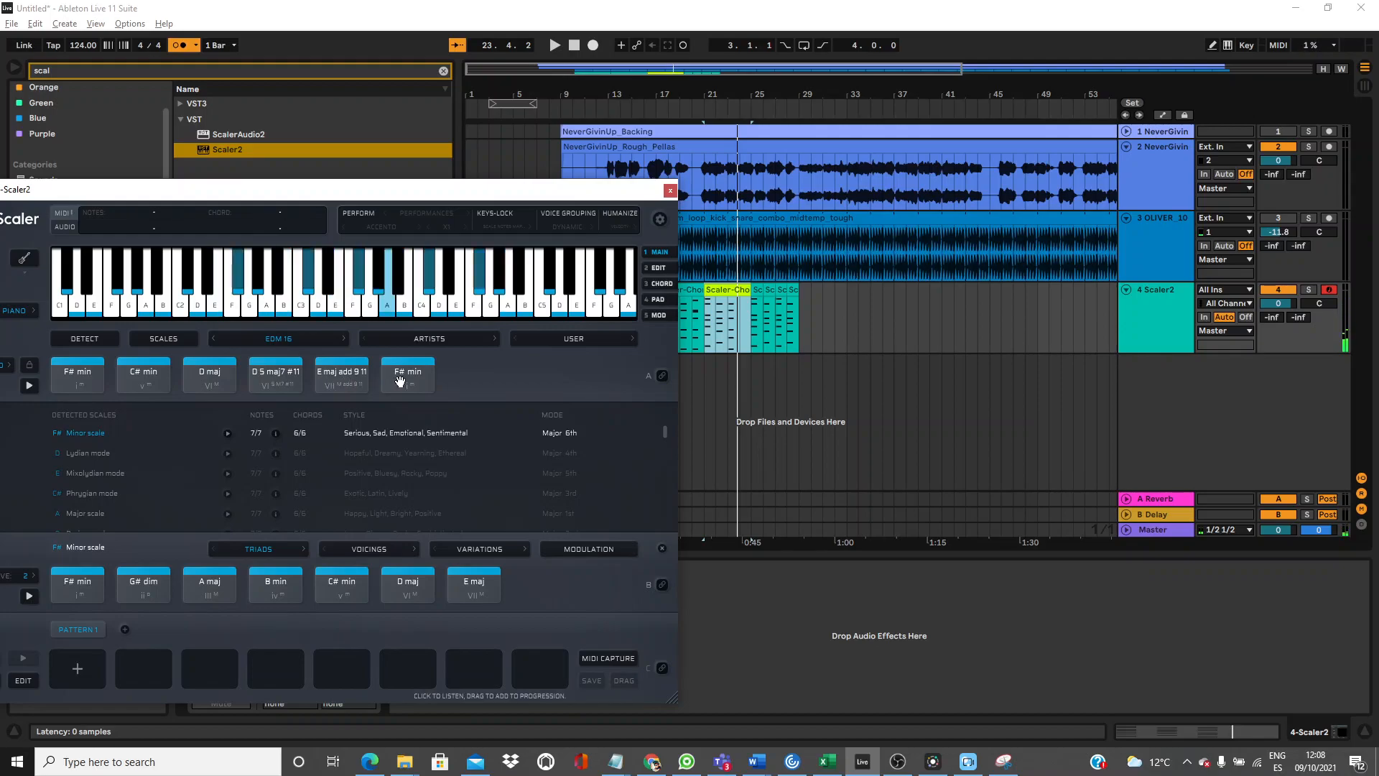
Place Scaler's E maj add 9 11 chord in bar 24 and consolidate it with the clip starting at bar 21.
left_click(703, 327)
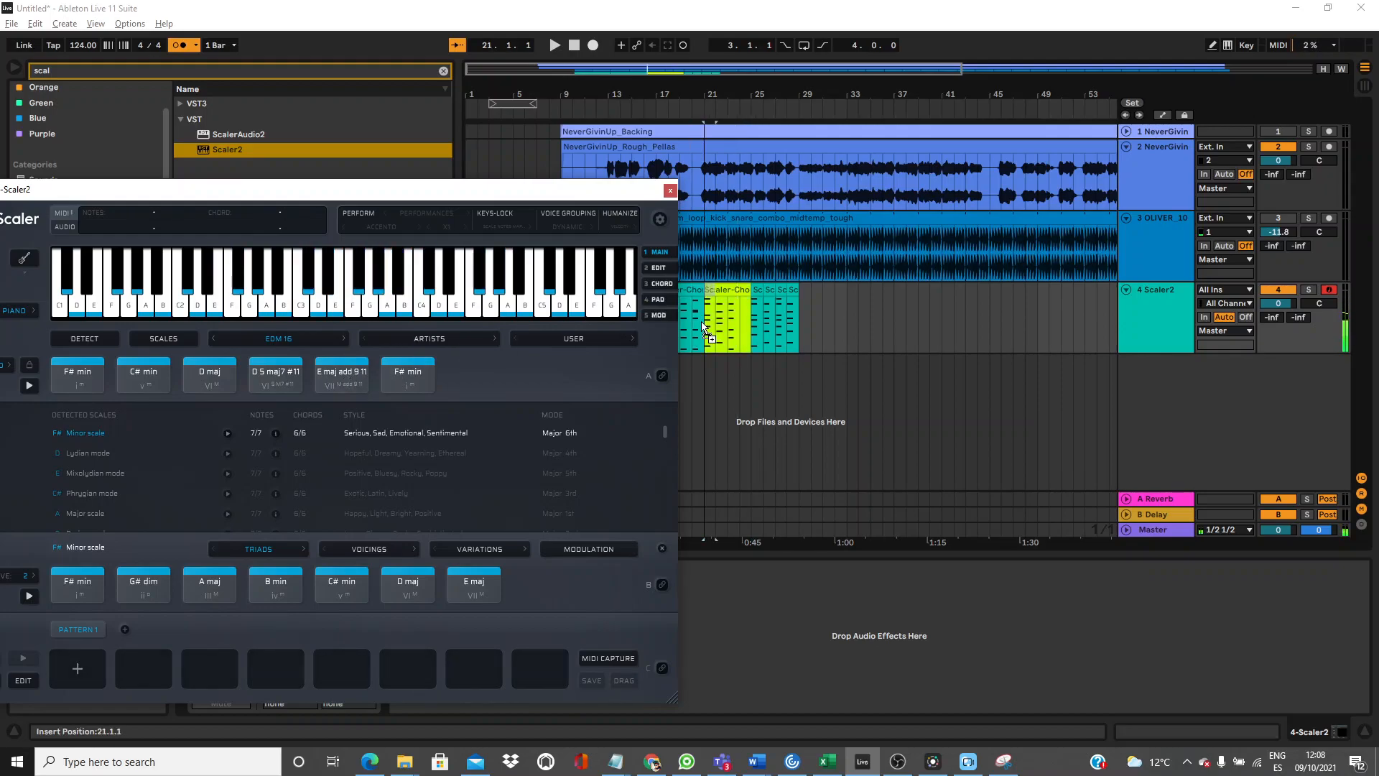
left_click(737, 328)
left_click(728, 288)
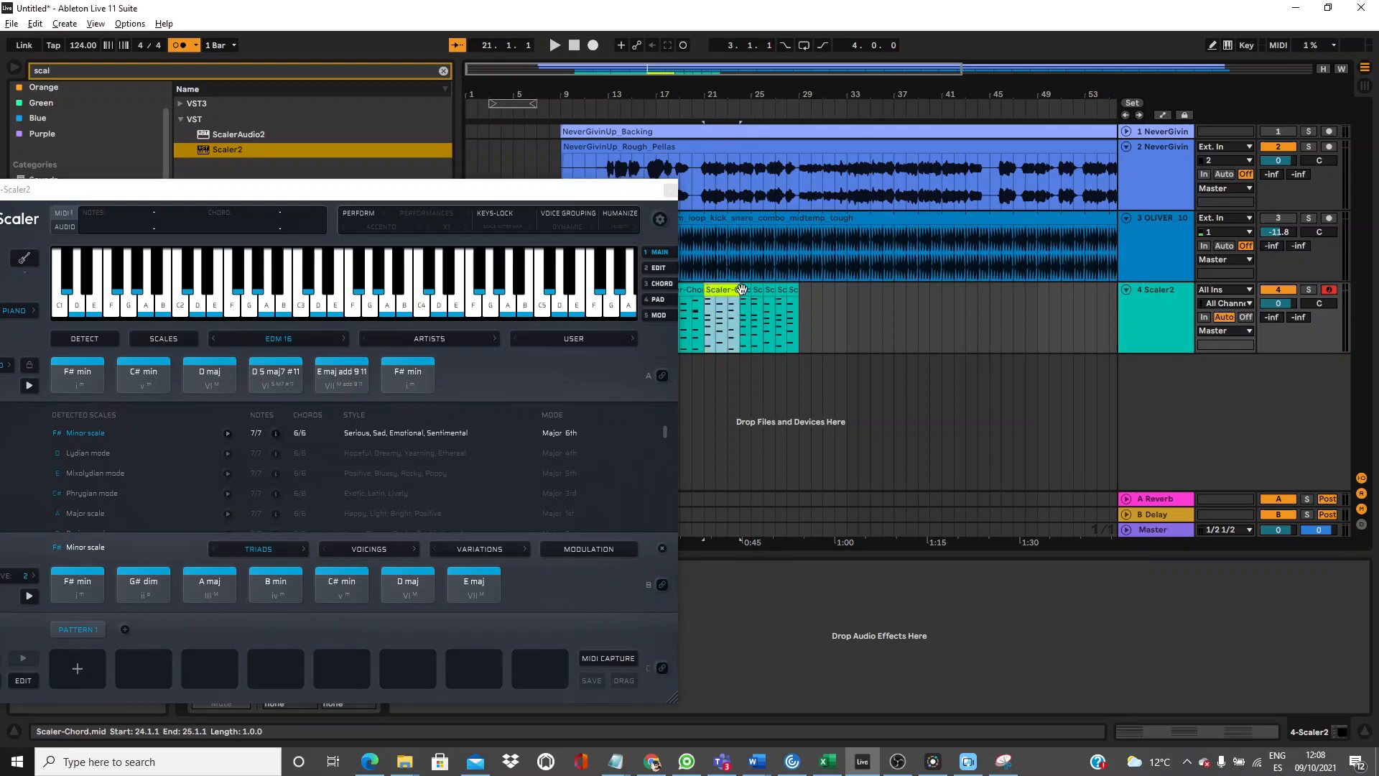
double_click(742, 289)
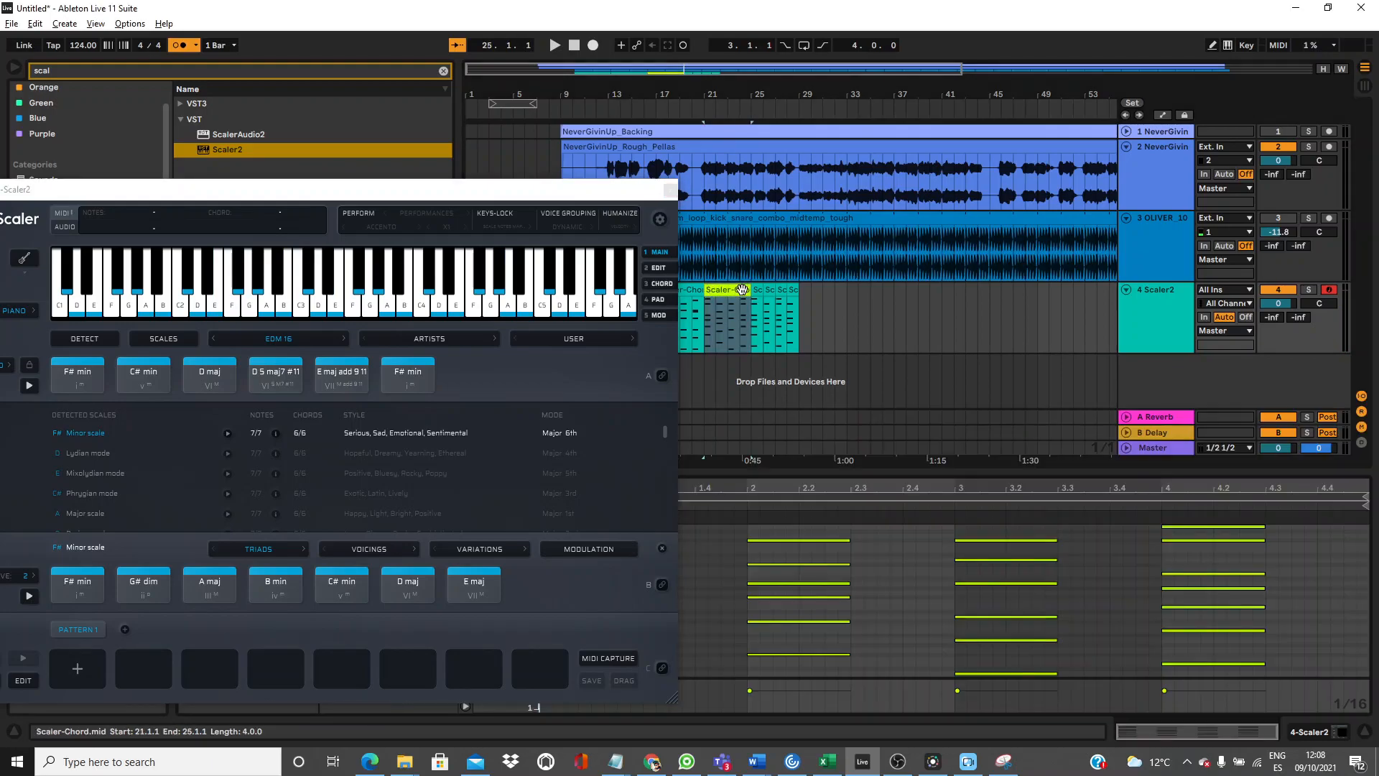
Play the four-bar clip at bar 21 and duplicate its last chord from beat 4 to beat 4.3.
key("space")
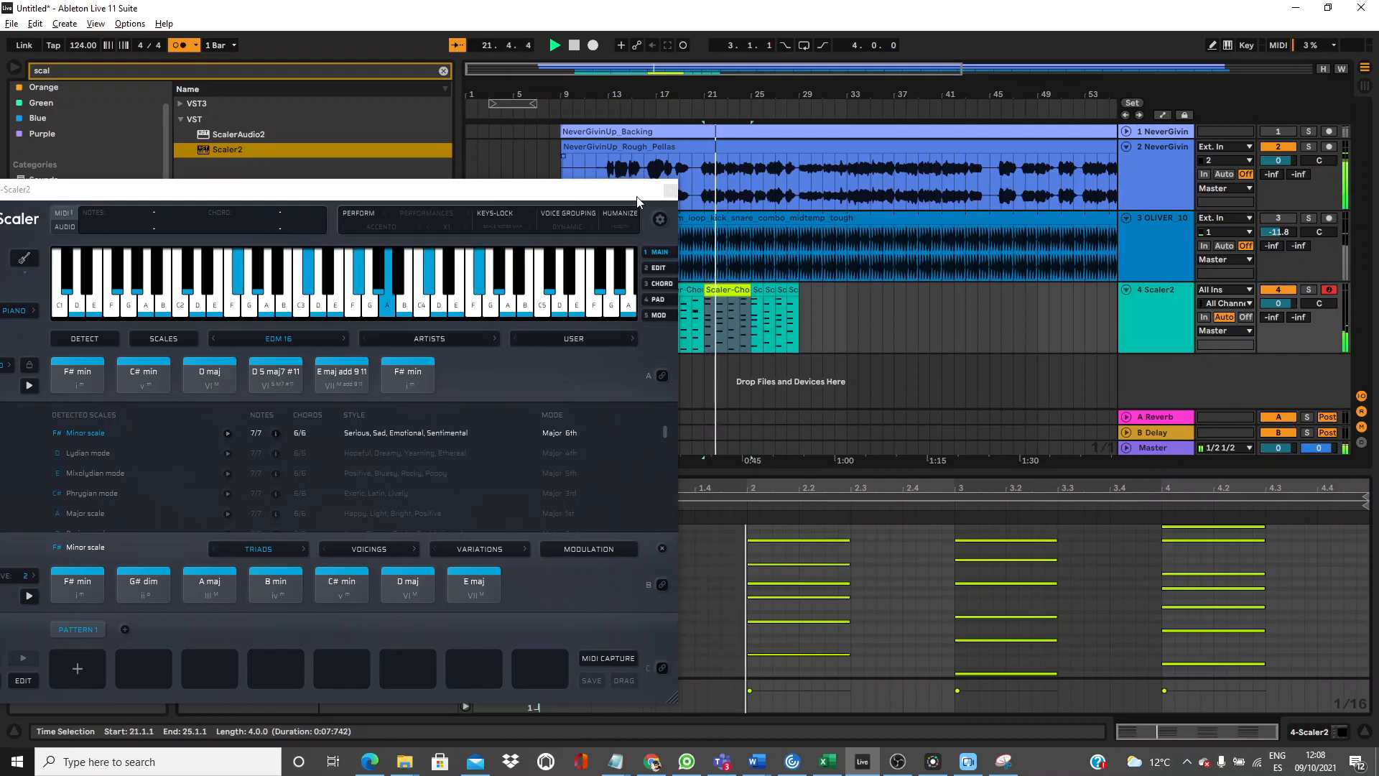
left_click_drag(637, 194, 411, 361)
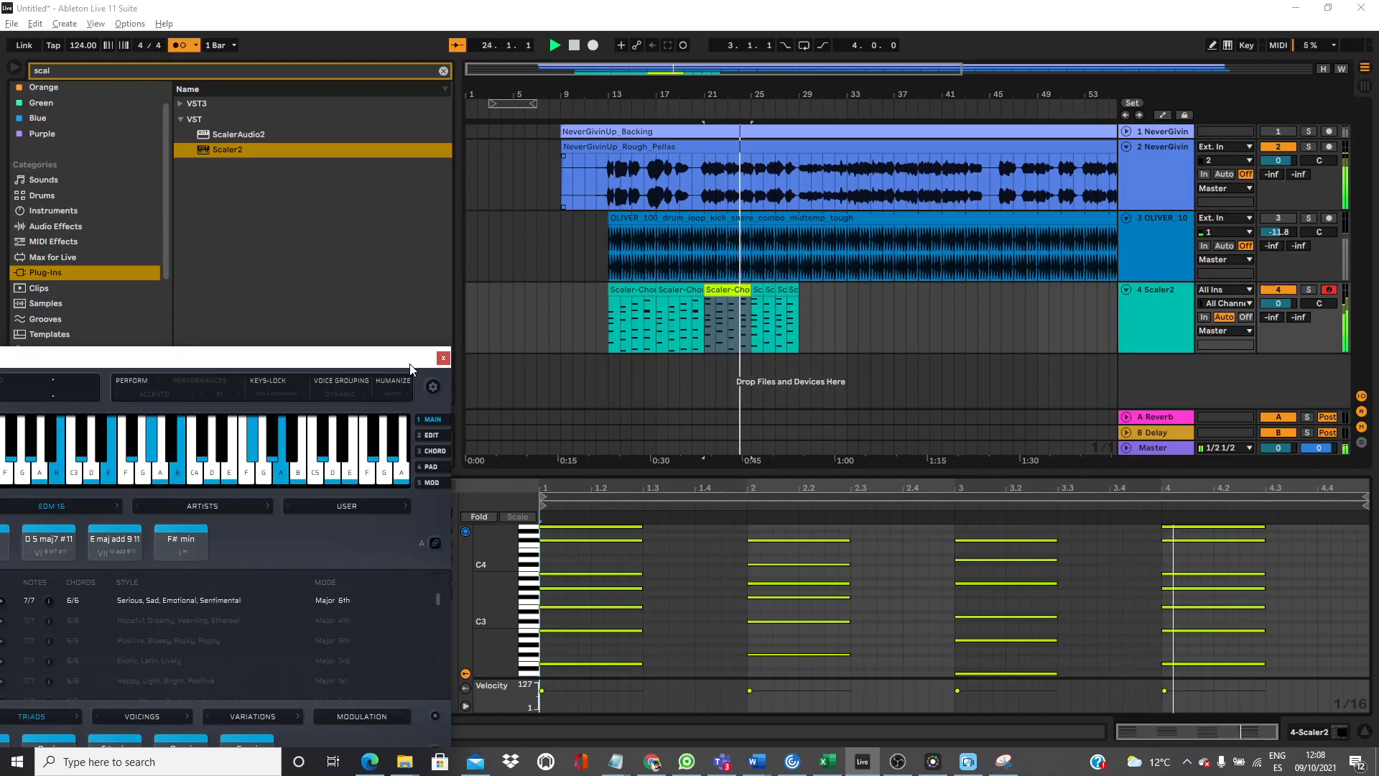
left_click_drag(1247, 672, 1196, 382)
key("ctrl+d")
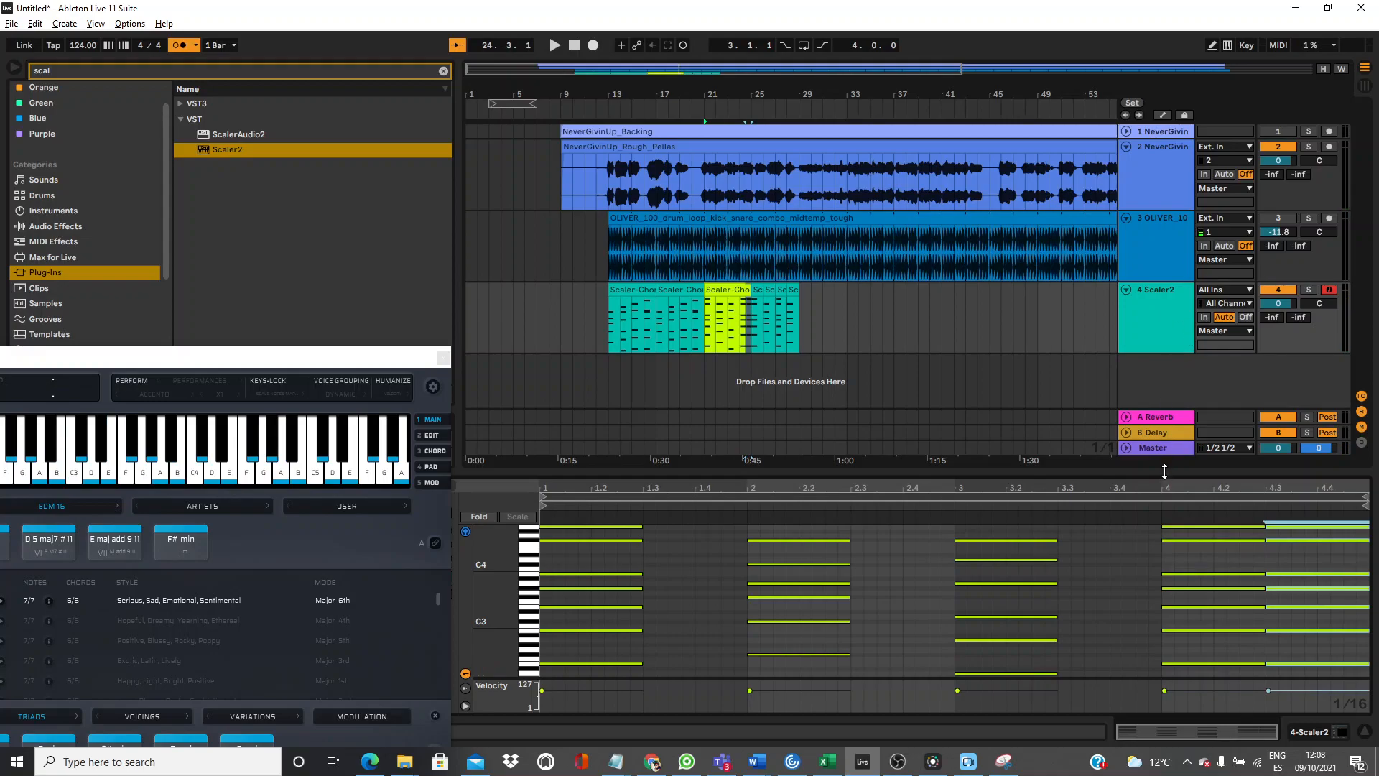
Lower the top note of the duplicated chord at beat 4.3 to G#4 and play back the ending.
left_click_drag(1164, 472, 1164, 232)
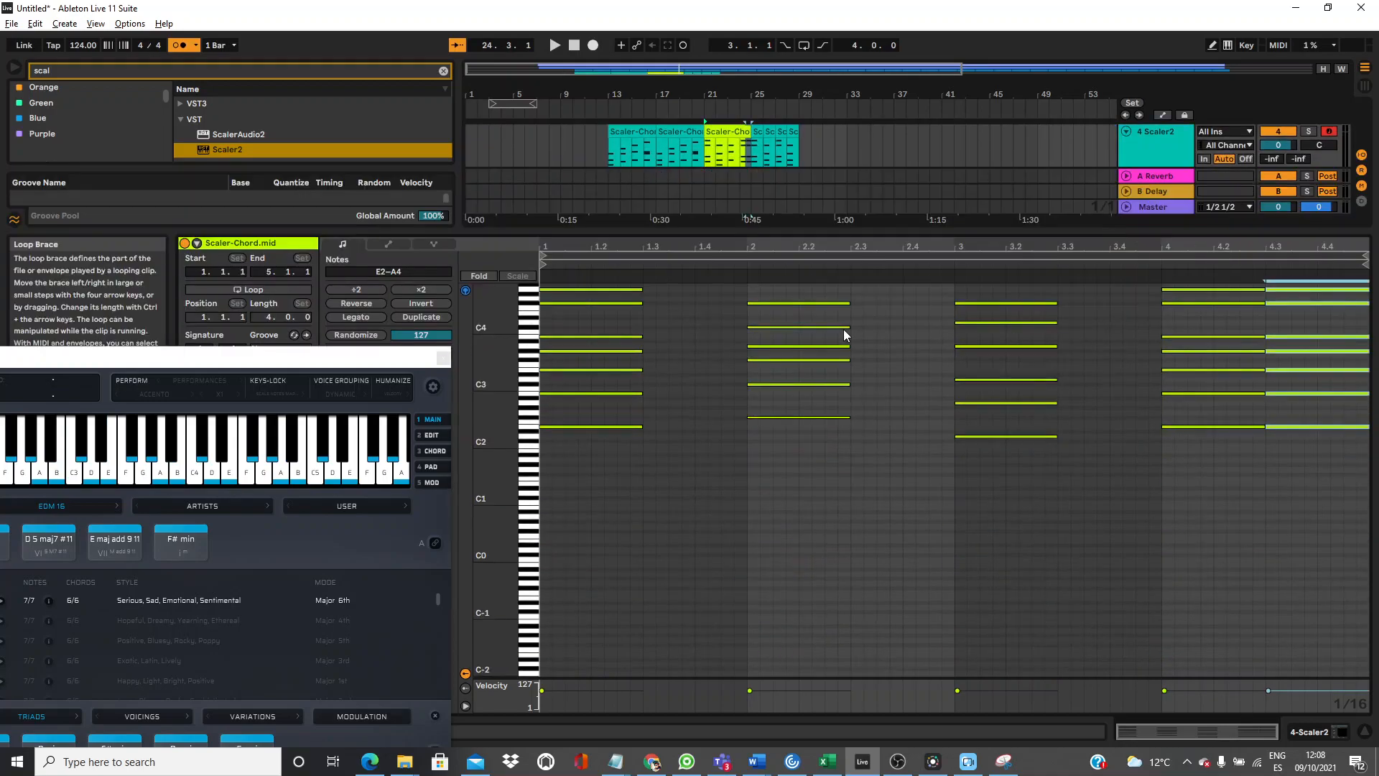
scroll(504, 323, "up", 3)
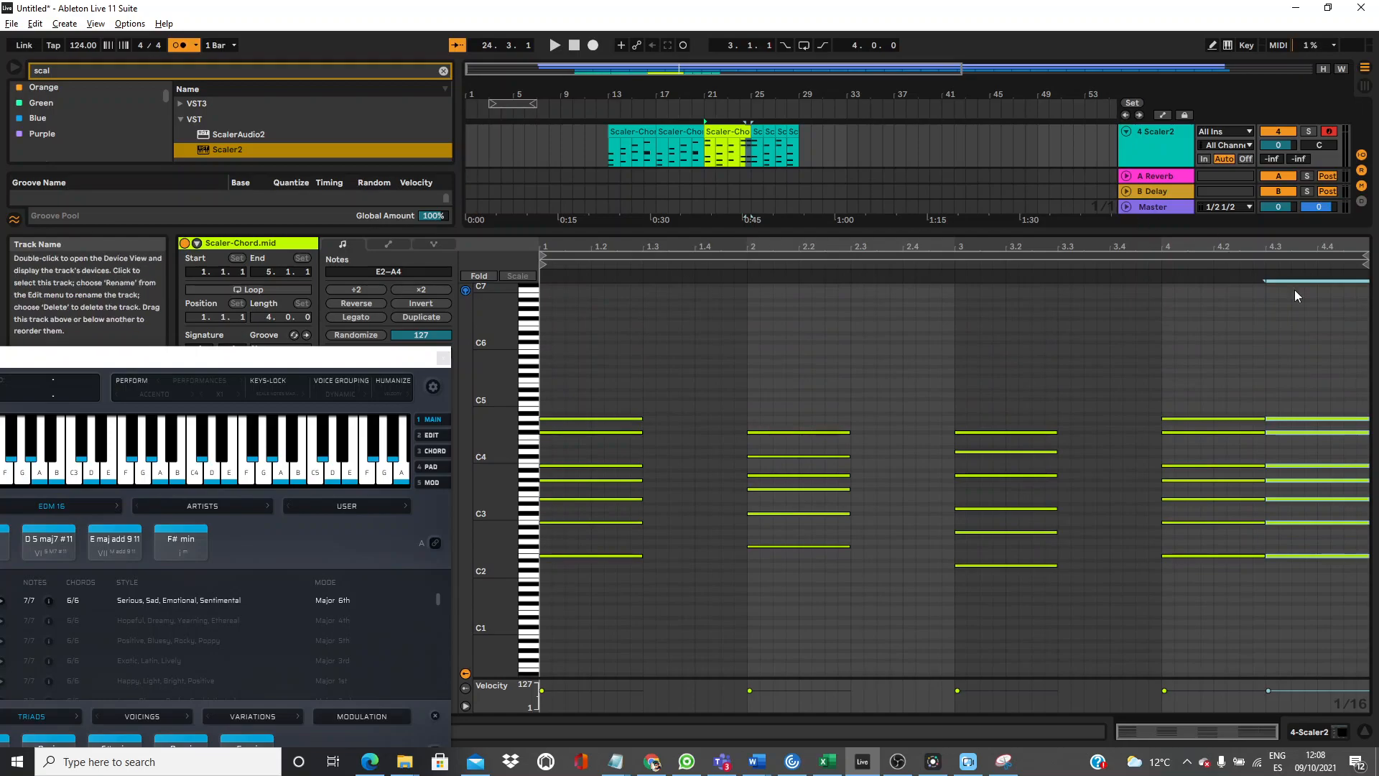
left_click(1299, 410)
left_click_drag(1299, 414, 1298, 420)
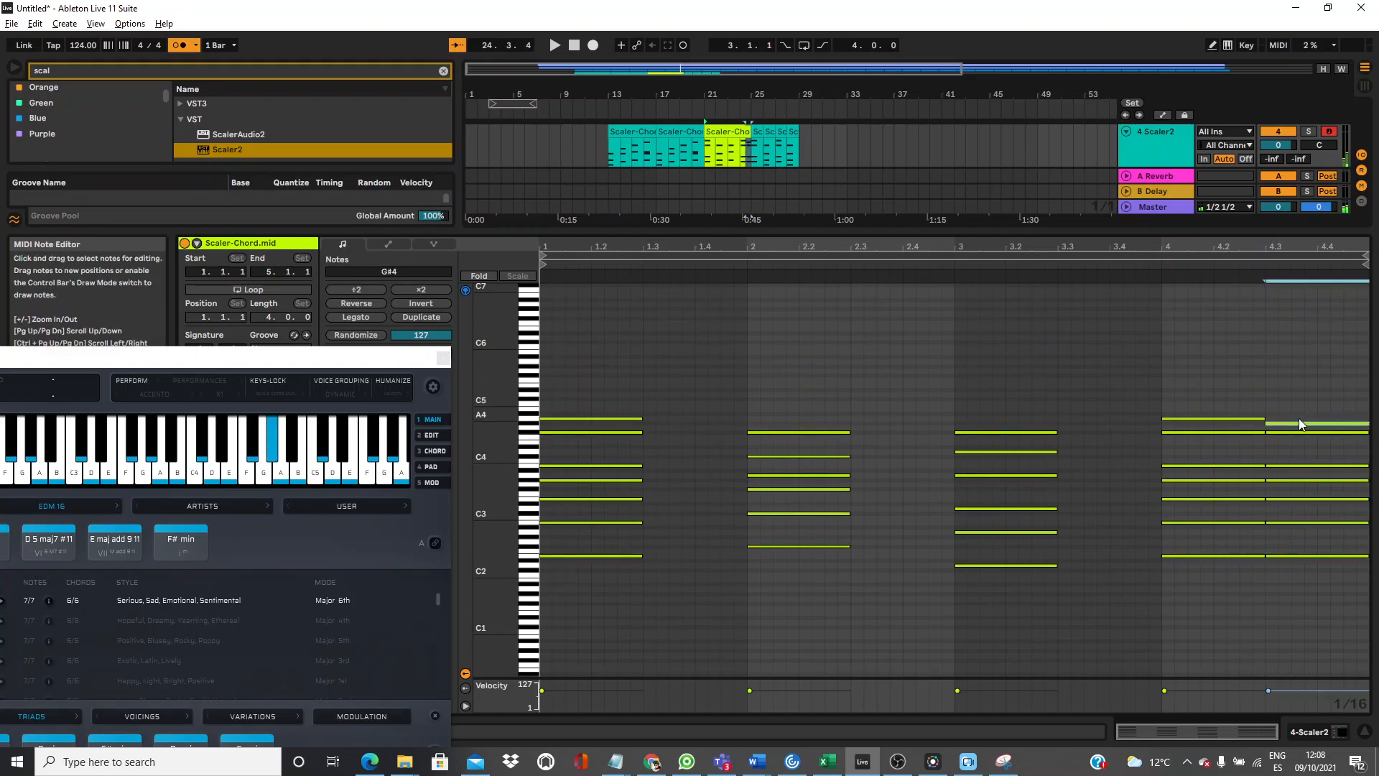
left_click(1089, 266)
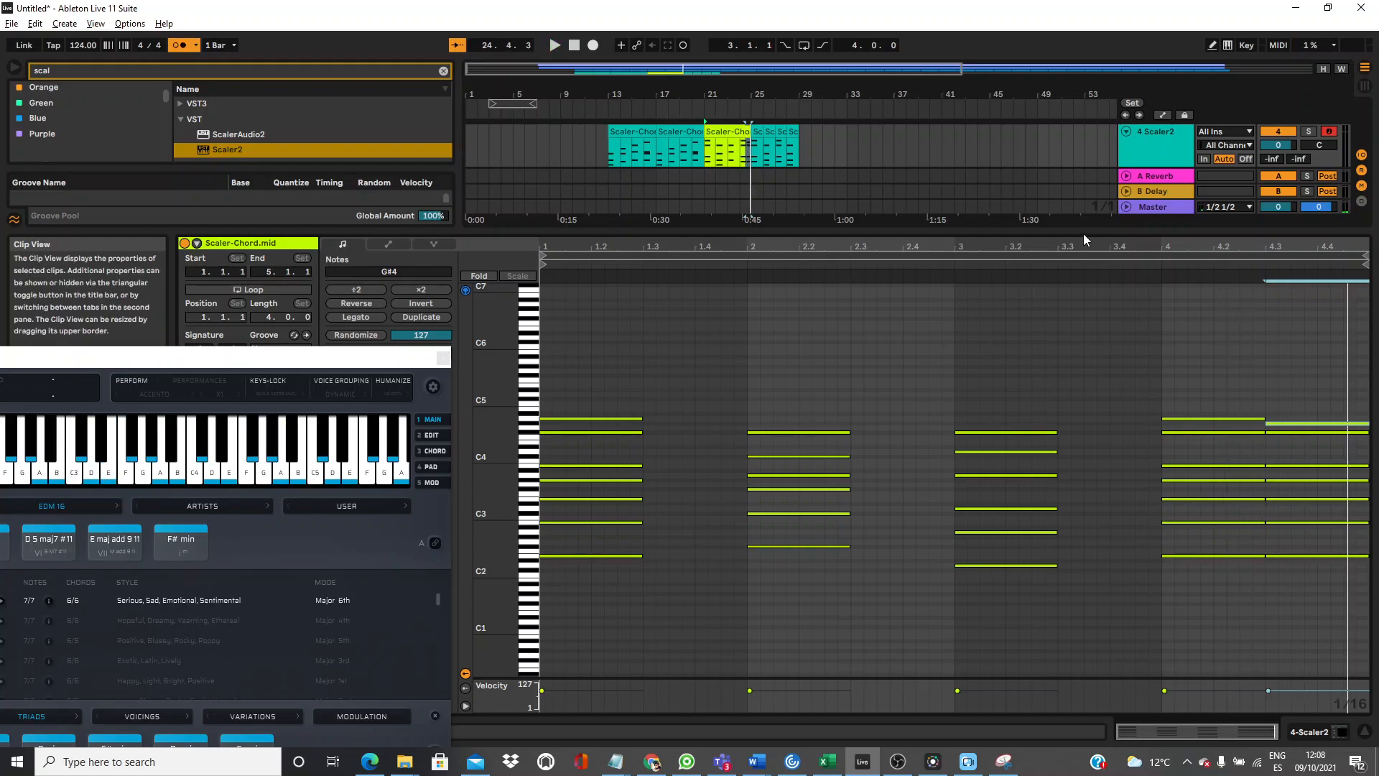
Lower the F#4 note of the chord at beat 4.3 to E4 and audition the chord.
left_click_drag(1083, 234, 972, 167)
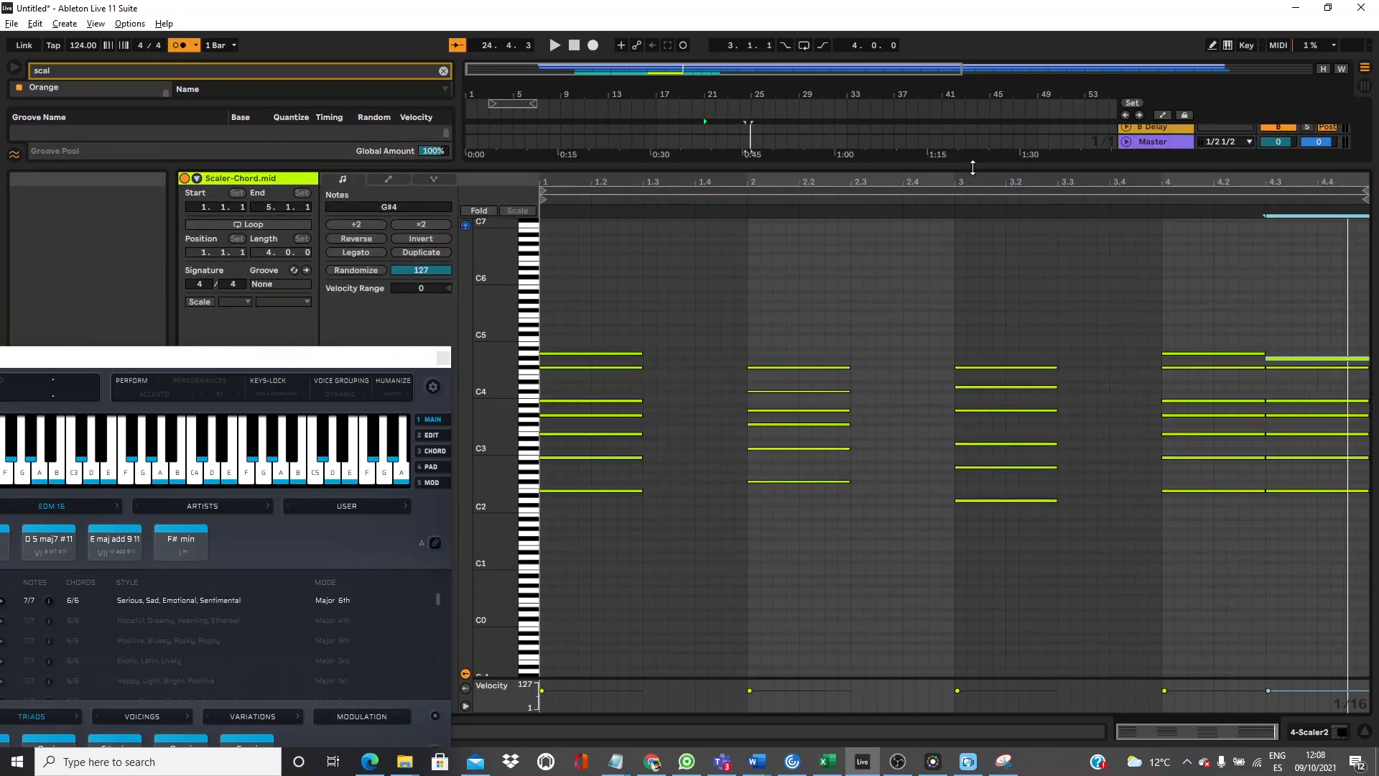
left_click(1309, 314)
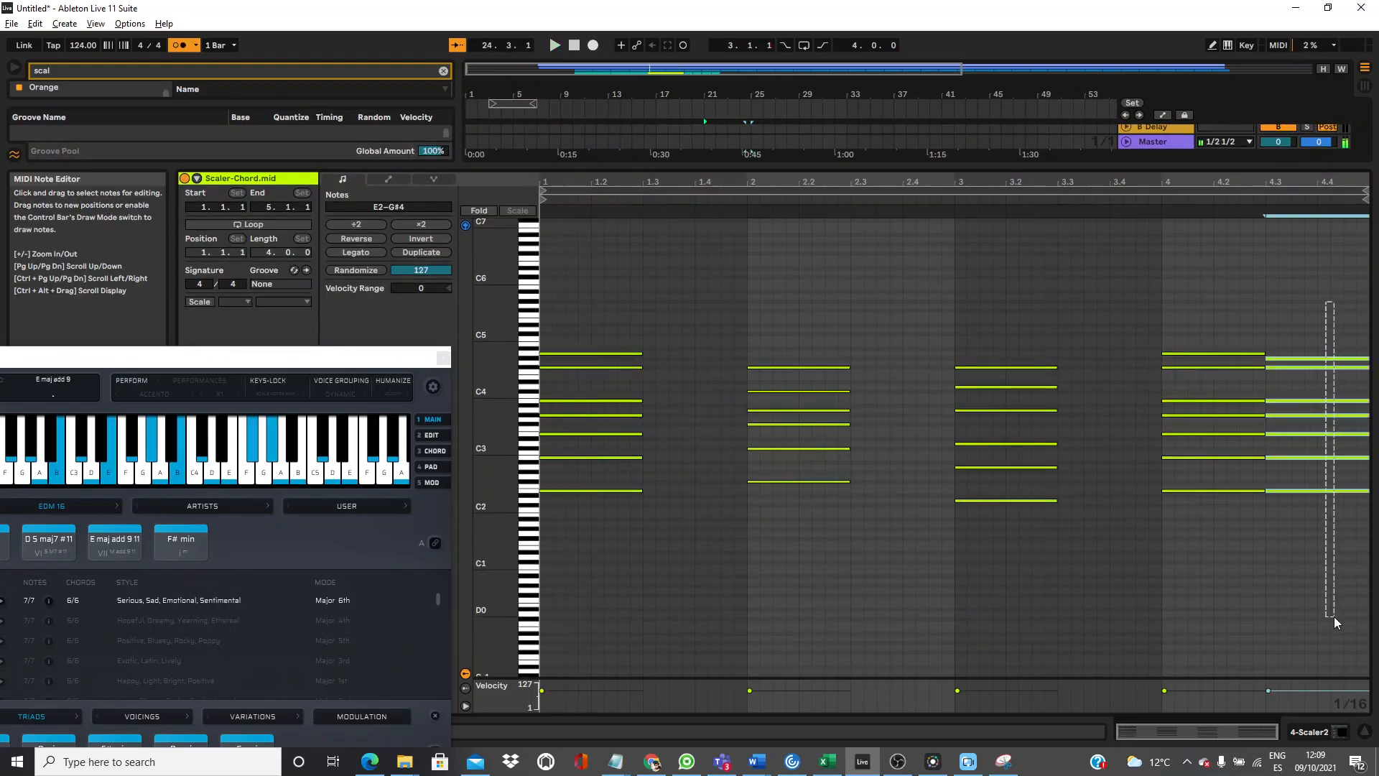
left_click(1305, 368)
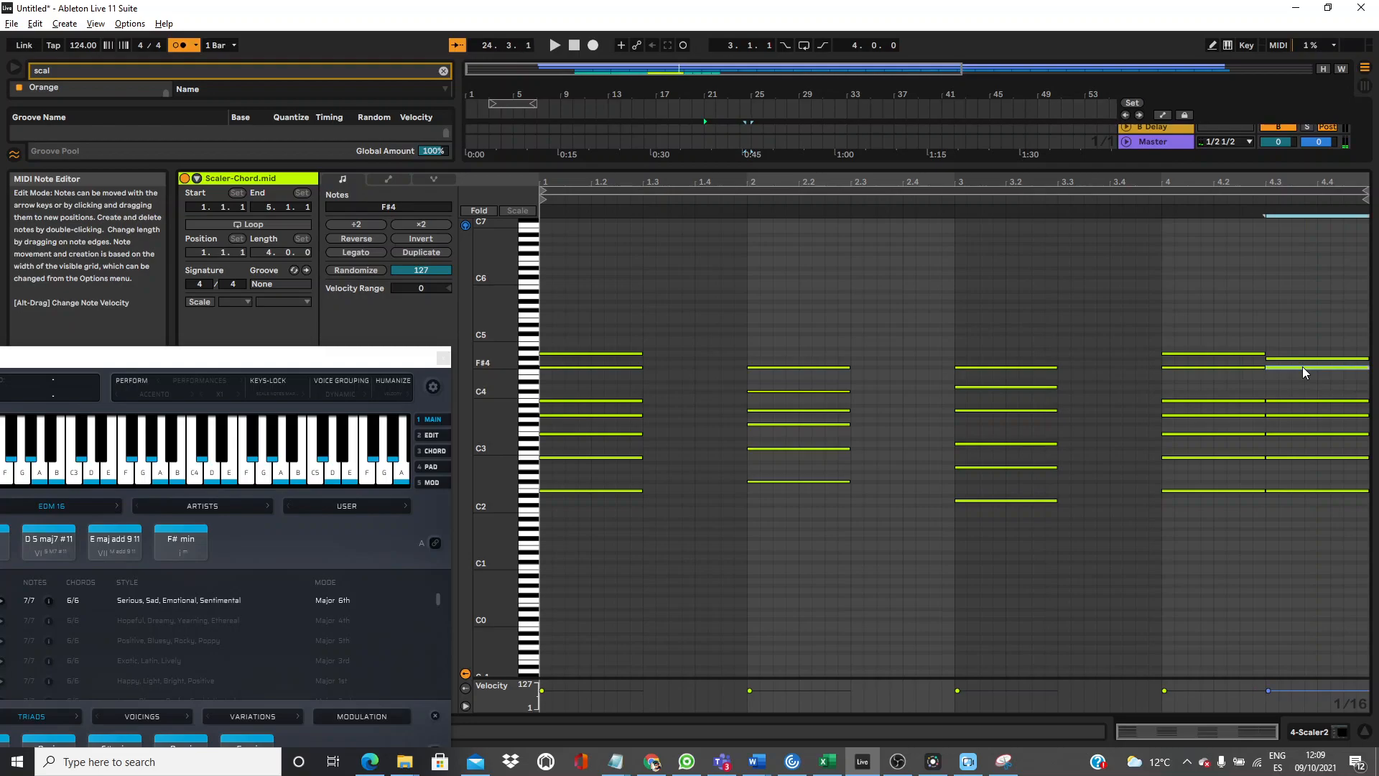
key("Down")
key("Down")
left_click_drag(1303, 366, 1316, 524)
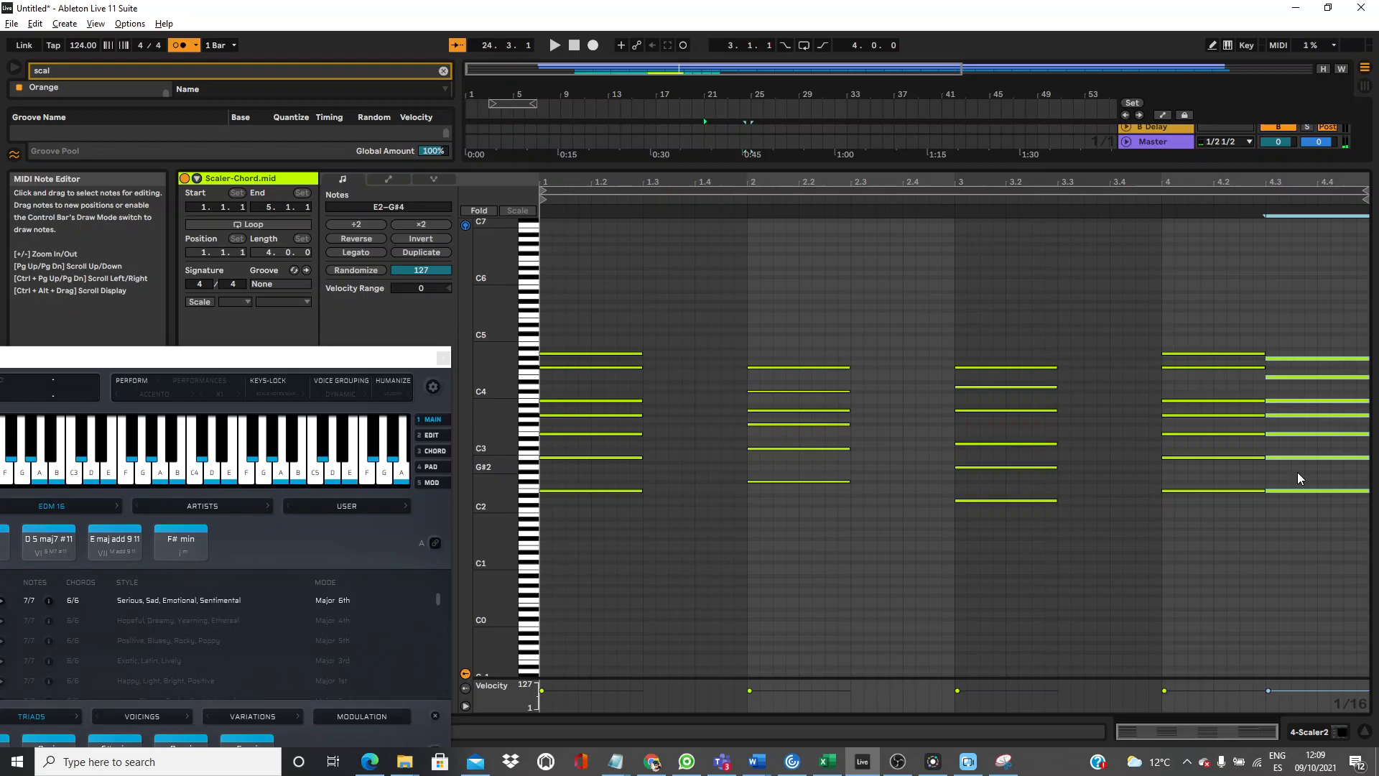
Try raising the bottom note of the chord at beat 4.3 to F#2, and undo the change.
left_click_drag(1295, 472, 1303, 243)
key("Up")
key("Up")
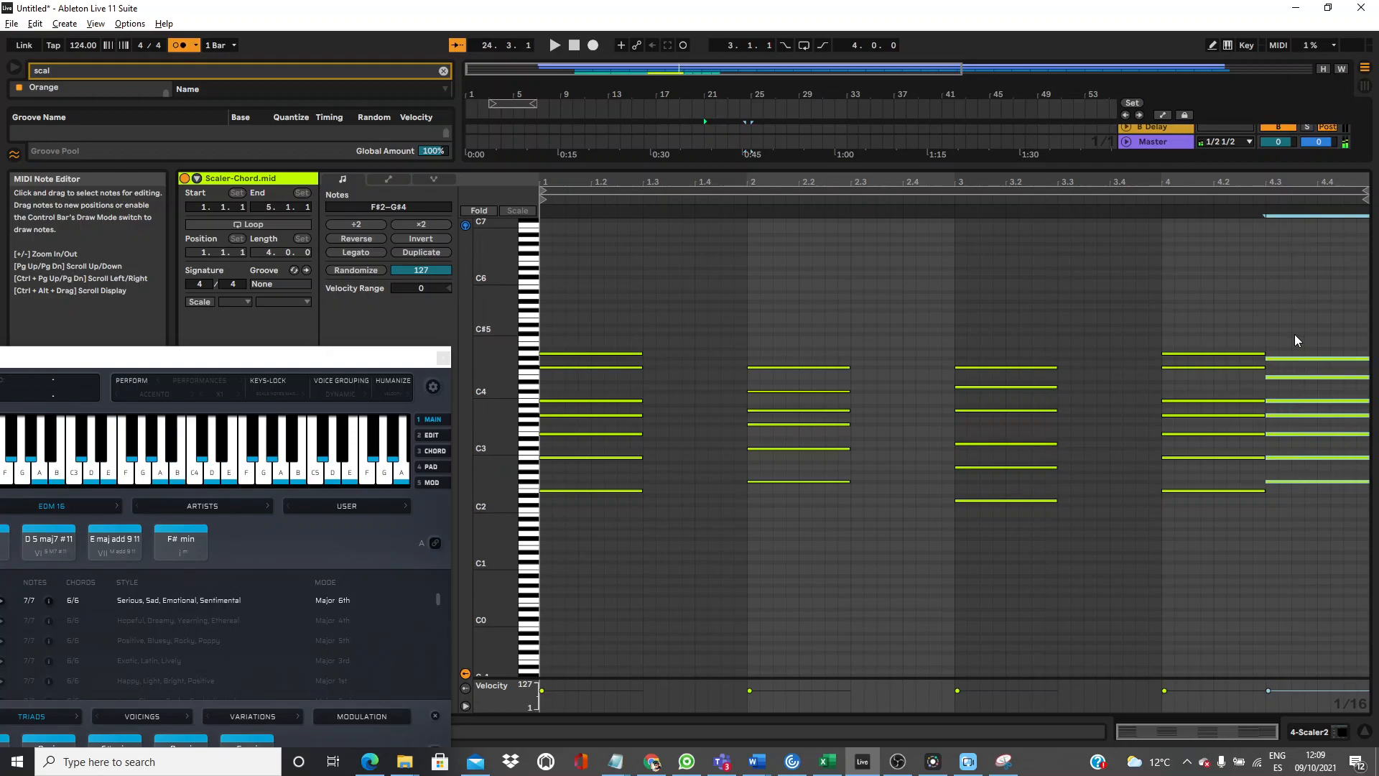
key("ctrl+z")
key("ctrl+z")
Select the B3 note of the chord at beat 4.3 and play back the clip's last bar.
left_click(1290, 389)
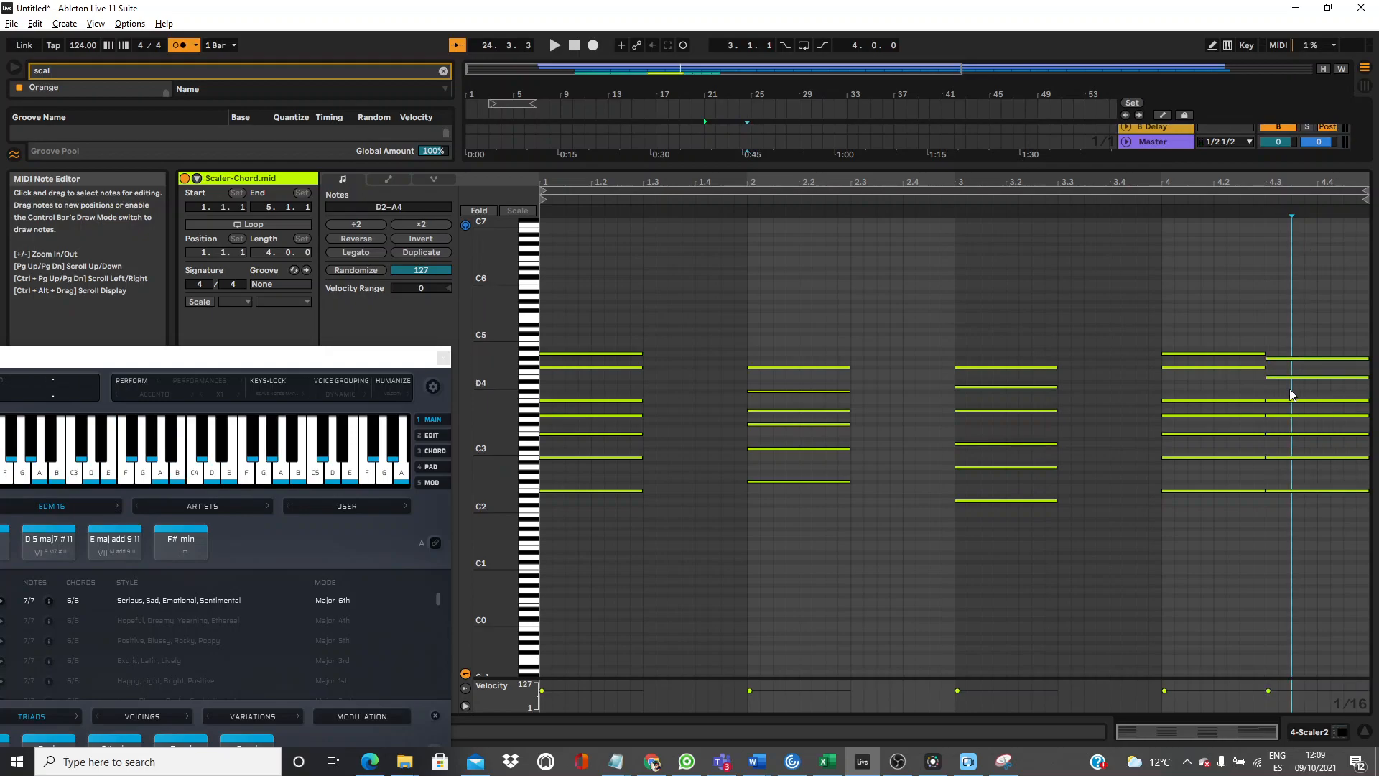
left_click(1288, 403)
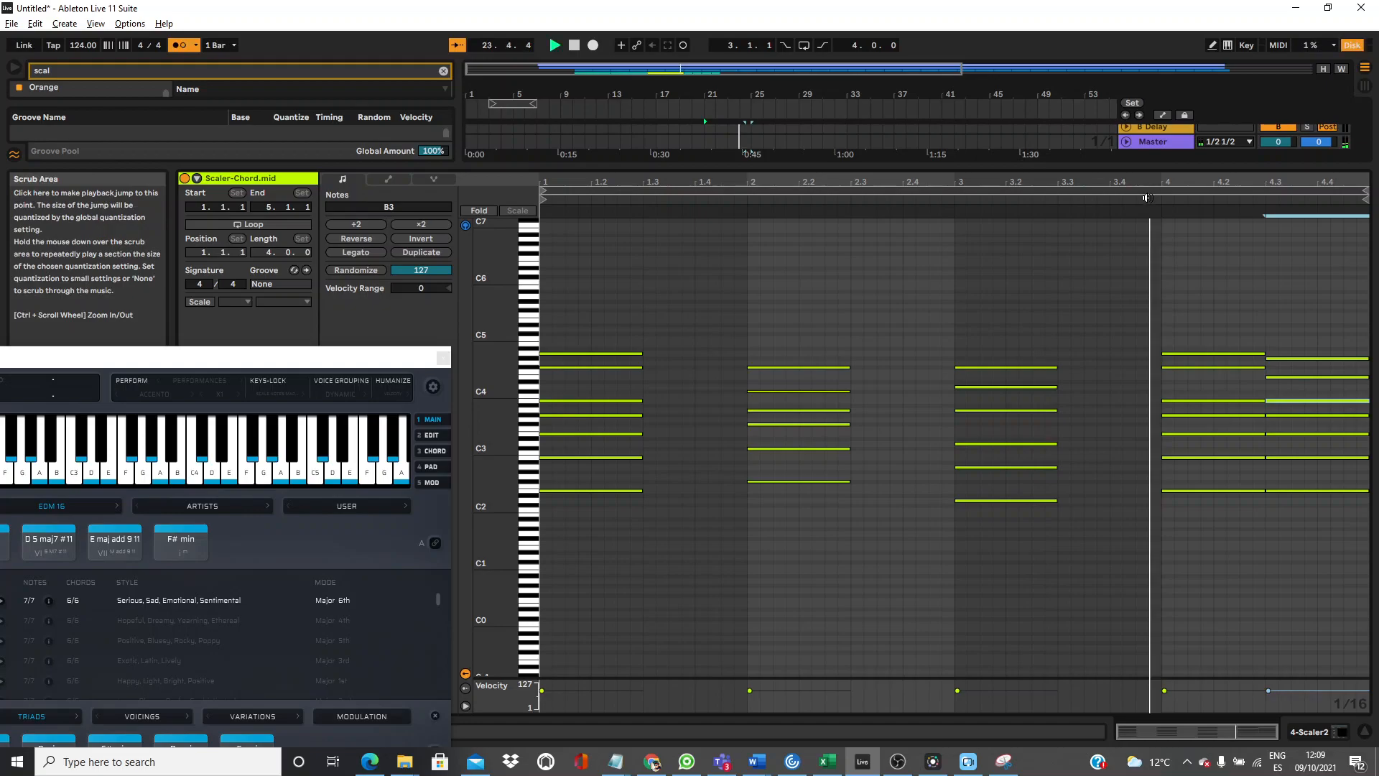
left_click(1170, 201)
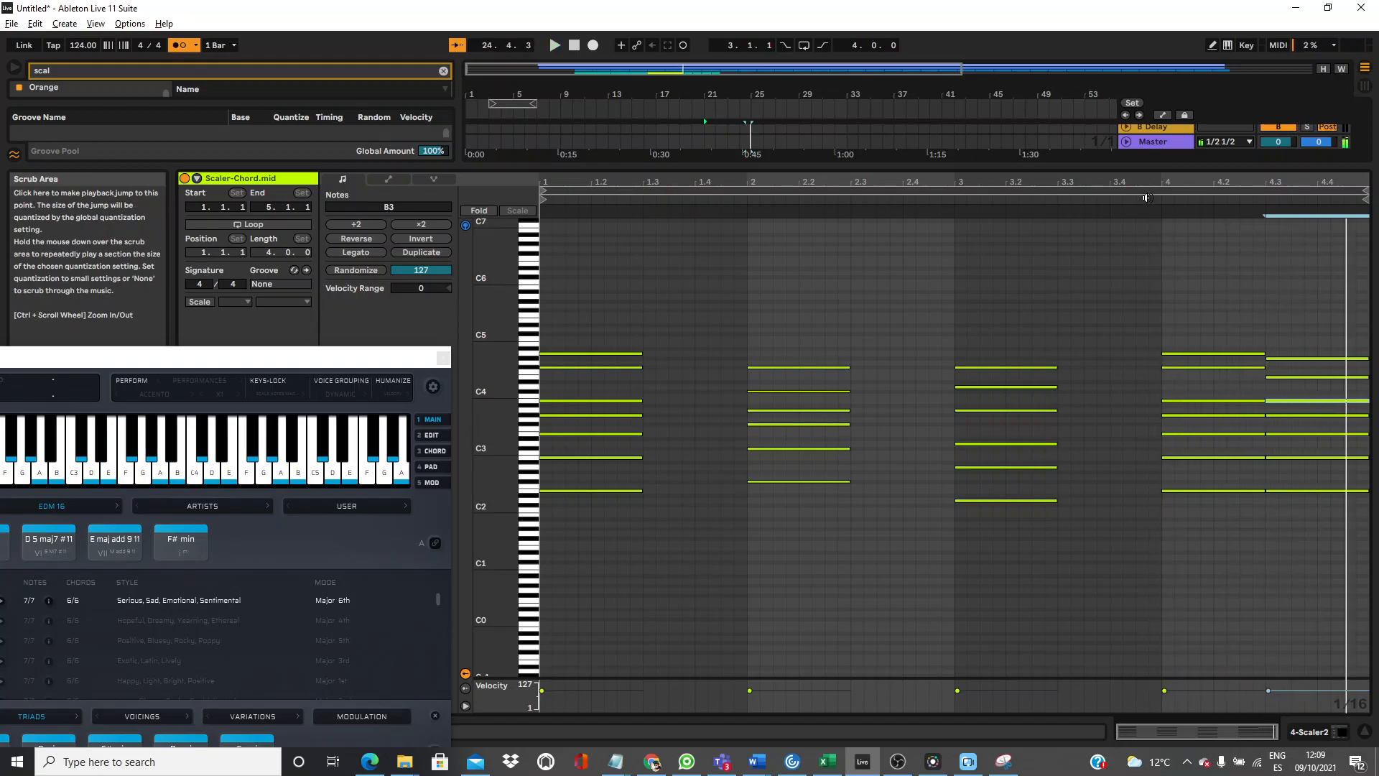
Bring the full arrangement back into view and play the one-bar chord clip at bar 25.
left_click_drag(1144, 170, 1061, 562)
key("space")
left_click(739, 289)
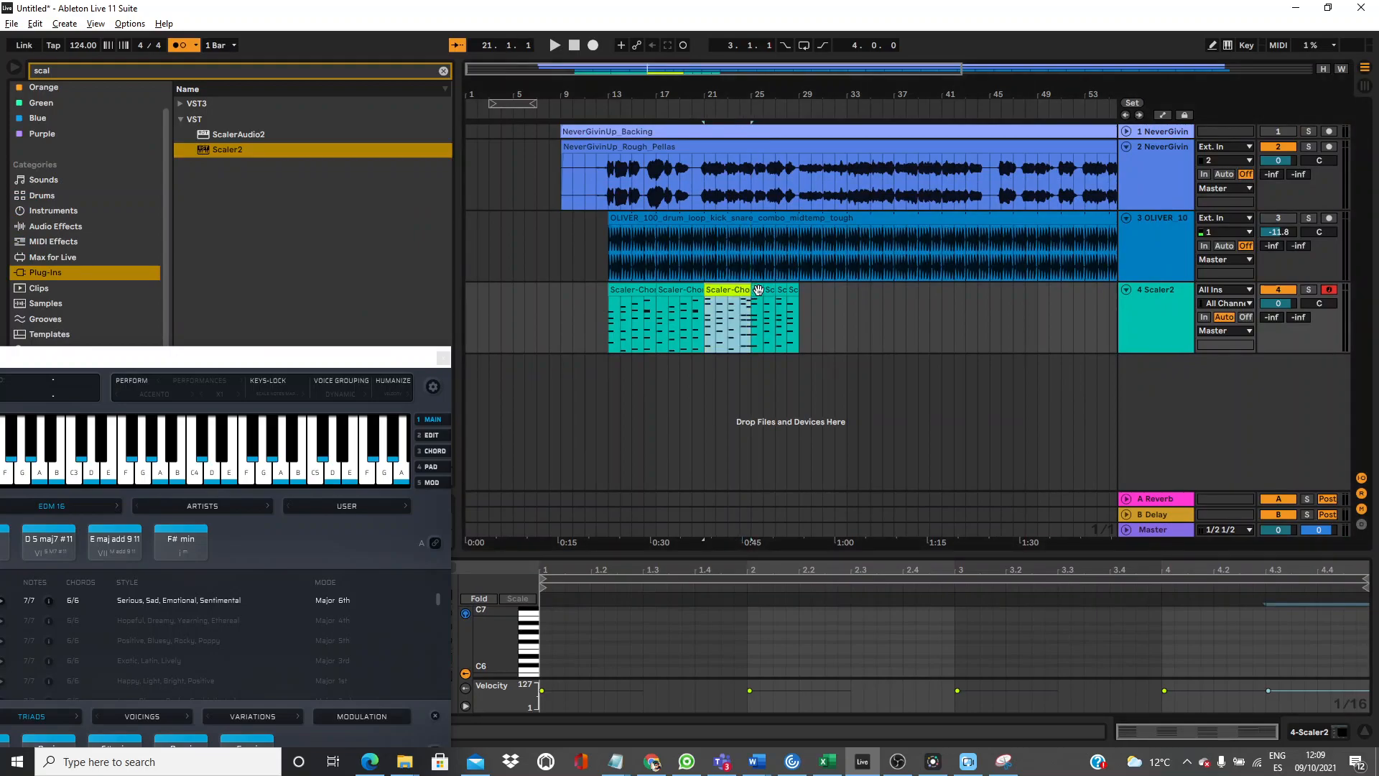
left_click(757, 289)
key("space")
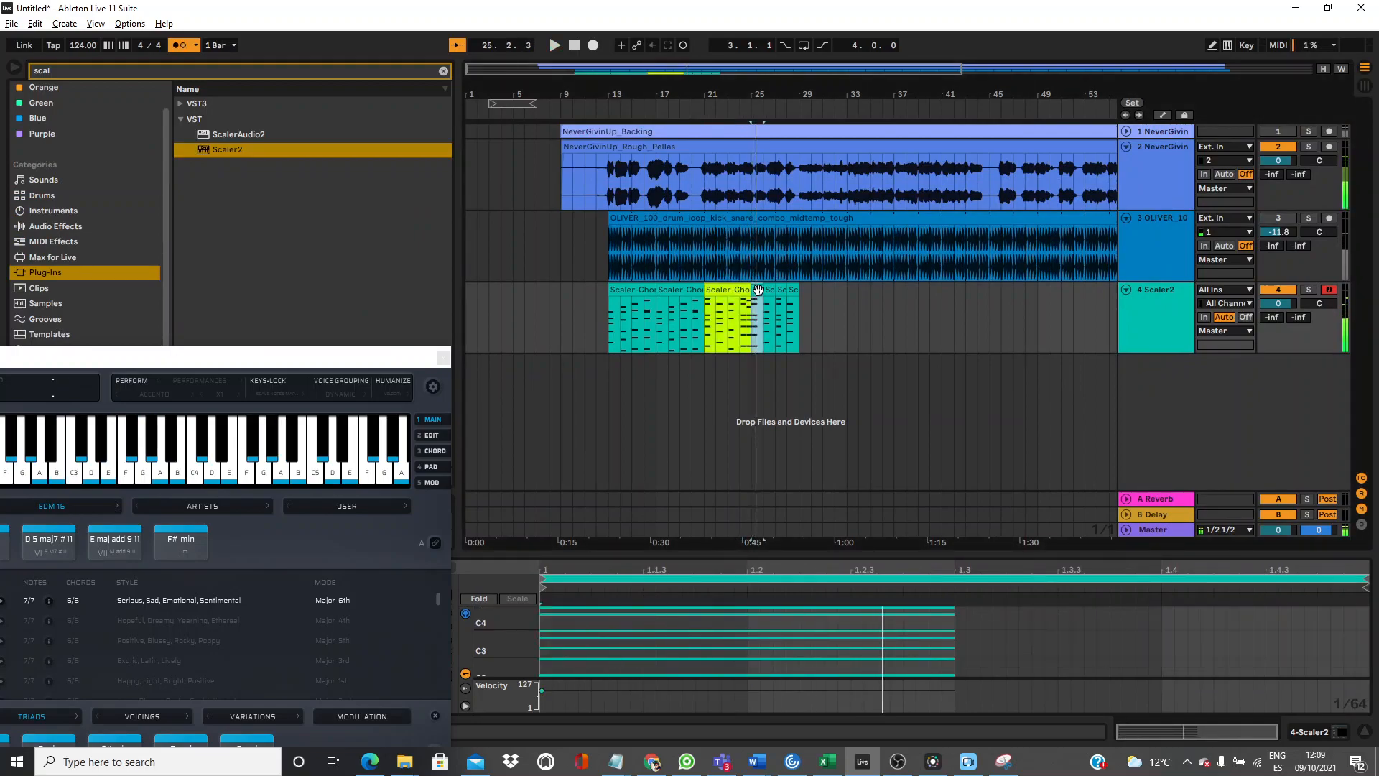
key("space")
Close the Scaler 2 window so the chord clips on its track are uncovered.
left_click(638, 280)
left_click(638, 289)
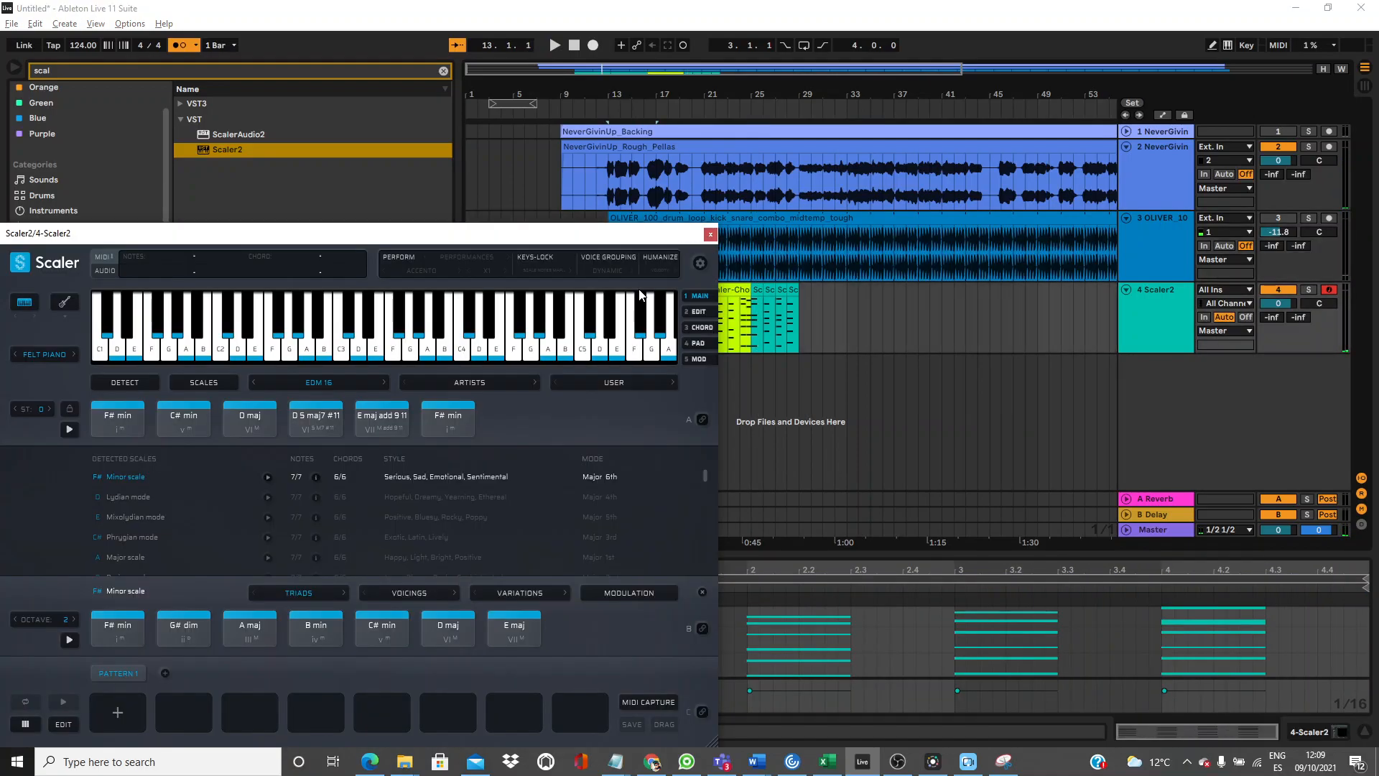
left_click(759, 290)
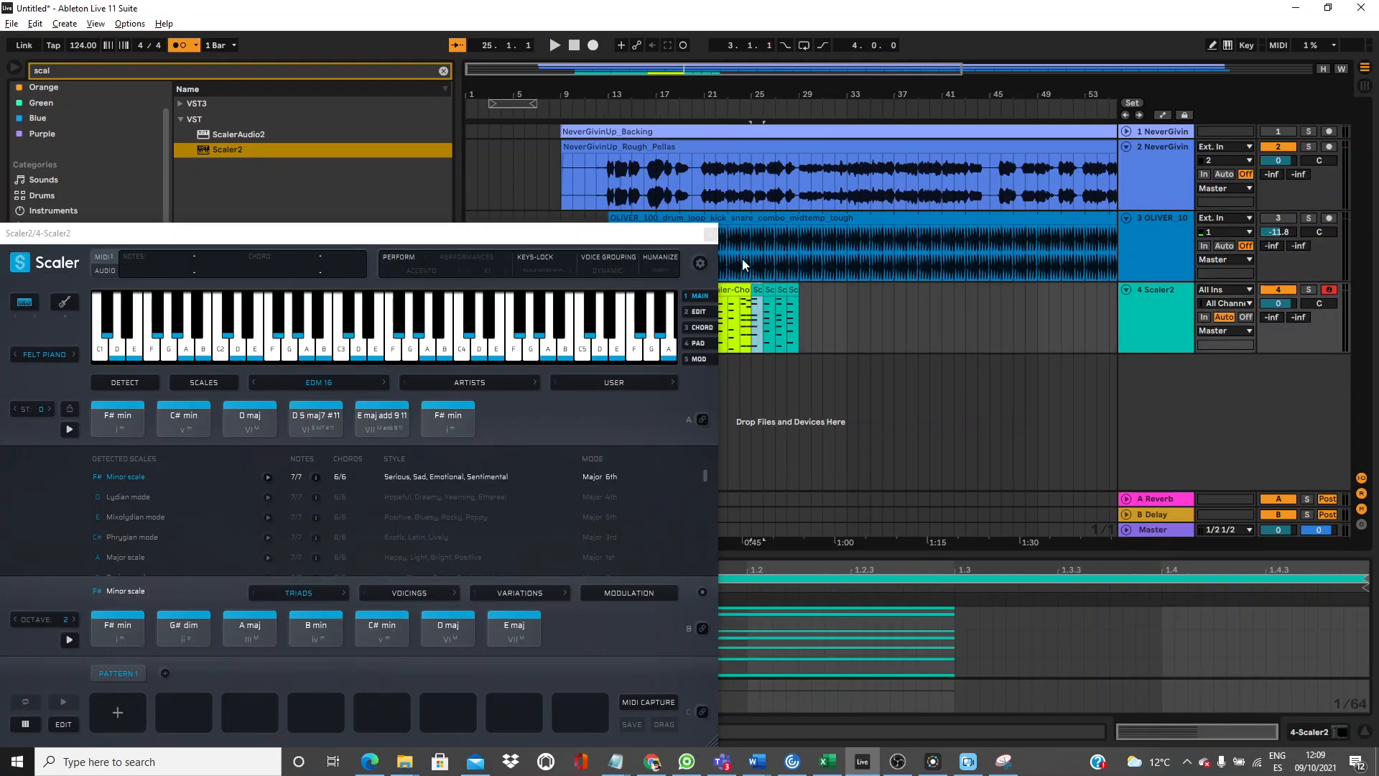
left_click(710, 234)
Replace the one-bar clips in bars 25 to 28 with a copy of the four-bar clip at bar 13, and play it.
left_click(629, 287)
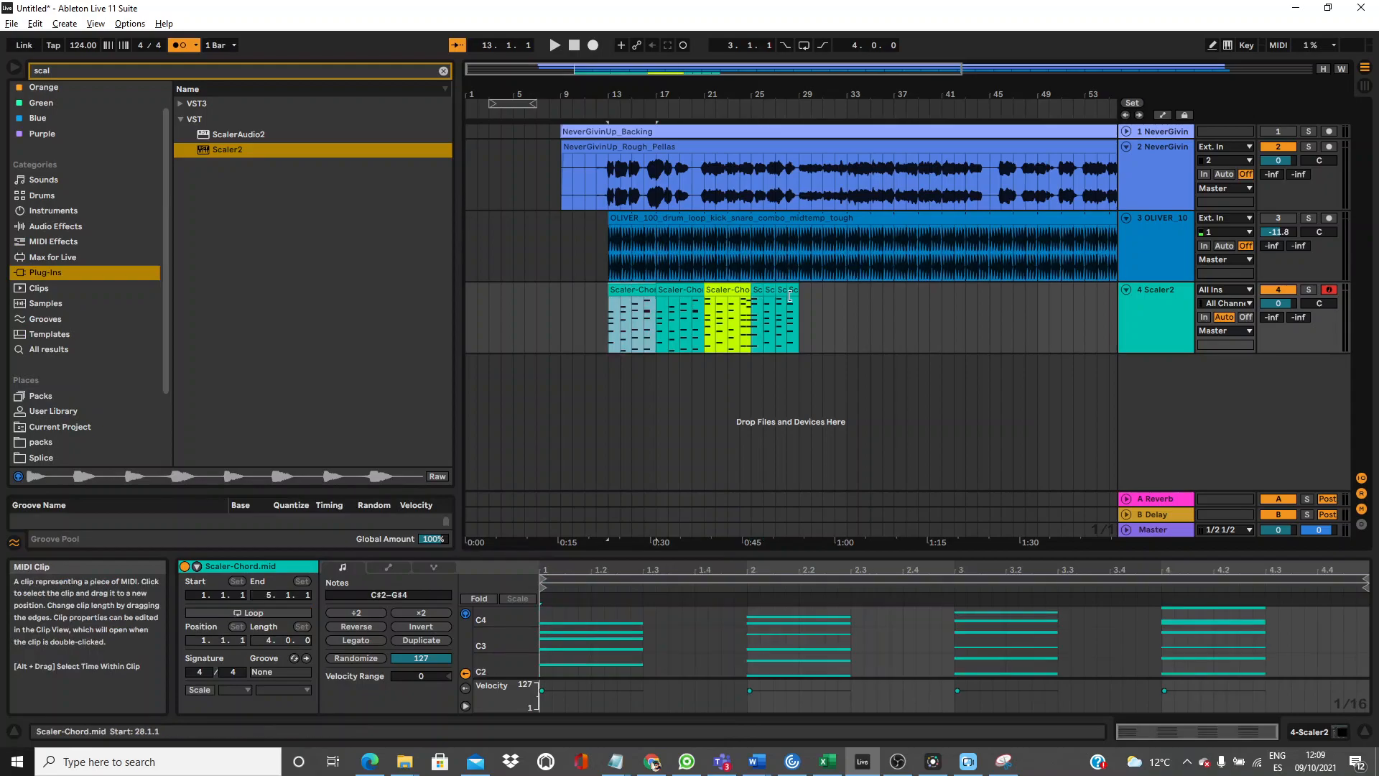
left_click(757, 288)
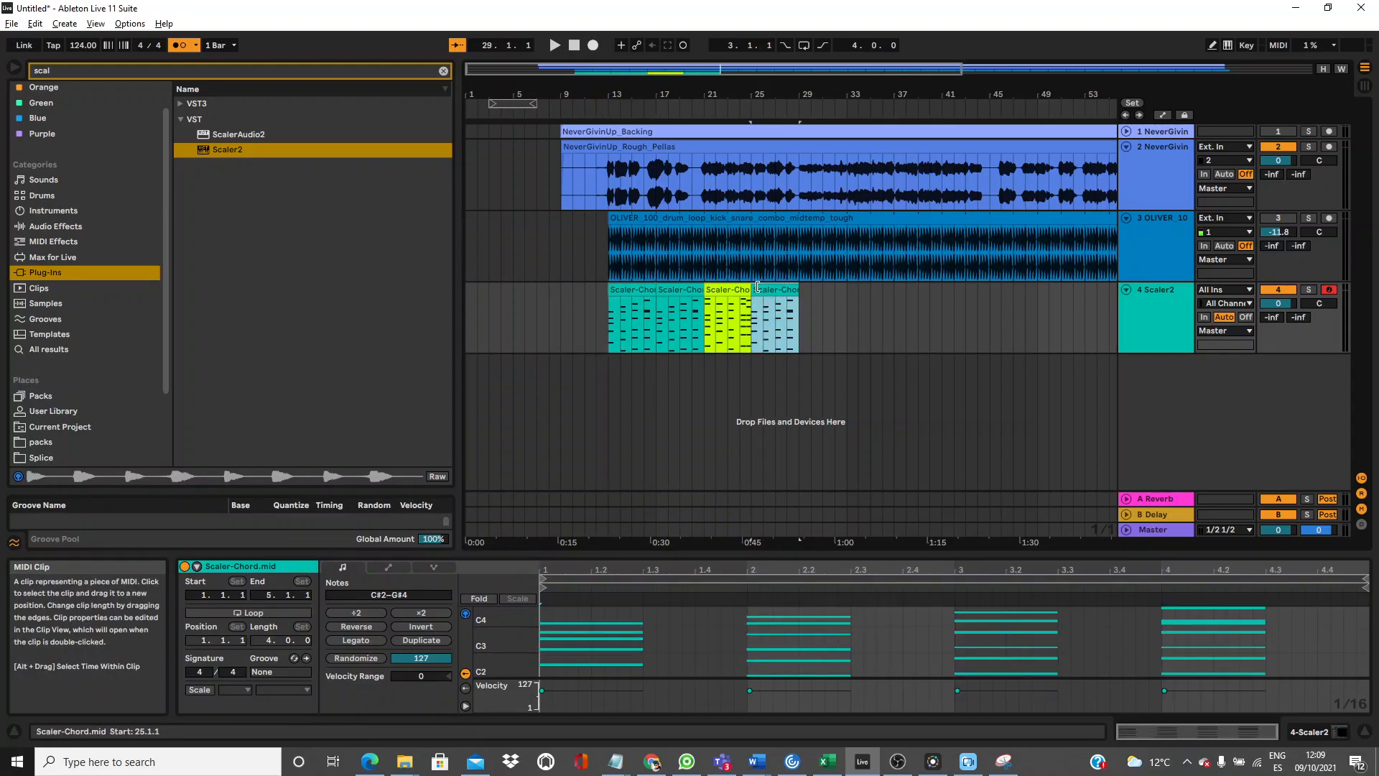
key("space")
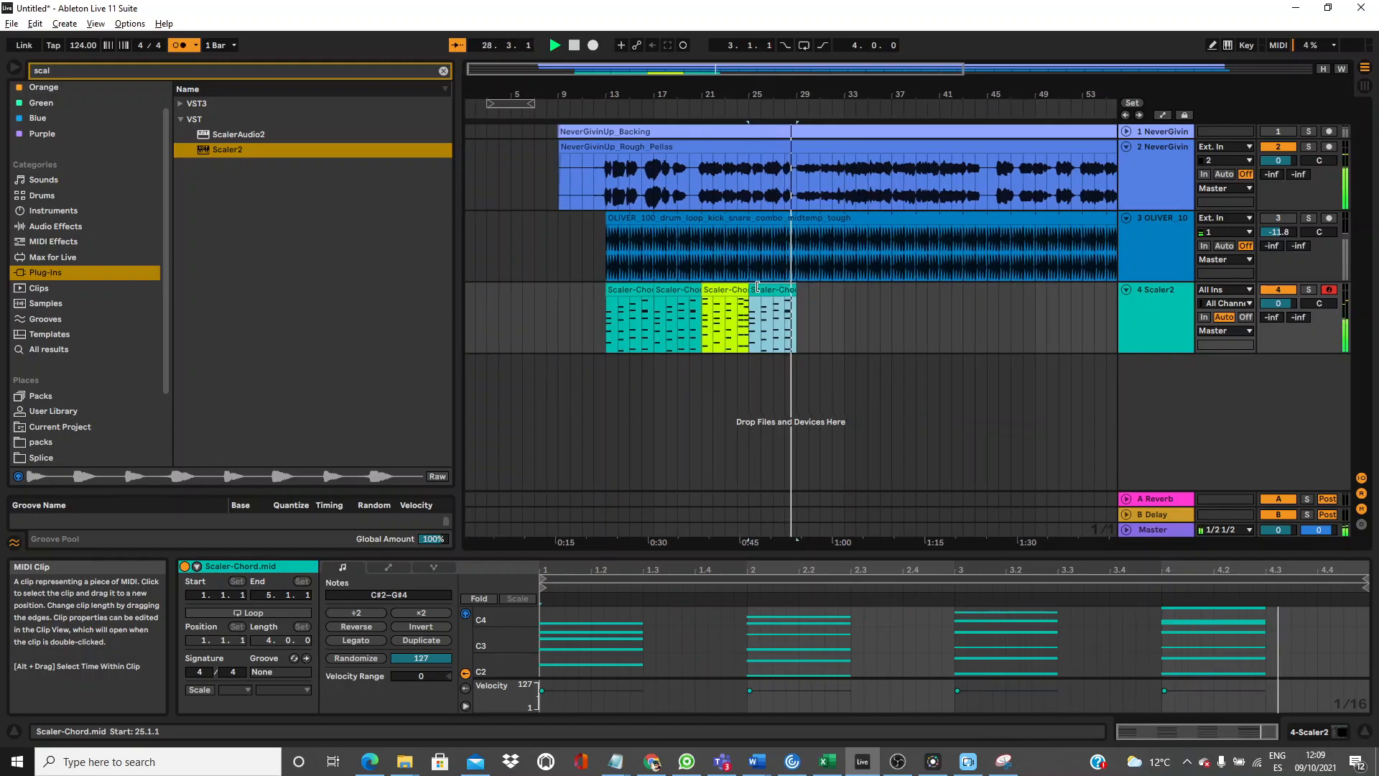
Duplicate the four-bar Scaler 2 chord clip at bar 25 repeatedly to fill bars 29 to 44.
key("ctrl+d")
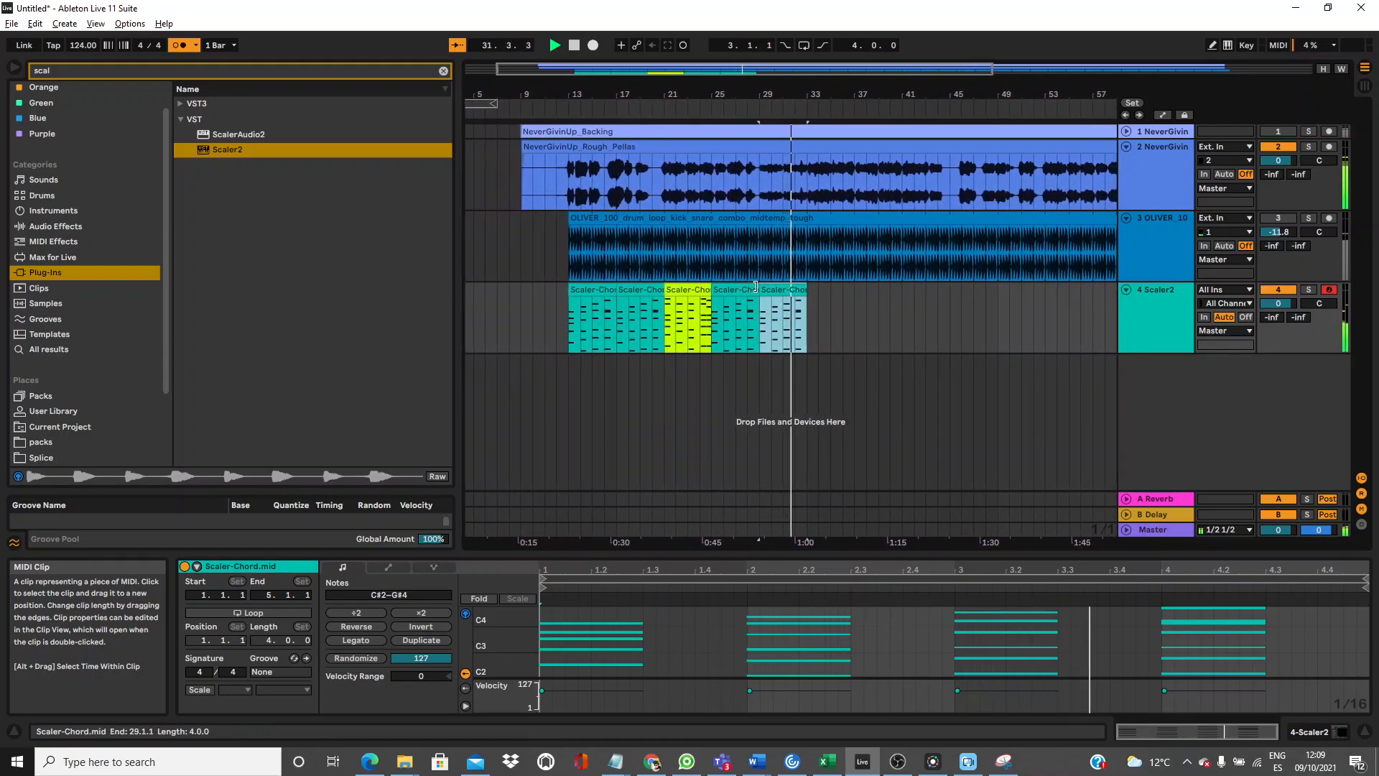
key("ctrl+d")
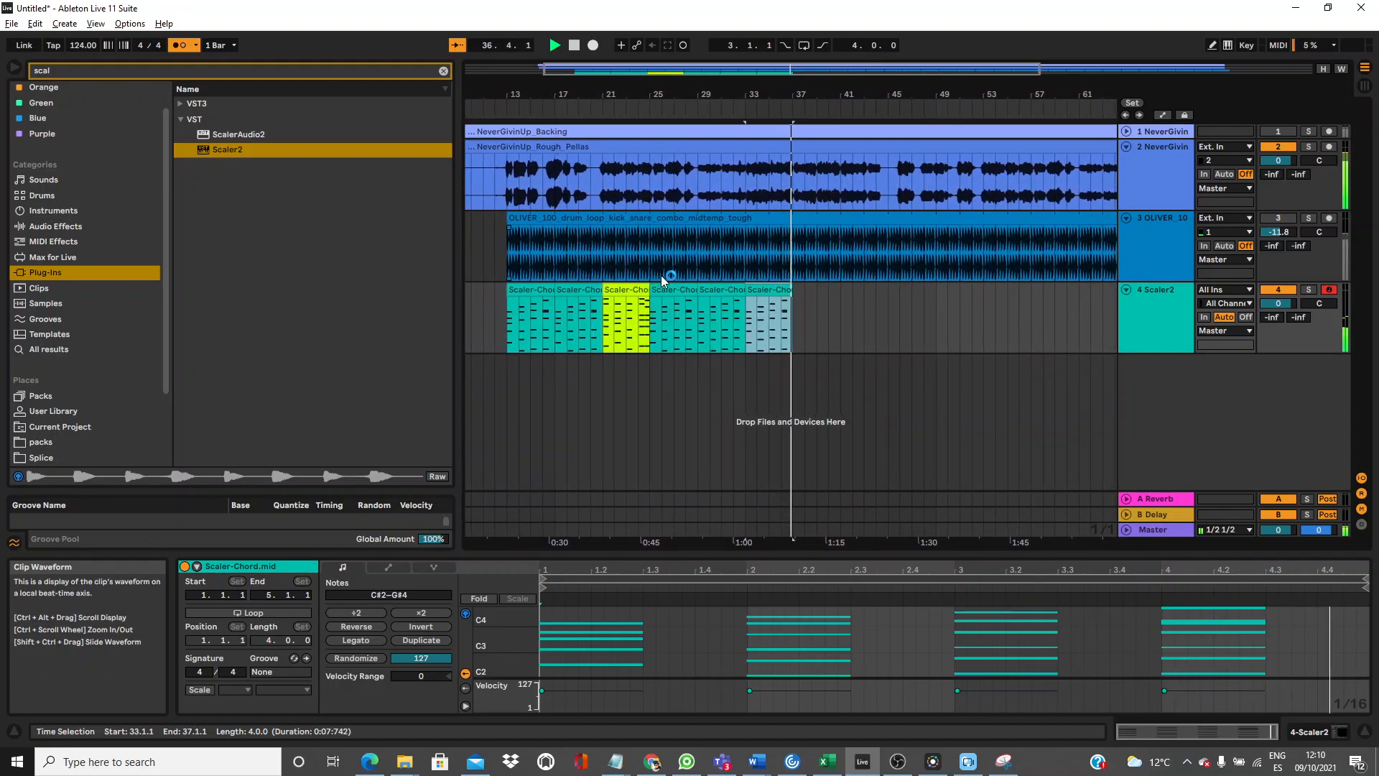
left_click(599, 175)
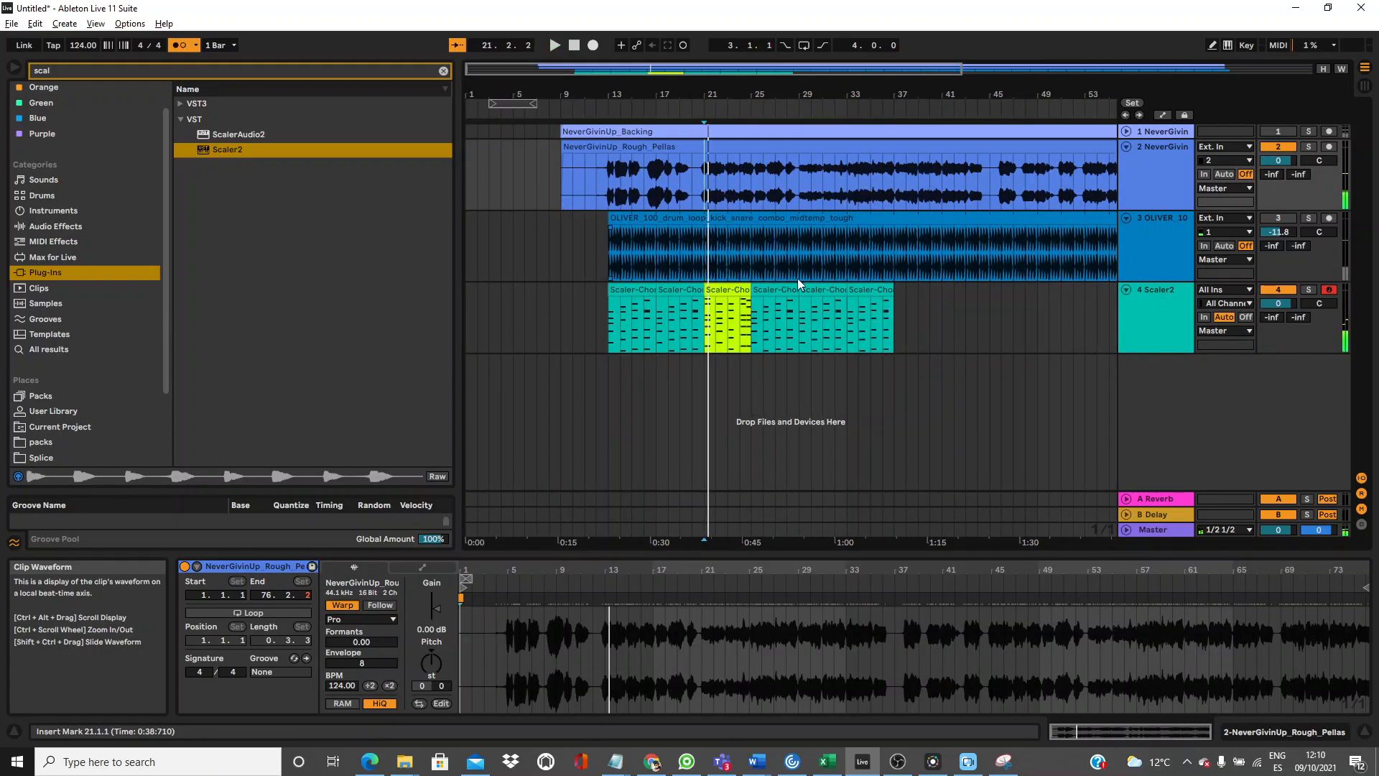
left_click(869, 293)
key("ctrl+d")
key("space")
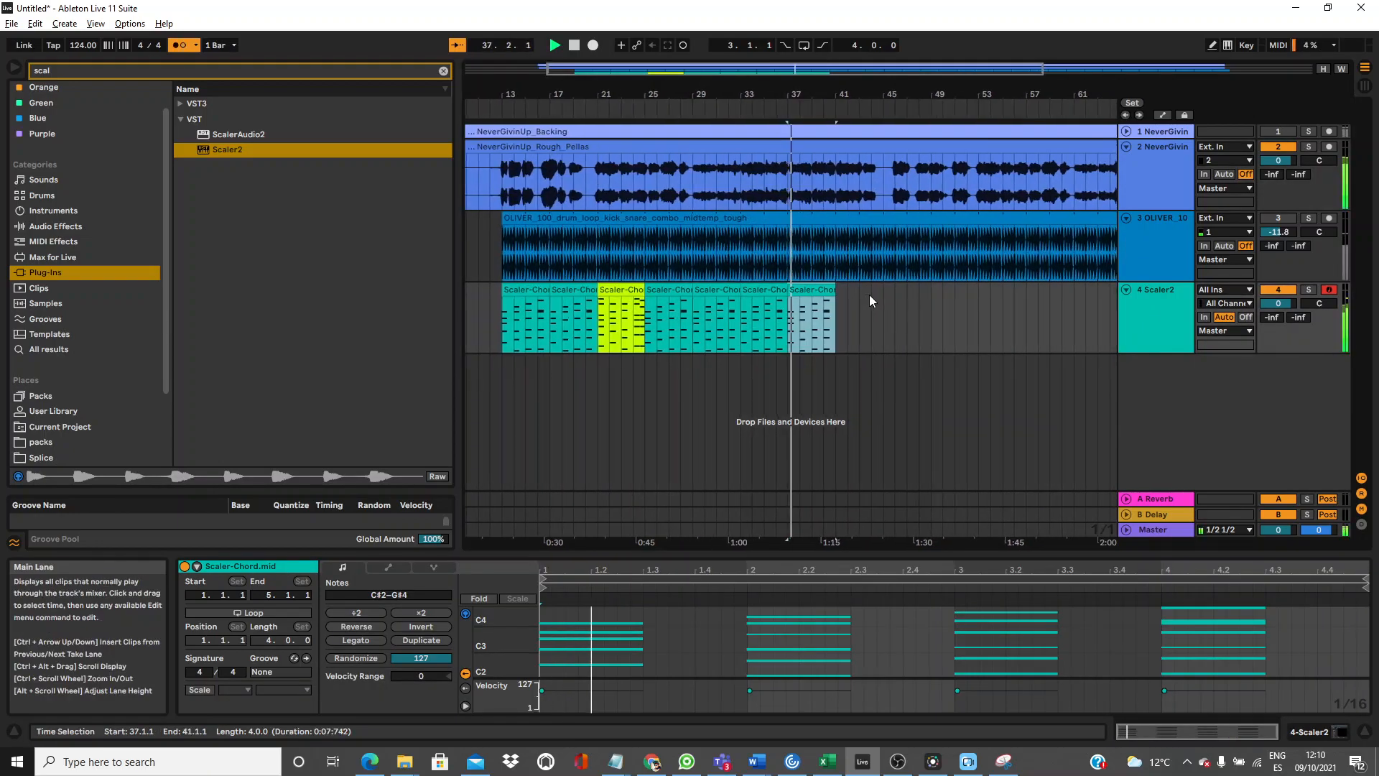
key("ctrl+d")
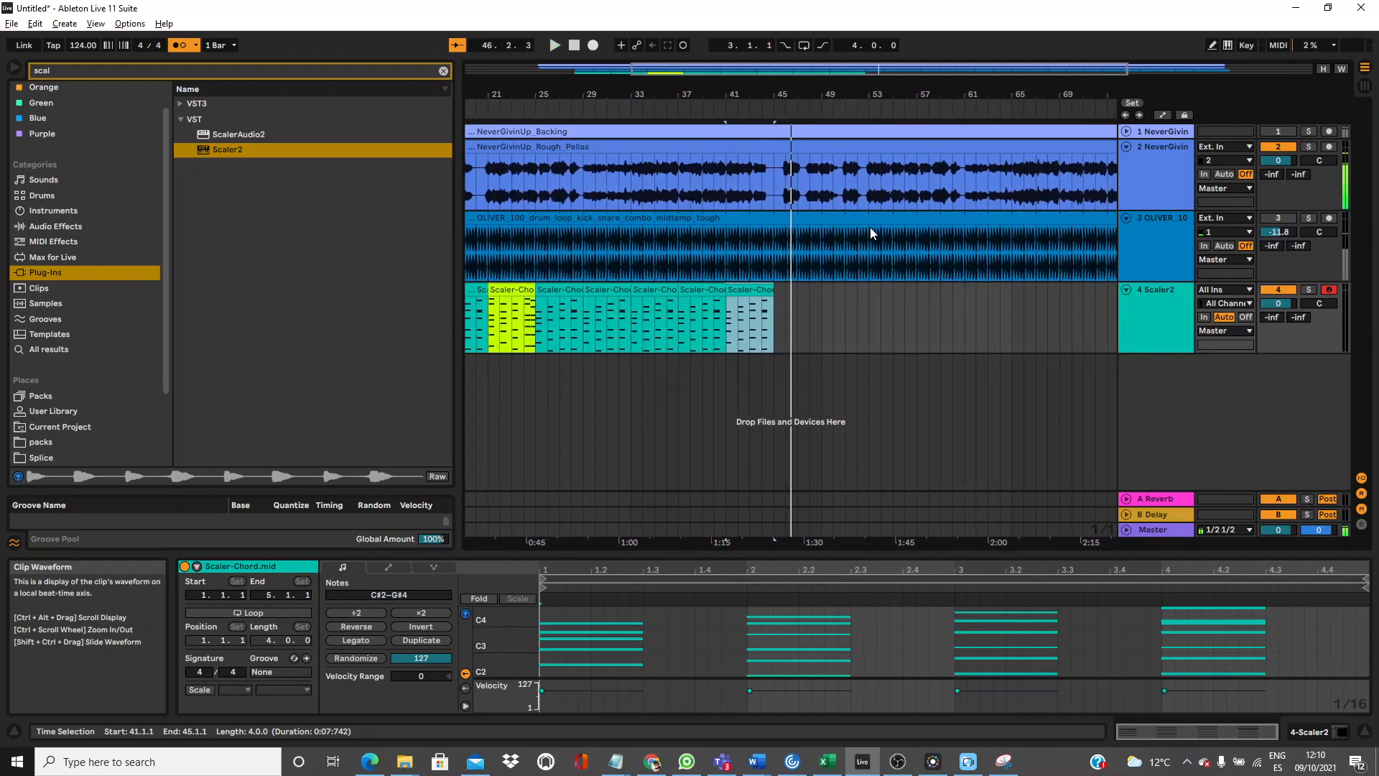
Play the arrangement from bar 13 and duplicate the chord clip at bar 41 to fill bars 45 to 52.
left_click_drag(793, 86, 793, 68)
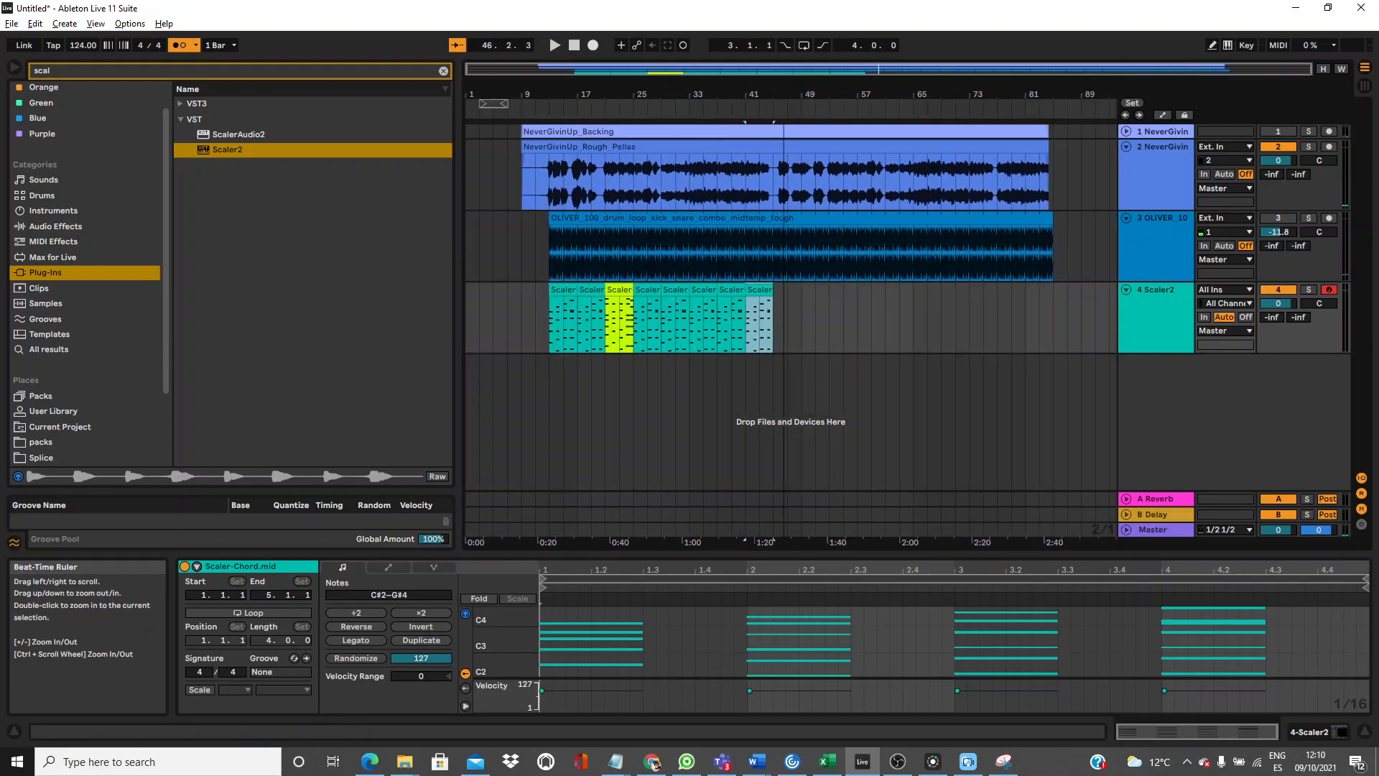
left_click(553, 192)
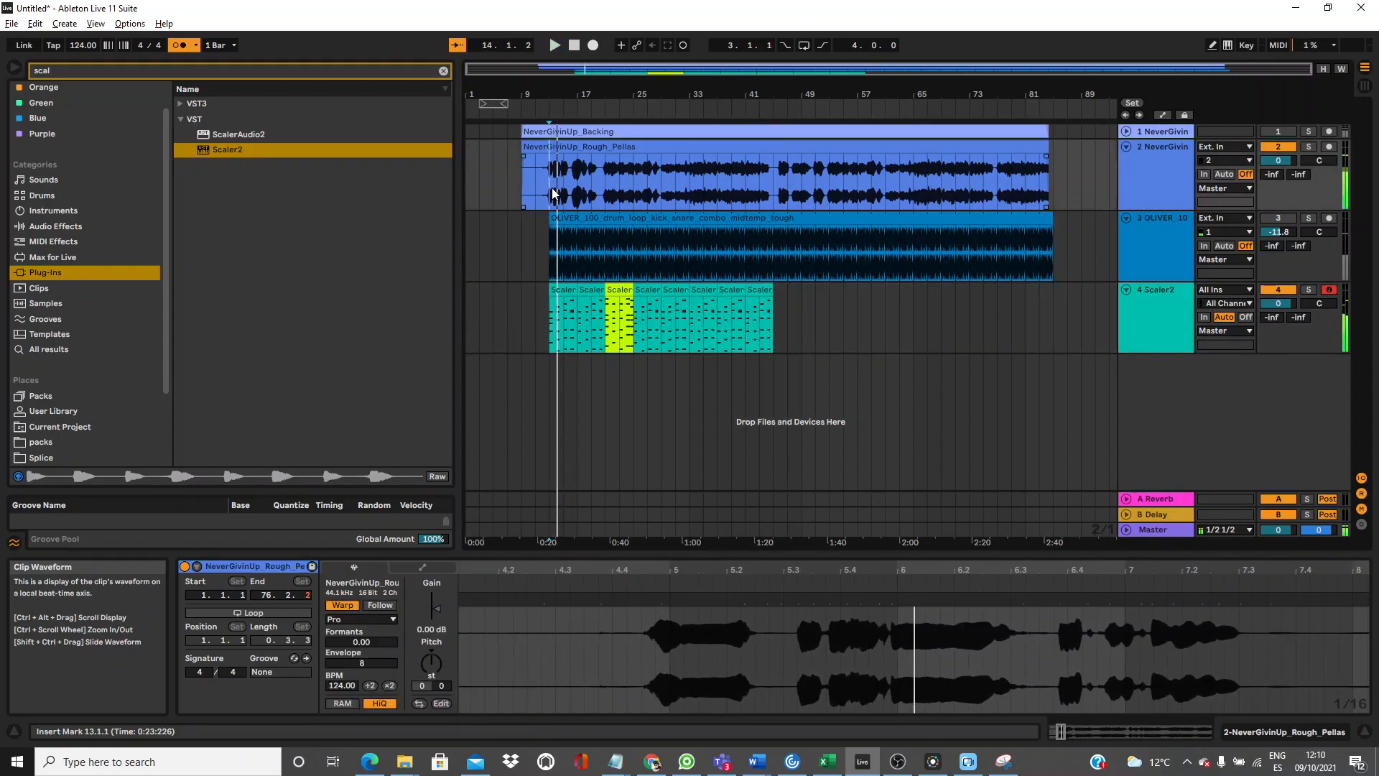
left_click(762, 288)
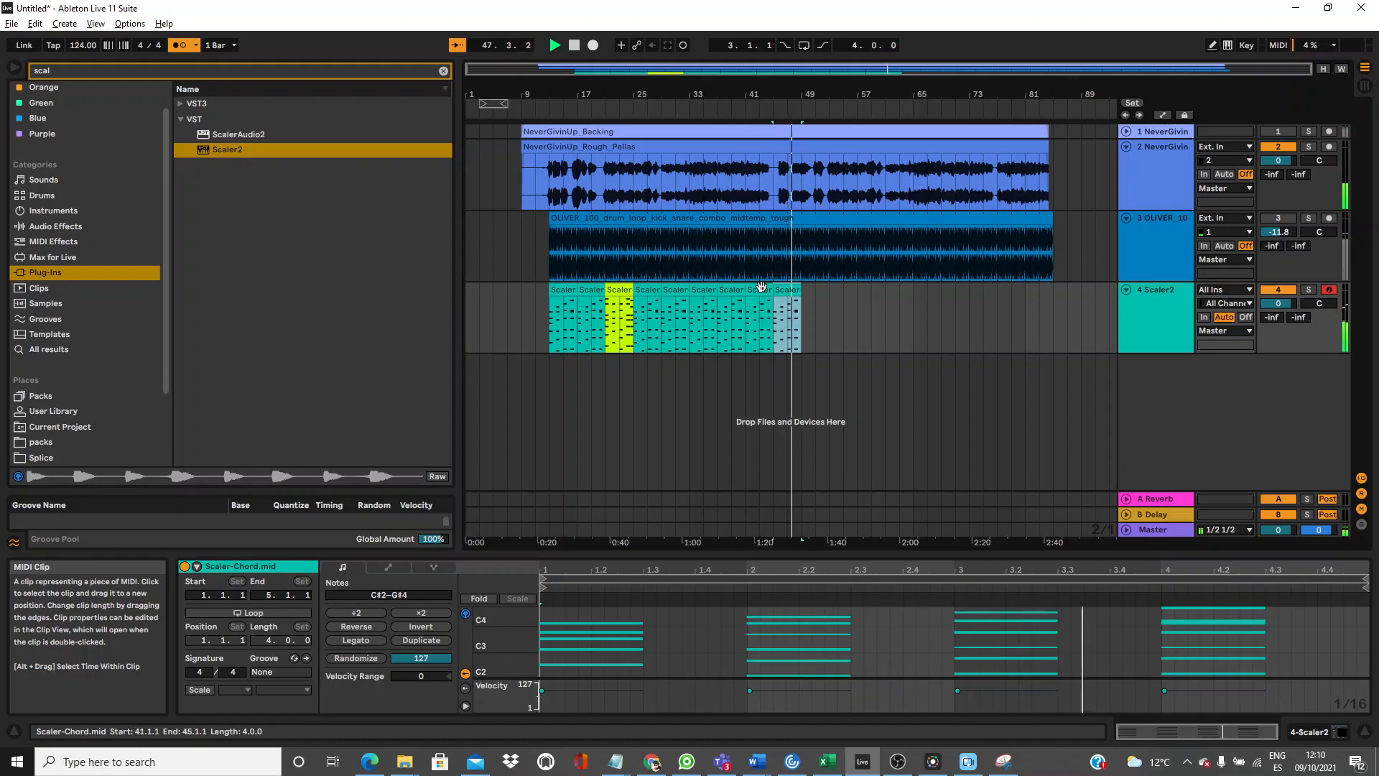
key("ctrl+d")
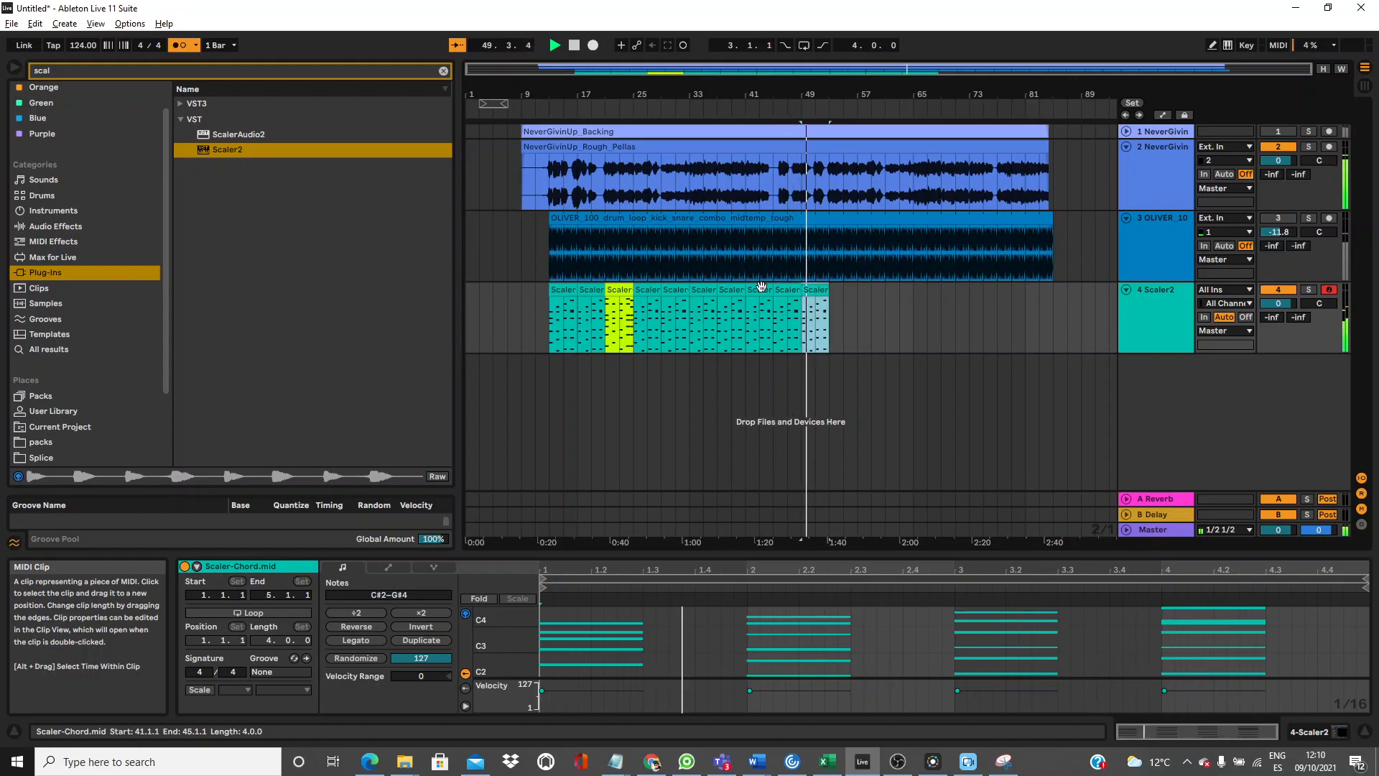
Copy the yellow-green chord clip from bar 21 to bars 53 and 57 on the Scaler2 track.
left_click(622, 292)
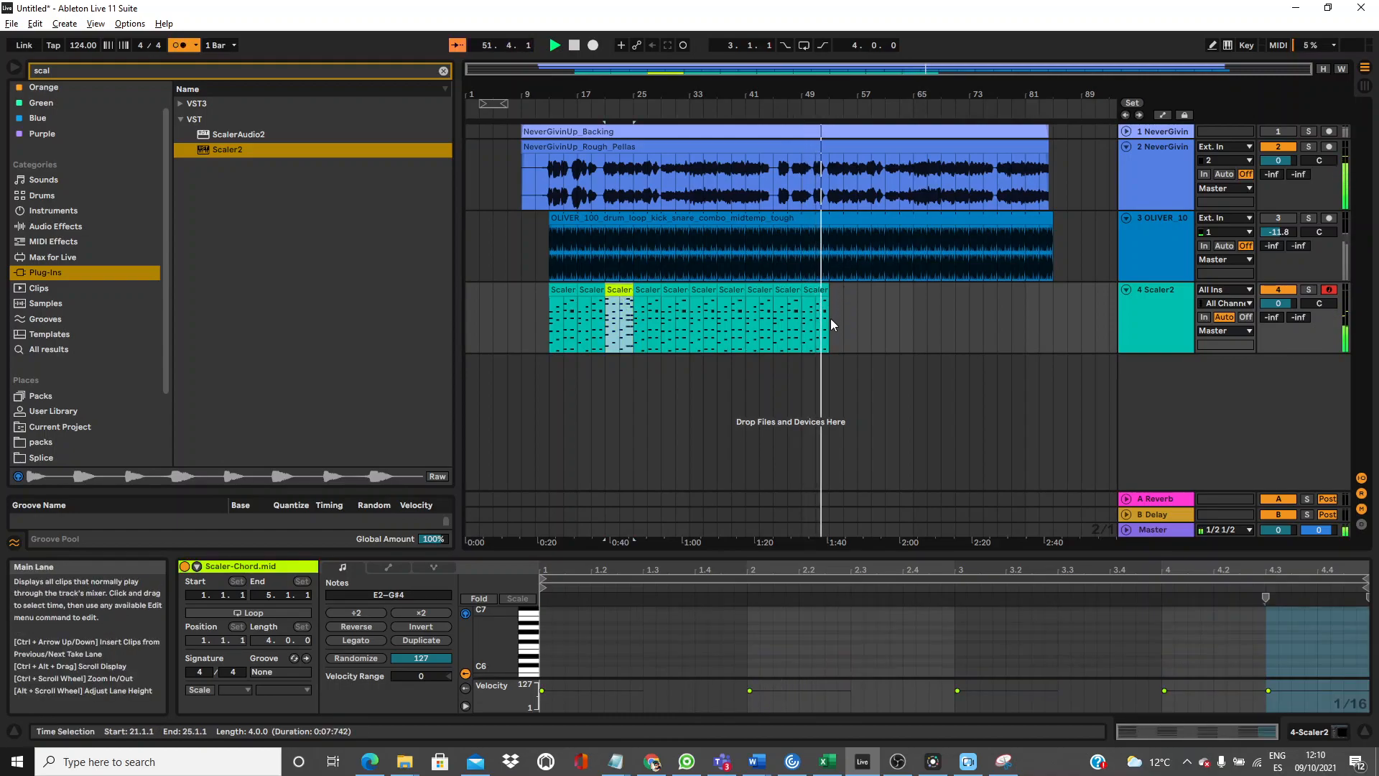
key("ctrl+d")
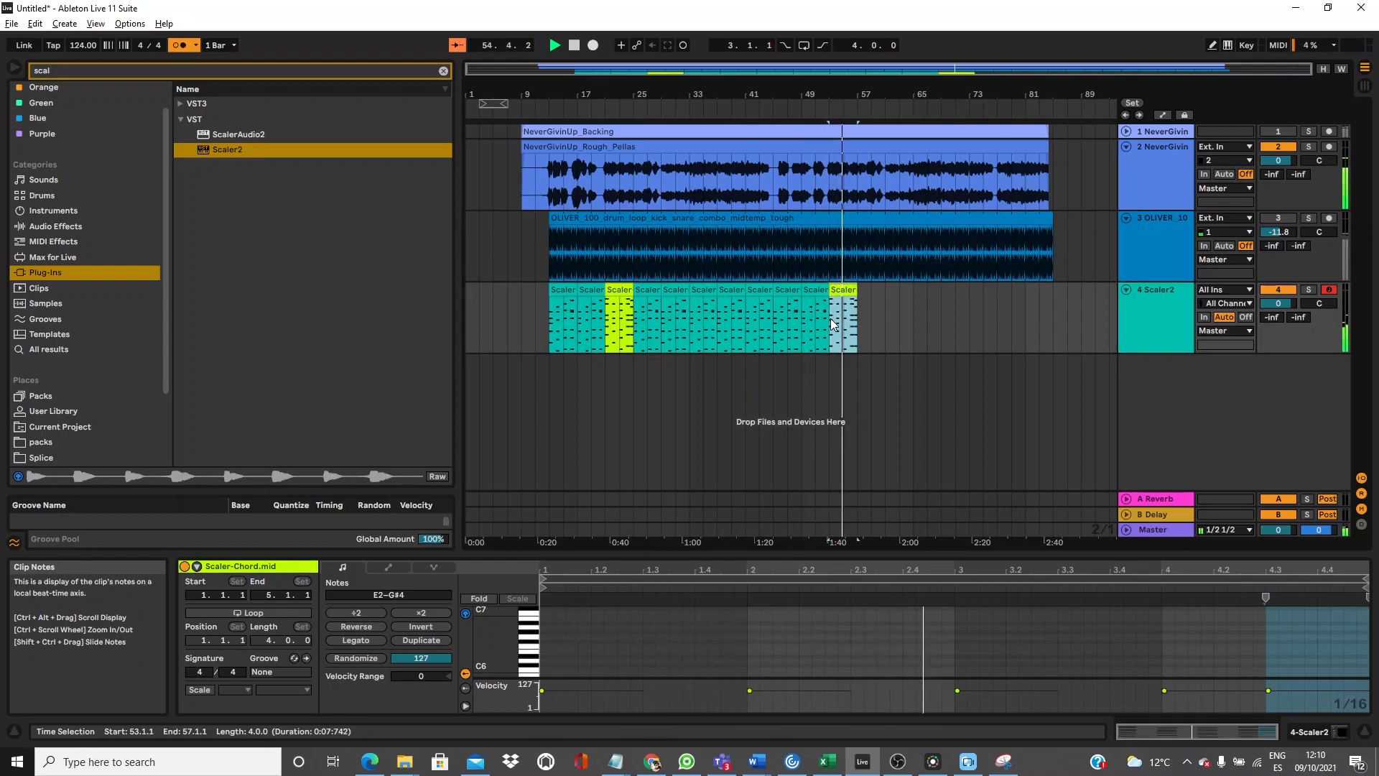
key("ctrl+d")
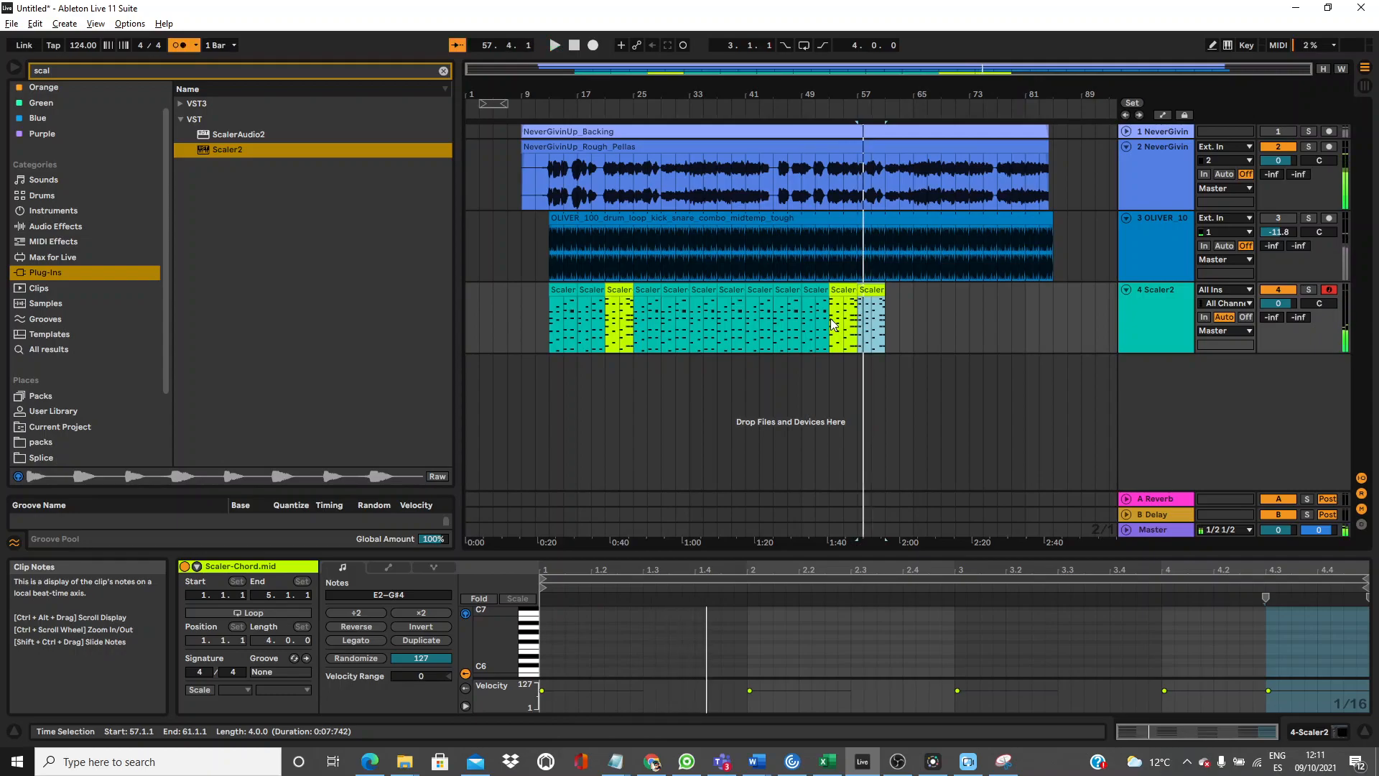
Replace the clip at bar 57 with a copy of the teal clip at bar 25 and duplicate it through bar 68.
left_click(645, 293)
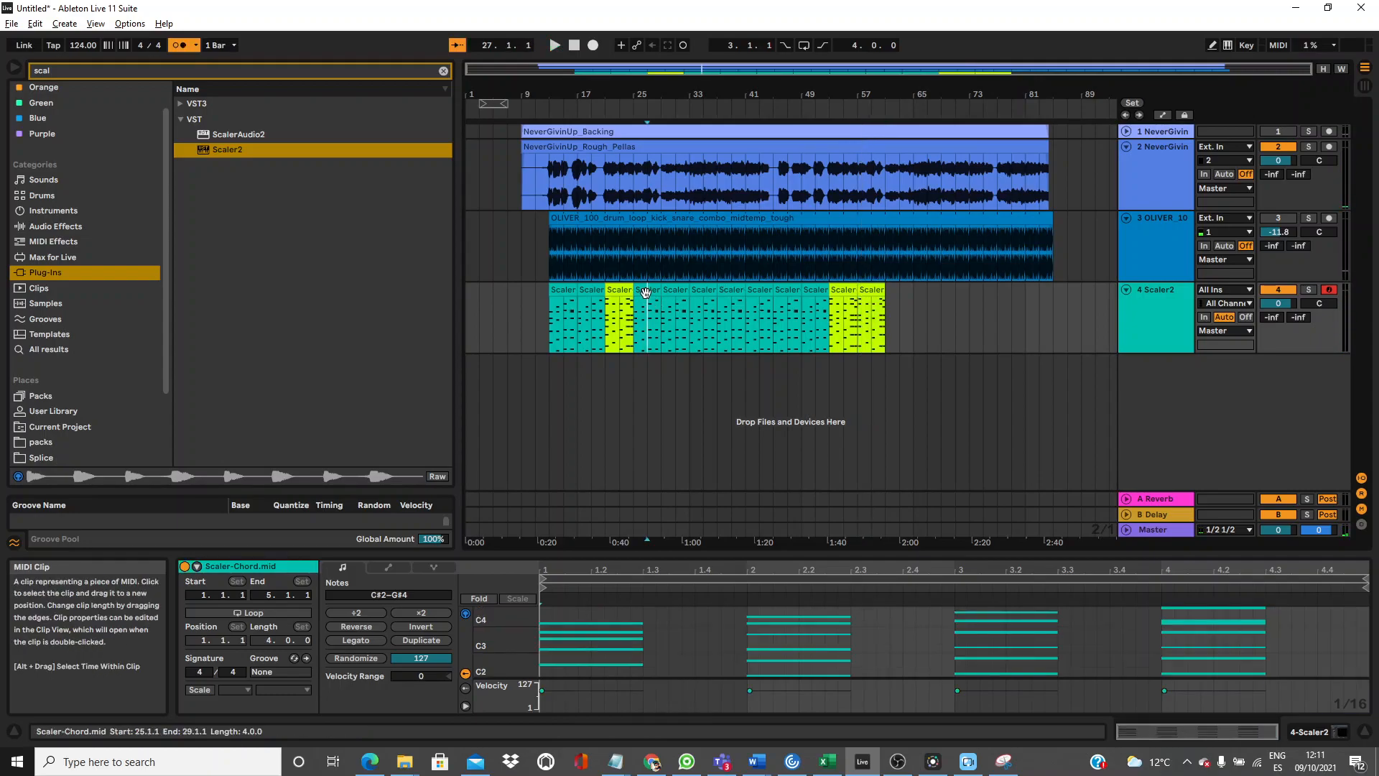
left_click(875, 285)
key("space")
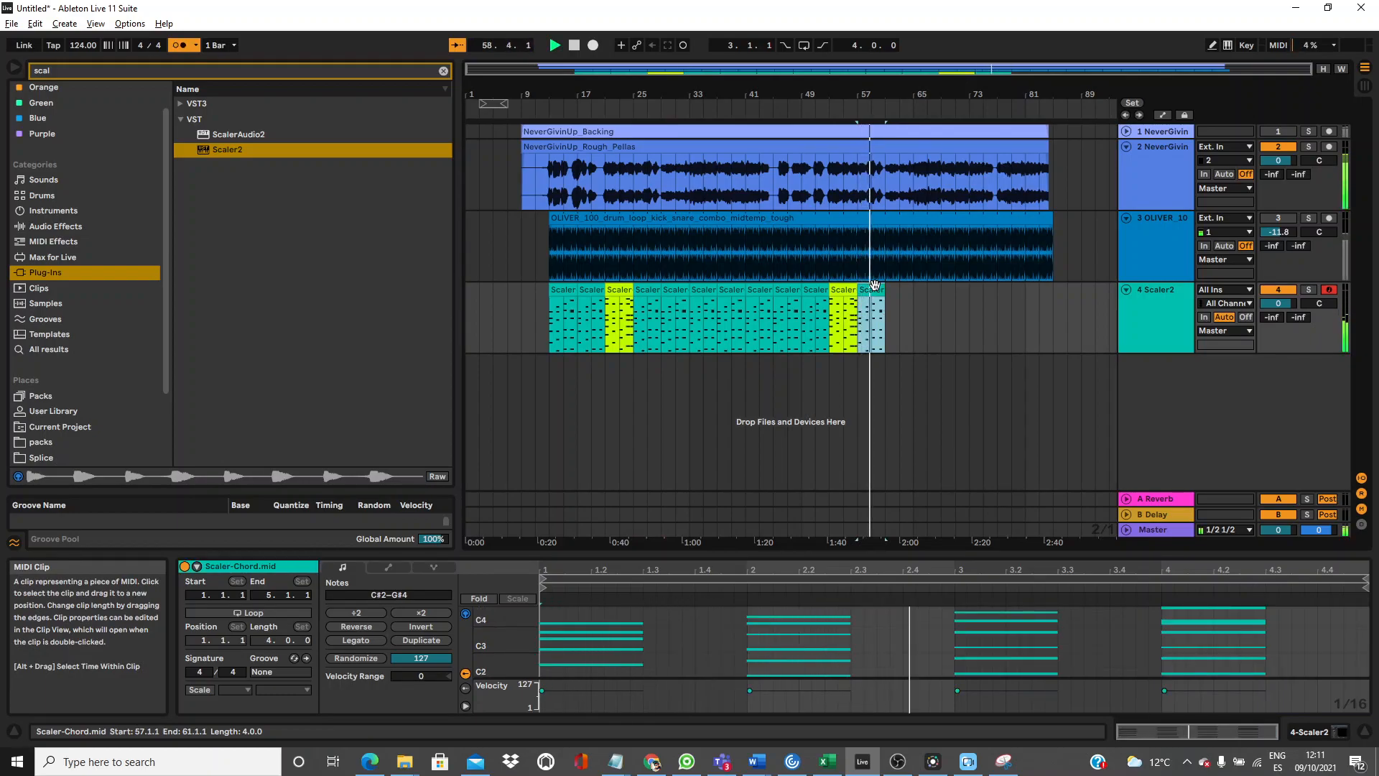
key("ctrl+d")
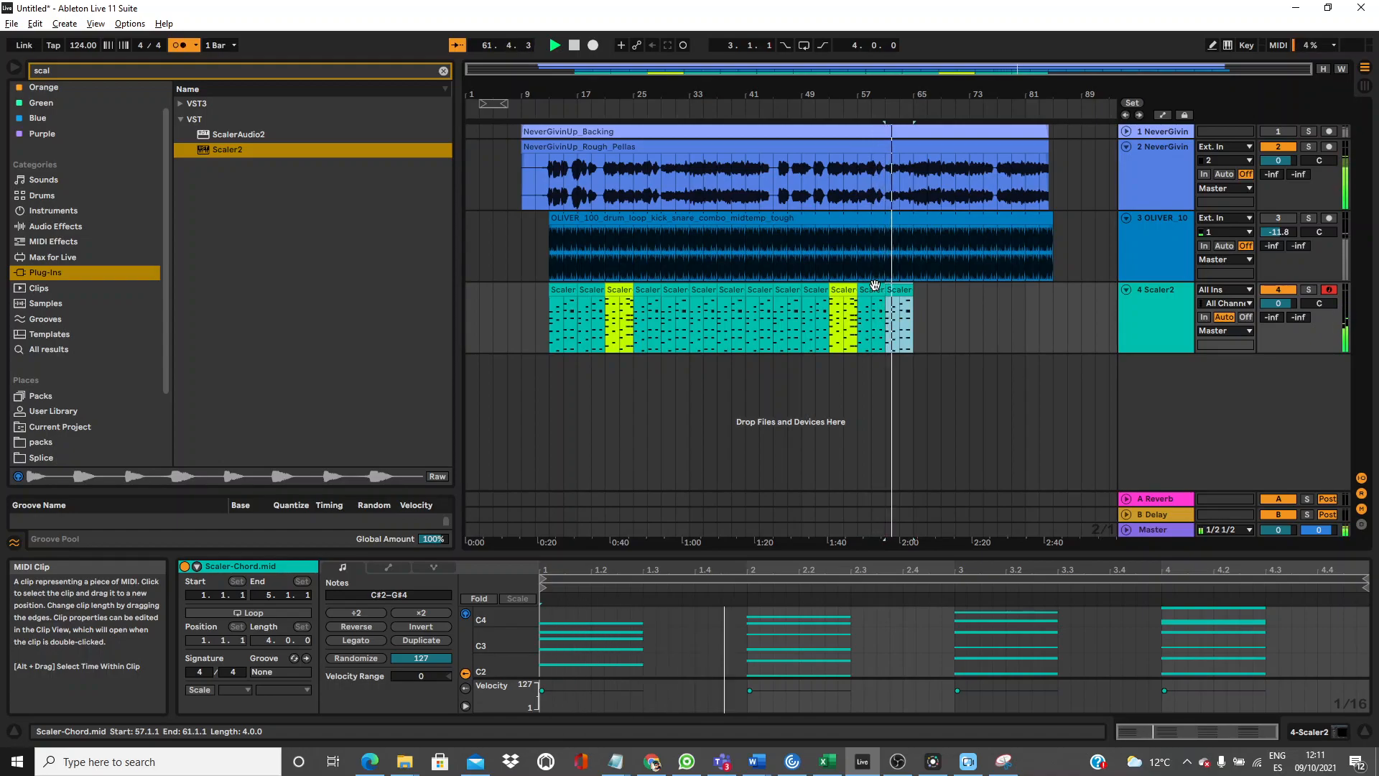
key("ctrl+d")
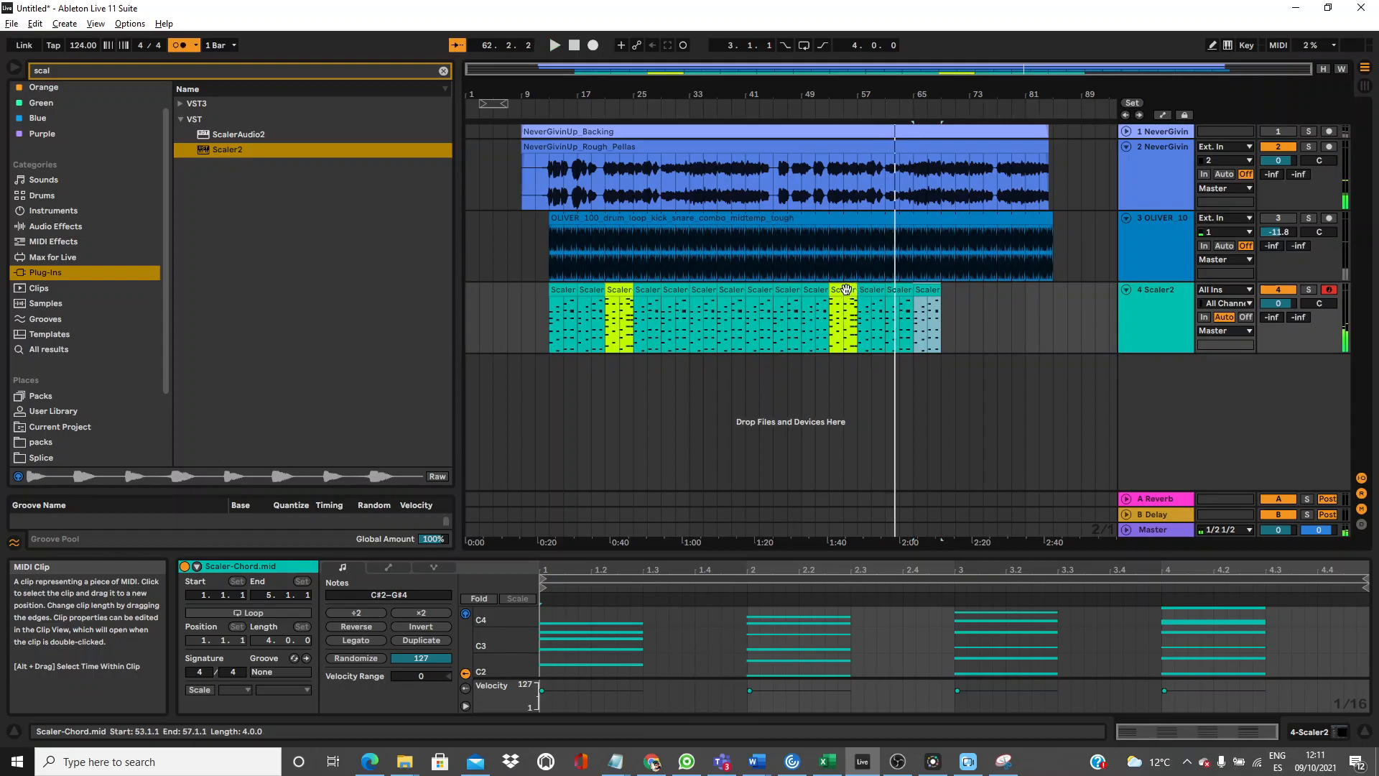
Play the yellow-green clip at bar 53 in an enlarged note editor and delete its final chord at beat 4.3.
left_click(846, 289)
key("space")
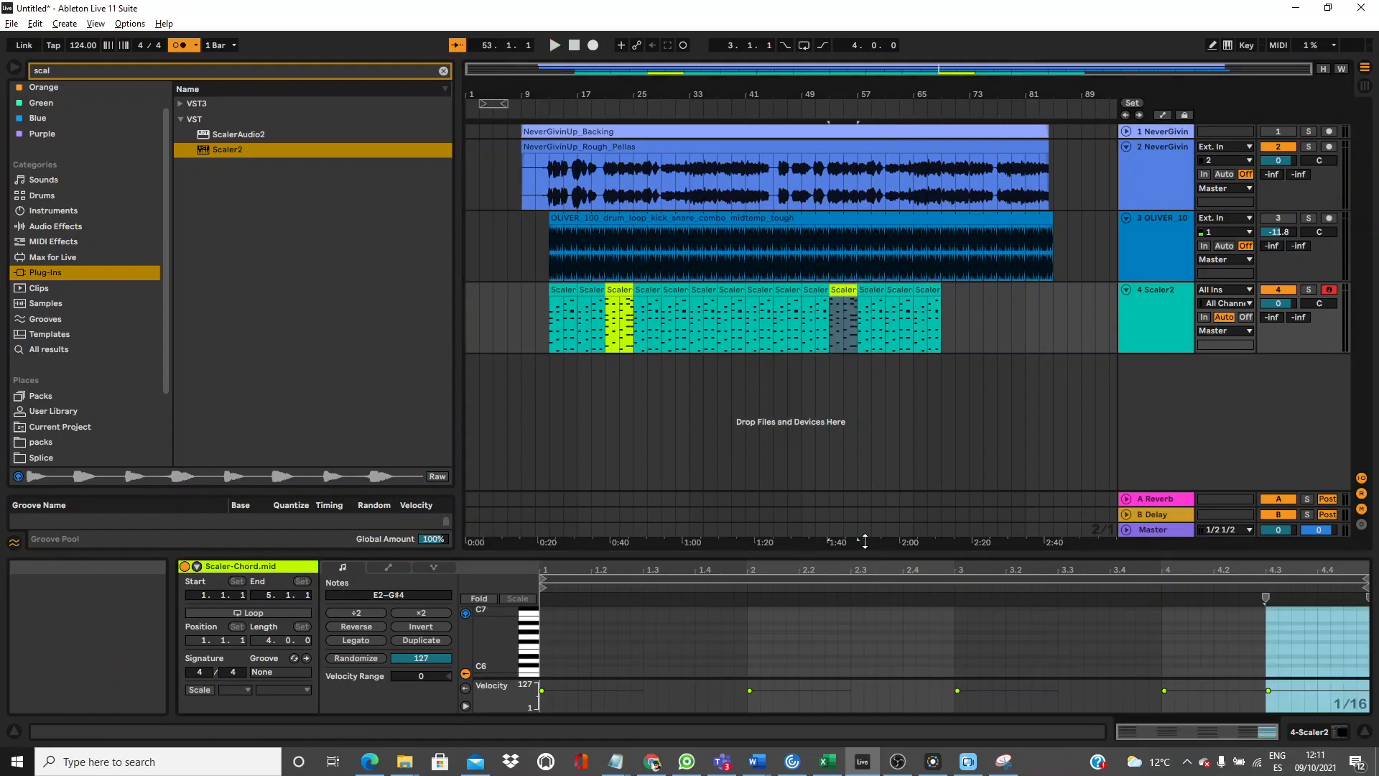
left_click_drag(870, 551, 743, 220)
key("space")
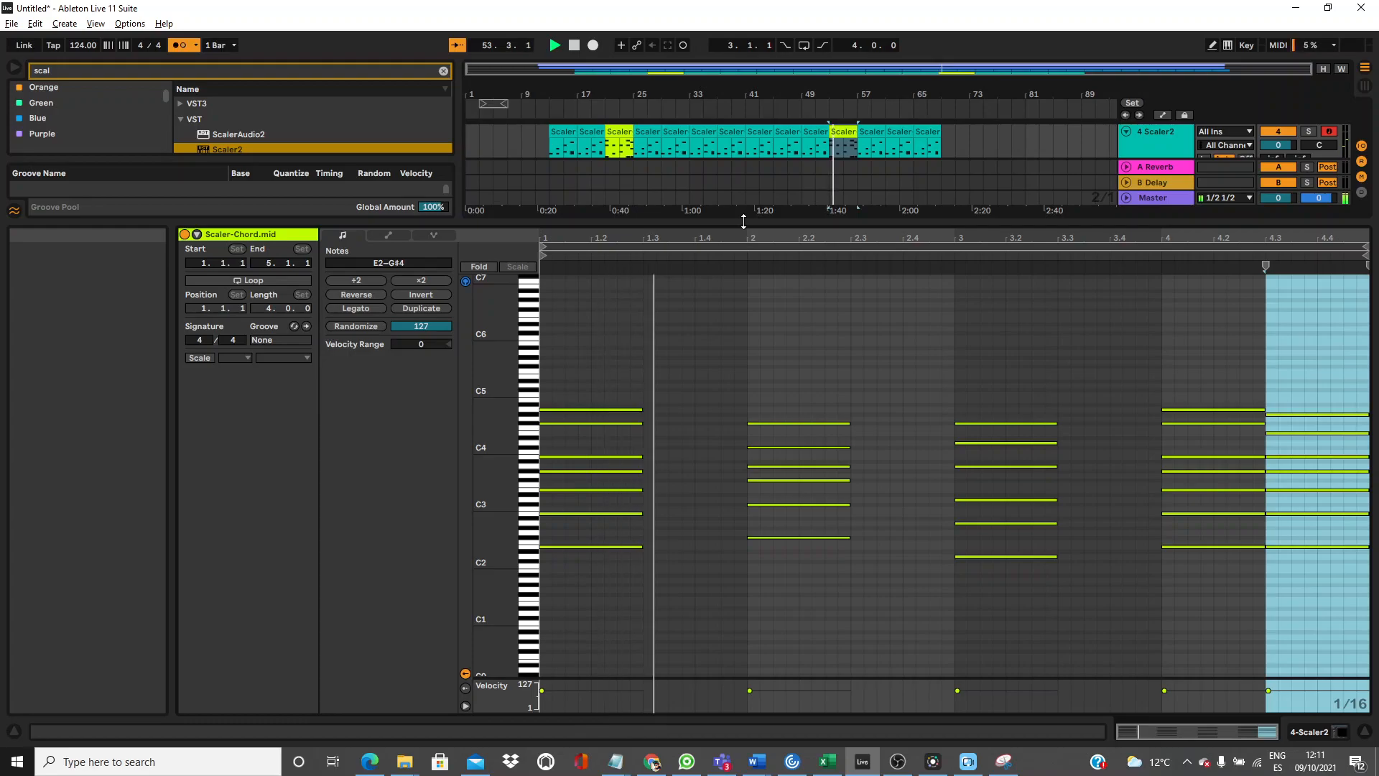
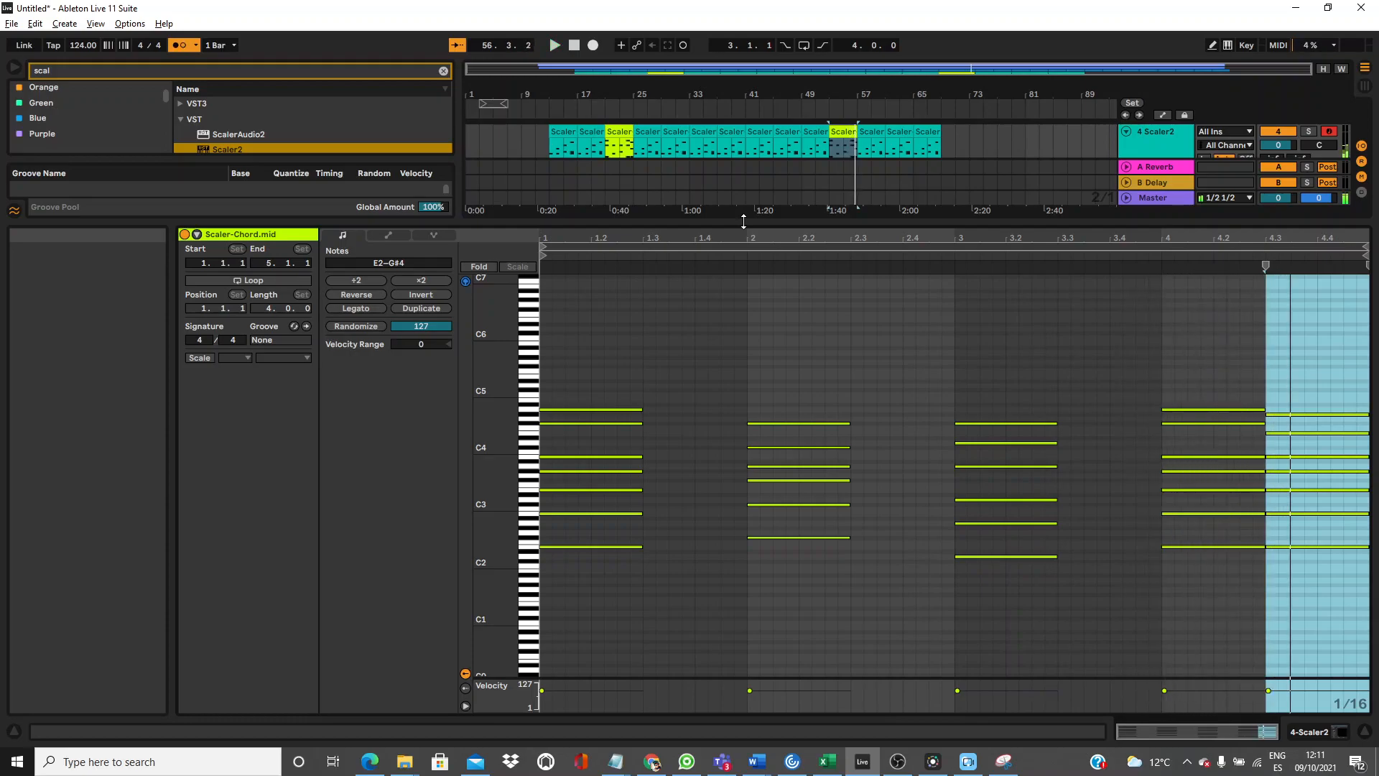
left_click_drag(1334, 373, 1339, 621)
key("Delete")
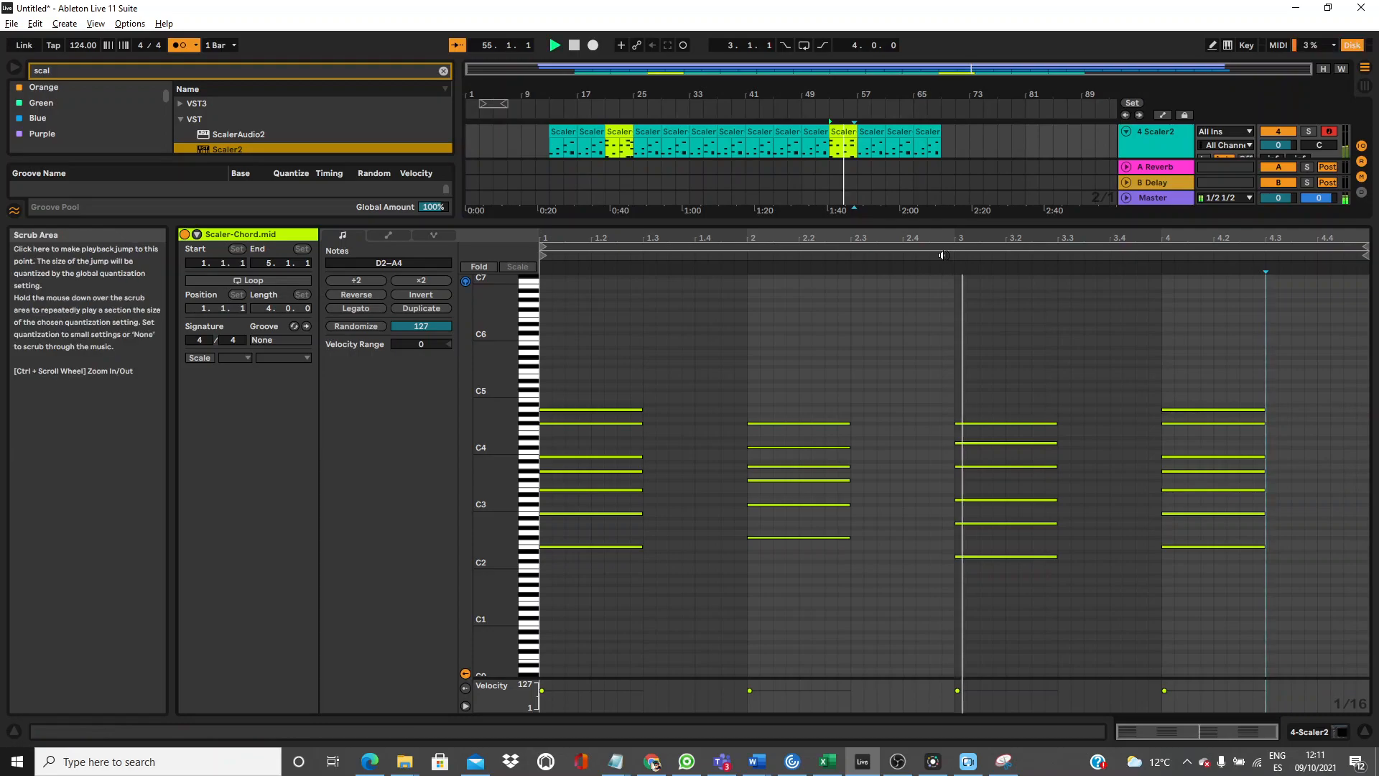
left_click_drag(941, 221, 891, 497)
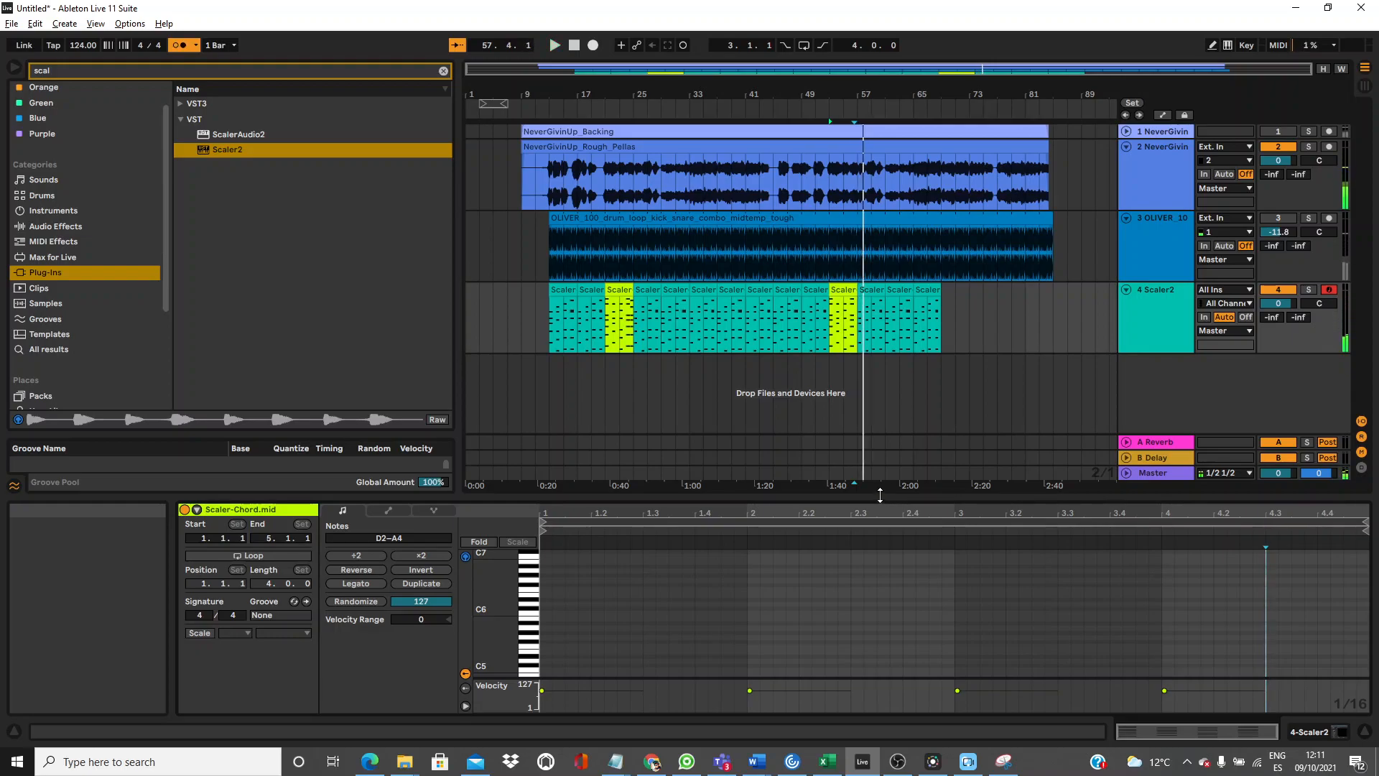
Play from bar 21, reactivate the drum loop track and lower its volume to -15.1 dB.
left_click(617, 290)
key("space")
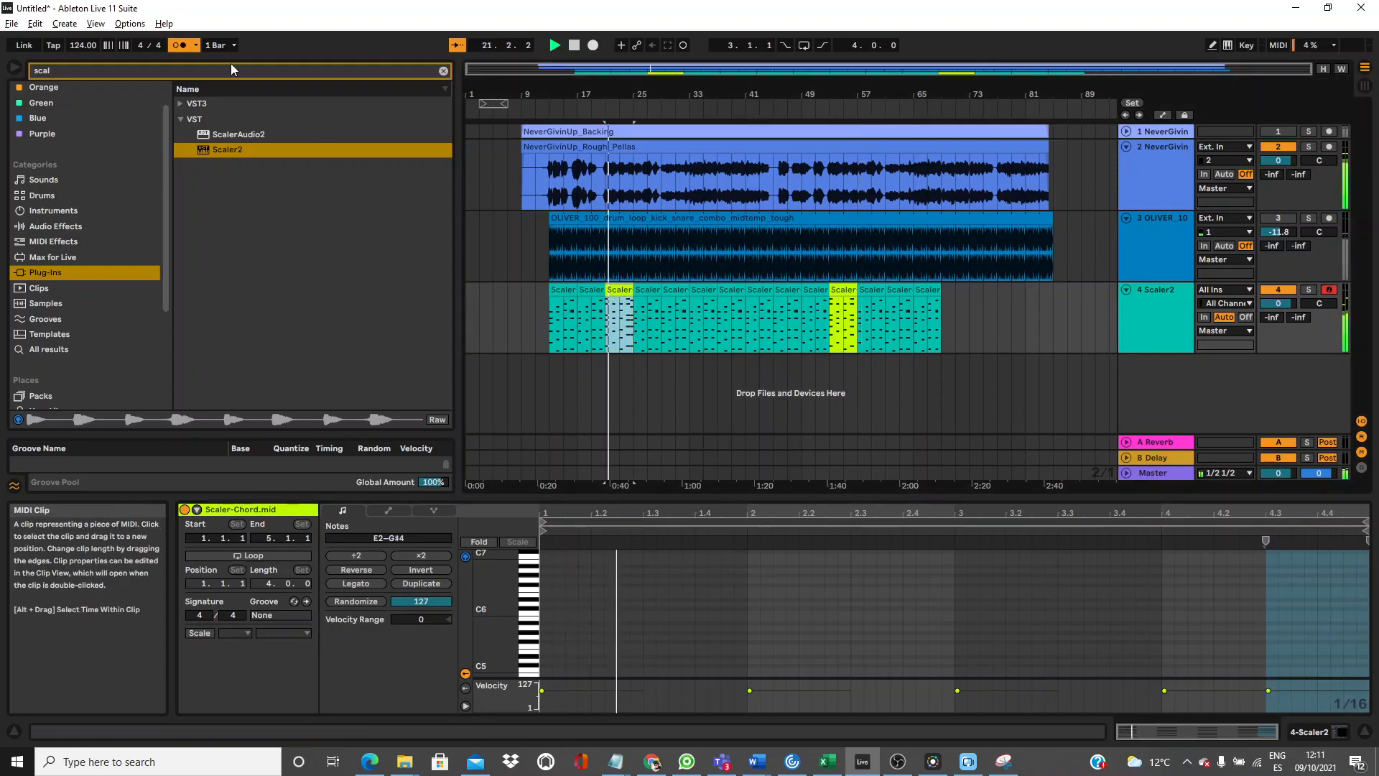
left_click(1278, 218)
left_click_drag(1281, 231, 1280, 239)
key("space")
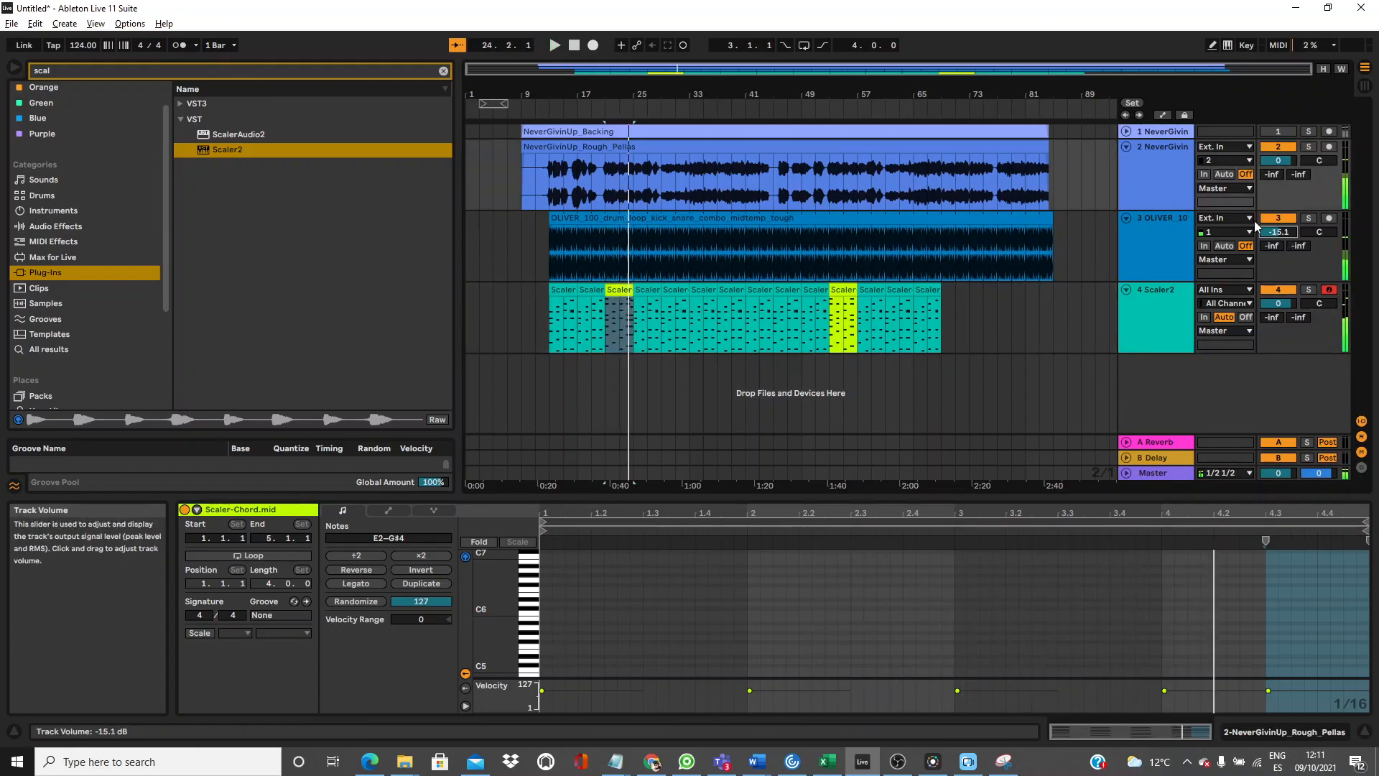
Delete the OLIVER_100 drum loop clip starting at bar 13 on track 3.
left_click(603, 229)
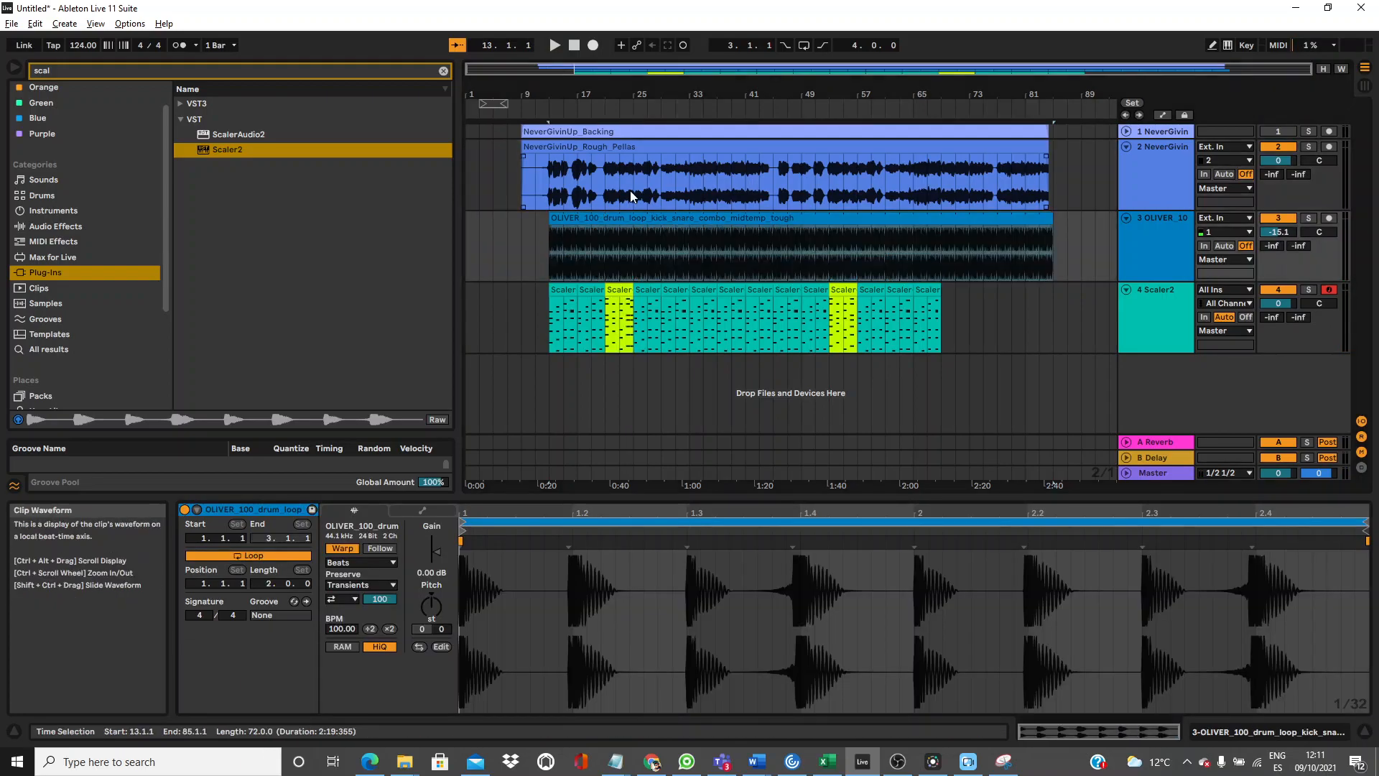
key("Delete")
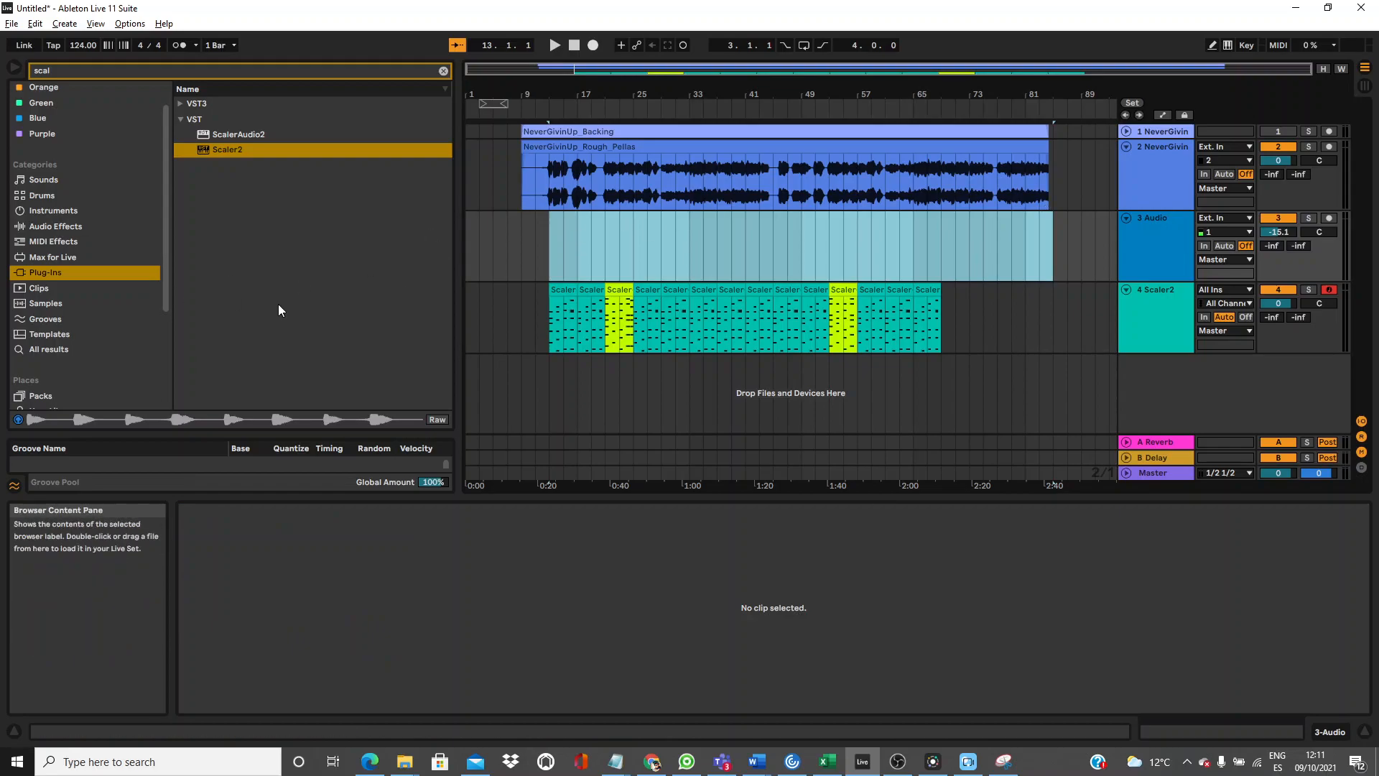
Replace the browser search with "power" and show the matching content of the Splice folder.
left_click_drag(164, 265, 183, 357)
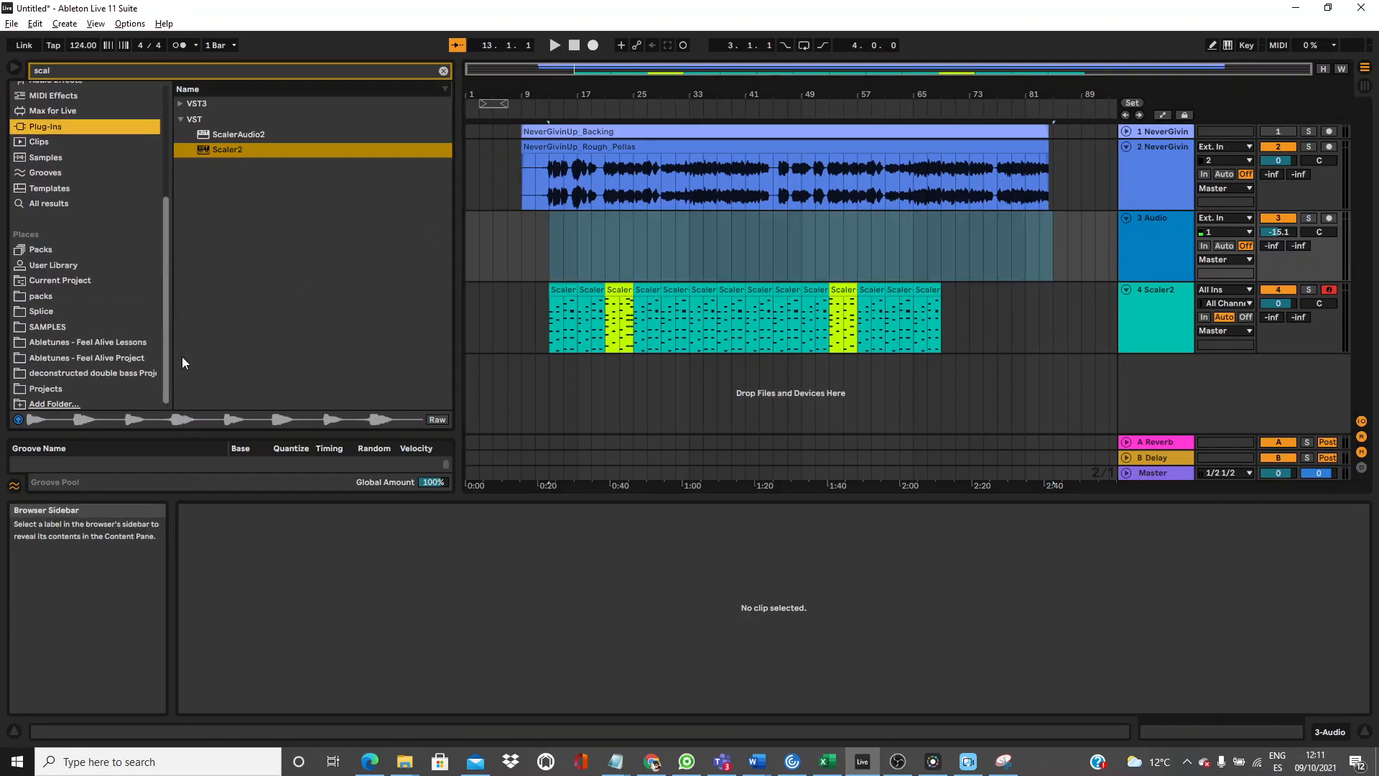
left_click(71, 325)
left_click(443, 70)
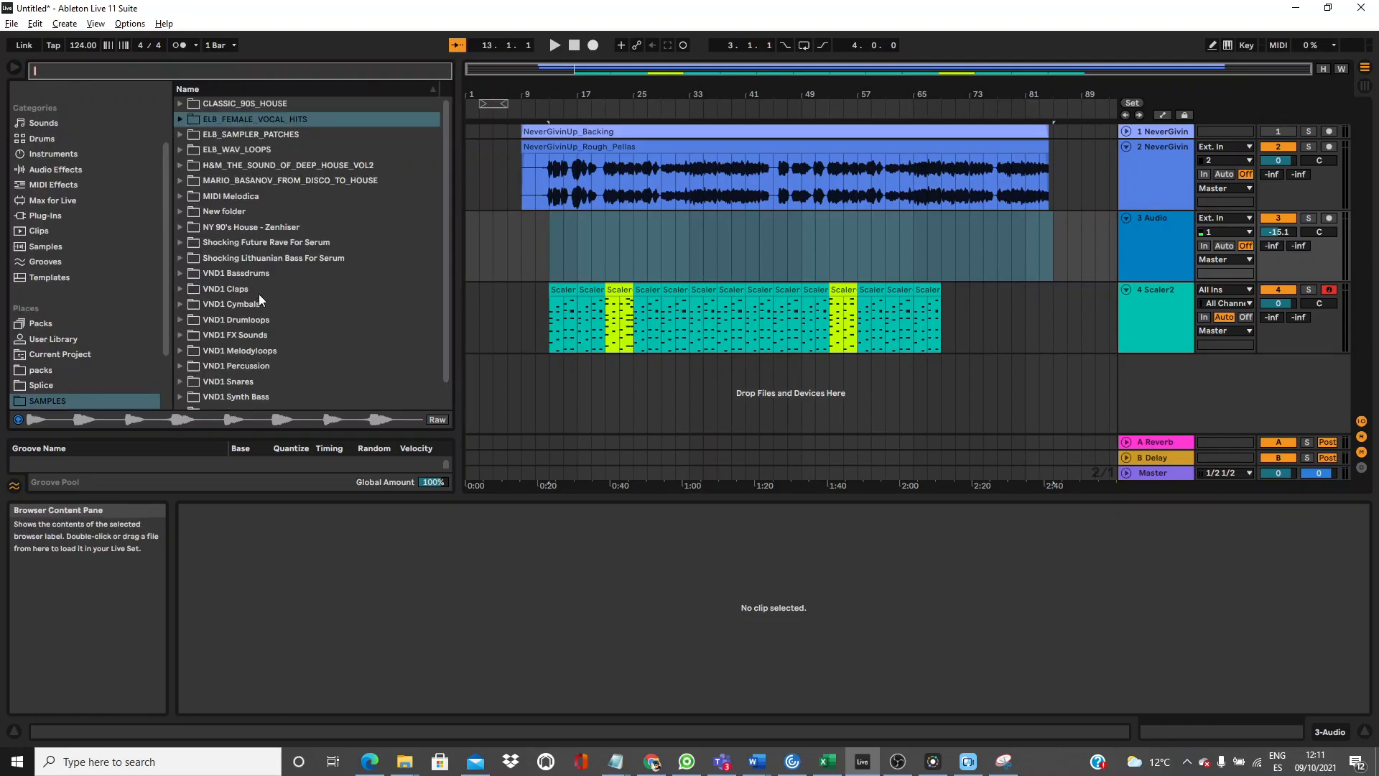
left_click(127, 65)
type("power")
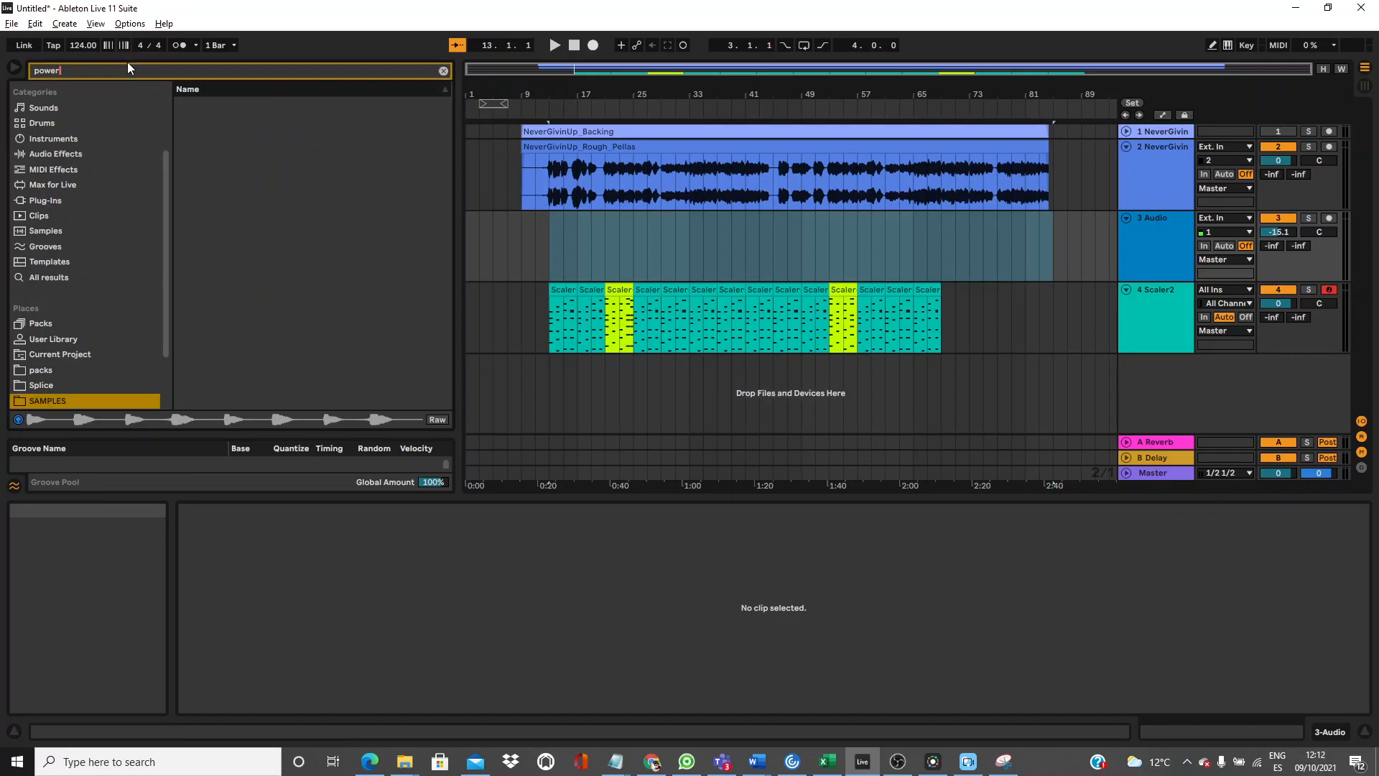
left_click(74, 387)
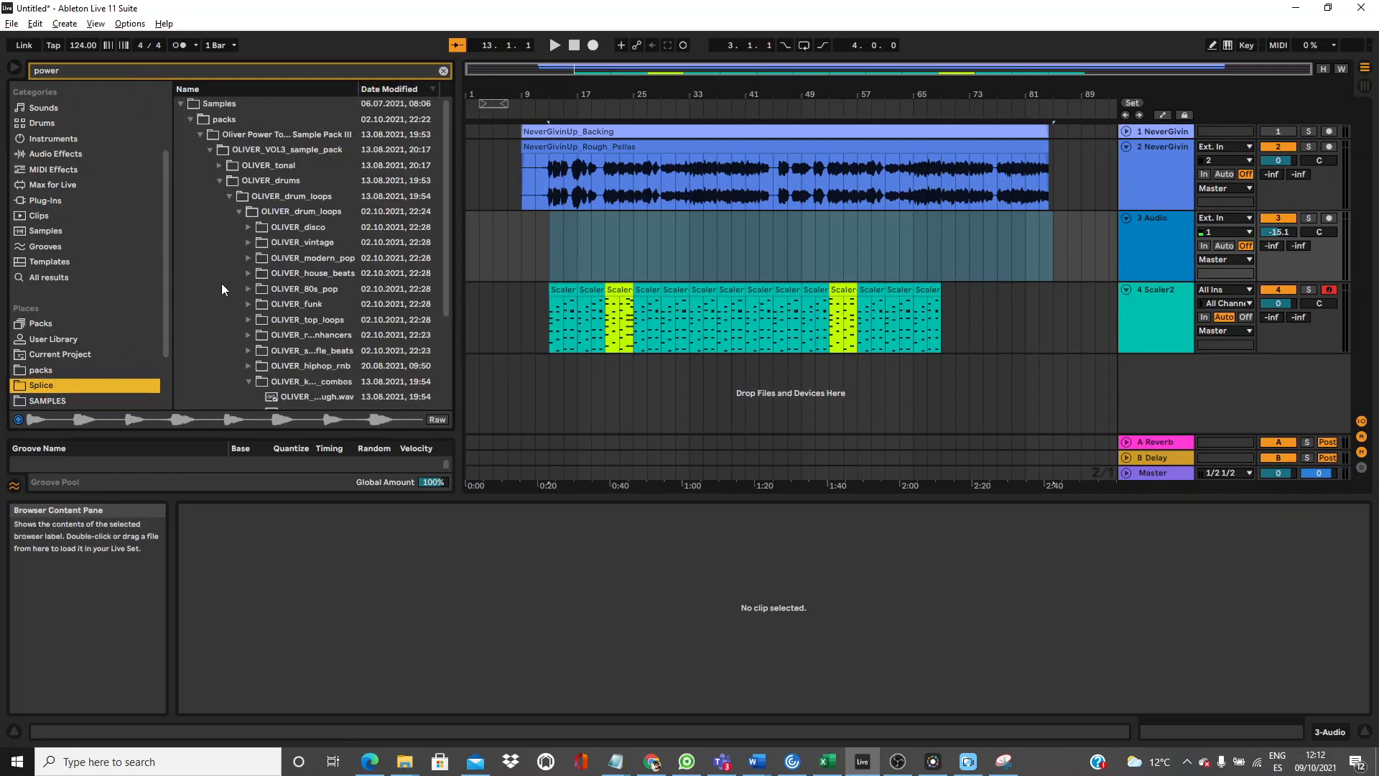
Collapse the Sample Pack III folders and expand OLIVER_sample_pack inside Oliver Power Tools Sample Pack II.
left_click(220, 181)
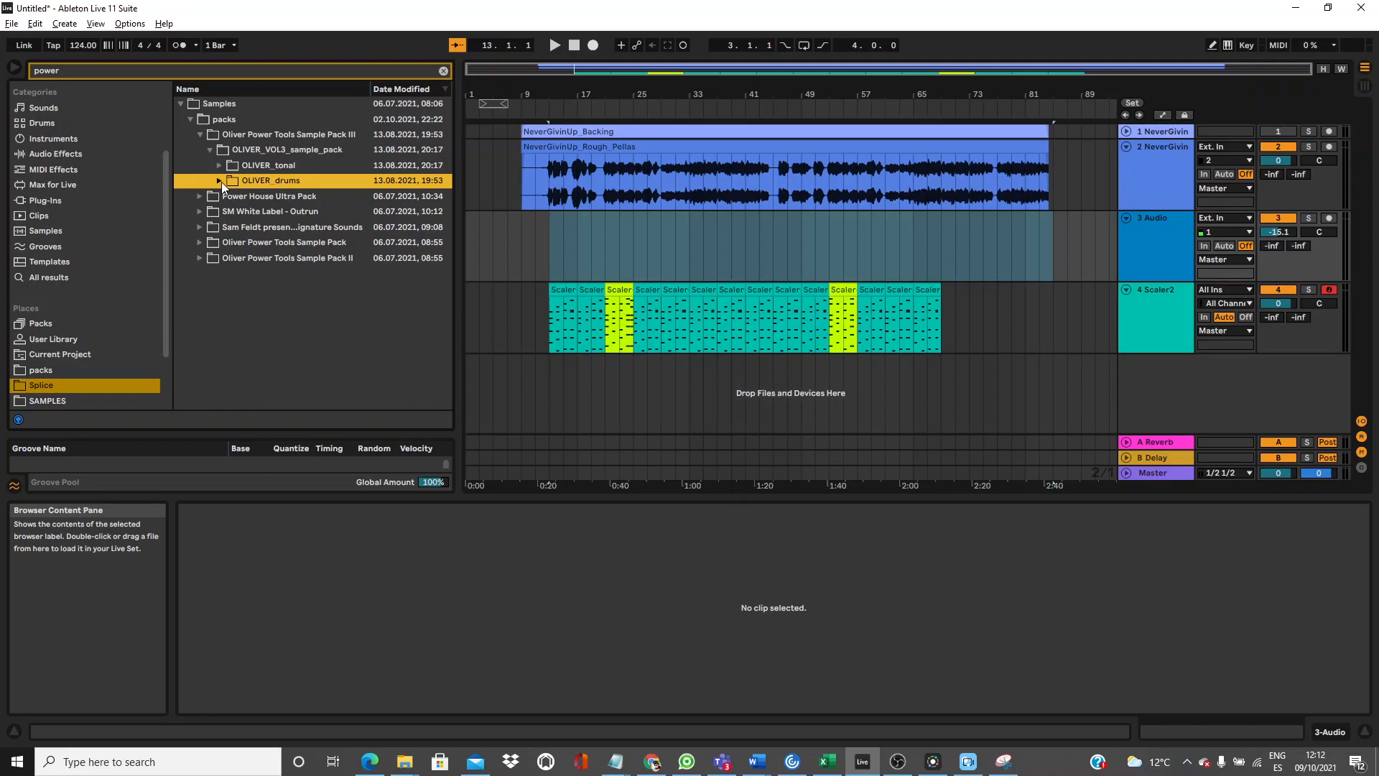
left_click(200, 241)
left_click(200, 229)
left_click(211, 229)
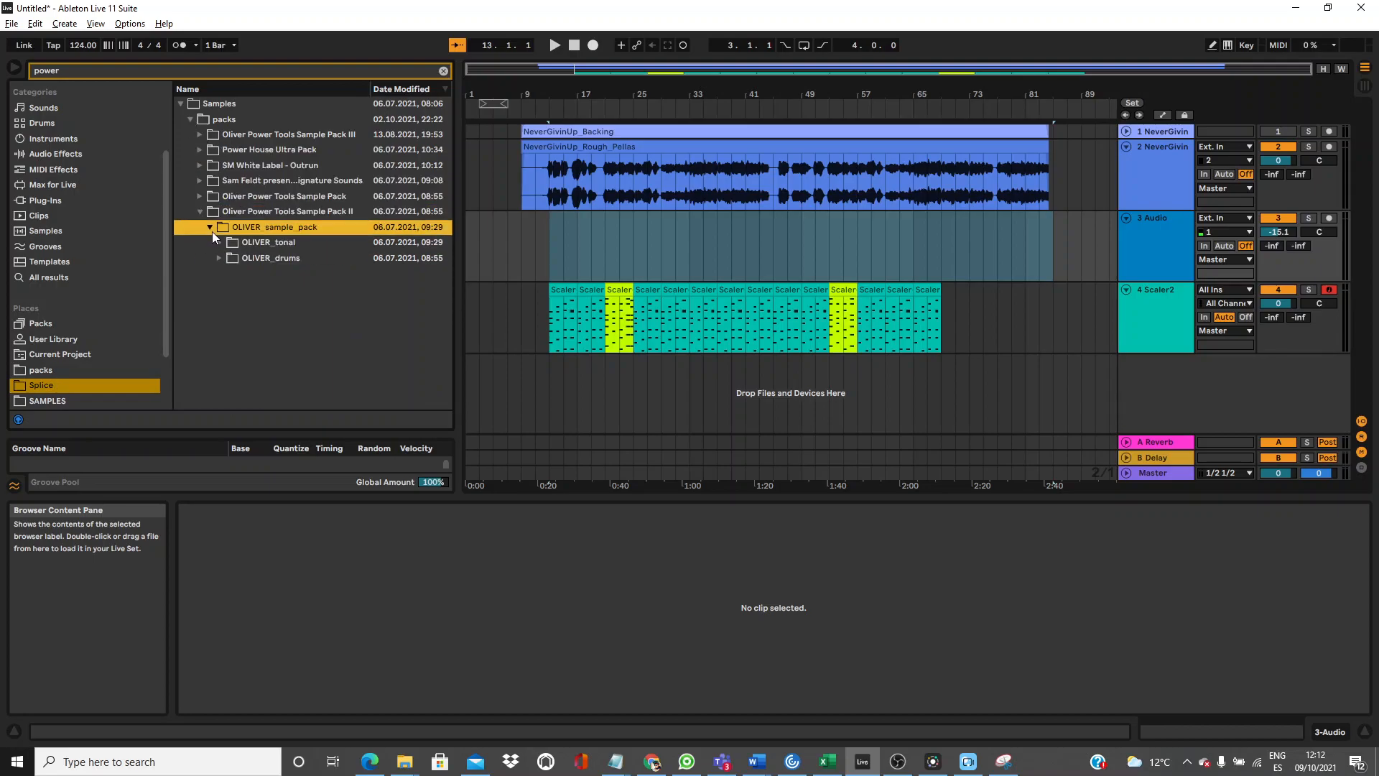
Preview the first loop, ending in _100.wav, in the pack's OLIVER_drum_loops and place it at bar 13 on track 3.
left_click(220, 258)
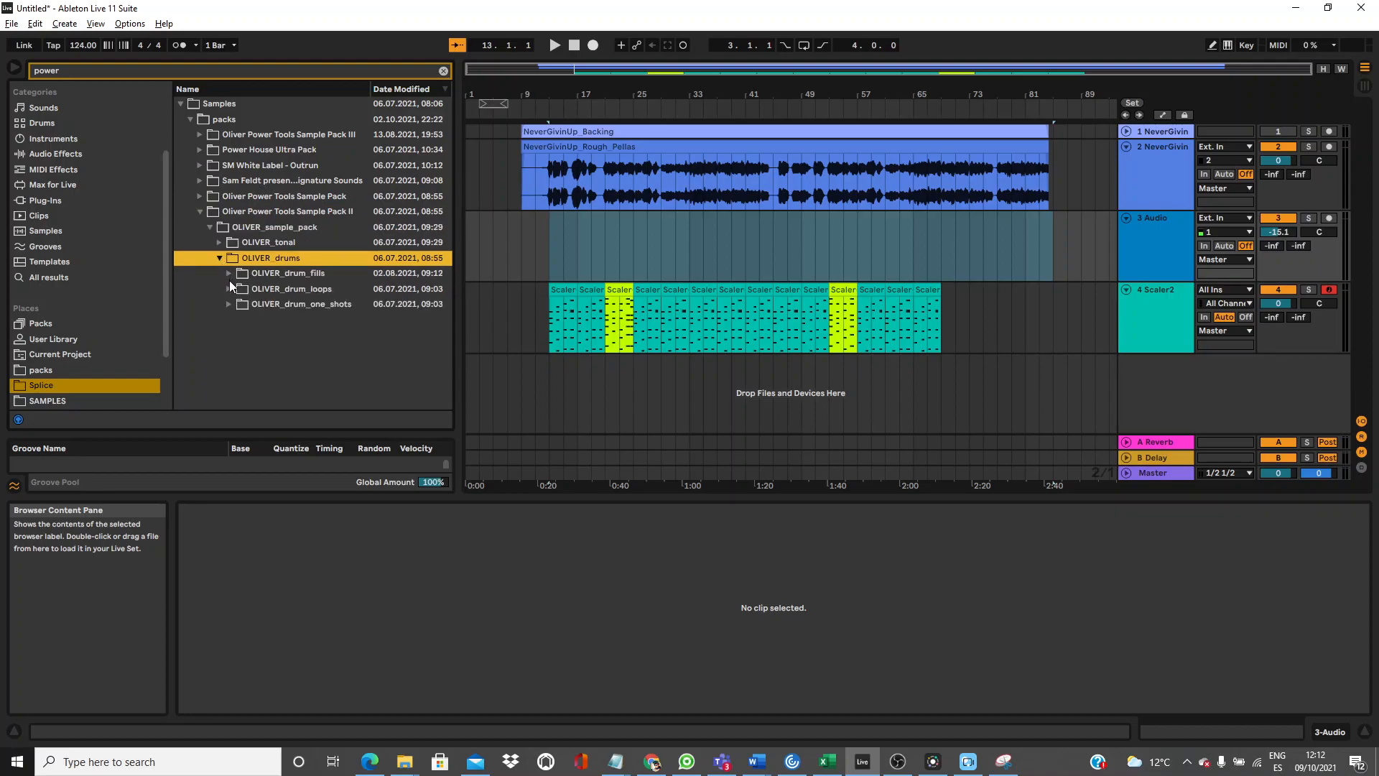
left_click(229, 288)
left_click(239, 305)
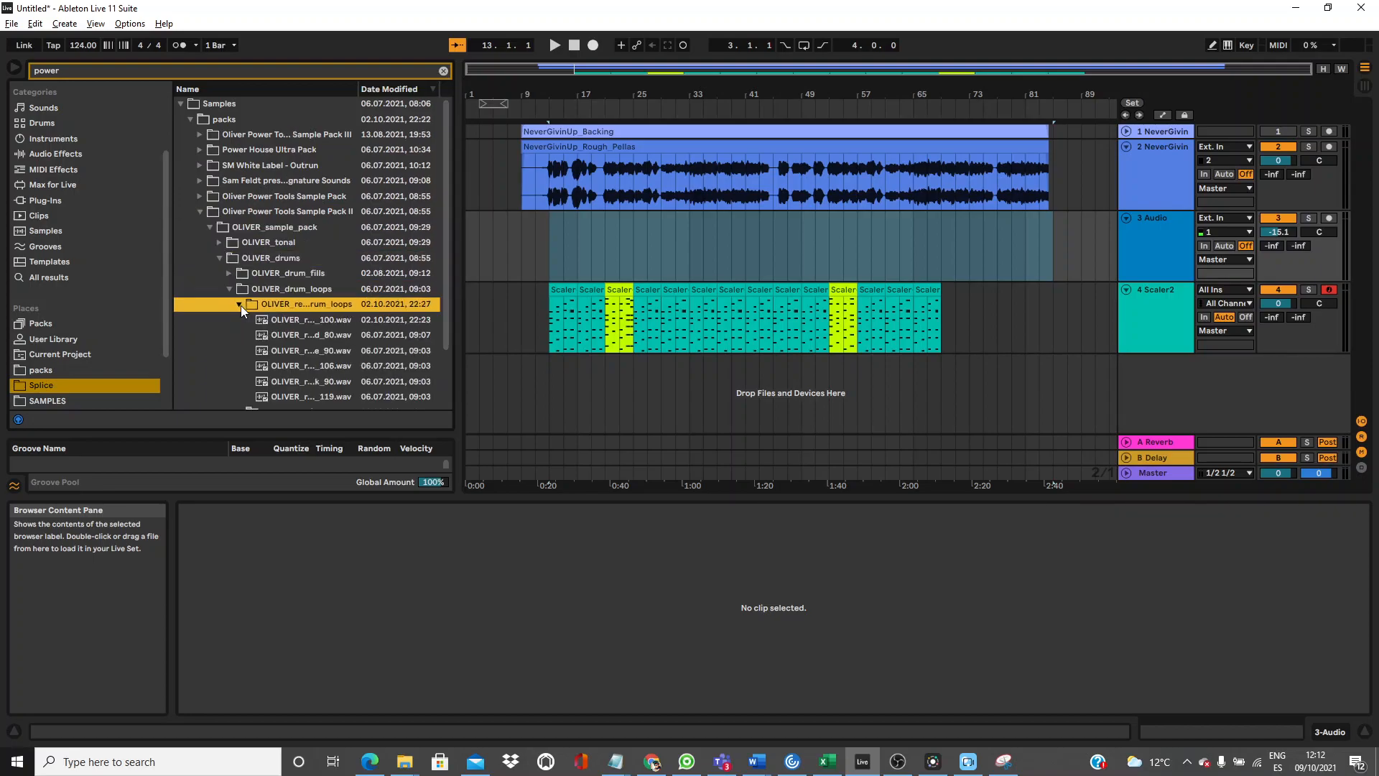
left_click(274, 319)
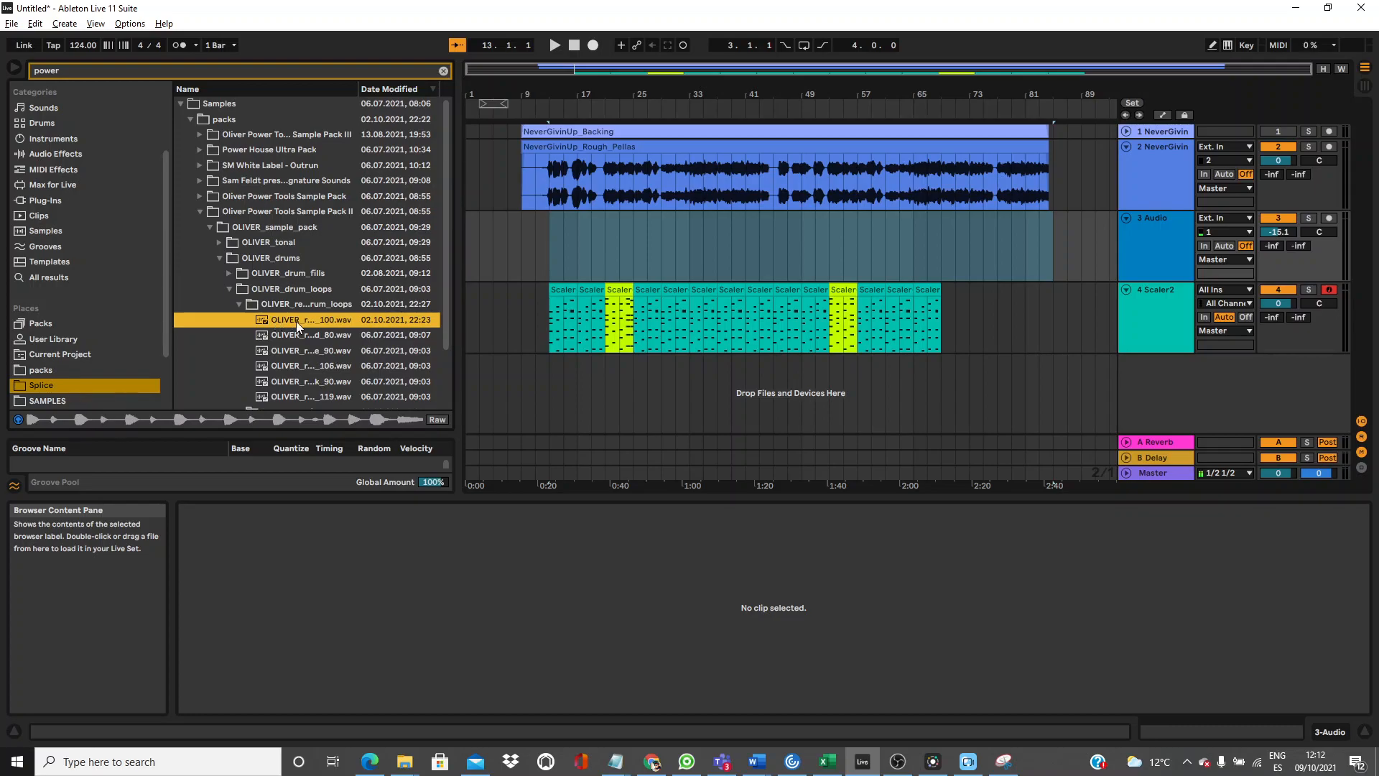
left_click_drag(278, 322, 553, 235)
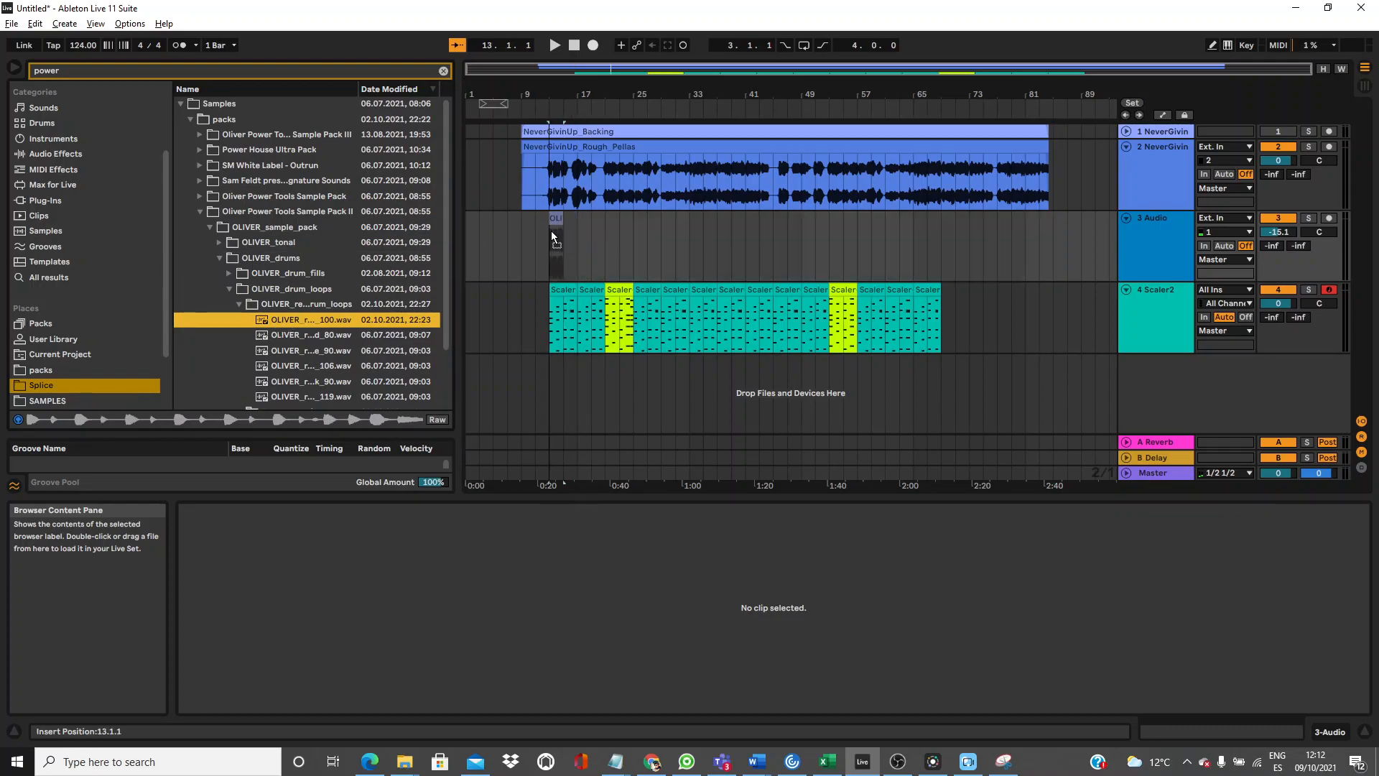
Play back the new loop at bar 13, then preview other retro drum loops in Sample Pack II.
key("space")
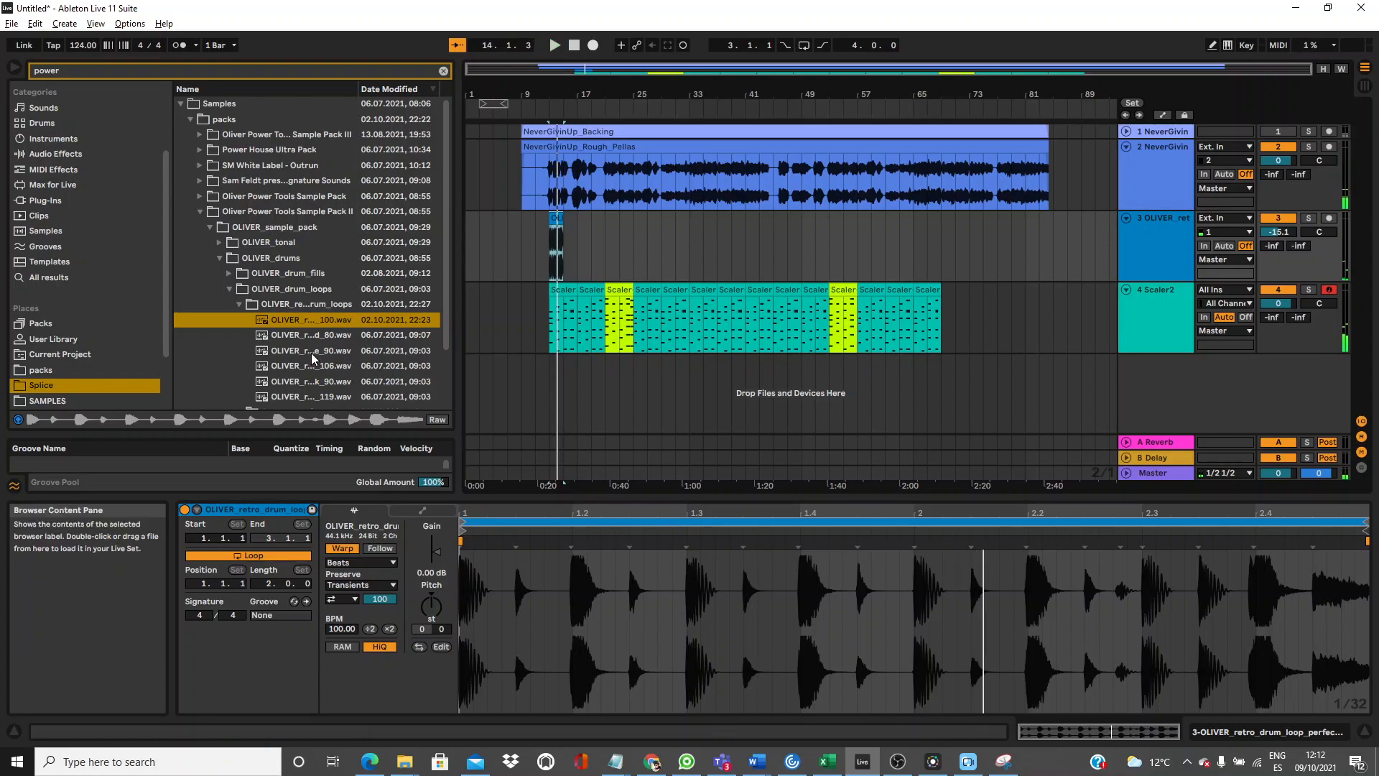
left_click(302, 336)
left_click(303, 392)
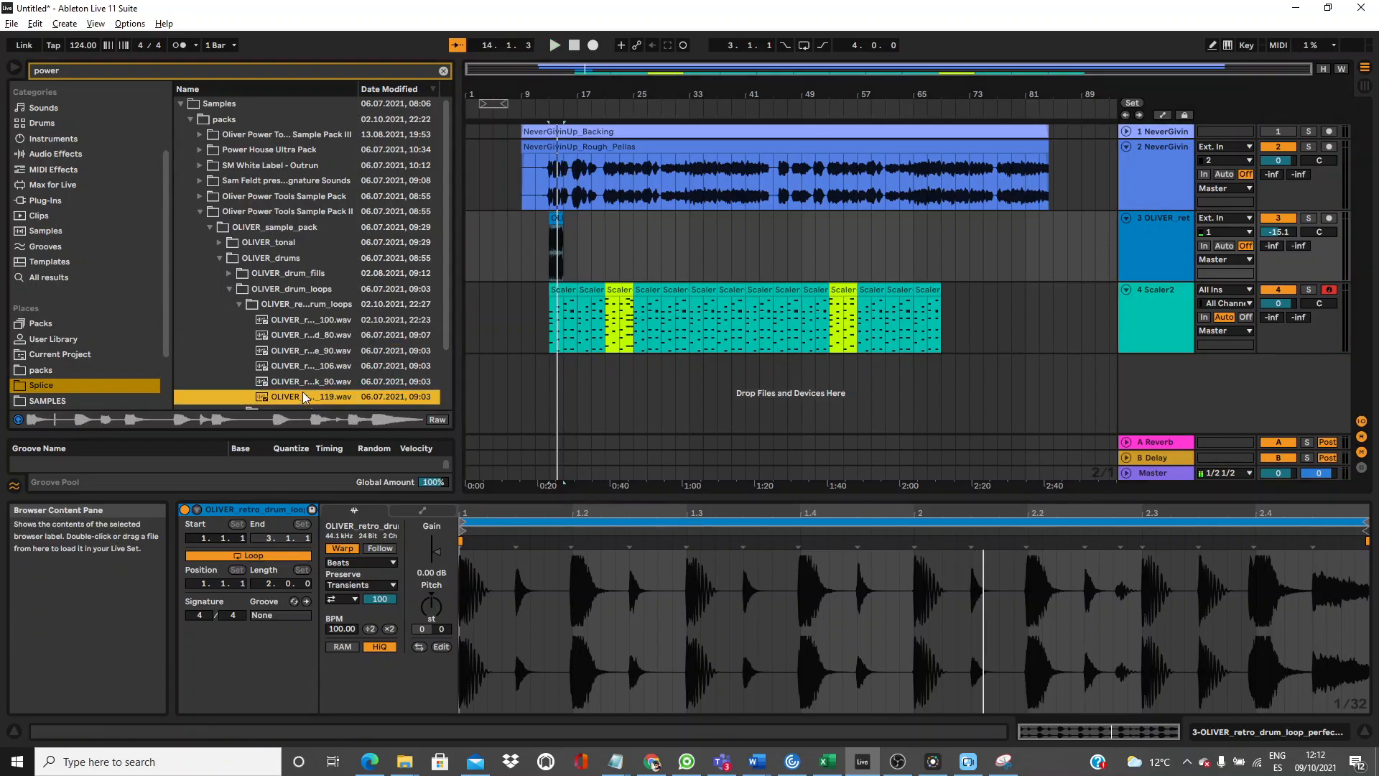
key("Down")
key("Down")
key("Down")
key("Down")
key("Down")
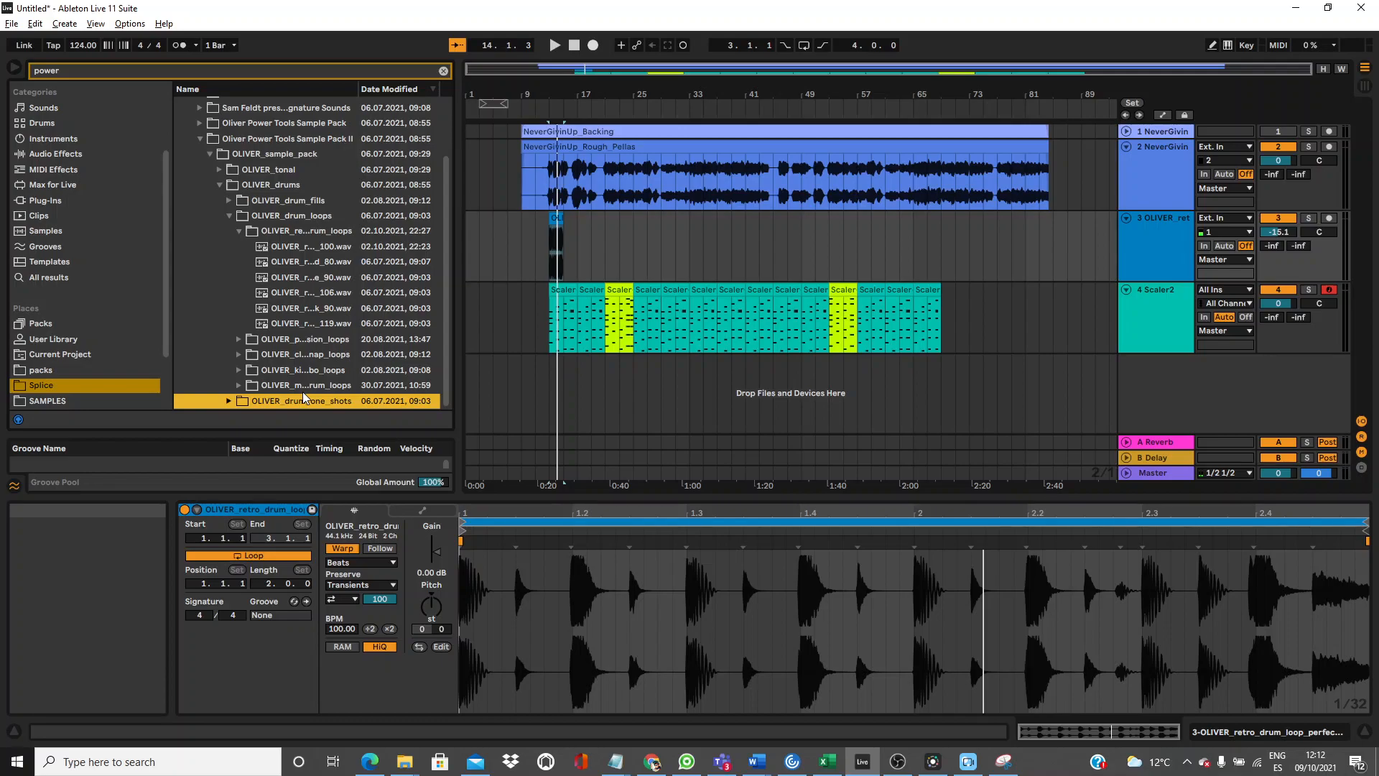
Expand the last subfolder of Sample Pack II's OLIVER_drum_loops and preview its two 95 BPM loops and the 100 BPM loop.
left_click(238, 386)
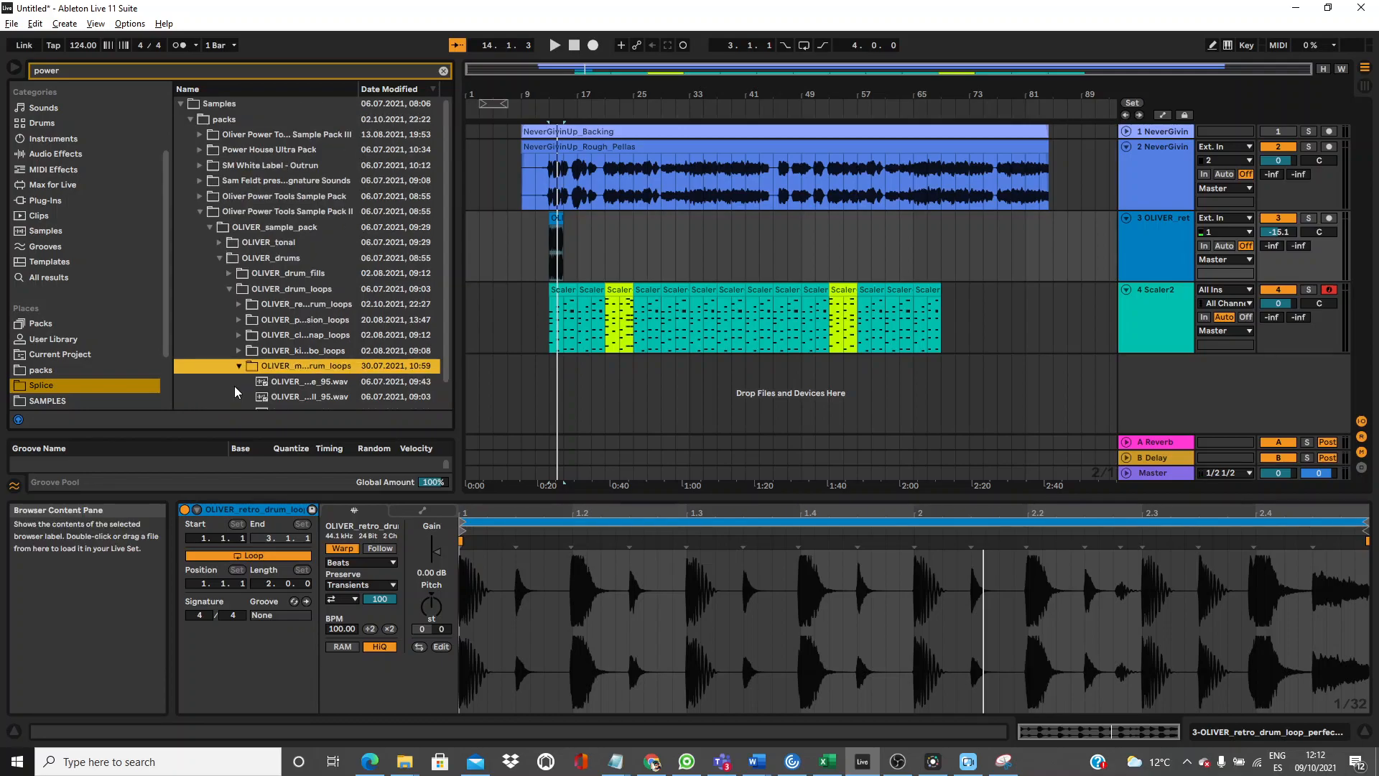
key("Down")
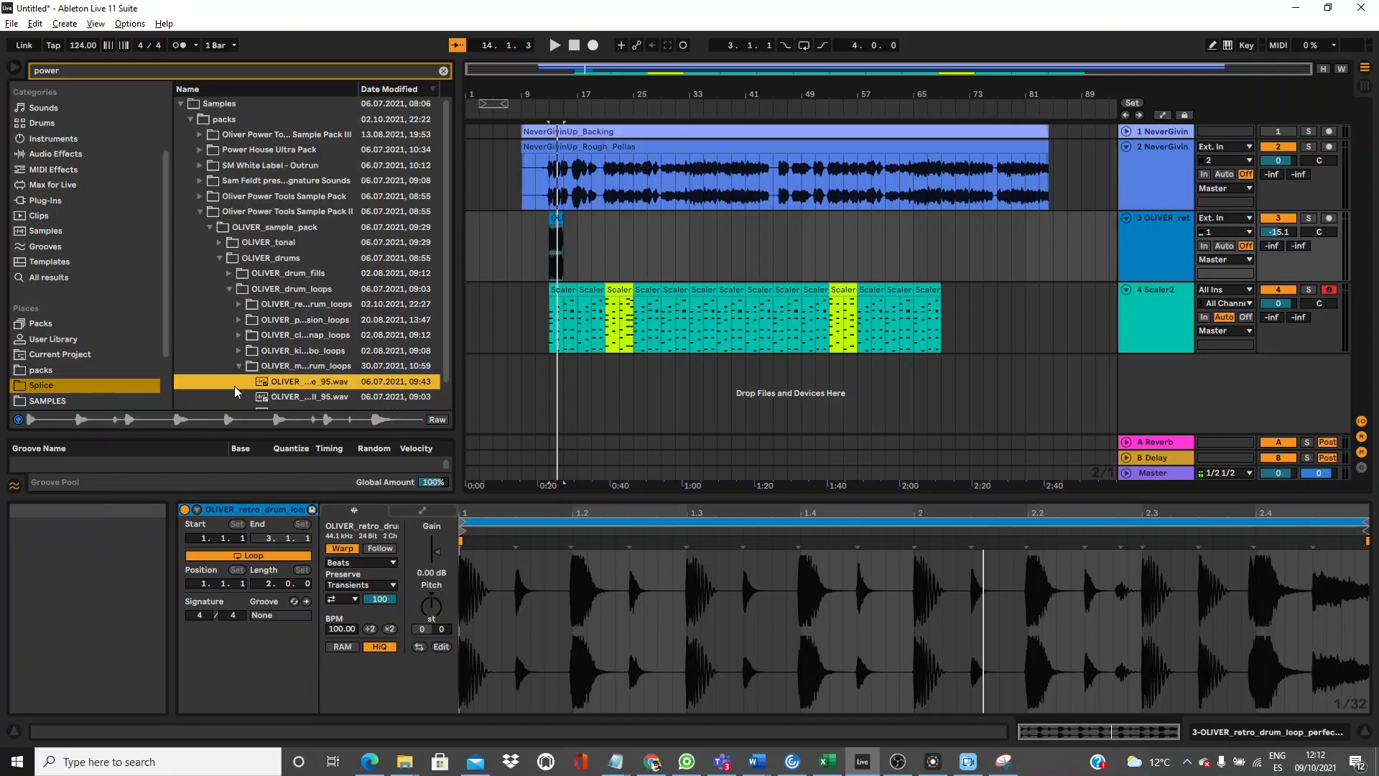
key("Down")
key("Down")
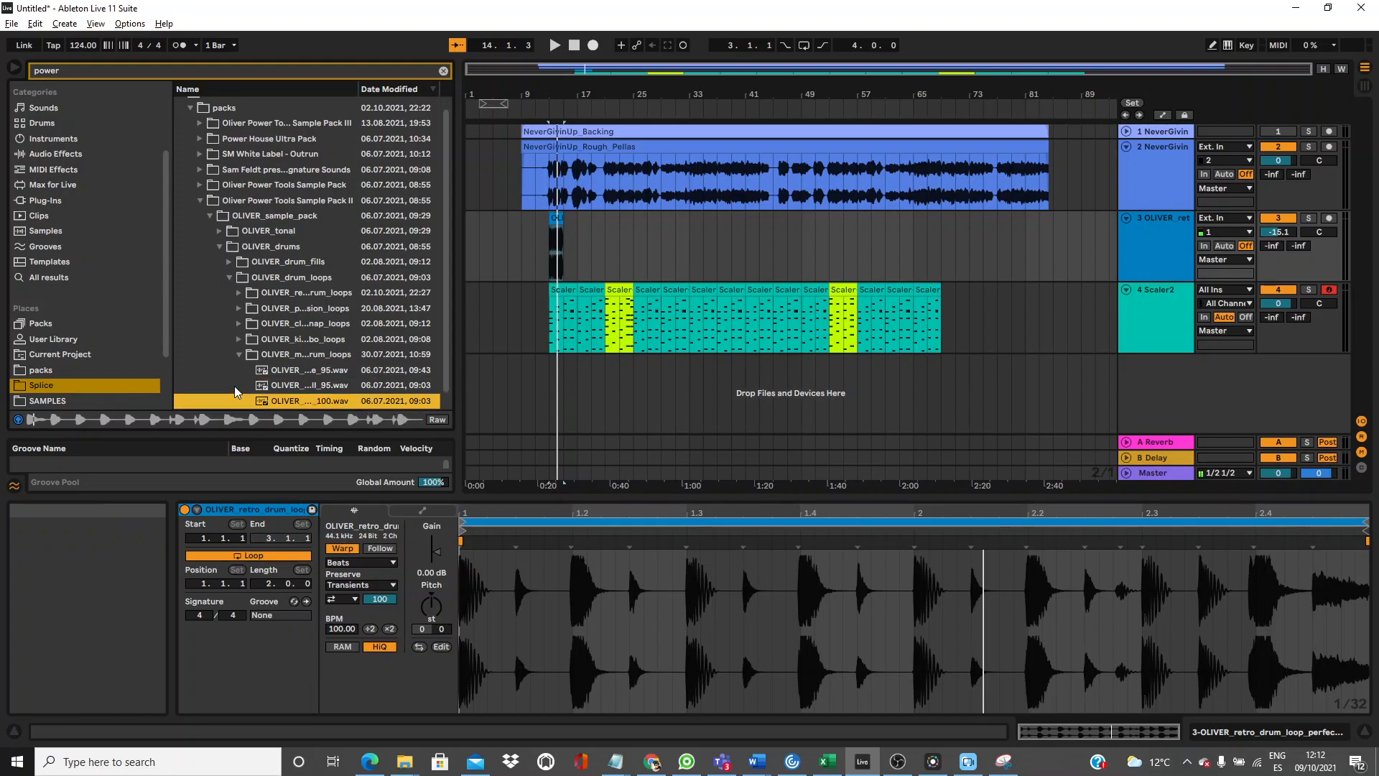
key("Down")
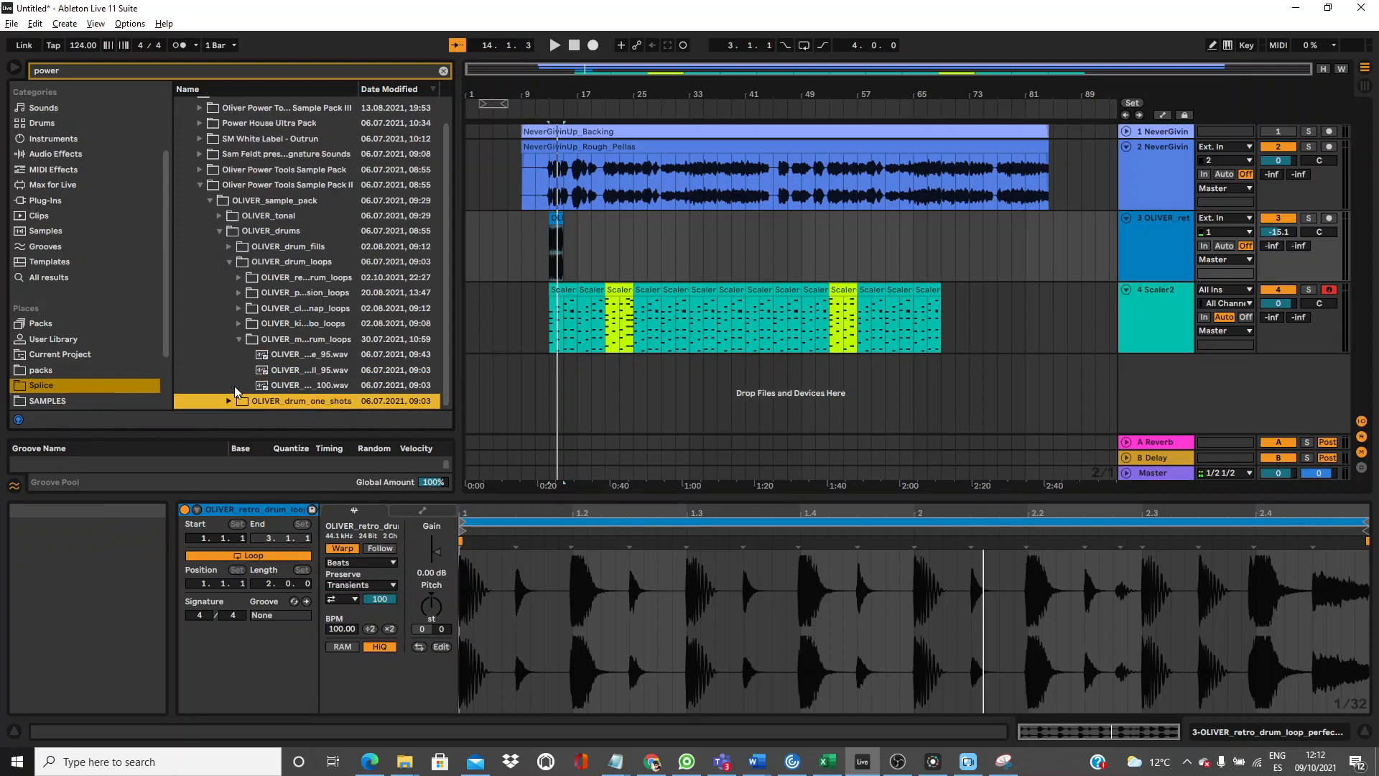
Expand OLIVER_drum_one_shots down to Oliver_Kicks_80s and preview its kick samples.
key("Right")
key("Down")
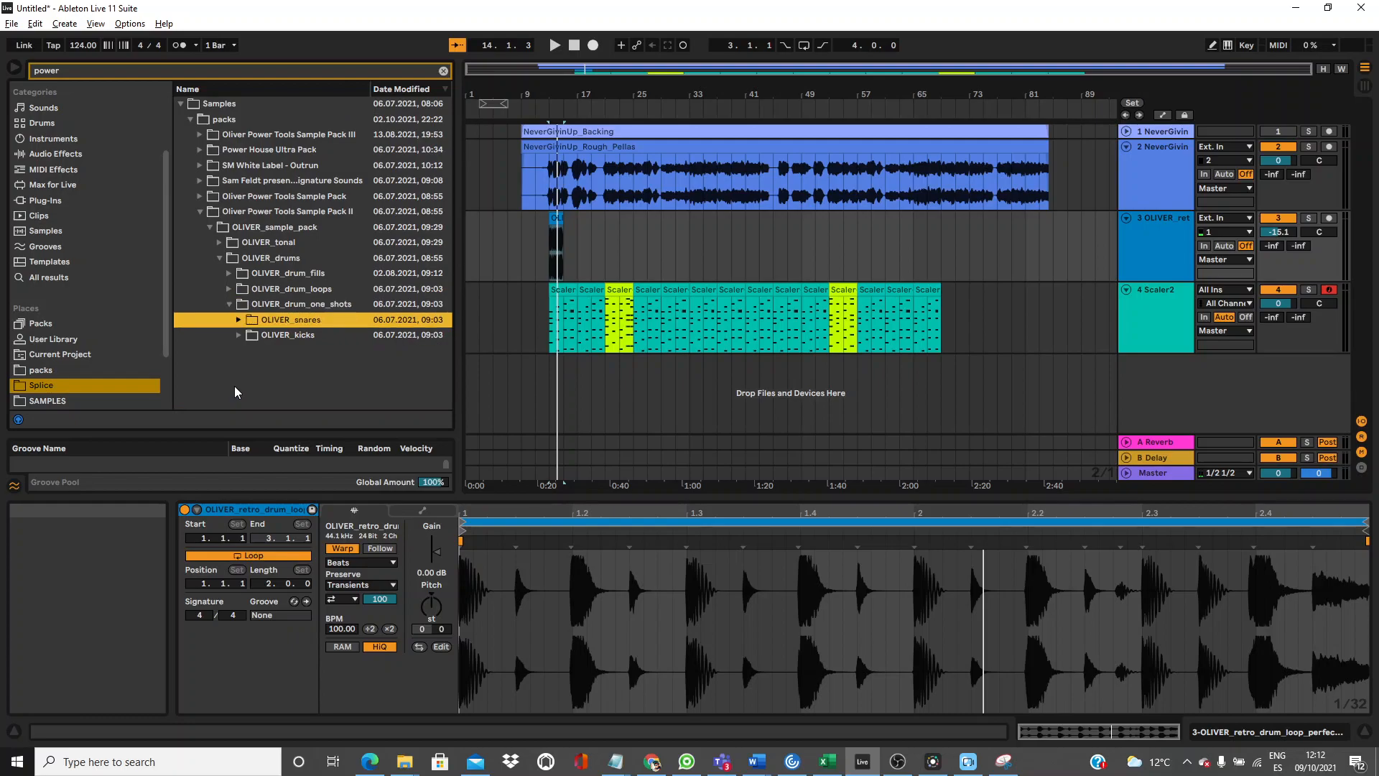
key("Down")
key("Down")
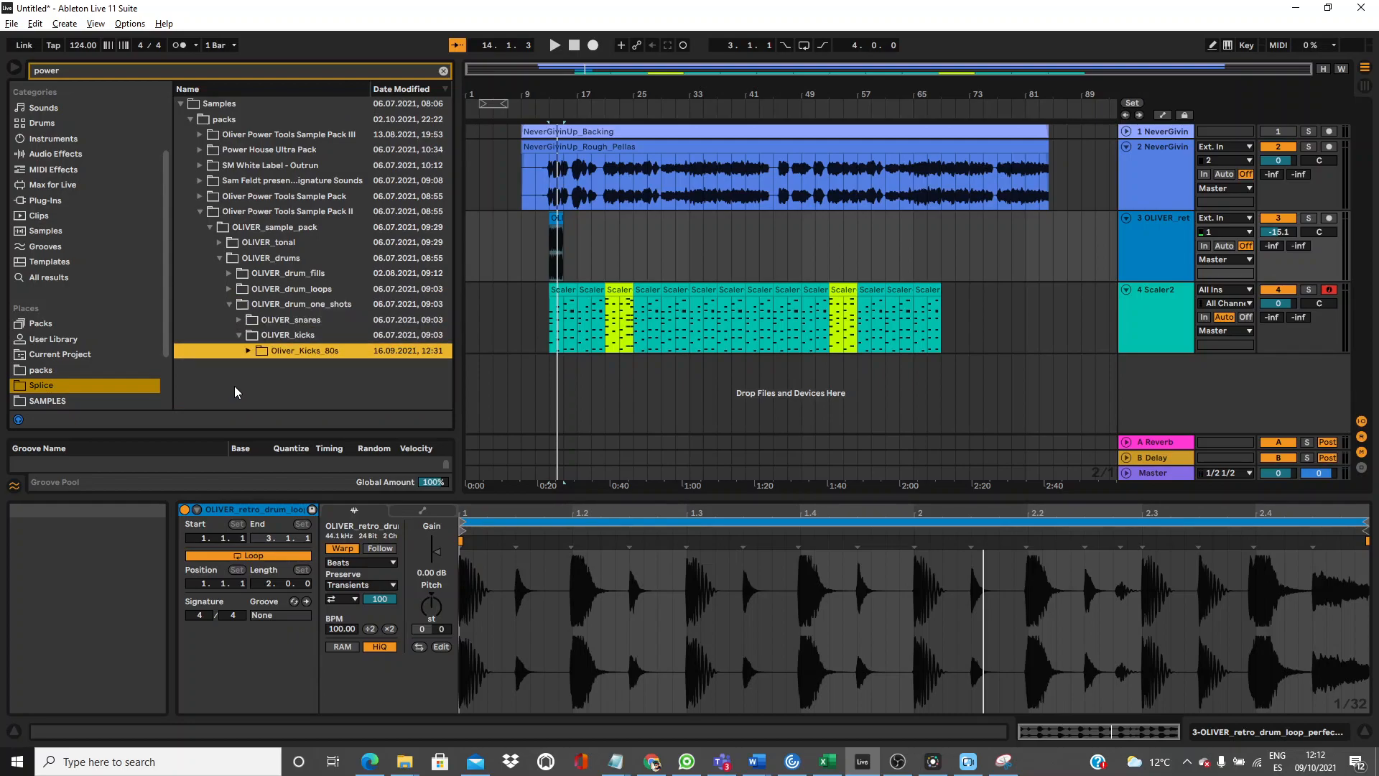
key("Right")
key("Down")
key("Down")
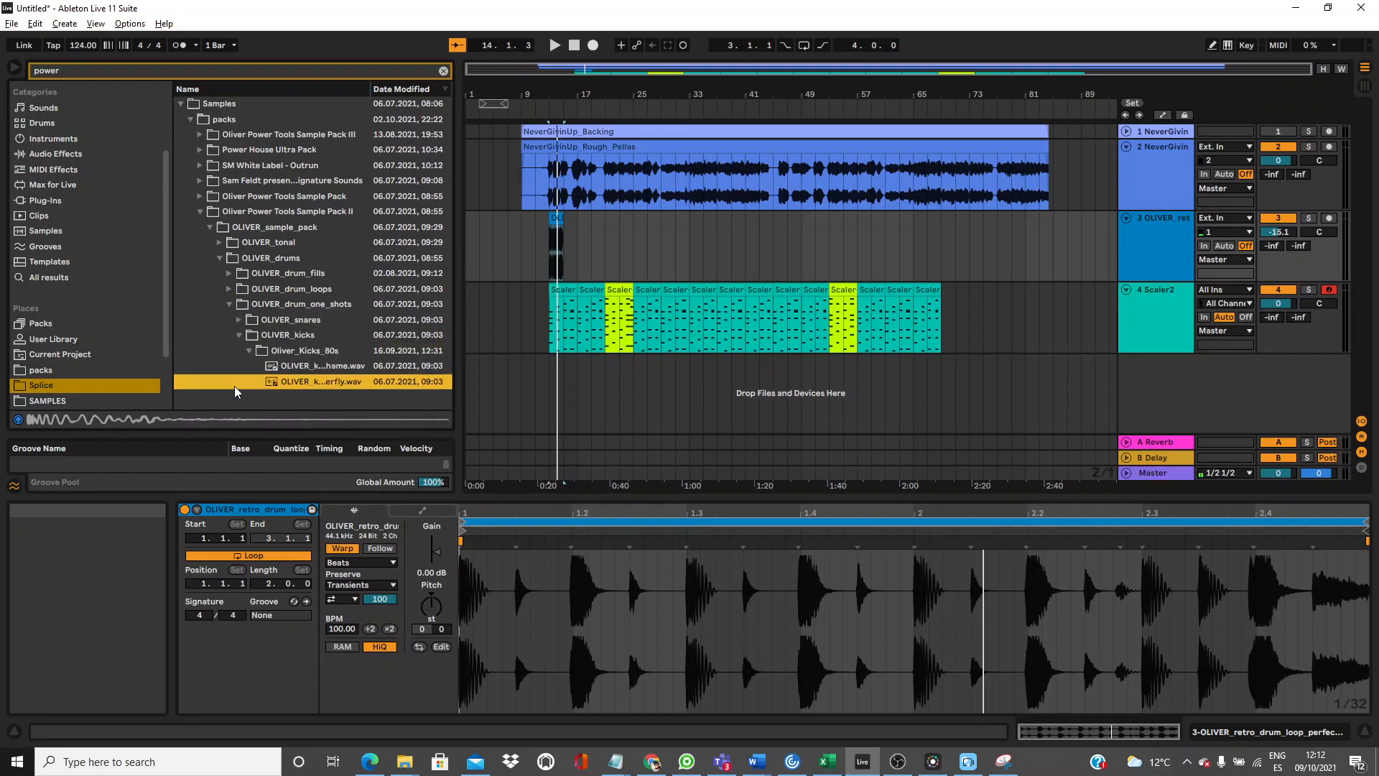
Collapse Sample Pack II and expand Oliver Power Tools Sample Pack III down to the OLIVER_disco drum loops.
left_click(199, 198)
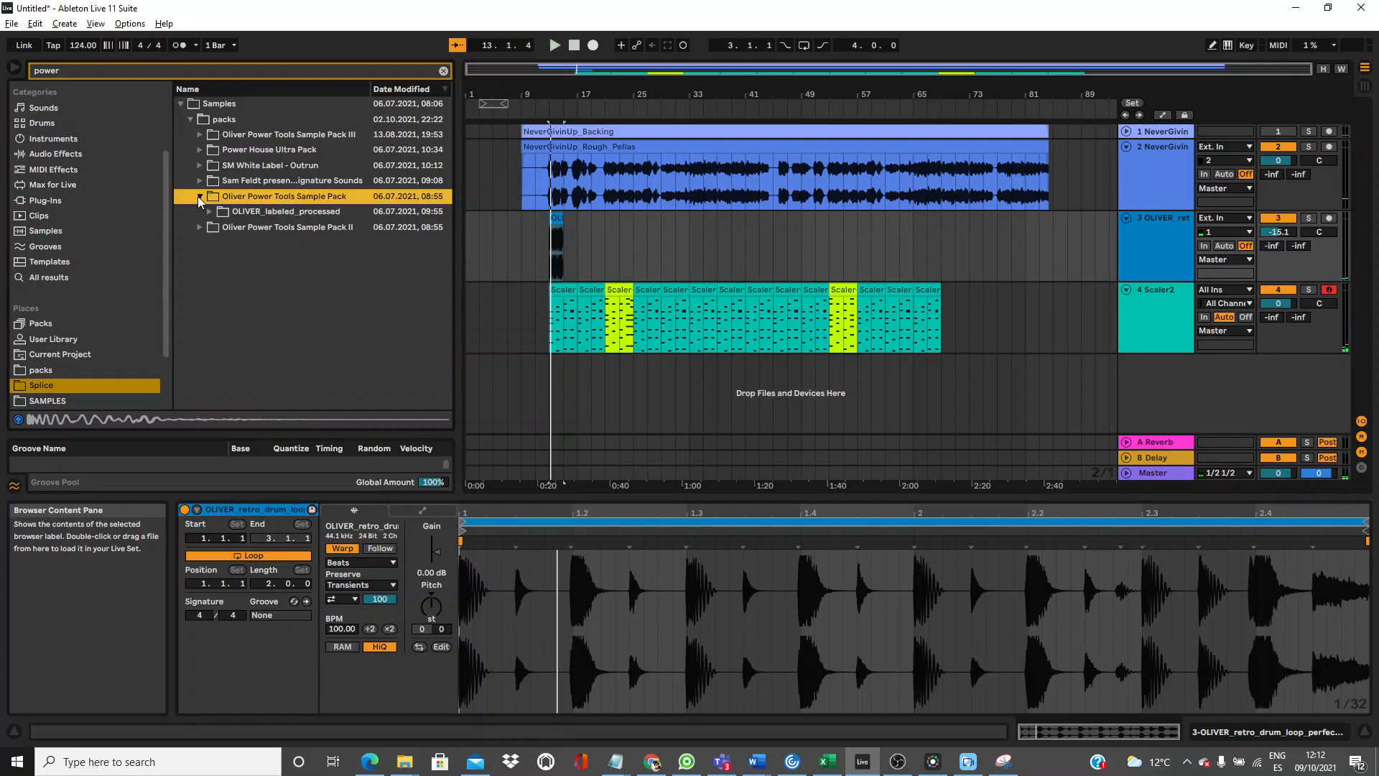
left_click(199, 136)
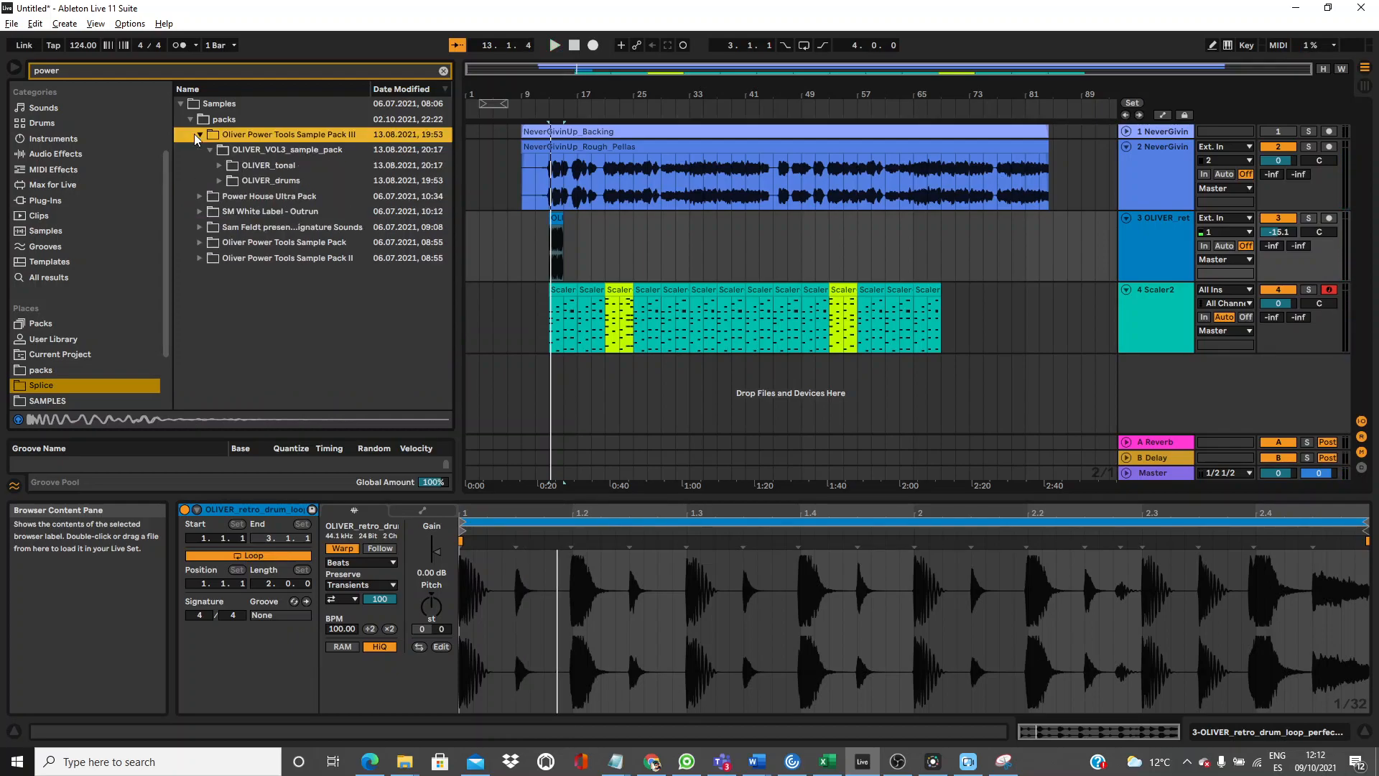
left_click(219, 180)
left_click(249, 227)
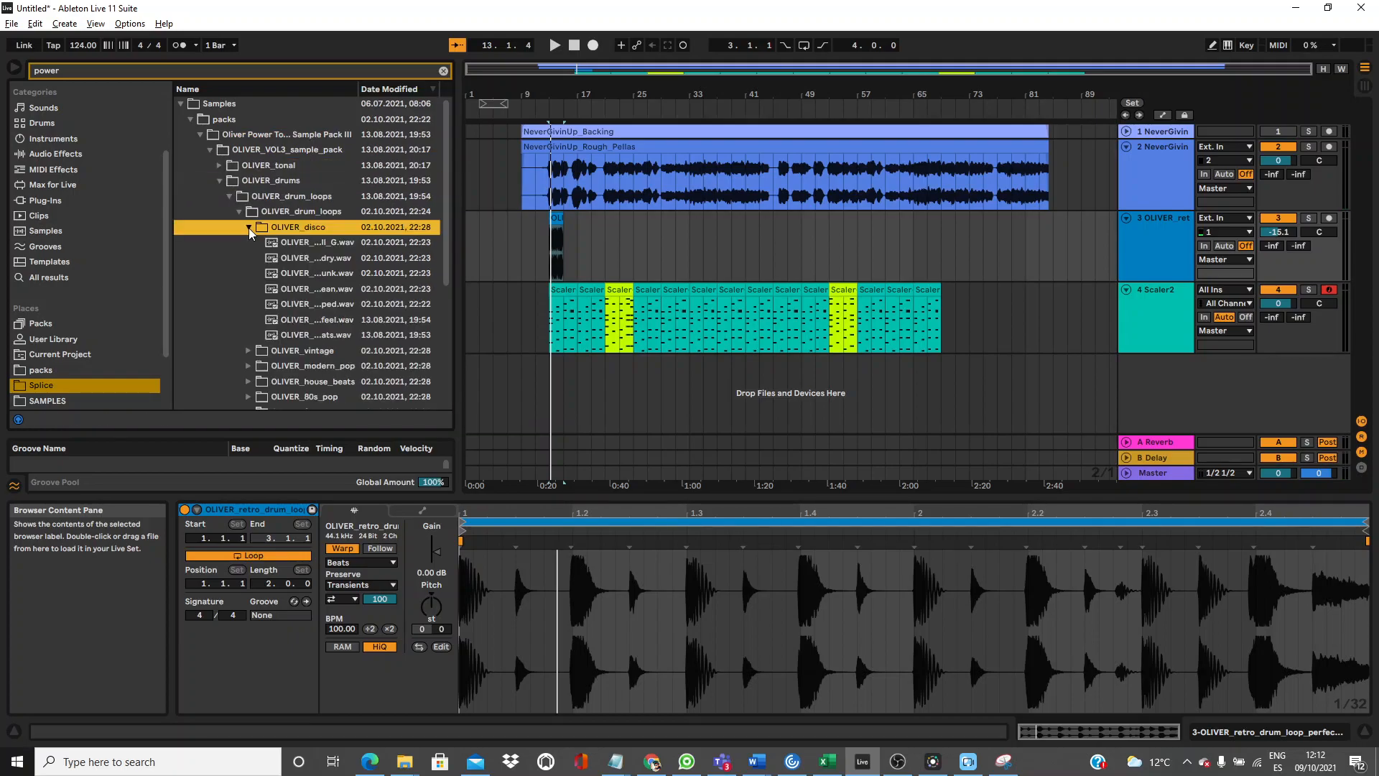
left_click(248, 227)
left_click(249, 228)
Preview the first two OLIVER_disco loops, place the one ending in dry.wav at bar 13 on track 3, and play it.
left_click(287, 244)
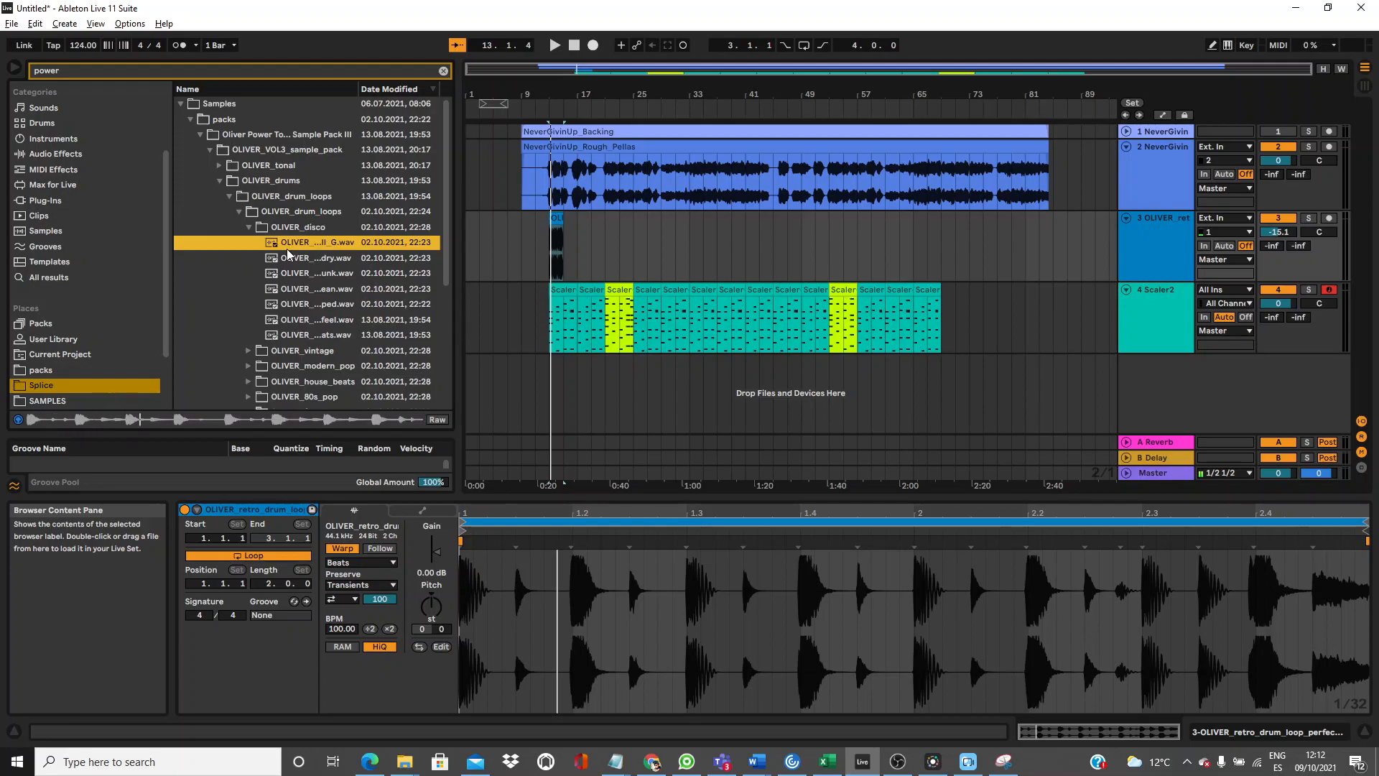
left_click(287, 253)
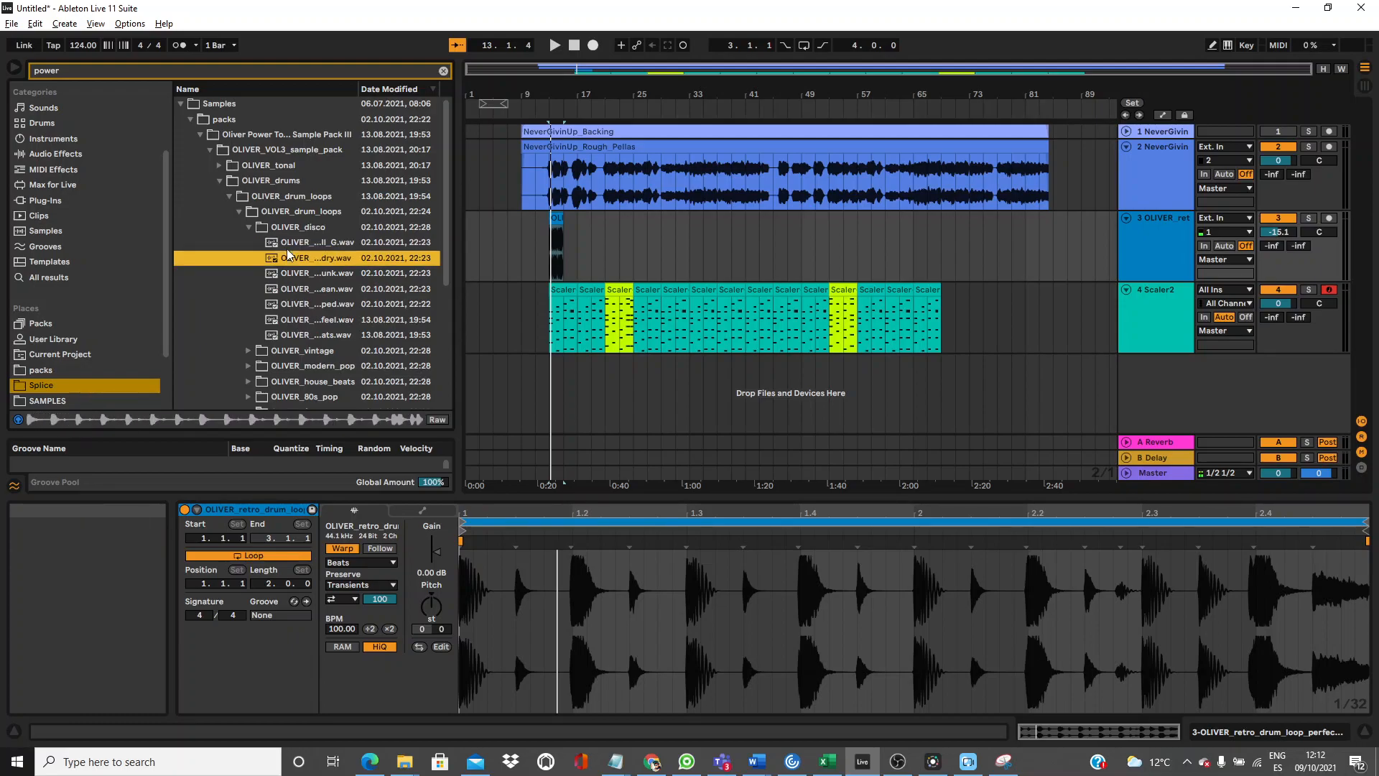
left_click_drag(290, 261, 546, 273)
key("space")
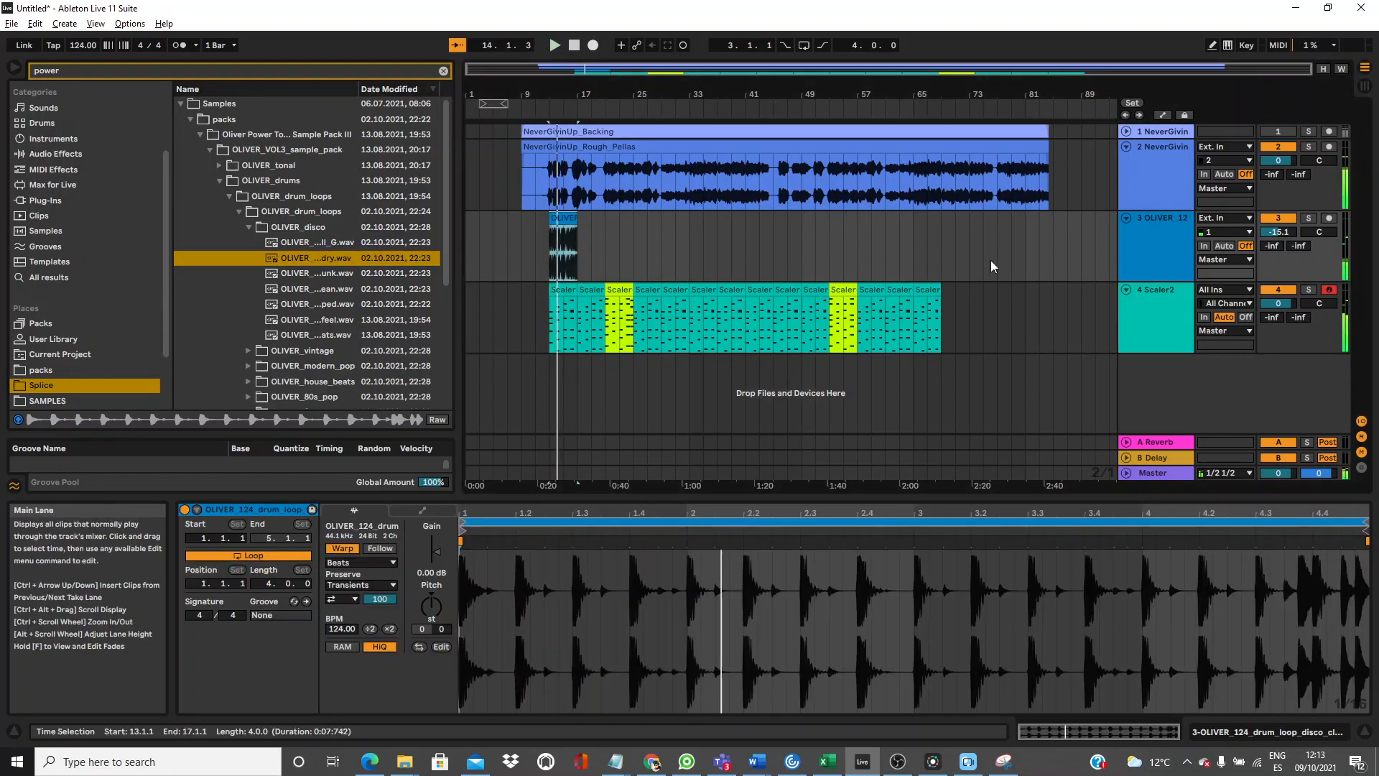
Replace the bar 13 clip on track 3 with OLIVER_112_drum_loop_disco_mixready_funk and play it.
left_click(321, 271)
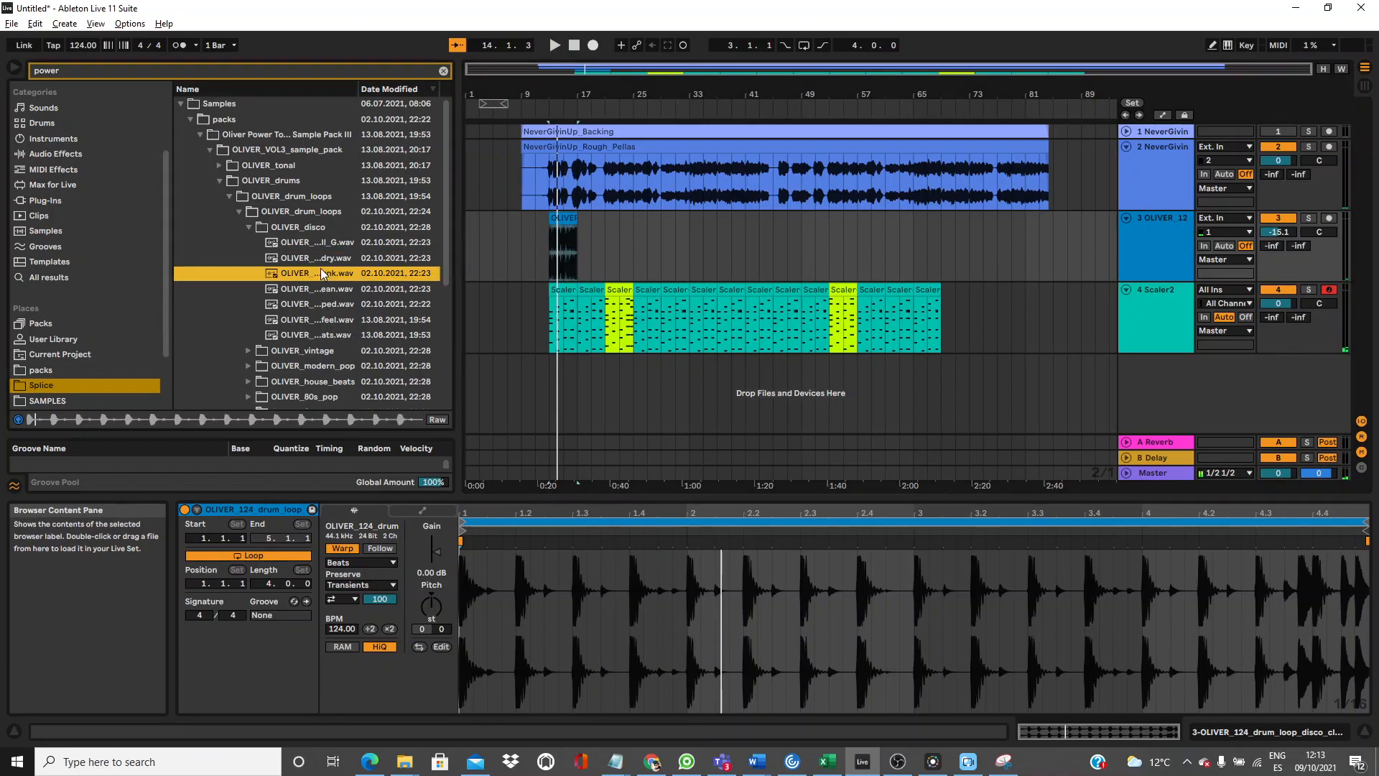
left_click_drag(305, 267, 549, 242)
key("space")
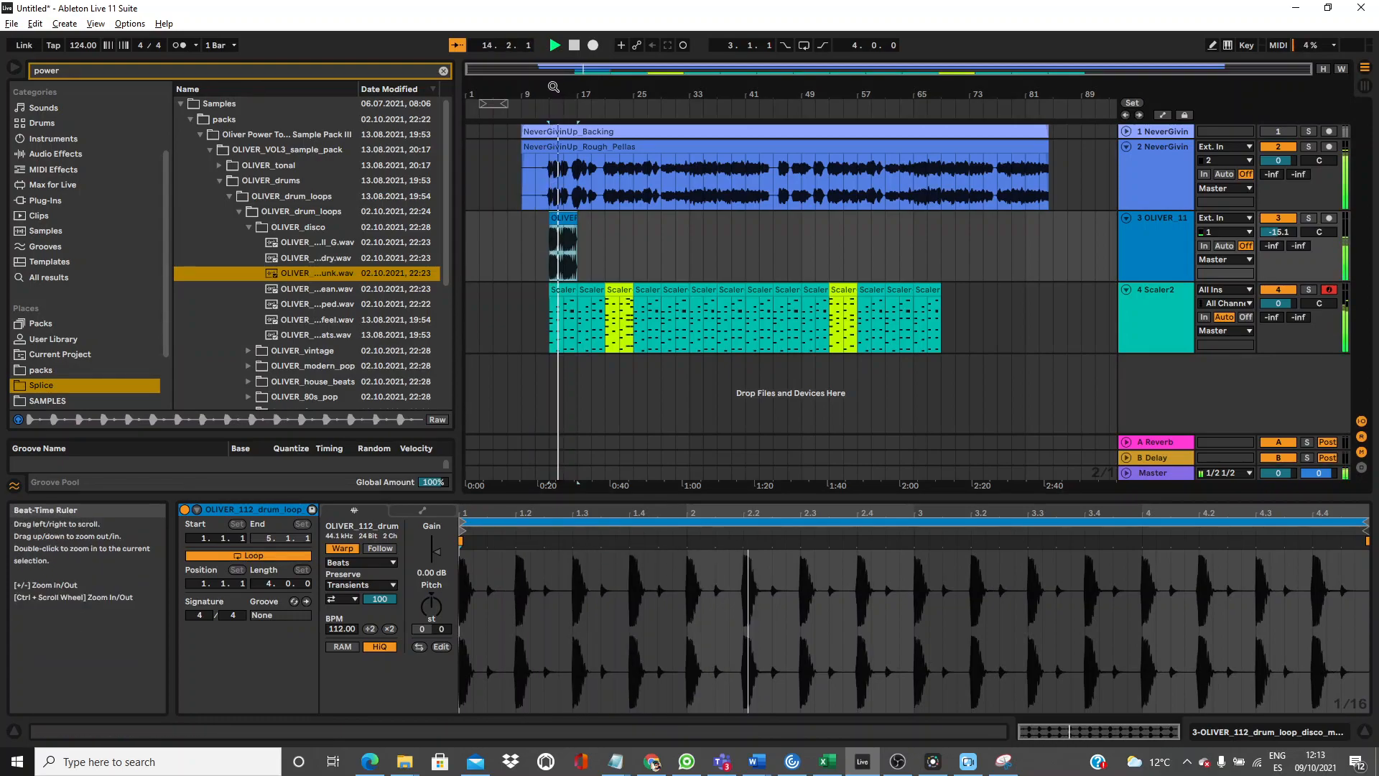
Replay the funk loop from bar 13 and reset track 3's volume to 0 dB.
left_click_drag(553, 87, 553, 165)
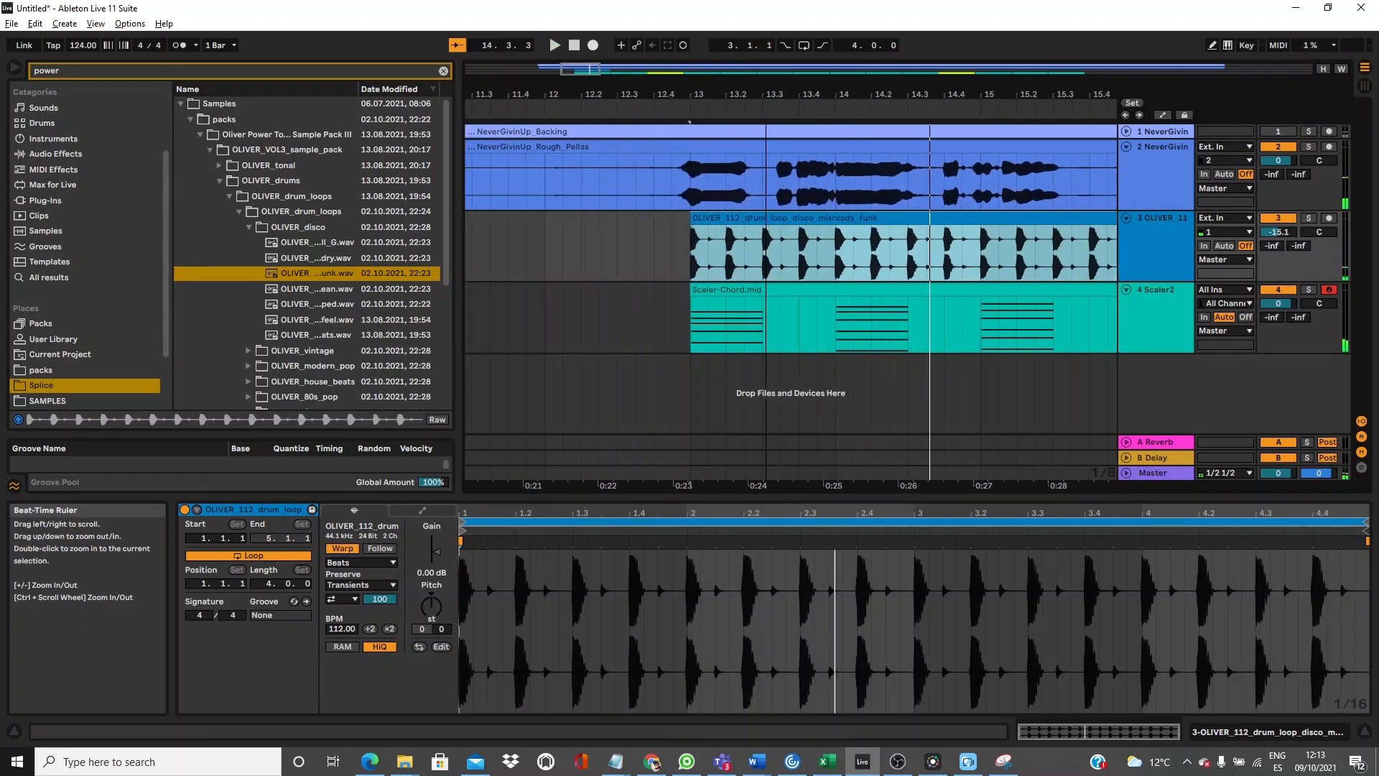
key("space")
key("space")
key("space")
key("space")
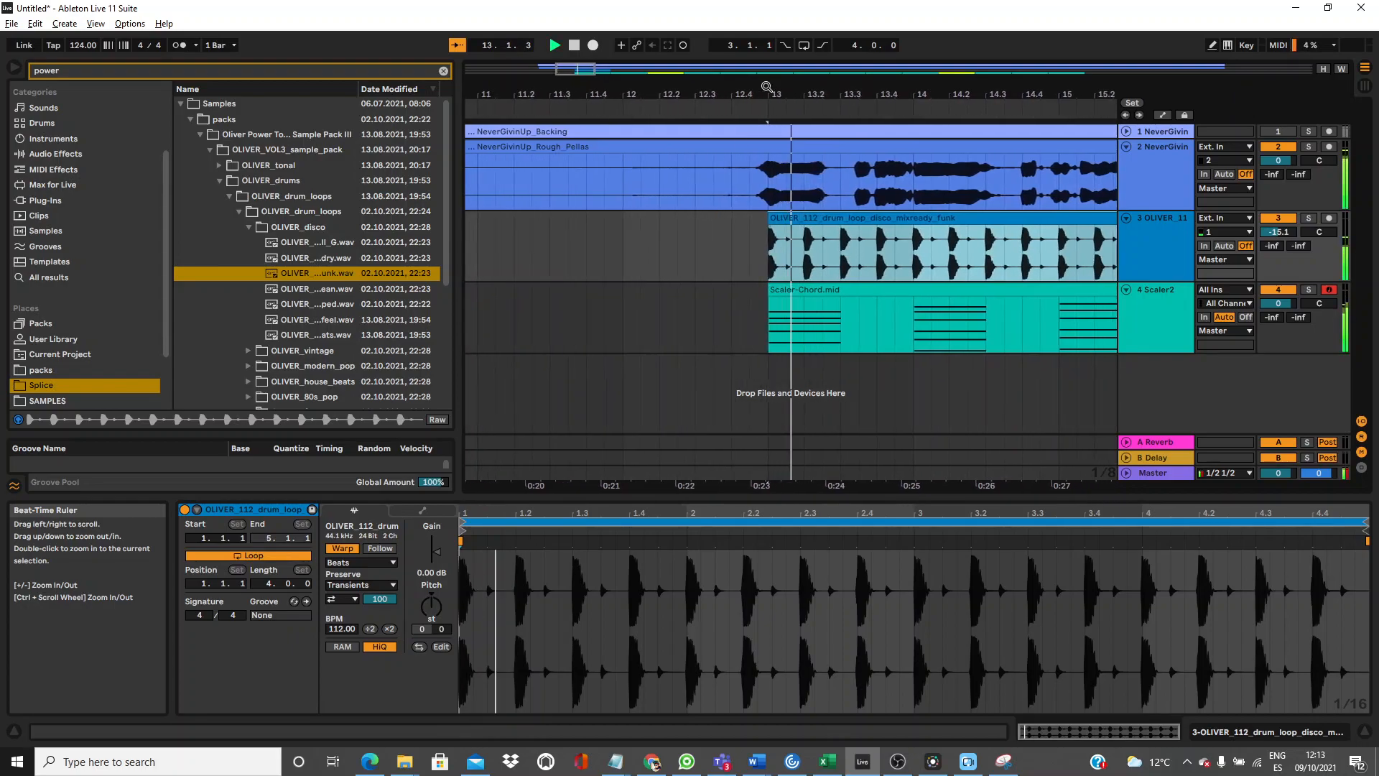
double_click(1270, 233)
key("space")
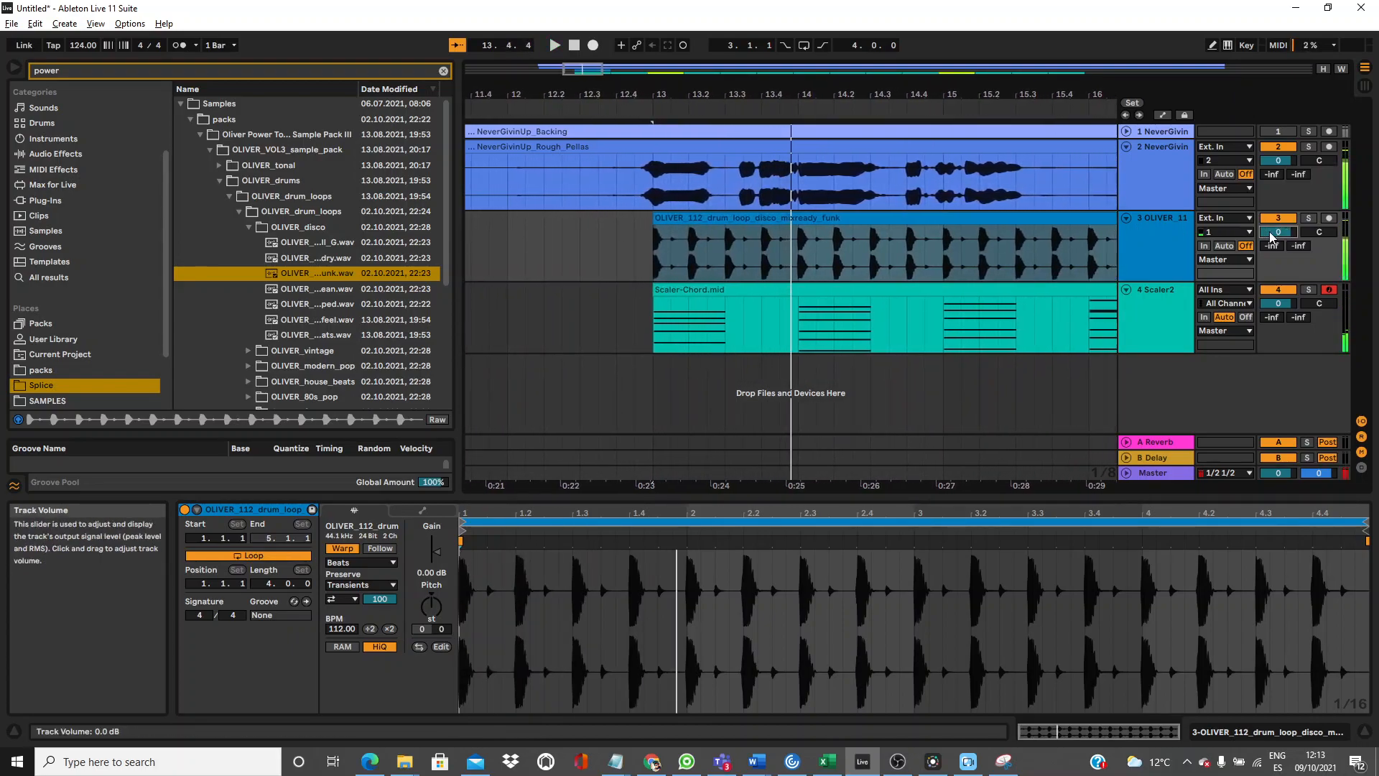
Delete the section of the funk loop from 13.1.3 to 15.4.3 on track 3.
left_click_drag(682, 252, 1064, 245)
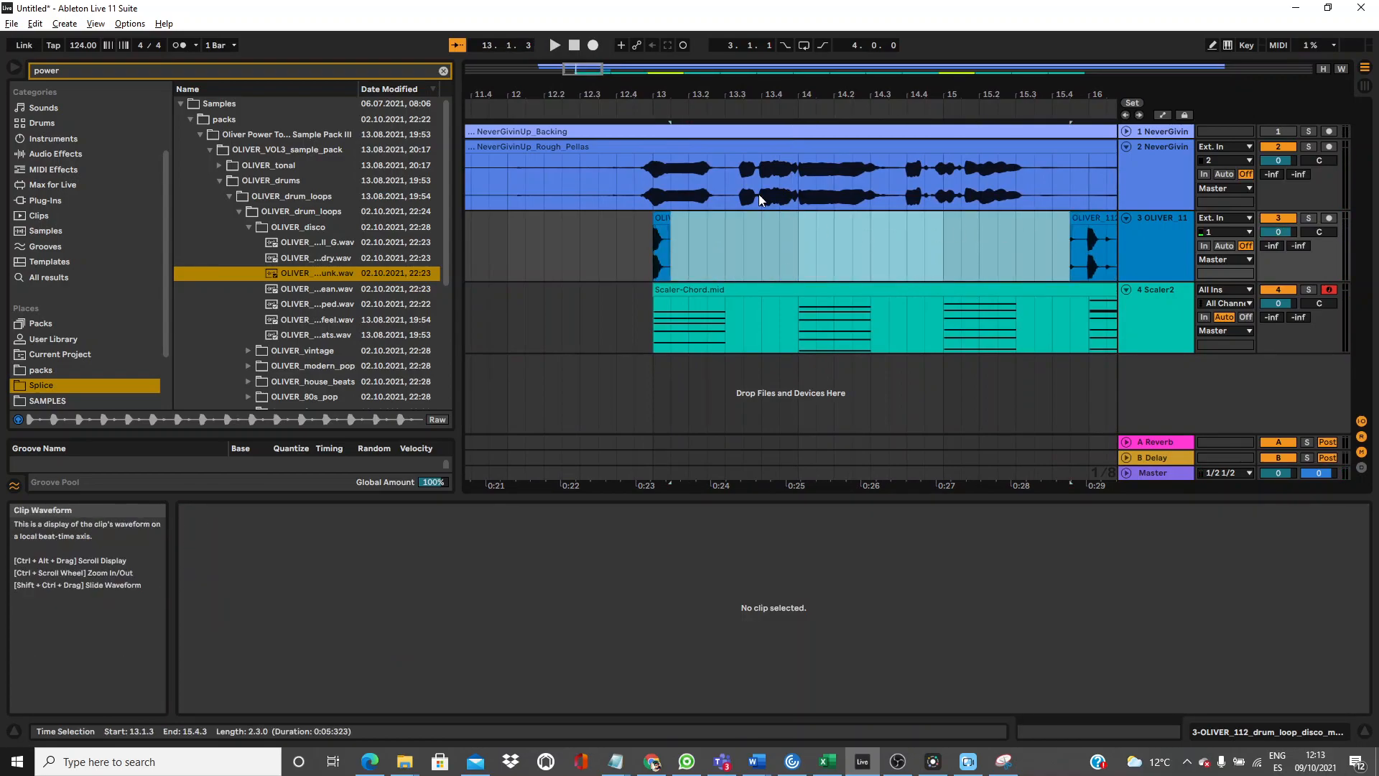
key("Delete")
Duplicate the one-beat kick section from 13.1.1 to 13.2.1 seven times along track 3 and play the result.
mouse_move(686, 240)
left_mouse_down()
mouse_move(639, 240)
mouse_move(673, 237)
left_mouse_up()
left_click(662, 218)
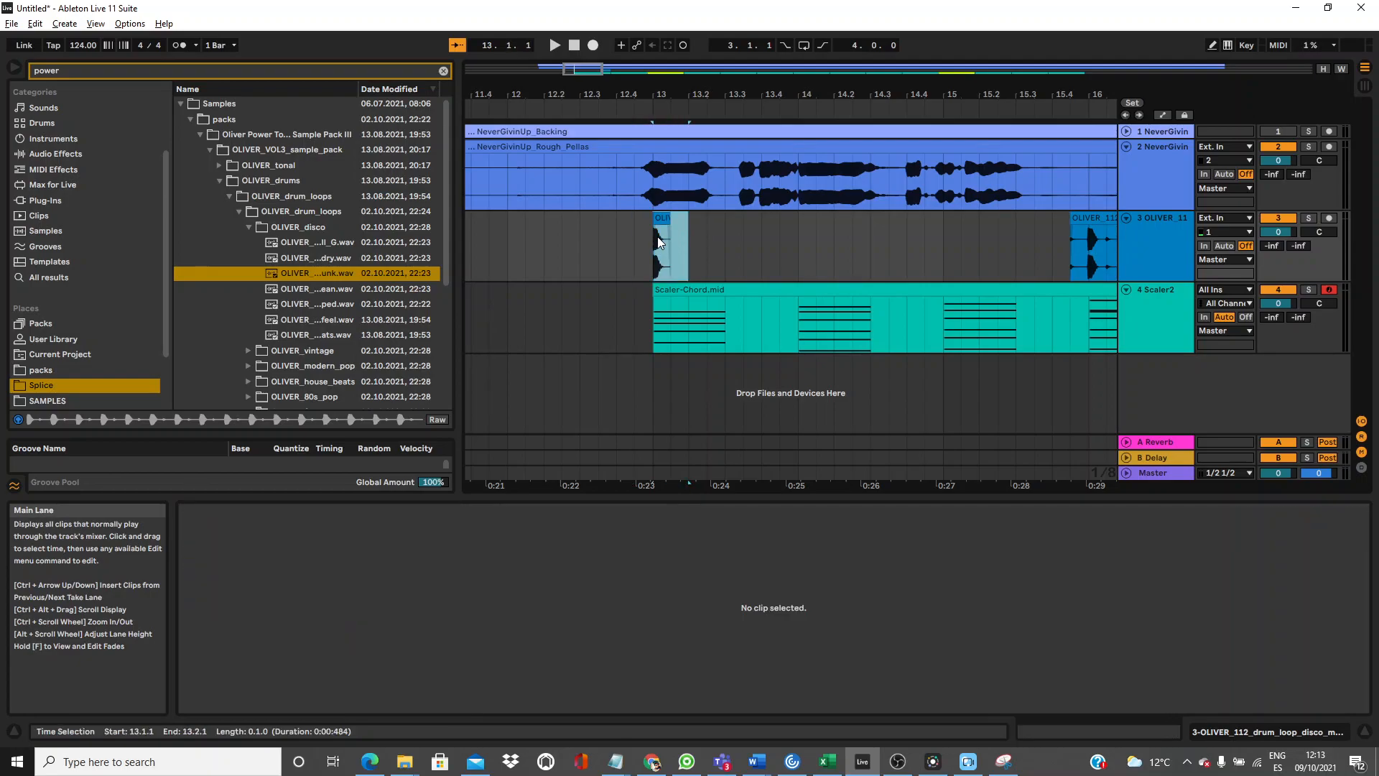
key("ctrl+d")
key("ctrl+d")
key("ctrl+d")
key("ctrl+d")
key("ctrl+d")
key("ctrl+d")
key("ctrl+d")
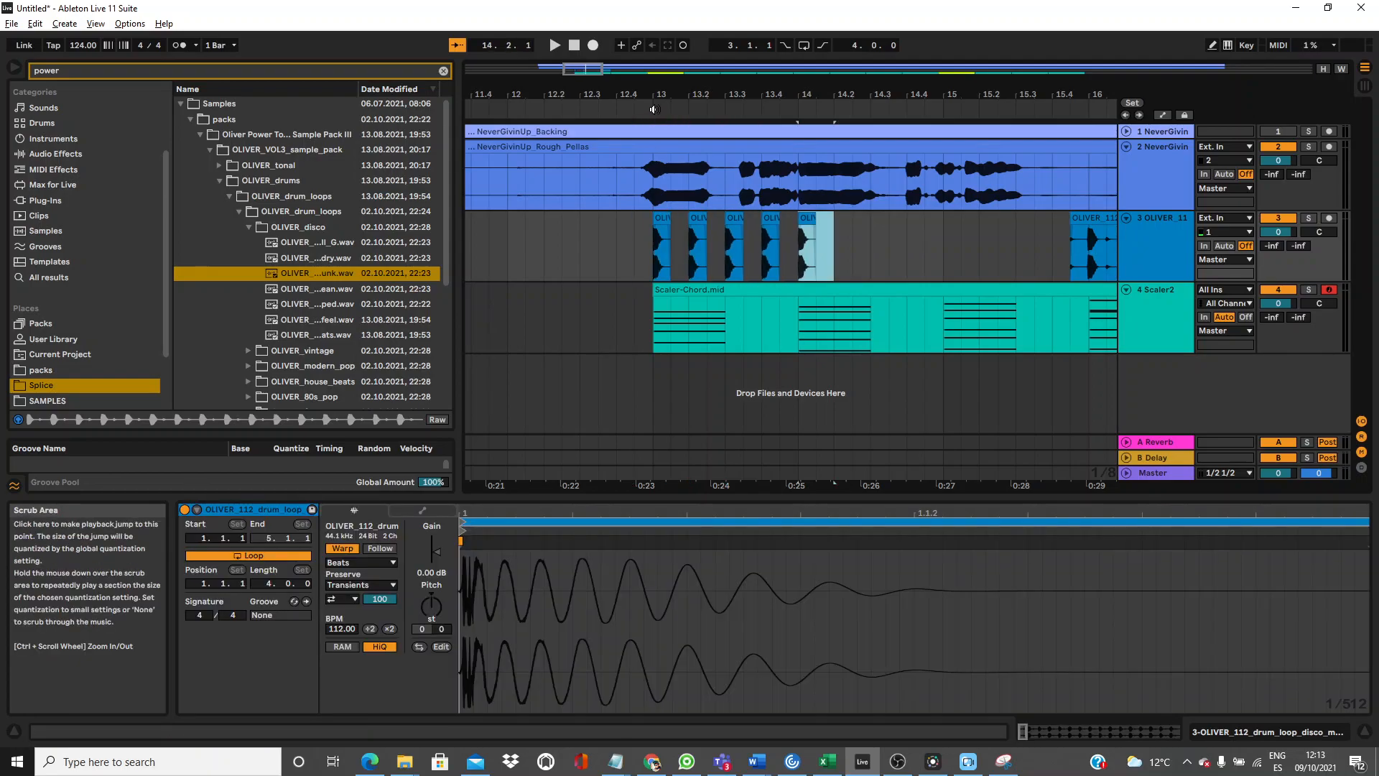
left_click(657, 217)
key("space")
key("space")
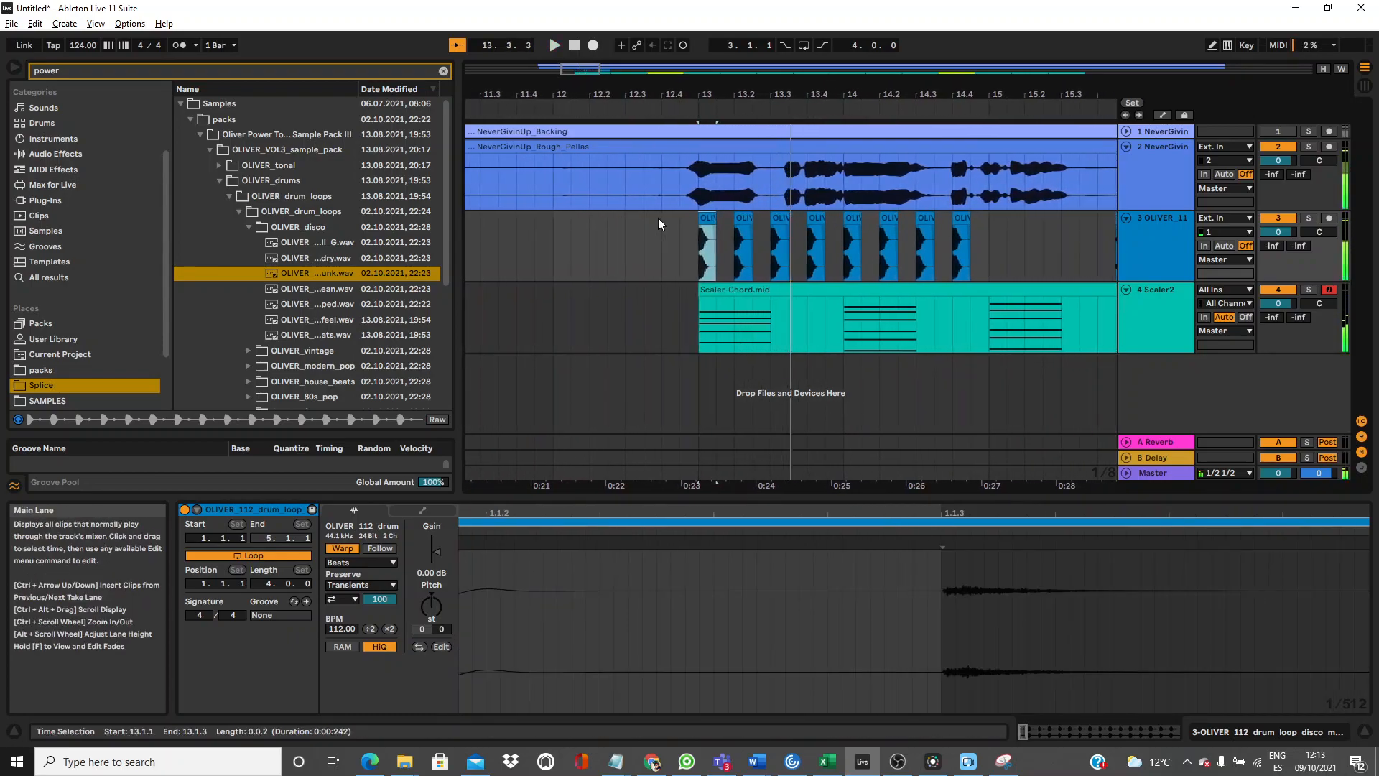
Shorten the first kick clip at bar 13 to about 0.106 seconds by trimming its end, and play it.
left_click_drag(709, 94, 709, 197)
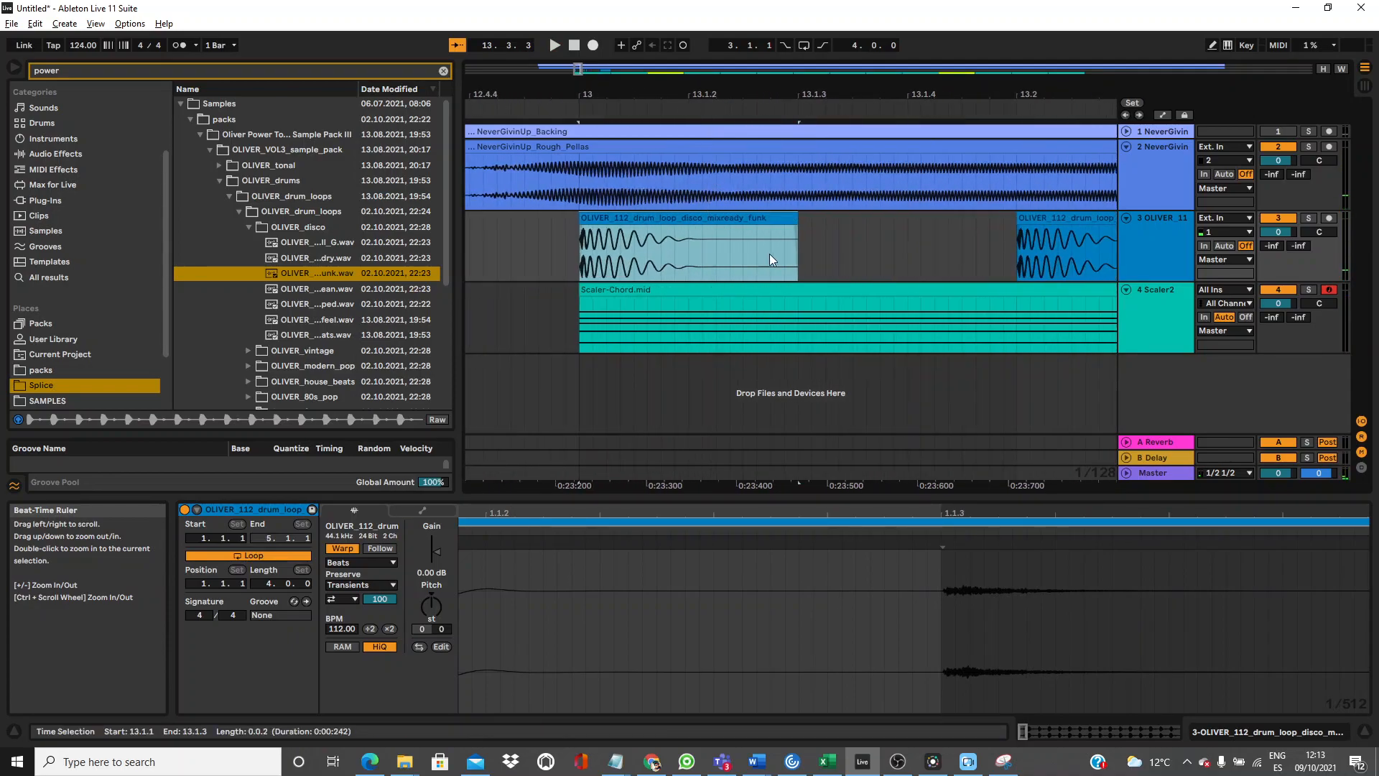
left_click_drag(795, 218, 599, 231)
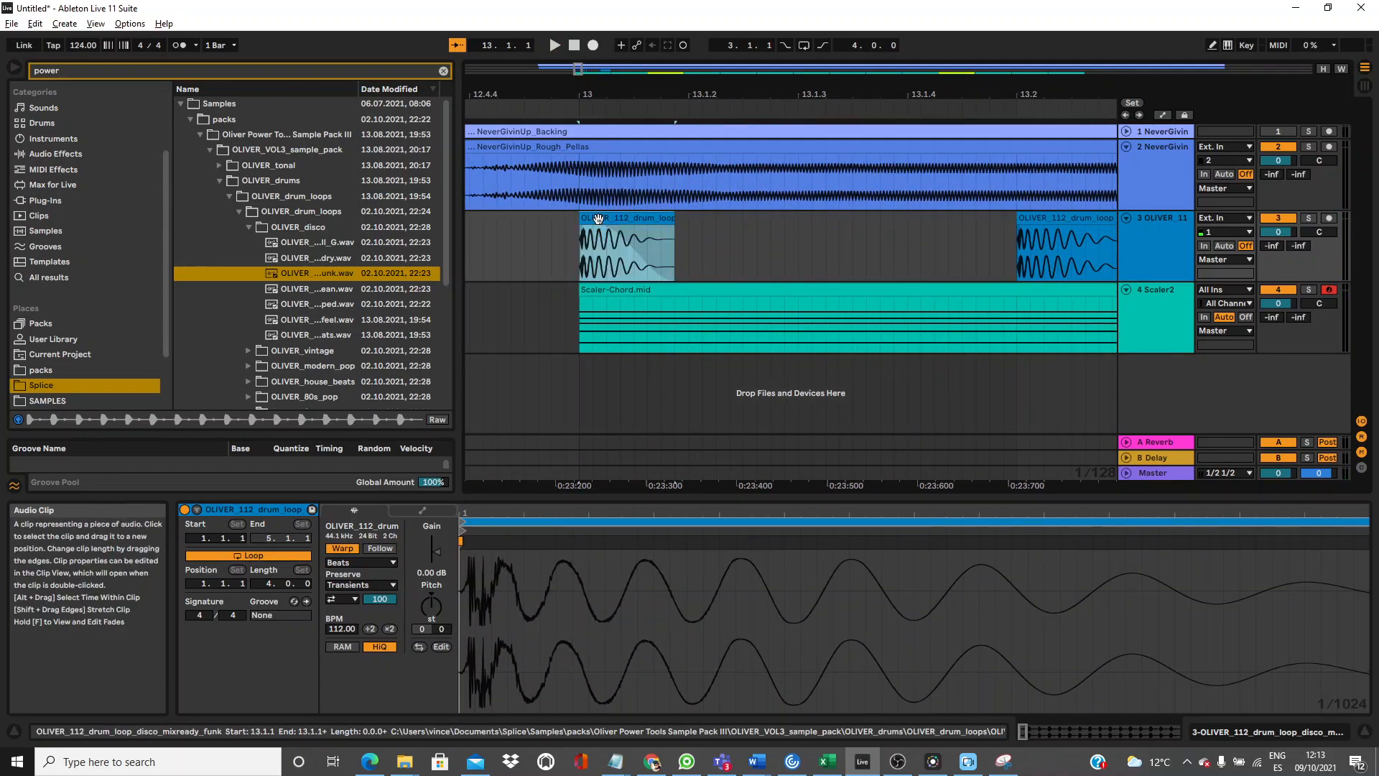
key("space")
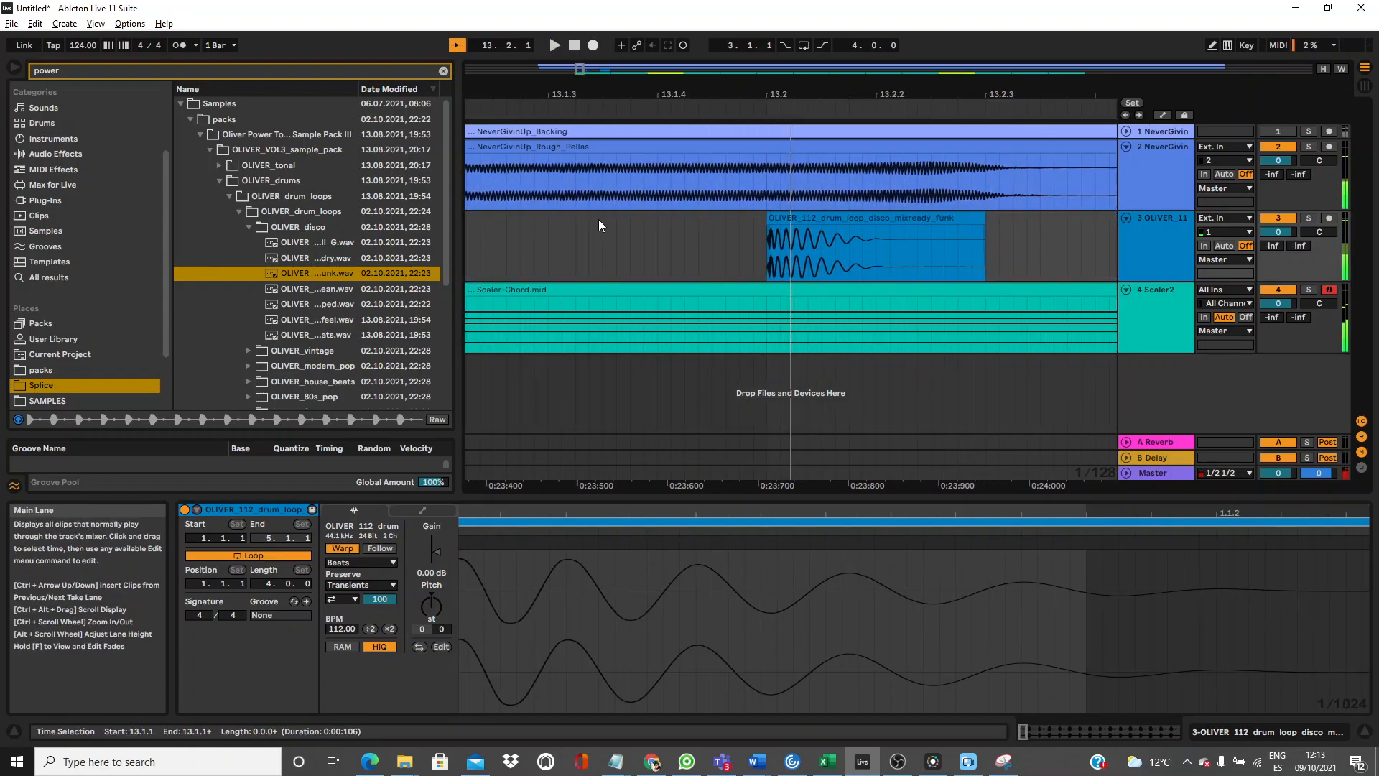
Preview the remaining OLIVER_disco loops, then expand OLIVER_vintage and preview its loops.
left_click(312, 290)
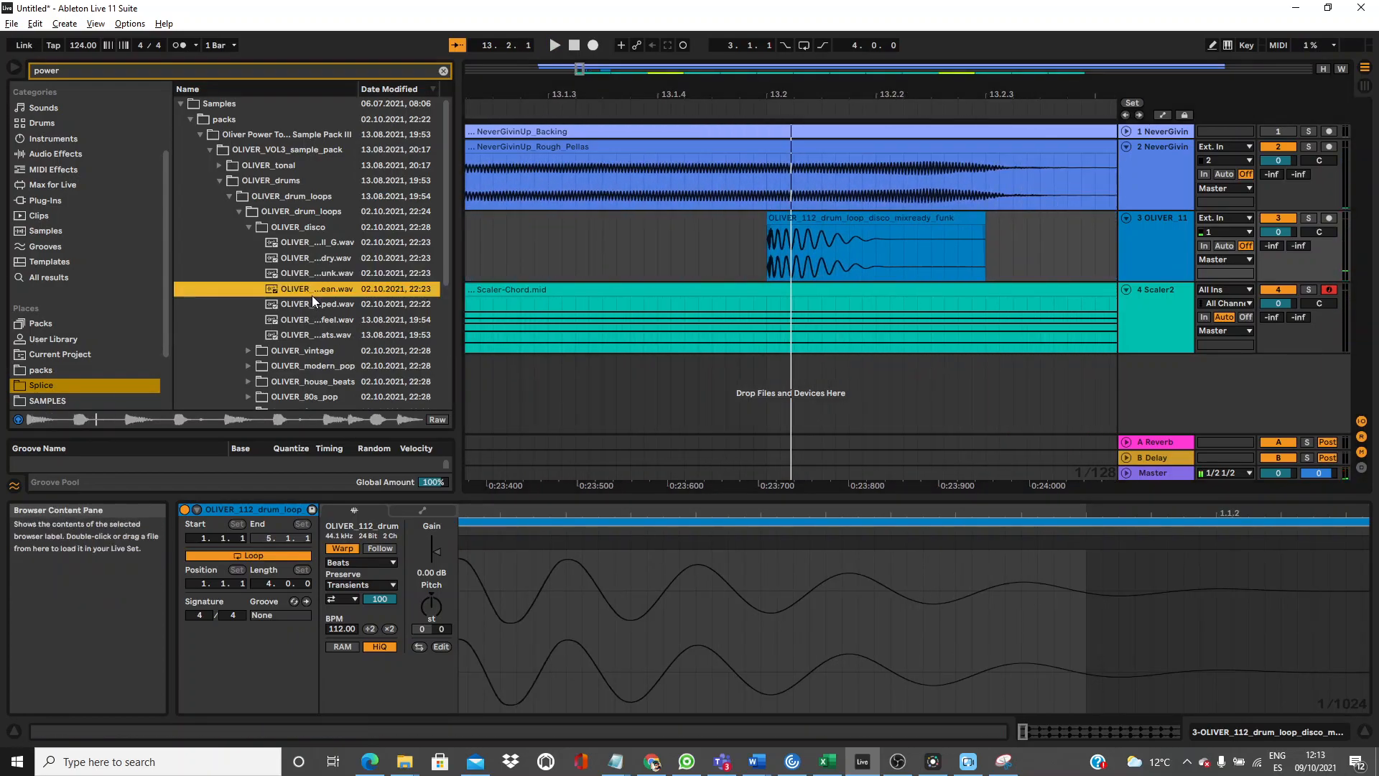
left_click(312, 303)
left_click(312, 320)
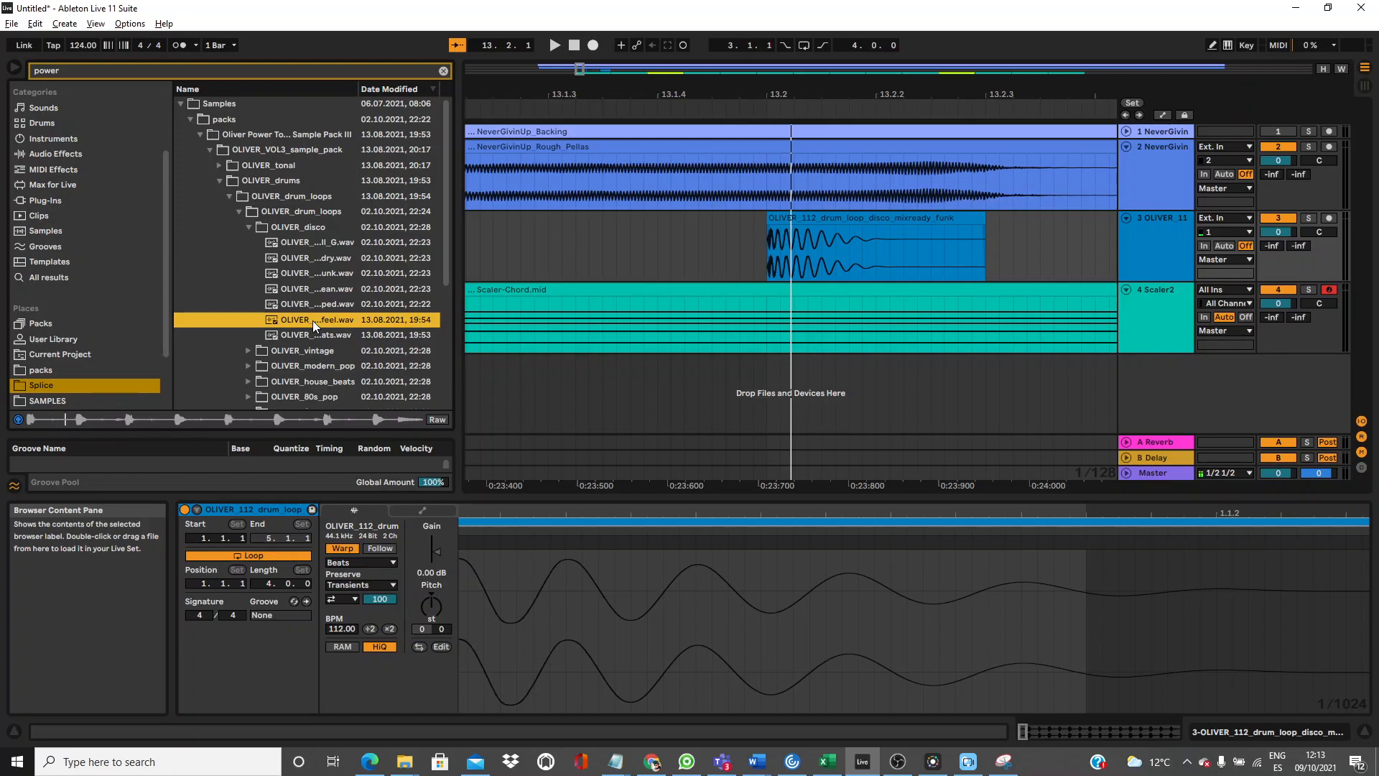
left_click(310, 336)
left_click(249, 352)
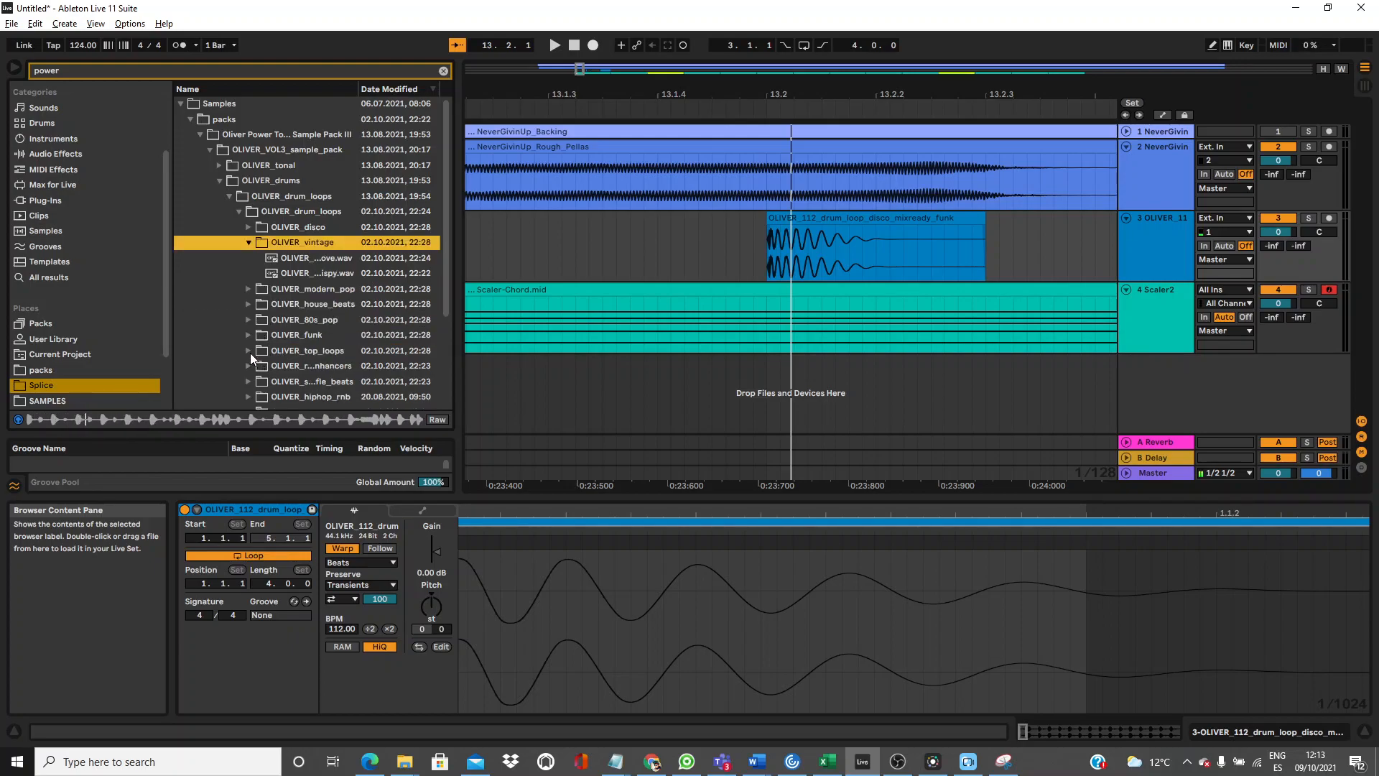
key("Down")
key("Down")
Expand OLIVER_modern_pop, preview its first loops, and place OLIVER_80_drum_loop_modern_pop_tight_foley at 13.2.1 on track 3.
key("Down")
key("Right")
key("Down")
key("Down")
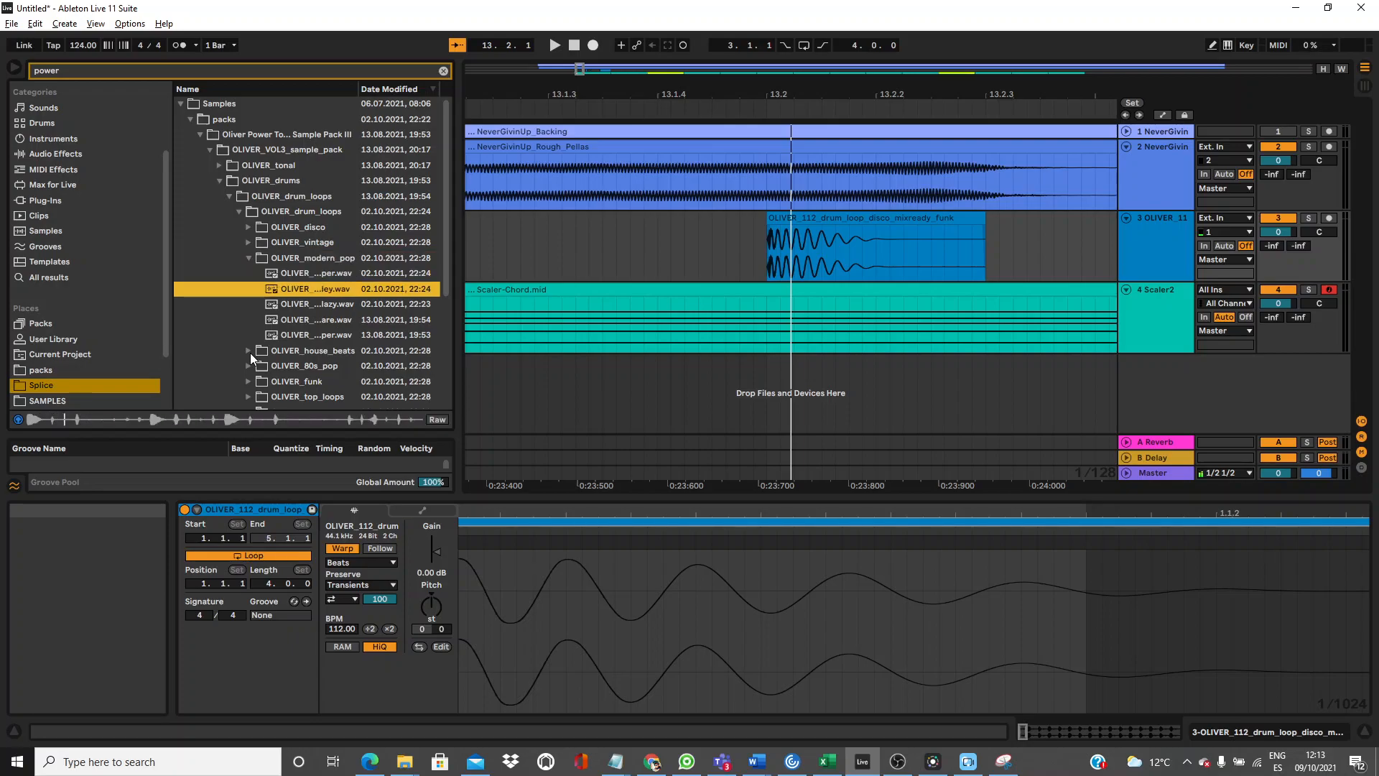
left_click_drag(273, 286, 773, 245)
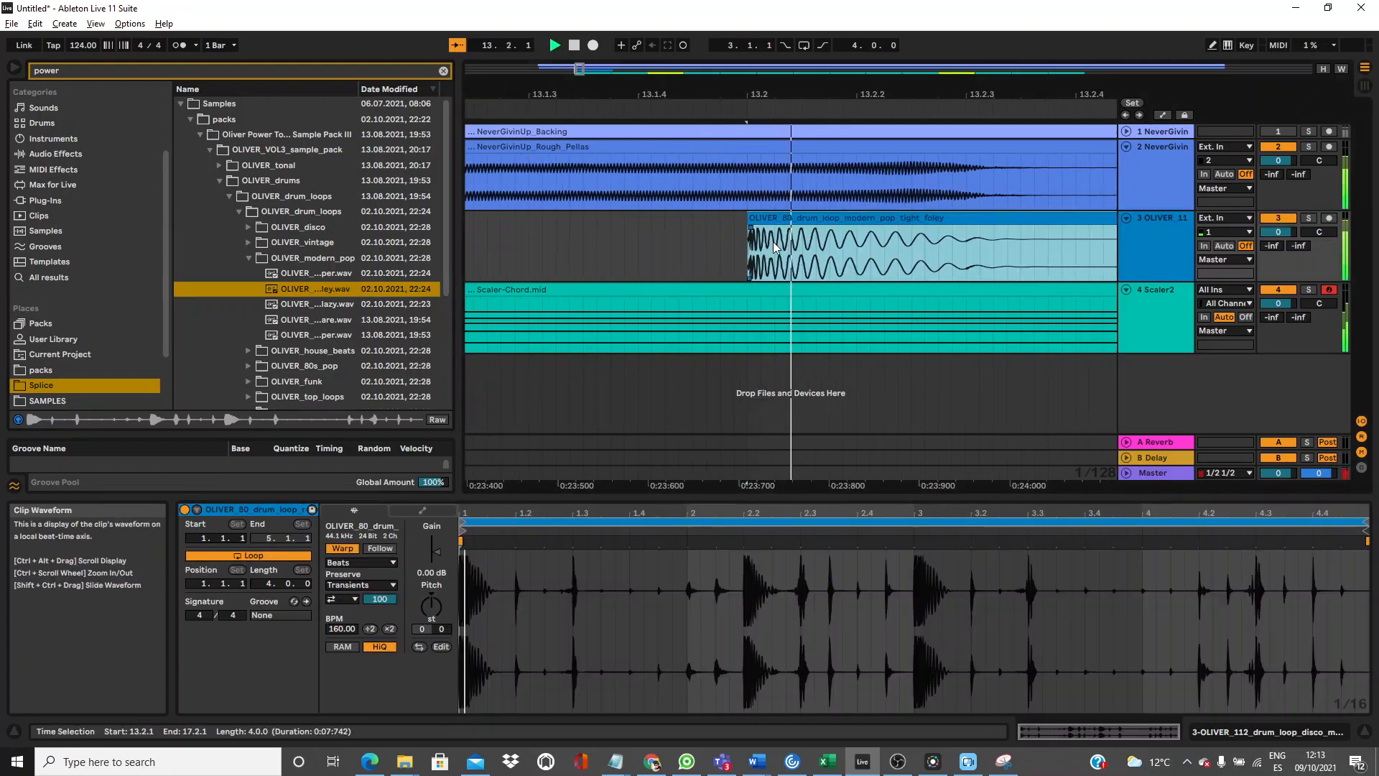
Preview the OLIVER_106 modern pop loop ending in lazy.wav, place it at 13.3.1 on track 3, and play it.
left_click(295, 310)
left_click_drag(291, 308, 880, 219)
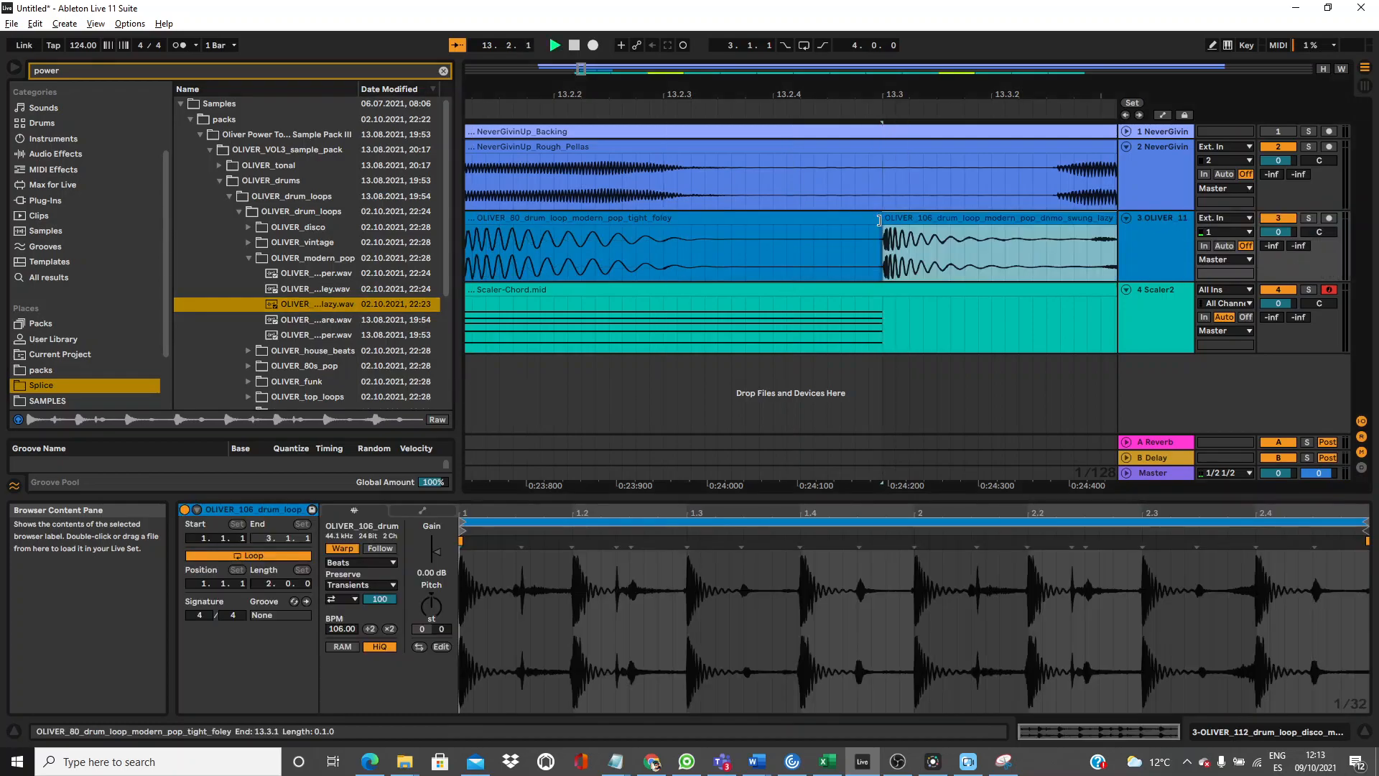
key("space")
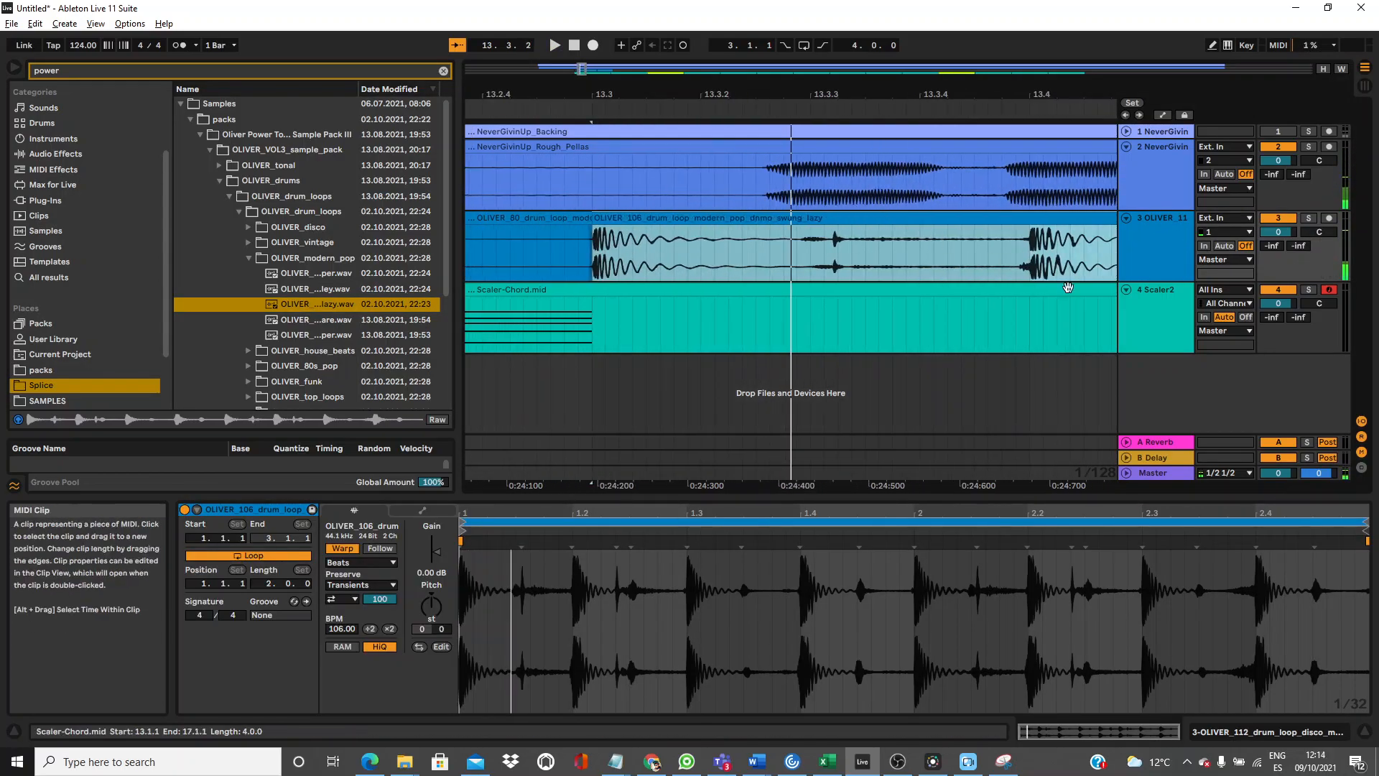
Delete 13.3.2+ to 13.3.4 from the OLIVER_106 lazy loop on track 3, move its isolated opening kick to 13.1.1, and trim its end.
left_click_drag(796, 253, 918, 252)
key("Delete")
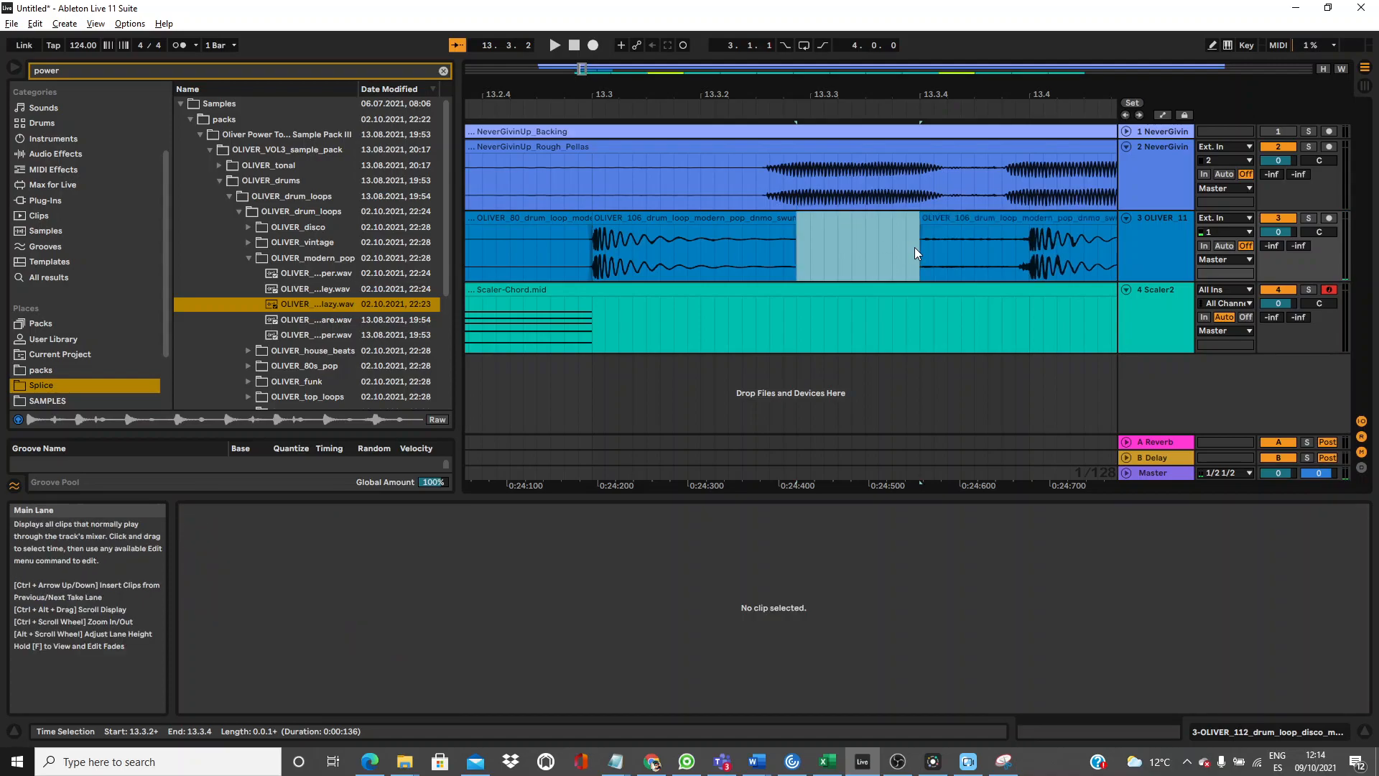
left_click_drag(720, 95, 721, 68)
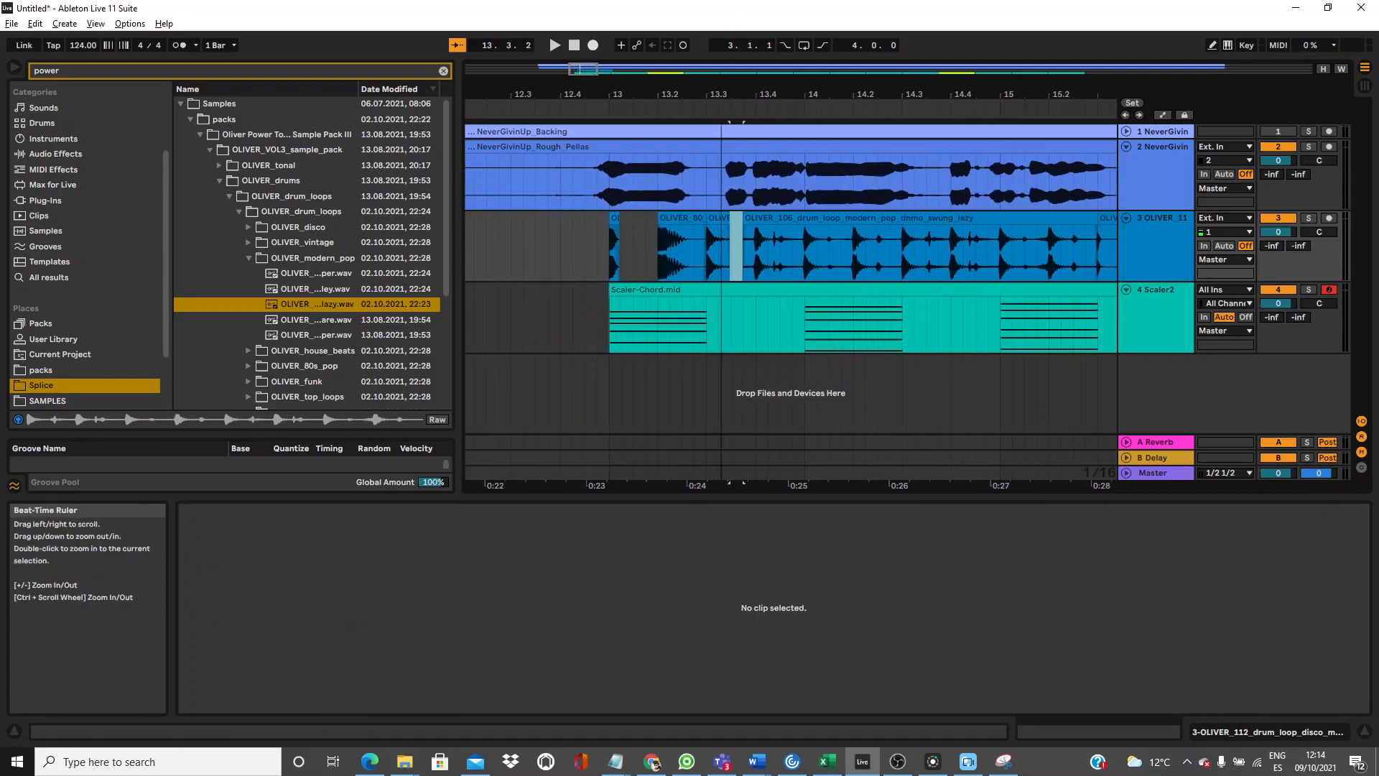
left_click_drag(714, 218, 622, 237)
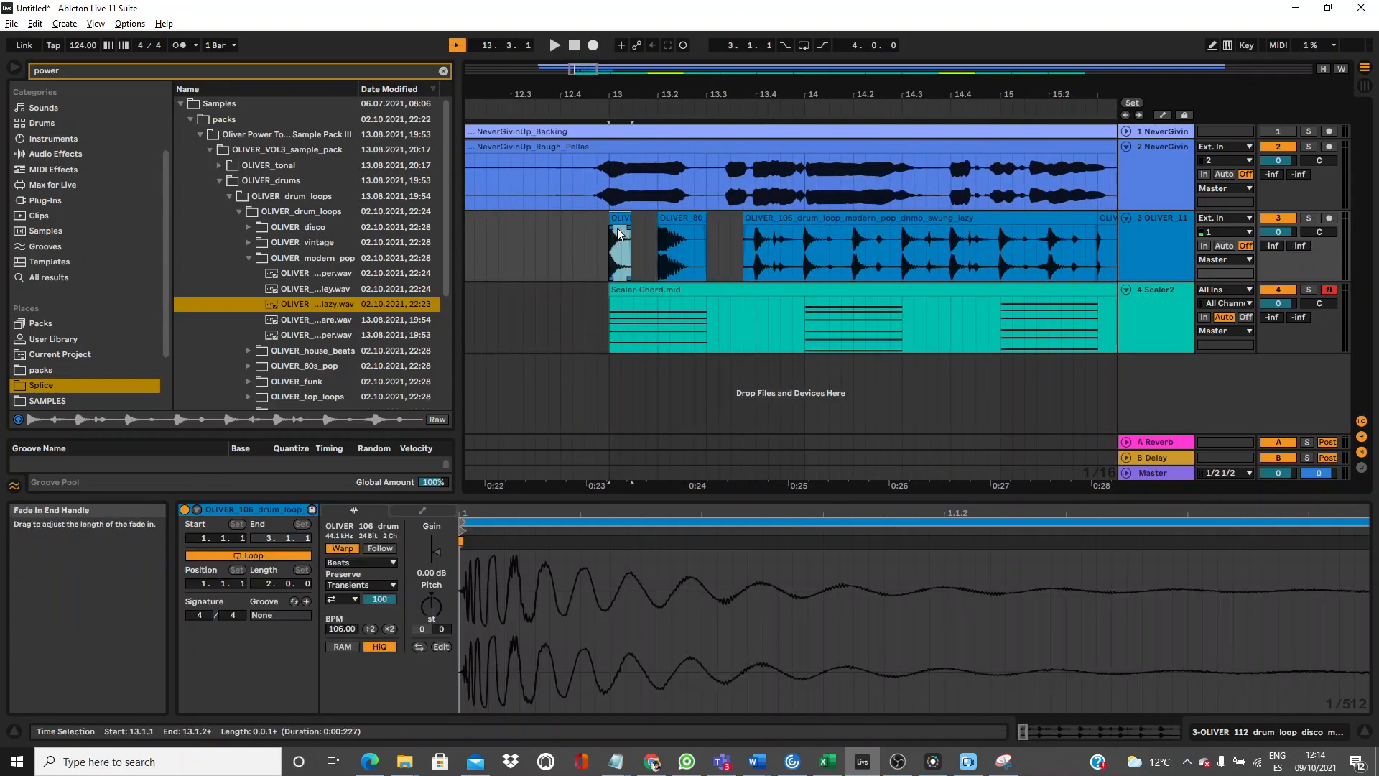
left_click_drag(624, 112, 621, 154)
mouse_move(645, 228)
left_mouse_down()
mouse_move(579, 225)
mouse_move(632, 221)
left_mouse_up()
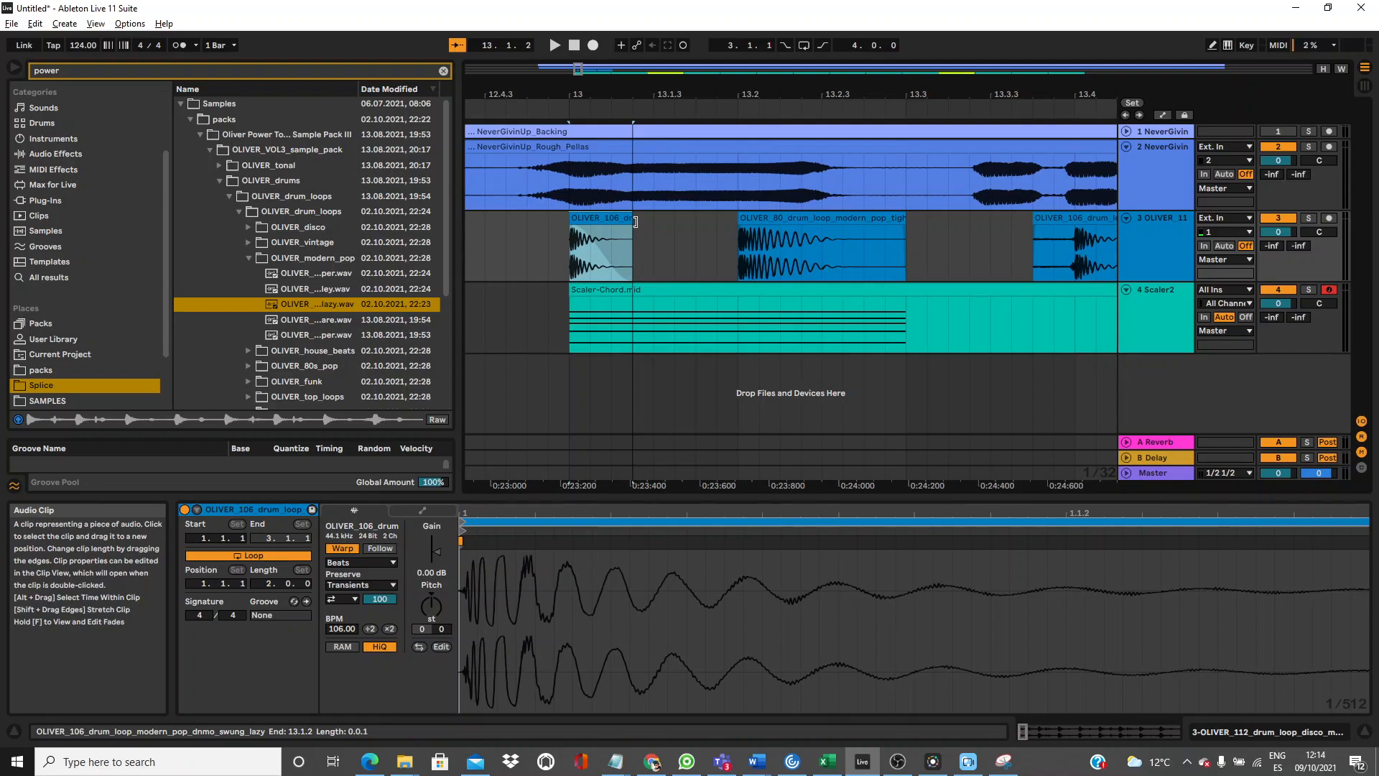
Delete the remaining drum loop clips on track 3 from 13.2.1 to 15.4.1.
left_click(775, 217)
left_click_drag(733, 98, 730, 58)
left_click_drag(724, 228, 1073, 246)
key("Delete")
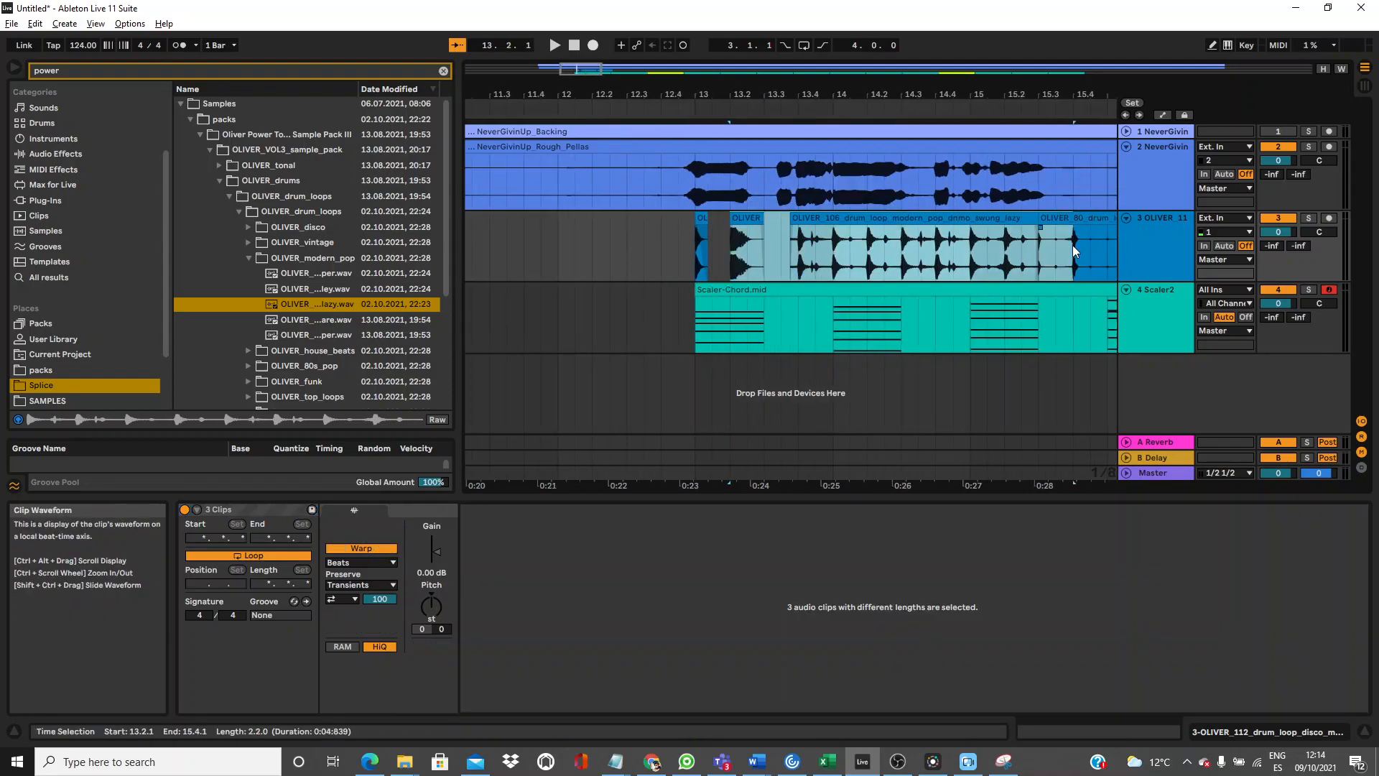
Duplicate the short kick at bar 13 on track 3 seven times in a row, and play it from 12.4.3.
left_click_drag(710, 247, 697, 245)
key("ctrl+d")
key("ctrl+d")
key("ctrl+d")
key("ctrl+d")
key("ctrl+d")
key("ctrl+d")
key("ctrl+d")
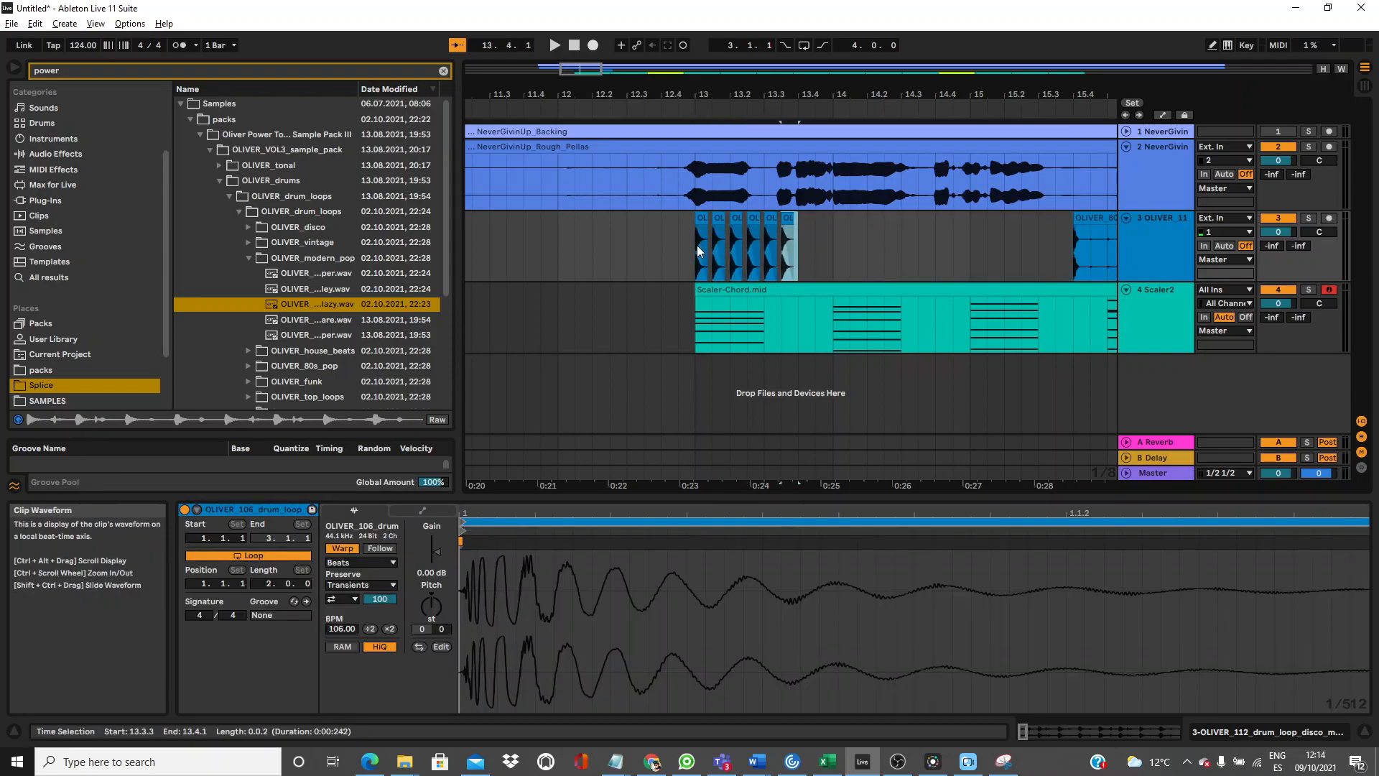
left_click(676, 247)
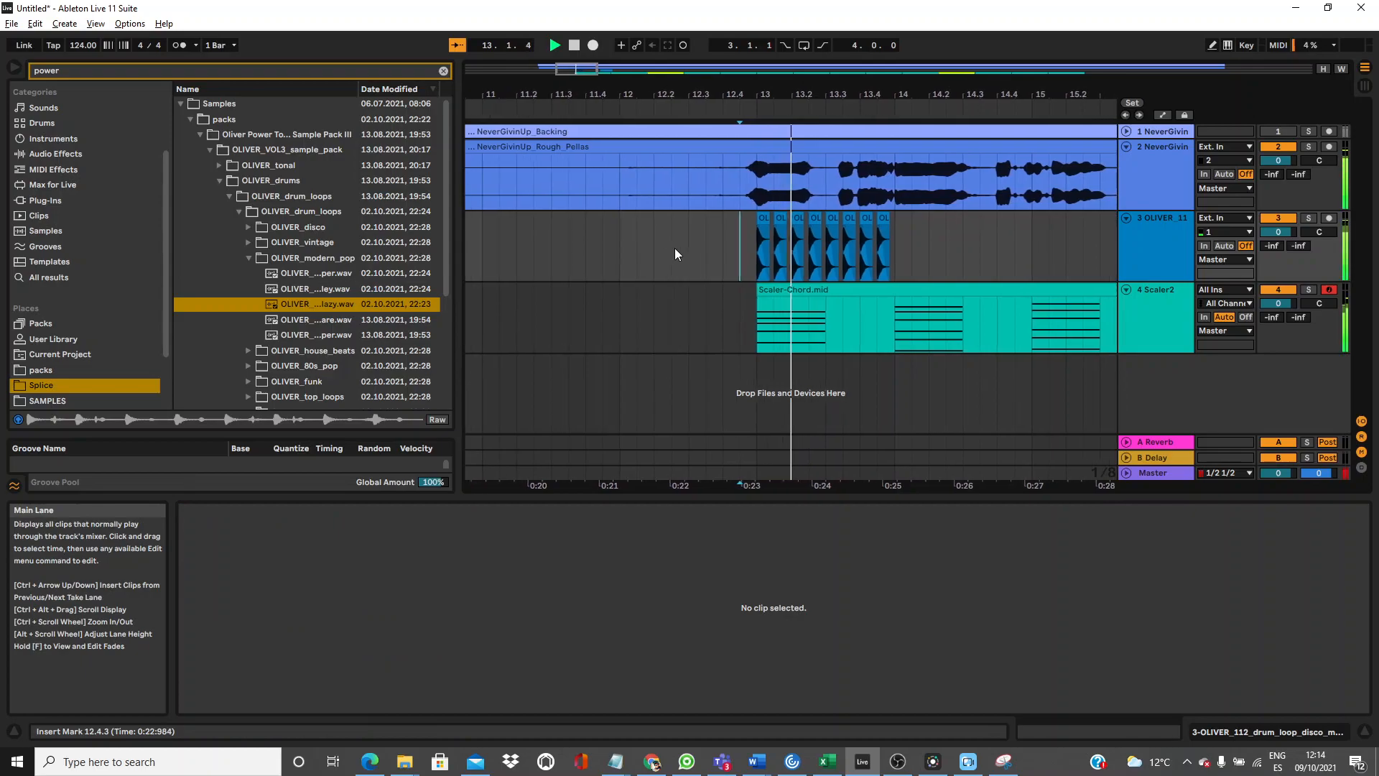
key("space")
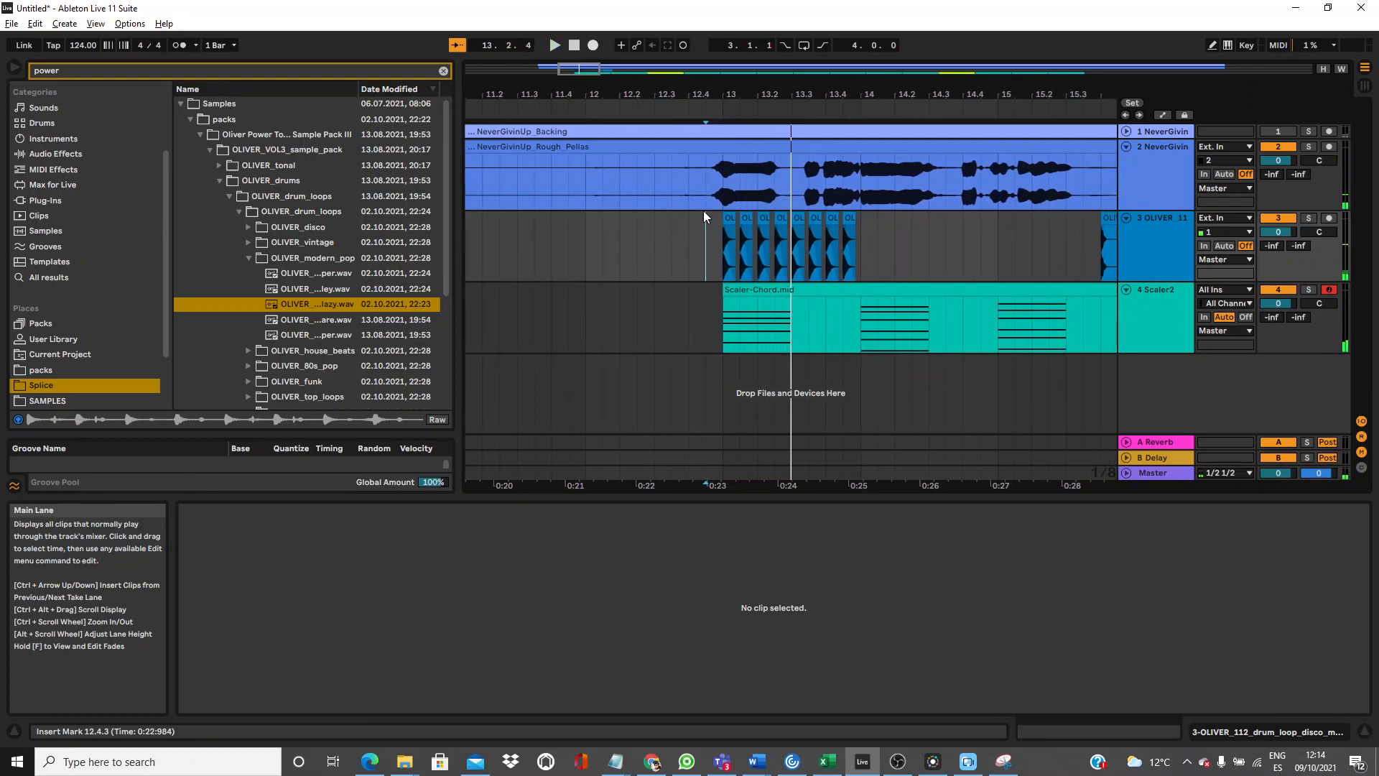
Delete every second kick clip in bar 13 on track 3, and play the pattern from just before the bar.
left_click(742, 219)
key("Delete")
left_click(780, 223)
key("Delete")
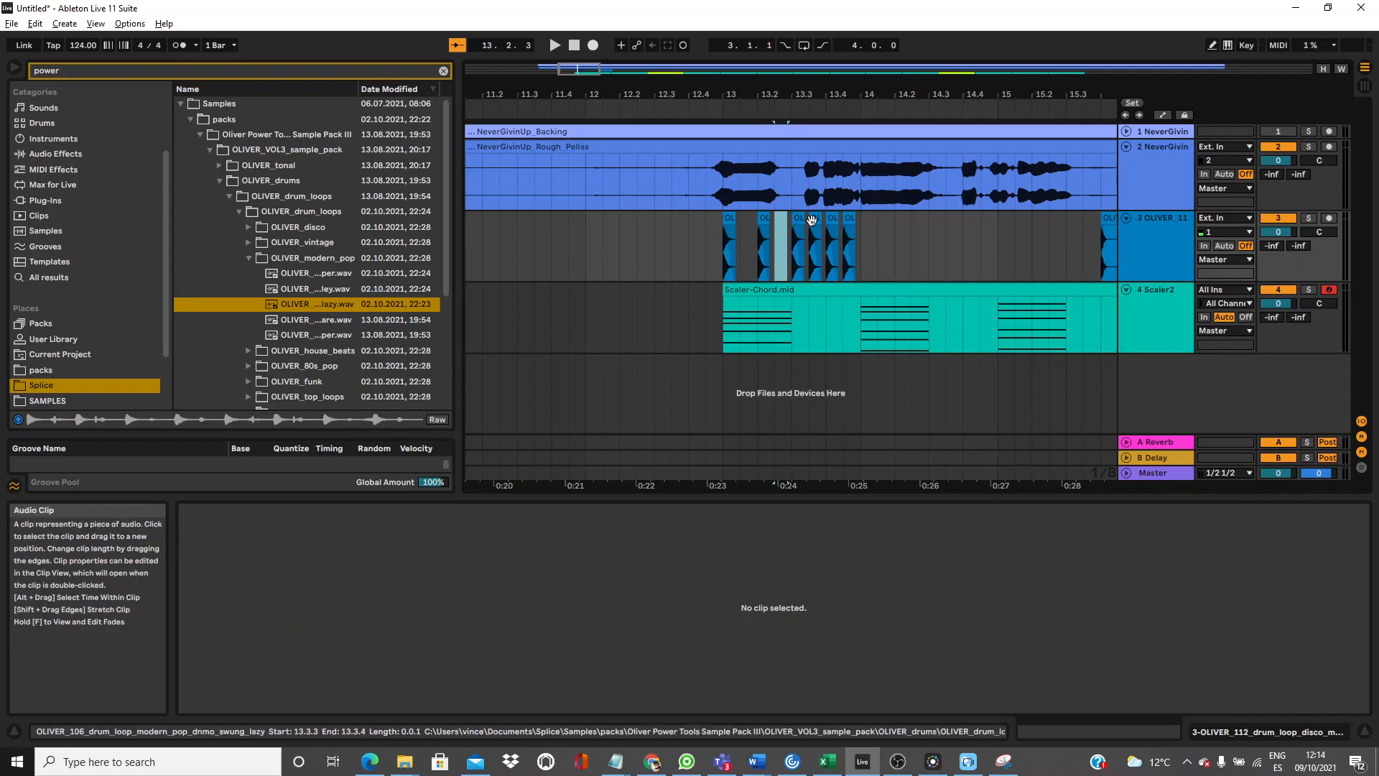
left_click(816, 220)
key("Delete")
left_click(849, 219)
key("Delete")
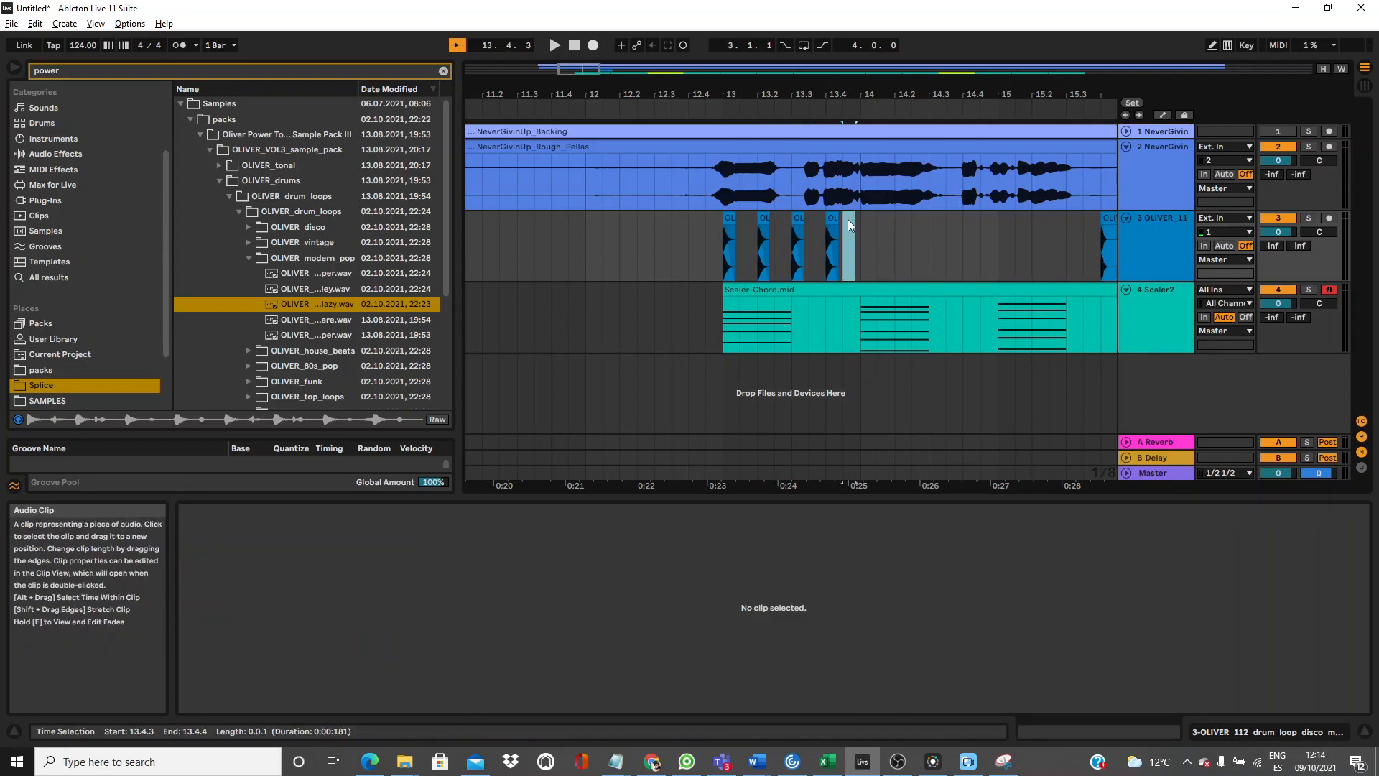
left_click(683, 231)
key("space")
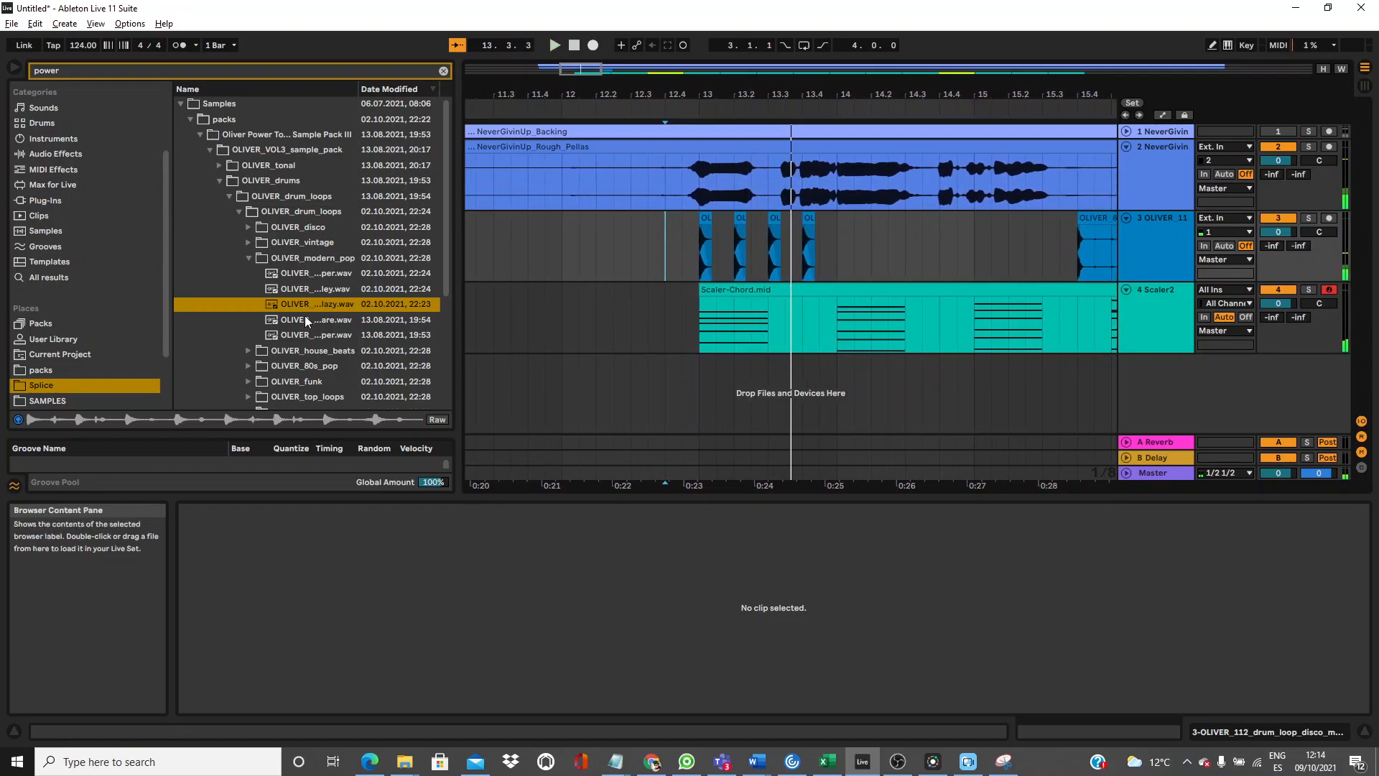
Preview the next modern pop loop, then look through the drum folders of Oliver Power Tools Sample Pack II, including OLIVER_drum_one_shots.
key("Down")
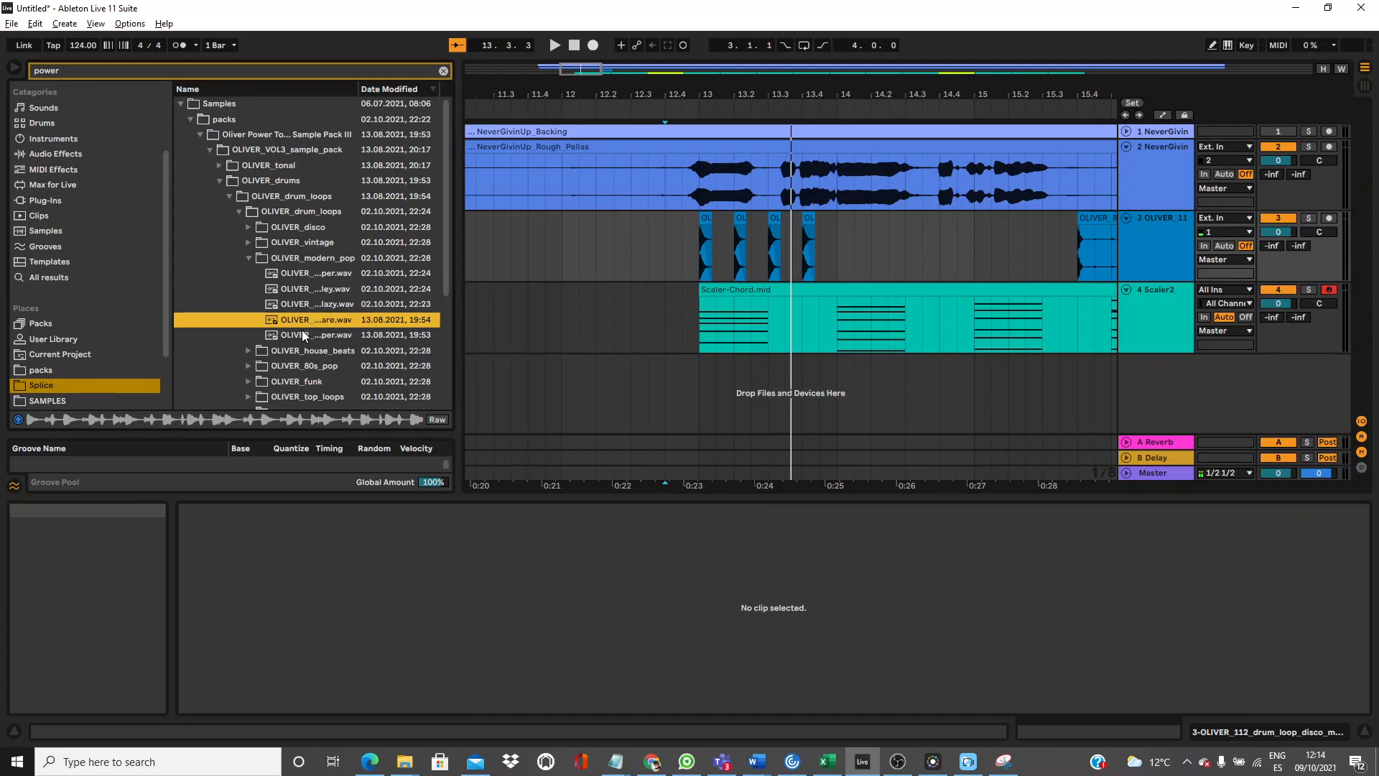
left_click(223, 181)
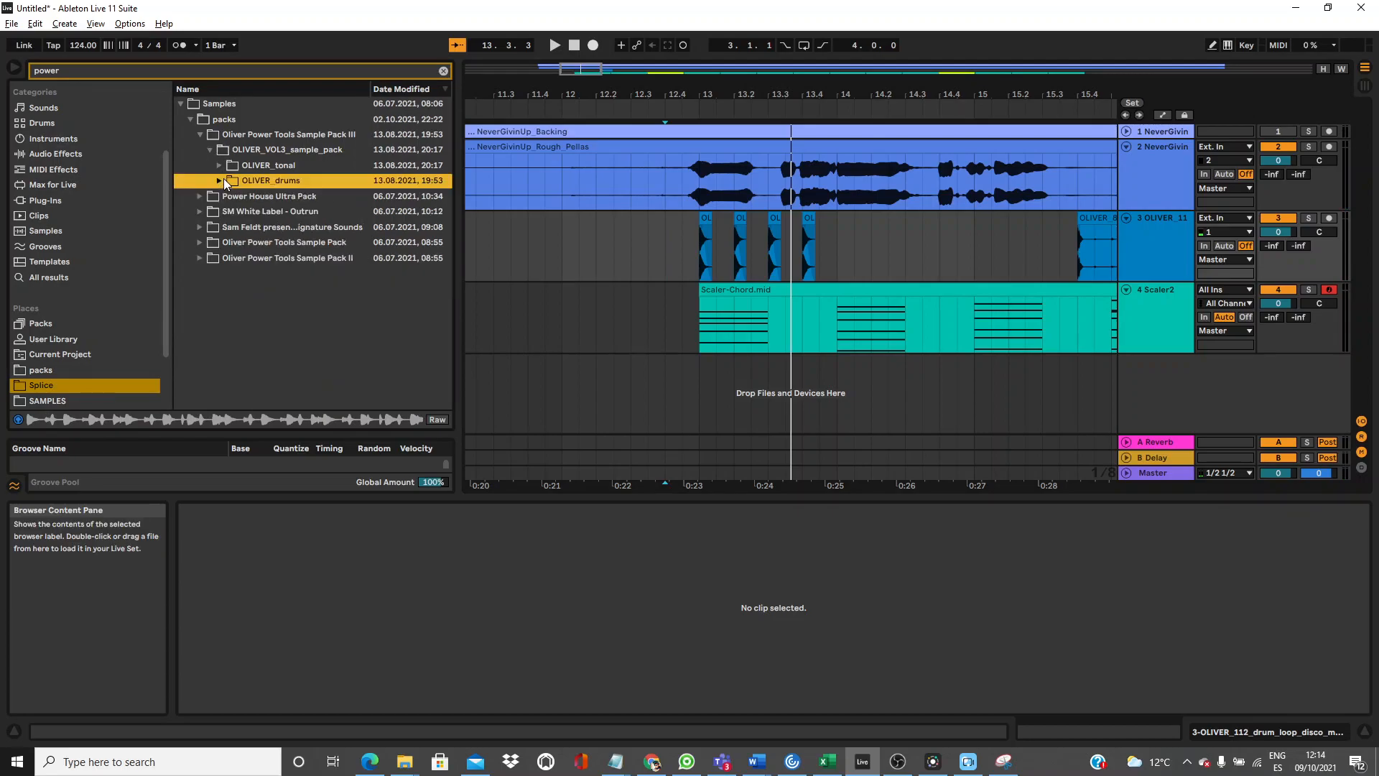
left_click(202, 258)
left_click(226, 304)
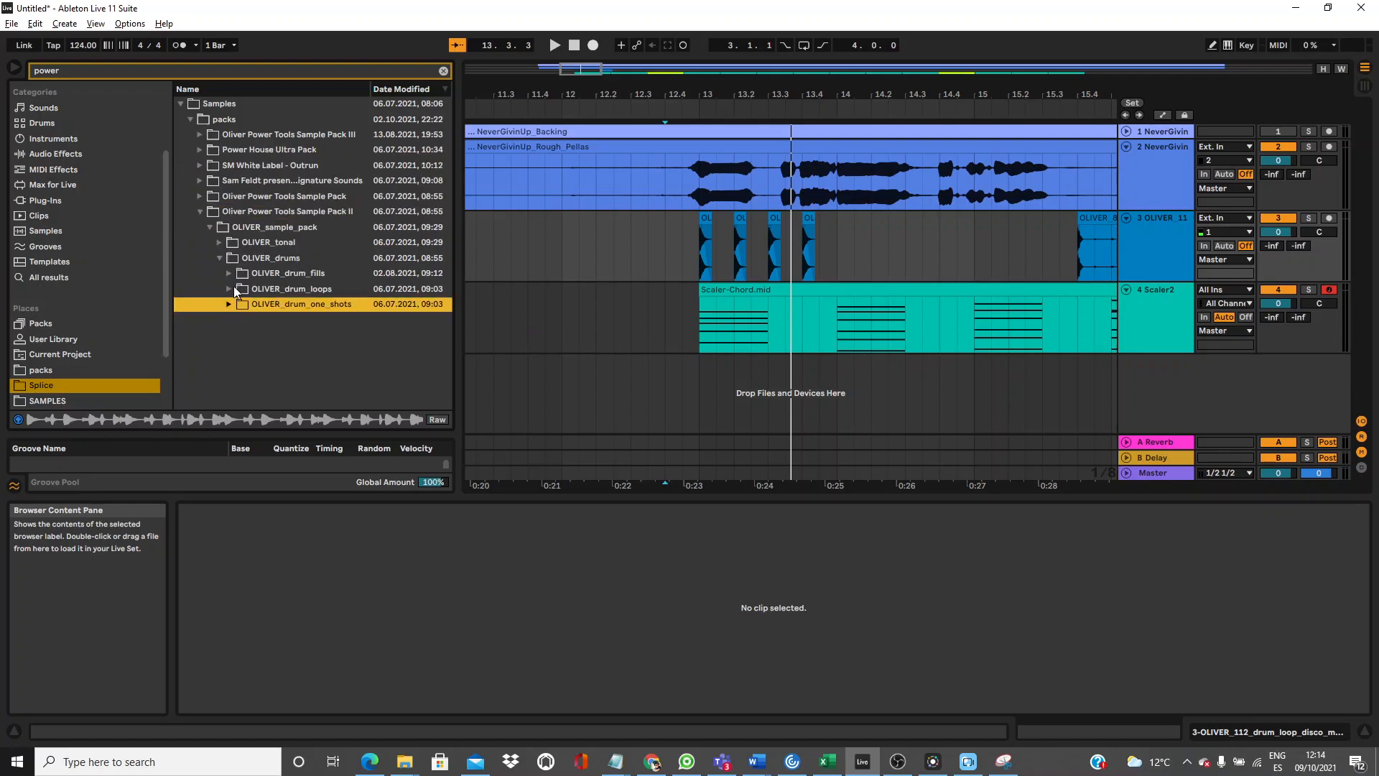
left_click(227, 305)
left_click(228, 305)
Look through the OLIVER_one_shots drum folders inside OLIVER_labeled_processed of the first Oliver Power Tools Sample Pack.
left_click(200, 198)
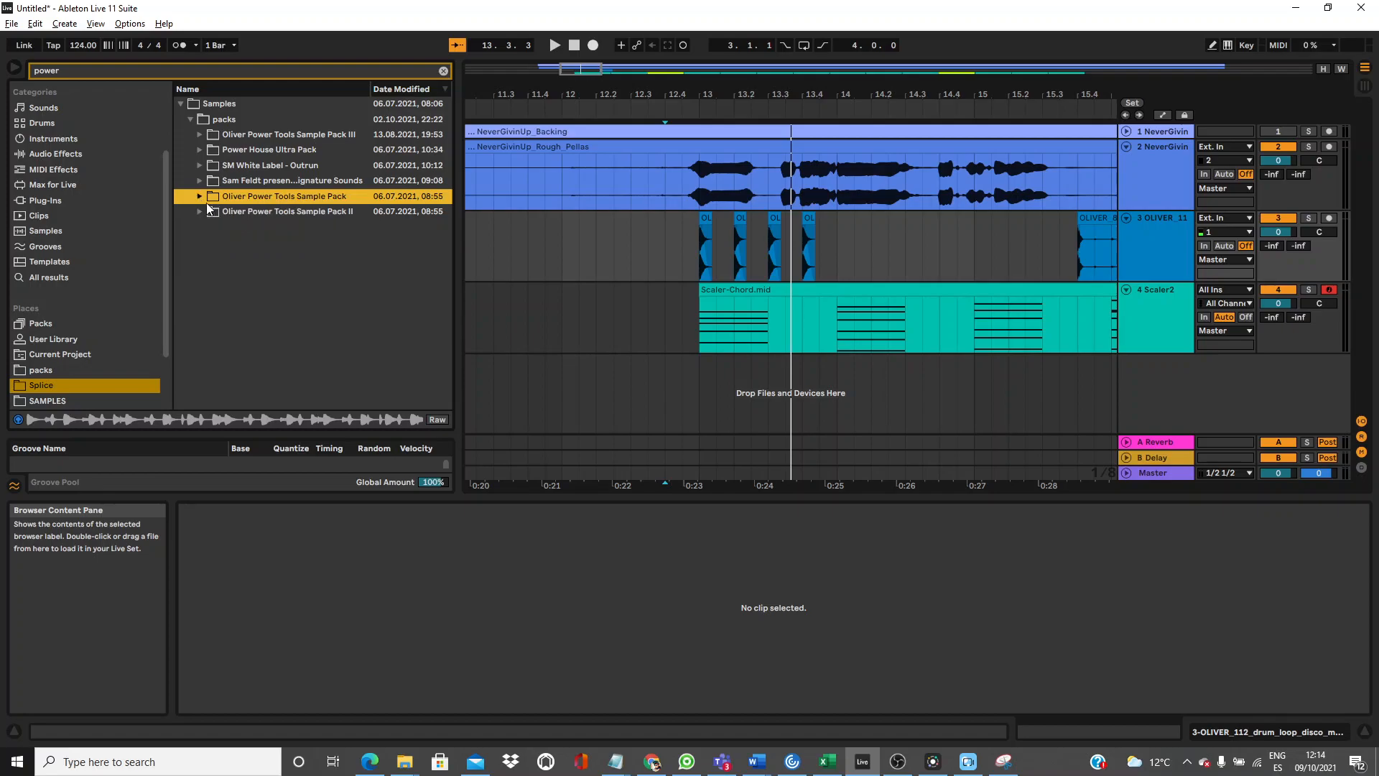
left_click(212, 214)
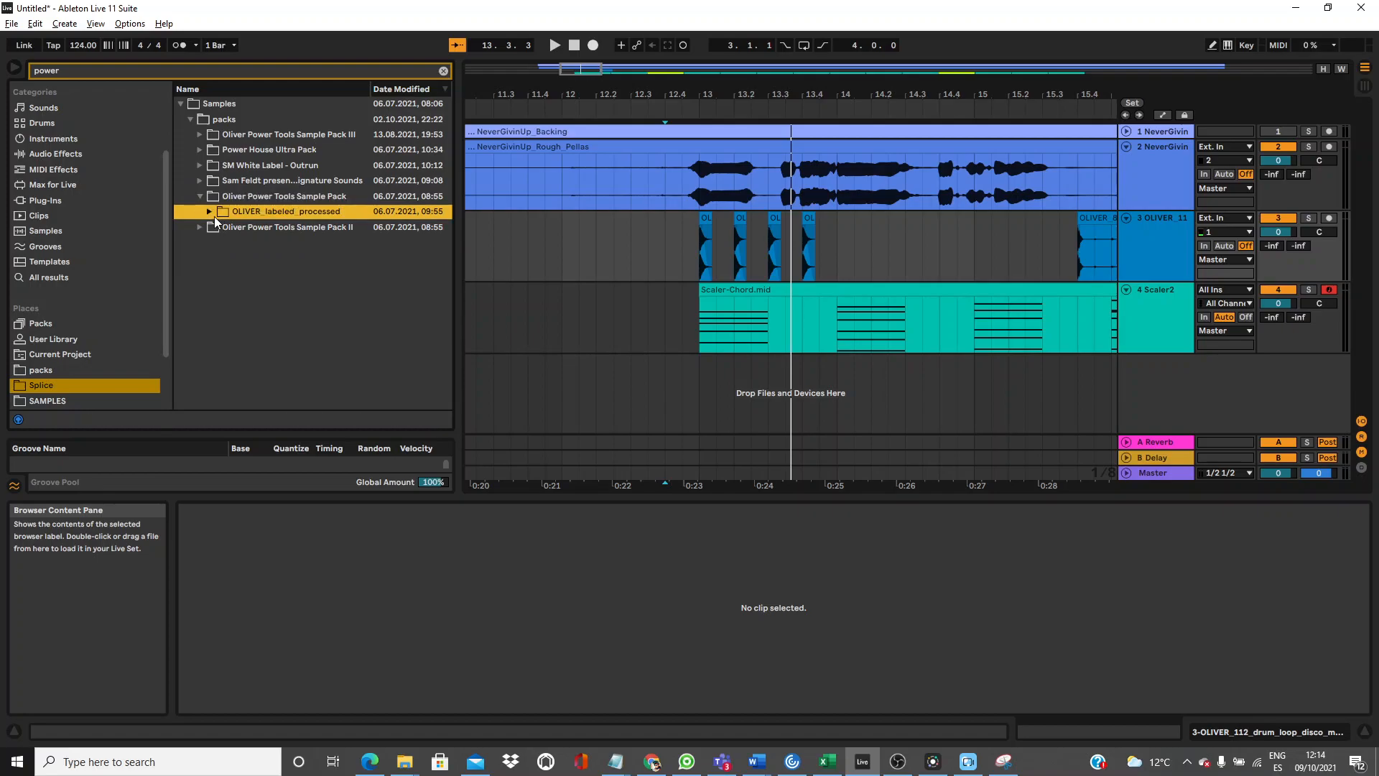
left_click(221, 243)
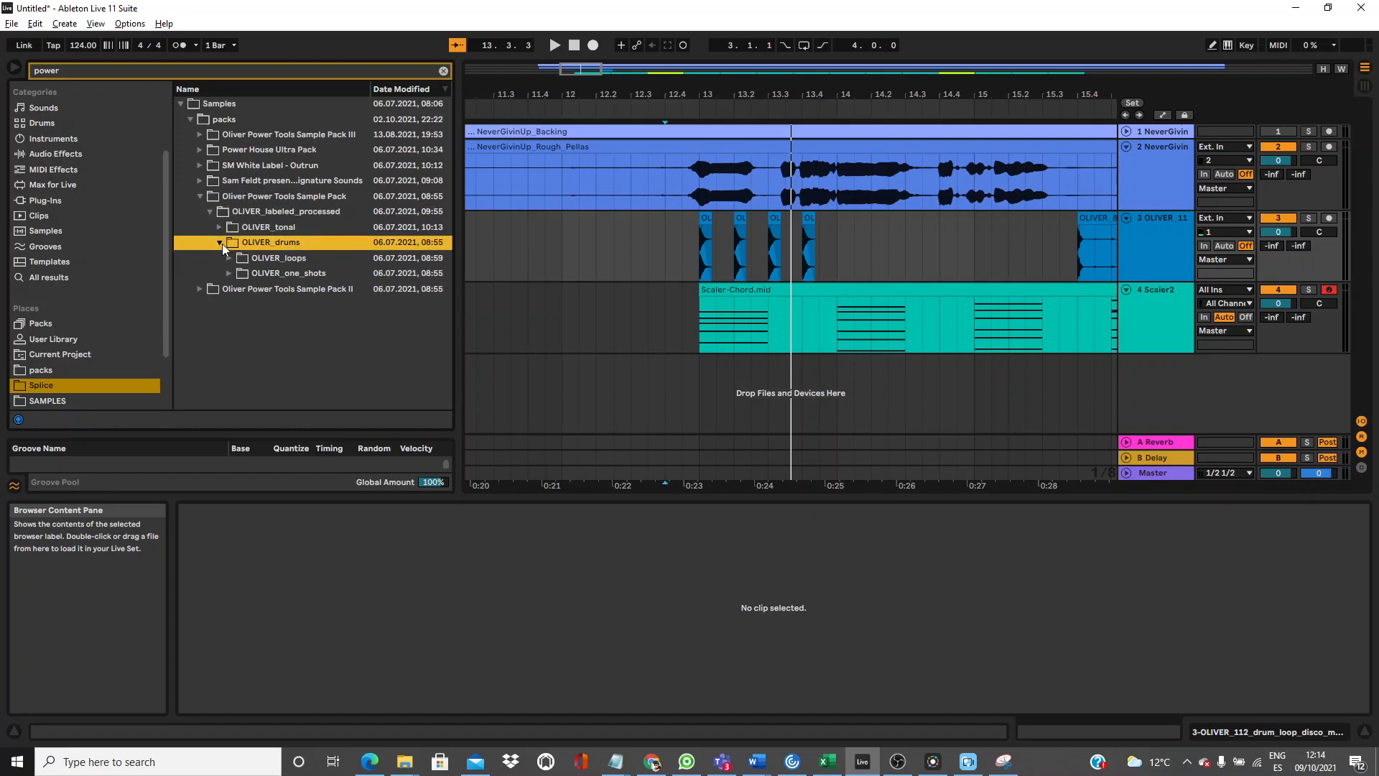
left_click(229, 271)
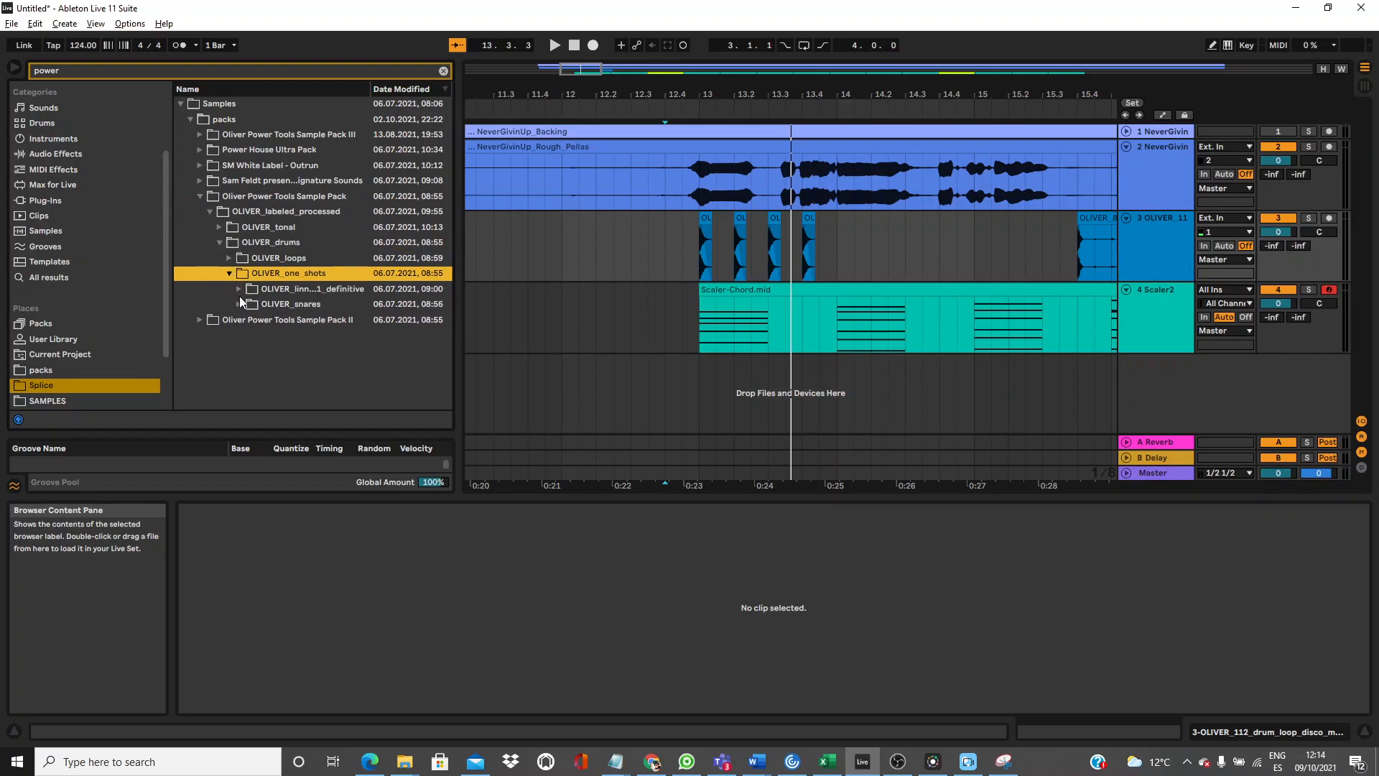
left_click(240, 290)
left_click(252, 304)
left_click(249, 304)
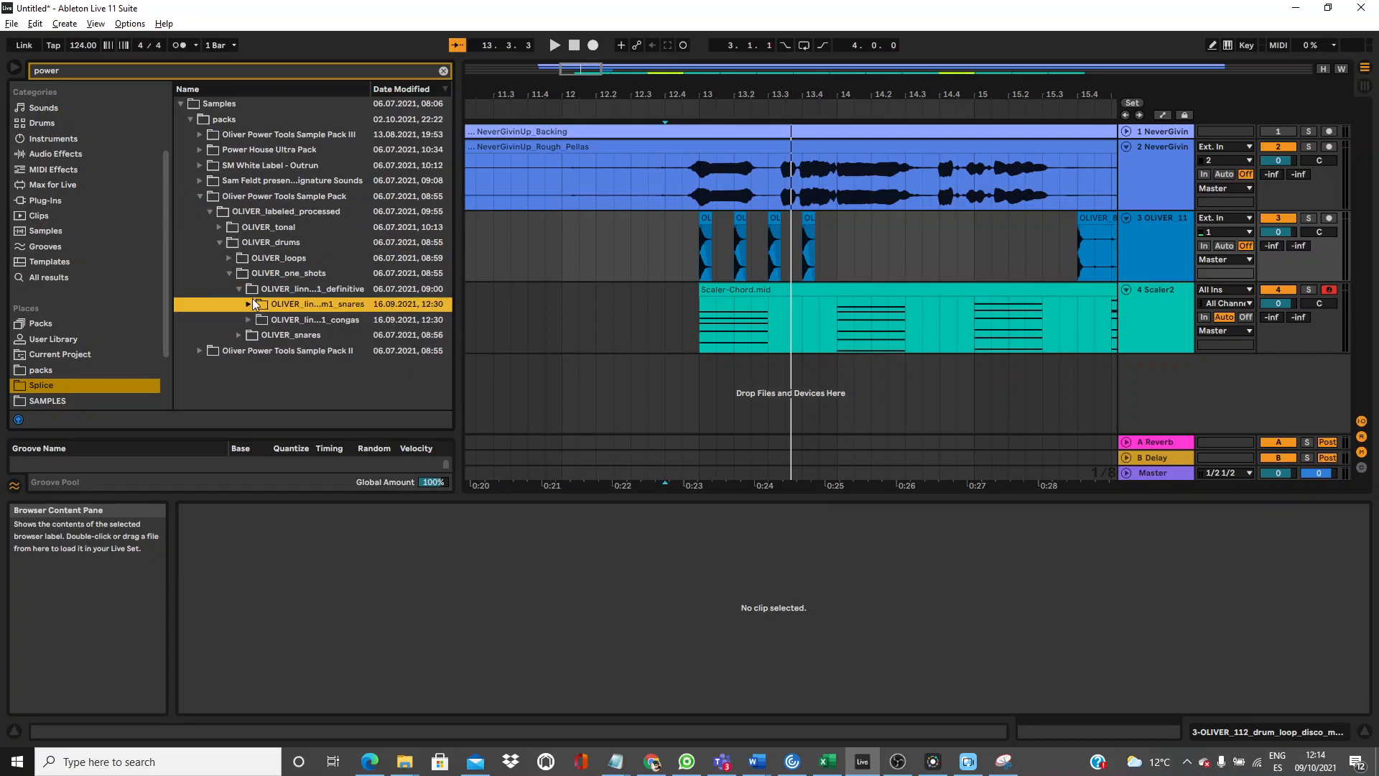
Reopen the drum loops of Oliver Power Tools Sample Pack III and expand the OLIVER_top_loops folder.
left_click(180, 72)
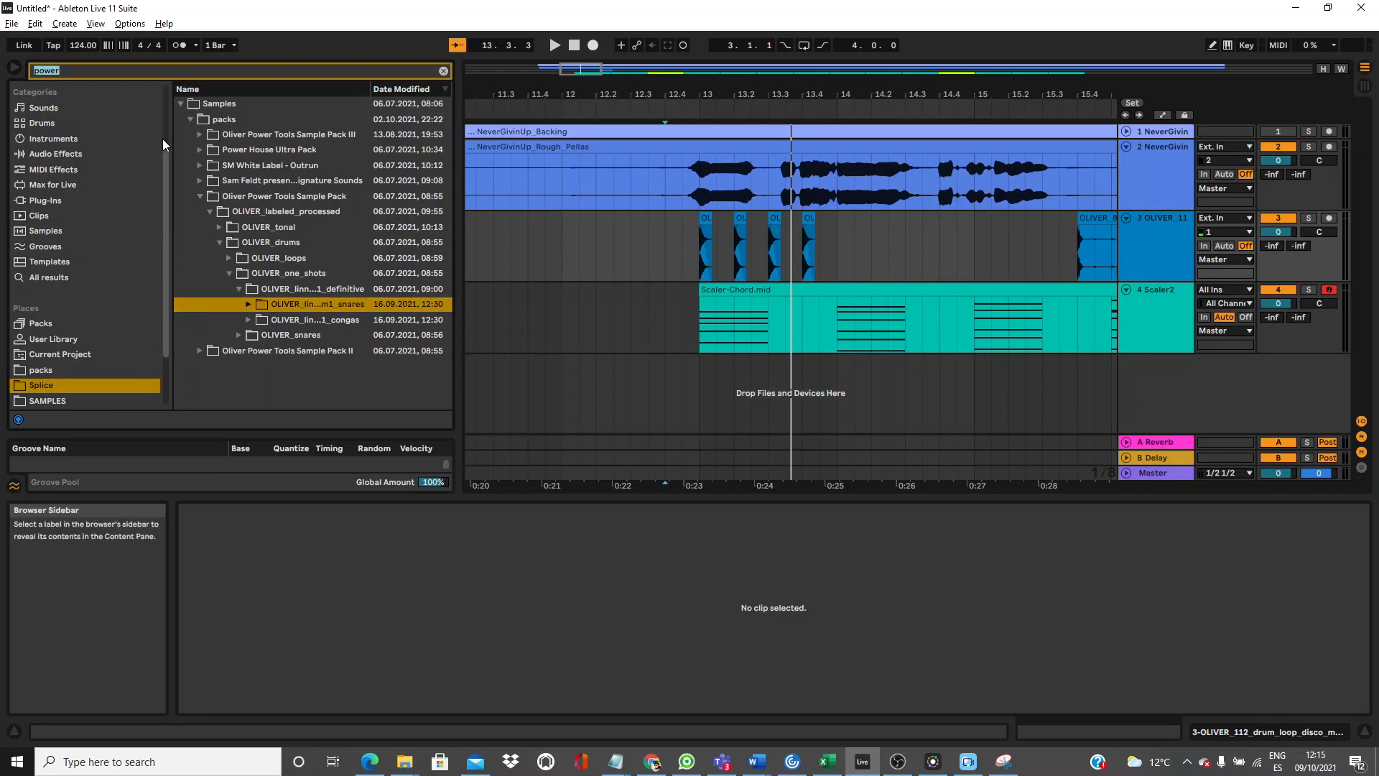
left_click(198, 135)
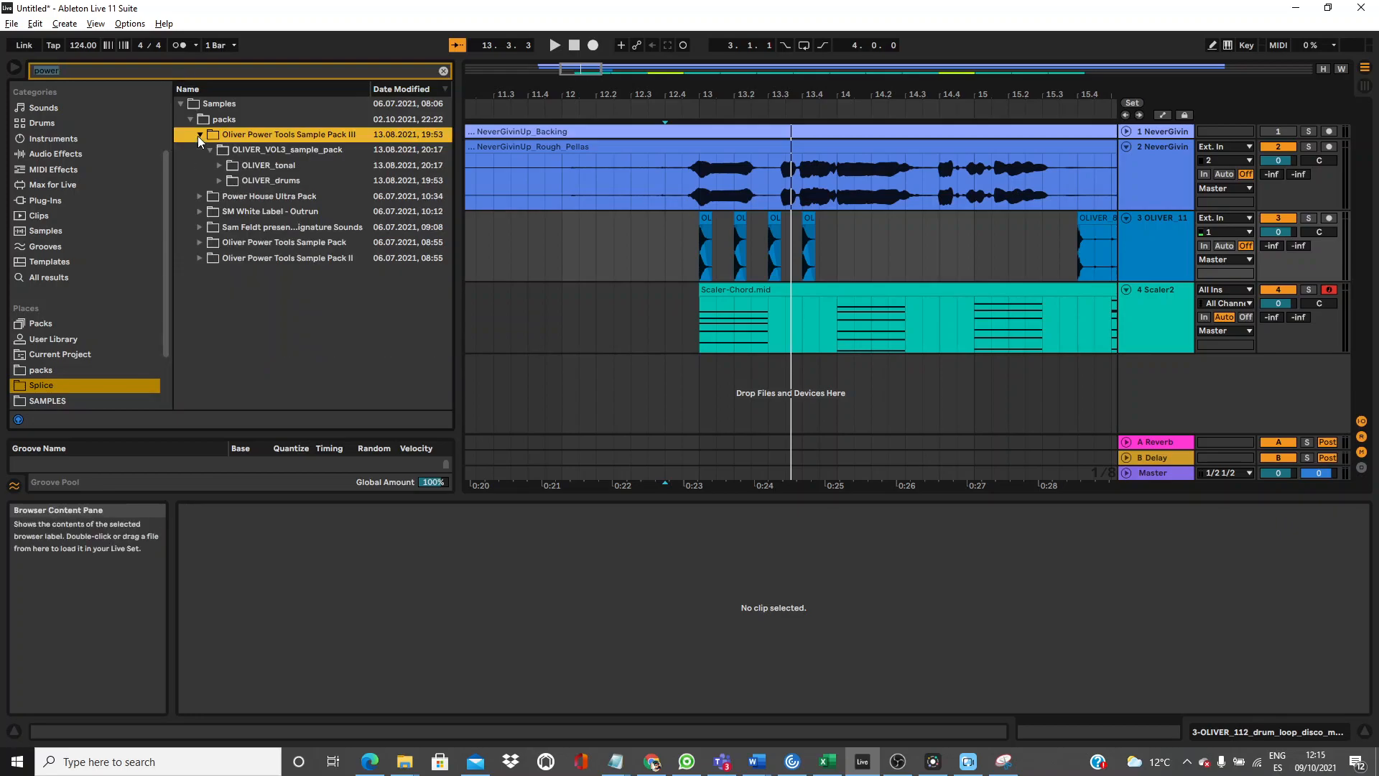
left_click(219, 180)
left_click(230, 200)
left_click(233, 215)
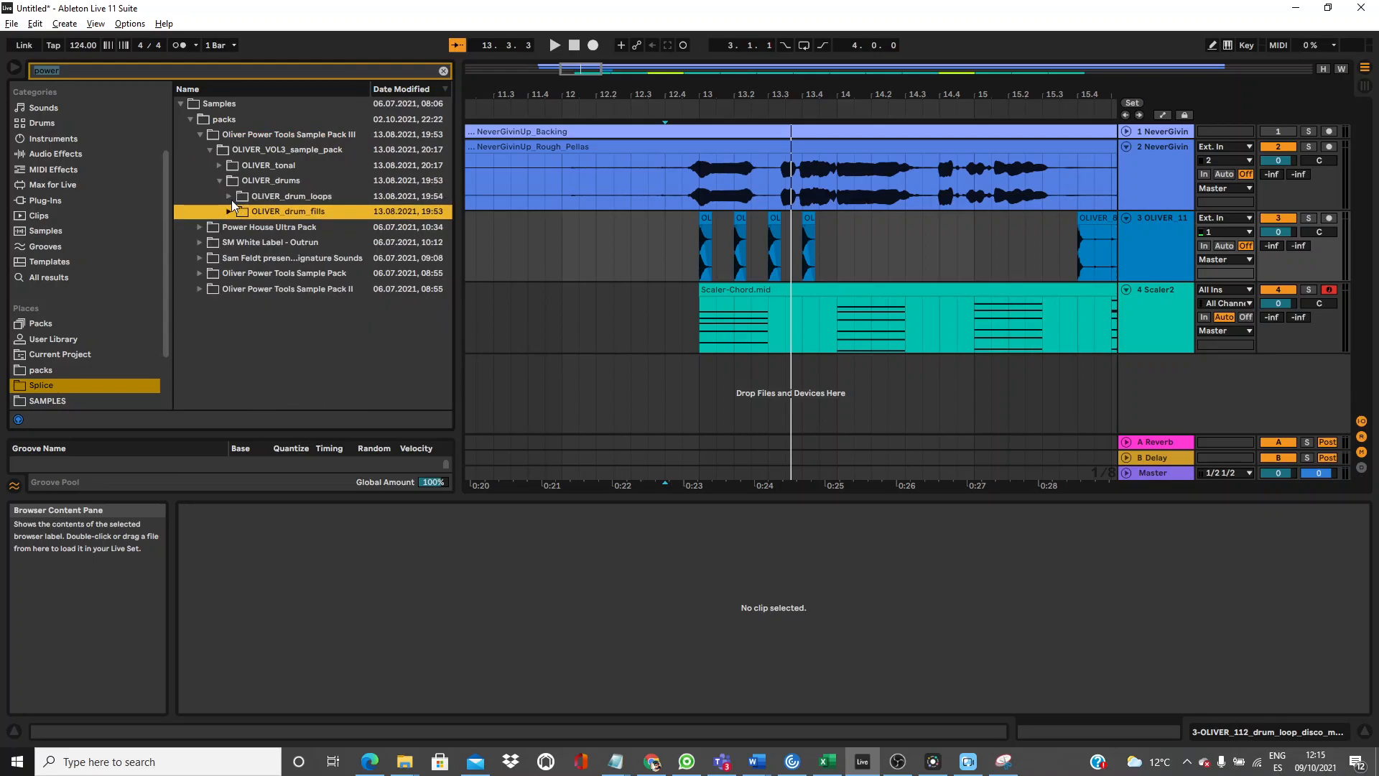
left_click(231, 201)
left_click(250, 257)
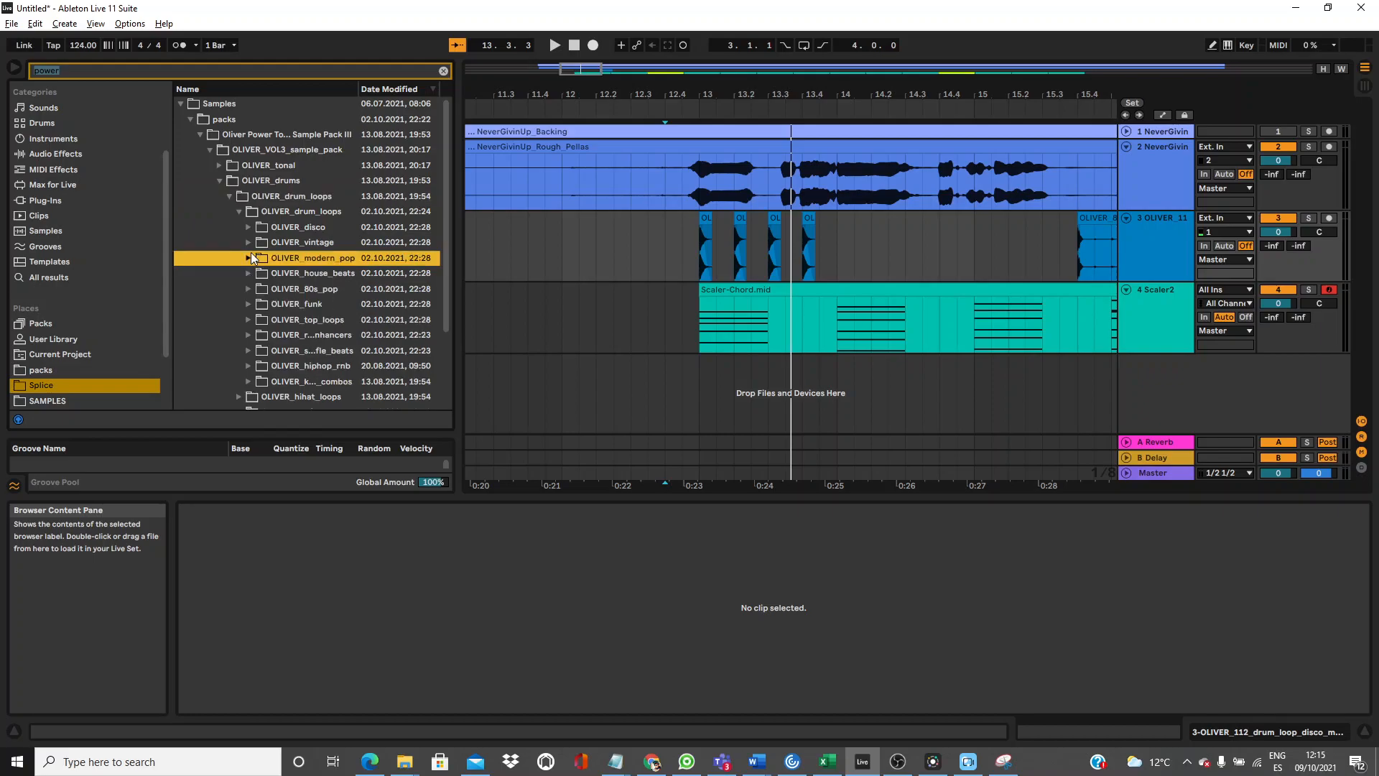
left_click(252, 303)
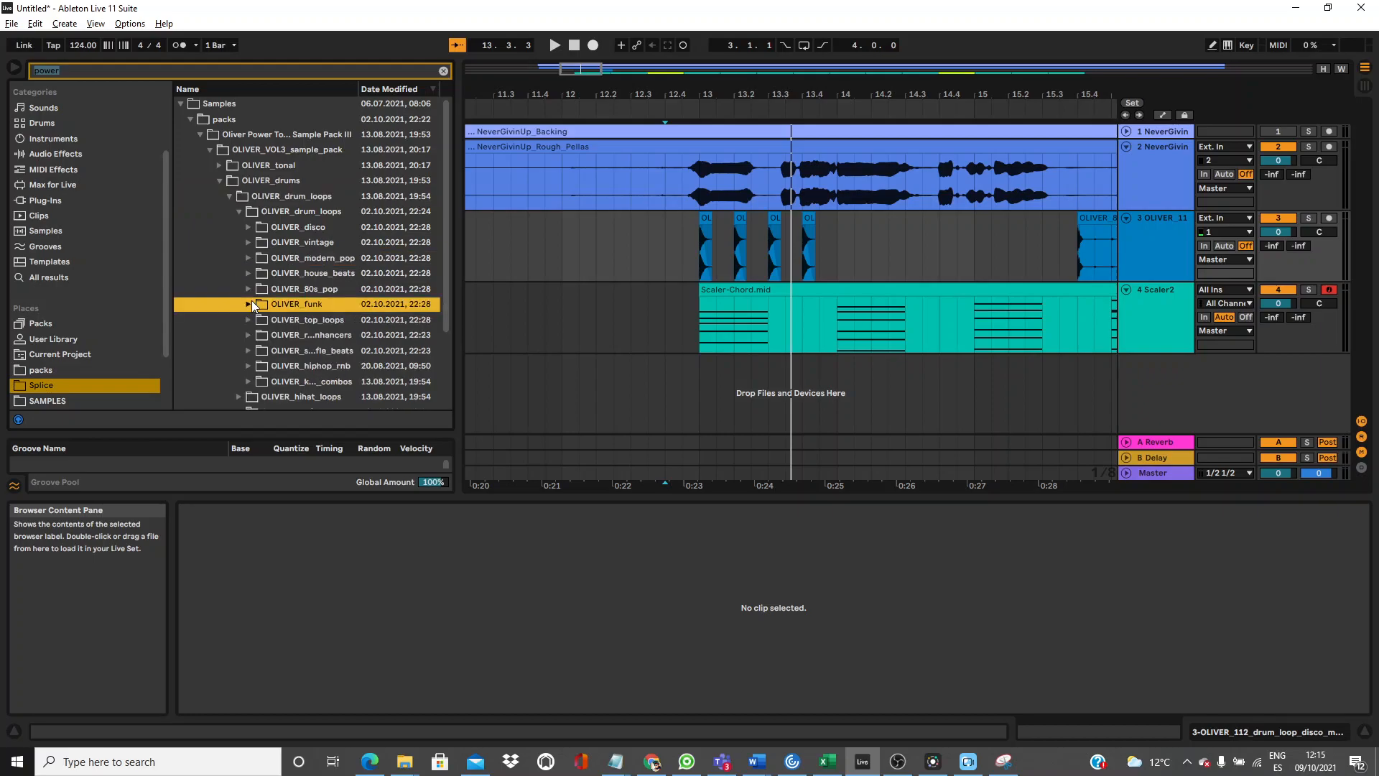
left_click(251, 319)
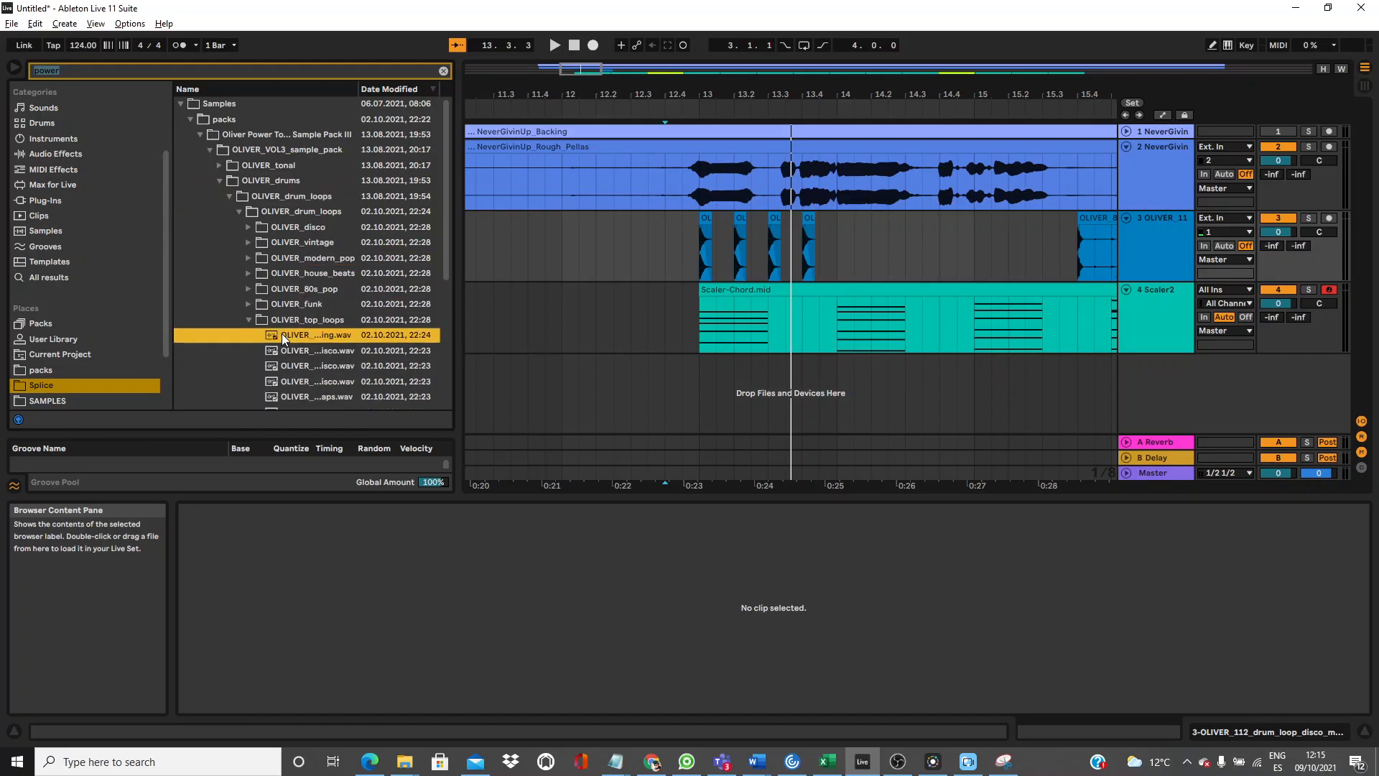
Preview and compare the first two loops in OLIVER_top_loops.
left_click(281, 333)
key("Down")
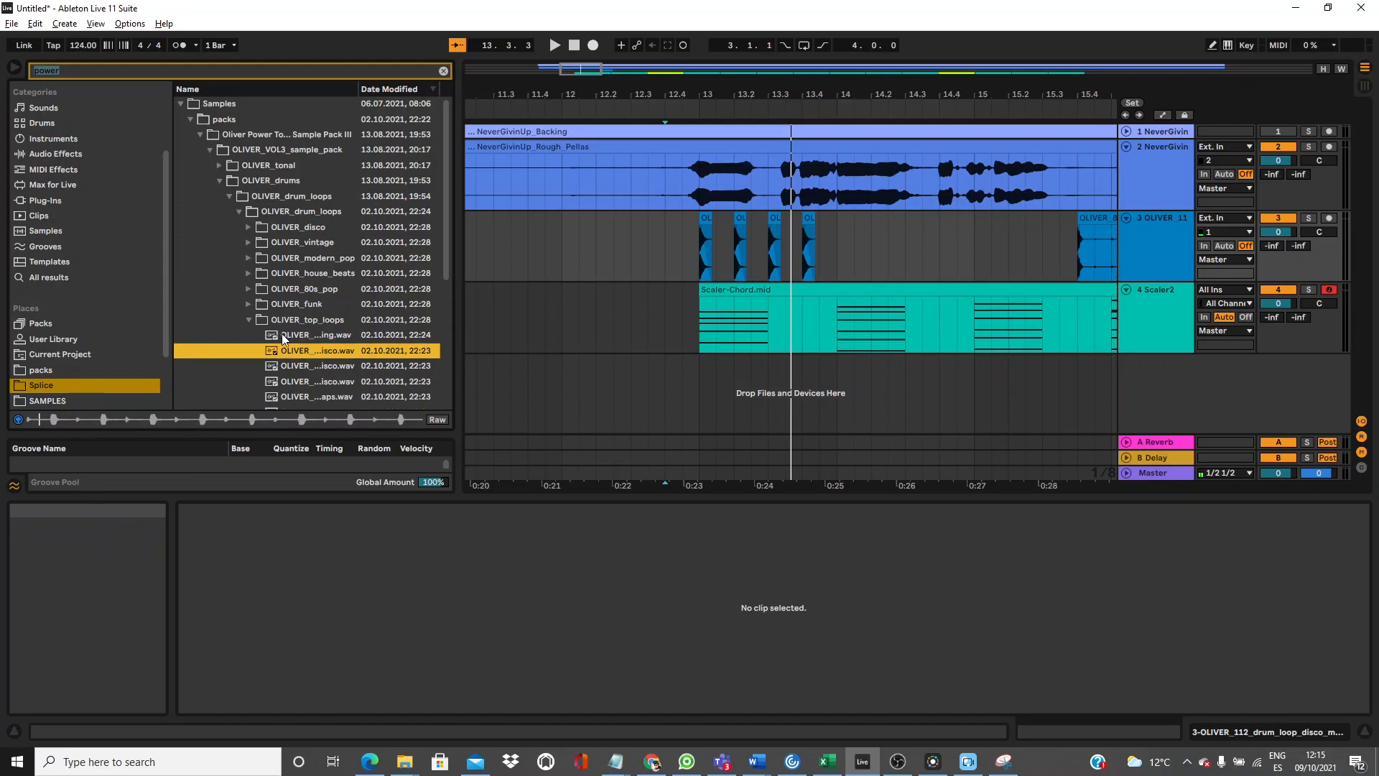
key("Up")
key("Down")
Place OLIVER_117_top_loop_mixready_disco on a new track at bar 13 and set that track's volume to -10.7 dB.
left_click_drag(286, 351, 698, 388)
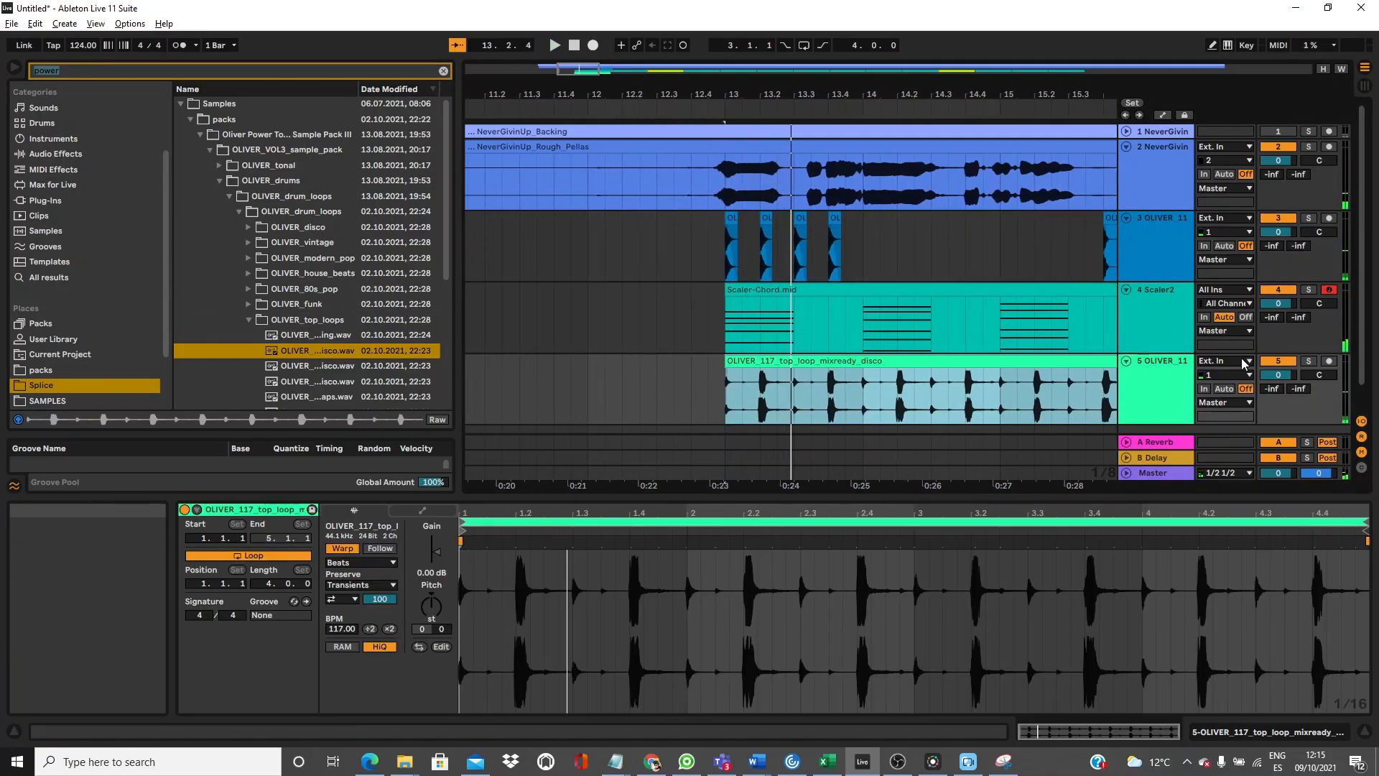
left_click_drag(1277, 374, 1278, 382)
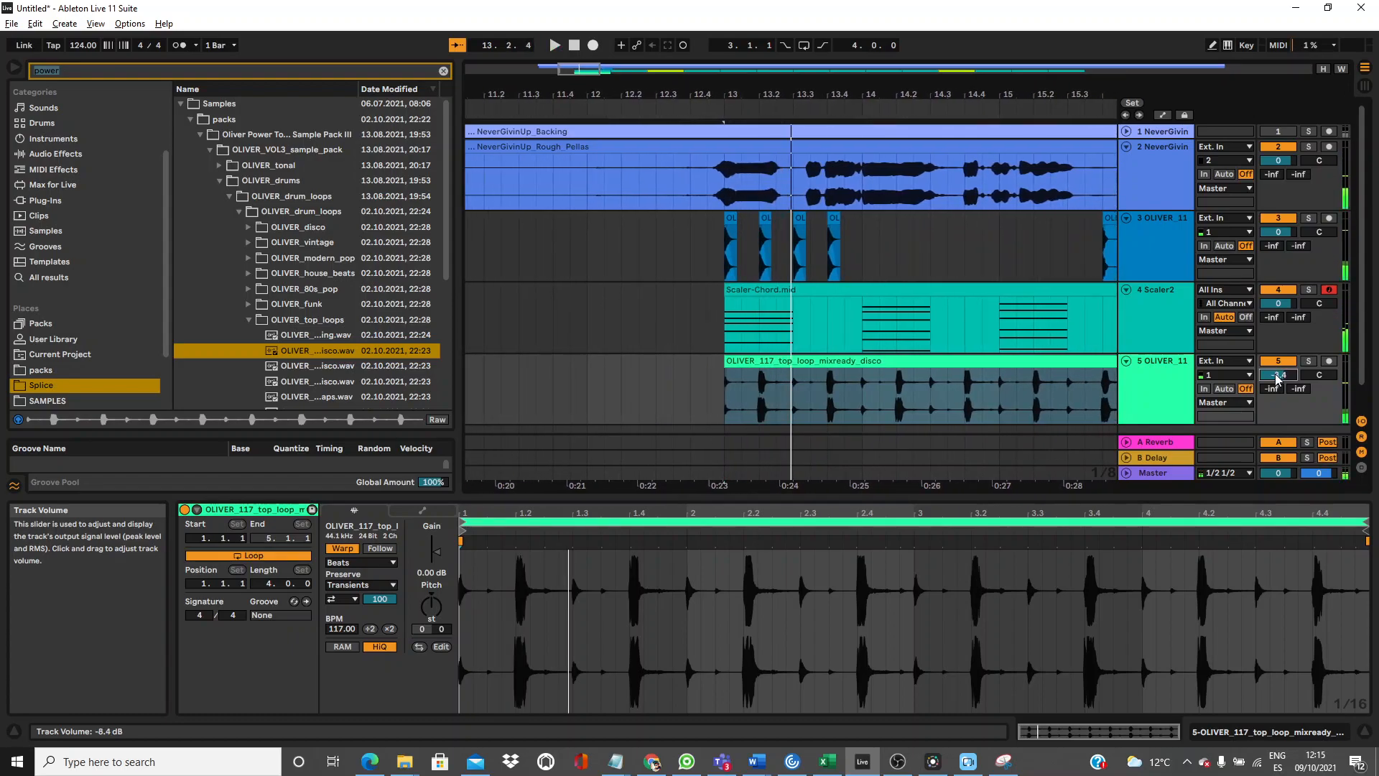
left_click_drag(1278, 375, 1278, 380)
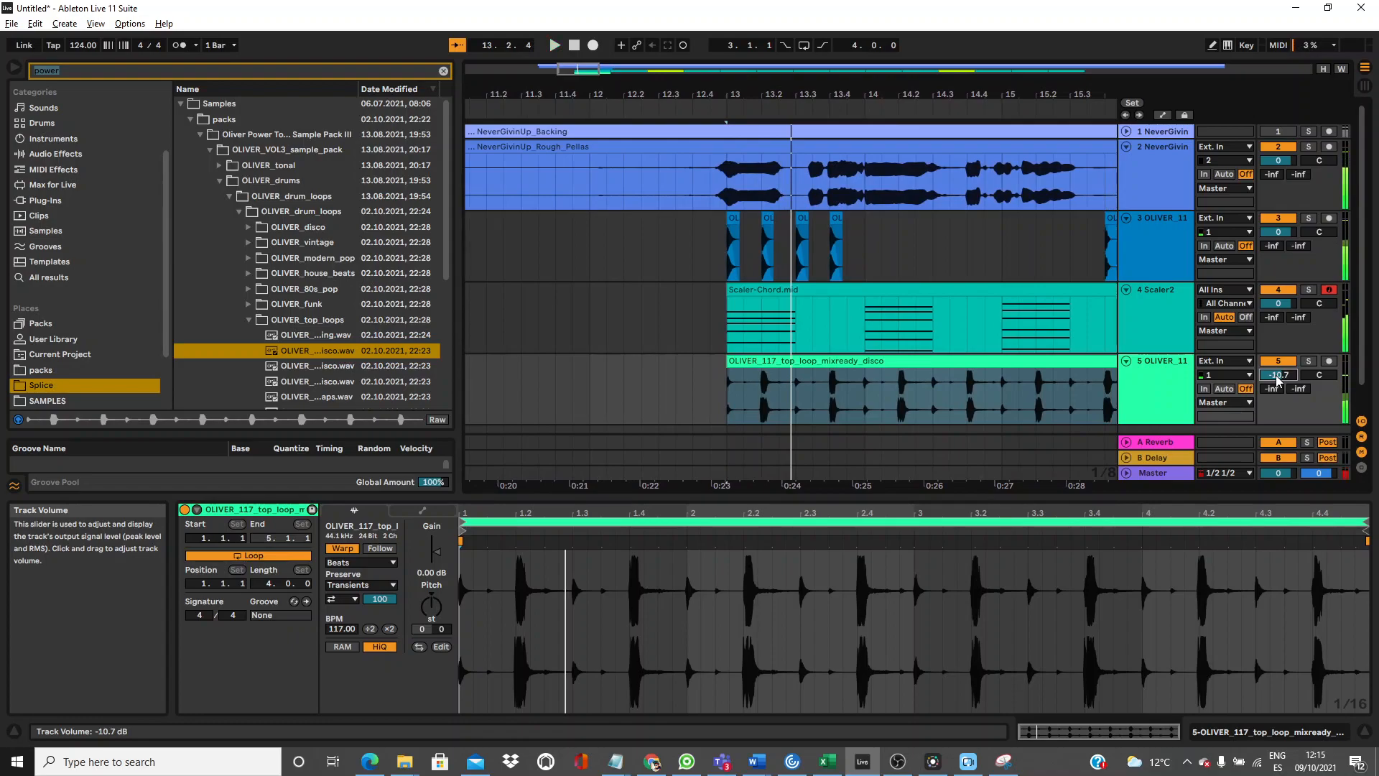
Delete the four kick clips on track 3 between 12.4.3 and 13.4.3.
left_click_drag(854, 237, 710, 248)
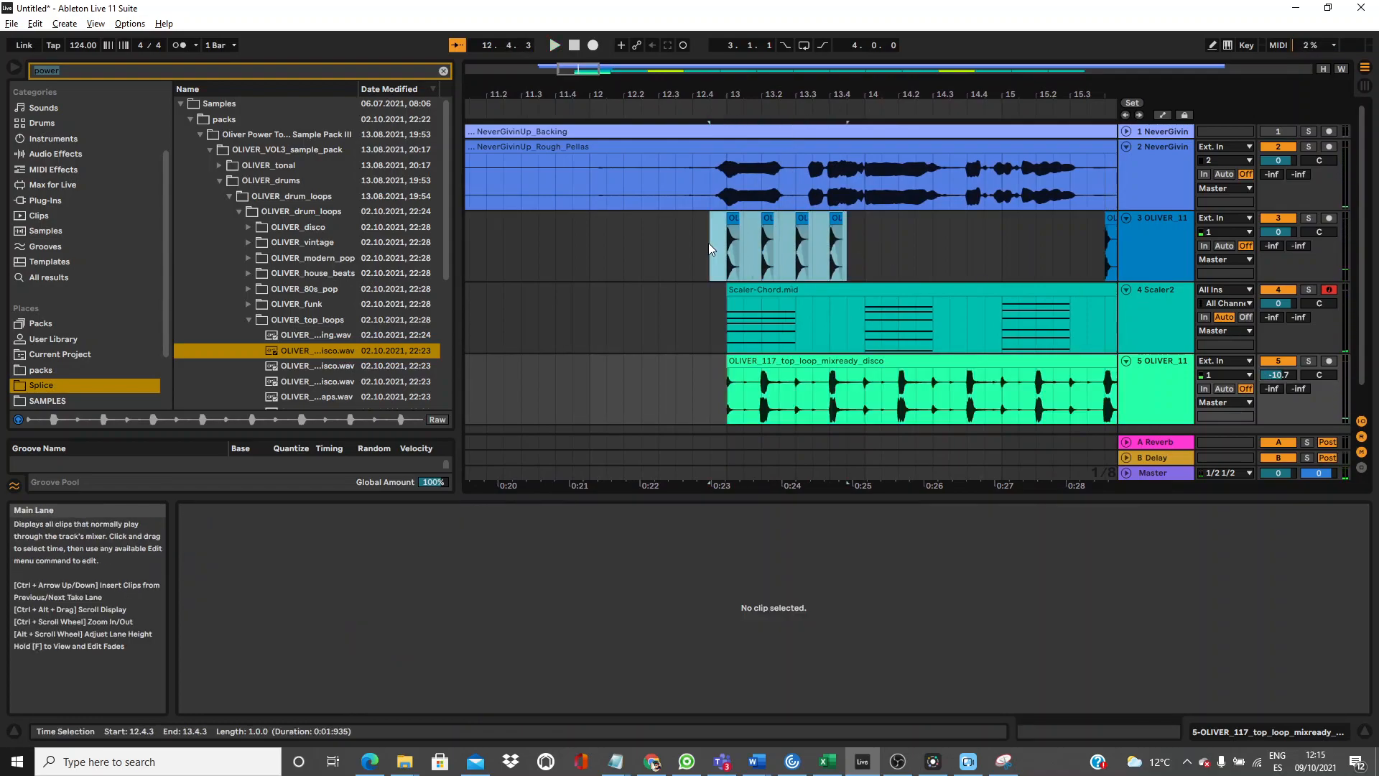
key("Delete")
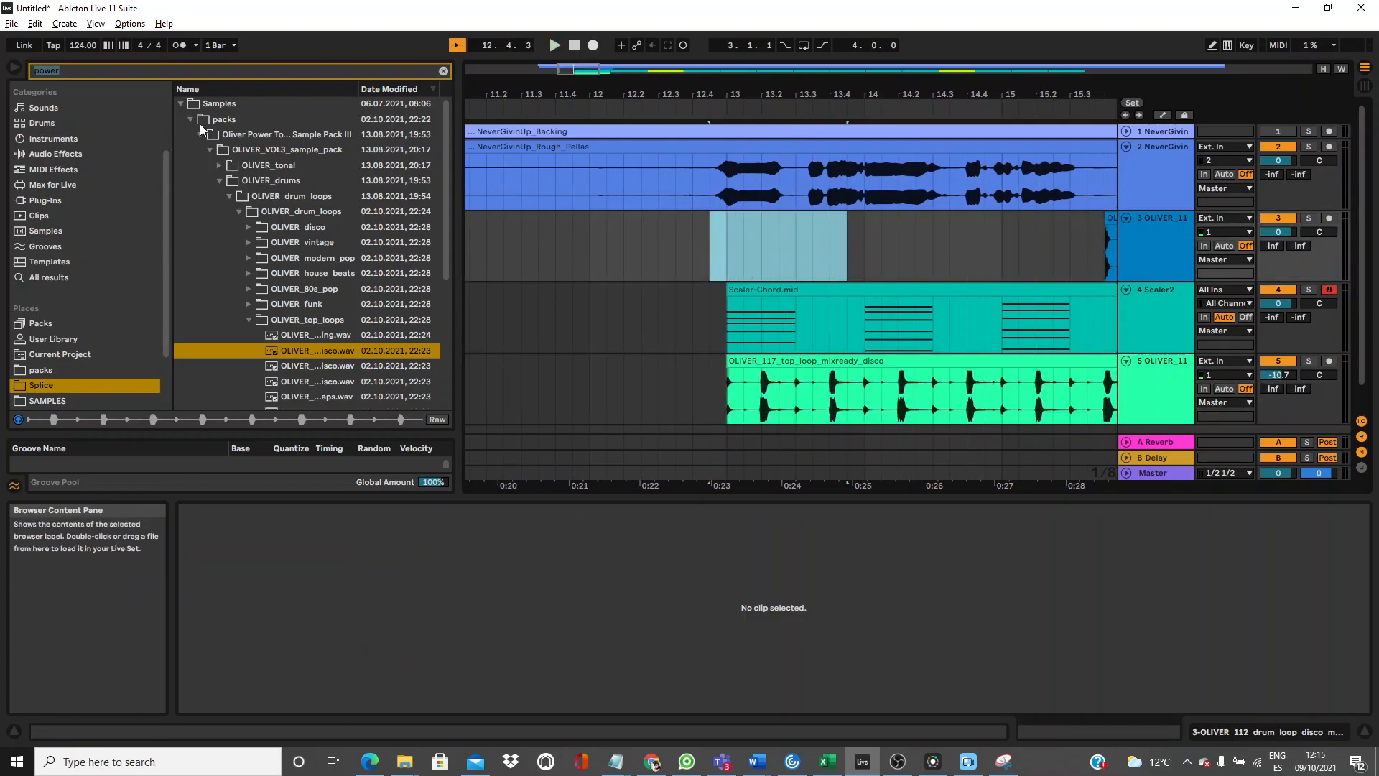
Search the Splice samples for "kick", expand SS_drum_loops in SS_tropical_house_pack, and preview the SS_125 kick loop.
type("kick")
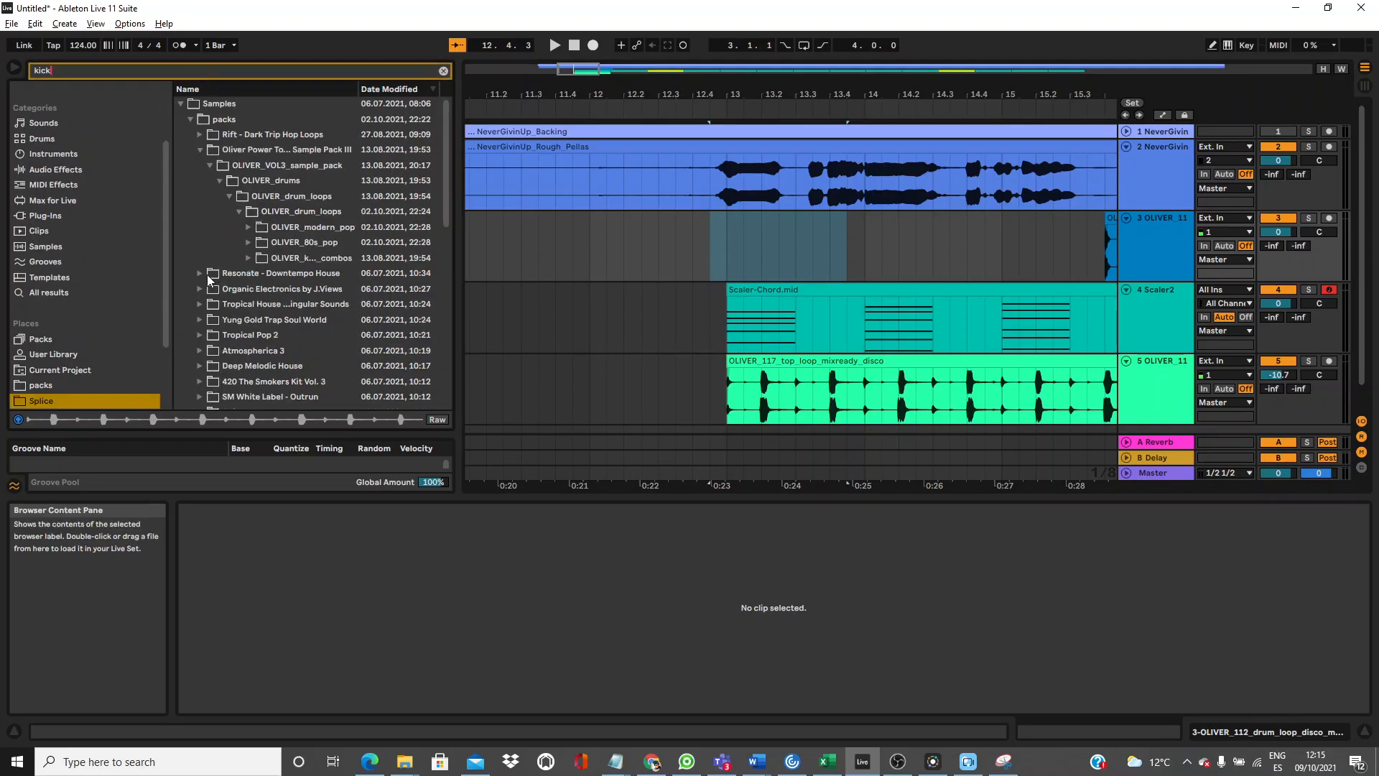
left_click(201, 299)
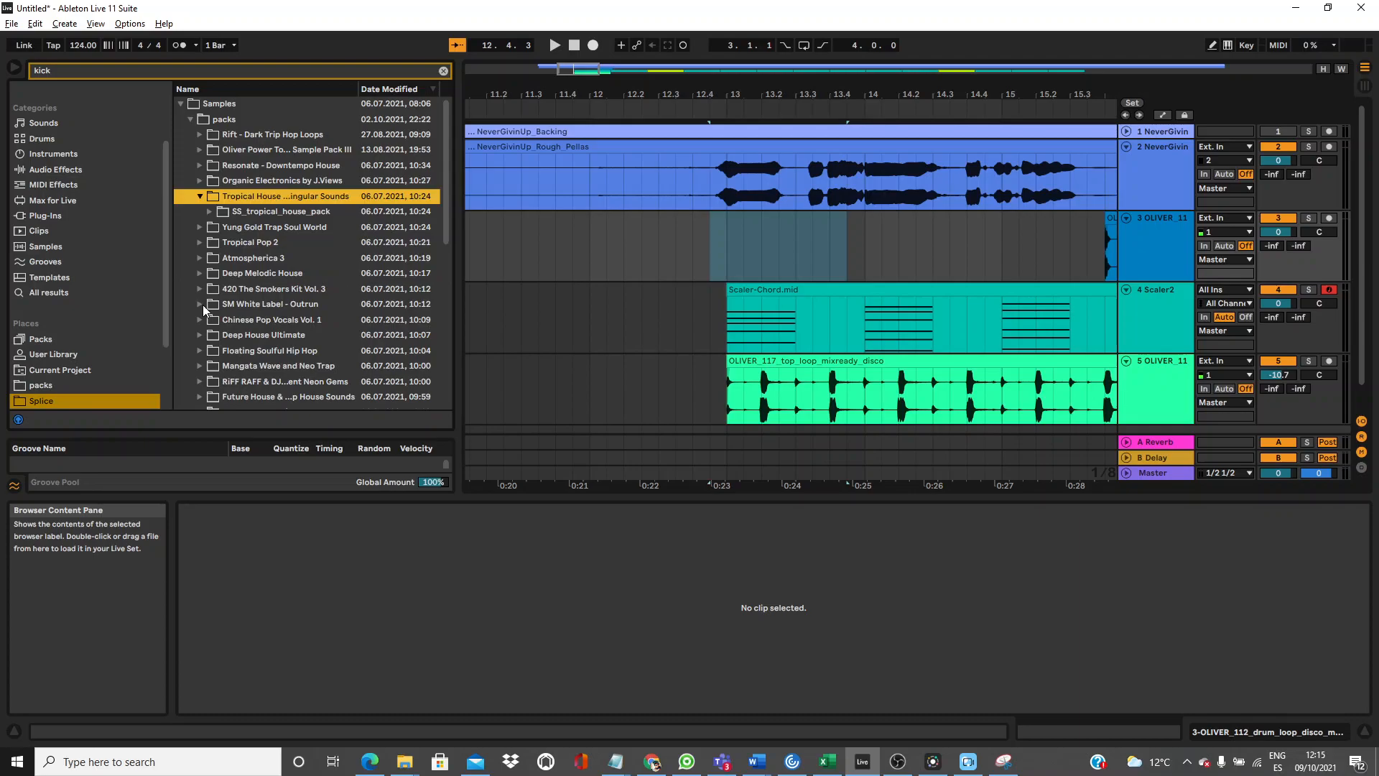
left_click(210, 212)
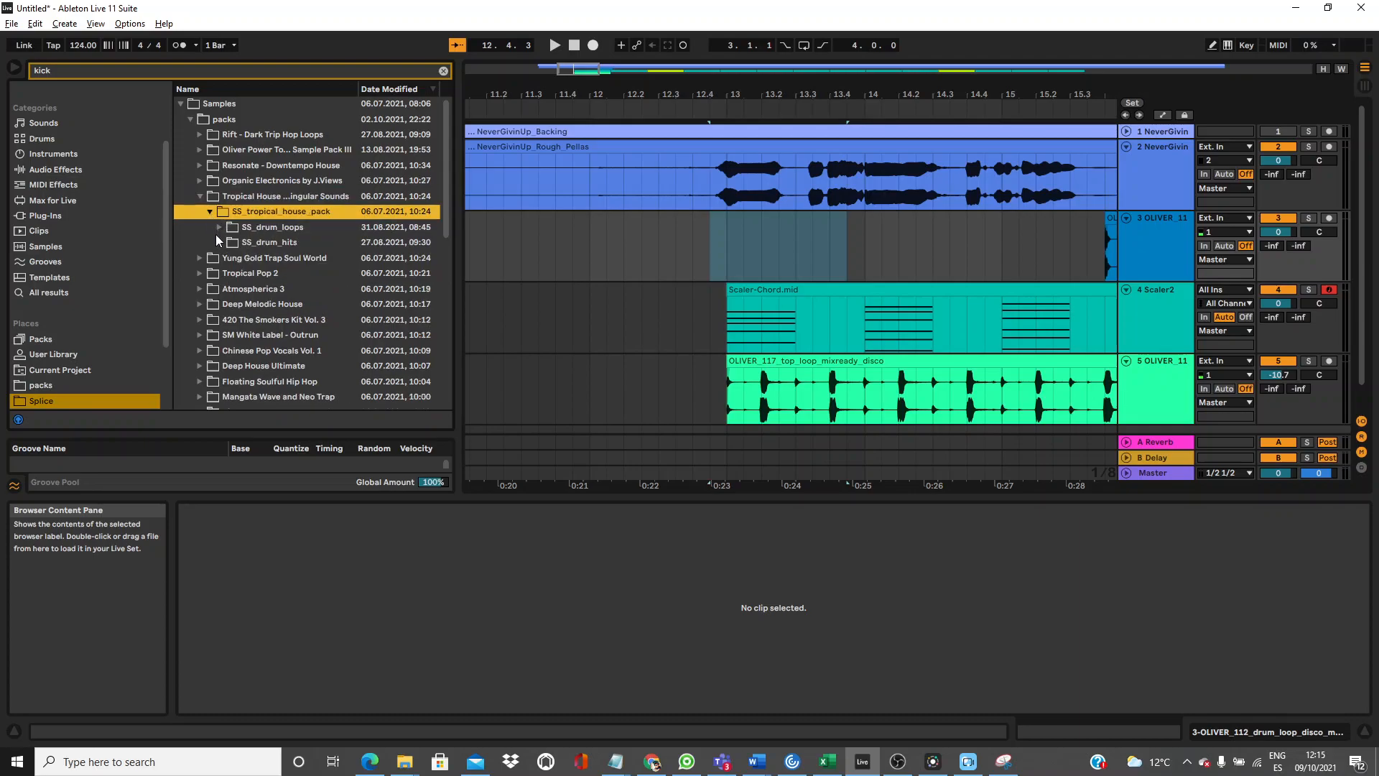
left_click(219, 227)
left_click(251, 243)
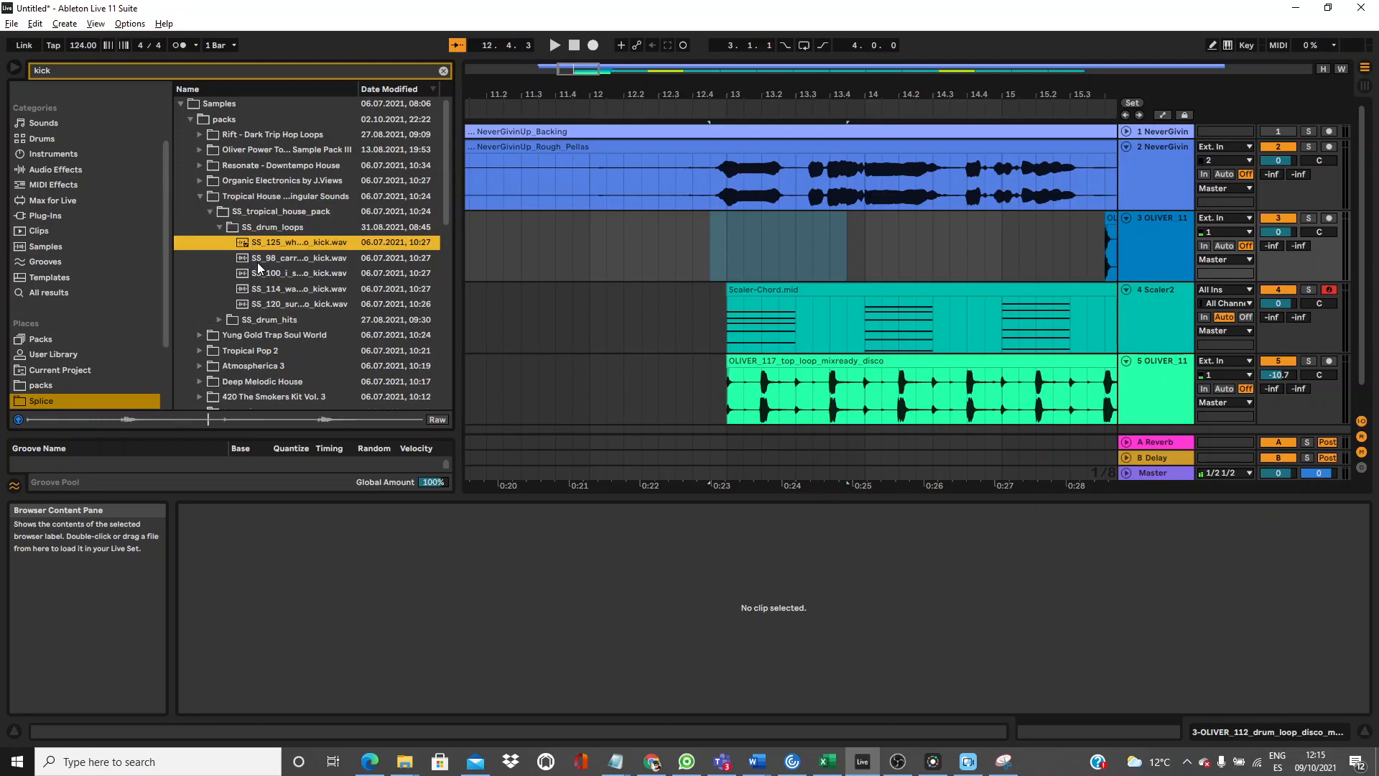
Preview the SS_98 kick loop, then the kick samples in SS_drum_hits from SS_kick_carry_on through SS_kick_island.
left_click(258, 260)
left_click(231, 319)
left_click(252, 260)
left_click(263, 271)
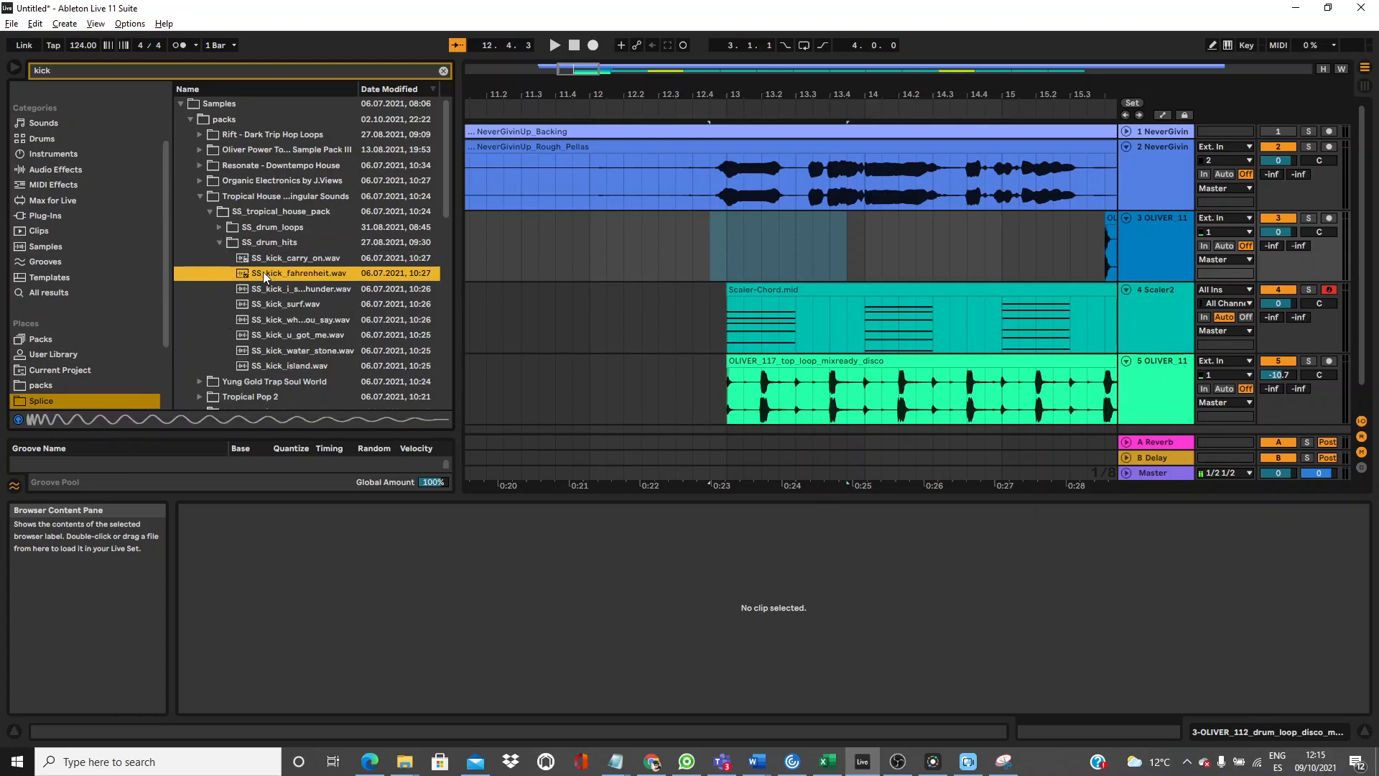
left_click(263, 290)
left_click(265, 306)
left_click(266, 322)
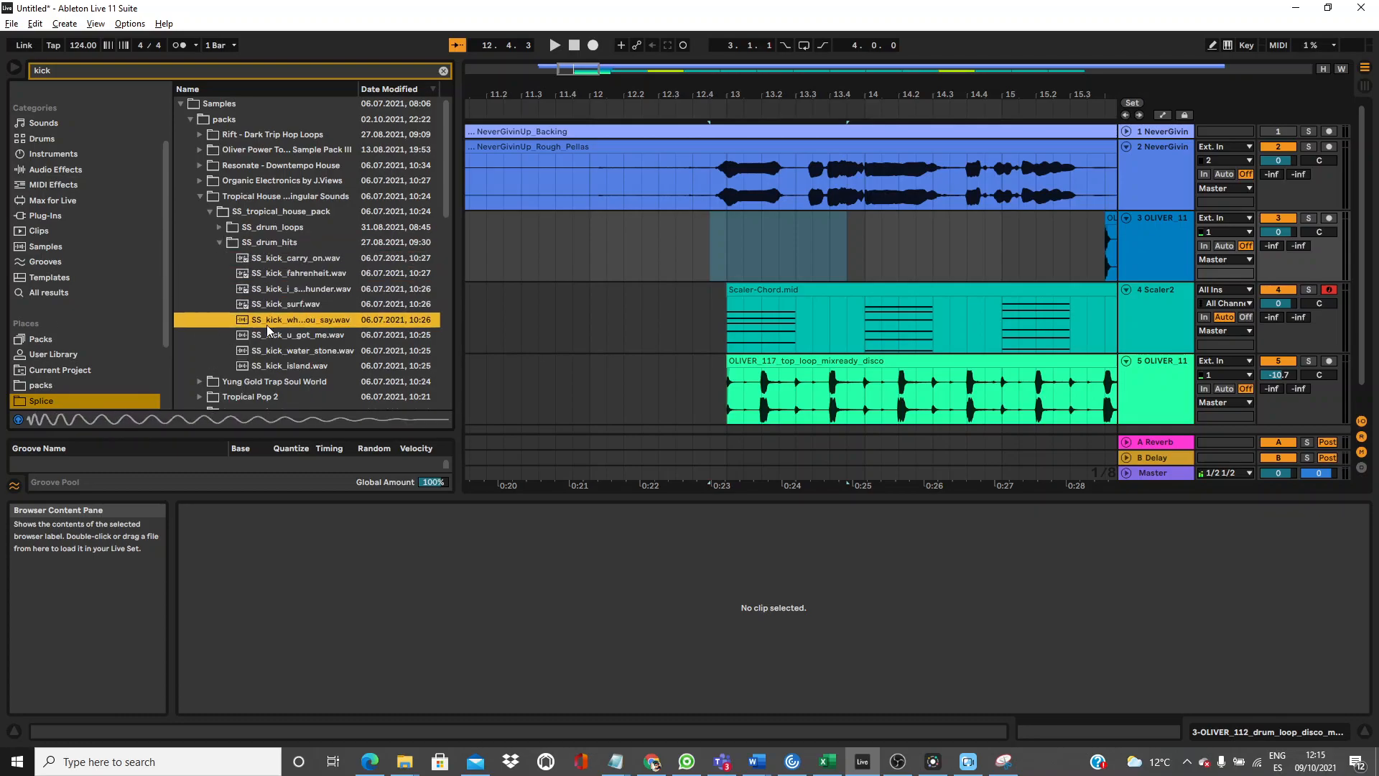
left_click(267, 338)
left_click(269, 352)
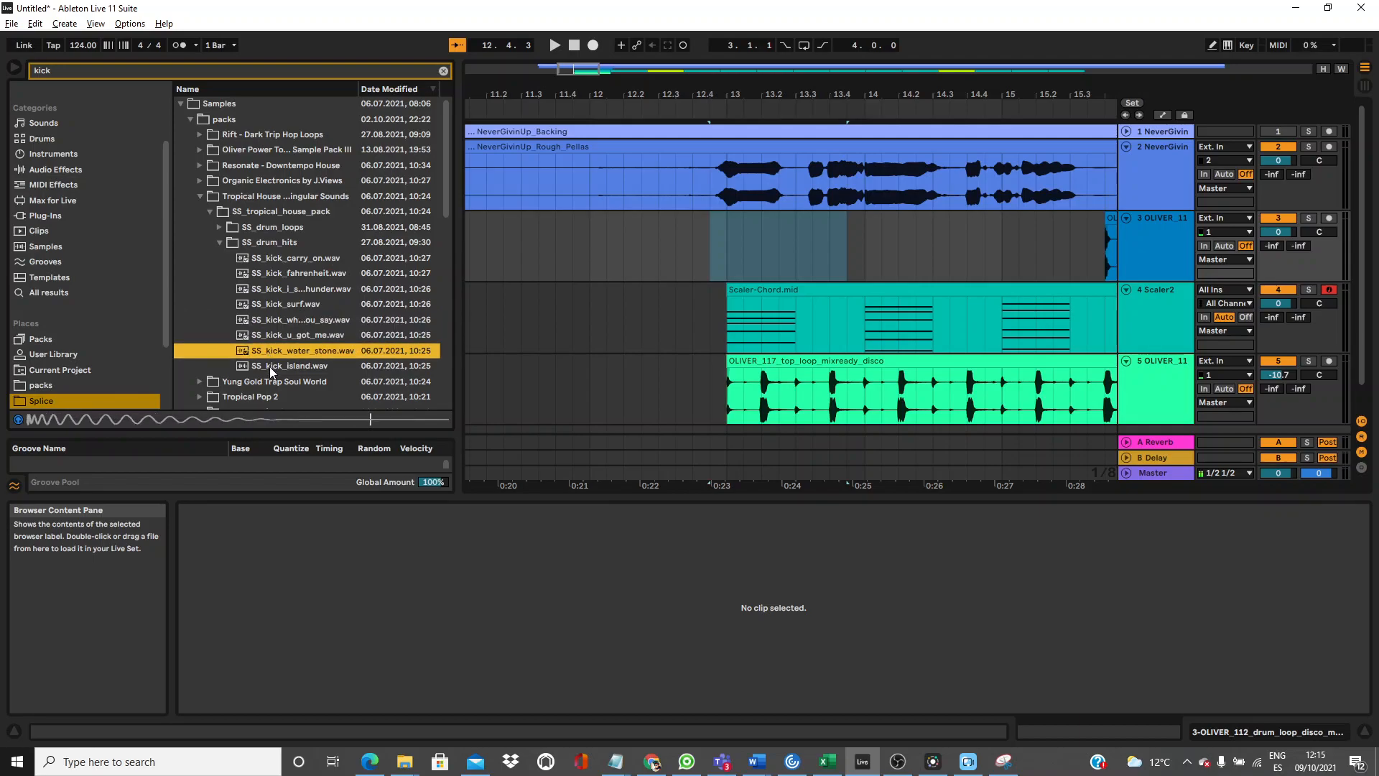
left_click(270, 366)
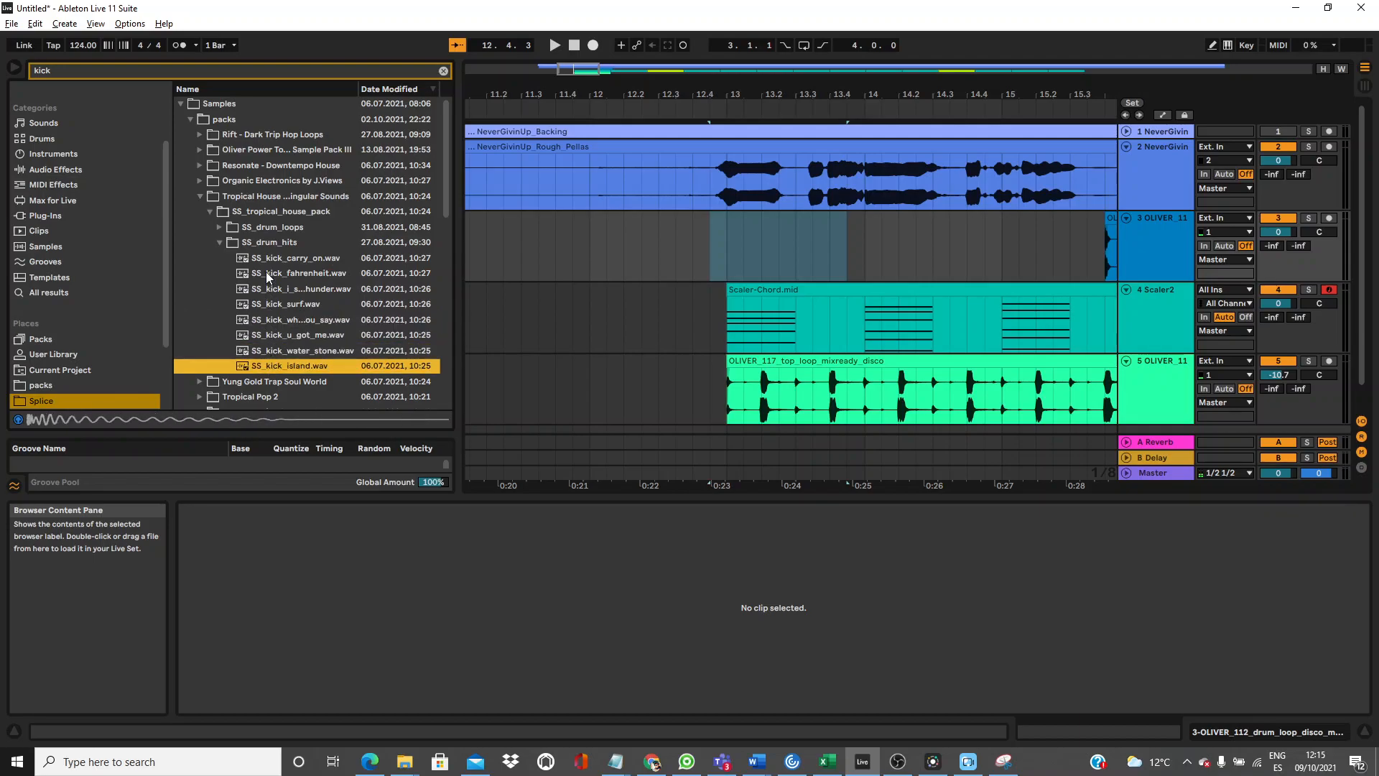
Compare SS_kick_carry_on with SS_kick_fahrenheit, and place SS_kick_carry_on at bar 13 on track 3 for playback.
left_click(267, 265)
left_click(269, 278)
left_click(269, 261)
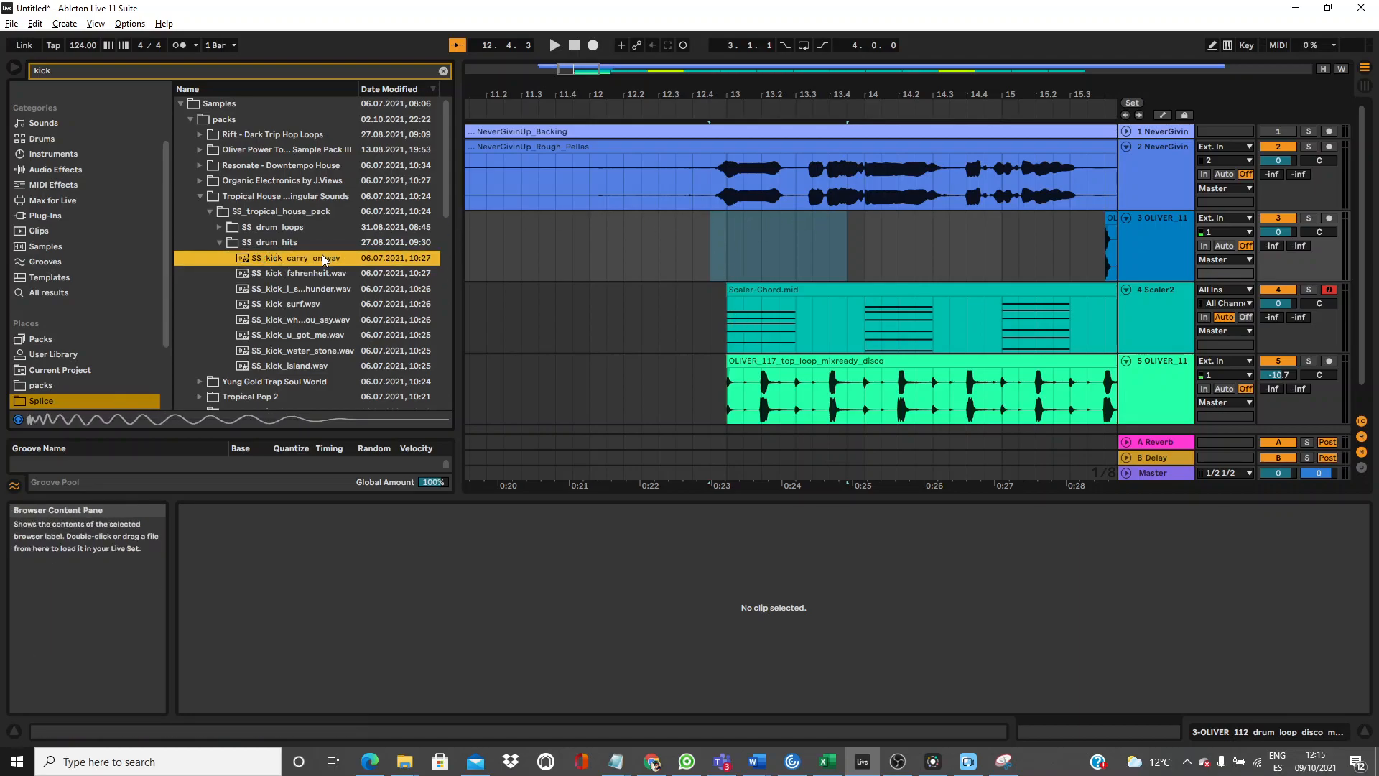
left_click_drag(321, 262, 725, 247)
key("space")
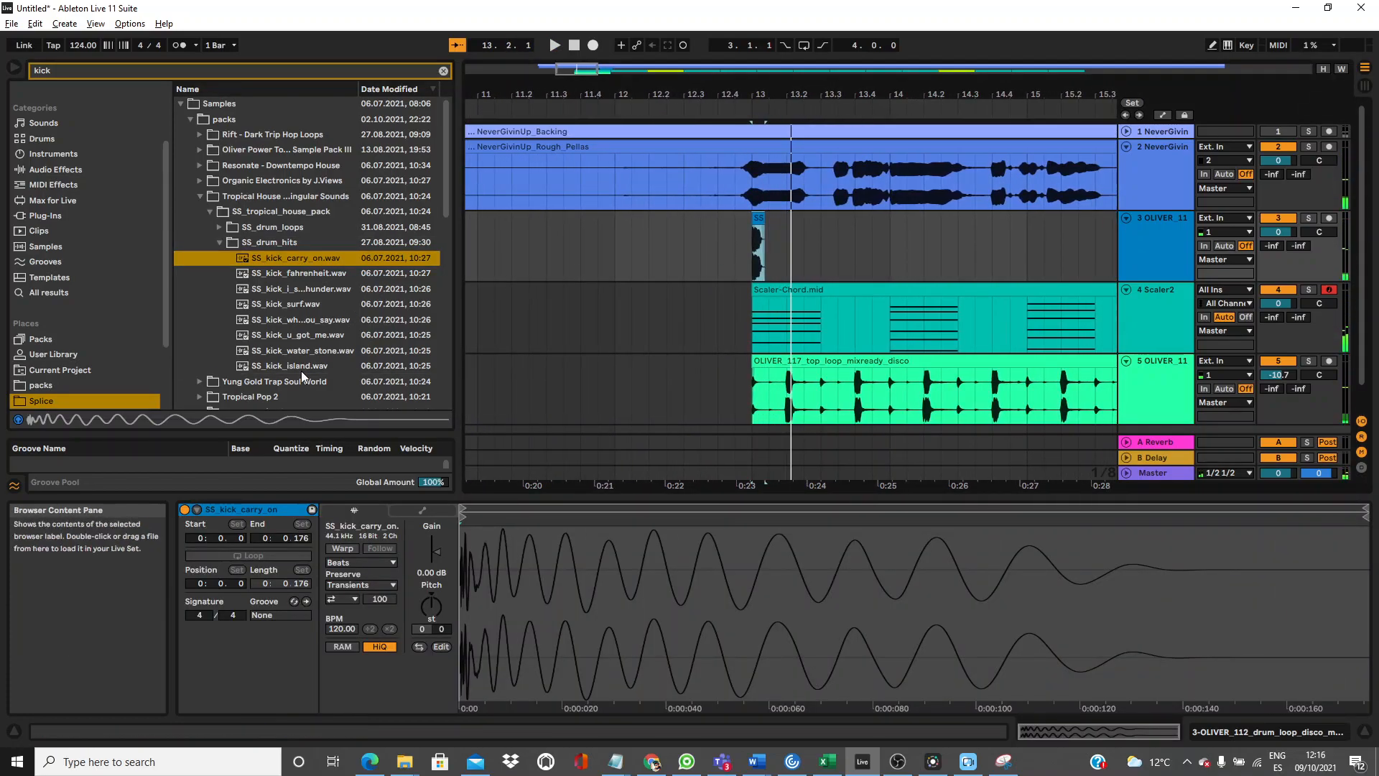
Try SS_kick_island and the SS_kick_what_did_you_say sample in place of the kick at bar 13 on track 3.
left_click_drag(297, 372, 750, 235)
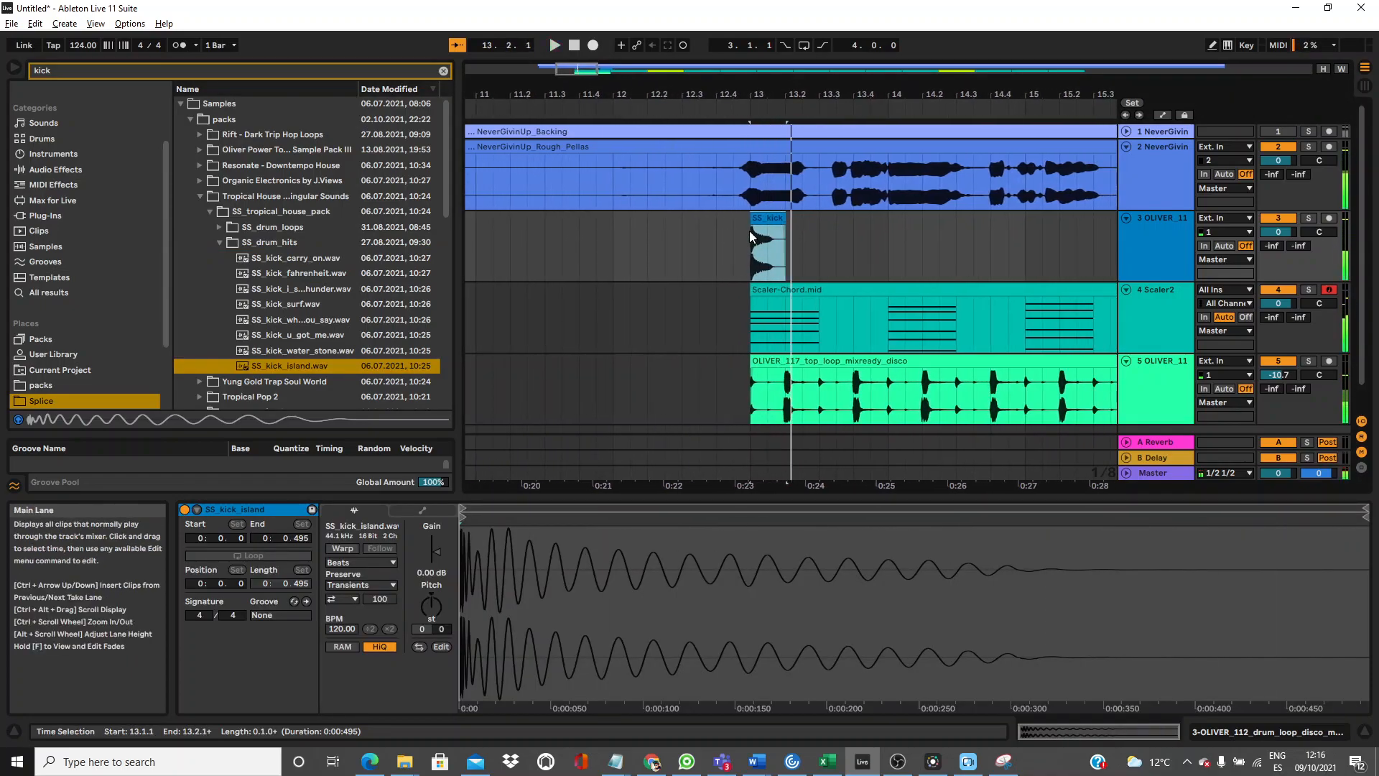
left_click(299, 346)
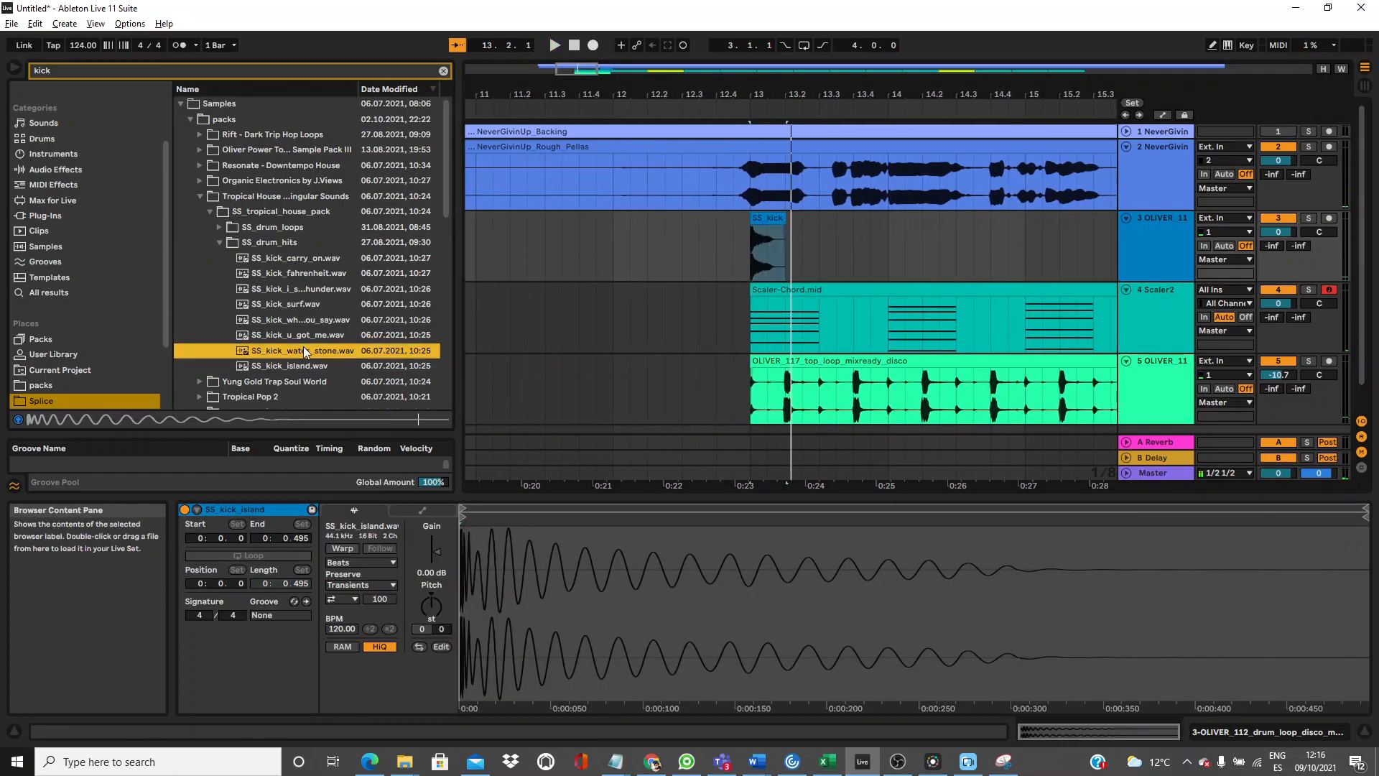
left_click(300, 325)
left_click(302, 332)
left_click_drag(305, 321, 752, 242)
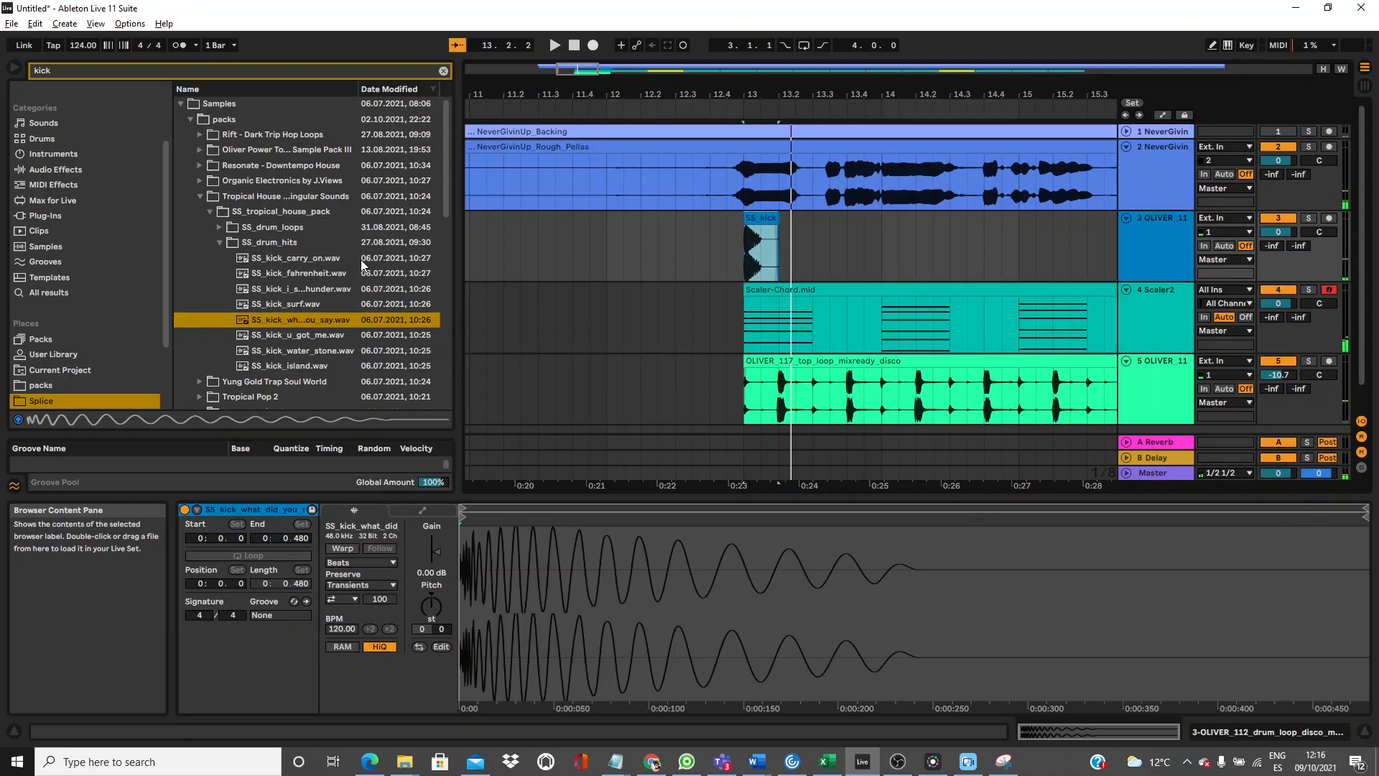
Put SS_kick_carry_on back at bar 13 on track 3, delete the previous kick's remainder behind it, and play it.
left_click(338, 259)
left_click_drag(338, 260, 750, 237)
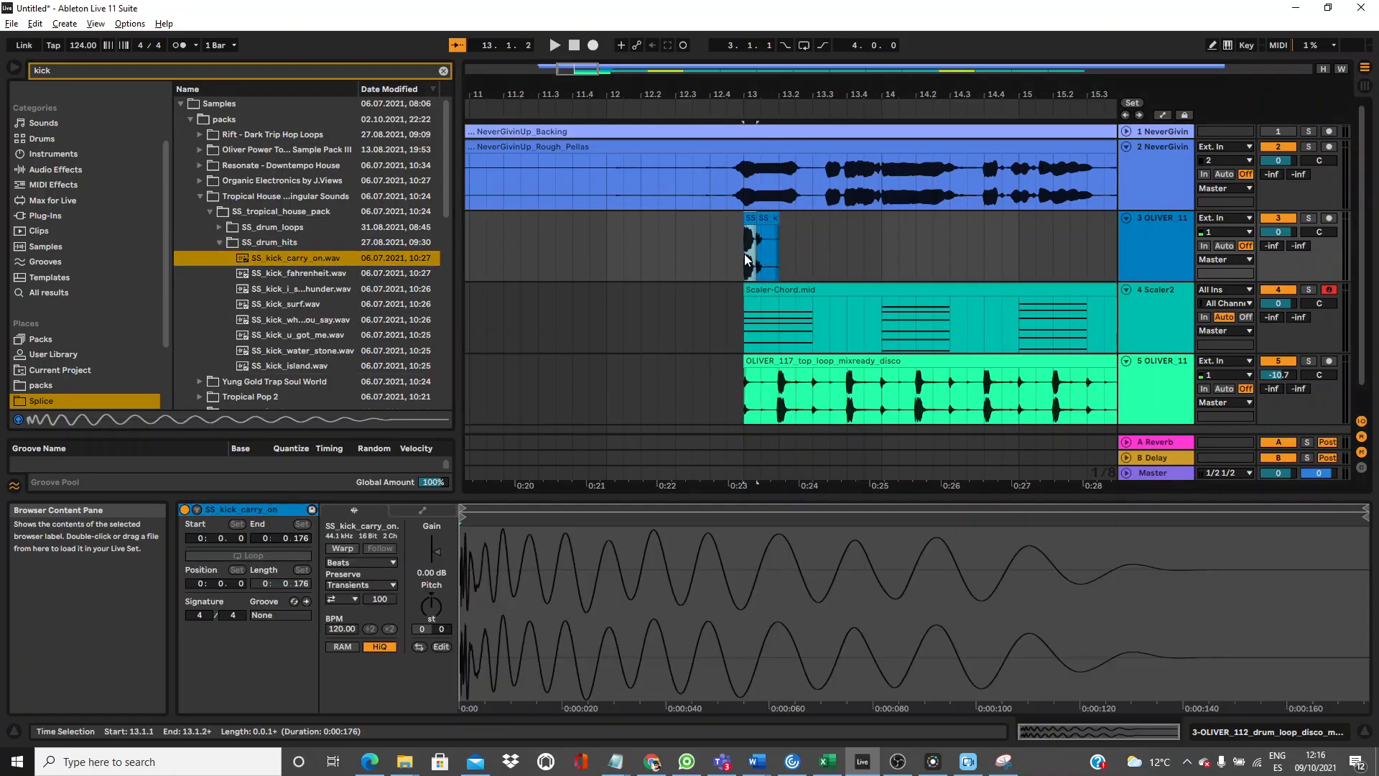
left_click(771, 222)
key("Delete")
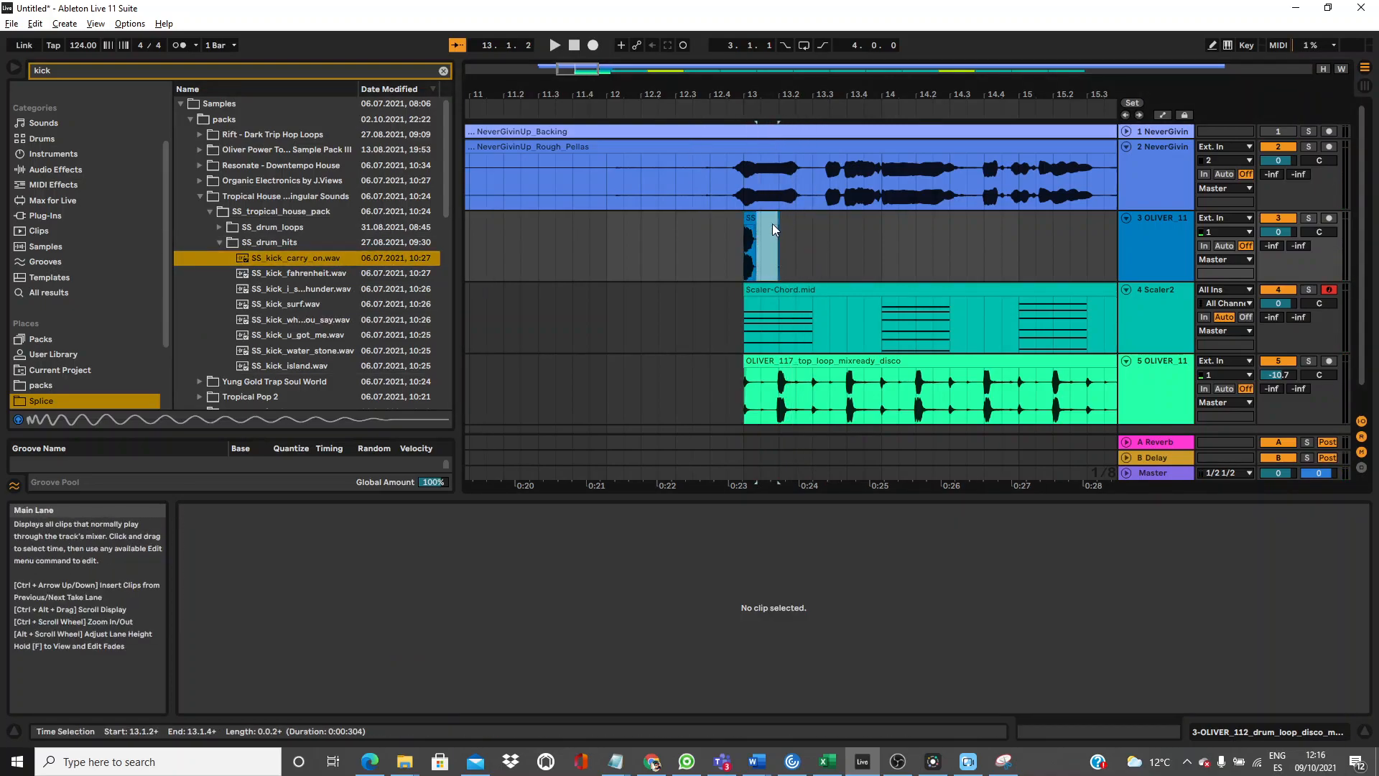
left_click_drag(764, 91, 763, 151)
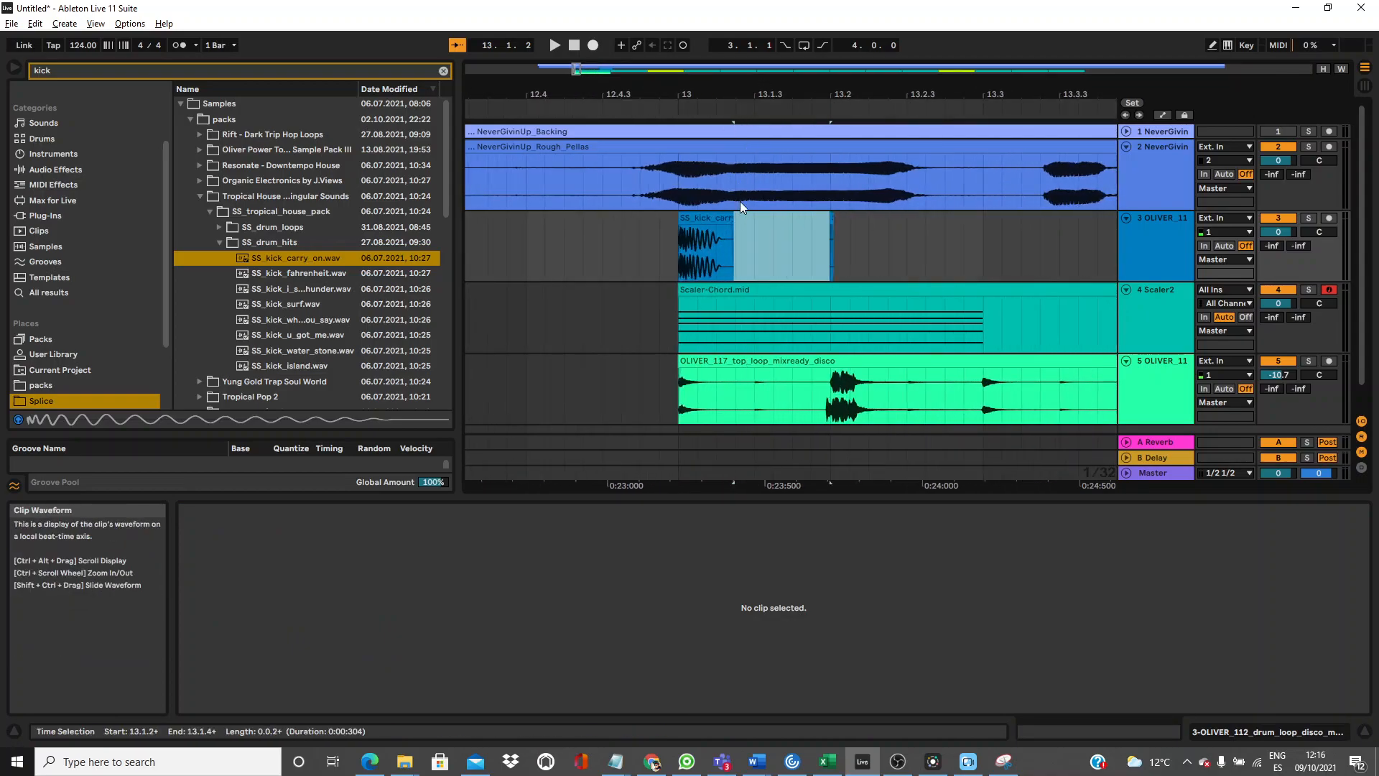
left_click(731, 228)
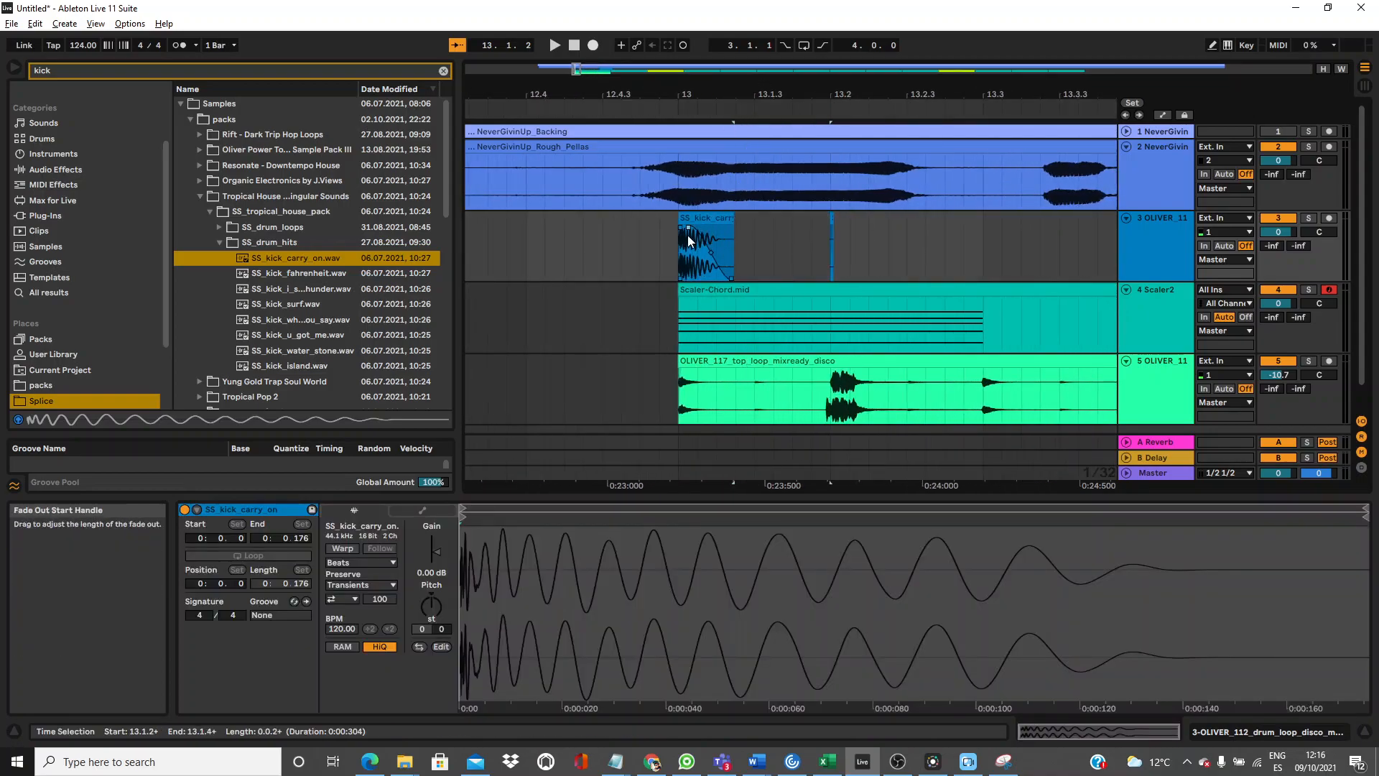
left_click(692, 218)
key("space")
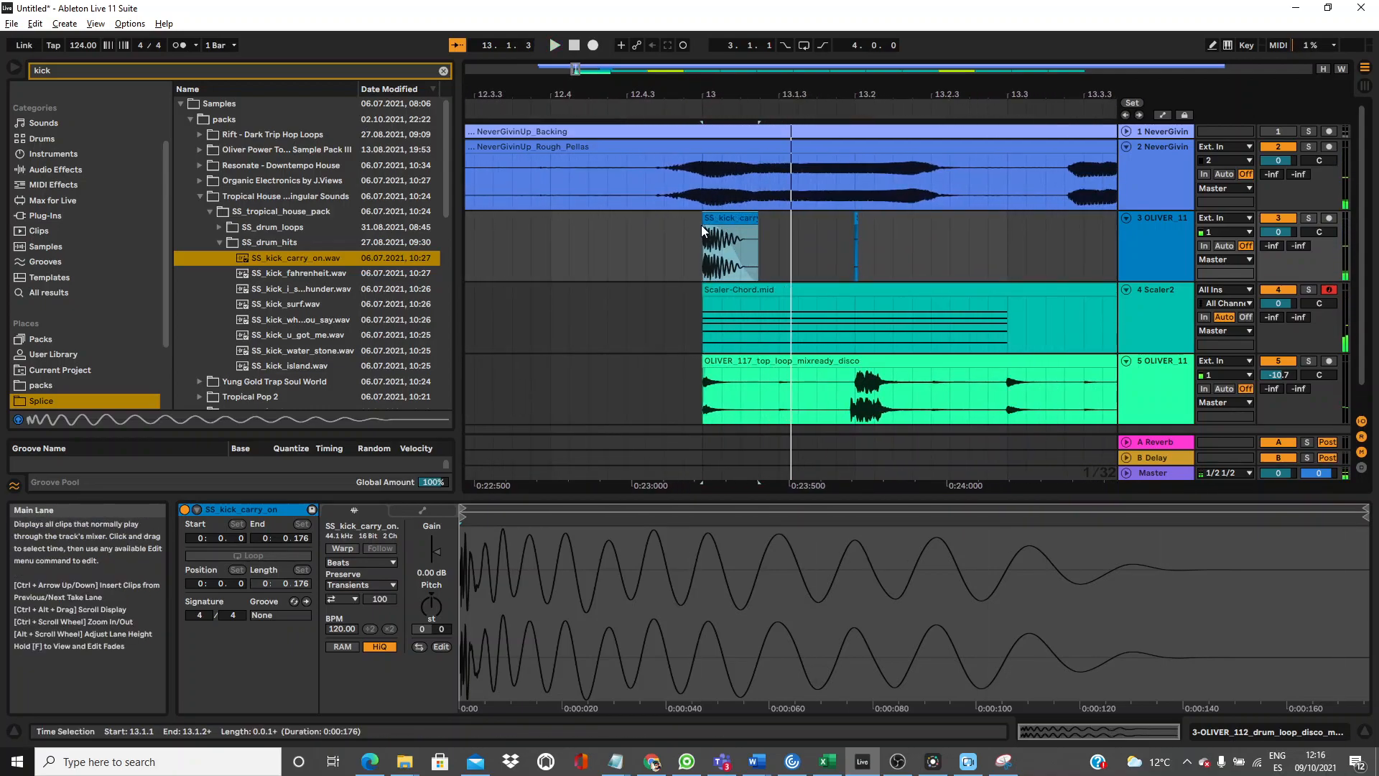
Remove the fade-in from the SS_kick_carry_on clip at bar 13 and play it back.
double_click(704, 84)
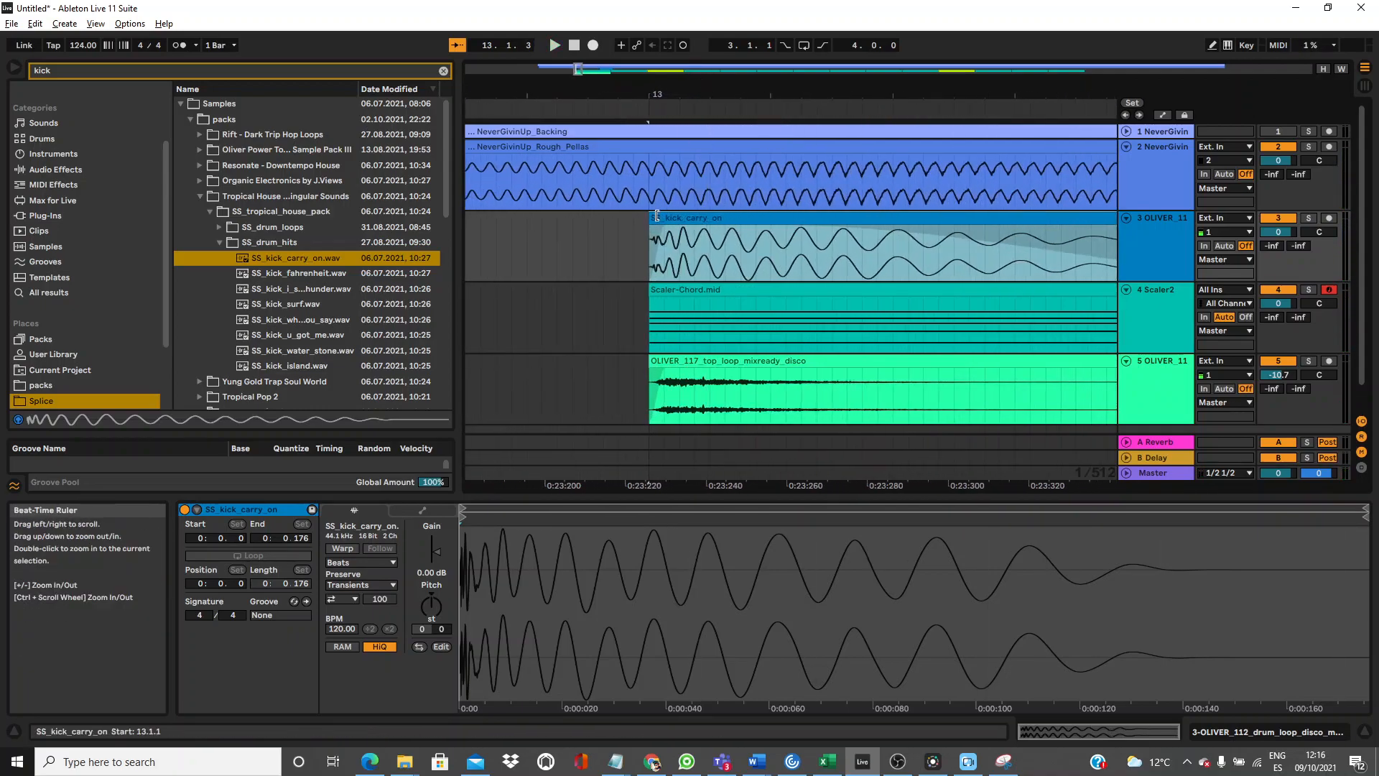
left_click_drag(665, 227, 596, 224)
key("space")
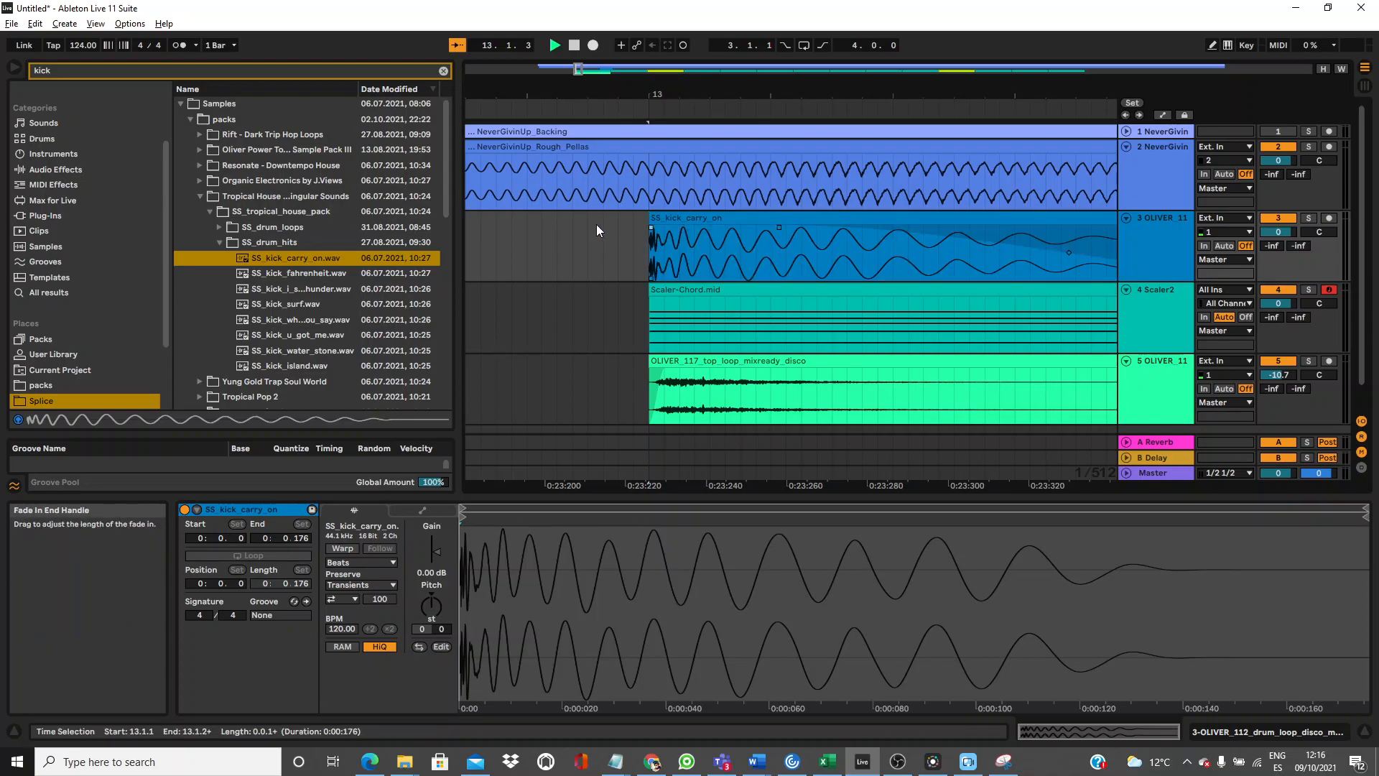
key("space")
key("space")
key("space")
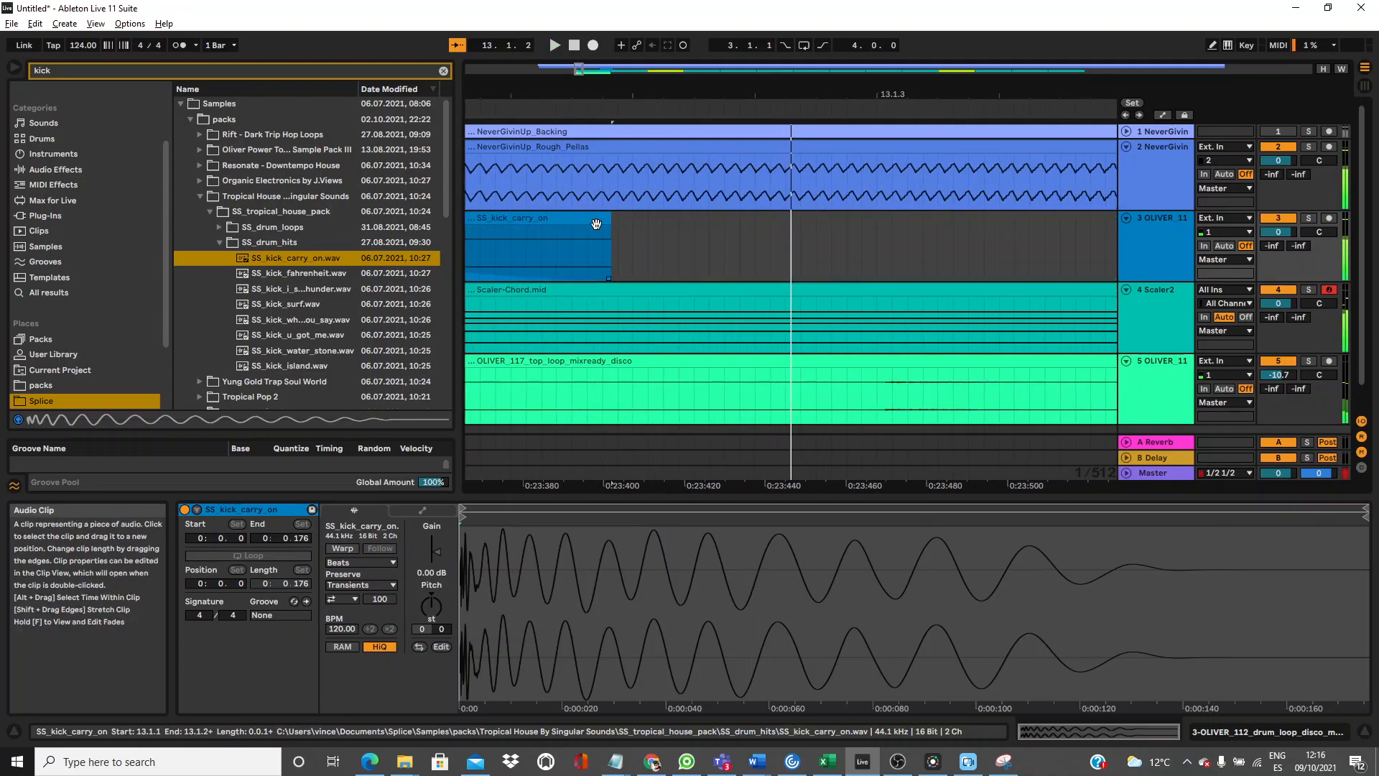
Trim about 15 ms off the start of the SS_kick_carry_on clip and play the result.
mouse_move(601, 97)
left_mouse_down()
mouse_move(817, 97)
mouse_move(837, 40)
left_mouse_up()
left_click(648, 218)
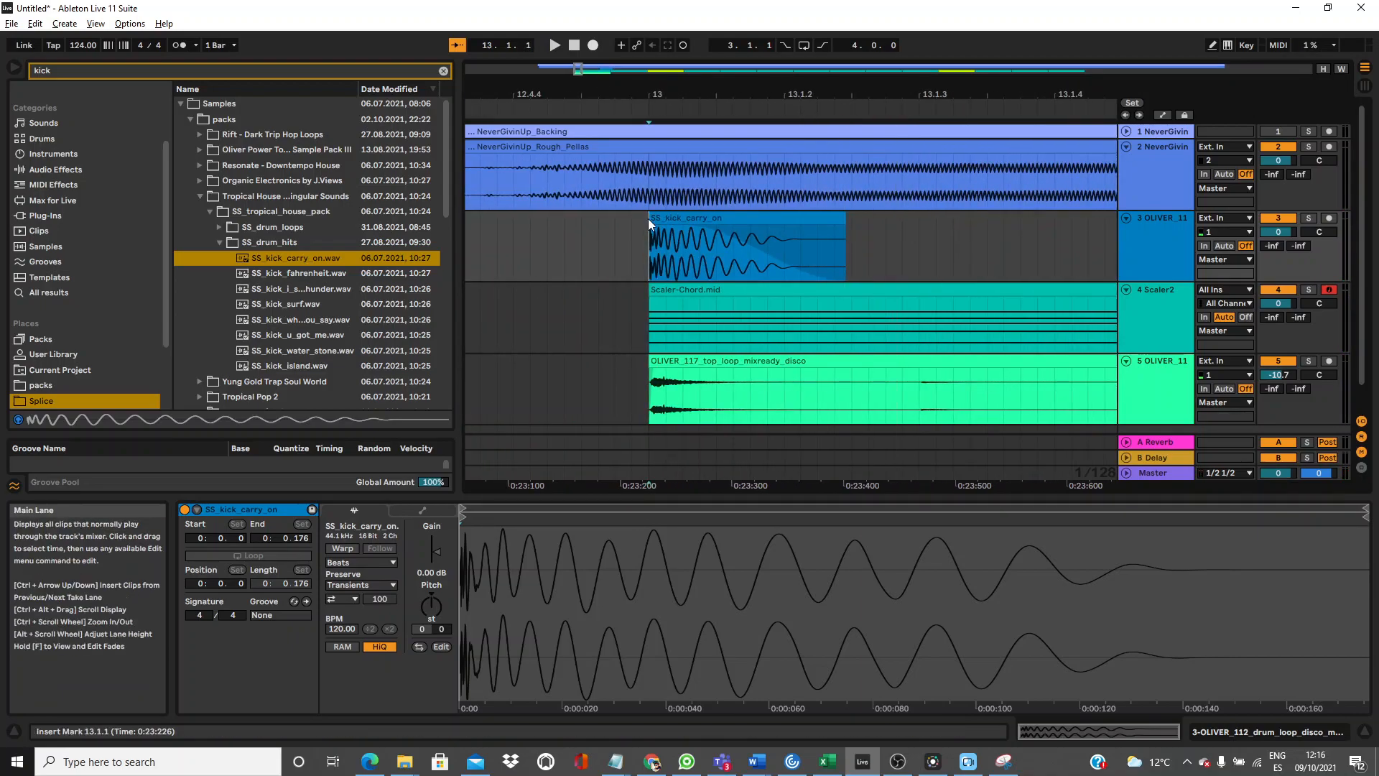
left_click_drag(648, 218, 665, 218)
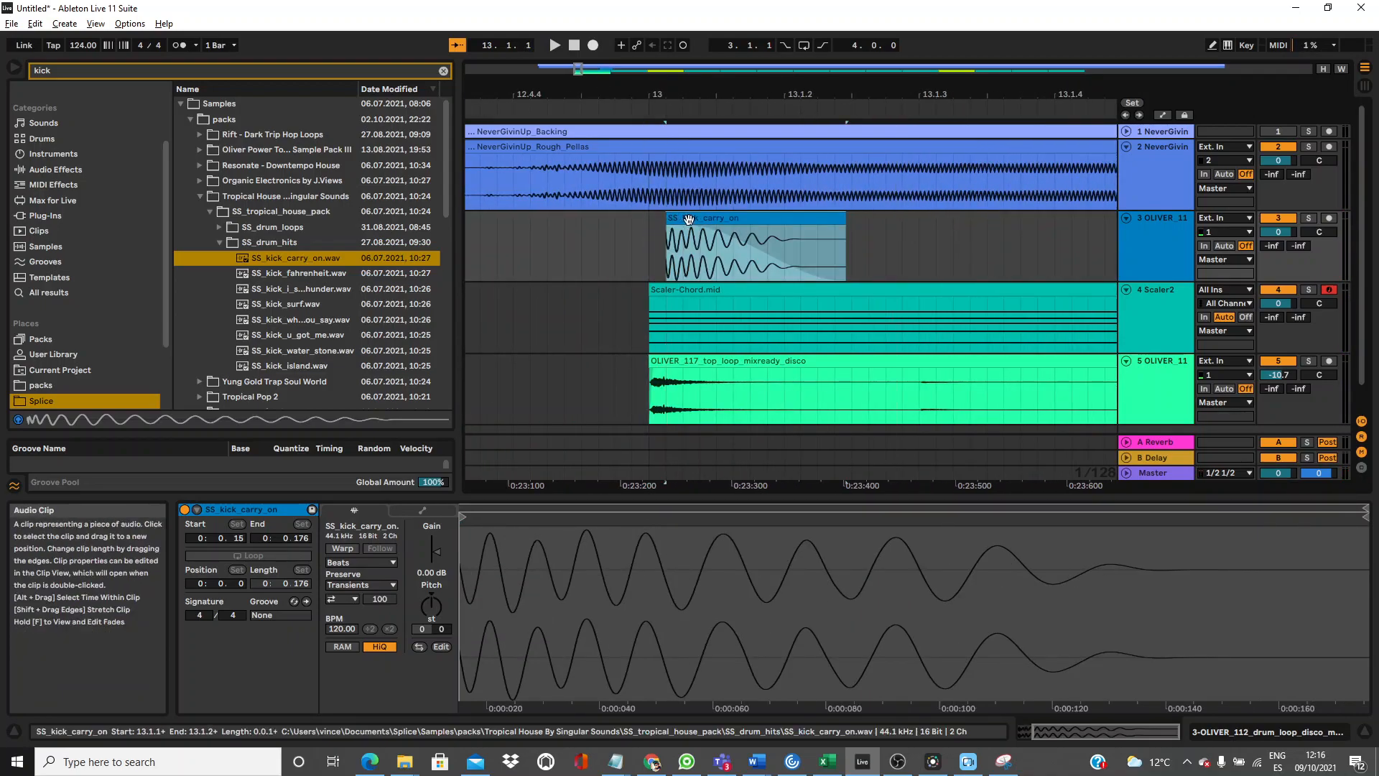
key("space")
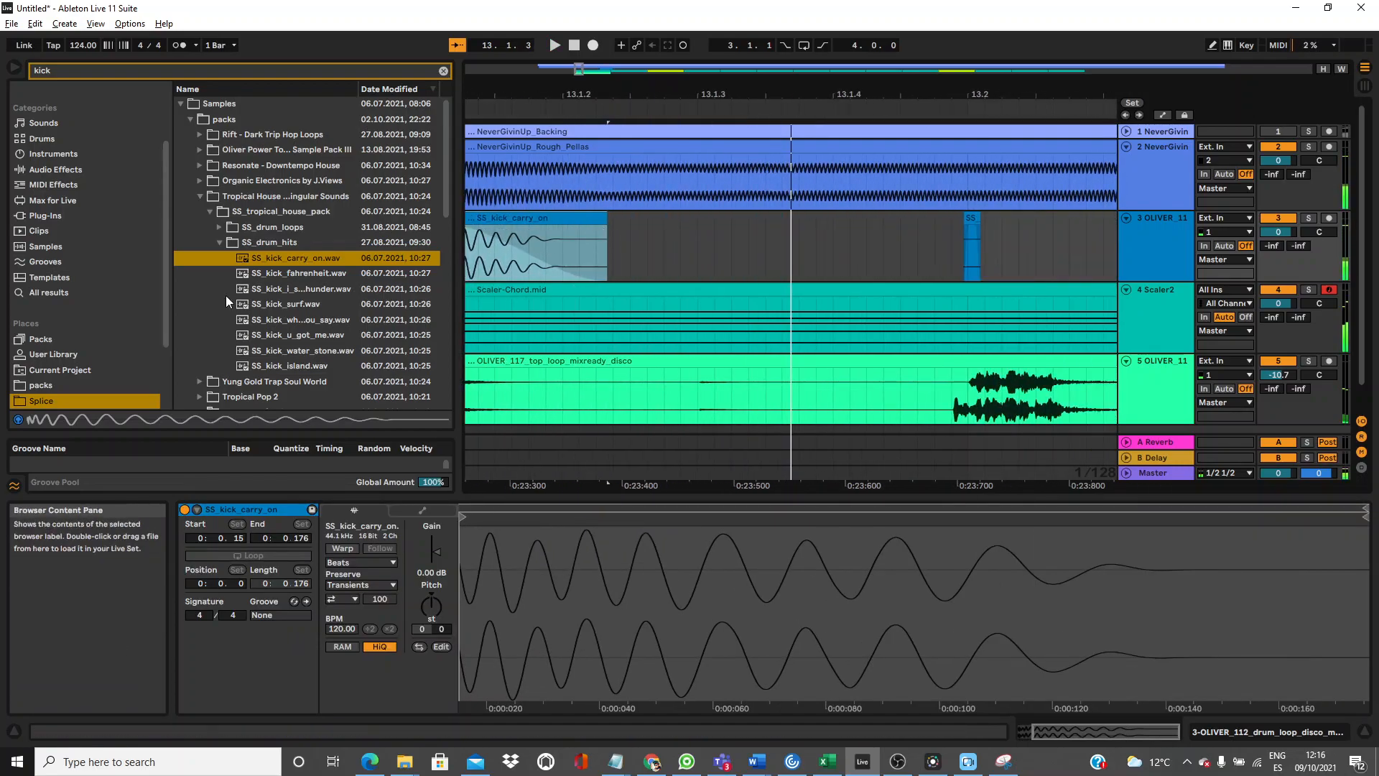
Replace the kick on track 3 with SS_kick_fahrenheit starting exactly at 13.1.1 and play it.
left_click(259, 278)
left_click_drag(258, 277, 500, 239)
left_click_drag(560, 95, 673, 89)
left_click_drag(649, 216, 609, 221)
key("space")
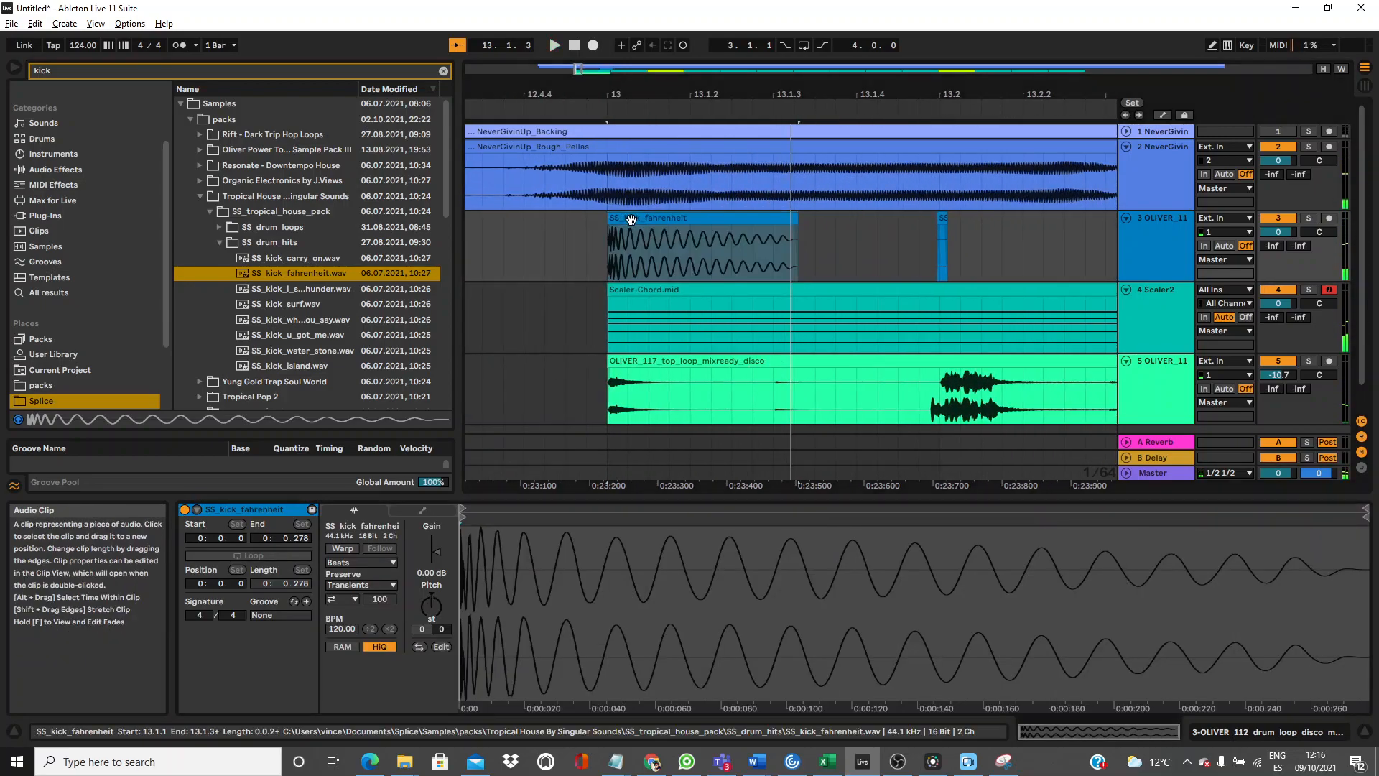
Transpose the SS_kick_fahrenheit clip to -4 semitones while listening to it.
left_click(429, 604)
key("Down")
key("space")
key("Down")
key("Down")
key("Down")
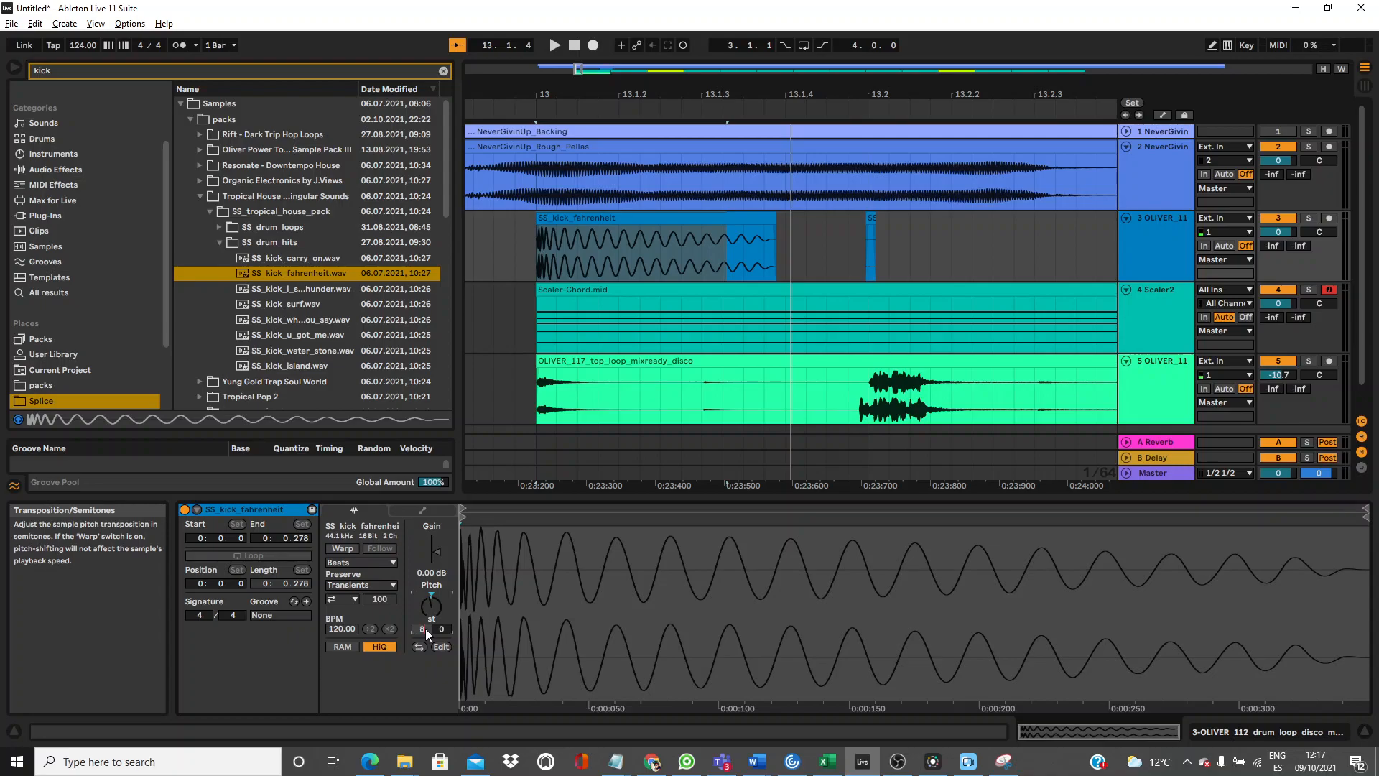
Try transposing the SS_kick_fahrenheit clip to +8 semitones, audition it, and undo that pitch change.
key("Return")
key("space")
key("space")
key("space")
key("space")
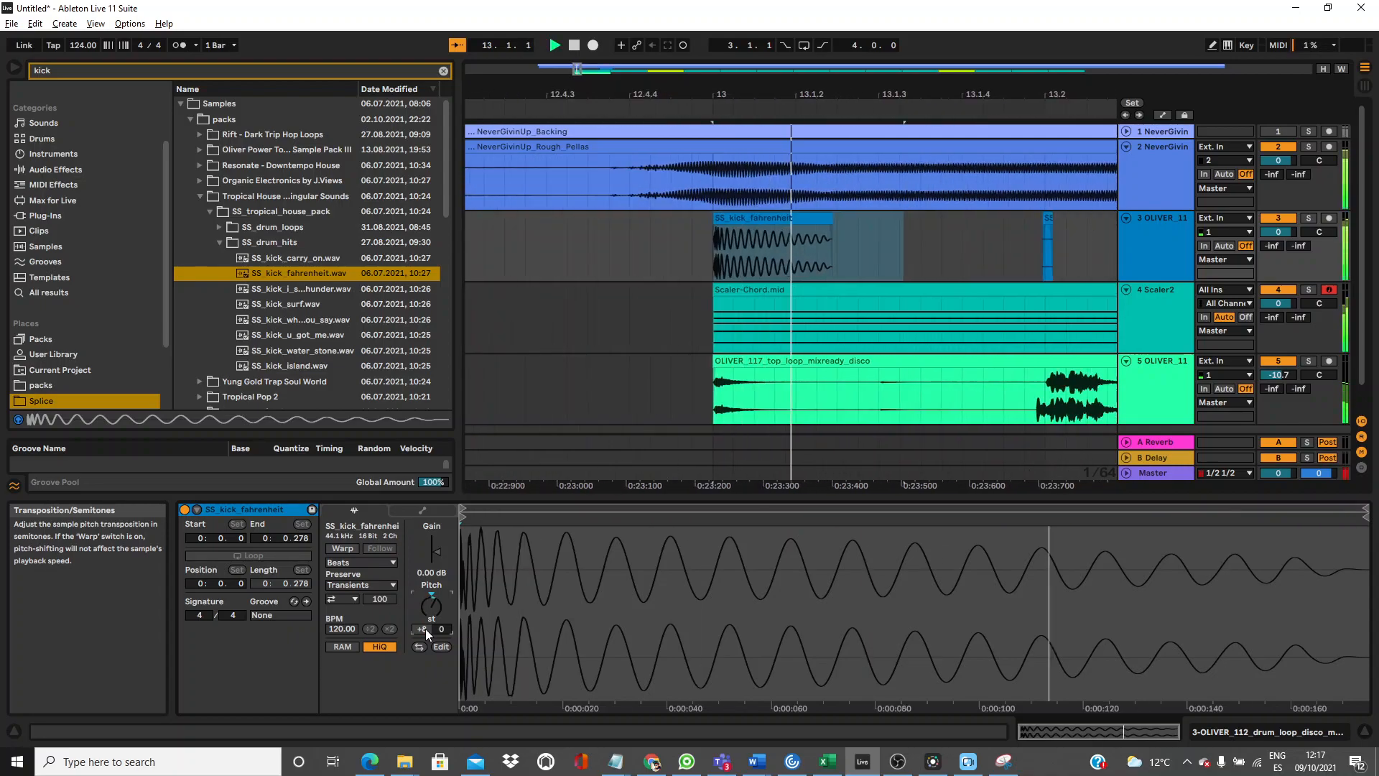
key("ctrl+z")
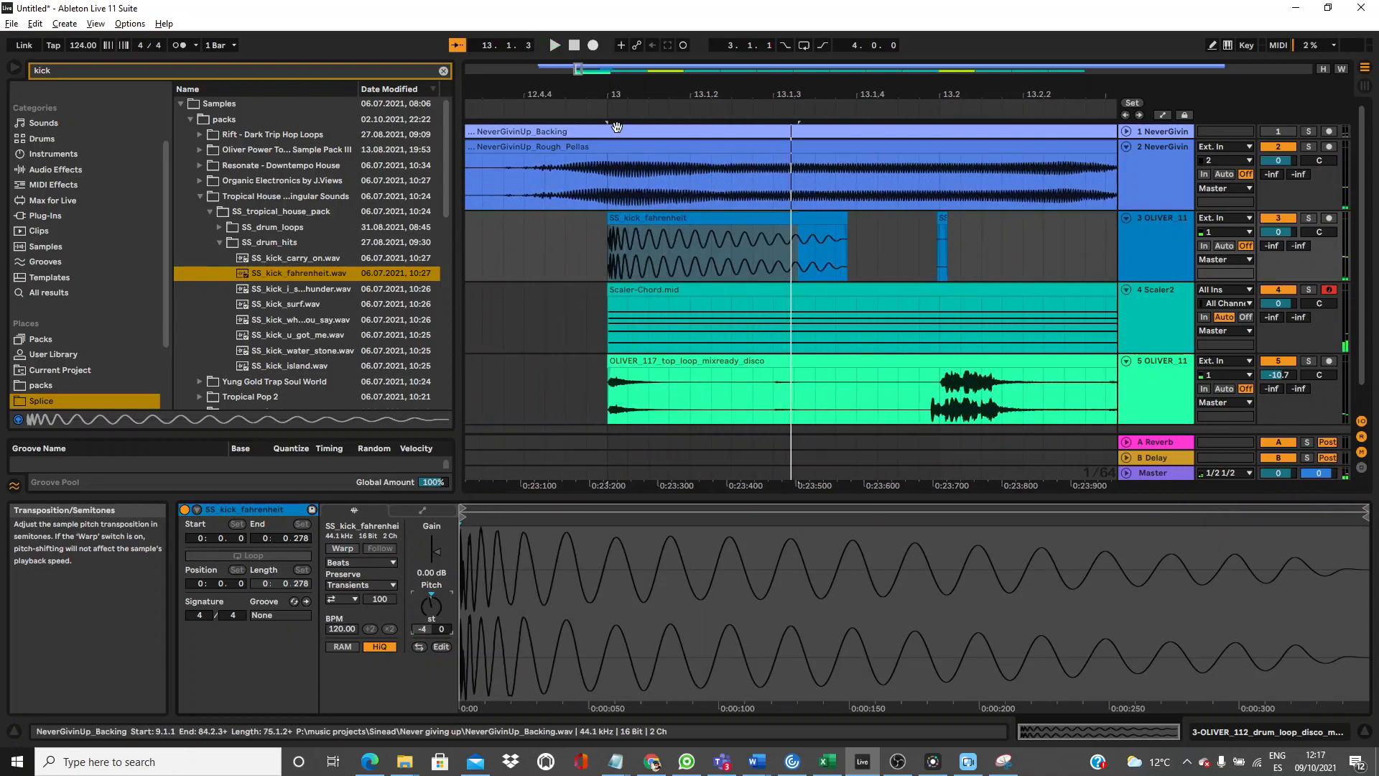
Duplicate the half-bar kick section from 13.1.1 to 13.3.1 on track 3 four times in a row.
left_click_drag(631, 95, 631, 50)
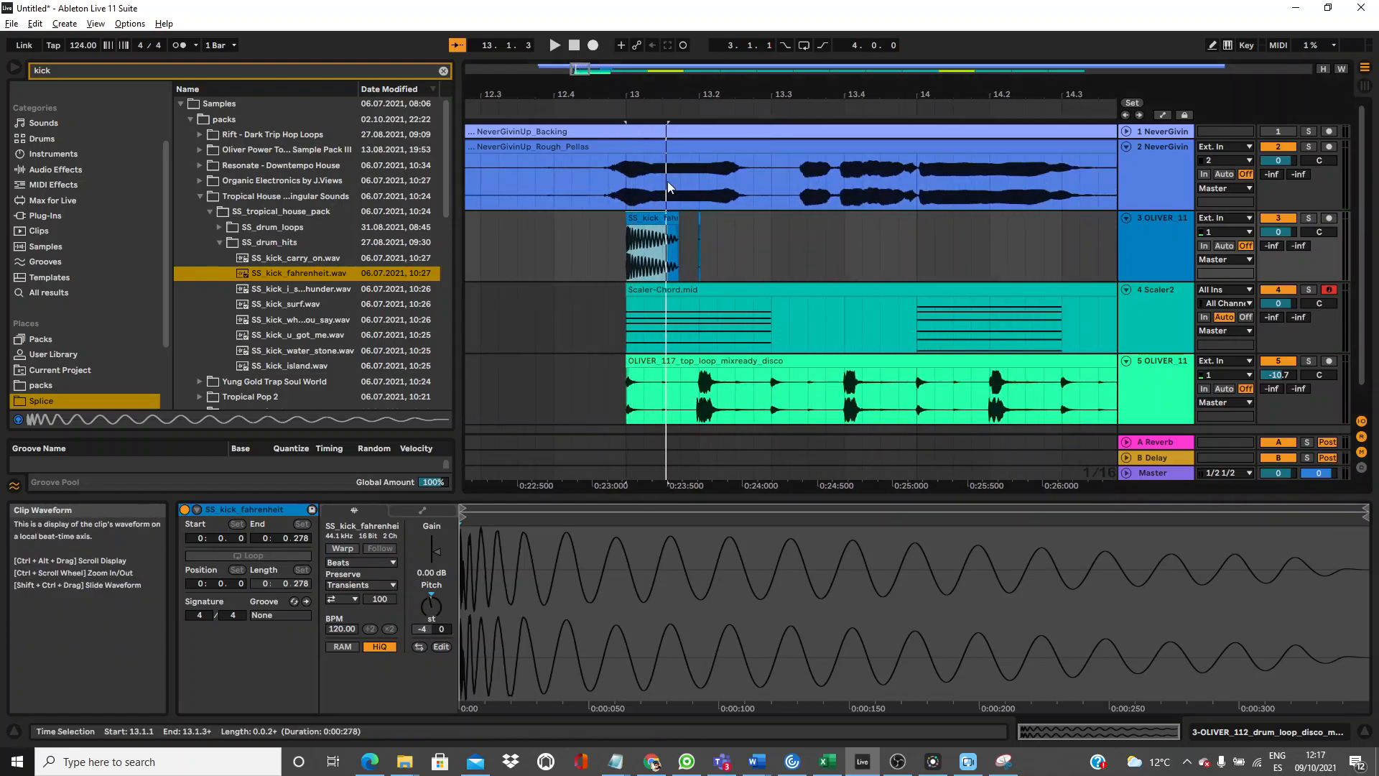
left_click(668, 213)
left_click_drag(717, 226, 693, 230)
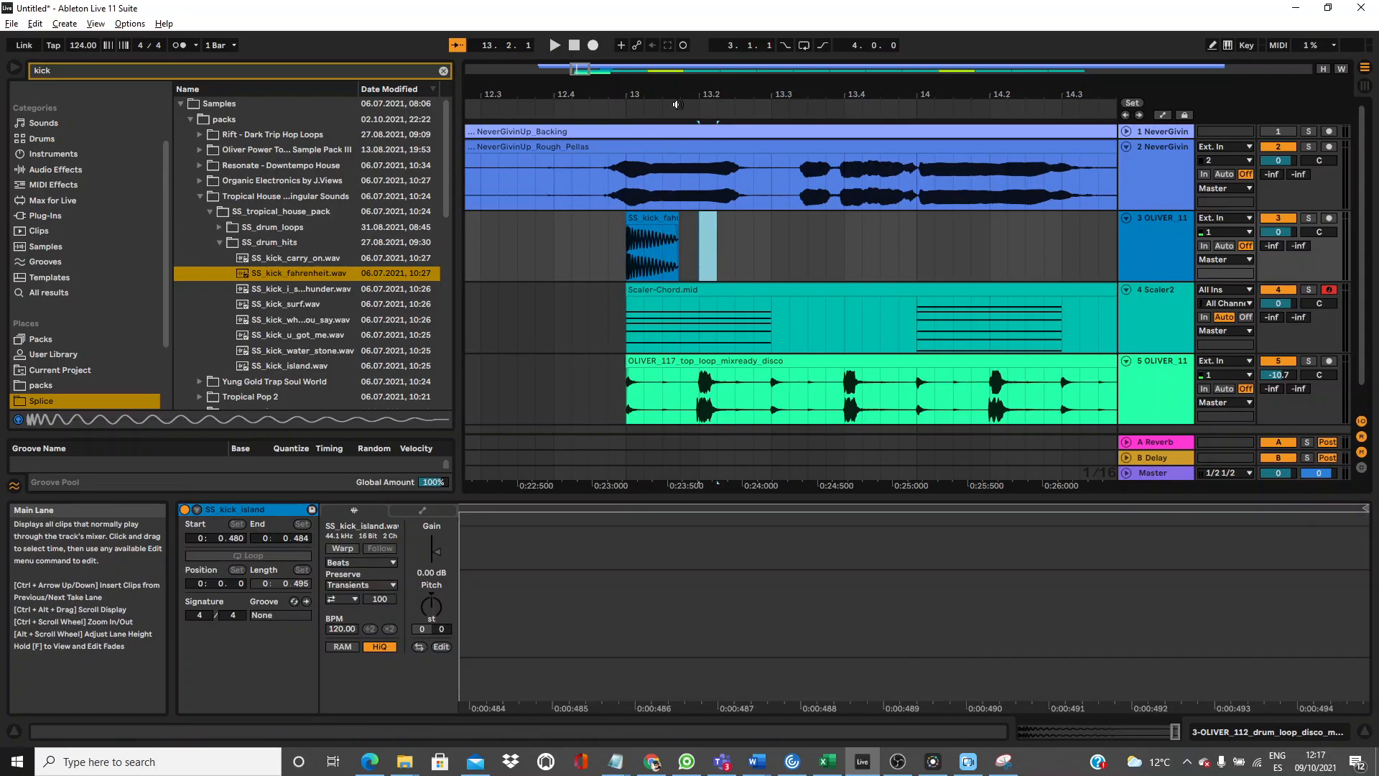
left_click_drag(666, 94, 666, 68)
left_click_drag(707, 212, 648, 222)
key("ctrl+d")
key("ctrl+d")
key("ctrl+d")
key("ctrl+d")
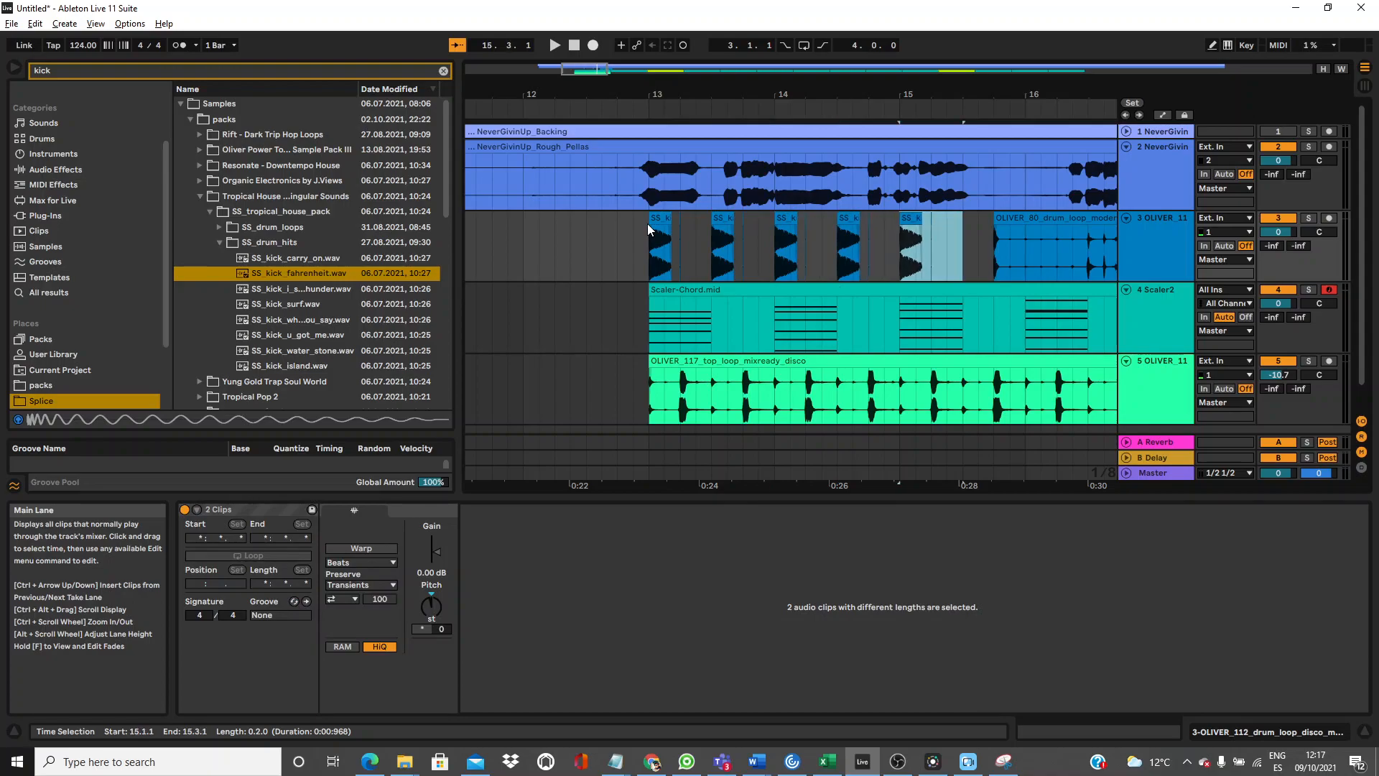
Consolidate the track 3 kicks from 13.1.1 to 15.1.1 into one two-bar clip and play it.
left_click_drag(901, 233, 692, 240)
key("ctrl+j")
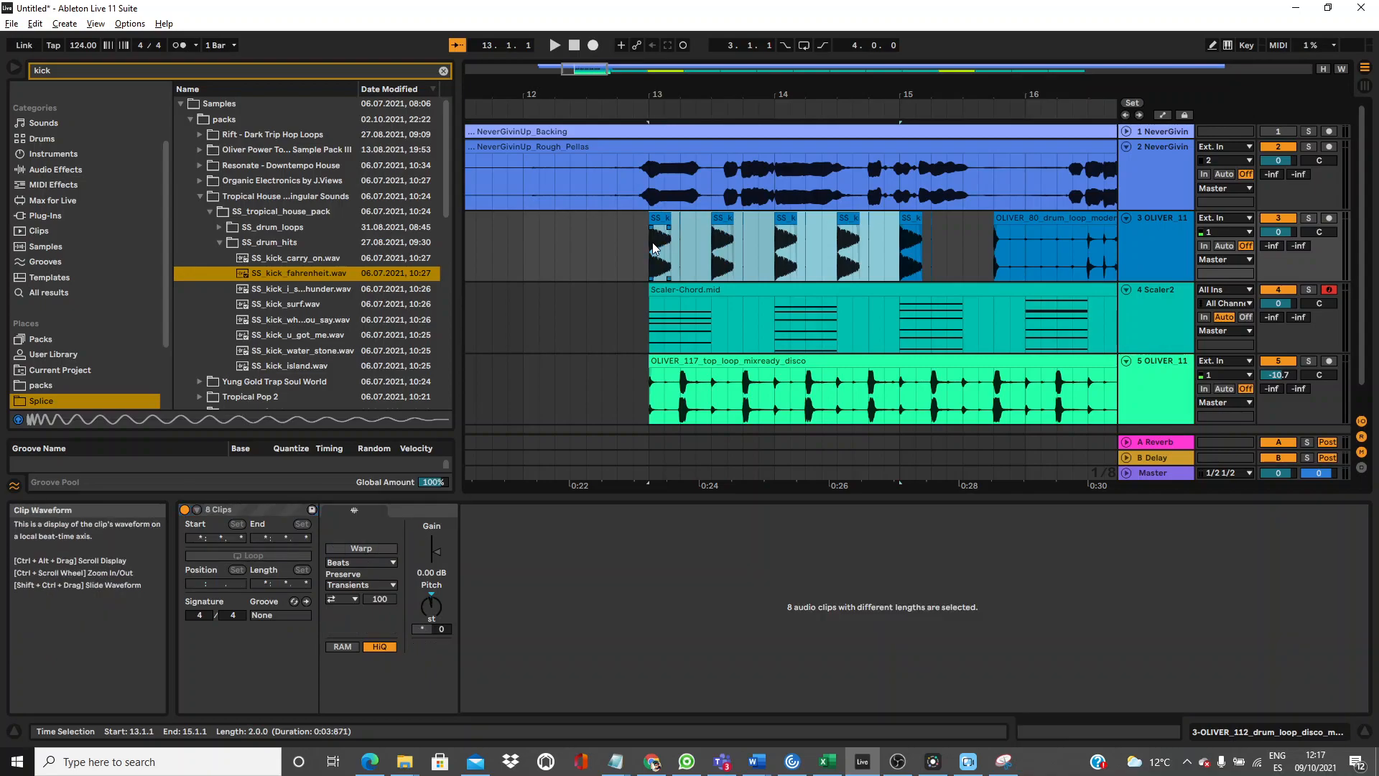
key("space")
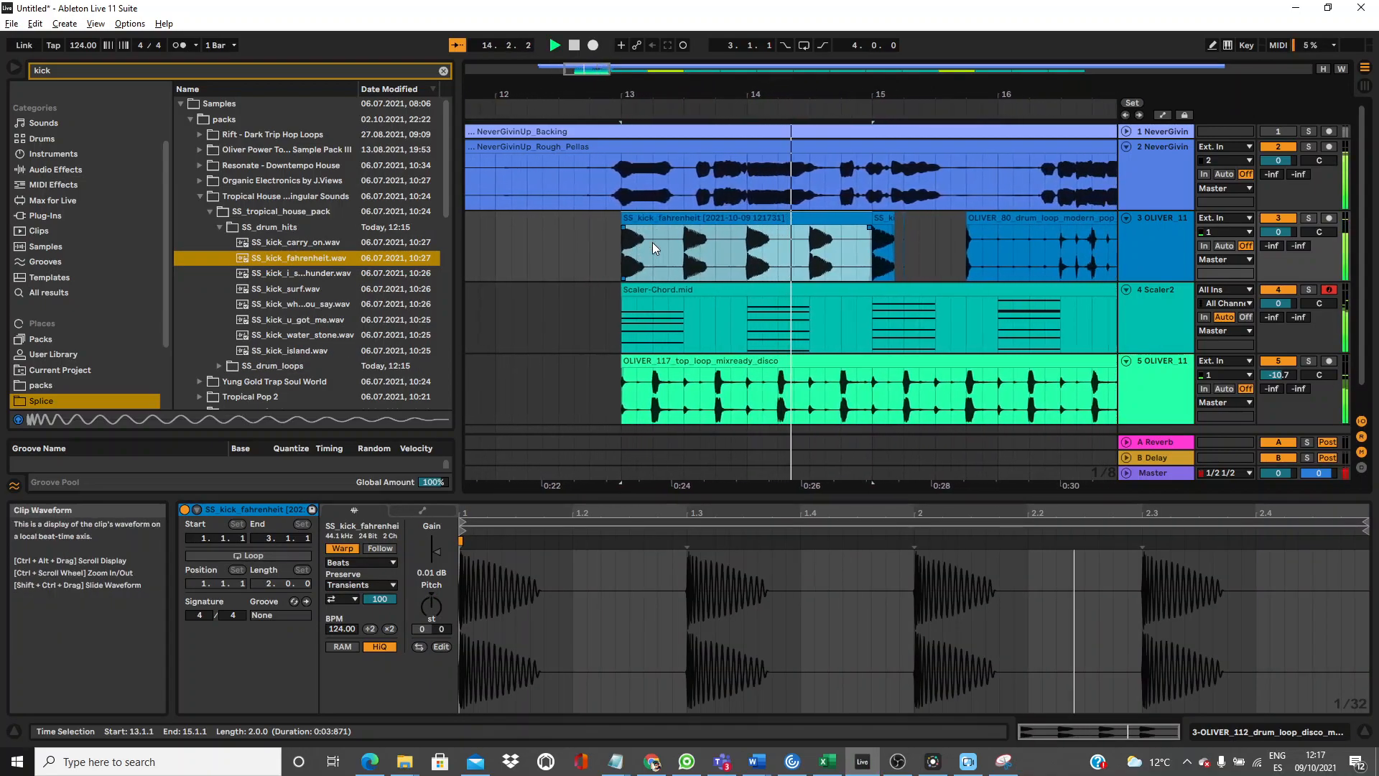
Set the consolidated kick clip's Beats transient loop mode to forward looping, with the transient envelope at 25.
double_click(779, 219)
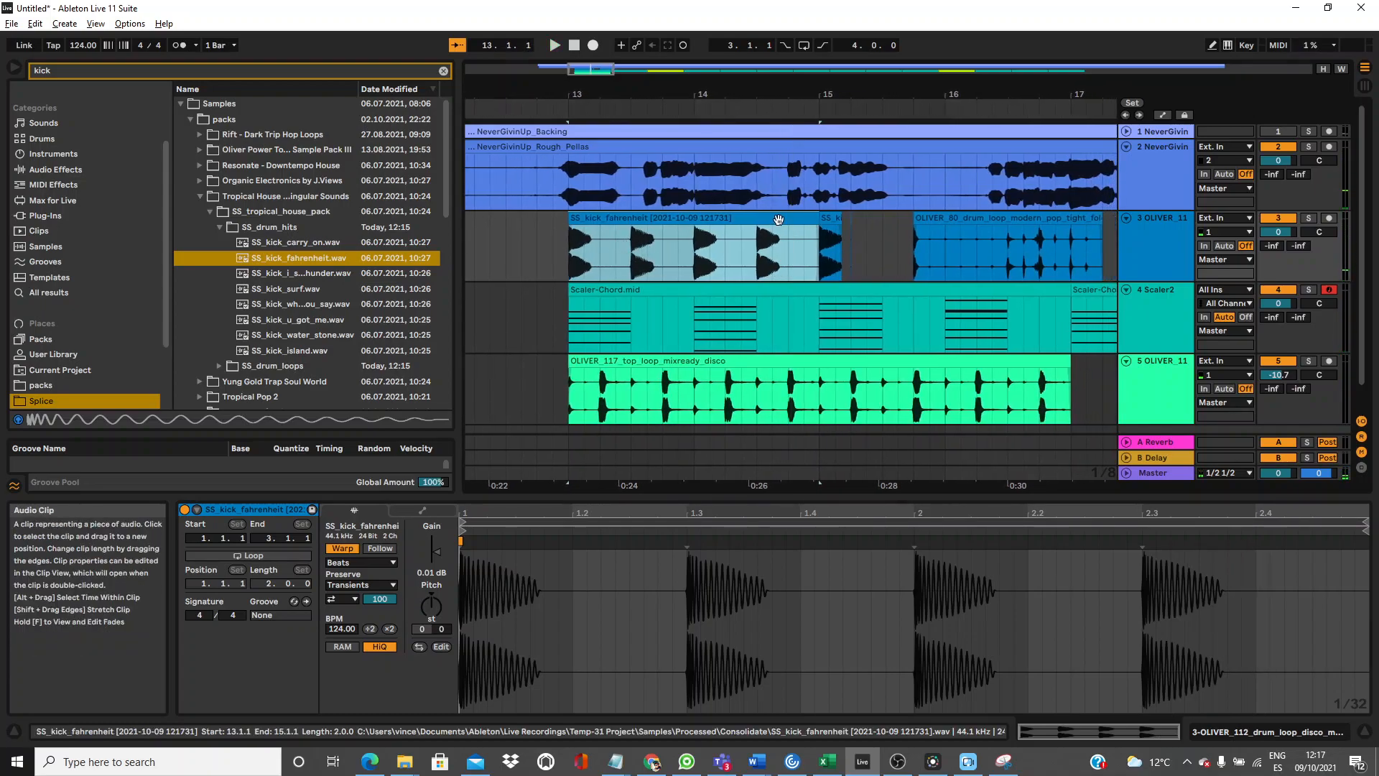
left_click(354, 599)
left_click(351, 613)
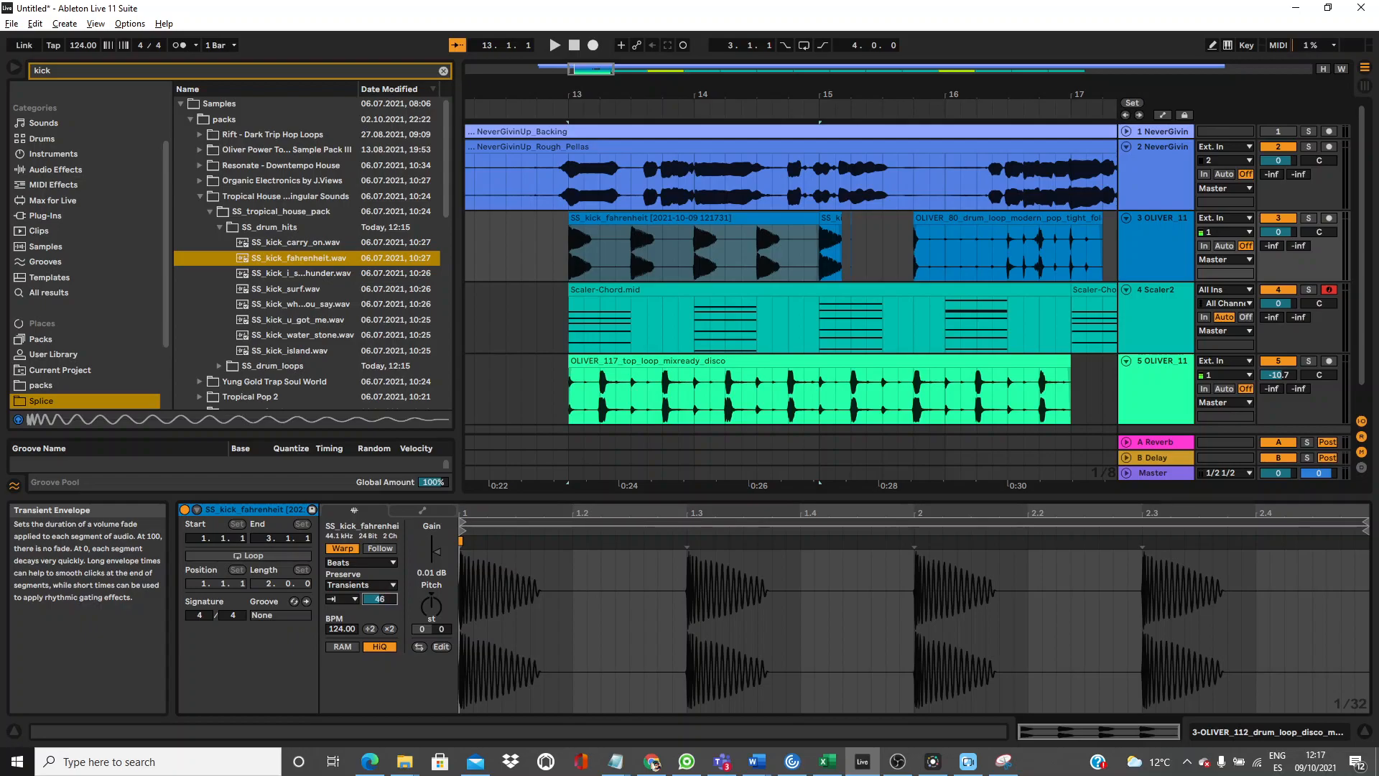
key("space")
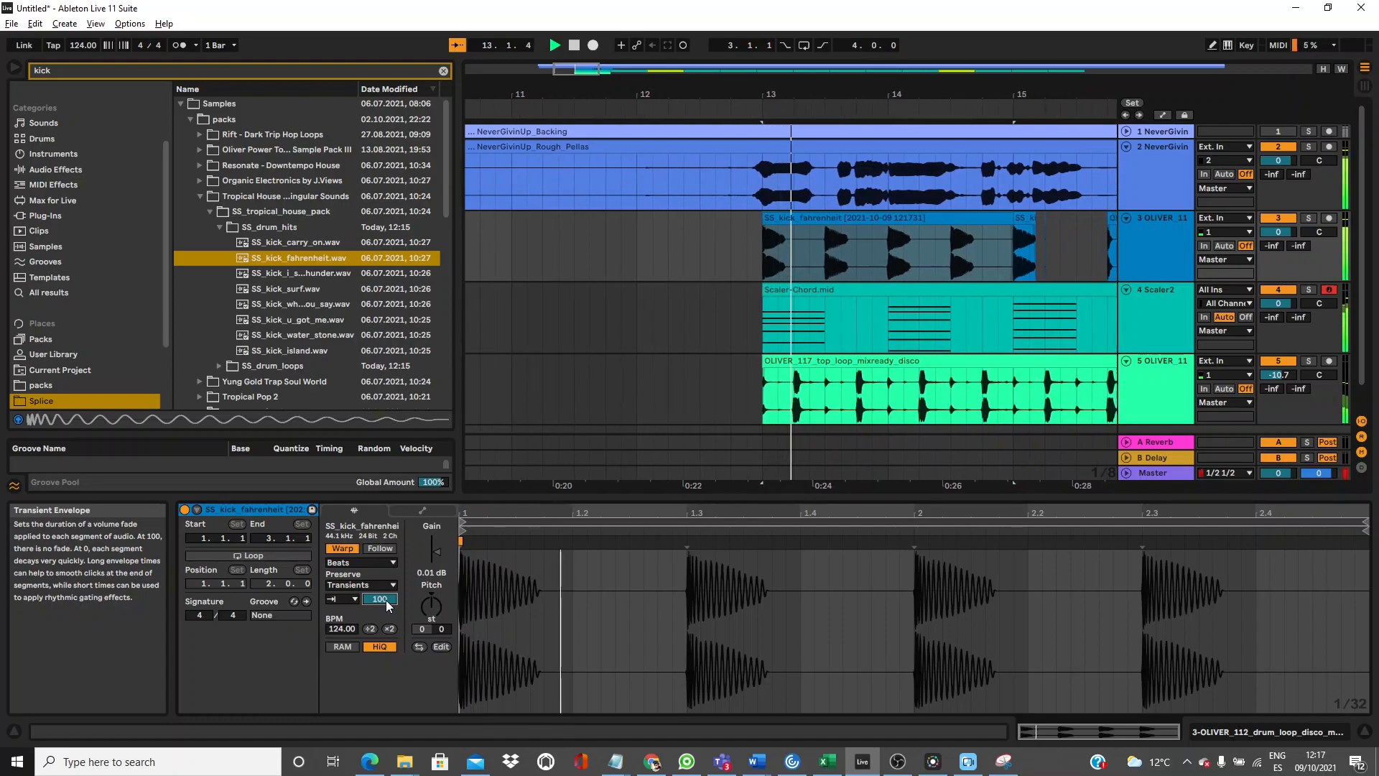
left_click(345, 599)
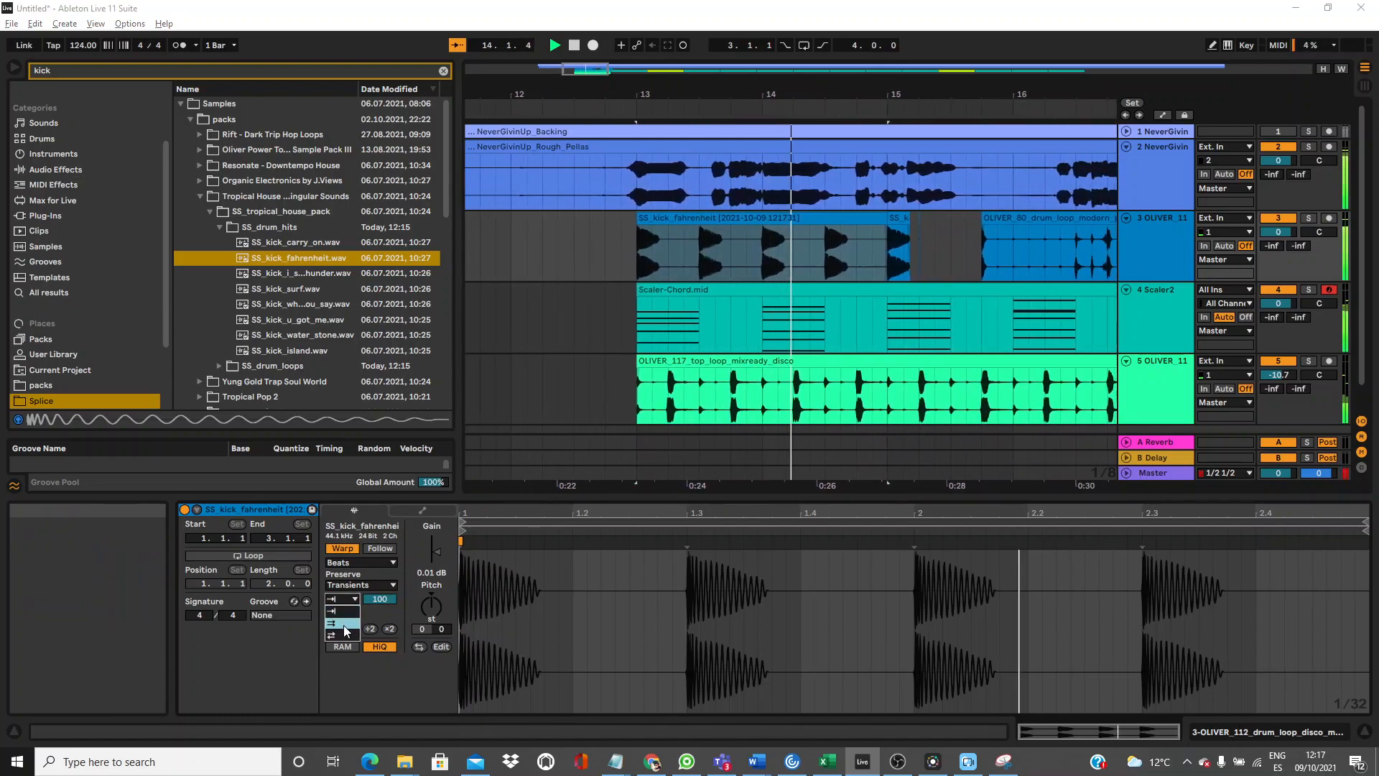
left_click(343, 624)
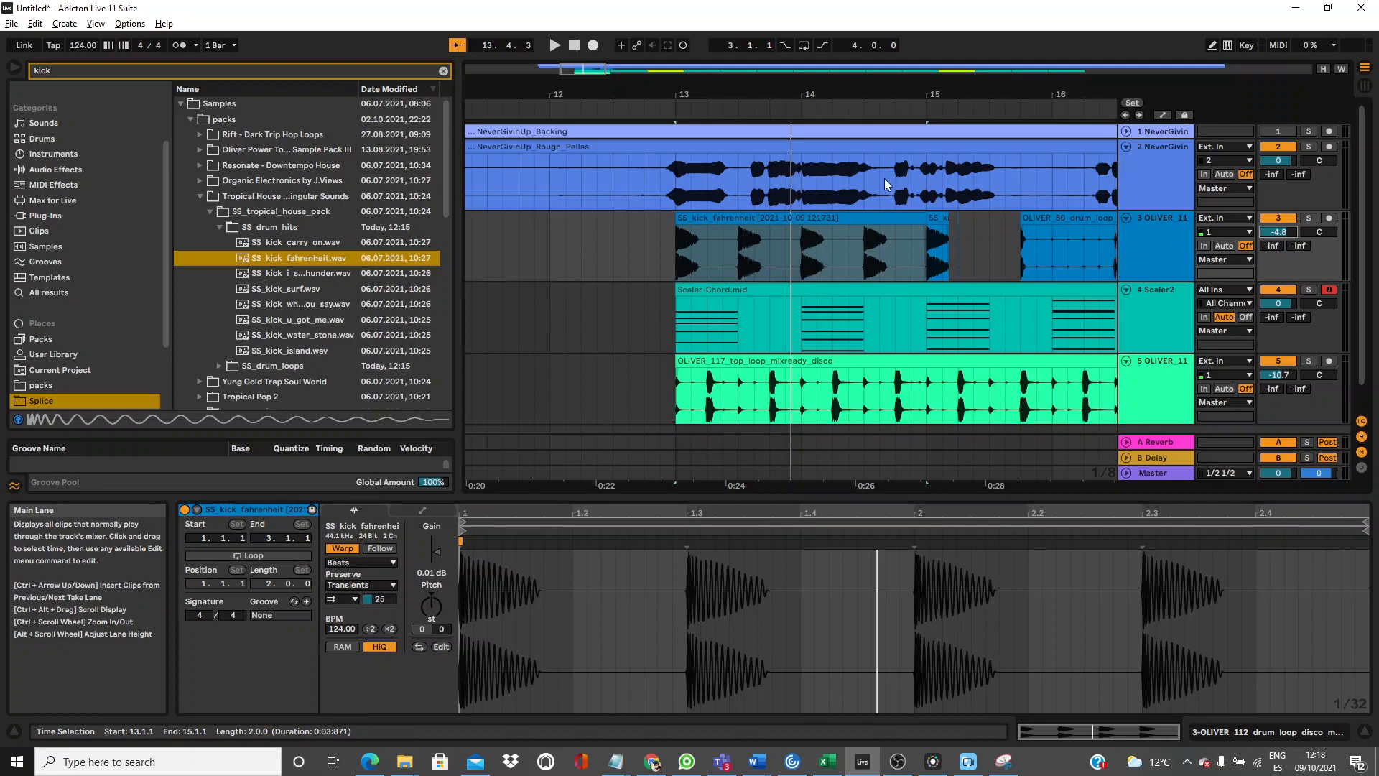
Enable looping for the consolidated two-bar kick clip.
left_click(250, 557)
left_click_drag(759, 95, 759, 21)
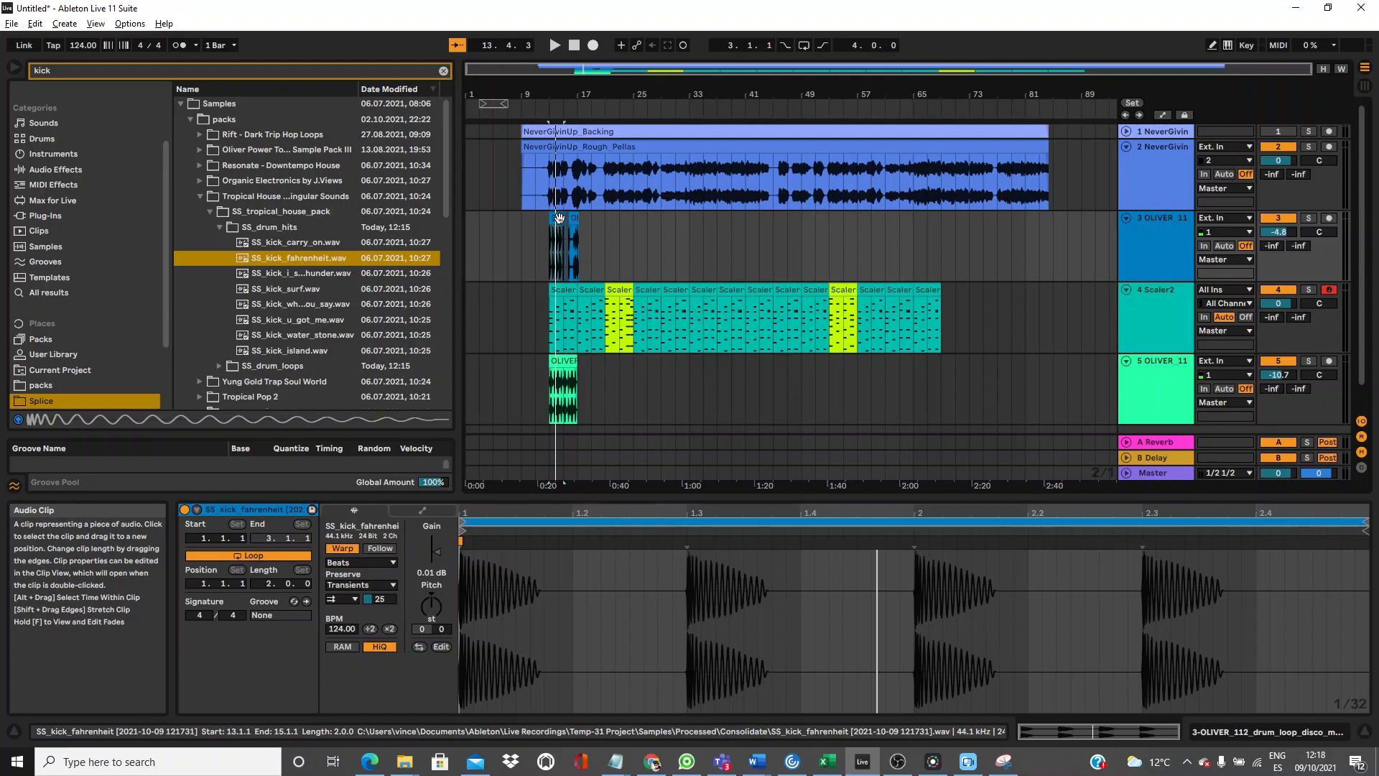
Try extending the looped kick clip on track 3 to 85.1.1, play it briefly, and undo the extension.
left_click_drag(559, 220, 1021, 251)
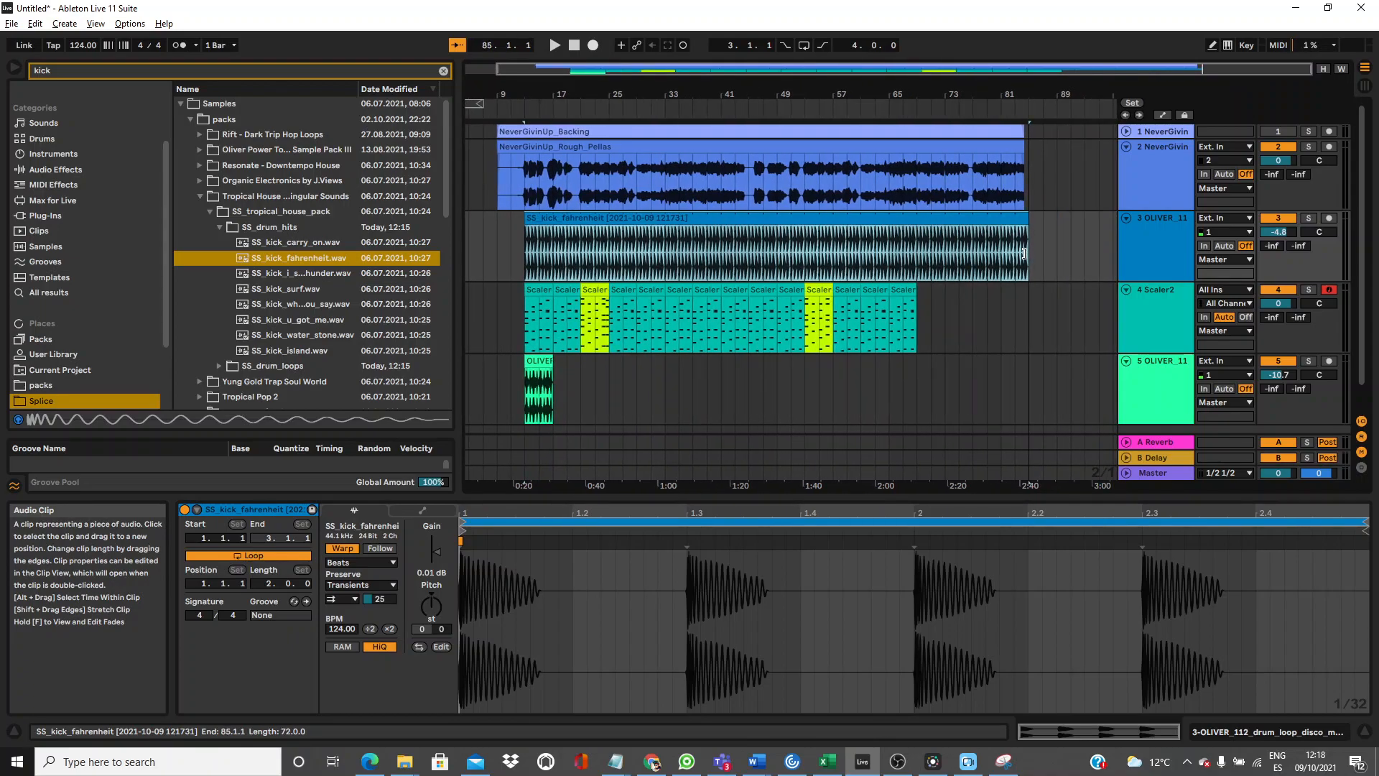
key("space")
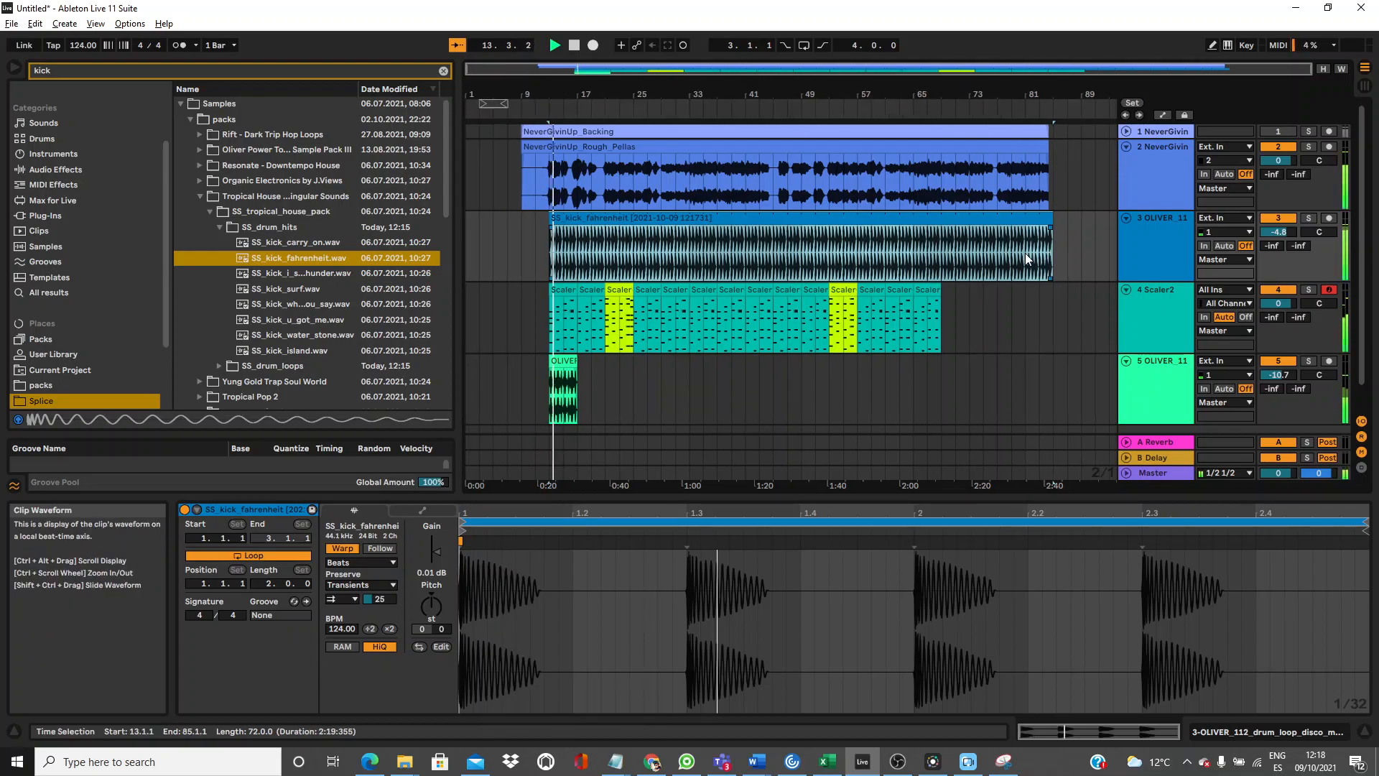
key("space")
key("ctrl+z")
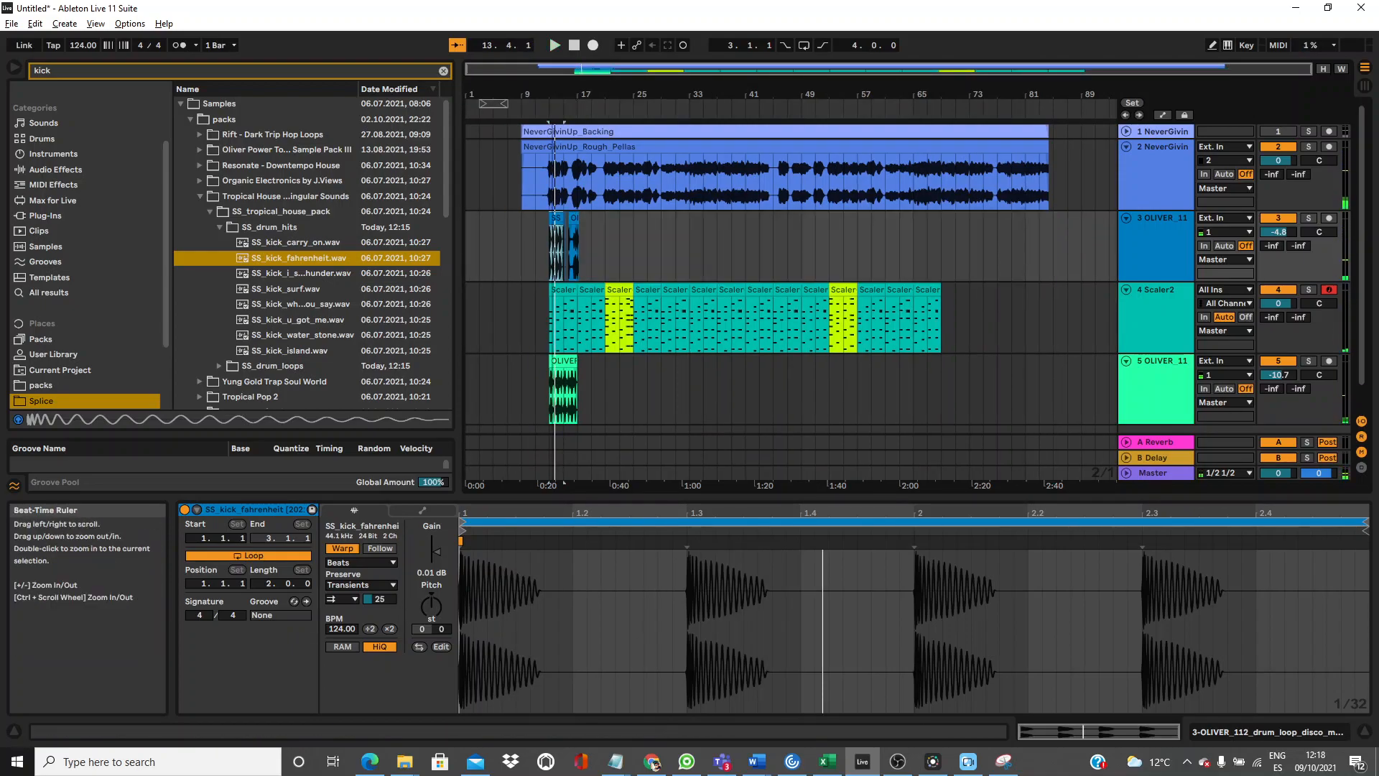
Try doubling the kick clip's original tempo, halve it twice to 62 BPM, and play the result.
left_click_drag(558, 88, 567, 147)
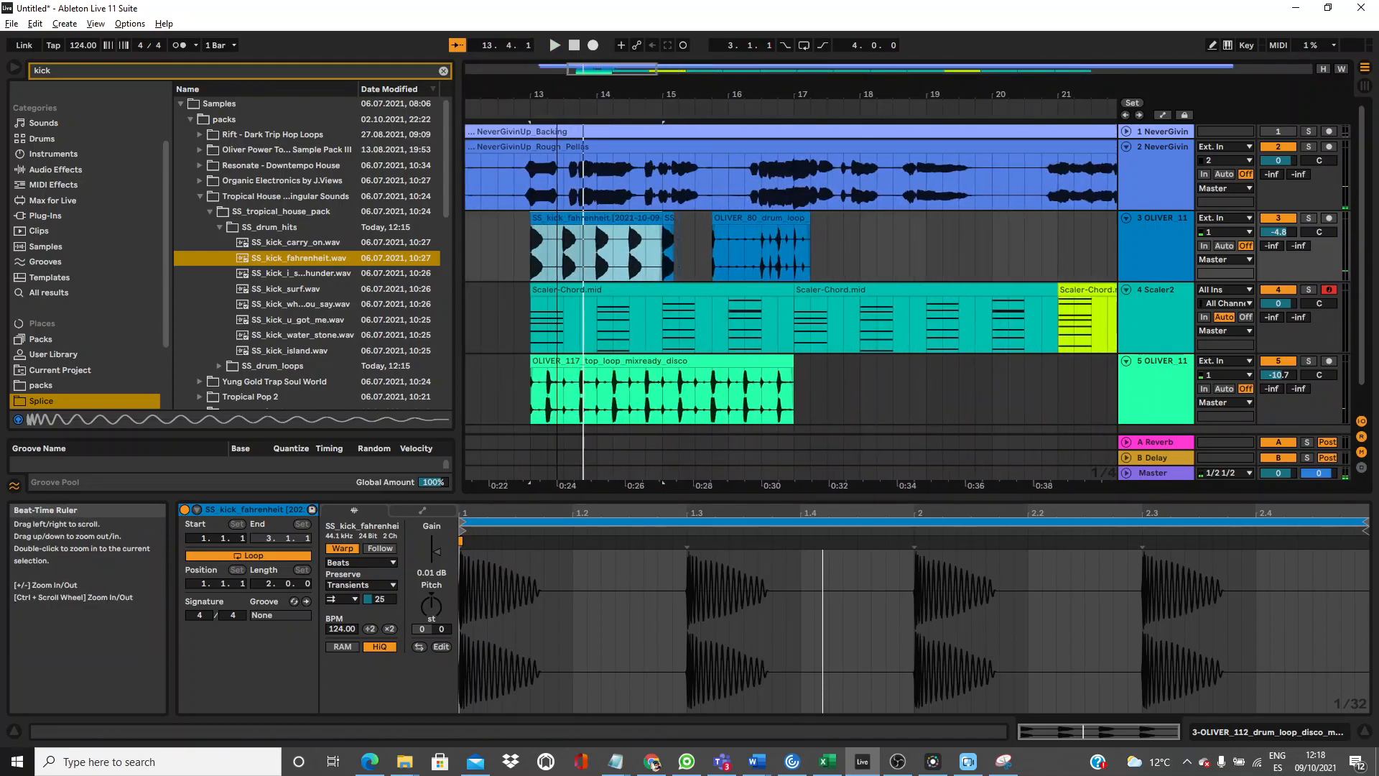
left_click(390, 629)
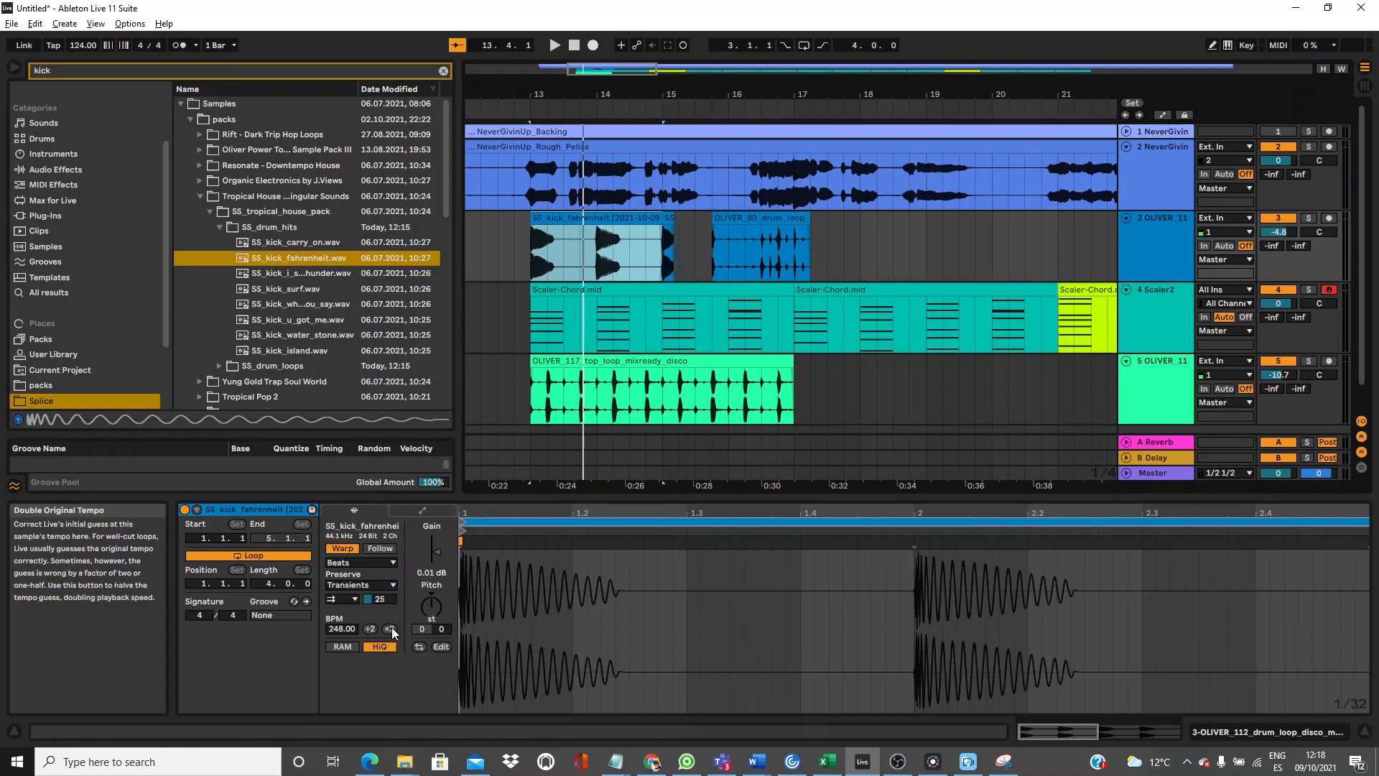
left_click(376, 629)
left_click(377, 629)
key("space")
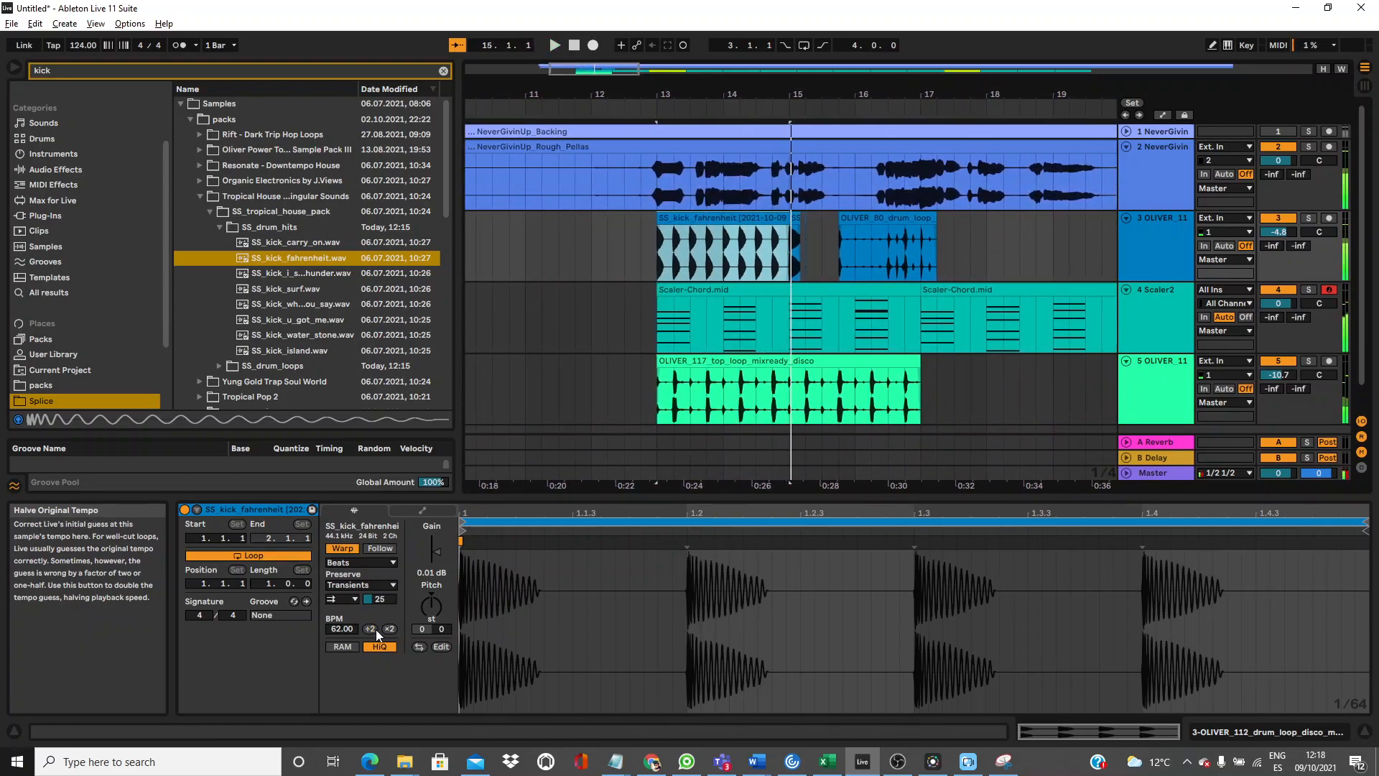
Find the DS-10 Drum Shaper plug-in by searching "ds" and load it on the kick track.
left_click(187, 70)
key("ctrl+a")
type("ds")
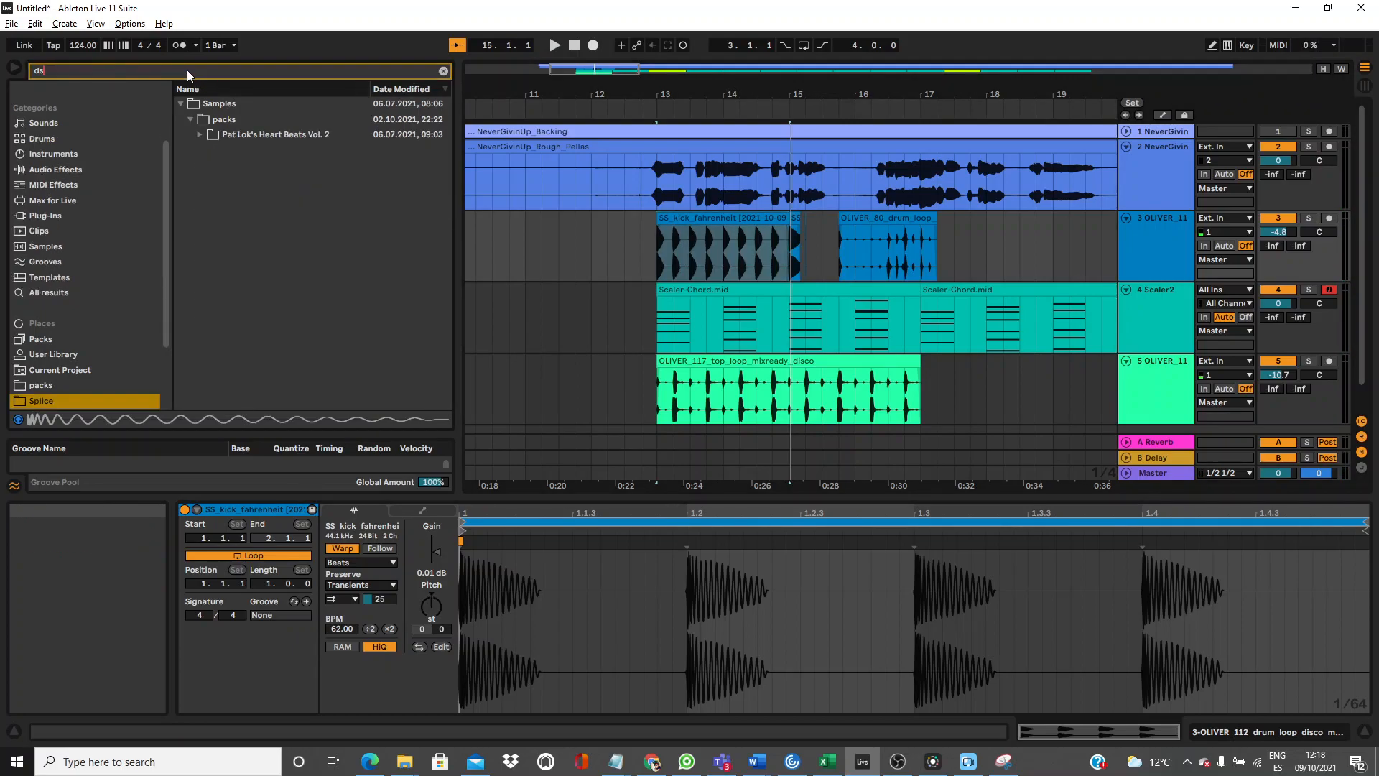
left_click(86, 217)
left_click_drag(223, 166, 715, 265)
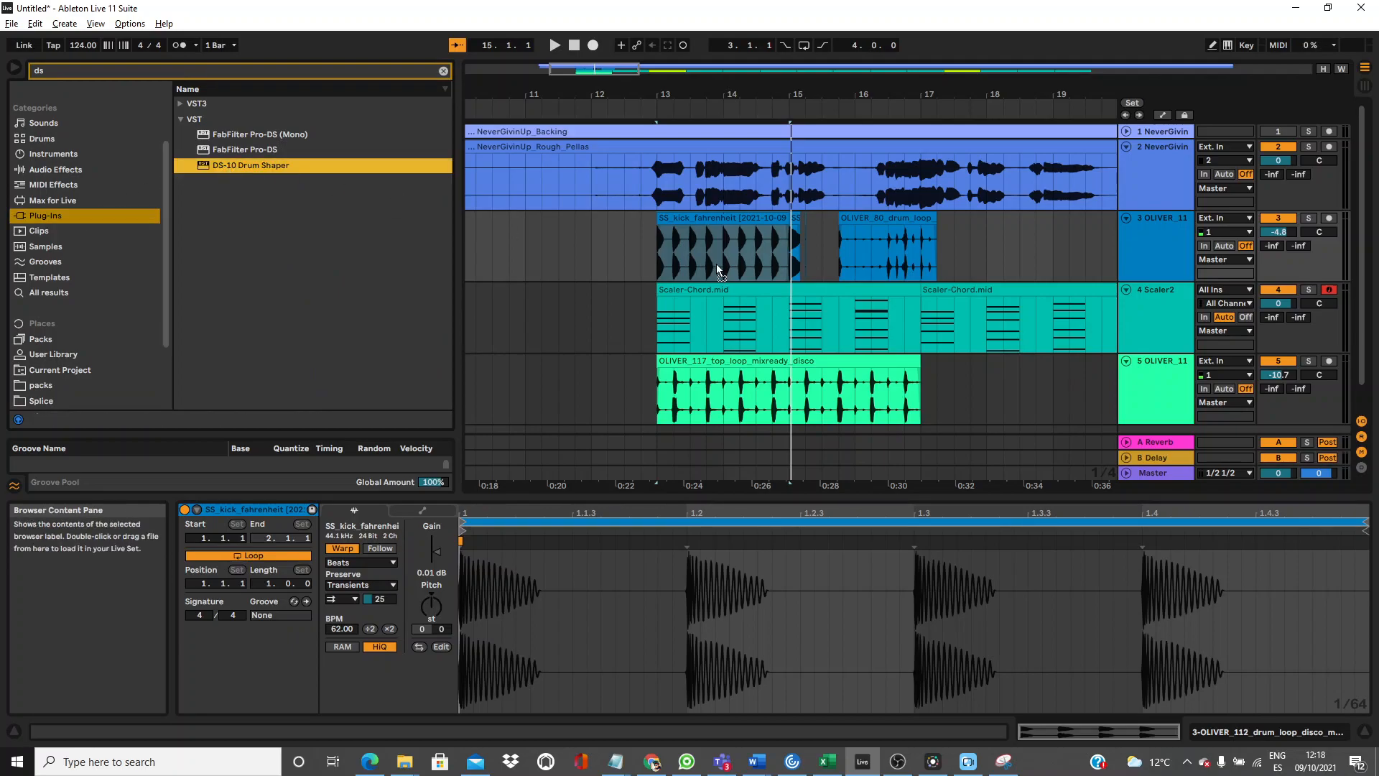
Loop the arrangement over the two-bar kick clip from 13.1.1 to 15.1.1 and start playback.
left_click(707, 218)
key("ctrl+l")
key("space")
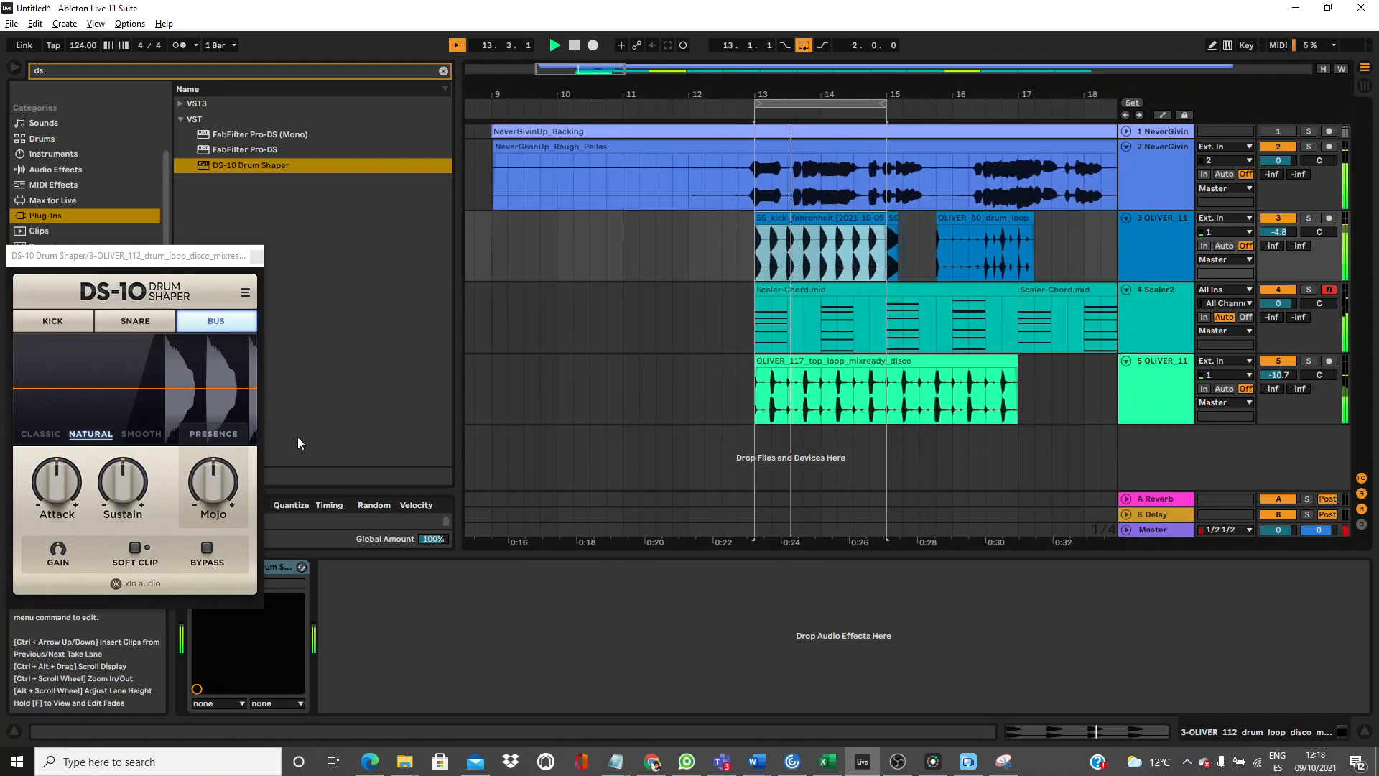
Shape the kick in DS-10's Kick mode with raised attack and mojo, sustain at about -64%, soft clip enabled, and the gain adjusted slightly.
left_click(61, 321)
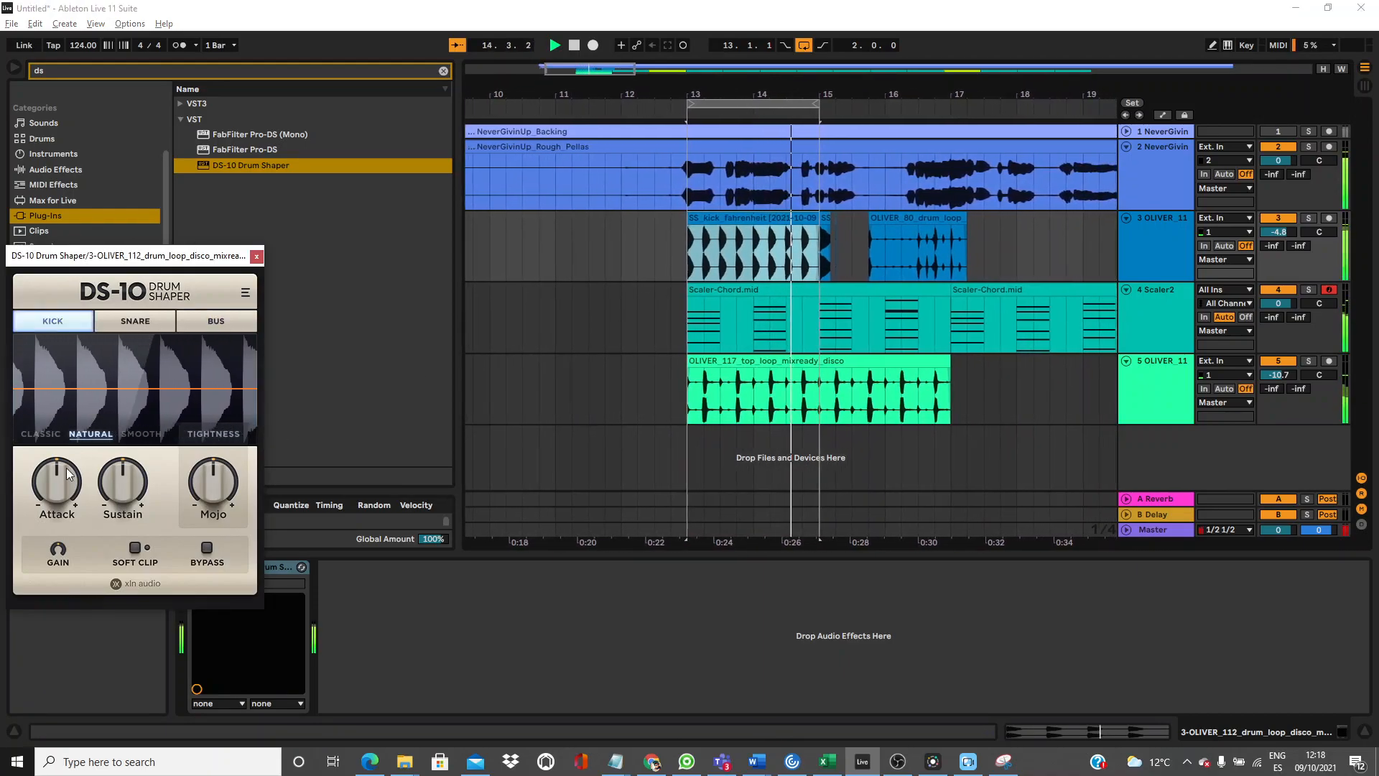
left_click_drag(59, 493, 90, 428)
left_click_drag(118, 477, 84, 580)
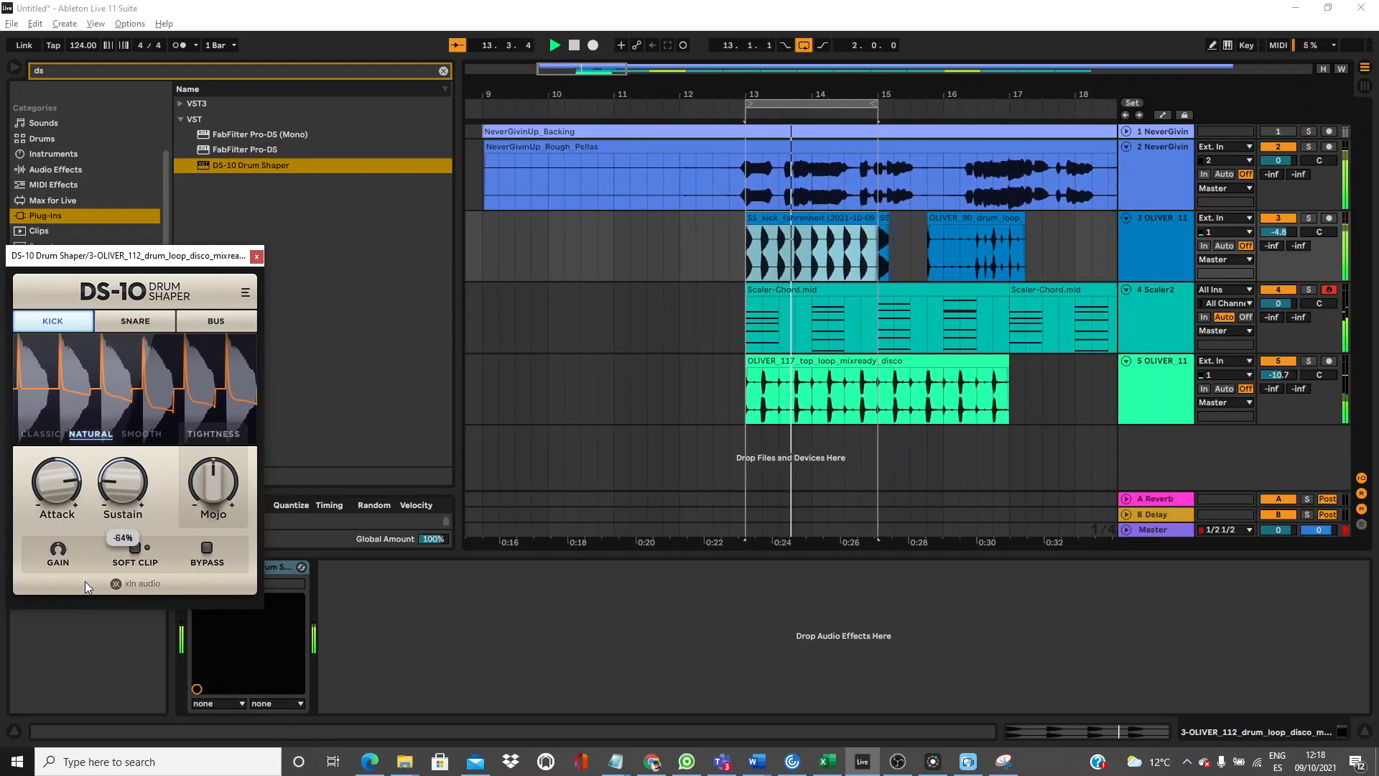
left_click(136, 549)
left_click_drag(70, 490, 71, 519)
left_click_drag(201, 498, 213, 431)
mouse_move(57, 550)
left_mouse_down()
mouse_move(57, 510)
mouse_move(58, 547)
left_mouse_up()
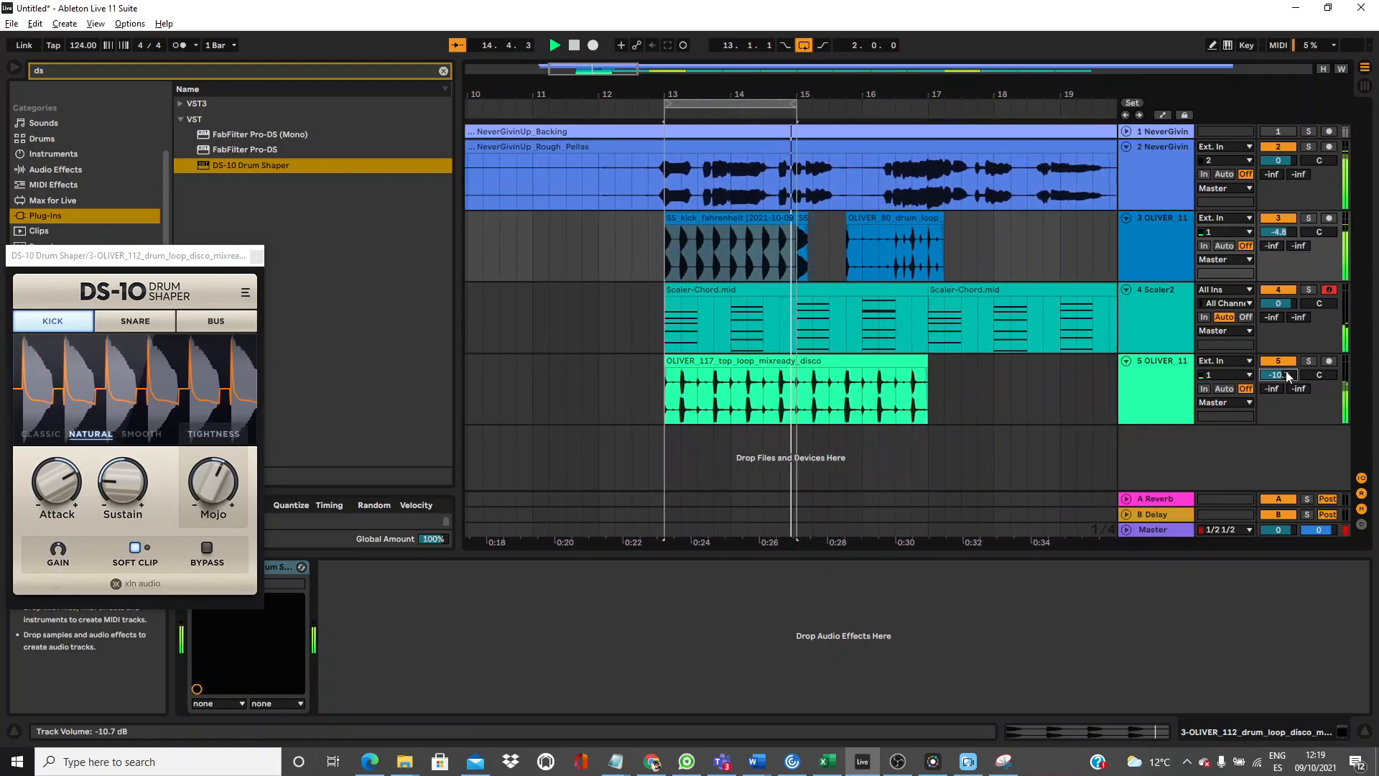
Turn off transient looping for the OLIVER_117 top loop clip on track 5 and set its transient envelope to 33.
left_click(805, 359)
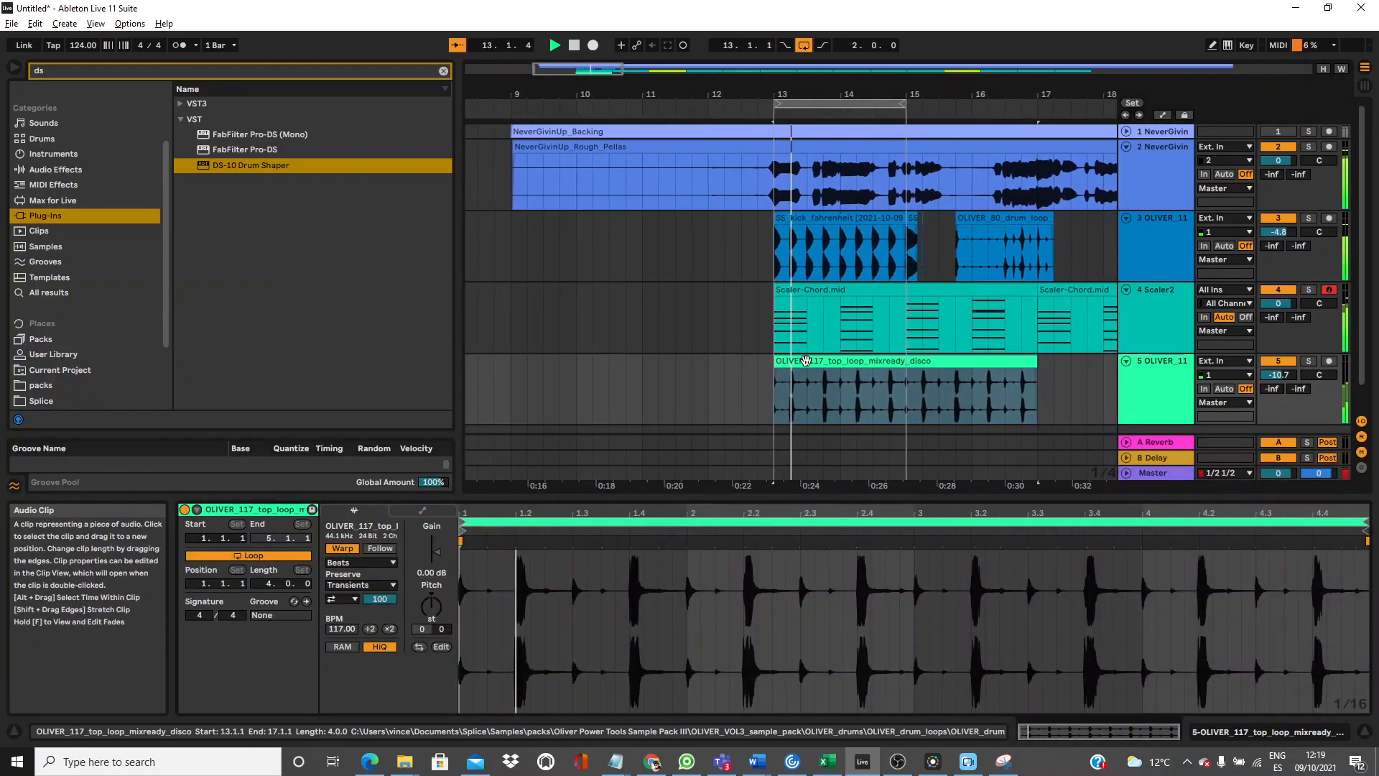
left_click(347, 599)
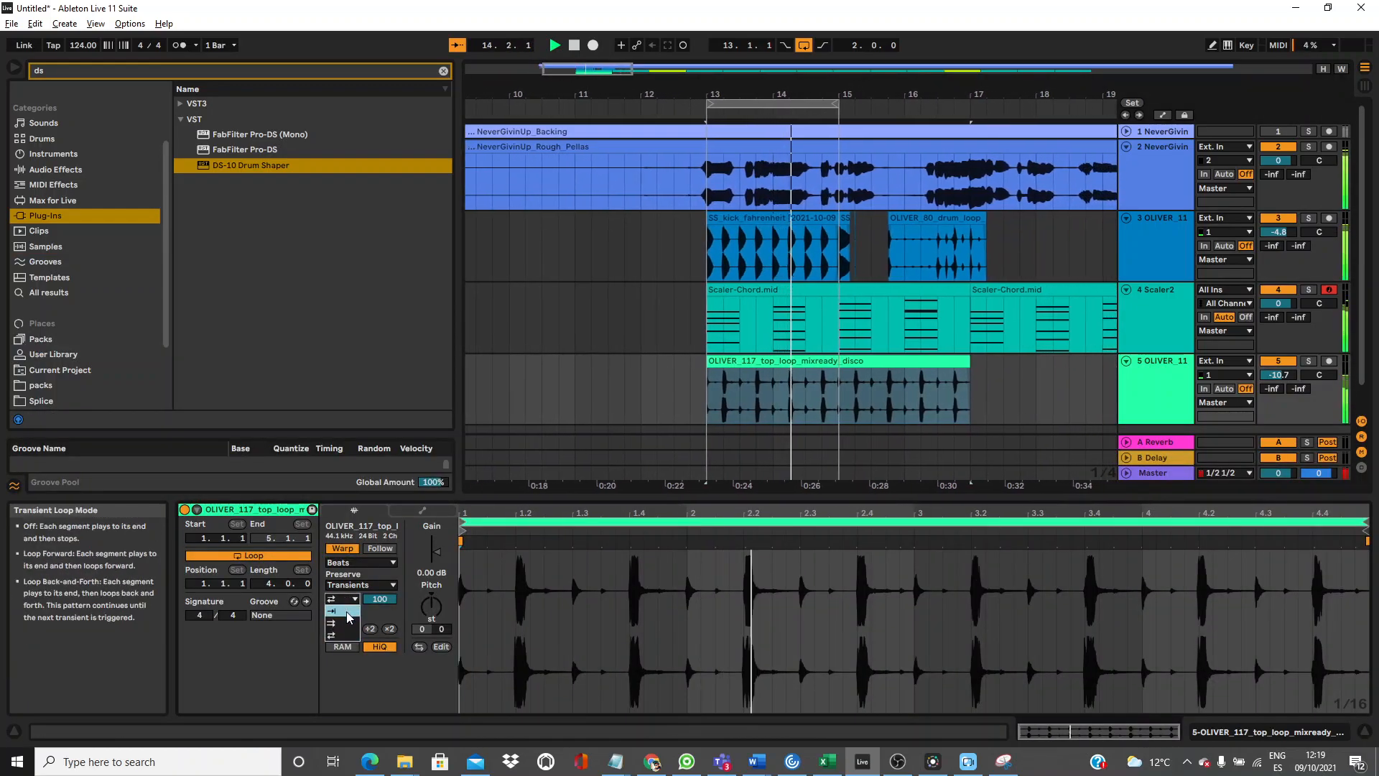
left_click(343, 611)
left_click_drag(380, 599, 380, 647)
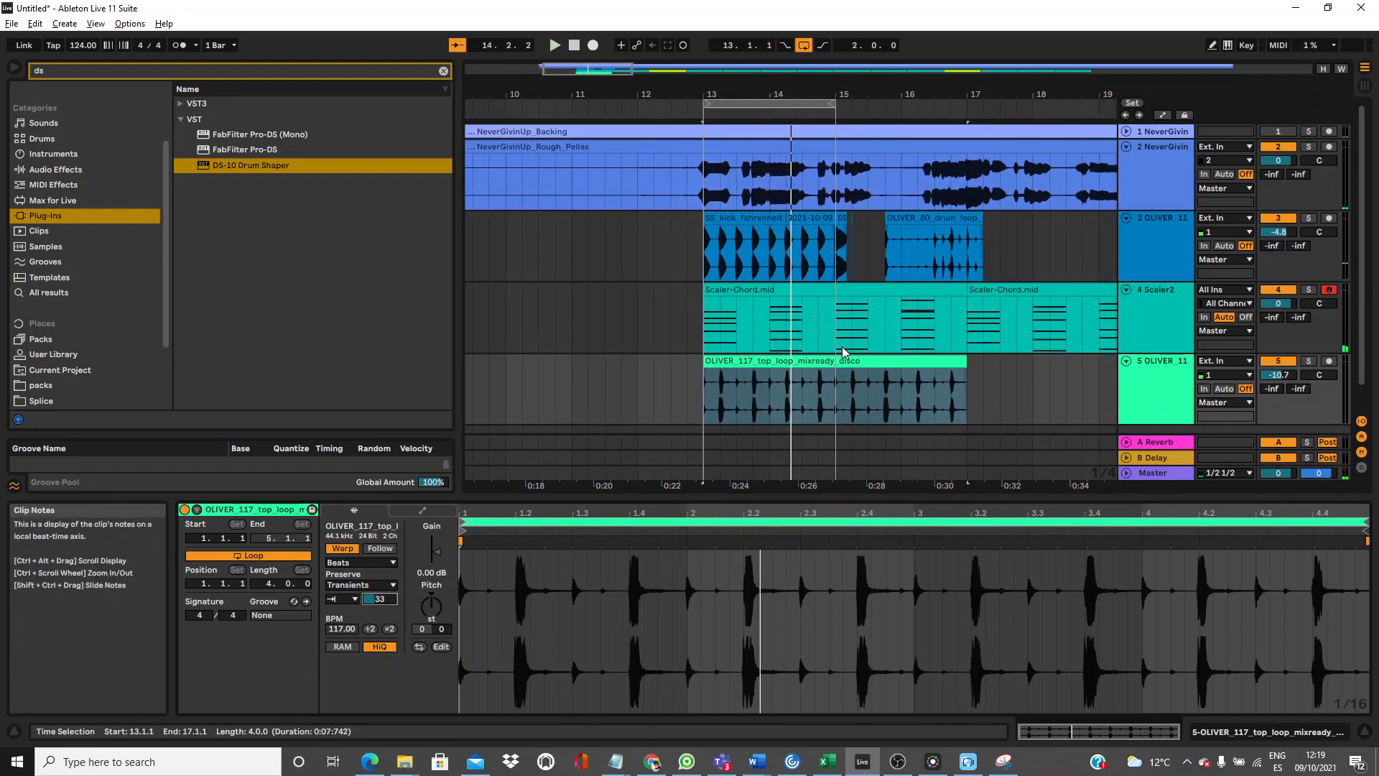
Search the Splice sample folder for "power".
left_click(239, 72)
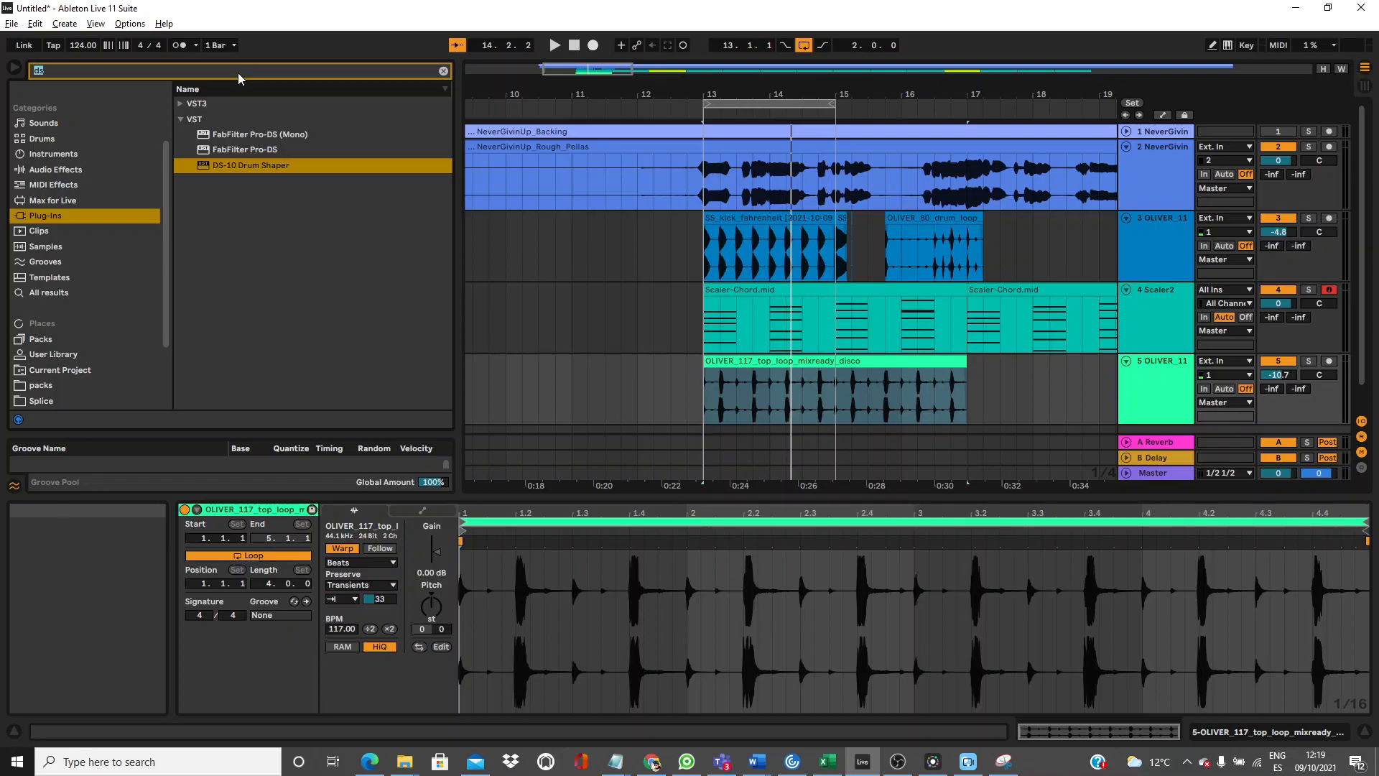
key("BackSpace")
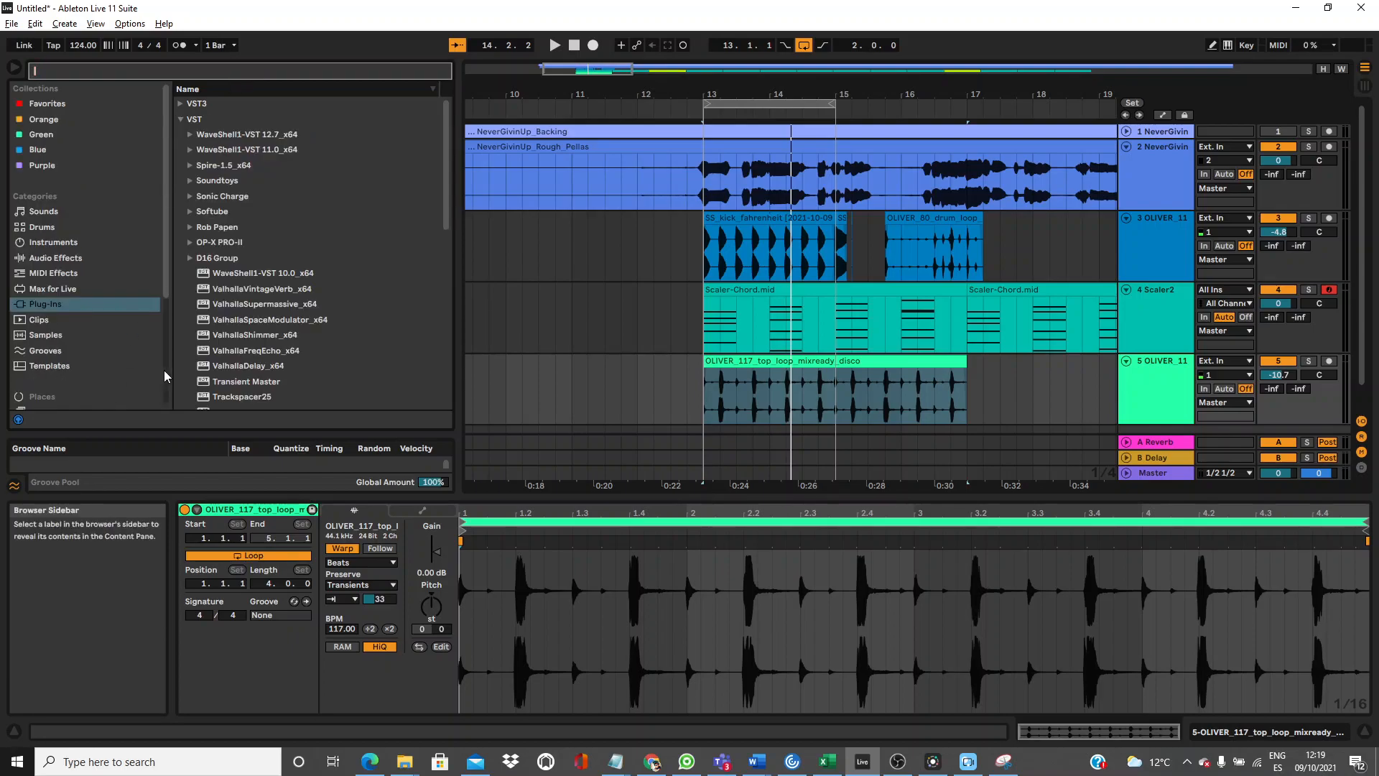
scroll(165, 371, "down", 5)
left_click(62, 325)
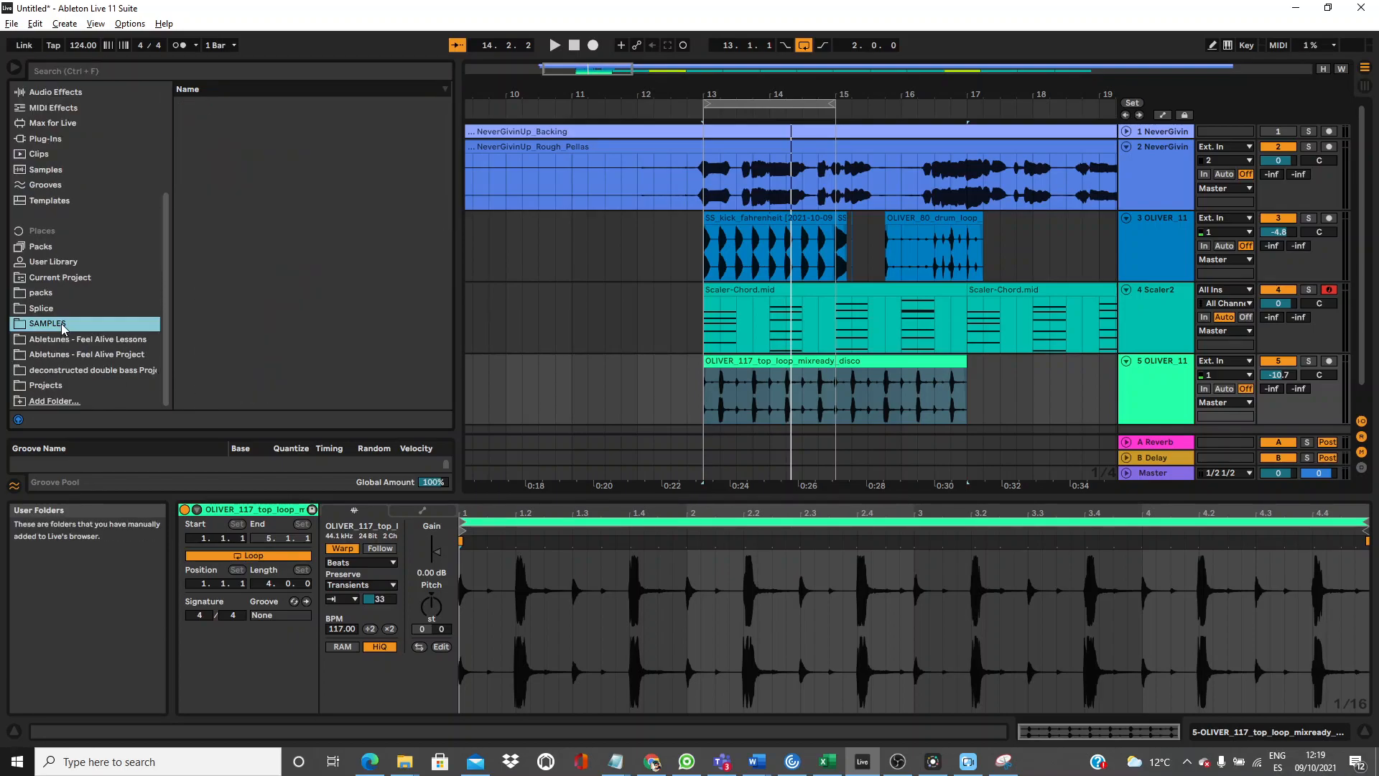
left_click(63, 309)
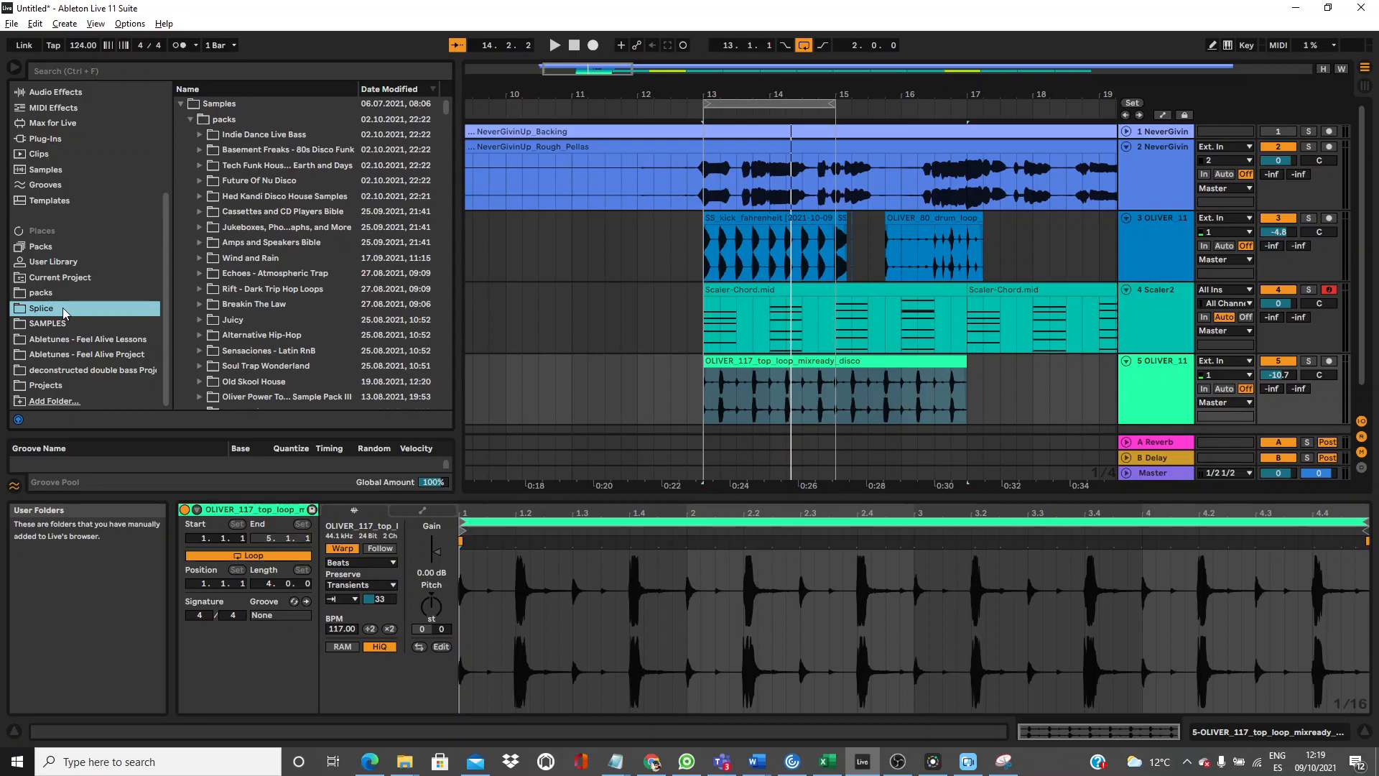
left_click(221, 69)
type("powe")
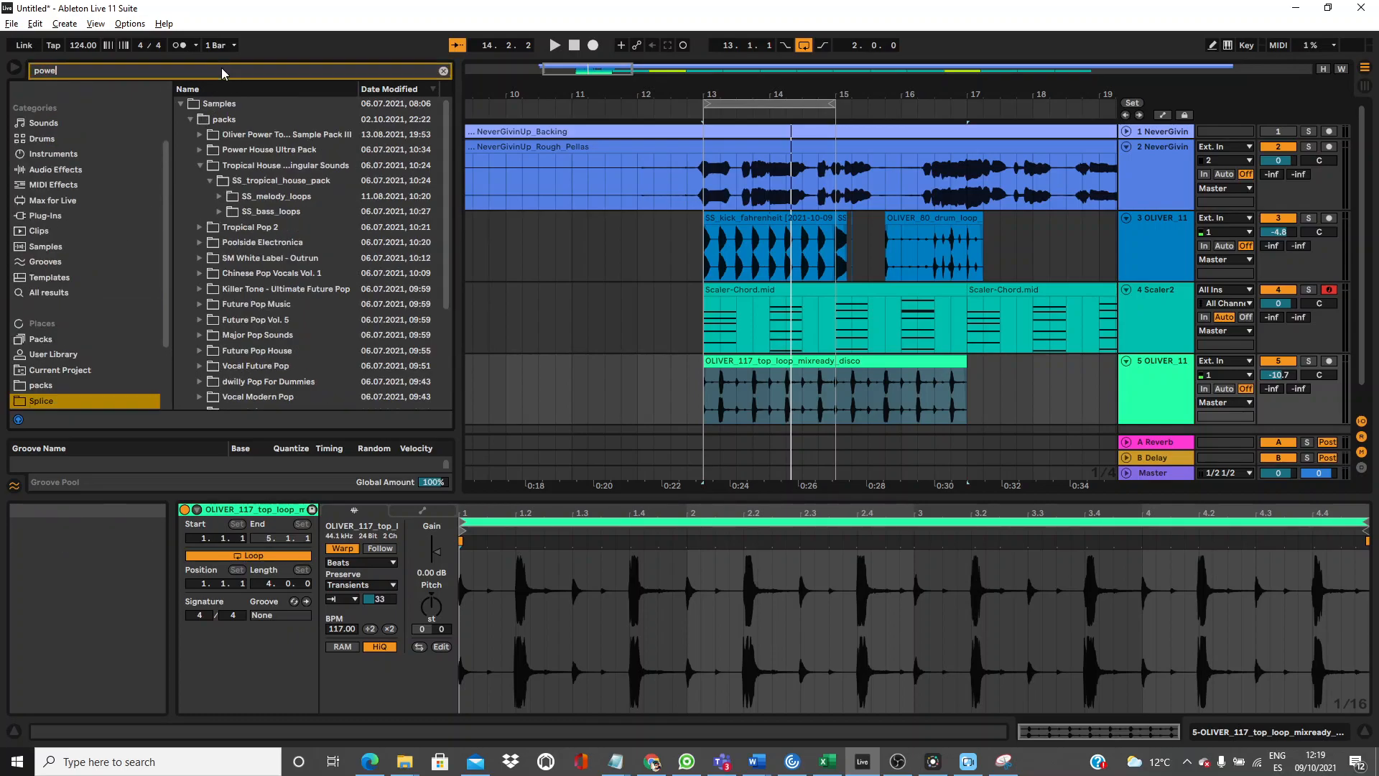
type("r")
Audition the drum loops in the OLIVER_disco folder of the Oliver Power Tools Sample Pack III.
left_click(201, 135)
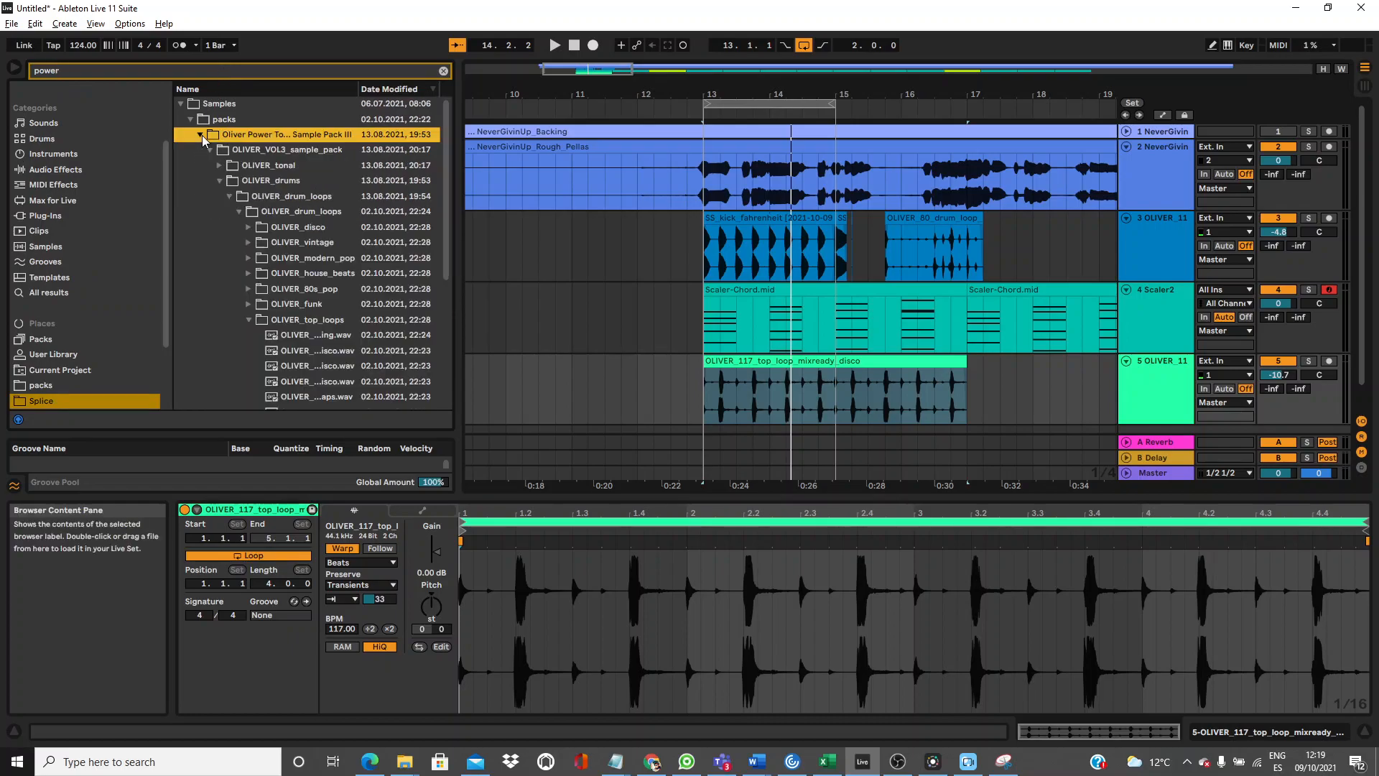
left_click(251, 228)
left_click(285, 246)
left_click(290, 260)
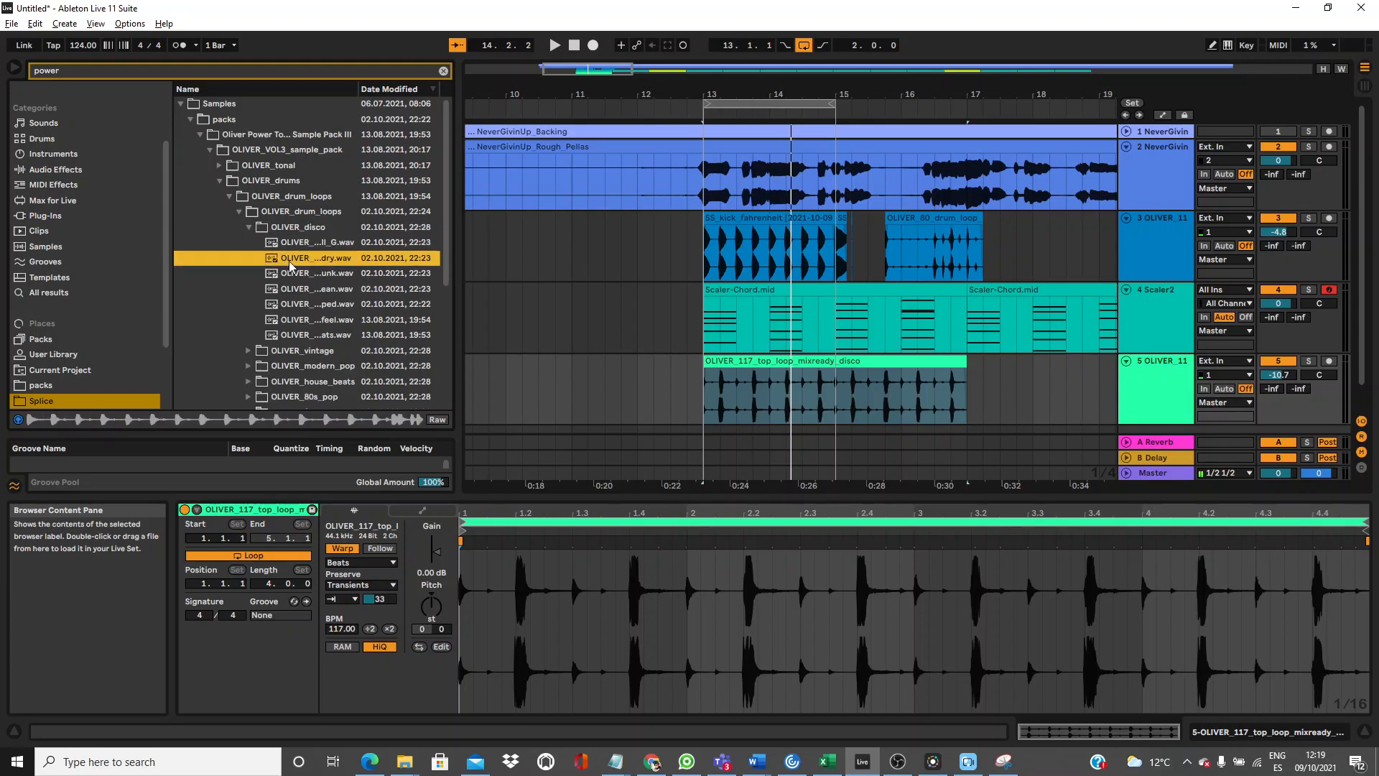
left_click(296, 275)
left_click(302, 290)
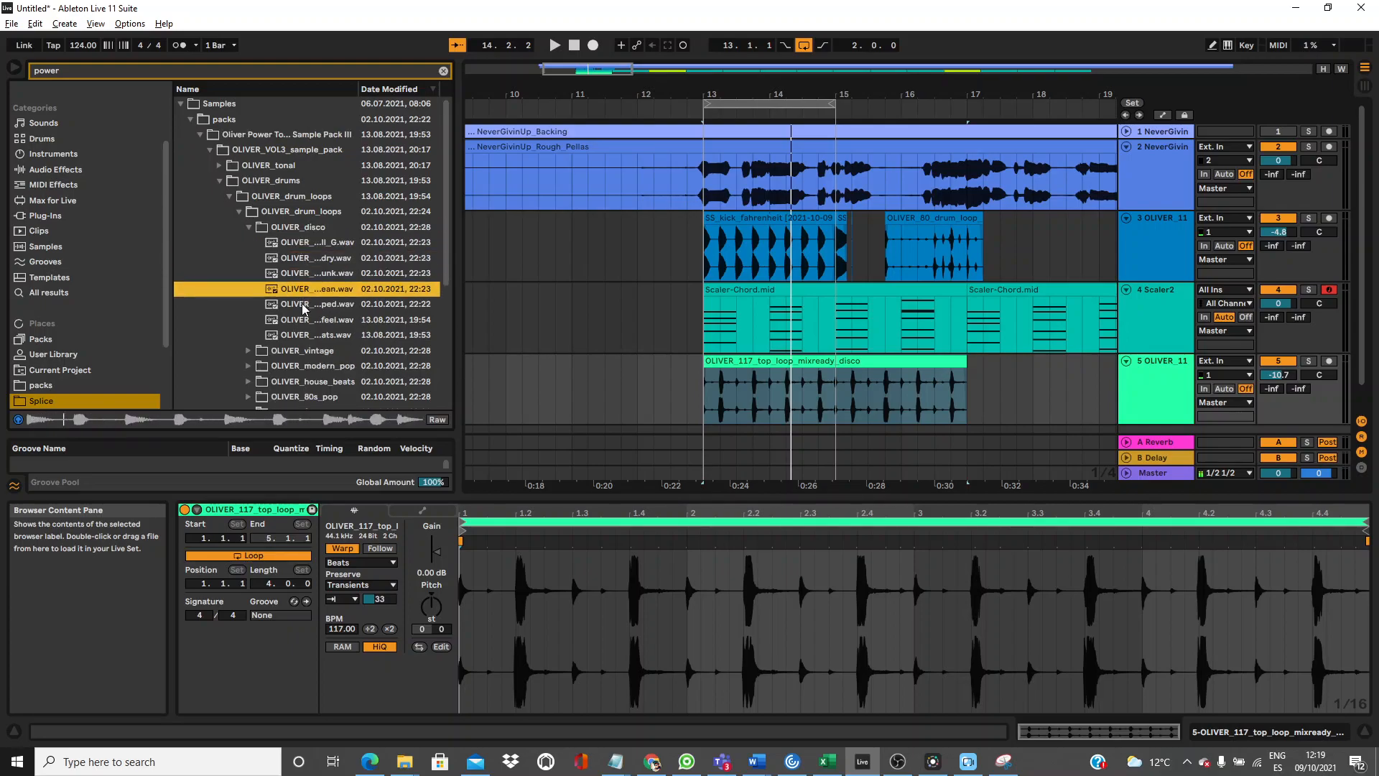
left_click(302, 334)
Audition the OLIVER_vintage loops, replace the track 5 top loop at 13.1.1 with OLIVER_80_drum_loop_vintage_extra_crispy, and play it.
left_click(248, 351)
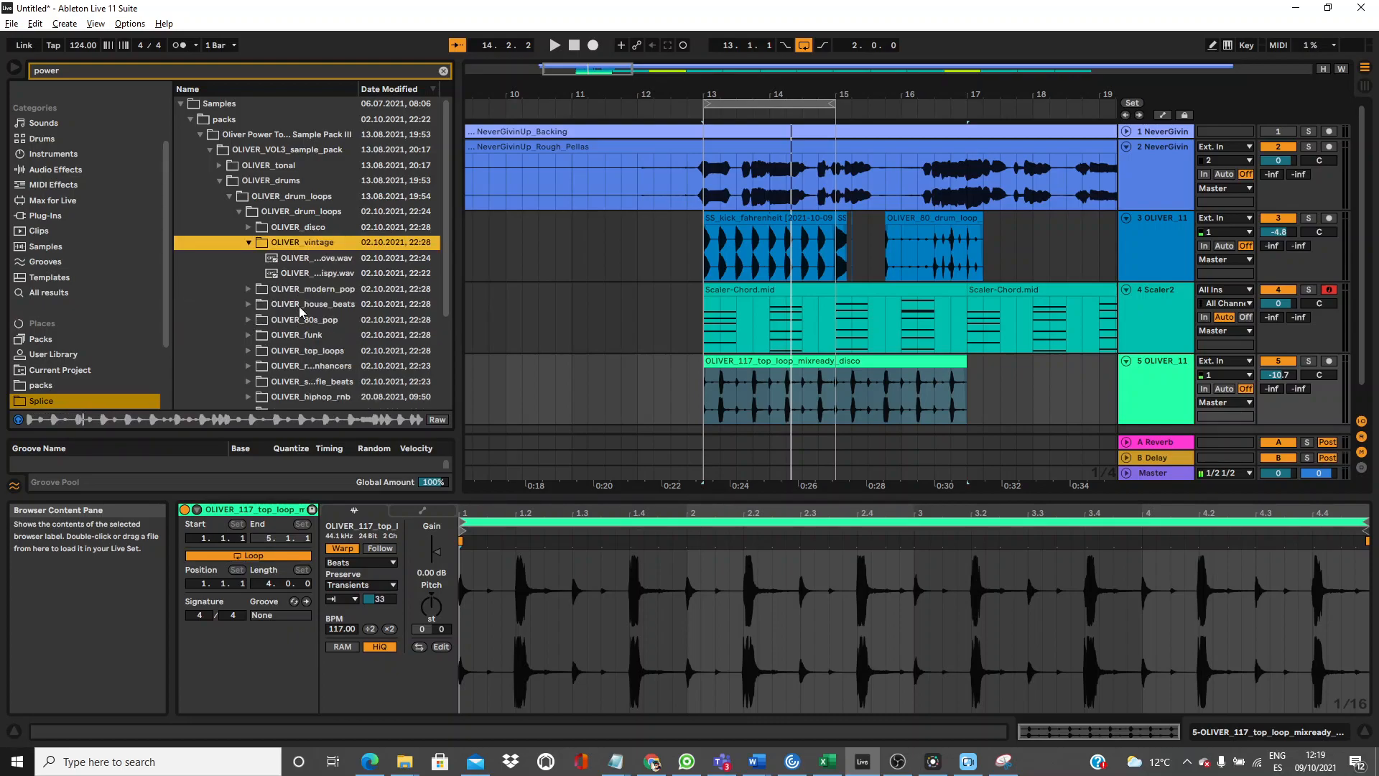
key("Down")
key("Down")
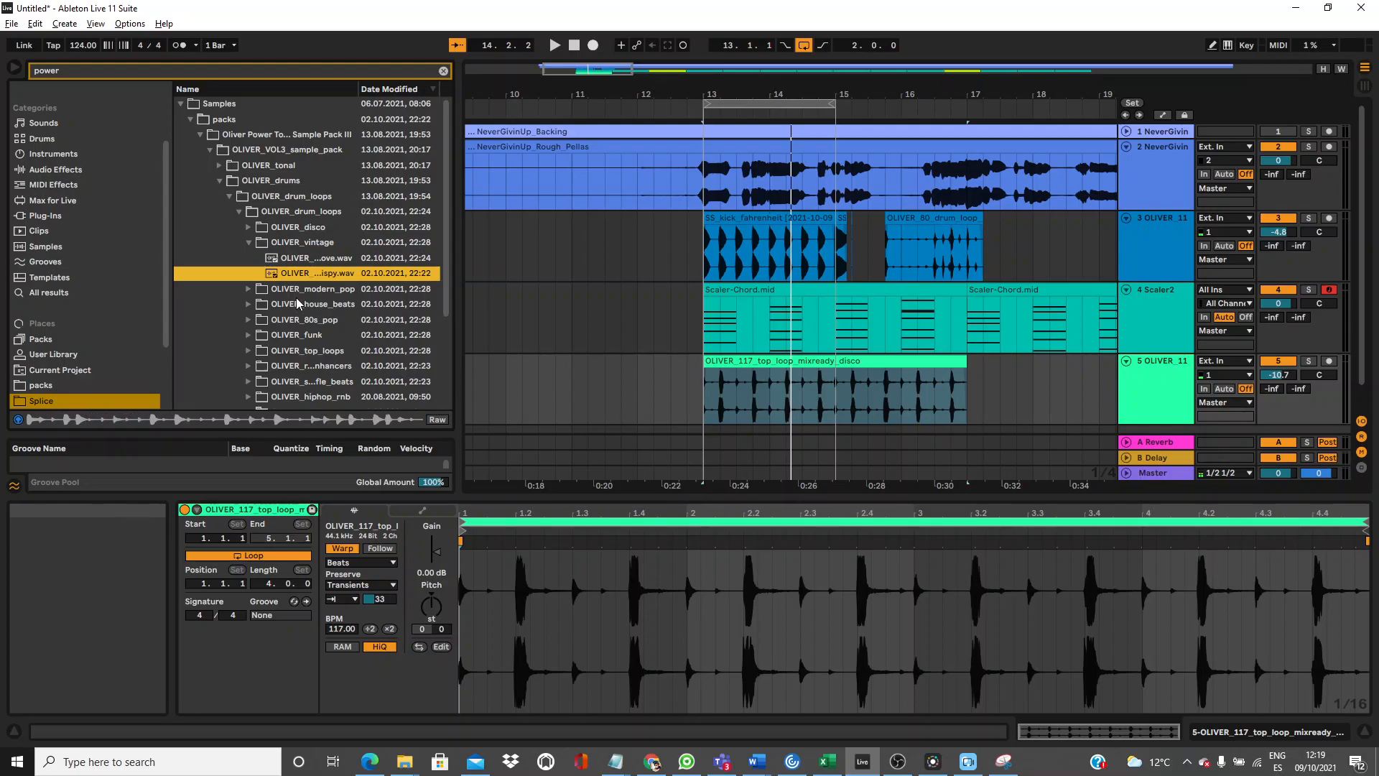
left_click_drag(291, 273, 705, 391)
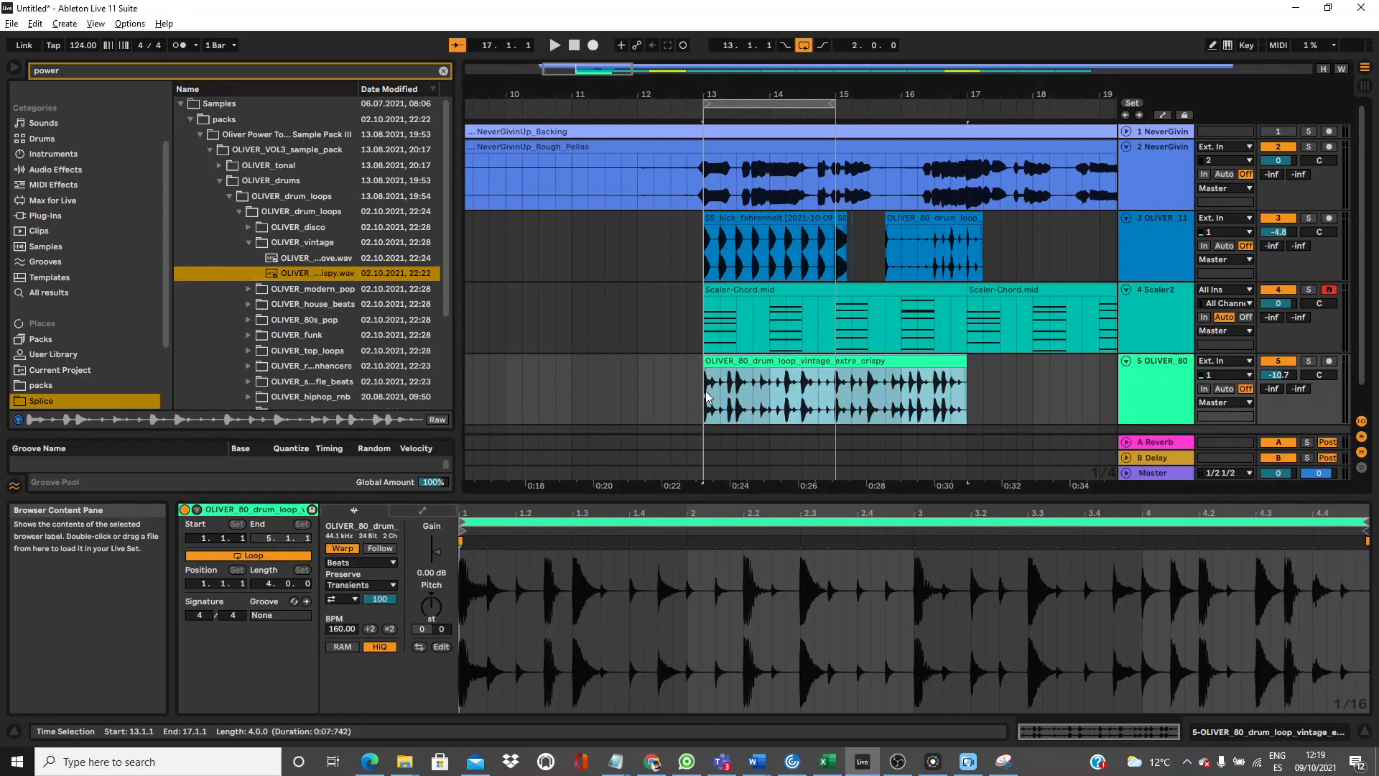
key("space")
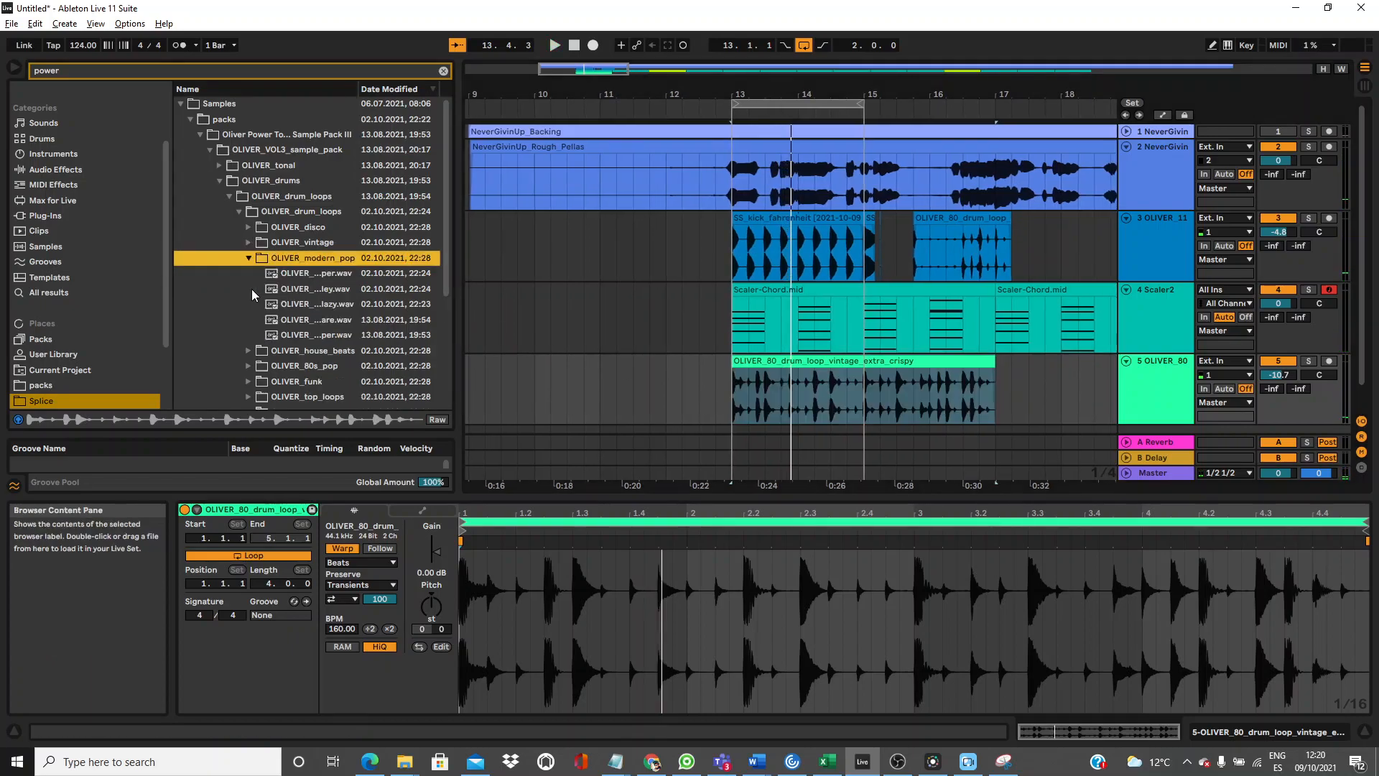
Audition the OLIVER_modern_pop loops, place OLIVER_80_drum_loop_modern_pop_tight_foley on track 5 at 13.1.1, and play it.
left_click(250, 289)
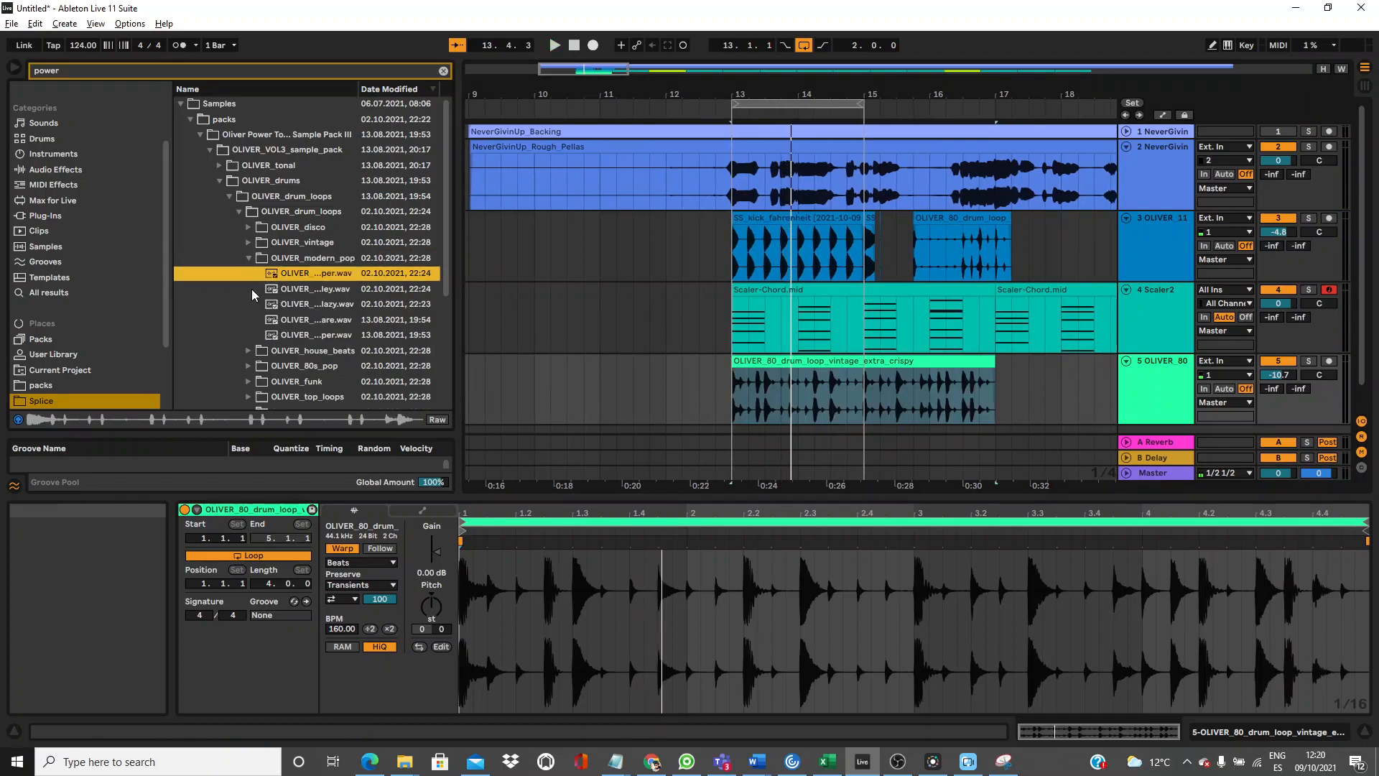
left_click(251, 289)
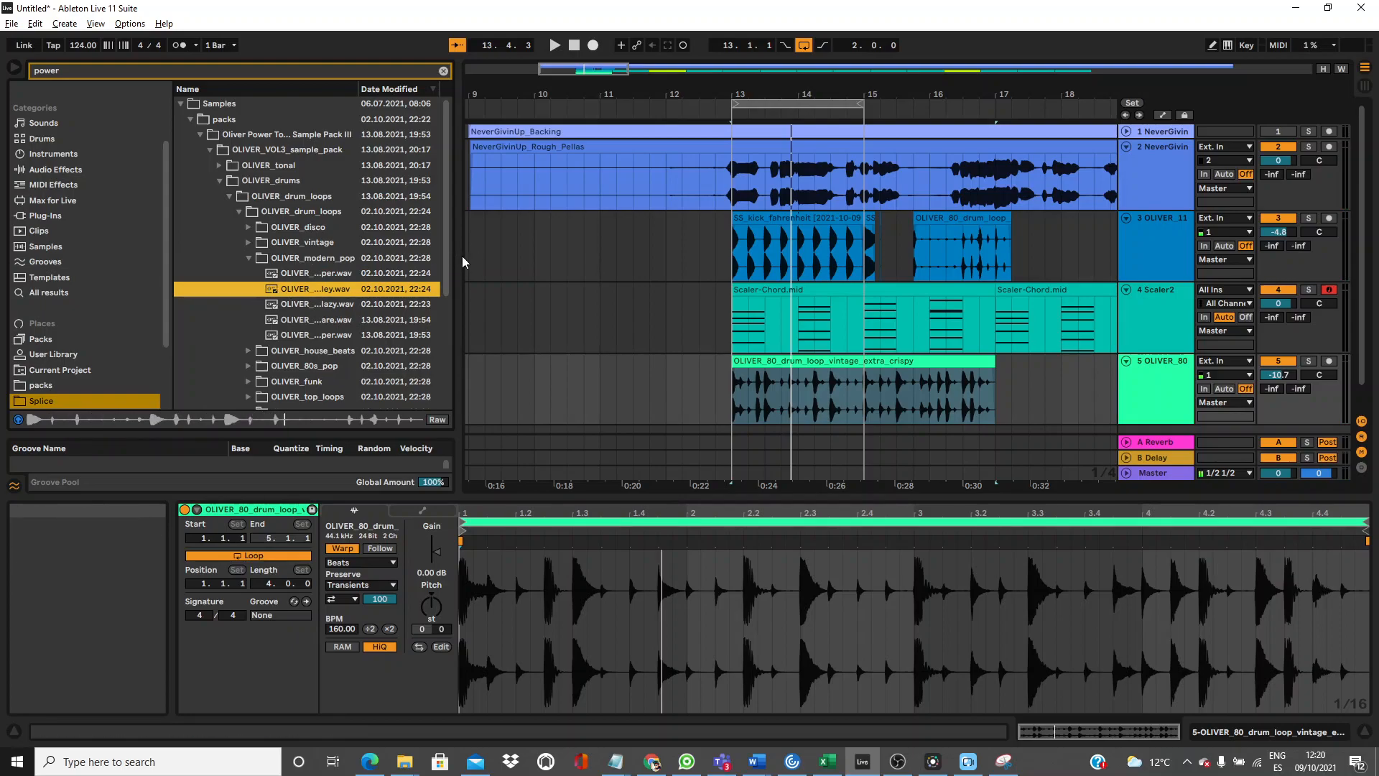
mouse_move(463, 256)
left_mouse_down()
mouse_move(663, 243)
mouse_move(488, 260)
left_mouse_up()
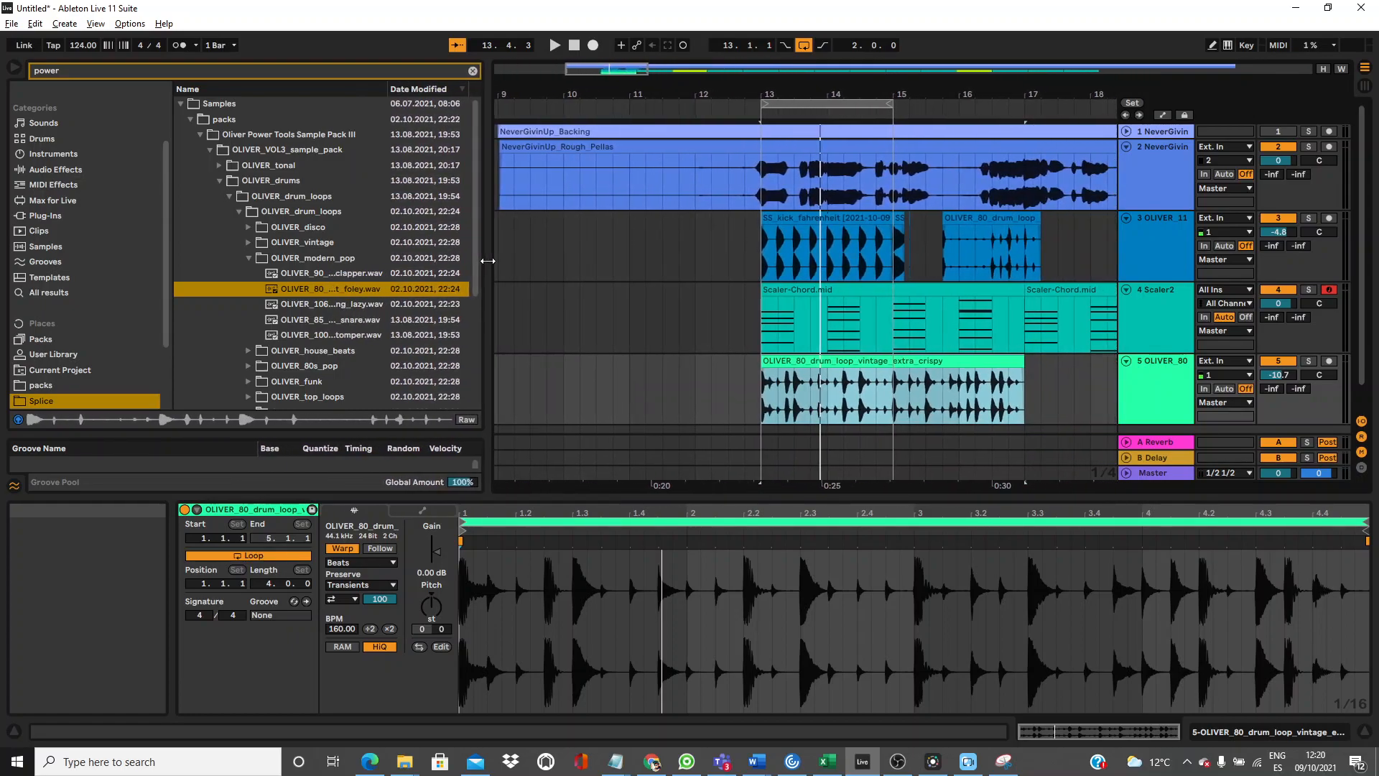
left_click_drag(316, 293, 768, 373)
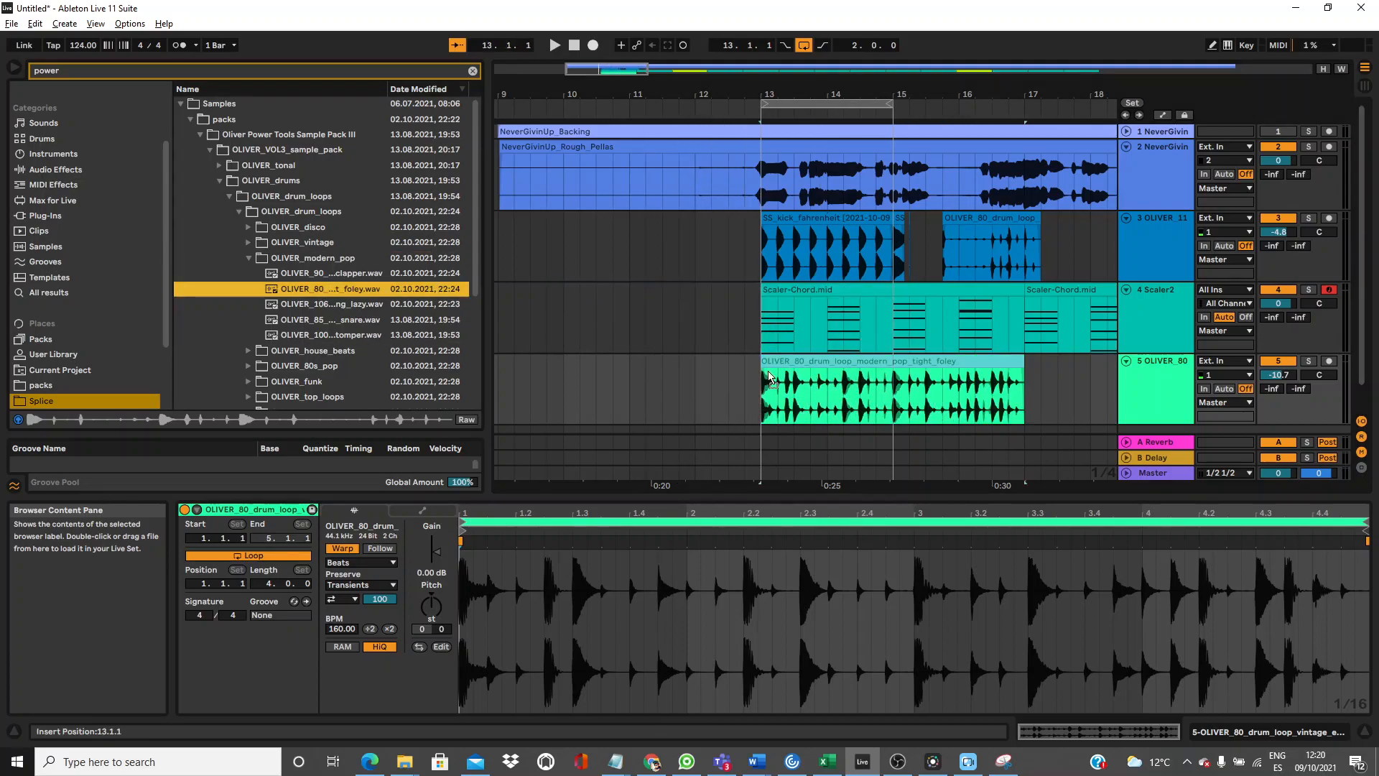
key("space")
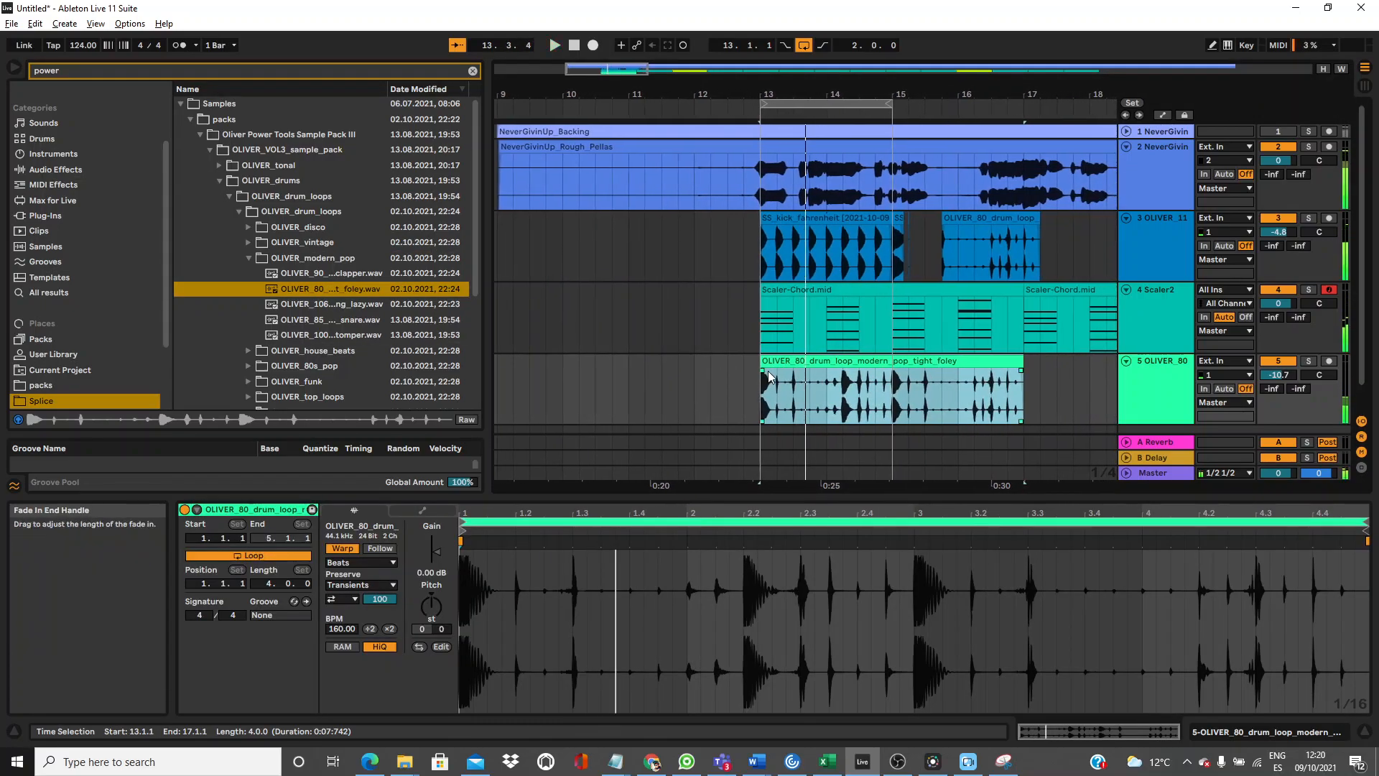
Preview the modern pop "lazy" loop and look through the OLIVER_house_beats and OLIVER_80s_pop folders for another drum loop.
left_click(334, 305)
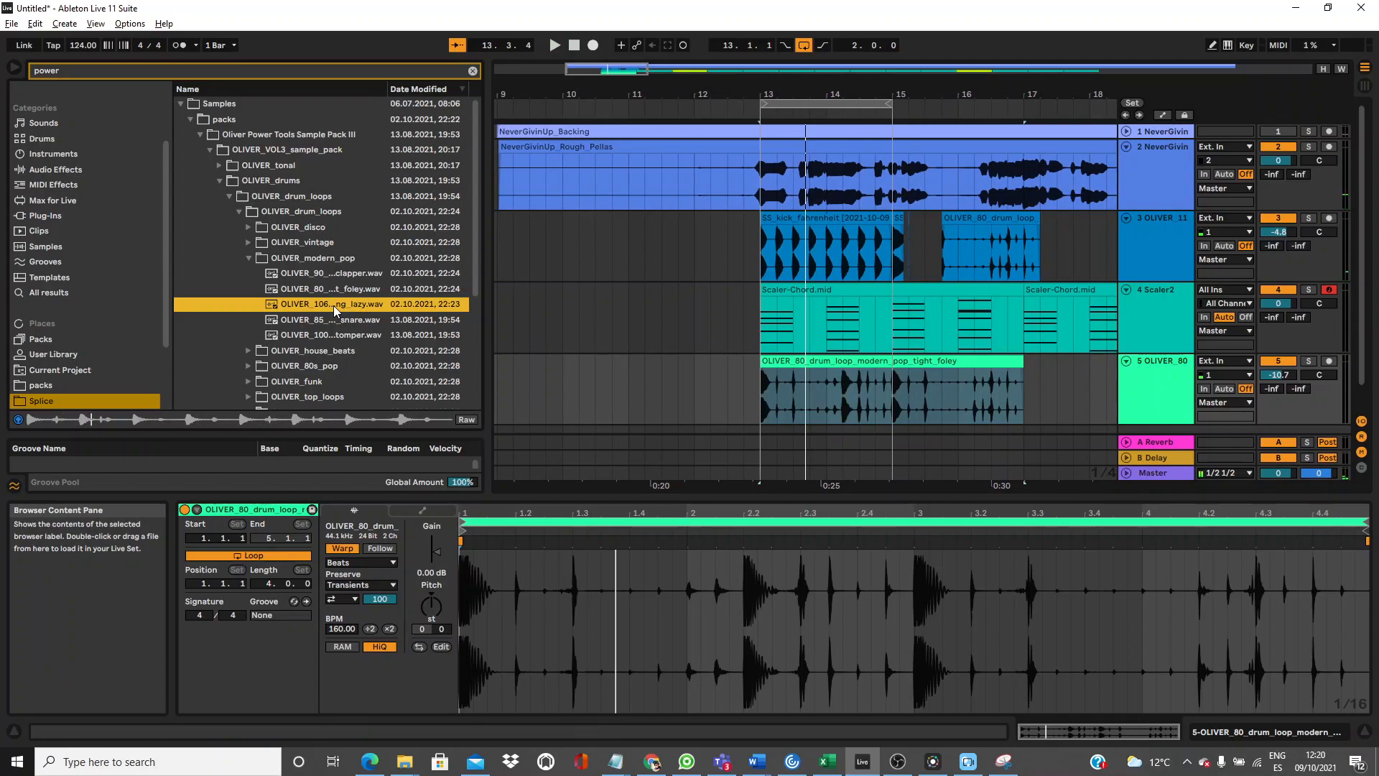
left_click(249, 351)
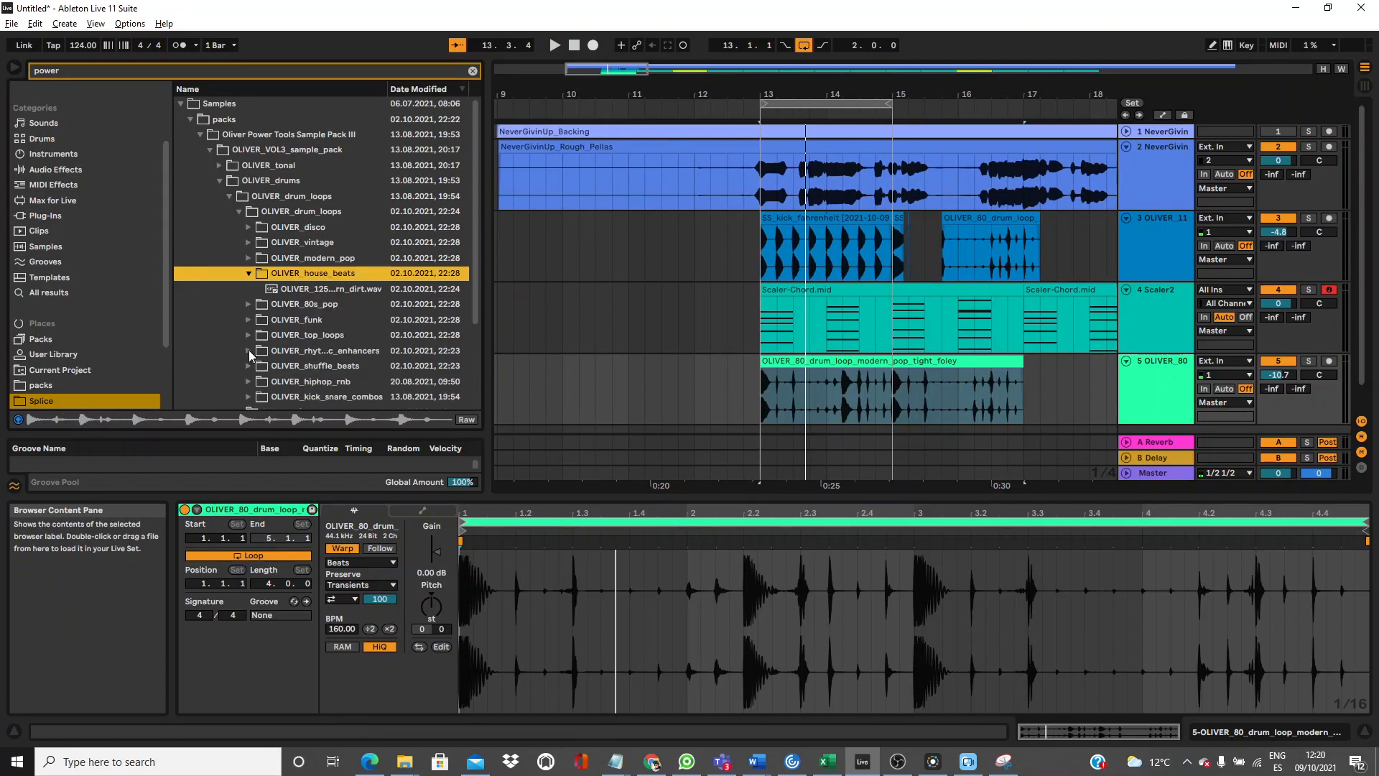
key("Down")
key("Down")
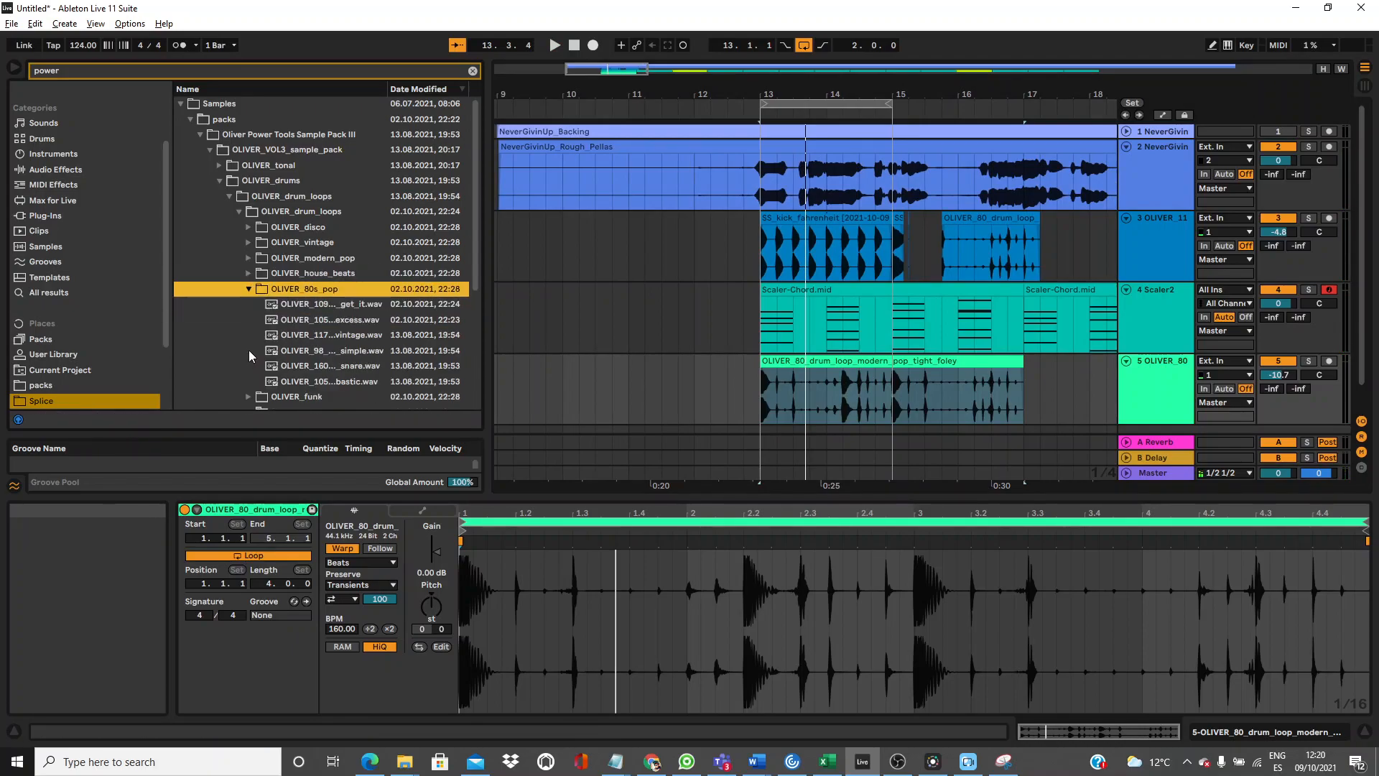
Place the OLIVER_117 vintage loop from the OLIVER_80s_pop folder on track 5 at bar 13 and play it in context.
key("Down")
key("Down")
key("Down")
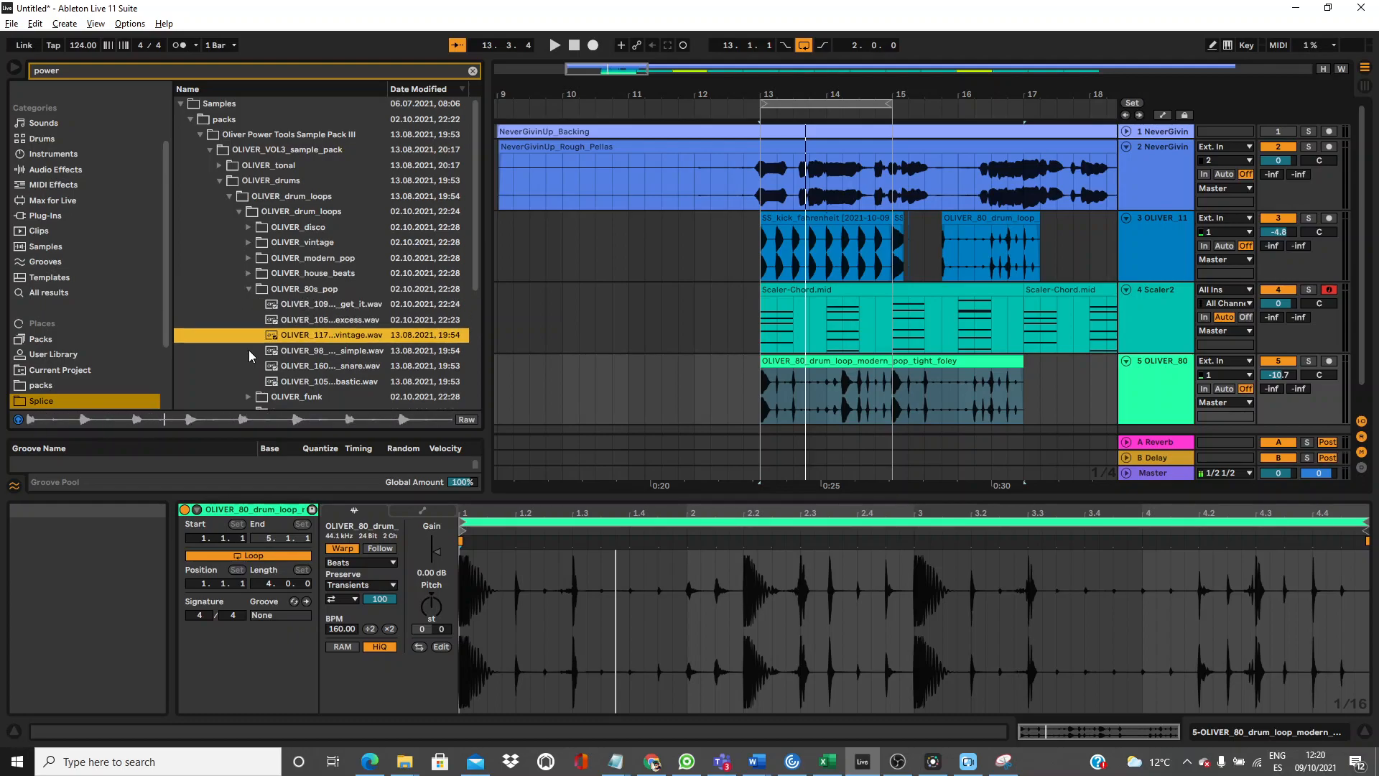
left_click_drag(277, 342, 759, 381)
key("space")
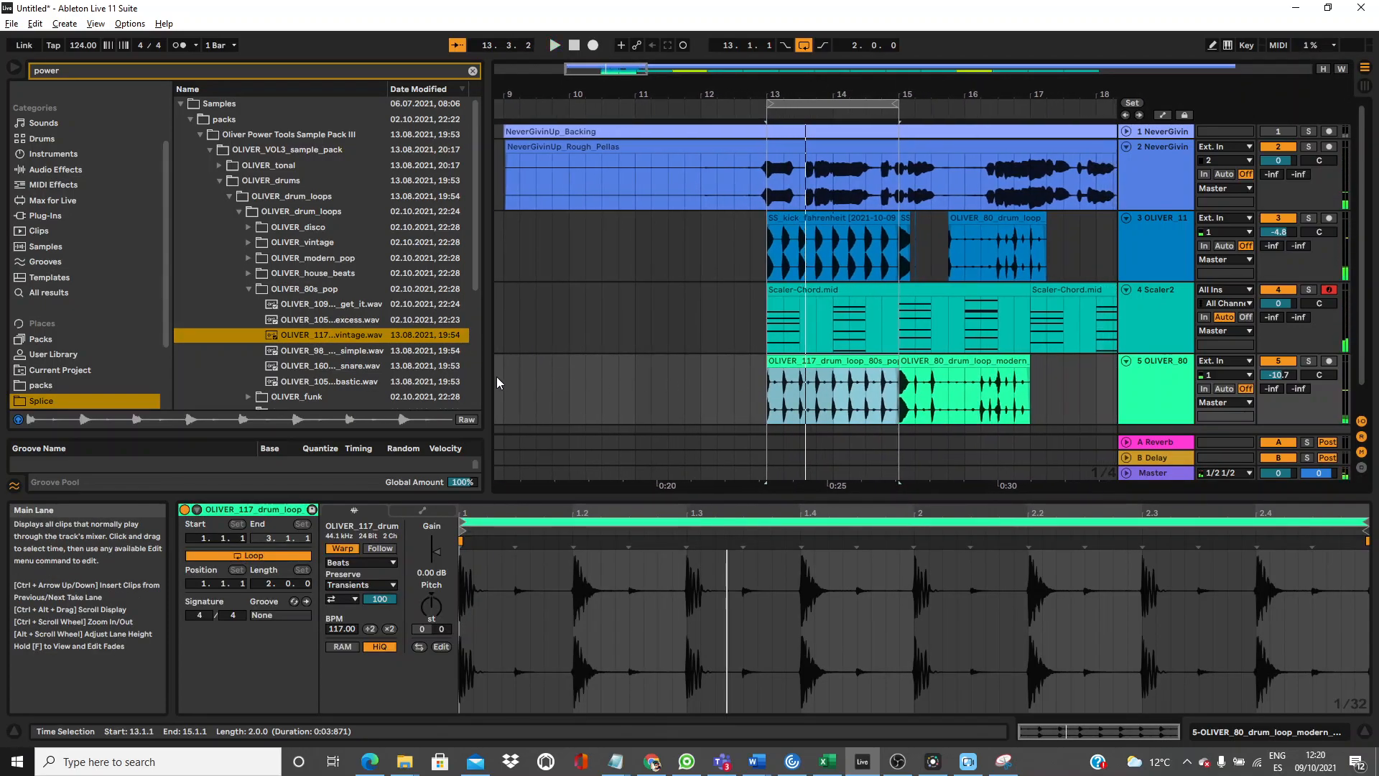
Try the OLIVER_118_drum_loop_funk_mixready_sweater loop from the OLIVER_funk folder on track 5 at bar 13.
left_click(252, 397)
key("Down")
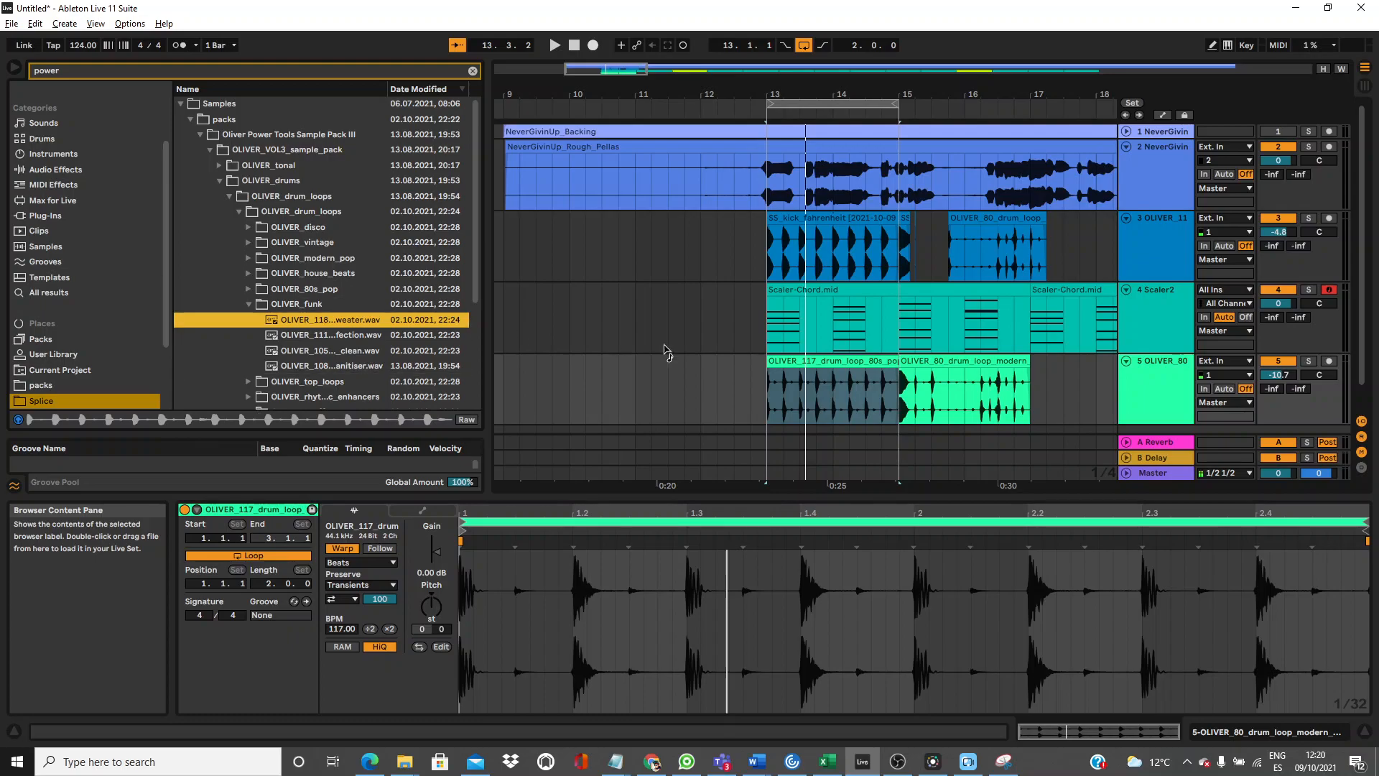
left_click_drag(611, 346, 761, 375)
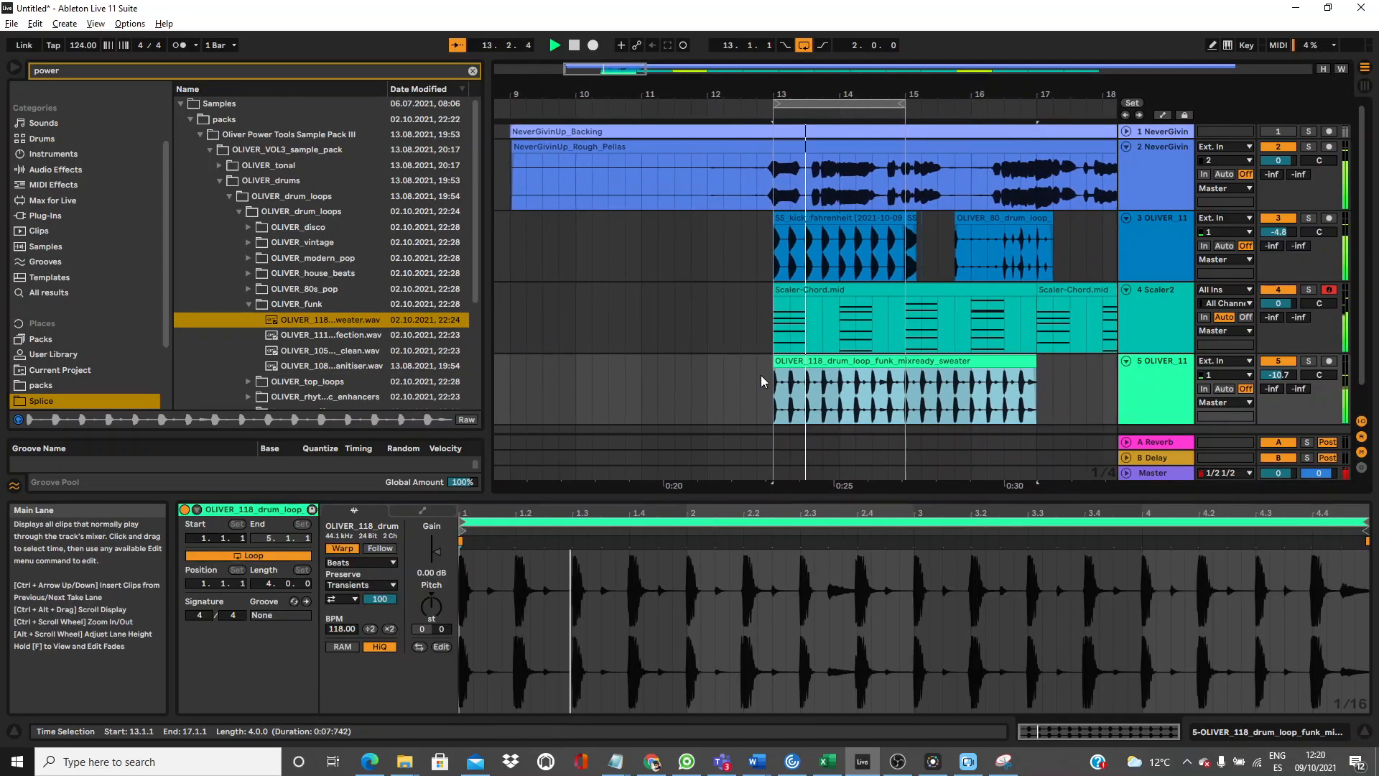
Audition the OLIVER_114 italo disco and OLIVER_124 authentic disco top loops in turn on track 5 at bar 13.
left_click(251, 379)
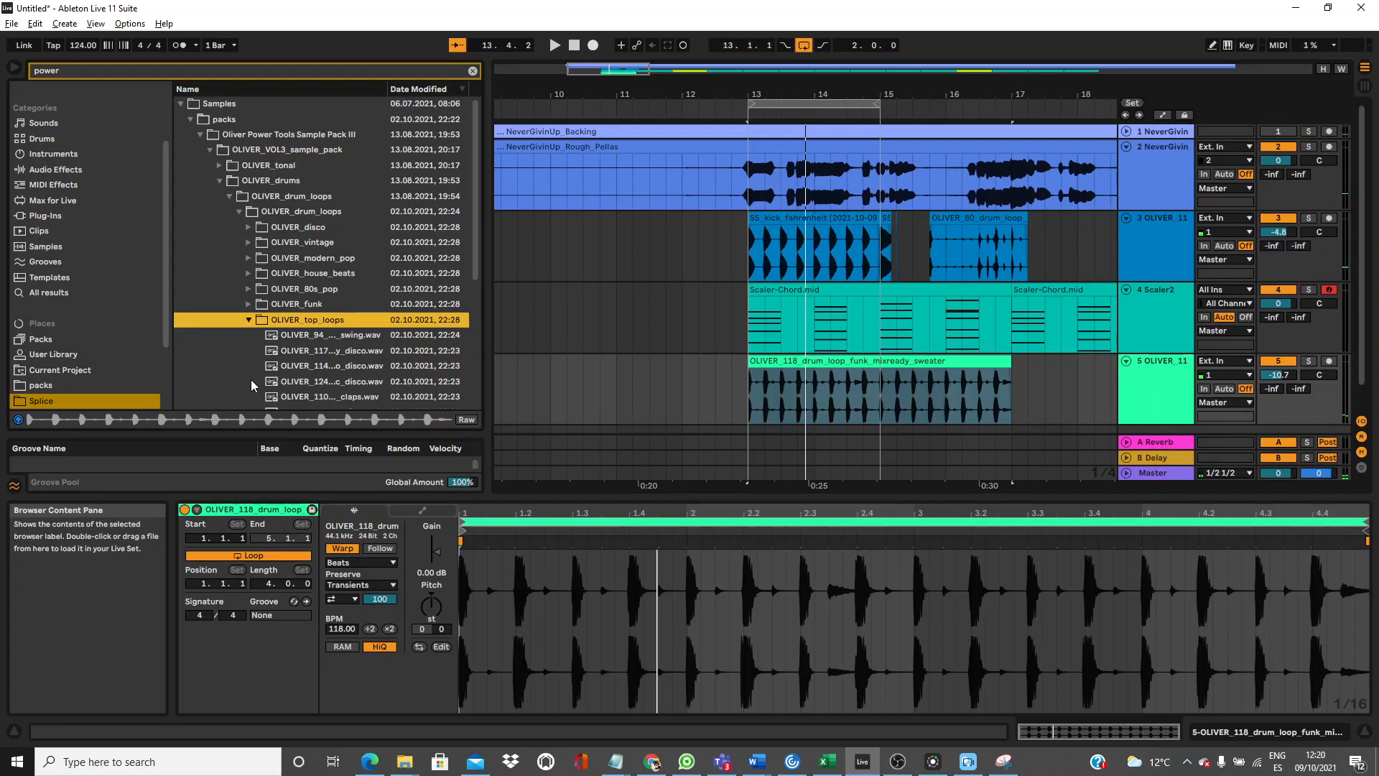
left_click(306, 382)
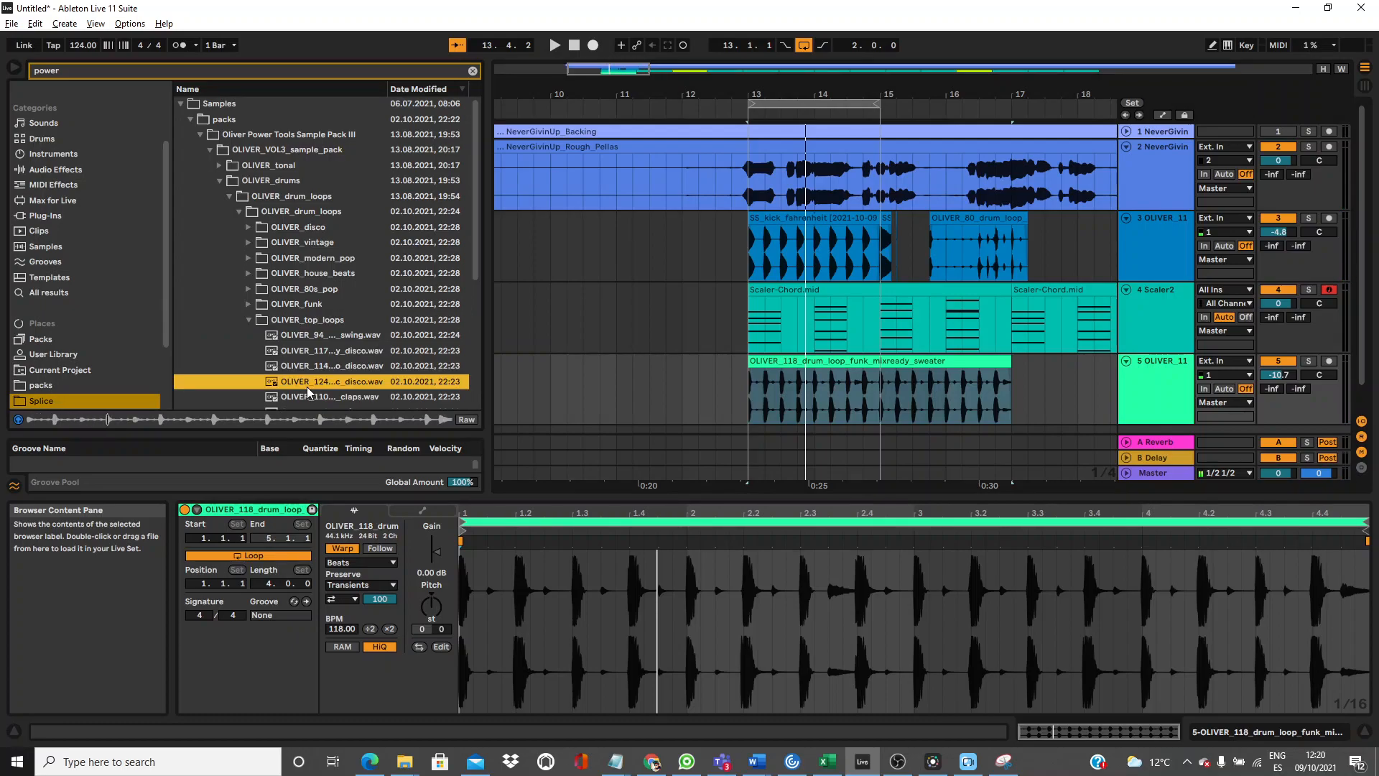
key("Up")
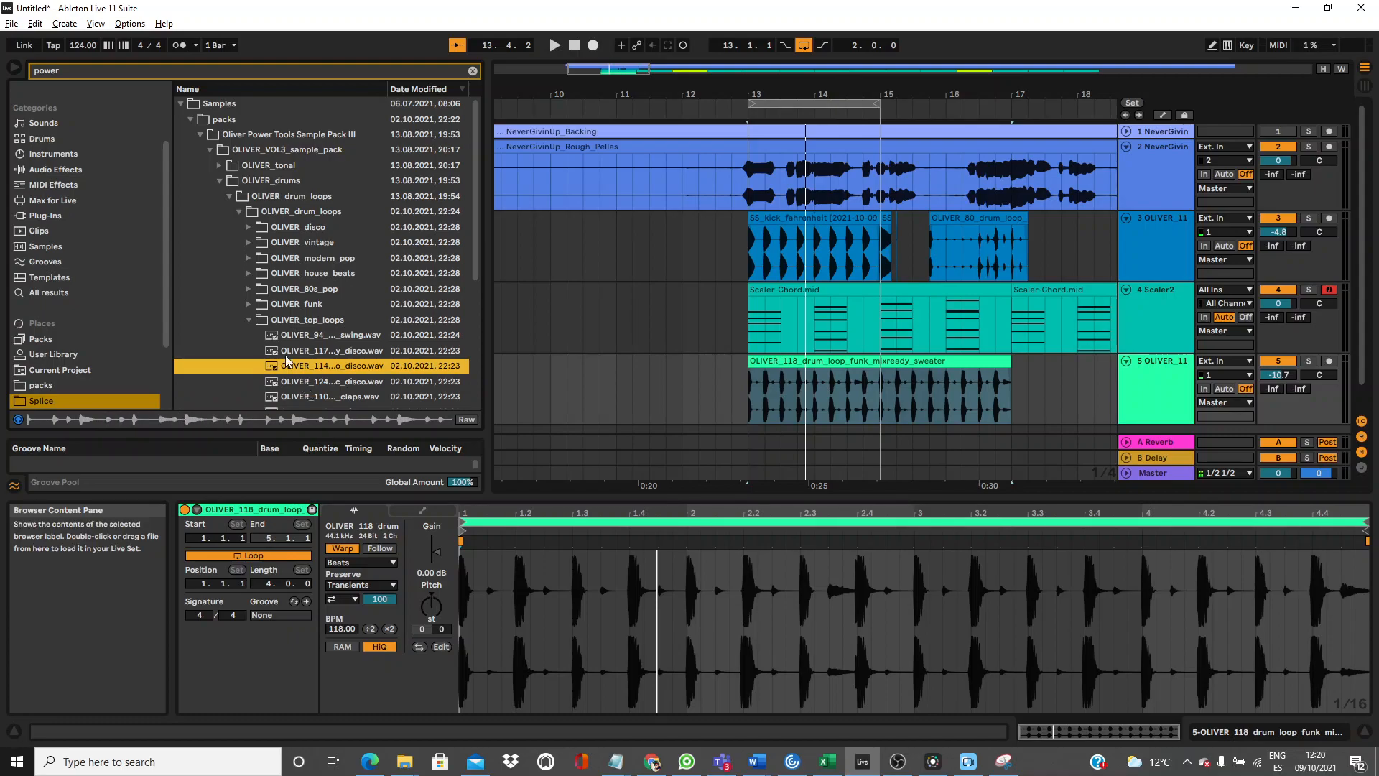
left_click_drag(286, 364, 752, 394)
key("space")
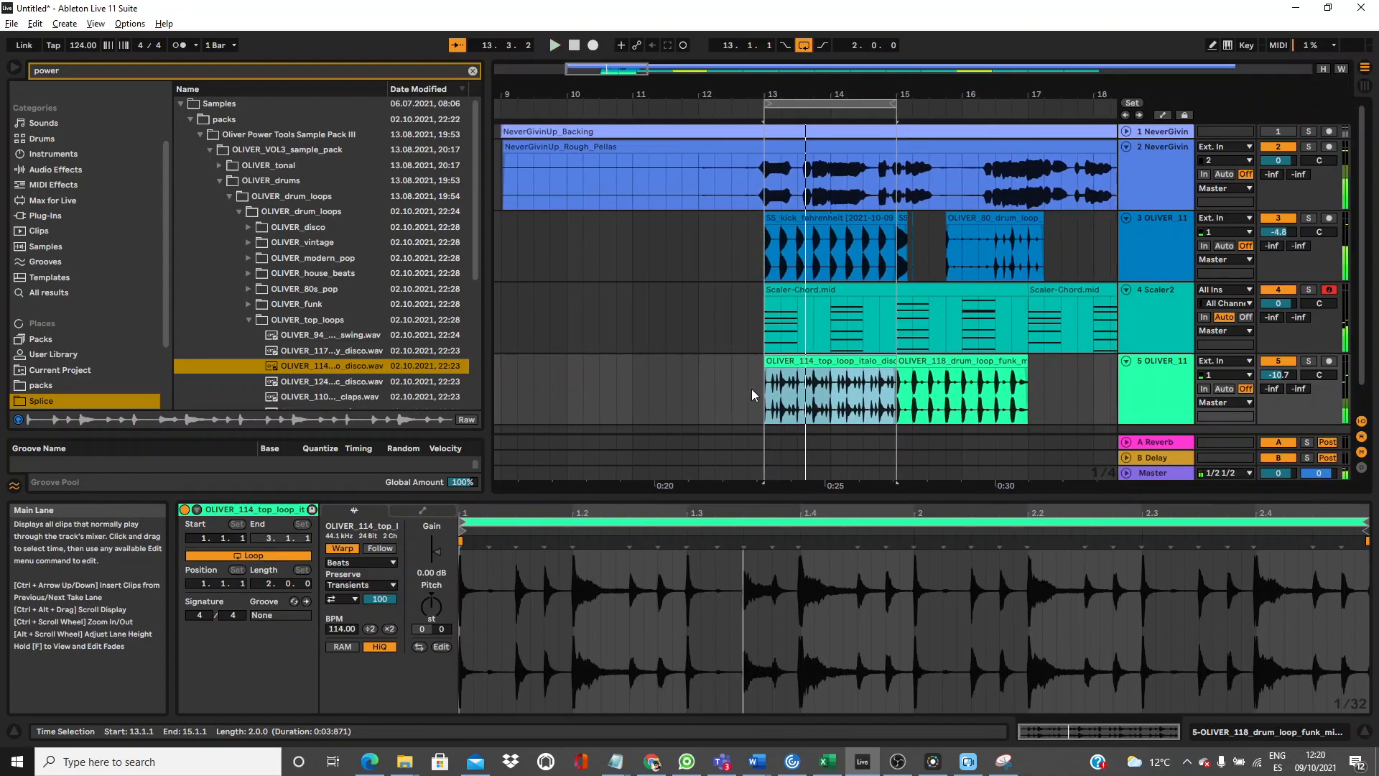
left_click_drag(359, 387, 770, 406)
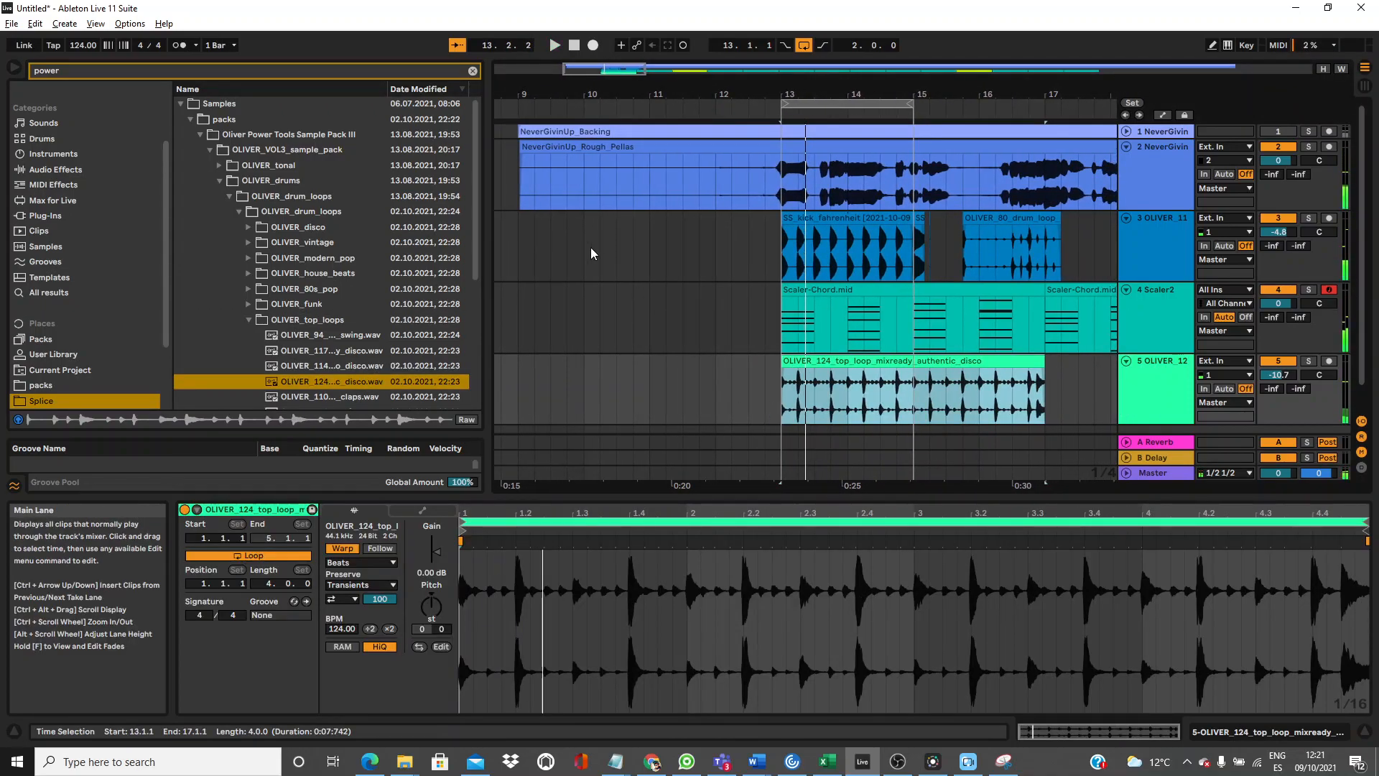
Place OLIVER_119_top_loop_mixready_disco on track 5 at bar 13, and overlay its first two bars with the OLIVER_106 loose shaker clap loop.
left_click_drag(476, 254, 484, 309)
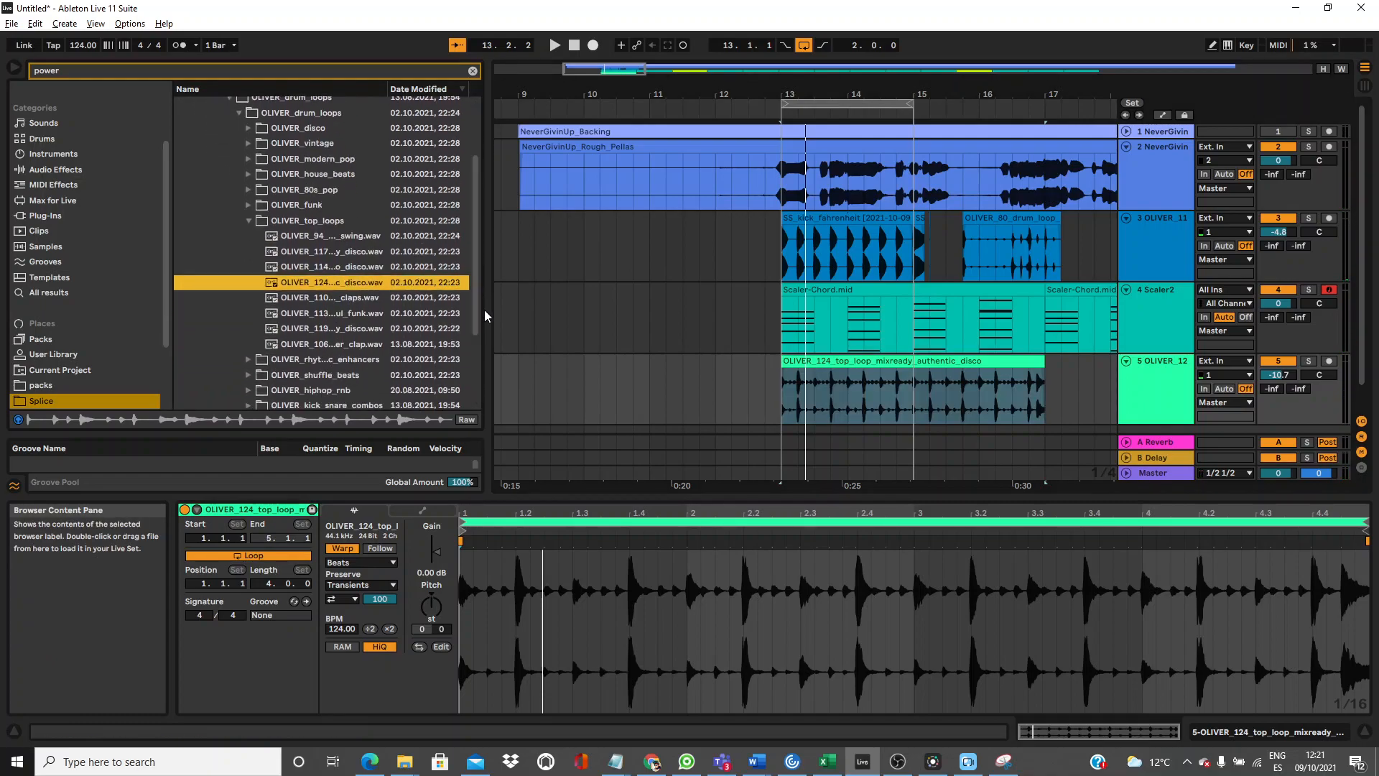
left_click_drag(373, 329, 781, 369)
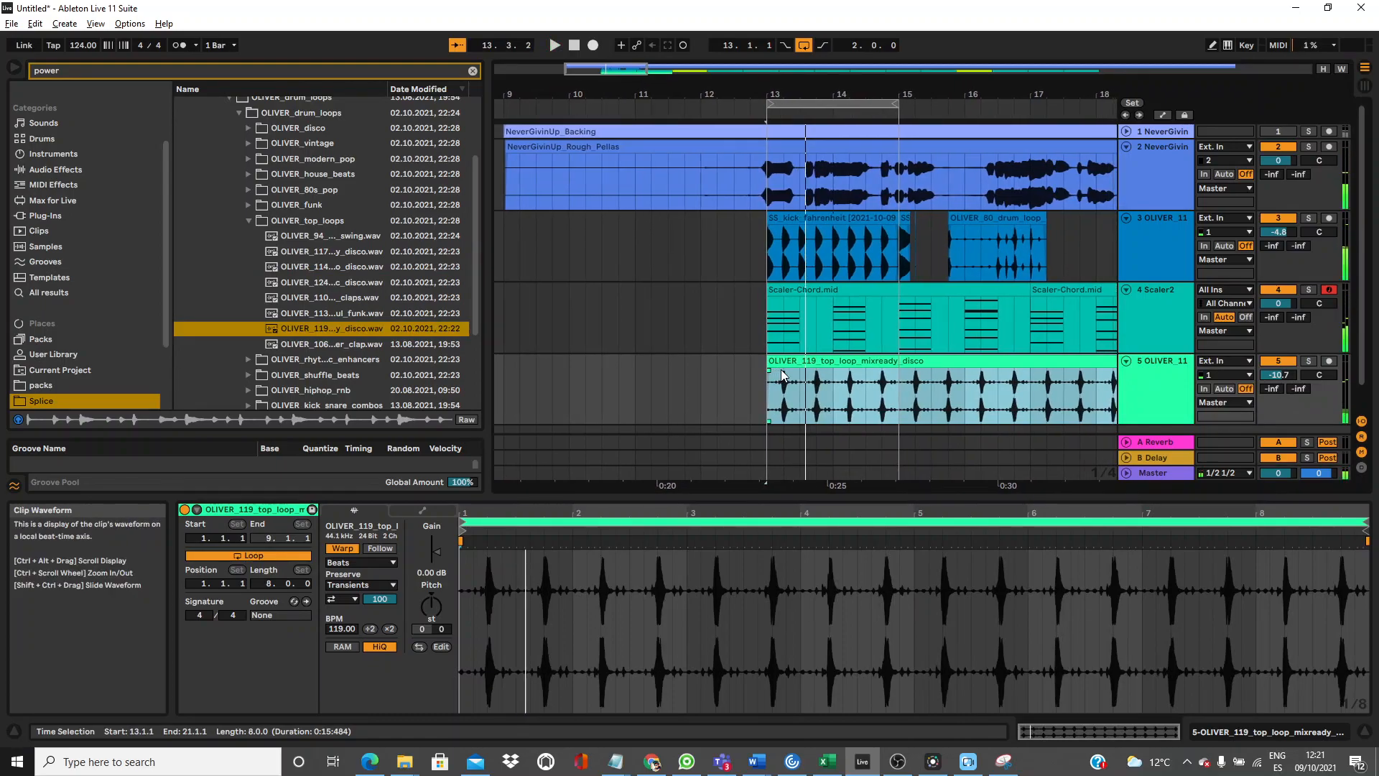
left_click(333, 347)
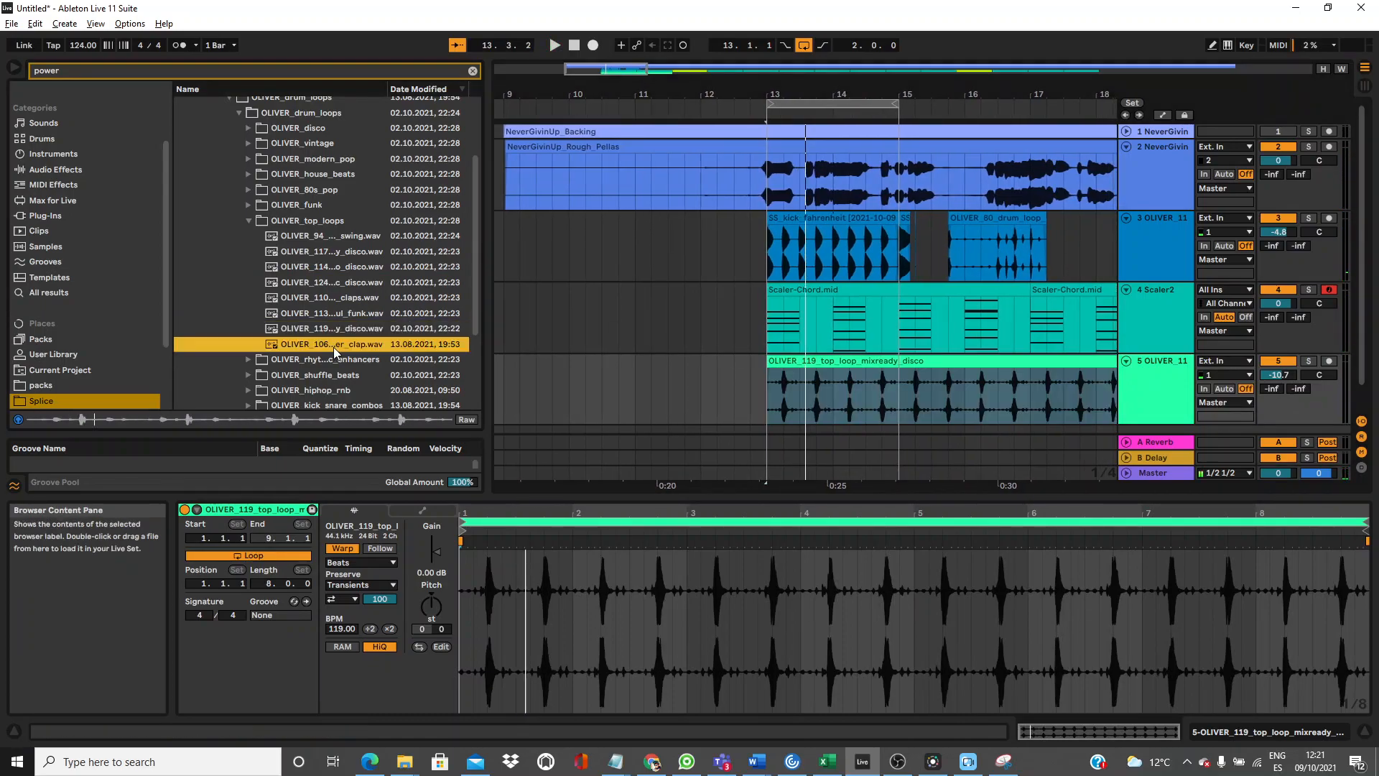
left_click_drag(334, 347, 769, 381)
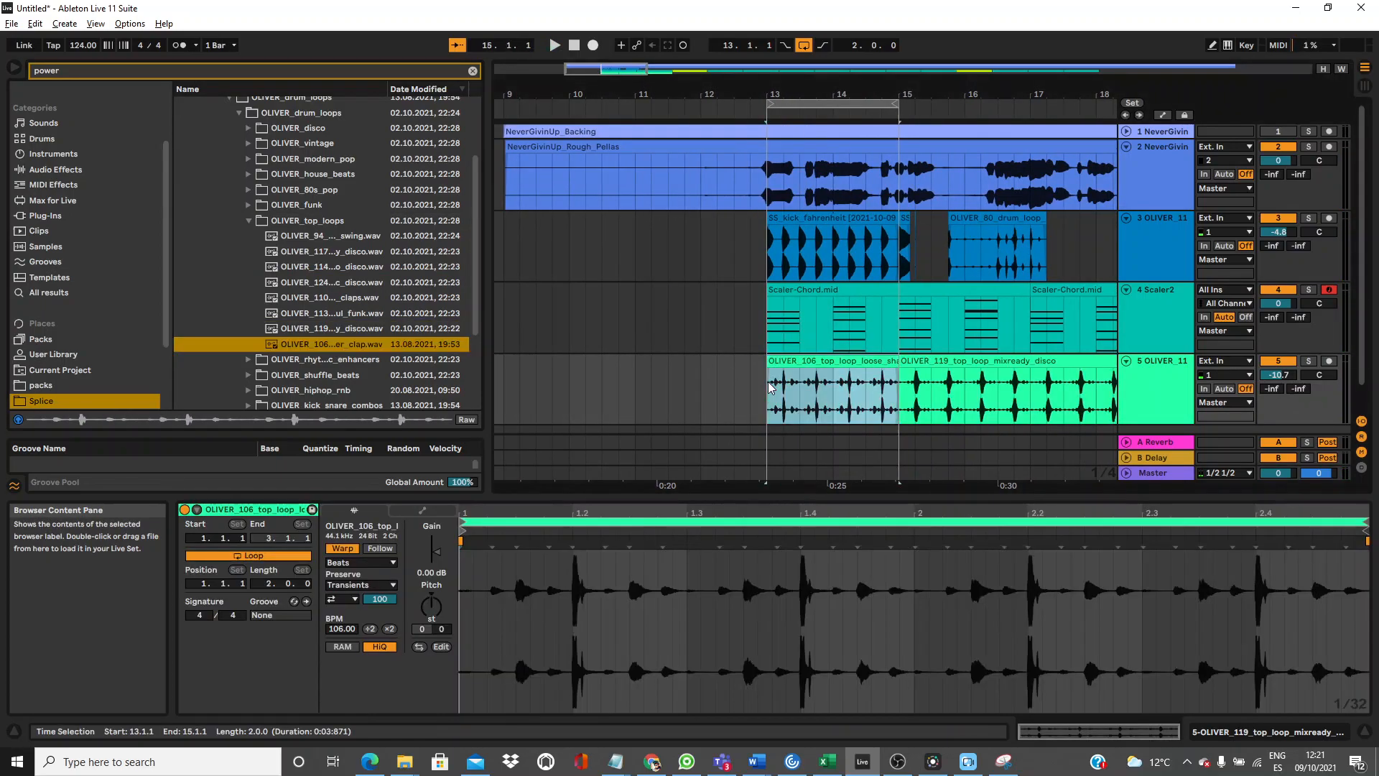
key("space")
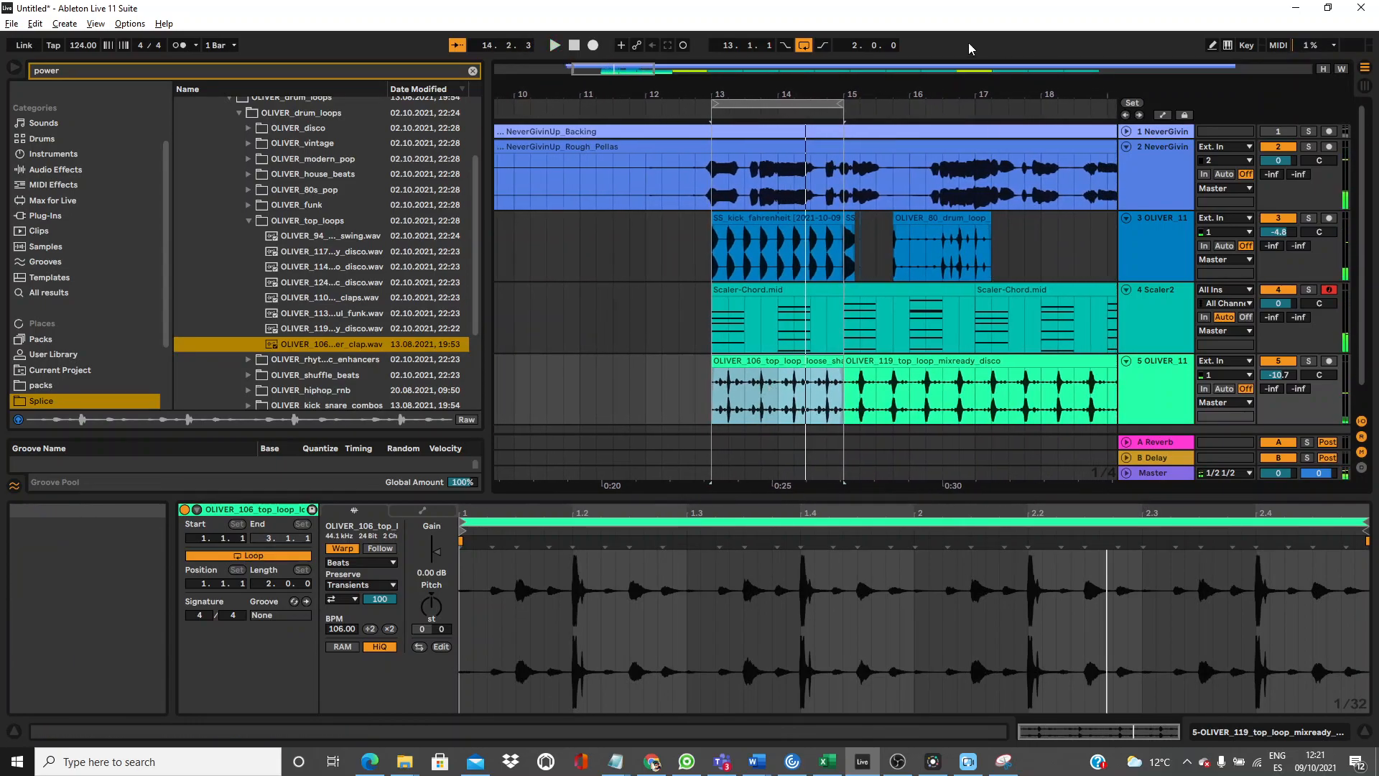
Delete the first clap, between 13.1.4 and 13.2.1, from the shaker clap loop on track 5 and play back the result.
left_click_drag(726, 97, 726, 172)
left_click_drag(851, 98, 986, 98)
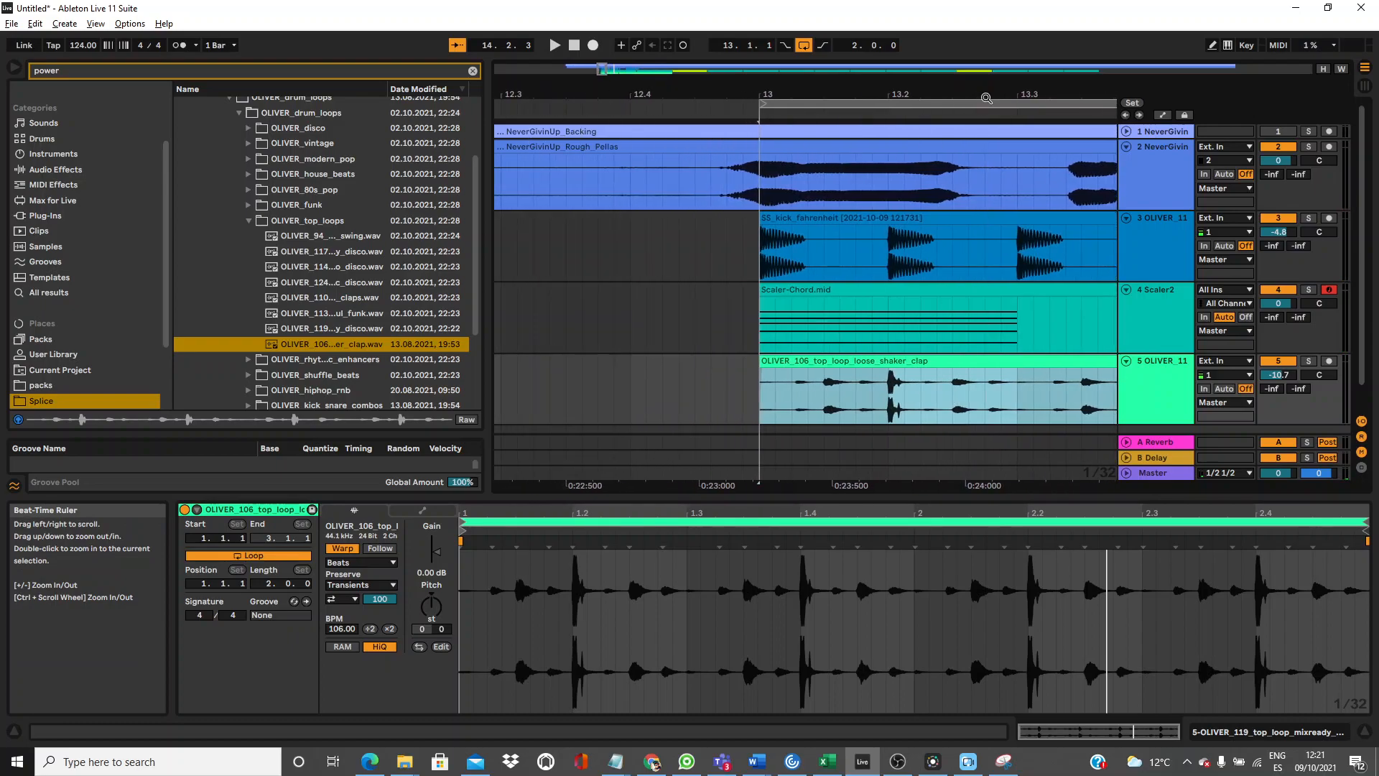
left_click_drag(877, 401, 904, 401)
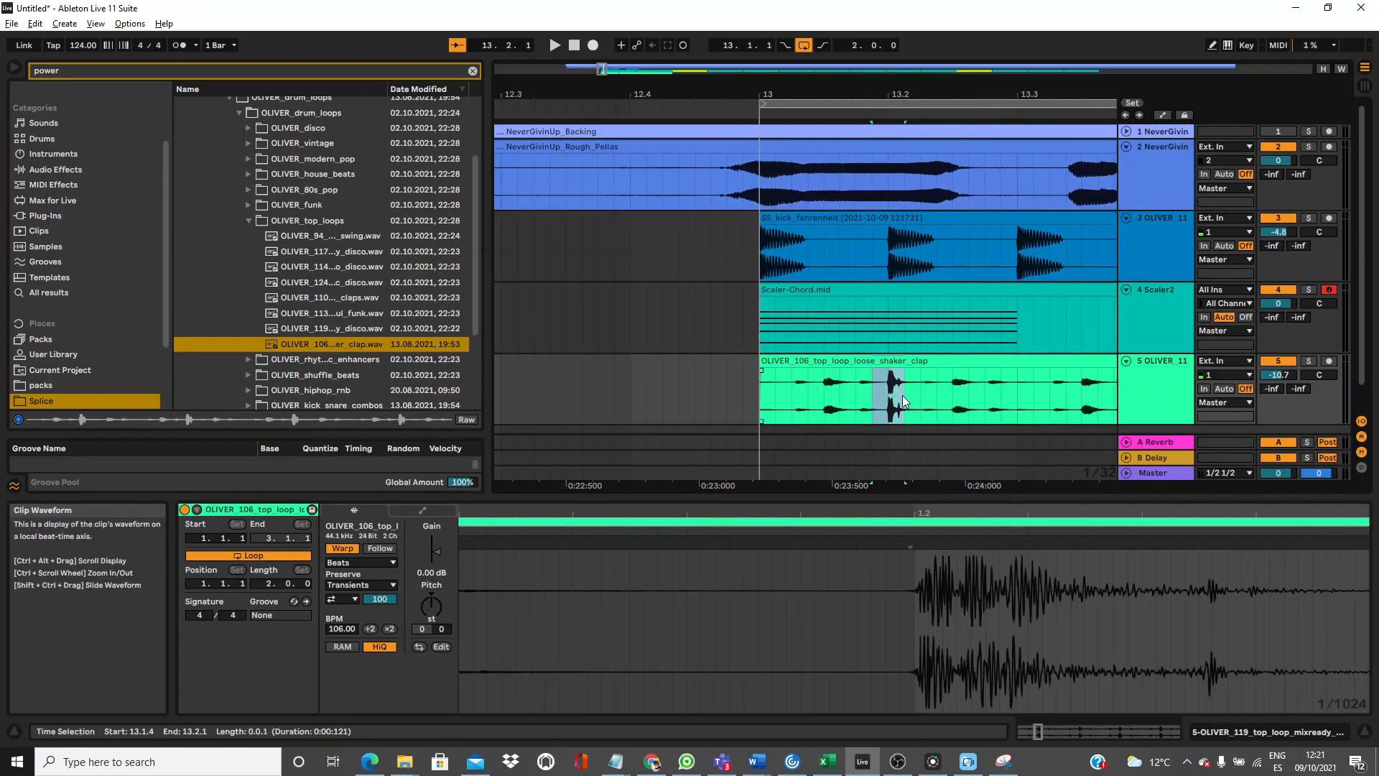
key("Delete")
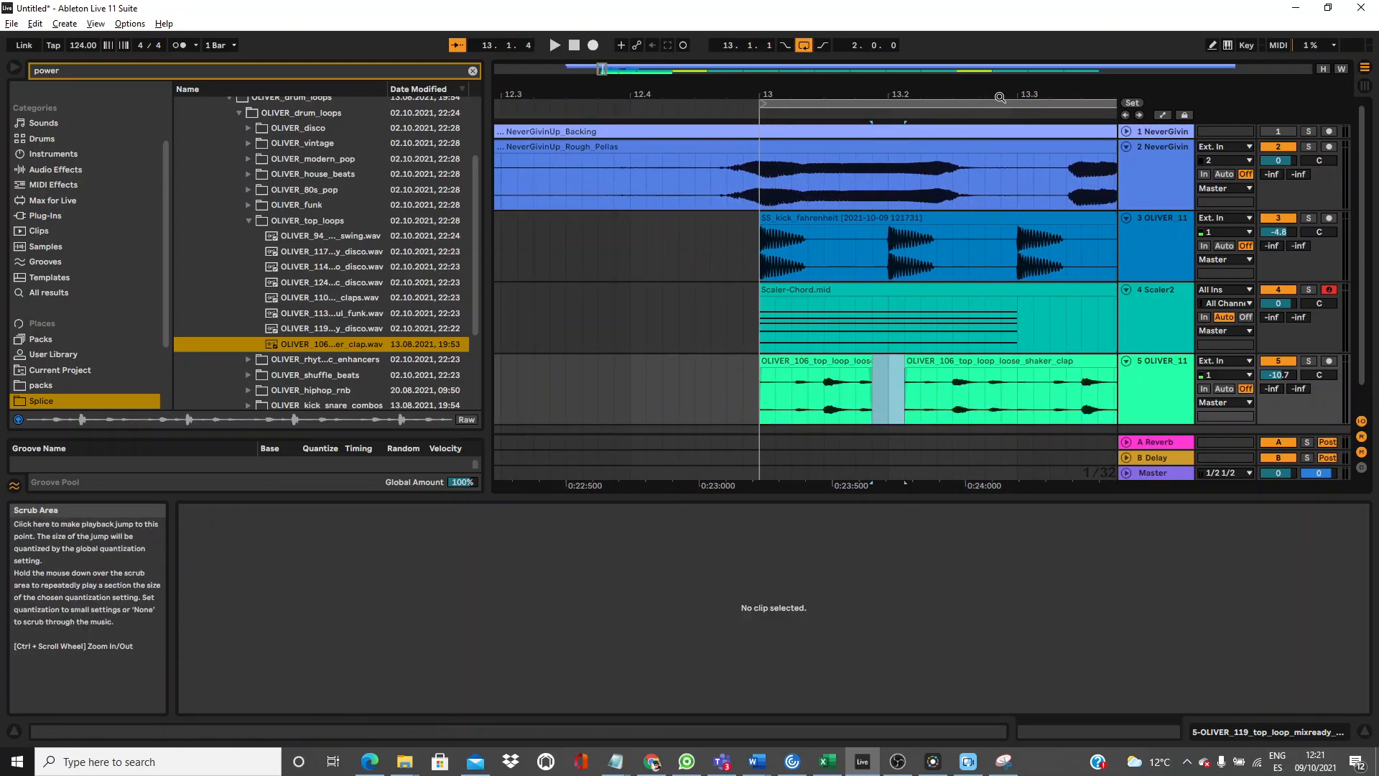
key("space")
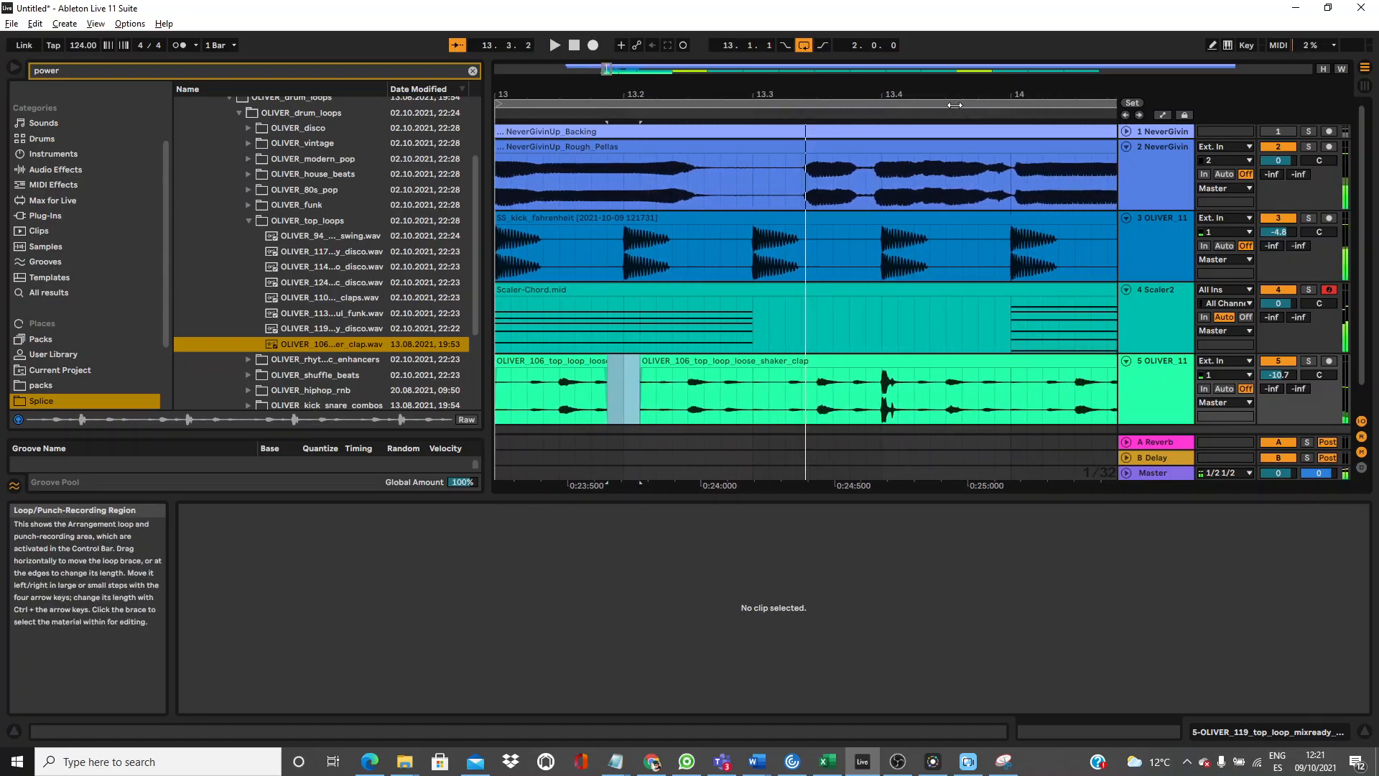
key("space")
key("space")
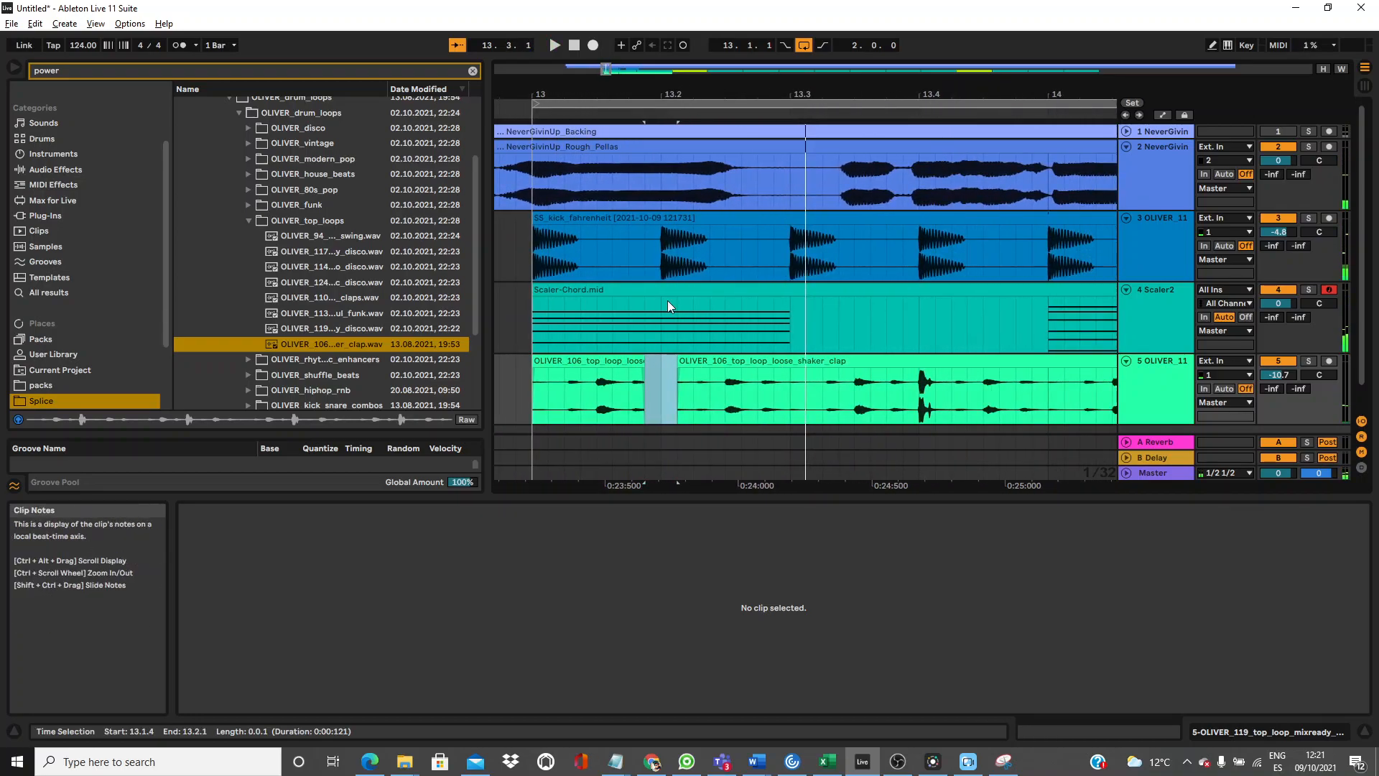
Consolidate the first two beats of the shaker part on track 5, from 13.1.1 to 13.3.1, into one clip.
left_click(602, 386)
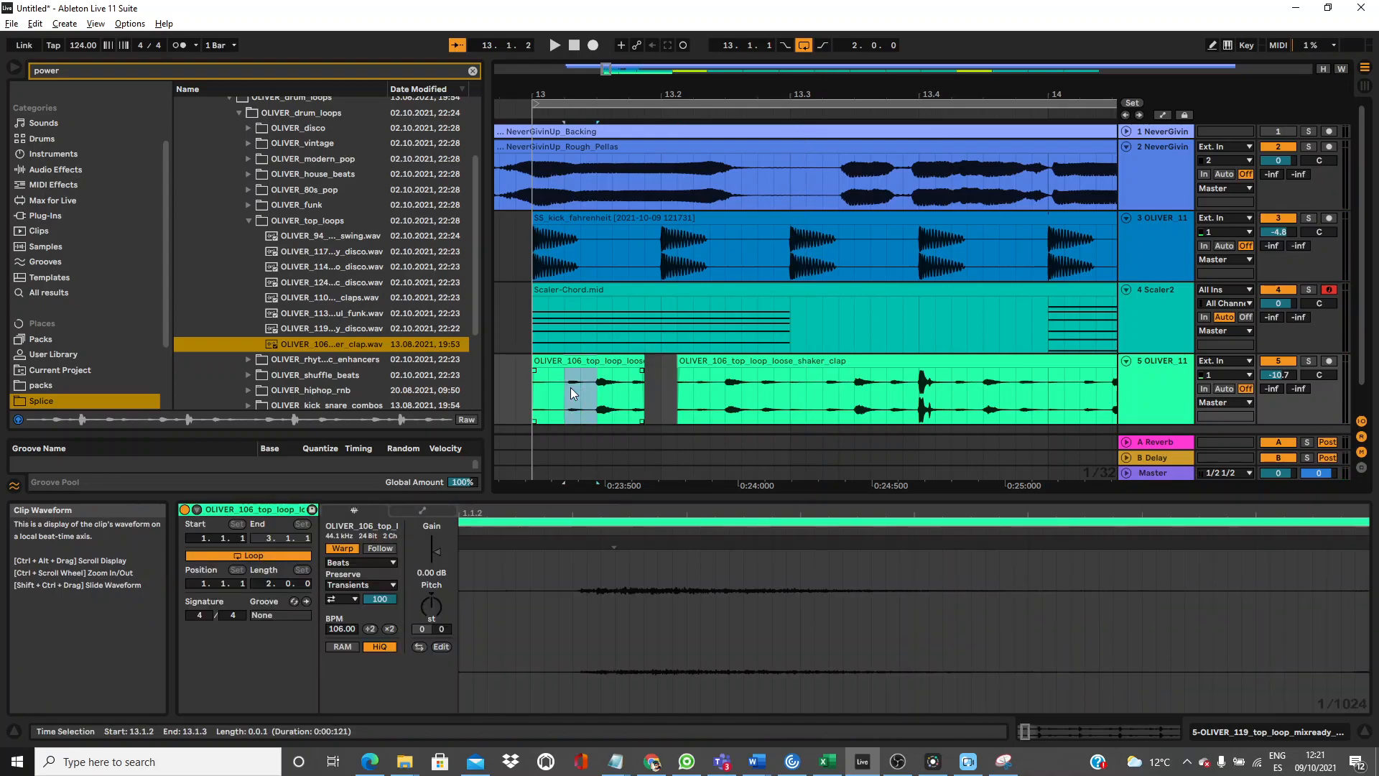
left_click(685, 355)
mouse_move(678, 357)
left_mouse_down()
mouse_move(691, 357)
mouse_move(677, 356)
left_mouse_up()
left_click_drag(778, 386, 534, 381)
key("ctrl+j")
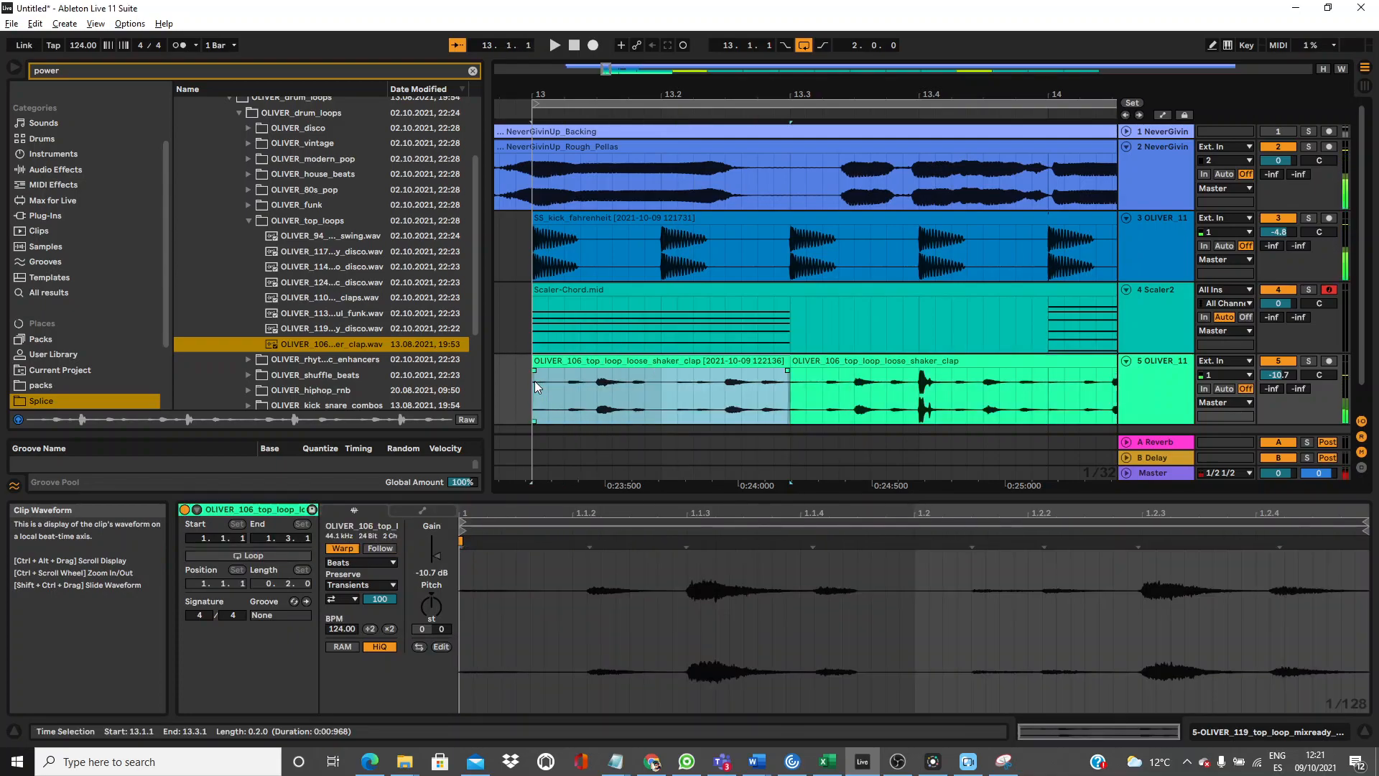
Turn on looping for the consolidated shaker clip and extend it to bar 15 over the remaining claps.
left_click(273, 558)
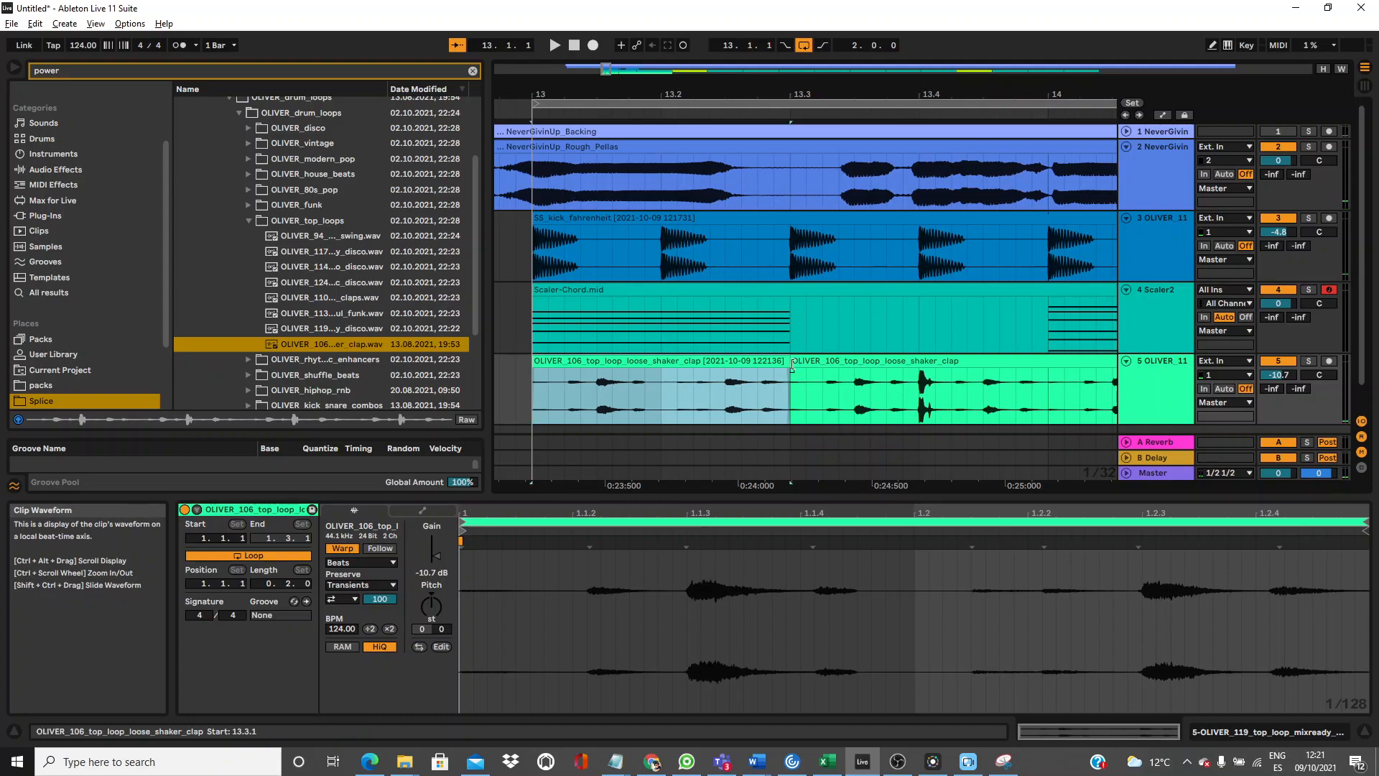
left_click_drag(792, 369, 966, 368)
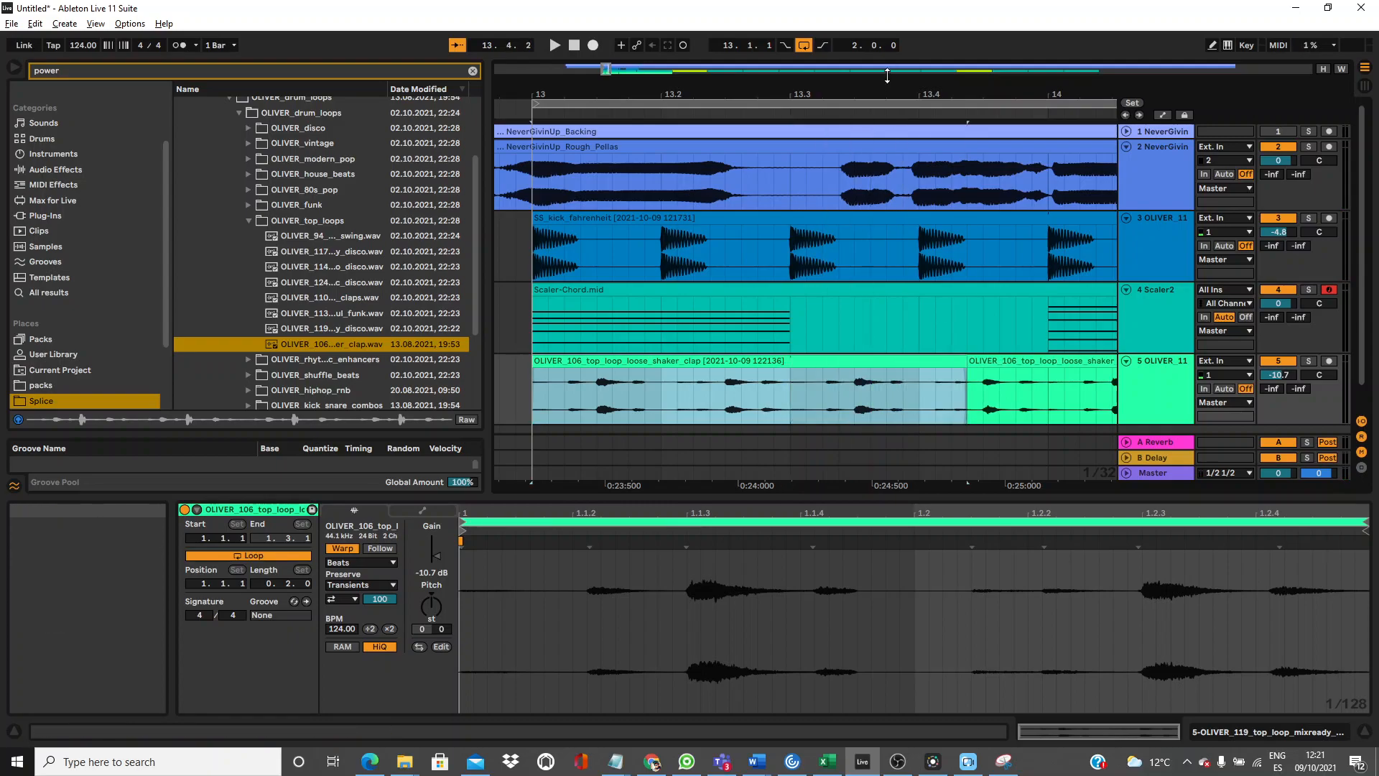
left_click_drag(888, 92, 888, 45)
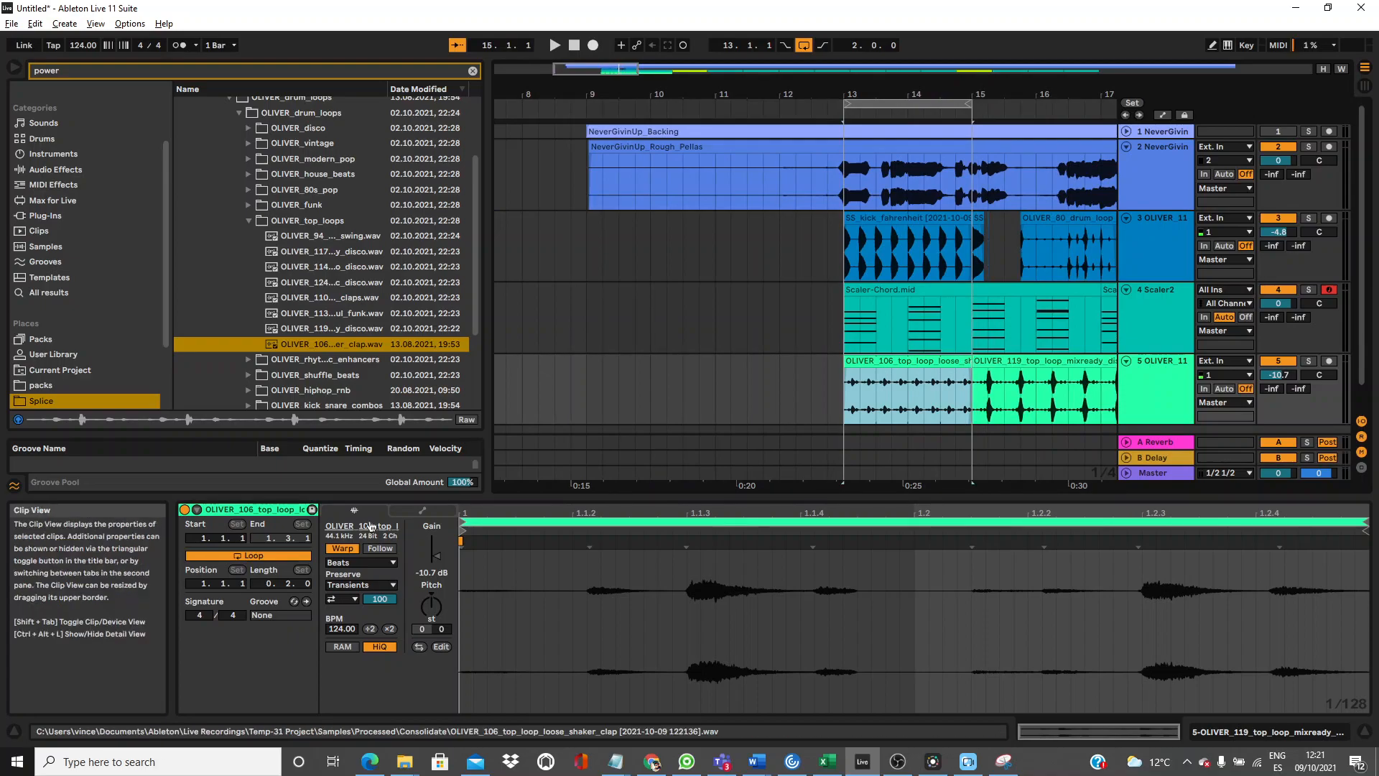
Turn off transient looping for the shaker clip, with a transient envelope of 10 and a clip gain of -4.39 dB.
left_click(349, 600)
left_click(351, 614)
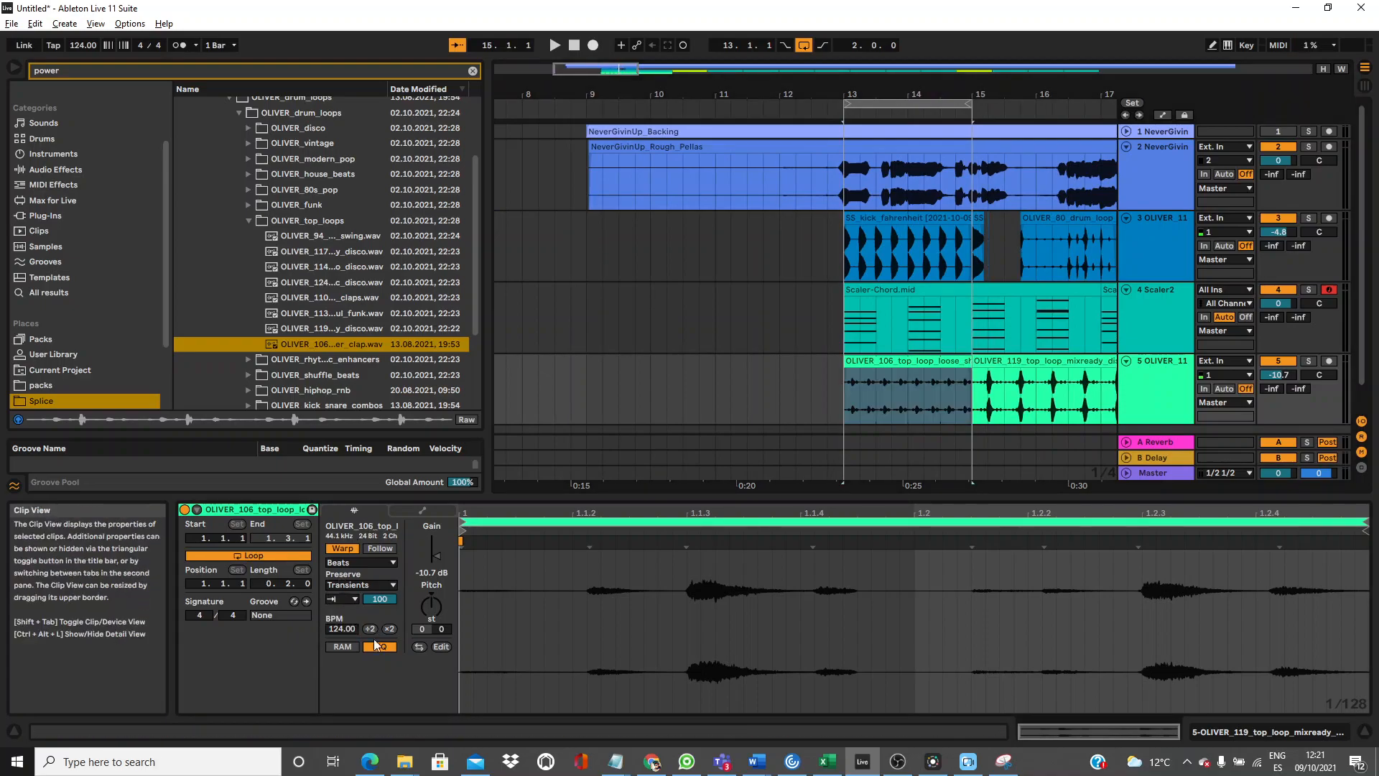
key("space")
left_click(382, 586)
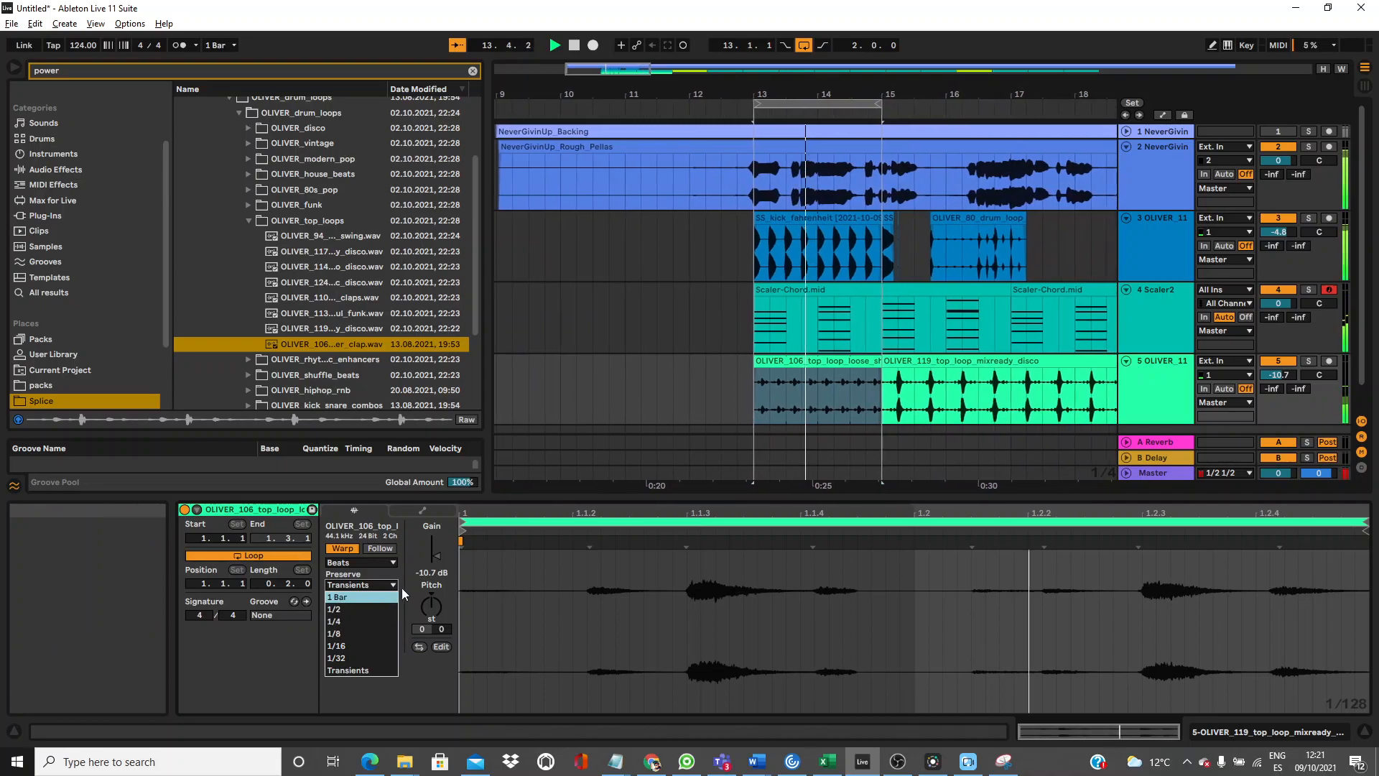
left_click(402, 587)
left_click_drag(380, 599, 380, 654)
left_click_drag(436, 555, 435, 540)
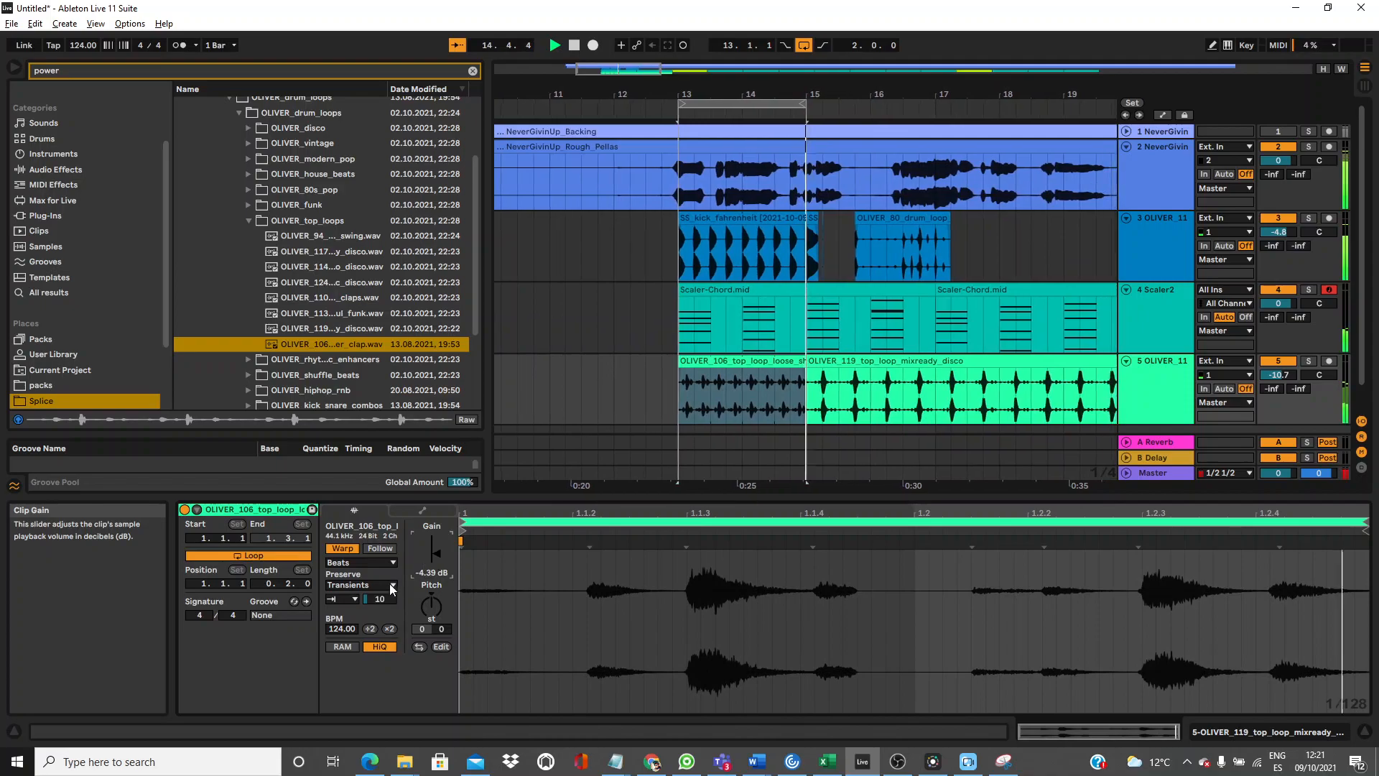
Fine-tune the shaker clip's transient envelope to 8 during playback.
left_click_drag(380, 599, 380, 594)
left_click(1180, 225)
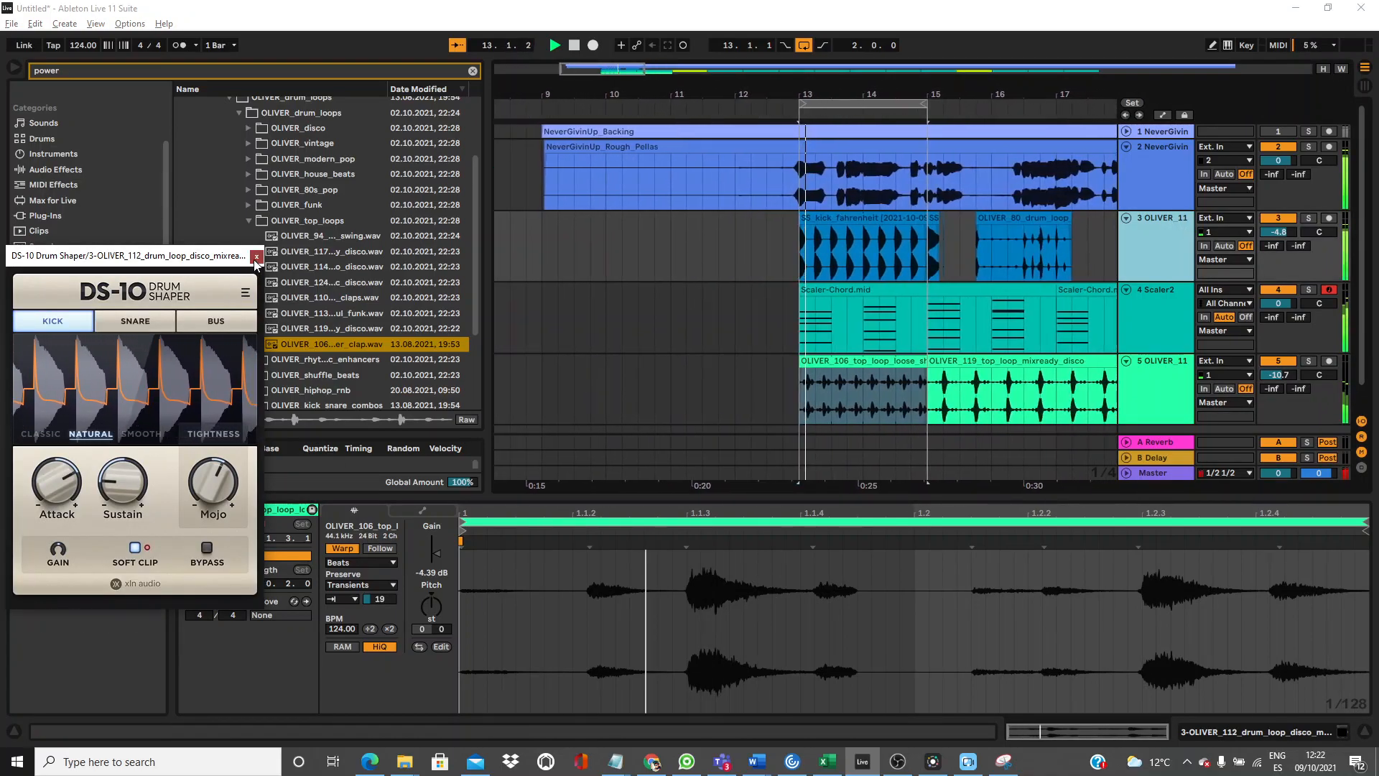
left_click(256, 257)
mouse_move(380, 599)
left_mouse_down()
mouse_move(380, 615)
mouse_move(380, 530)
mouse_move(380, 594)
left_mouse_up()
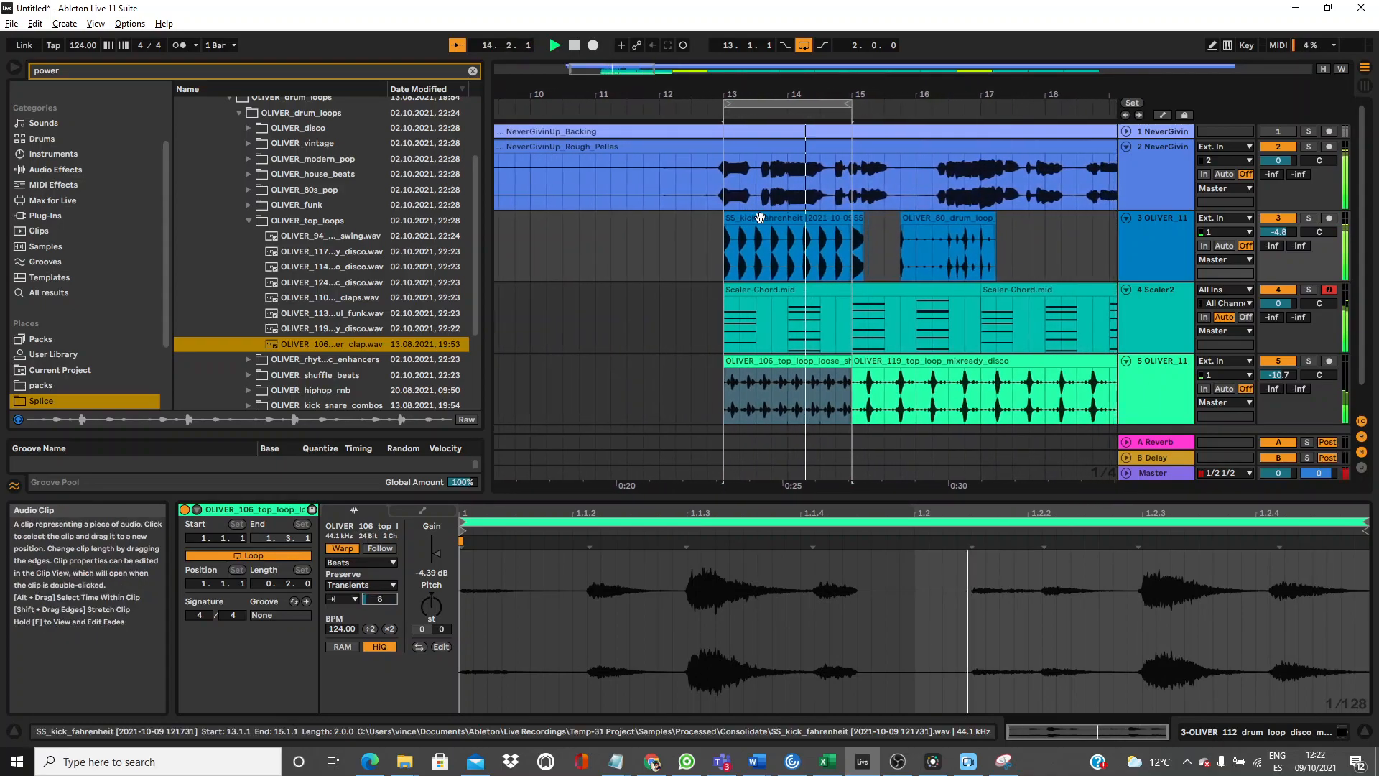
Turn off transient looping for the SS_kick_fahrenheit clip on track 3 and set its transient envelope to 93.
left_click(762, 228)
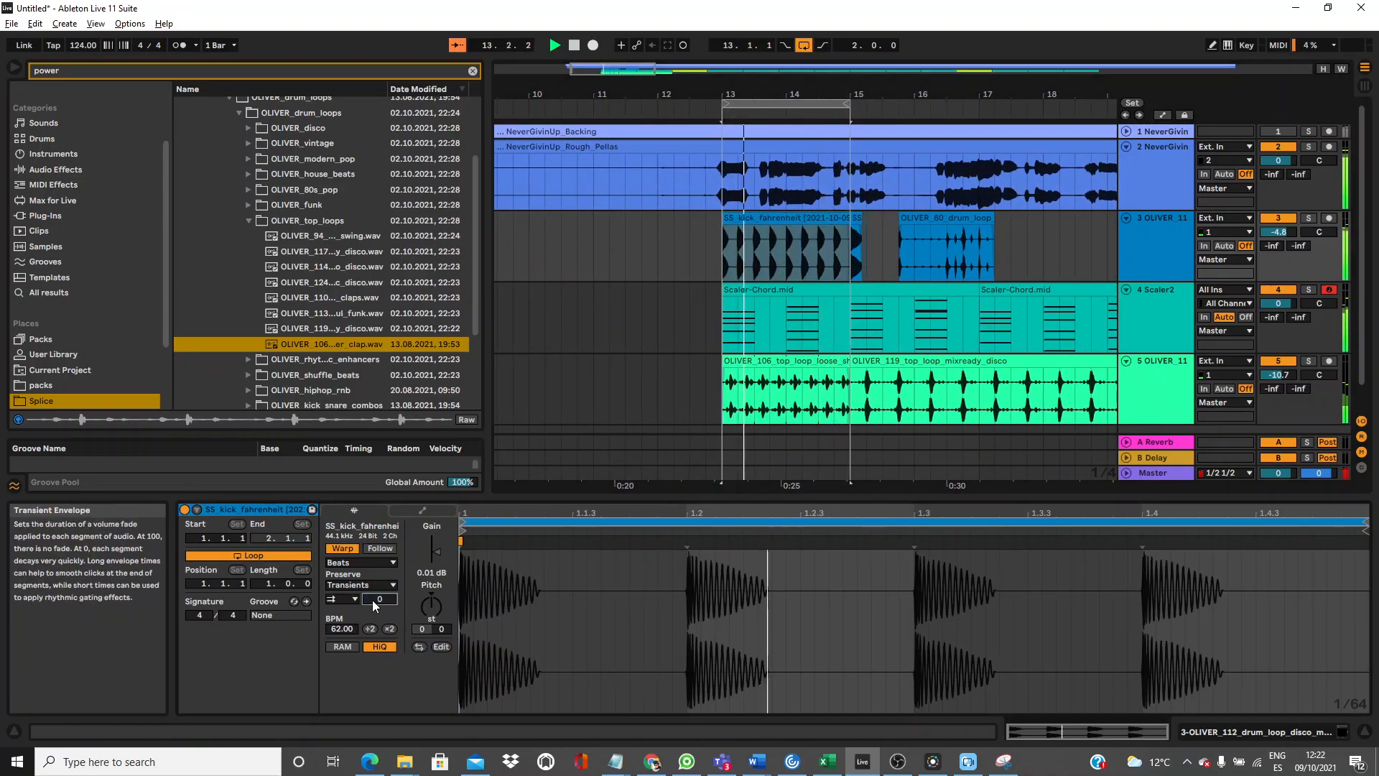
left_click(355, 599)
left_click(348, 612)
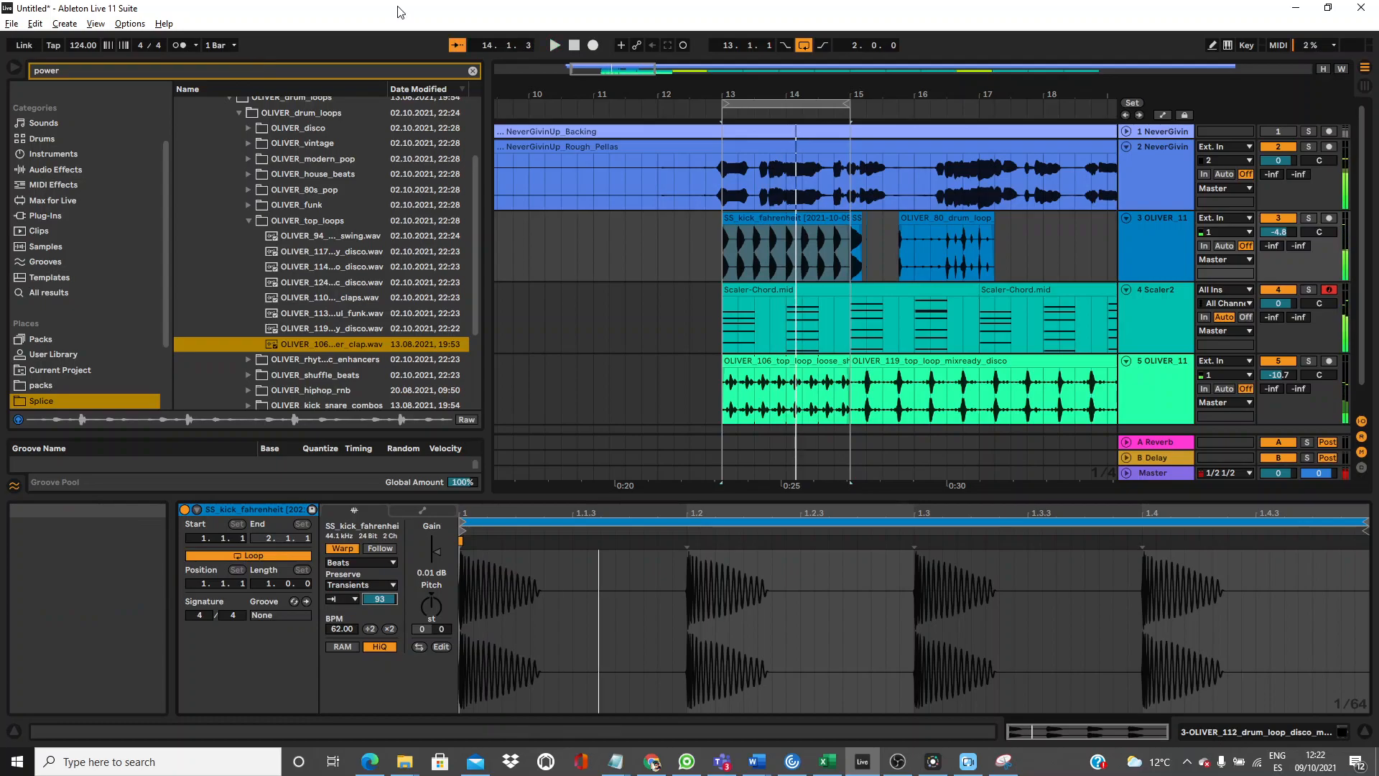
Search the audio effects for "bus" and add Drum Buss to the kick track.
left_click(66, 170)
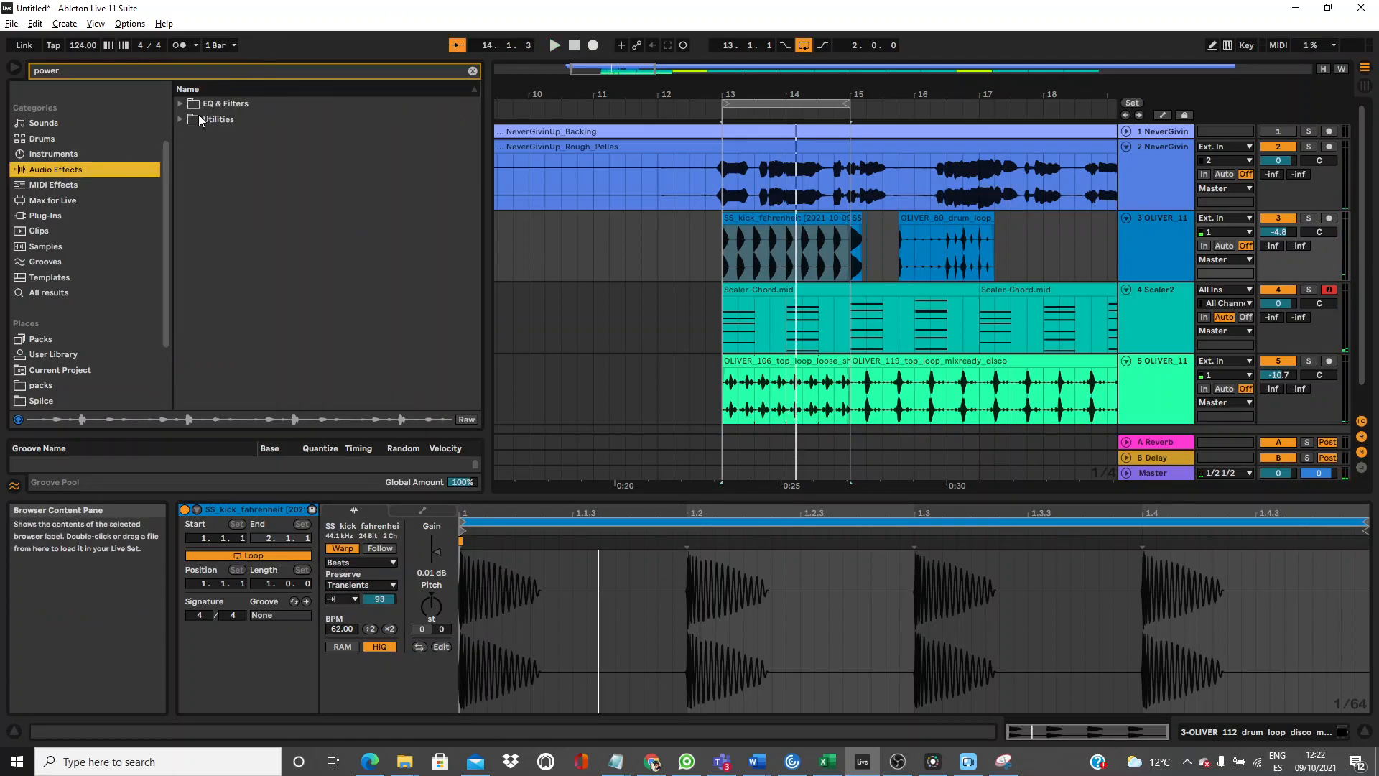
left_click(192, 74)
type("bus")
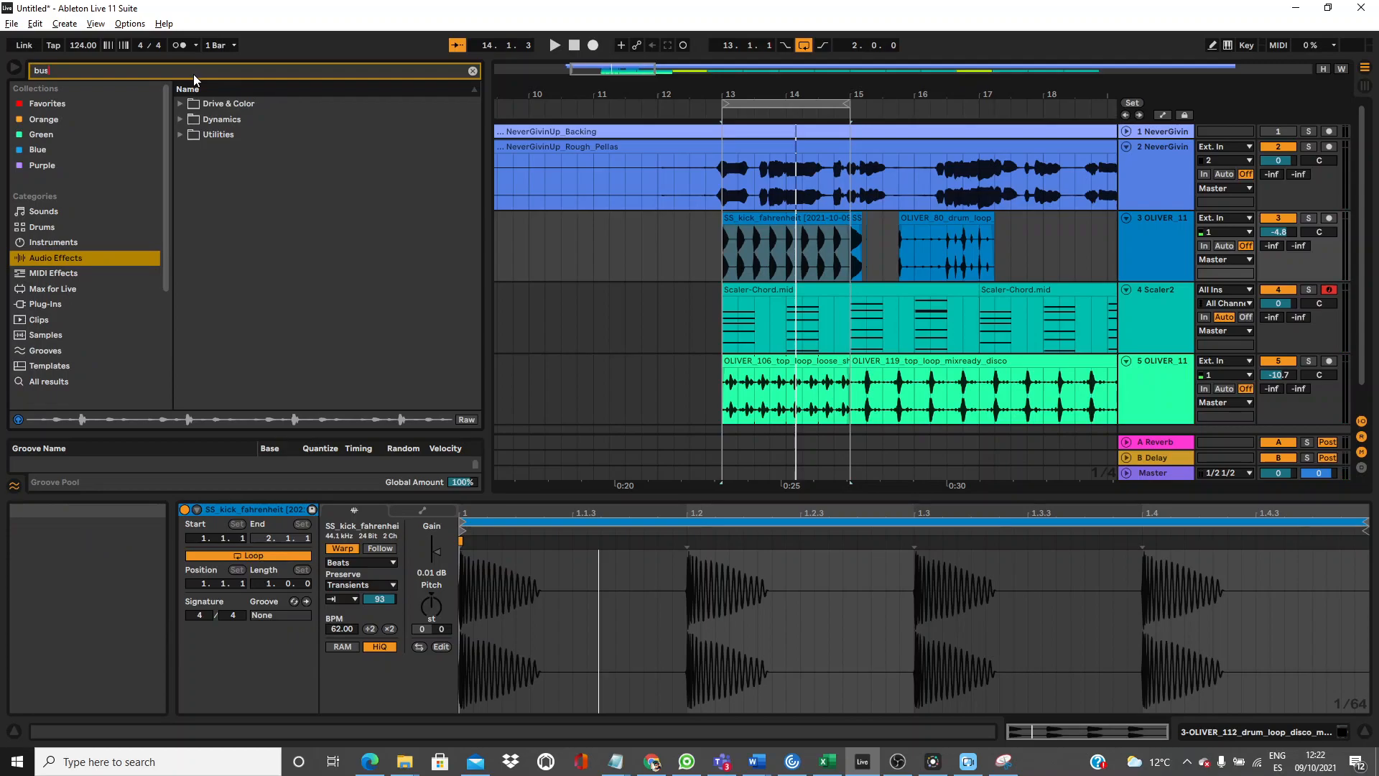
left_click(178, 136)
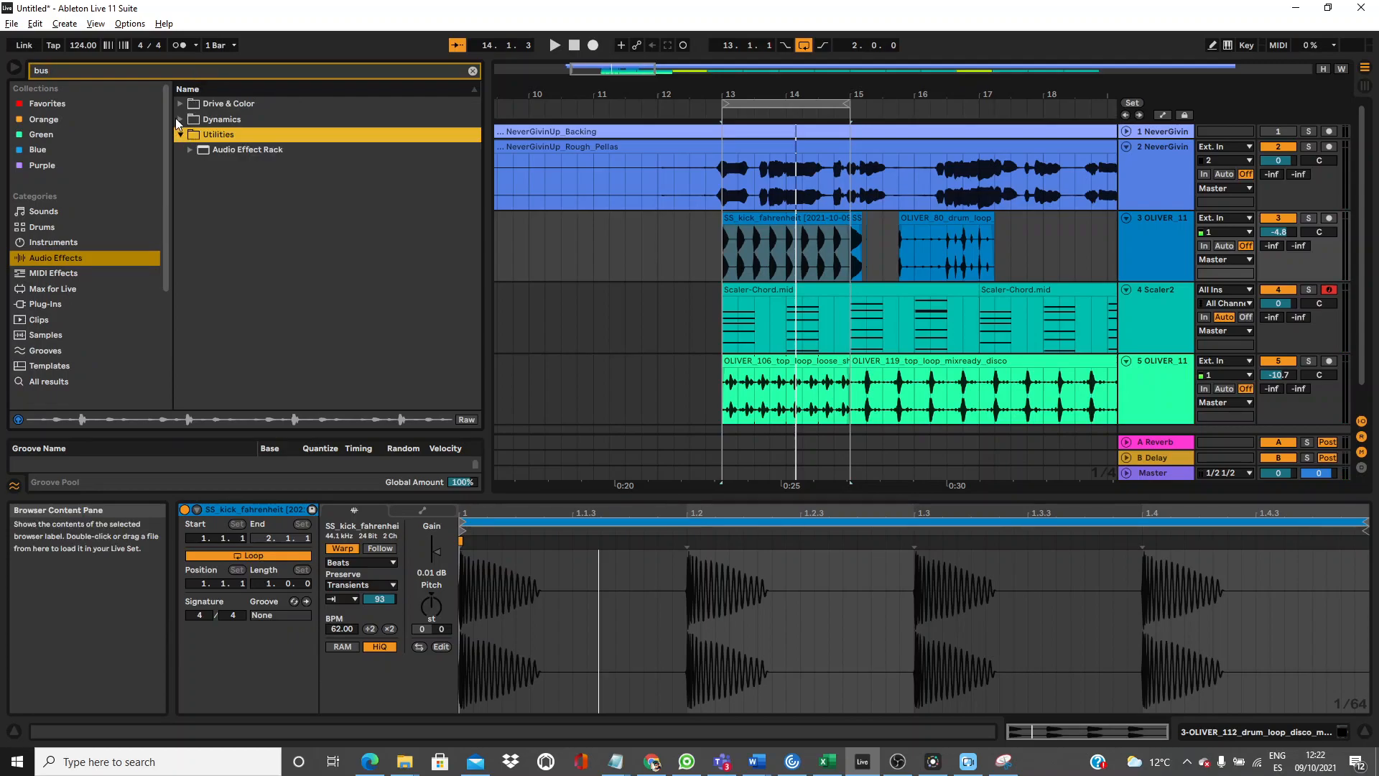
left_click(180, 104)
left_click(202, 120)
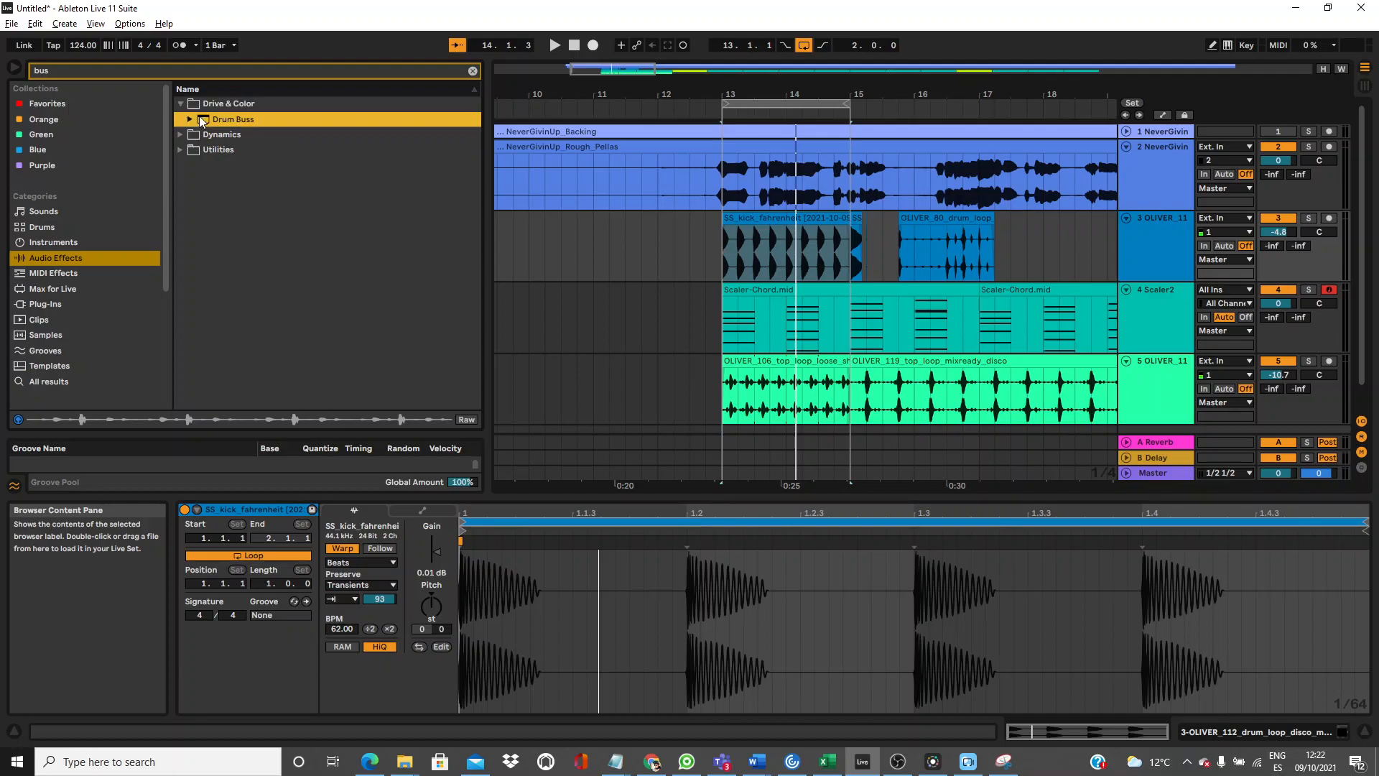
key("Return")
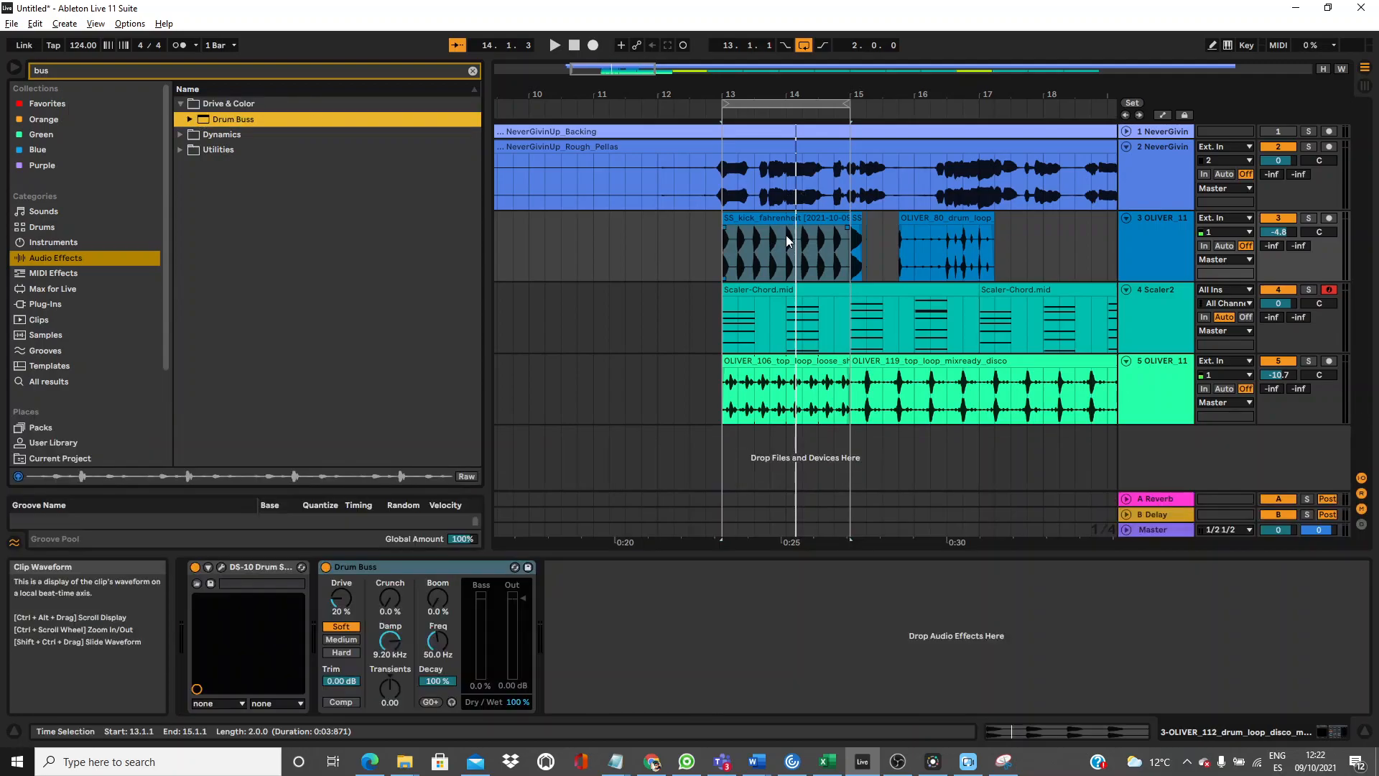
Set the kick's Drum Buss to 18 % Boom, 13 % Crunch and -4.03 dB output gain during playback.
key("space")
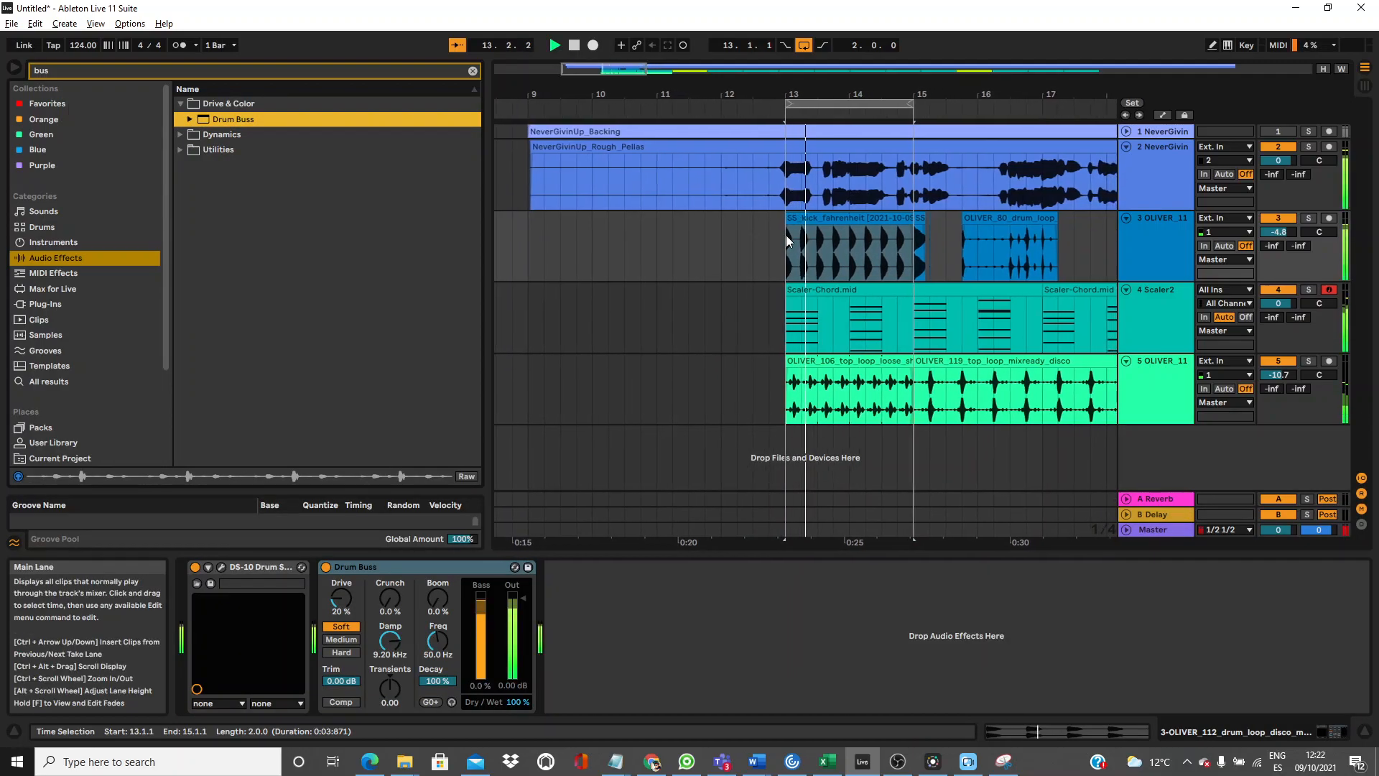
left_click_drag(432, 599, 395, 580)
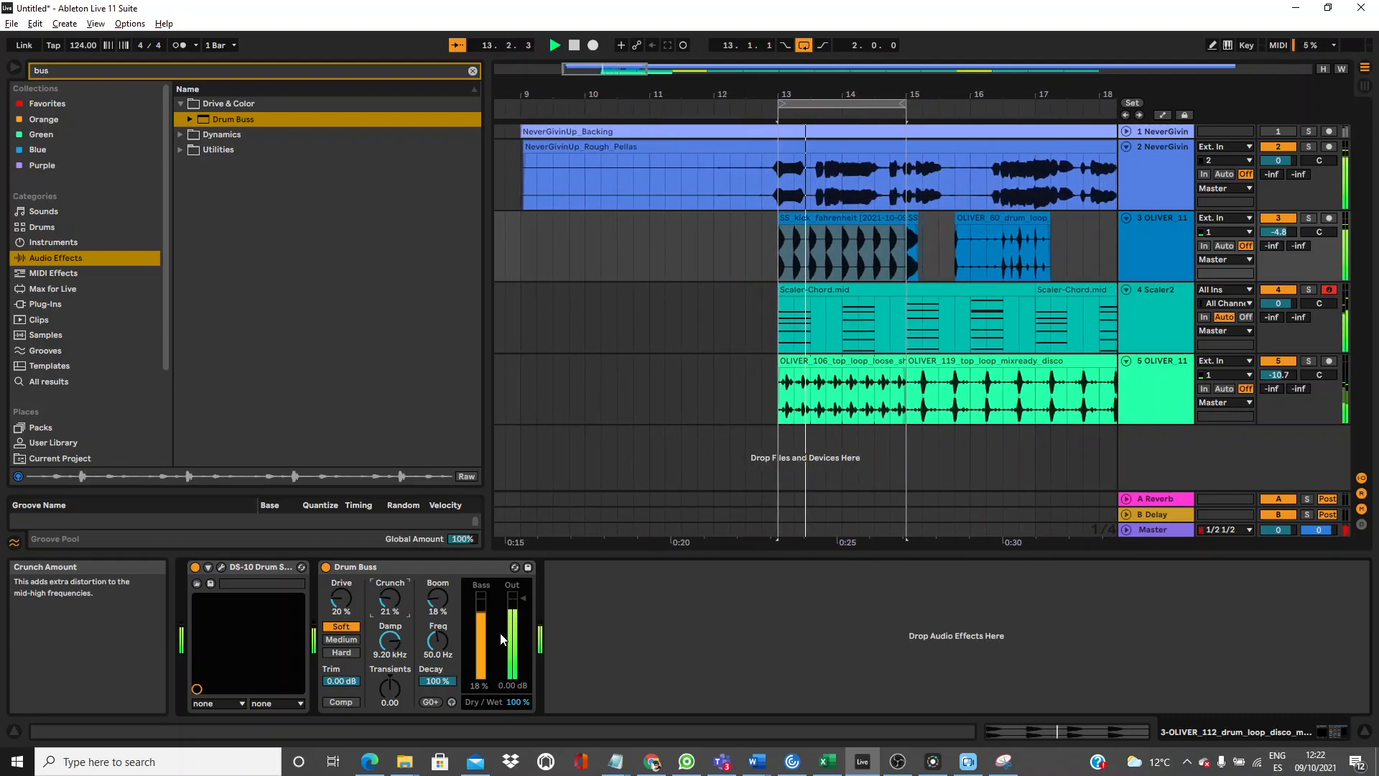
left_click_drag(523, 598, 523, 607)
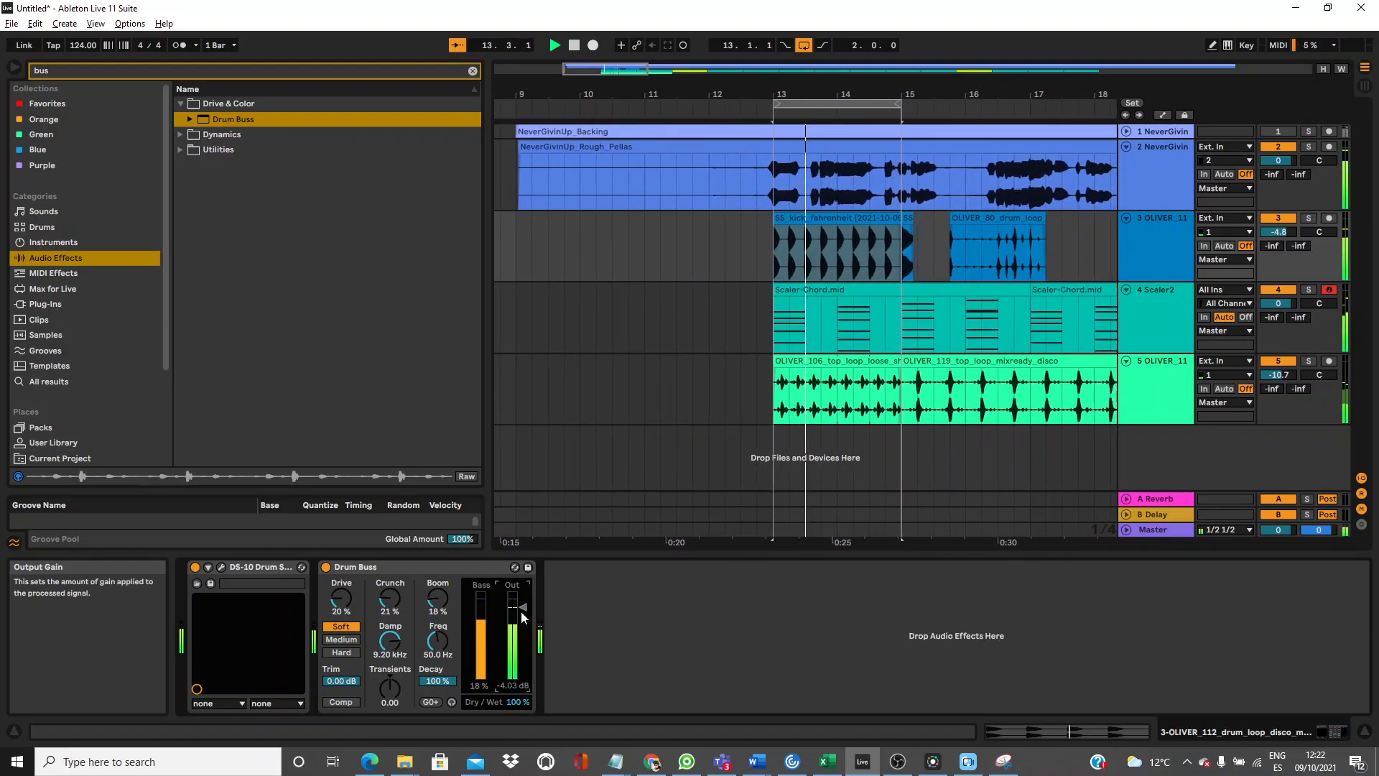
left_click_drag(390, 597, 390, 603)
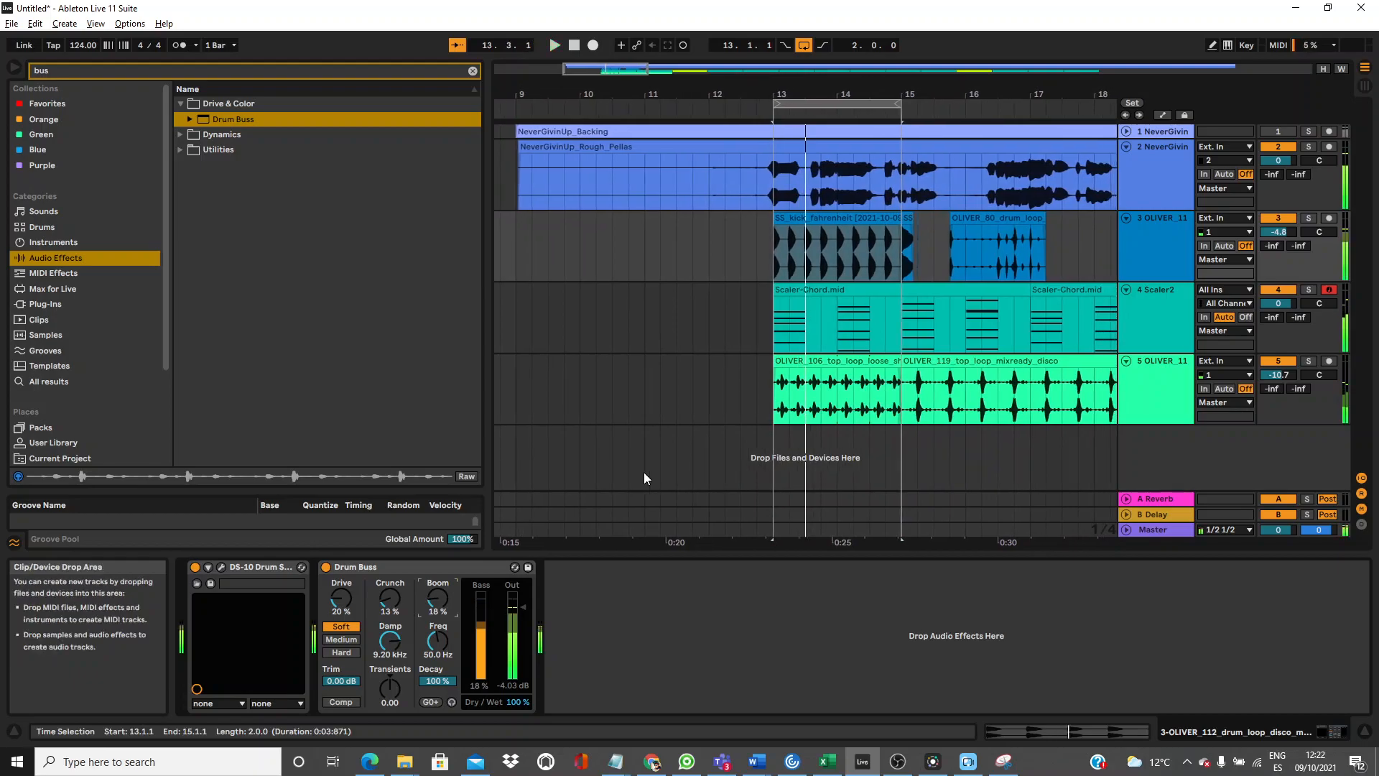
Move the kick track below the Scaler2 track and select its SS_kick_fahrenheit clip.
left_click(871, 216)
left_click_drag(1155, 238, 1162, 330)
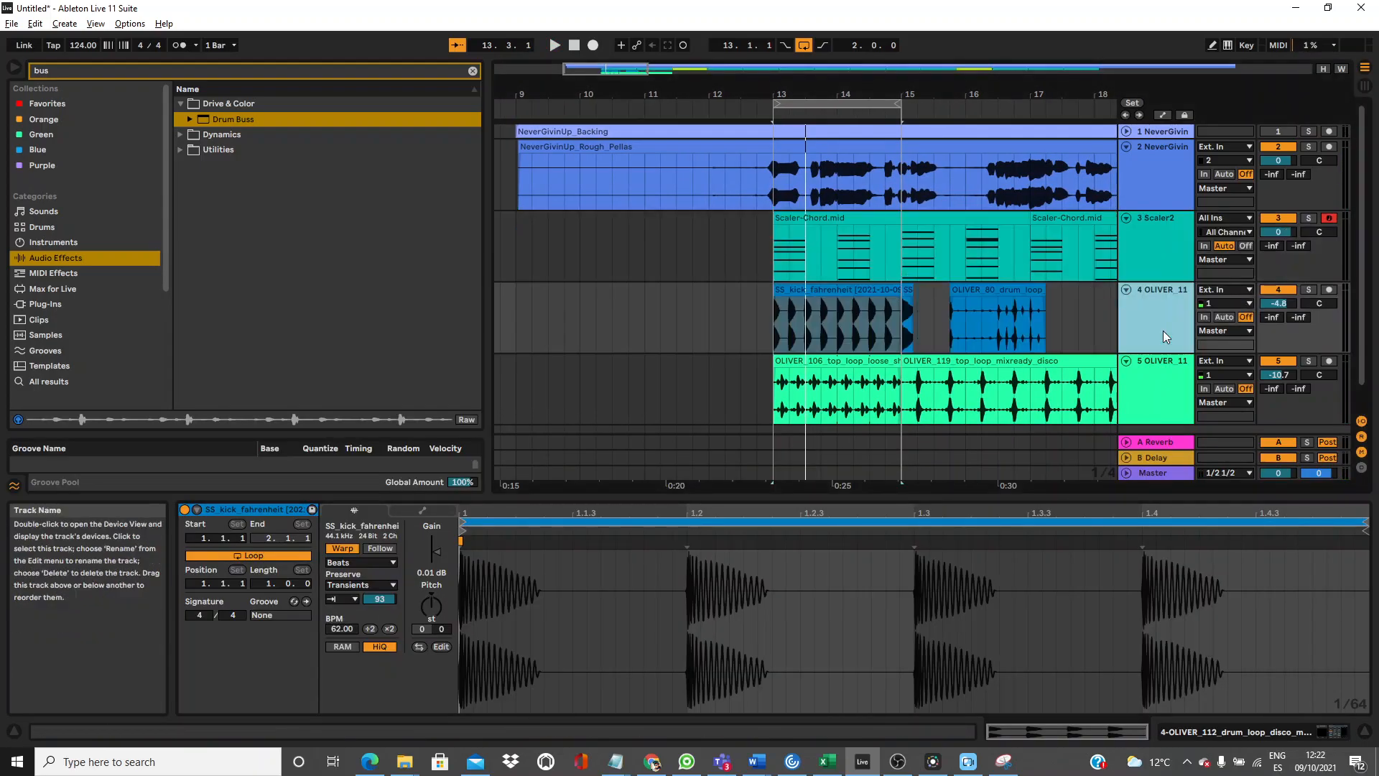
left_click(840, 288)
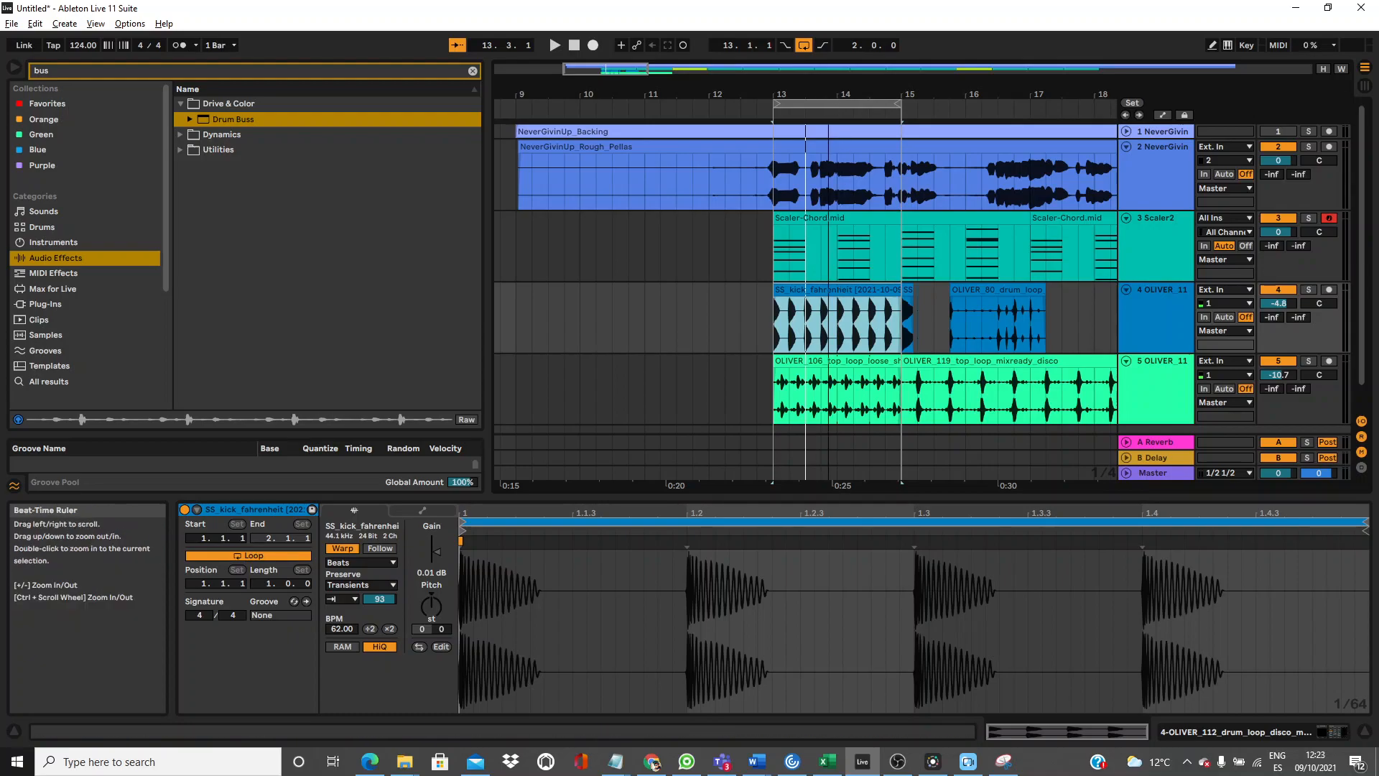
Extend the looped shaker and kick clips to bar 87 over the leftover drum clips and play the result.
left_click_drag(826, 94, 823, 29)
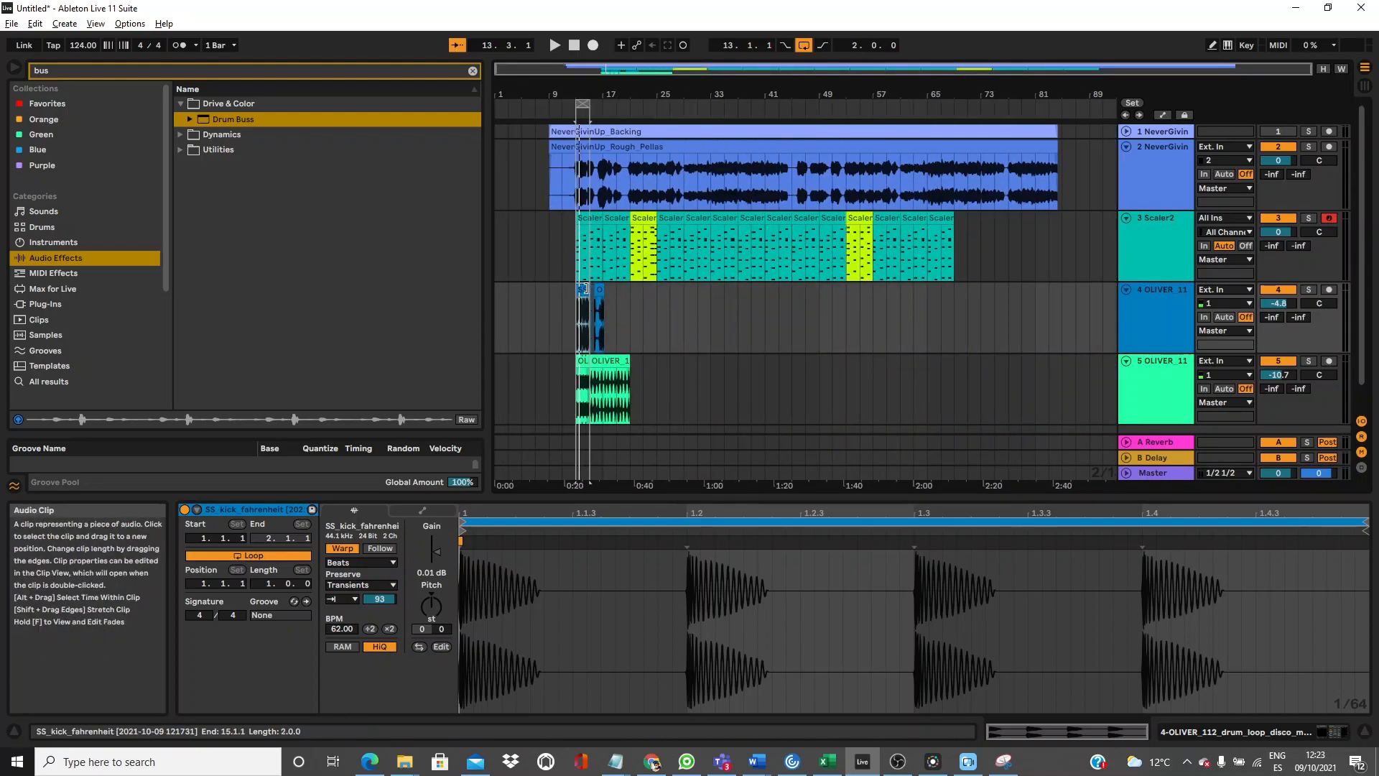
left_click(585, 357)
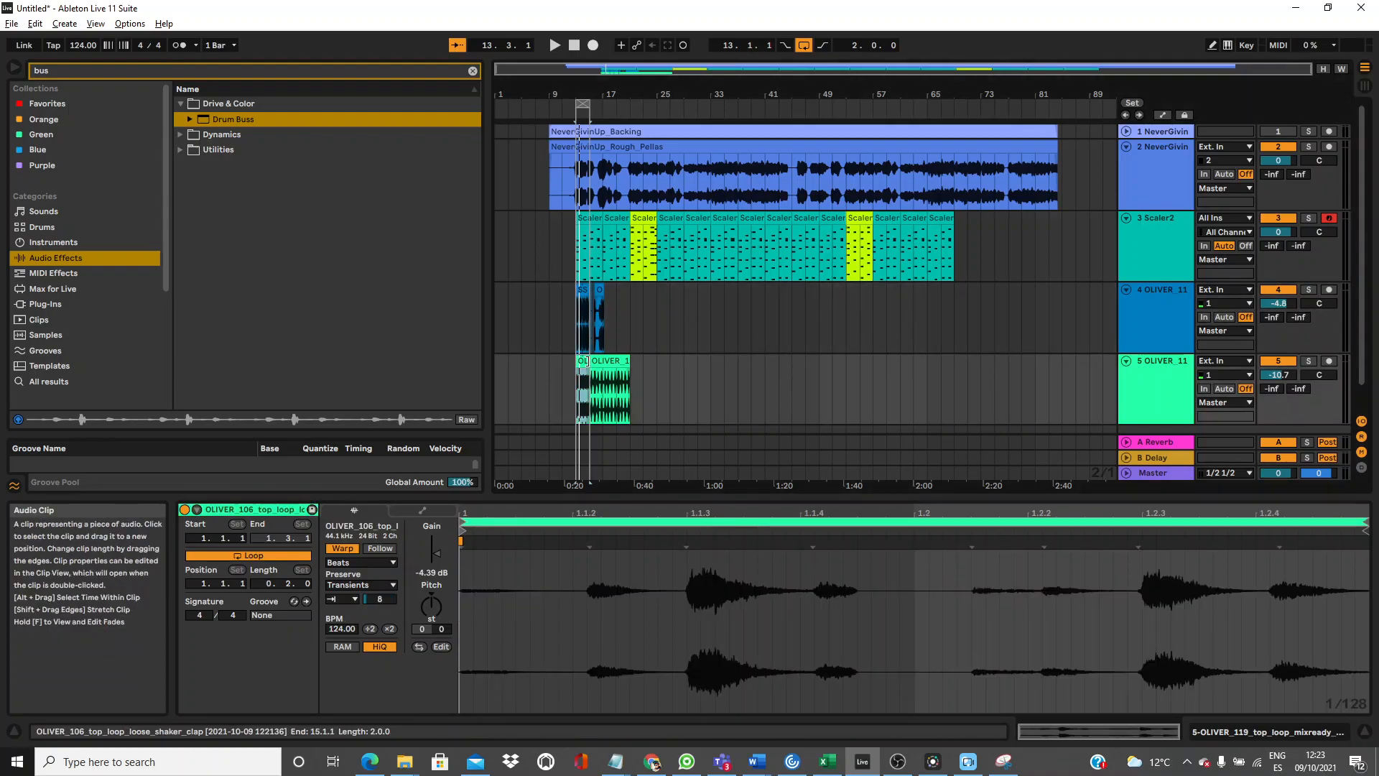
left_click_drag(637, 361, 1075, 353)
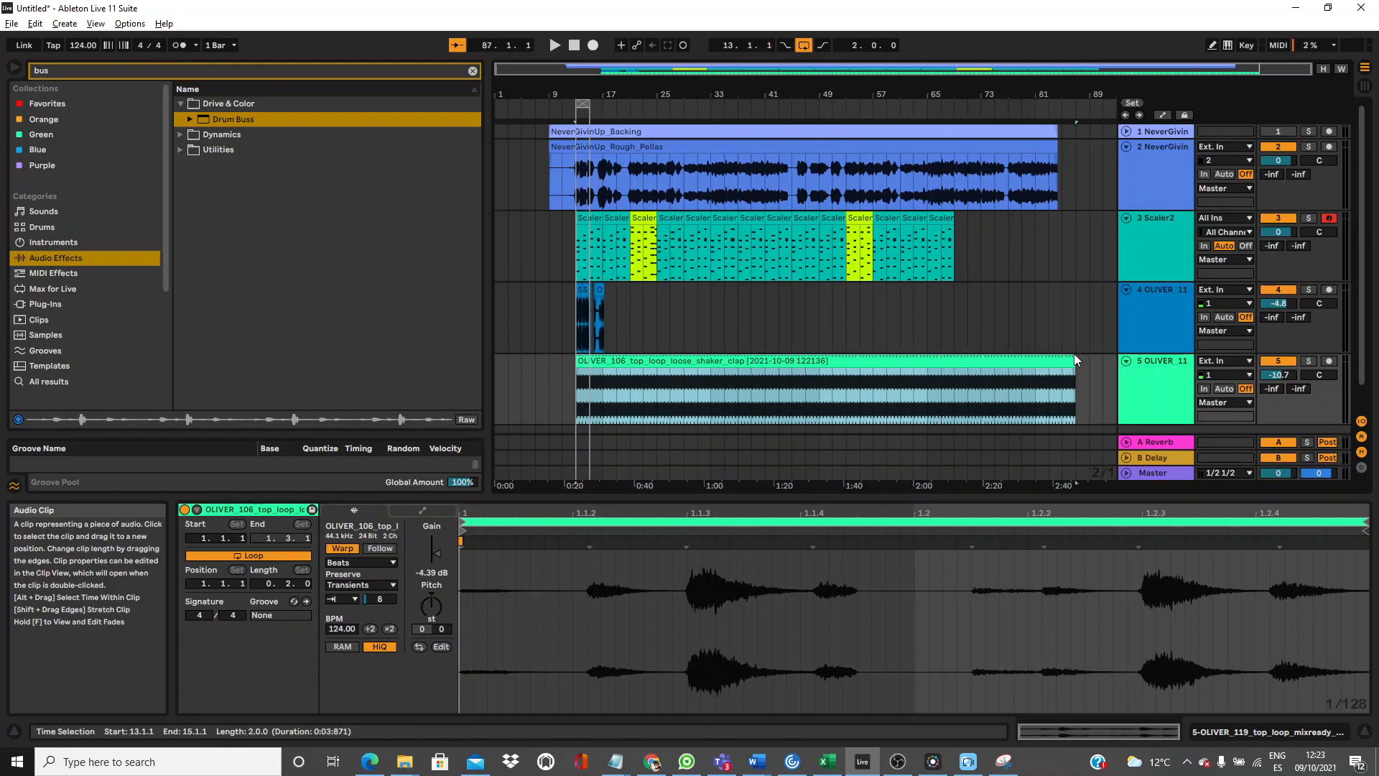
left_click(582, 290)
left_click_drag(604, 290, 1076, 289)
key("space")
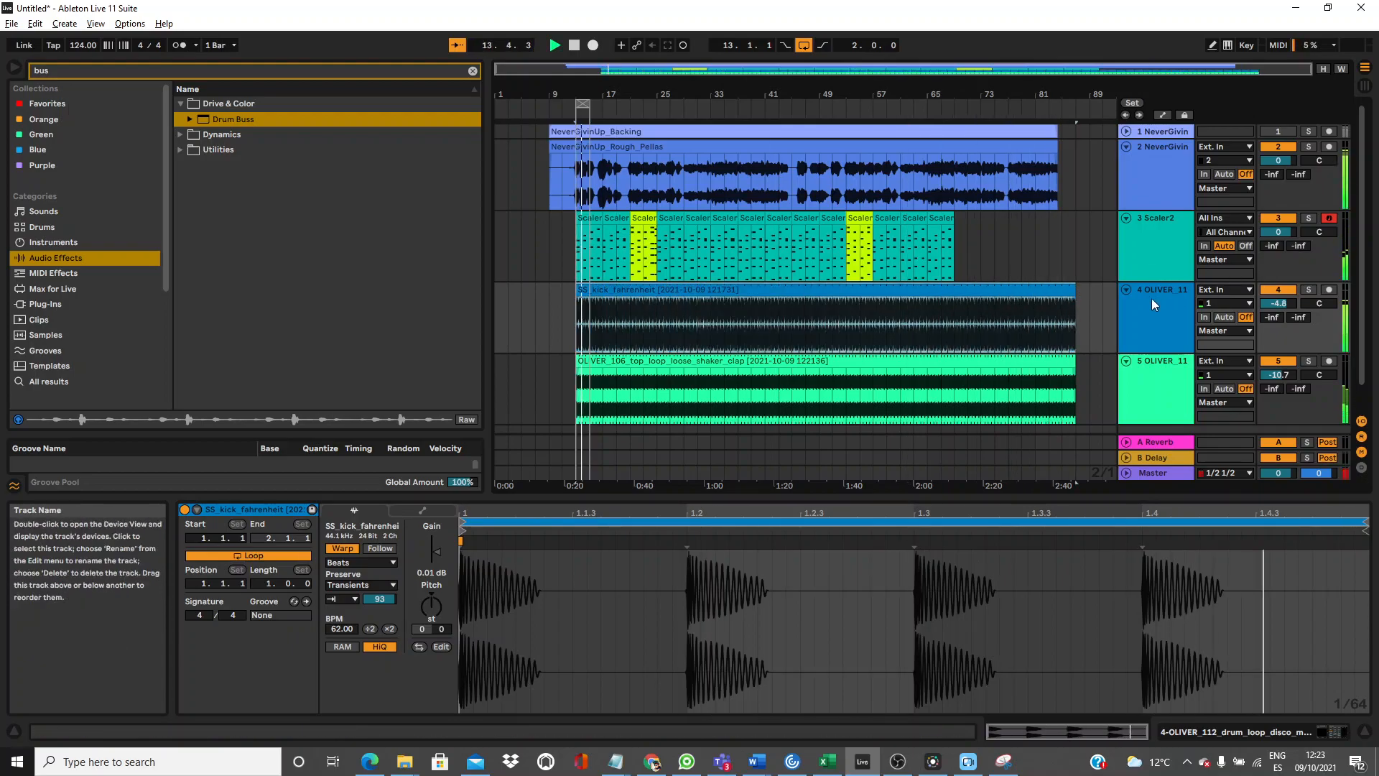
Fold the kick and shaker tracks and turn off the arrangement loop.
left_click(1125, 289)
left_click(1126, 305)
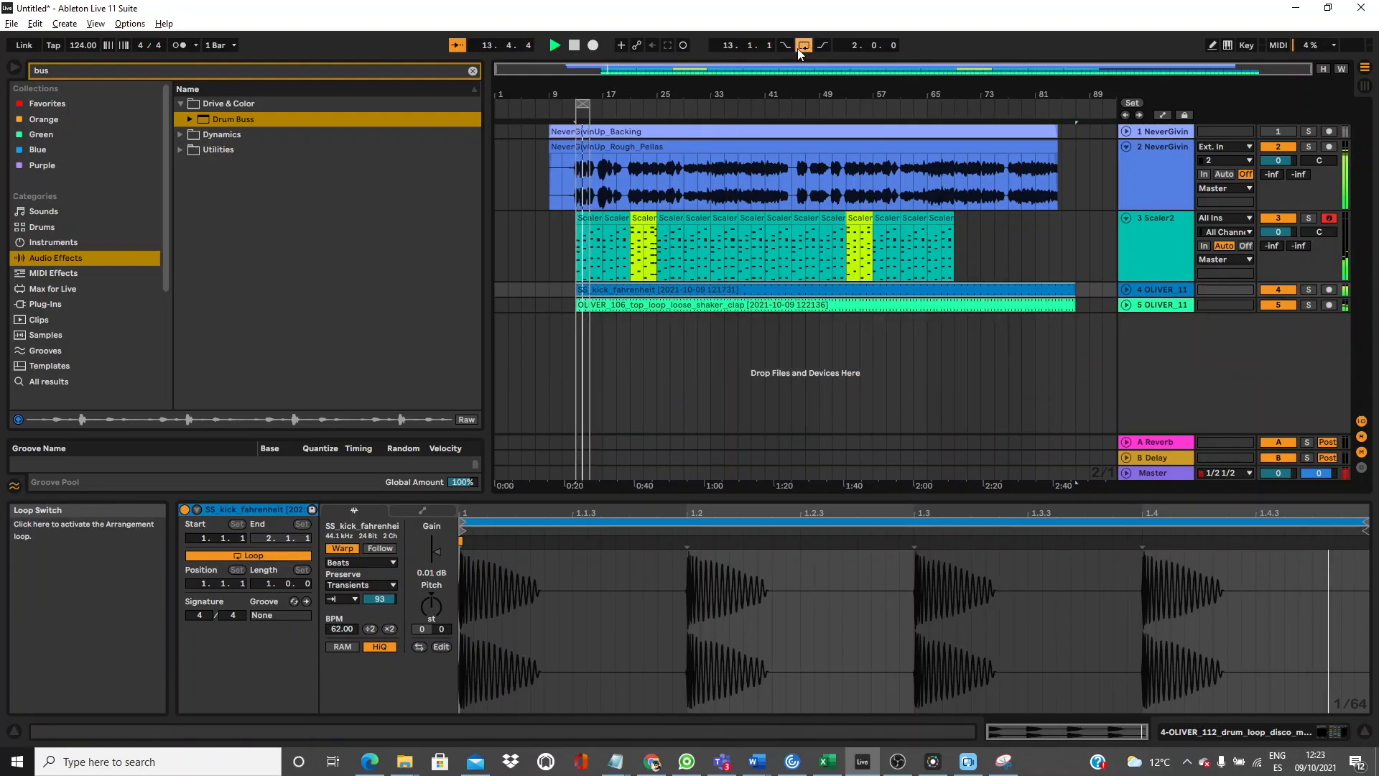
left_click(803, 188)
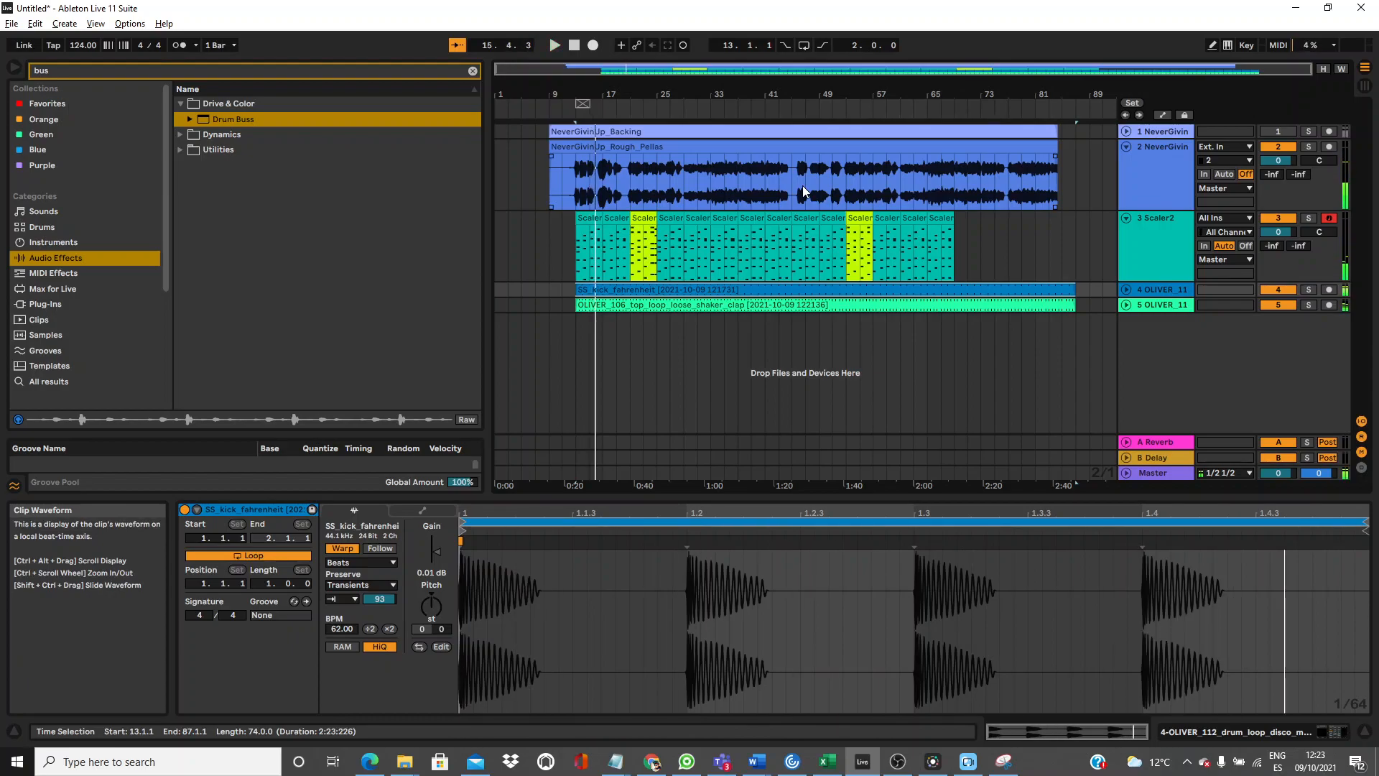
Apply Legato to the Scaler chord clip at bar 13, turn on its looping and extend it to bar 21.
left_click(584, 221)
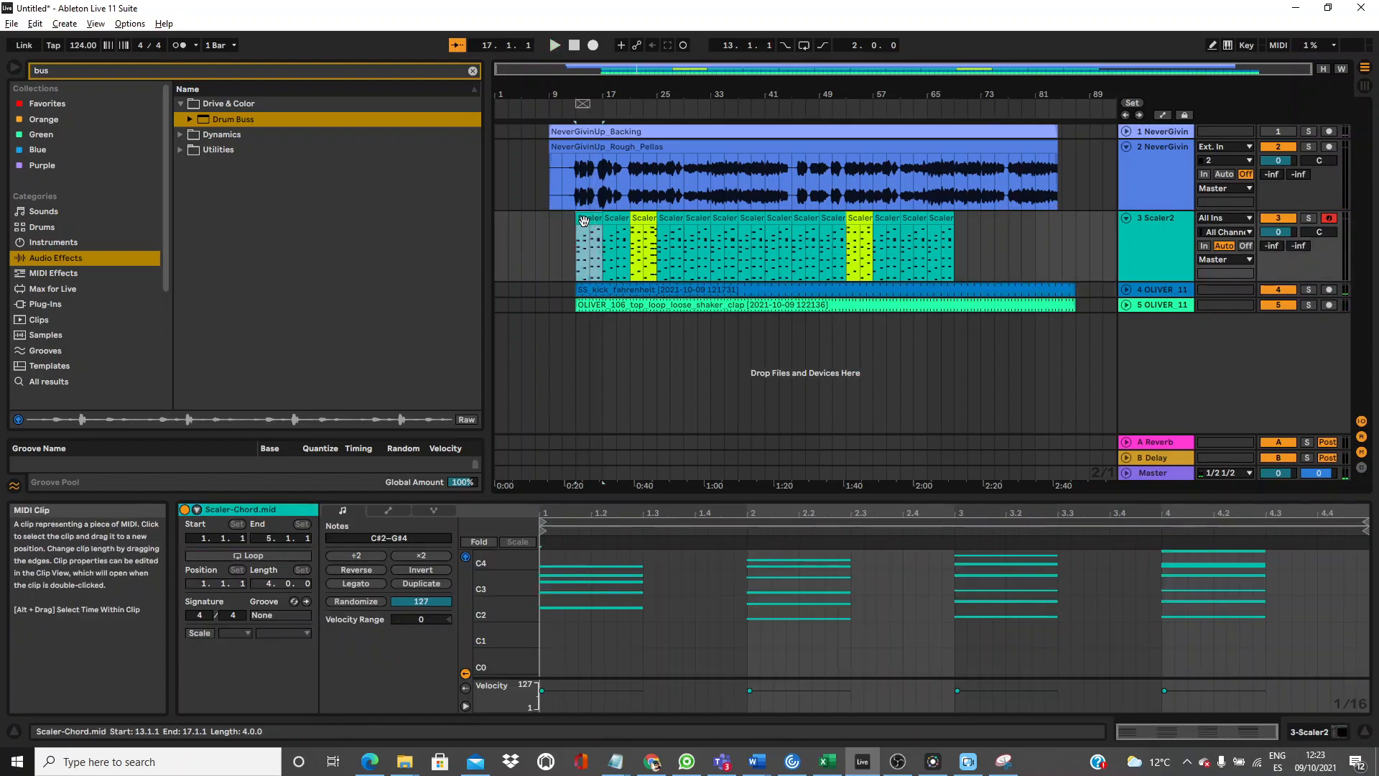
left_click(355, 583)
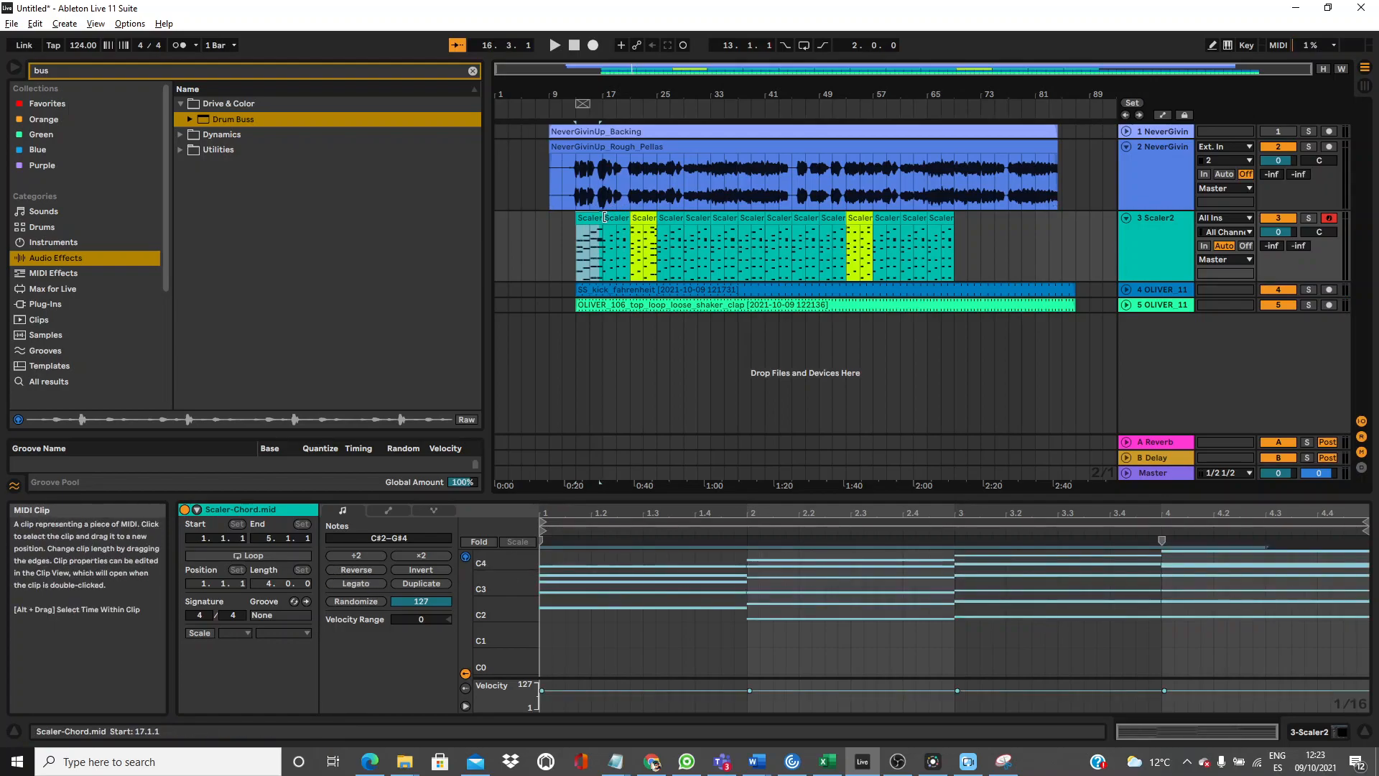
left_click(270, 556)
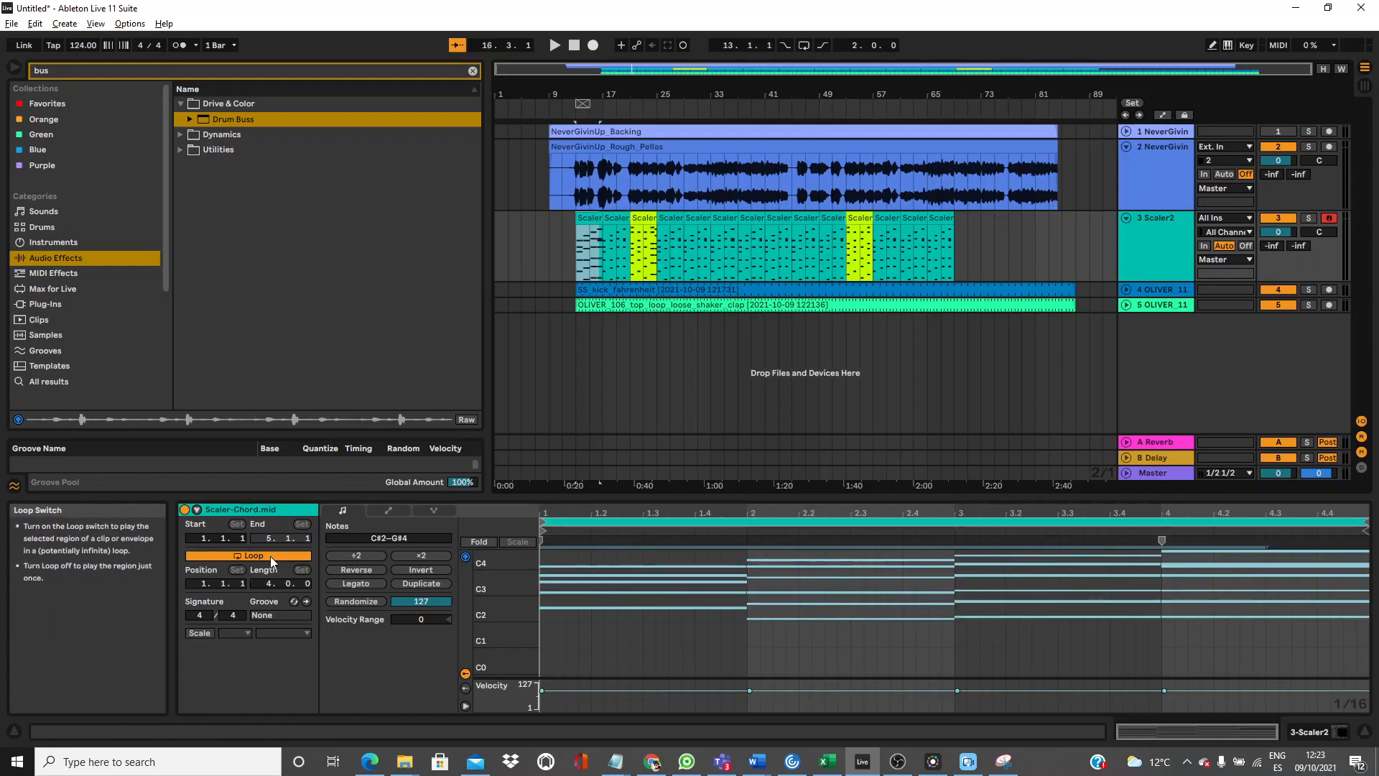
Try Legato on the yellow chord clip at bar 21 and fold the note editor to the used keys.
left_click(643, 219)
left_click(369, 581)
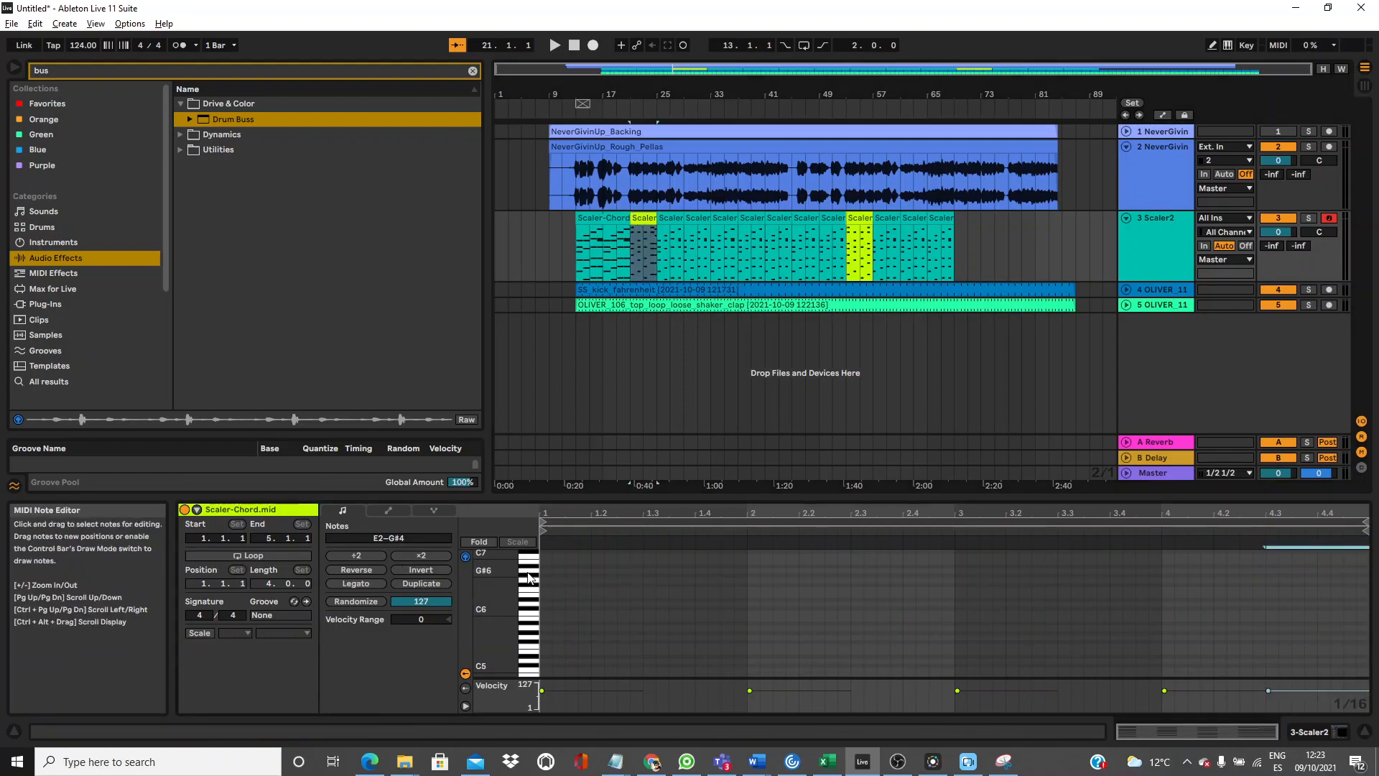
left_click(483, 543)
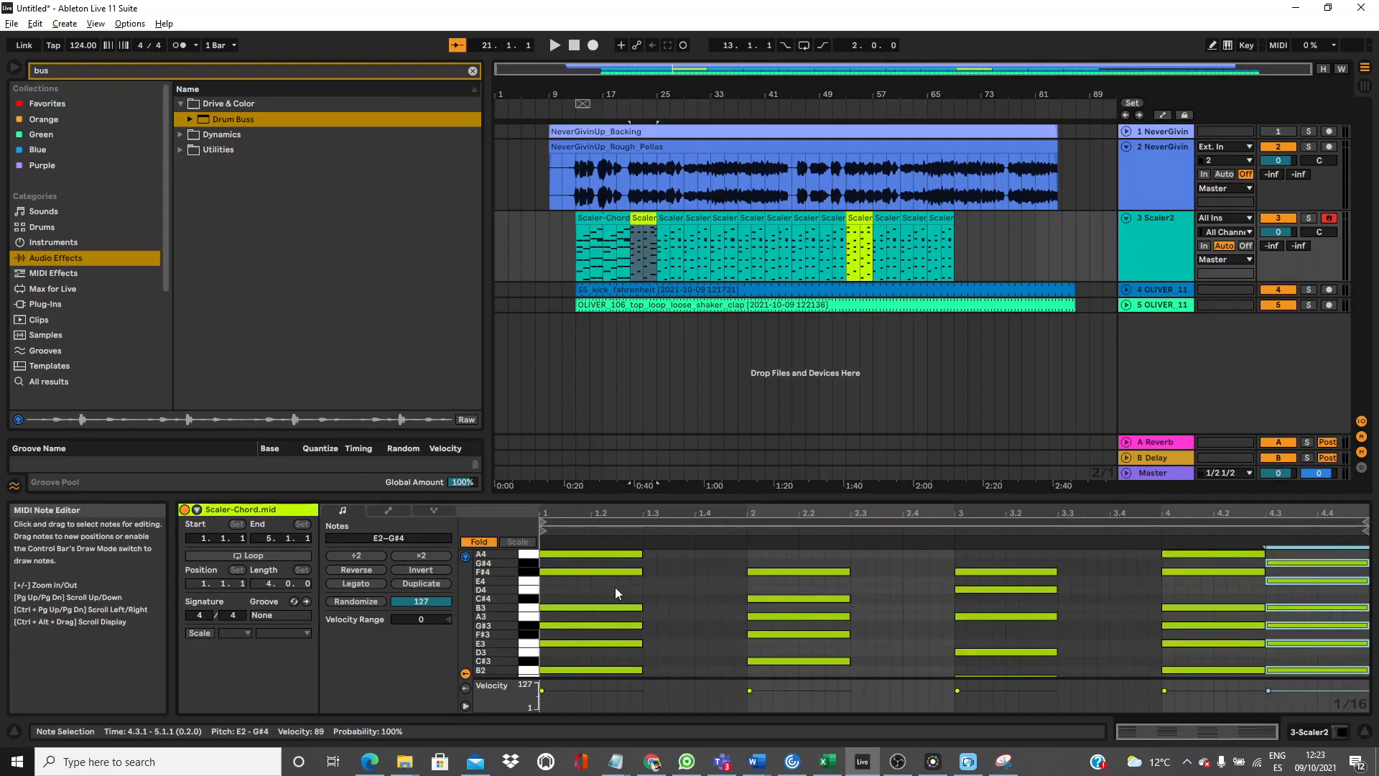
Apply Legato to the yellow chord clip at bar 53, copy it over the one at bar 21 and play it.
left_click(860, 215)
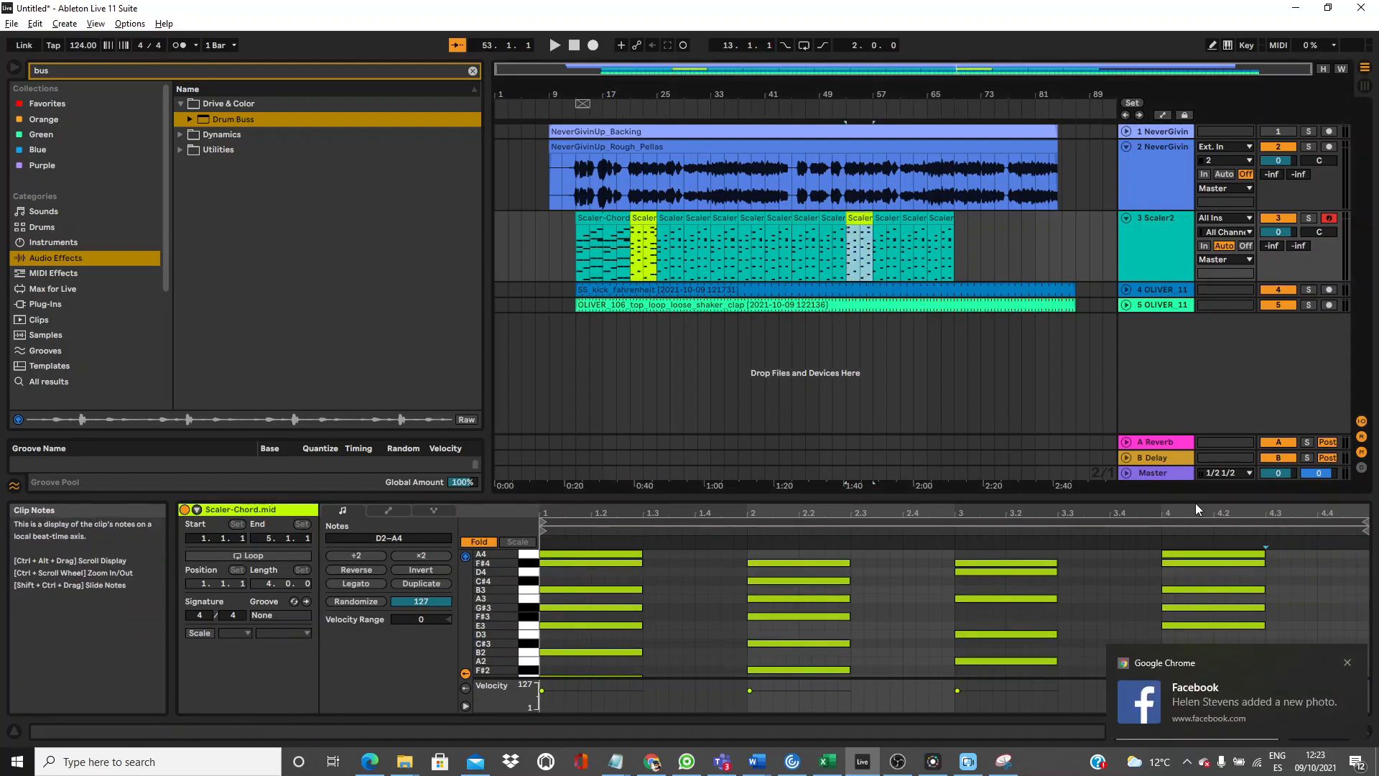
left_click(1348, 664)
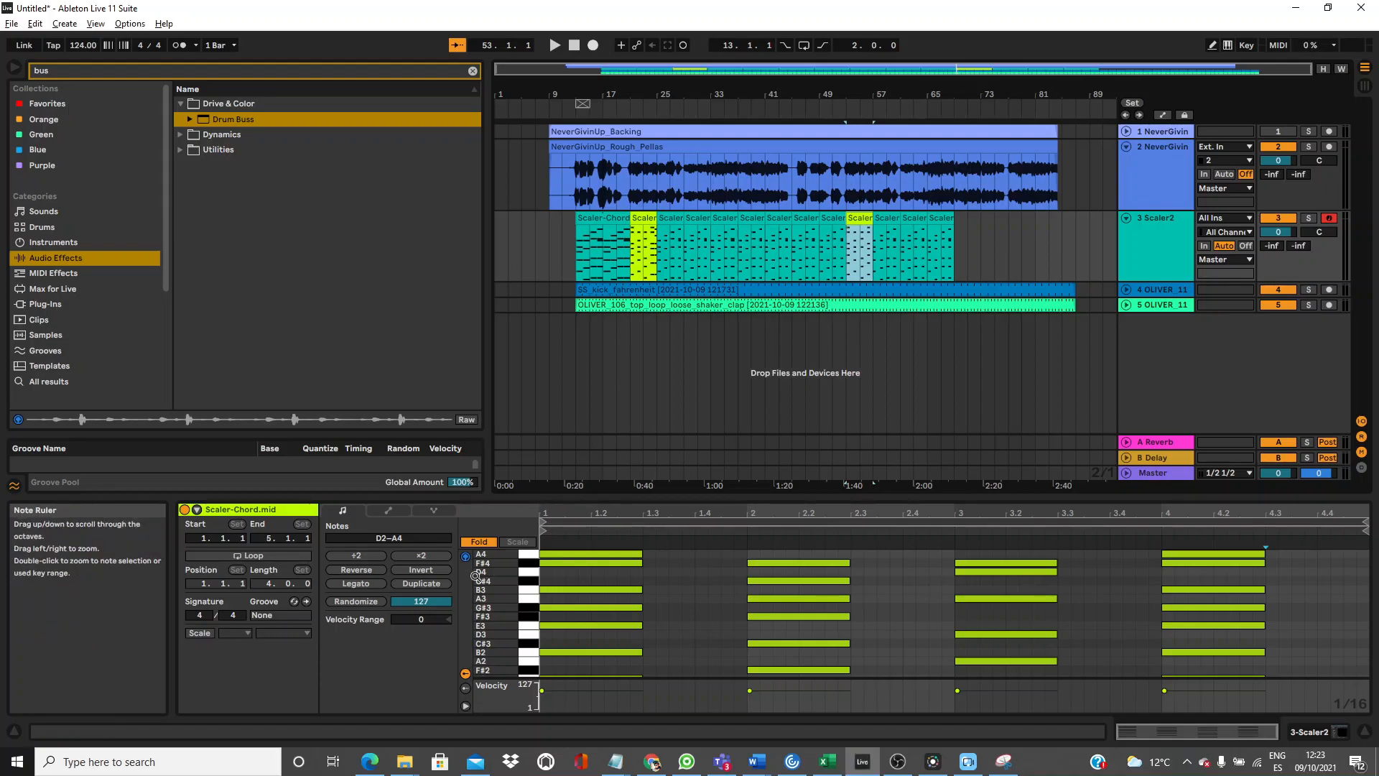
left_click(359, 583)
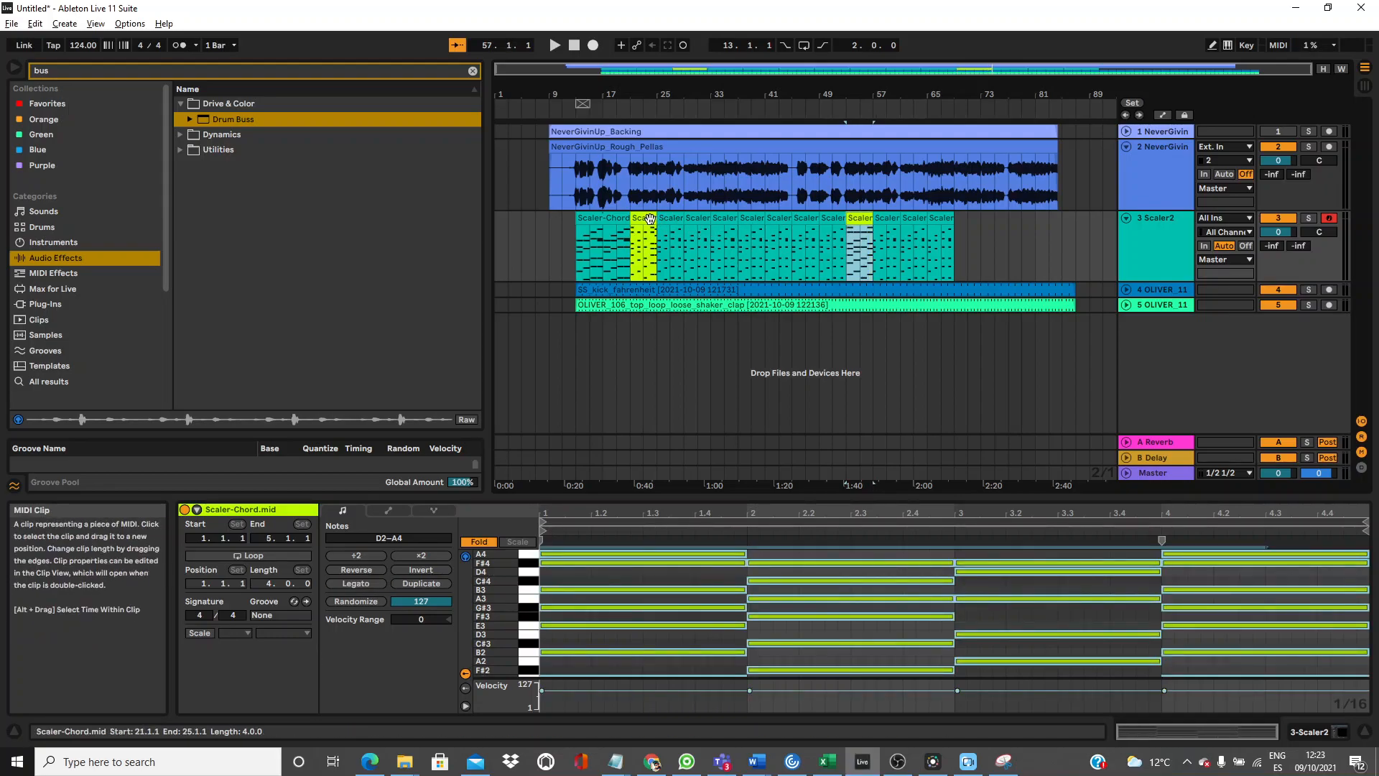
key("space")
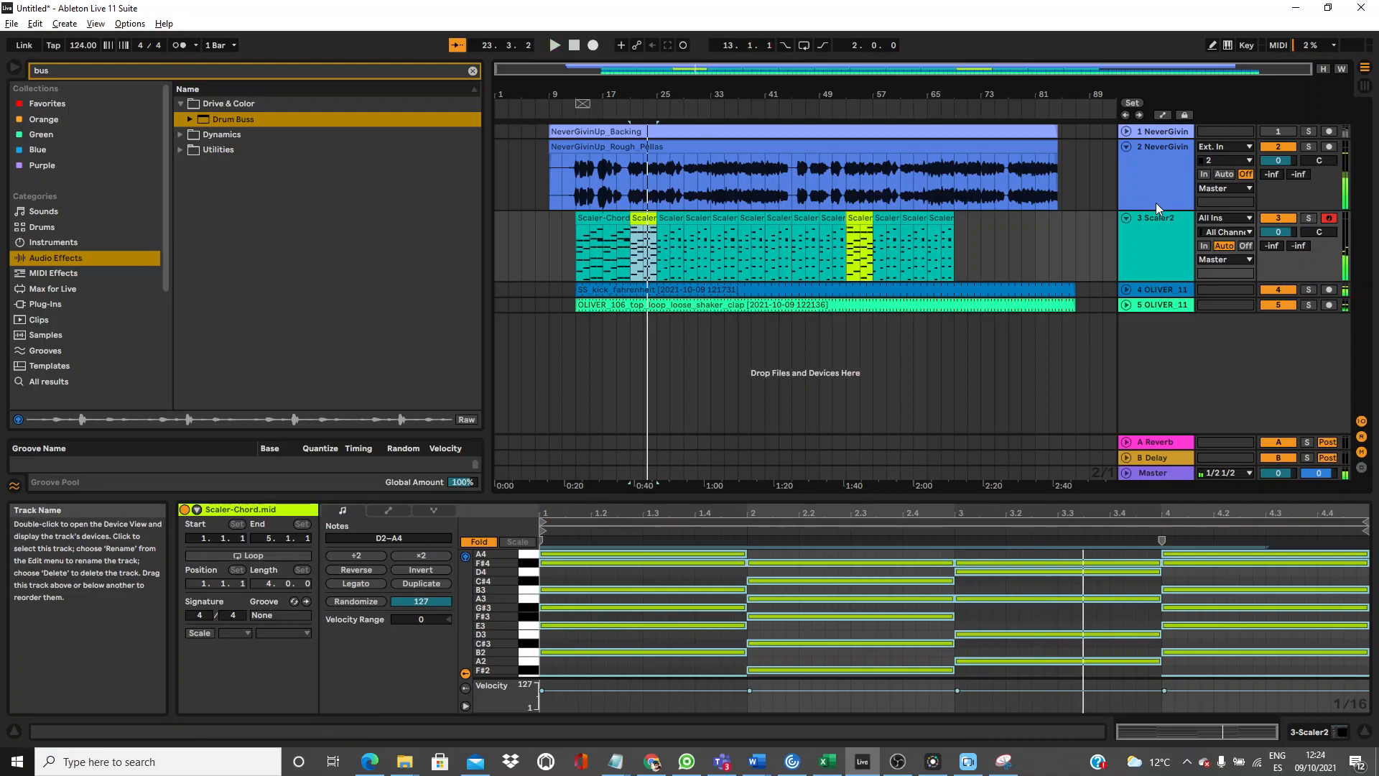
Copy the looped chord clip to bars 25 and 57, extending the copies to bars 53 and 85, and play the ending.
left_click(581, 221)
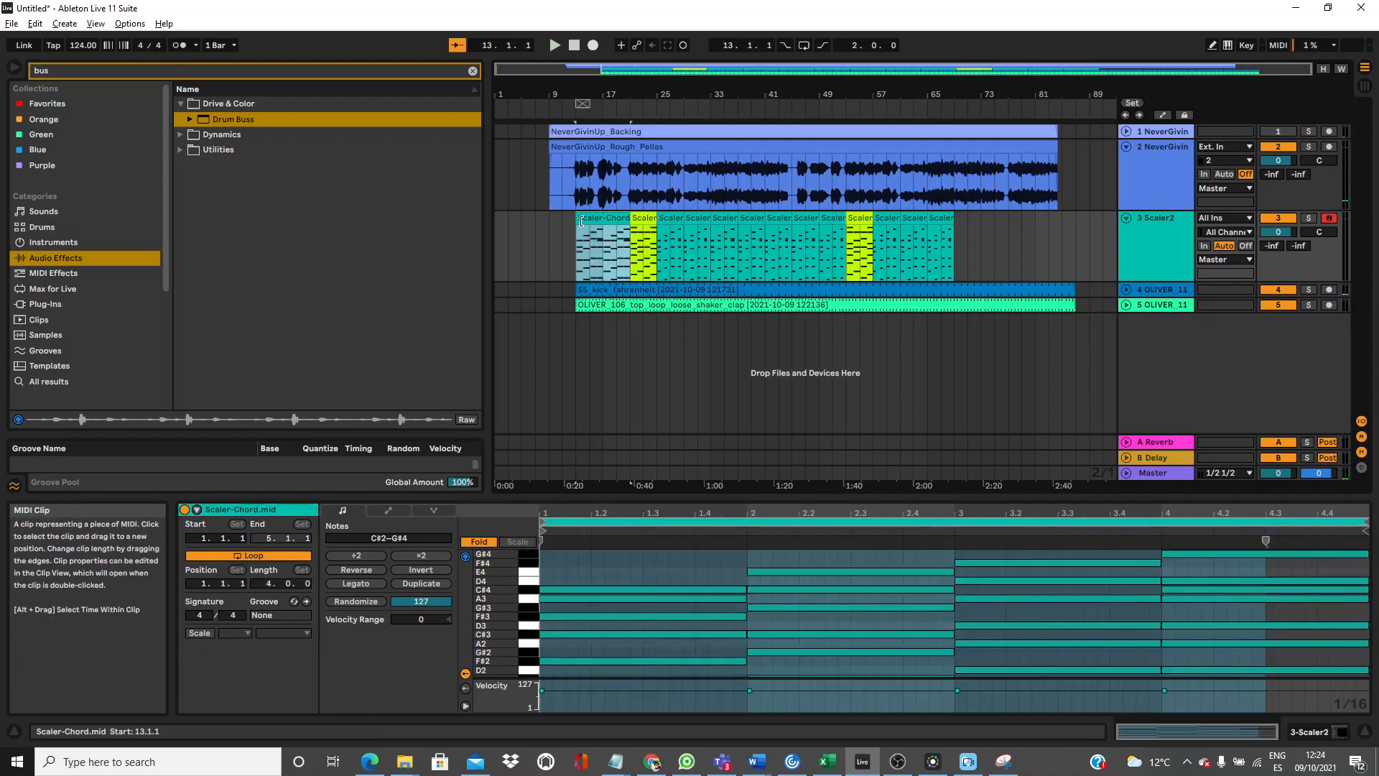
left_click(665, 221)
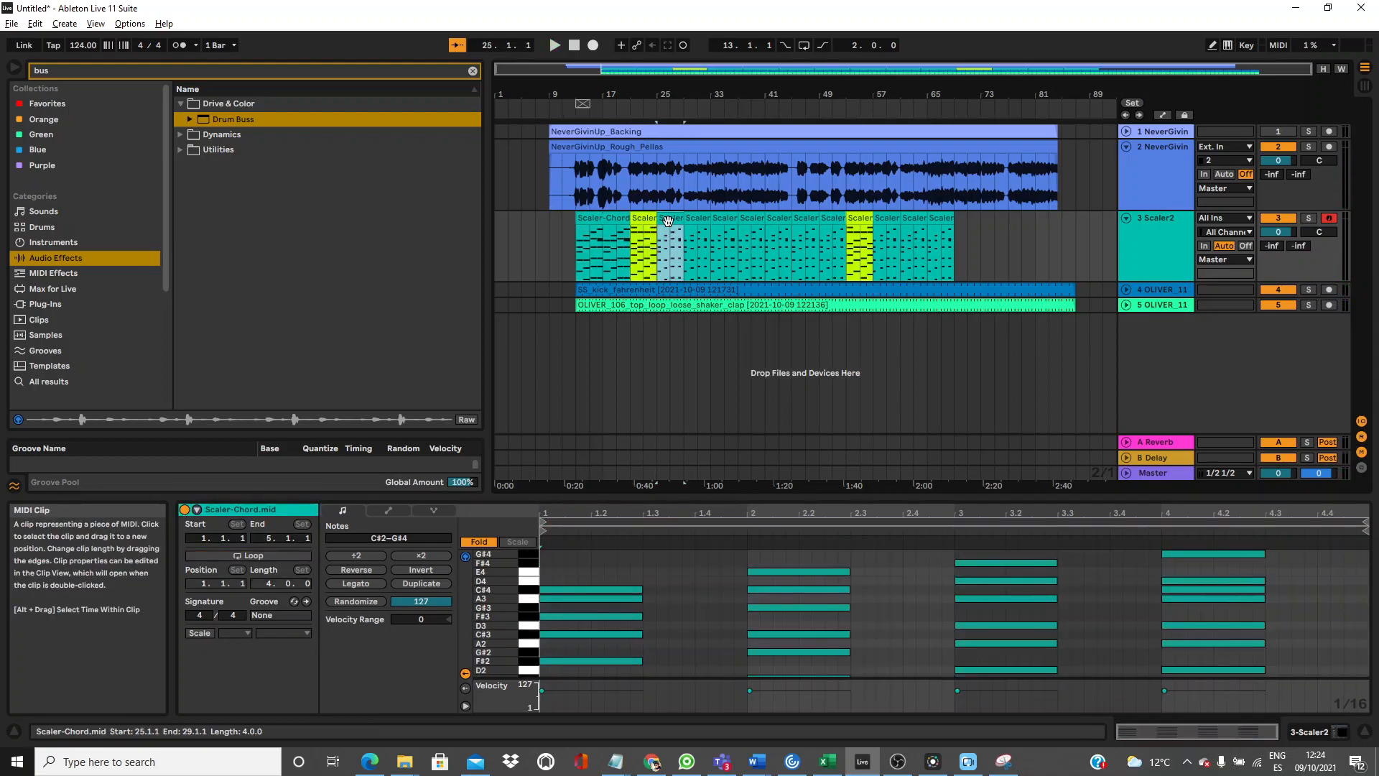
left_click_drag(711, 232, 837, 234)
left_click(888, 218)
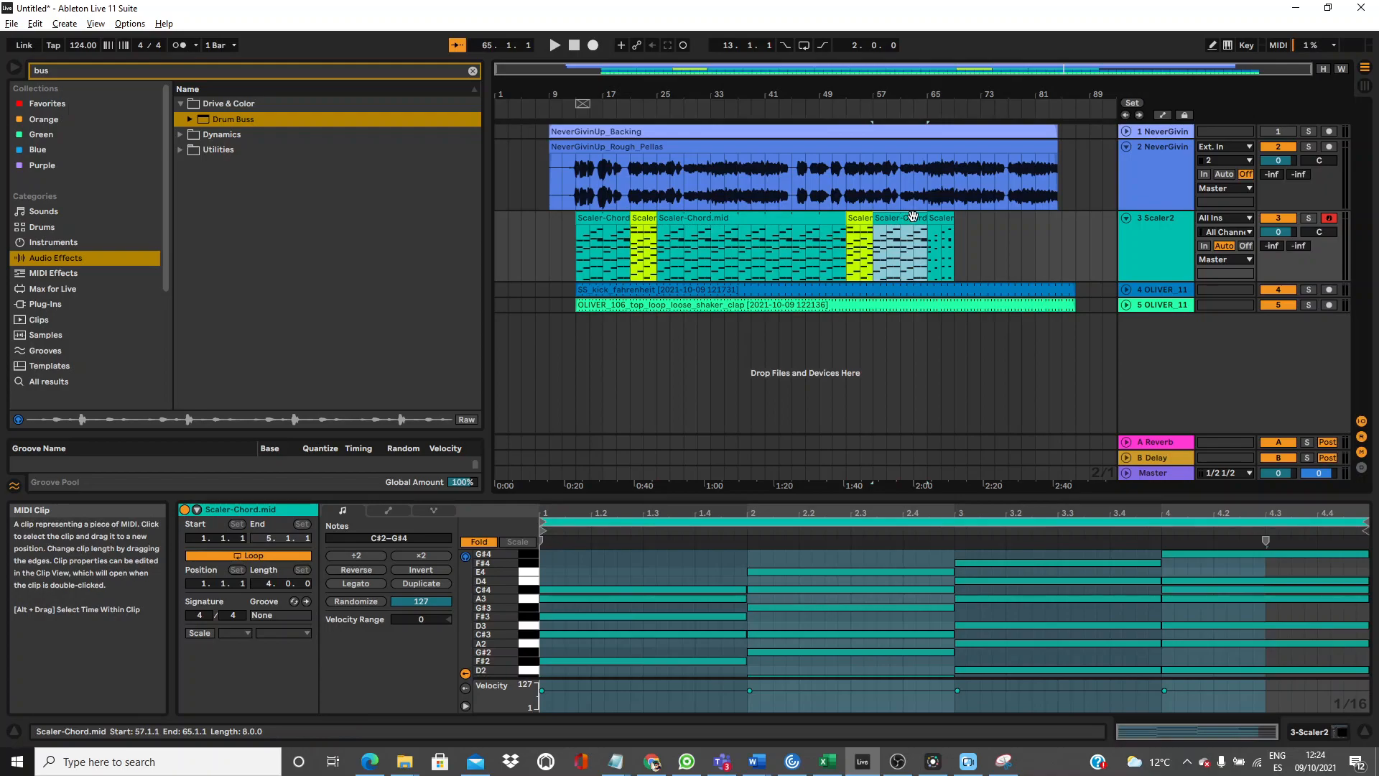
left_click_drag(927, 235, 1063, 234)
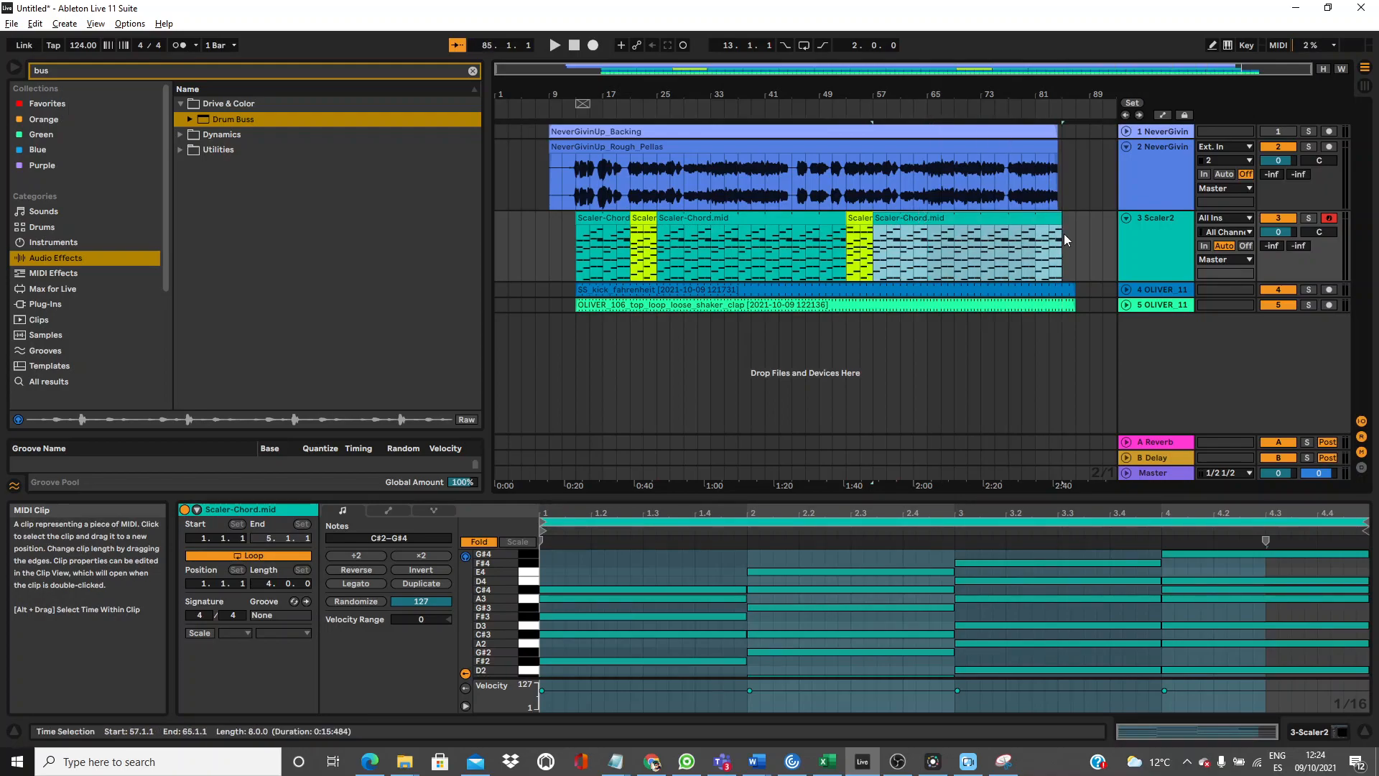
key("space")
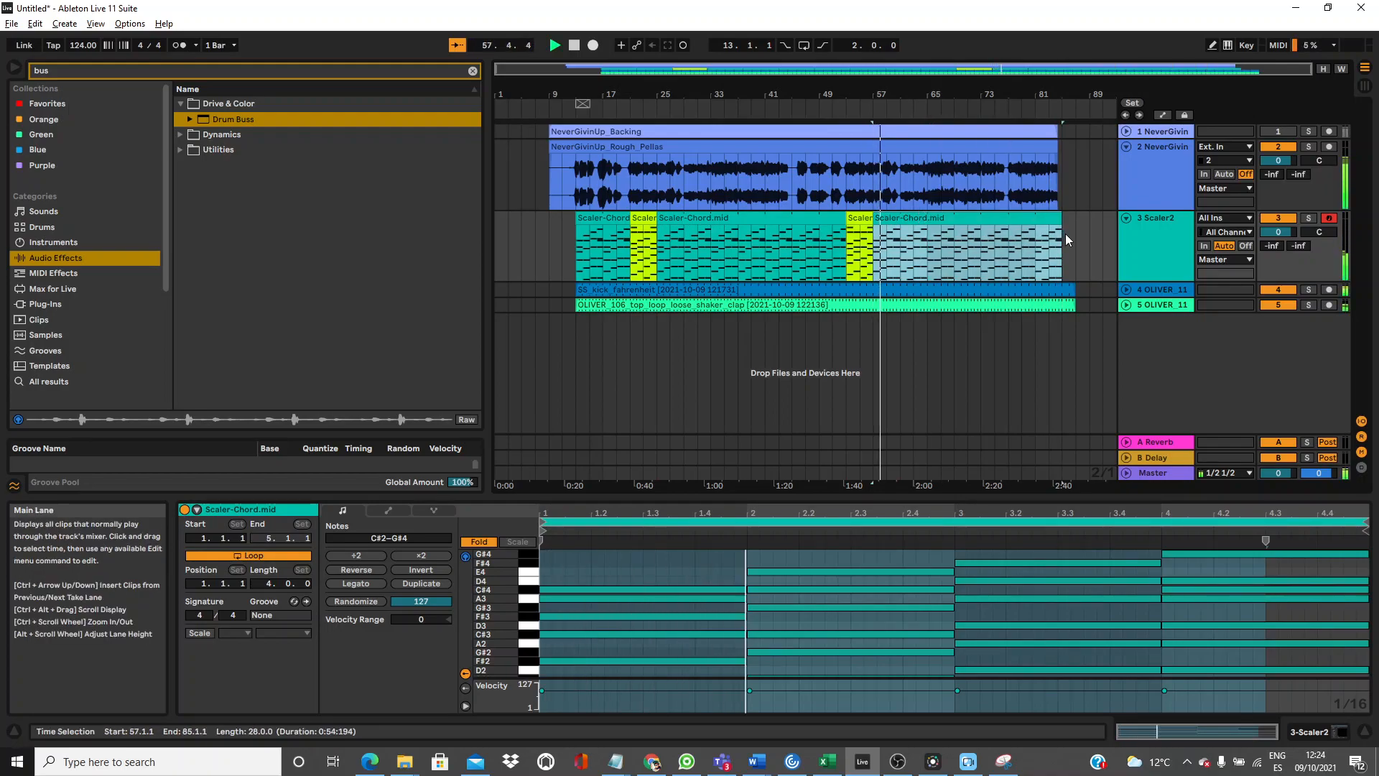
Duplicate the Scaler2 track together with its chord clips.
left_click(1128, 243)
right_click(1127, 243)
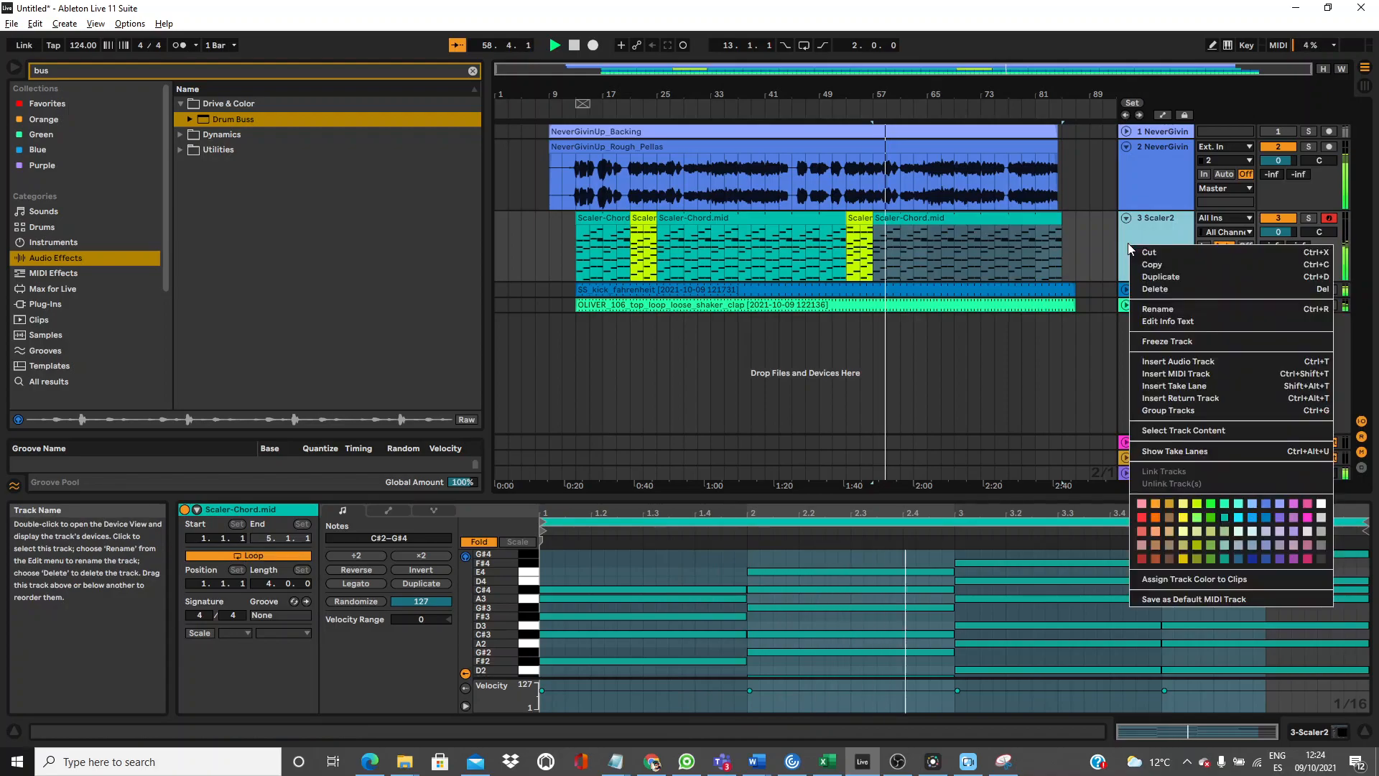
left_click(1167, 277)
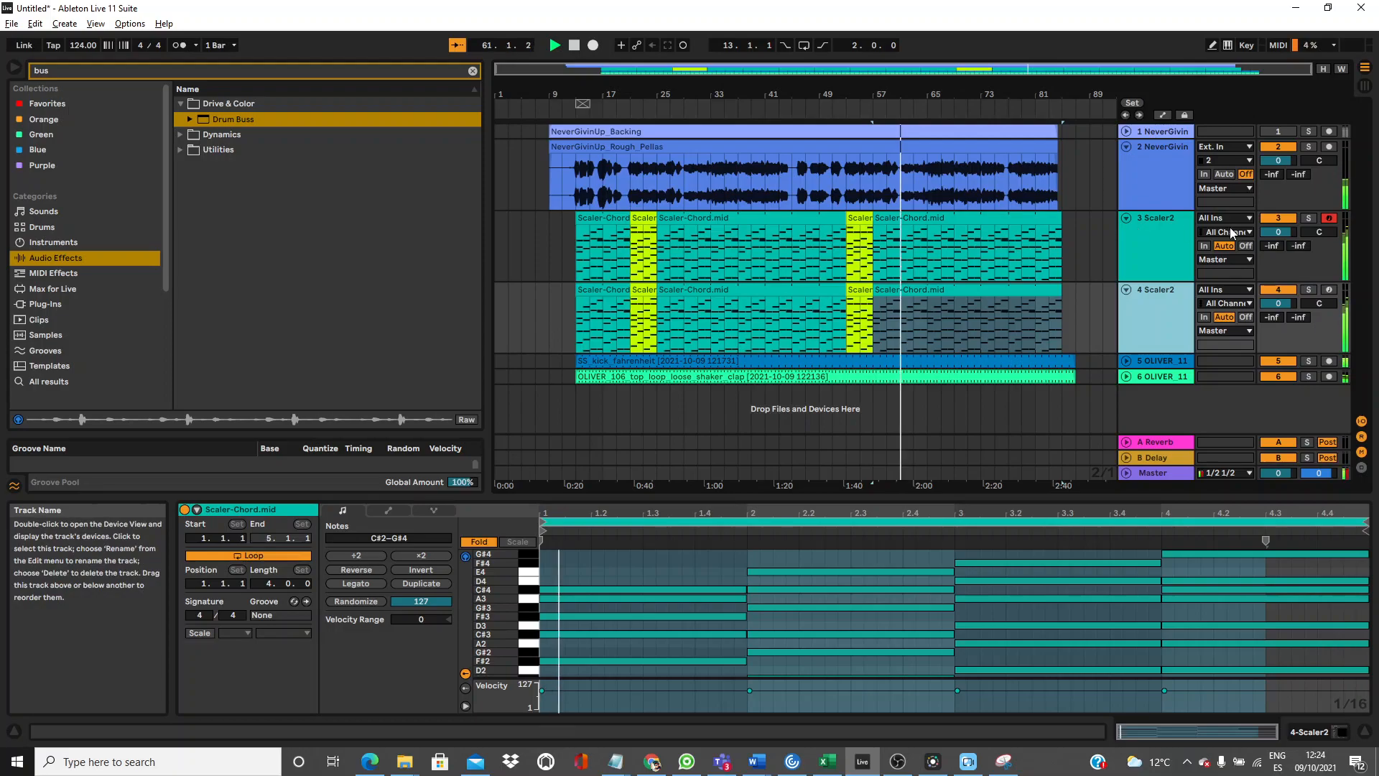
Stop playback, search the plug-ins for "diva" and load Diva(x64) onto the duplicated Scaler2 track.
left_click(350, 70)
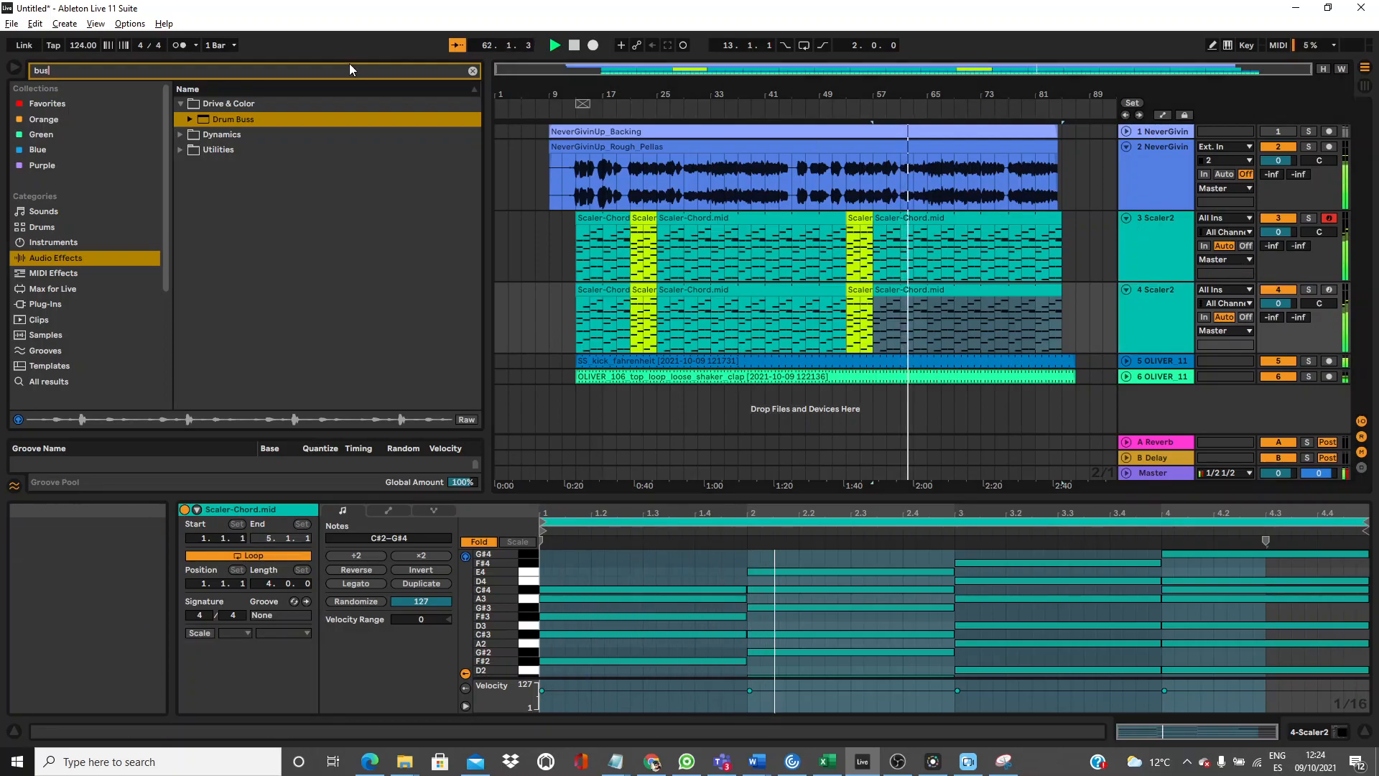
key("BackSpace")
key("BackSpace")
key("BackSpace")
left_click(574, 48)
left_click(66, 74)
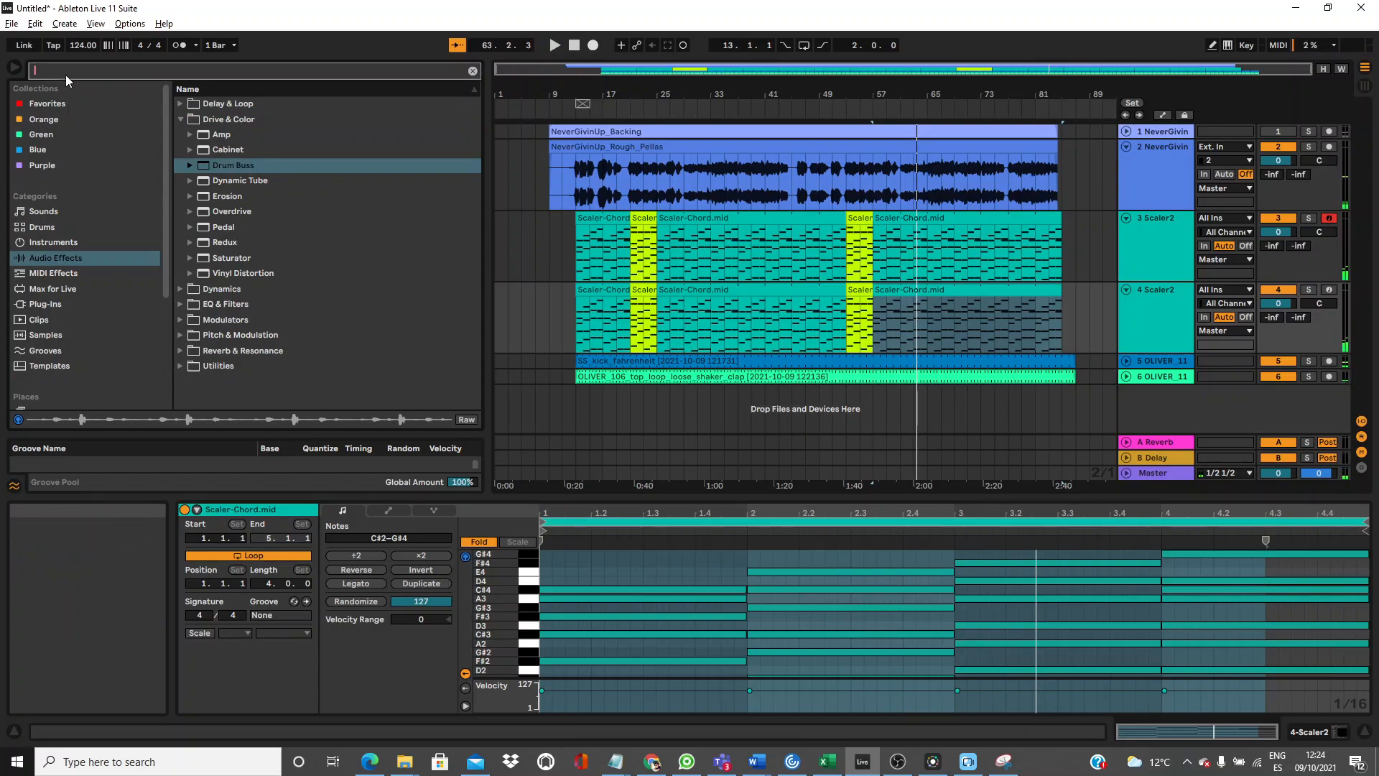
type("diva")
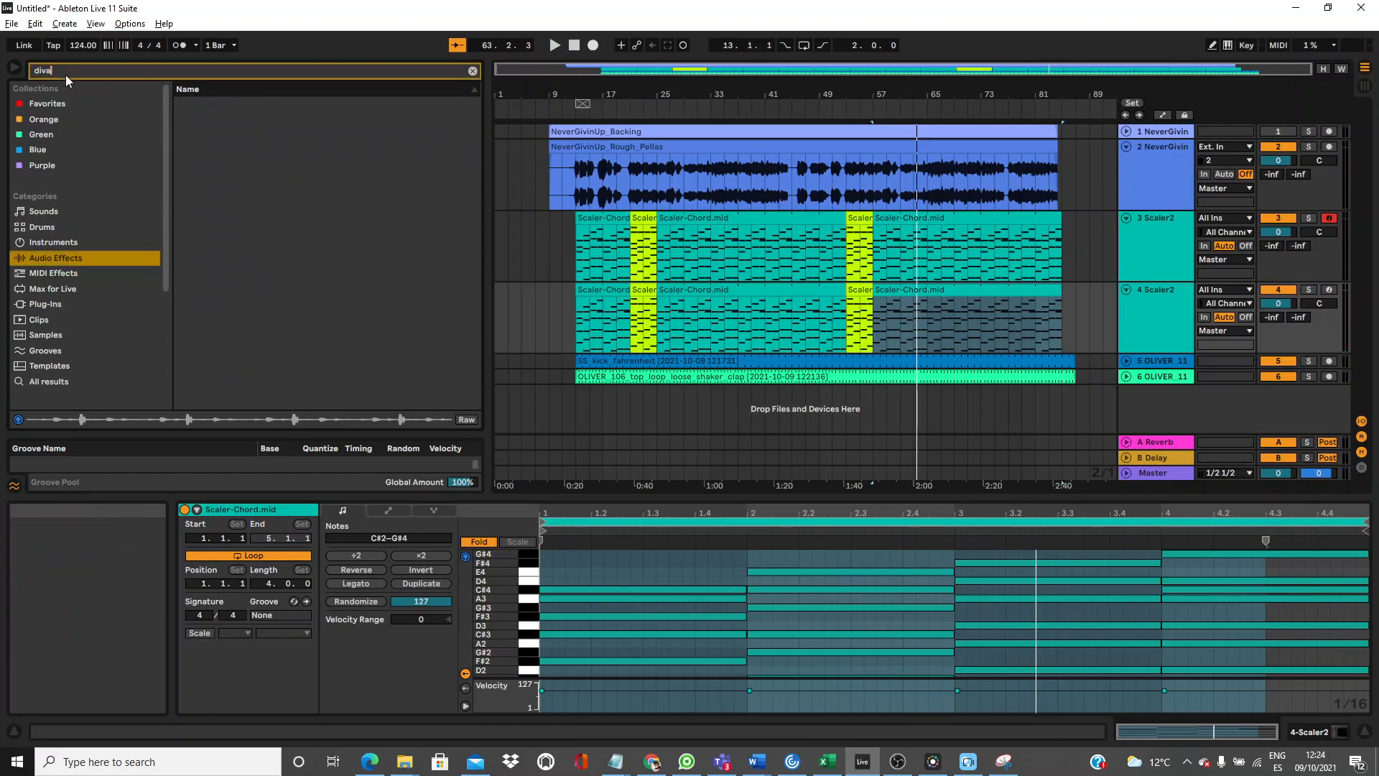
left_click(55, 307)
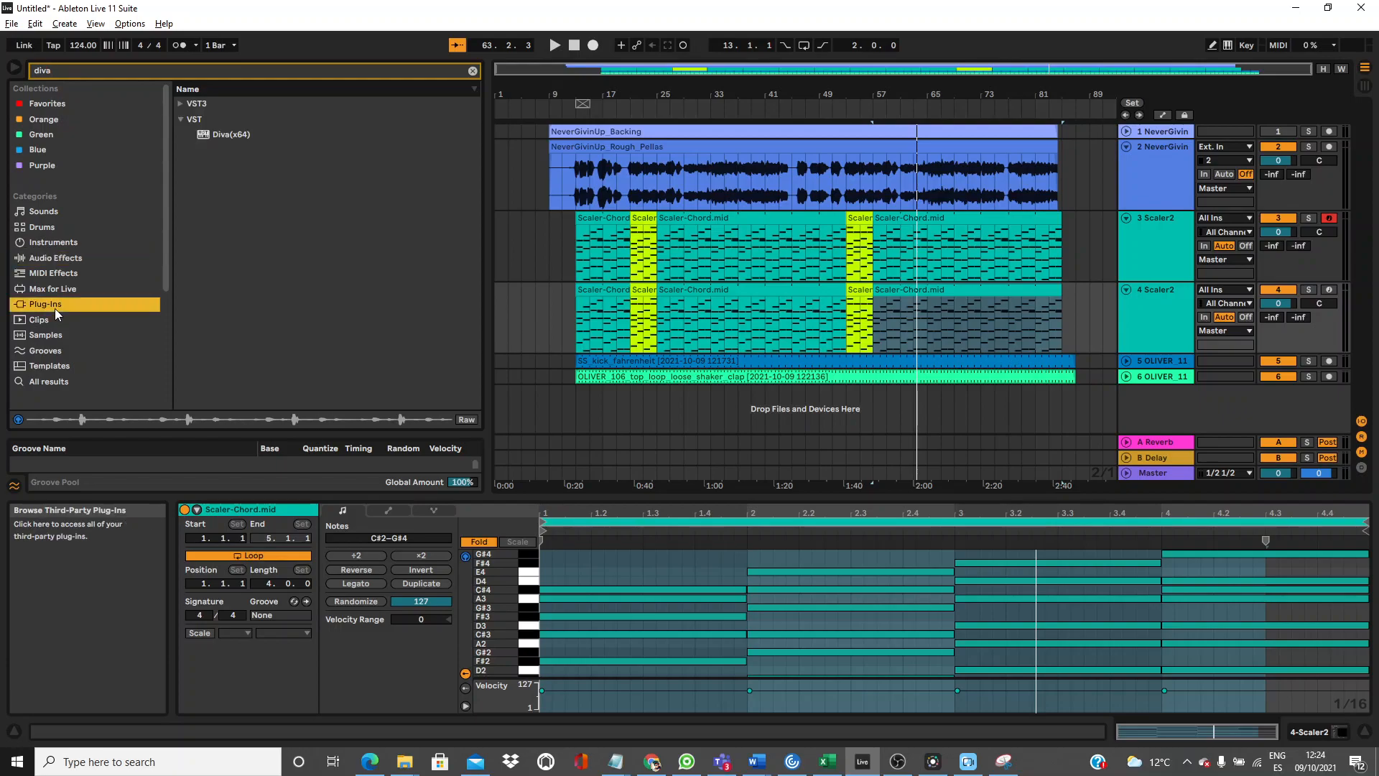
left_click(217, 136)
left_click_drag(744, 303, 741, 307)
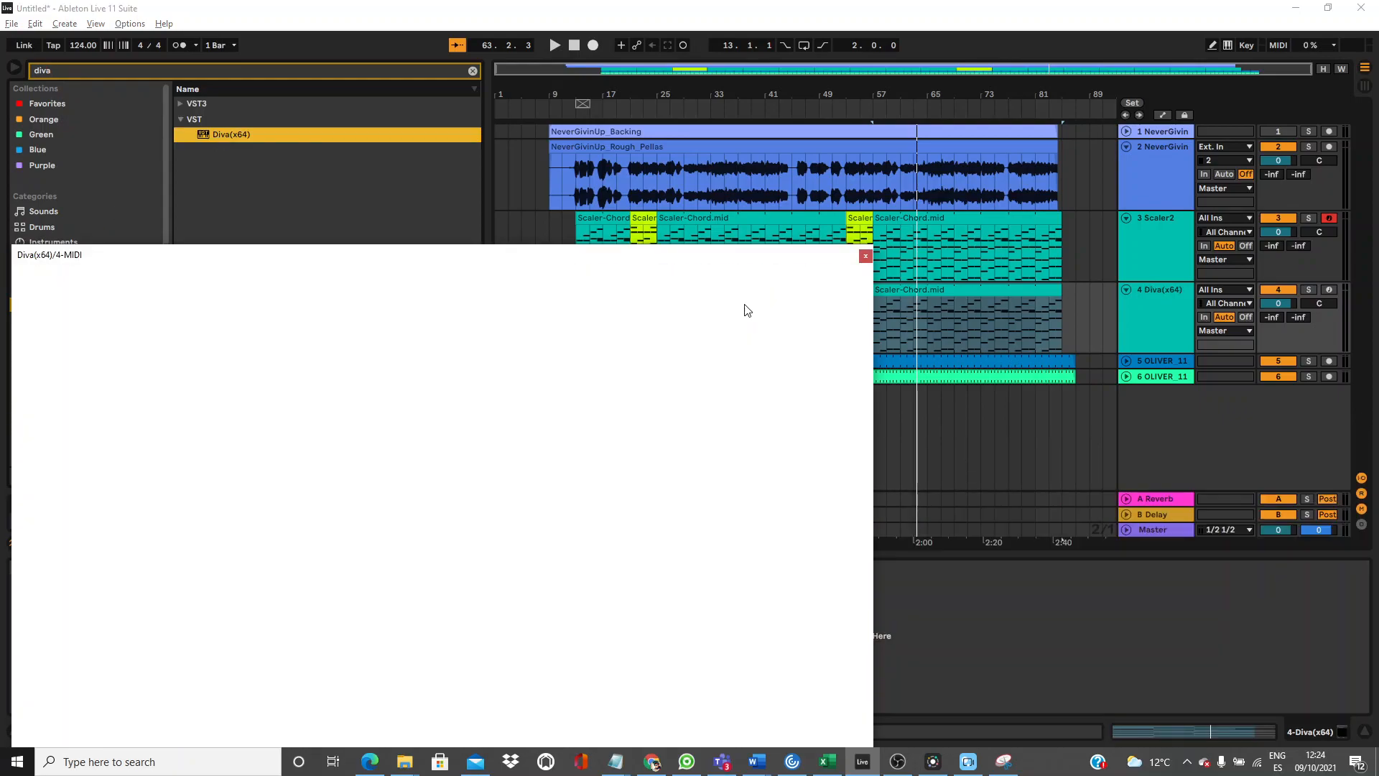
Mute and fold the original Scaler2 track and play the Diva chords from bar 57.
left_click(1285, 220)
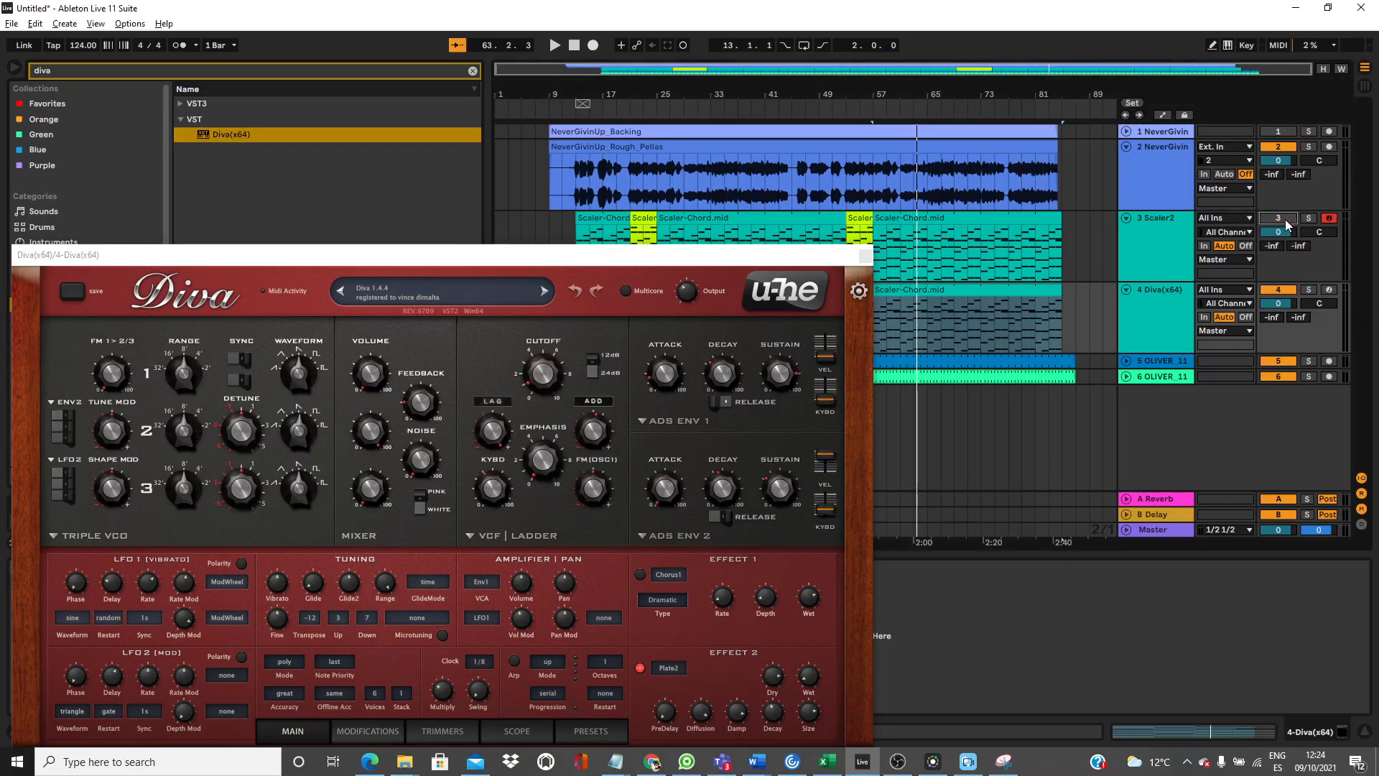
left_click(1127, 218)
key("space")
Enable Multicore in Diva, view its preset list and return to the main synth controls.
left_click_drag(742, 258, 774, 99)
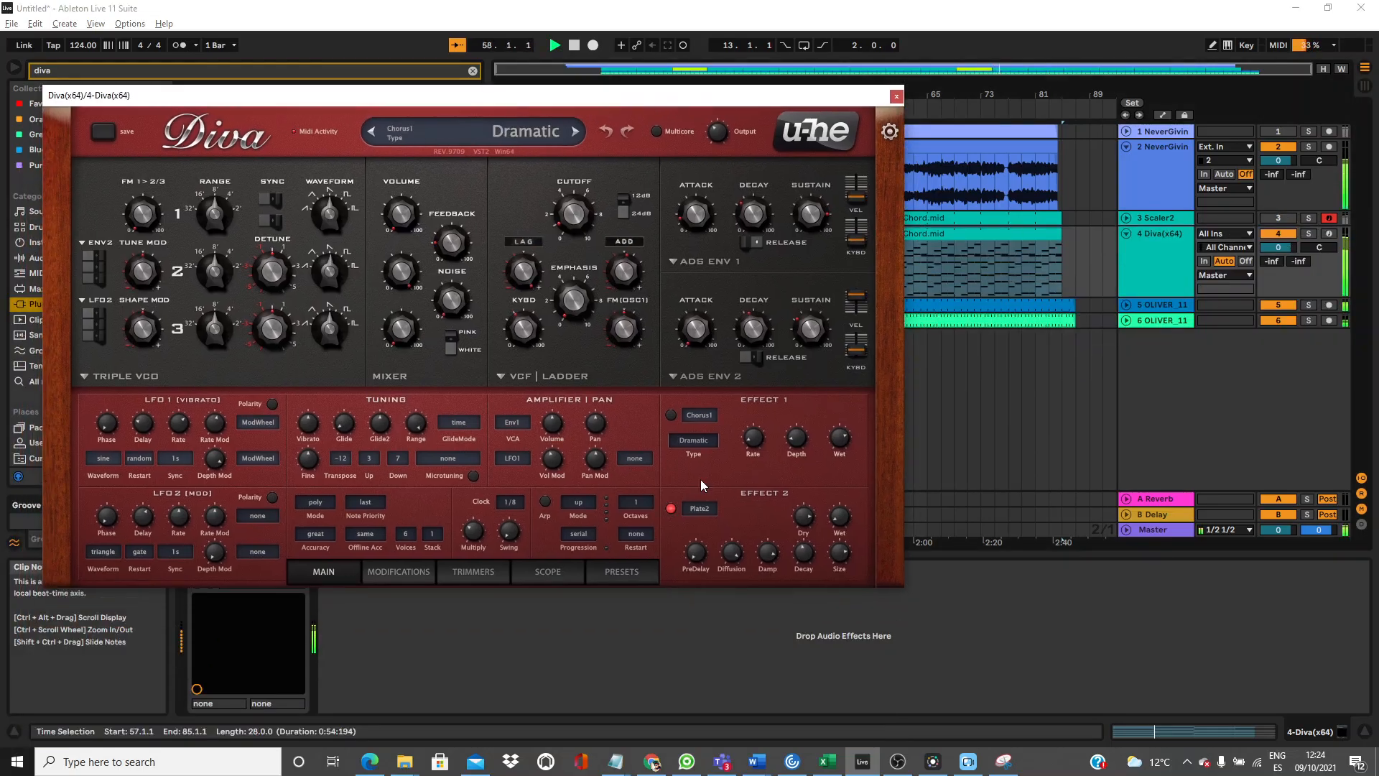
left_click(619, 571)
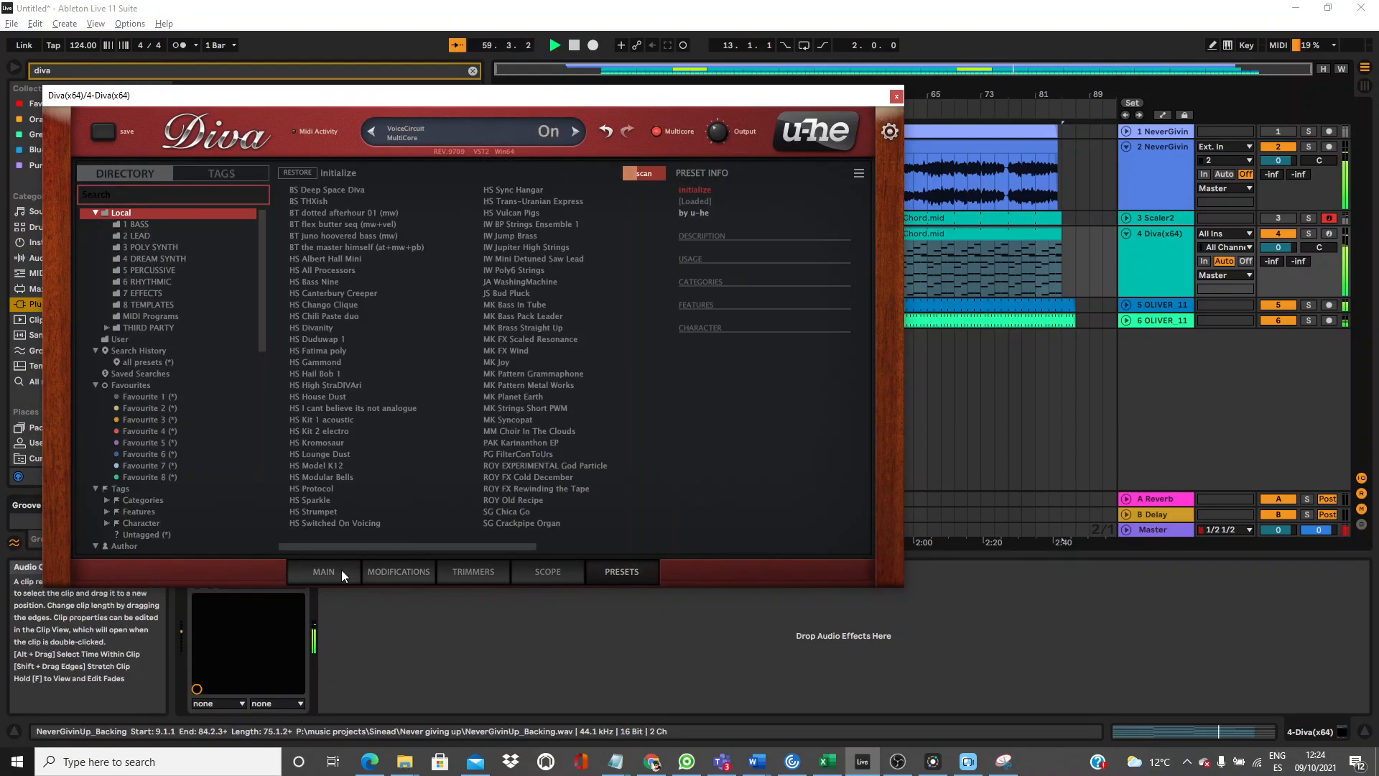
left_click(342, 570)
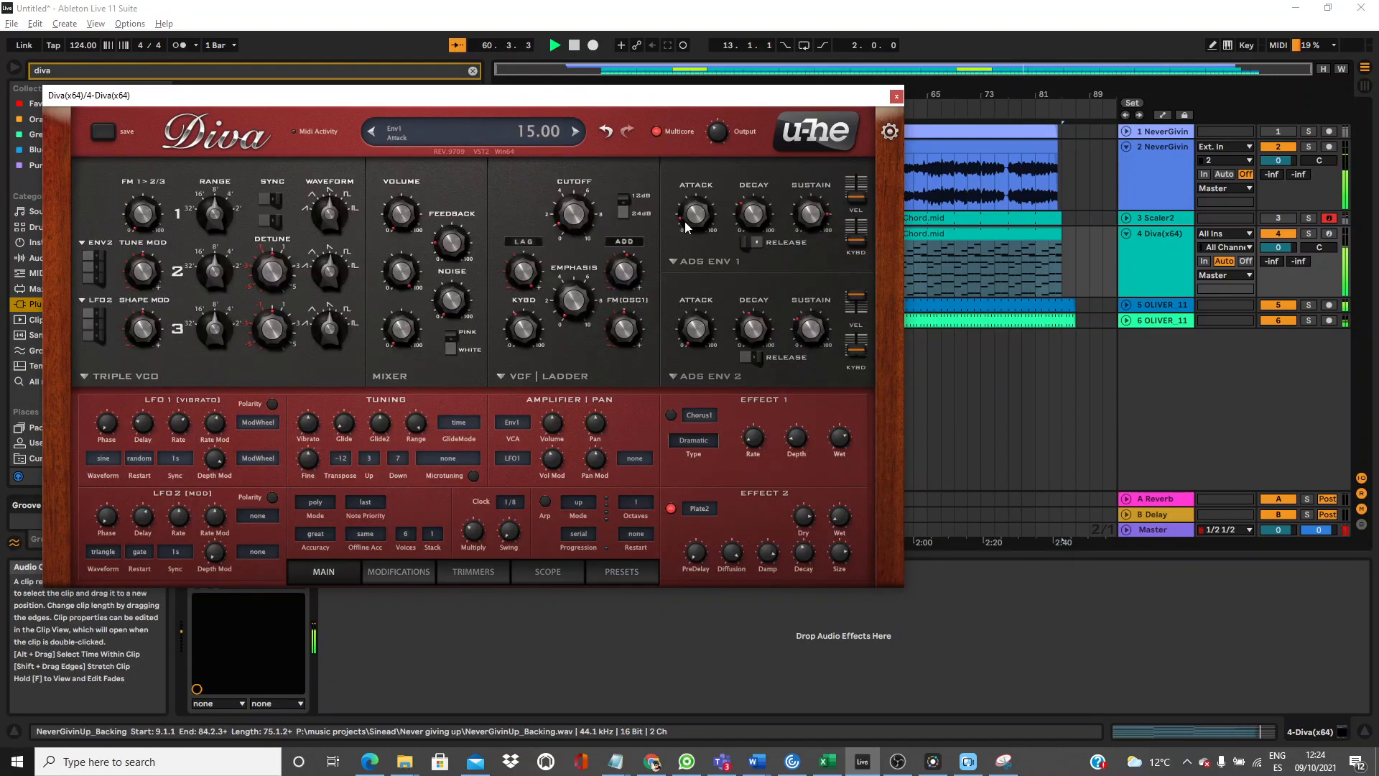
Shape Diva's ladder filter during playback, setting the frequency mod depth to 120 and adjusting the cutoff and both envelope attacks.
left_click_drag(573, 214, 569, 215)
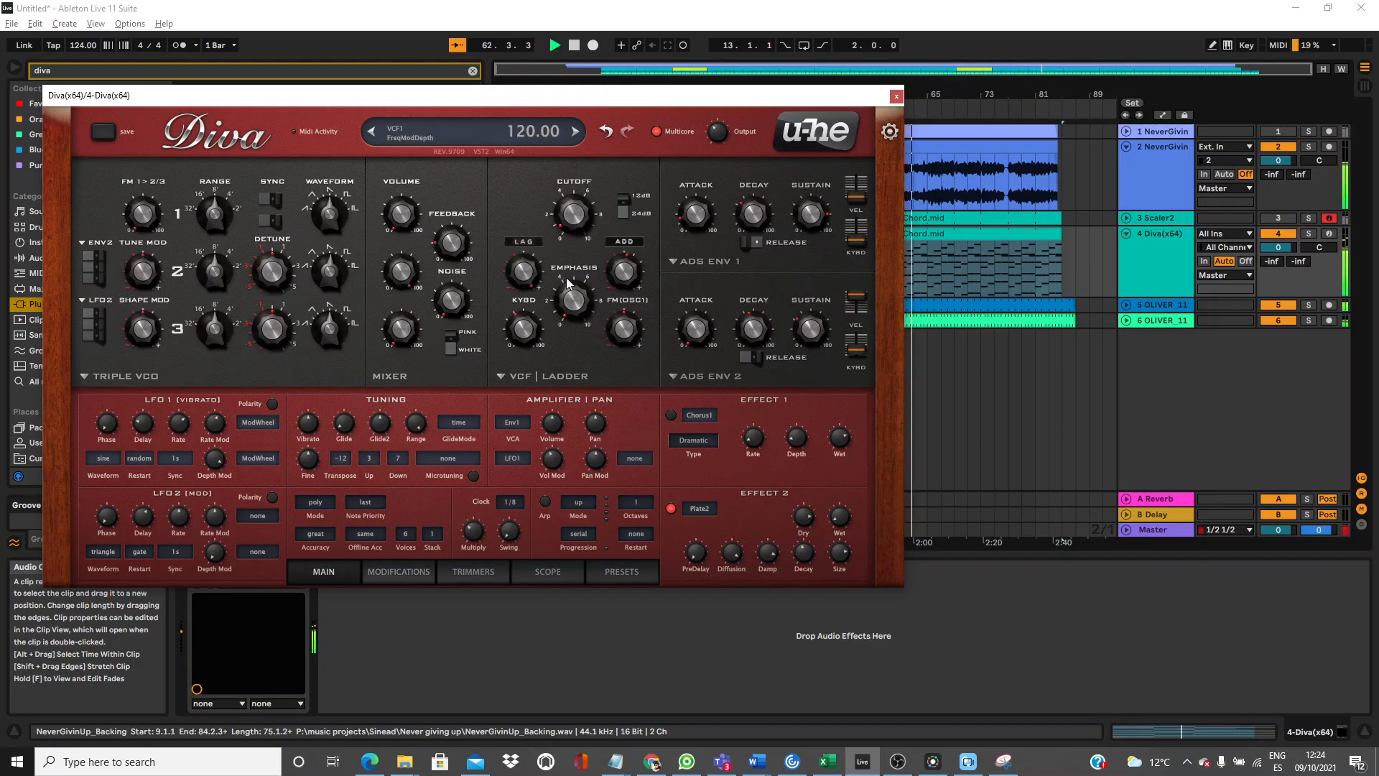
mouse_move(636, 280)
left_mouse_down()
mouse_move(623, 305)
mouse_move(619, 288)
left_mouse_up()
left_click_drag(693, 221, 752, 204)
mouse_move(590, 208)
left_mouse_down()
mouse_move(590, 181)
mouse_move(590, 196)
left_mouse_up()
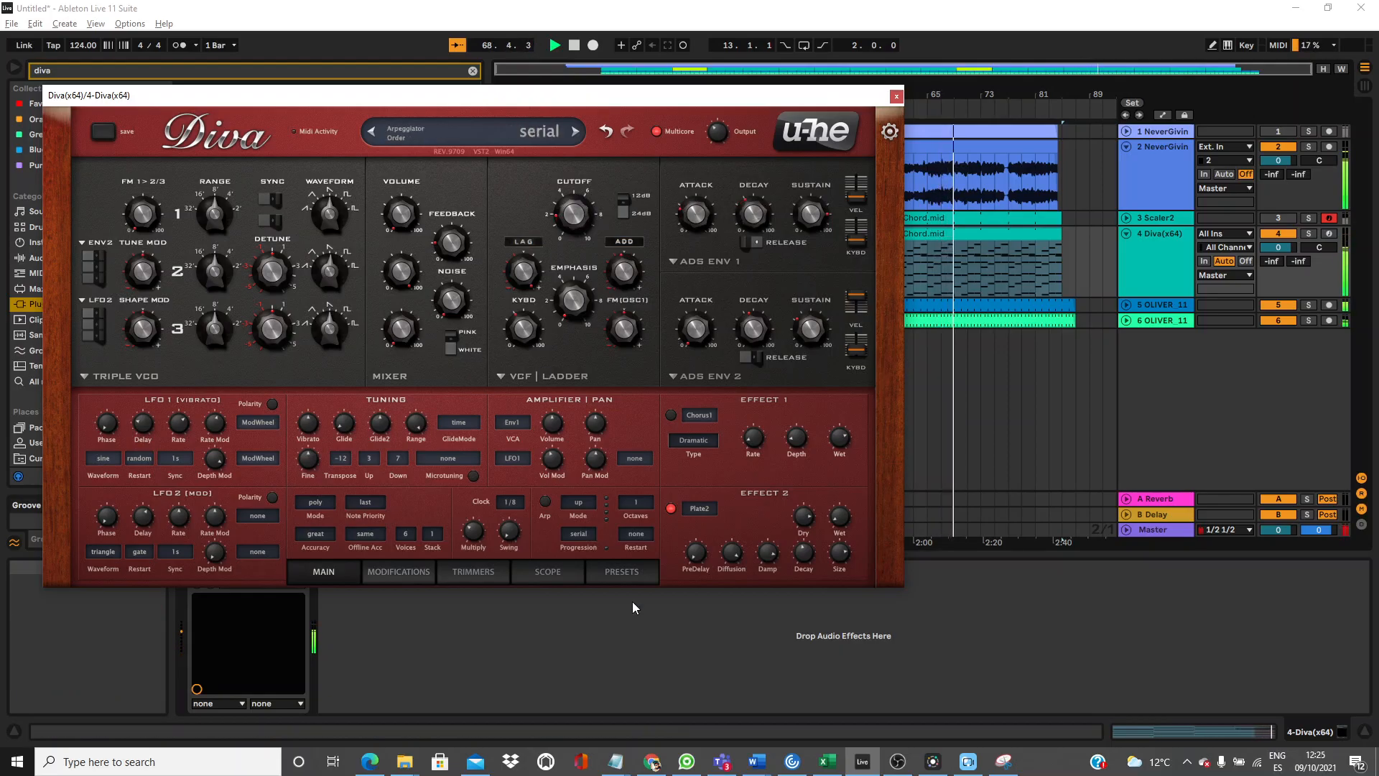
mouse_move(696, 332)
left_mouse_down()
mouse_move(703, 275)
mouse_move(684, 330)
left_mouse_up()
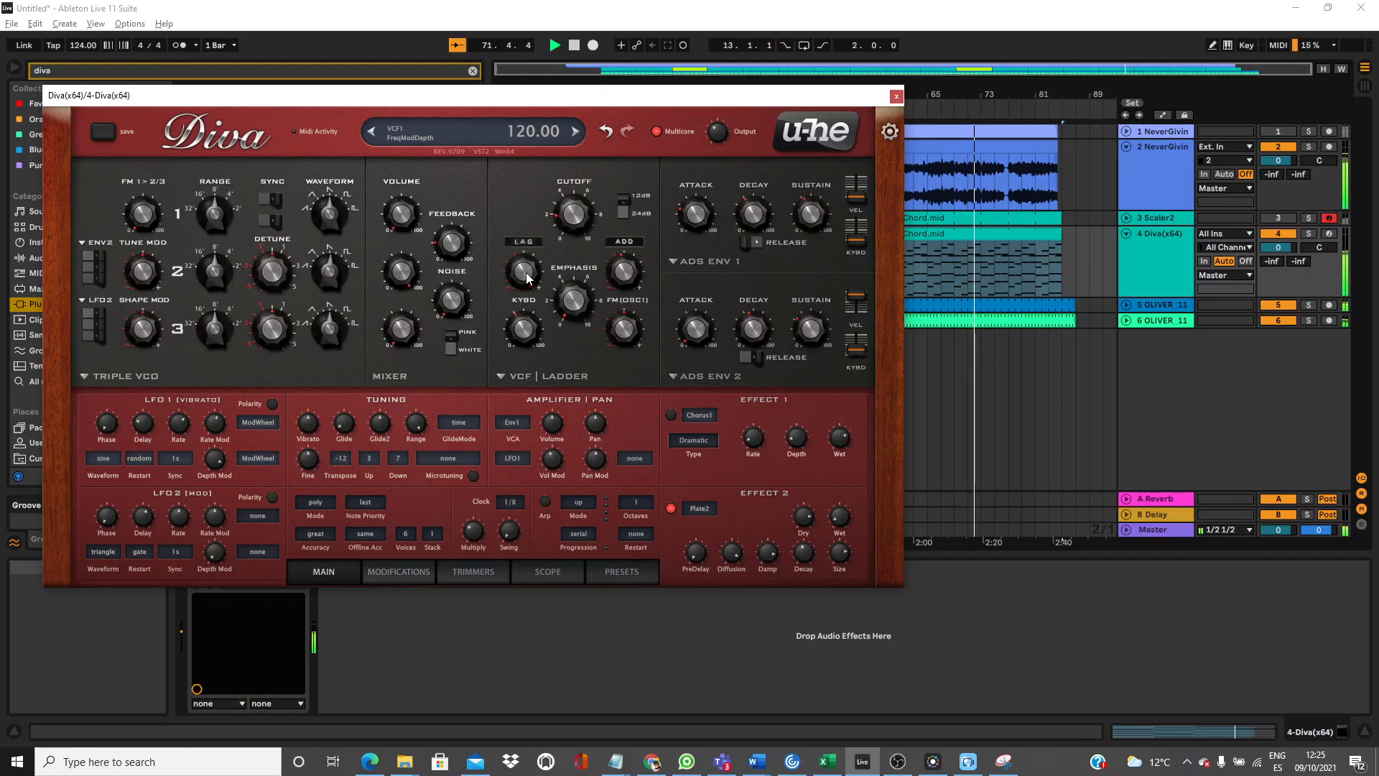
left_click_drag(569, 242, 559, 279)
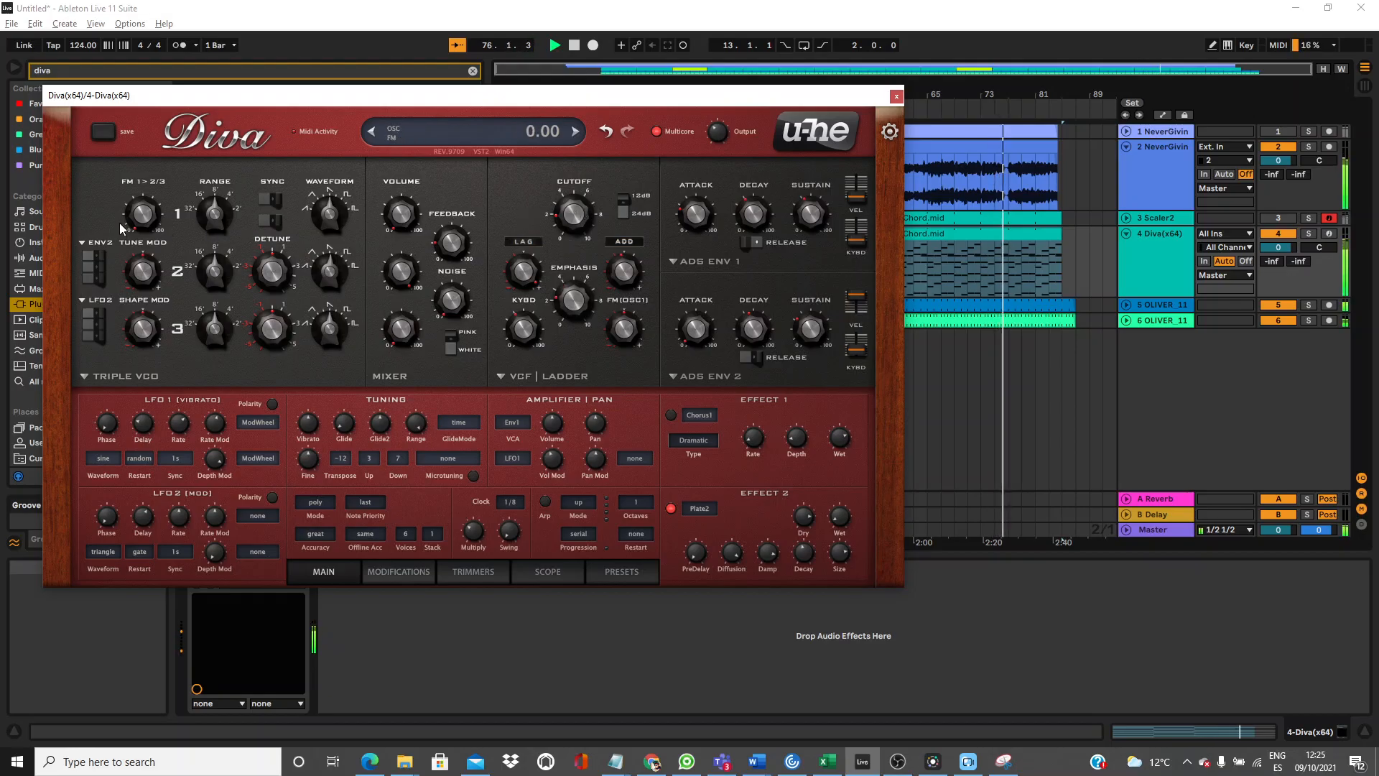
Try detuning Diva's oscillator 3 to 2.92, reset it and adjust the detune of oscillator 2.
left_click_drag(267, 332, 314, 126)
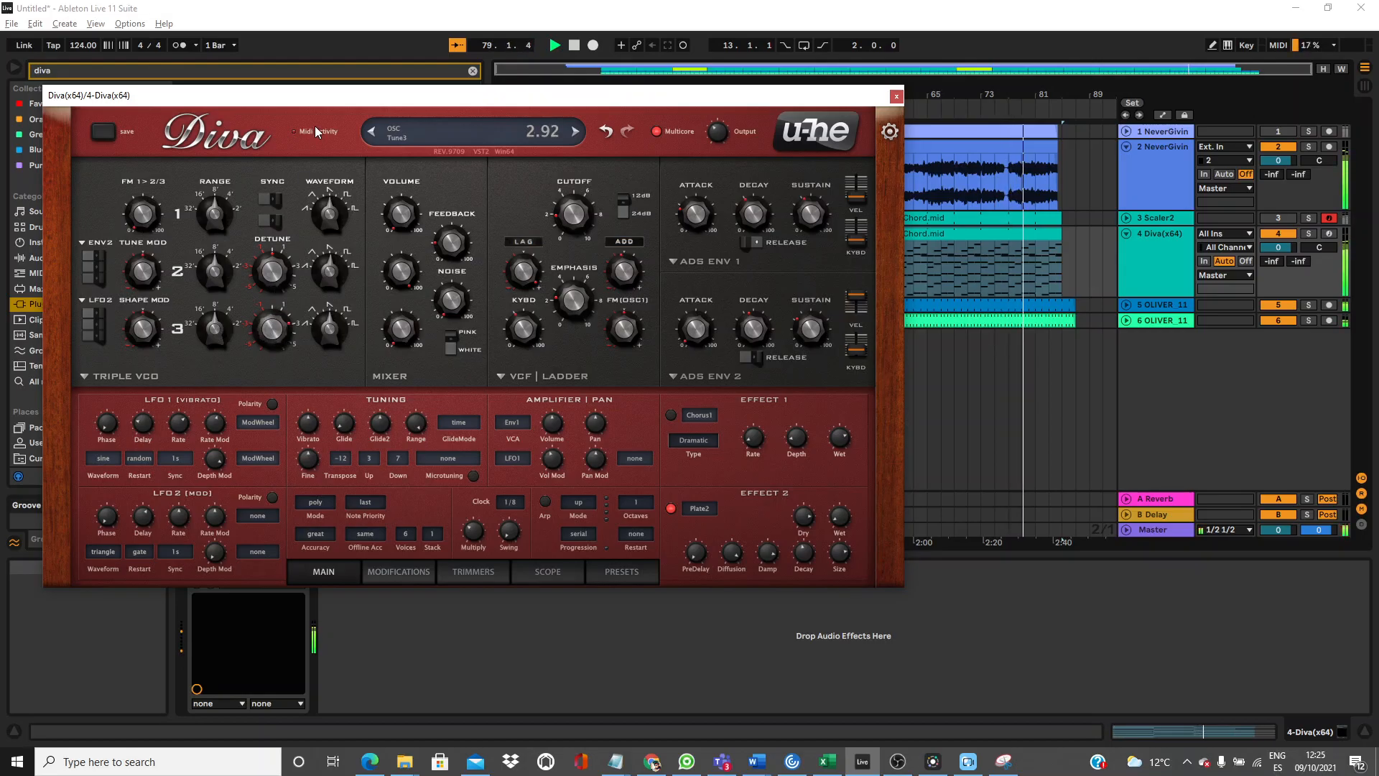
double_click(272, 328)
left_click_drag(276, 274, 257, 307)
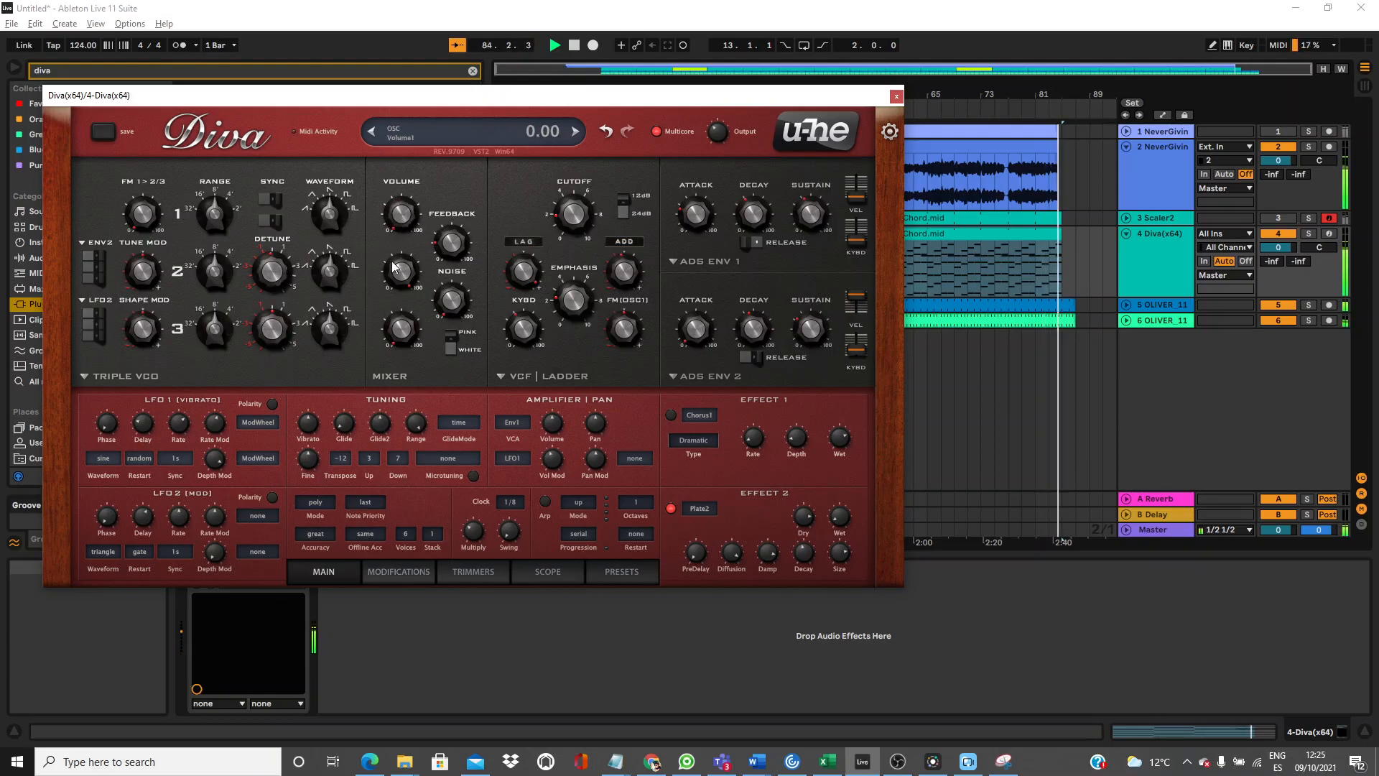
Try the ladder filter's 12 dB slope, switch it back to 24 dB and adjust the cutoff frequency.
left_click(622, 210)
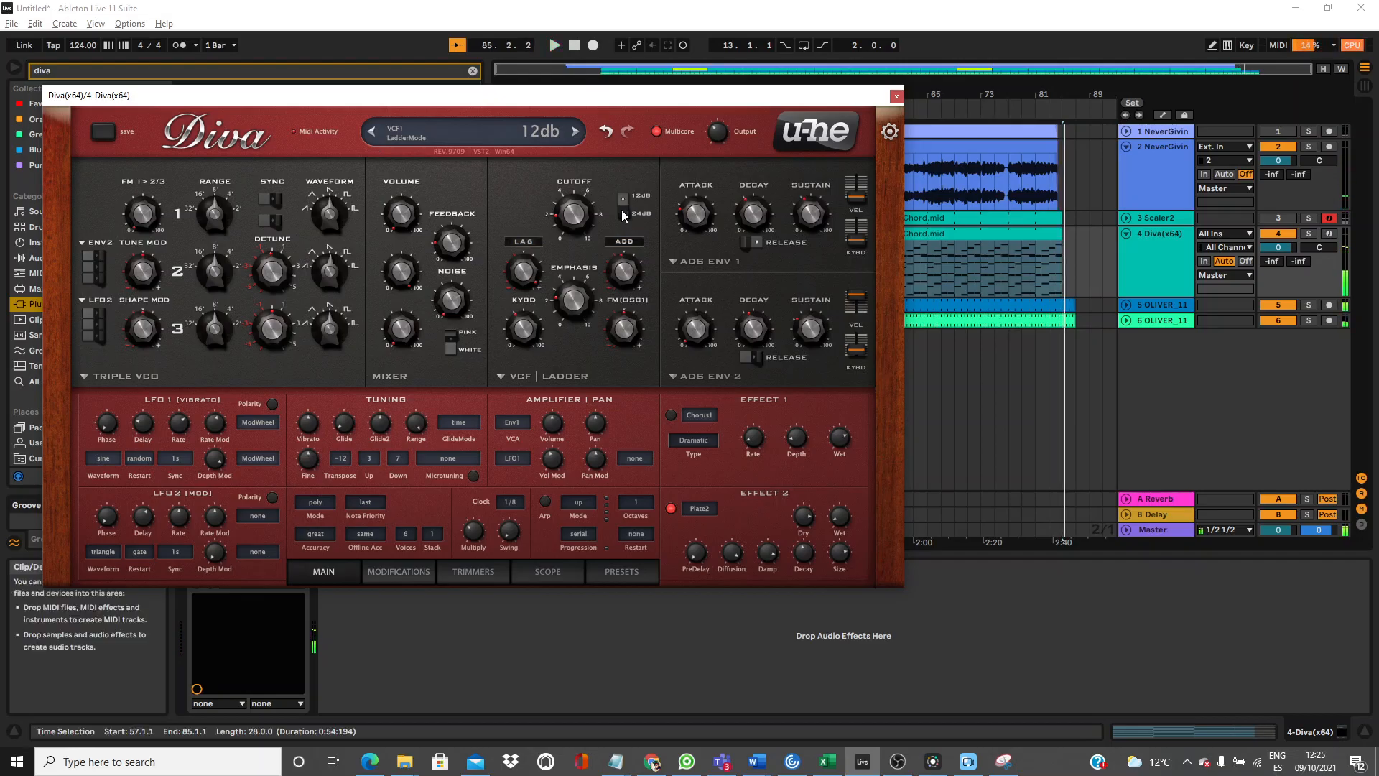
left_click(622, 210)
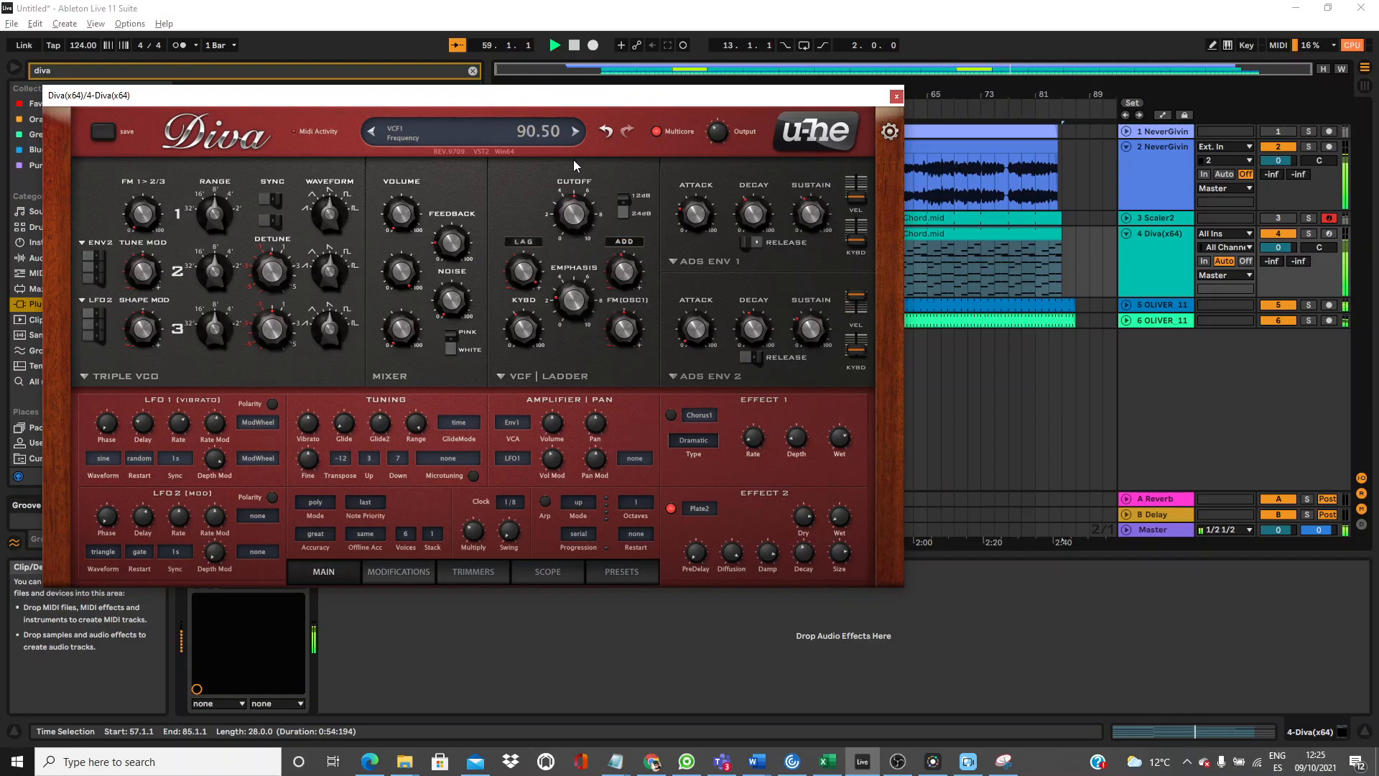
left_click_drag(574, 160, 574, 178)
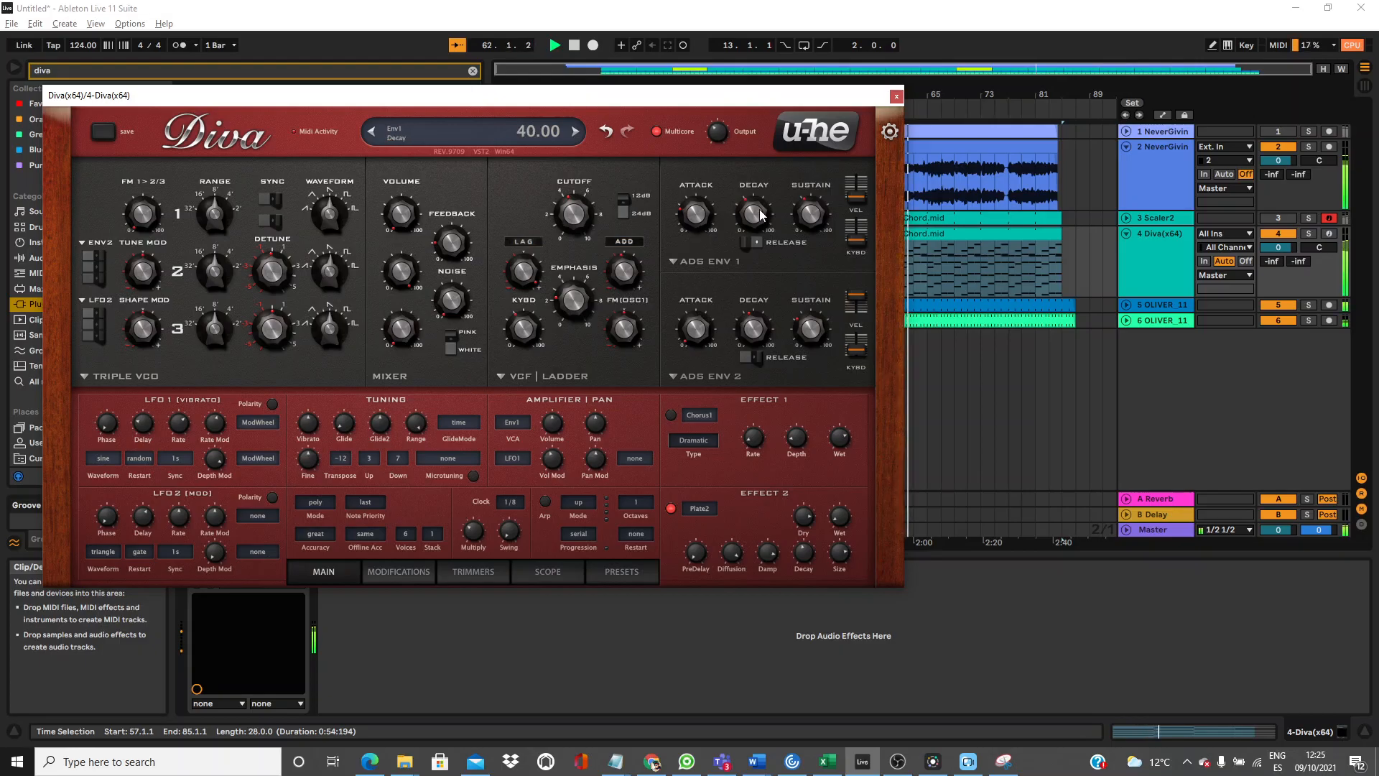
Adjust Diva's envelopes, raising the Env 1 attack to 57 and setting its sustain to 40.5 and the Env 2 decay to 38.5.
mouse_move(808, 217)
left_mouse_down()
mouse_move(808, 231)
mouse_move(809, 200)
left_mouse_up()
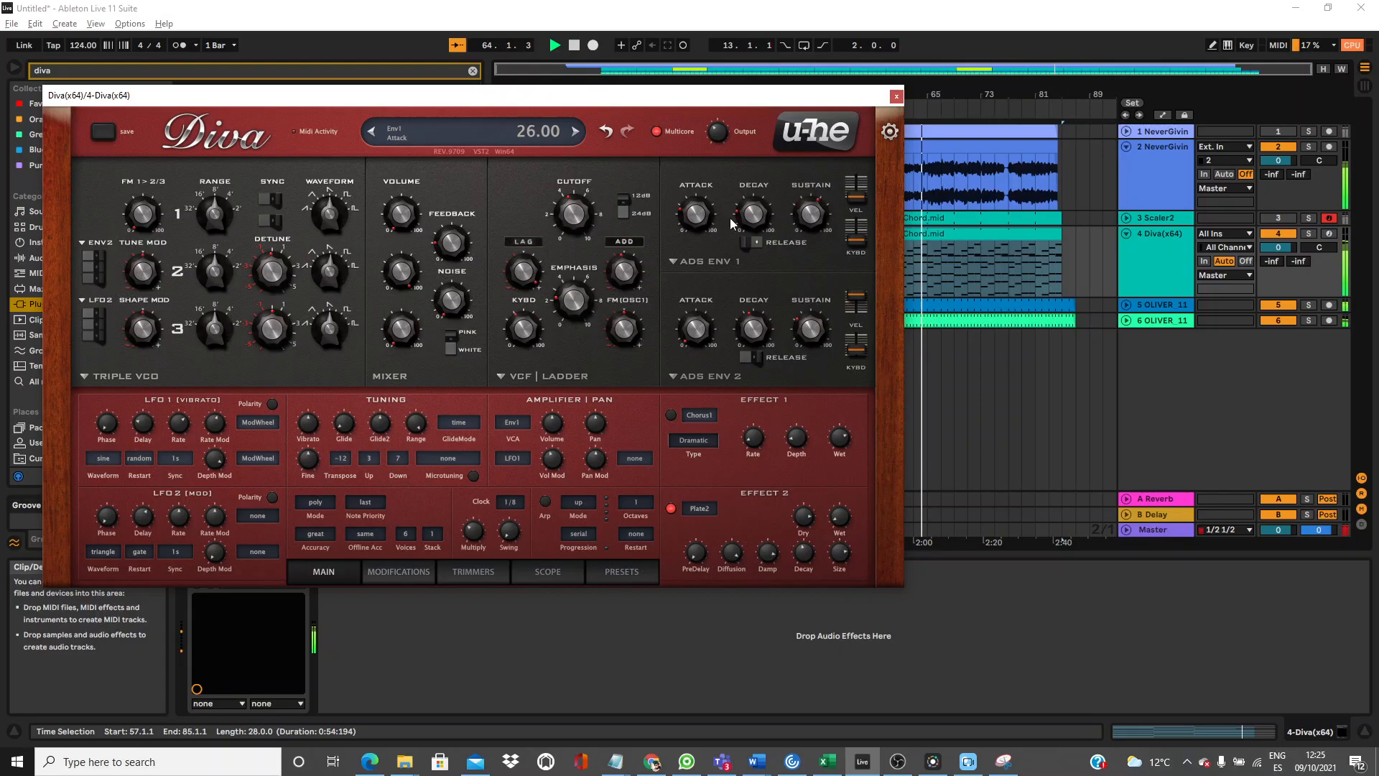
left_click_drag(695, 212, 697, 175)
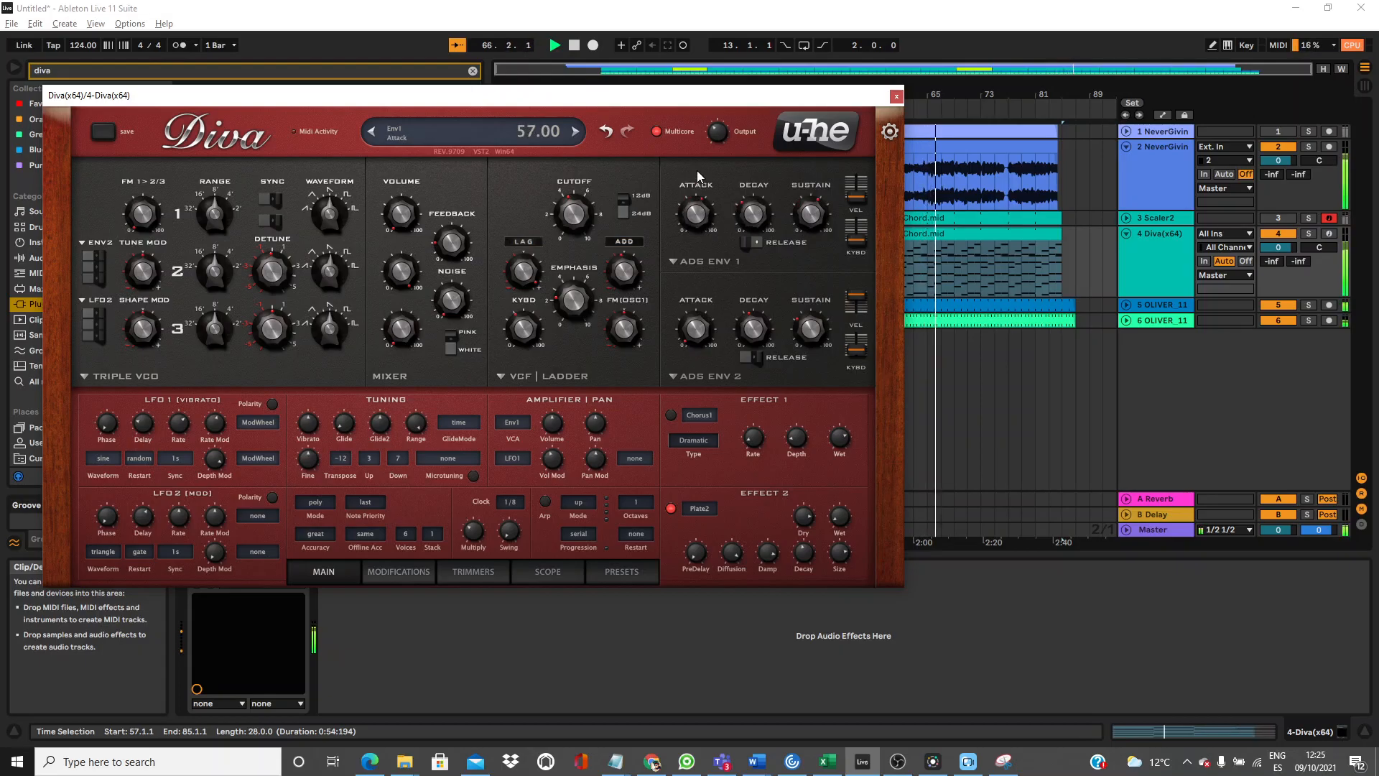
left_click_drag(703, 332, 693, 300)
left_click_drag(693, 230, 805, 228)
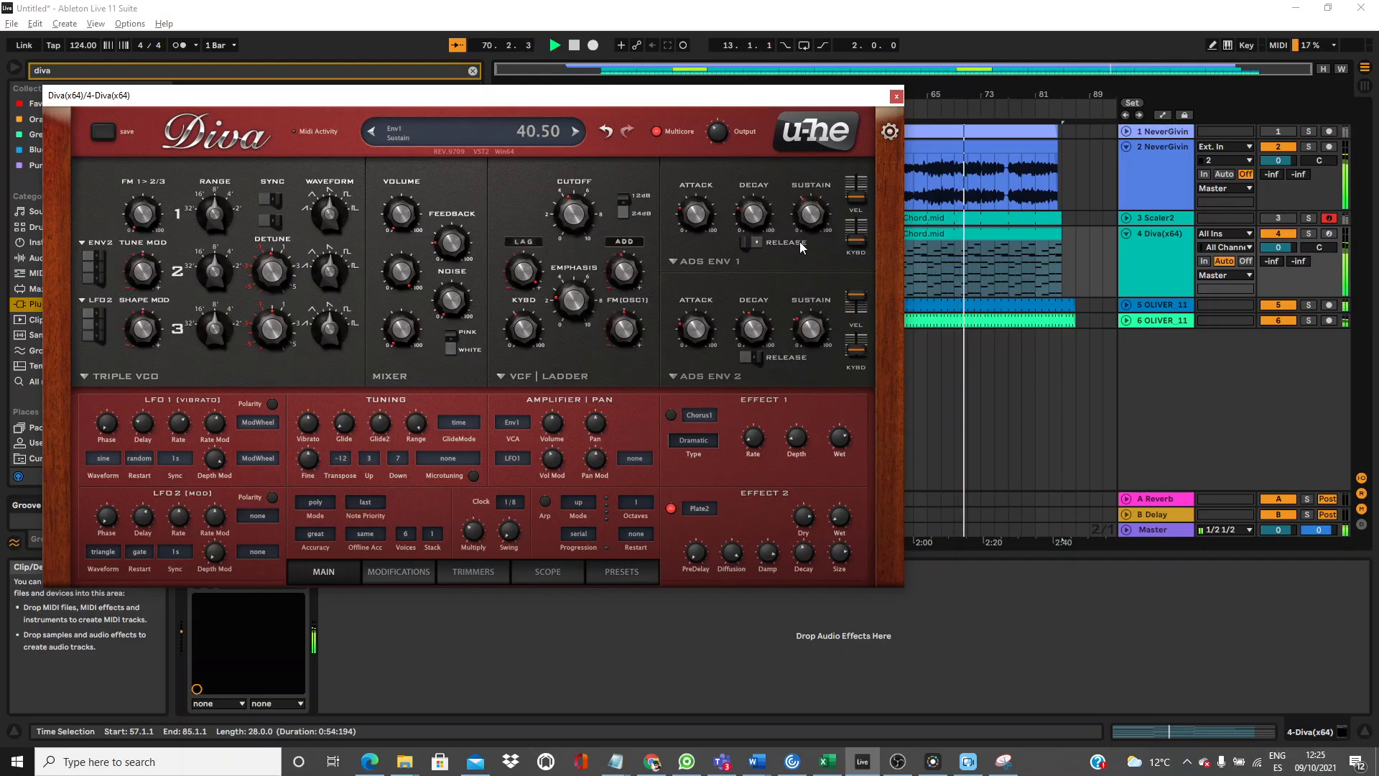
left_click_drag(751, 325, 750, 333)
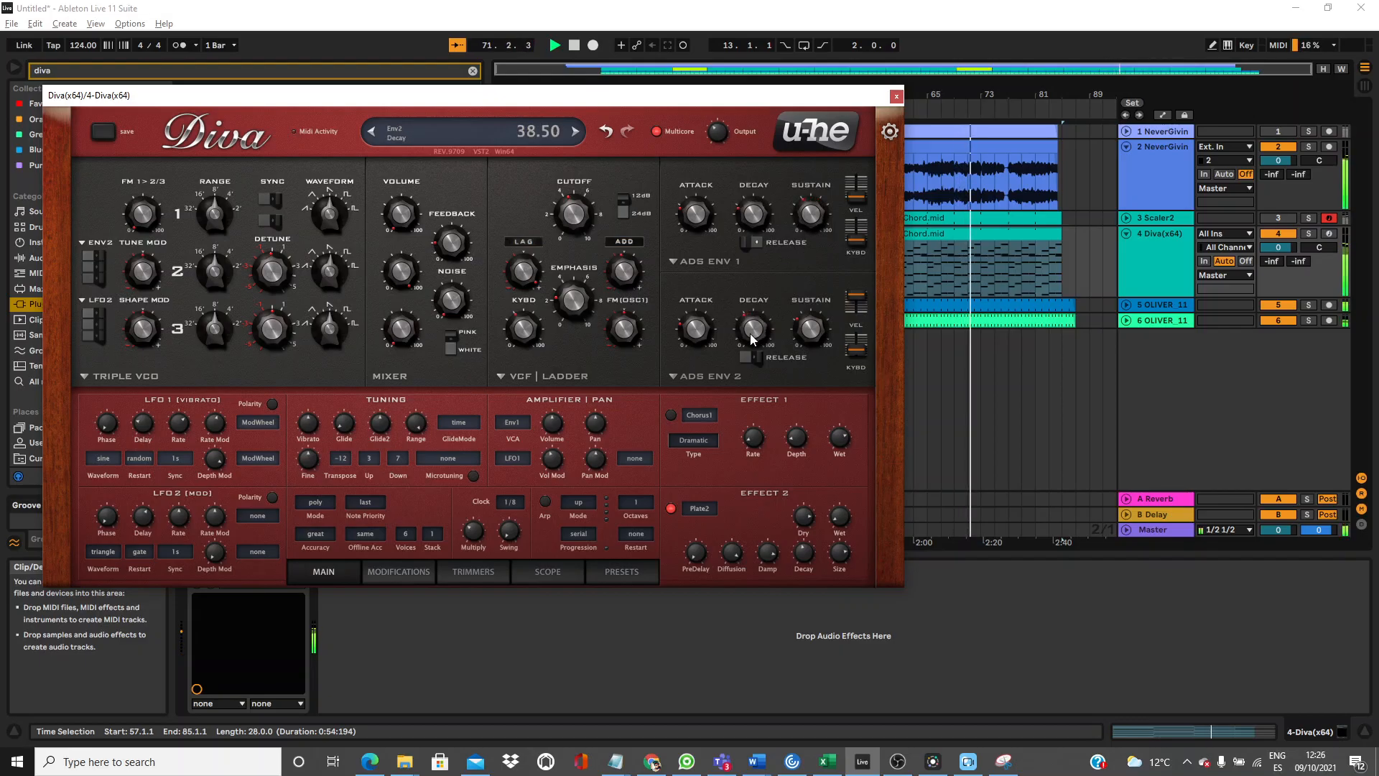
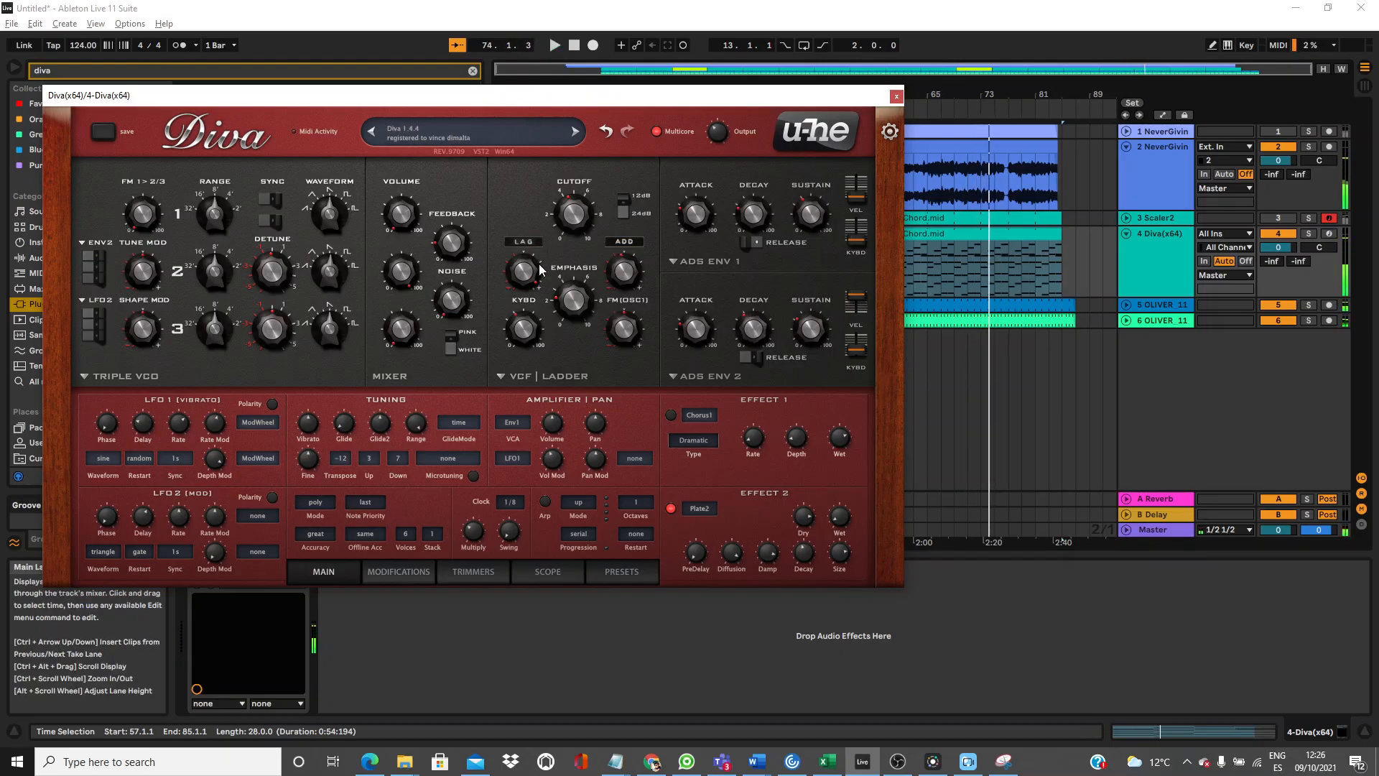
Close the Diva window, mute and fold its track, and unmute the original Scaler2 track.
left_click(895, 97)
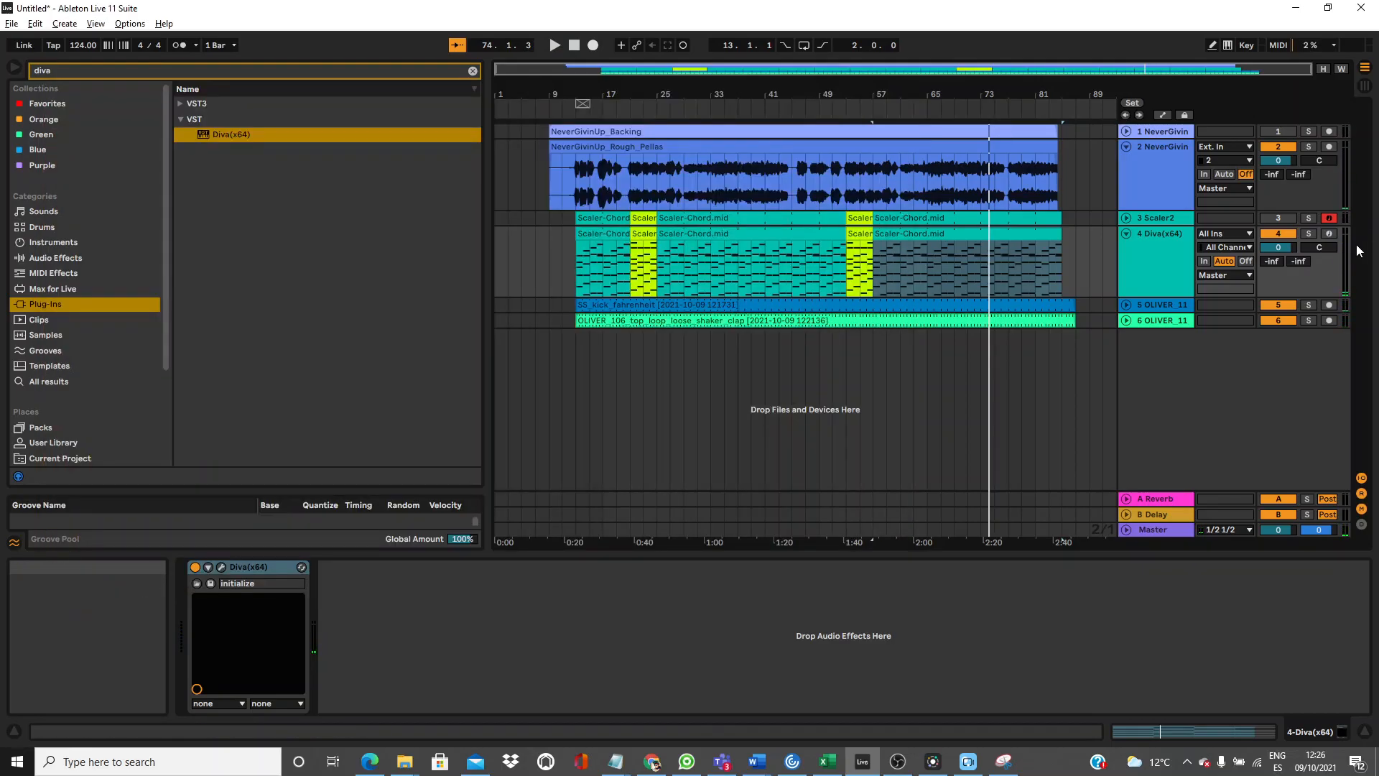
left_click(1126, 233)
Search the SAMPLES and Splice folders for "bass" and preview the first G#m 98 loop in SS_bass_loops.
left_click(233, 71)
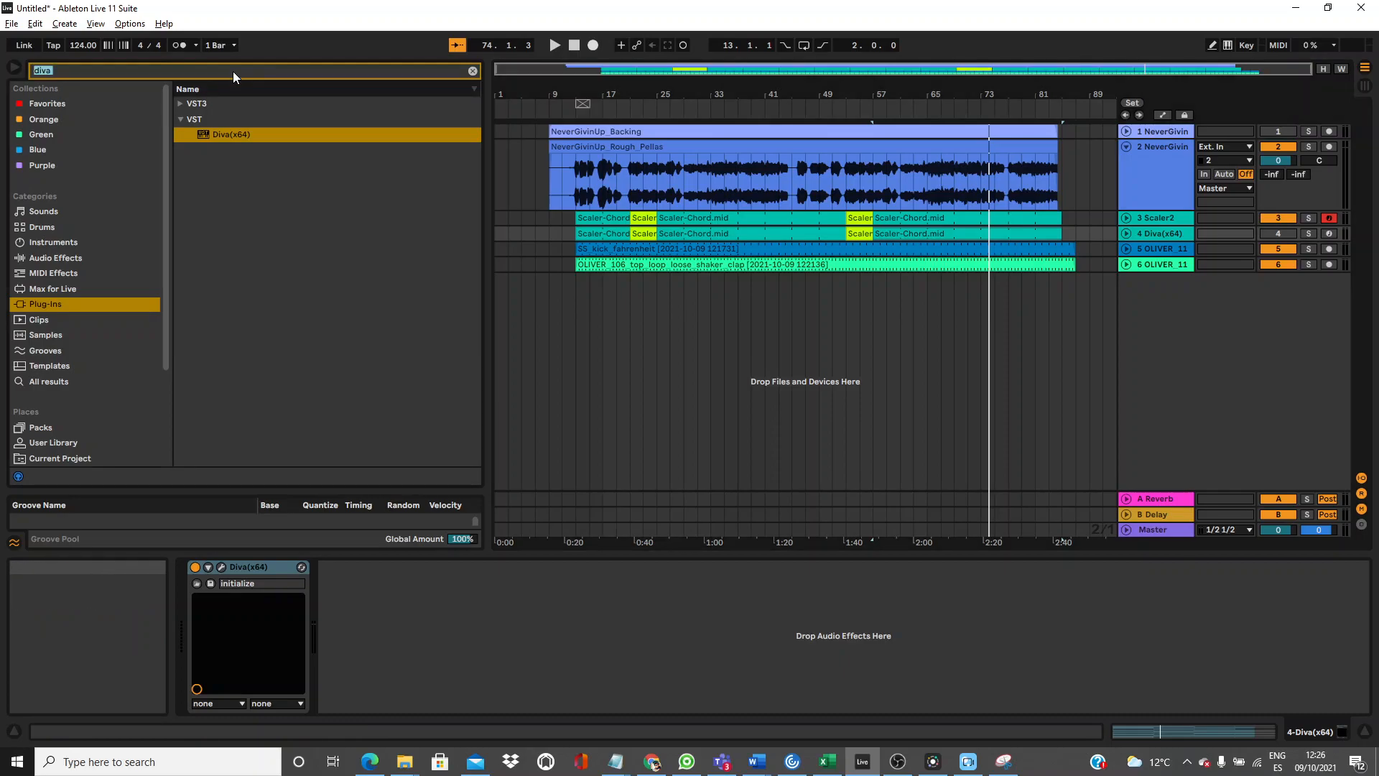
type("ba")
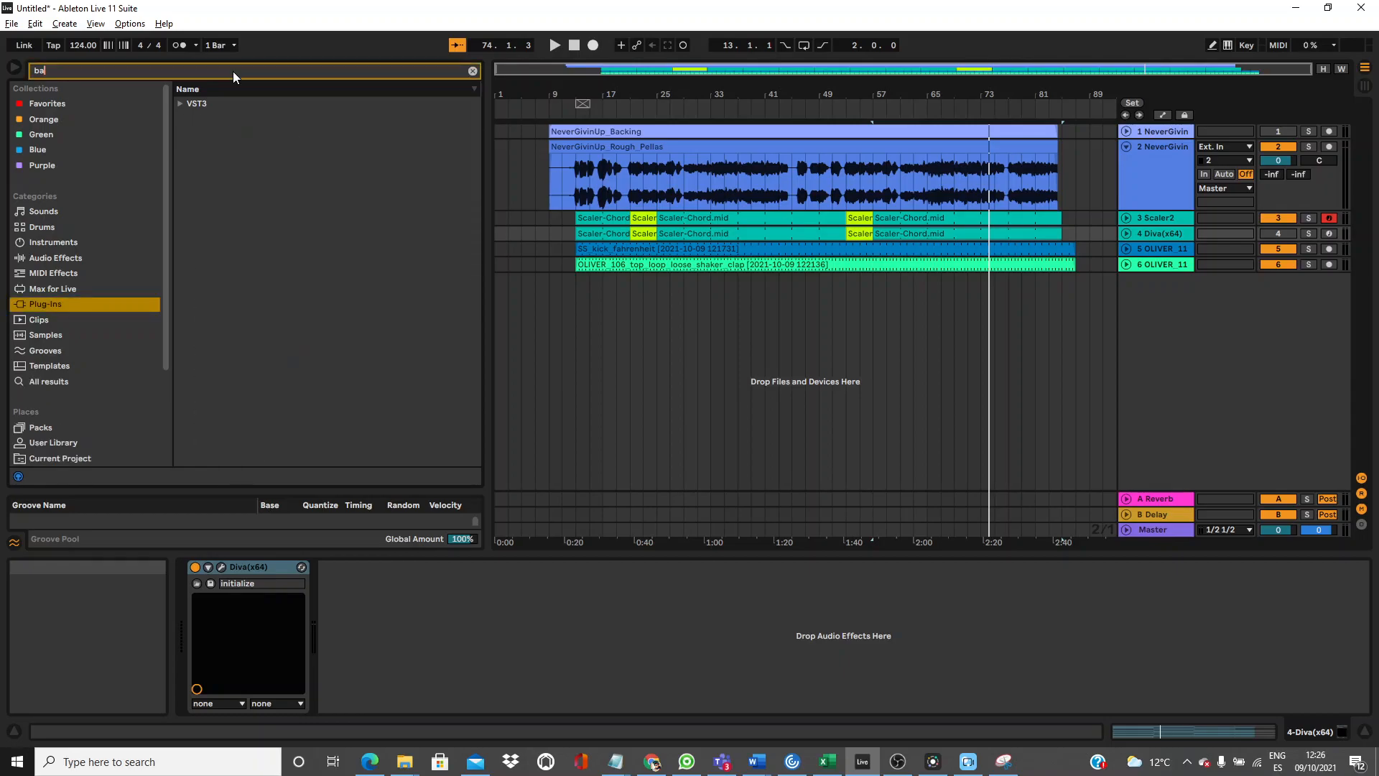
type("ss")
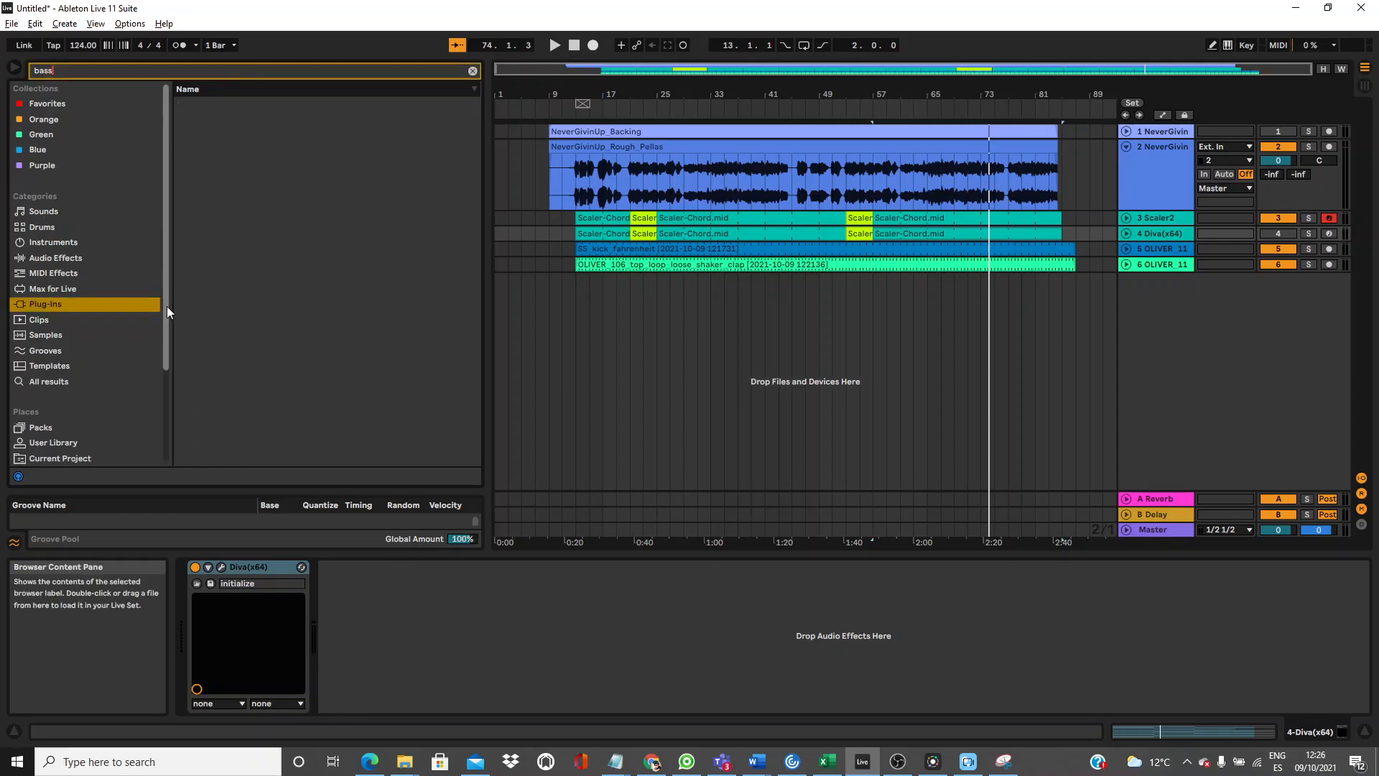
left_click_drag(165, 307, 158, 391)
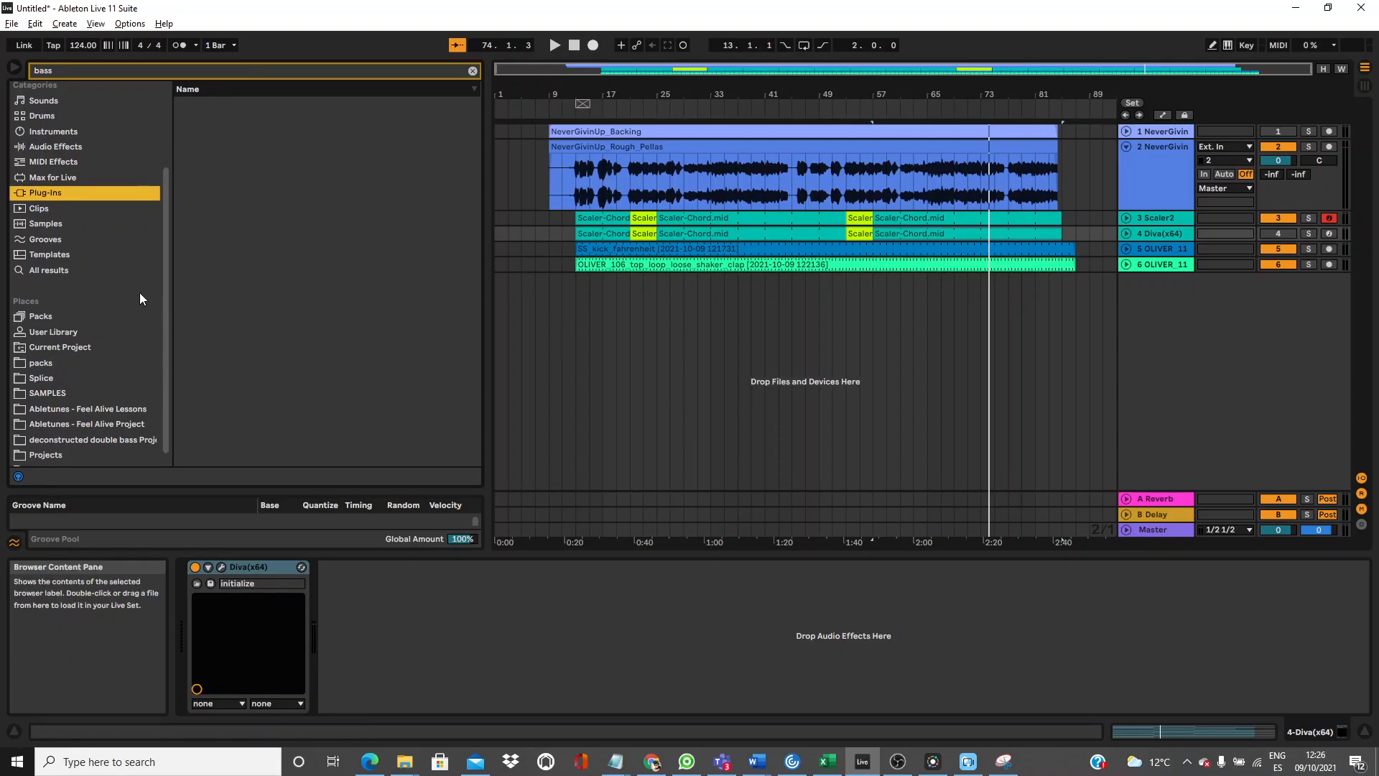
left_click(41, 395)
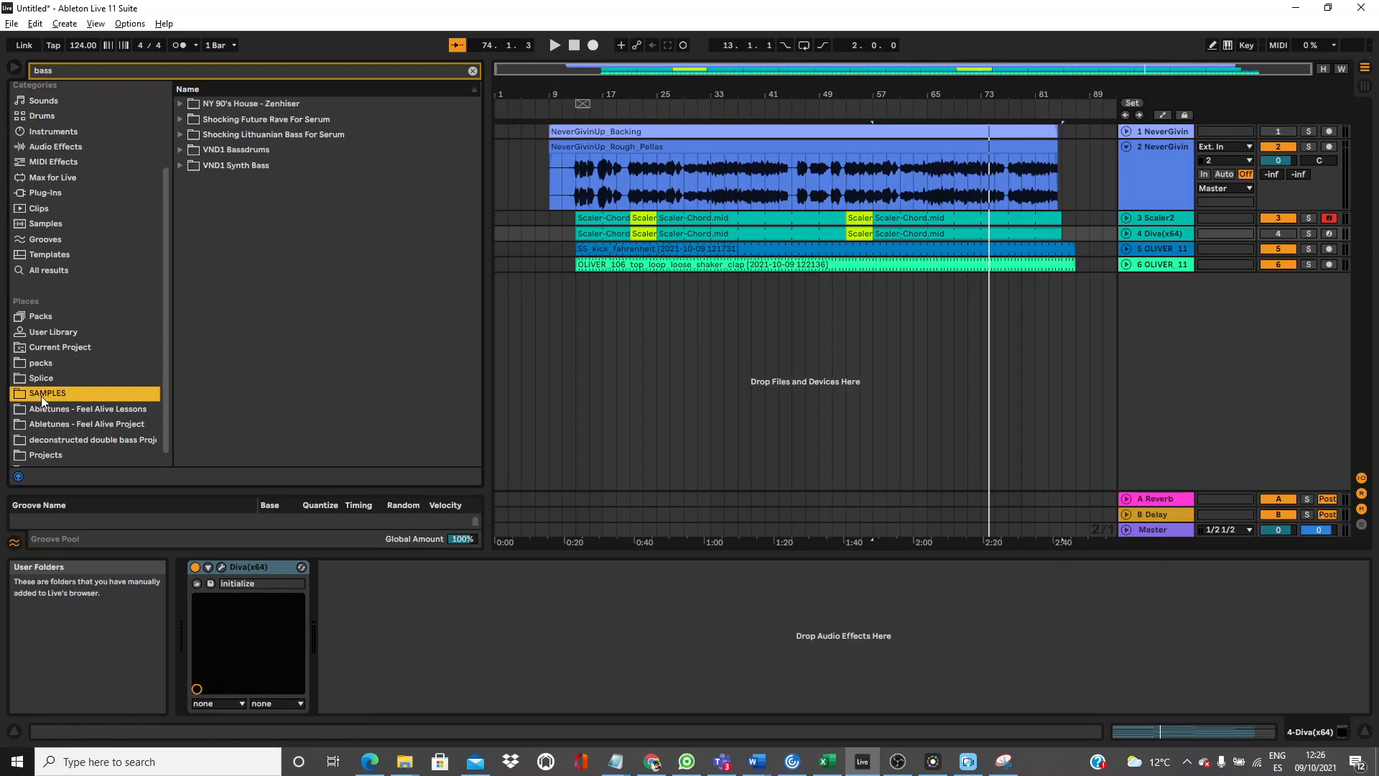
left_click(45, 380)
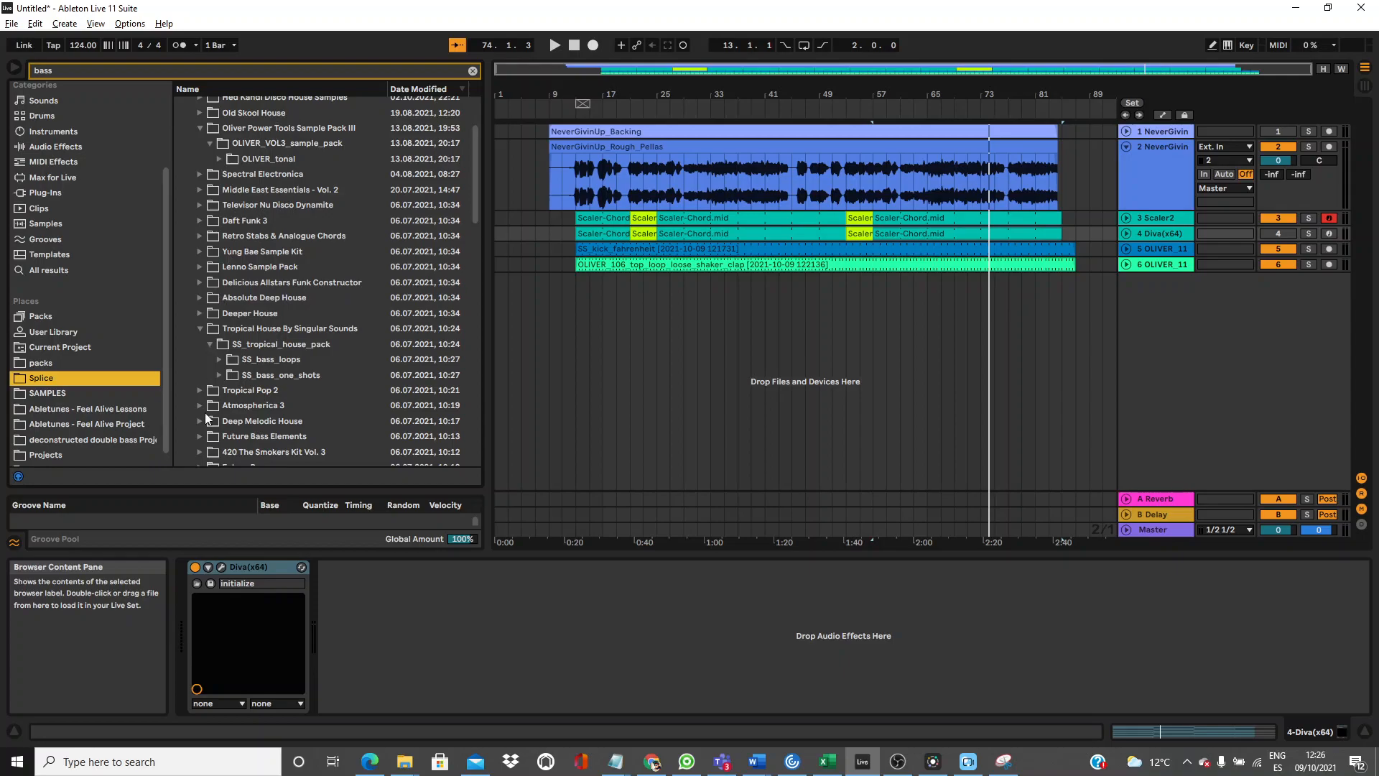
left_click(219, 359)
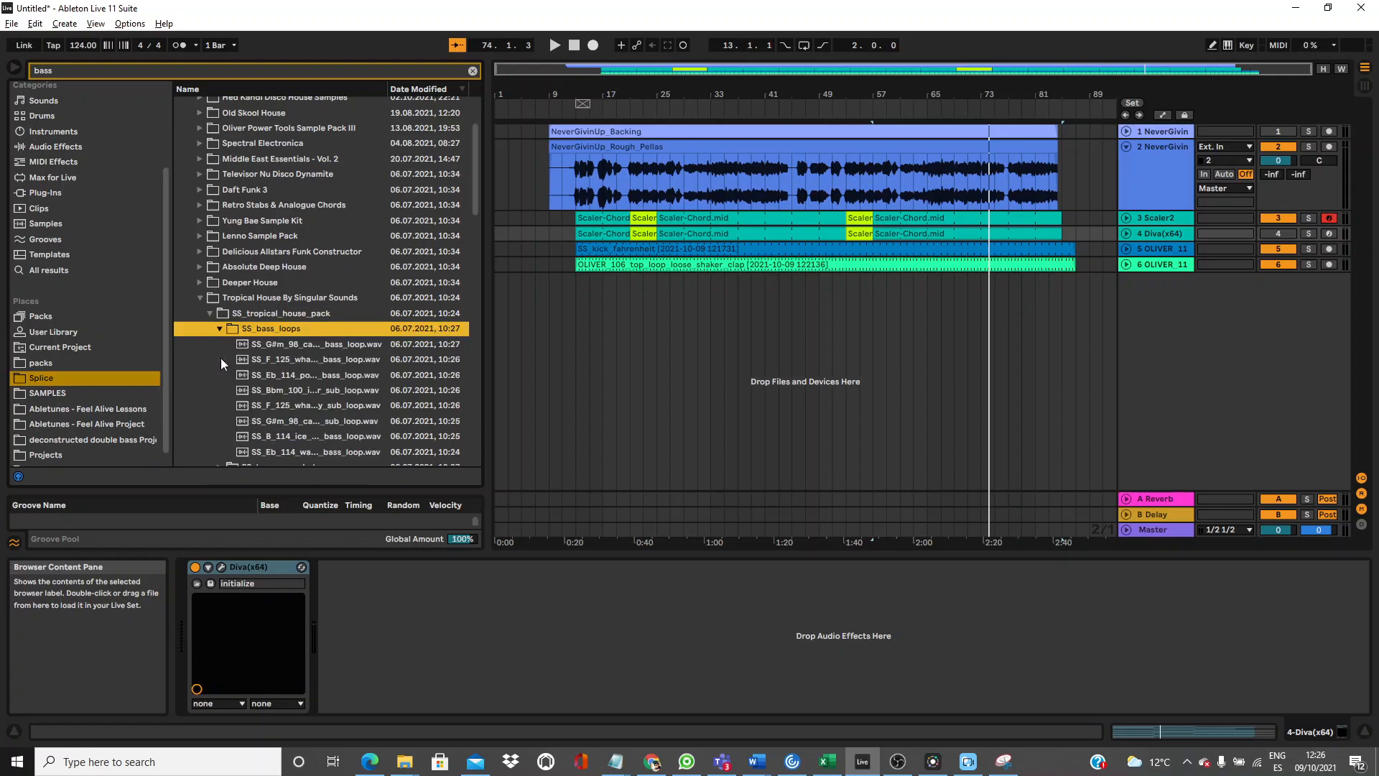
left_click(288, 346)
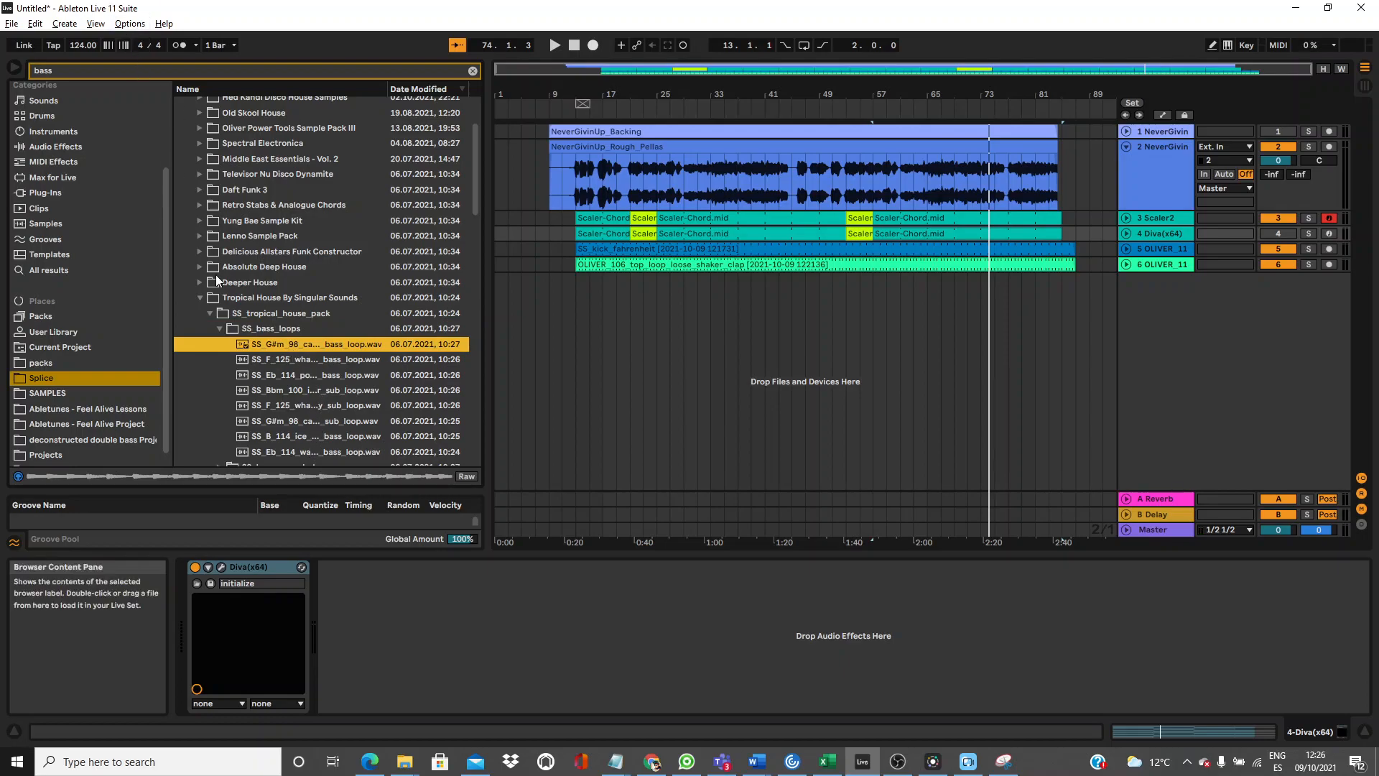
Search the Splice folder for samples matching "f#".
left_click(108, 66)
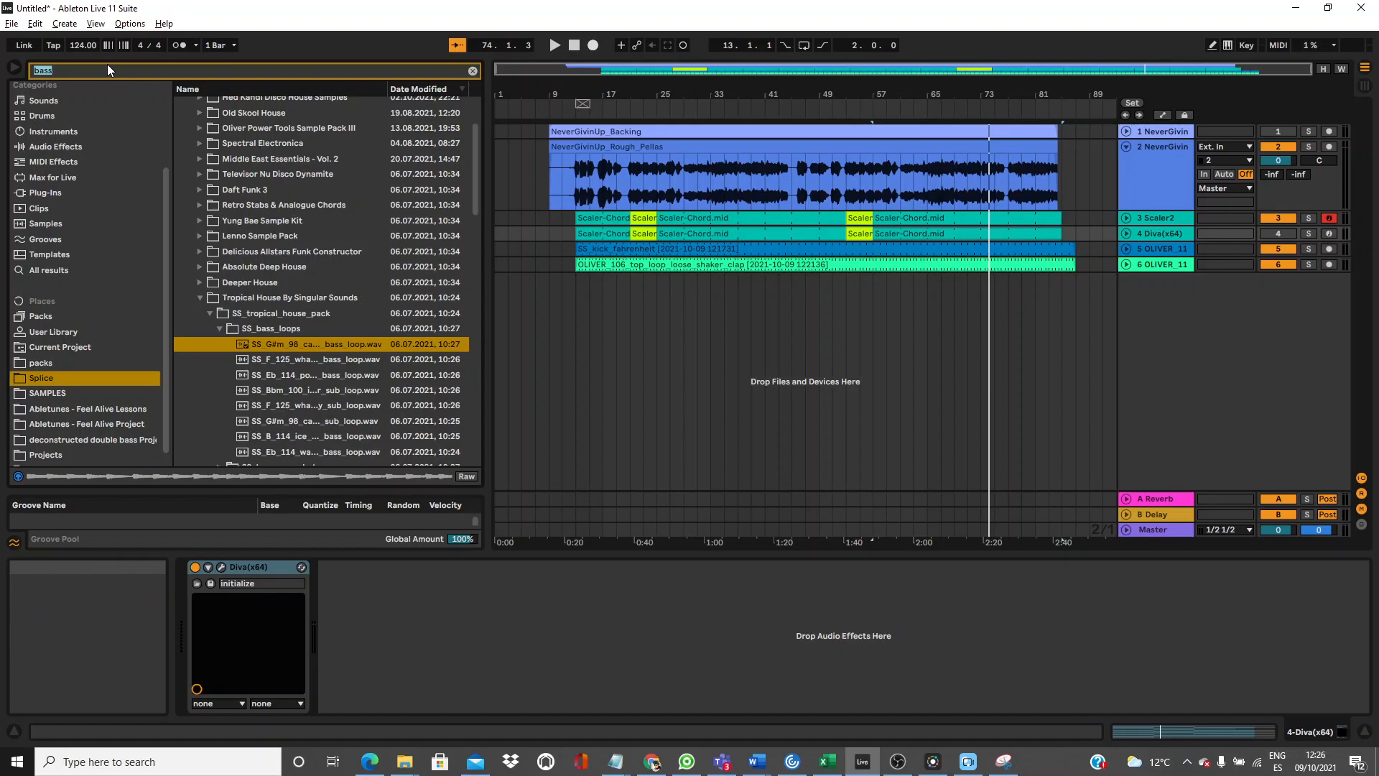
type("f")
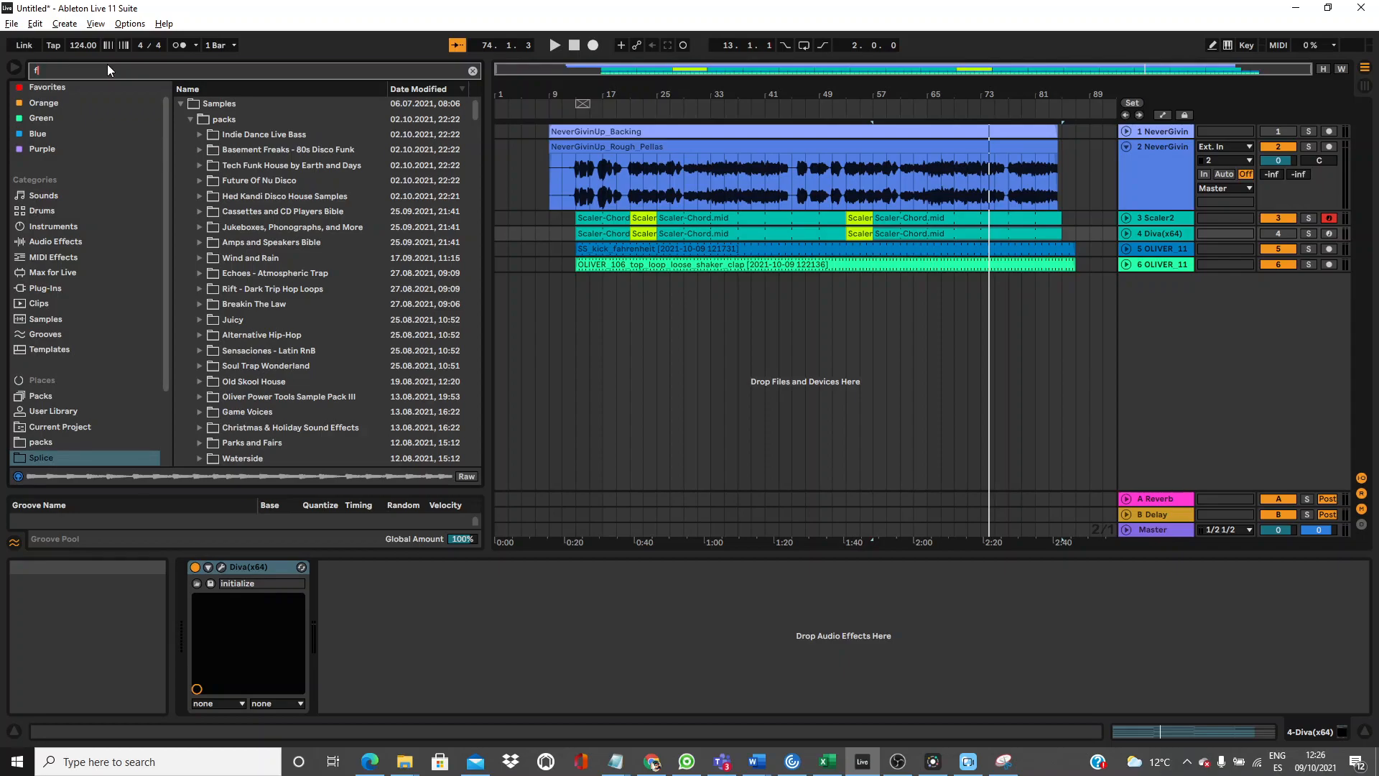
type("Ñ")
key("BackSpace")
type("\"")
key("BackSpace")
type("·")
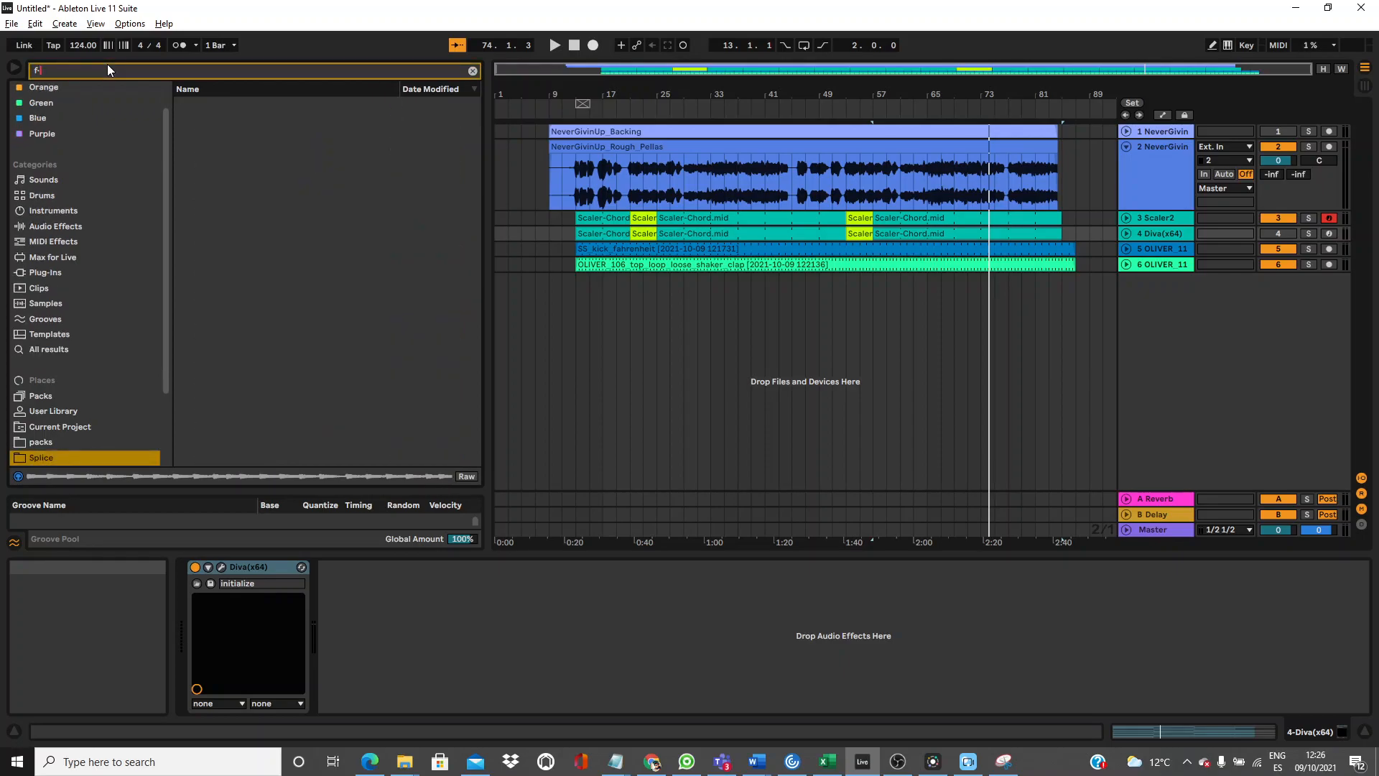
key("BackSpace")
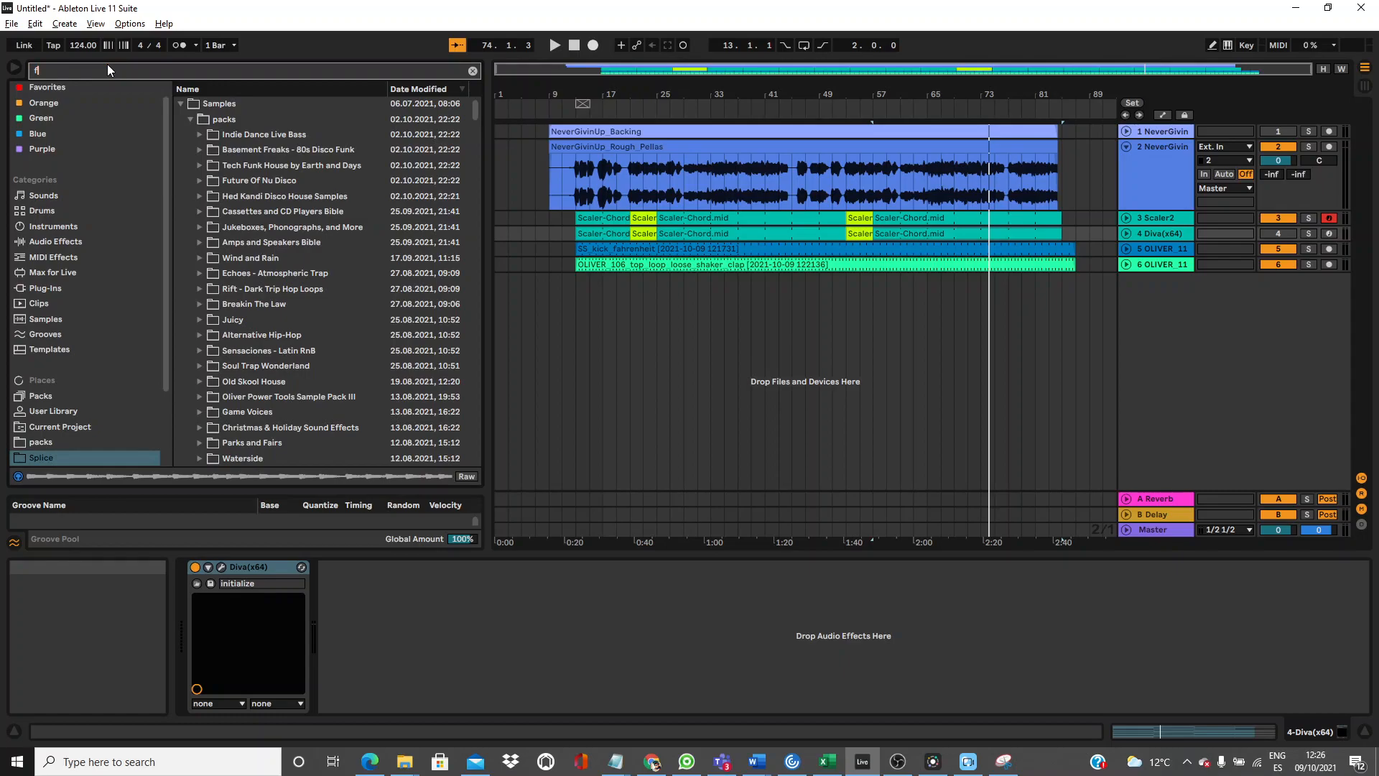
type("#")
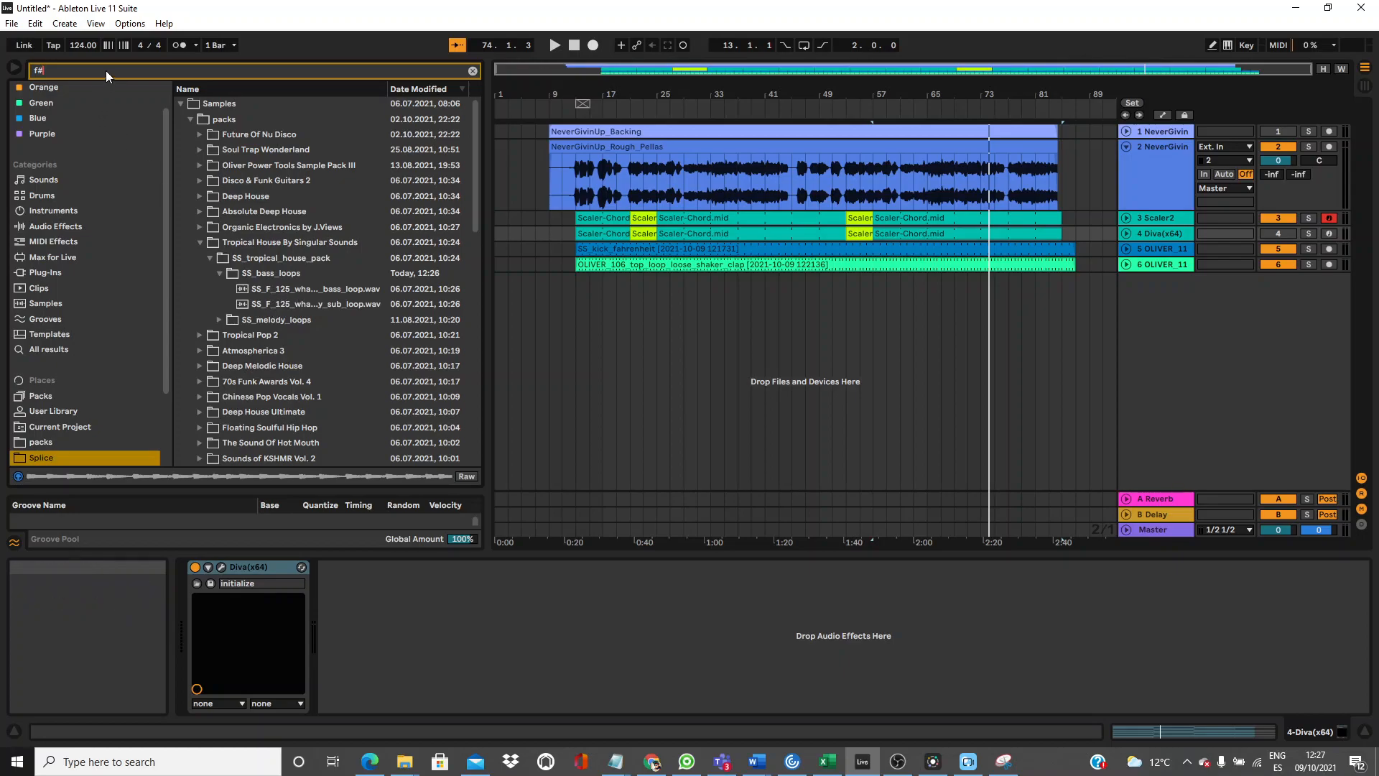
Preview the two F 125 loops in SS_bass_loops and the lead and piano loops in SS_melody_loops.
left_click(314, 287)
left_click(313, 306)
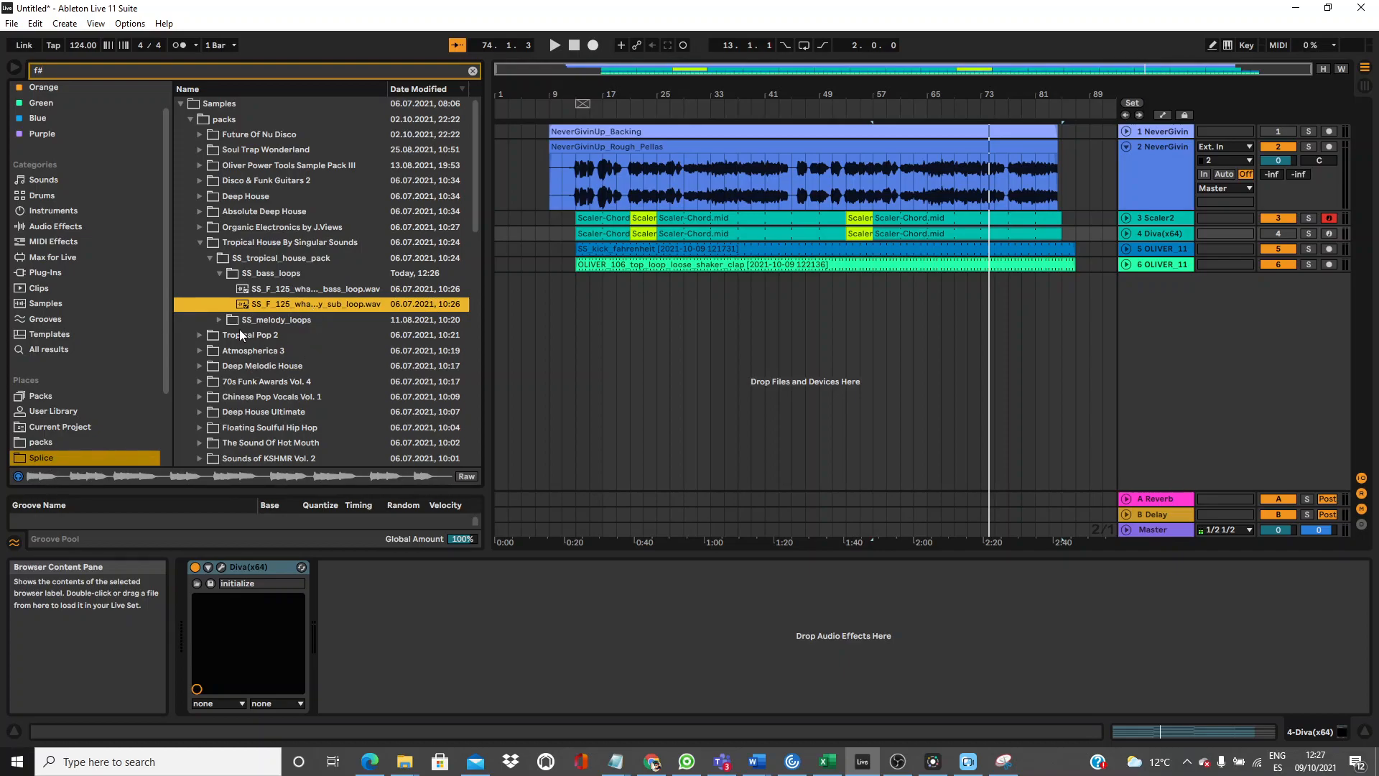
left_click(217, 320)
left_click(261, 304)
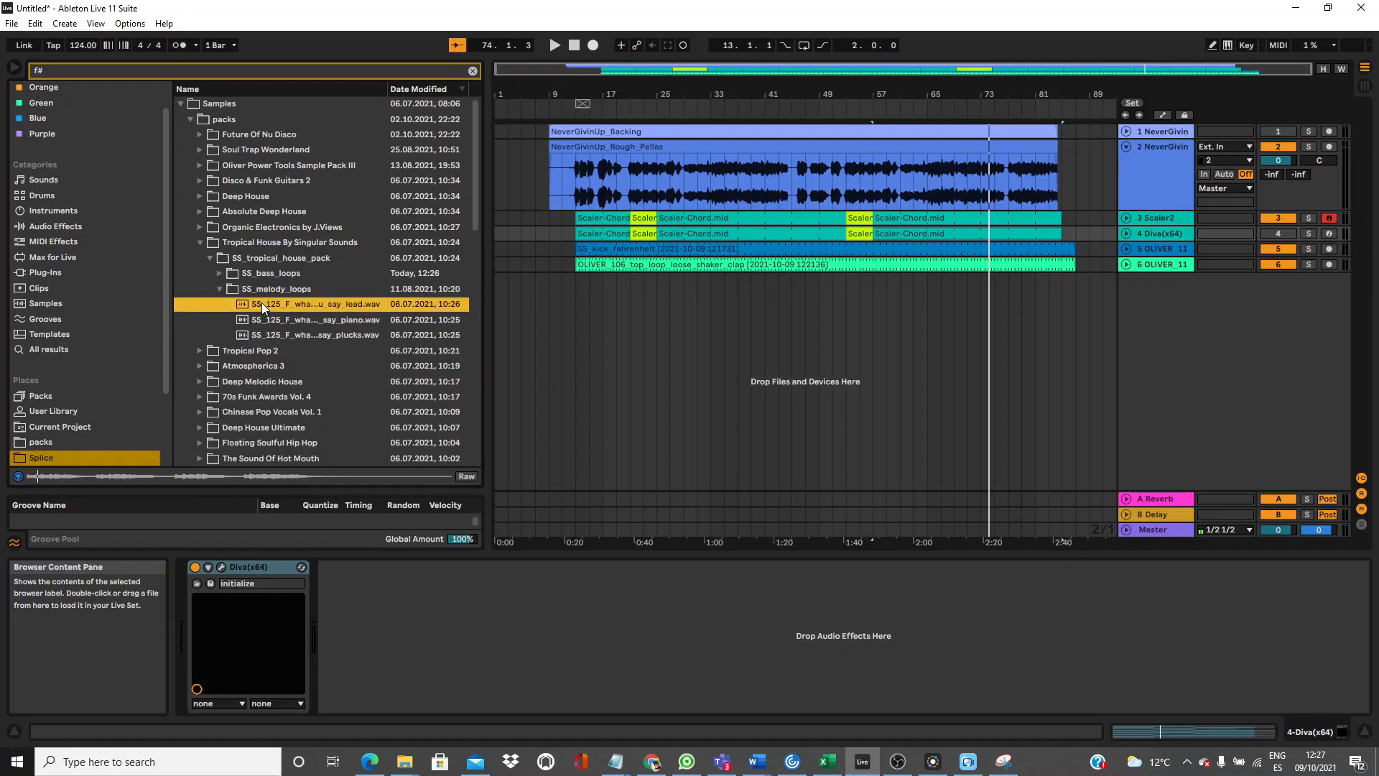
left_click(269, 320)
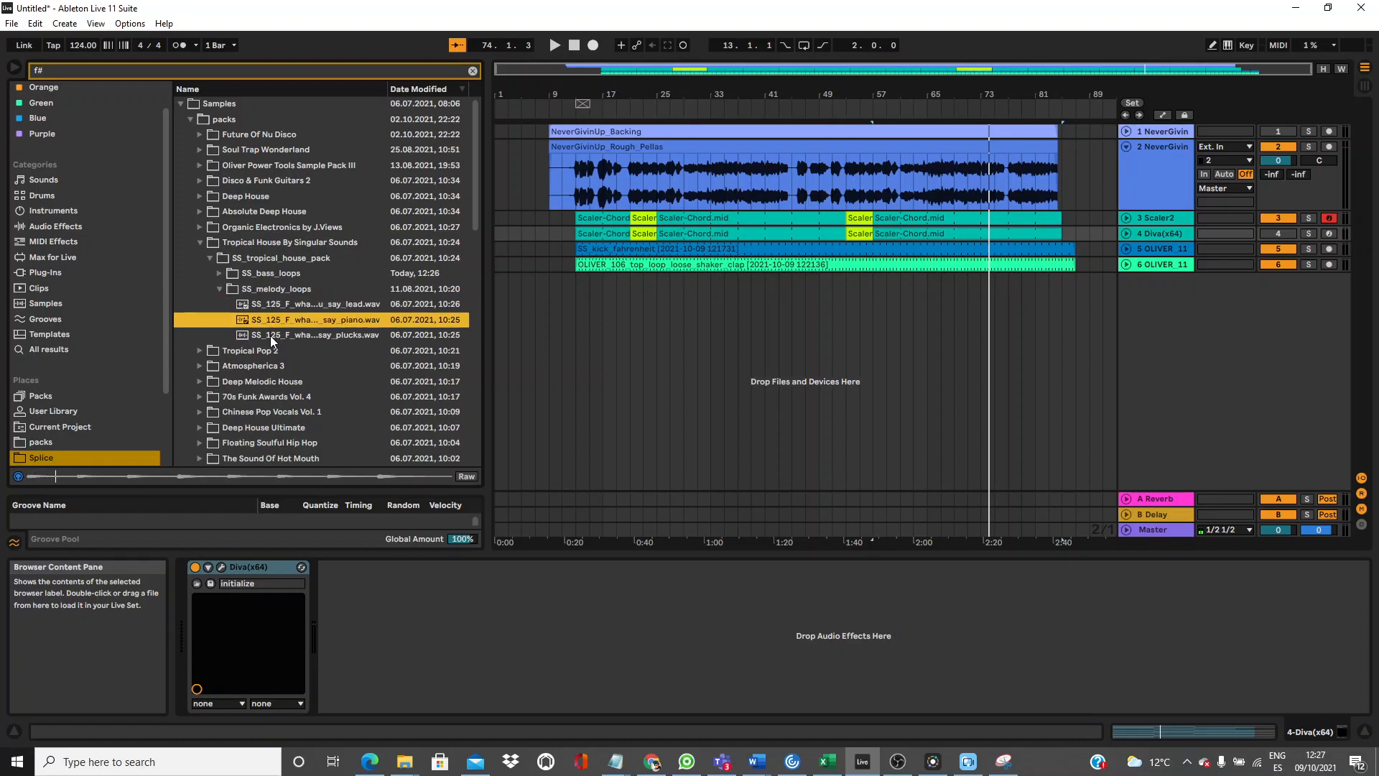
Place the SS_125_F_what_did_you_say_piano loop on a new track at bar 13 and play it with Scaler2 muted.
left_click_drag(280, 317, 571, 283)
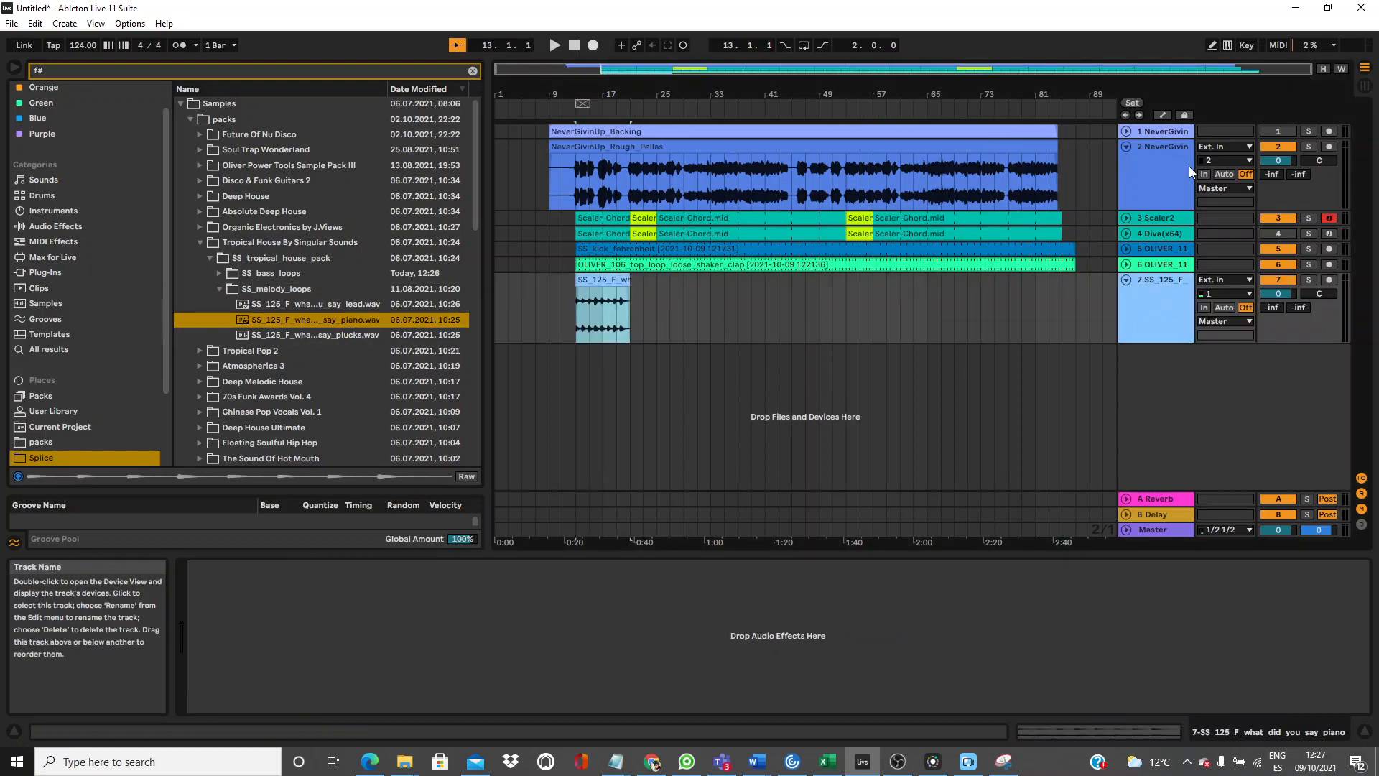
left_click(1278, 219)
key("space")
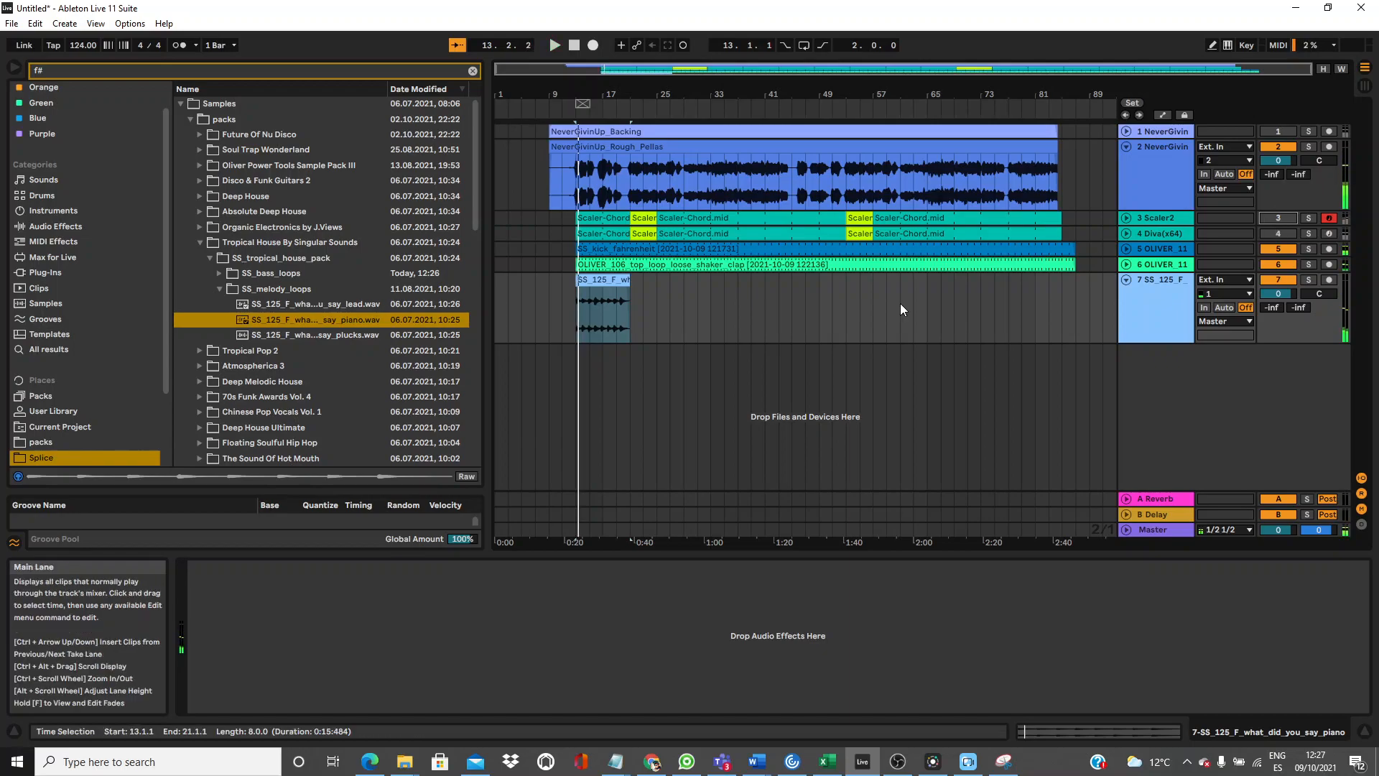
Set the piano clip's warp mode to Complex Pro, try it transposed +1 semitone during playback, and return the transposition to 0.
left_click(592, 280)
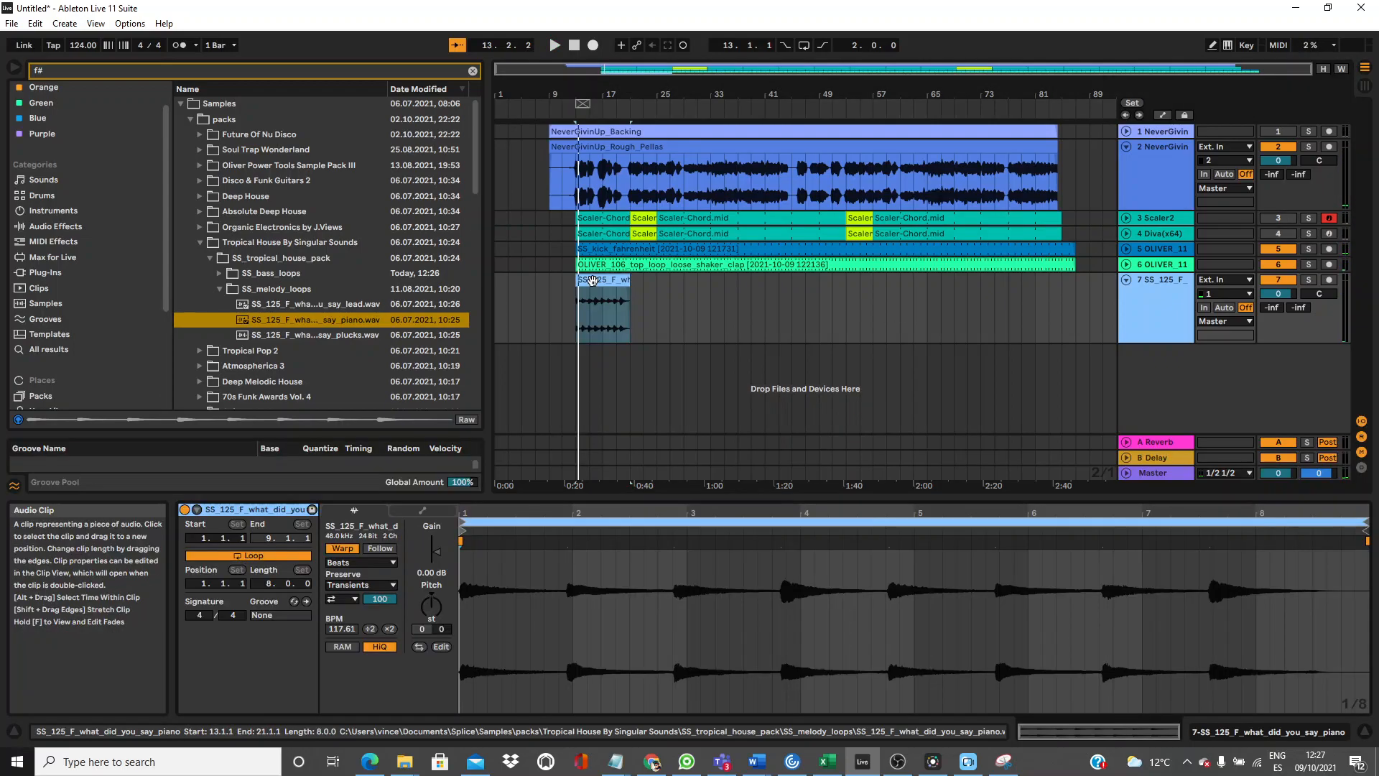
left_click(361, 562)
left_click(362, 645)
left_click_drag(361, 585, 361, 625)
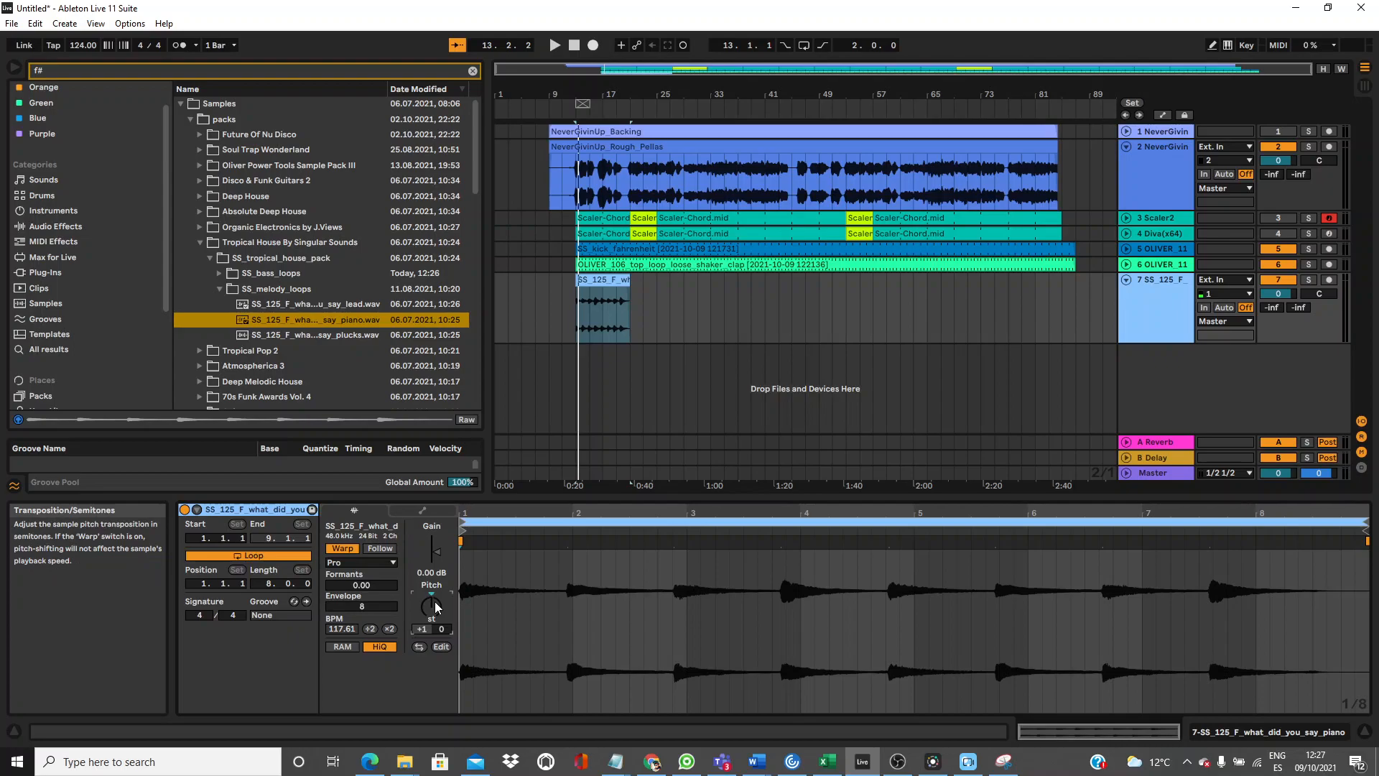
key("space")
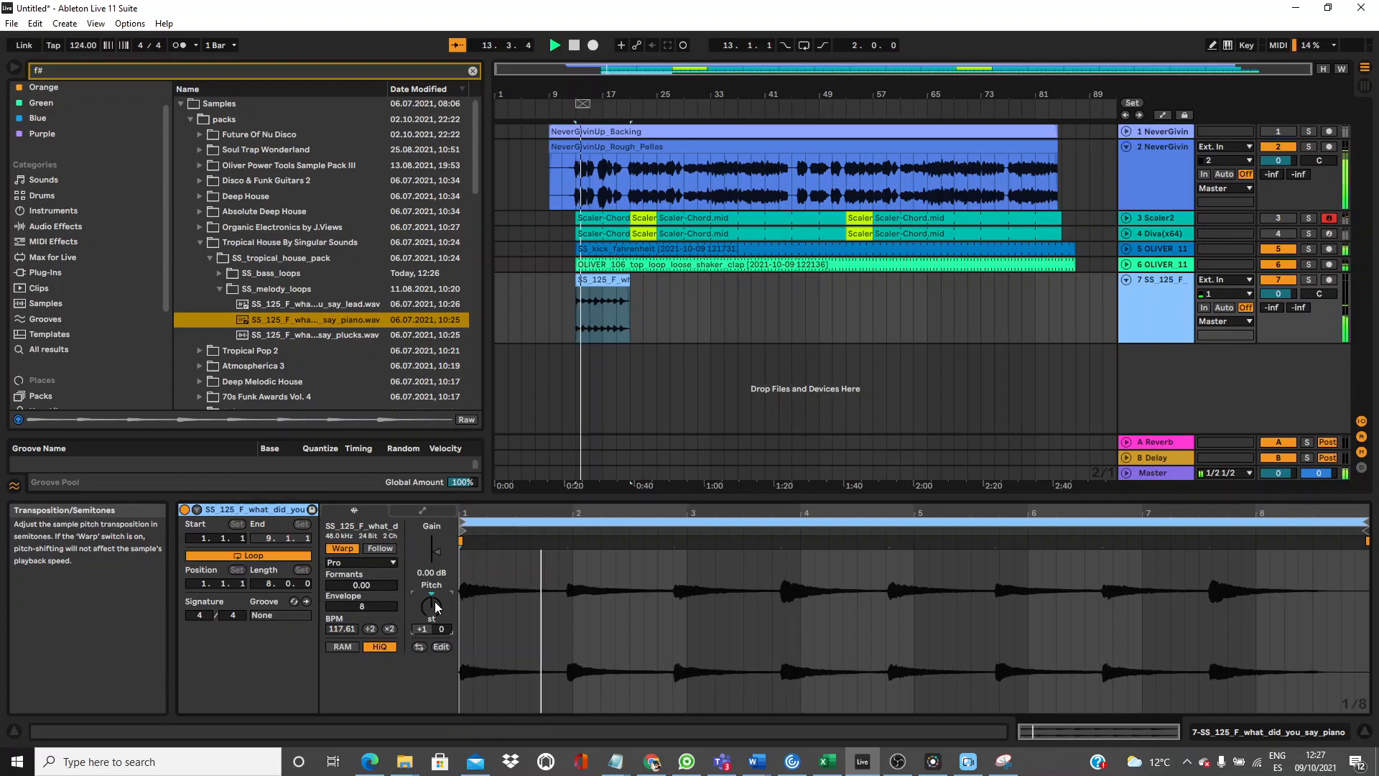
type("0")
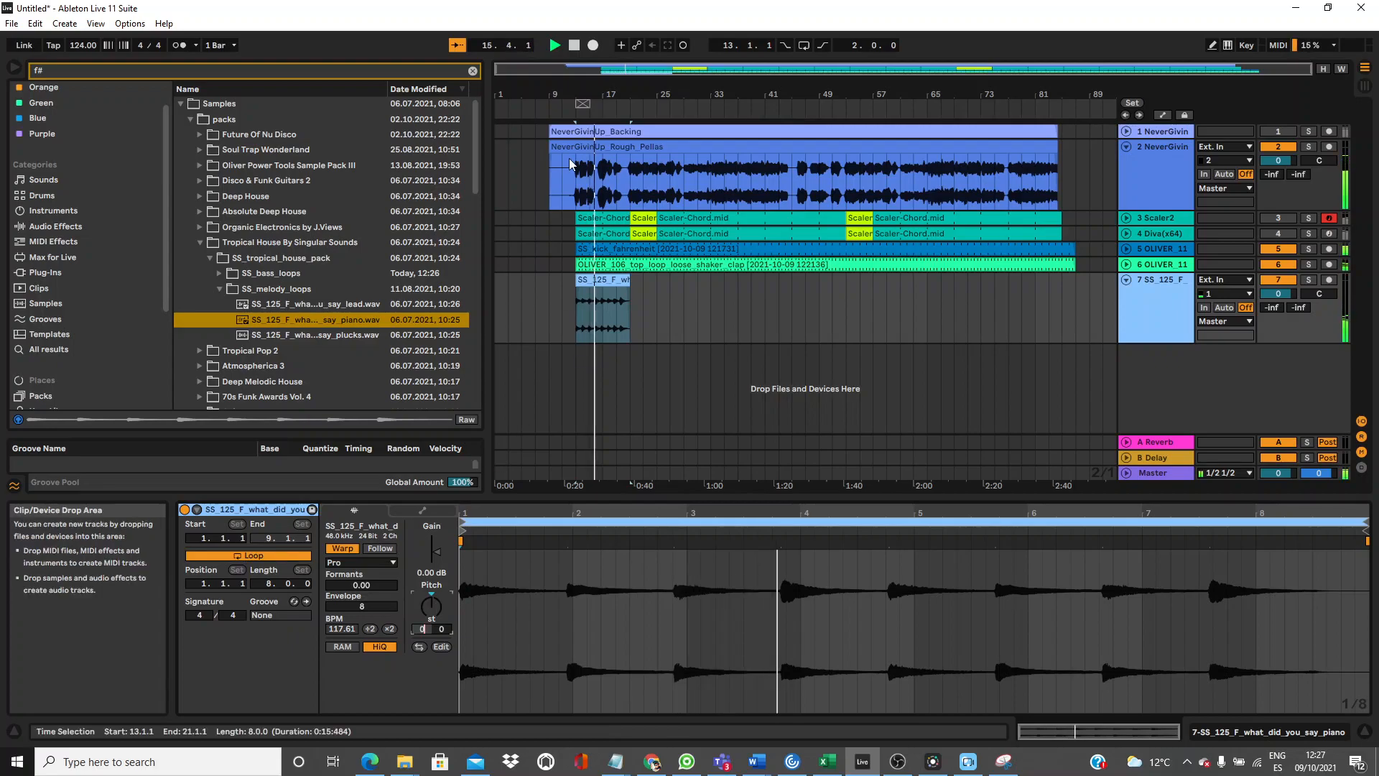
Switch the piano clip's warping off and on again, set its segment BPM to 125 and play it from bar 13.
left_click(332, 575)
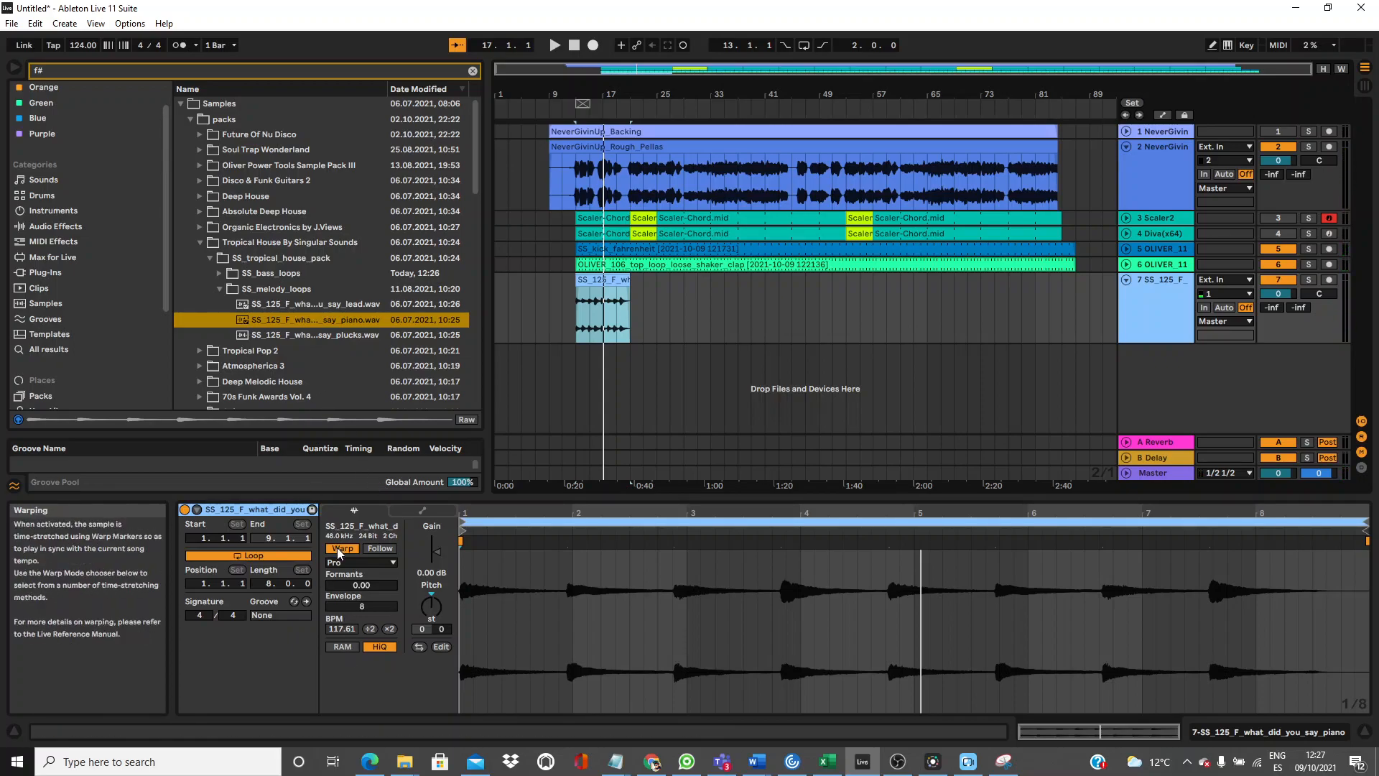
left_click(338, 548)
left_click(338, 549)
left_click(335, 629)
type("12")
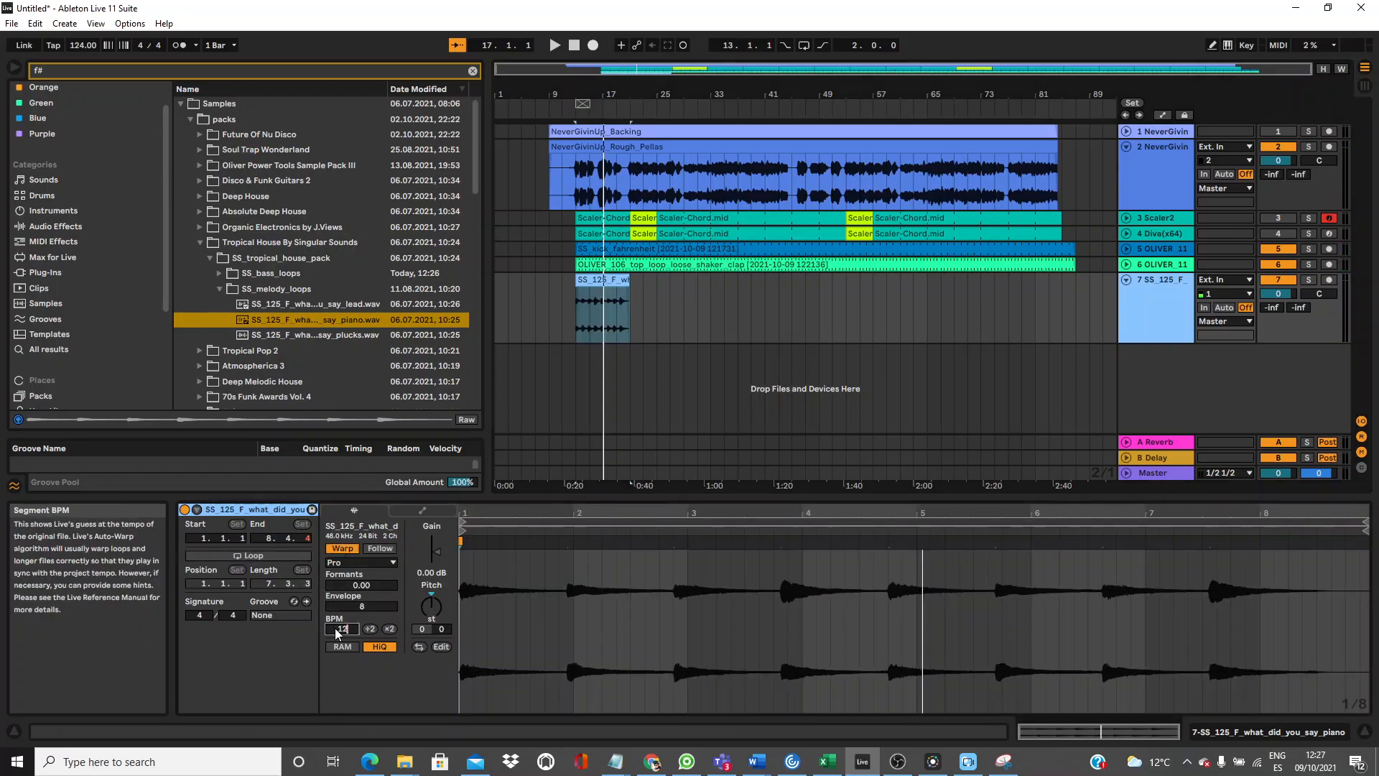
type("5")
key("Return")
key("space")
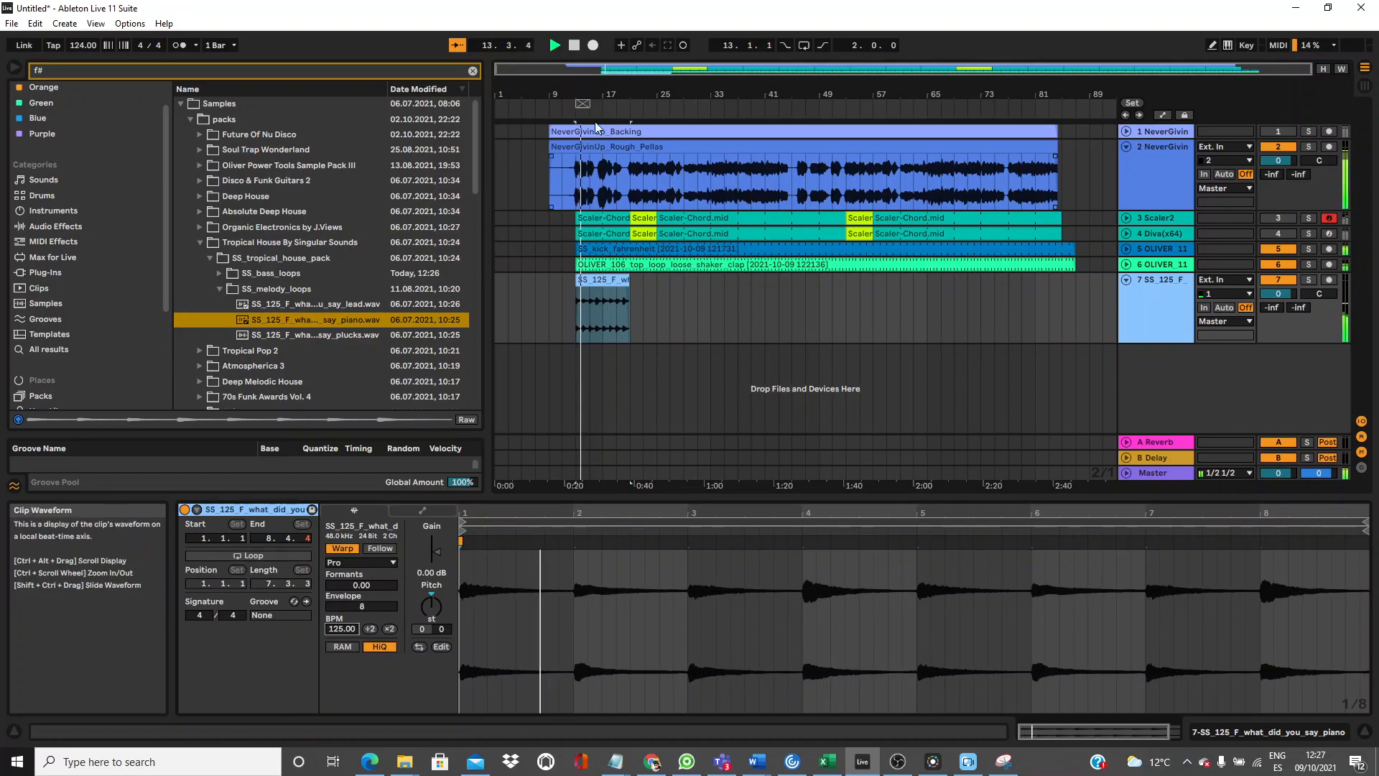
Mute the piano loop's track and fold it.
mouse_move(595, 108)
left_mouse_down()
mouse_move(595, 186)
mouse_move(608, 97)
left_mouse_up()
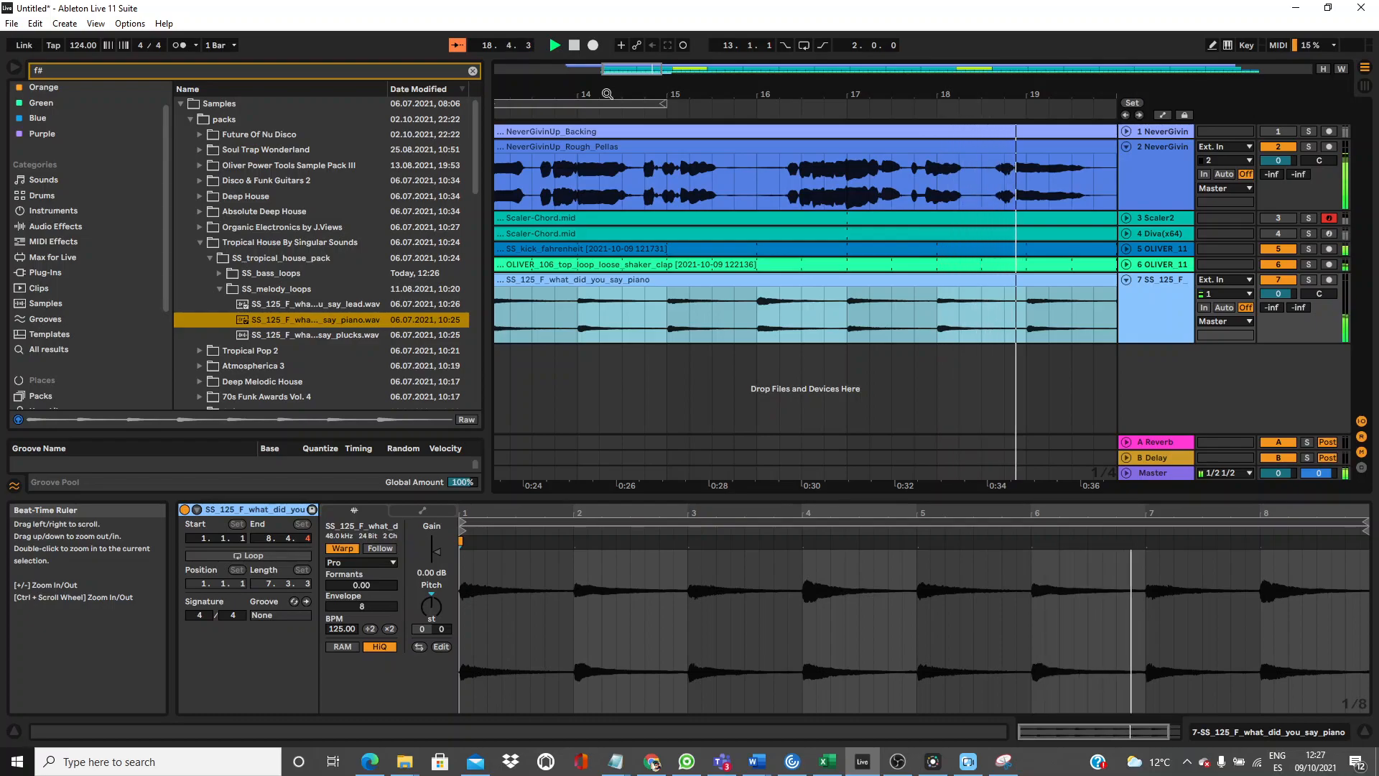
double_click(635, 70)
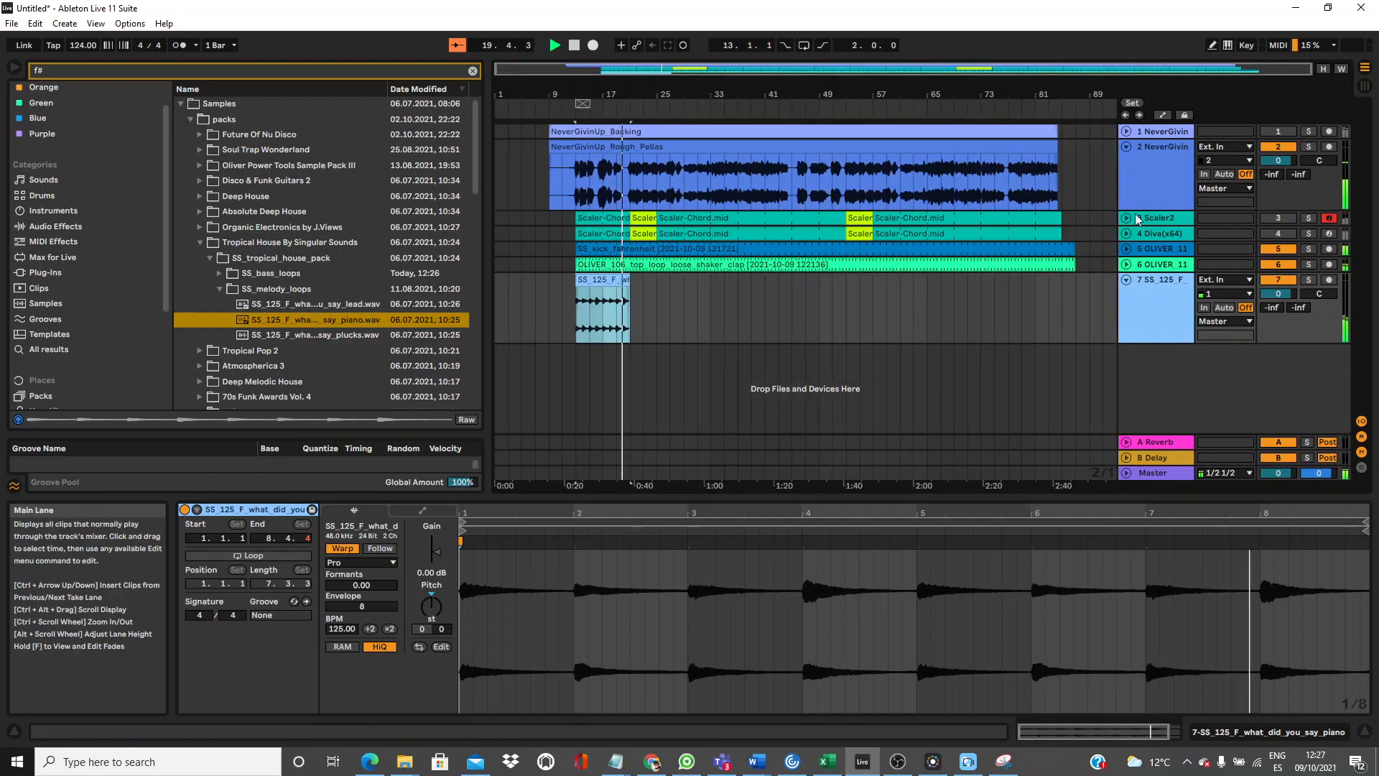
left_click(1279, 281)
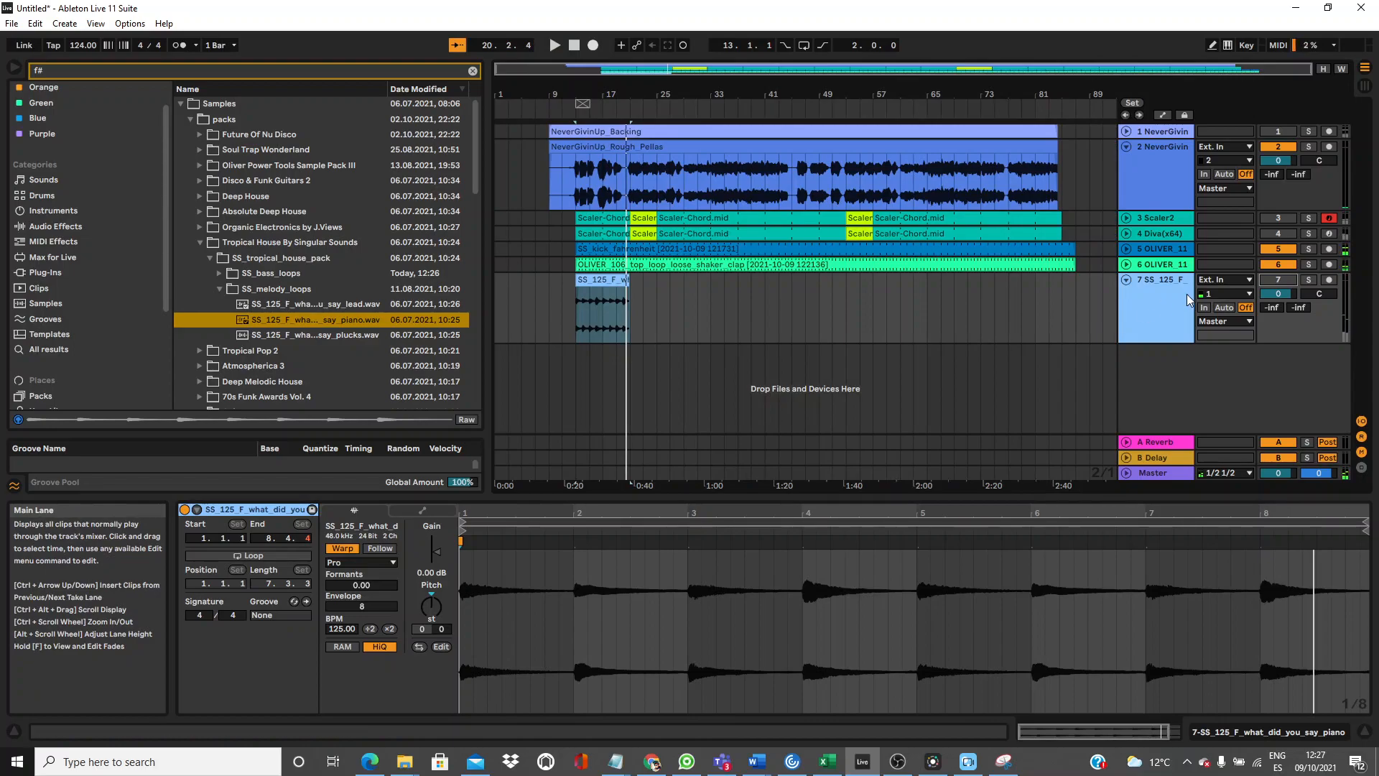
left_click(1125, 280)
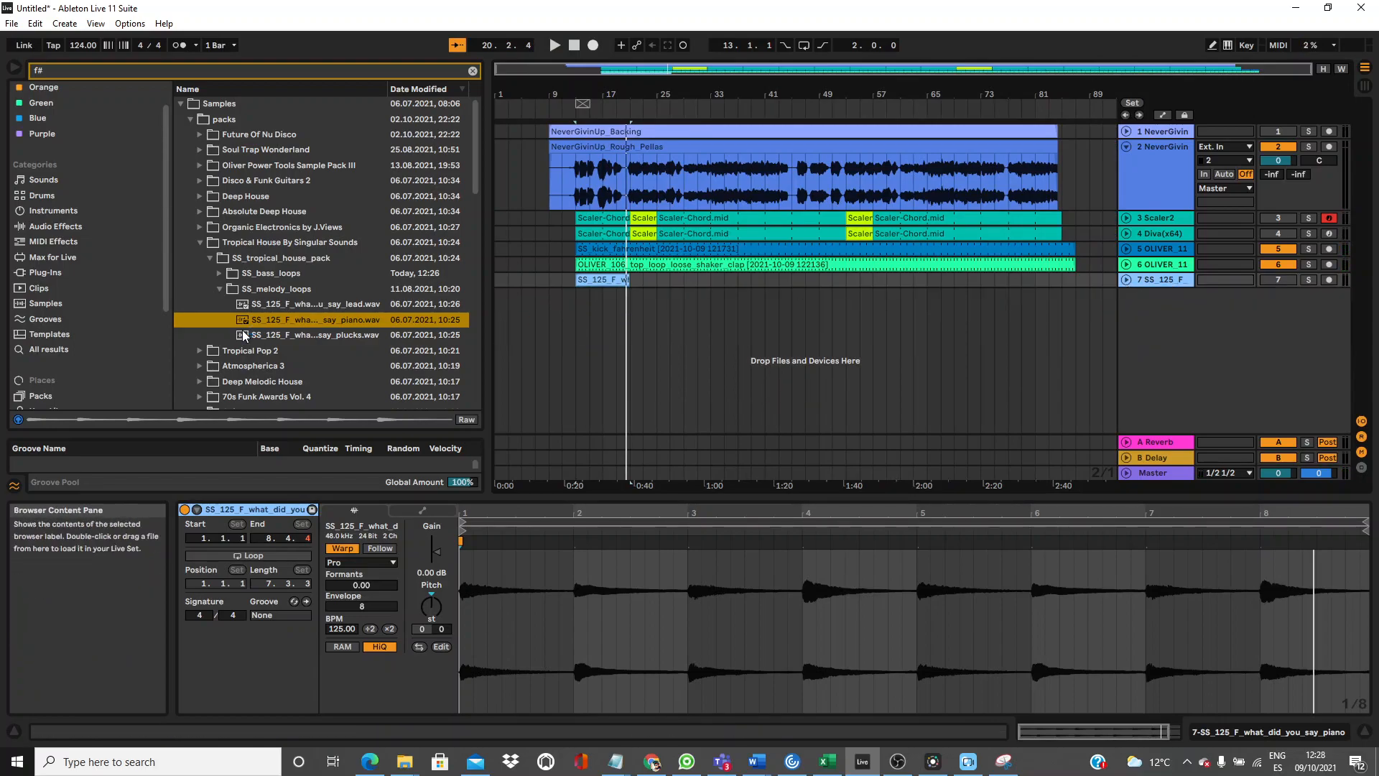
Preview the plucks loop in SS_melody_loops and the 100 BPM vocal atmosphere in the Tropical Pop 2 pack.
left_click(283, 333)
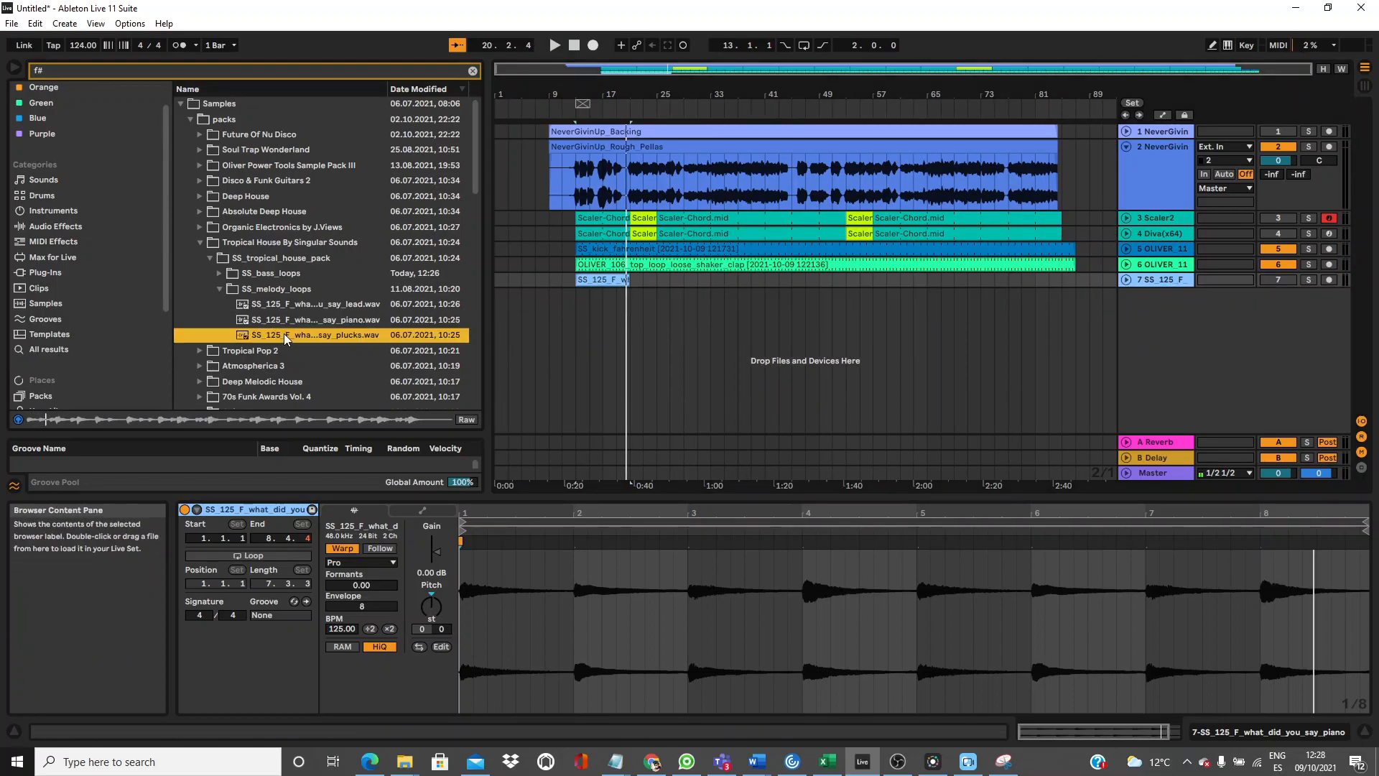
key("Down")
key("Down")
key("Down")
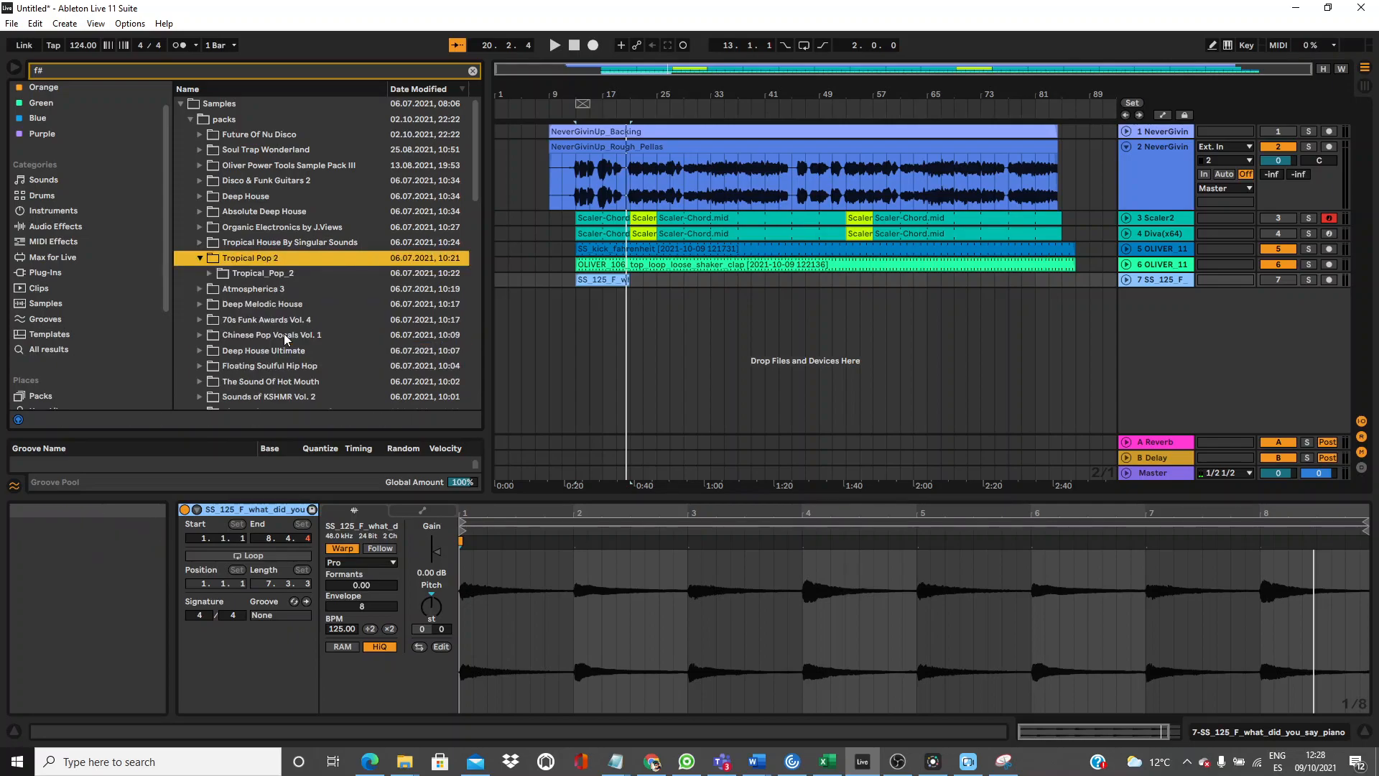
key("Right")
key("Down")
key("Down")
key("Up")
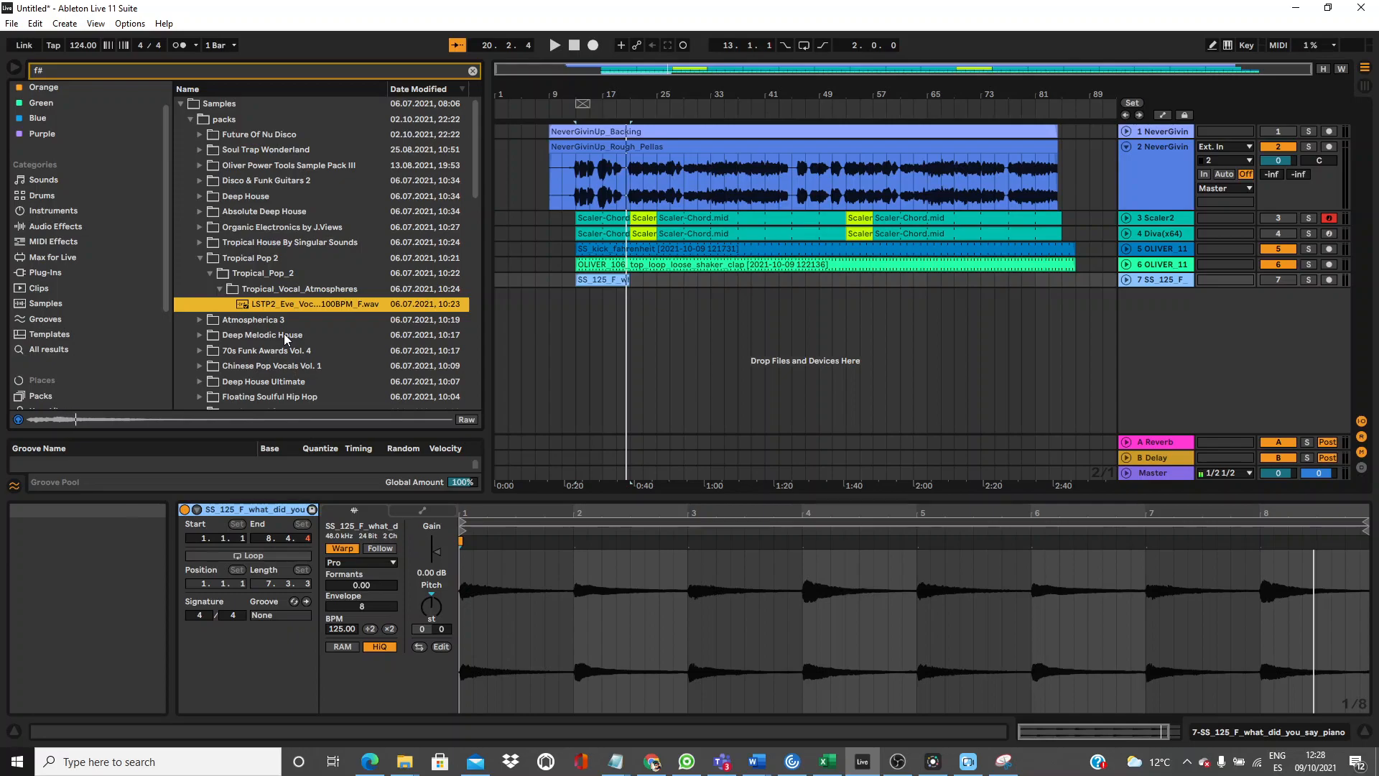
Preview the LSA3 Hypnotic loop in Atmospherica 3's Music_Loops folder and collapse the pack again.
key("Down")
key("Right")
key("Down")
key("Right")
key("Down")
key("Down")
key("Right")
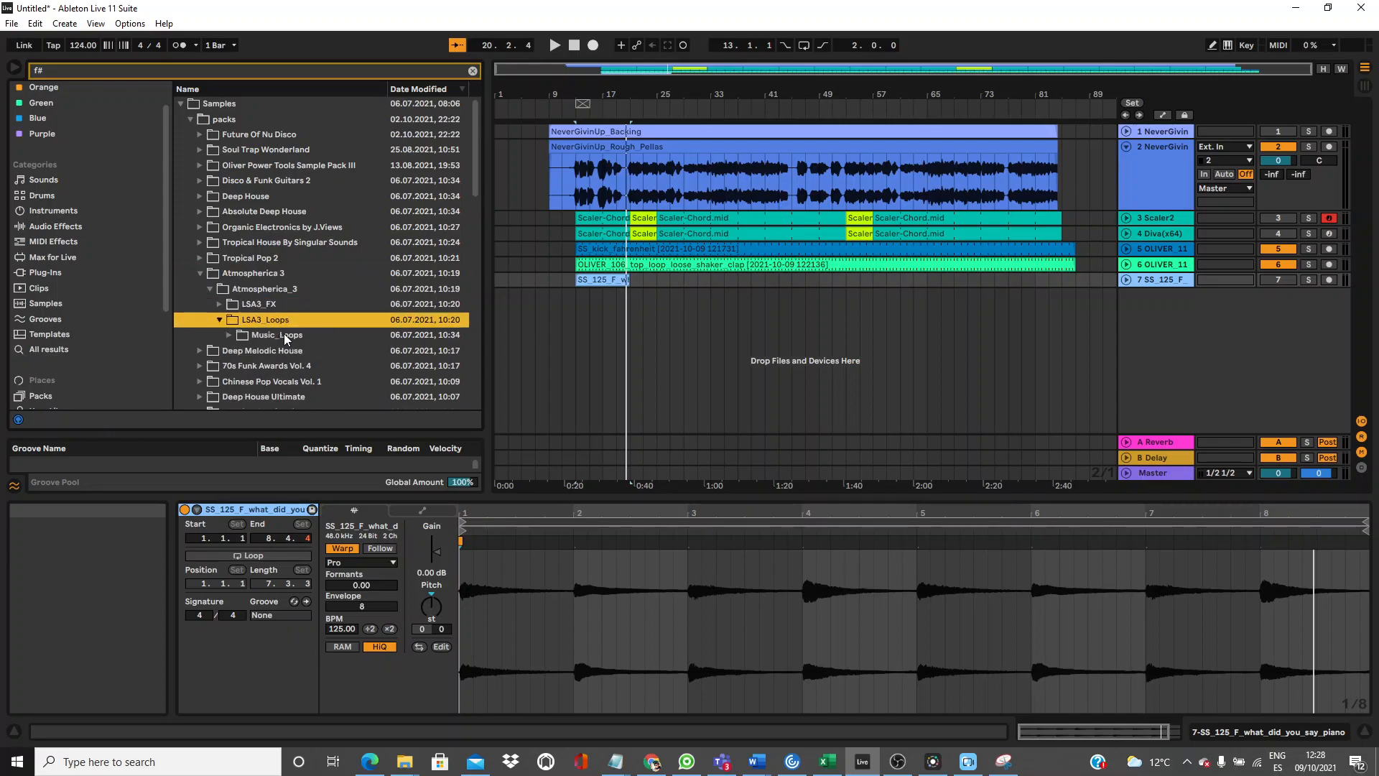
key("Down")
key("Right")
key("Down")
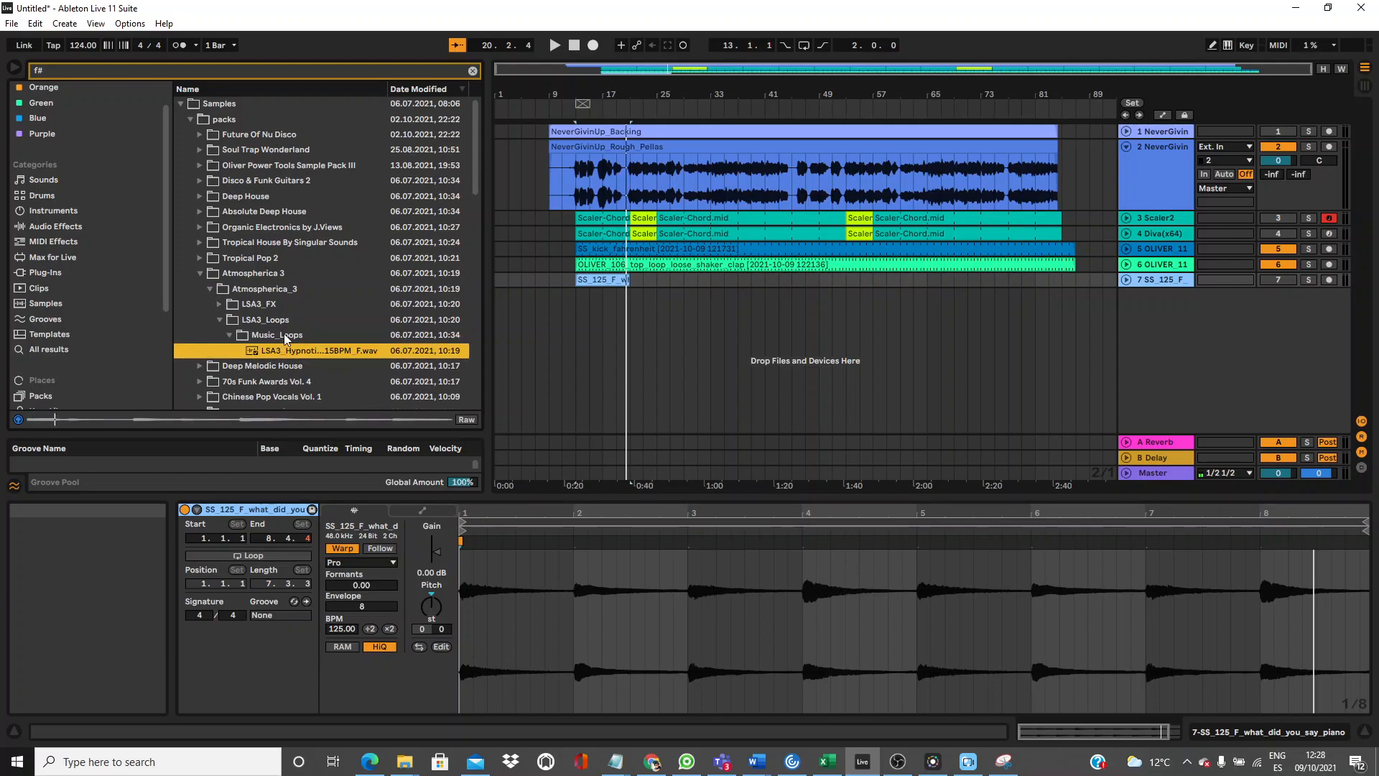
key("Left")
key("Left")
key("Left")
key("Left")
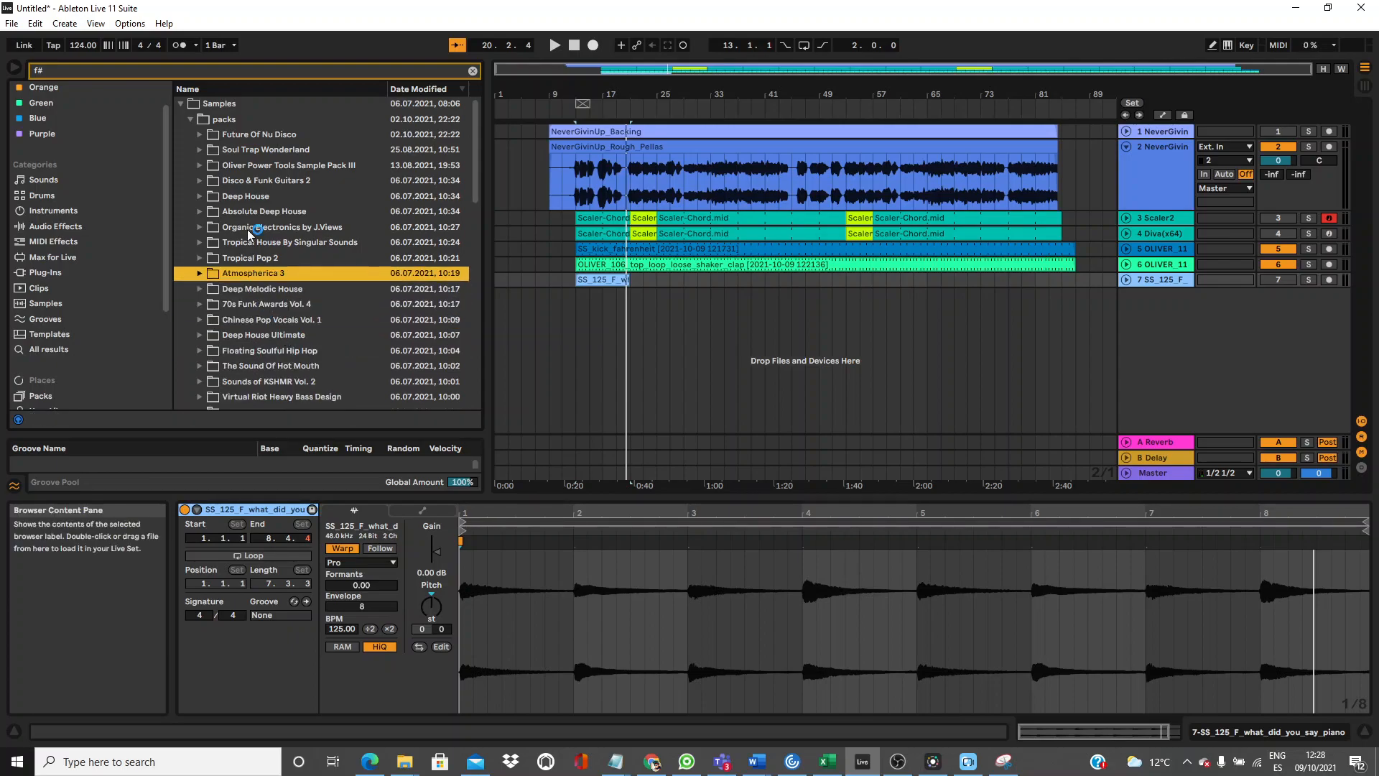
Preview the guitar loop in the 120 folder of the Disco & Funk Guitars 2 pack.
left_click(201, 181)
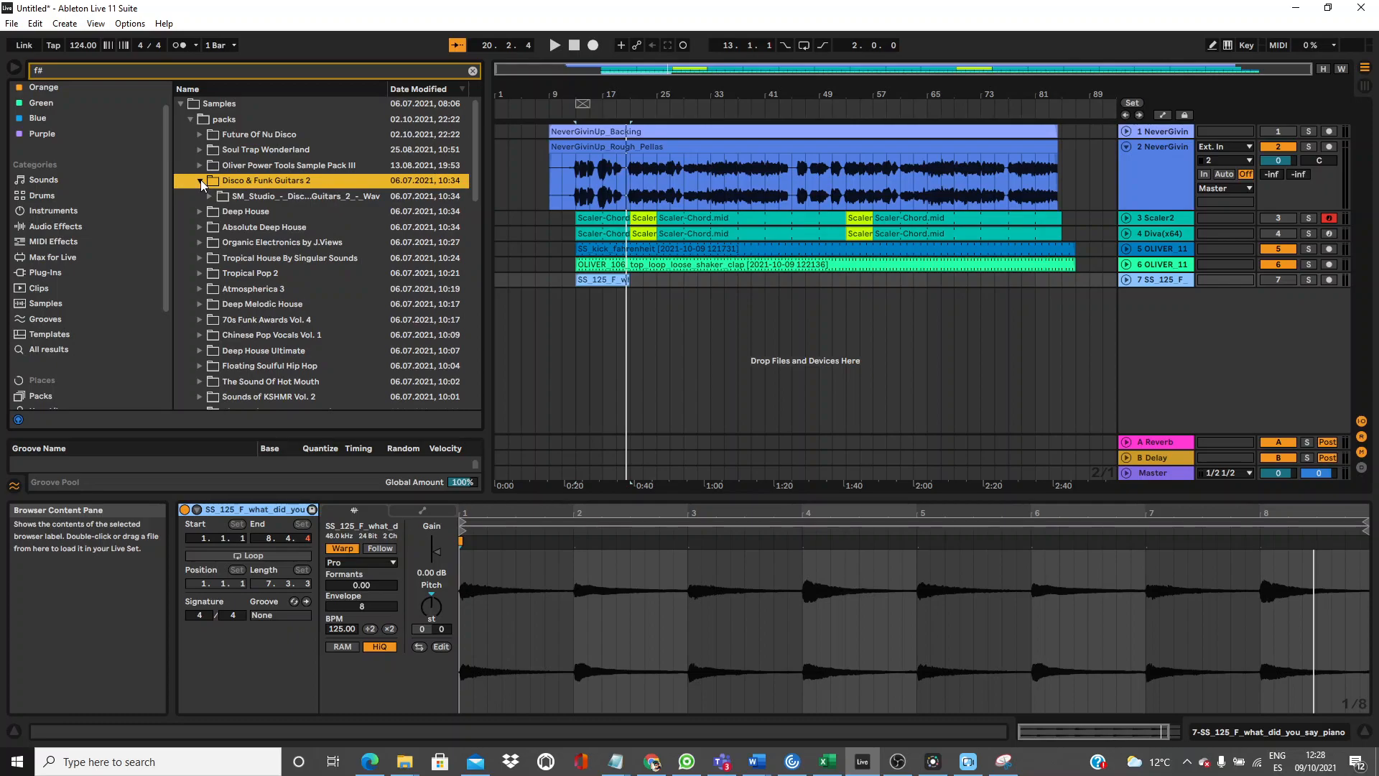
key("Down")
key("Right")
key("Down")
key("Right")
key("Down")
key("Up")
Search the Splice folder for "bass" and preview the 124 BPM D minor loop in Daft Funk 3's DF3_BASS_LOOPS.
left_click(178, 71)
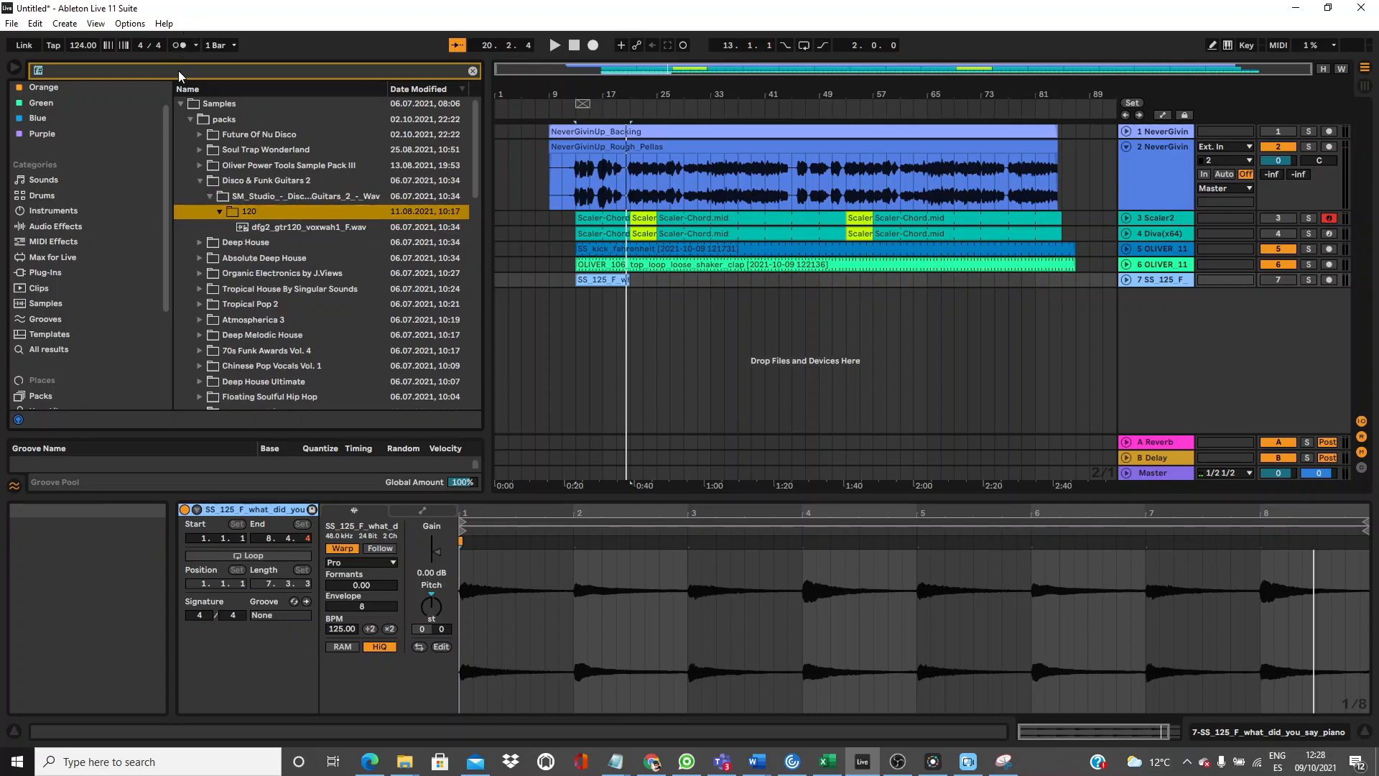
type("bass")
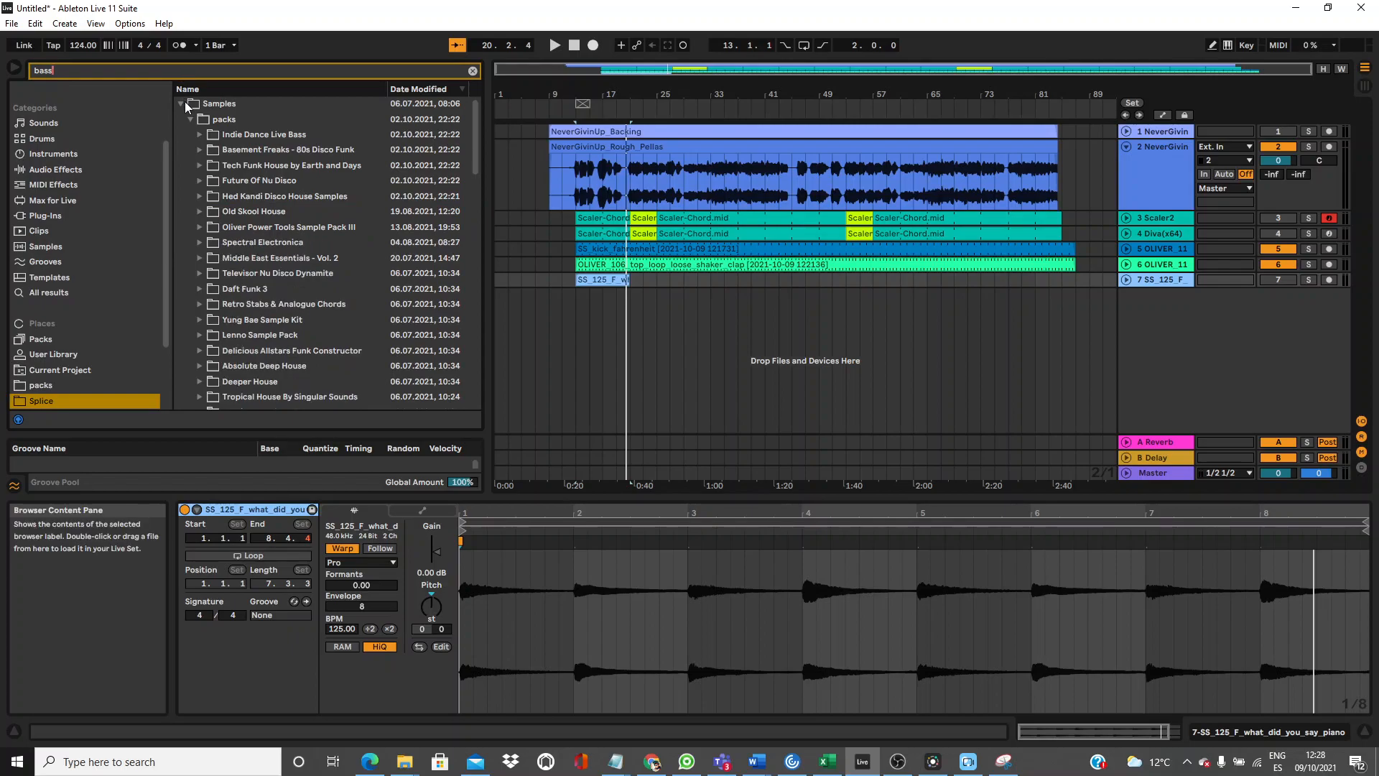
left_click(200, 289)
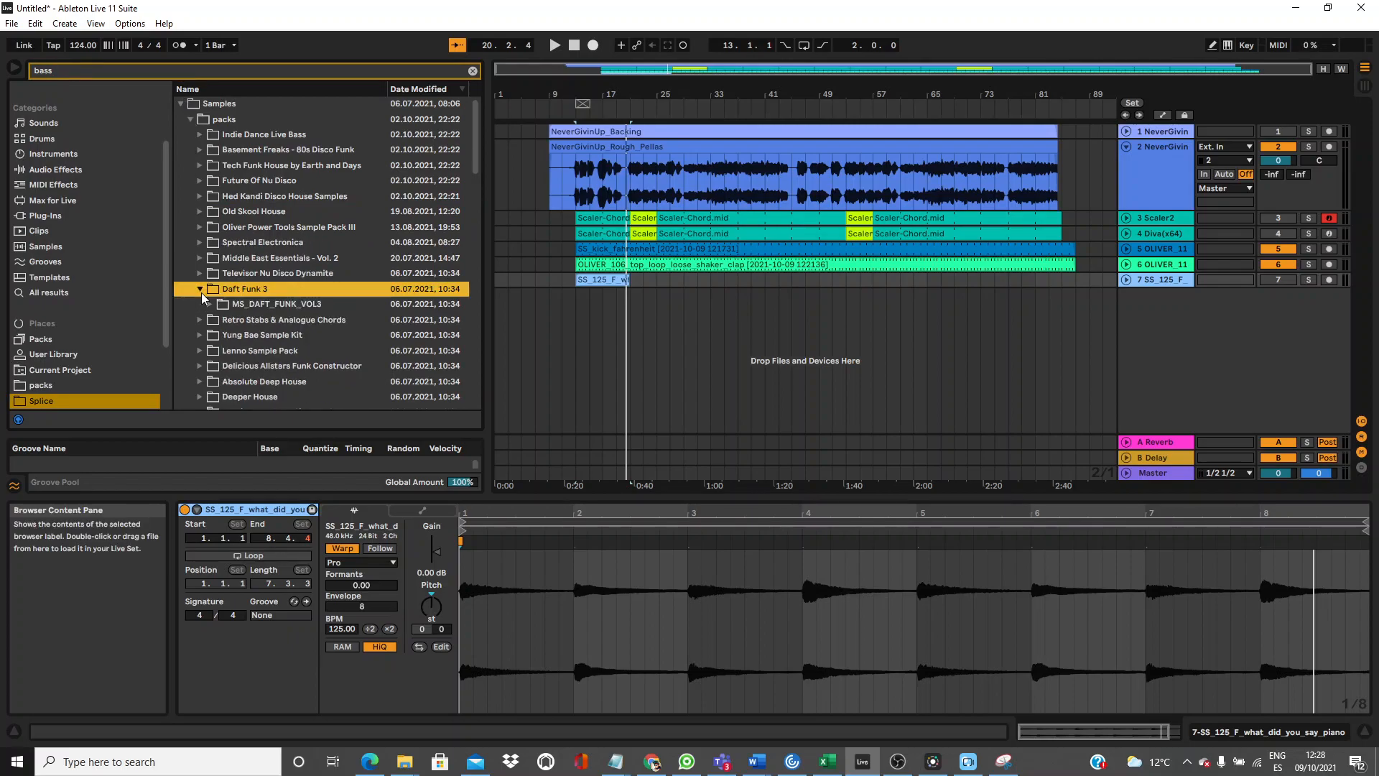
left_click(210, 304)
left_click(220, 320)
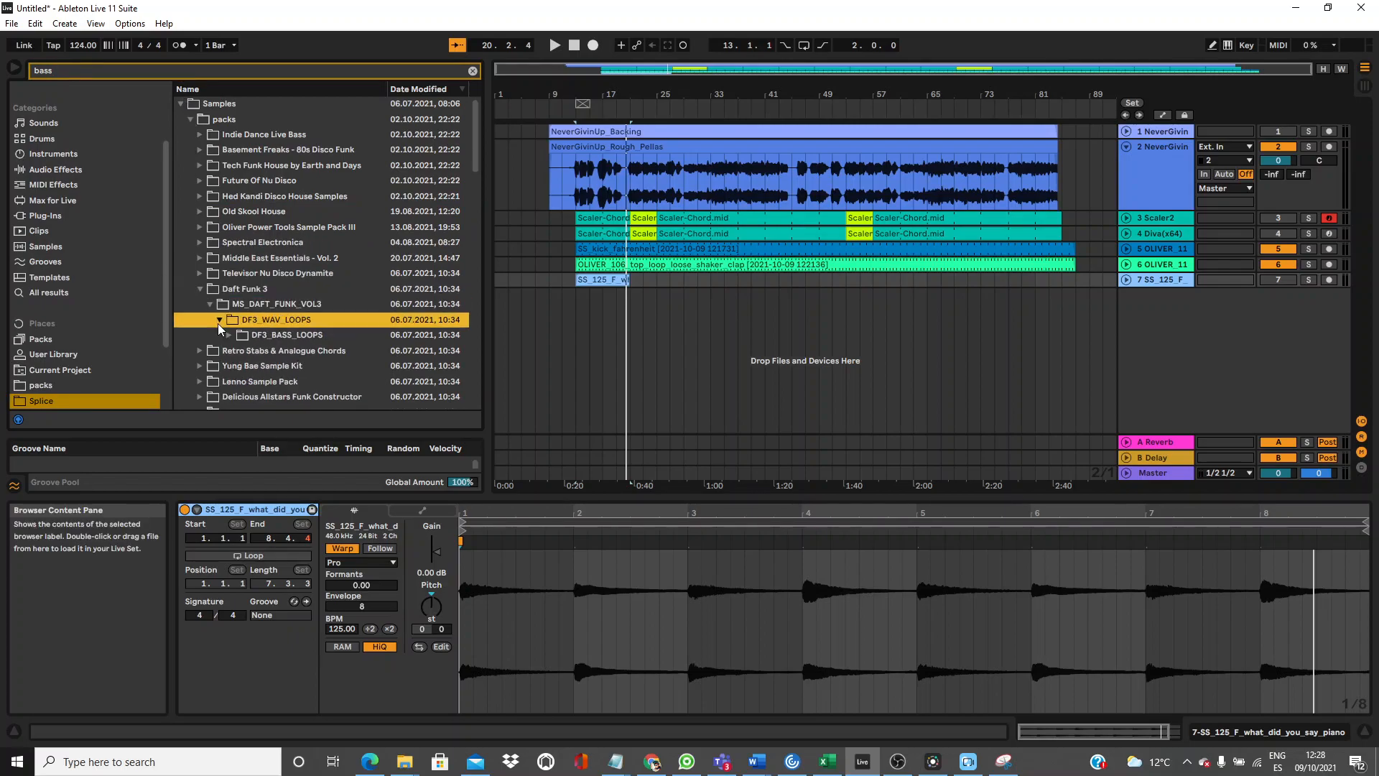
left_click(229, 335)
left_click(264, 350)
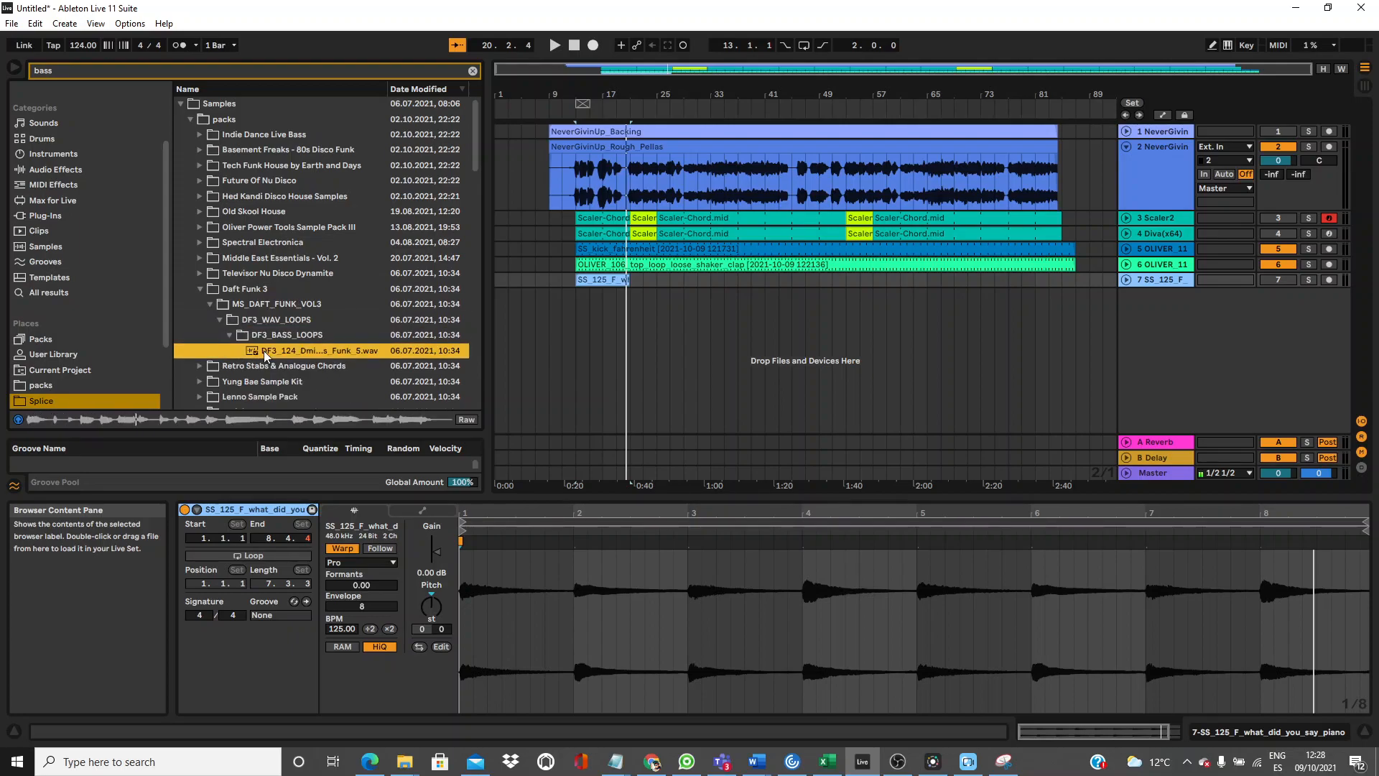
Place the DF3_124 D minor bass loop on a new audio track at bar 13, set its warp mode to Complex Pro and play it.
left_click_drag(264, 350, 577, 297)
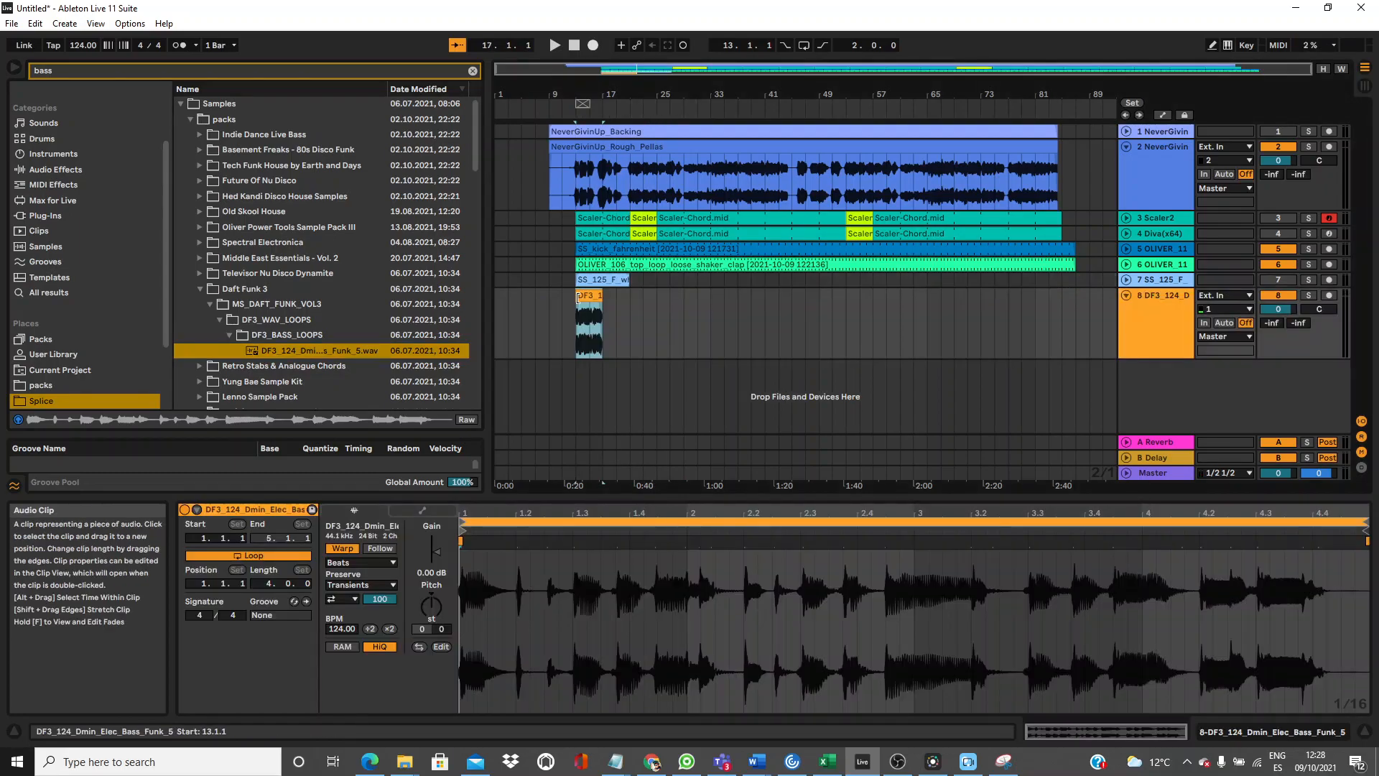
left_click(355, 563)
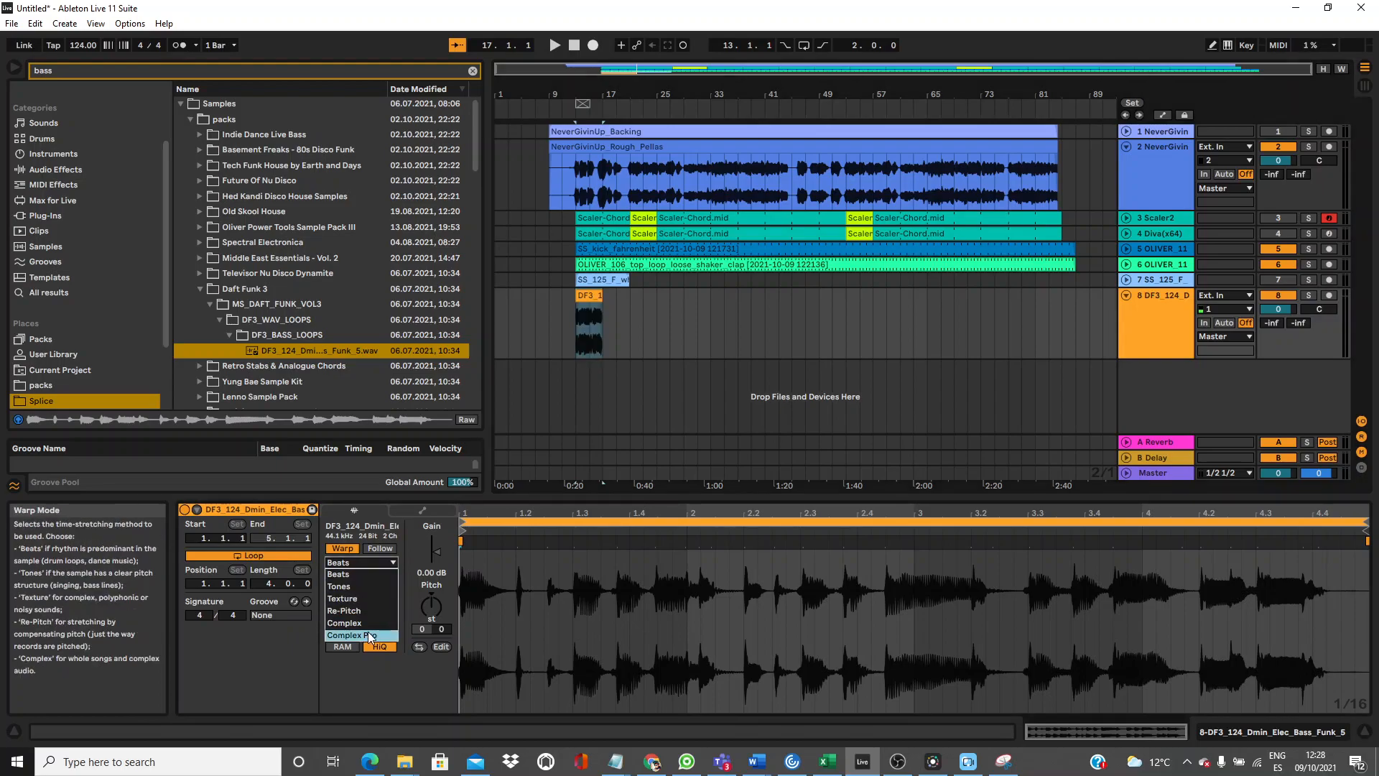
left_click(371, 641)
left_click_drag(361, 585, 361, 632)
left_click(371, 603)
key("space")
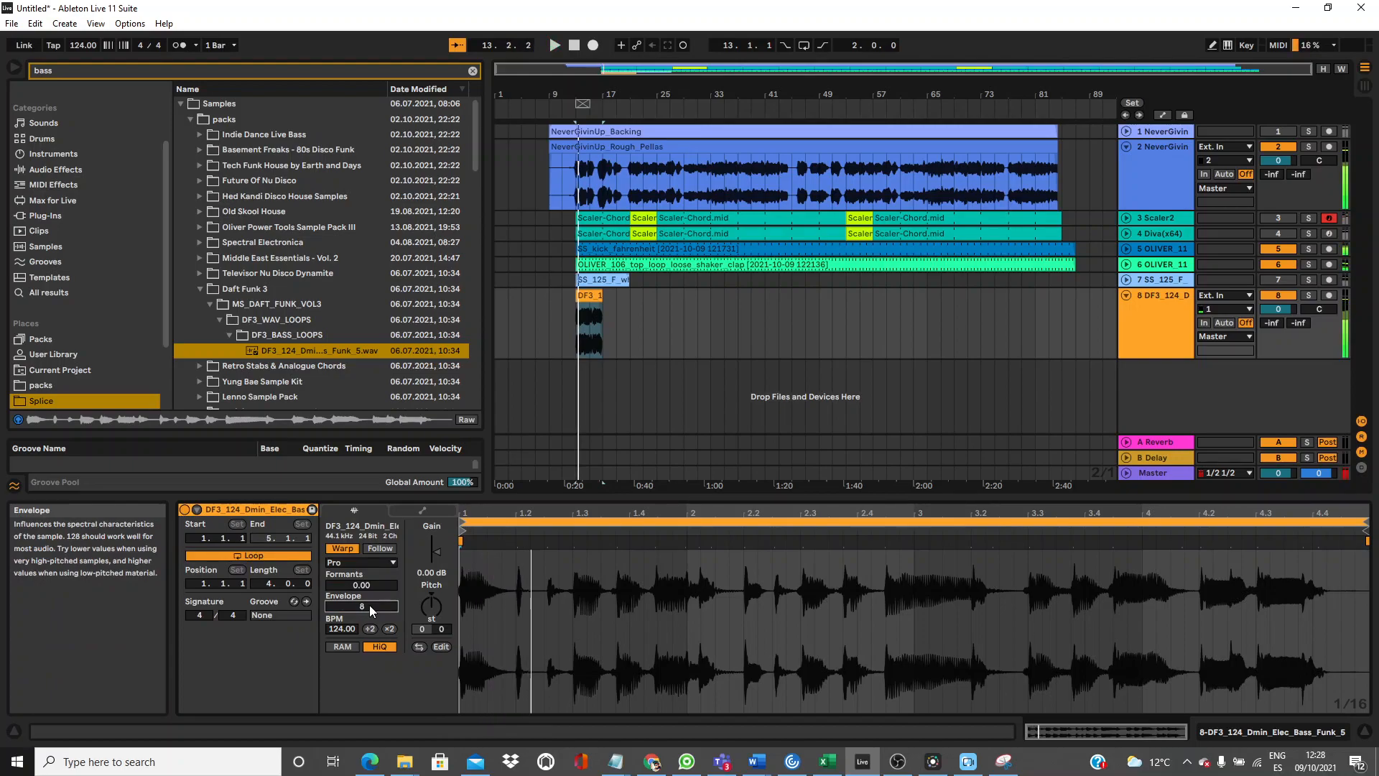
Mute the Rough_Pellas vocal track and loop playback over the four bars of the bass clip from bar 13.
left_click(1278, 146)
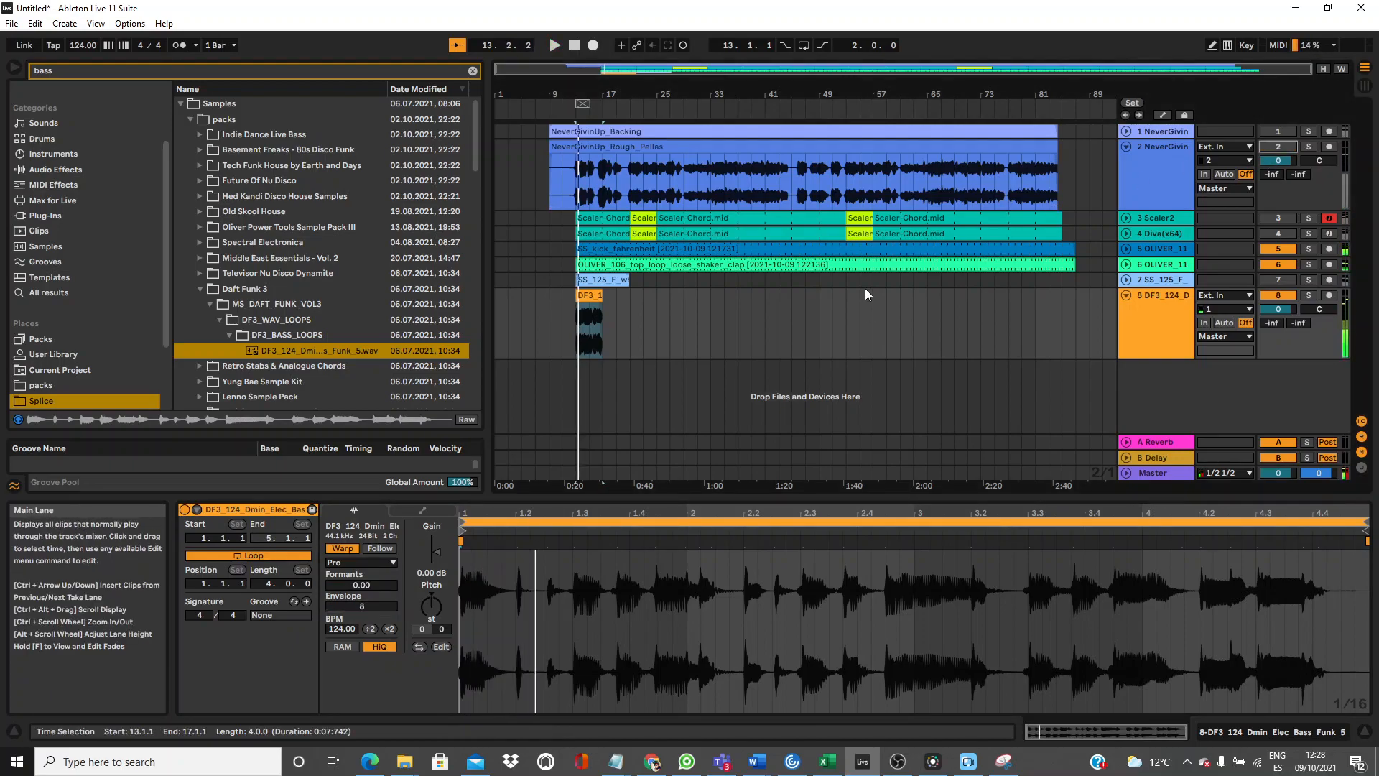
left_click(594, 280)
left_click(595, 293)
key("ctrl+l")
key("space")
key("space")
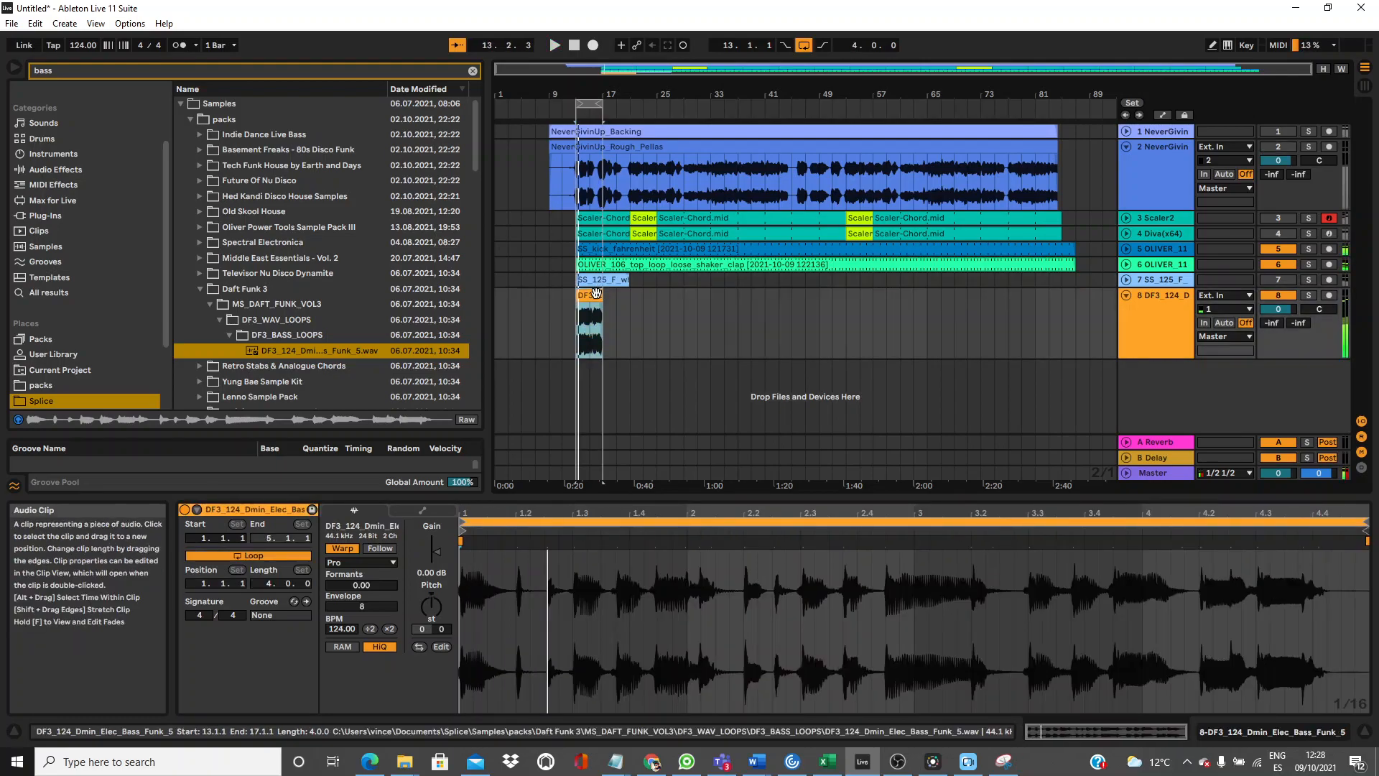
Transpose the bass clip to -3 semitones and unmute the Scaler2 chord track to audition them together.
left_click(431, 619)
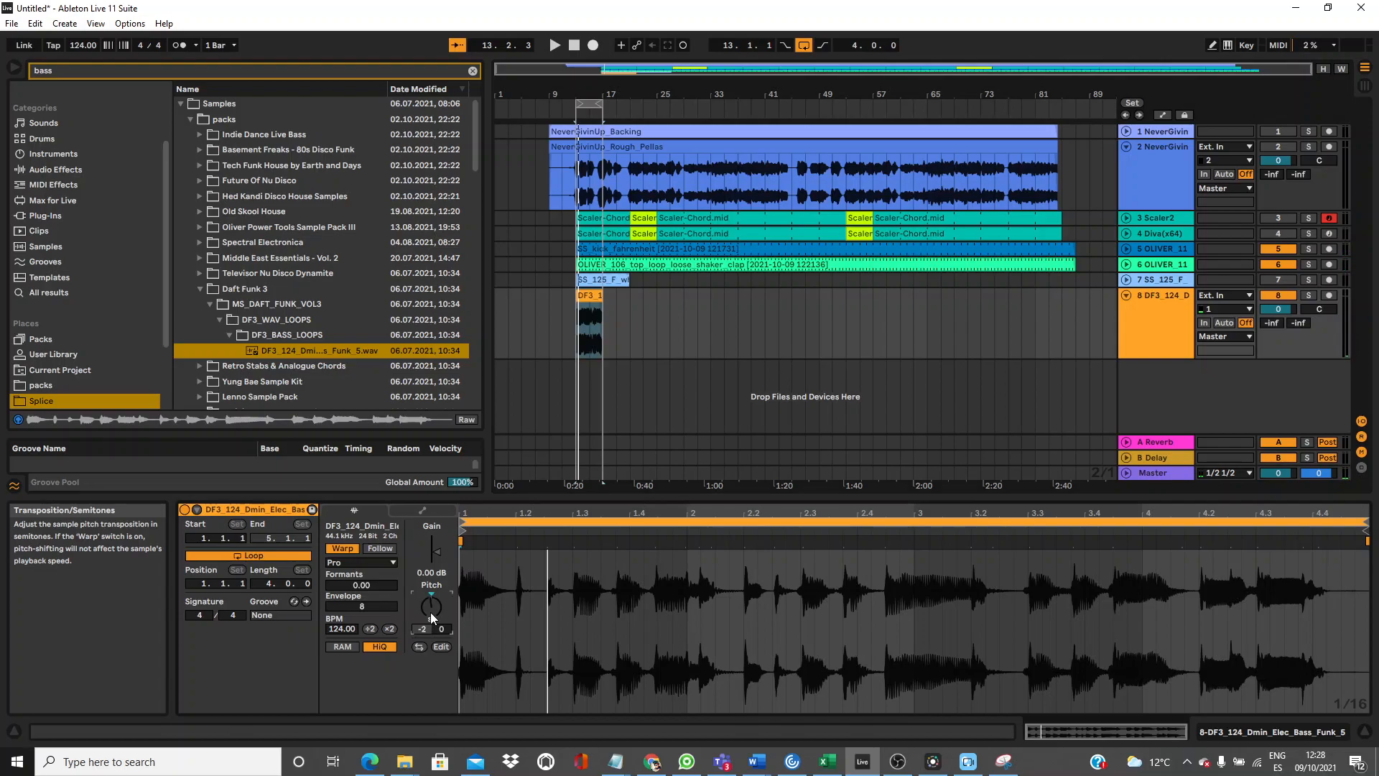
key("Down")
key("space")
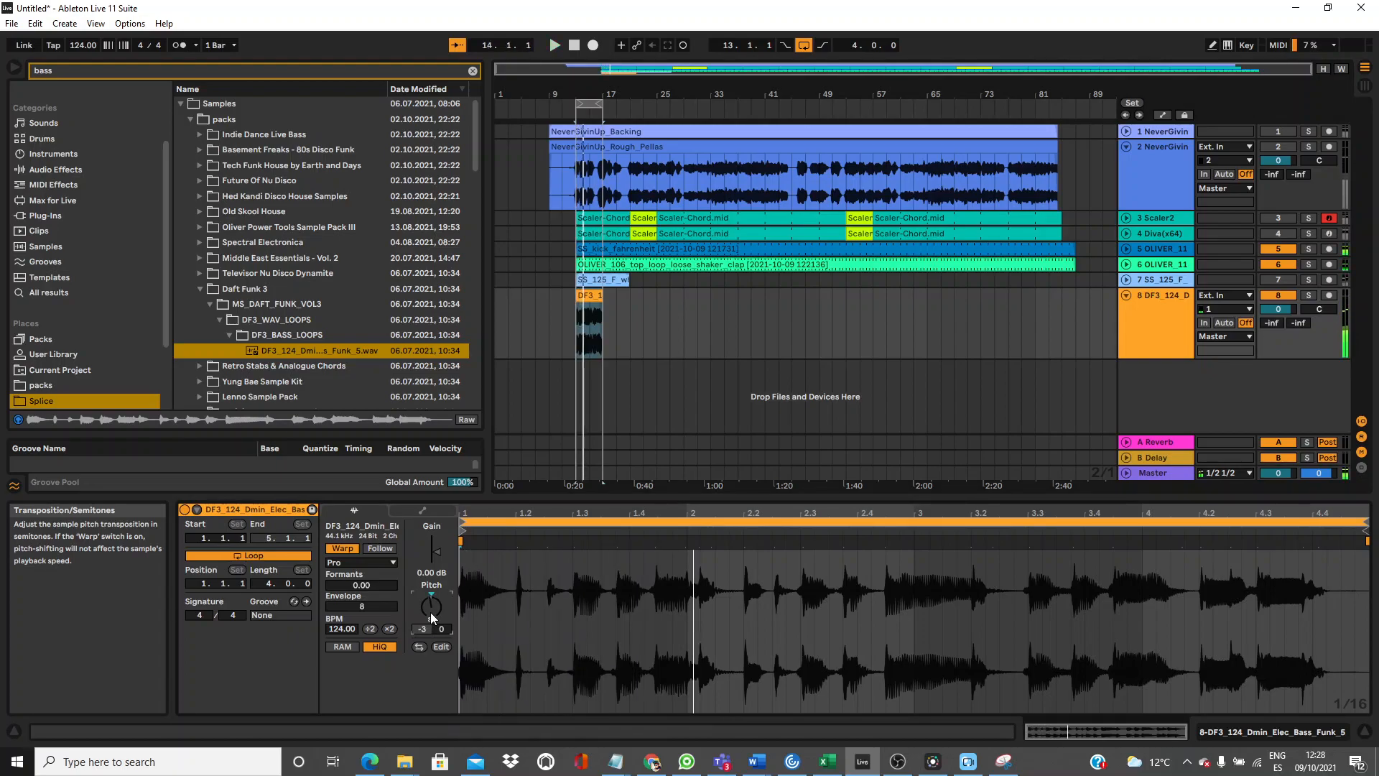
left_click(1304, 219)
left_click(1305, 218)
key("space")
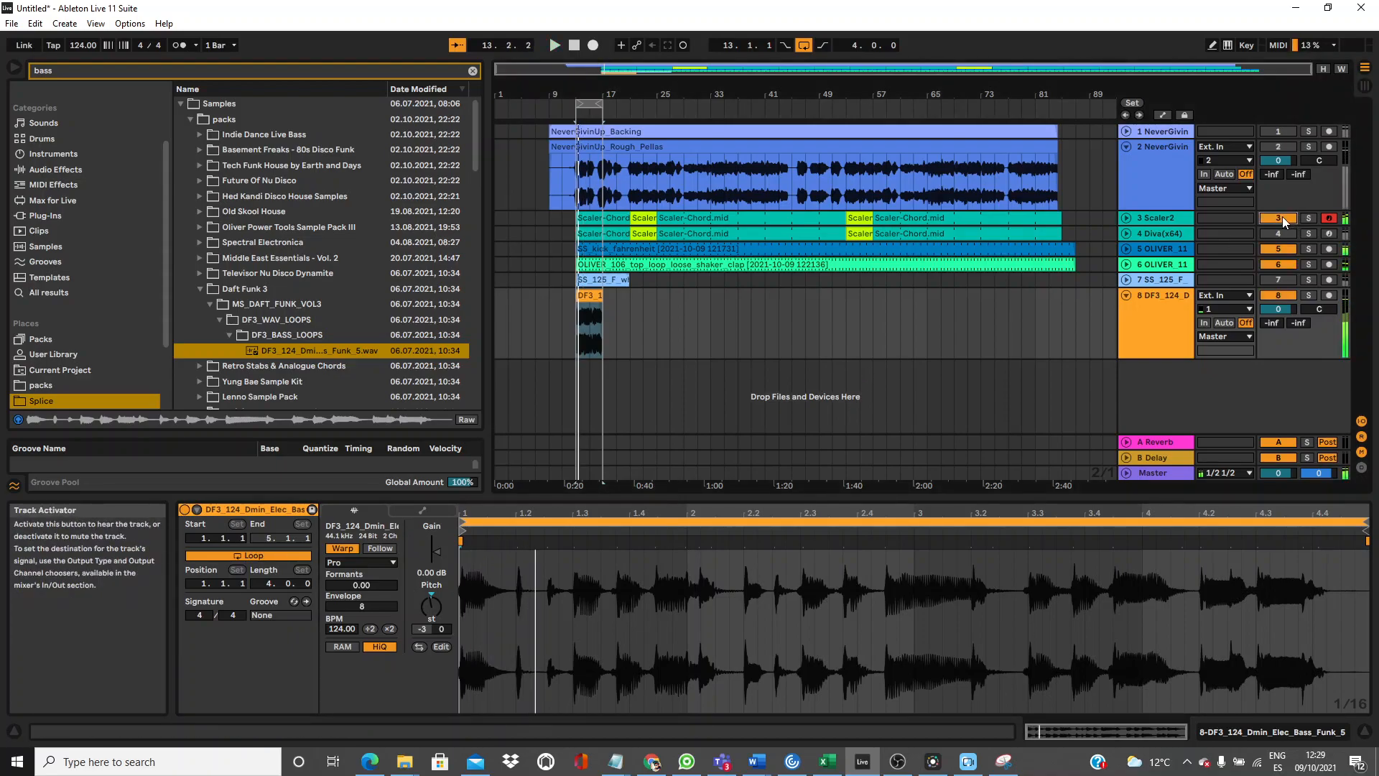
Change the bass clip's warp mode to Beats and transpose it to -5 semitones, trying -4 first.
left_click_drag(426, 605, 426, 611)
key("space")
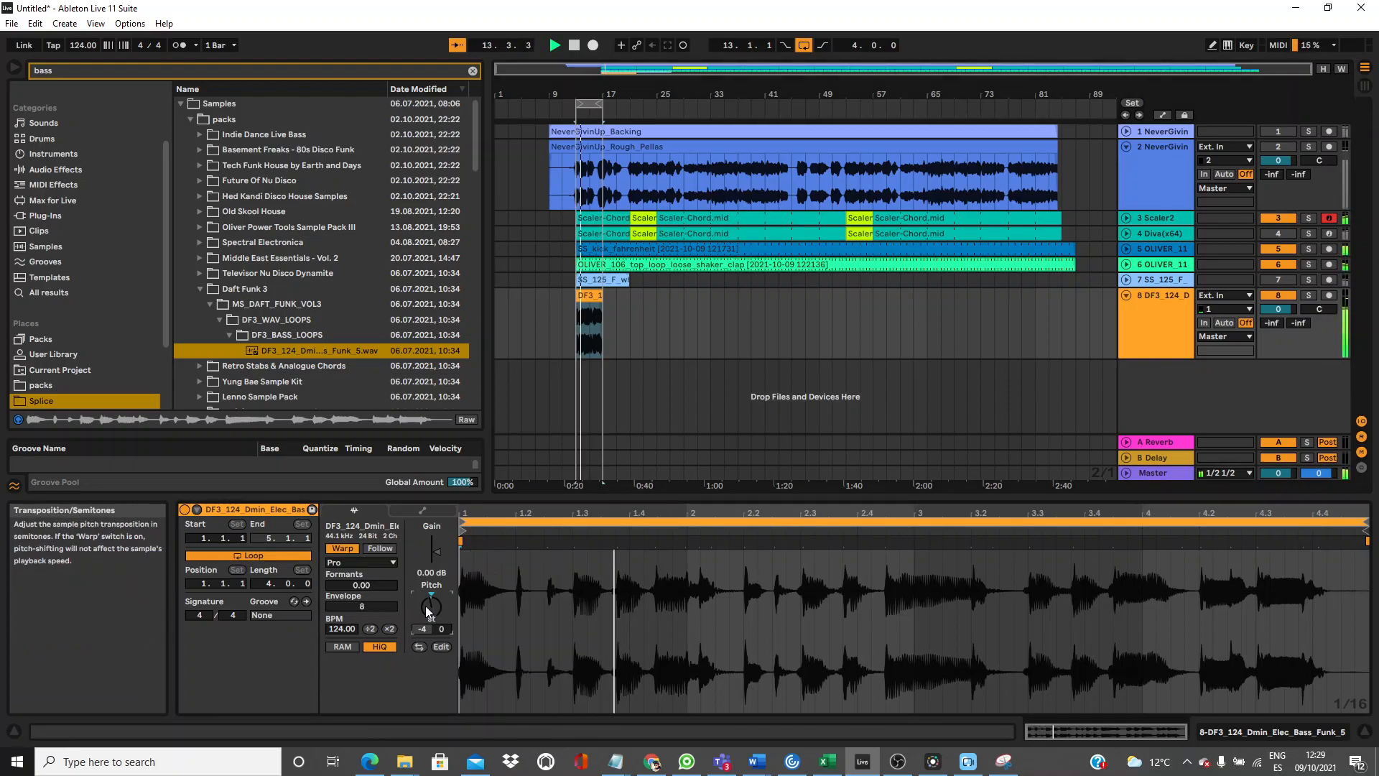
left_click(364, 563)
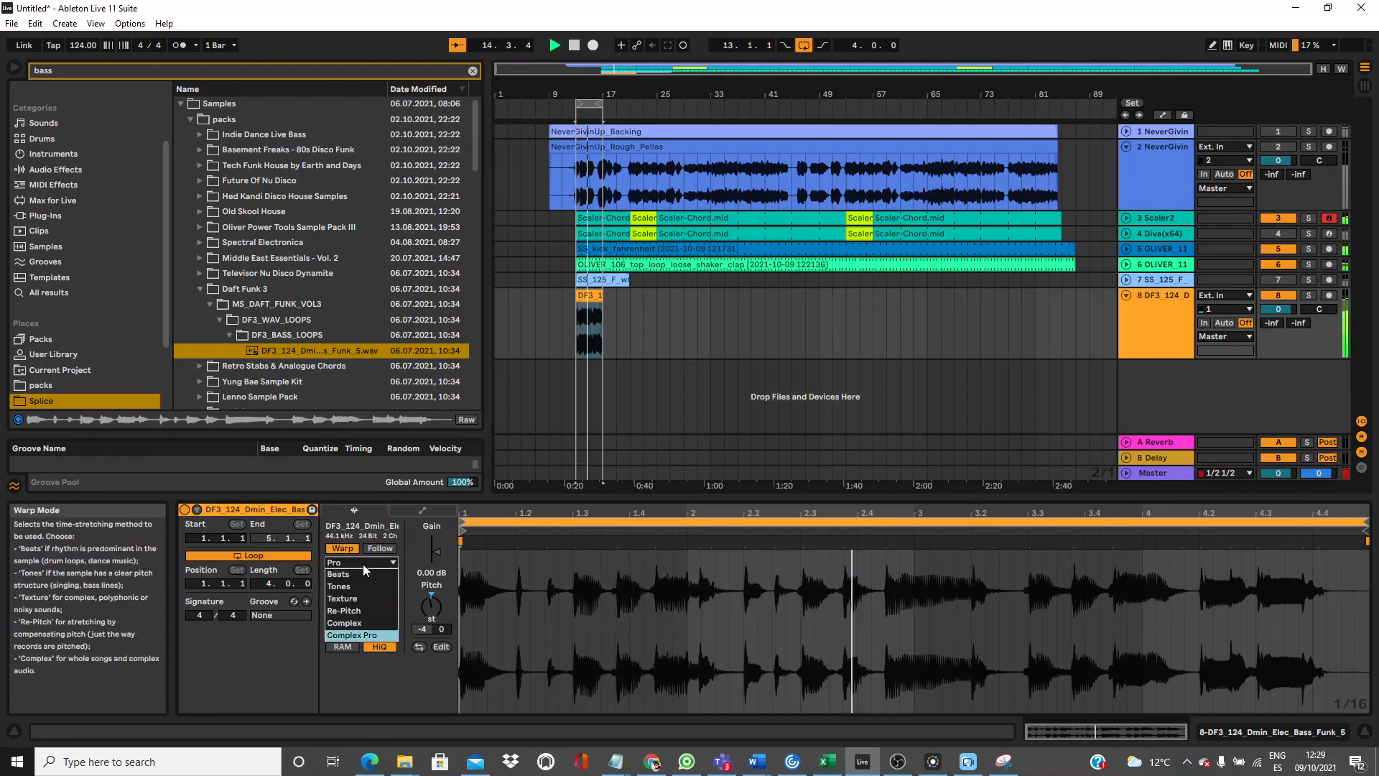
left_click(360, 571)
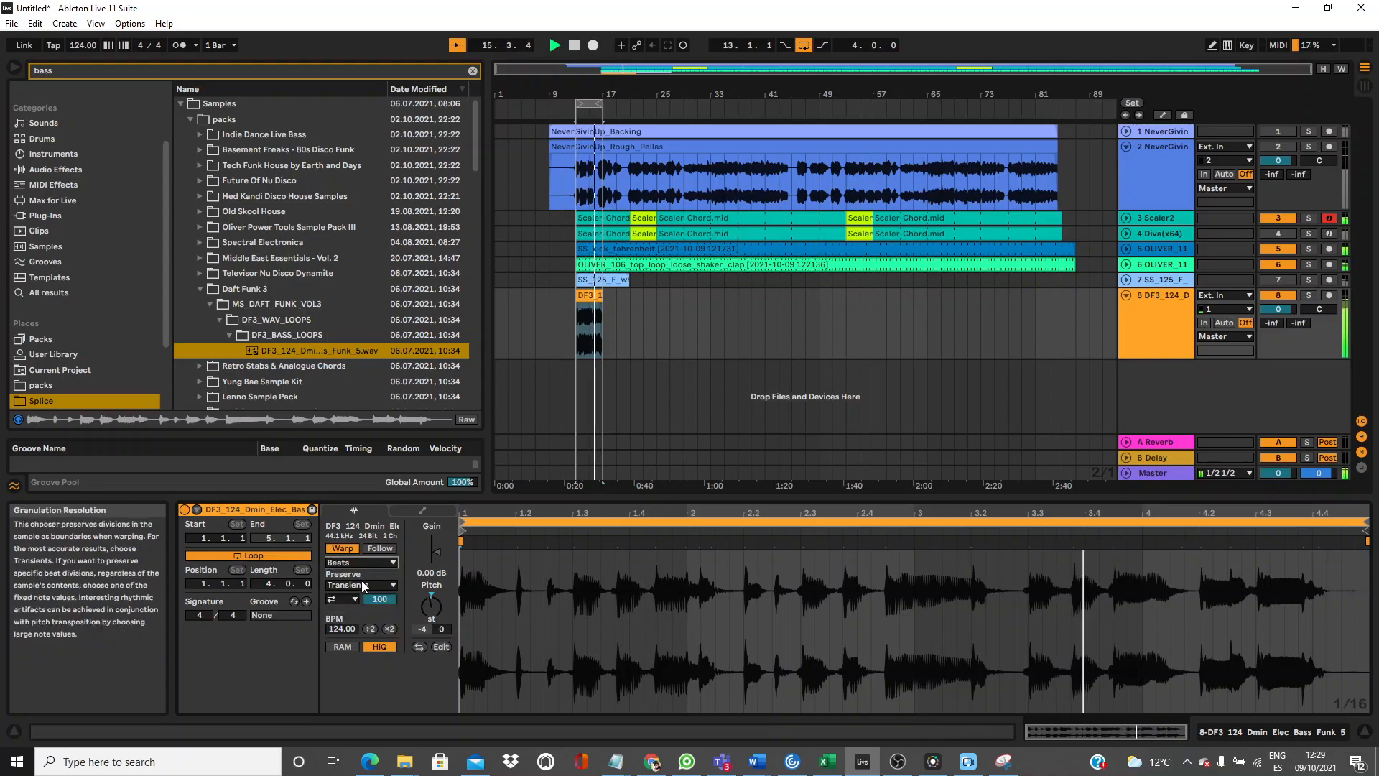
left_click_drag(433, 603, 433, 608)
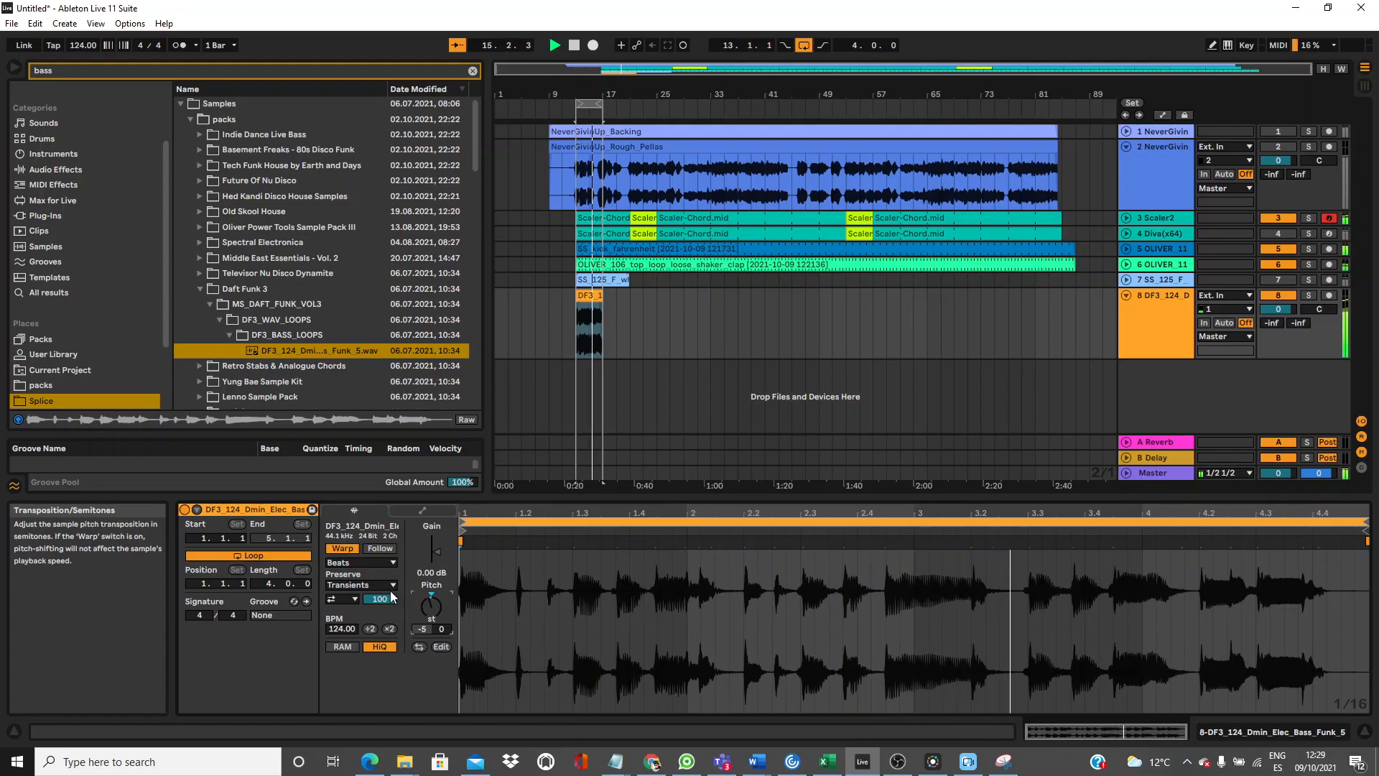
Turn off transient looping for the Daft Funk bass clip and set its transient envelope to 50.
left_click(339, 600)
left_click(336, 611)
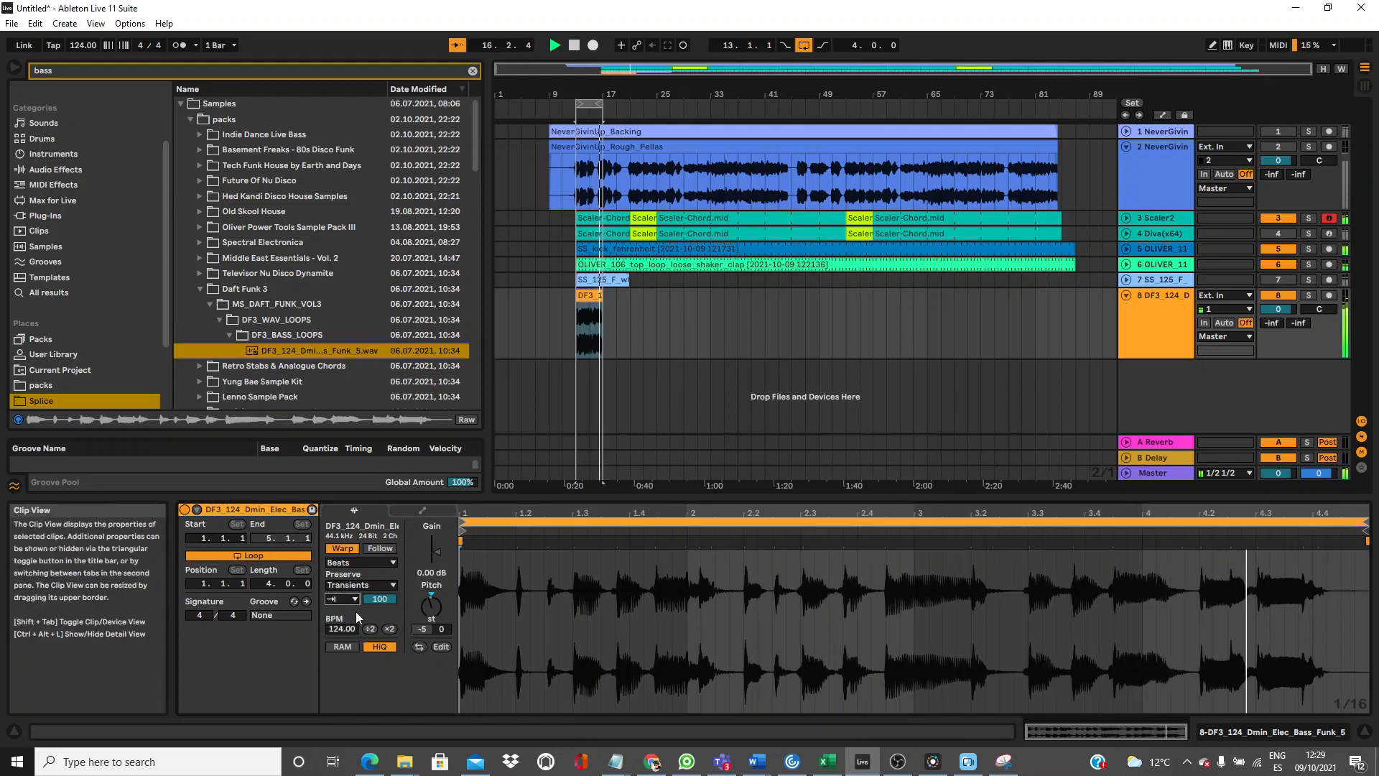
left_click_drag(380, 605, 381, 640)
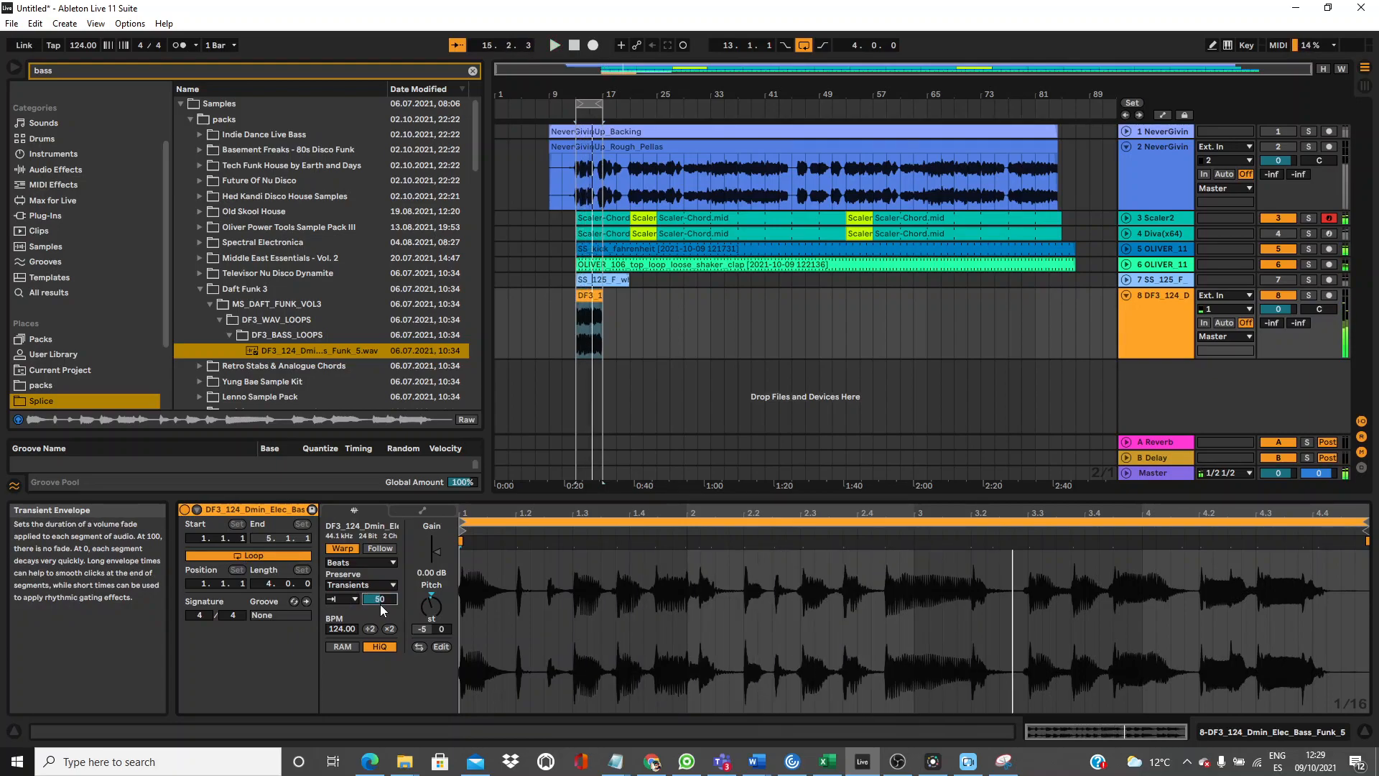
Browse the bass synth one-shots in the Retro Stabs & Analogue Chords pack's RSAC_Bass_Synths folder.
left_click(205, 366)
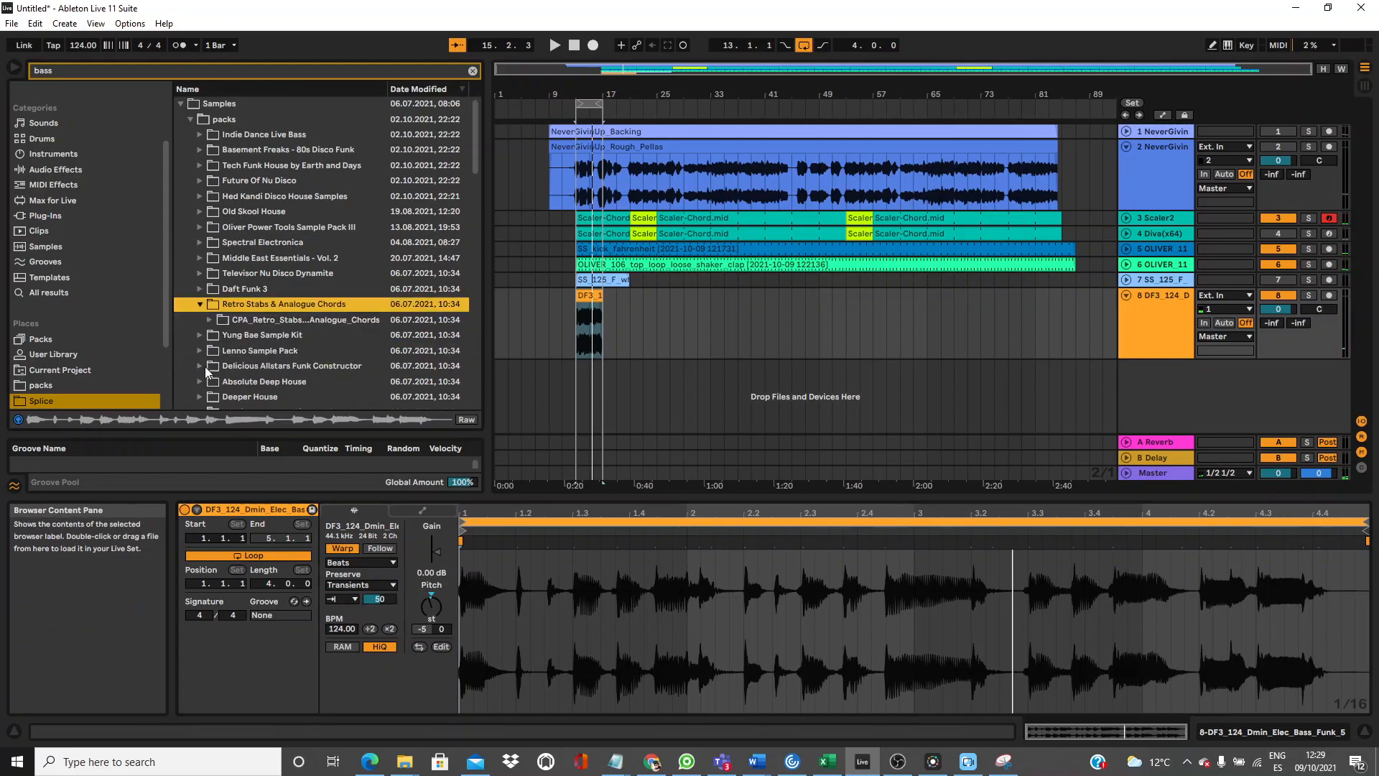
key("Down")
key("Right")
key("Down")
key("Right")
key("Down")
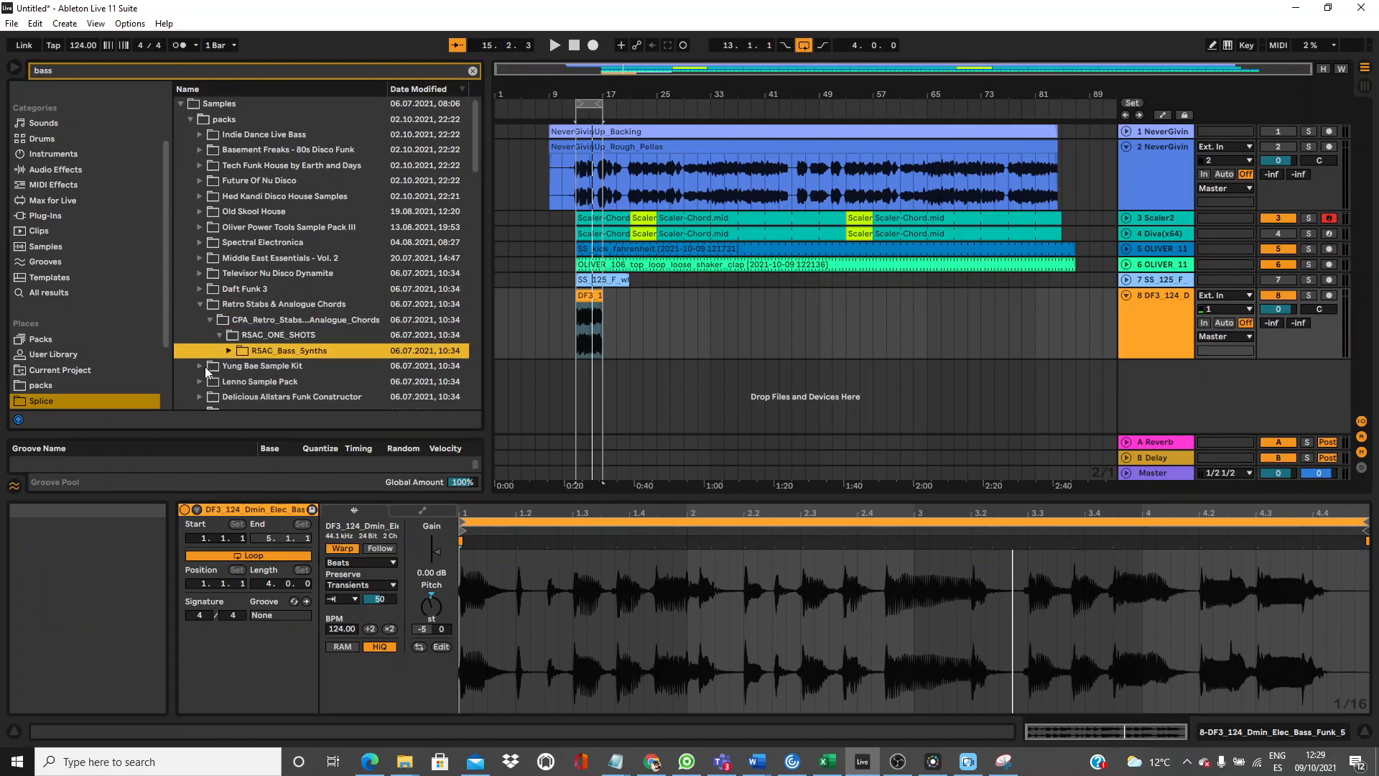
key("Right")
key("Down")
Browse the bass samples in the Yung Bae Sample Kit.
key("Down")
key("Right")
key("Down")
key("Right")
key("Down")
key("Right")
key("Down")
key("Right")
key("Down")
Replace the bass clip at bar 13 with the B minor rolling bass loop from the Lenno Sample Pack's LENNO_synth_loops folder.
key("Down")
key("Right")
key("Down")
key("Right")
key("Down")
key("Right")
key("Down")
key("Right")
key("Down")
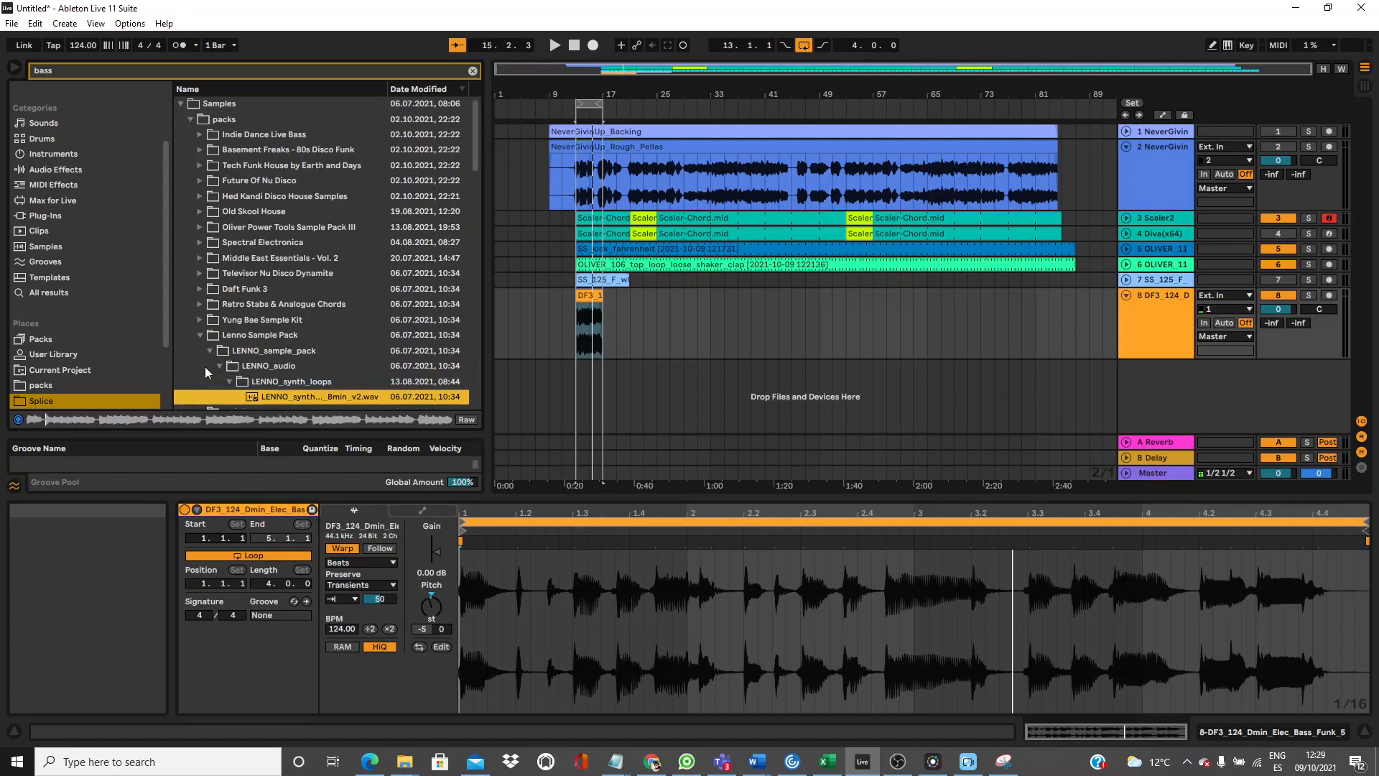
left_click_drag(255, 396, 581, 344)
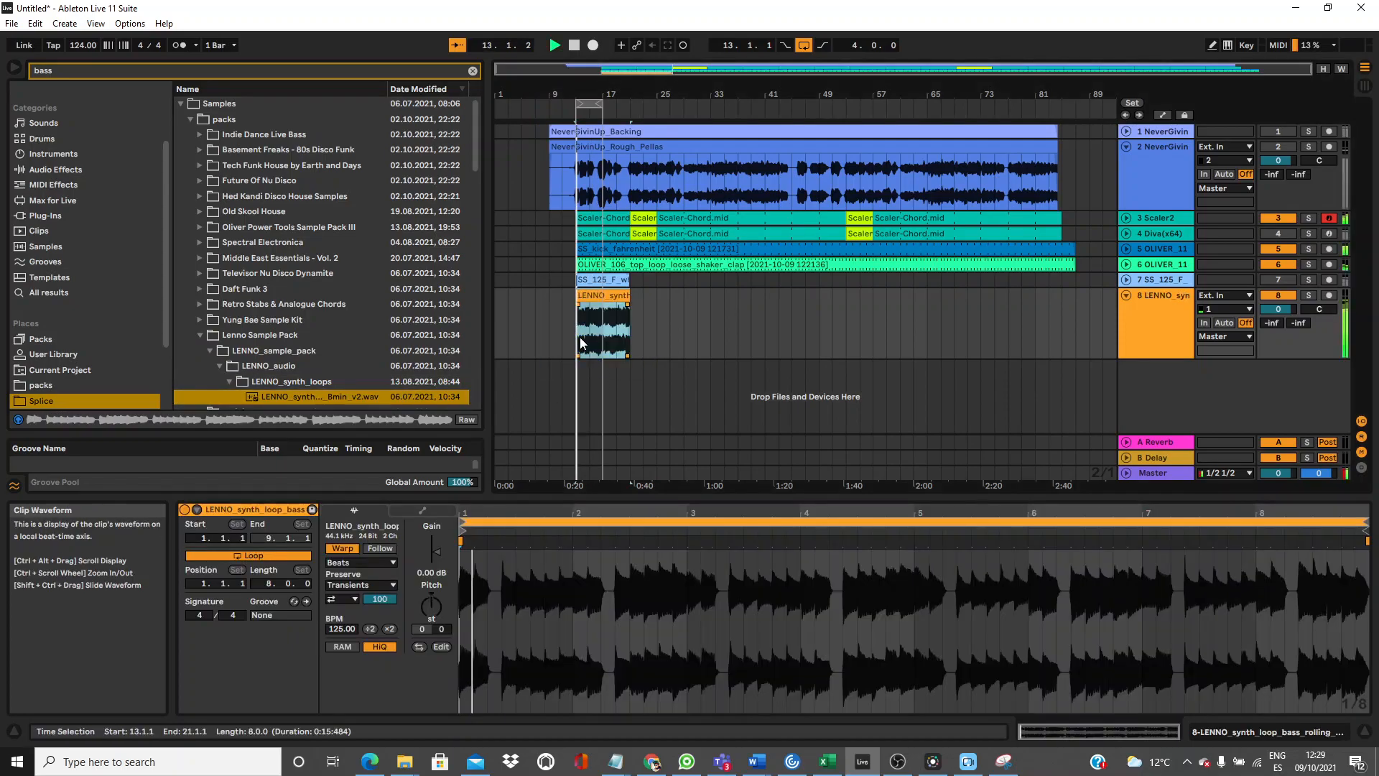
Transpose the Lenno bass clip to +2 semitones and play it with the chords and drums.
left_click(430, 613)
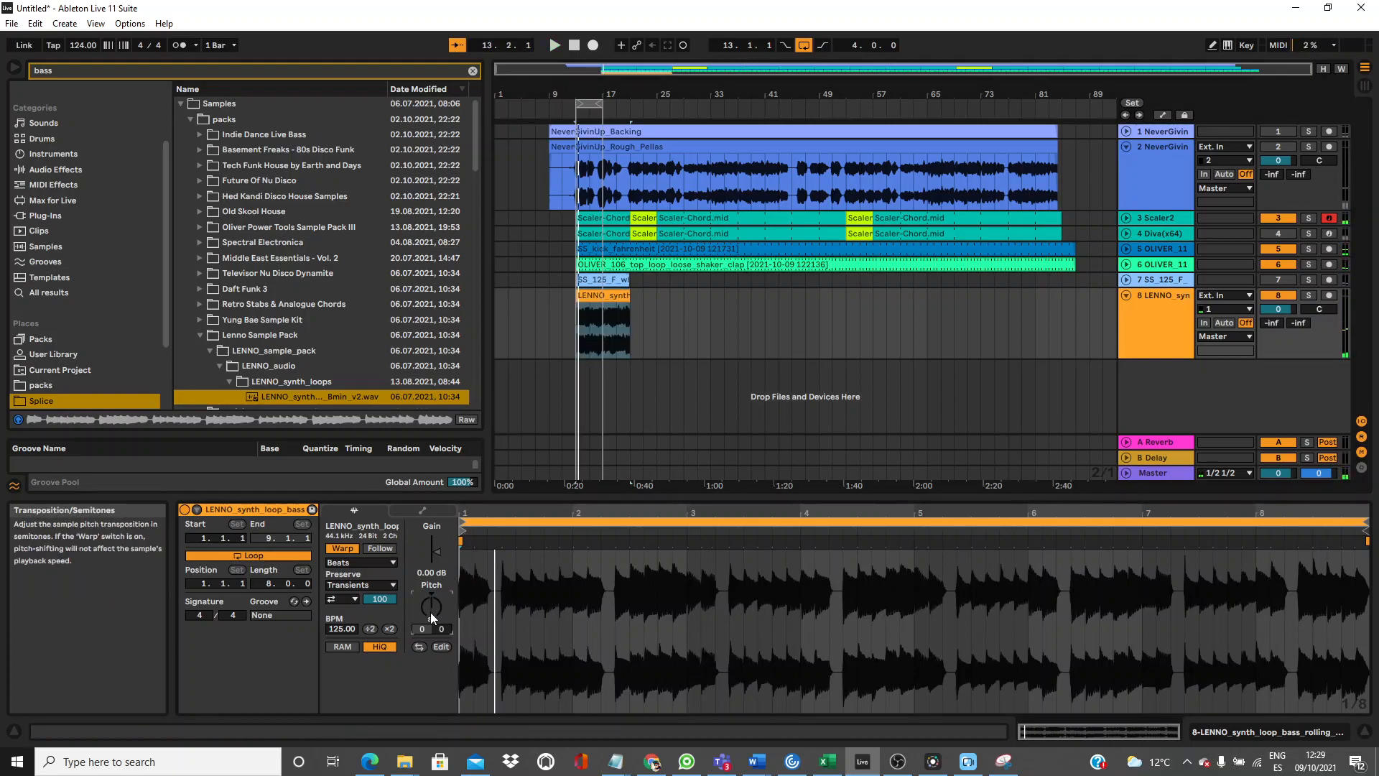
key("space")
key("Up")
key("Up")
key("space")
key("space")
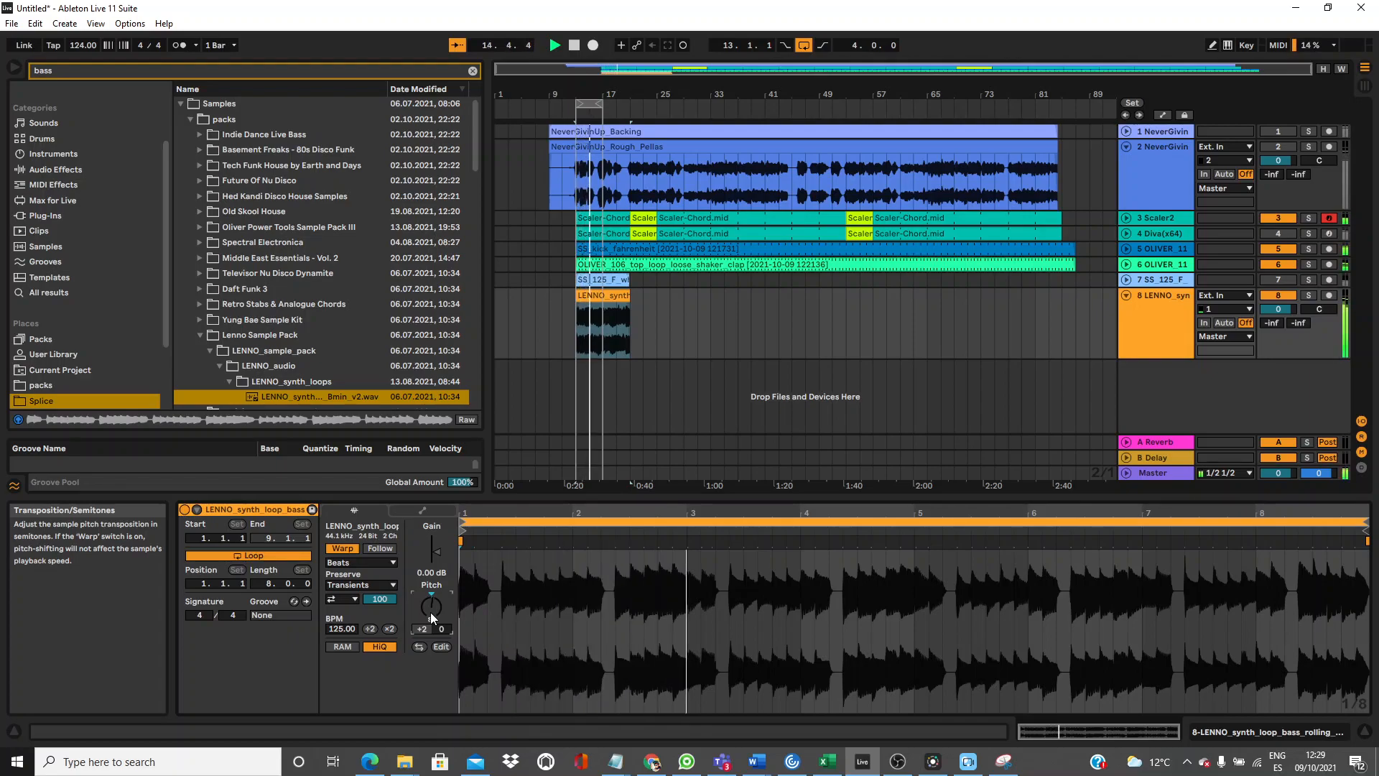
Turn off transient looping for the Lenno bass clip and set its transient envelope to 69, keeping Beats warping.
left_click(349, 597)
left_click(347, 614)
left_click_drag(382, 601, 382, 610)
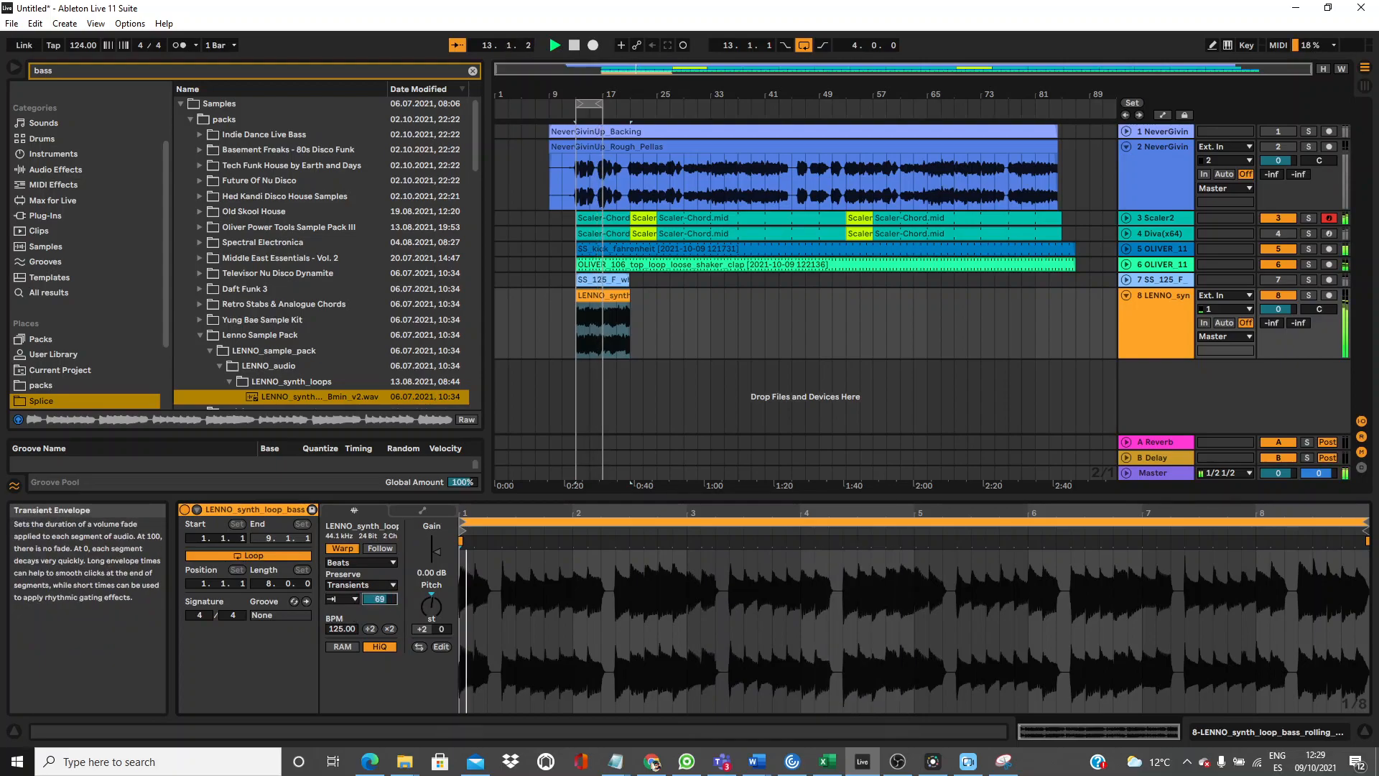
left_click(366, 563)
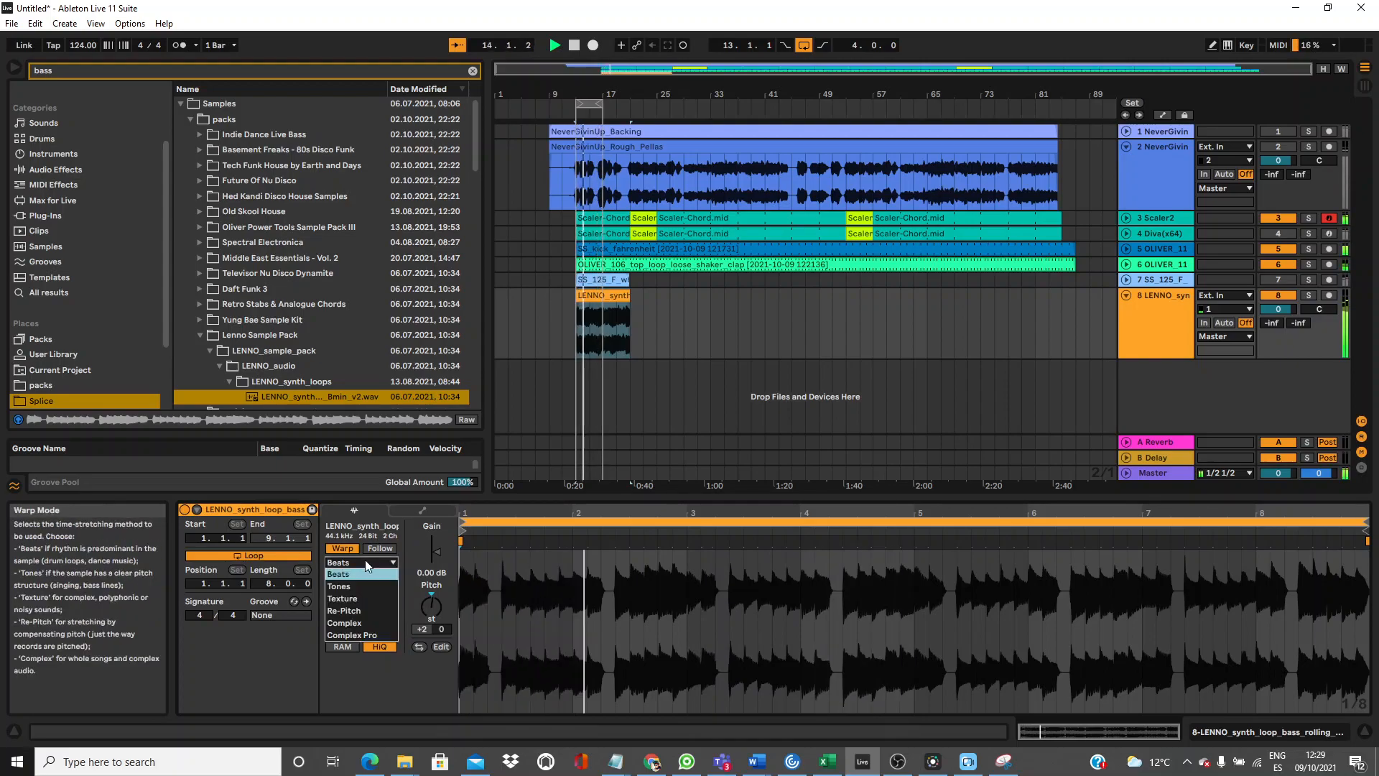
left_click(362, 573)
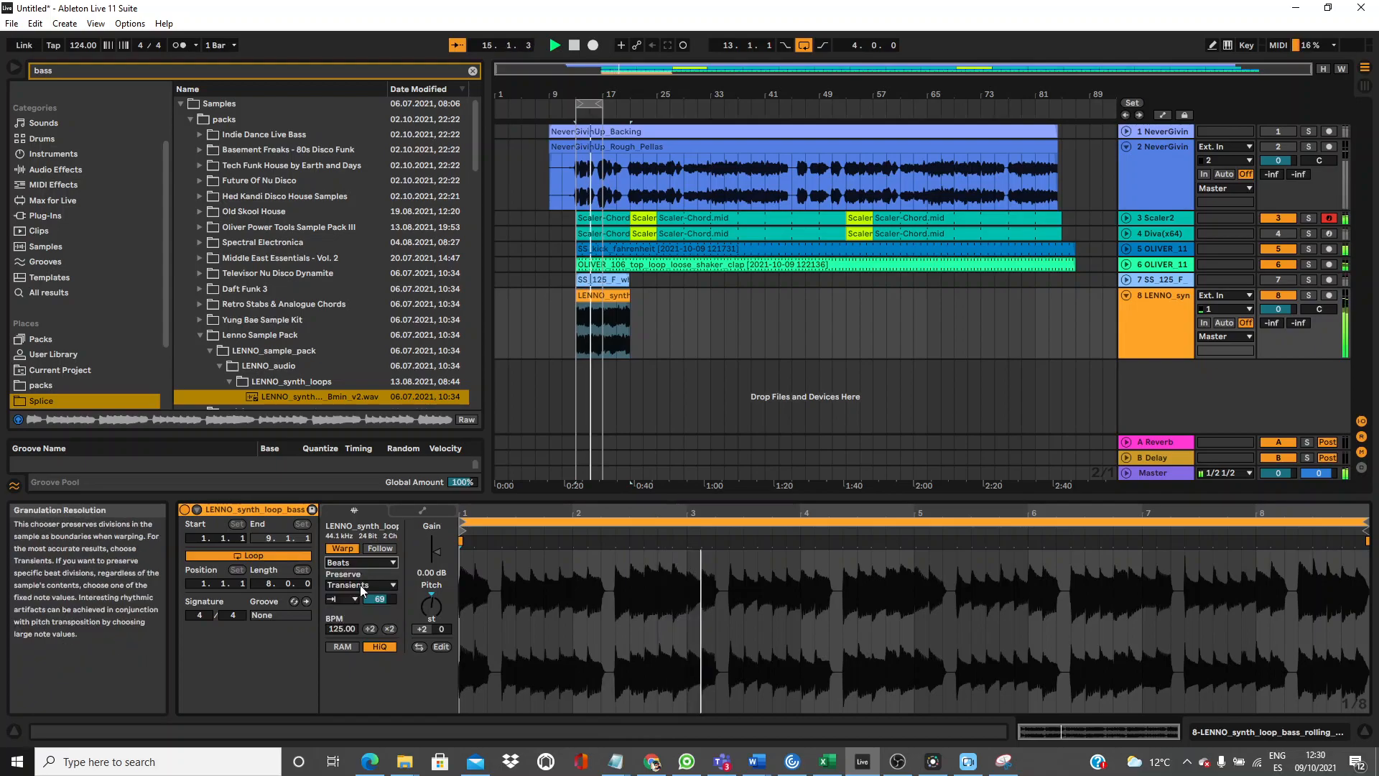
Set the Lenno bass clip's preserve resolution to 1/16 and transient envelope to 32, and extend the playback loop to eight bars.
left_click(360, 585)
left_click(348, 637)
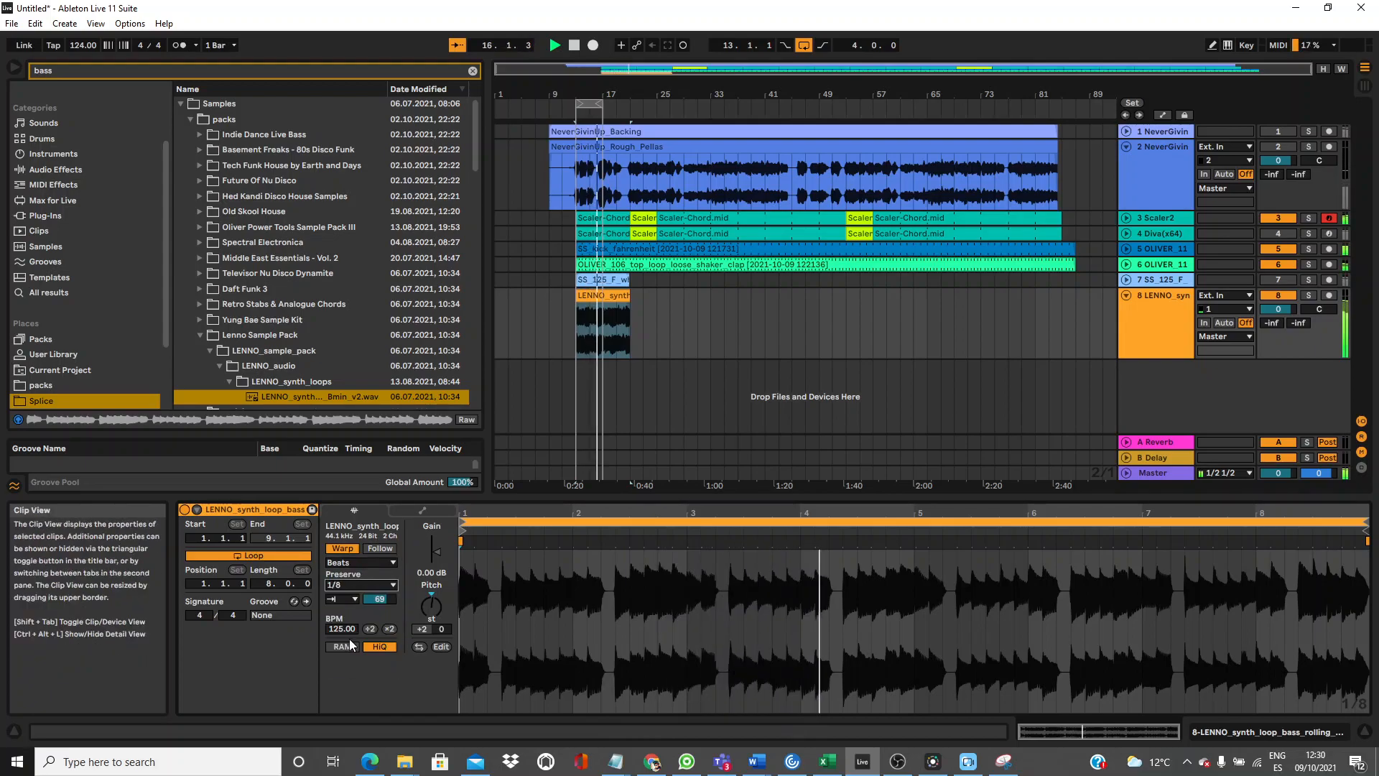
left_click(371, 586)
left_click(356, 642)
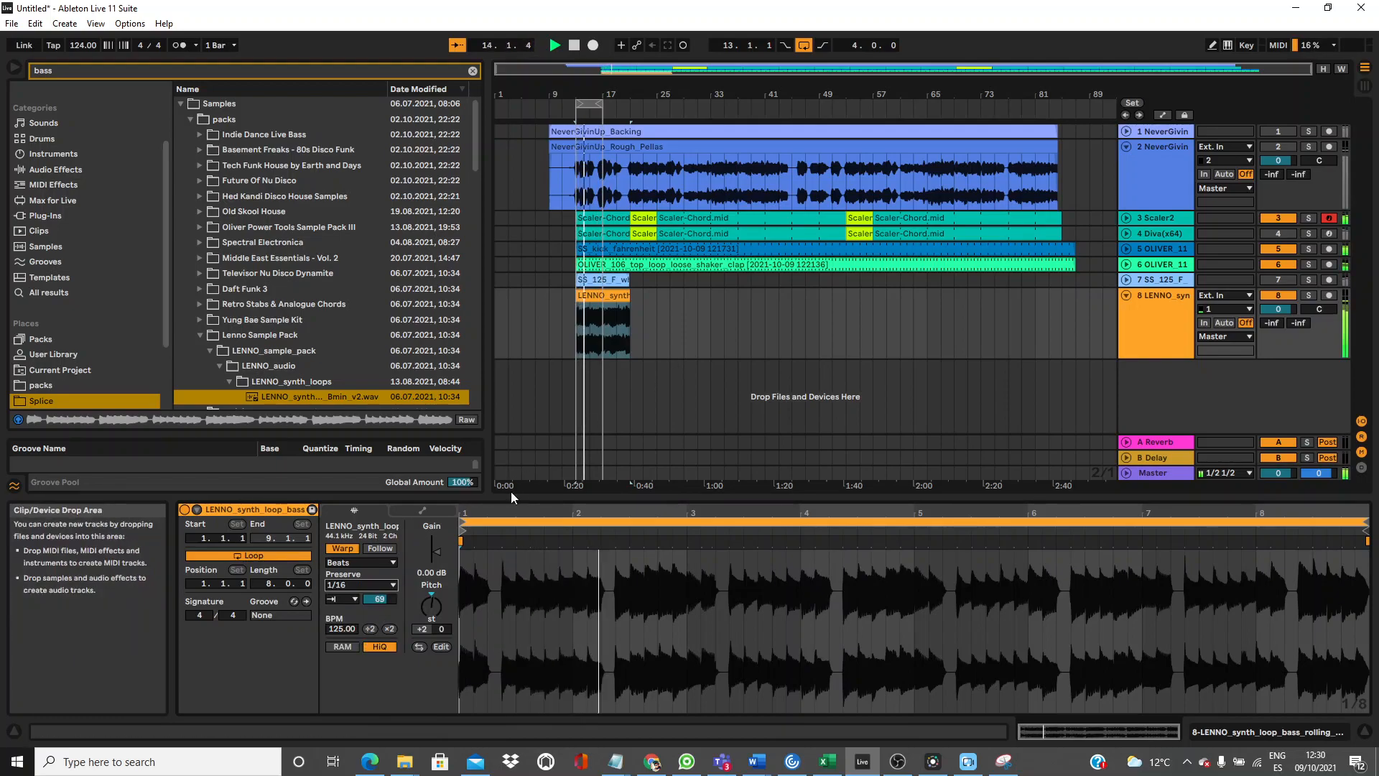
left_click_drag(386, 599, 386, 623)
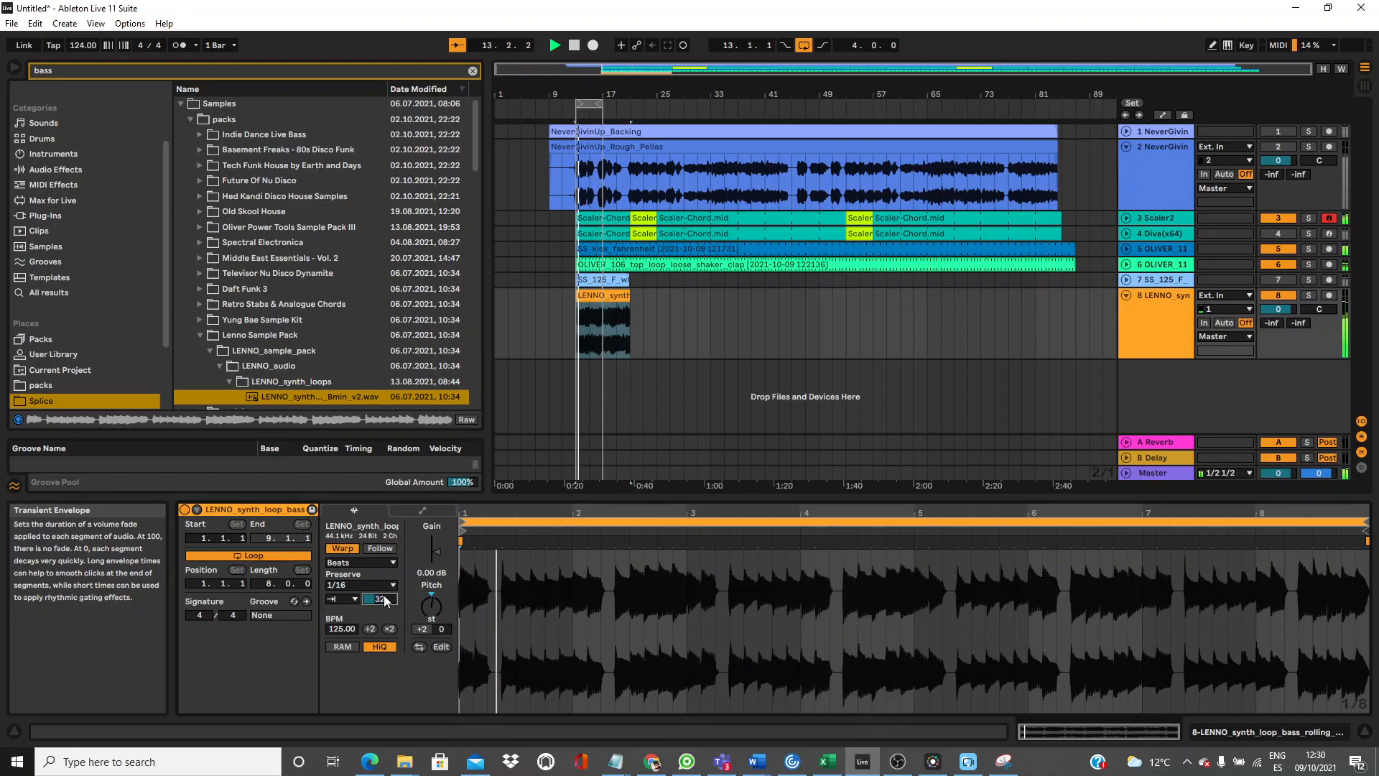
left_click_drag(602, 105, 629, 105)
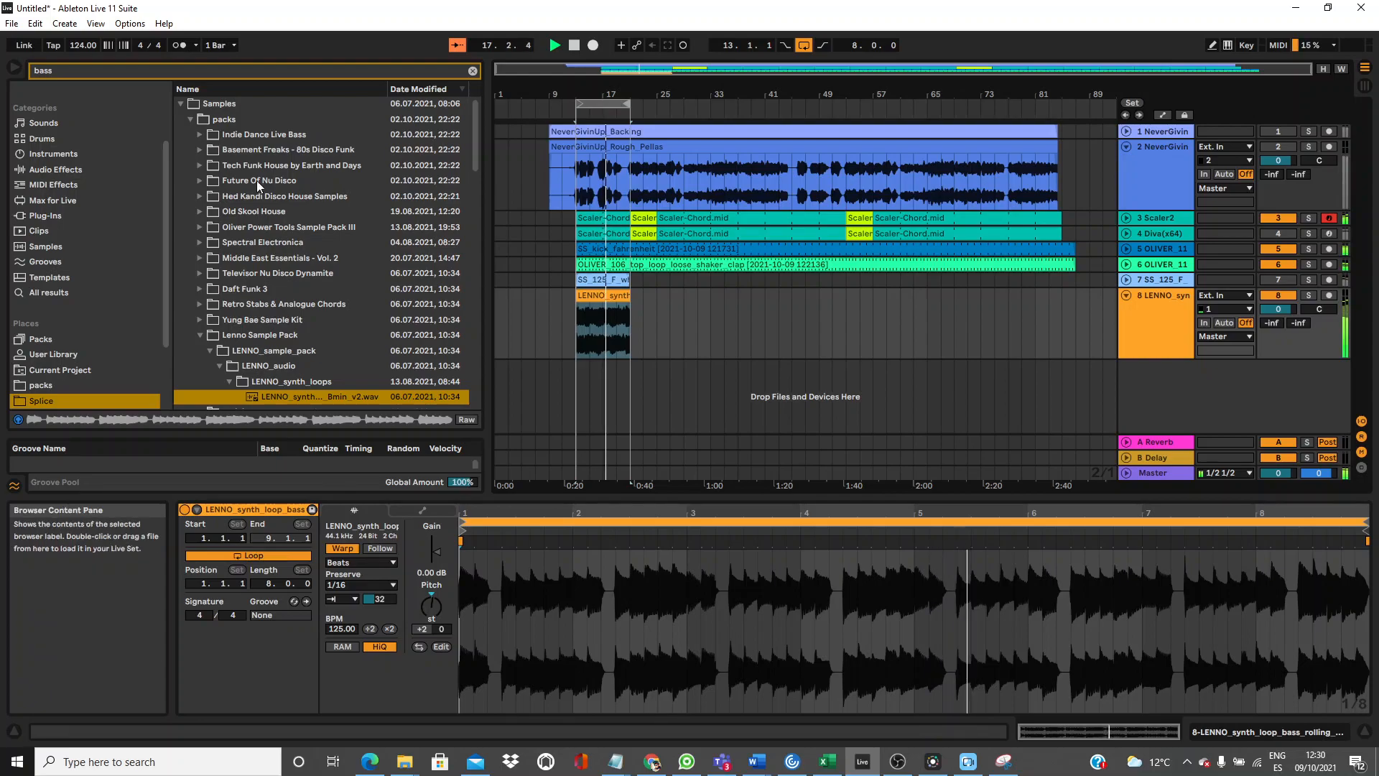
Search the plug-ins for "kick" and add Kickstart-64bit to the Lenno bass track.
left_click(231, 71)
type("kick")
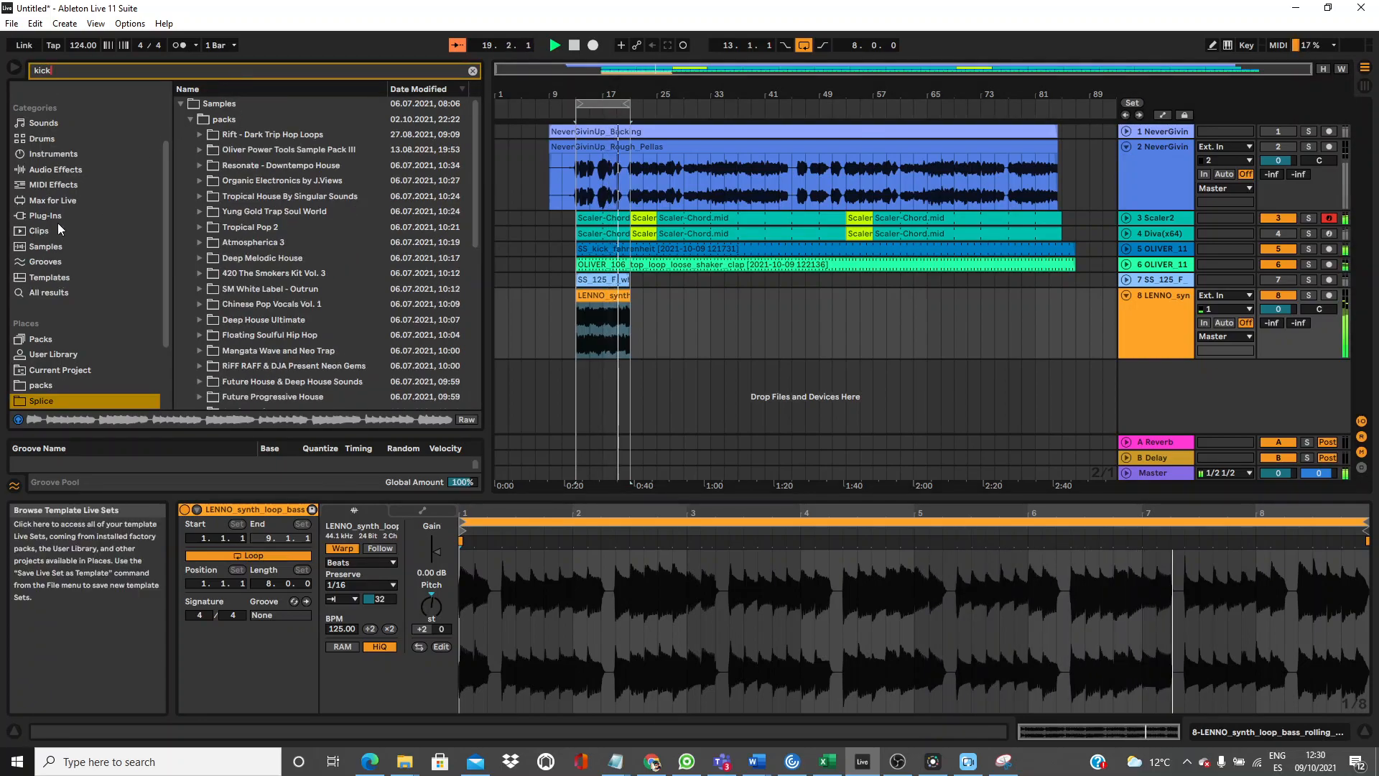
left_click(59, 215)
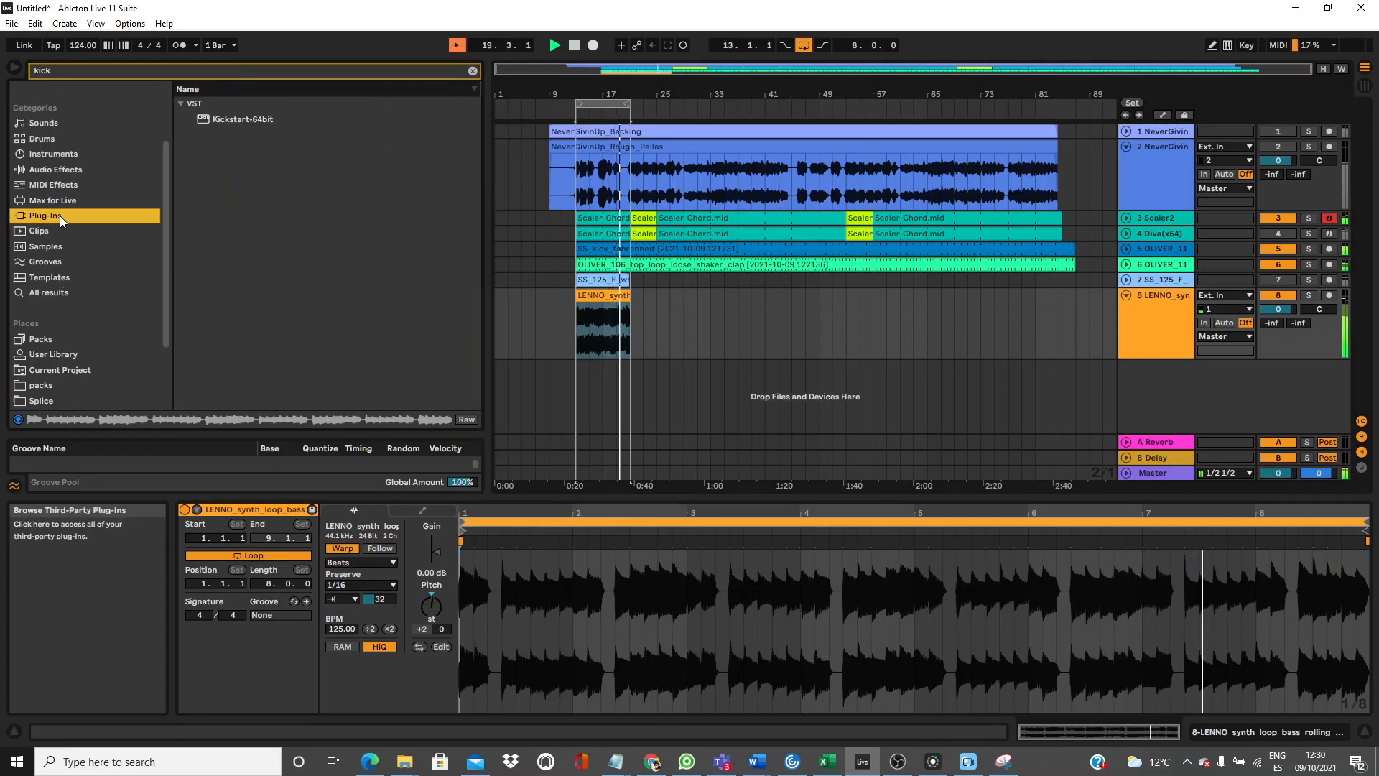
left_click(230, 115)
left_click_drag(235, 114, 584, 311)
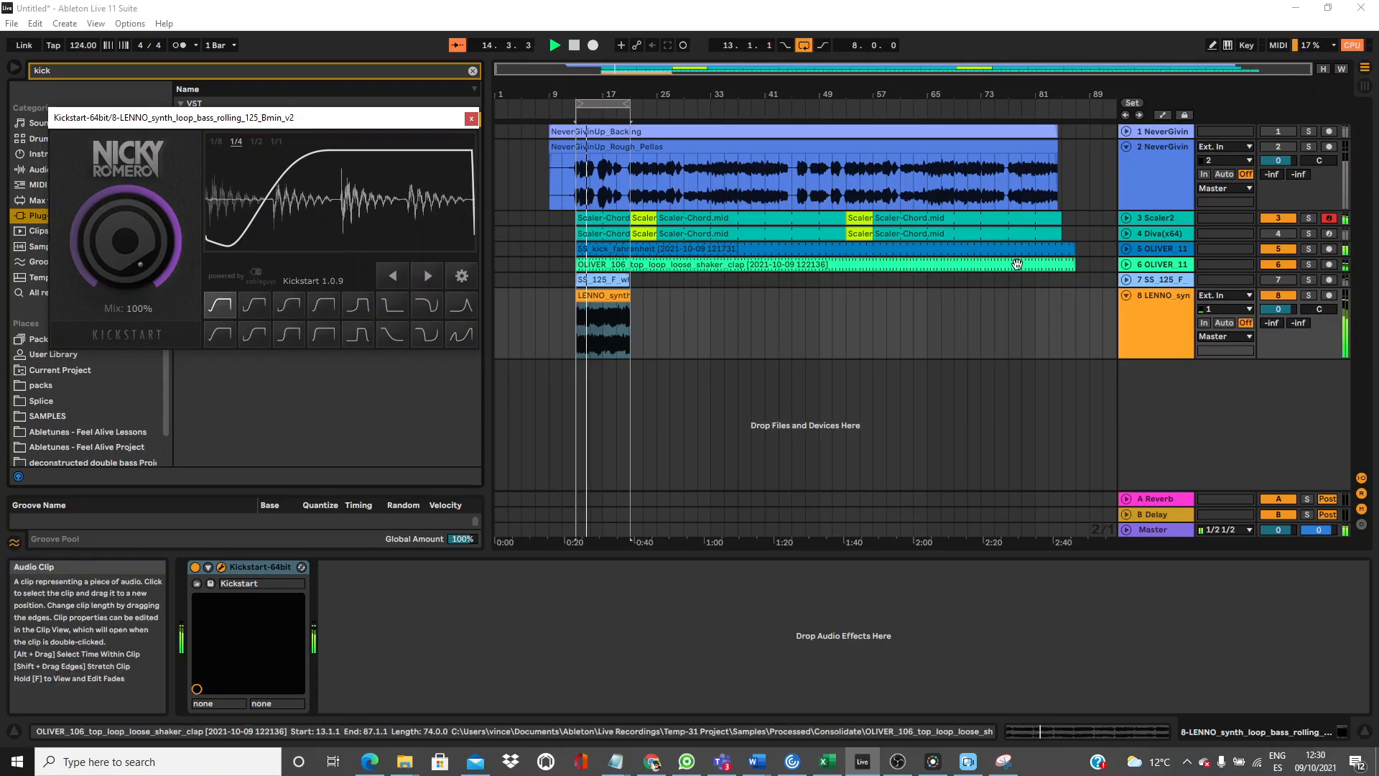
left_click(1284, 309)
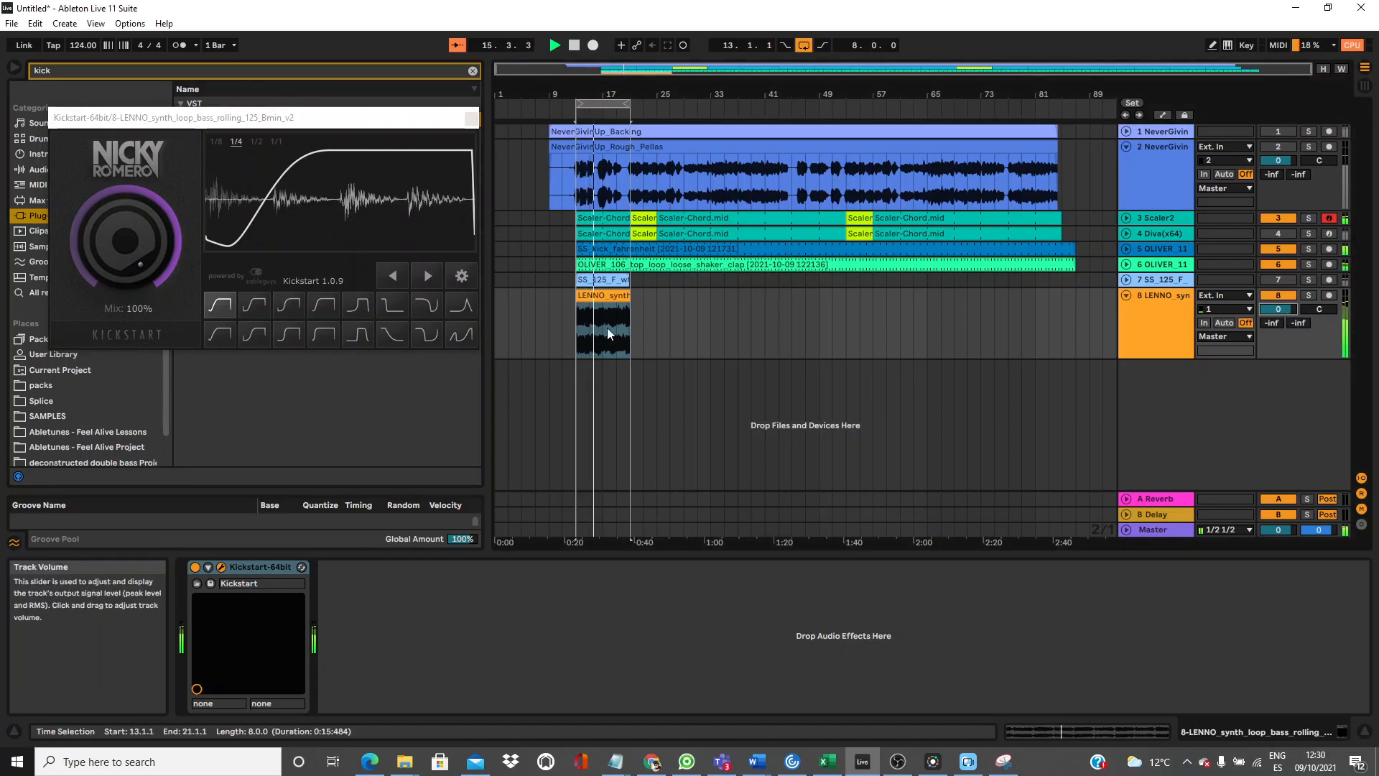
Search the audio effects for "glu" and add Glue Compressor to the Lenno bass track, placed before Kickstart.
left_click(472, 71)
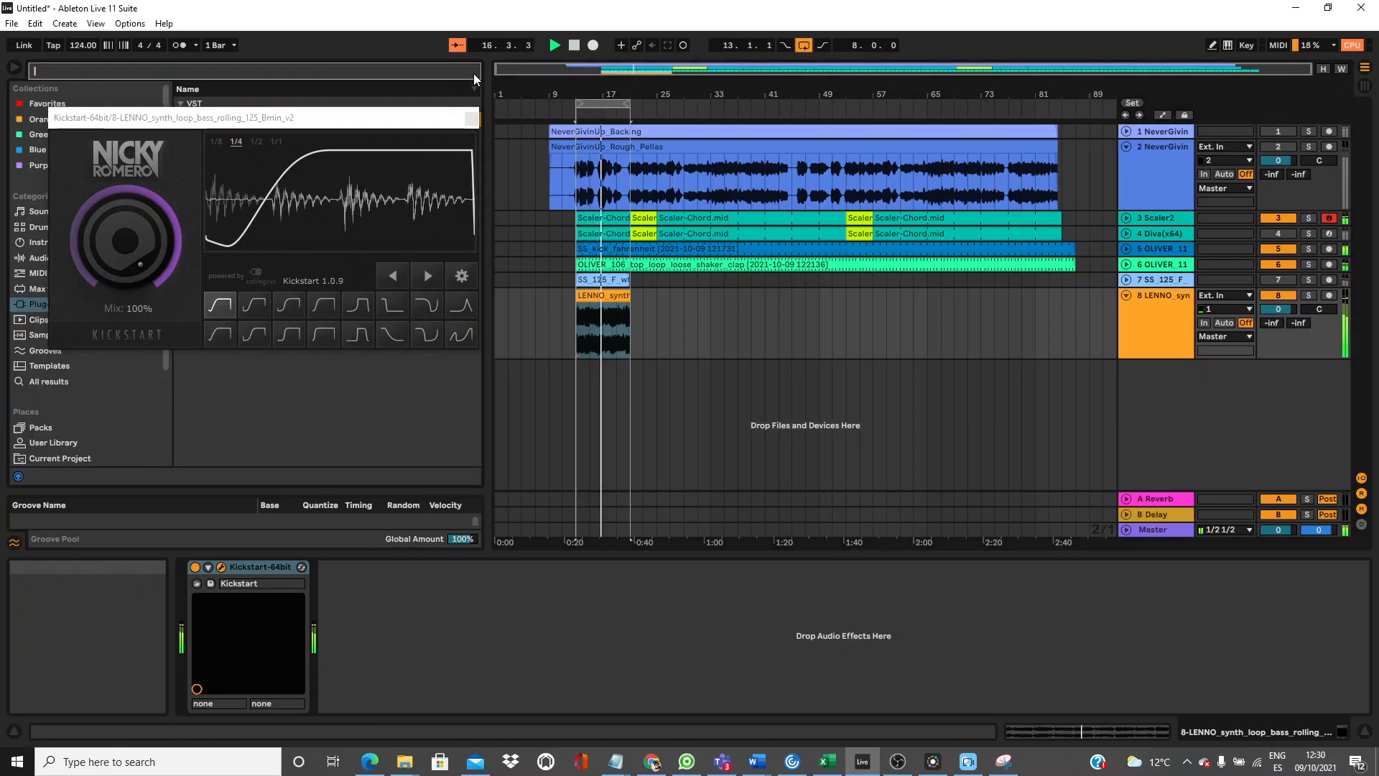
left_click(464, 124)
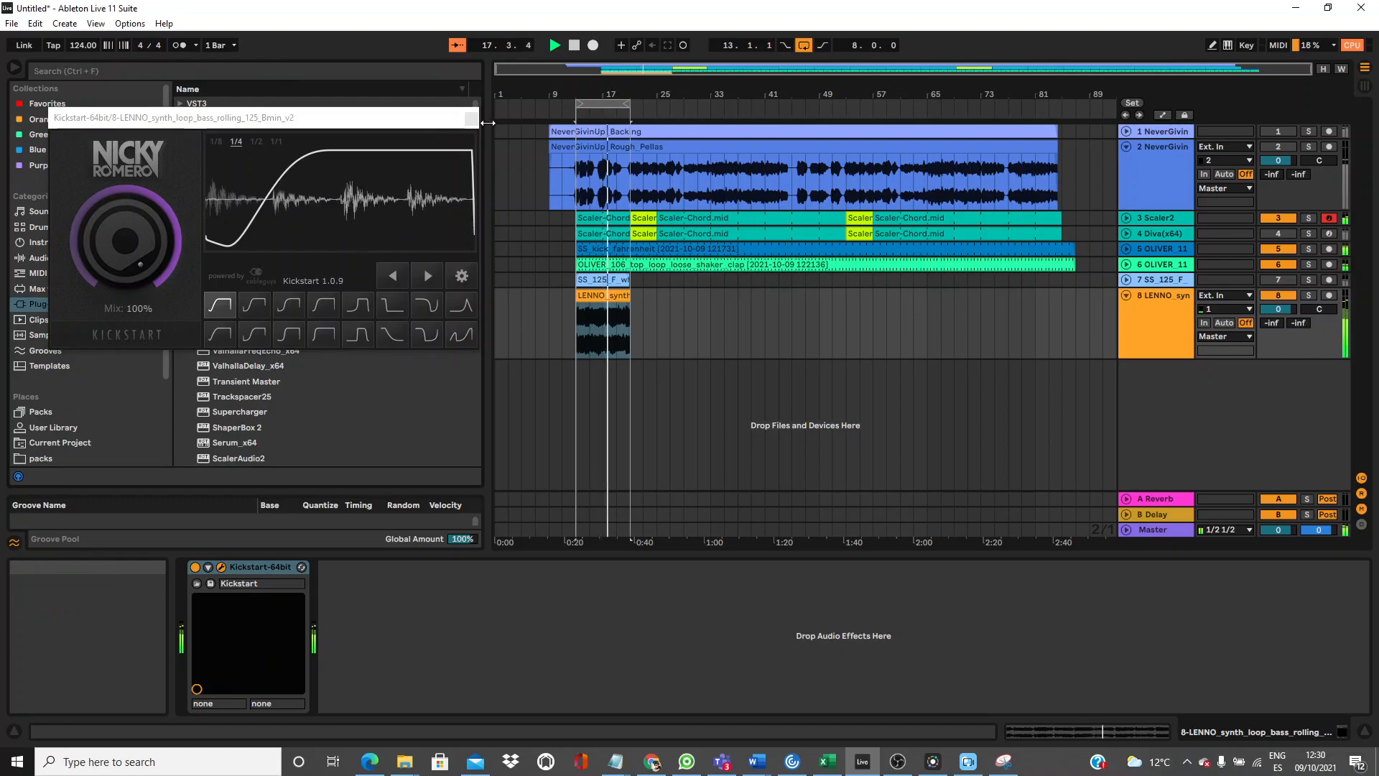
left_click(470, 119)
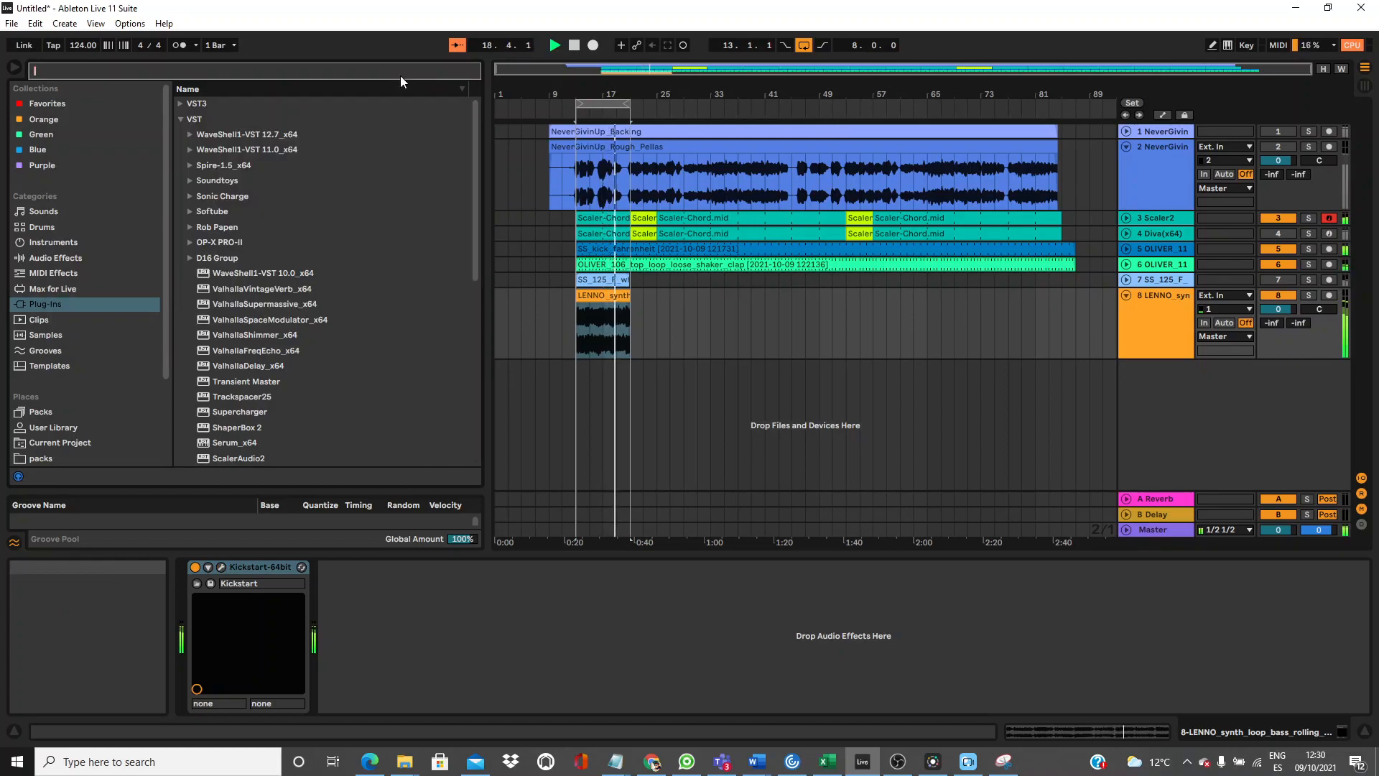
type("glu")
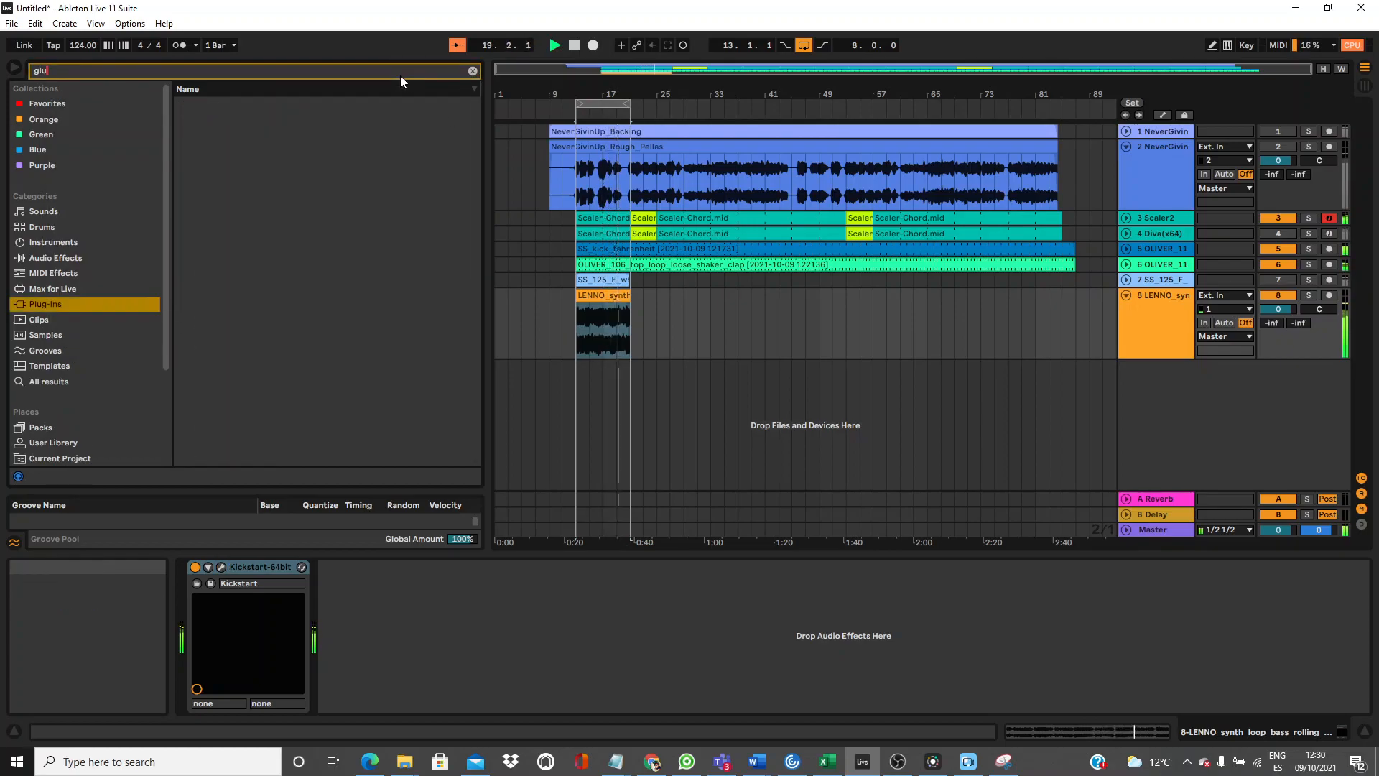
left_click(70, 259)
left_click(180, 104)
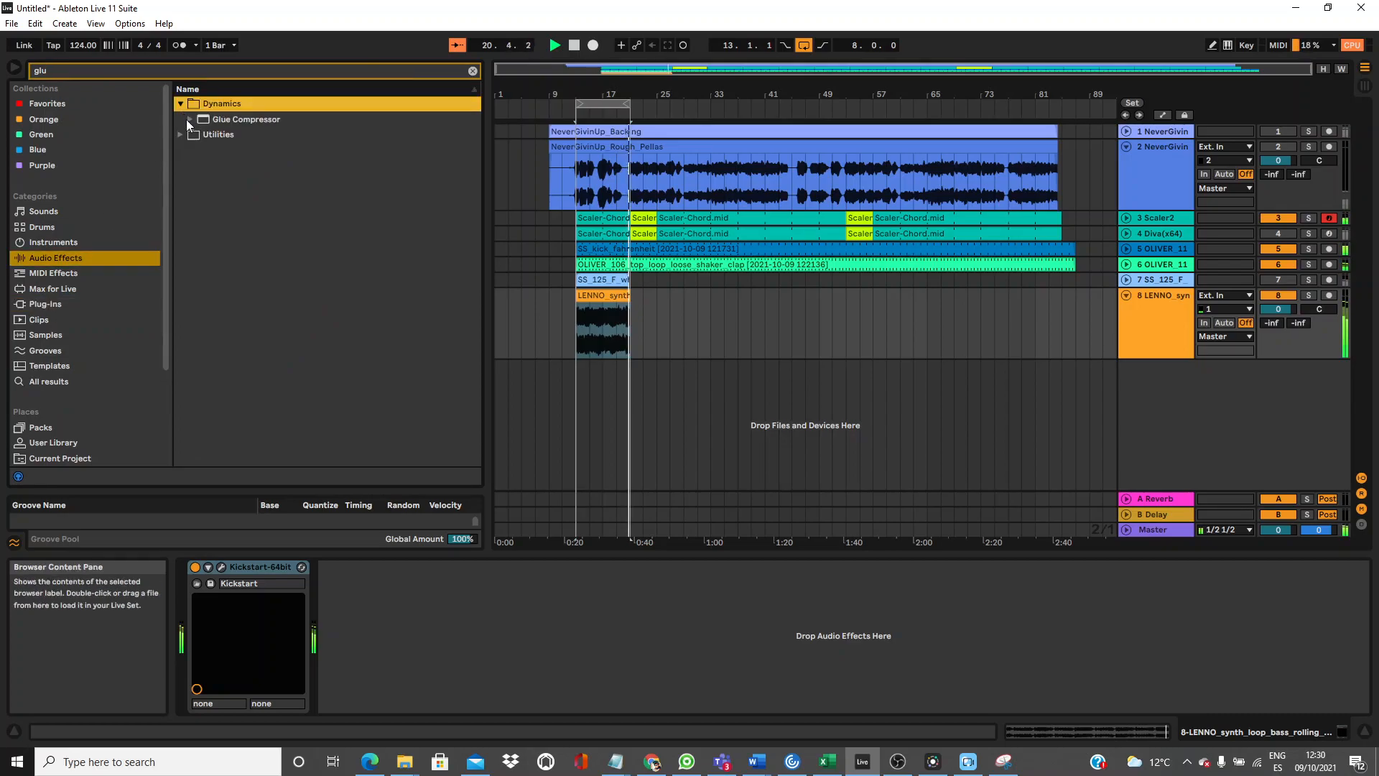
left_click(191, 120)
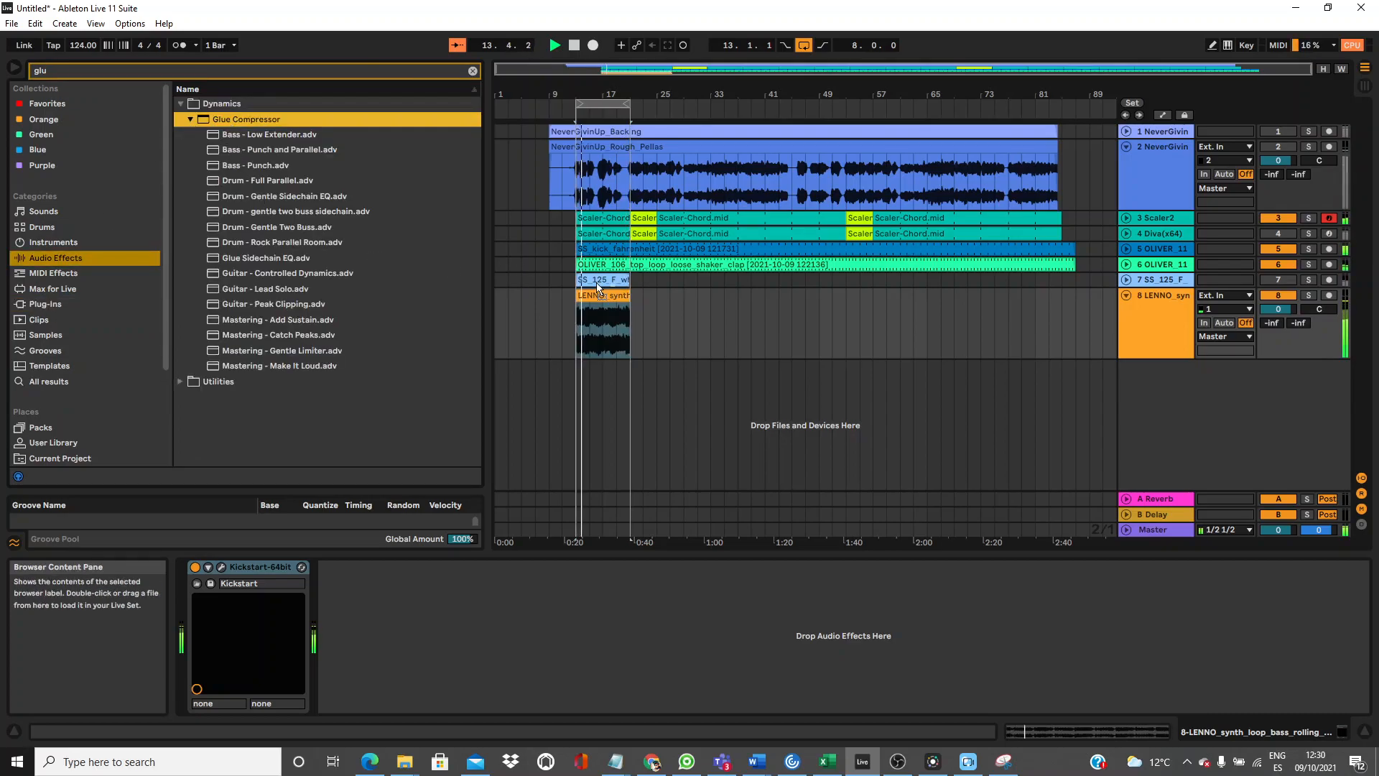
key("Return")
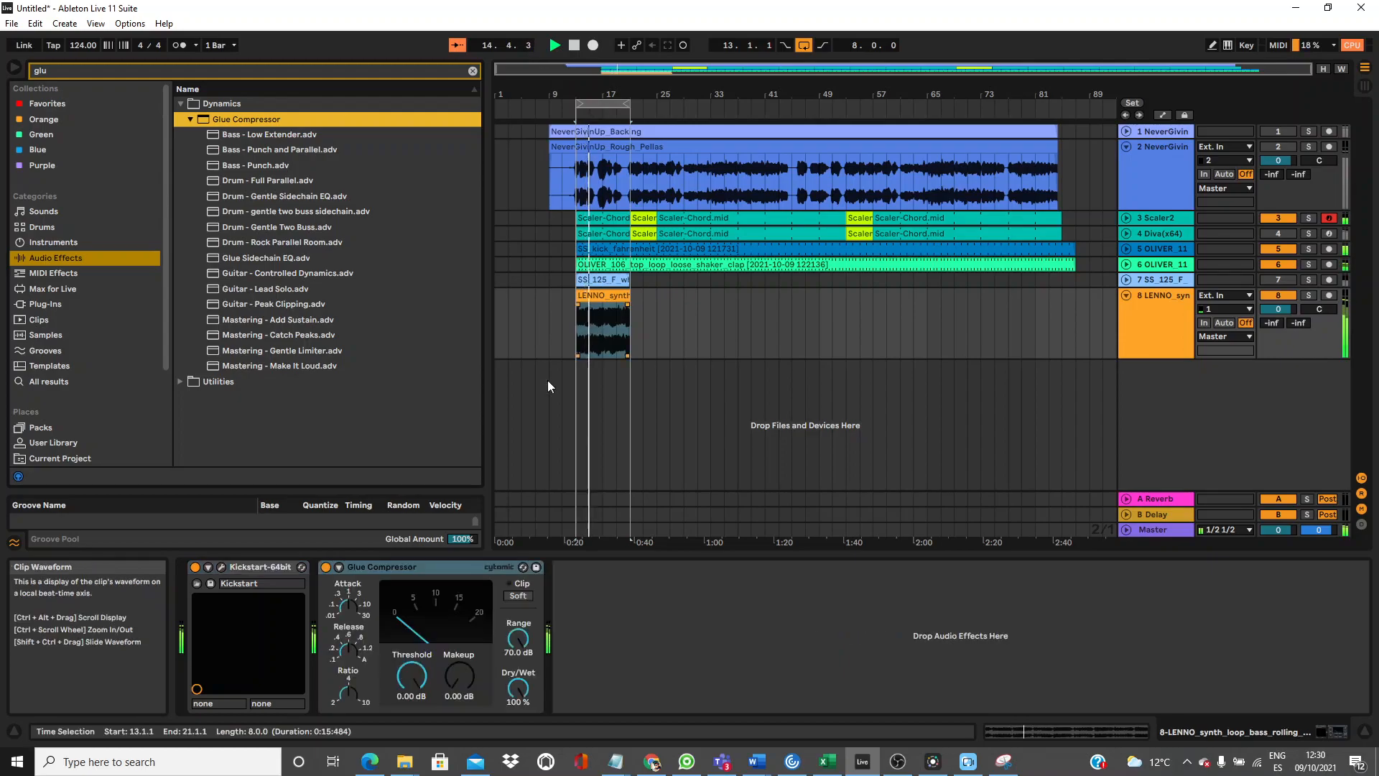
left_click_drag(463, 567, 235, 589)
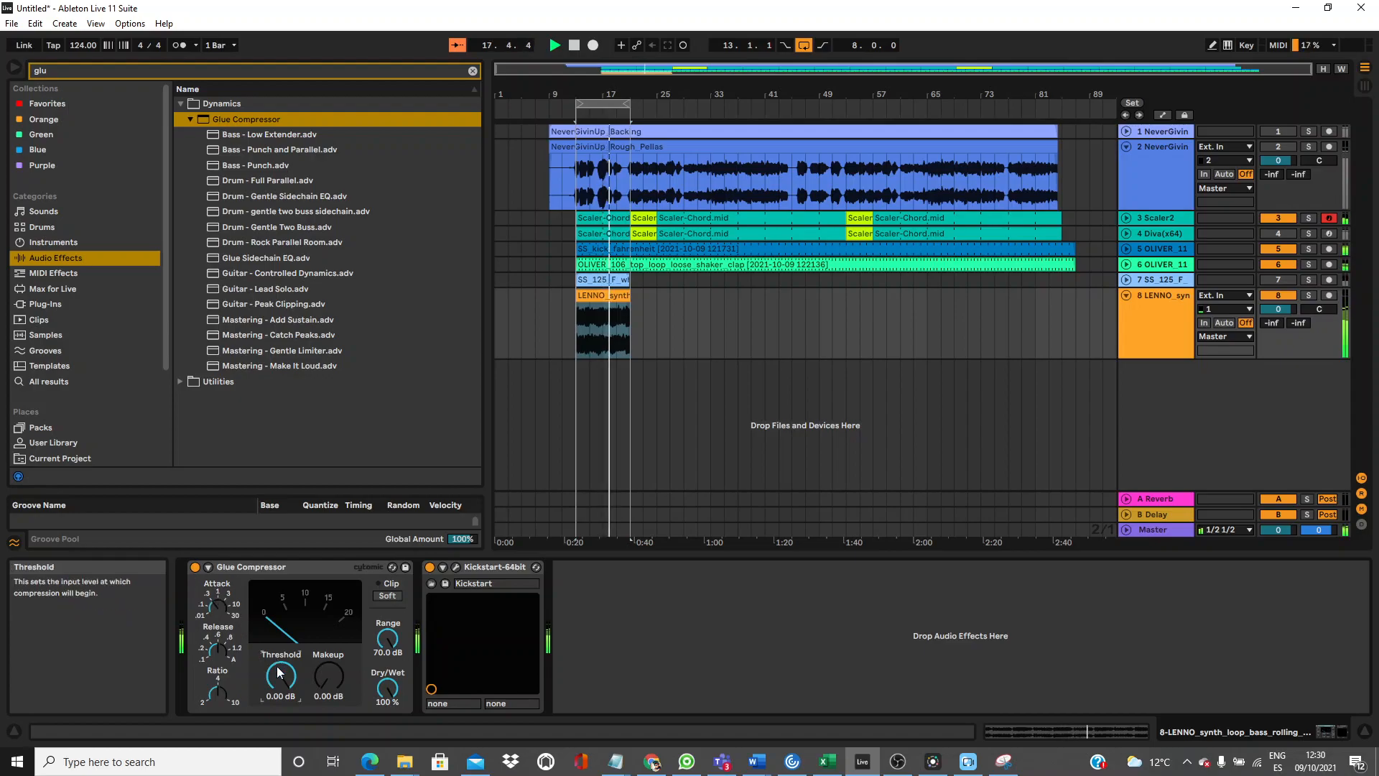
Set the Glue Compressor to -28.6 dB threshold, 16.2 dB makeup and 74% dry/wet, with Soft clipping on.
left_click_drag(281, 675, 335, 628)
left_click(378, 596)
left_click(388, 688)
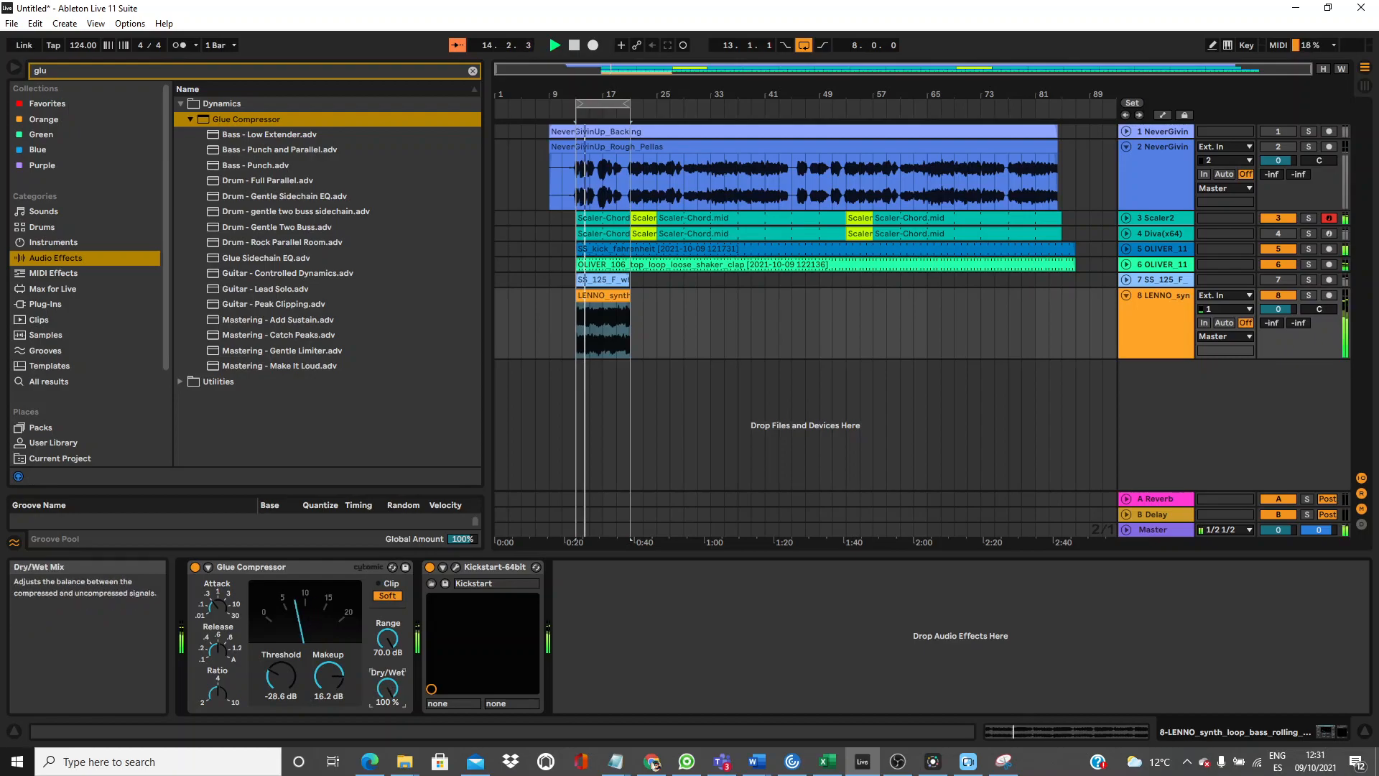
Search the plug-ins for "va" and add ValhallaVintageVerb_x64 at the start of the Lenno bass track's effect chain.
left_click(240, 75)
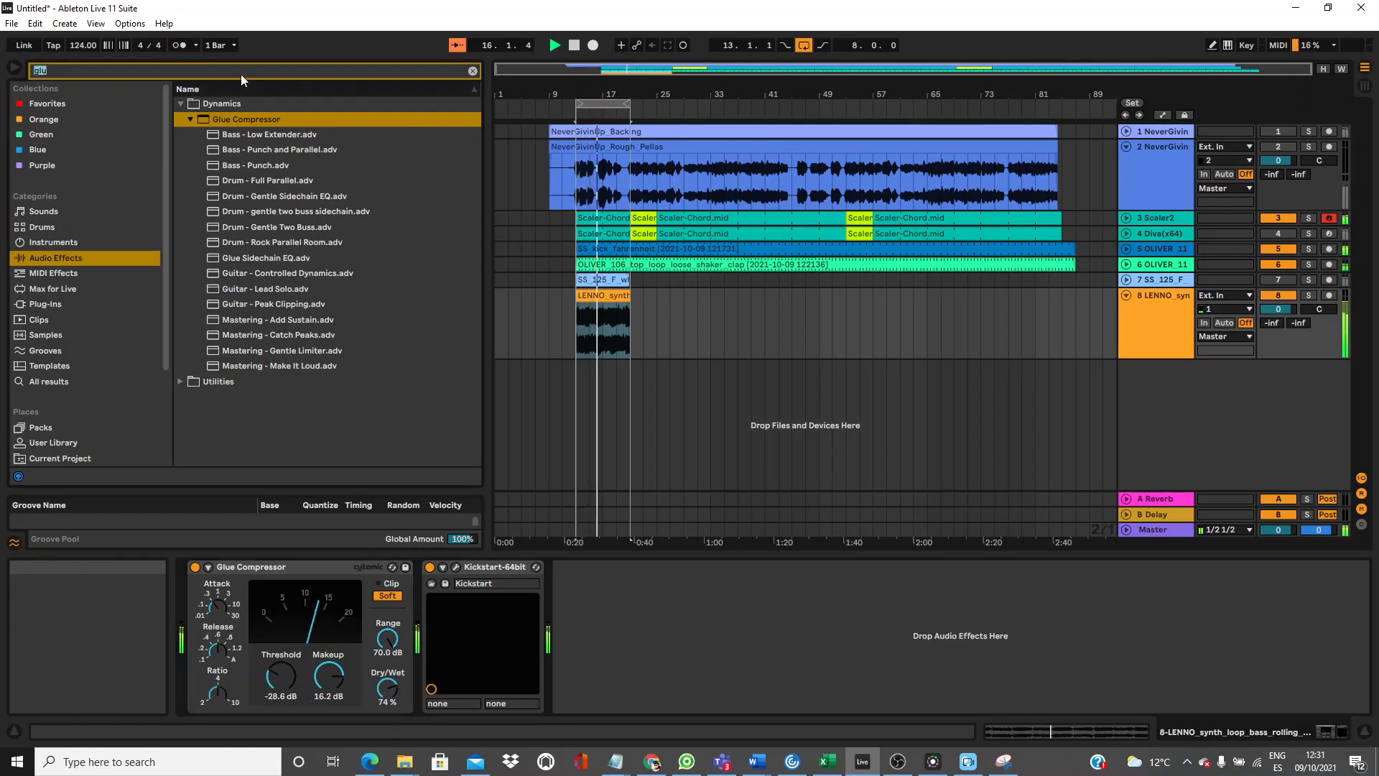
type("va")
left_click(69, 304)
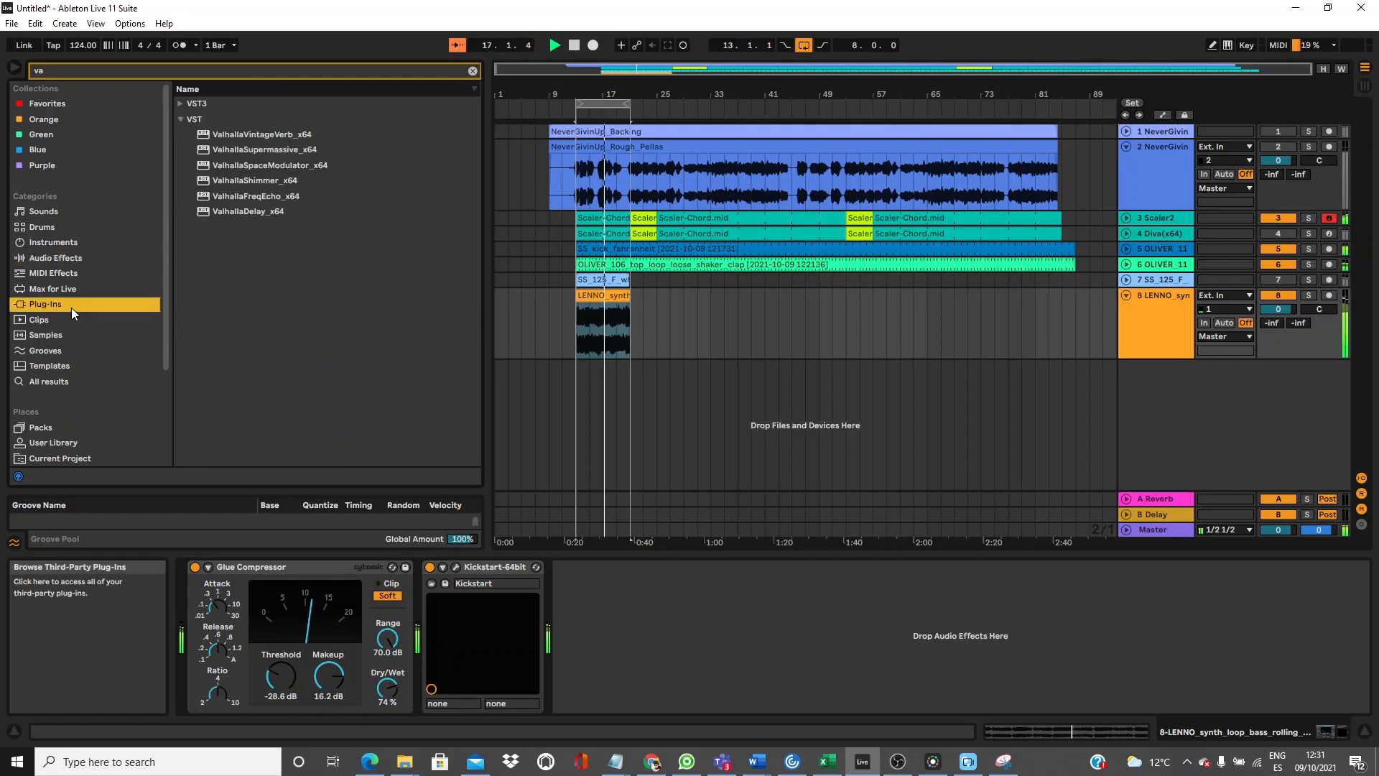
left_click(282, 140)
left_click_drag(208, 566, 203, 567)
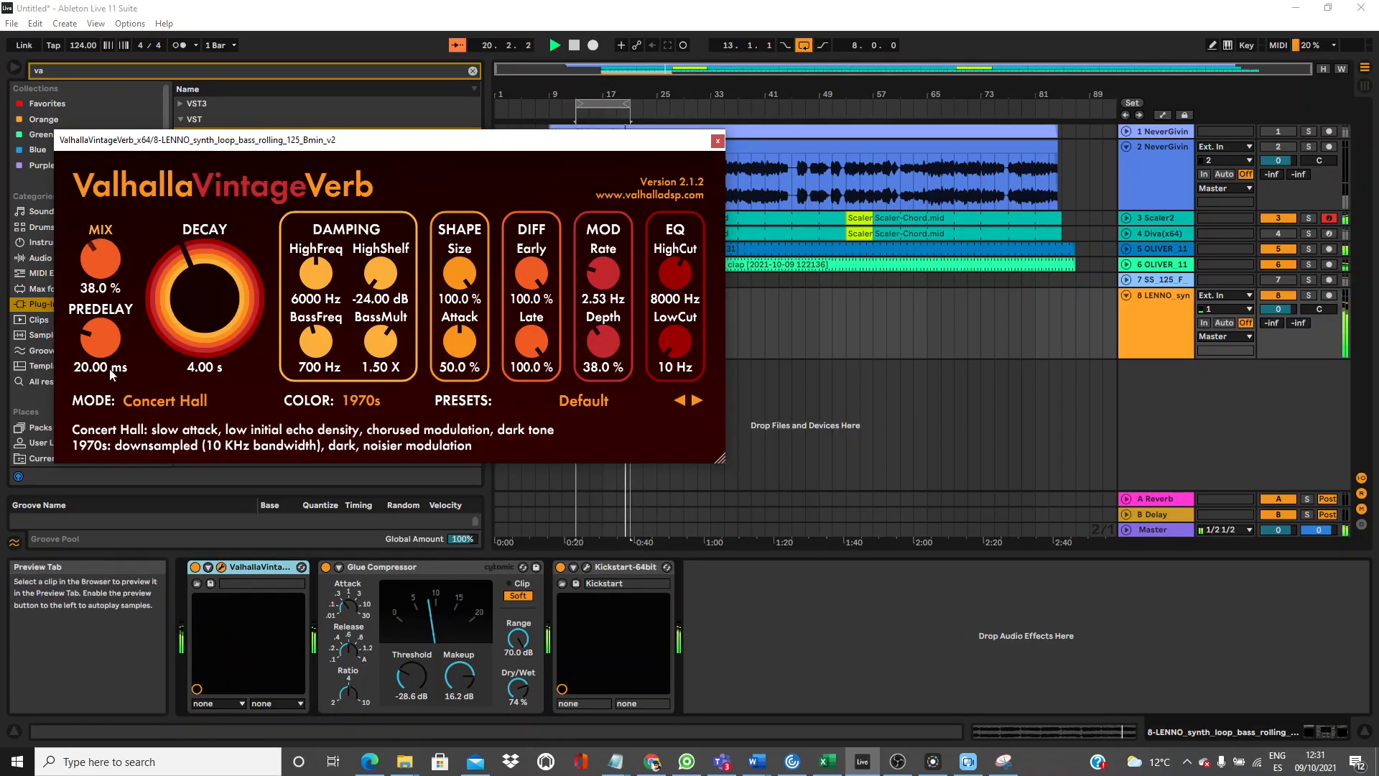
Set the ValhallaVintageVerb mix to 11.2% and decay to 0.20 s, and close its window.
left_click_drag(115, 396, 121, 427)
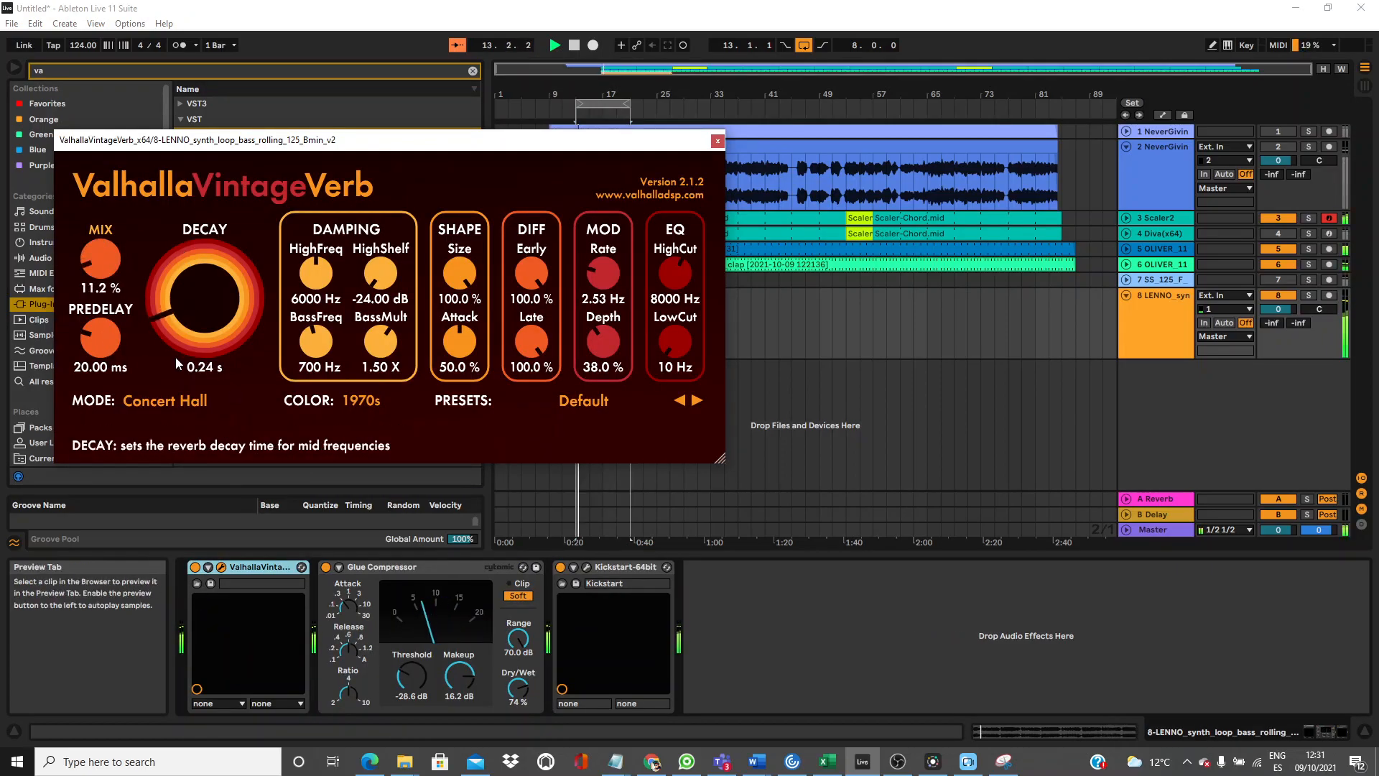
left_click_drag(175, 357, 185, 376)
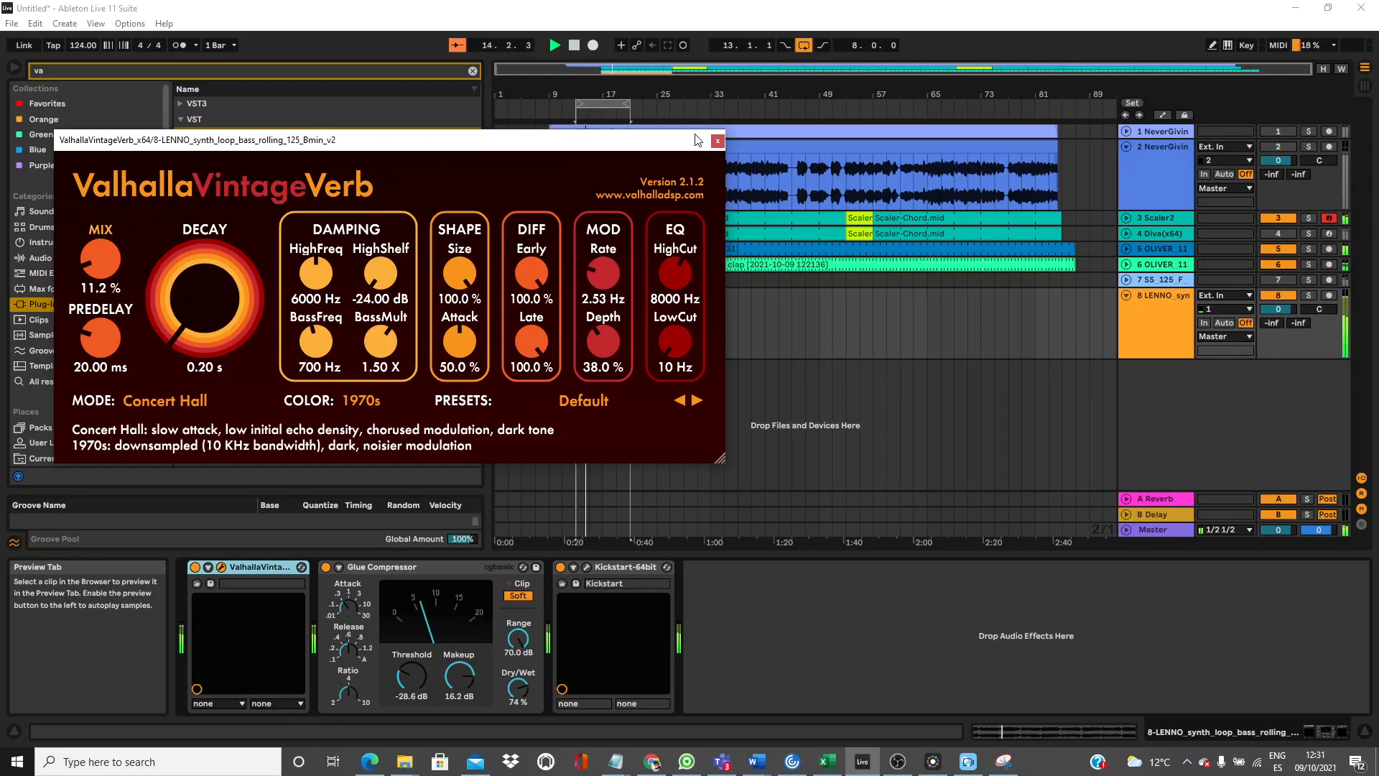
left_click(717, 142)
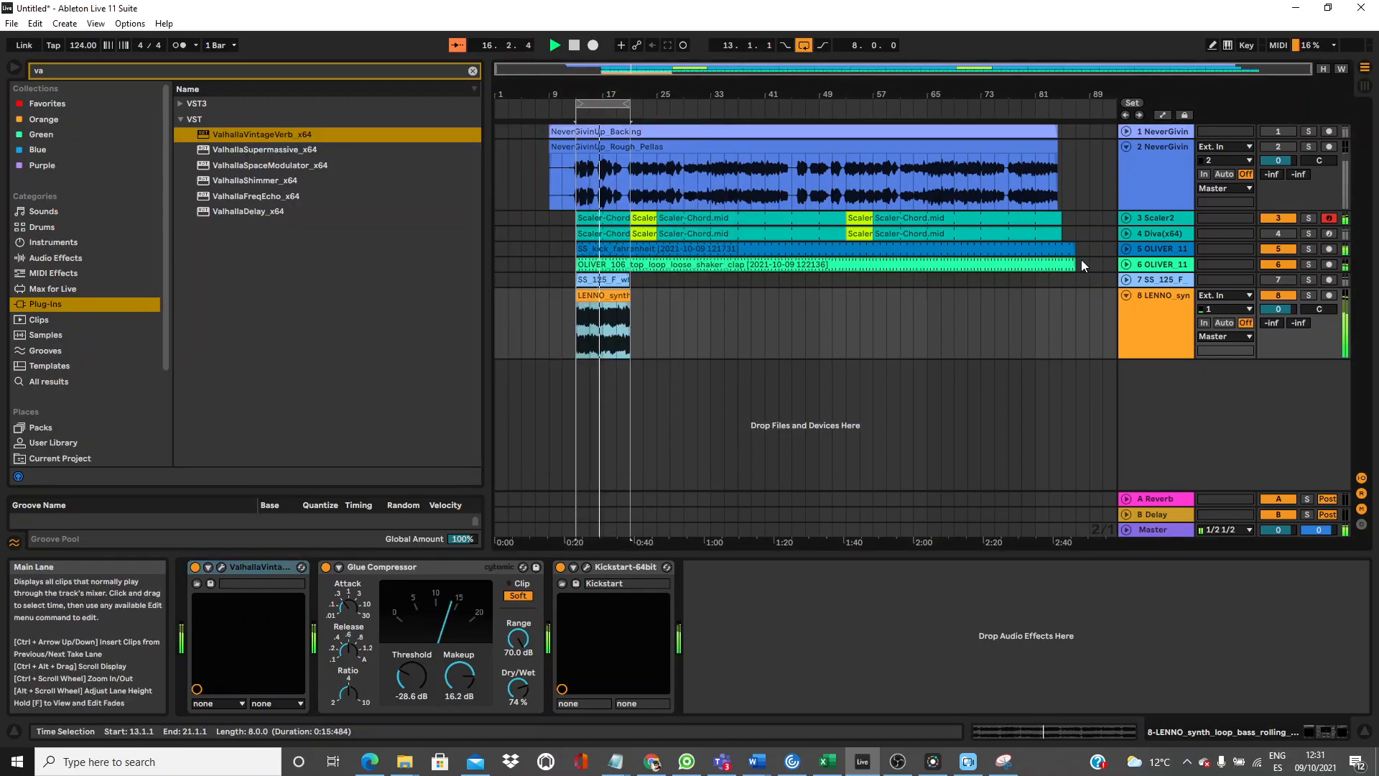
Duplicate the Lenno bass track and deactivate ValhallaVintageVerb, Glue Compressor and Kickstart on the copy.
right_click(1154, 308)
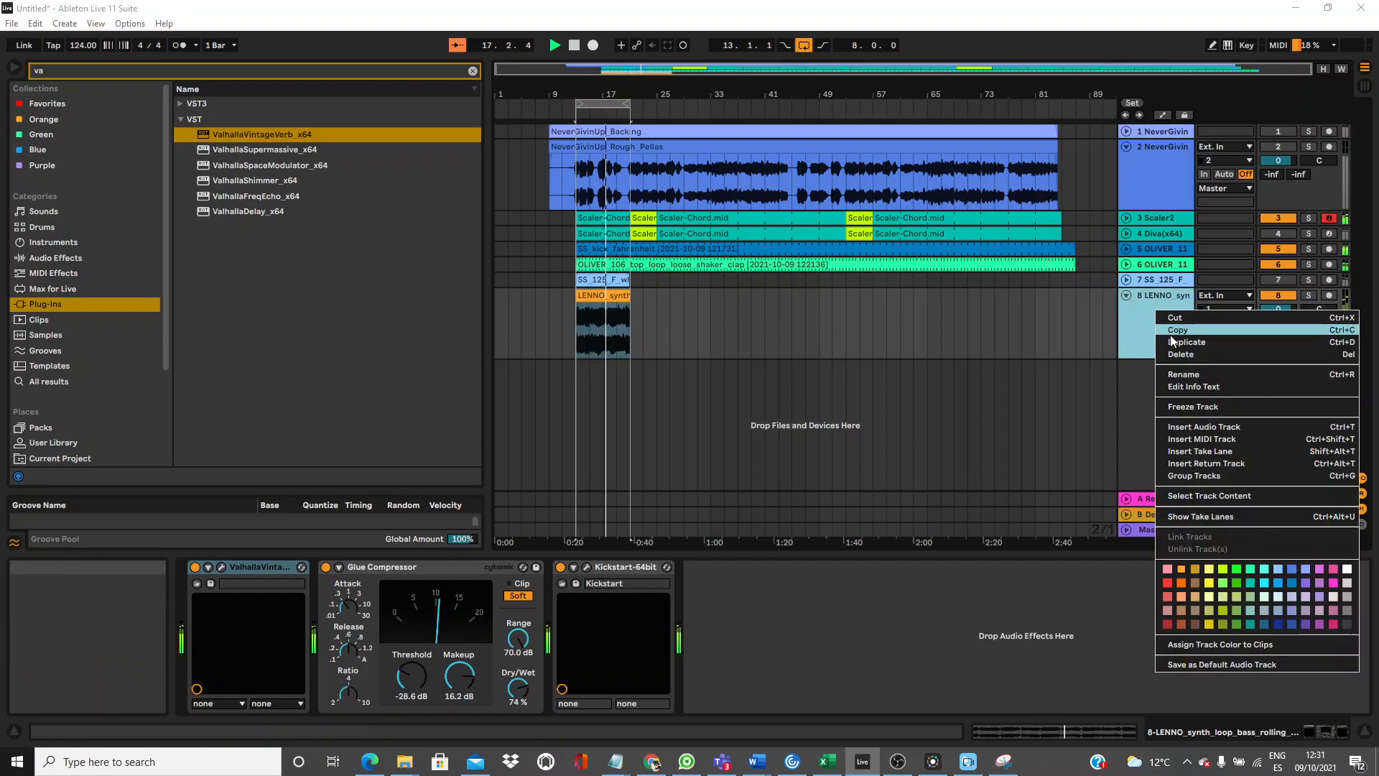
left_click(1172, 340)
left_click(197, 567)
left_click(326, 567)
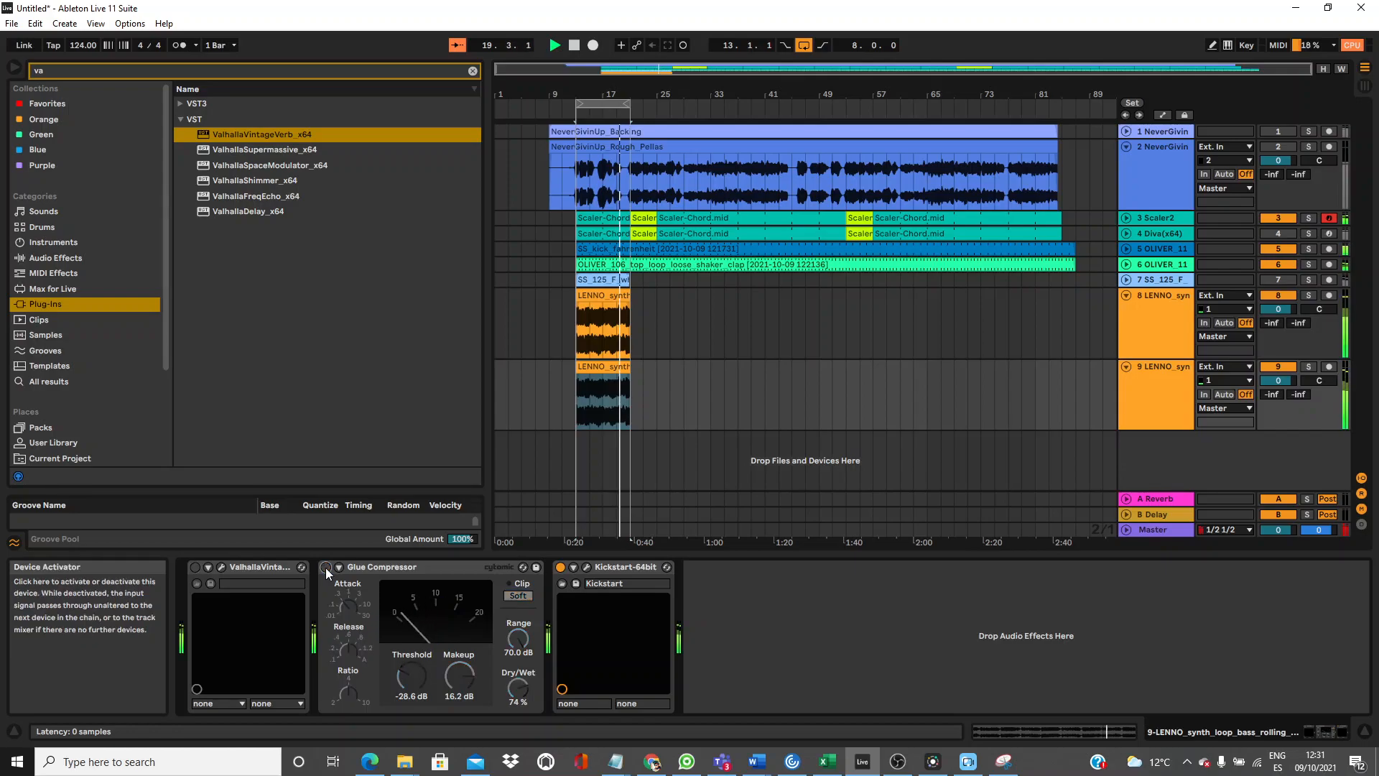
left_click(561, 566)
Freeze and flatten the duplicated Lenno bass track.
left_click(613, 388)
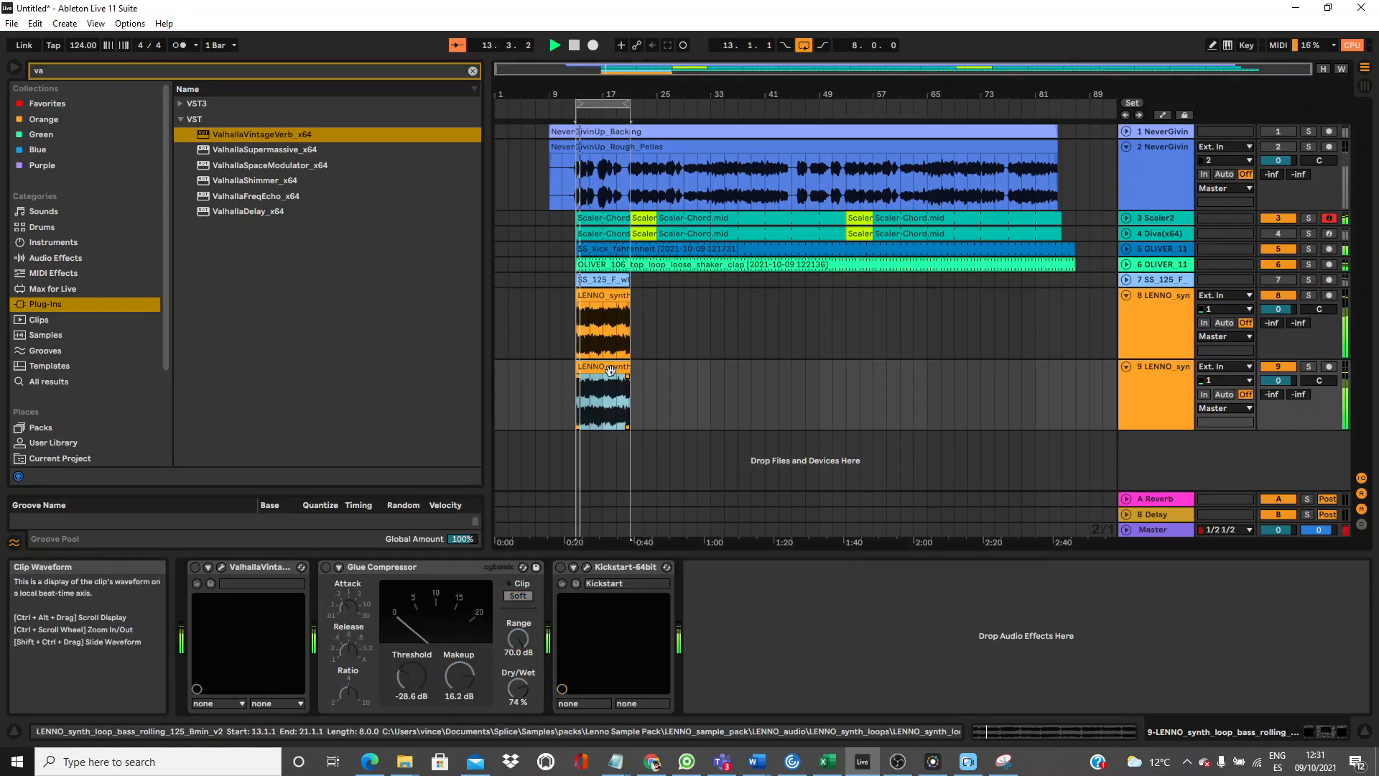
right_click(610, 370)
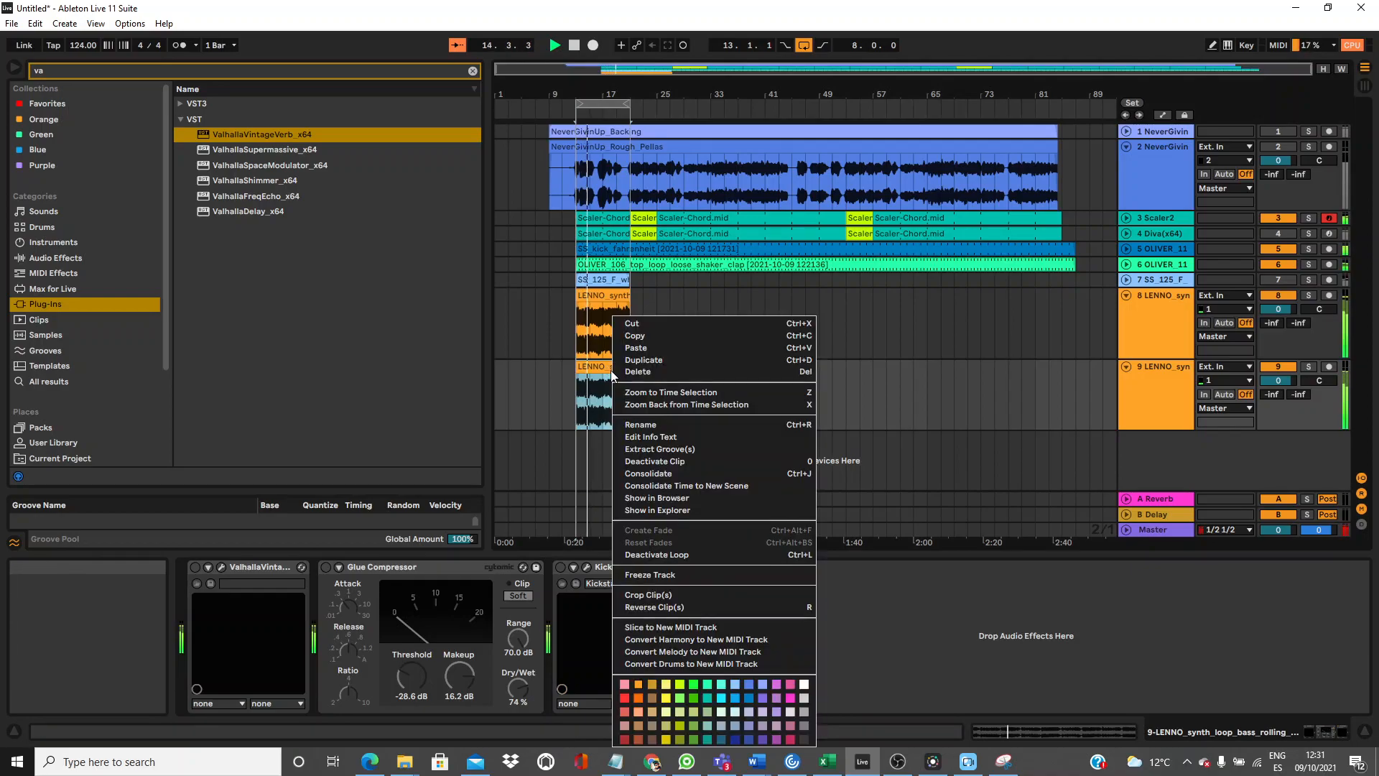
key("Escape")
double_click(609, 370)
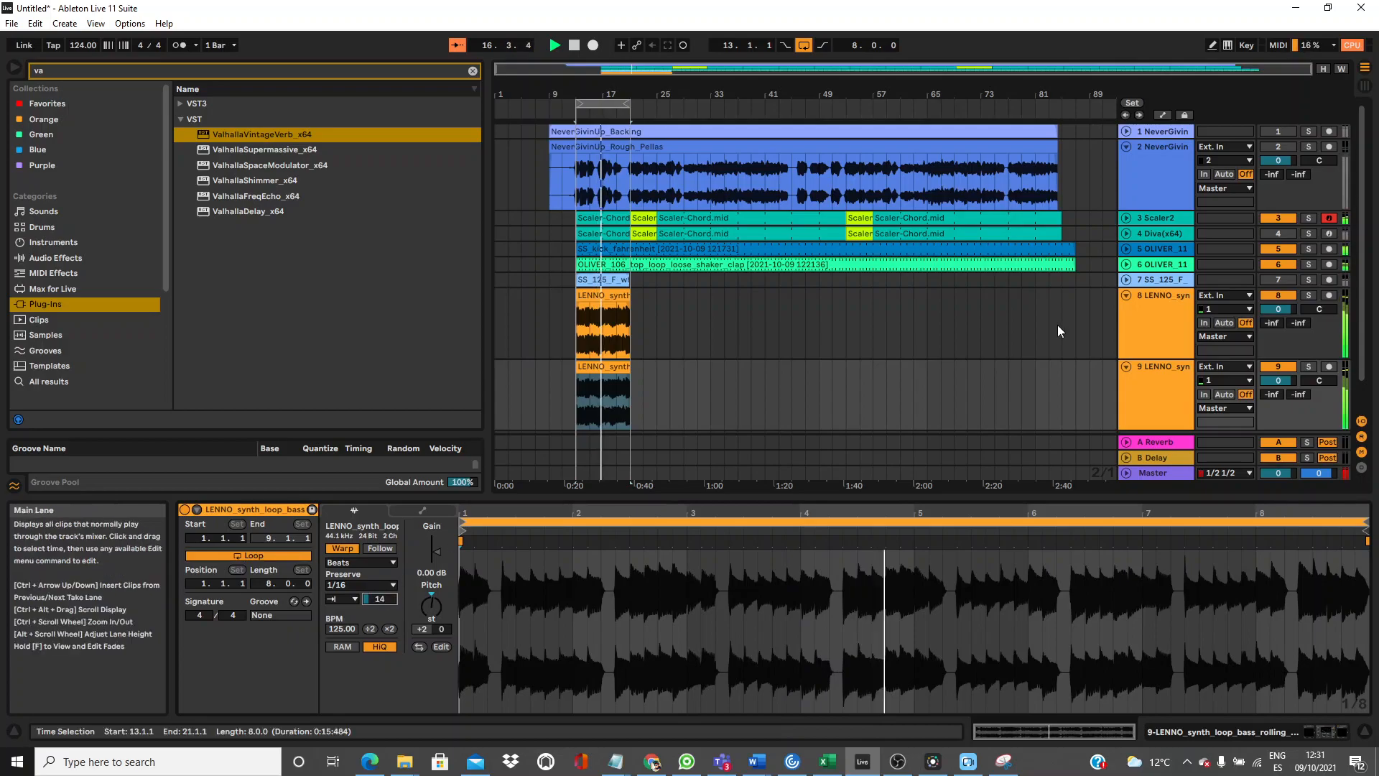
right_click(617, 371)
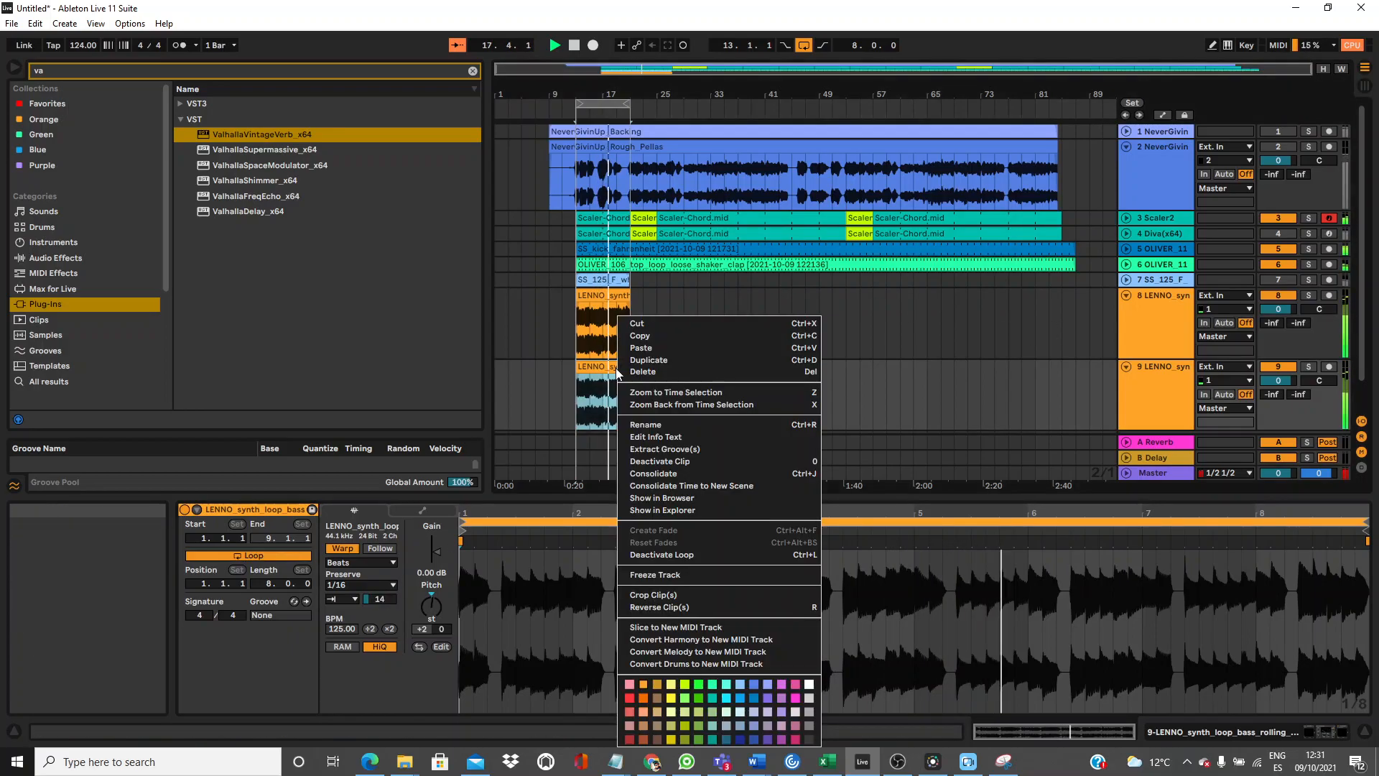
left_click(665, 571)
left_click(700, 421)
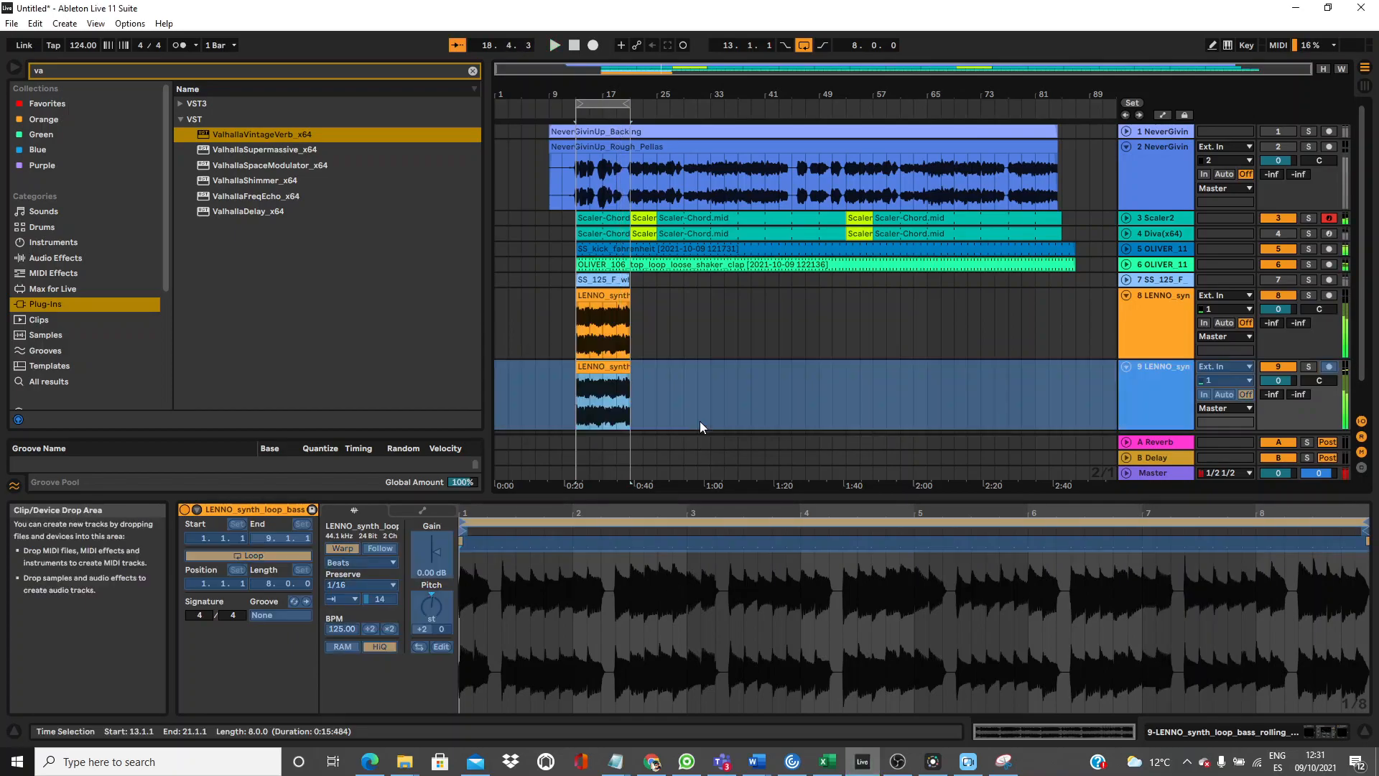
right_click(1155, 381)
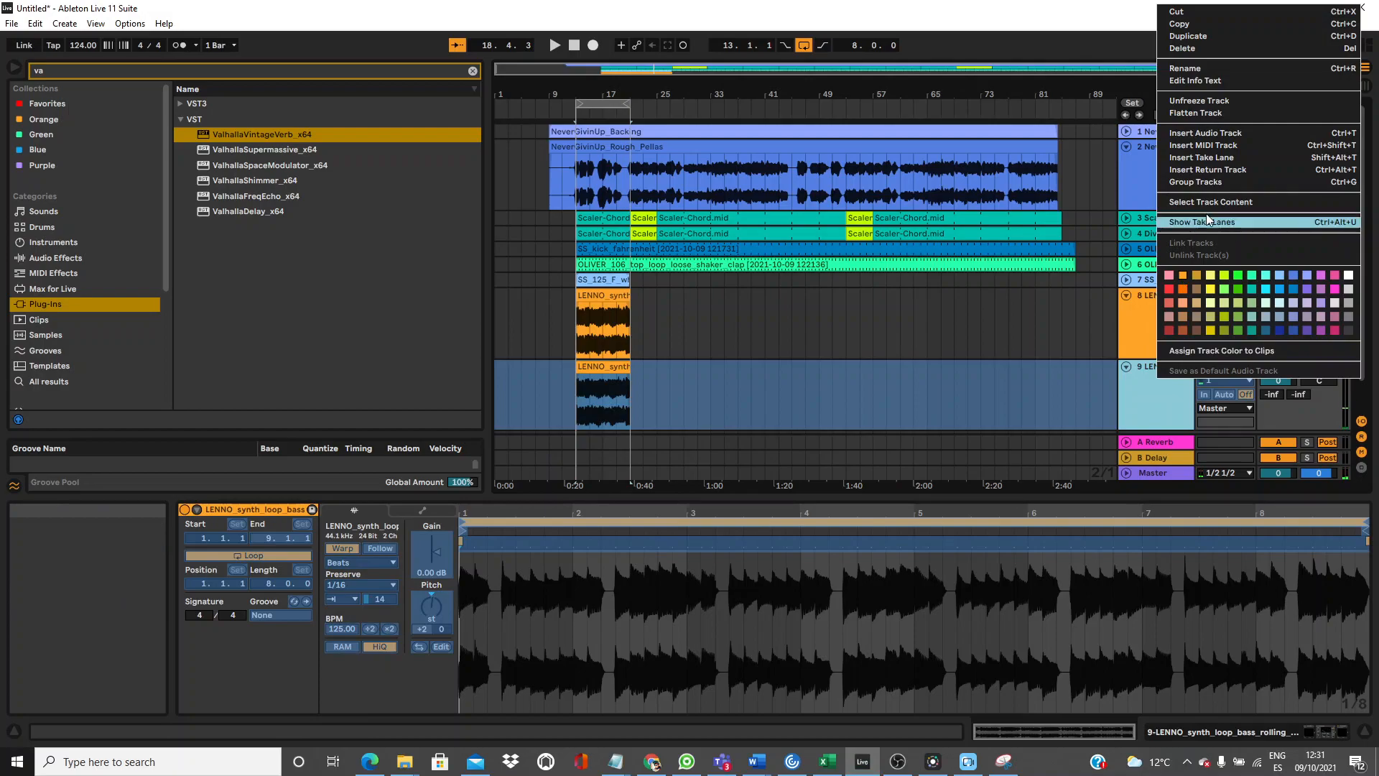
left_click(1231, 113)
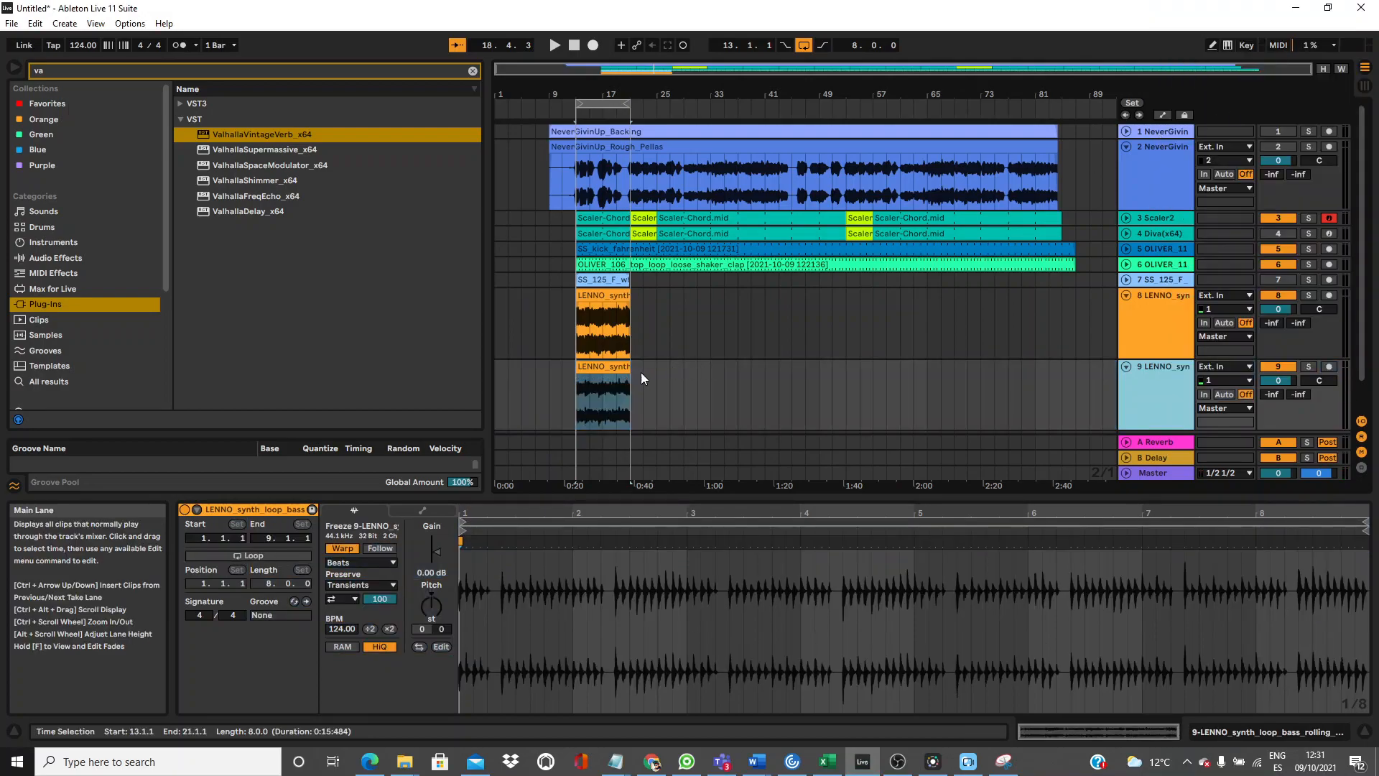
Play the flattened Lenno track soloed and convert its clip's melody to a new MIDI track.
key("space")
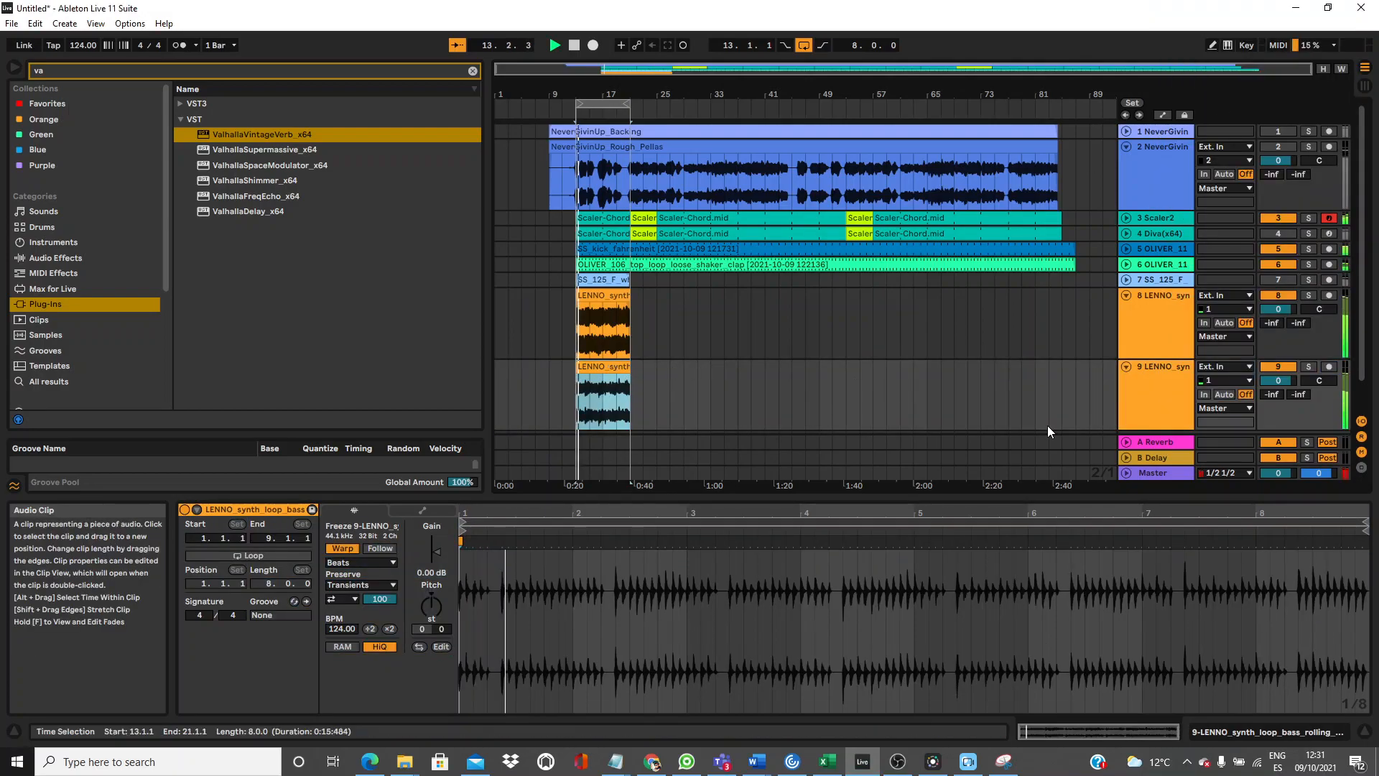
left_click(1307, 367)
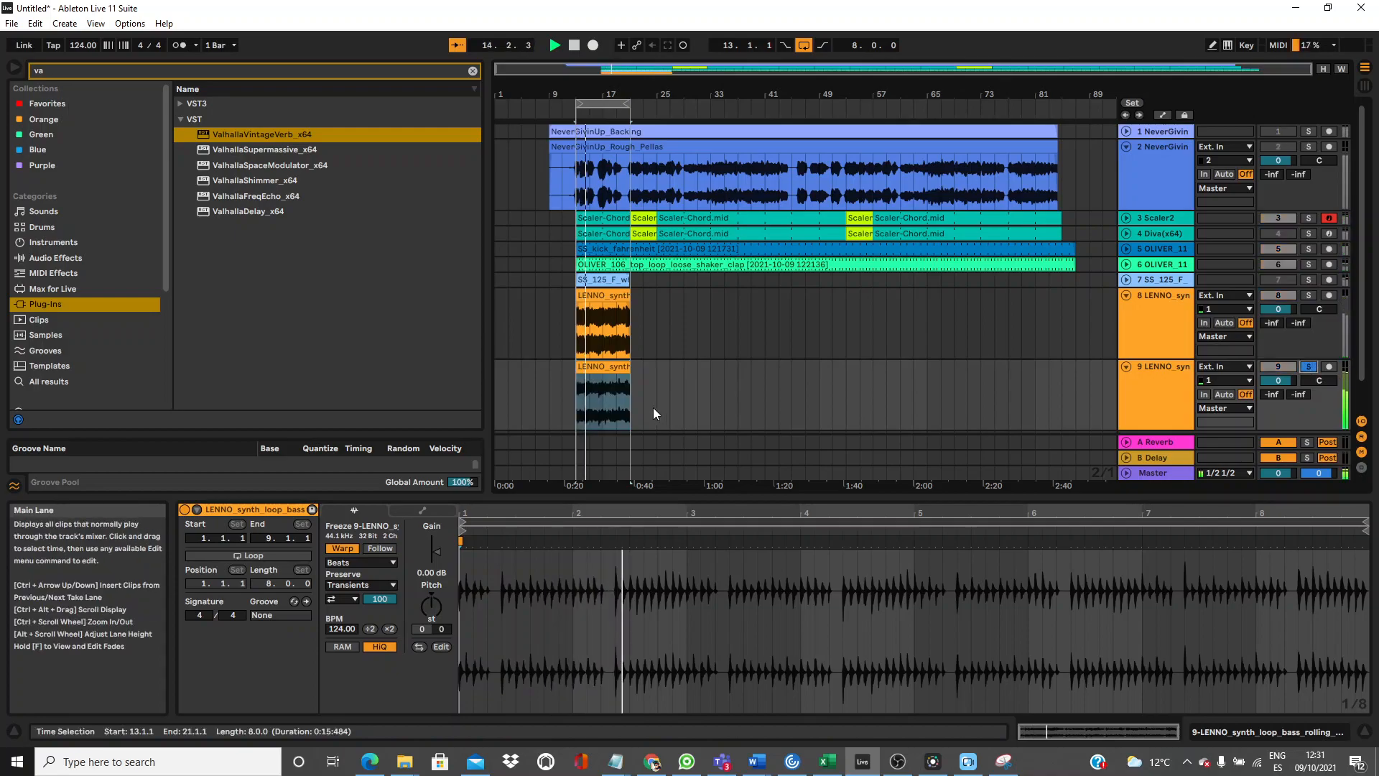
left_click(609, 371)
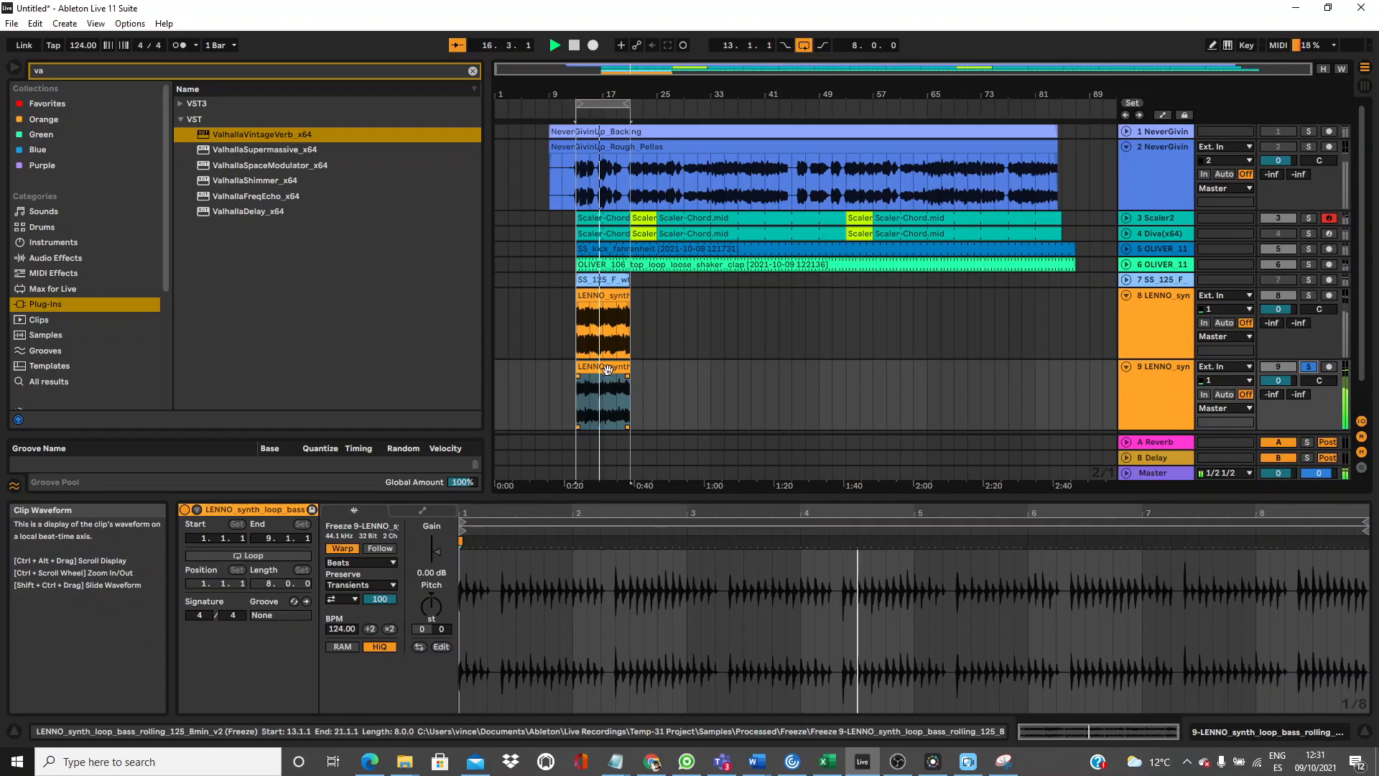
left_click(606, 368)
right_click(605, 368)
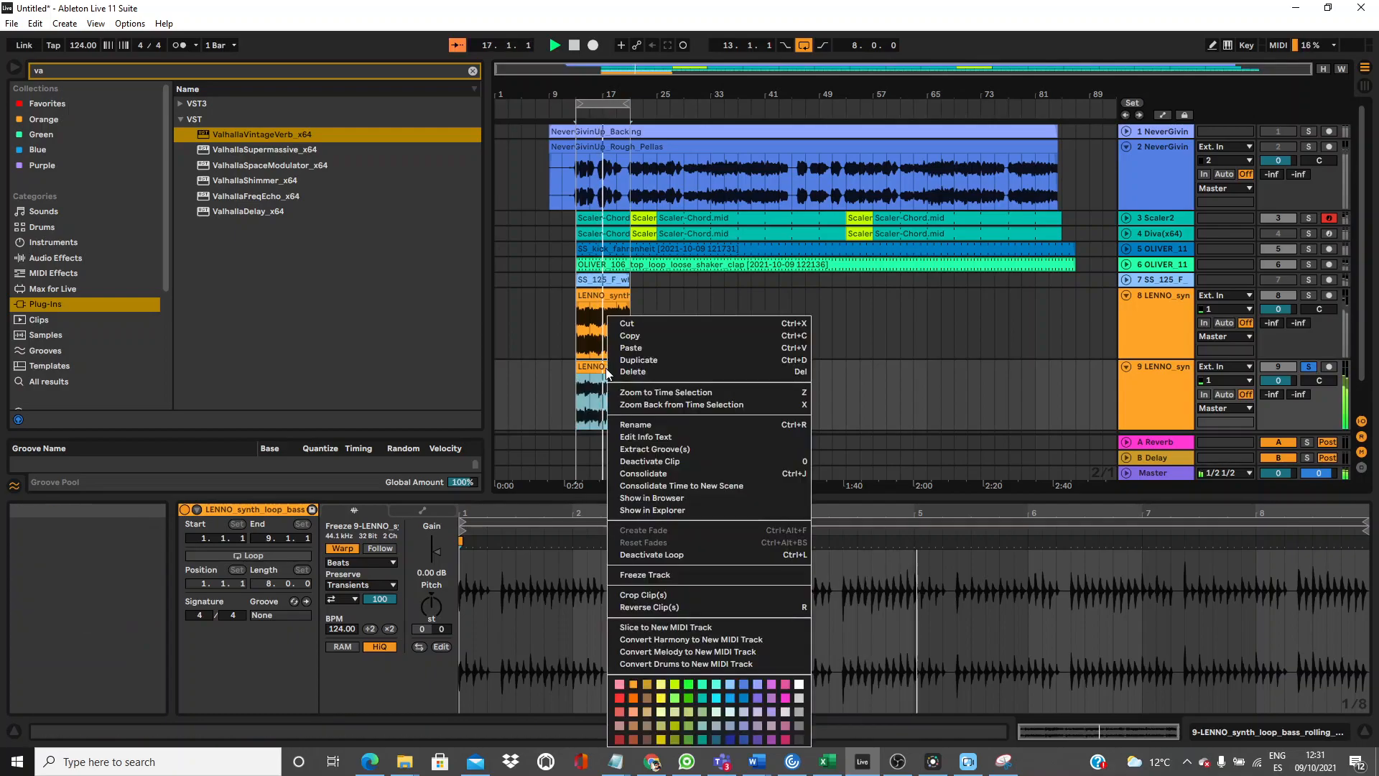
left_click(667, 649)
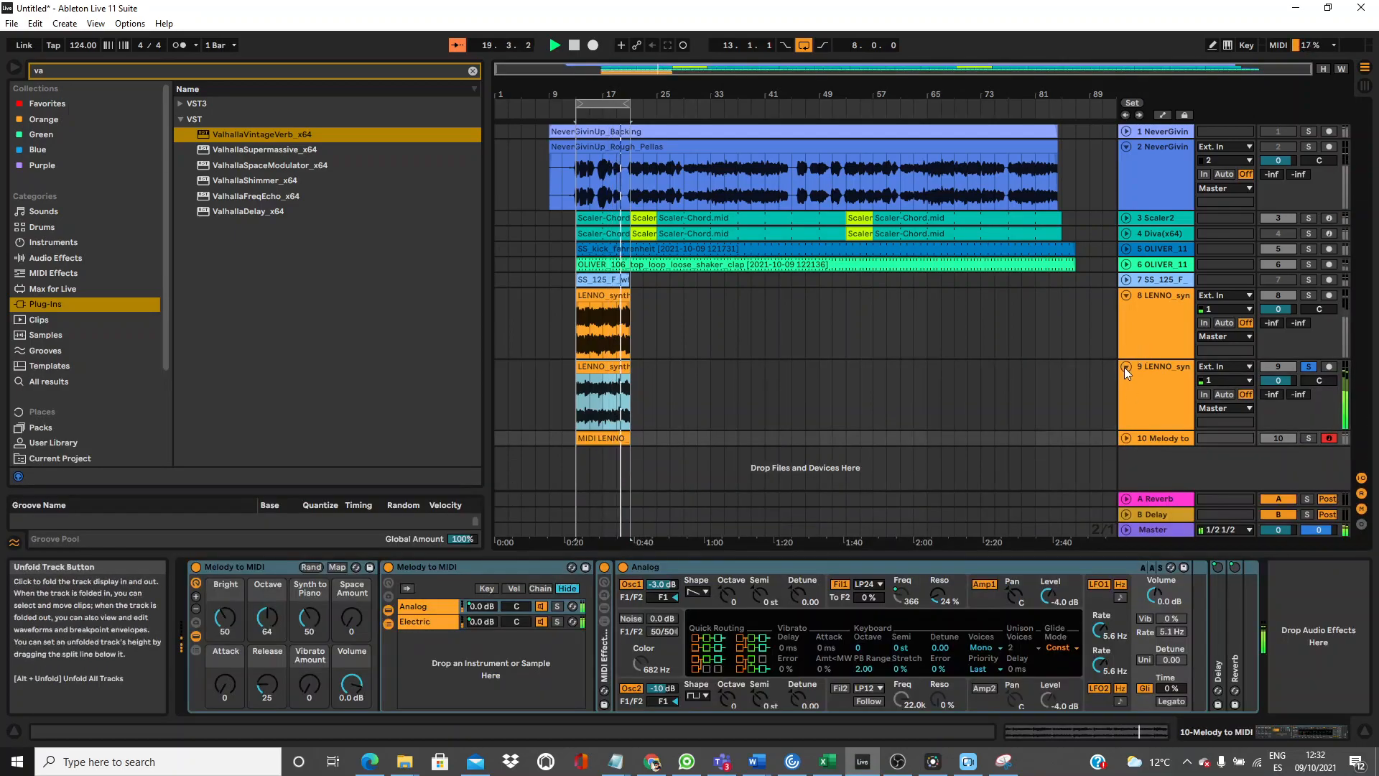
Fold the flattened Lenno track, solo the new Melody to MIDI track and open its clip in an enlarged note editor.
left_click(1126, 367)
left_click(1308, 381)
left_click(1126, 381)
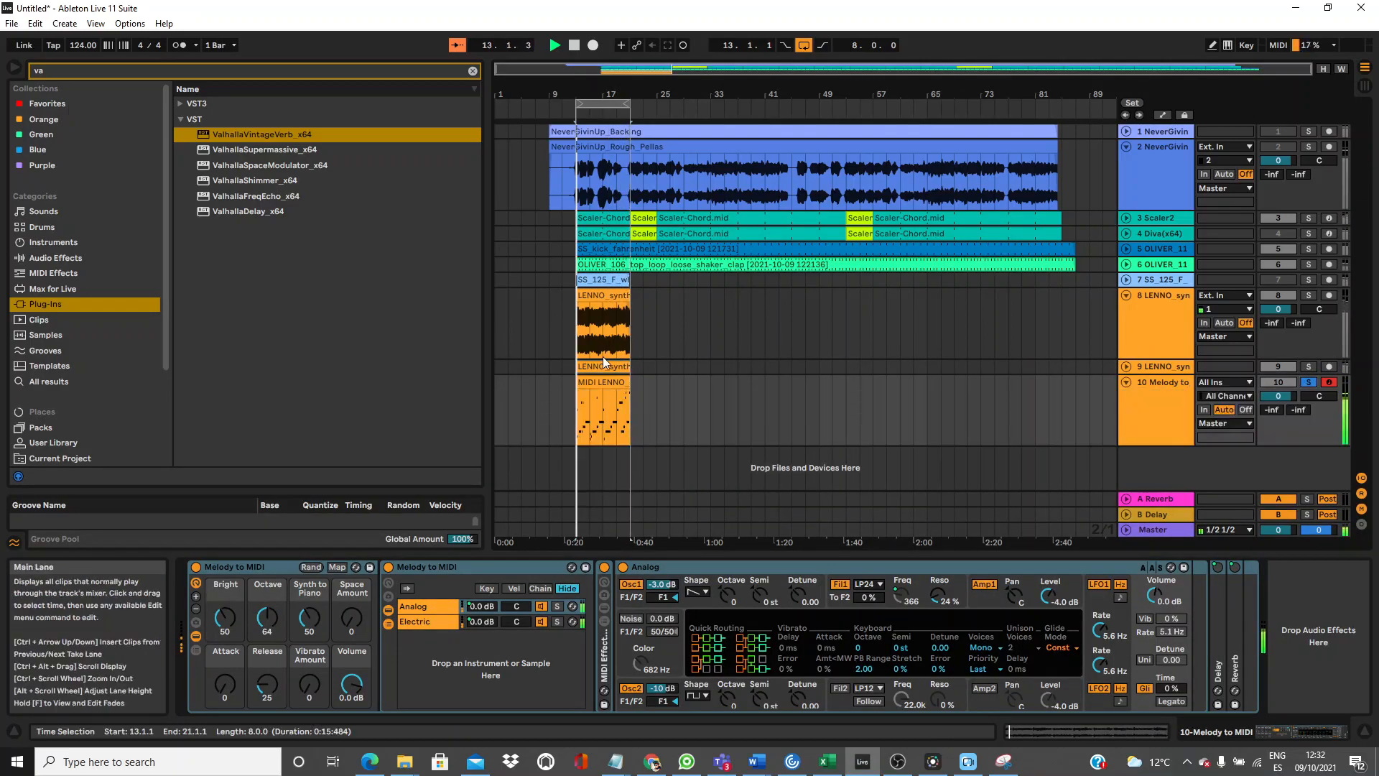
left_click(588, 383)
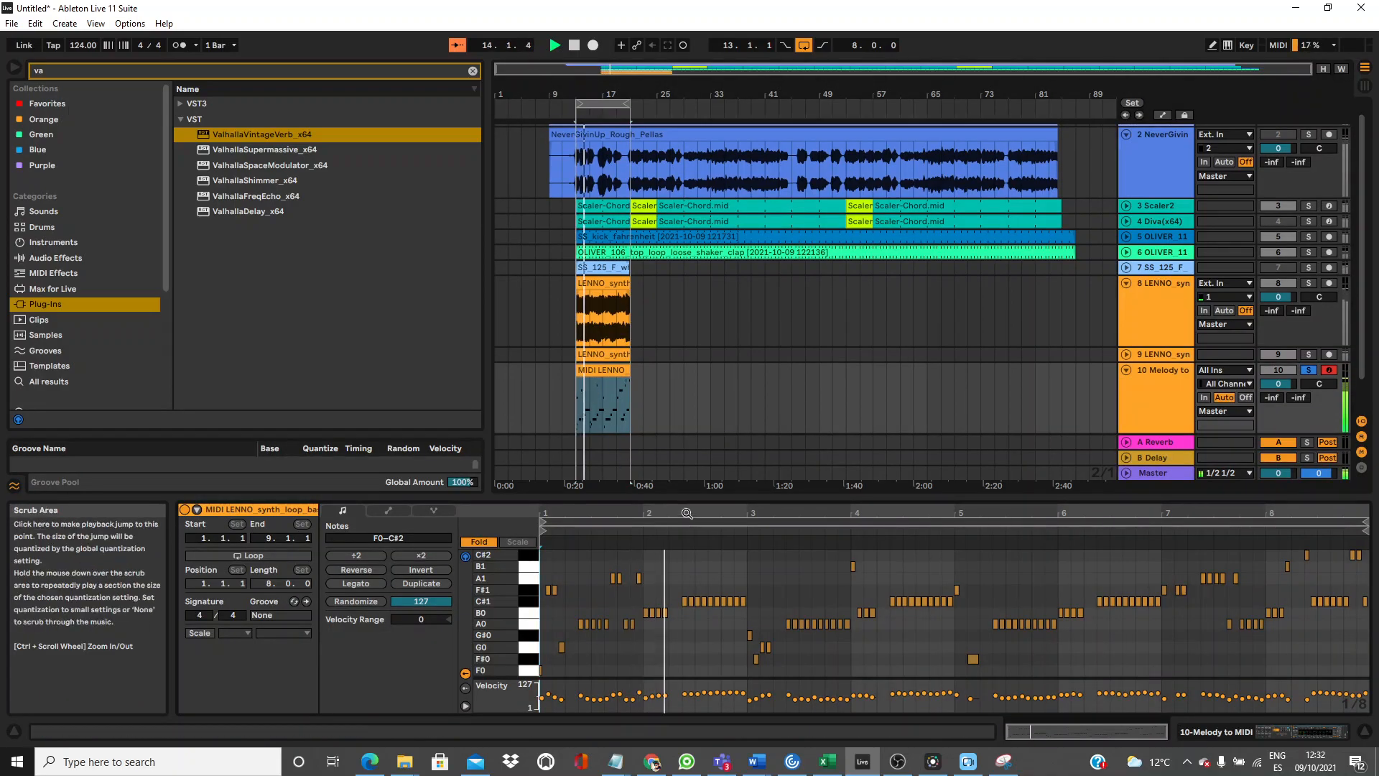
left_click_drag(687, 500, 698, 302)
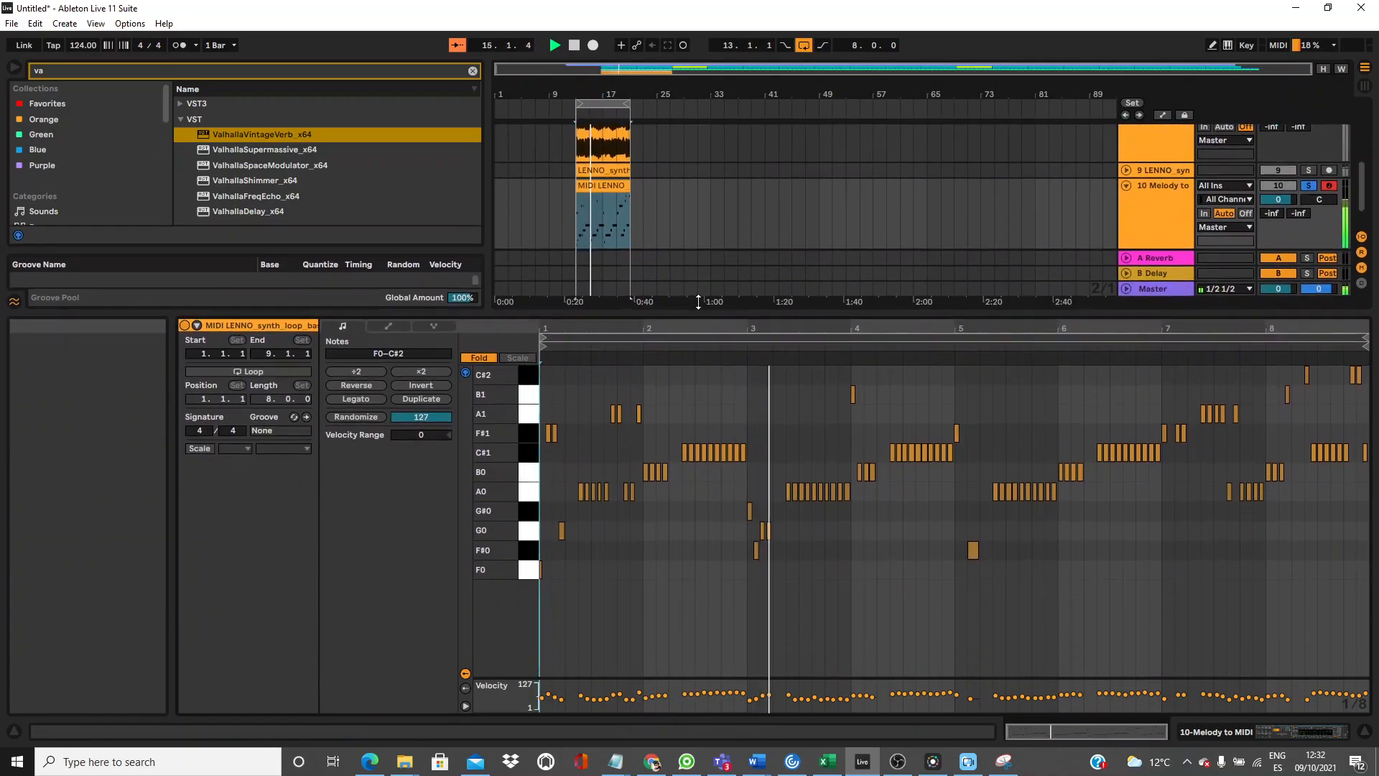
key("space")
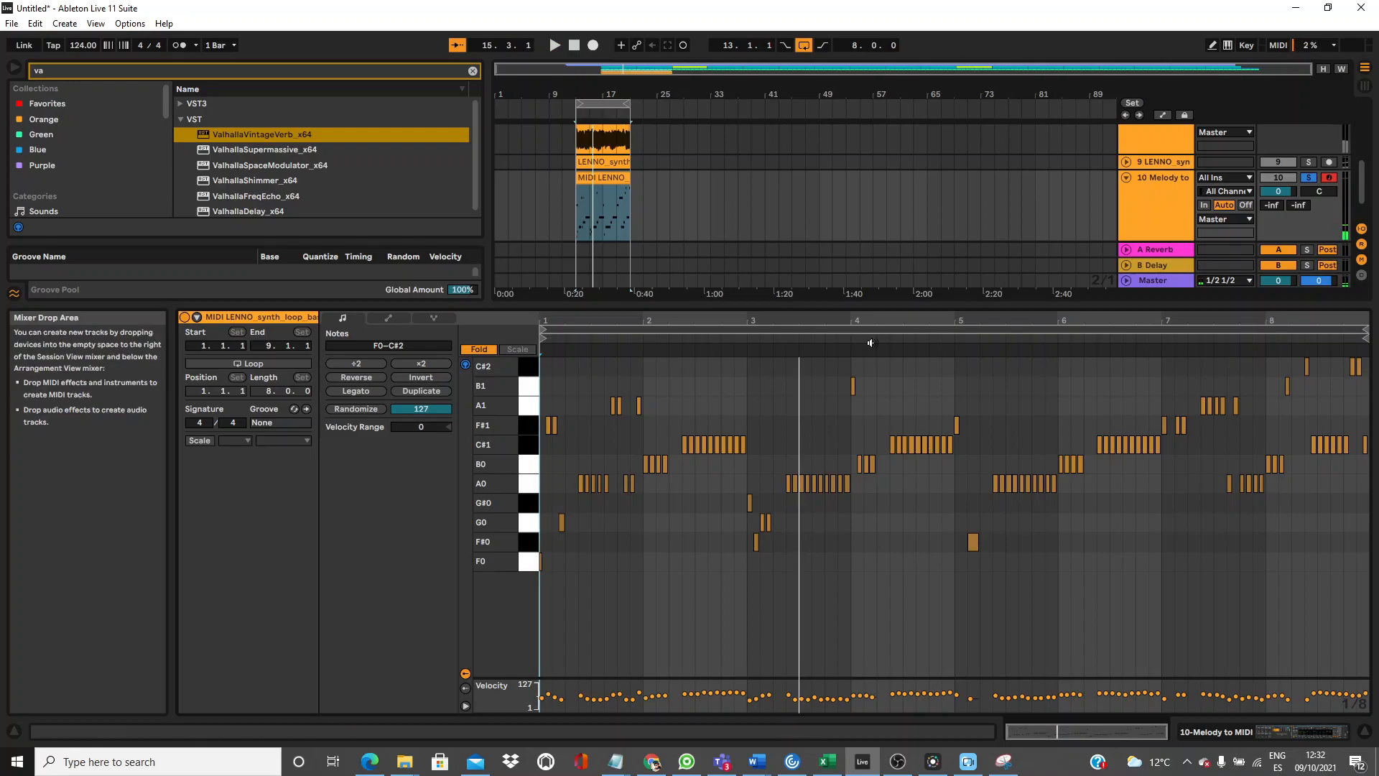
Move the G0 note at 1.1.4 in the converted bass clip up to F#1 and resume playback.
left_click(561, 522)
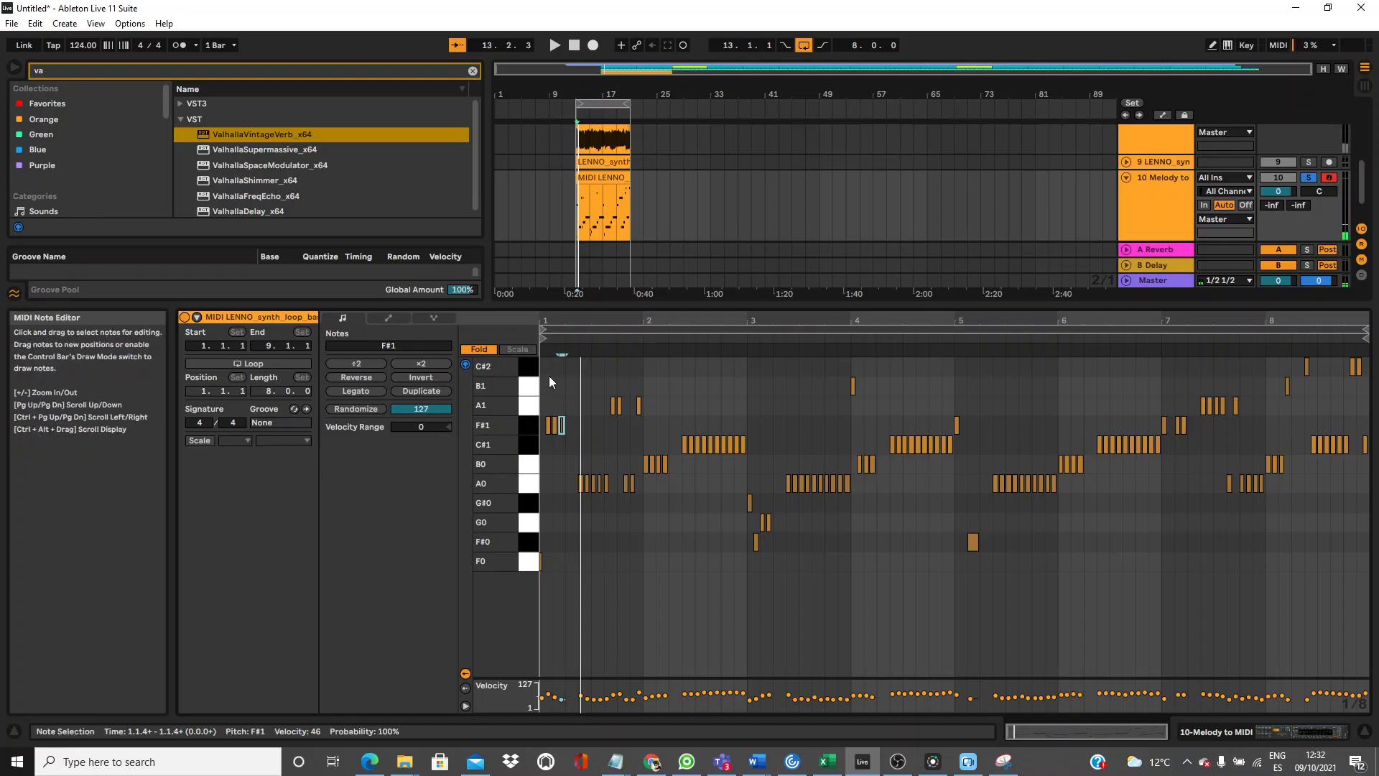
left_click(557, 338)
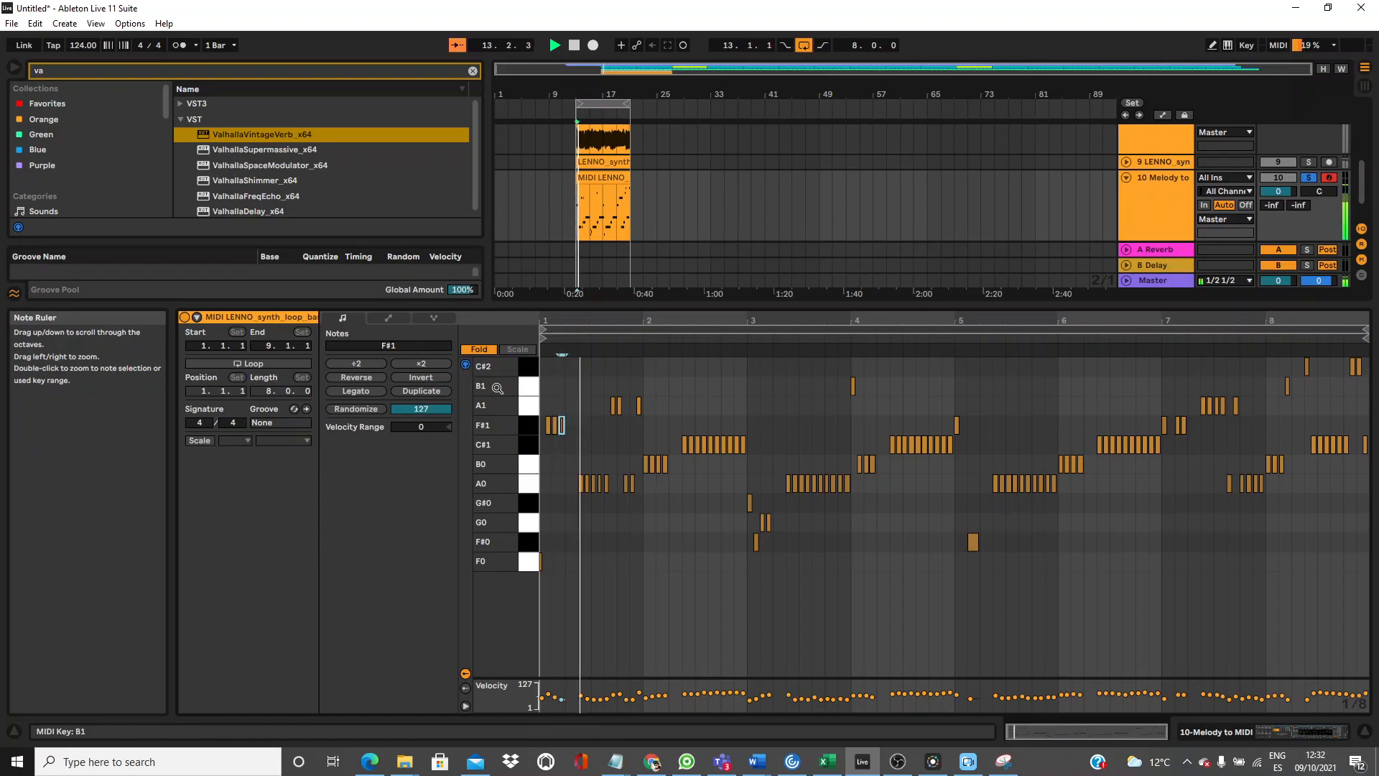
Move the two A1 notes at 1.3.3 and 1.4.1 in the converted bass clip down to A0.
left_click_drag(579, 538, 530, 513)
key("space")
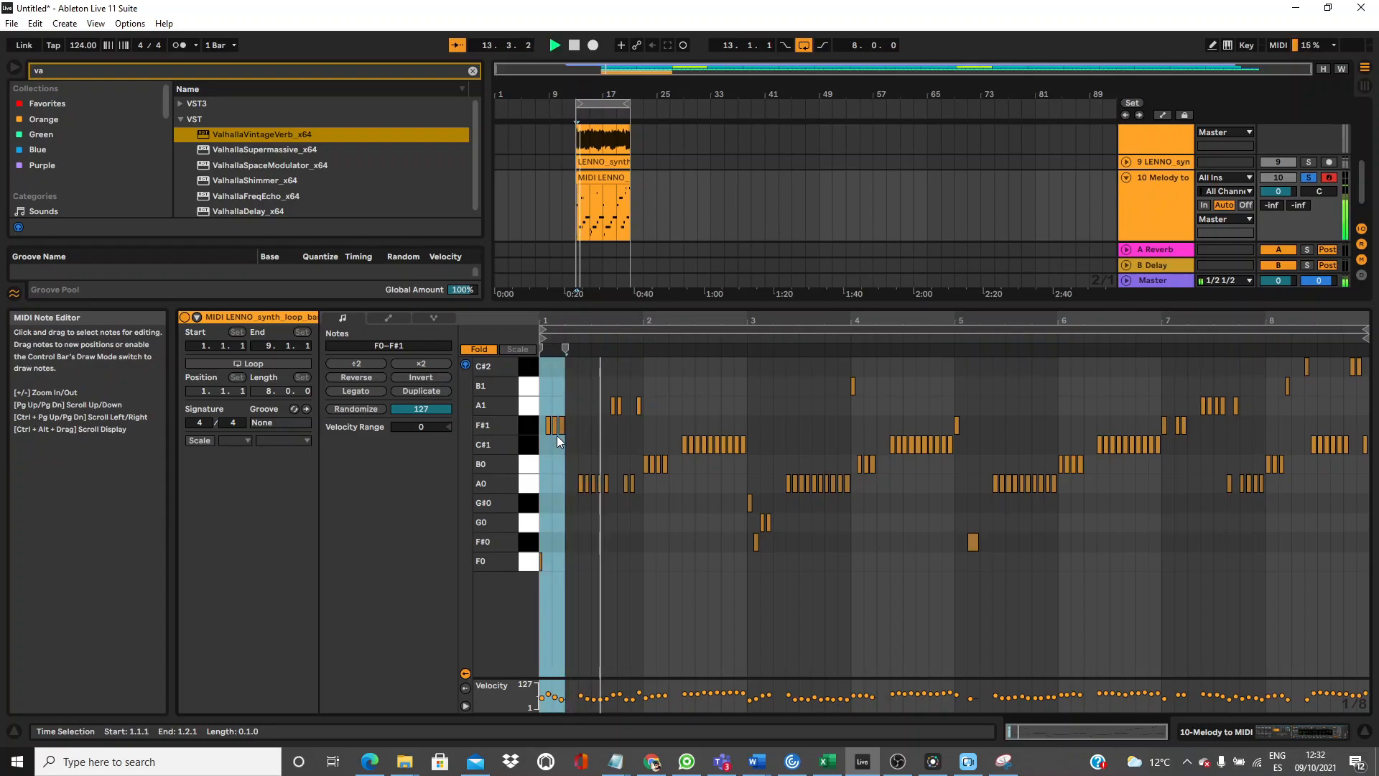
key("space")
left_click_drag(596, 408, 623, 408)
key("Down")
key("Down")
key("Down")
key("Down")
key("space")
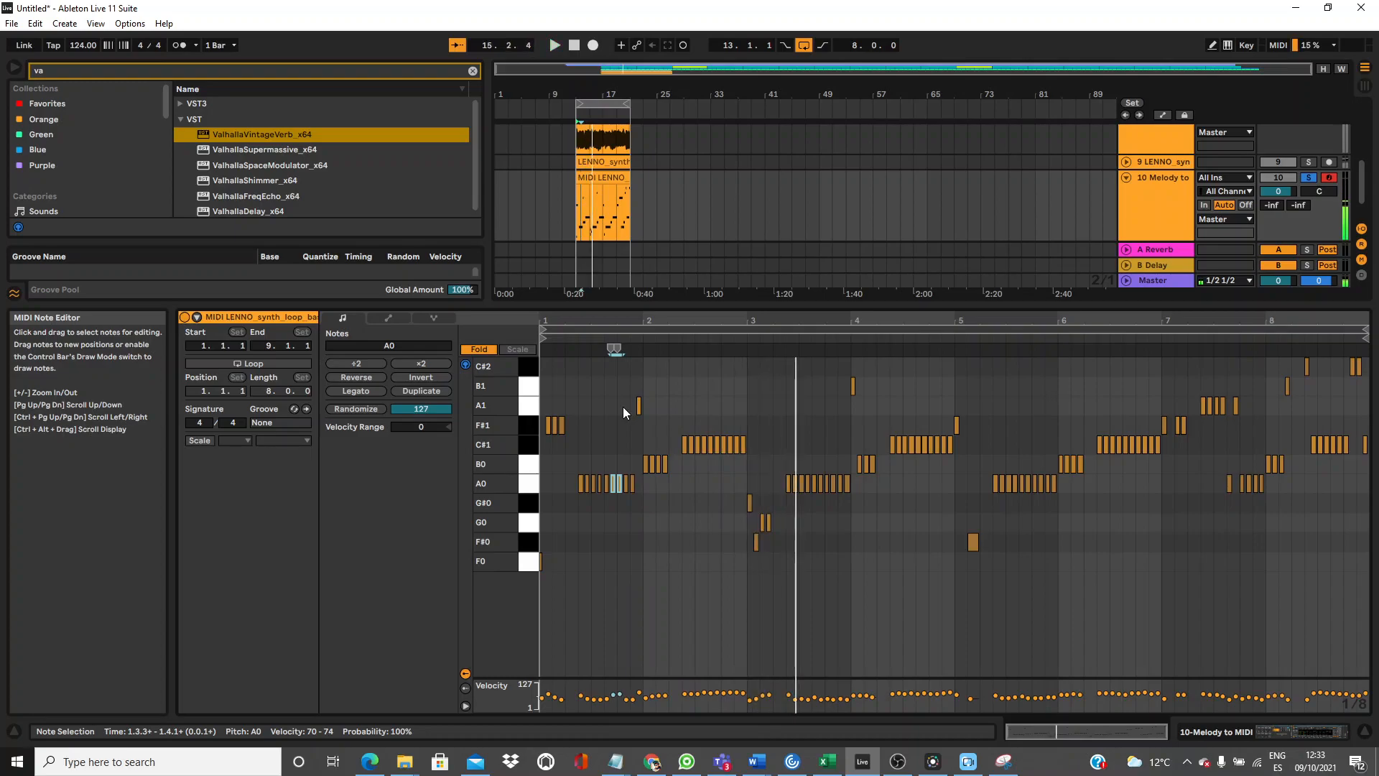
Move the G#0 note and the two G0 notes at the start of bar 3 down to F#0.
left_click(749, 503)
left_click_drag(724, 545, 749, 524)
key("Down")
left_click(749, 504)
key("Down")
Try the B1 note at 4.1.1 at C#2 and B0, replaying the clip from around bar 4.
left_click_drag(831, 378, 879, 389)
key("Up")
key("Up")
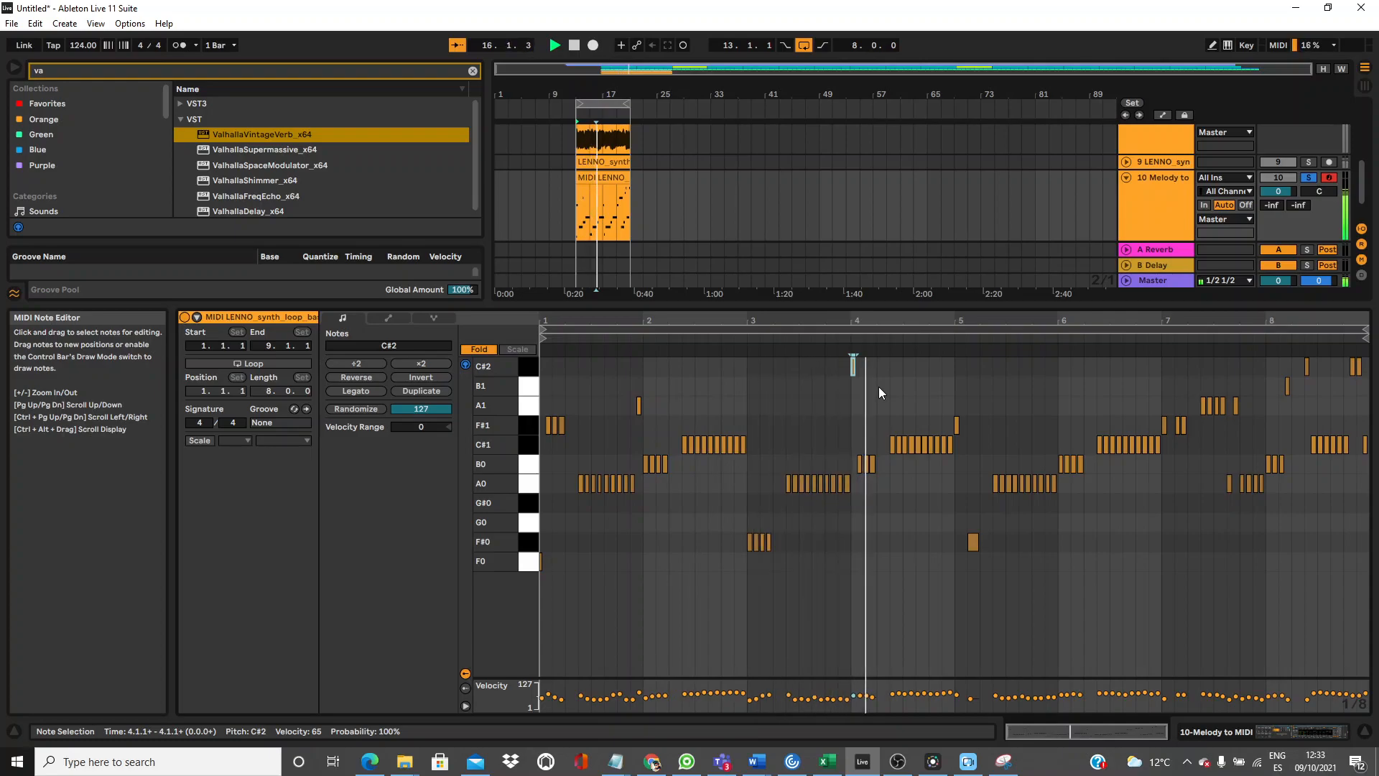
key("shift+Down")
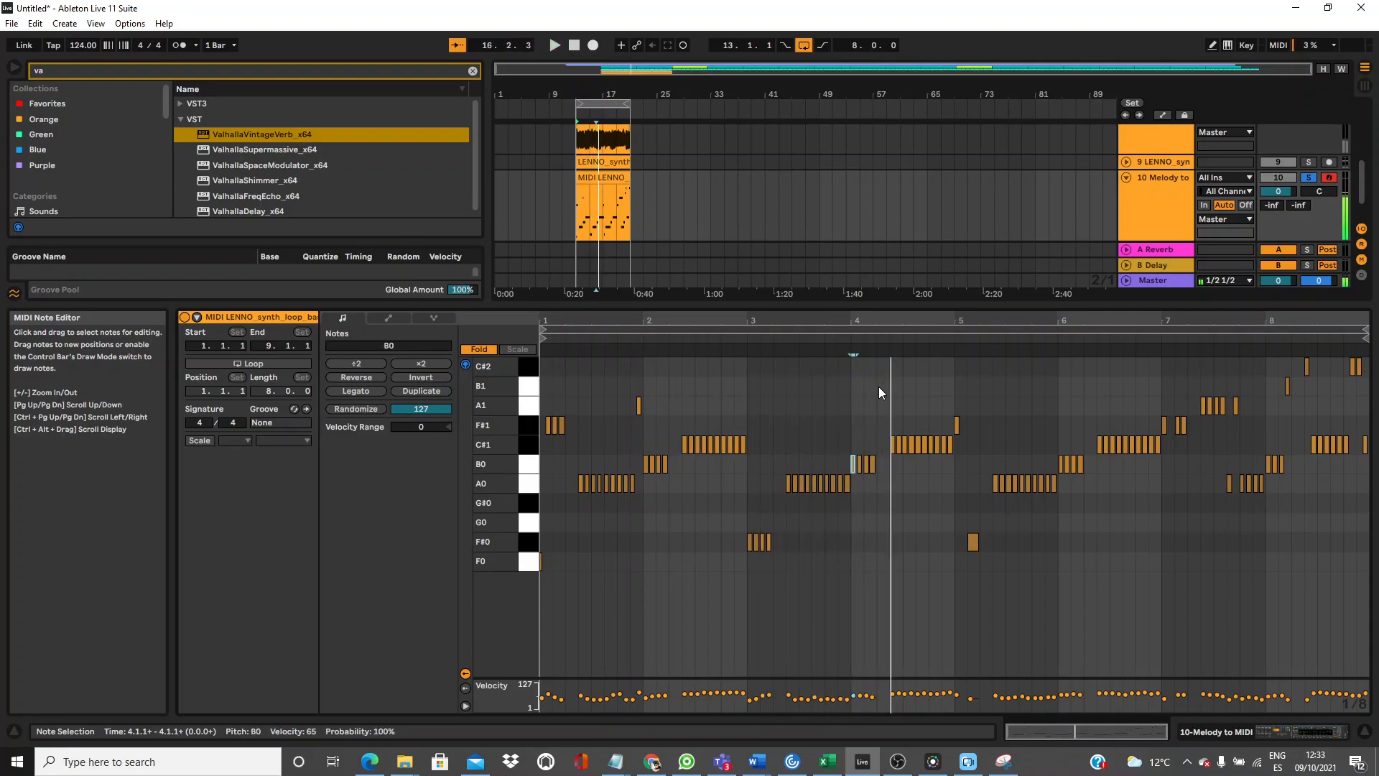
left_click(818, 341)
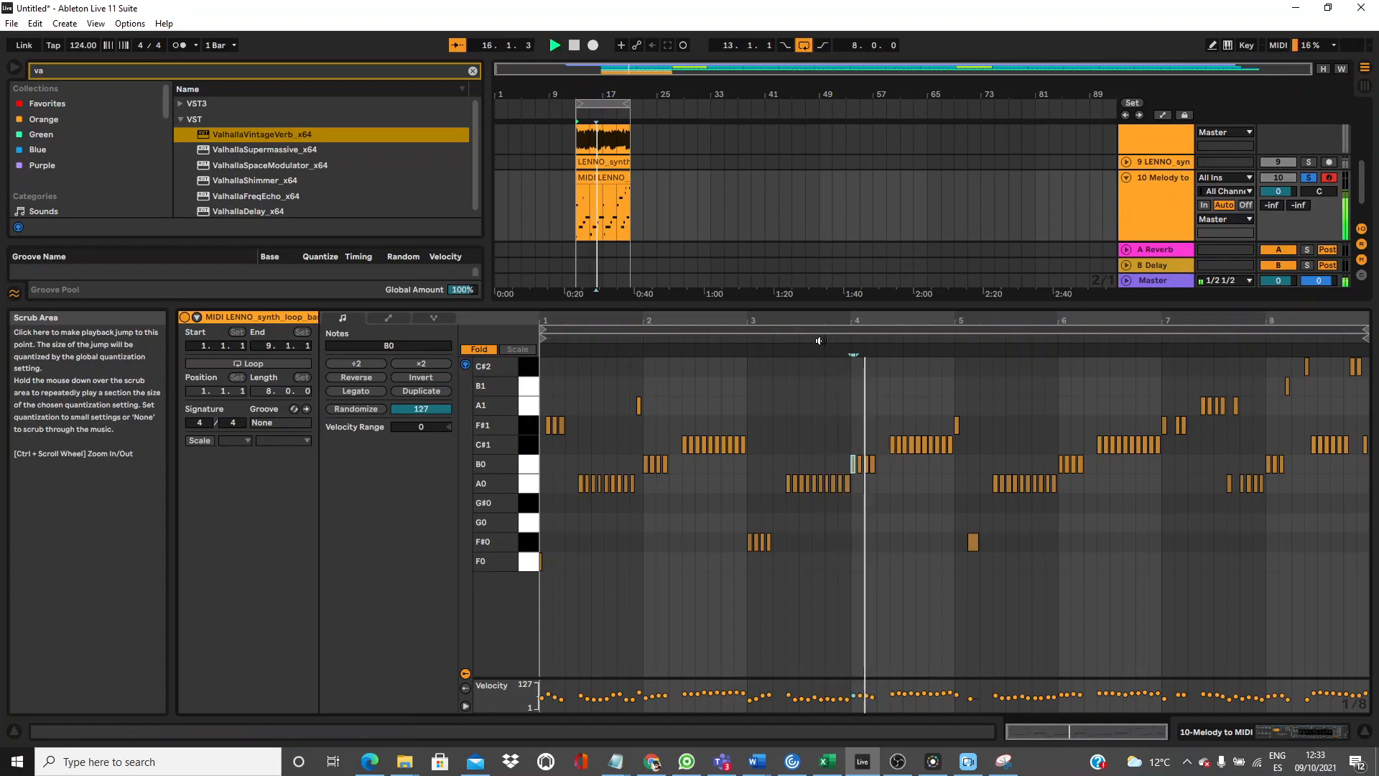
left_click(819, 340)
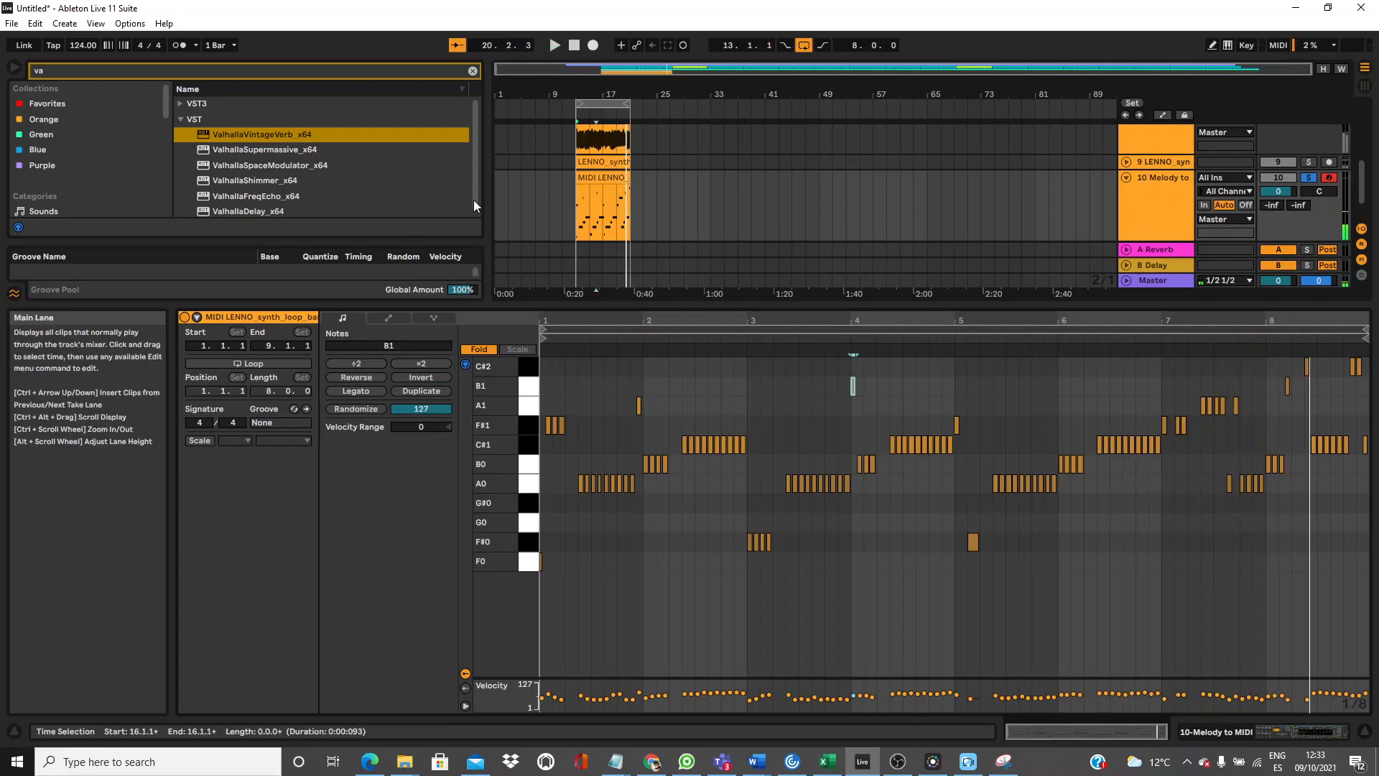
Search the plug-ins for repro and load Repro-5 onto the Melody to MIDI track.
left_click(341, 70)
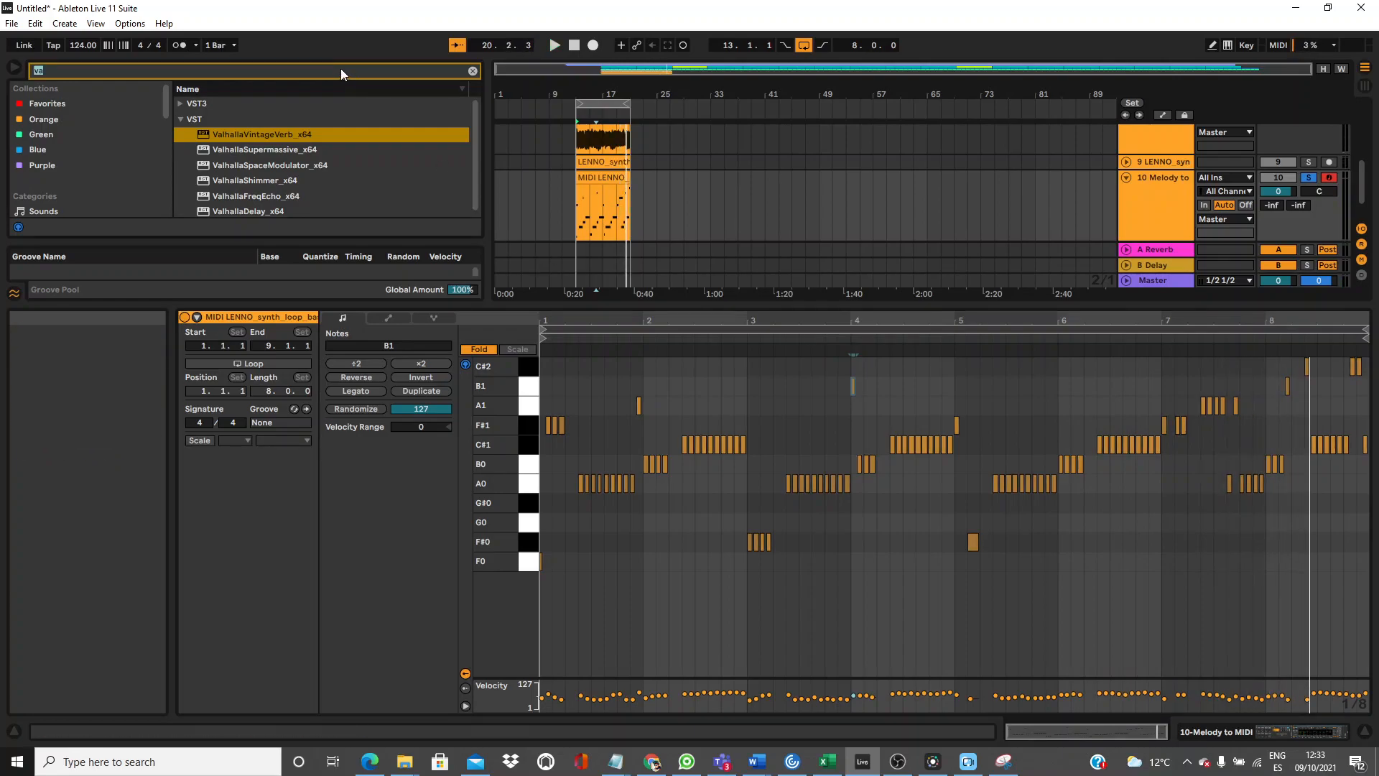
type("repro")
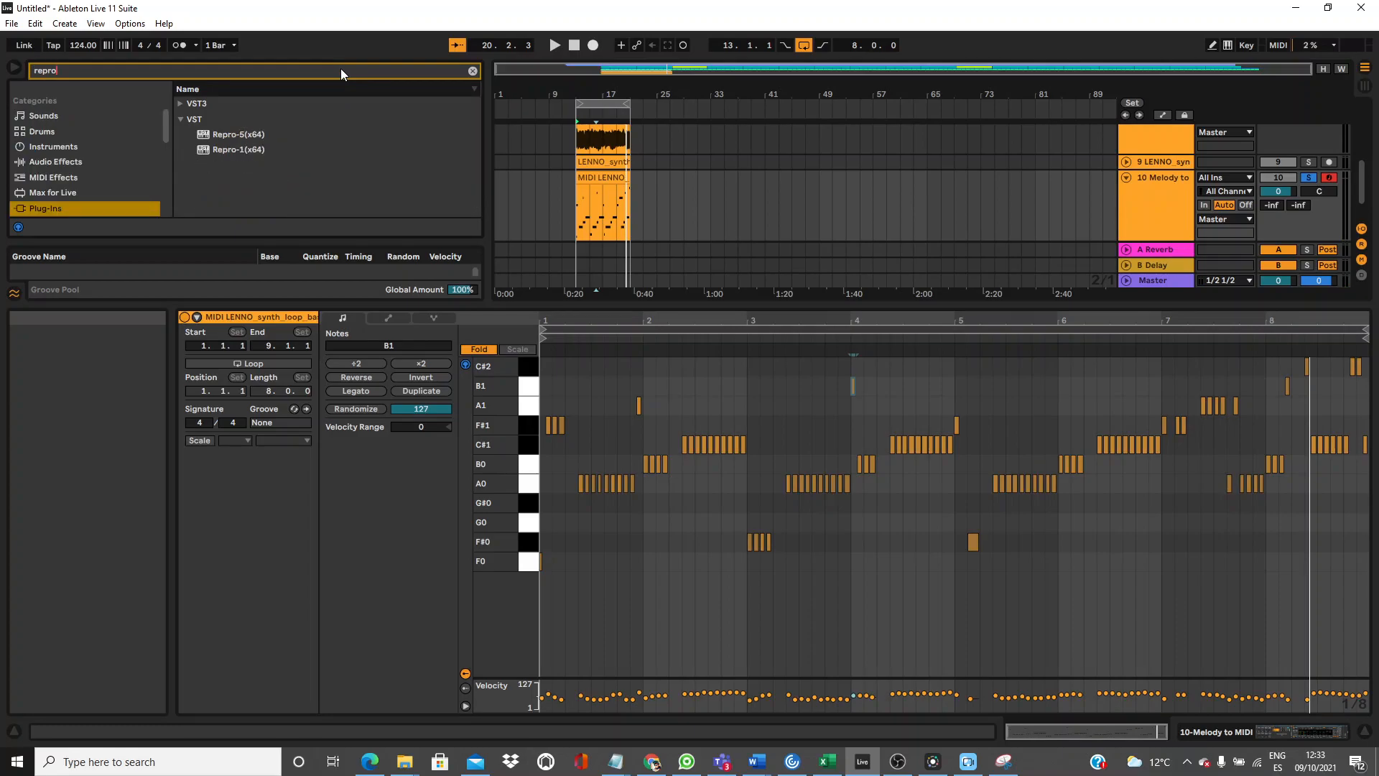
left_click(218, 135)
left_click_drag(607, 221, 604, 217)
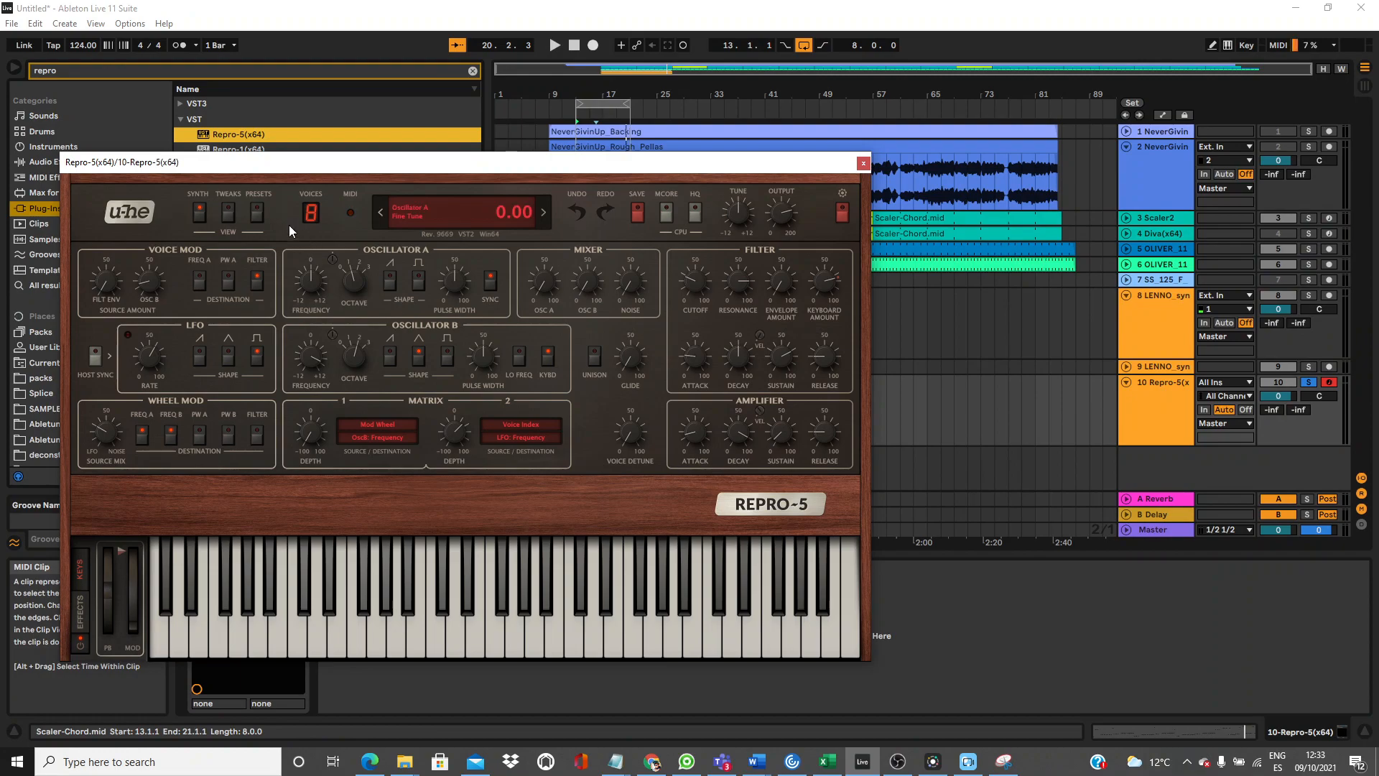
Audition Repro-5's 01 Basses presets during playback and load AZ Funk.
left_click(256, 213)
key("space")
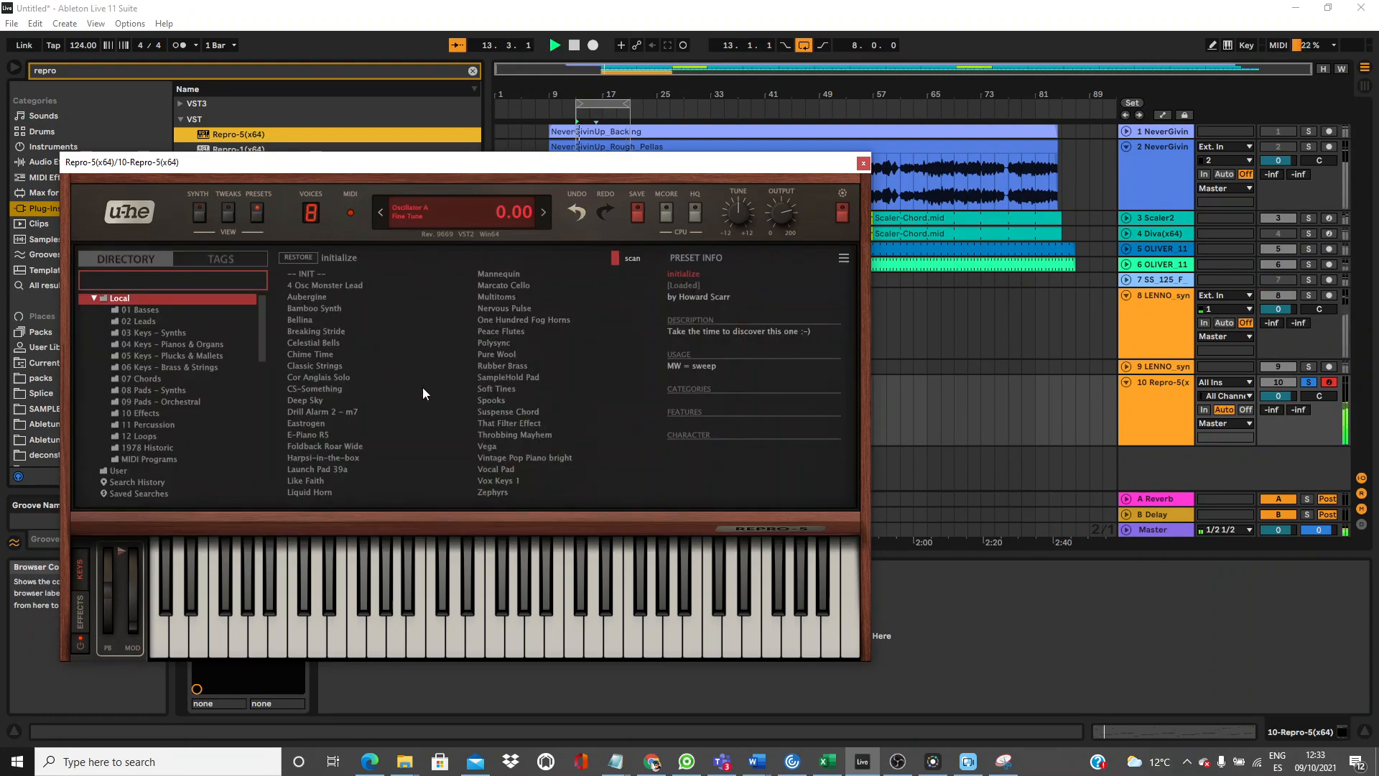
left_click(154, 309)
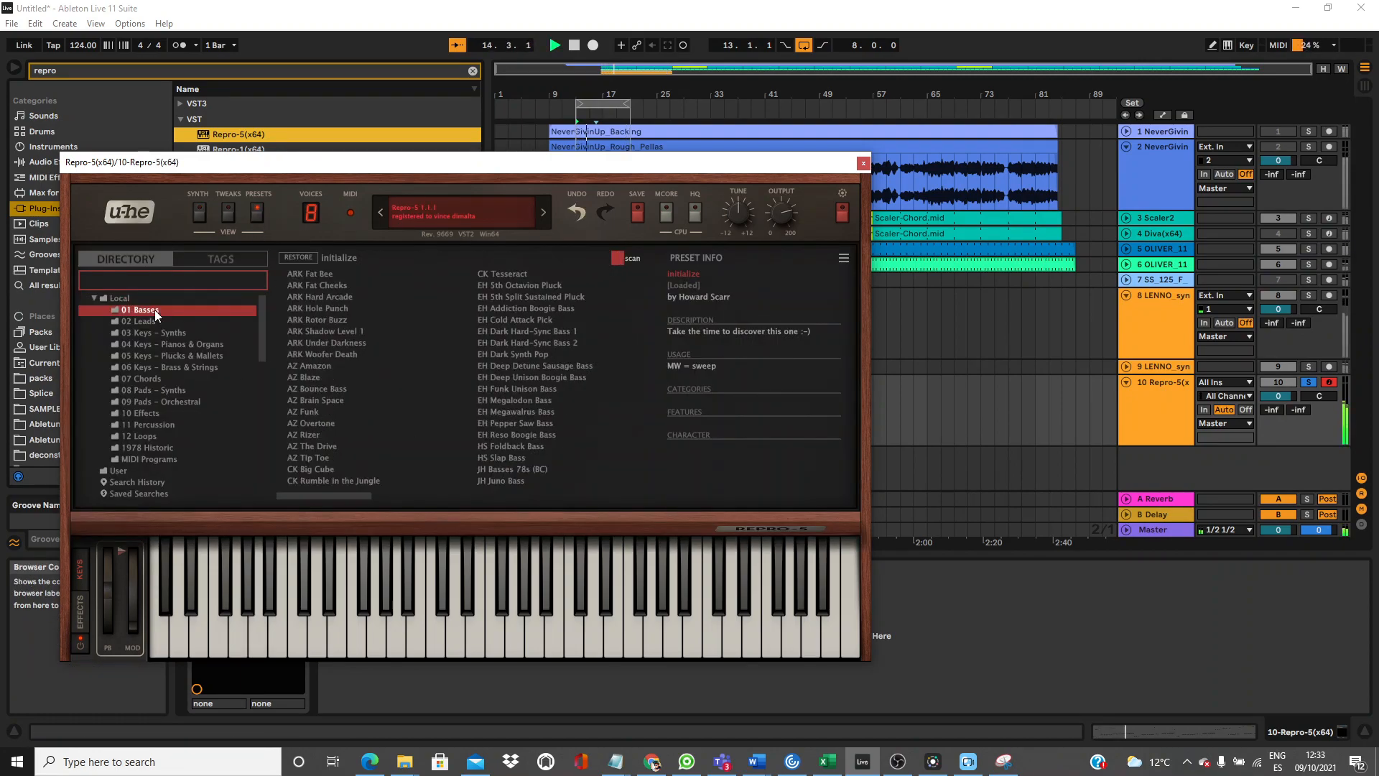
left_click(319, 409)
left_click(329, 424)
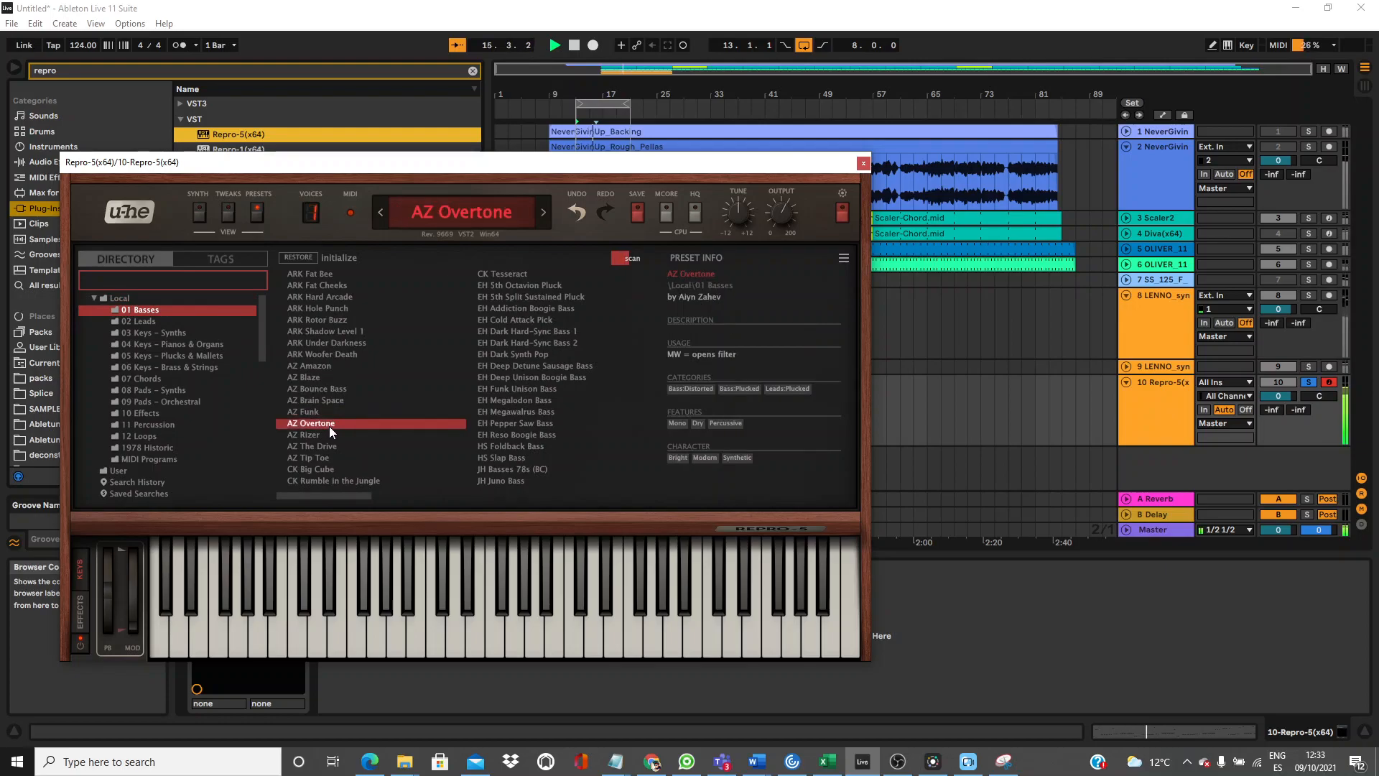
left_click(329, 434)
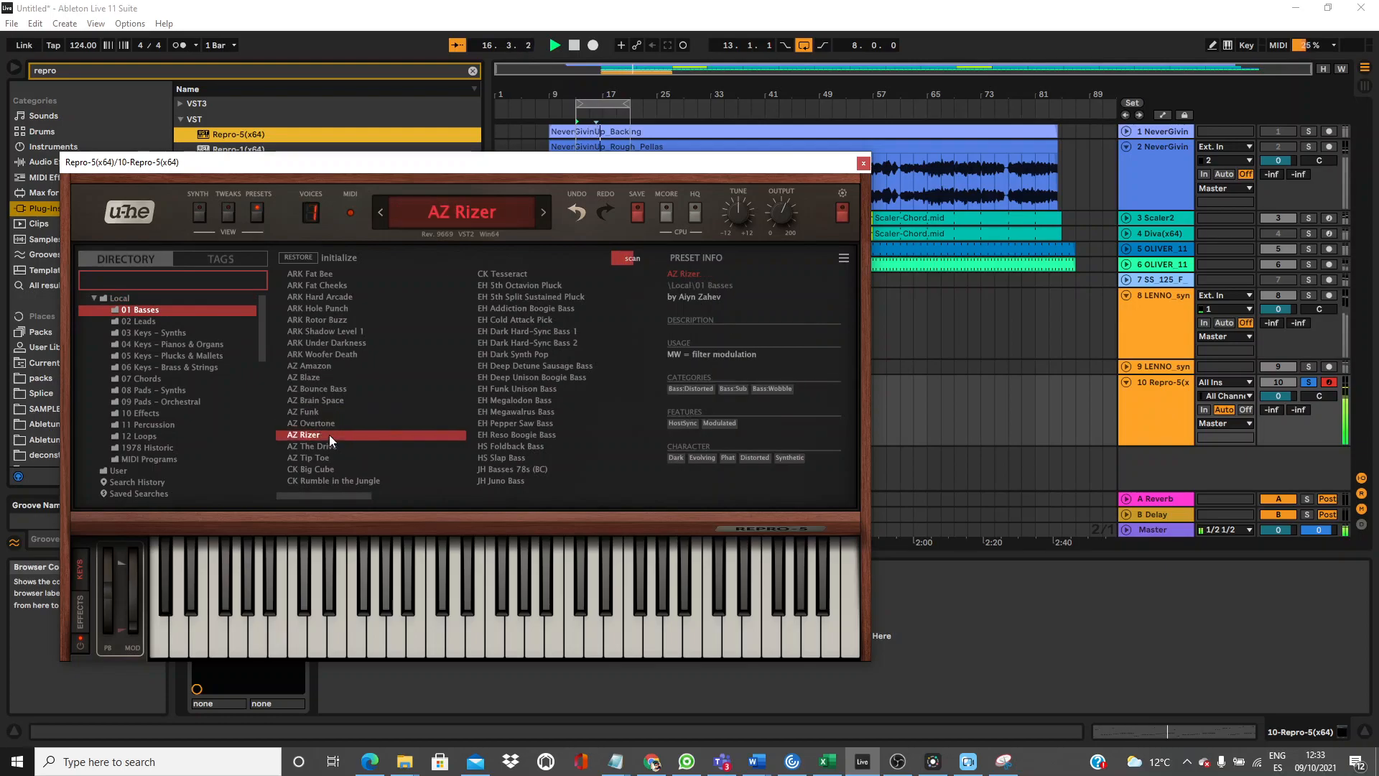
left_click(493, 403)
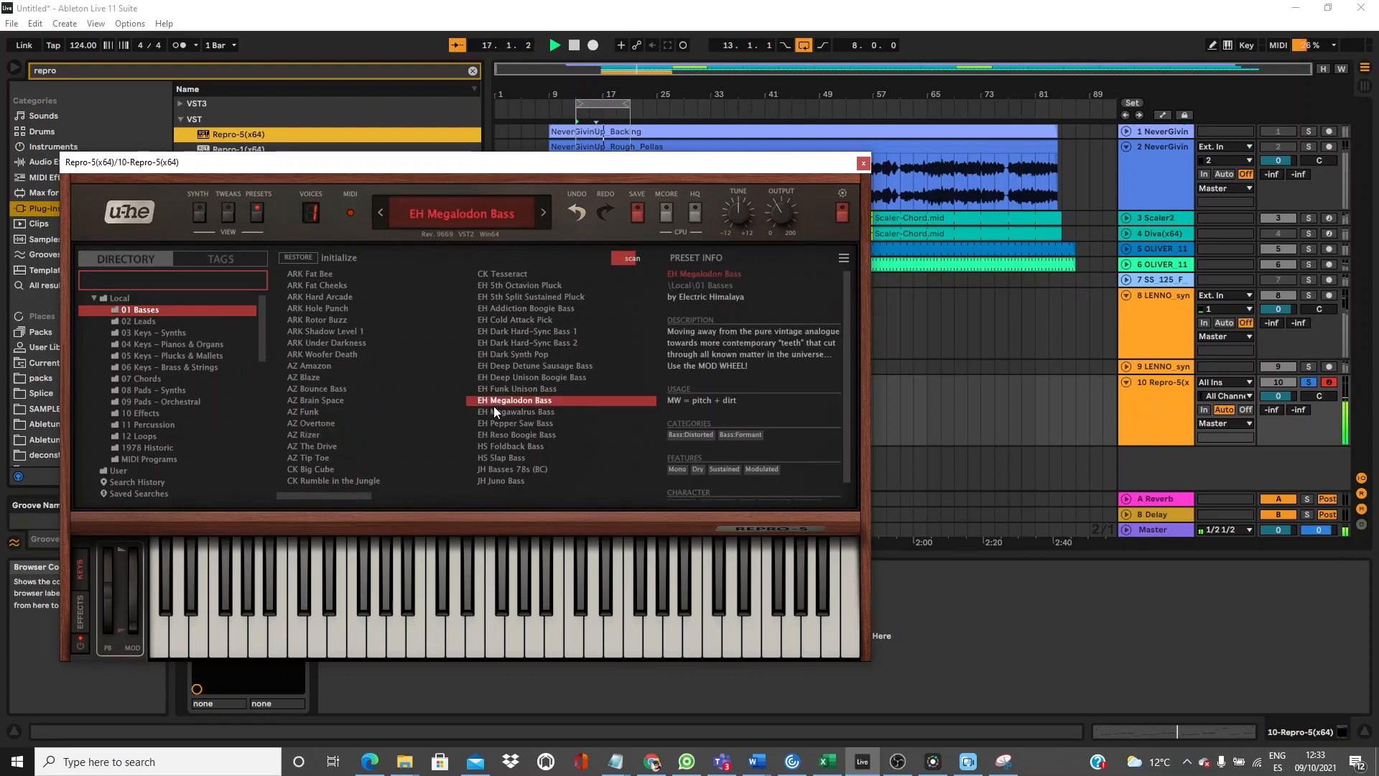
left_click(321, 412)
left_click(863, 164)
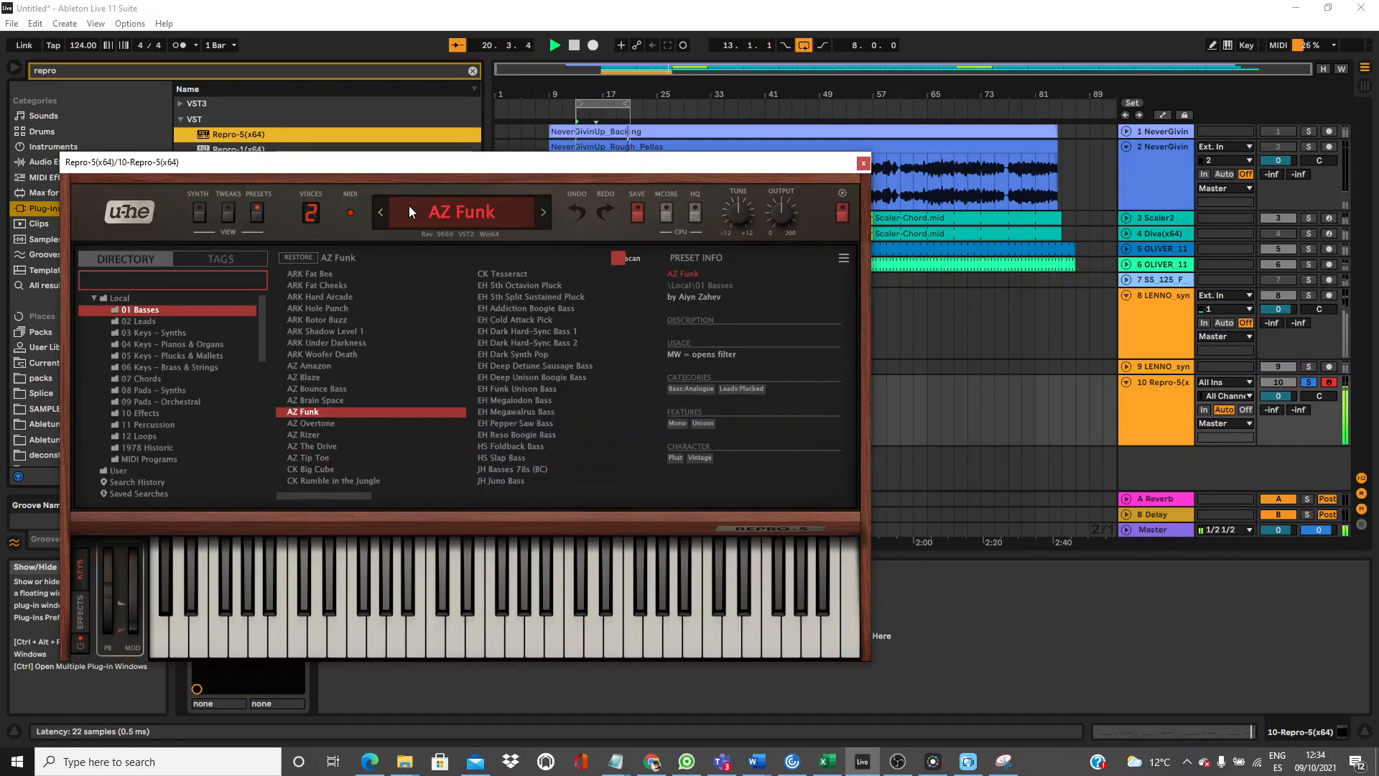
Return Repro-5 to its synth view, adjust the filter cutoff and close the plug-in window.
left_click(212, 213)
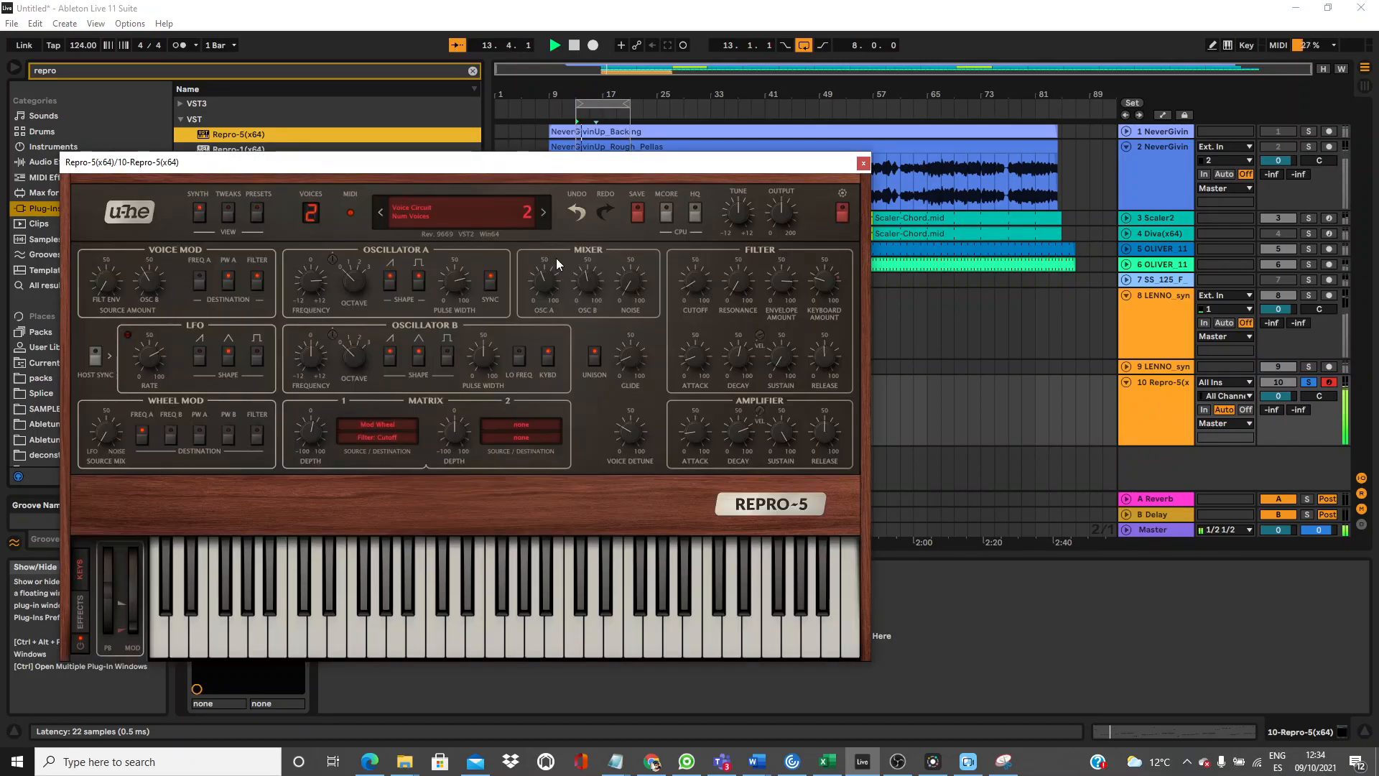
mouse_move(695, 262)
left_mouse_down()
mouse_move(695, 235)
mouse_move(691, 287)
mouse_move(722, 214)
mouse_move(716, 269)
left_mouse_up()
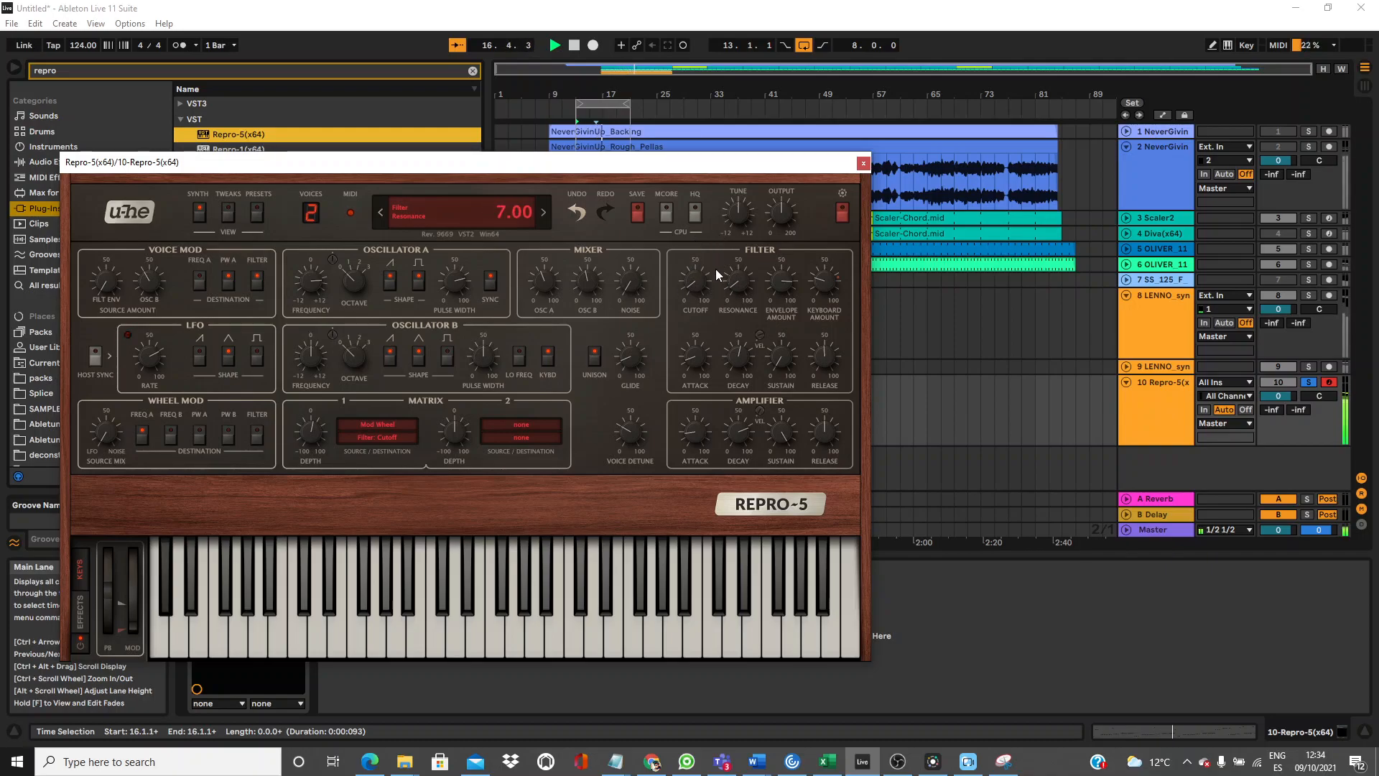
left_click(863, 164)
Search the plug-ins for kic and add Kickstart-64bit to the Repro-5 track.
left_click(131, 71)
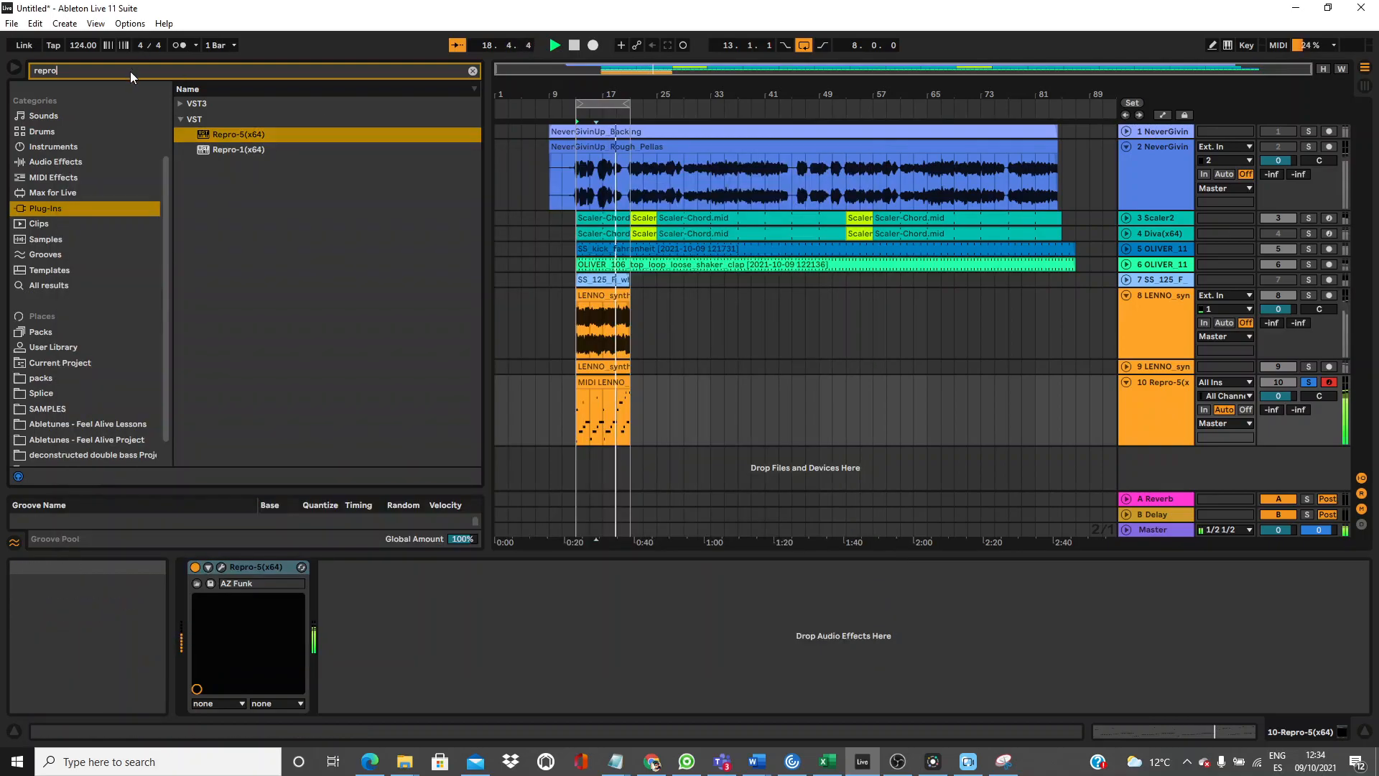
type("kic")
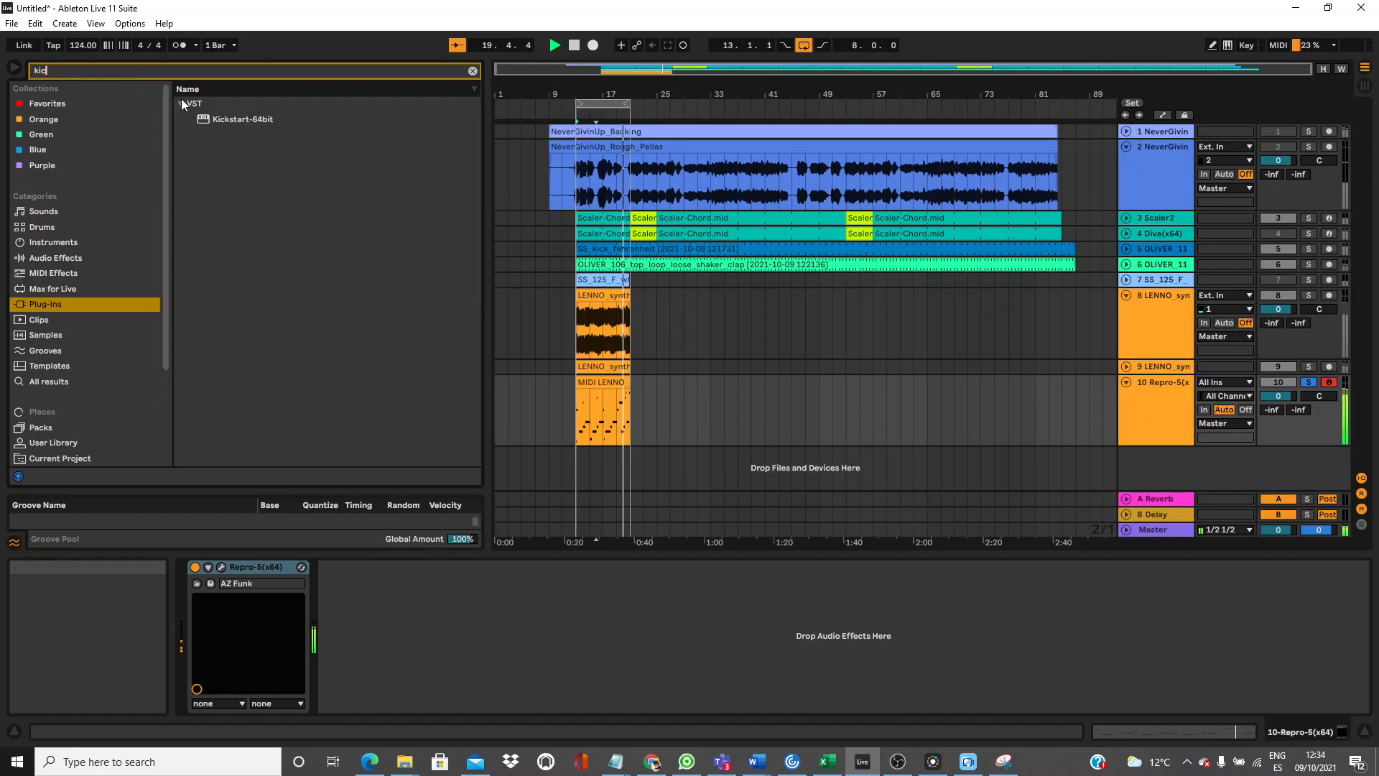
left_click(227, 118)
left_click_drag(227, 119, 594, 399)
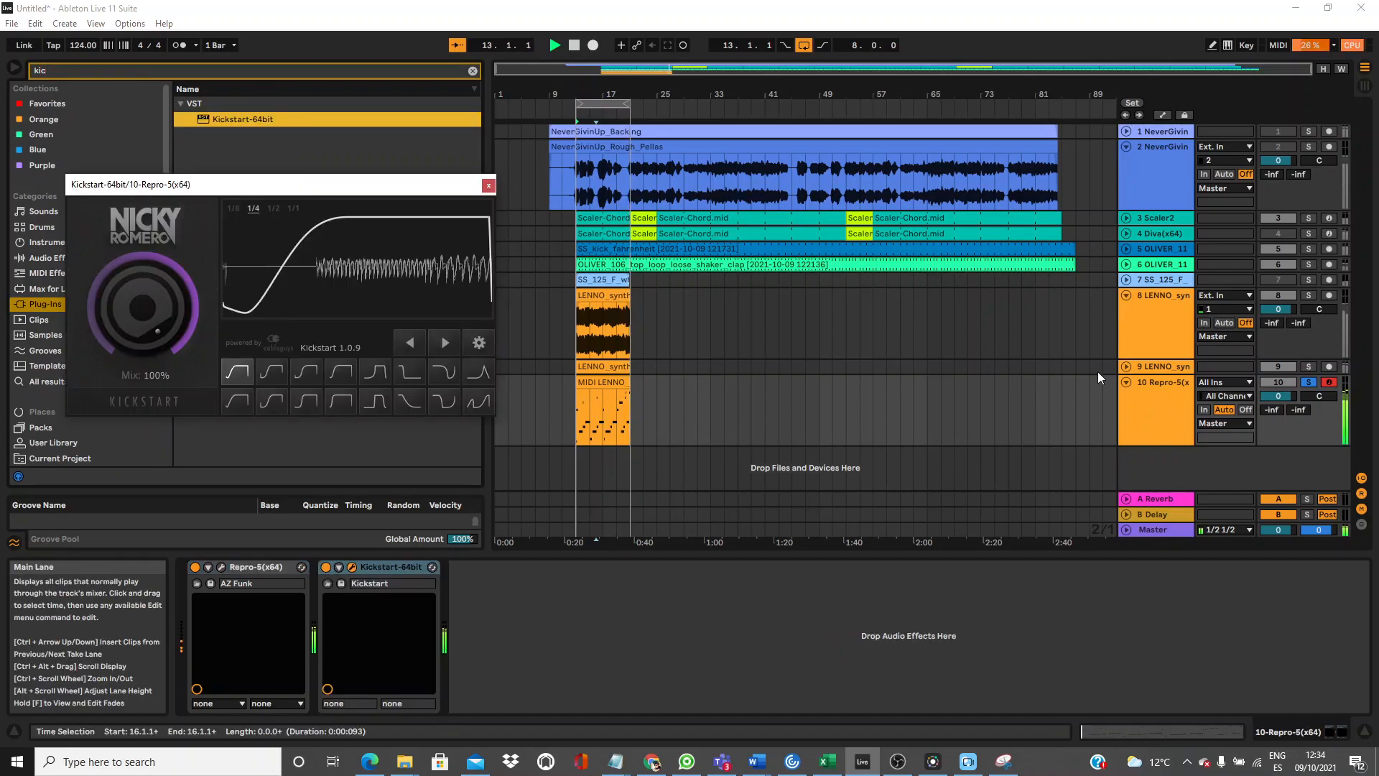
Unsolo the Repro-5 track, mute both LENNO bass tracks and the Scaler2 track, and close the Kickstart window.
left_click(1307, 383)
left_click(1278, 369)
left_click(1278, 296)
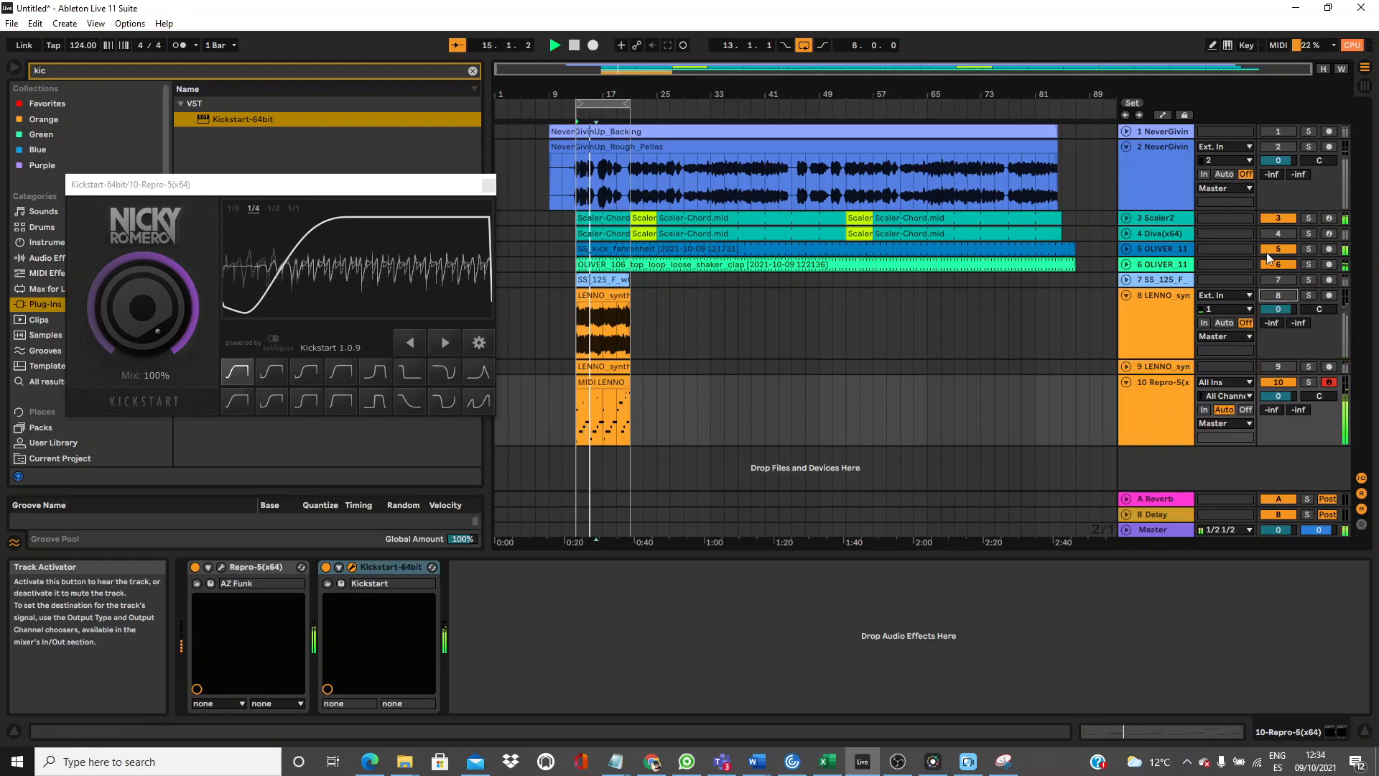
left_click(1269, 217)
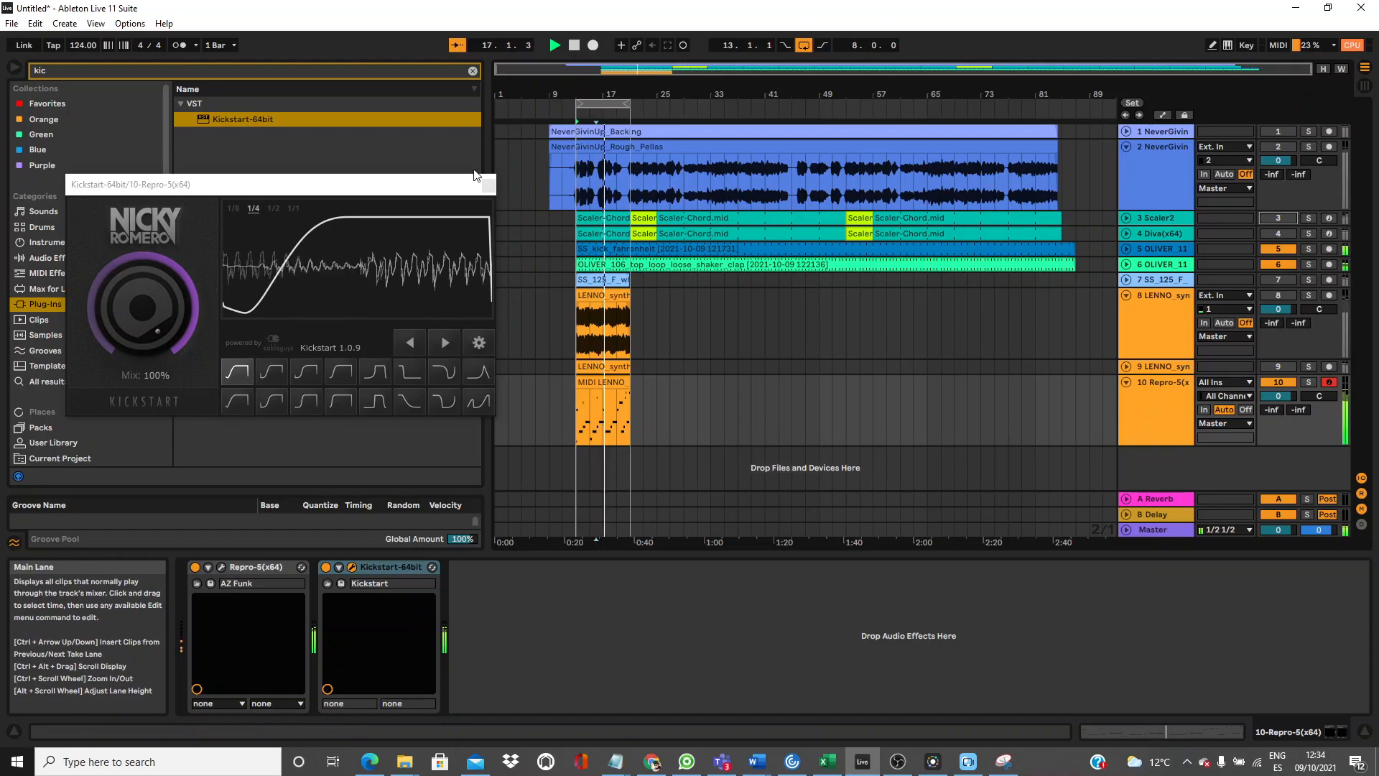
left_click(492, 185)
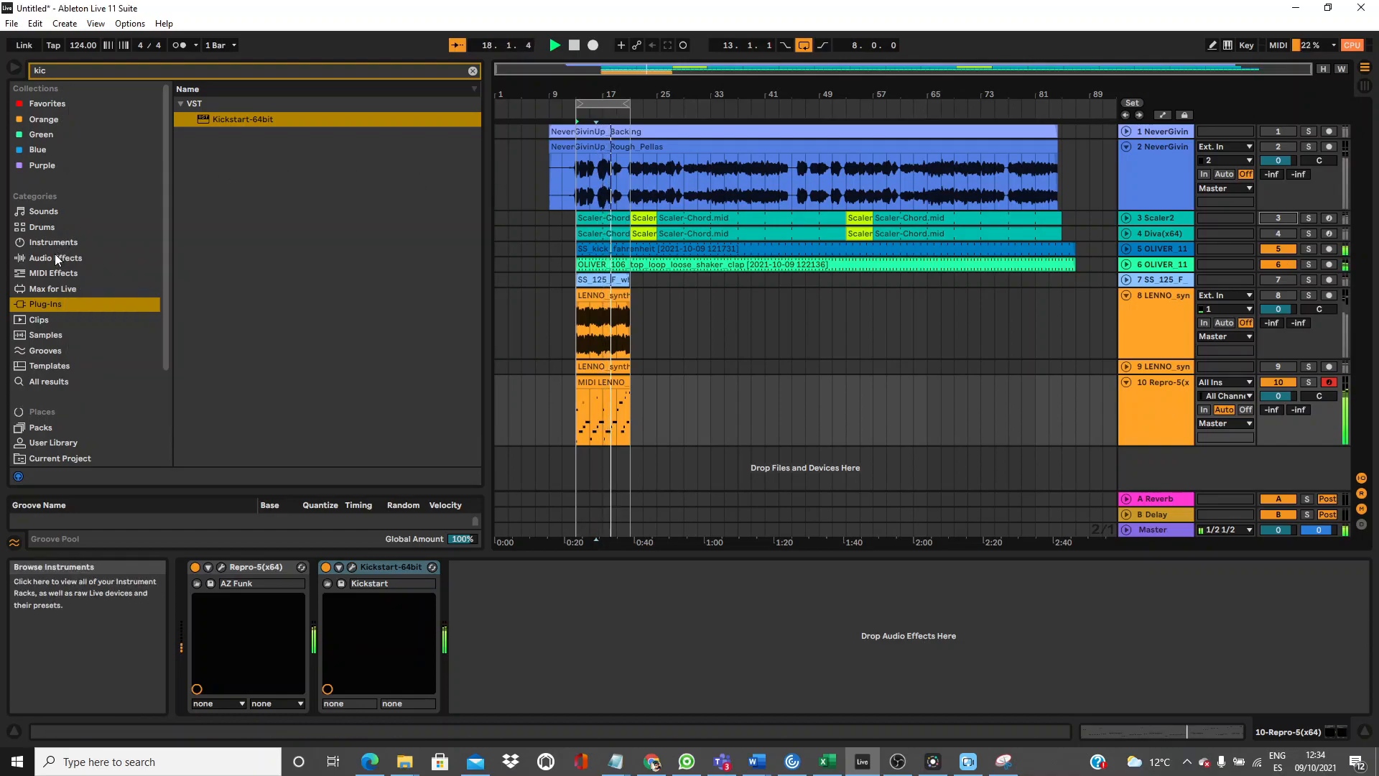
Clear the browser search and insert the MIDI effect Pitch preset + 12.adv before Repro-5.
left_click(51, 273)
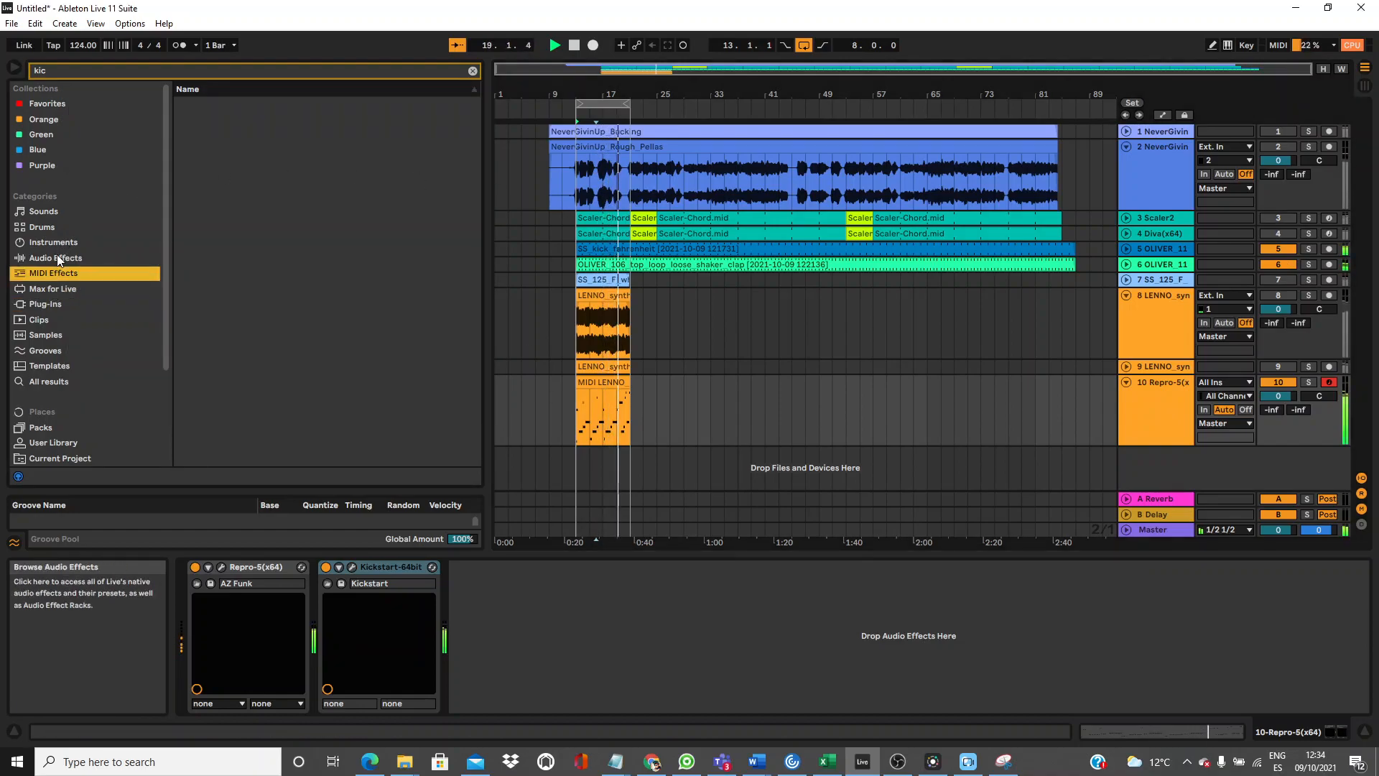
left_click(58, 256)
left_click(54, 293)
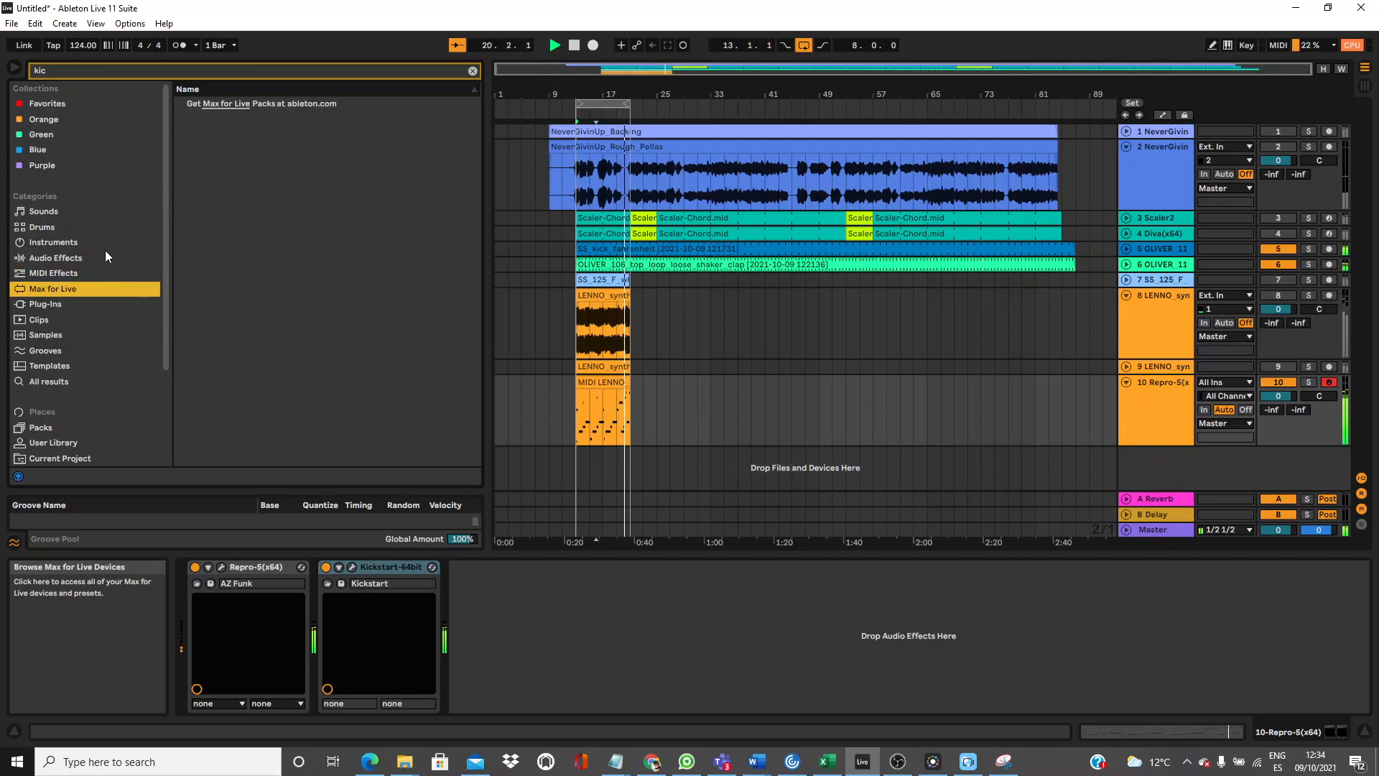
left_click(80, 275)
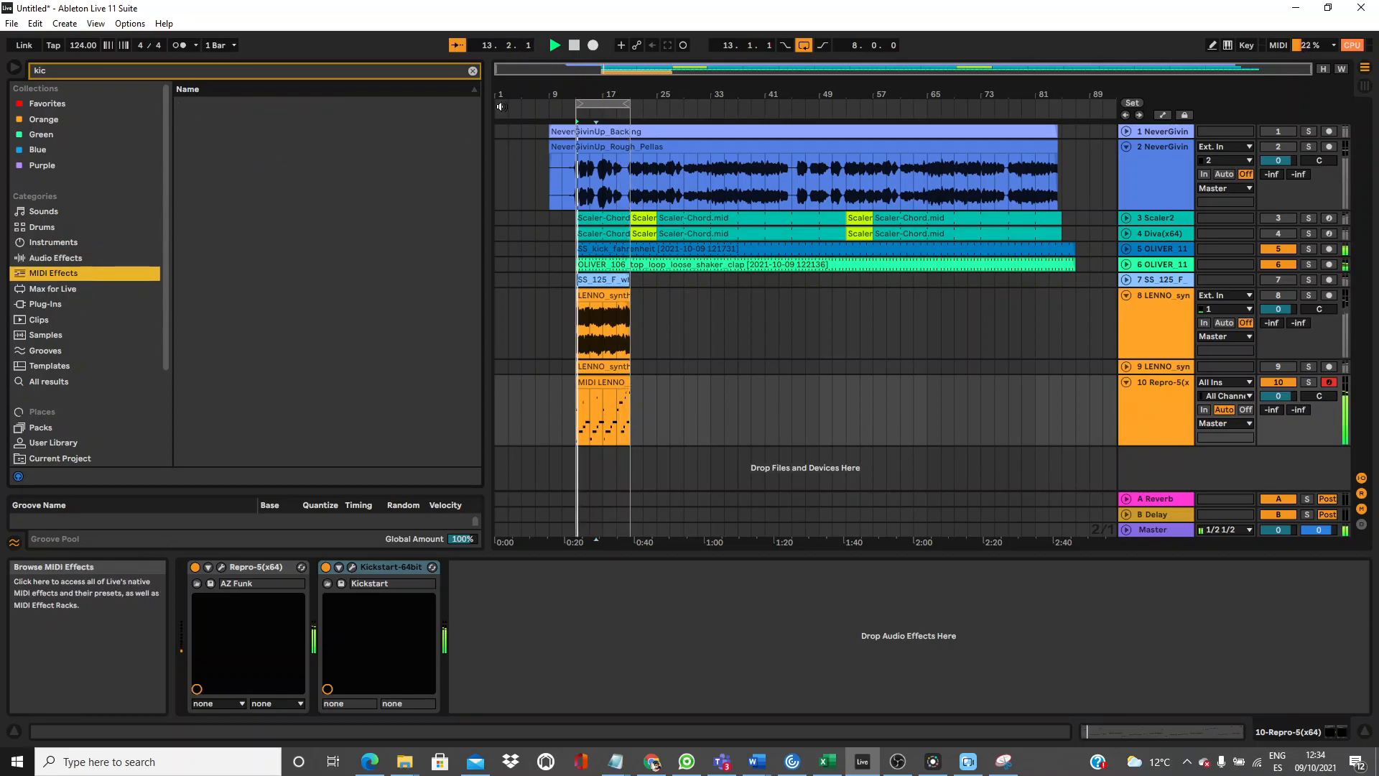
left_click(473, 71)
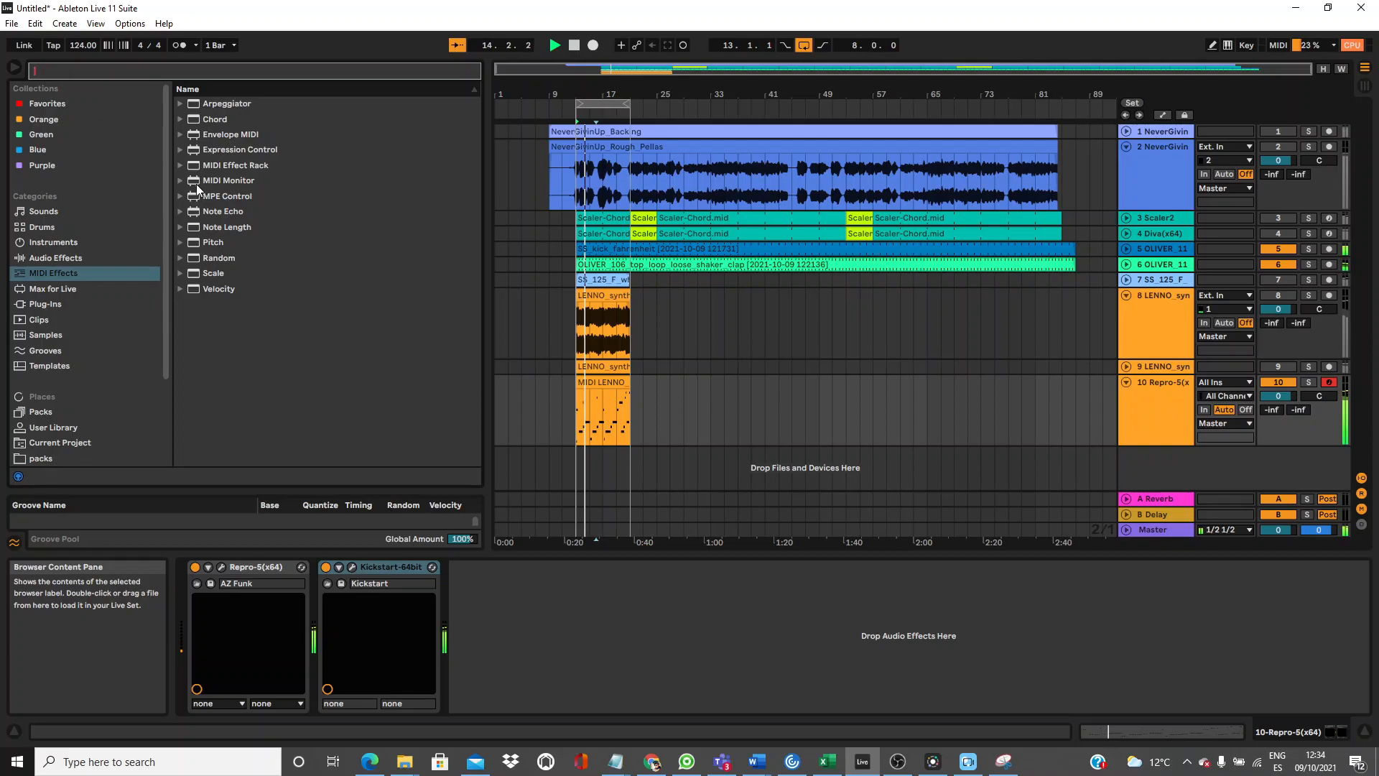
left_click(187, 246)
left_click_drag(221, 270, 227, 610)
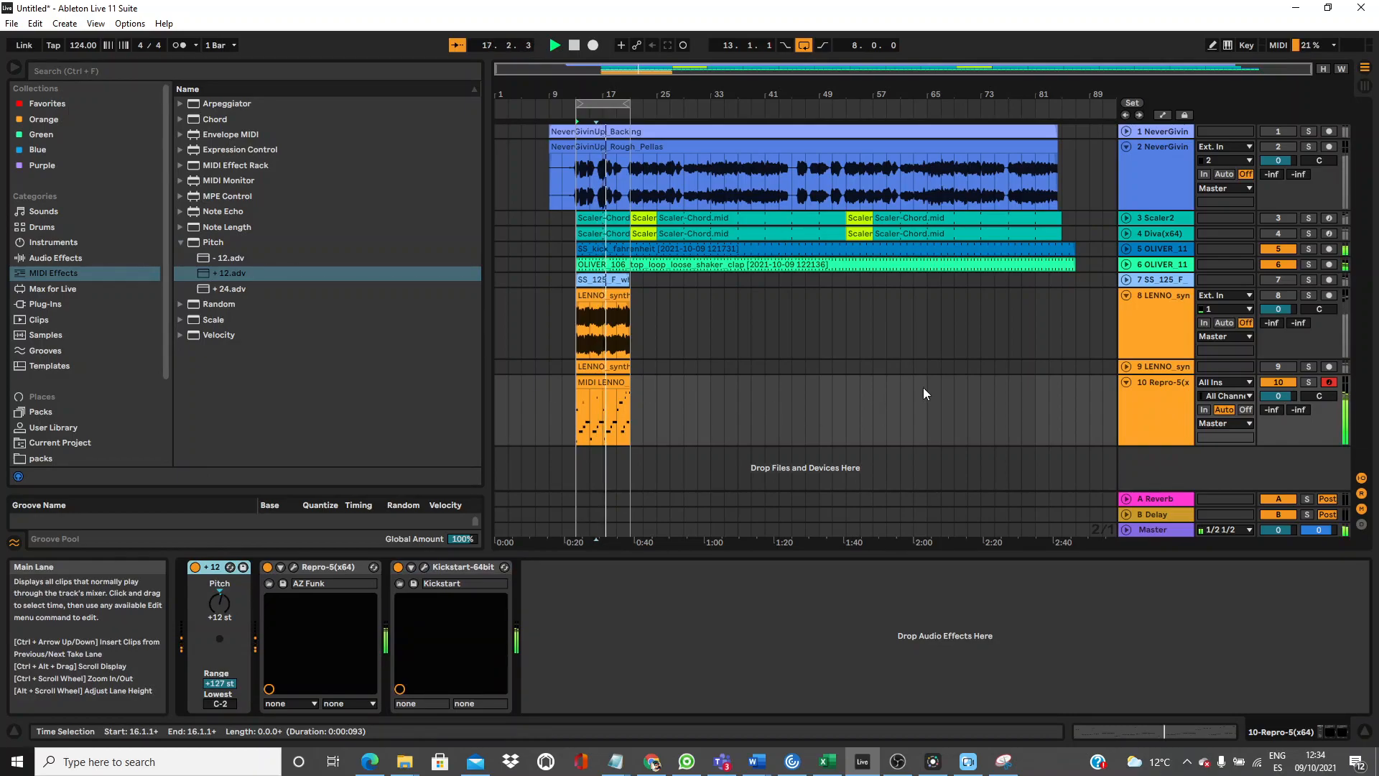
Show automation and ramp Repro-5's filter cutoff from about 0.06 at the clip's start to 0.30 at its end.
key("a")
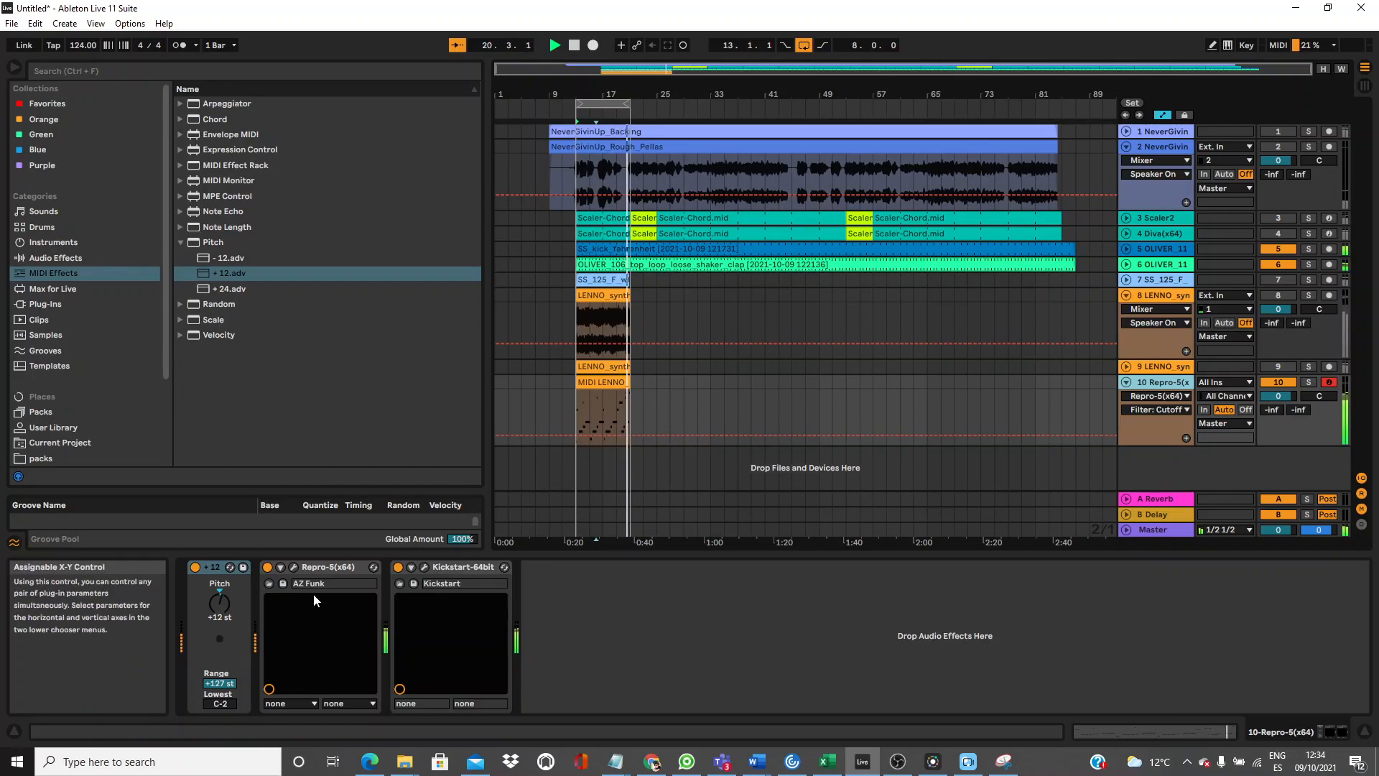
left_click(293, 567)
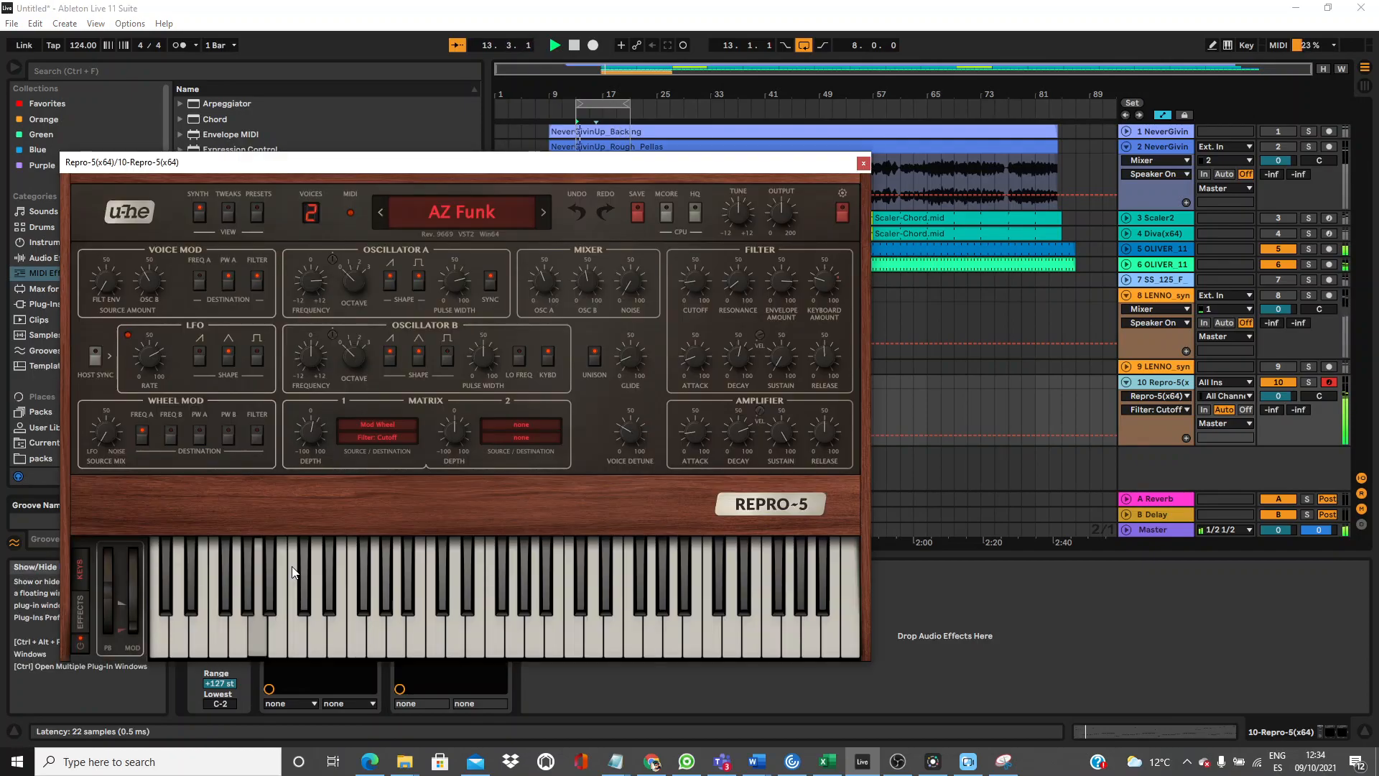
left_click(863, 164)
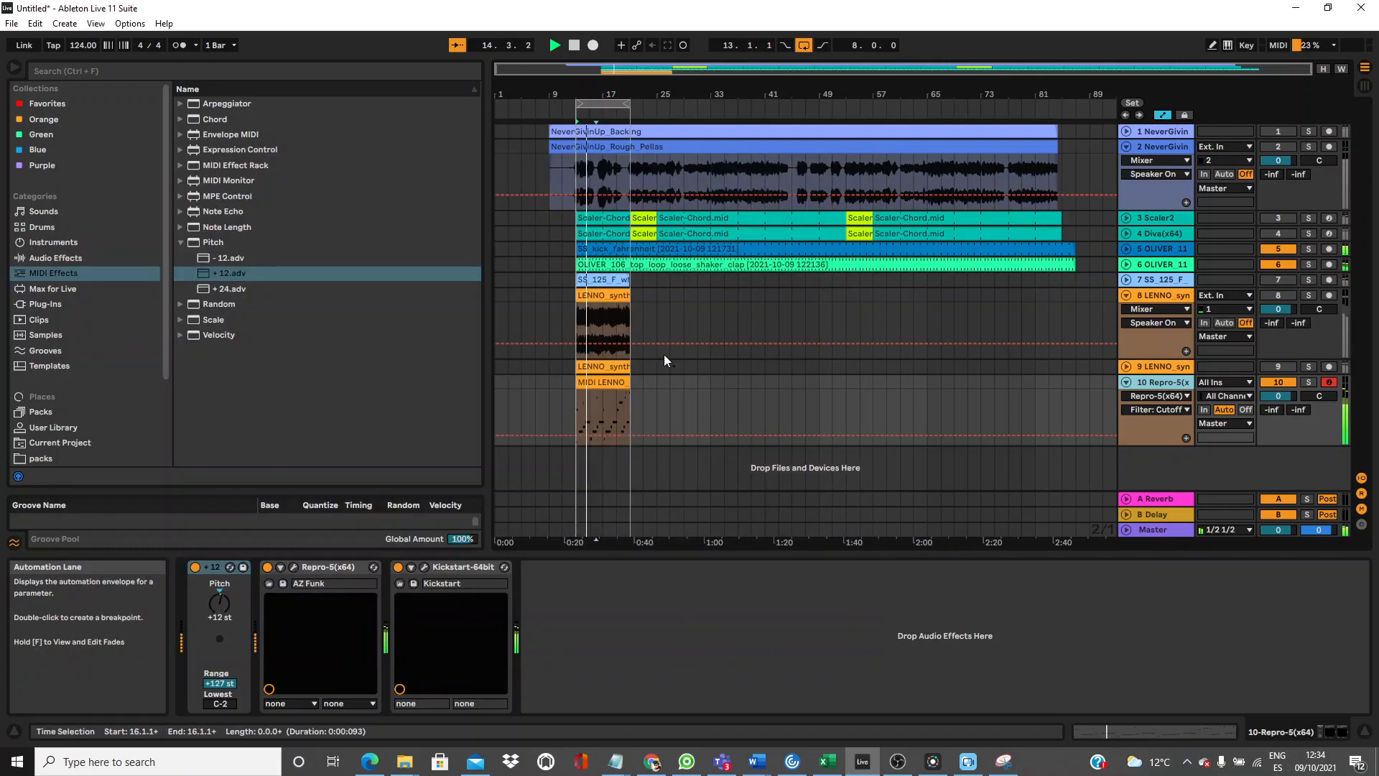
left_click(631, 434)
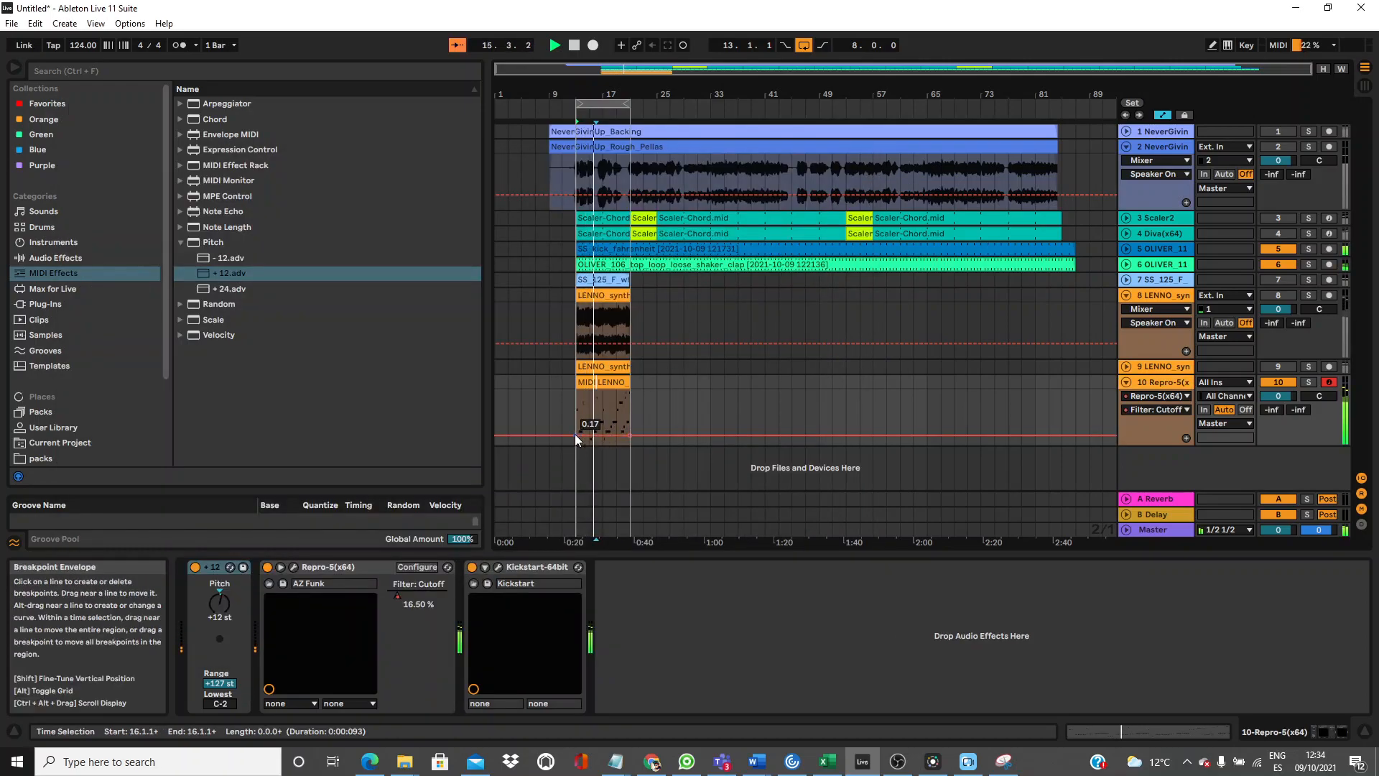
mouse_move(631, 435)
left_mouse_down()
mouse_move(631, 405)
mouse_move(630, 428)
left_mouse_up()
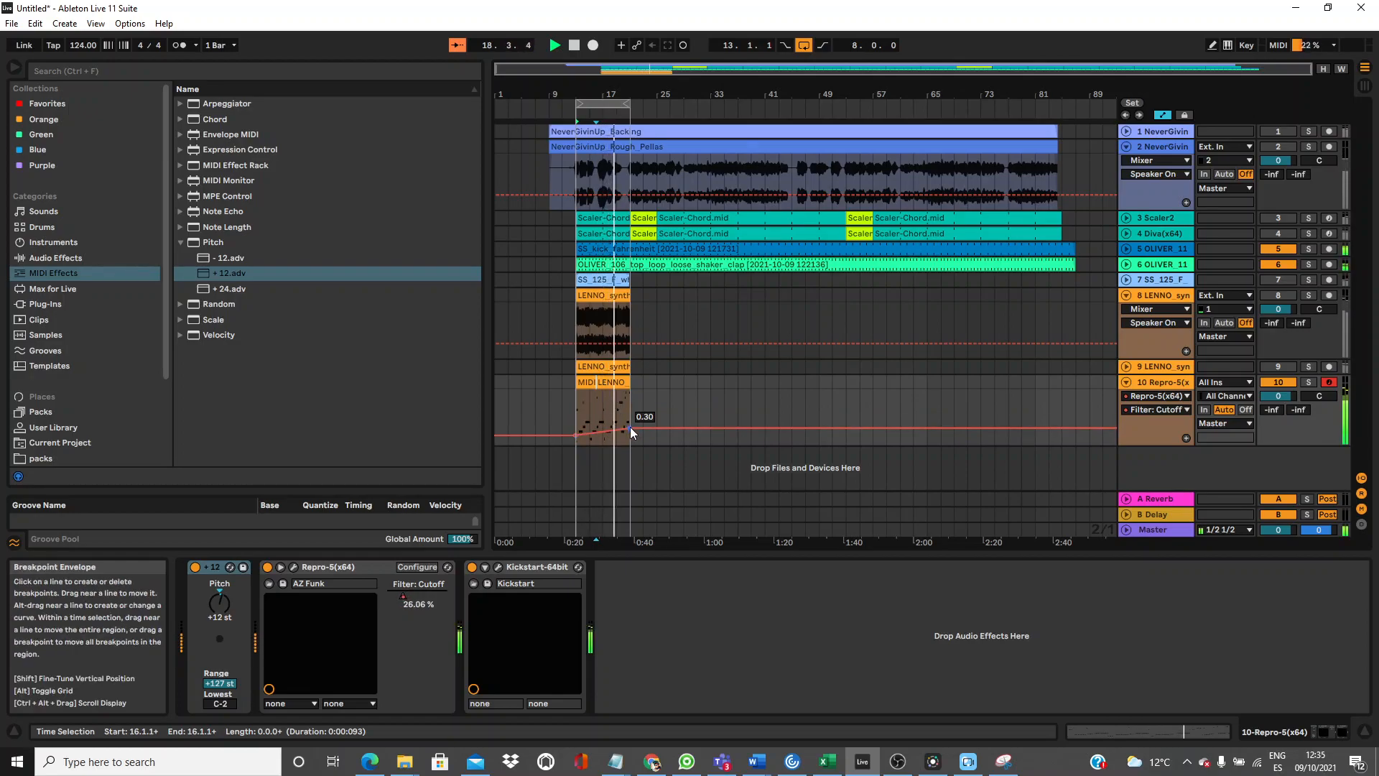
left_click_drag(576, 433, 576, 439)
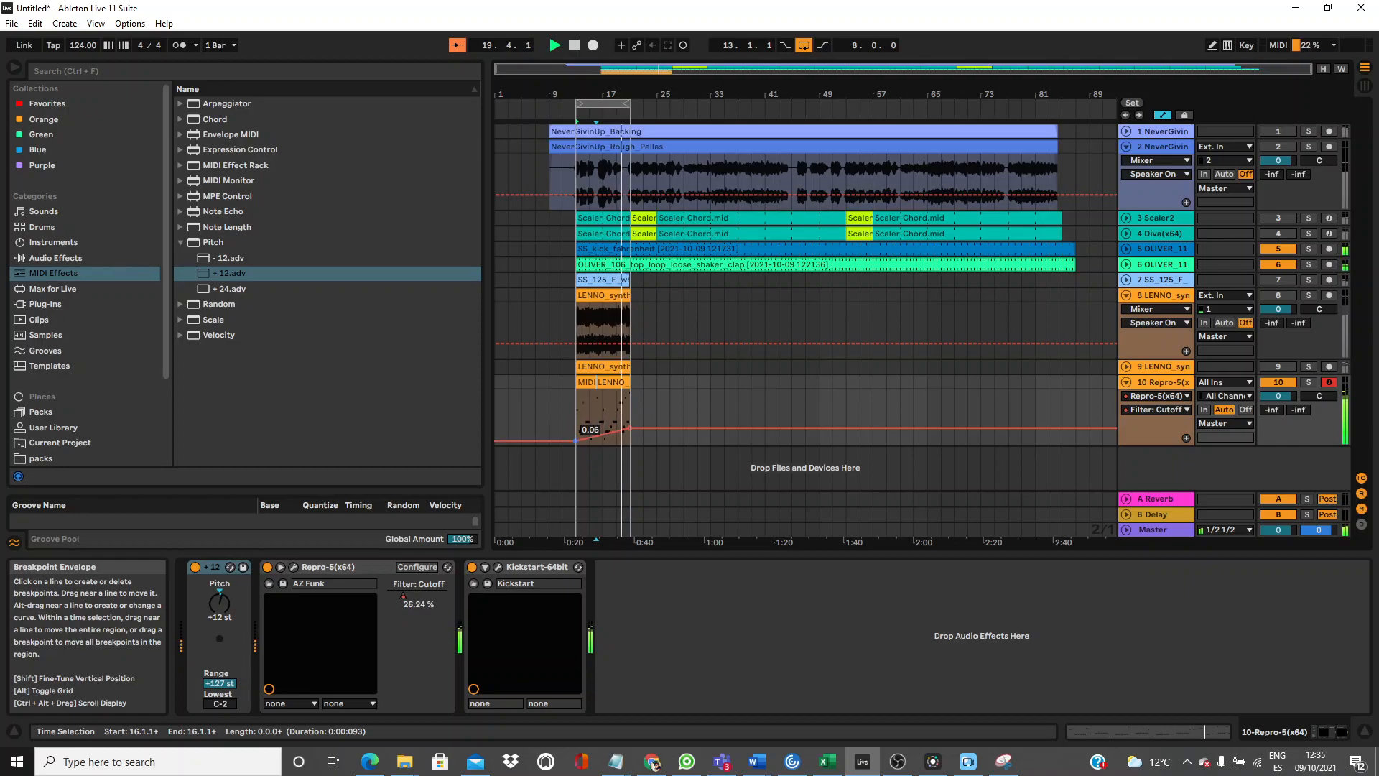
Activate the NeverGivinUp_Rough_Pellas vocal track during playback.
left_click(1280, 148)
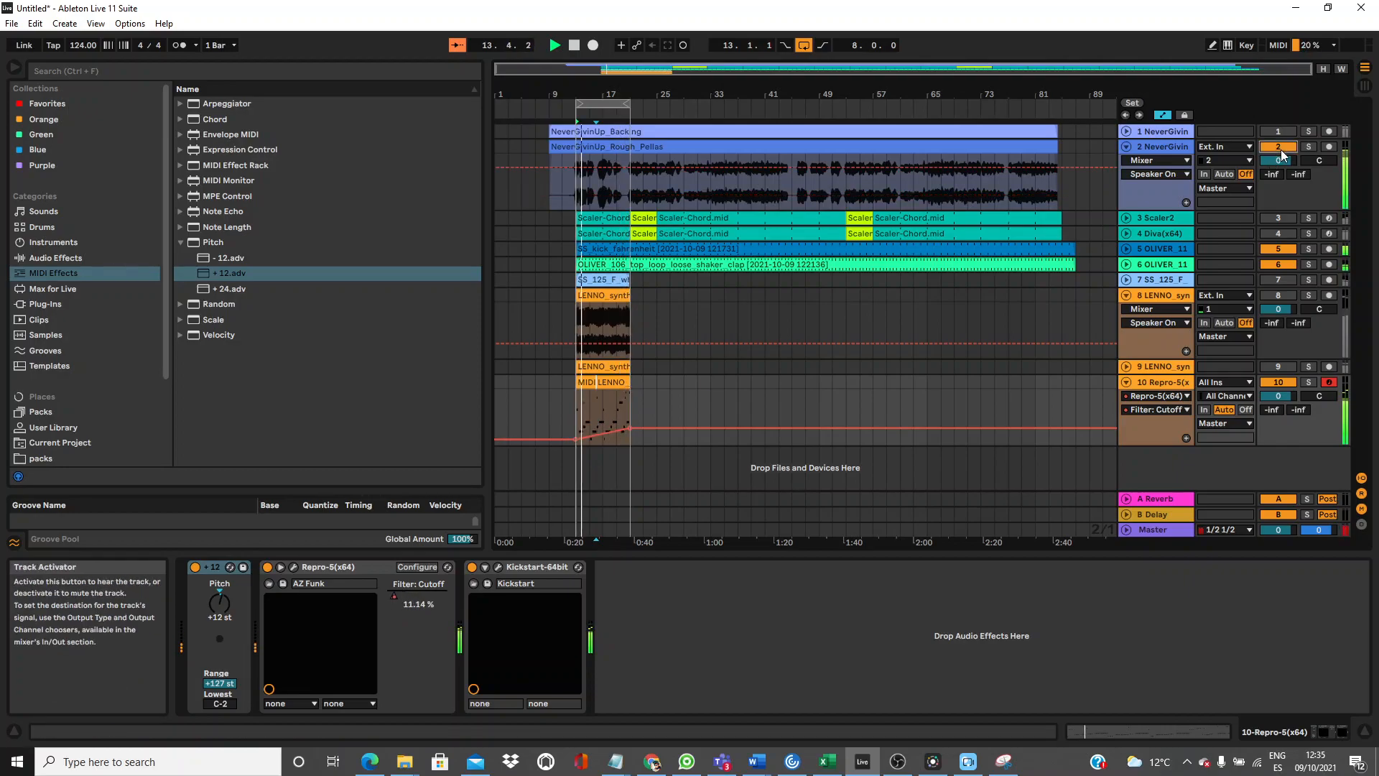
Fold the Repro-5 and first LENNO tracks, duplicate the Repro-5 MIDI bass clip, and extend the loop to 16 bars.
left_click(1126, 382)
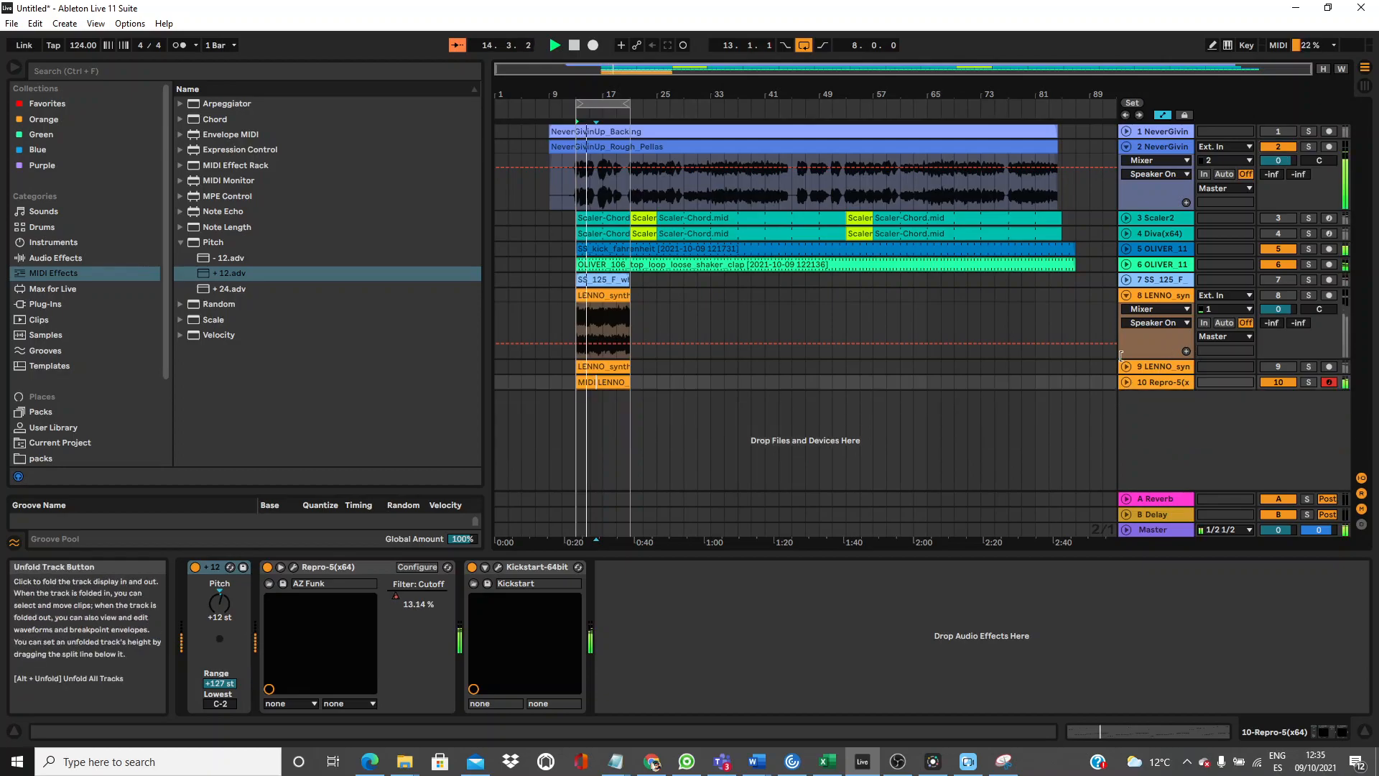
left_click(1126, 295)
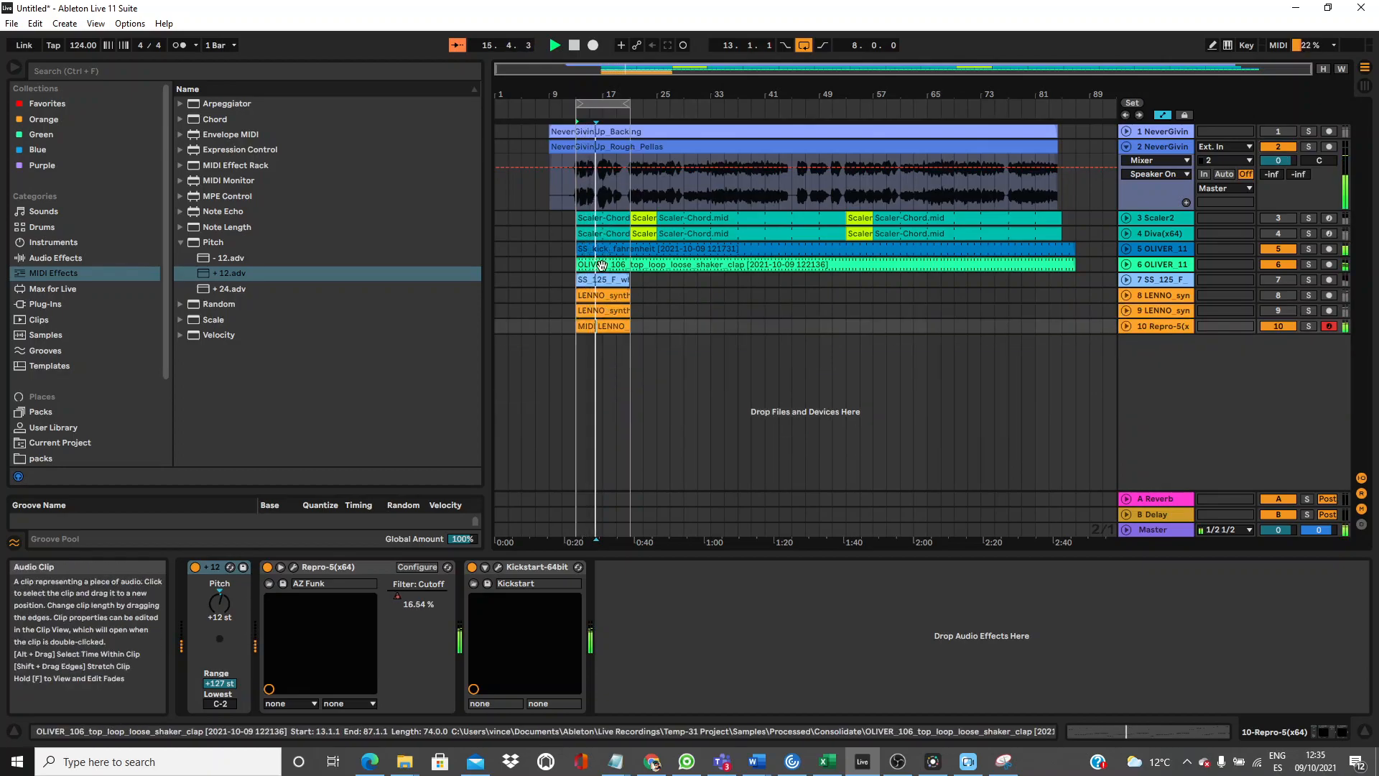
left_click(604, 325)
key("ctrl+d")
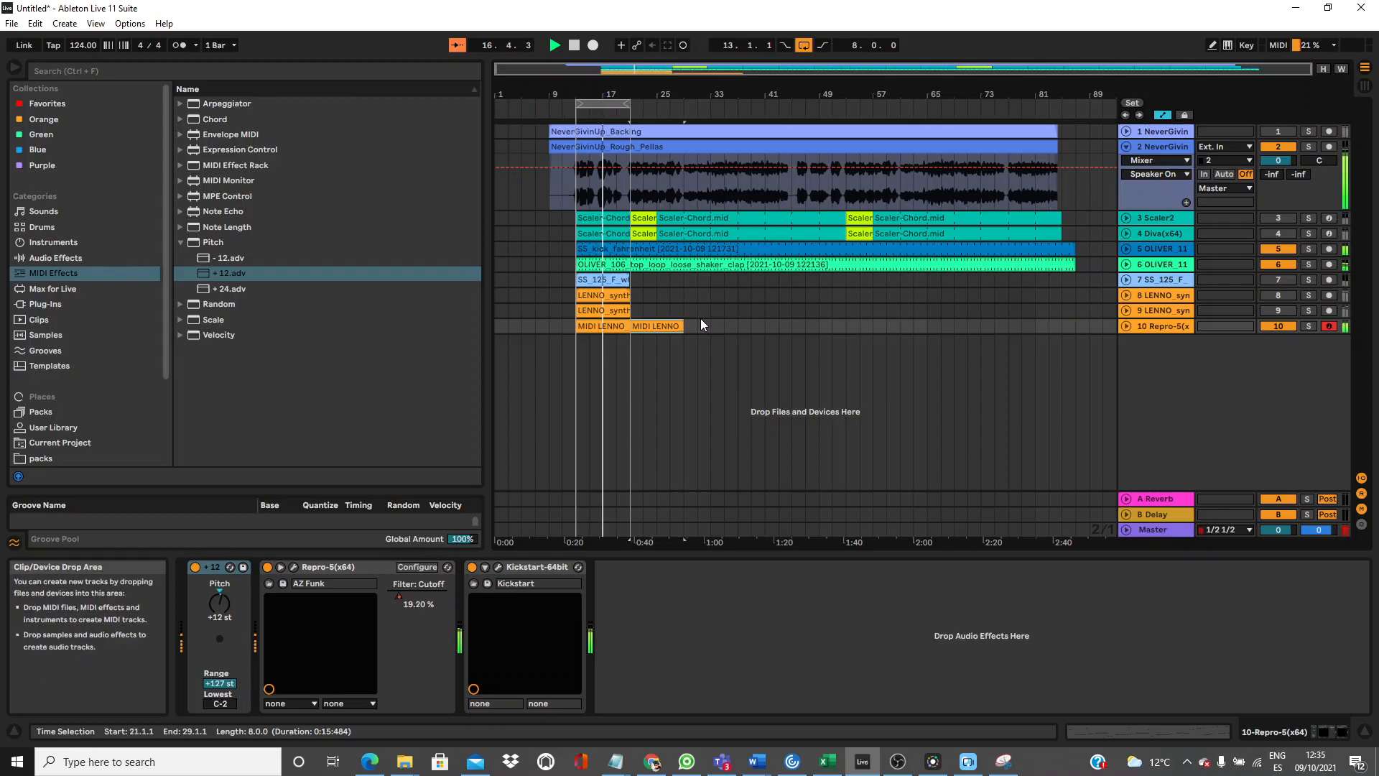
left_click_drag(630, 104, 684, 104)
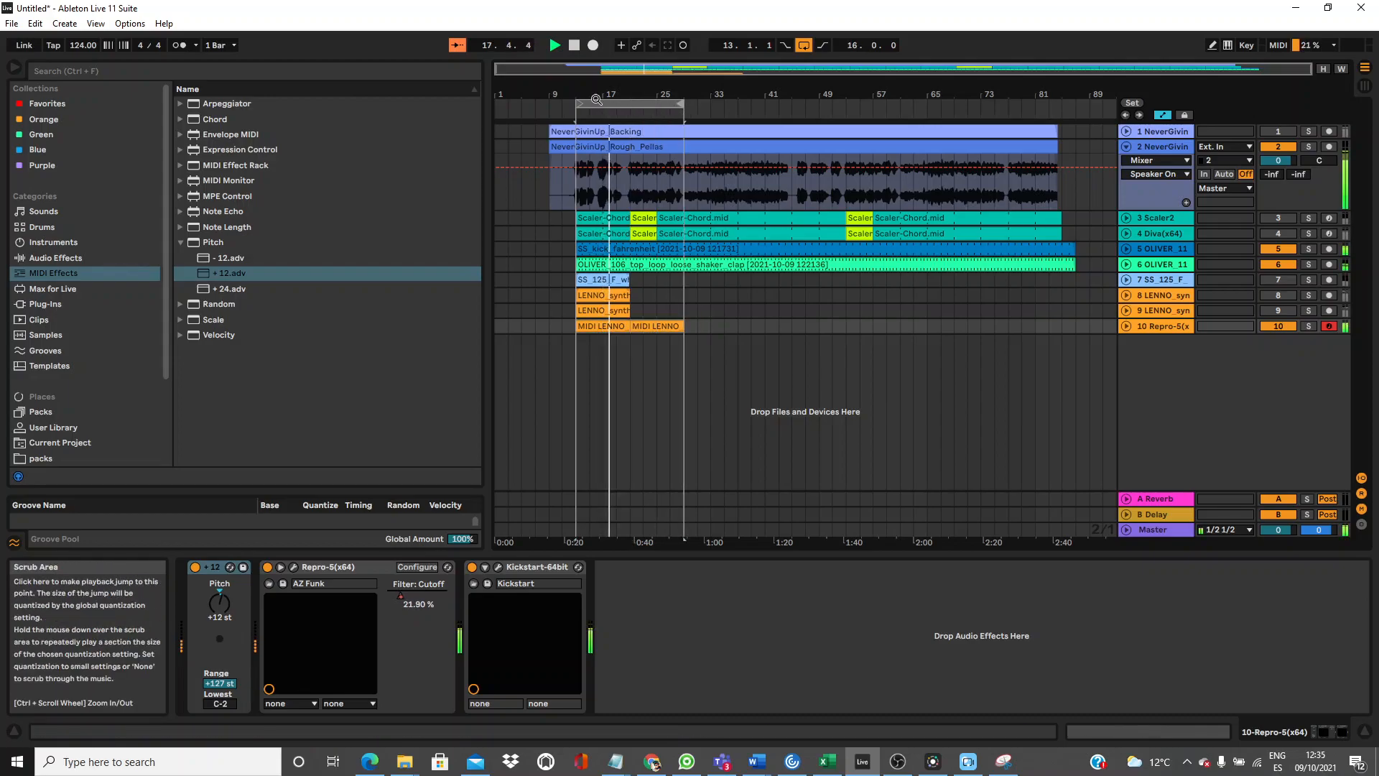
Search the browser's Splice folder for "kick".
left_click(94, 72)
type("ki")
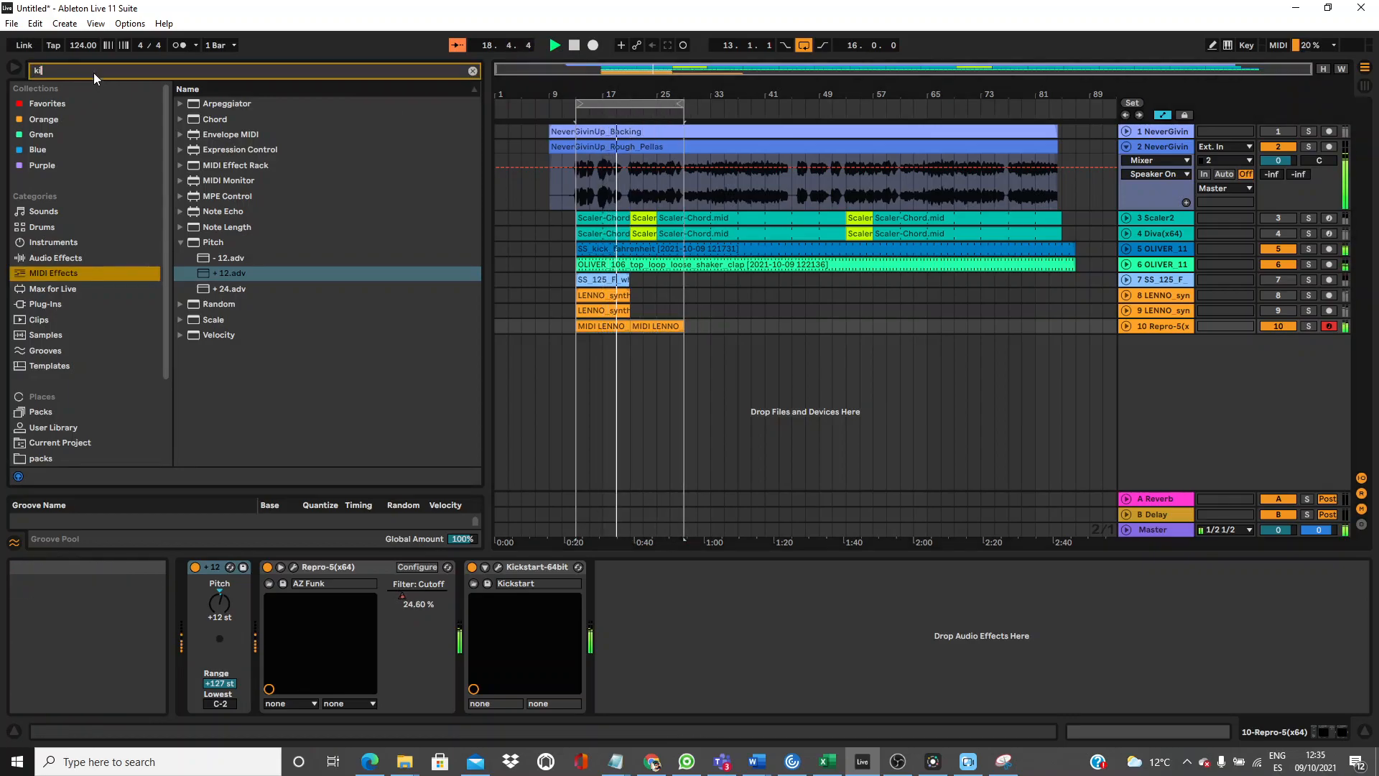
type("ck")
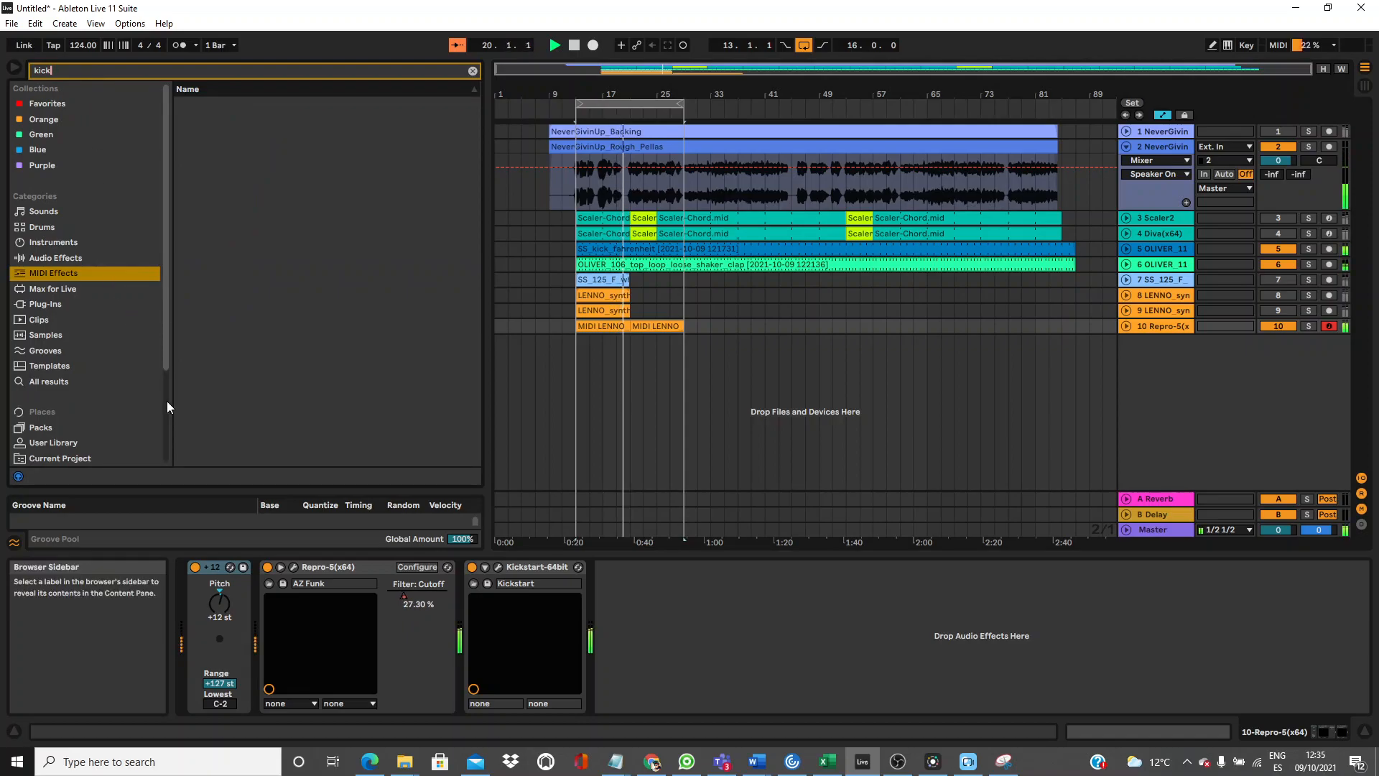
scroll(167, 401, "down", 4)
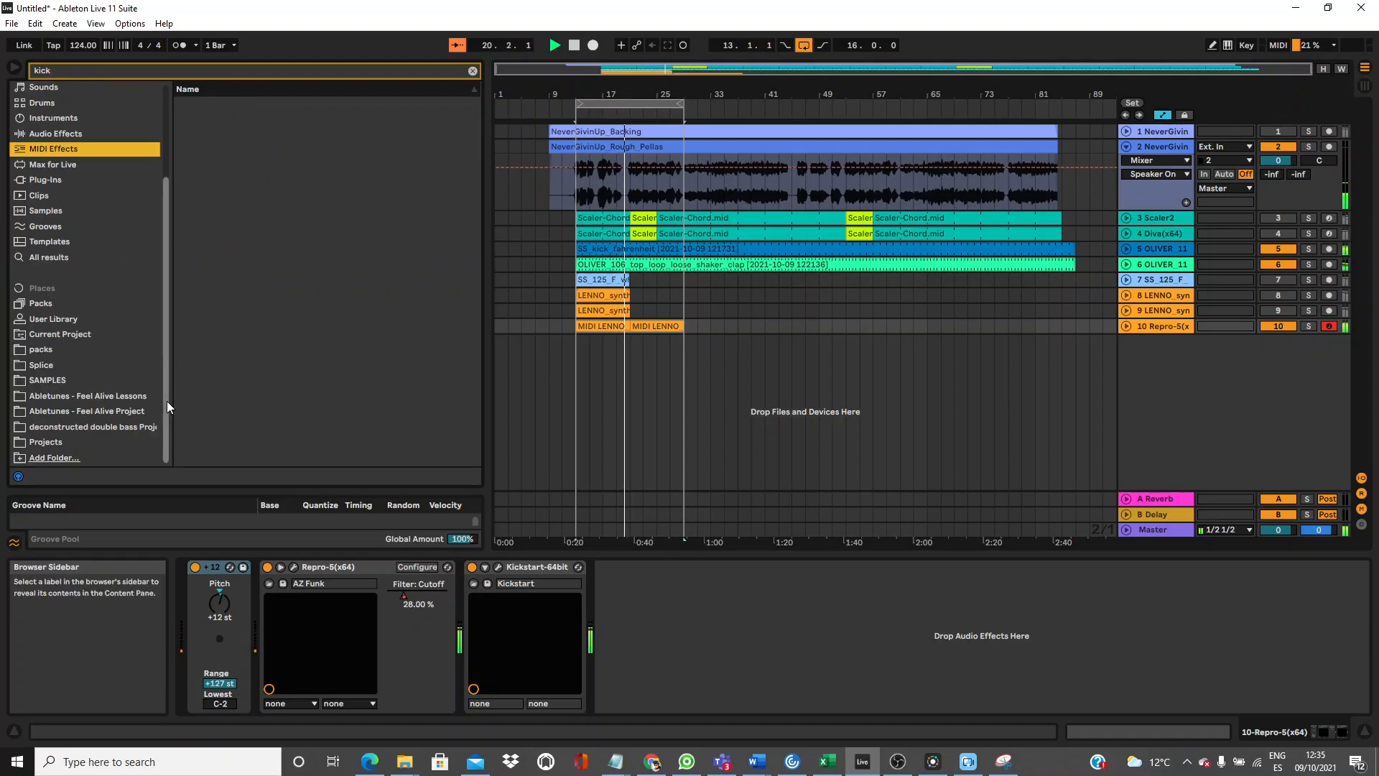
left_click(71, 366)
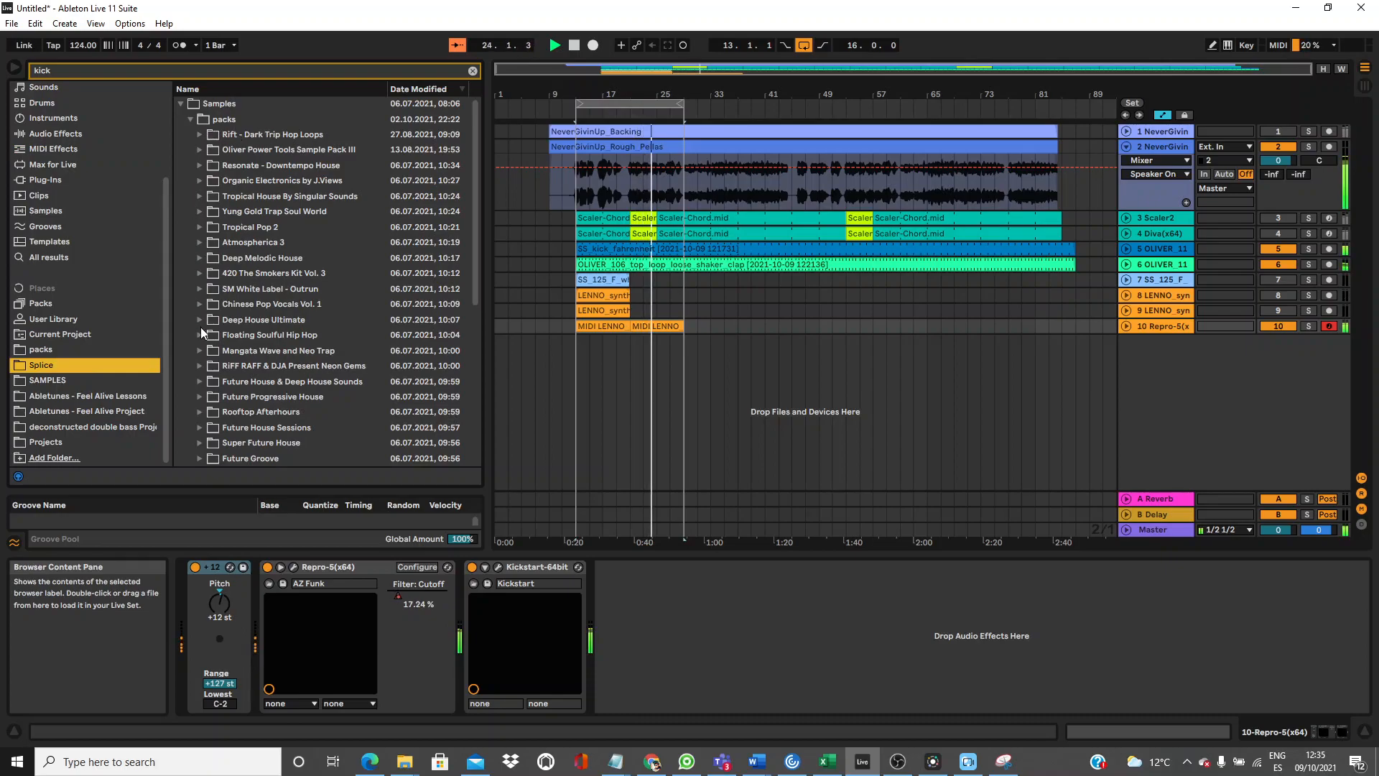
Search for "powe", audition loops in Oliver Power Tools Sample Pack III, and add OLIVER_111_drum_loop_funk_analog_perfection on a new track at bar 13.
left_click(214, 66)
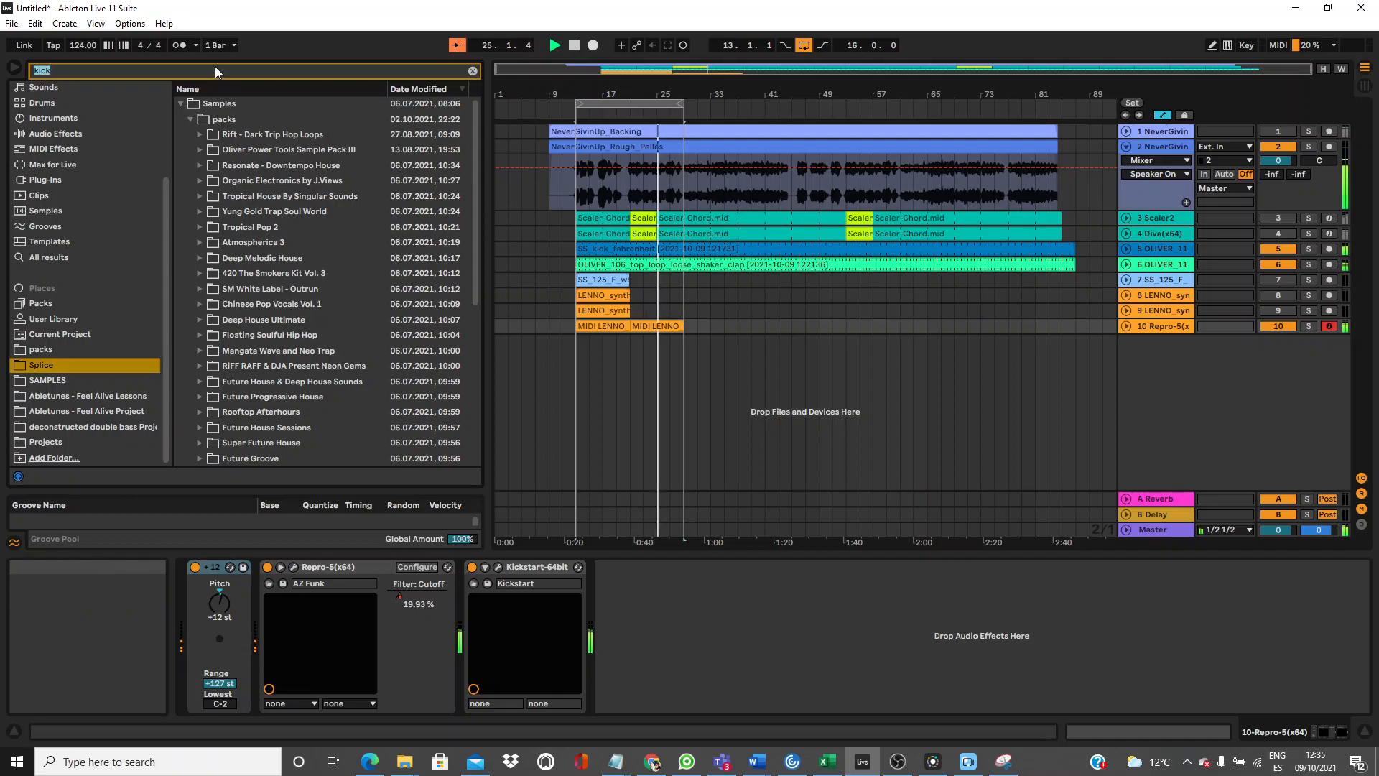
type("powe")
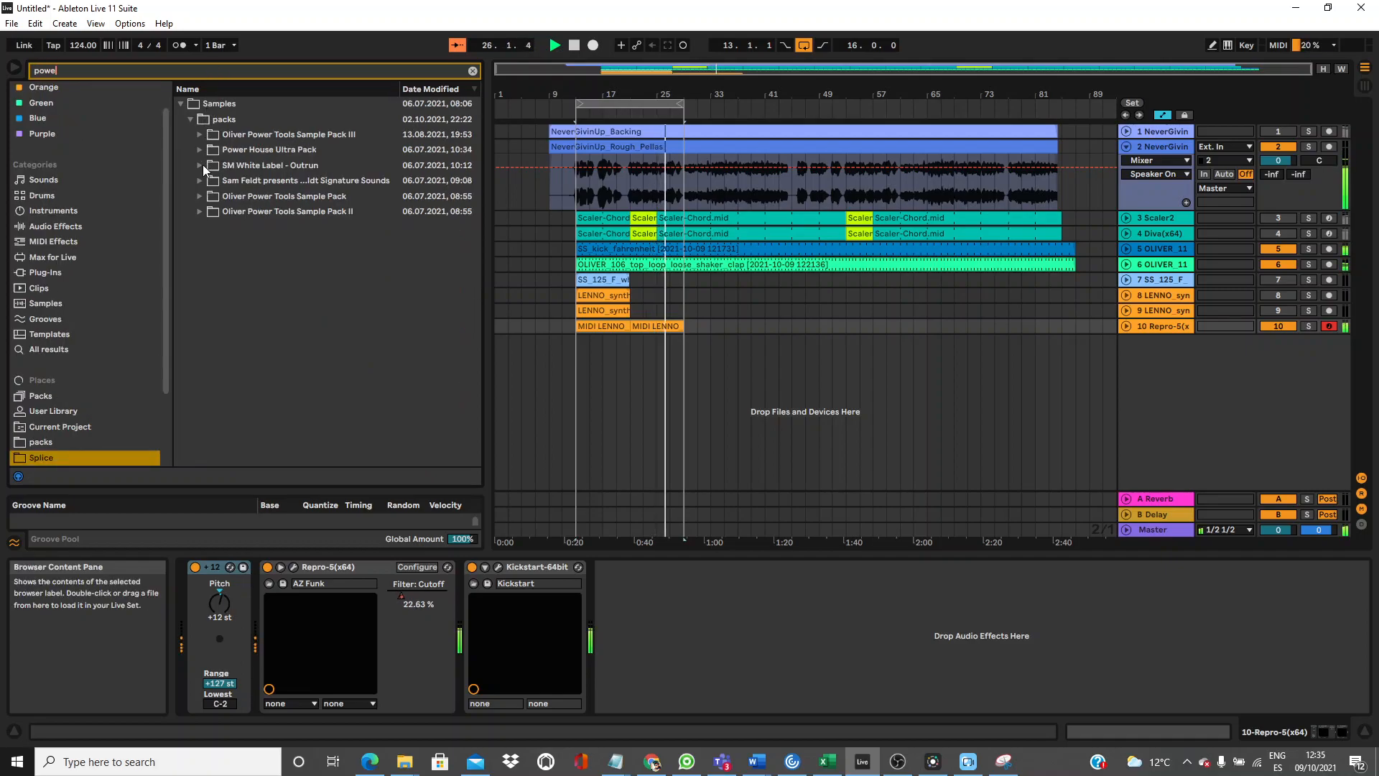
left_click(200, 135)
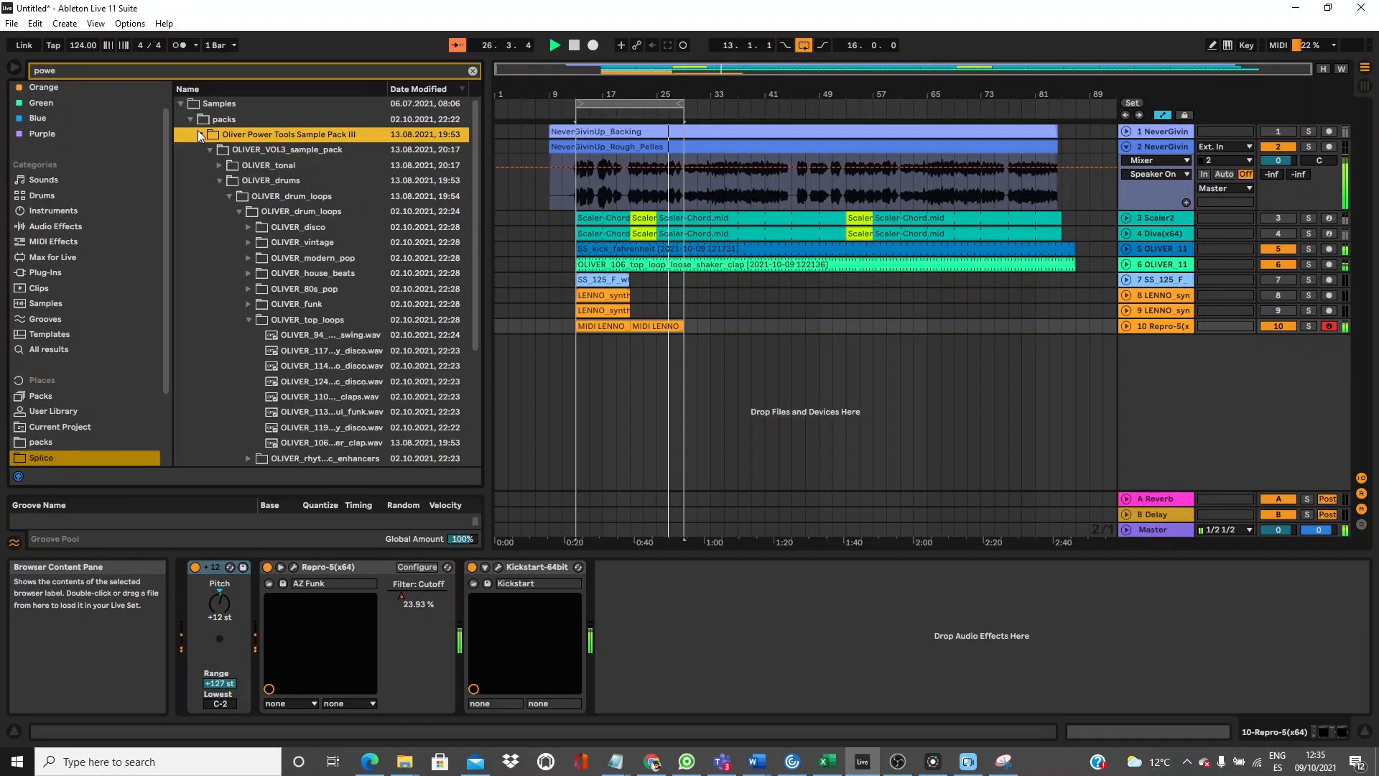
left_click(288, 334)
left_click(249, 305)
left_click(282, 331)
left_click_drag(295, 330, 576, 369)
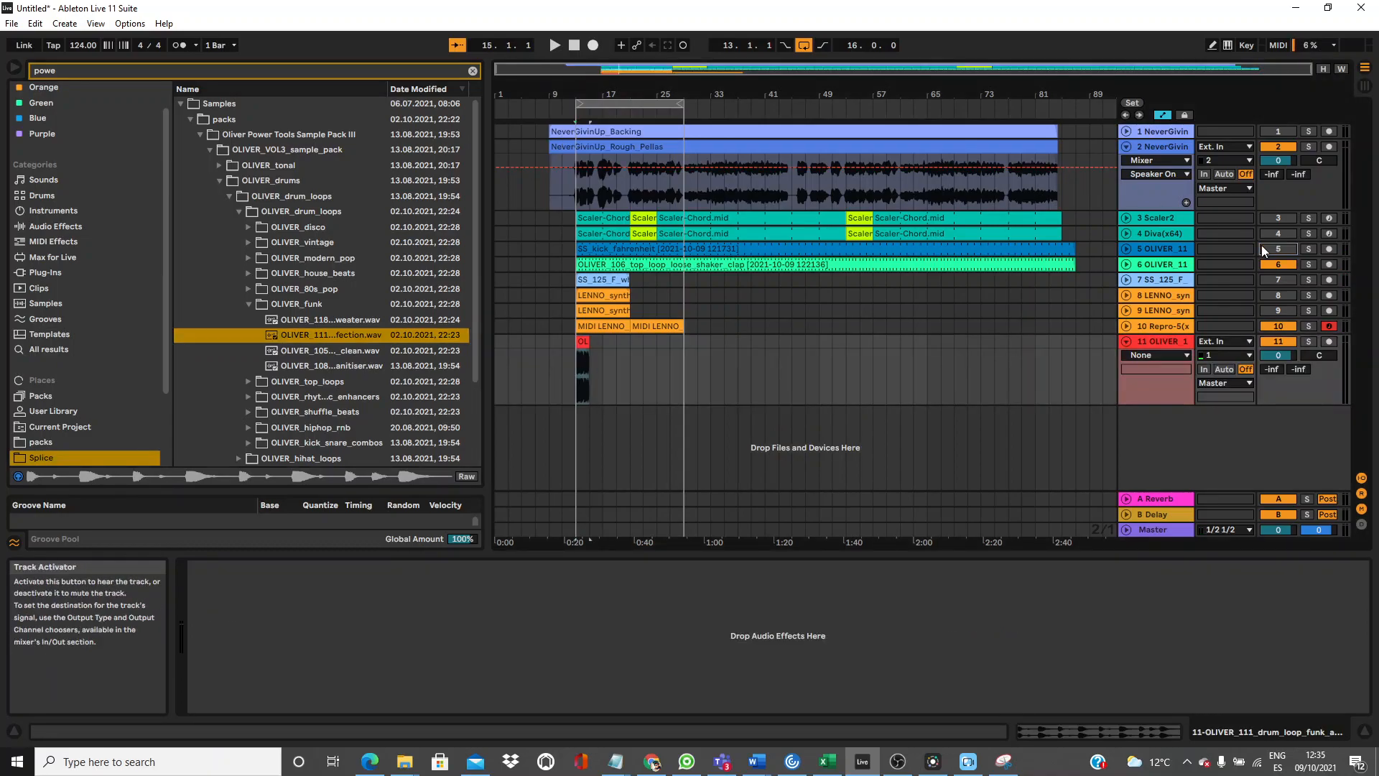
Lower the new drum loop track's volume to -3.4 dB during playback and loop its two-bar clip.
key("space")
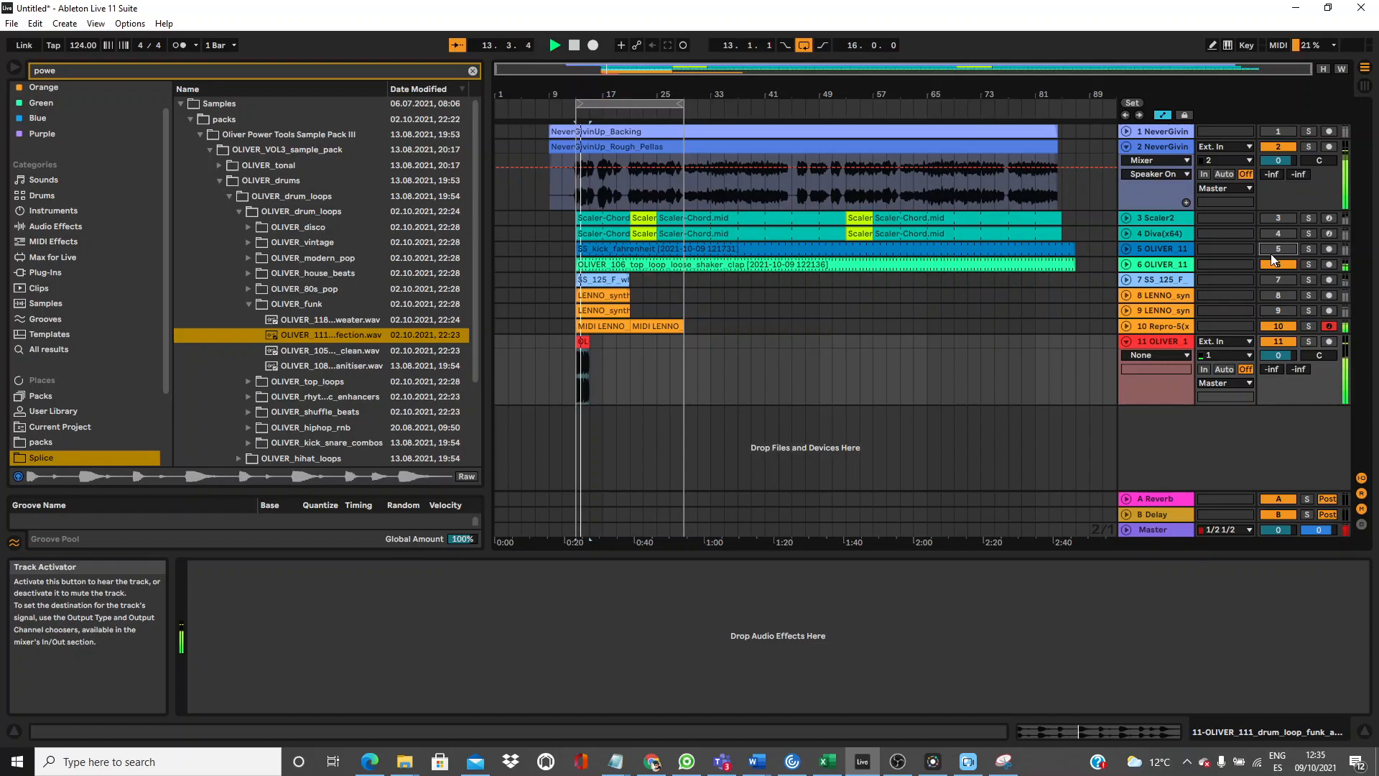
left_click(1278, 355)
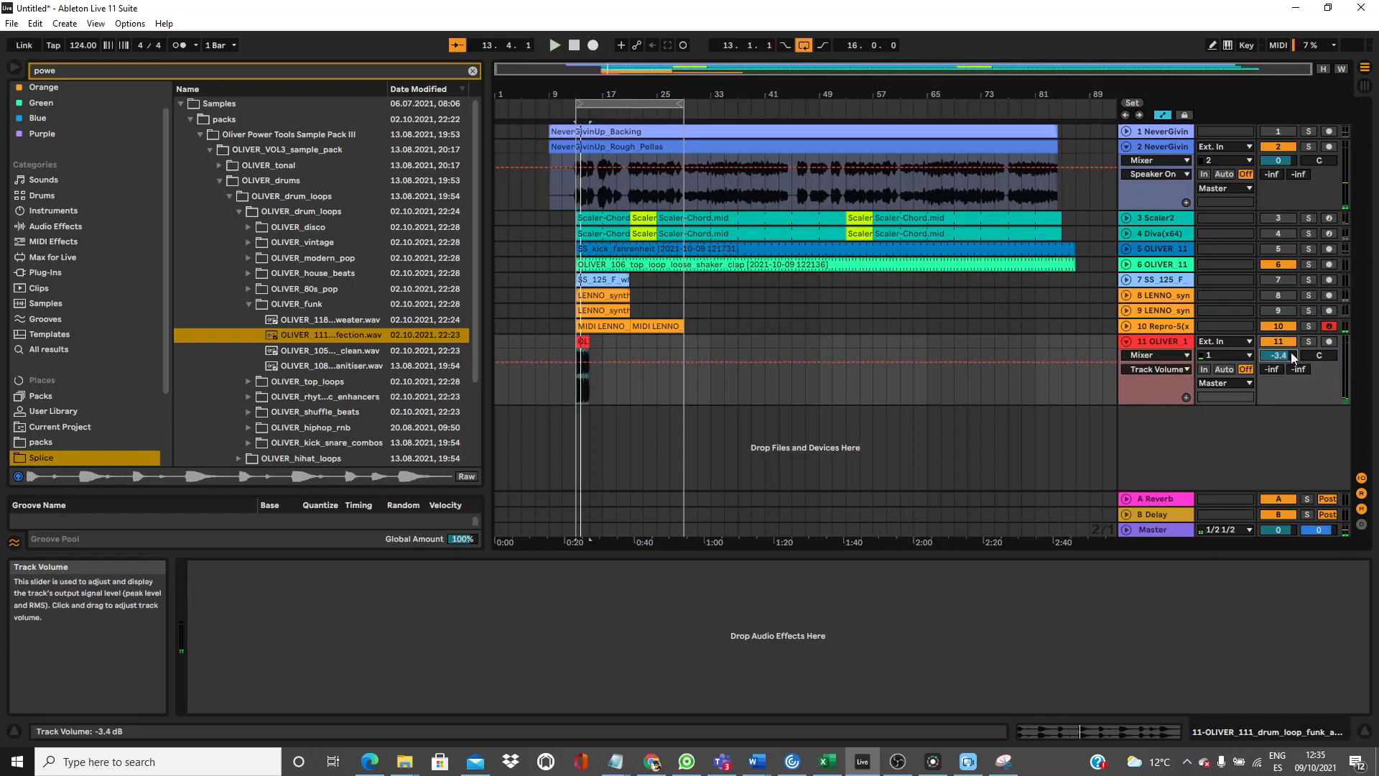
left_click(584, 342)
key("ctrl+l")
Open the drum loop clip, turn its transient loop mode off, and set the transient envelope to 42.
double_click(584, 342)
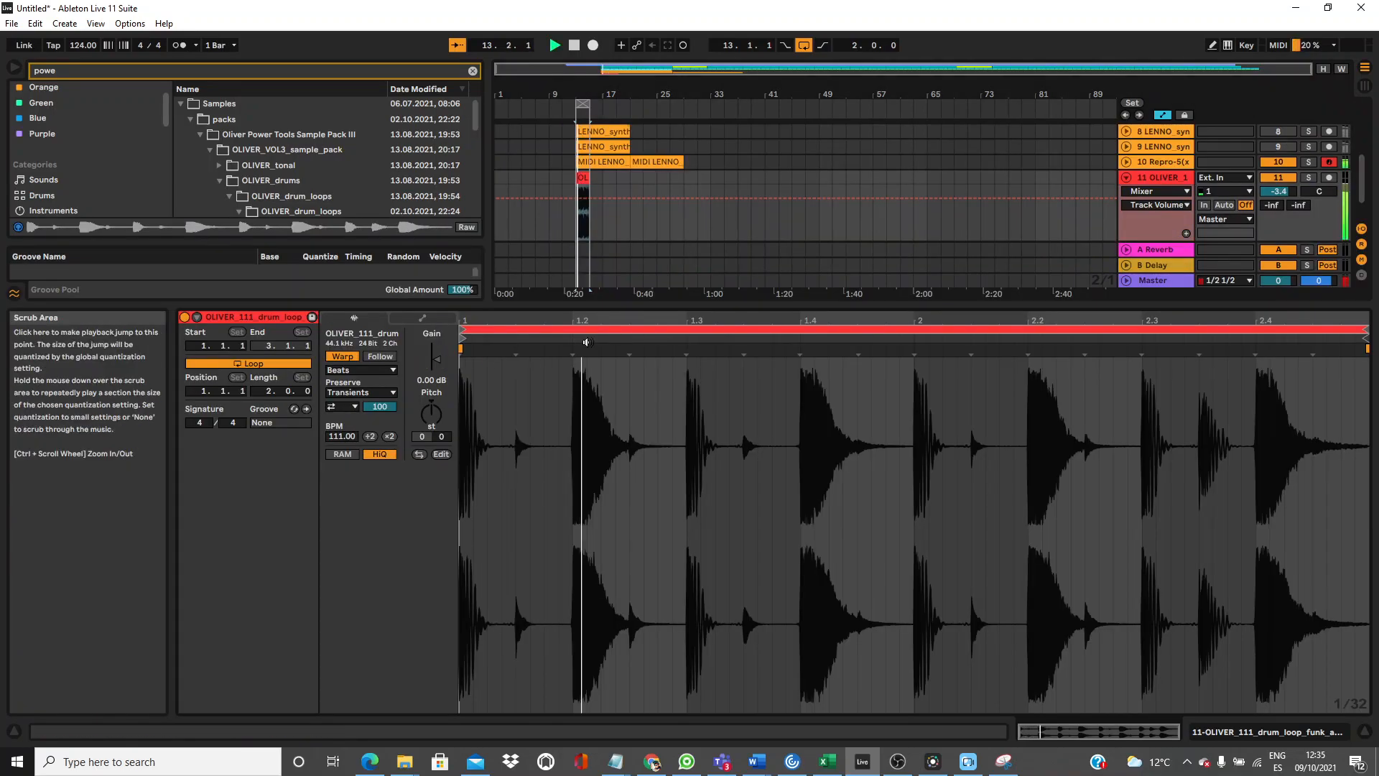
left_click(352, 409)
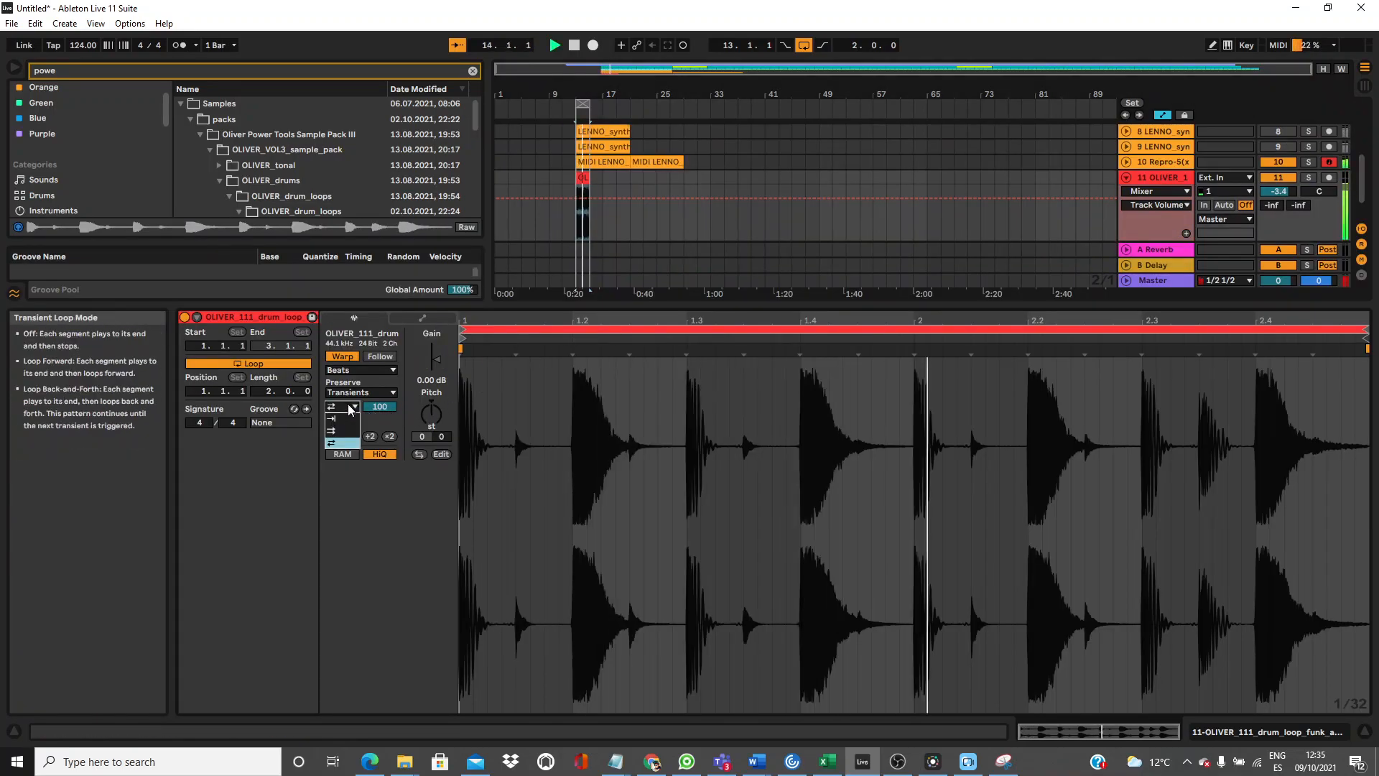
left_click(343, 413)
mouse_move(380, 407)
left_mouse_down()
mouse_move(380, 470)
mouse_move(380, 408)
left_mouse_up()
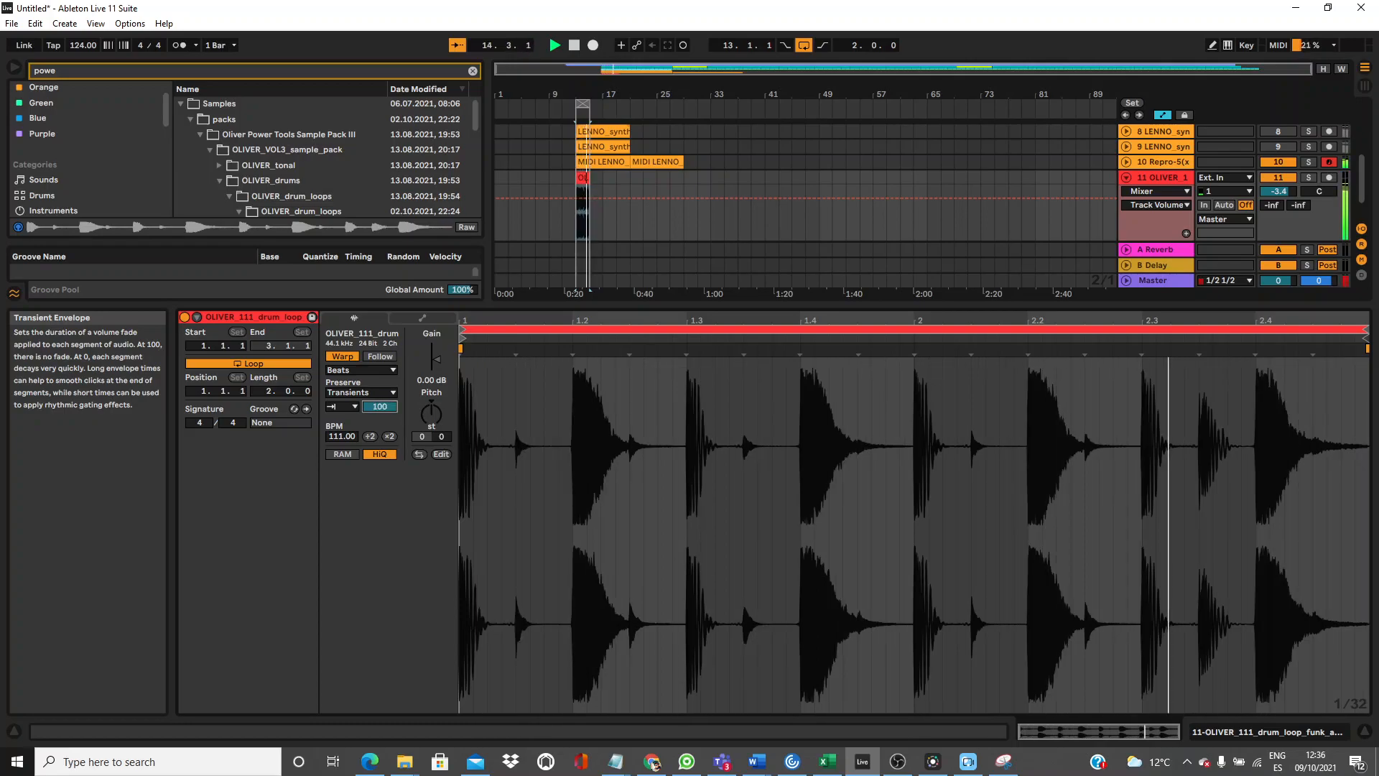
left_click_drag(380, 407, 380, 408)
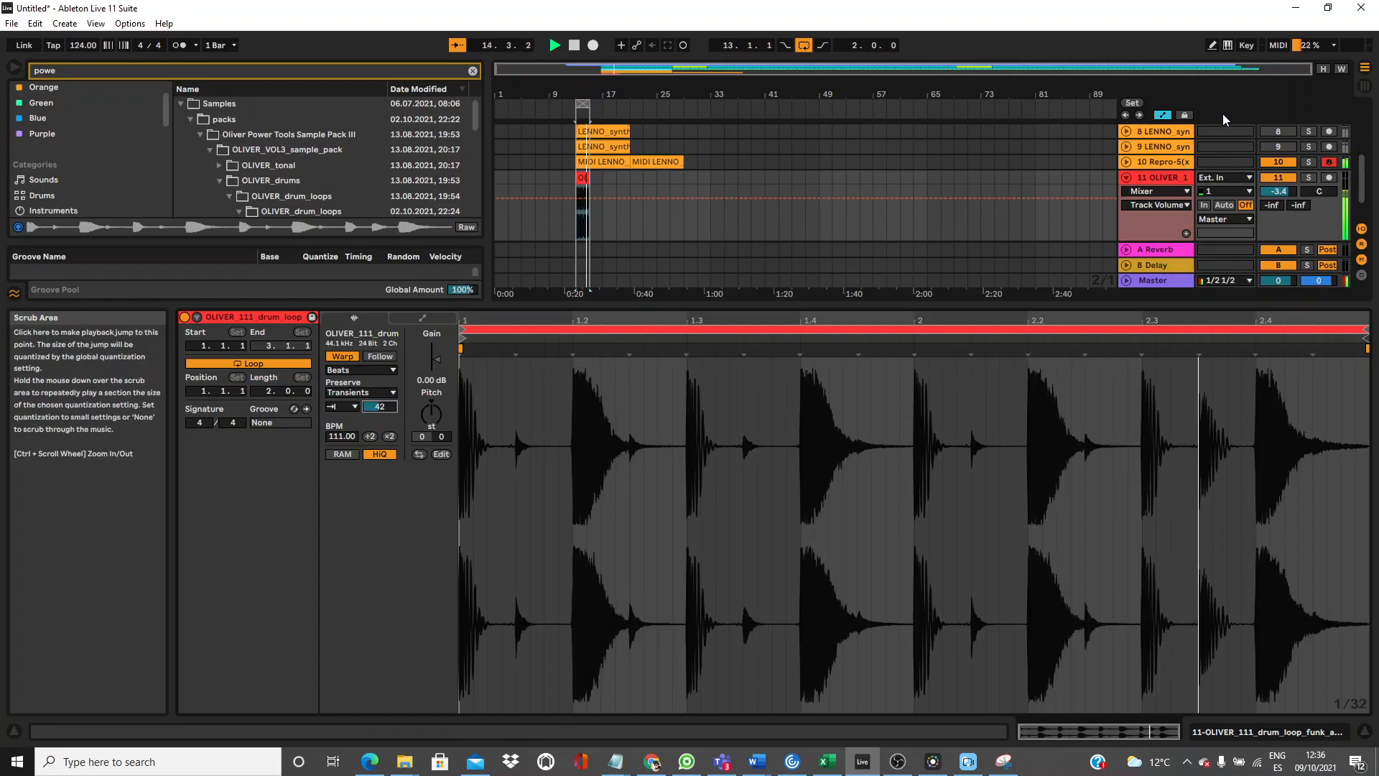
Extend the drum loop clip to about bar 31 and resize the loop region to 12 bars from bar 13, leaving the drum track folded.
left_click_drag(1362, 191, 1361, 168)
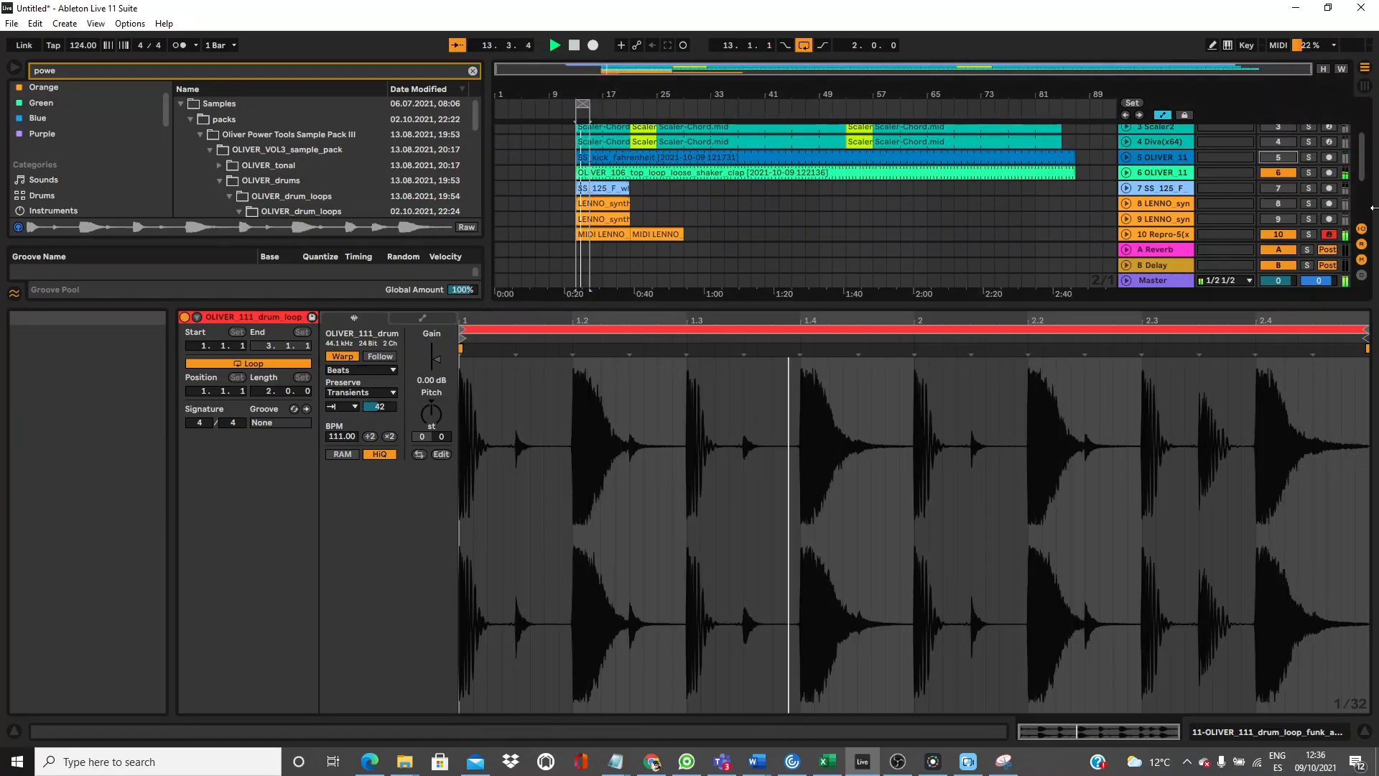
left_click_drag(1242, 303, 1241, 430)
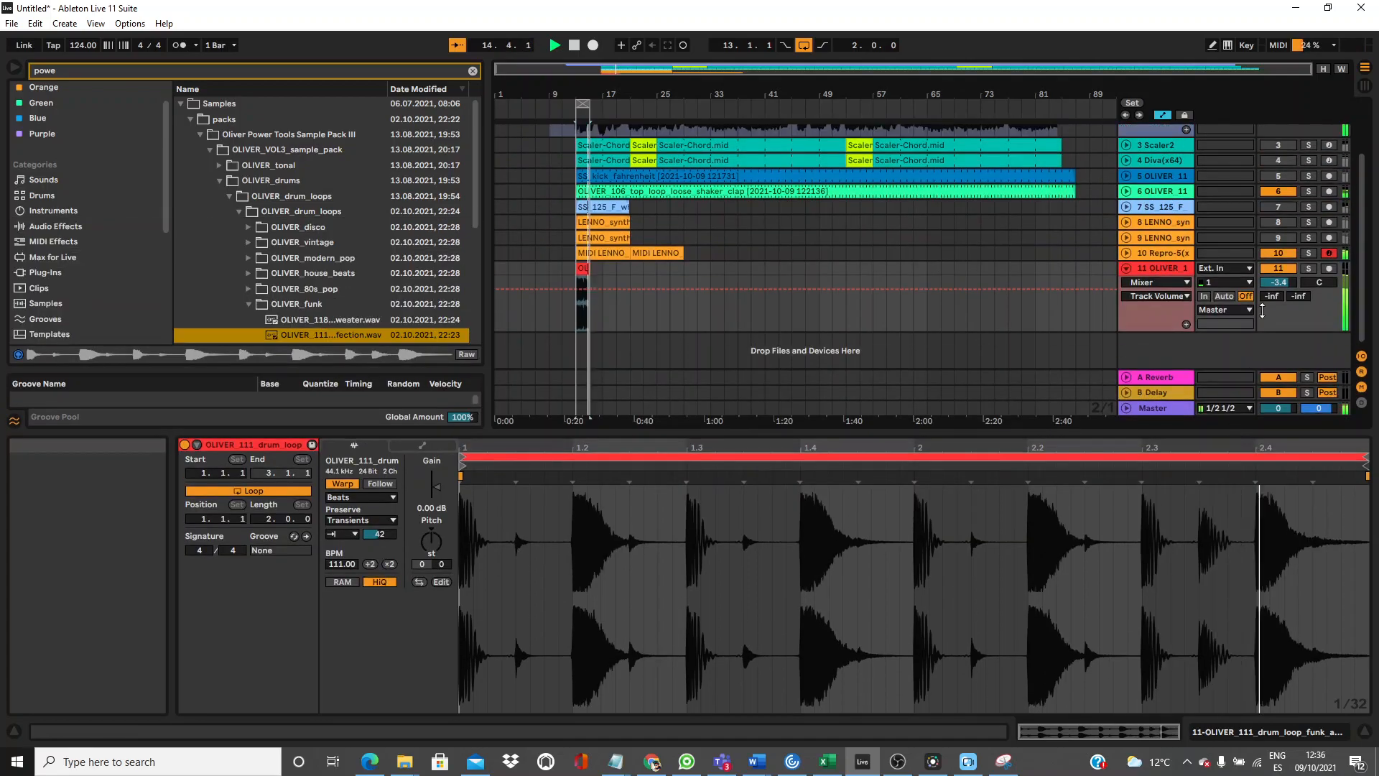
left_click(1278, 192)
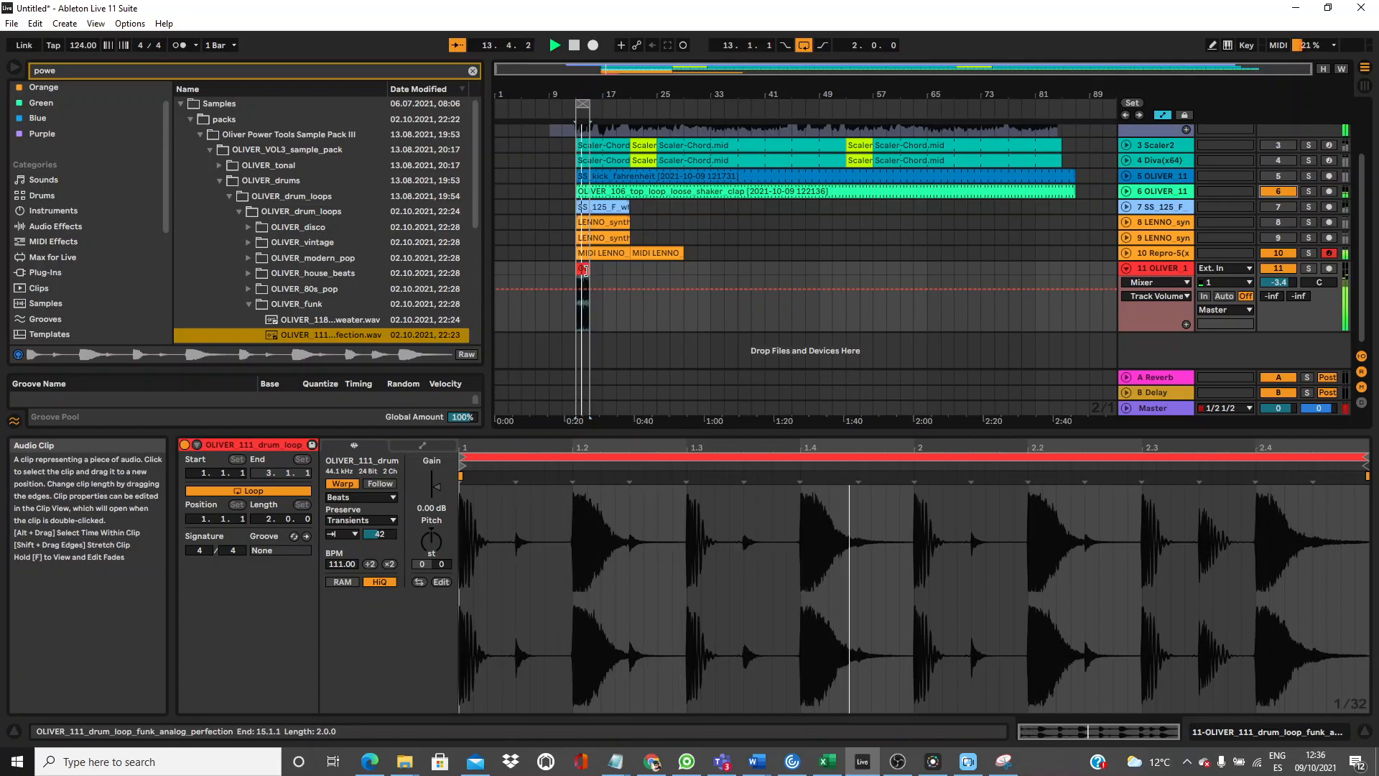
left_click_drag(586, 269, 696, 270)
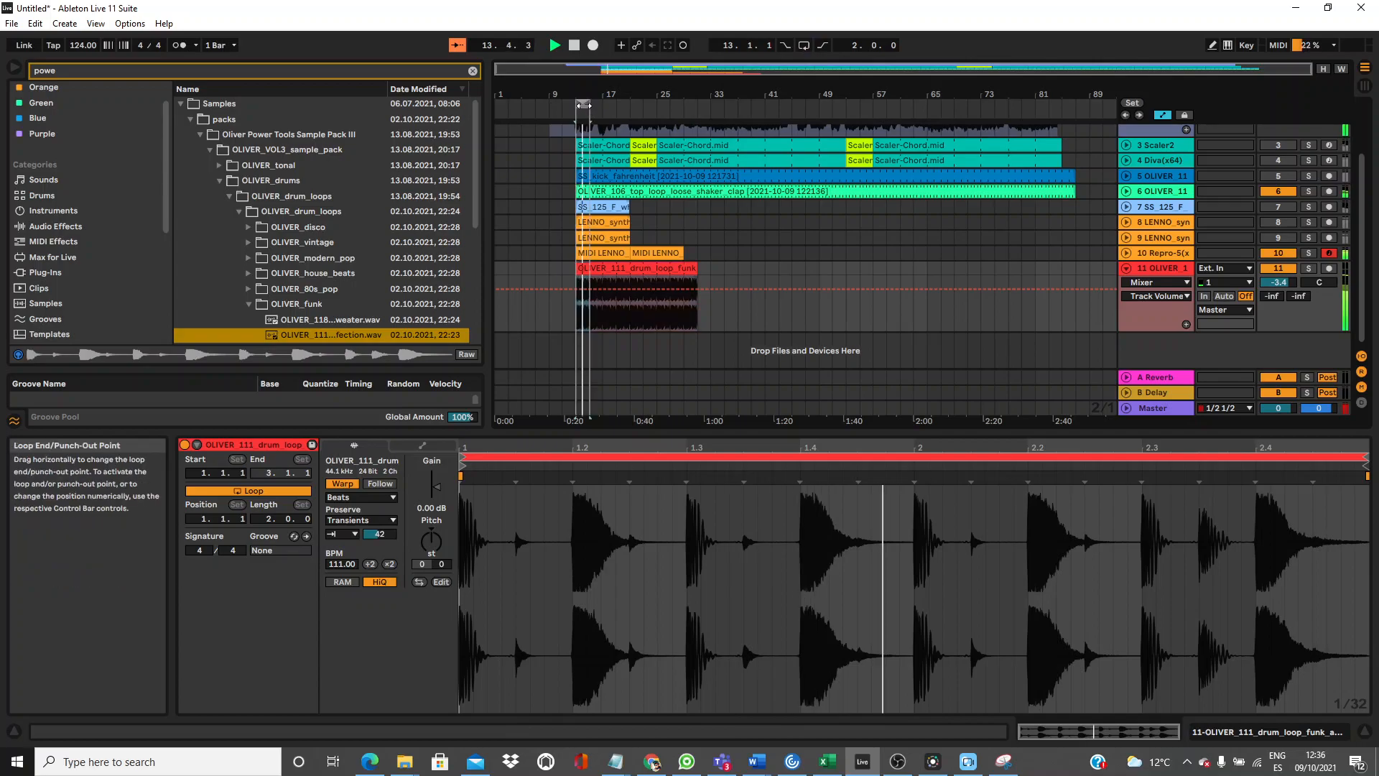
left_click(583, 105)
left_click_drag(583, 106, 655, 106)
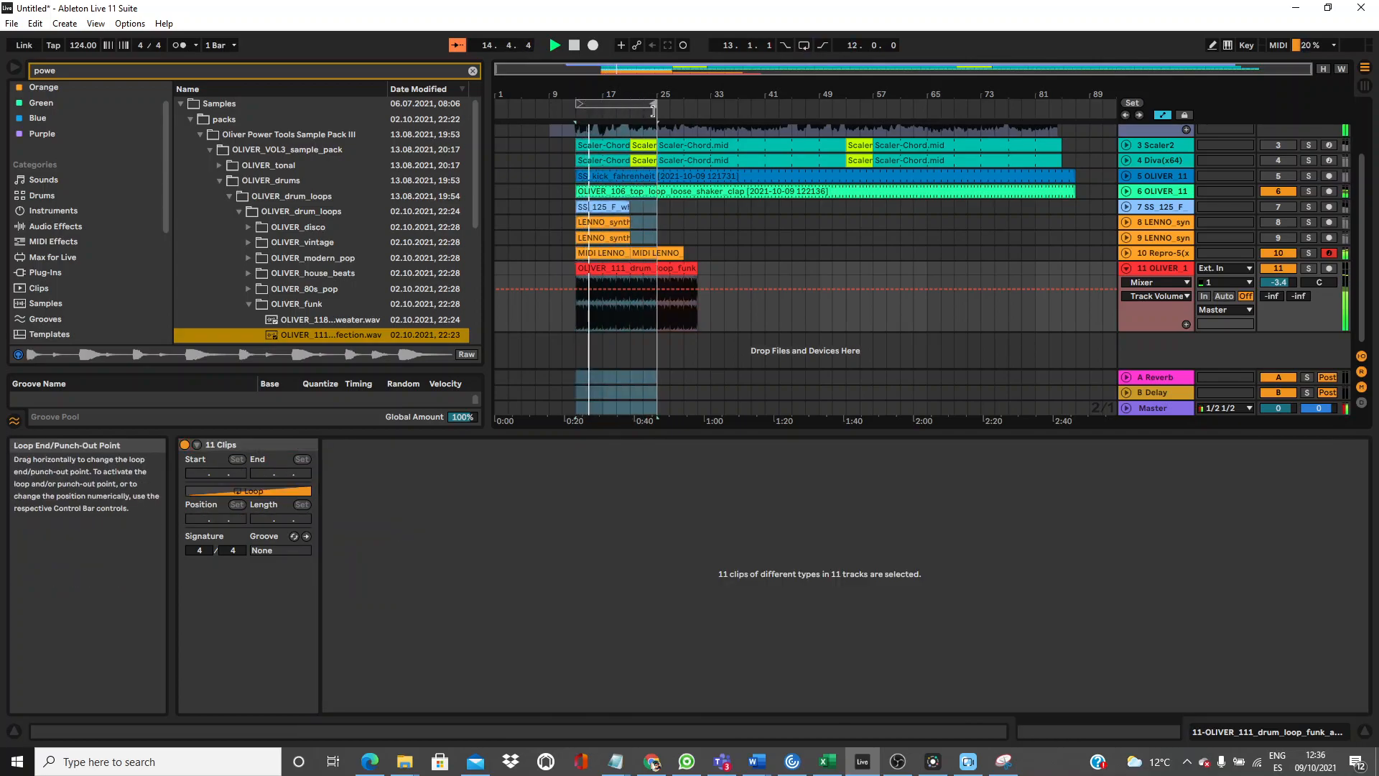
left_click(1125, 270)
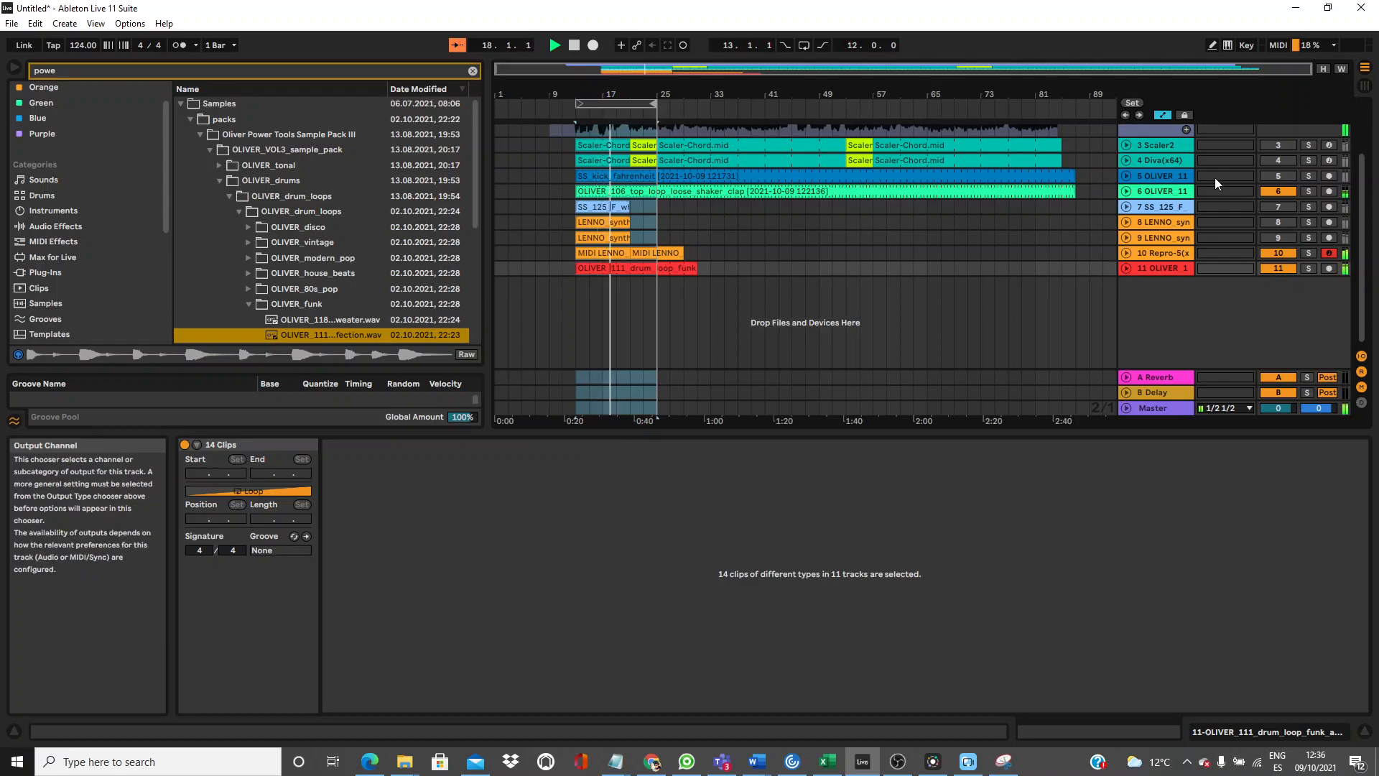
Open the first MIDI bass clip on the Repro-5 track and enlarge its note editor.
key("space")
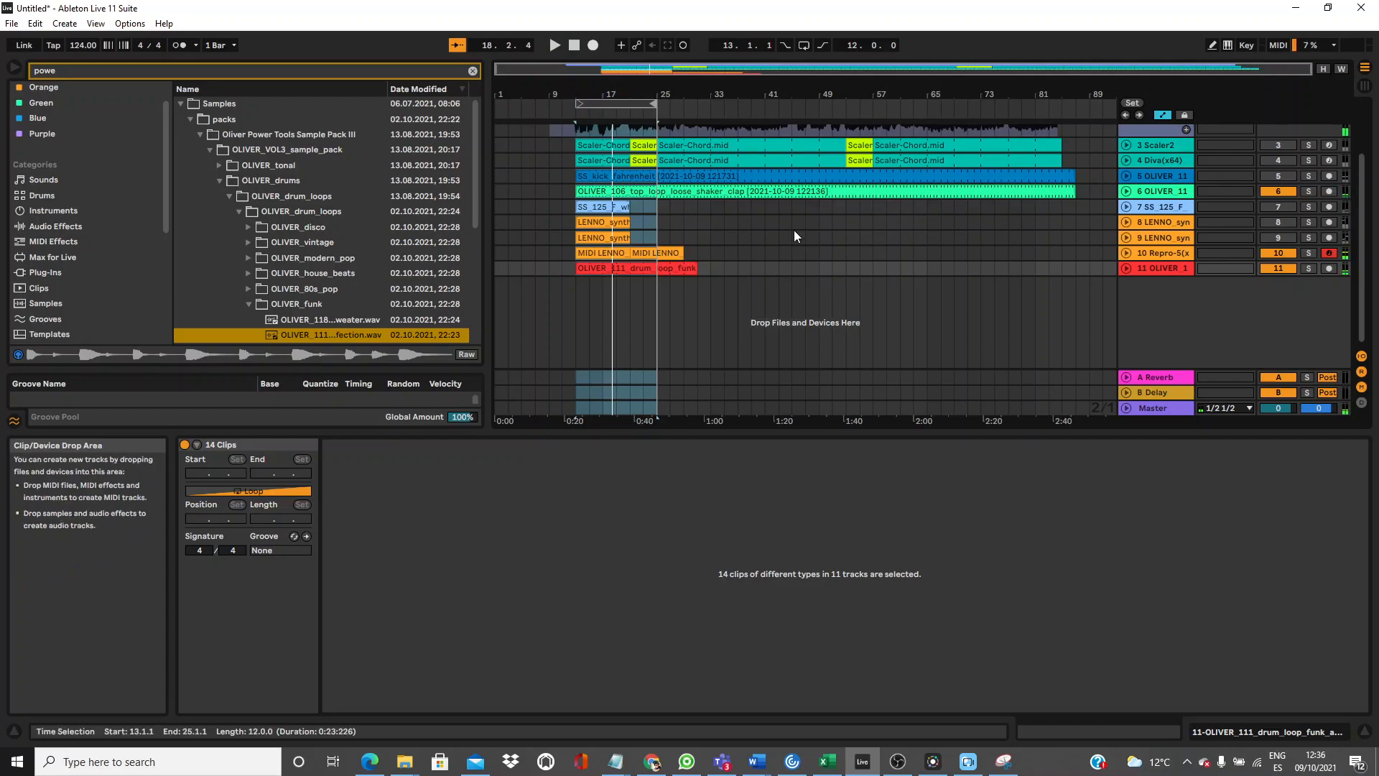
left_click(591, 251)
key("space")
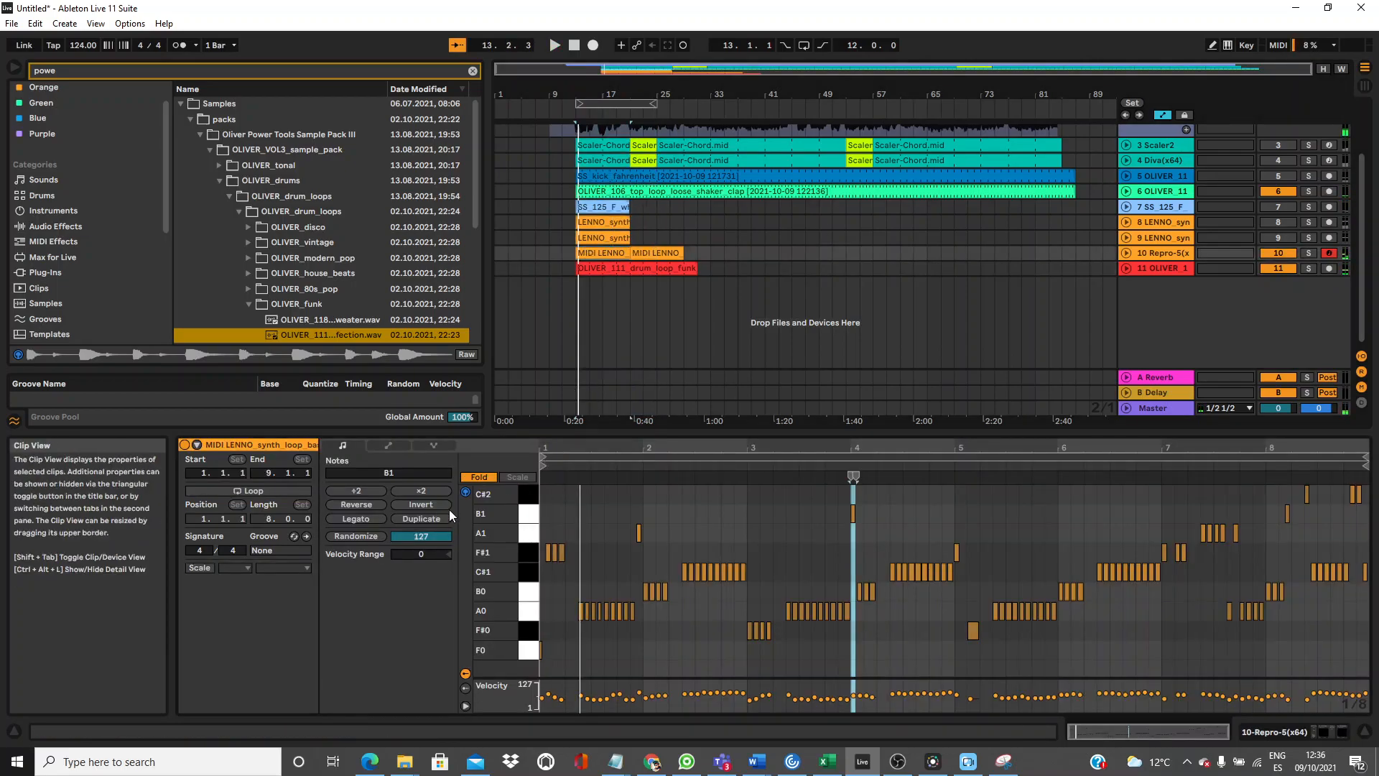
left_click_drag(580, 435, 570, 274)
Try a slower project tempo during playback and restore it to 124 BPM.
left_click(84, 46)
key("space")
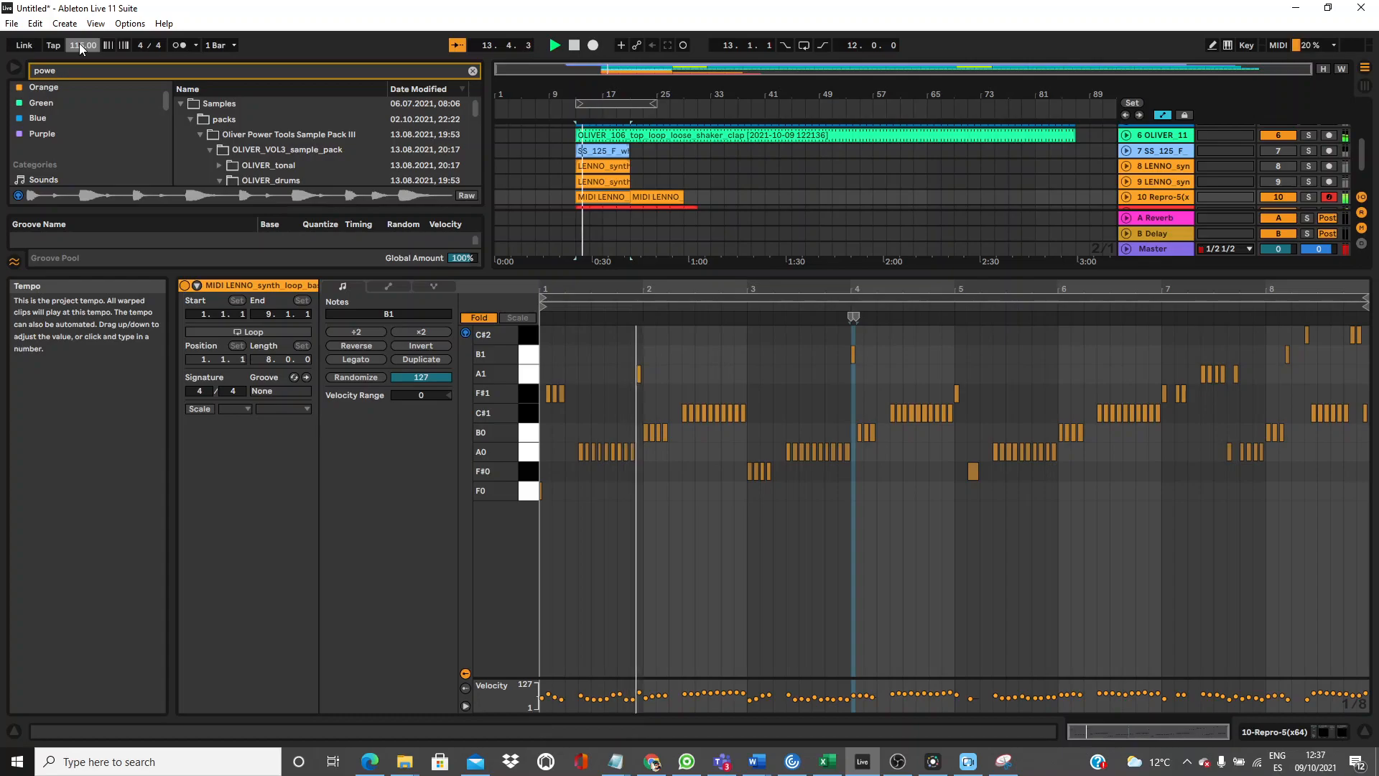
type("120")
key("Return")
left_click_drag(81, 46, 80, 43)
key("space")
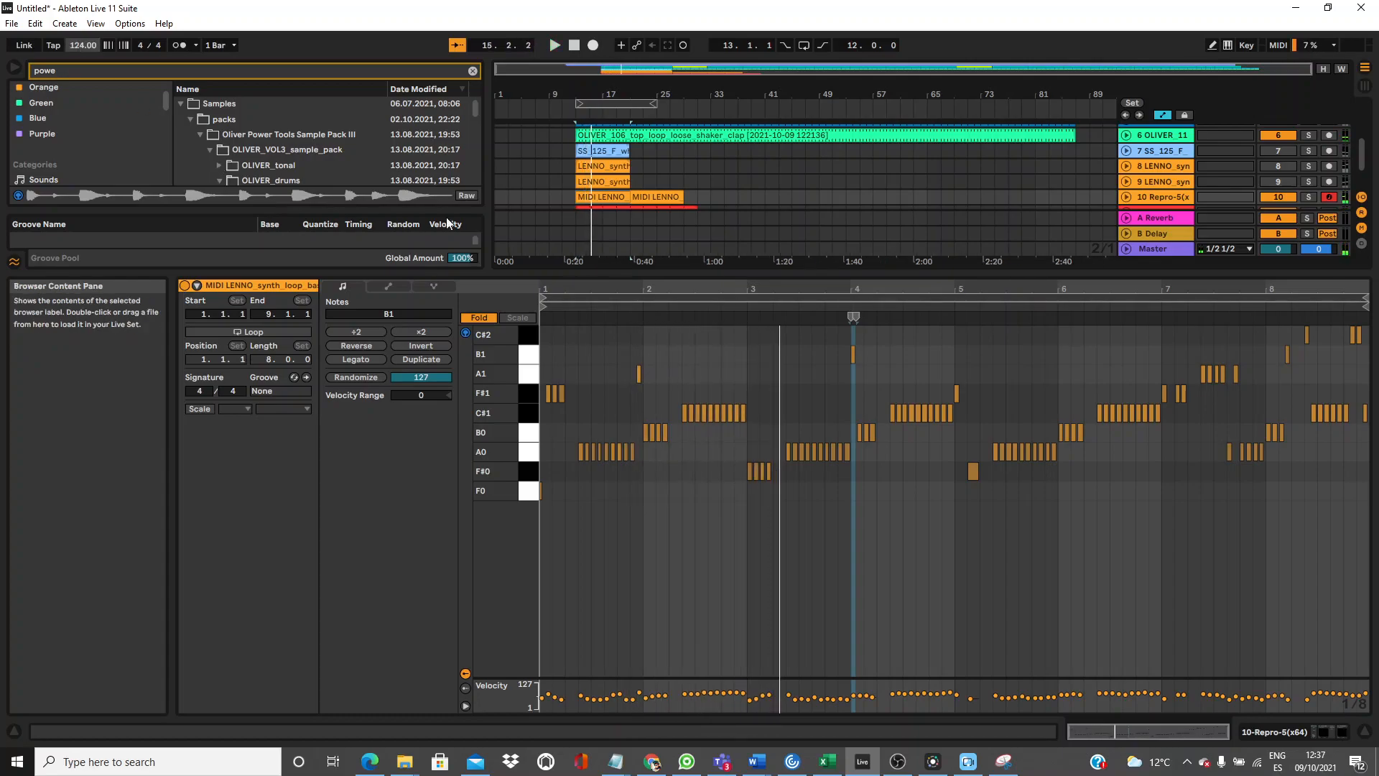
Thin the A0 run in the bassline's first bar by deleting four in-between sixteenth notes from beat 2 to beat 4.
left_click_drag(591, 311, 583, 349)
left_click(867, 510)
key("Delete")
left_click(985, 491)
key("Delete")
left_click(1103, 497)
key("Delete")
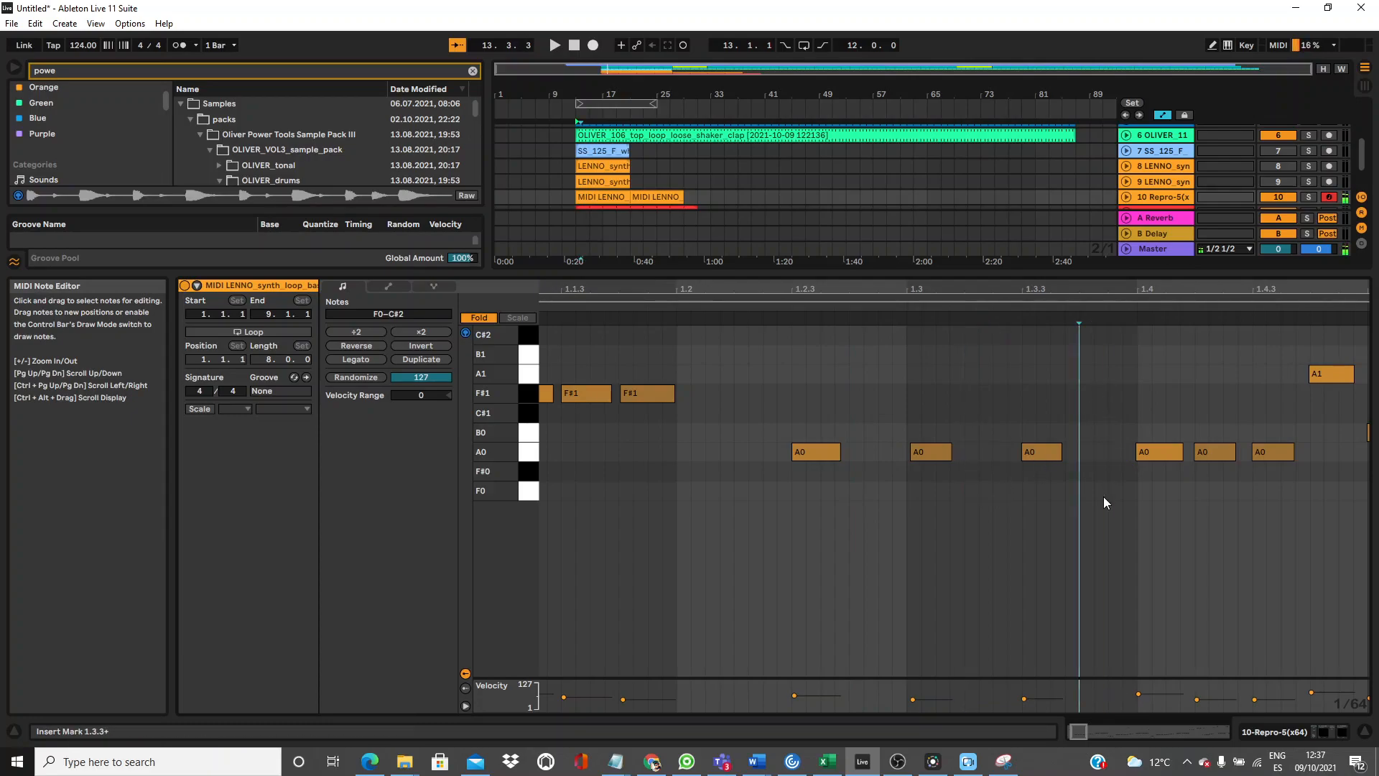
left_click(1217, 451)
key("Delete")
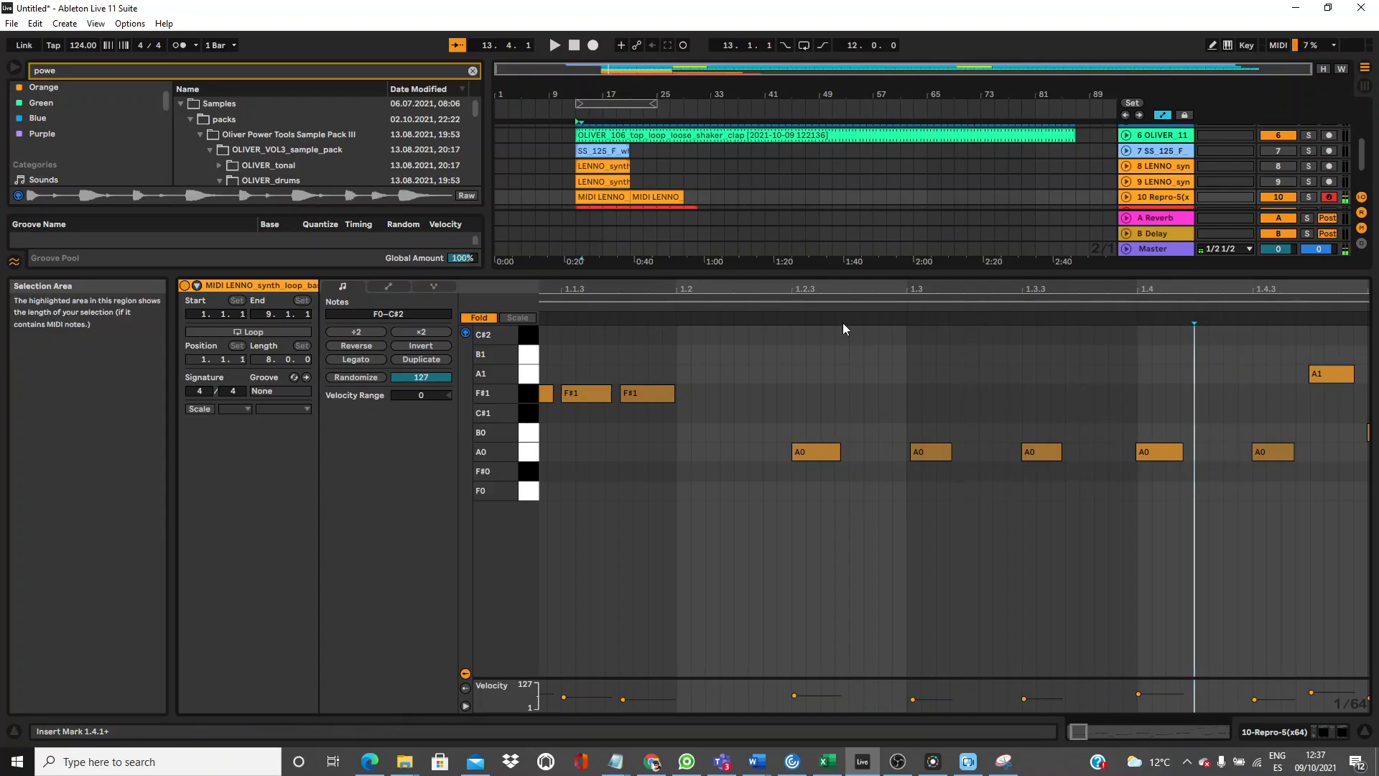
Play back the thinned bassline and delete the middle of the three F#1 notes at the start of bar 1.
left_click_drag(778, 288, 589, 286)
key("space")
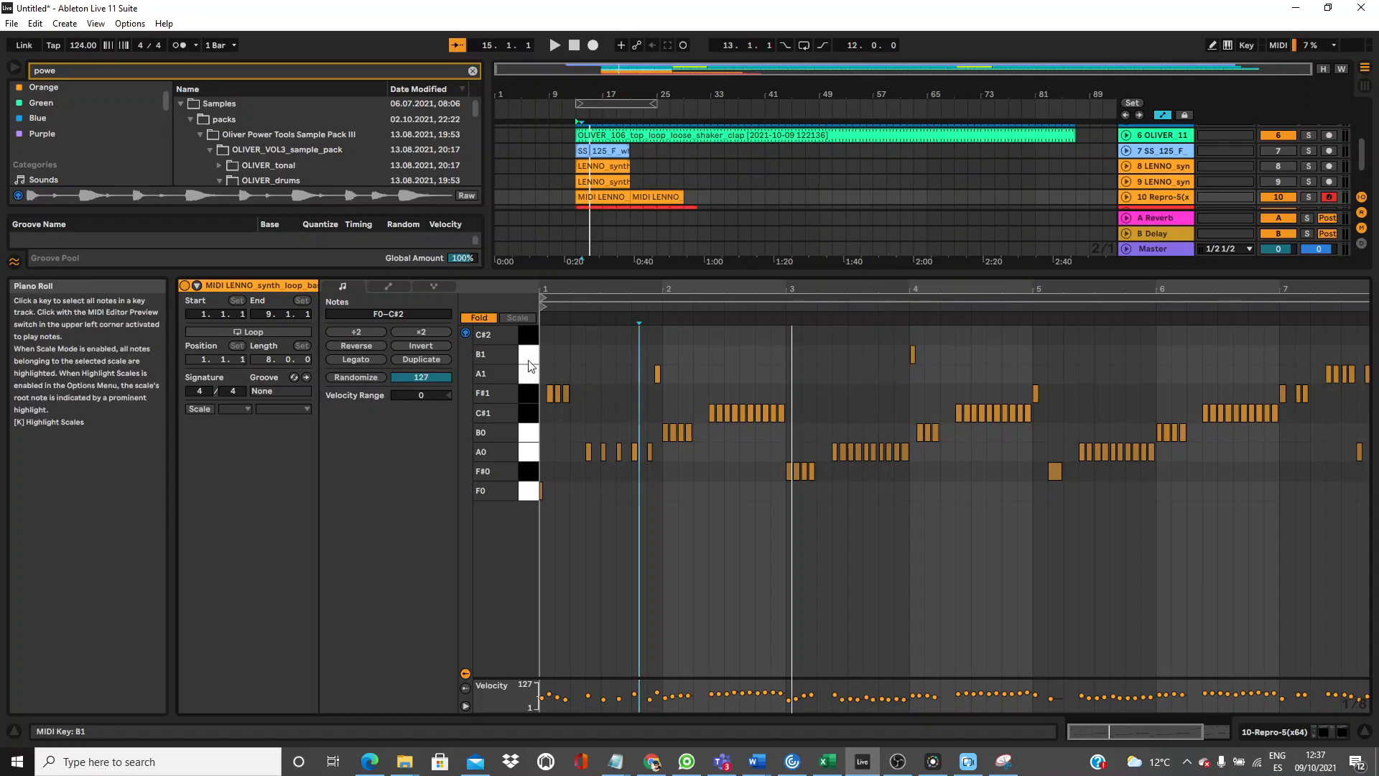
key("space")
left_click(558, 371)
double_click(558, 393)
key("space")
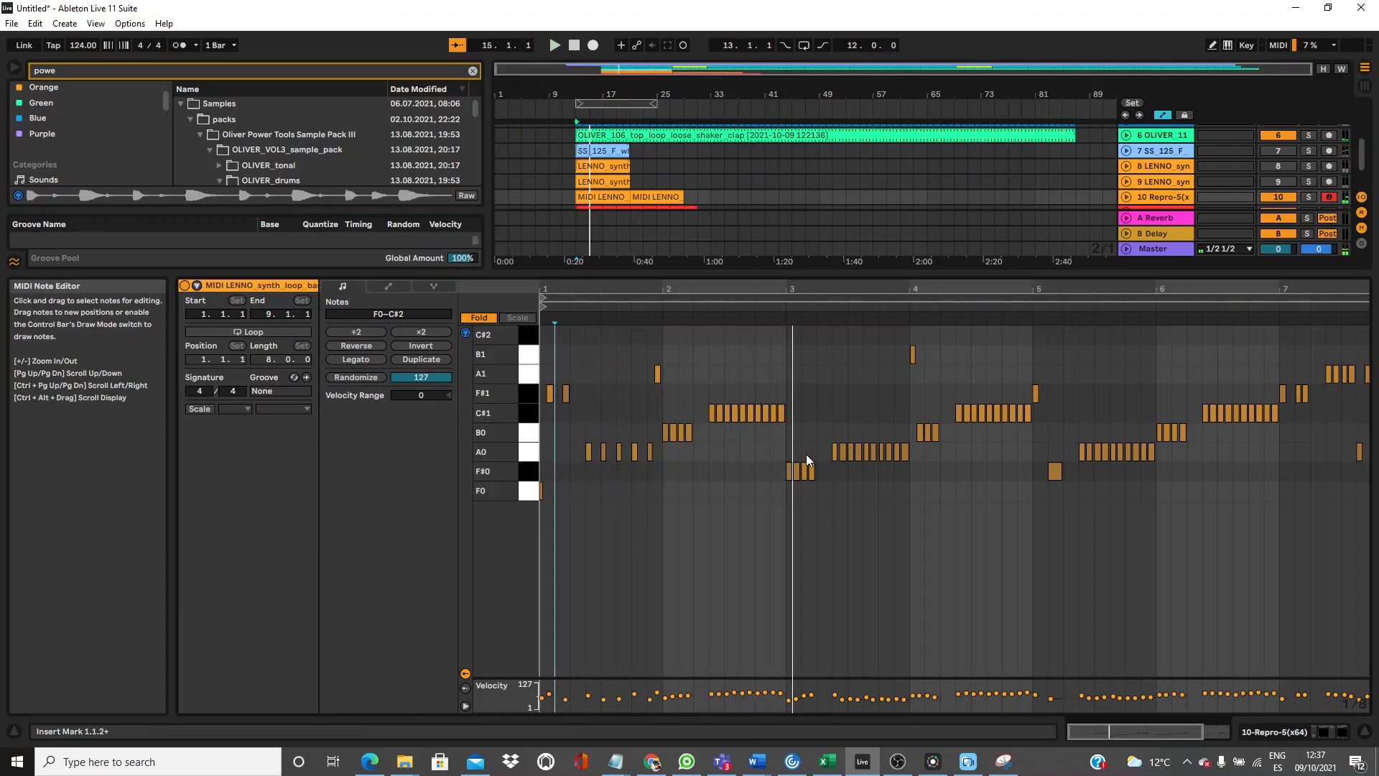
Delete the second and fourth F#0 notes at the start of bar 3.
double_click(796, 471)
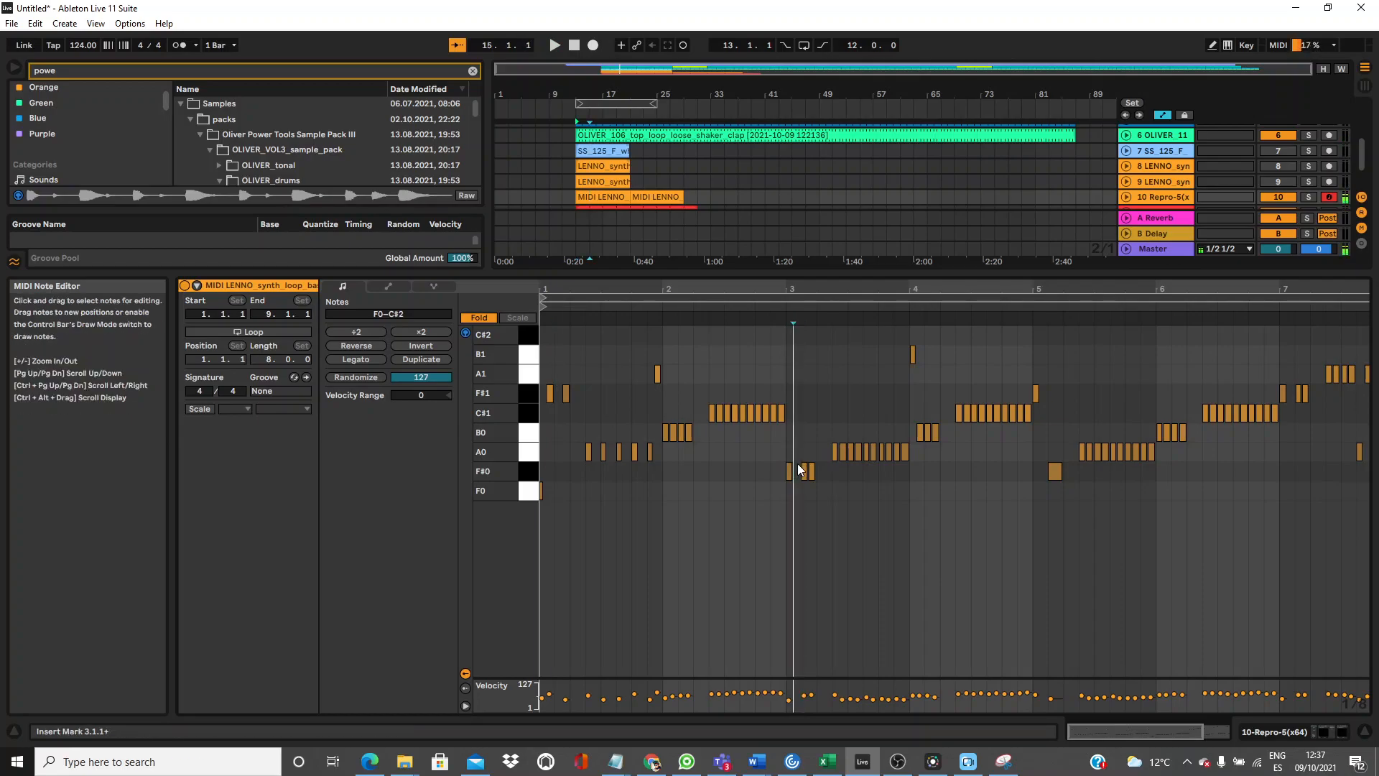
left_click(809, 471)
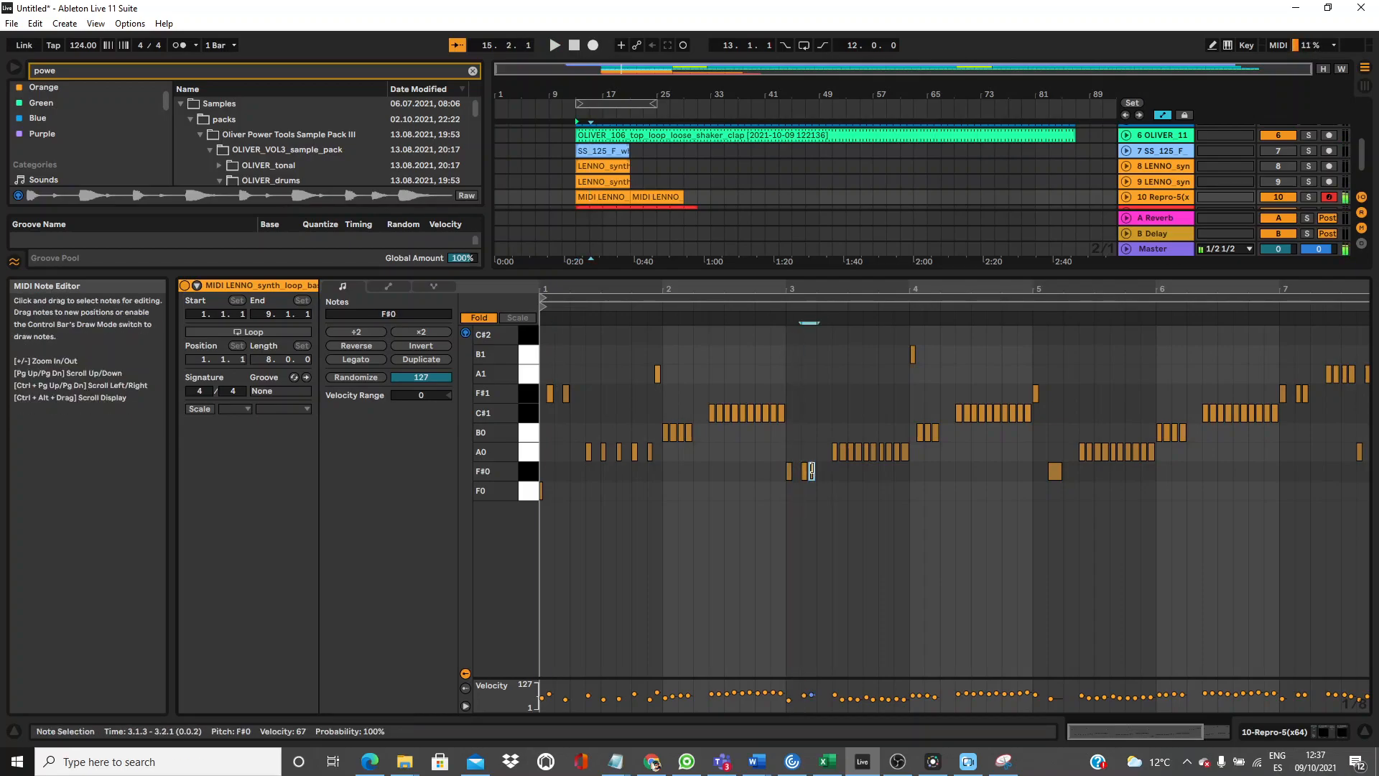
double_click(811, 470)
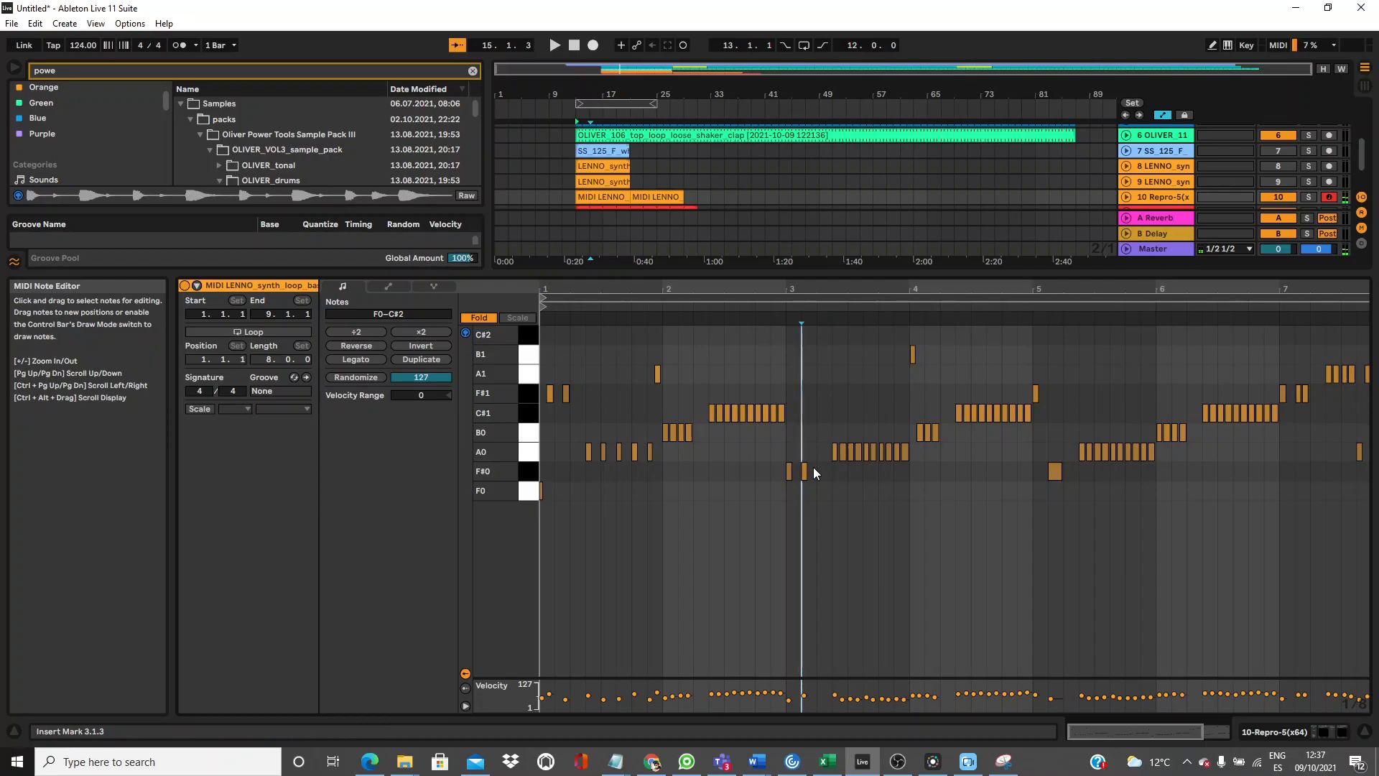
Thin the A0 run in the bassline's third bar by deleting every second sixteenth note.
left_click(840, 433)
left_click(846, 449)
left_click(861, 439)
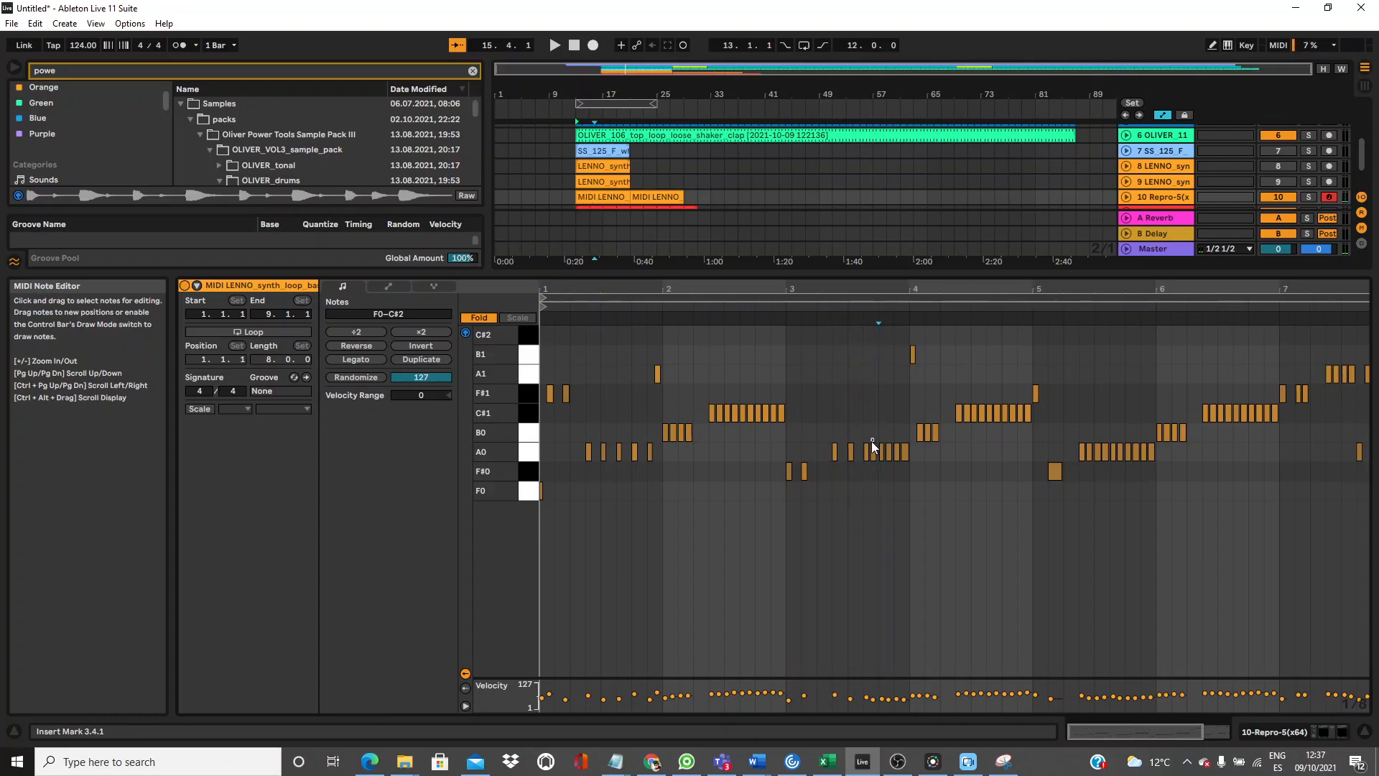
left_click(873, 448)
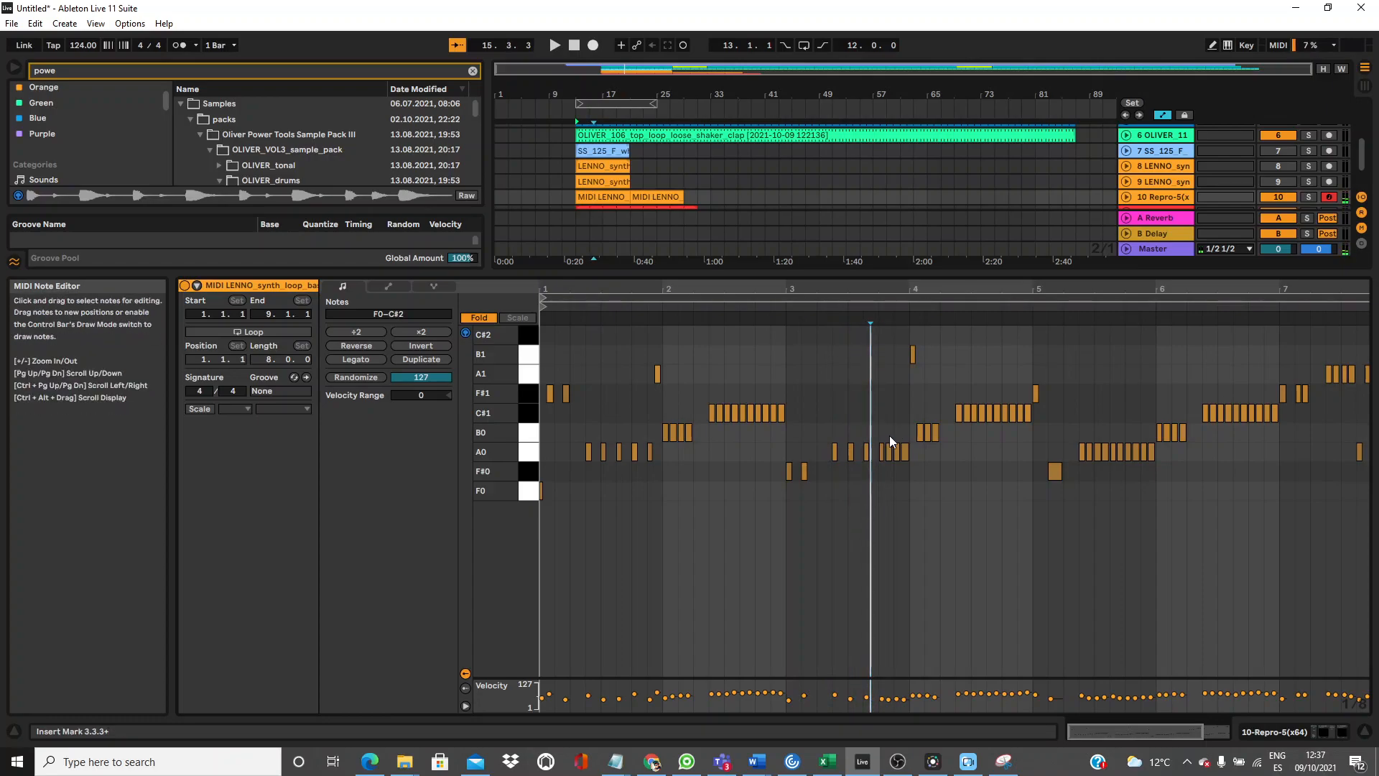
left_click(885, 441)
left_click(889, 449)
left_click(892, 450)
left_click(905, 434)
left_click(906, 447)
key("Delete")
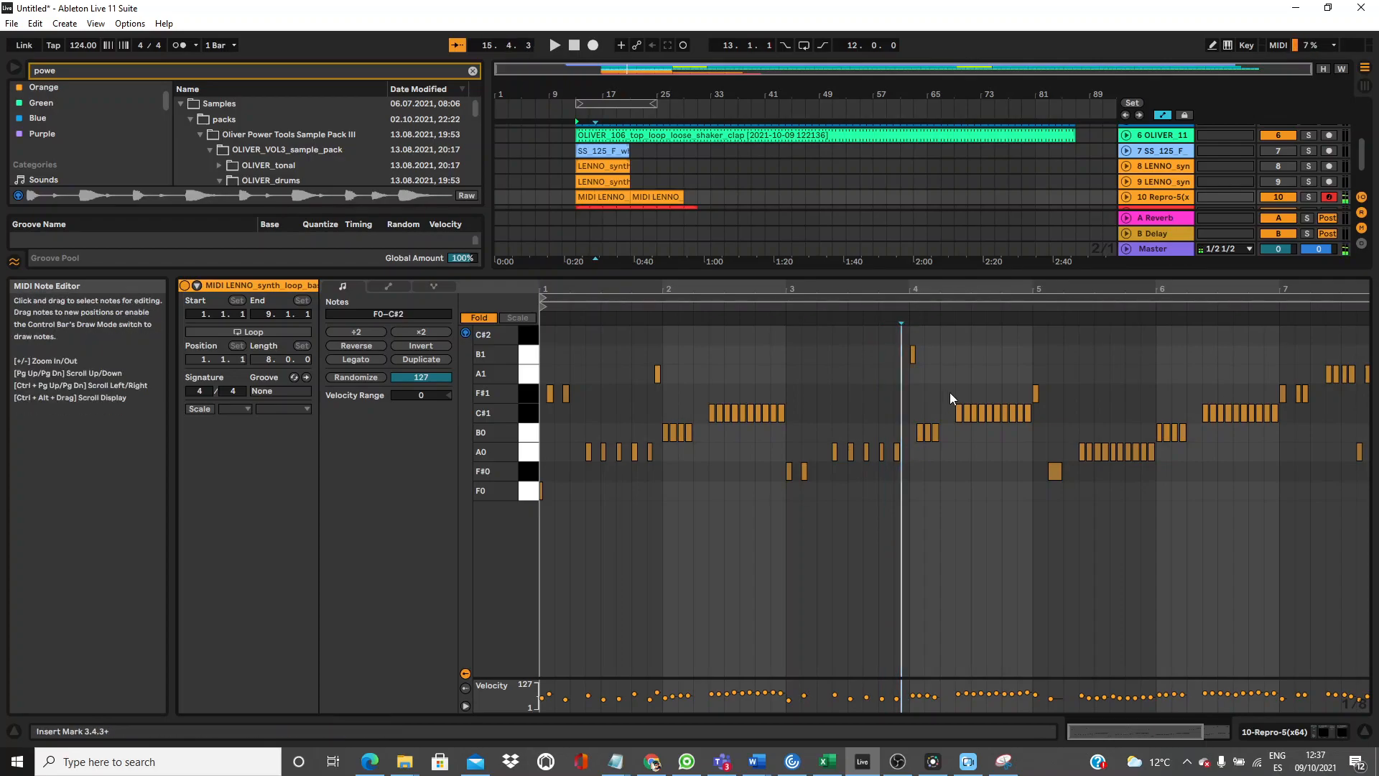
Thin the C#1 run in bar 4 by deleting every second note, and play back the bassline.
left_click(966, 412)
key("Delete")
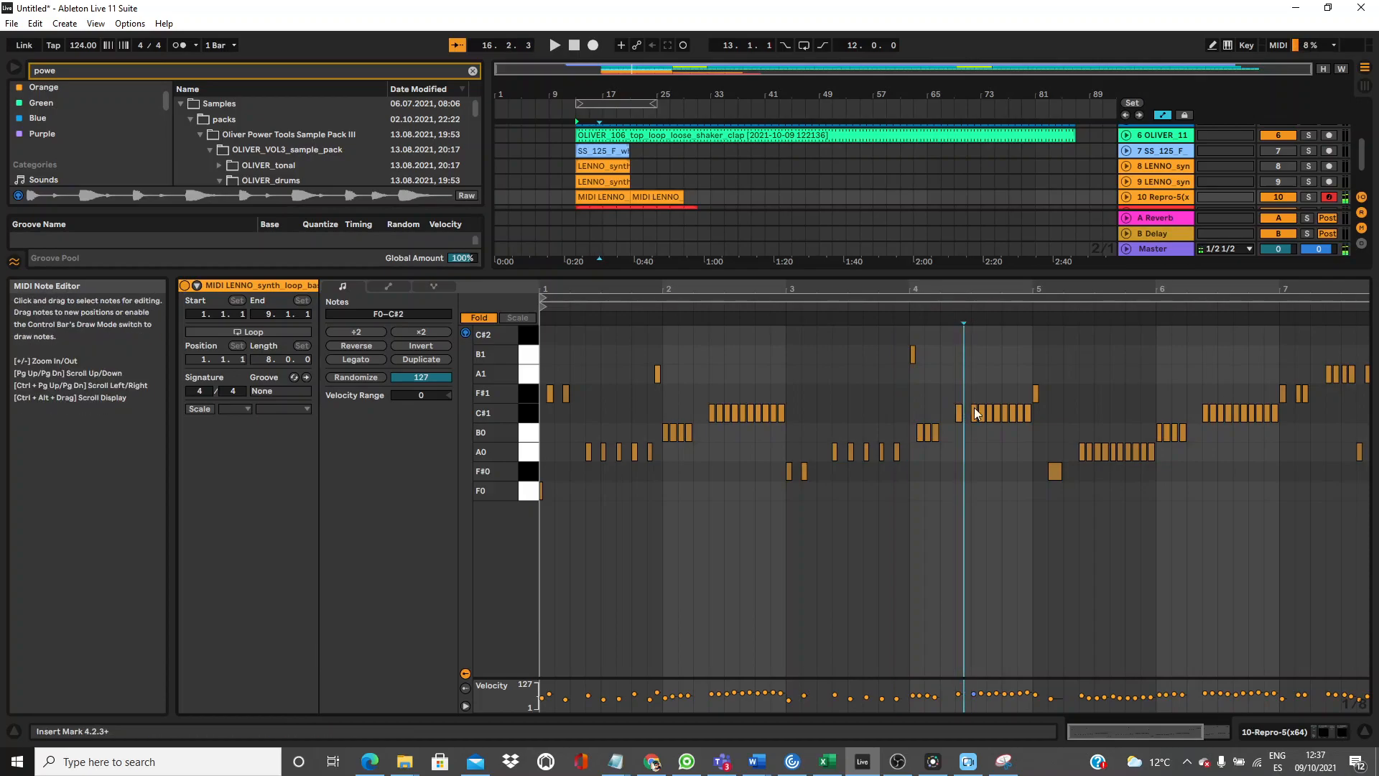
left_click_drag(976, 395, 981, 411)
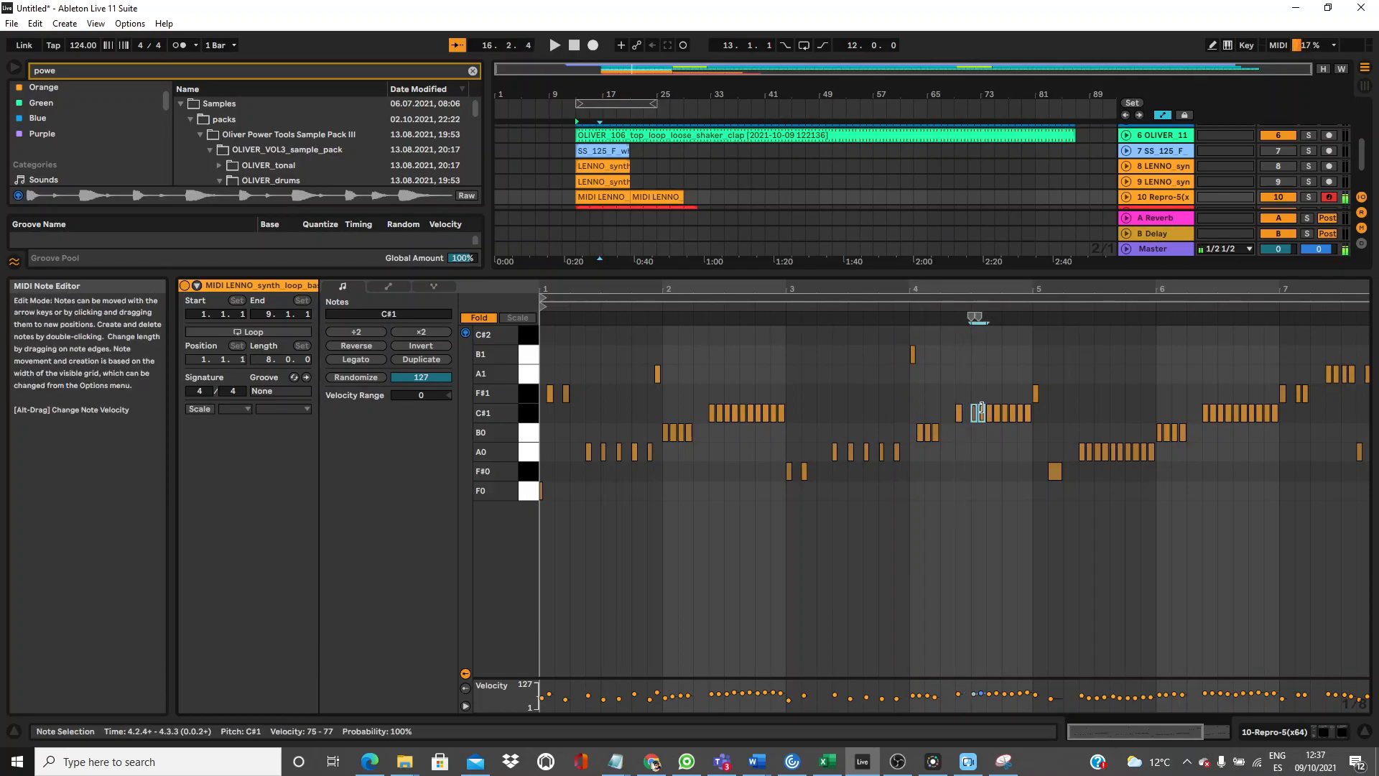
left_click(984, 416)
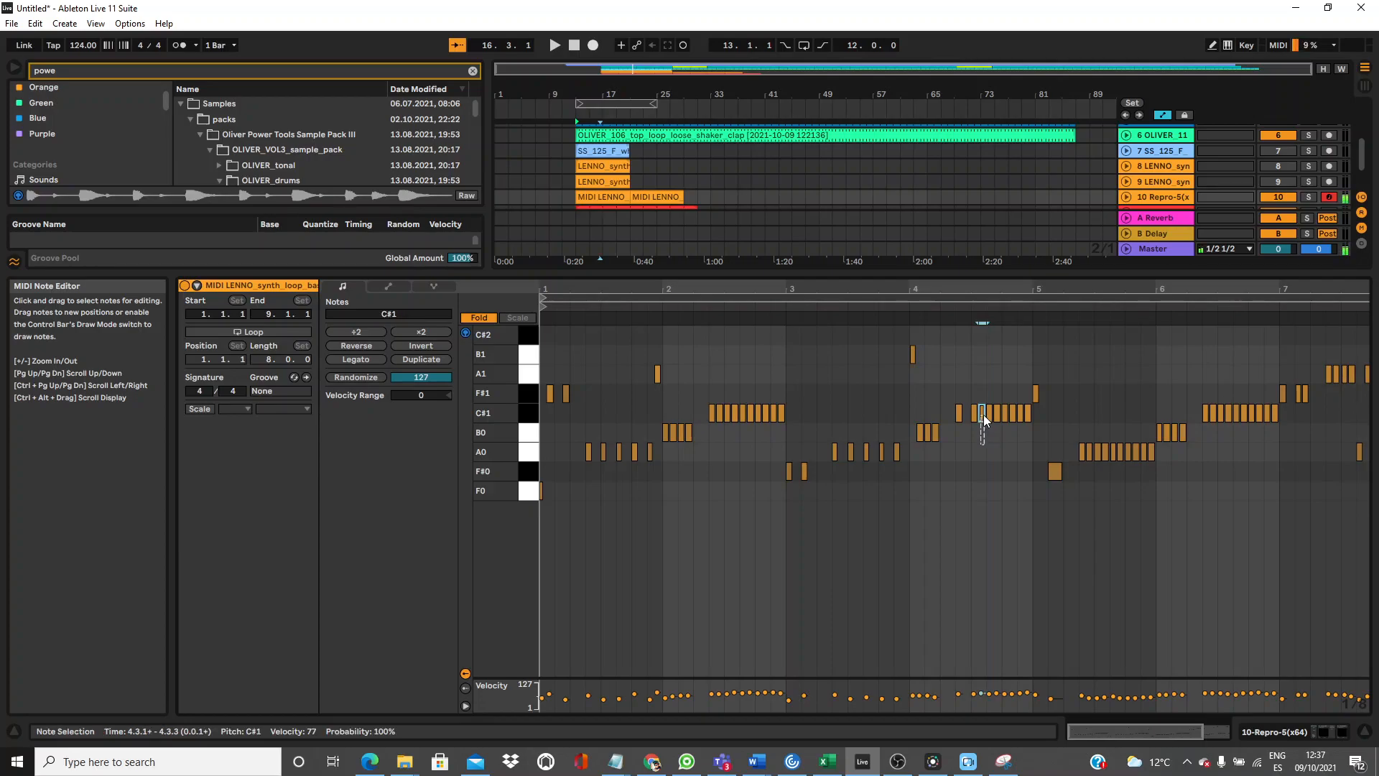
key("Delete")
left_click(997, 415)
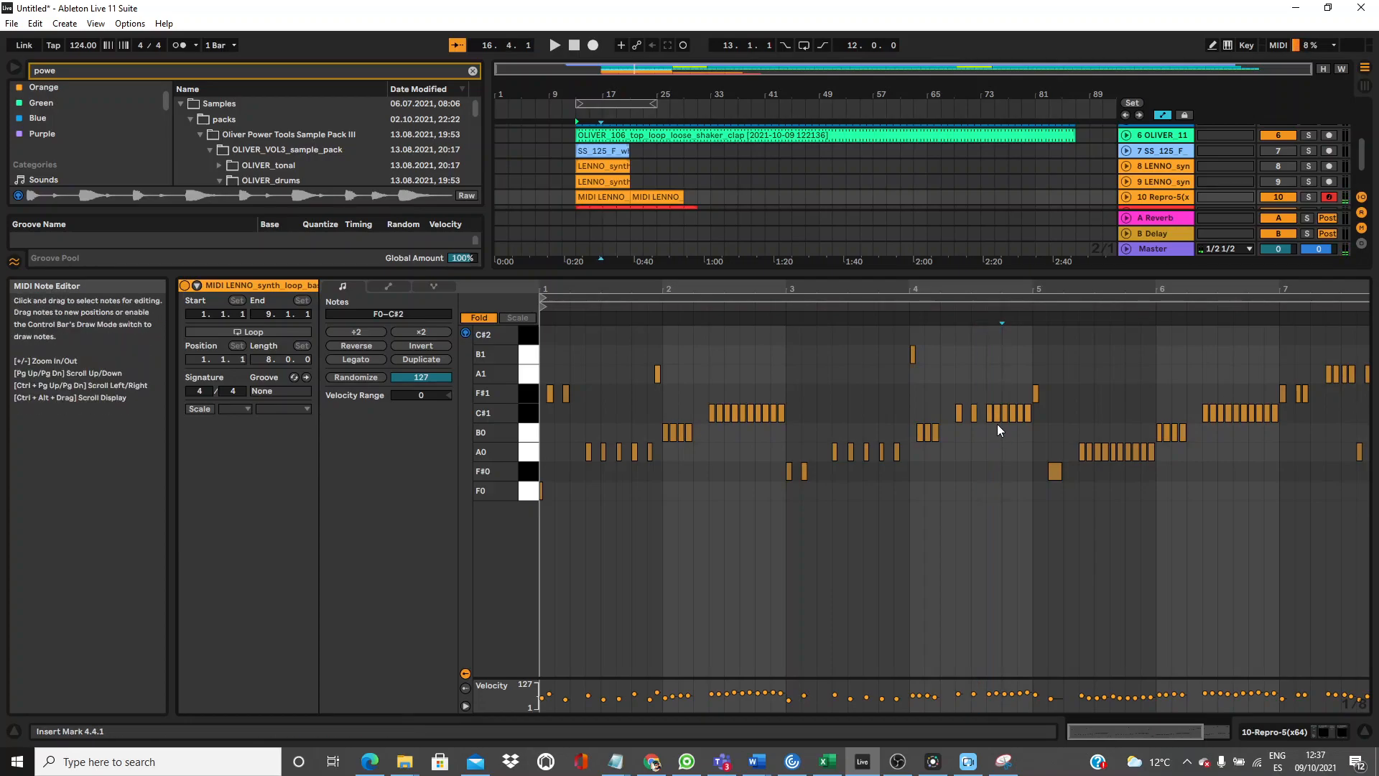
key("Delete")
left_click(1011, 418)
key("Delete")
left_click(1027, 415)
key("Delete")
key("space")
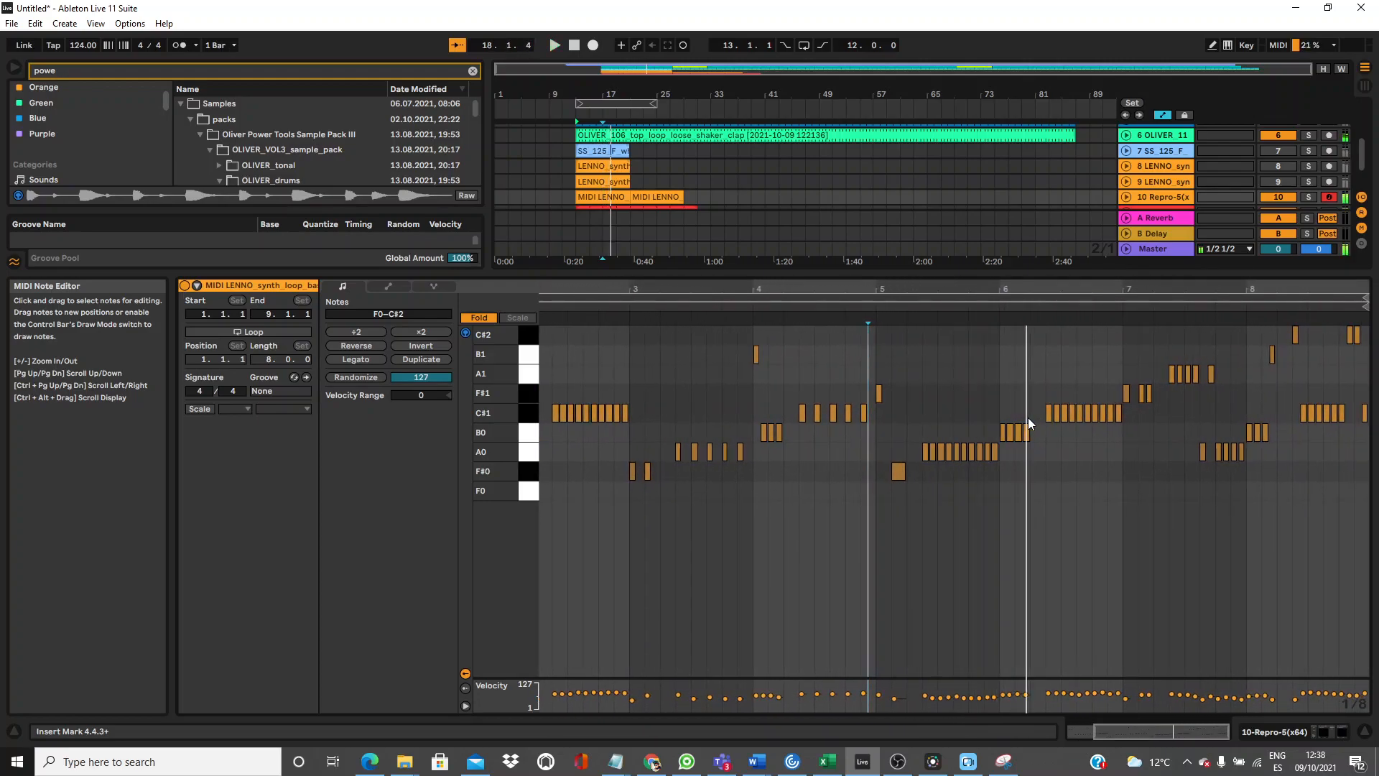
Delete the second and fourth B0 notes at the start of bar 6.
left_click(1010, 431)
double_click(1010, 431)
left_click(1026, 431)
double_click(1026, 430)
Thin the C#1 run in bar 6 by deleting the second, fourth, sixth and eighth notes.
left_click(1054, 387)
left_click(1056, 413)
double_click(1057, 412)
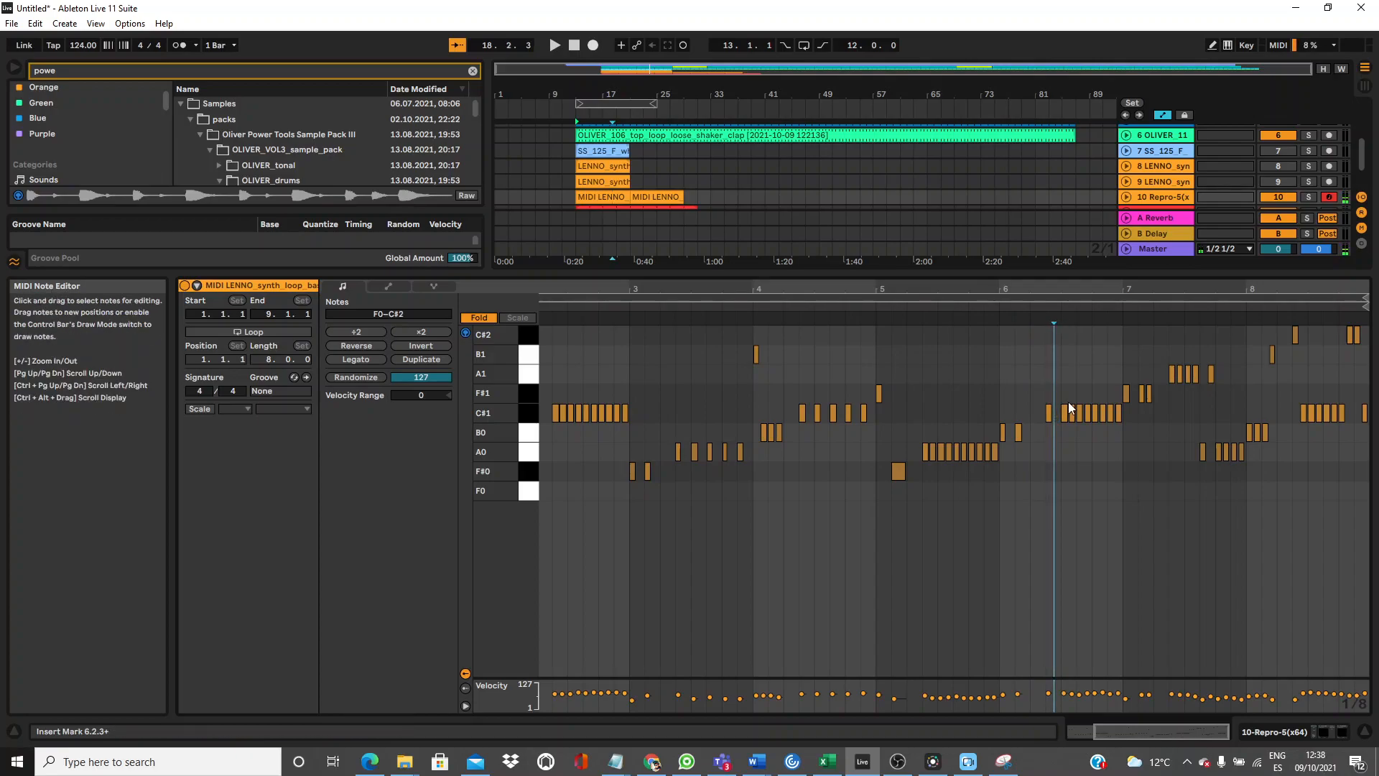
left_click(1072, 412)
double_click(1073, 412)
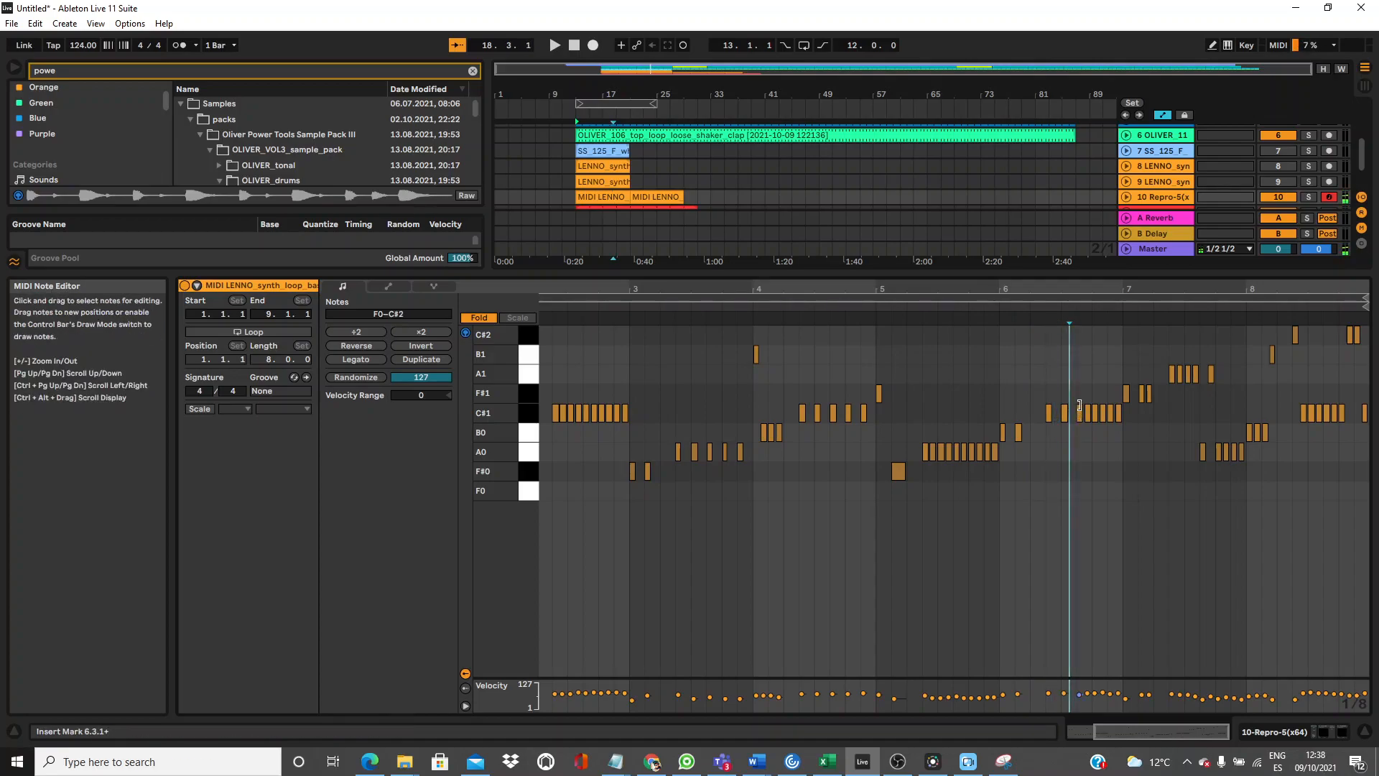
left_click(1087, 411)
double_click(1088, 411)
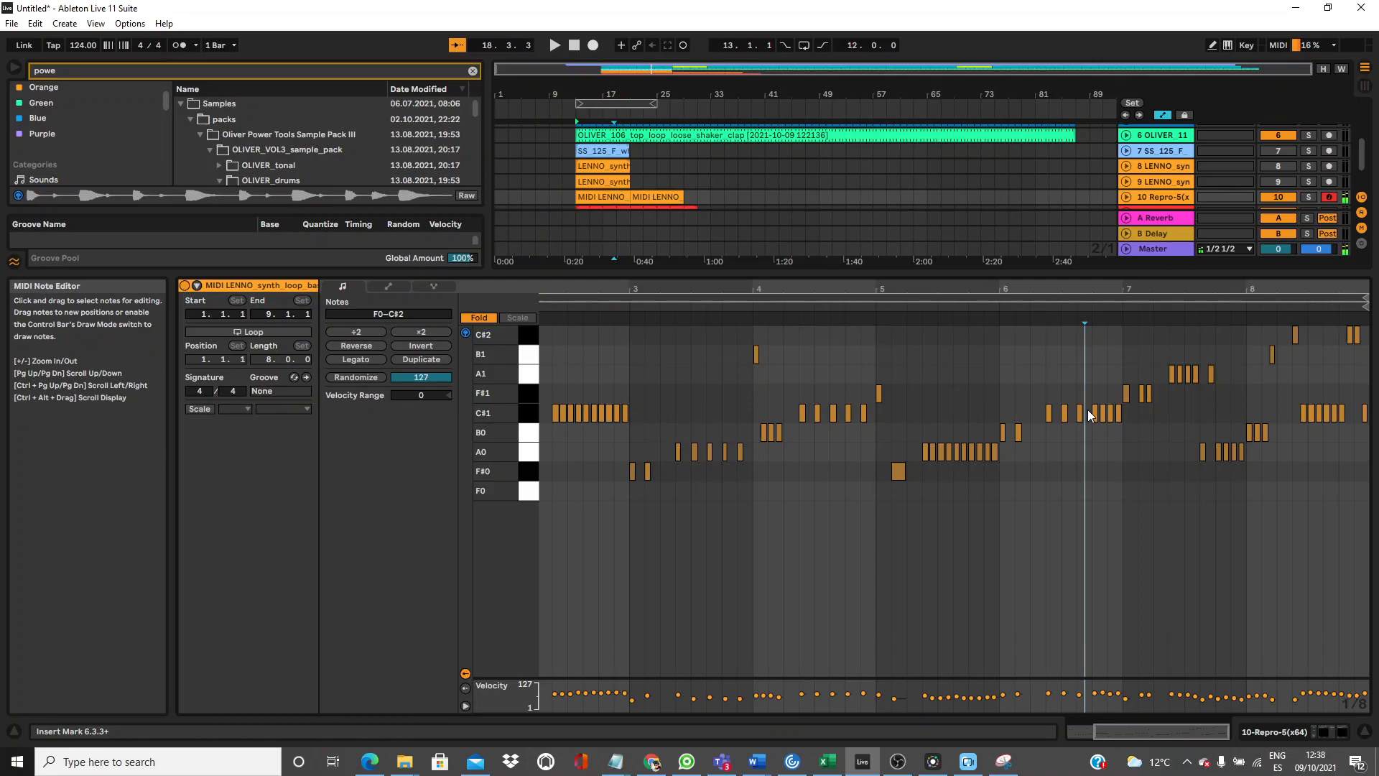
left_click(1102, 392)
left_click(1104, 413)
double_click(1105, 412)
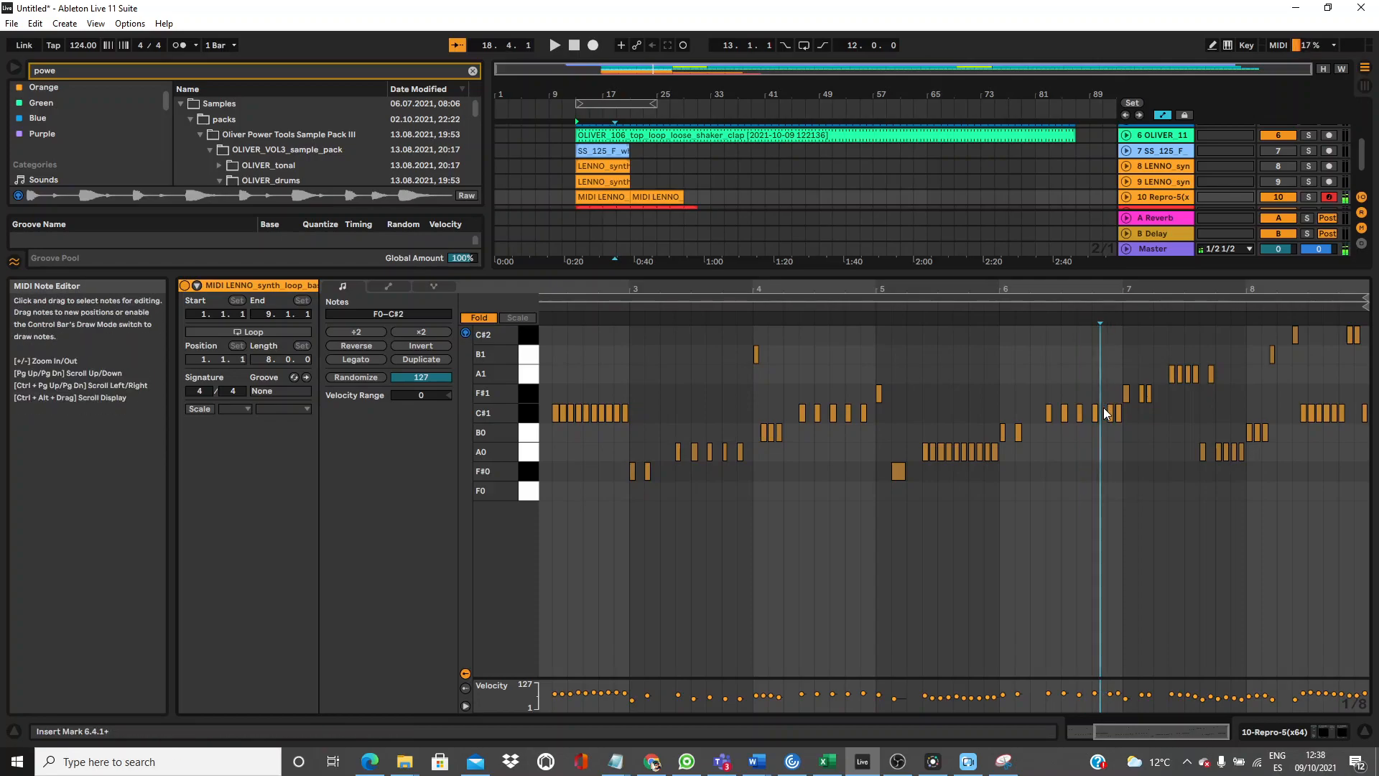
left_click(1117, 413)
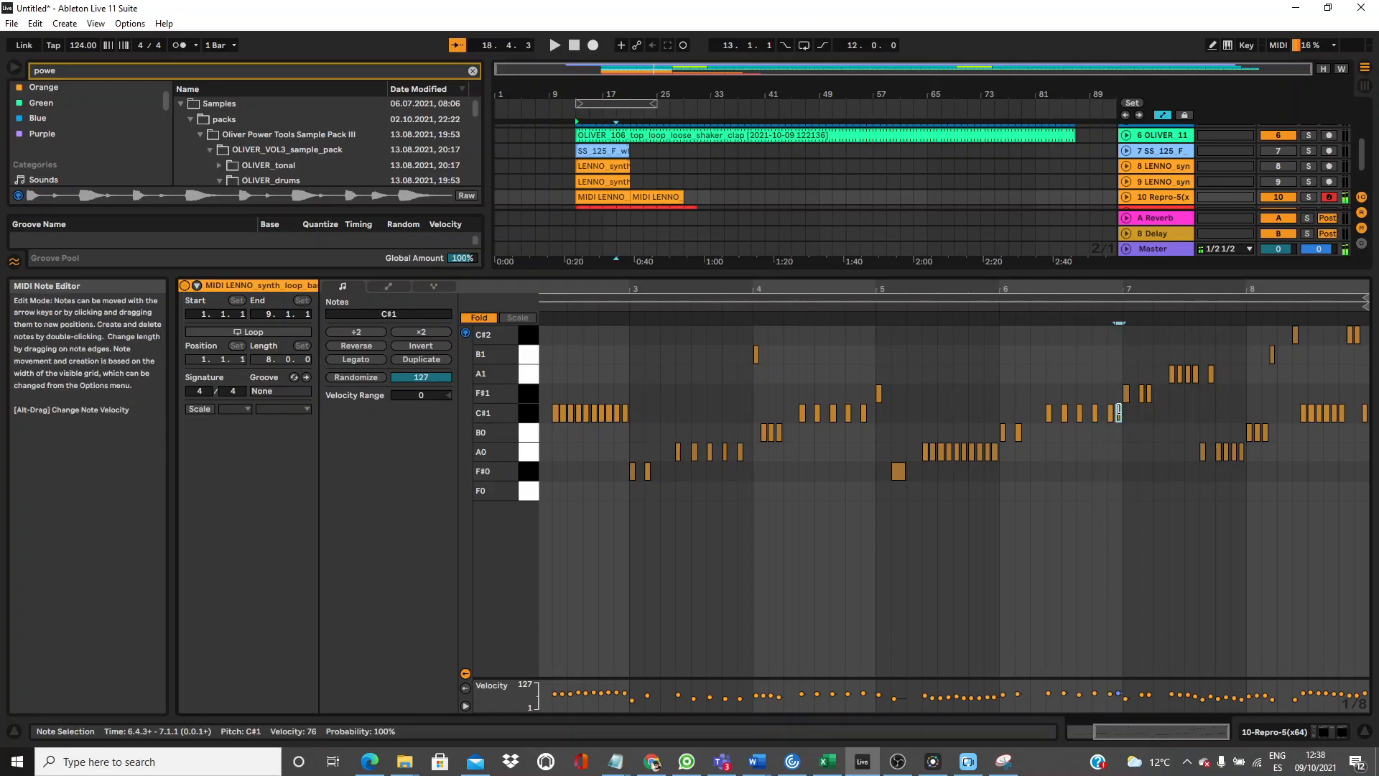
Play back the thinned bars and delete the second and fourth A1 notes in bar 7.
left_click(943, 305)
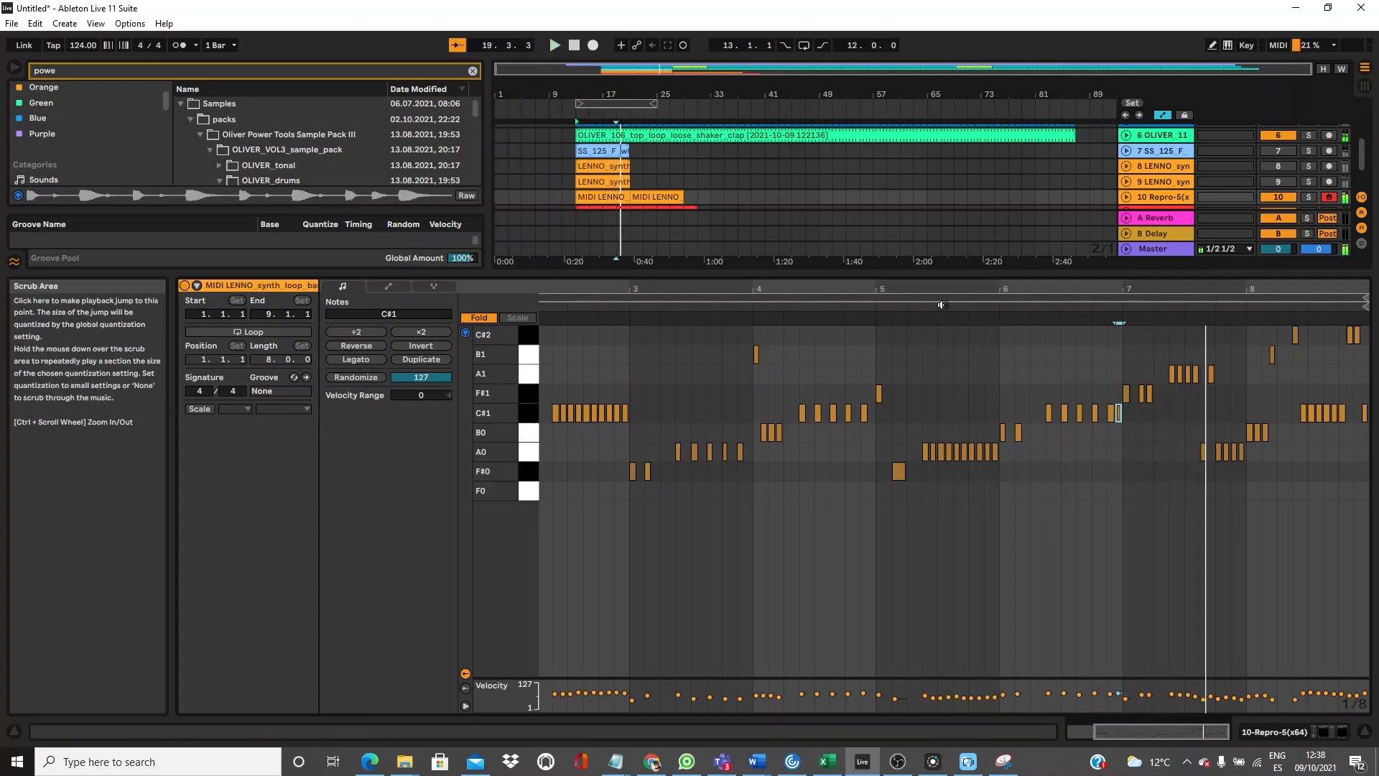
left_click(1180, 372)
left_click_drag(1180, 373, 1196, 373)
left_click(1197, 416)
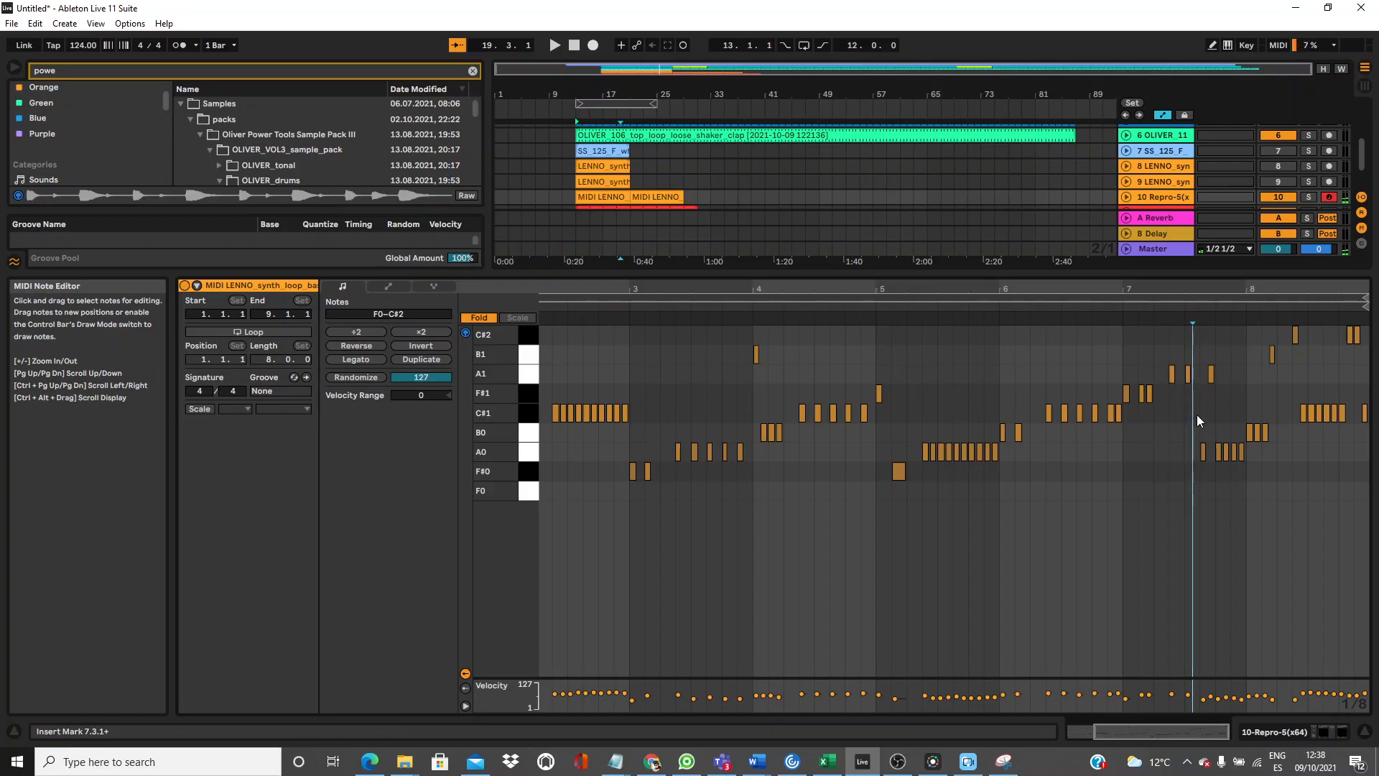
Delete the third and fifth A0 notes in bar 7 and the middle B0 note at the start of bar 8.
left_click(1226, 446)
key("Delete")
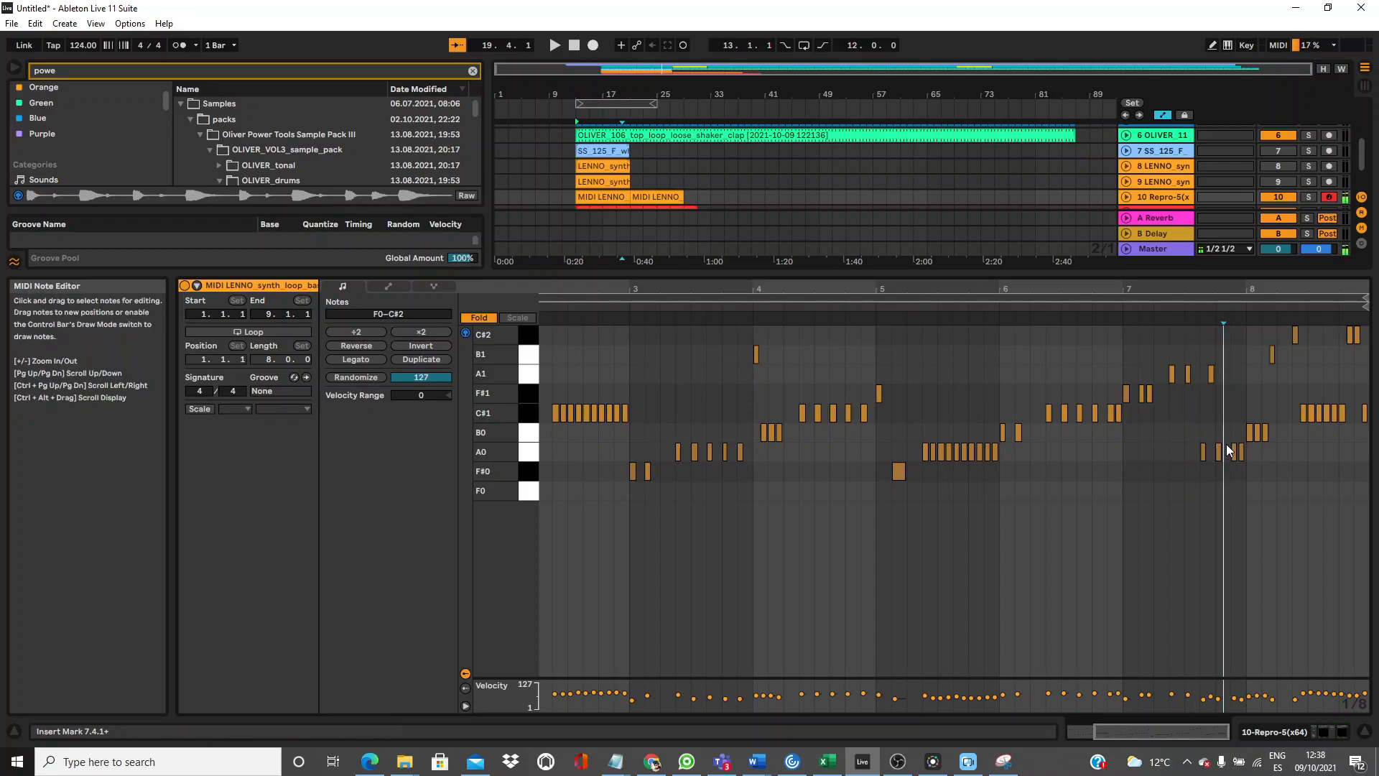
left_click(1240, 450)
key("Delete")
left_click(1257, 433)
key("Delete")
Delete the second, fourth and sixth notes of the C#1 run in bar 8.
left_click(1312, 413)
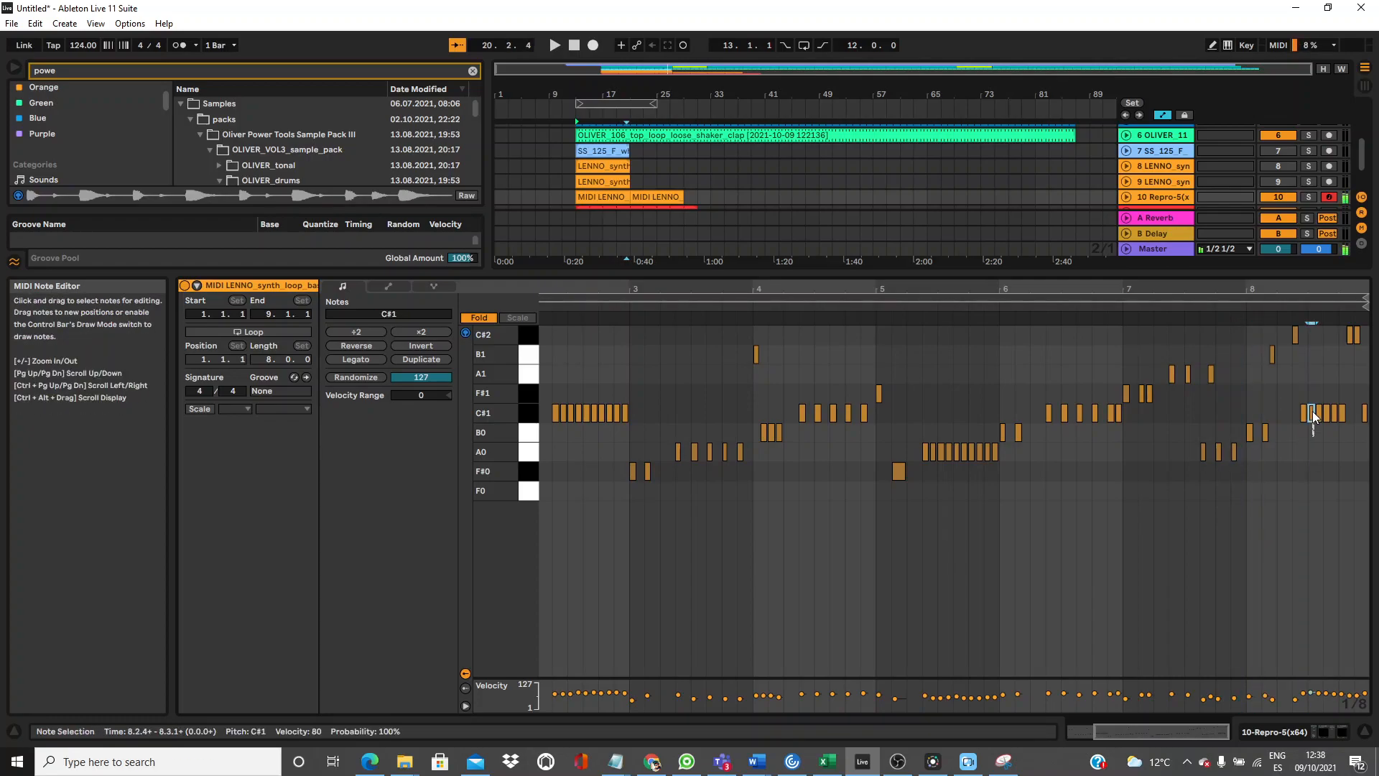
key("Delete")
left_click(1327, 417)
key("Delete")
left_click(1341, 415)
key("Delete")
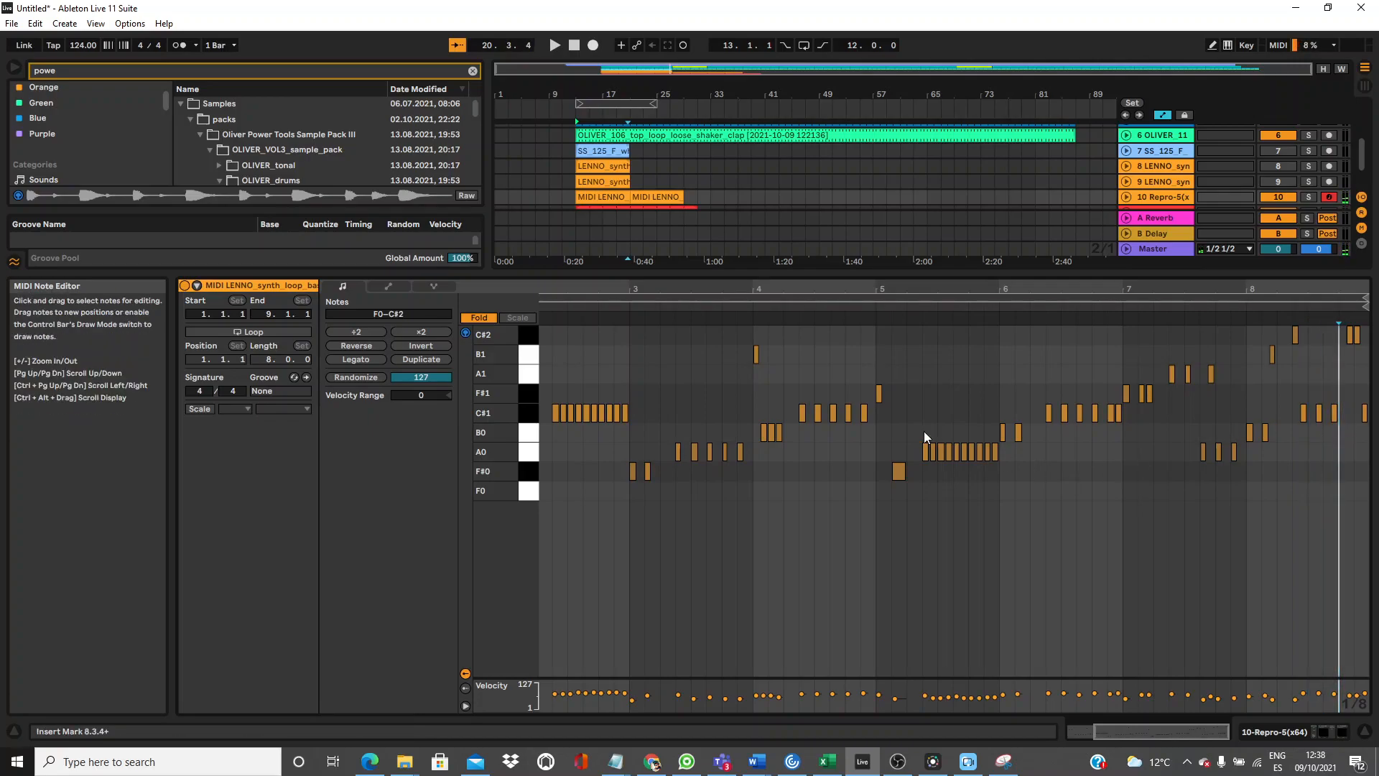
Thin the A0 run in bar 5 by deleting the second, fourth, sixth and eighth notes.
left_click(932, 449)
key("Delete")
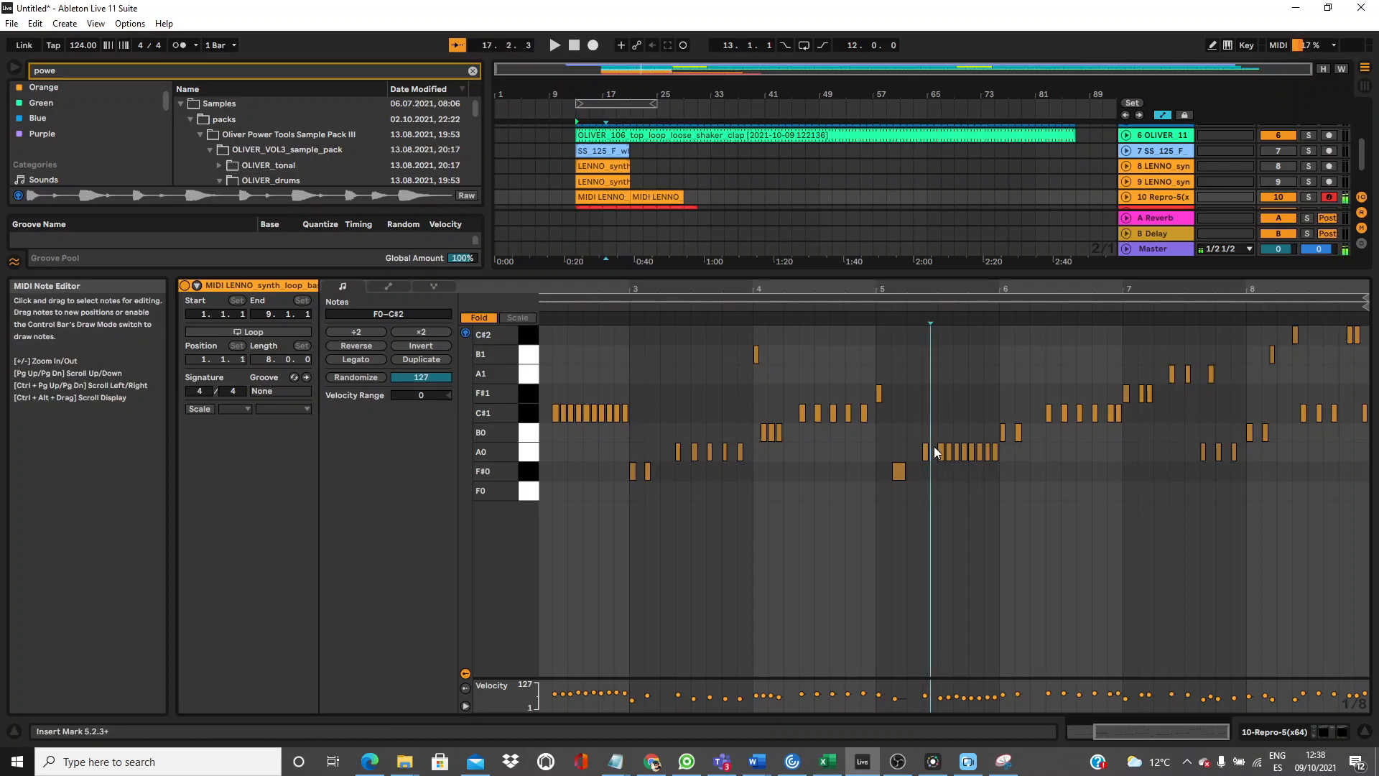
left_click(949, 450)
key("Delete")
left_click(967, 437)
left_click(966, 446)
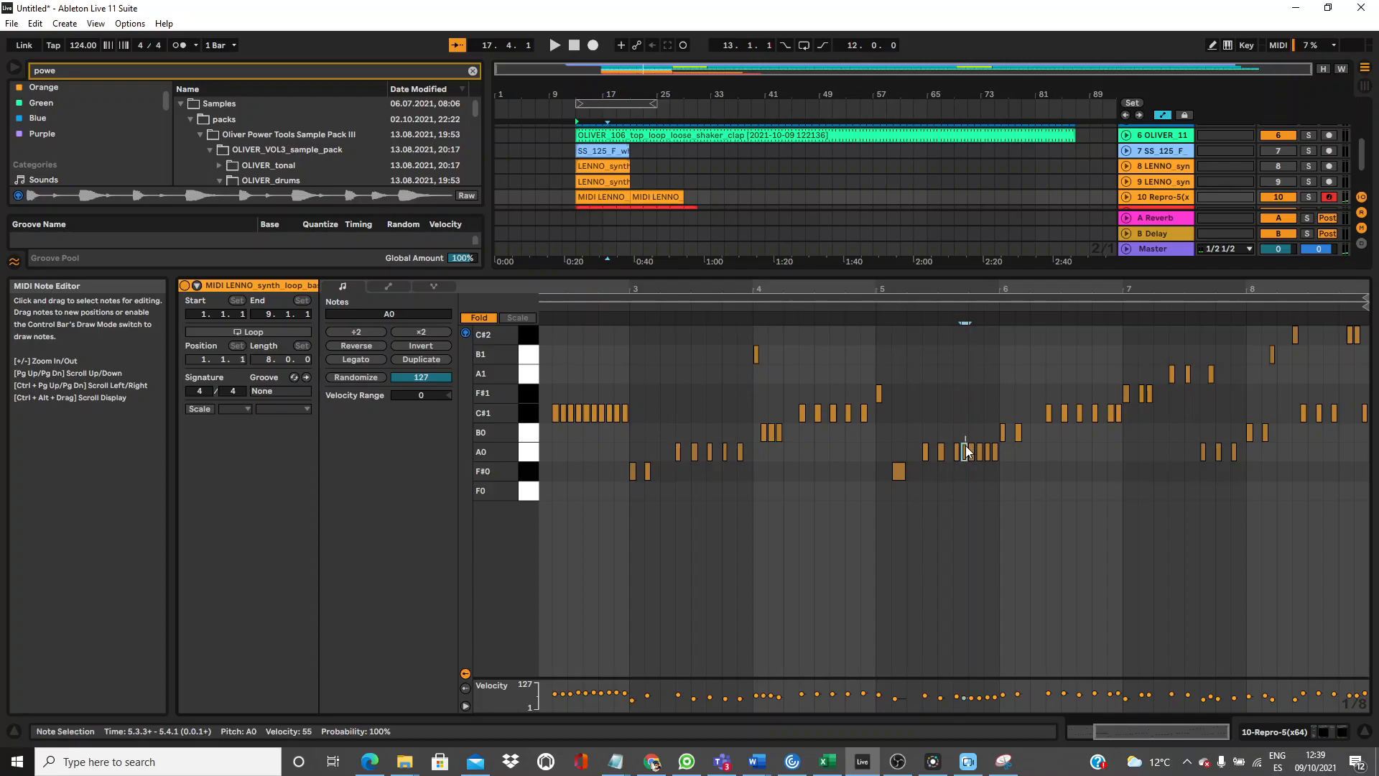
key("Delete")
left_click(981, 452)
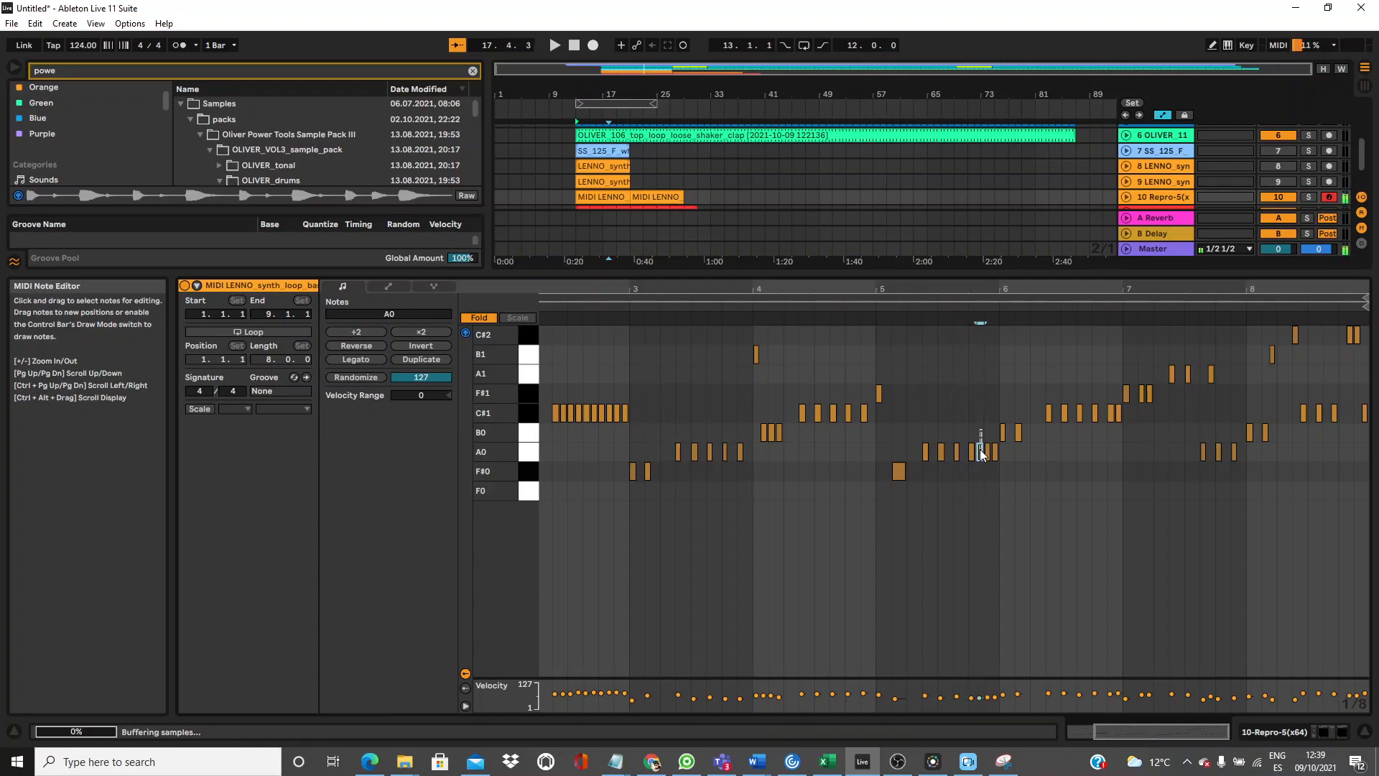
key("Delete")
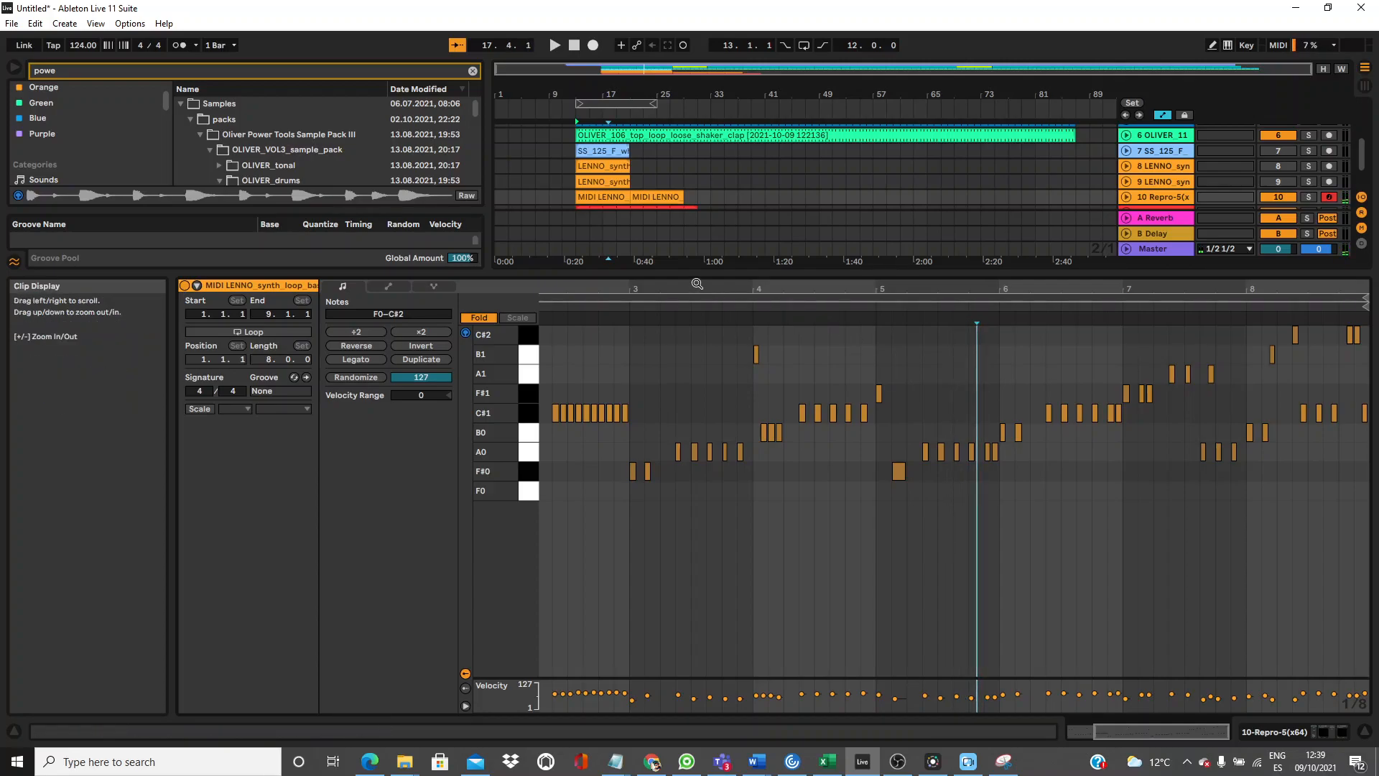
Delete the second B0 note at the start of bar 2.
left_click_drag(697, 284, 833, 286)
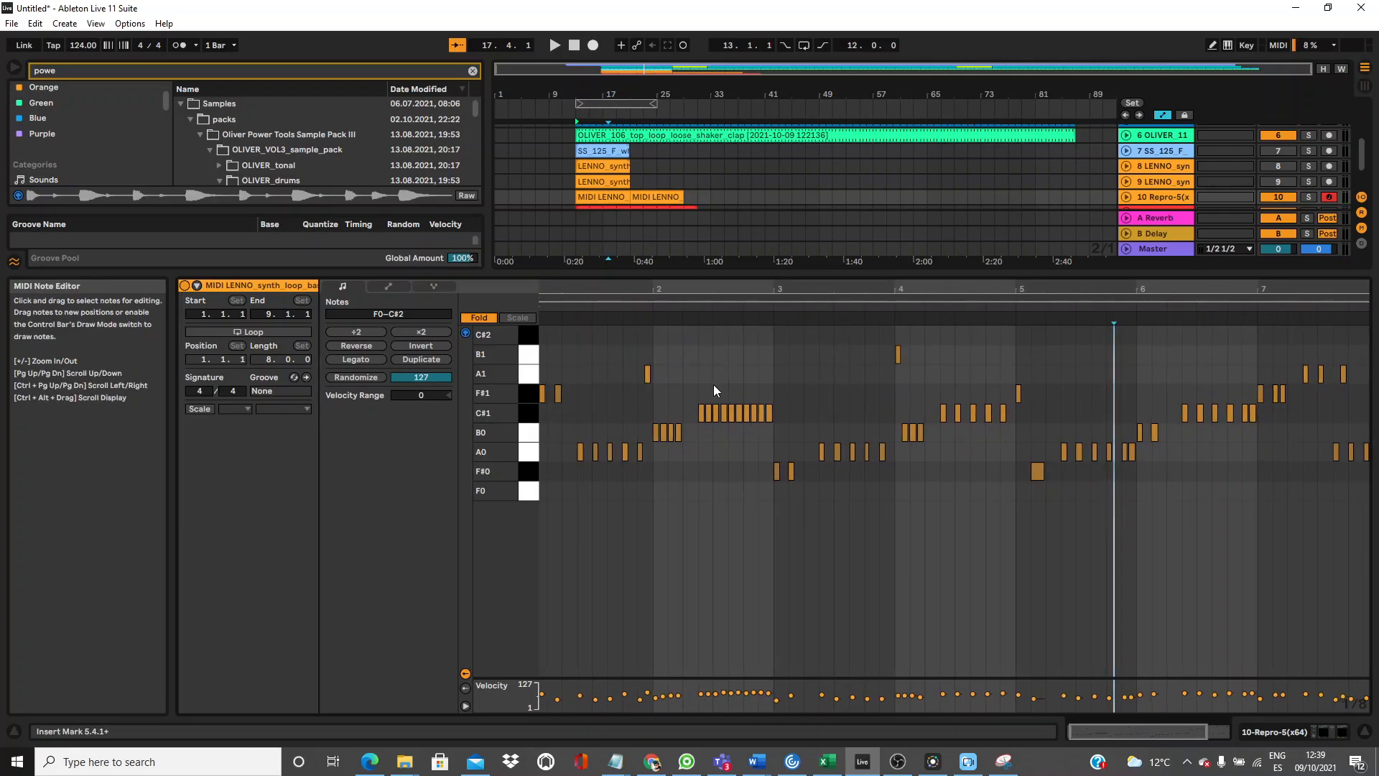
left_click(662, 406)
left_click(662, 431)
key("Delete")
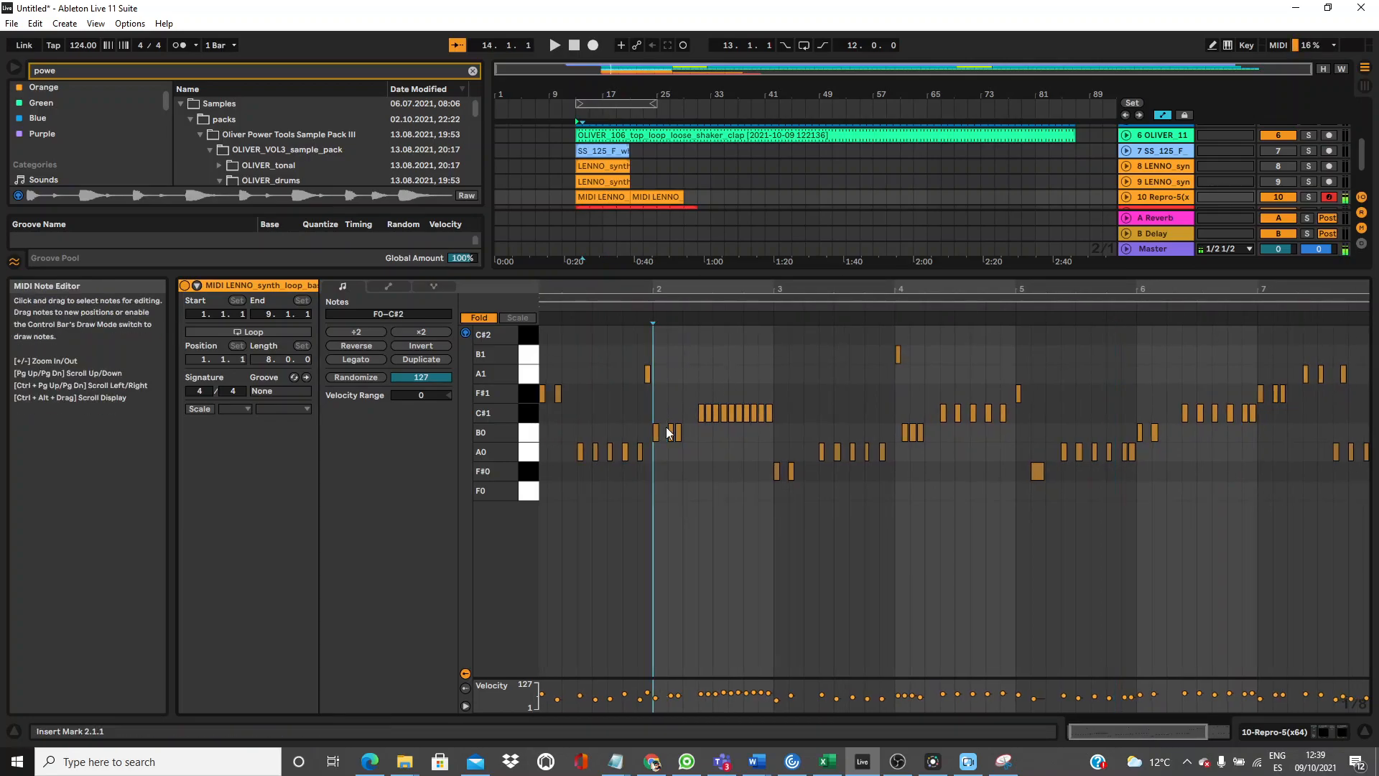
Delete three in-between notes from the C#1 run in bar 2 and play back the bassline.
left_click(710, 395)
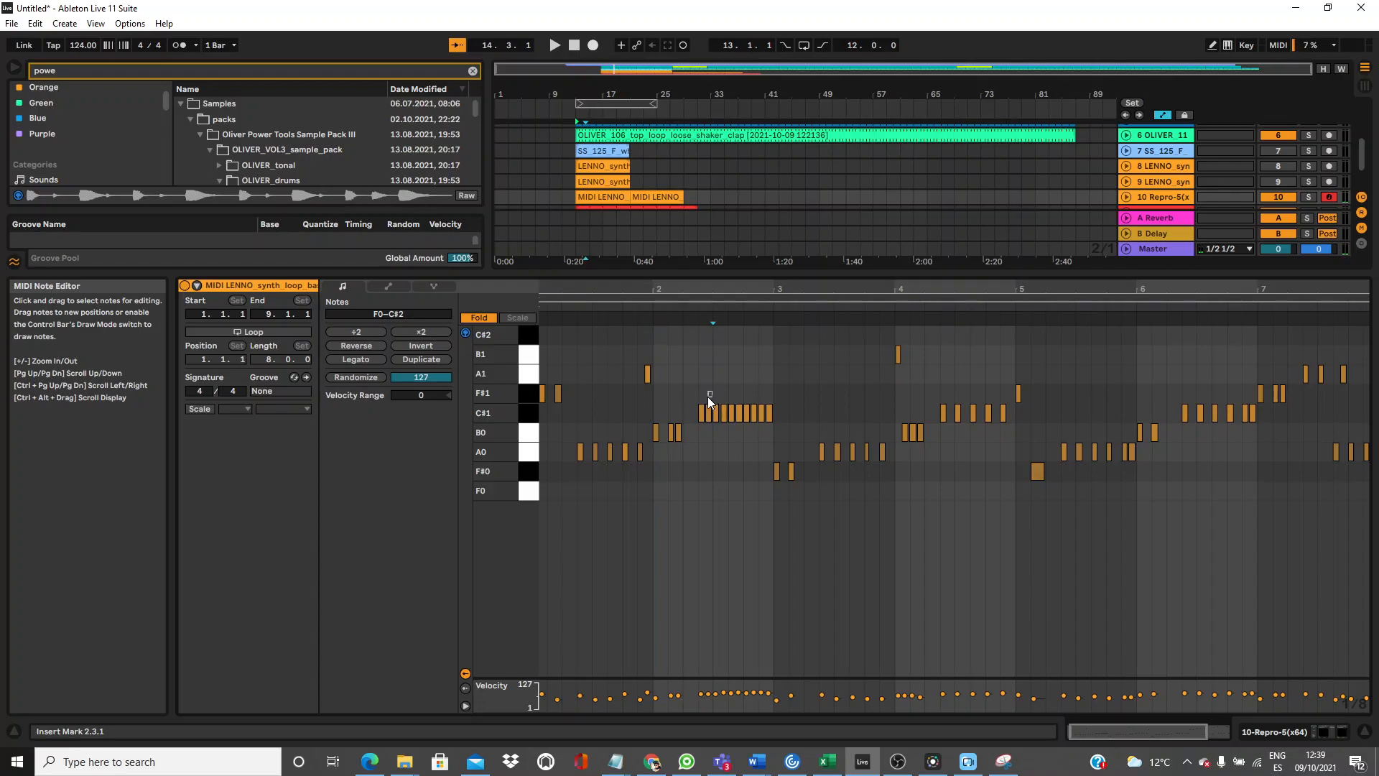
left_click(709, 413)
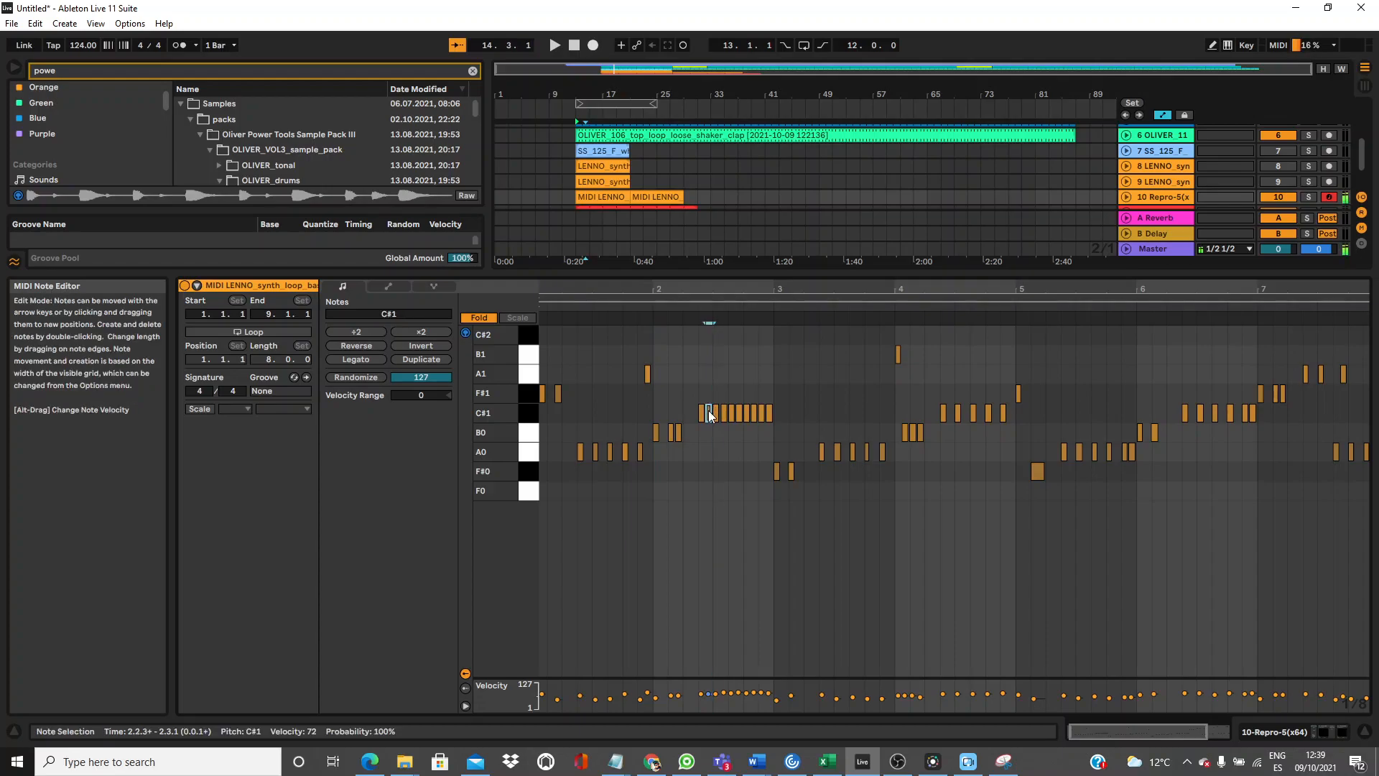
left_click(722, 407)
key("Delete")
left_click(737, 404)
key("Delete")
left_click(753, 393)
key("space")
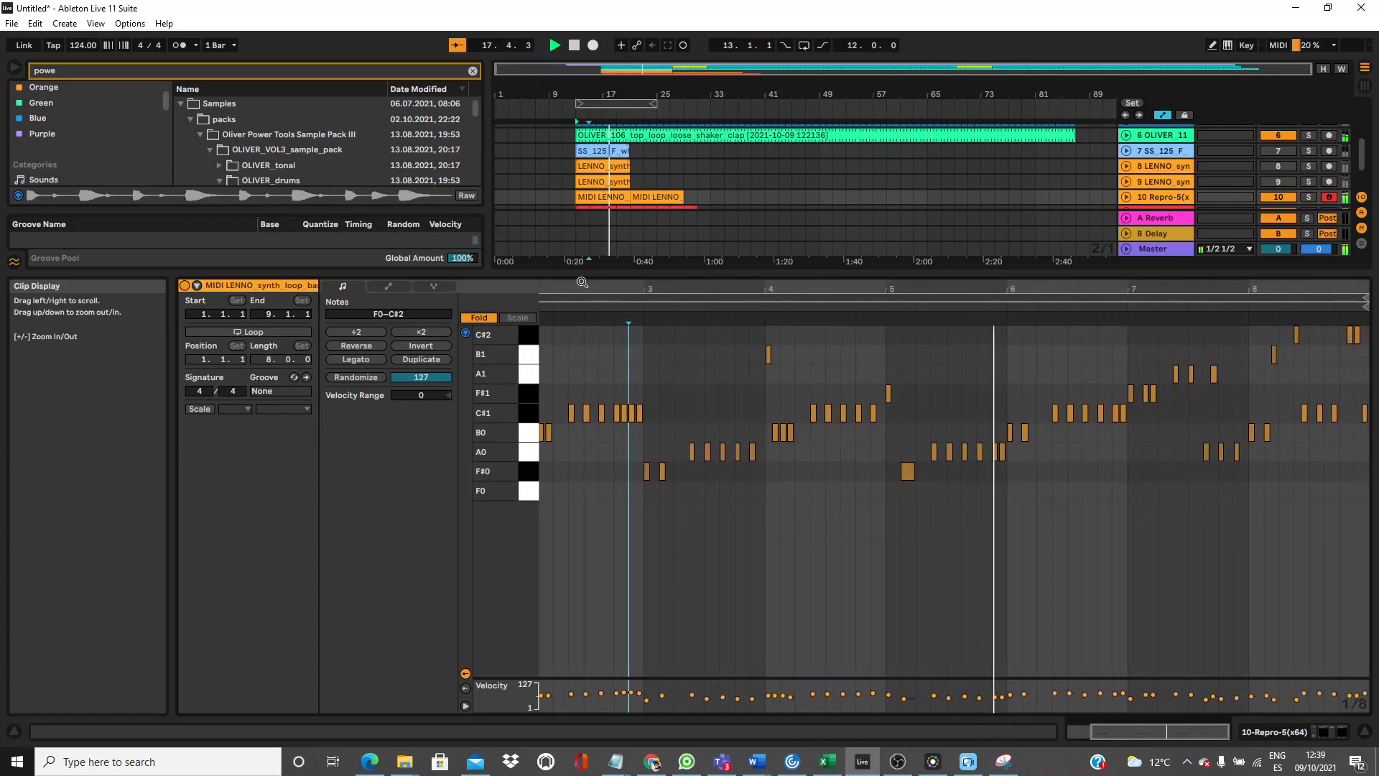
Enlarge the arrangement area to show all tracks and search the browser's grooves for "16".
left_click_drag(579, 268, 579, 410)
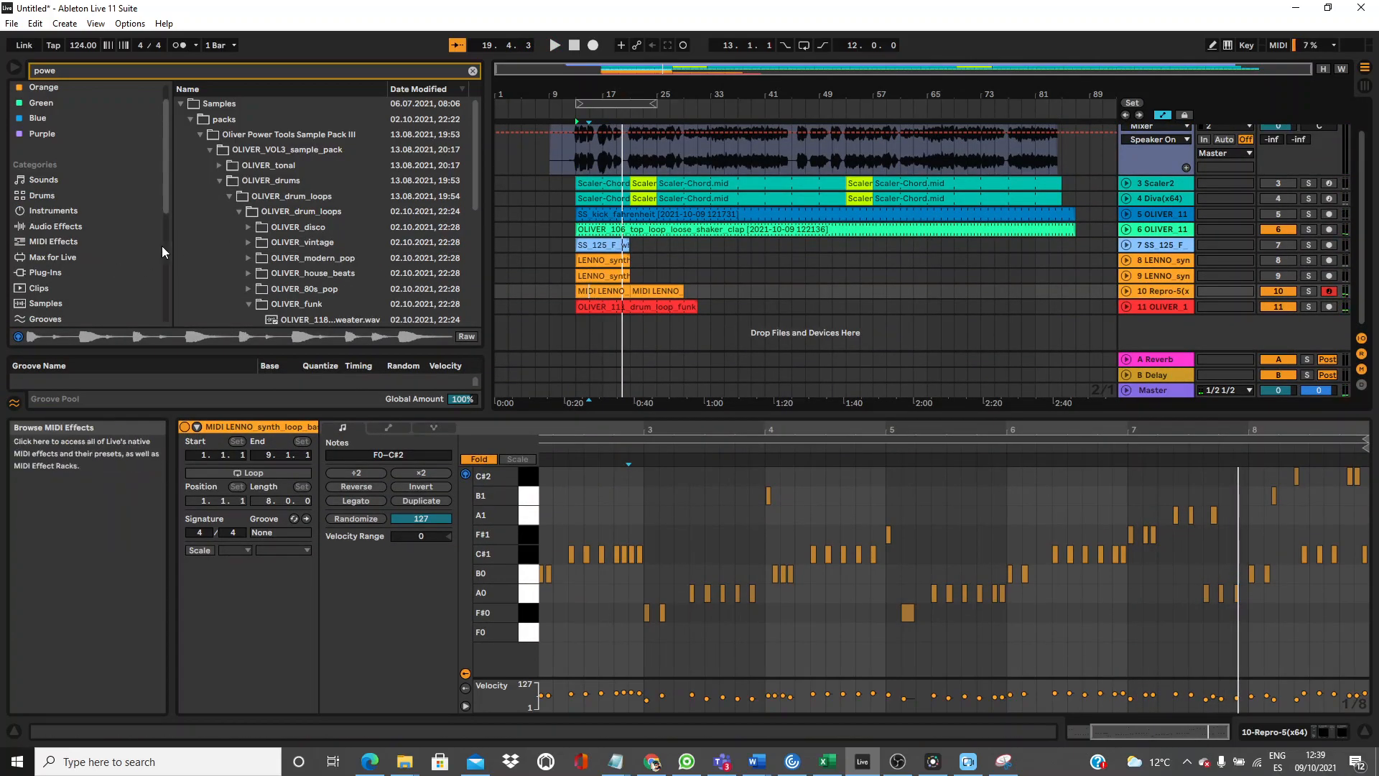
scroll(166, 249, "down", 5)
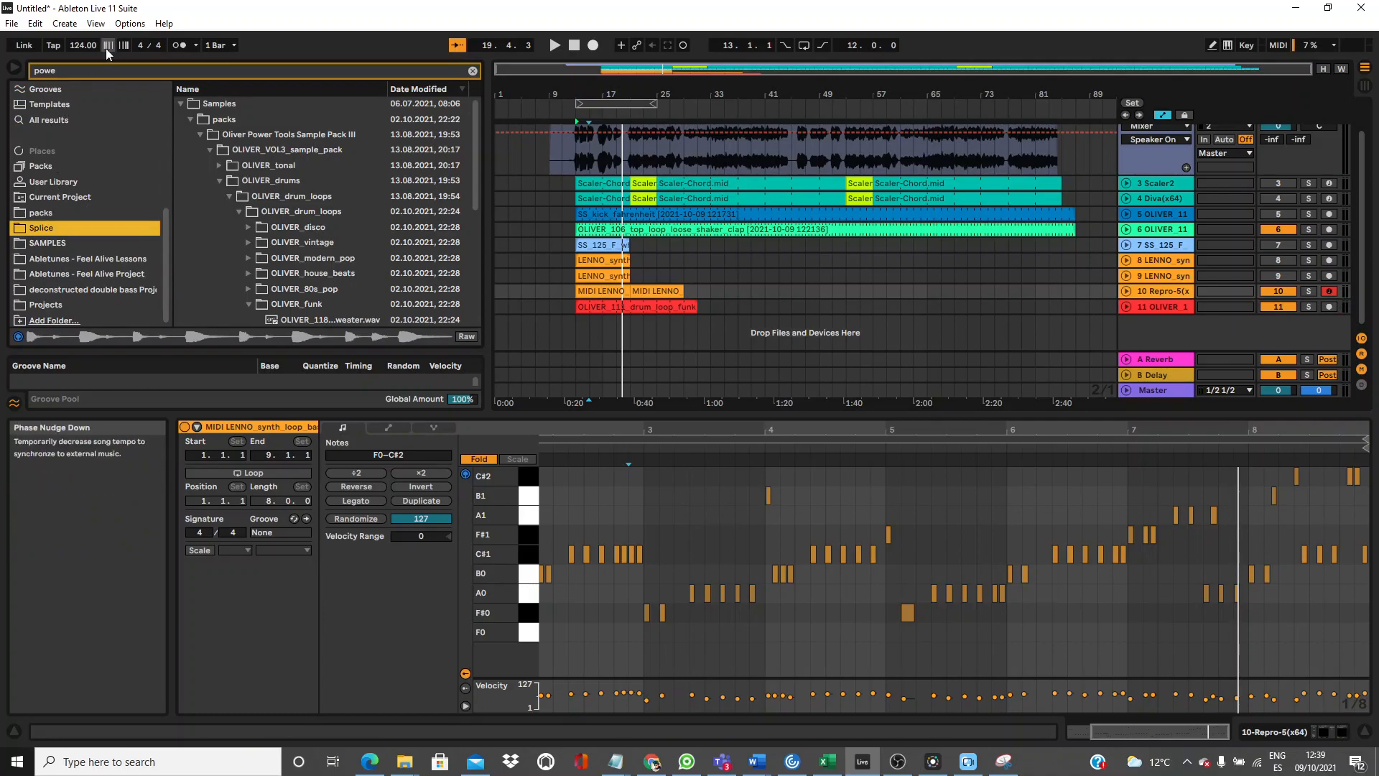
left_click(91, 89)
left_click(112, 74)
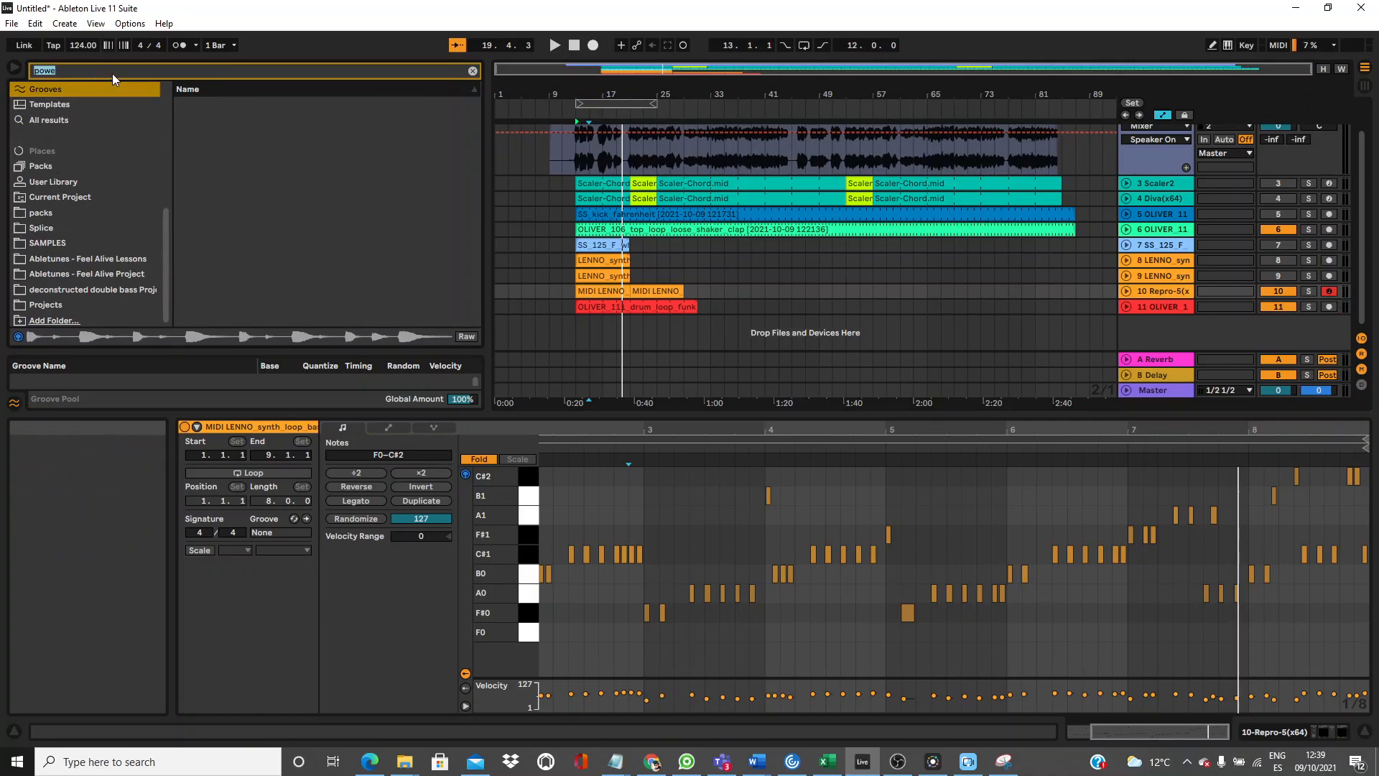
type("16")
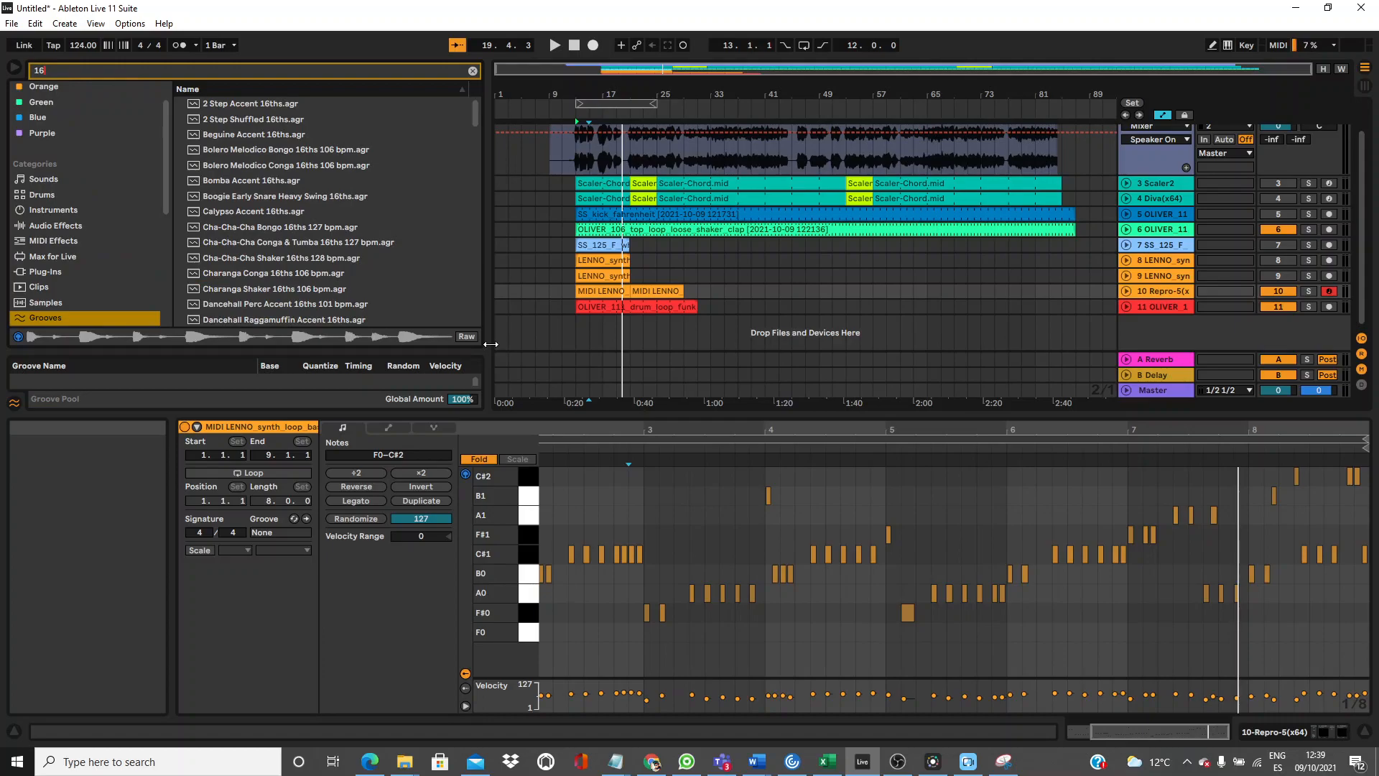
Apply the Swing 16ths 73 groove to the first MIDI clip on the Repro-5 bass track and play it back.
scroll(475, 304, "down", 15)
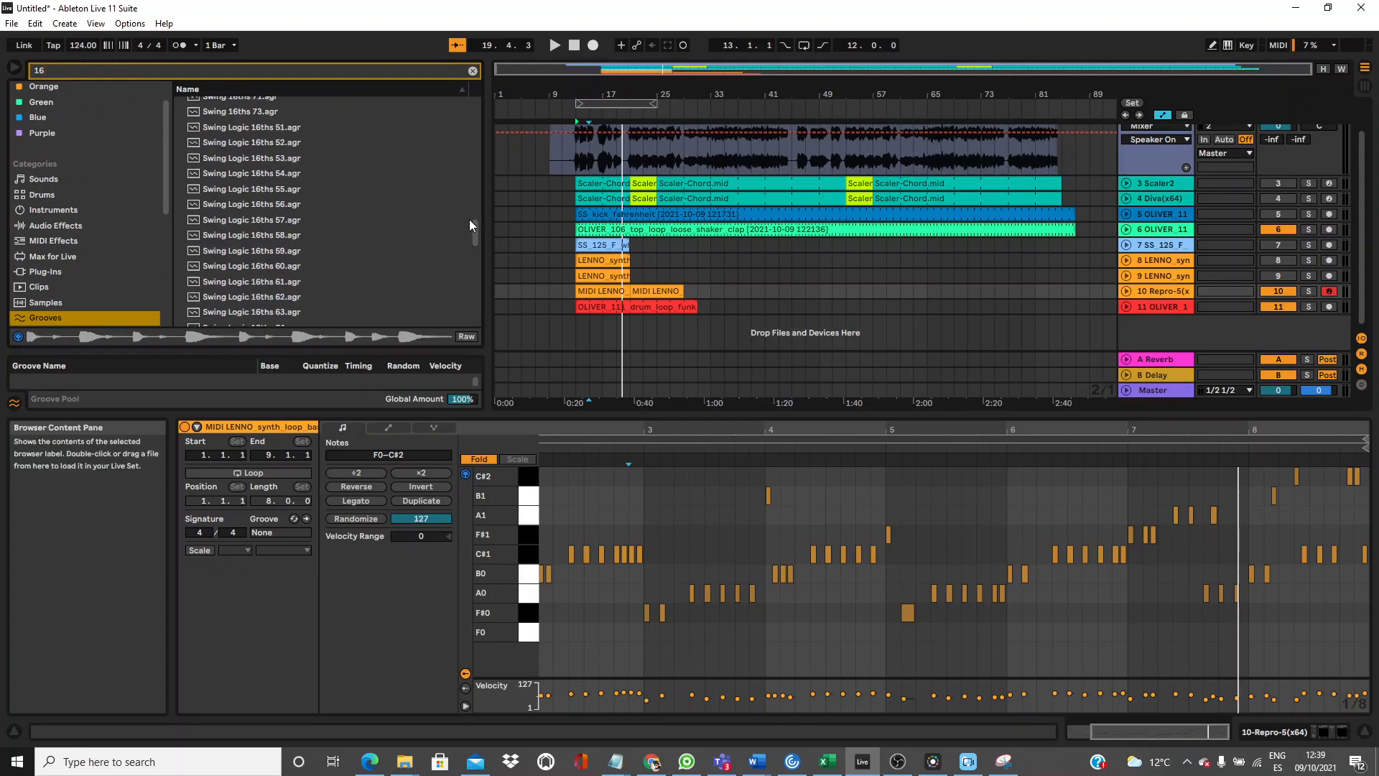
scroll(472, 233, "up", 1)
left_click_drag(230, 159, 752, 247)
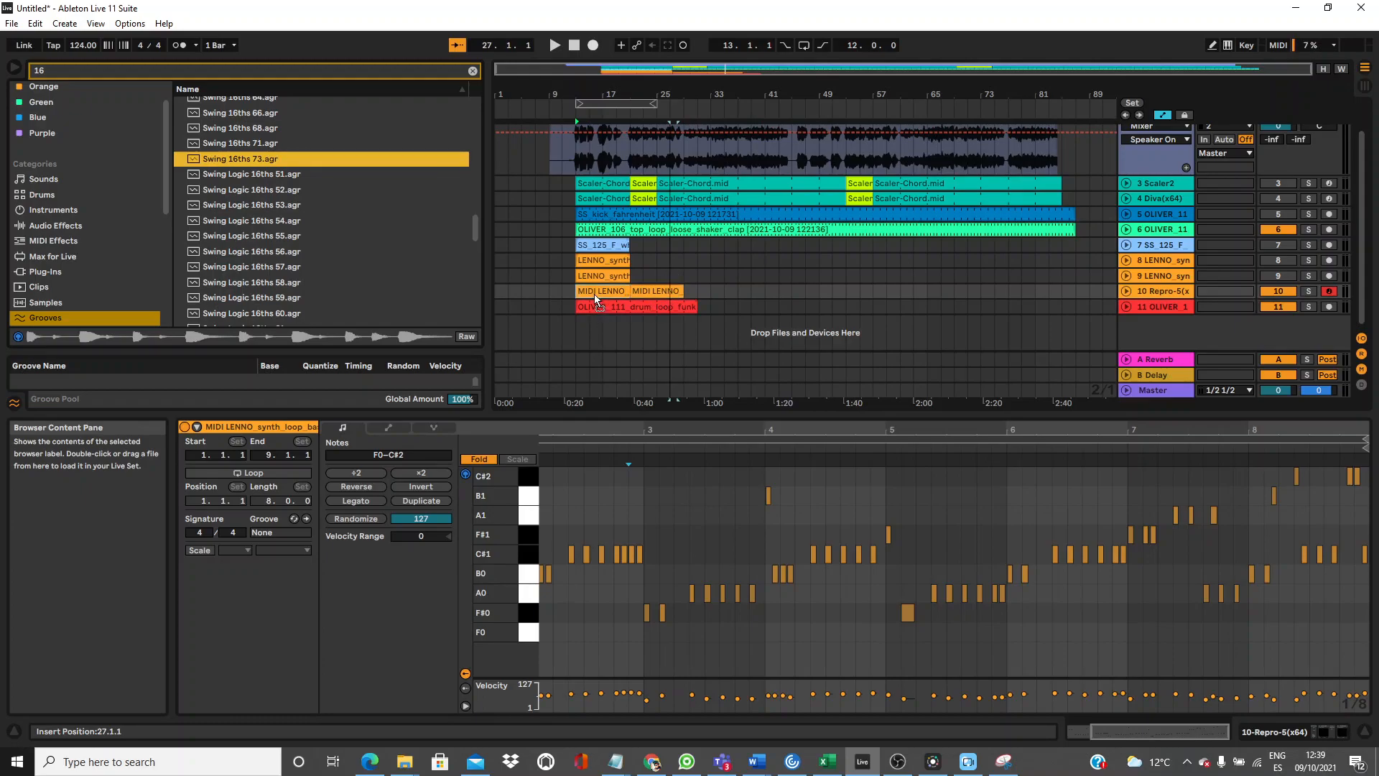
left_click_drag(595, 295, 594, 294)
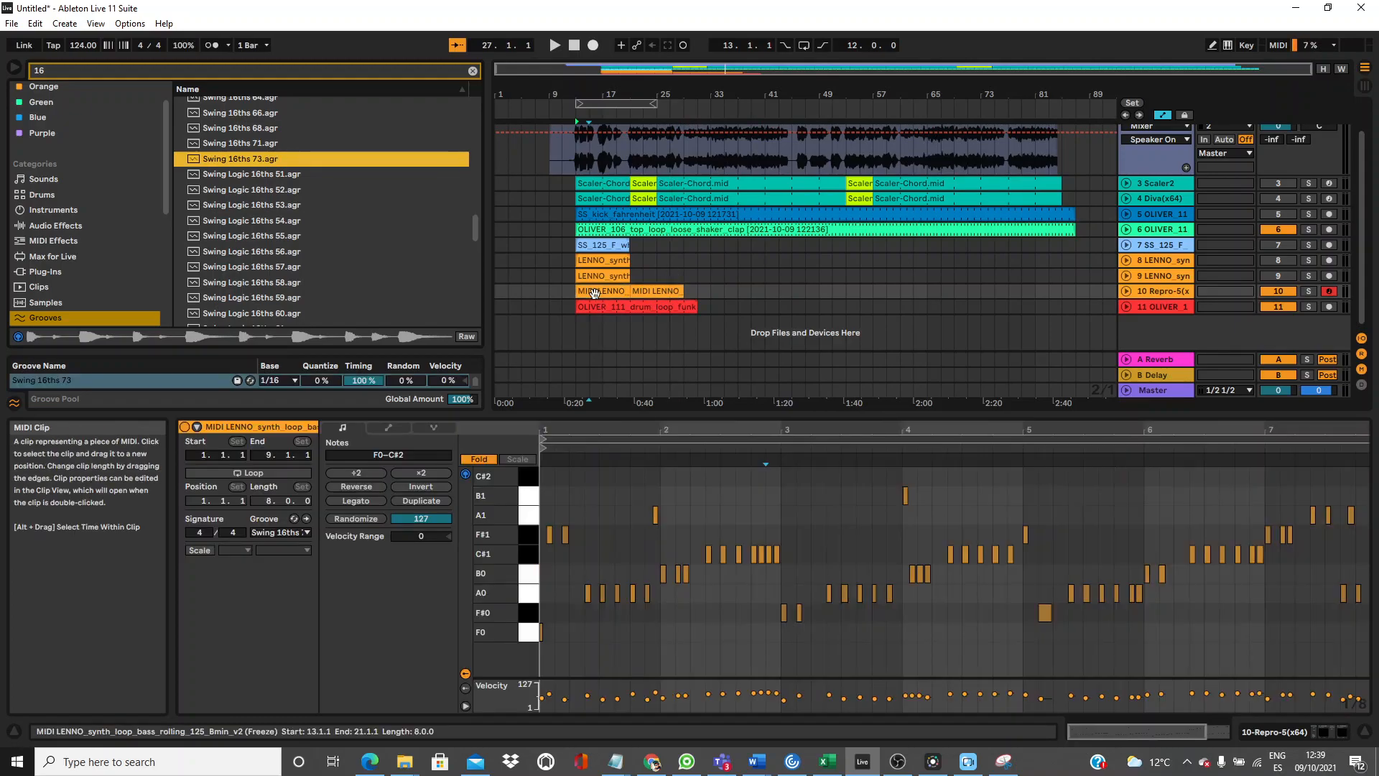
key("space")
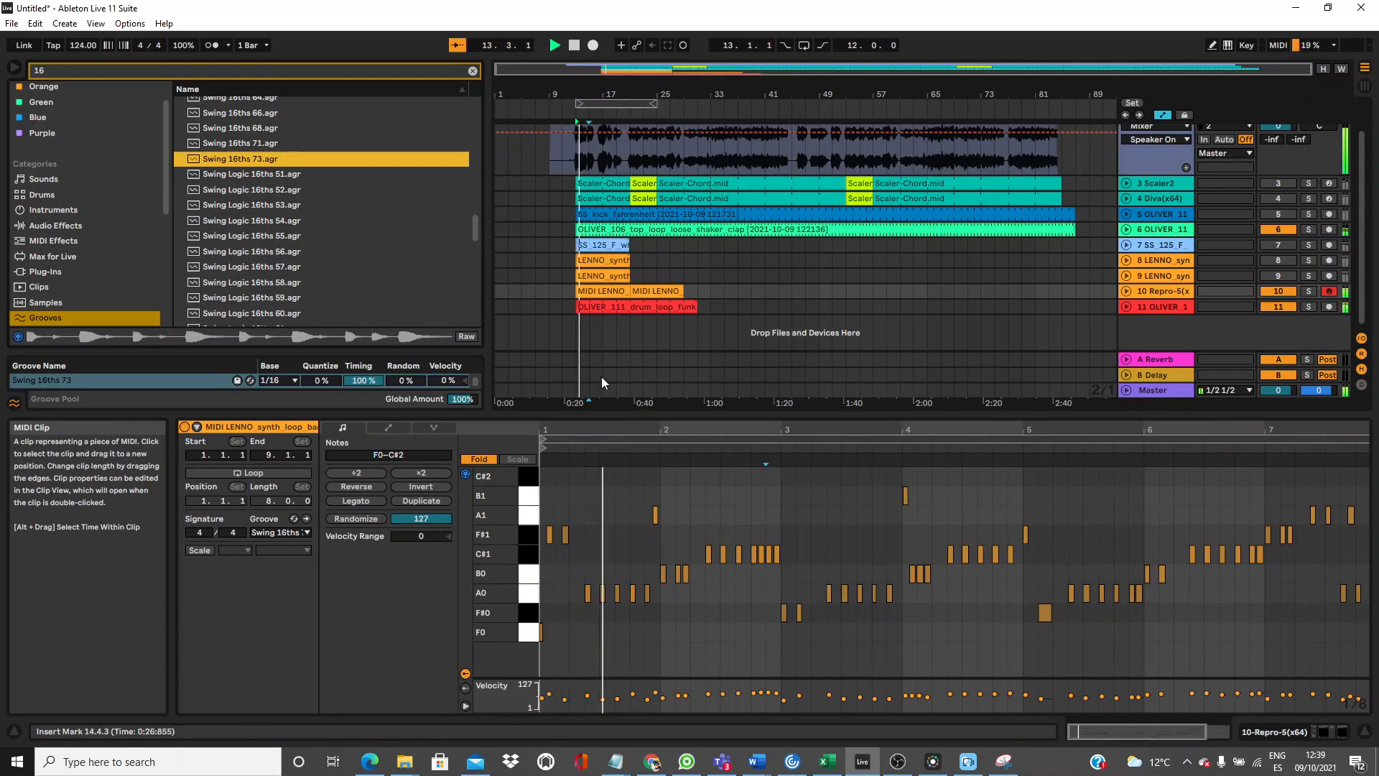
Apply the Swing 16ths 52 groove to the first MIDI clip on the Repro-5 bass track and play it back.
left_click_drag(603, 412, 579, 536)
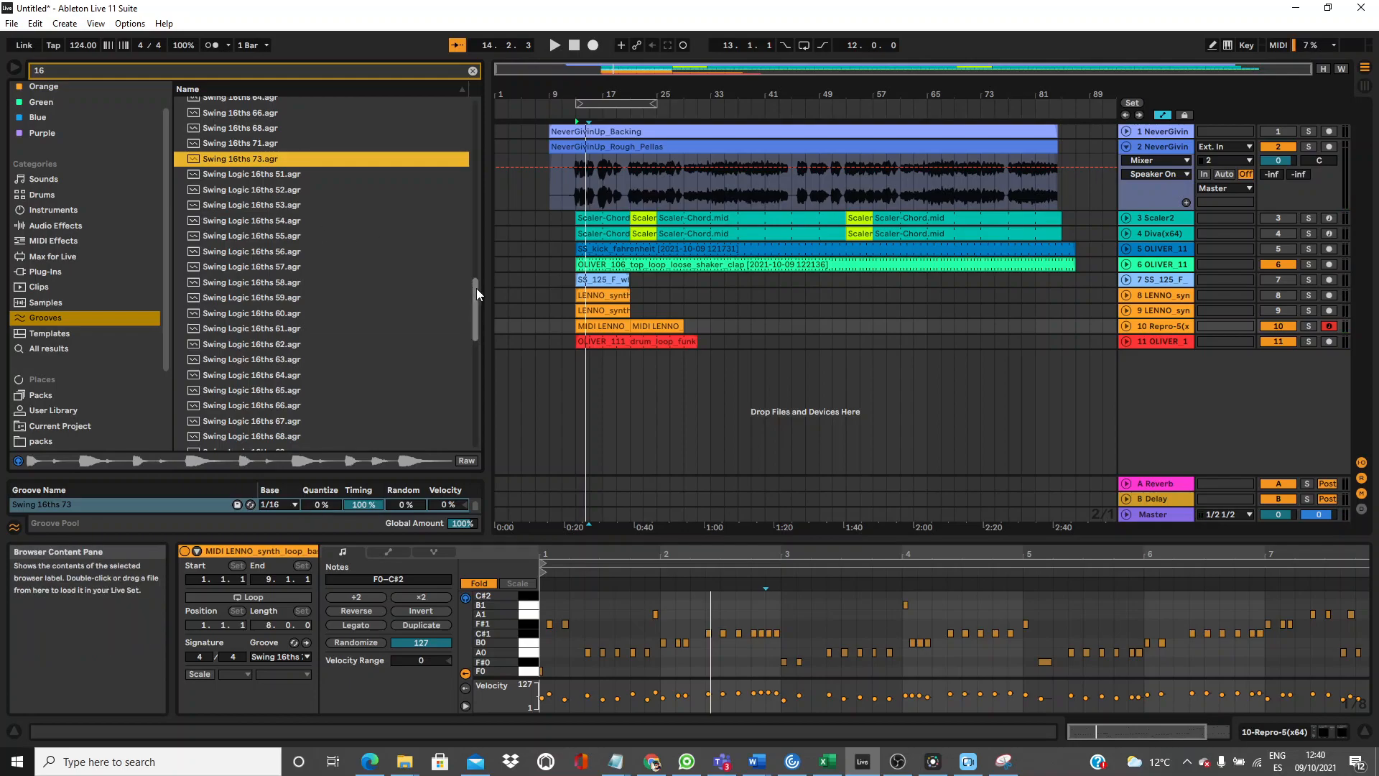
left_click_drag(477, 288, 475, 253)
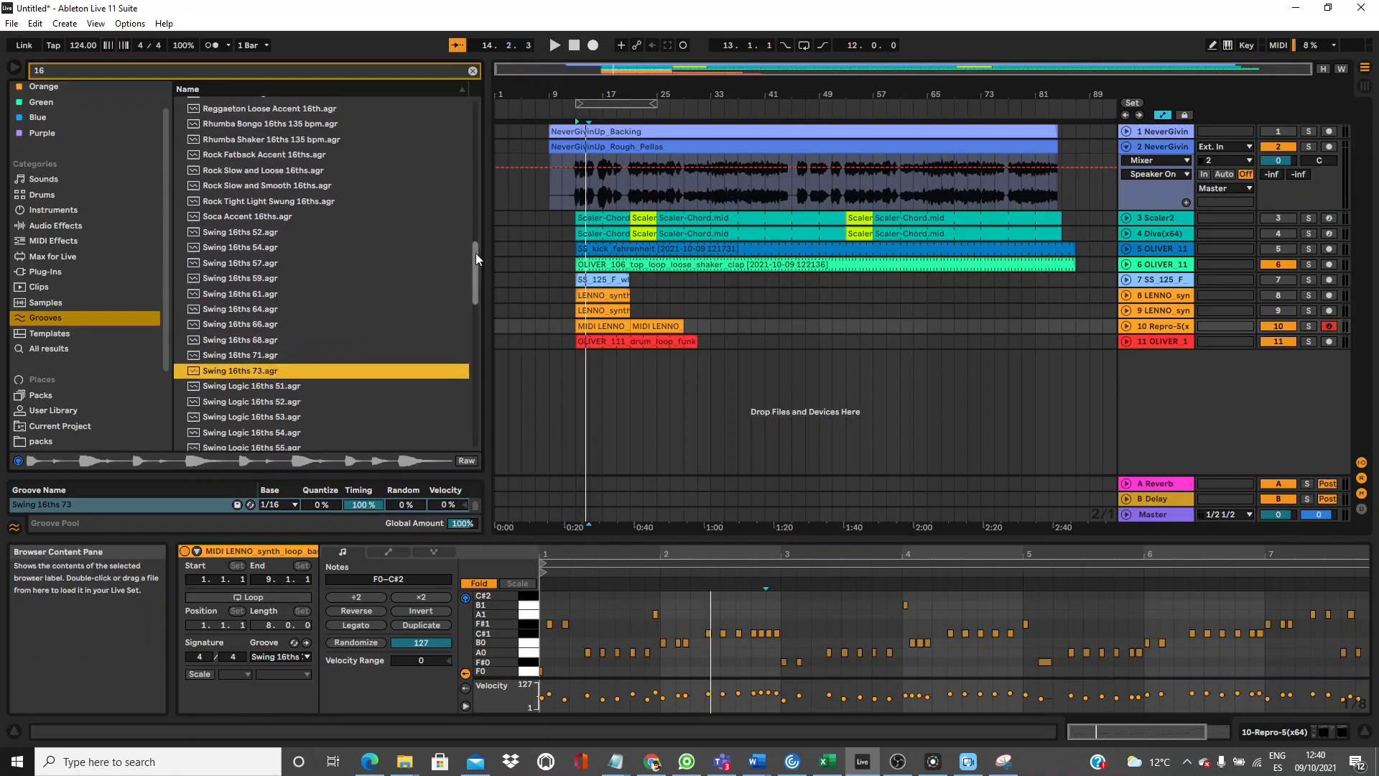
left_click(251, 232)
left_click_drag(267, 247, 593, 329)
key("space")
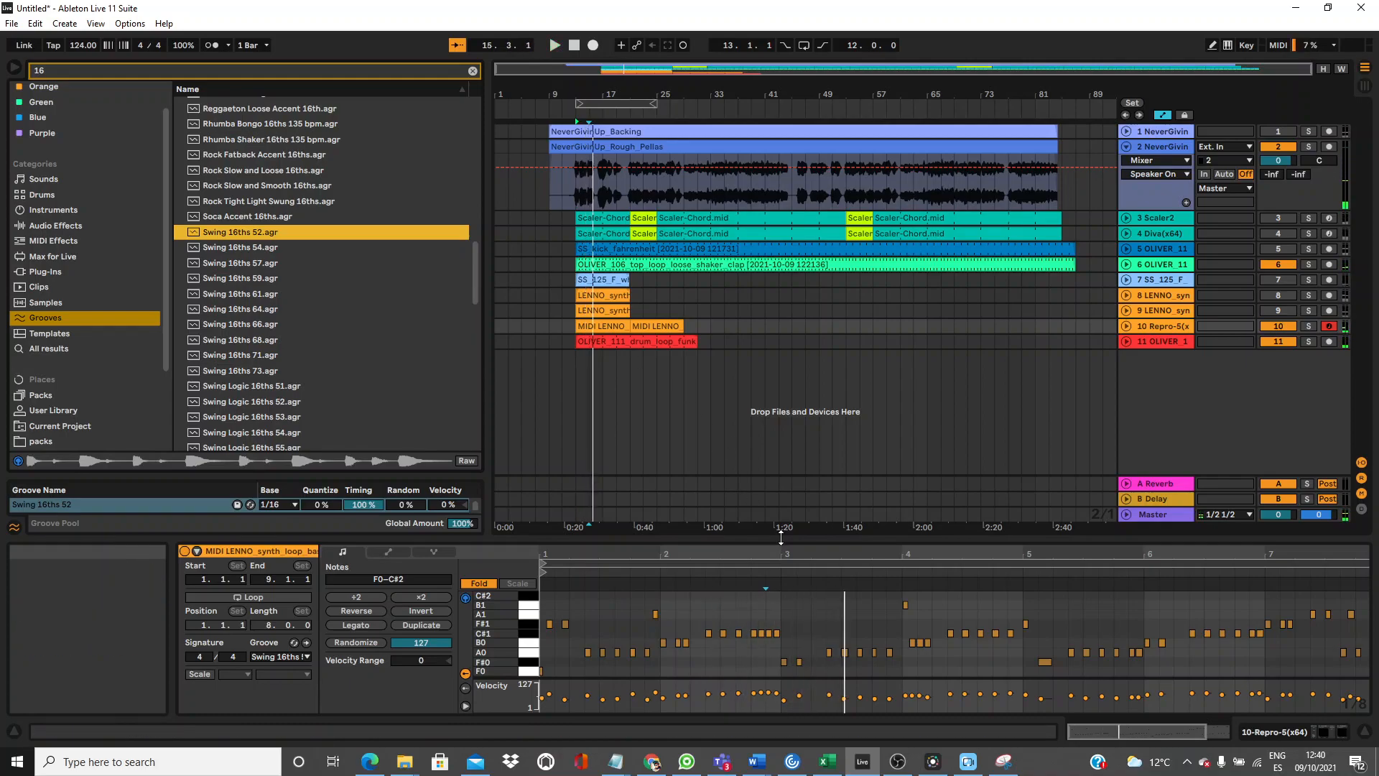
Enlarge the note editor, add a C#1 note about one beat long at the end of bar 2, and play it back.
left_click_drag(780, 537, 779, 315)
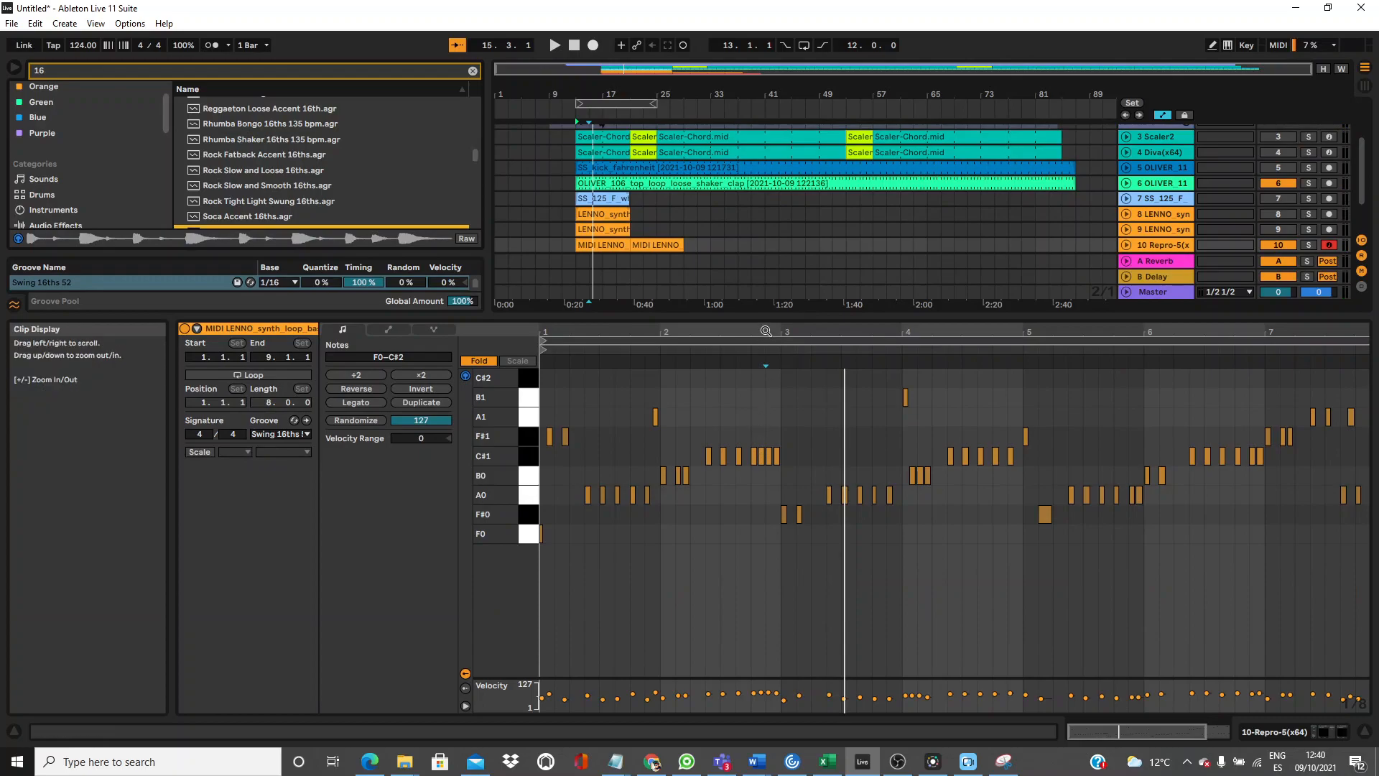
scroll(757, 413, "up", 5, "ctrl")
left_click(724, 456)
left_click_drag(727, 456, 838, 443)
key("space")
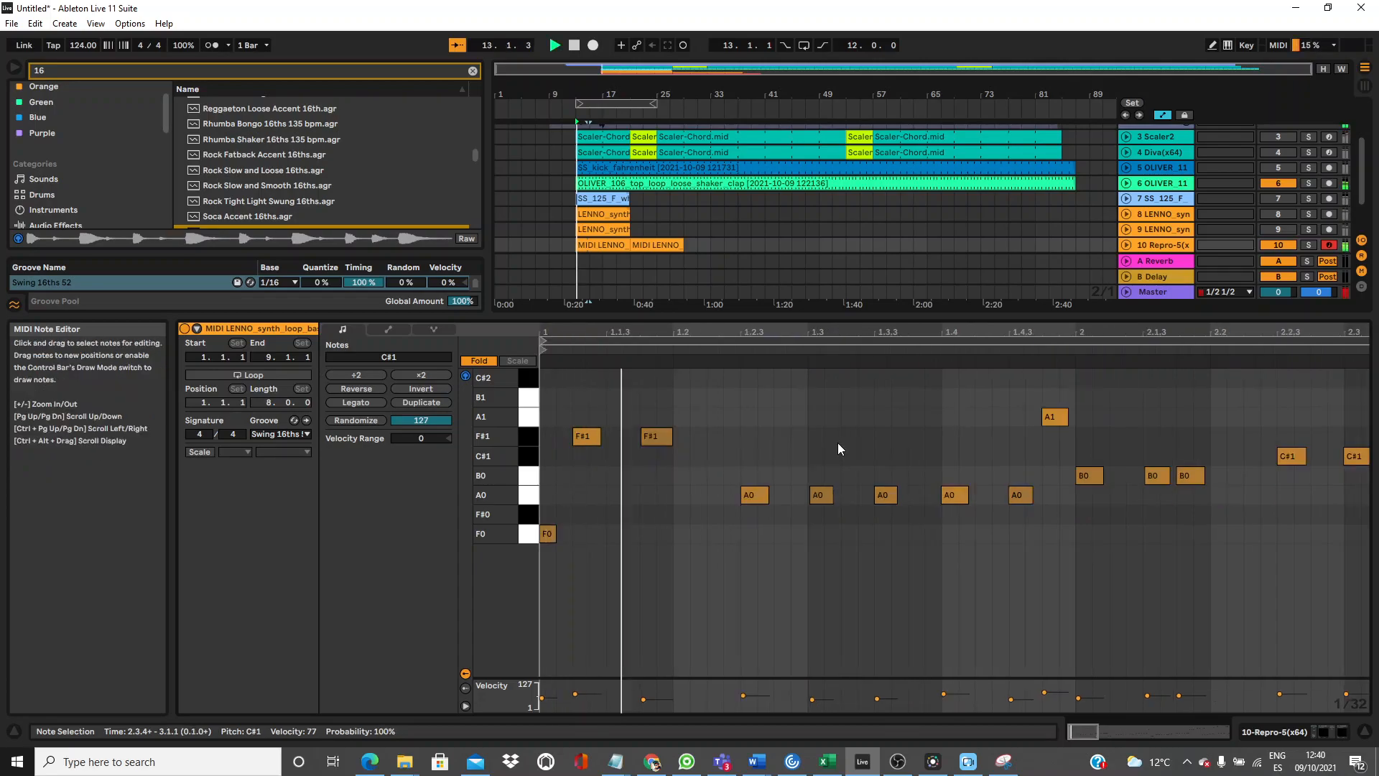
Turn off note folding and lower the long C#1 note at the end of bar 2 to G0.
left_click_drag(841, 332, 650, 332)
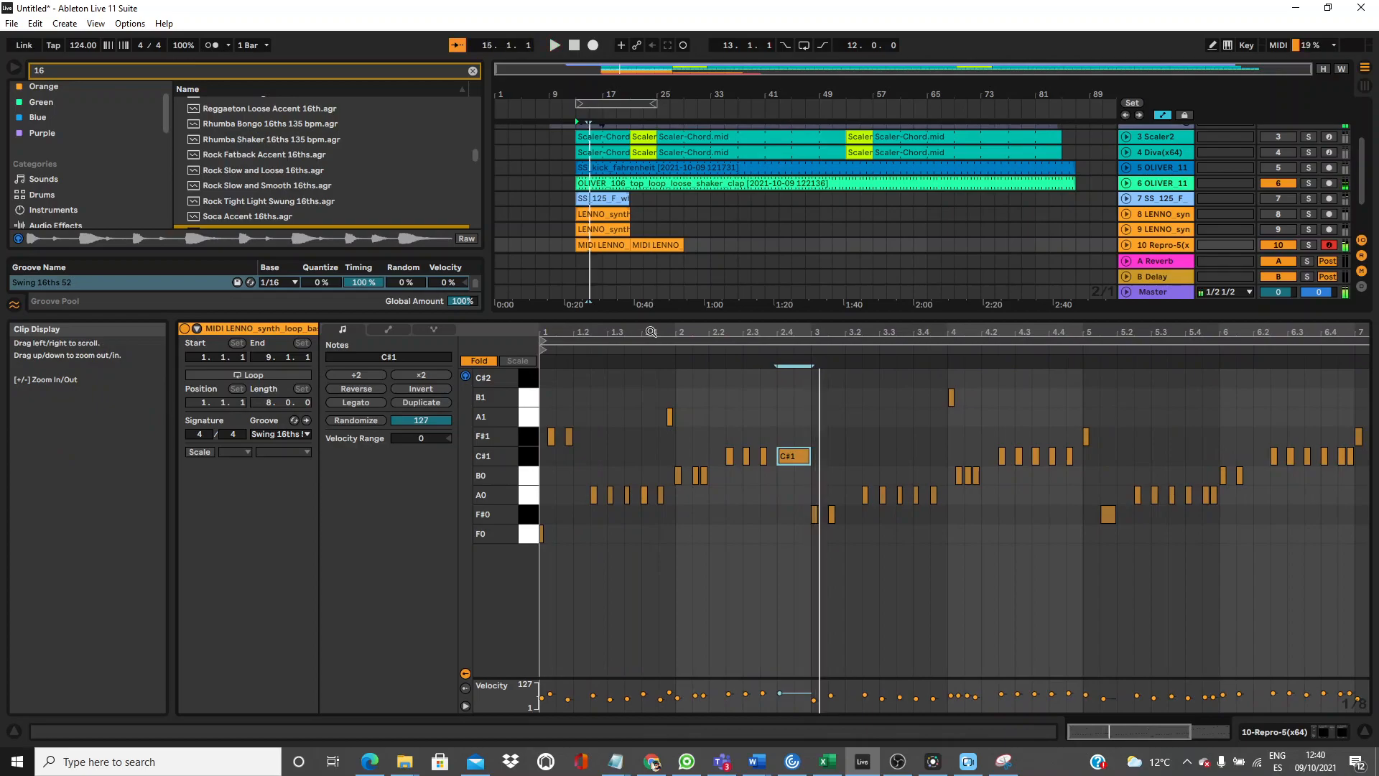
key("shift+Down")
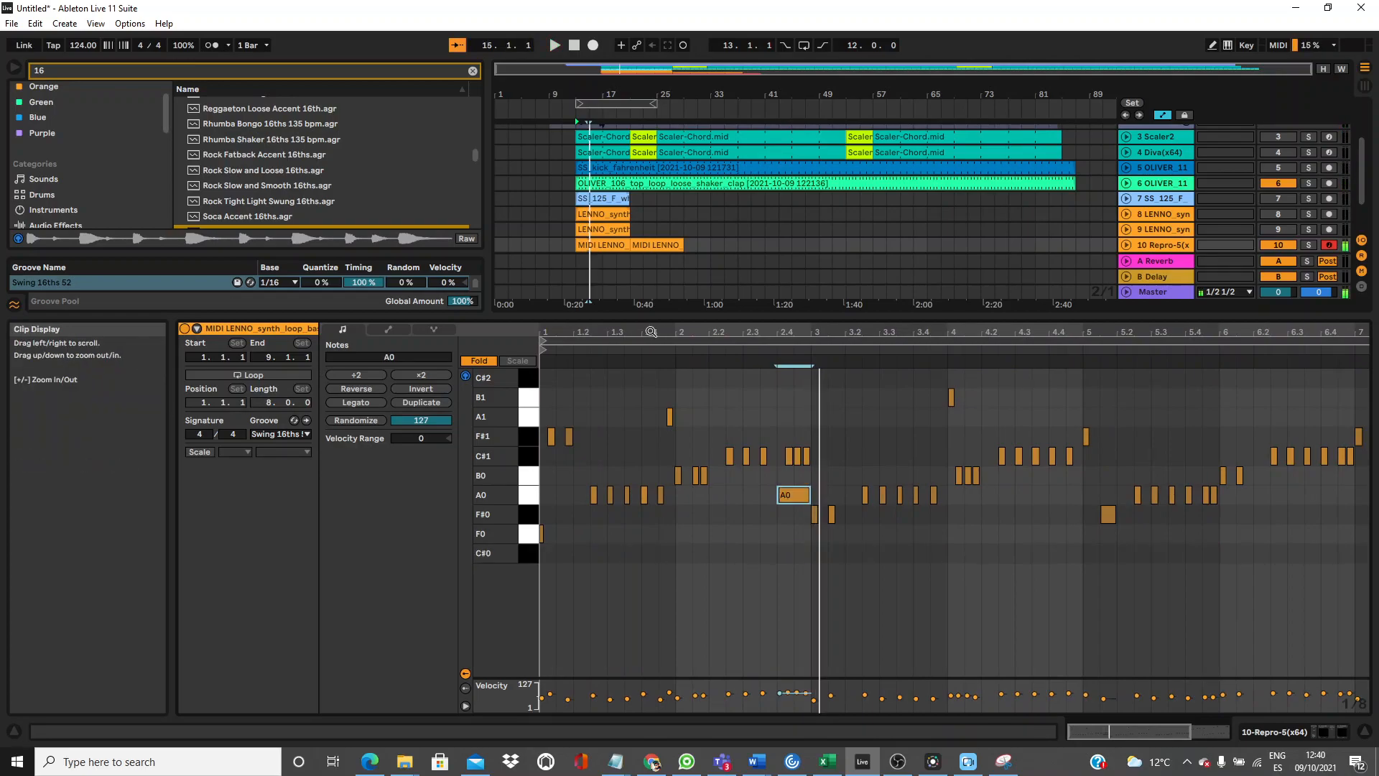
left_click(472, 359)
key("Down")
key("Down")
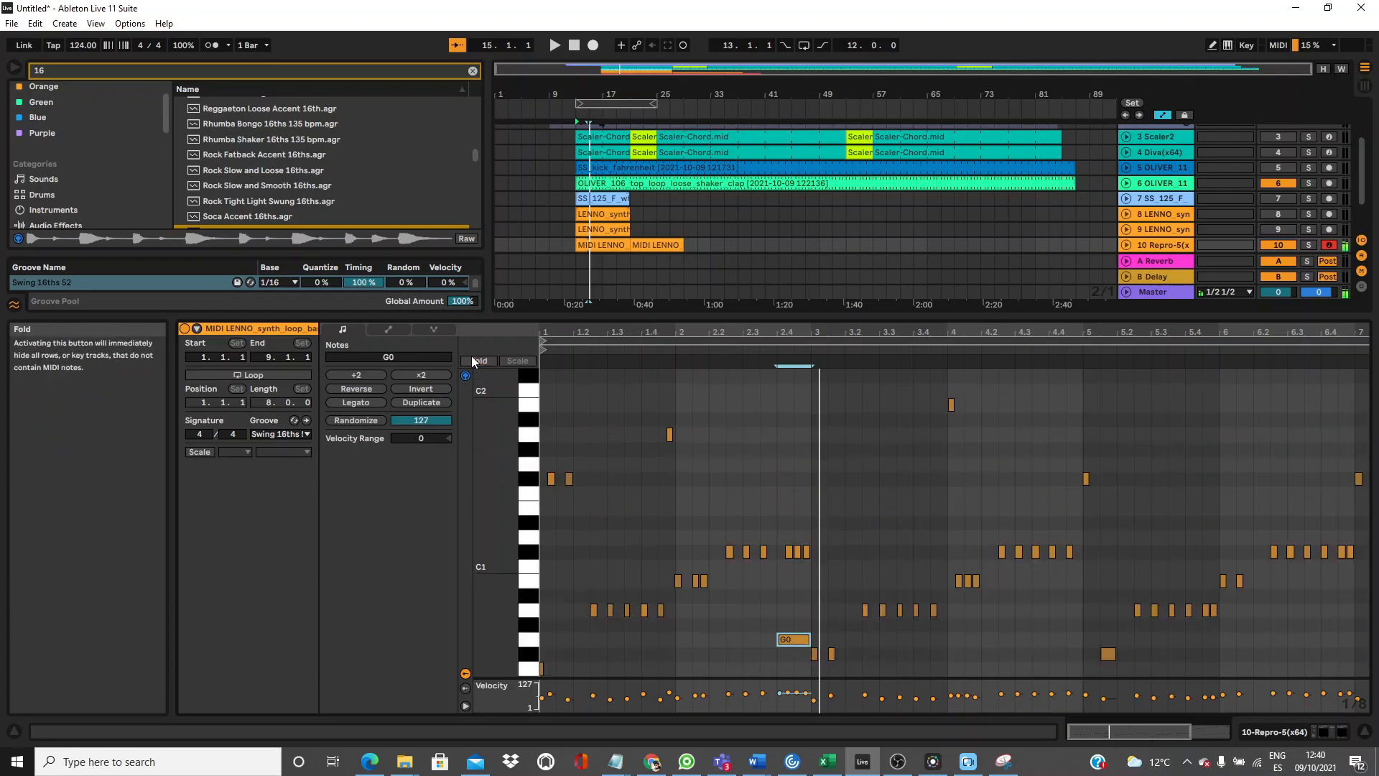
Delete the three short C#1 notes above the long note in bar 2 and audition the bassline.
left_click_drag(778, 528, 820, 553)
key("Delete")
left_click(659, 352)
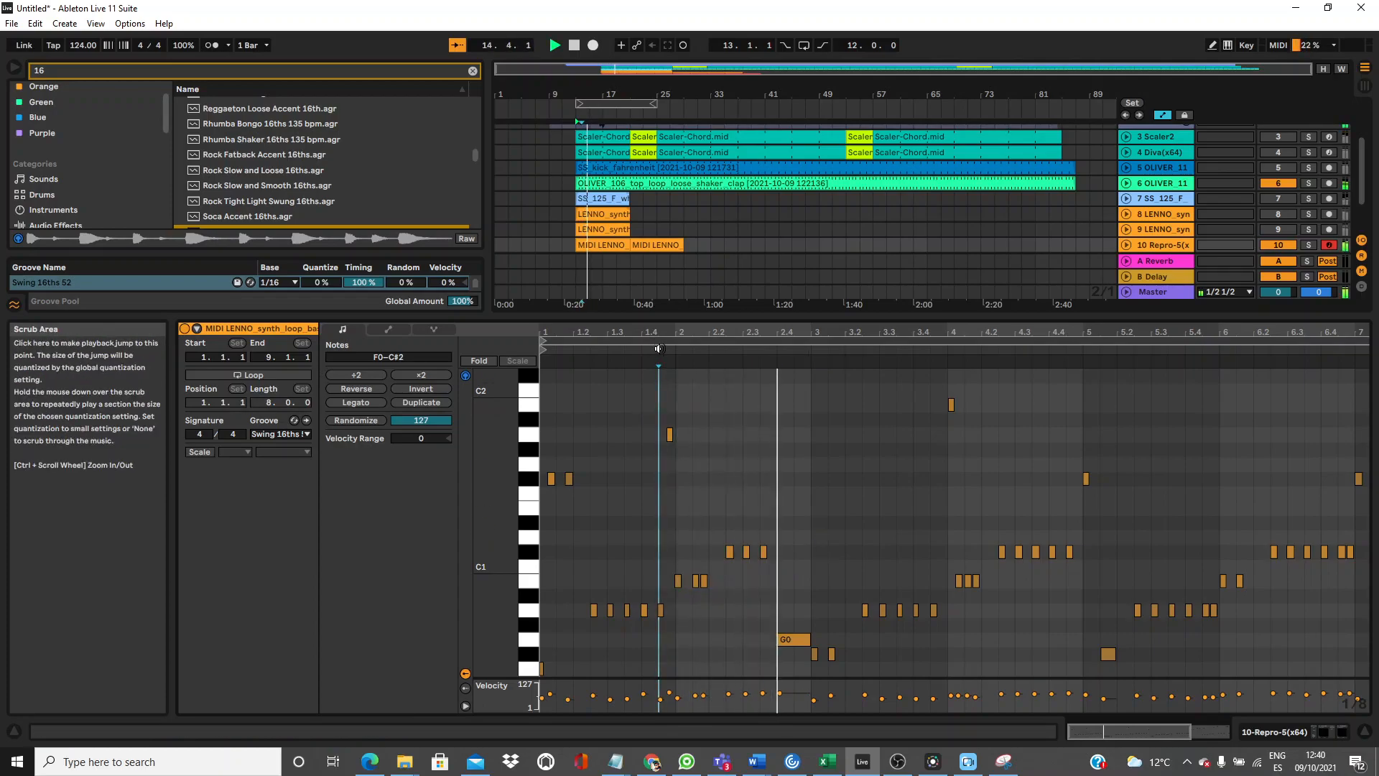
key("space")
Raise the long note at the end of bar 2 to B1 and audition it.
left_click(793, 638)
key("shift+Up")
key("Up")
key("Up")
key("Up")
key("Up")
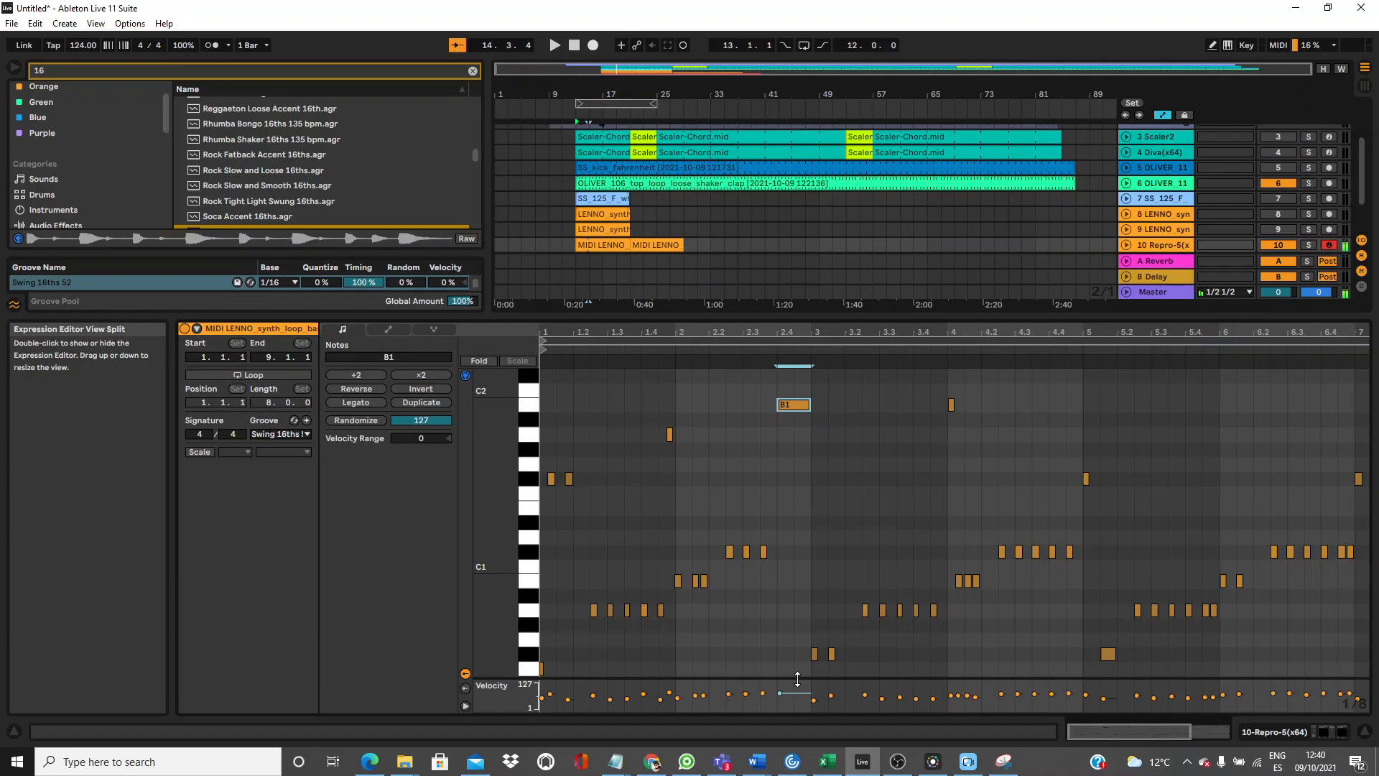
left_click(688, 350)
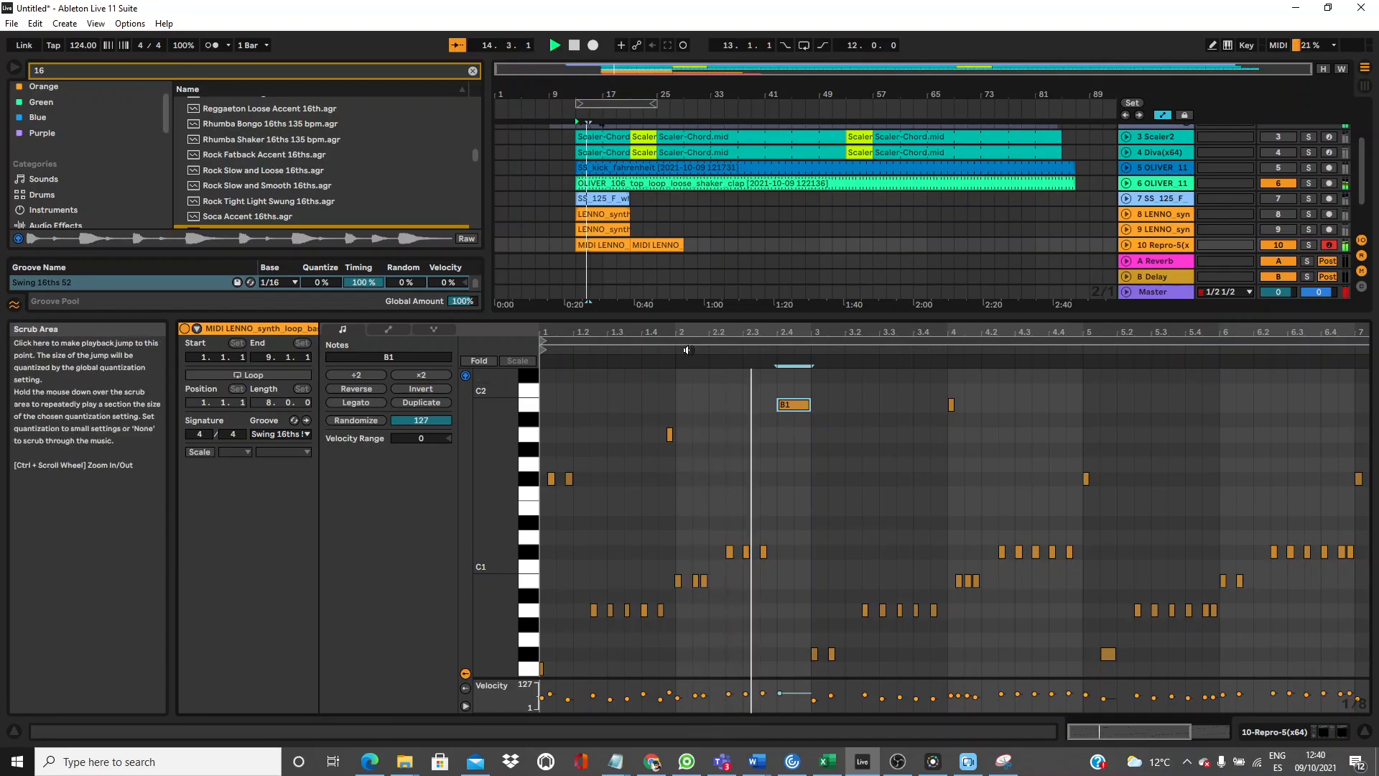
Lower the long note at the end of bar 2 to A1, audition it, and drop it an octave to A0.
key("space")
key("Left")
key("Right")
key("Down")
key("Down")
left_click(688, 350)
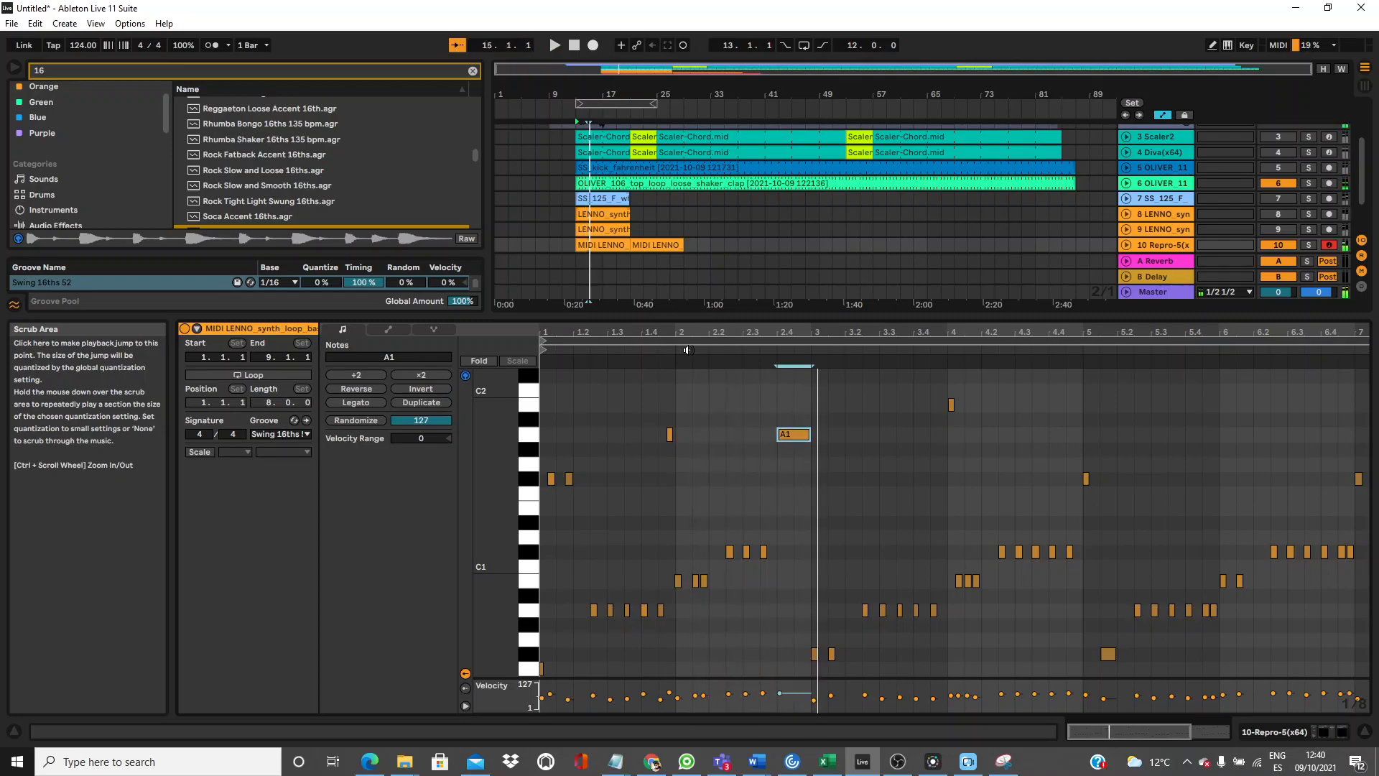
key("shift+Down")
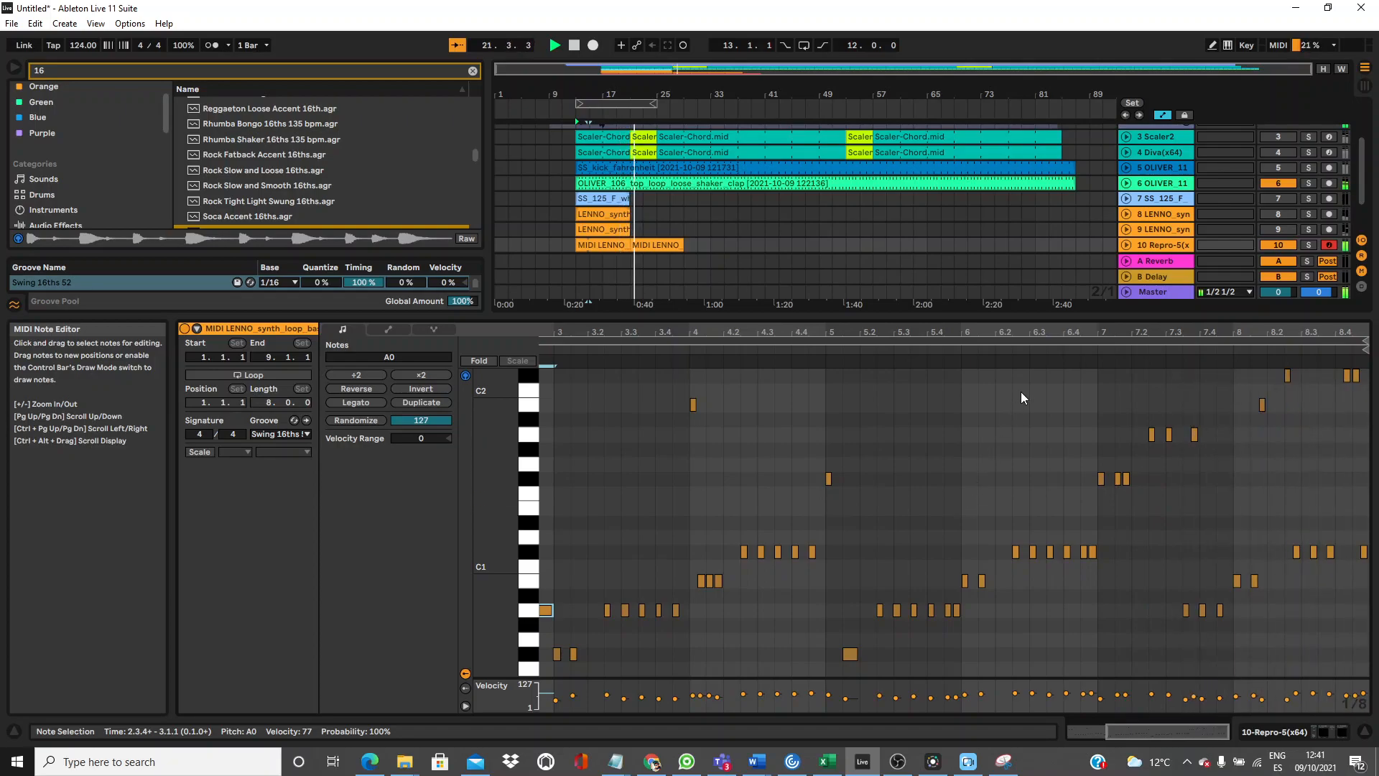
Recolor the second MIDI clip on the Repro-5 bass track light green.
mouse_move(969, 327)
left_mouse_down()
mouse_move(969, 503)
mouse_move(963, 300)
left_mouse_up()
left_click(625, 212)
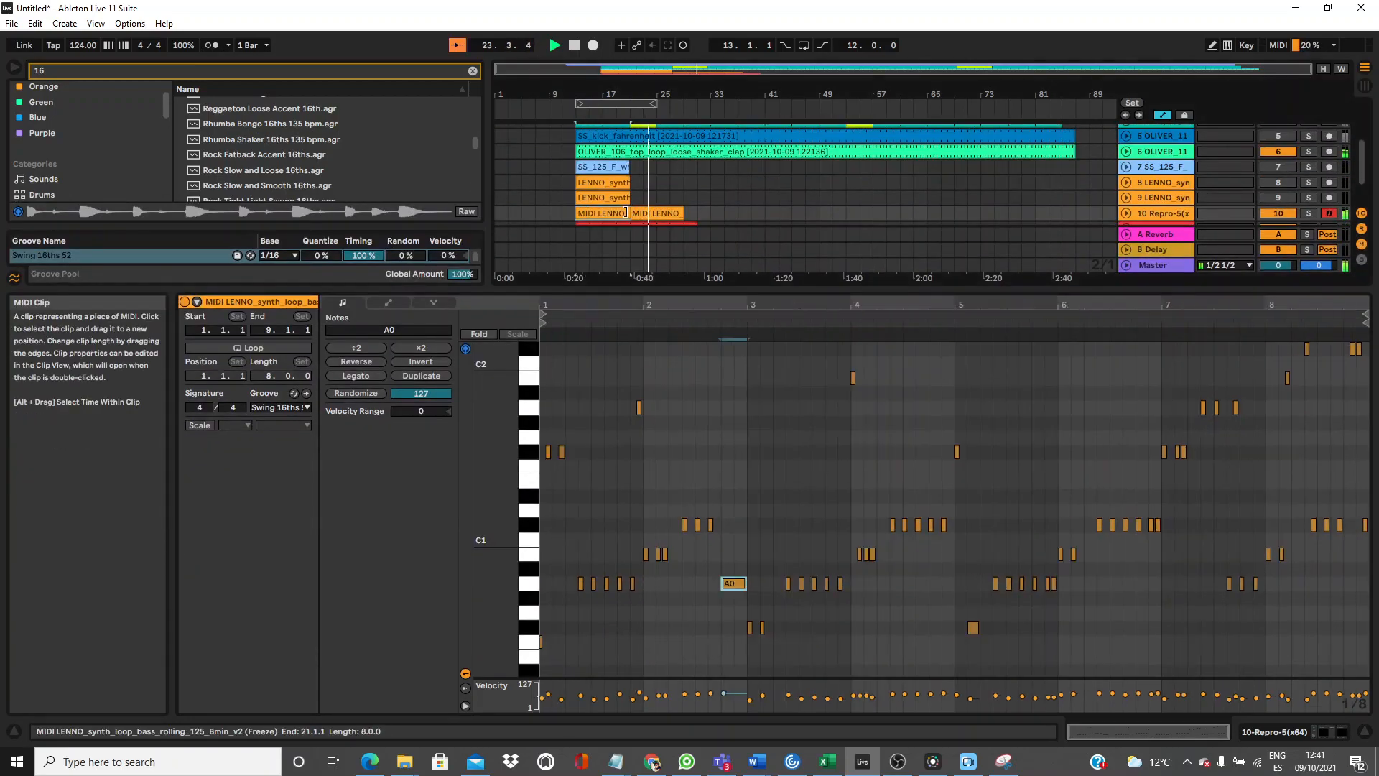
left_click(656, 213)
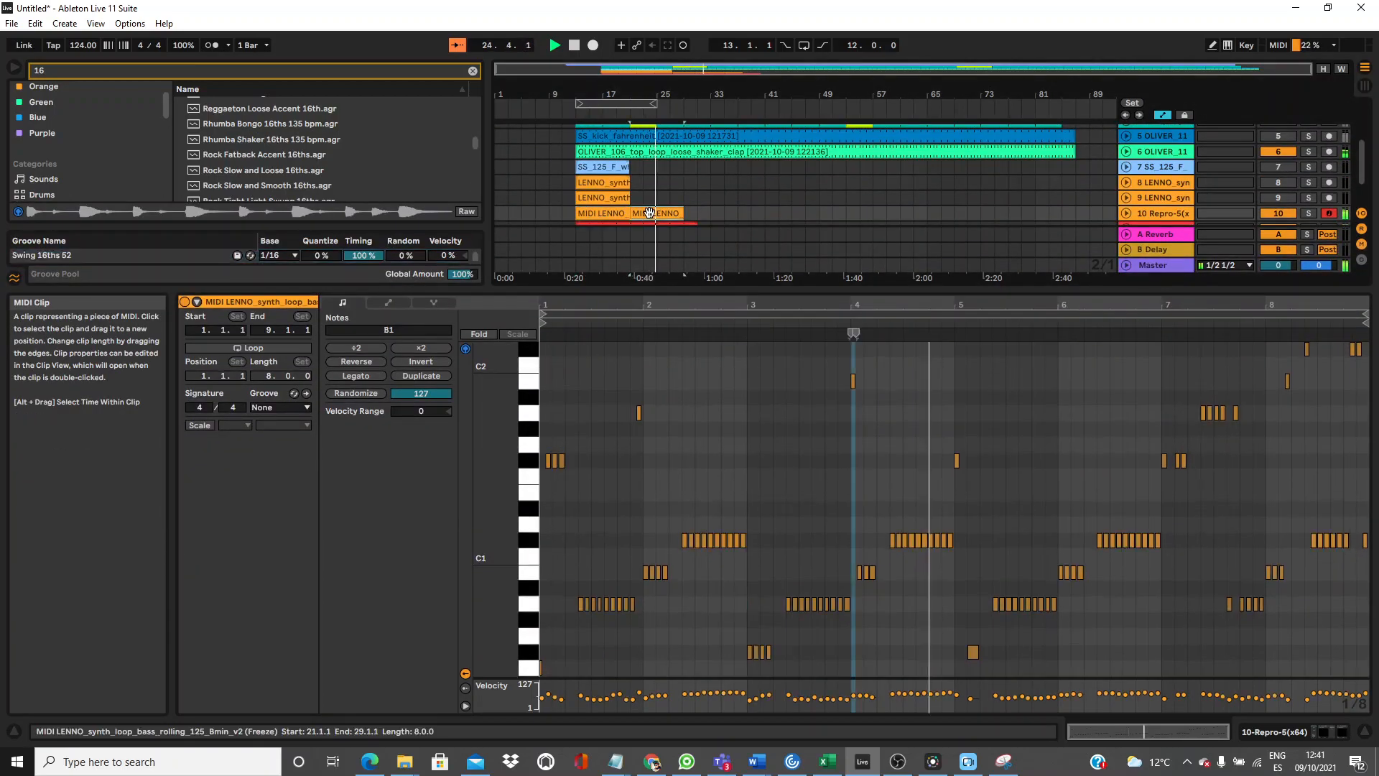
right_click(656, 214)
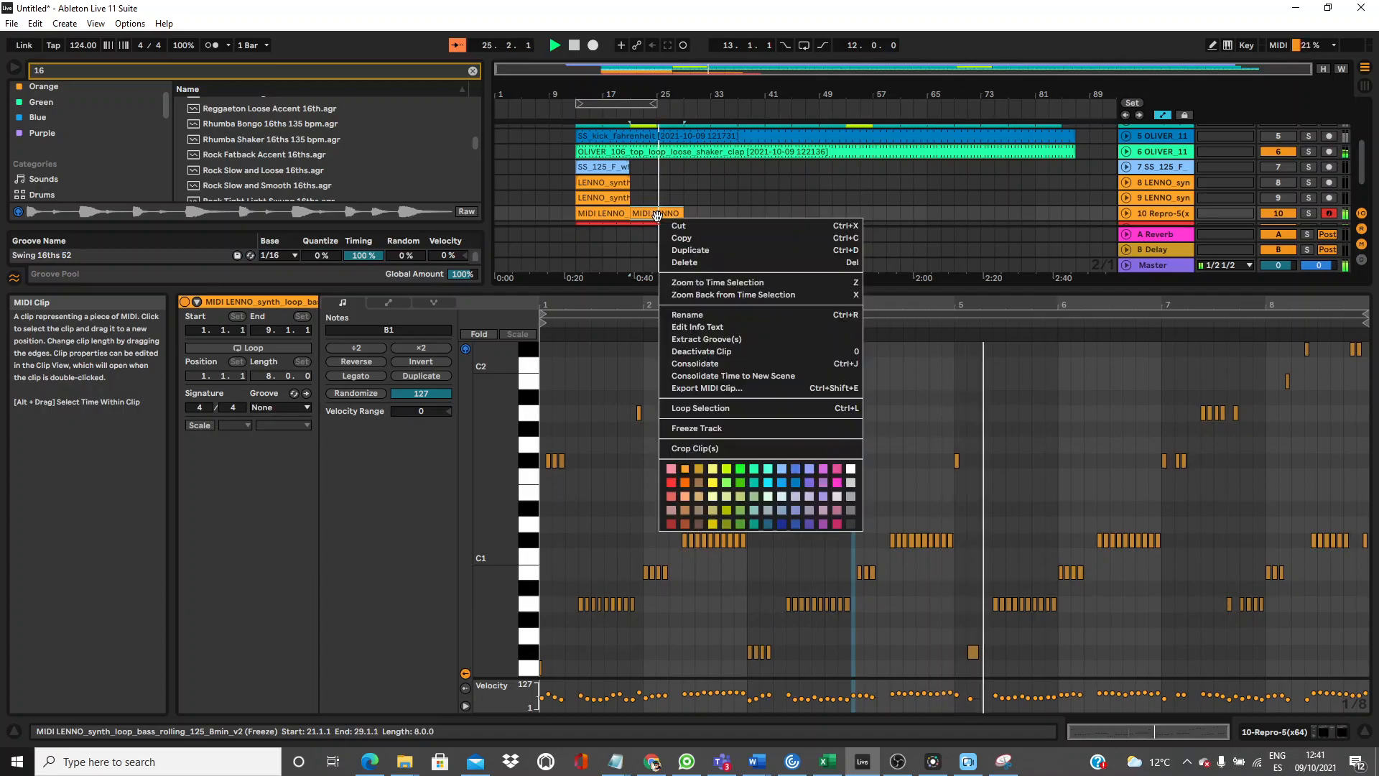
left_click(741, 495)
Duplicate both Repro-5 bass clips to bars 29–45 and enlarge the arrangement area to show all tracks.
left_click(610, 213)
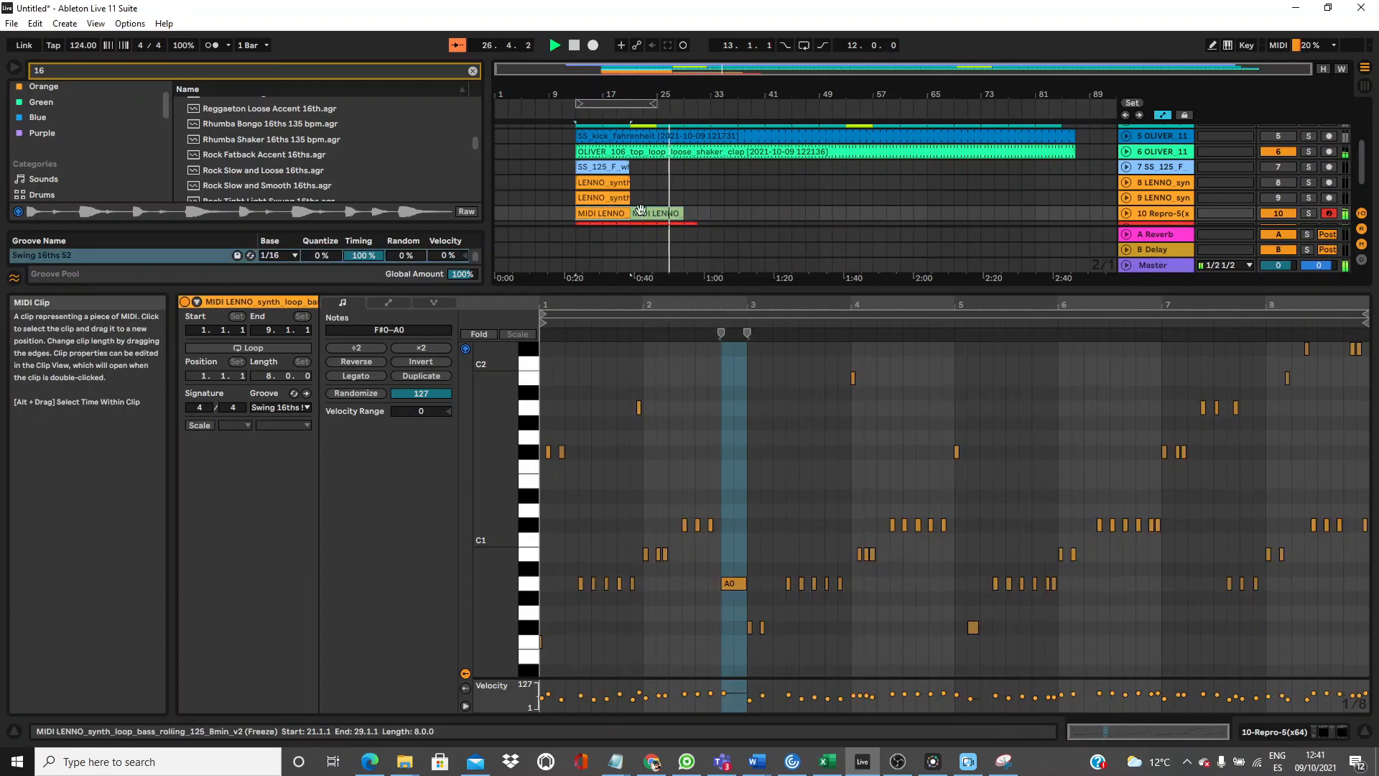
left_click(659, 213, "shift")
key("ctrl+d")
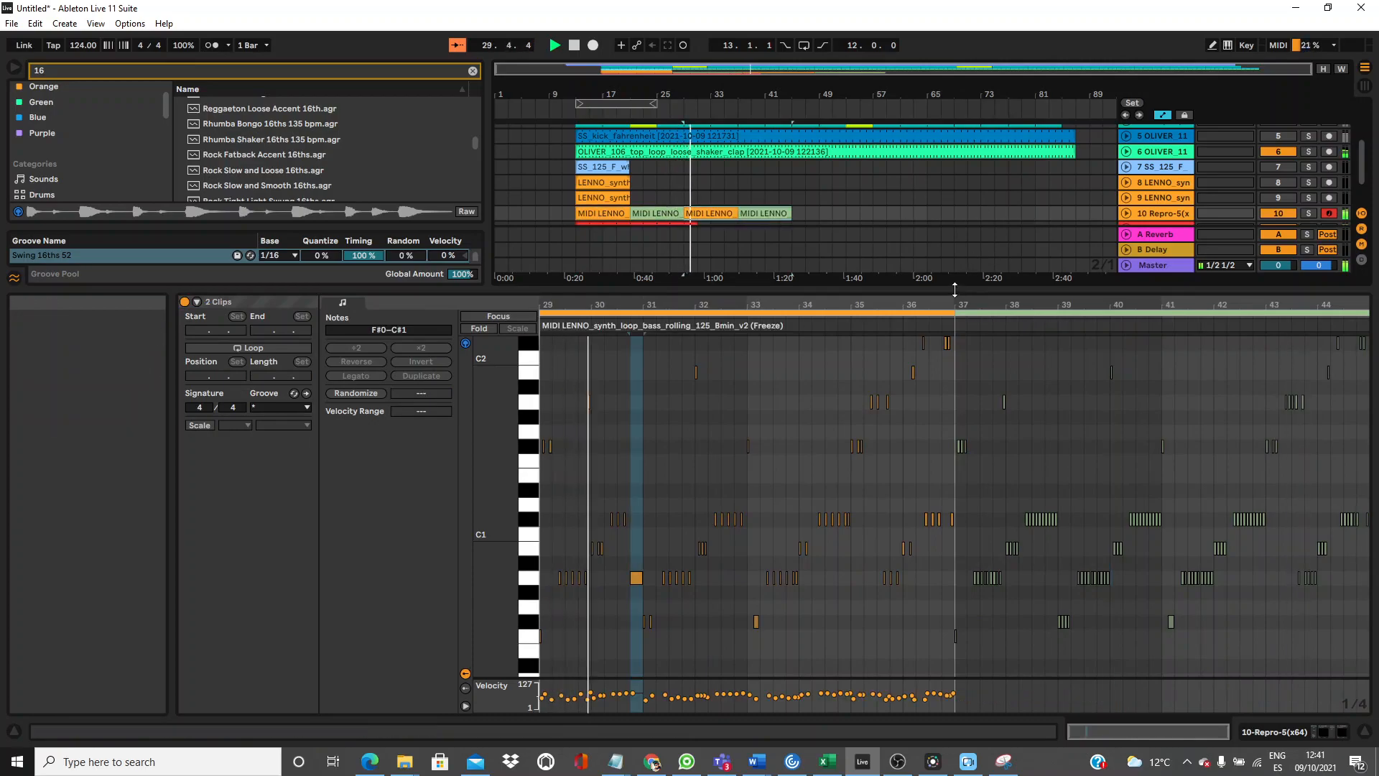
left_click_drag(954, 291, 954, 495)
key("space")
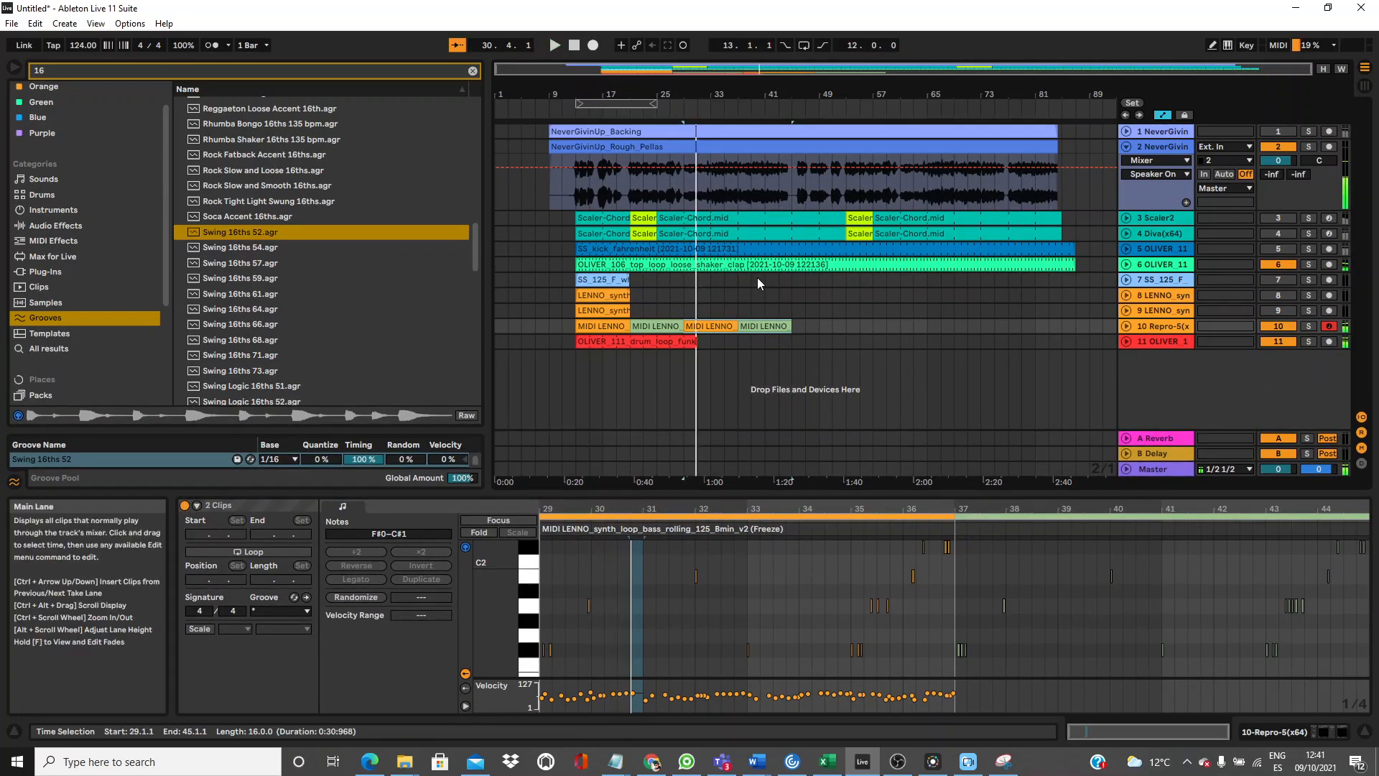
Play the arrangement from the third bass clip at bar 29 with the Diva track activated and selected.
left_click(719, 326)
key("space")
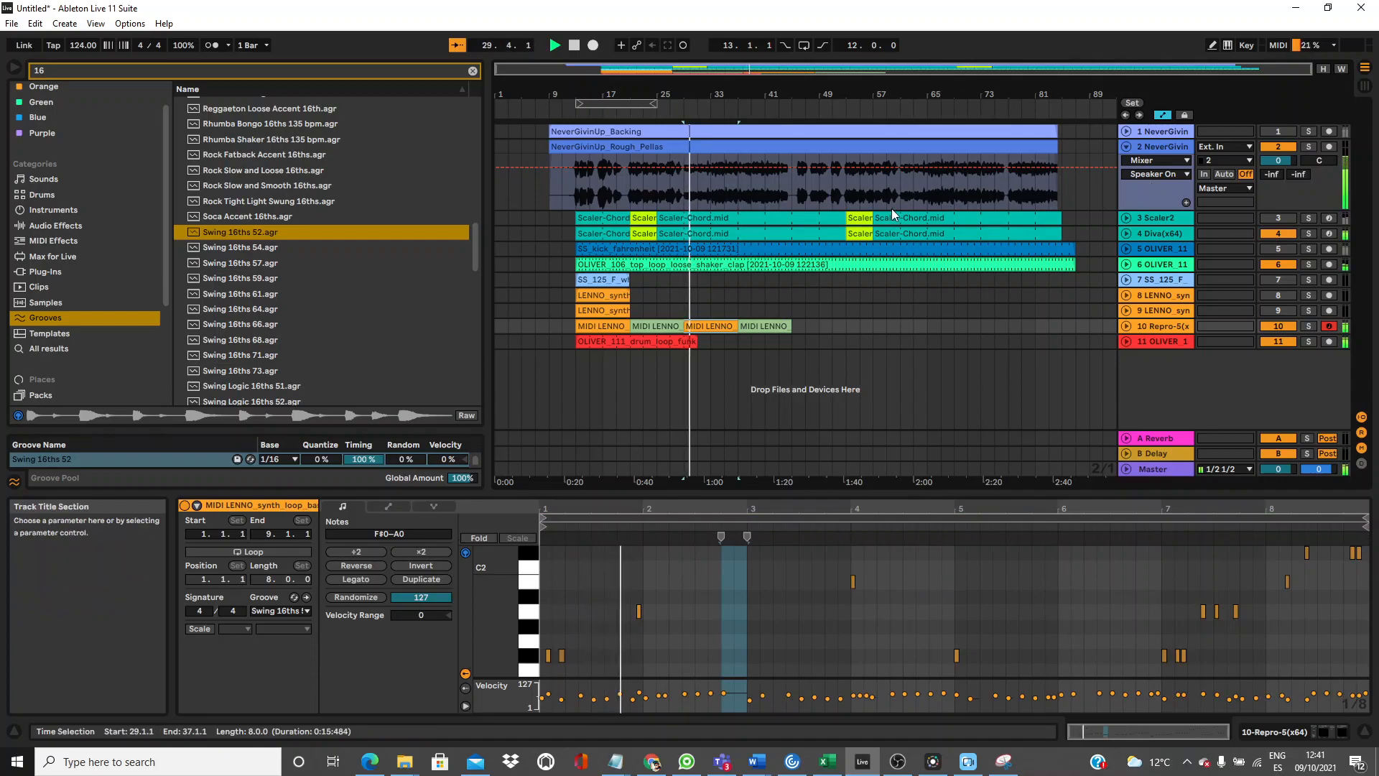
left_click(1151, 233)
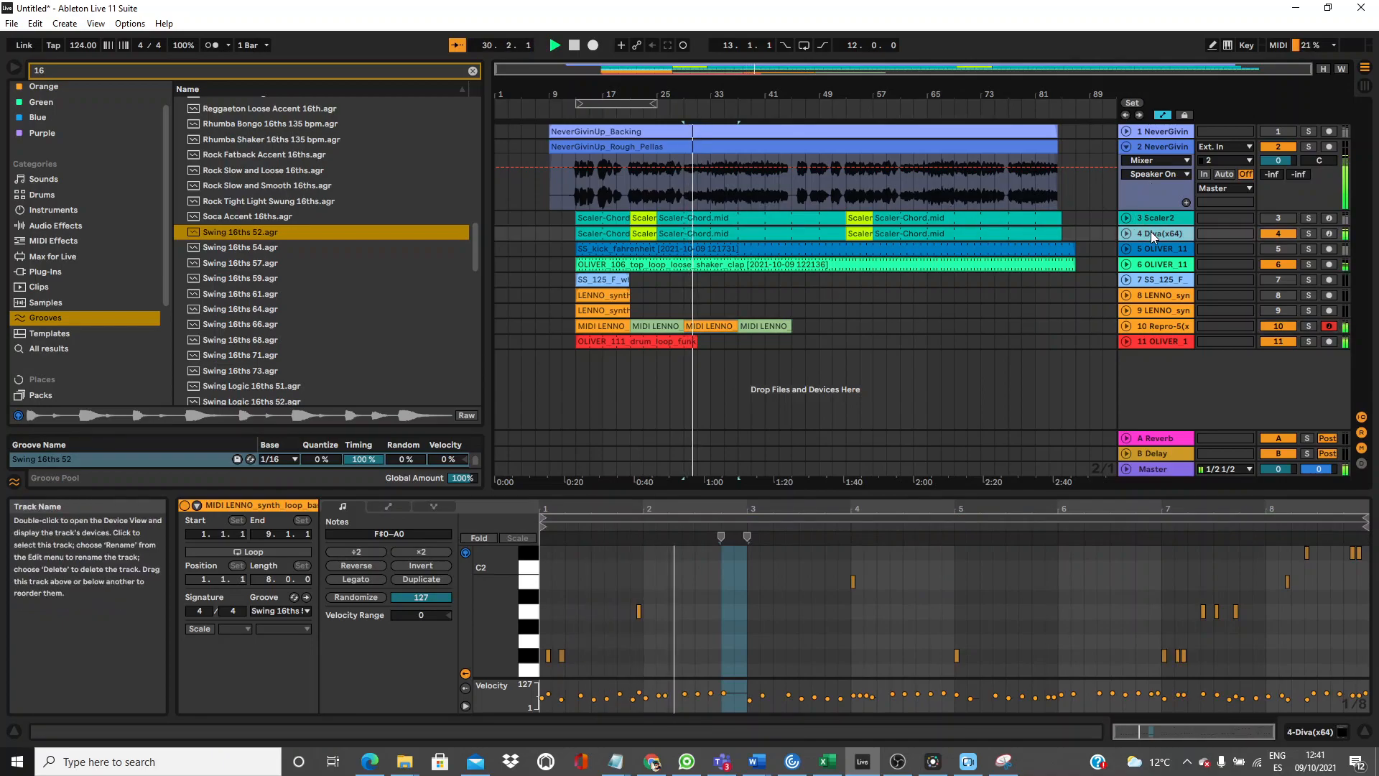
Copy the Kickstart device from the Repro-5 track onto the Diva track after the synth and play back the result.
left_click(1153, 323)
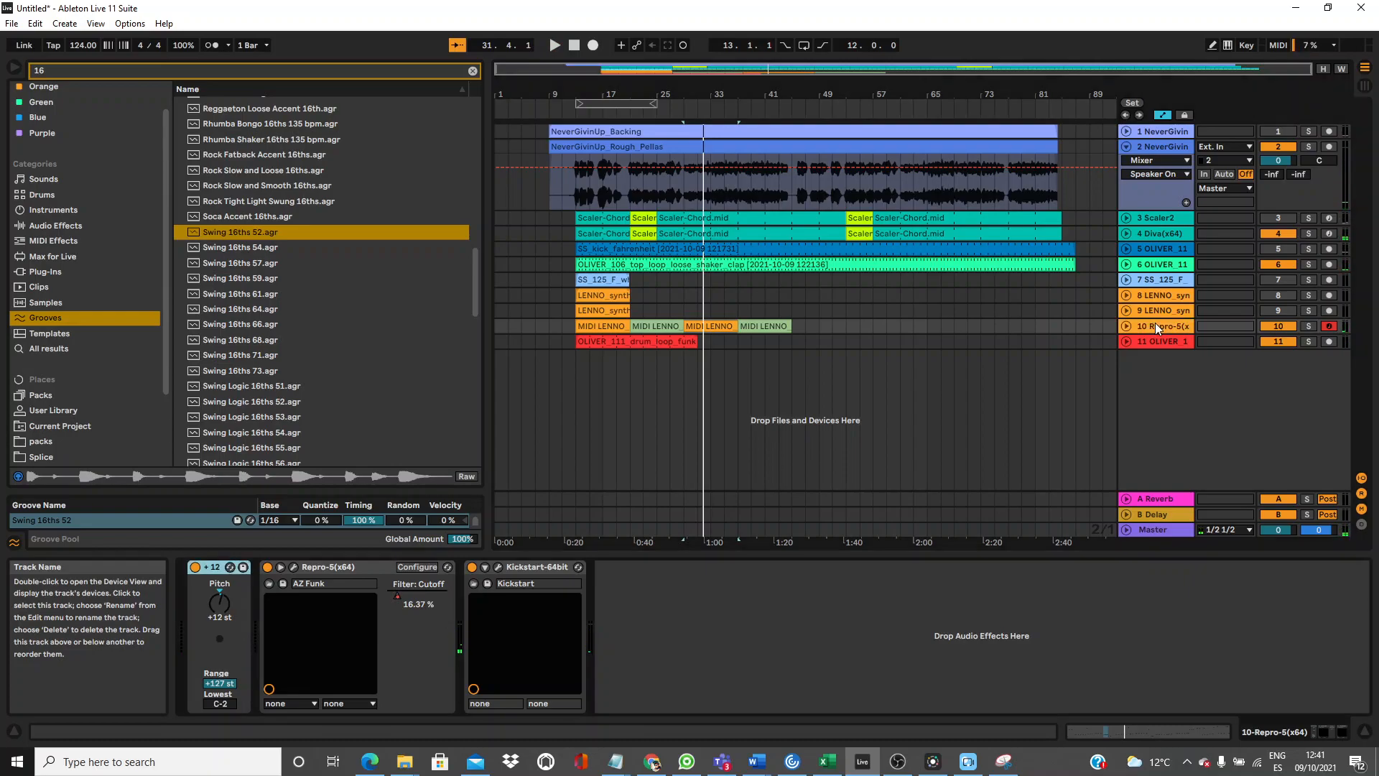
left_click(551, 566)
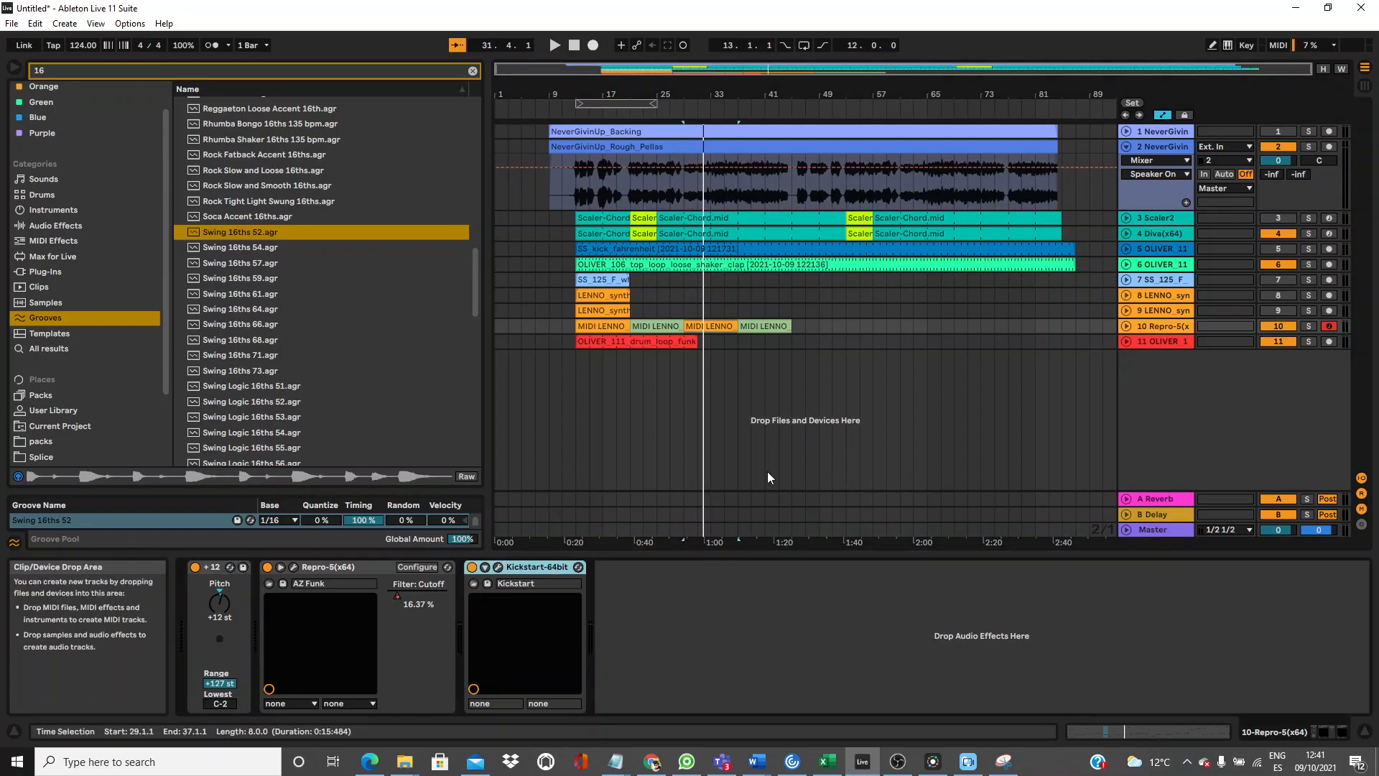
left_click(1165, 233)
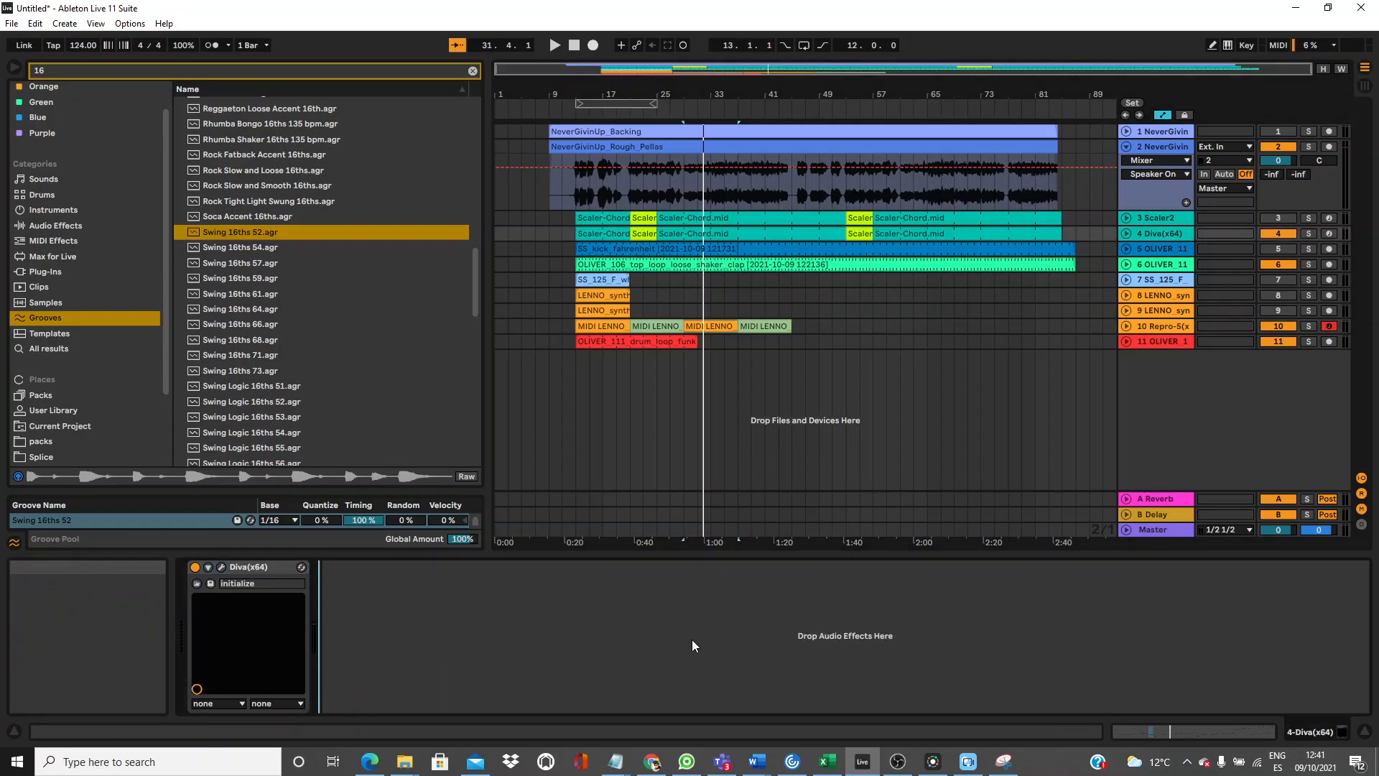
key("ctrl+v")
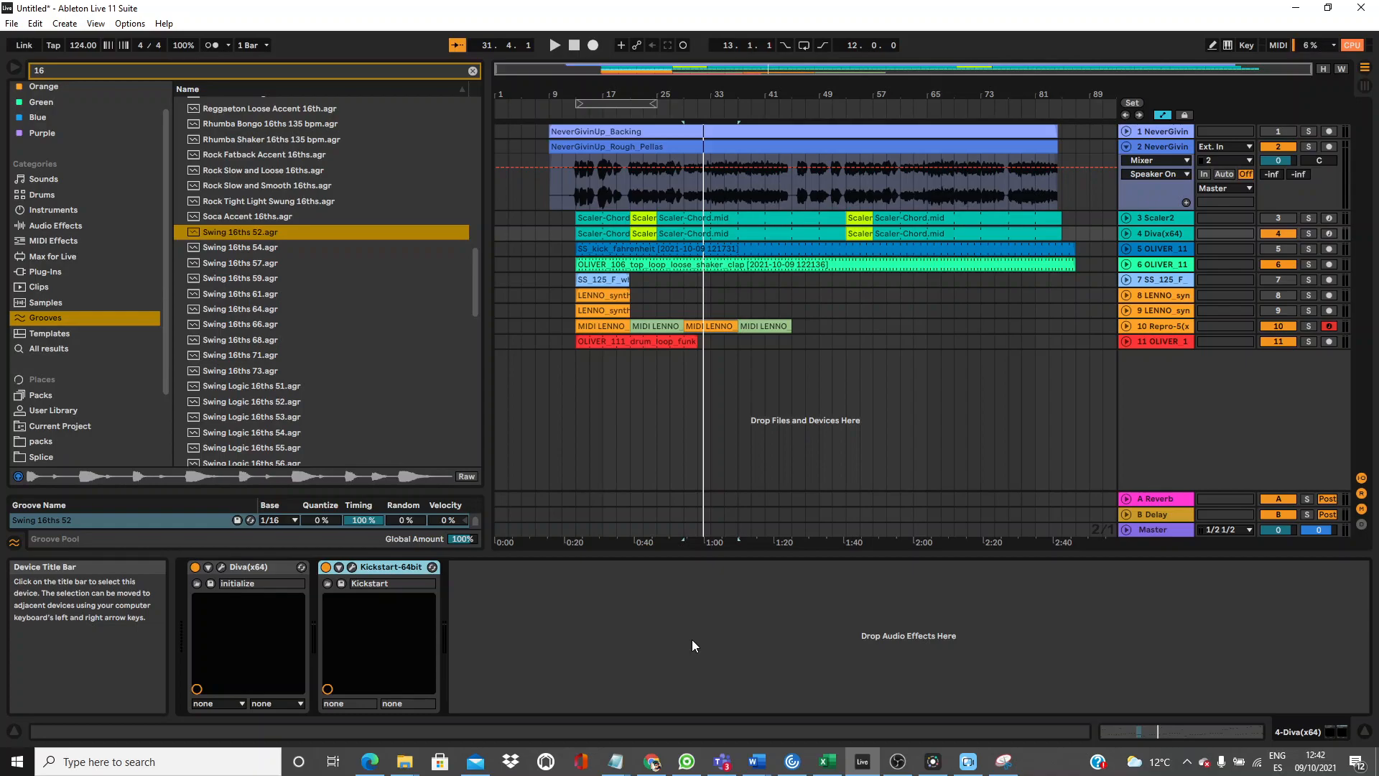
key("space")
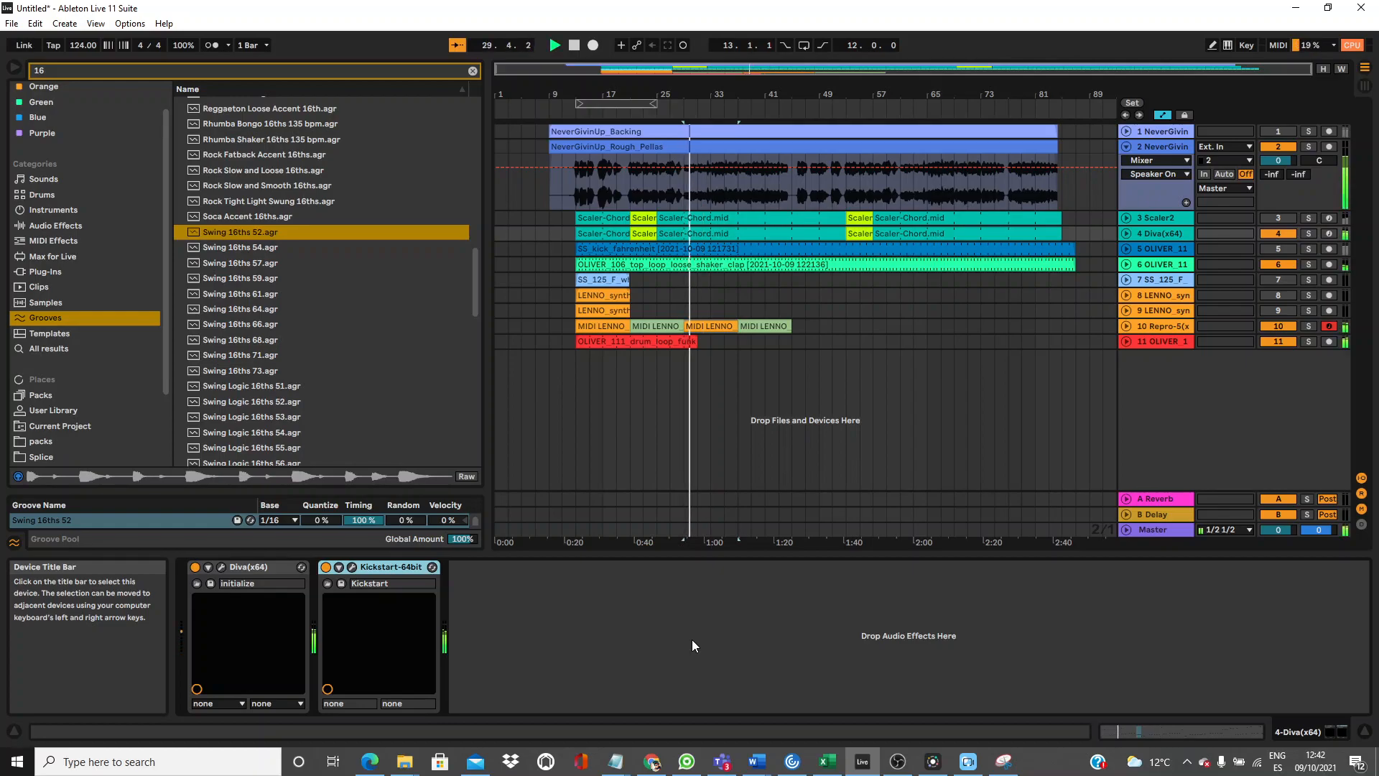
Loop the arrangement over the third bass clip, bars 29 to 37.
left_click(716, 326)
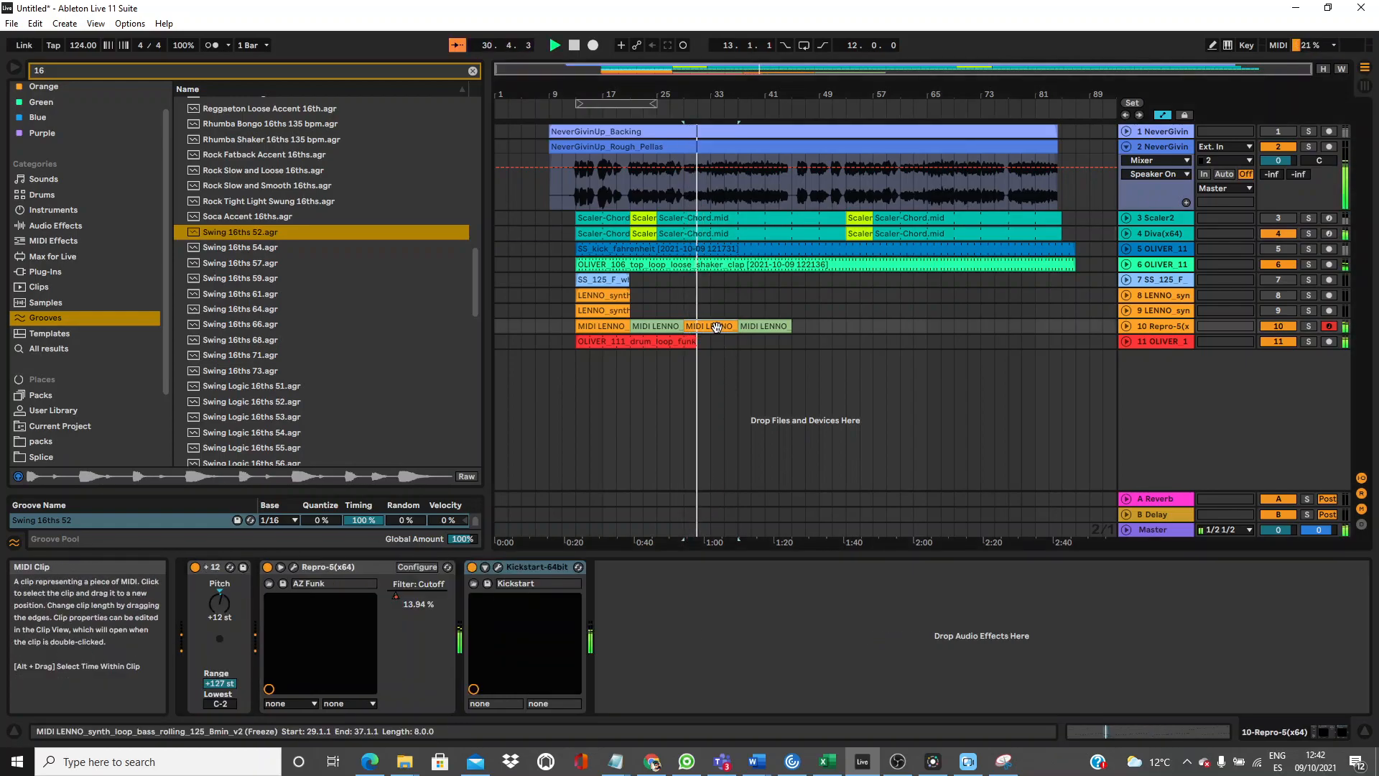
key("ctrl+l")
key("space")
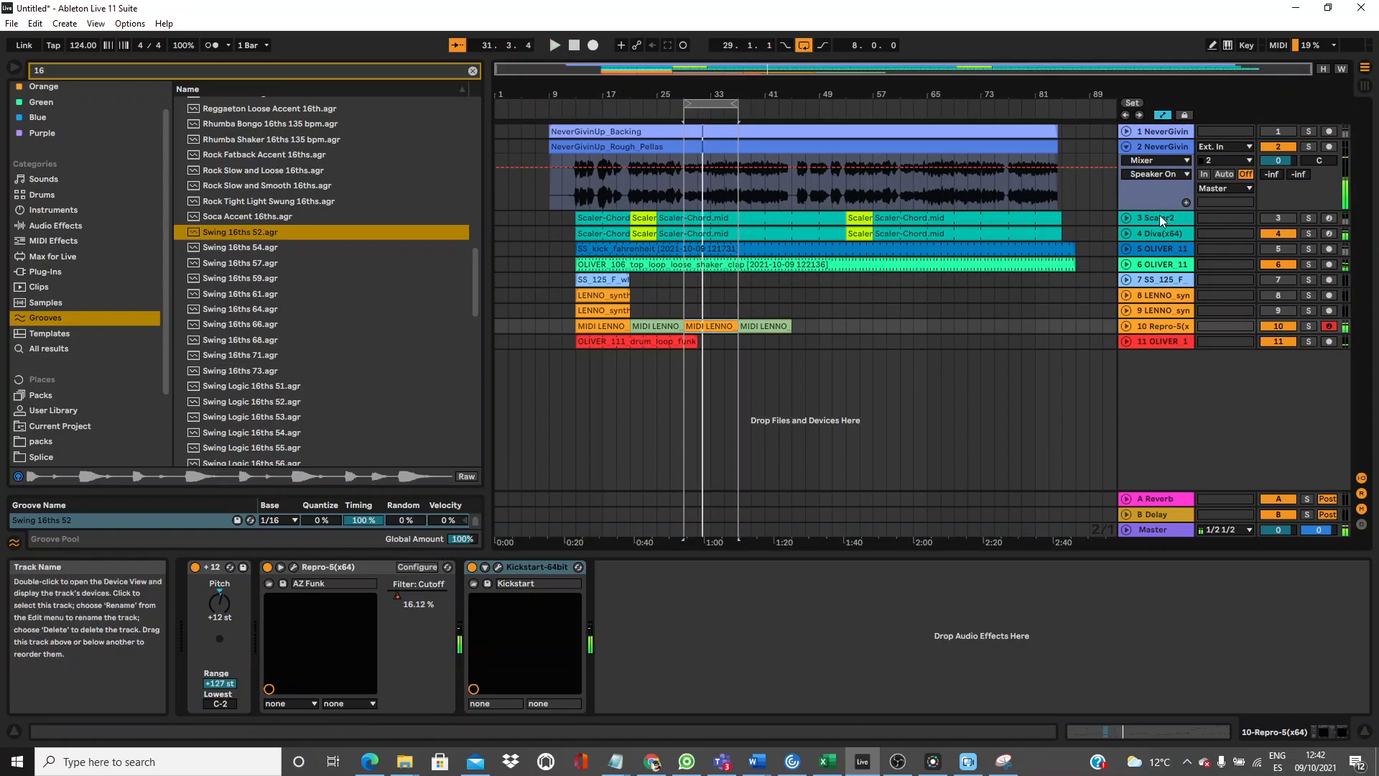
Extend the red funk drum loop clip to bar 37 and play the looped section from the third bass clip.
left_click(693, 342)
left_click_drag(693, 342, 738, 342)
key("space")
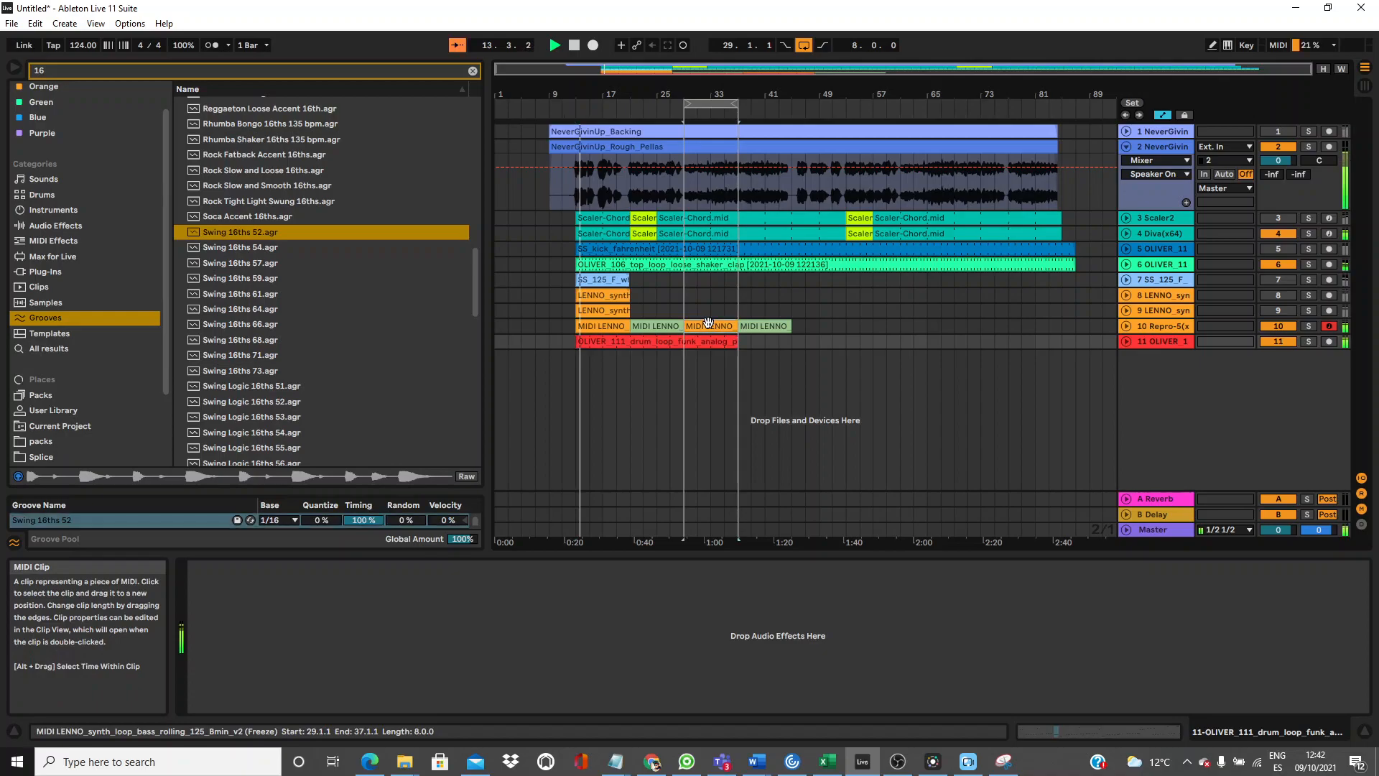
left_click(709, 322)
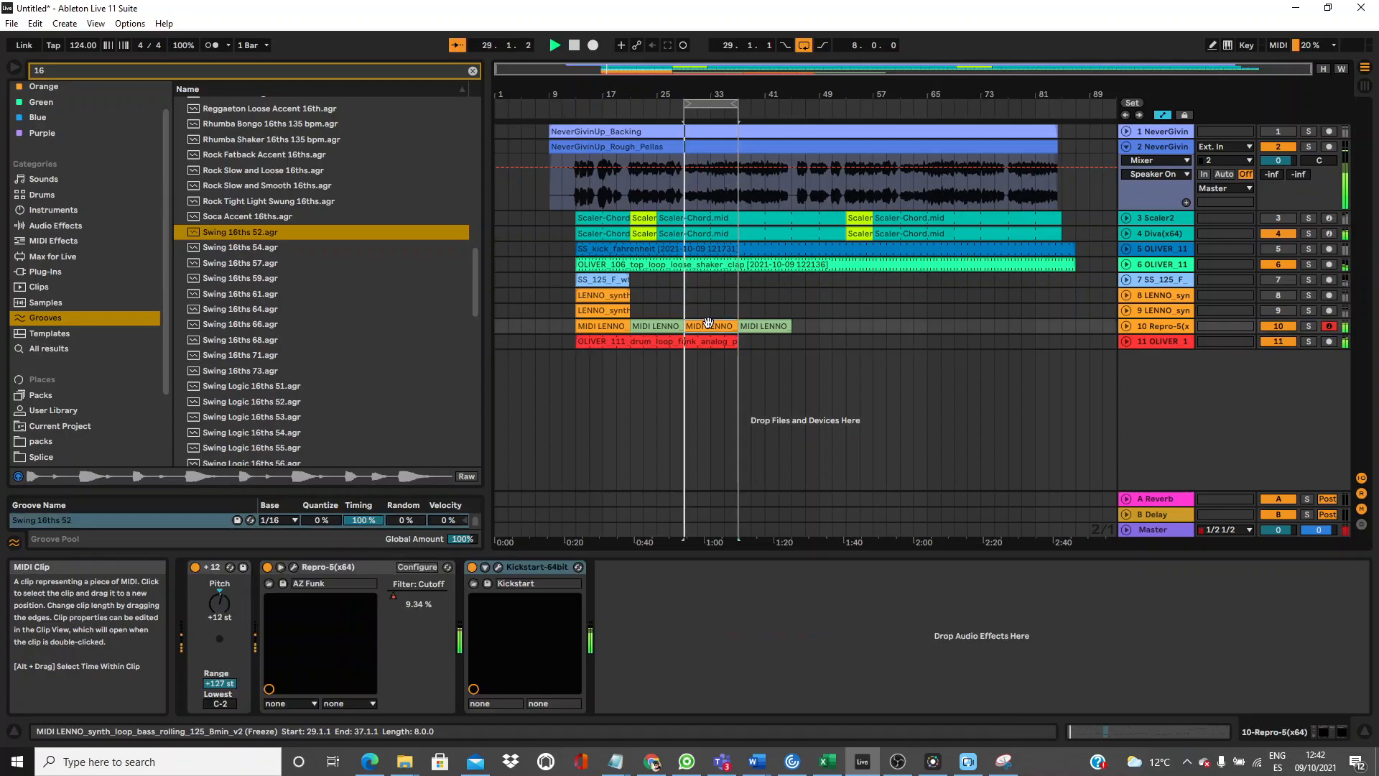
Open the Diva synth on track 4 and adjust its ladder filter during looped playback.
left_click(1178, 234)
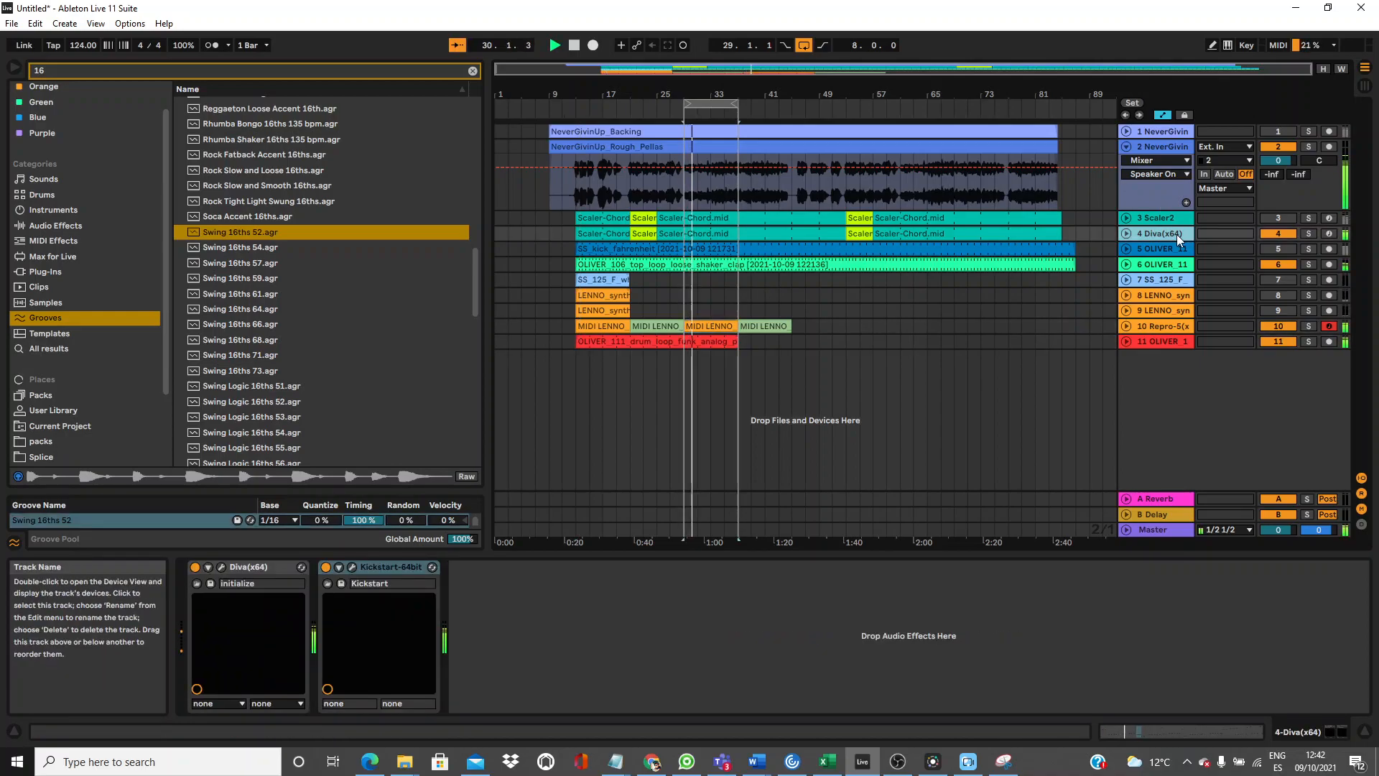
left_click(221, 567)
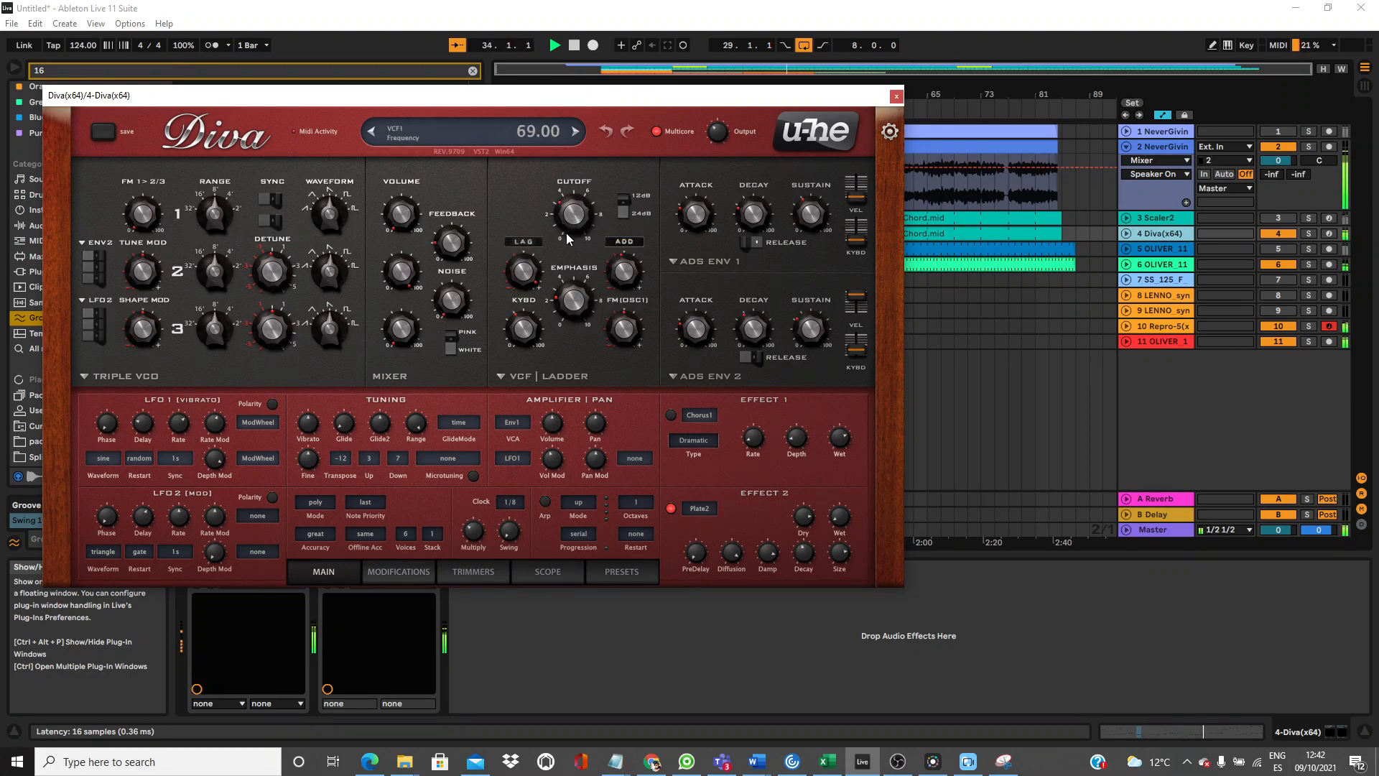
left_click_drag(557, 244, 557, 235)
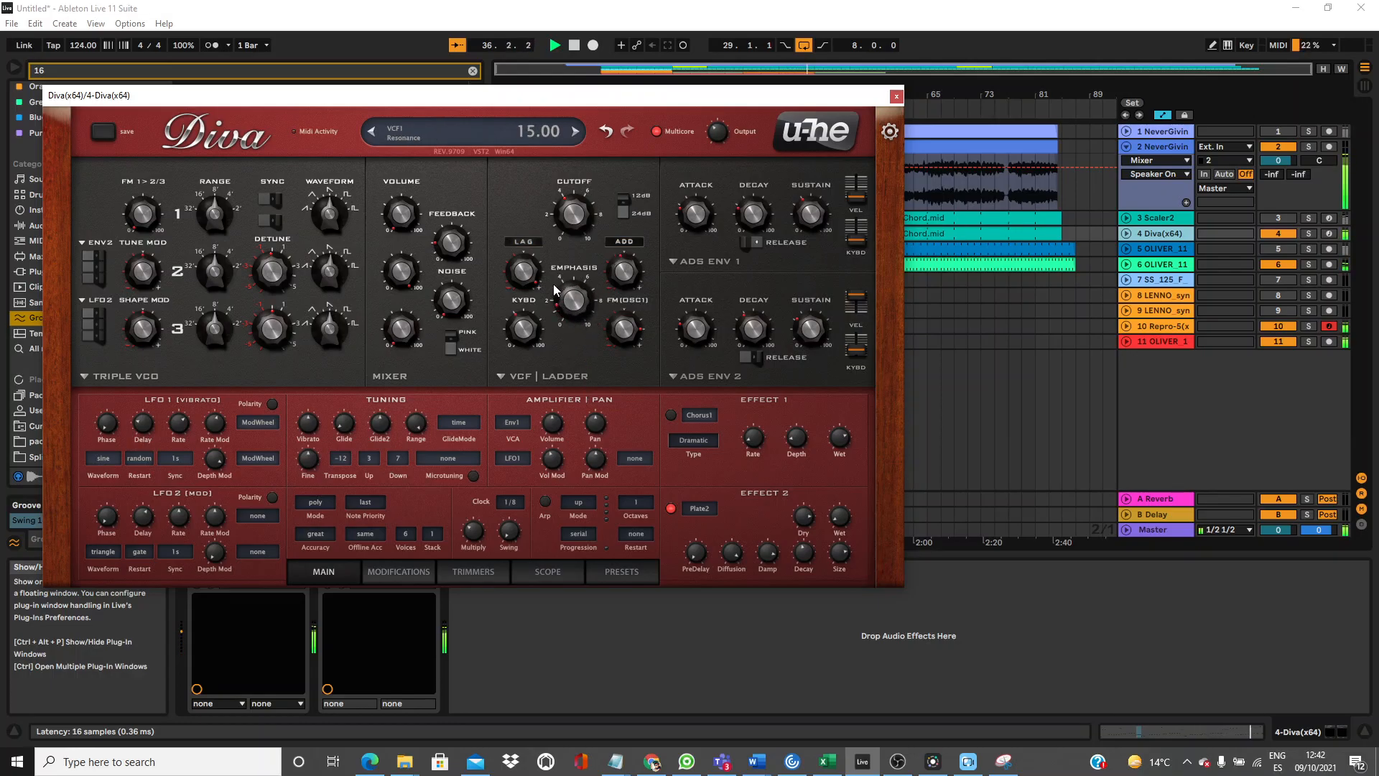
Switch on Diva's Effect 1, audition the Chorus, Delay and Rotary modules, and settle on Plate1.
left_click(671, 414)
left_click(697, 416)
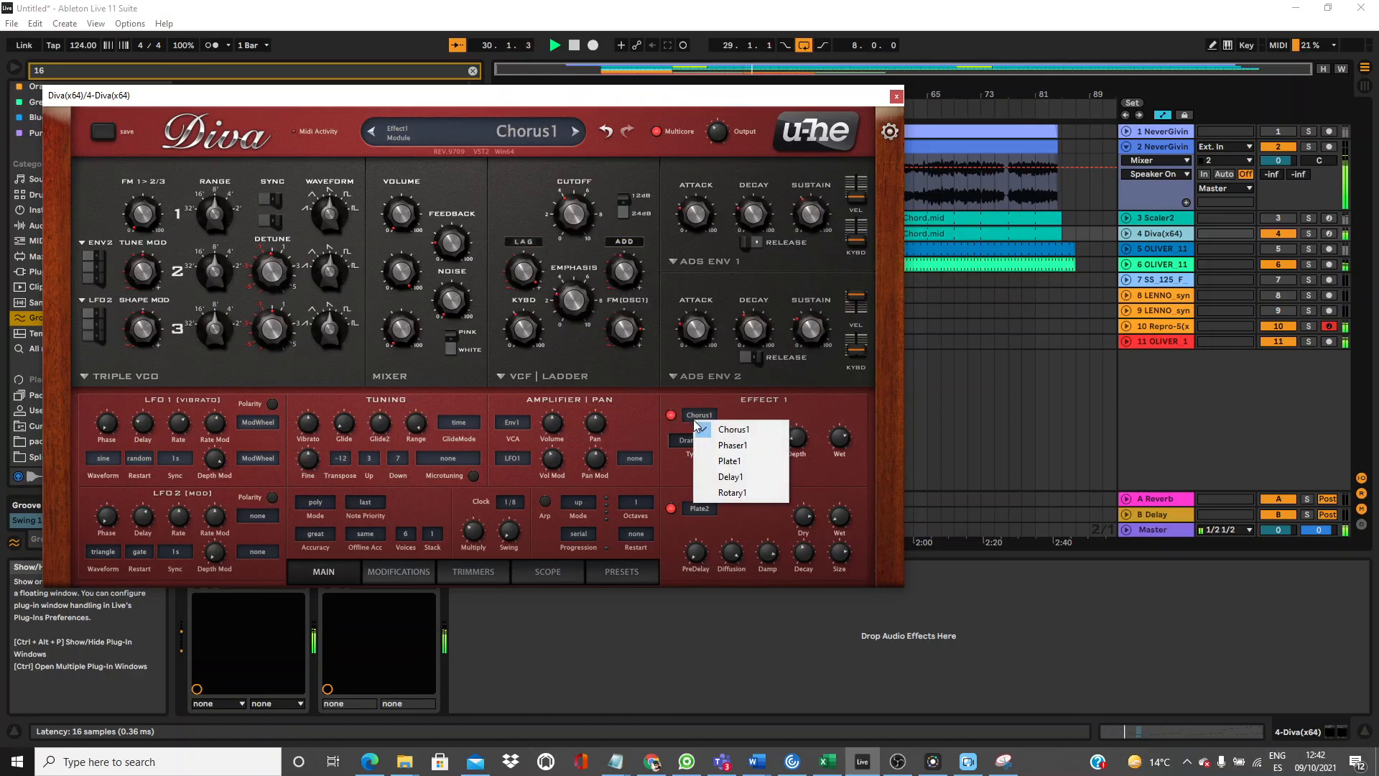
left_click(725, 476)
left_click(694, 417)
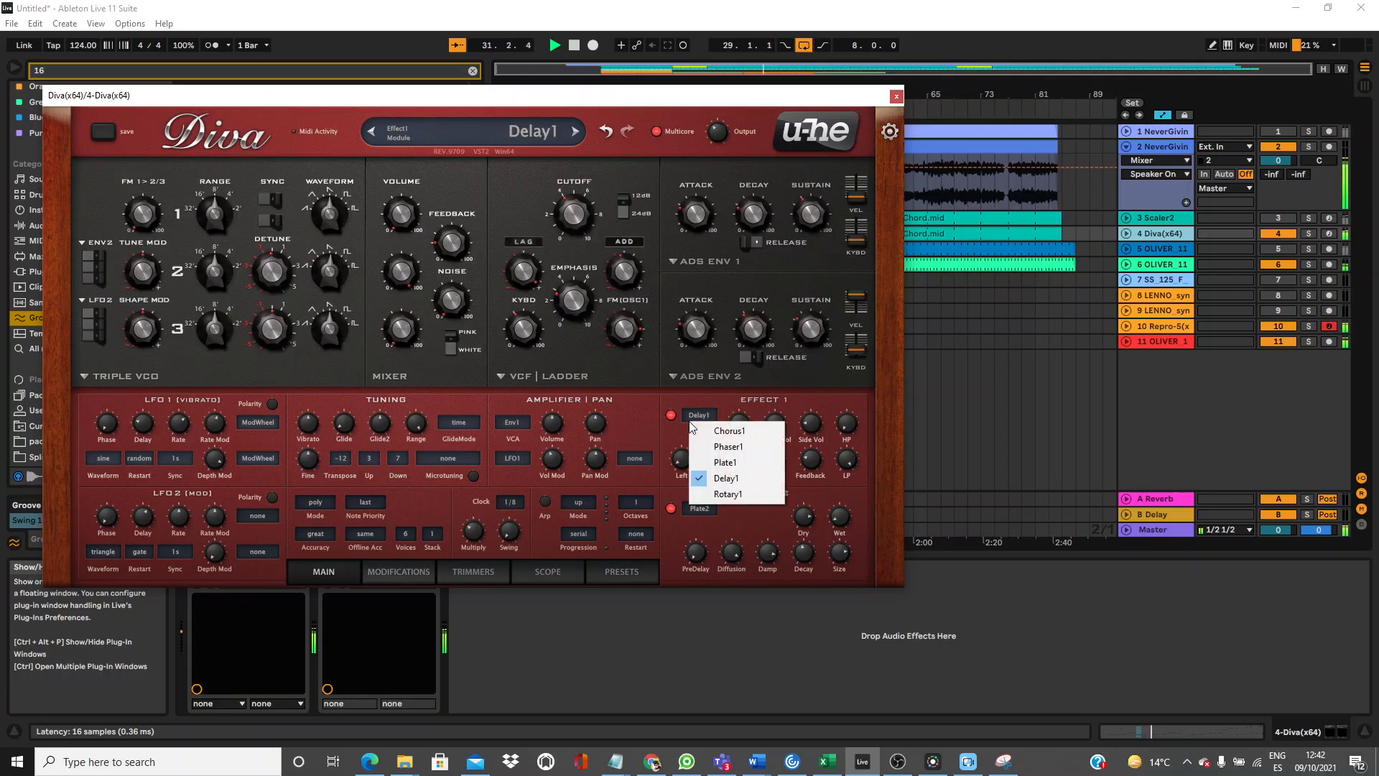
left_click(724, 491)
left_click(696, 416)
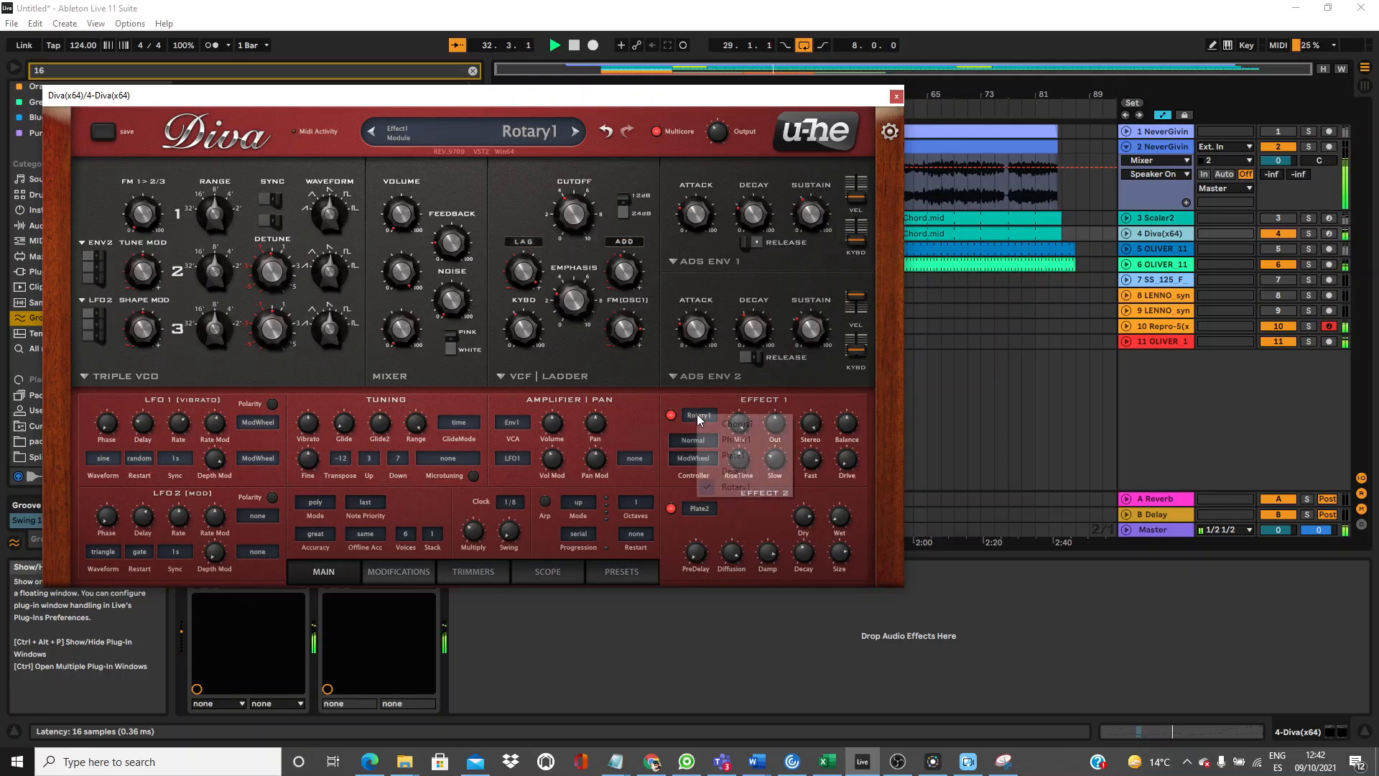
left_click(725, 476)
left_click(704, 415)
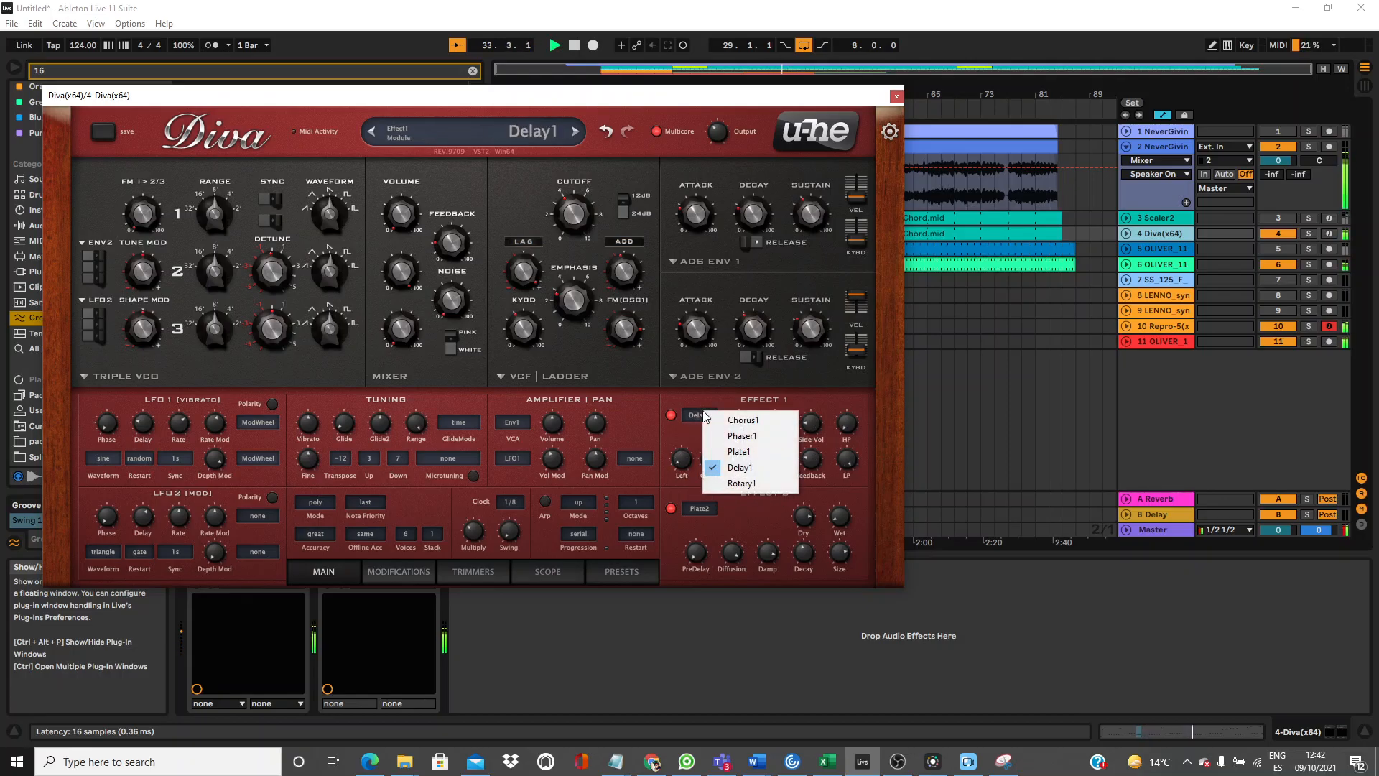
left_click(720, 461)
Change Diva's Effect 2 to Phaser2 and bypass it, set the filter cutoff to 64.50, and close the synth.
left_click(671, 508)
left_click(671, 507)
left_click(699, 507)
left_click(702, 513)
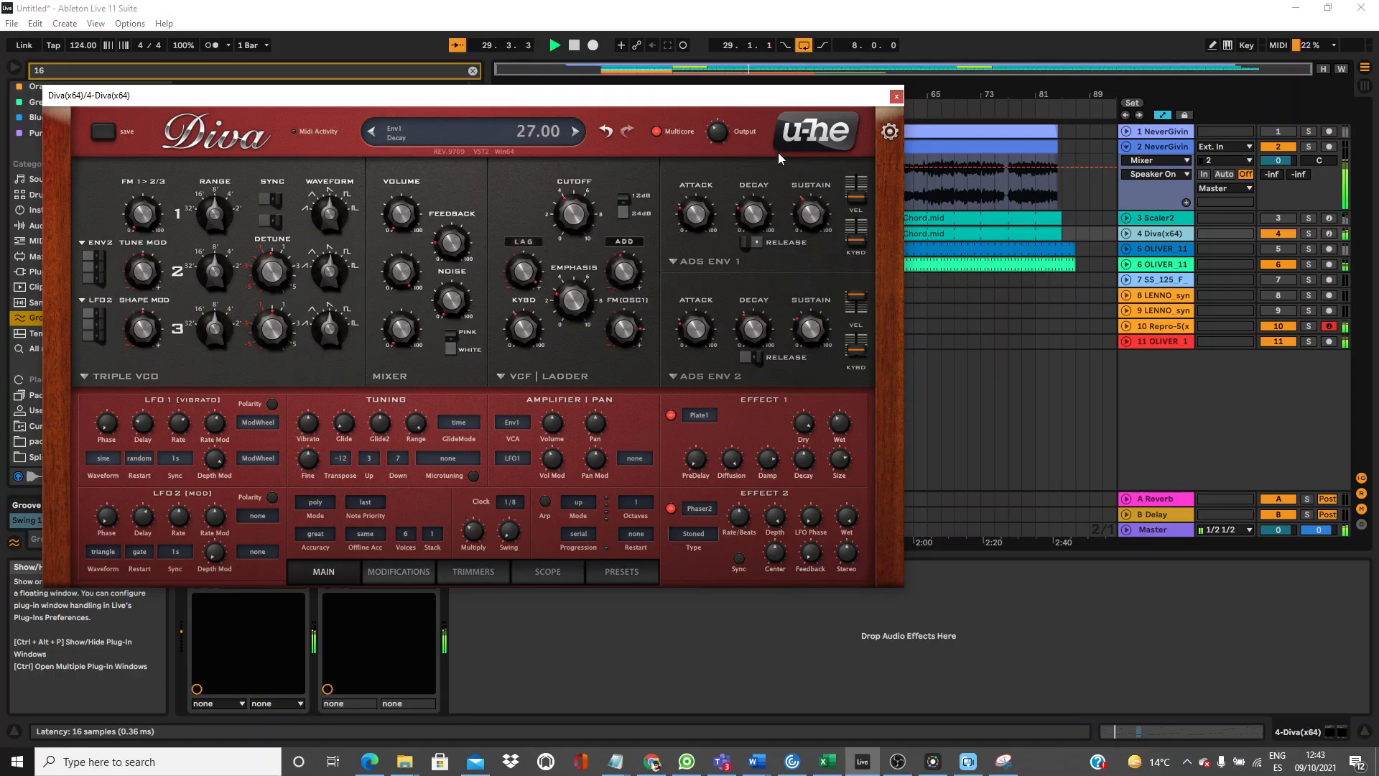
left_click(672, 509)
left_click_drag(563, 239, 563, 242)
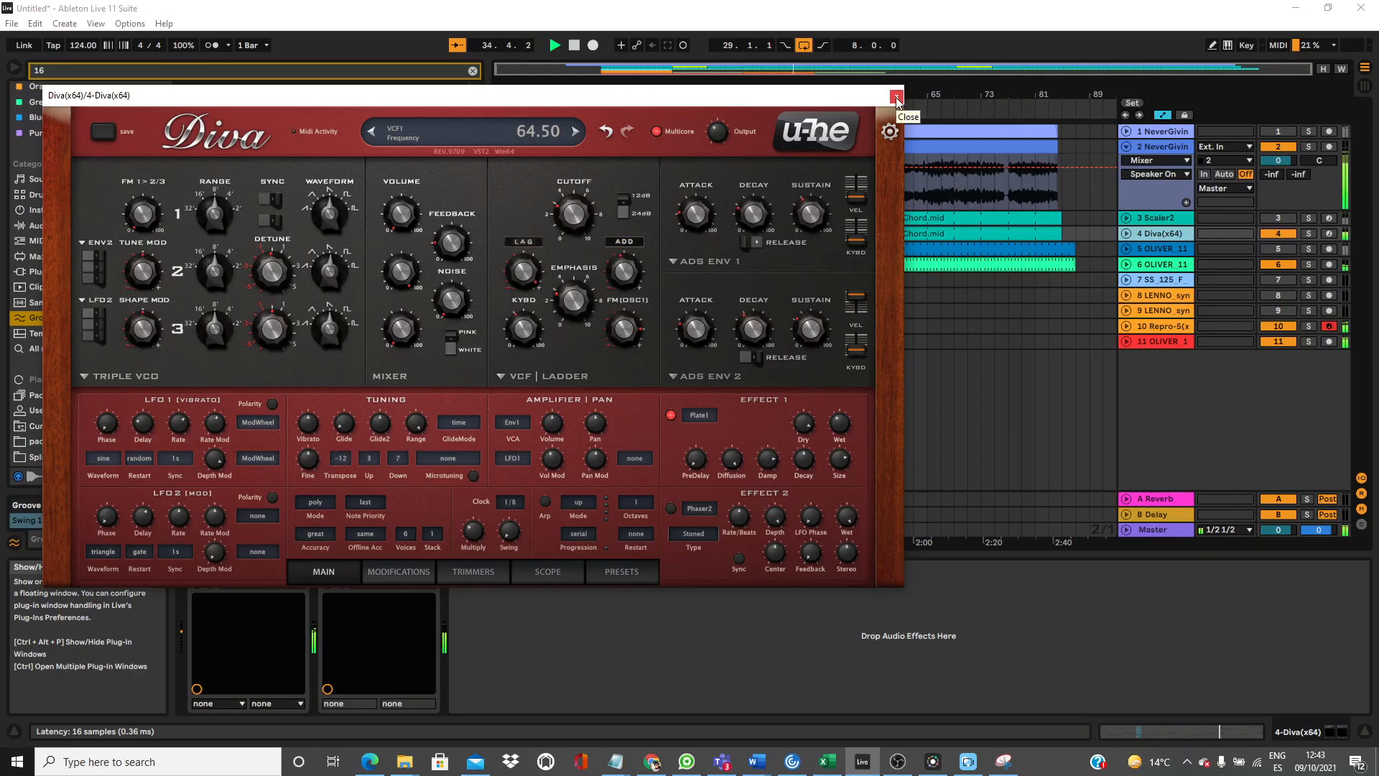
left_click(896, 97)
Play the arrangement from the chord clip at bar 13 with the Scaler2 and Diva tracks muted.
left_click(584, 215)
key("space")
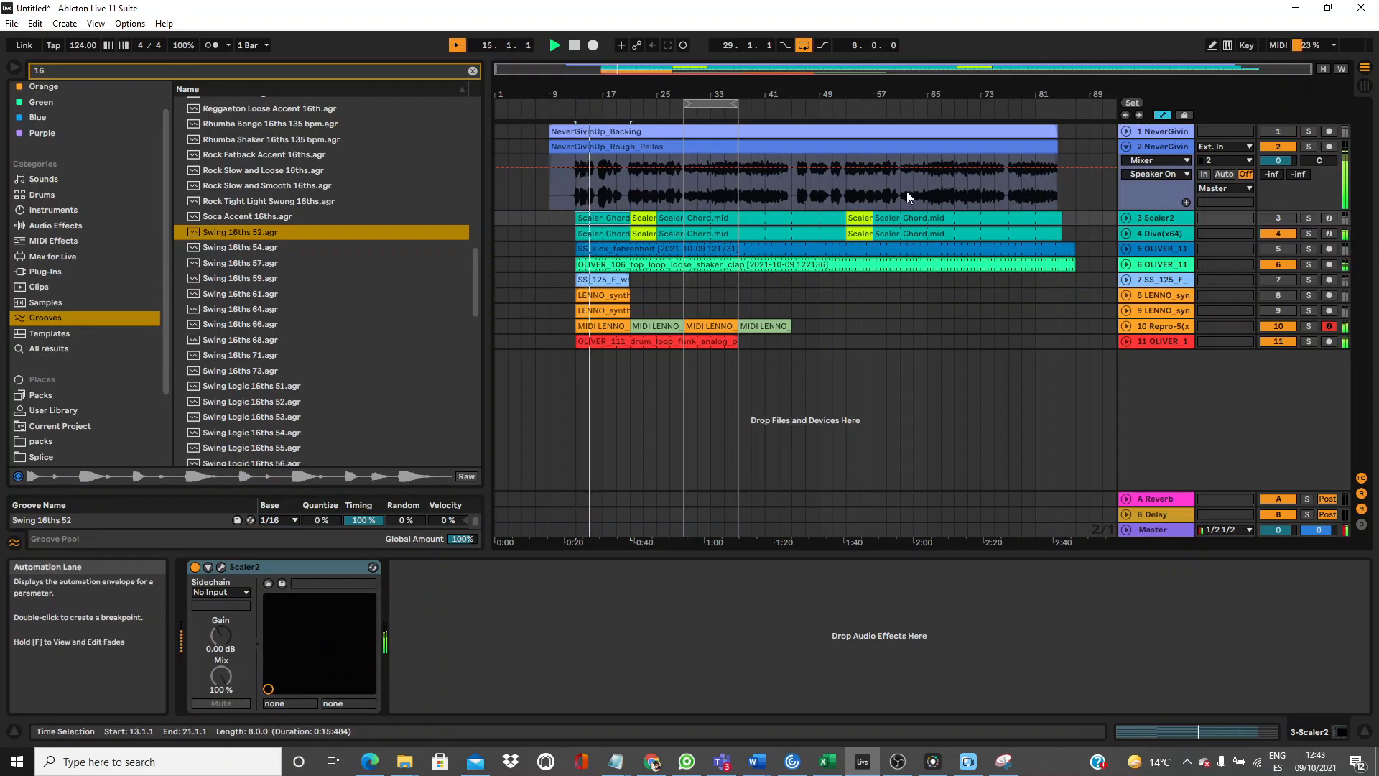
left_click(1272, 218)
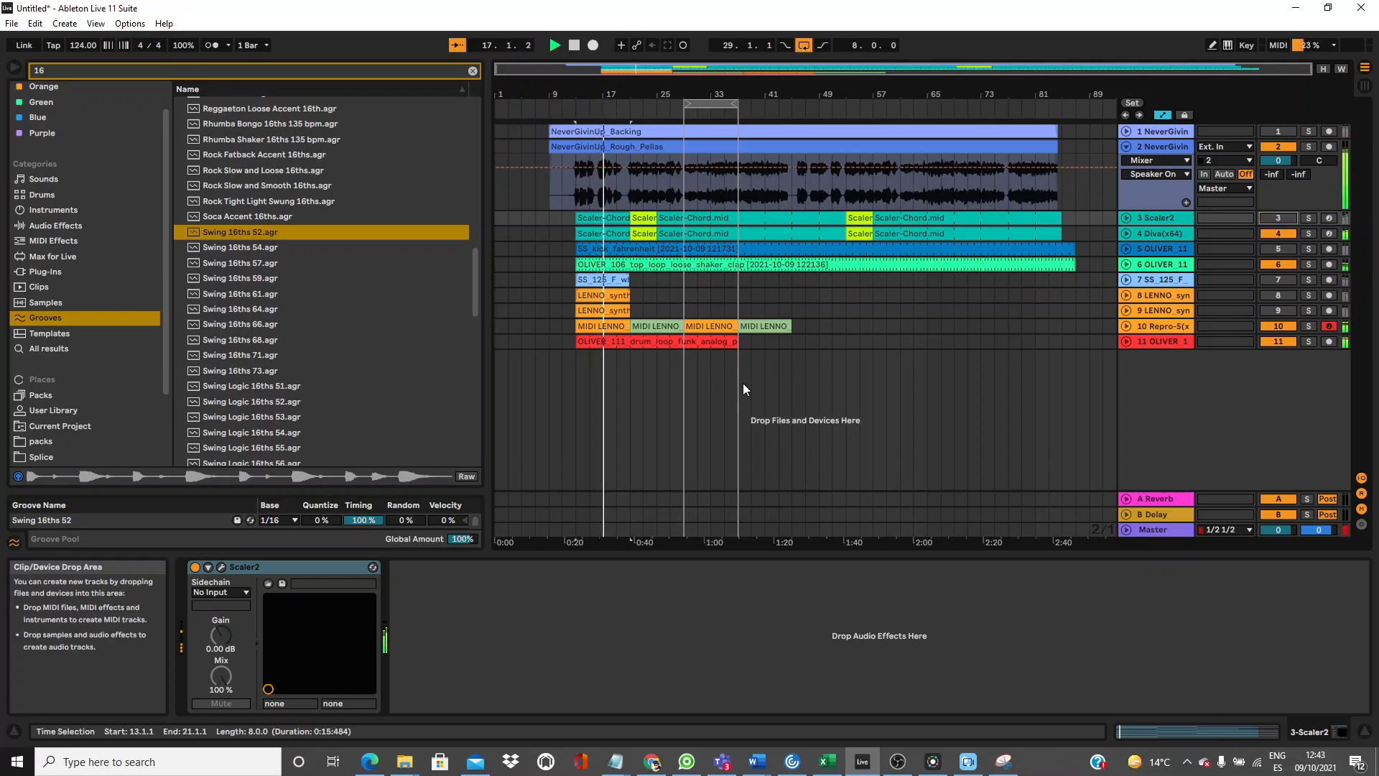
left_click(1269, 234)
Audition the two LENNO synth tracks and the SS_125 piano track one at a time, muting each again.
left_click(1289, 313)
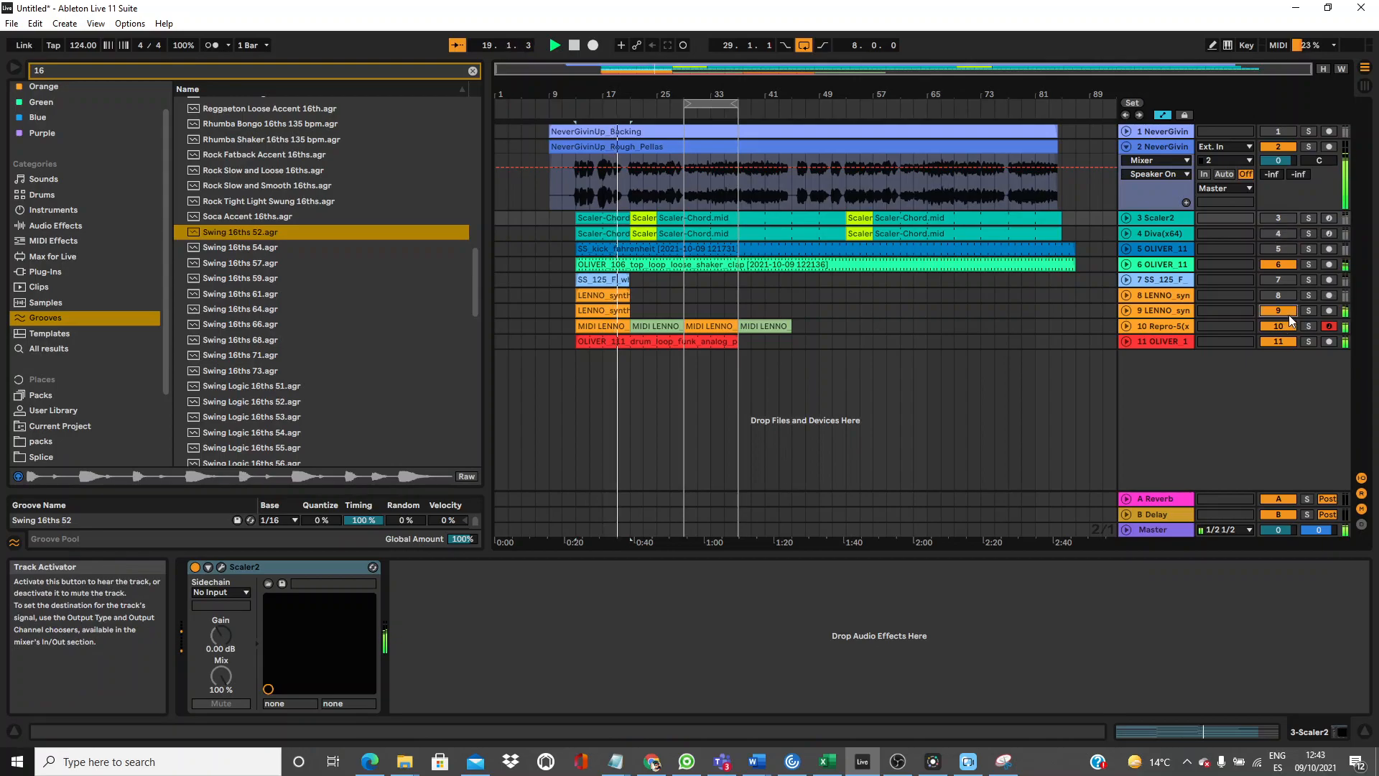
left_click(1289, 315)
left_click(1282, 295)
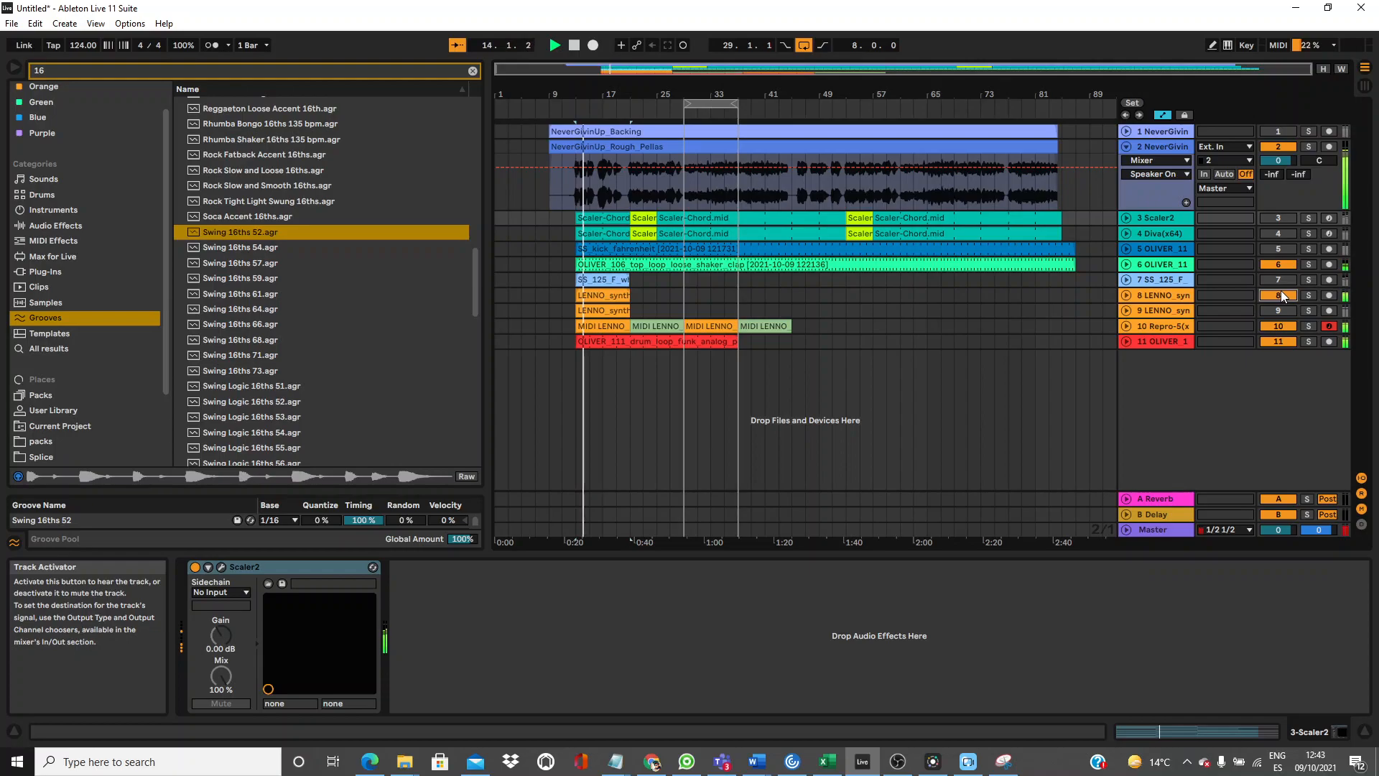
left_click(1281, 292)
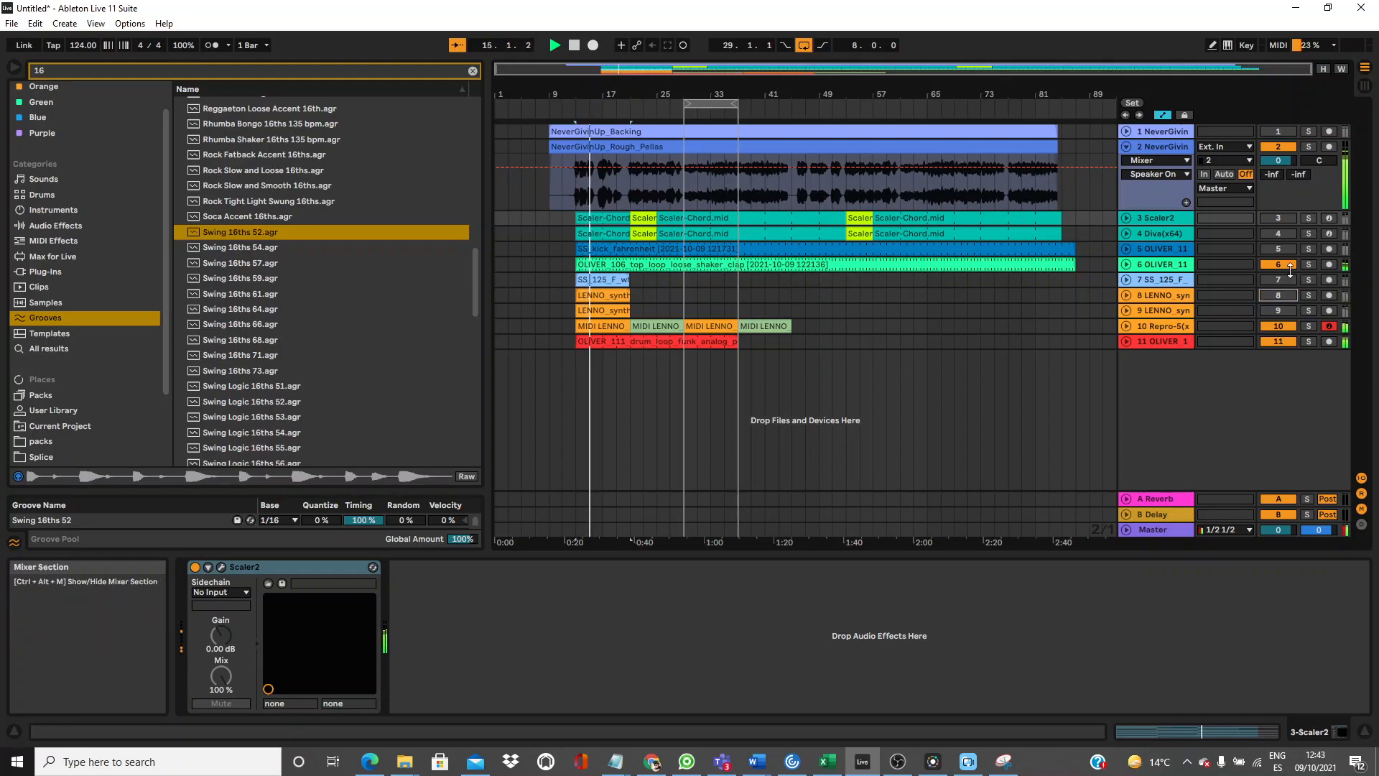
left_click(1288, 280)
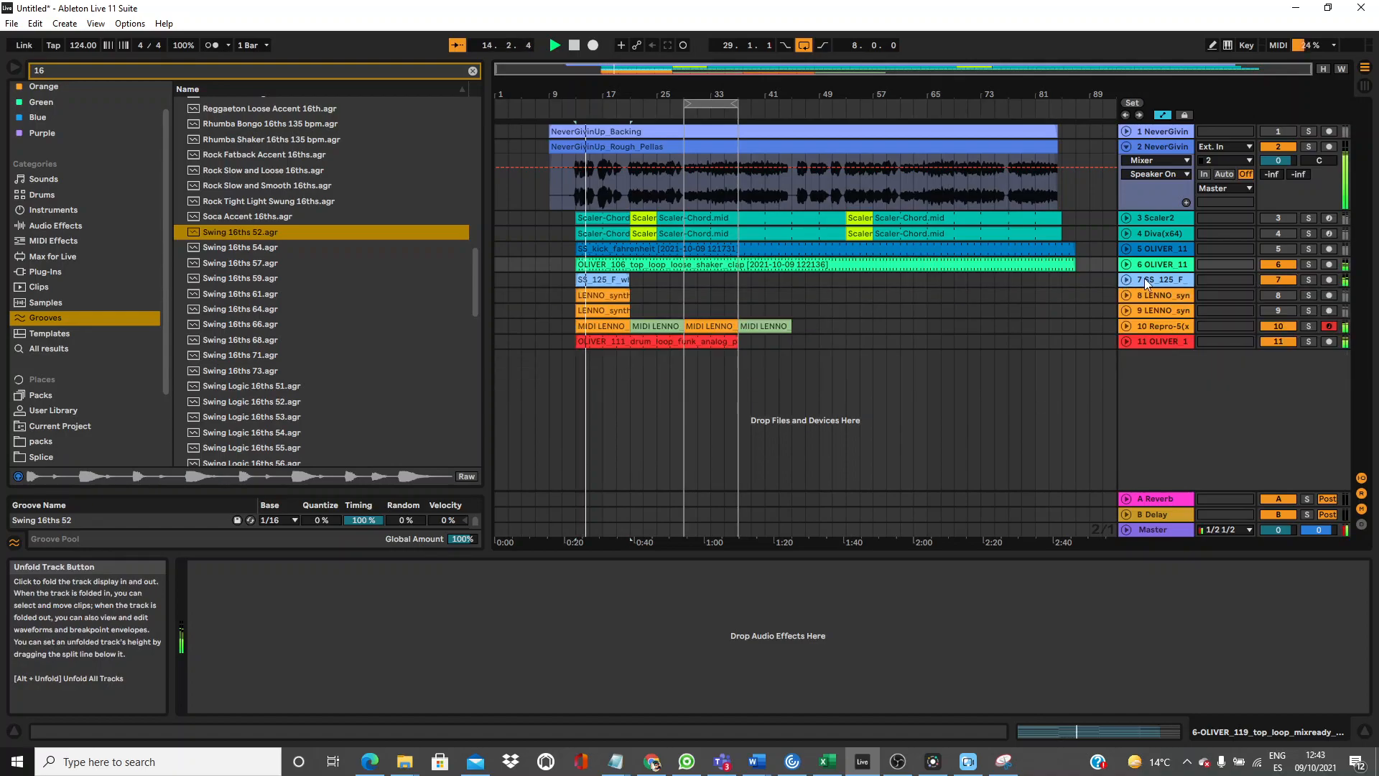
left_click(1145, 279)
left_click(1275, 279)
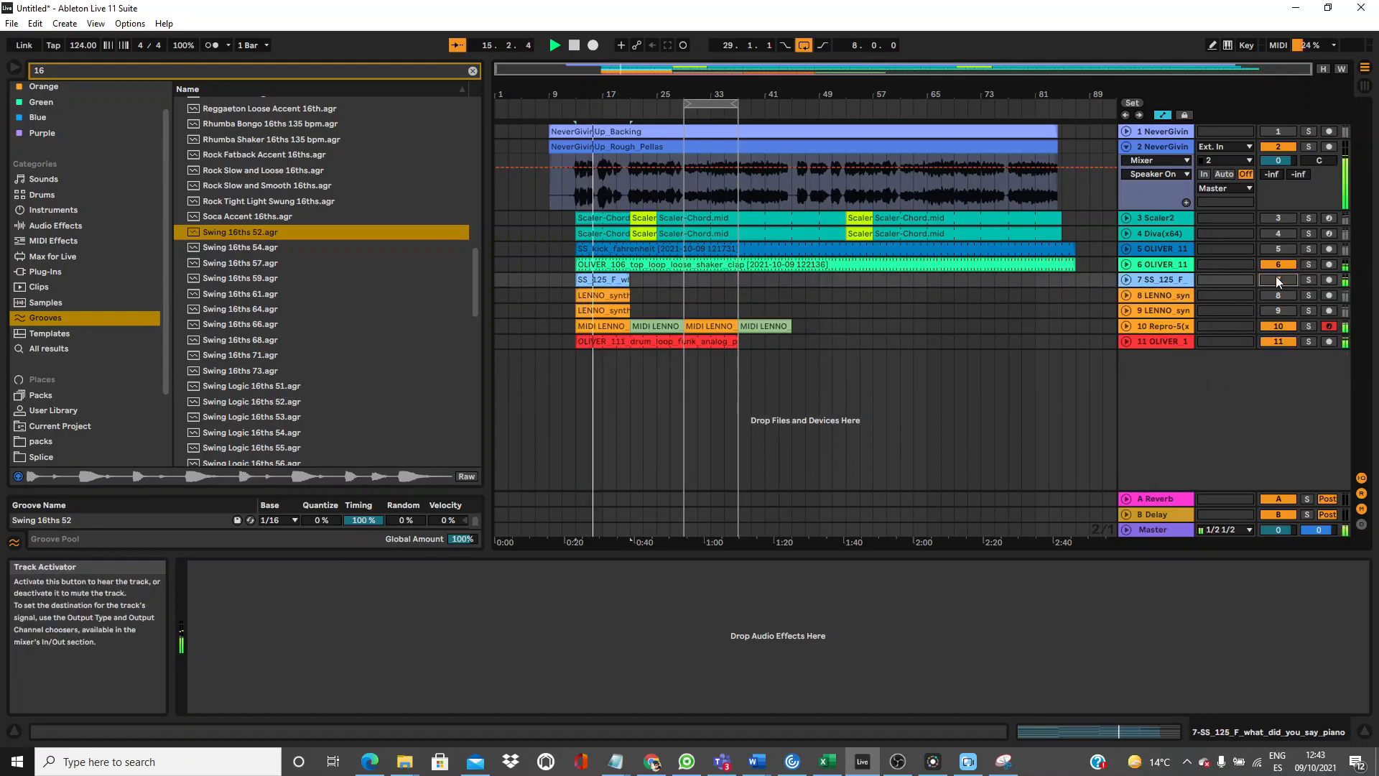
Audition the Scaler2 chord track against the groove and mute it again.
left_click(1274, 206)
left_click(1276, 218)
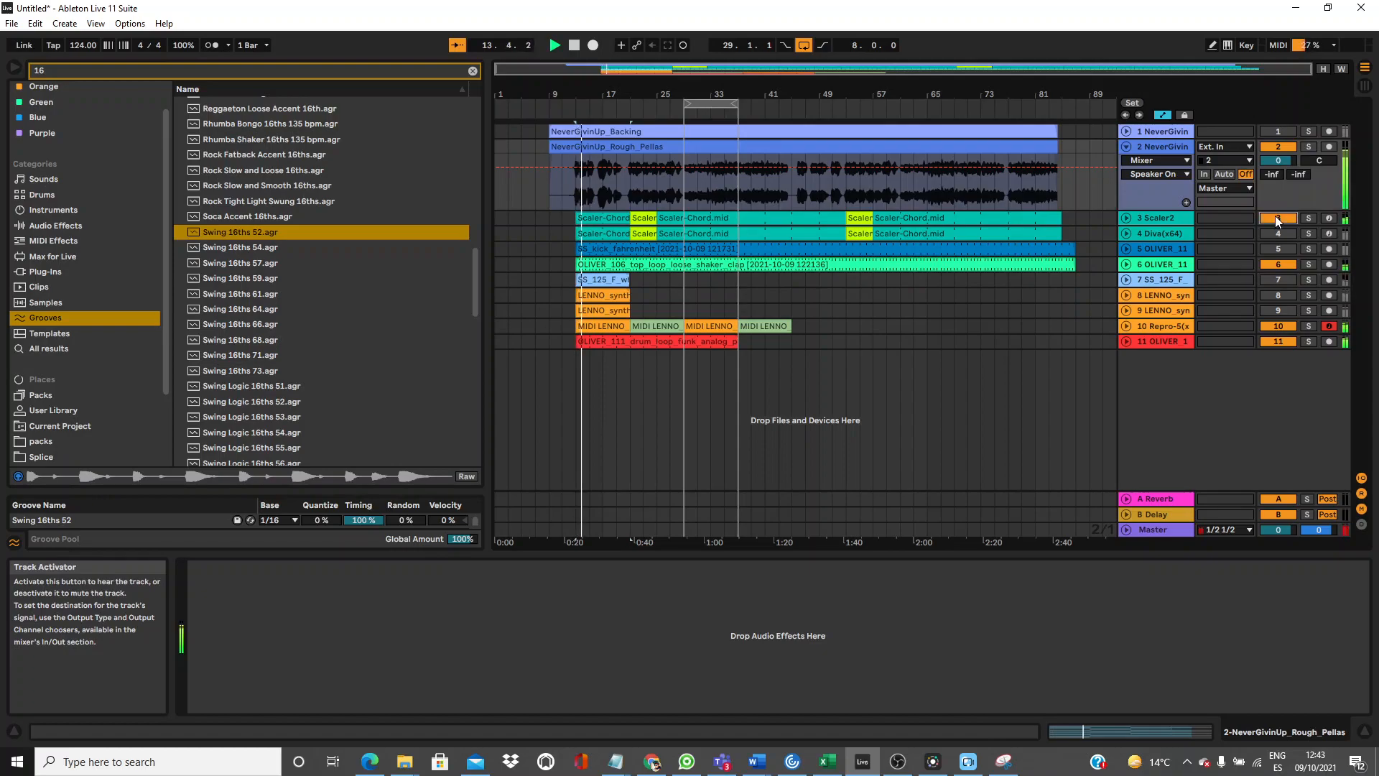
left_click(1278, 220)
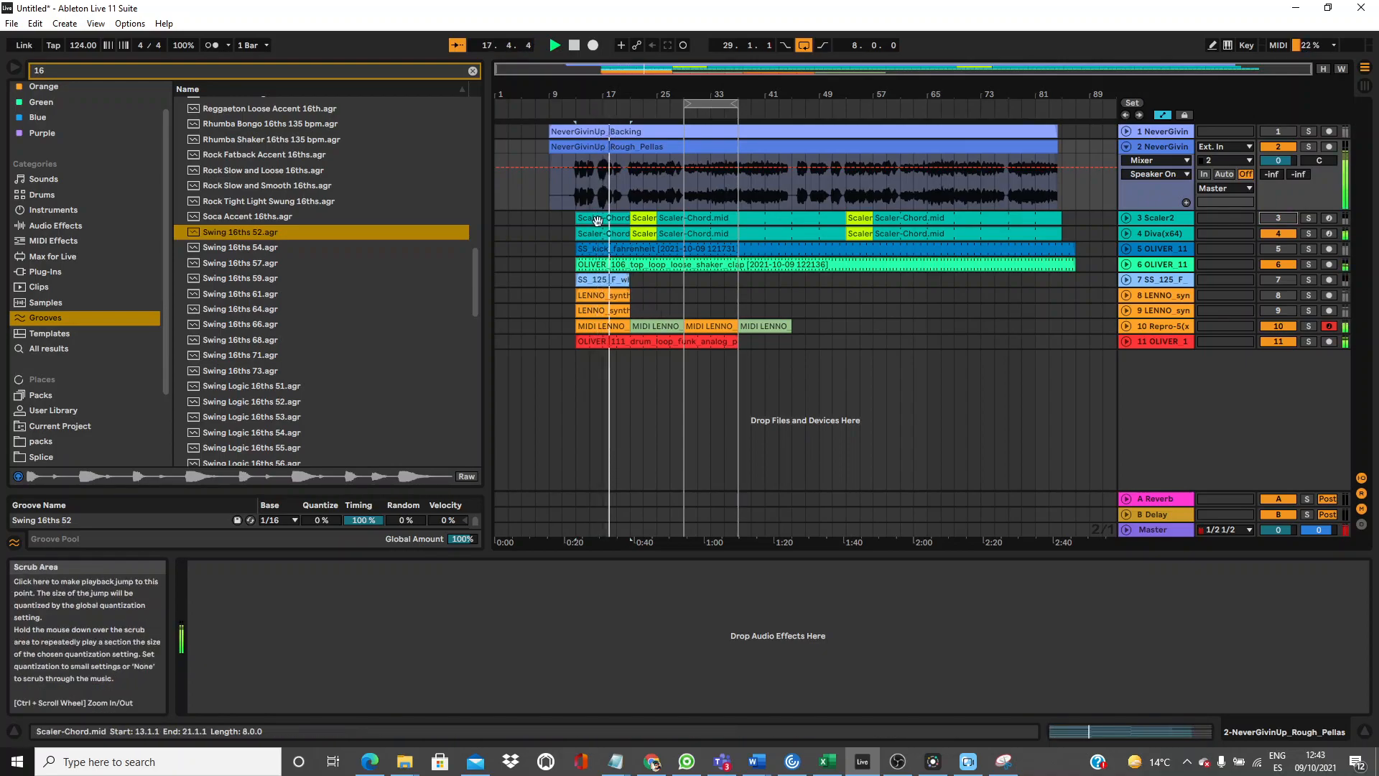
Listen through the first Repro-5 bass clip and play the second one from bar 21.
left_click(603, 344)
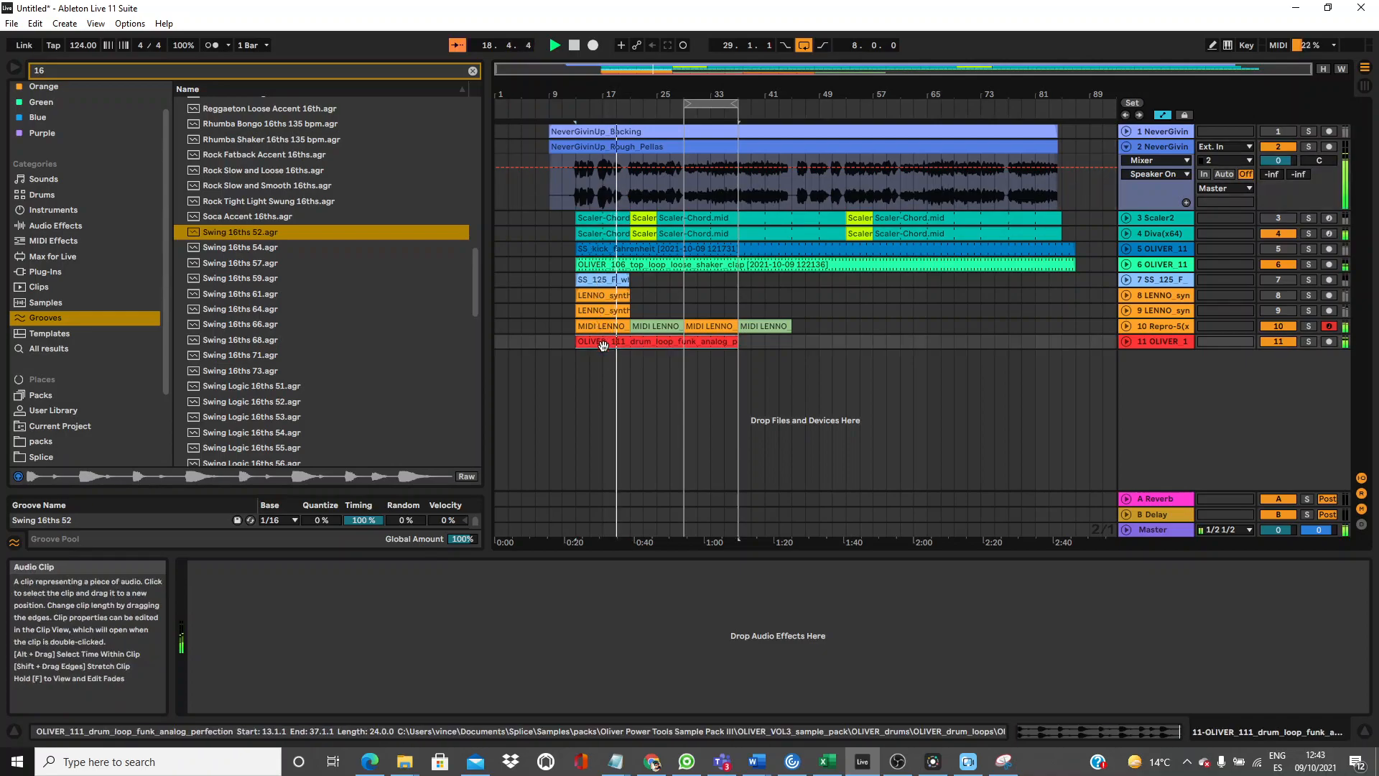
left_click(605, 326)
key("shift+Up")
key("shift+Up")
key("shift+Up")
key("shift+Up")
key("shift+Up")
key("shift+Up")
key("shift+Up")
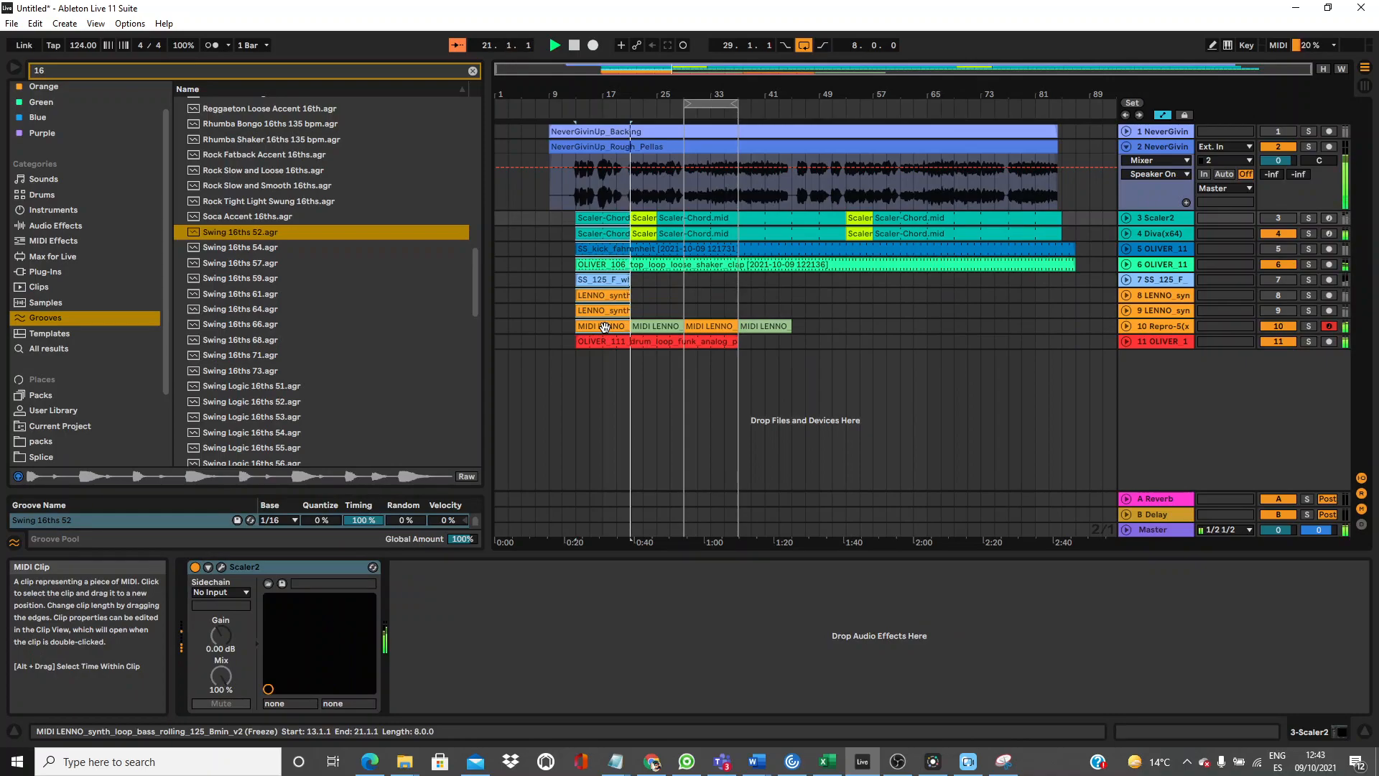
left_click(644, 328)
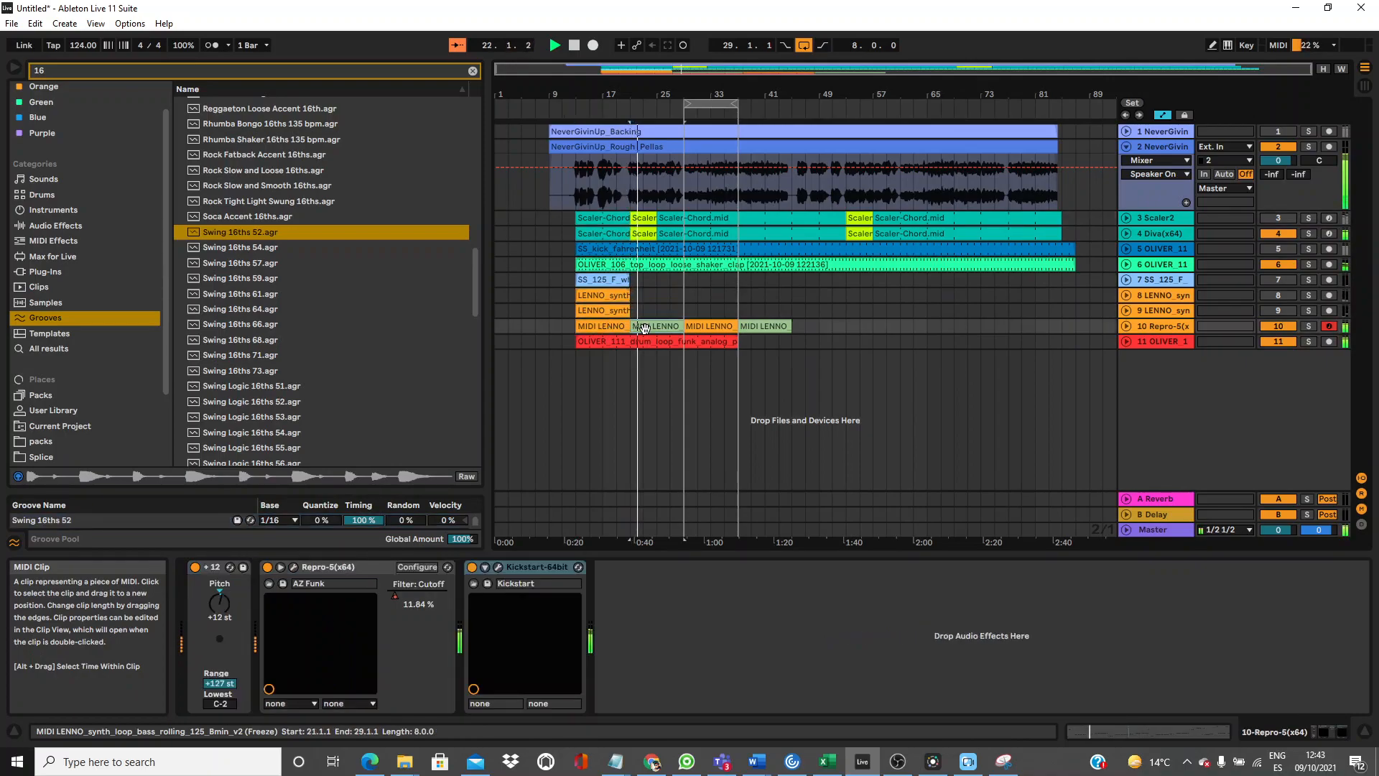
key("space")
key("space")
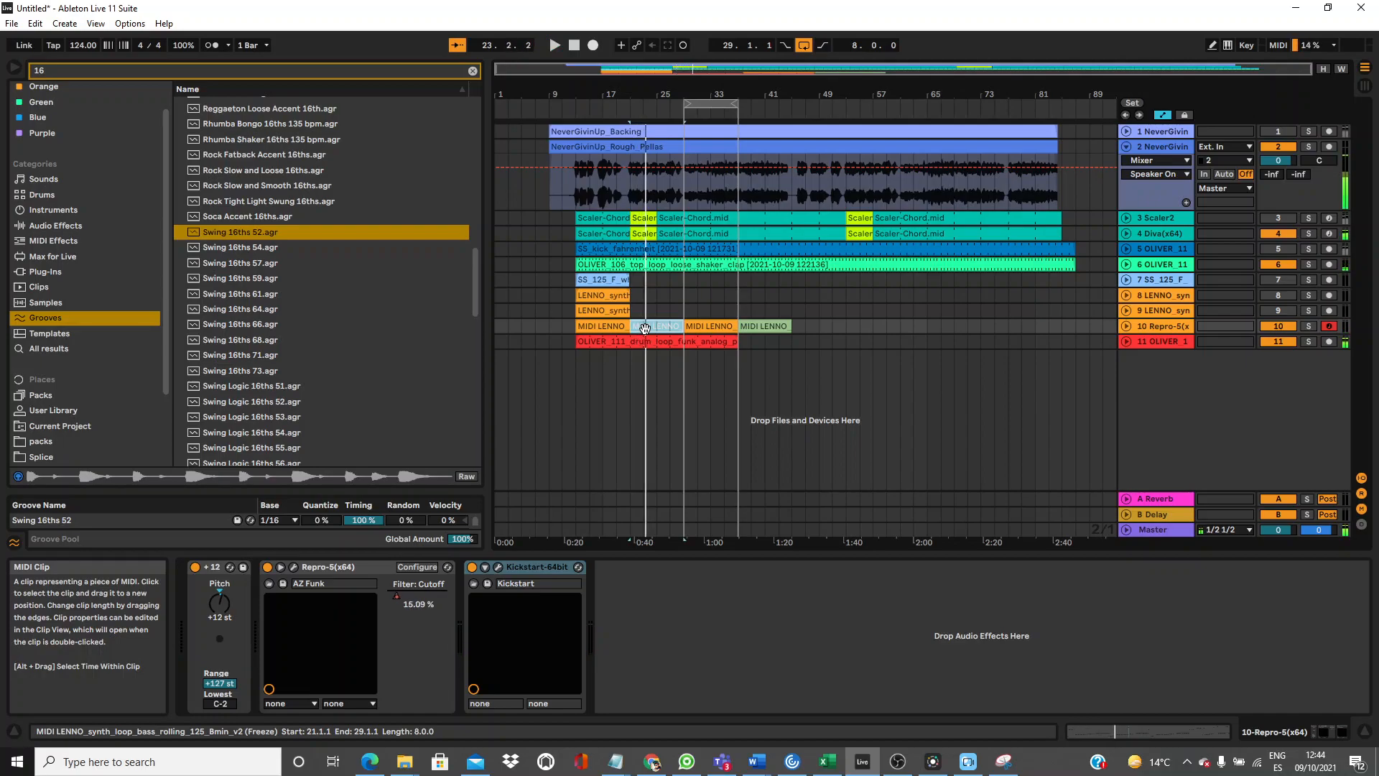
Turn off the arrangement's automation view and replay the second bass clip from bar 21.
key("a")
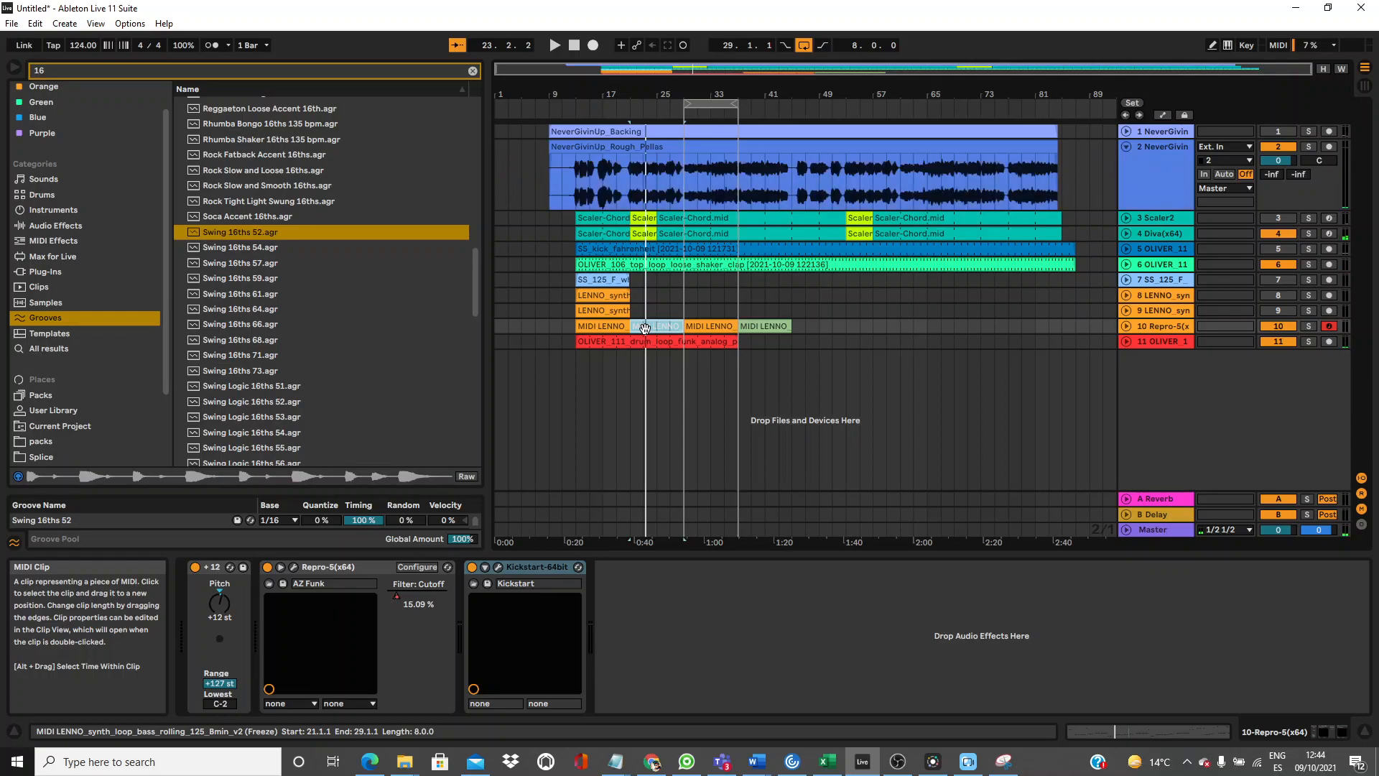
key("a")
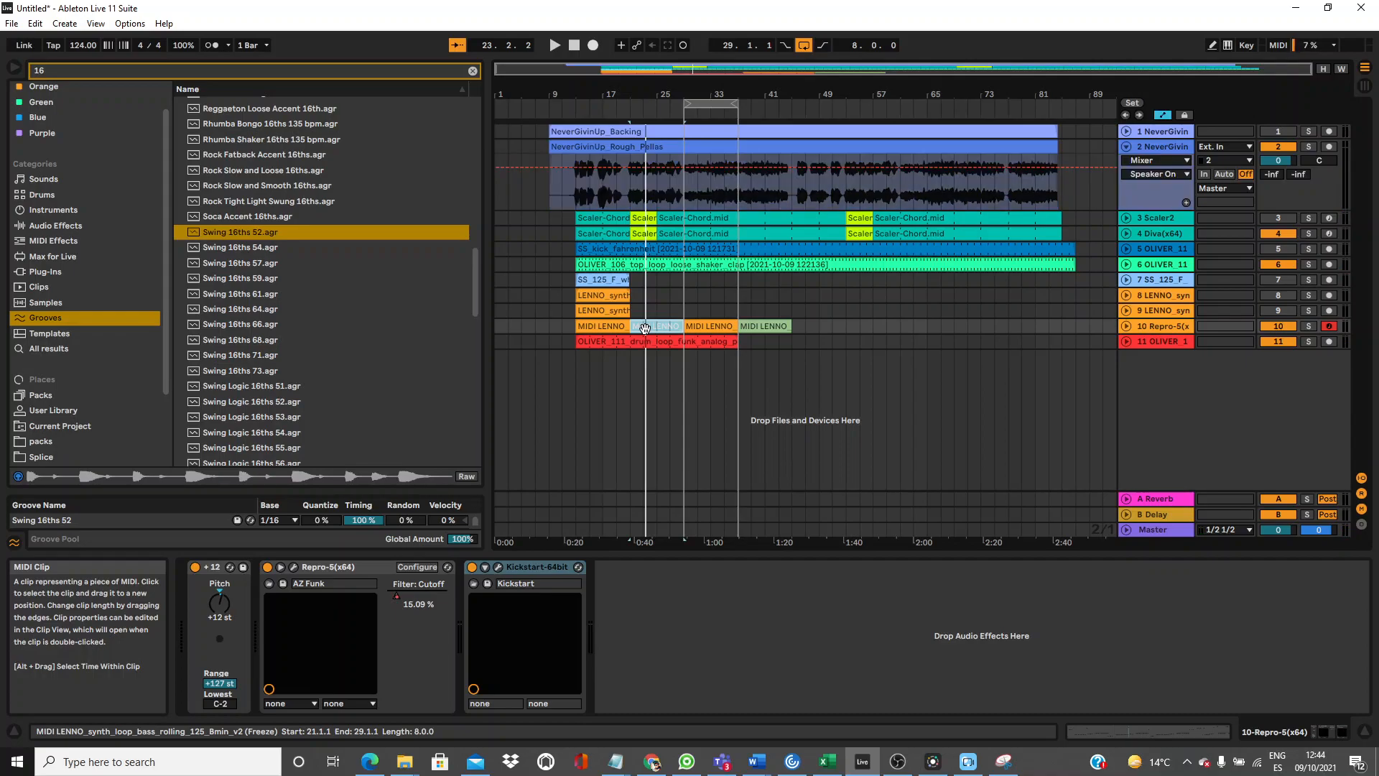
key("a")
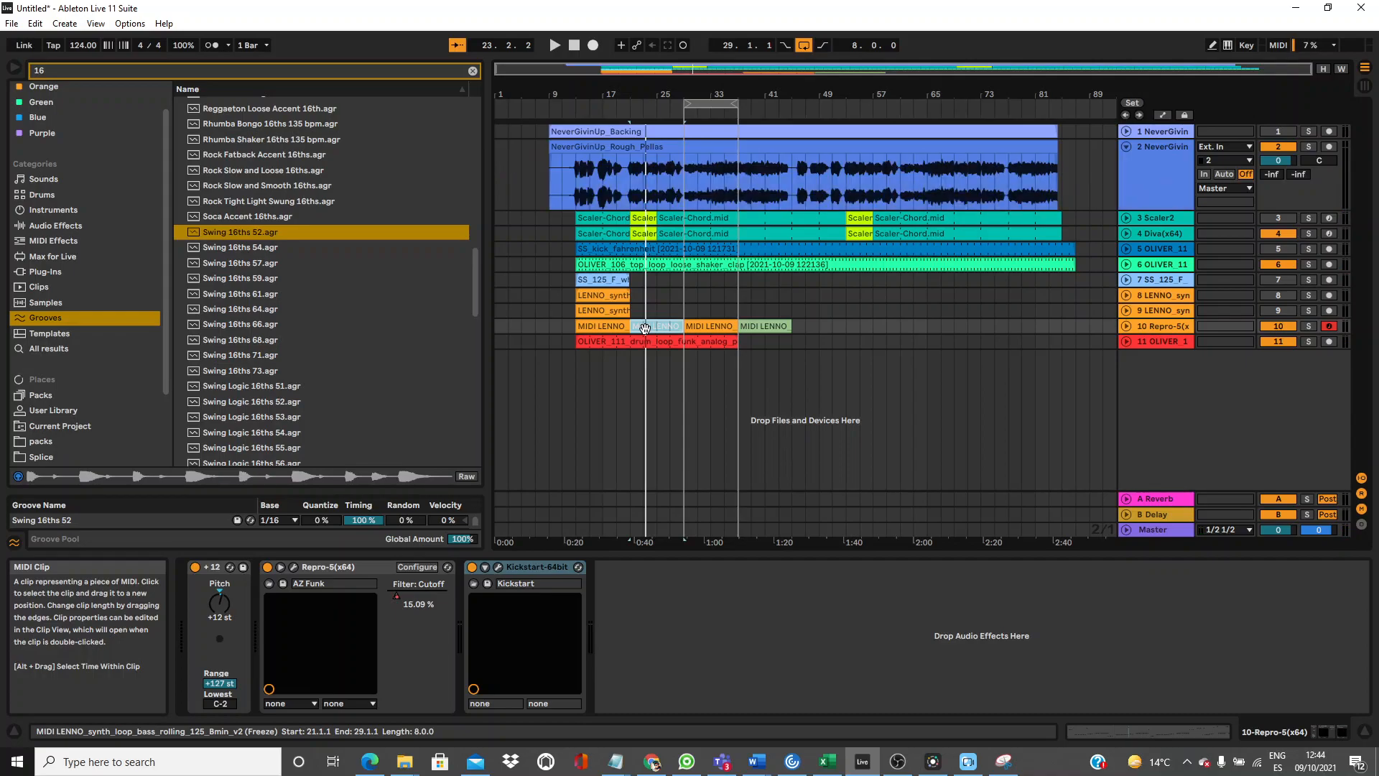
key("space")
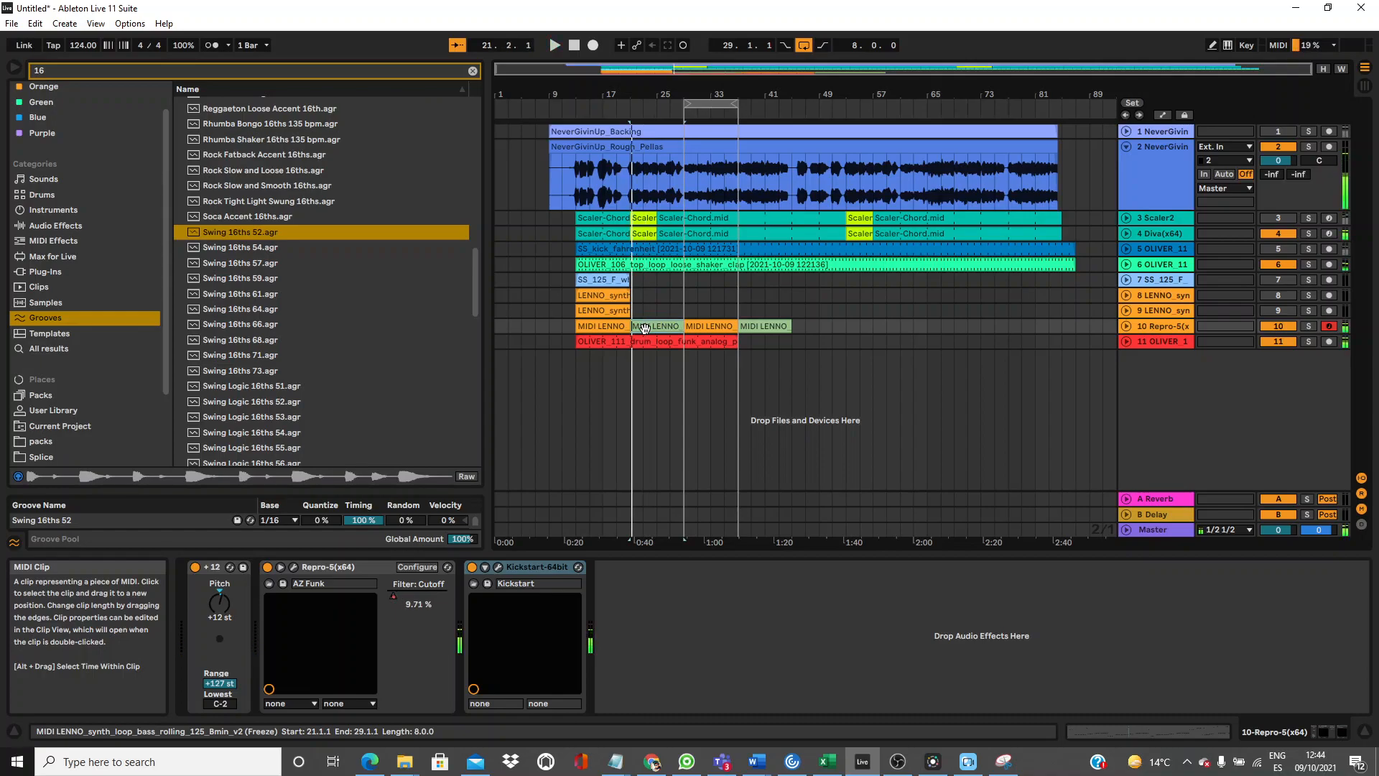
Open the second Repro-5 bass clip in an enlarged note editor and select all its notes.
double_click(644, 326)
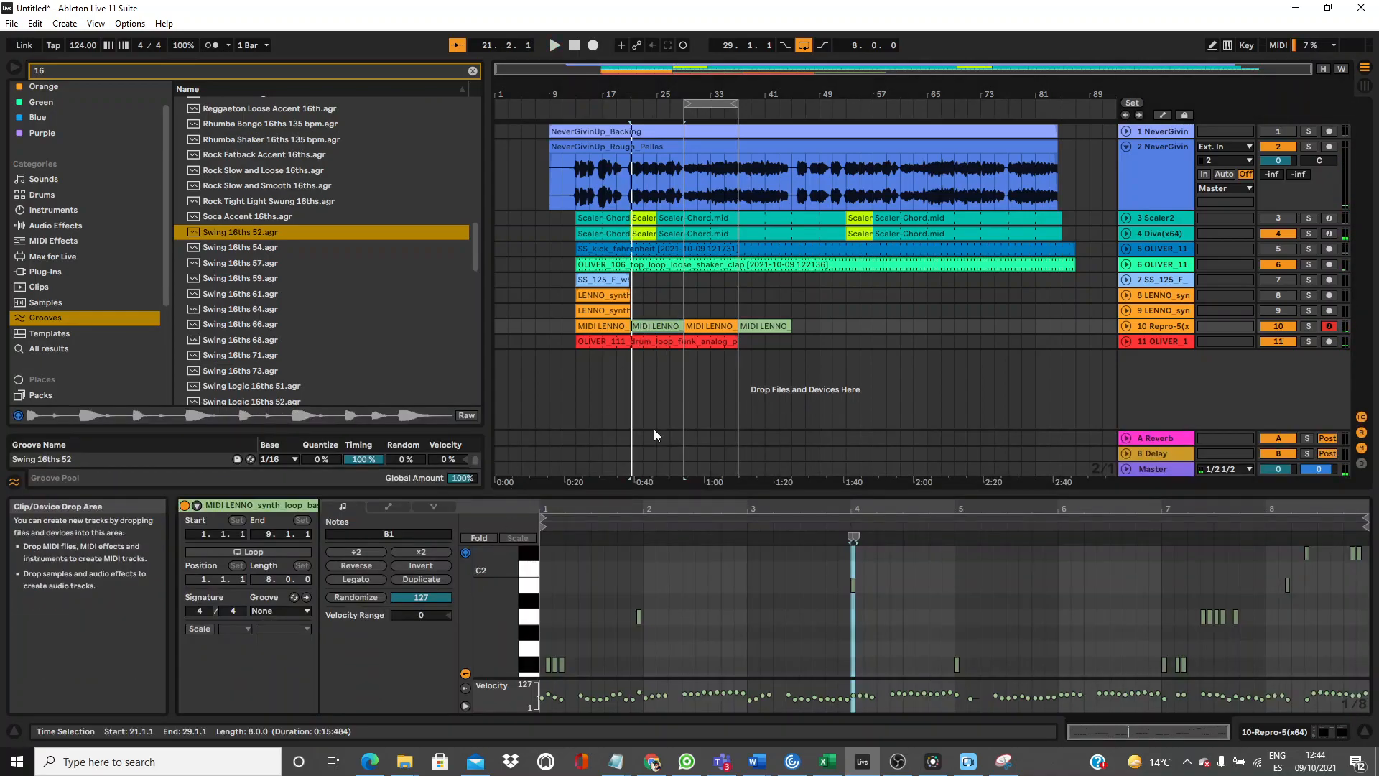
left_click_drag(629, 496, 622, 323)
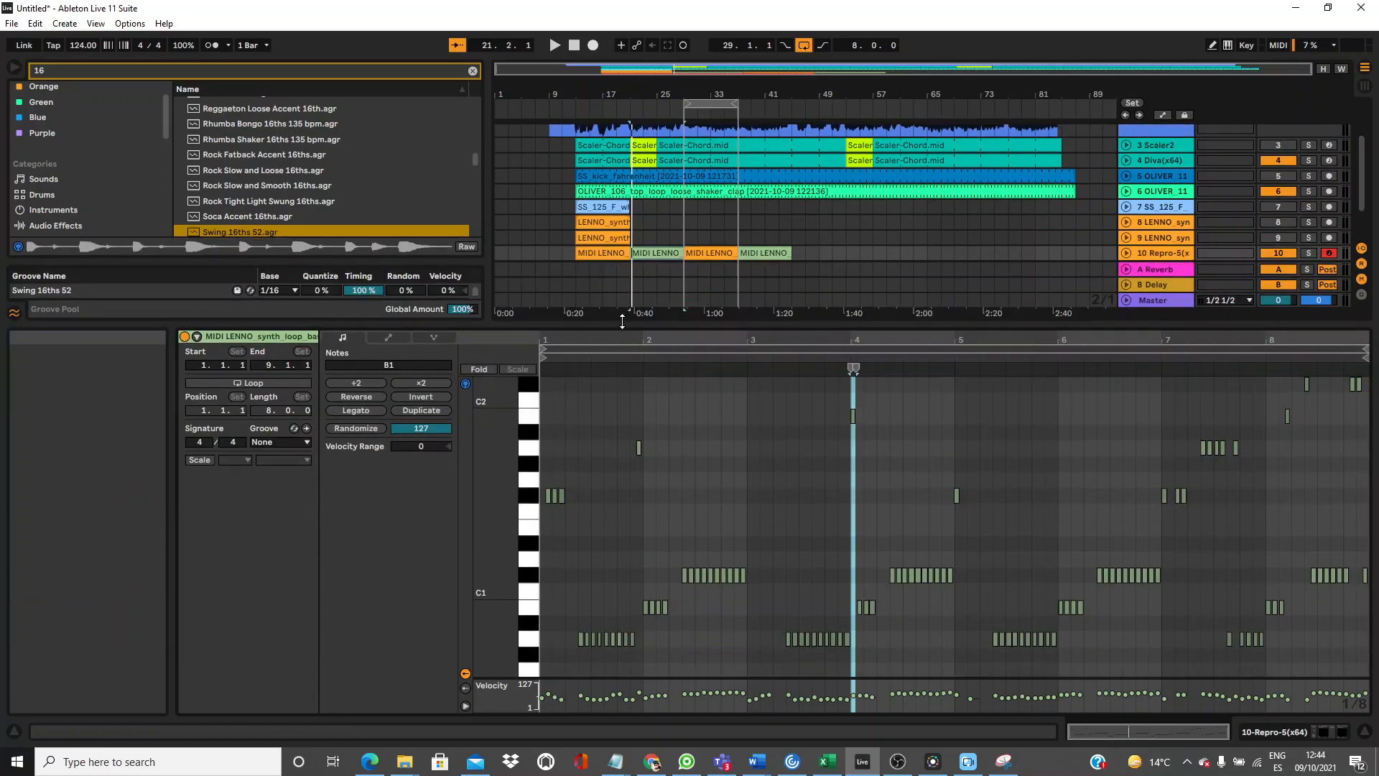
left_click_drag(564, 425, 765, 490)
key("ctrl+a")
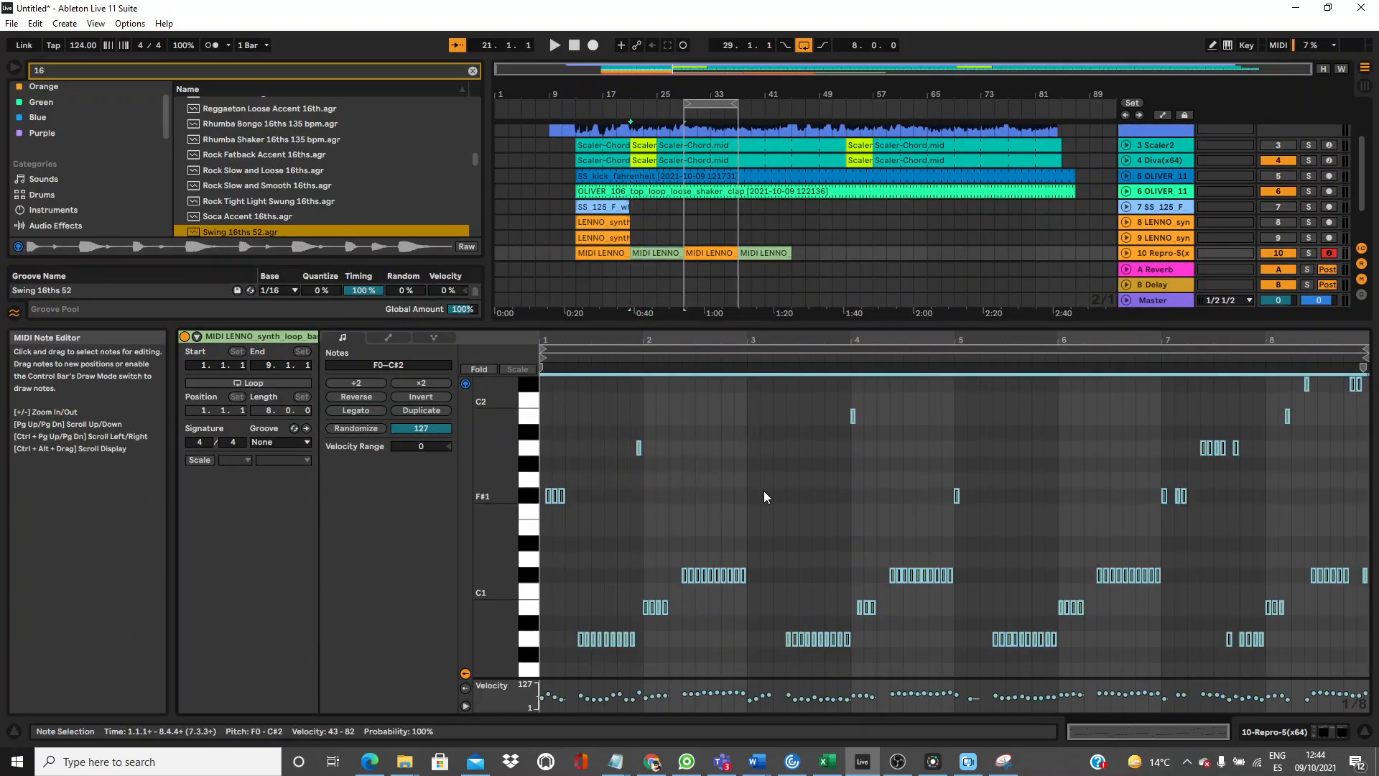
Transpose all notes of the second bass clip up three semitones and play the result.
key("Up")
key("space")
key("Up")
key("Up")
key("space")
key("space")
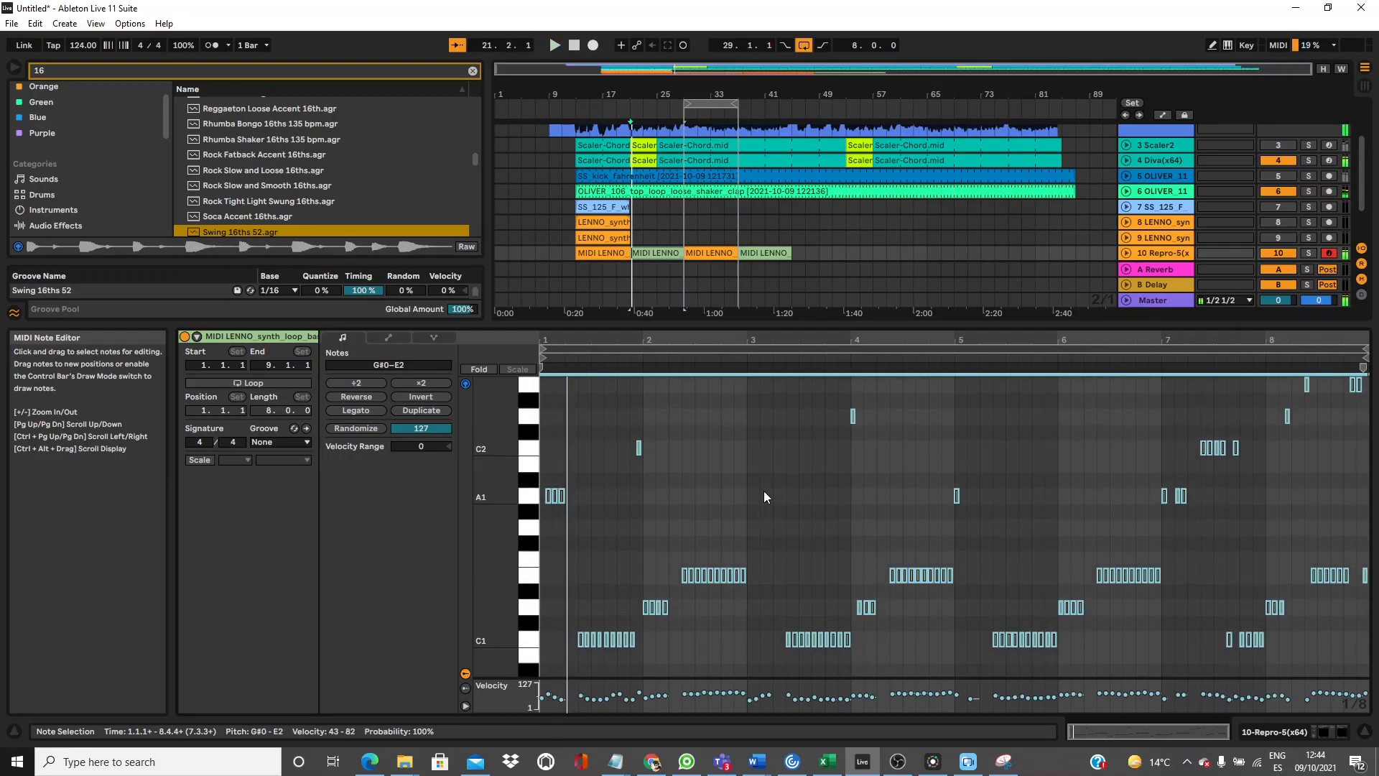
Raise the selected bass notes another four semitones to C1–G#2 and play them against the vocal.
key("Up")
key("Up")
key("Up")
key("Up")
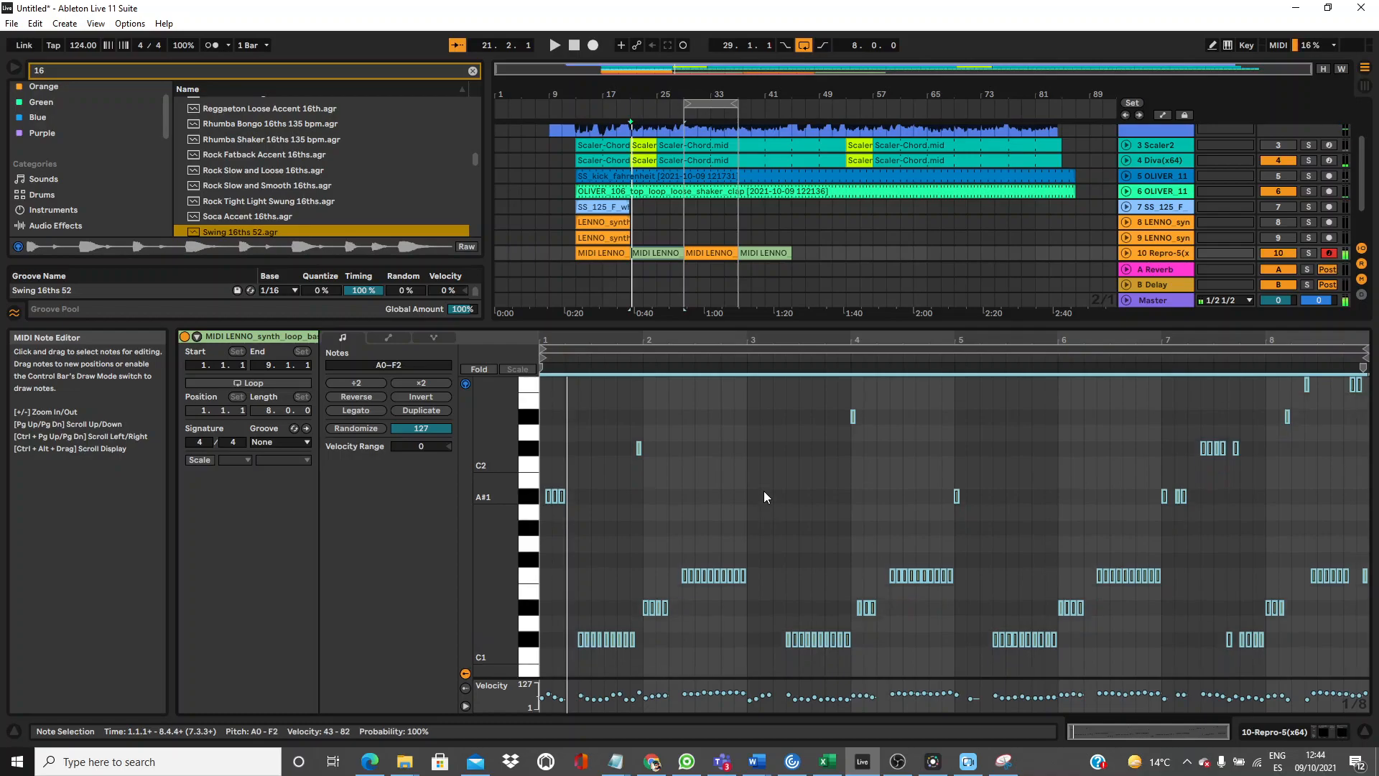
key("space")
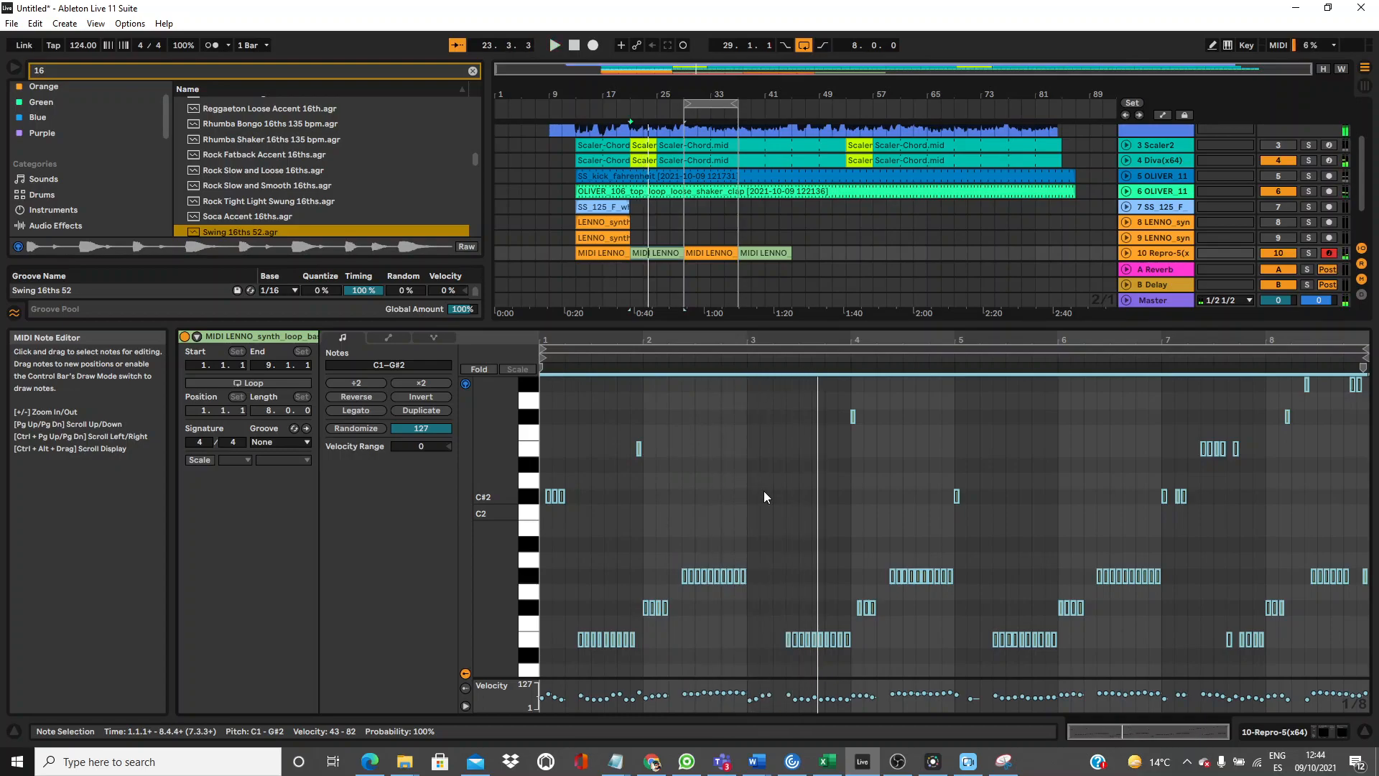
Lower the selected bass notes in stages to G#0–E2, raise them to A0–F2, and audition the pitches.
key("Down")
key("Down")
key("space")
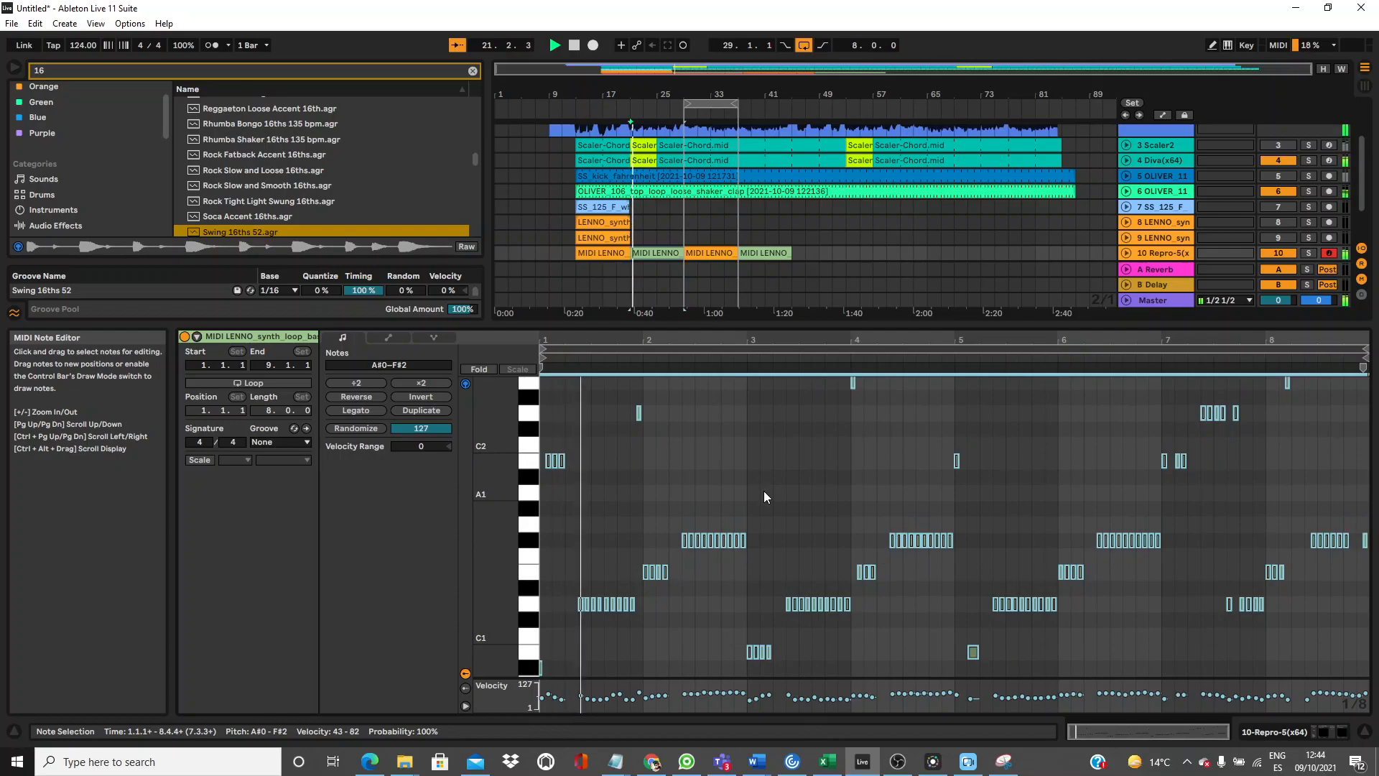
key("Down")
key("Down")
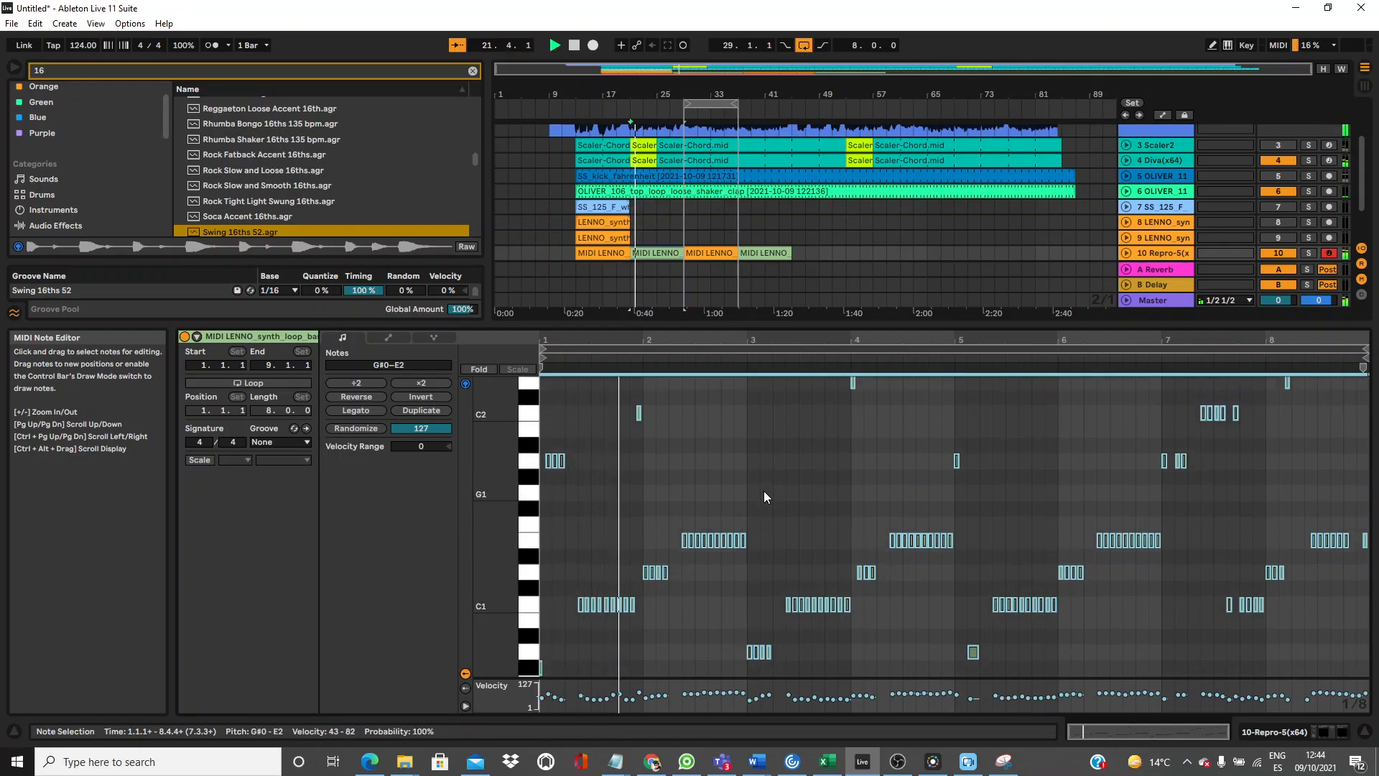
key("Up")
key("space")
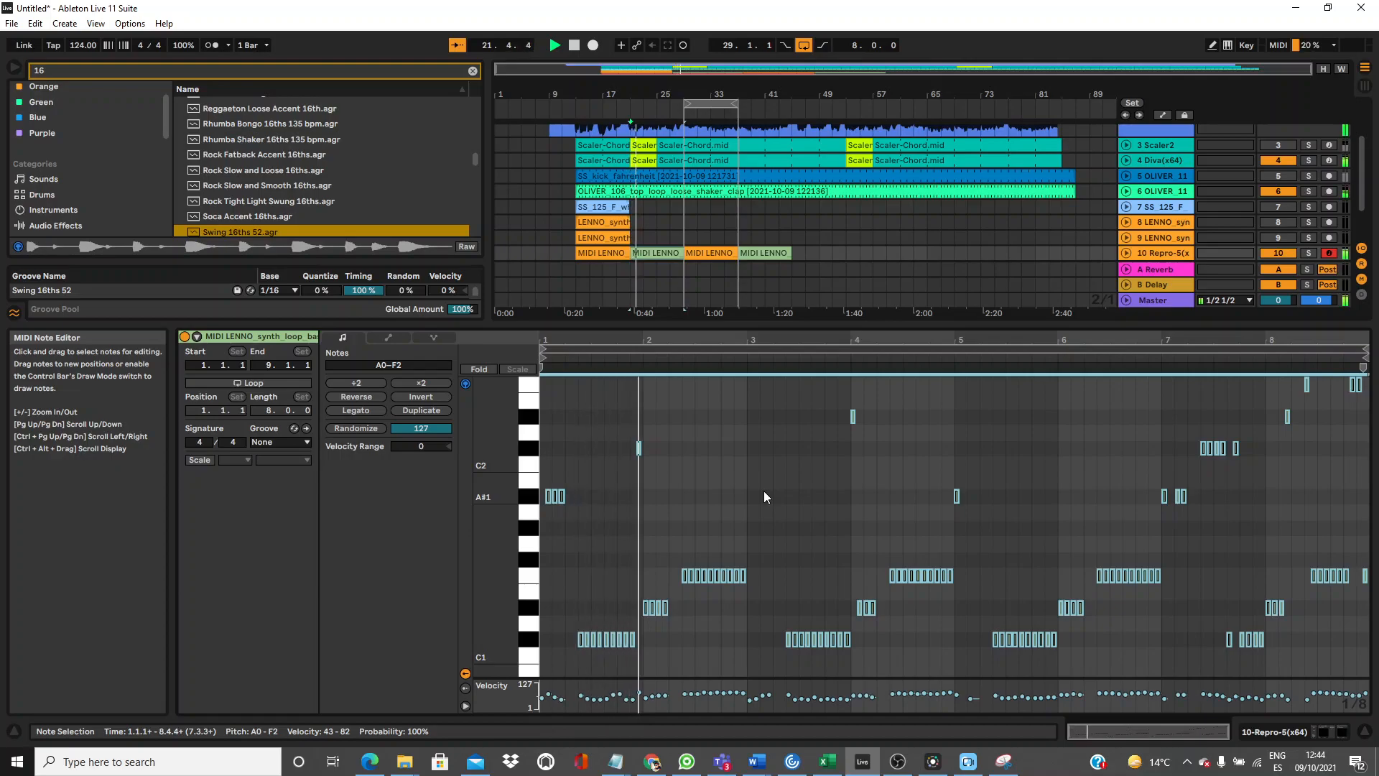
Transpose the selected bass notes down six semitones to D#0–B1, auditioning along the way.
key("Down")
key("Down")
key("Down")
key("Down")
key("space")
key("space")
key("Down")
key("Down")
key("space")
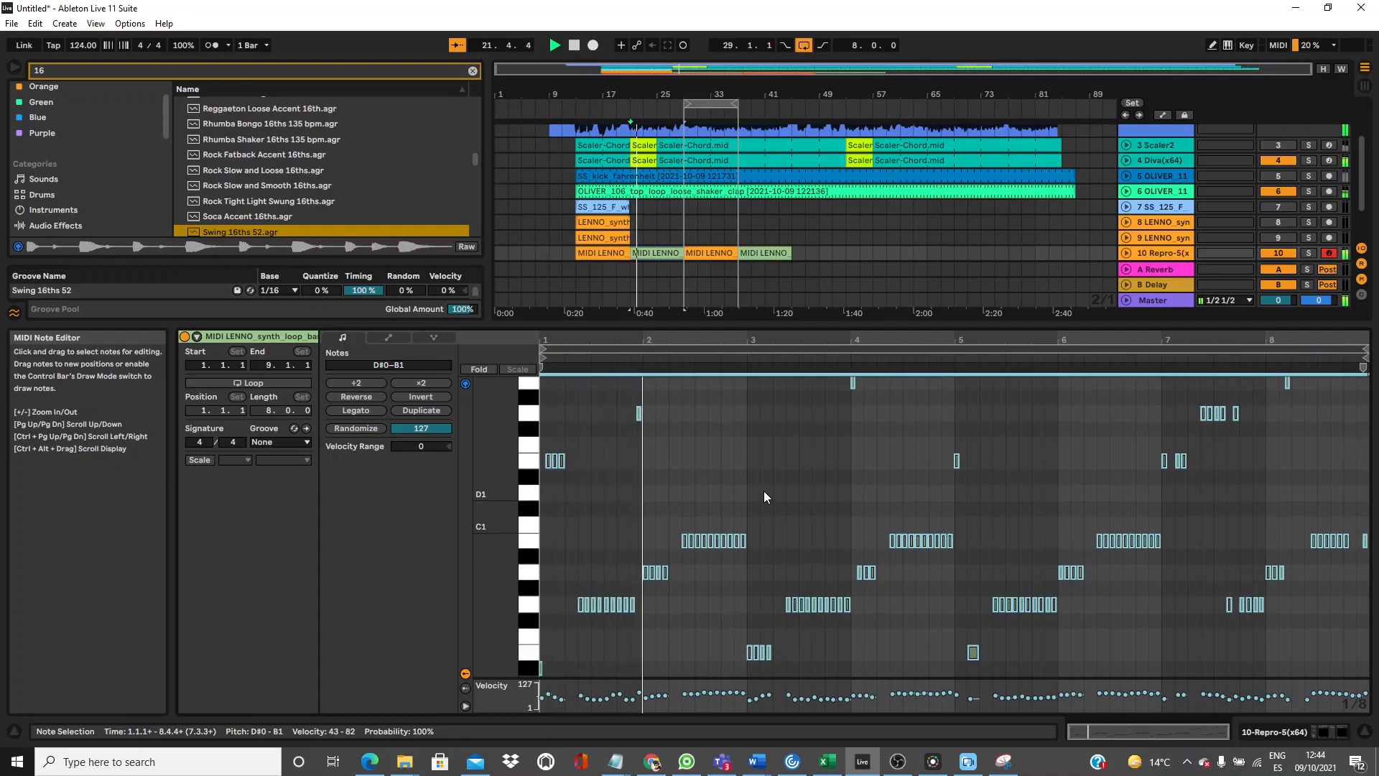
Stop playback and lower the first three notes of the second bass clip to B0.
key("space")
left_click_drag(612, 475, 518, 459)
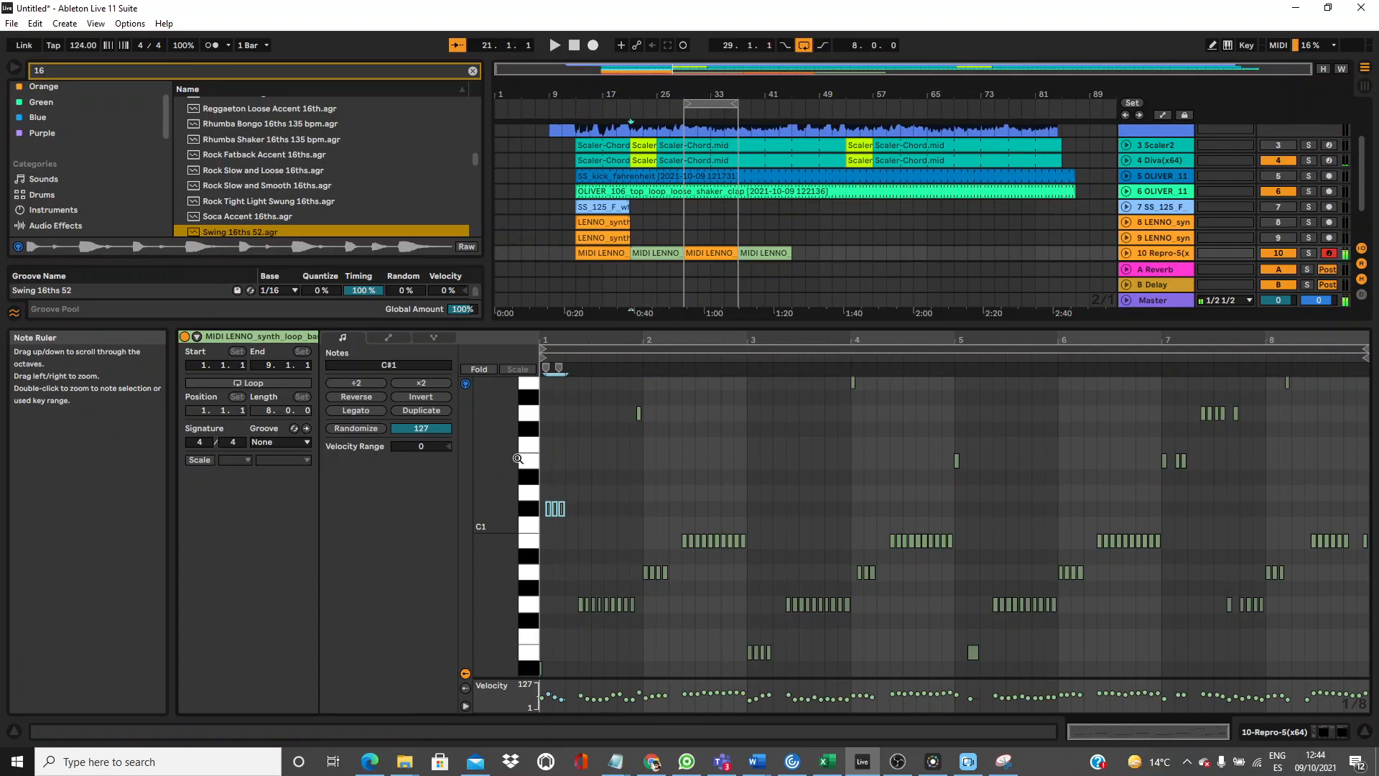
key("shift+Down")
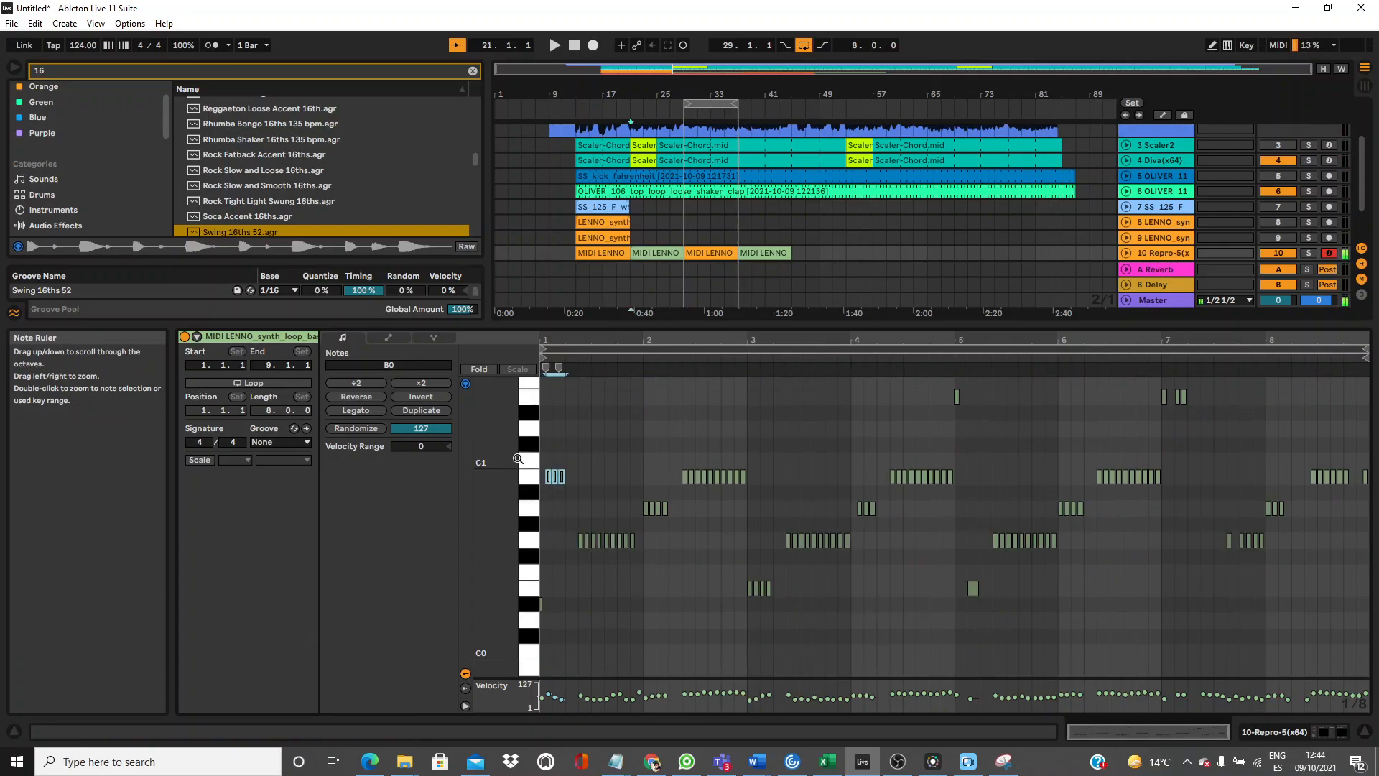
Lower the first three bass notes to G0, raise all the clip's notes to A0–F2, and audition the pitches.
key("space")
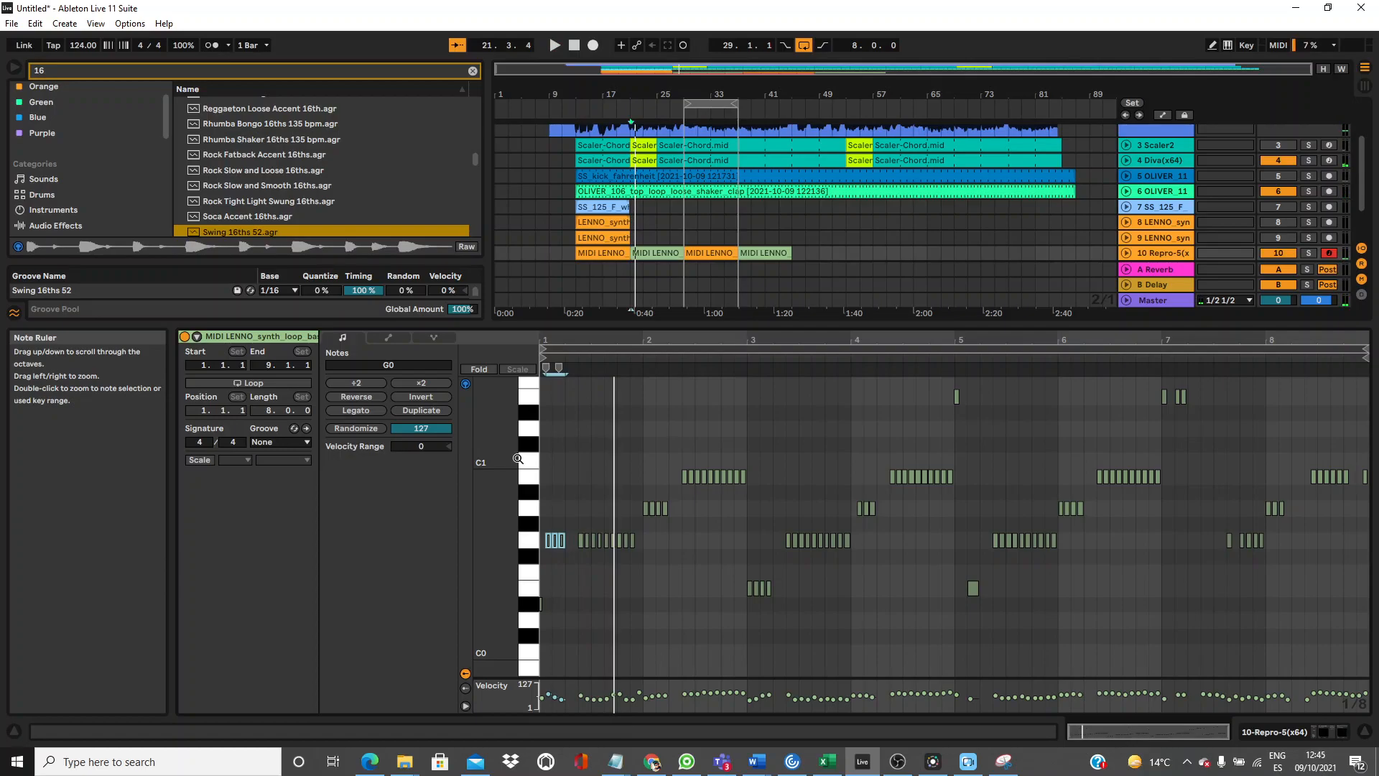
key("space")
key("ctrl+a")
key("Up")
key("Up")
key("Up")
key("Up")
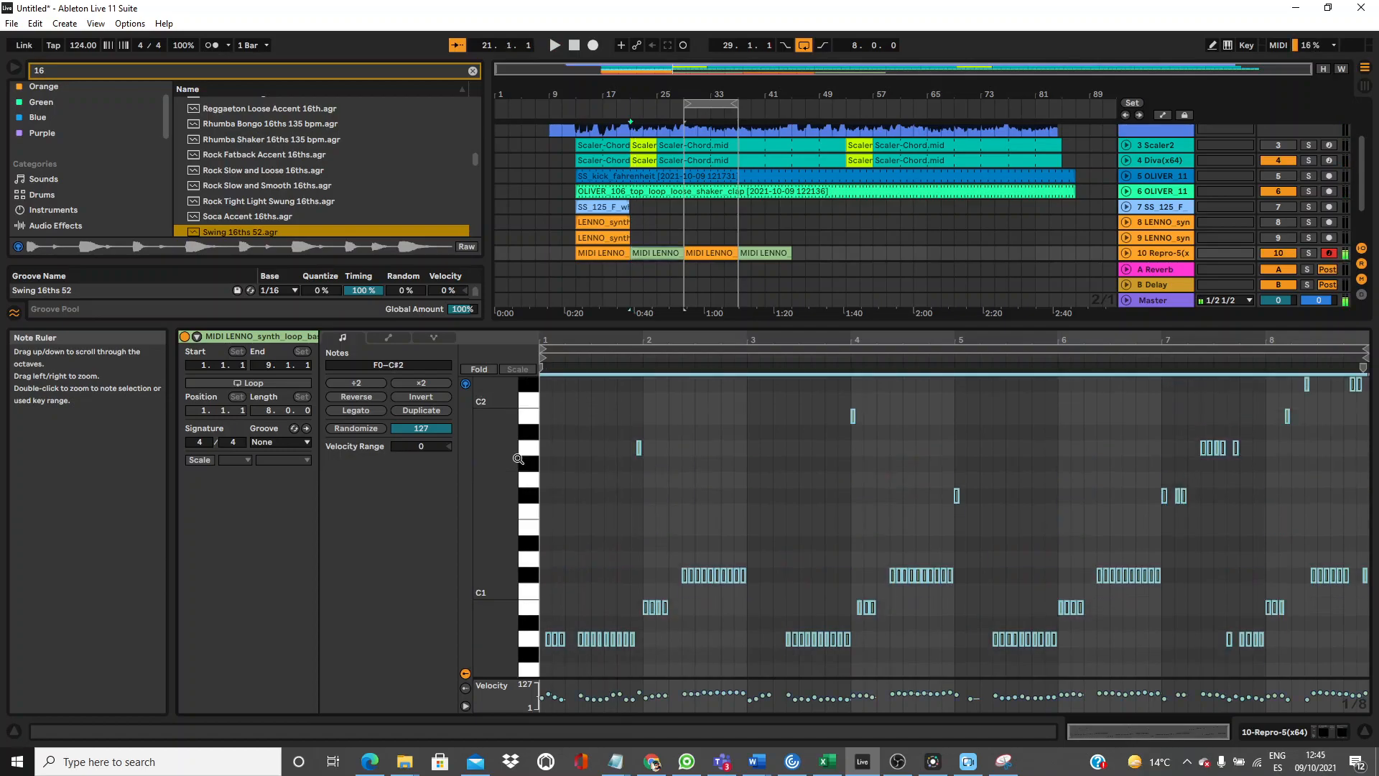
key("Up")
key("space")
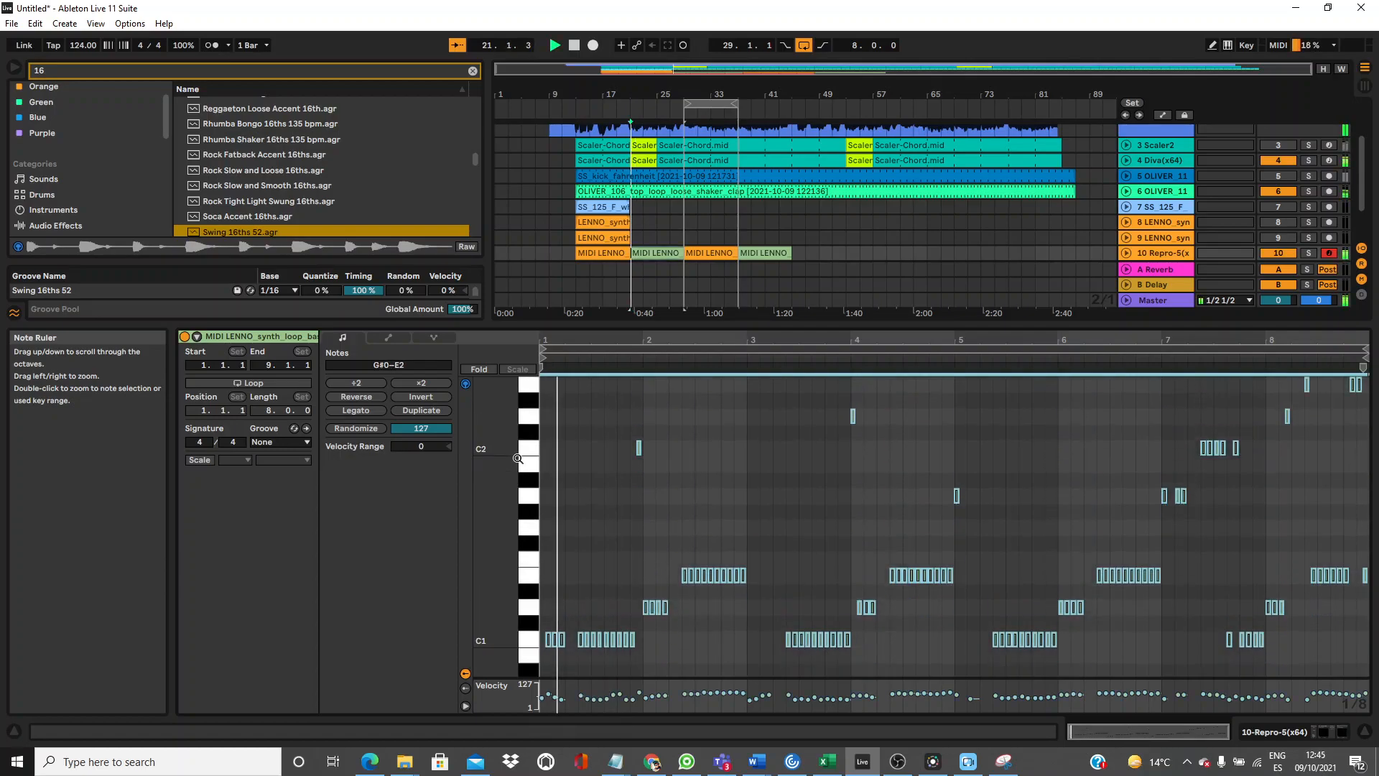
key("Up")
key("space")
key("space")
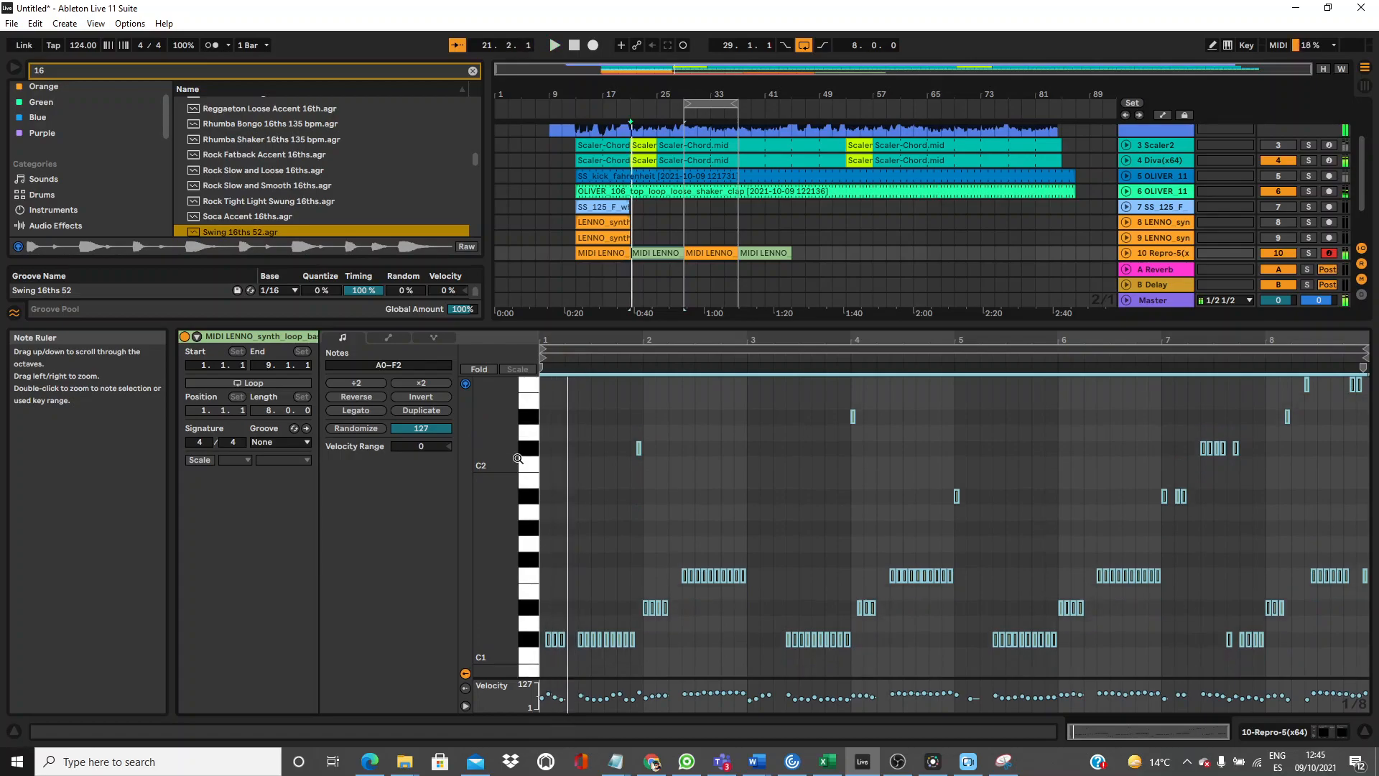
Try the low notes of the second bass clip's first bar up to E1, lower them to C1, and audition the changes.
left_click_drag(544, 607, 639, 656)
key("Right")
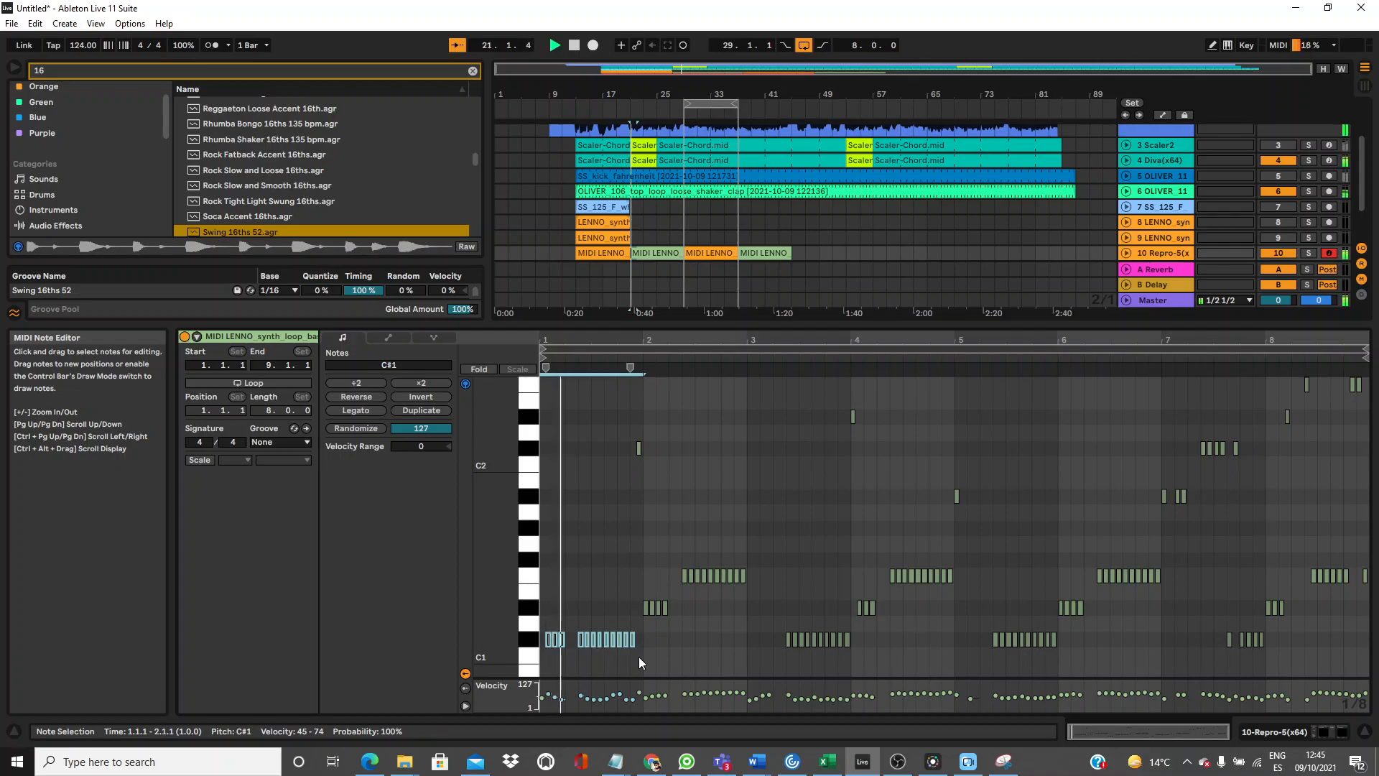
key("Left")
key("Up")
key("Up")
key("Up")
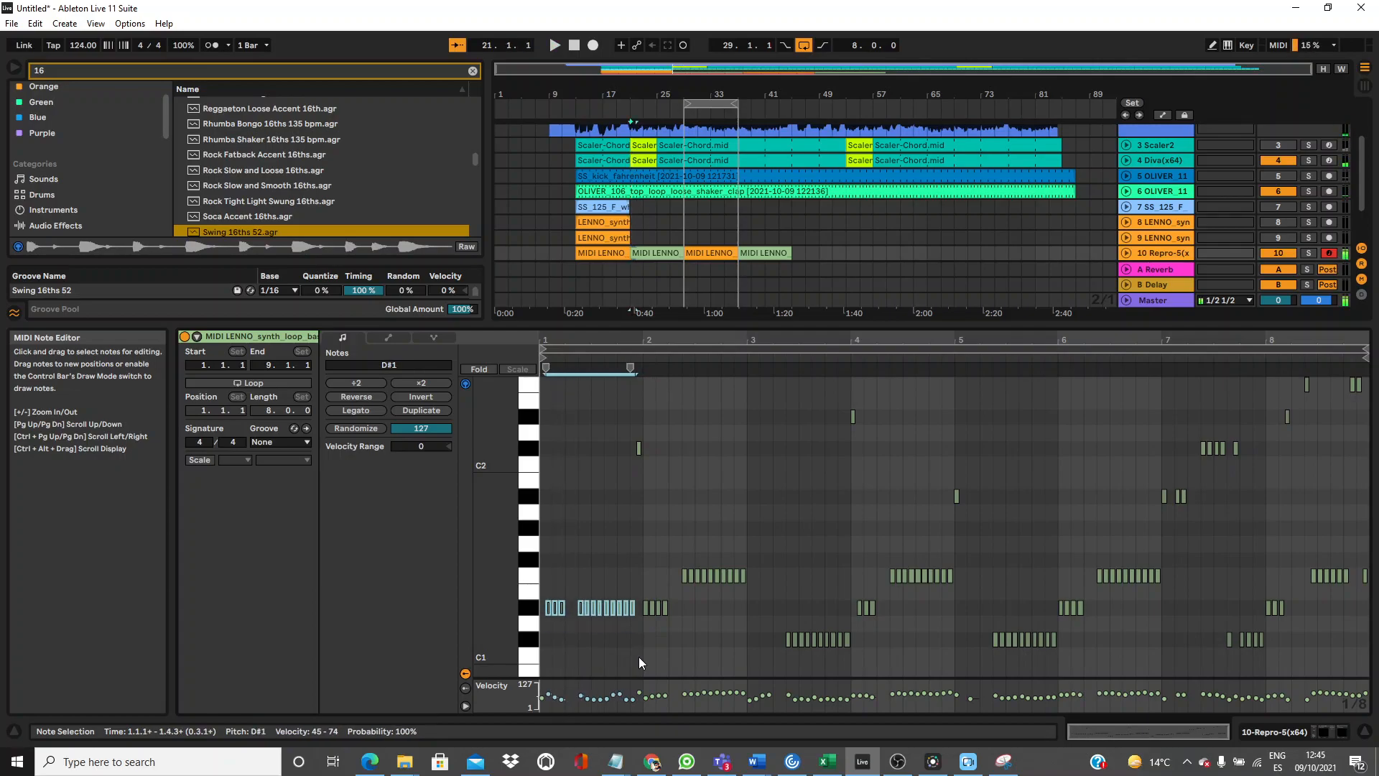
key("space")
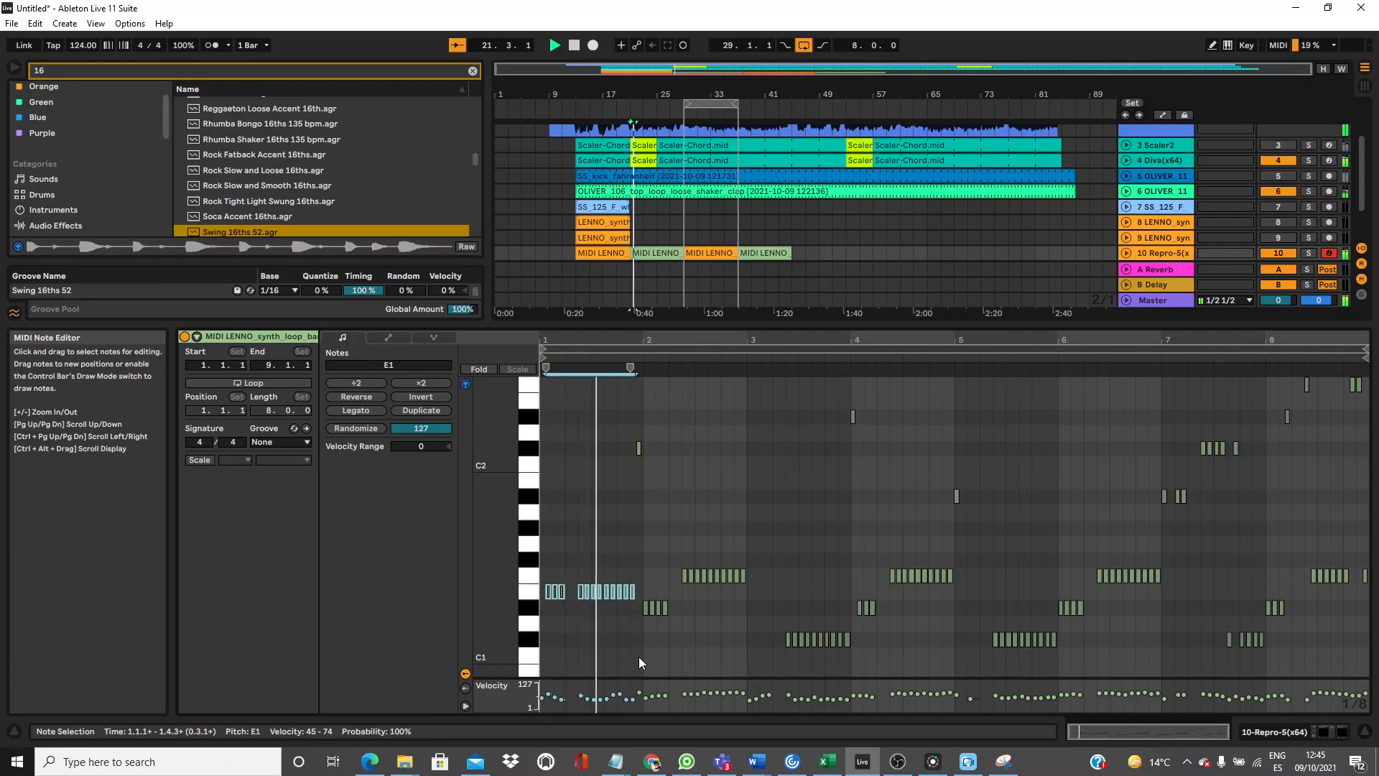
key("Down")
key("Down")
key("Down")
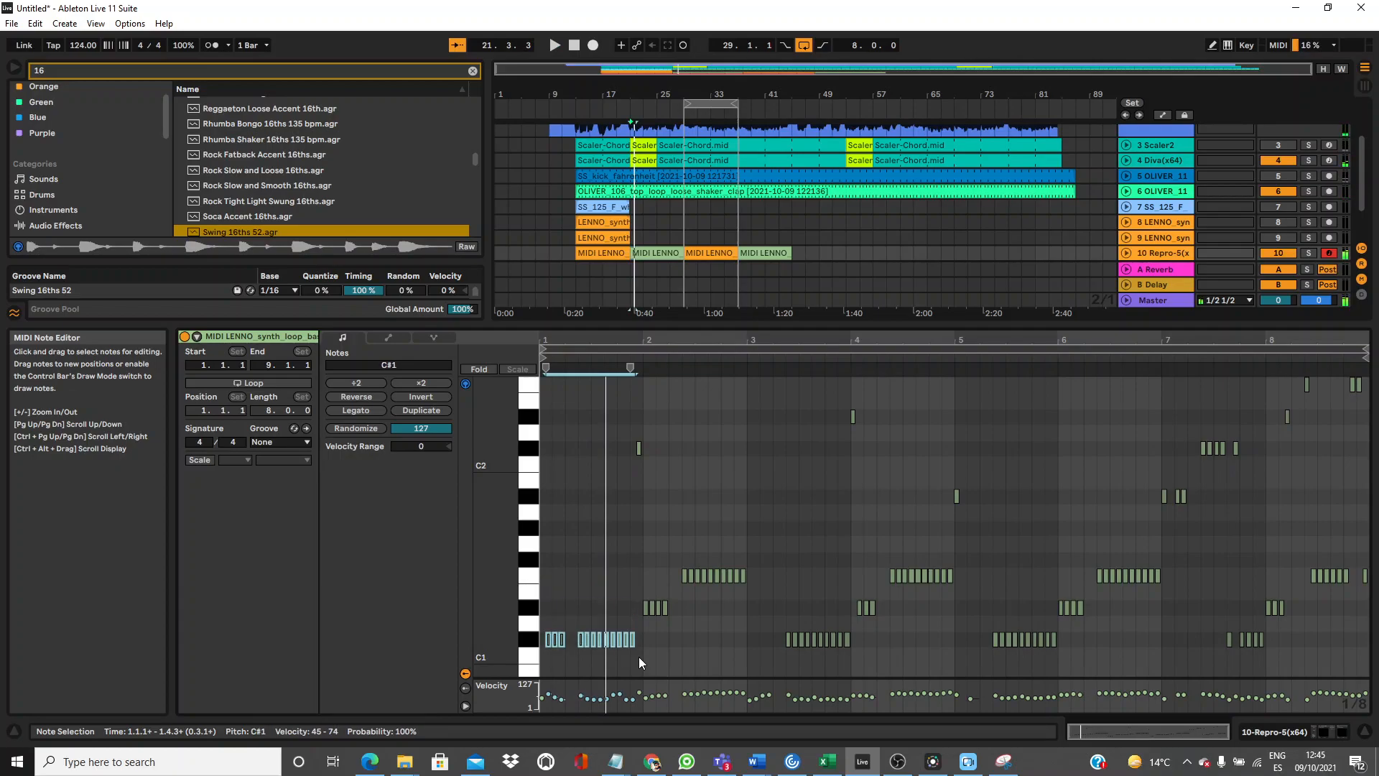
key("Down")
key("space")
Raise all notes of the second bass clip four semitones to C#1–A2 and play them against the vocal.
key("ctrl+a")
key("Up")
key("Up")
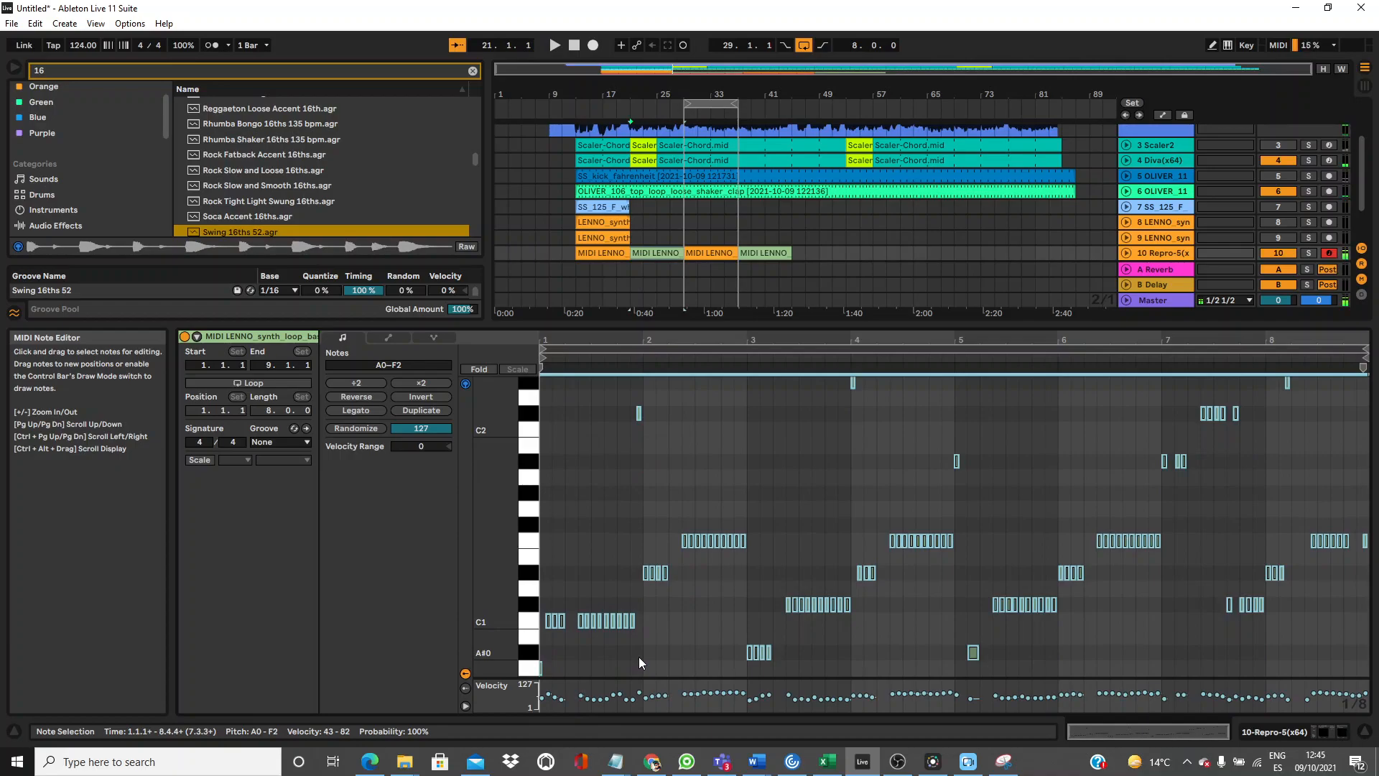
key("Up")
key("Up")
key("space")
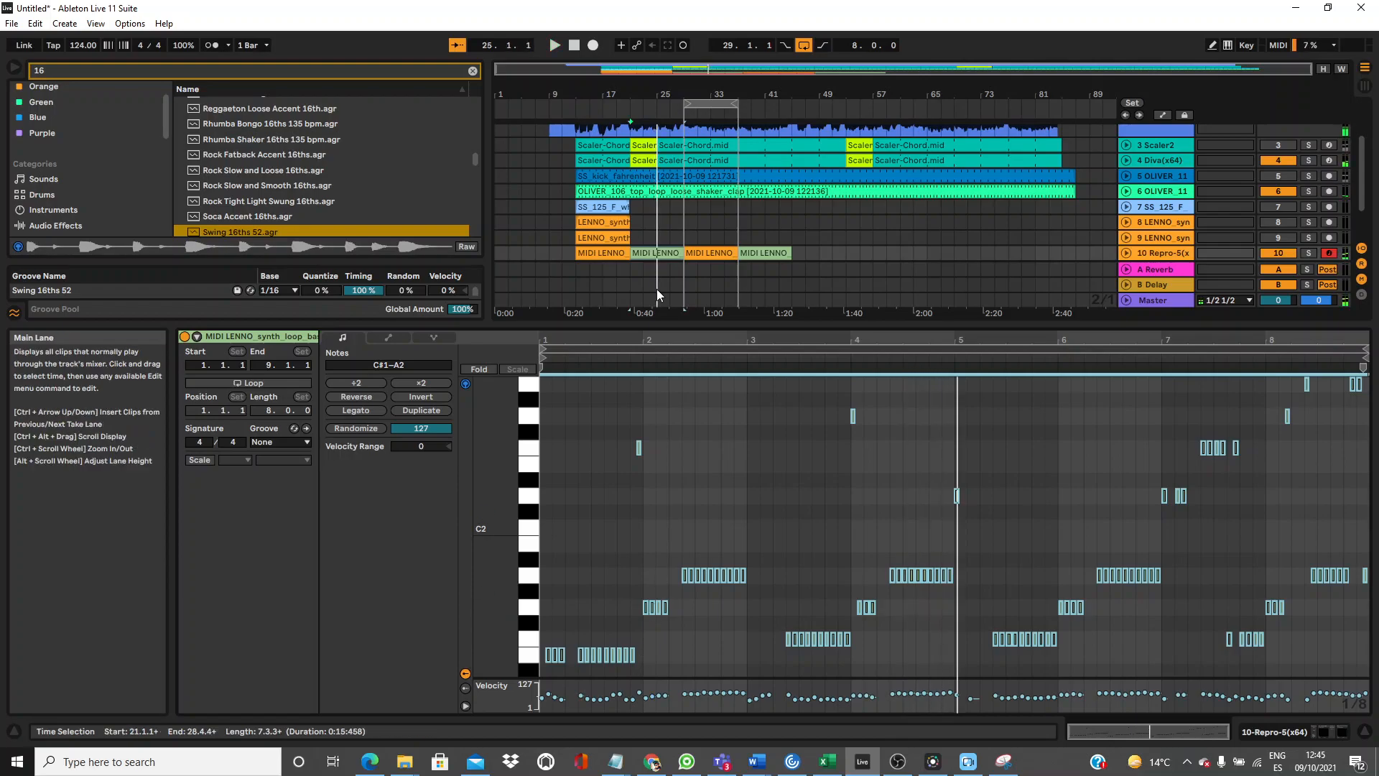
Enlarge the note editor, delete the stray C#1 note at the clip's start, and select the F1–G2 notes from 1.4.3 onward.
left_click_drag(648, 324, 647, 123)
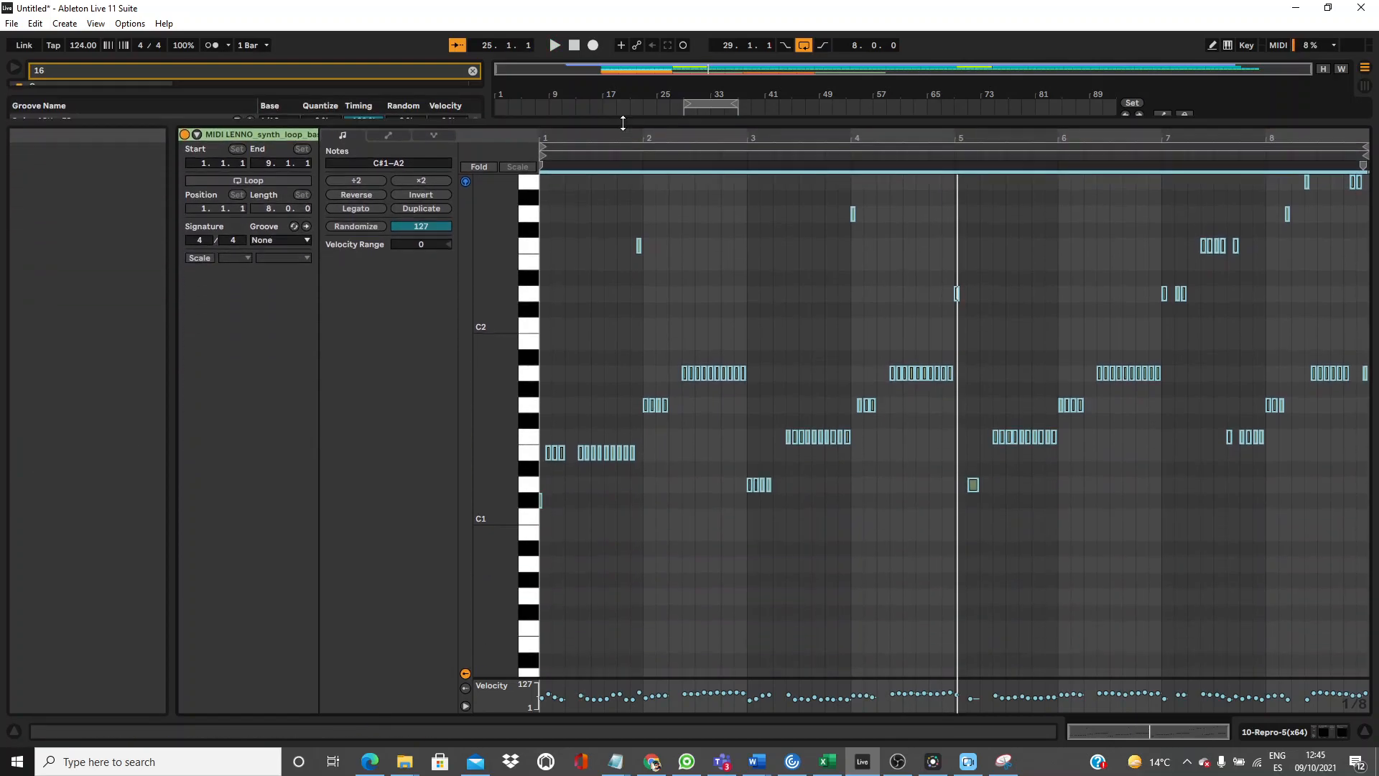
left_click(574, 506)
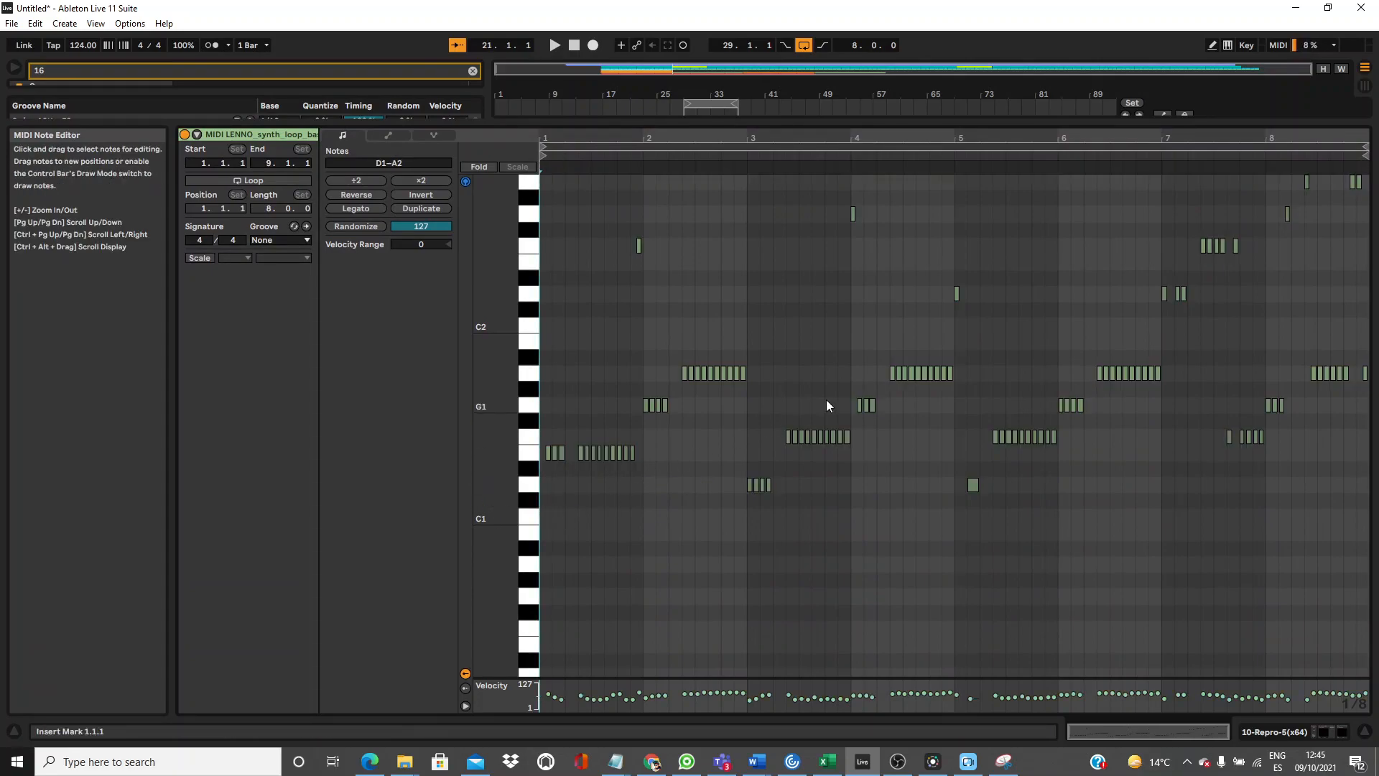
left_click_drag(635, 209, 1367, 441)
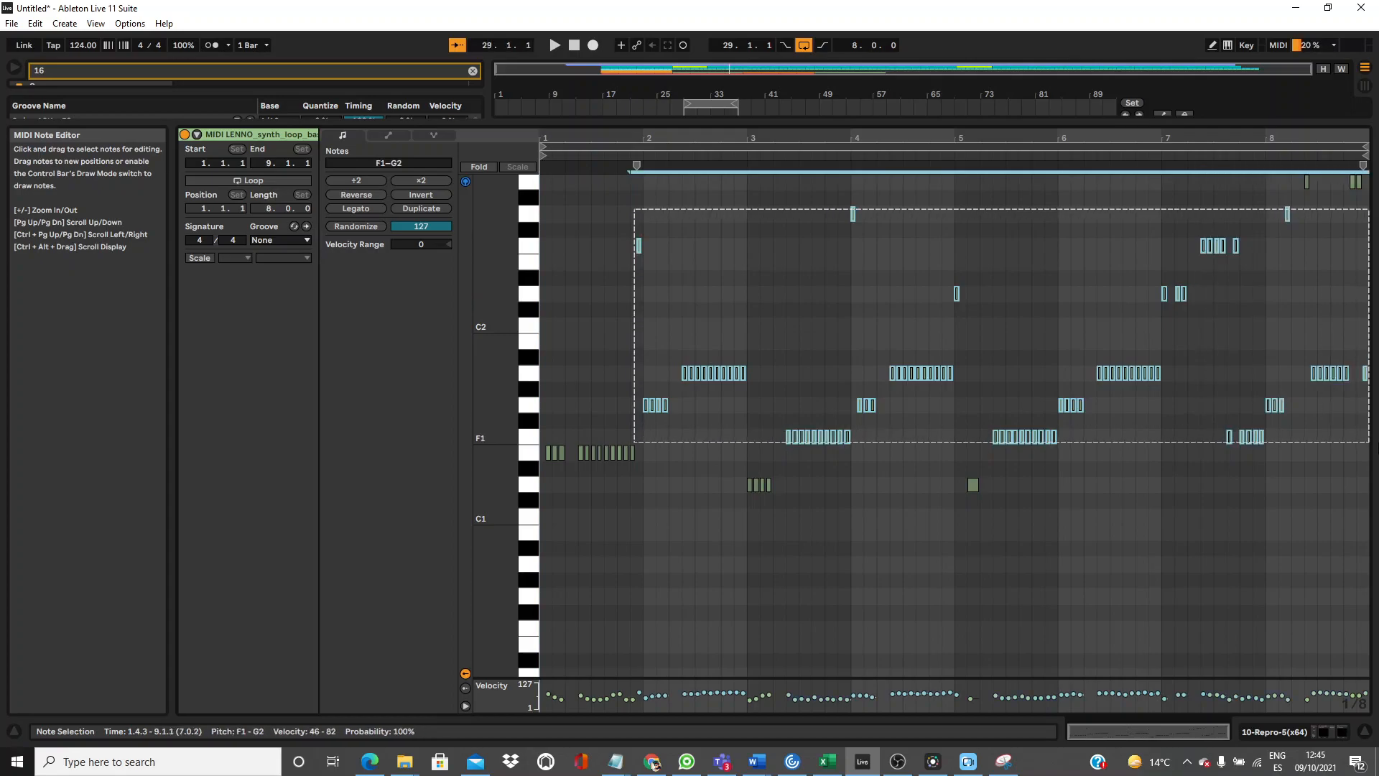
Delete the existing bass notes from F1 to G2, the D1 notes and the bar 1 notes in the MIDI clip.
key("Delete")
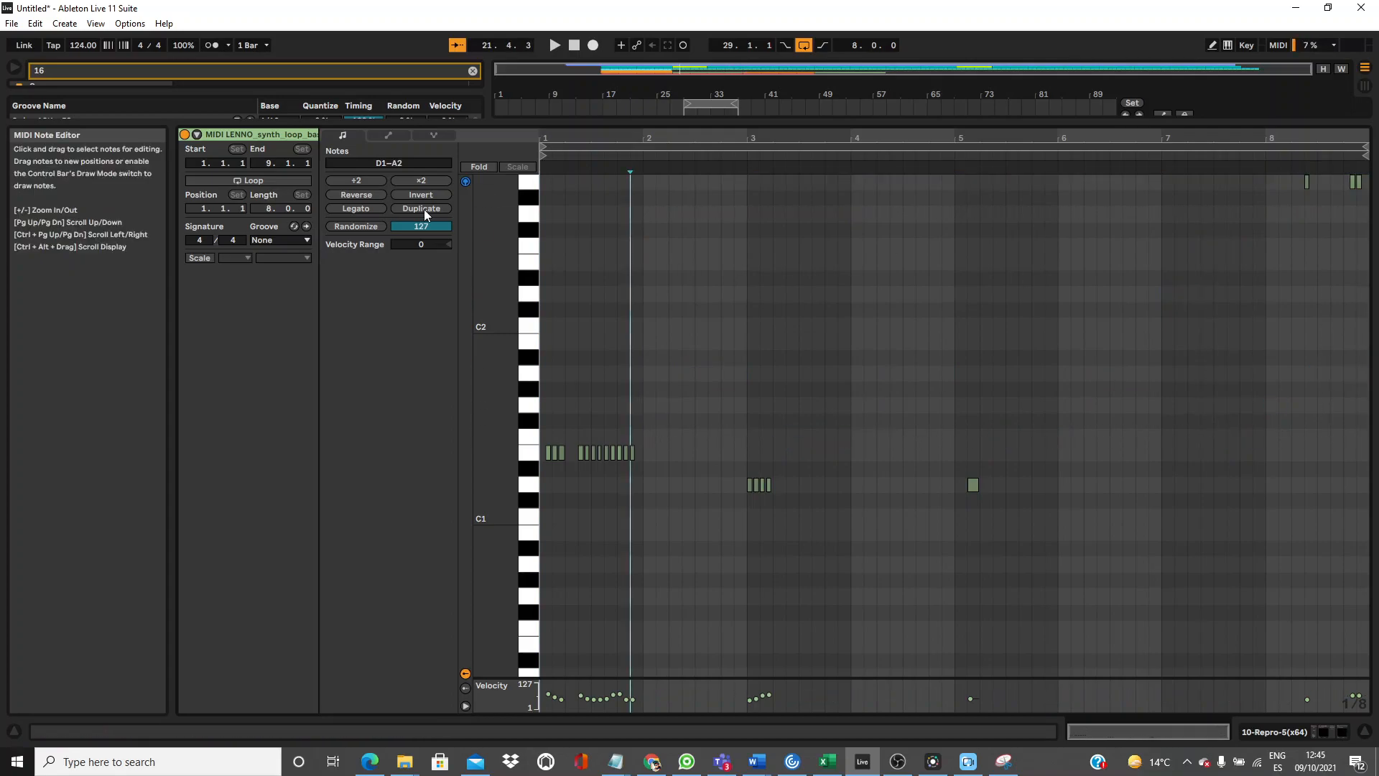
left_click_drag(719, 420, 1096, 533)
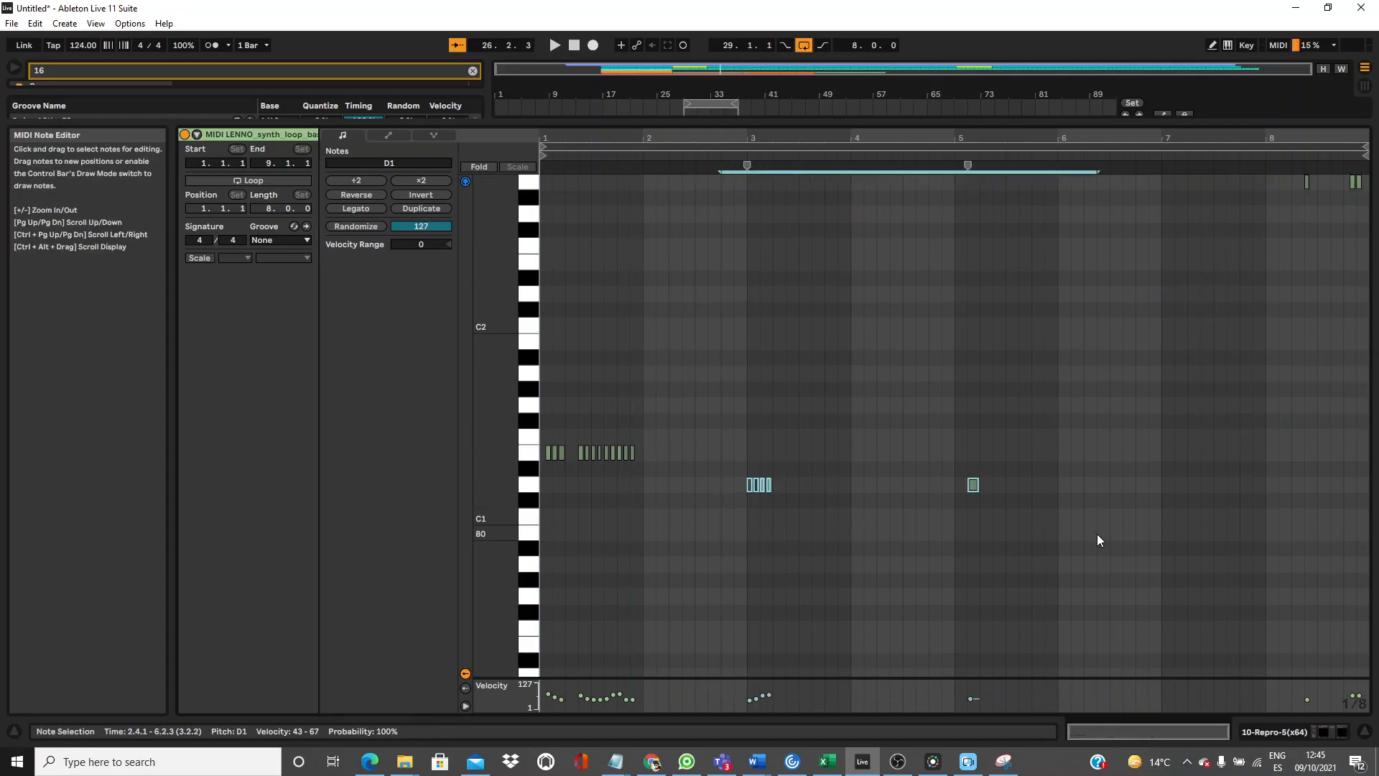
key("Delete")
left_click_drag(653, 464, 548, 454)
key("Delete")
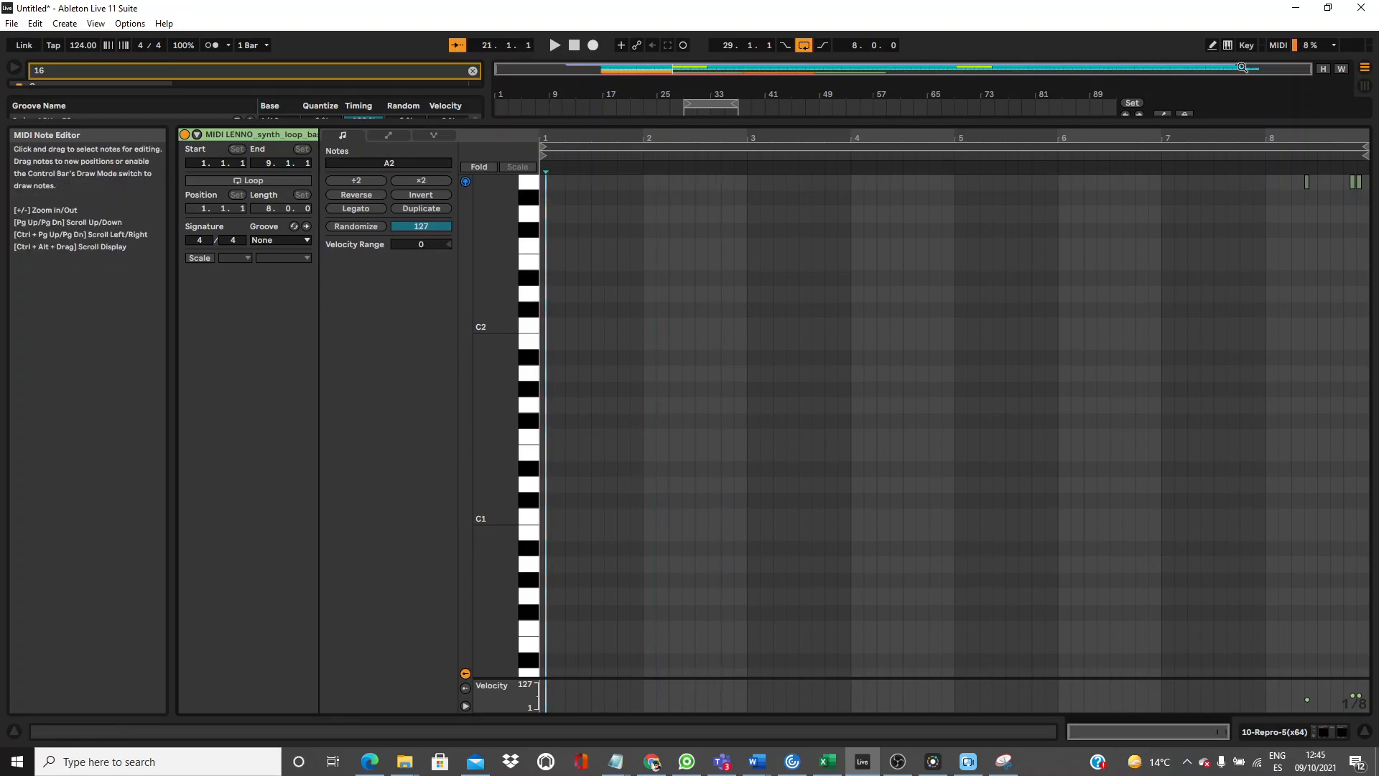
With Draw Mode on, fill bar 1 with eight eighth notes on F1 and transpose them down to E1.
left_click(1212, 45)
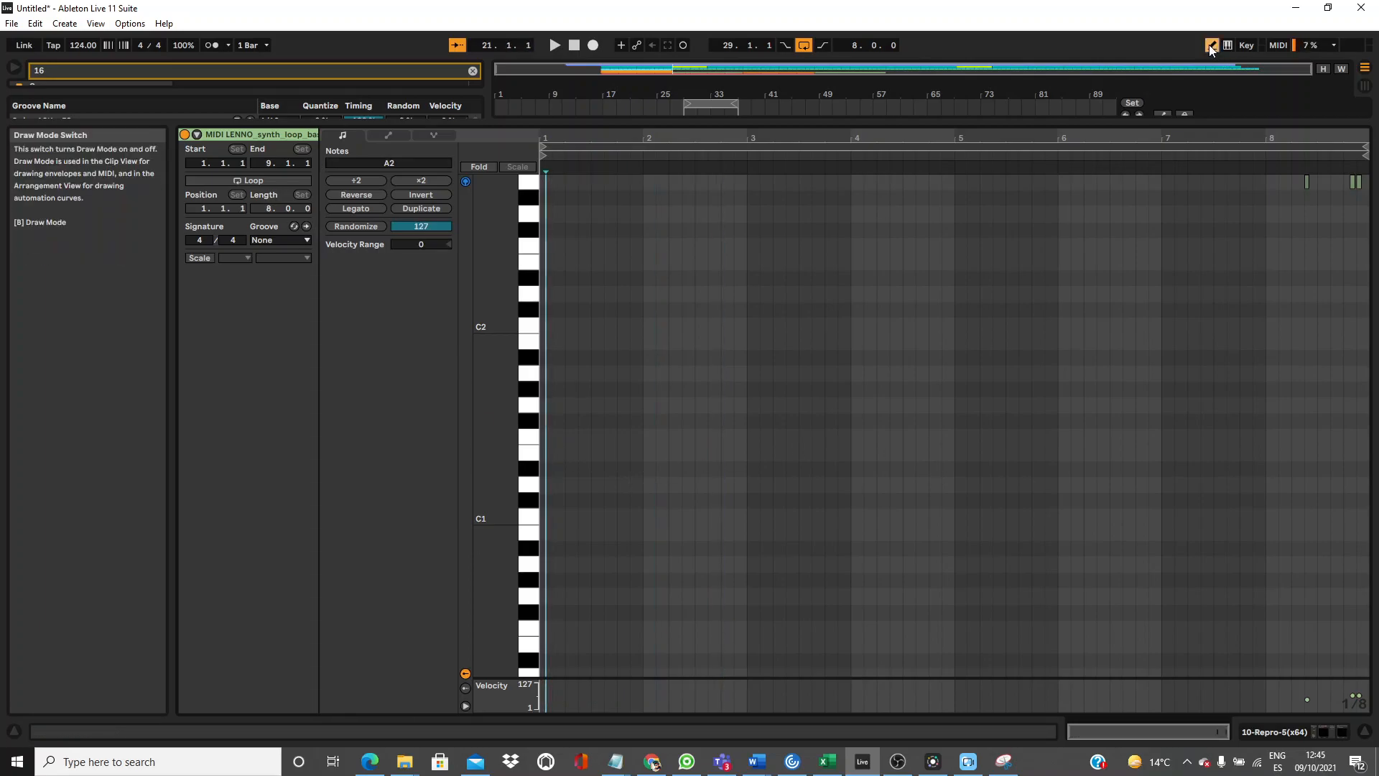
right_click(562, 419)
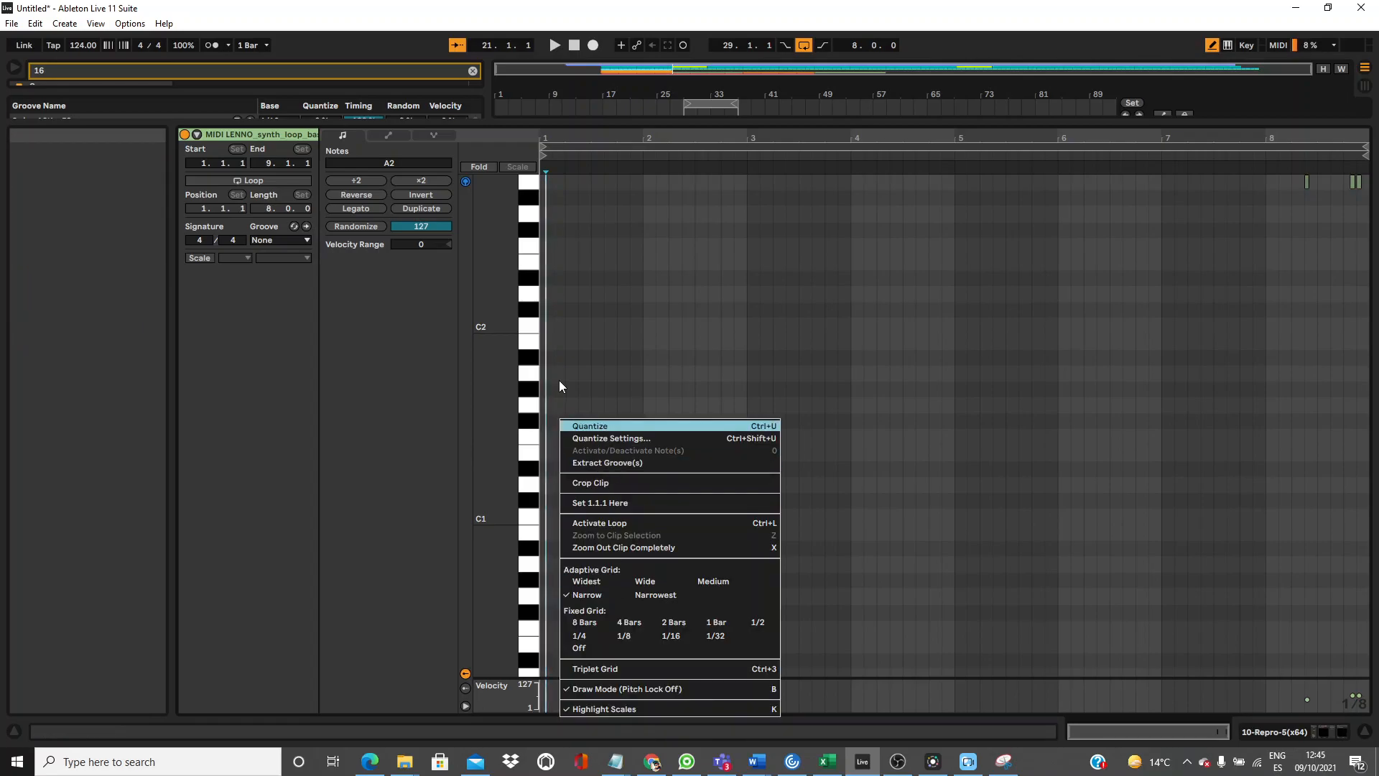
left_click(604, 138)
left_click(559, 435)
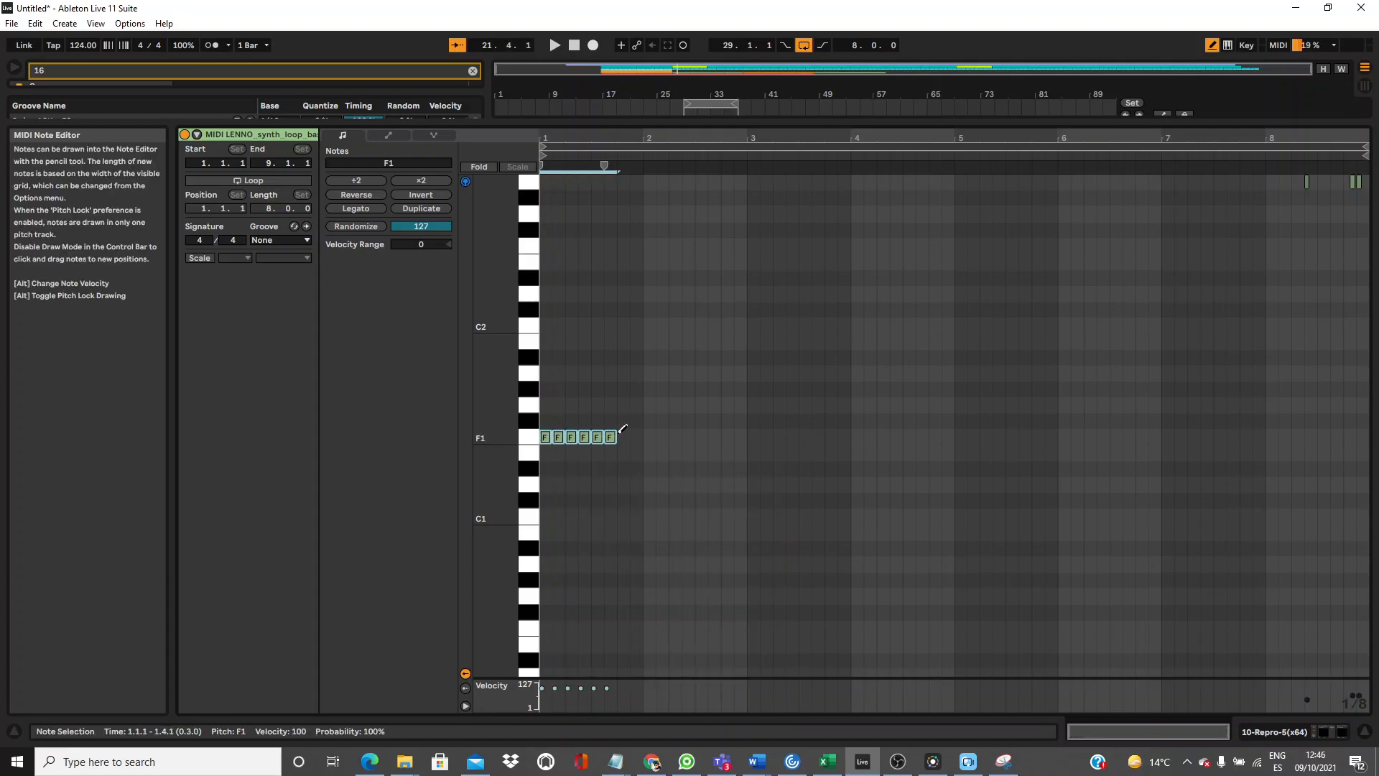
key("space")
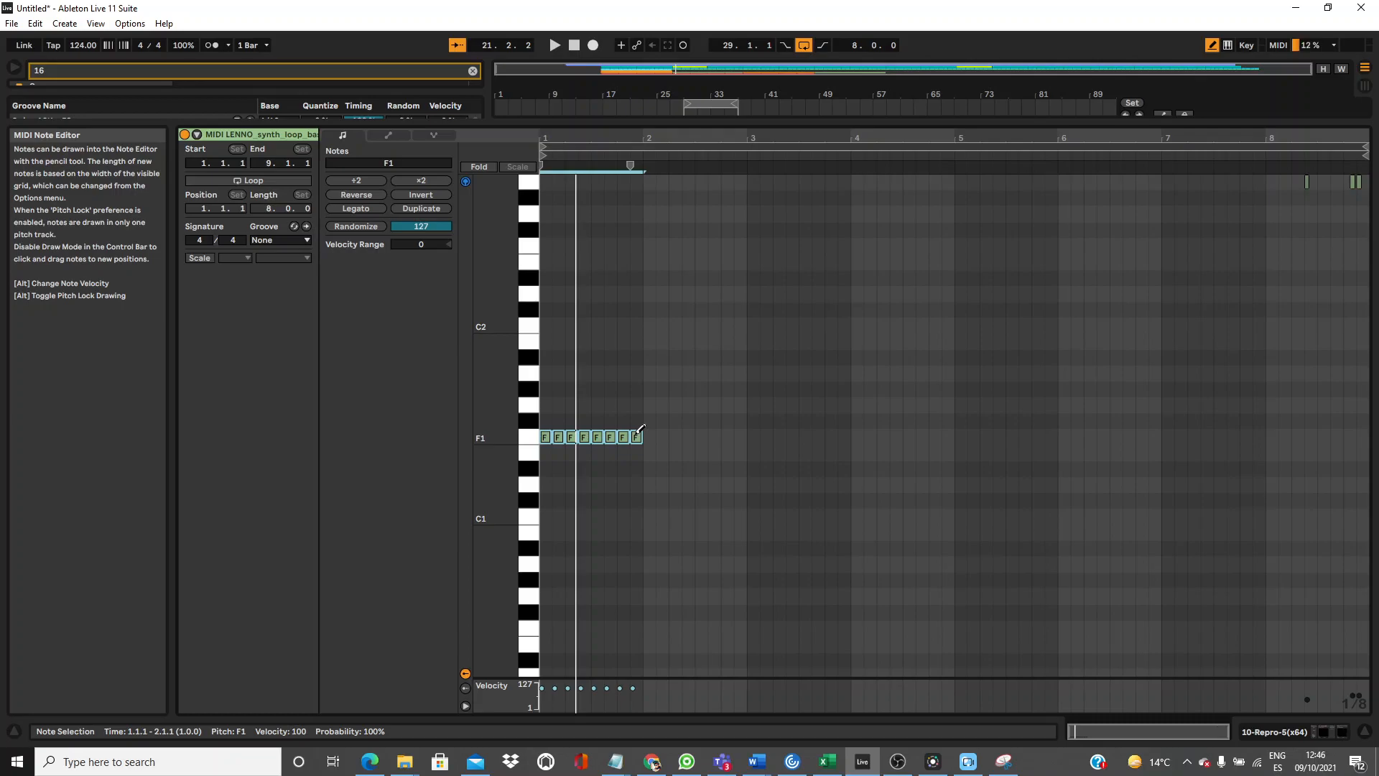
key("Down")
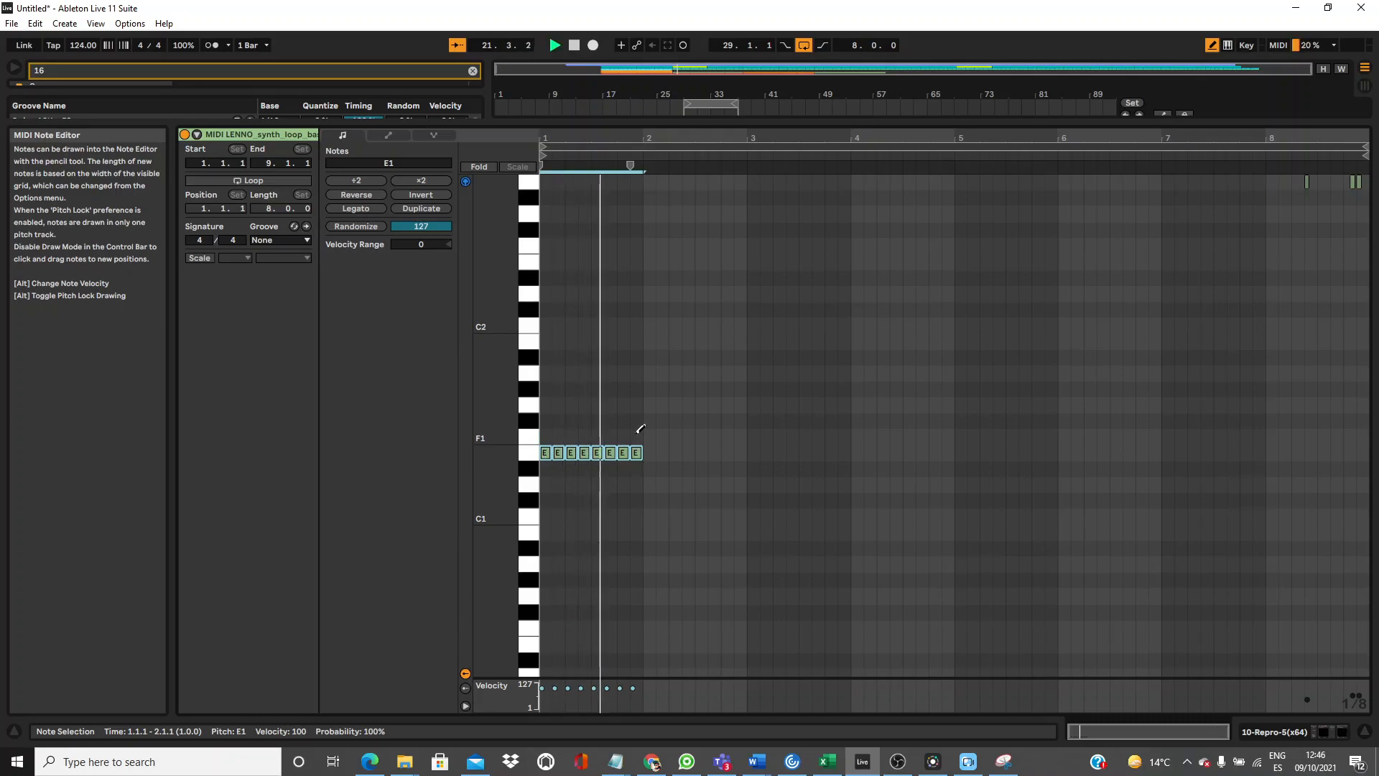
Draw eight eighth notes on F#1 across bar 2, removing the stray F1 note, and play the result.
left_click(649, 435)
left_click(649, 421)
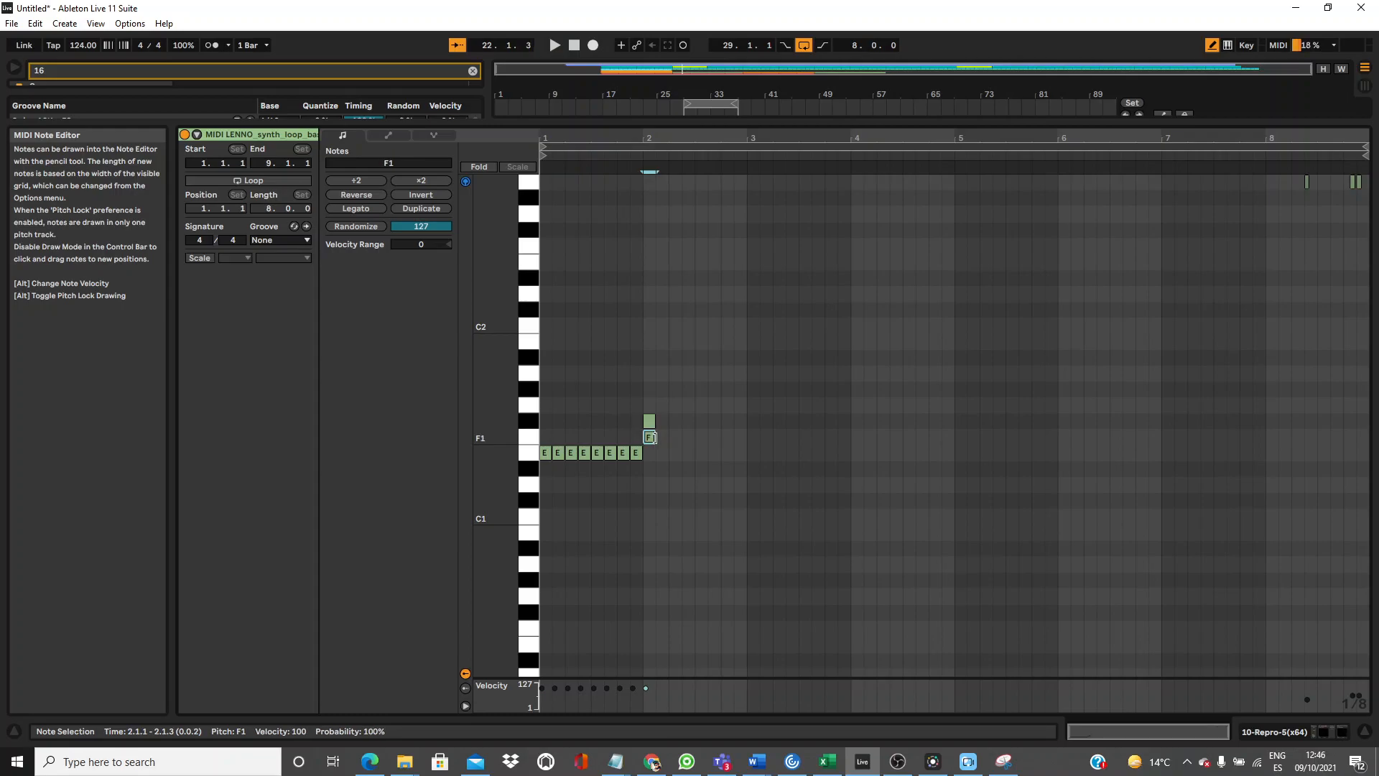
left_click(653, 435)
left_click_drag(665, 426, 766, 419)
left_click(756, 419)
left_click(765, 420)
key("space")
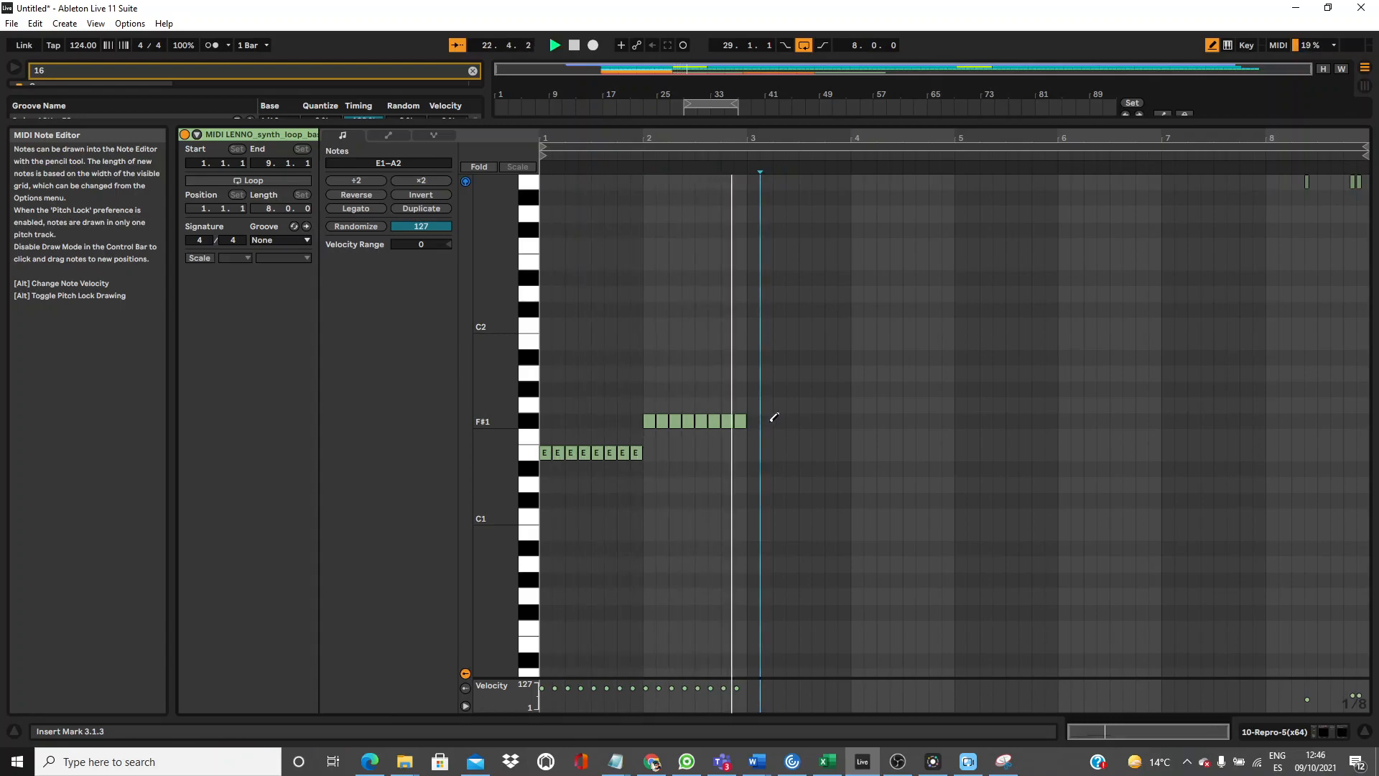
Try starting pitches for bar 3, fill the bar with eight eighth notes on D1, and play it back.
left_click(755, 406)
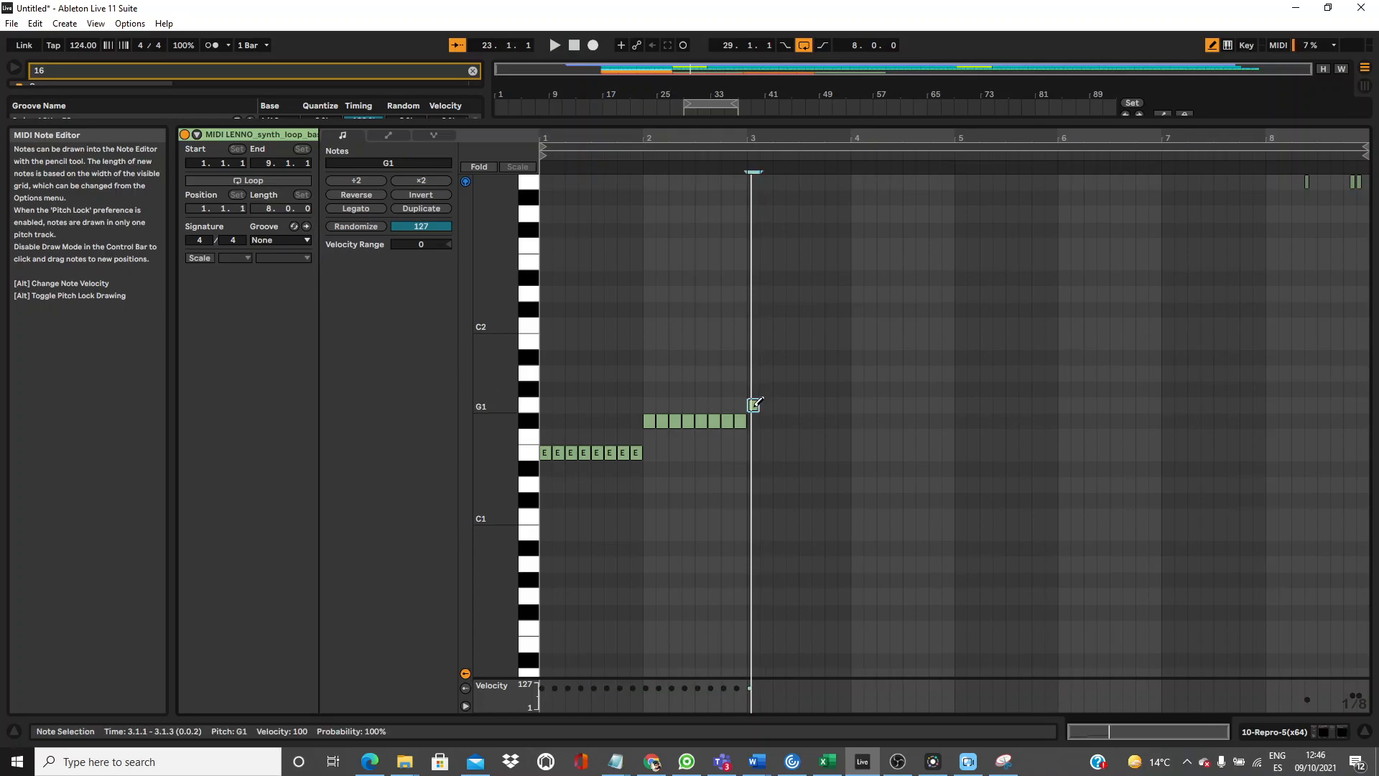
left_click(755, 406)
left_click(752, 471)
left_click(752, 471)
left_click(753, 484)
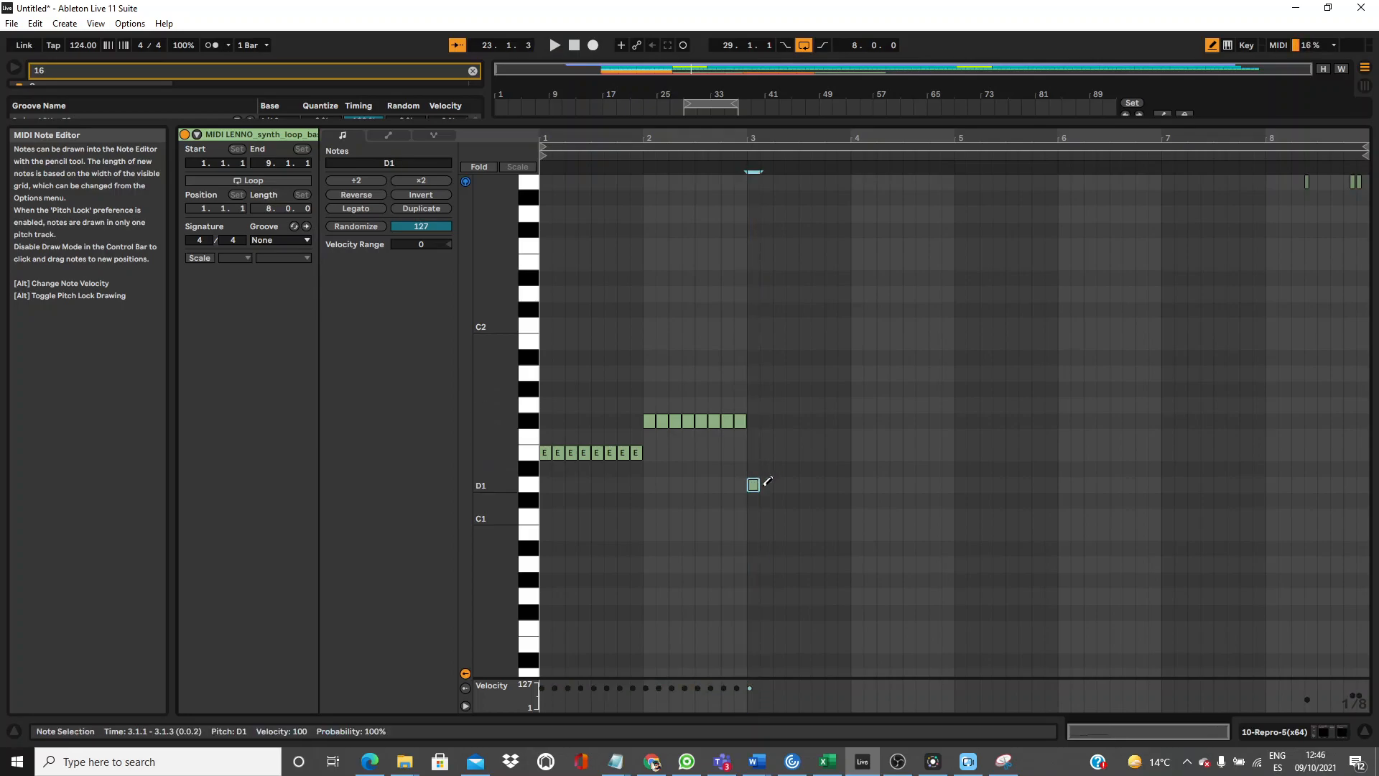
left_click_drag(766, 482, 810, 482)
left_click(683, 158)
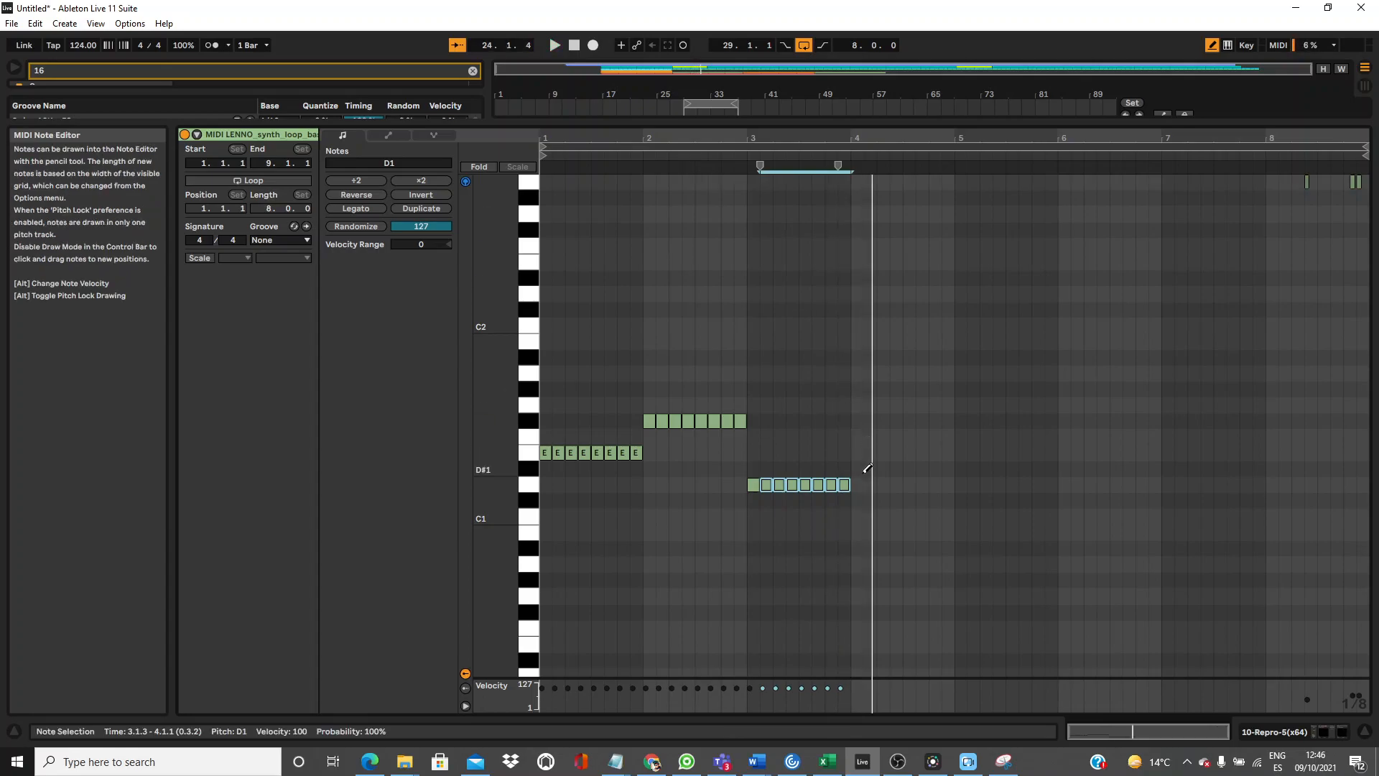
Draw eight eighth notes on E1 across bar 4 and play the transition from the previous bars.
left_click(859, 469)
left_click_drag(859, 468, 859, 452)
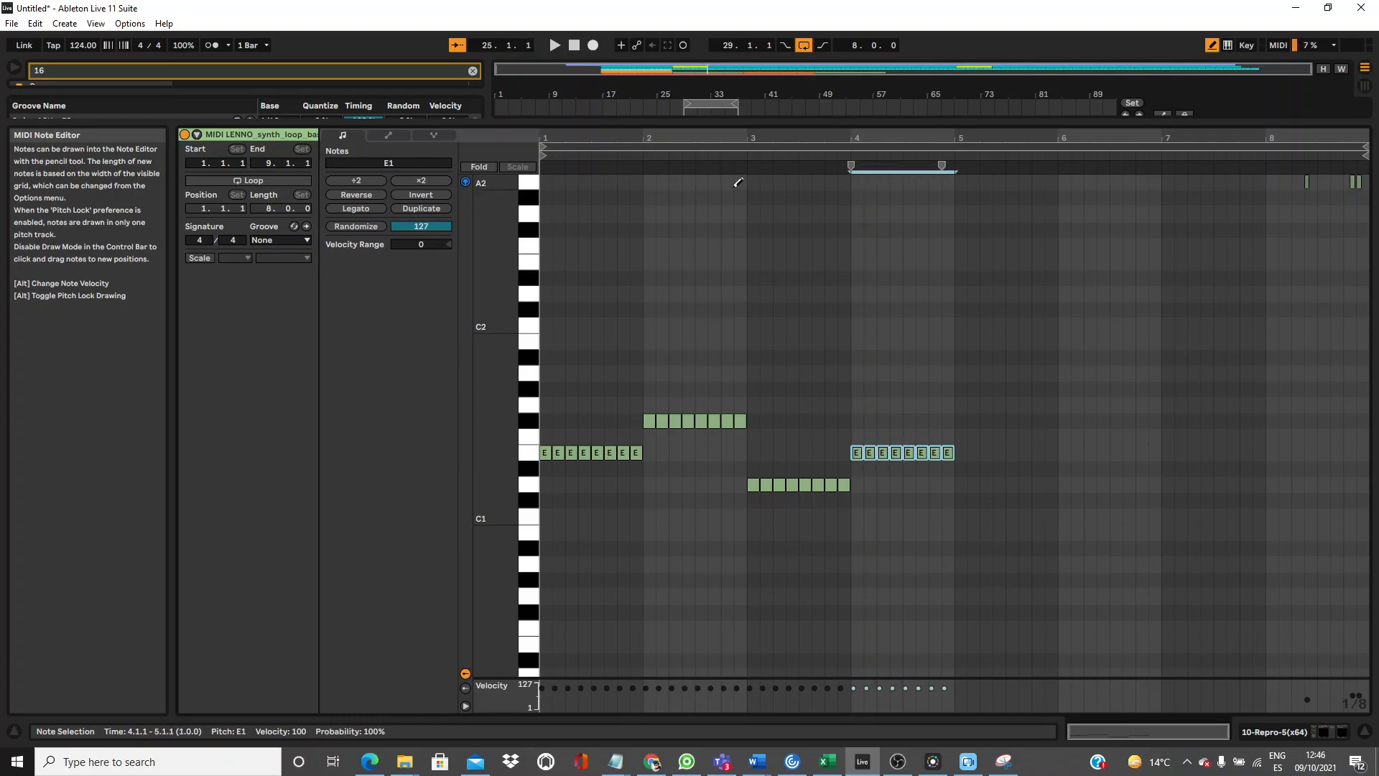
left_click(737, 153)
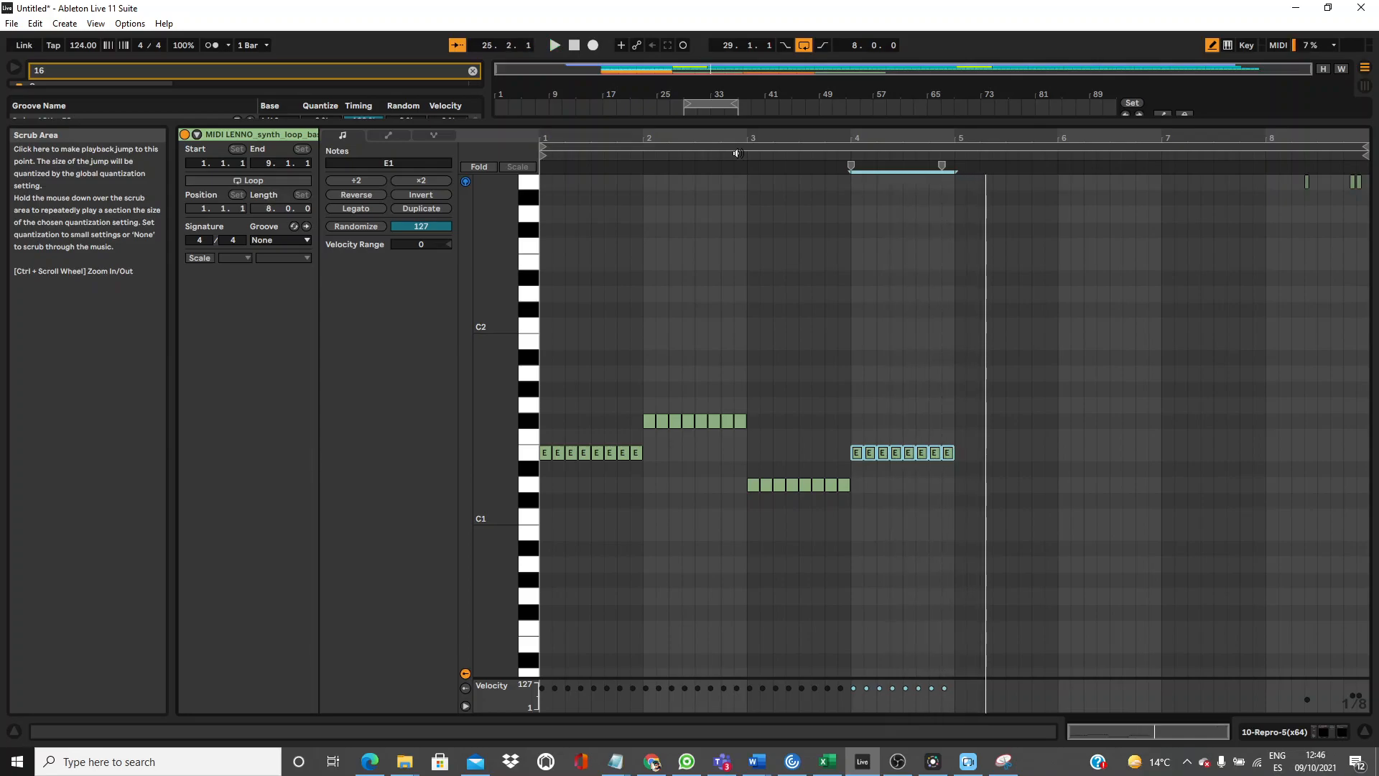
Turn off Draw Mode, enlarge the arrangement area and play the new bass line.
left_click(1212, 44)
left_click(838, 154)
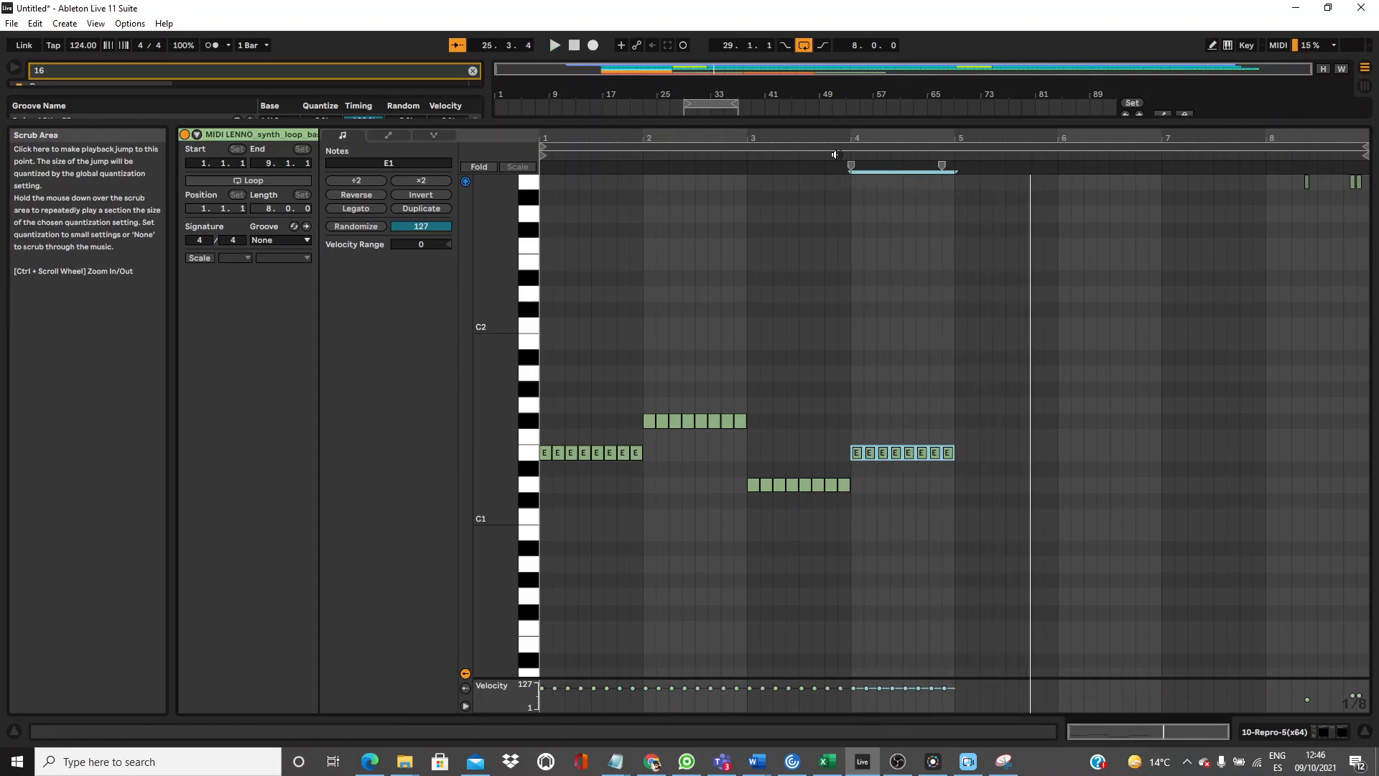
left_click_drag(849, 123, 837, 303)
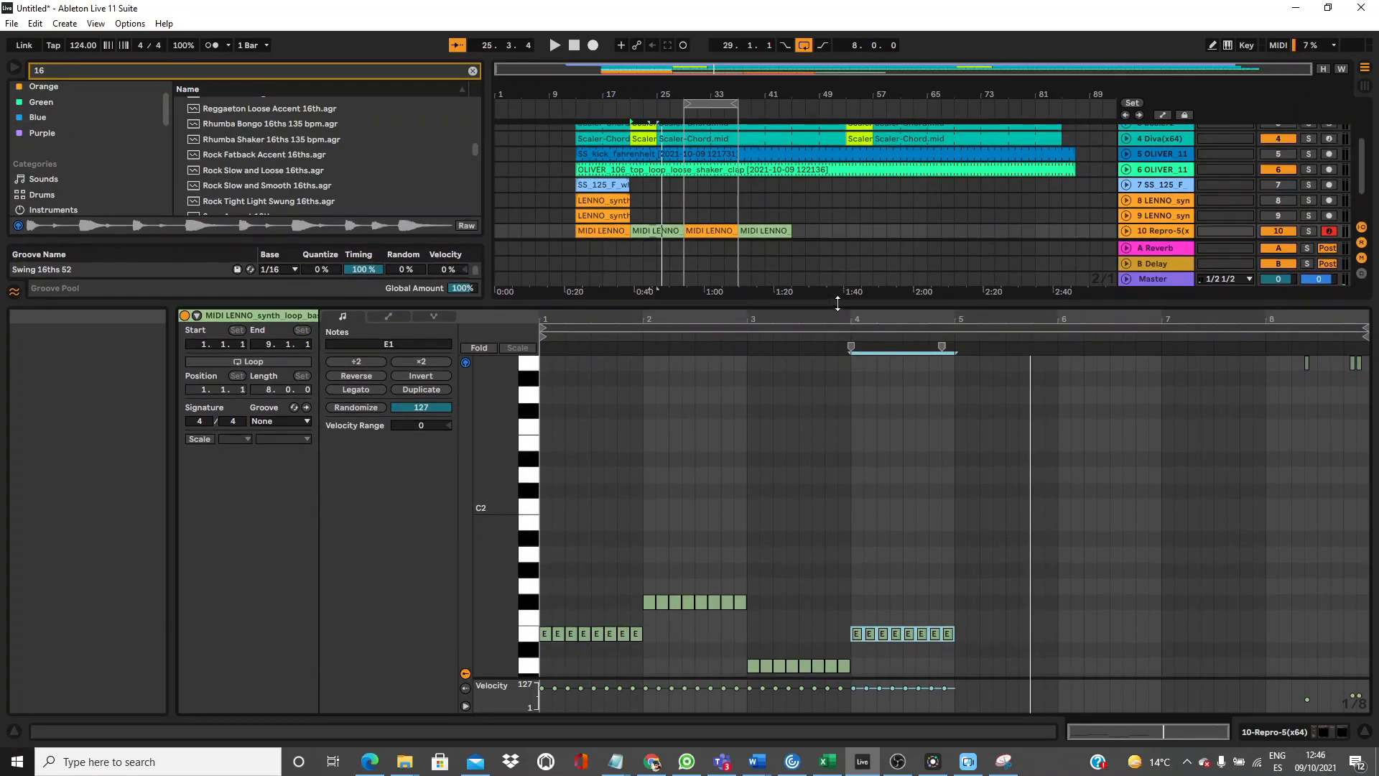
key("space")
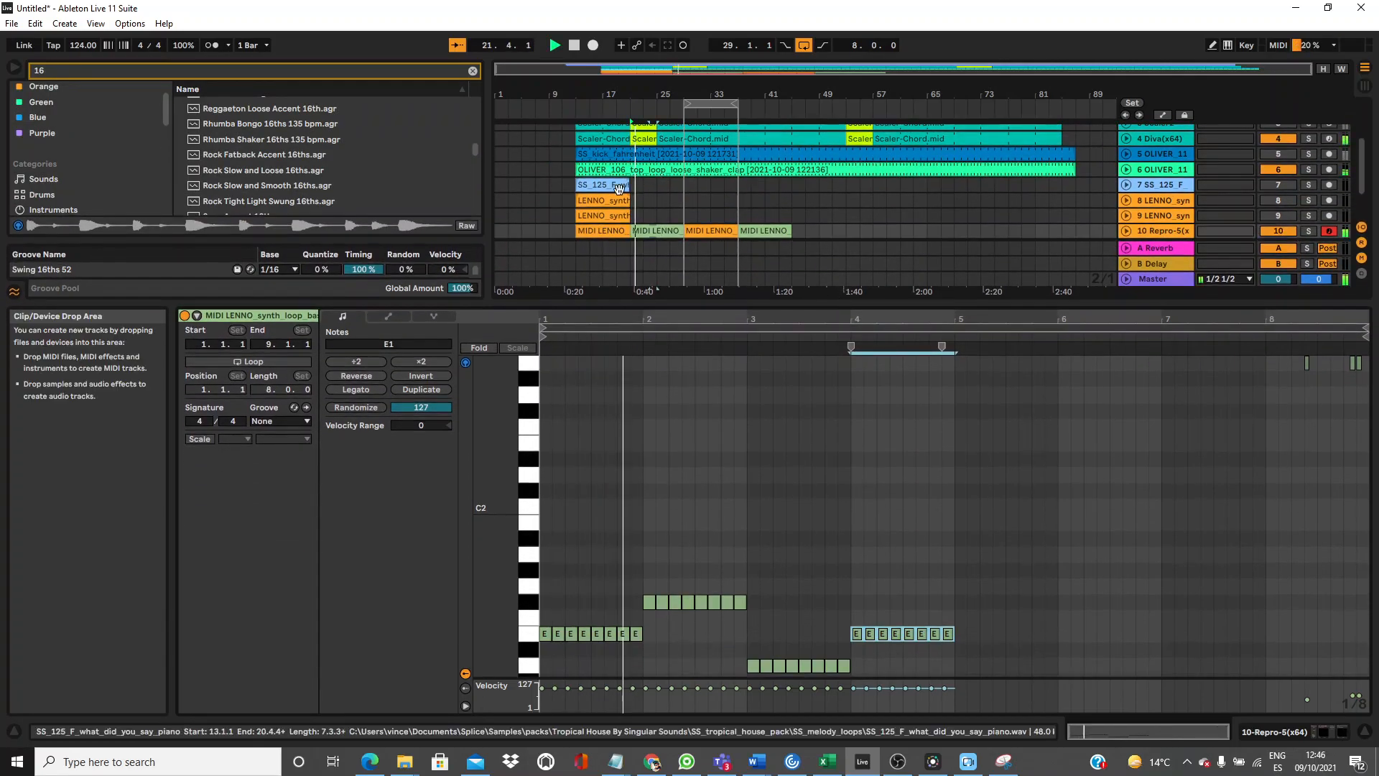
Try moving the Repro-5 track's bar 29 clip to bar 49 and its bar 37 clip to bar 25, and undo both moves.
left_click(705, 228)
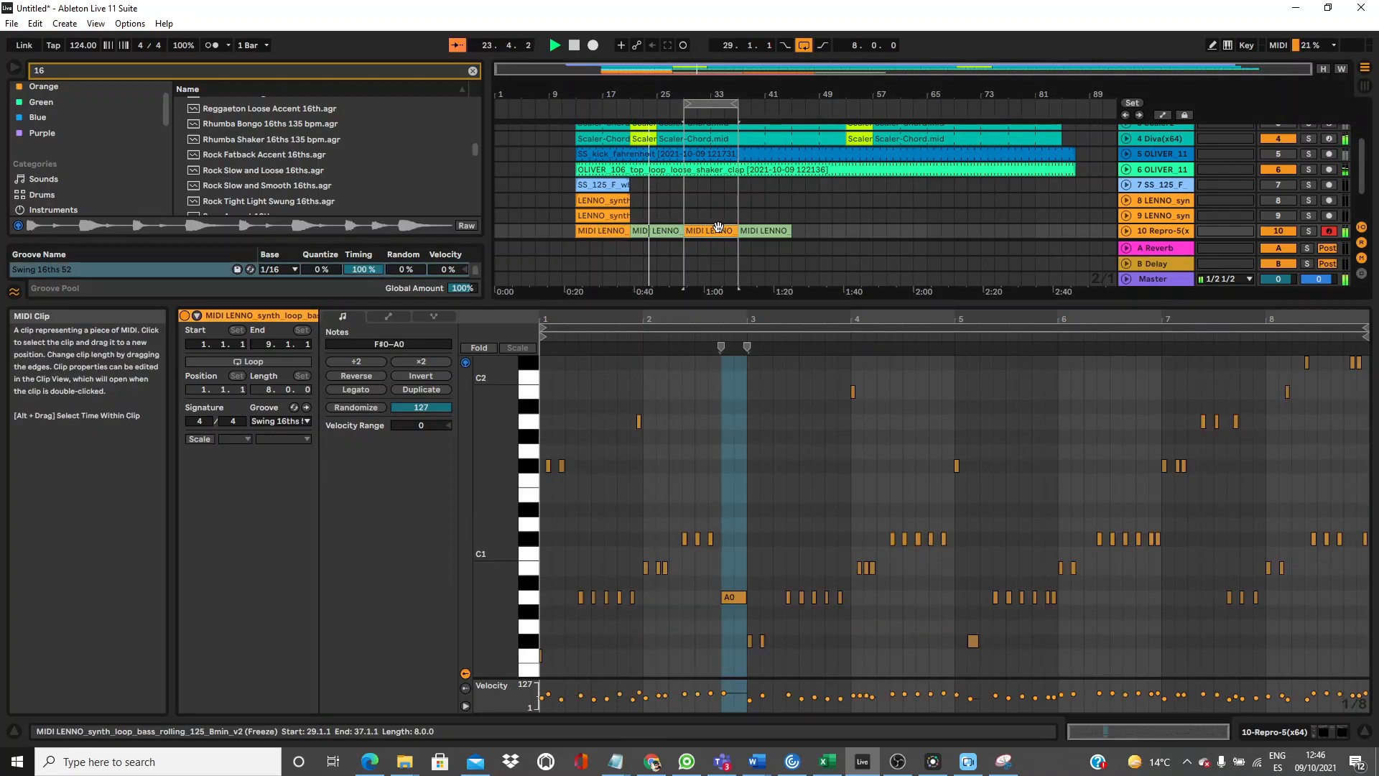
scroll(795, 219, "down", 1)
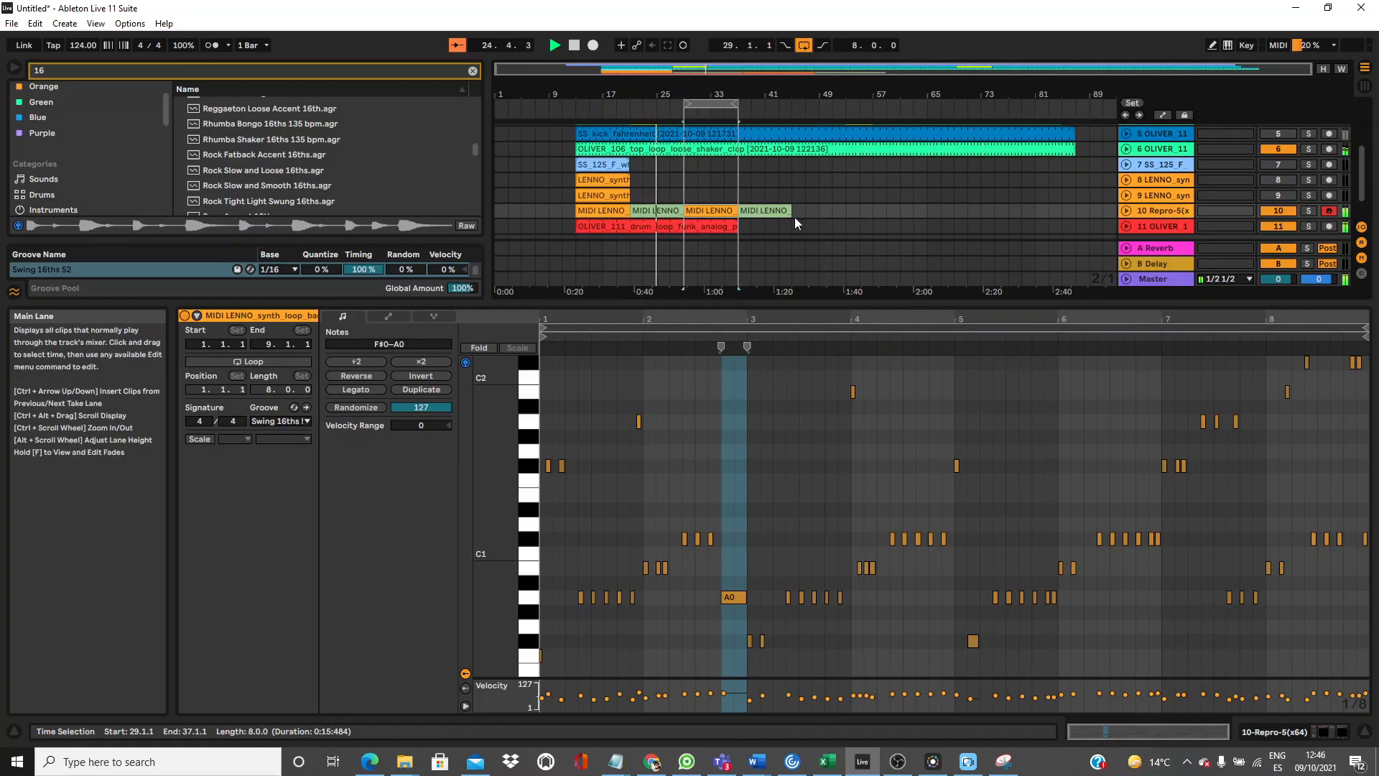
mouse_move(722, 210)
left_mouse_down()
mouse_move(855, 207)
mouse_move(700, 216)
left_mouse_up()
key("space")
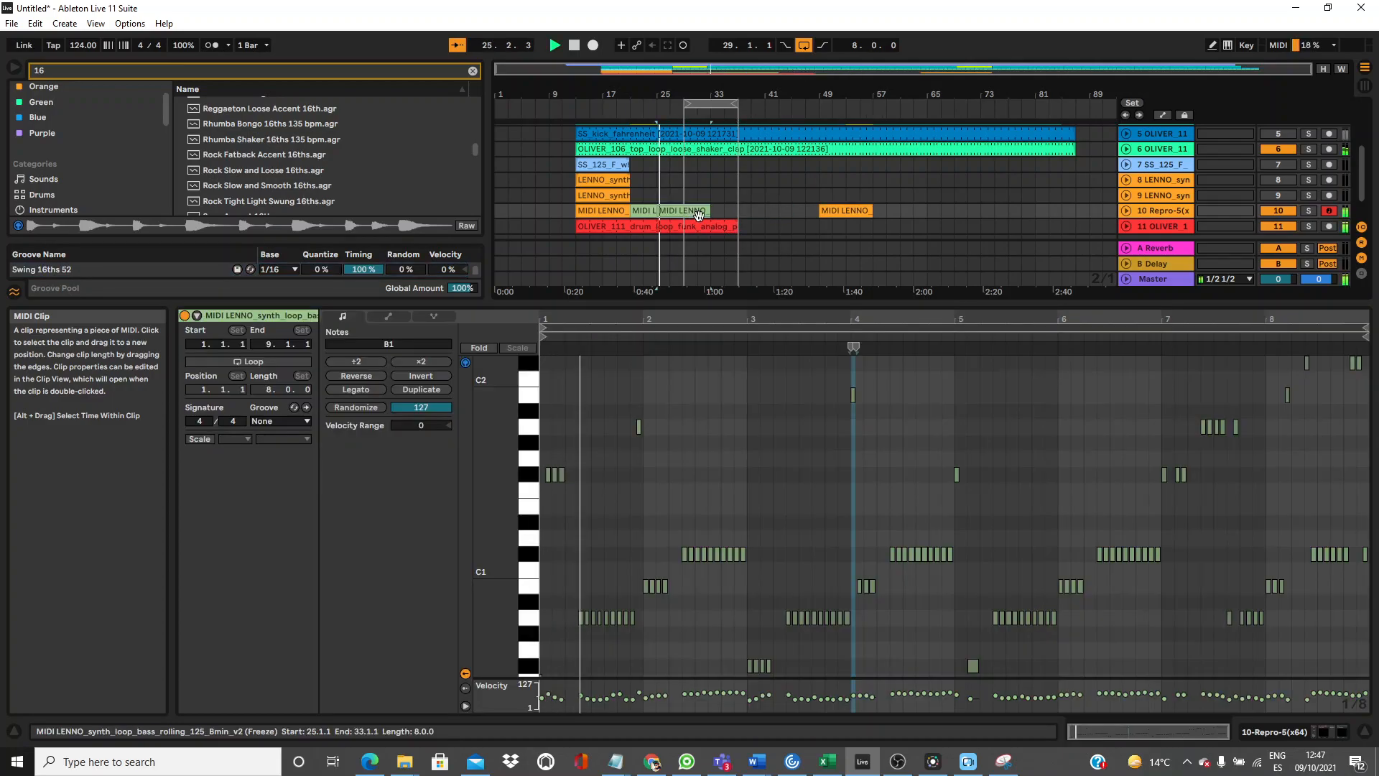
key("space")
key("ctrl+z")
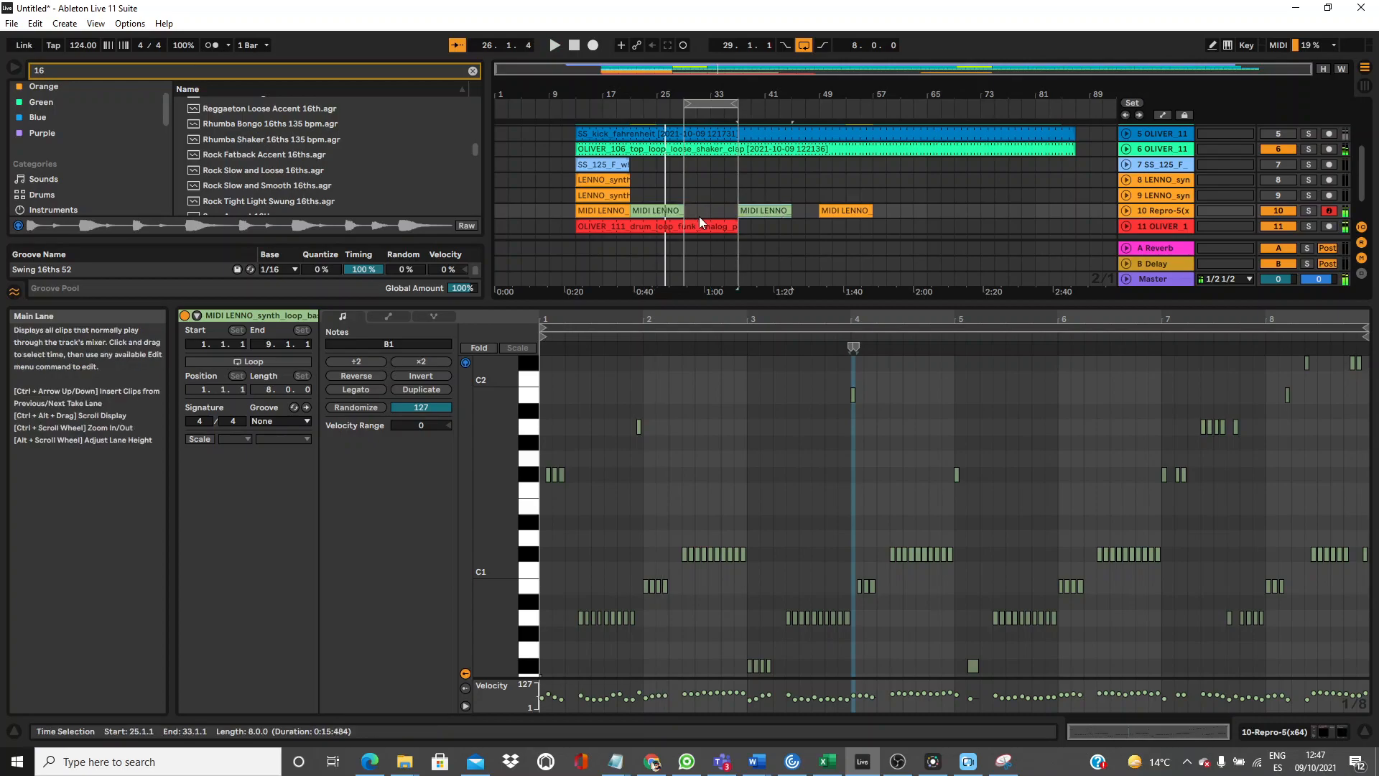
left_click(653, 212)
key("space")
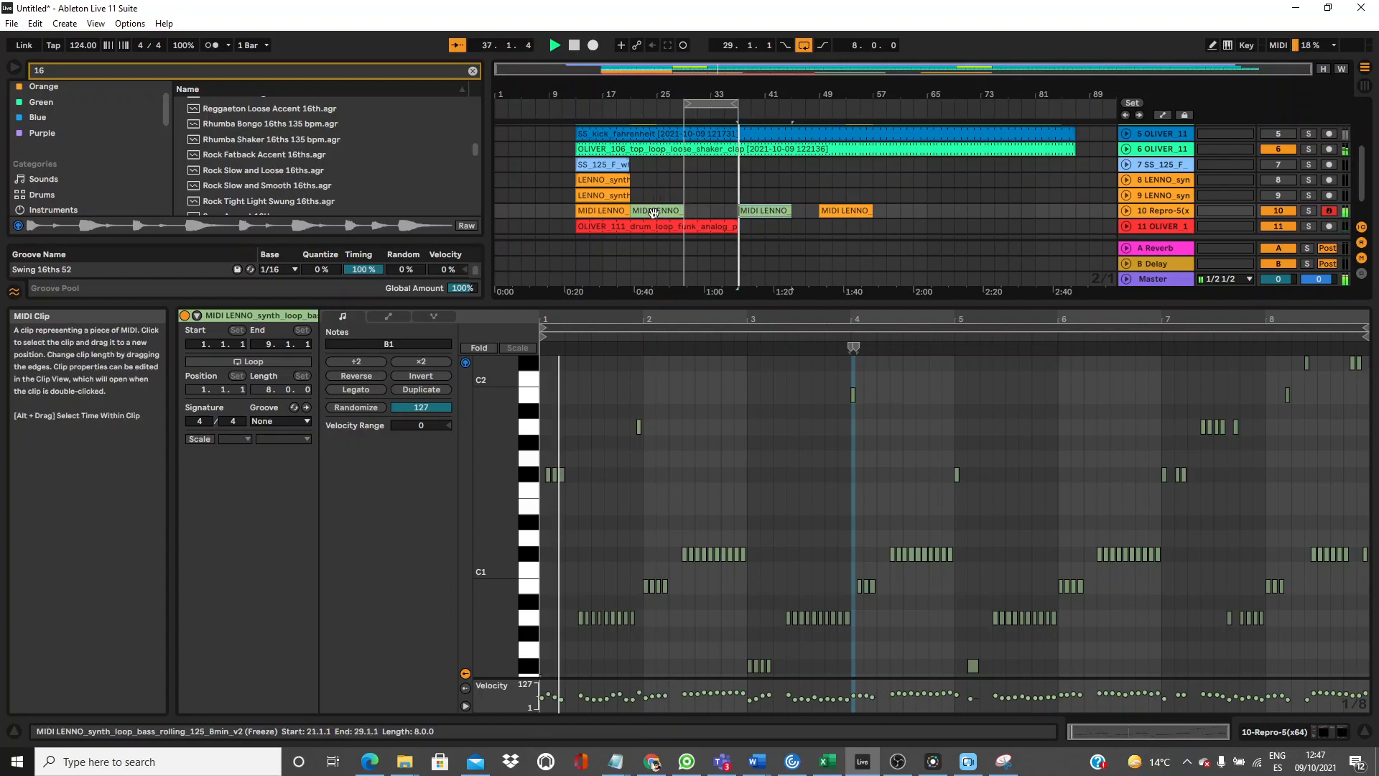
key("ctrl+z")
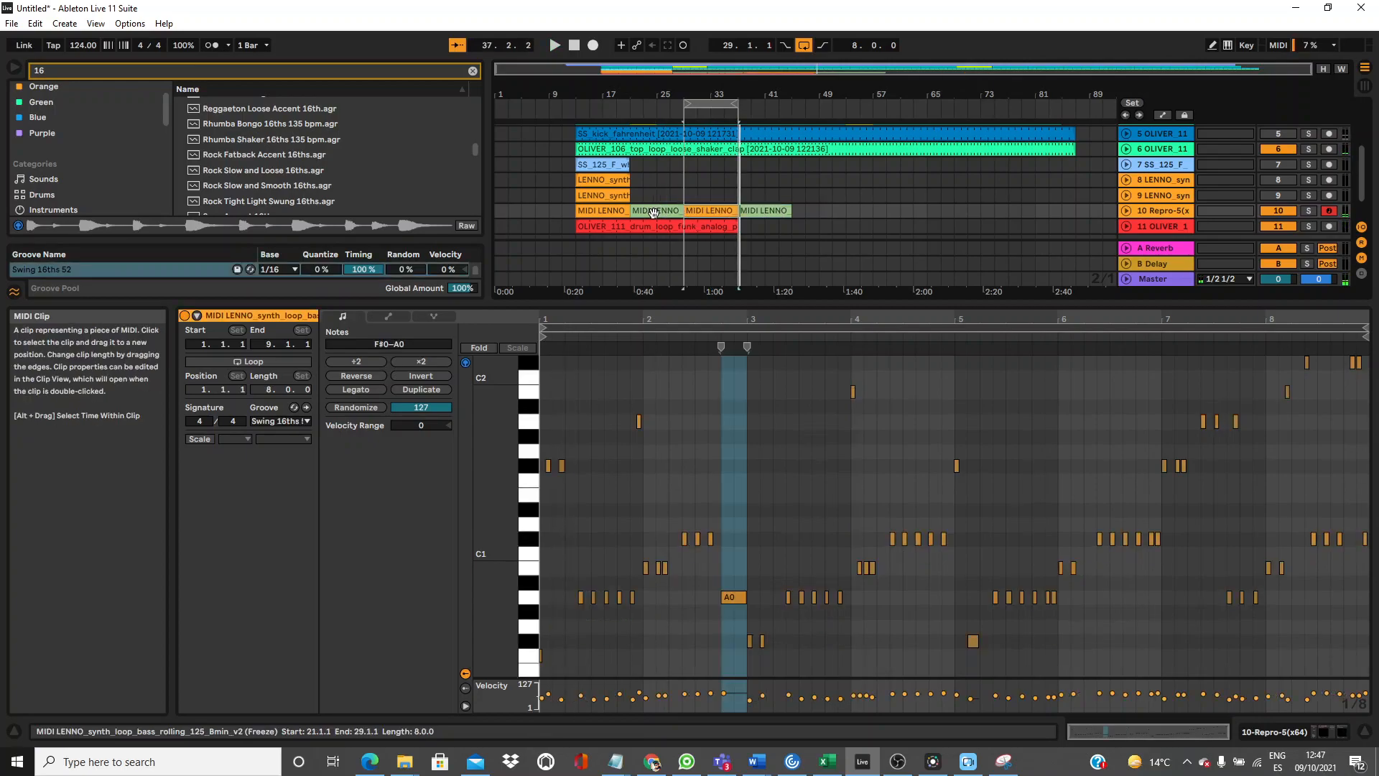
Open the bass clip at bar 21, play it and enlarge the note editor.
left_click(654, 212)
key("space")
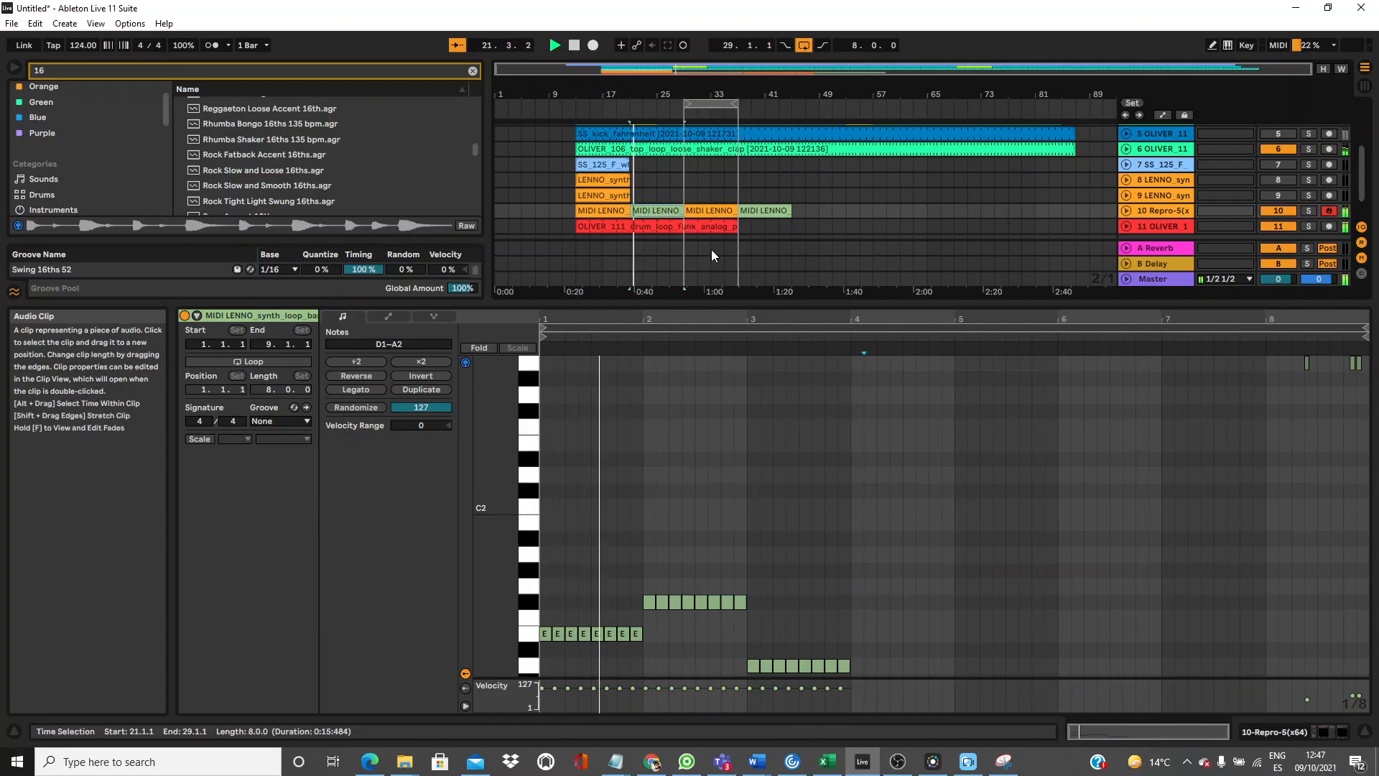
left_click_drag(697, 303, 695, 108)
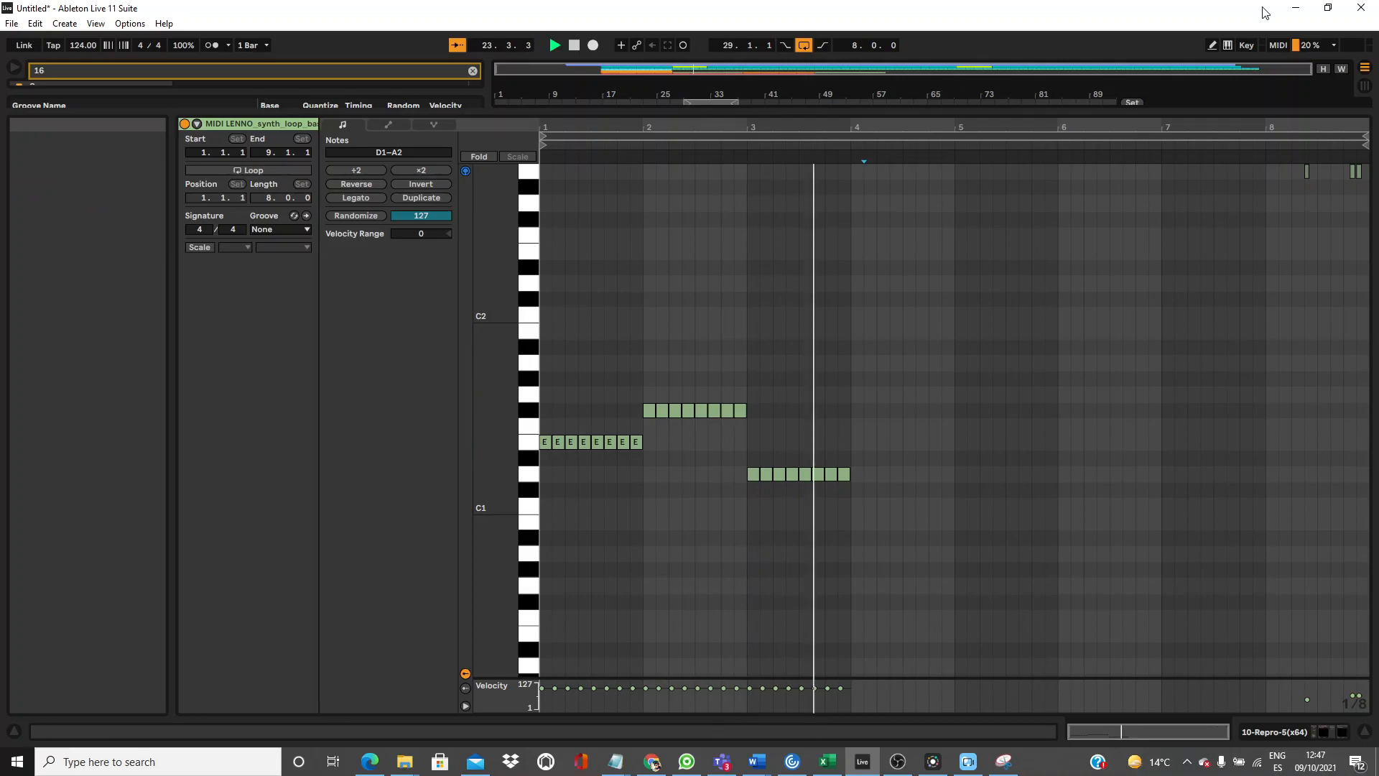
Duplicate the eight E1 notes of bar 1, shift the copy to bar 4 and play the transition.
left_click_drag(683, 420, 546, 454)
key("ctrl+d")
key("Right")
key("Right")
key("Right")
key("Right")
key("Right")
key("Right")
key("Right")
key("Right")
key("Right")
key("Right")
key("Right")
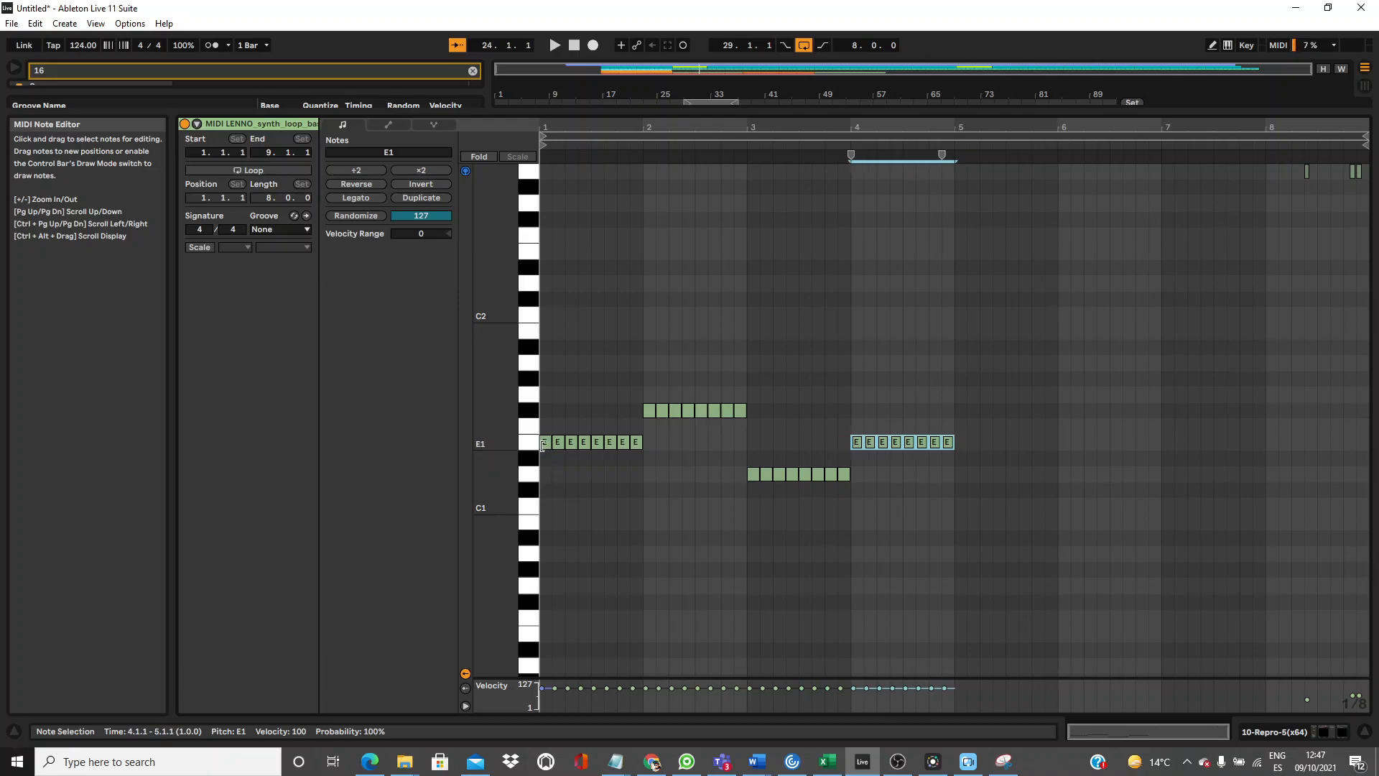
left_click(803, 147)
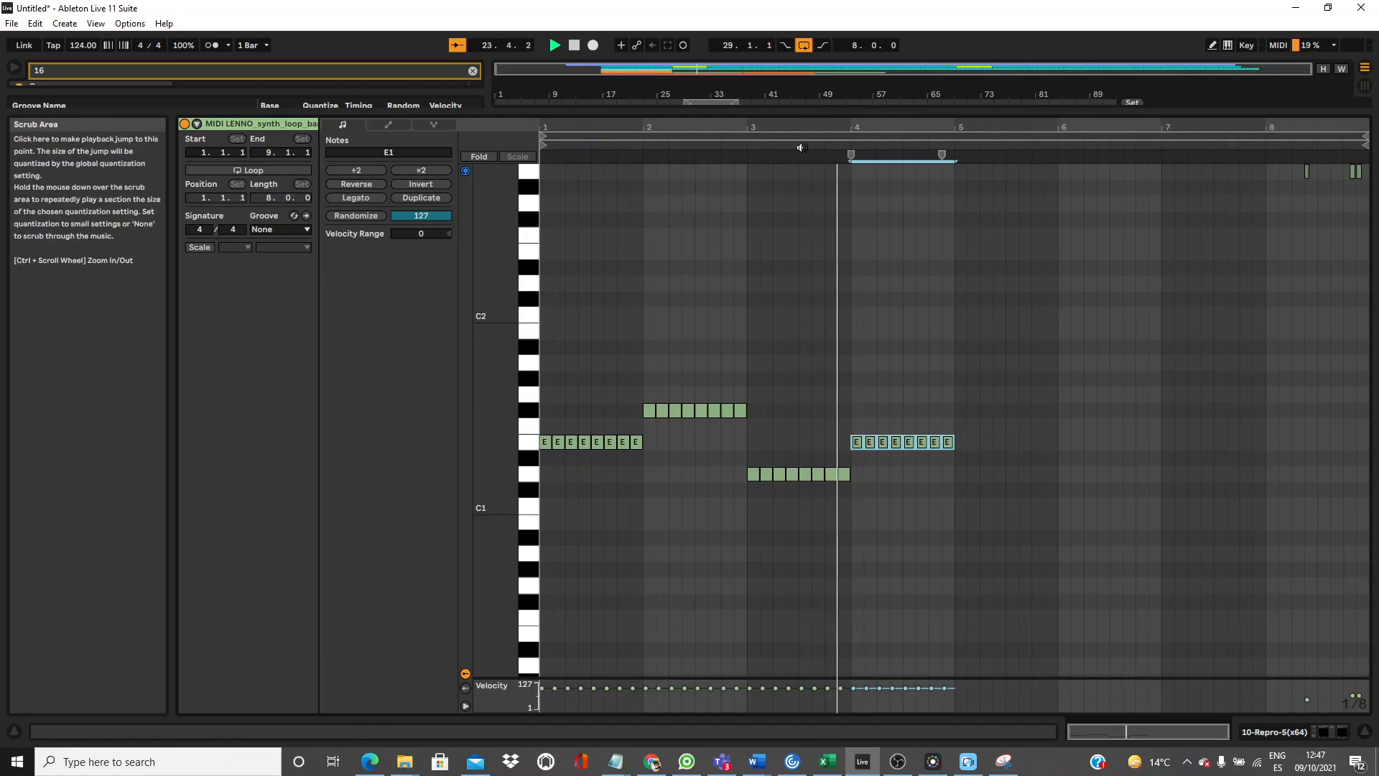
Duplicate the bar 4 notes into bar 5, raise the copy two semitones to F#1, and play it back.
key("ctrl+d")
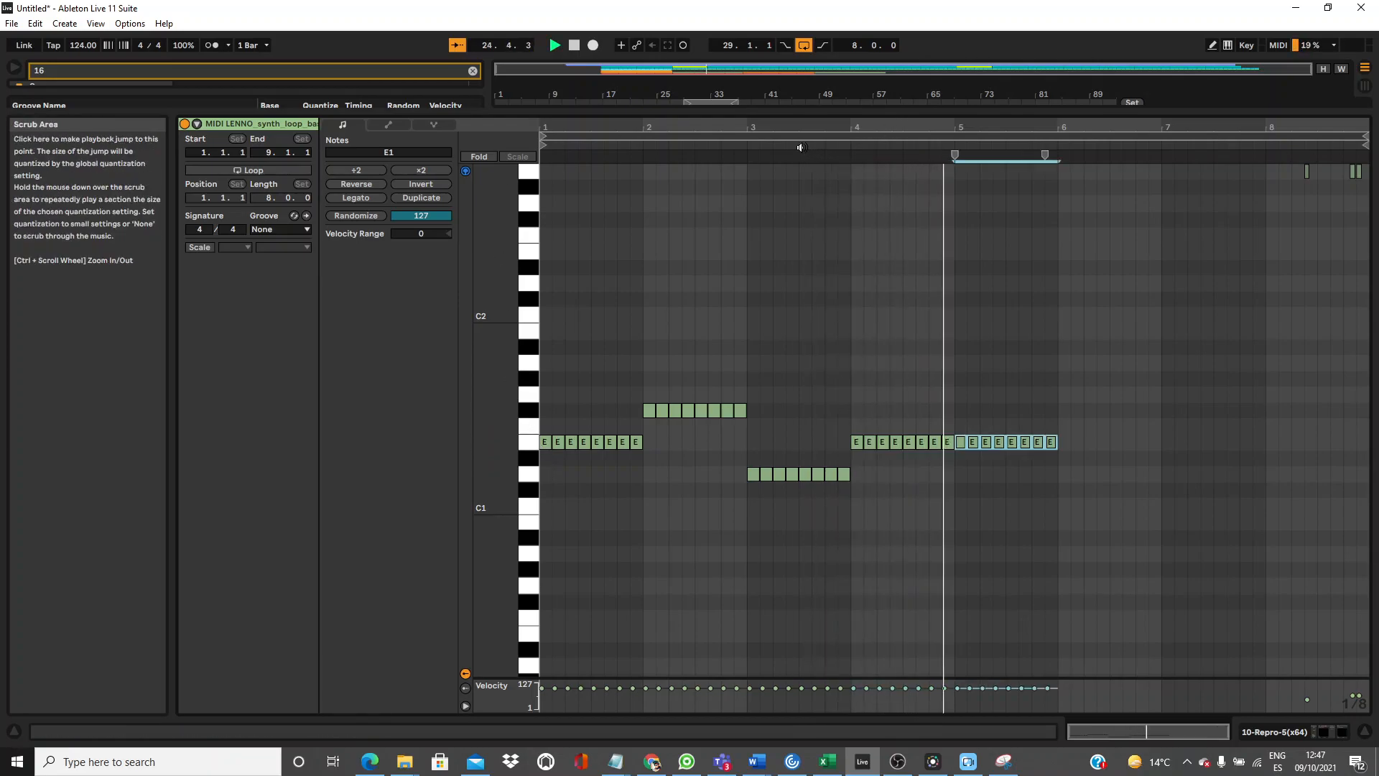
key("Up")
key("Up")
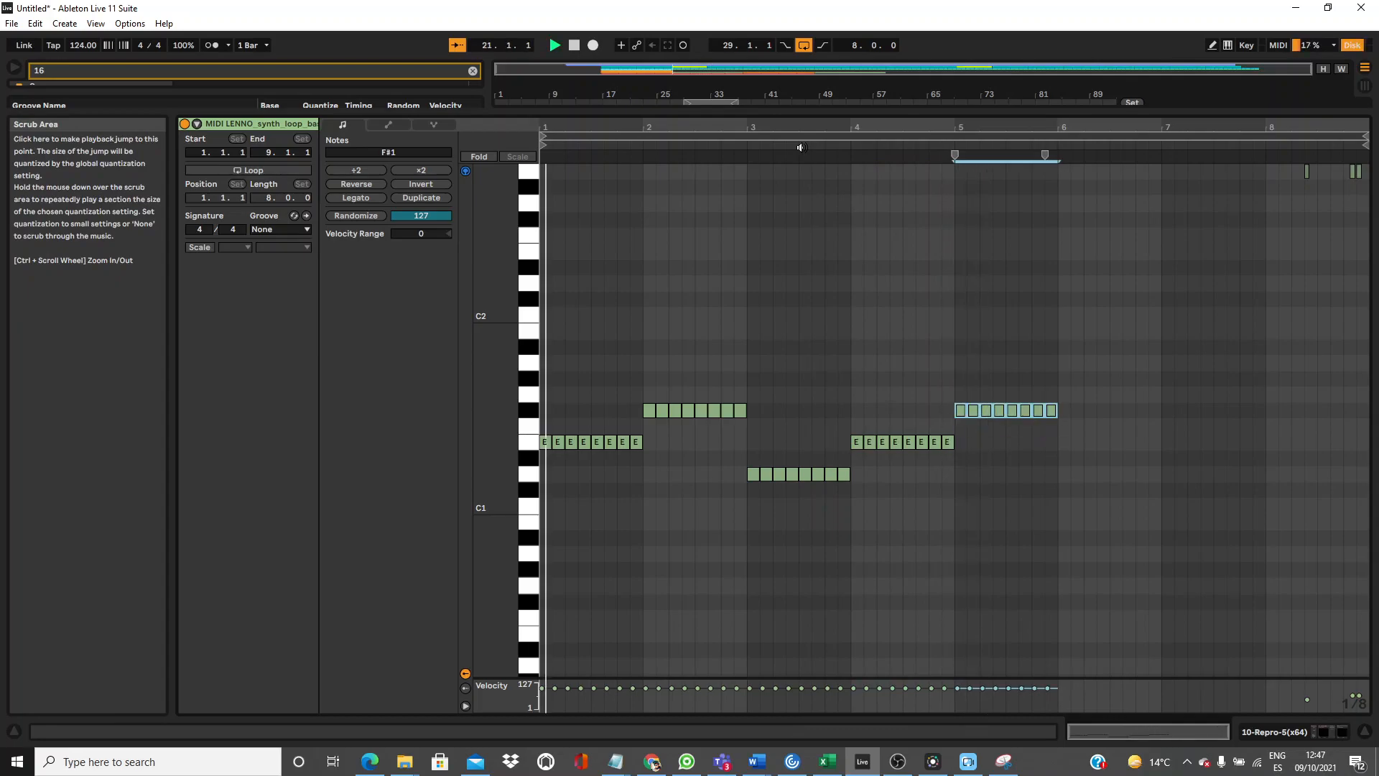
key("space")
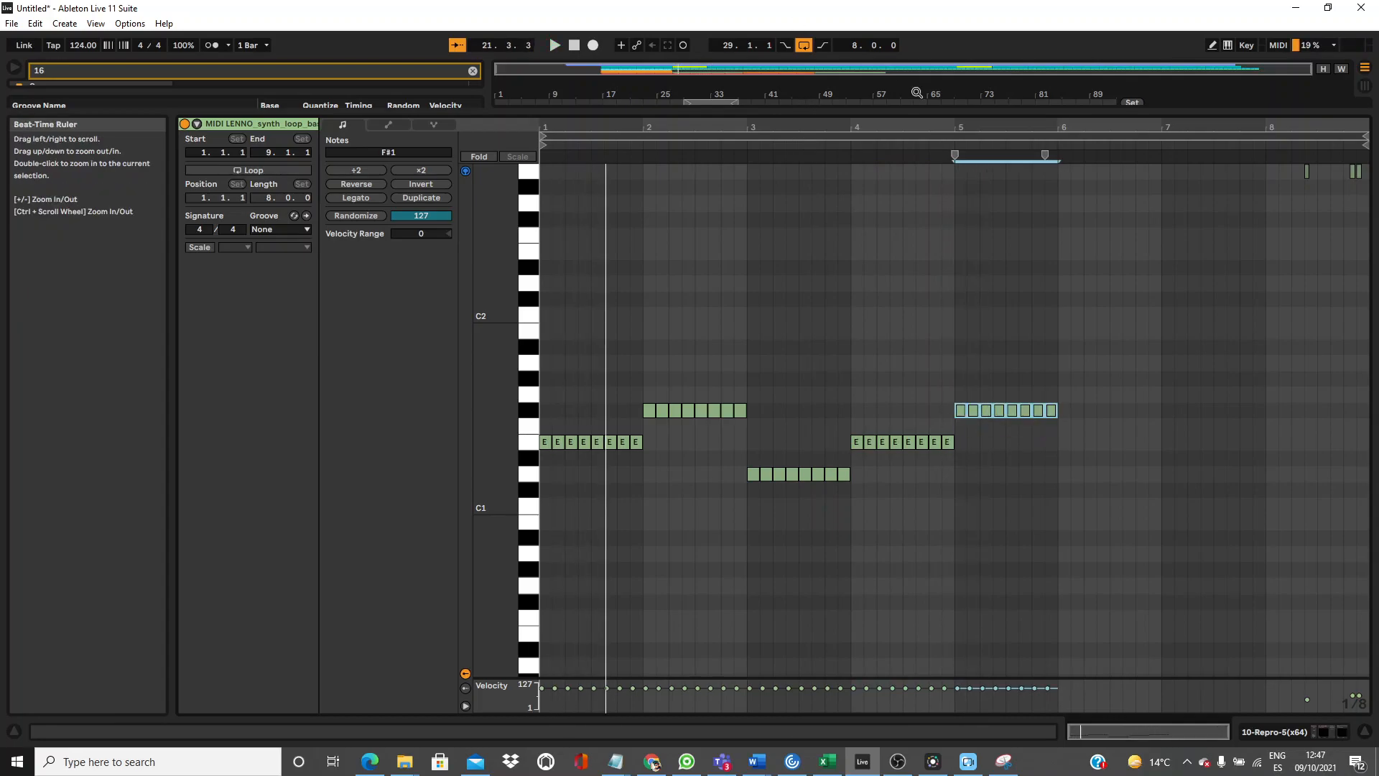
left_click(910, 149)
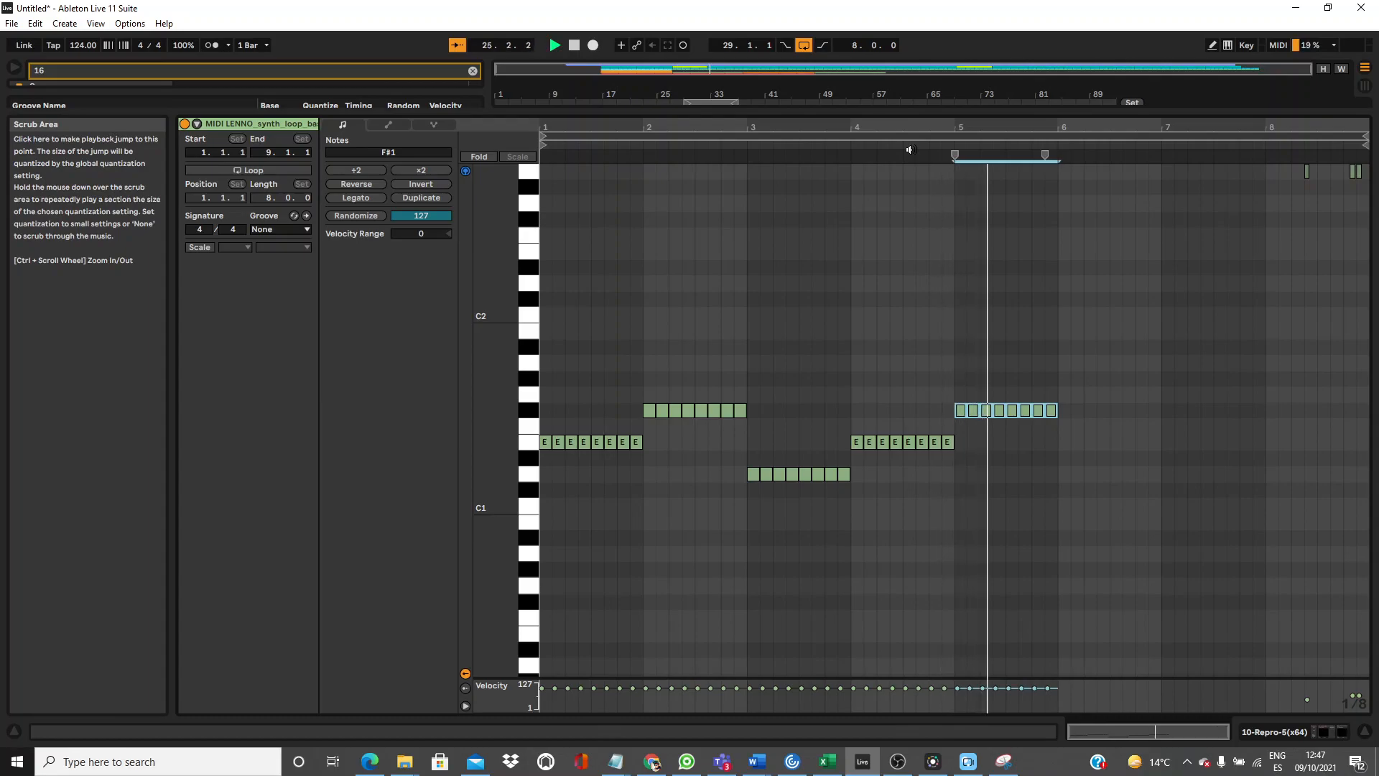
Duplicate the bar 5 notes into bar 6, lower the copy to C#1, and play the passage.
key("ctrl+d")
key("Down")
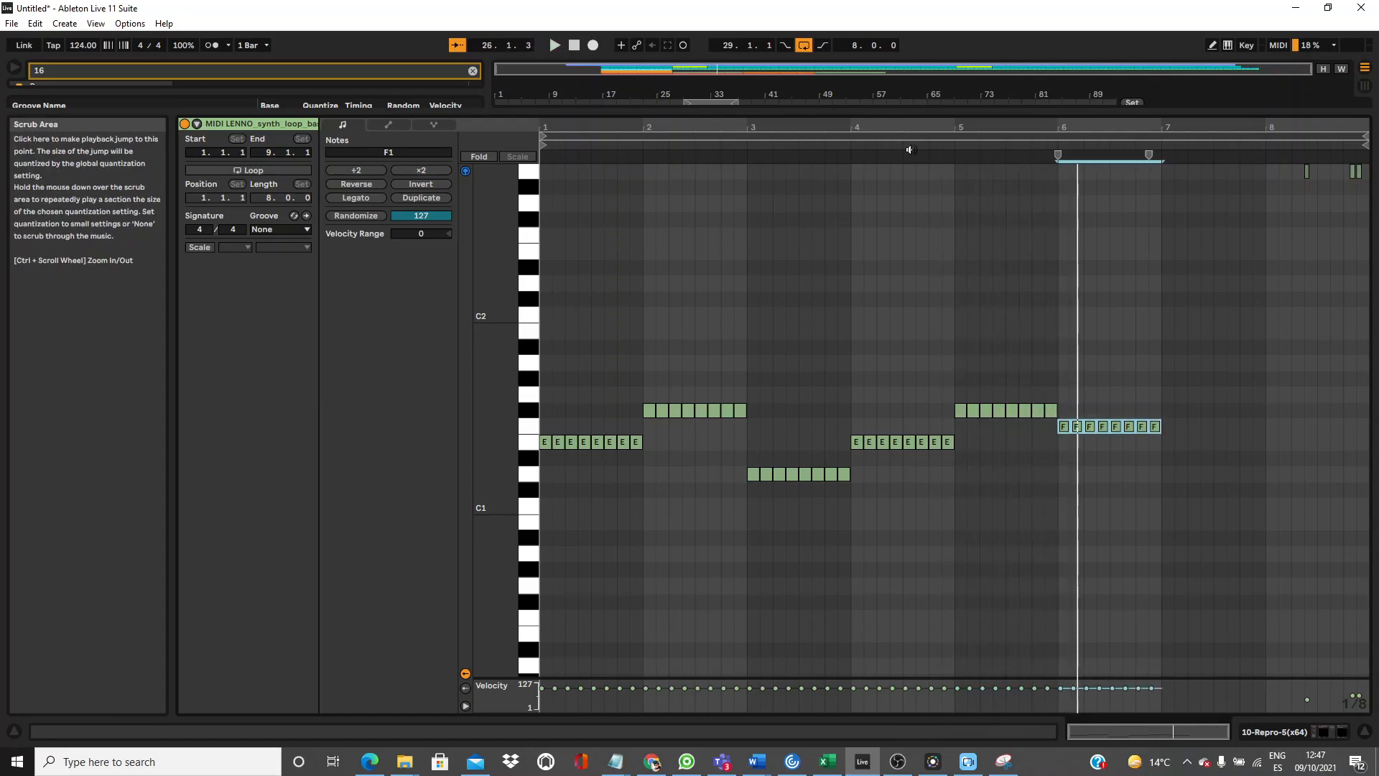
key("Down")
key("Down")
key("Down")
key("Down")
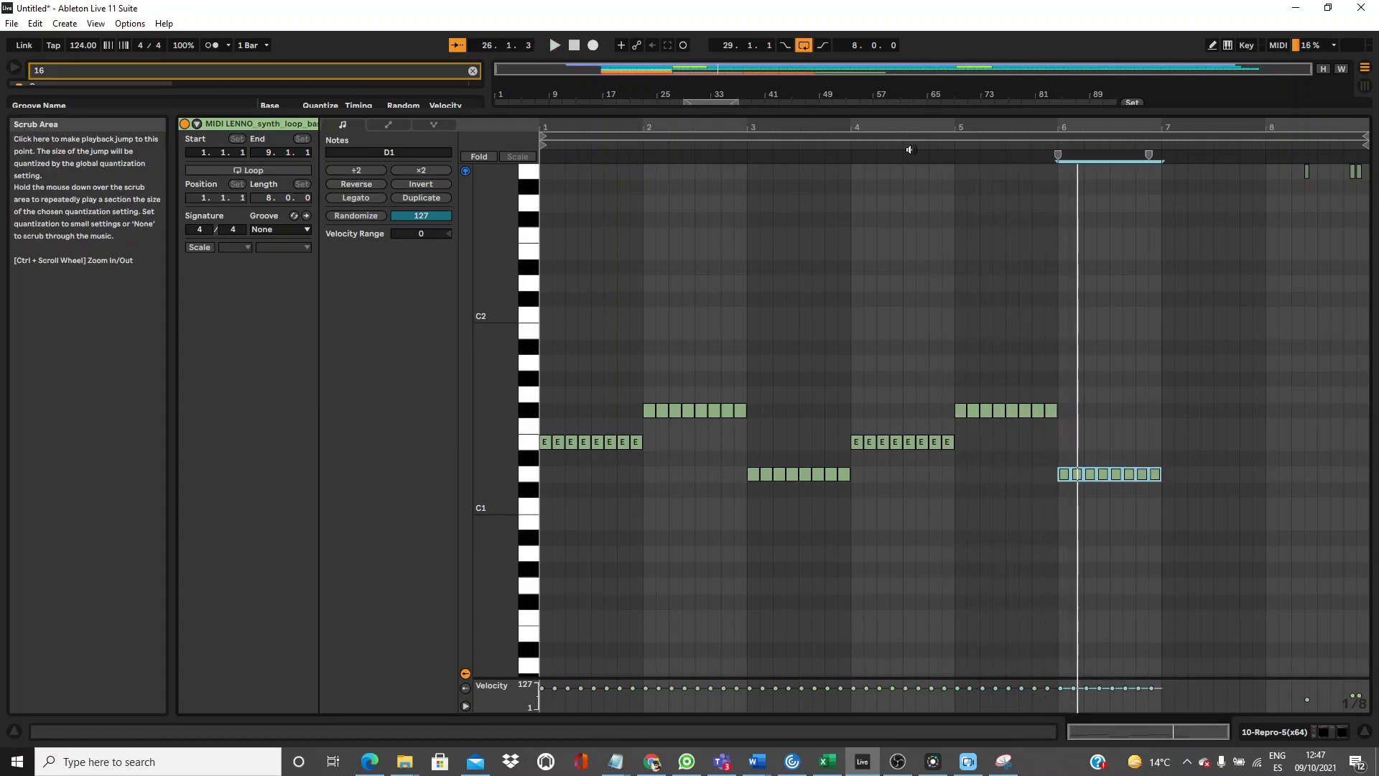
left_click(1002, 142)
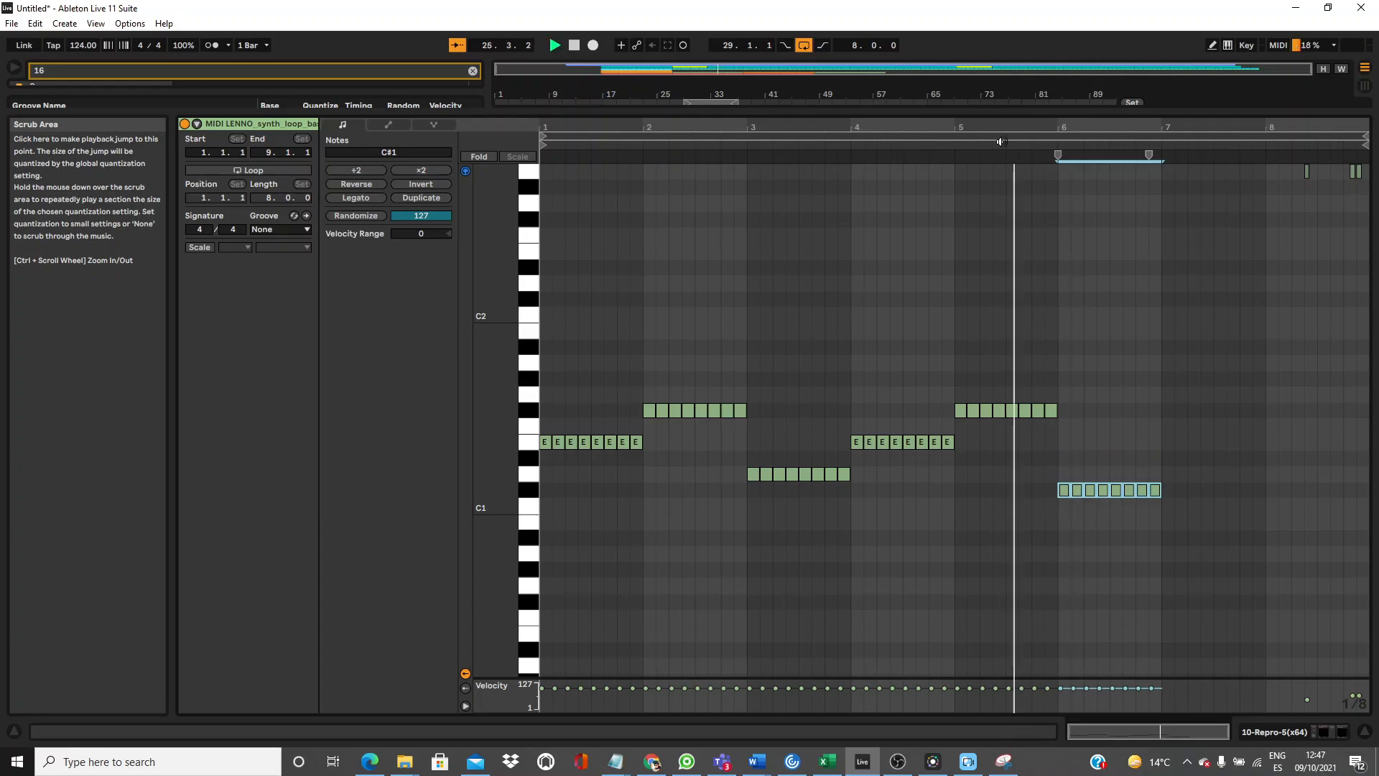
Duplicate the bar 6 notes into bar 7, raise the copy one semitone to D1, and play it back.
key("ctrl+d")
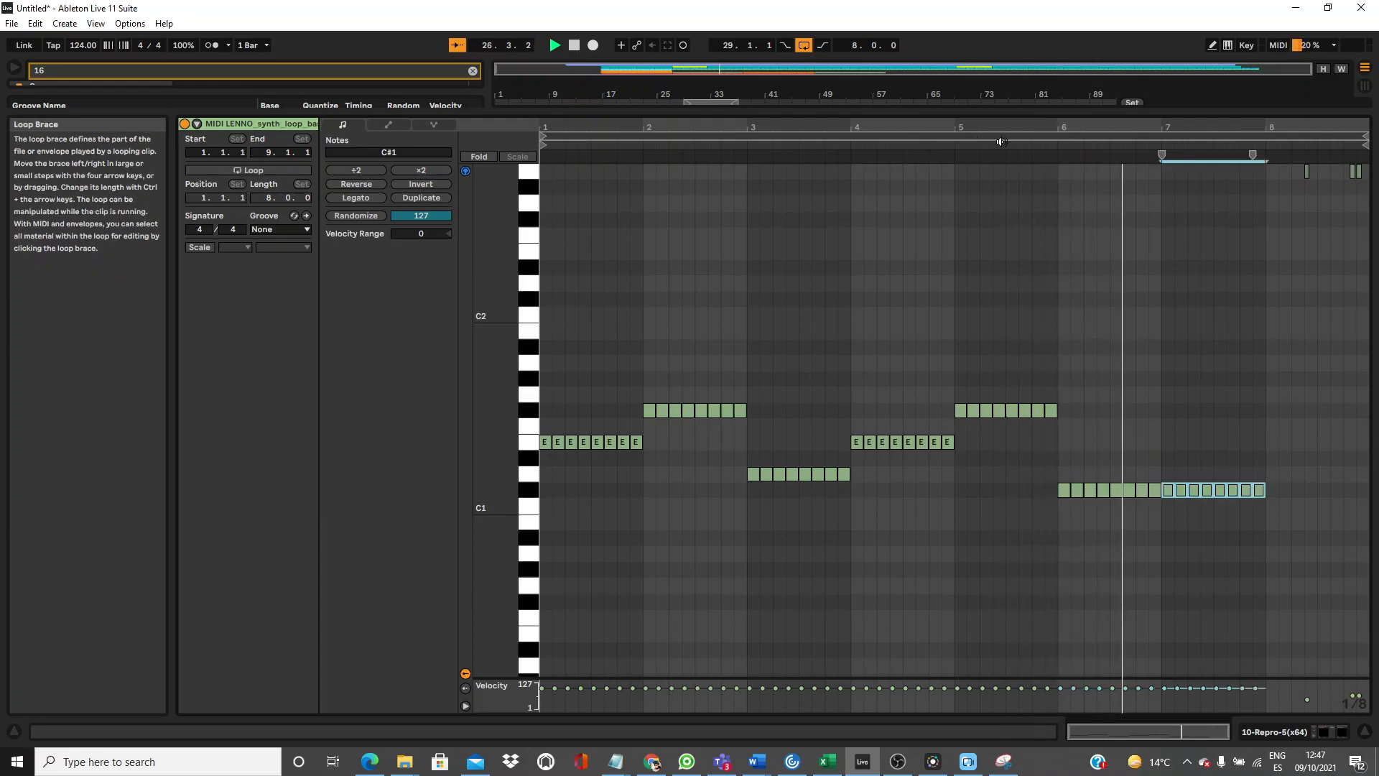
key("space")
key("Up")
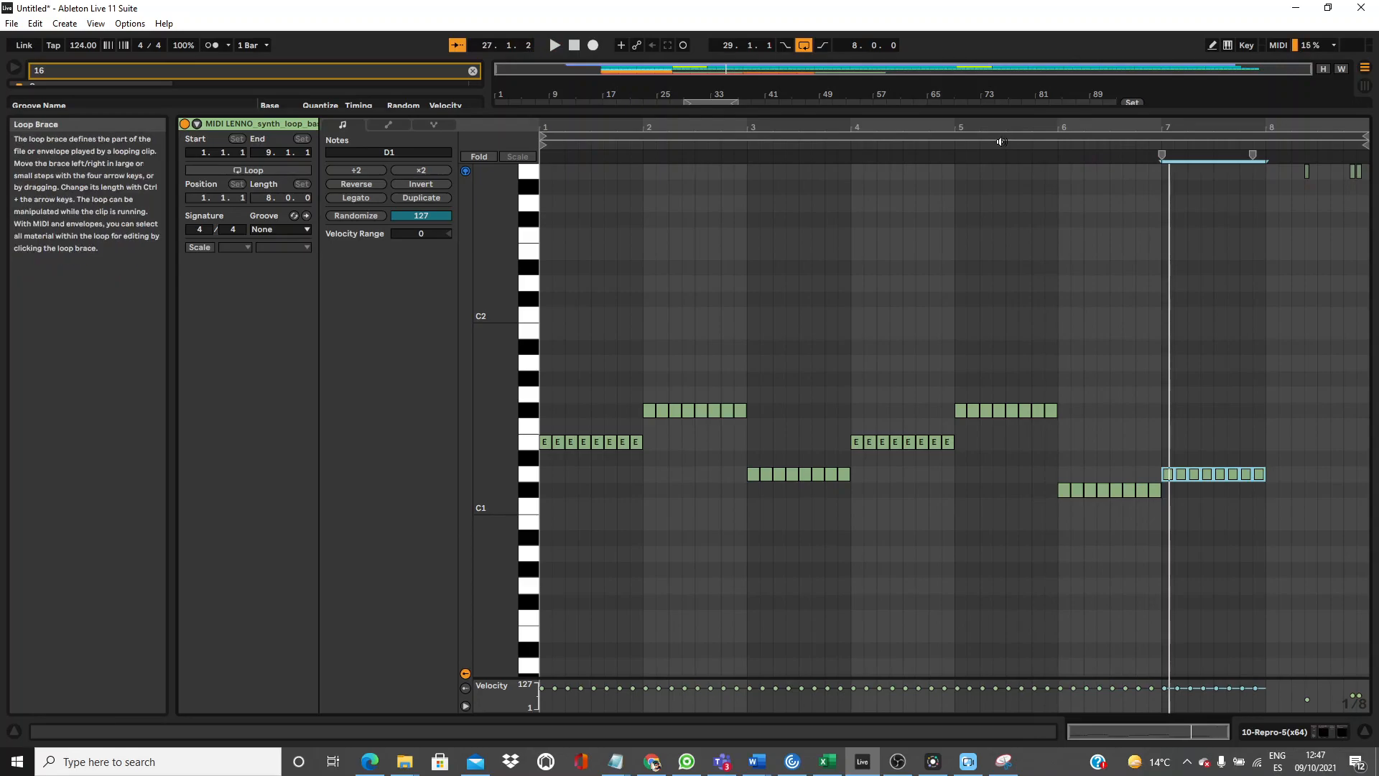
left_click(1002, 141)
Duplicate the bar 7 notes into bar 8 and raise the copy four semitones to F#1.
key("ctrl+d")
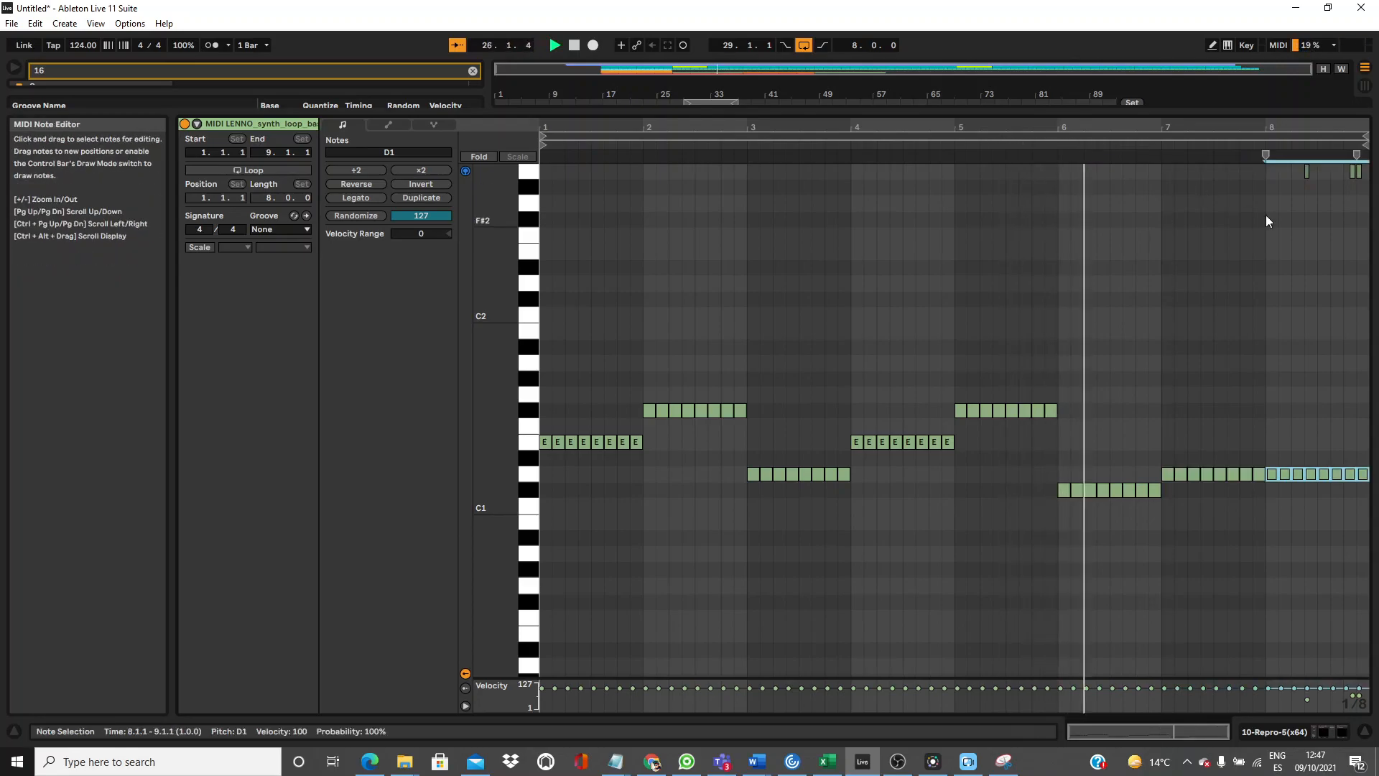
key("Up")
key("Up")
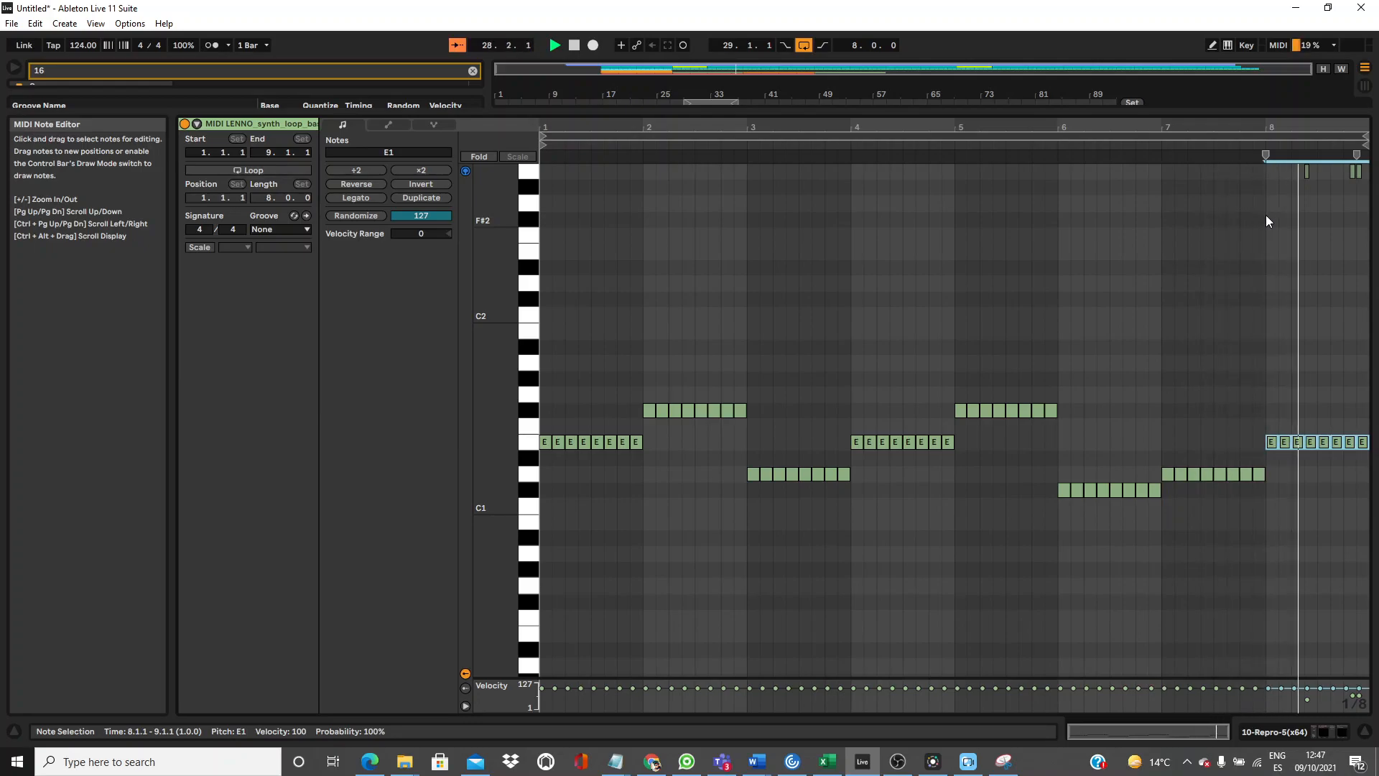
key("Up")
key("Up")
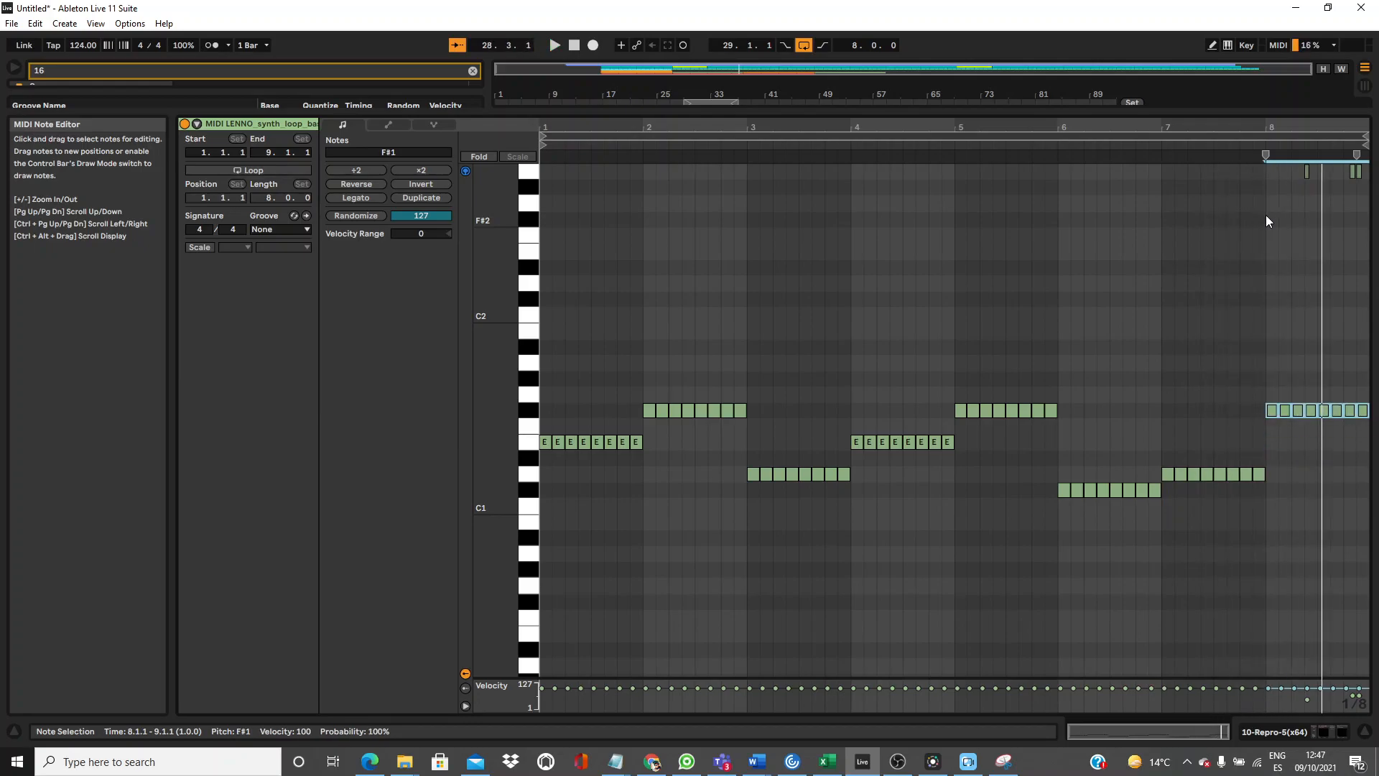
Play the last bars of the clip and delete the stray A2 notes in bar 8.
left_click(1210, 137)
left_click(1211, 149)
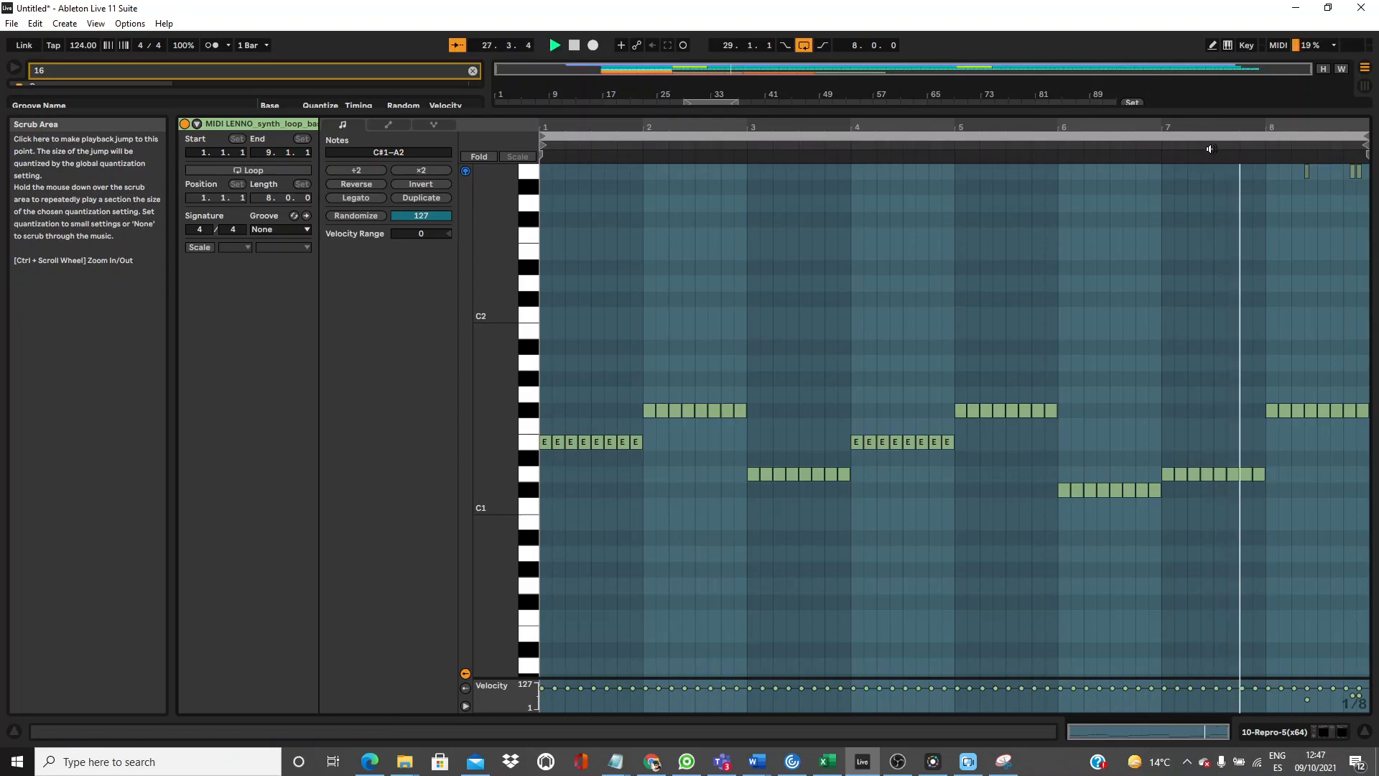
left_click(1209, 148)
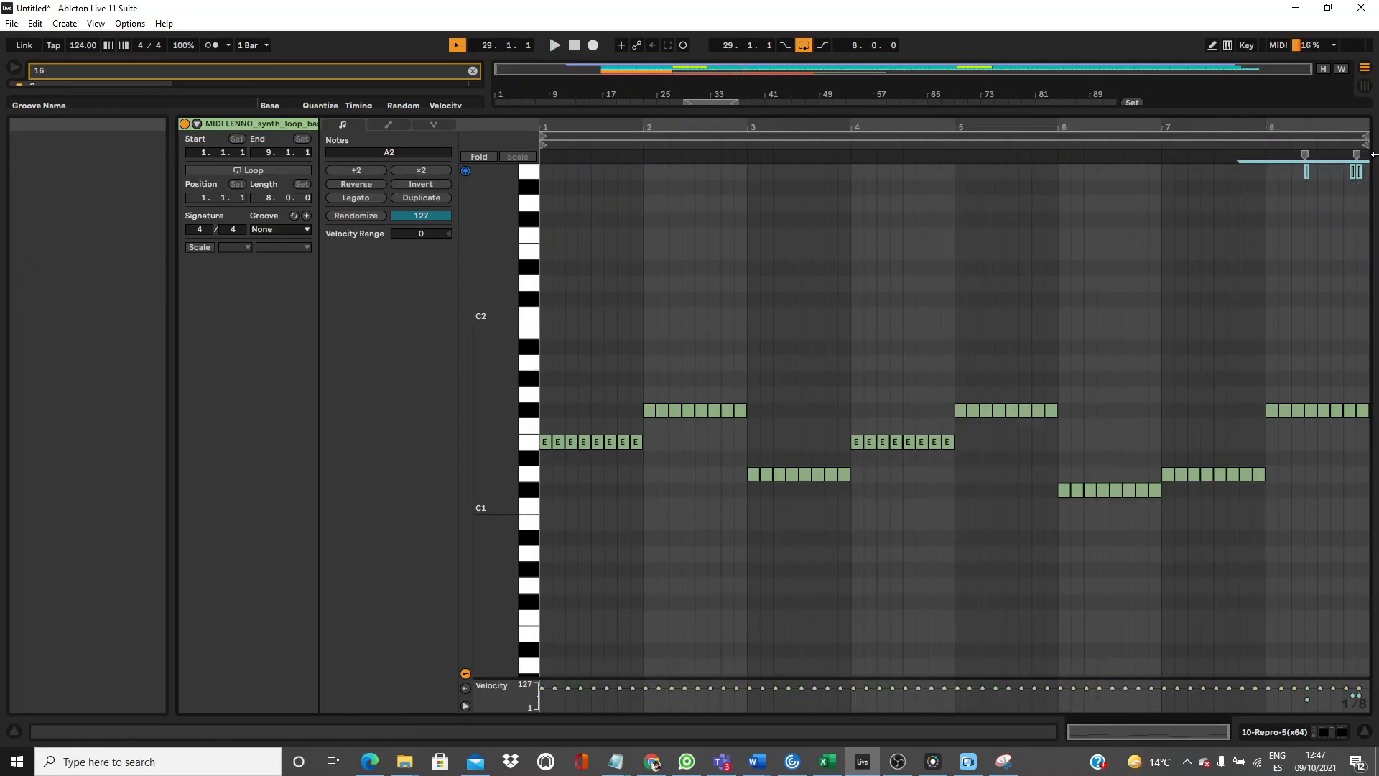
left_click(1233, 151)
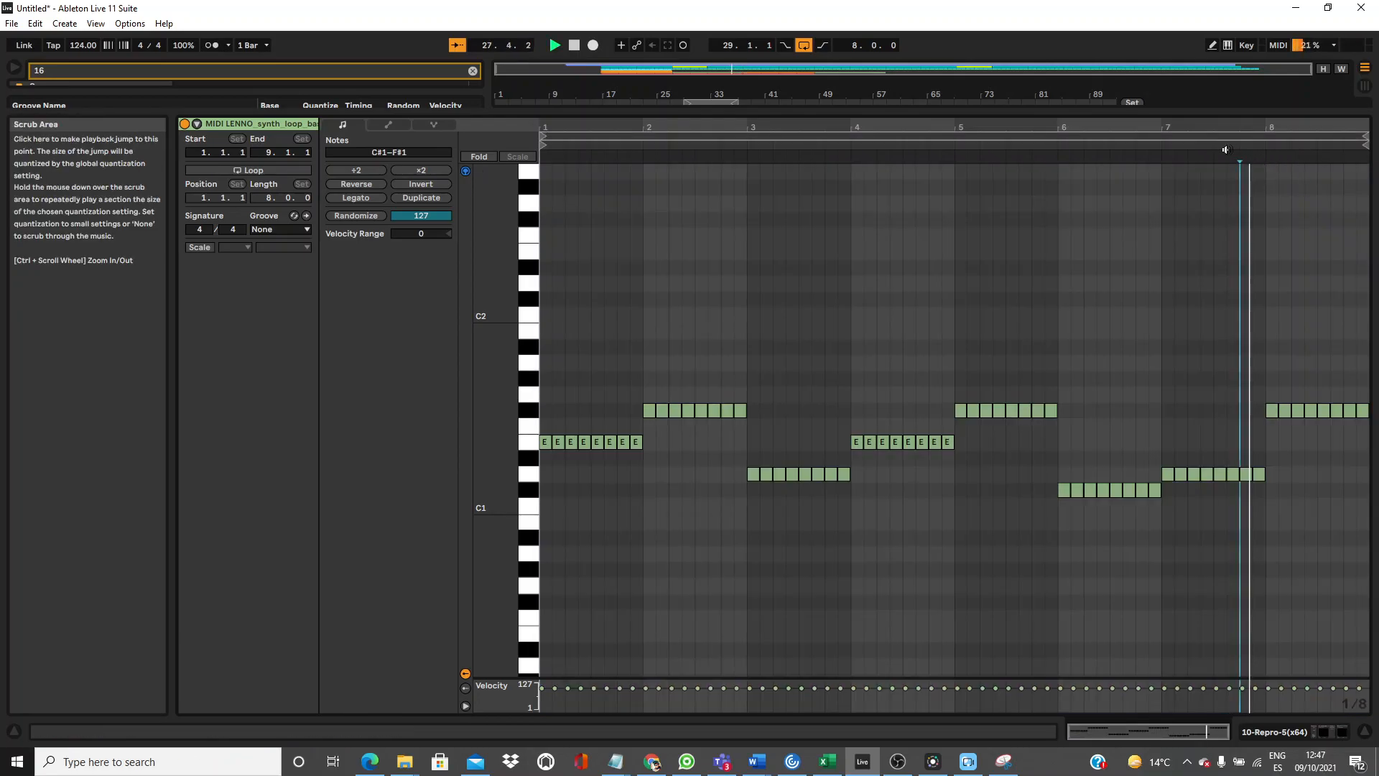
Lower the eight bar 8 notes two semitones to E1 and play the transition from bar 7.
left_click_drag(1260, 365, 1374, 431)
key("Down")
key("Down")
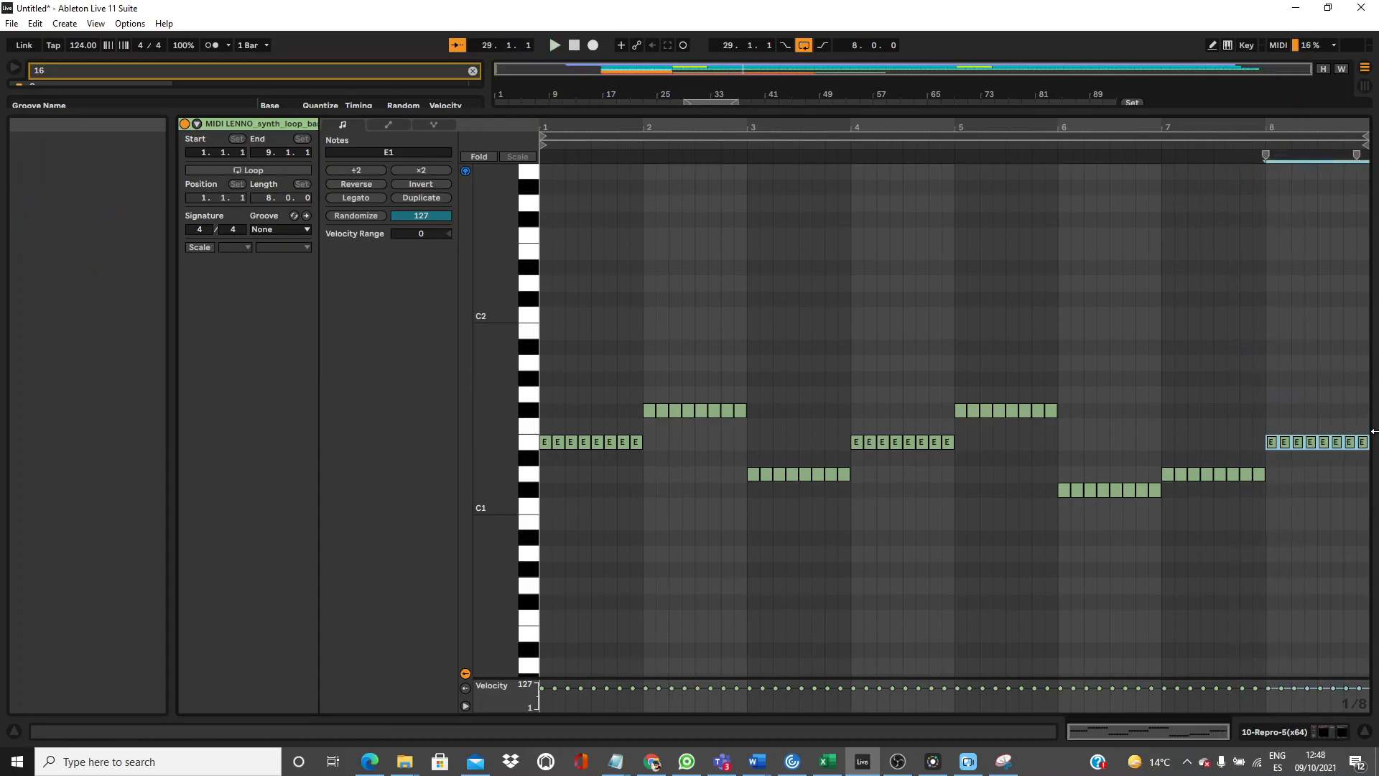
left_click(1203, 147)
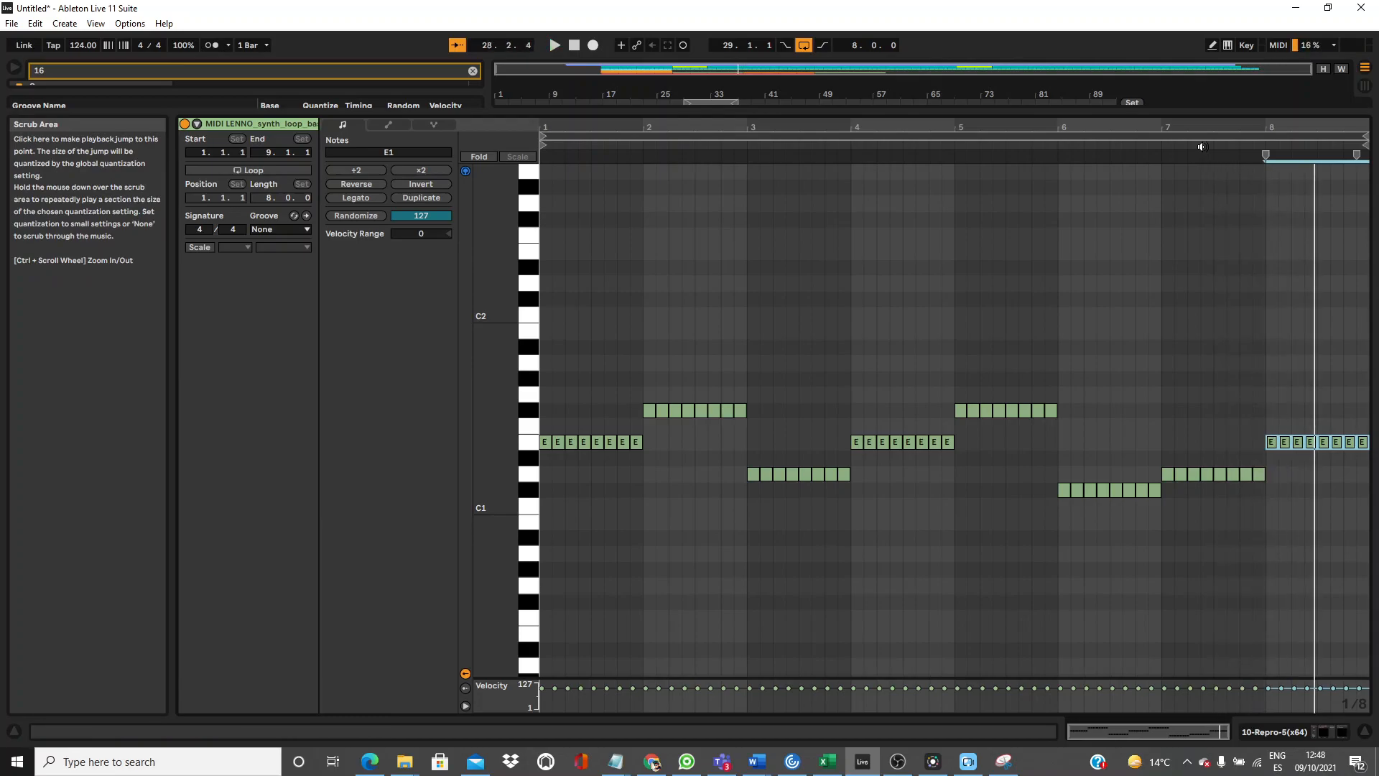
Lower the bar 8 notes to D1 and play the ending again.
key("Down")
key("Down")
key("Down")
key("Up")
left_click(1201, 146)
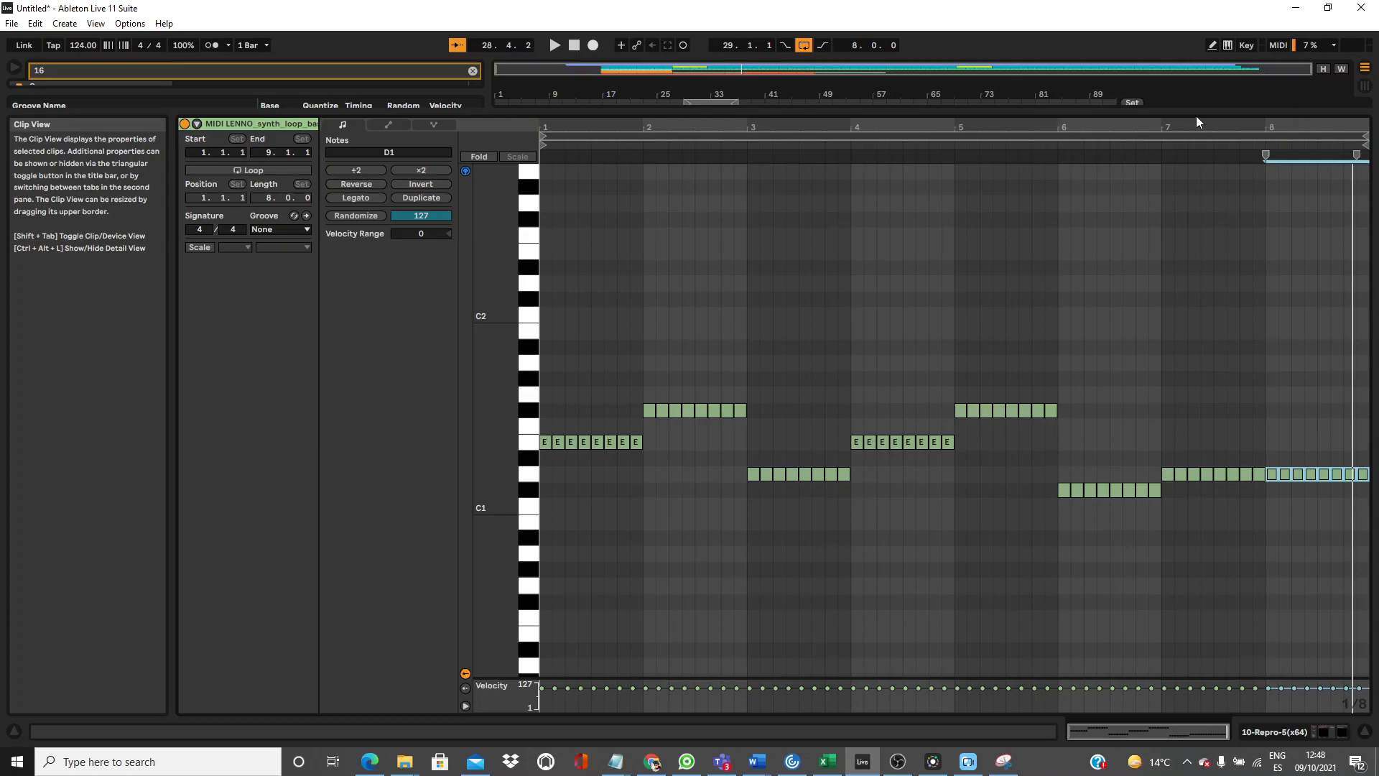
Shrink the note editor to reveal the arrangement and recolour the Repro-5 bass clip at bar 21 brown.
left_click_drag(1196, 115, 1245, 434)
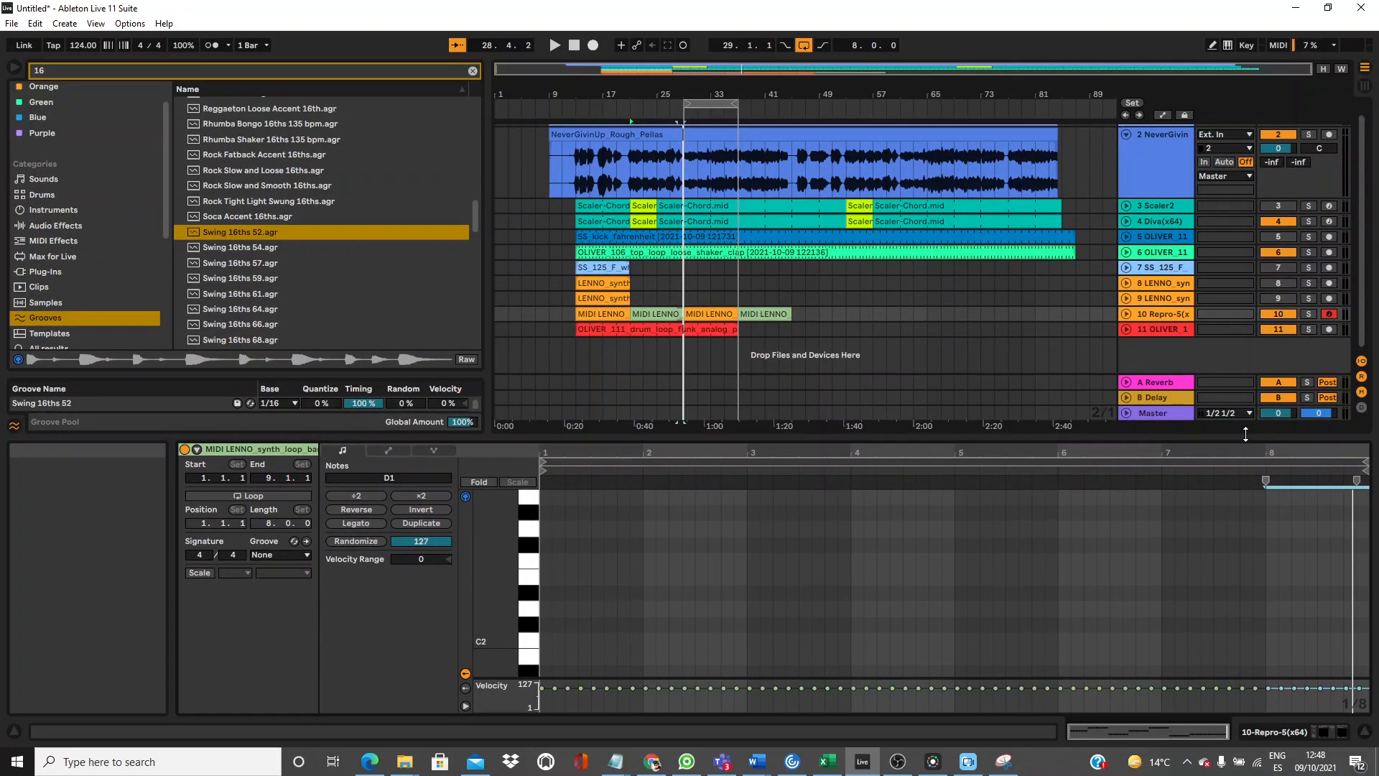
right_click(668, 319)
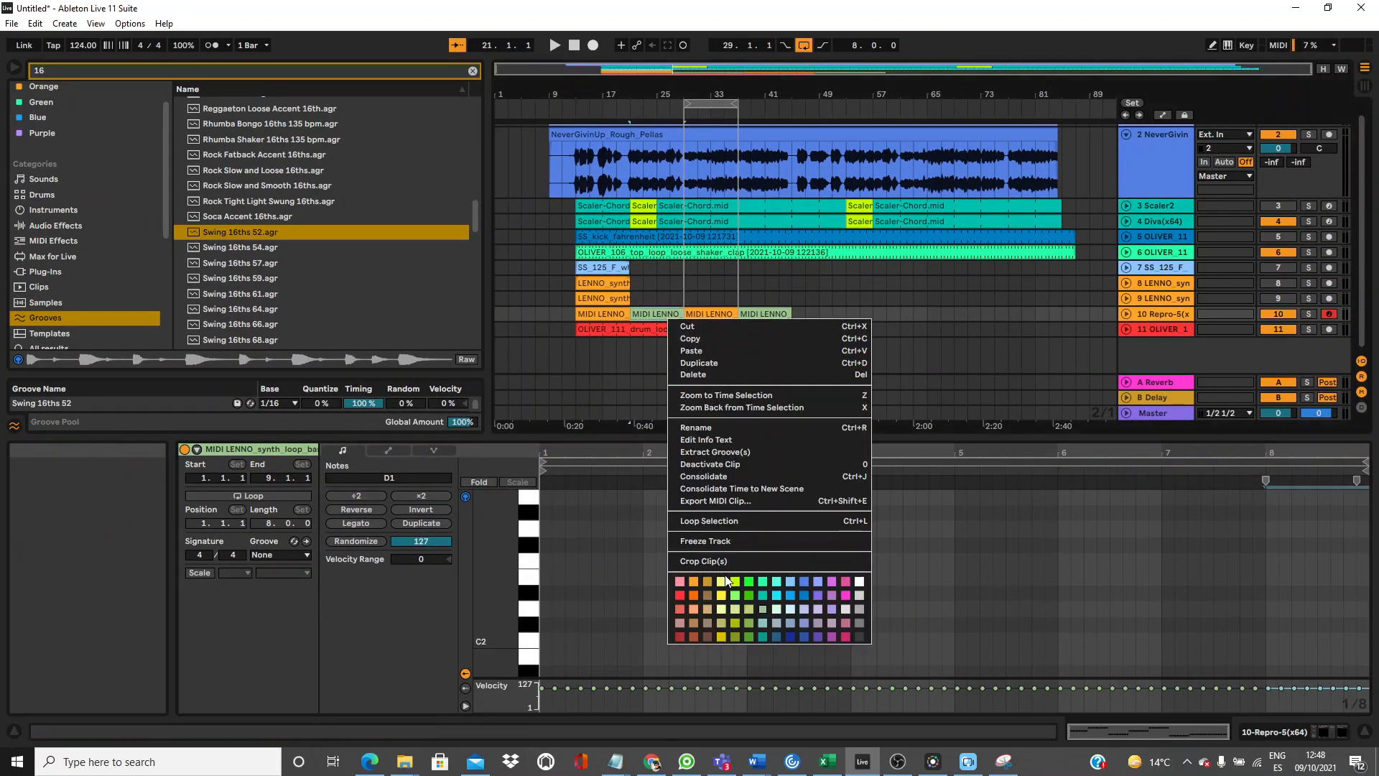
left_click(709, 593)
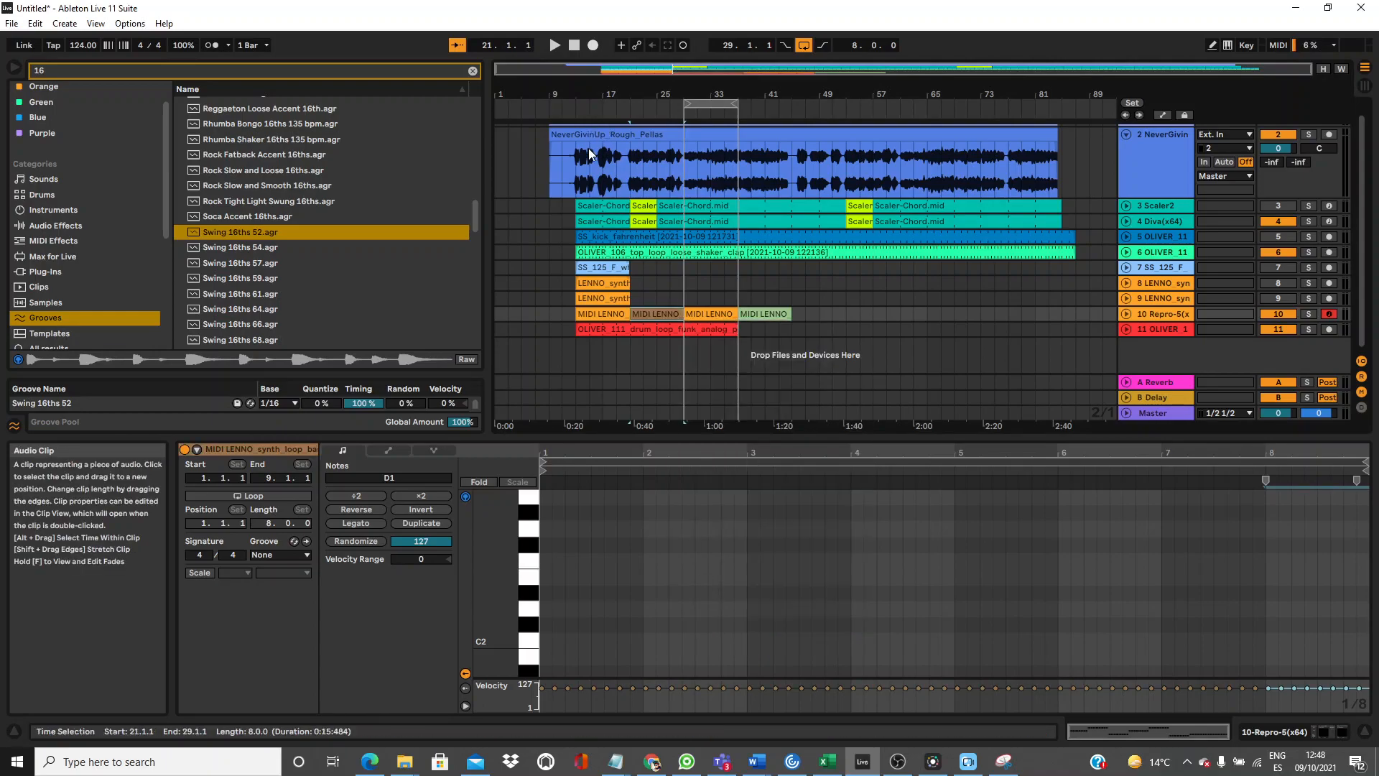
Play the song from bar 13, open the Repro-5 bass clip starting there and enlarge the note editor.
left_click(585, 253)
key("space")
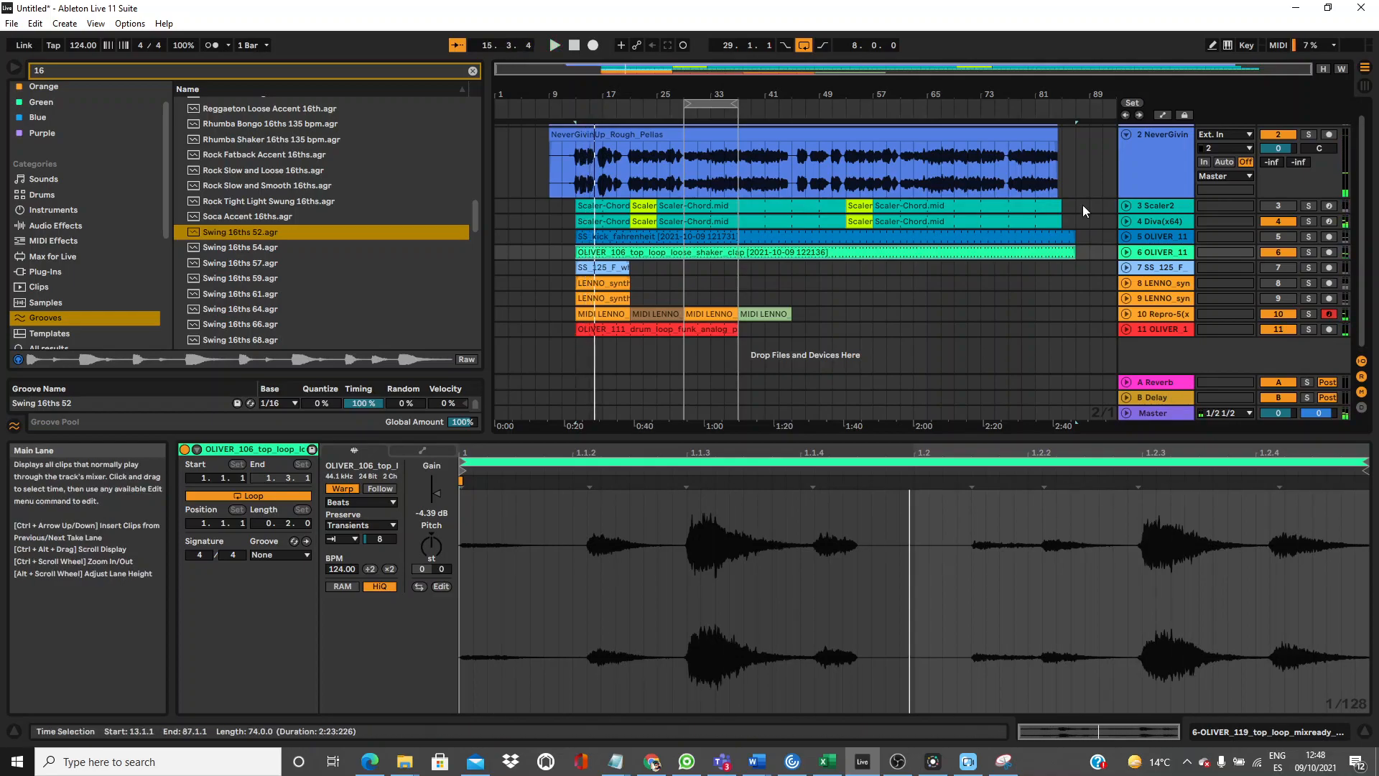
left_click(616, 314)
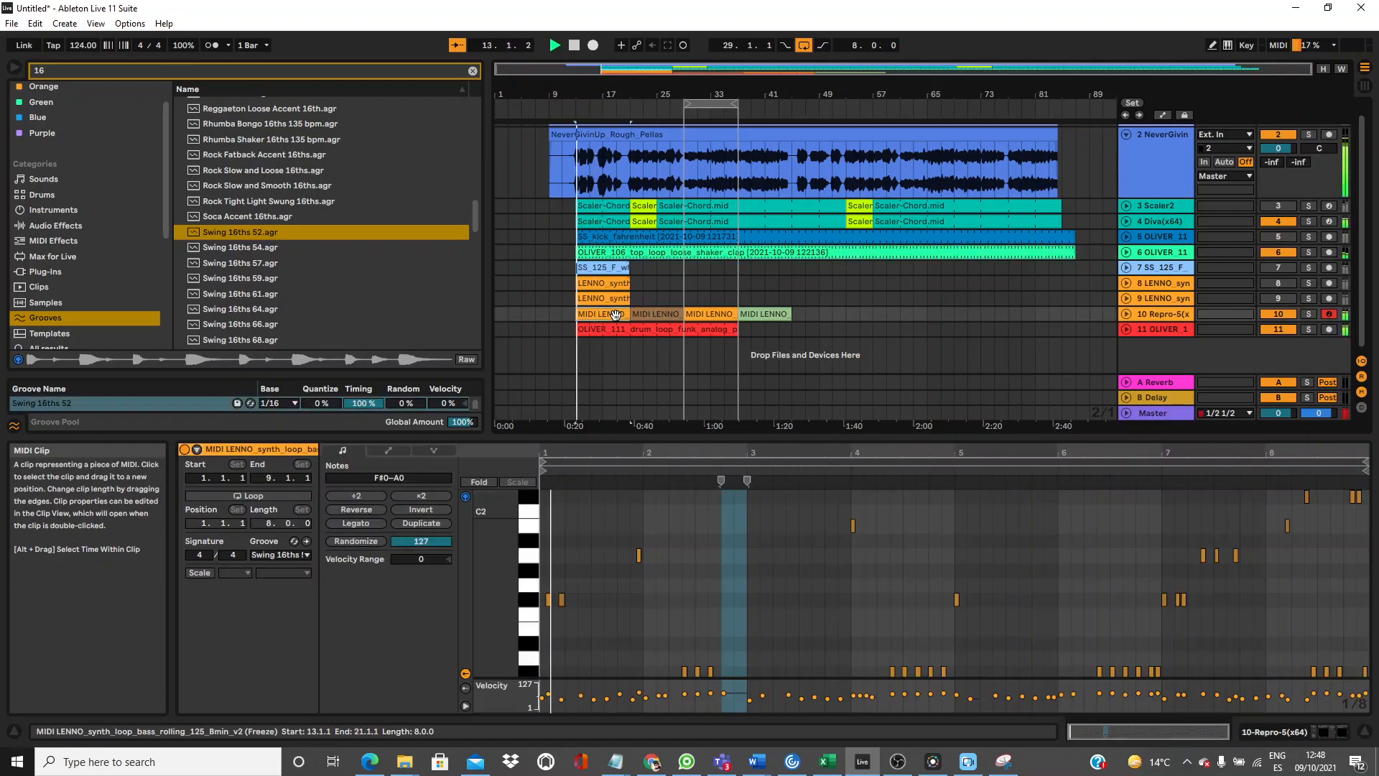
left_click_drag(615, 436, 615, 170)
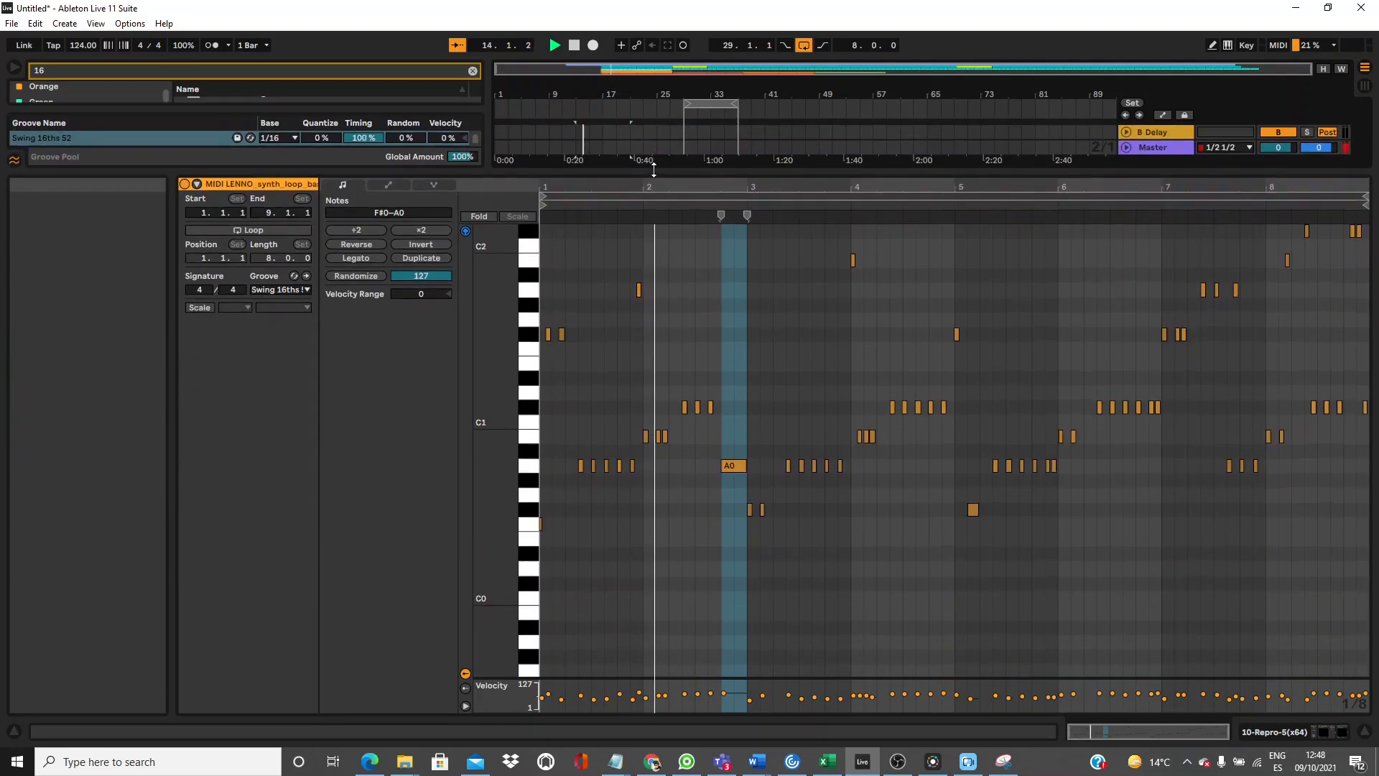
Lower the single A1 note at the end of bar 1 one octave to A0 and play it back.
left_click(510, 335)
left_click_drag(564, 415, 619, 497)
left_click(624, 283)
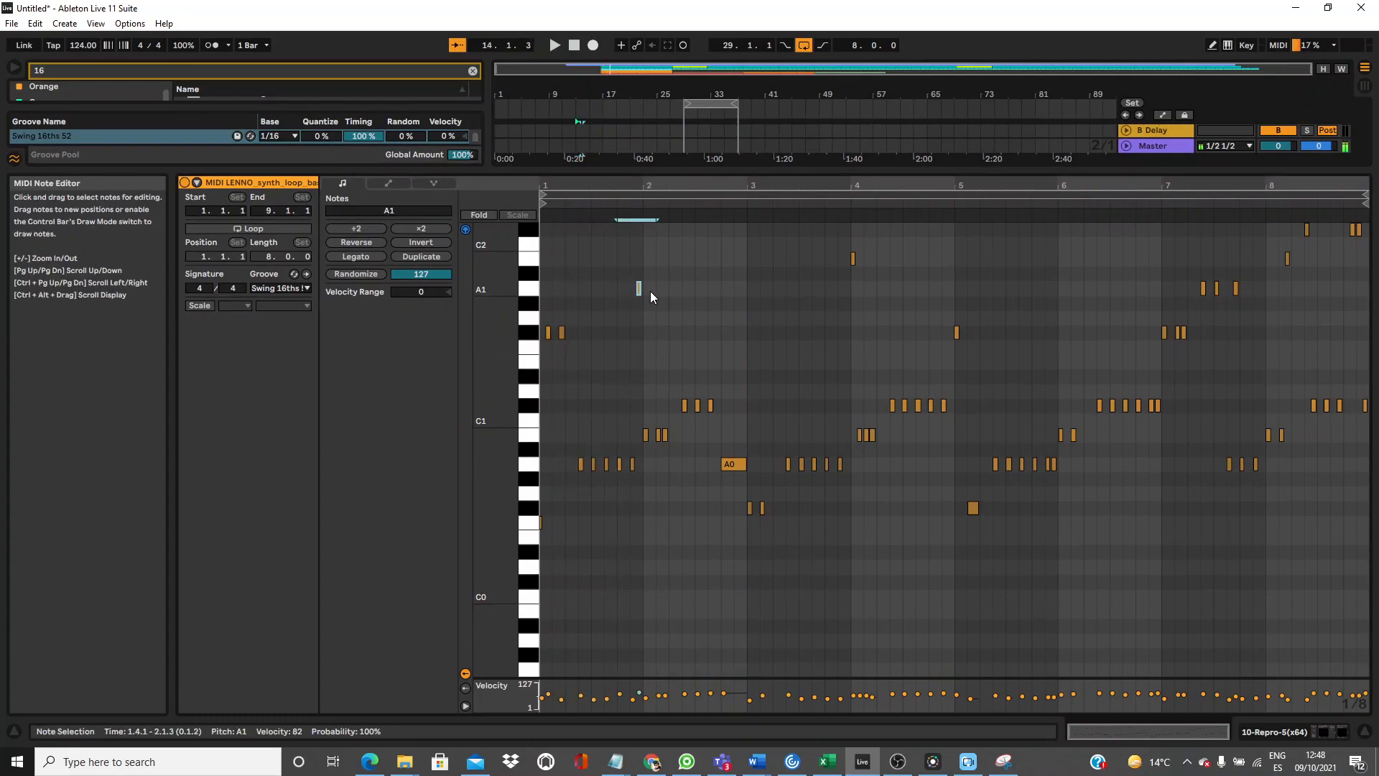
key("Down")
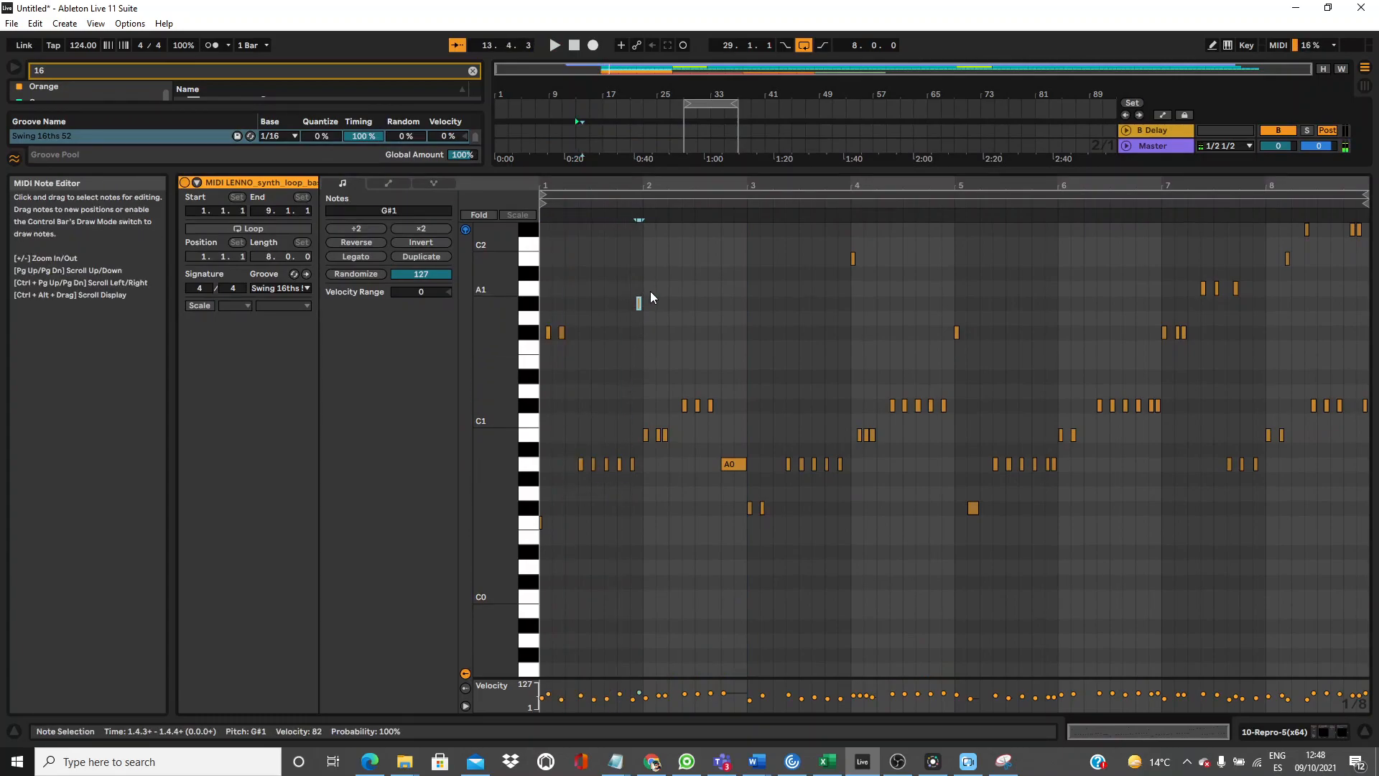
key("shift+Down")
key("space")
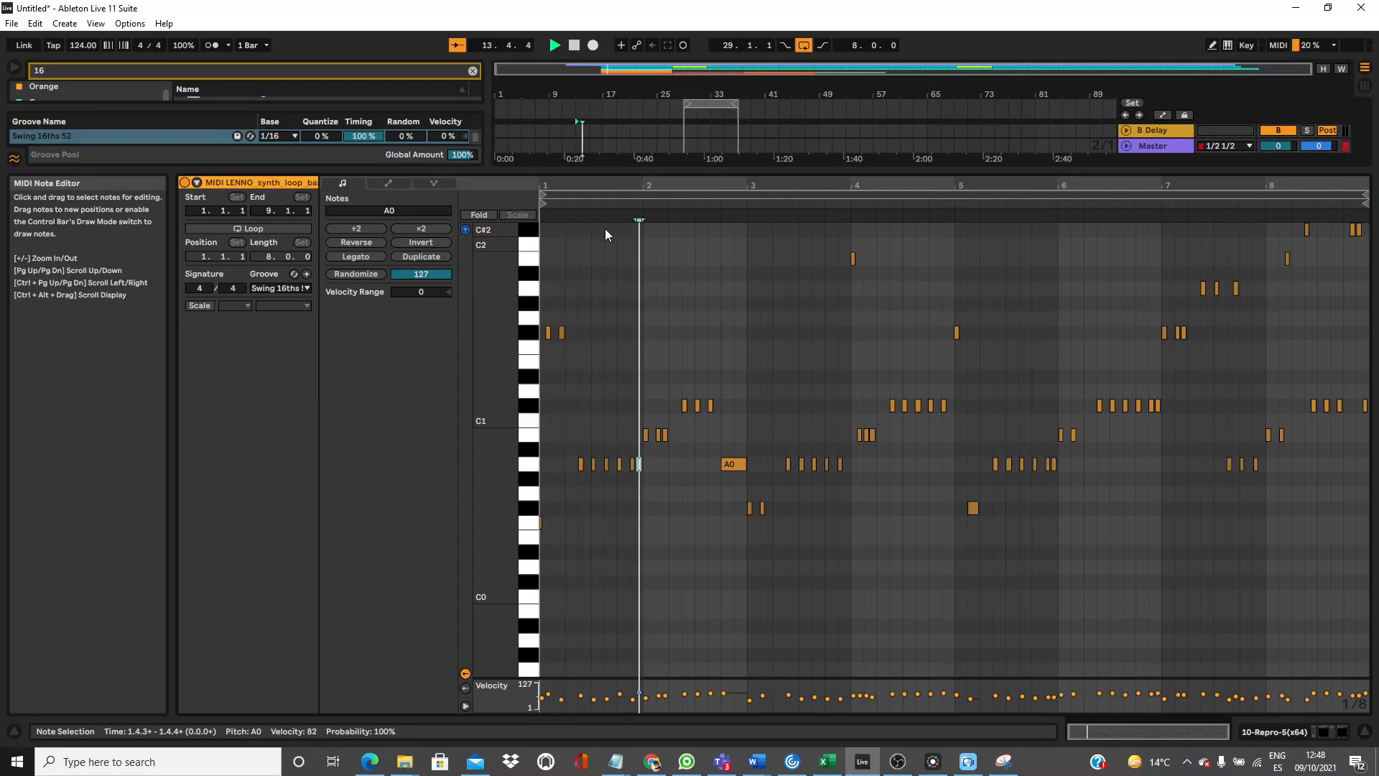
Delete the third B0 note at the start of bar 2 and play the passage.
left_click(630, 207)
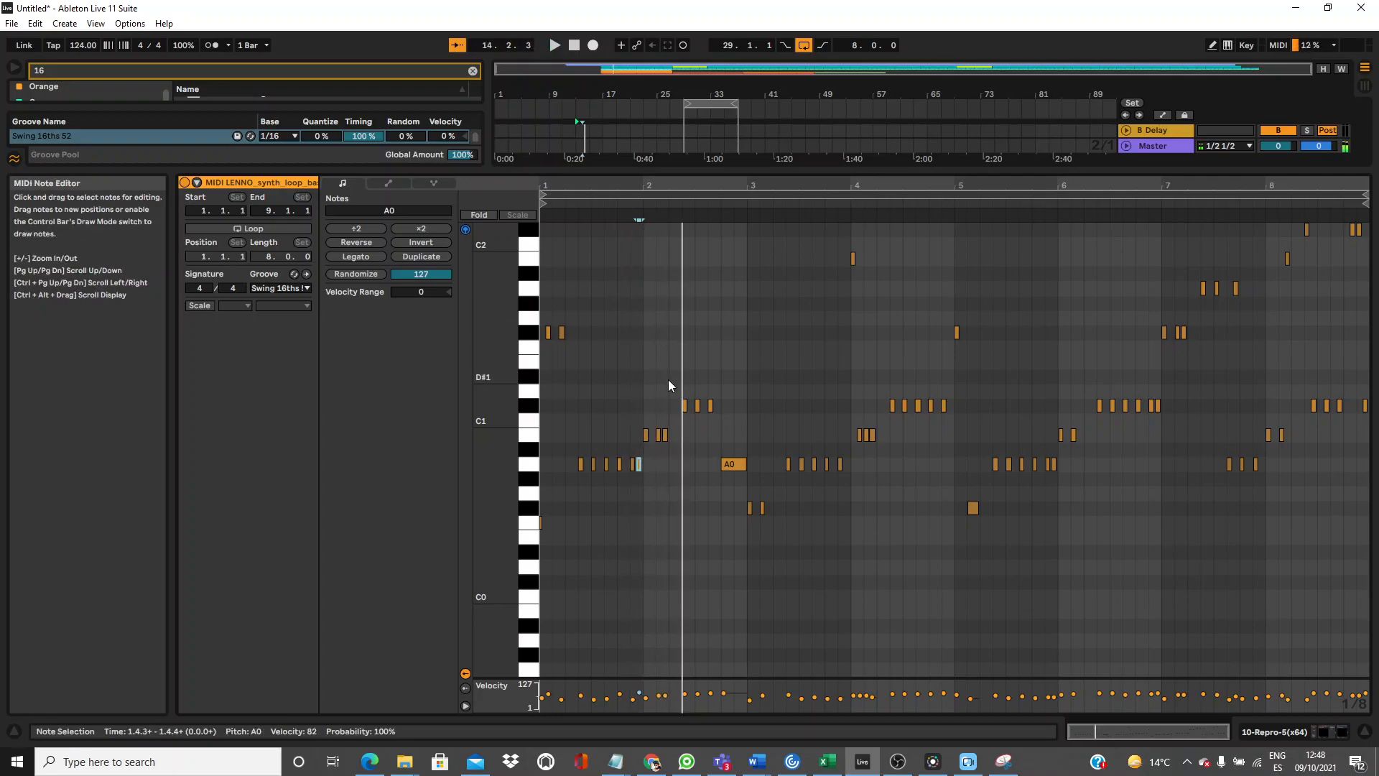
left_click(670, 434)
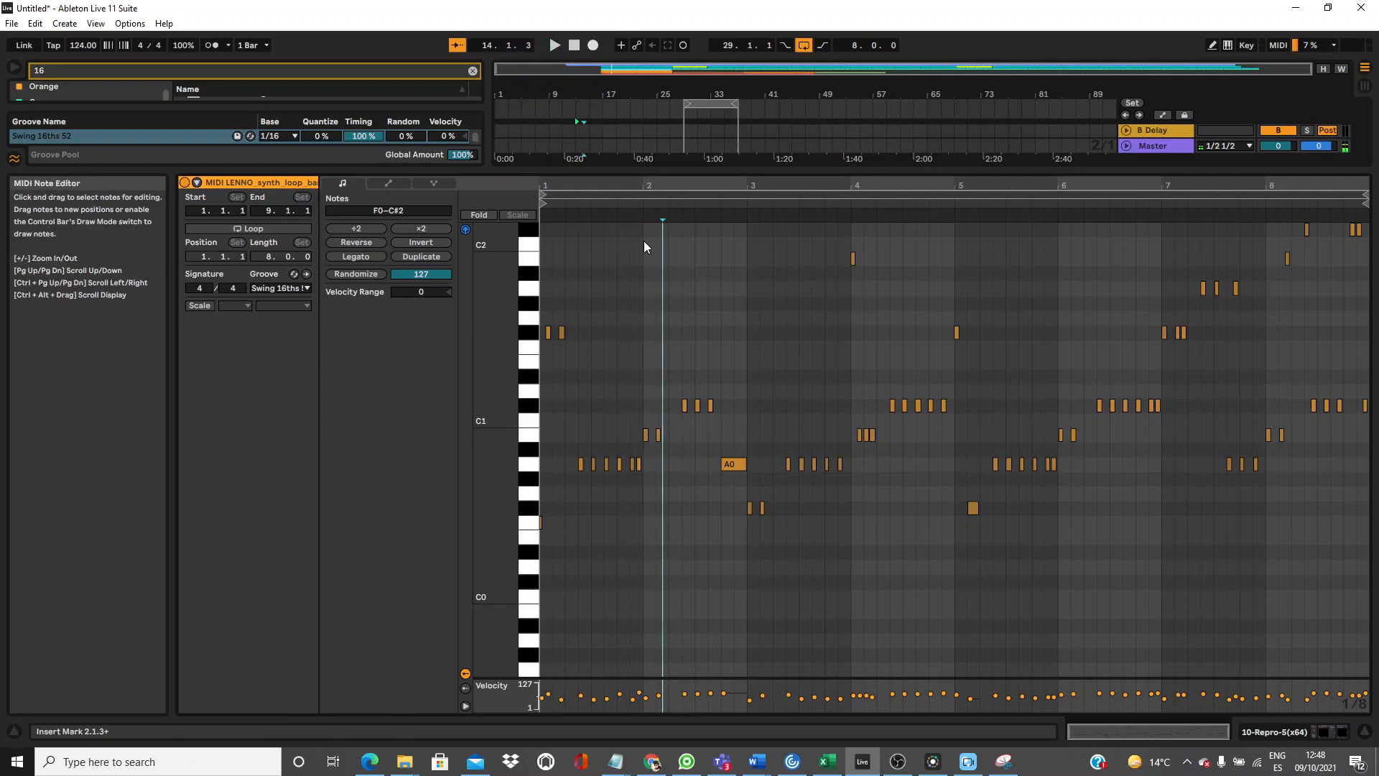
left_click(614, 208)
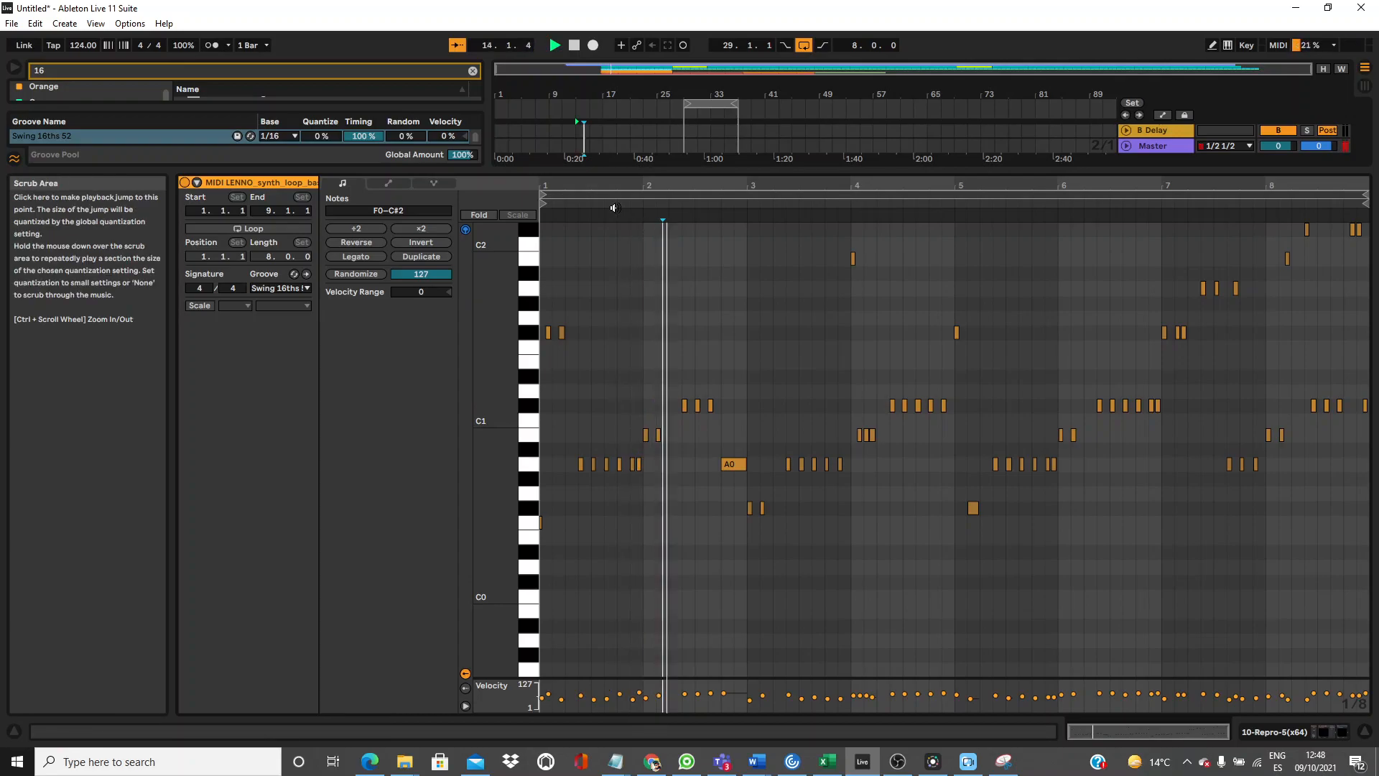
Raise the two remaining B0 notes at the start of bar 2 to C#1 and play them back.
left_click_drag(635, 426, 690, 445)
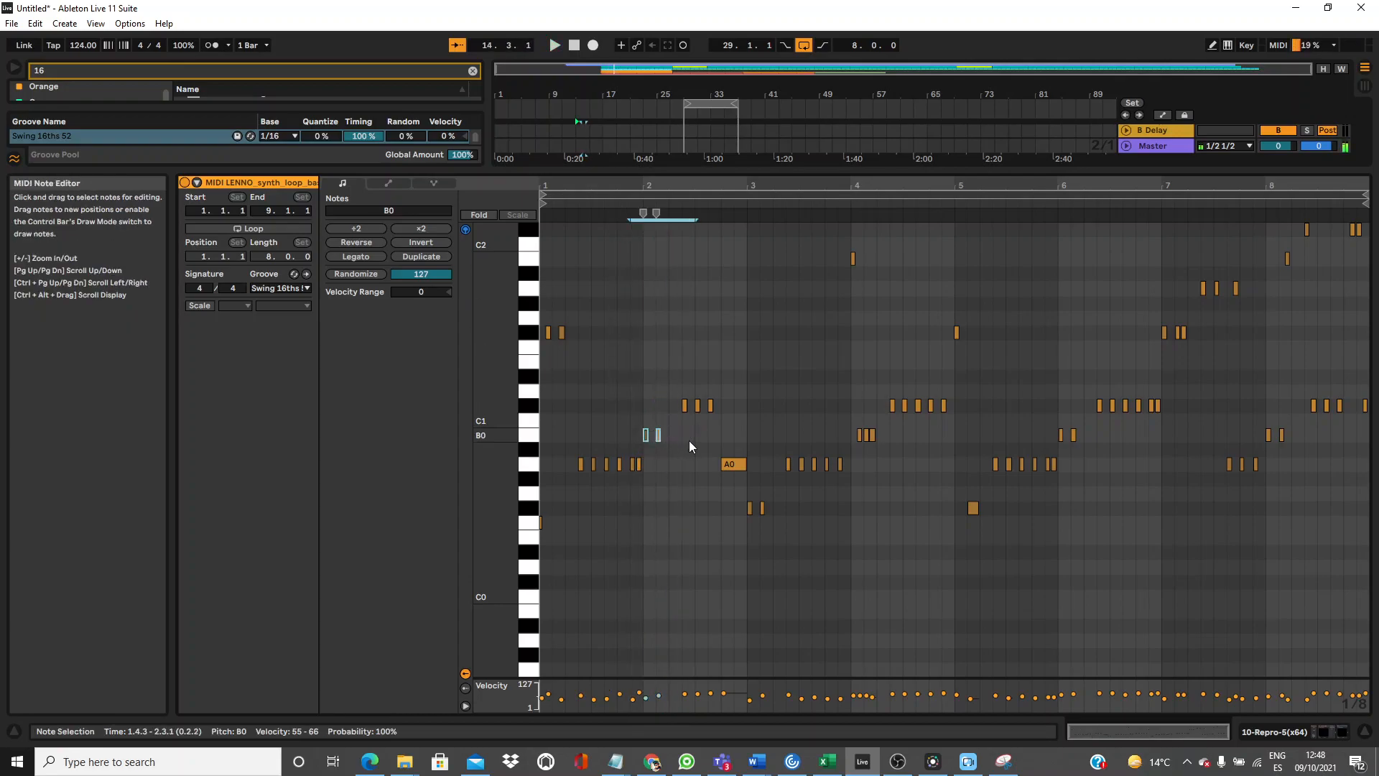
key("Up")
key("Up")
left_click(605, 204)
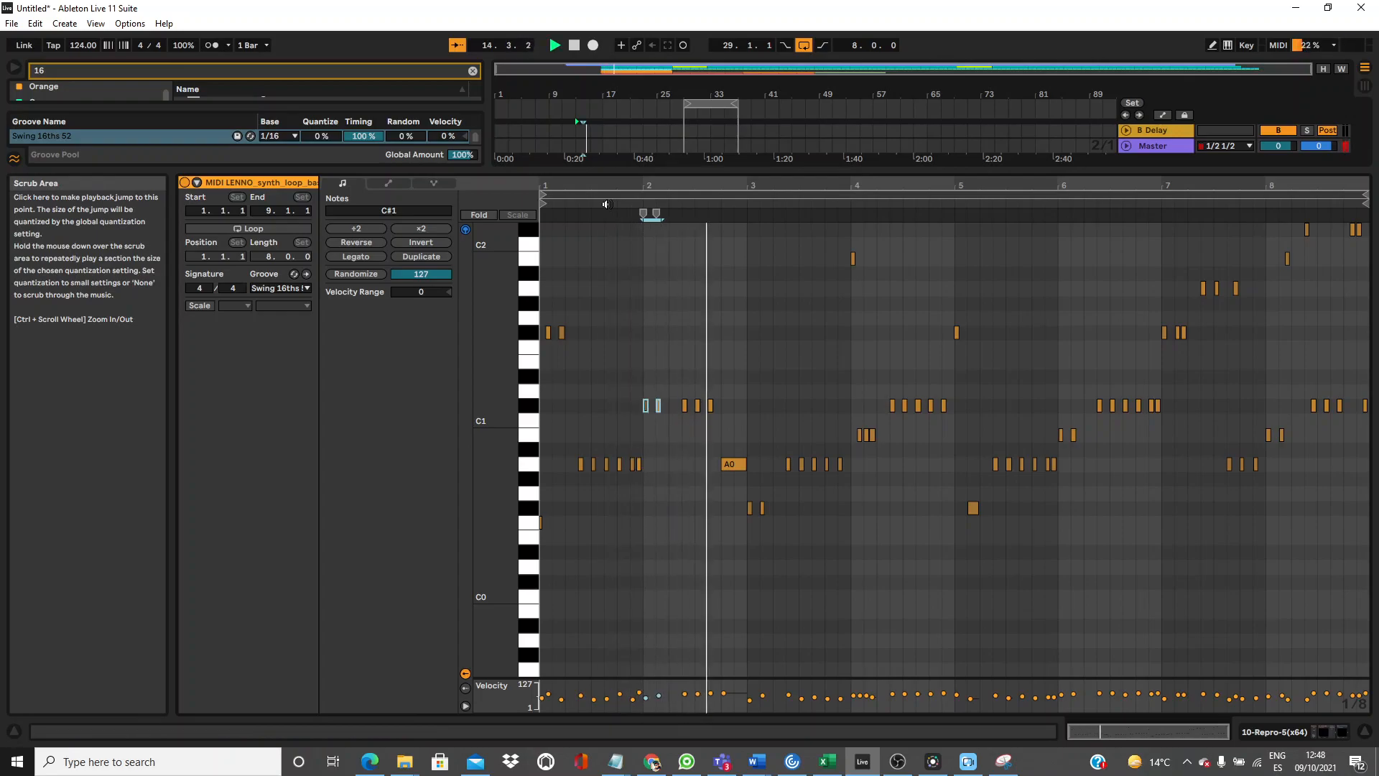
key("space")
Lower the long A0 note at the end of bar 2 to F#0 and play the passage.
left_click(725, 464)
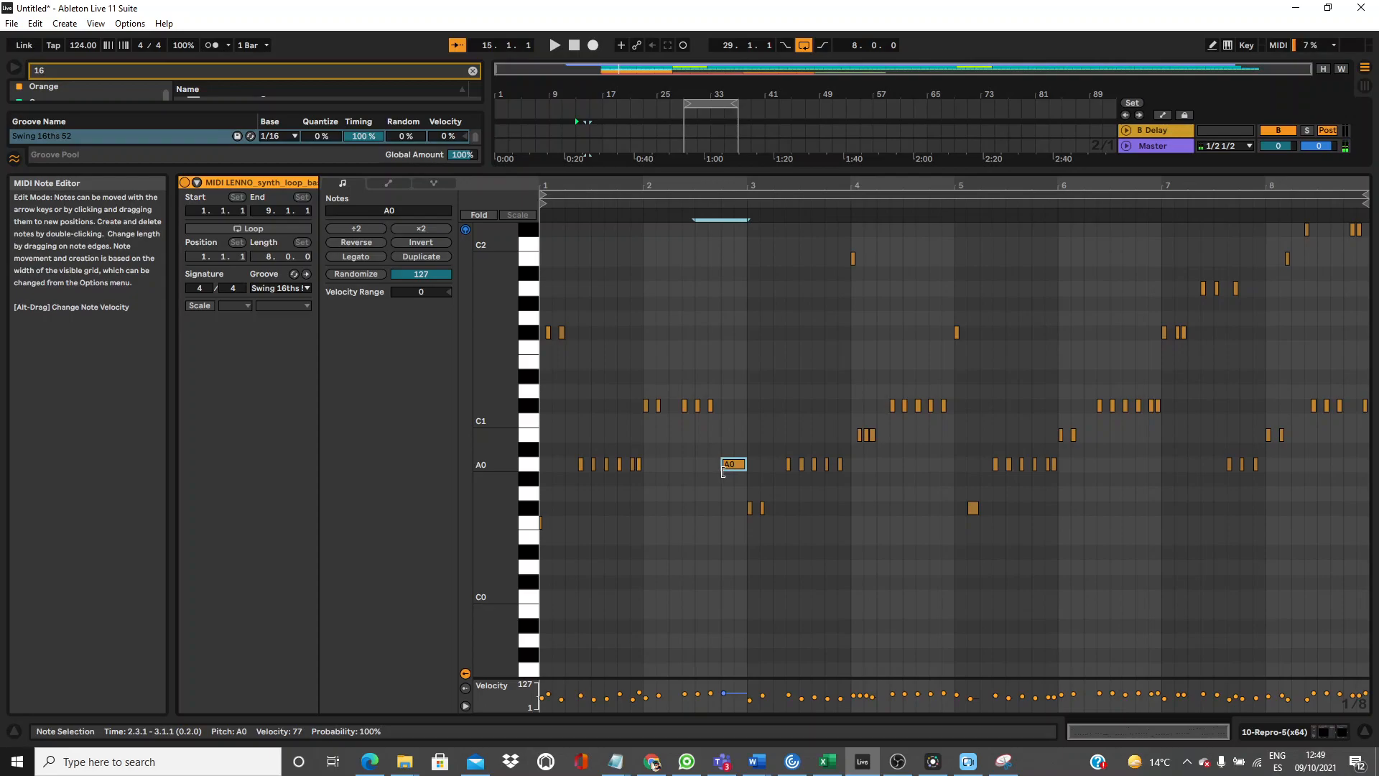
key("Down")
key("Down")
key("Down")
left_click(661, 208)
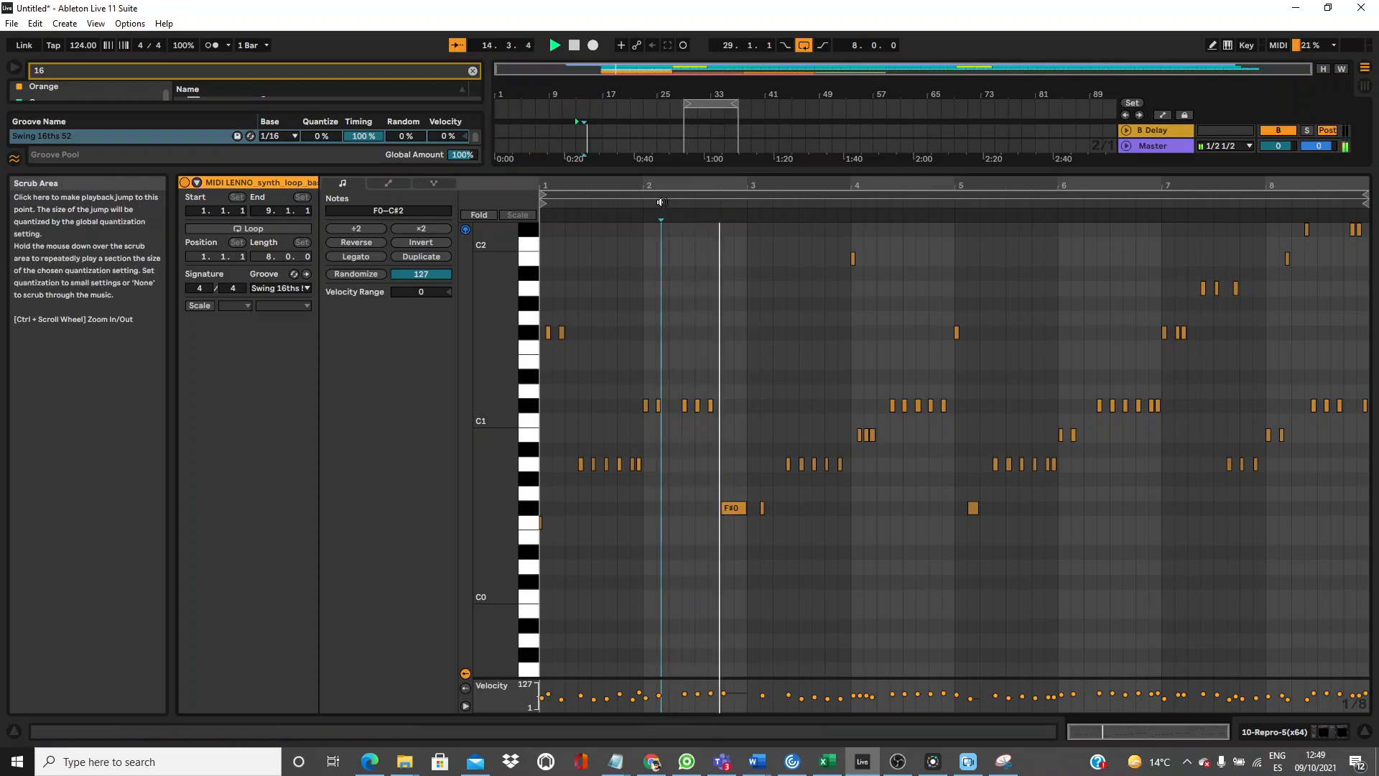
Delete the long F#0 note at the end of bar 2 and play the transition into bar 3.
left_click_drag(712, 469, 721, 540)
key("Delete")
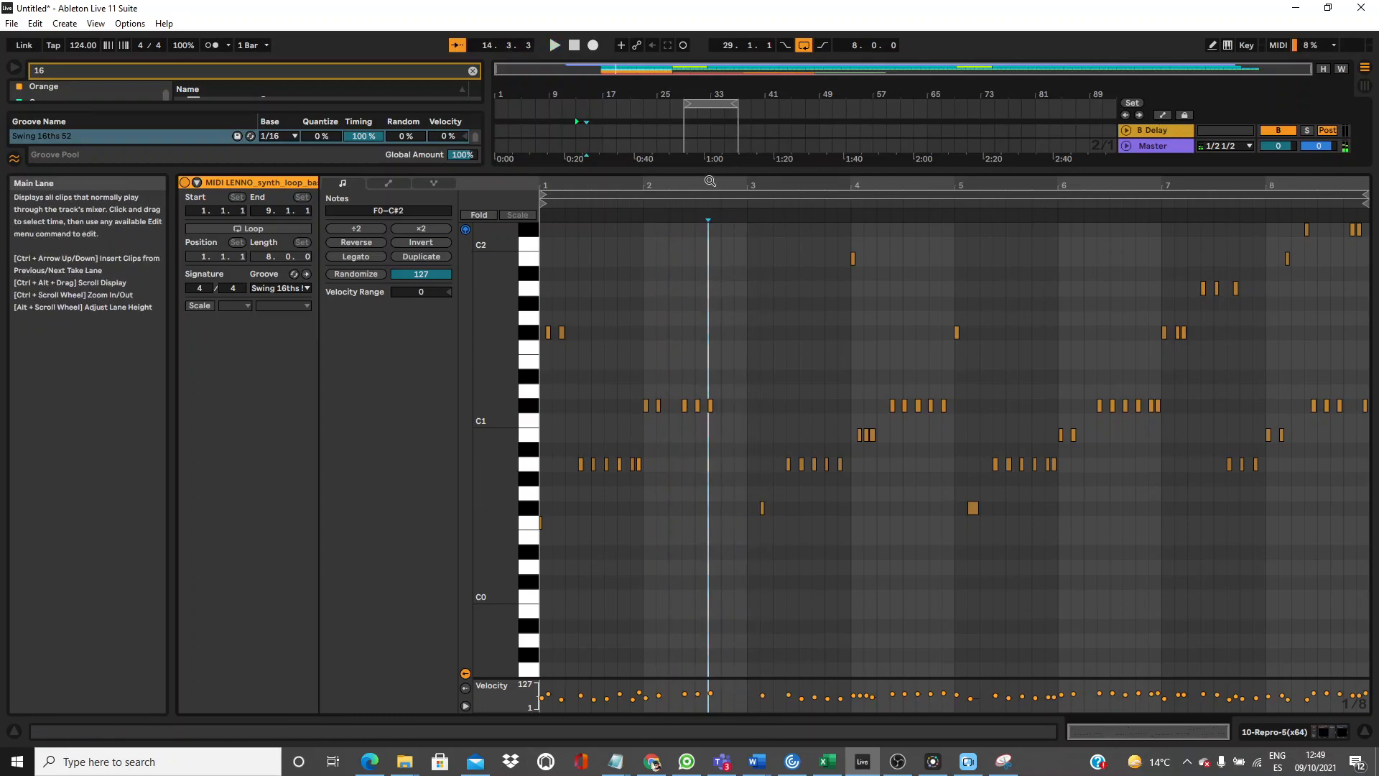
left_click(693, 205)
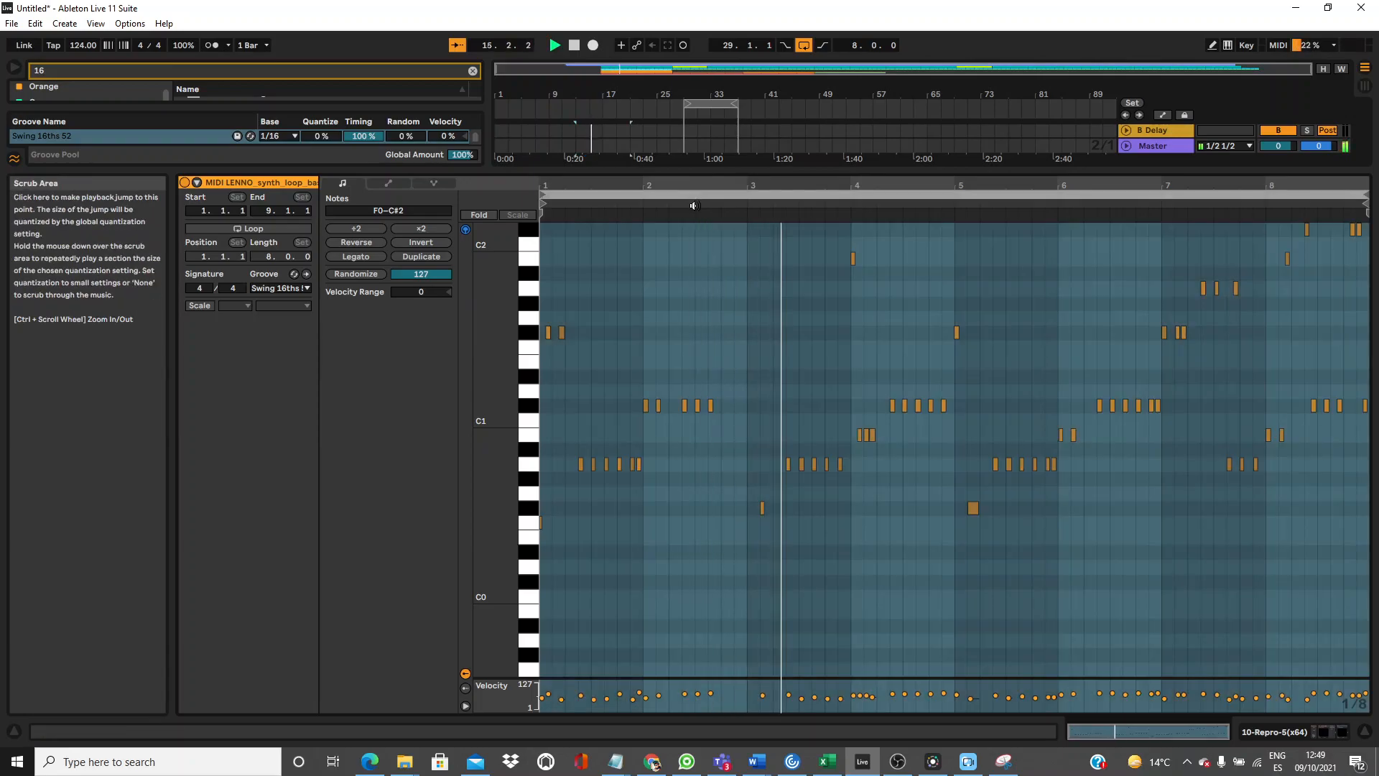
Raise the F#0 note in bar 3 to A0, add a copy at 3.1.1 lowered to F#0, and play the passage.
left_click_drag(791, 502, 732, 505)
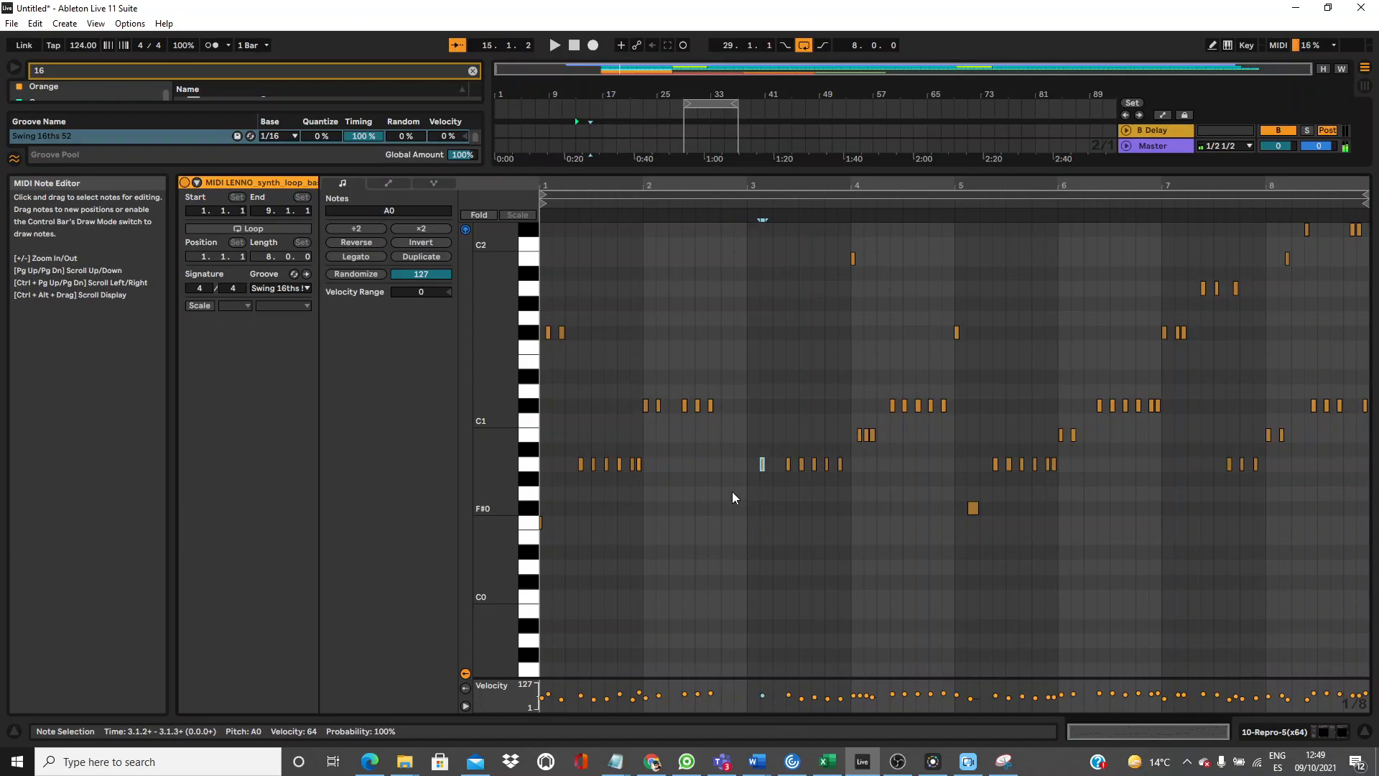
key("Left")
key("Left")
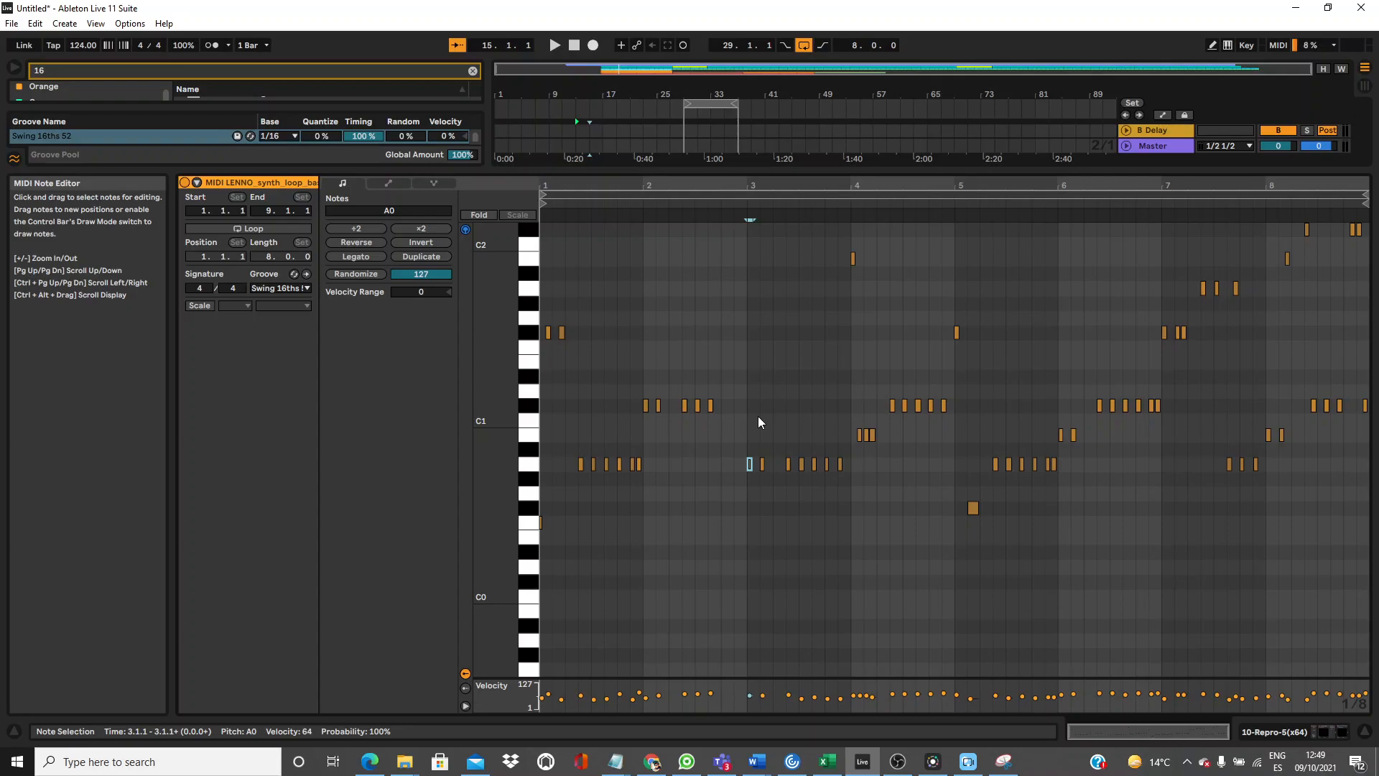
left_click(688, 207)
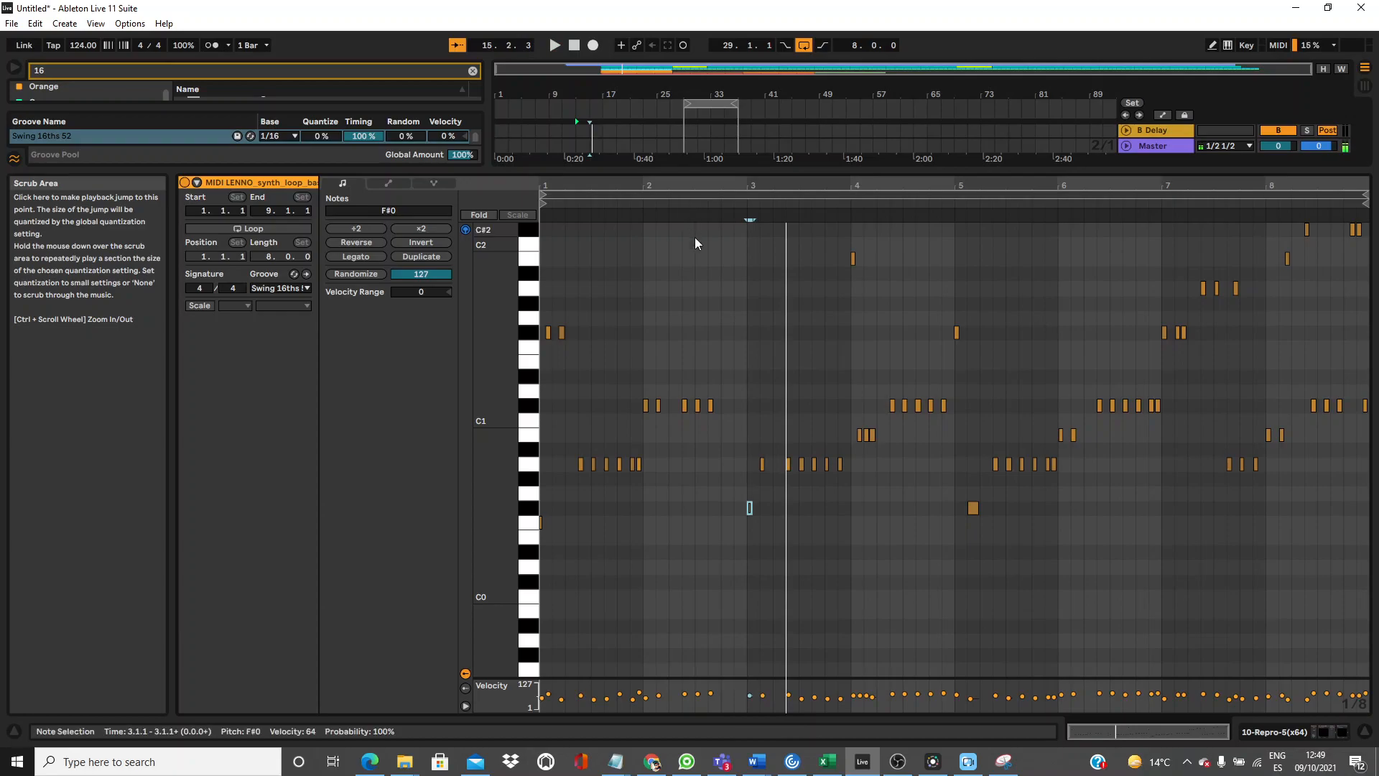
Lower the A0 notes of bar 3 three semitones to F#0 and play the bar.
left_click_drag(744, 454, 843, 467)
key("Down")
key("Down")
key("Down")
left_click(683, 201)
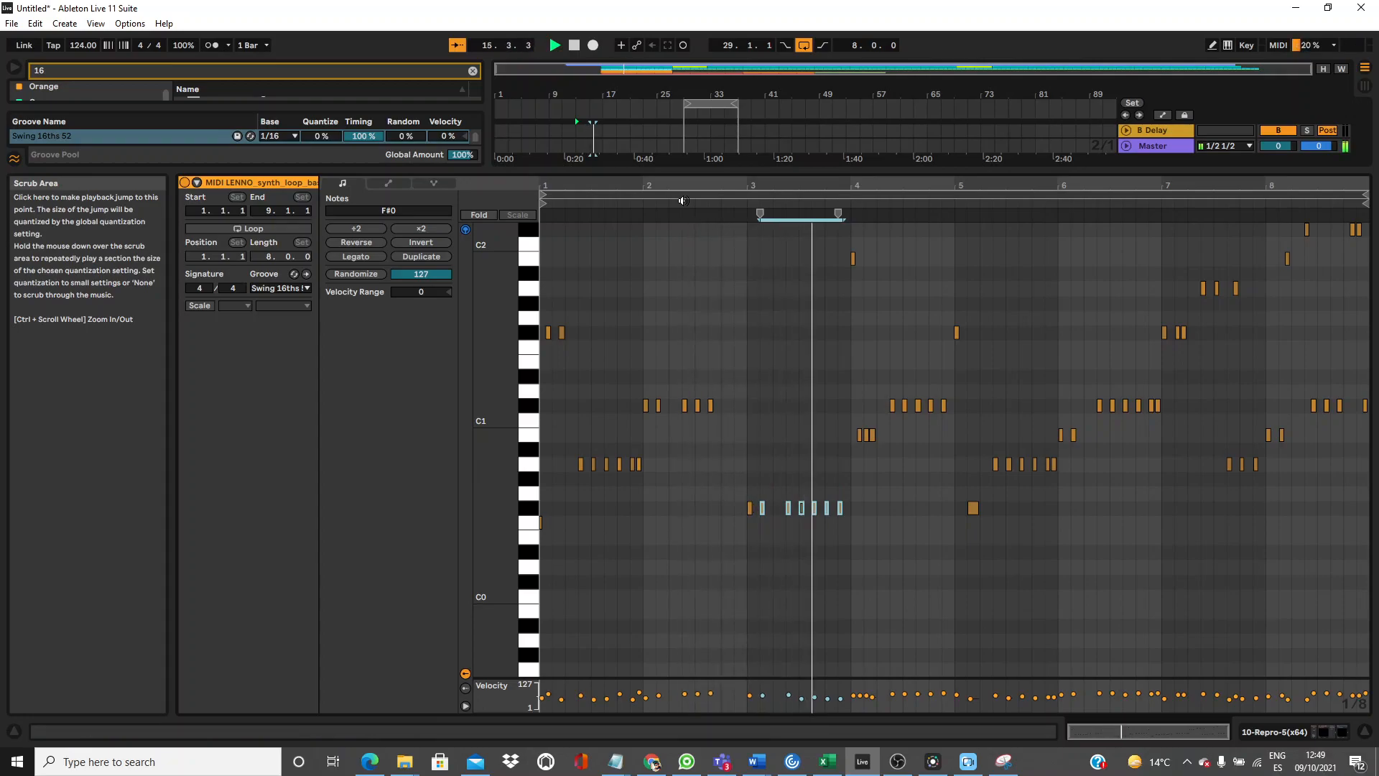
Stop playback and raise all the bar 3 notes together from F#0 to D1.
key("space")
left_click_drag(874, 529, 694, 504)
key("Up")
key("Up")
key("Up")
key("Up")
key("Up")
key("Up")
key("Up")
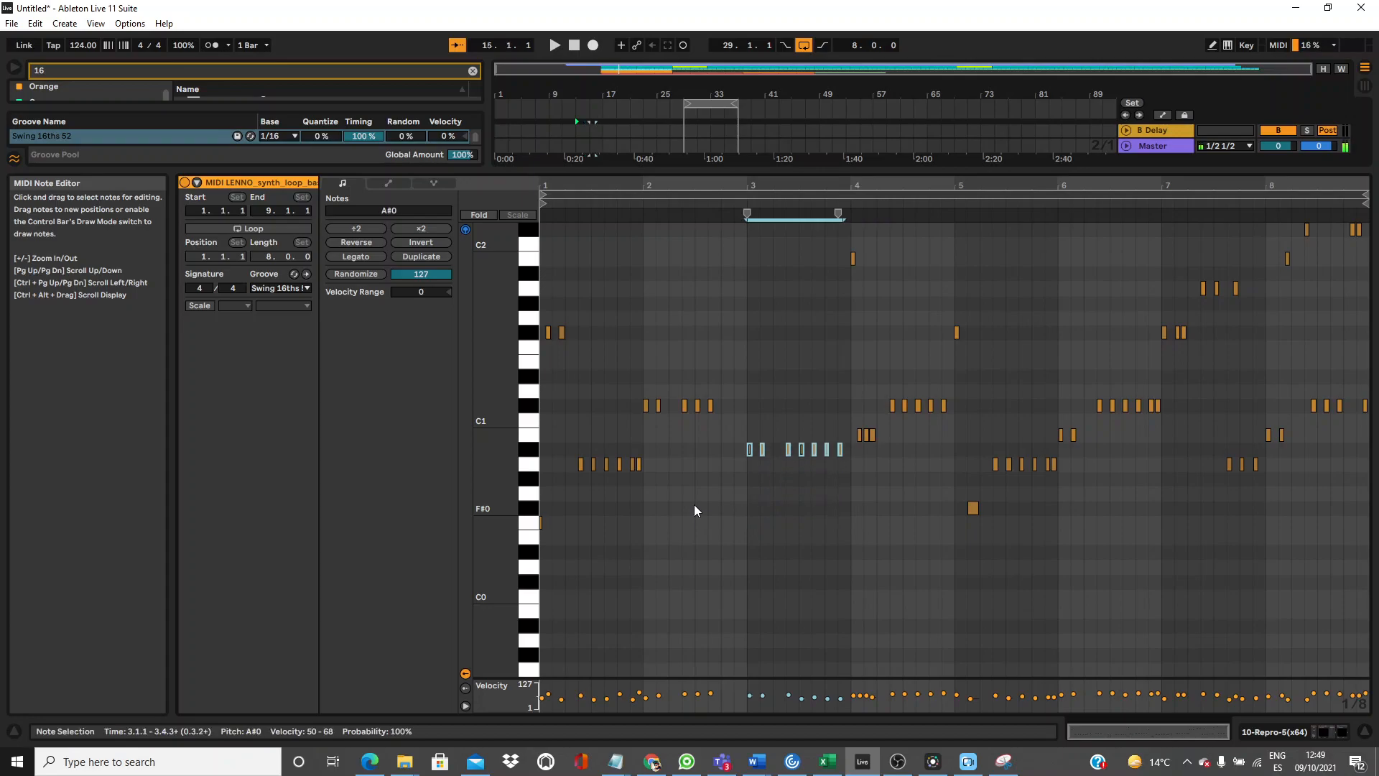
key("Up")
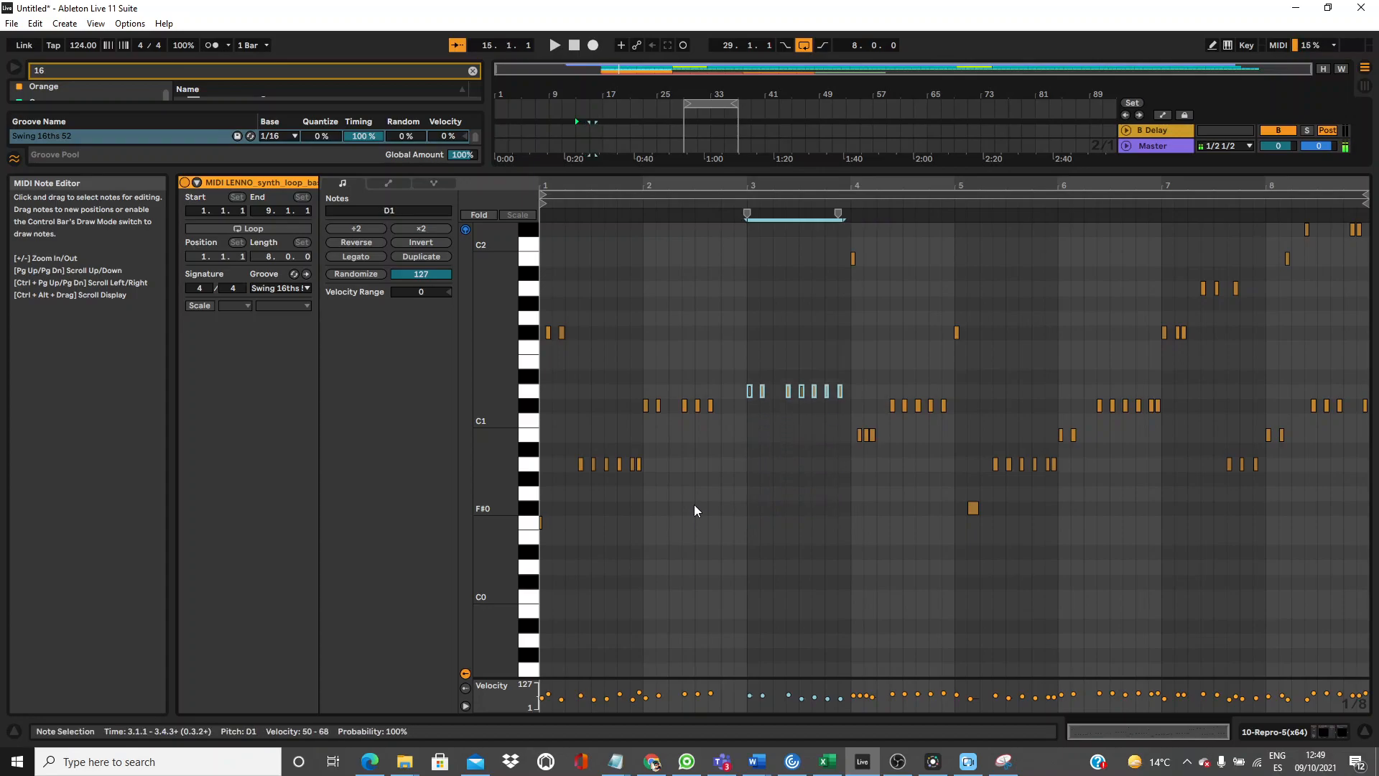
Play bar 3 and lower the B1 note at 4.1.1 to D1.
left_click(694, 204)
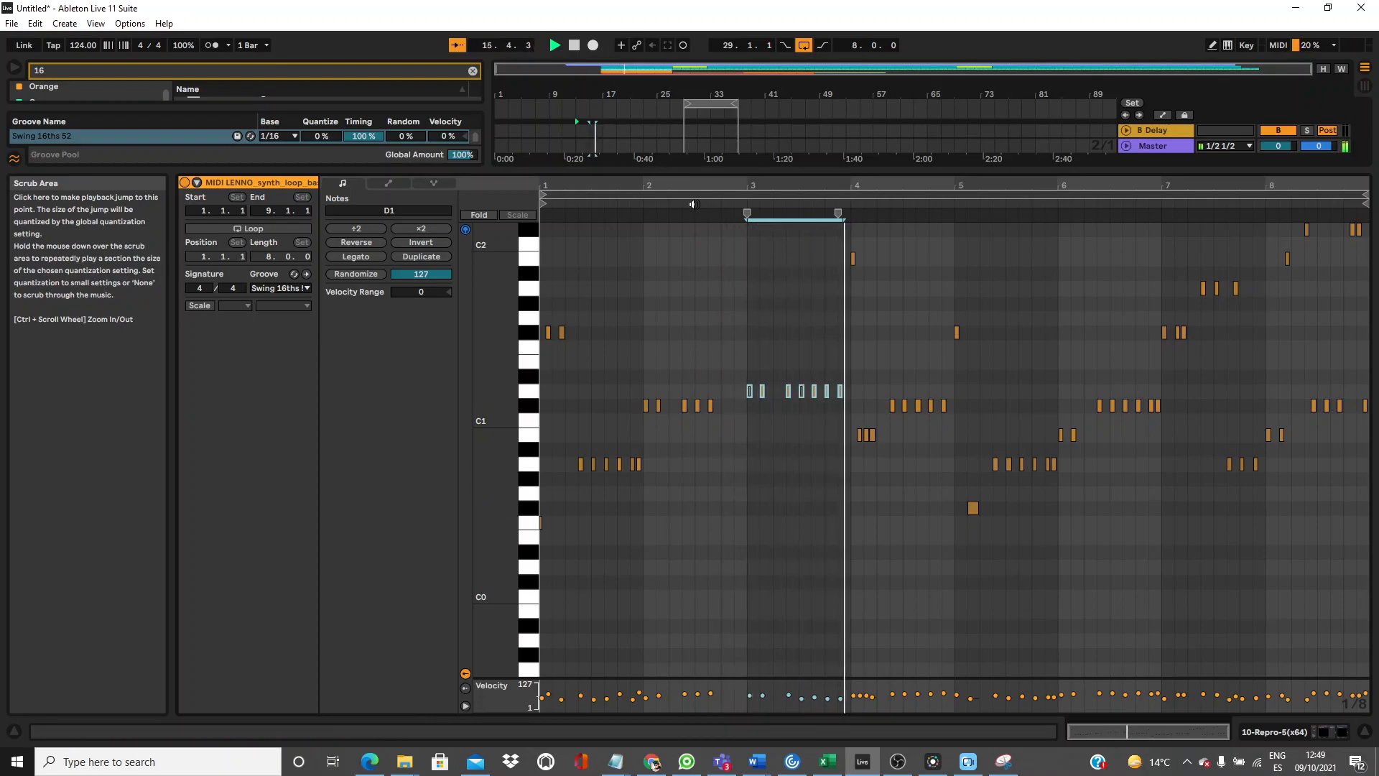
left_click_drag(942, 285, 811, 250)
key("Up")
key("Up")
key("Up")
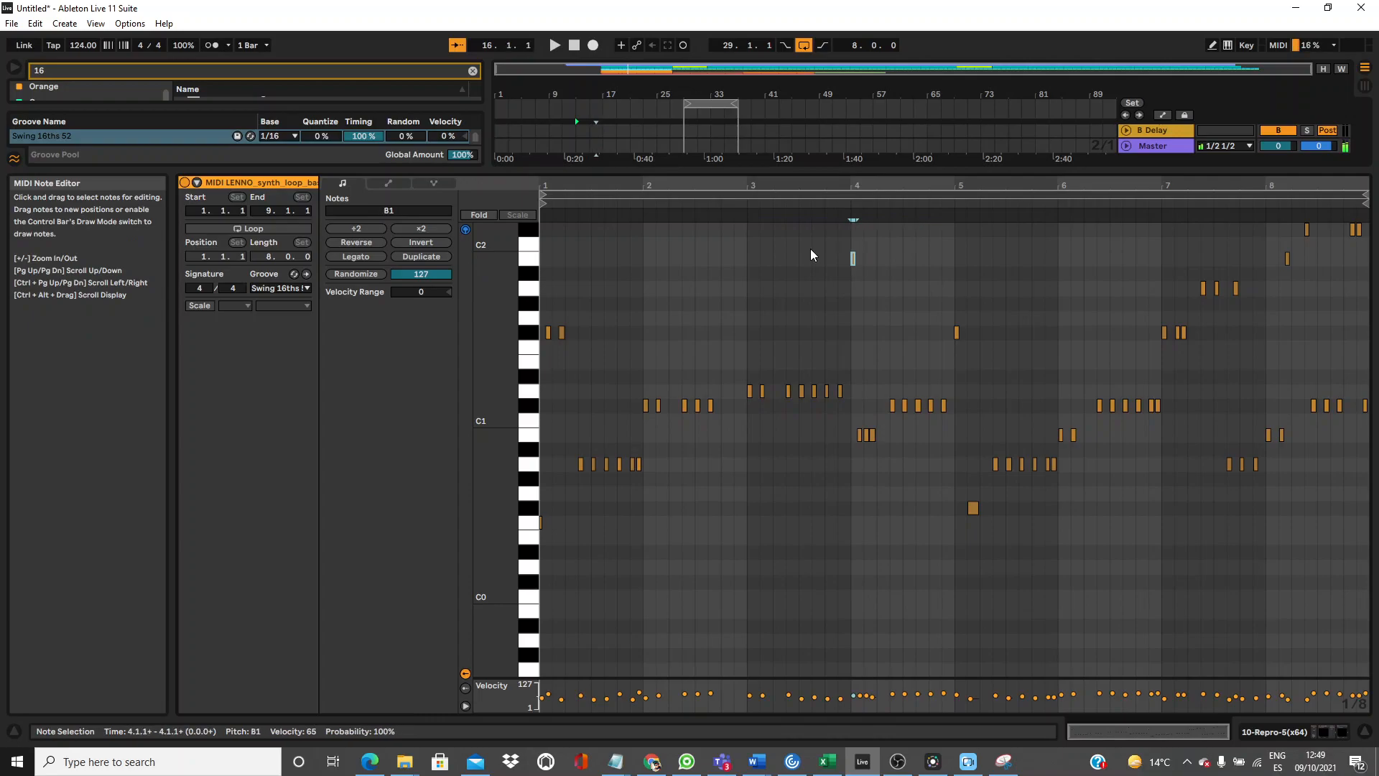
key("shift+Down")
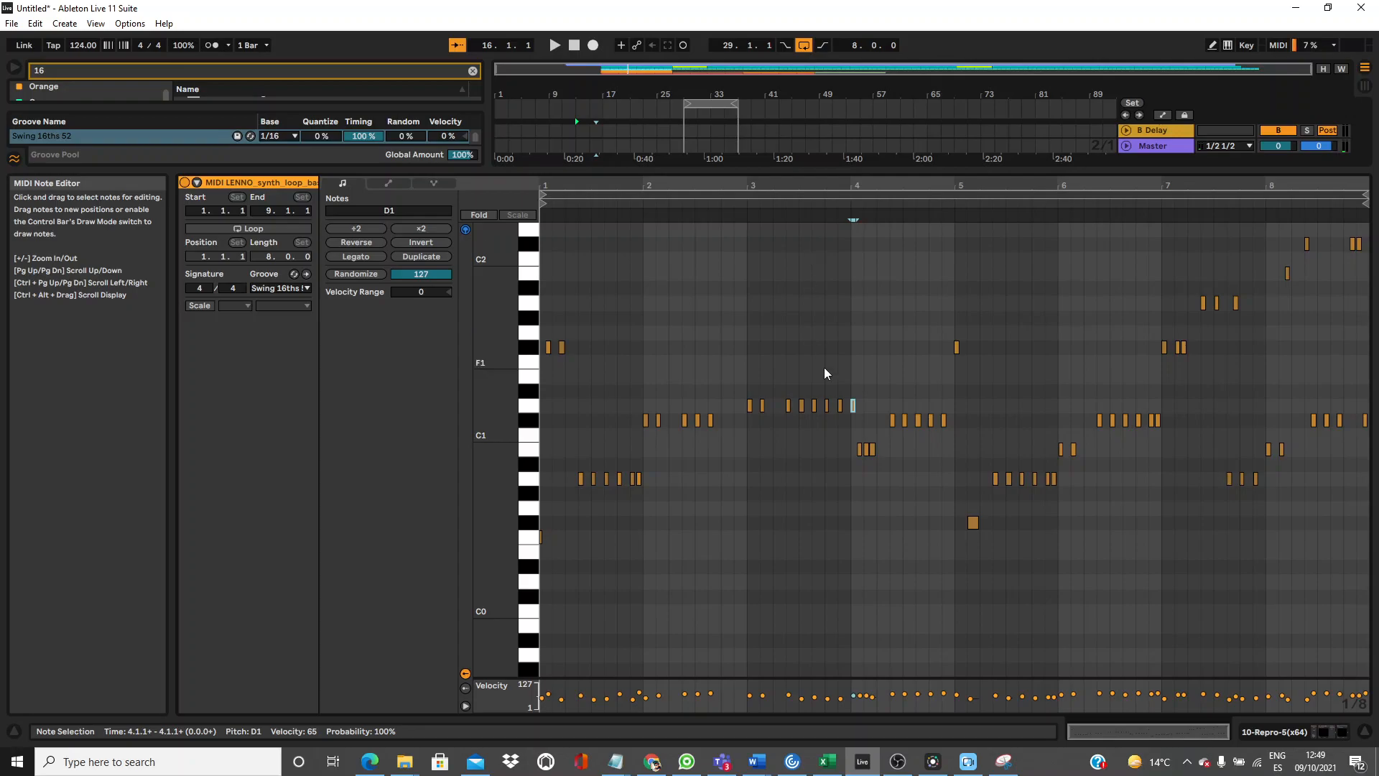
Raise the B0 notes at the start of bar 4 three semitones to D1 and play the passage.
left_click_drag(890, 449, 836, 447)
key("Up")
key("Up")
key("Up")
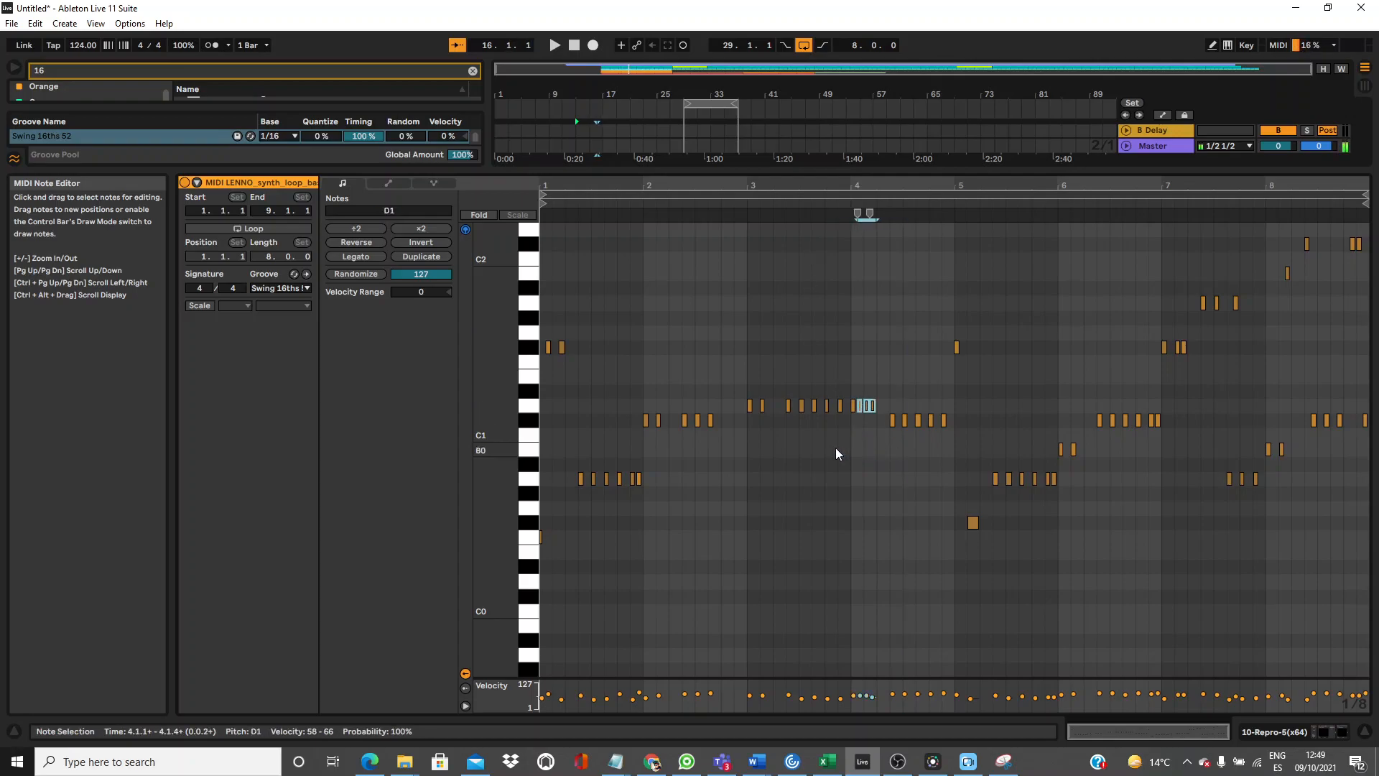
left_click(800, 206)
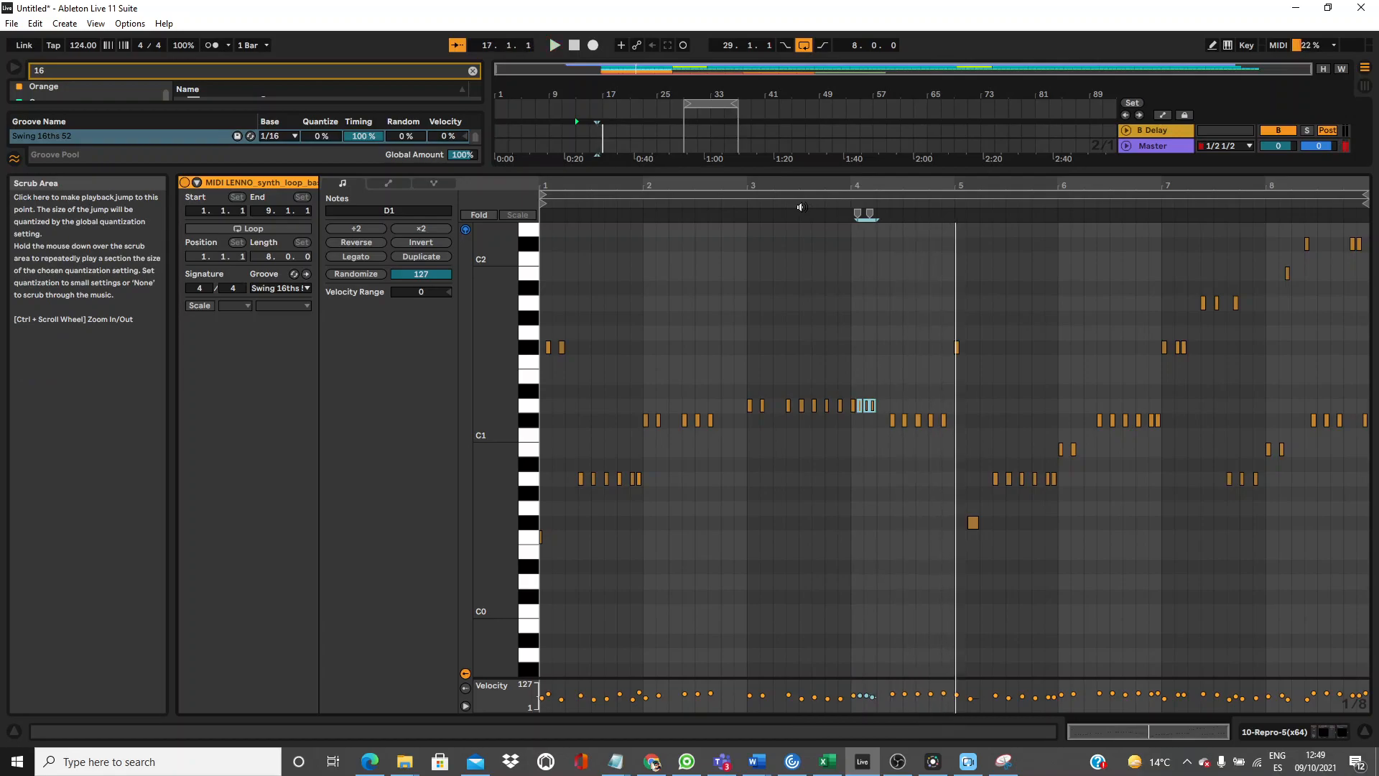
Lower the five C#1 notes in bar 4 to A0, playing the passage after each change.
left_click_drag(963, 419, 876, 421)
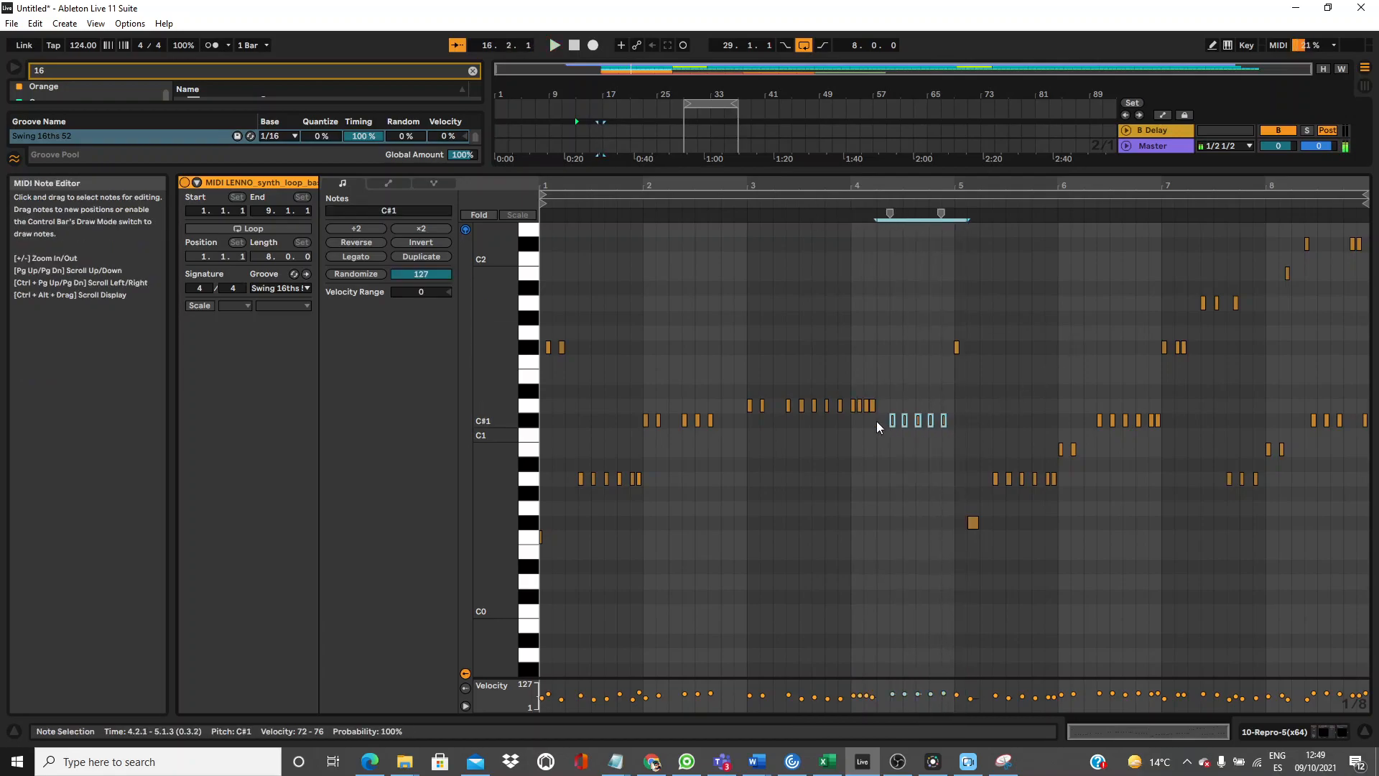
key("Down")
key("Down")
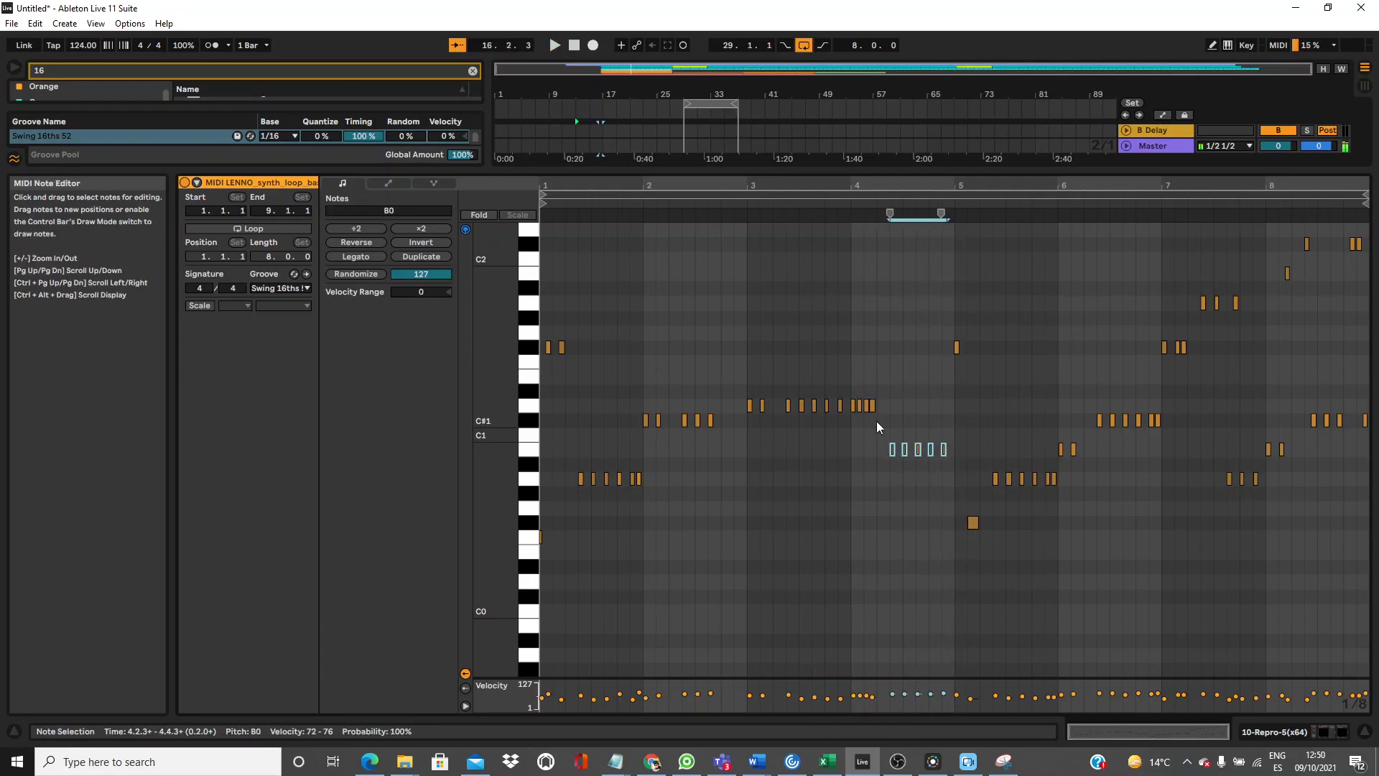
left_click(843, 202)
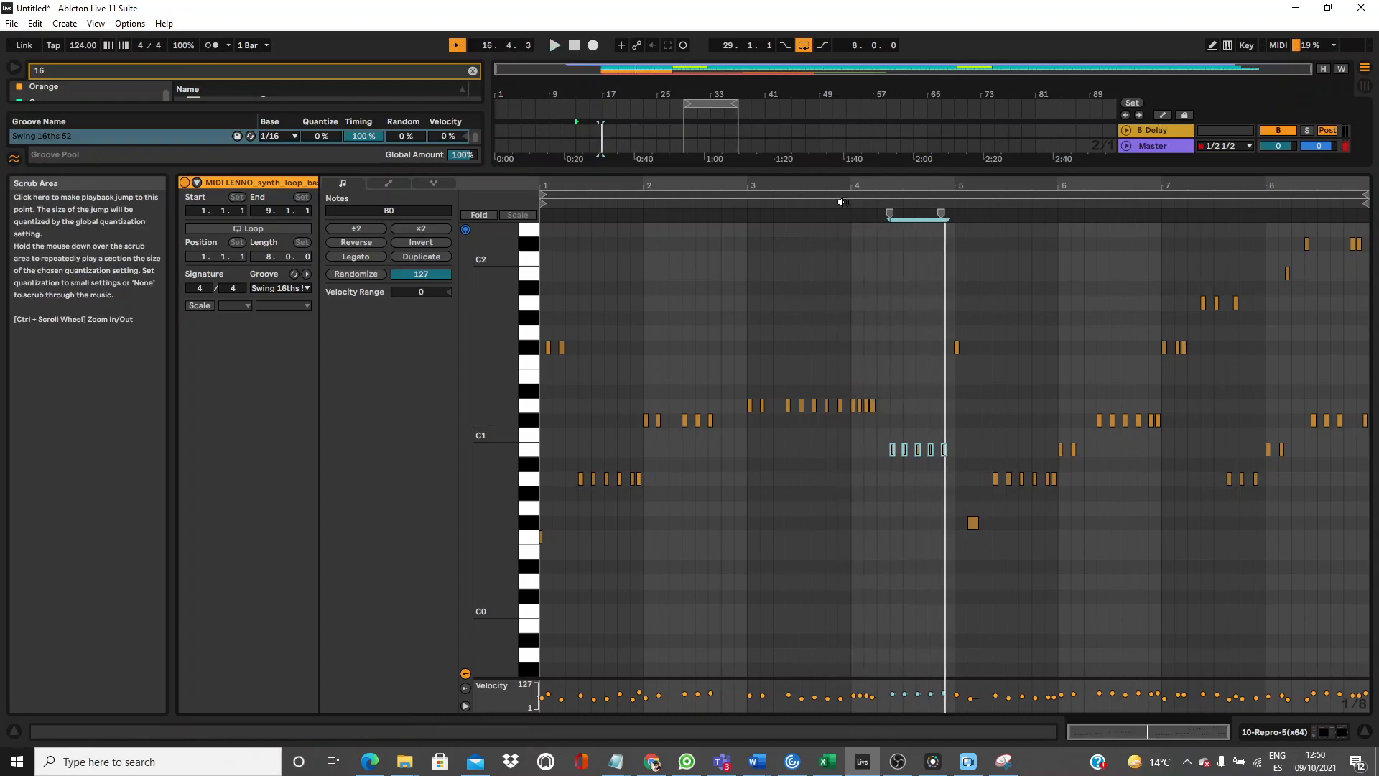
left_click(841, 202)
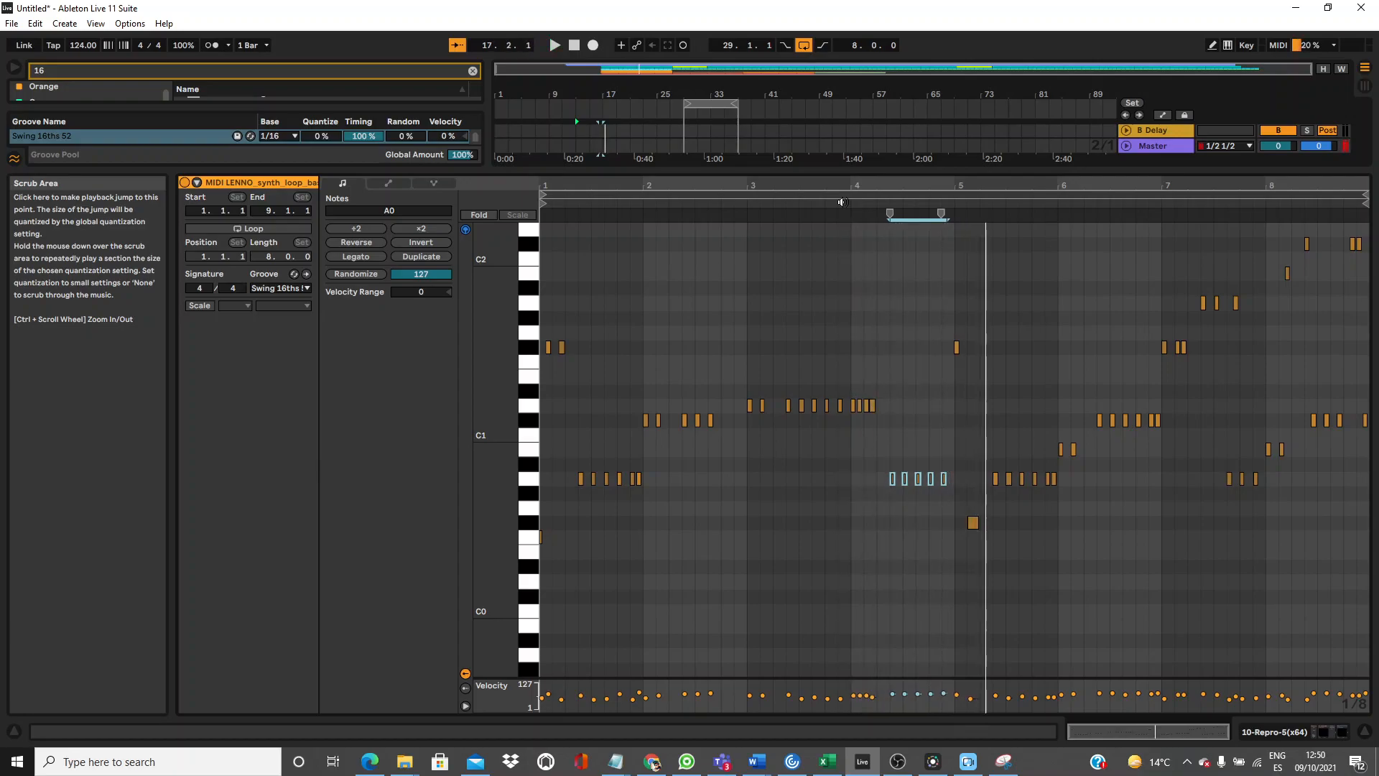
Check the F#1 and F#0 notes in bar 5 and play the clip from there and again from its beginning.
left_click_drag(1047, 343, 925, 349)
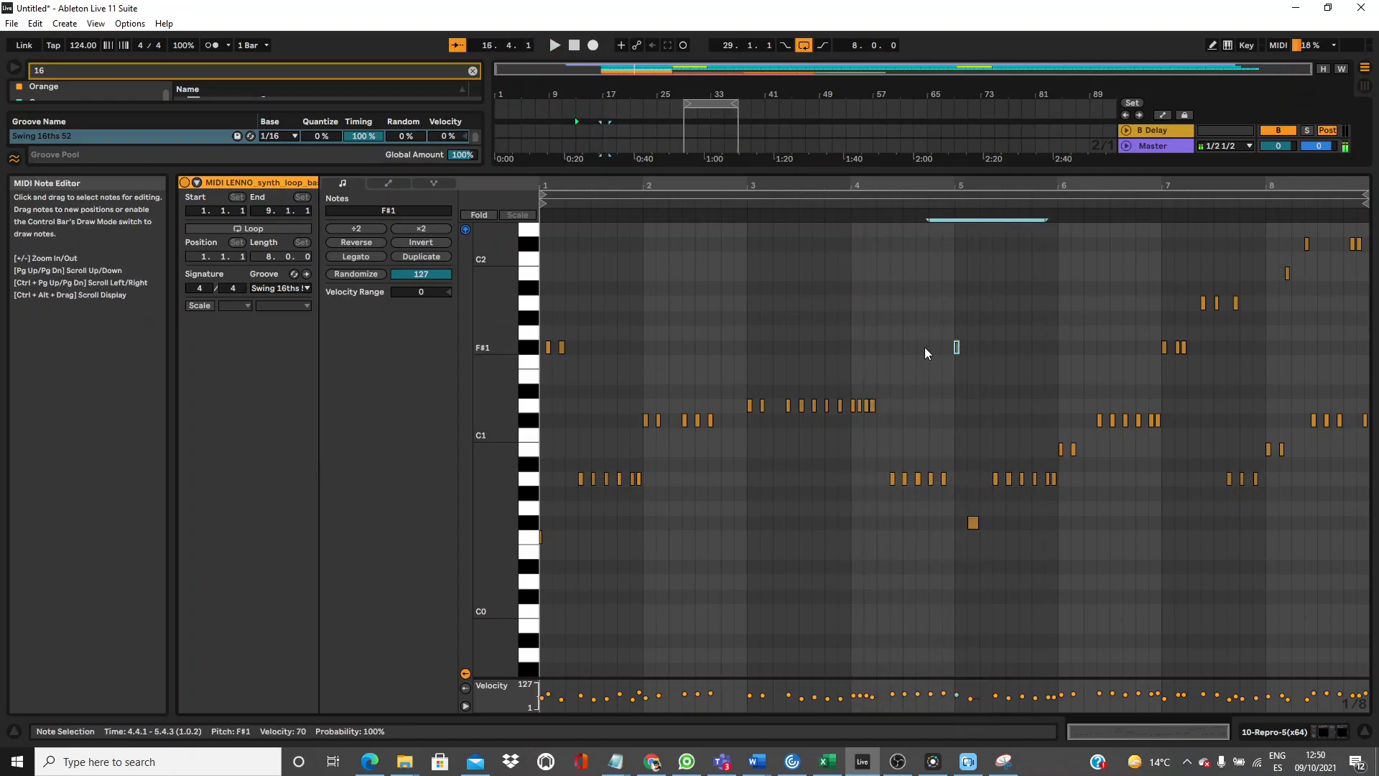
left_click(973, 522)
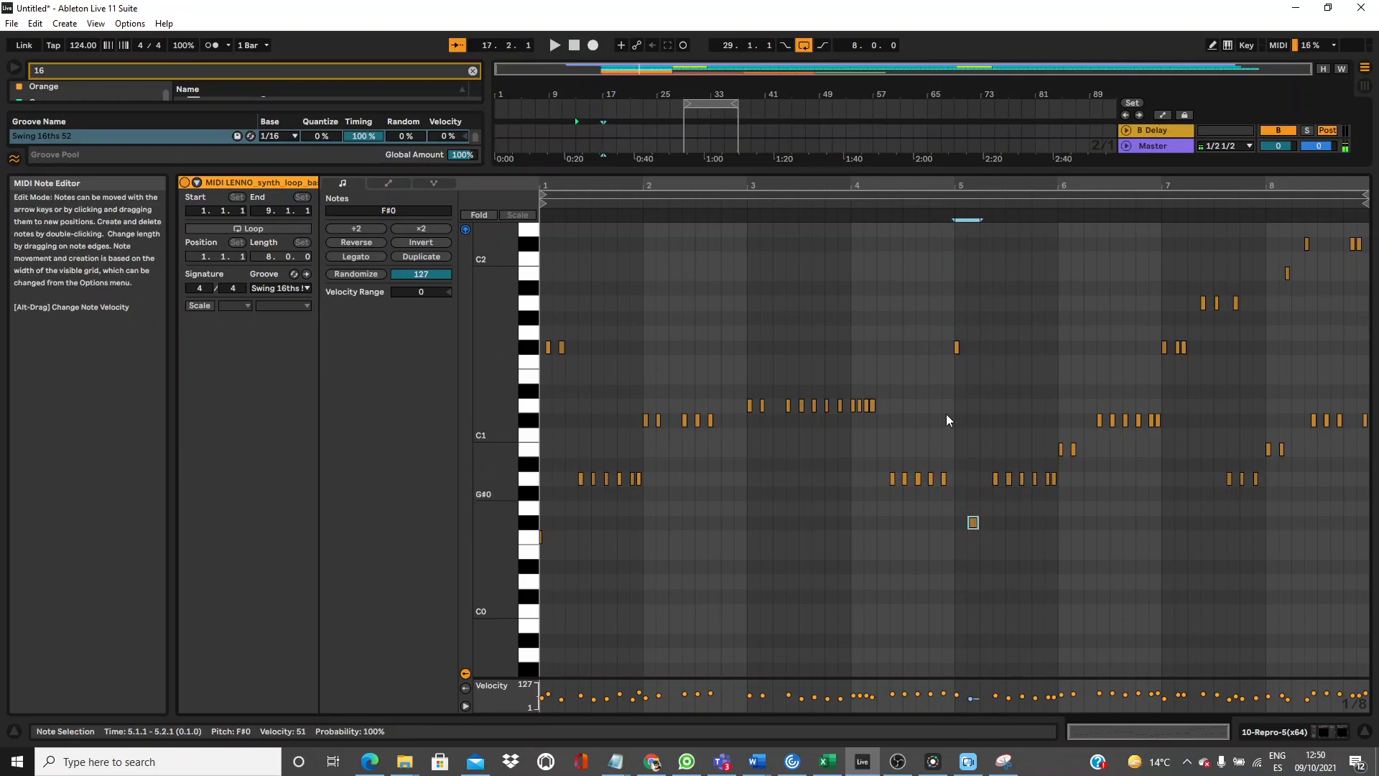
left_click(908, 204)
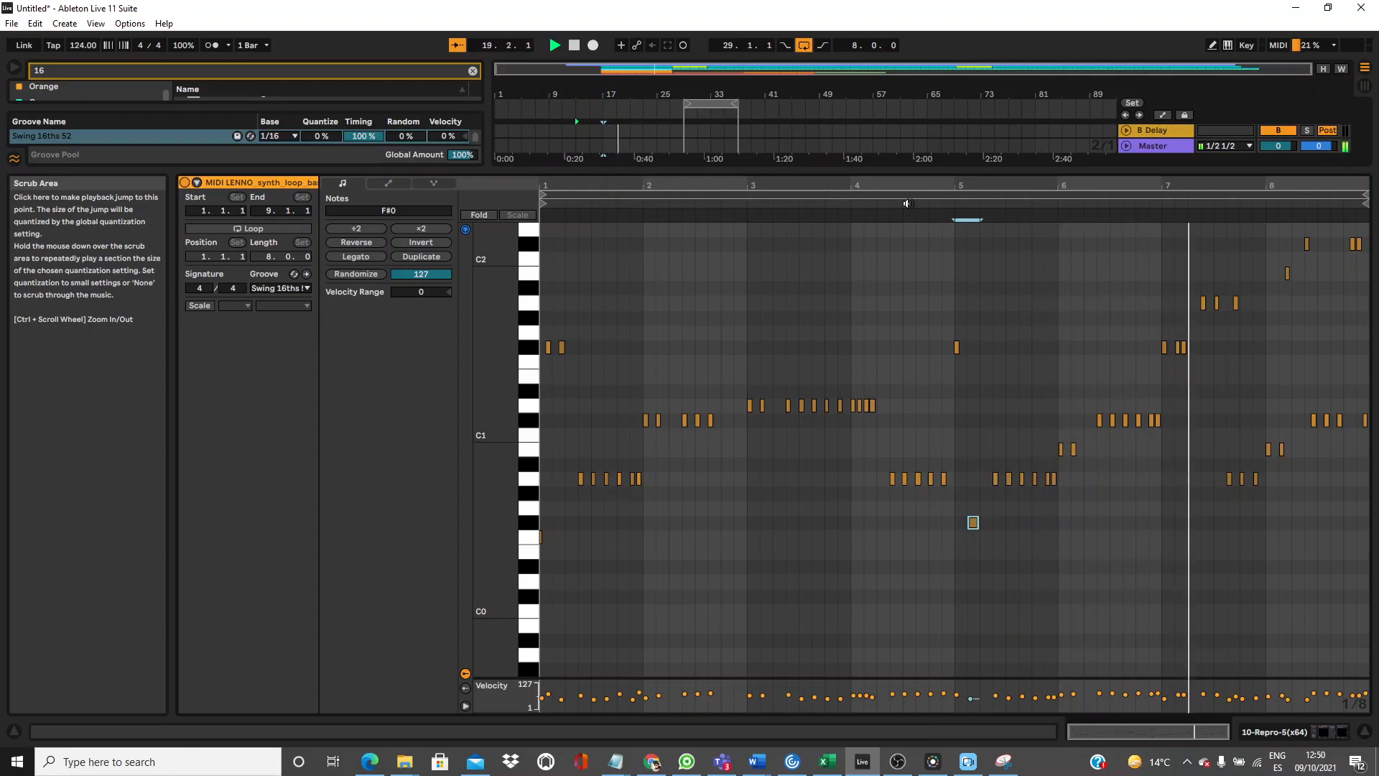
key("space")
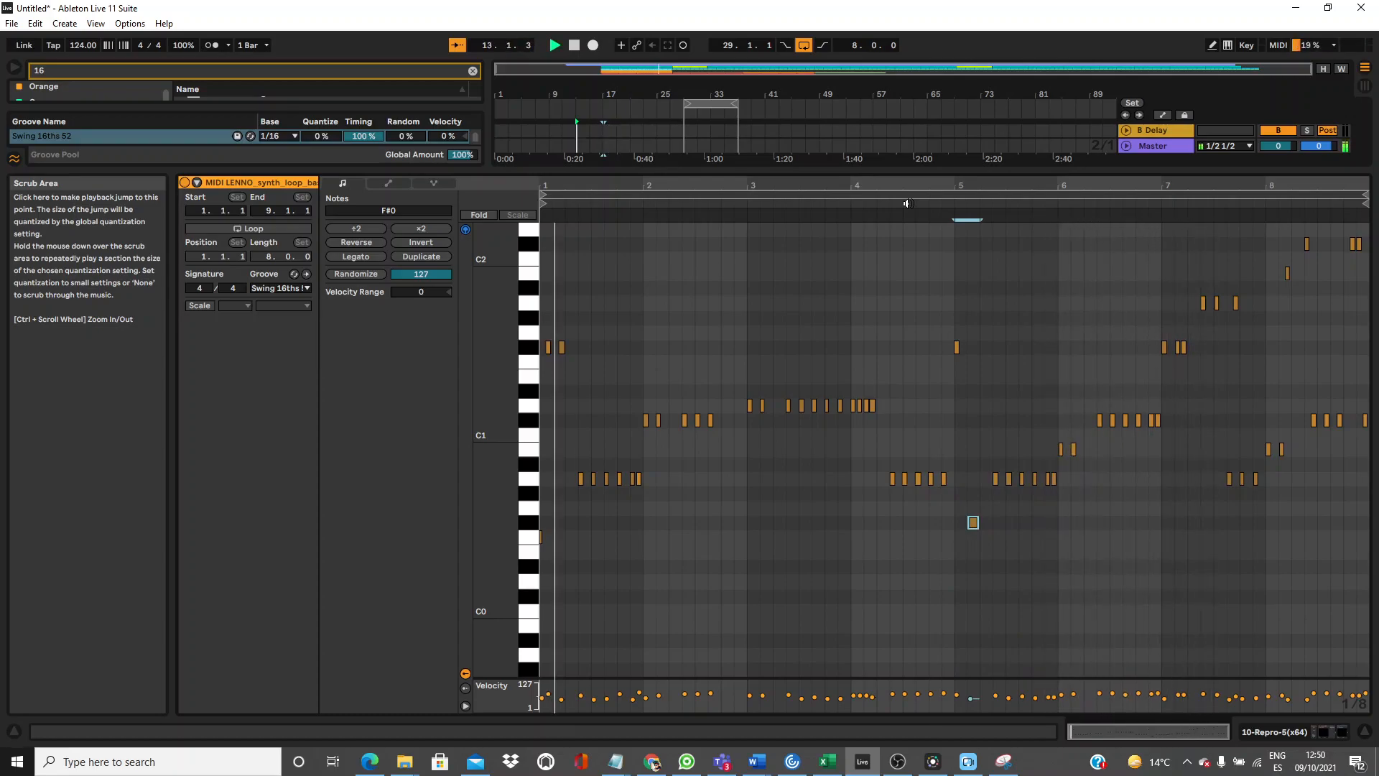
left_click_drag(877, 168, 830, 431)
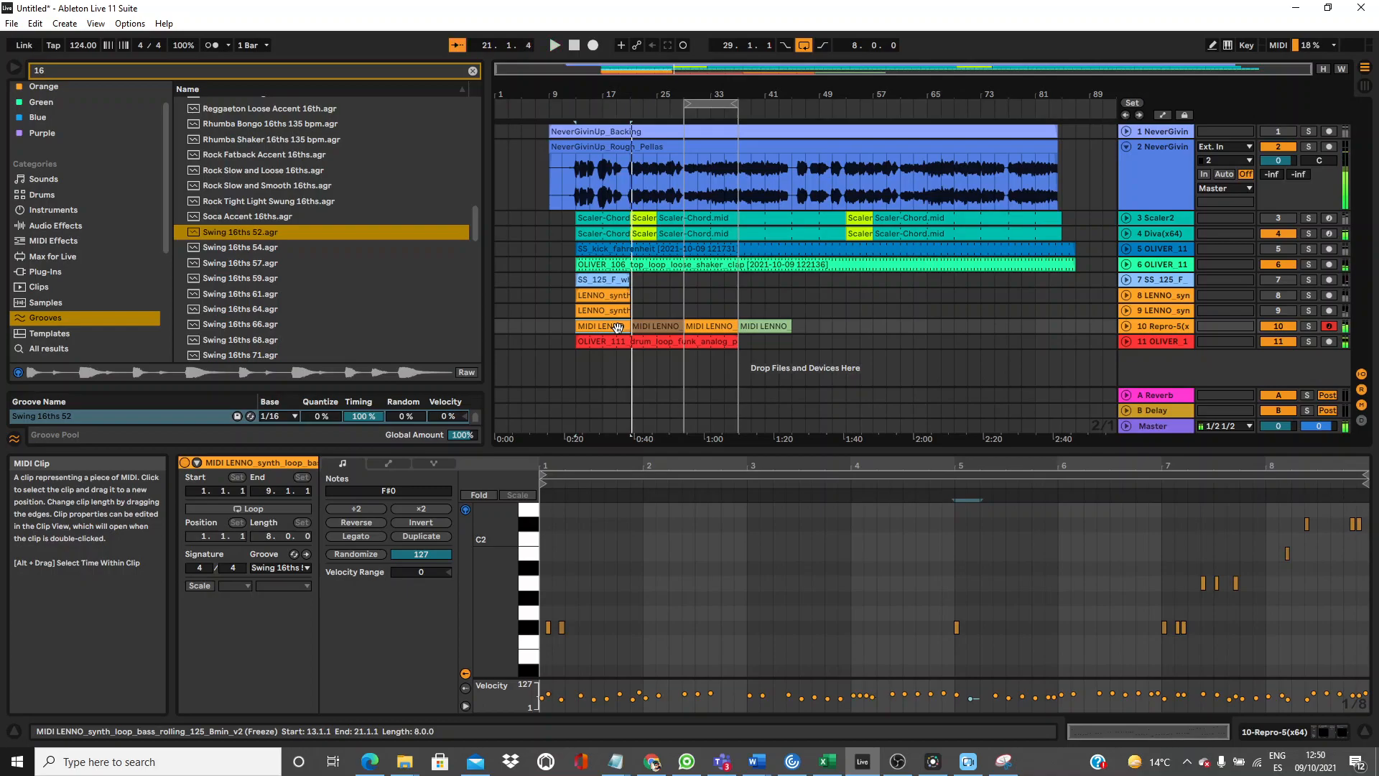
Raise the two high notes near the end of bar 8 to E2 and play the ending.
left_click_drag(1328, 518, 1371, 532)
key("Up")
key("Up")
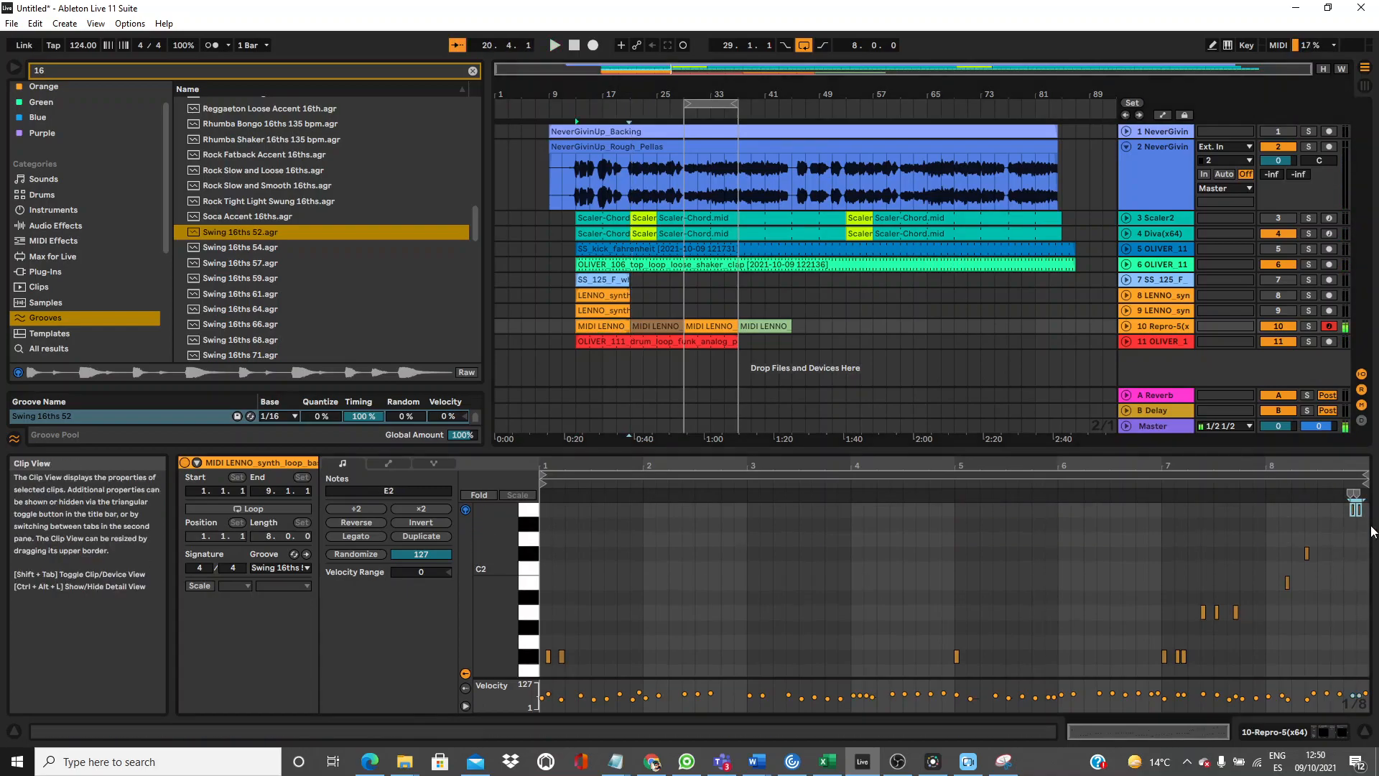
left_click(1216, 483)
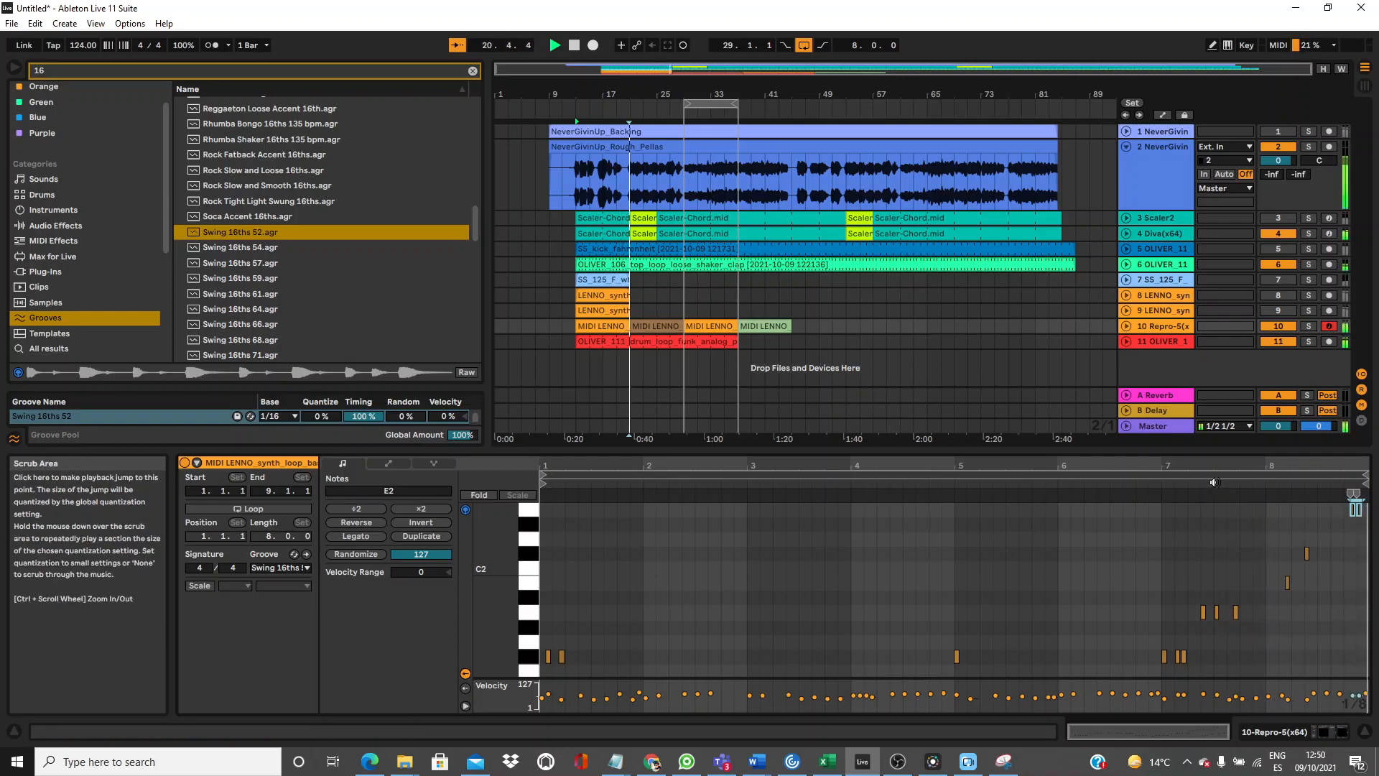
Raise the C#1 notes in the second half of bar 8 to C#2 and the clip's last note to E2, playing the result.
left_click_drag(1188, 452, 1188, 246)
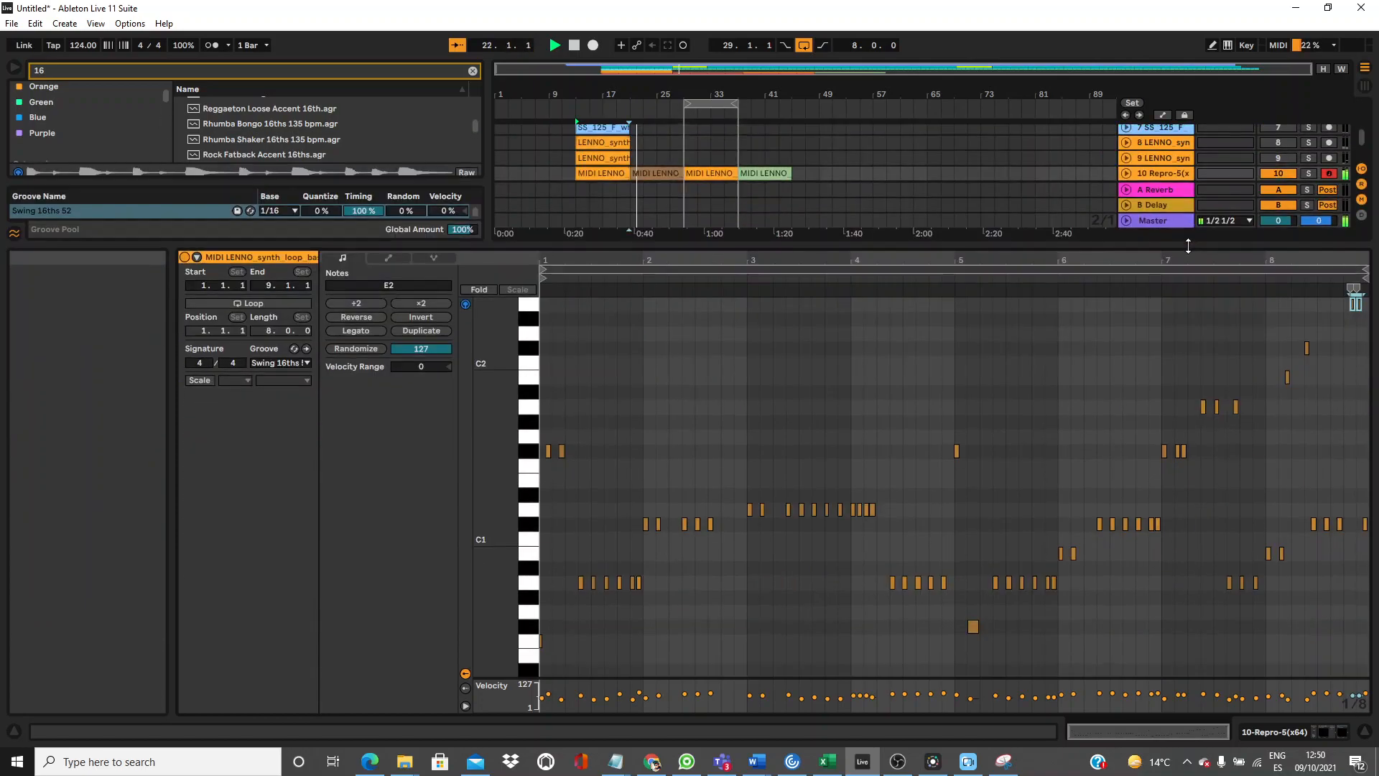
left_click_drag(1291, 513, 1368, 522)
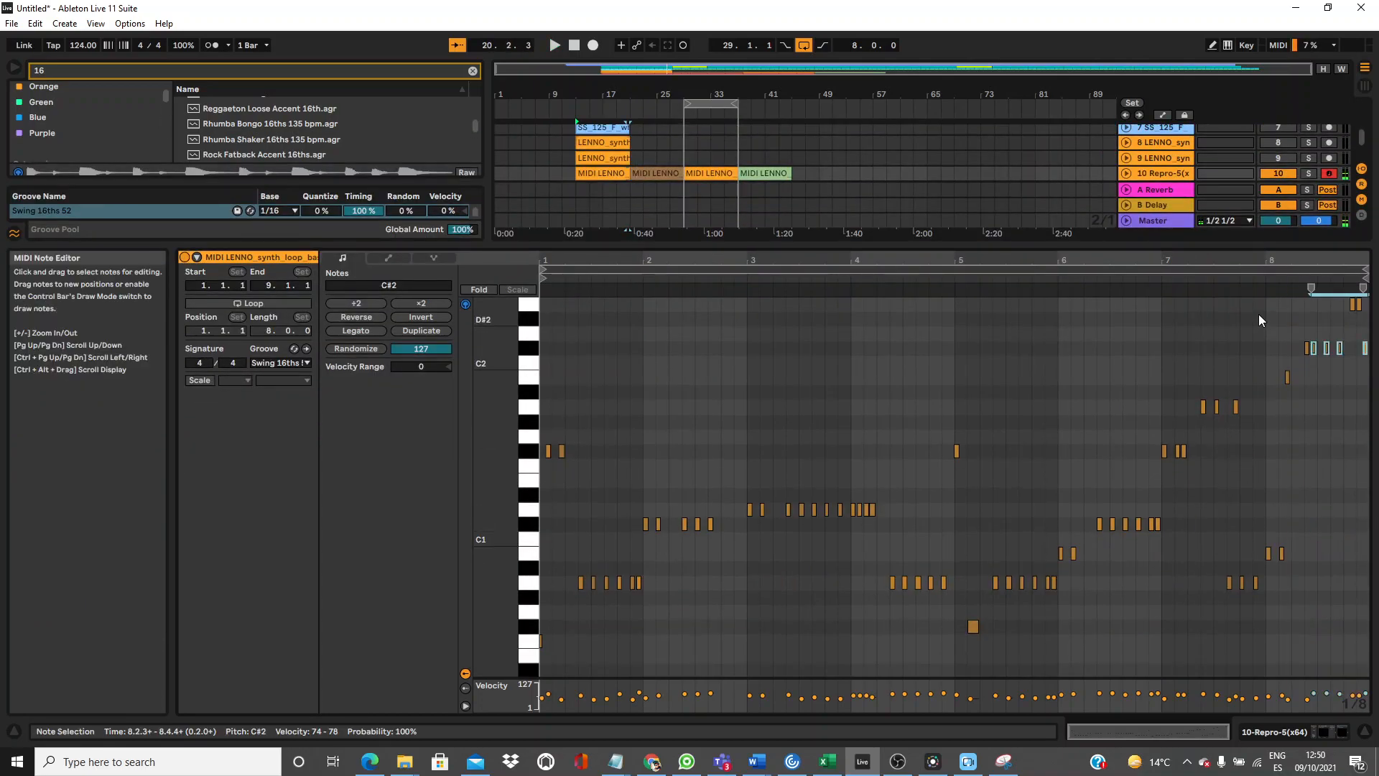
left_click(1227, 278)
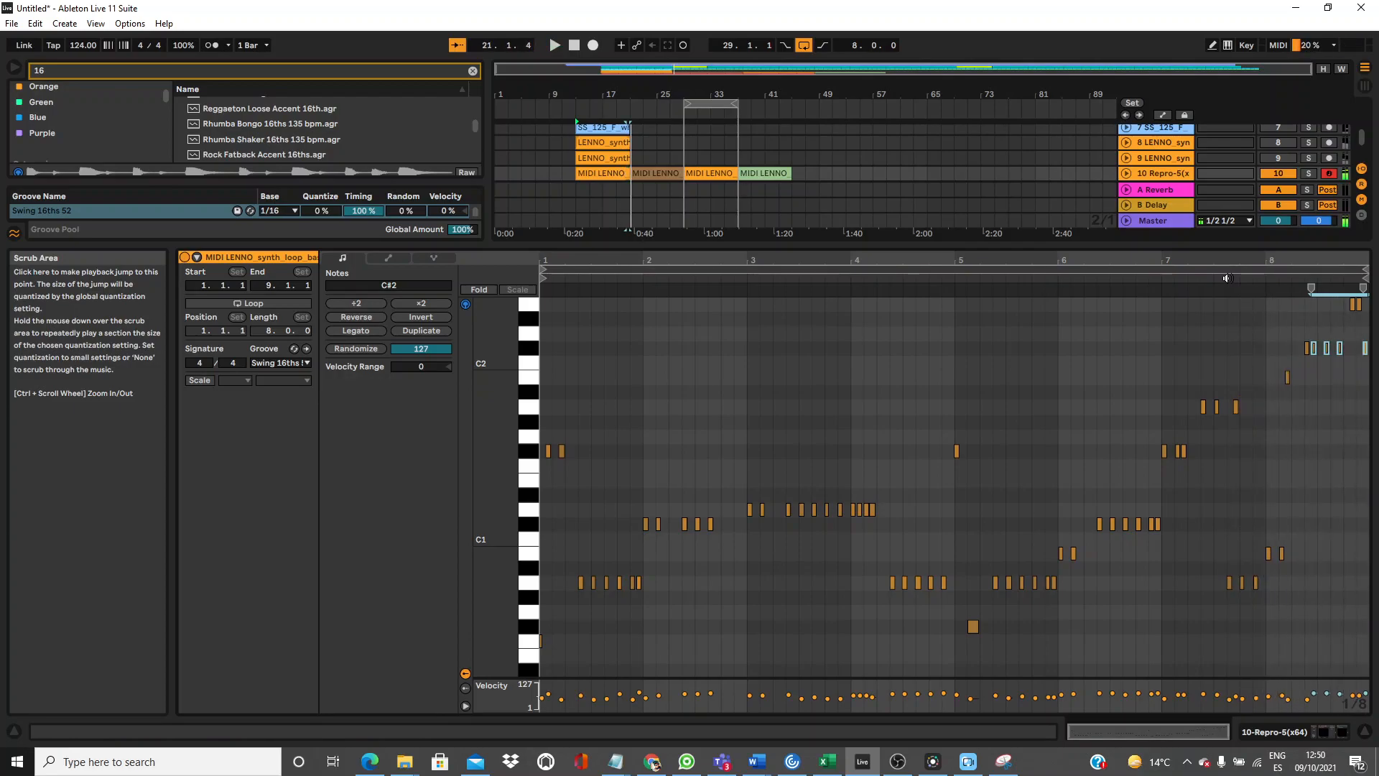
left_click(1369, 349)
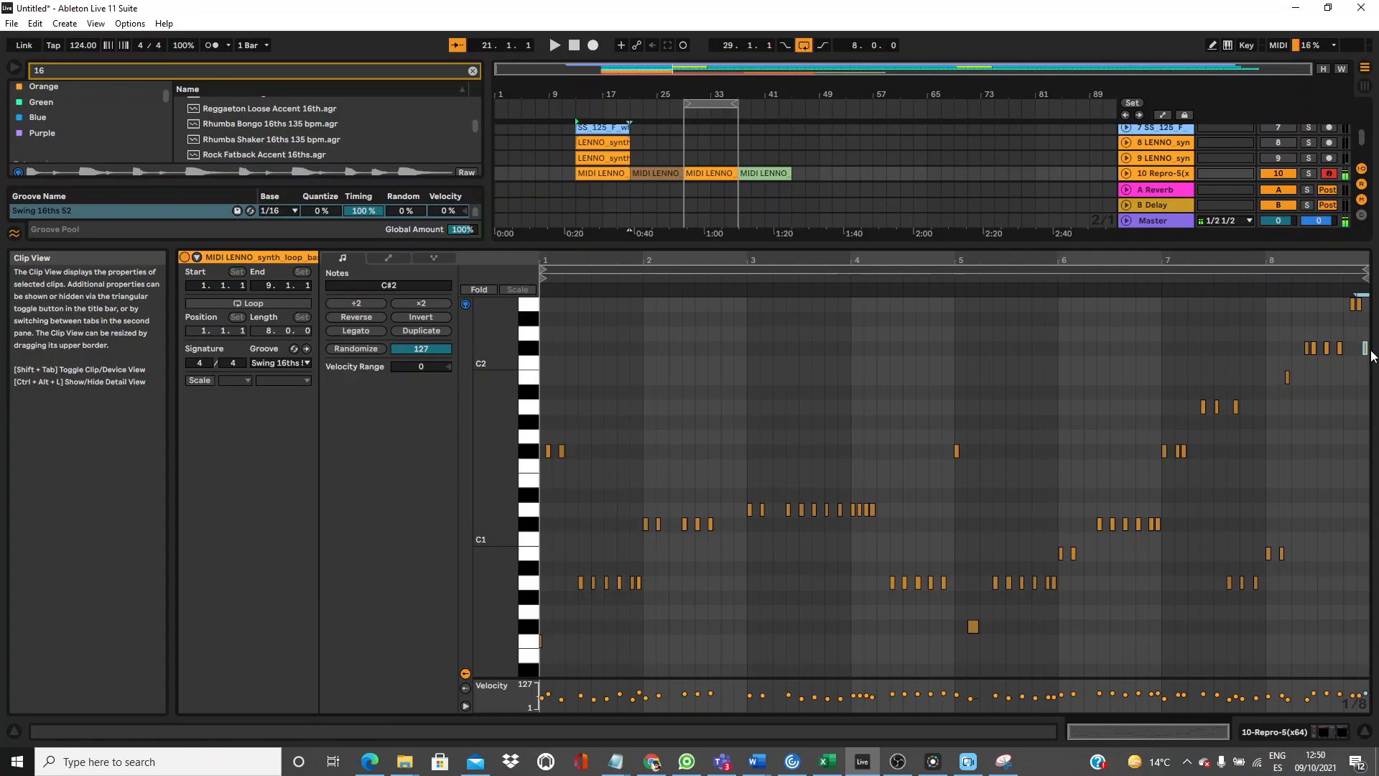
left_click(1257, 277)
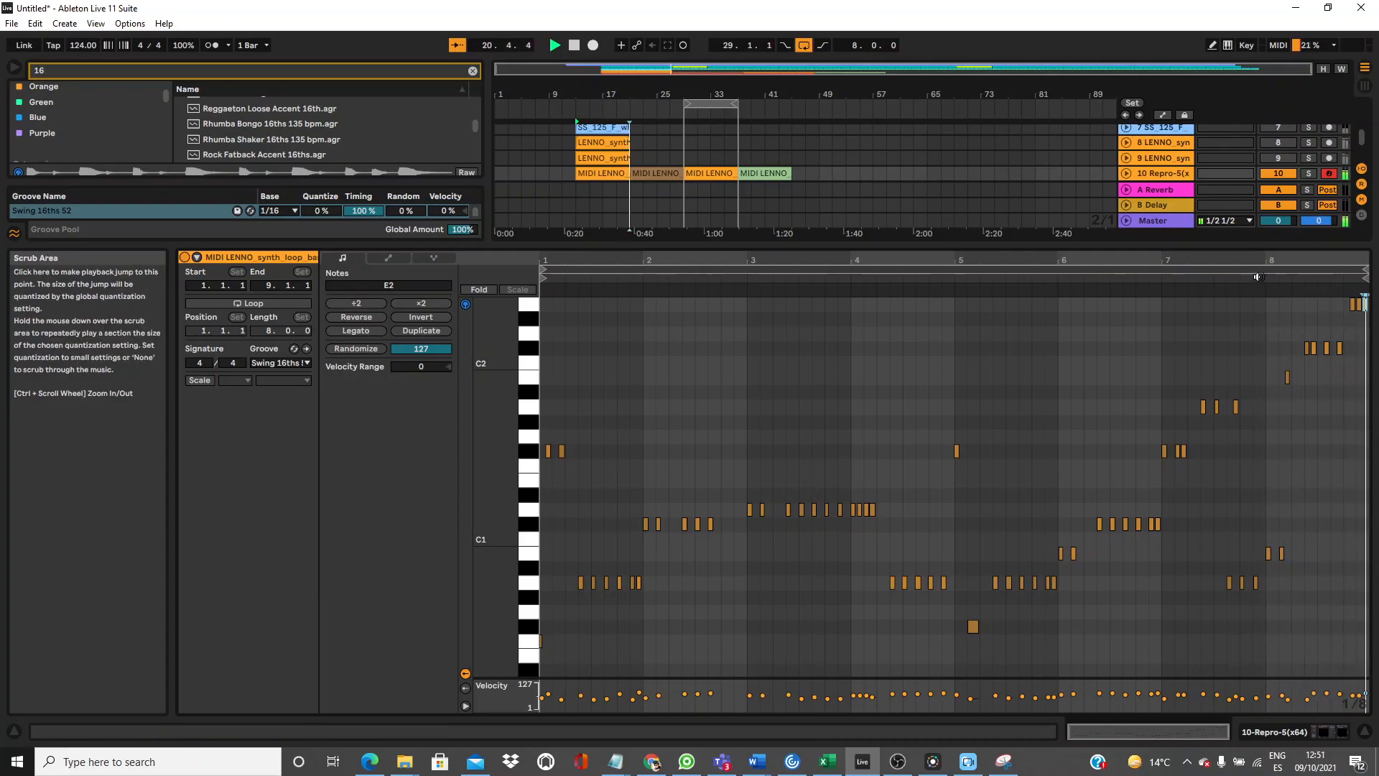
Raise the B1 note in bar 8 two semitones to C#2 and play the last bars.
left_click_drag(1325, 391, 1277, 372)
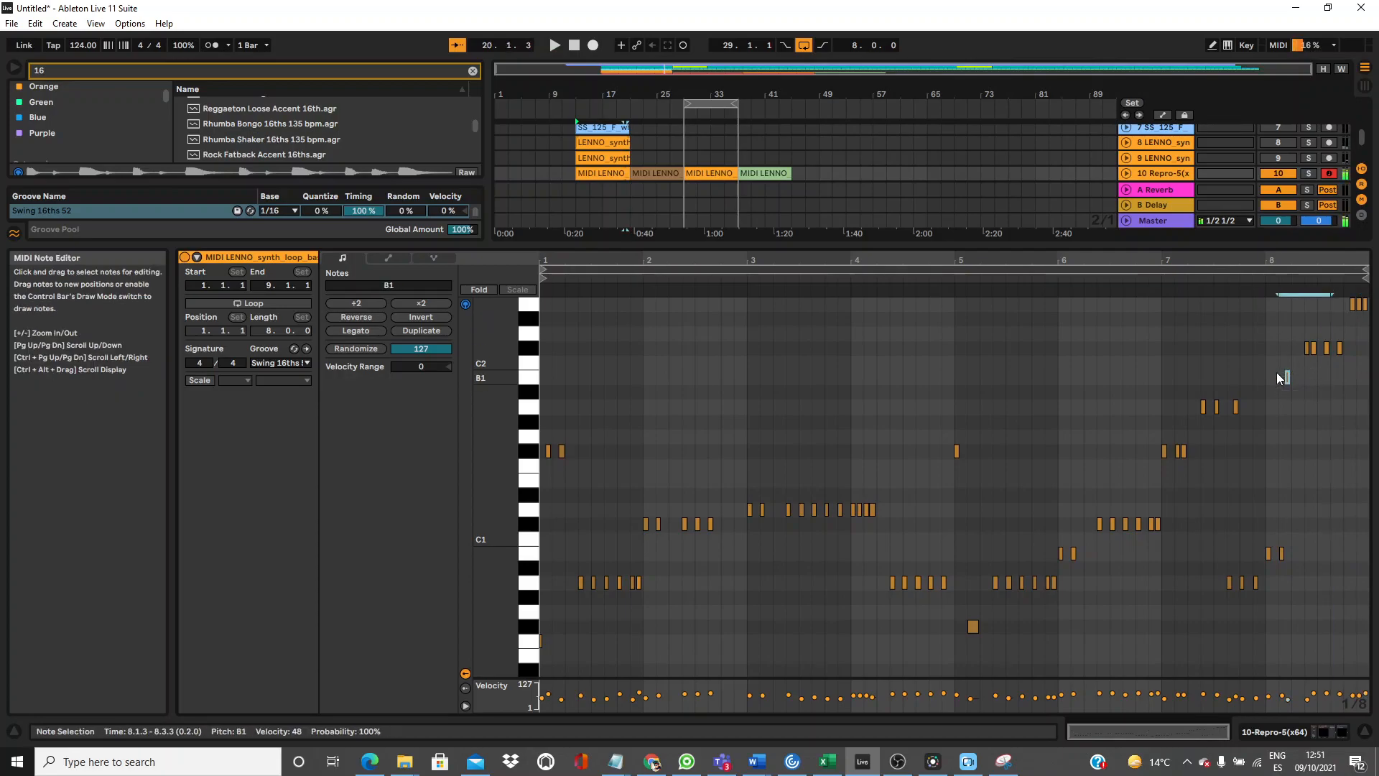
key("Up")
key("Up")
left_click(1225, 284)
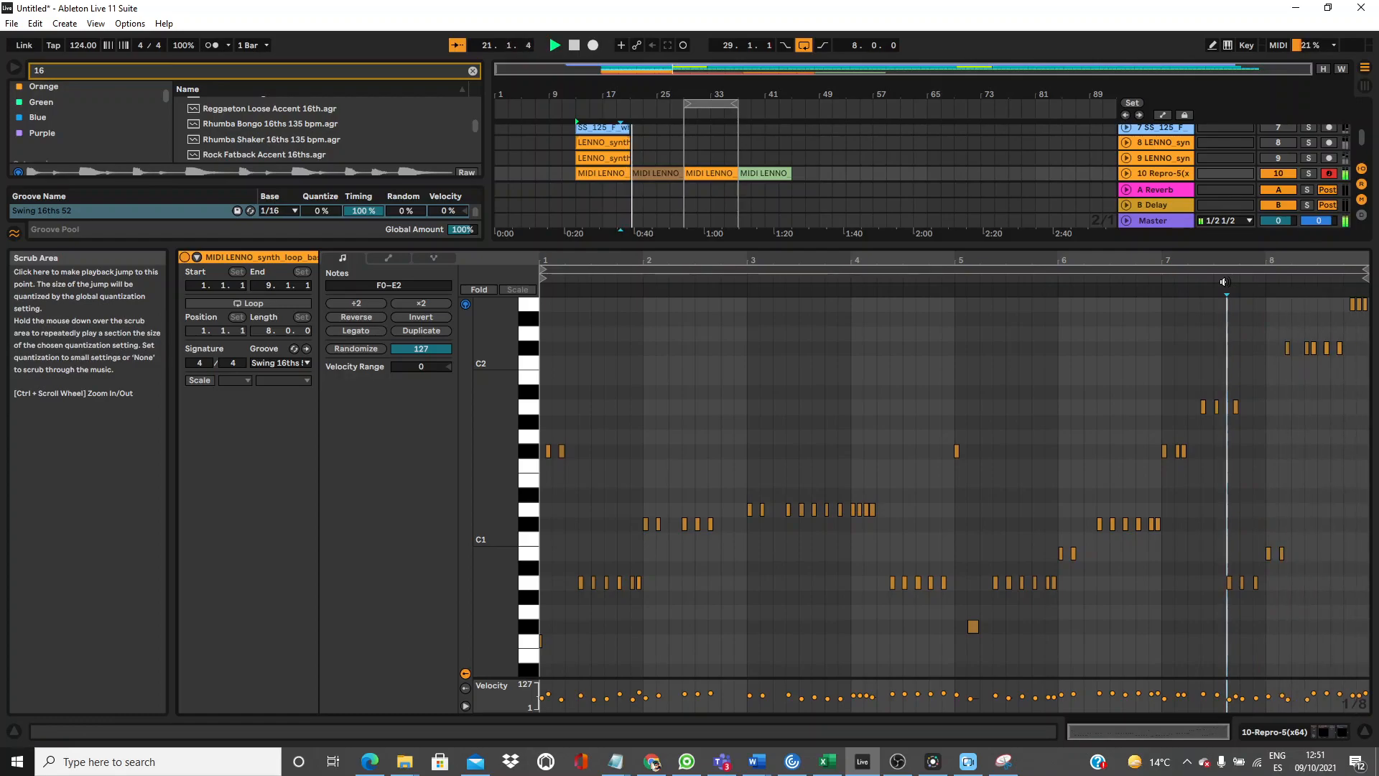
Replace the Repro-5 clips at bars 29 and 37 with repeated four-bar copies of the rewritten bar 13 clip.
left_click_drag(1210, 246, 1210, 425)
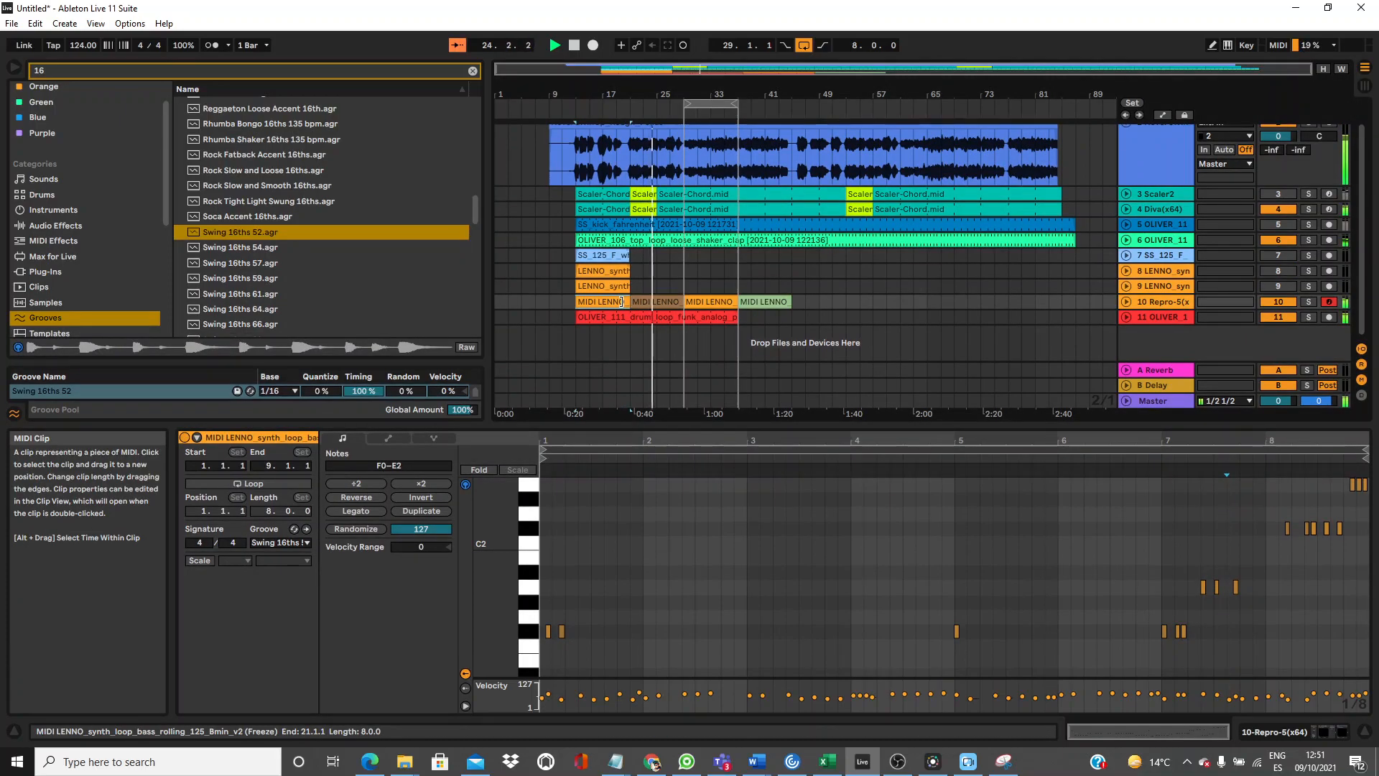
left_click(725, 300)
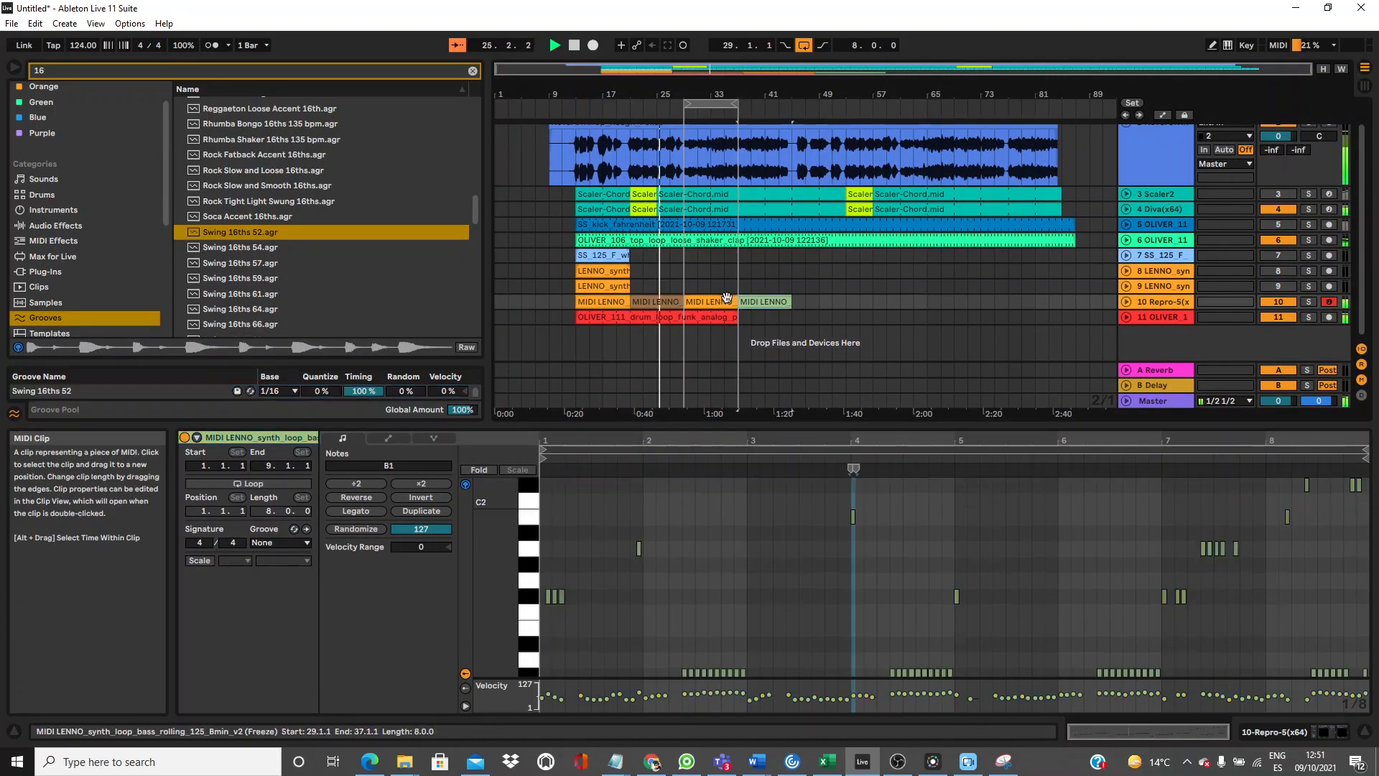
left_click(727, 297)
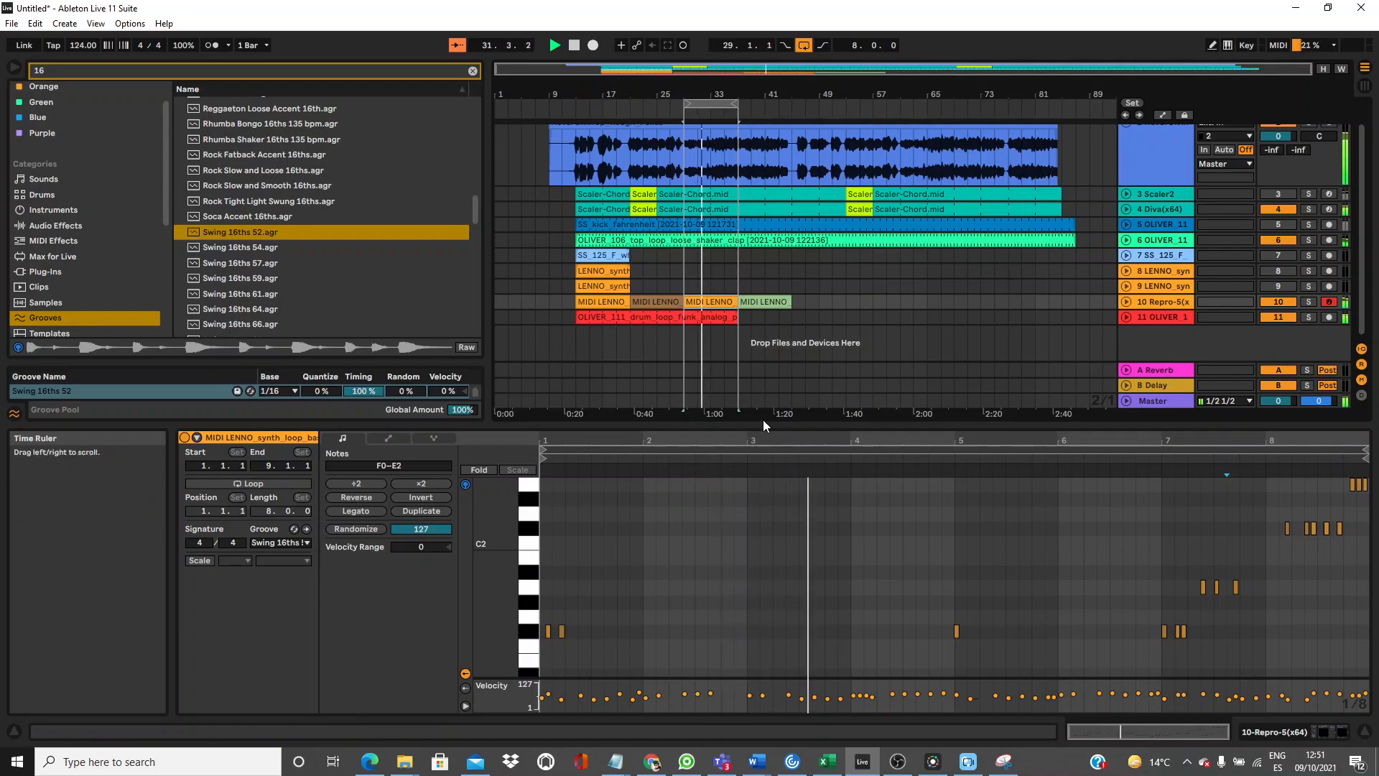
left_click_drag(685, 281, 708, 302)
key("ctrl+d")
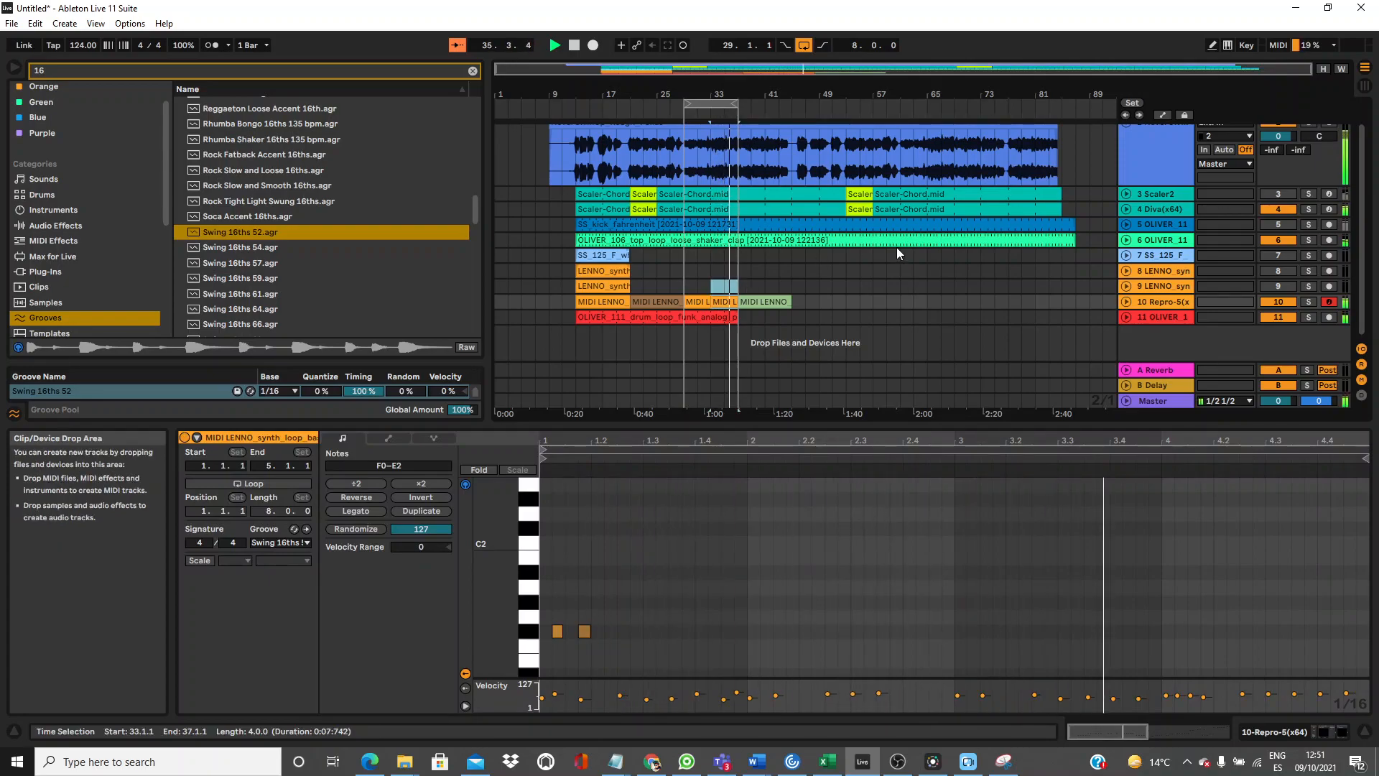
Turn off the arrangement loop and extend the OLIVER_111 drum loop to the end of the Scaler chord clips.
left_click(803, 46)
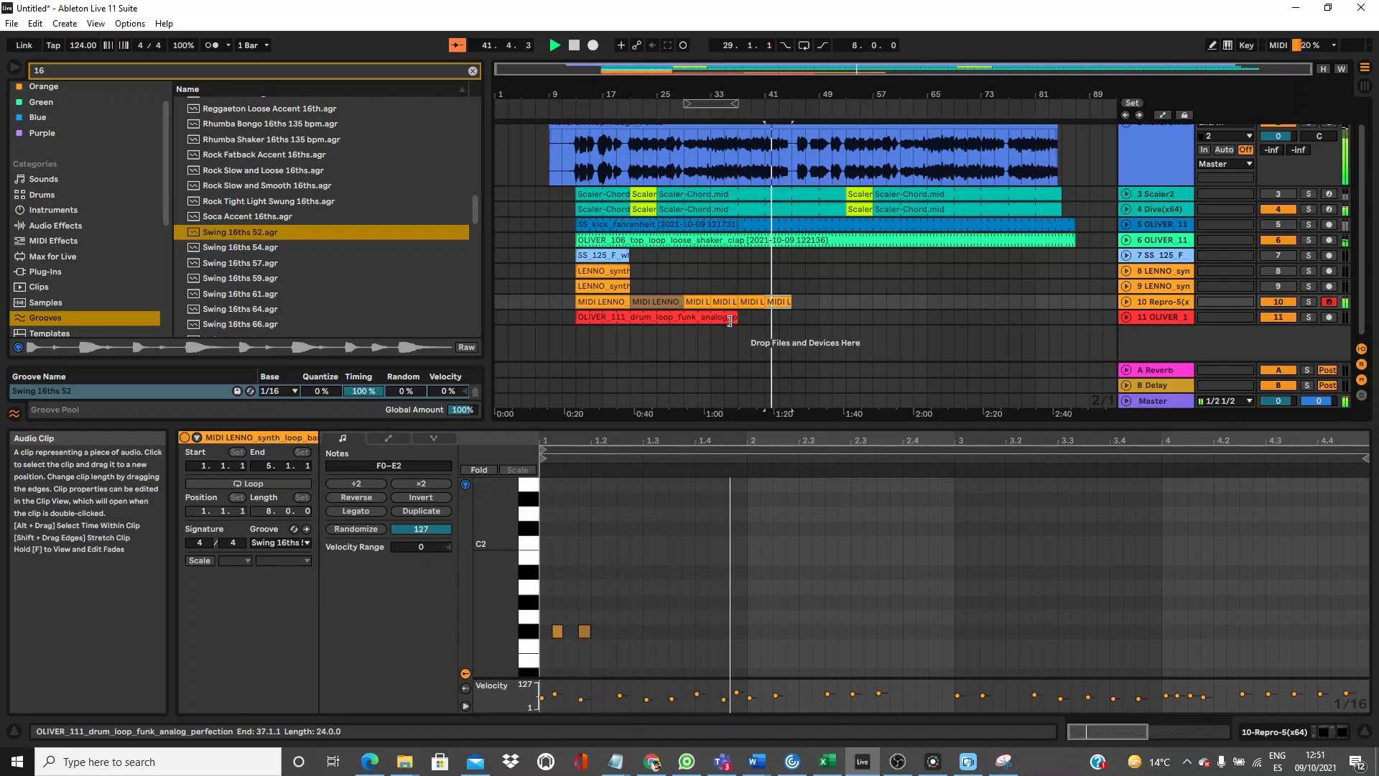
left_click_drag(728, 320, 1066, 289)
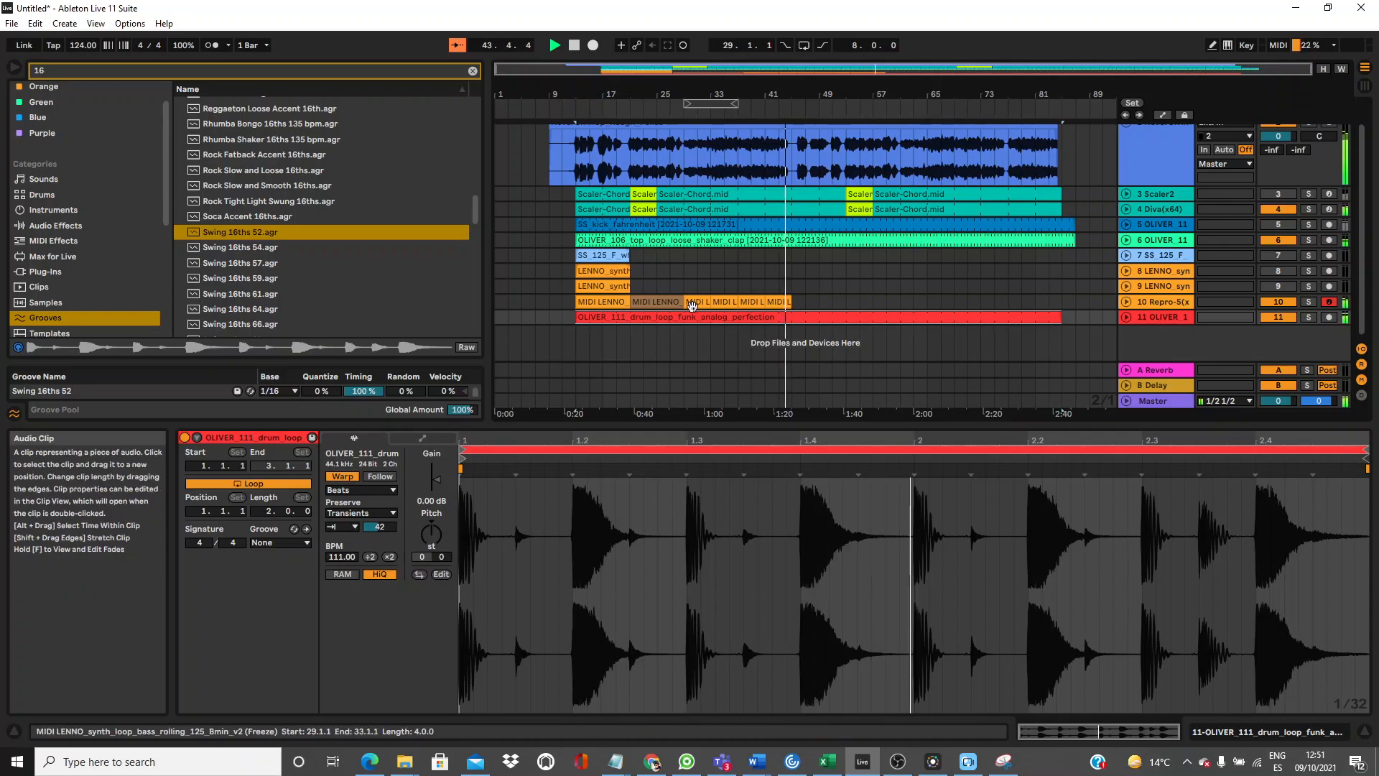
Turn on looping for the four-bar bass clip at bar 41 and repeat it up to bar 53.
left_click(776, 301)
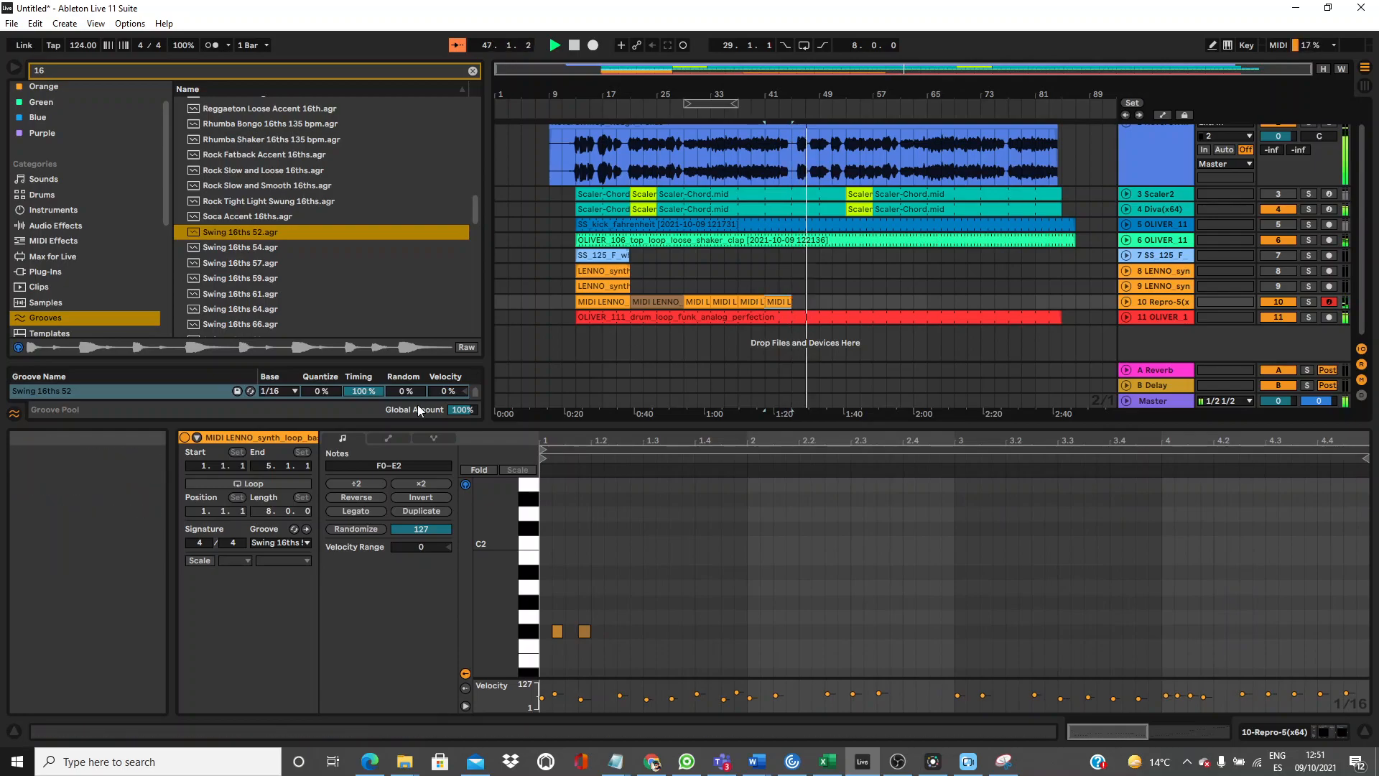
left_click(287, 483)
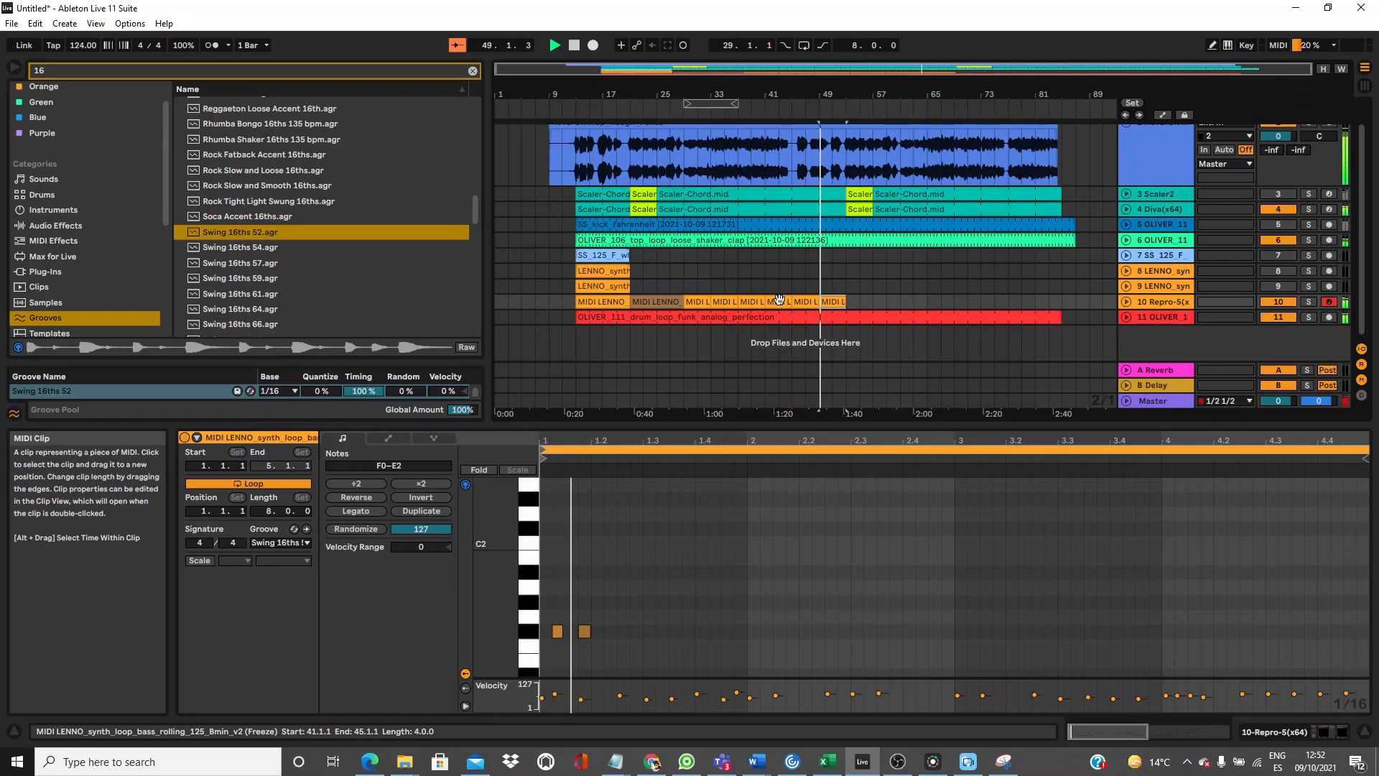
Copy the eight-bar bass clip from bar 21 to bar 53 and the four-bar clip from bar 49 to bar 61.
left_click(674, 300)
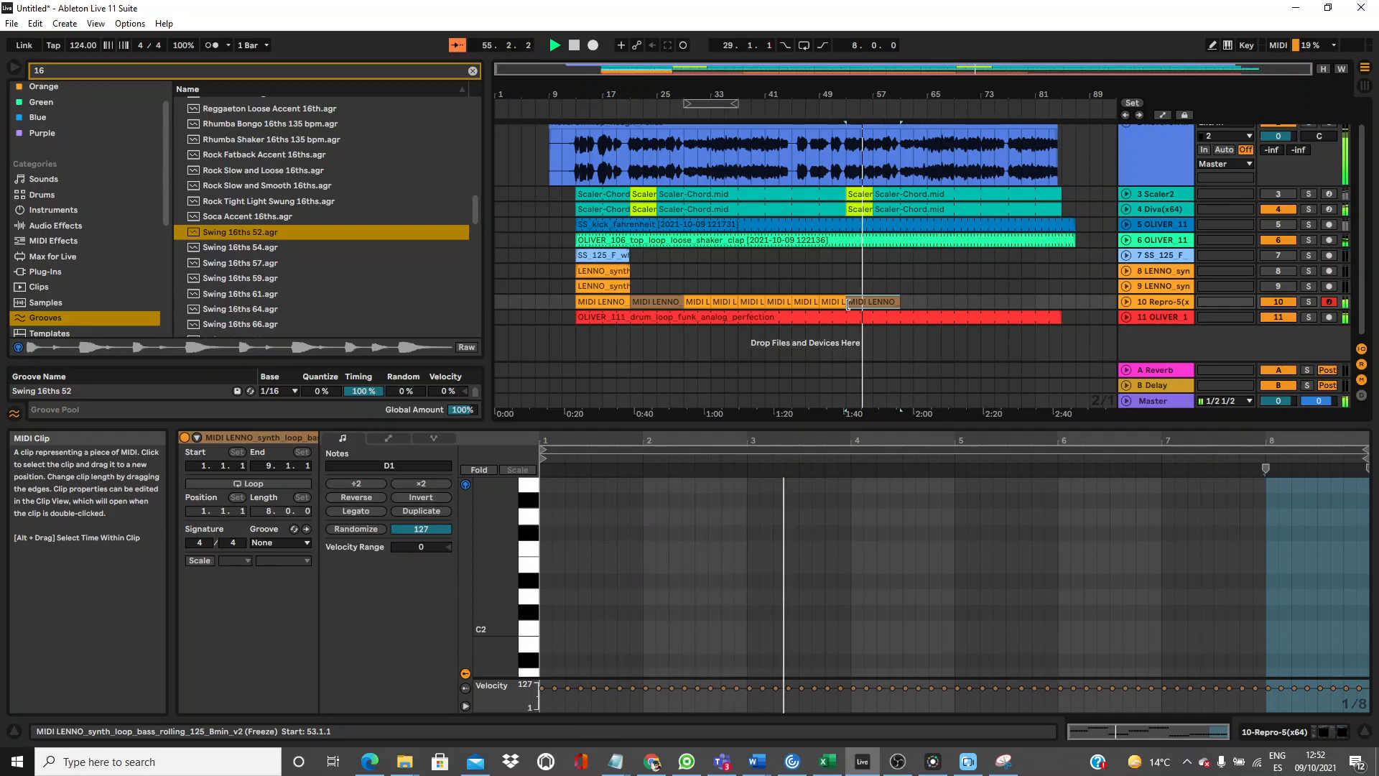
left_click(835, 302)
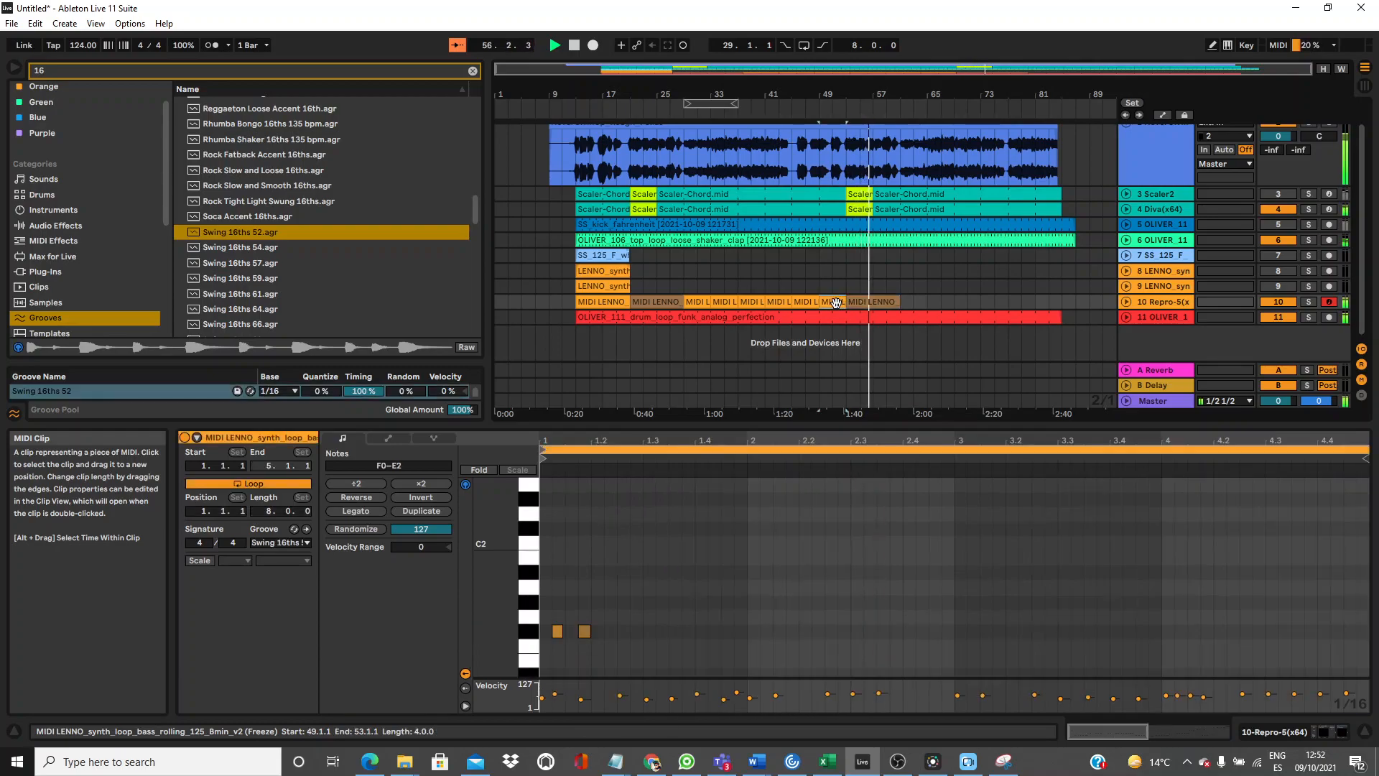
left_click(903, 301)
key("ctrl+v")
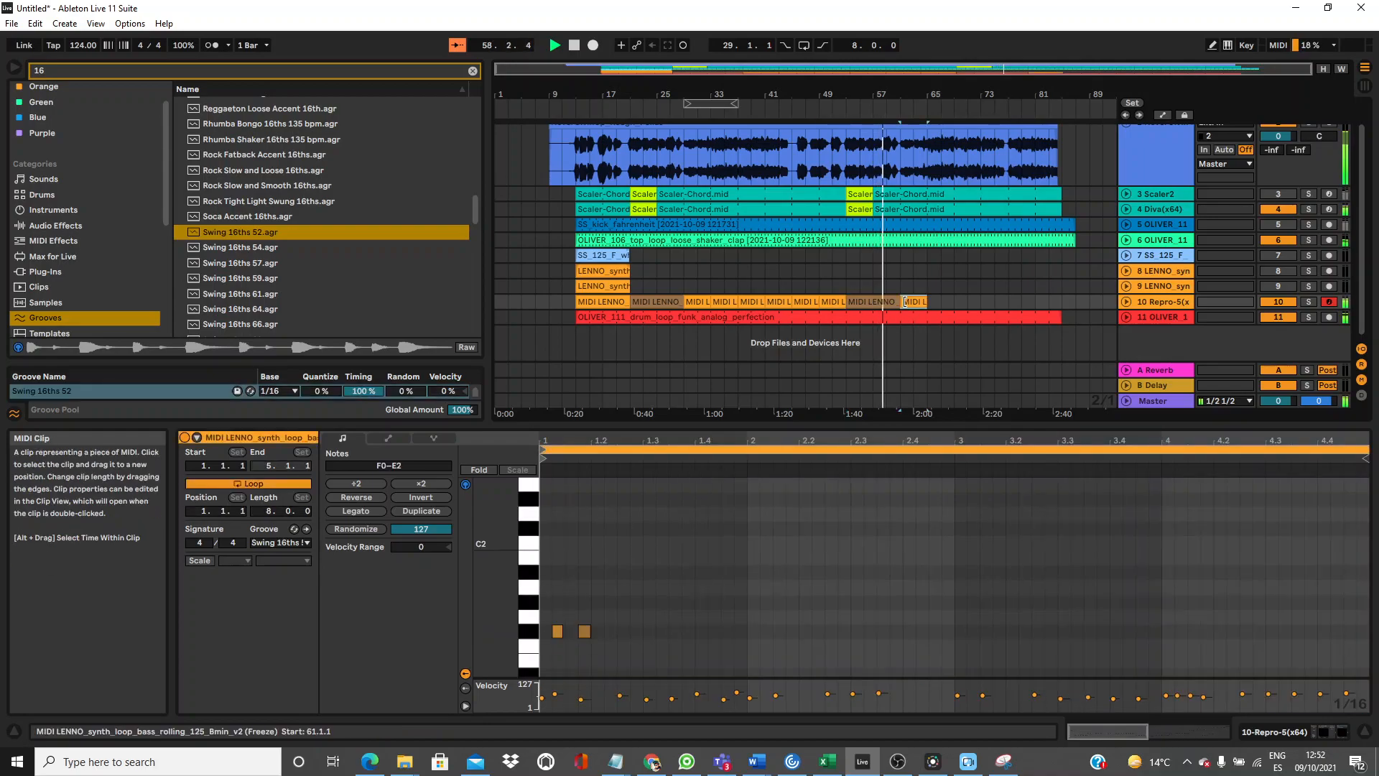
Show the Diva track's VCF1 Frequency automation and draw a ramp rising from 0.29 across bars 53 to 57.
left_click(1126, 209)
key("a")
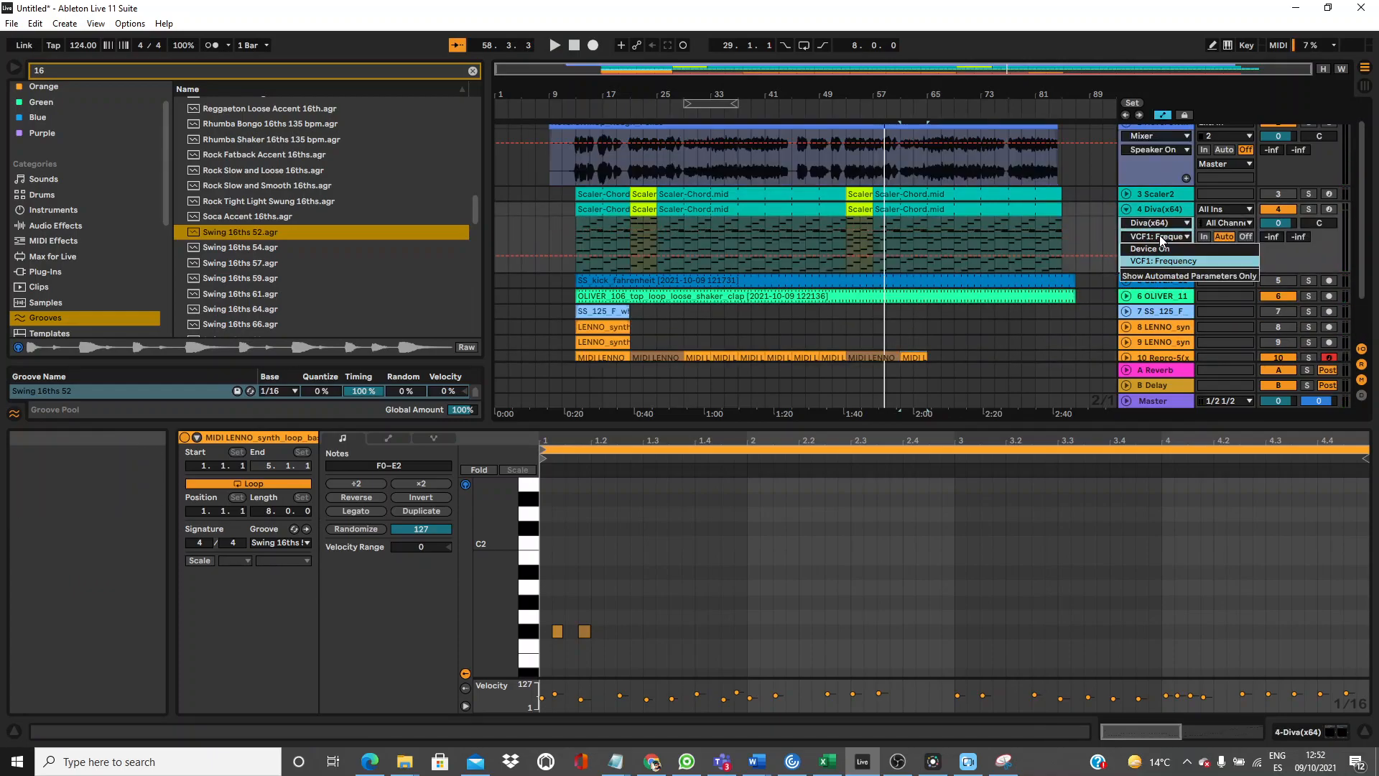
left_click(844, 256)
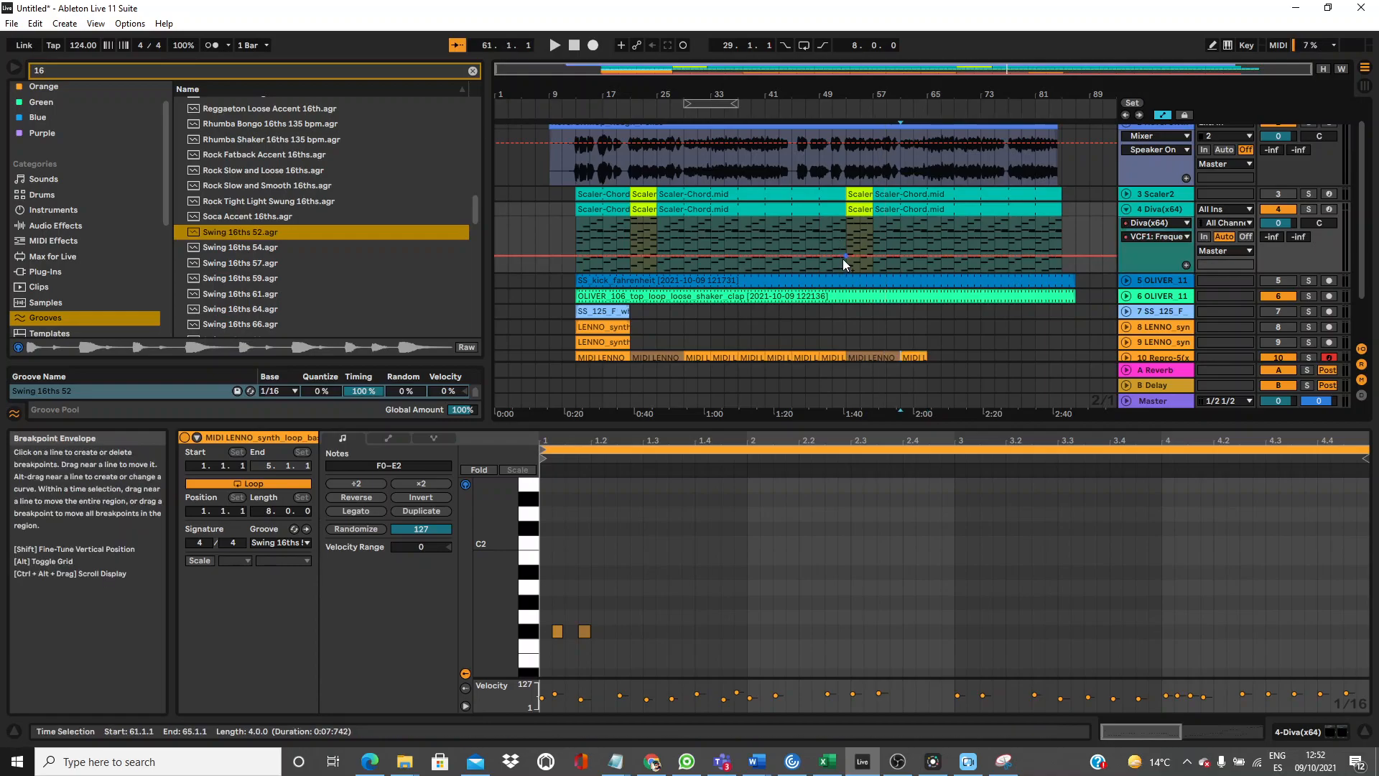
left_click_drag(871, 100, 857, 170)
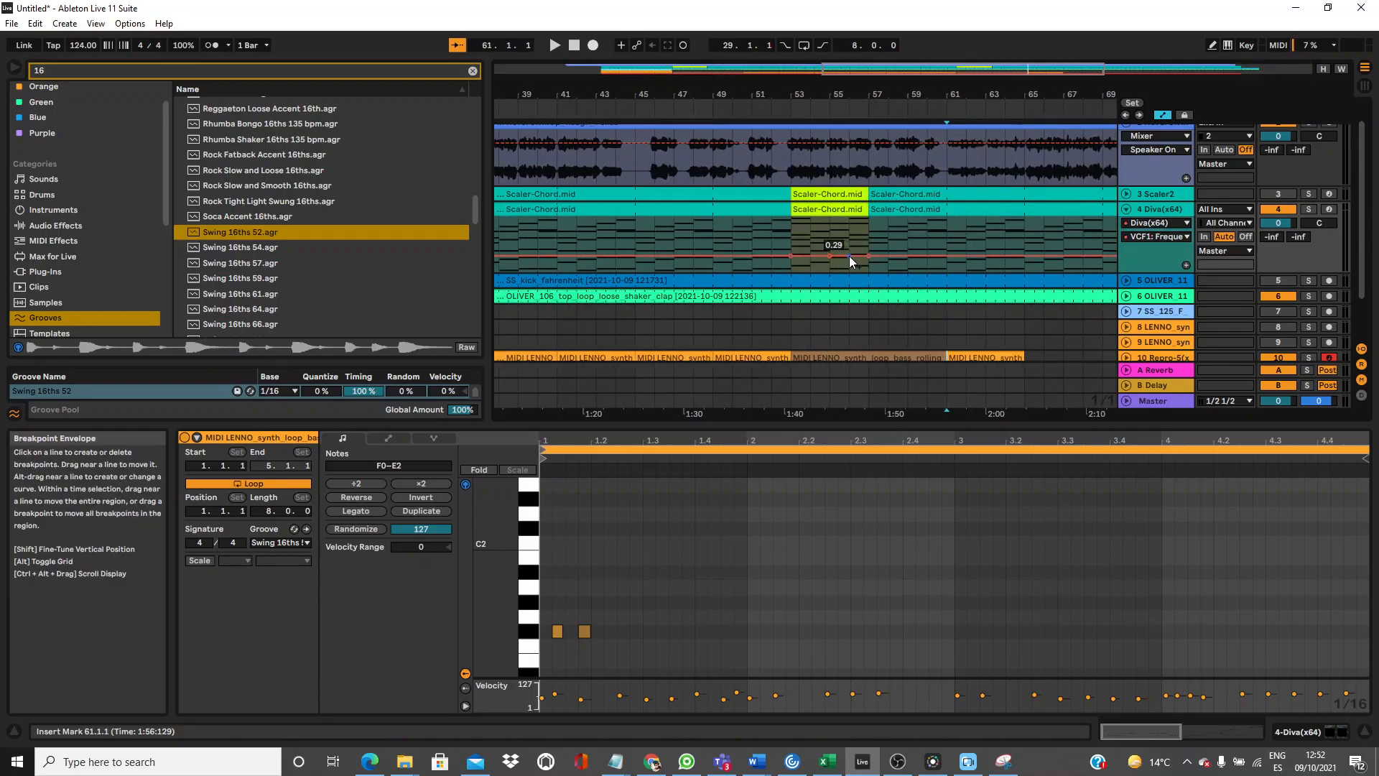
left_click_drag(830, 255, 849, 222)
left_click(848, 211)
key("space")
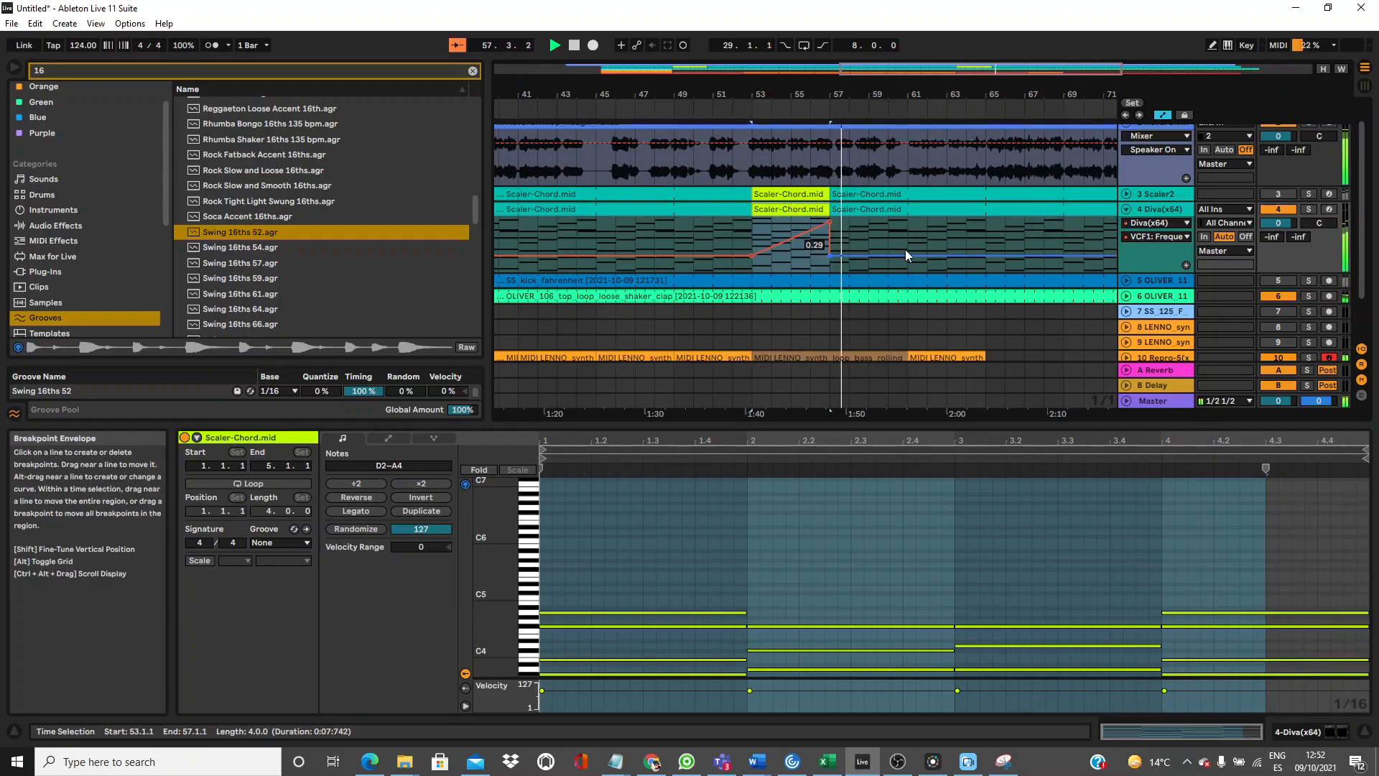
Draw a second rising VCF1 Frequency ramp from bar 57 to bar 61, dropping back to 0.29 at bar 61.
left_click_drag(909, 256, 907, 219)
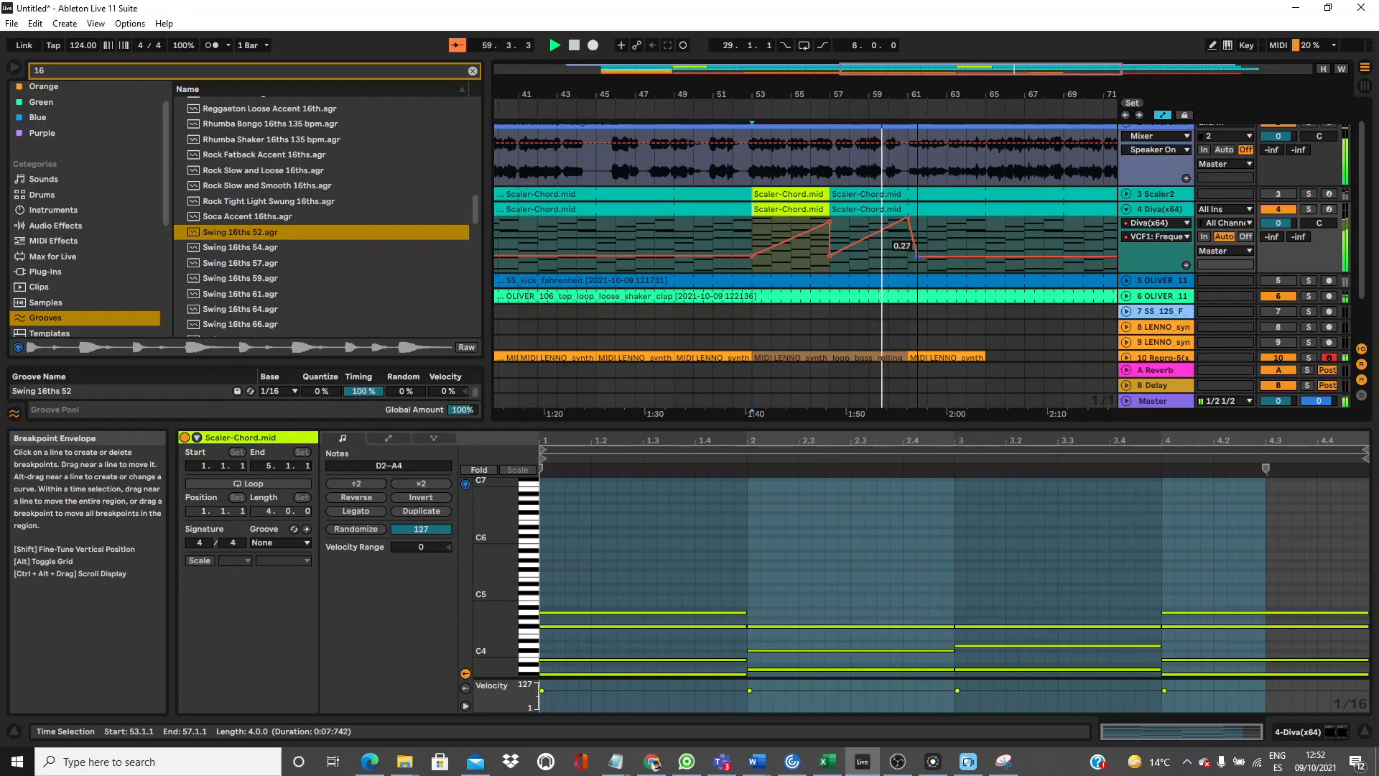
left_click_drag(917, 256, 908, 255)
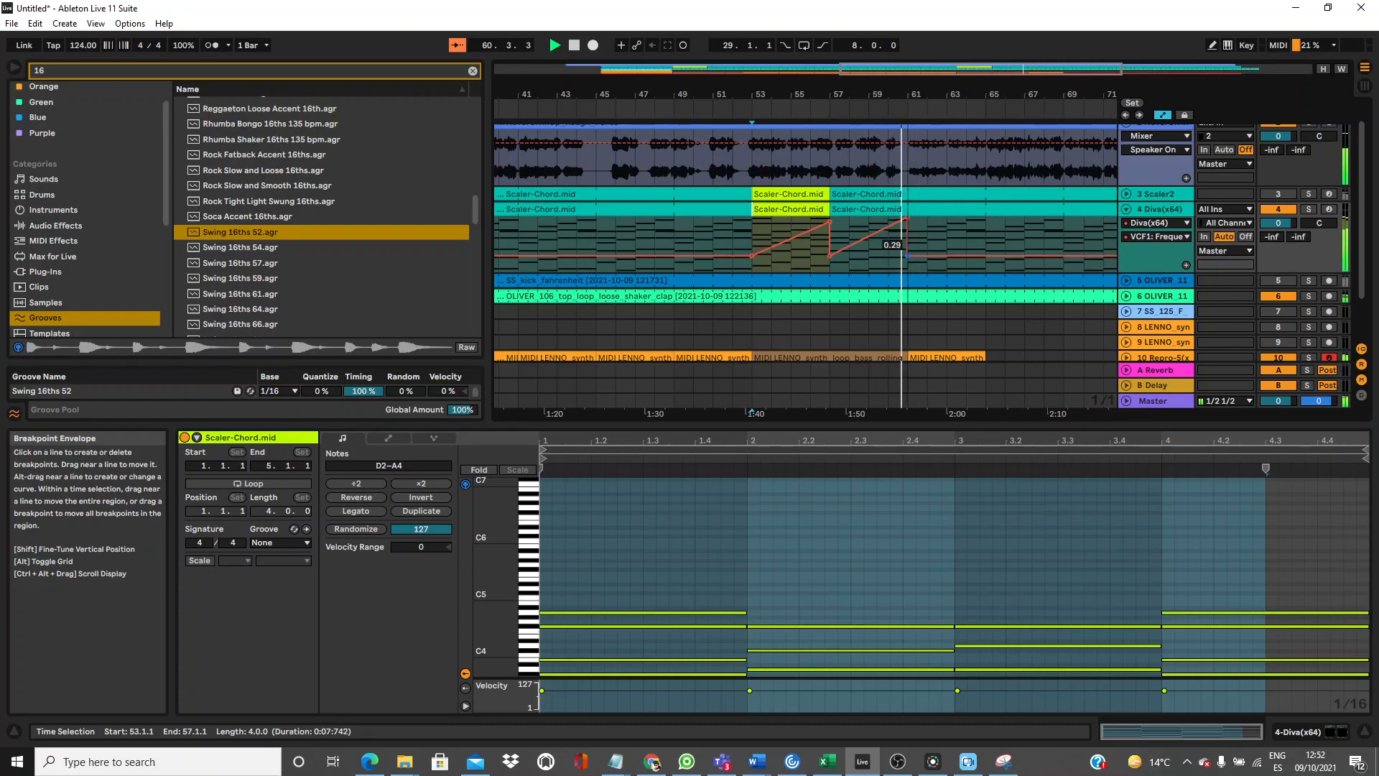
left_click_drag(837, 94, 838, 51)
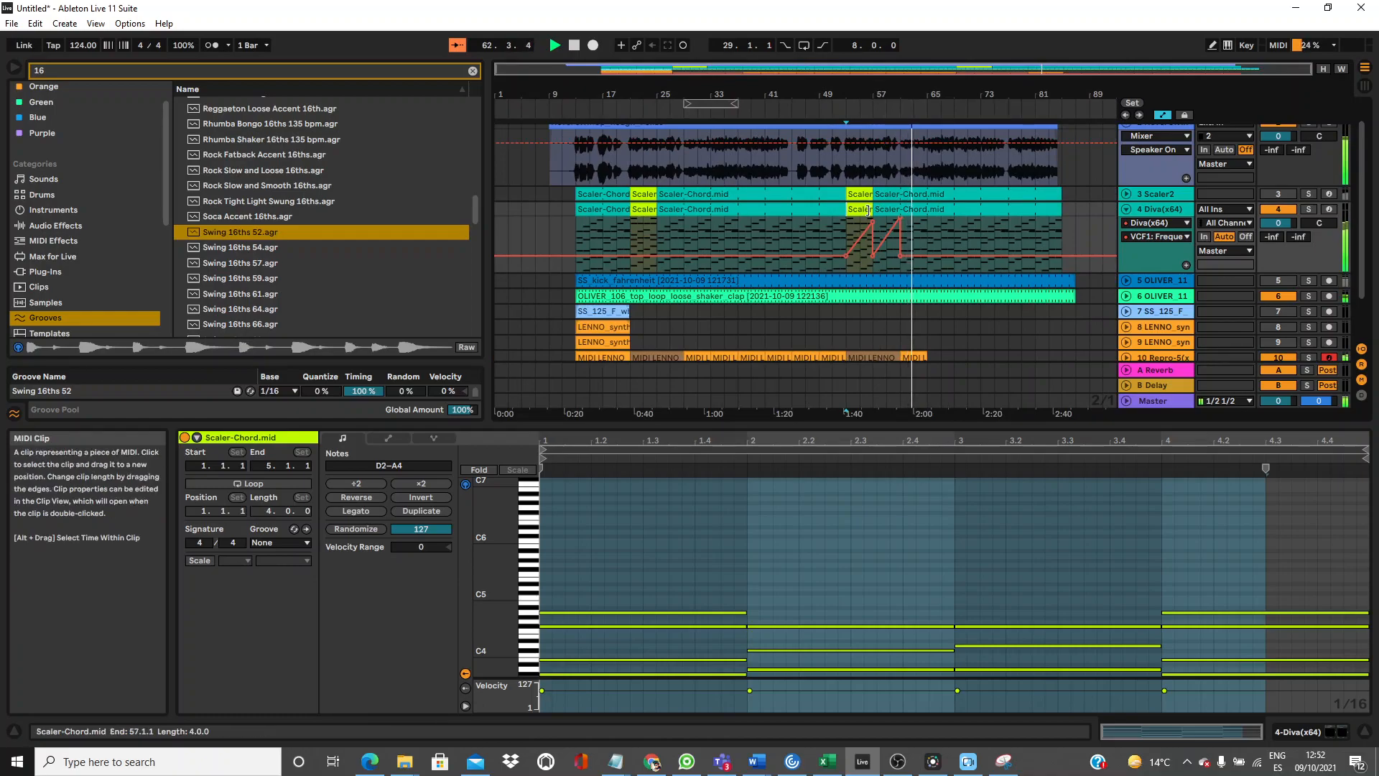
key("space")
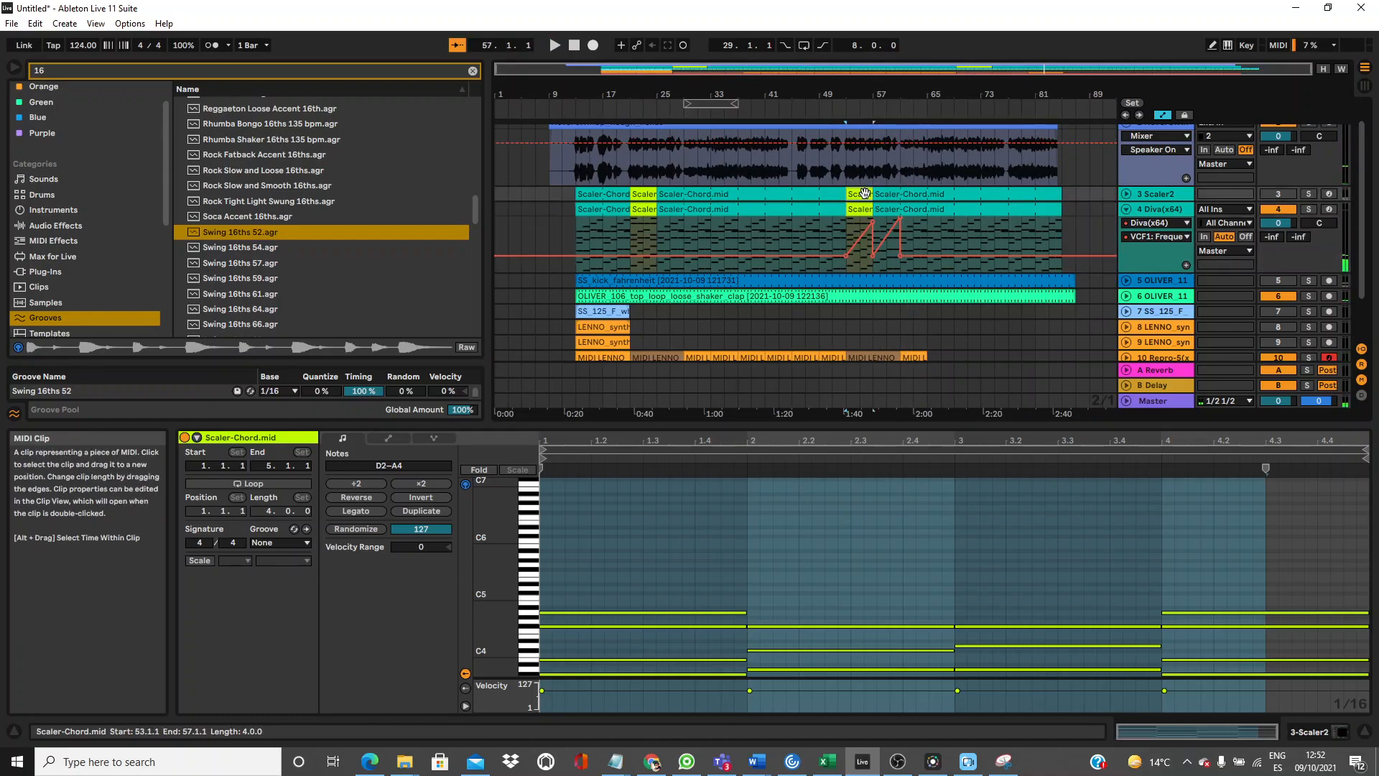
key("ctrl+d")
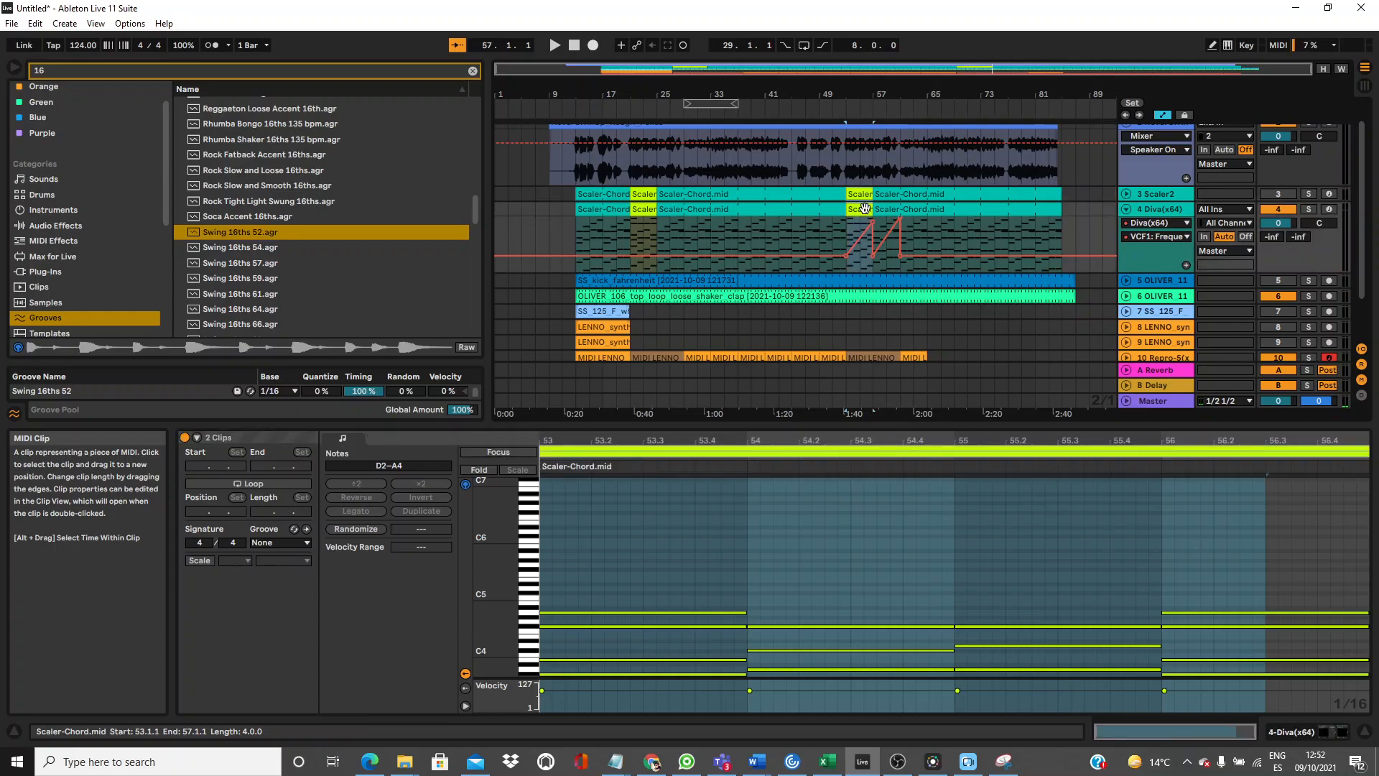
key("space")
key("ctrl+z")
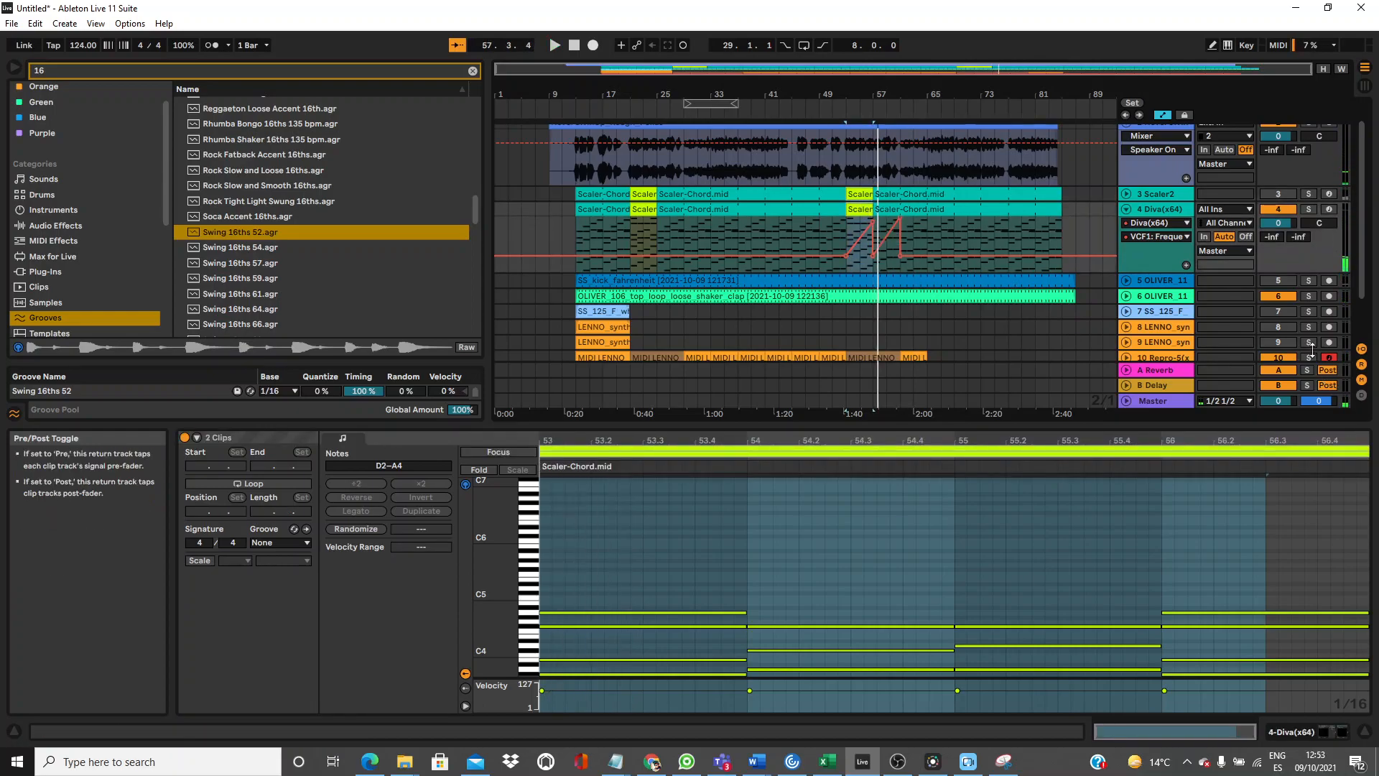
Duplicate the Scaler2 and Diva chord clips from bar 53 to bar 57 and extend the copies to bar 65.
scroll(1370, 283, "down", 2)
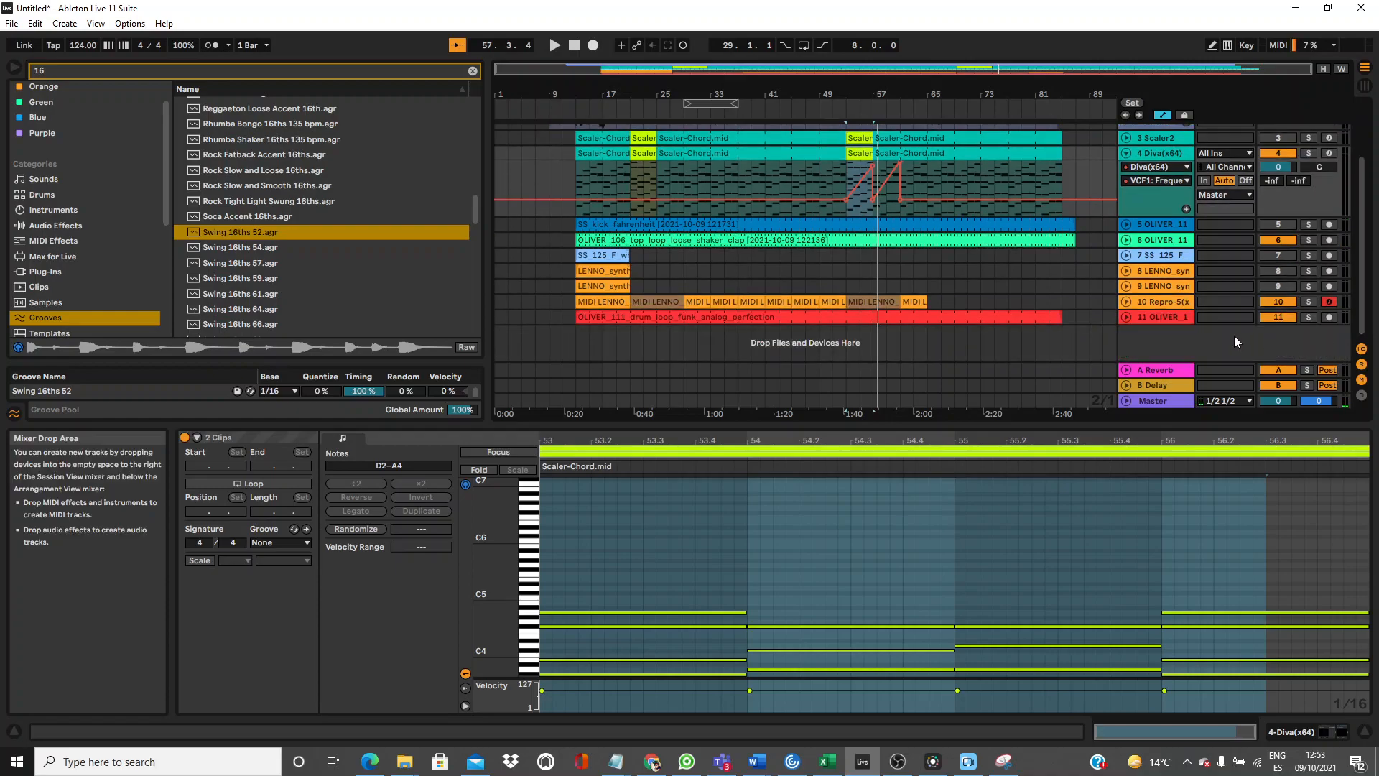
left_click(852, 140)
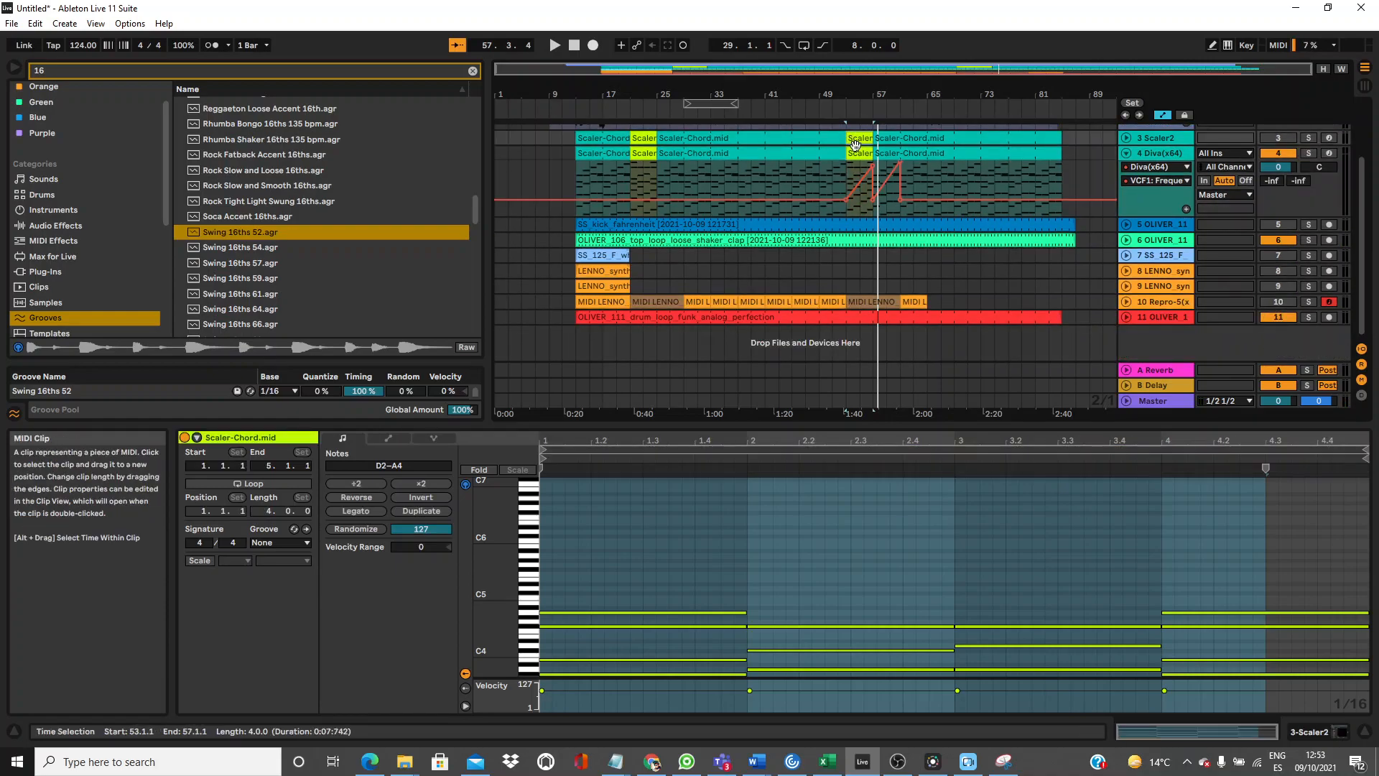
left_click(864, 154, "shift")
key("ctrl+d")
key("space")
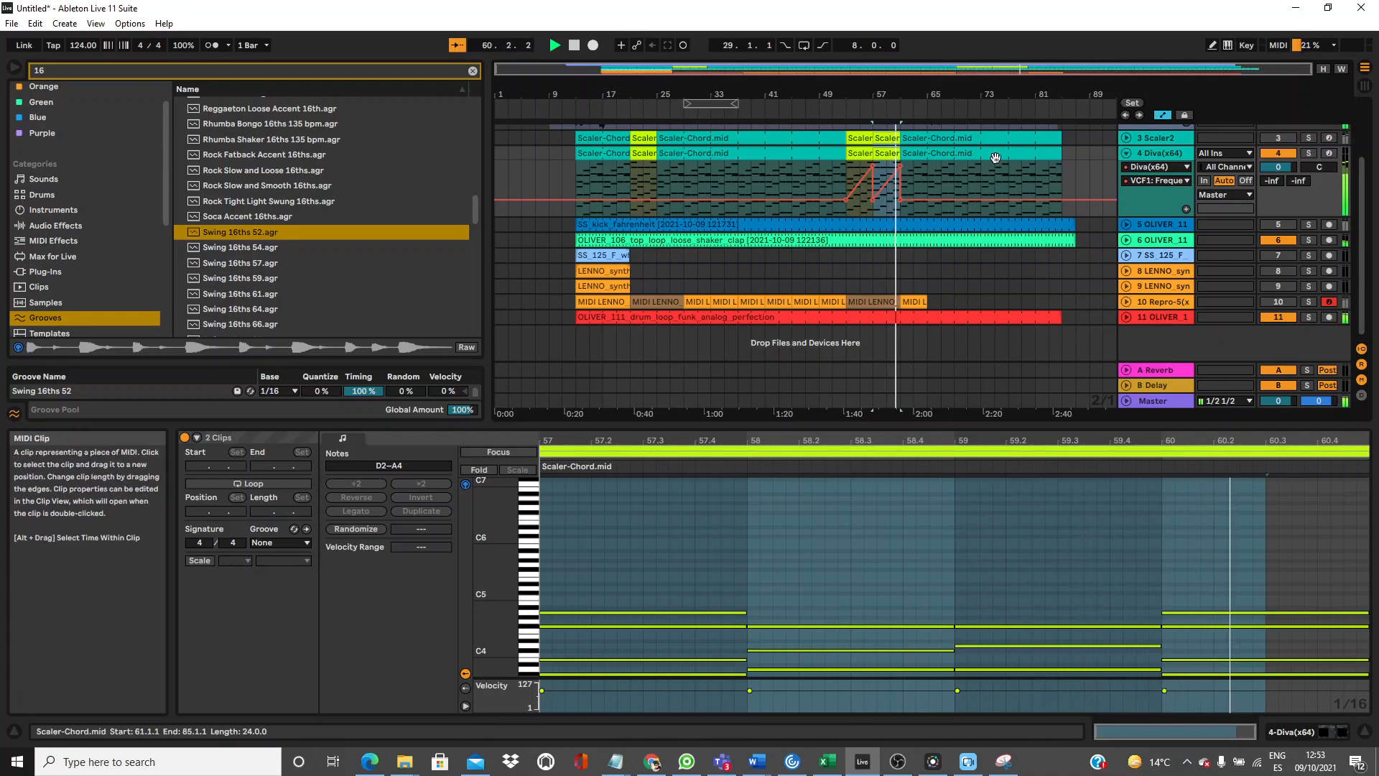
left_click_drag(899, 136, 923, 138)
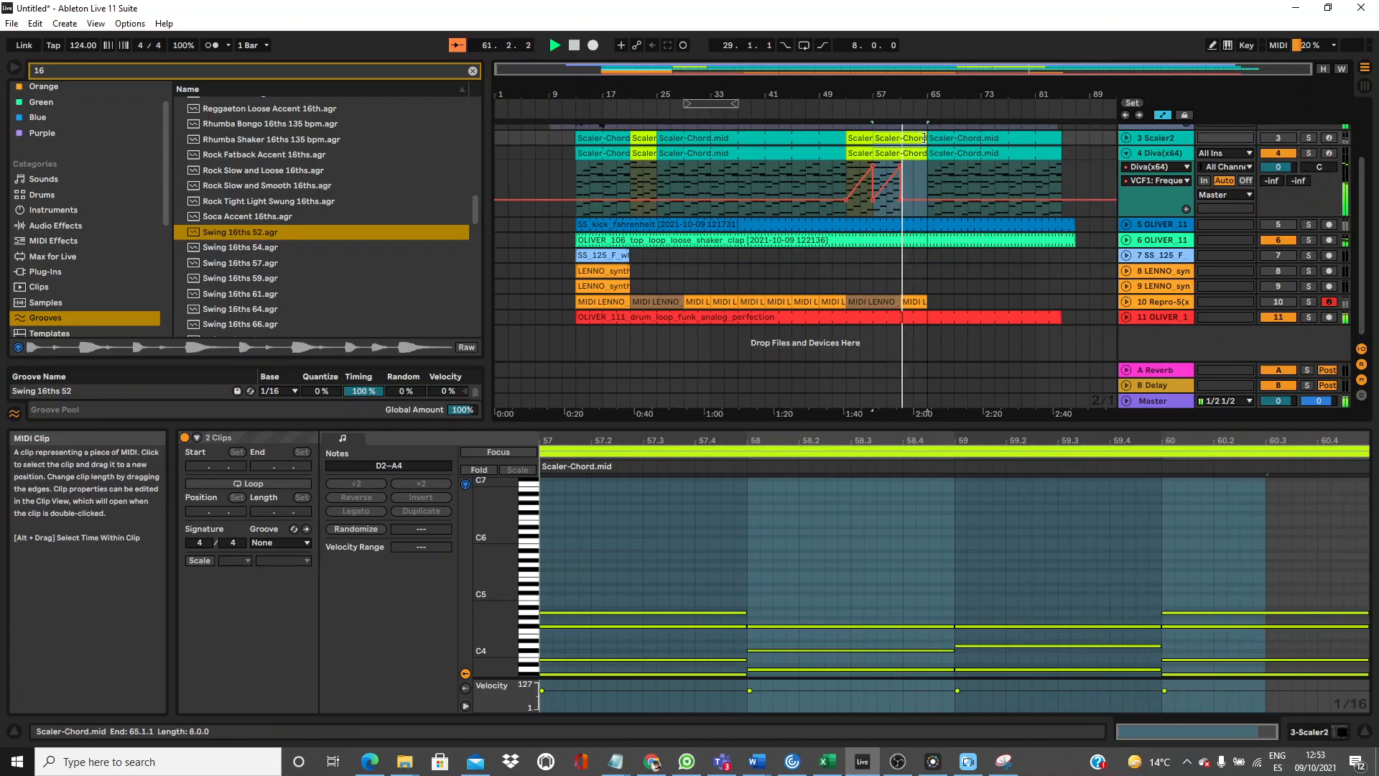
Repeat the first four bars of the Repro-5 bass clip from bar 53 at bar 57 and extend that copy to bar 65.
left_click(849, 295)
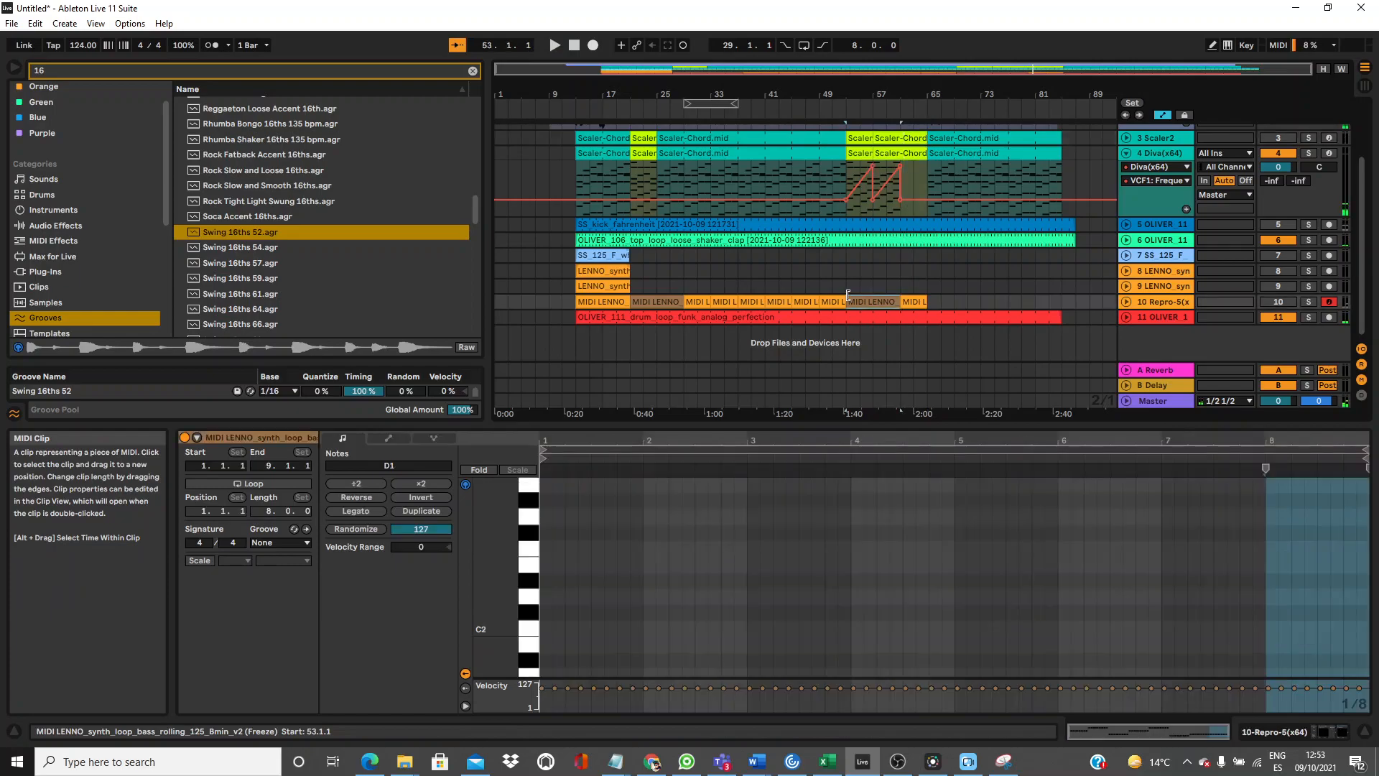
left_click_drag(846, 279, 877, 297)
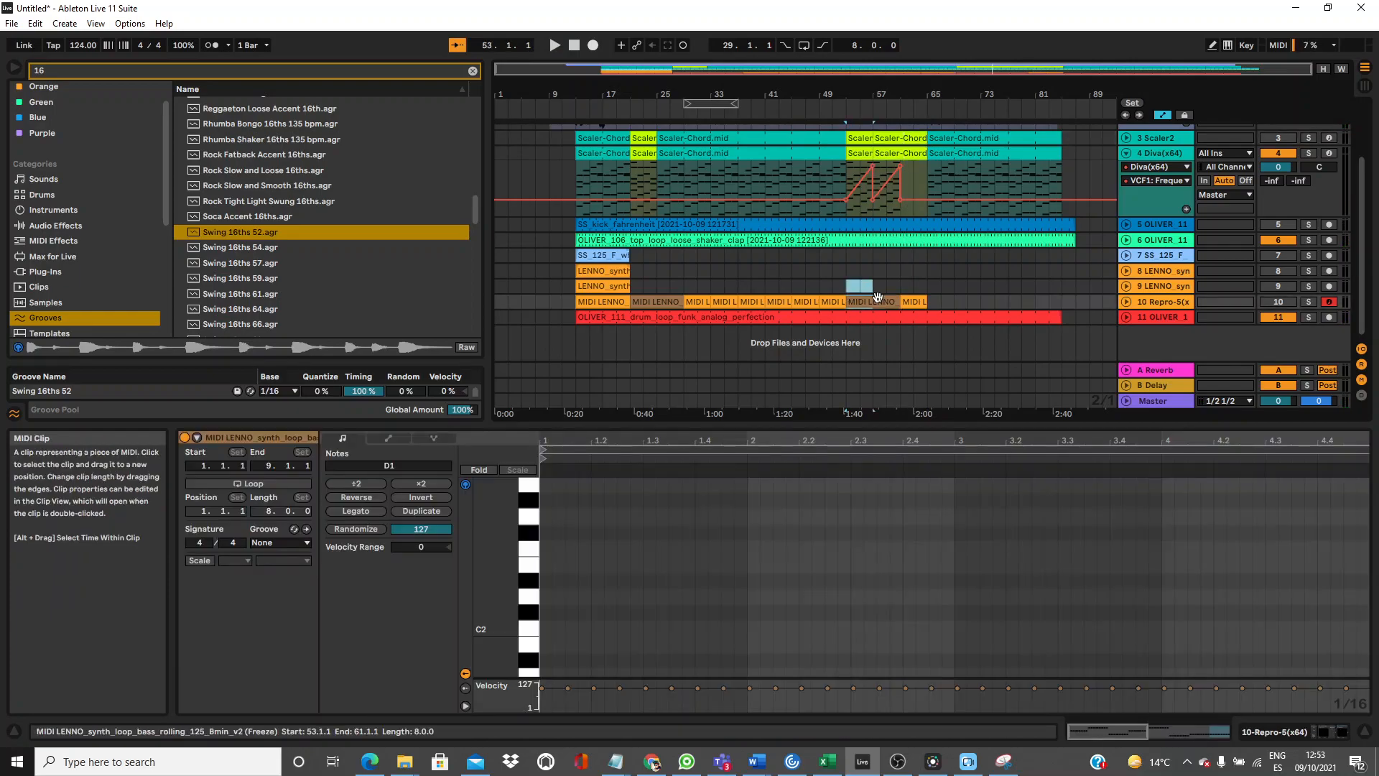
key("ctrl+d")
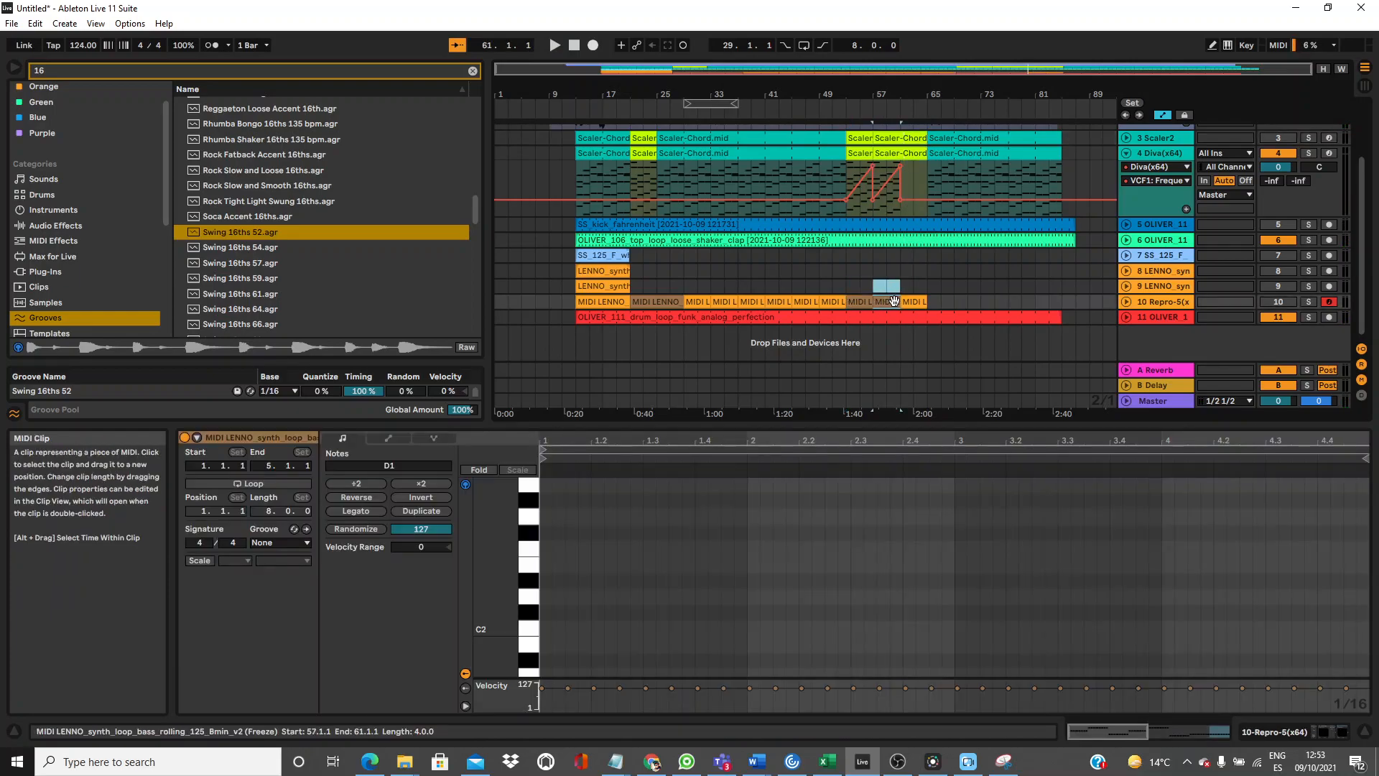
key("ctrl+d")
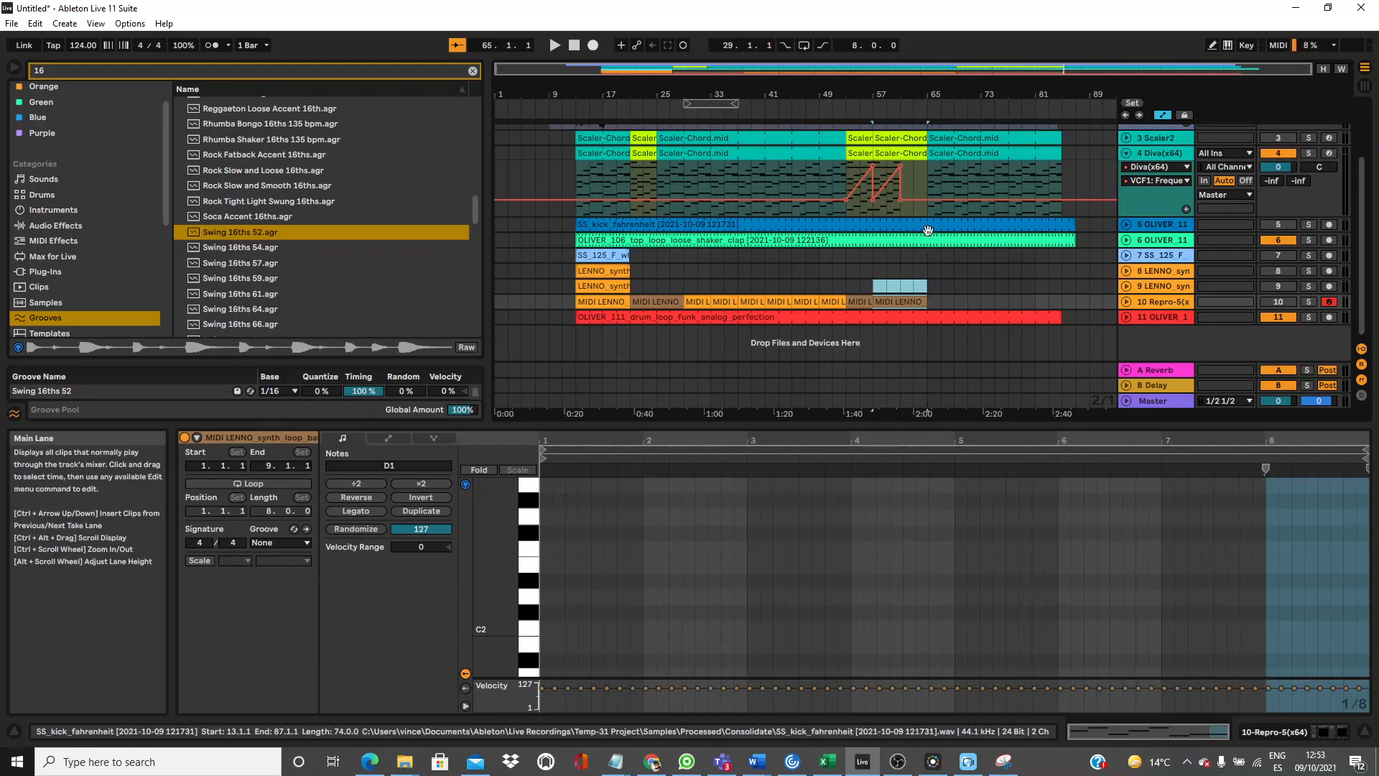
left_click(894, 154)
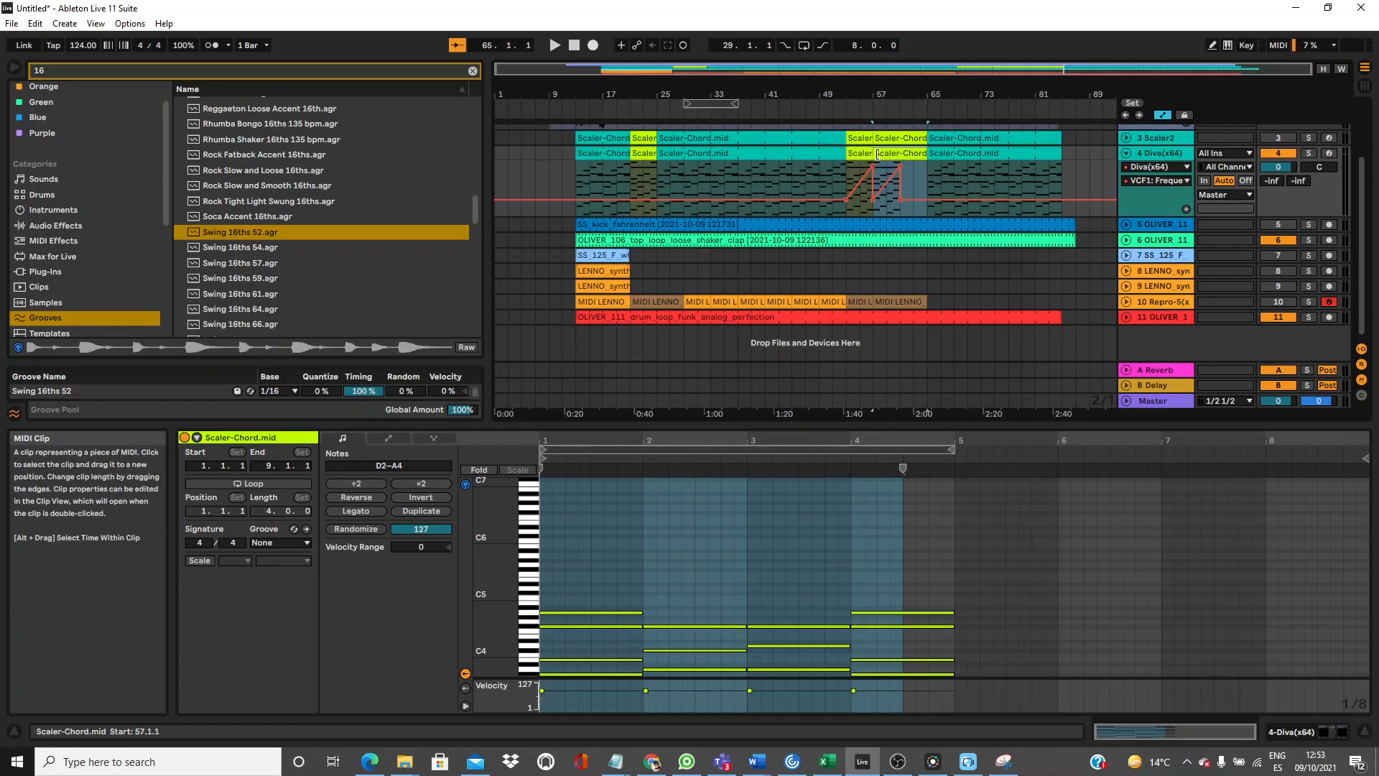
mouse_move(867, 154)
left_mouse_down()
mouse_move(898, 155)
mouse_move(869, 154)
left_mouse_up()
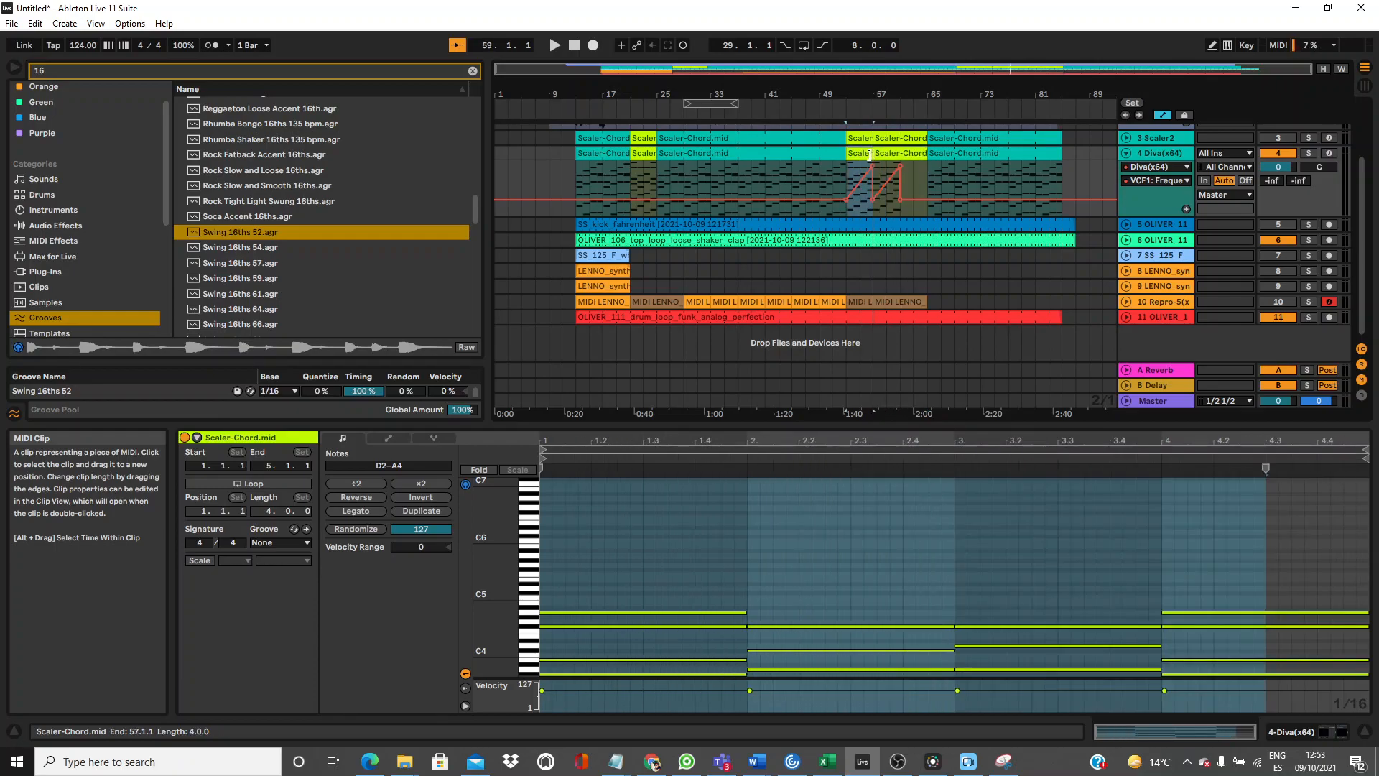
left_click(936, 150)
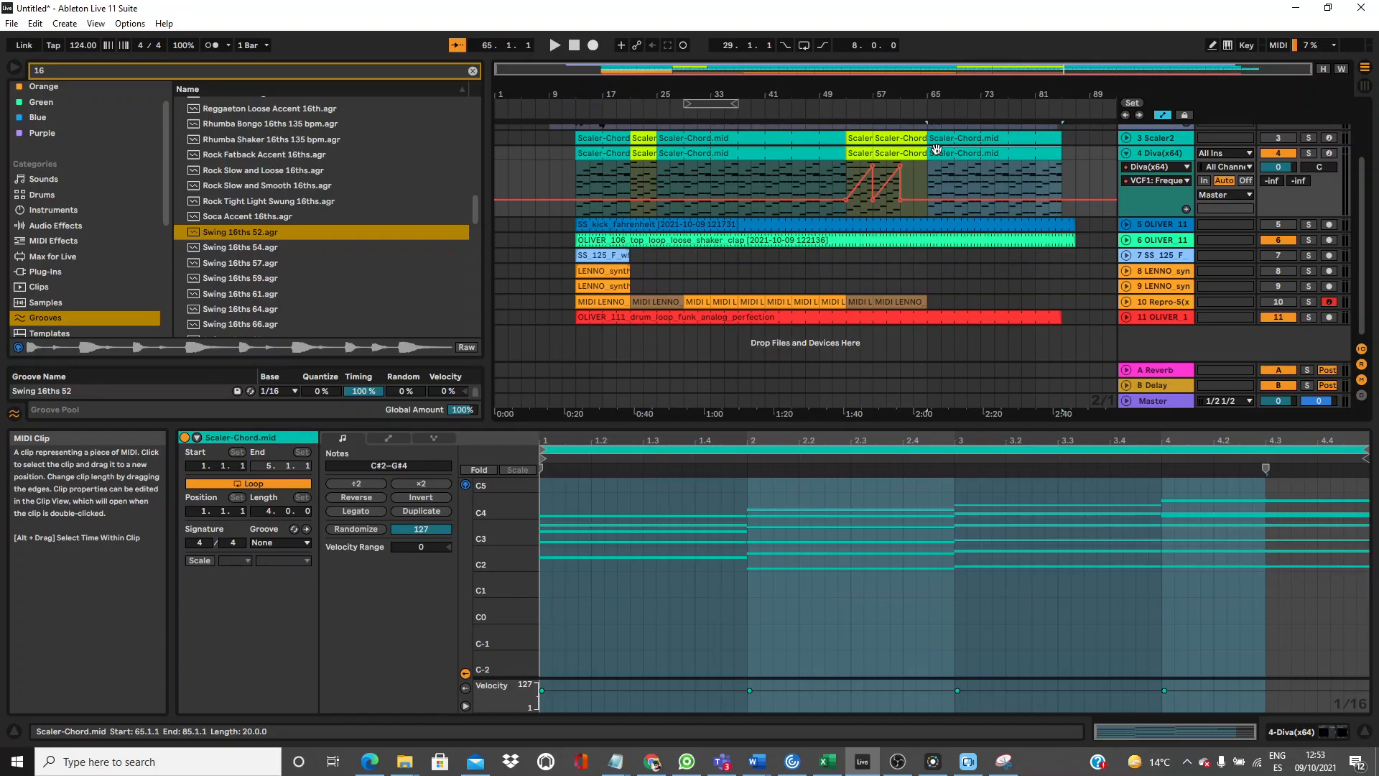
left_click_drag(953, 171, 934, 170)
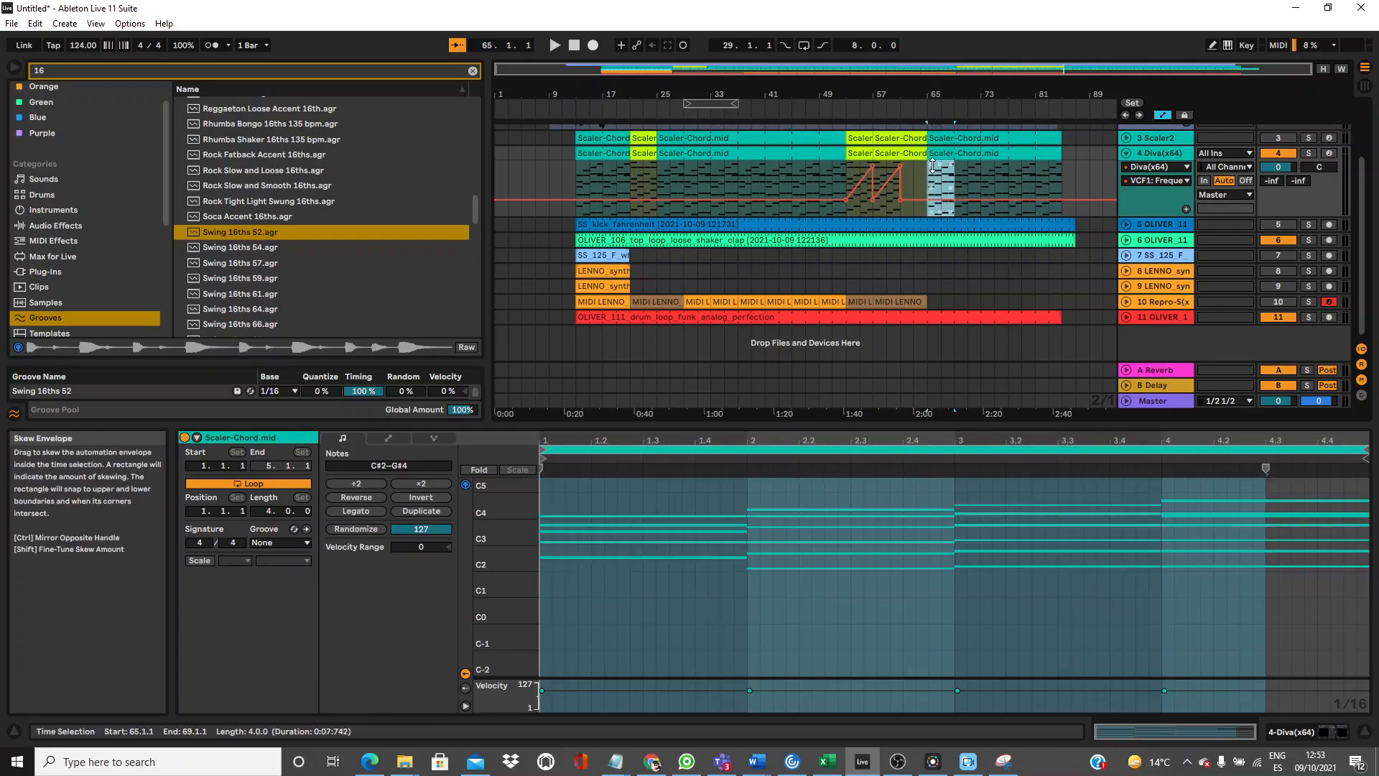
left_click(902, 174)
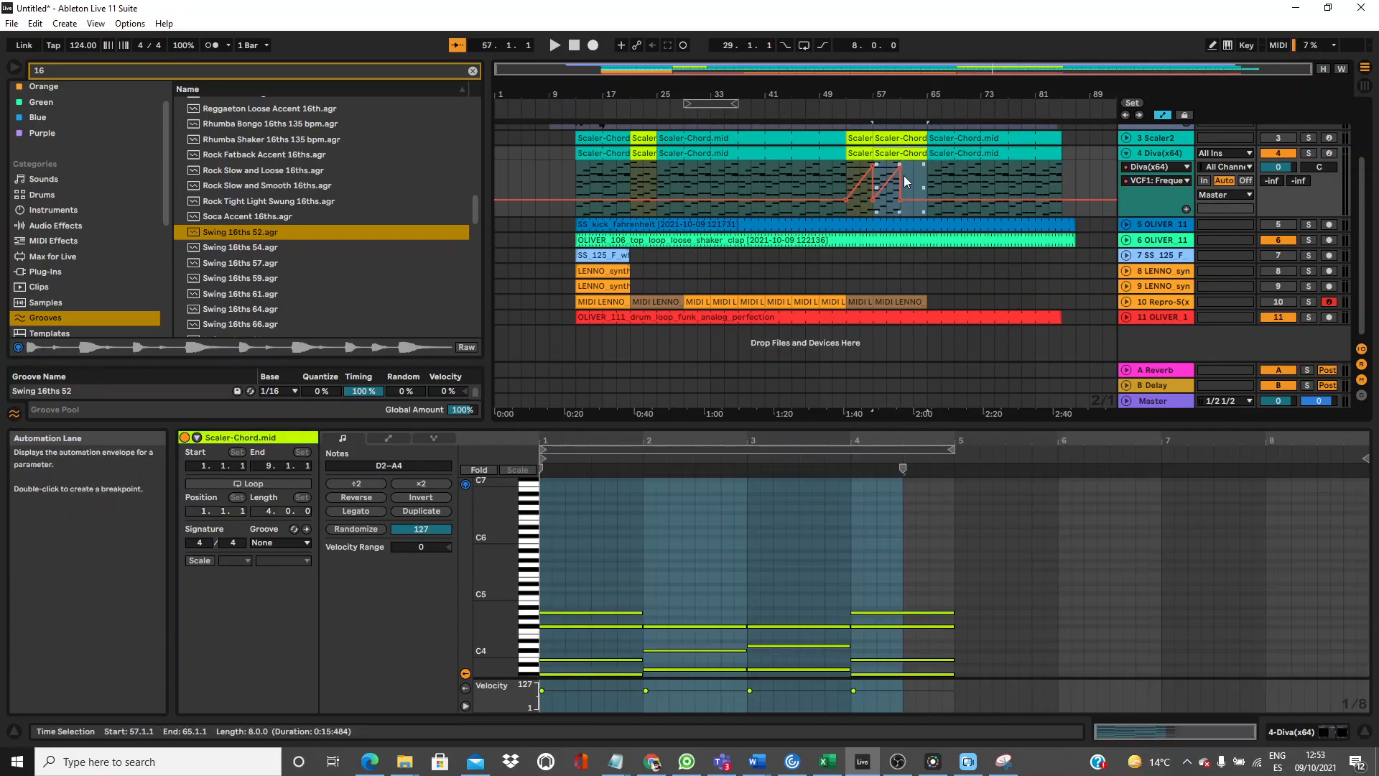
key("ctrl+v")
Hide the automation and copy the four bars of Diva chords from bar 65 to bar 61.
left_click(951, 169)
key("a")
left_click_drag(951, 169, 929, 168)
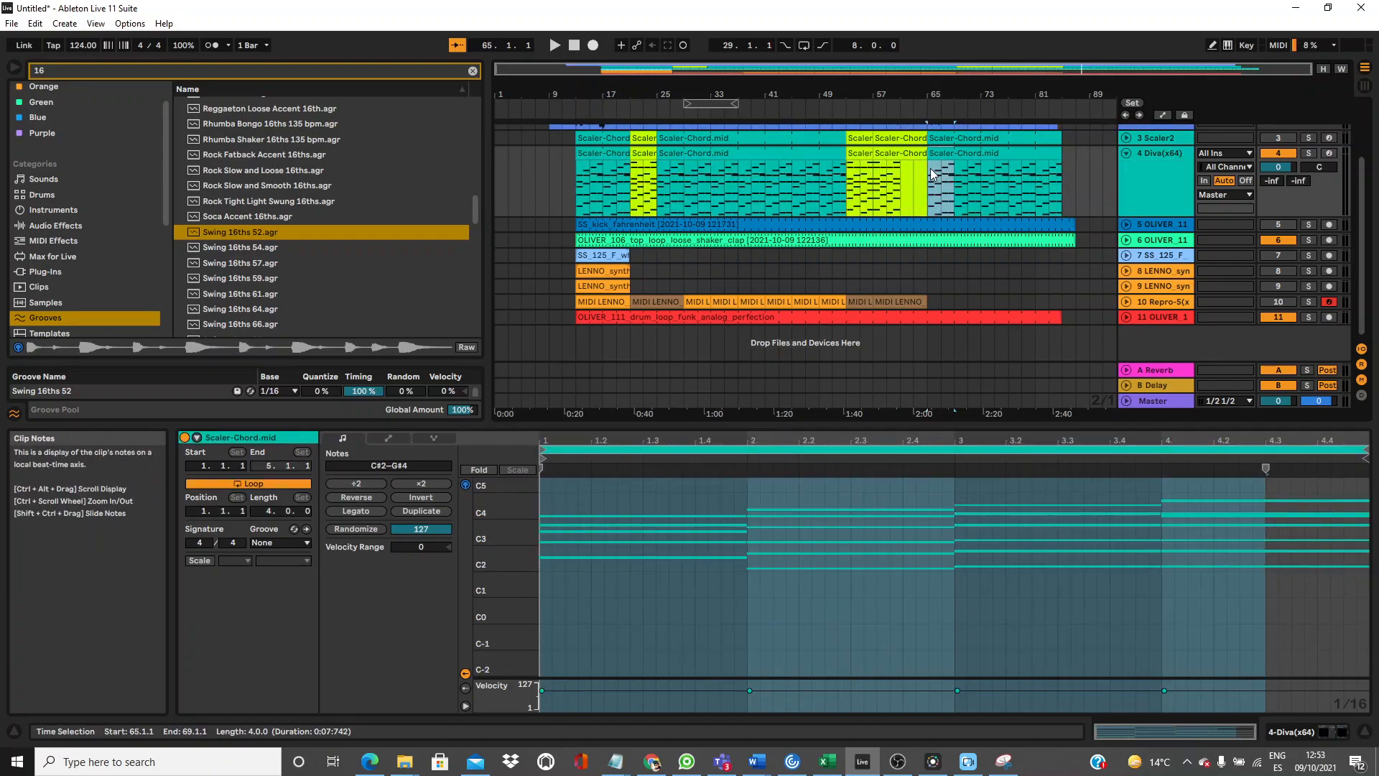
left_click(864, 154)
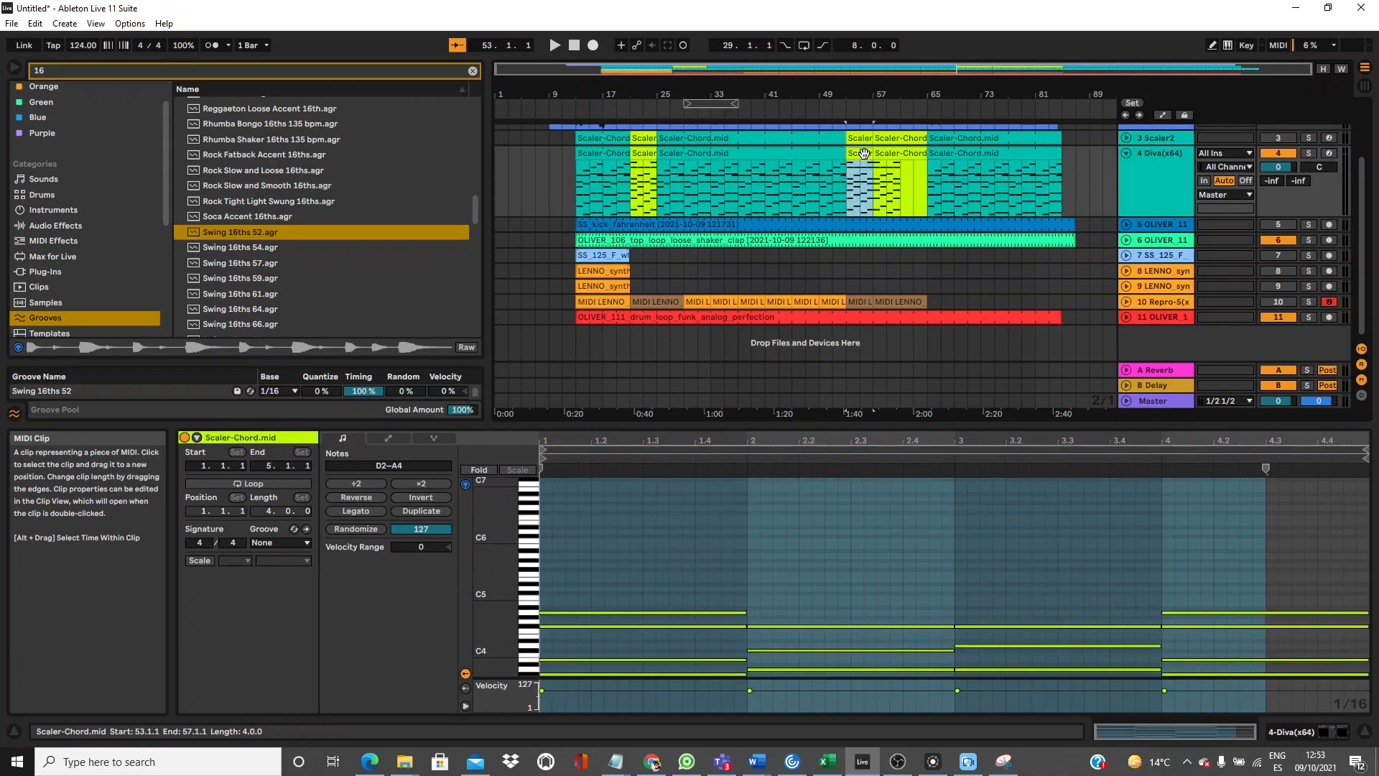
left_click(902, 166)
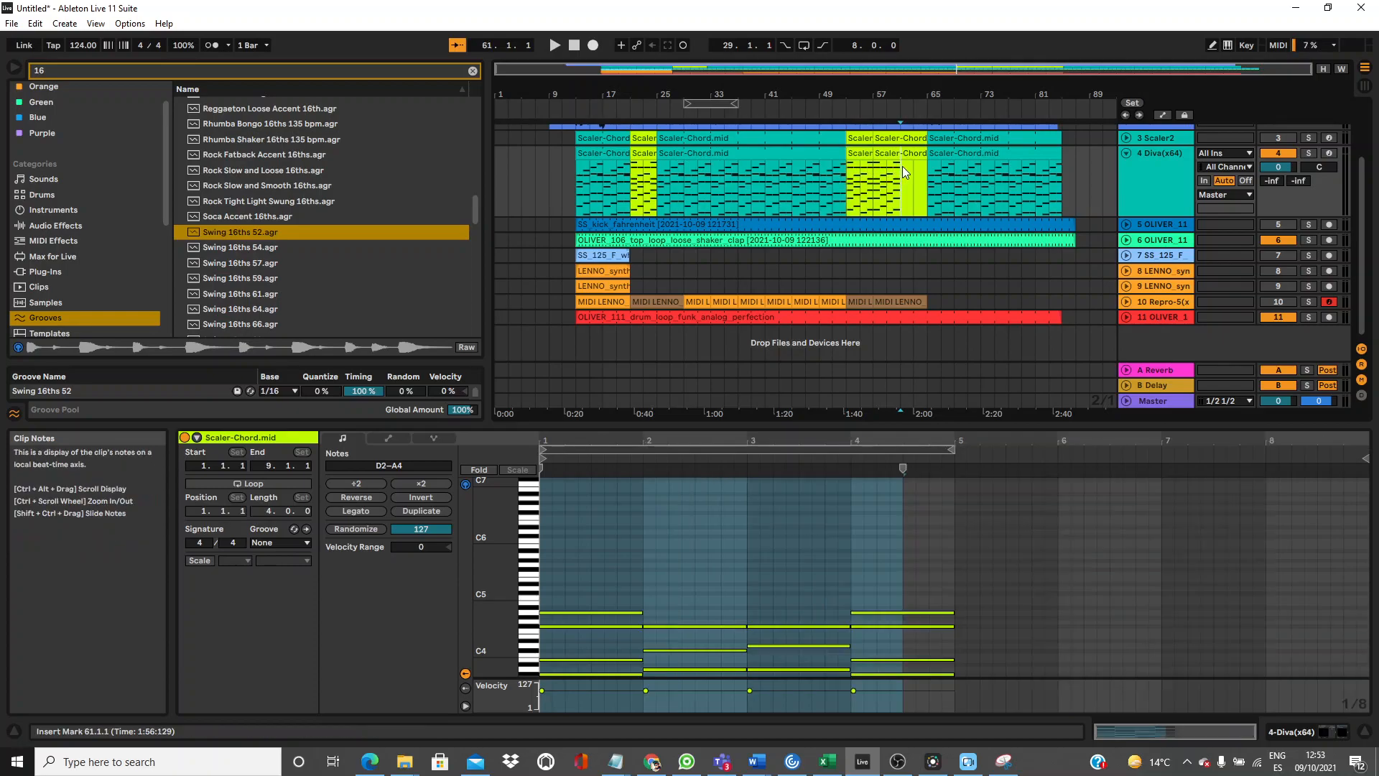
left_click(954, 163)
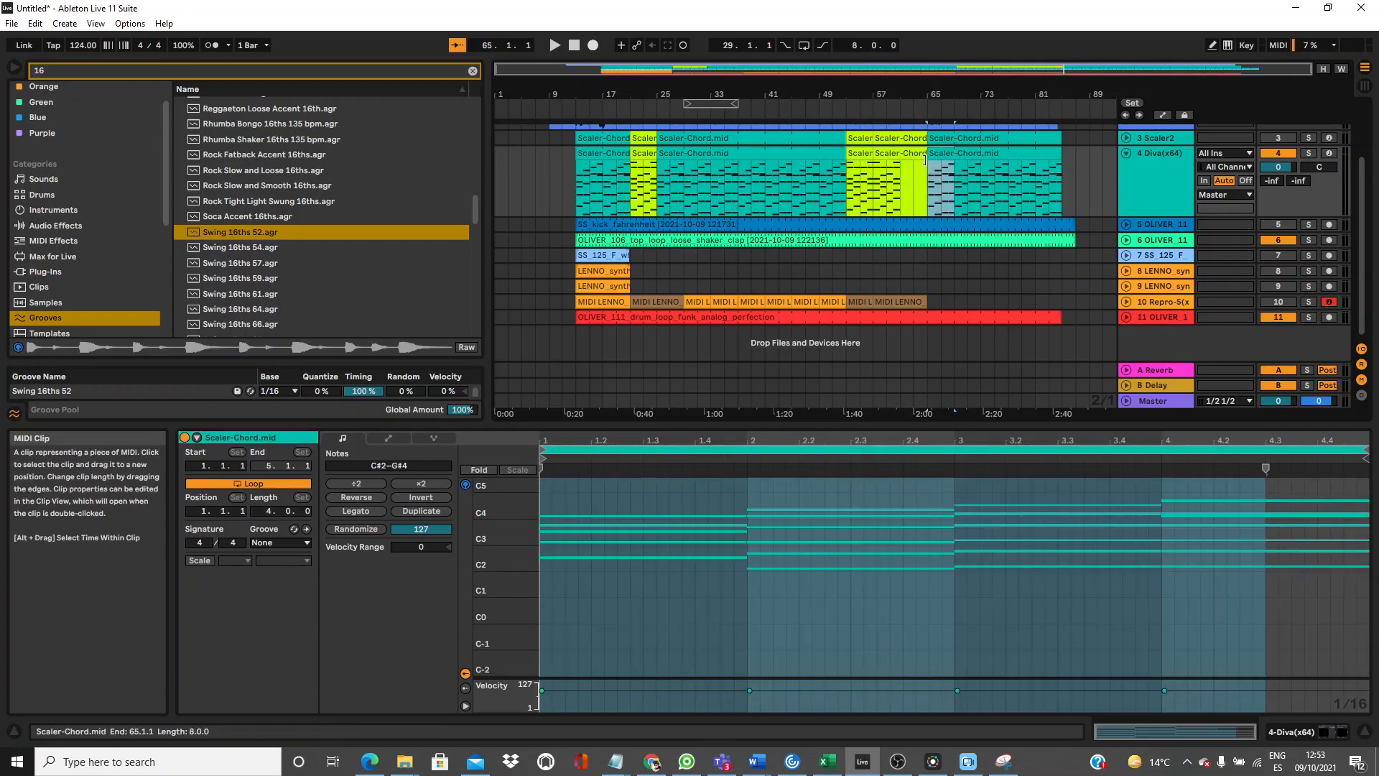
left_click(904, 166)
key("ctrl+v")
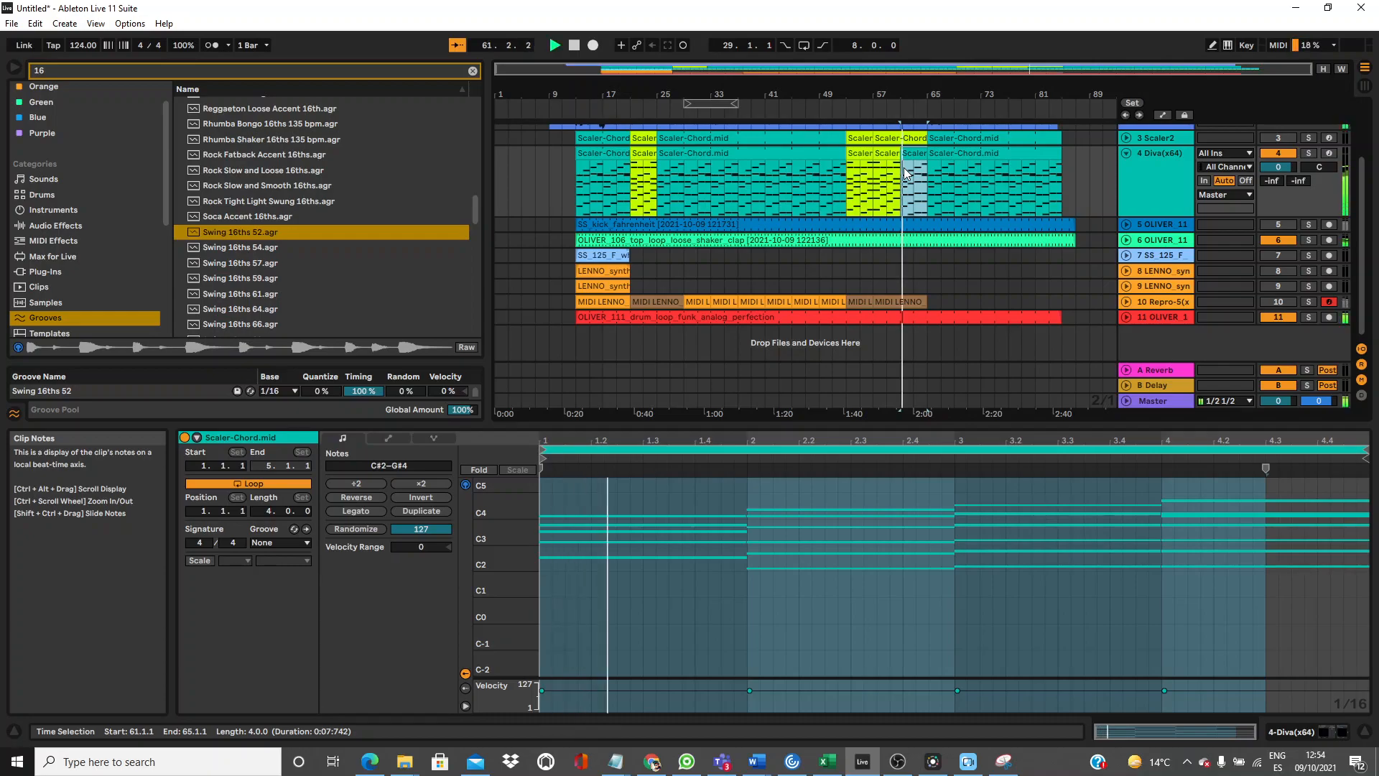
Show the automation again, draw a rising VCF1 Frequency ramp from bar 61 to bar 65, and play it back.
key("a")
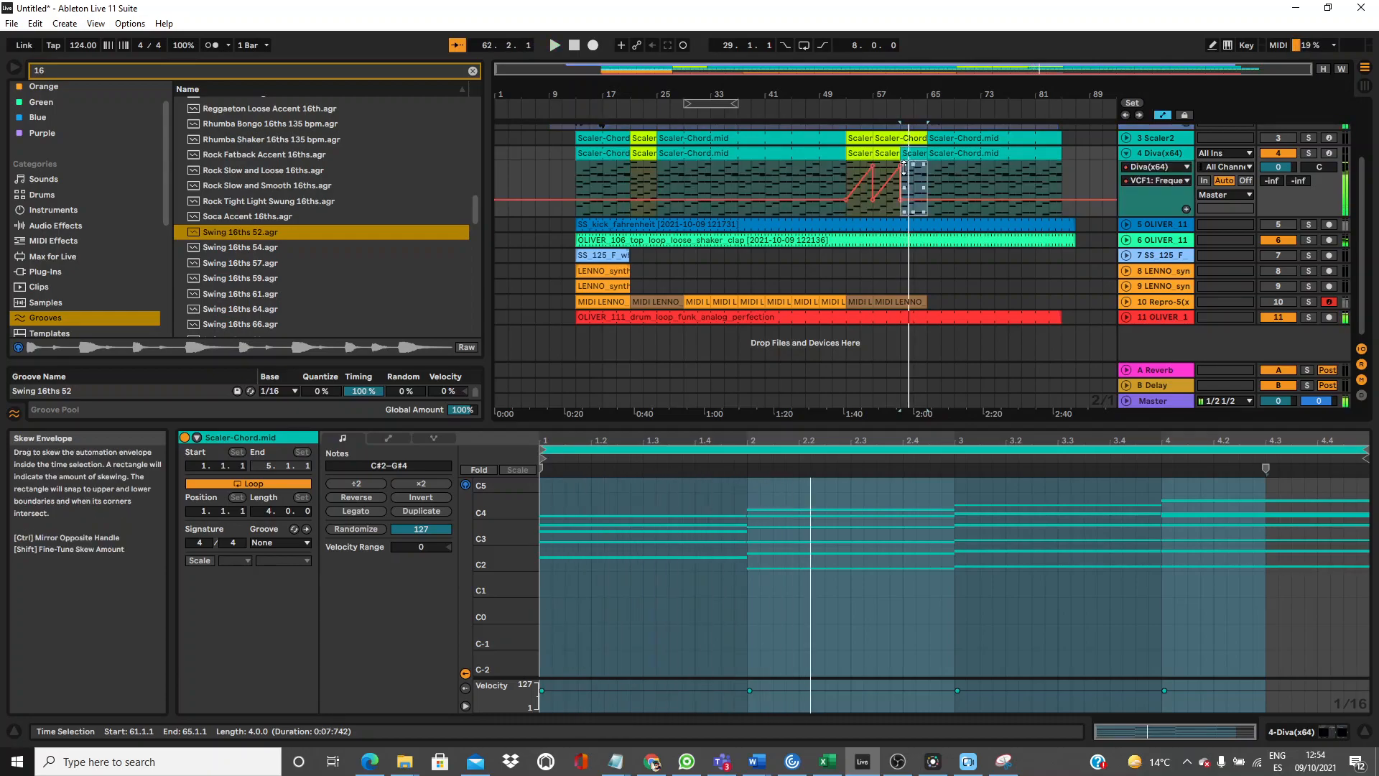
key("space")
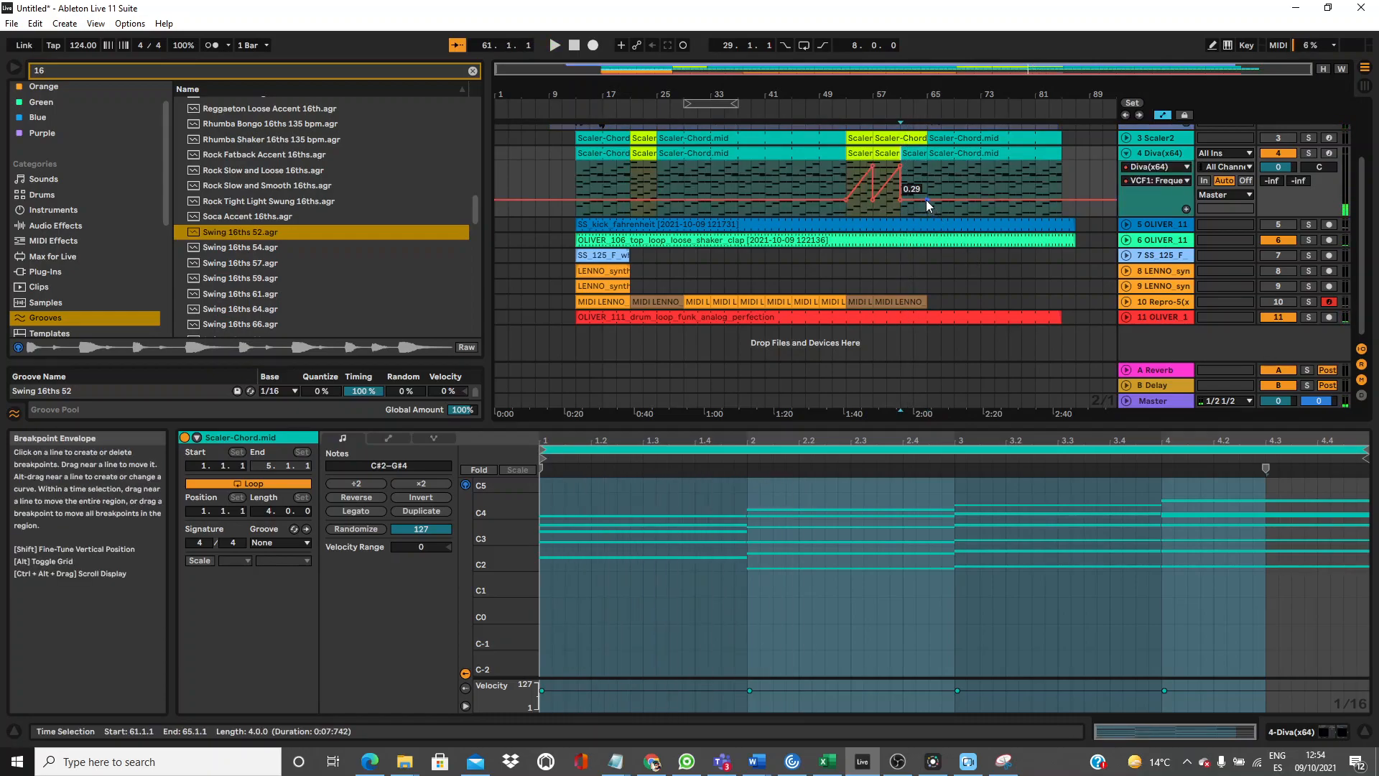
left_click(919, 153)
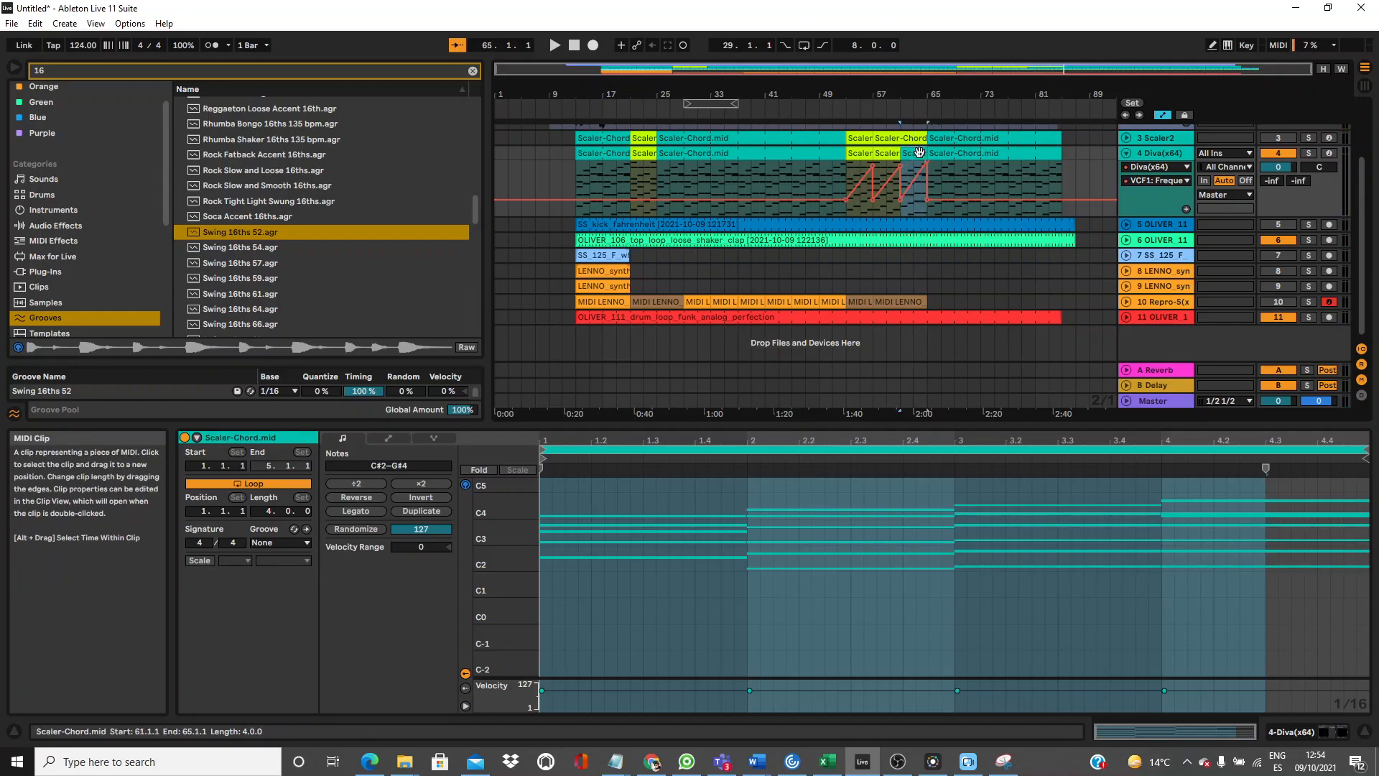
key("space")
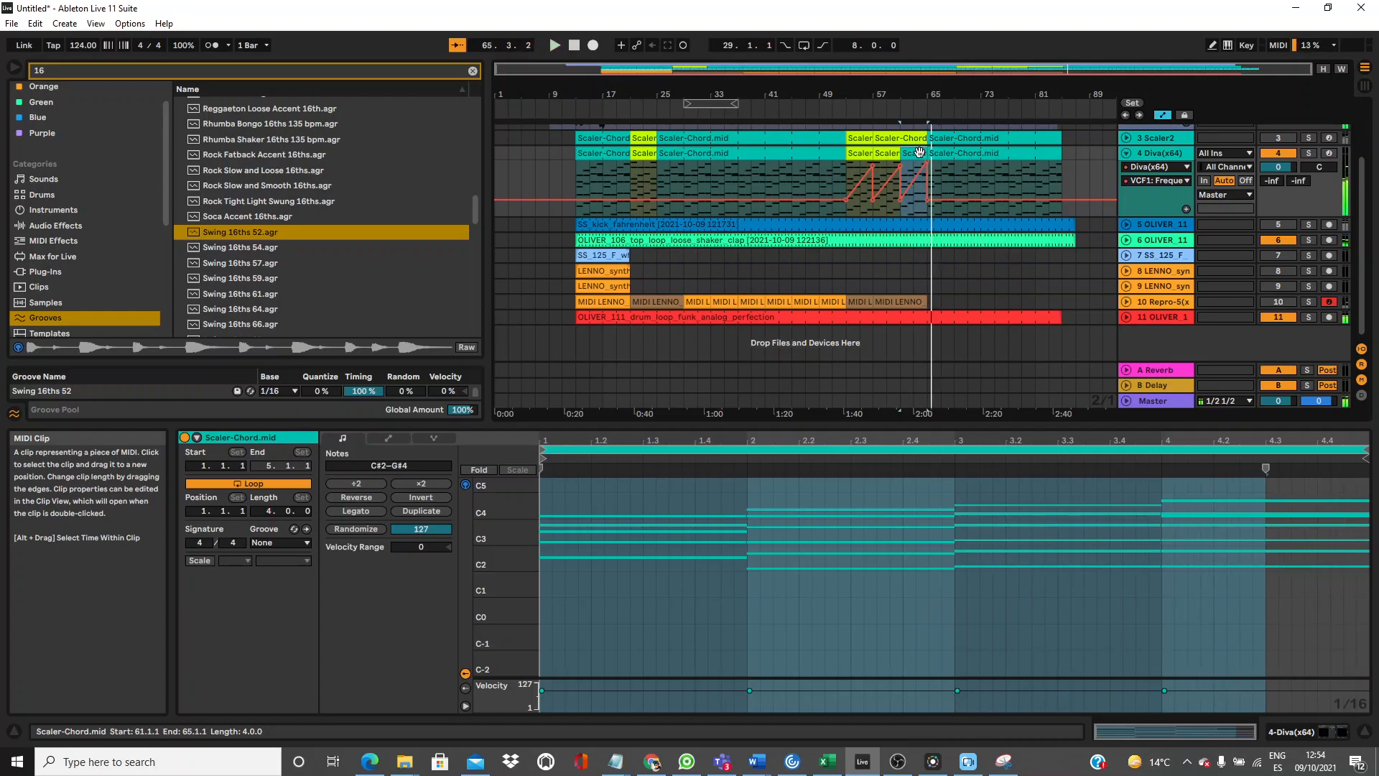
key("space")
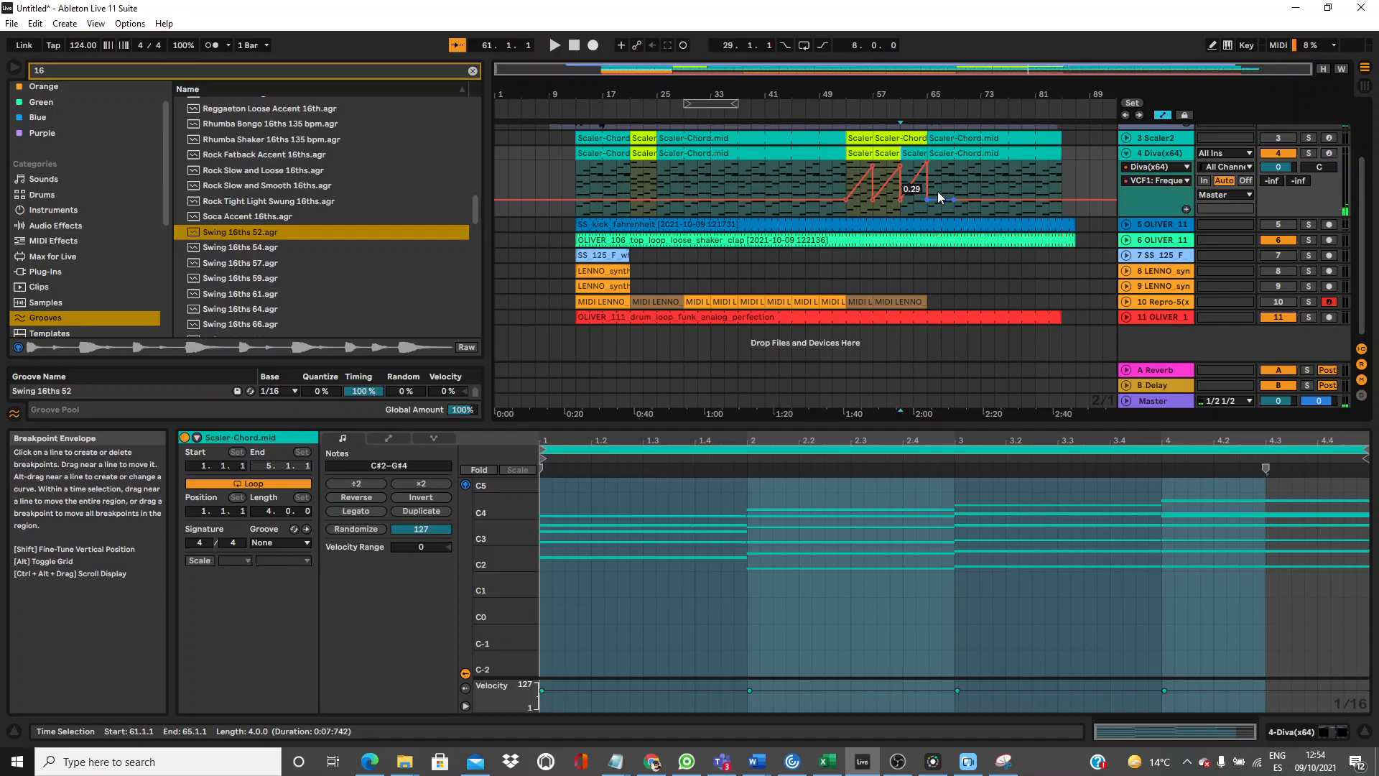
Duplicate the Diva chord clip from bar 57 to bar 61 and ramp the VCF1 Frequency automation up to 1.00 at bar 69.
left_click(890, 156)
key("ctrl+d")
key("ctrl+d")
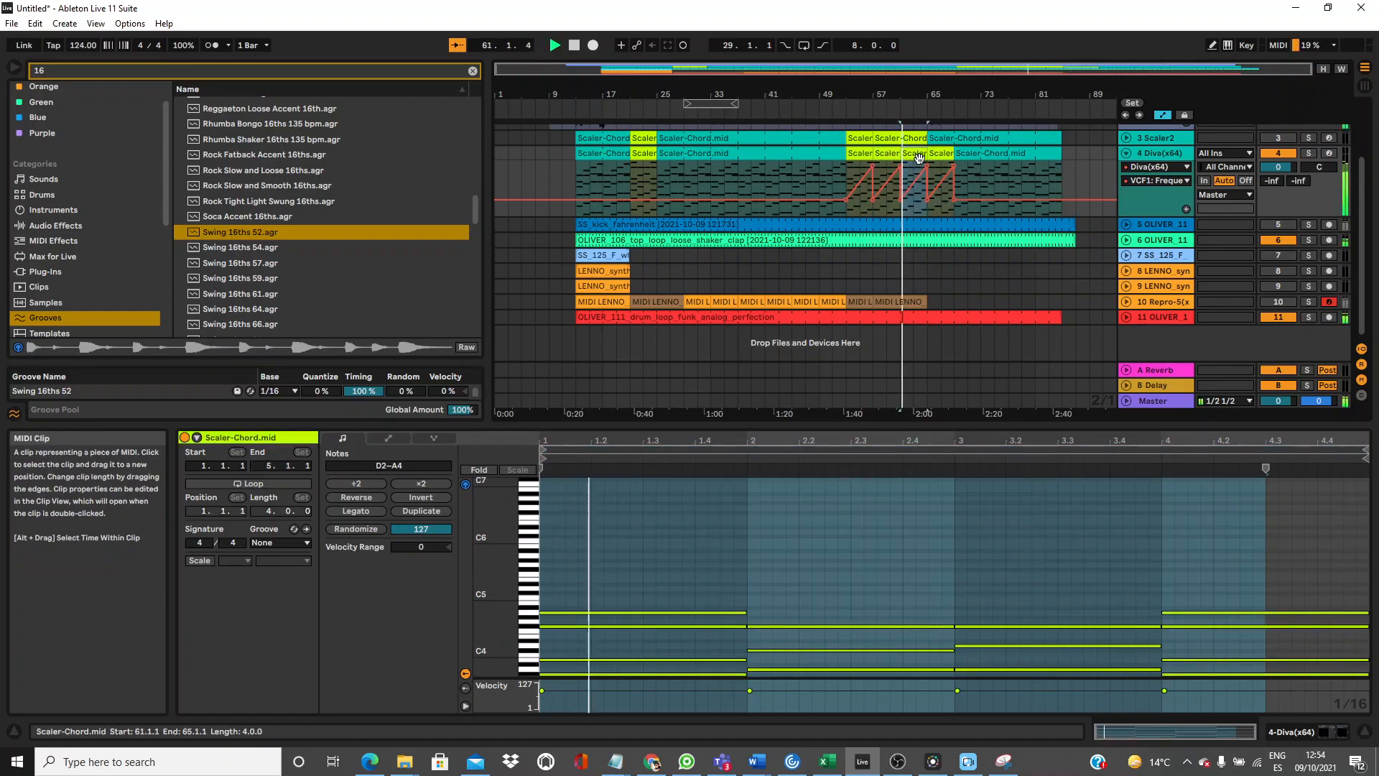
key("ctrl+z")
left_click_drag(947, 200, 946, 166)
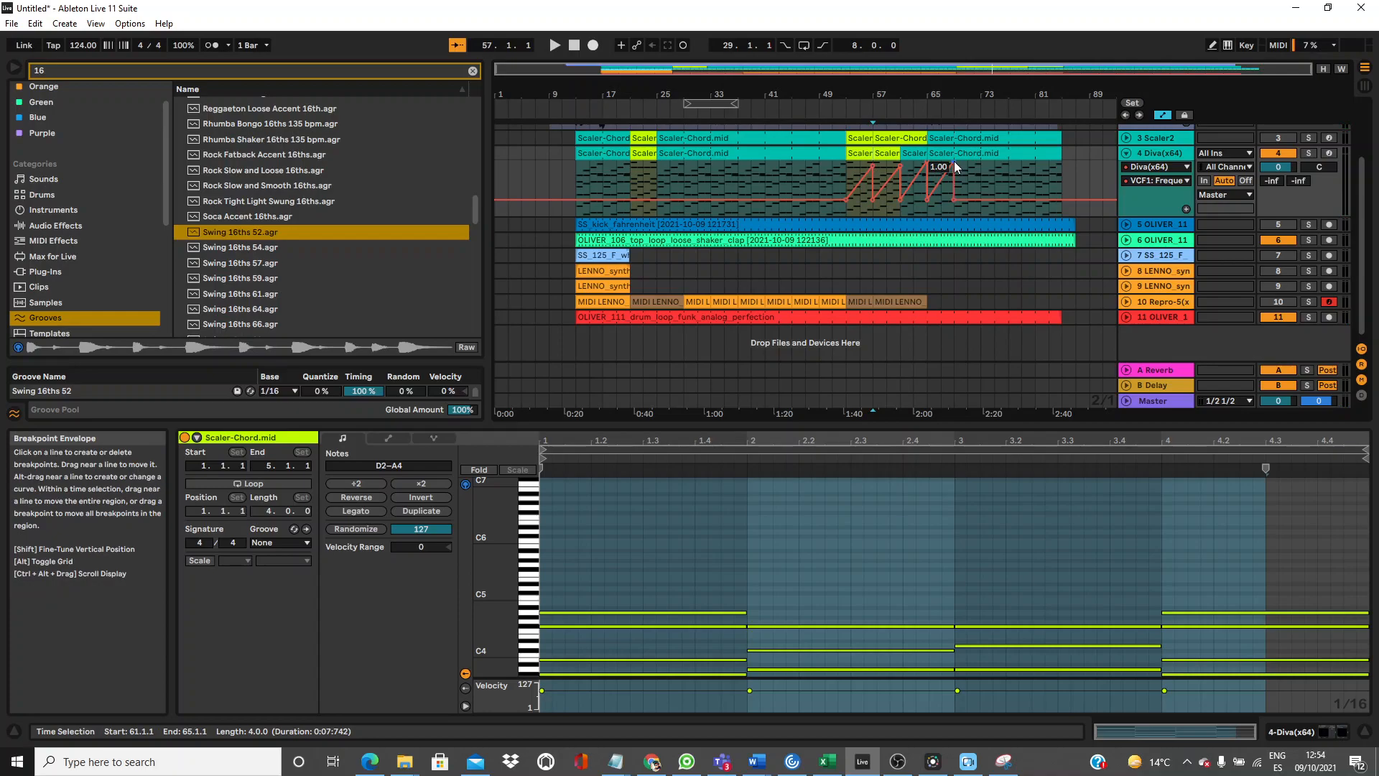
Play back the Diva chords from bar 61 and check the Repro-5 bass clips at bars 57 and 53.
left_click(919, 153)
key("space")
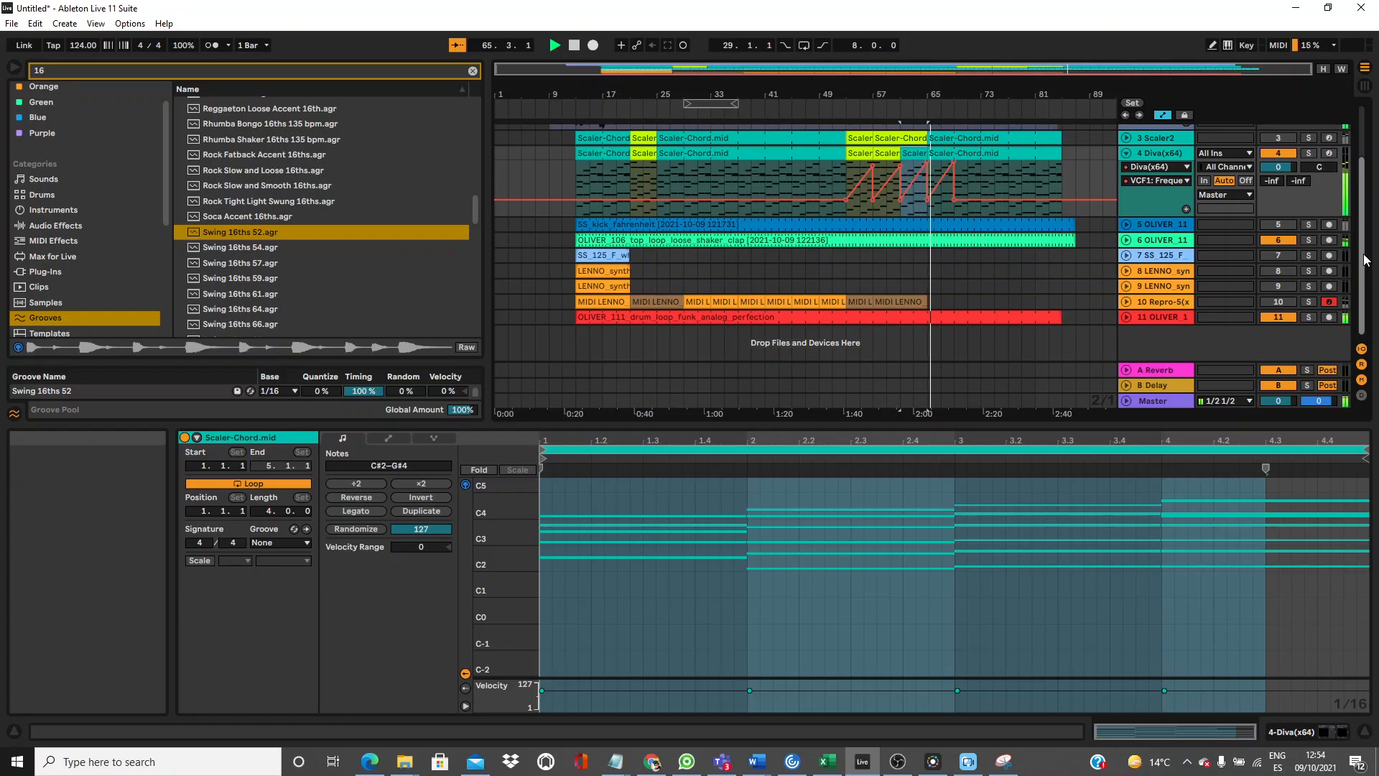
left_click(887, 303)
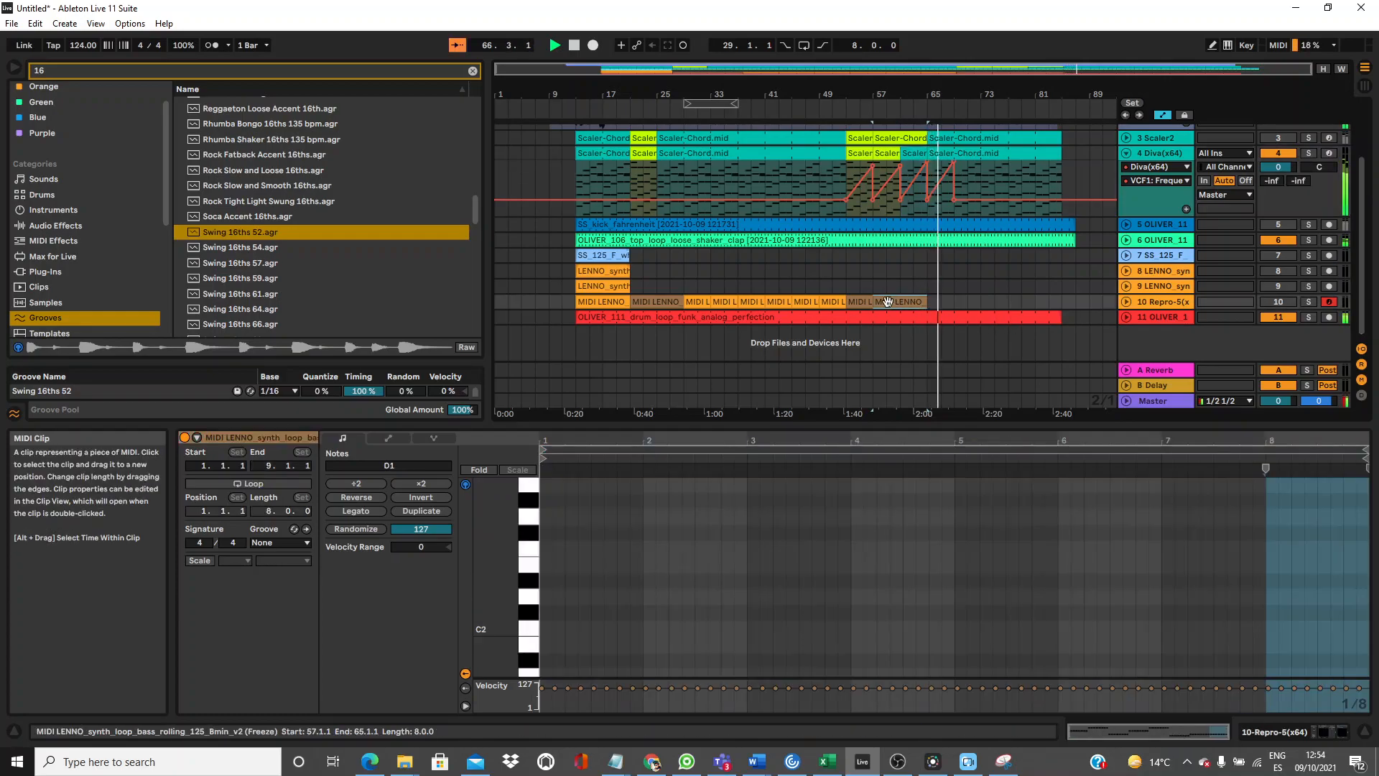
left_click(859, 300)
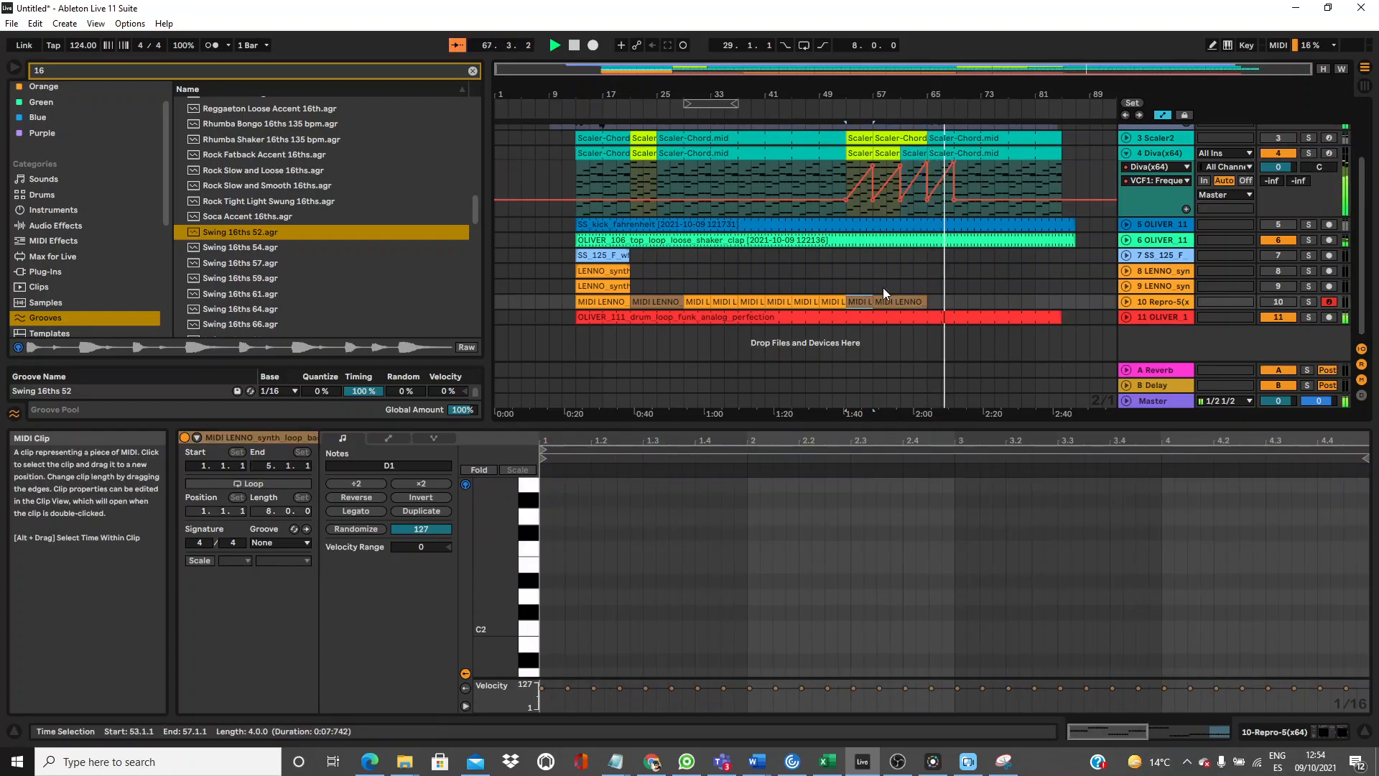
Repeat the four-bar Repro-5 bass clip from bar 61 onward so the bass line reaches bar 73.
left_click_drag(872, 285, 923, 299)
left_click(895, 304)
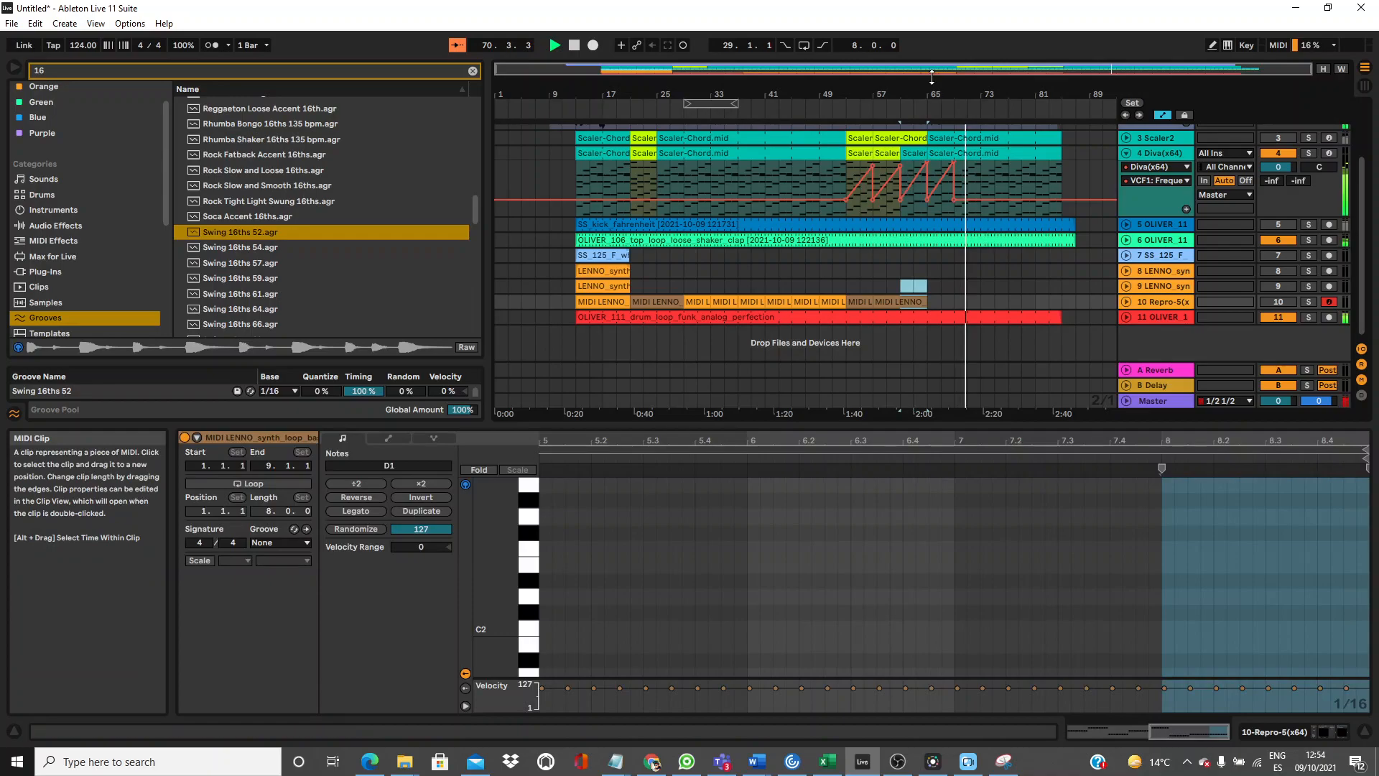
left_click_drag(935, 91, 925, 91)
key("space")
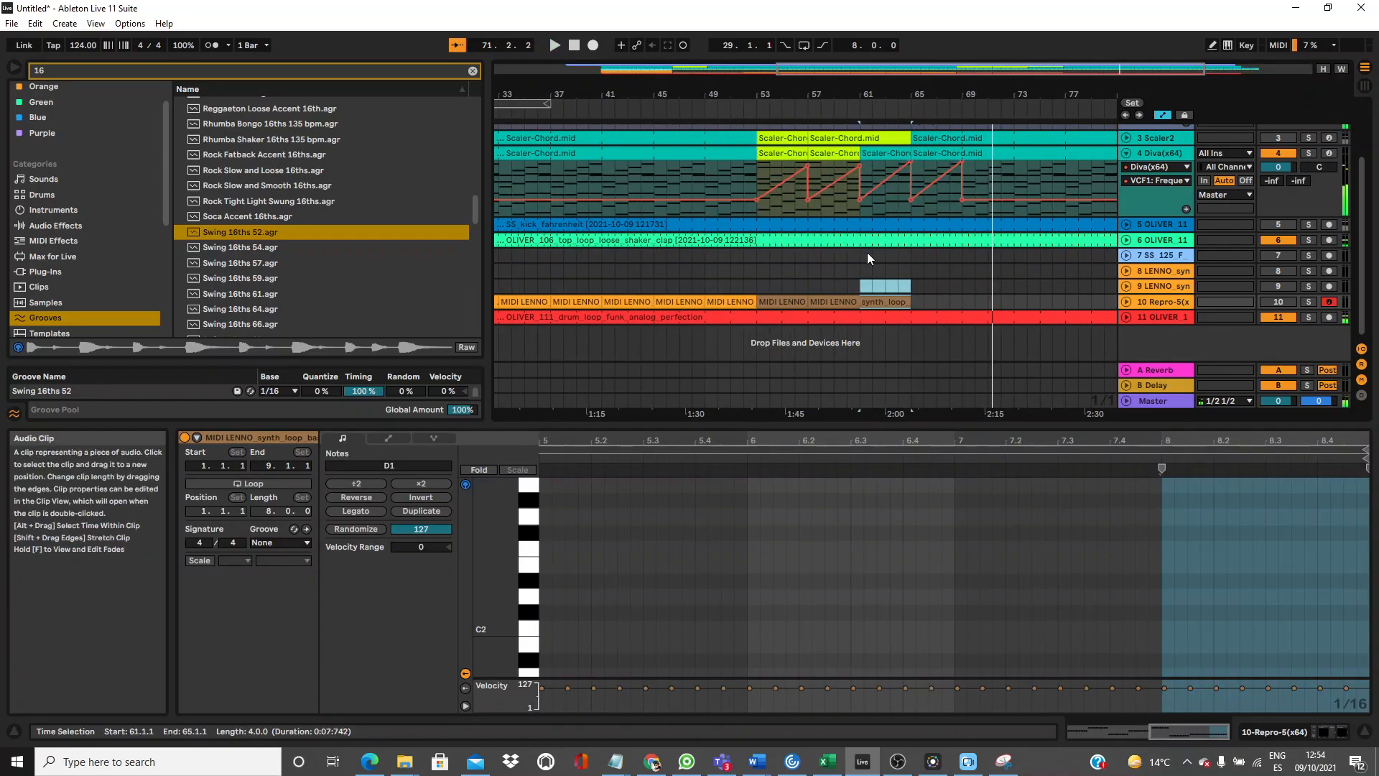
left_click(871, 152)
key("Down")
key("Down")
key("Down")
key("Down")
key("Down")
key("Down")
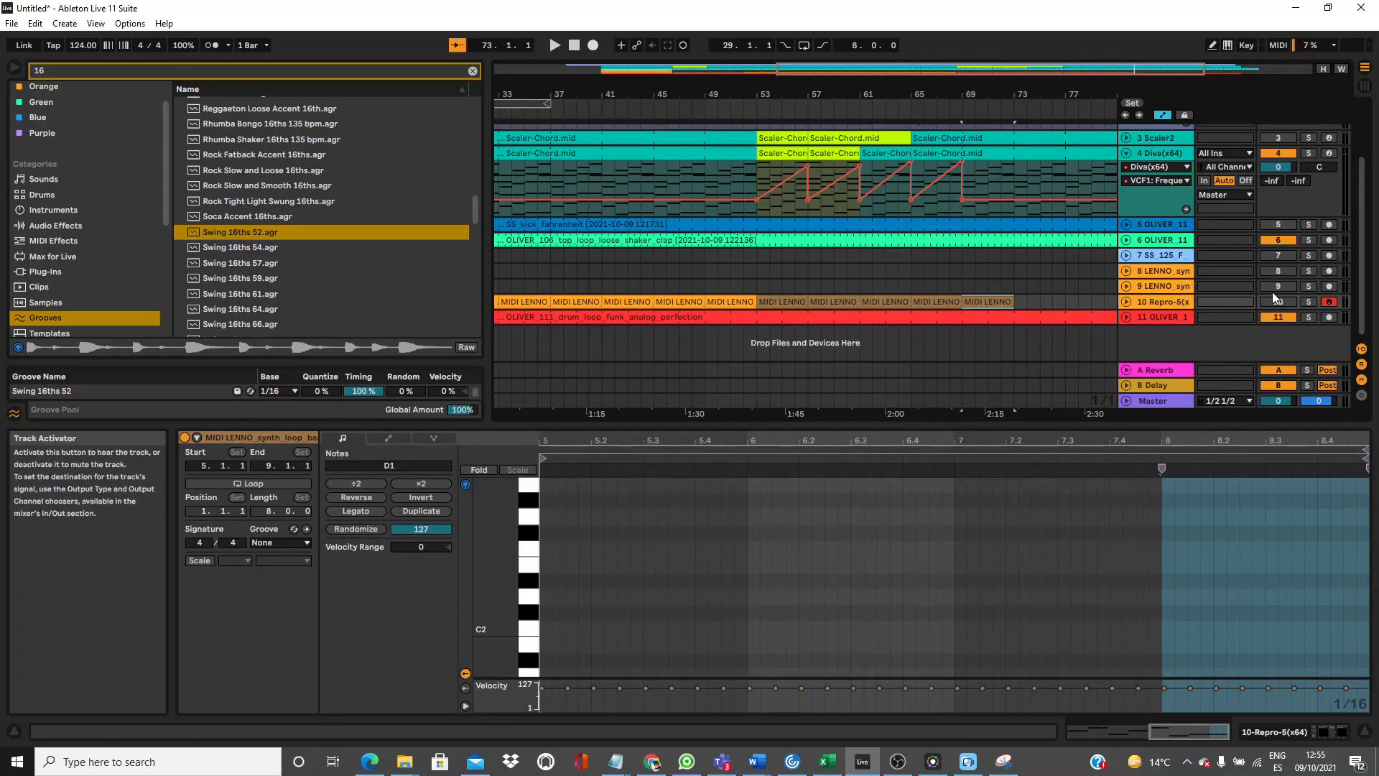
Play back the section from bar 53 and delete the Reverb and Delay return tracks.
left_click(802, 154)
key("space")
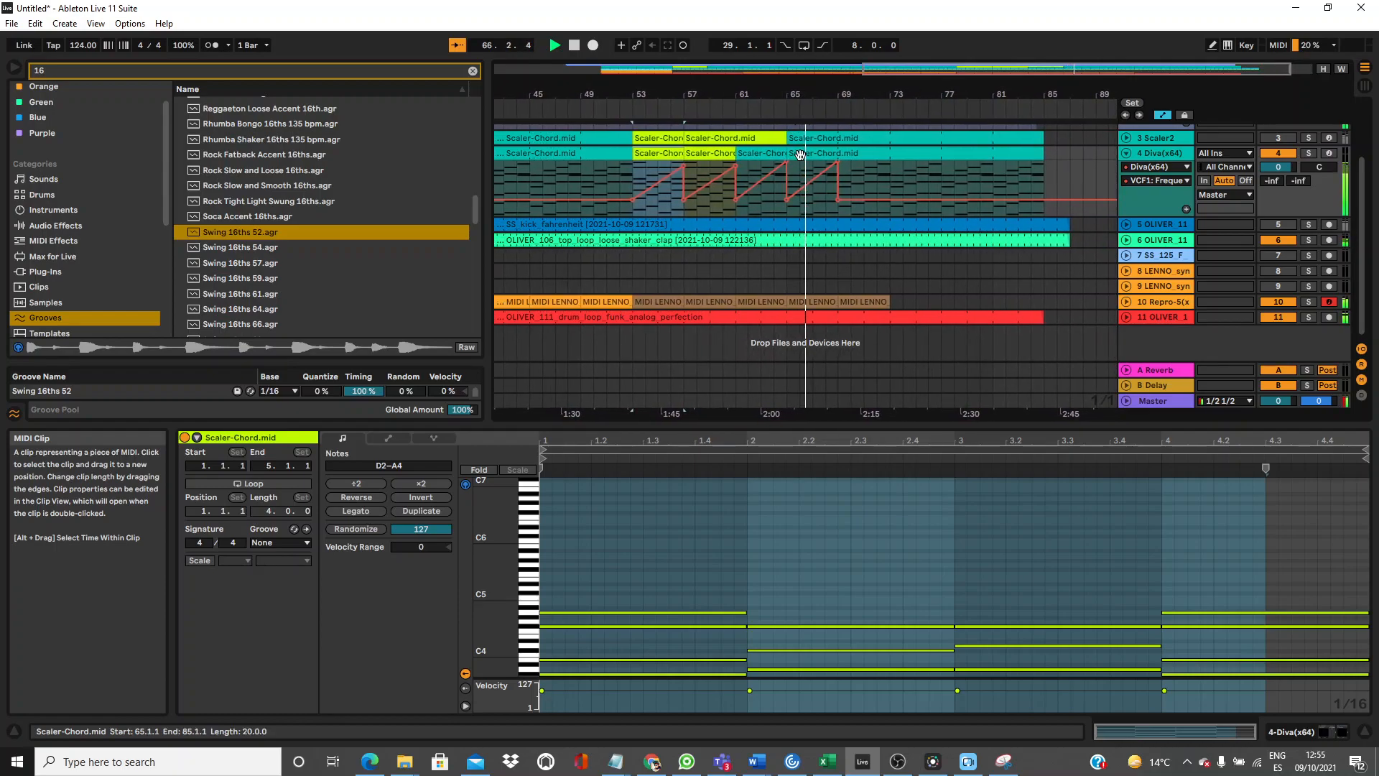
left_click(1157, 369)
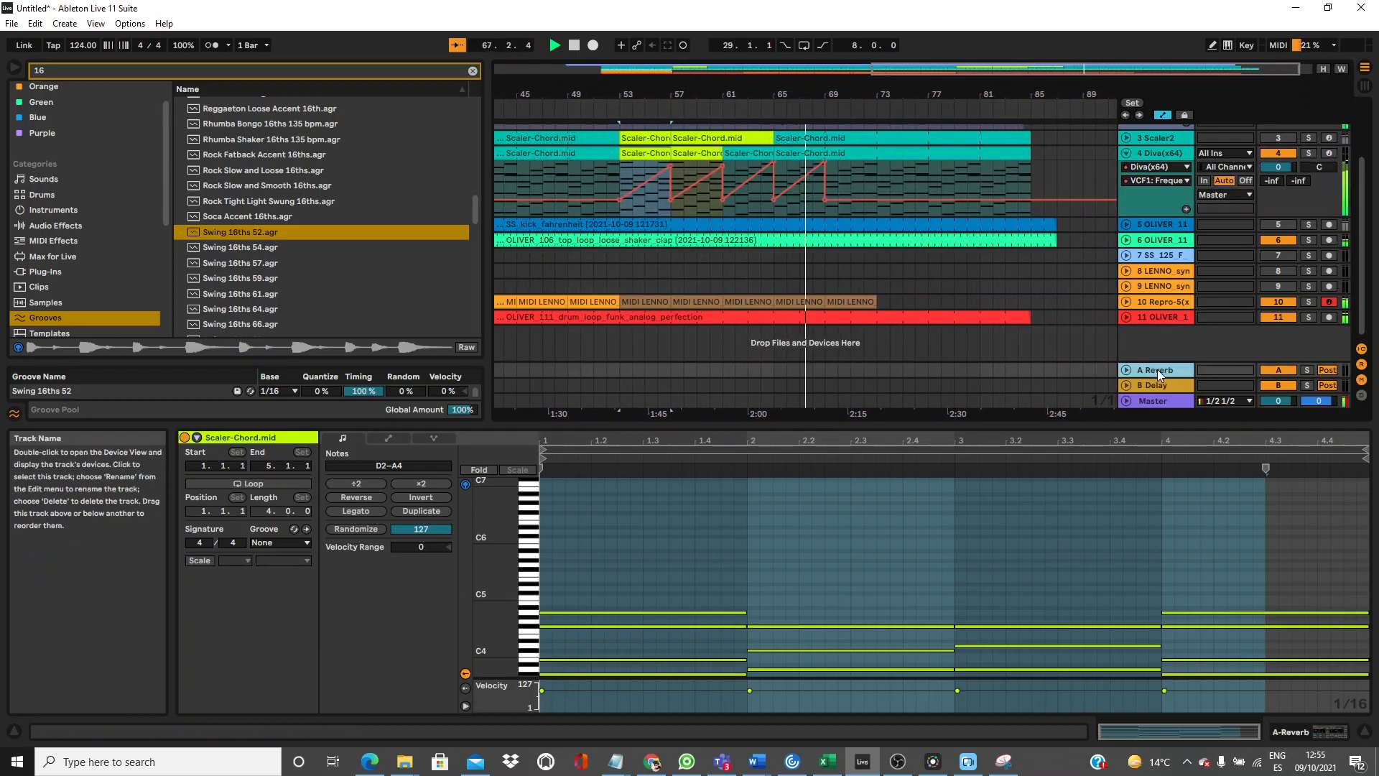
key("Delete")
key("Delete")
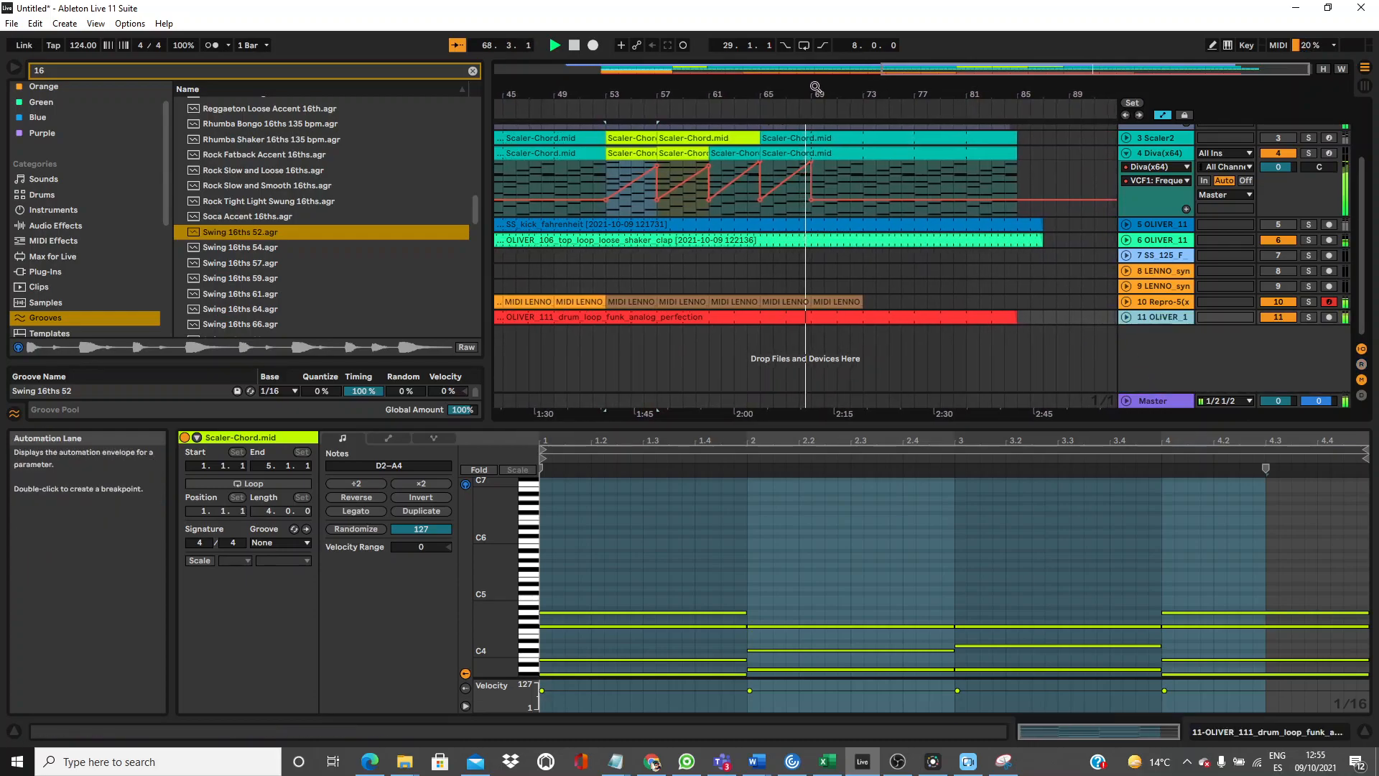
left_click_drag(816, 94, 816, 57)
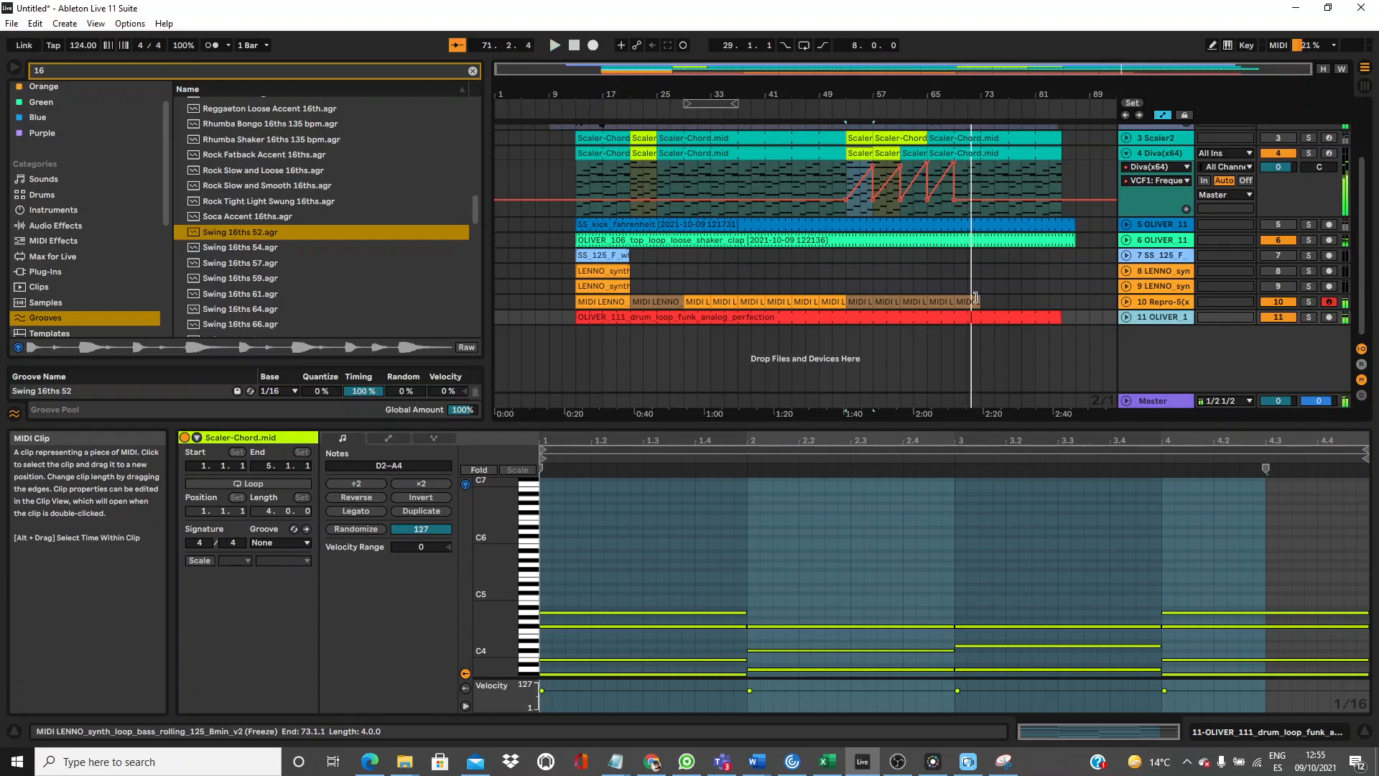
Duplicate the four-bar Diva chord clip at bar 21 to bar 25 and play it back.
left_click(635, 157)
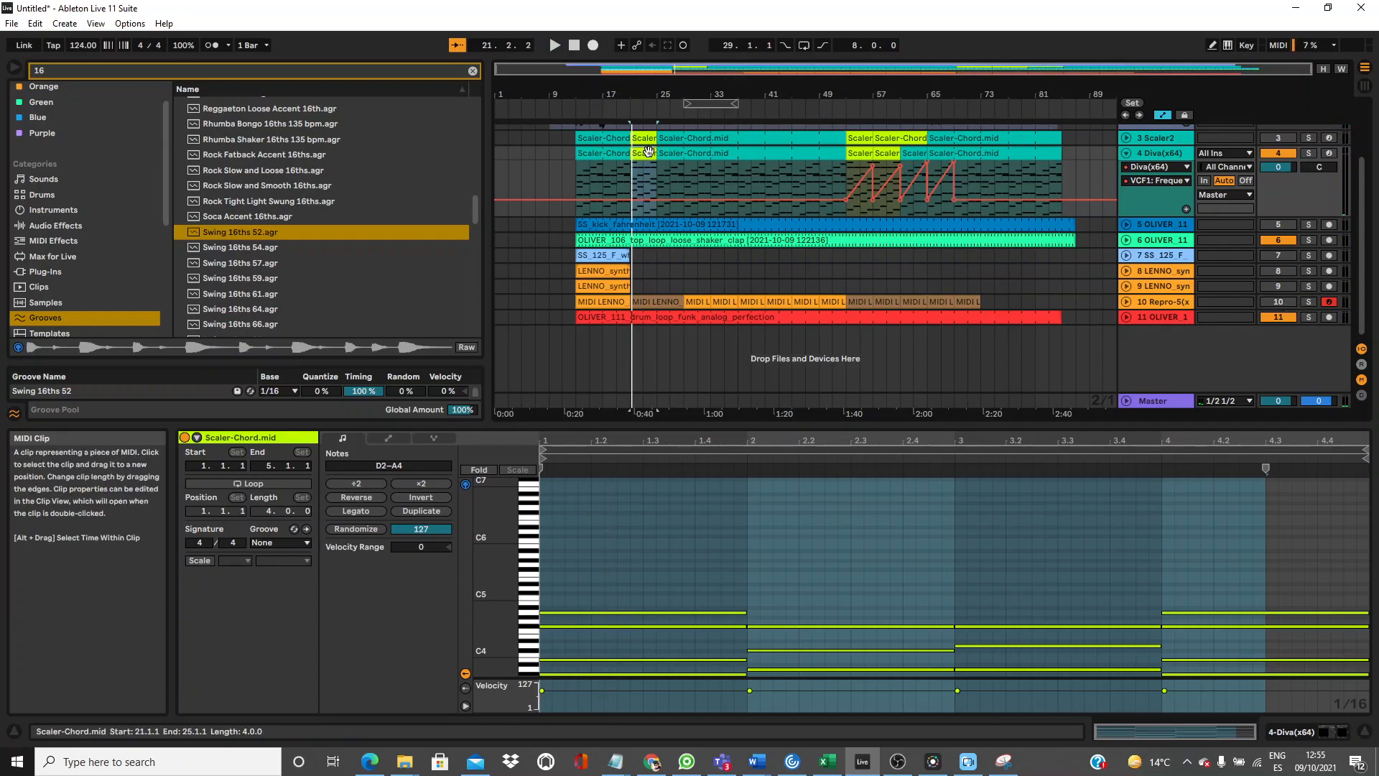
key("ctrl+d")
key("space")
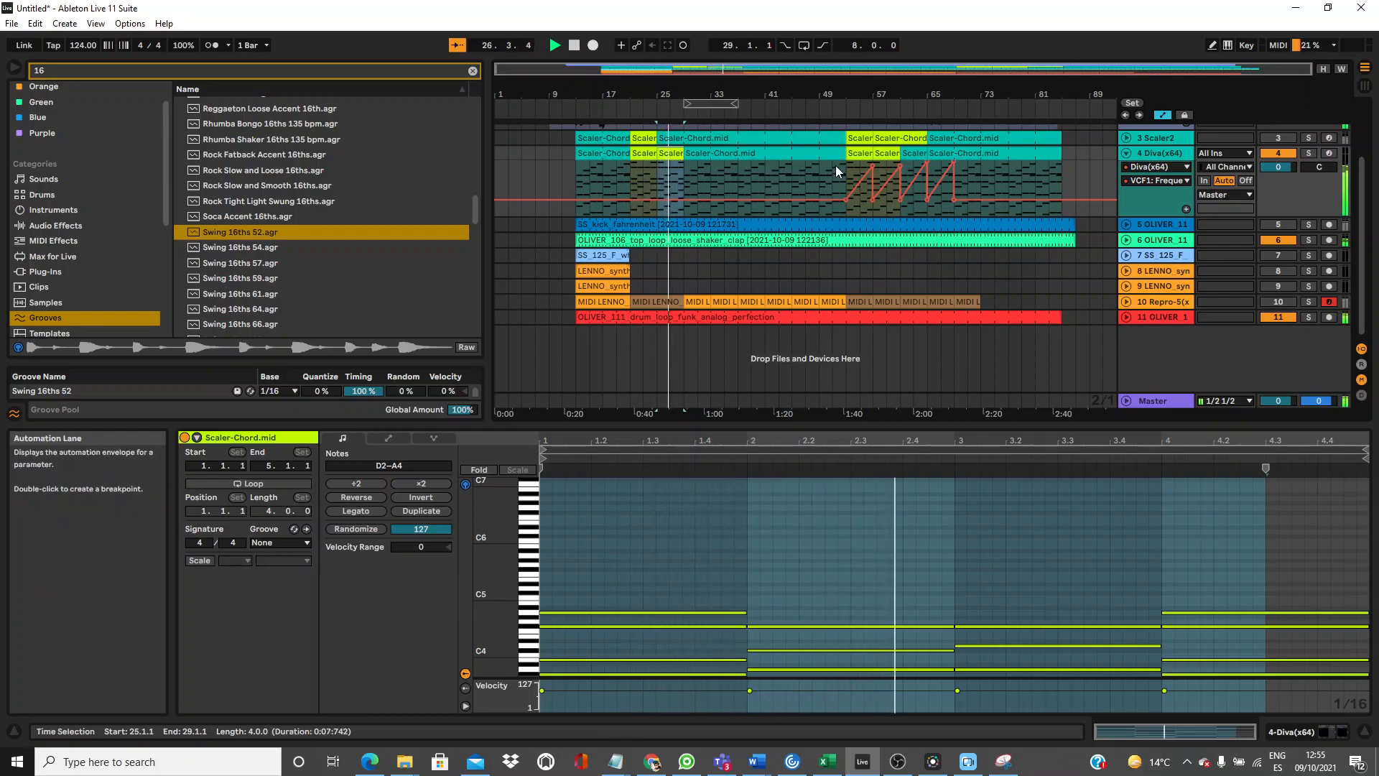
Copy the Diva clip with its filter ramp from bar 53 to bar 21, duplicate it to bar 25 and play it back.
left_click(860, 154)
key("ctrl+c")
left_click(642, 153)
key("ctrl+v")
key("ctrl+d")
key("space")
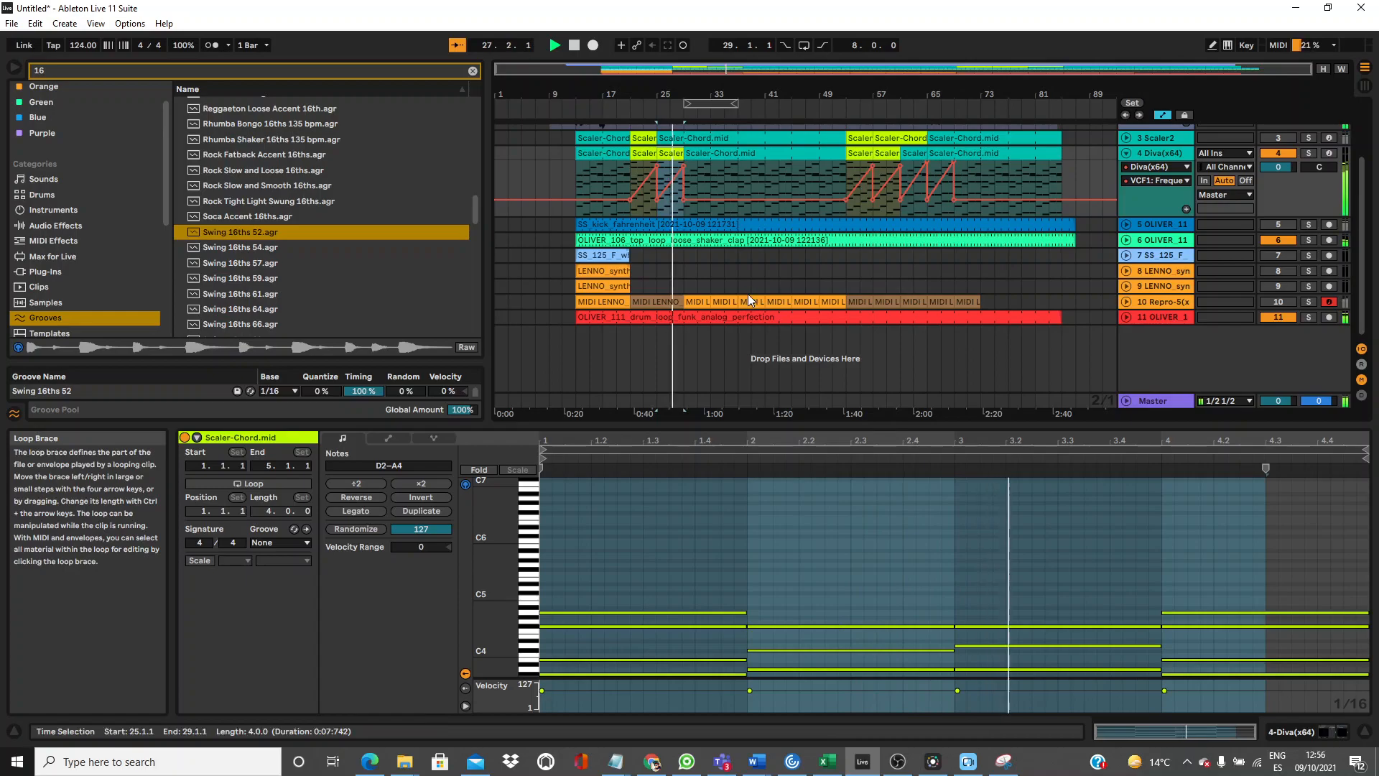
Copy the Diva section with its two VCF1 Frequency ramps from bars 61 to 69 to bar 29.
left_click_drag(686, 90, 686, 36)
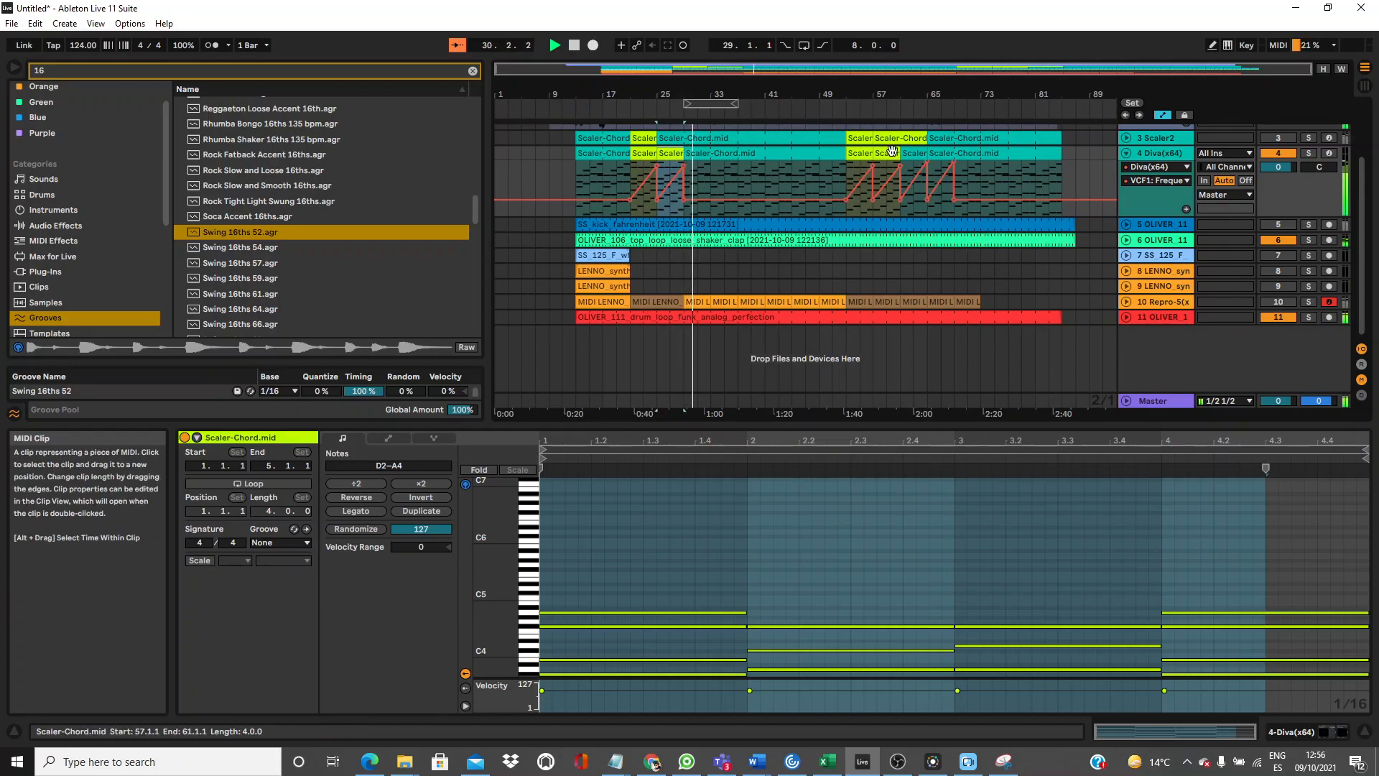
left_click(947, 156, "shift")
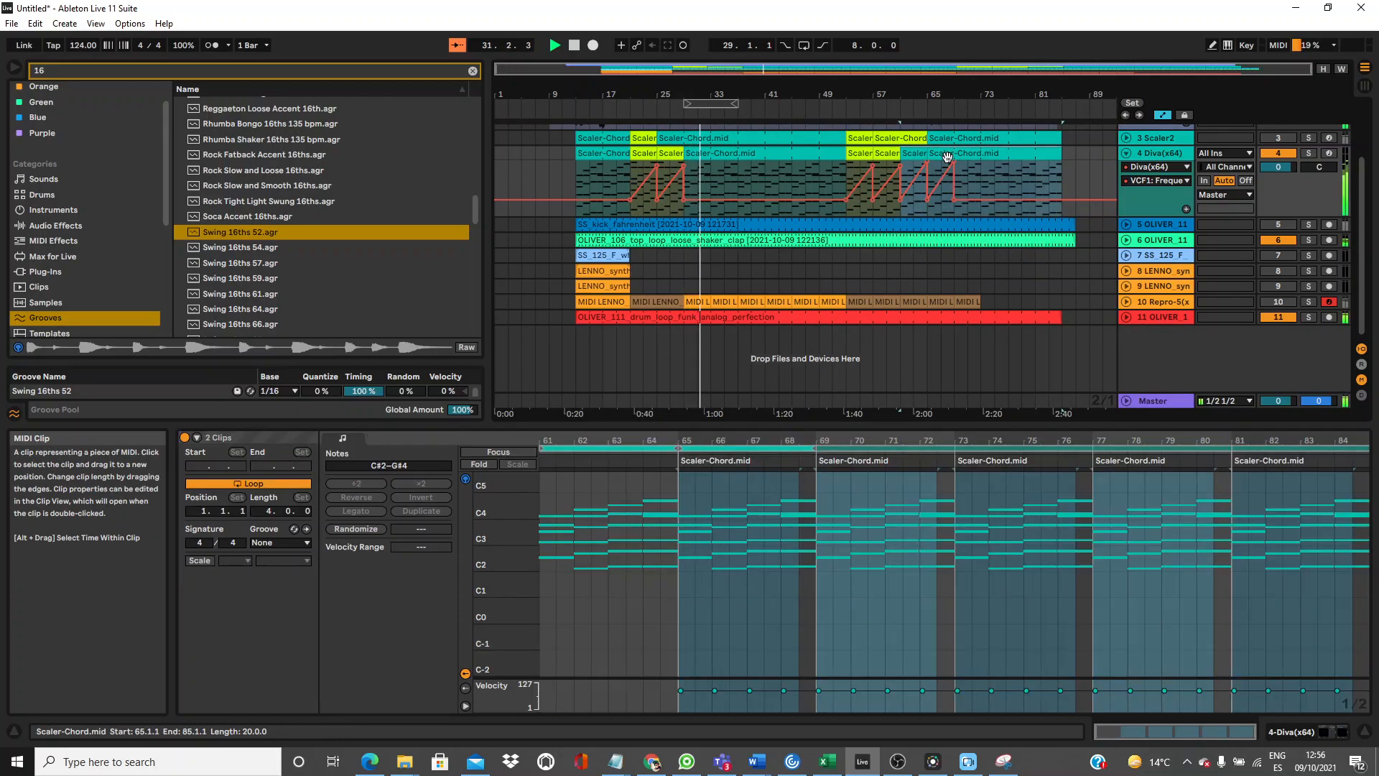
left_click_drag(955, 164, 903, 161)
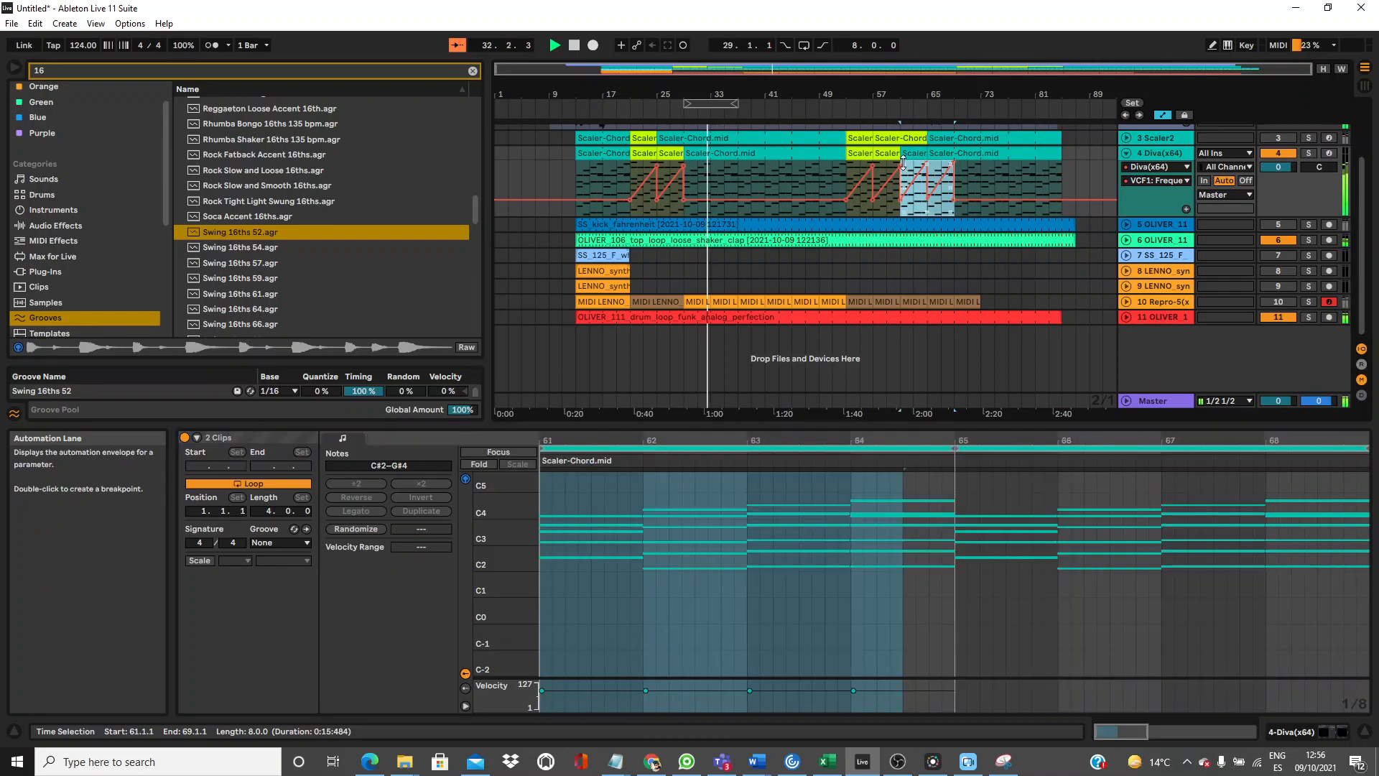
left_click(689, 154)
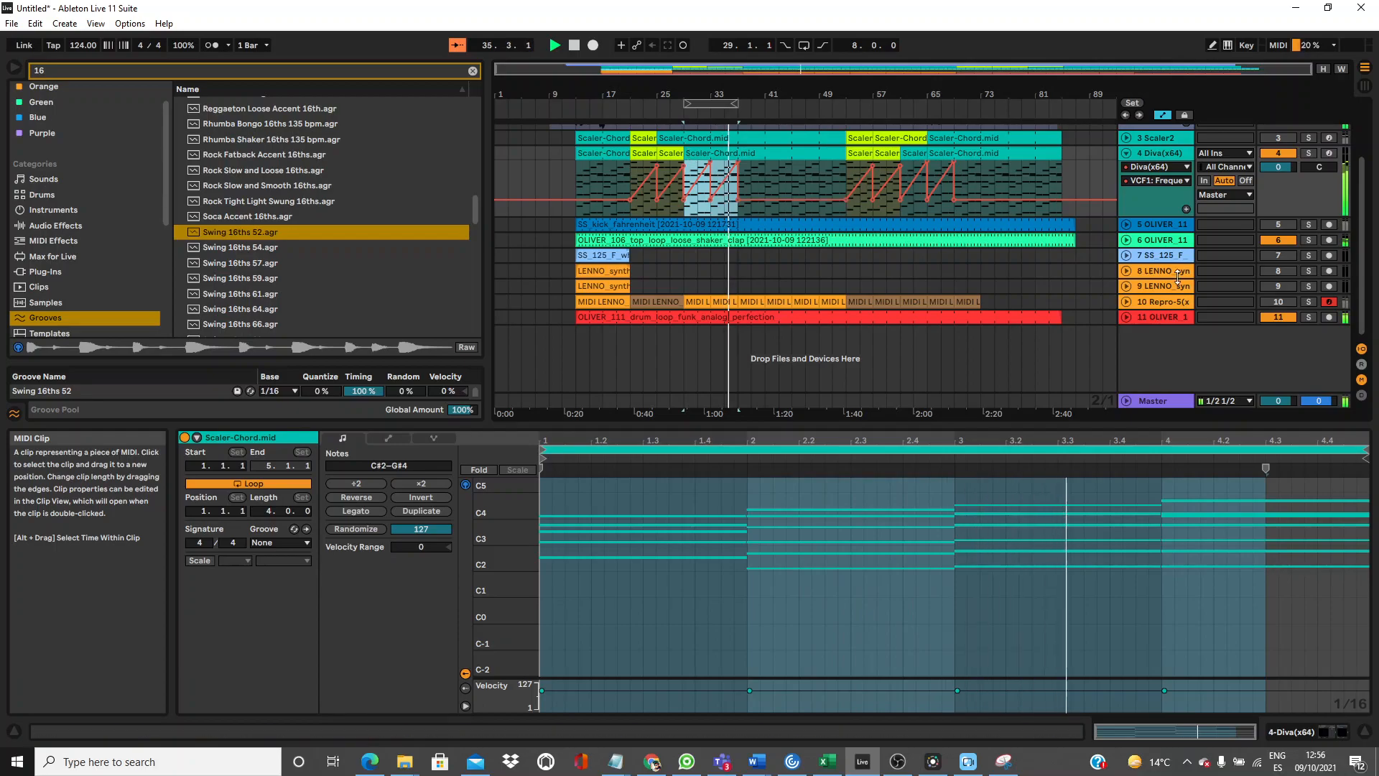
Repeat the first four bars of the Repro-5 bass clip from bar 21 at bar 25.
left_click(656, 298)
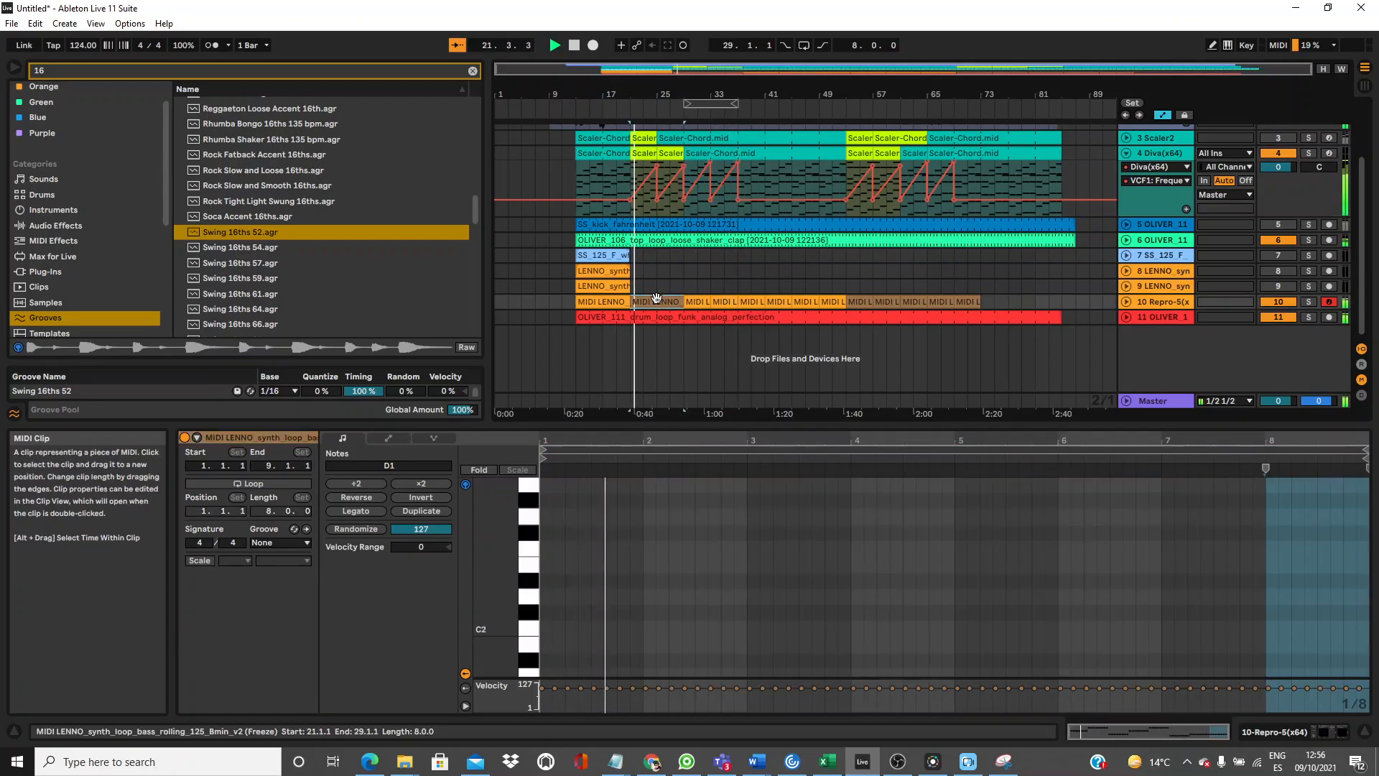
left_click(635, 285)
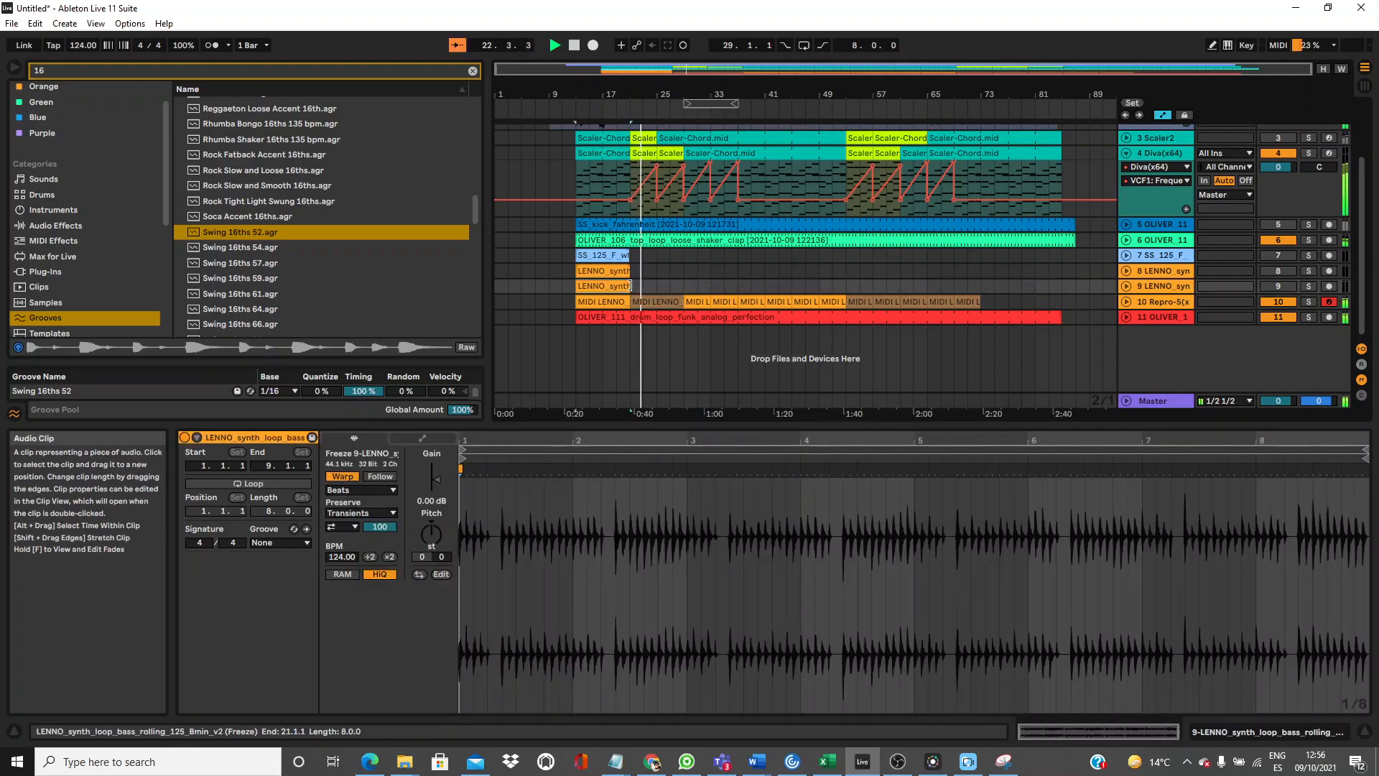
left_click(652, 300)
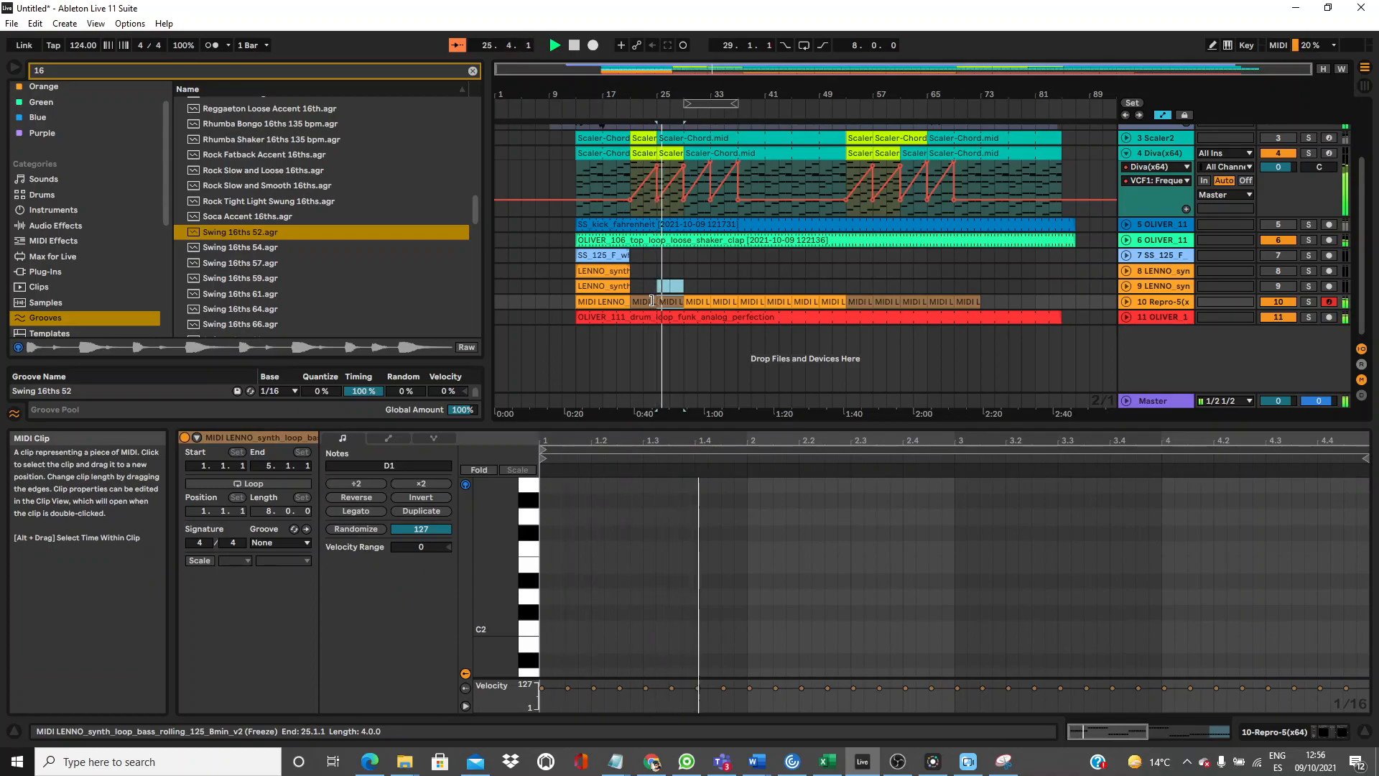
Unfold the Repro-5 track, play back from bar 21 and hide the automation.
left_click(1125, 302)
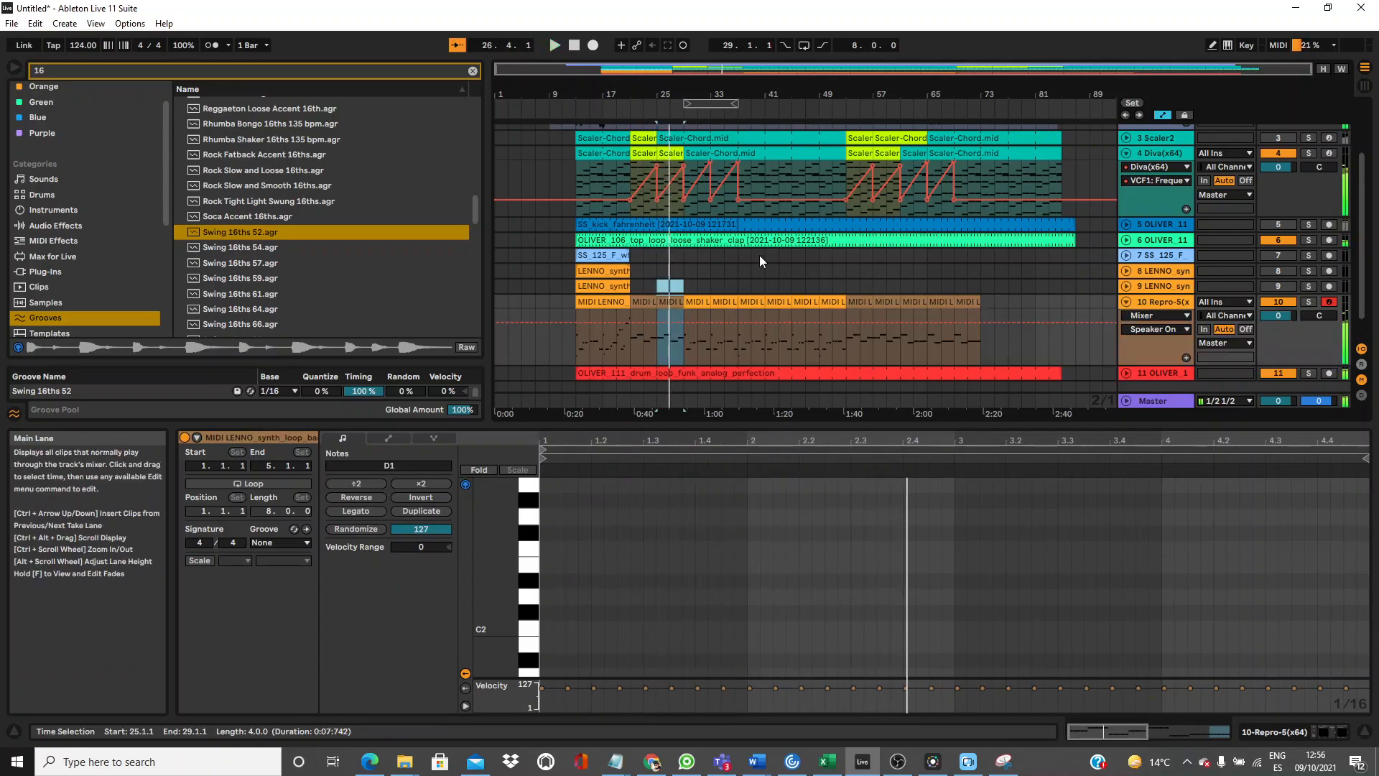
left_click(637, 110)
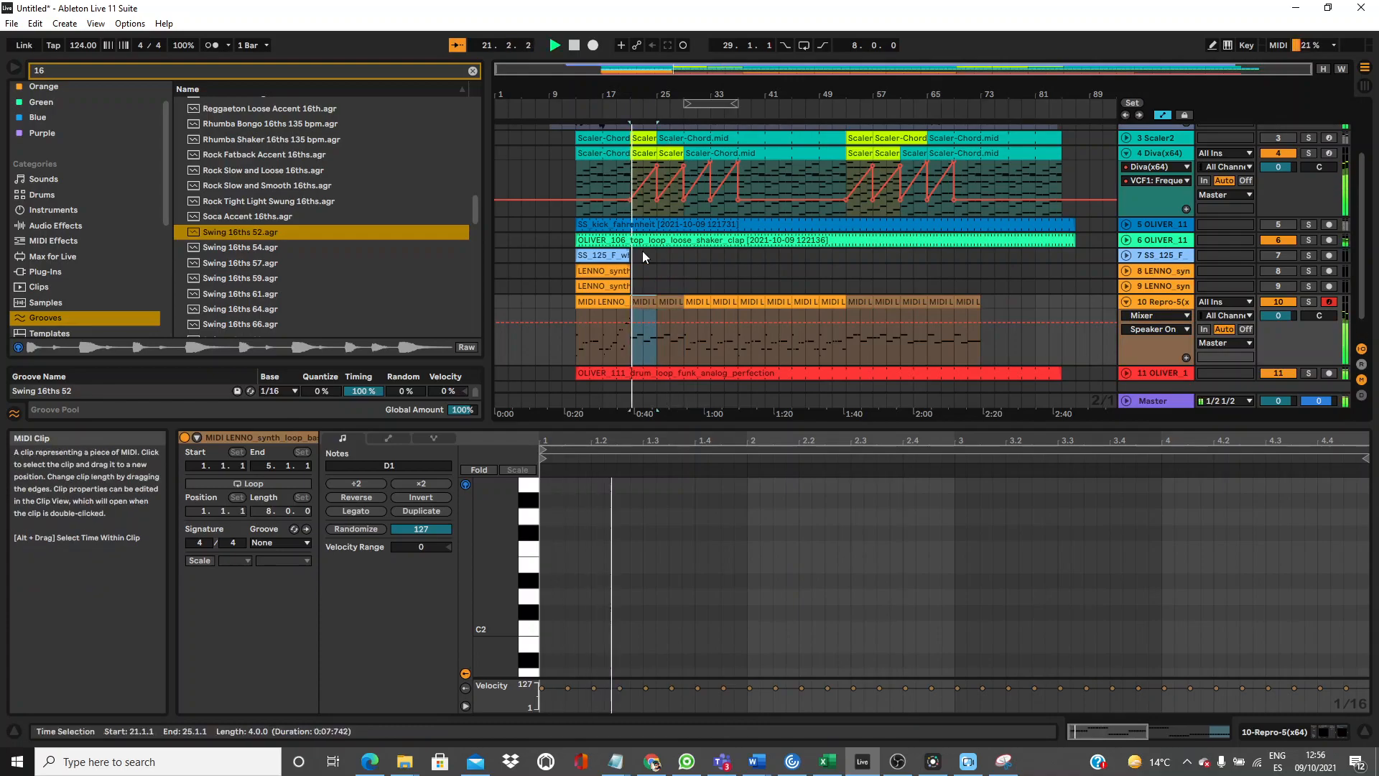
left_click_drag(641, 94, 643, 136)
key("a")
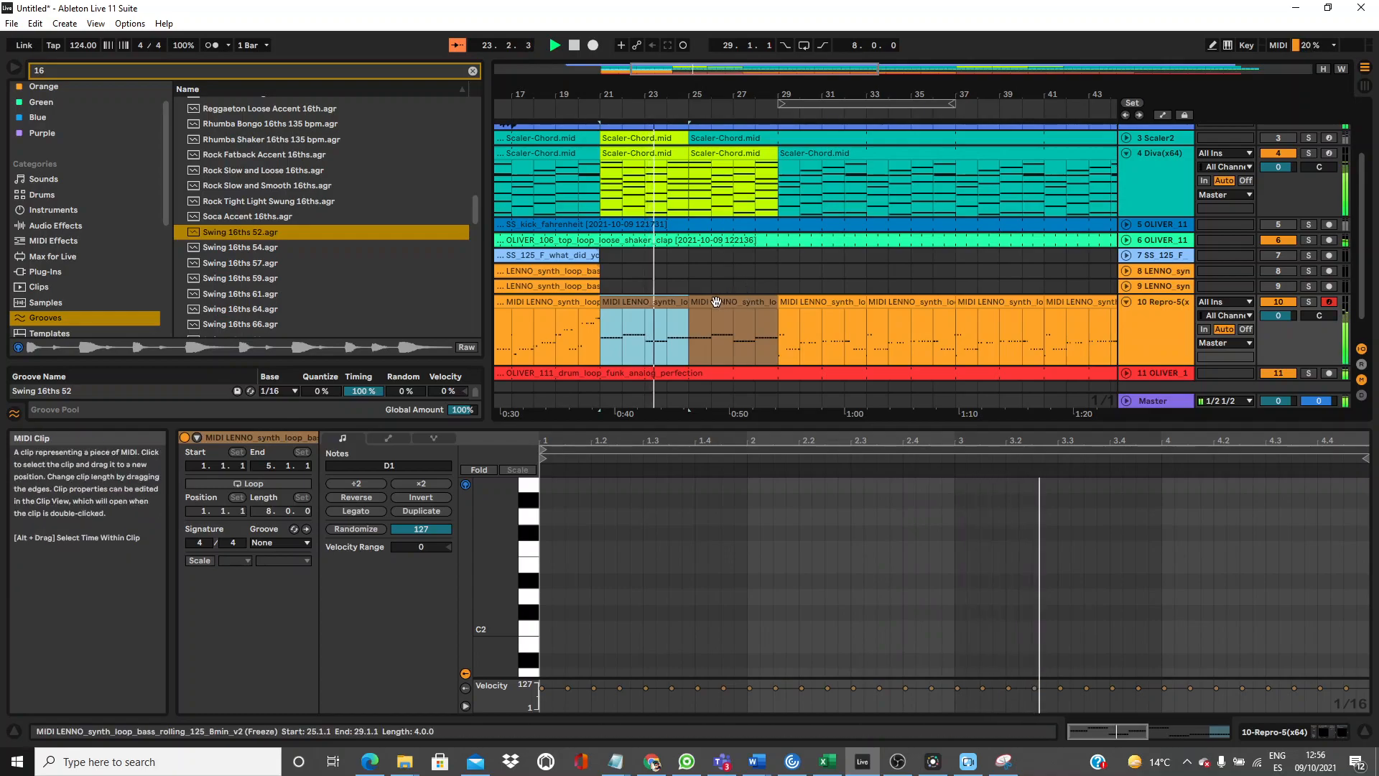
Extend the Repro-5 clip at bar 21 to bar 29, duplicate bars 21 to 25 onto bar 25 and play it back.
left_click_drag(688, 305, 774, 316)
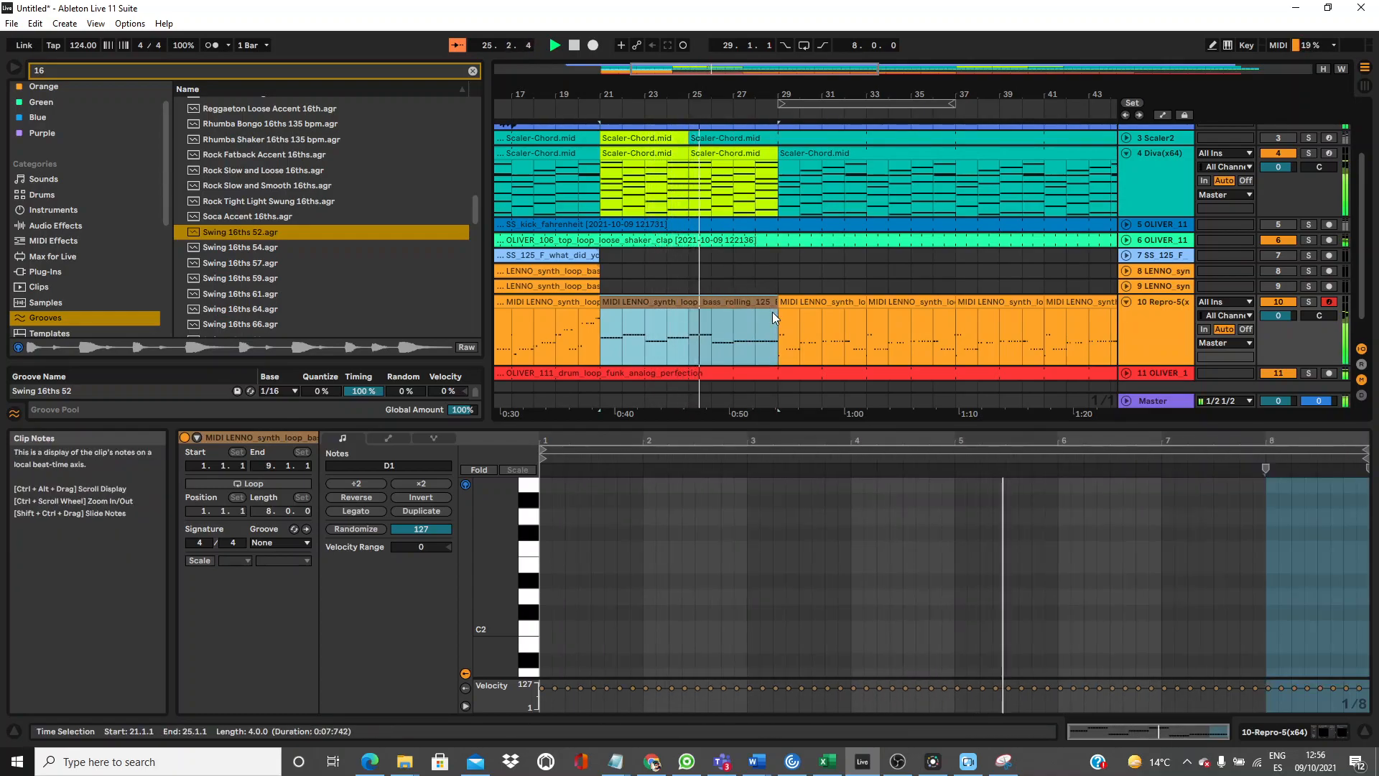
left_click_drag(685, 322, 609, 320)
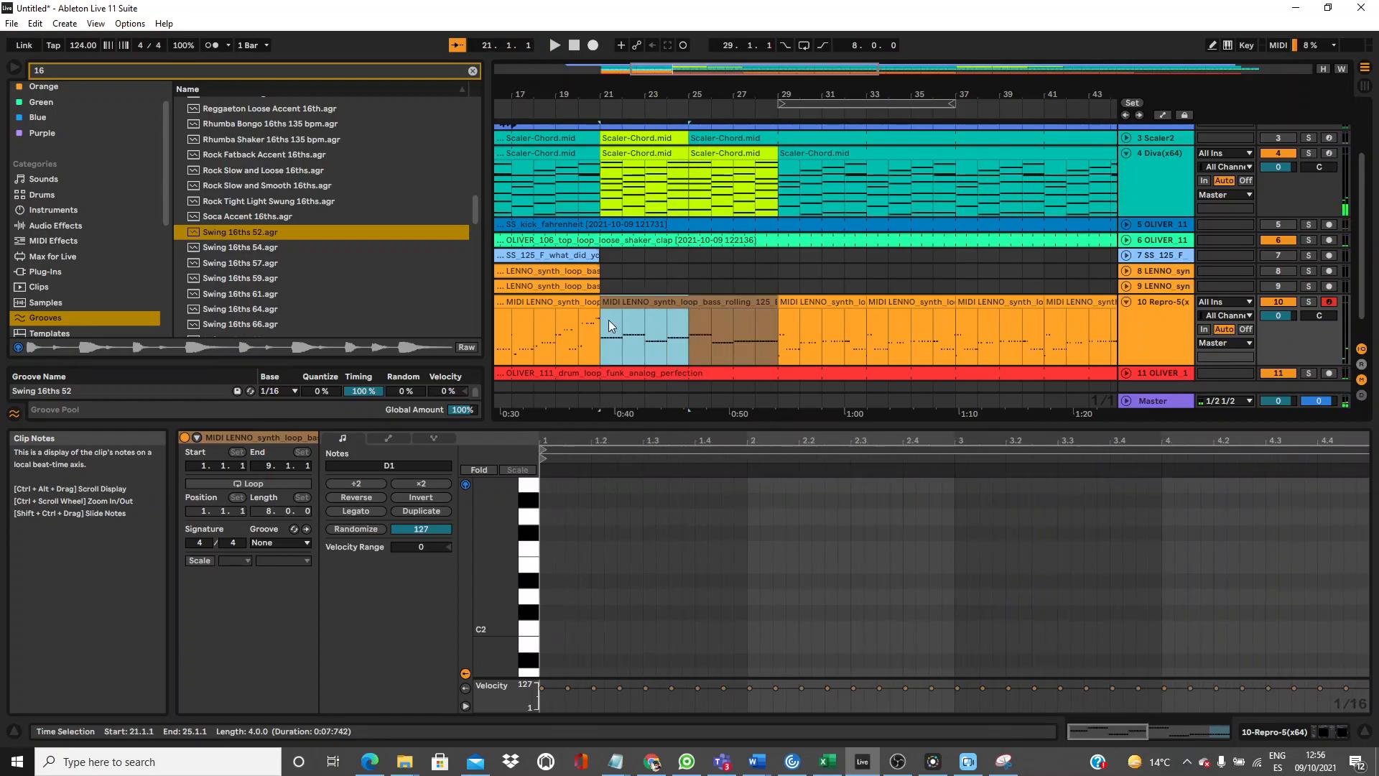
key("ctrl+d")
key("space")
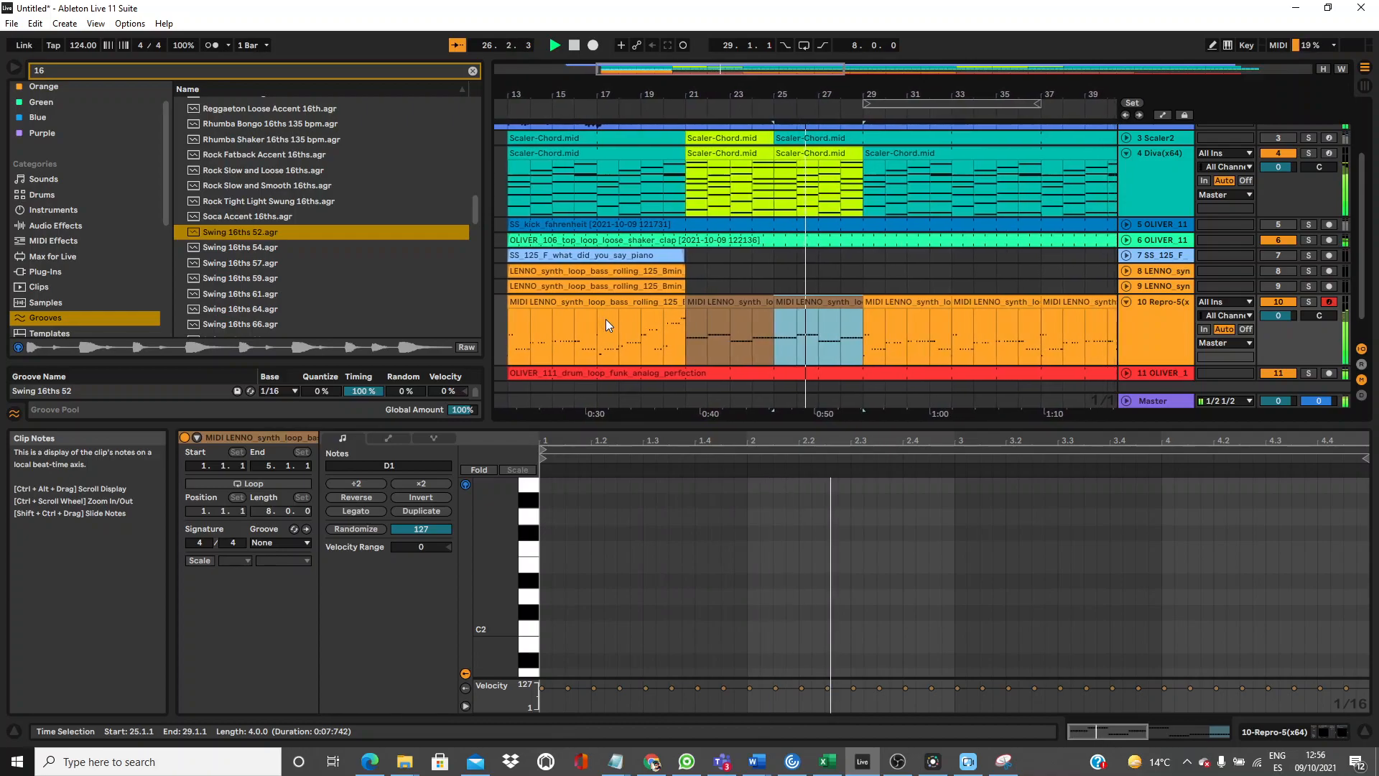
Open the Repro-5 synth controls, bring up its Filter Cutoff parameter in the arrangement's automation and close the plug-in window.
left_click(1189, 336)
double_click(1175, 332)
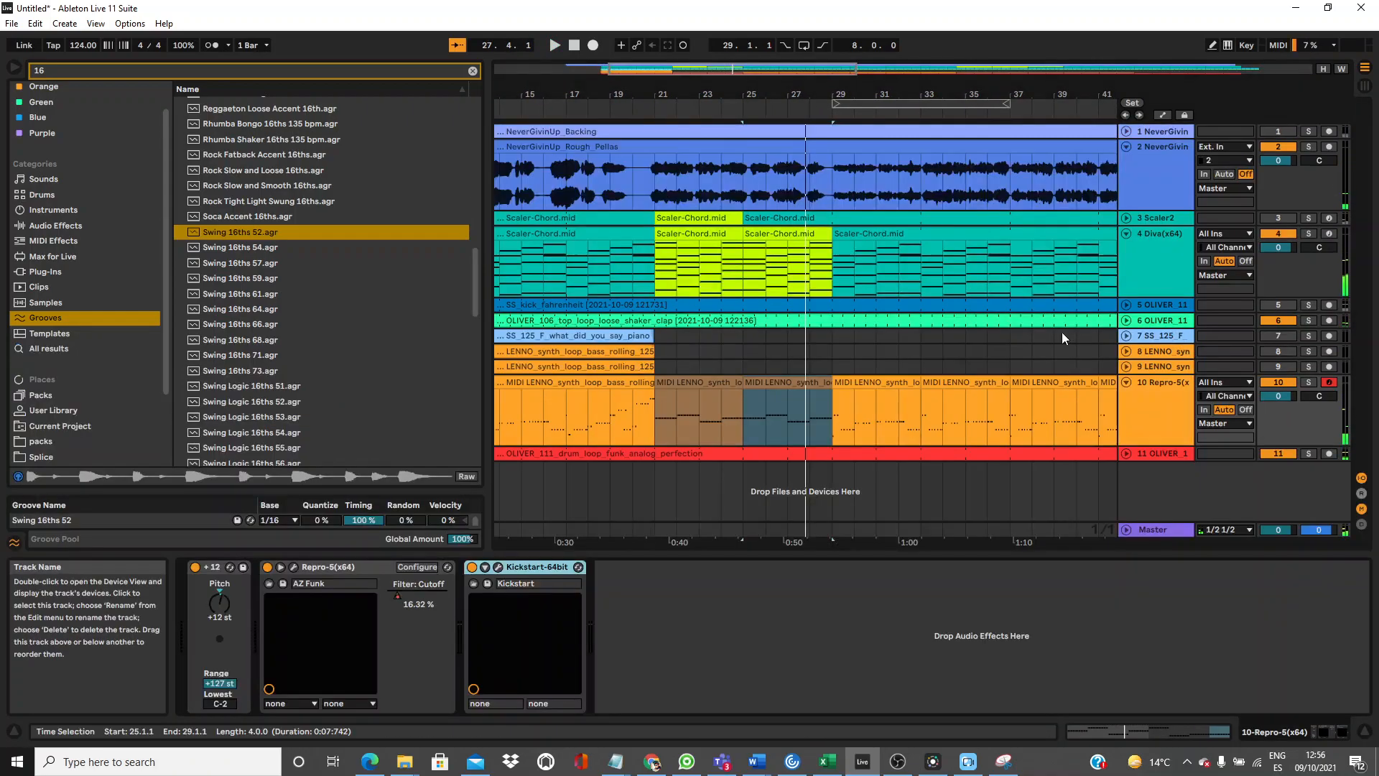
left_click(294, 567)
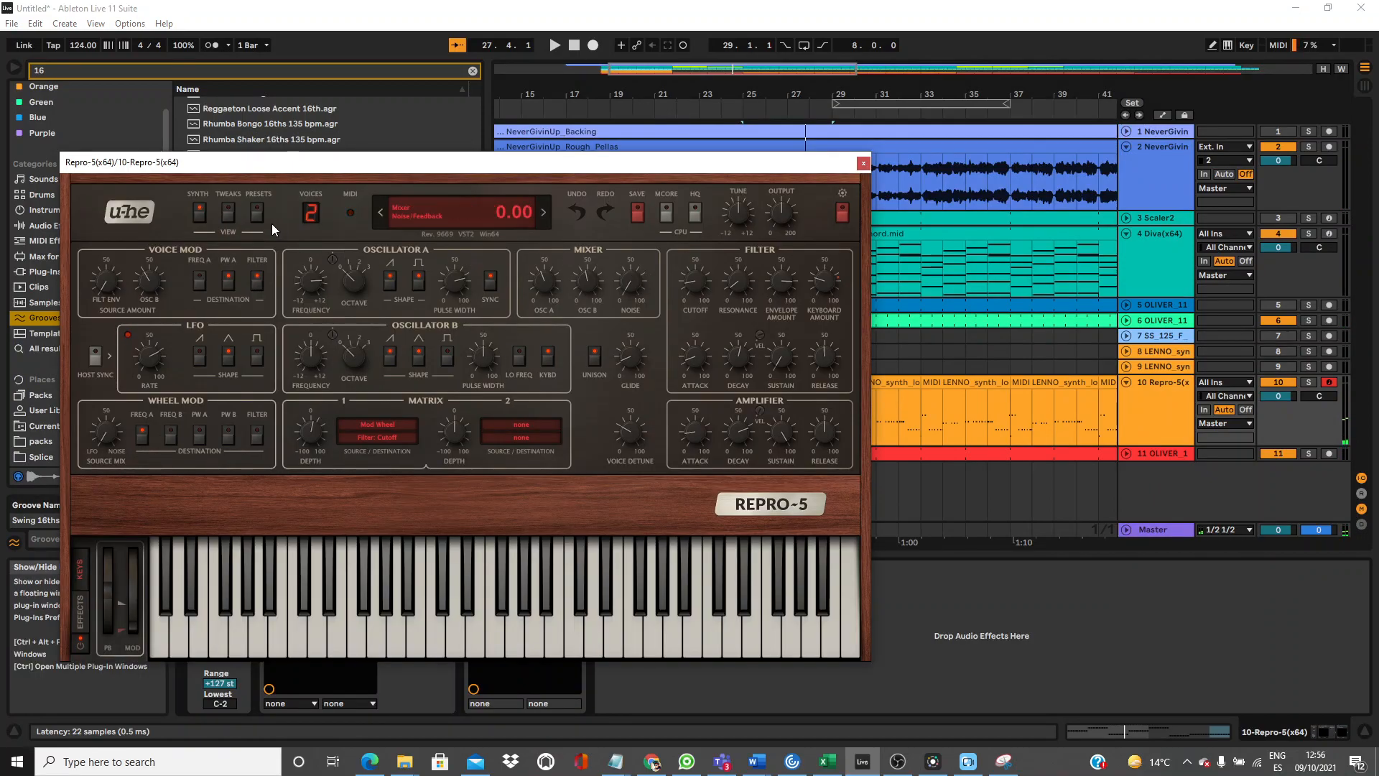
left_click(257, 212)
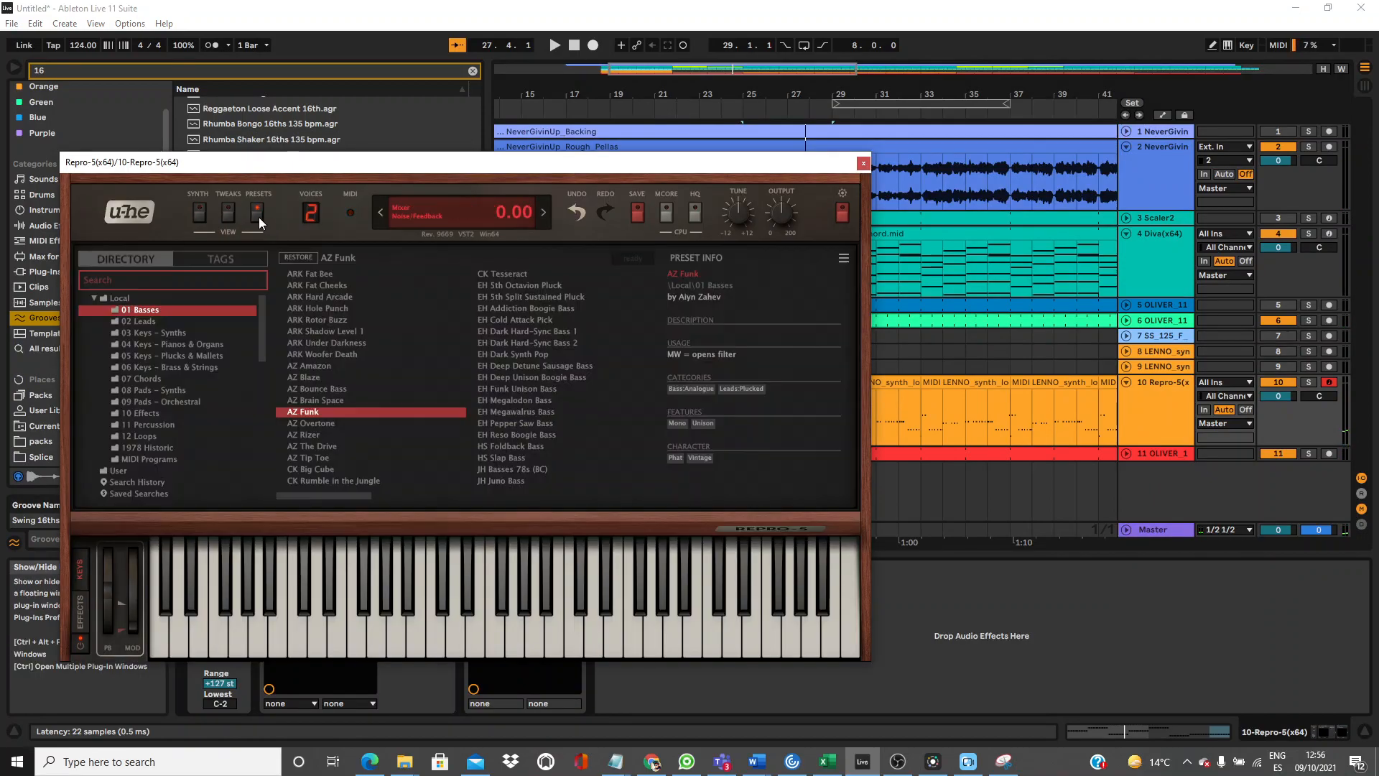
left_click(200, 211)
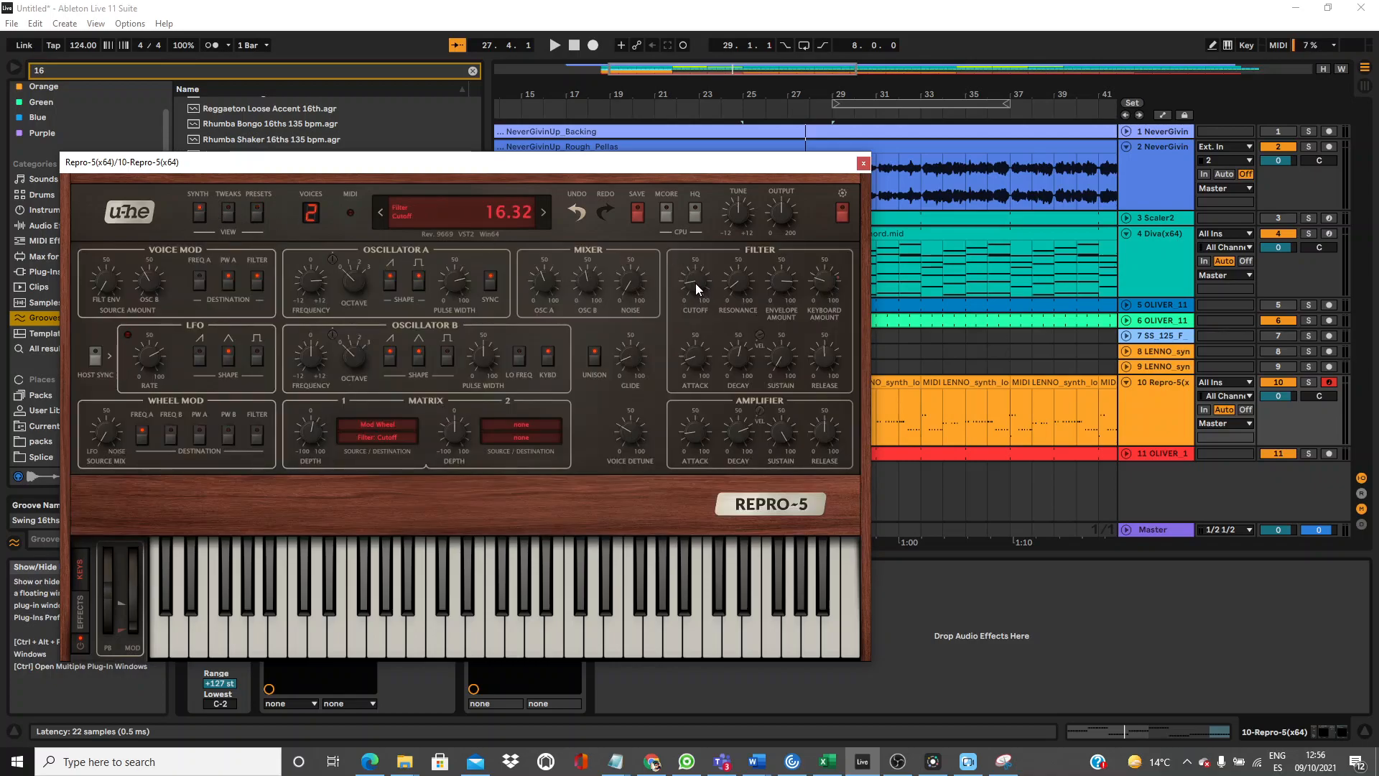
key("a")
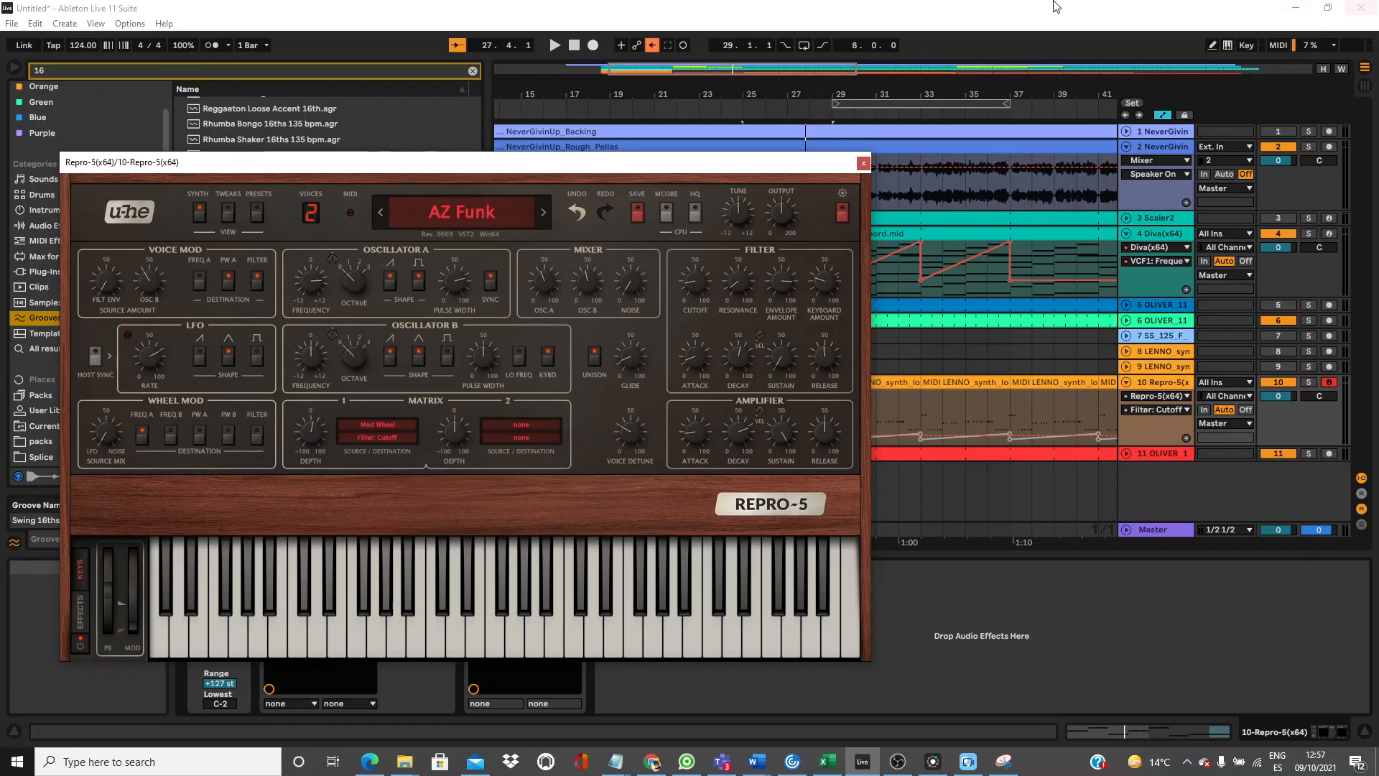
left_click(863, 164)
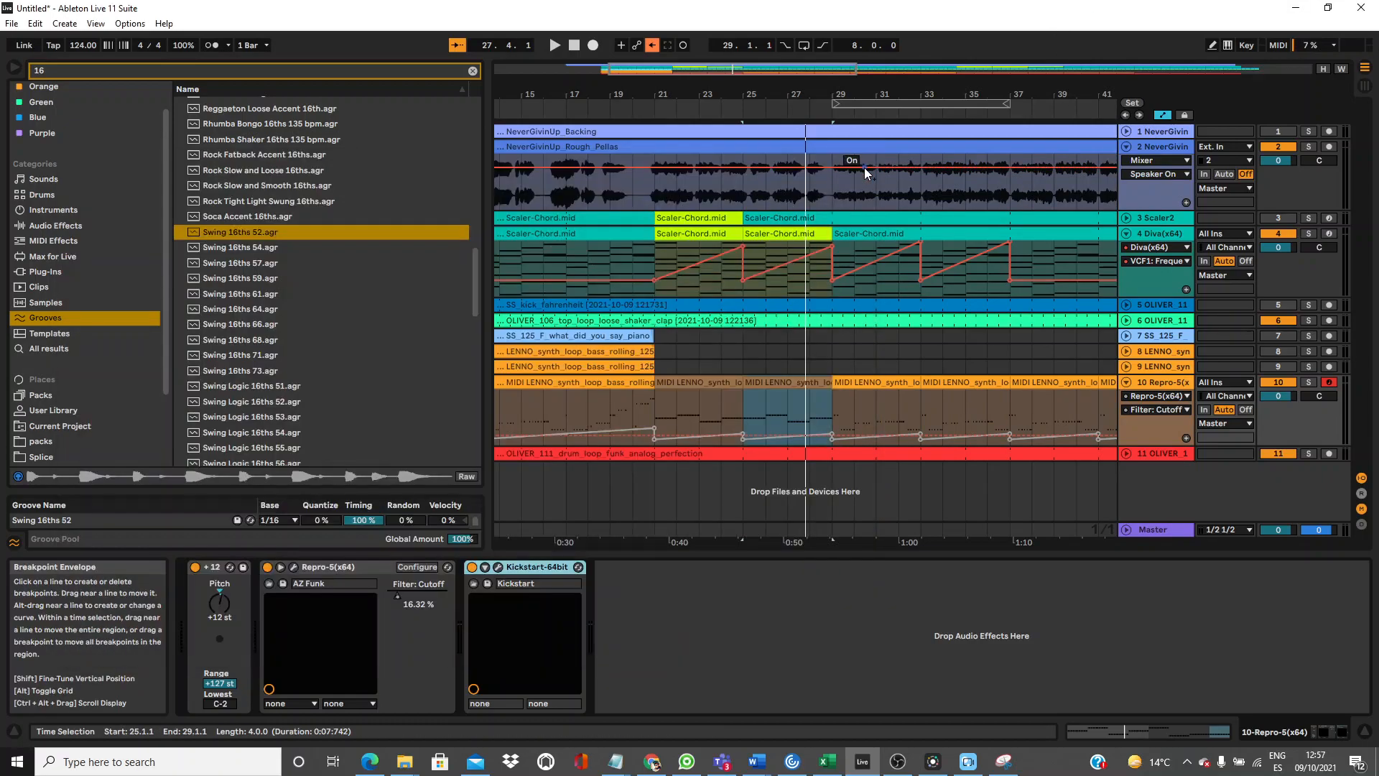
Re-enable the automation, steepen the Repro-5 Filter Cutoff ramps from bars 21 and 25, the latter up to 0.89, and play them back.
double_click(618, 68)
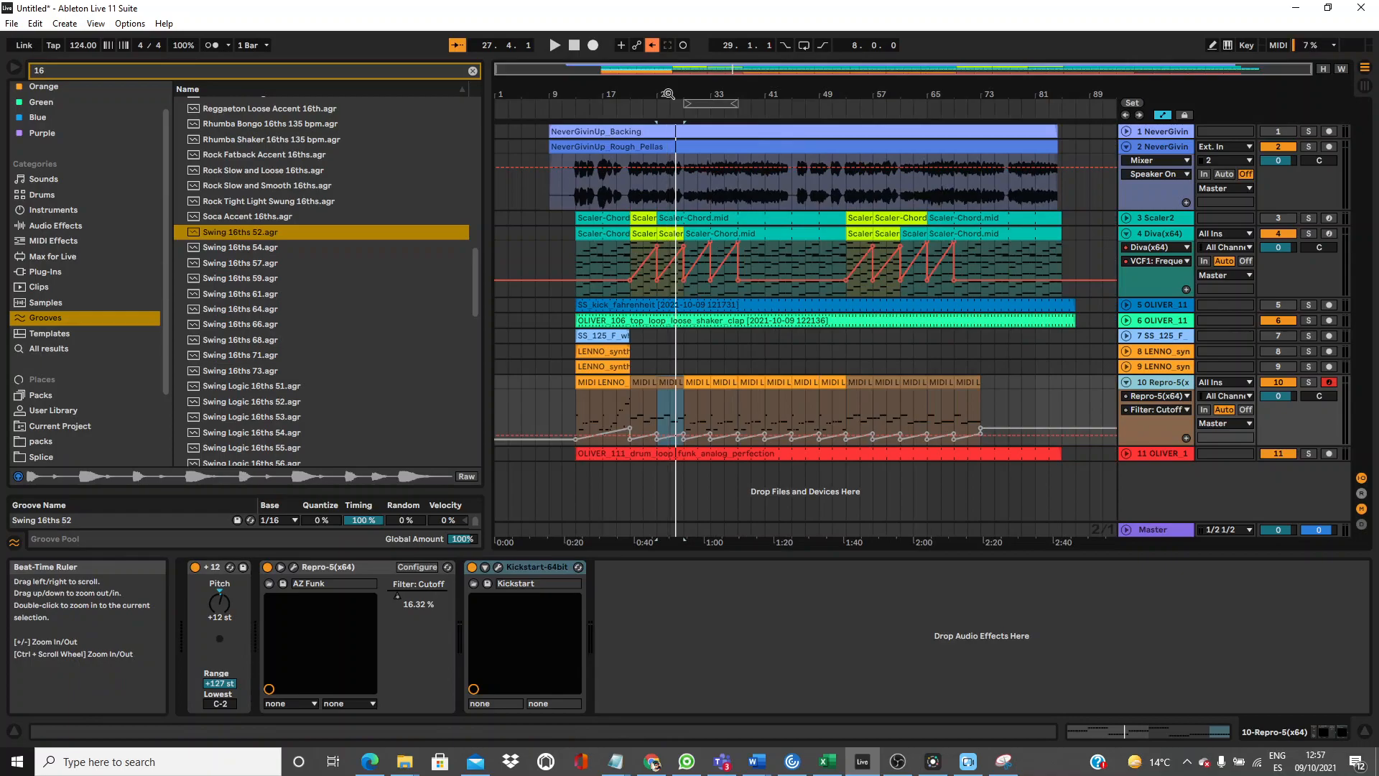
left_click(651, 44)
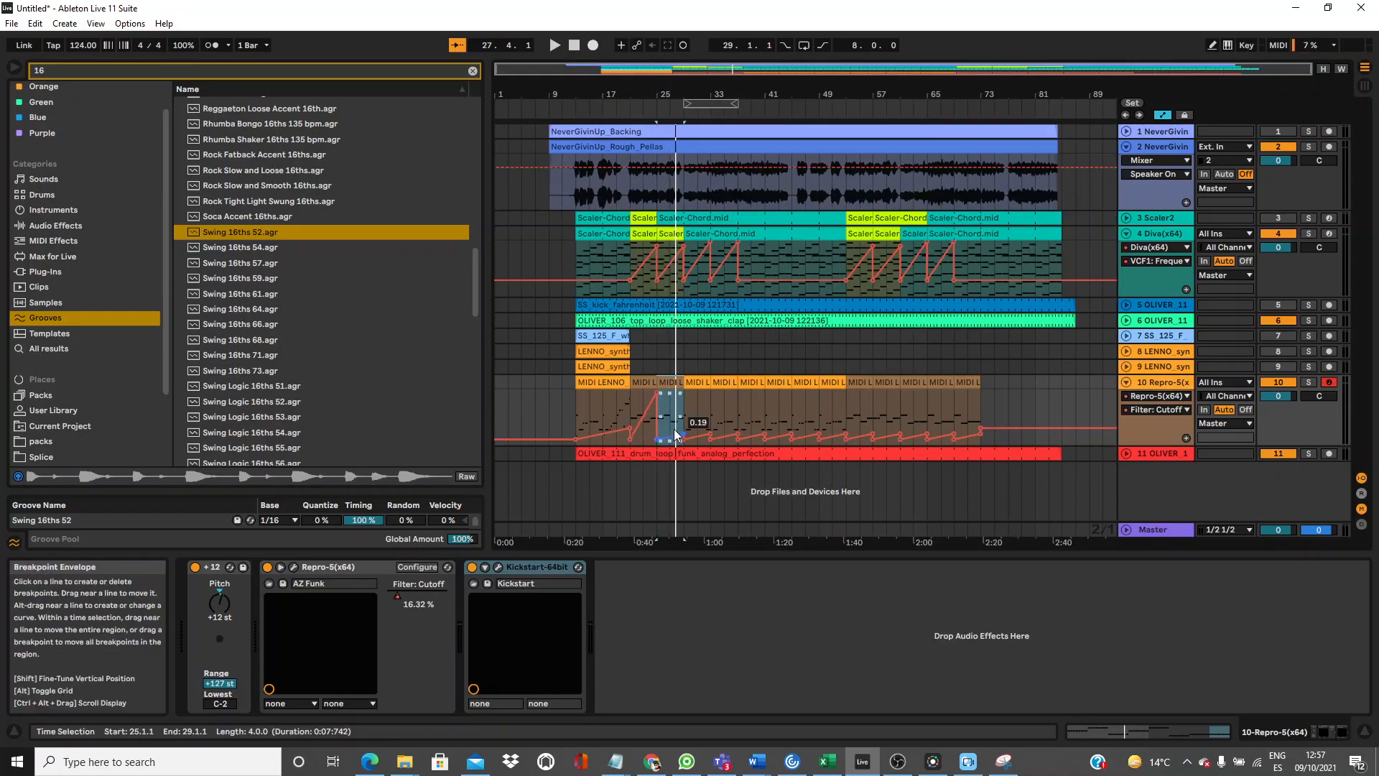
left_click(650, 382)
key("space")
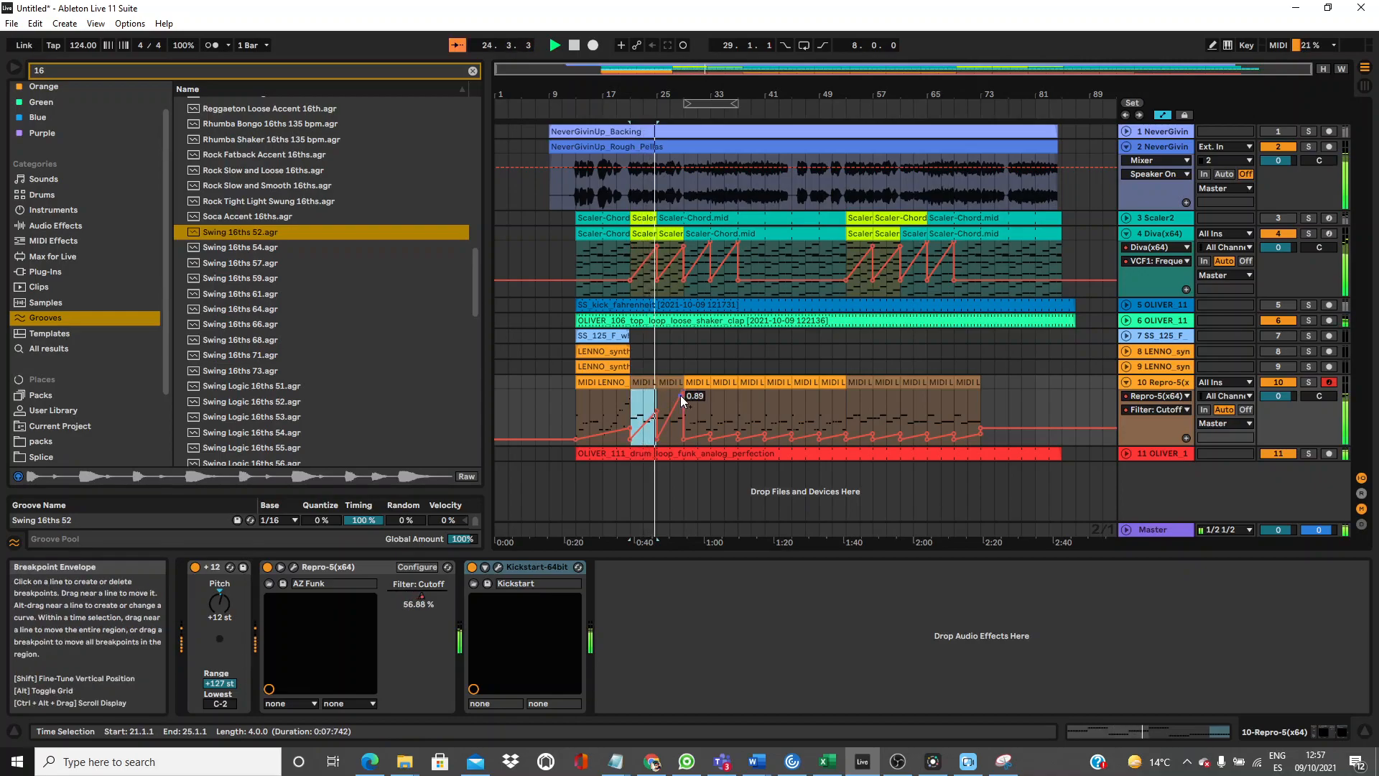
Lower the Repro-5 Filter Cutoff peak at bar 29 to 0.66 and play back from bar 21.
left_click_drag(683, 393, 683, 412)
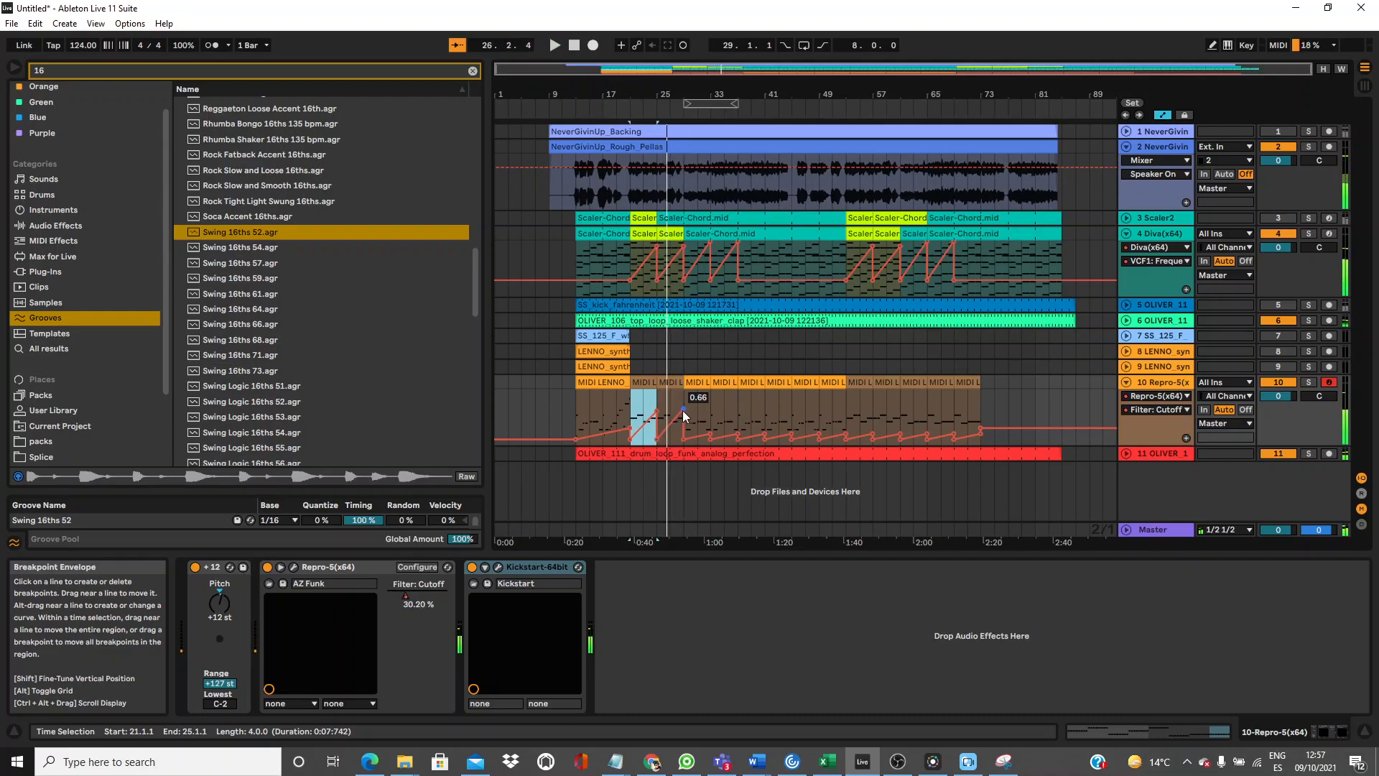
left_click(649, 384)
key("space")
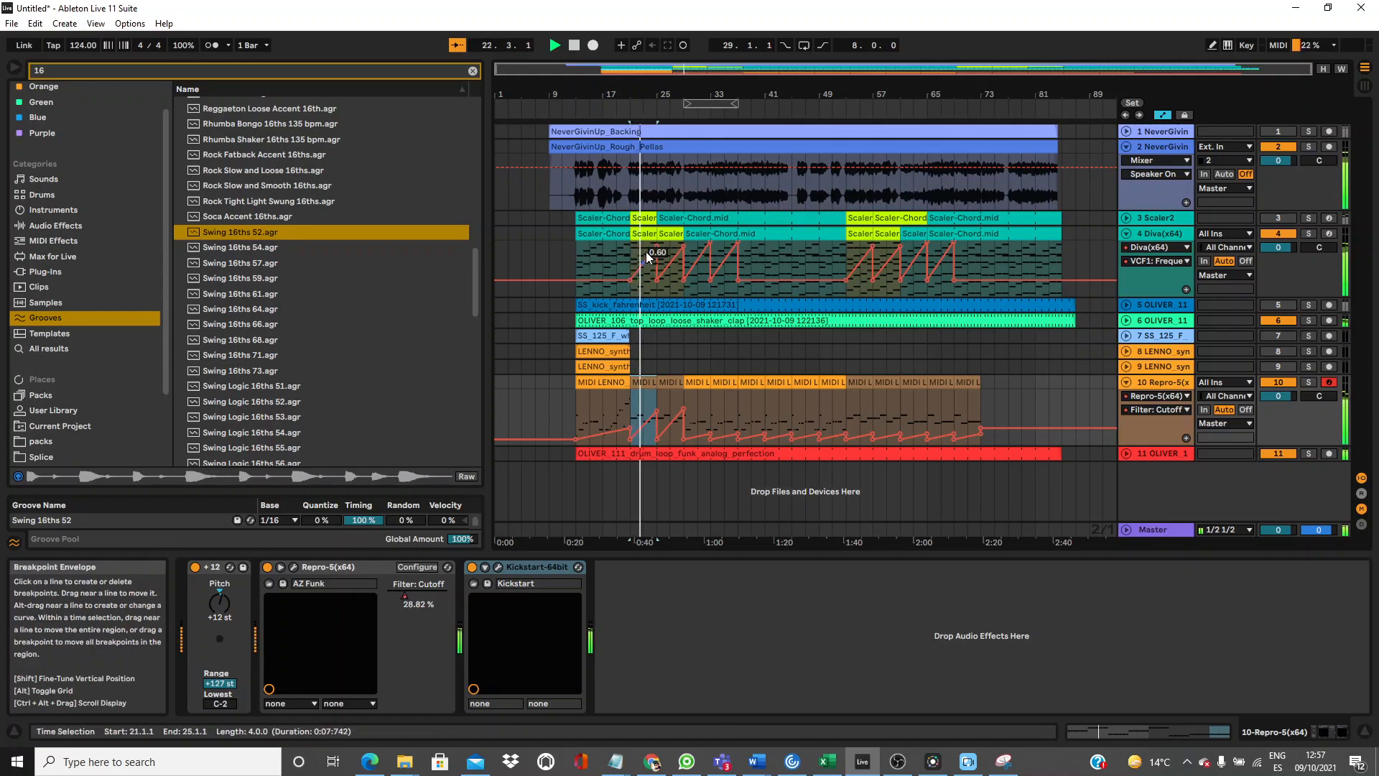
Select bars 25 to 29 on the Diva track, remove the low VCF1 Frequency breakpoint at bar 25 and play it back.
key("a")
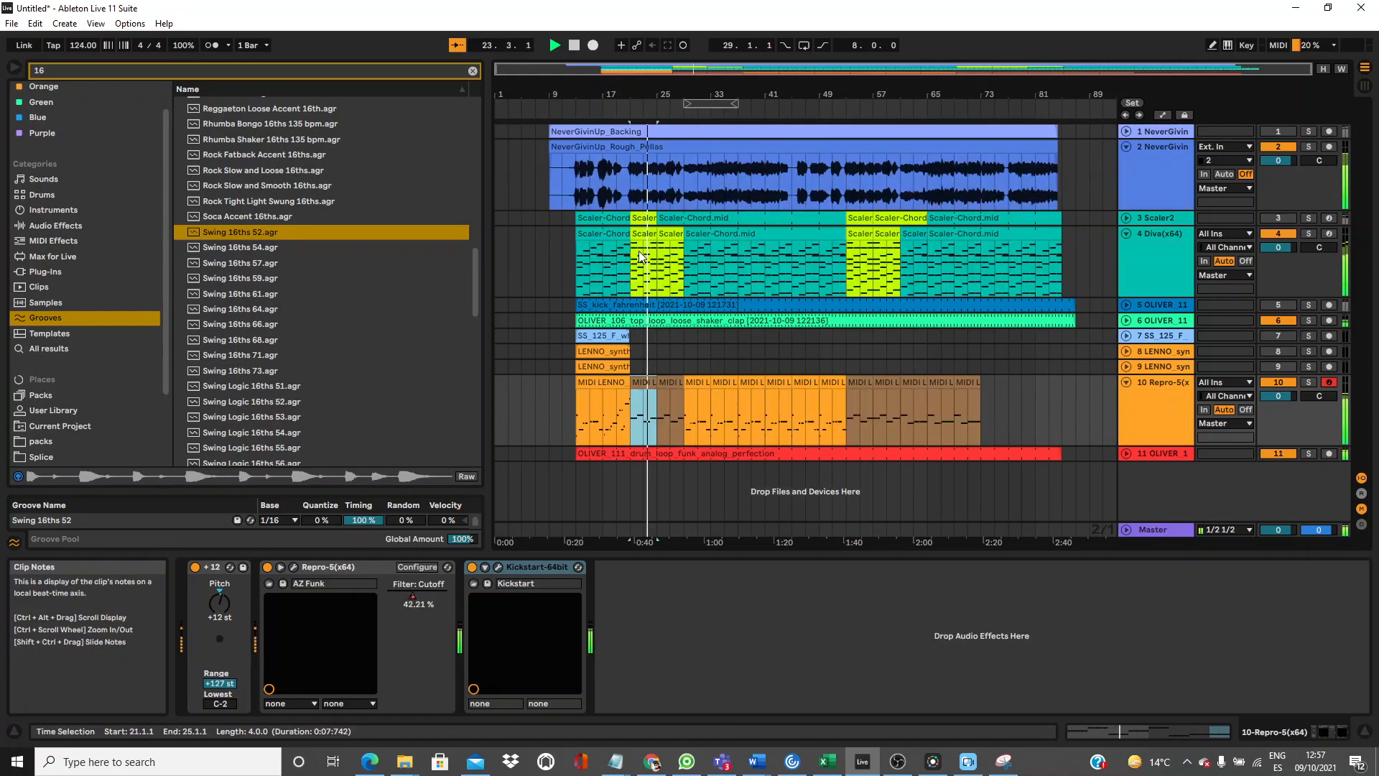
left_click(641, 256)
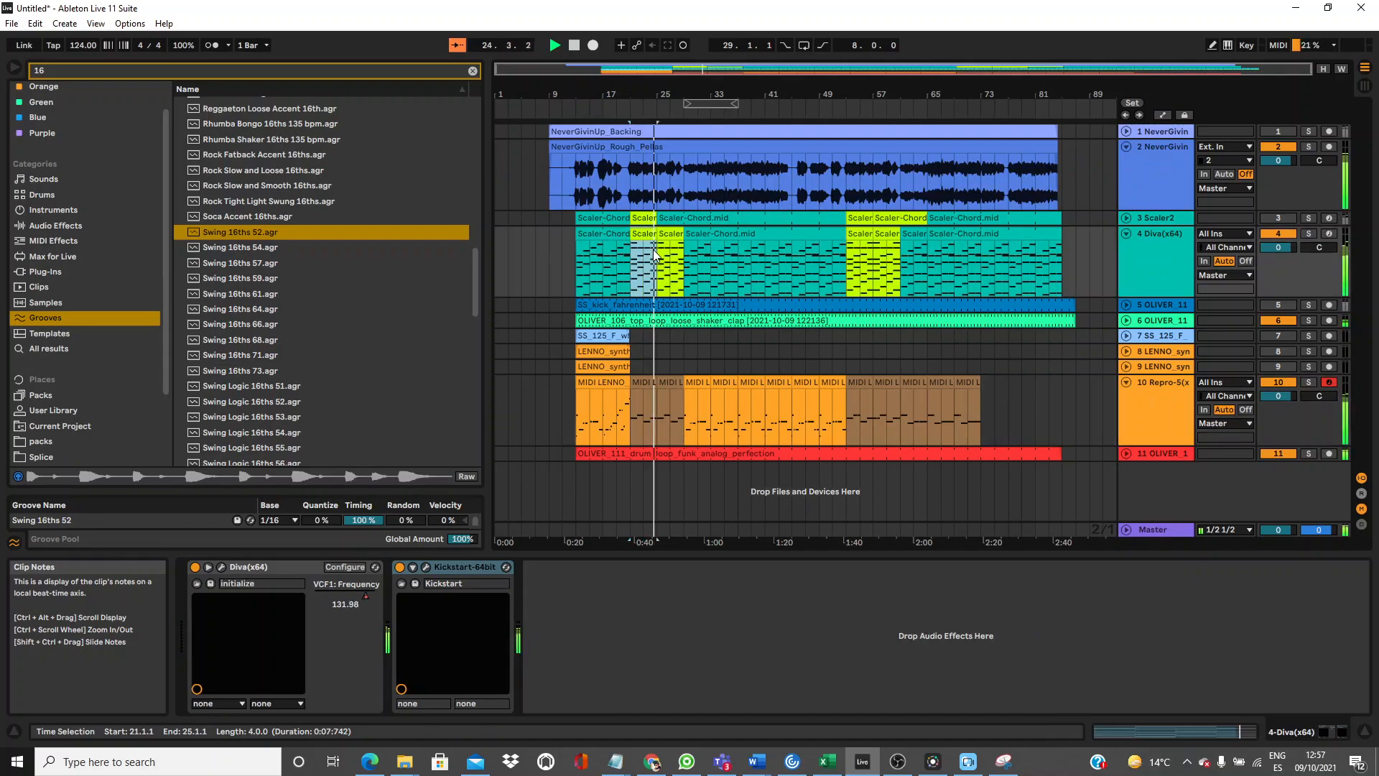
key("Right")
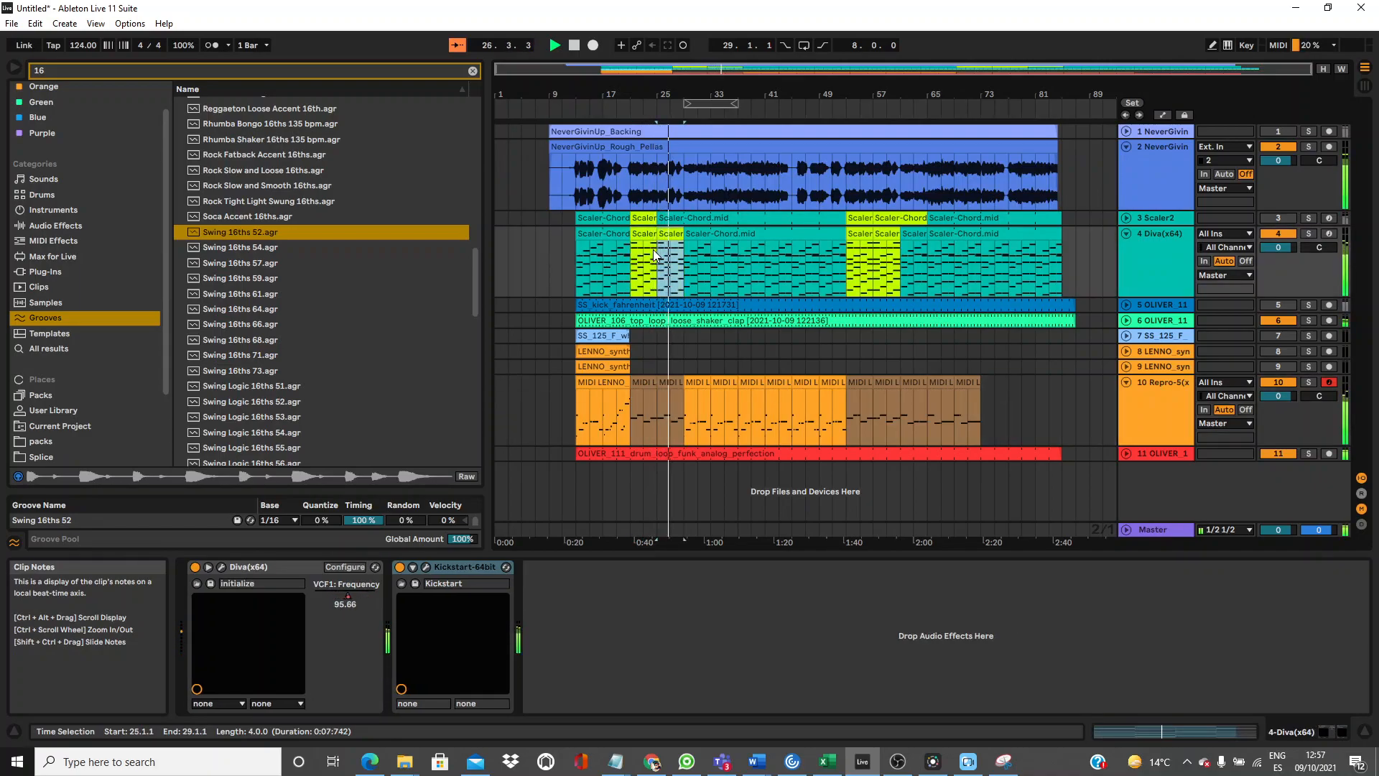
key("a")
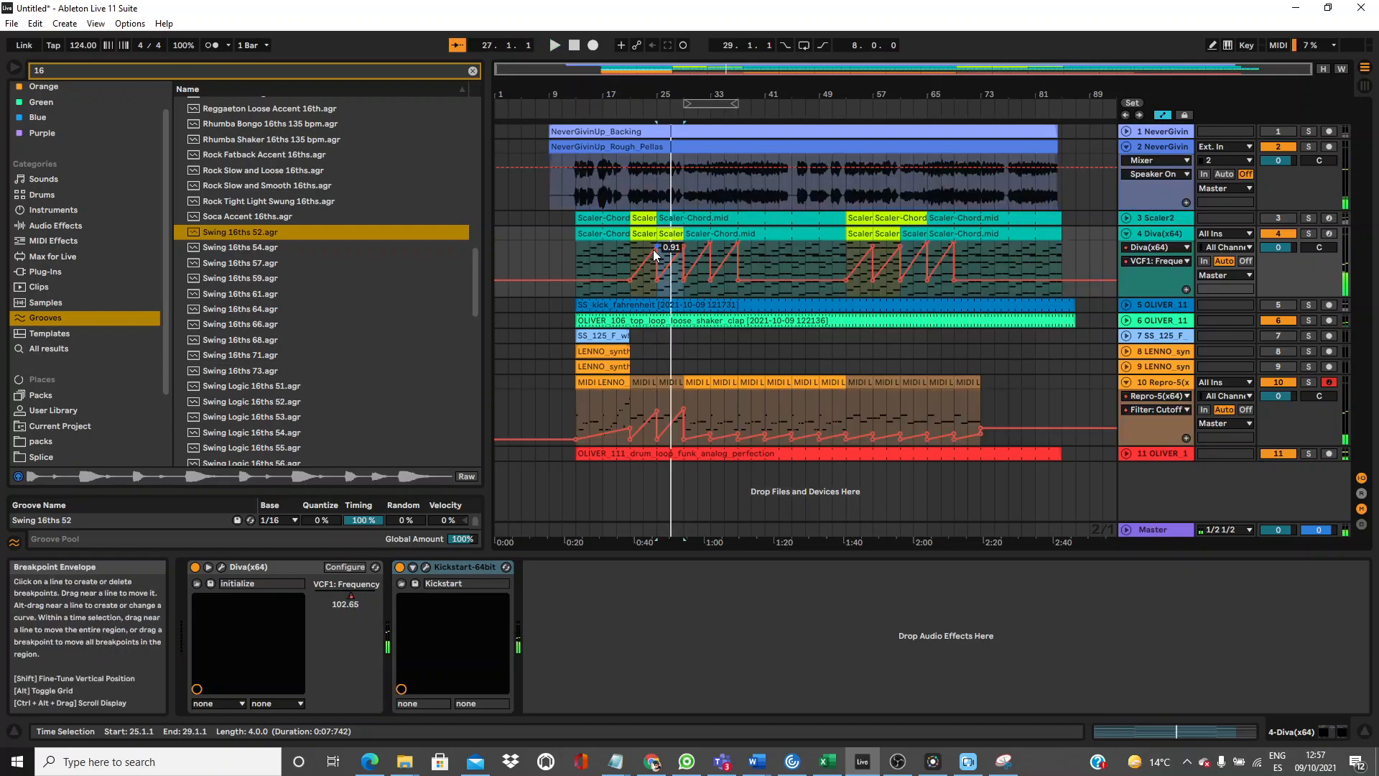
left_click(658, 279)
key("space")
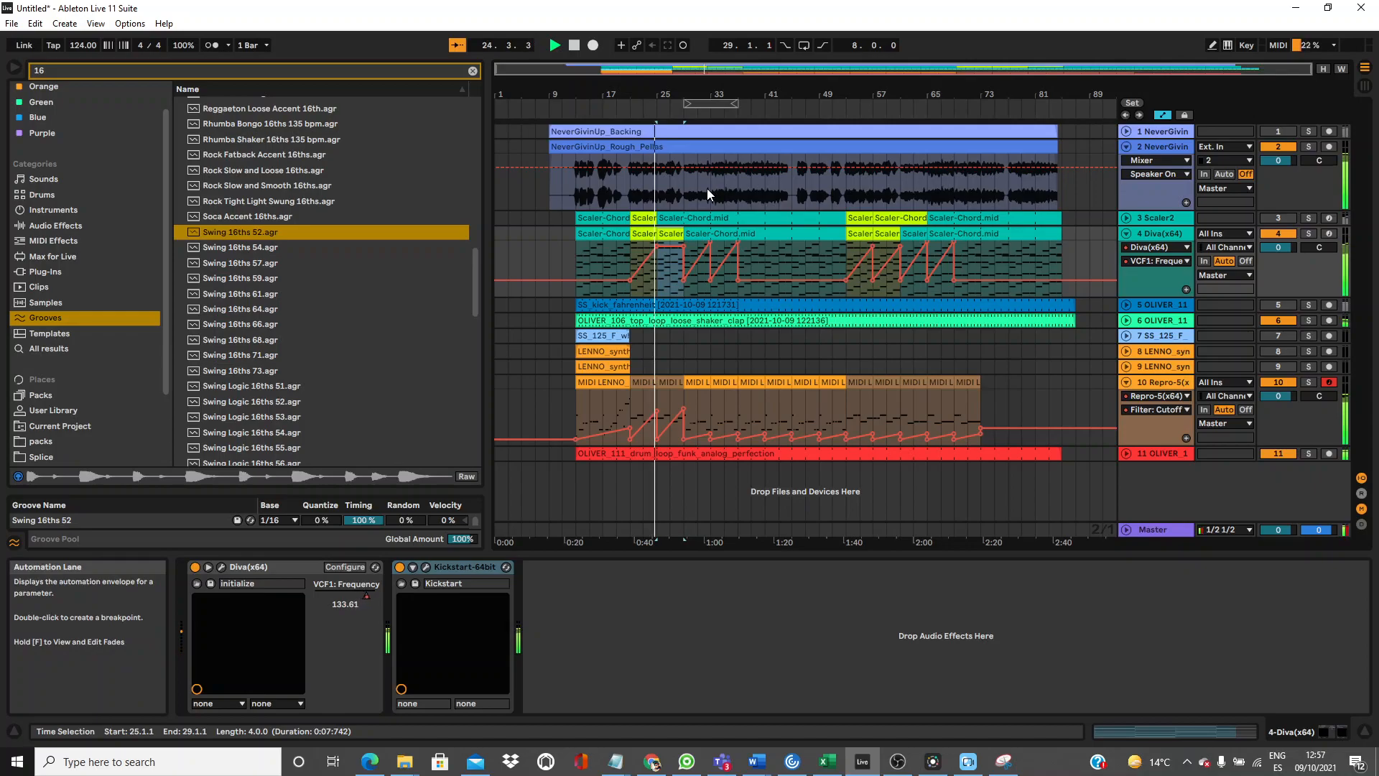
Merge the Repro-5 and Diva filter ramps into single rises from bar 21 to 29, with the Repro-5 peak at 0.72, and play them.
left_click(658, 439)
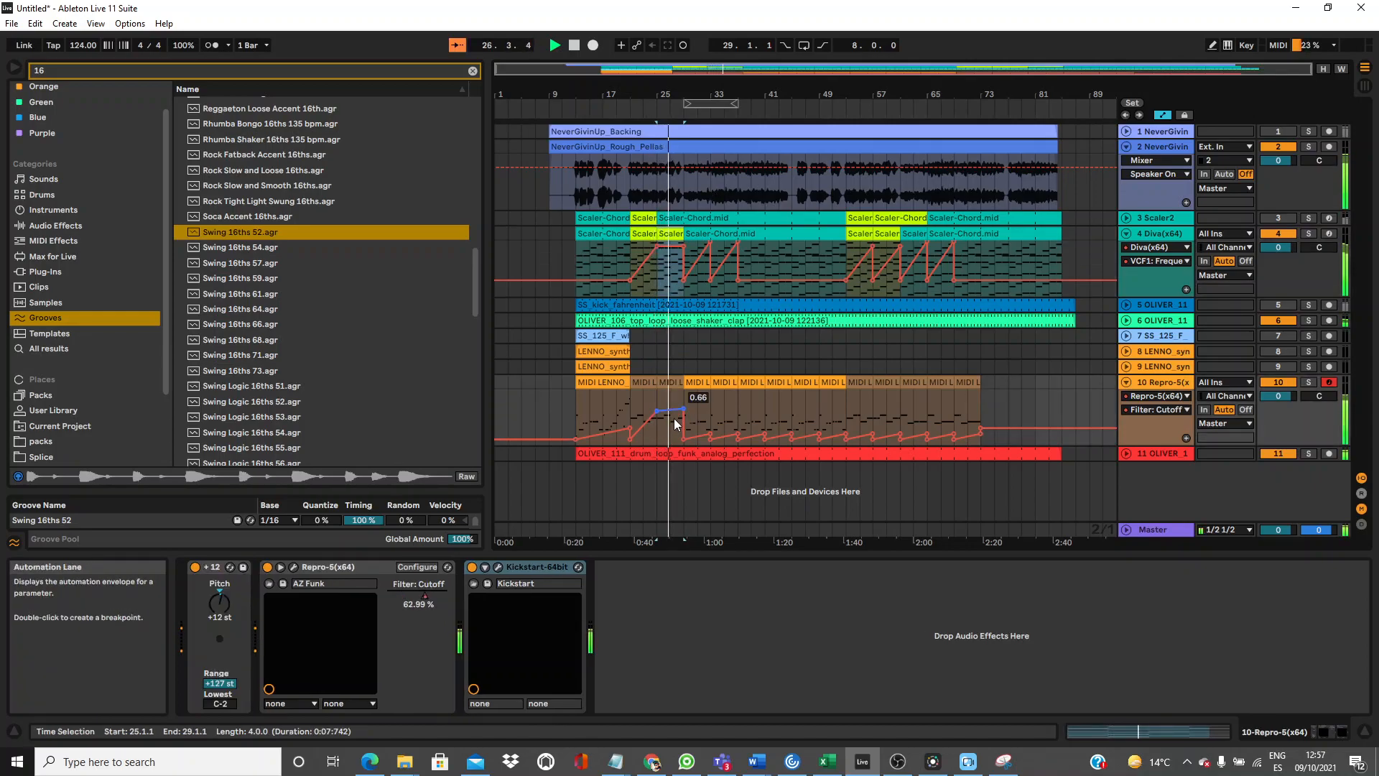
mouse_move(683, 408)
left_mouse_down()
mouse_move(683, 392)
mouse_move(683, 406)
left_mouse_up()
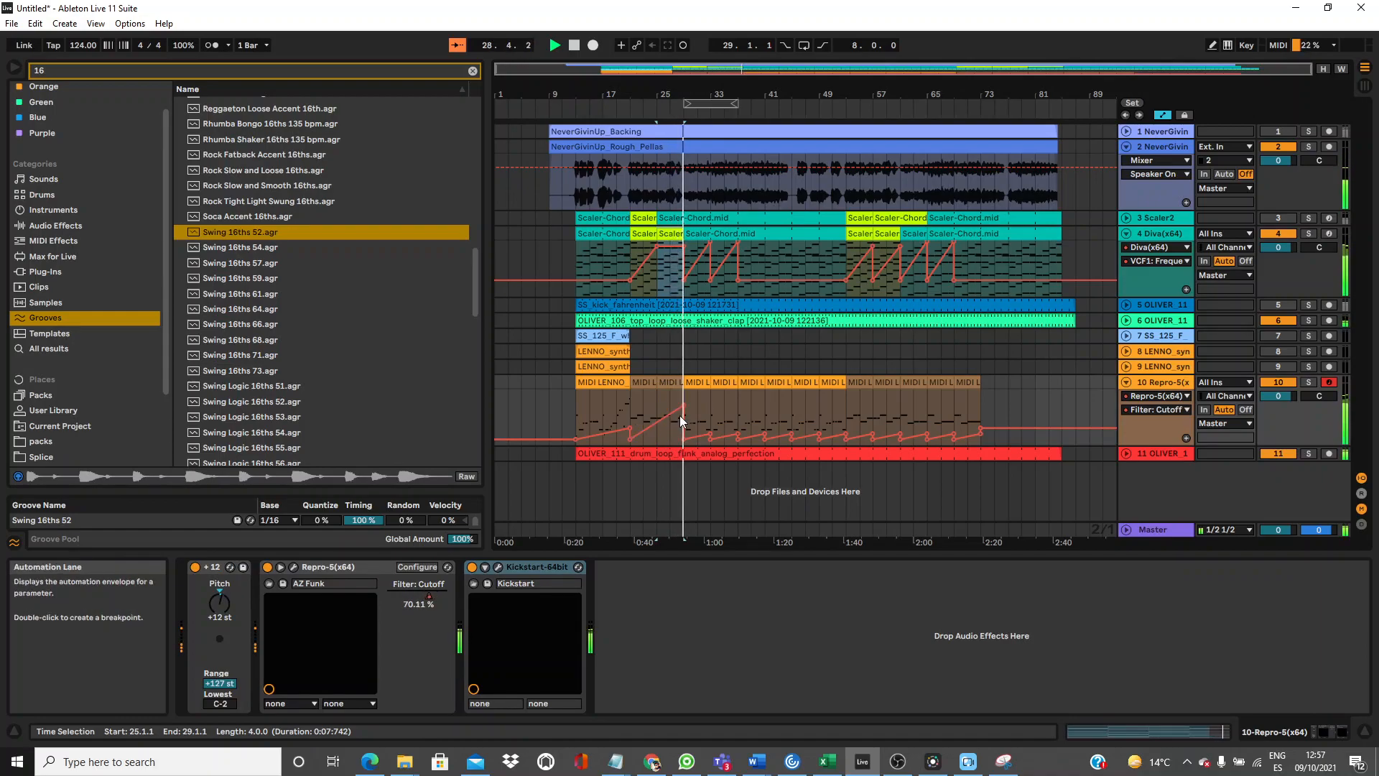
left_click(655, 248)
left_click(650, 237)
key("space")
key("space")
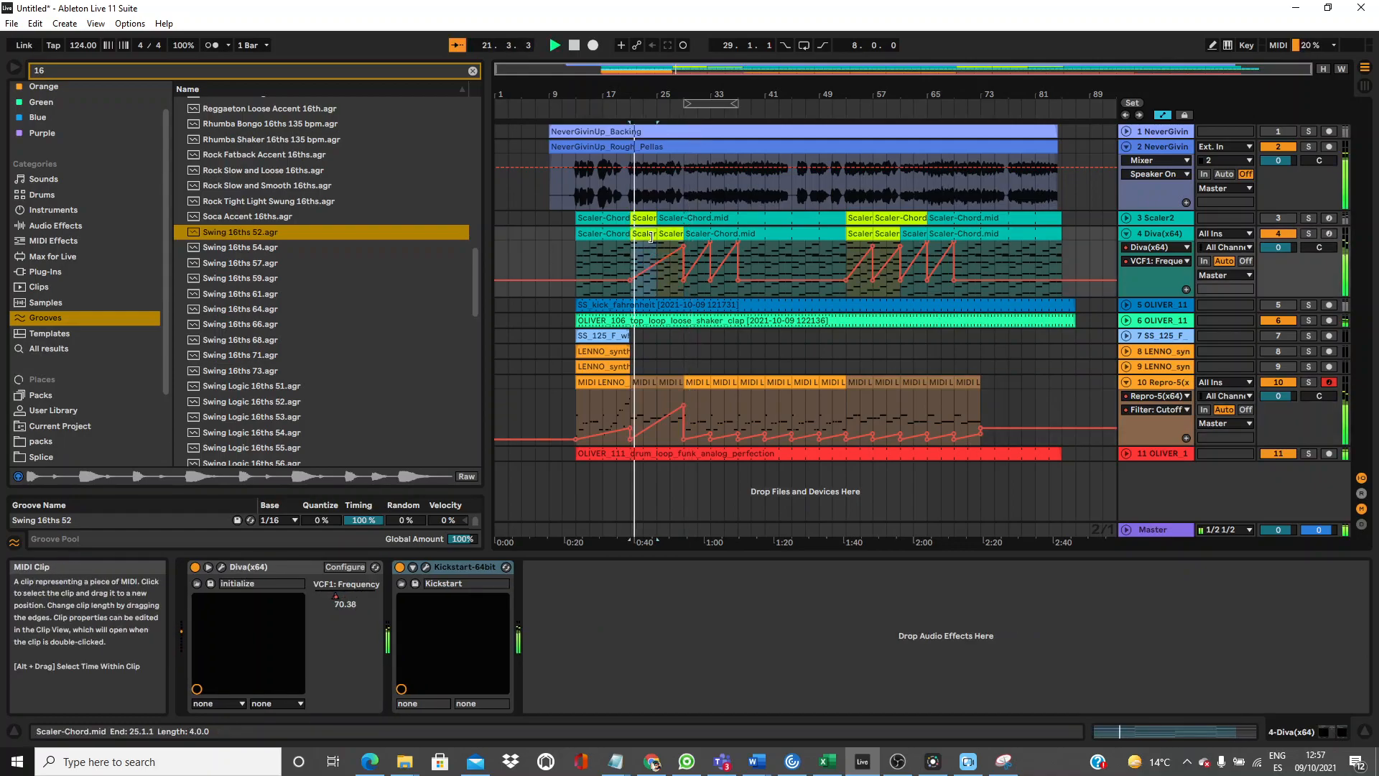
Open the Repro-5 clip at bar 25 in the note editor and select the E1 notes in its first bar.
left_click(672, 386)
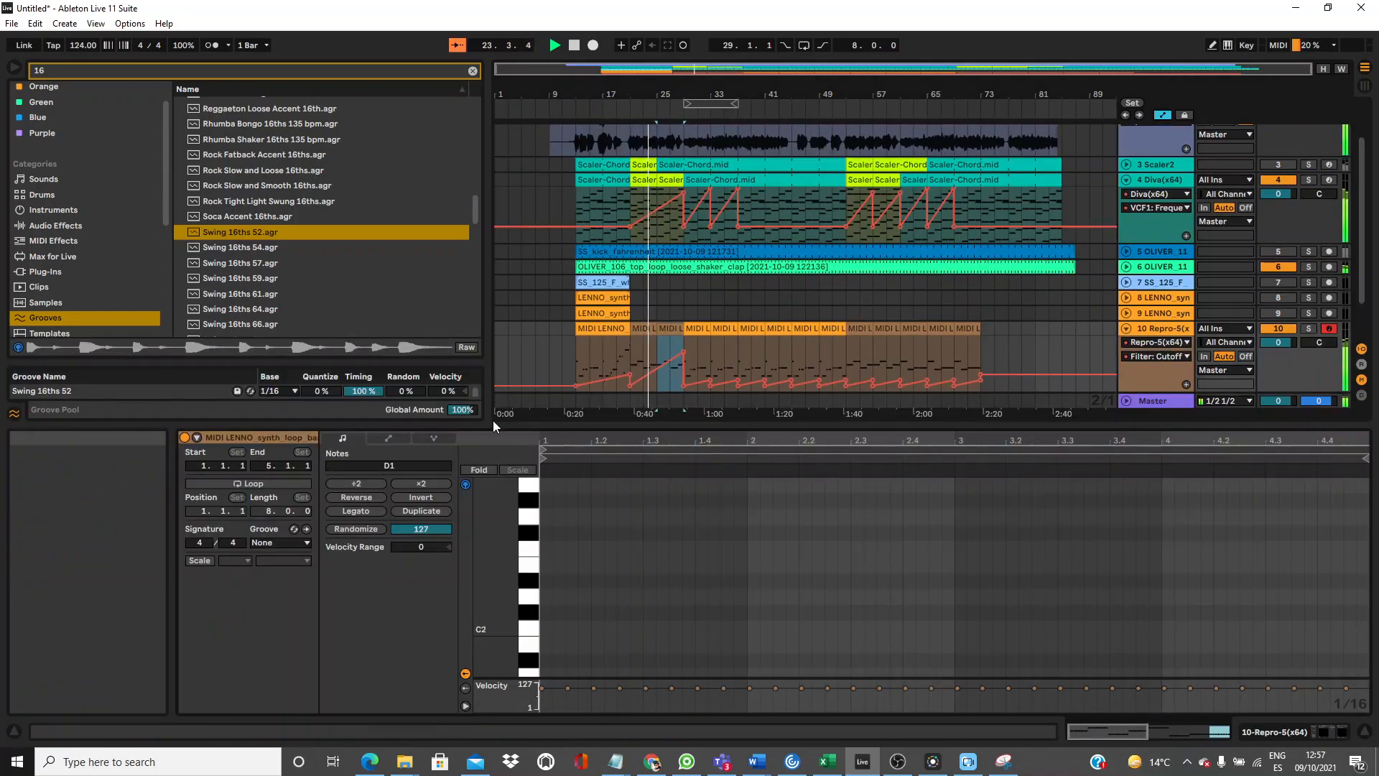
left_click(478, 470)
left_click(478, 470)
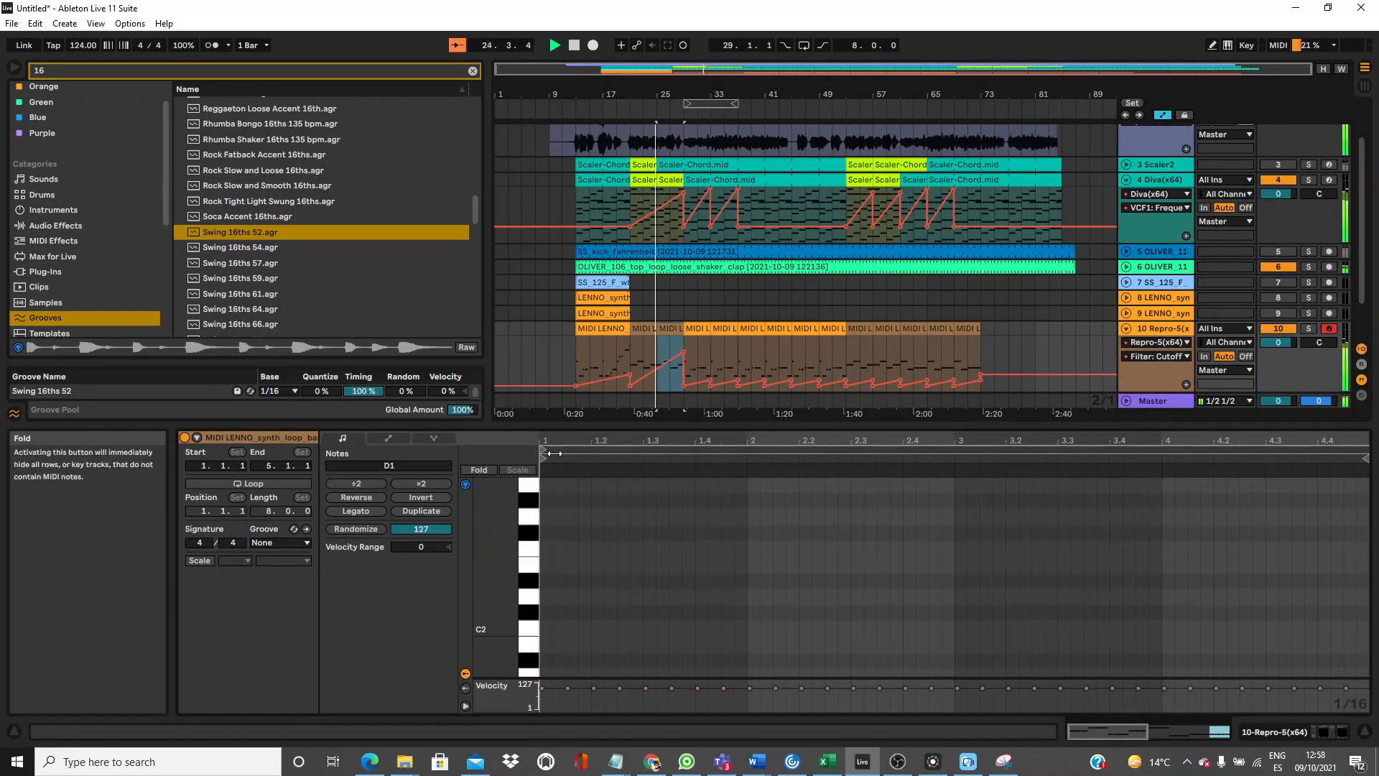
left_click_drag(500, 539, 501, 383)
left_click_drag(750, 640, 572, 580)
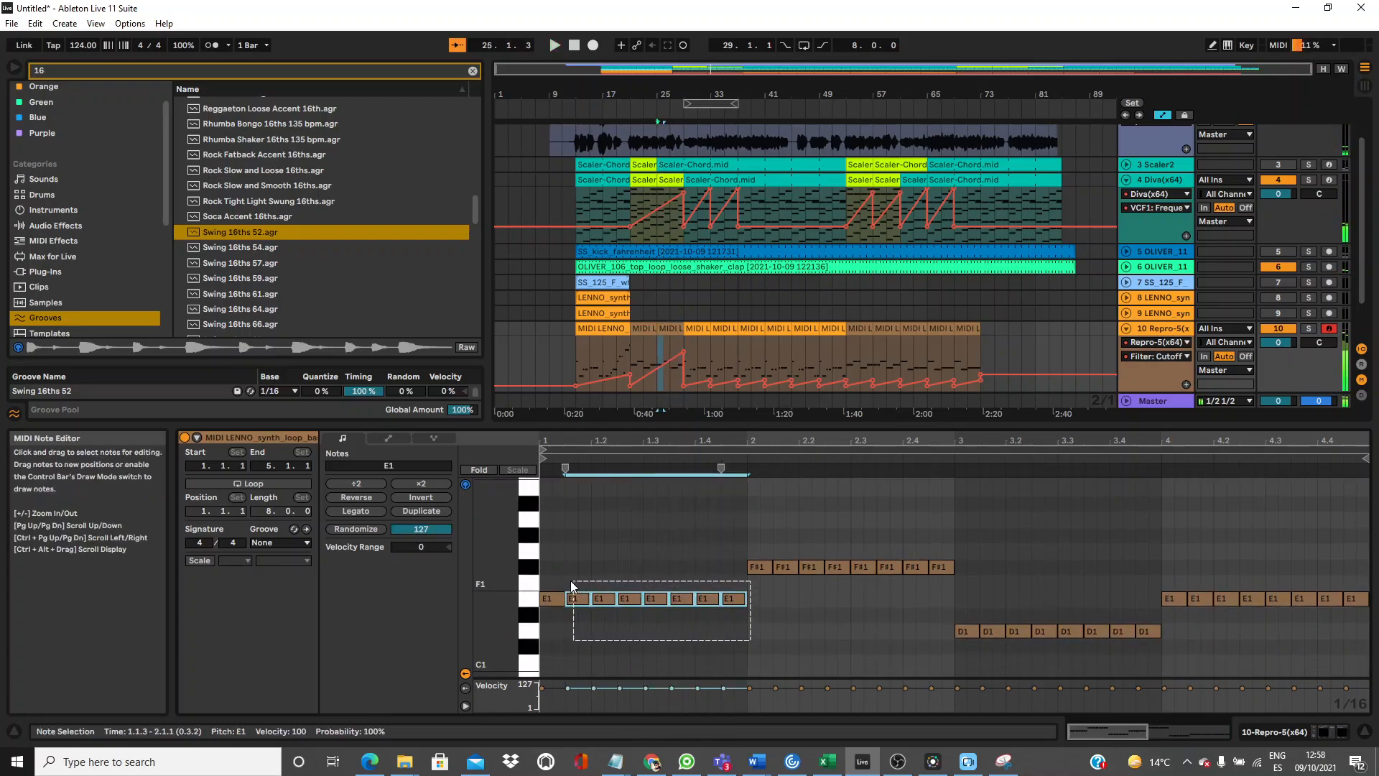
Delete the Repro-5 Filter Cutoff peak breakpoint at bar 29 and play back from bar 25.
left_click(683, 347)
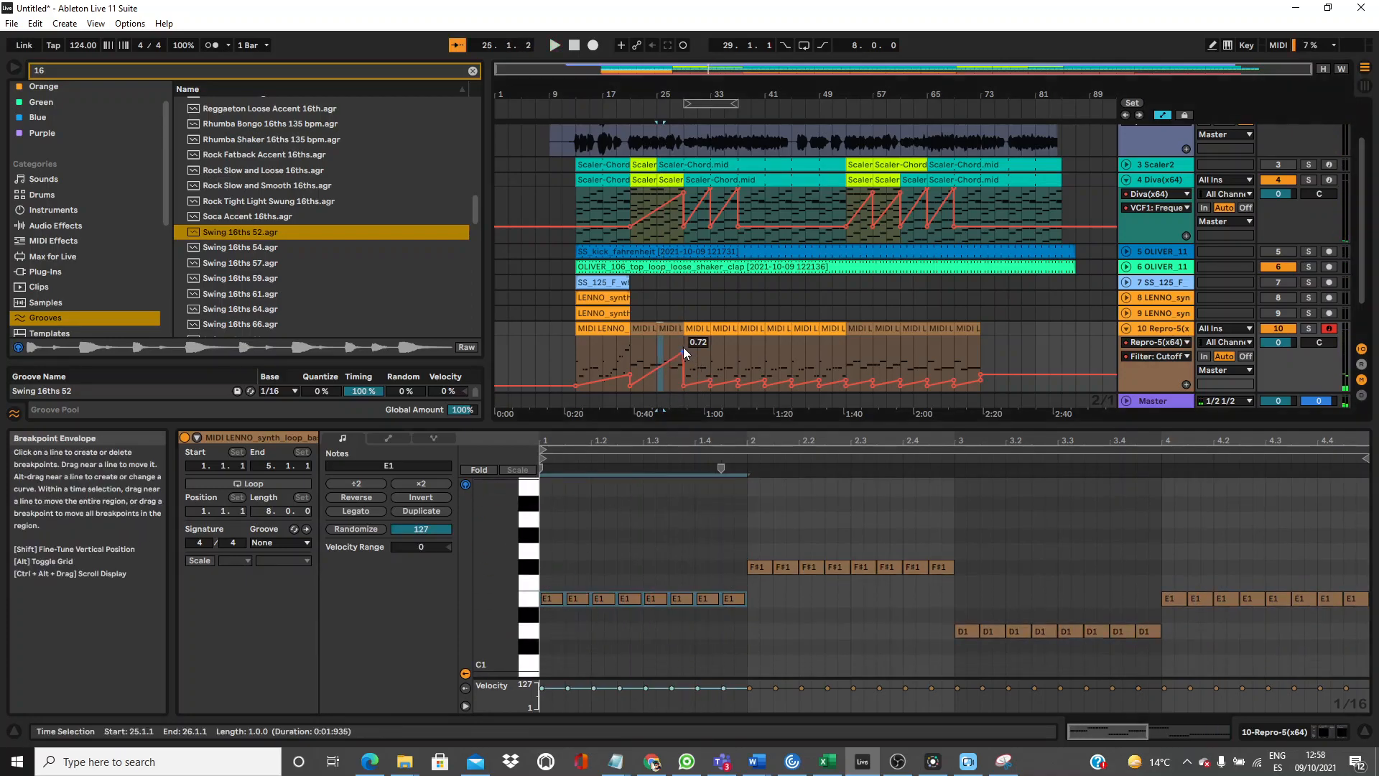
key("space")
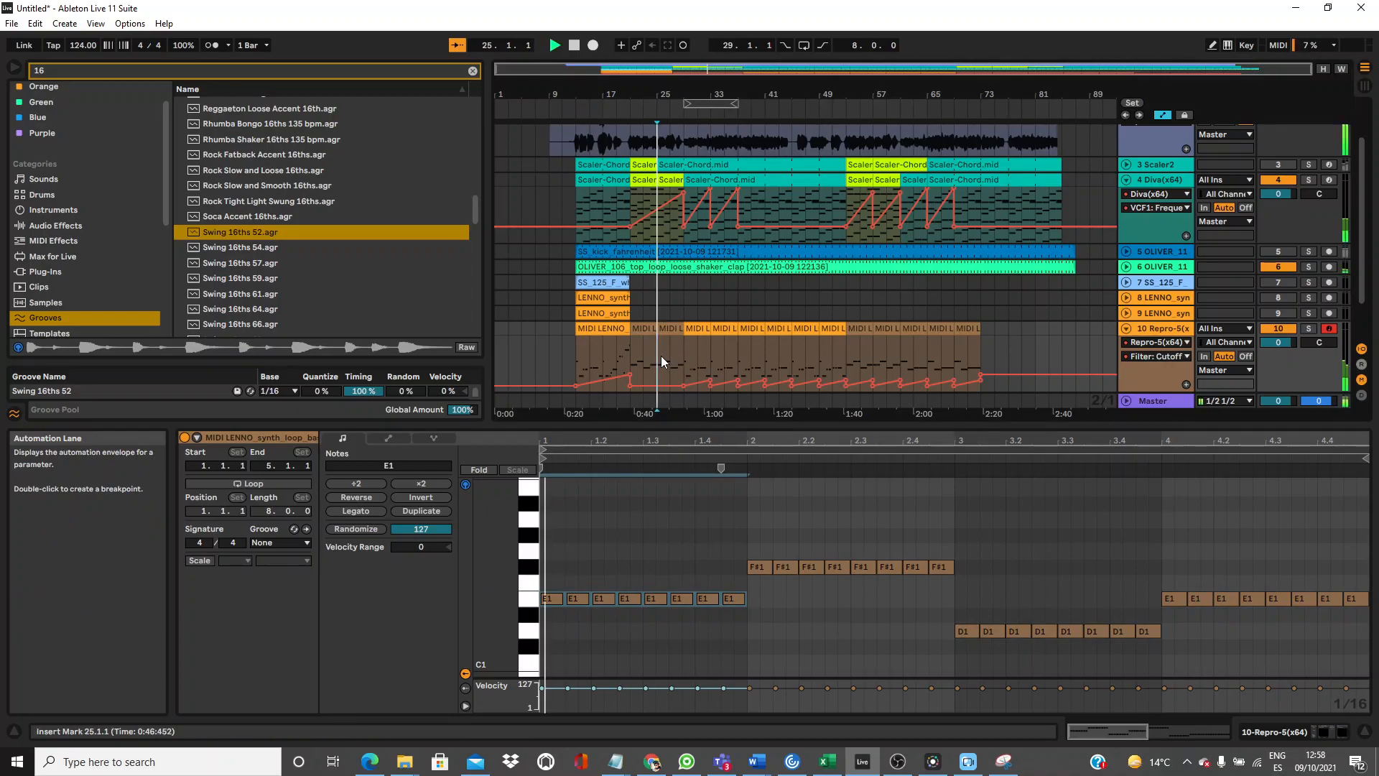
key("space")
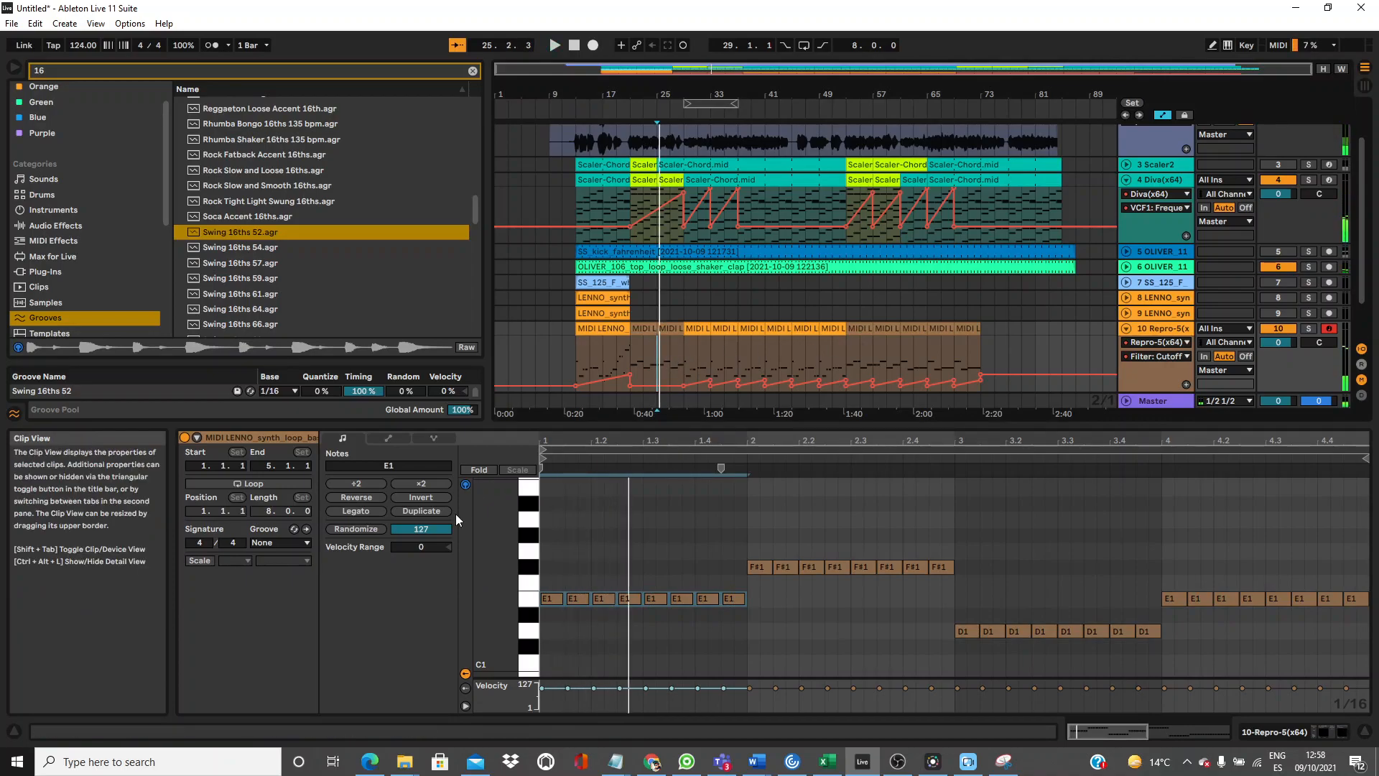
Try transposing the E1 notes in the clip's first bar down to D1 and play them back.
left_click_drag(547, 572, 701, 647)
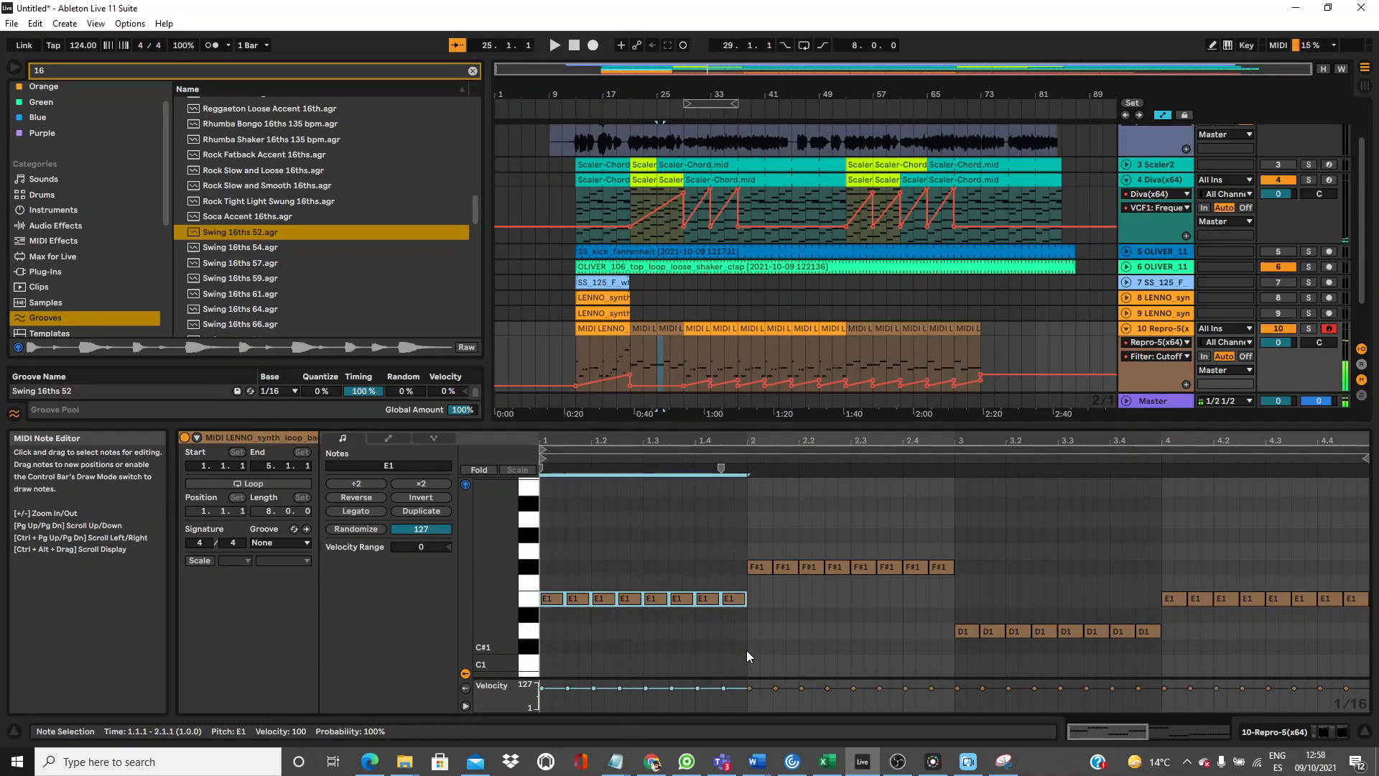
key("Down")
key("Down")
key("Down")
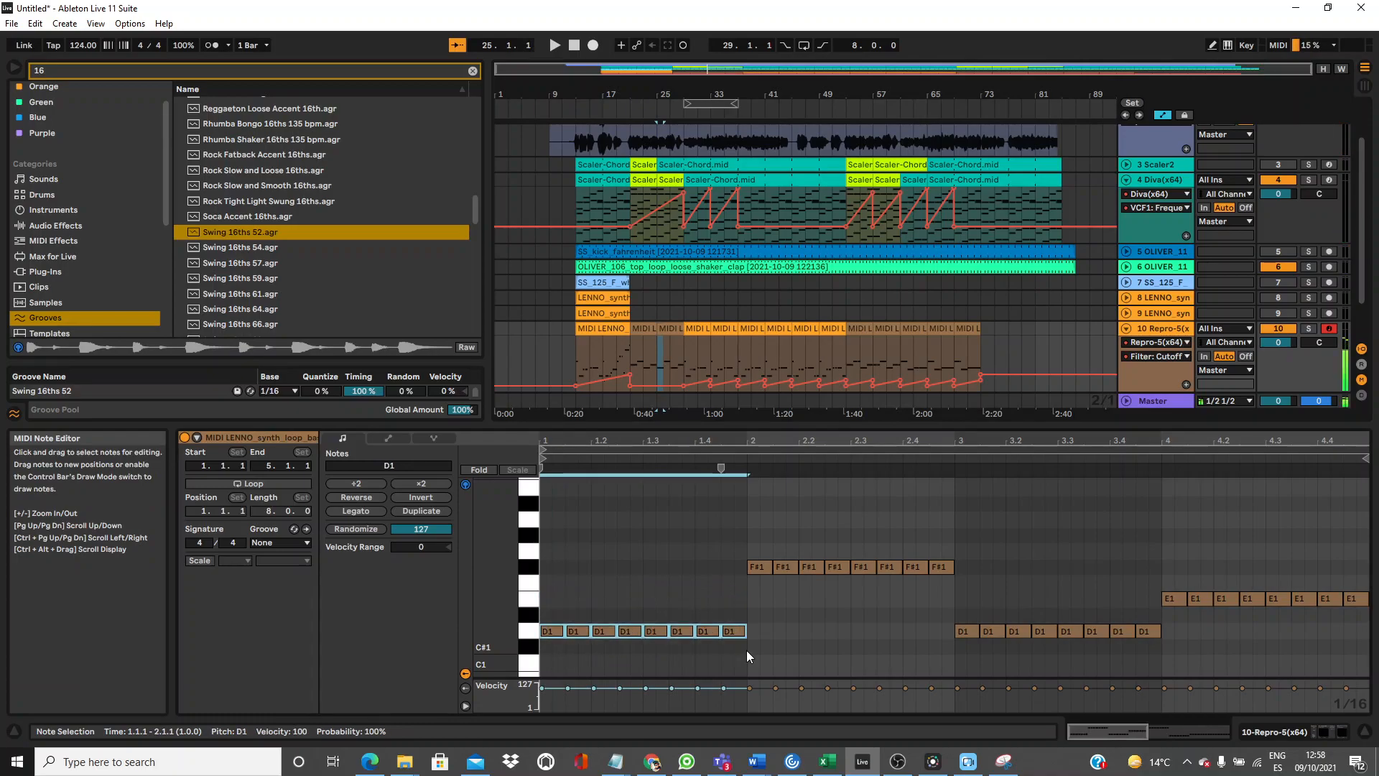
key("Up")
key("space")
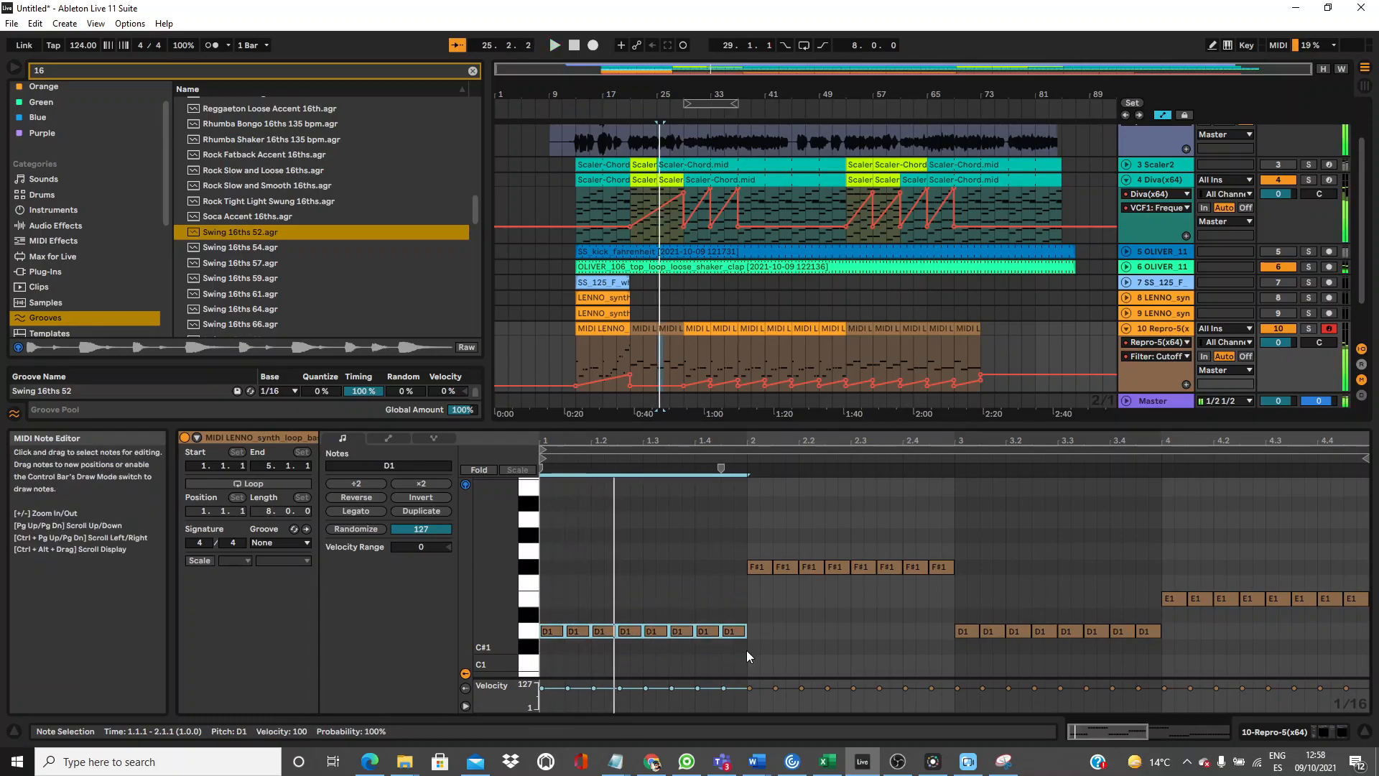
Try raising the first bar's bass notes to G#1 and play them back.
key("Up")
key("Up")
key("Up")
key("Up")
key("Up")
key("Up")
key("Up")
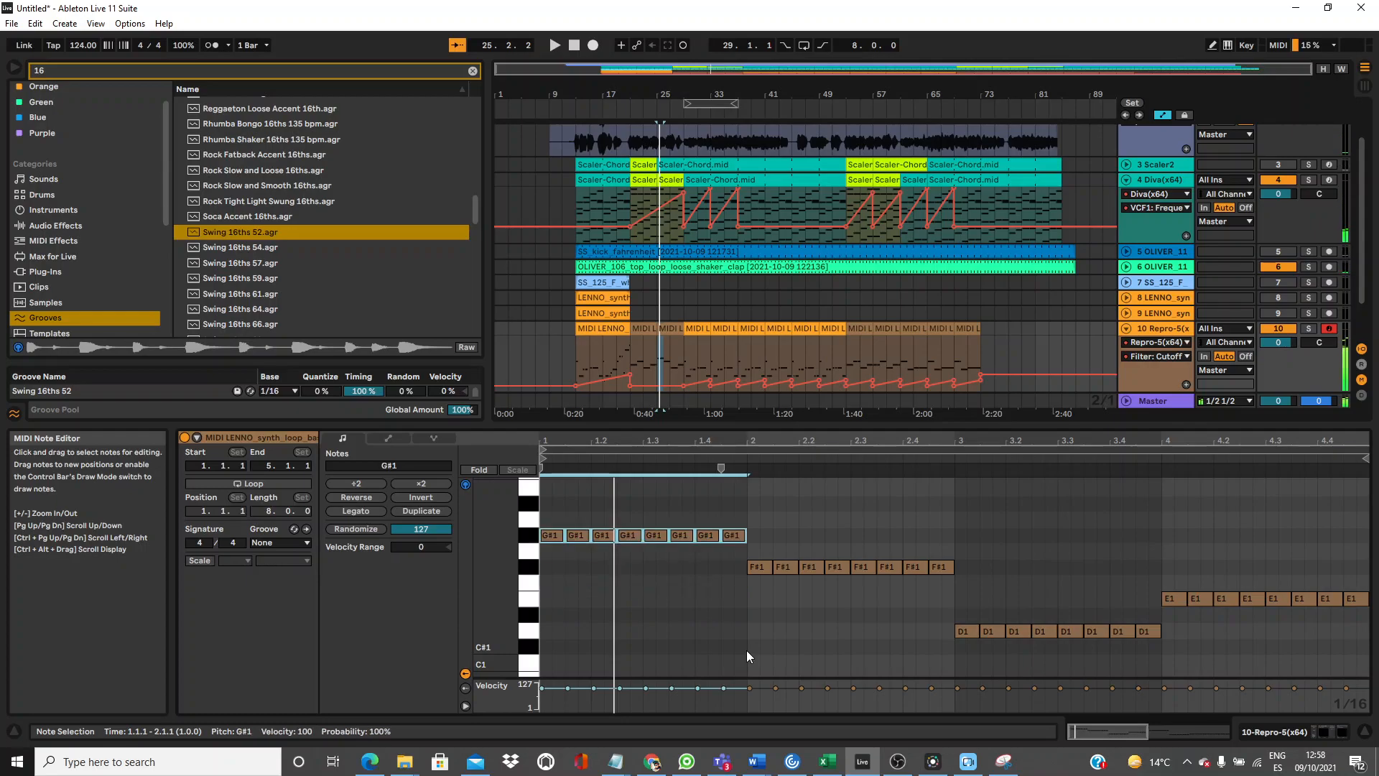
key("Down")
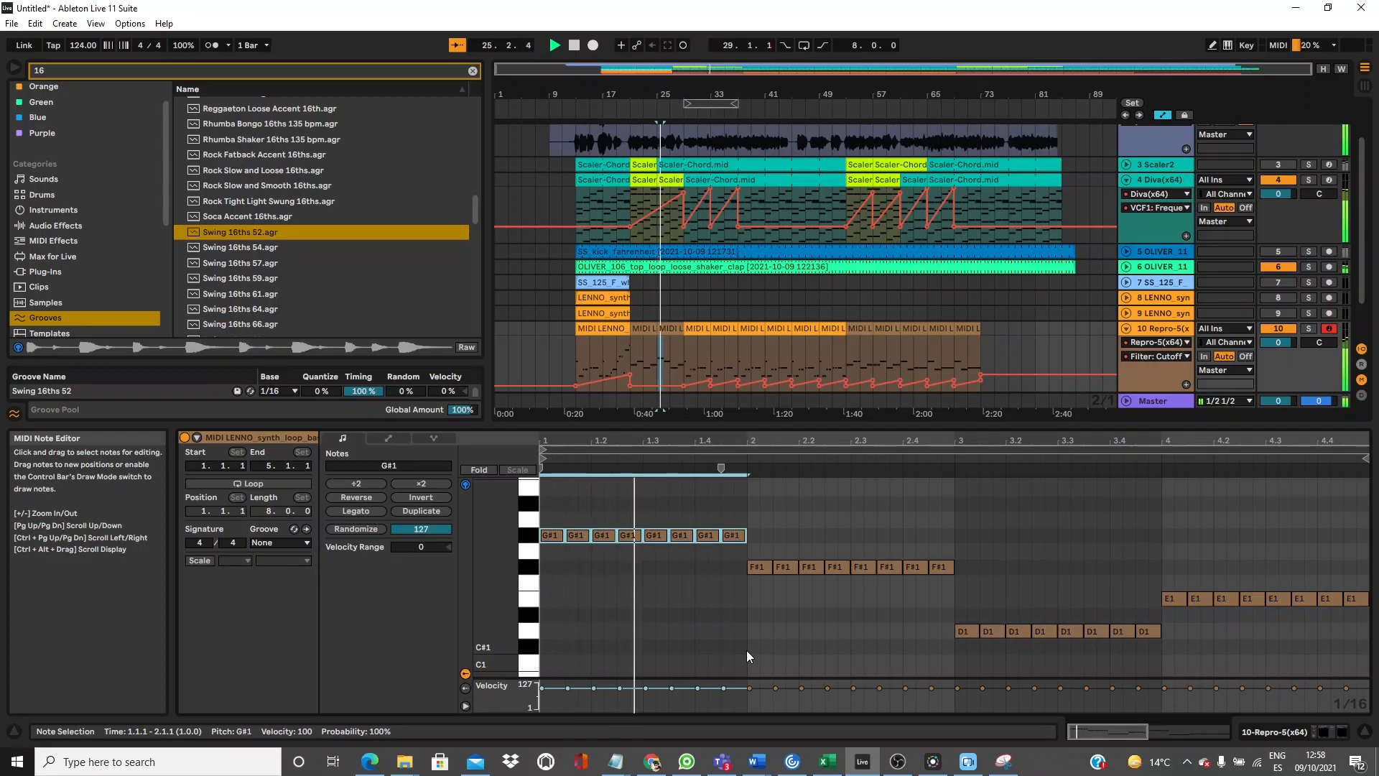
key("space")
Try the first bar's notes an octave lower at G#0, return them to G#1 and audition them.
key("Up")
key("Down")
key("shift+Down")
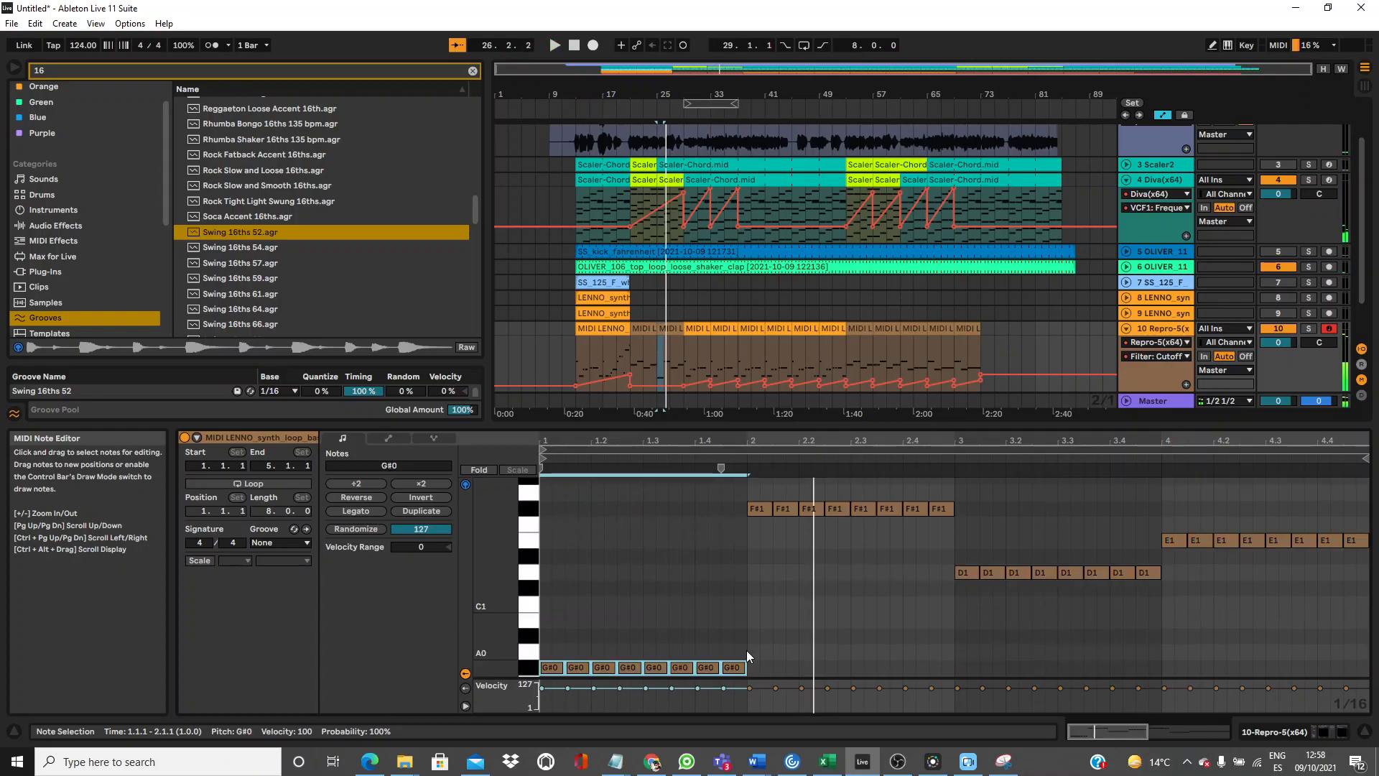
key("shift+Up")
key("Down")
key("Down")
key("space")
key("space")
key("Up")
key("Up")
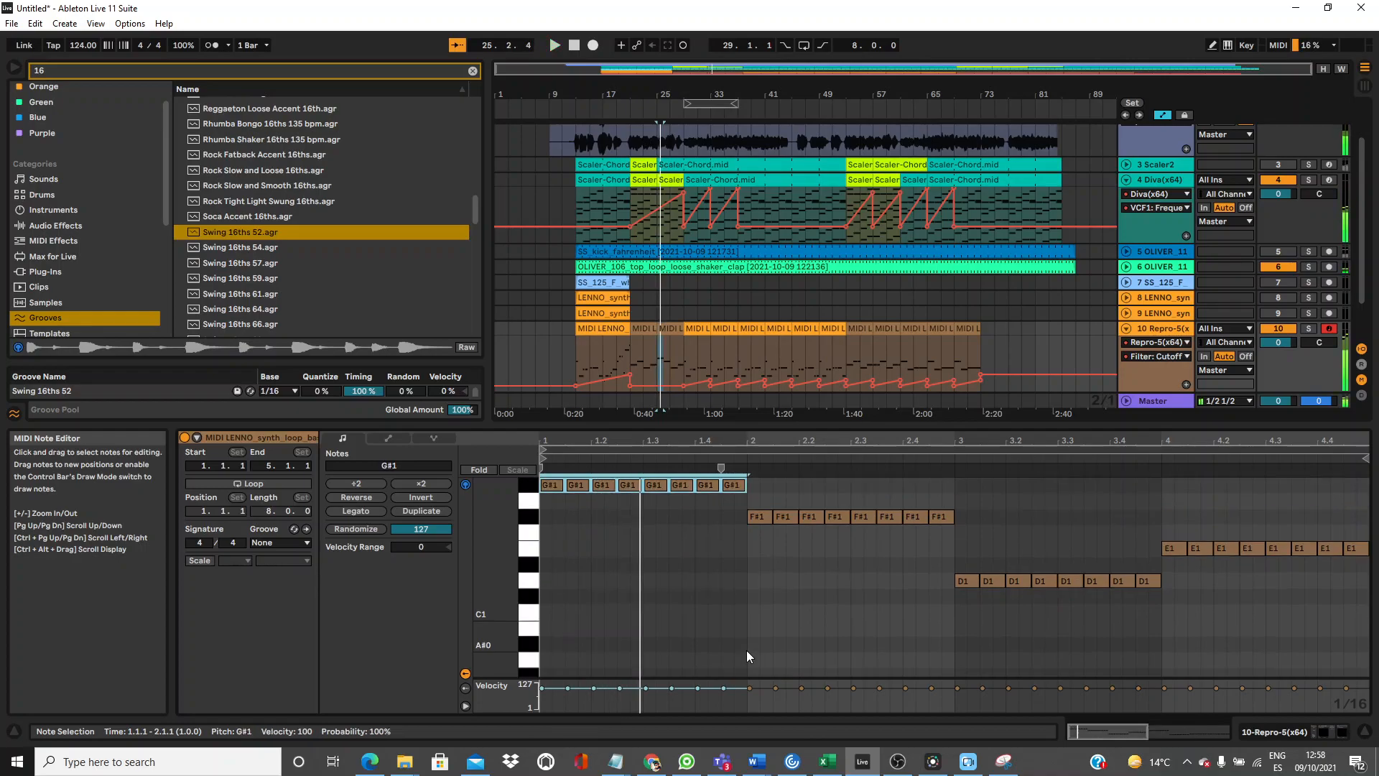
key("space")
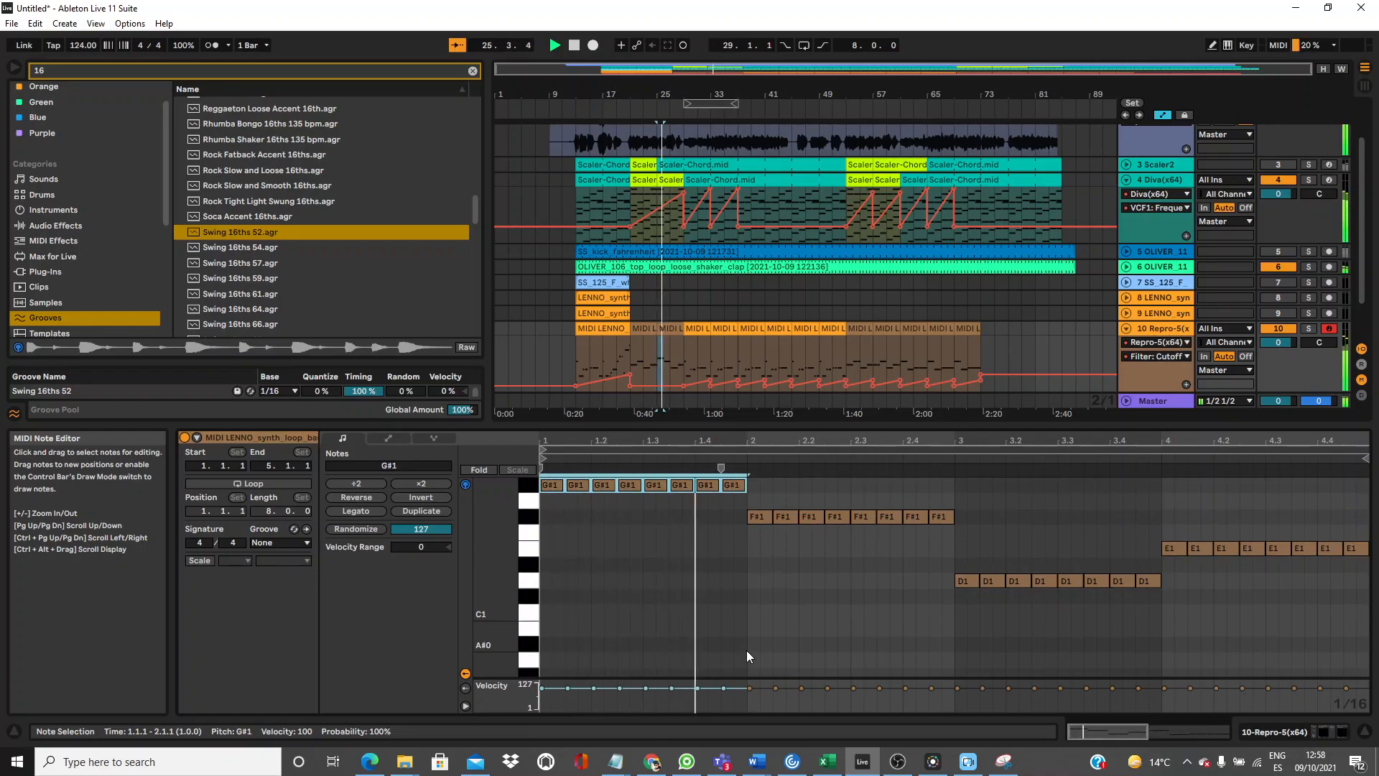
Solo the Diva track and play it, then solo the Repro-5 track and play it from bar 25 for comparison.
left_click(1309, 181)
key("space")
key("space")
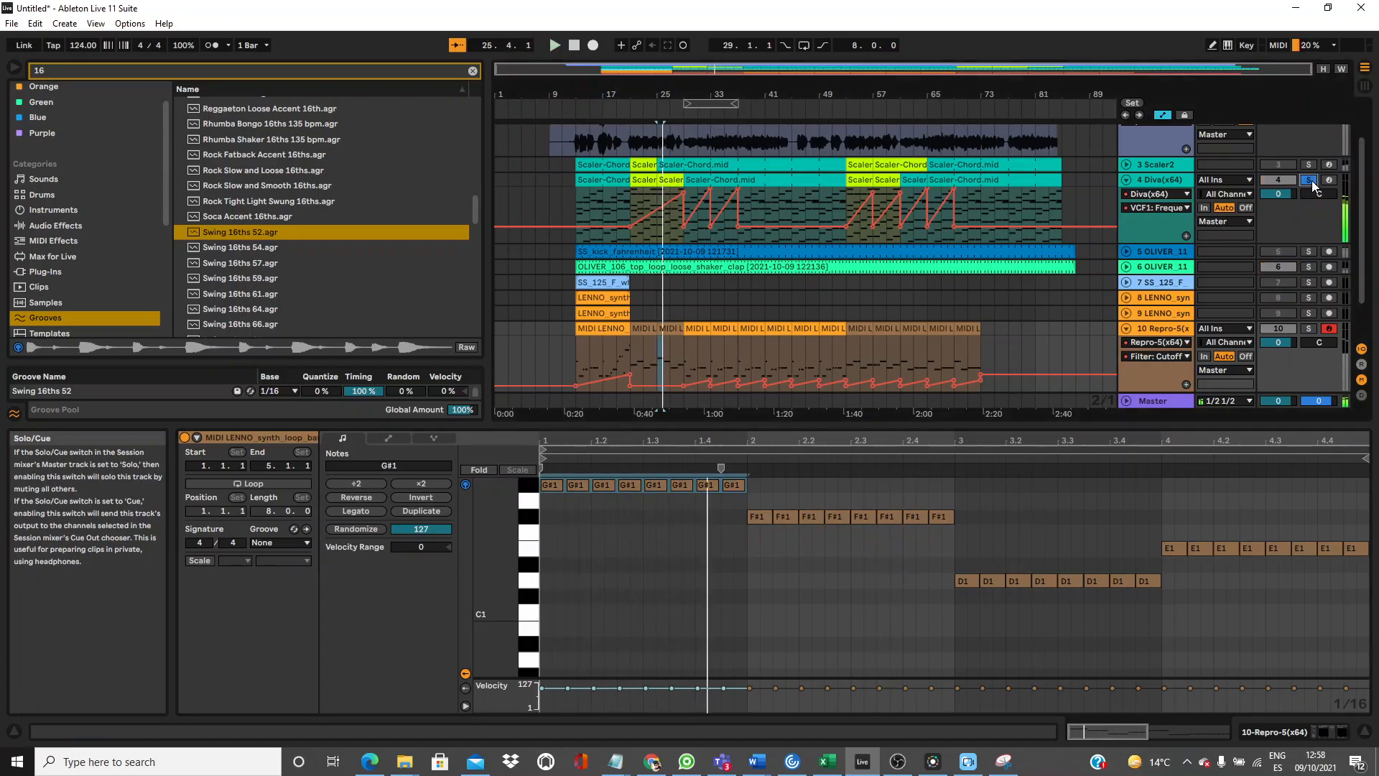
left_click(1310, 329)
key("space")
key("space")
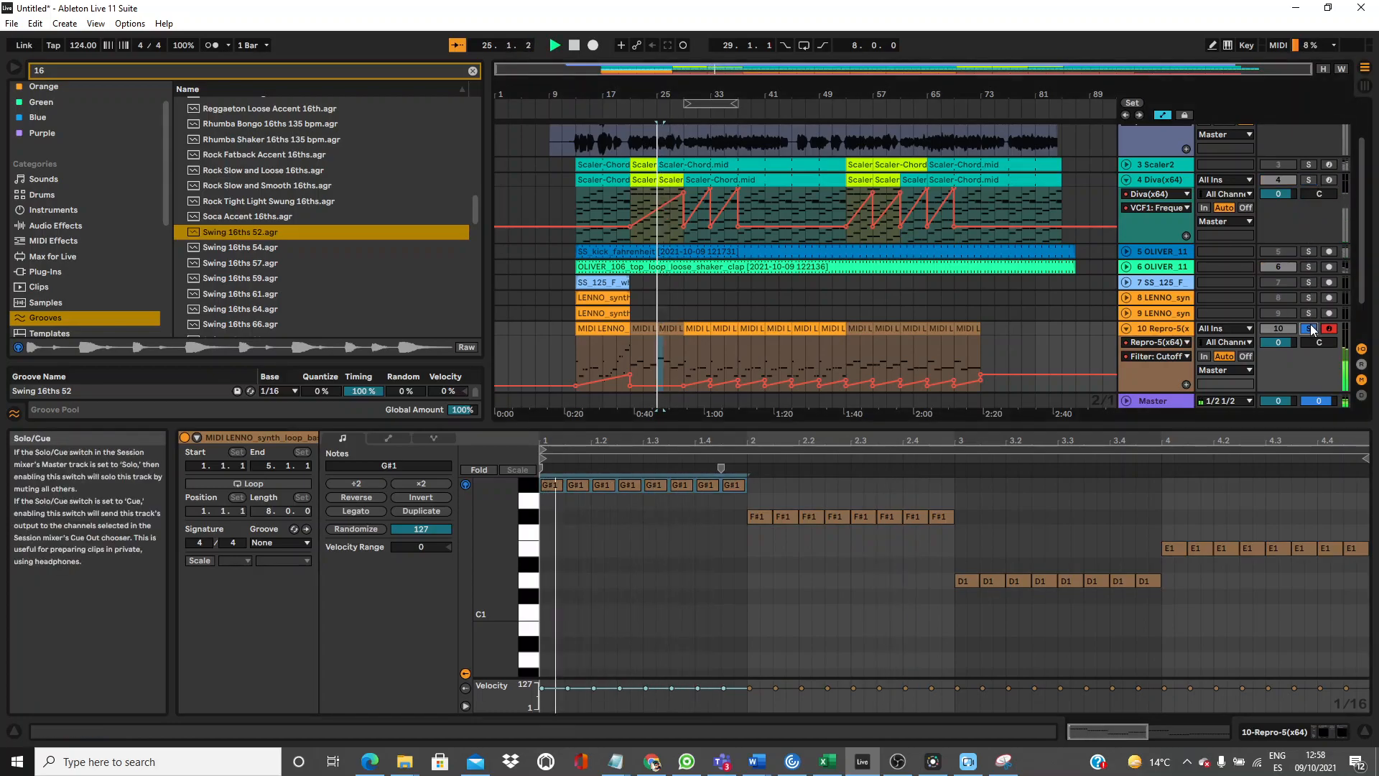
key("space")
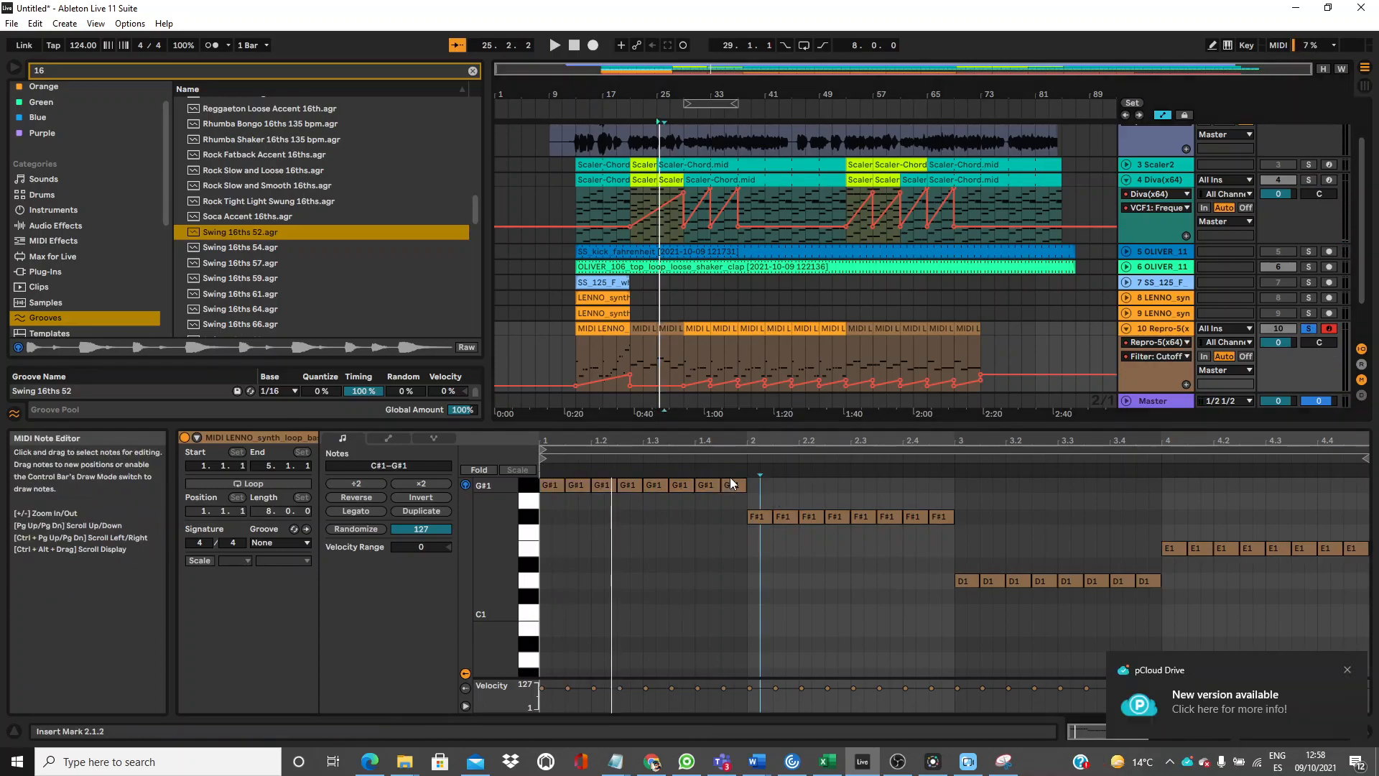
Try the first bar's bass notes at B1 in solo, play them back and unsolo the Repro-5 track.
key("Up")
key("Up")
key("Up")
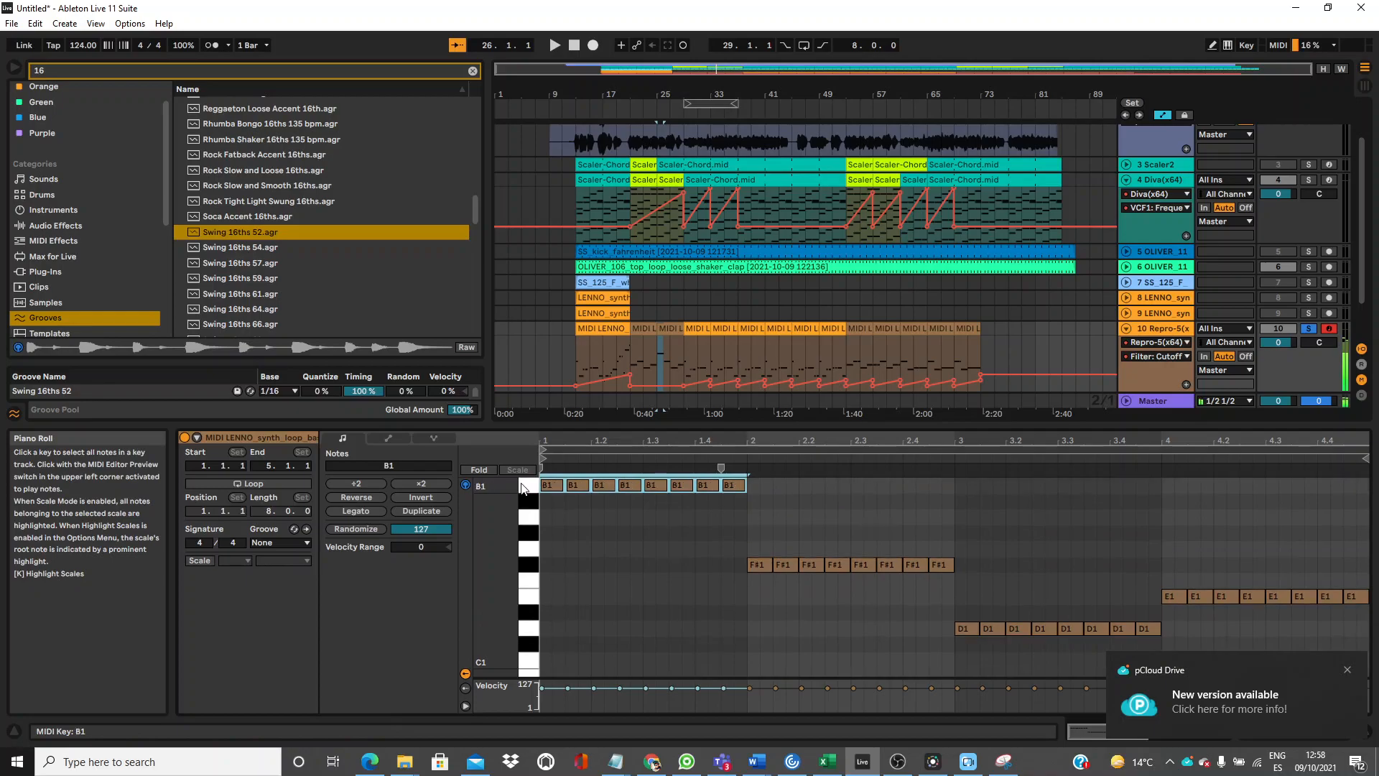
key("space")
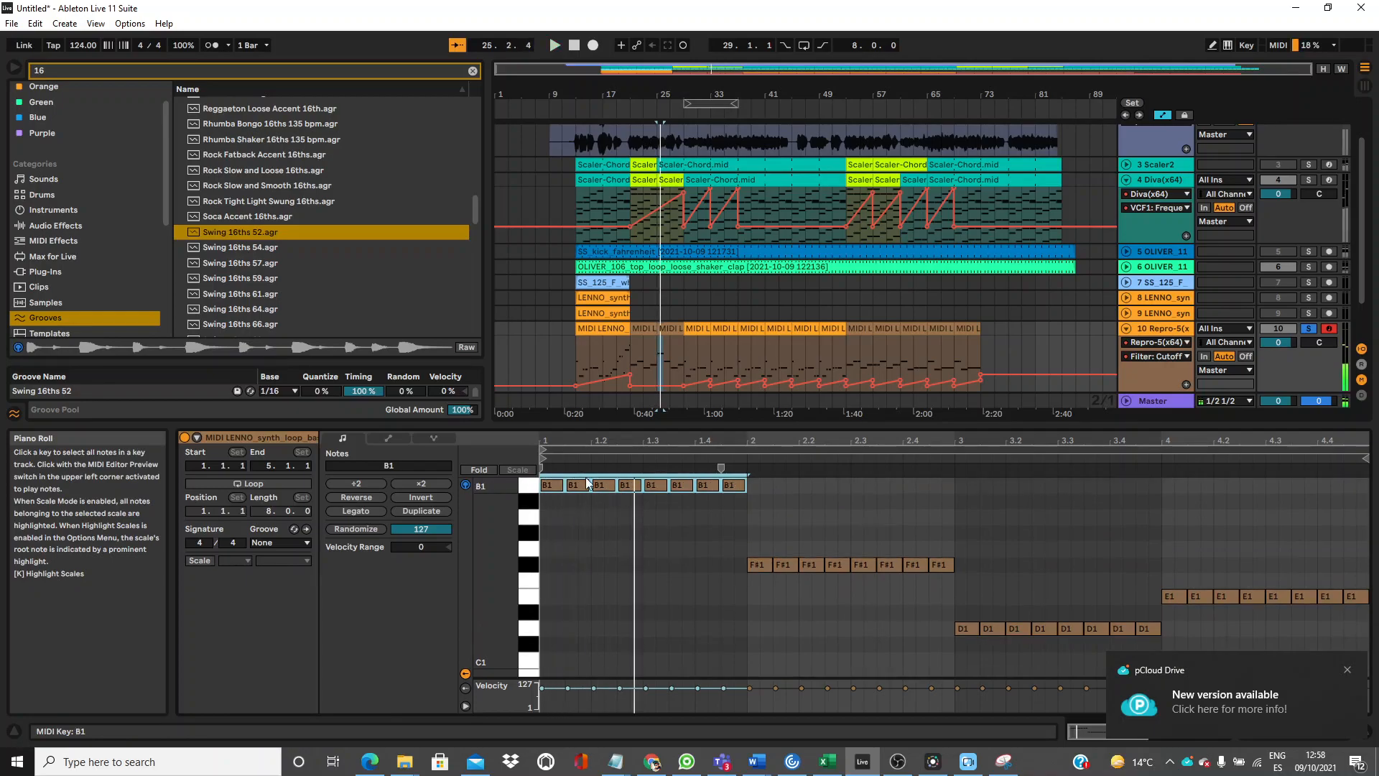
left_click(1308, 329)
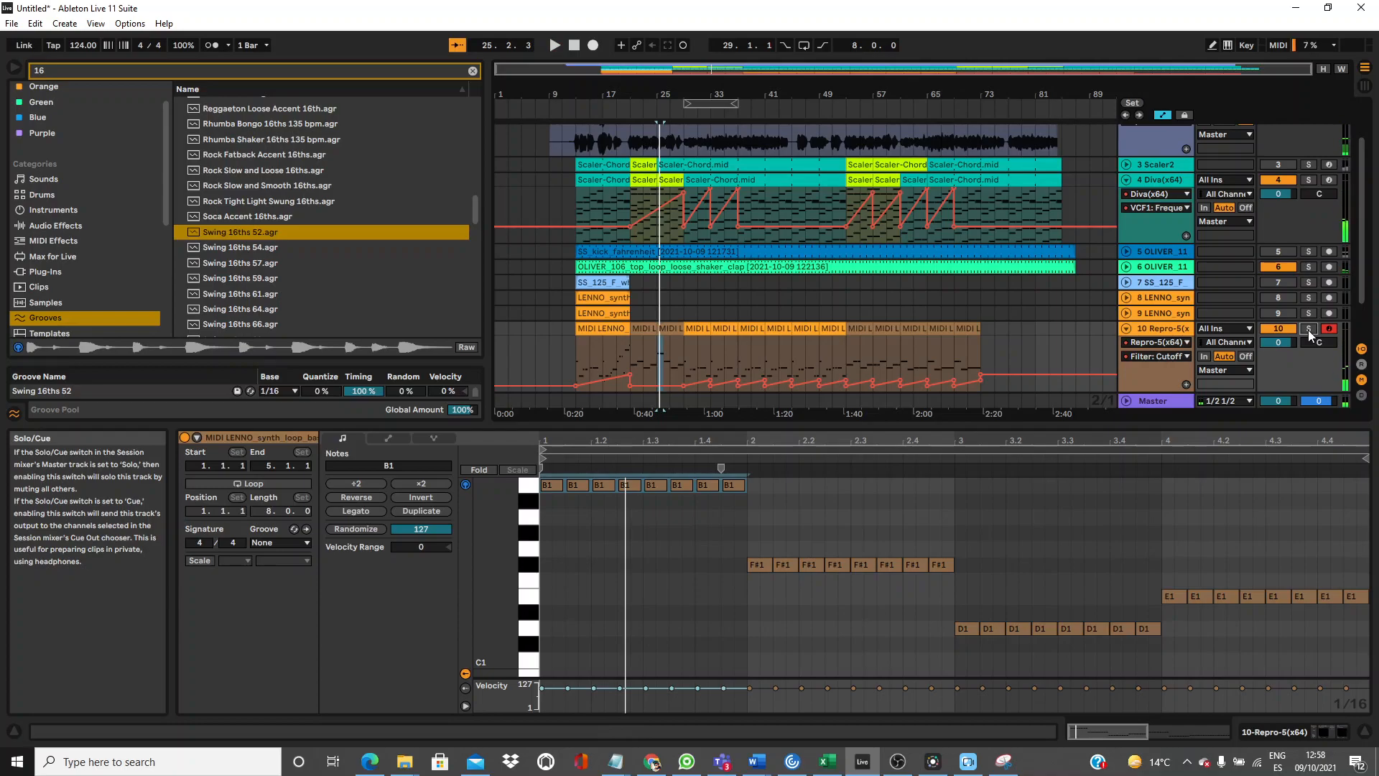
Drop the first bar's bass notes an octave to B0, then step them up to E1 while listening.
key("shift+Down")
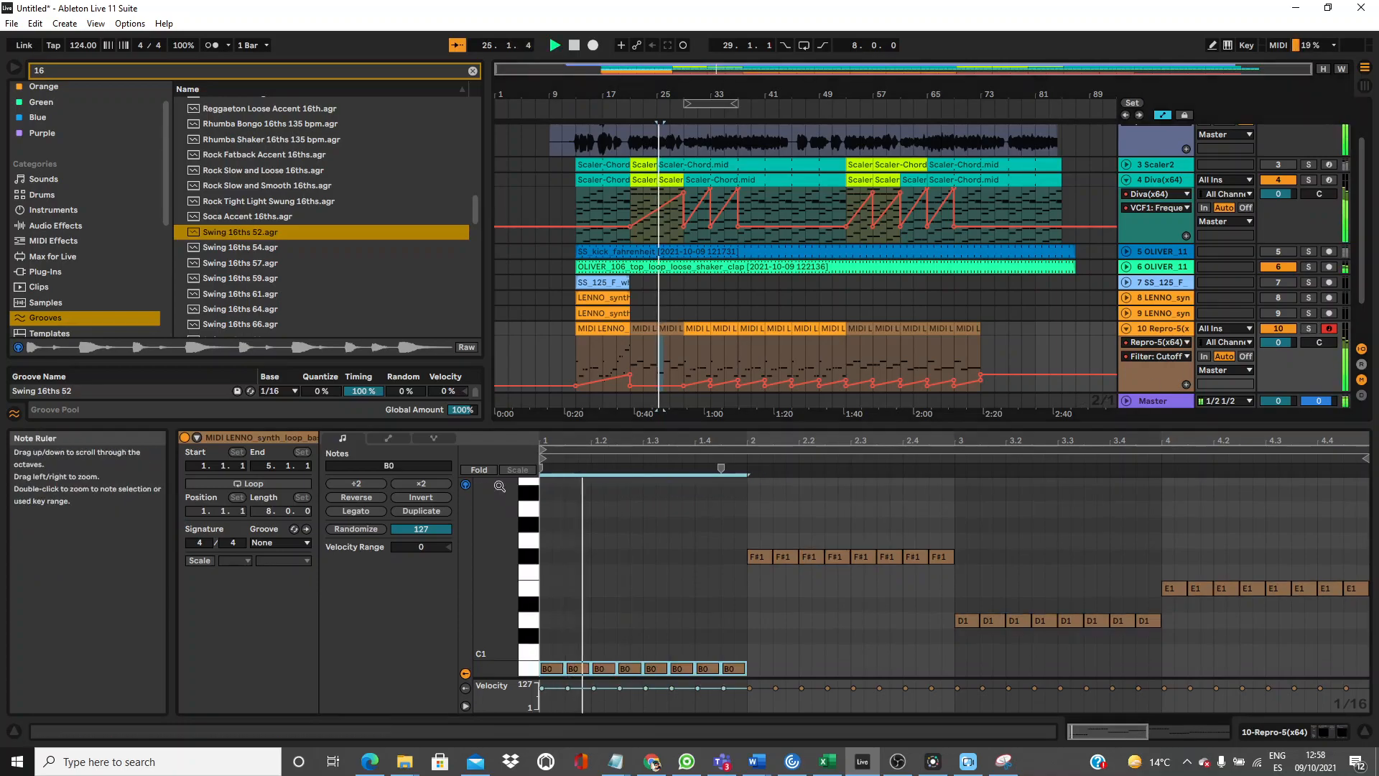
scroll(500, 487, "down", 1)
key("Up")
key("Up")
key("Up")
key("Up")
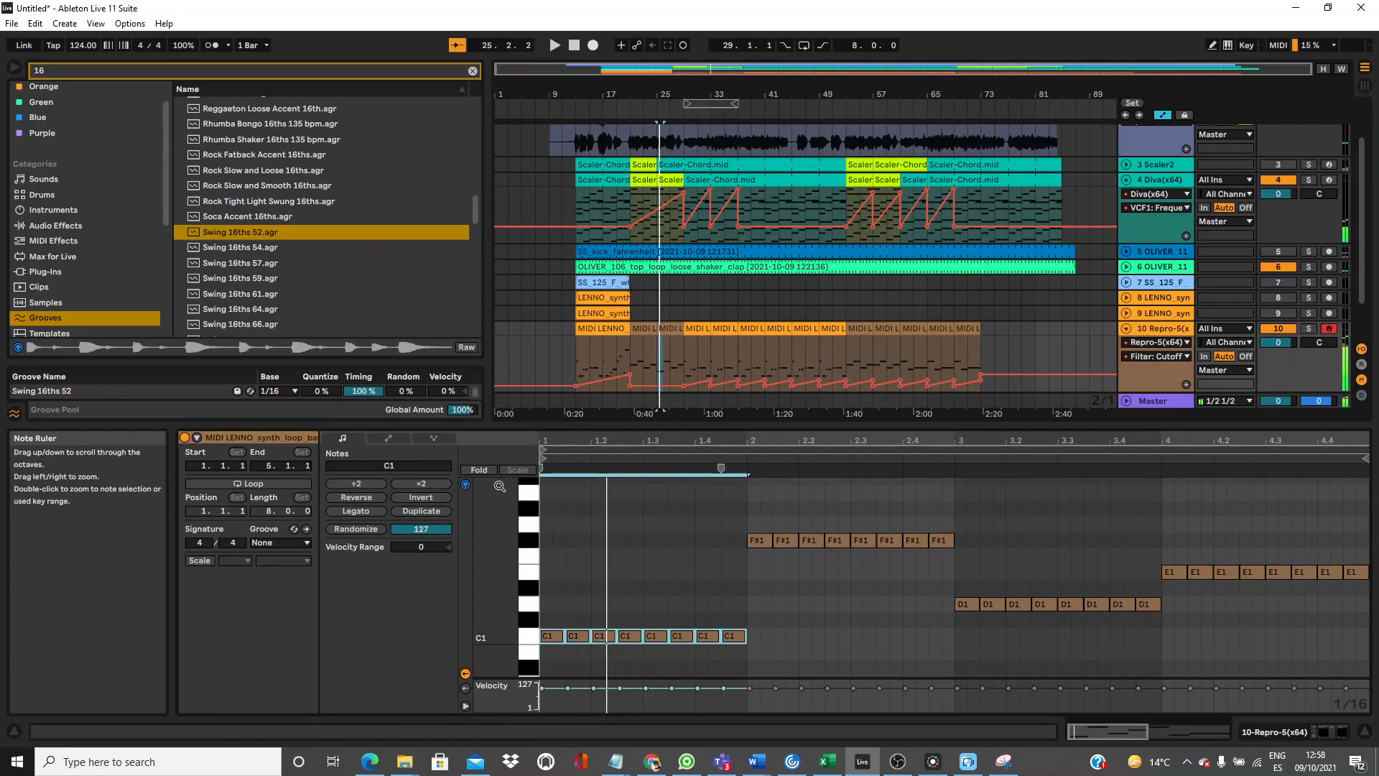
key("Up")
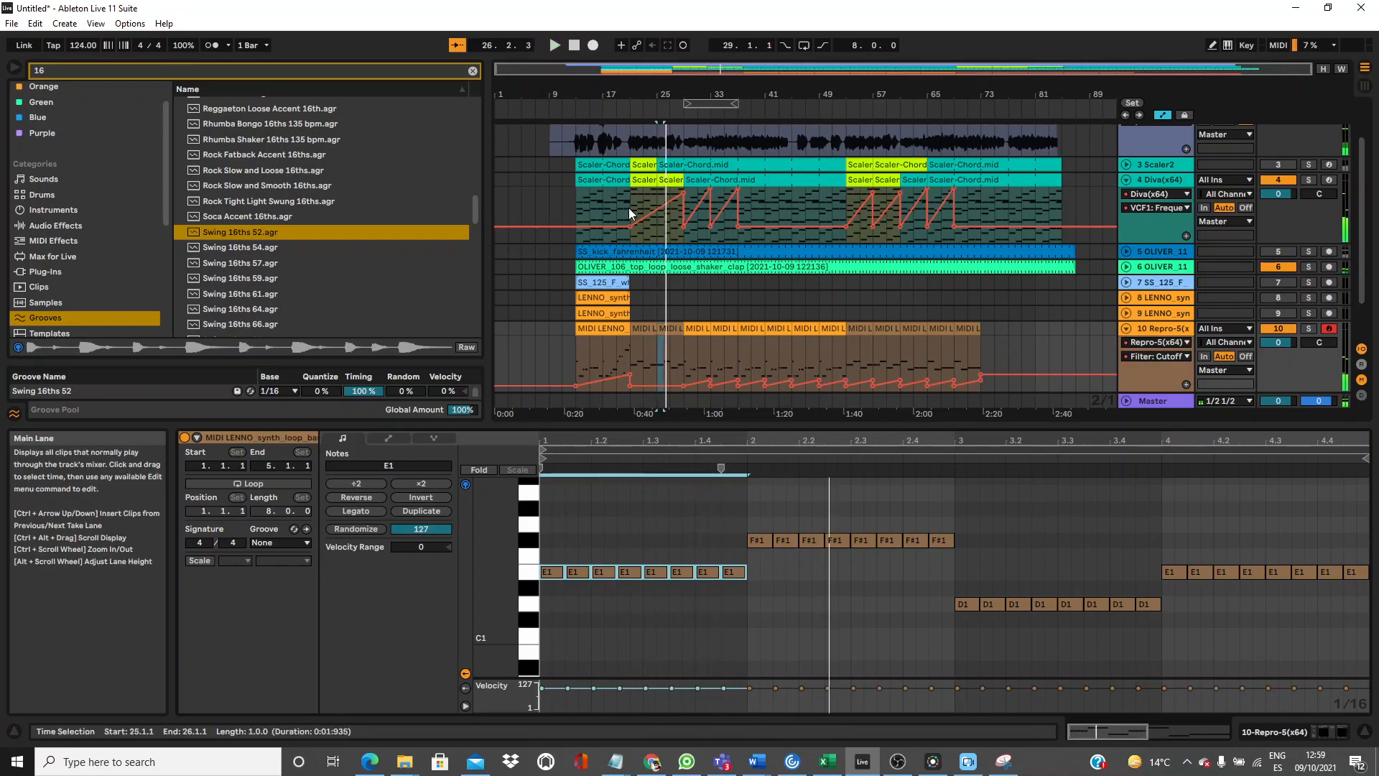
Play back the arrangement through bars 21 to 29 to hear the filter build-up.
left_click_drag(640, 94, 695, 93)
left_click(710, 108)
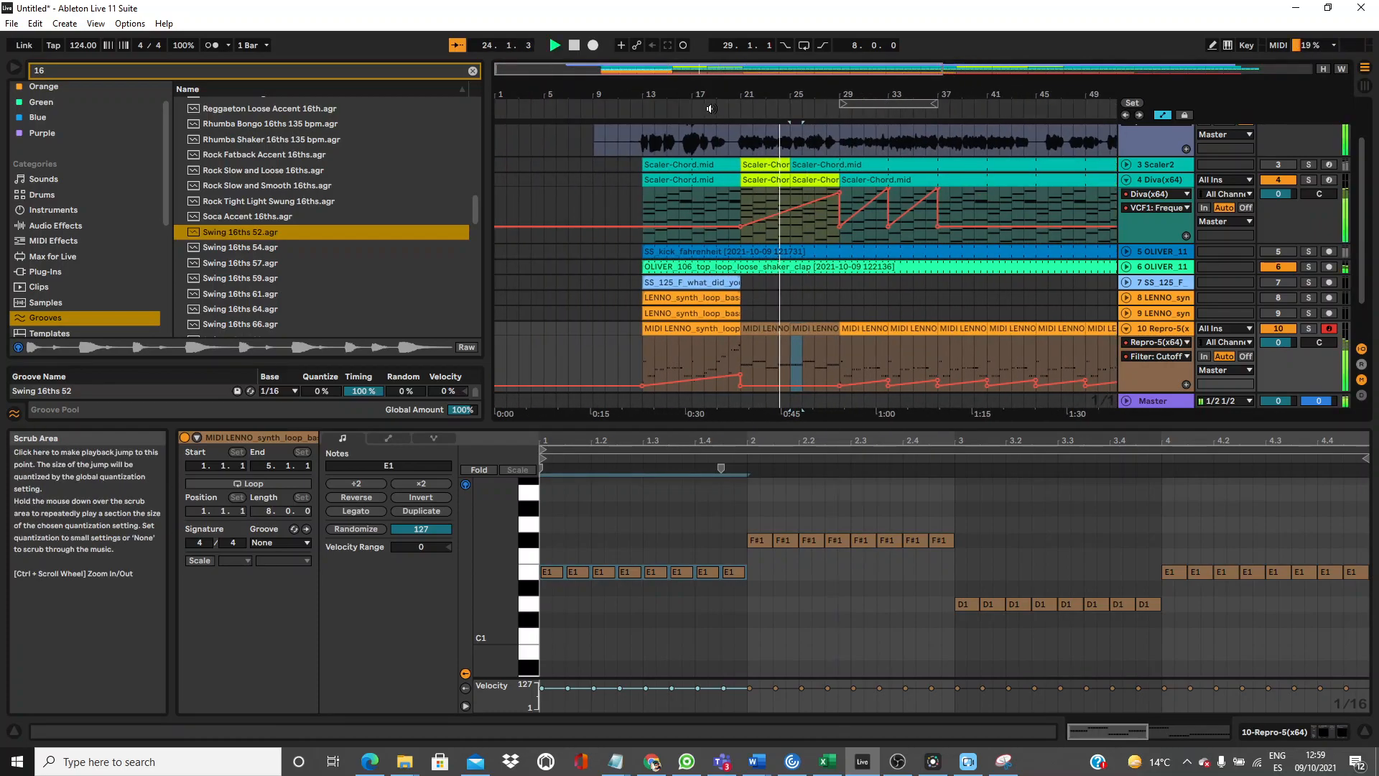
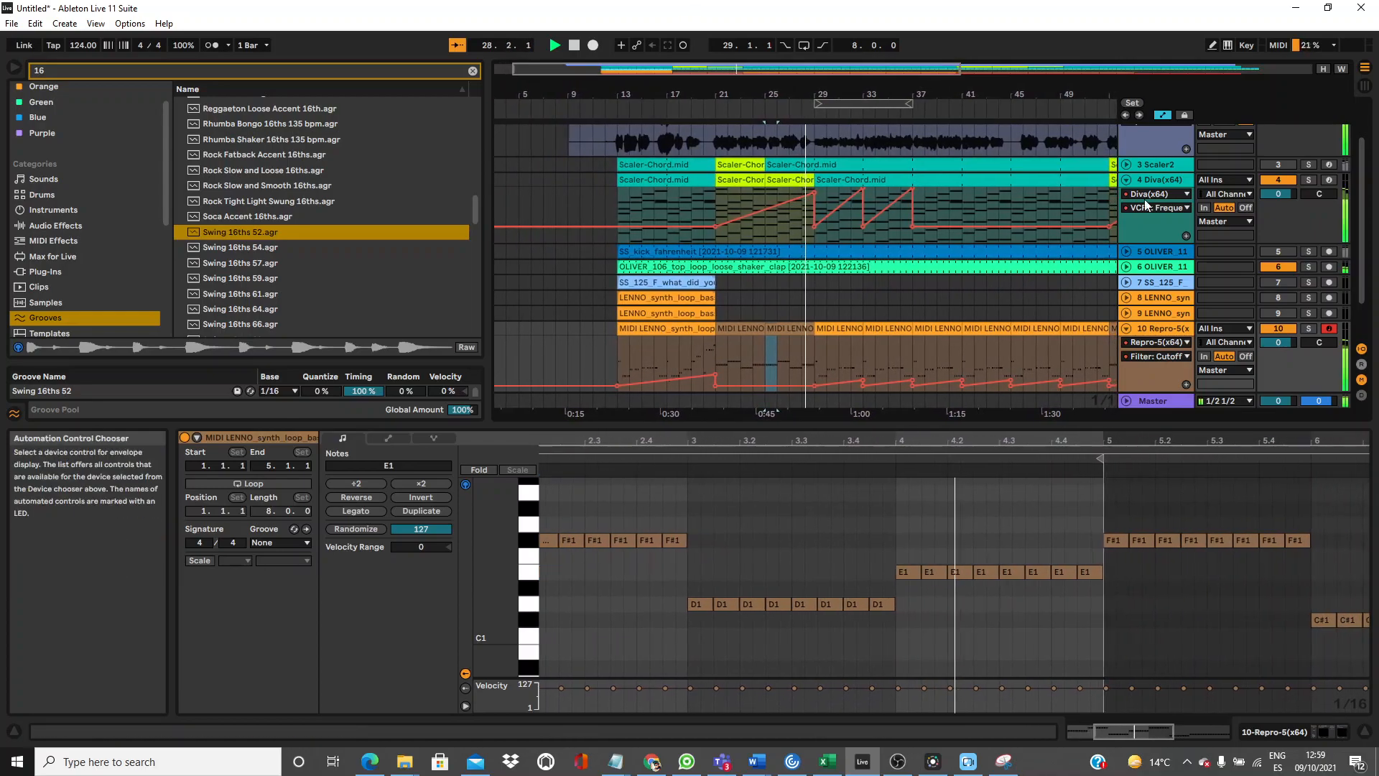
Lower the peak of the Diva filter-frequency ramp at bar 29 to 0.66 and play back from bar 25.
left_click_drag(808, 191, 807, 207)
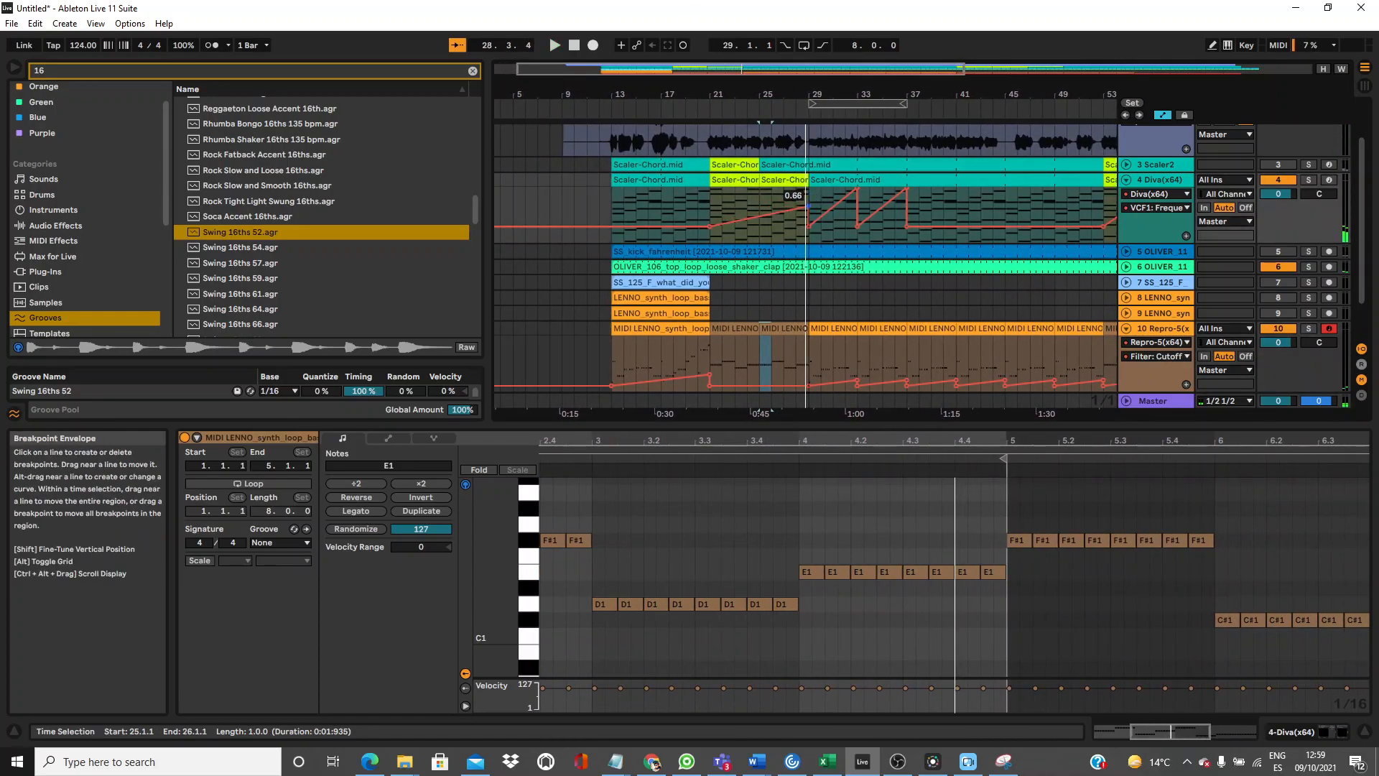
left_click(762, 199)
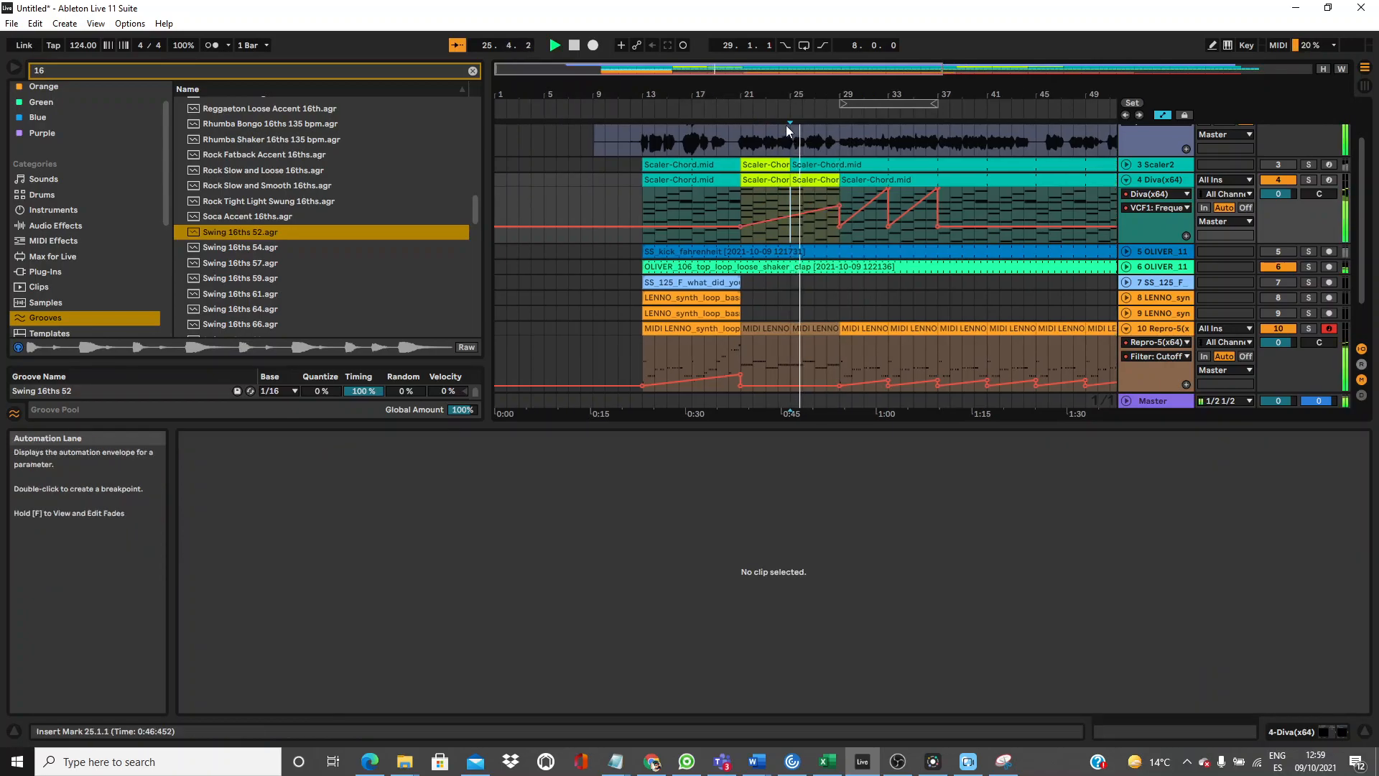
left_click_drag(657, 94, 652, 50)
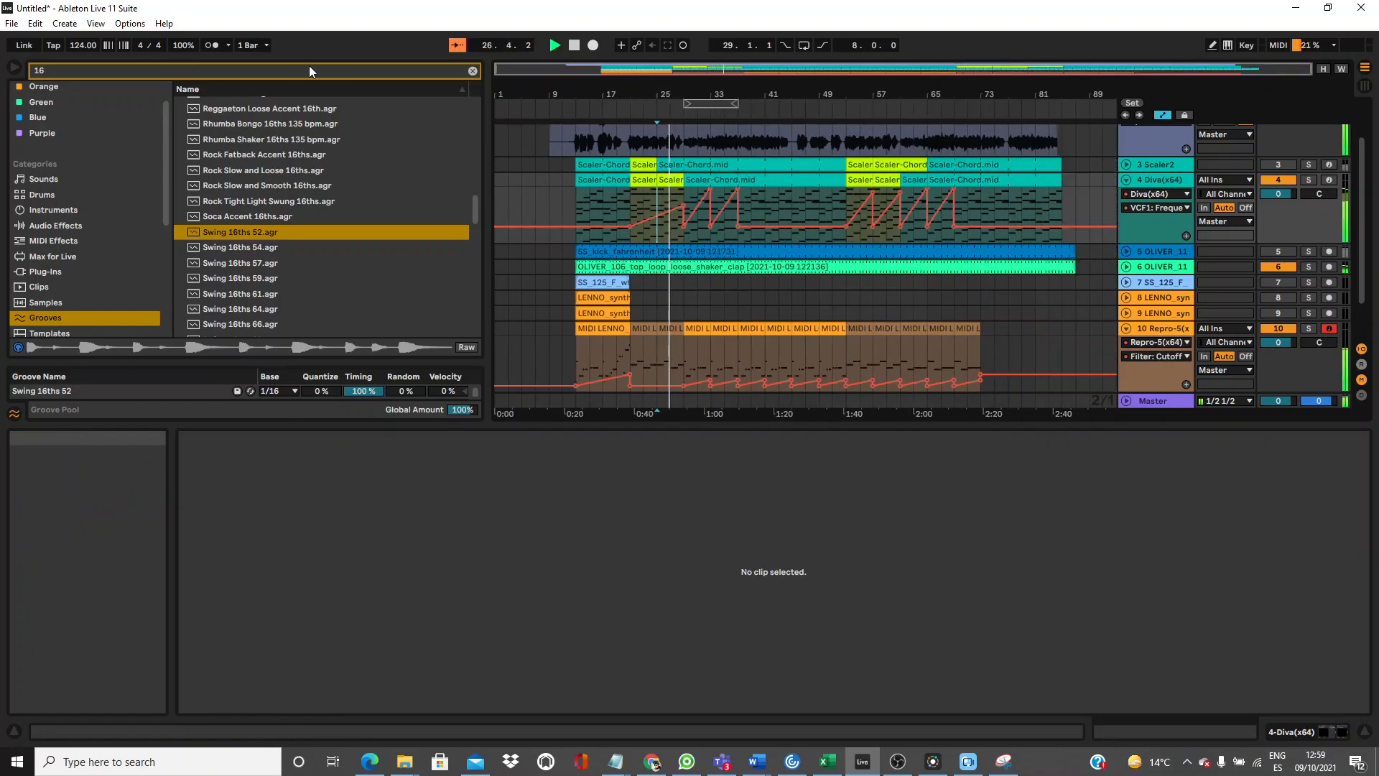
Search the plug-ins for PRO and add FabFilter Pro-Q 3 to the Diva track.
type("PRO")
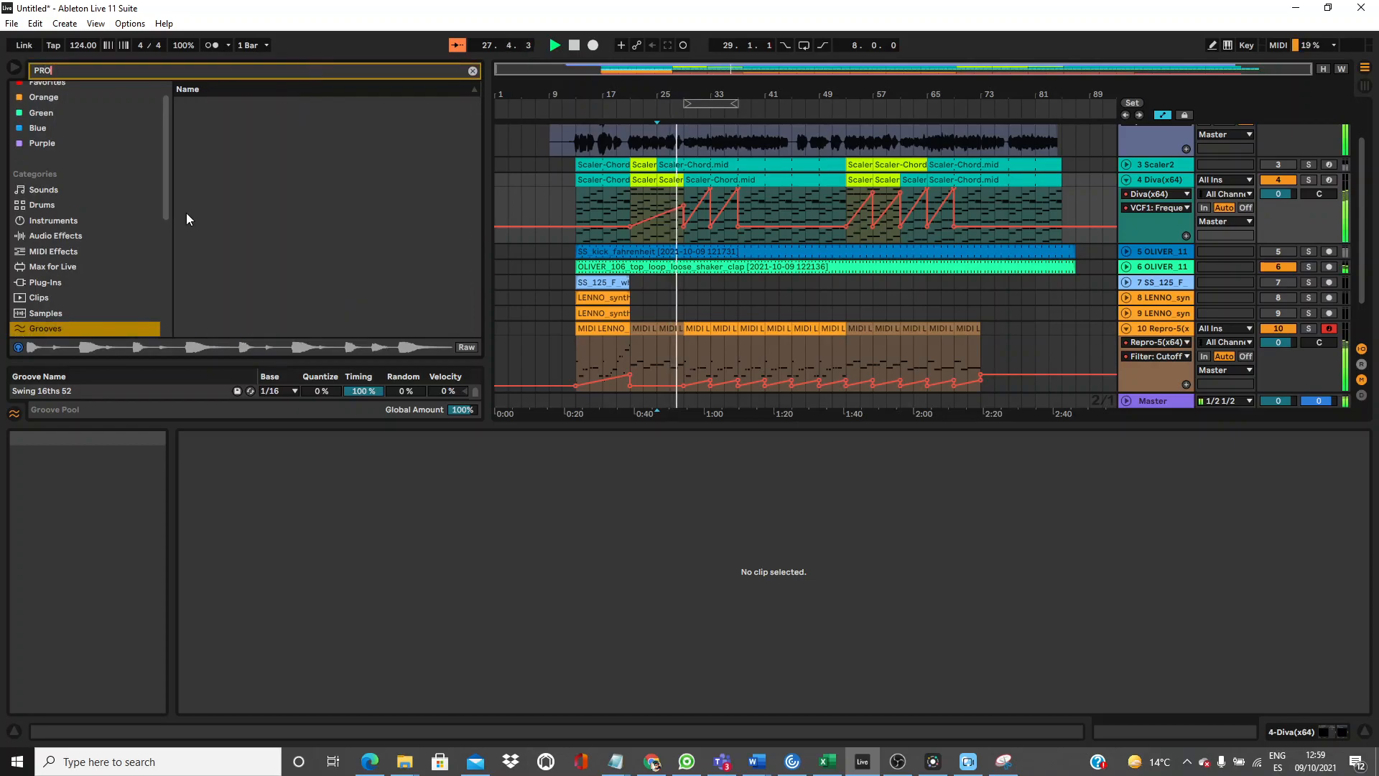
left_click(70, 271)
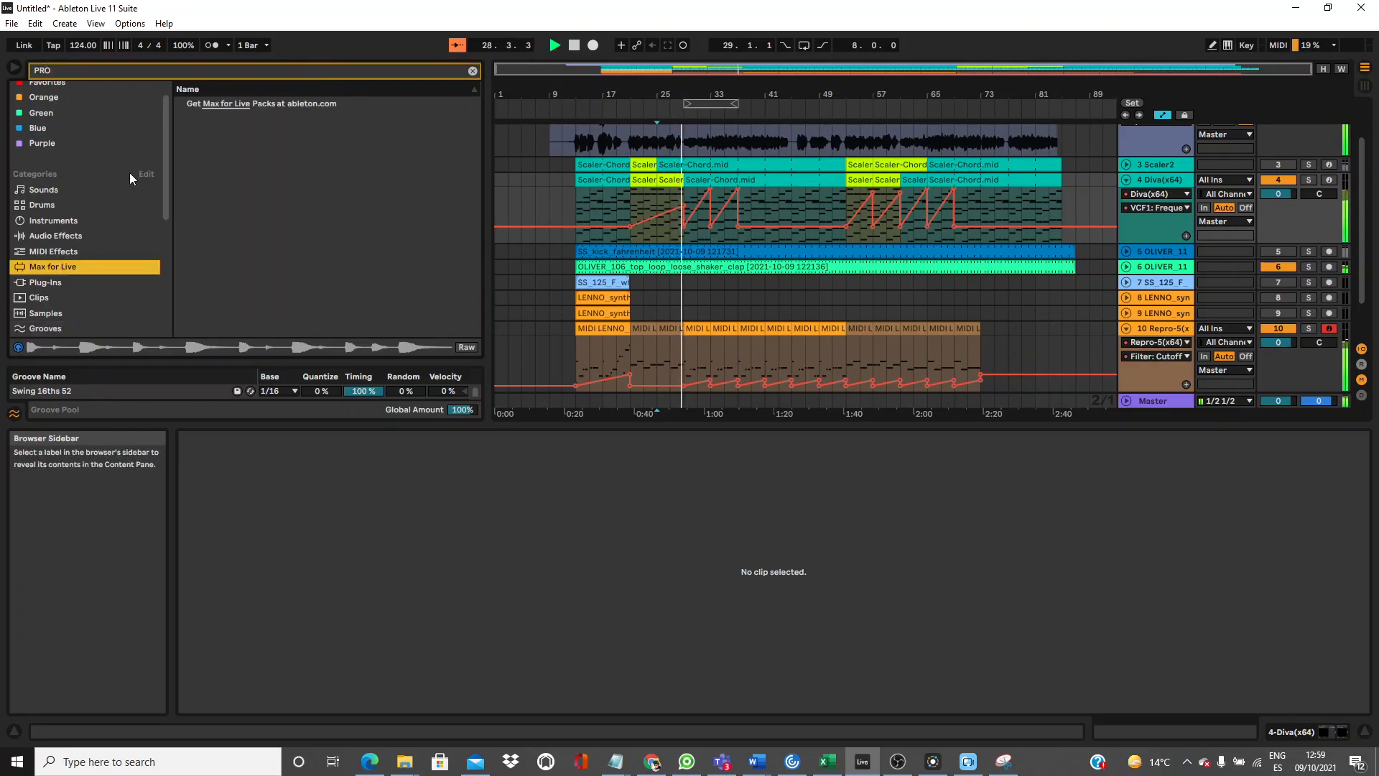
left_click(93, 277)
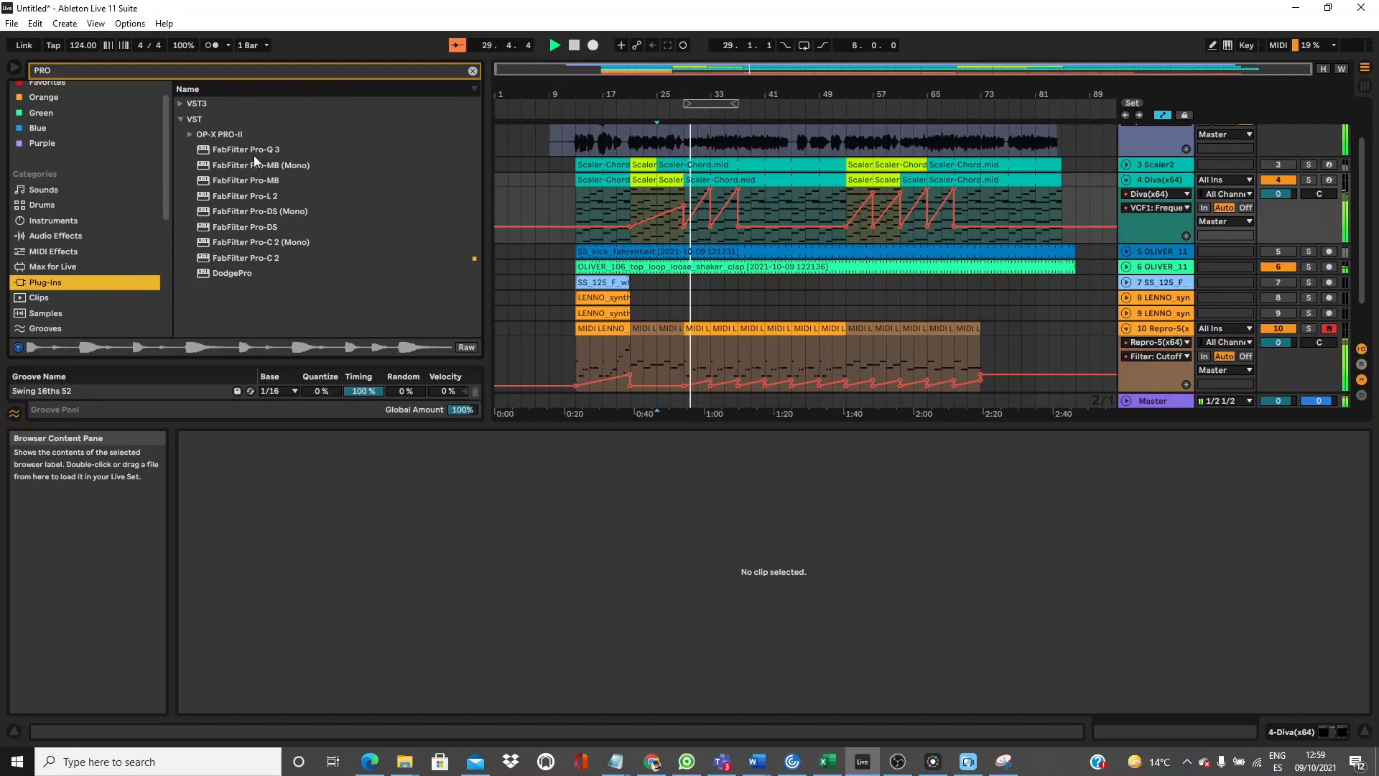
left_click(253, 153)
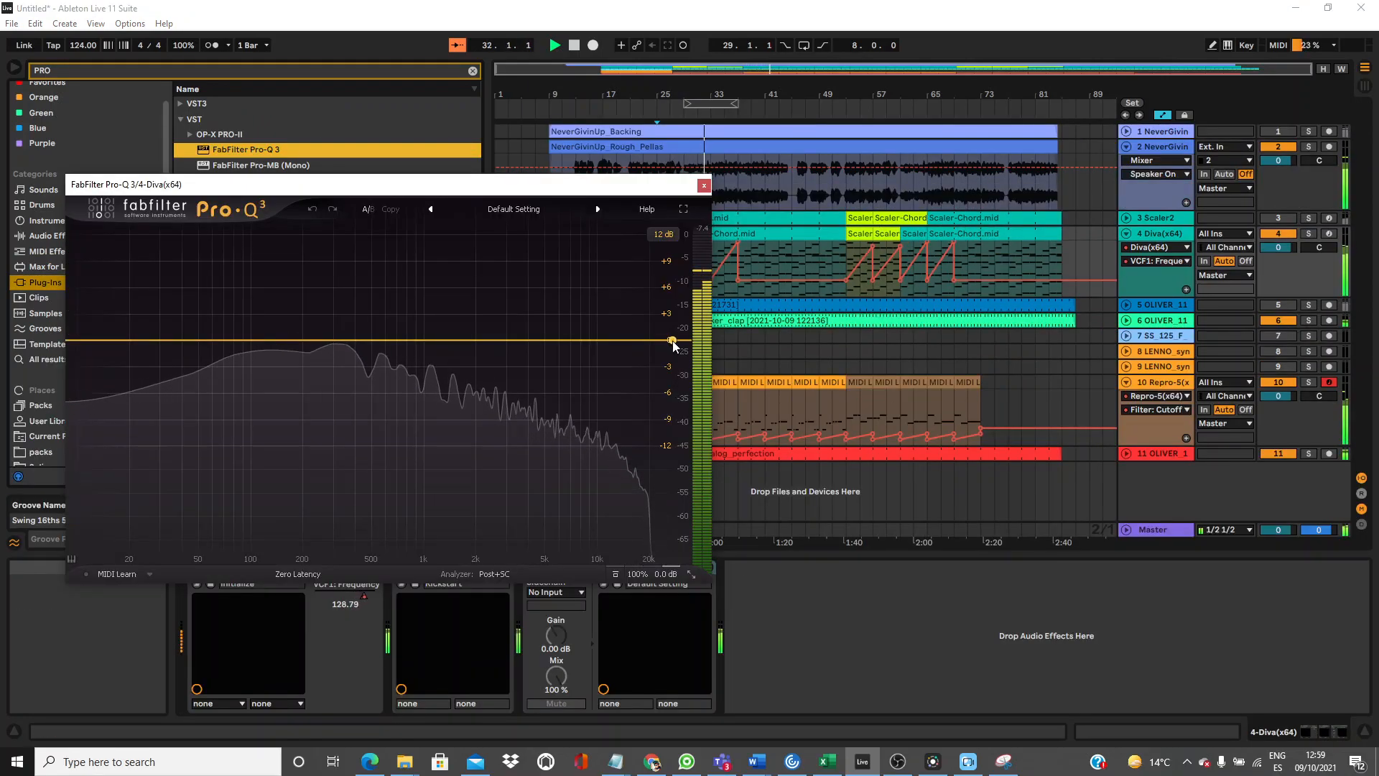
In the Diva track's Pro-Q 3, add a high cut at about 3500 Hz and a low cut, both 12 dB/oct.
left_click_drag(673, 343, 504, 337)
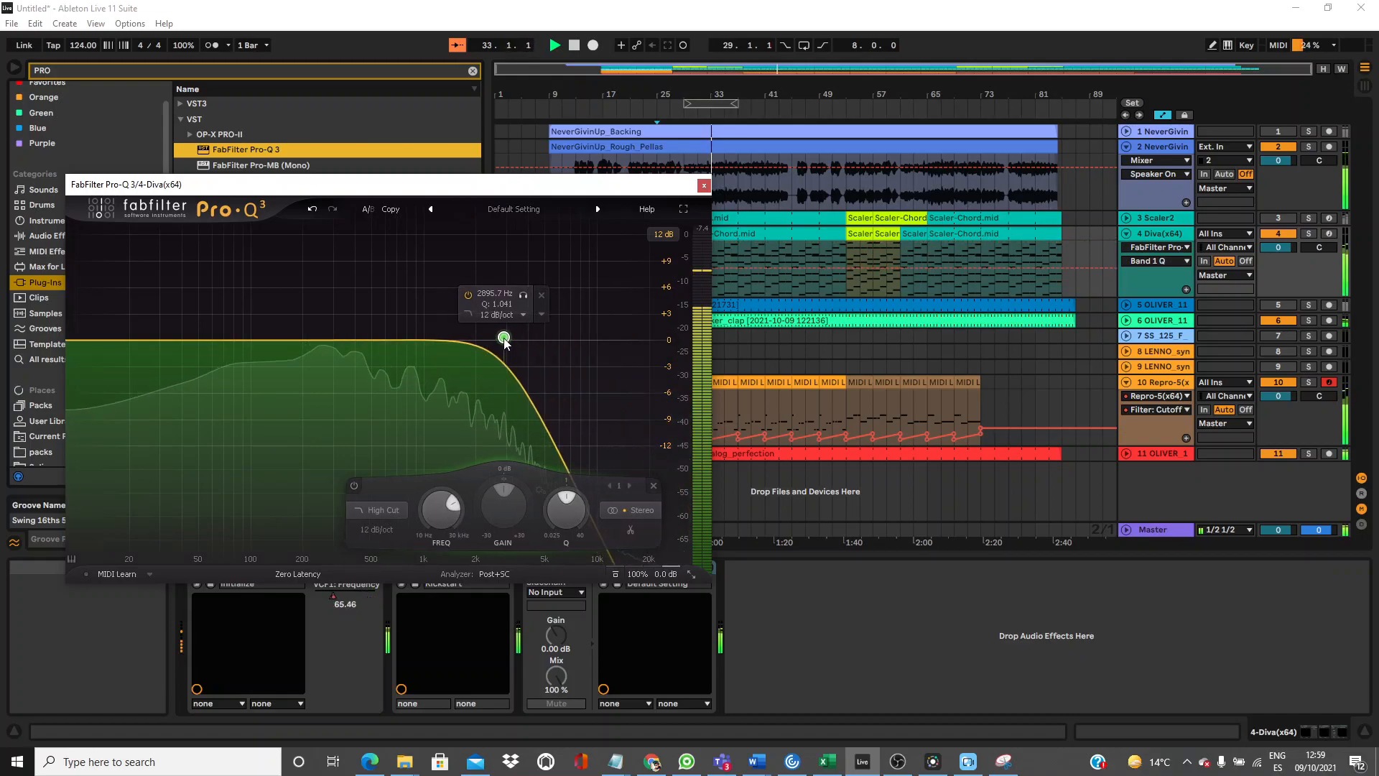
left_click(104, 341)
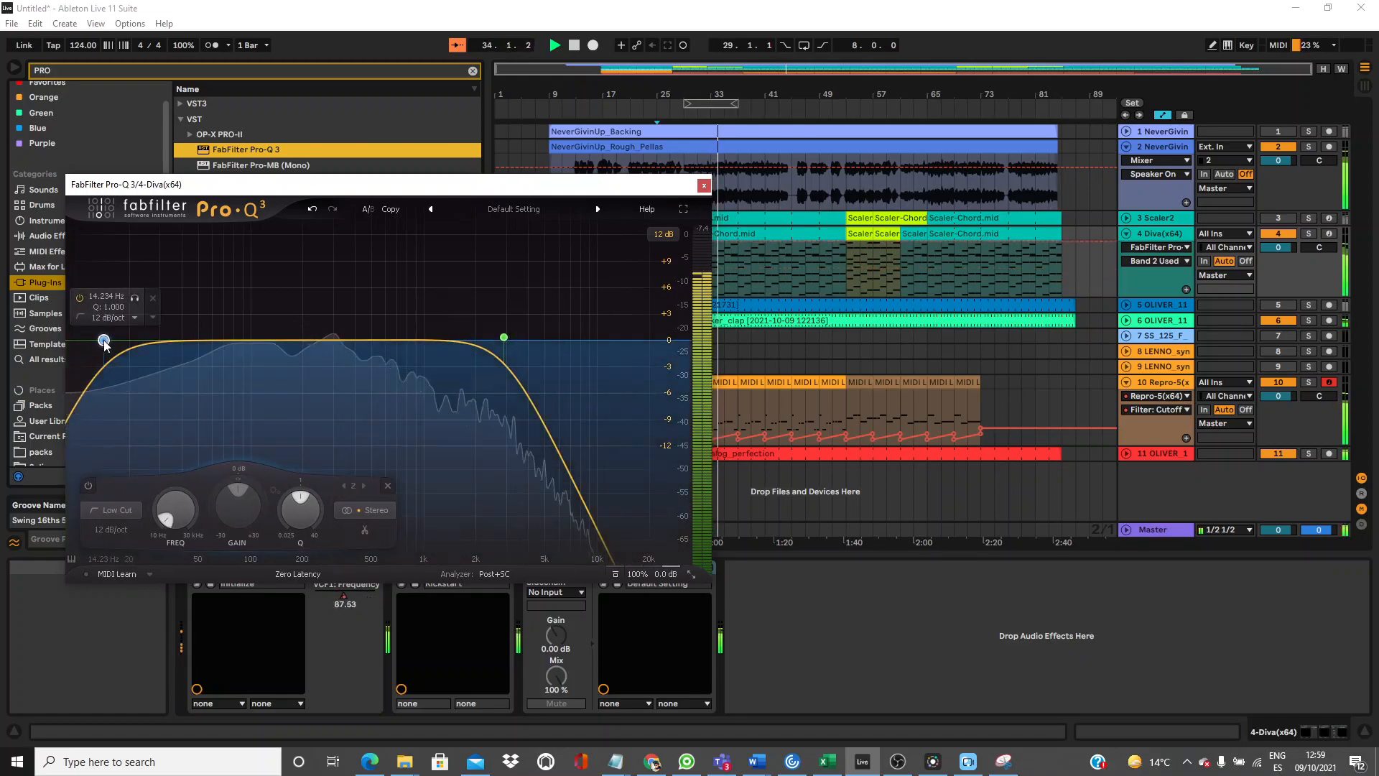
left_click_drag(104, 341, 154, 360)
left_click(703, 186)
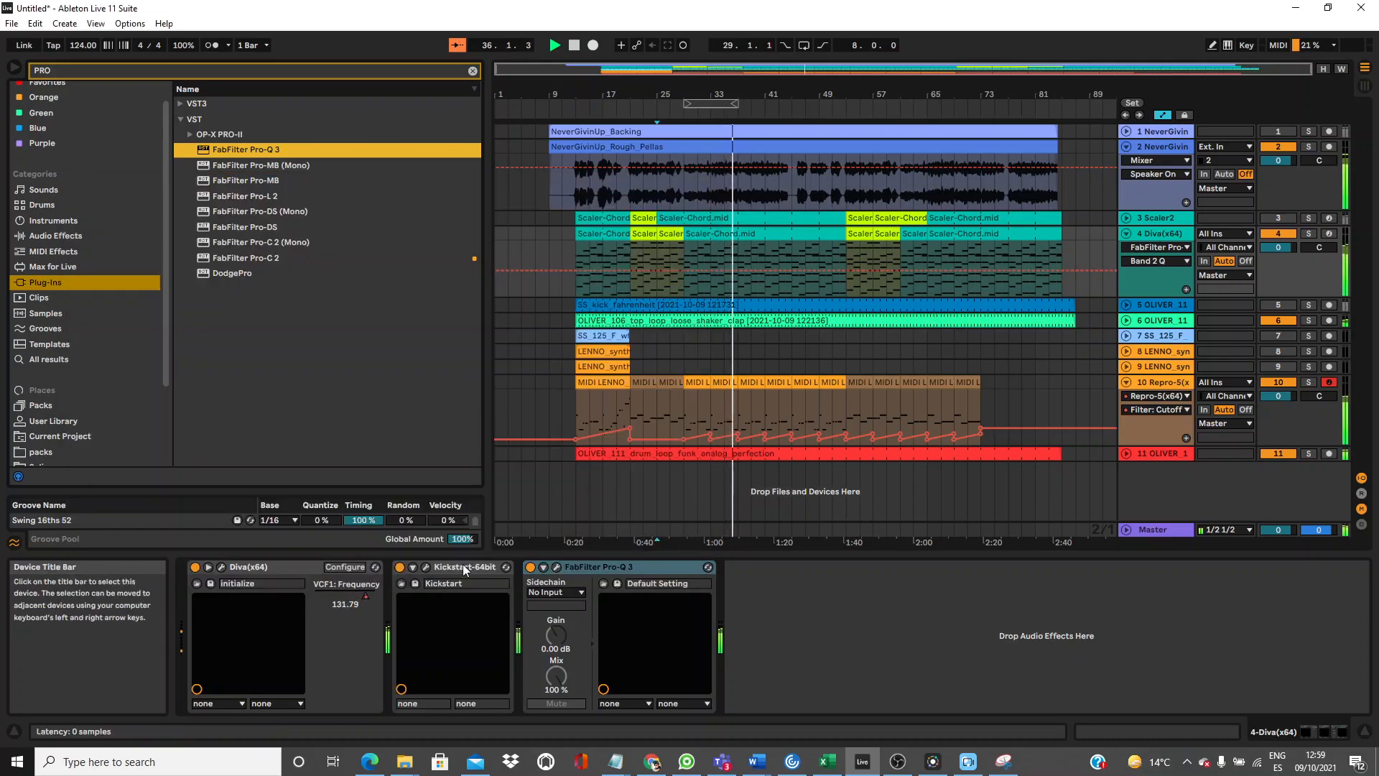
left_click(556, 568)
mouse_move(505, 339)
left_mouse_down()
mouse_move(548, 313)
mouse_move(518, 347)
left_mouse_up()
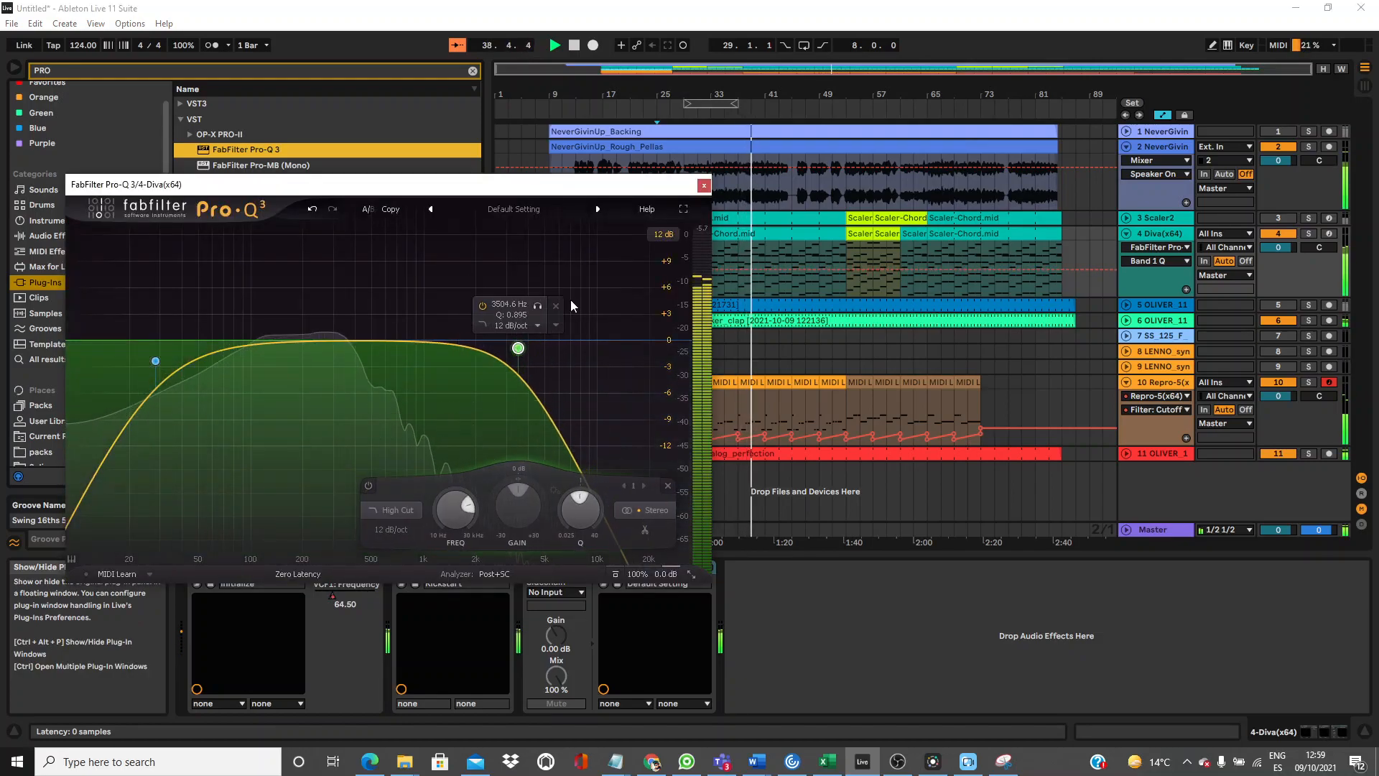
left_click(702, 187)
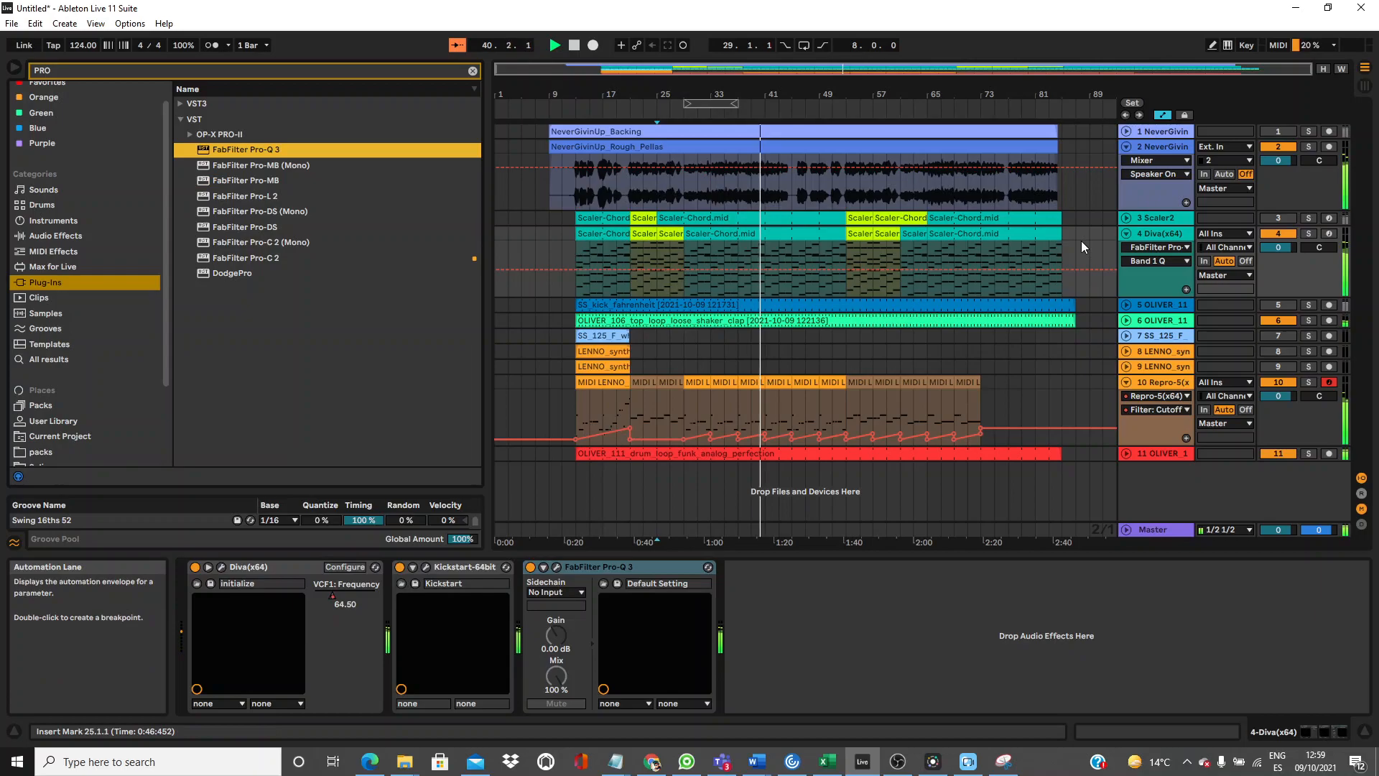
Show the Diva VCF1 frequency automation and raise its flat section between bars 37 and 53 to about 0.57.
left_click(1157, 248)
left_click(1155, 269)
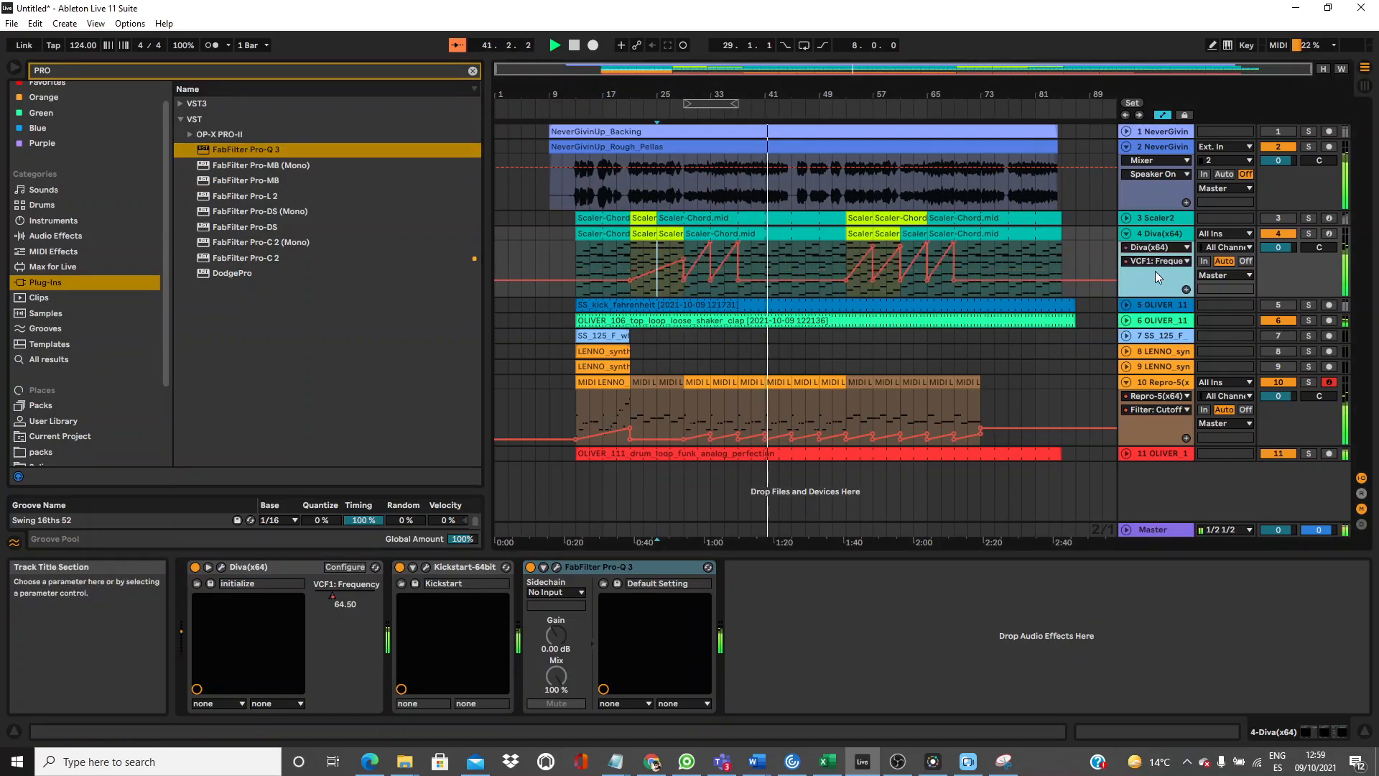
left_click_drag(739, 279, 739, 263)
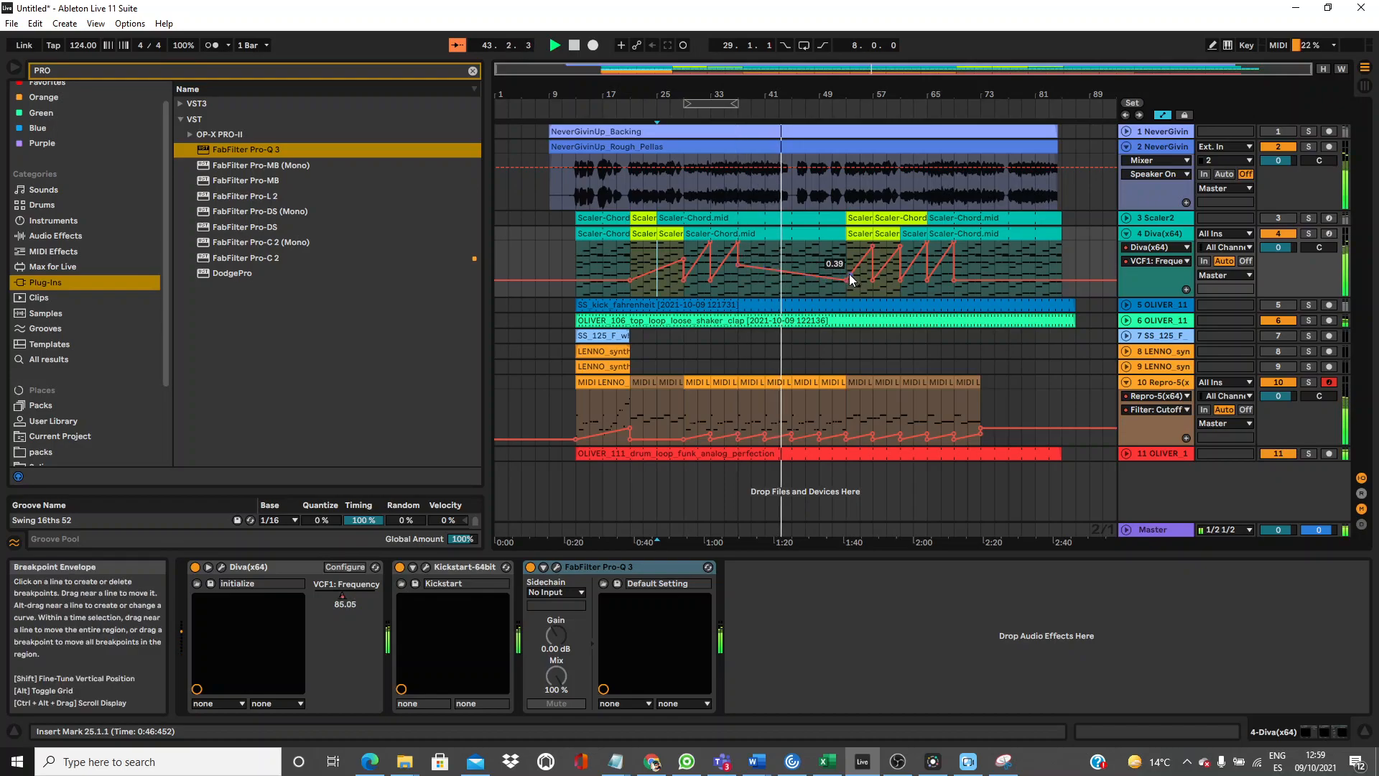
mouse_move(848, 278)
left_mouse_down()
mouse_move(849, 264)
mouse_move(847, 278)
left_mouse_up()
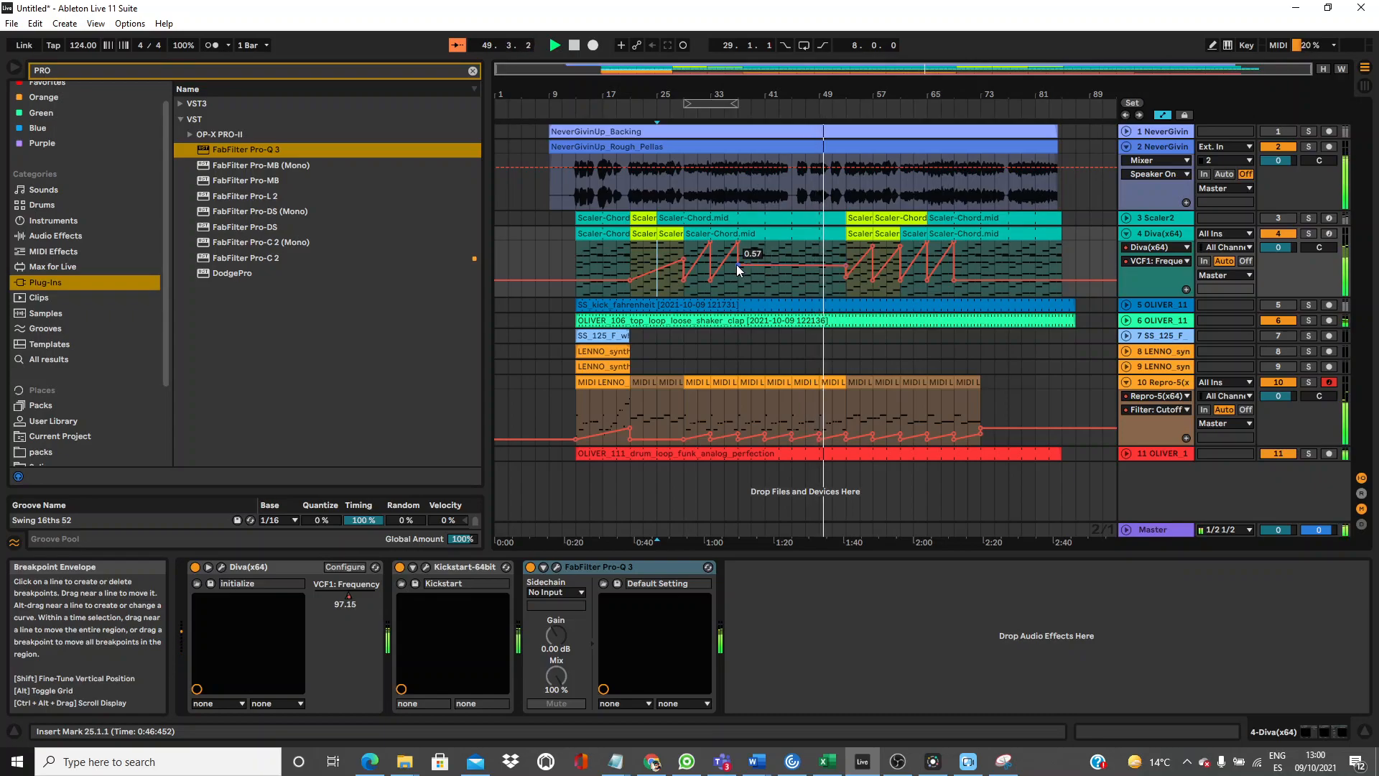
left_click_drag(737, 267, 845, 268)
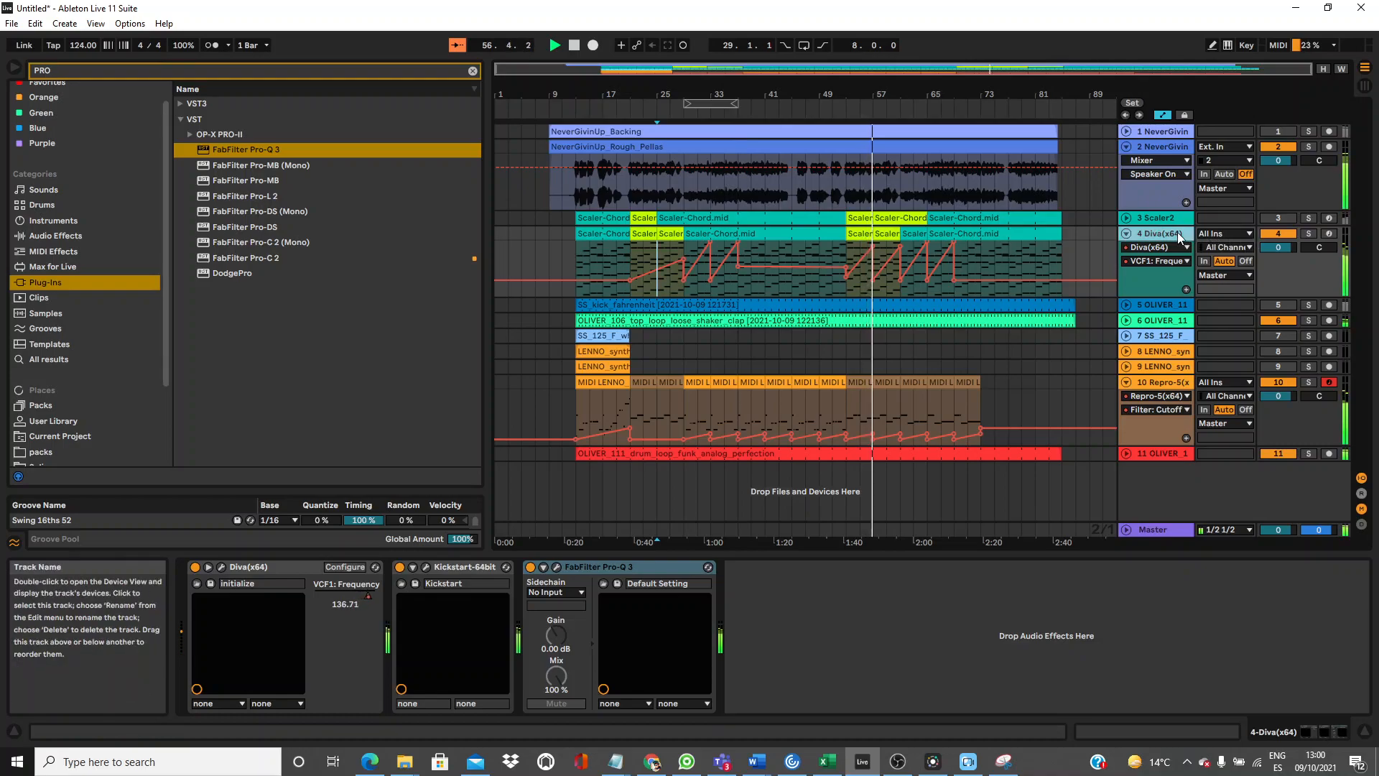
Move the Pro-Q 3 low cut up to about 71 Hz and lower the Diva track volume to -9.0 dB.
left_click(557, 567)
left_click_drag(160, 369, 225, 360)
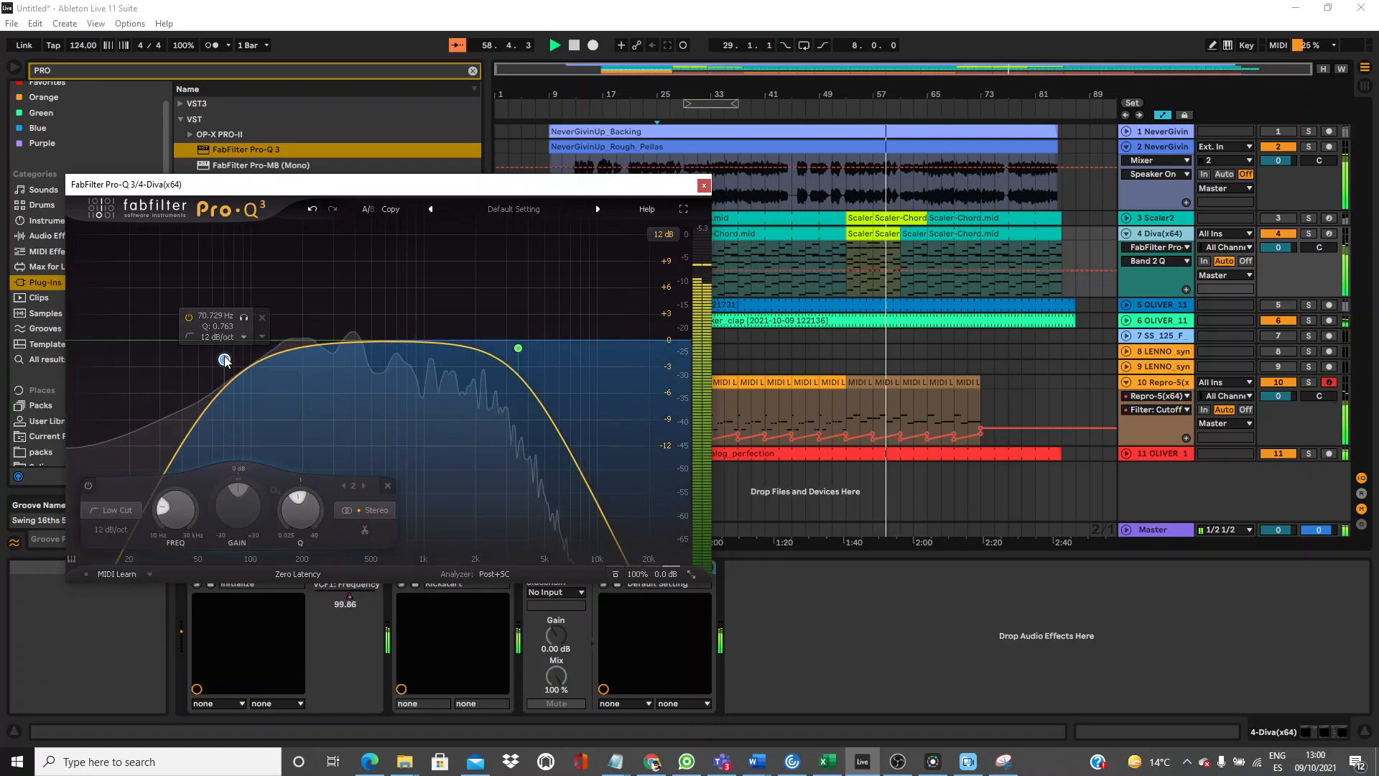
left_click(704, 185)
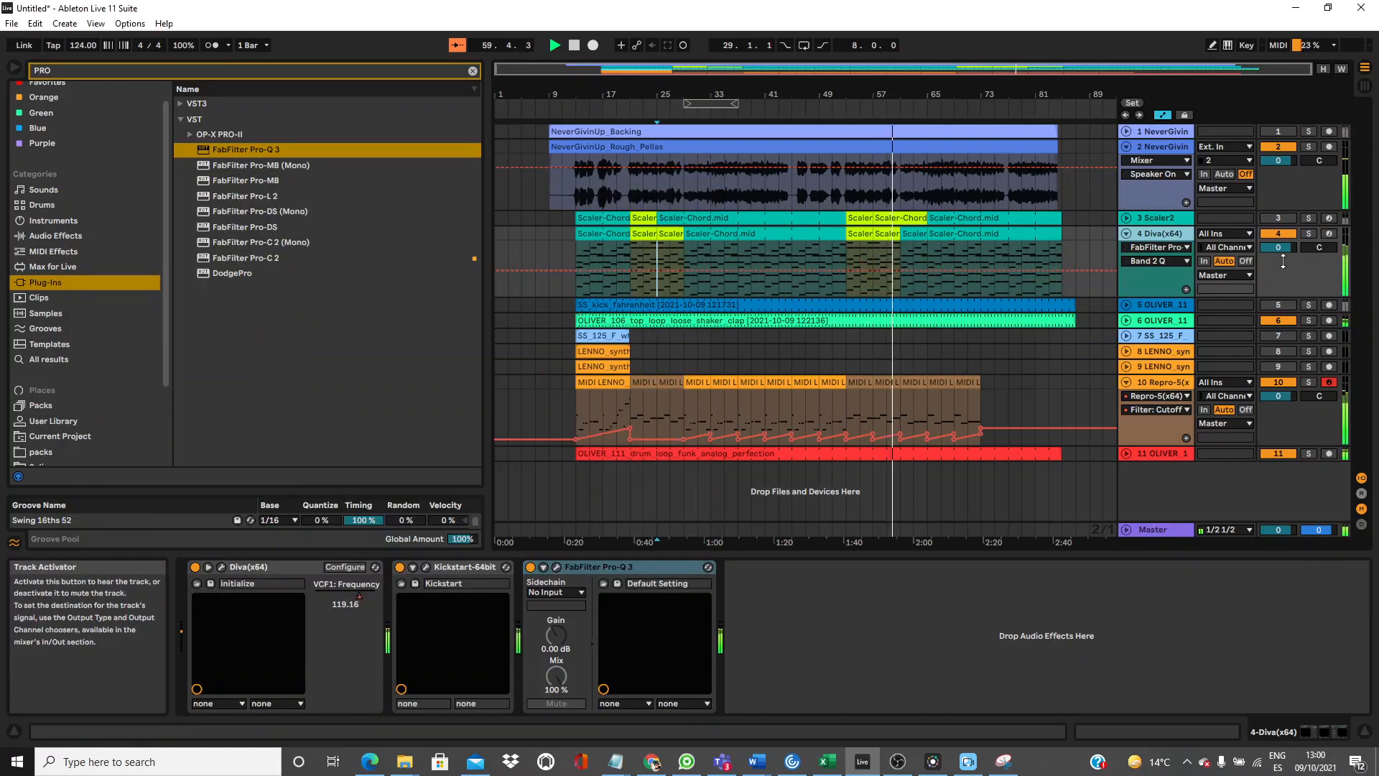
left_click_drag(1278, 247, 1277, 276)
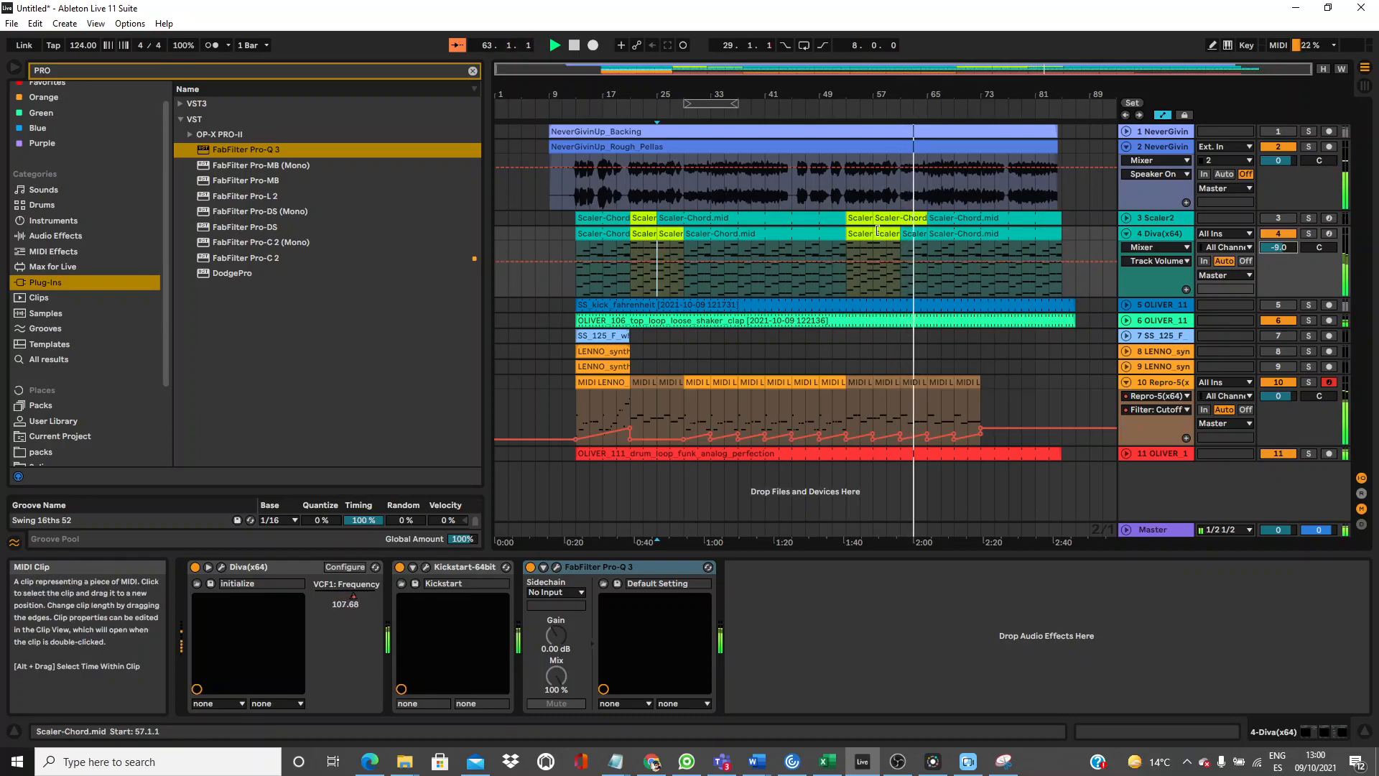
Hide the automation, copy bars 21 to 29 of the Diva through Repro-5 tracks to bar 53 and play from there.
left_click_drag(646, 250, 670, 382)
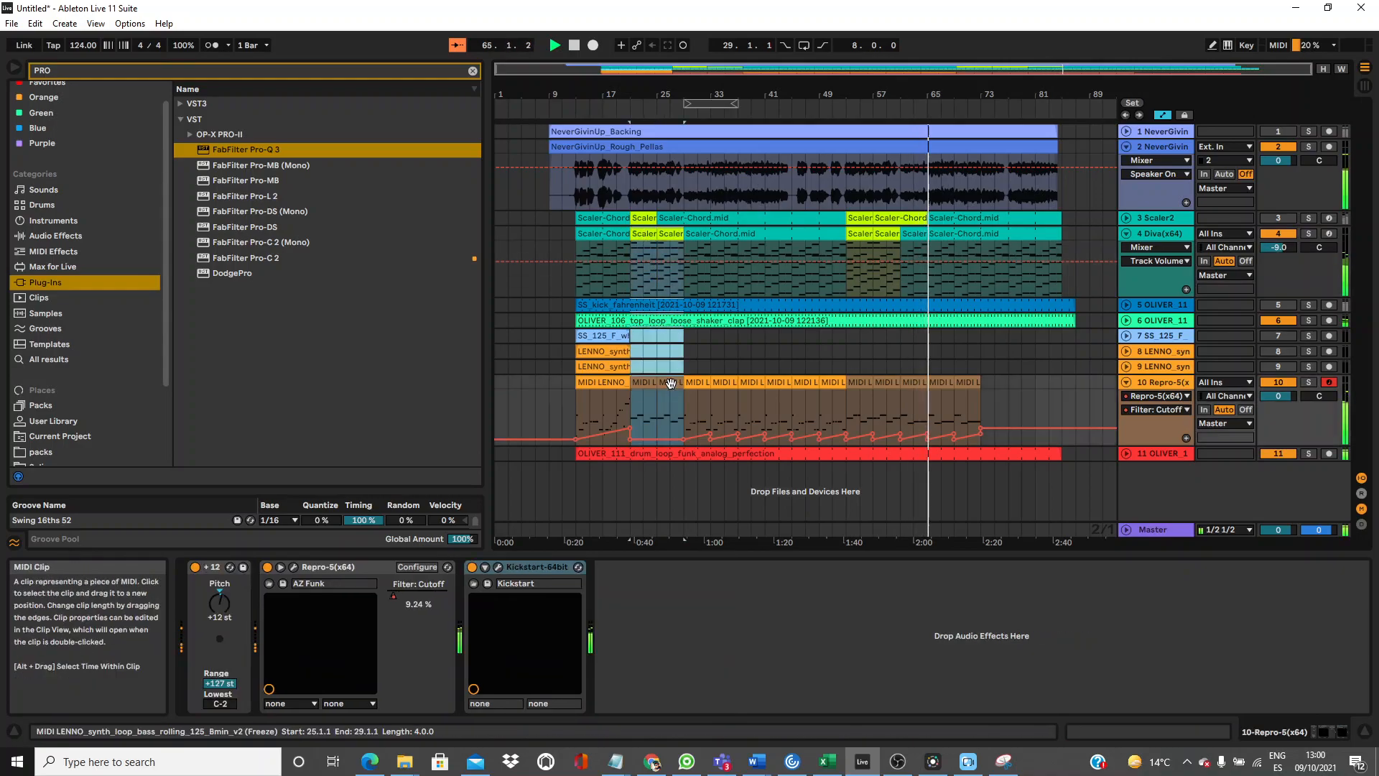
key("a")
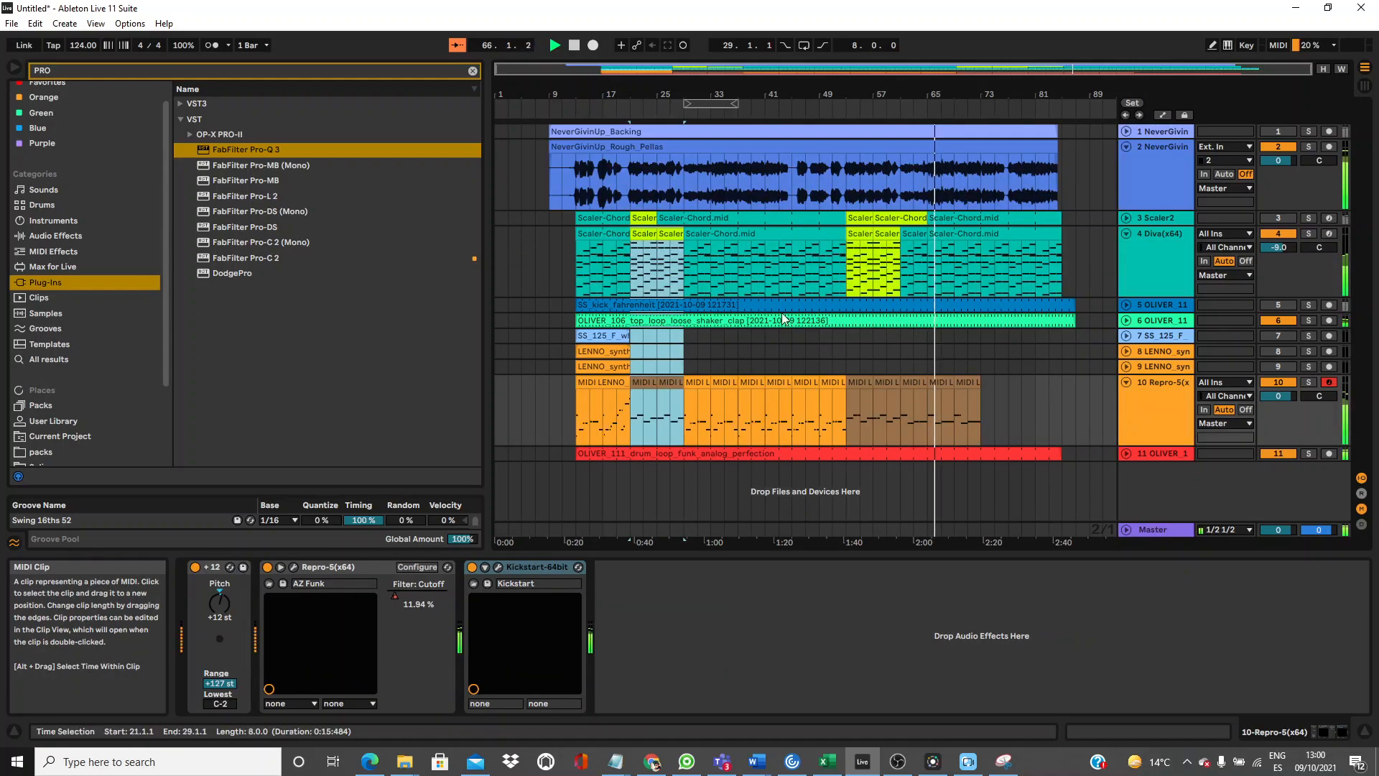
left_click(868, 232)
key("ctrl+v")
key("space")
key("space")
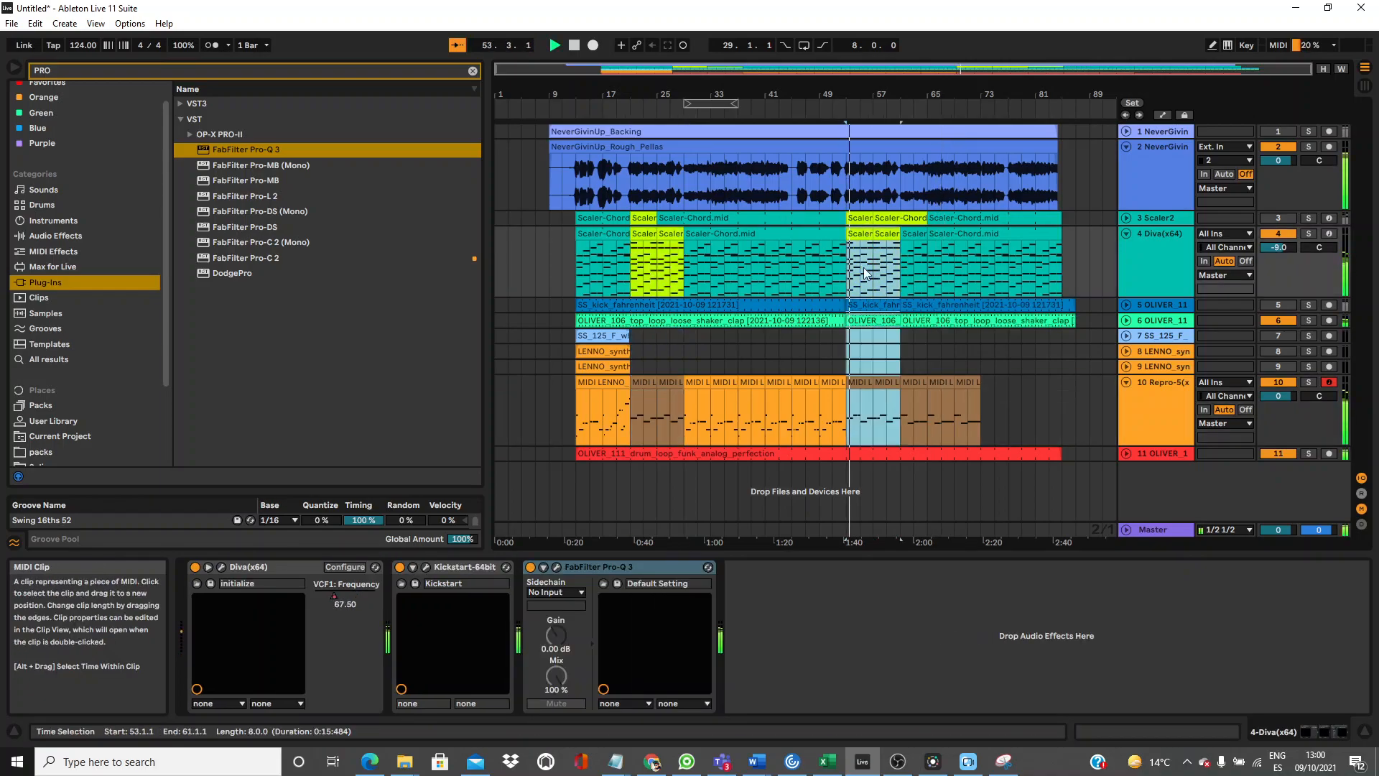
Copy the Repro-5 bass clip at bar 29 to bar 61, extend it to bar 73 and play it back.
left_click(697, 378)
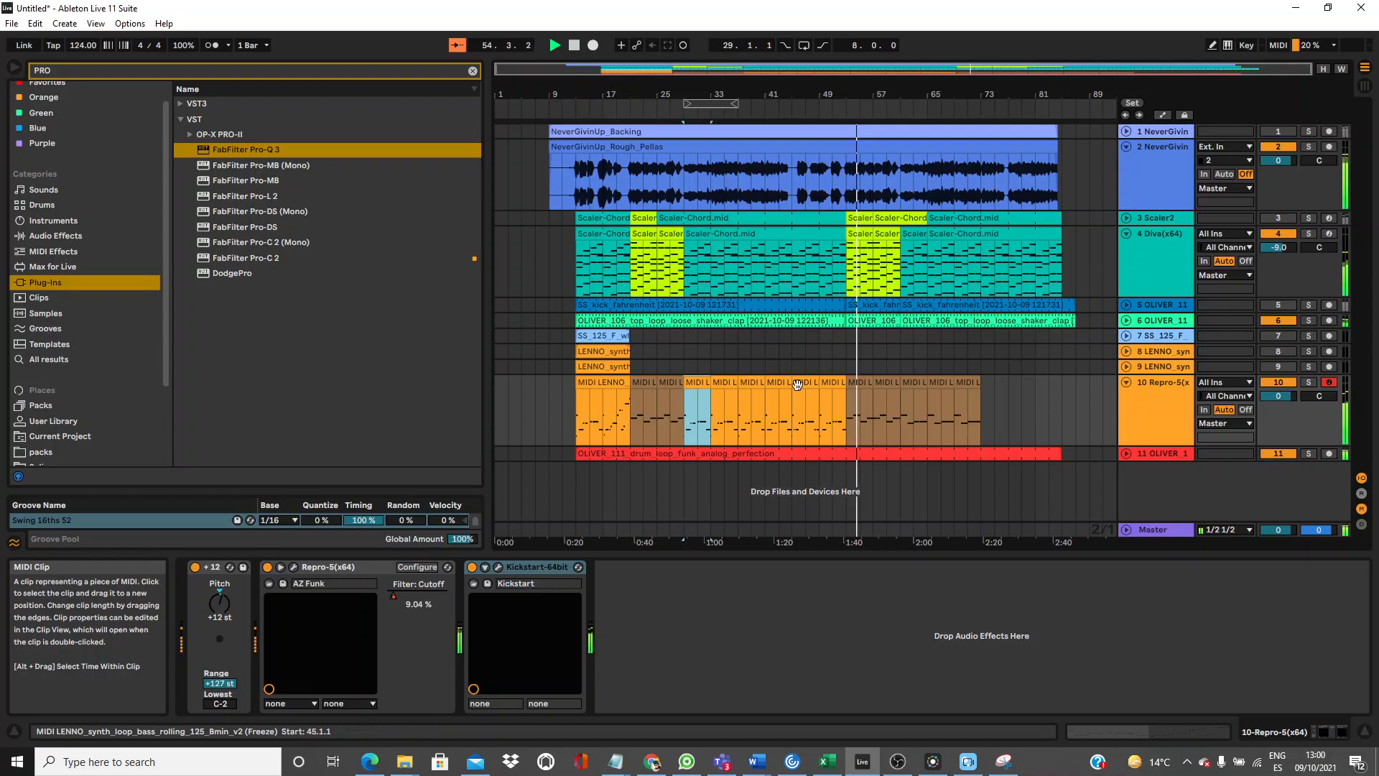
left_click(923, 382)
left_click_drag(923, 382, 980, 391)
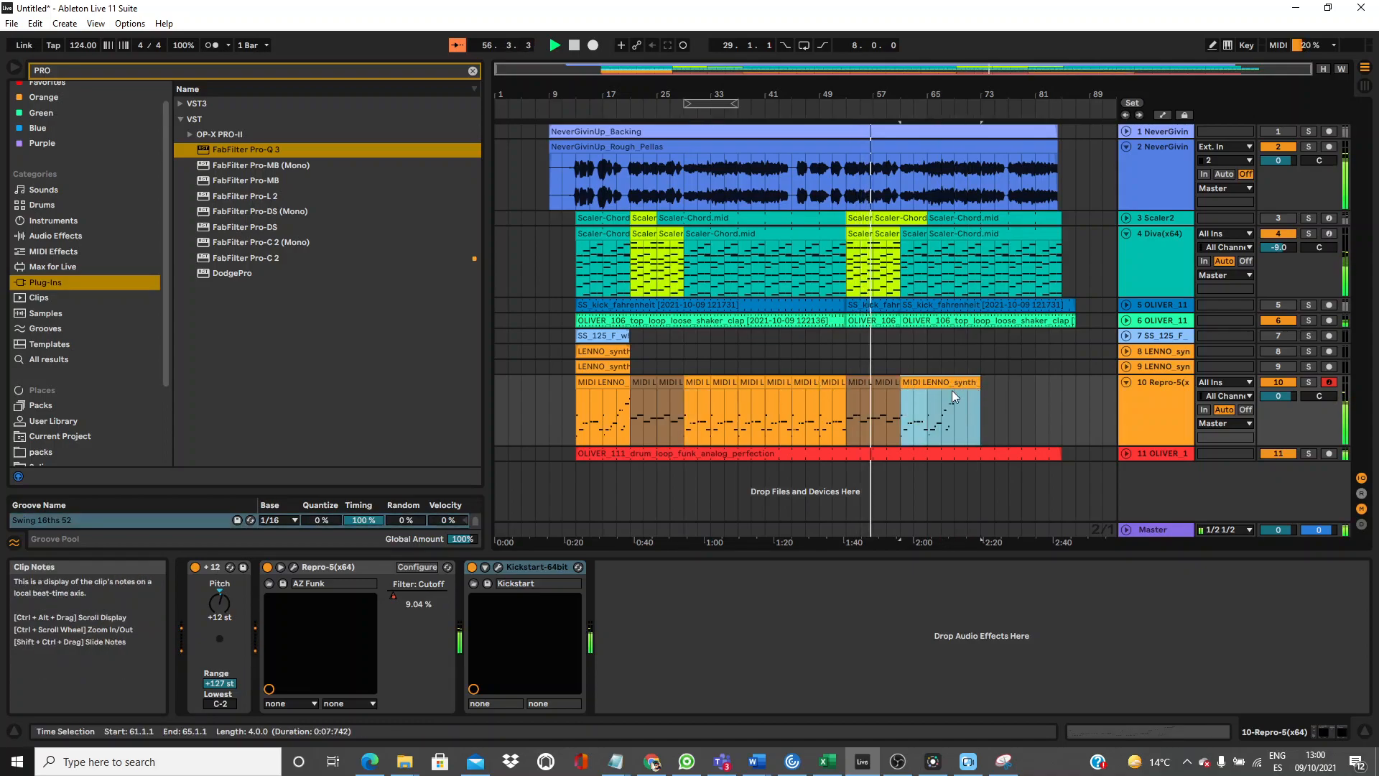
key("space")
key("space")
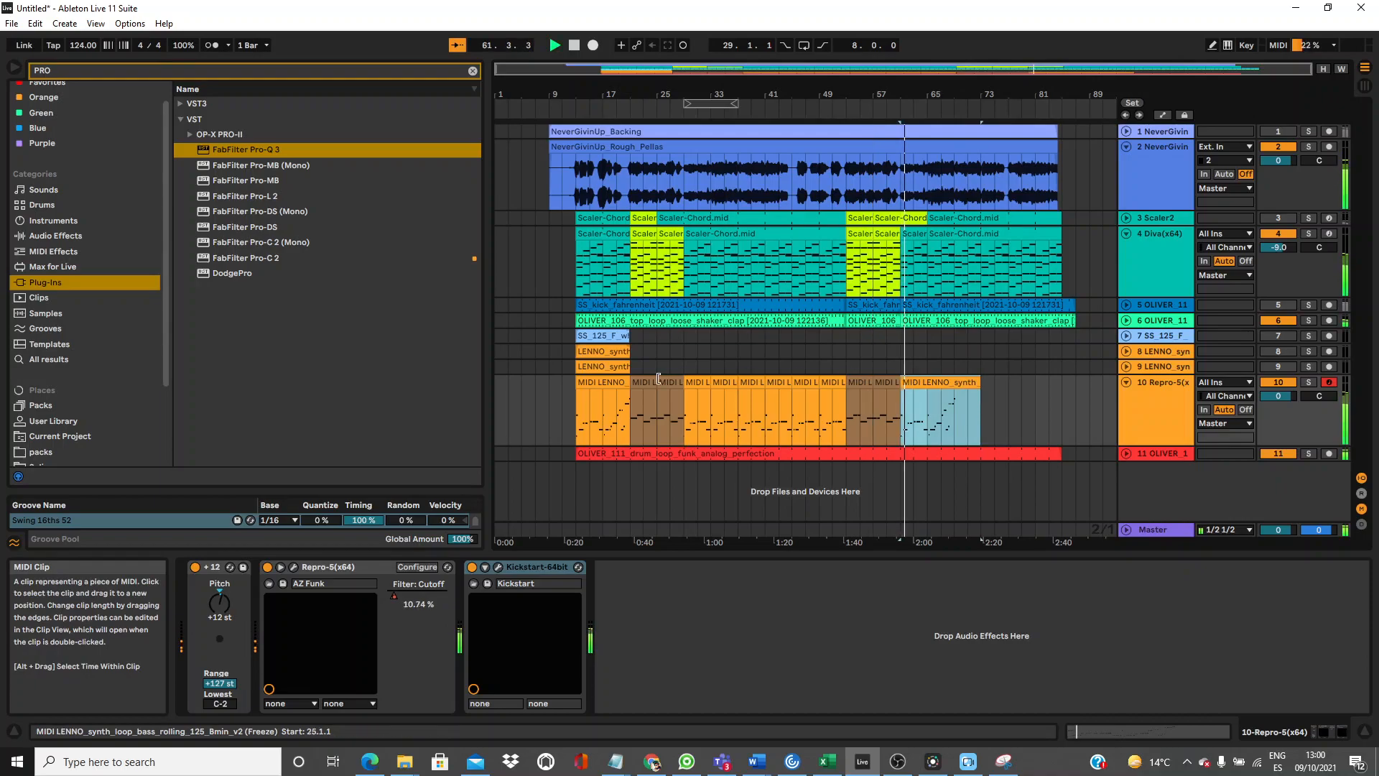
Replace the Repro-5 clip at bar 13 with the four-bar clip from bar 29 and duplicate it at bar 17.
left_click(596, 385)
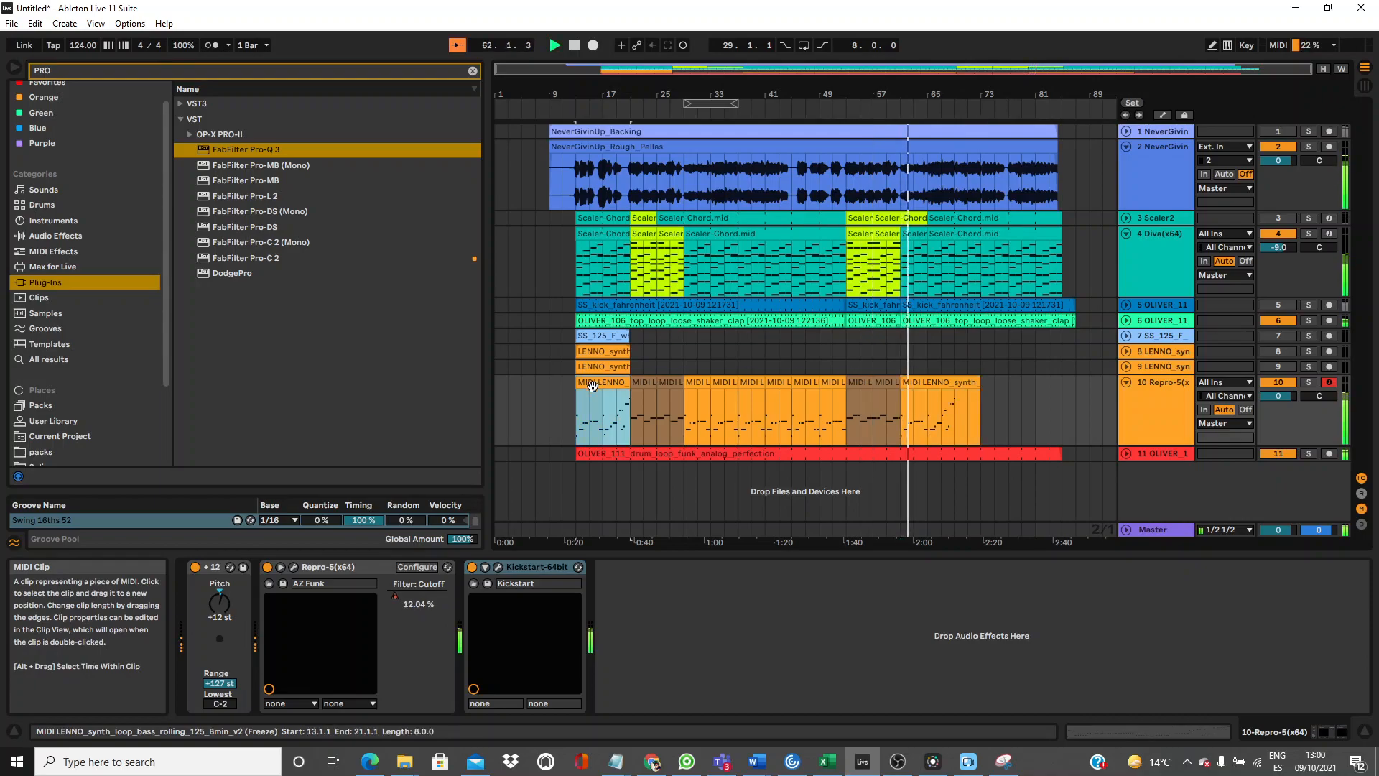
left_click(694, 386)
left_click(586, 383)
key("ctrl+v")
key("ctrl+d")
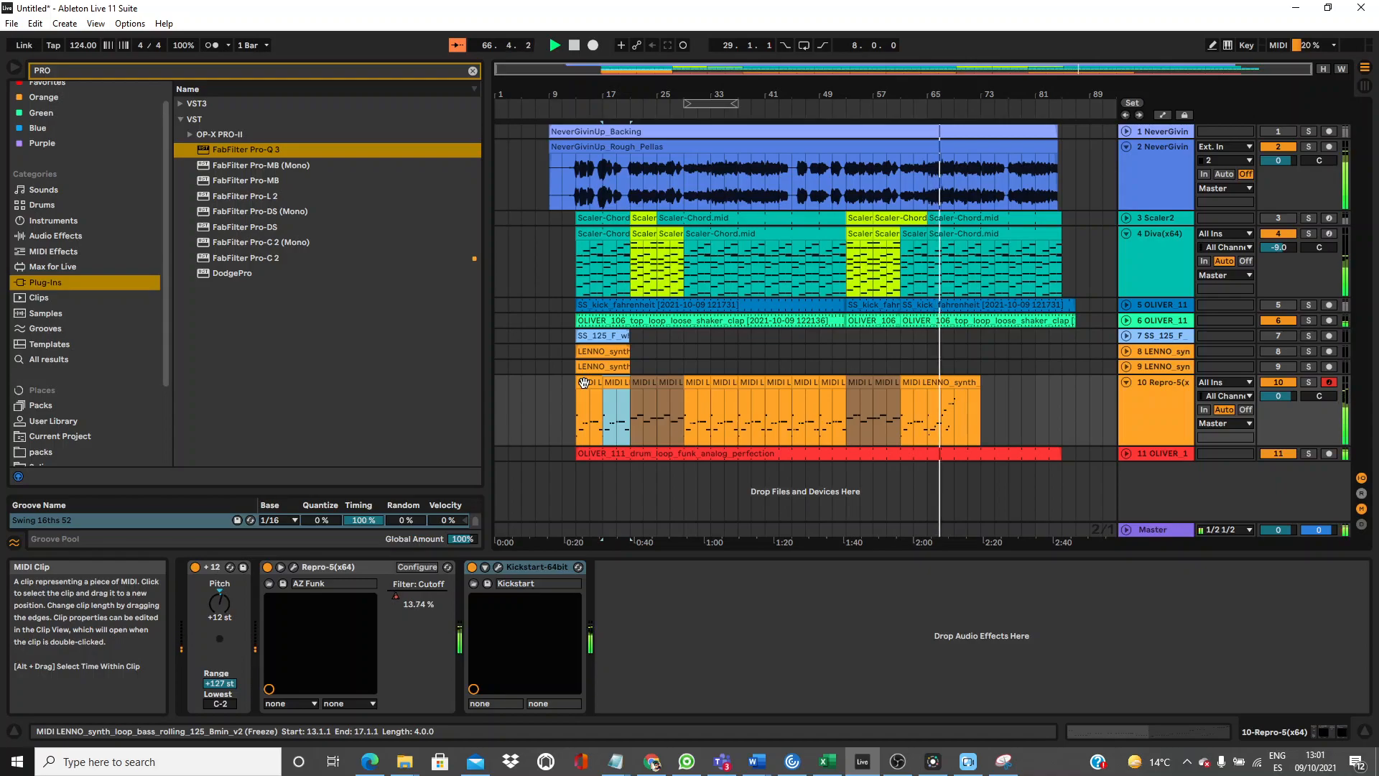
Replace the long Repro-5 clip from bar 61 with repeated four-bar bass clips running to bar 81.
left_click(927, 400)
left_click_drag(923, 394, 901, 390)
key("ctrl+d")
key("ctrl+d")
key("ctrl+d")
key("ctrl+d")
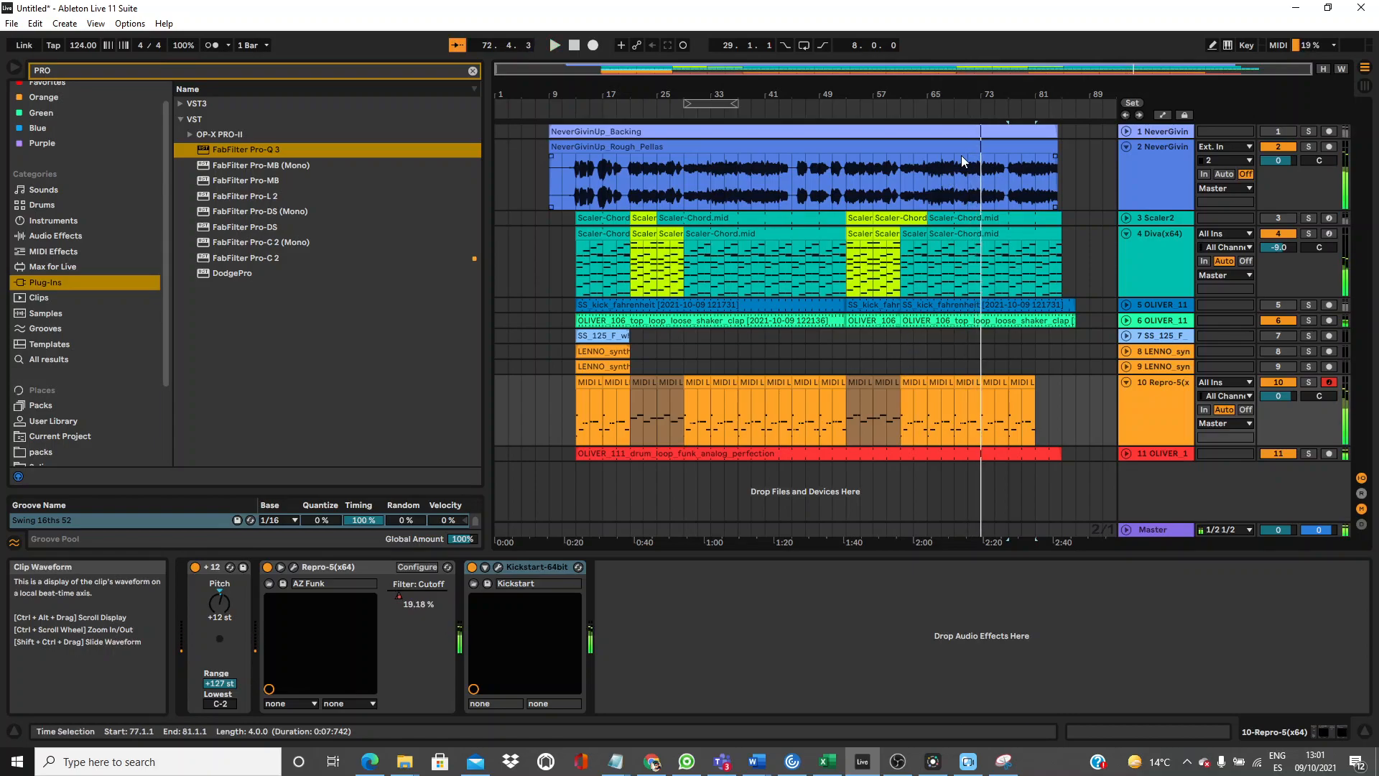
Fold the Repro-5 track and insert a return track.
left_click(1170, 166)
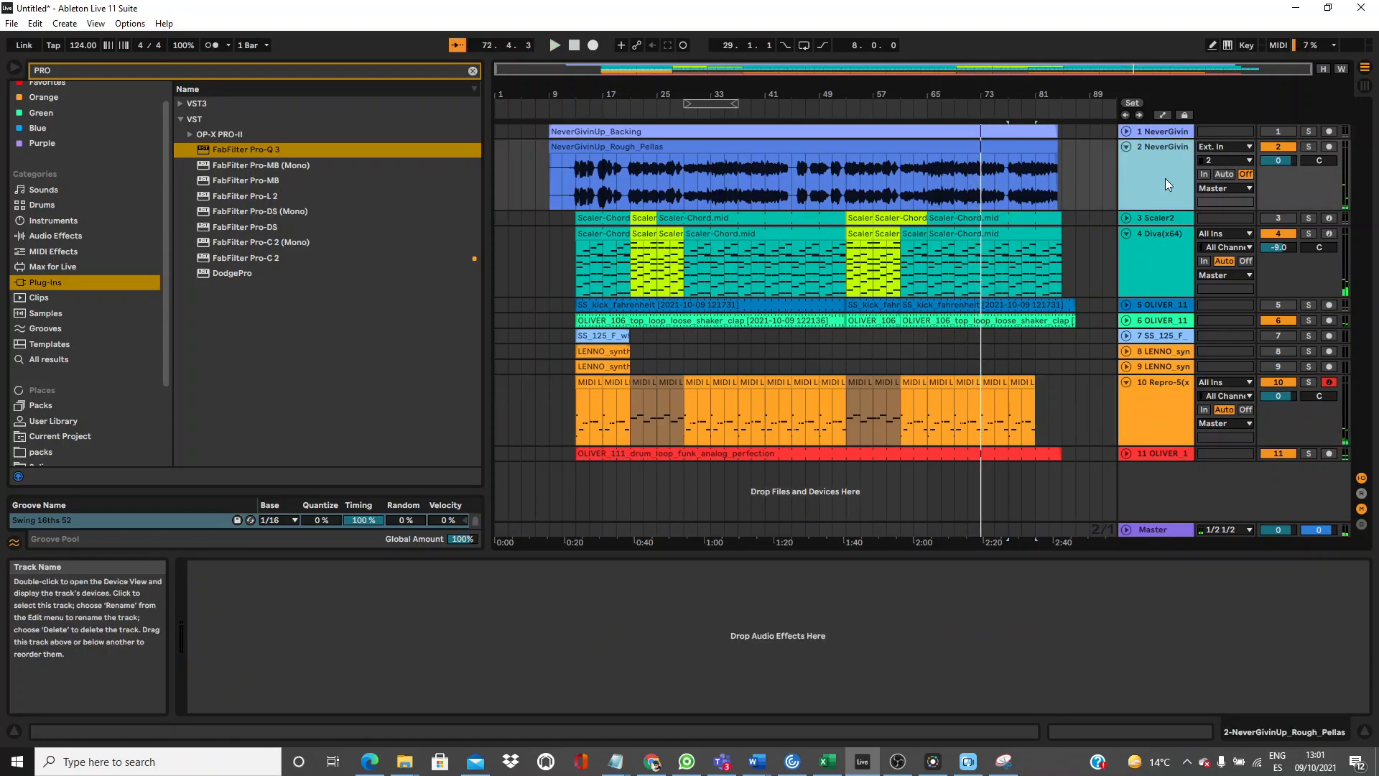
left_click(1125, 384)
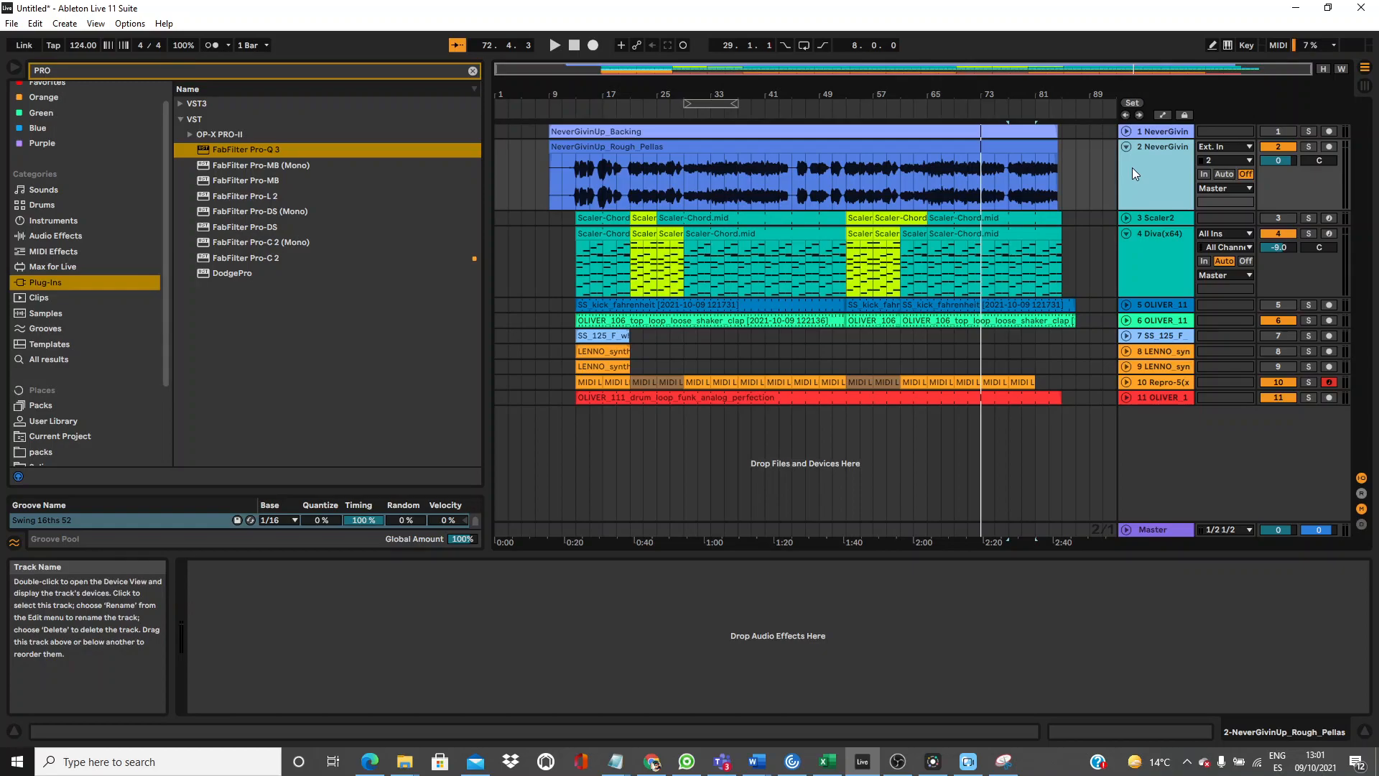
right_click(1157, 482)
left_click(1192, 516)
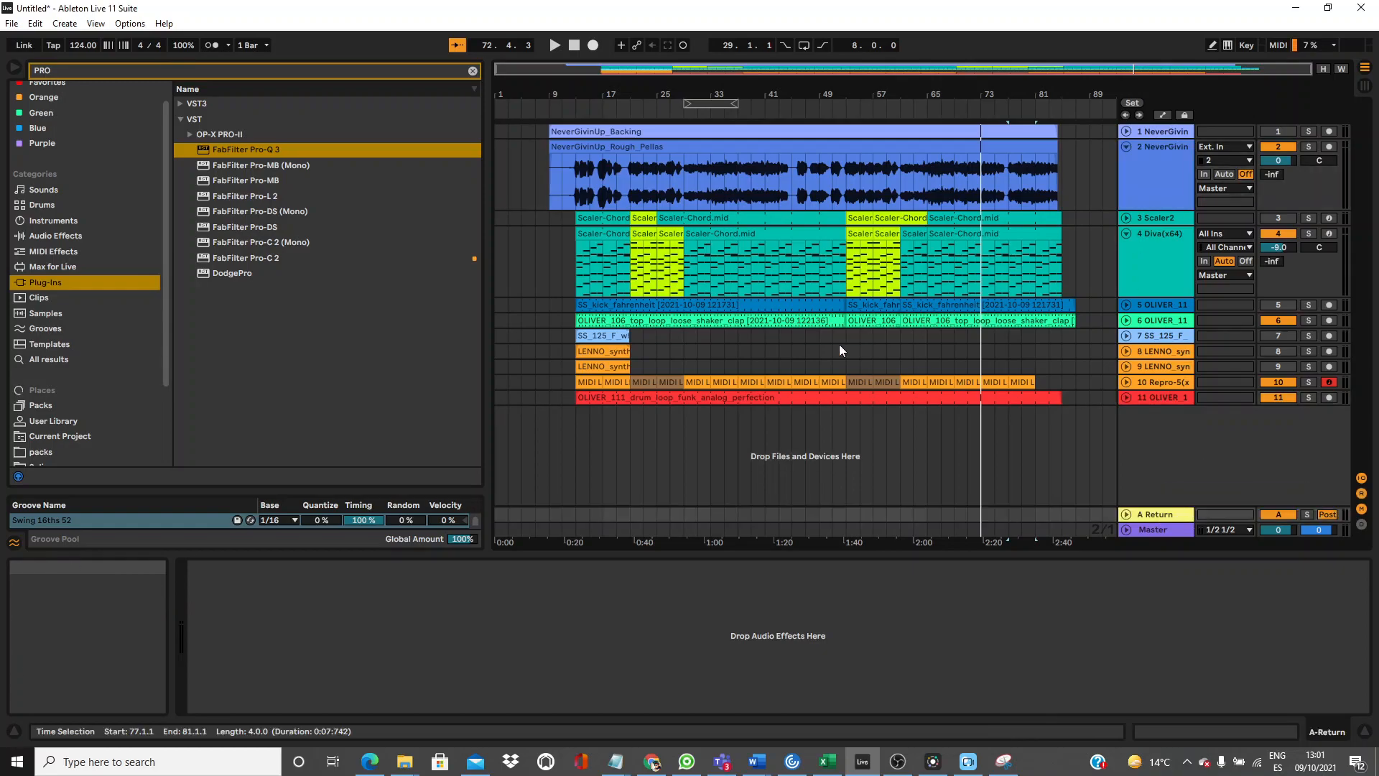
Search the plug-ins for VAL, load ValhallaVintageVerb on return A and lower its mix to 16.4 %.
left_click(153, 75)
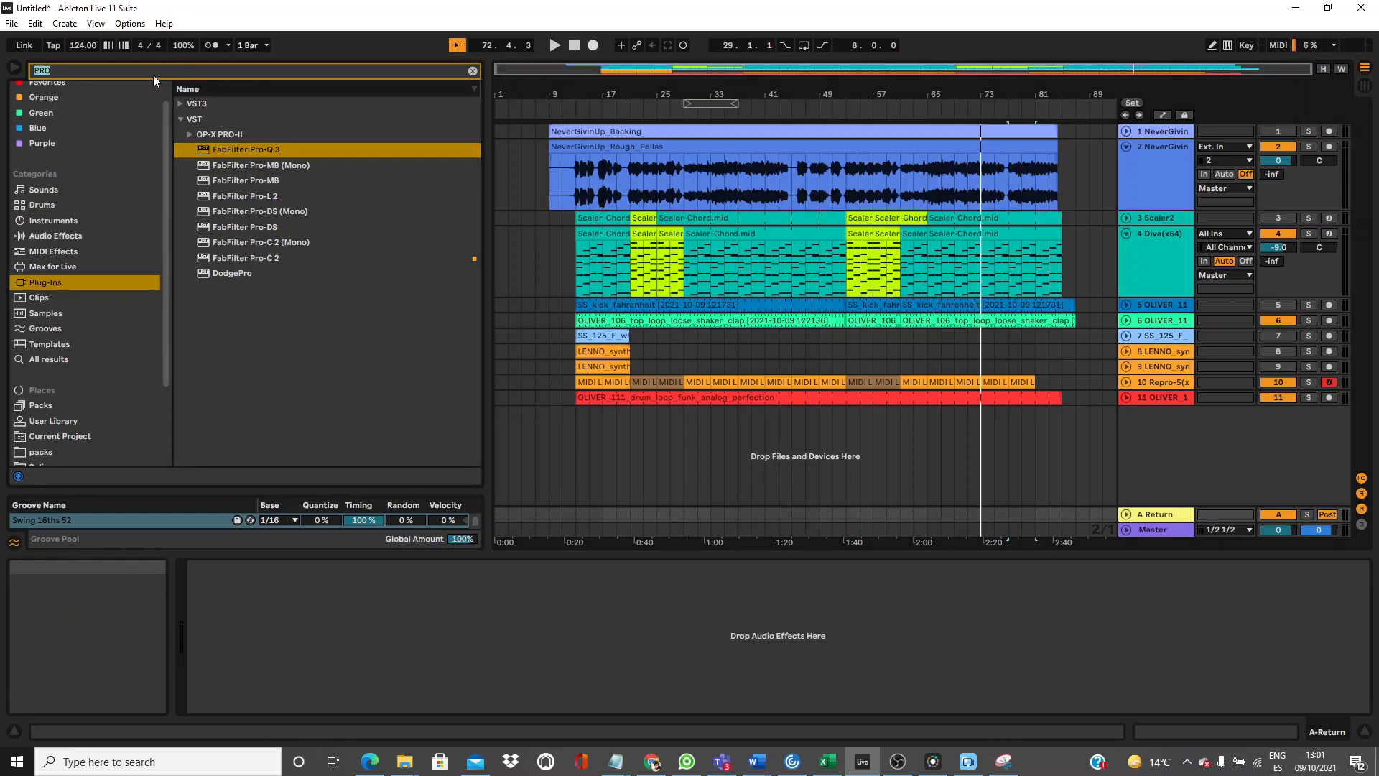
type("RE")
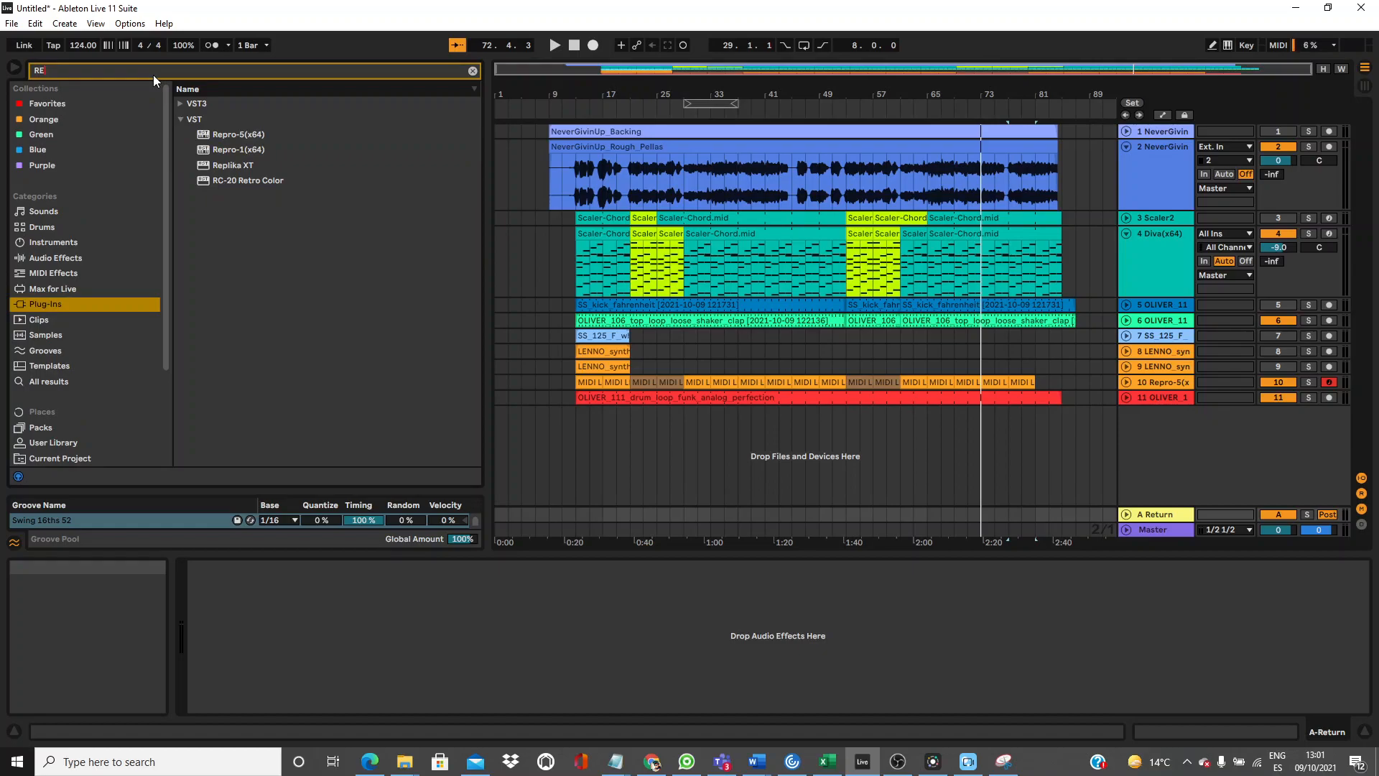
key("BackSpace")
key("BackSpace")
type("VAL")
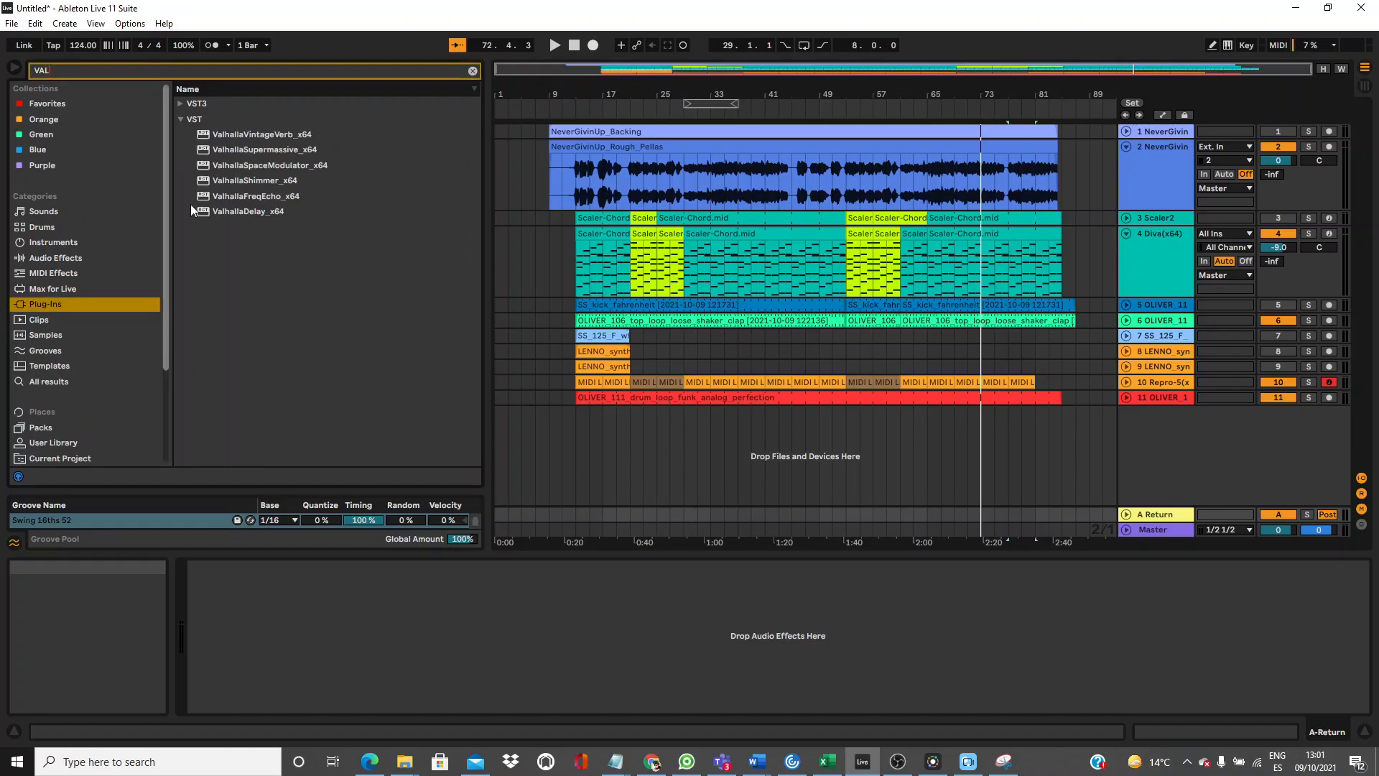
left_click_drag(274, 135, 1165, 514)
left_click_drag(120, 320, 123, 460)
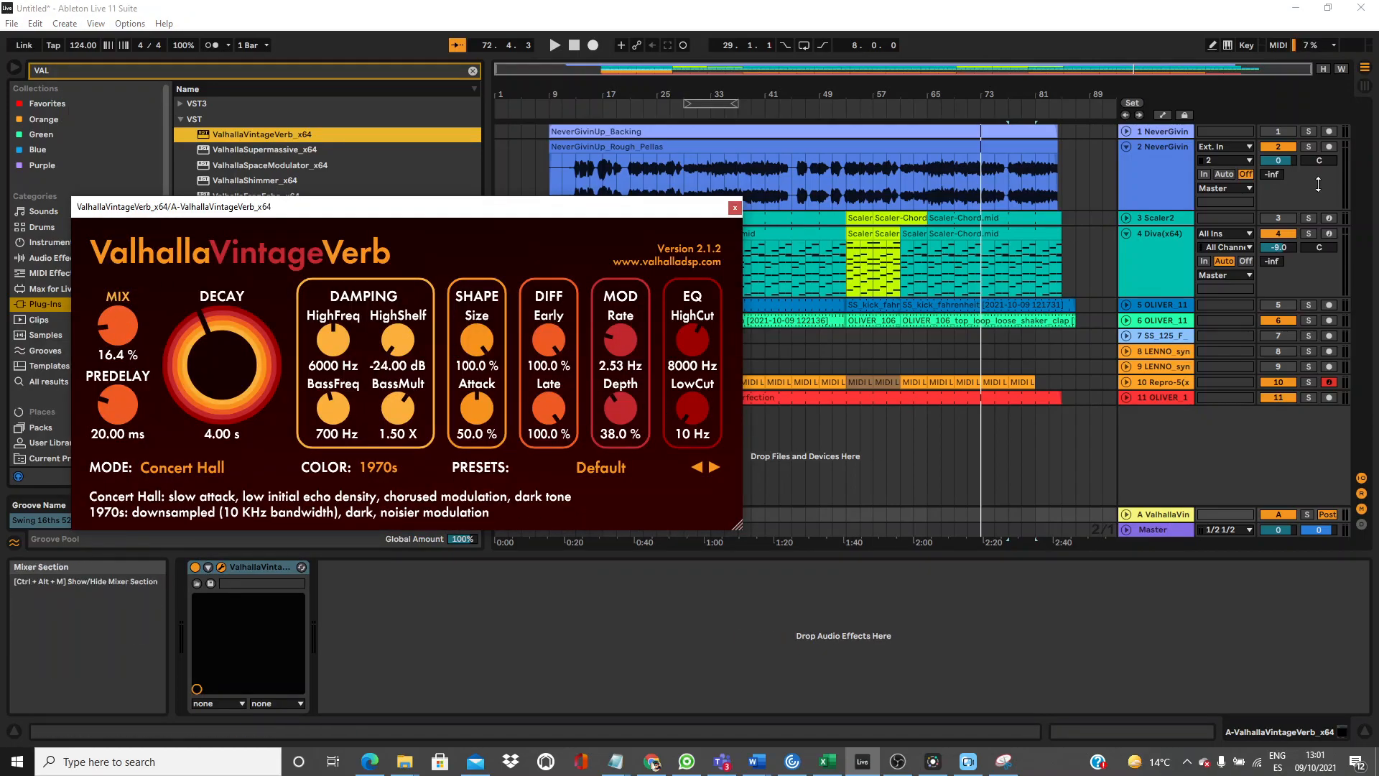
Set the rough vocal track's send to return A to -3.4 dB and close the reverb window.
left_click_drag(1275, 174, 1275, 162)
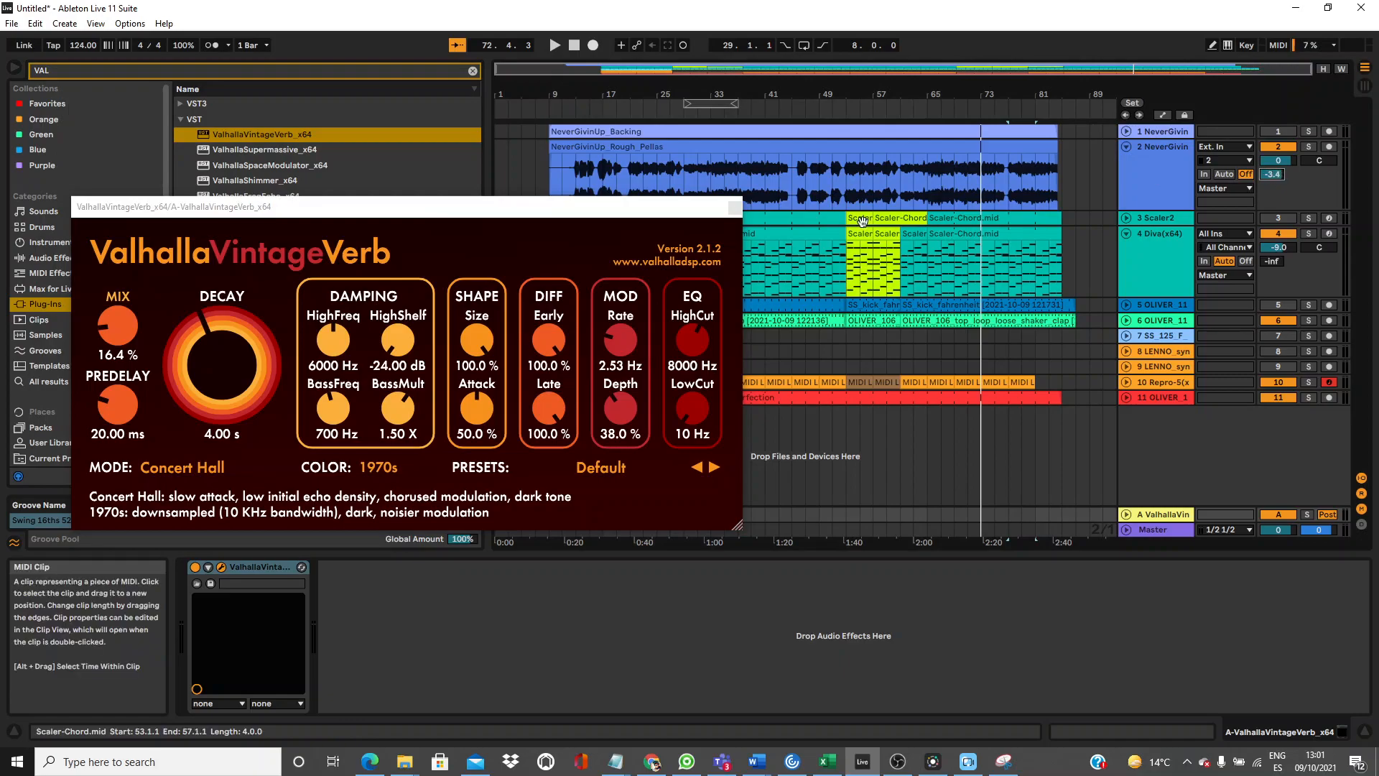
left_click(735, 208)
Find FabFilter Pro-Q 3, load it after the reverb on return A and add a low cut at about 93 Hz.
left_click(252, 70)
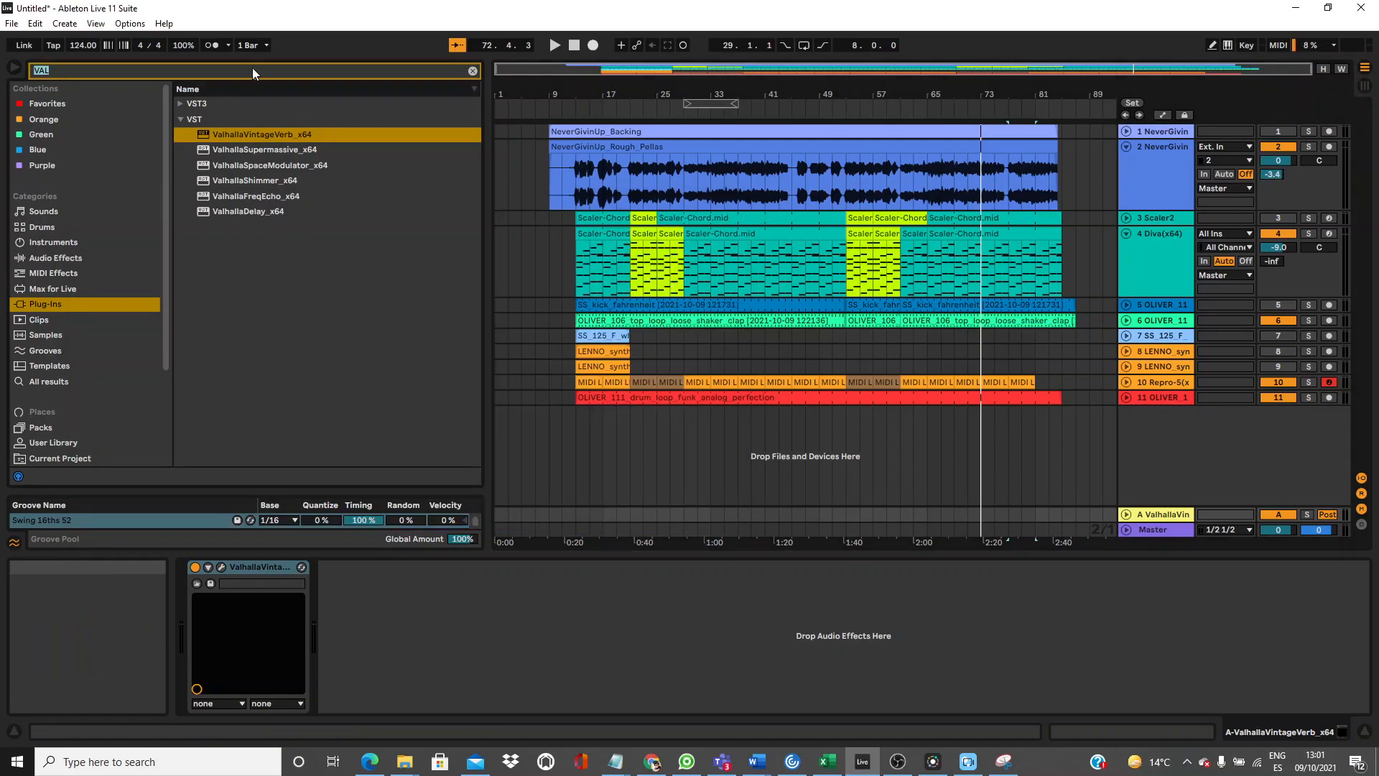
type("PRO")
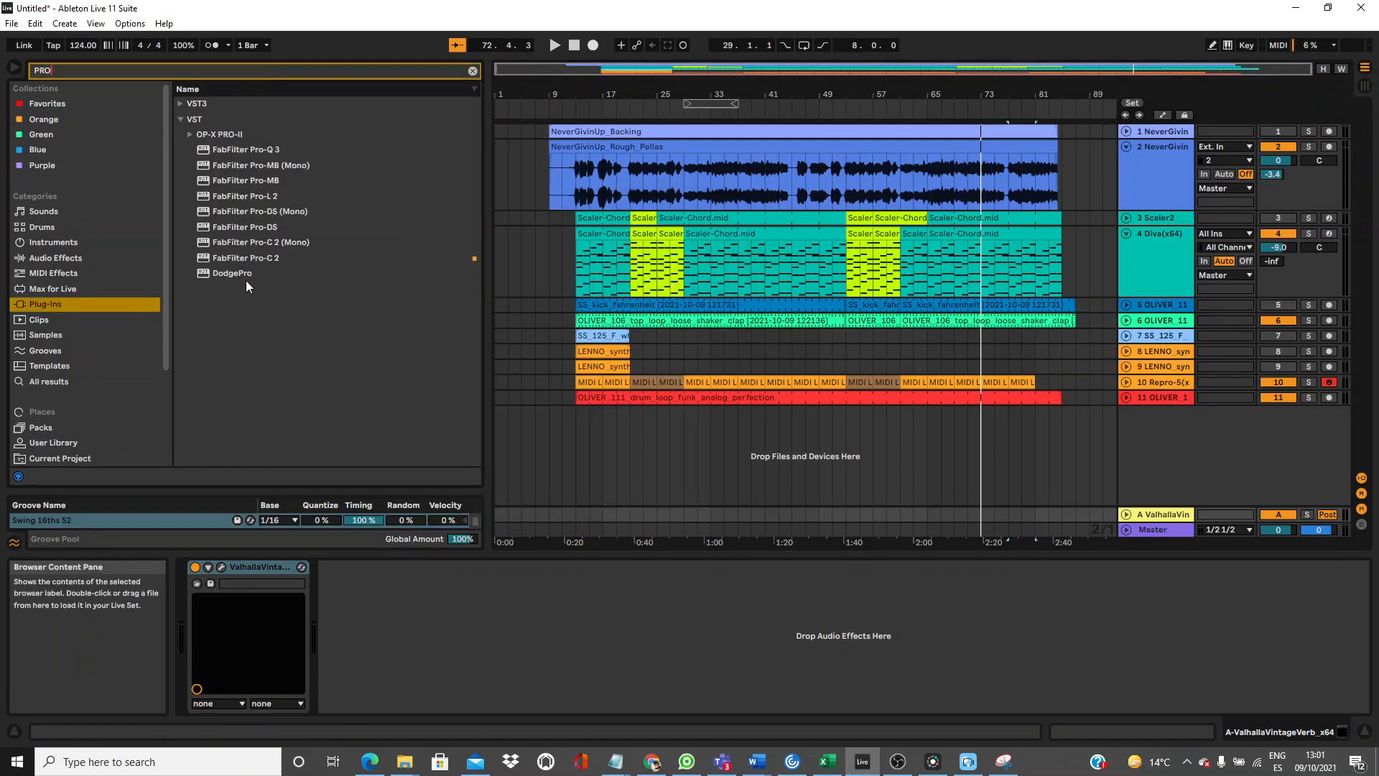
left_click_drag(247, 154, 377, 679)
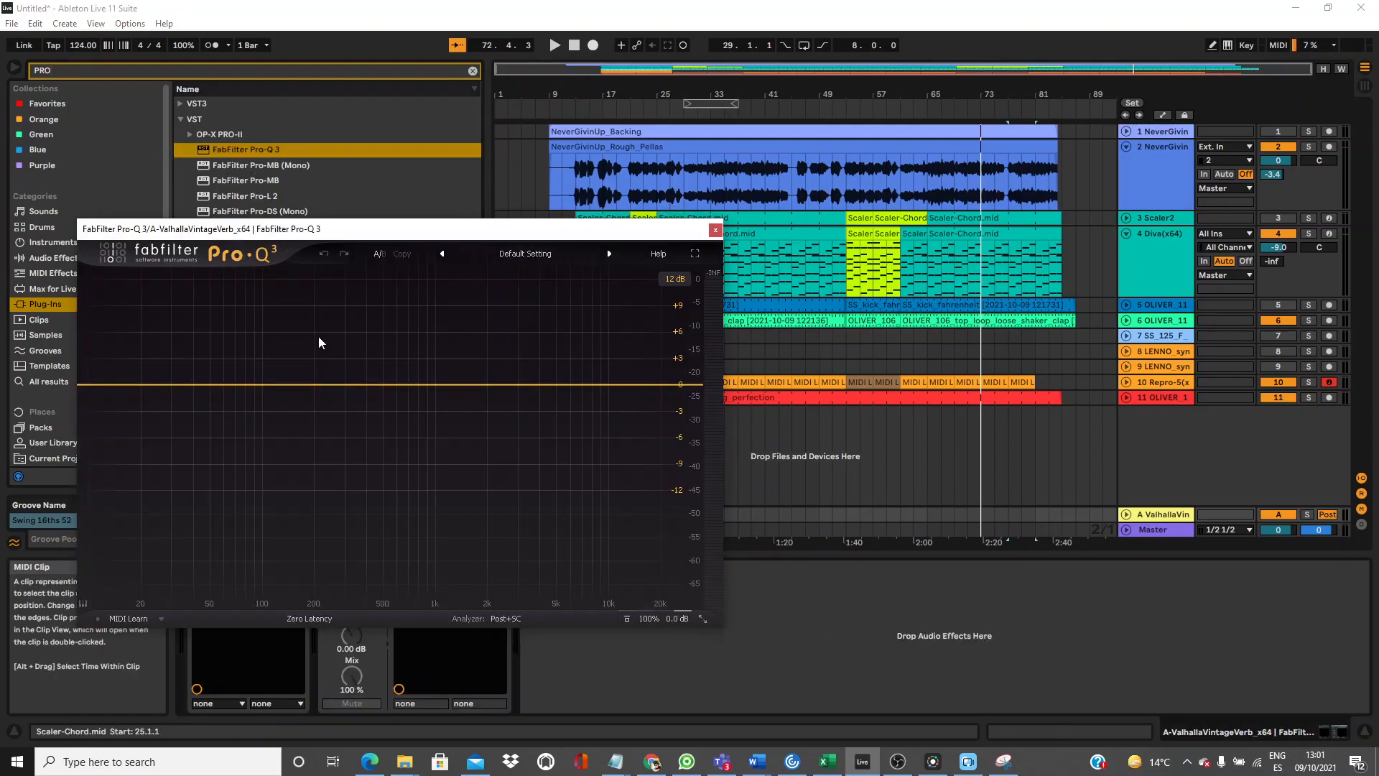
left_click(142, 385)
left_click_drag(101, 385, 257, 402)
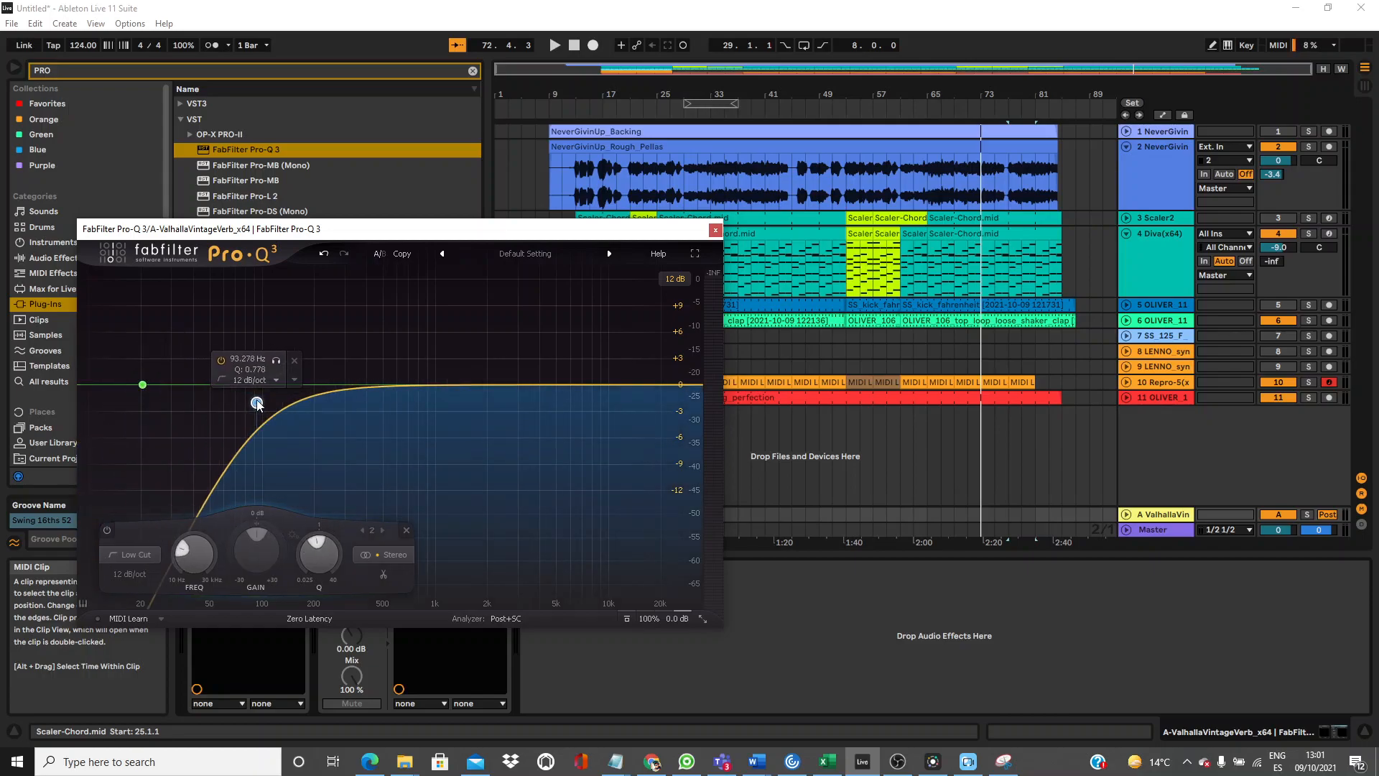
left_click(715, 230)
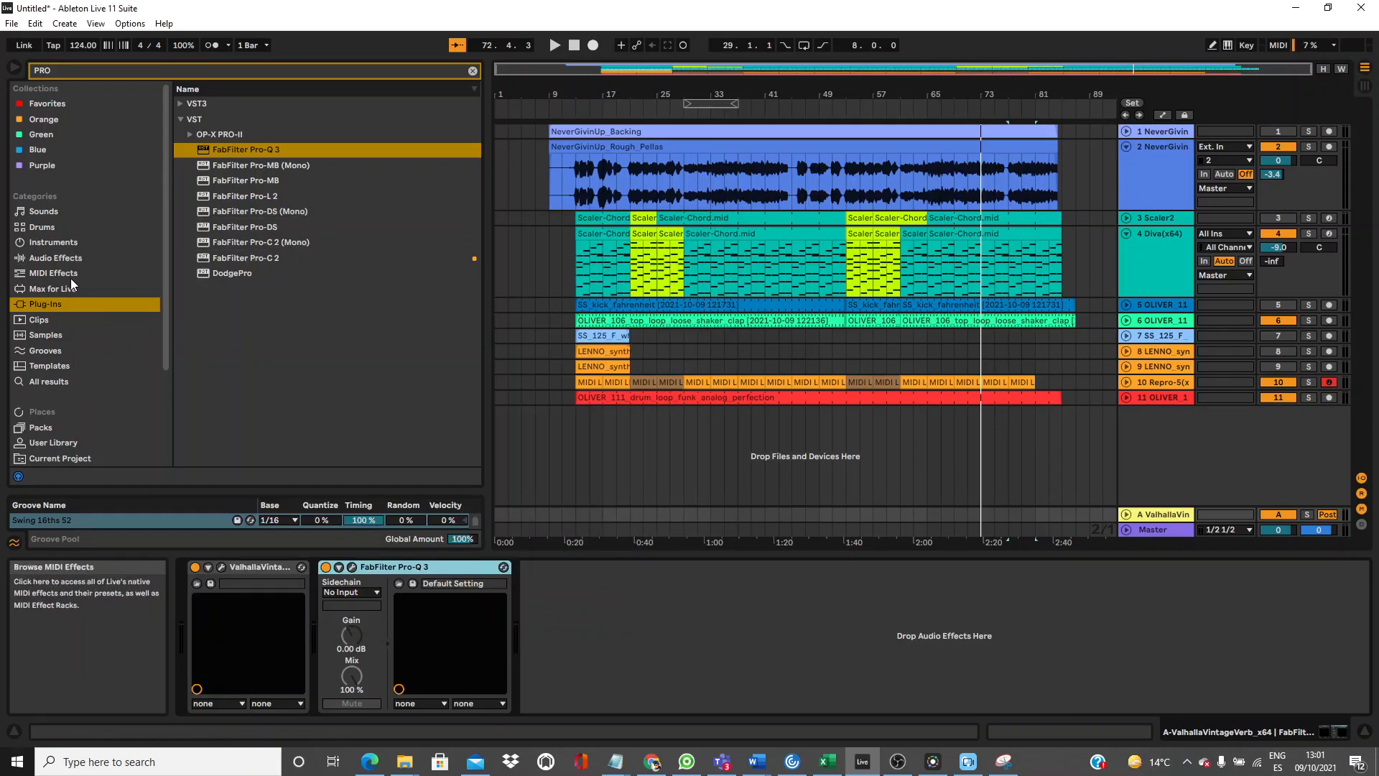
Find the Glue Compressor, add it after Pro-Q 3 on return A and enable its sidechain.
left_click(63, 242)
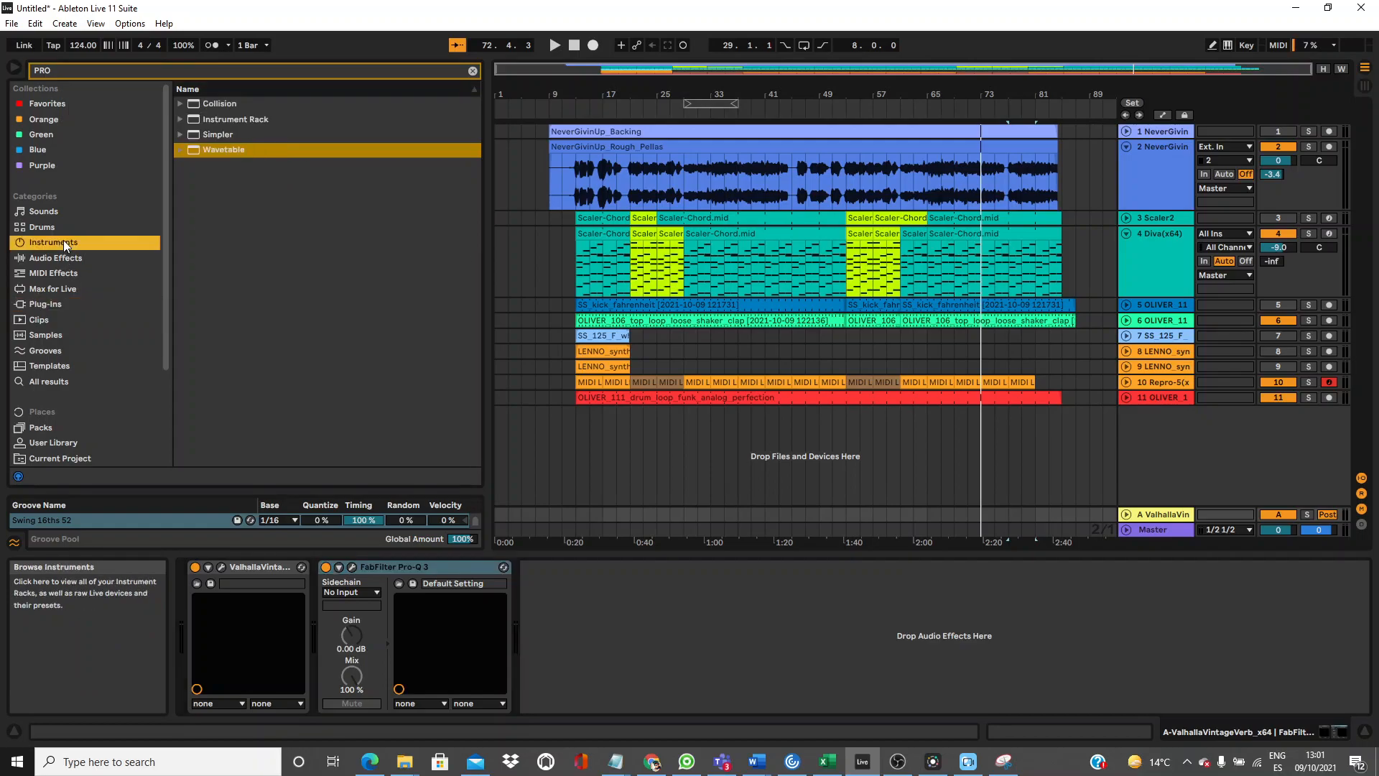
left_click(218, 84)
double_click(230, 70)
type("G")
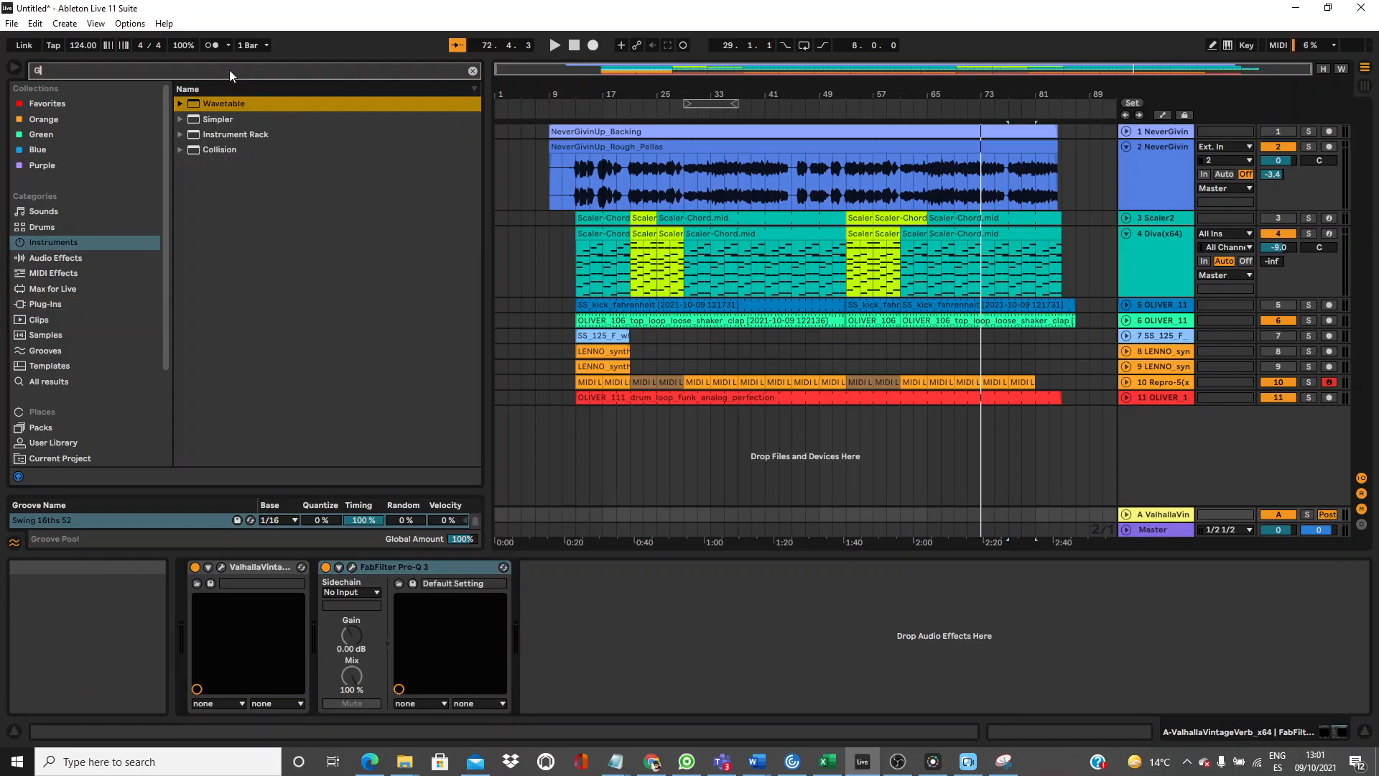
type("LU")
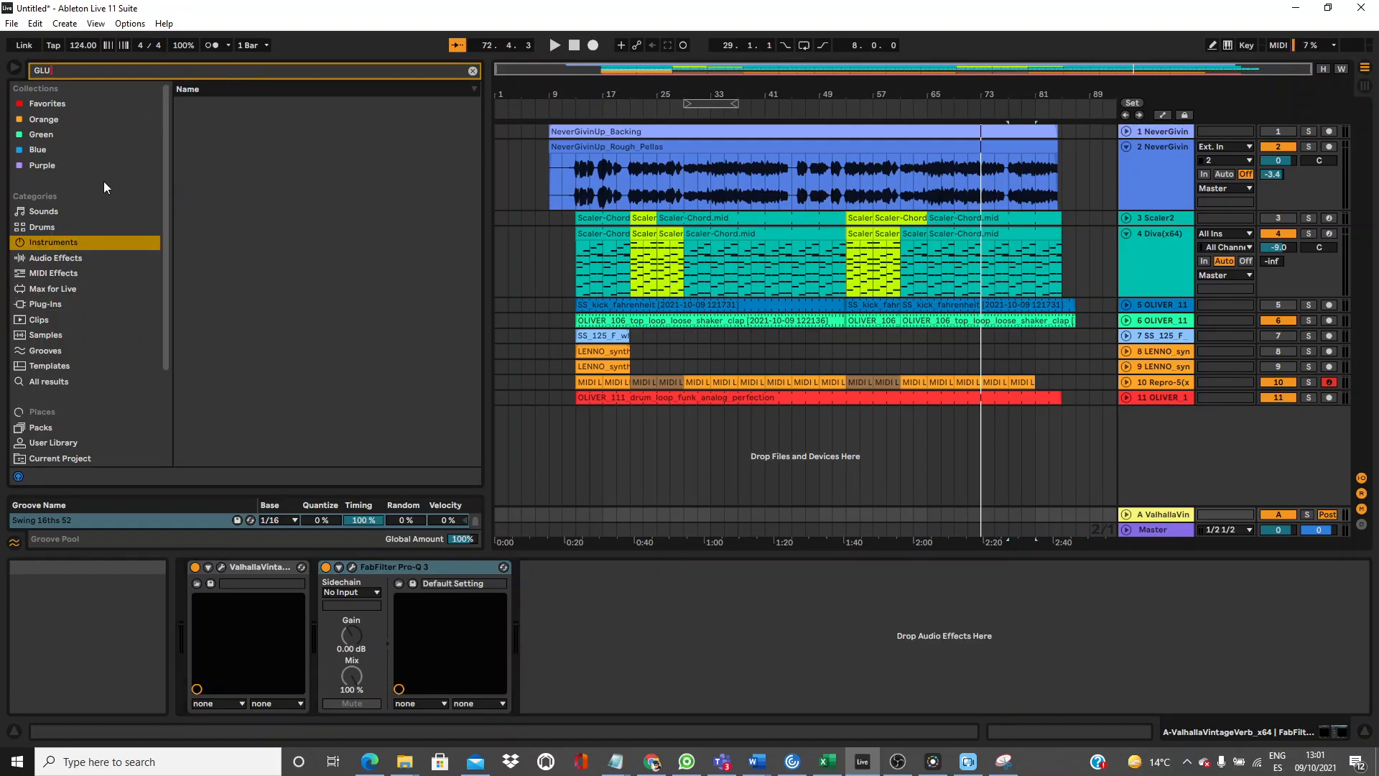
left_click(75, 257)
left_click(235, 123)
left_click_drag(237, 125, 548, 672)
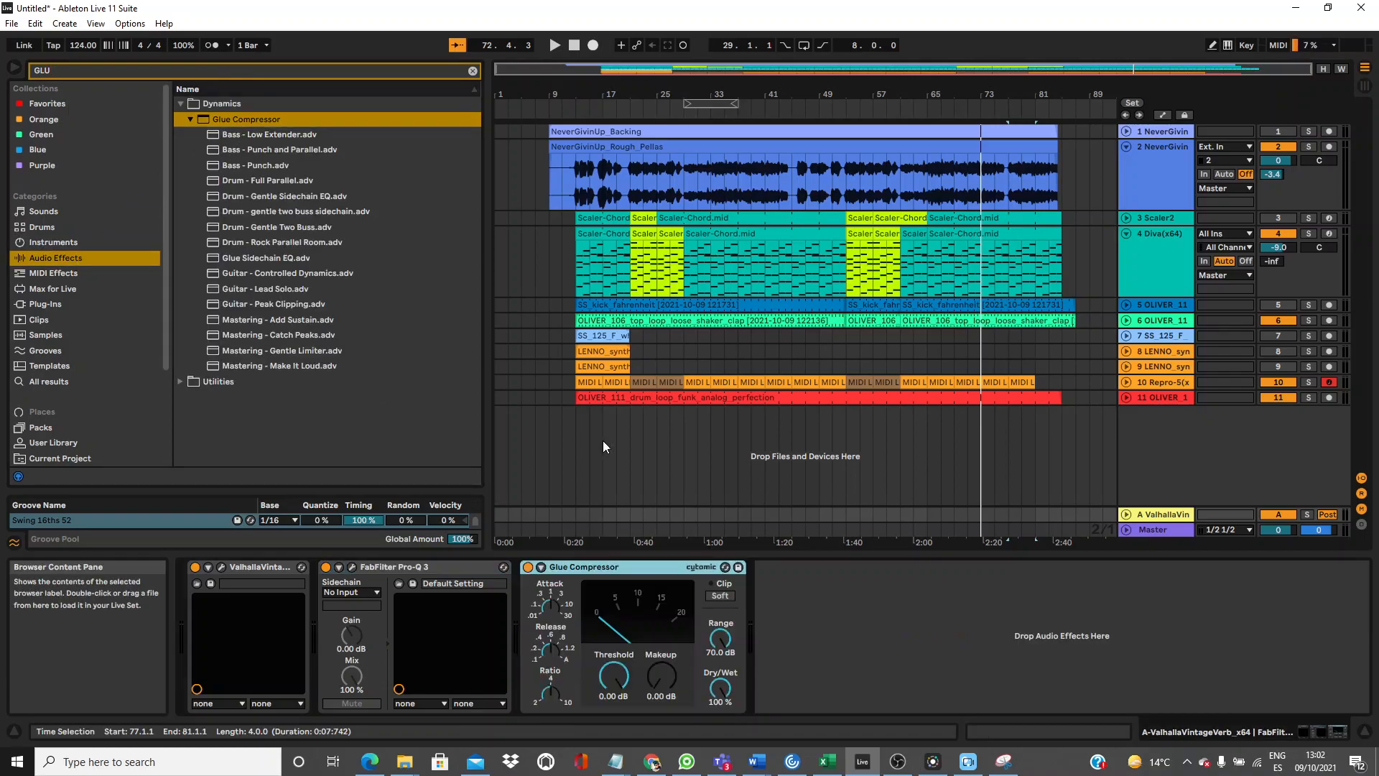
left_click(542, 568)
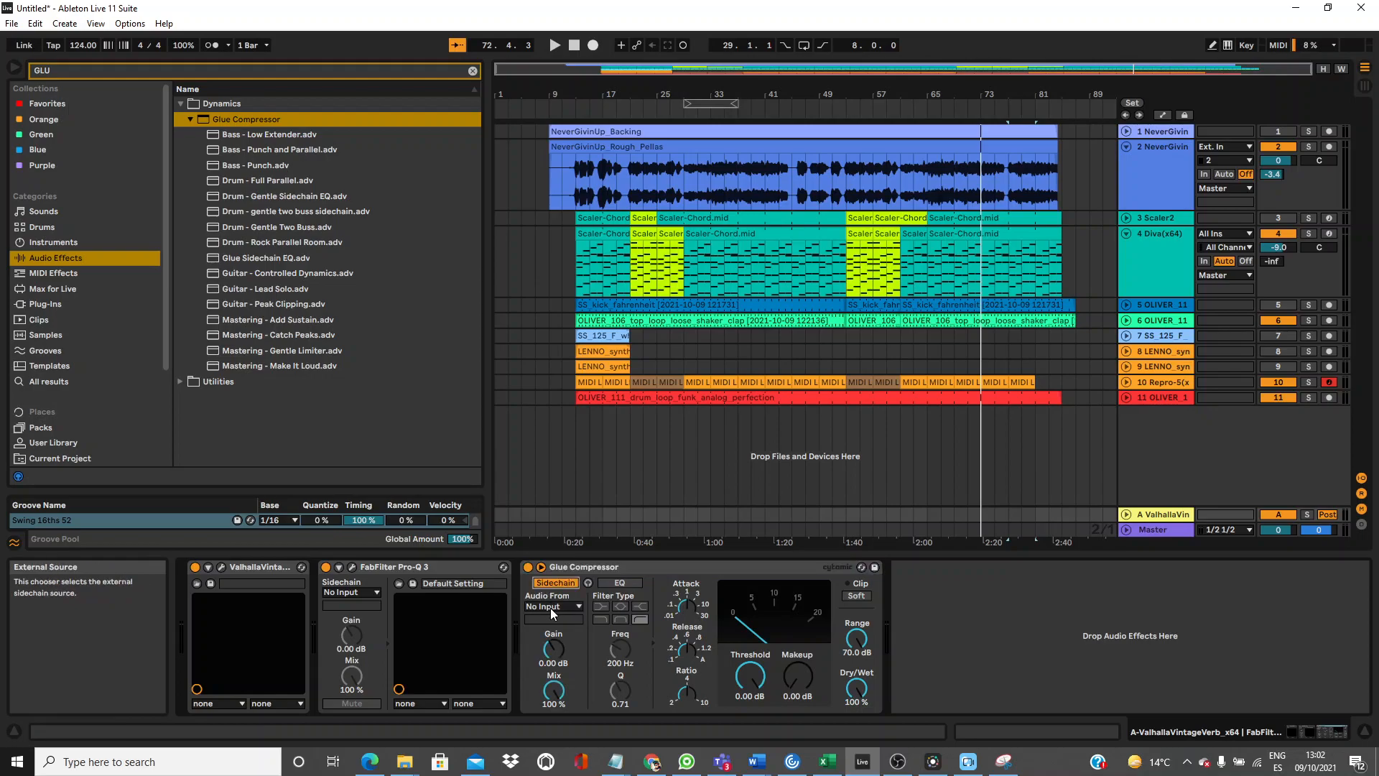
Rename the NeverGivinUp_Rough_Pellas track to VOCALS.
right_click(1165, 163)
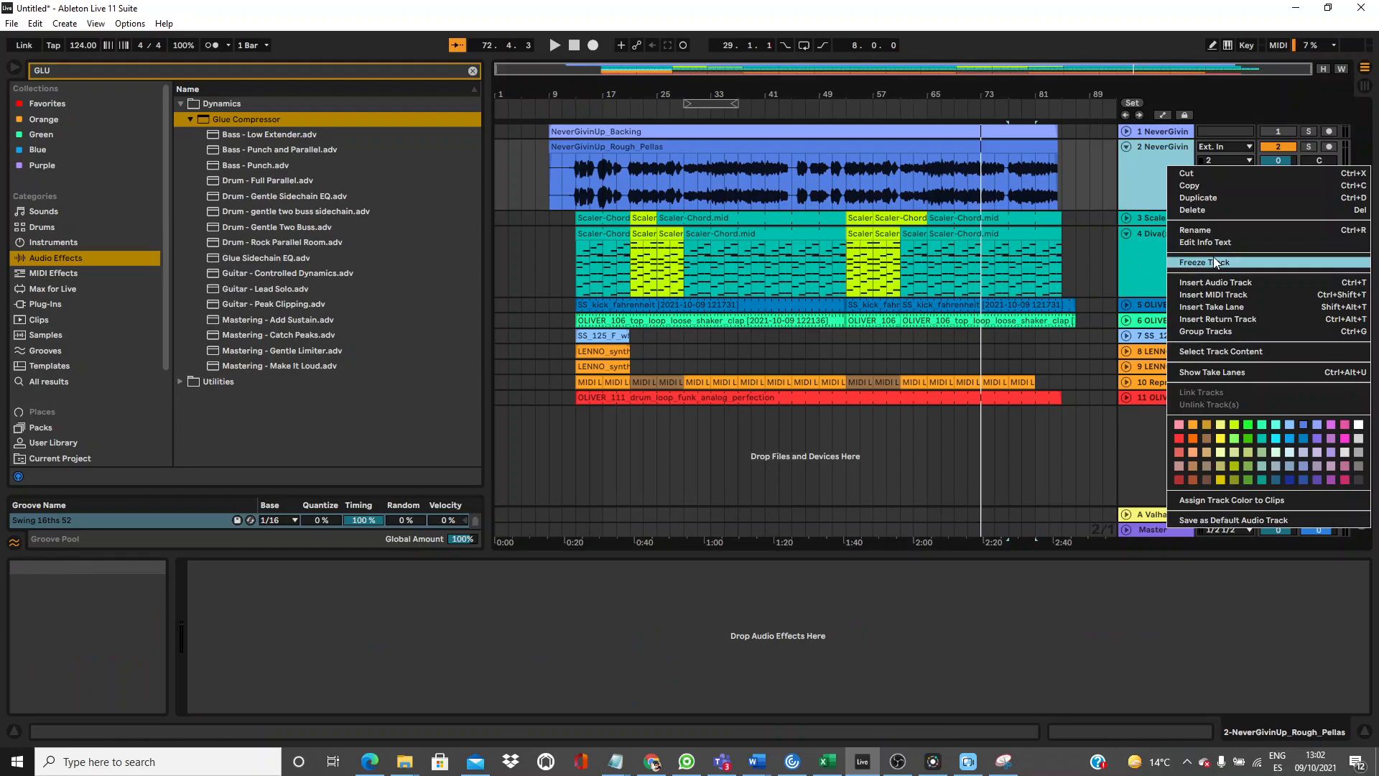
left_click(1214, 230)
type("VOCALS")
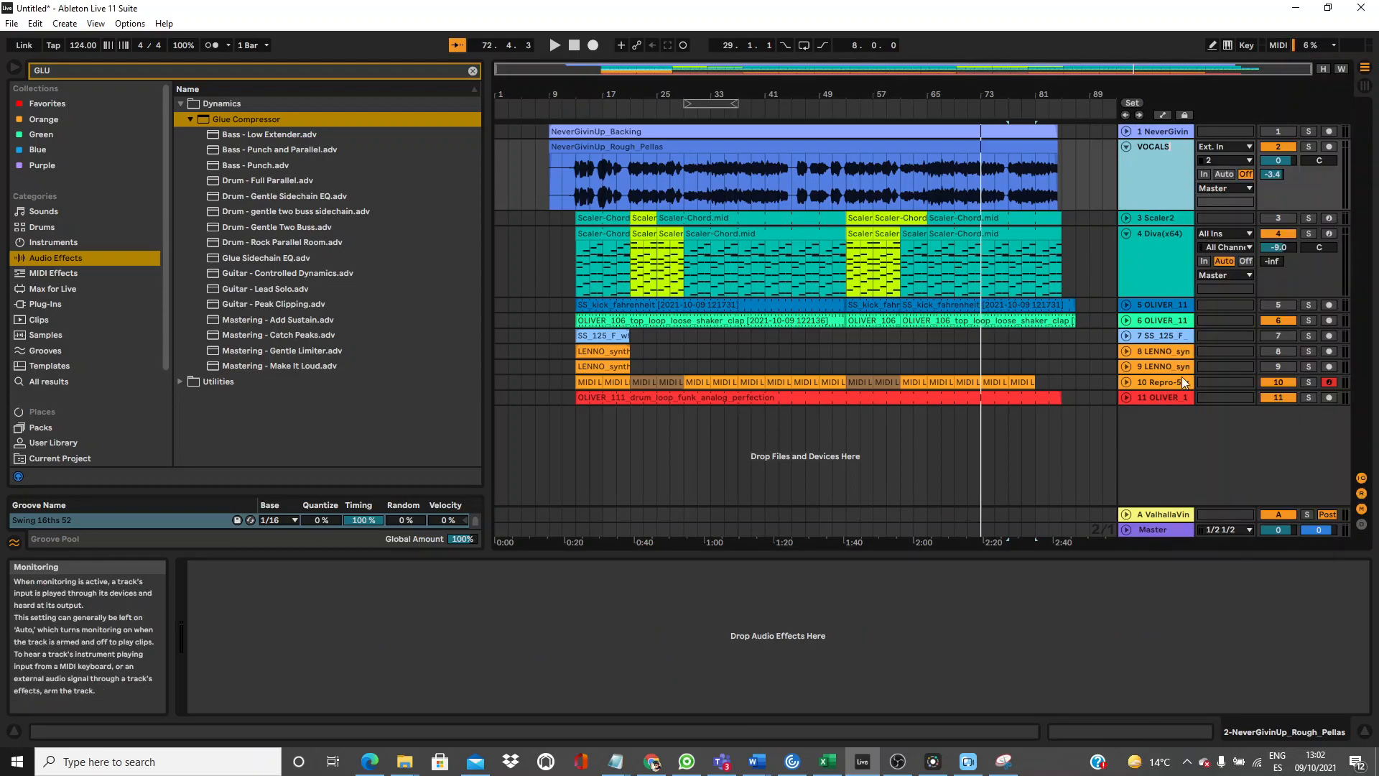
Feed the return's Glue Compressor sidechain from VOCALS and lower its threshold to -27.9 dB with playback running.
left_click(1166, 512)
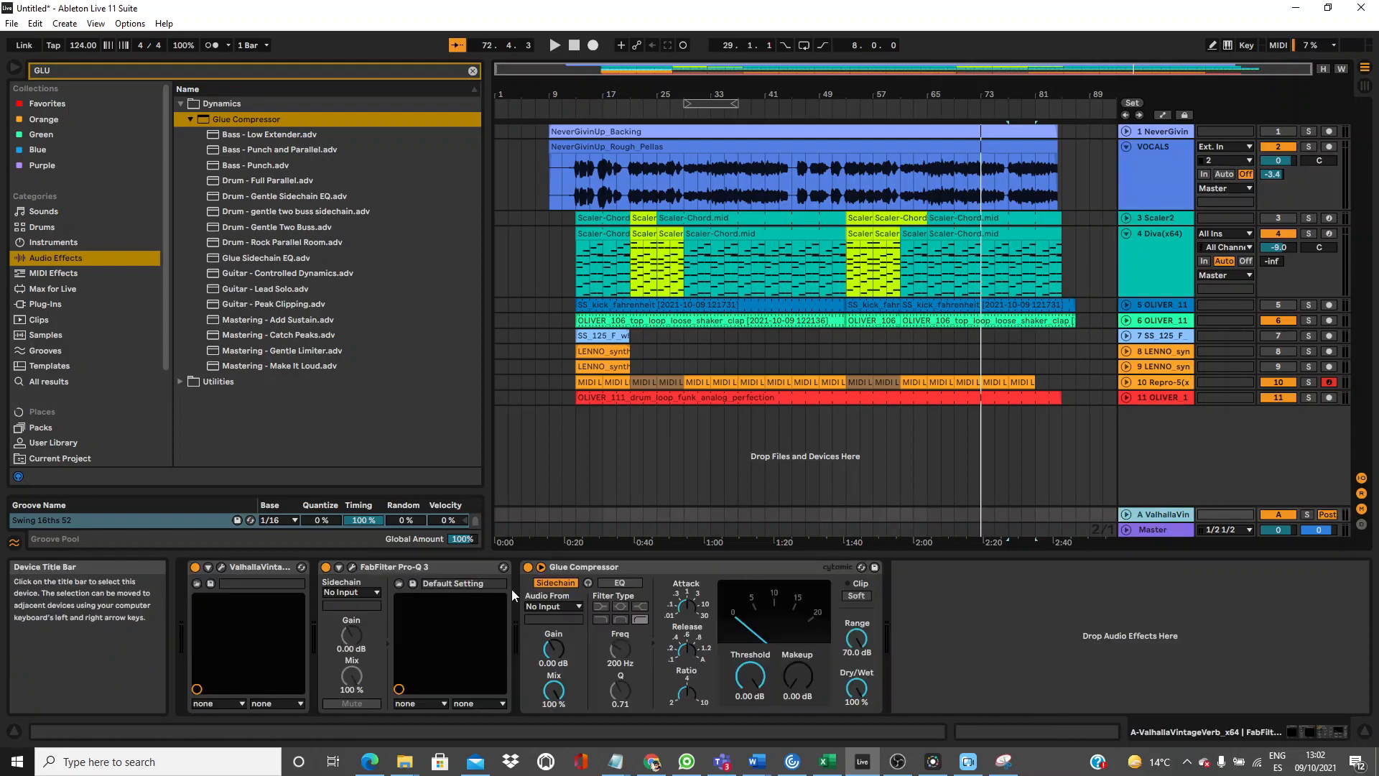
left_click(544, 605)
left_click(563, 445)
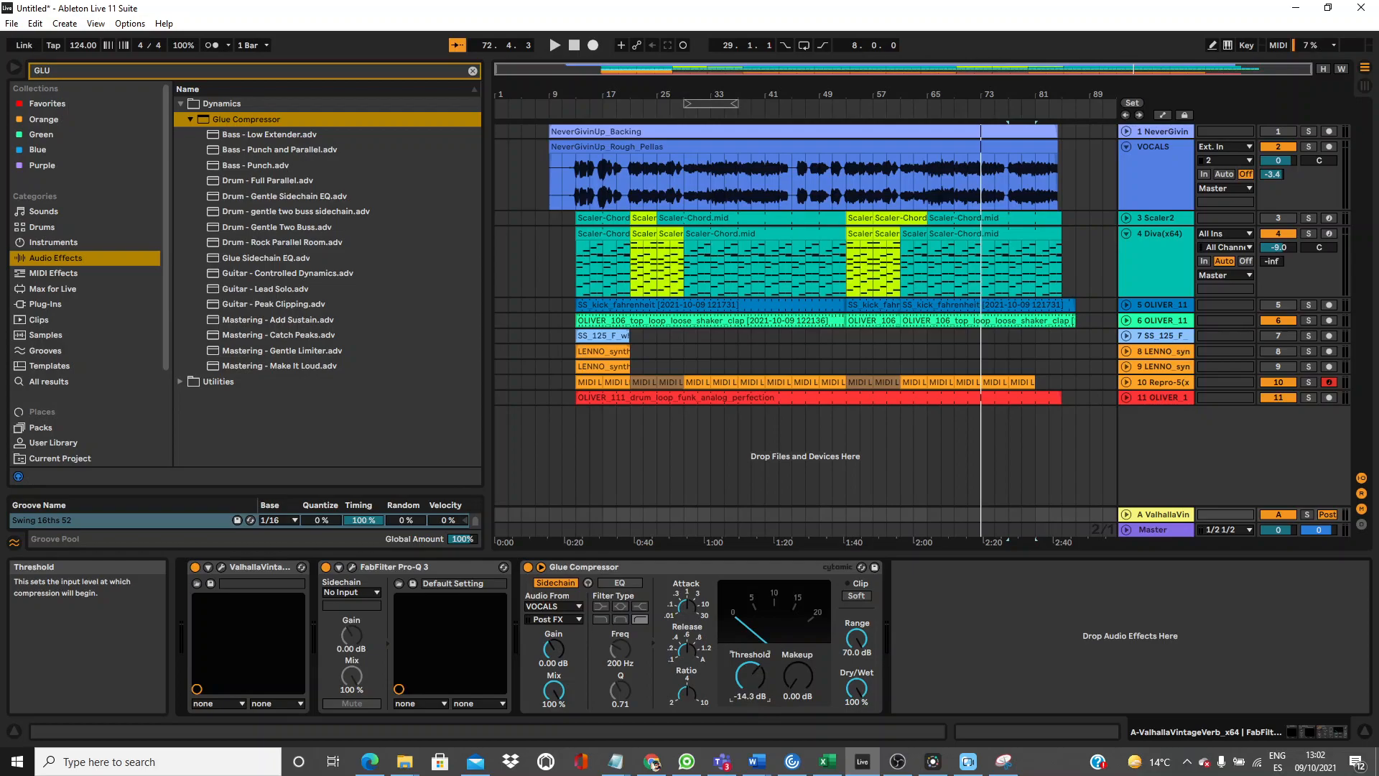
left_click_drag(760, 665, 759, 670)
key("space")
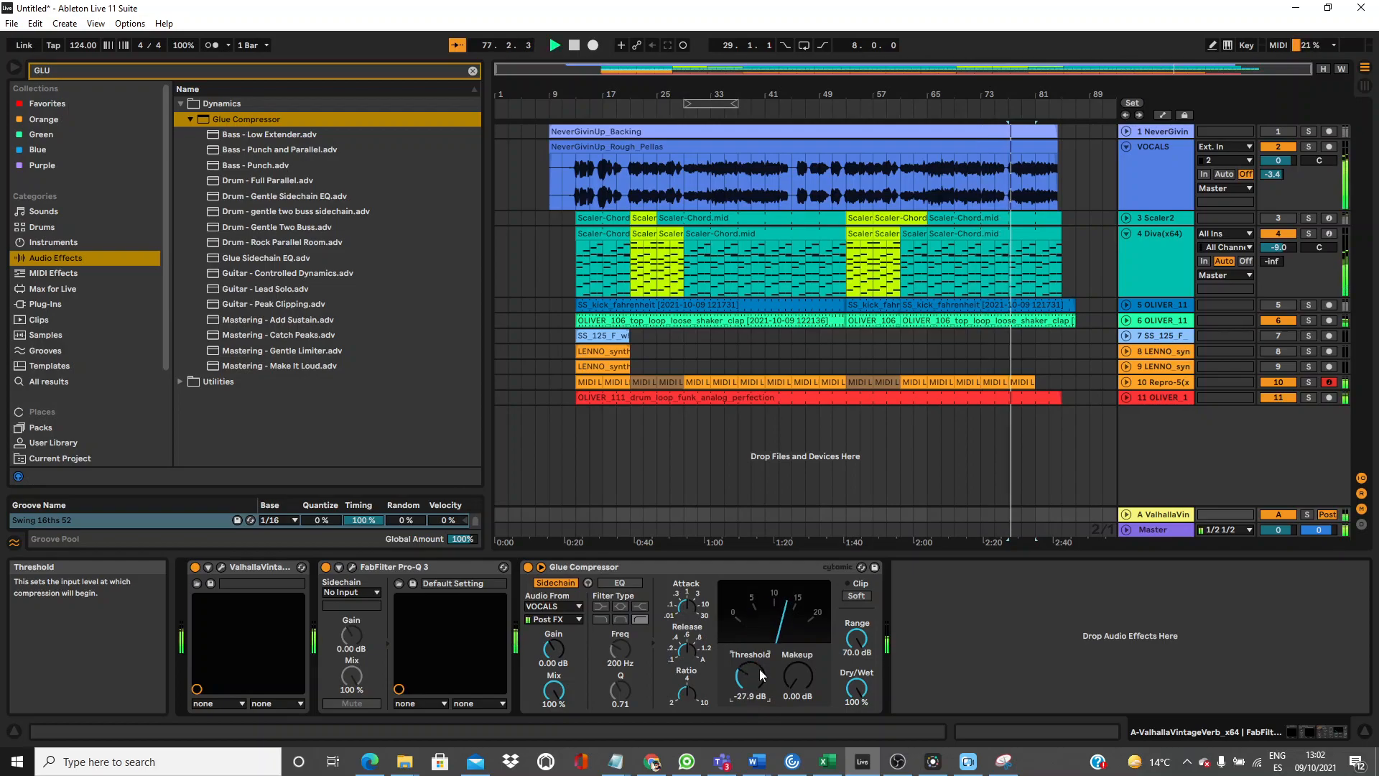
Play from bar 21 and set the return's Glue Compressor threshold to -24.8 dB and makeup to 1.75 dB.
left_click(626, 201)
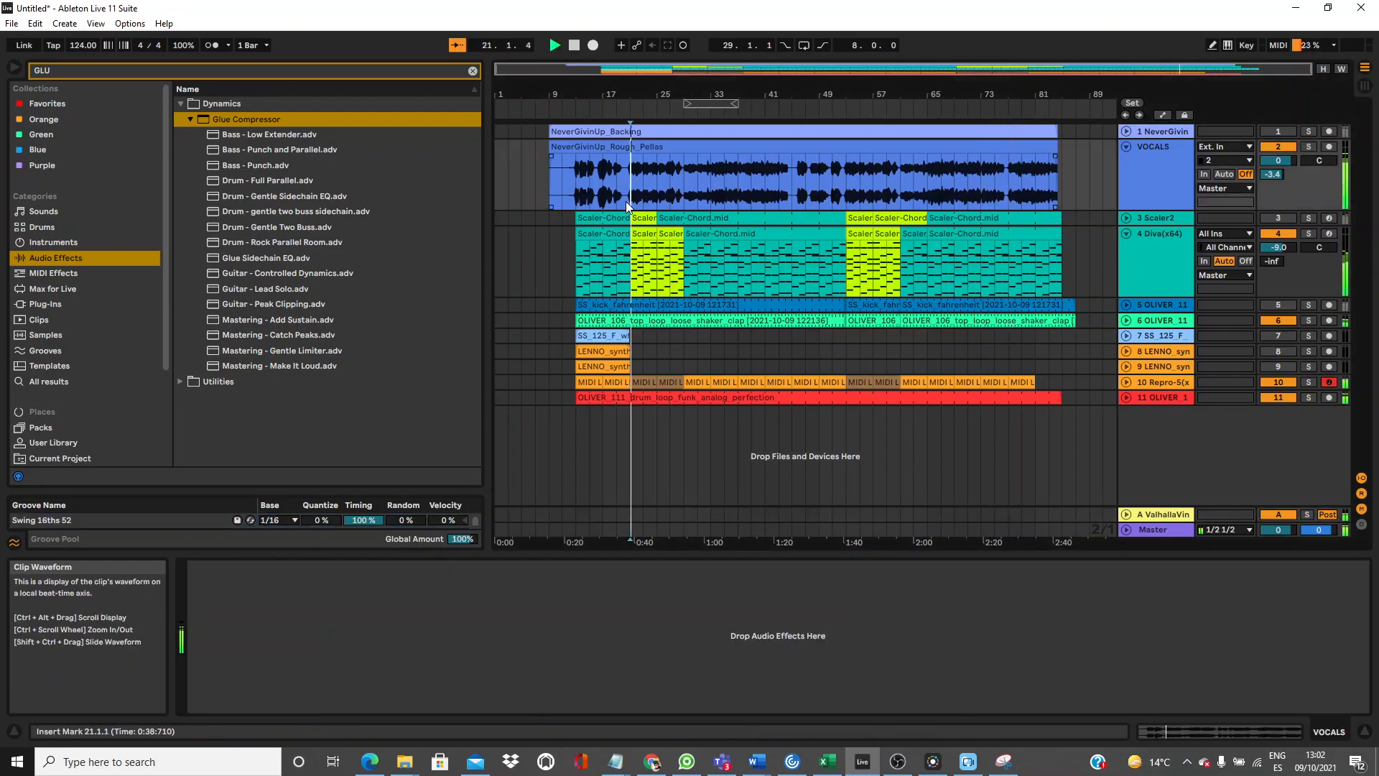
left_click(1173, 513)
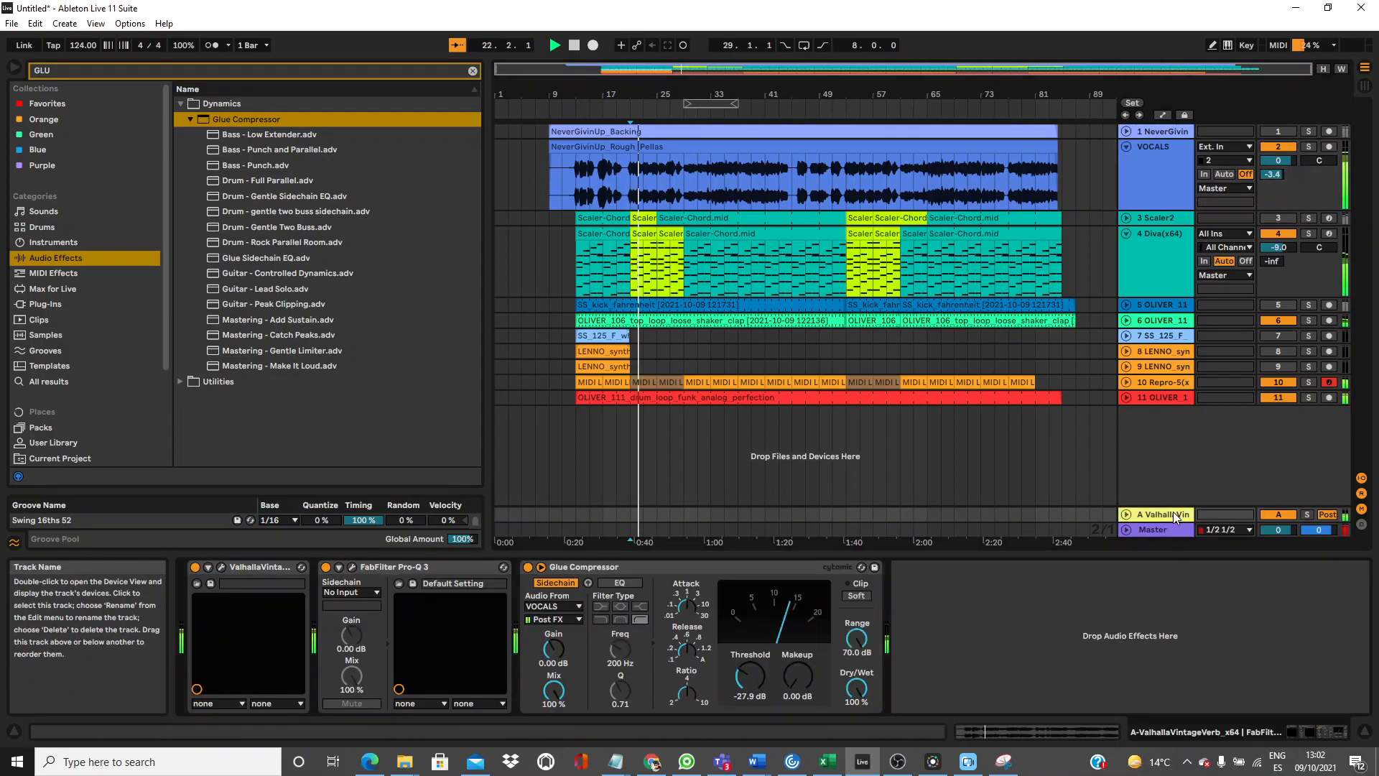
left_click_drag(750, 675, 788, 678)
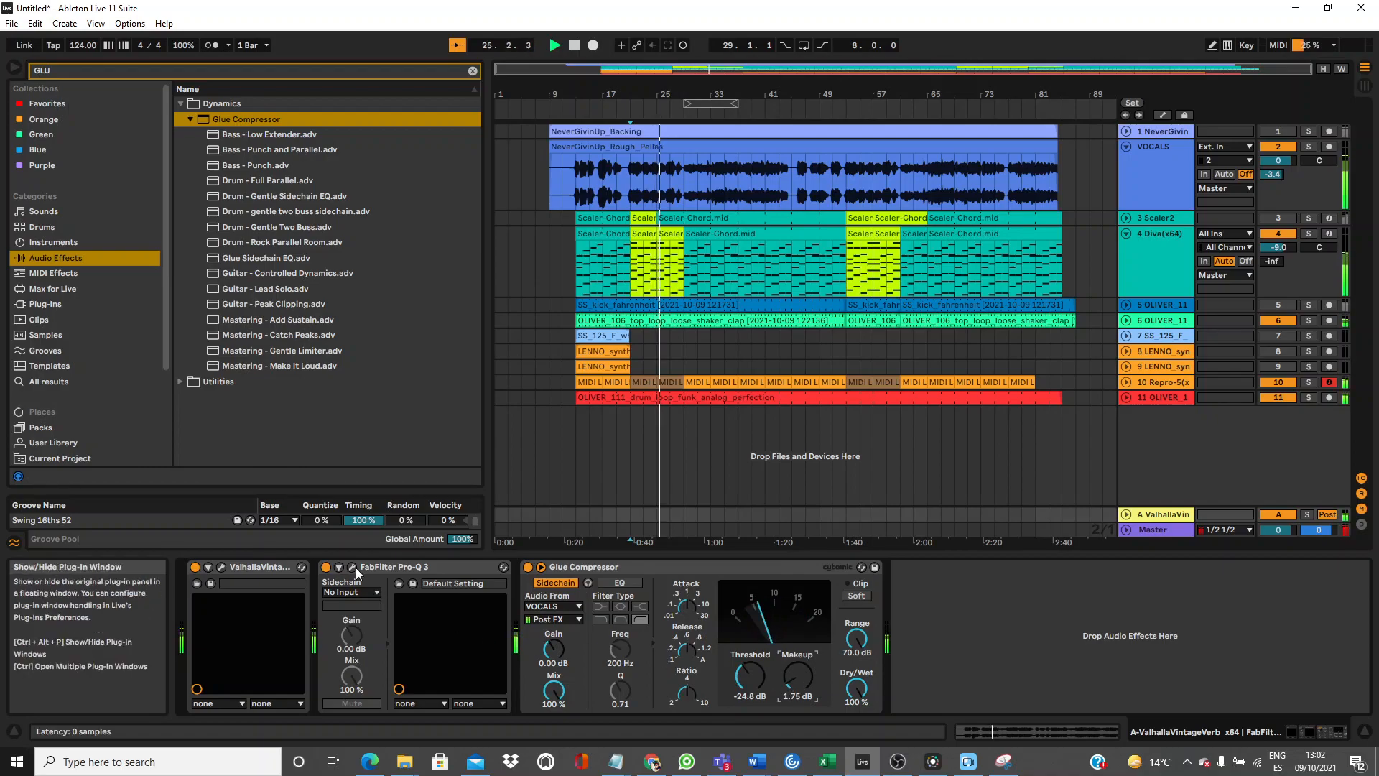
Move Pro-Q 3 behind the Glue Compressor on return A and set the reverb's mix to 22.0 % and decay to 3.31 s.
left_click(383, 566)
left_click_drag(384, 566, 1099, 610)
left_click(223, 568)
left_click_drag(107, 321, 97, 278)
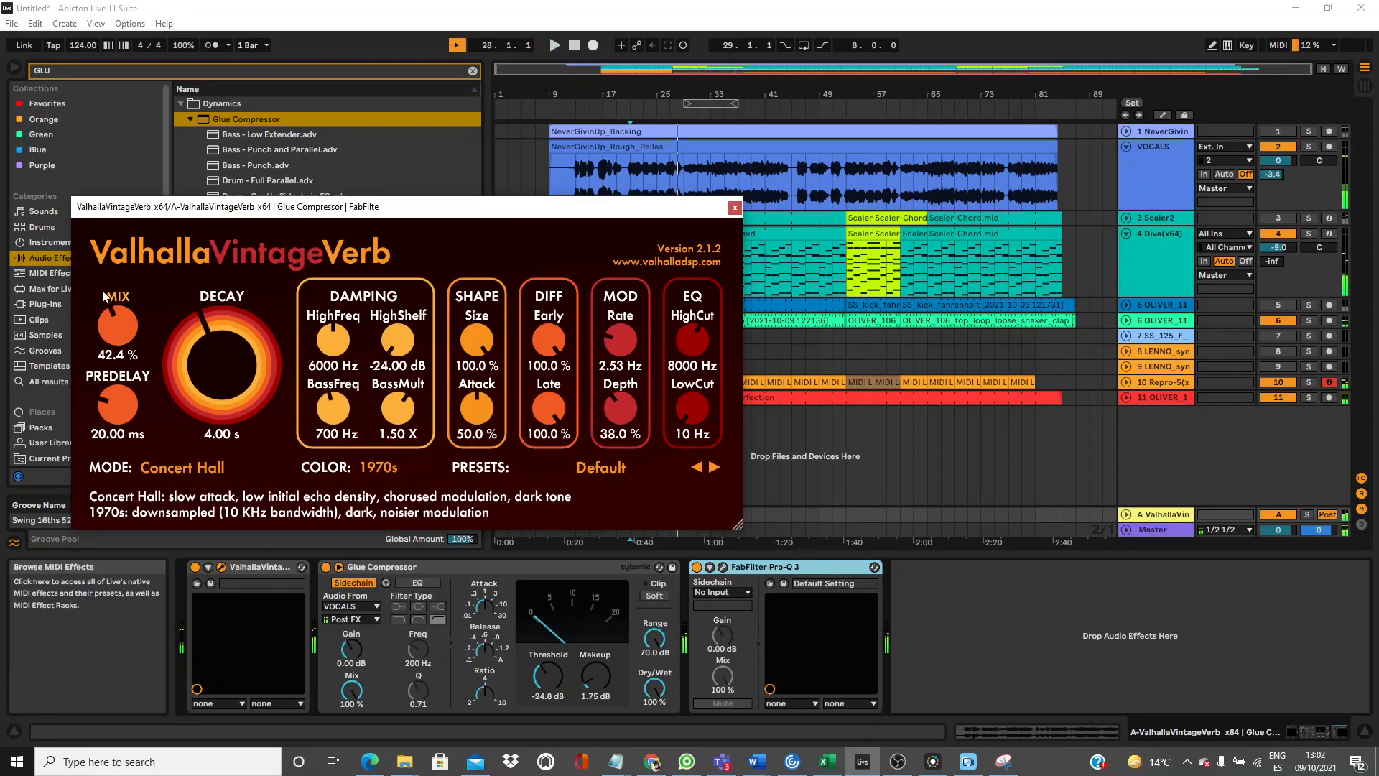
left_click_drag(181, 361, 116, 372)
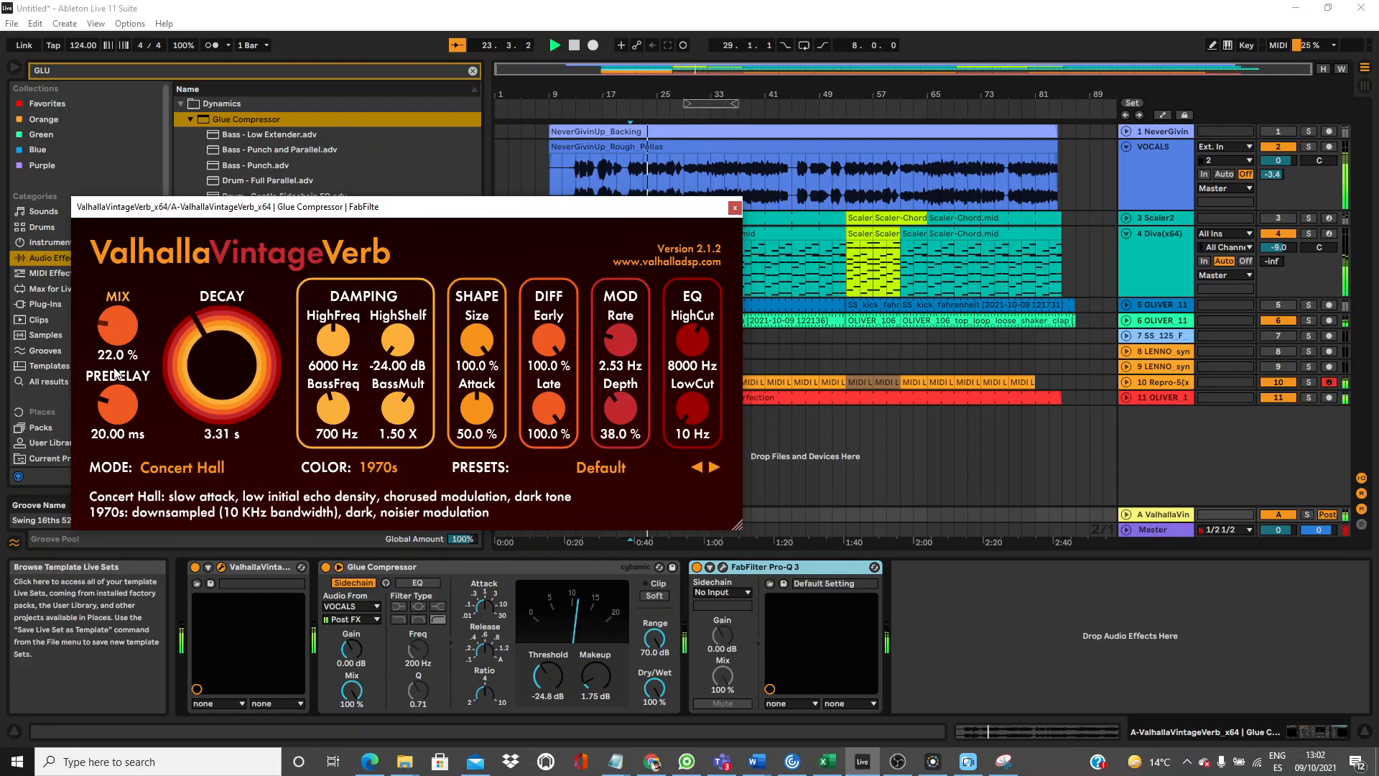
left_click(735, 209)
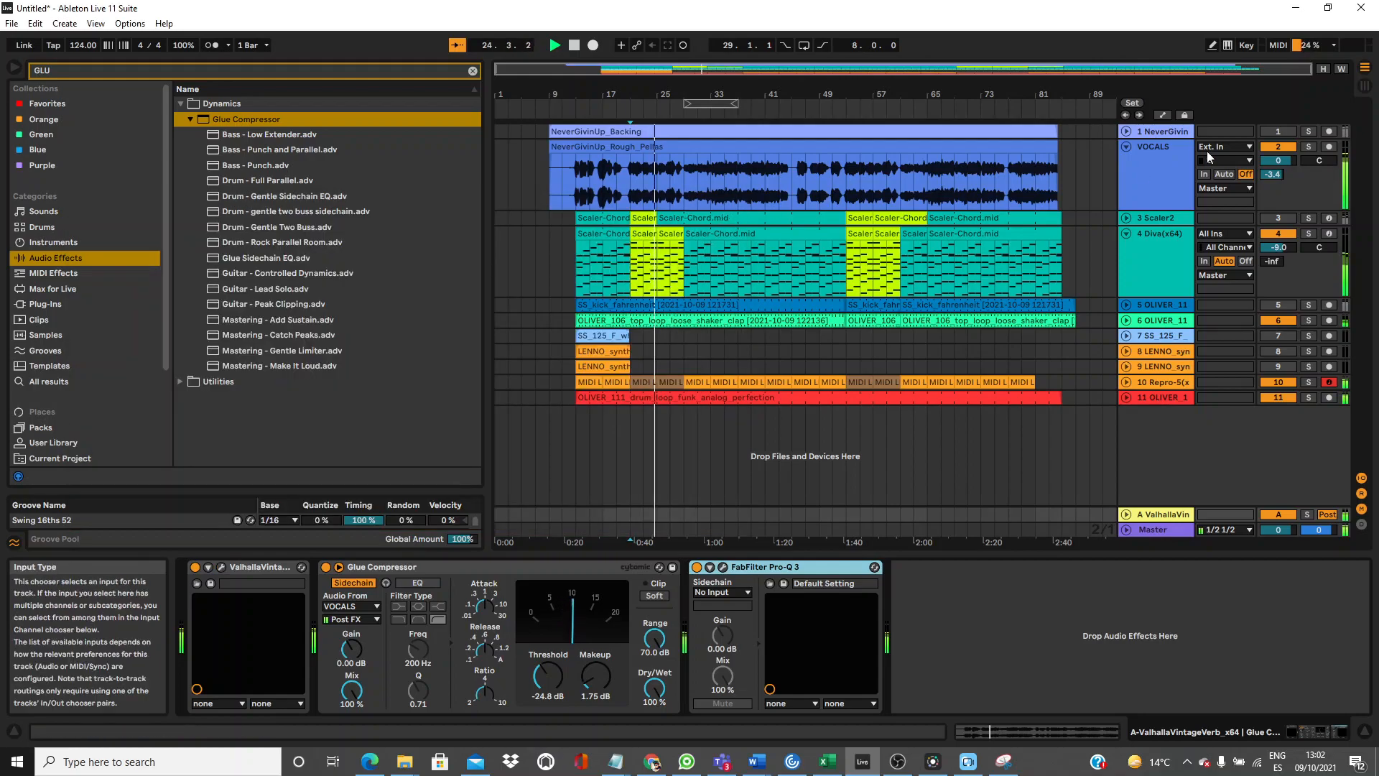
Search the plug-ins for MIC and load Soundtoys LittleMicroShift on the VOCALS track.
left_click(1139, 161)
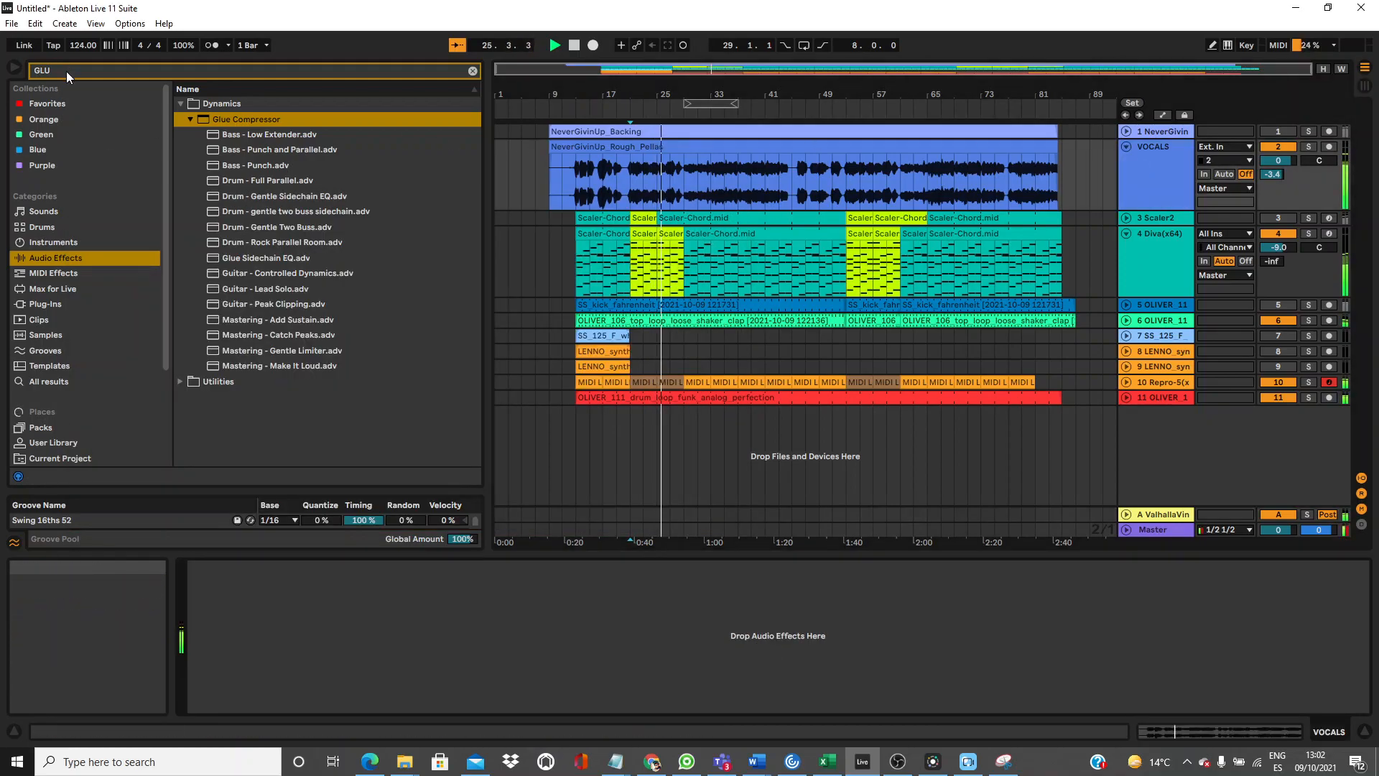
type("MIC")
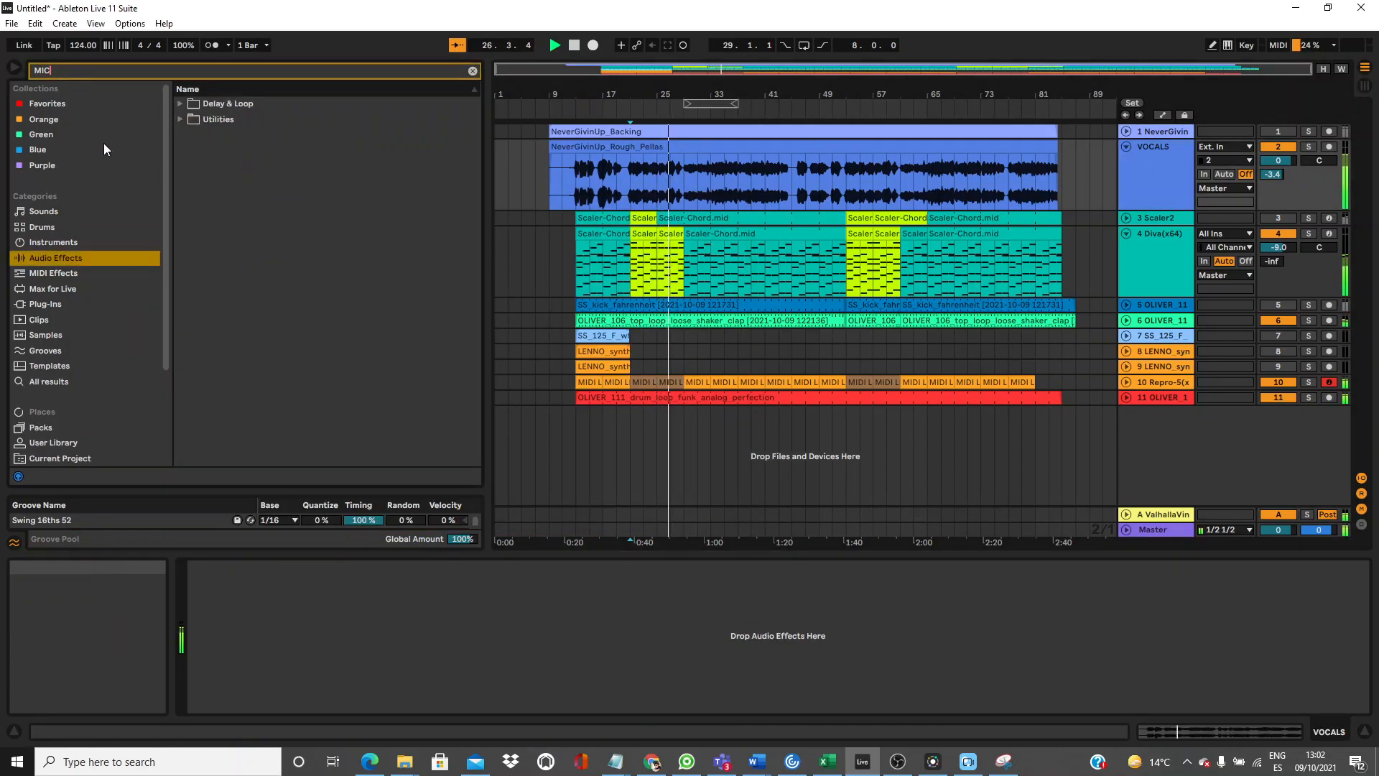
left_click(56, 306)
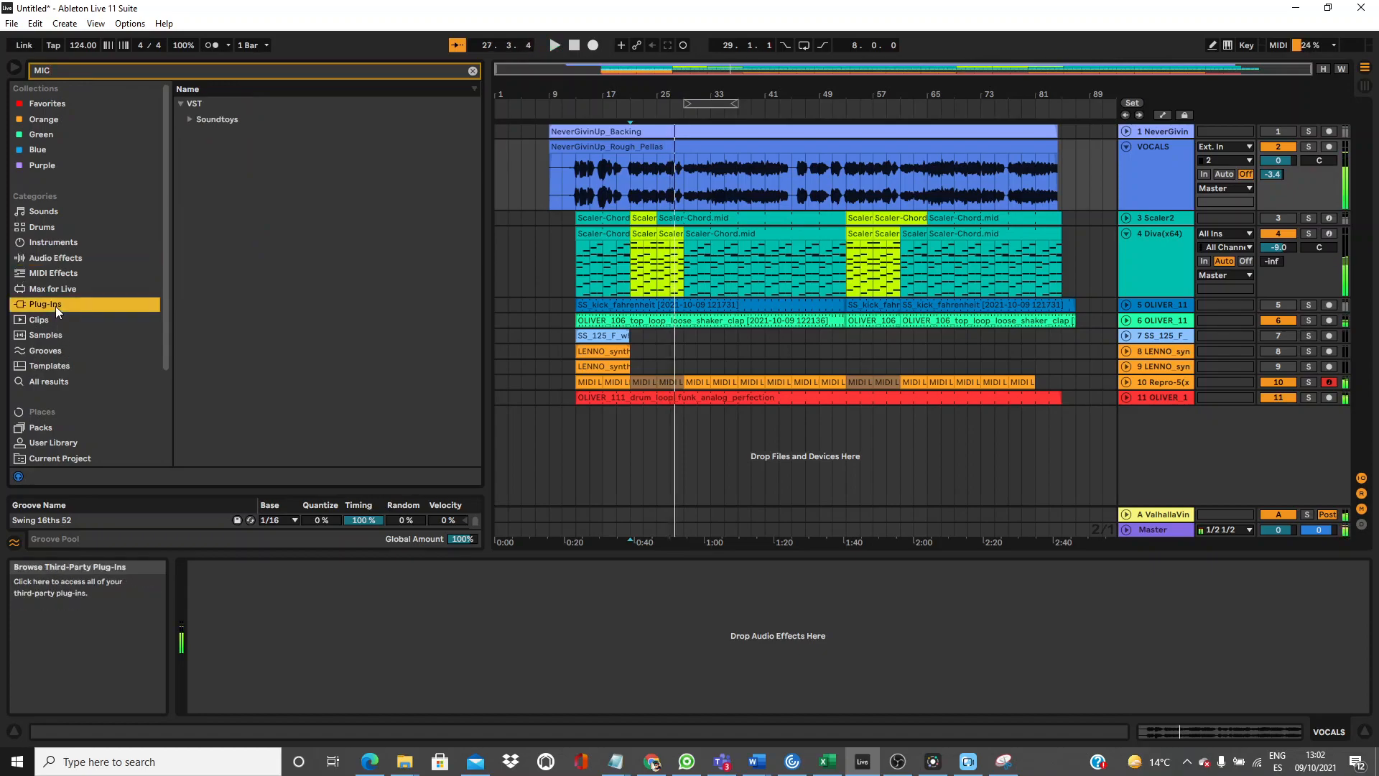
left_click(192, 119)
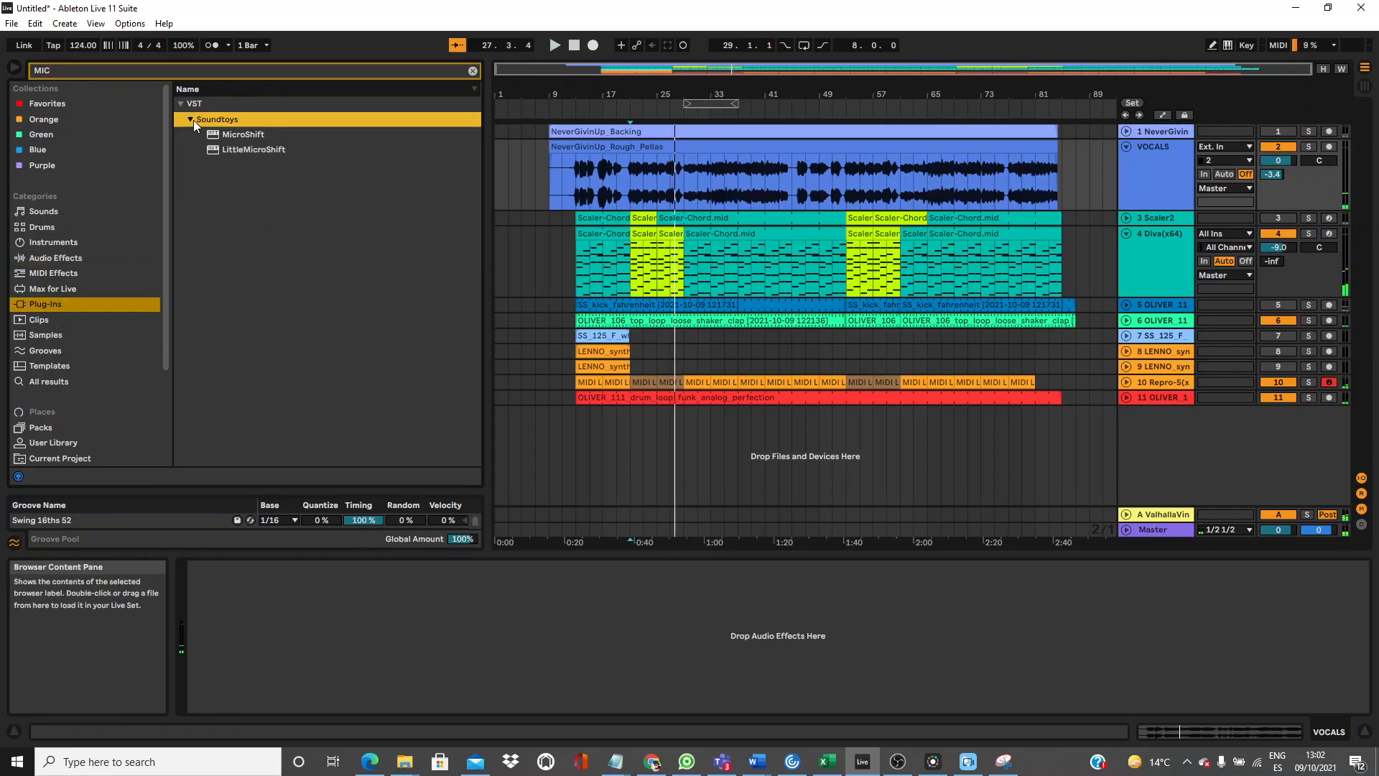
left_click(241, 148)
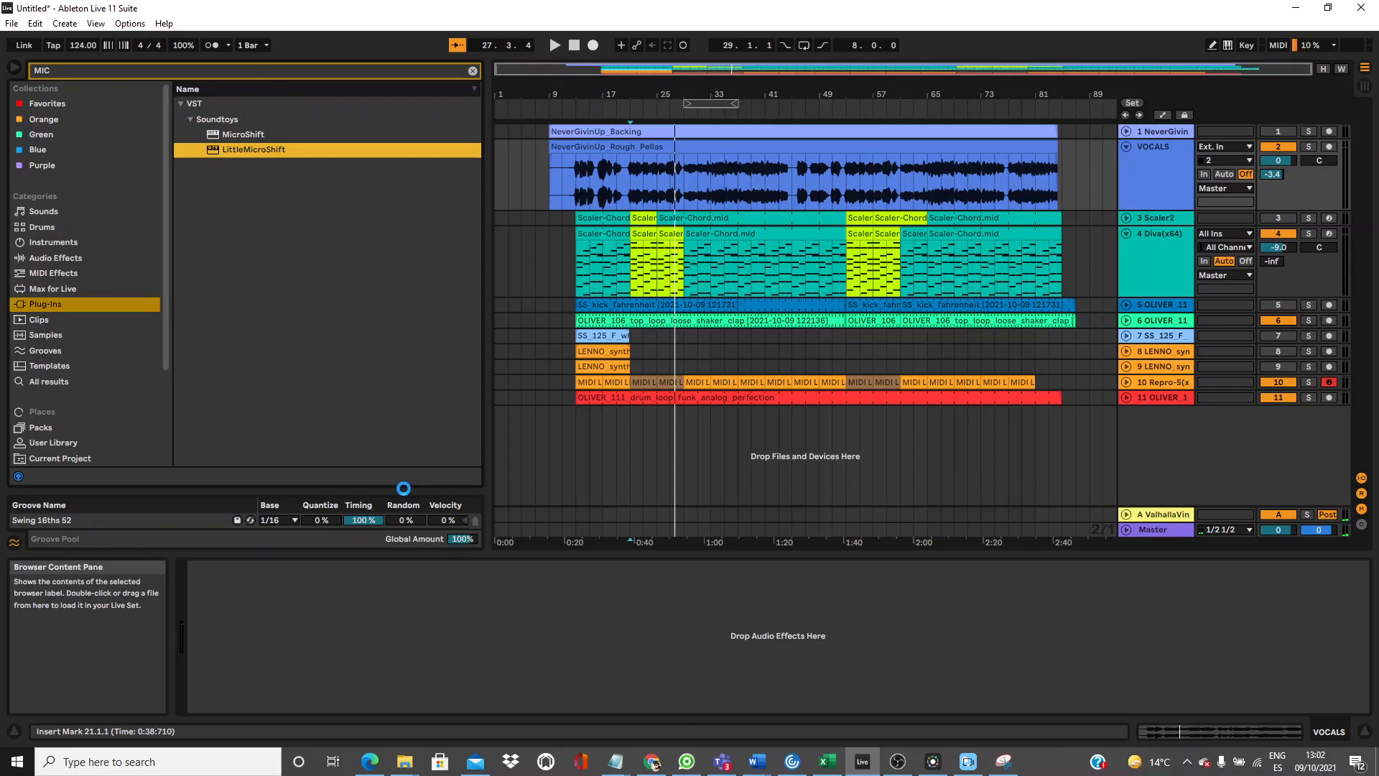
Turn LittleMicroShift's mix down toward dry during playback and set the VOCALS track volume to -2.1 dB.
key("space")
left_click_drag(171, 345, 177, 466)
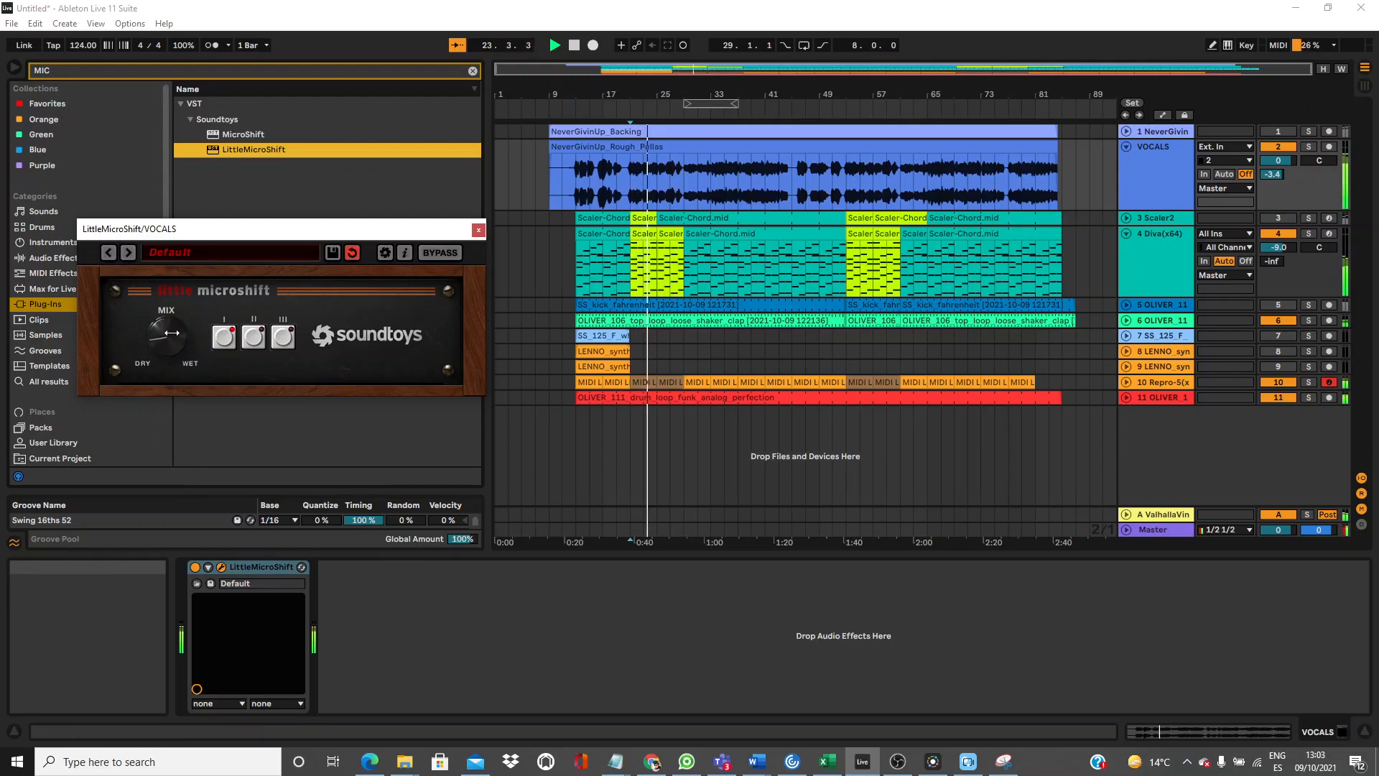
left_click(478, 229)
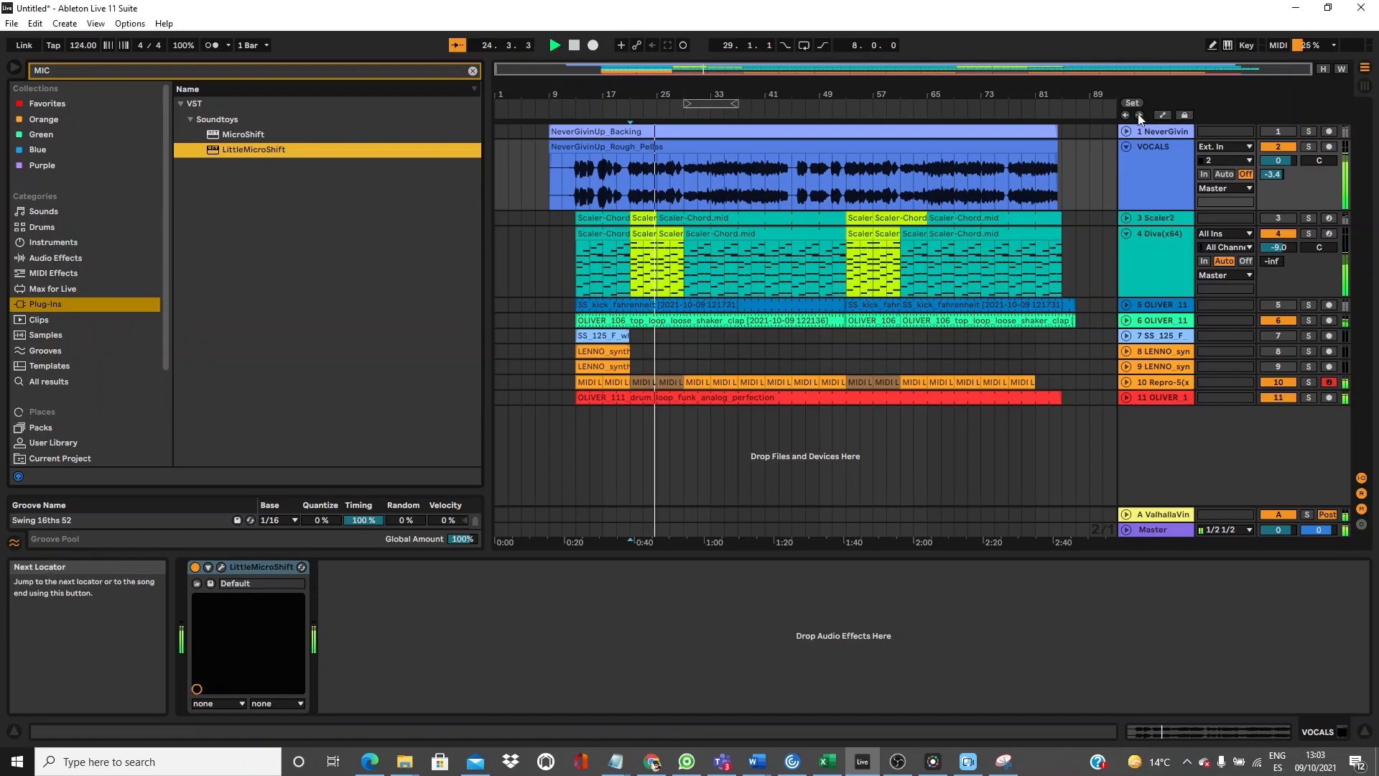
left_click_drag(1278, 160, 1279, 166)
Add a Glue Compressor after LittleMicroShift on VOCALS with threshold -23.2 dB, makeup 9.37 dB and dry/wet 70 %.
left_click(343, 74)
type("GLU")
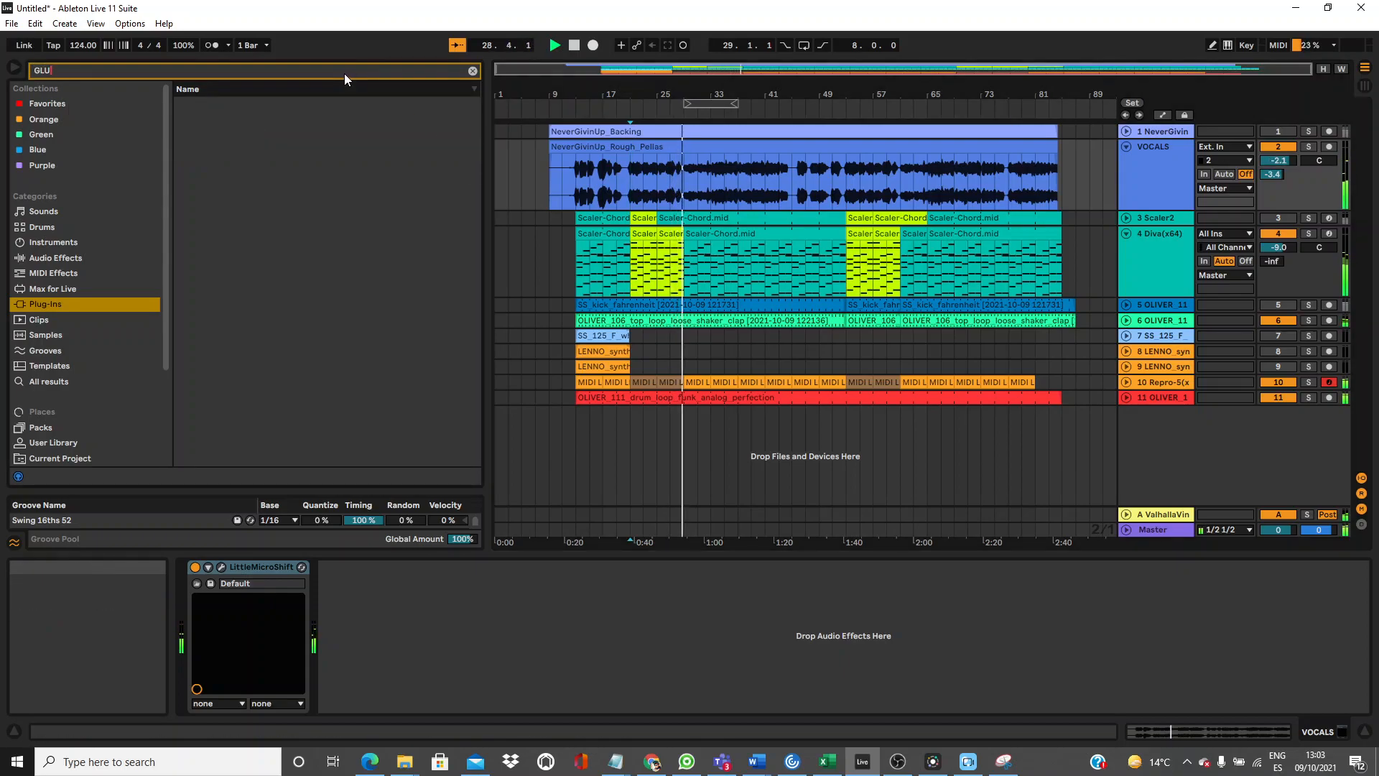
left_click(95, 258)
left_click_drag(237, 119, 370, 630)
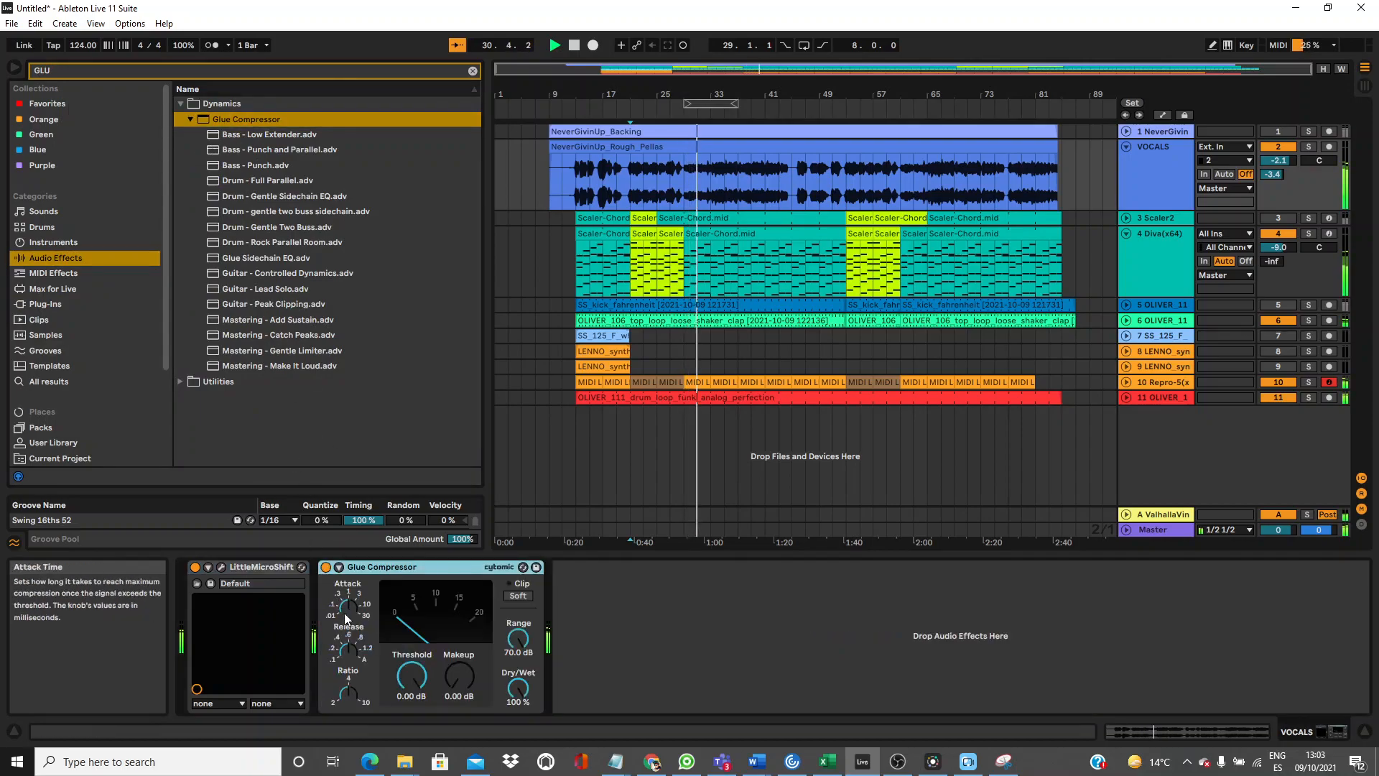
left_click_drag(411, 675, 411, 721)
left_click_drag(459, 676, 420, 683)
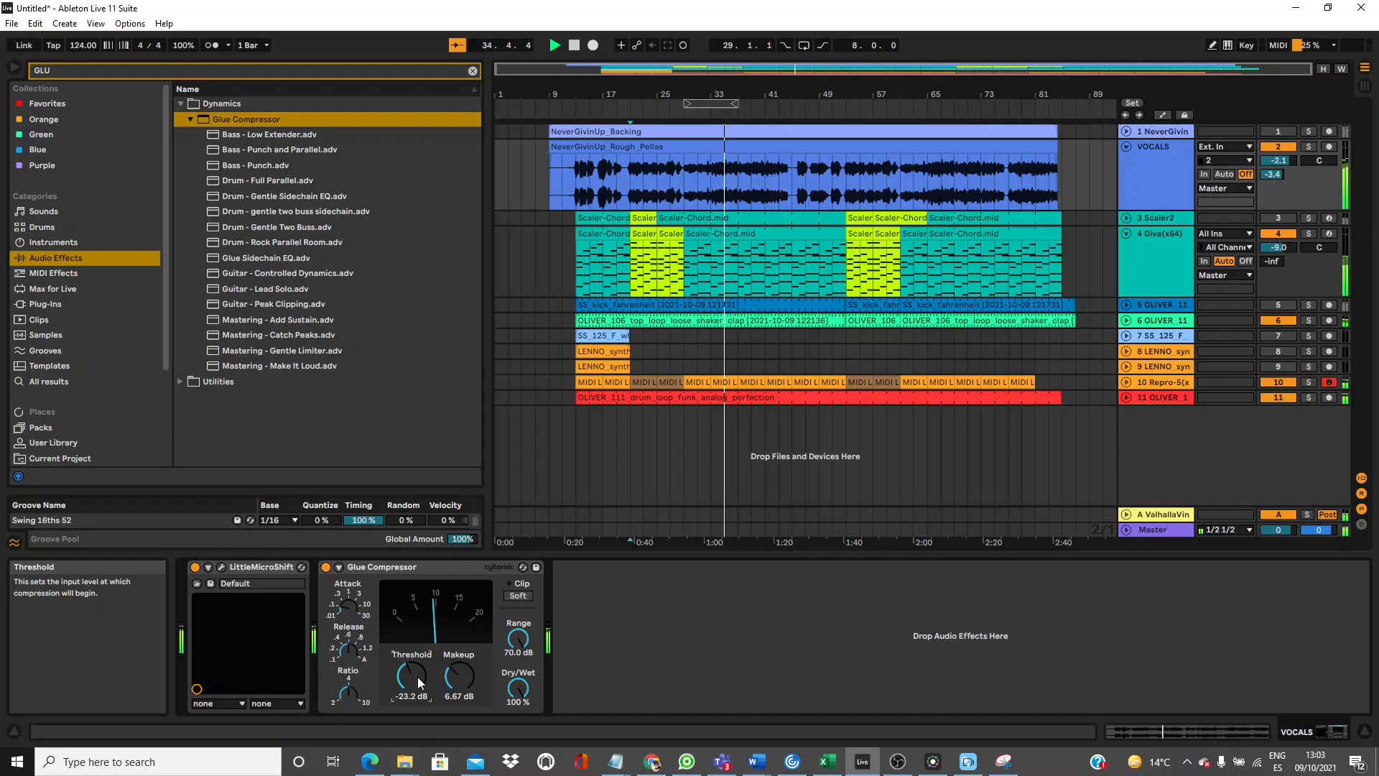
left_click_drag(517, 688, 473, 678)
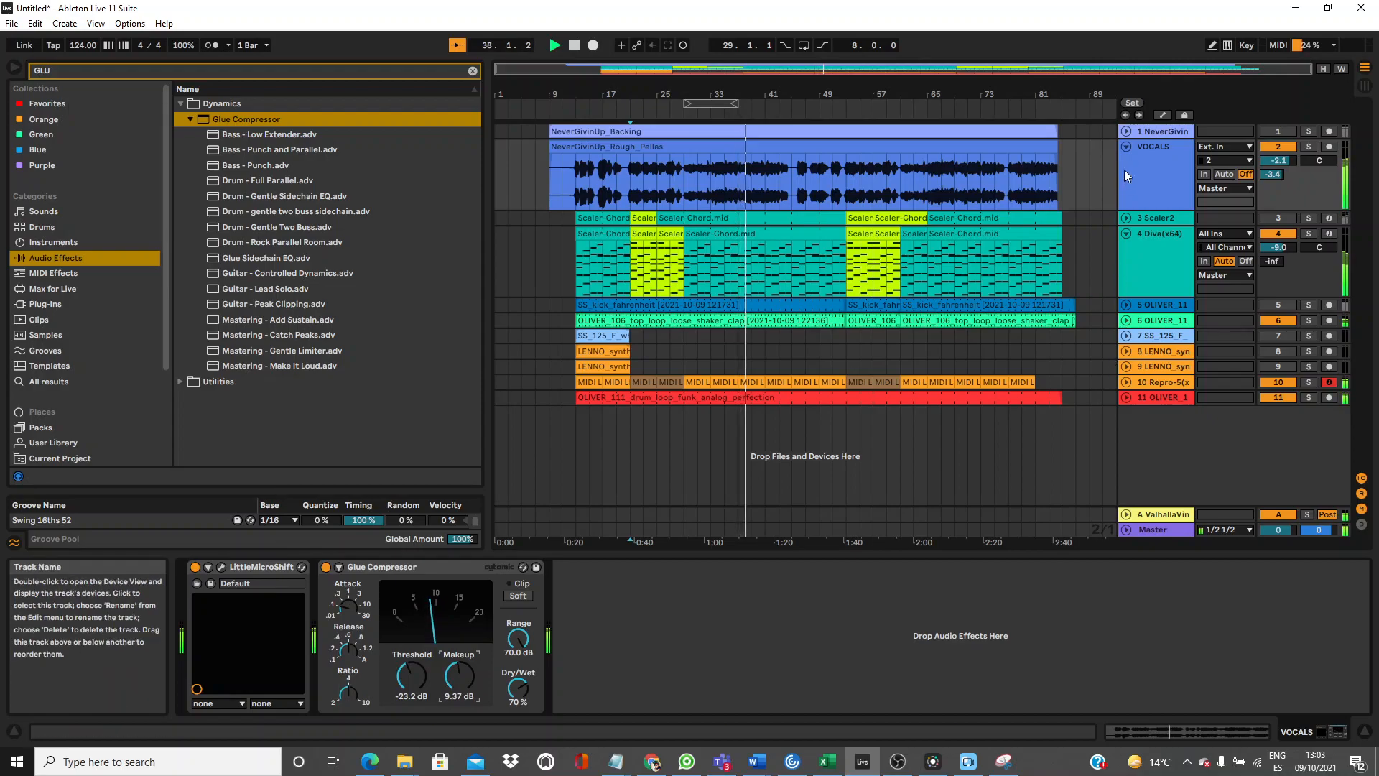
Open the NeverGivinUp_Rough_Pellas clip to view its waveform and clip gain, keeping the VOCALS track unfolded.
left_click(1124, 146)
double_click(1025, 151)
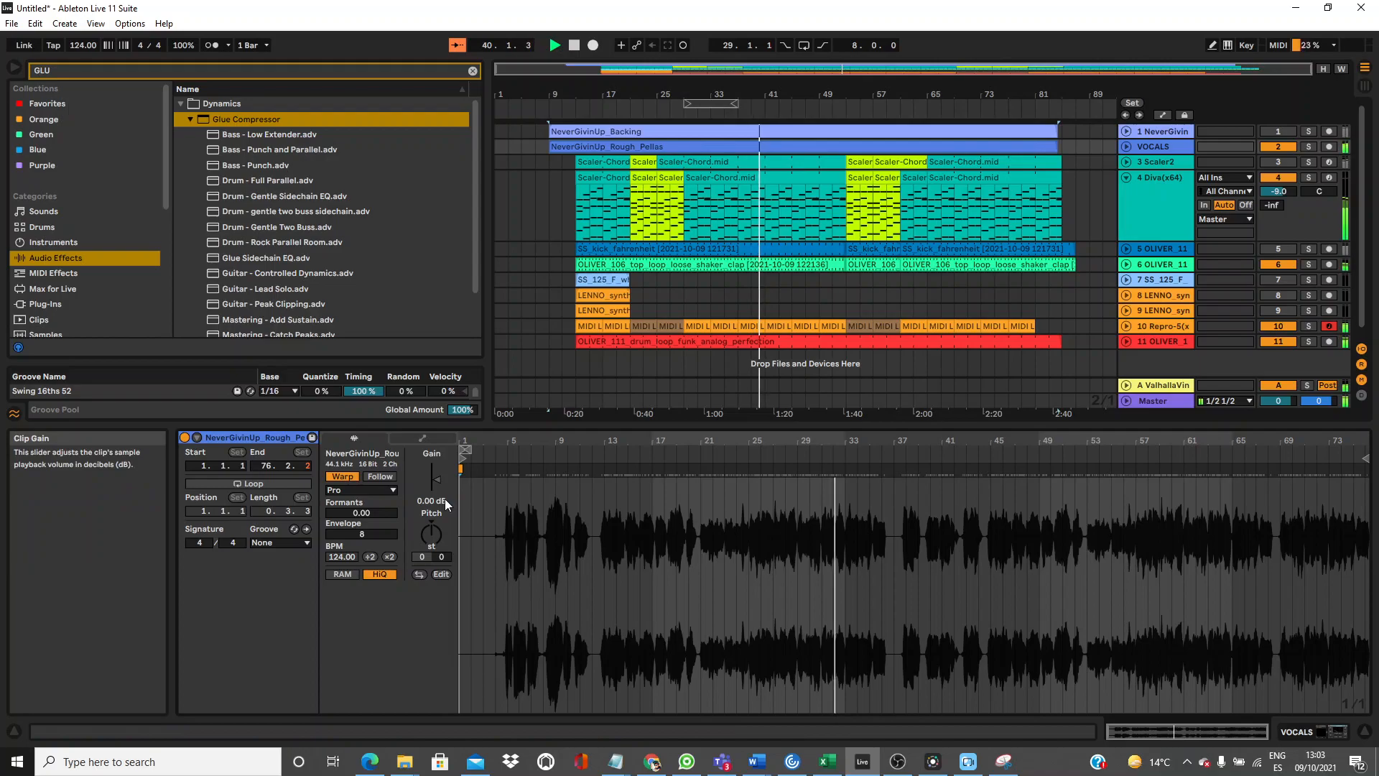
left_click(1125, 147)
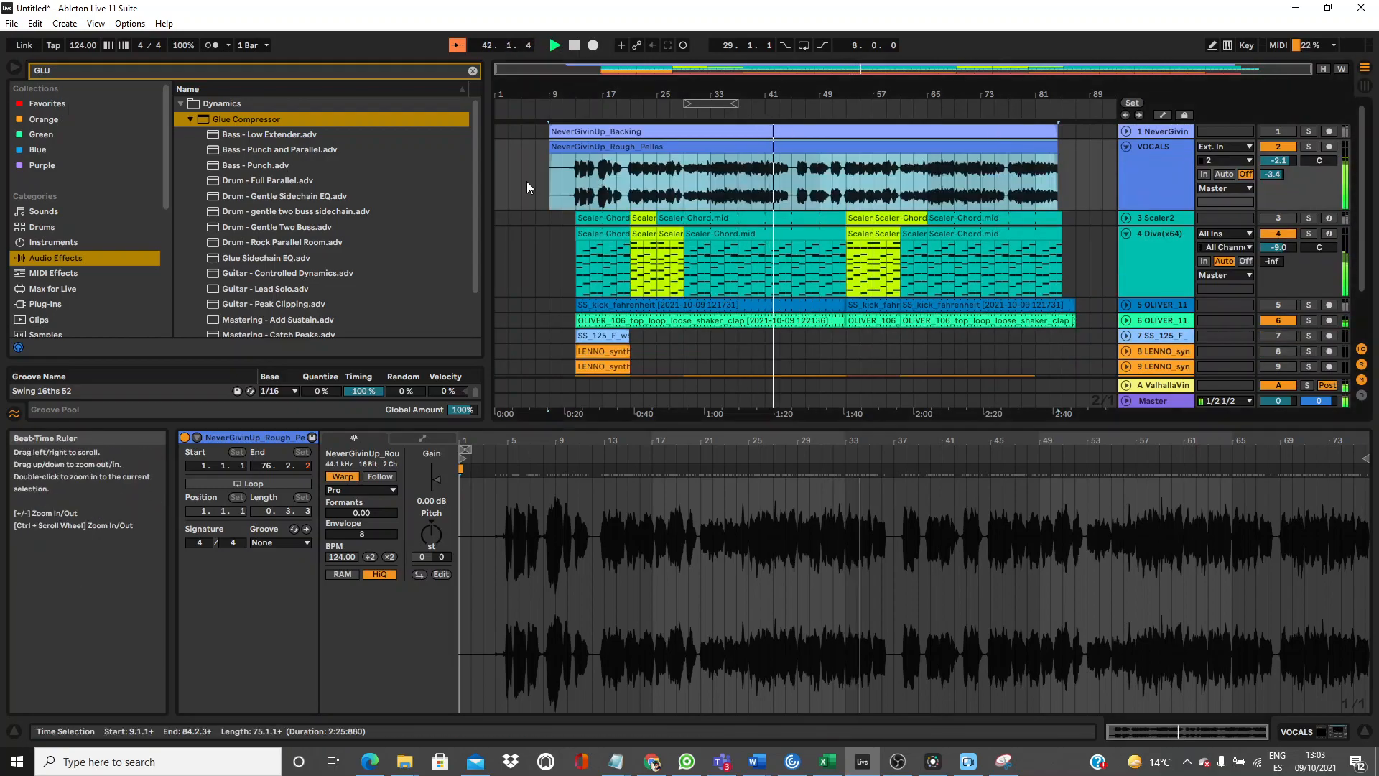
Solo the VOCALS track and search the plug-ins for VOIC, expanding the iZotope VST3 results.
left_click(279, 75)
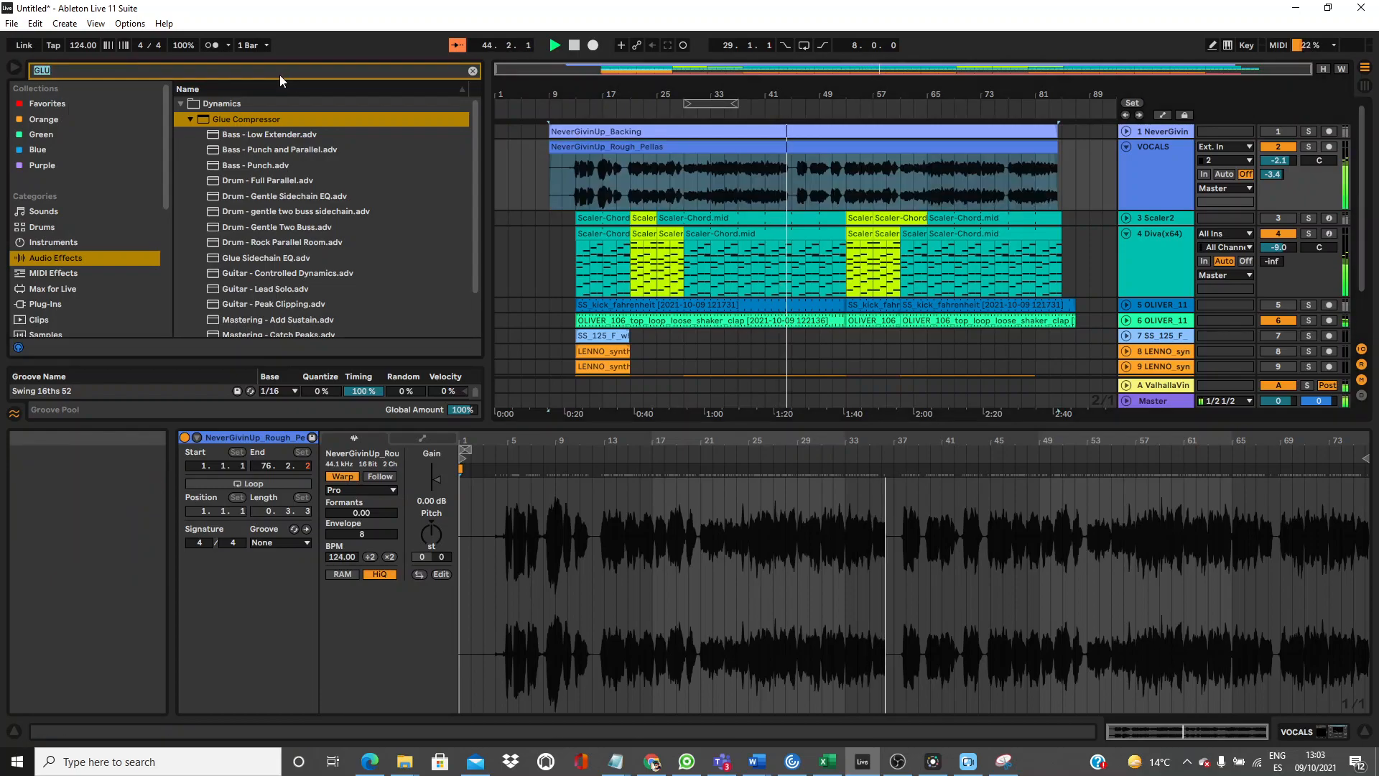
type("VOC")
key("BackSpace")
type("IC")
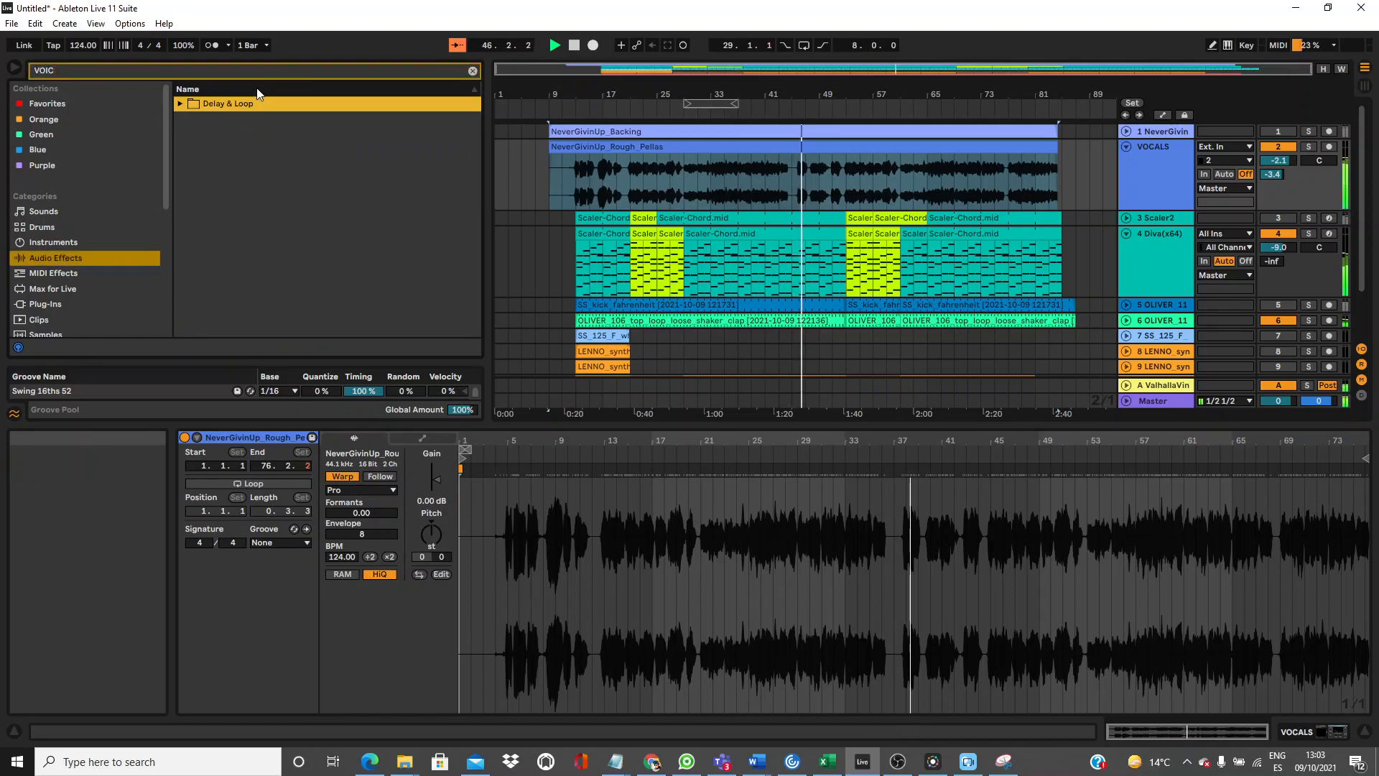
left_click(1308, 146)
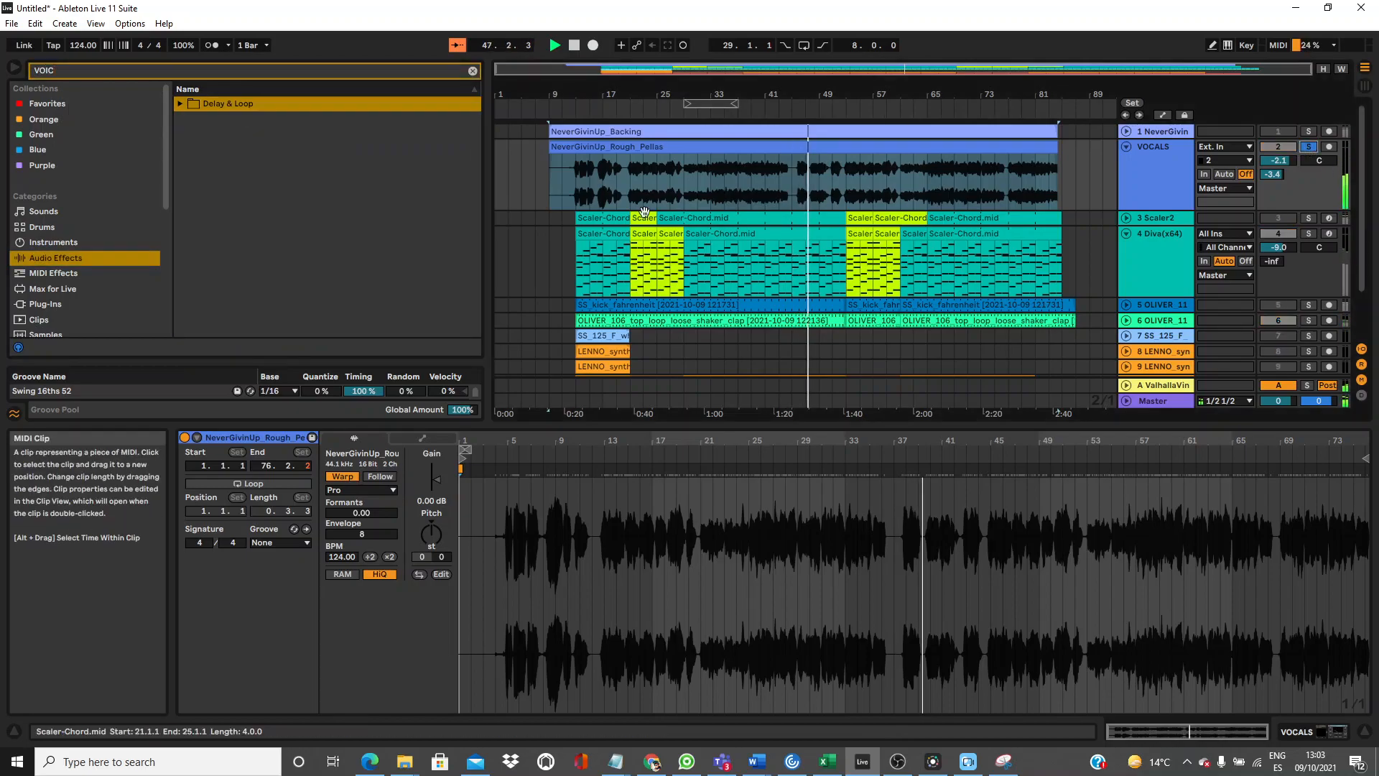
left_click(70, 303)
left_click(180, 105)
left_click(190, 118)
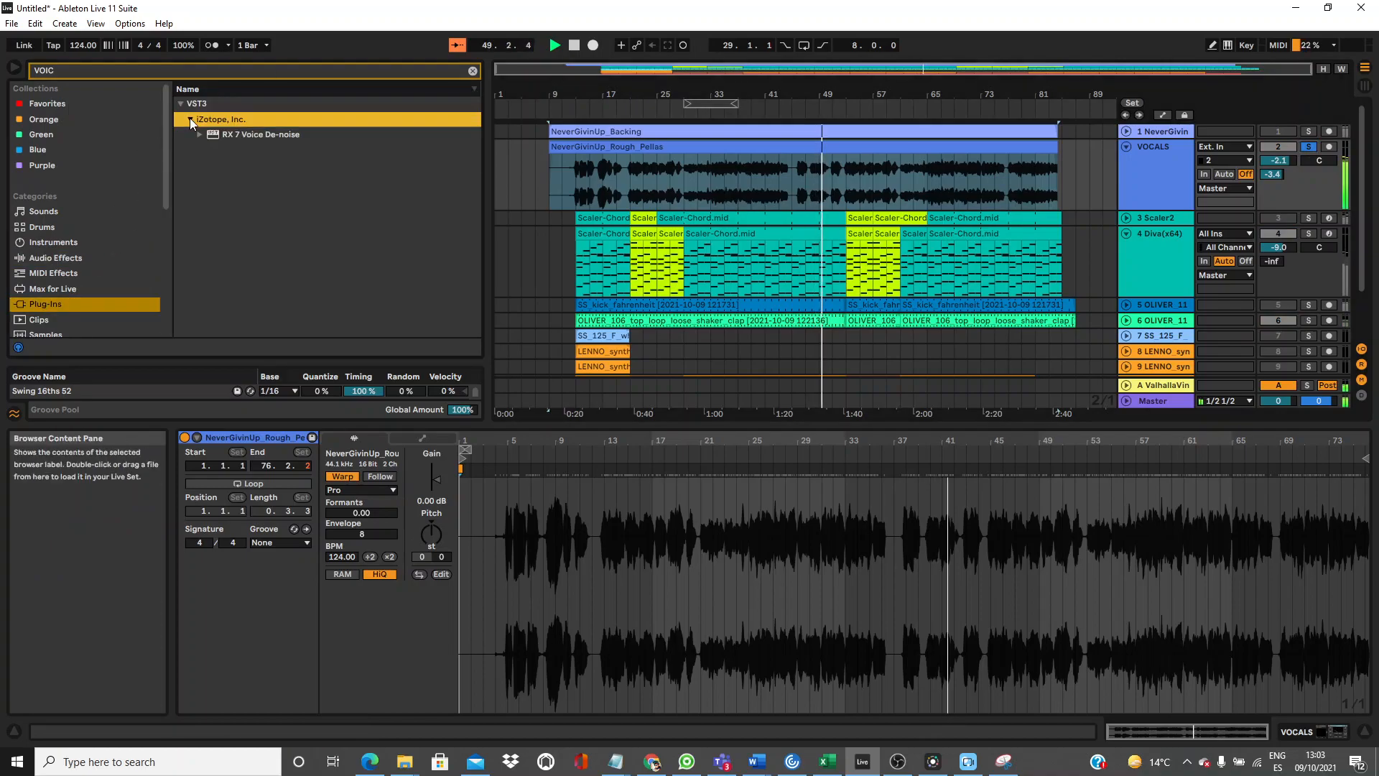
Insert RX 7 Voice De-noise at the start of the VOCALS device chain and turn off its Adaptive mode.
left_click(1153, 179)
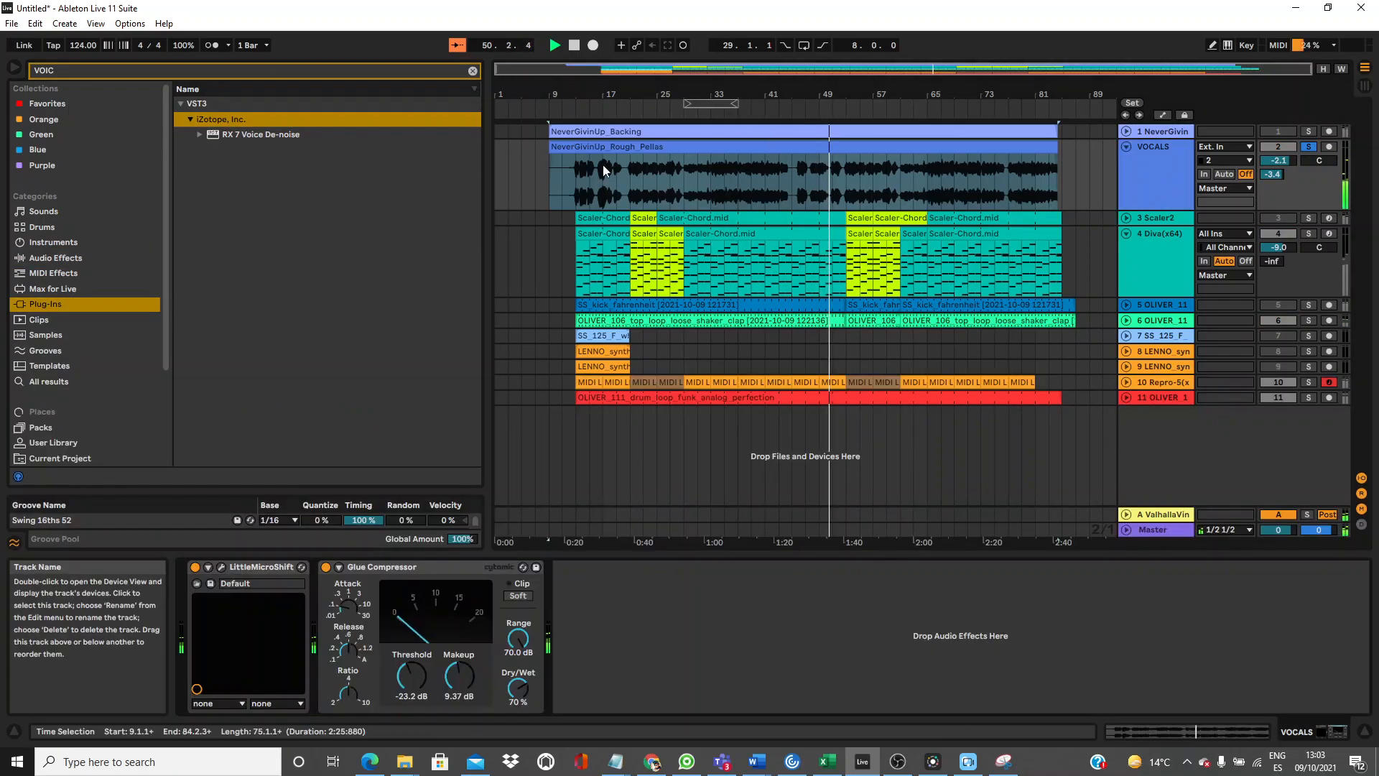
left_click_drag(240, 134, 206, 589)
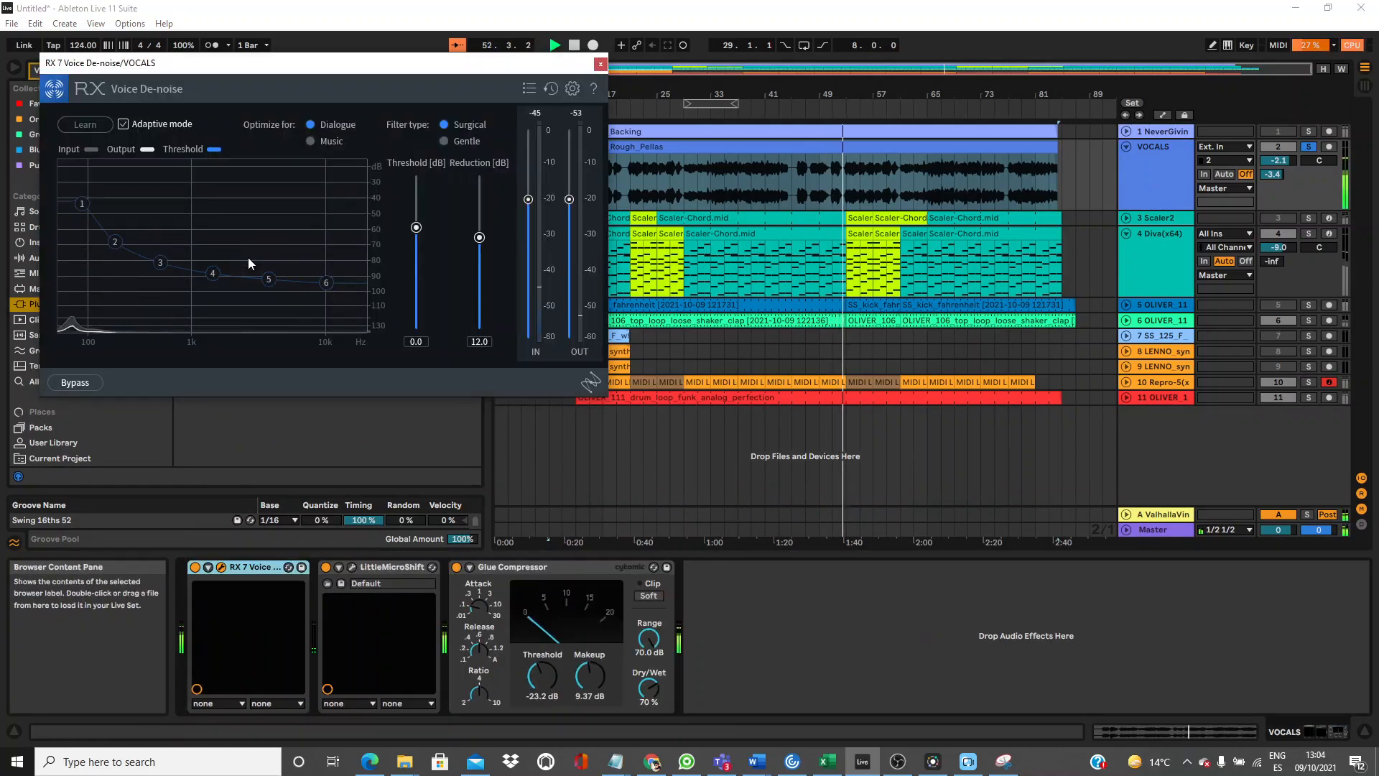
left_click(105, 125)
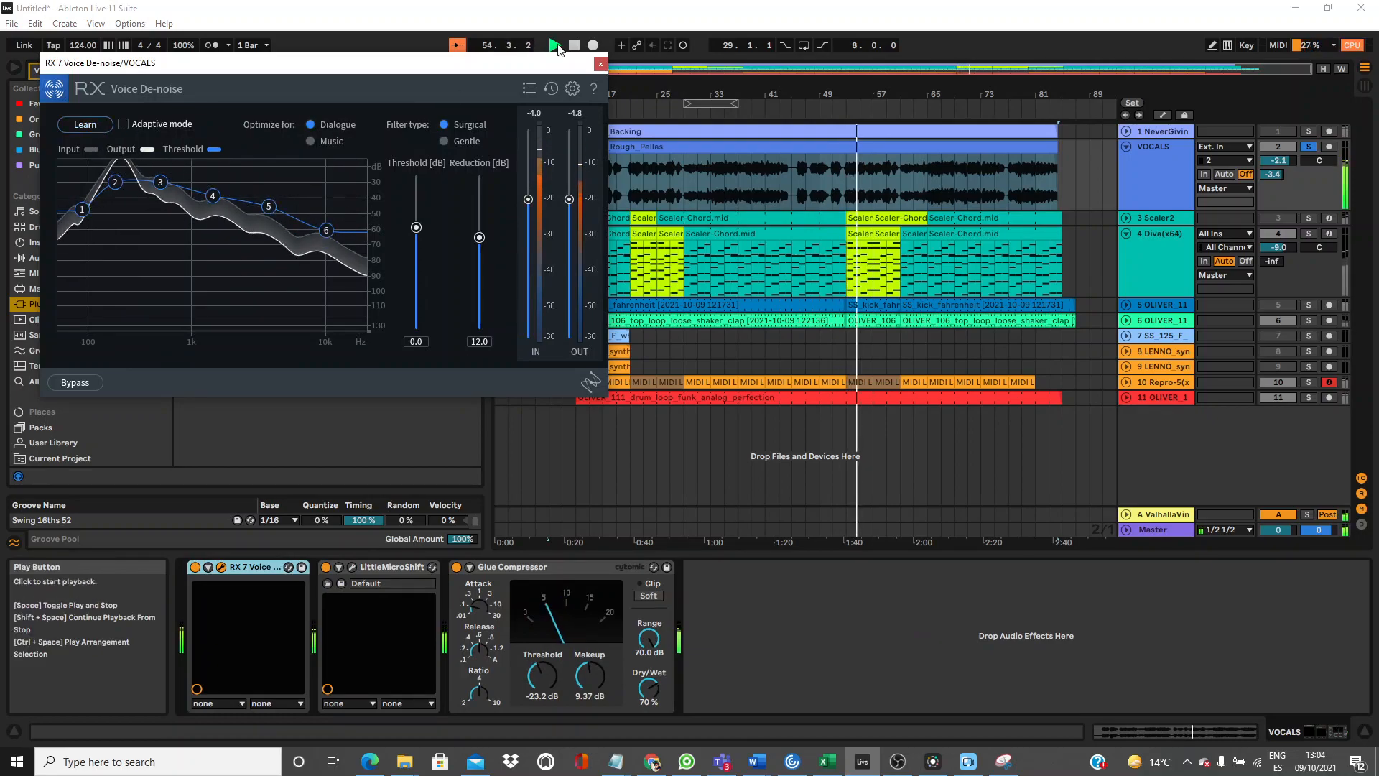
left_click(601, 64)
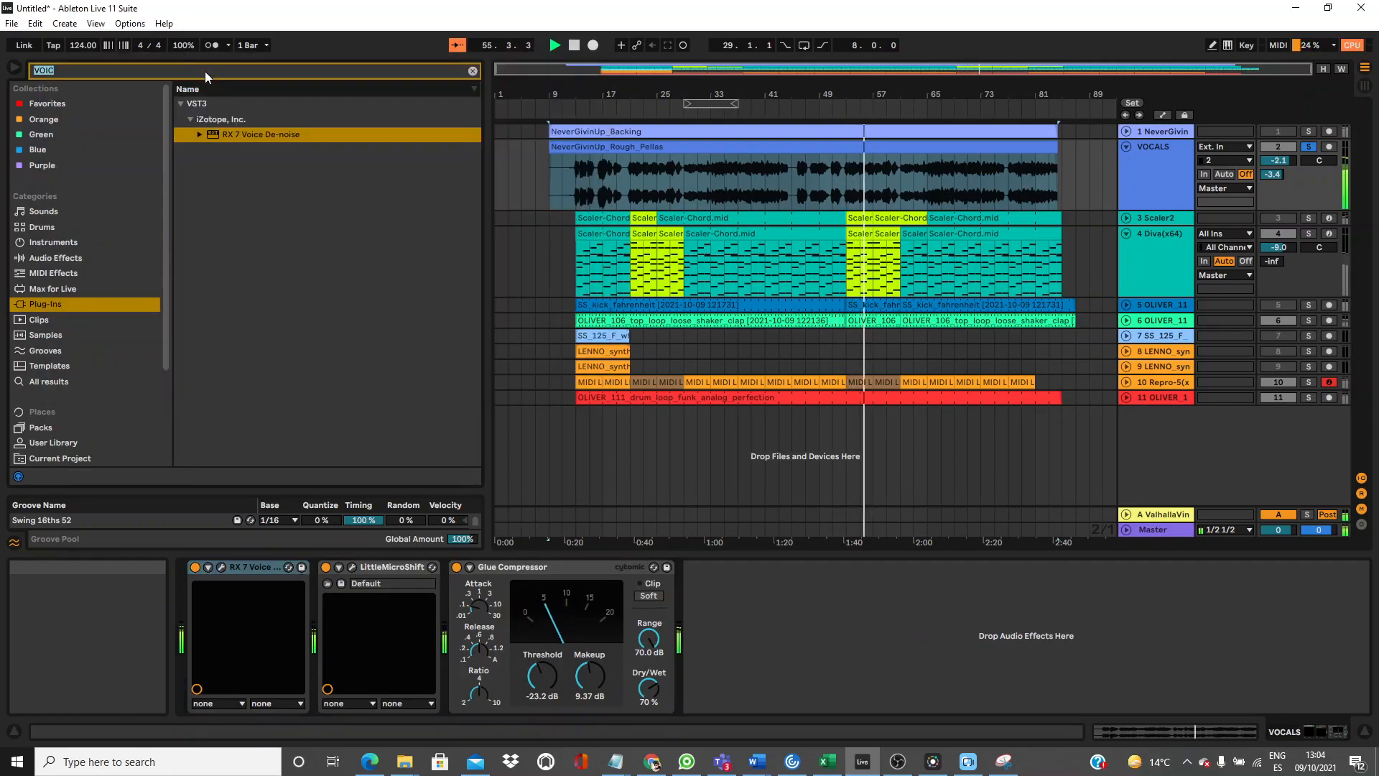
Search the plug-ins for BREATH and load RX 7 Breath Control after Voice De-noise on VOCALS.
key("BackSpace")
key("BackSpace")
key("BackSpace")
key("BackSpace")
type("BREATH")
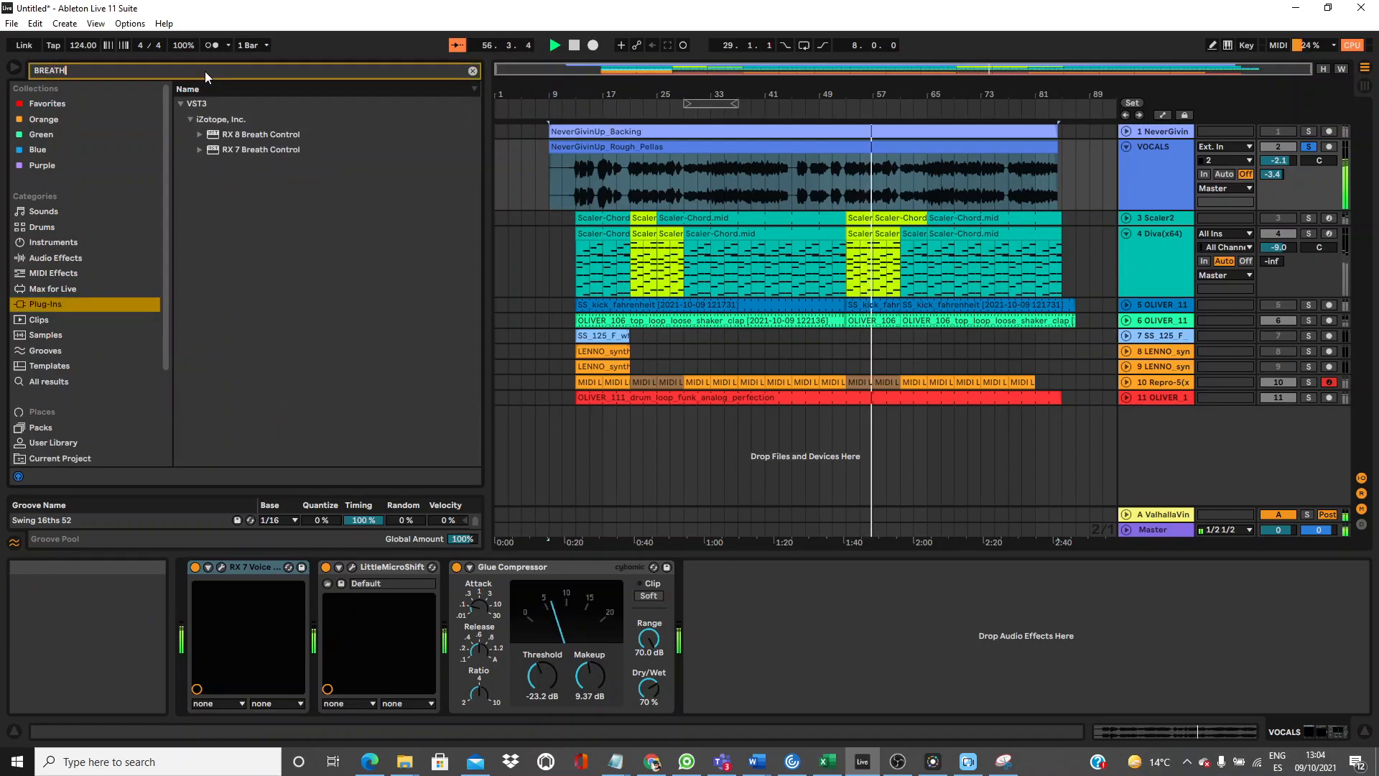
left_click(230, 150)
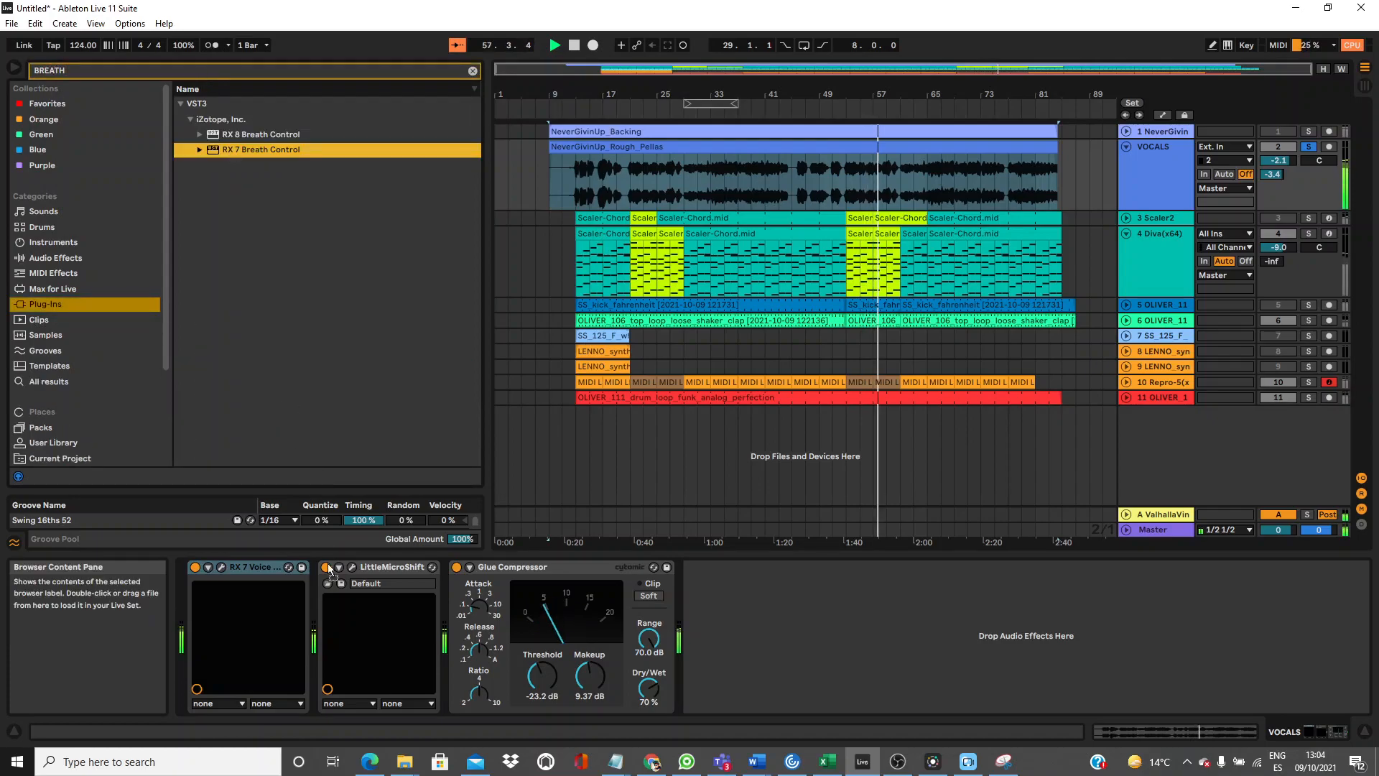
double_click(230, 149)
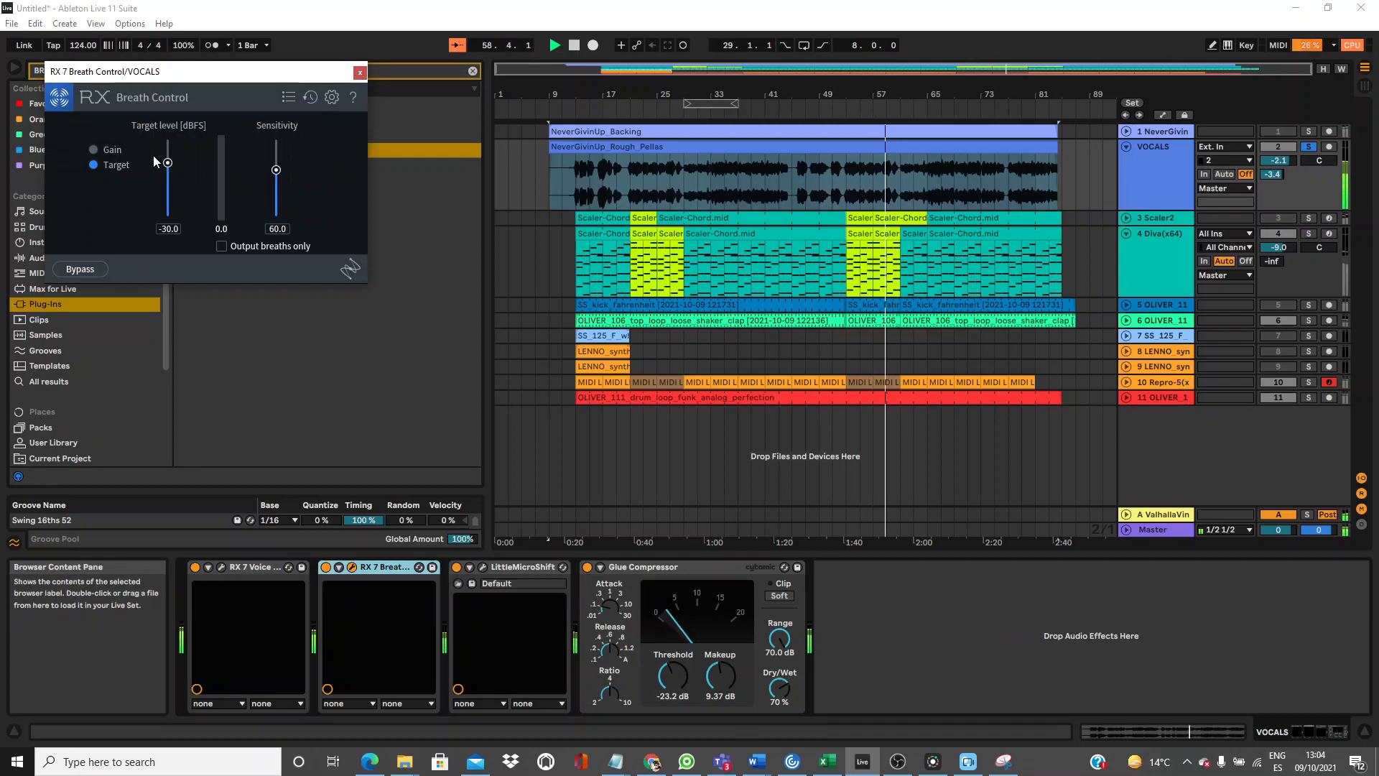
Set Breath Control's target level to -54.7 dBFS and sensitivity to 59.4, then compare the vocals in and out of solo.
left_click_drag(171, 162, 169, 180)
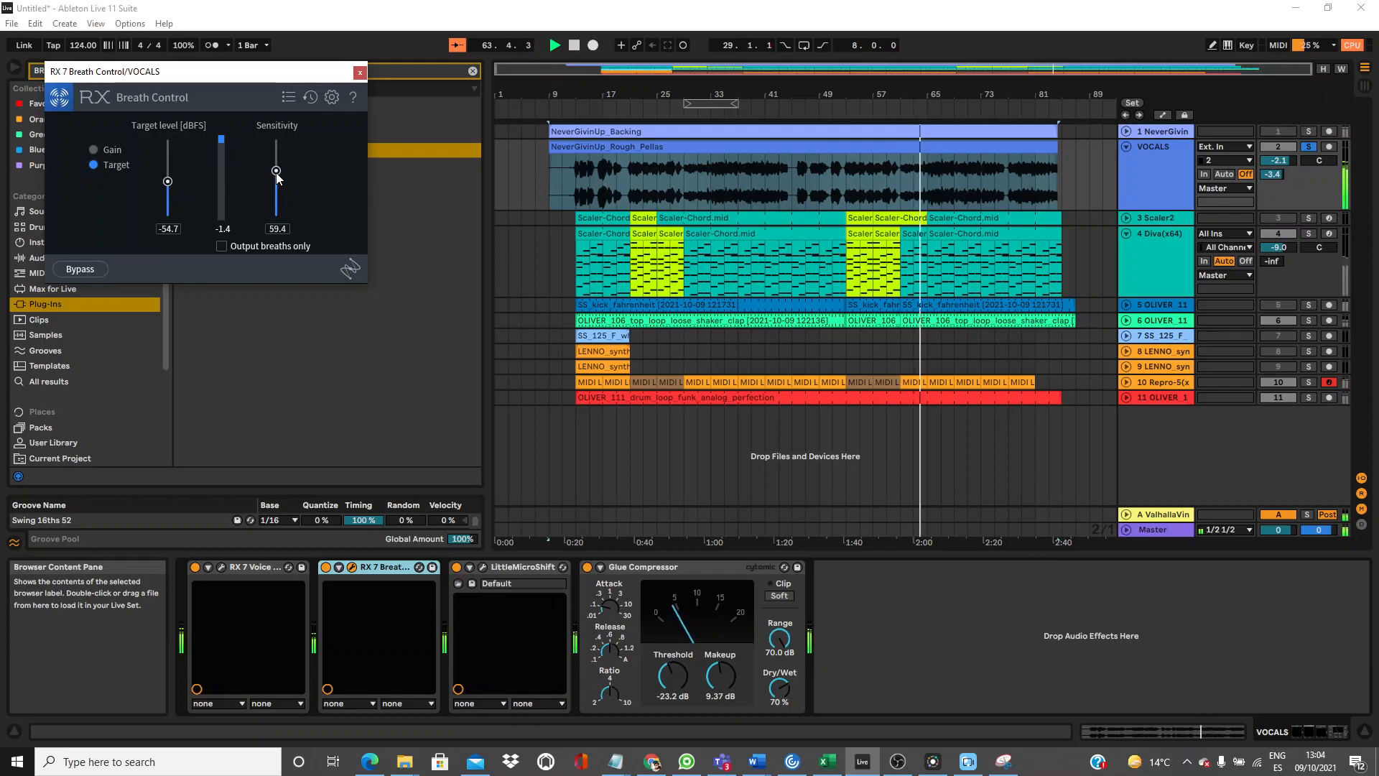
left_click(360, 73)
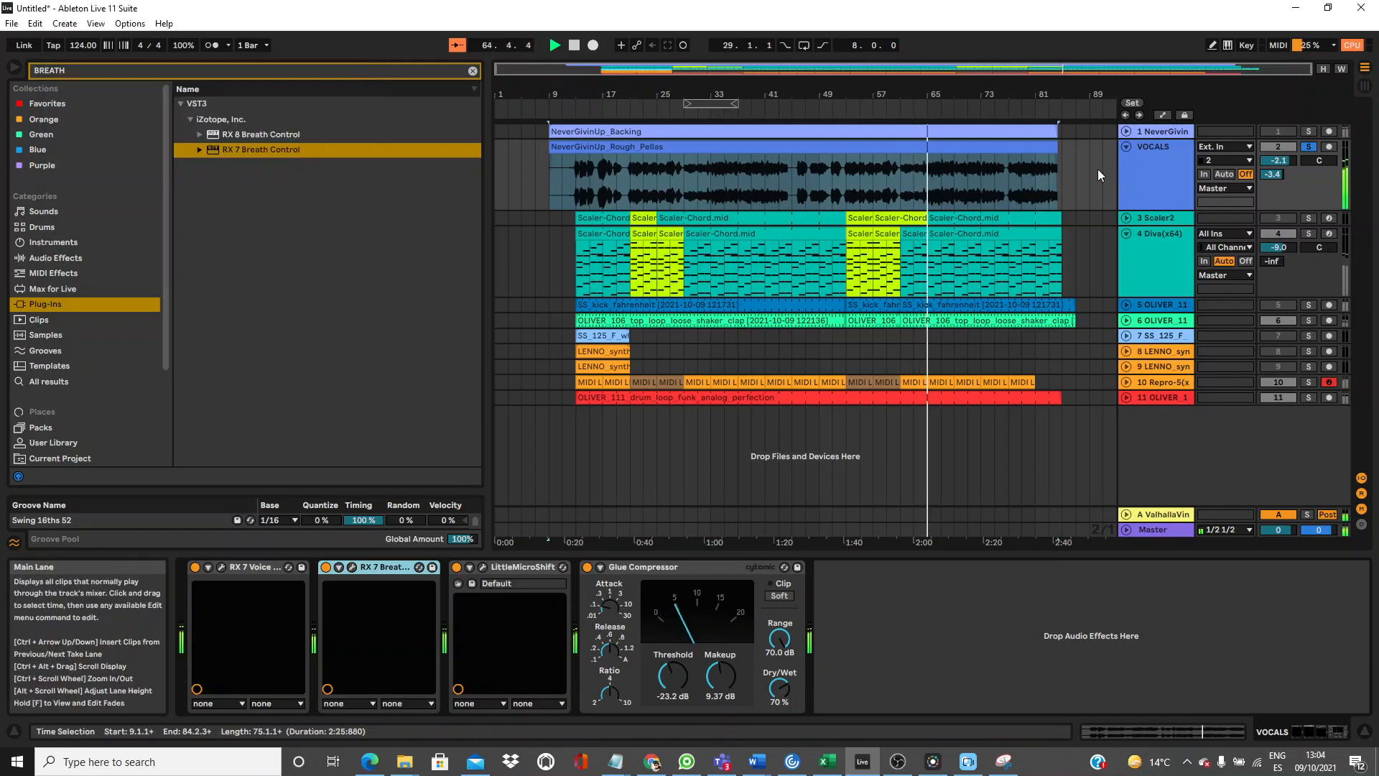
left_click(1310, 148)
left_click(1308, 147)
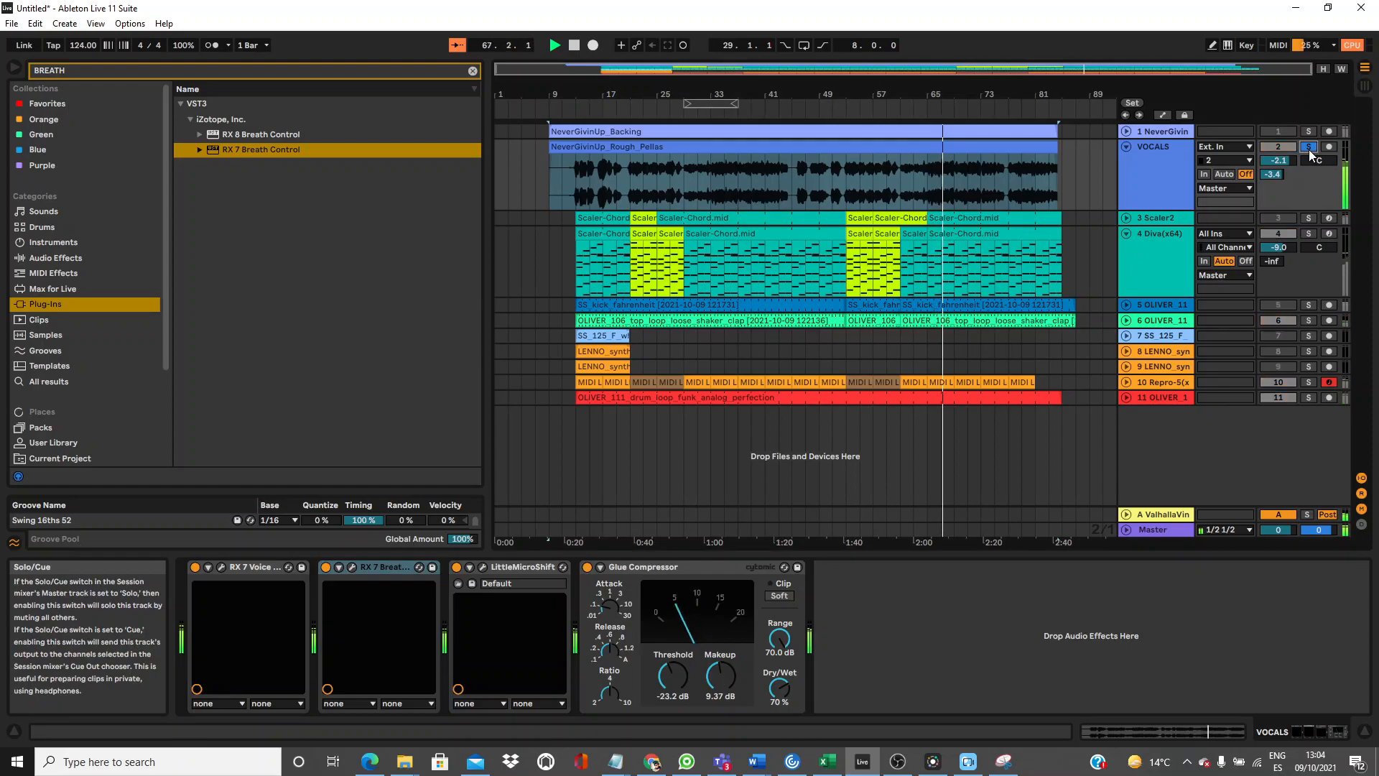
Search for XT, insert Replika XT before the Glue Compressor on VOCALS with its mix at 90% / 10%, and end the solo.
left_click(298, 71)
type("XT")
left_click_drag(228, 121, 531, 593)
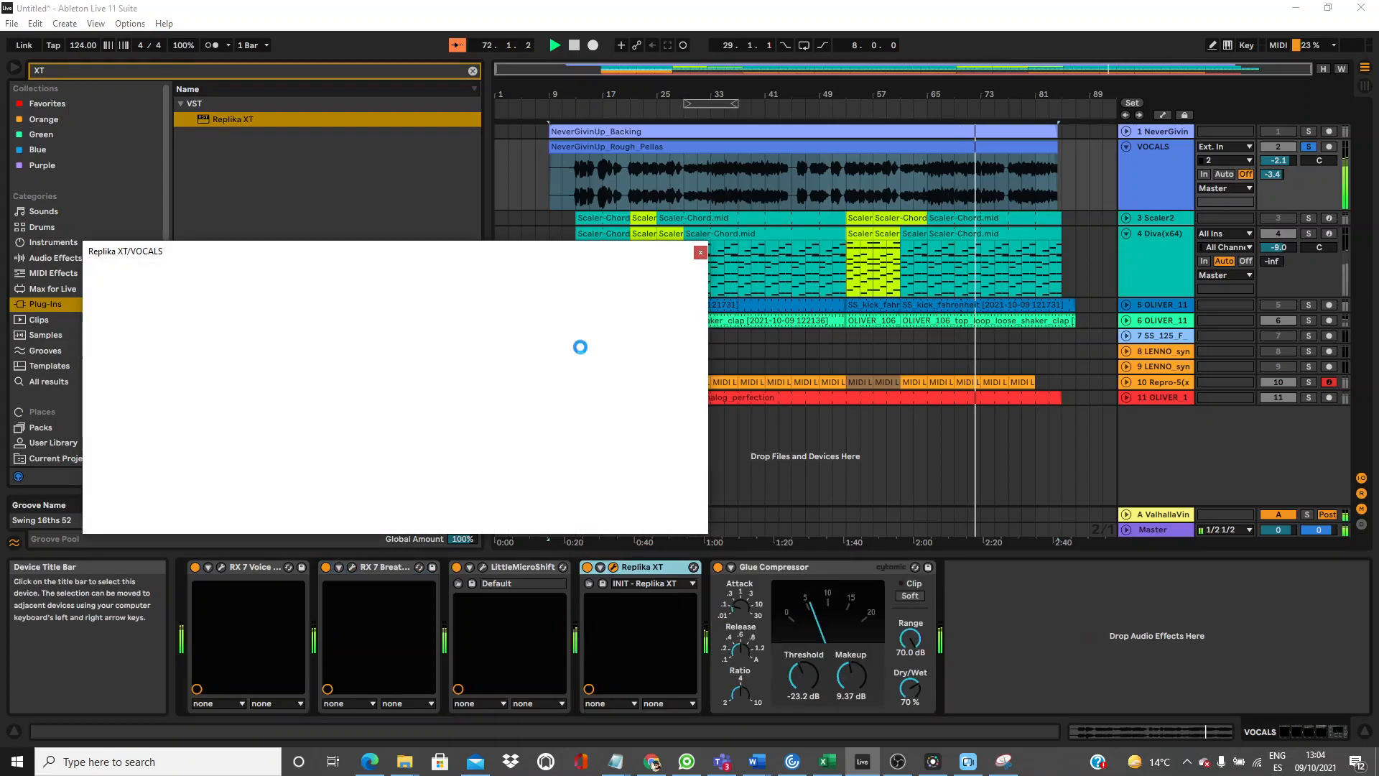
left_click_drag(287, 484, 286, 460)
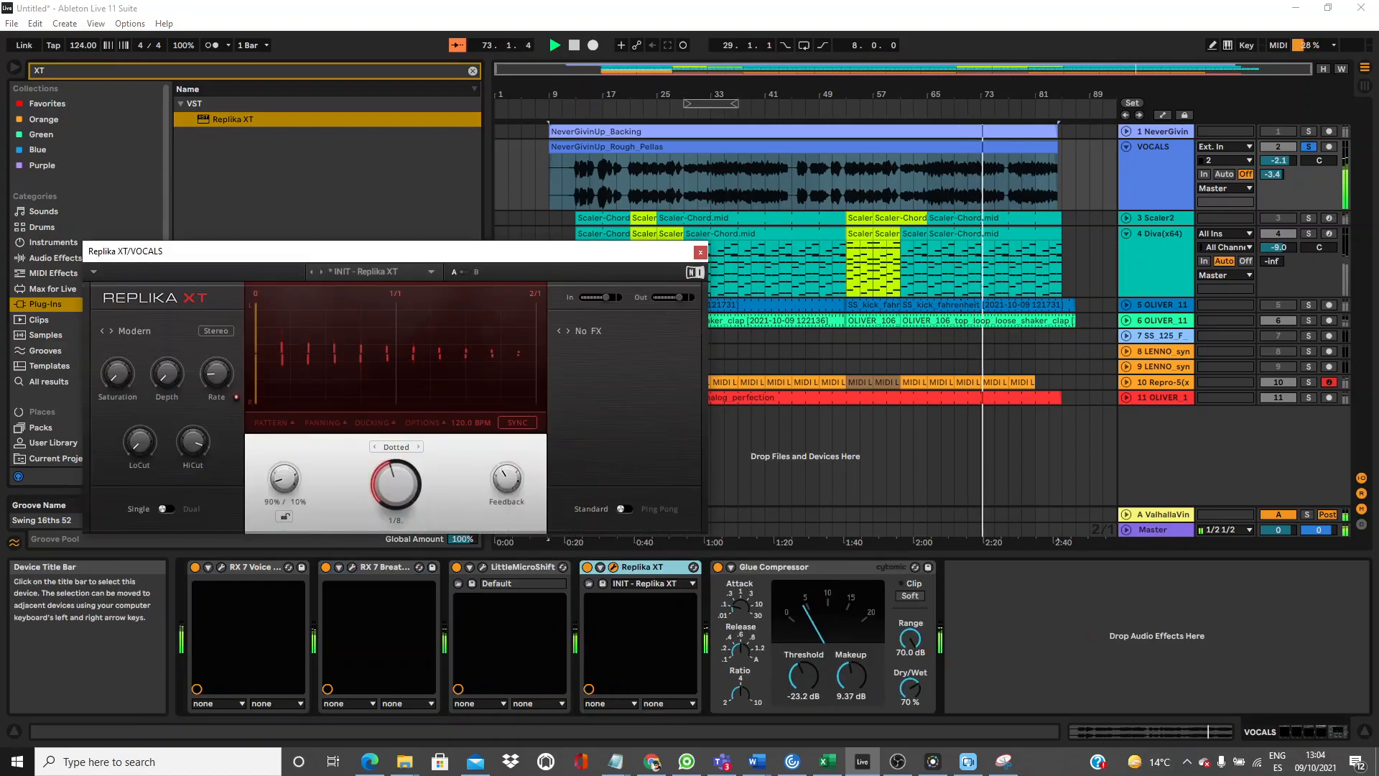
left_click(876, 250)
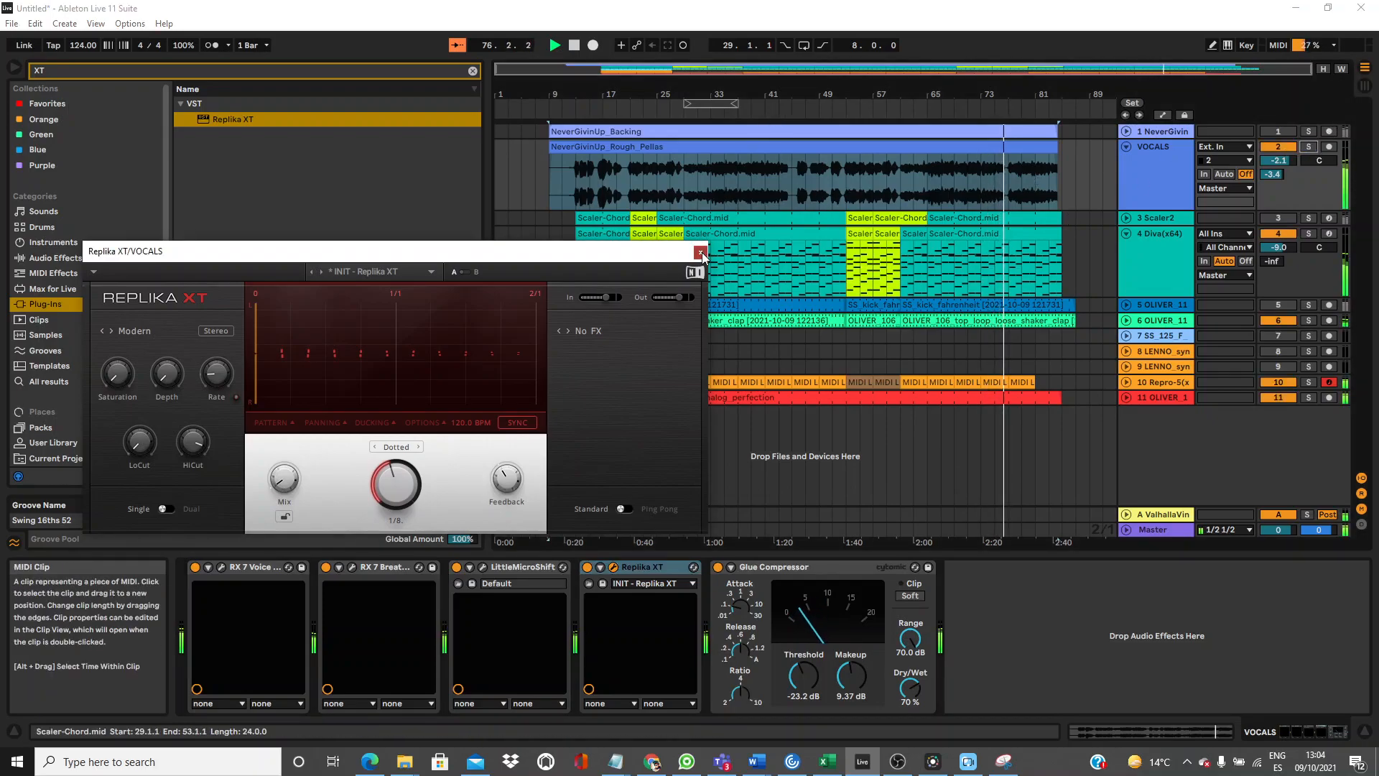
left_click(700, 251)
Restart playback from bar 13 and duplicate the VOCALS track.
left_click(579, 180)
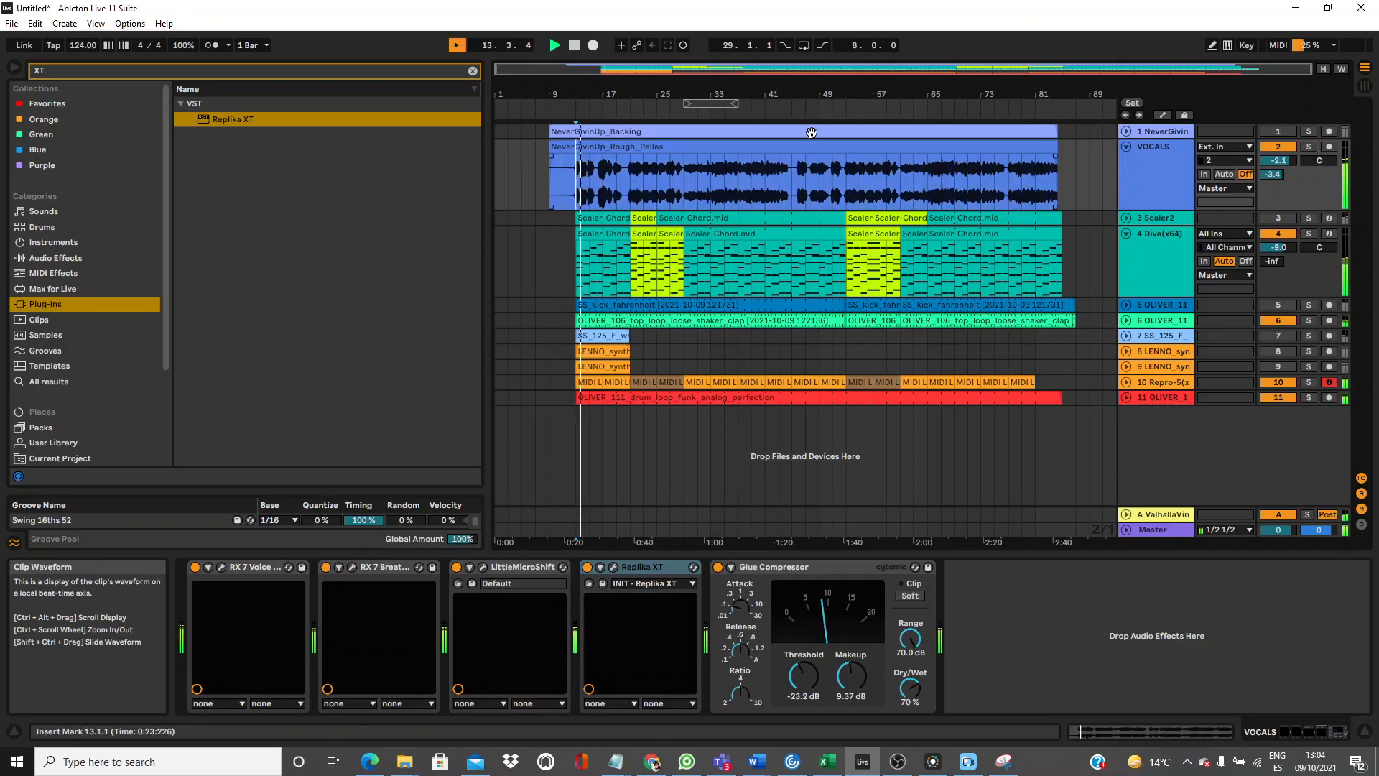
left_click(1152, 158)
right_click(1152, 158)
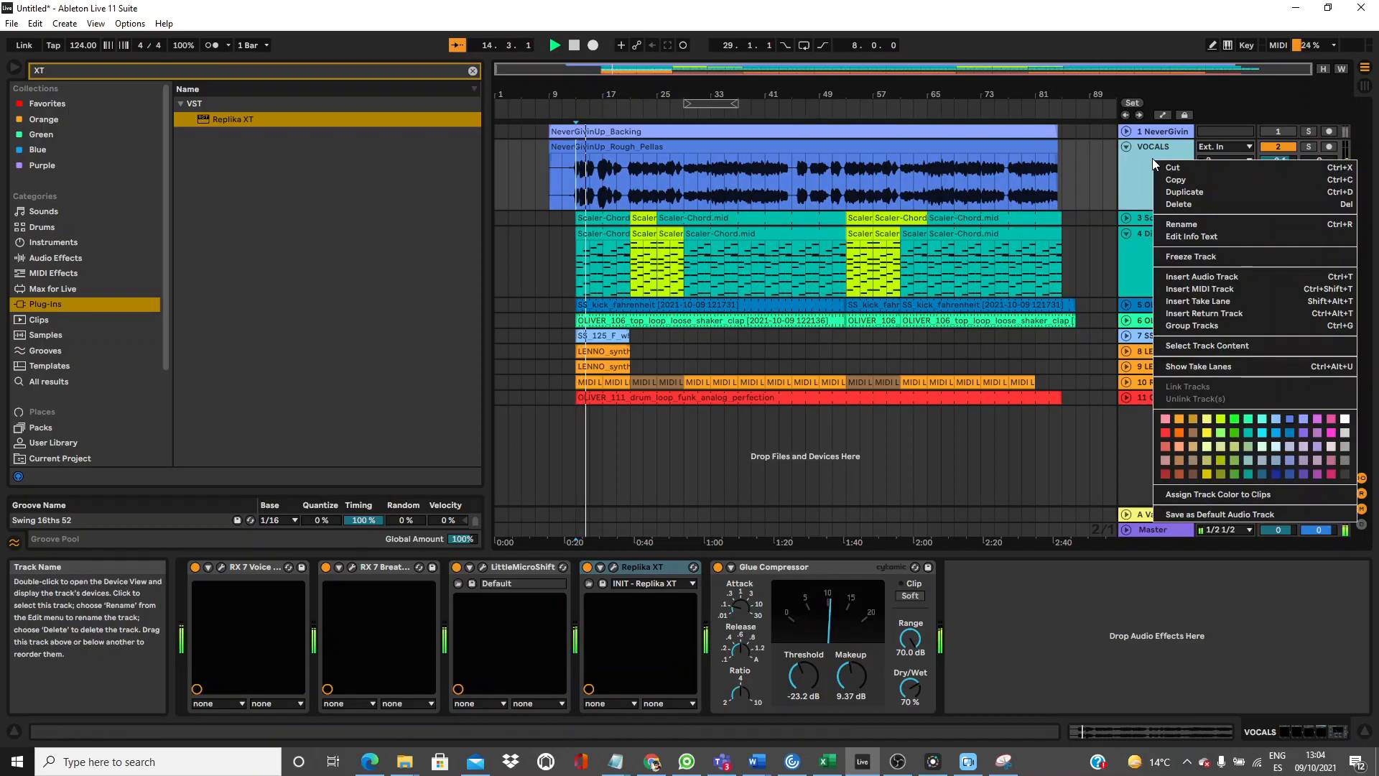
left_click(1186, 191)
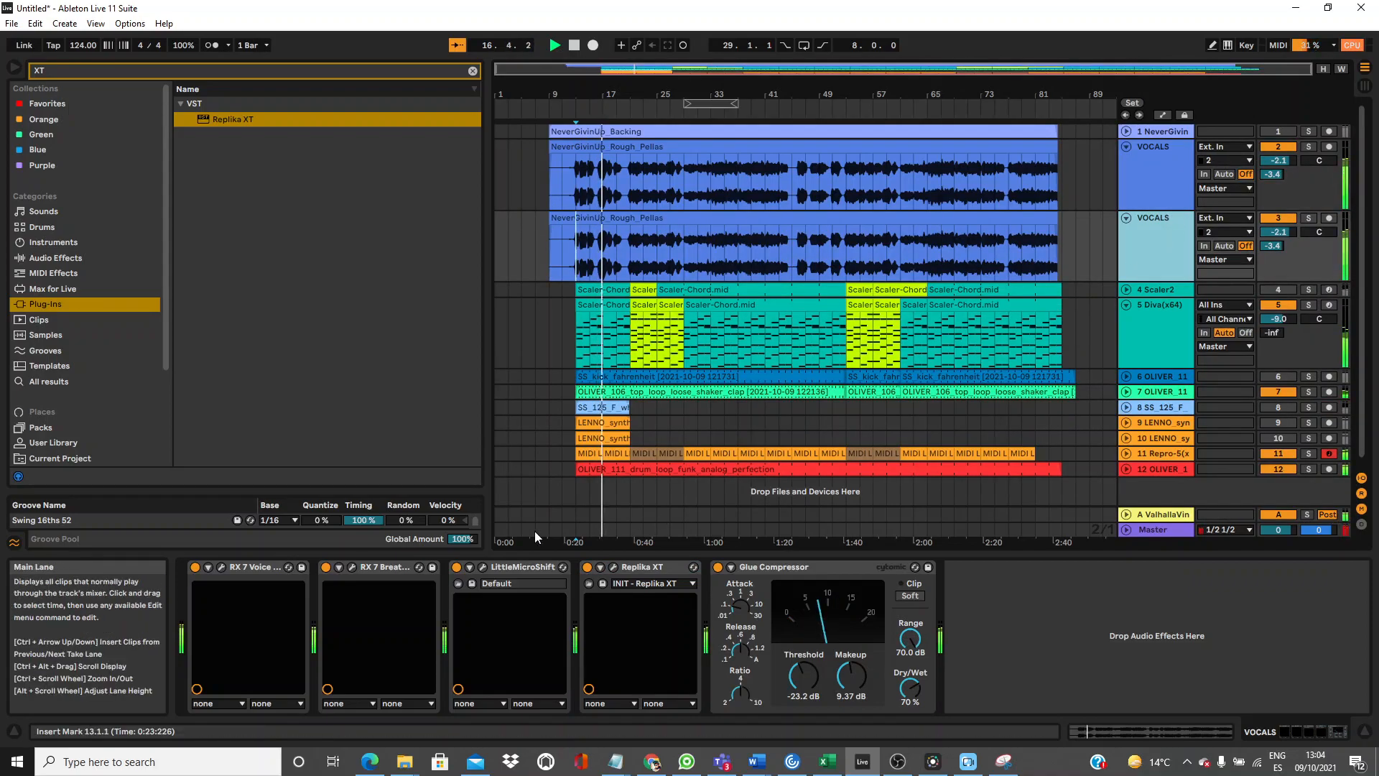
Deactivate LittleMicroShift and Replika XT on the duplicated VOCALS track, keeping Breath Control active, and fold the LittleMicroShift device.
left_click(369, 566)
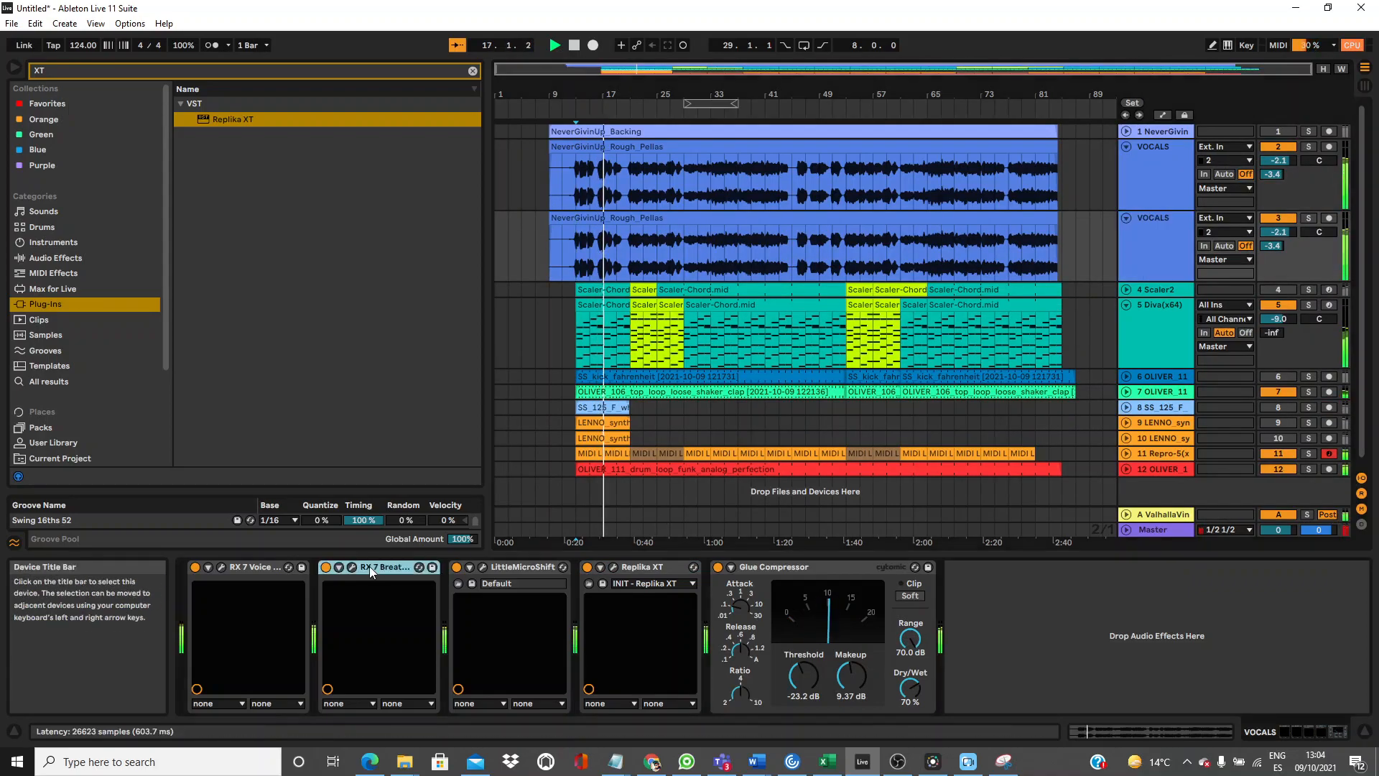
left_click(661, 570)
key("0")
key("space")
key("space")
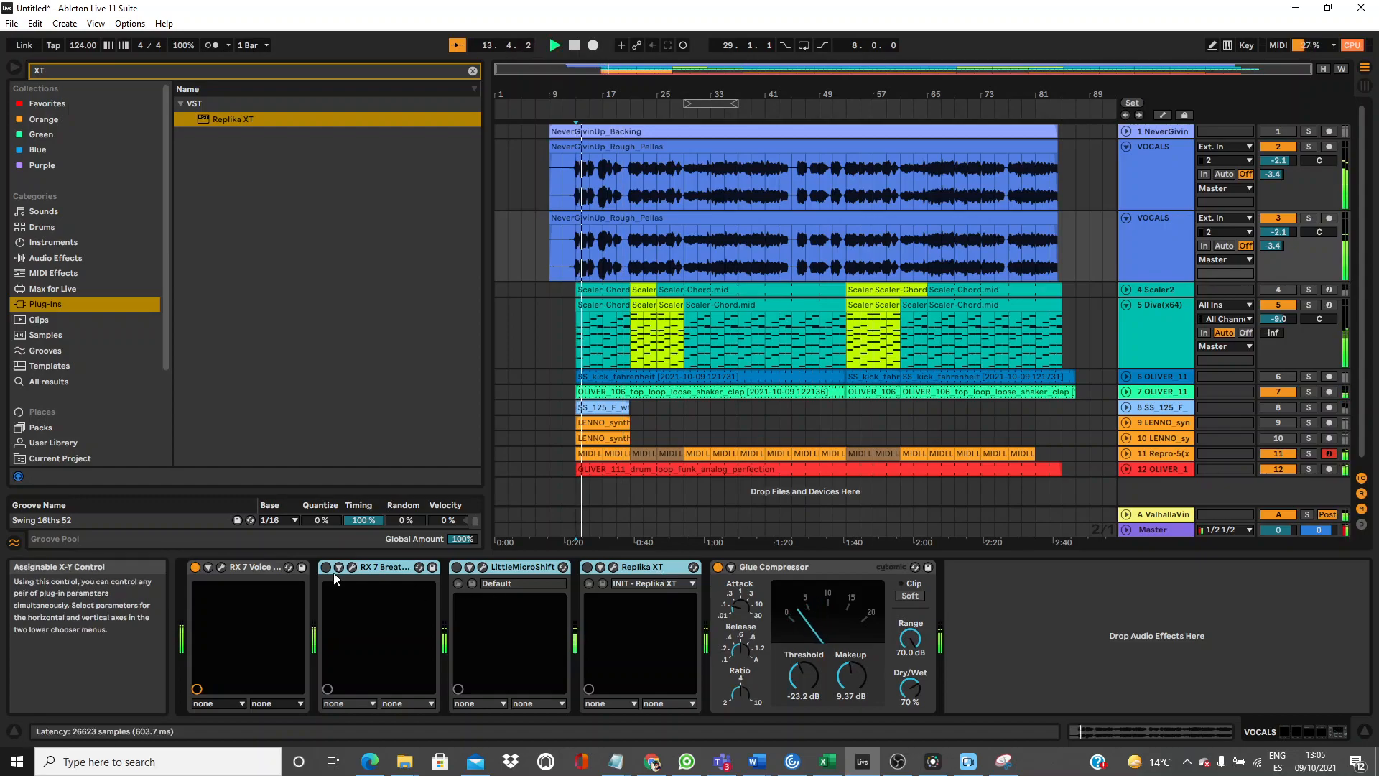
double_click(502, 566)
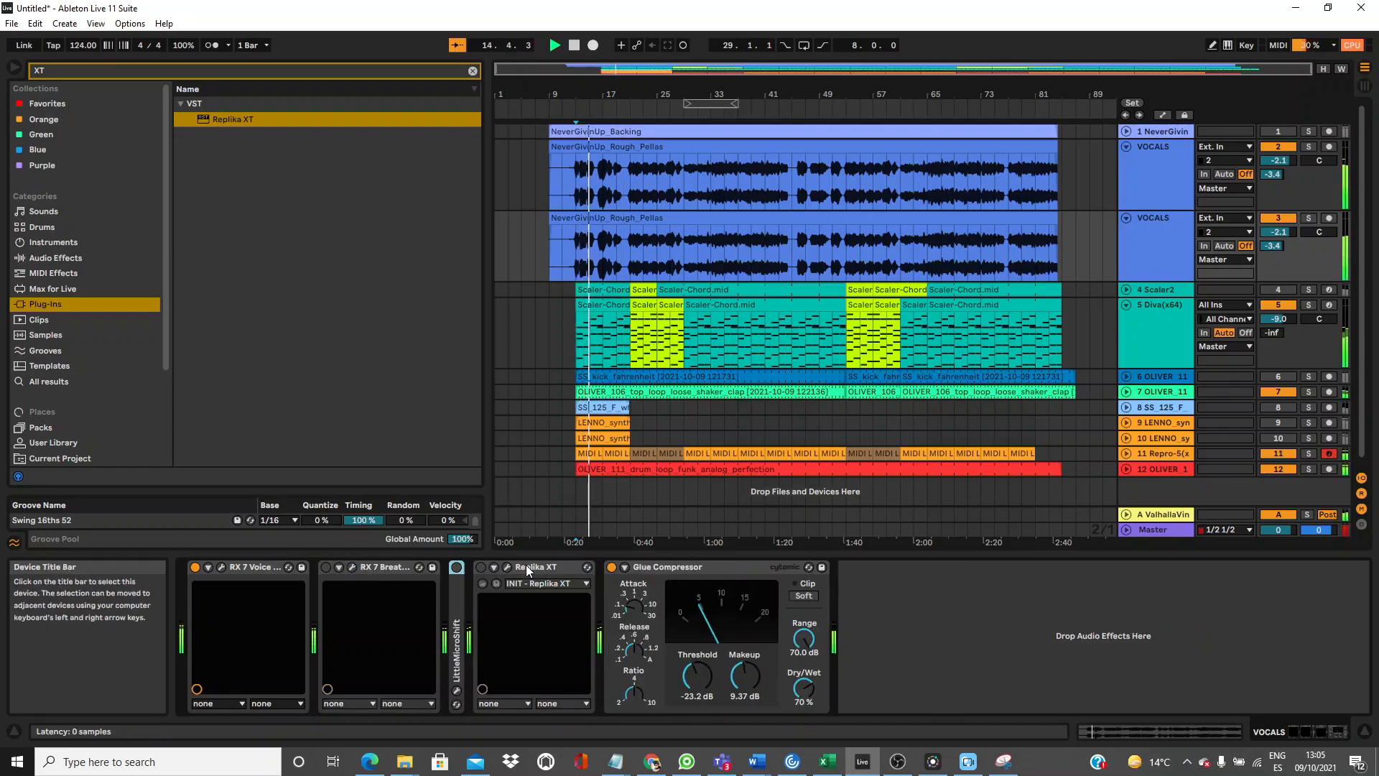
left_click(327, 566)
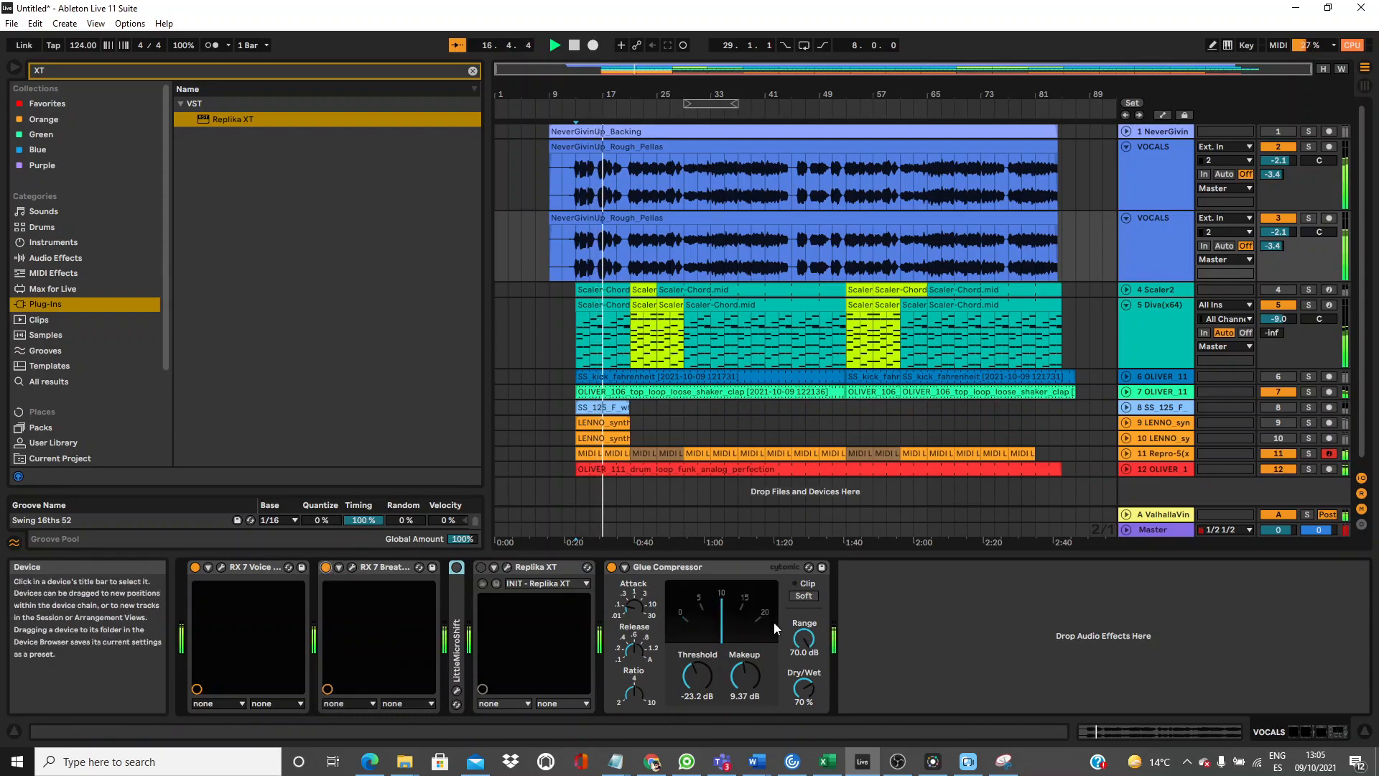
Transpose the NeverGivinUp_Rough_Pellas clip on the duplicated VOCALS track by -12 semitones and play it back.
left_click(726, 227)
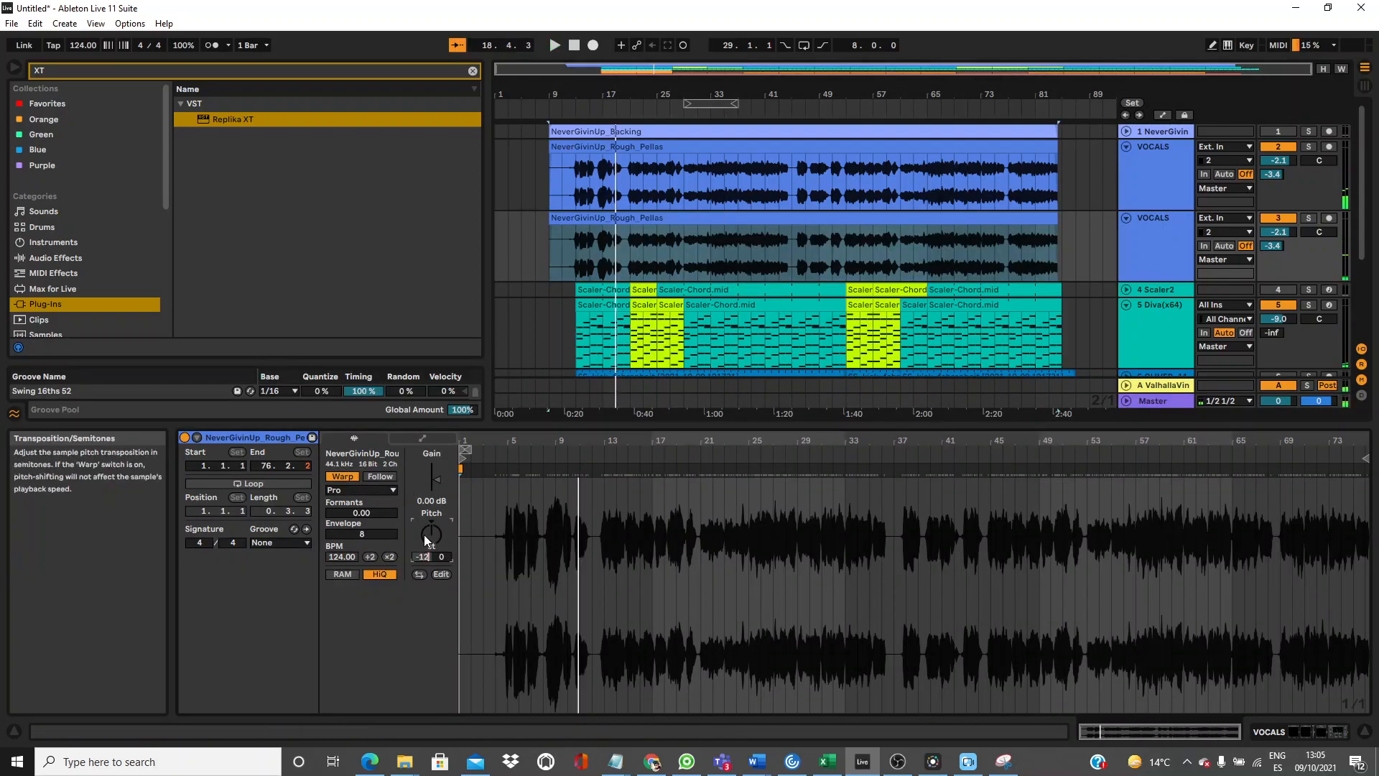
key("space")
key("space")
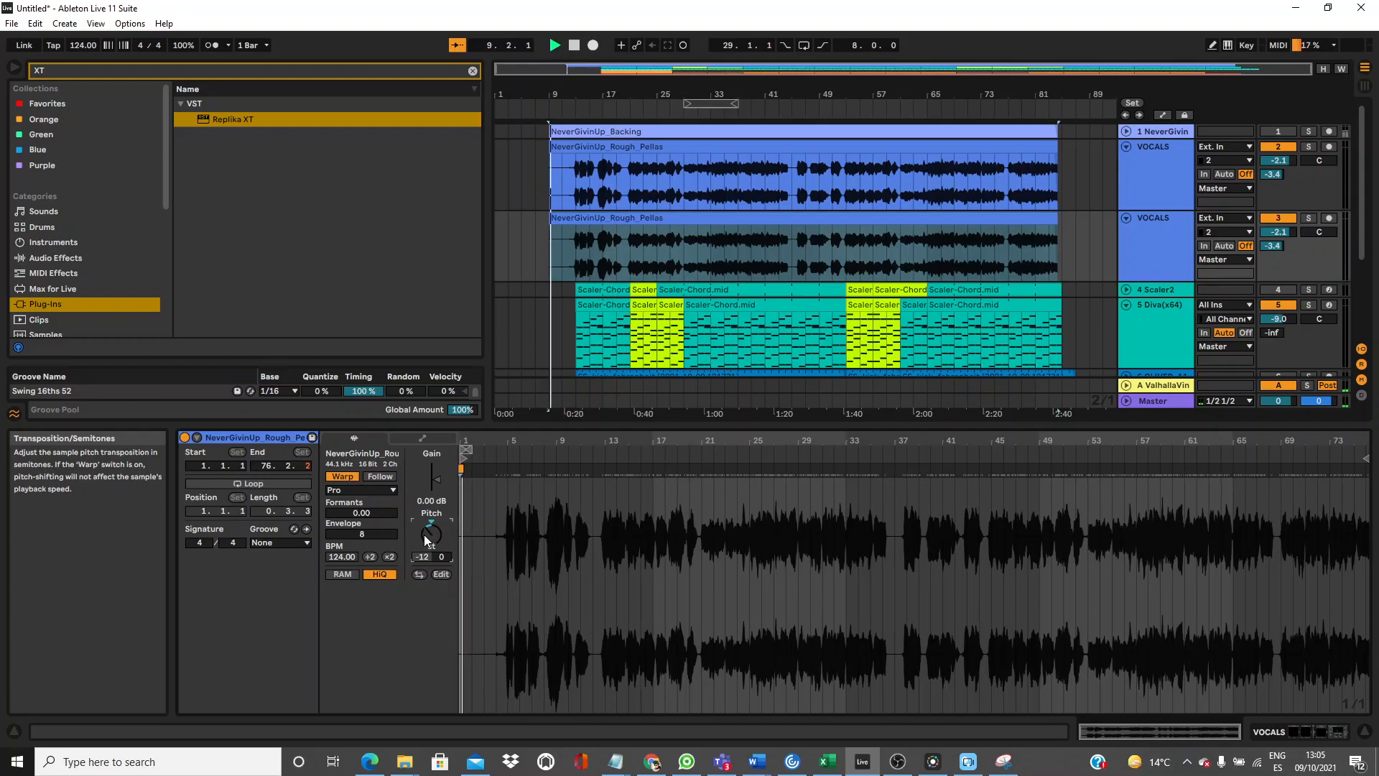
Trim the starts of both vocal clips to about bar 12.3 with fade-ins and set the duplicate track's volume to -25.0 dB.
left_click_drag(575, 93, 717, 94)
left_click_drag(614, 163, 724, 156)
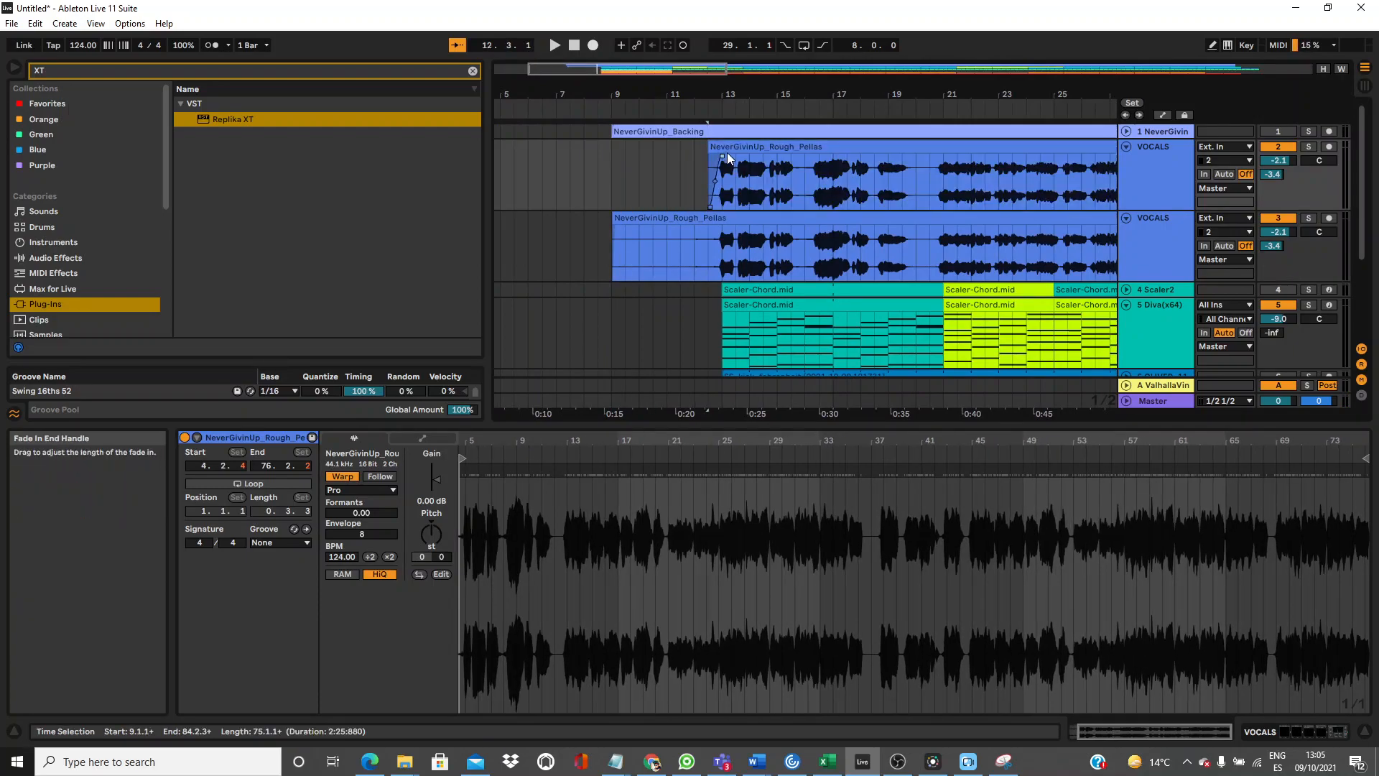
left_click_drag(621, 220, 724, 233)
key("space")
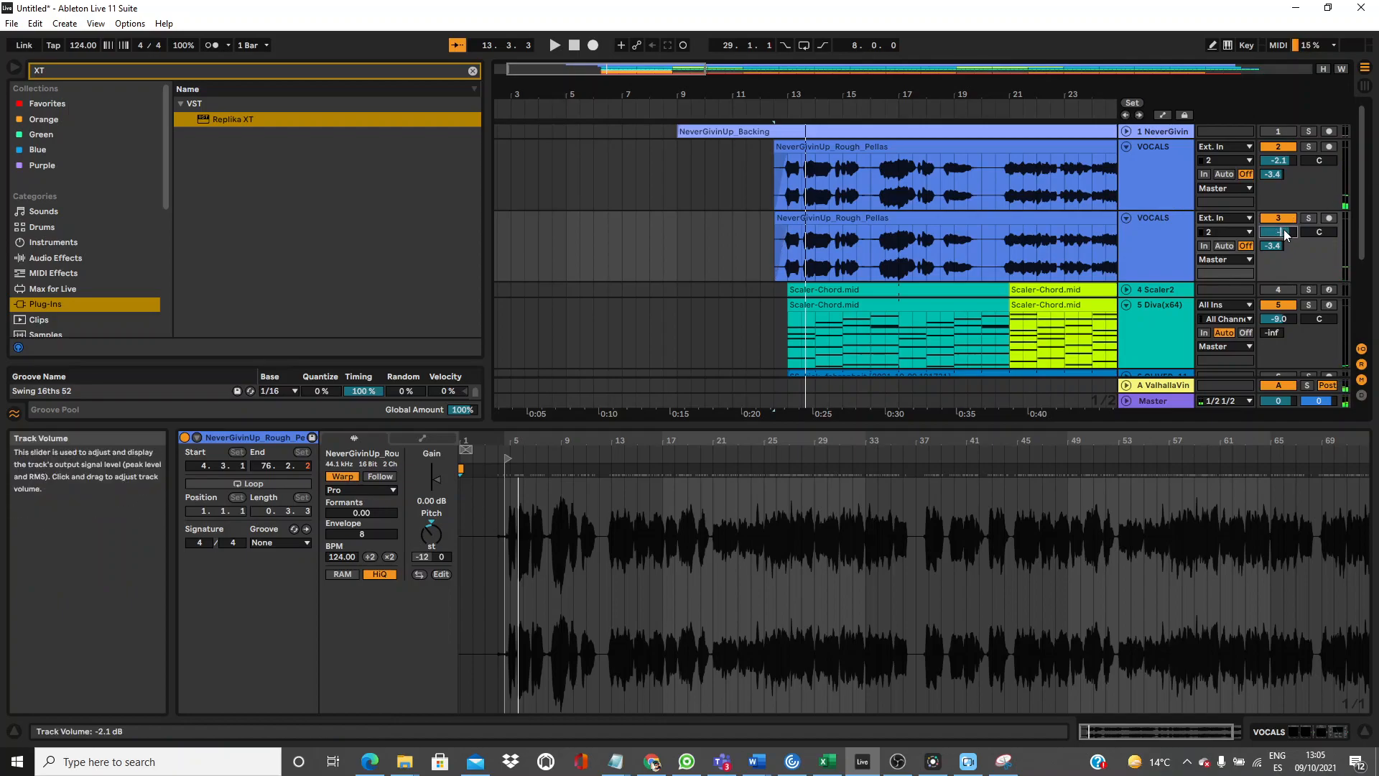
key("space")
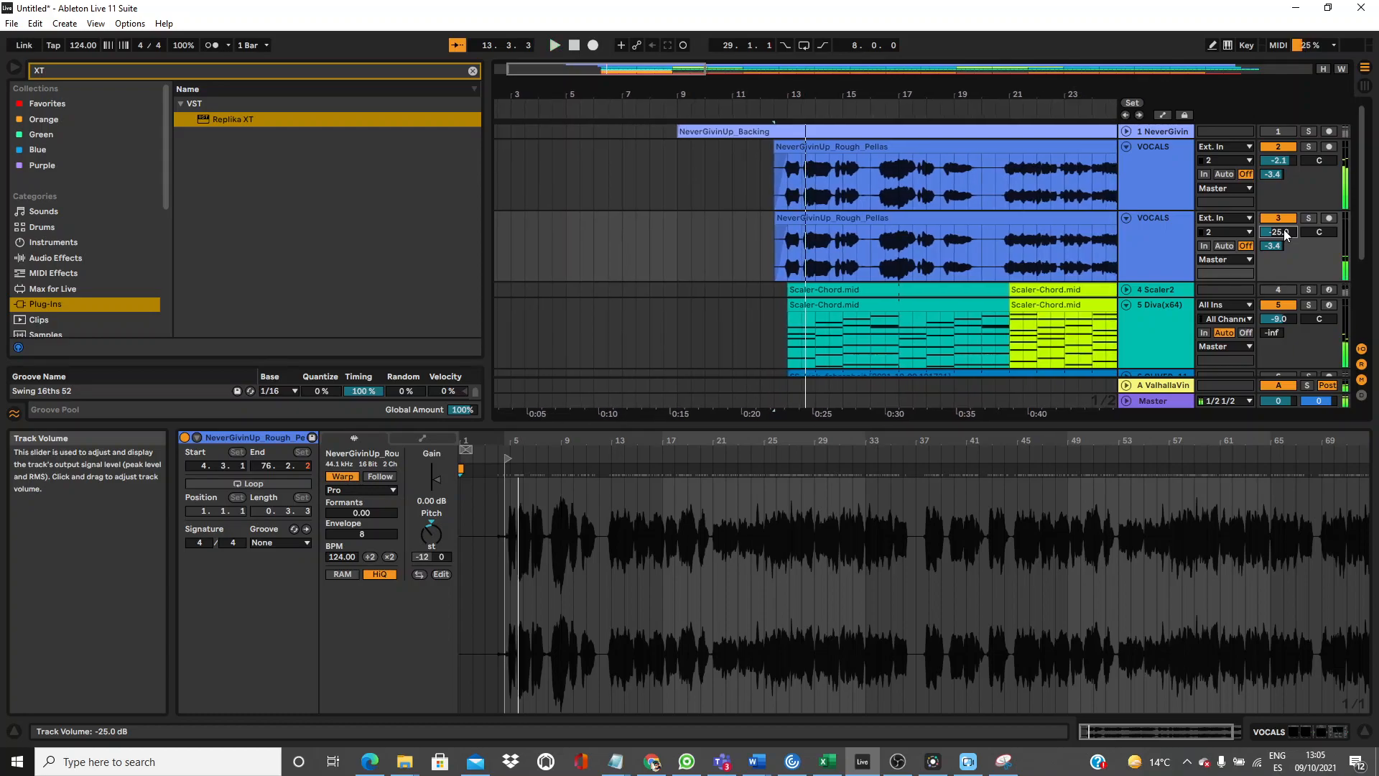
Delete the 12.3.4 to 12.4.4 section from both vocal clips along with the short leftover pieces before it.
left_click_drag(794, 94, 641, 281)
key("space")
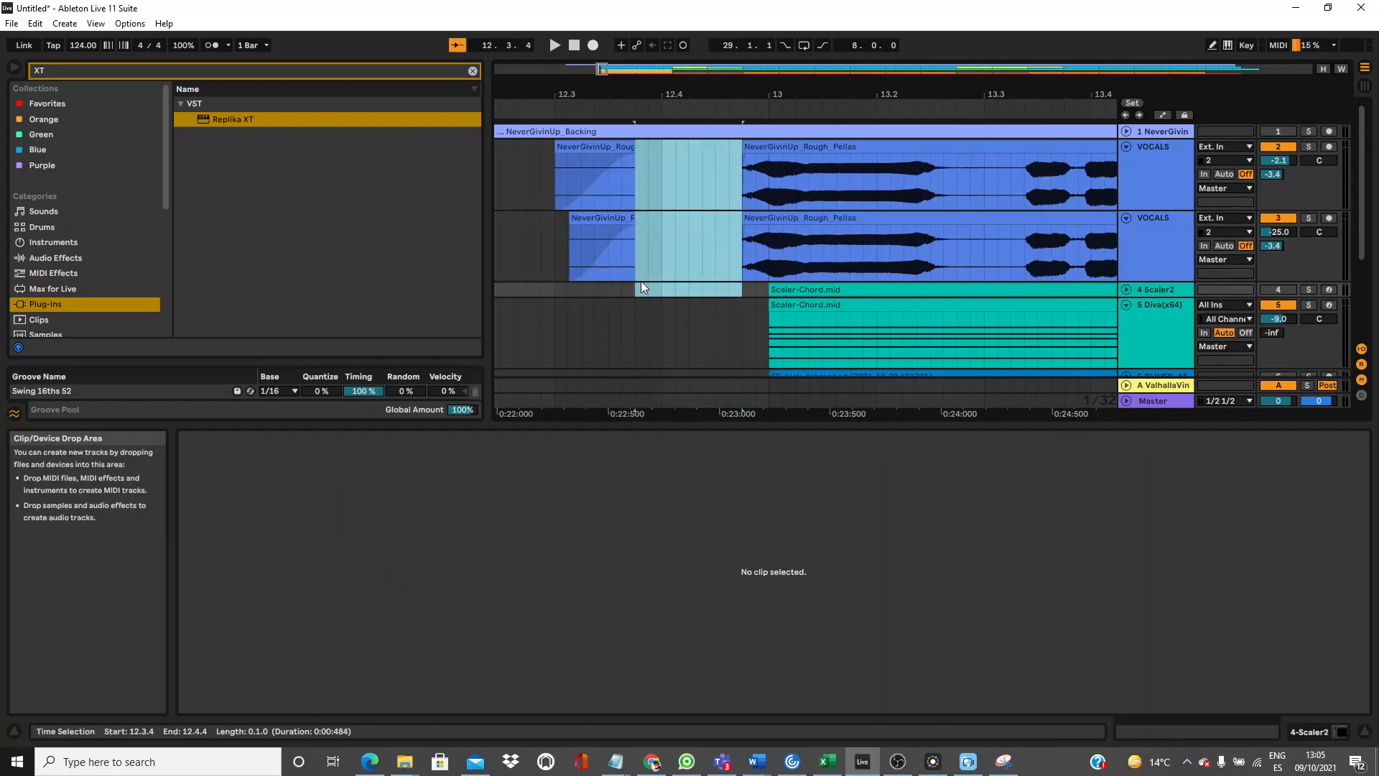
left_click(627, 175)
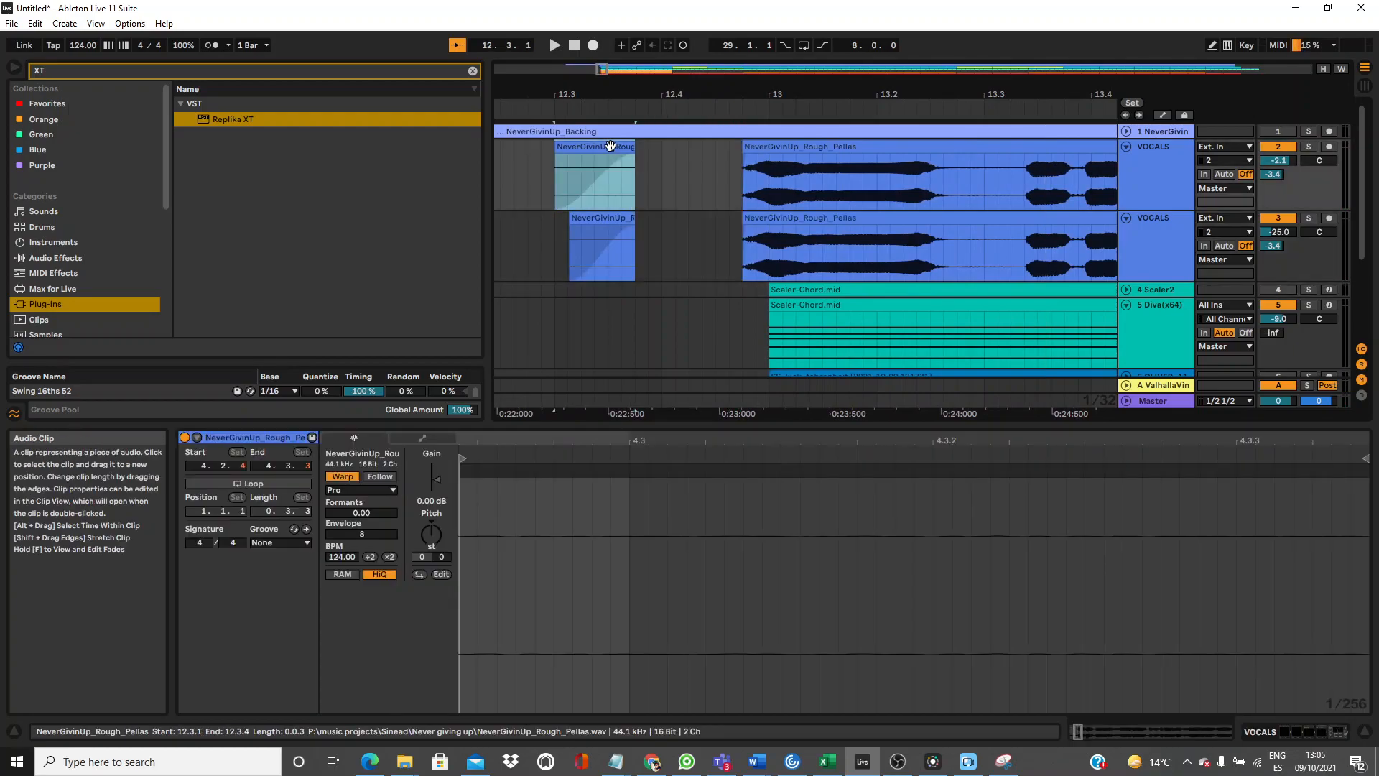
key("Delete")
left_click(615, 222)
key("Delete")
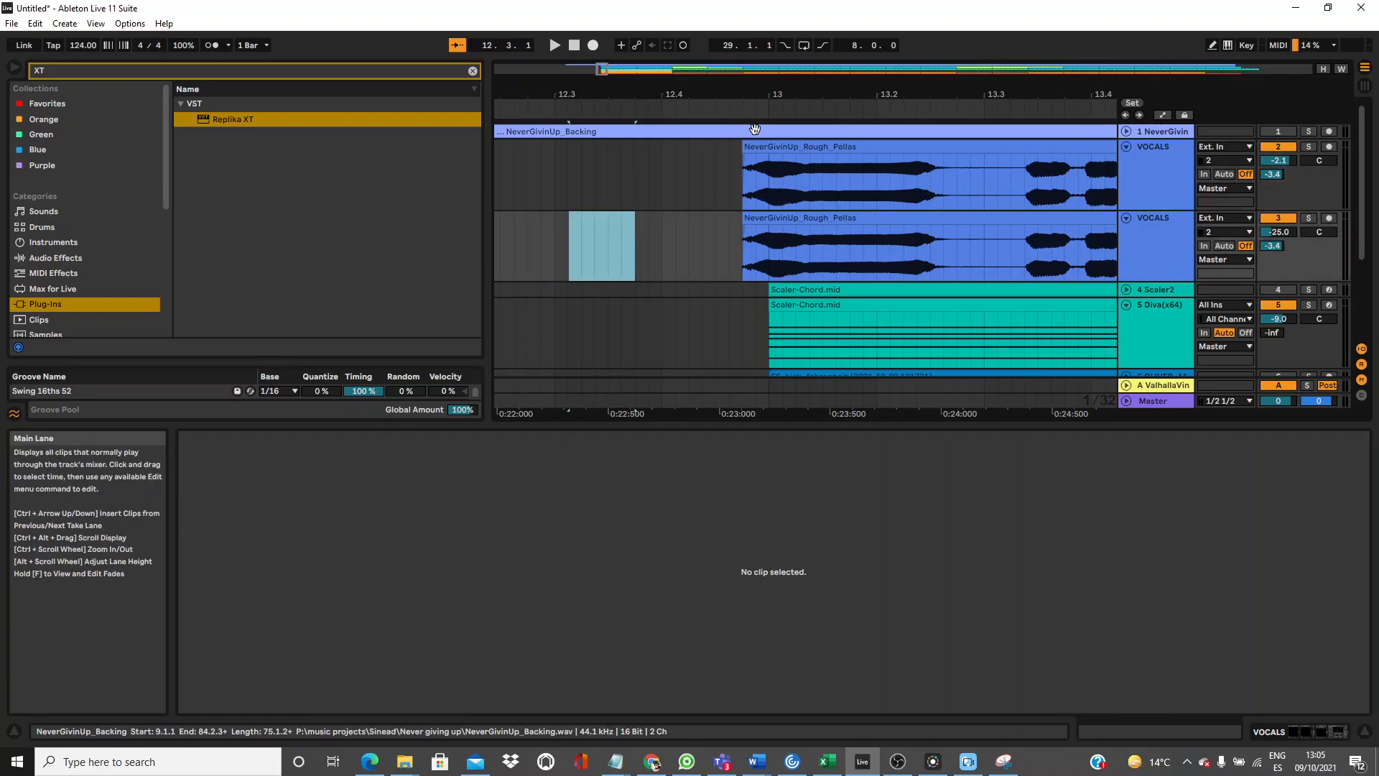
Check the new starts of both vocal clips and play back the layered vocals from their entrance.
left_click(748, 158)
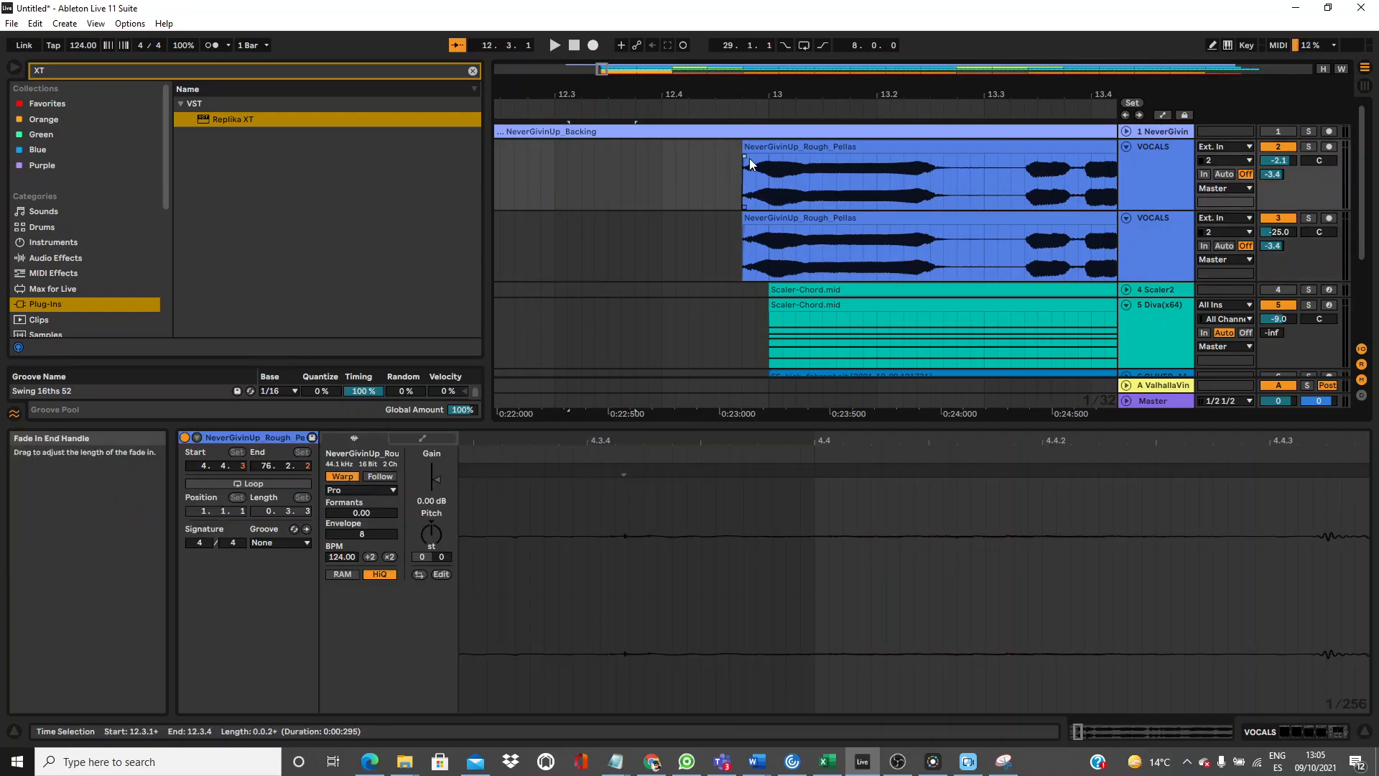
left_click(749, 226)
key("space")
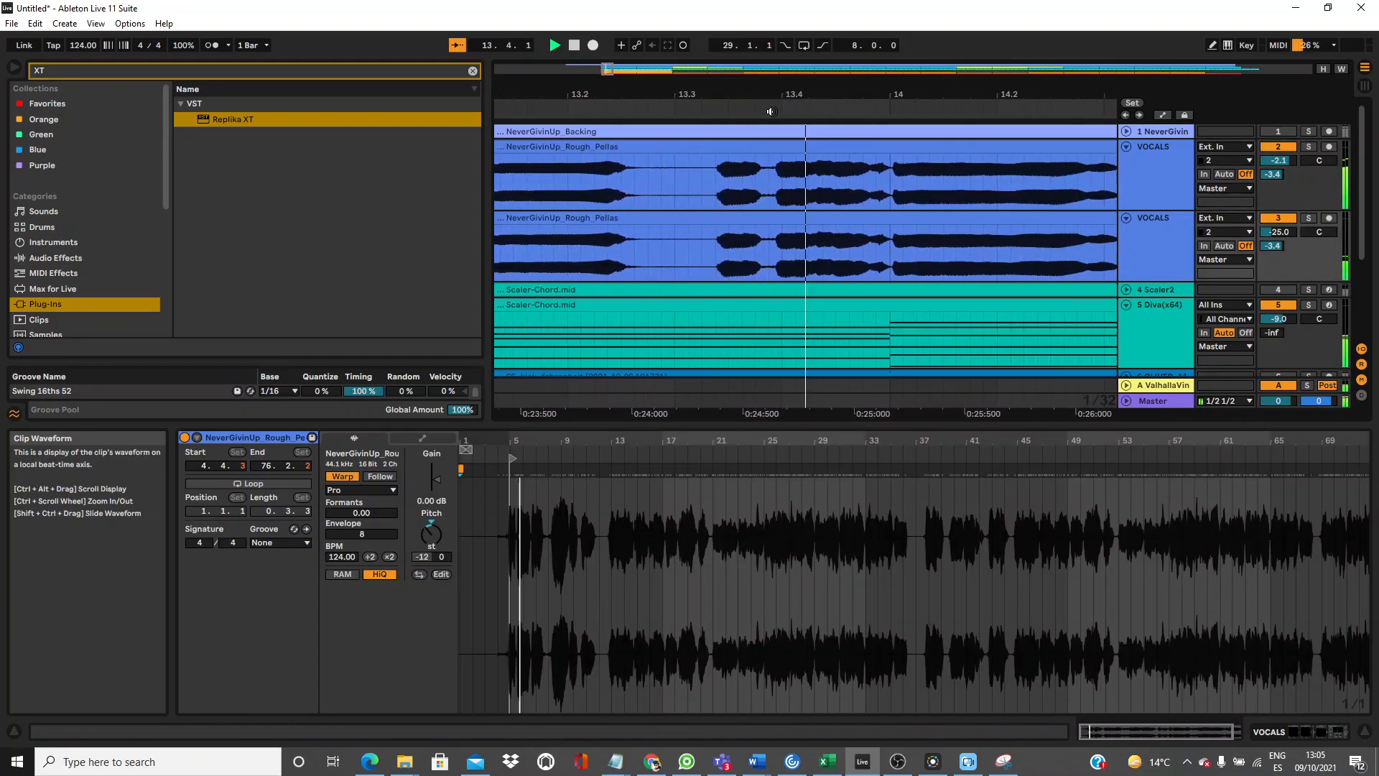
left_click_drag(770, 93, 675, 92)
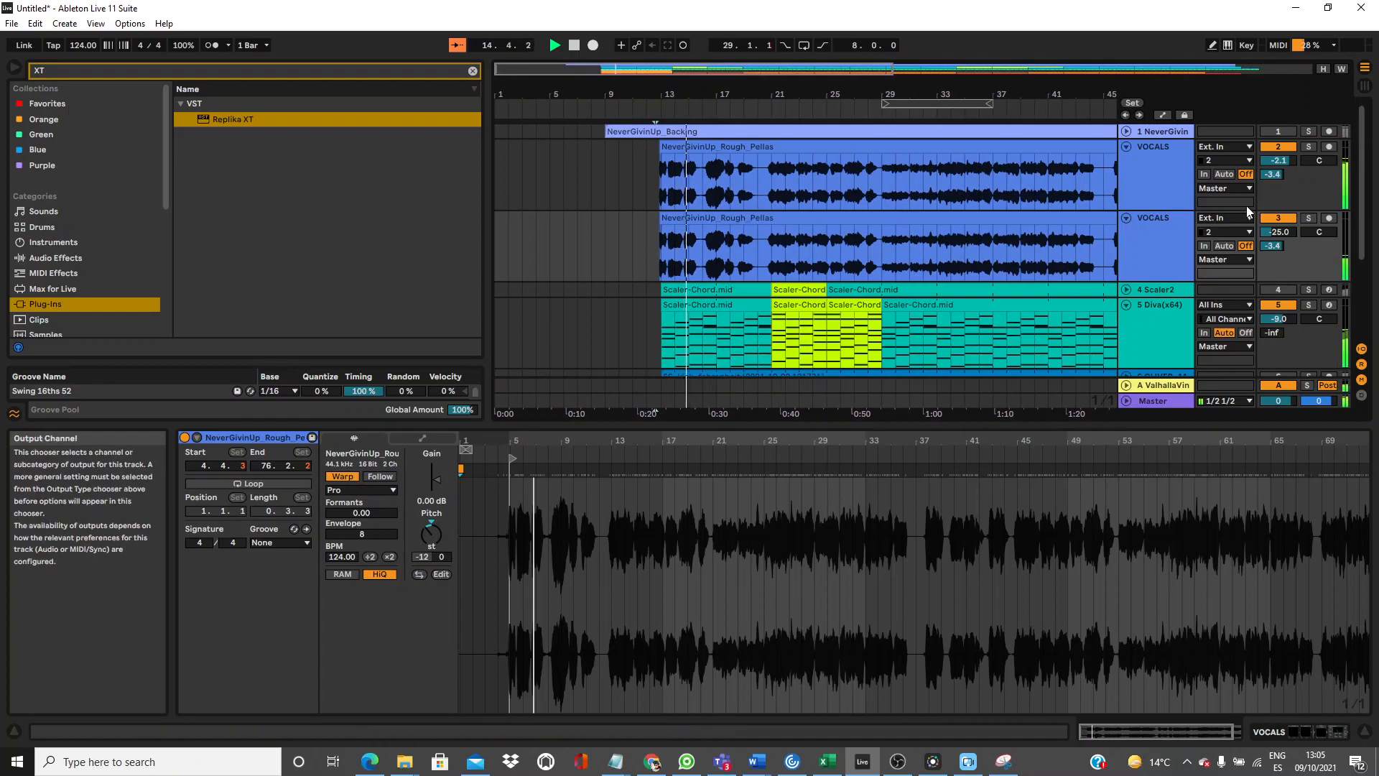
Fold the two VOCALS tracks and the Diva track in the arrangement.
left_click(1126, 147)
left_click(1131, 161)
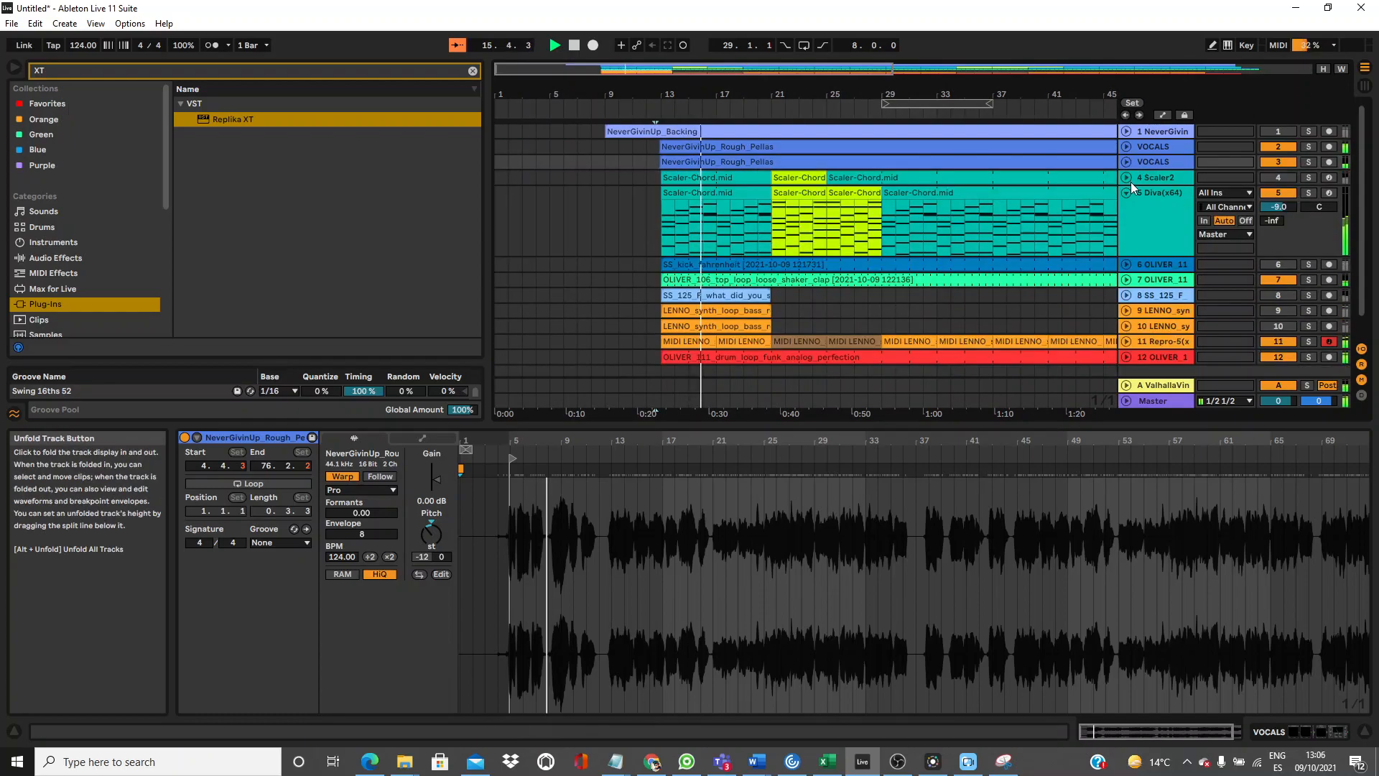
left_click(1131, 191)
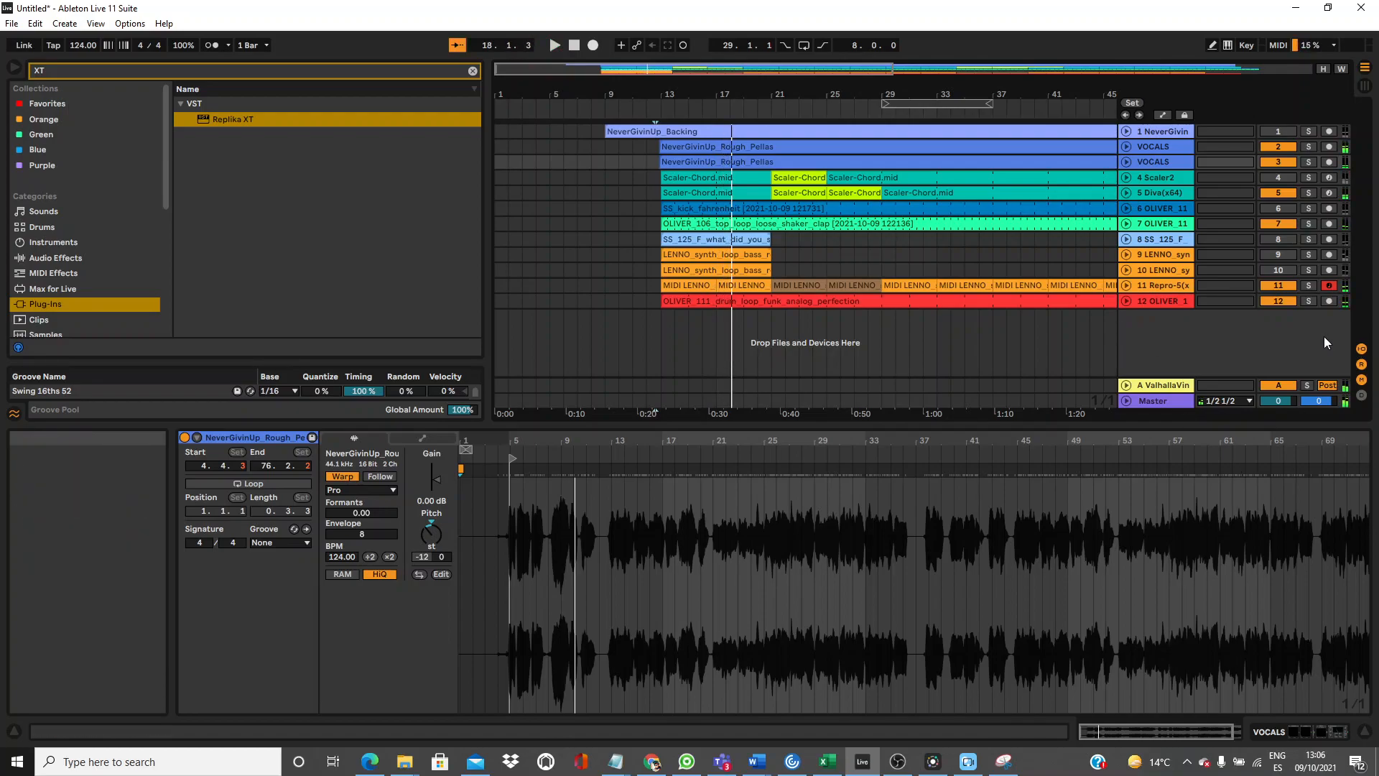
Duplicate the Repro-5 bass track together with its MIDI clips and devices.
left_click(1175, 287)
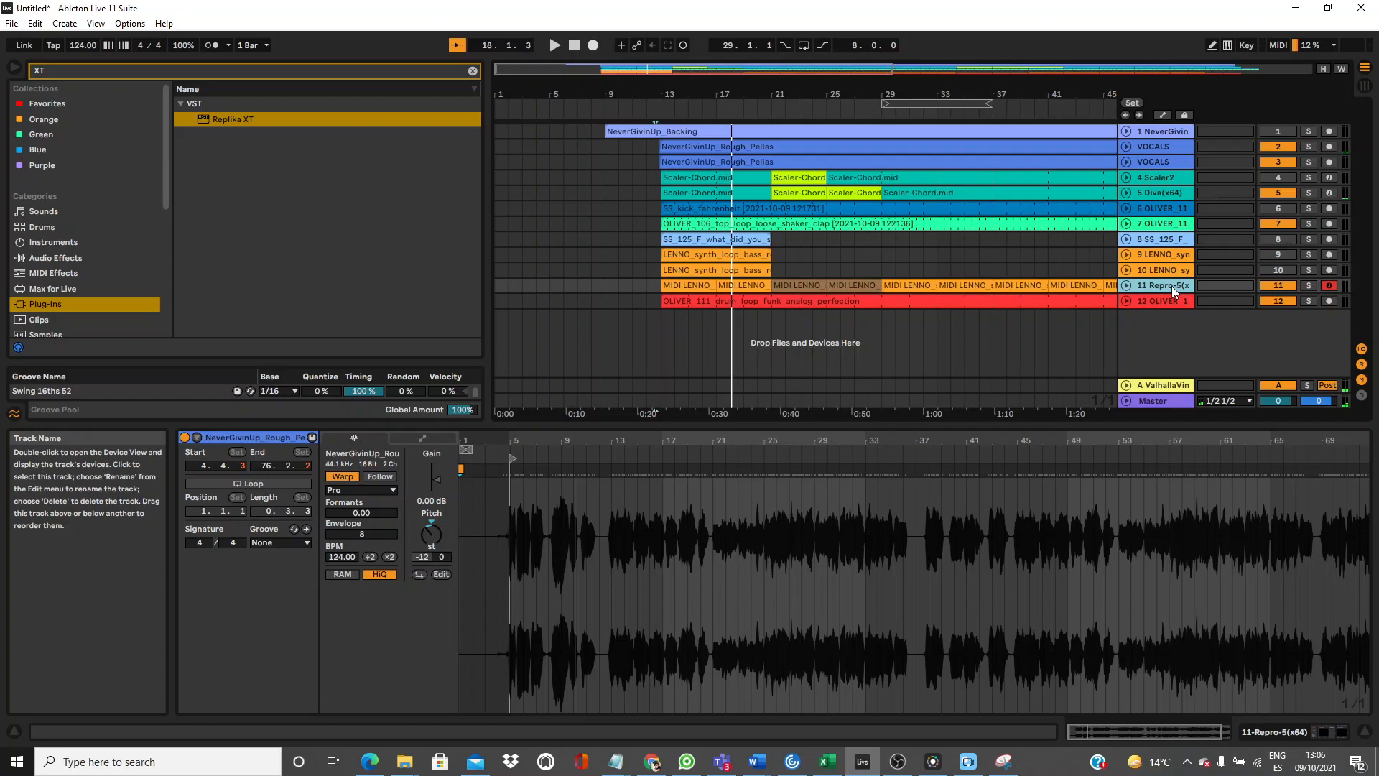
right_click(1171, 286)
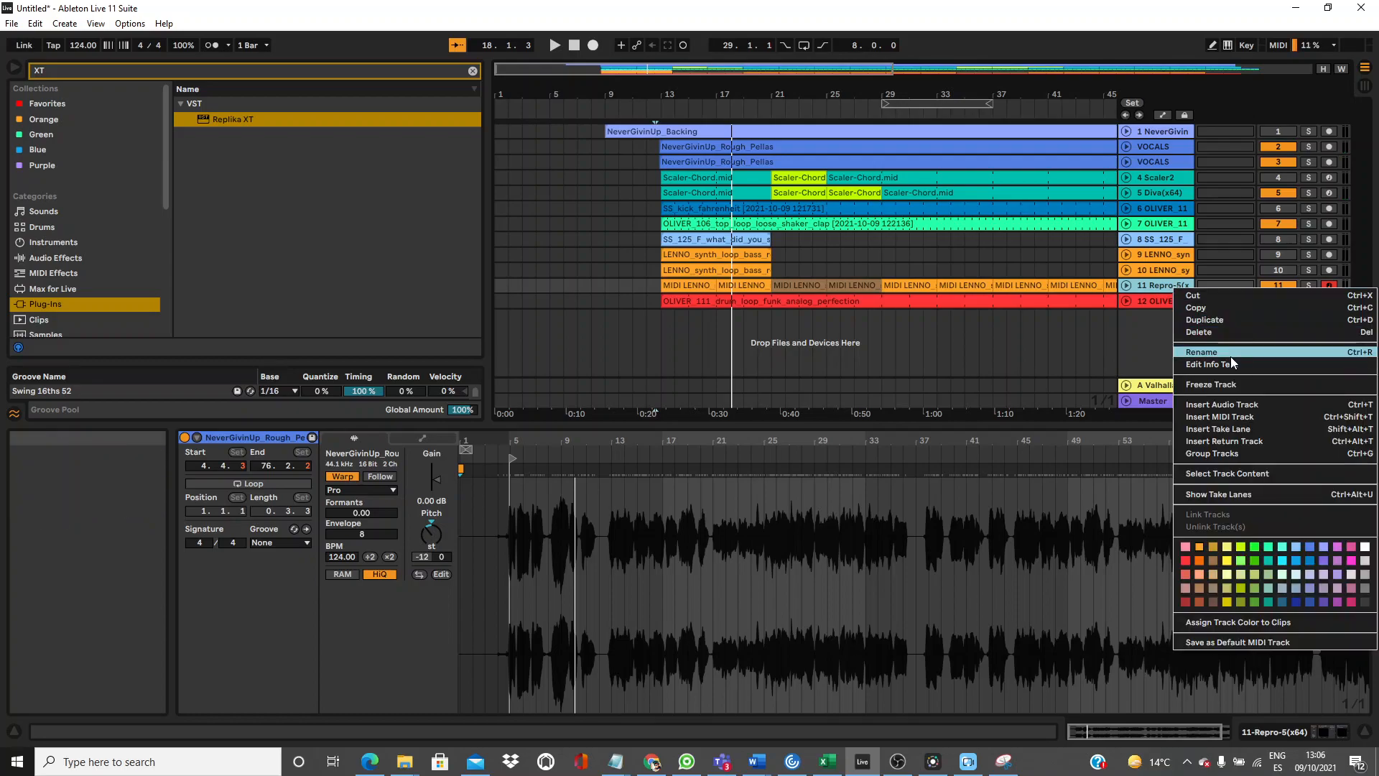
left_click(1221, 321)
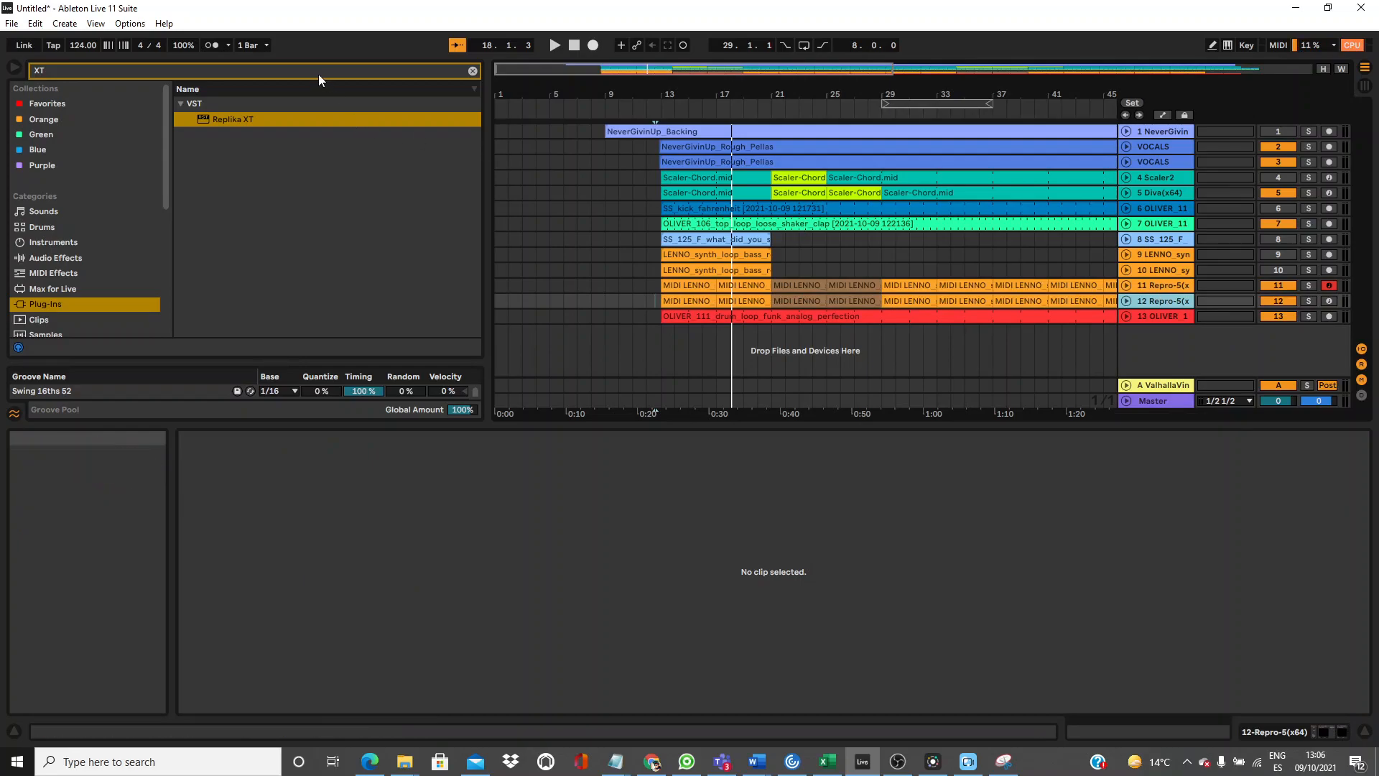
Load Serum_x64 as the instrument on the duplicated bass track and enable its sub oscillator at octave -2.
type("SER")
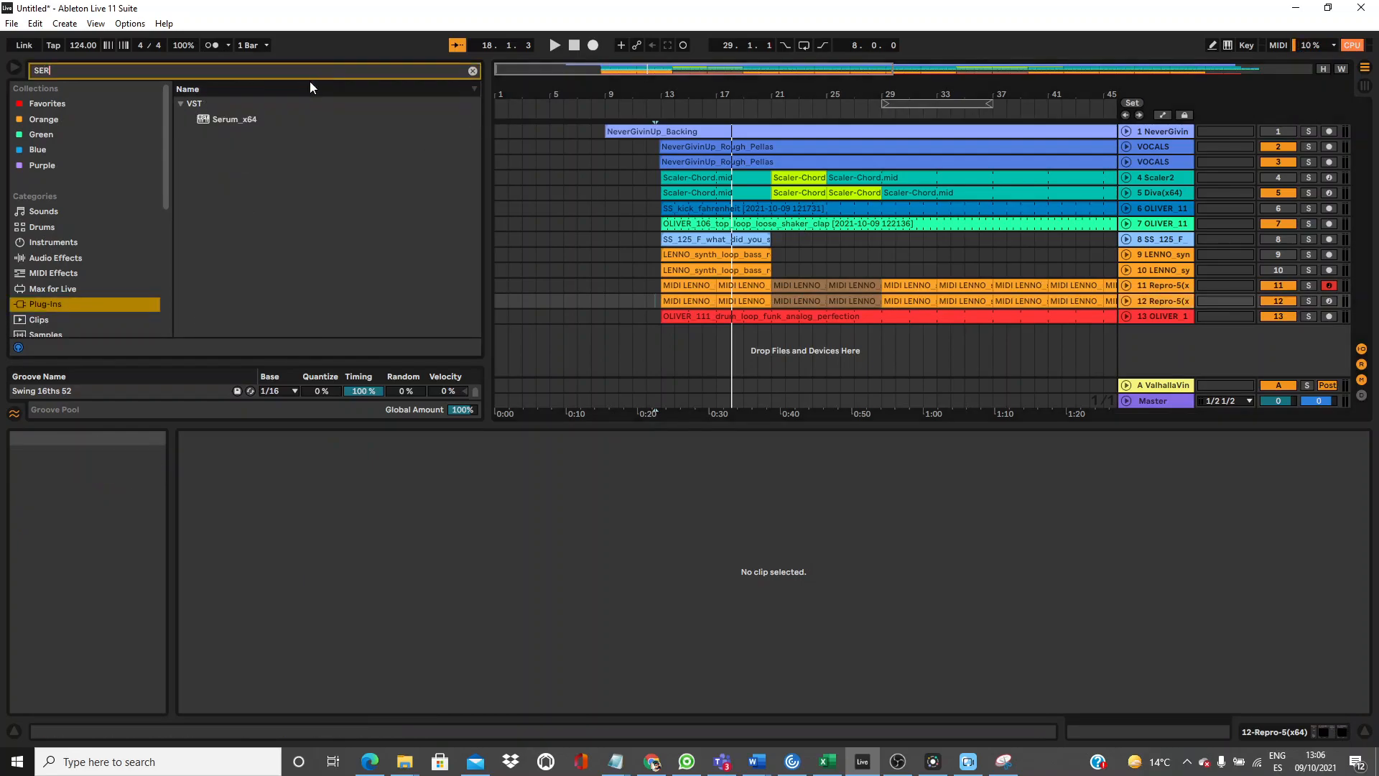
left_click_drag(213, 121, 1081, 298)
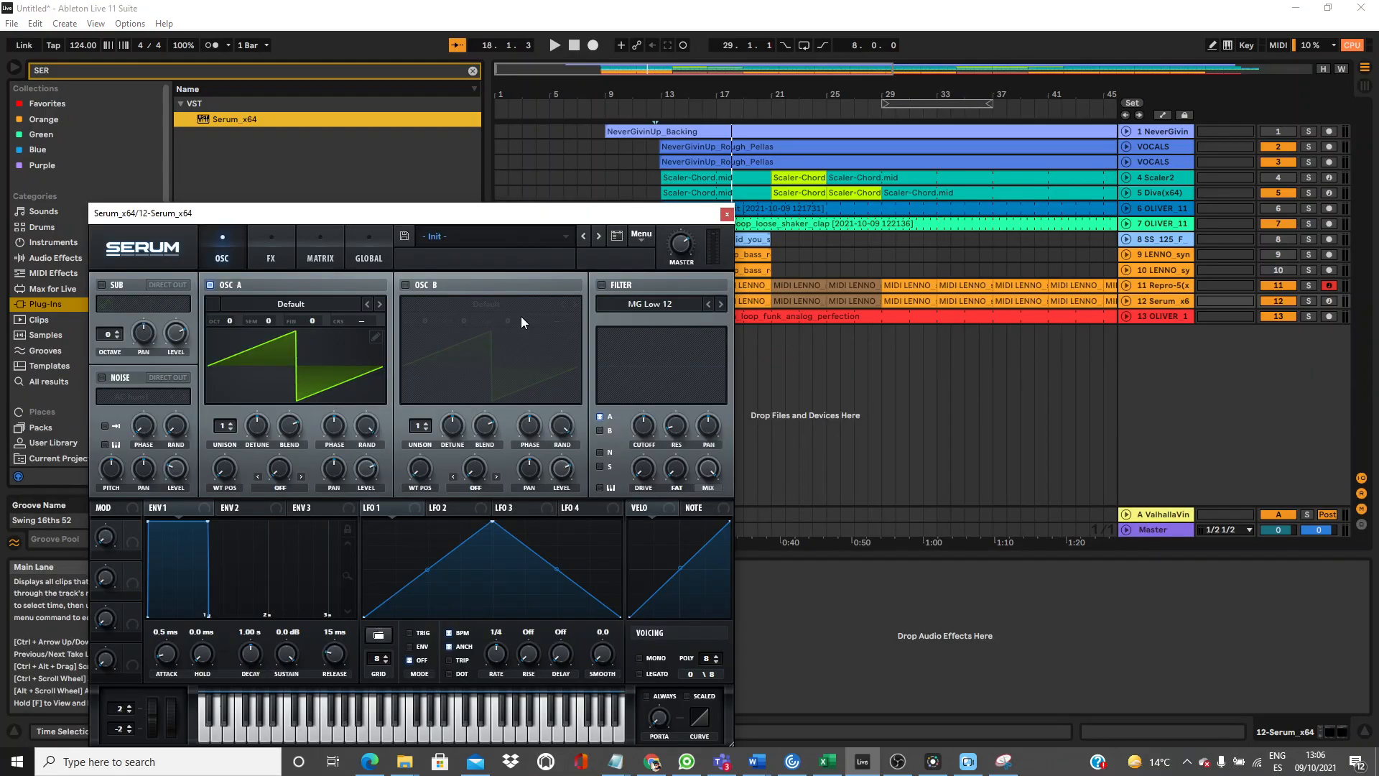
left_click(117, 338)
Try the Basic Mini and Basic Mg analog wavetables in Serum's oscillator A.
left_click(284, 304)
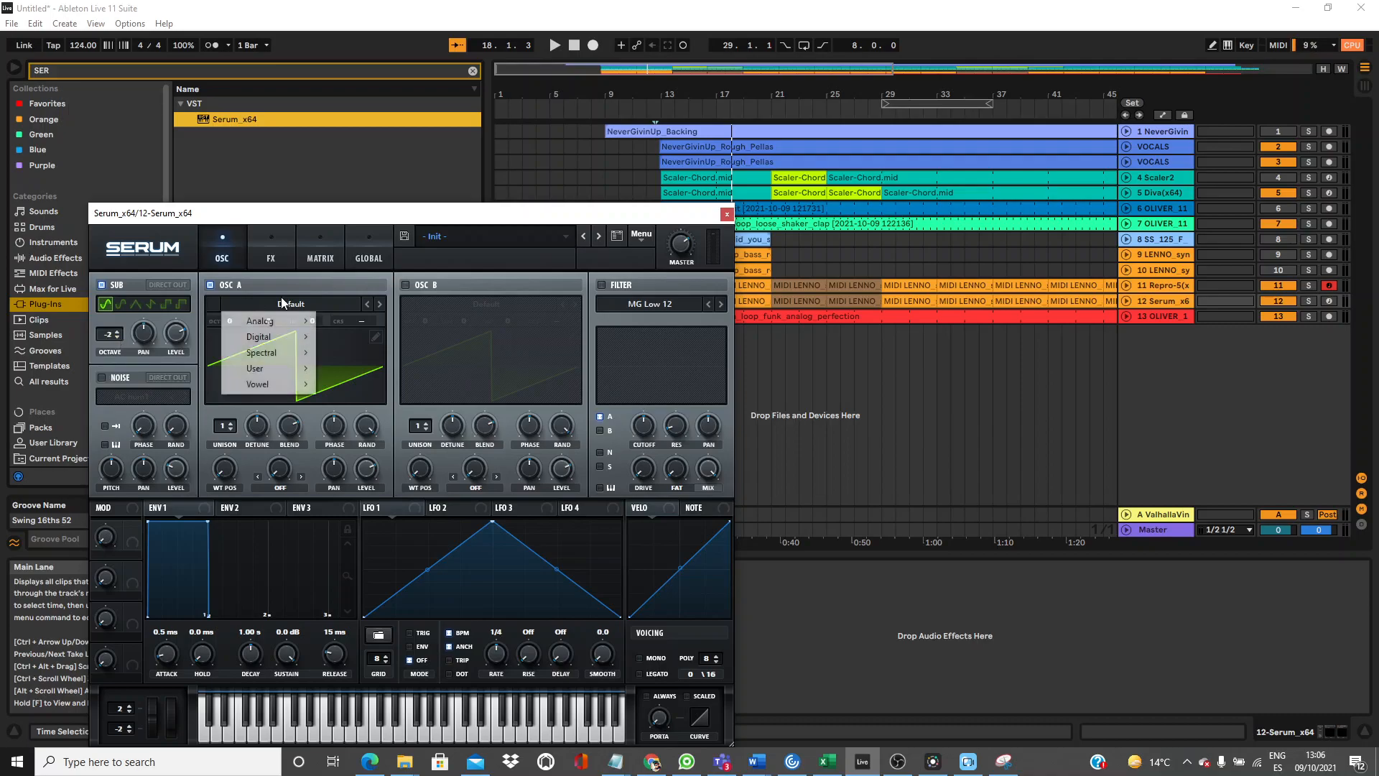
mouse_move(298, 329)
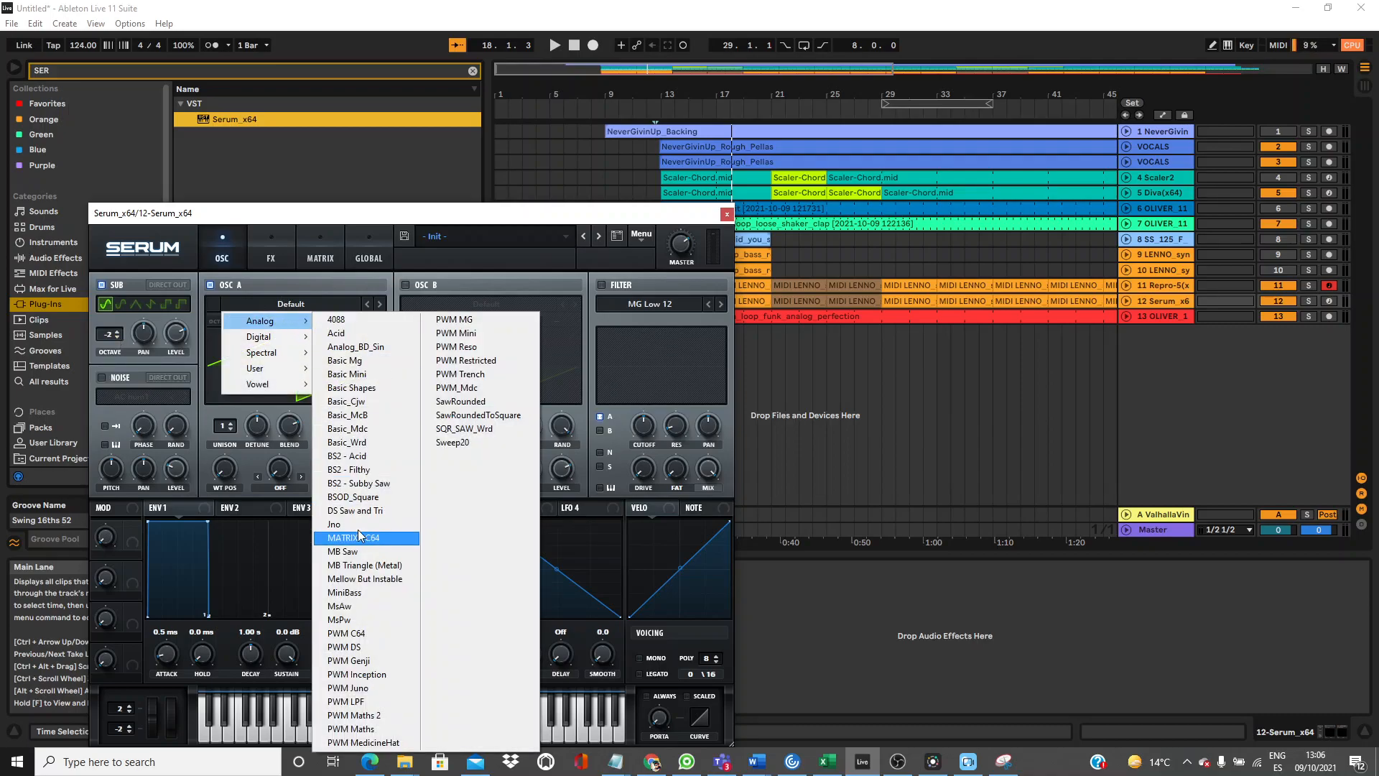
left_click(347, 374)
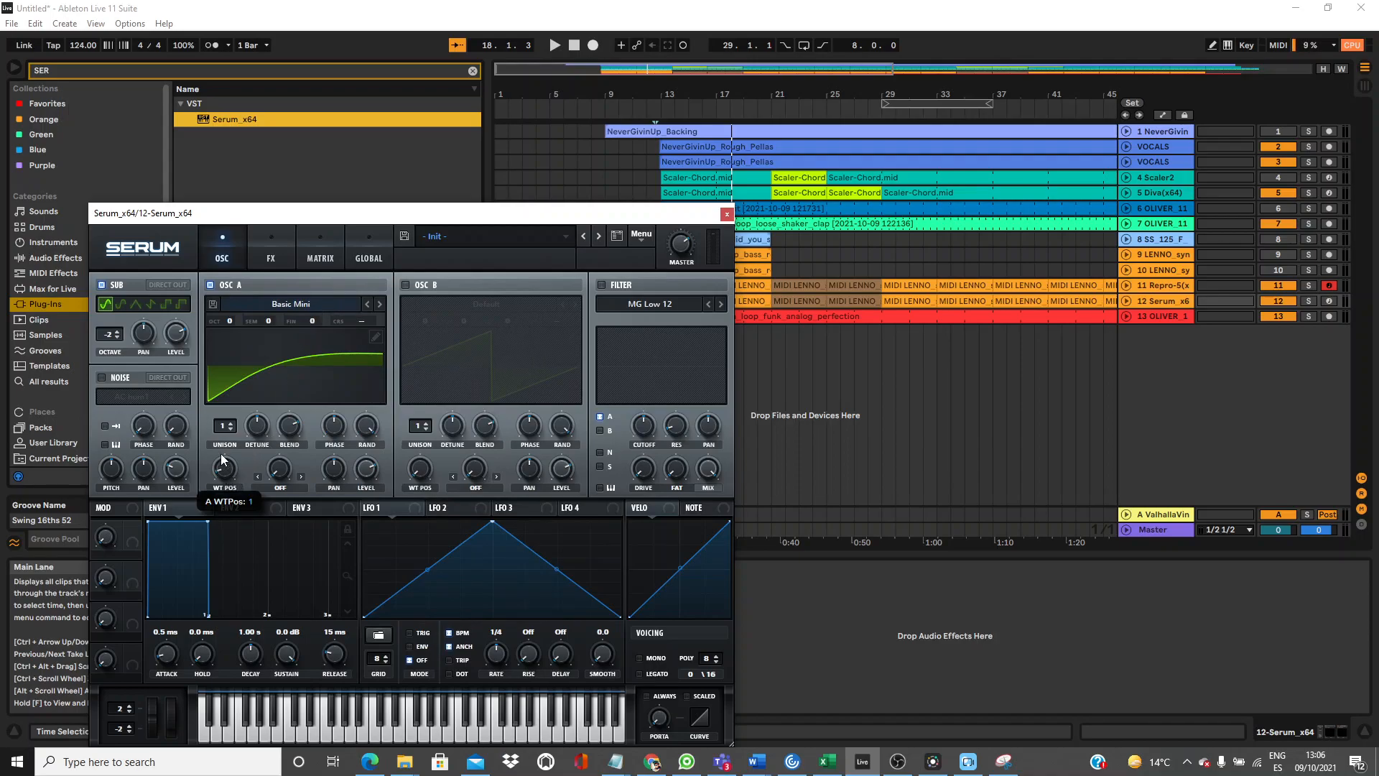
left_click_drag(222, 454, 222, 427)
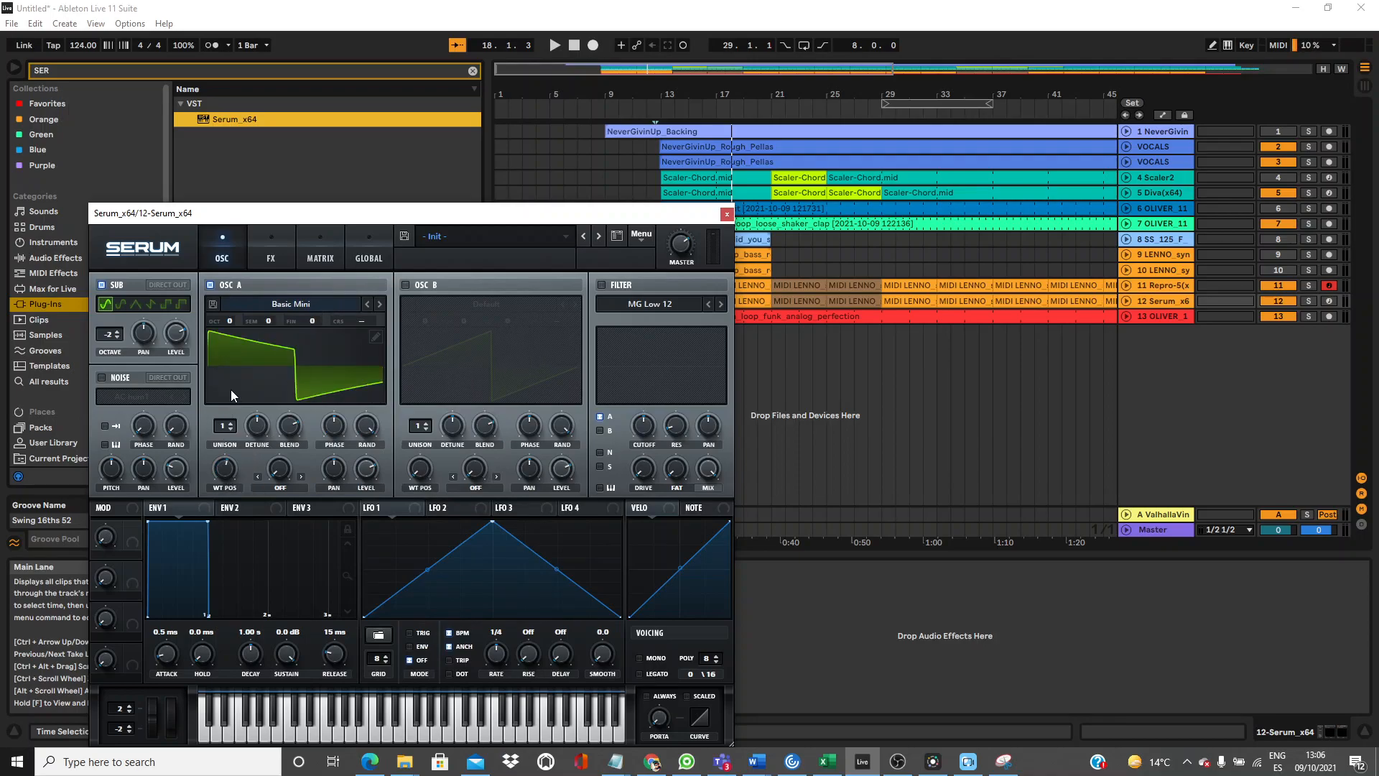
left_click(290, 305)
mouse_move(296, 325)
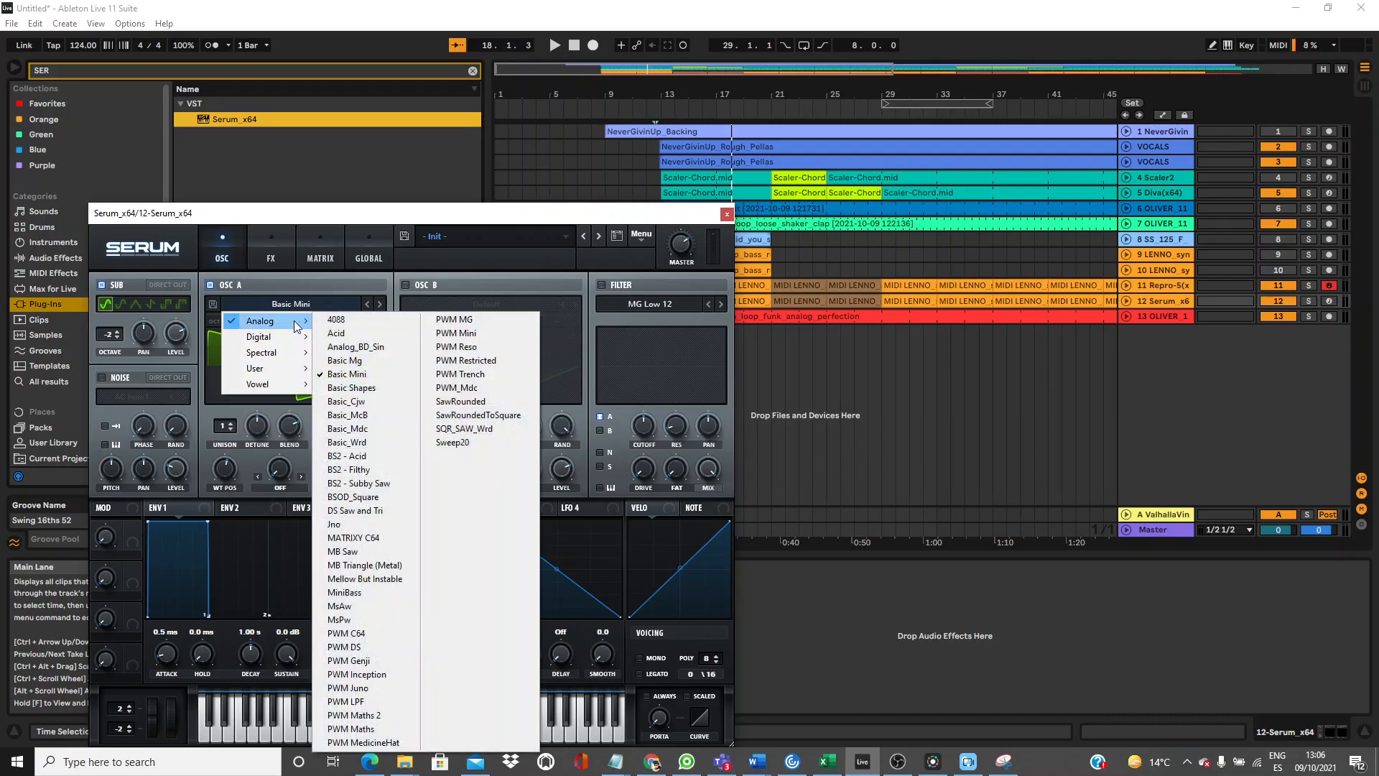
left_click(355, 360)
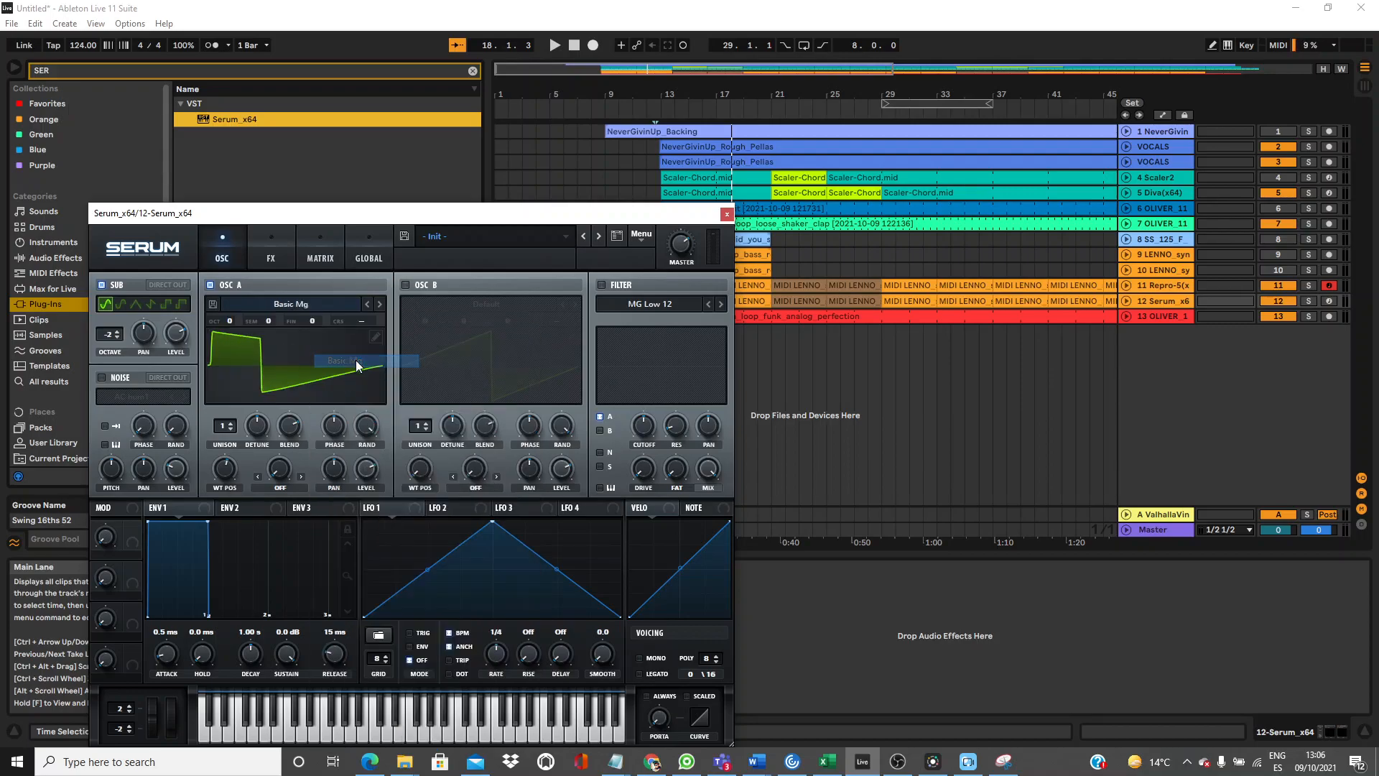
Load the Basic Shapes wavetable in Serum's oscillator A, set its position to the sine wave and its octave to -2.
left_click(308, 304)
mouse_move(288, 321)
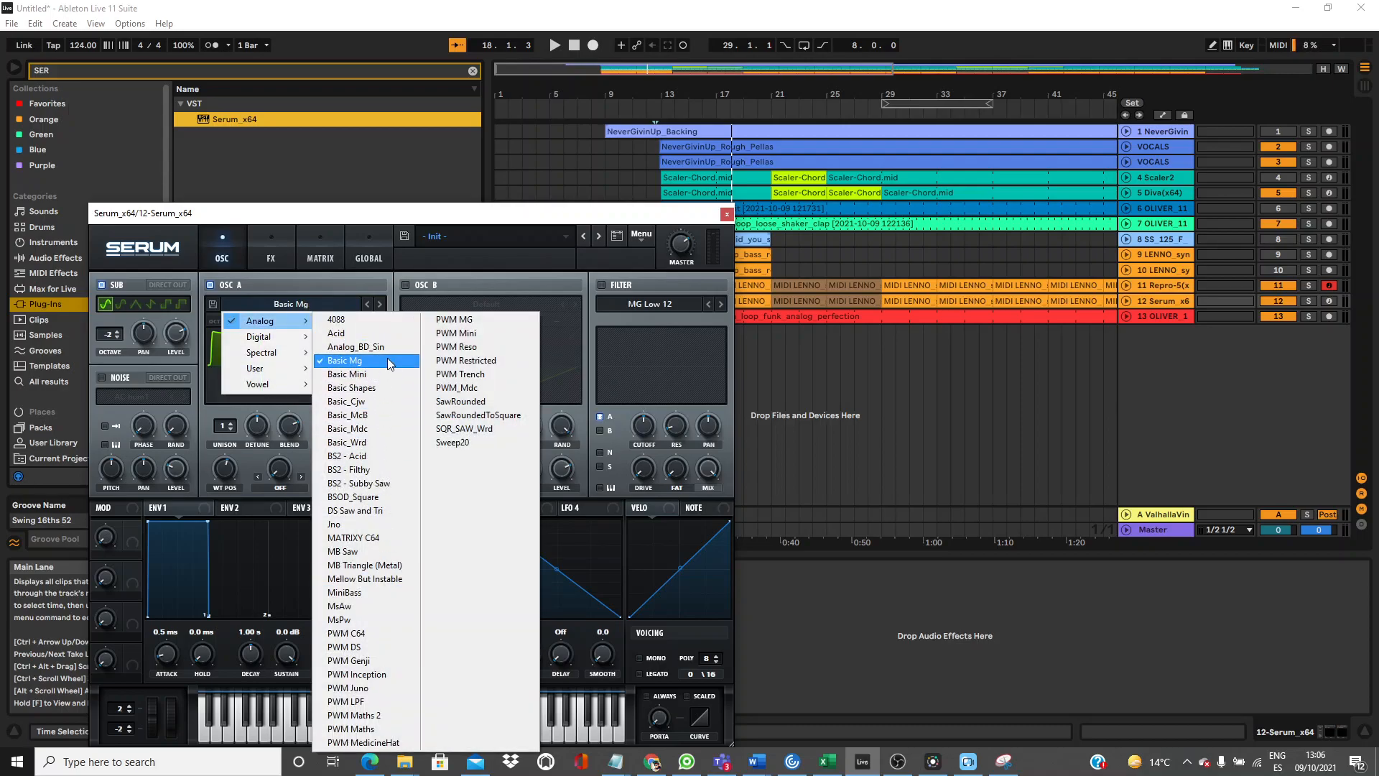
left_click(382, 389)
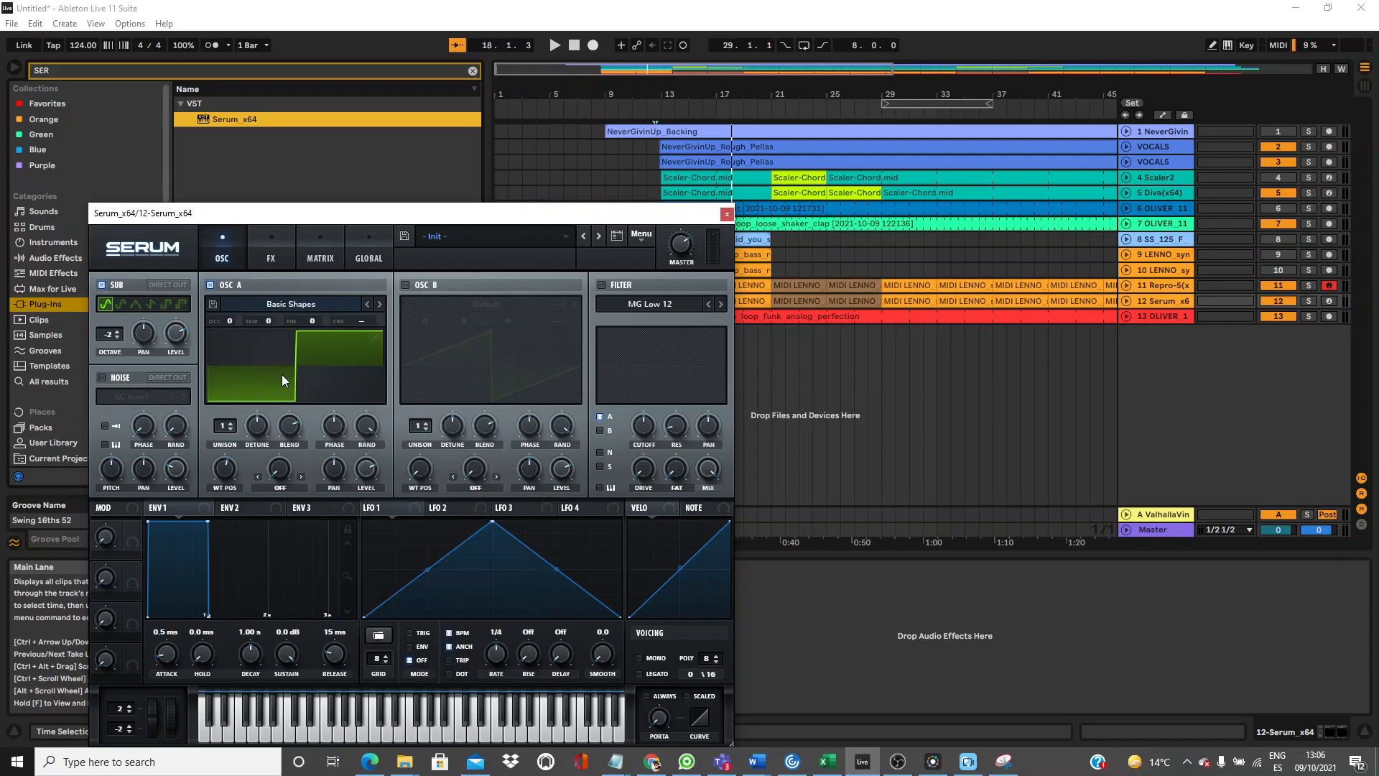
left_click_drag(224, 471, 218, 563)
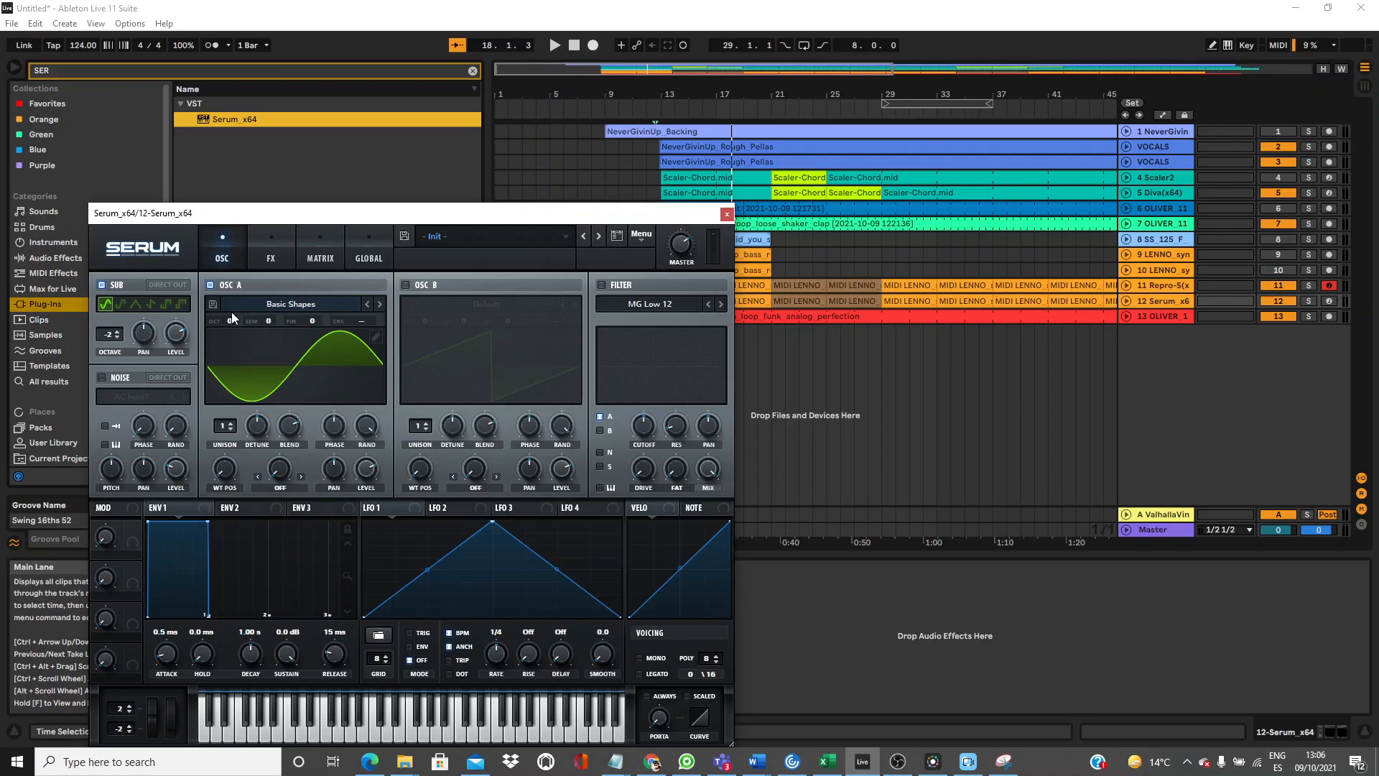
key("space")
left_click_drag(232, 317, 230, 356)
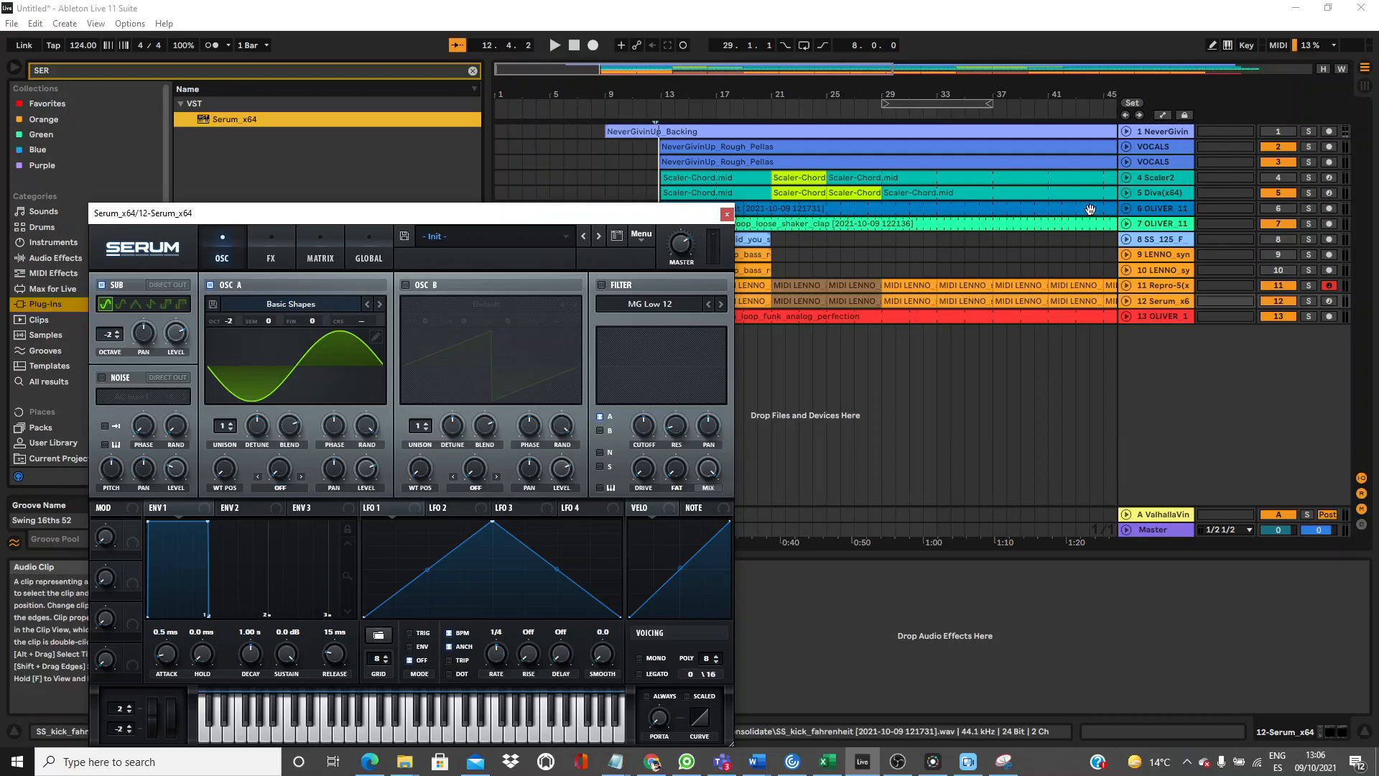
Play the arrangement from bar 13 with the Serum track soloed and reopen Serum's editor.
left_click(703, 180)
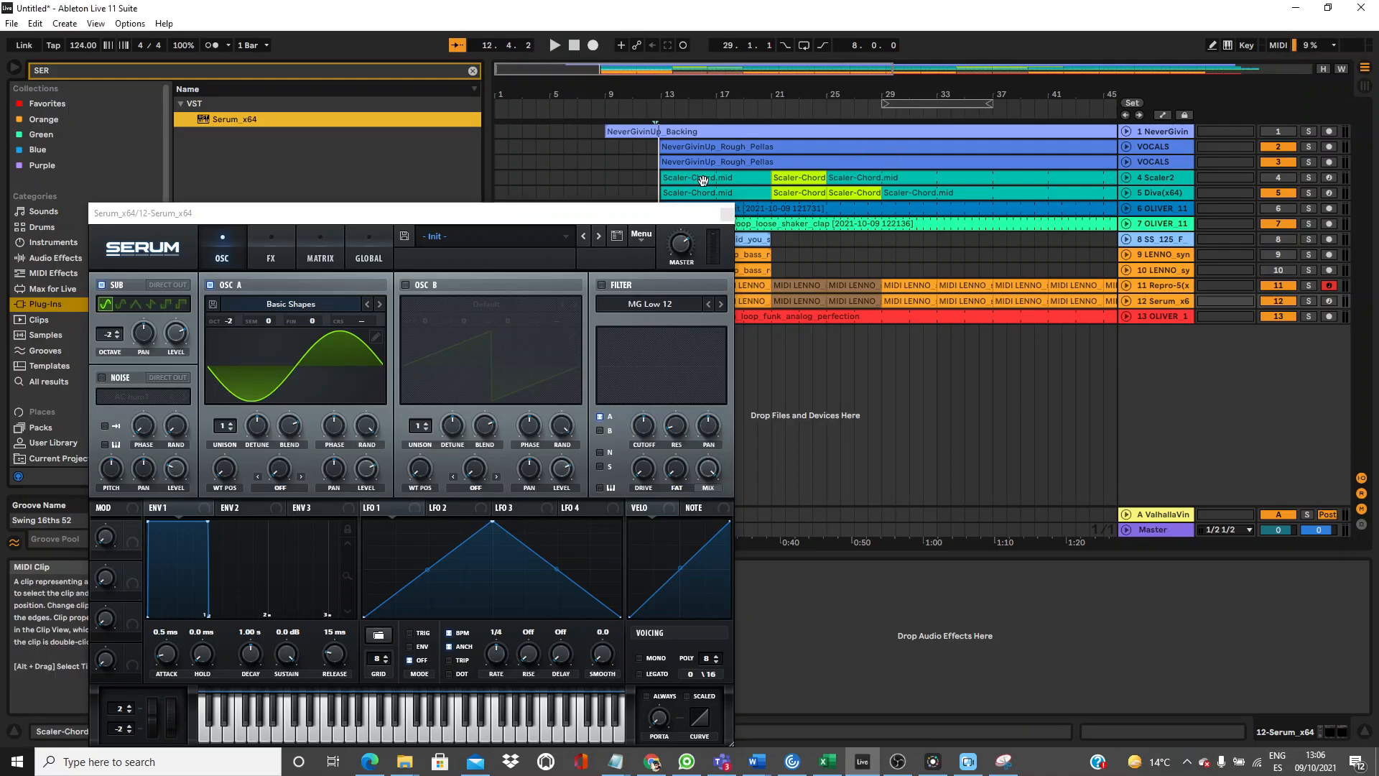
right_click(703, 180)
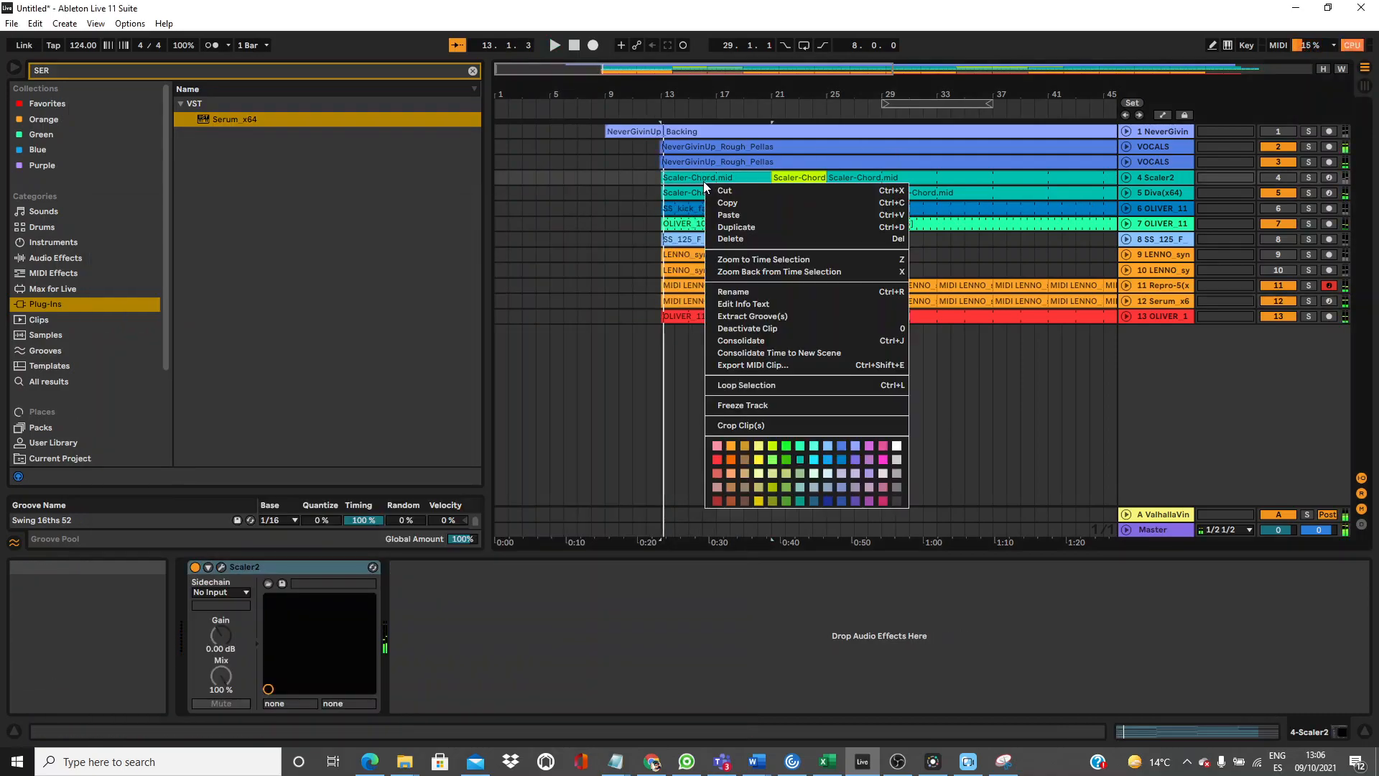
left_click(701, 179)
key("space")
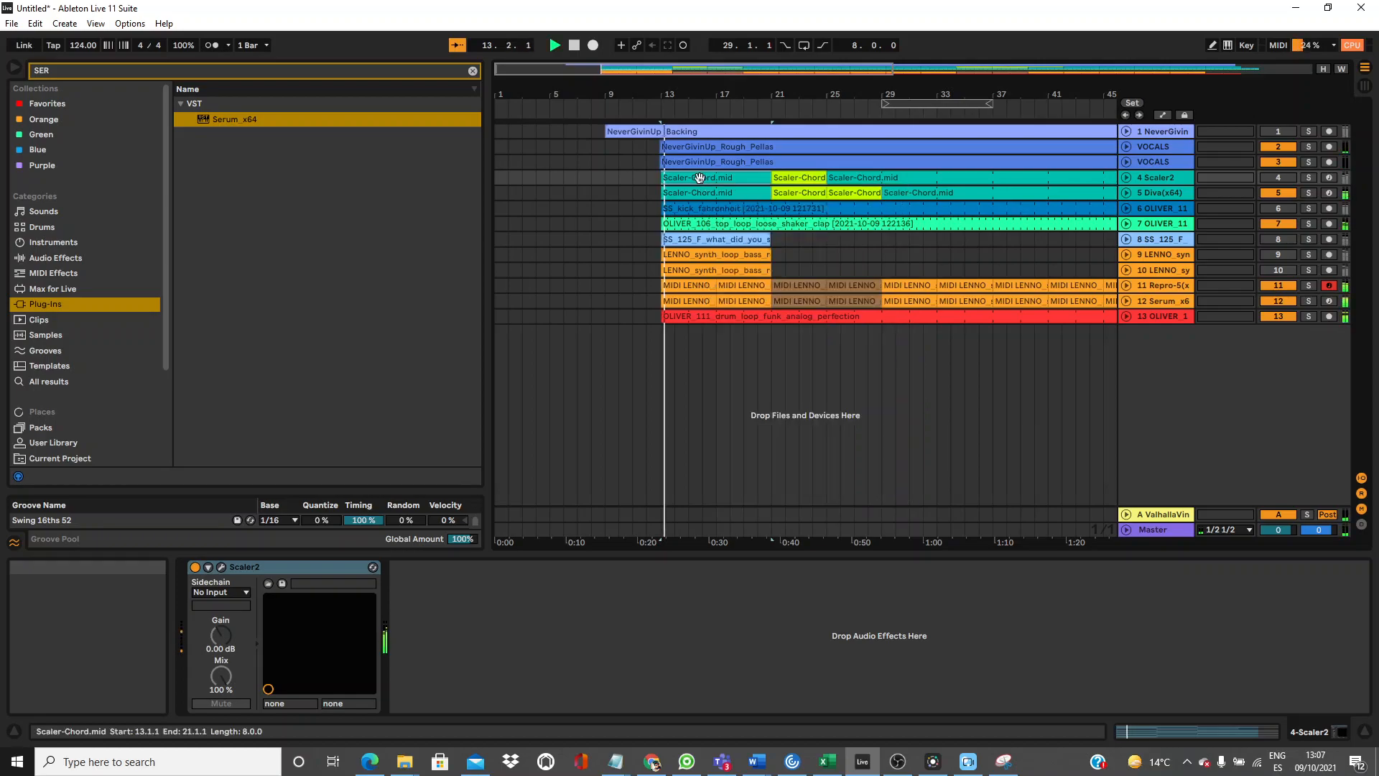
left_click(1309, 301)
left_click(1157, 301)
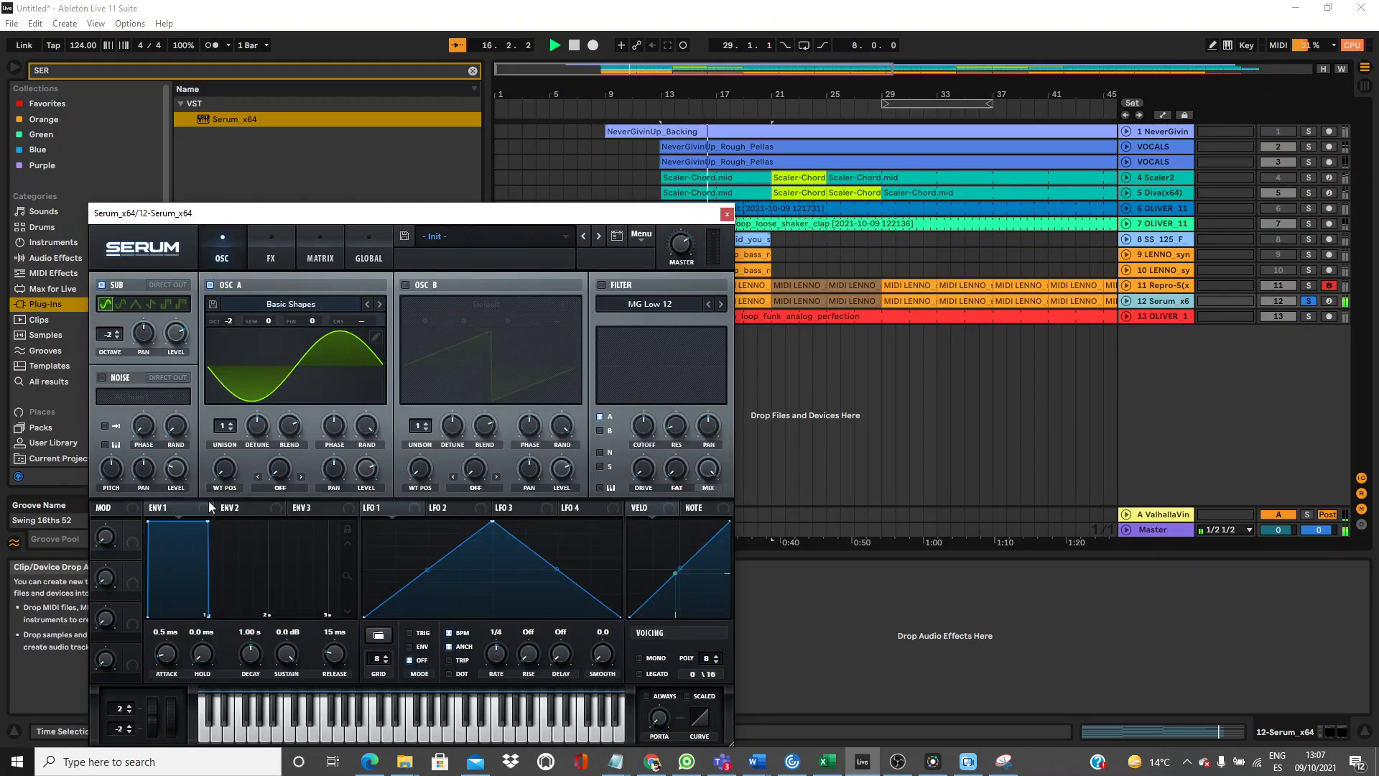
Shape Serum's envelope 1 with a 1.44 s decay, -27.5 dB sustain and about 44 ms attack, and close the editor.
left_click_drag(205, 525, 237, 599)
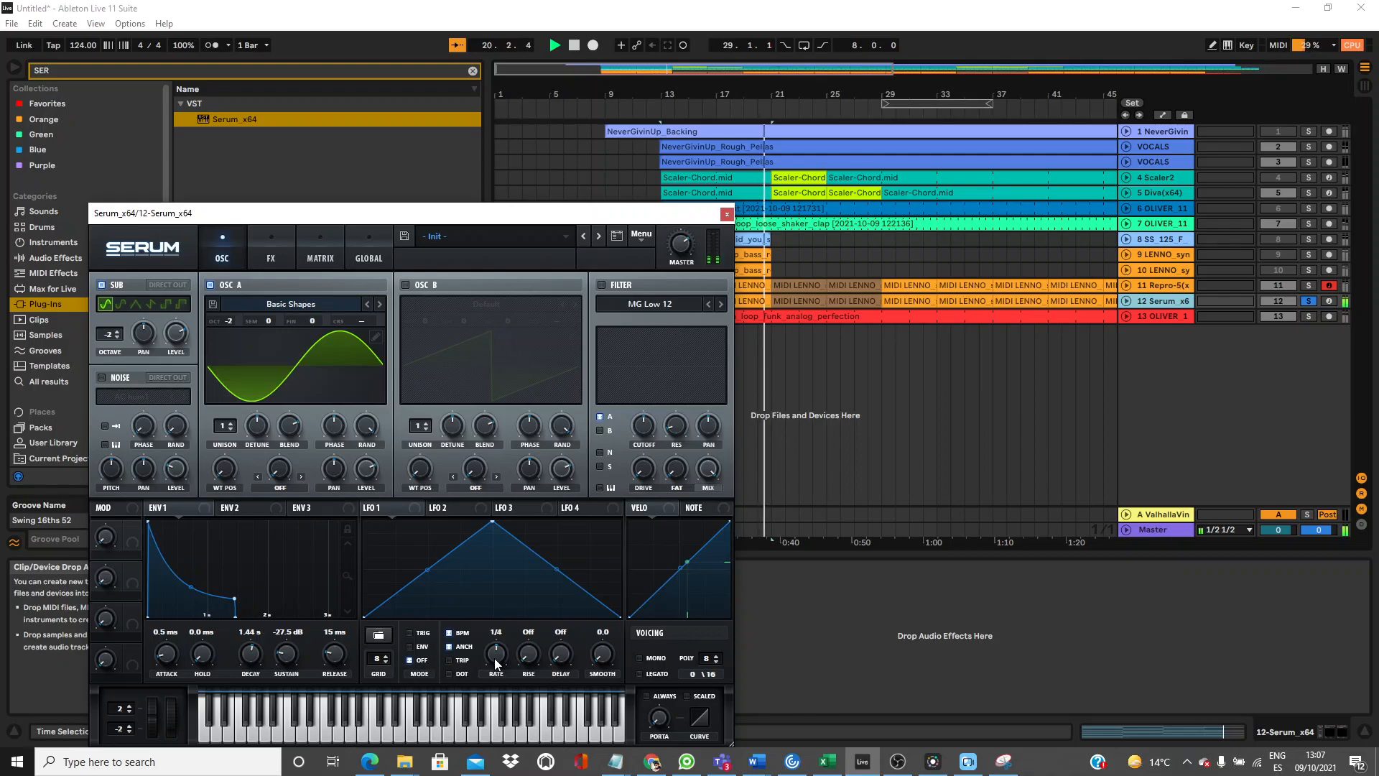
left_click_drag(165, 664, 152, 621)
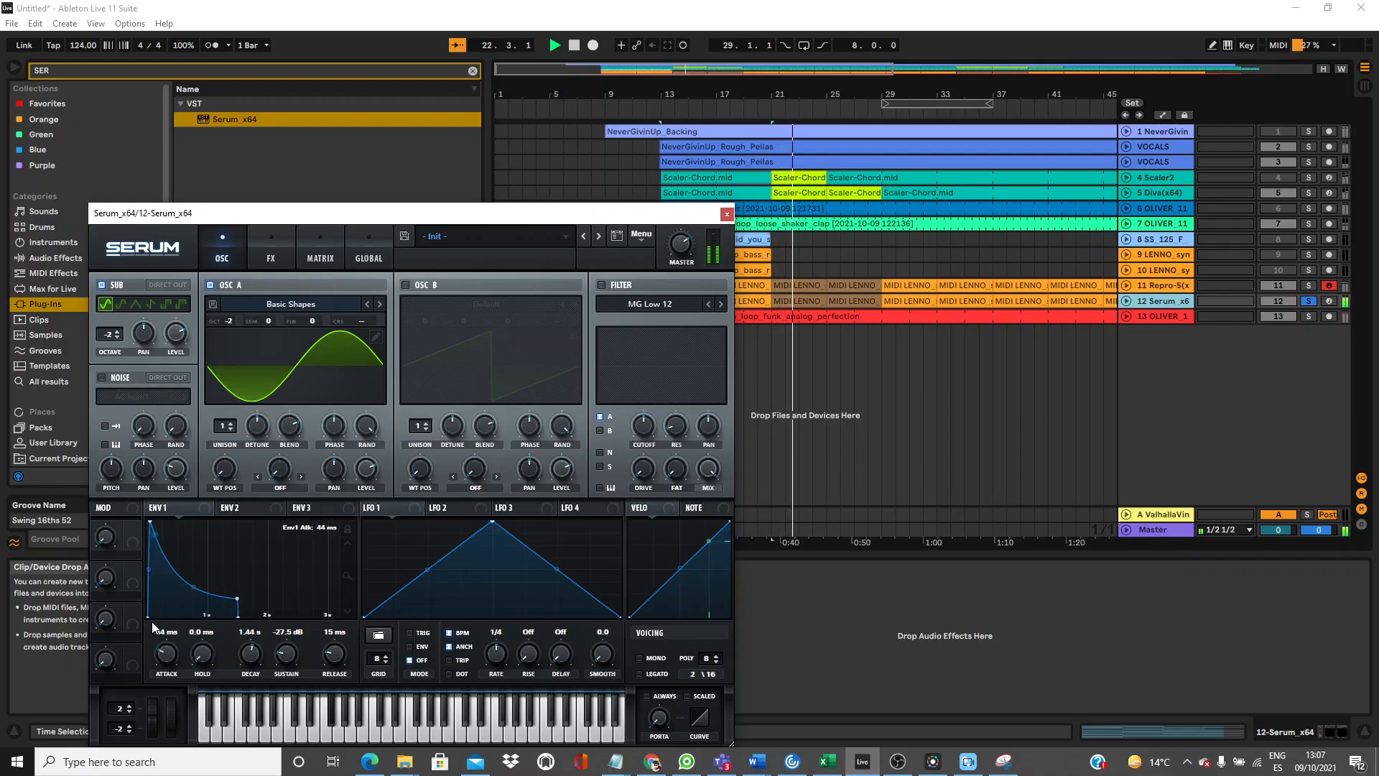
left_click(727, 214)
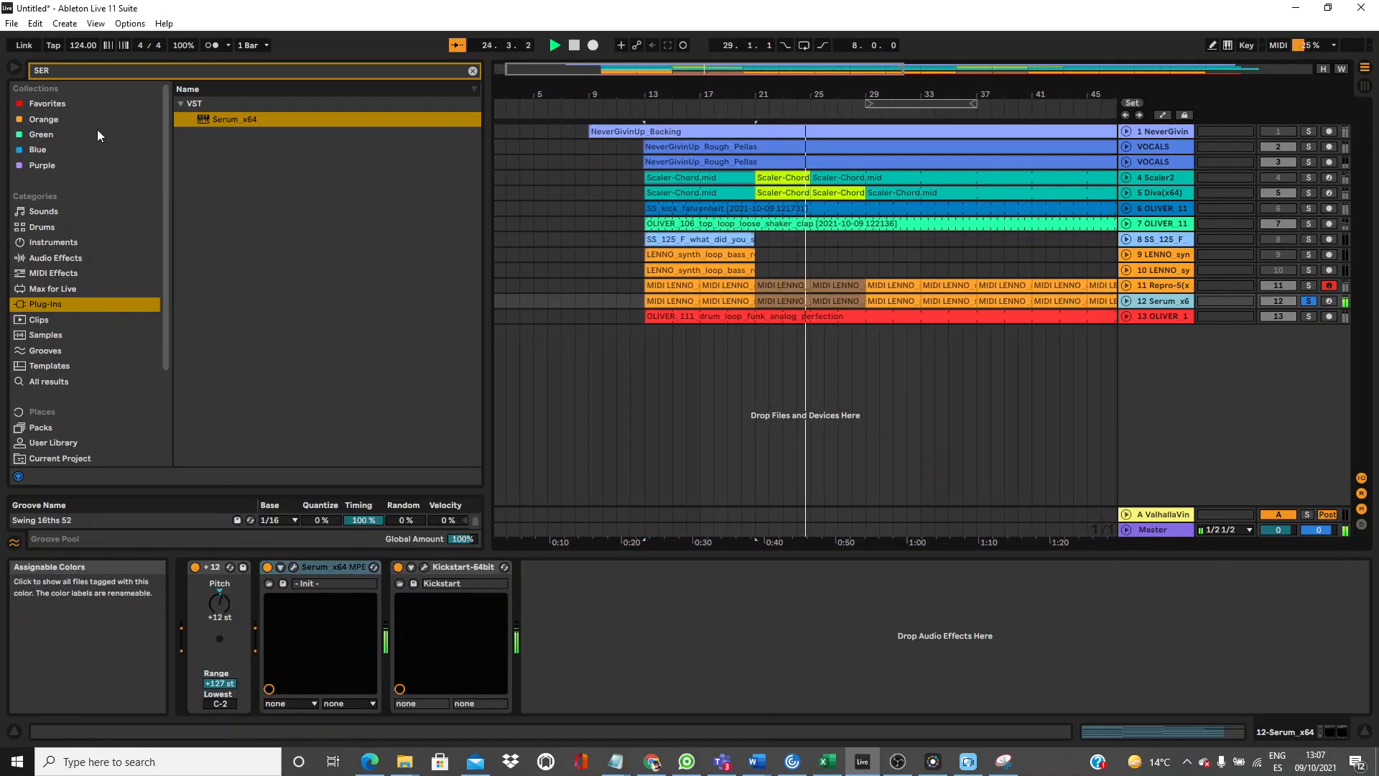
Add FabFilter Pro-Q 3 after Kickstart on the Serum track with a low cut at 10 Hz and a high cut at about 90 Hz.
left_click(112, 68)
type("RO")
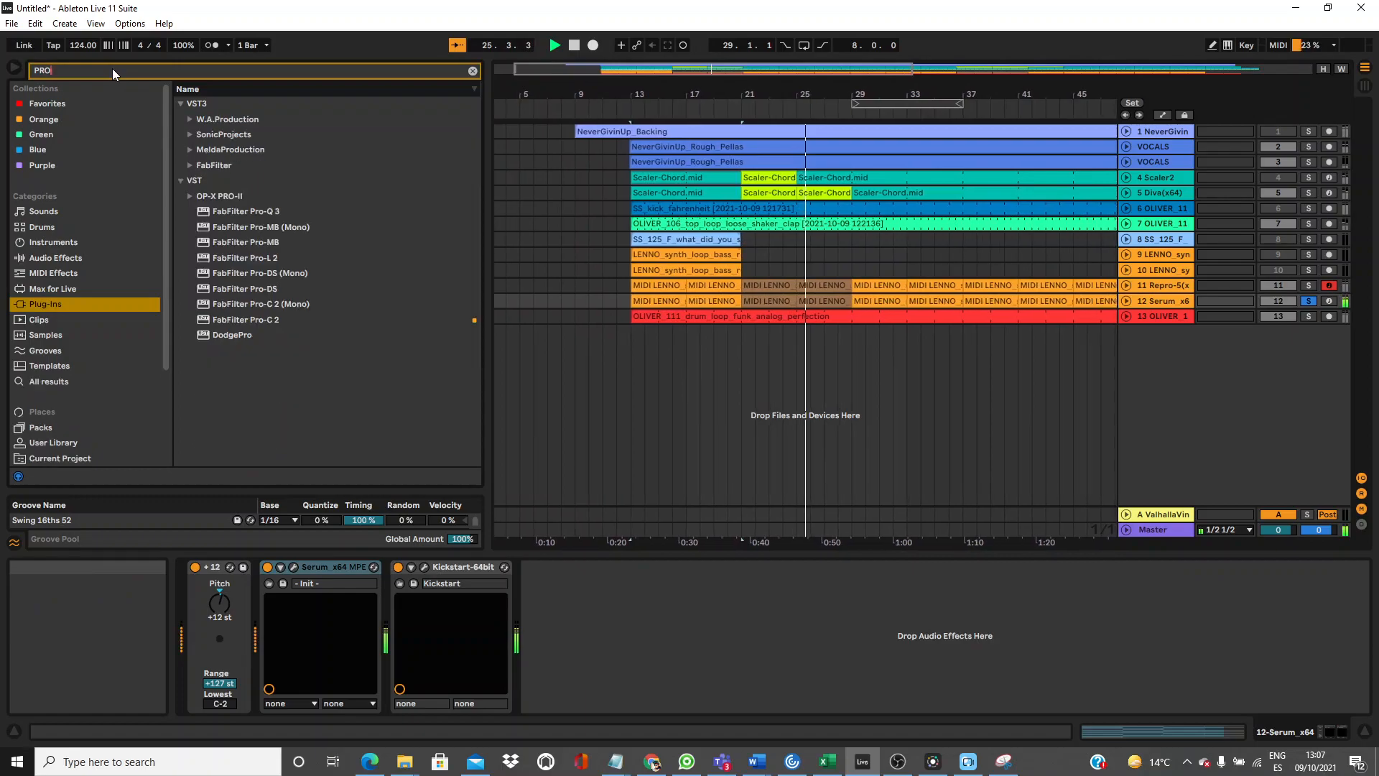
left_click_drag(263, 211, 705, 652)
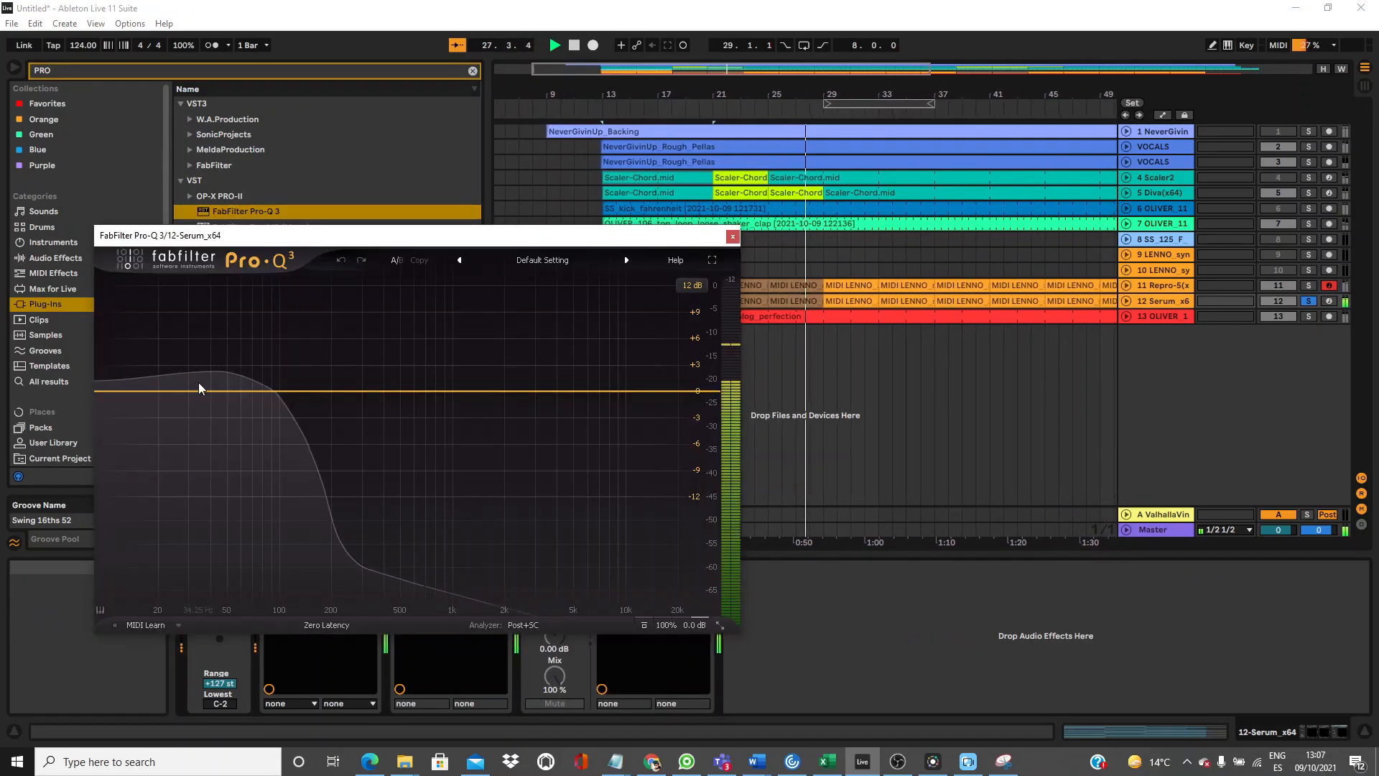
left_click(105, 393)
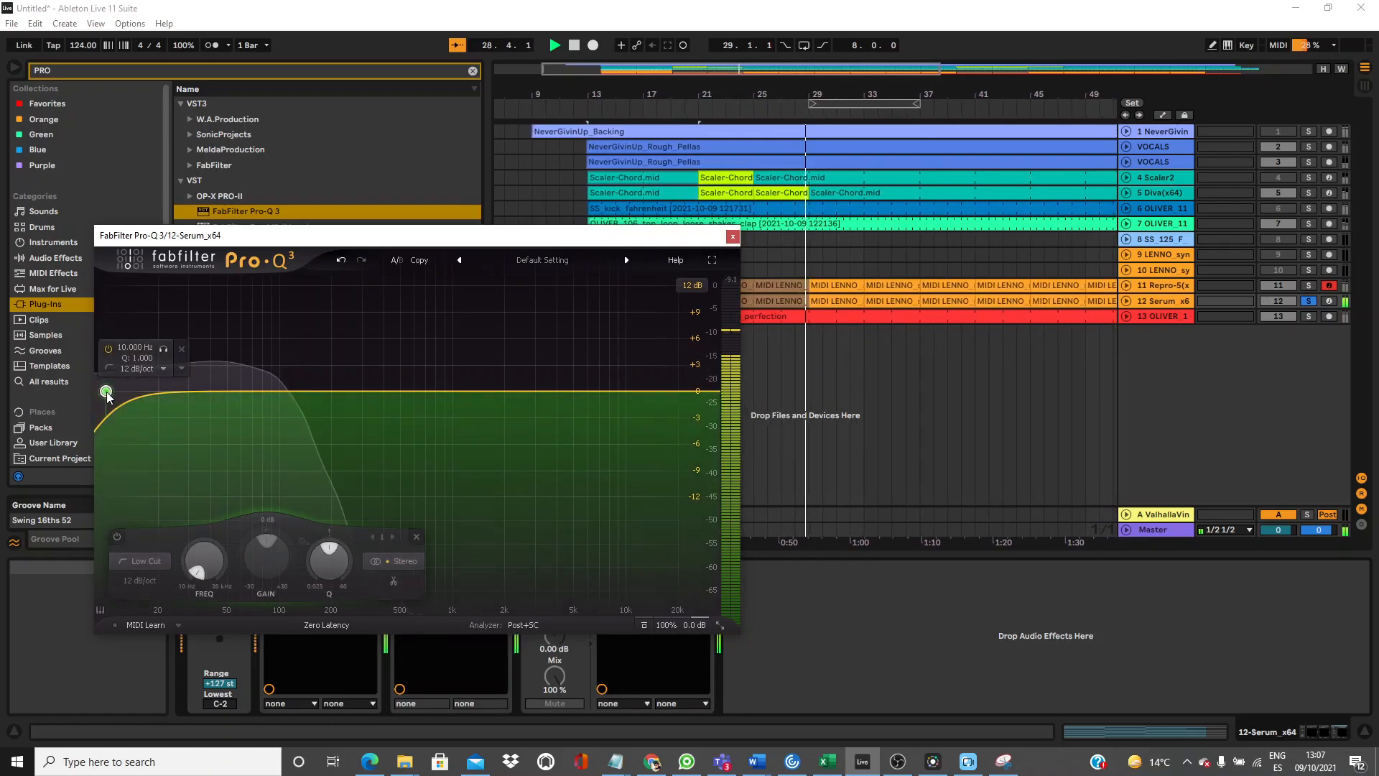
left_click(709, 391)
left_click_drag(715, 396, 278, 400)
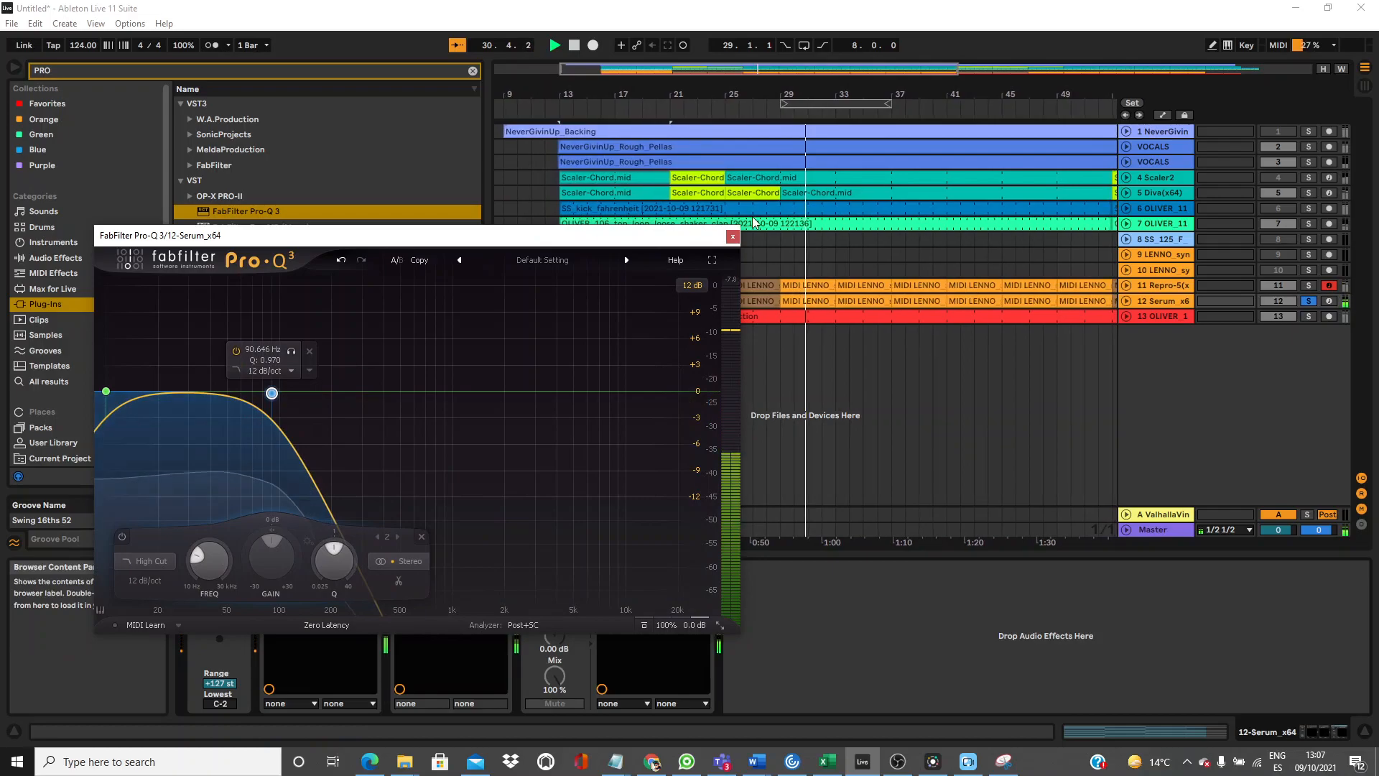
left_click(733, 236)
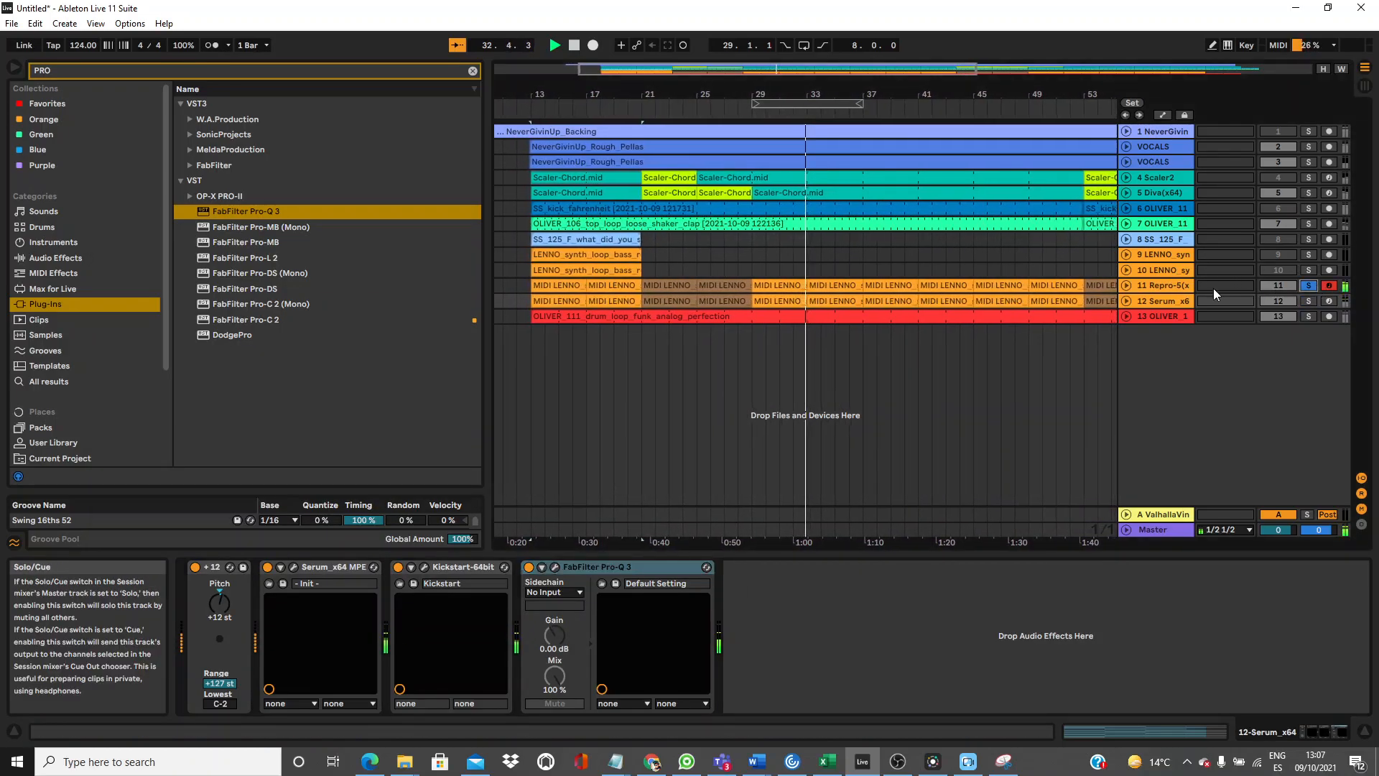
With the Repro-5 track briefly soloed, add a FabFilter Pro-Q 3 with a low cut at about 100 Hz and a high cut at about 29 kHz.
left_click(1309, 285)
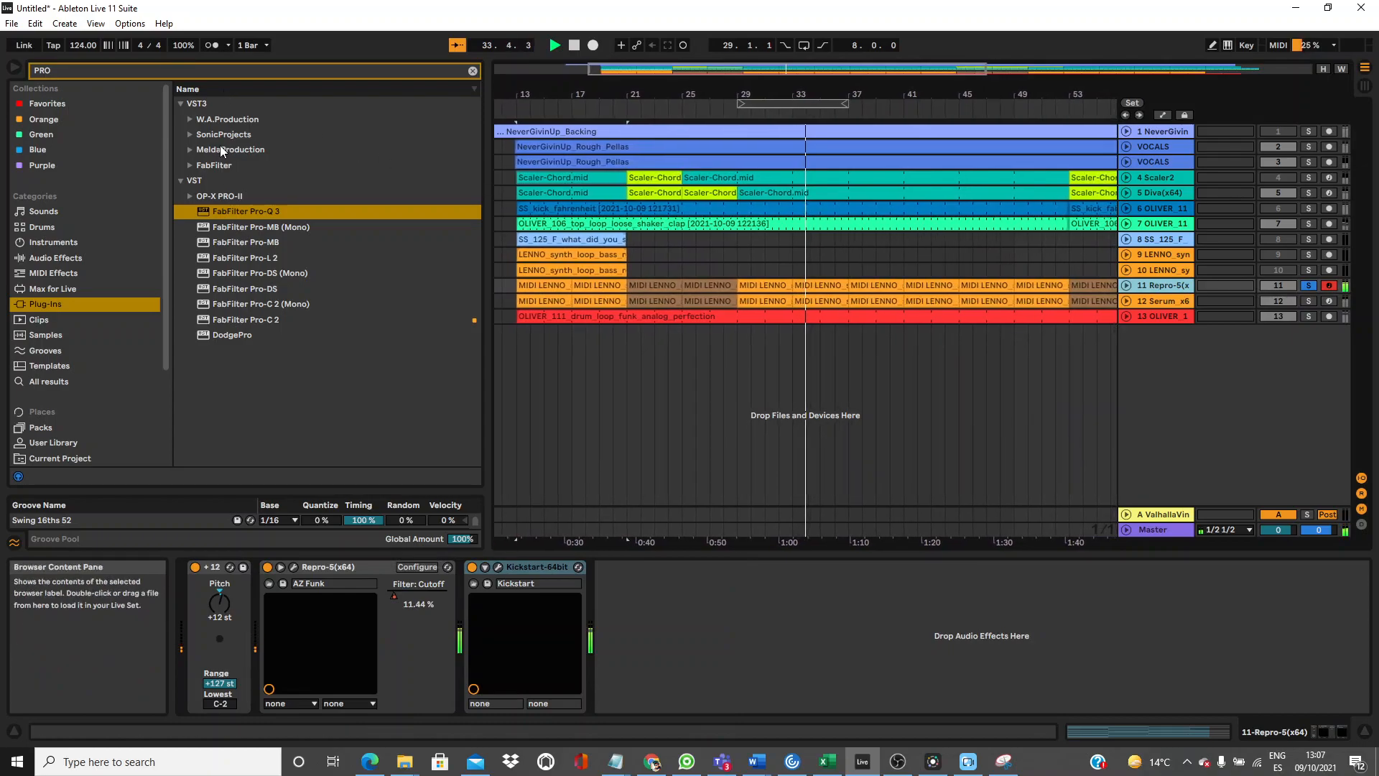
left_click_drag(230, 212, 726, 603)
left_click_drag(119, 413, 189, 408)
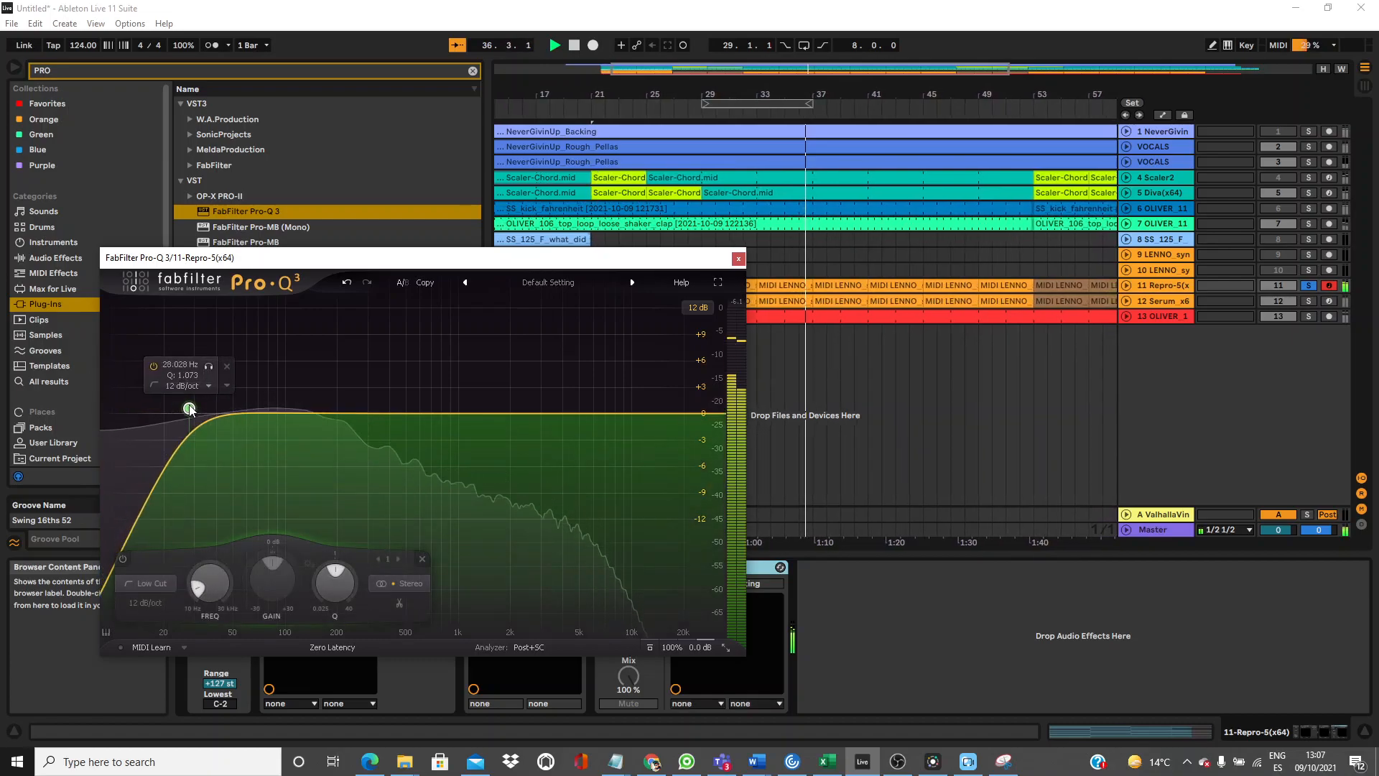
left_click(711, 413)
left_click_drag(190, 410, 291, 415)
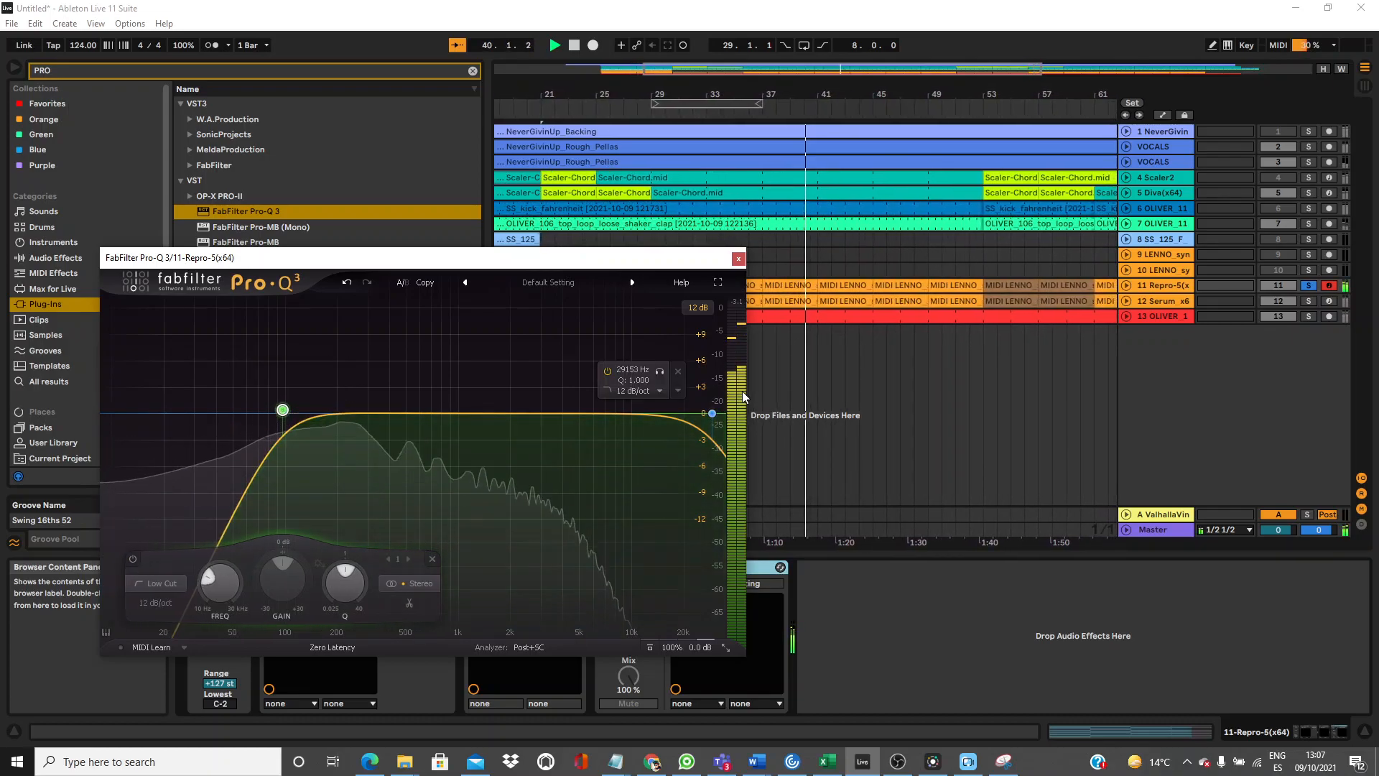
left_click(739, 258)
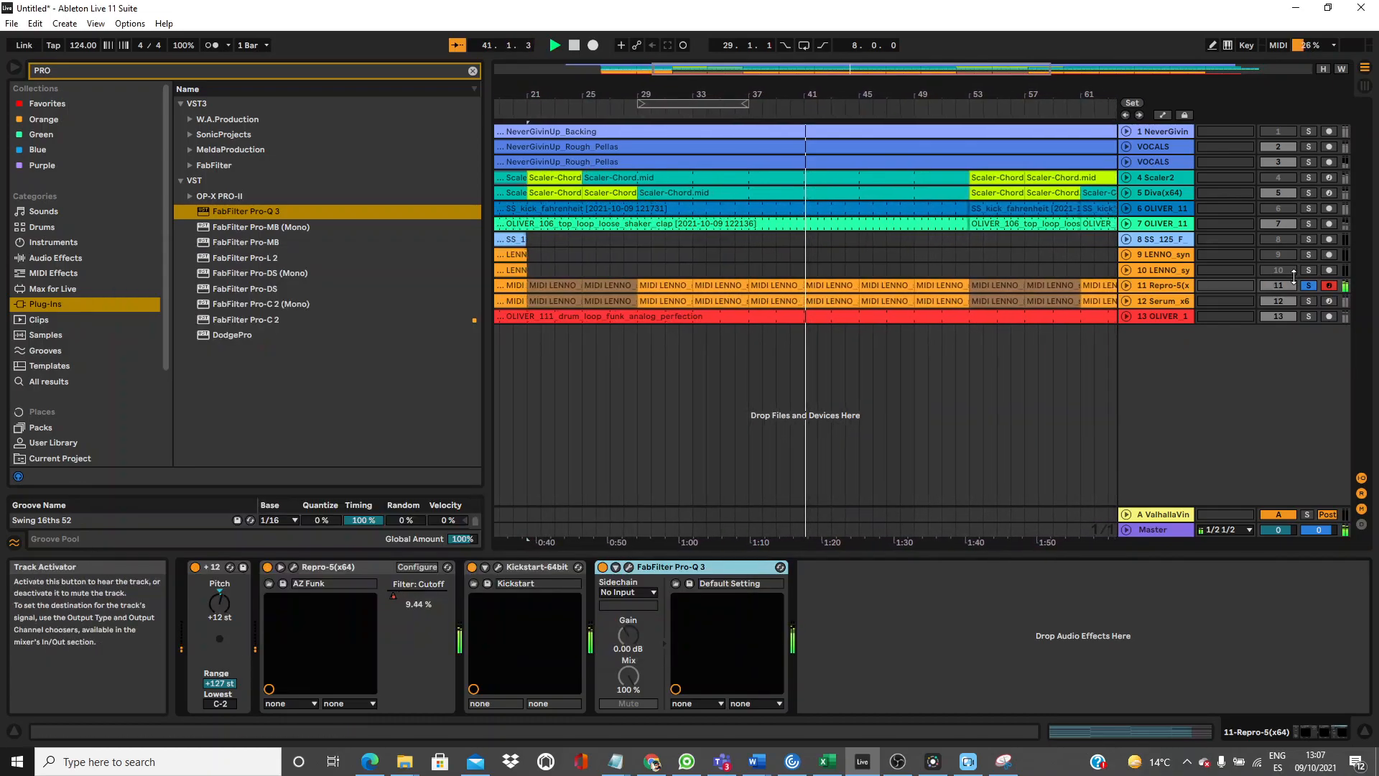
left_click(1308, 285)
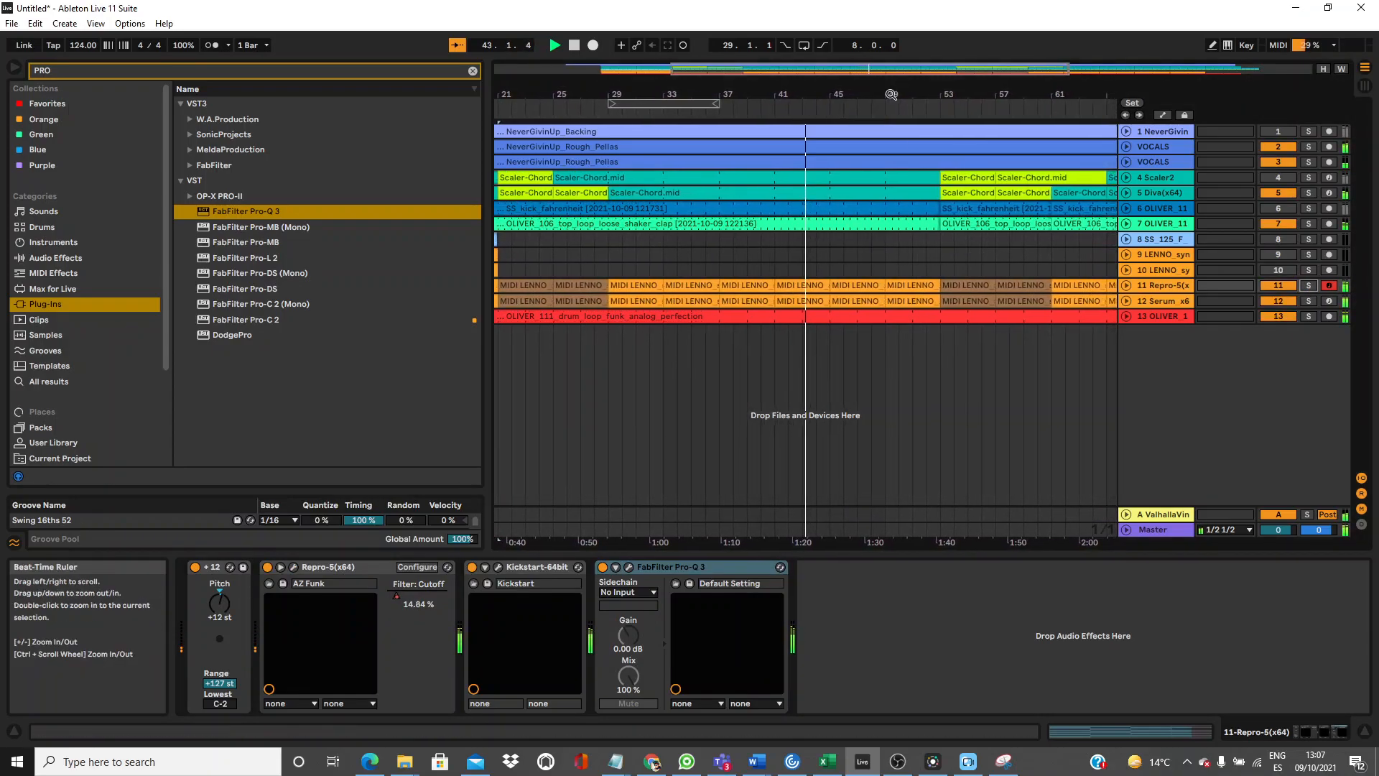
left_click_drag(822, 95, 823, 54)
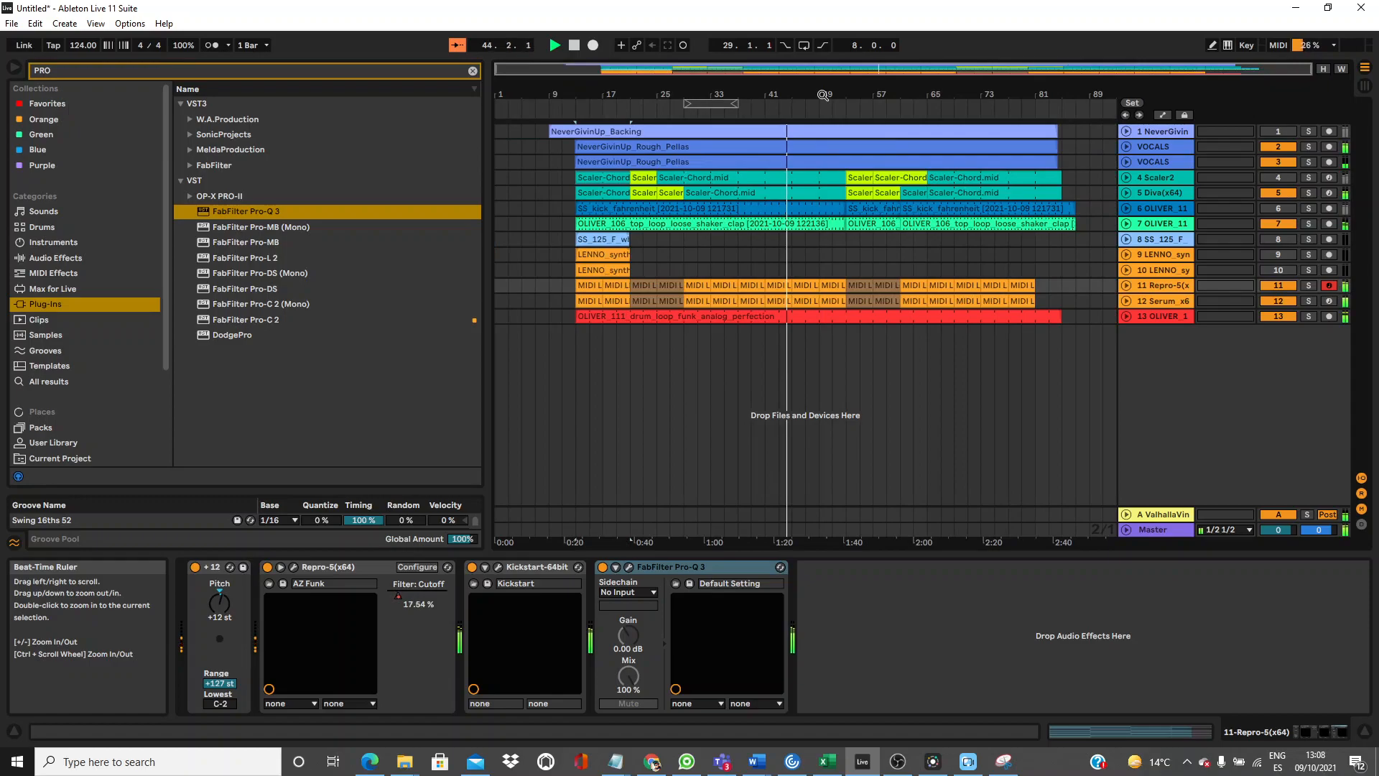
Add a Glue Compressor after Pro-Q 3 on the Serum track with a -26.7 dB threshold and 10.3 dB makeup.
left_click(1125, 302)
left_click(1156, 316)
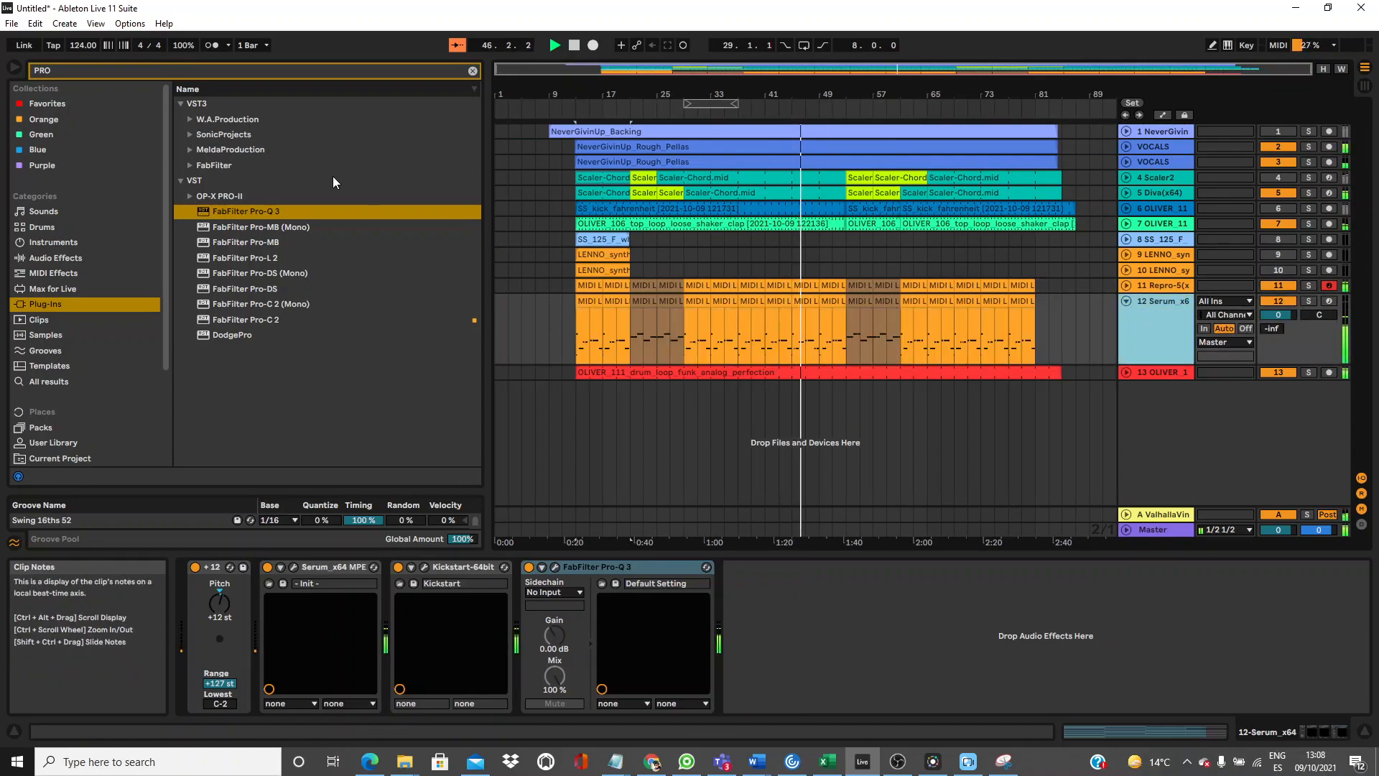
left_click(221, 73)
type("GÑU")
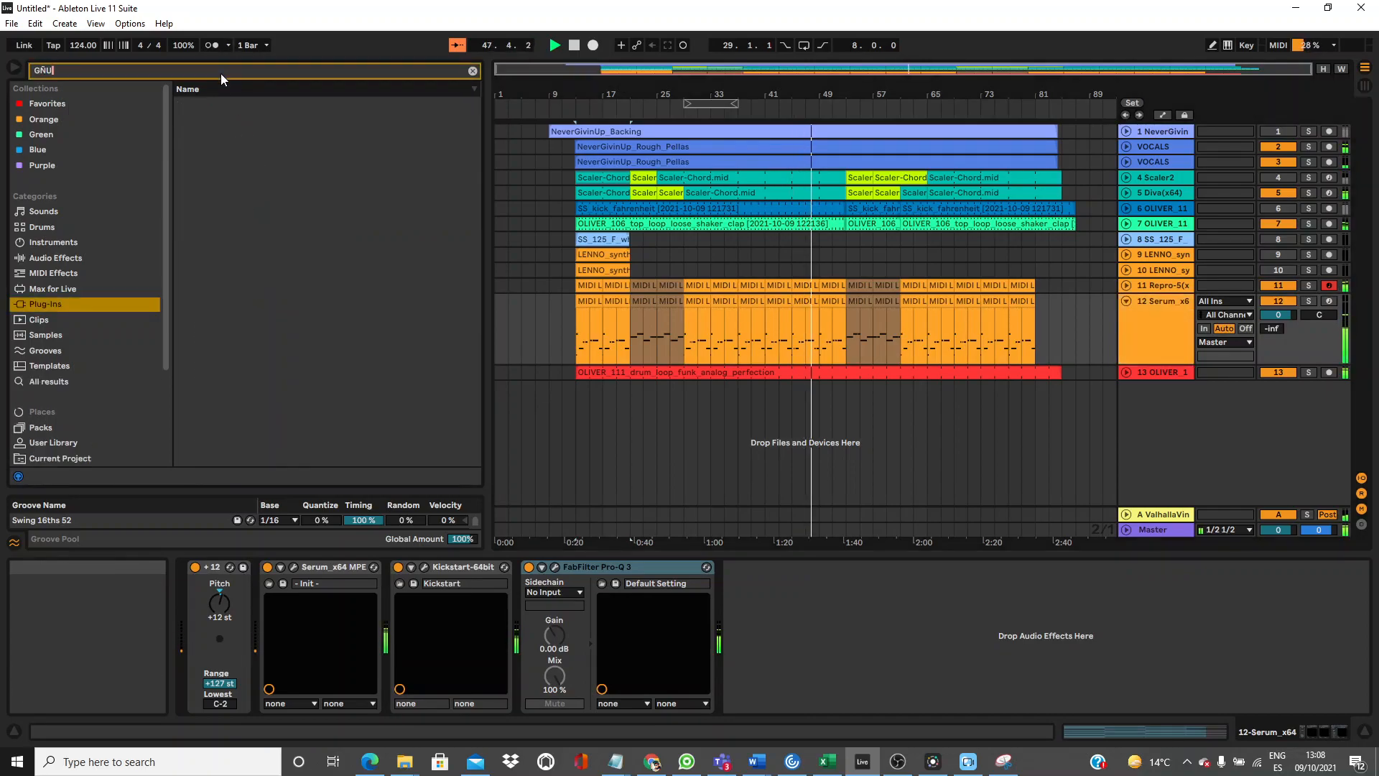
key("BackSpace")
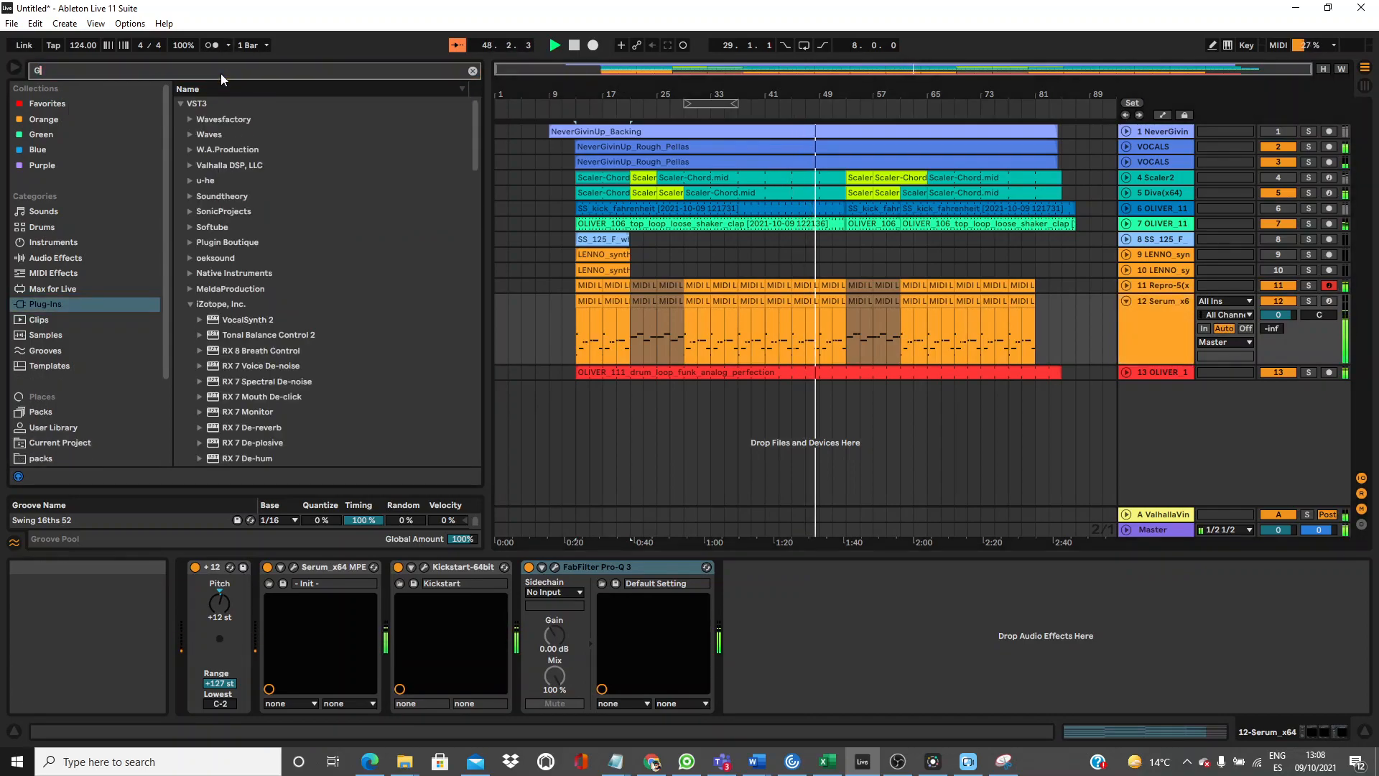
type("LU")
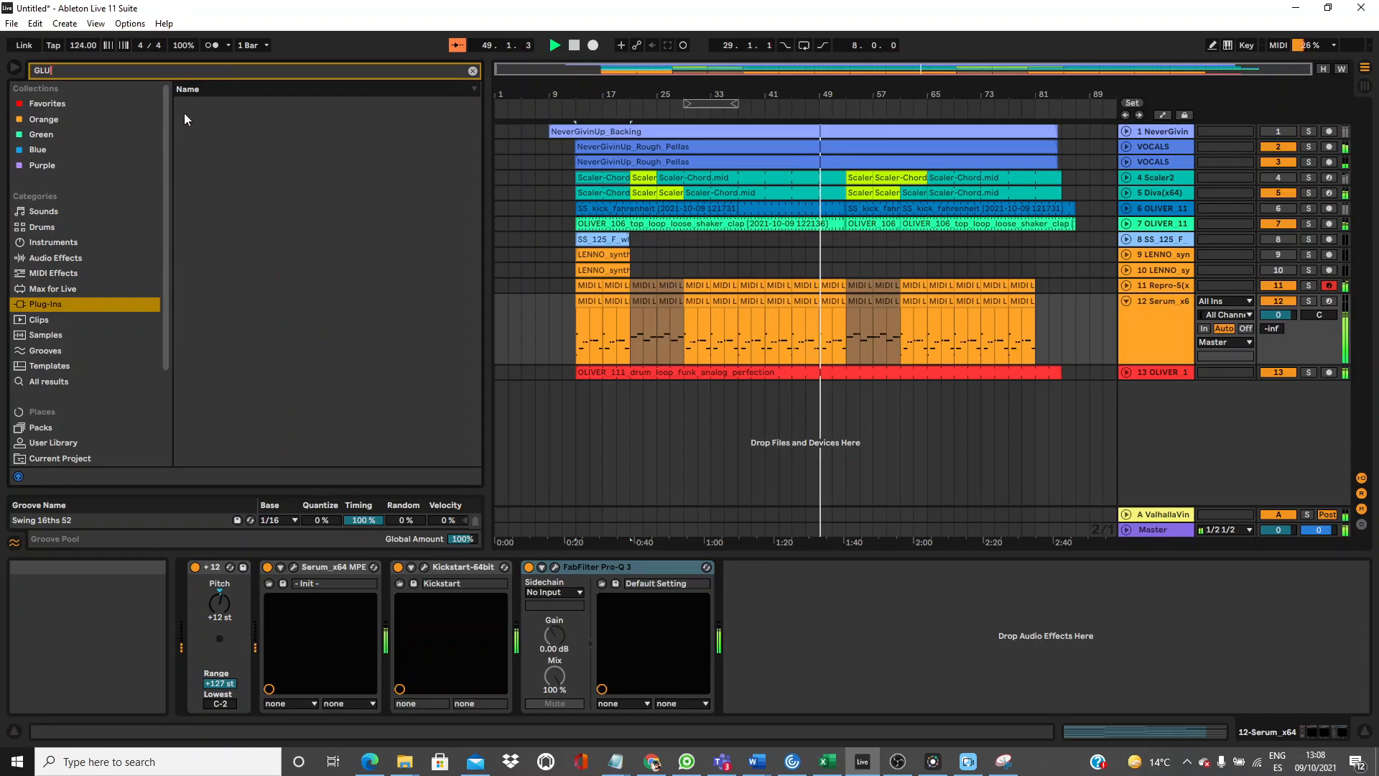
left_click(75, 258)
left_click(241, 121)
mouse_move(242, 123)
left_mouse_down()
mouse_move(569, 632)
mouse_move(727, 639)
left_mouse_up()
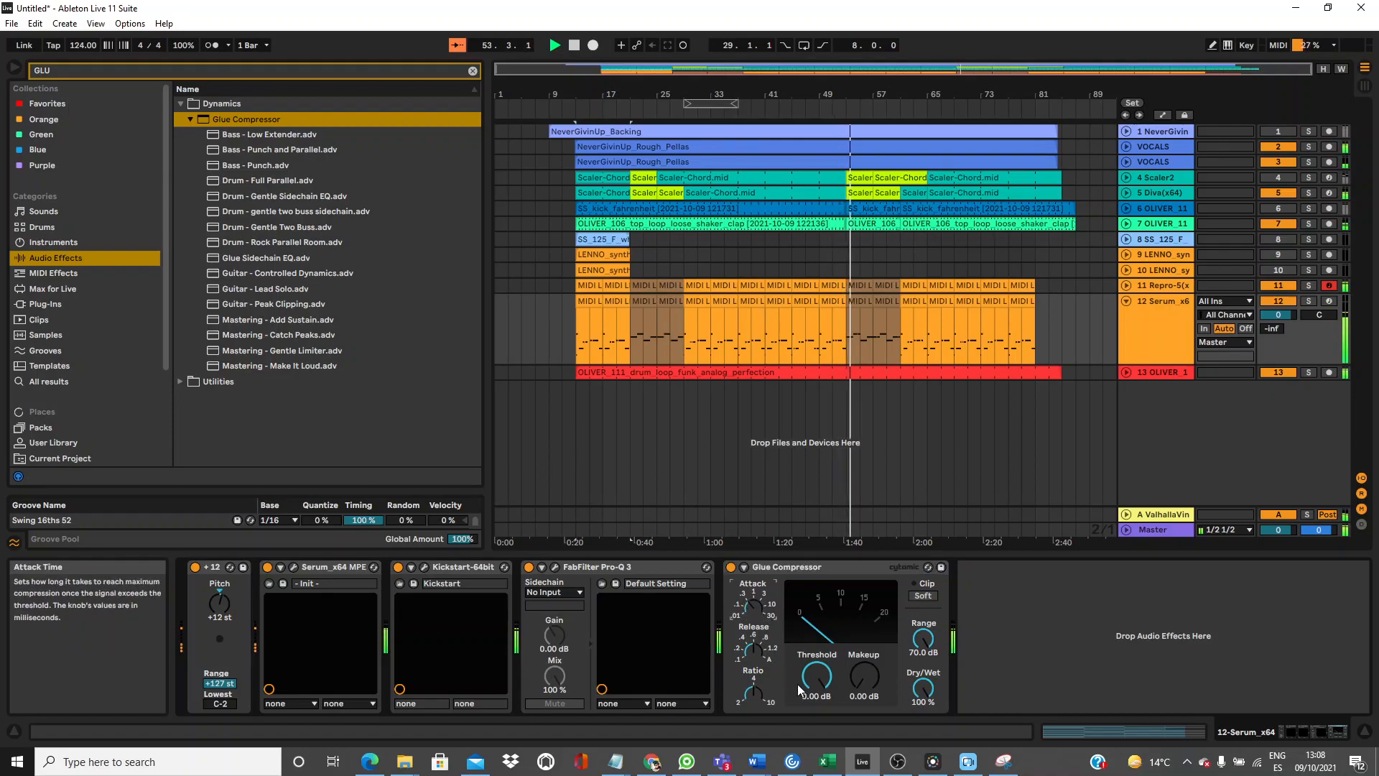
left_click_drag(854, 690, 854, 668)
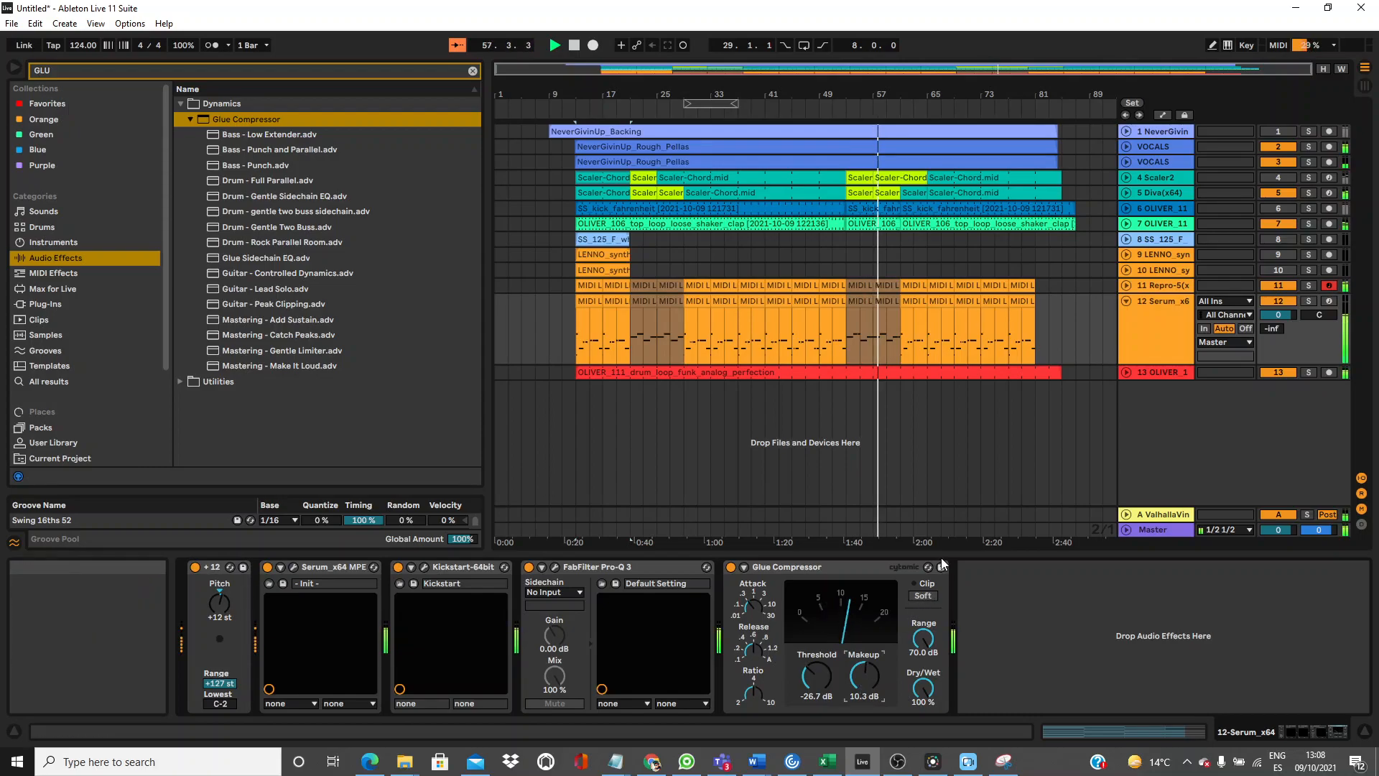
Compare the Repro-5 bass with its +12 Pitch device off and on, and fold the Serum track.
left_click(1139, 290)
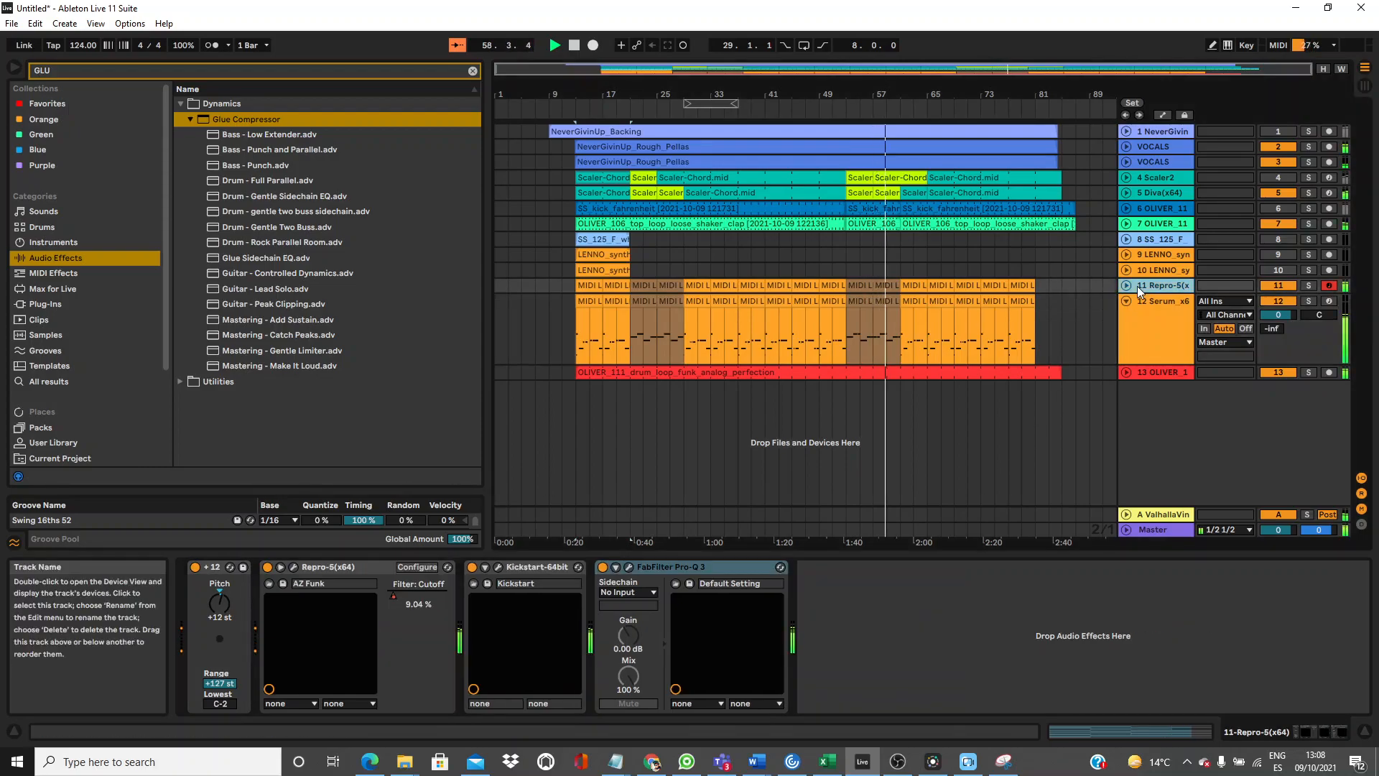
left_click(196, 567)
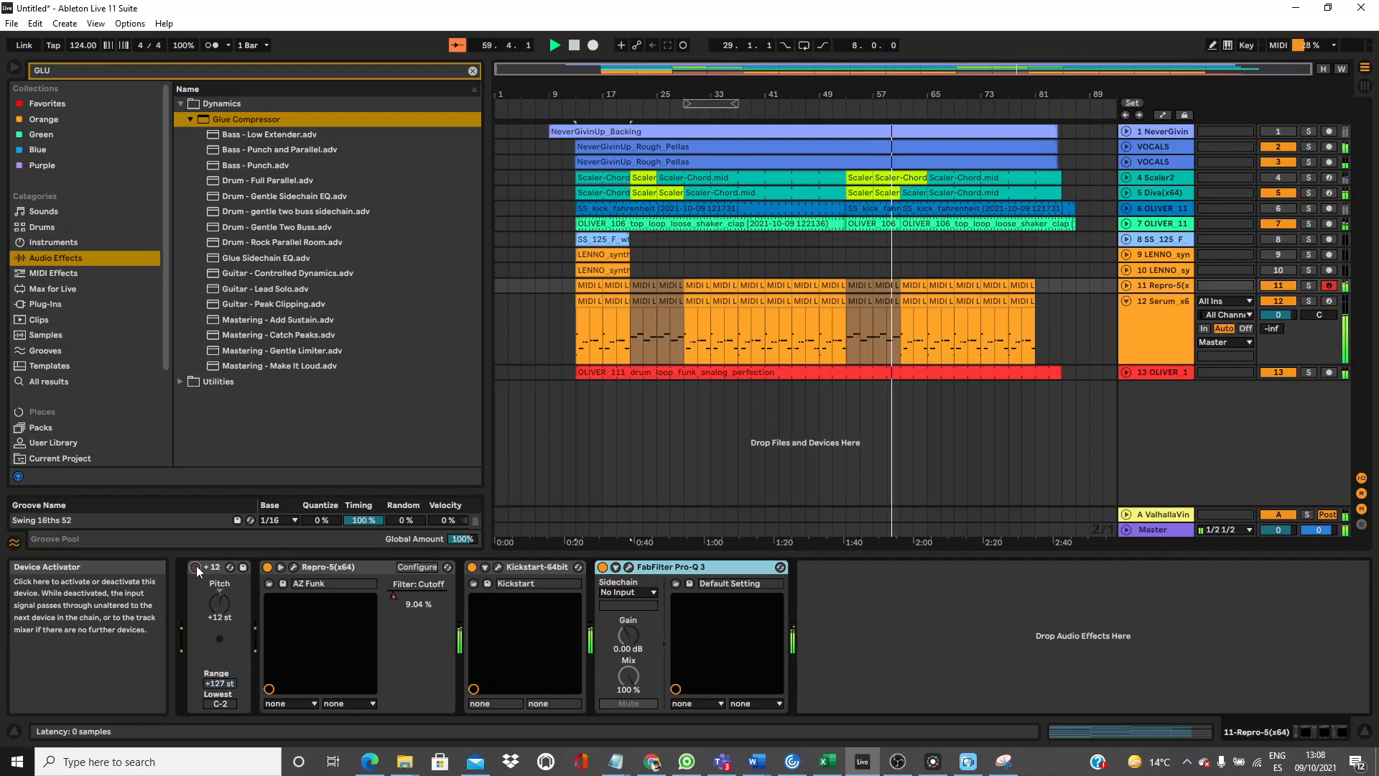
left_click(196, 566)
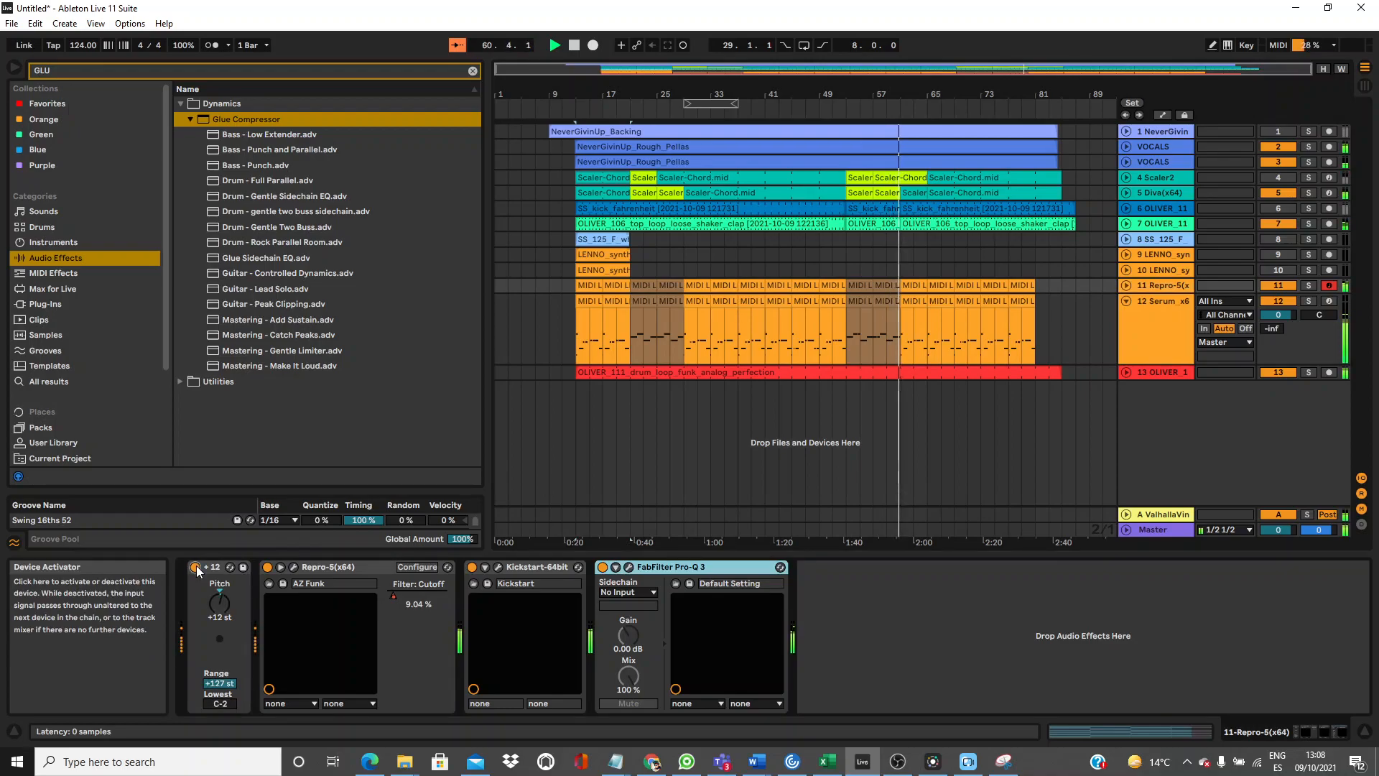
left_click(1125, 302)
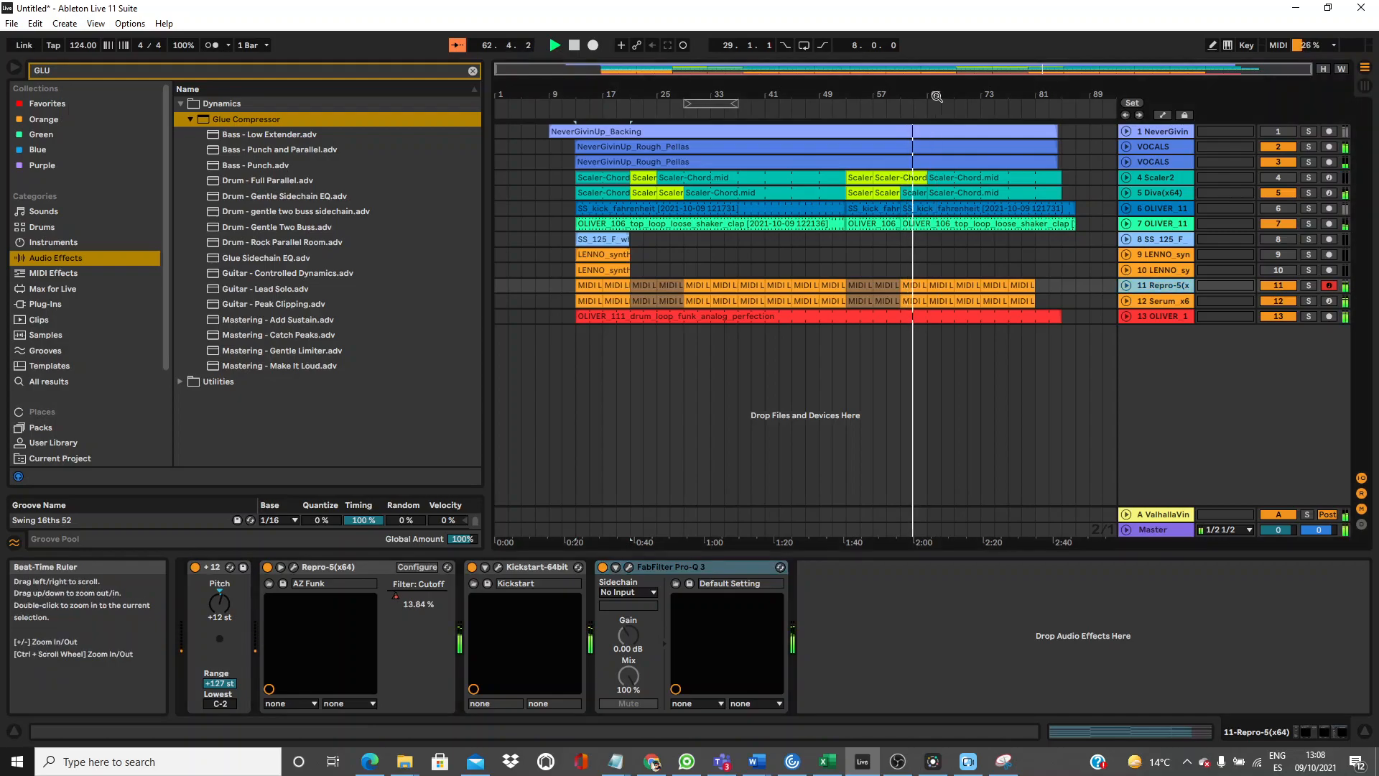
Solo the OLIVER top loop on track 7 and add FabFilter Pro-Q 3 to it.
left_click(1125, 224)
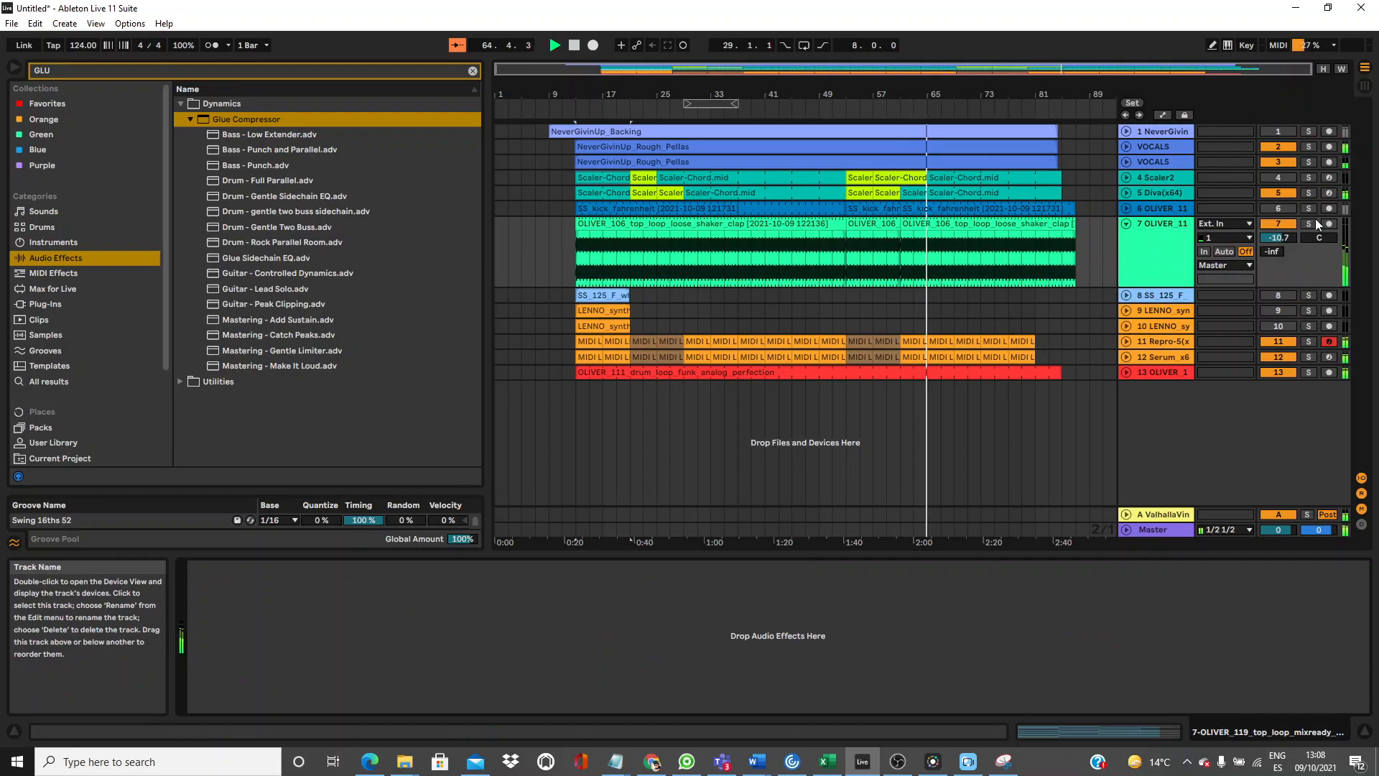
left_click(1306, 225)
left_click(1156, 246)
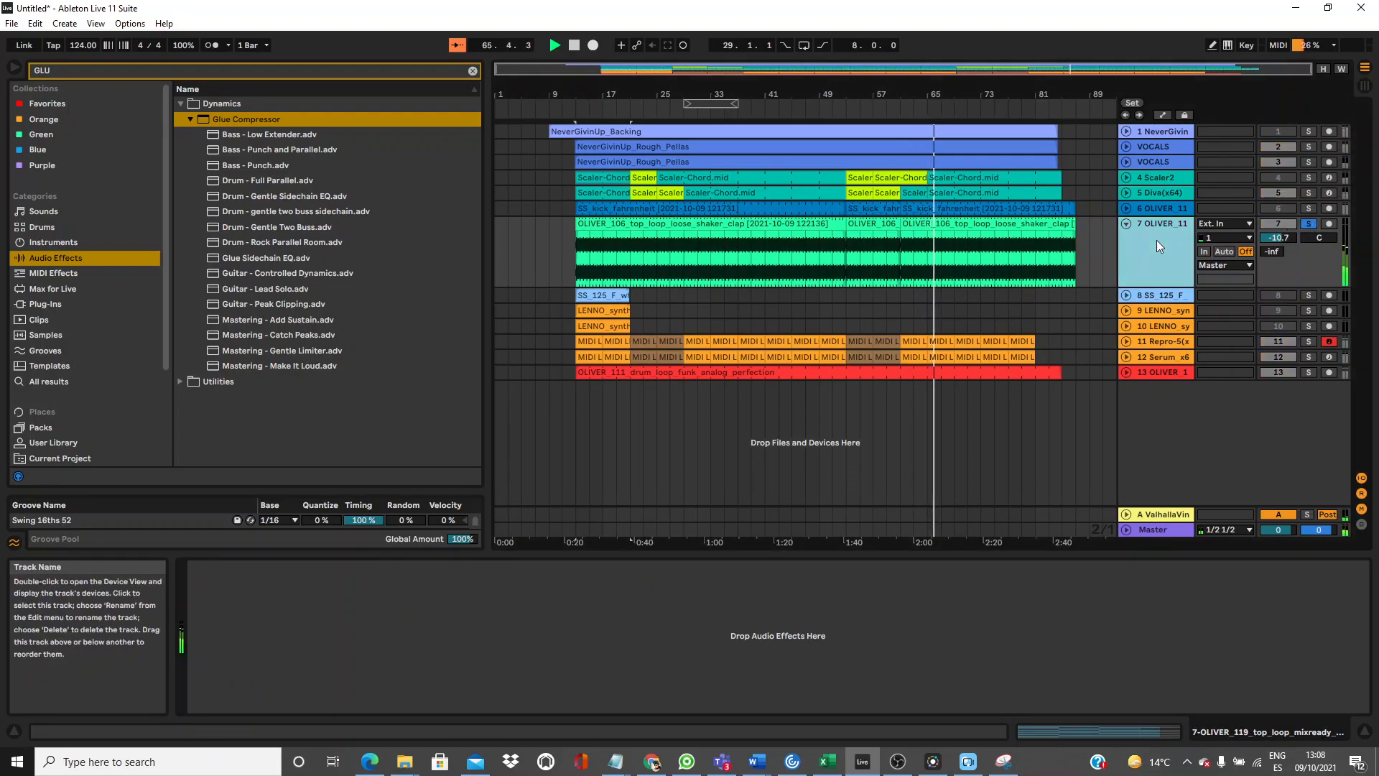
left_click(262, 69)
type("PRO")
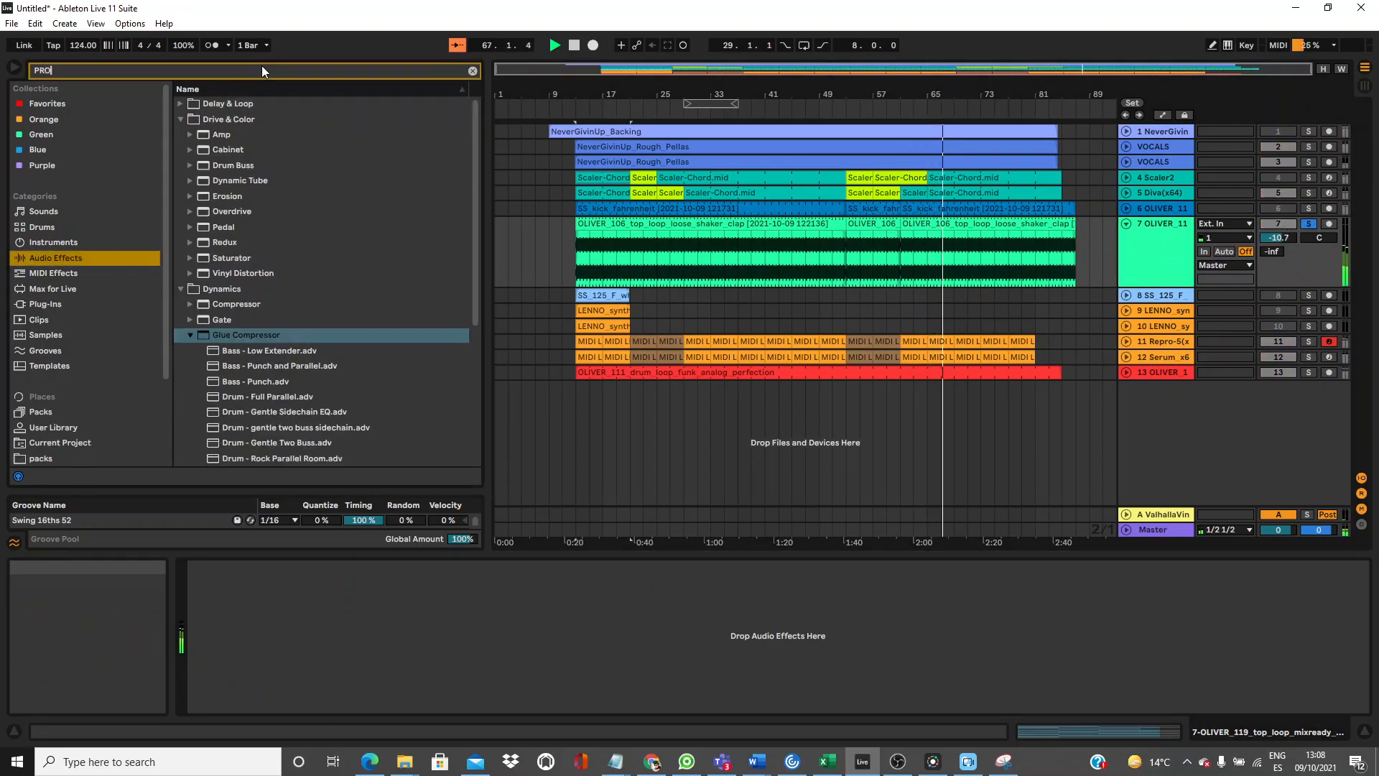
left_click(65, 305)
left_click_drag(231, 209, 307, 632)
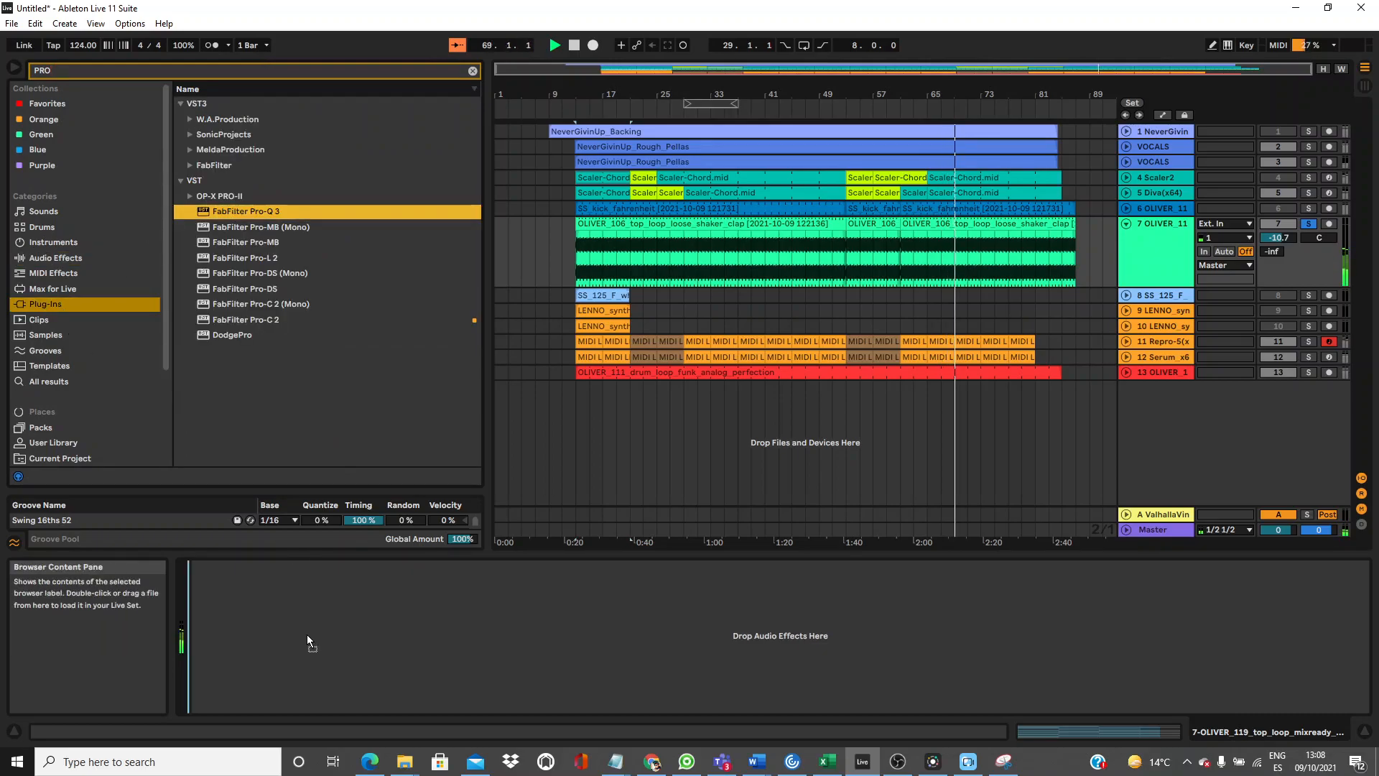
Give the top loop a low cut at about 4535 Hz and a high cut at about 28 kHz, and unsolo it at -3.0 dB.
left_click_drag(136, 436, 579, 494)
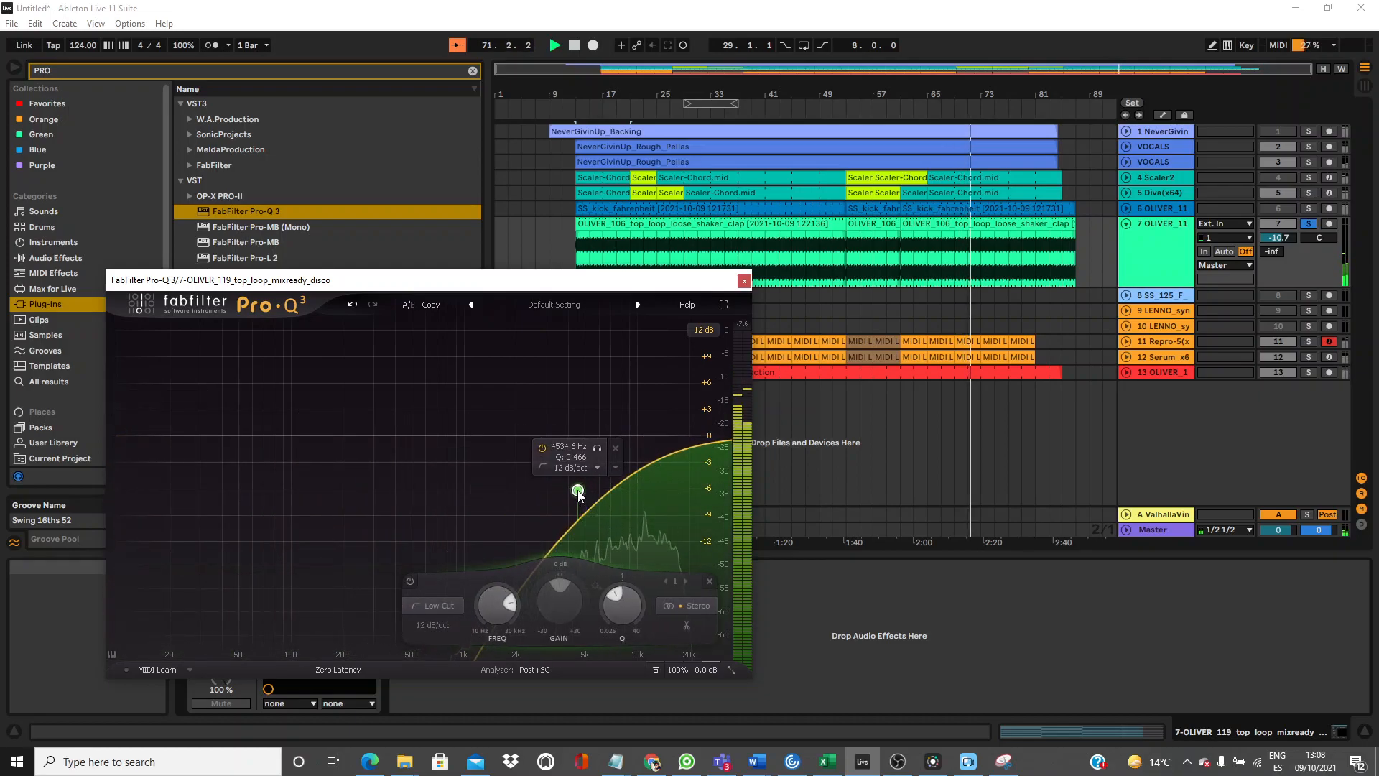
left_click(715, 447)
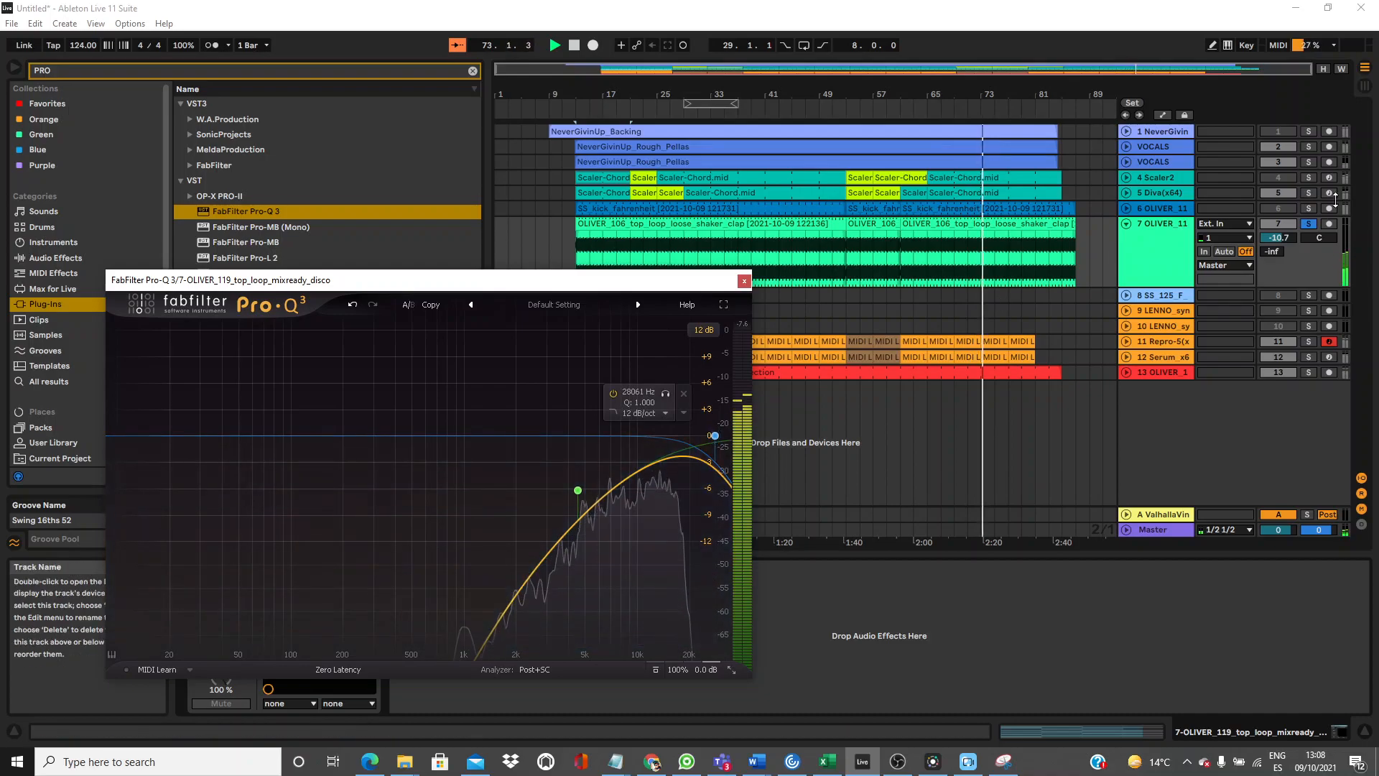
left_click(1311, 225)
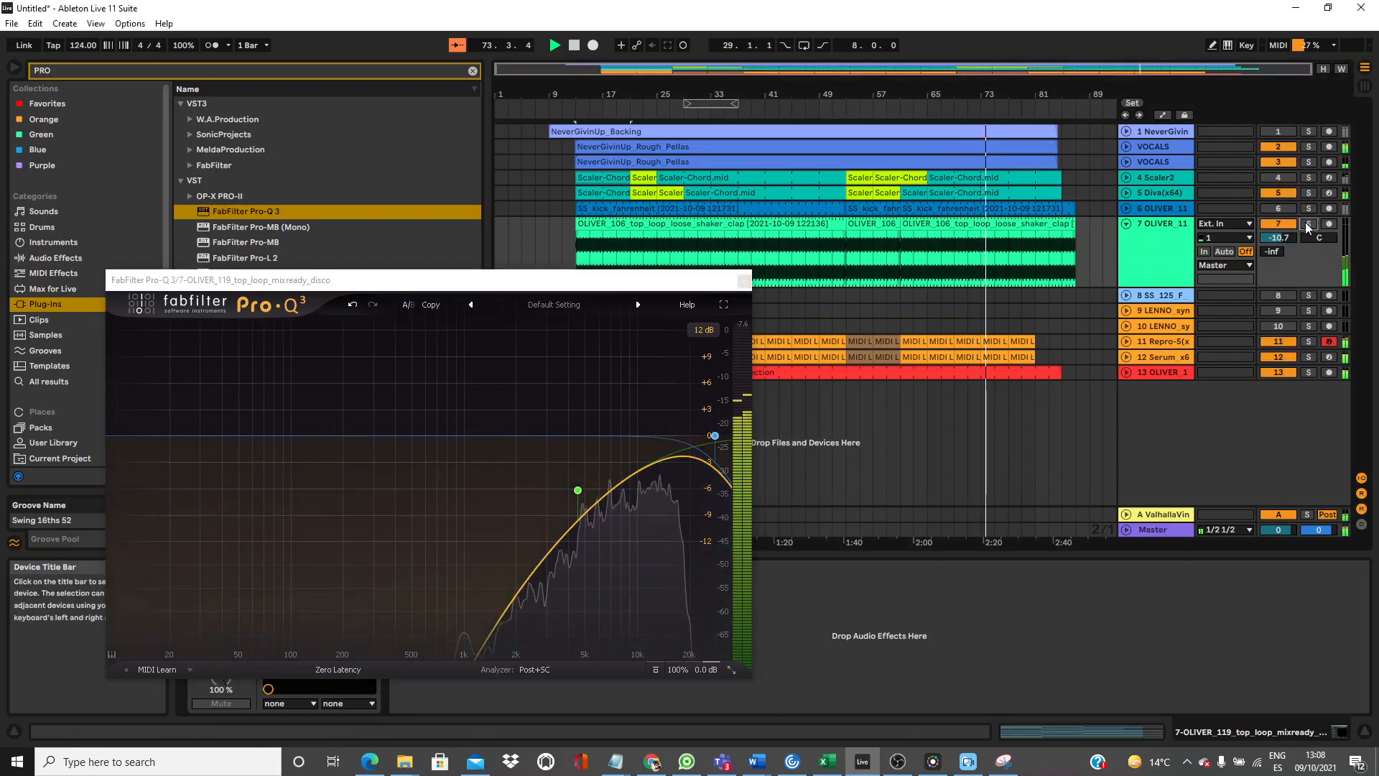
left_click(744, 281)
left_click_drag(1279, 238, 1278, 238)
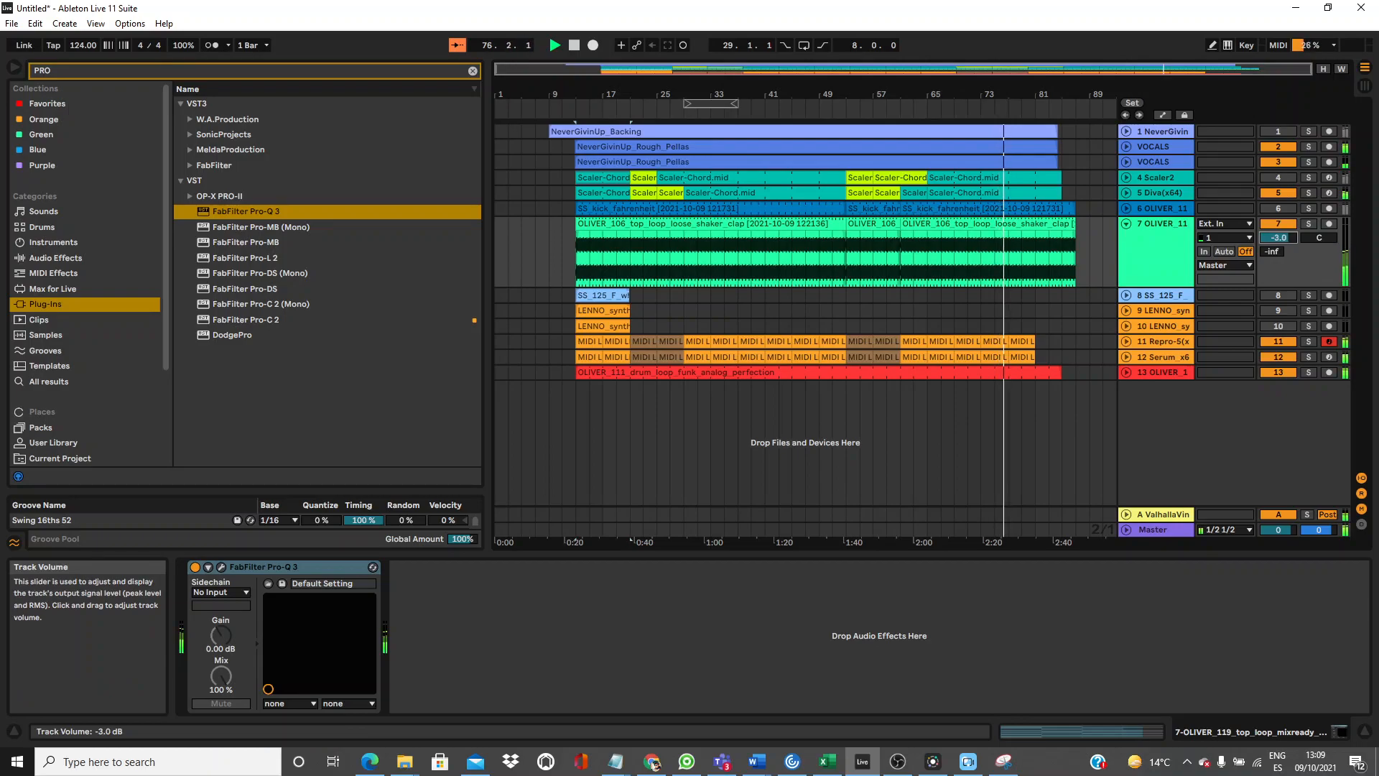
Find soothe2 among the plug-ins and add it after Pro-Q 3 on the top loop track.
left_click(359, 69)
type("SOOTH")
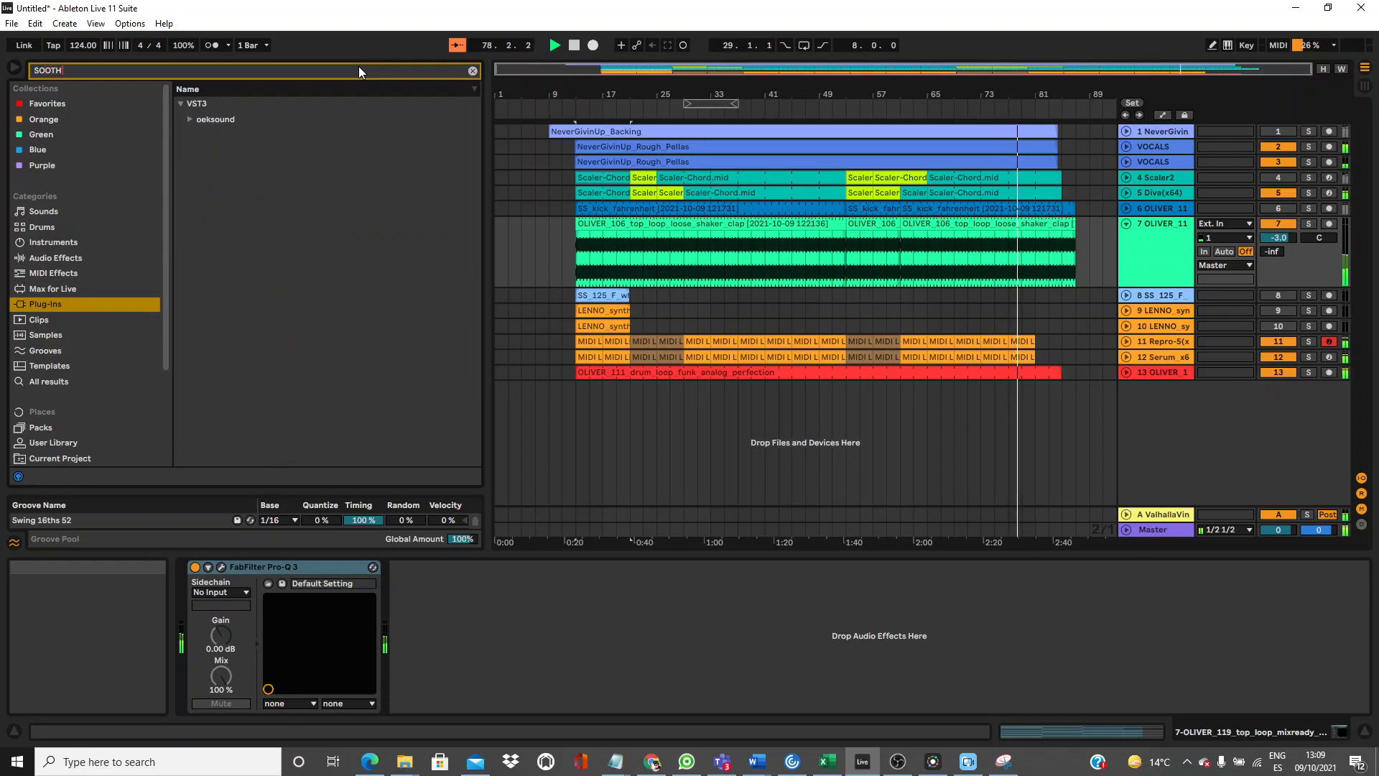
left_click(183, 119)
left_click(189, 120)
left_click(219, 135)
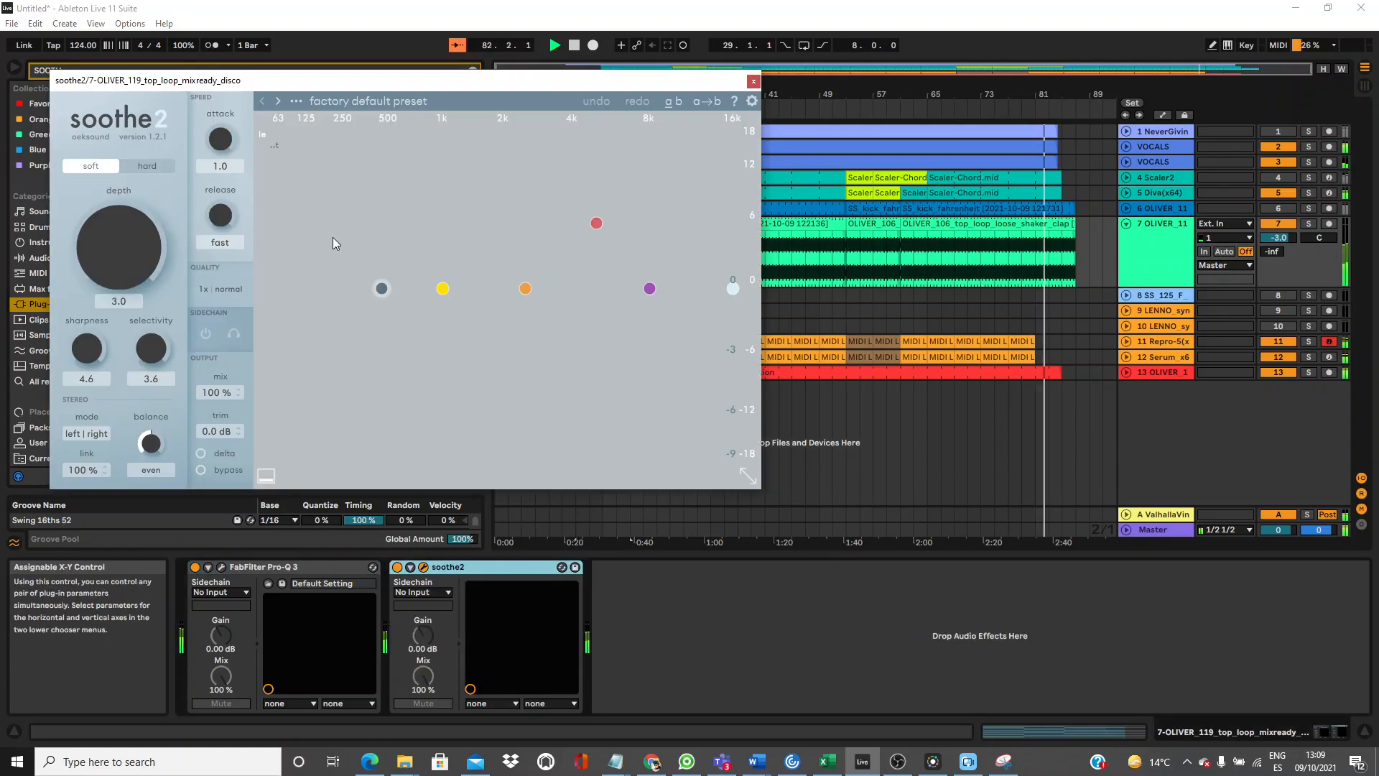
Audition soothe2's Drums presets Matte cymbals, Harsh hi-hat and Annoying shaker - go away during playback.
left_click(295, 102)
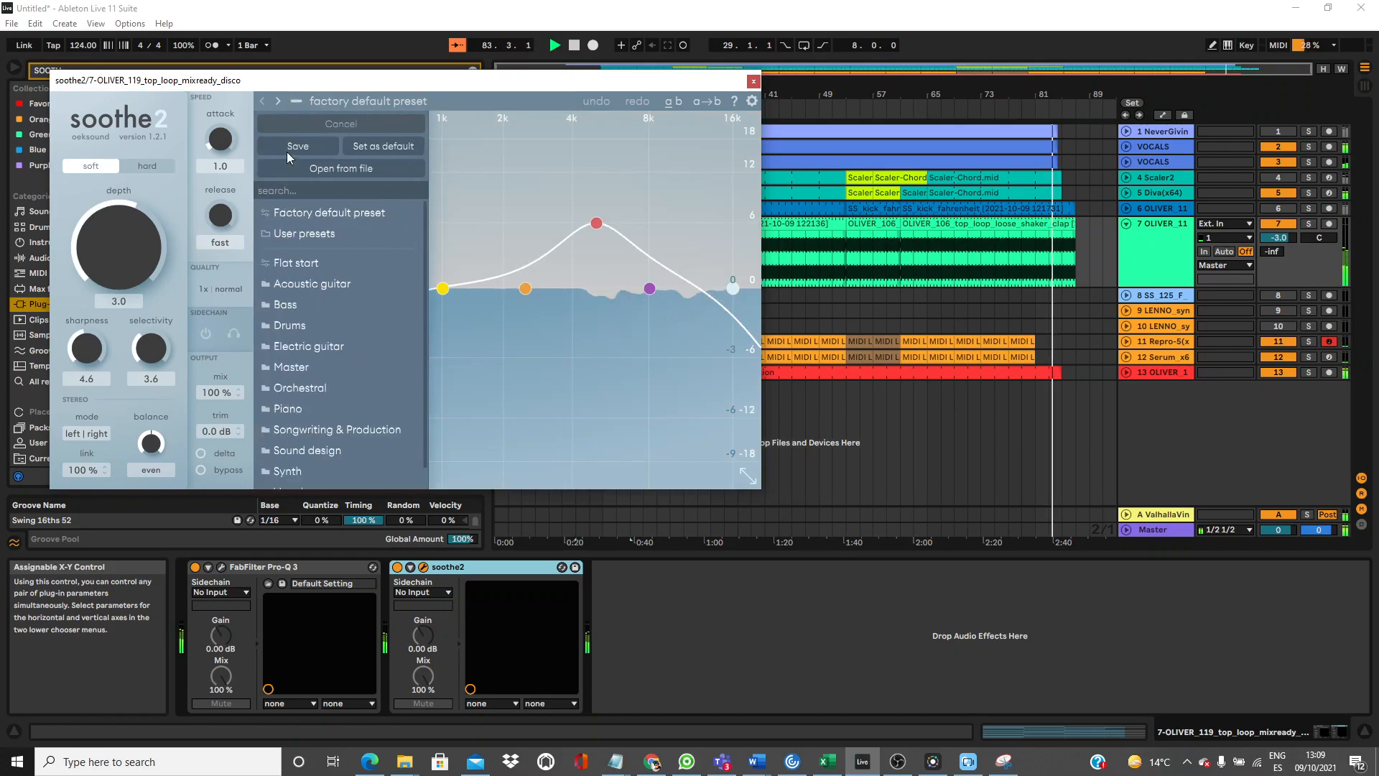
mouse_move(308, 321)
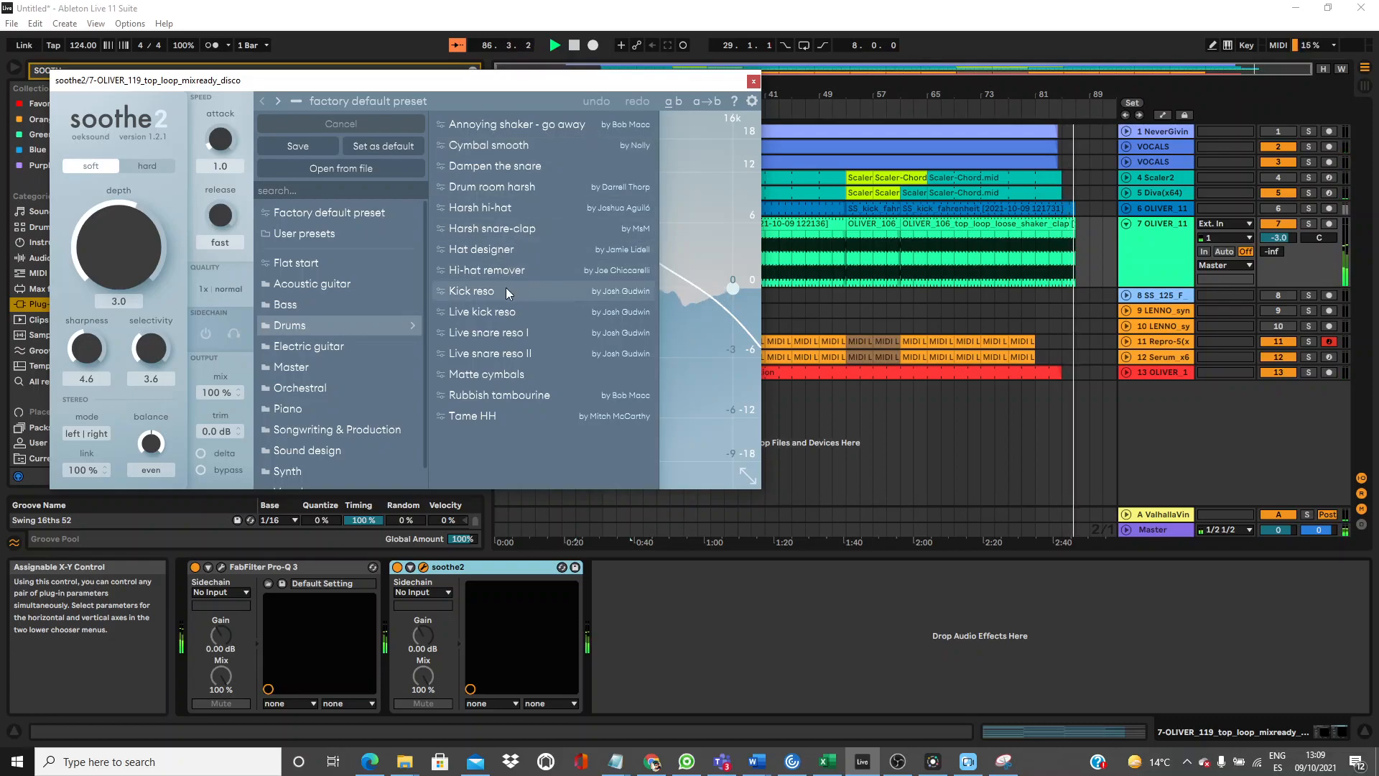
left_click(498, 373)
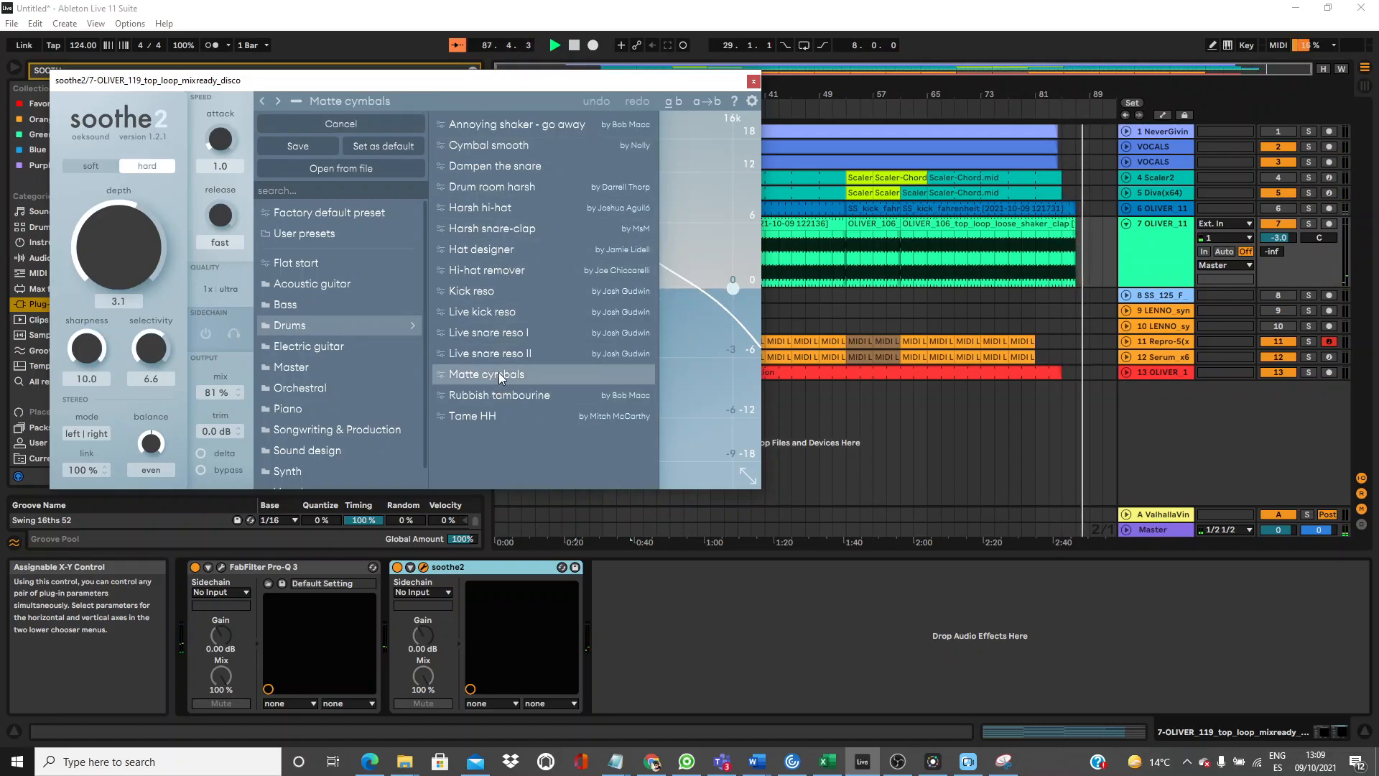
left_click(1054, 109)
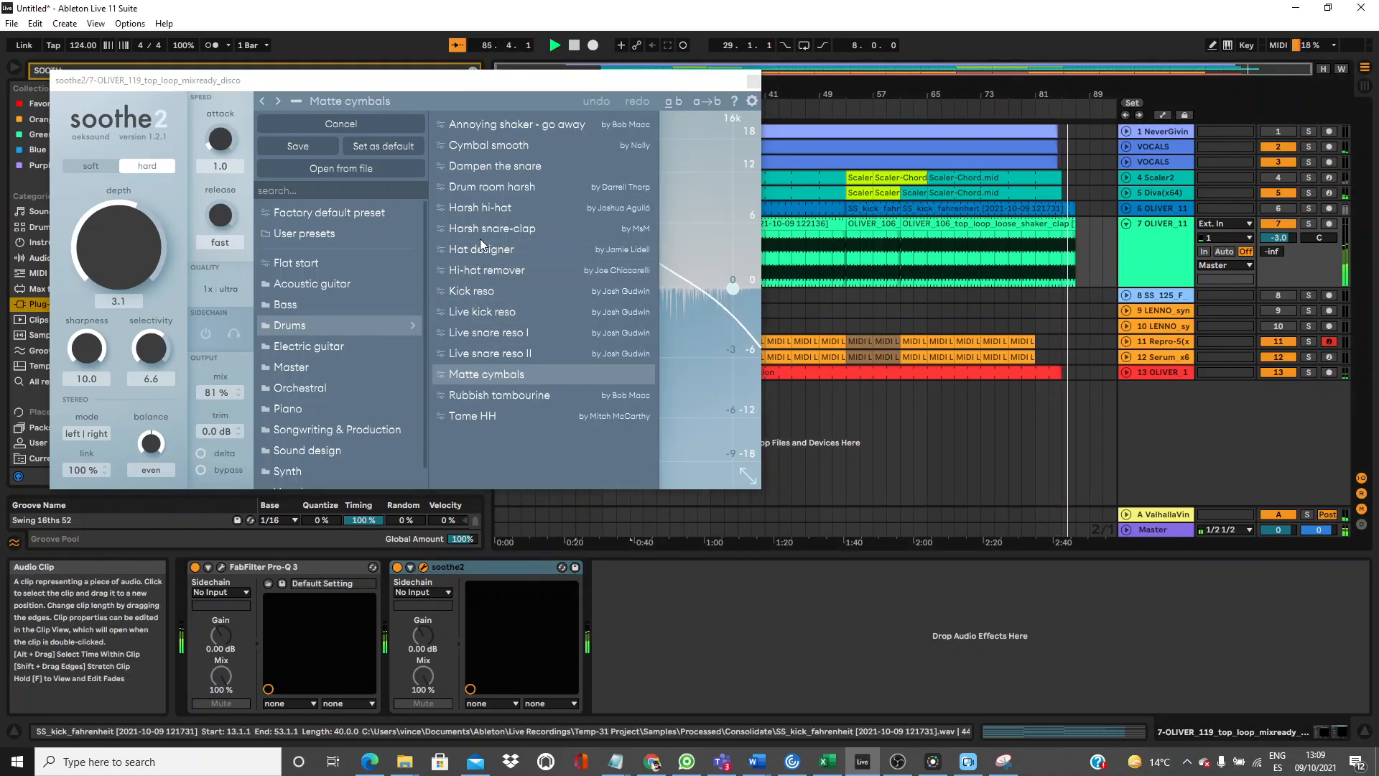
left_click(485, 208)
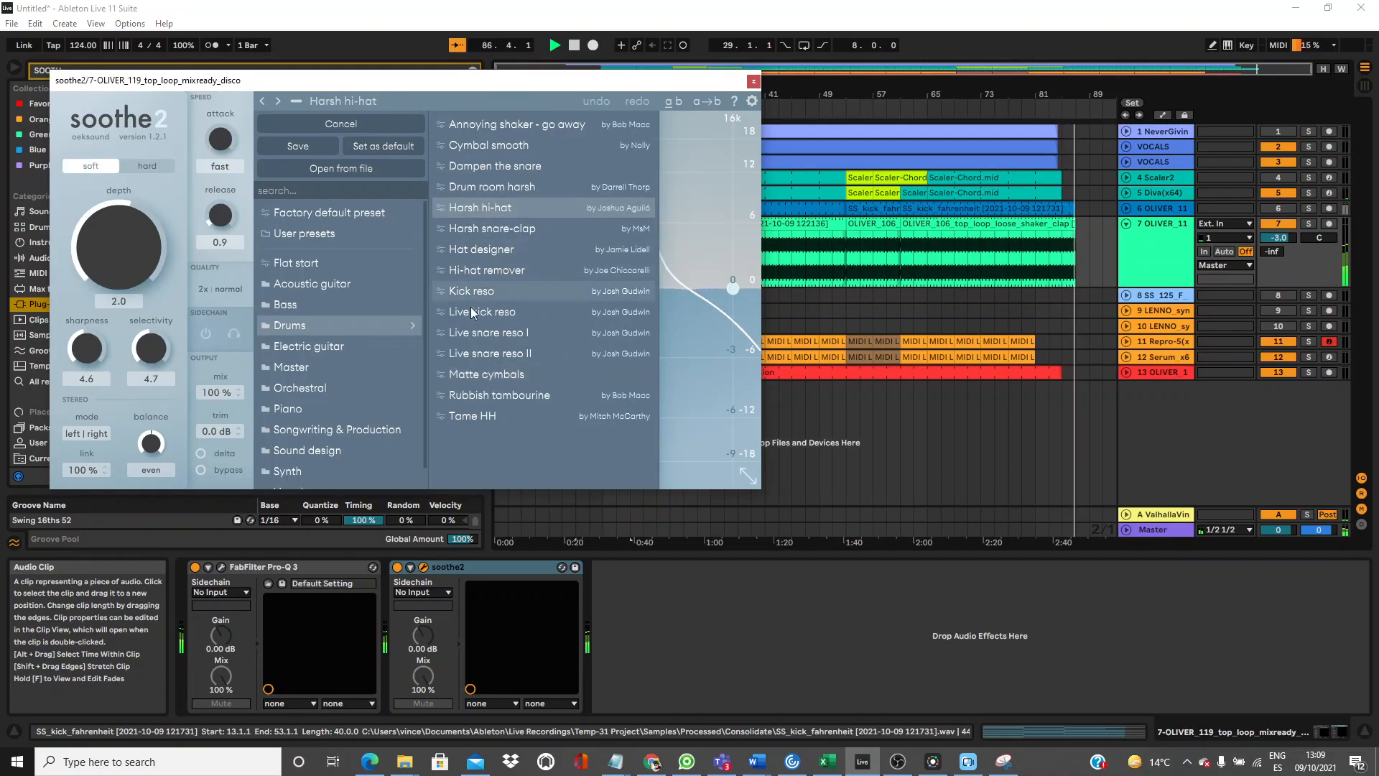
left_click(533, 125)
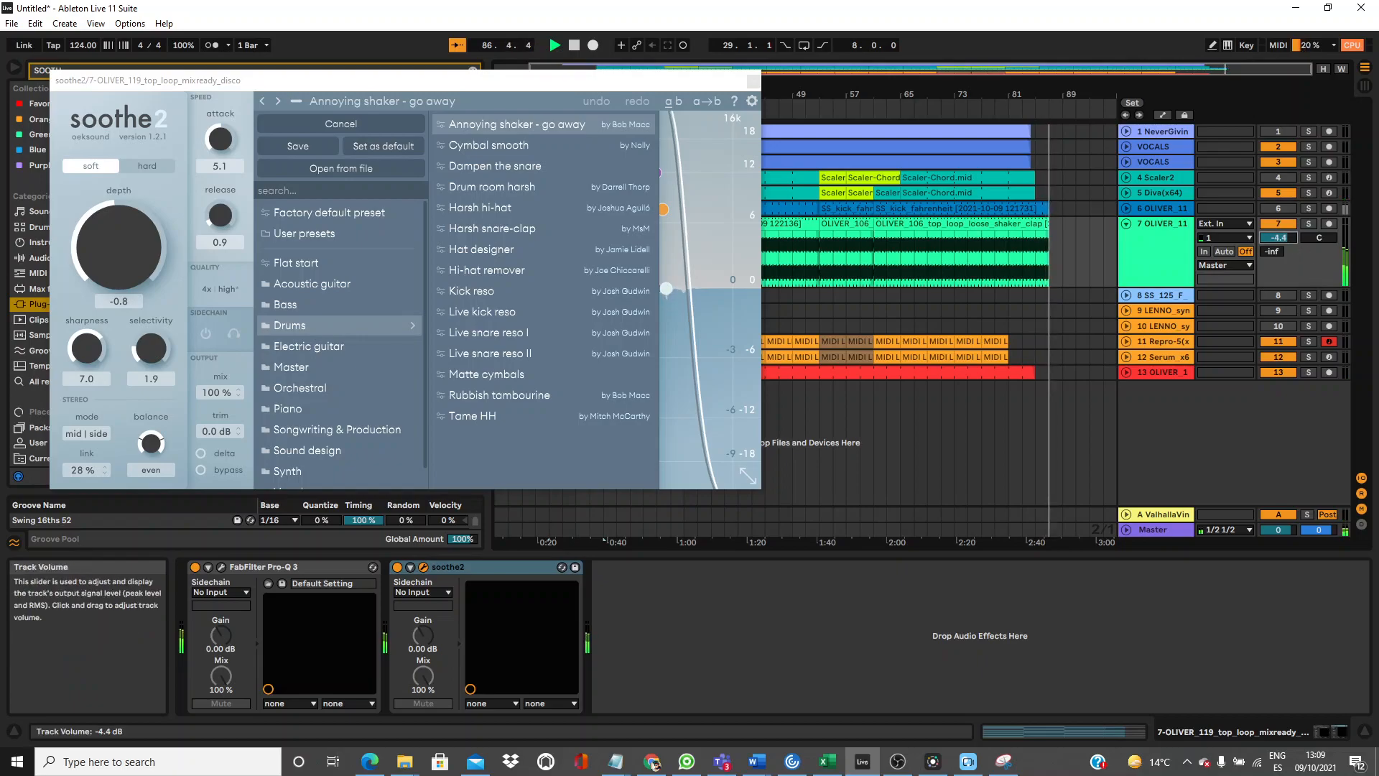
Restart playback from bar 13, load soothe2's Matte cymbals preset, and set the top loop's volume to -10.0 dB.
key("space")
key("space")
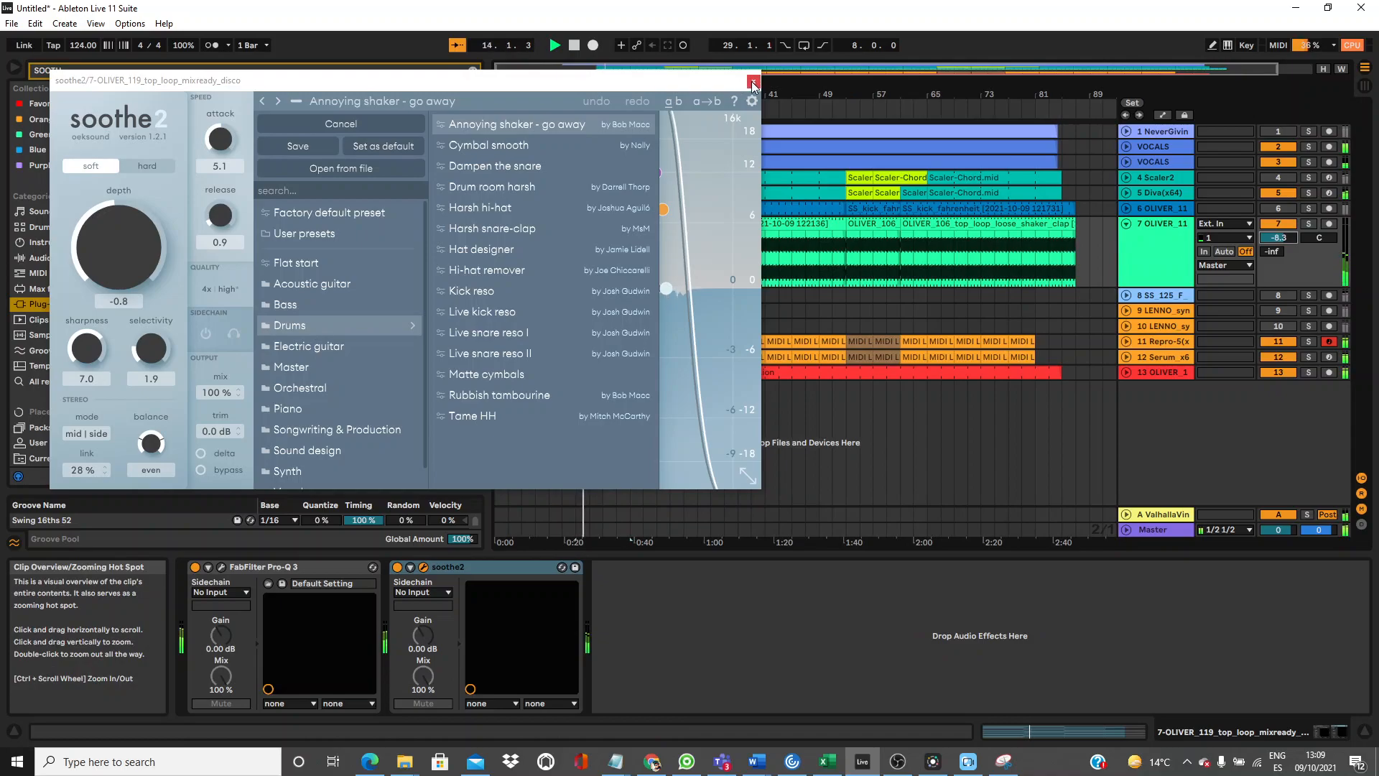
left_click(505, 374)
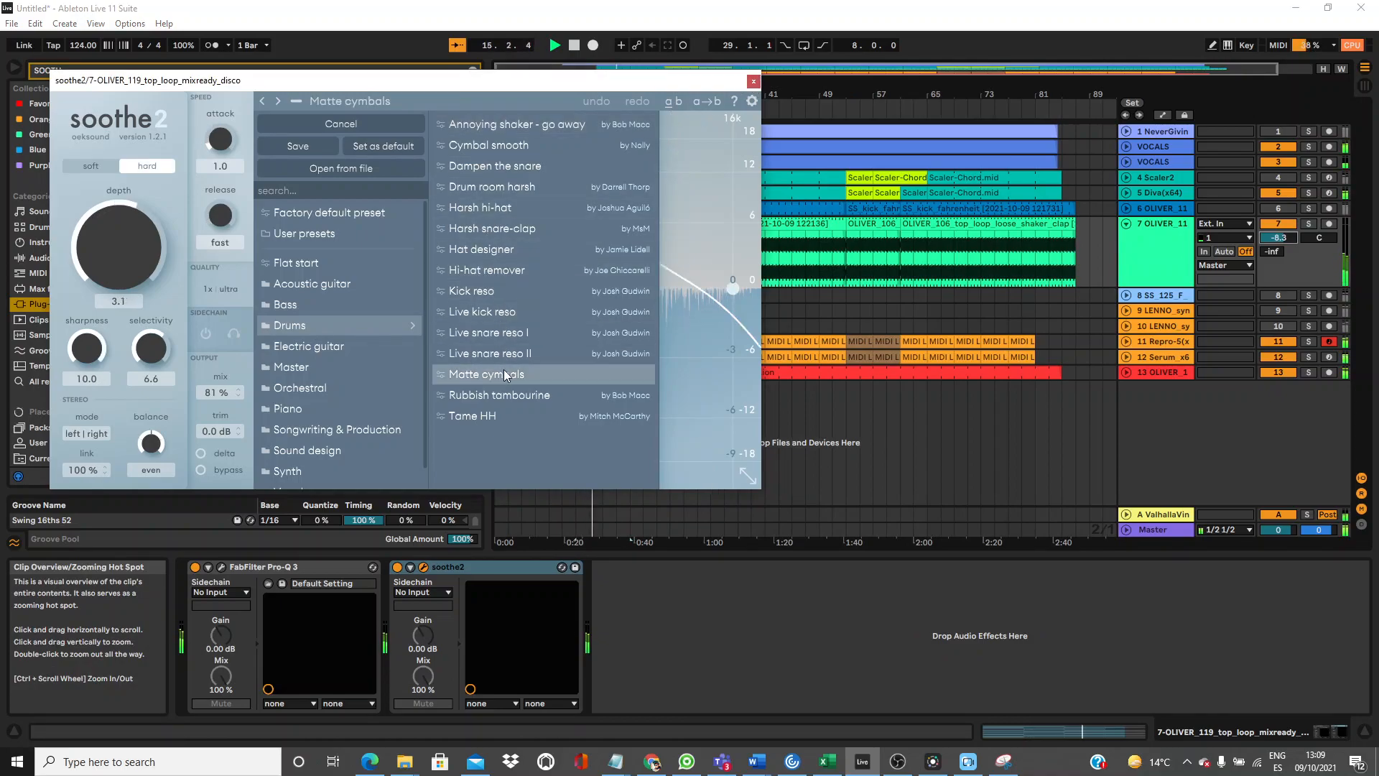
left_click(754, 83)
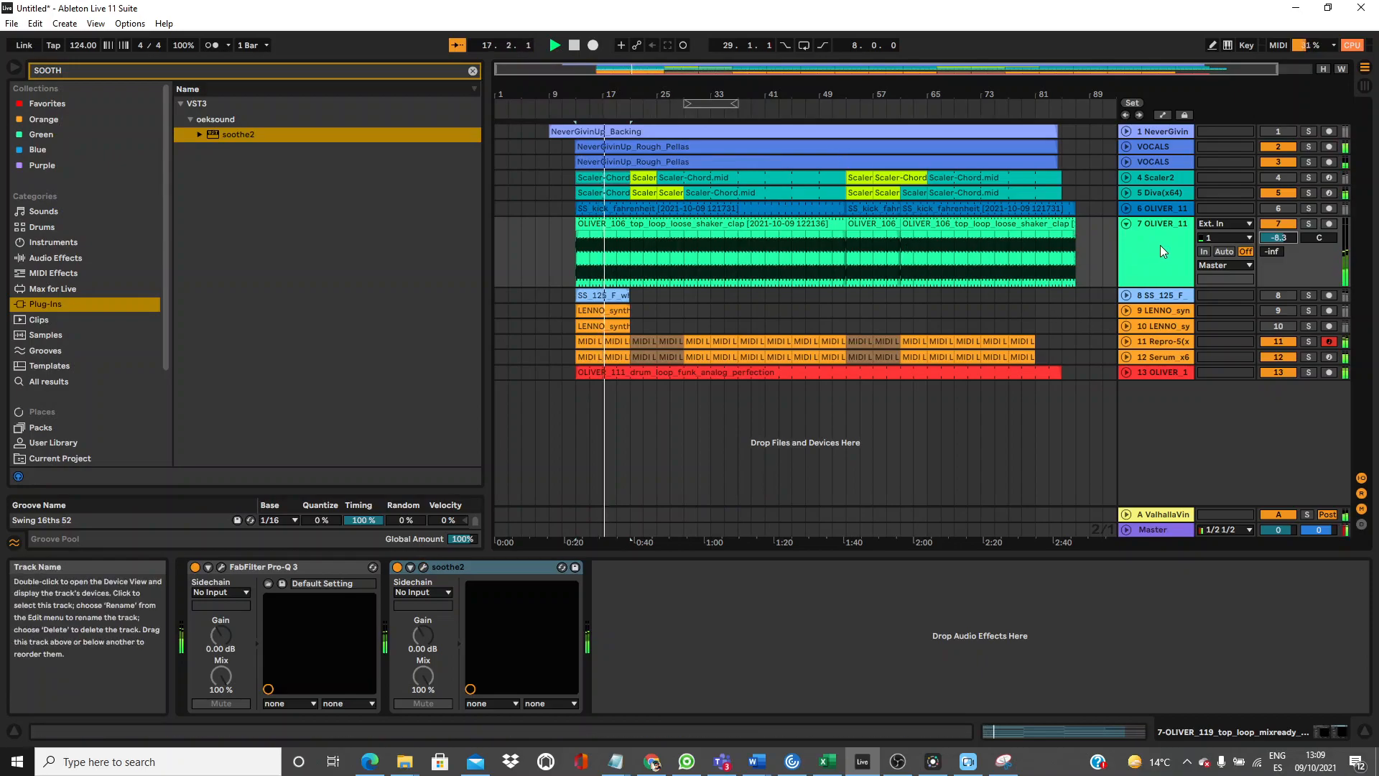
left_click_drag(1276, 240, 1276, 247)
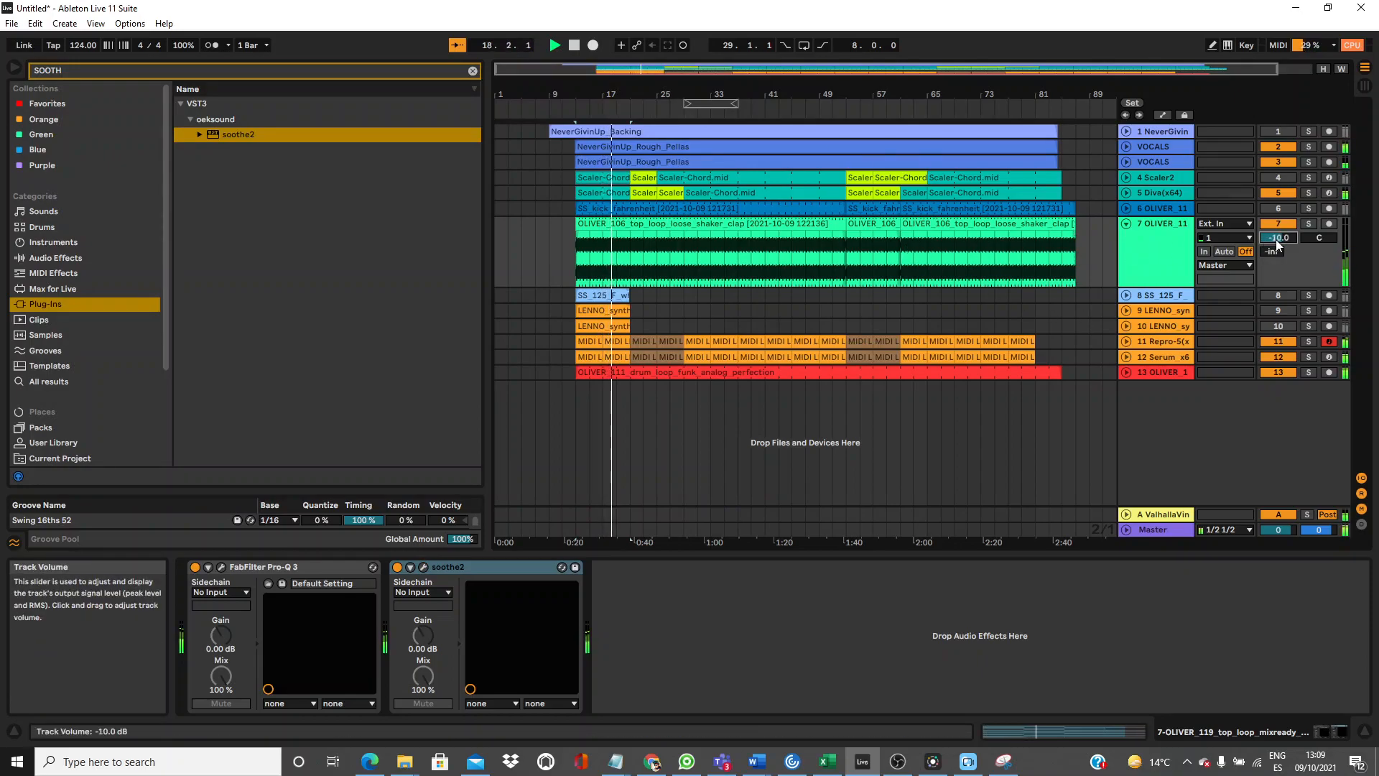
left_click(1126, 224)
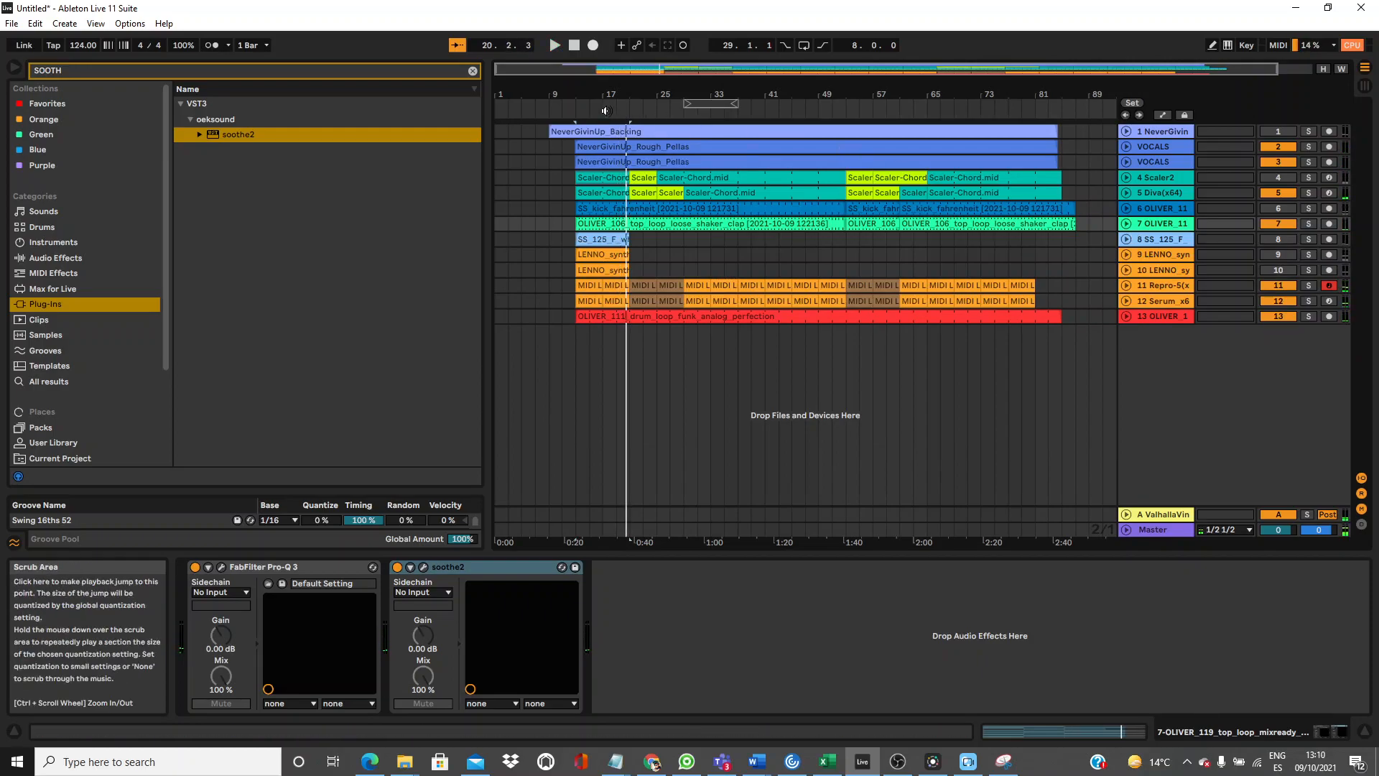
Select the Diva track and bring up its track commands.
left_click(1152, 194)
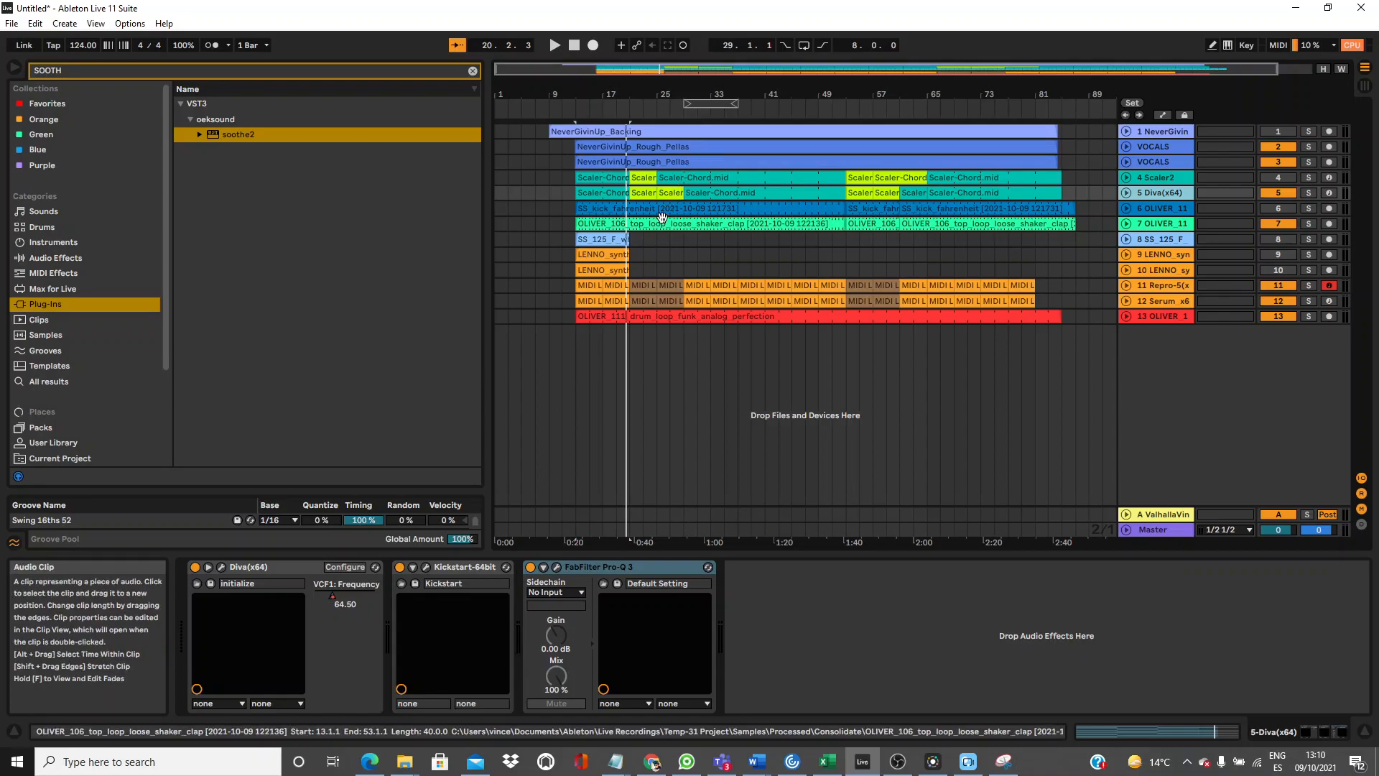
right_click(1160, 195)
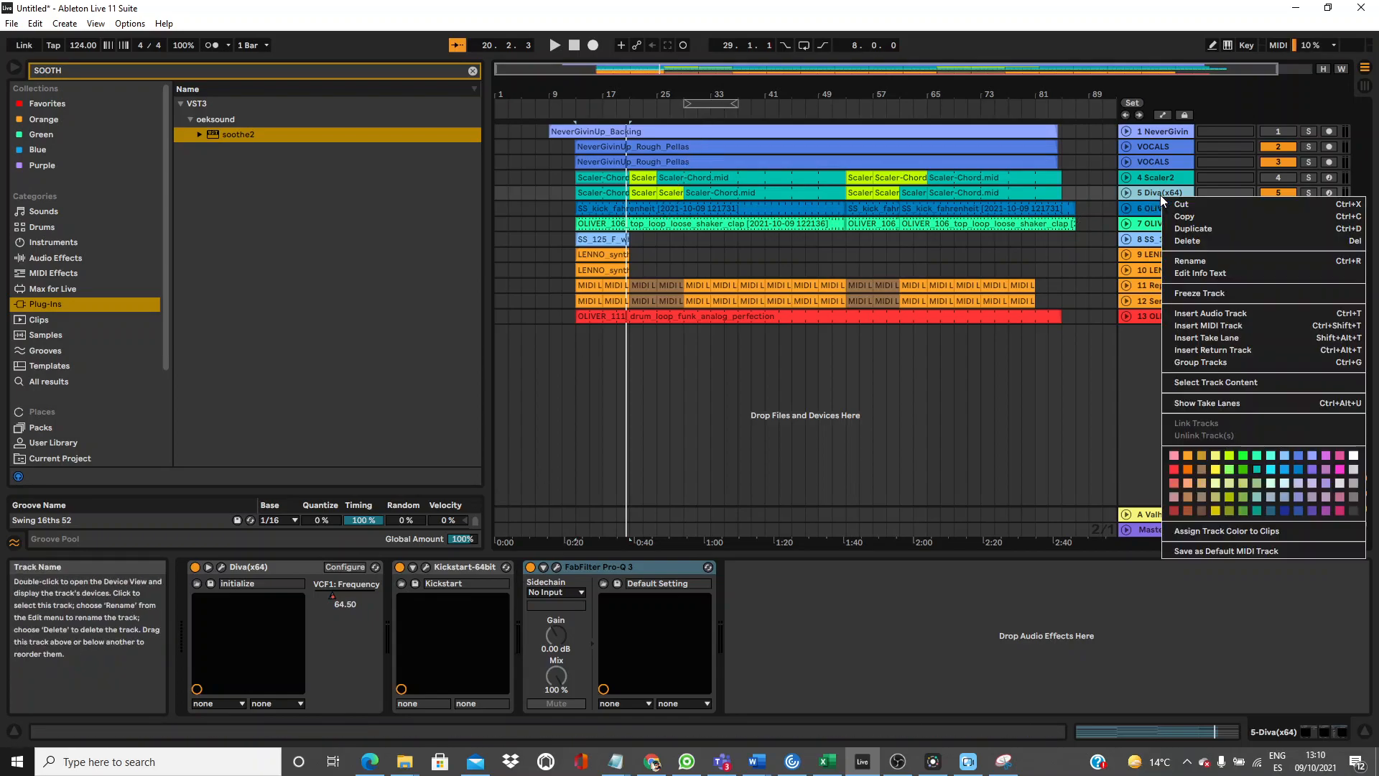
Duplicate the 5 Diva(x64) track.
left_click(1179, 229)
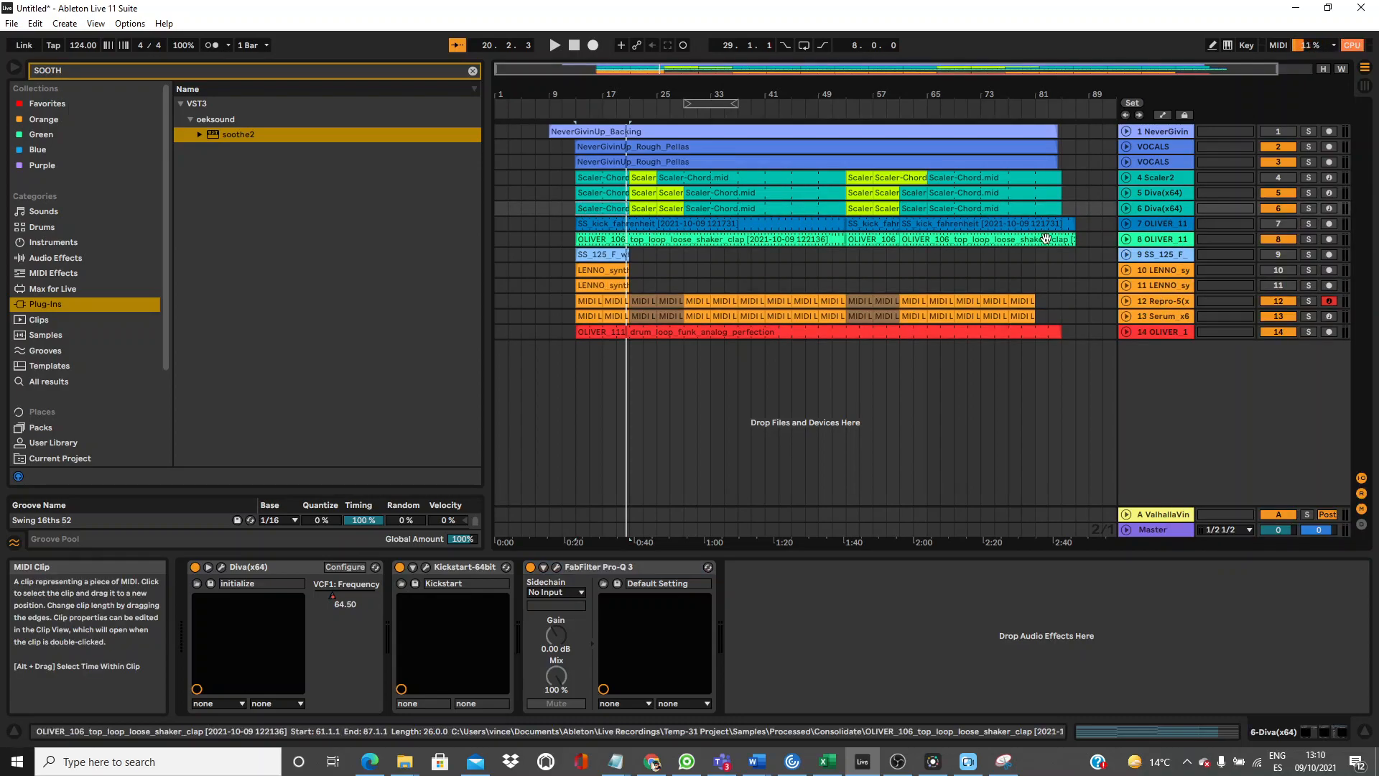
left_click(1051, 210)
key("Delete")
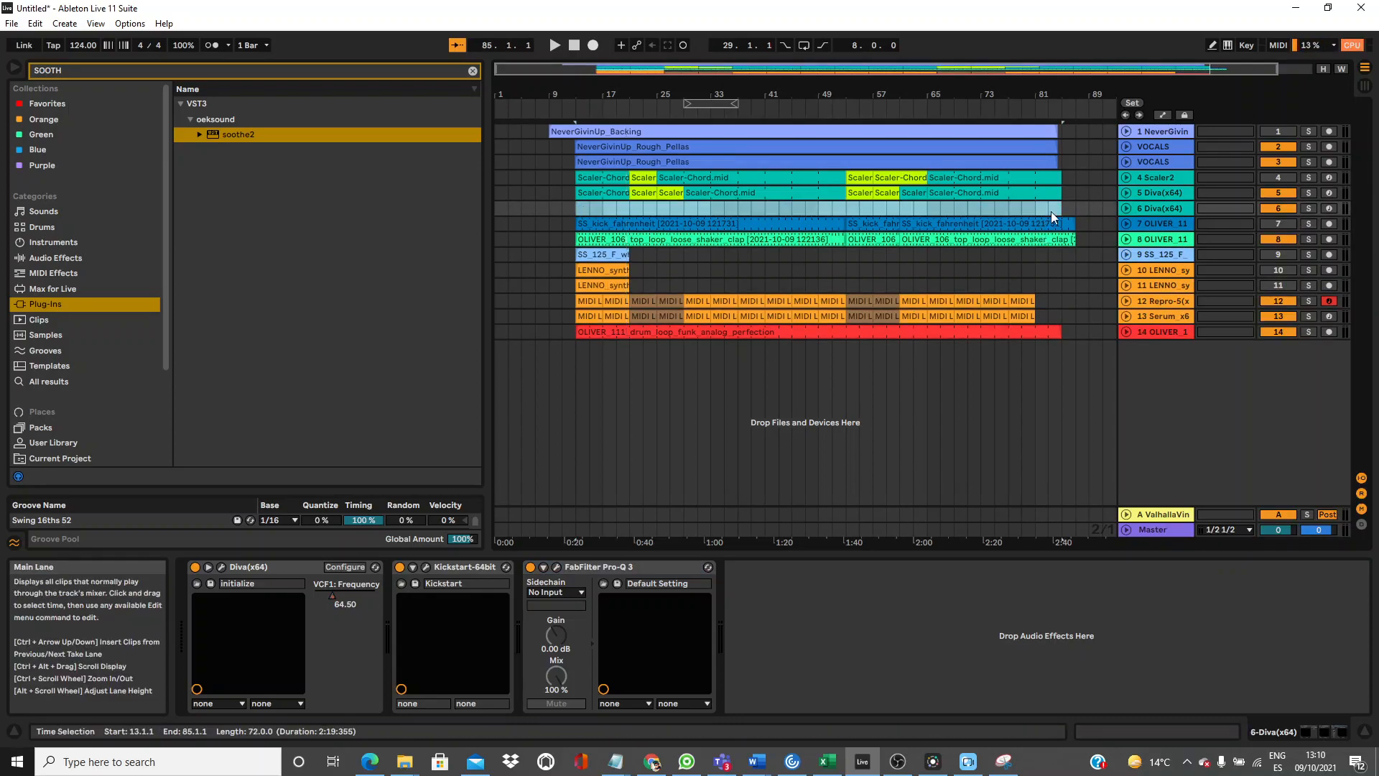
key("ctrl+z")
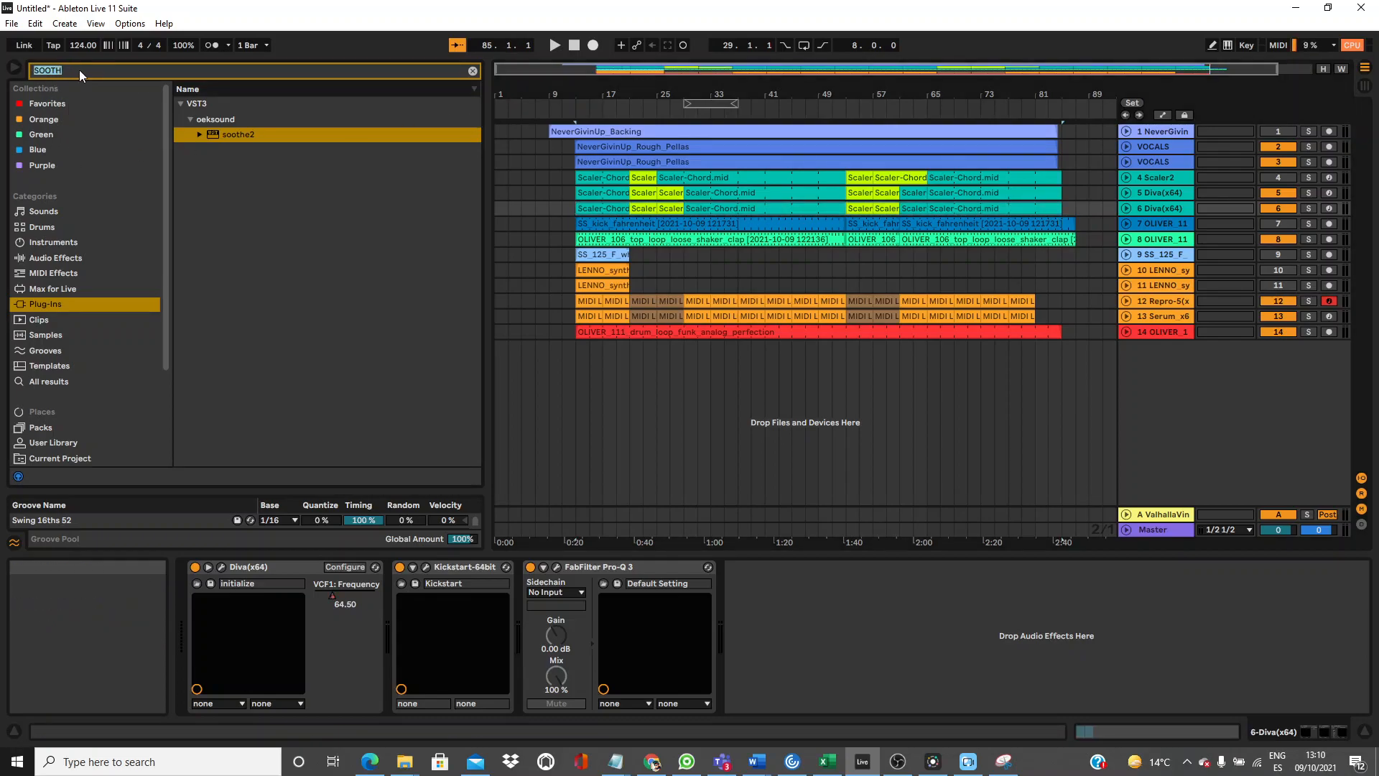
Search the plug-ins for OP, load OP-X PRO-II onto duplicated track 6 in place of Diva, and play it back.
type("OP")
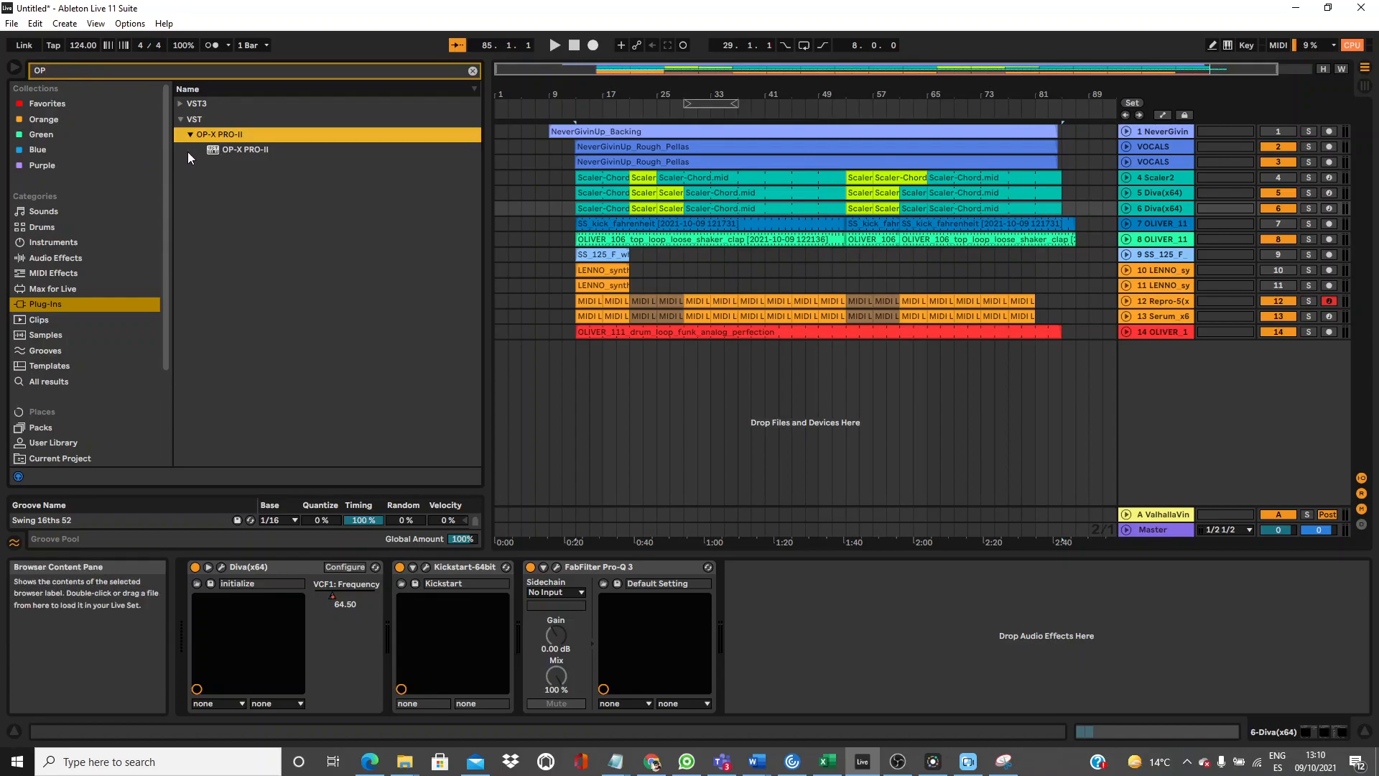
left_click(218, 151)
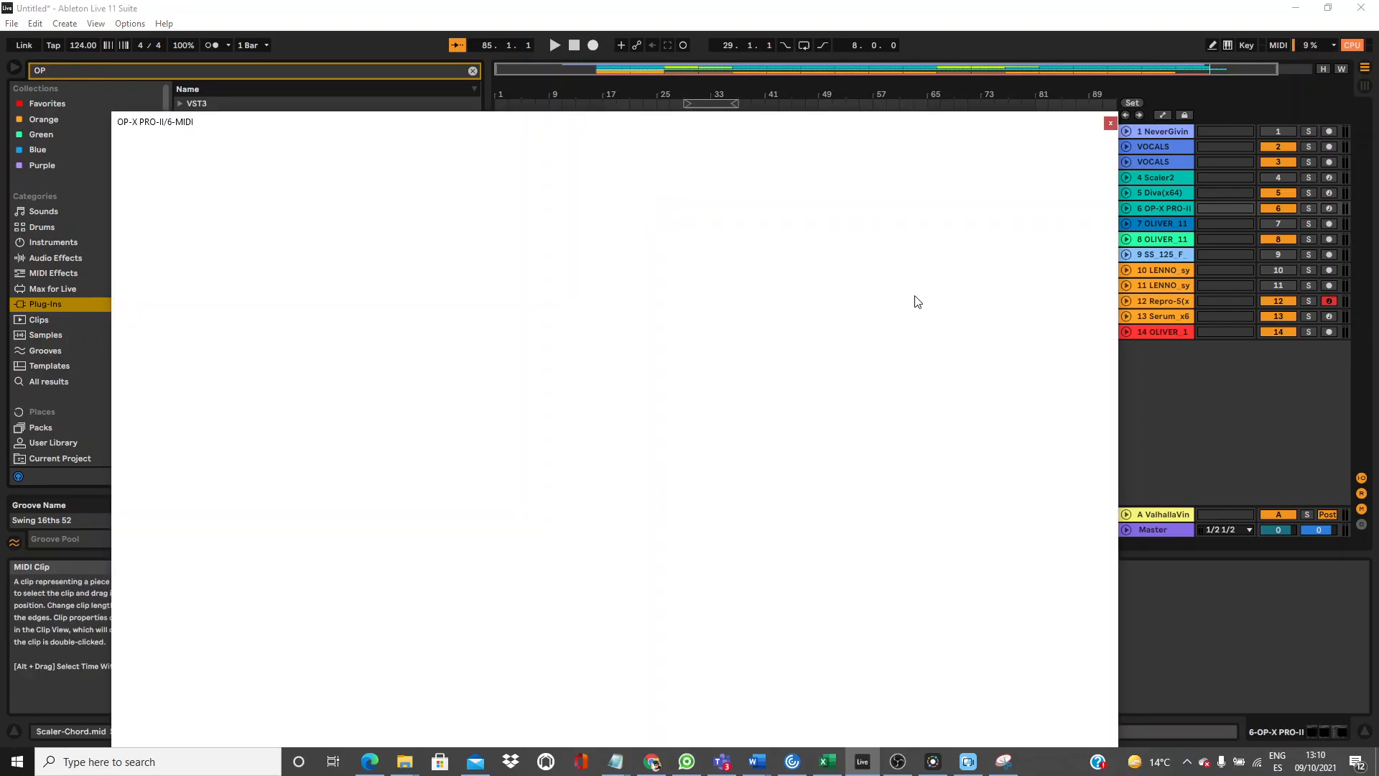
key("space")
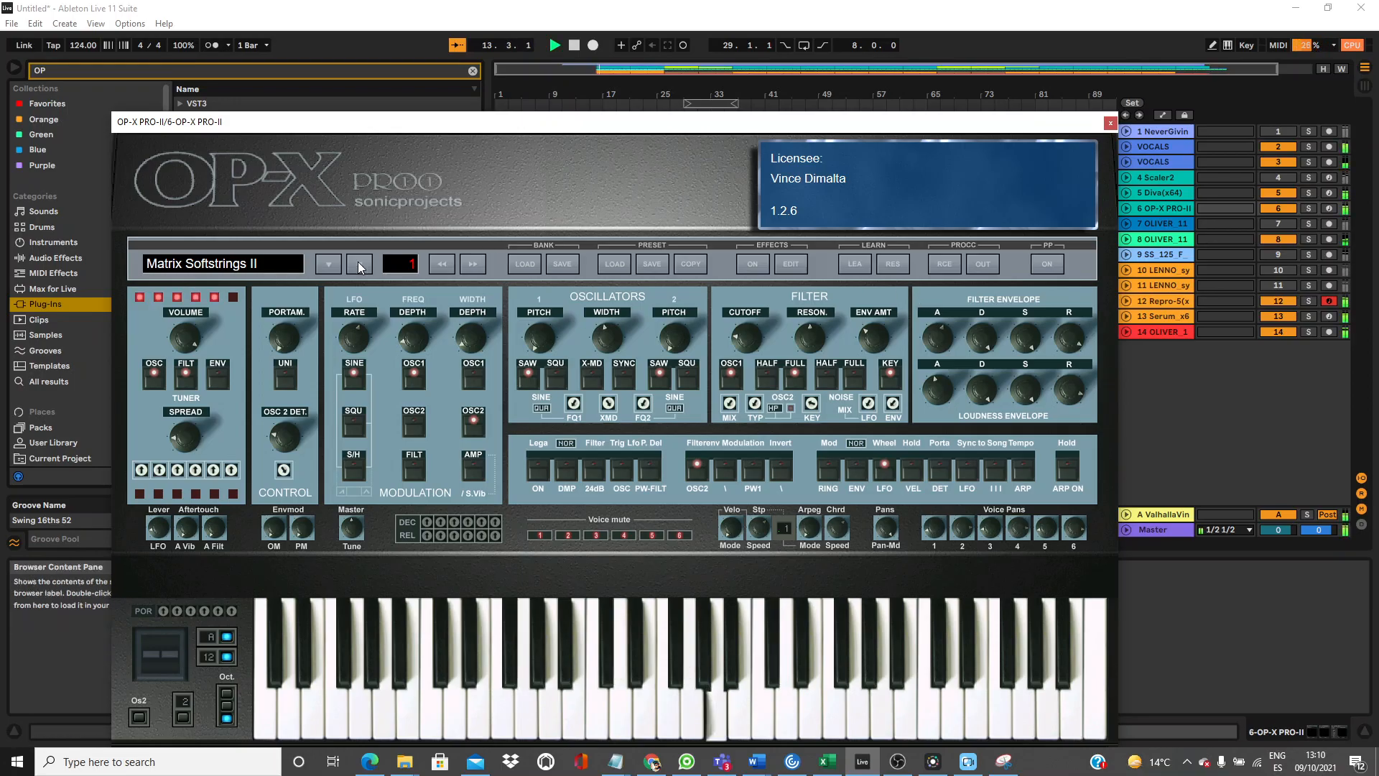
Delete the OP-X PRO-II track's chord material from bar 65 onward and between bars 45 and 53, and close the synth window.
left_click_drag(594, 132, 616, 321)
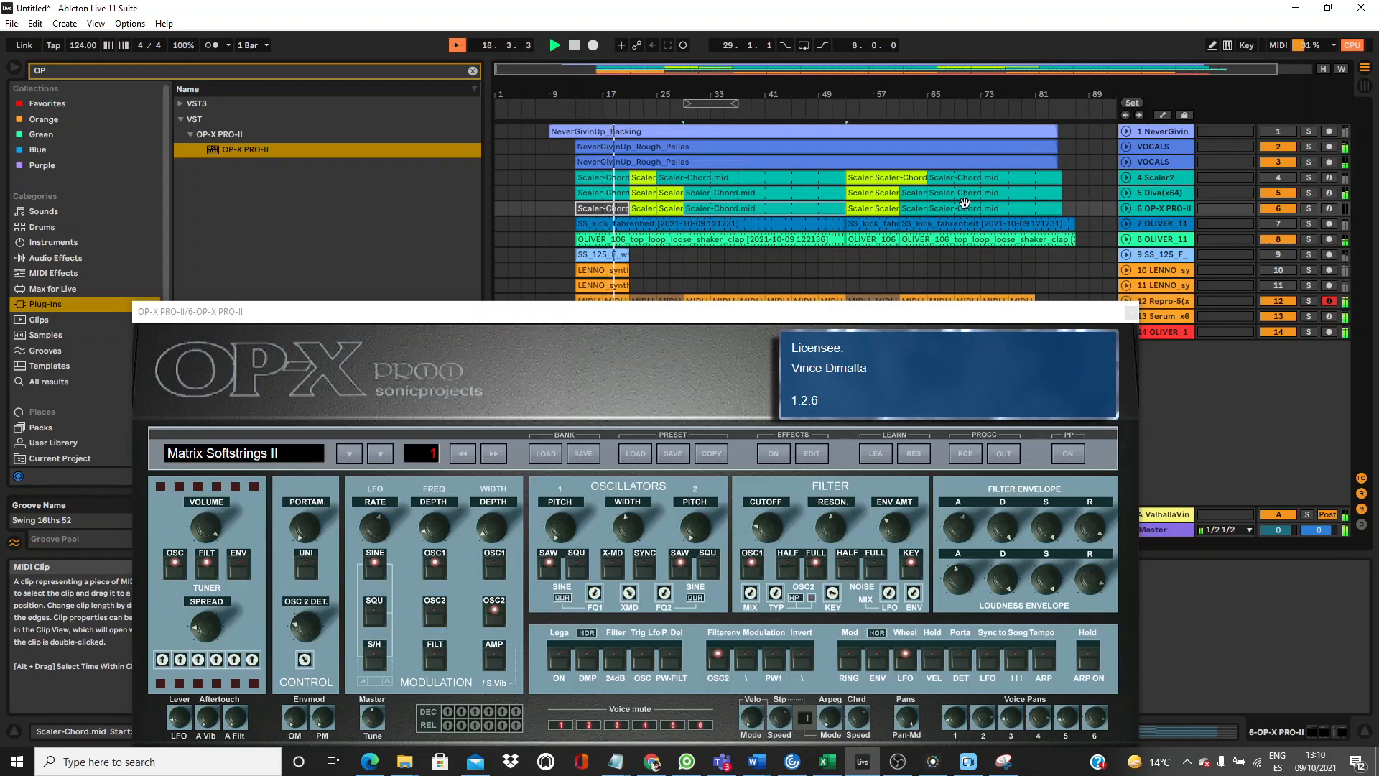
key("Delete")
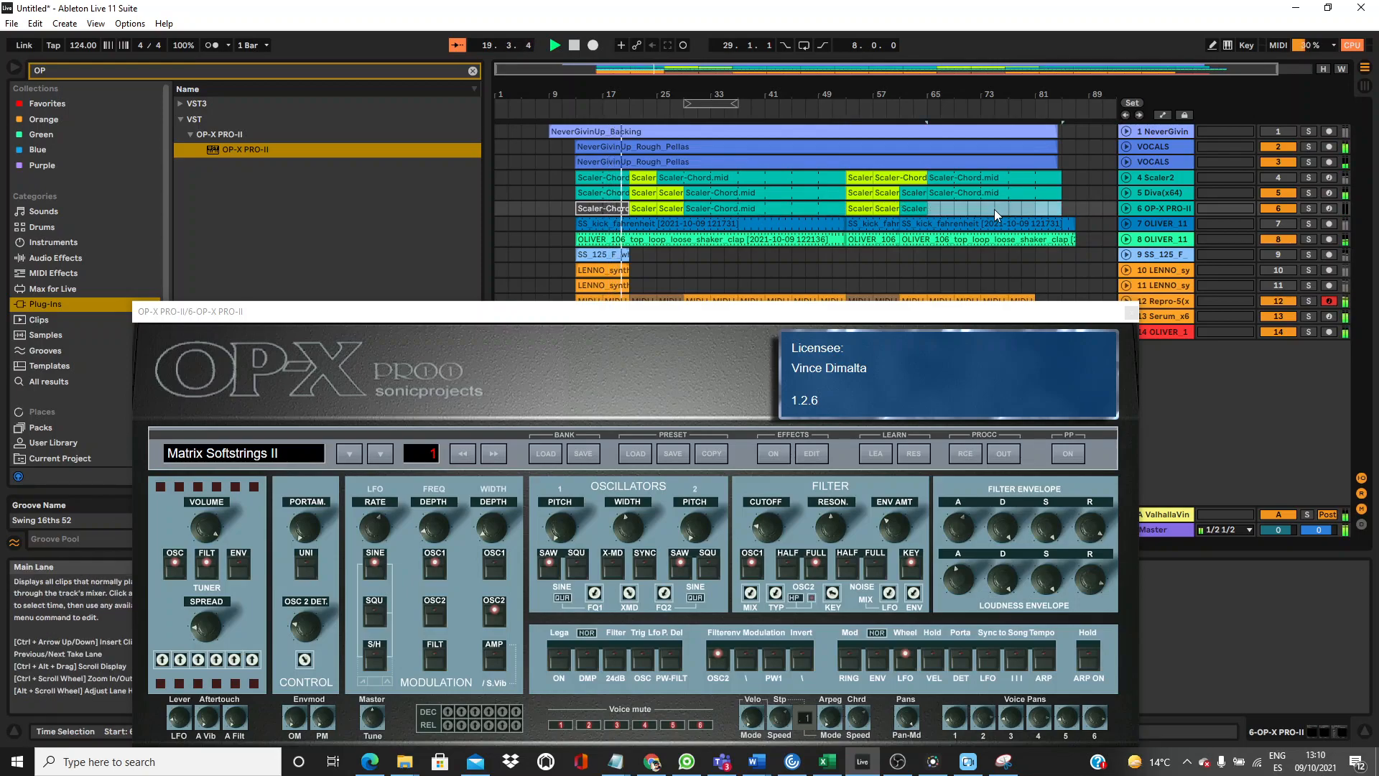
left_click_drag(841, 209, 812, 211)
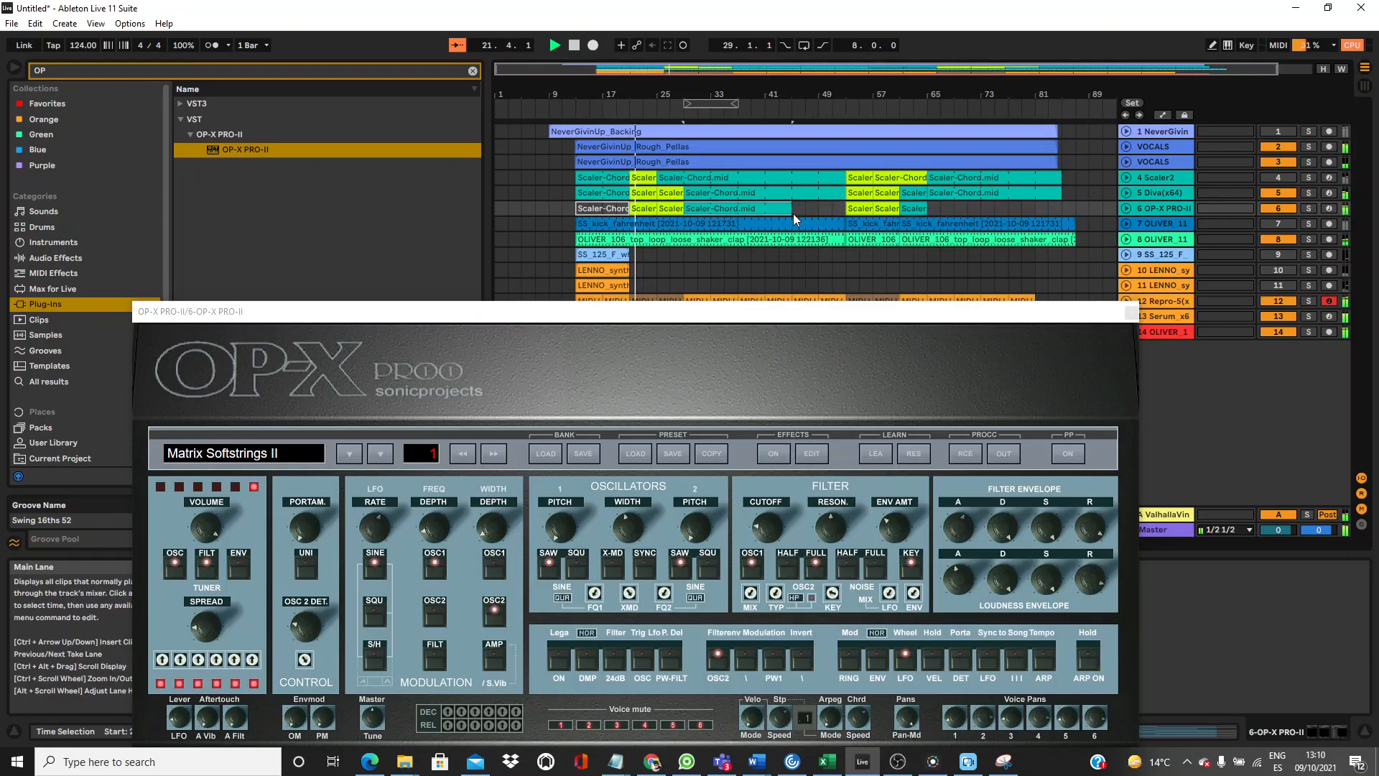
left_click(766, 525)
left_click_drag(756, 316, 676, 166)
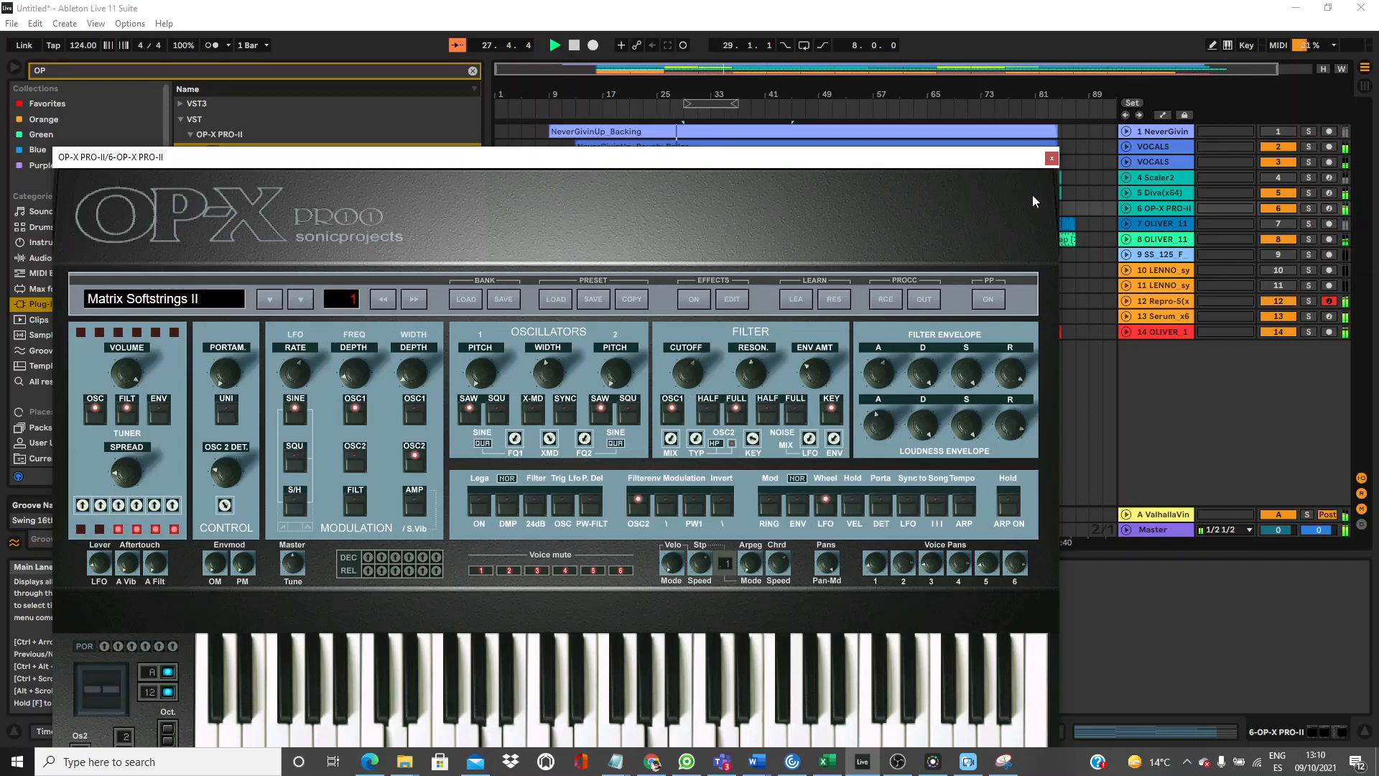
left_click(1052, 158)
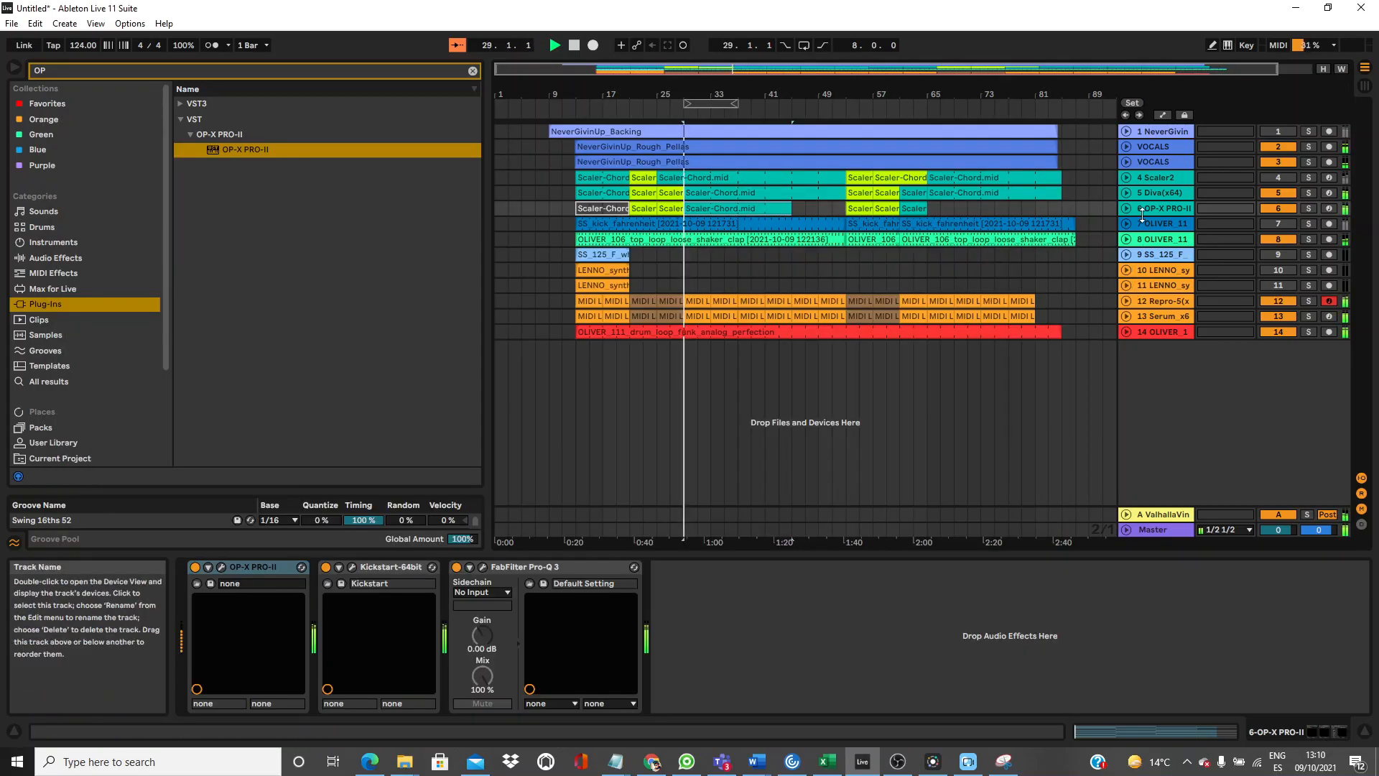
Unfold the OP-X PRO-II track, show its automation lane and turn on parameter configuration for the synth.
left_click(1128, 210)
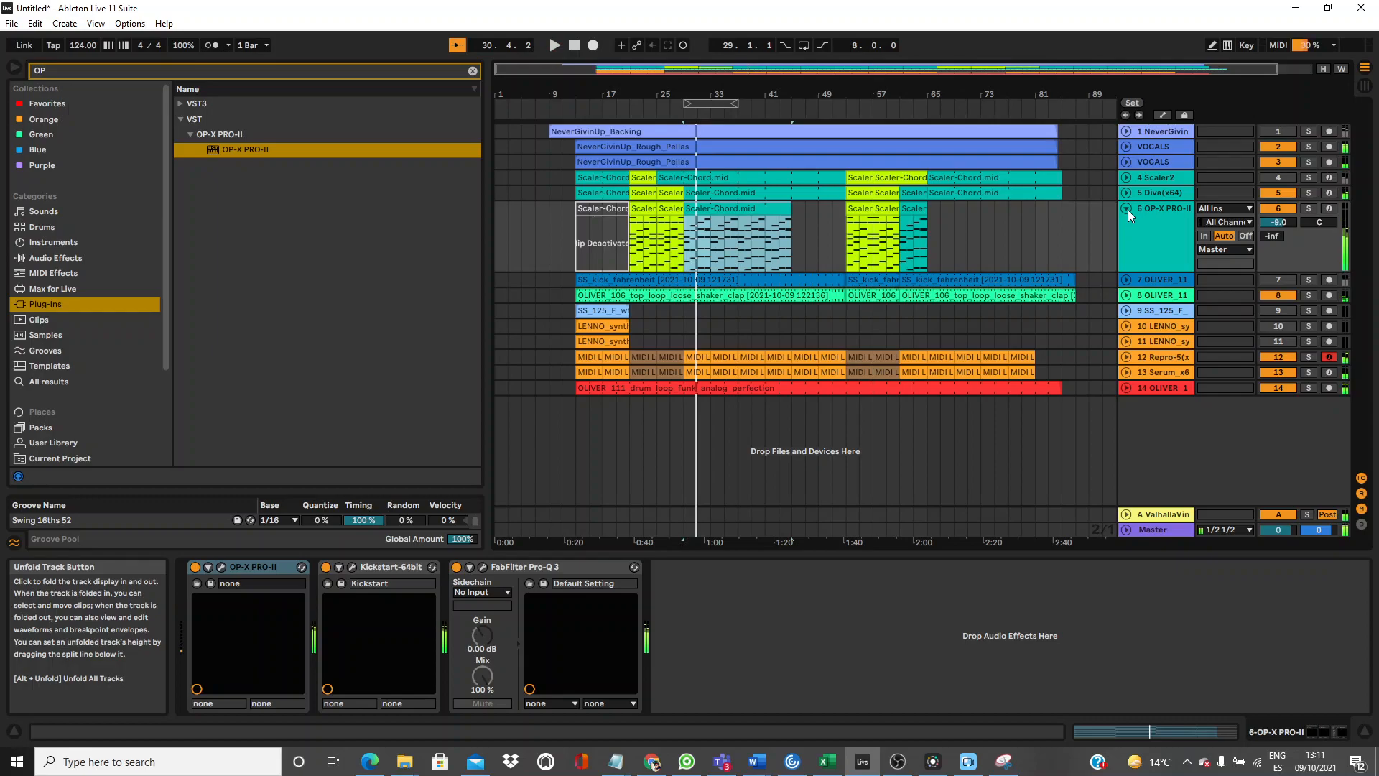
left_click(1146, 223)
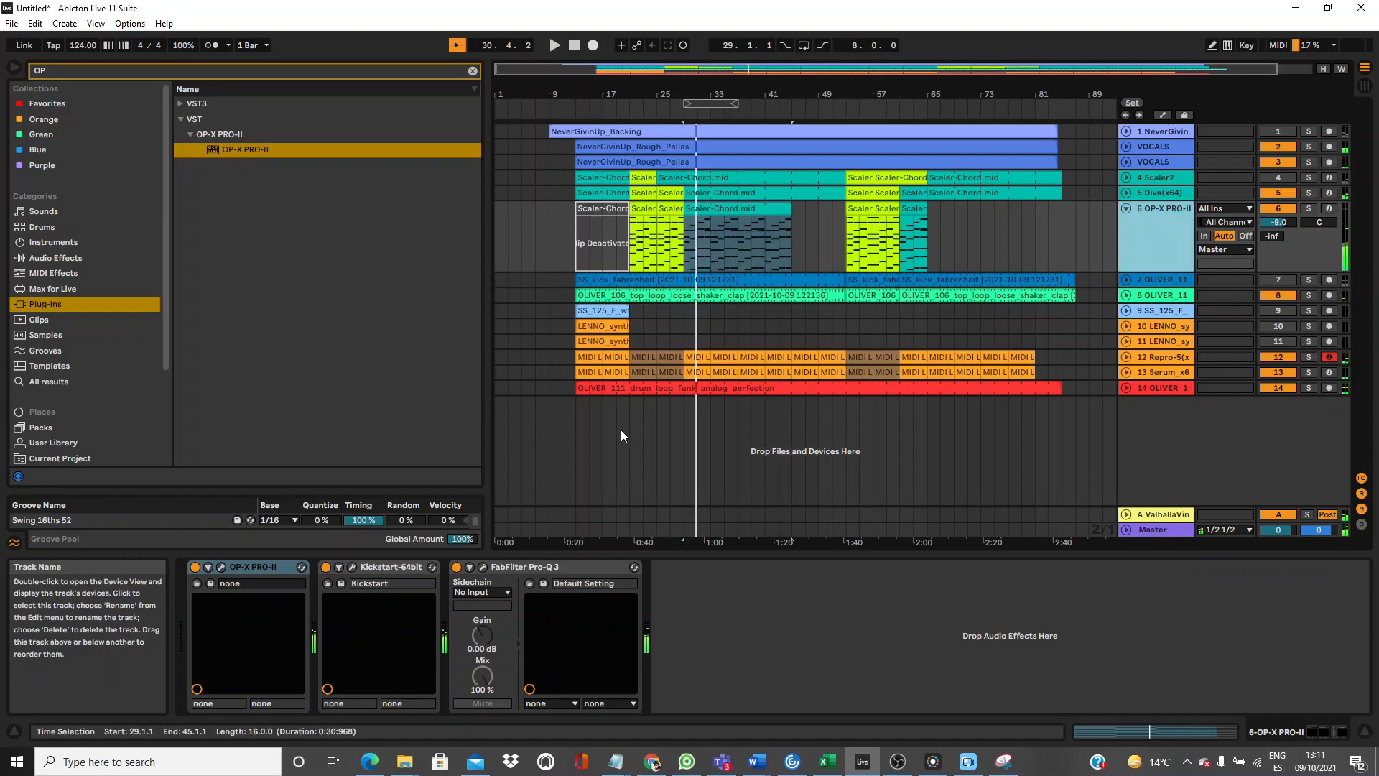
left_click(208, 567)
left_click(352, 567)
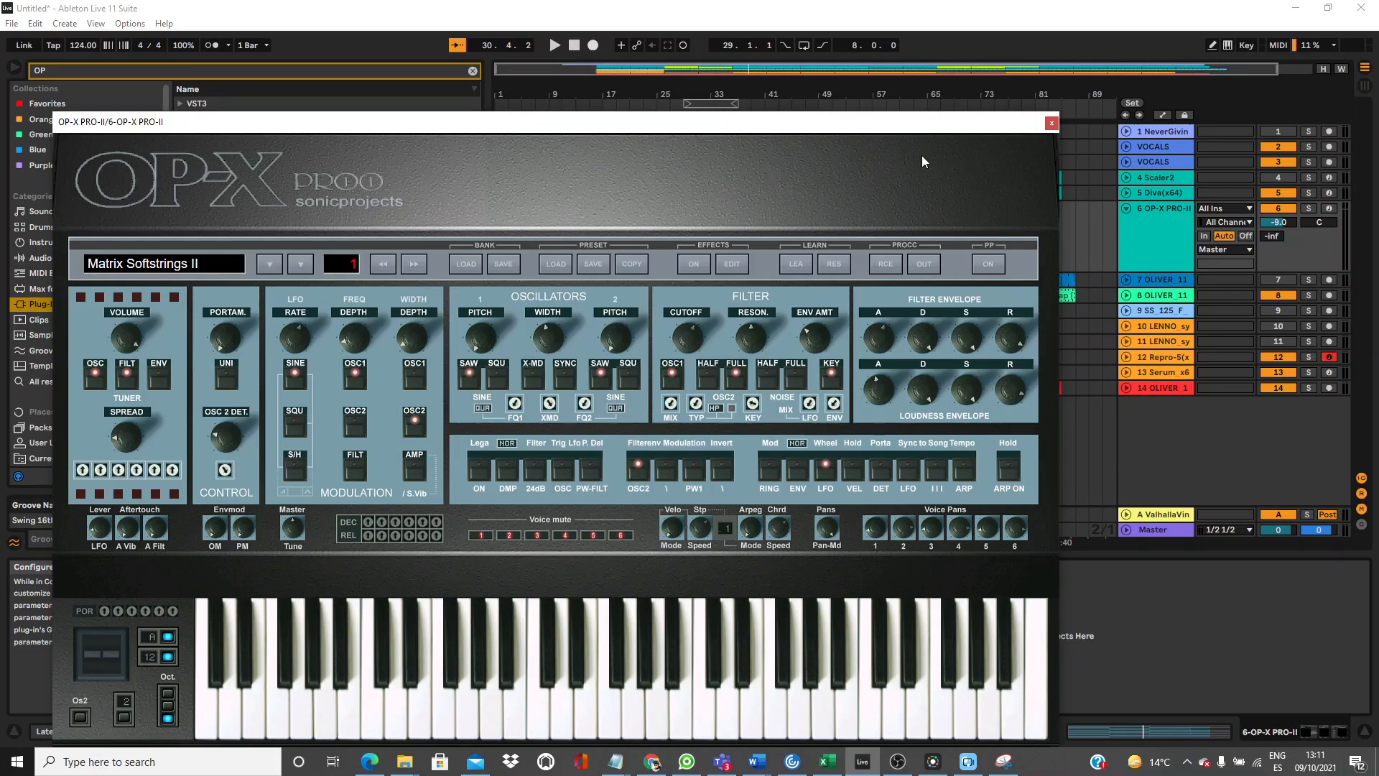
left_click(1051, 124)
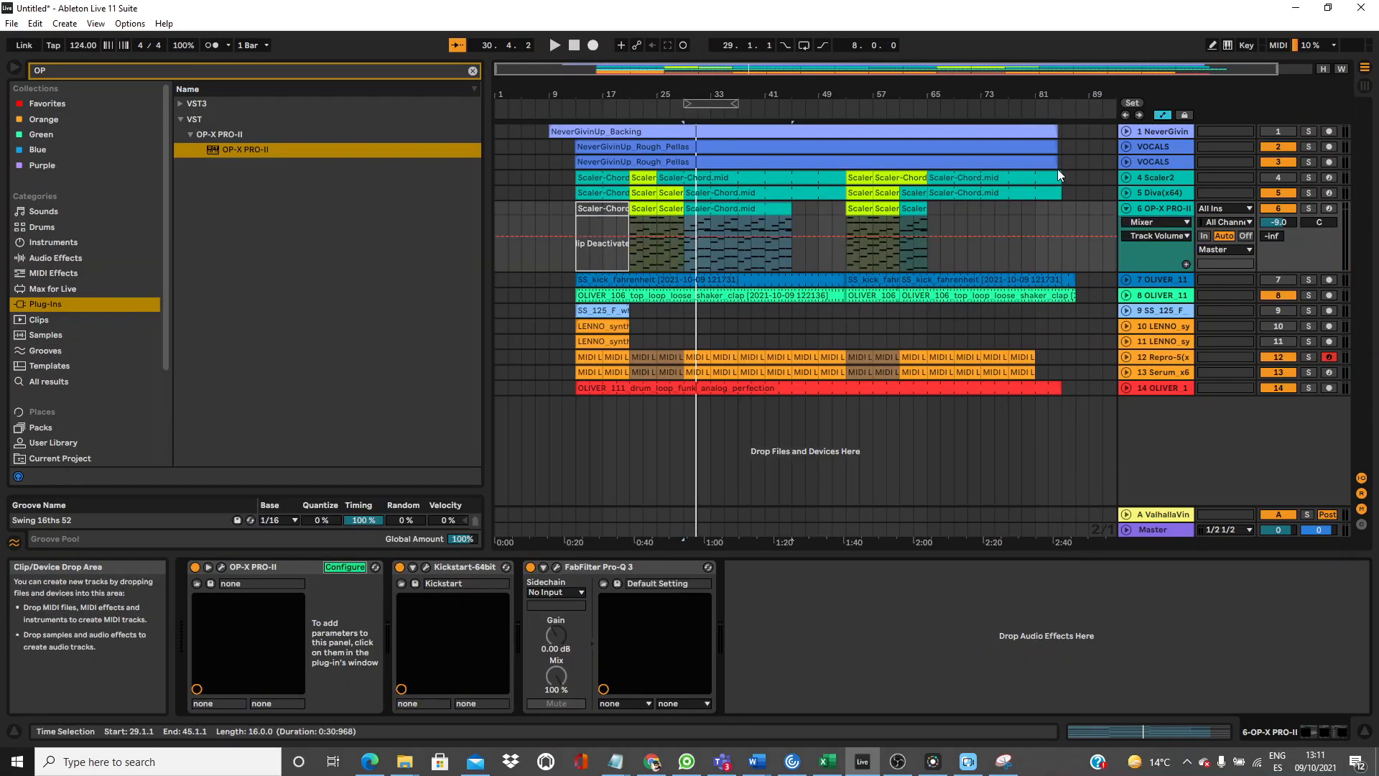
Switch track 6's automation lane to the OP-X PRO-II device and expose the synth's Cutoff parameter for automation.
left_click(1159, 218)
left_click(1153, 246)
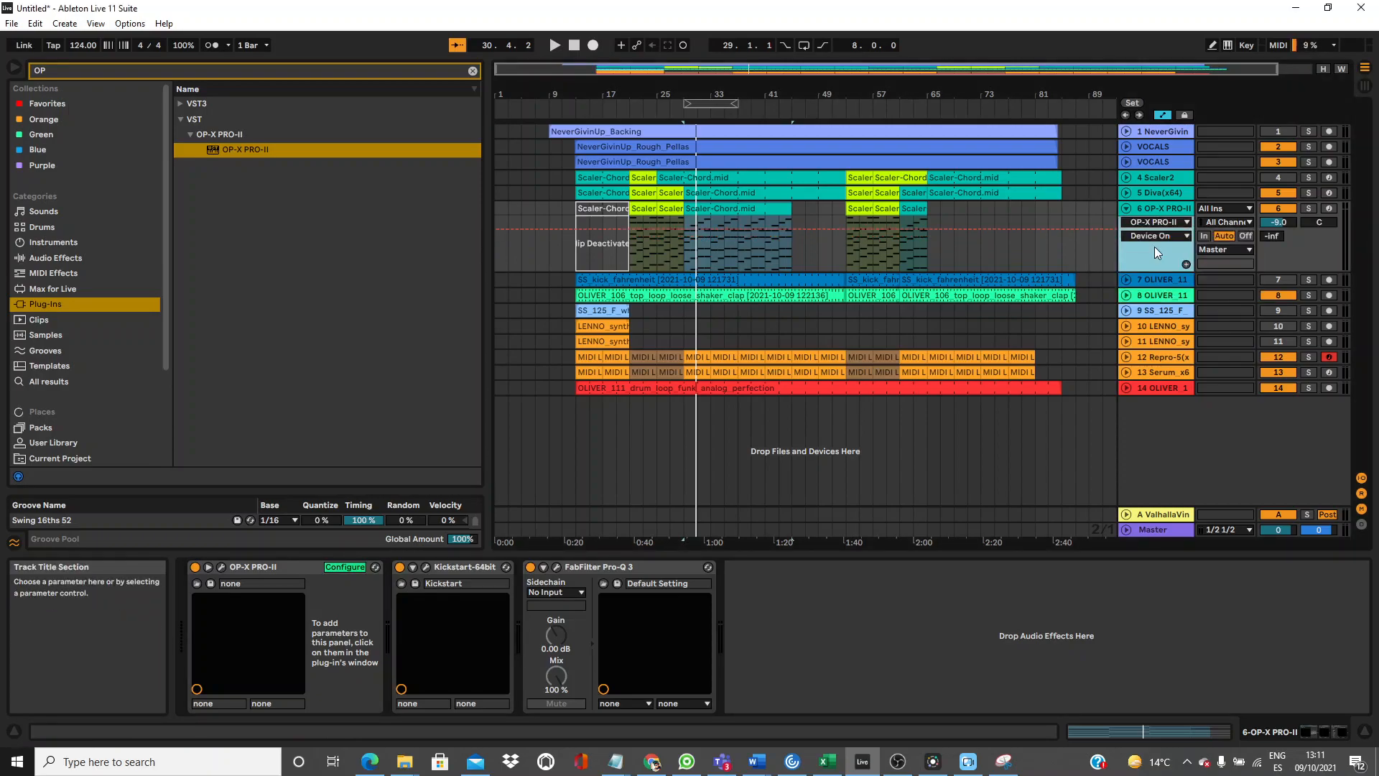
left_click(344, 567)
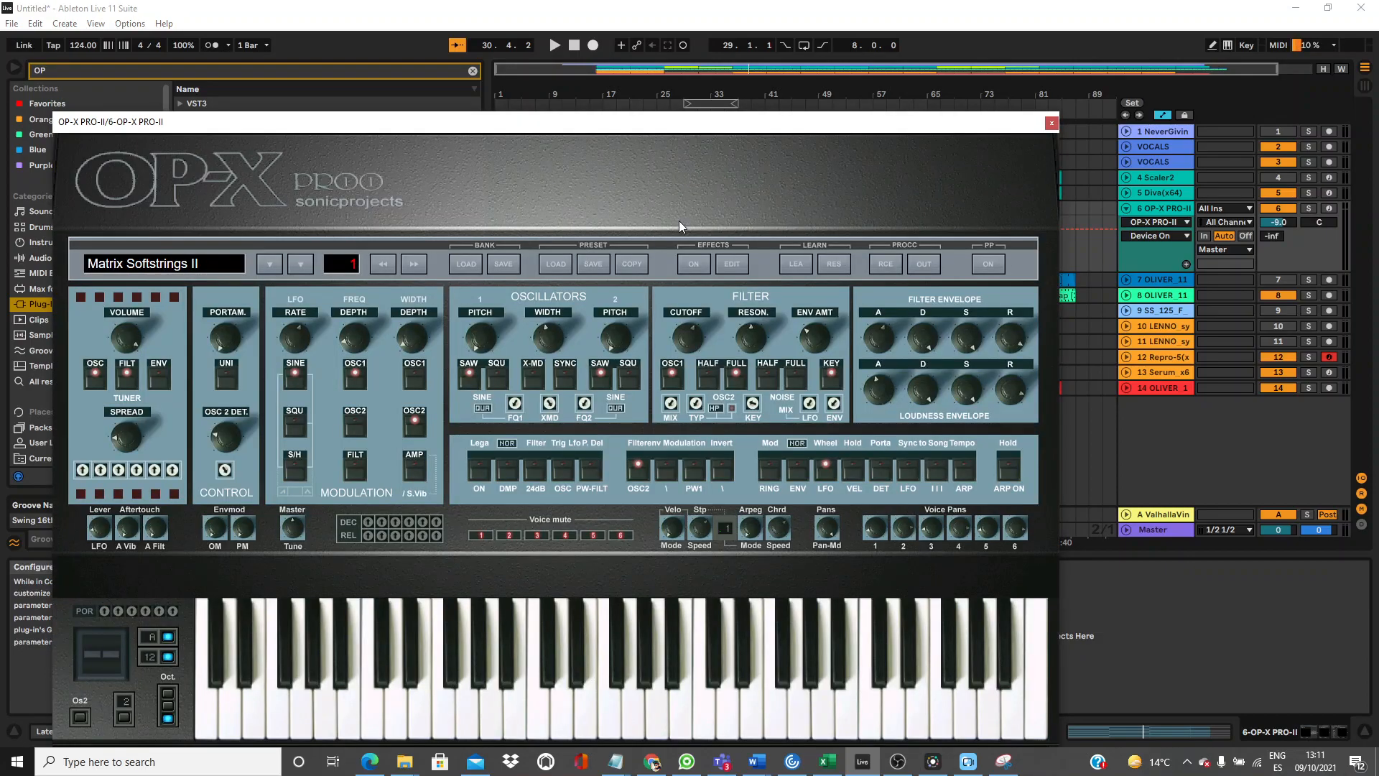
left_click(1043, 126)
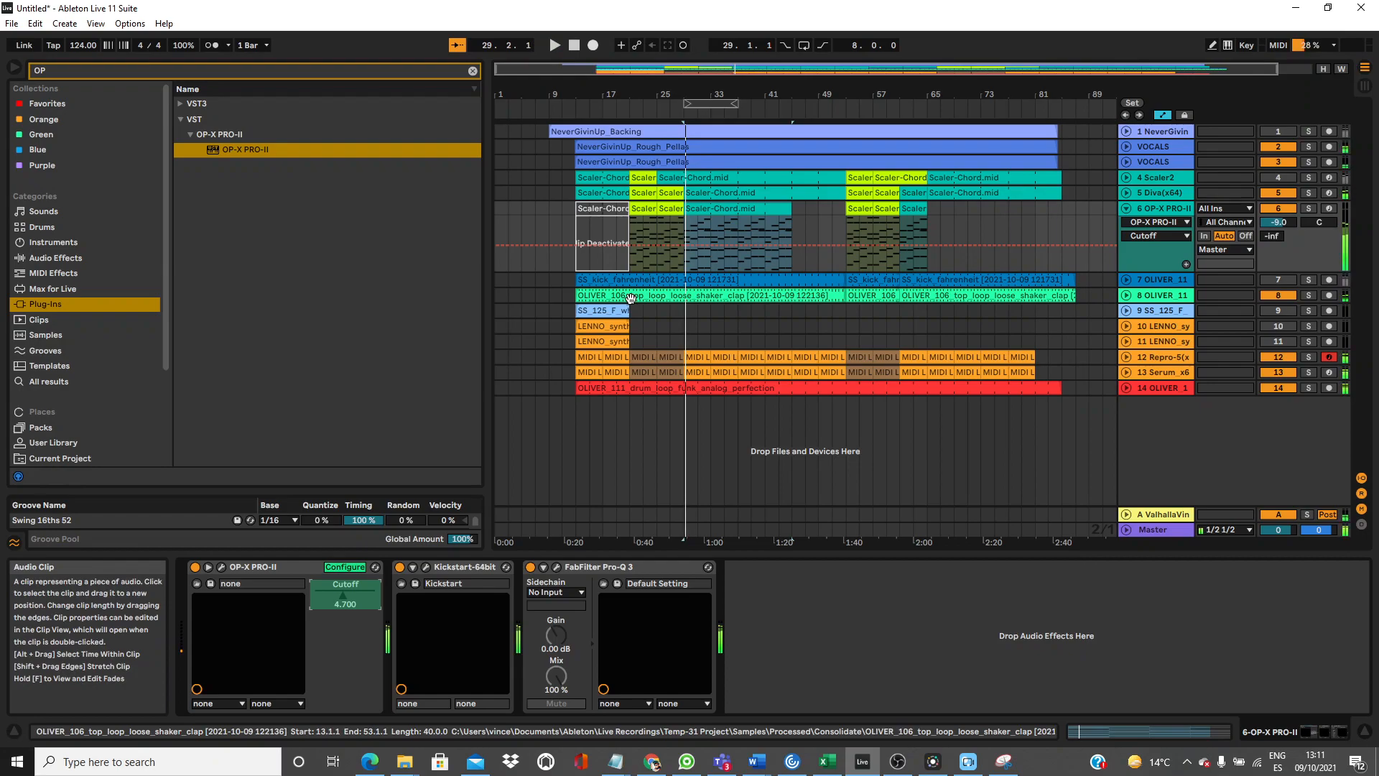
Draw a Cutoff automation ramp from about 0.44 at bar 21 to about 0.90 at bar 29, and duplicate it across bars 29 to 37.
left_click(640, 213)
key("space")
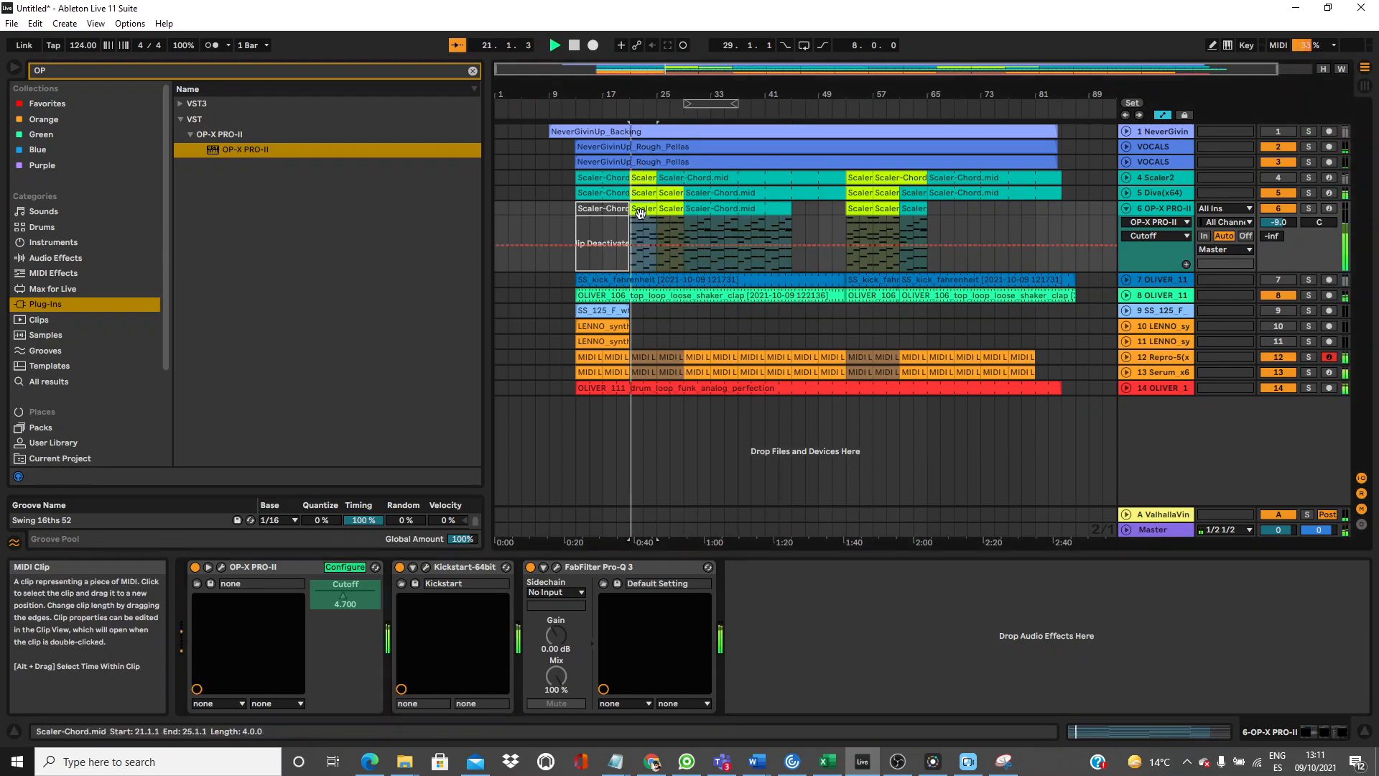
left_click(678, 243)
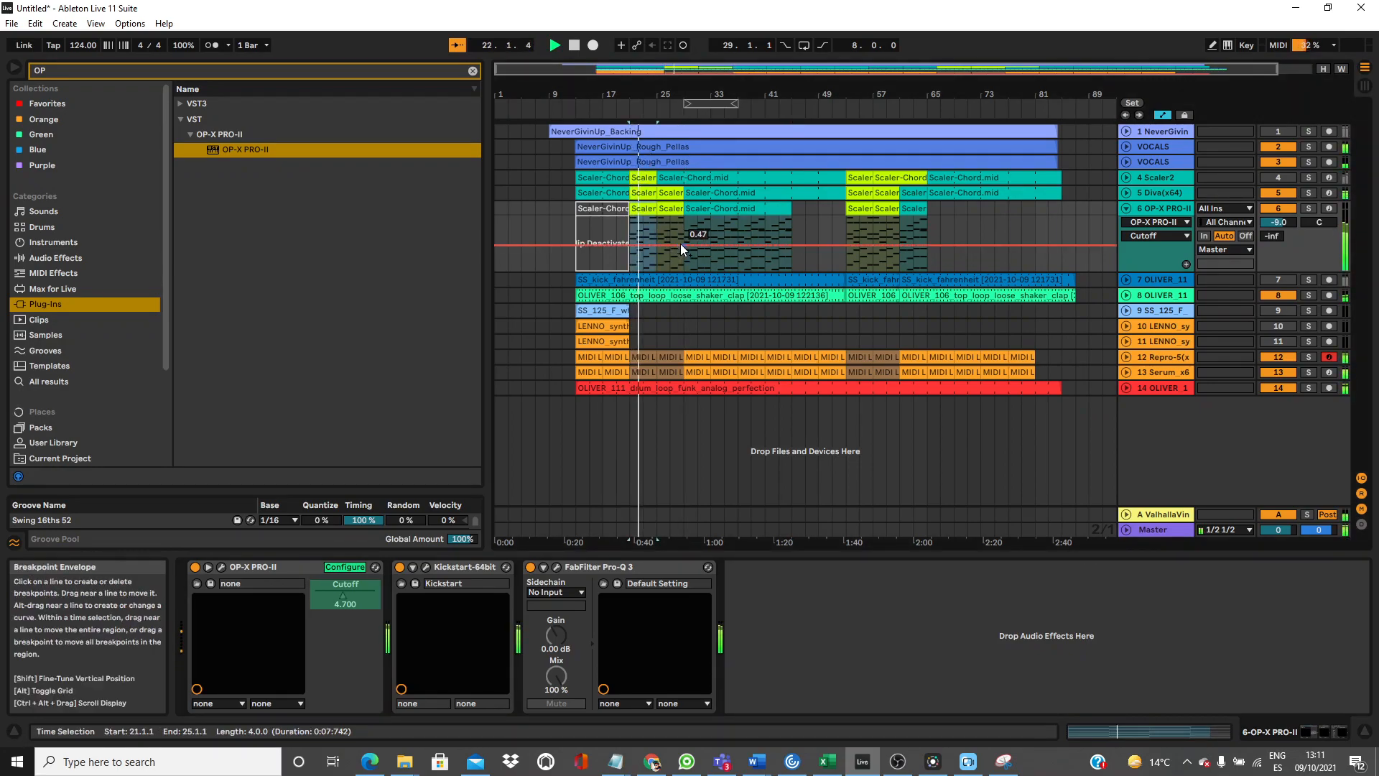
mouse_move(630, 245)
left_mouse_down()
mouse_move(629, 261)
mouse_move(630, 249)
left_mouse_up()
key("space")
key("space")
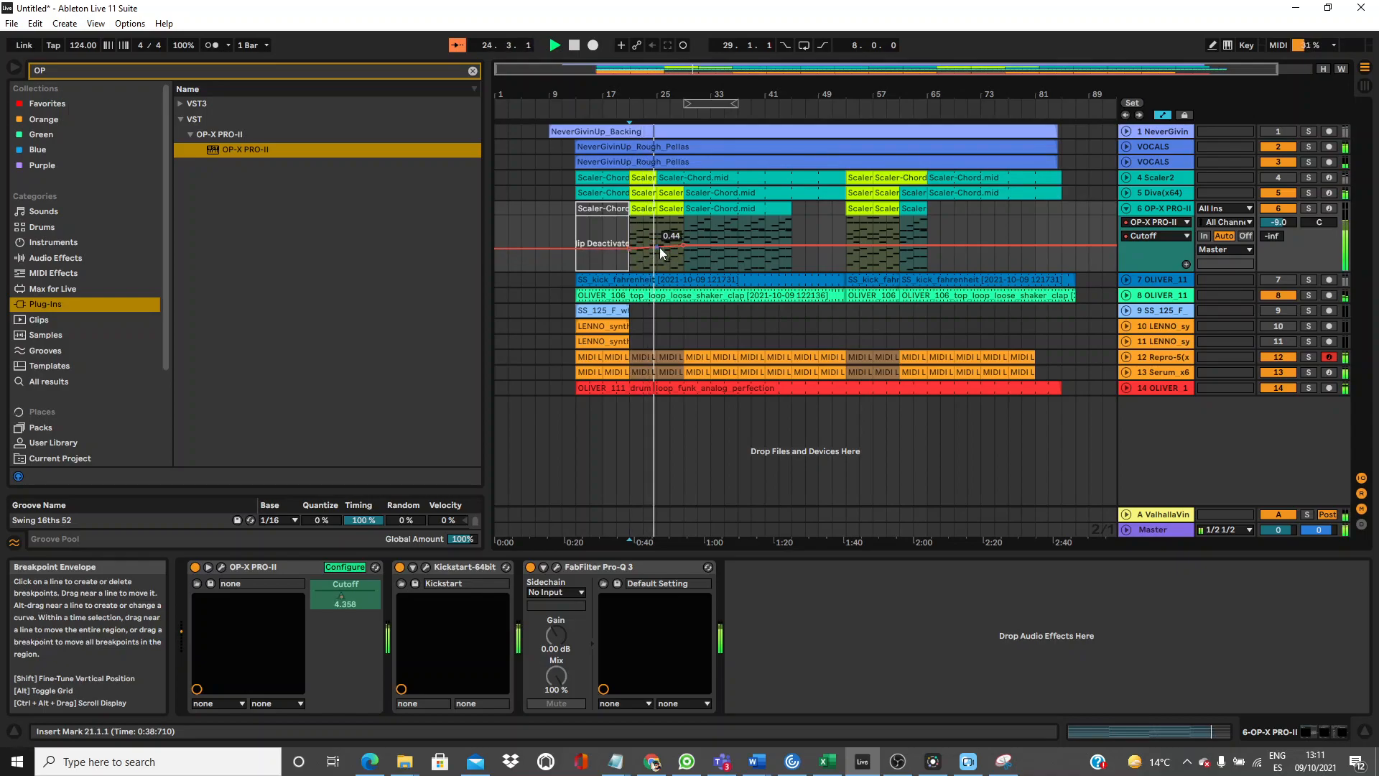
left_click_drag(679, 247, 636, 243)
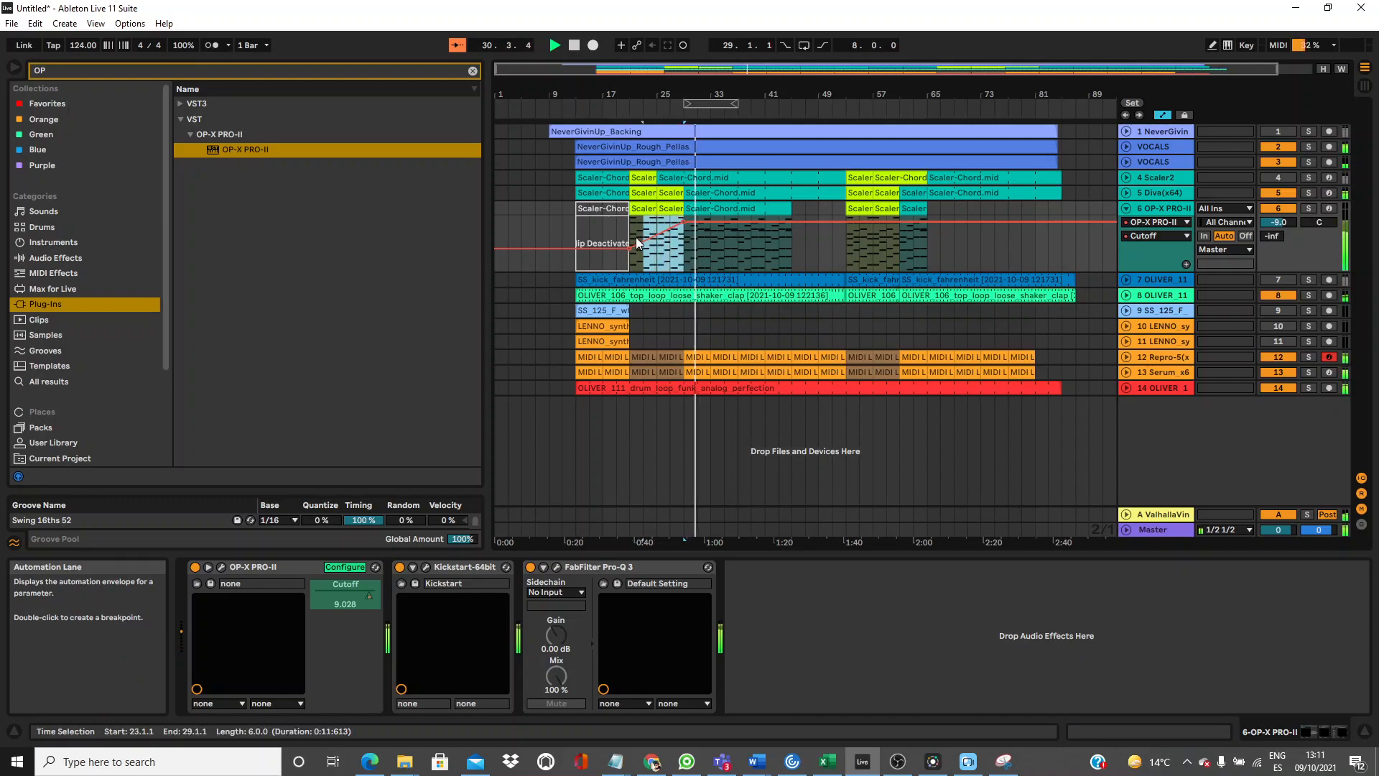
key("ctrl+d")
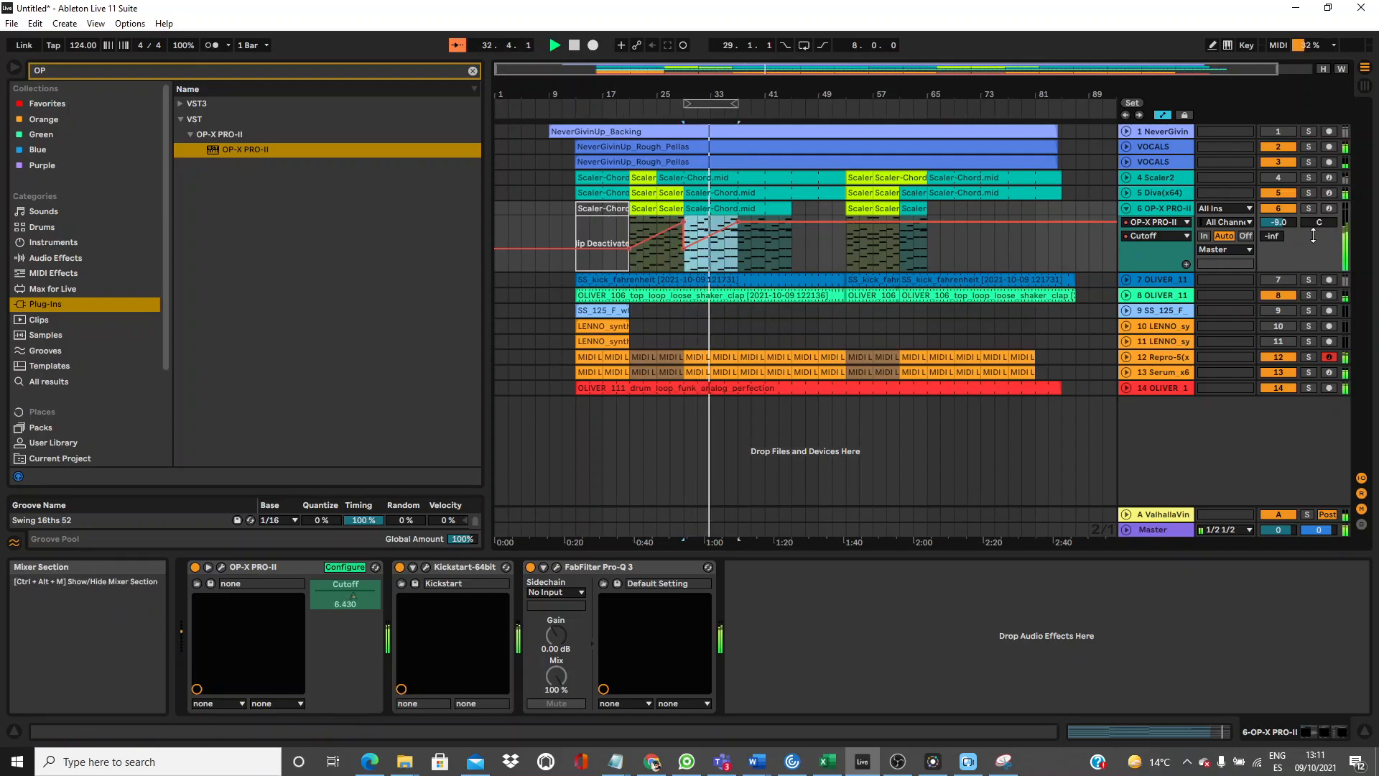
Set the OP-X PRO-II track volume to -12.0 dB and expose the synth's Env Amt and Resonance for automation.
left_click_drag(1284, 219, 1285, 223)
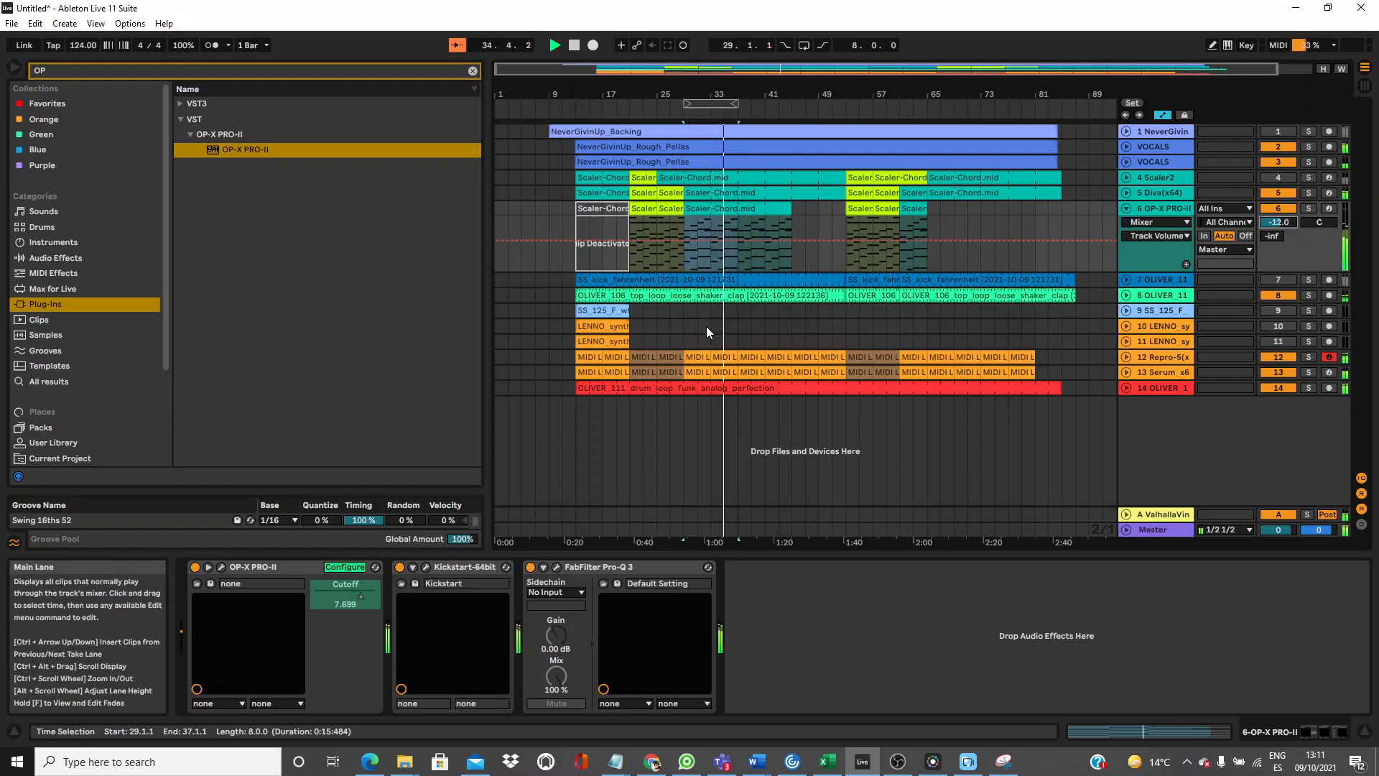
left_click(221, 567)
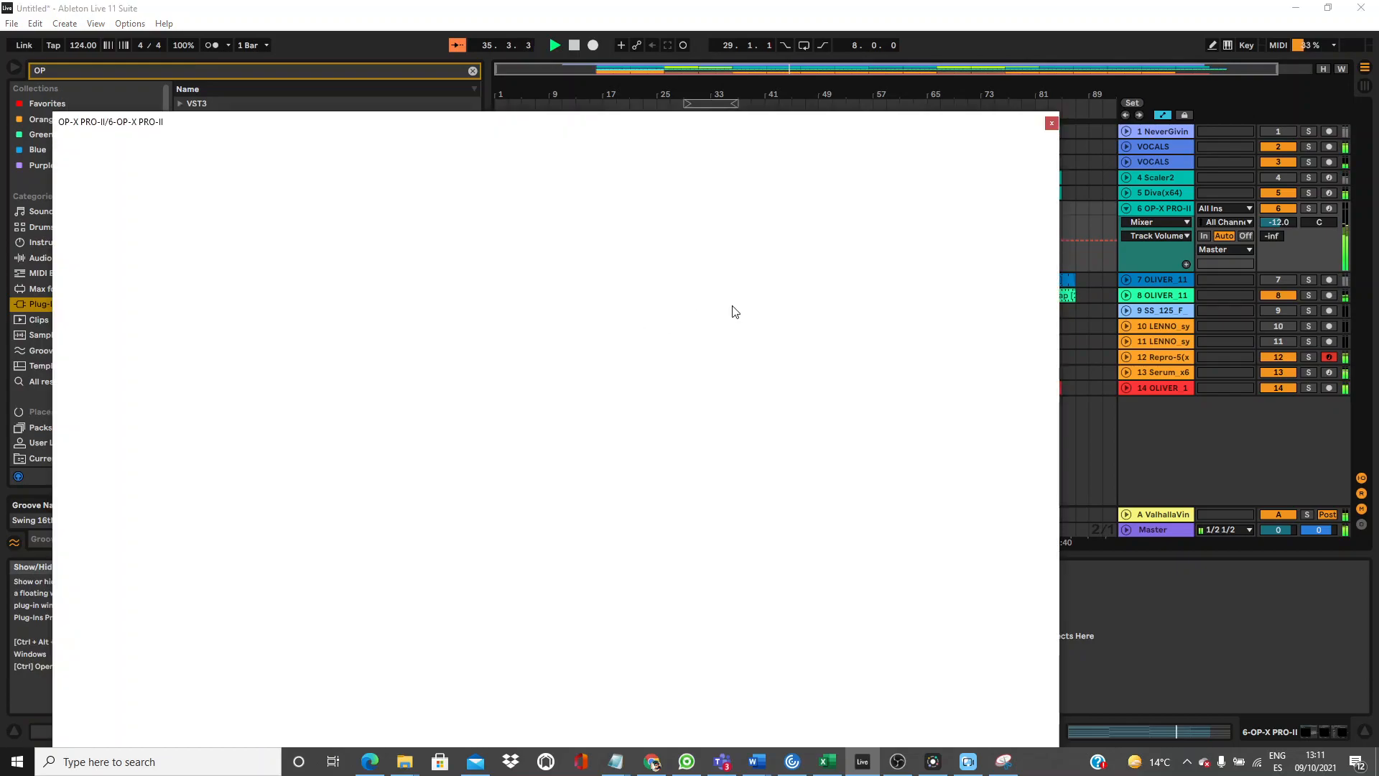
left_click(809, 337)
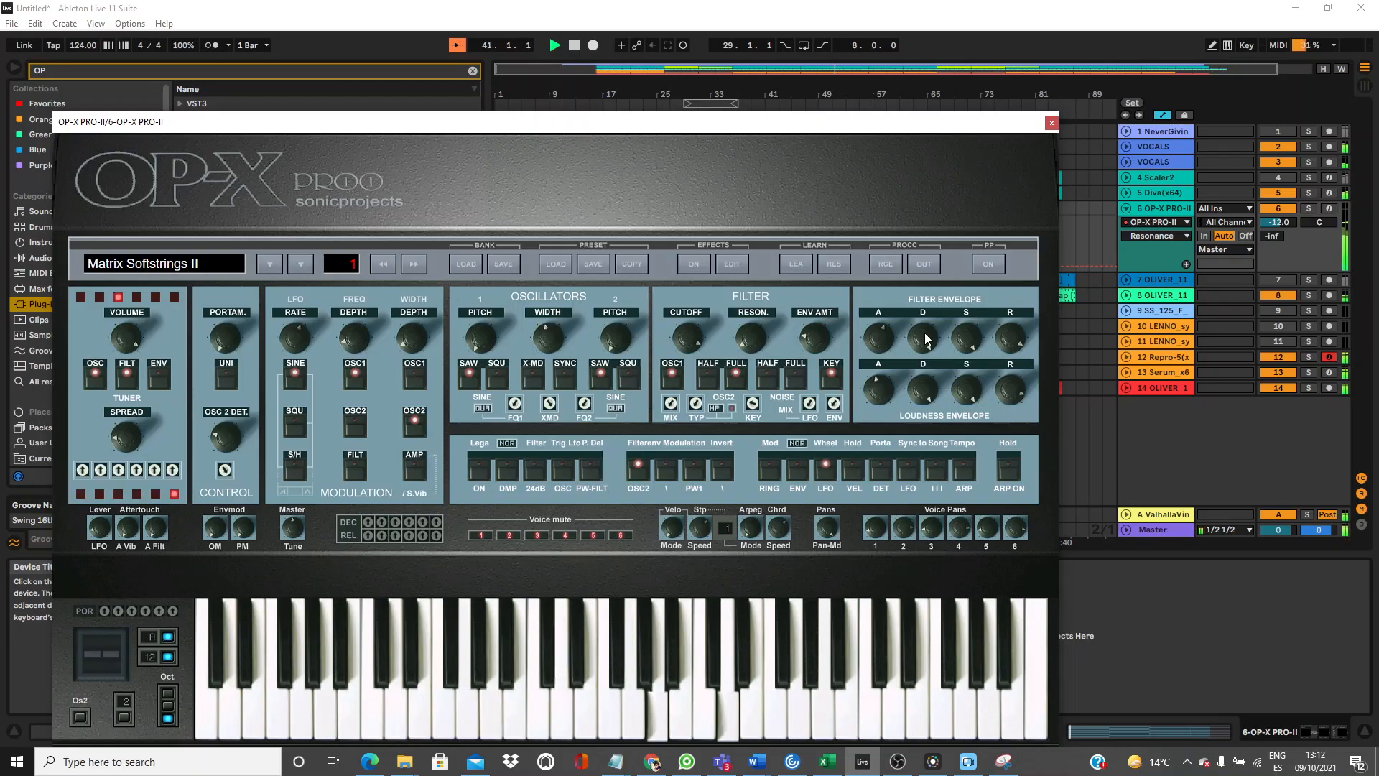
left_click(1051, 123)
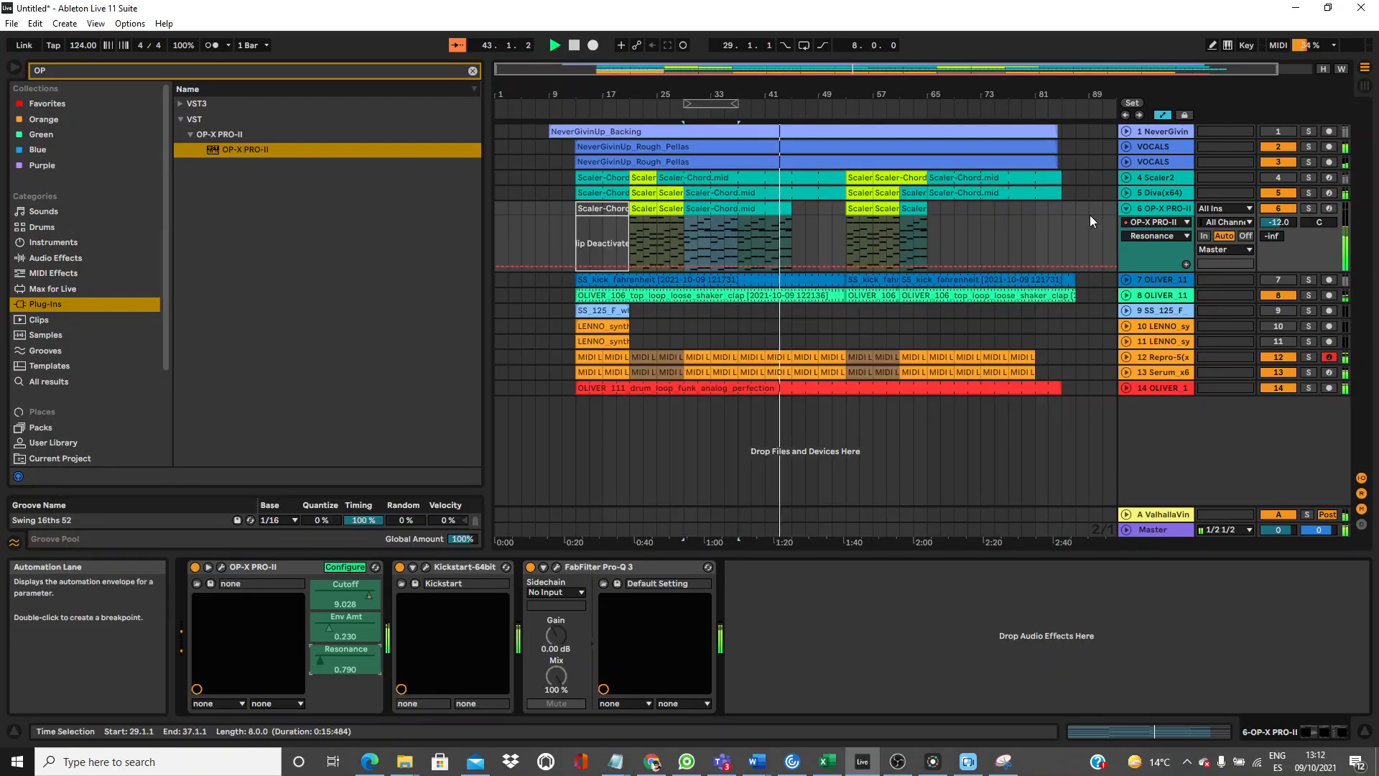
Drop the OP-X PRO-II Cutoff automation to about 0.11 from bar 37 and play back the section.
left_click(1152, 235)
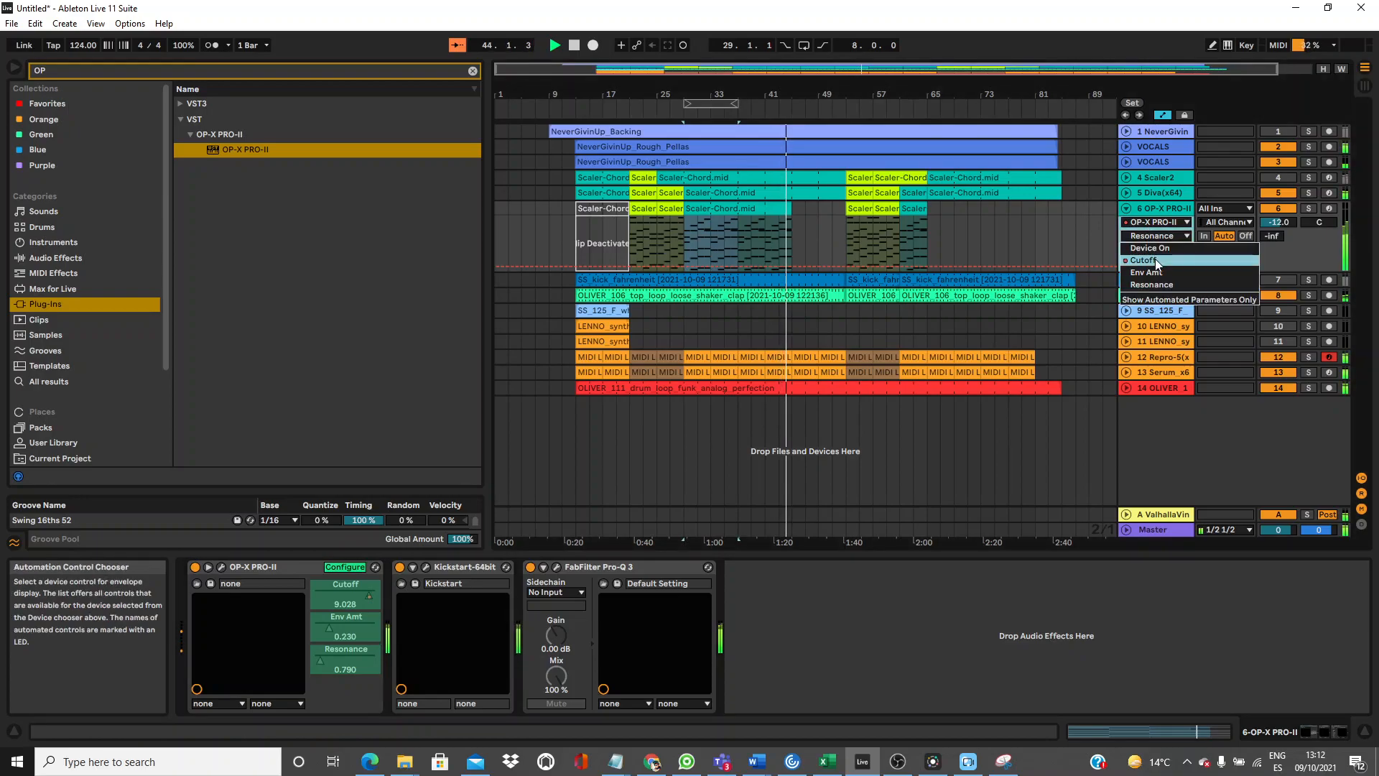
left_click(1155, 259)
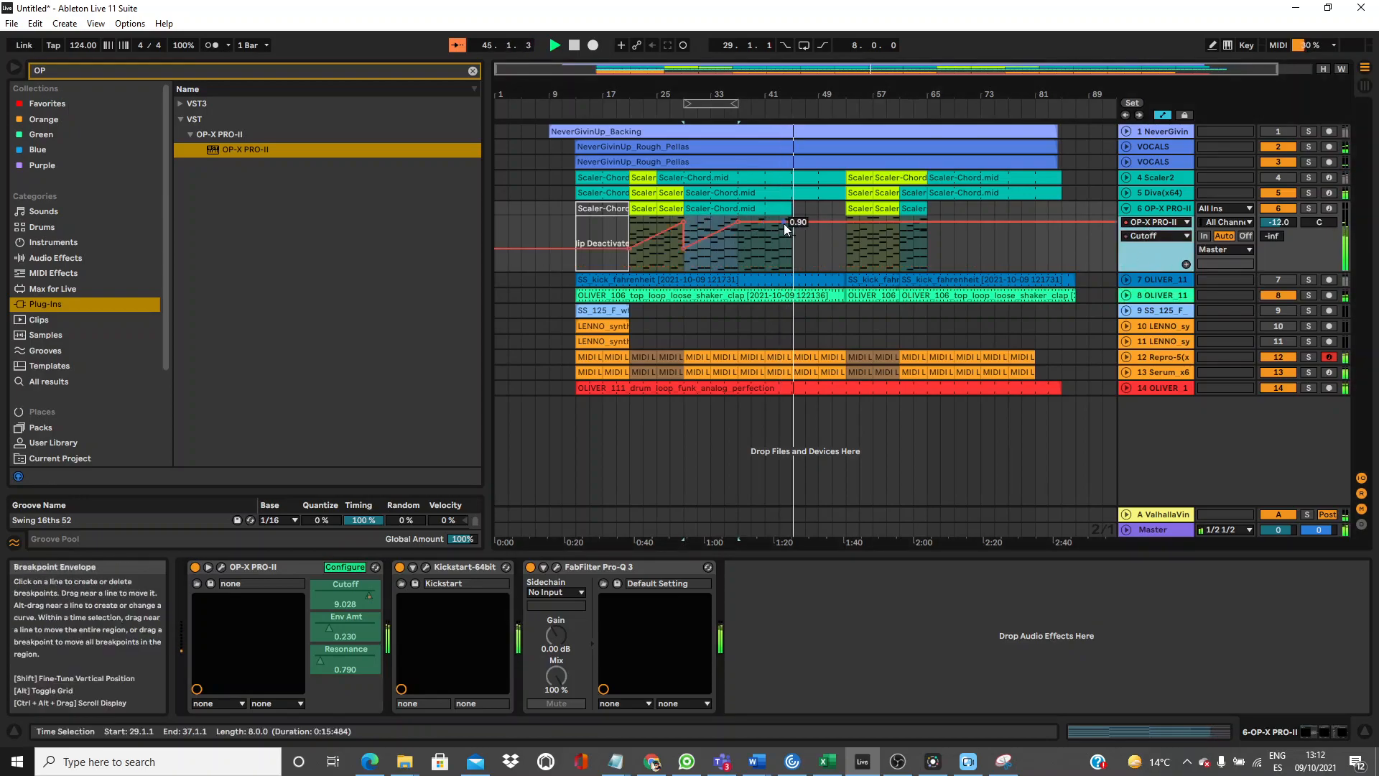
left_click_drag(781, 223, 741, 266)
key("space")
key("space")
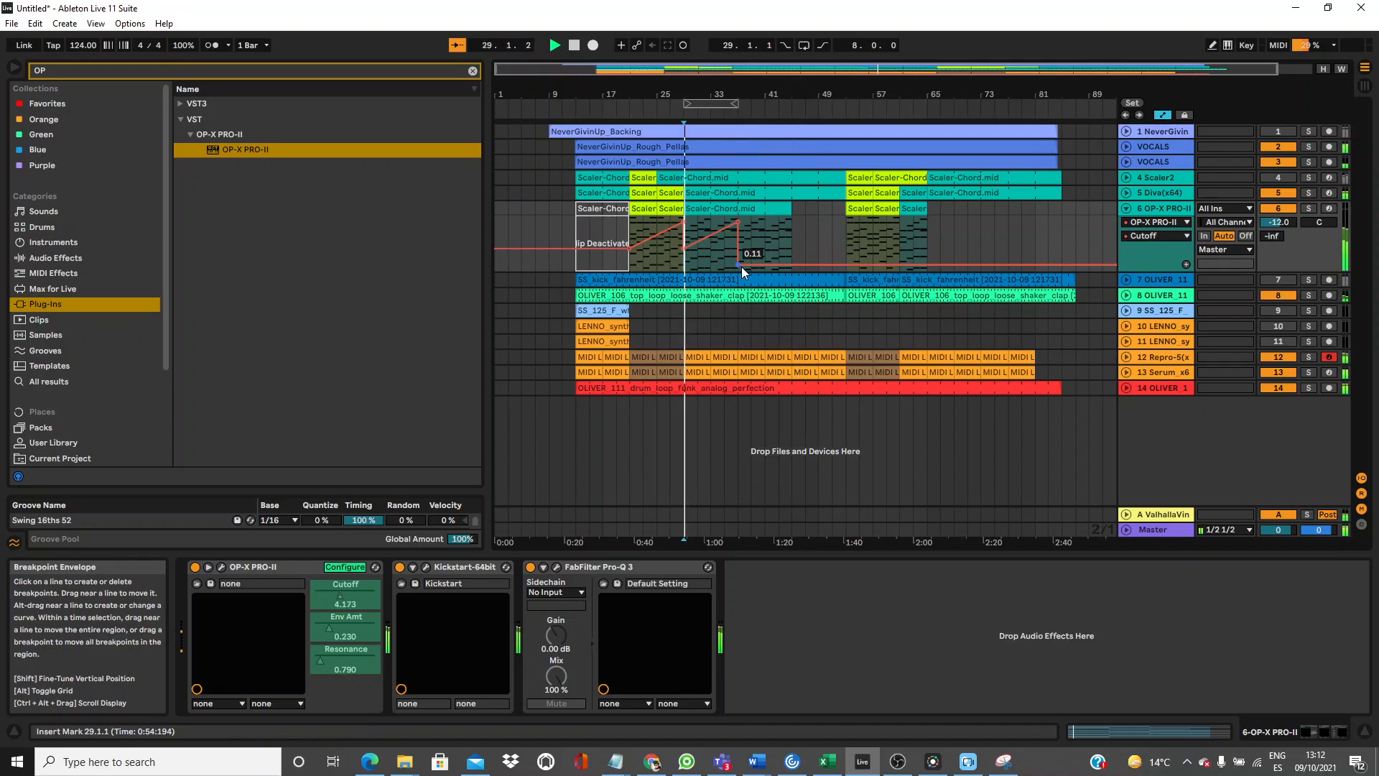
left_click(745, 211)
key("space")
key("space")
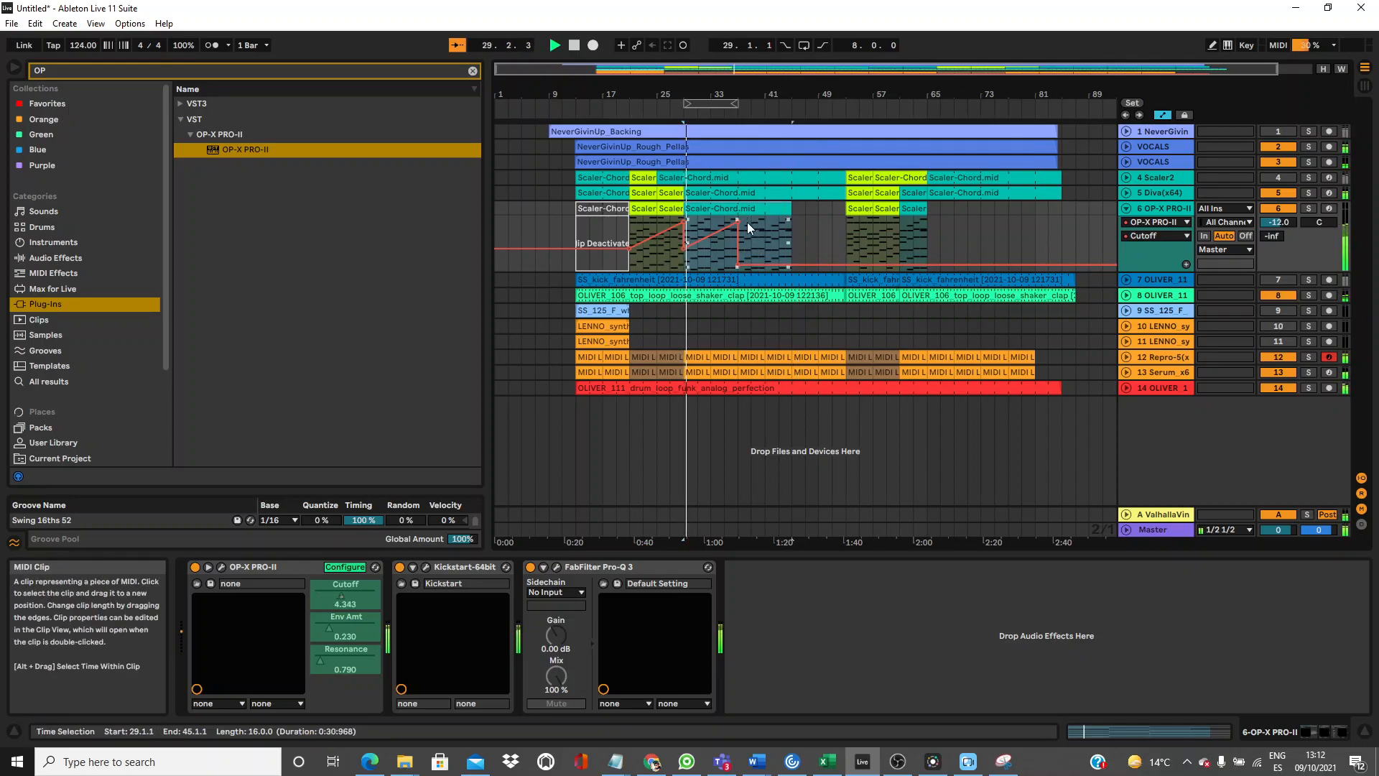
left_click(747, 233)
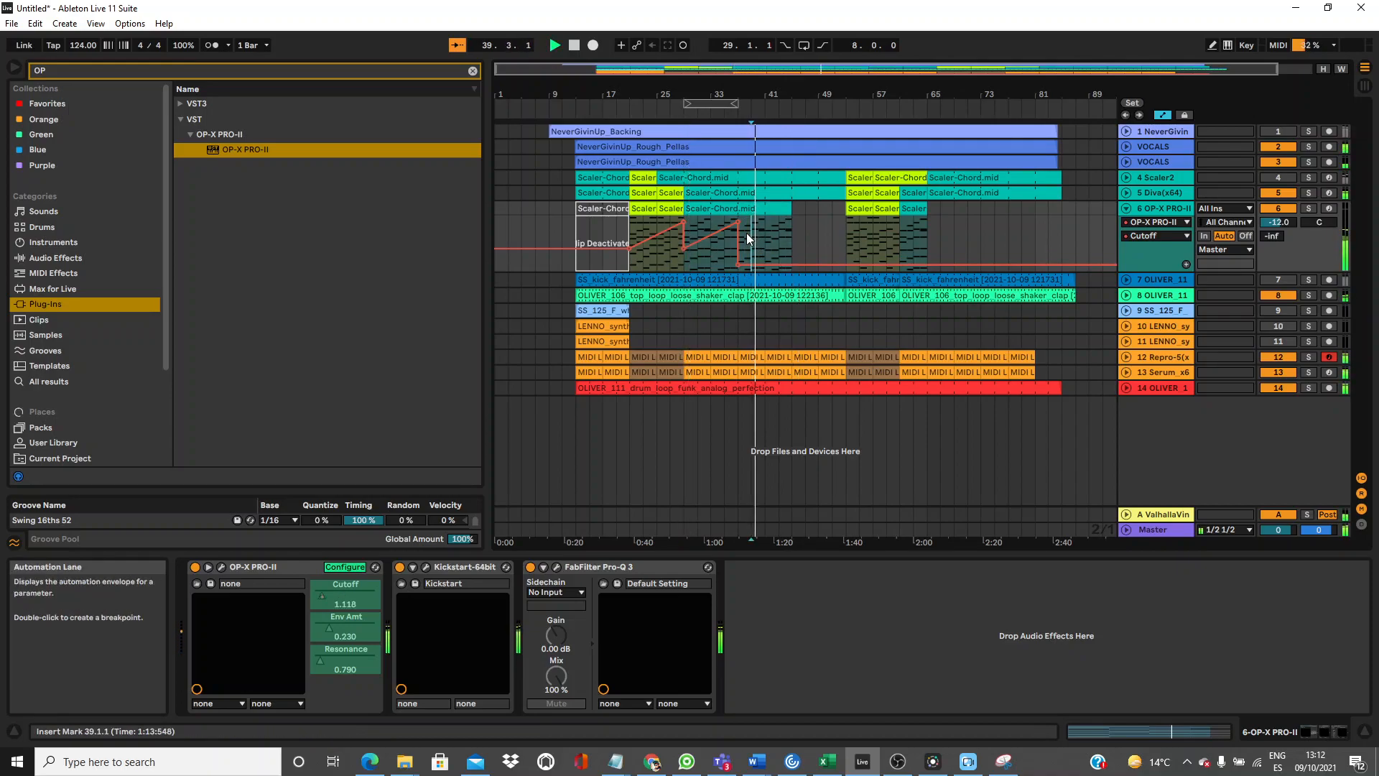
Set the OP-X PRO-II track volume to -8.0 dB and ramp its Cutoff automation up to about 0.54 at bar 45.
left_click_drag(1287, 217, 1287, 209)
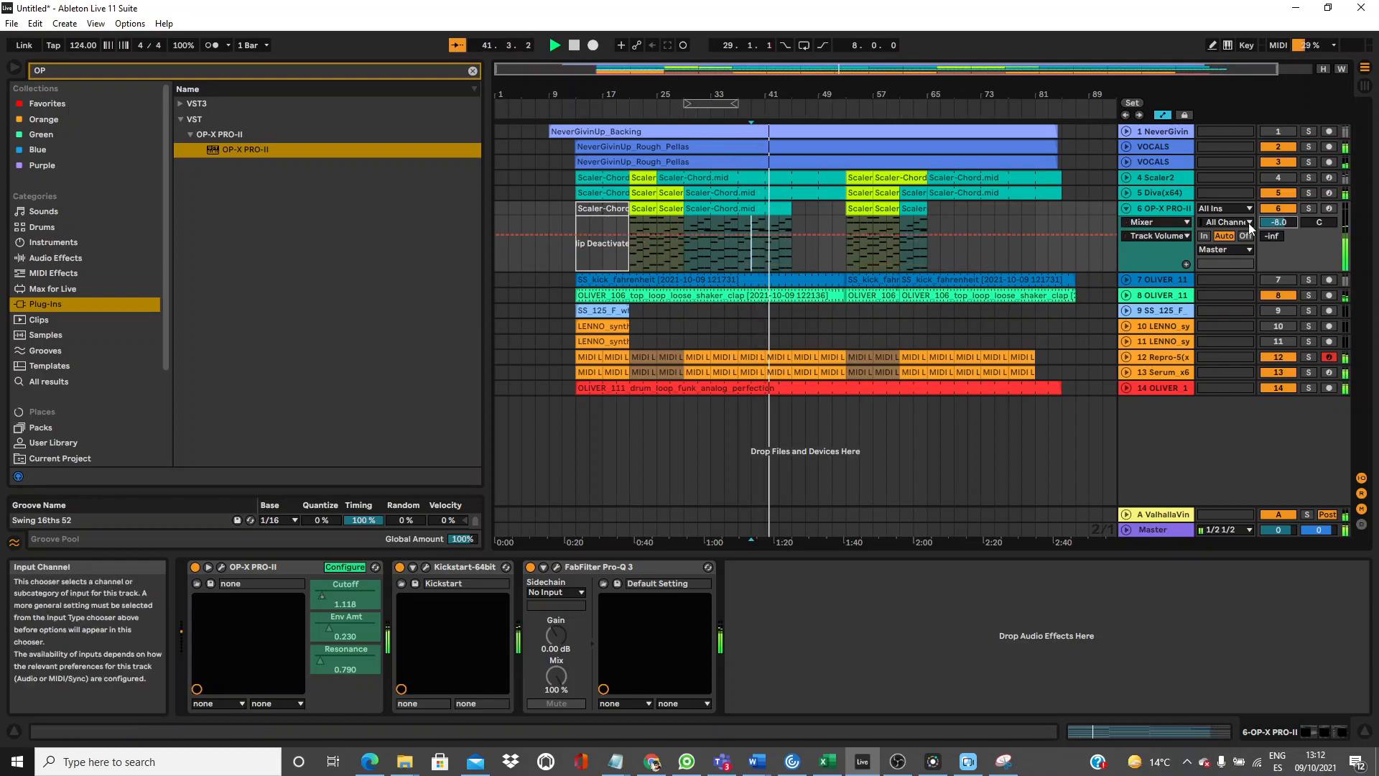
left_click(1158, 226)
left_click(1158, 245)
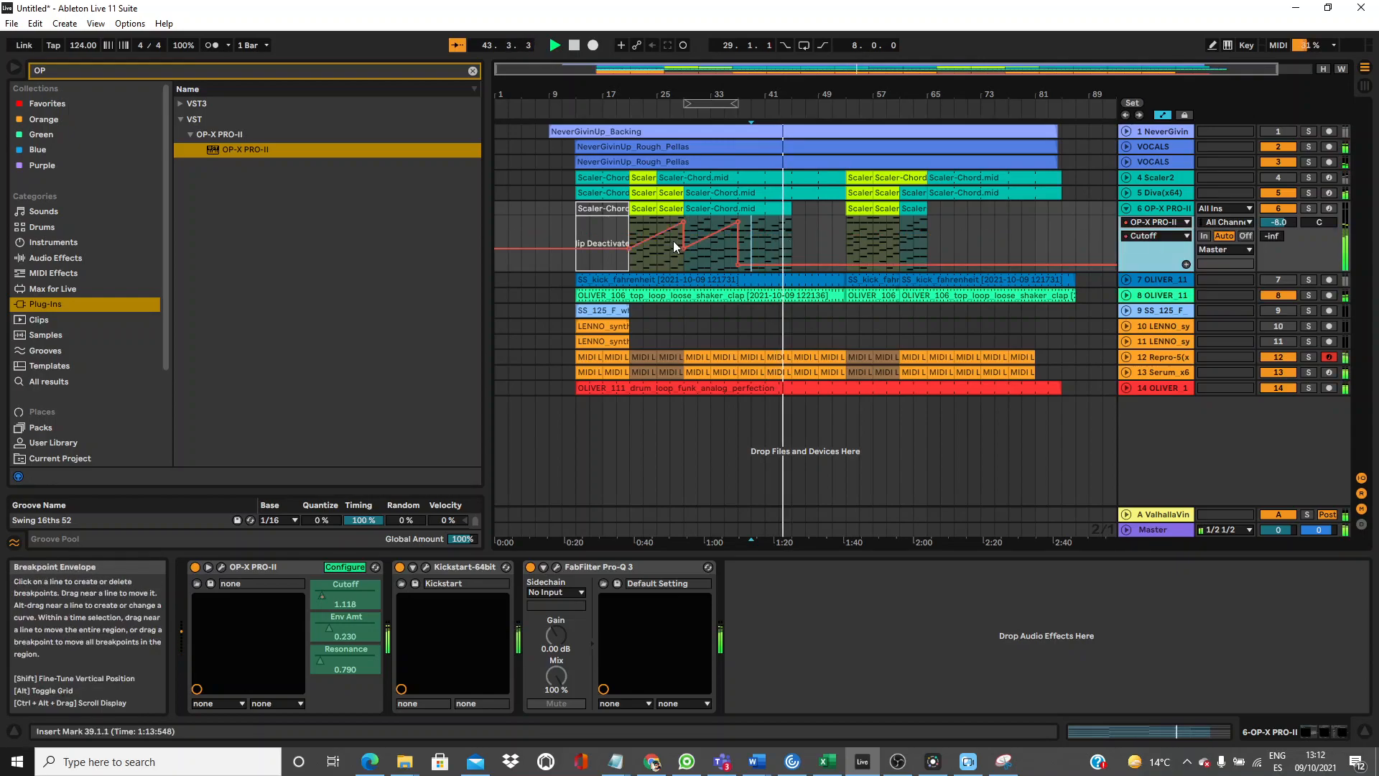
left_click_drag(791, 264, 791, 242)
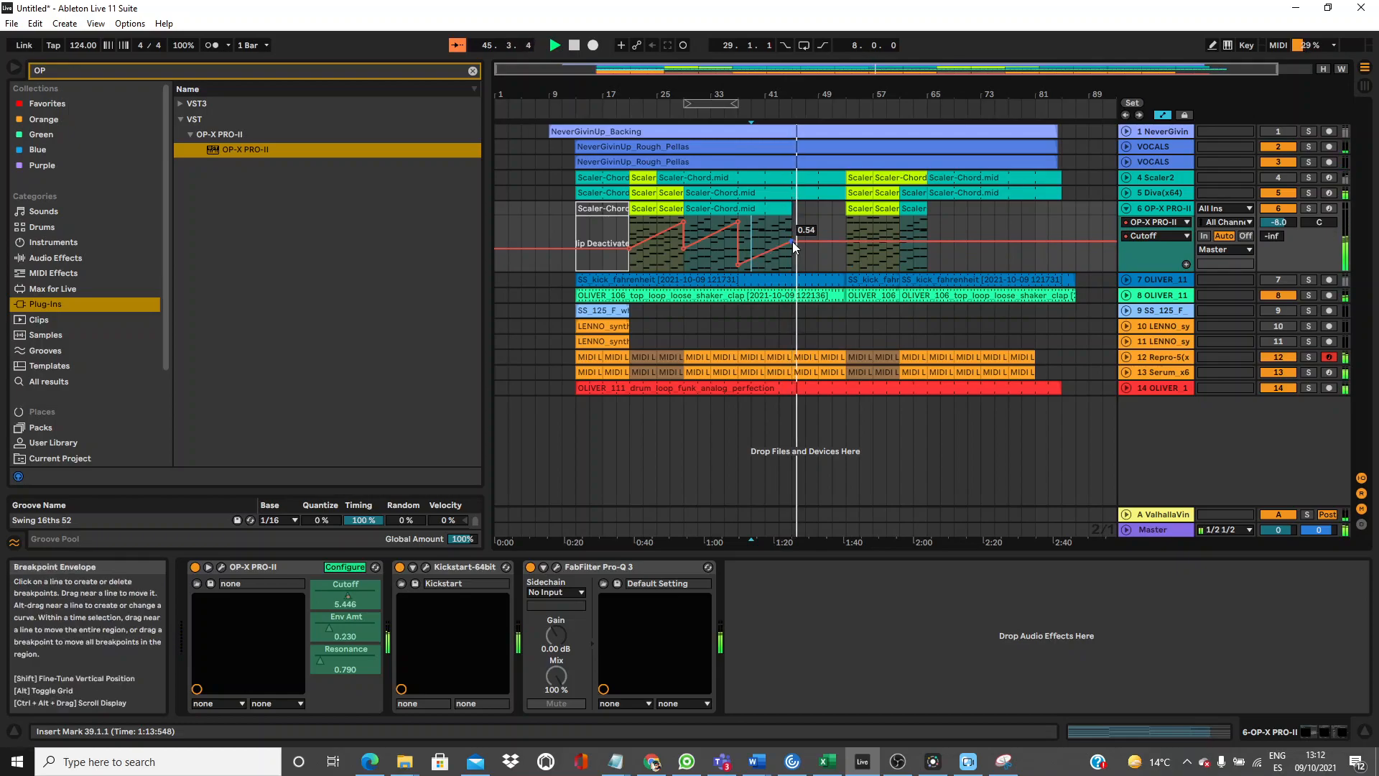
Draw Mixer Speaker On automation that switches the OP-X PRO-II track off across bars 45 to 53 and from bar 65 to about bar 87.
left_click(1150, 224)
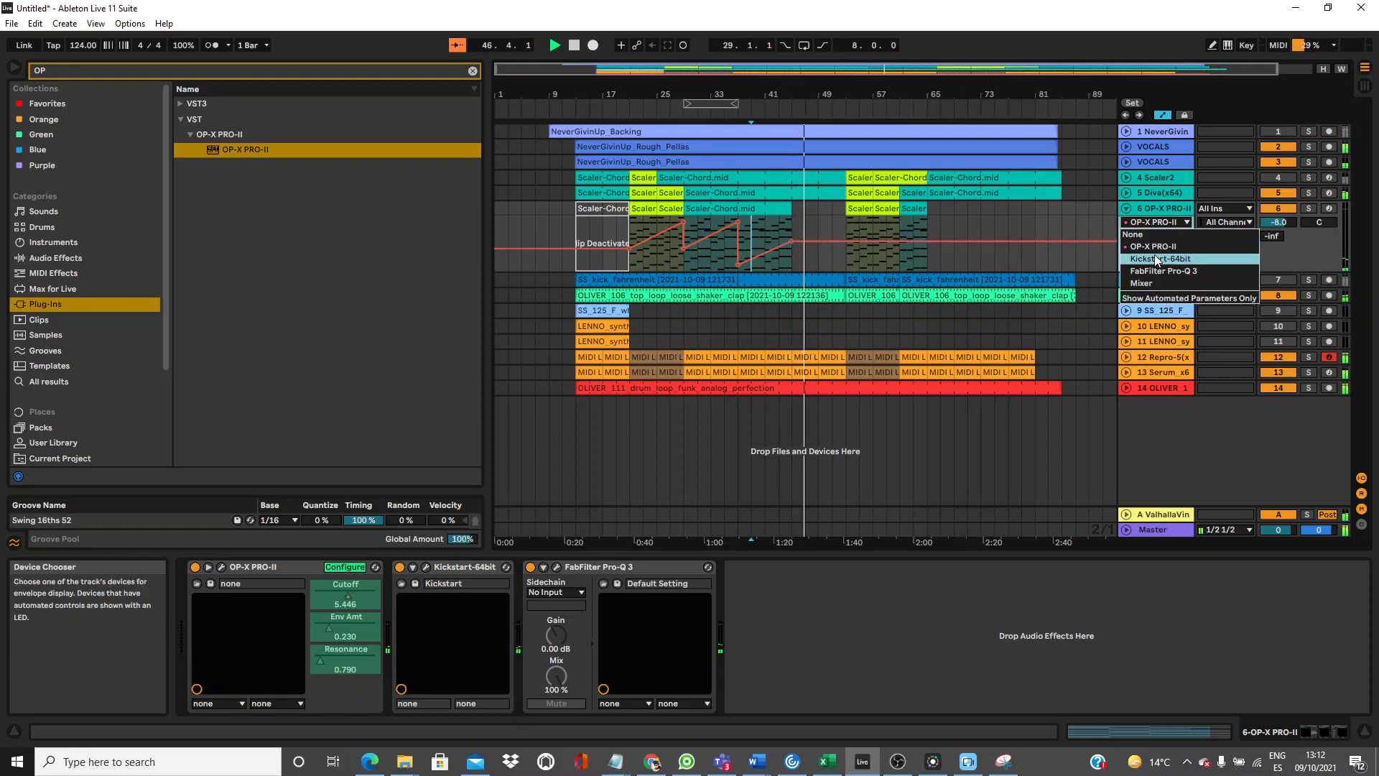
left_click(1155, 282)
left_click(1149, 236)
left_click(1149, 236)
left_click(1166, 240)
left_click(1165, 251)
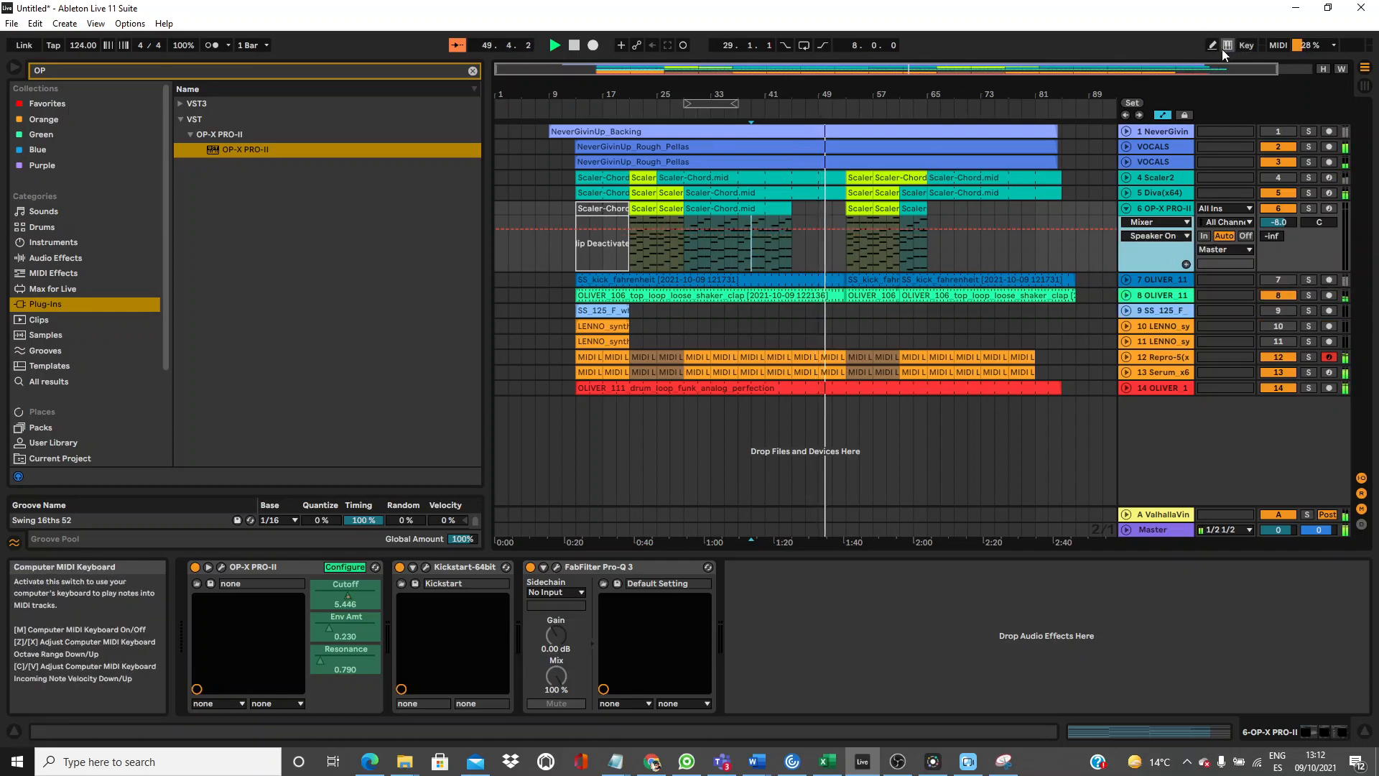
left_click(1212, 45)
mouse_move(800, 234)
left_mouse_down()
mouse_move(807, 259)
mouse_move(844, 255)
left_mouse_up()
left_click_drag(930, 255, 1070, 256)
Return to the OP-X PRO-II Cutoff automation and copy its bars 21 to 37 to the section starting at bar 53.
left_click(1149, 222)
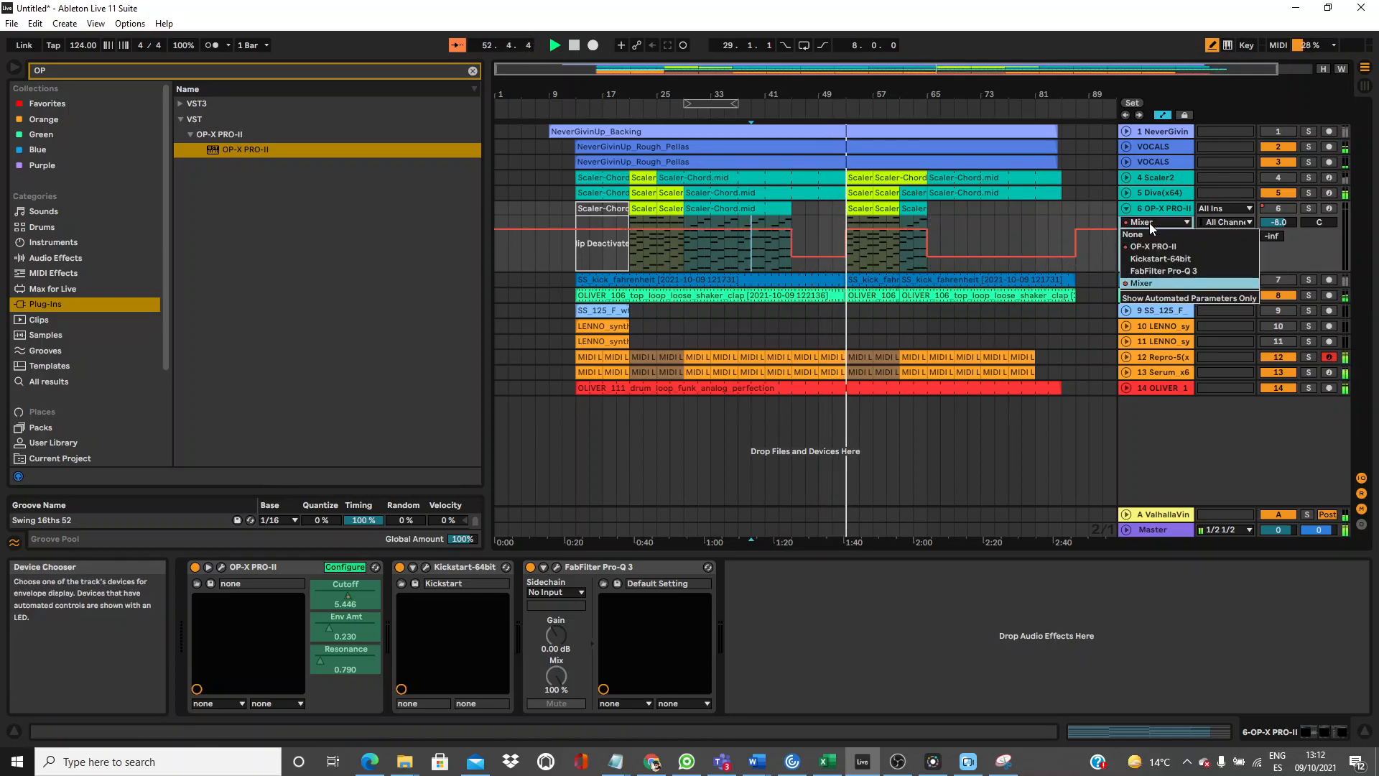
left_click(1153, 247)
left_click(1211, 45)
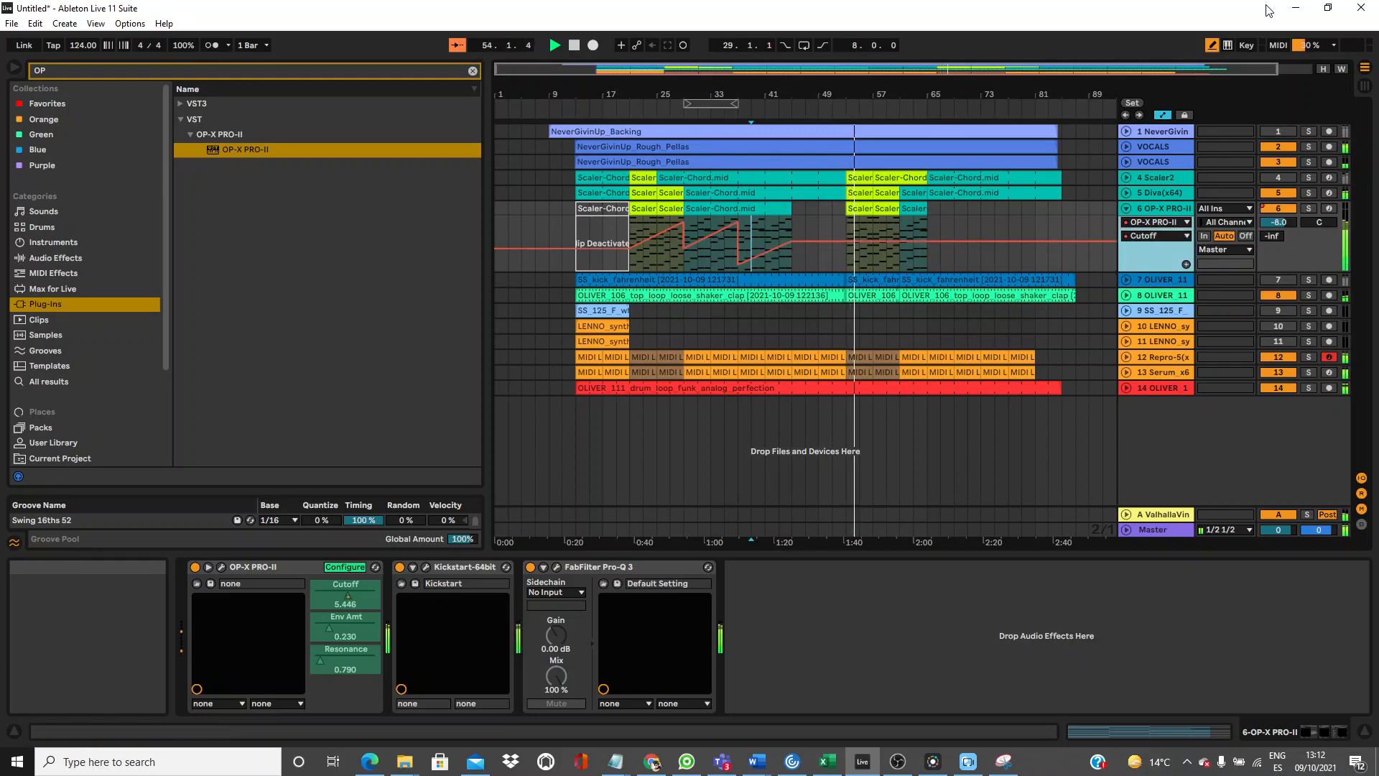
left_click(643, 208)
left_click(789, 209, "shift")
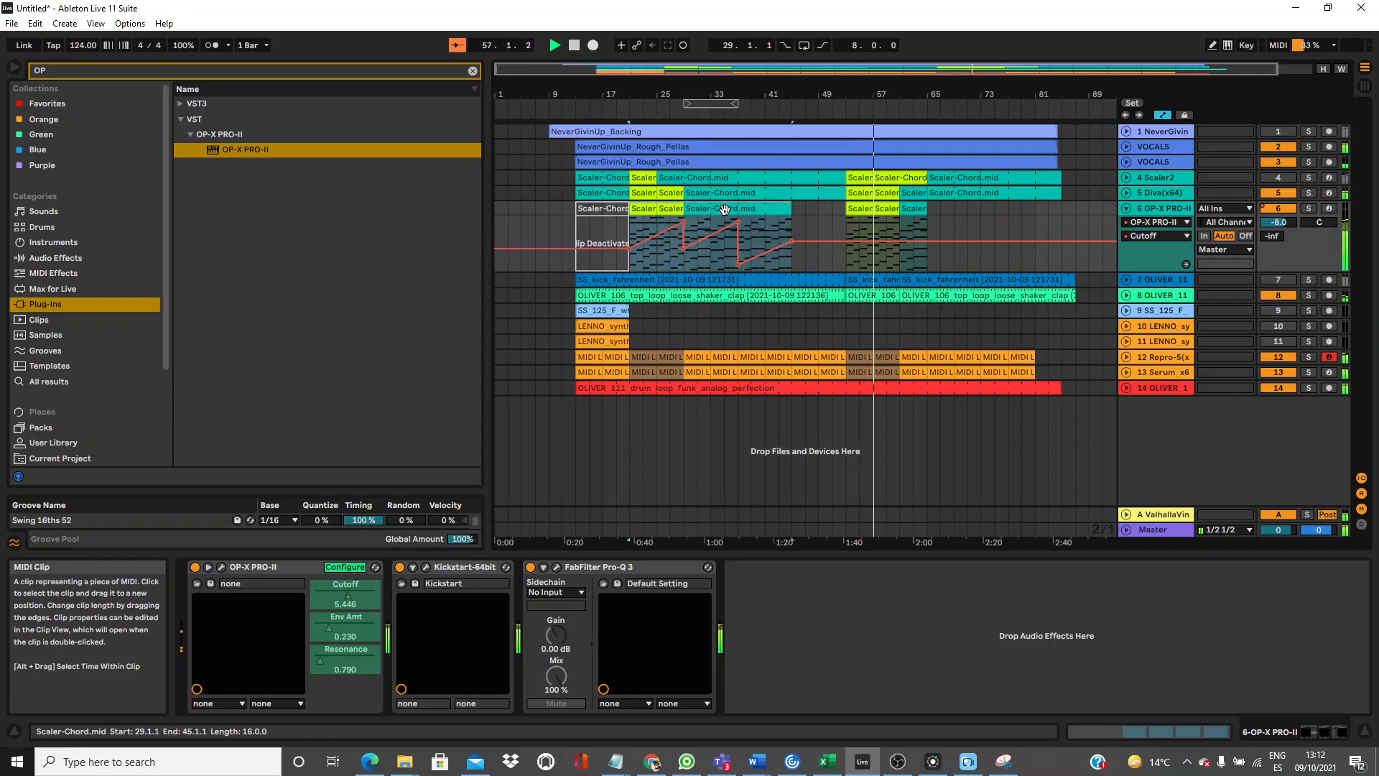
left_click(632, 263)
left_click_drag(631, 261, 734, 257)
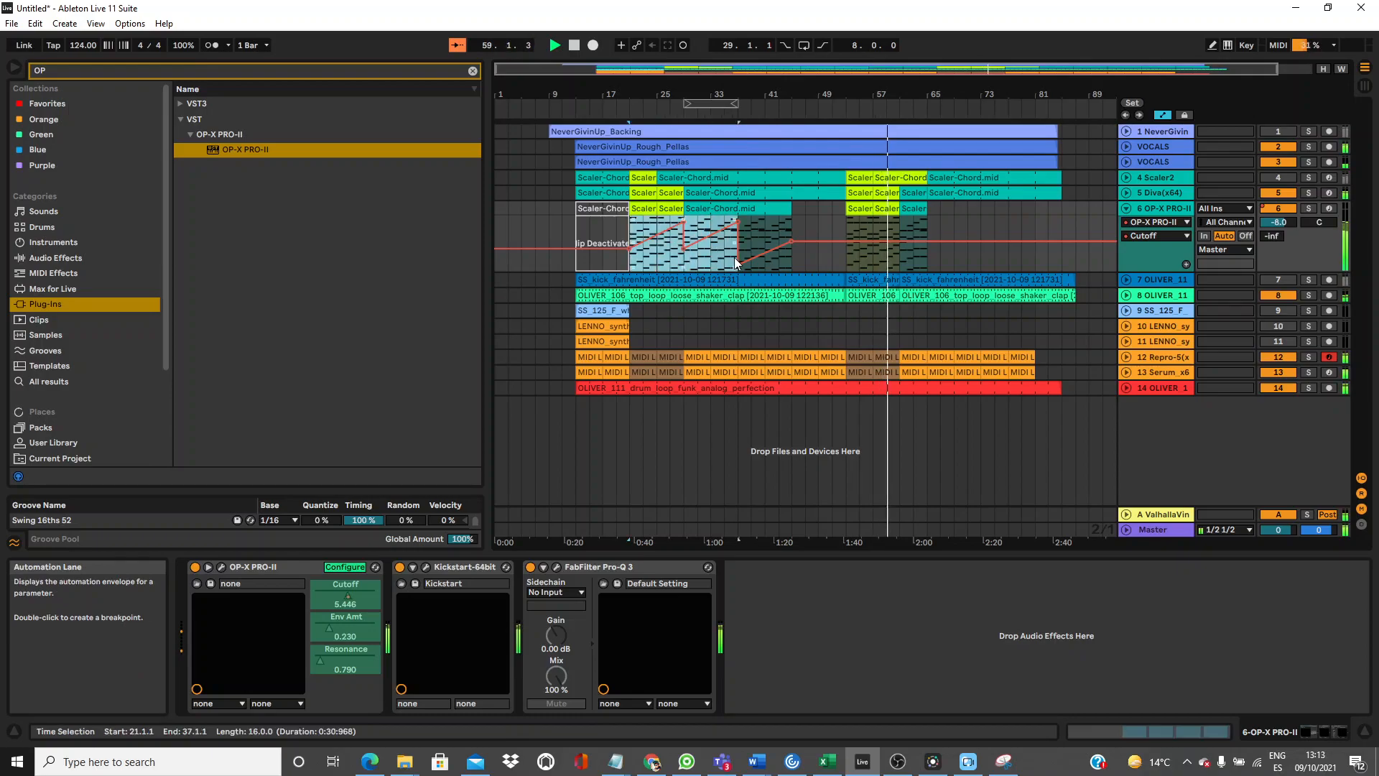
left_click(866, 209)
key("ctrl+v")
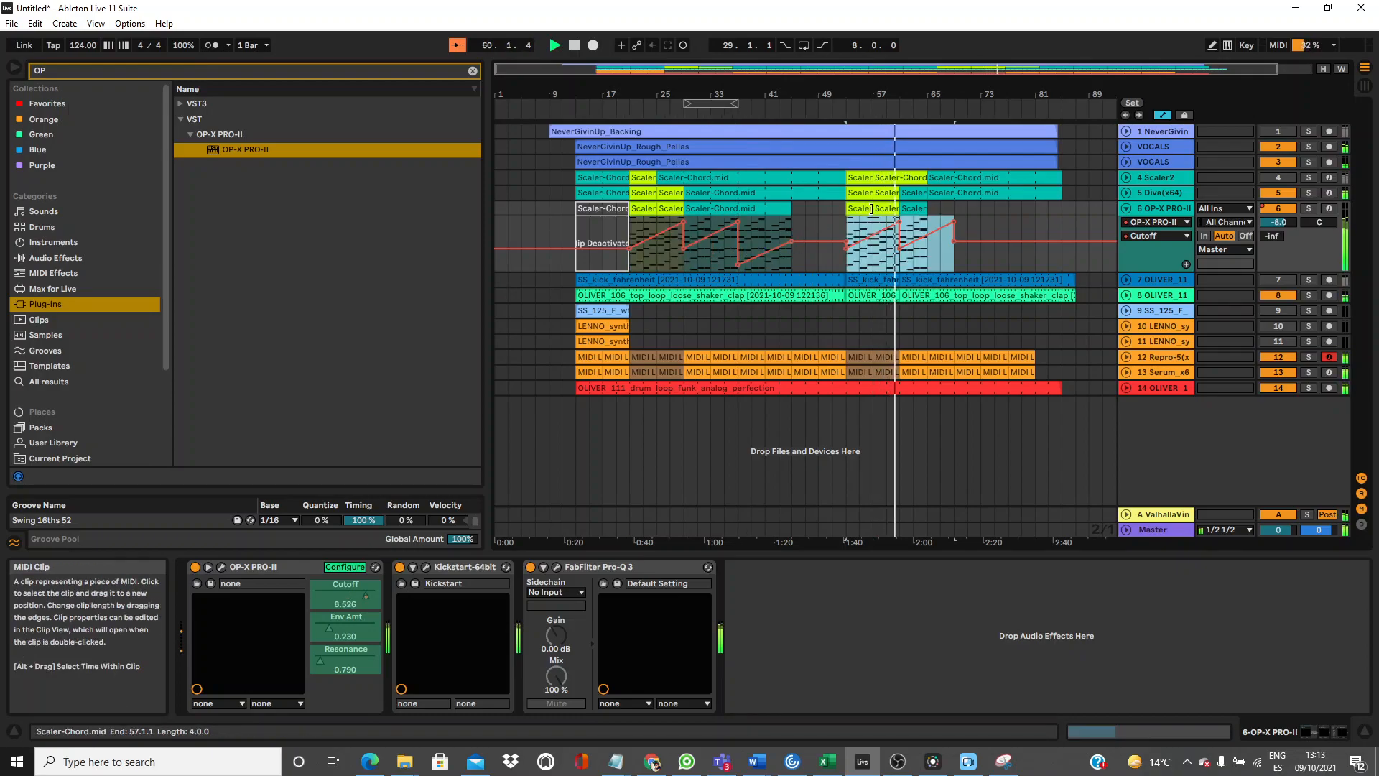
Set the OP-X PRO-II track volume to -12.0 dB.
left_click(1265, 225)
type("-12")
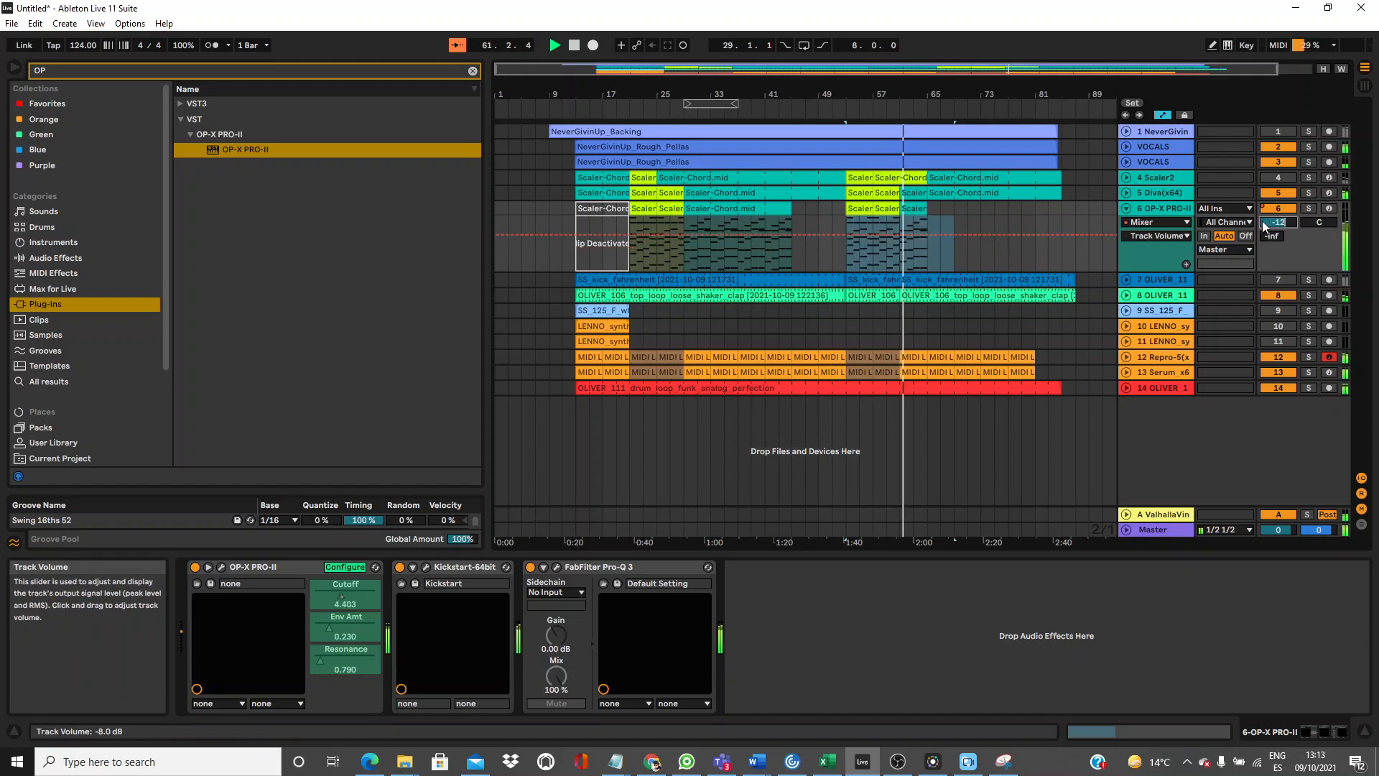
key("Return")
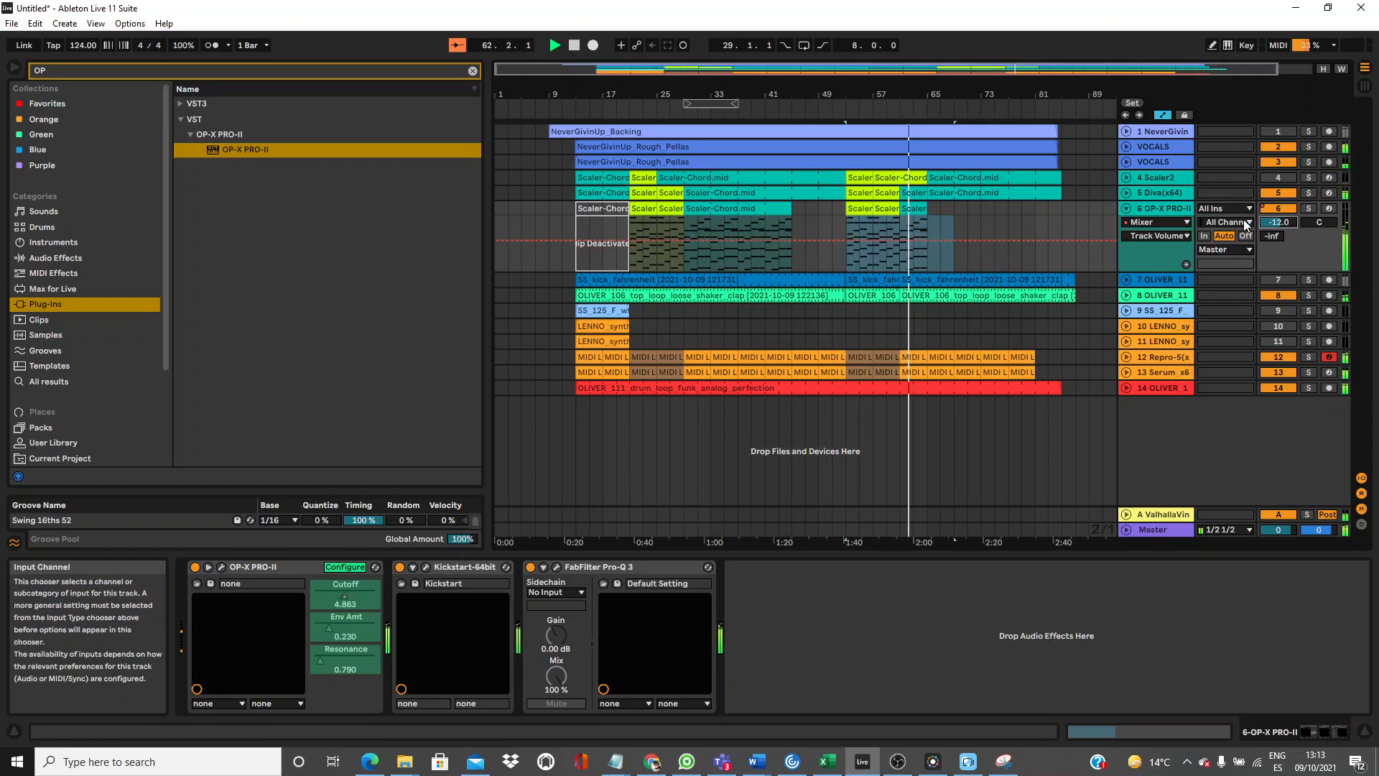
Collapse the OP-X PRO-II track and duplicate it.
left_click(1125, 209)
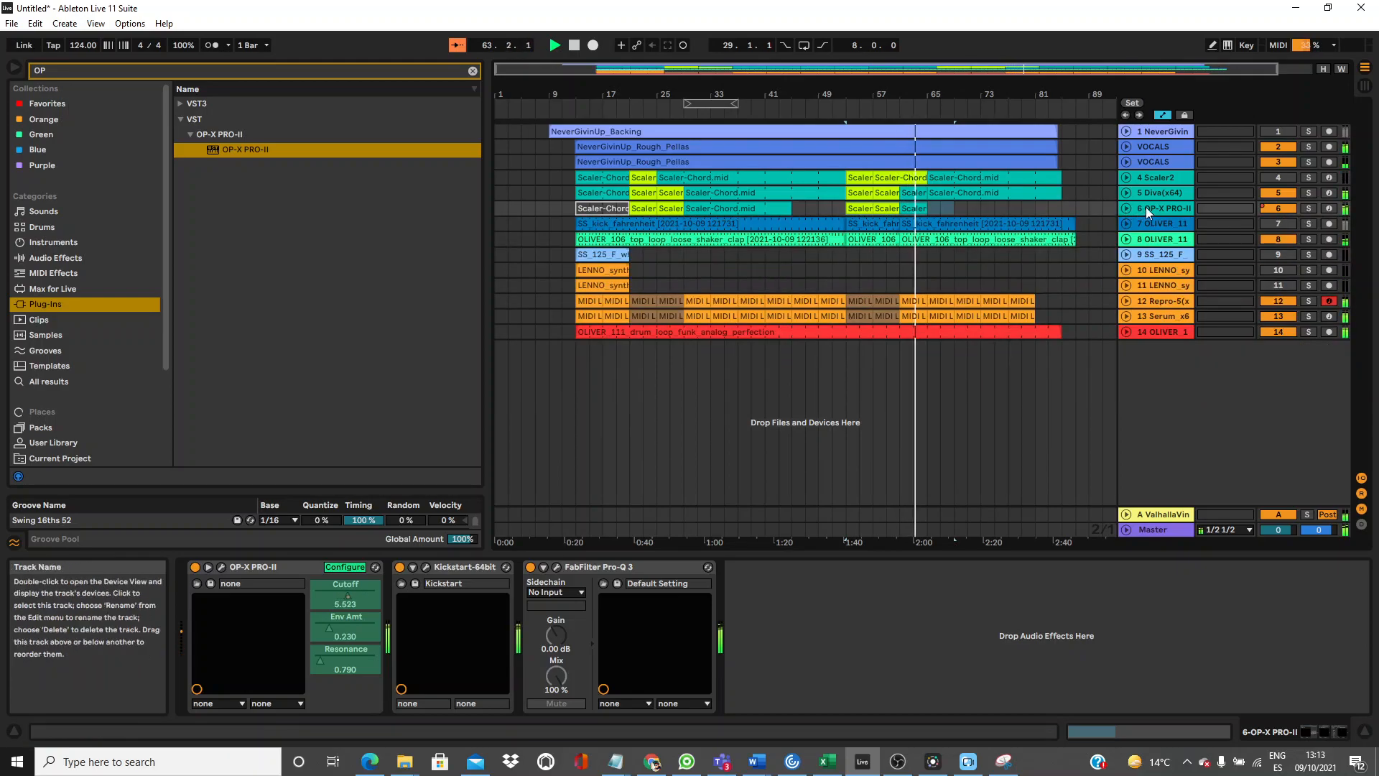
right_click(1147, 208)
left_click(1172, 250)
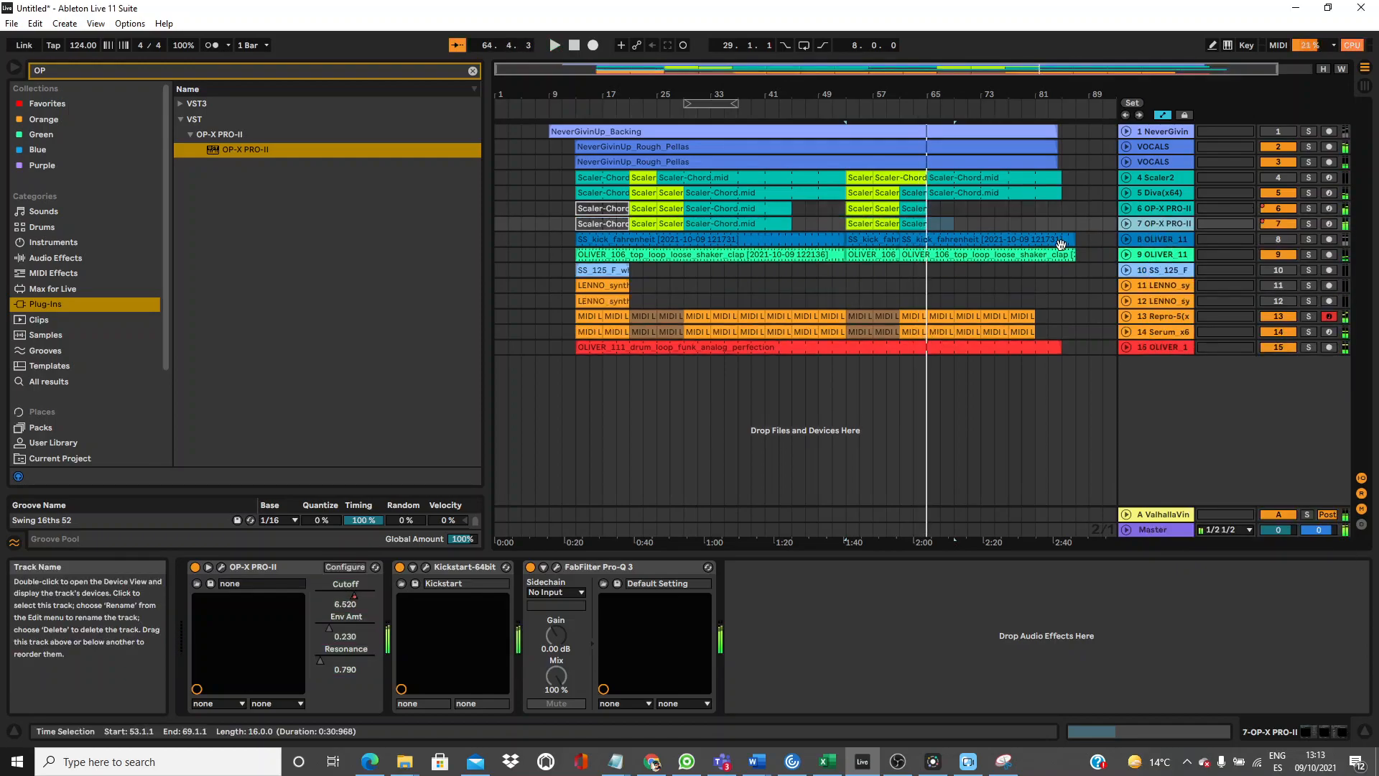
Load the MM Classic Bass preset in the duplicated track's OP-X PRO-II synth, with the arrangement positioned at bar 21.
left_click(640, 232)
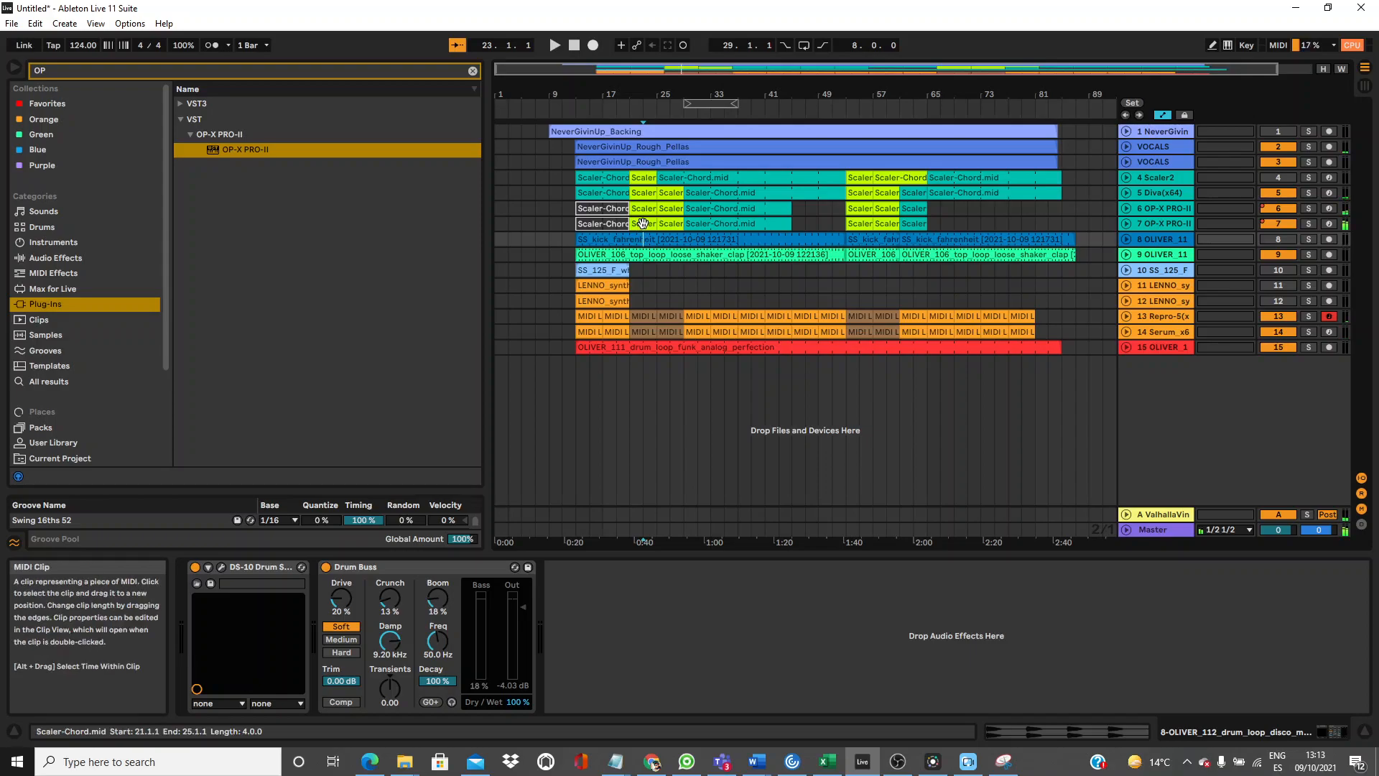
left_click(642, 223)
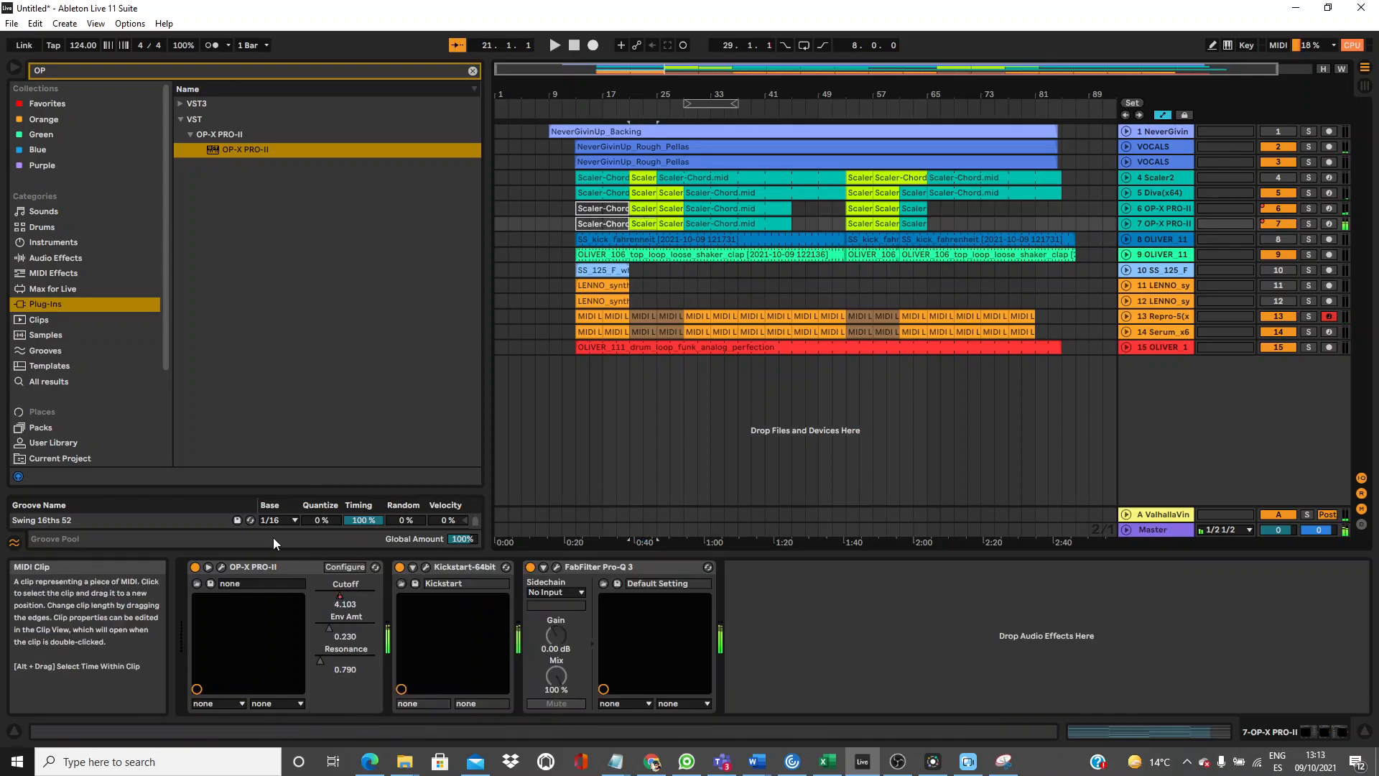
left_click(222, 567)
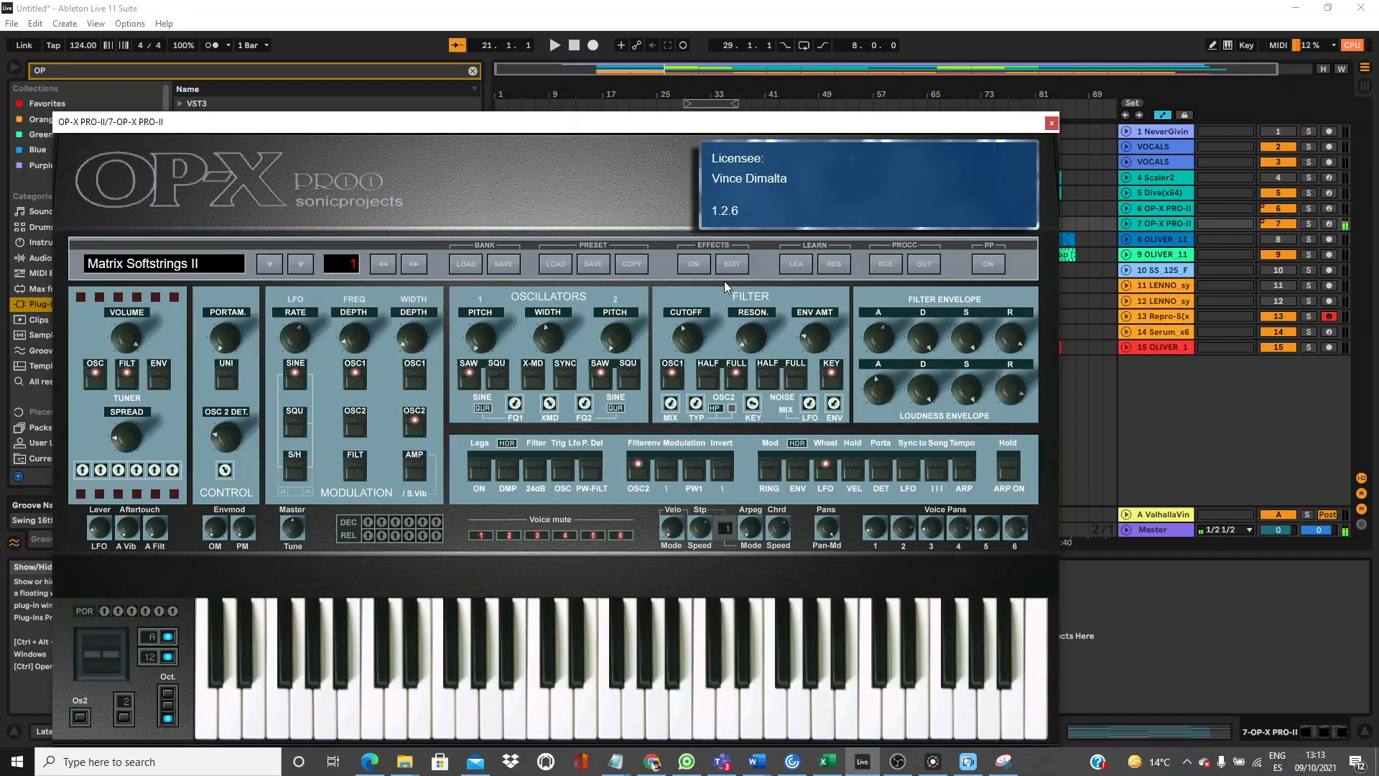
left_click(304, 263)
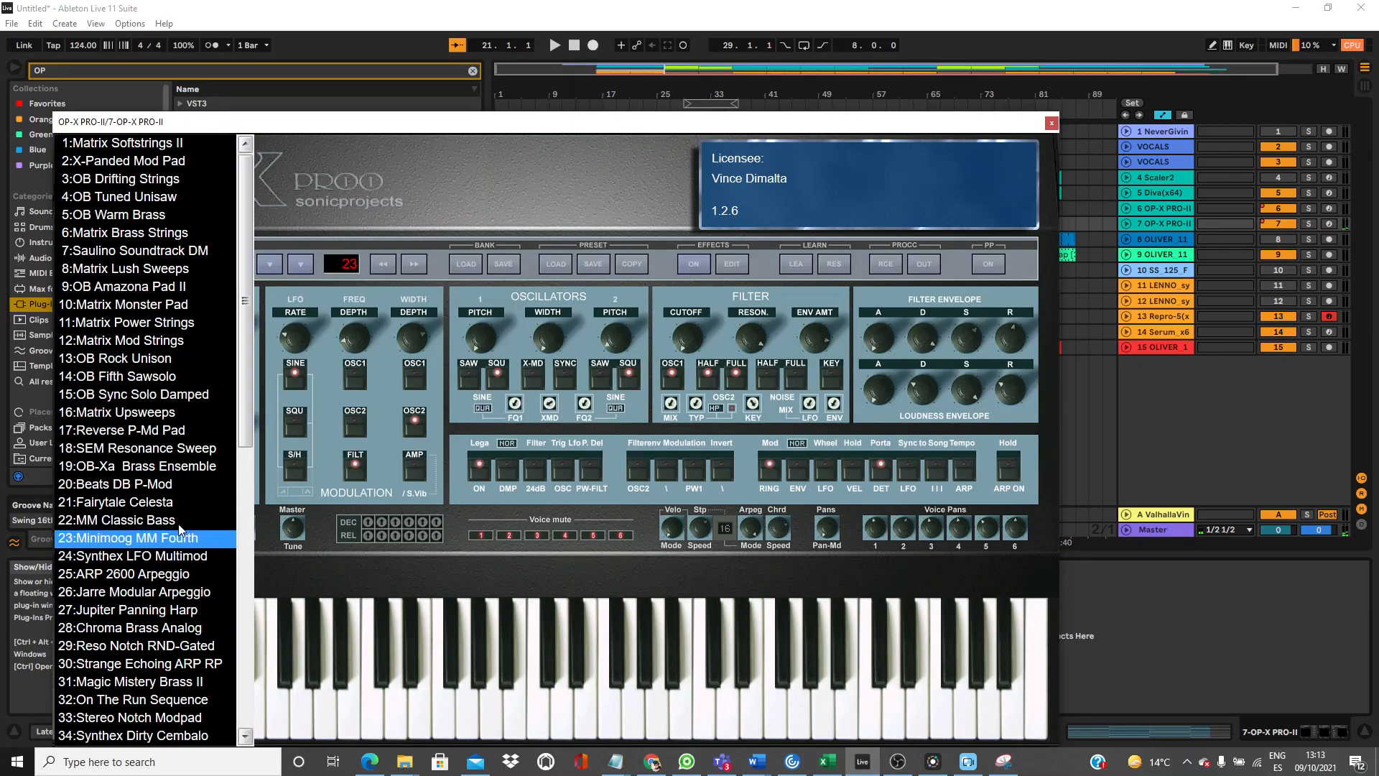
left_click(144, 520)
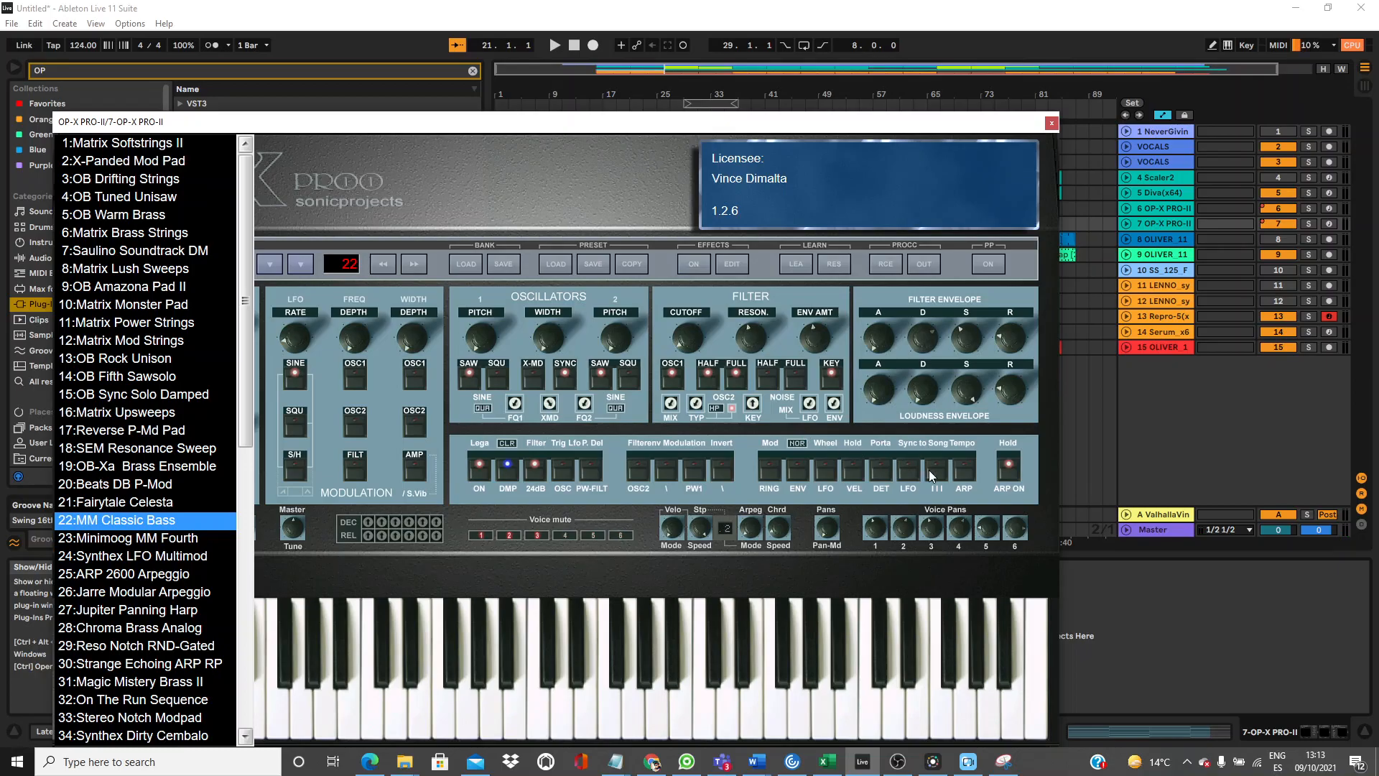
Play the arrangement from bar 21 to audition the MM Classic Bass preset, and close the synth window.
key("space")
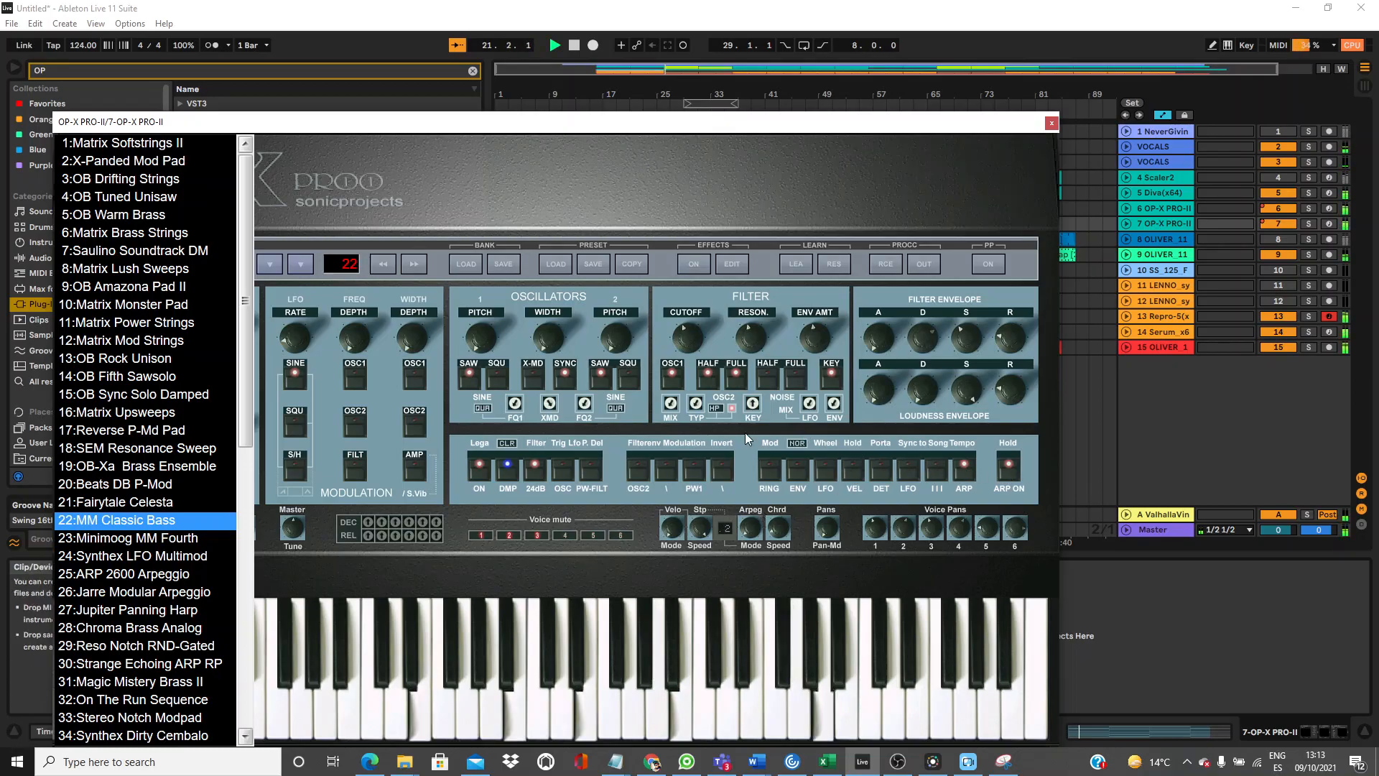
left_click_drag(627, 129, 650, 336)
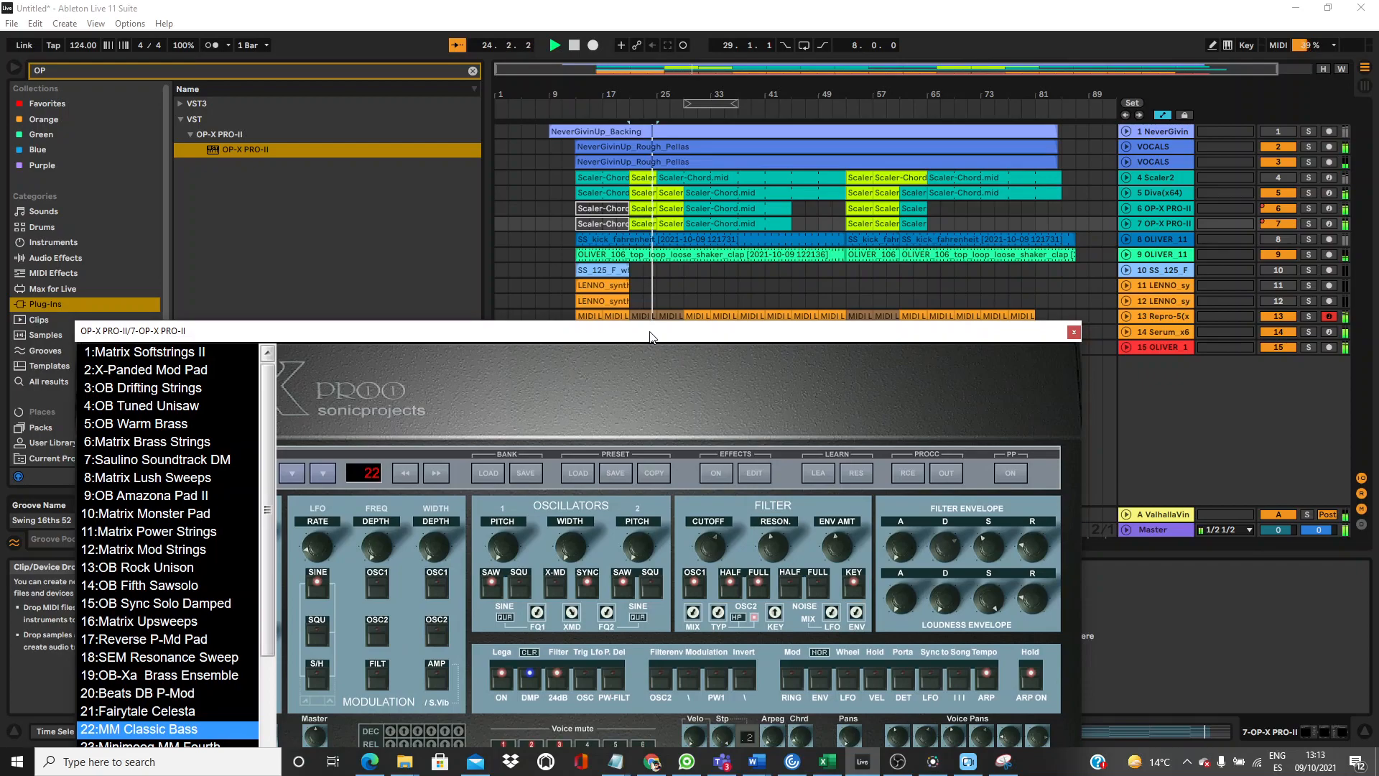
left_click_drag(650, 337, 621, 166)
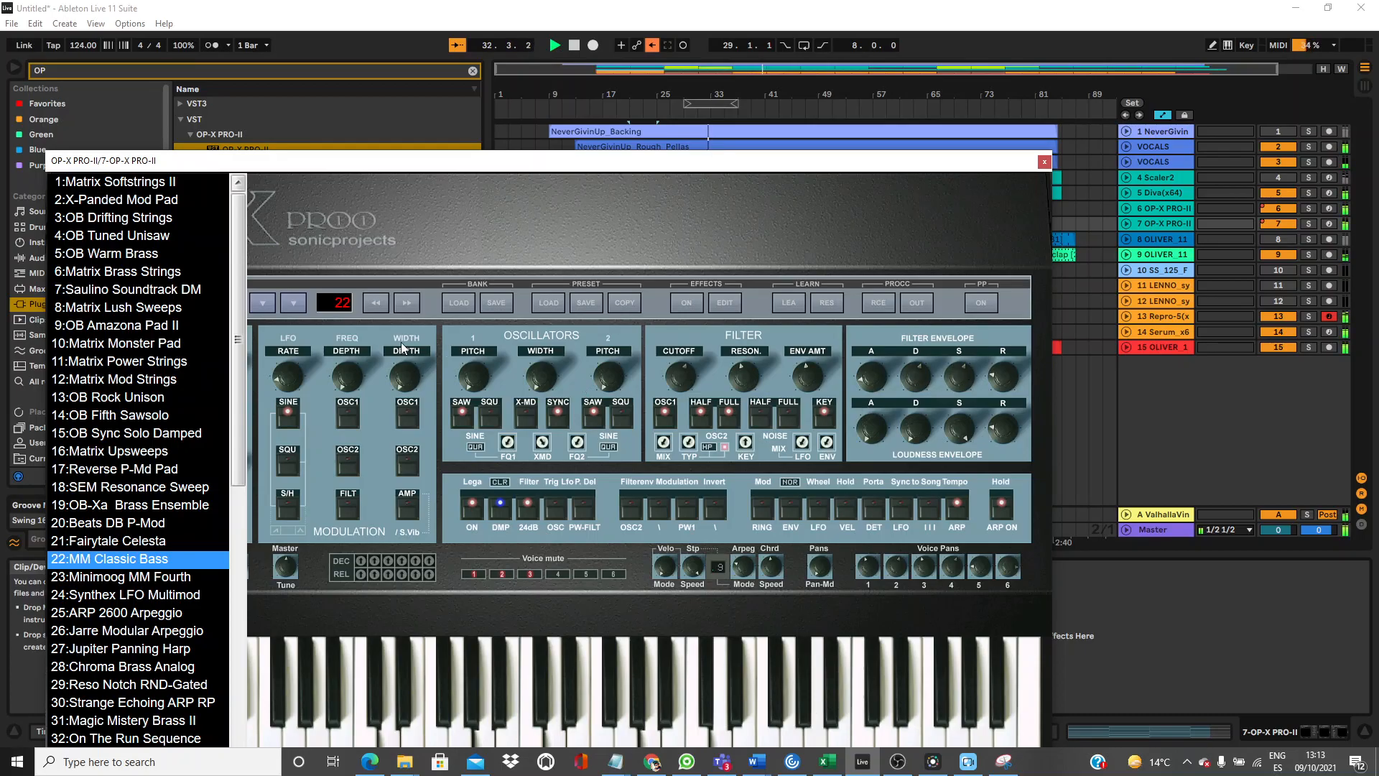
left_click(293, 305)
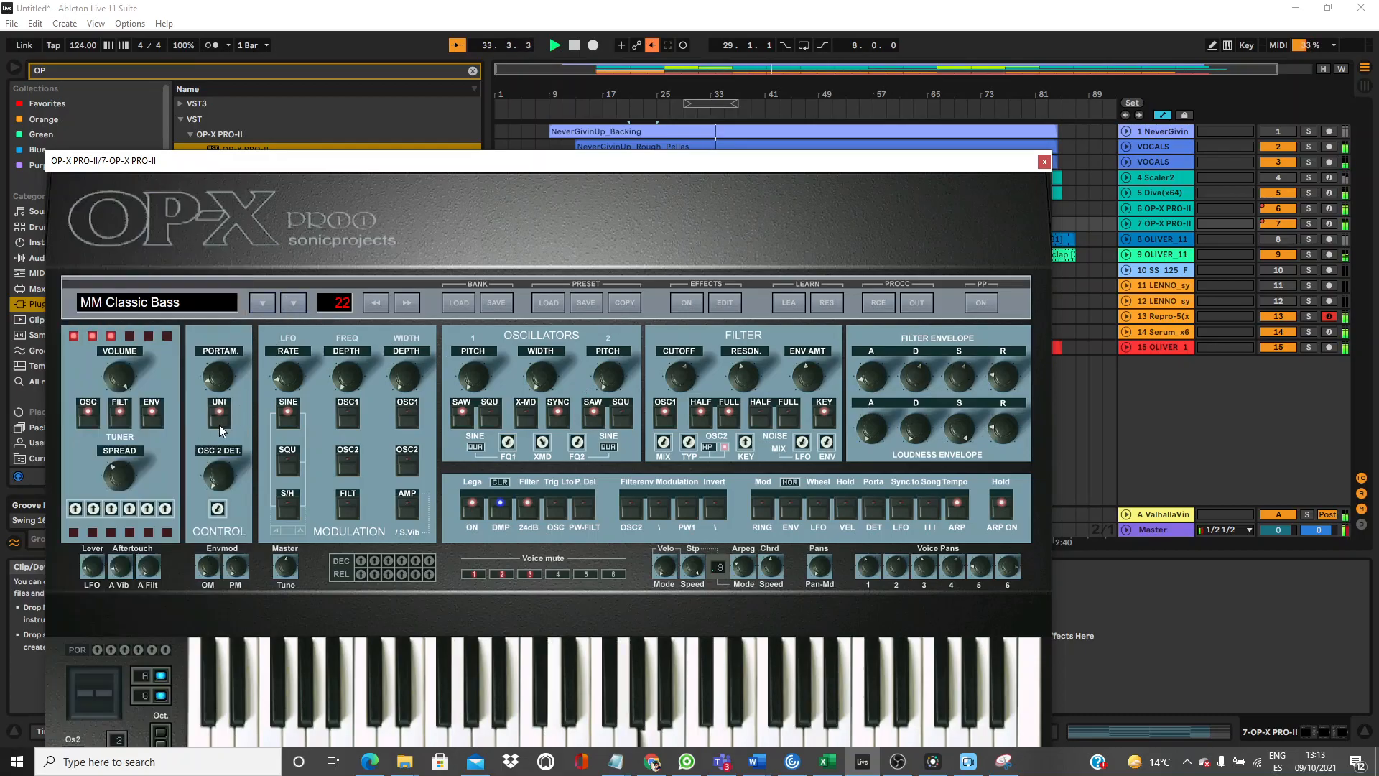
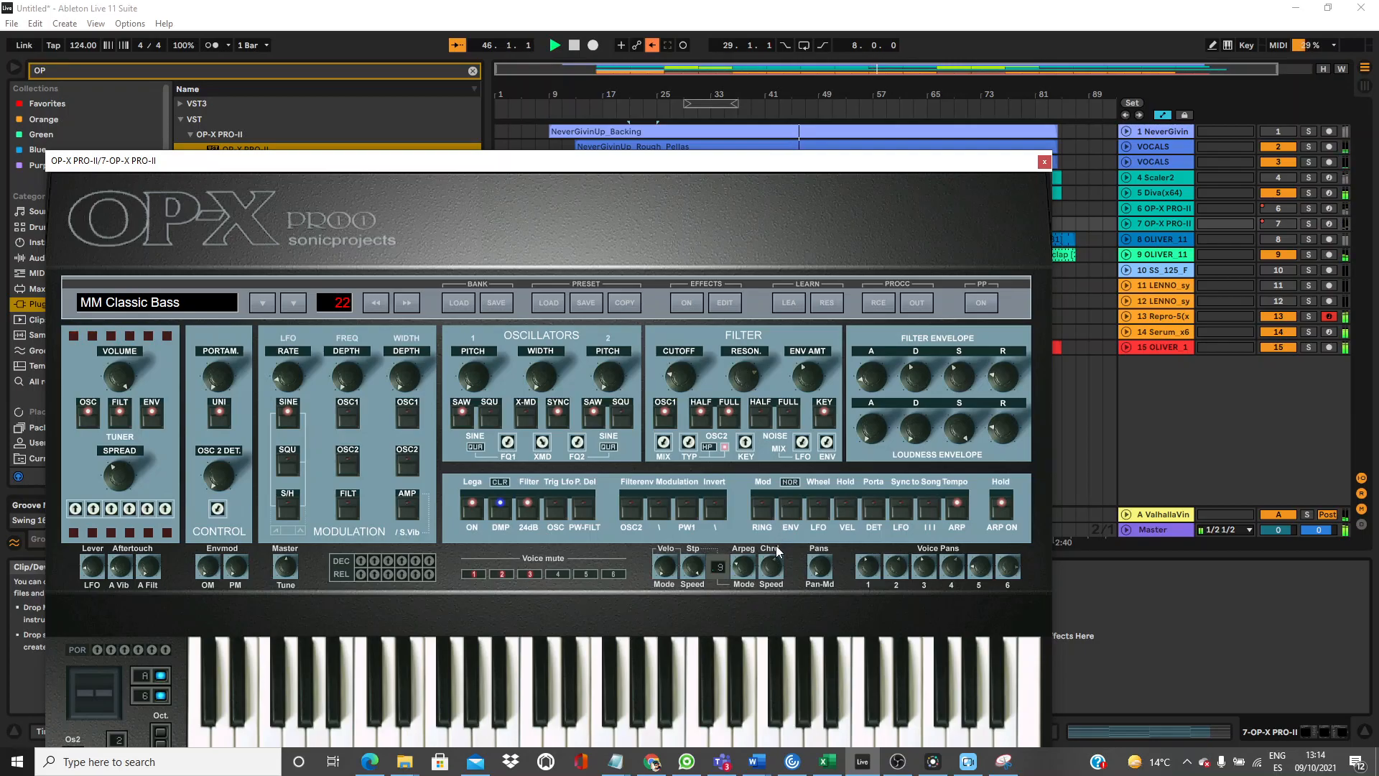
key("space")
key("space")
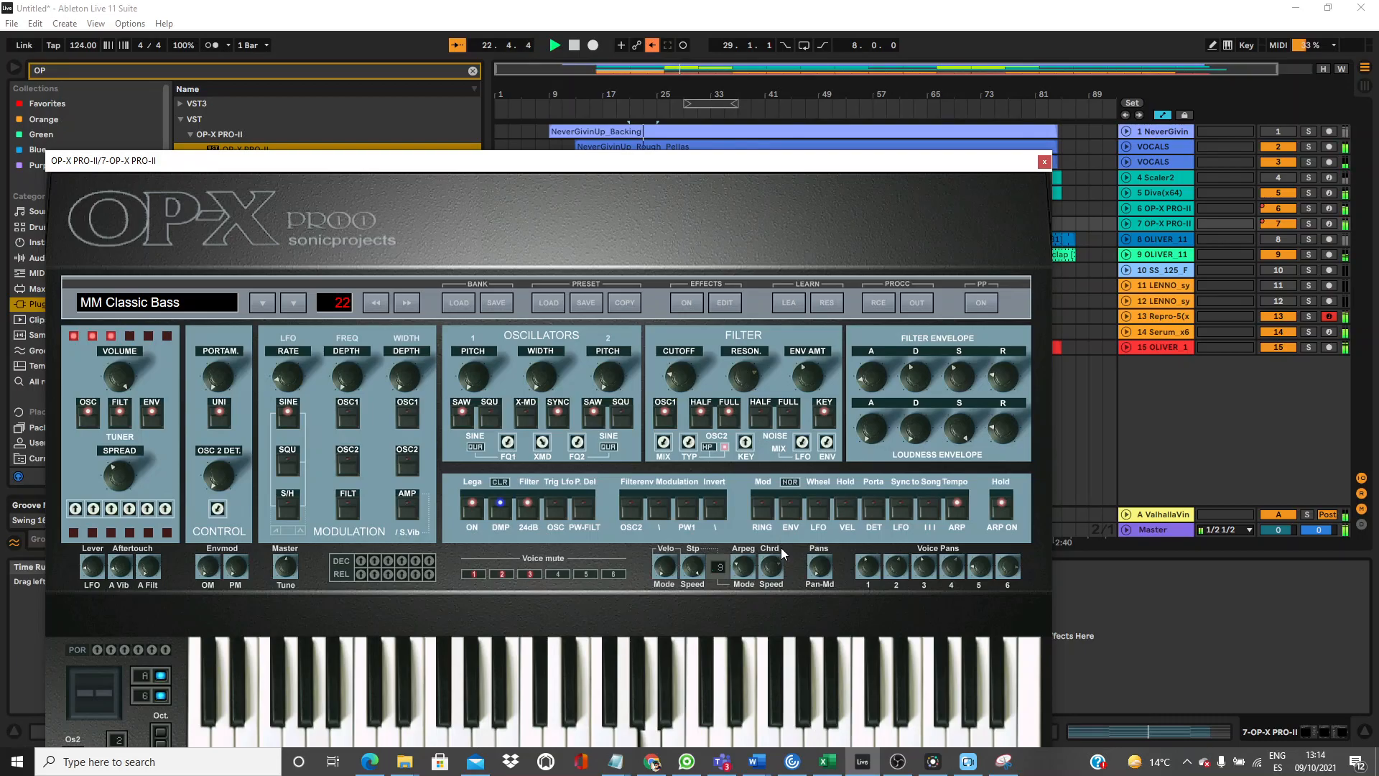
left_click(1044, 162)
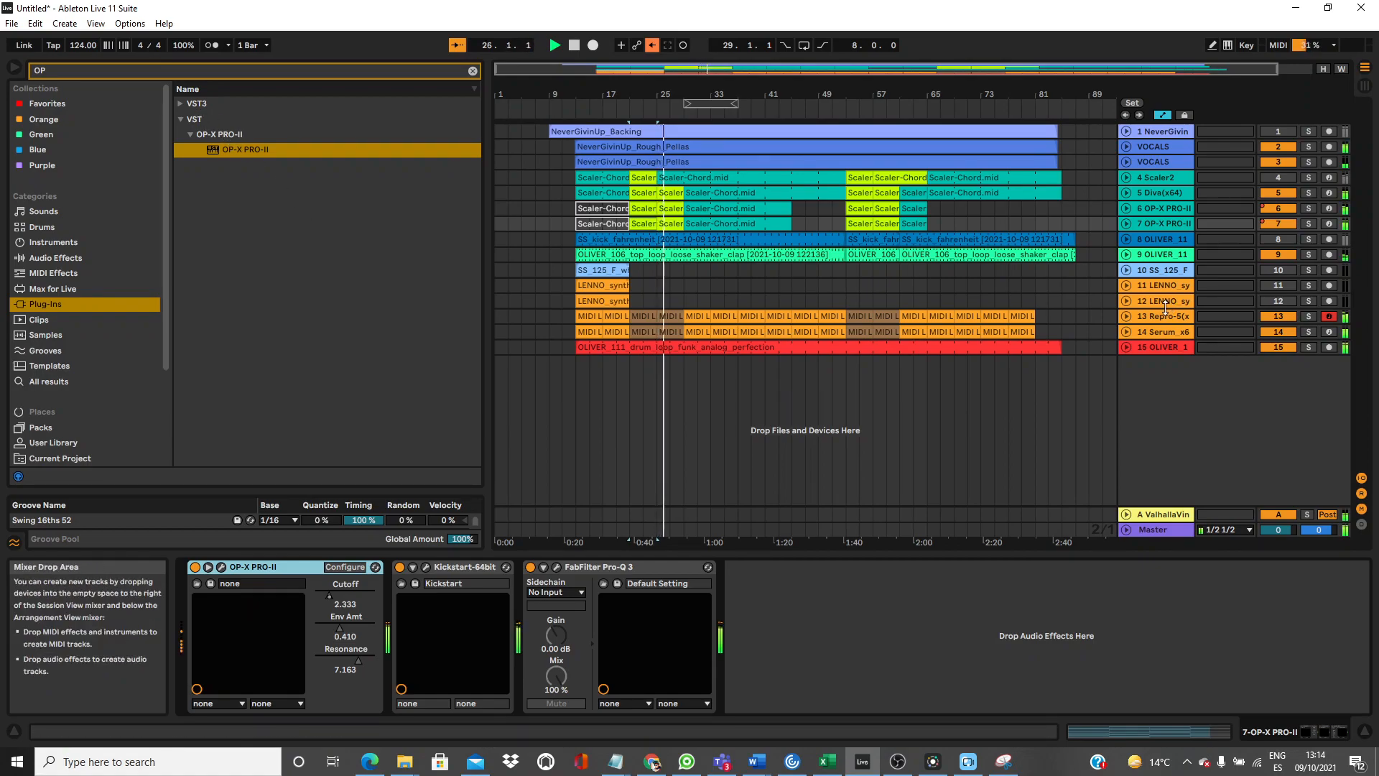
Copy the Pitch device from the Serum track and paste it ahead of the synth on the duplicated OP-X PRO-II track.
left_click(1156, 330)
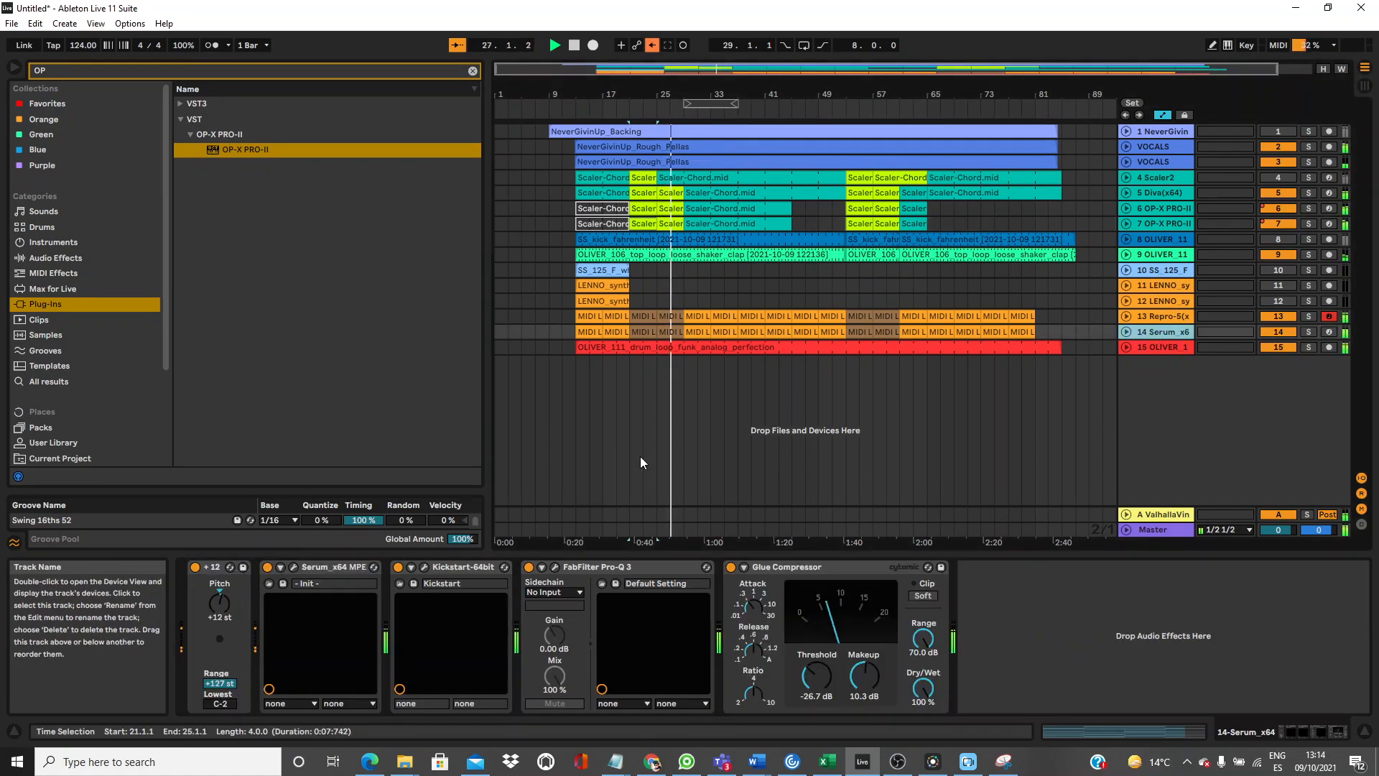
left_click(213, 568)
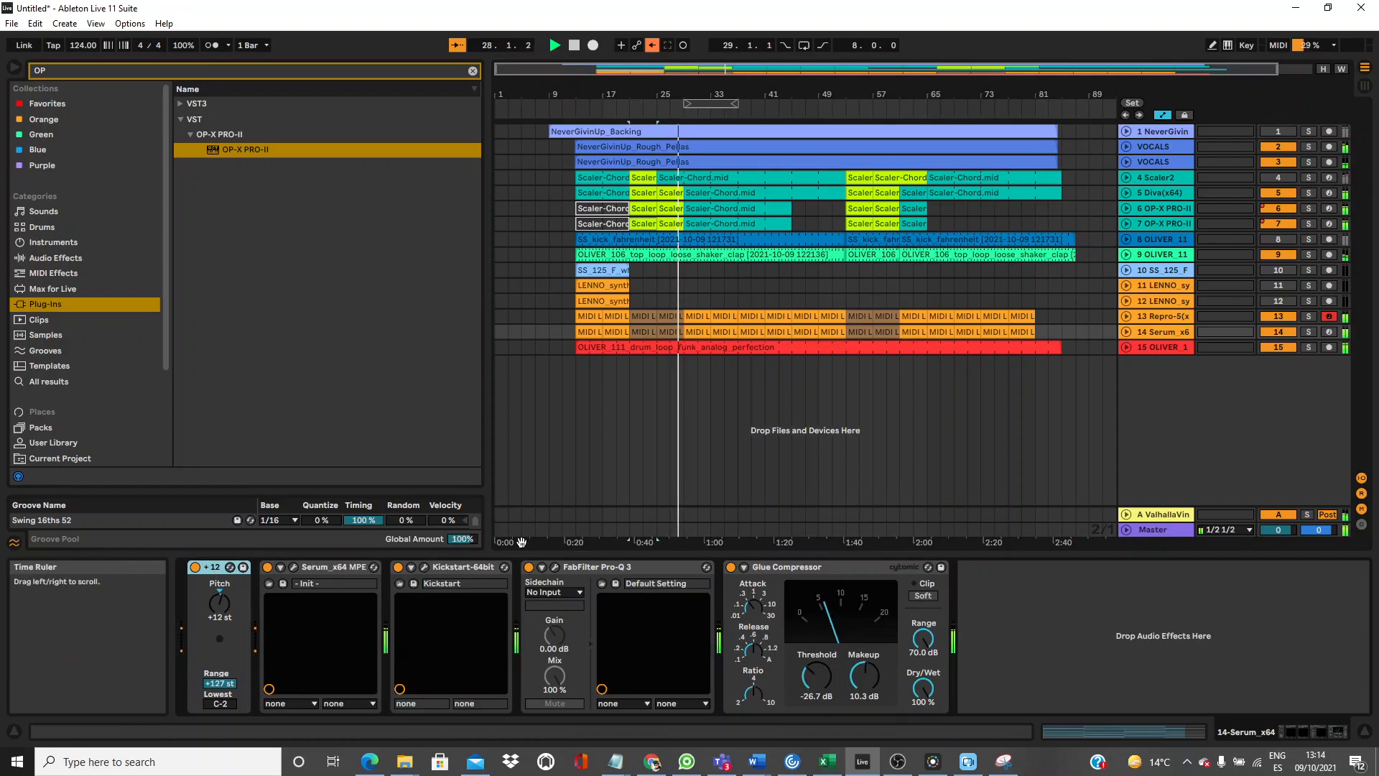
left_click(1160, 223)
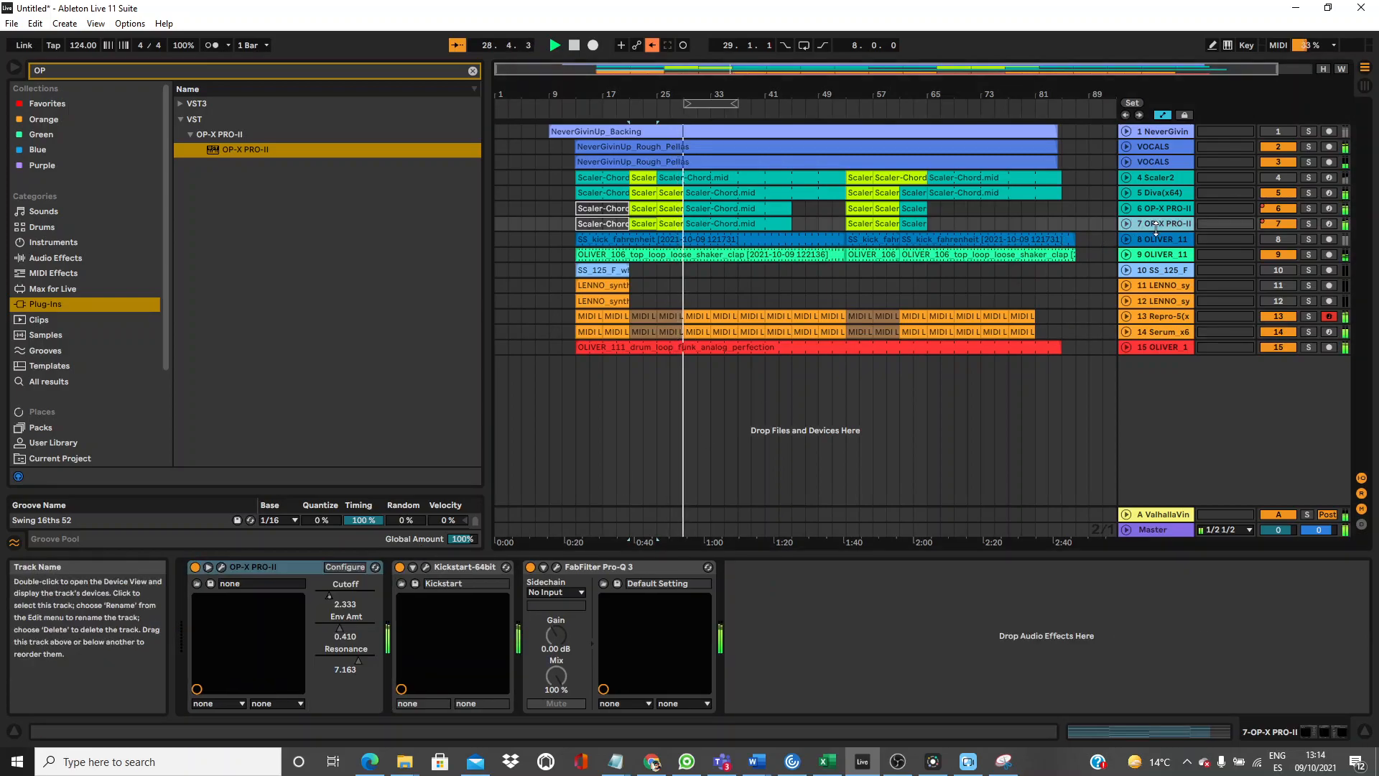
left_click(768, 612)
left_click(307, 569)
key("ctrl+v")
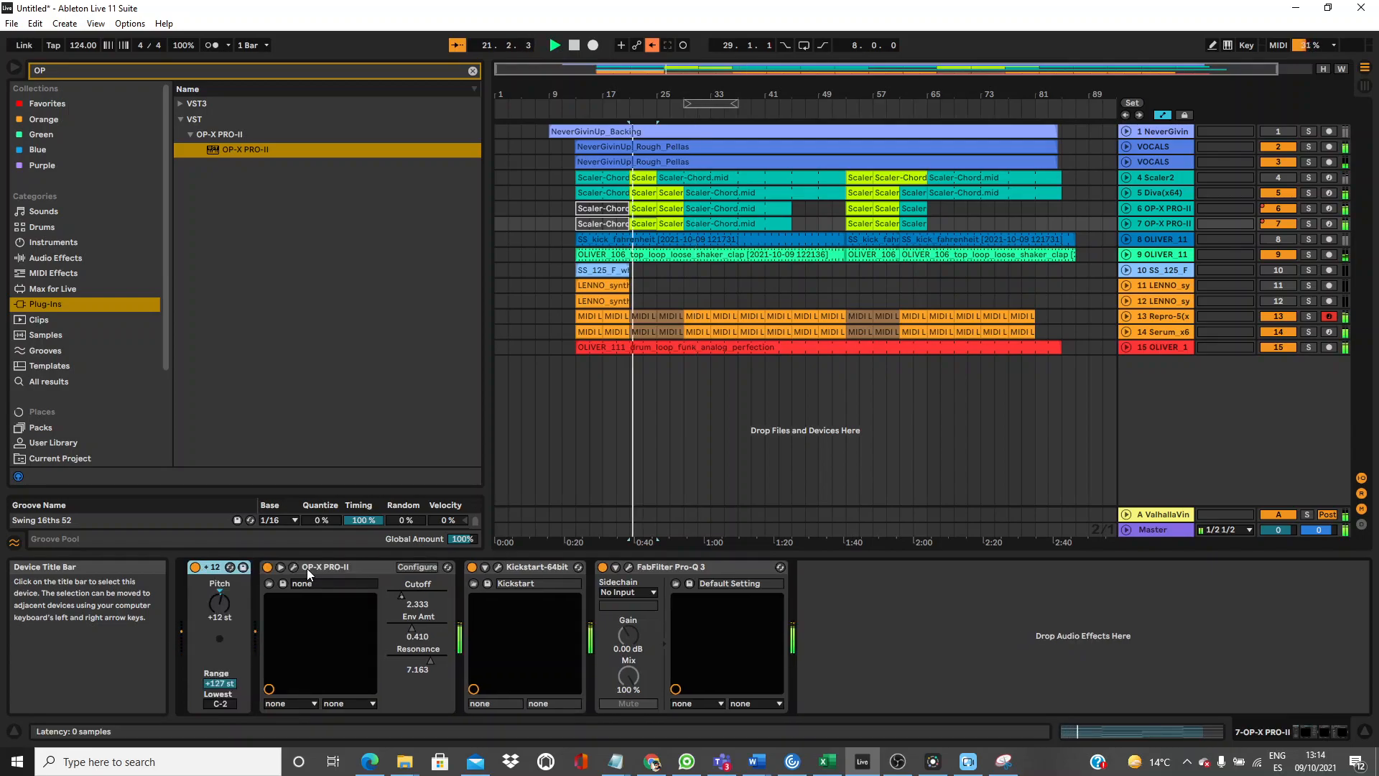
Set the pasted Pitch device's transposition to -12 st and restart playback from bar 21.
left_click(195, 568)
left_click(195, 568)
left_click(217, 603)
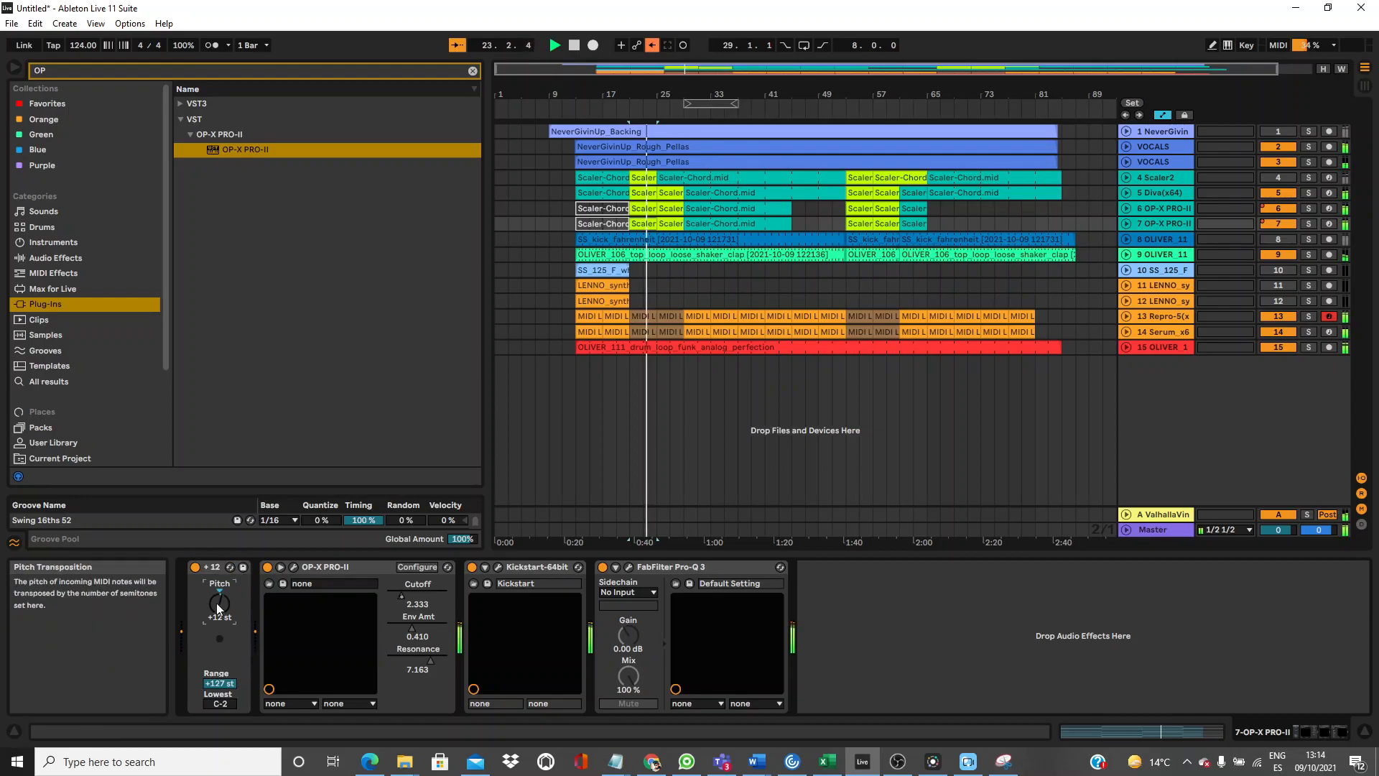
type("-12")
key("Return")
key("space")
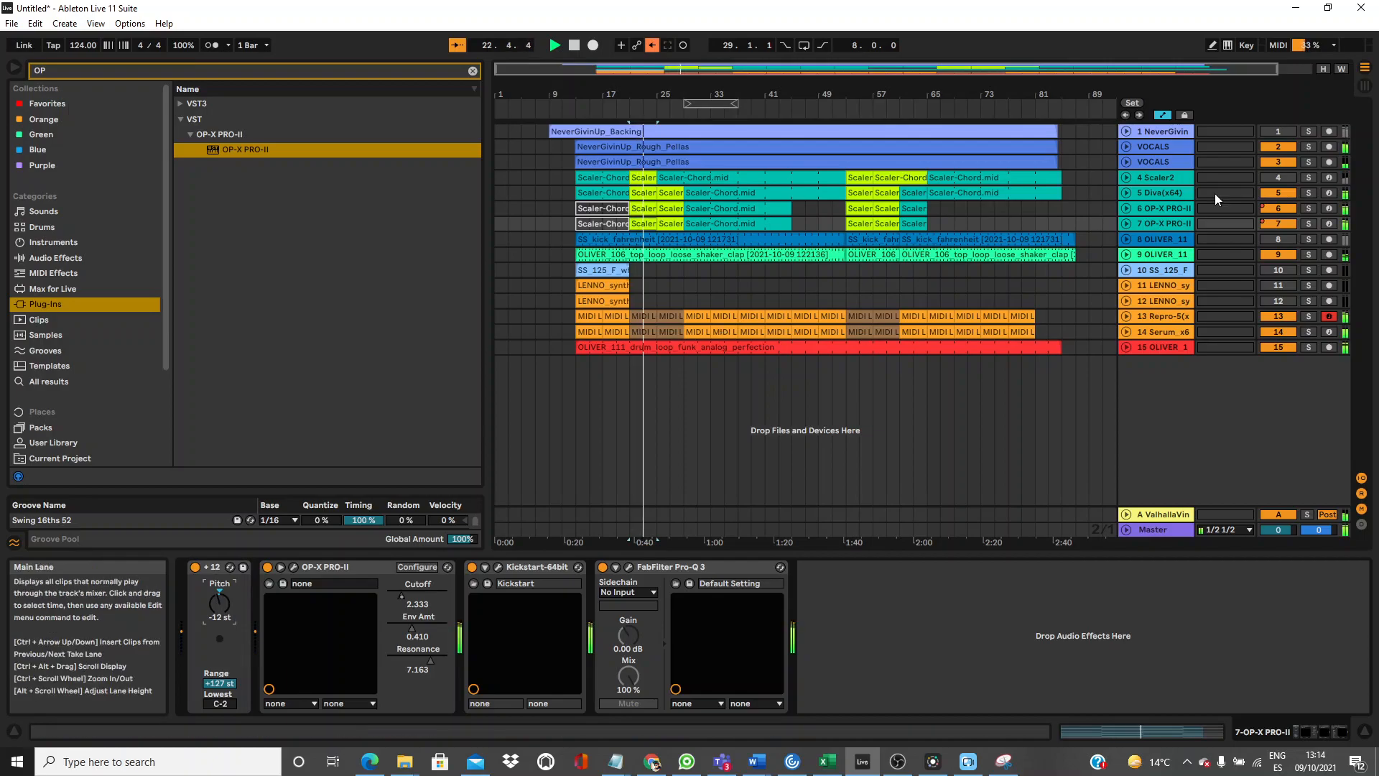
Bypass the Pitch device on the duplicated track and compare the layers by toggling the Scaler2, Diva and first OP-X PRO-II tracks.
left_click(1277, 194)
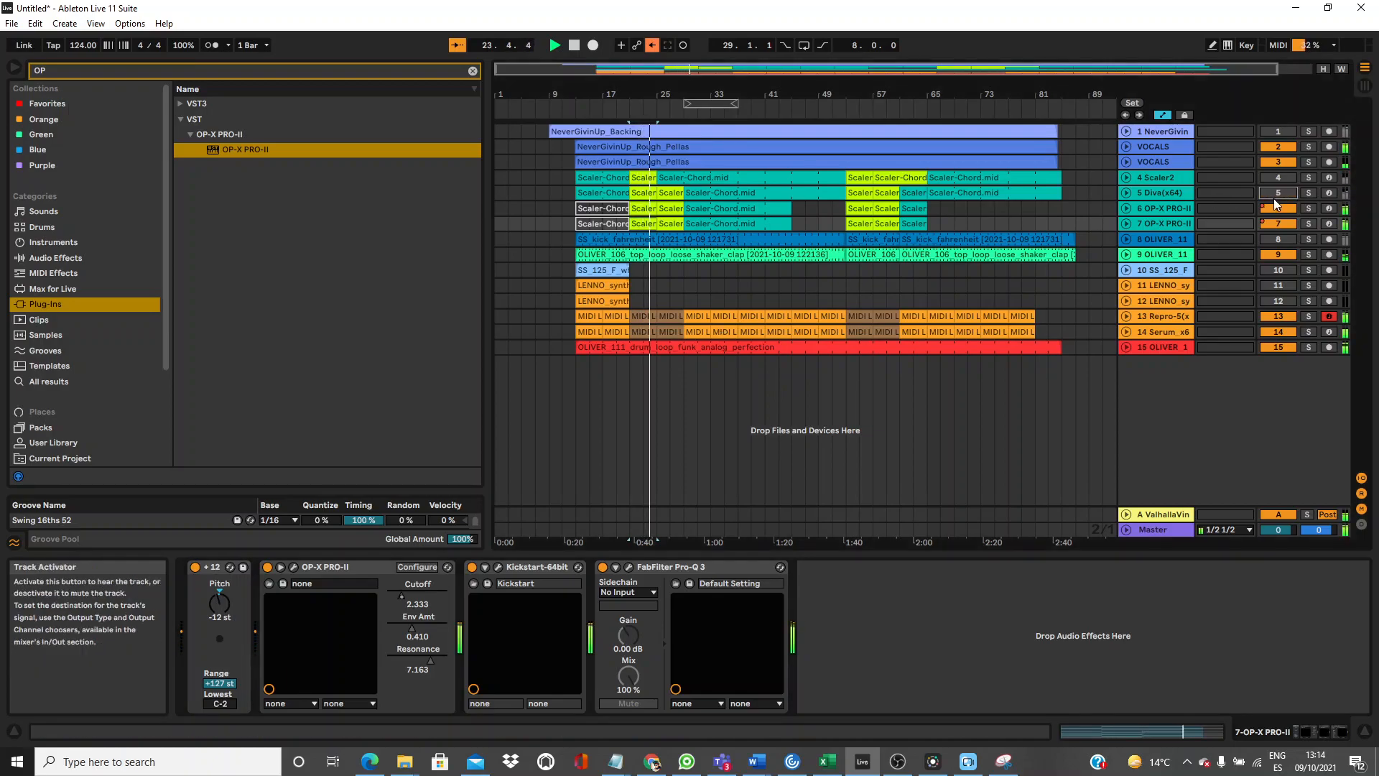
left_click(196, 566)
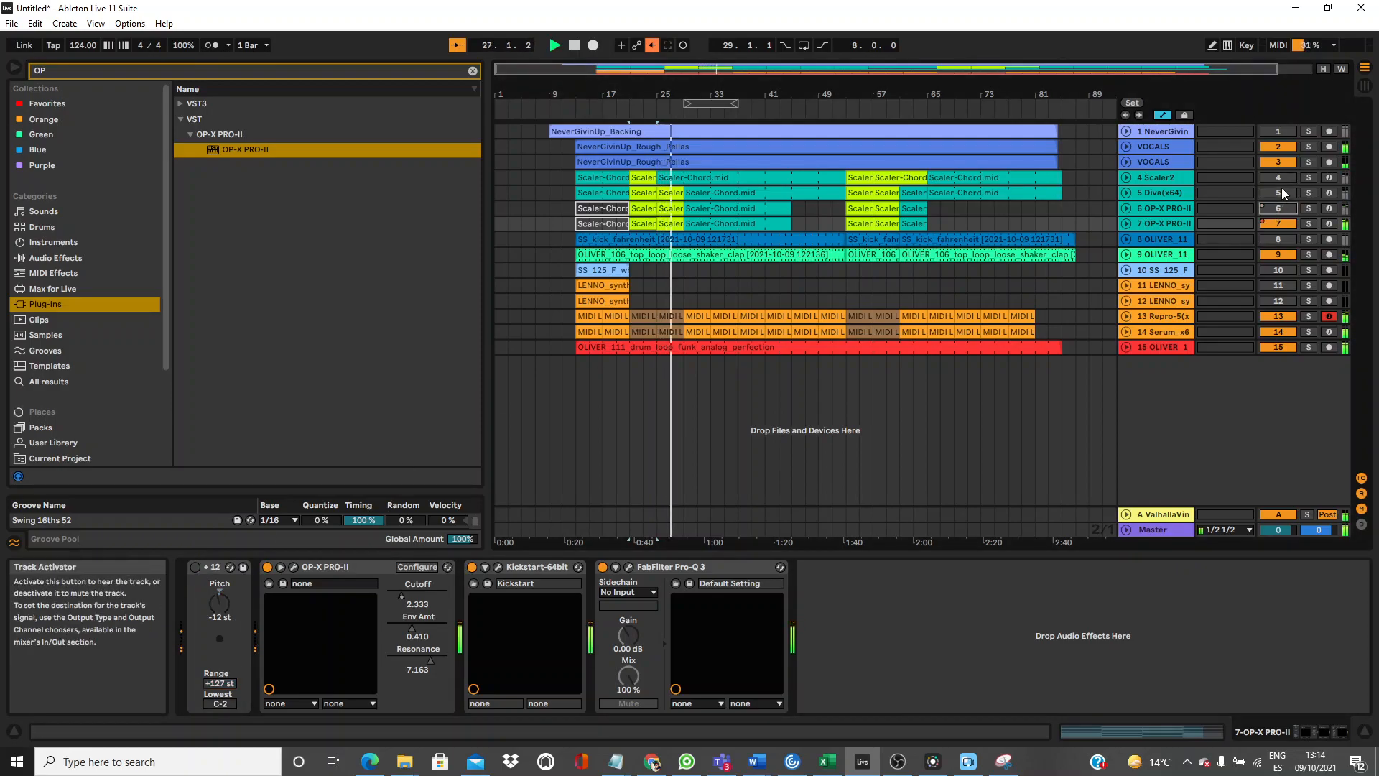
left_click(1281, 189)
left_click(1284, 192)
left_click(1281, 179)
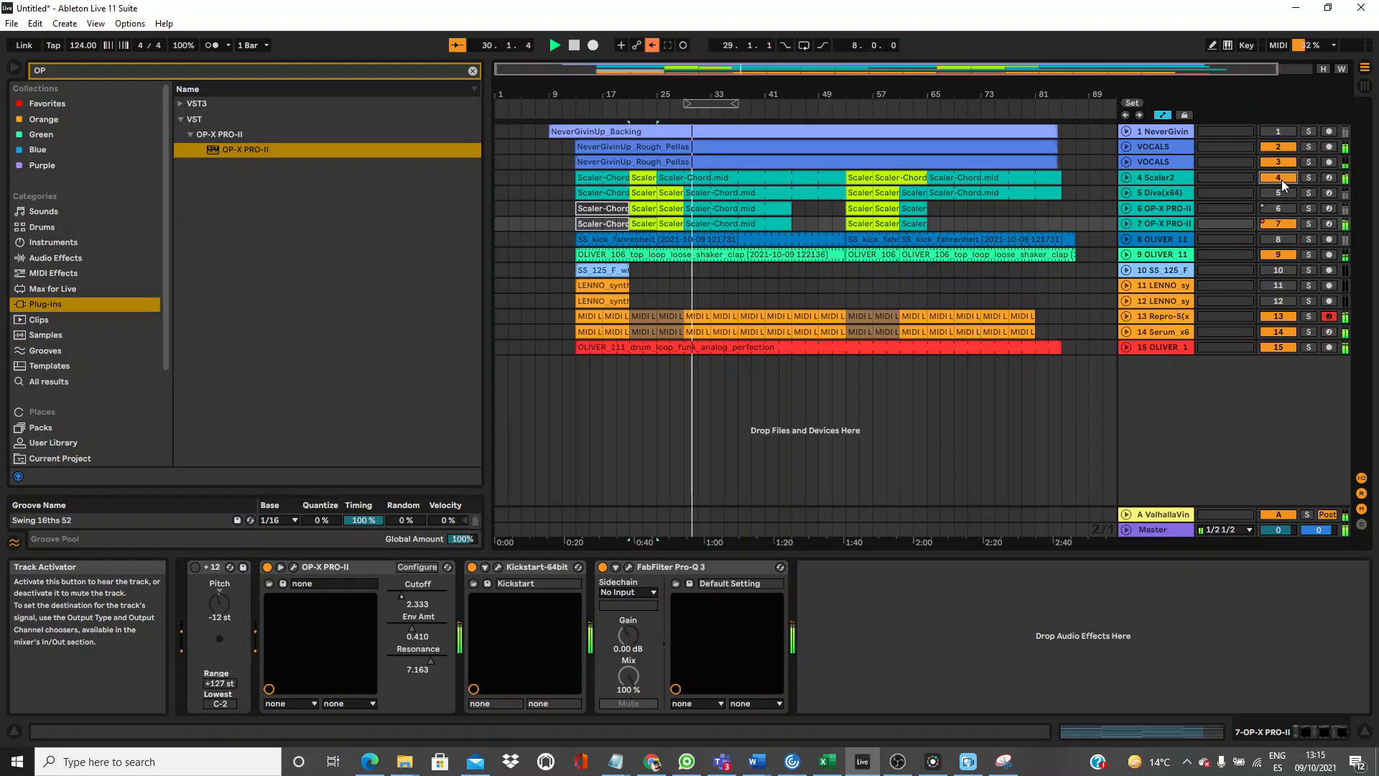
left_click(1282, 179)
left_click(1276, 190)
left_click(1271, 208)
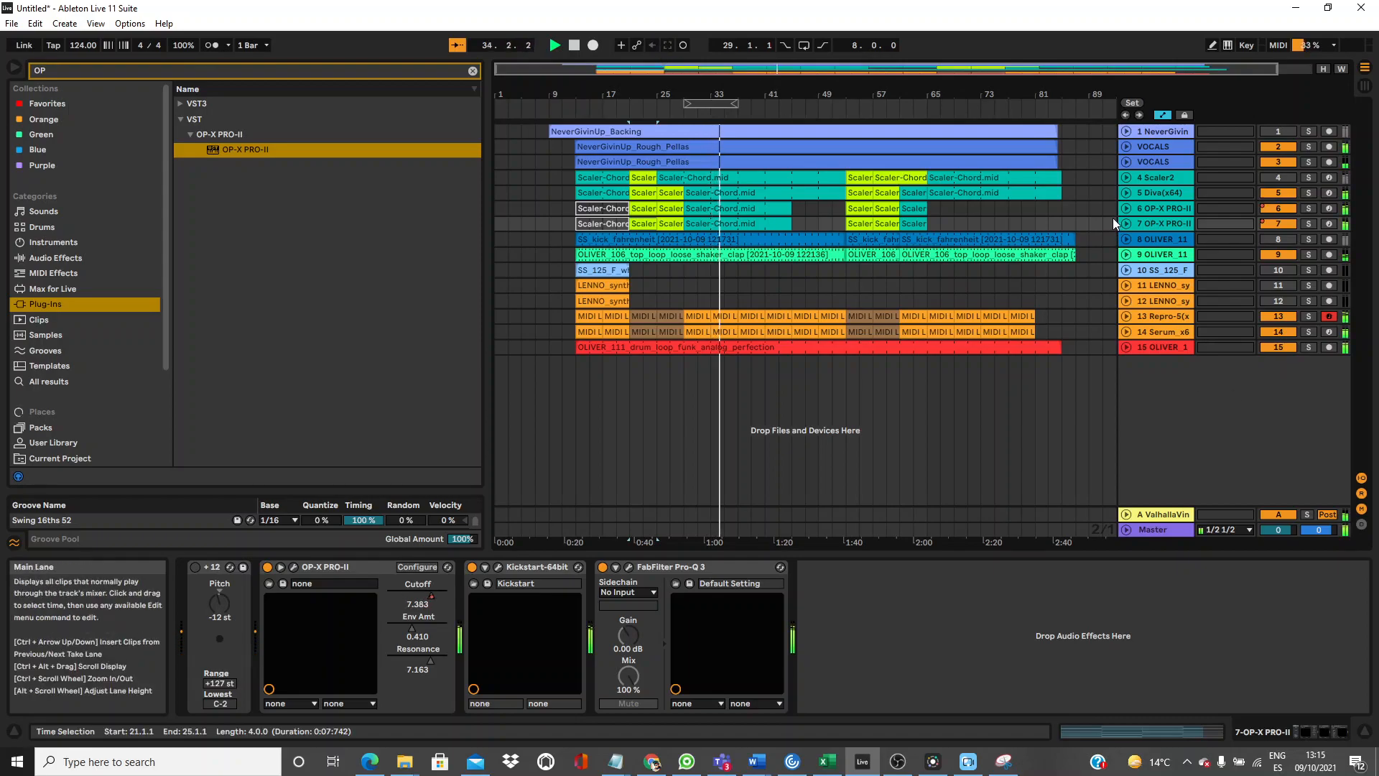
Raise the low cut in the first OP-X PRO-II track's FabFilter Pro-Q 3 to about 561 Hz and close the EQ.
left_click(1161, 209)
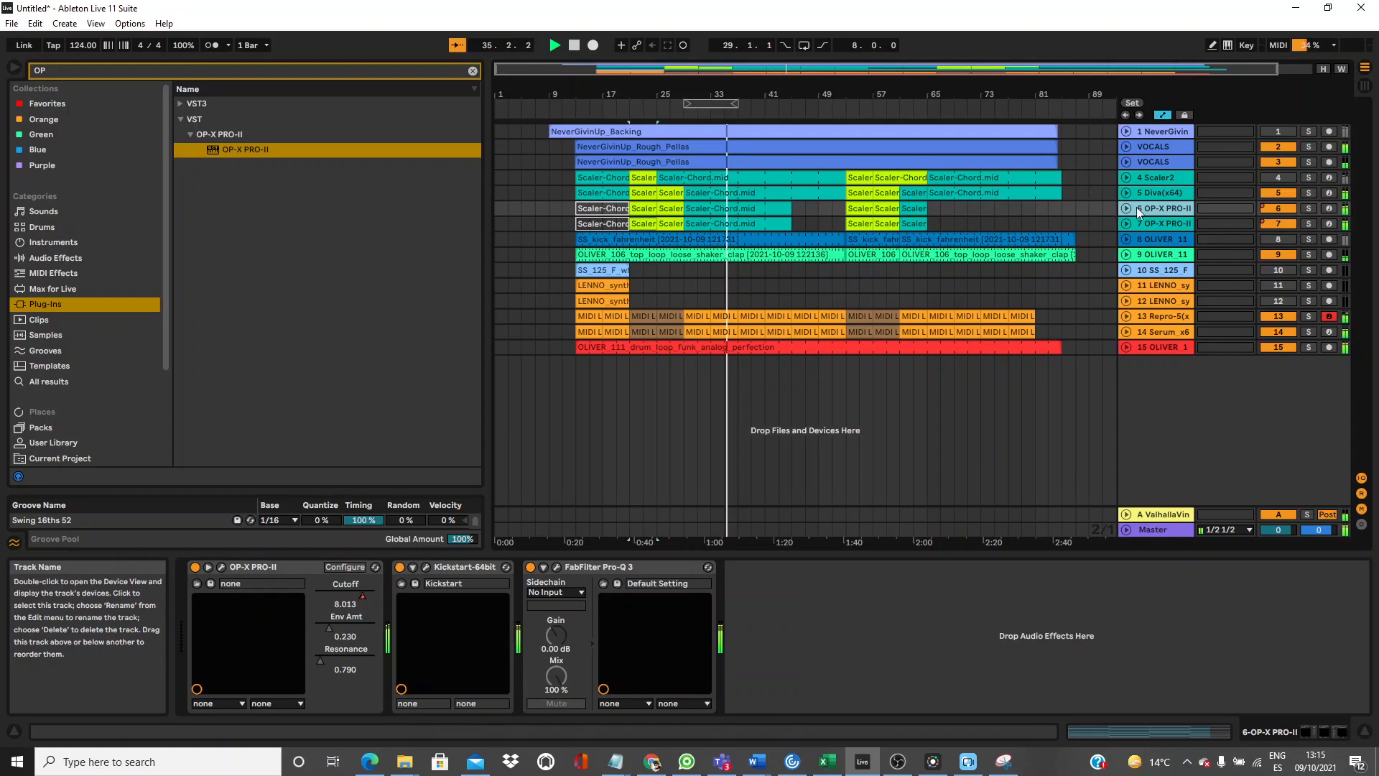
left_click(557, 567)
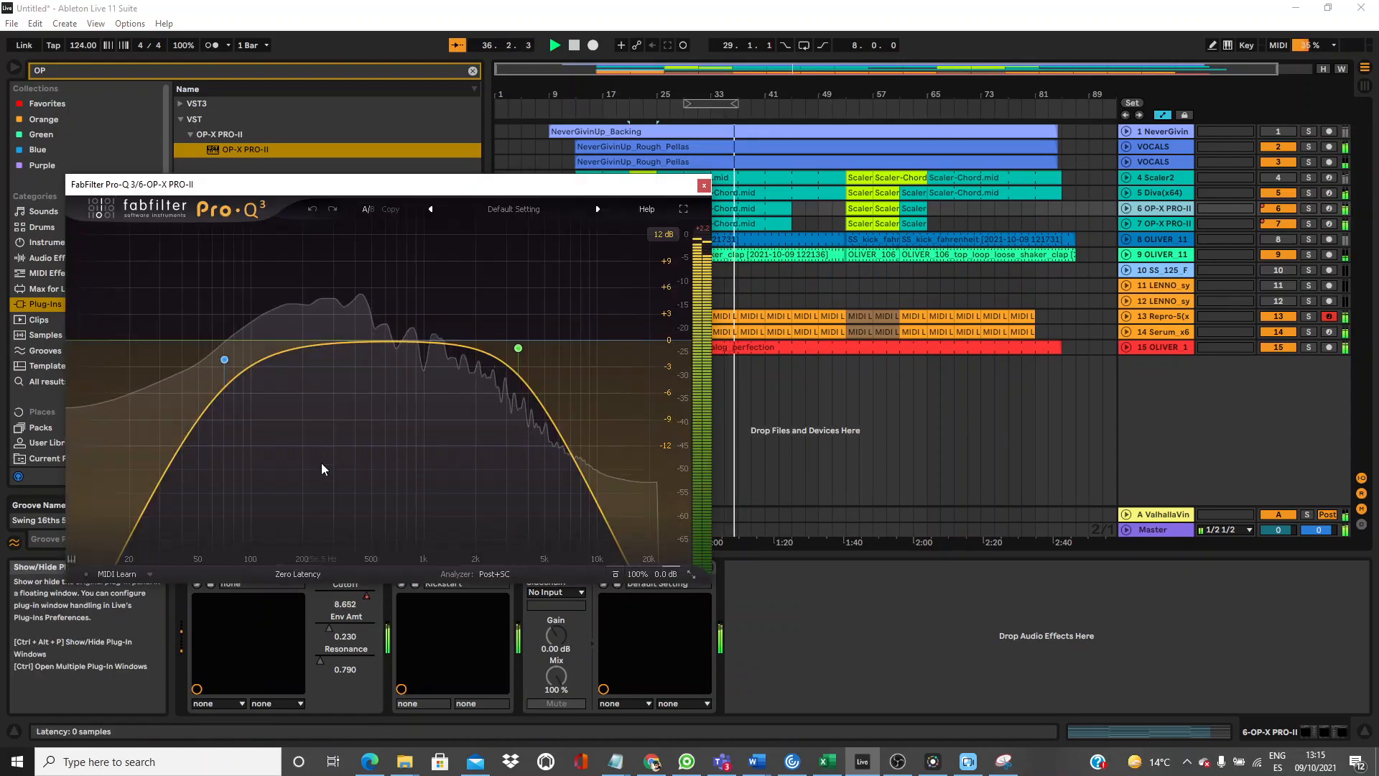
left_click_drag(224, 359, 380, 369)
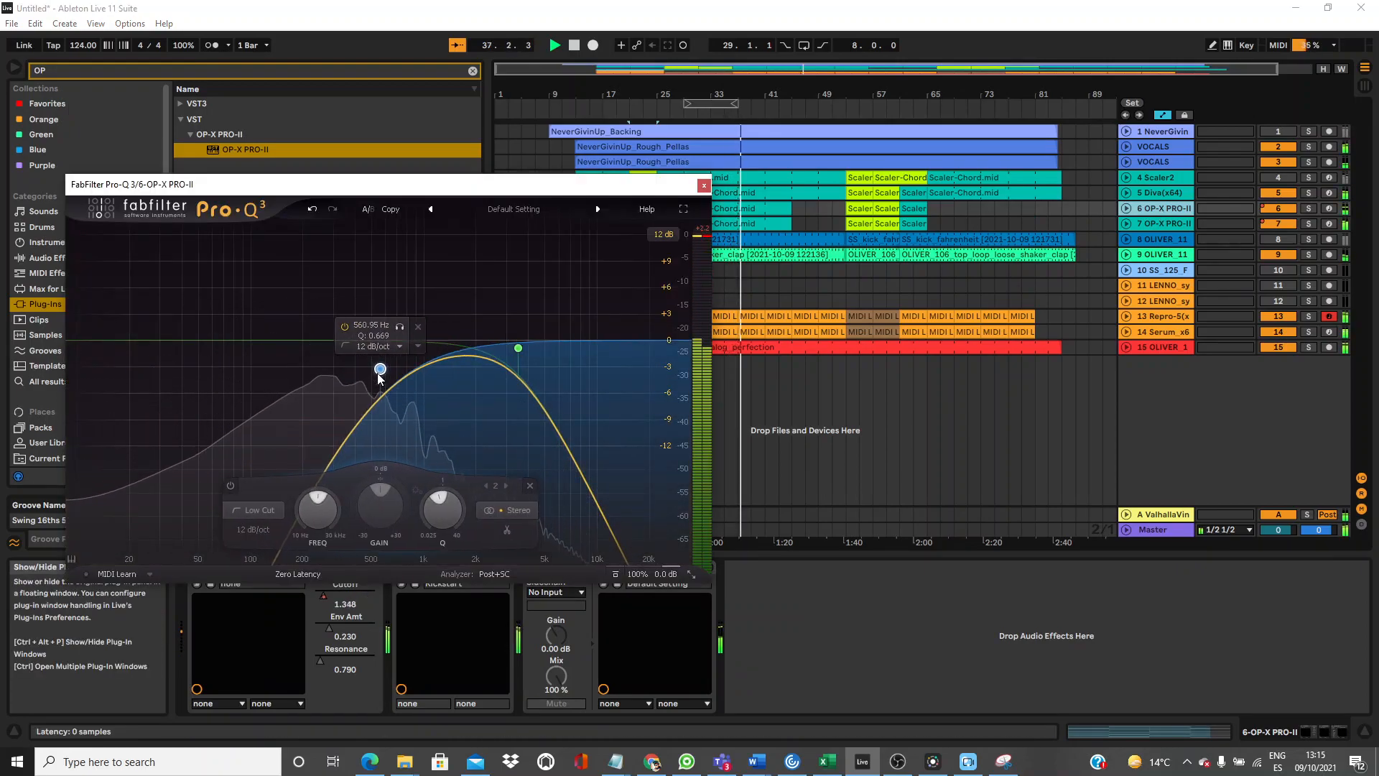
left_click(704, 186)
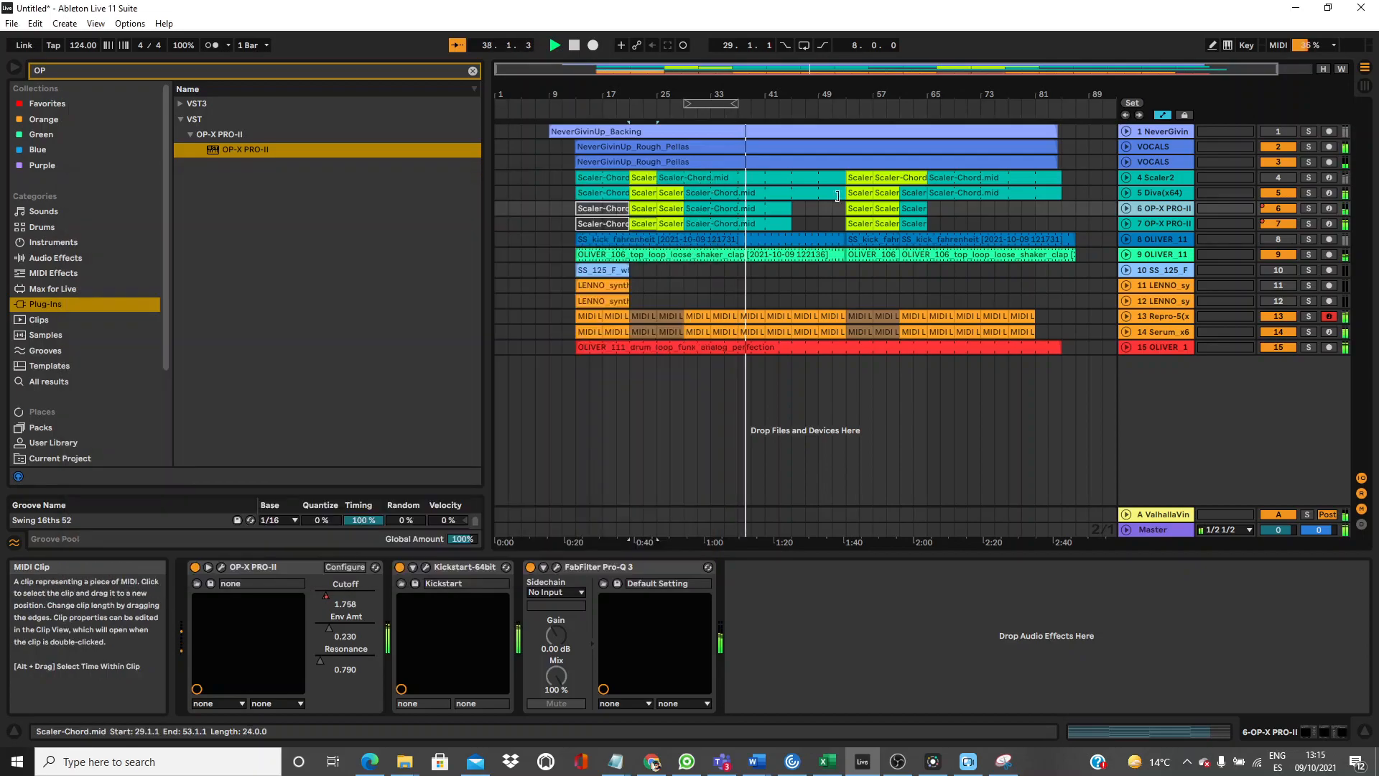
Reshape the duplicated OP-X PRO-II track's Pro-Q 3 with a higher low cut, a -5.47 dB bell near 1.8 kHz and a high cut near 6.5 kHz.
left_click(1165, 223)
key("space")
key("space")
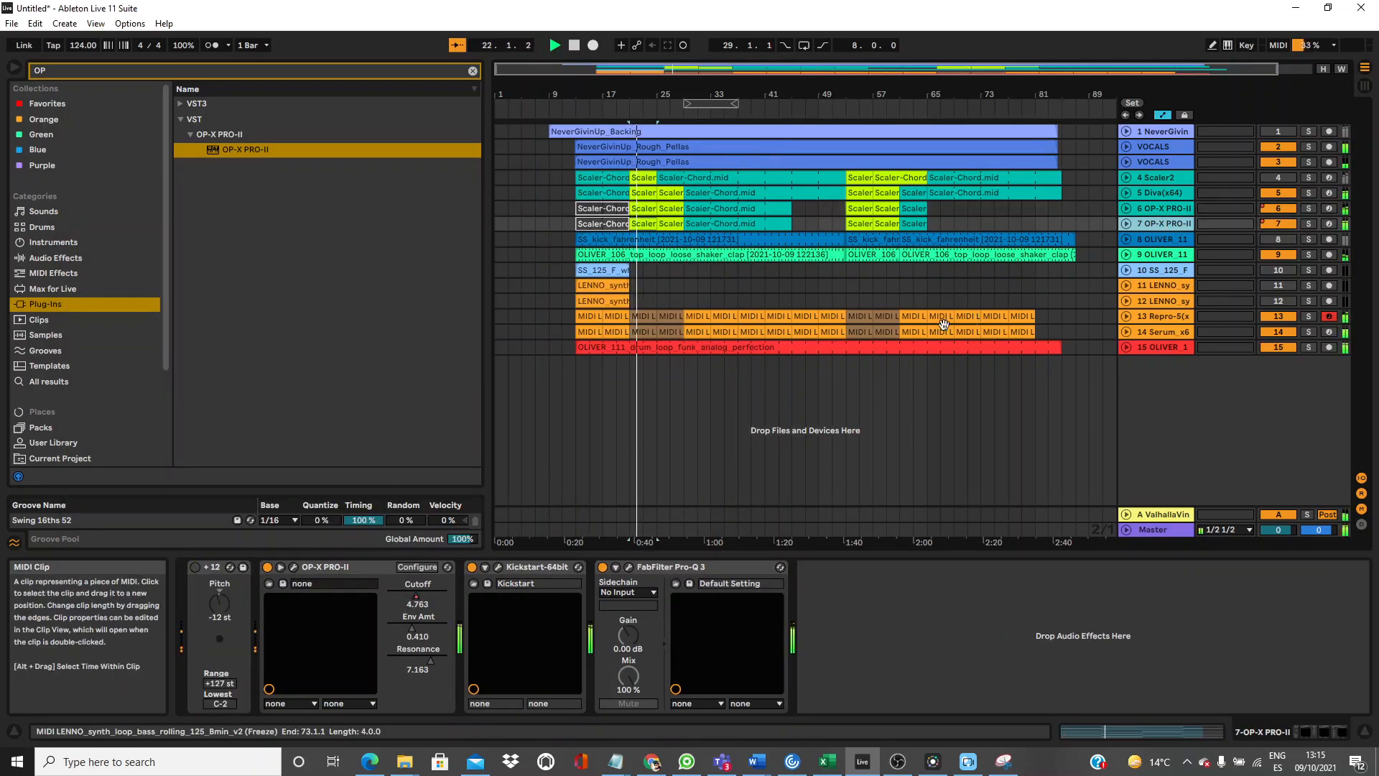
left_click(628, 566)
left_click_drag(517, 348, 539, 301)
left_click_drag(224, 359, 286, 387)
left_click_drag(537, 300, 468, 389)
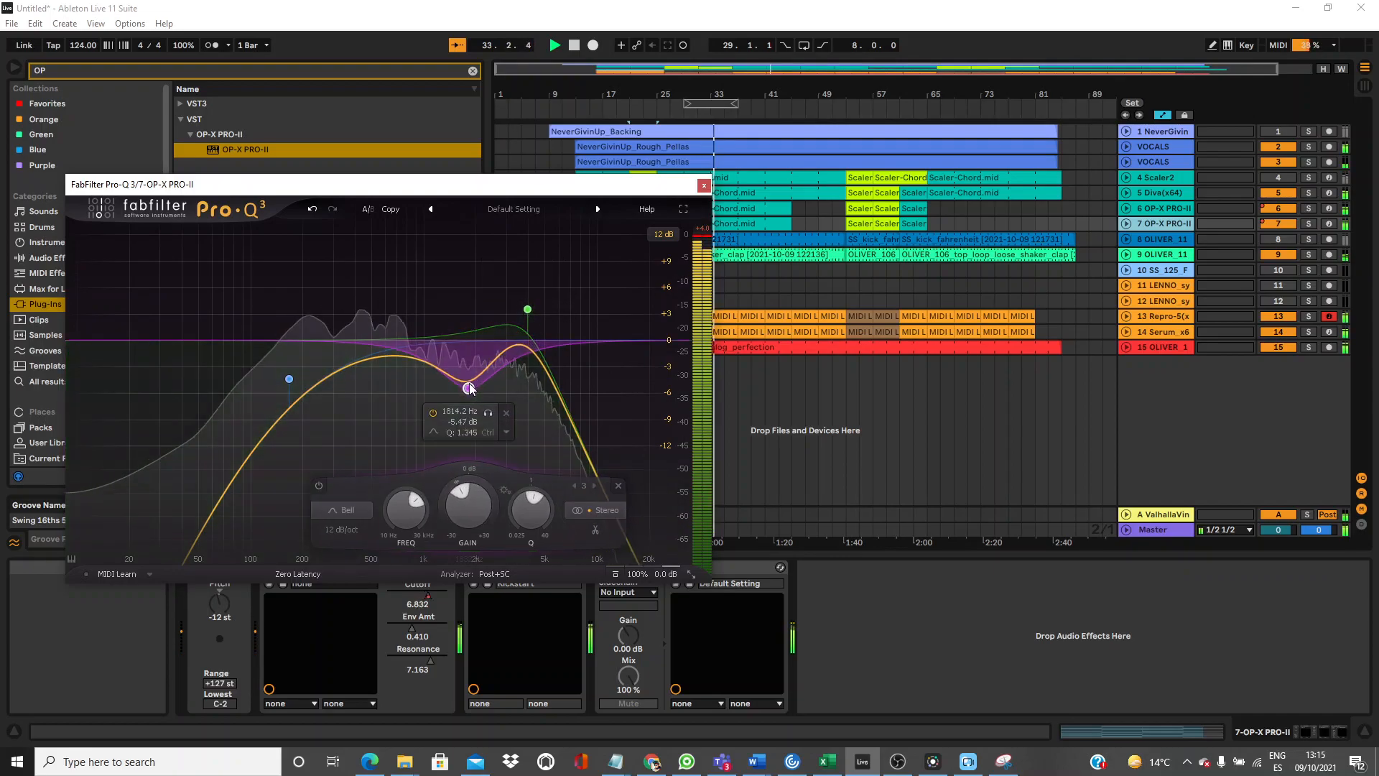
left_click_drag(523, 316, 560, 344)
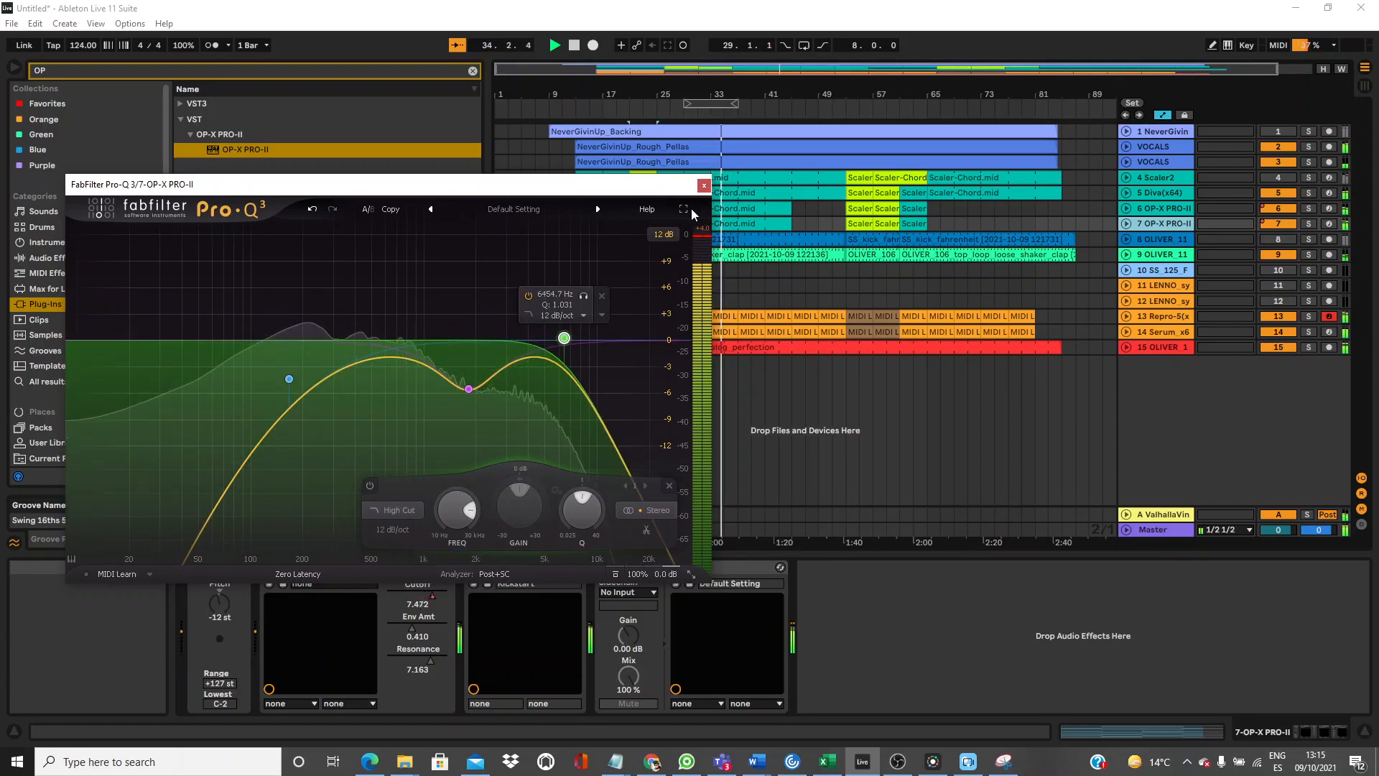
left_click(702, 186)
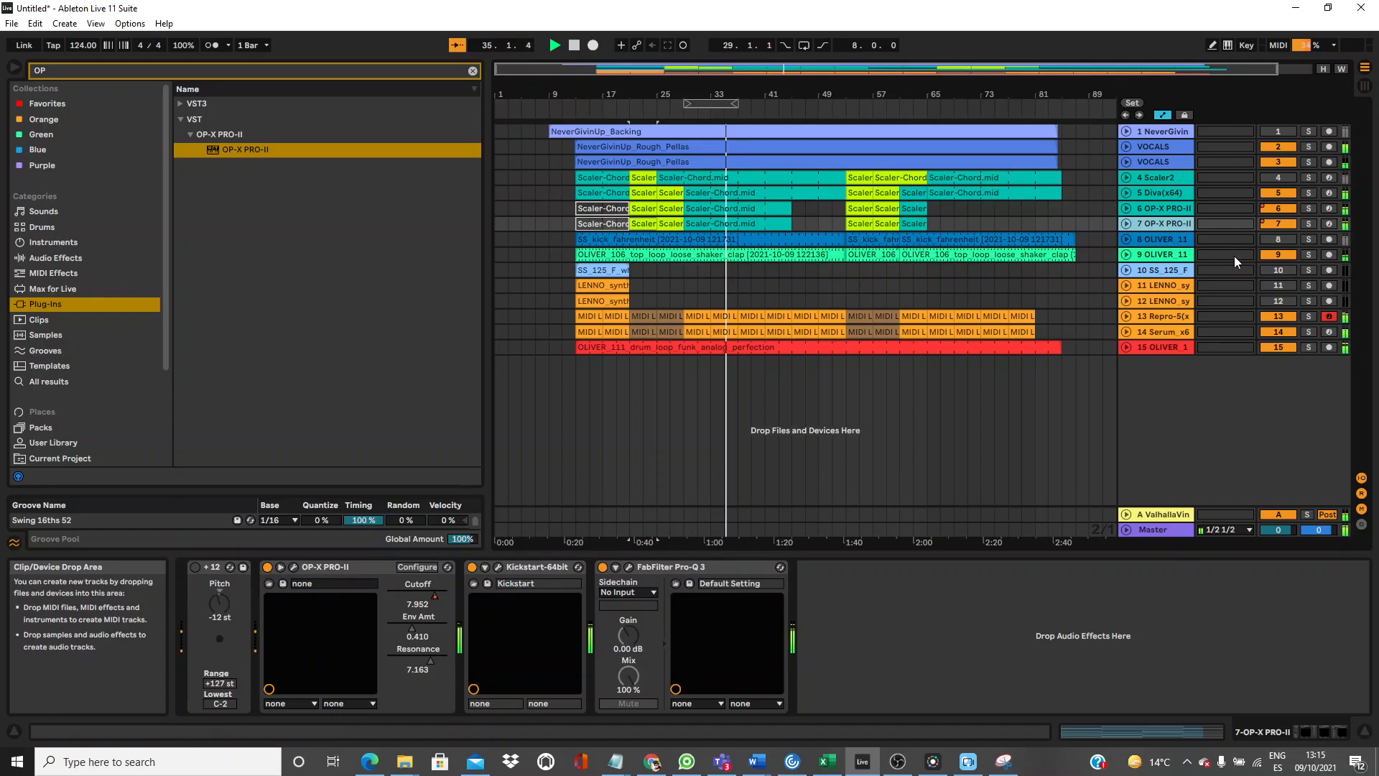
Delete the SS_kick_fahrenheit kick track from the arrangement.
left_click(1276, 238)
left_click(1165, 238)
key("Delete")
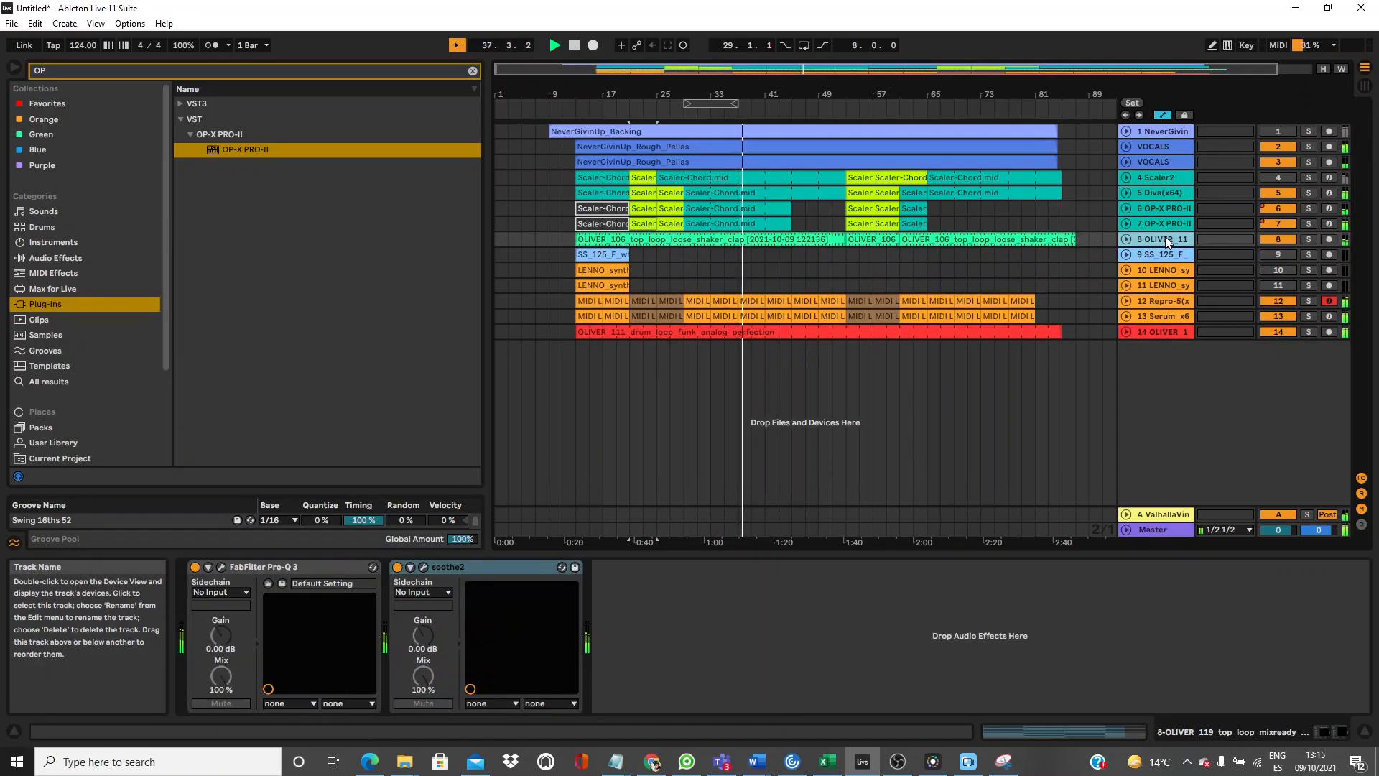
Delete the chord clips starting at bars 29 and 61 on the duplicated OP-X PRO-II track, and replay from bar 21.
left_click(711, 220)
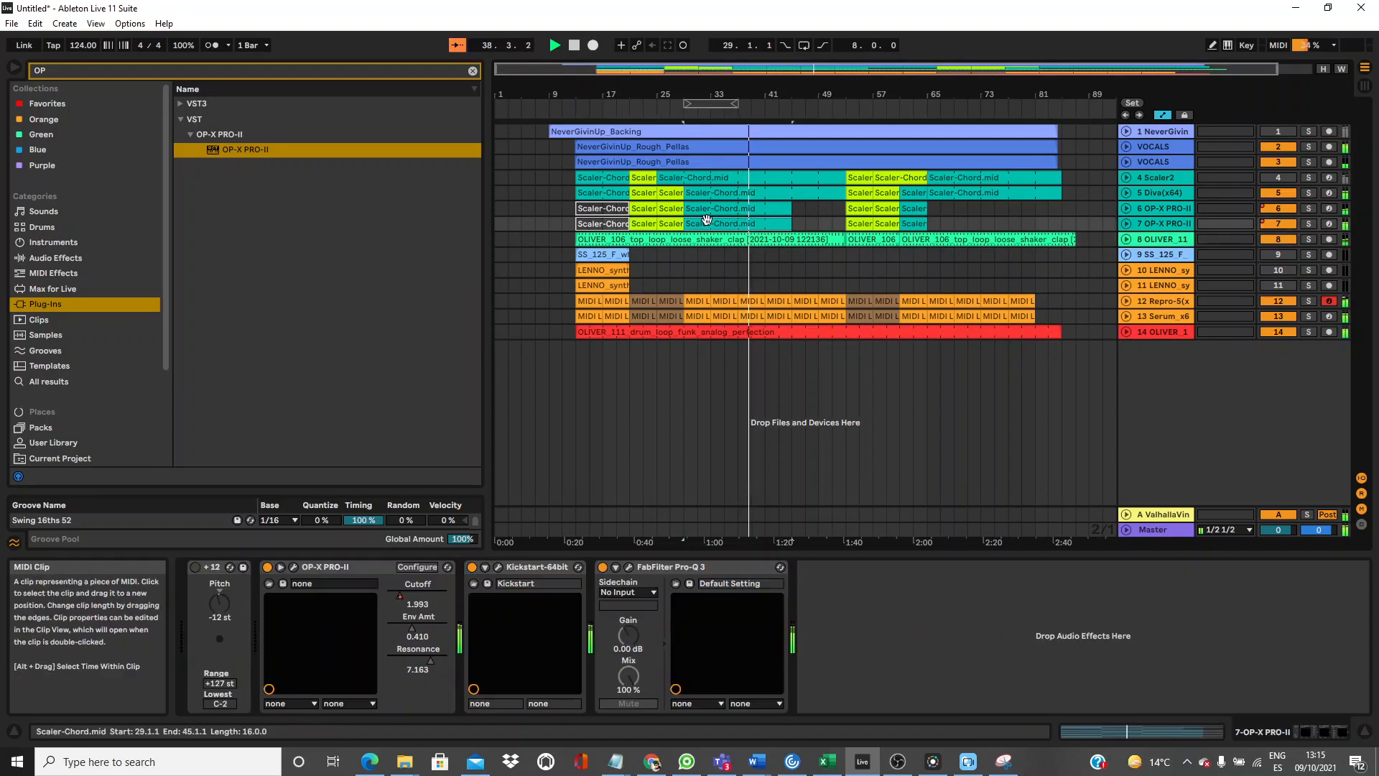
left_click(909, 221)
key("Delete")
key("space")
key("space")
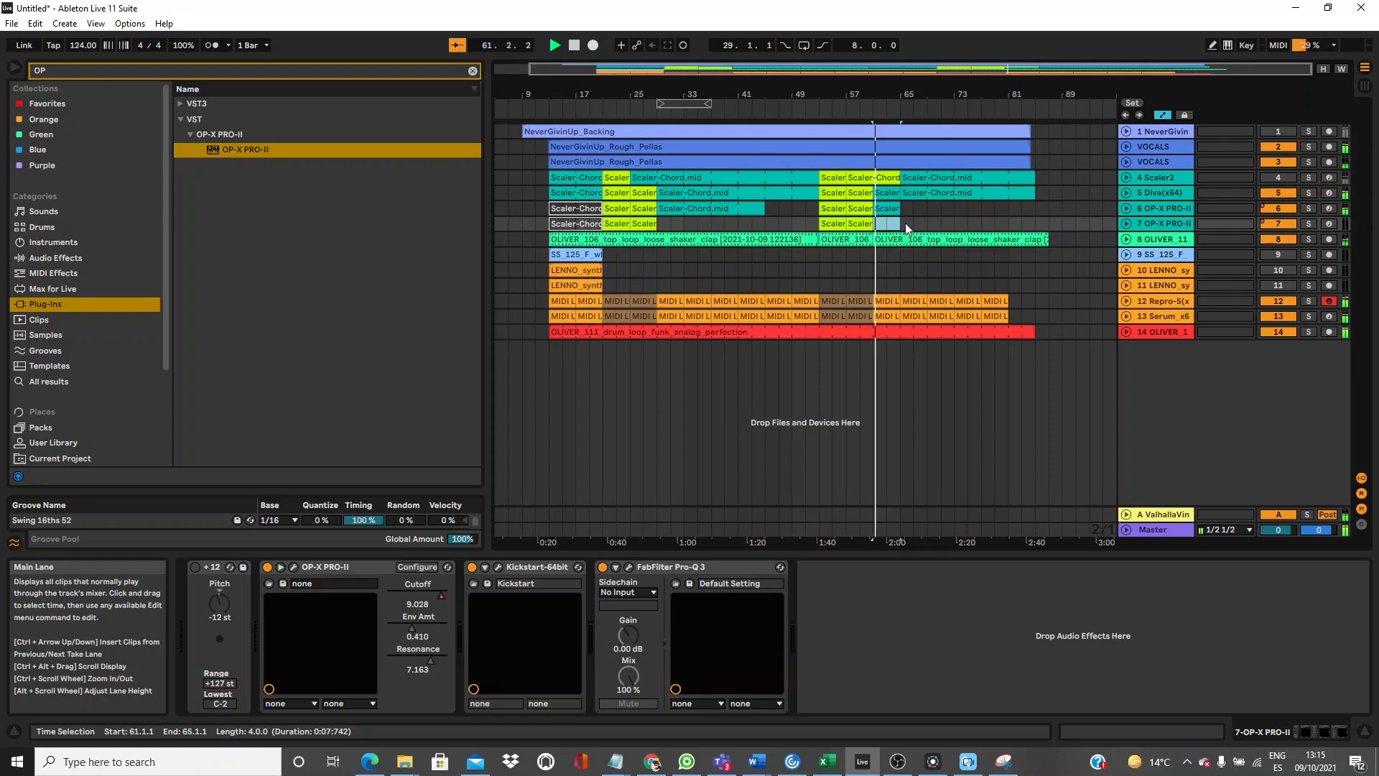
left_click(578, 224)
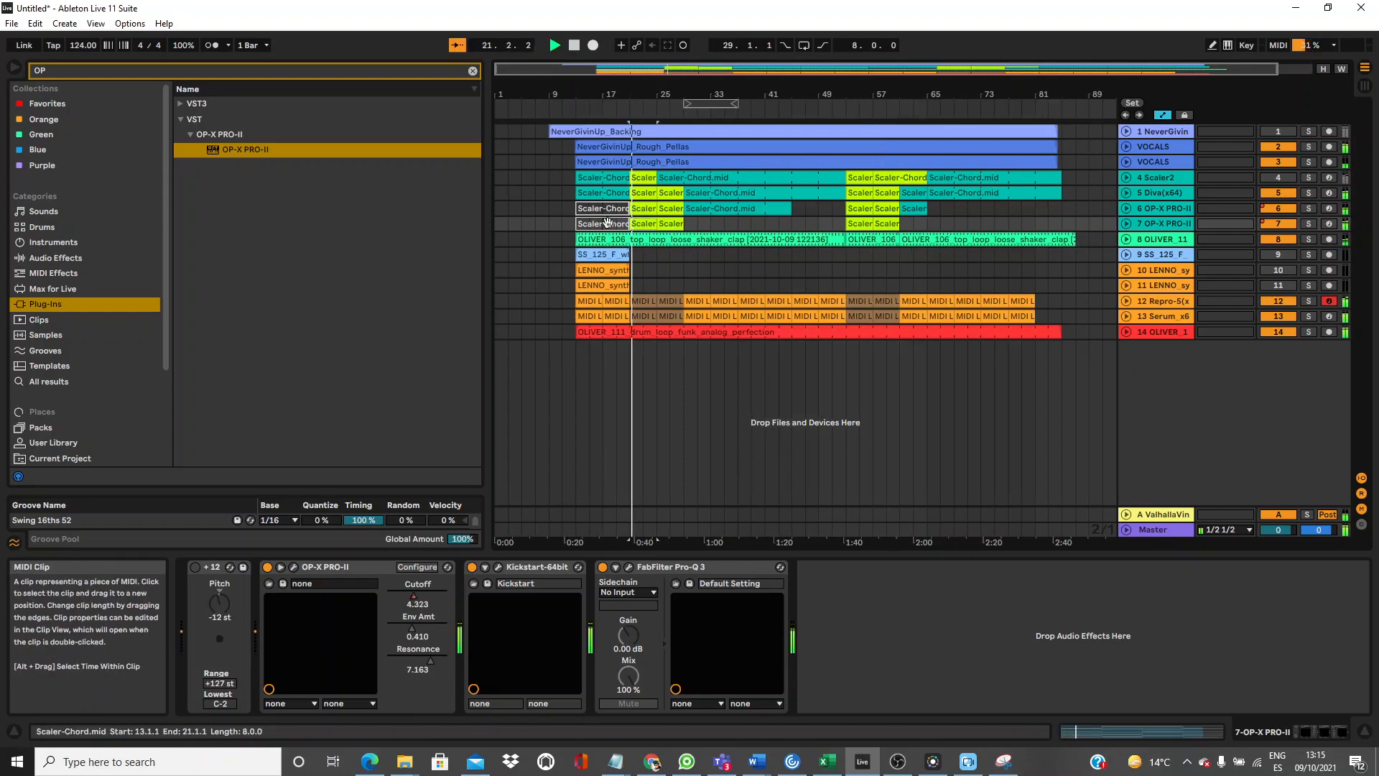
Set the duplicated OP-X PRO-II track's volume to -16.8 dB and fold the track.
left_click(1126, 223)
left_click_drag(1279, 237, 1279, 253)
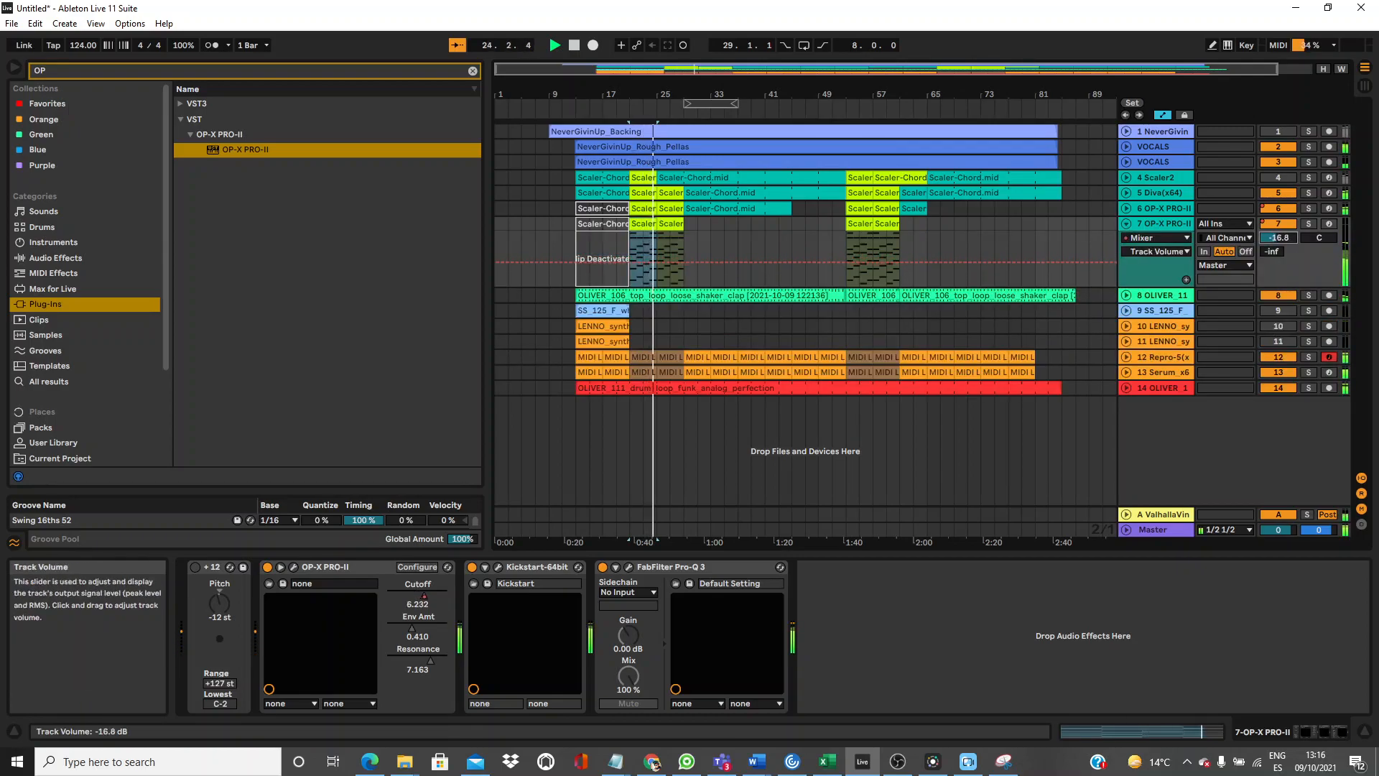
left_click(1126, 223)
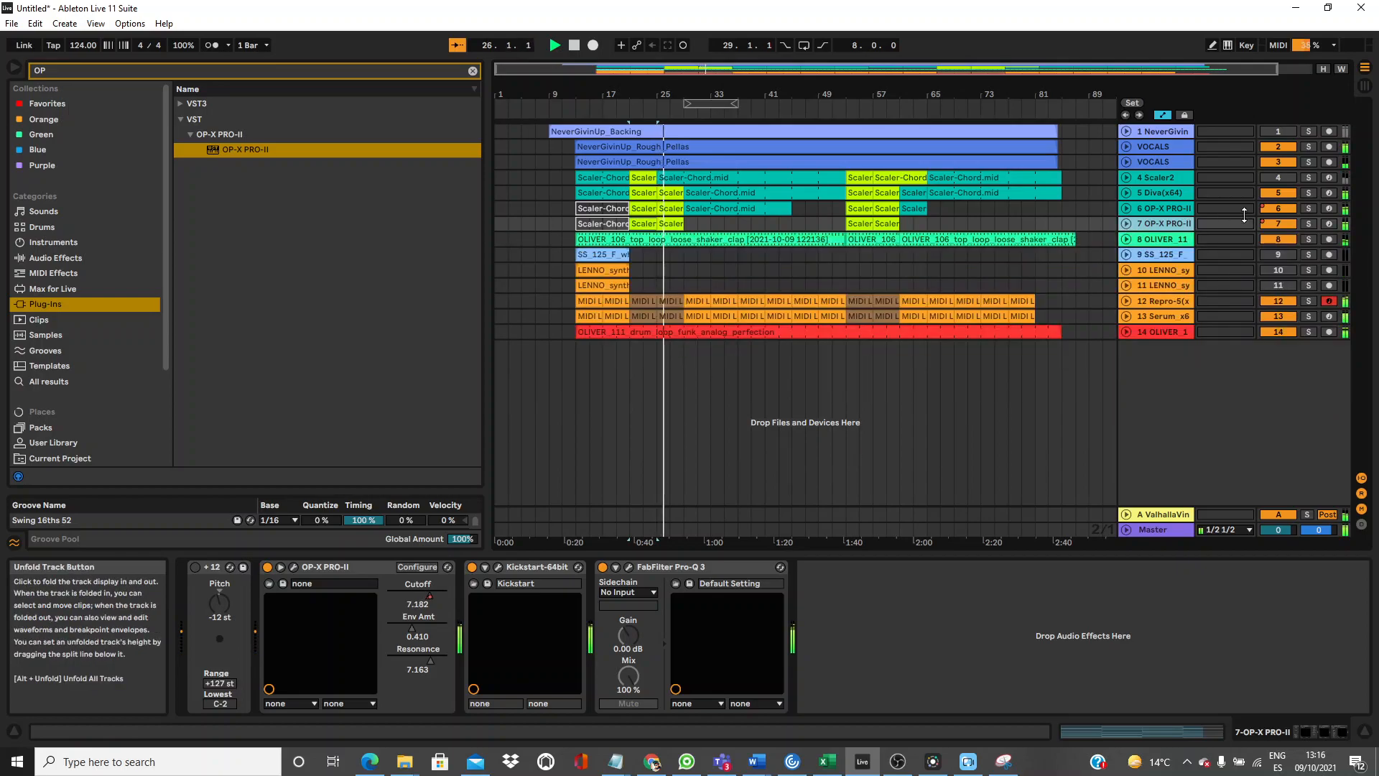
Display the Track Volume envelope on the first OP-X PRO-II track, lower its volume to -14.7 dB, and fold the track.
left_click(1126, 208)
left_click(1155, 224)
left_click(1150, 283)
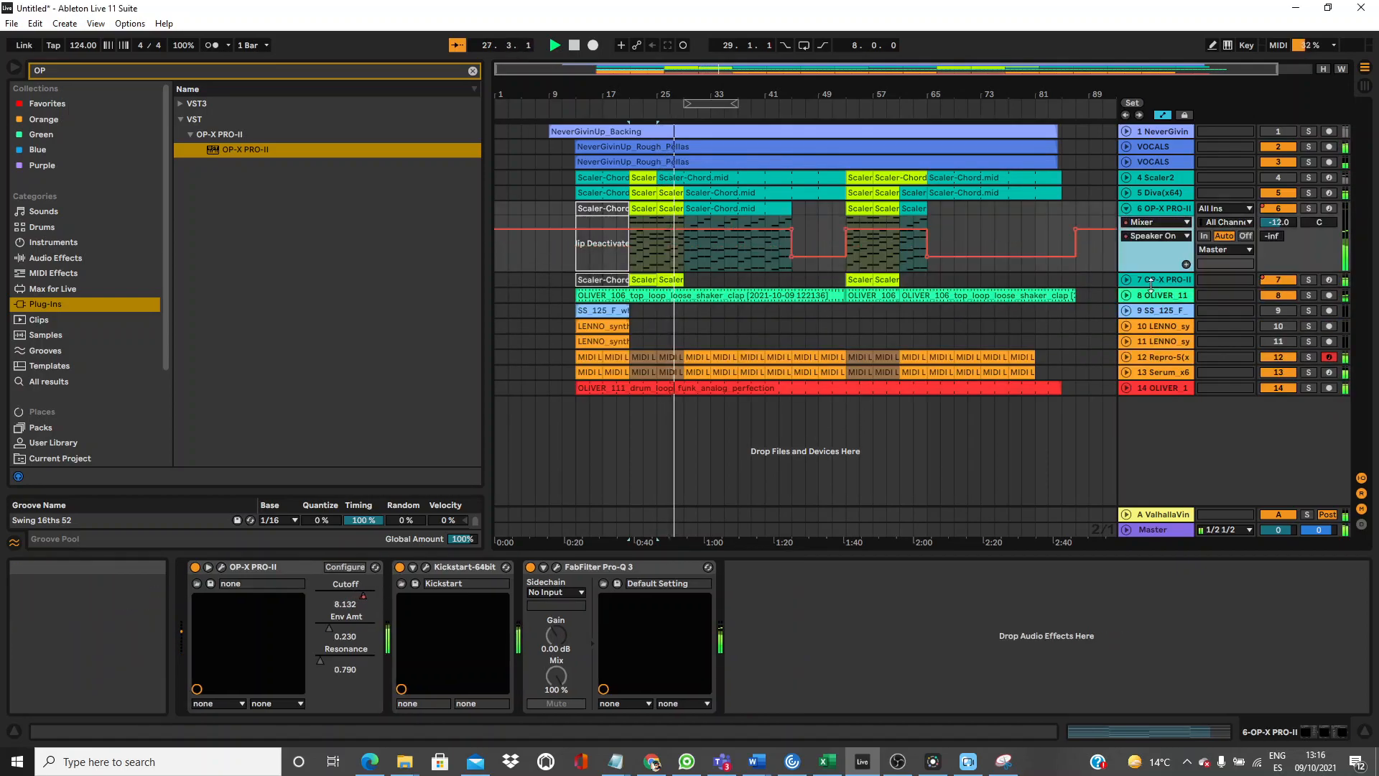
left_click(1149, 235)
left_click(1151, 273)
left_click_drag(1278, 222, 1278, 254)
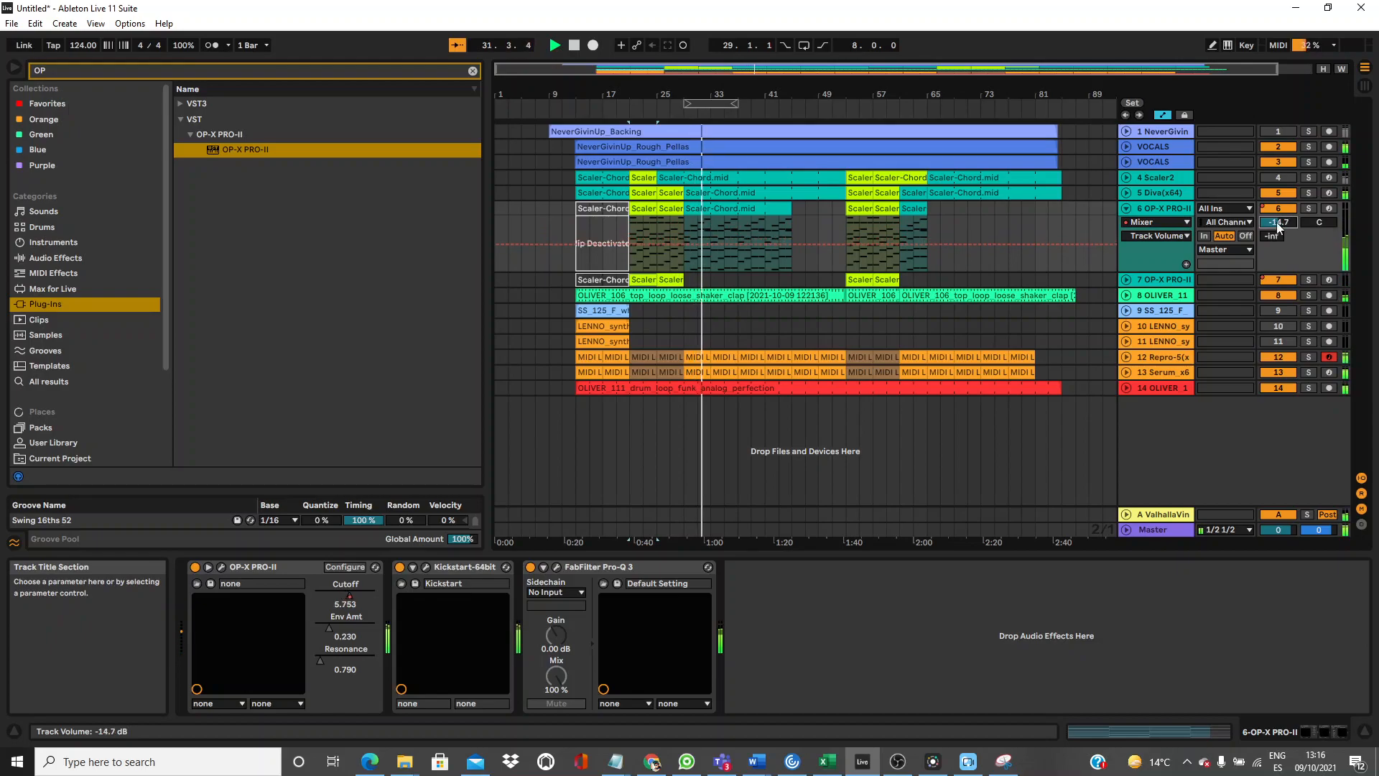
left_click(1126, 208)
left_click(1126, 199)
left_click(1126, 198)
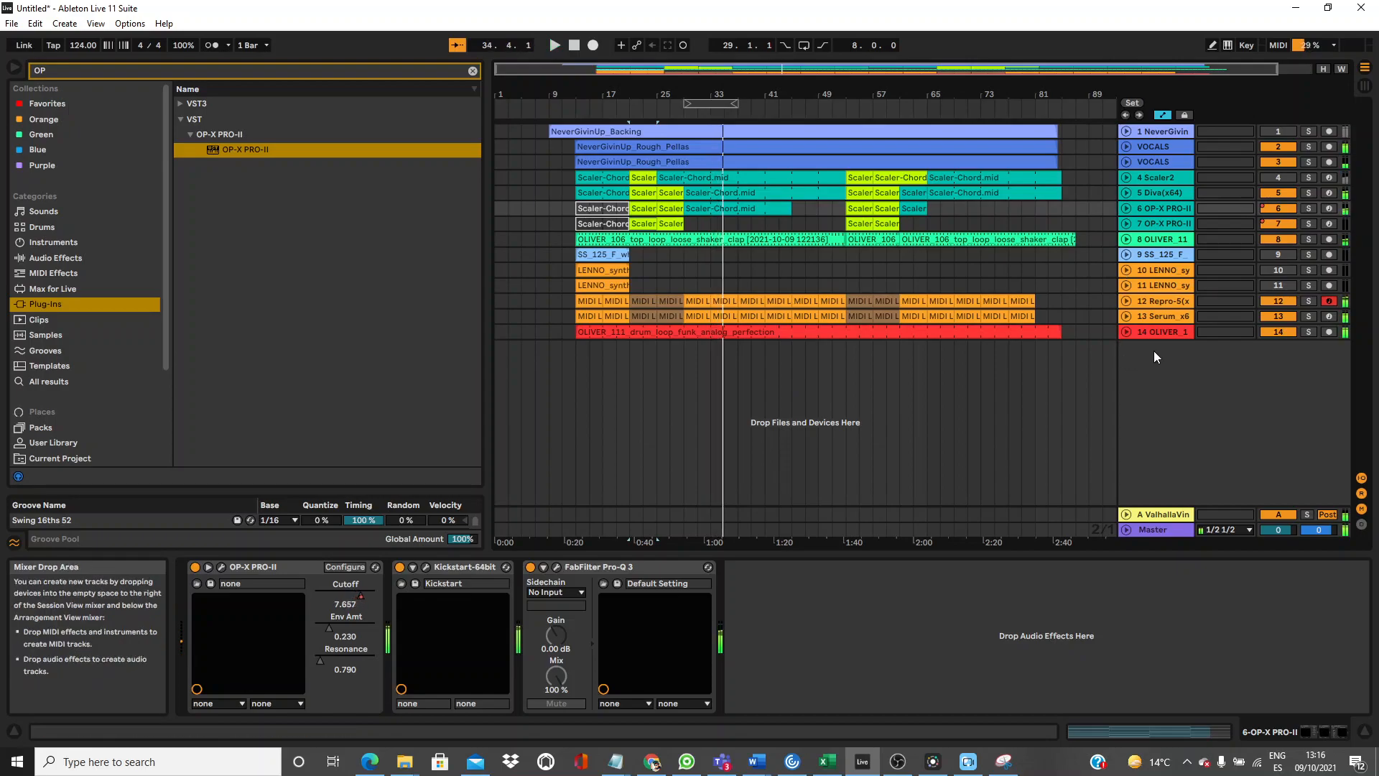
Move the OLIVER_106 loose shaker clap loop track to the end of the track list, below the funk drum loop.
left_click_drag(775, 92, 776, 86)
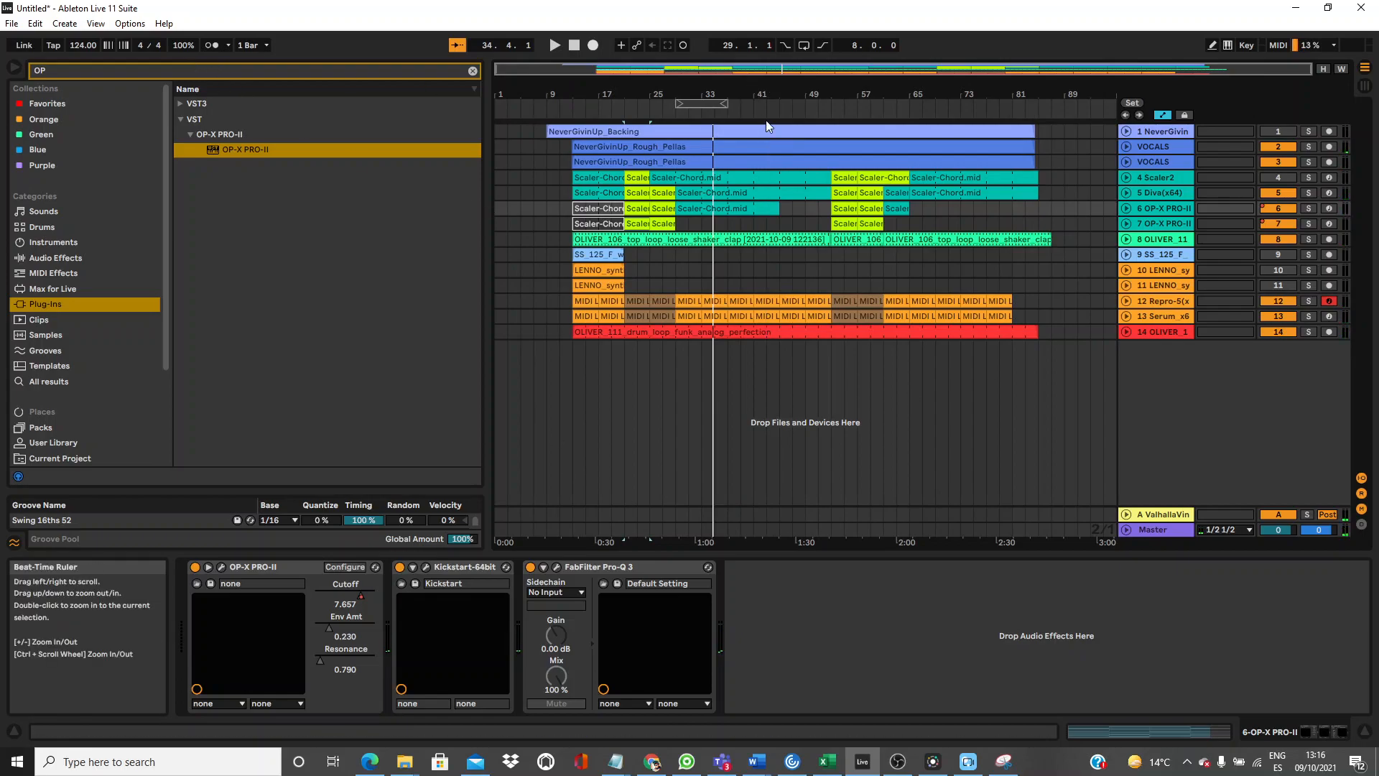
left_click(1179, 192)
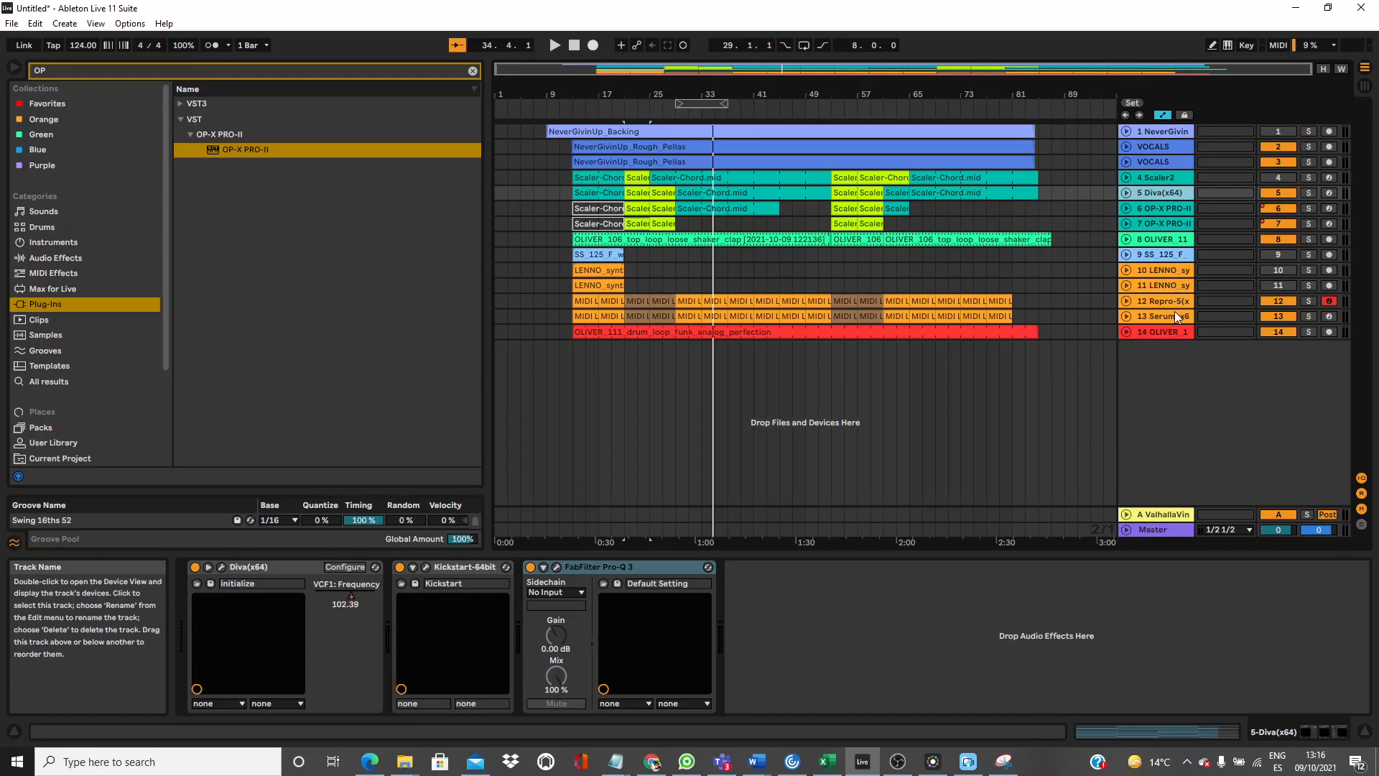
left_click_drag(1175, 239, 1168, 365)
Group the tracks from Scaler2 through Serum and fold the new group.
left_click(1161, 175)
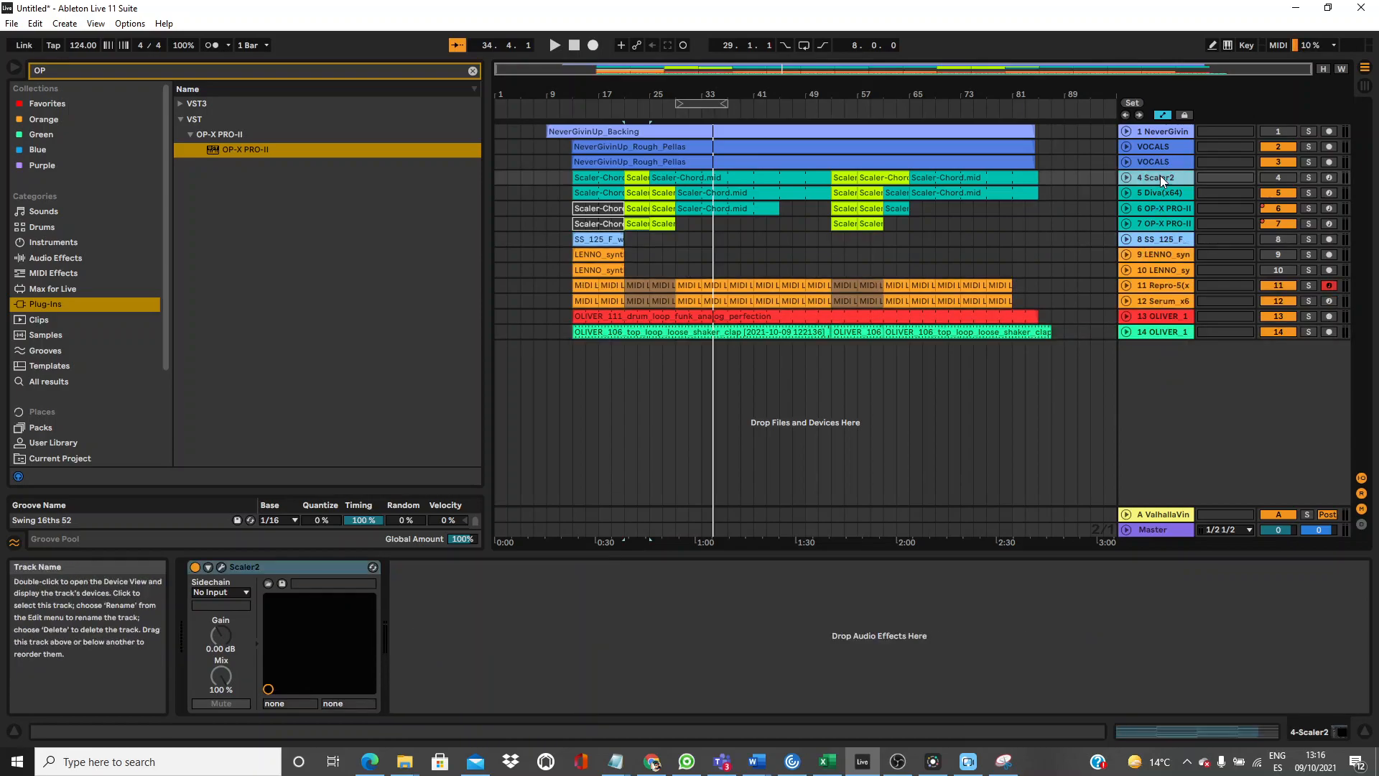
left_click(1162, 299, "shift")
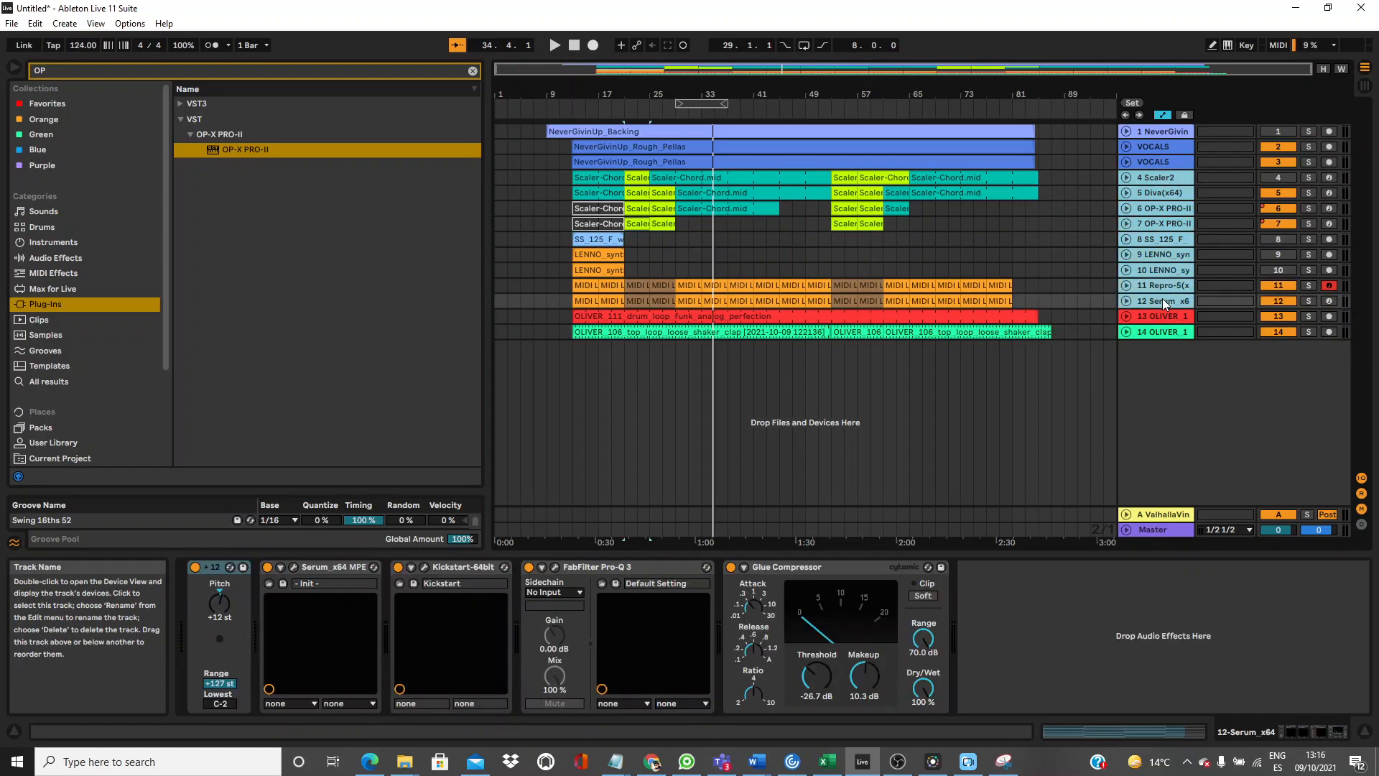
key("ctrl+g")
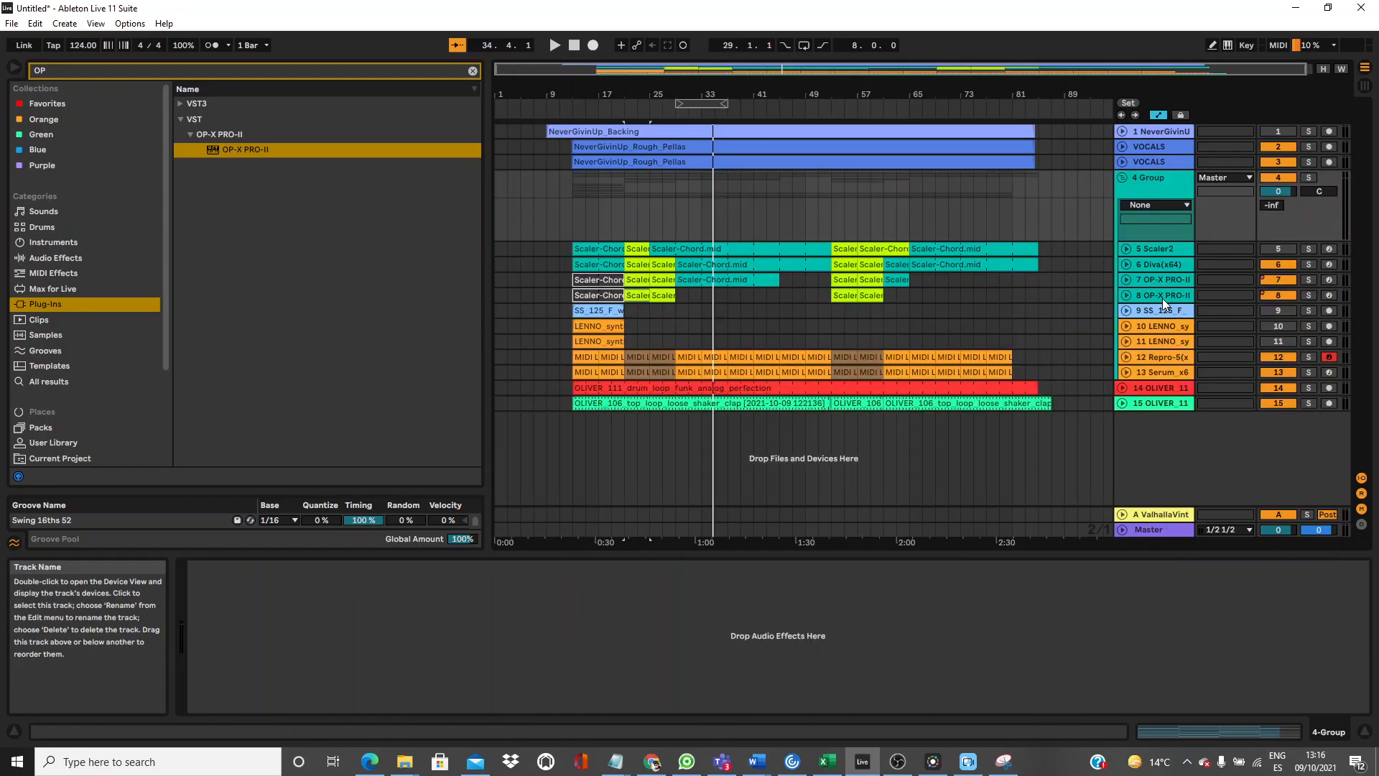
left_click(1122, 179)
Search the audio effects for "AUT" and add Auto Filter to the group track.
left_click(187, 64)
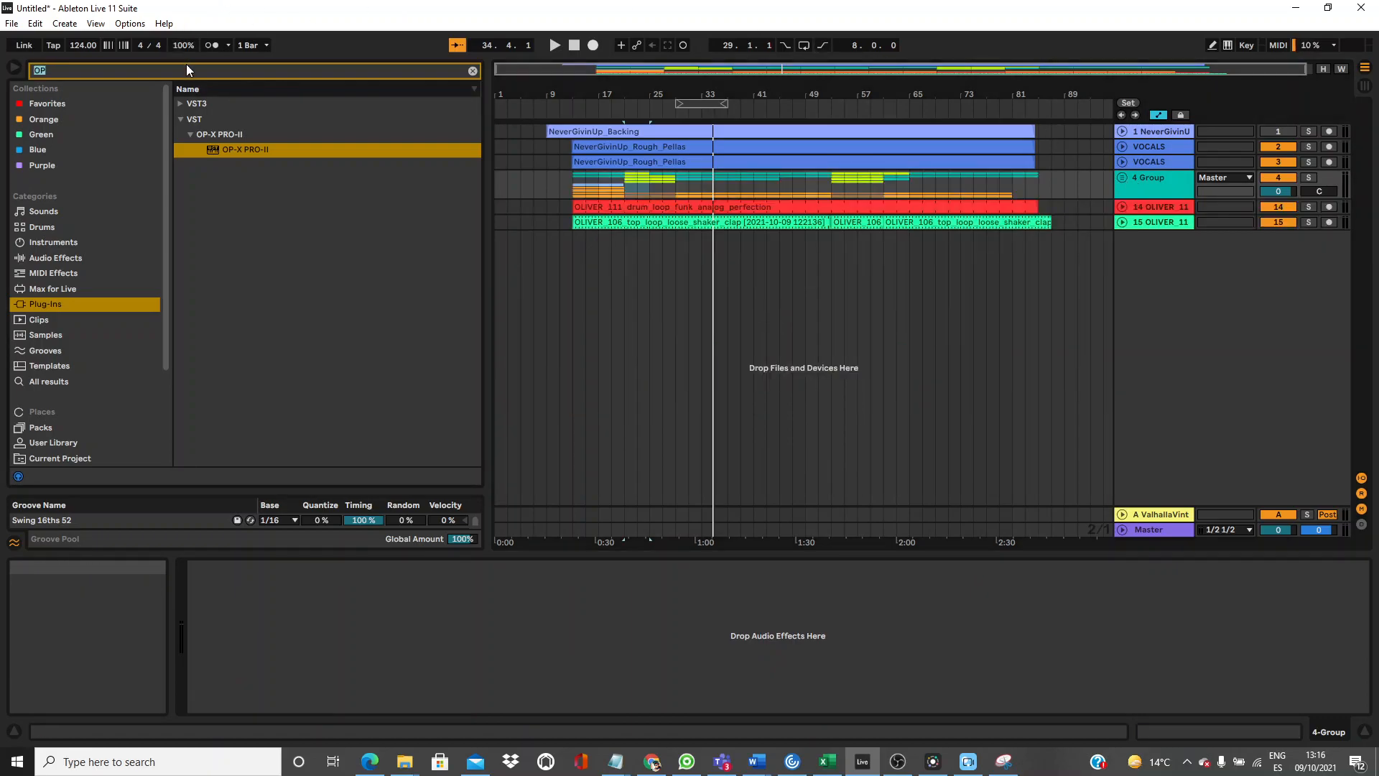
type("AUT")
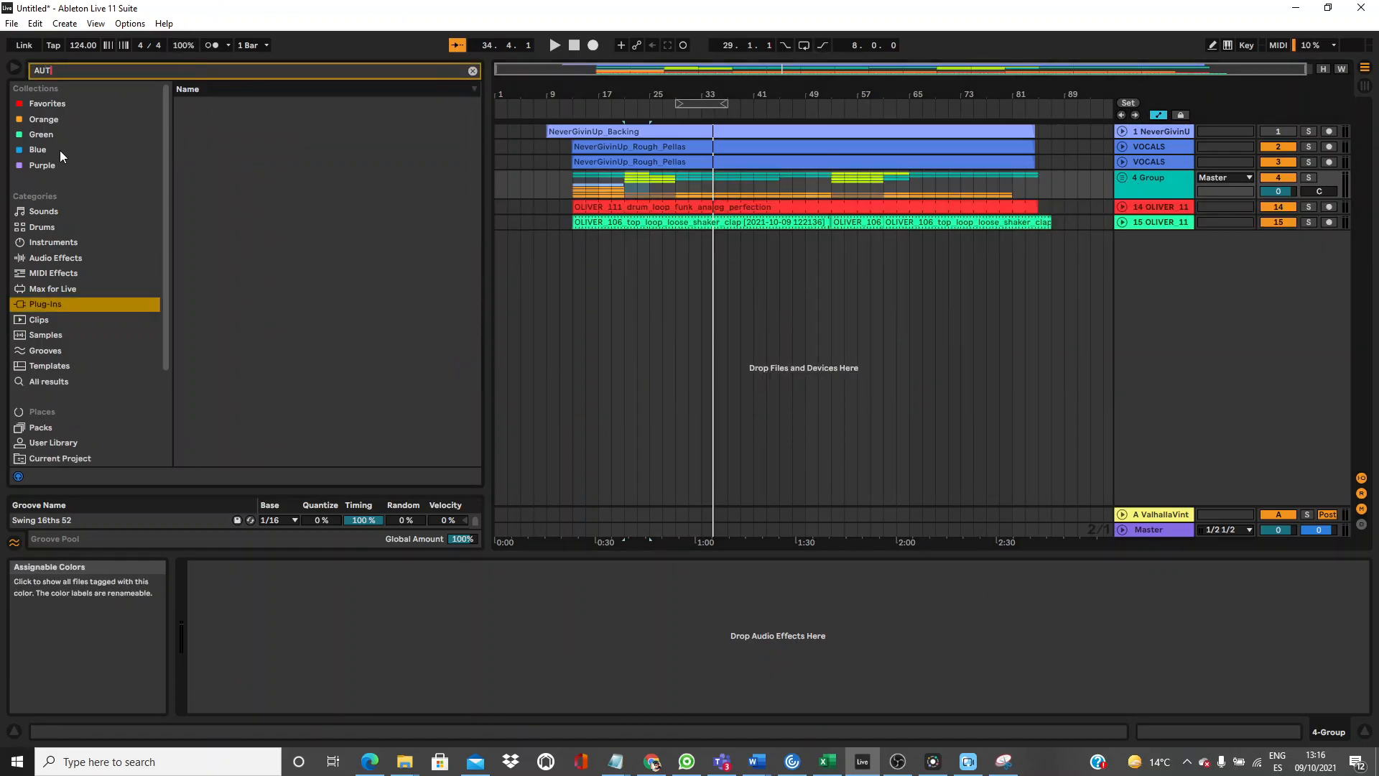
left_click(51, 260)
left_click(180, 103)
left_click(220, 120)
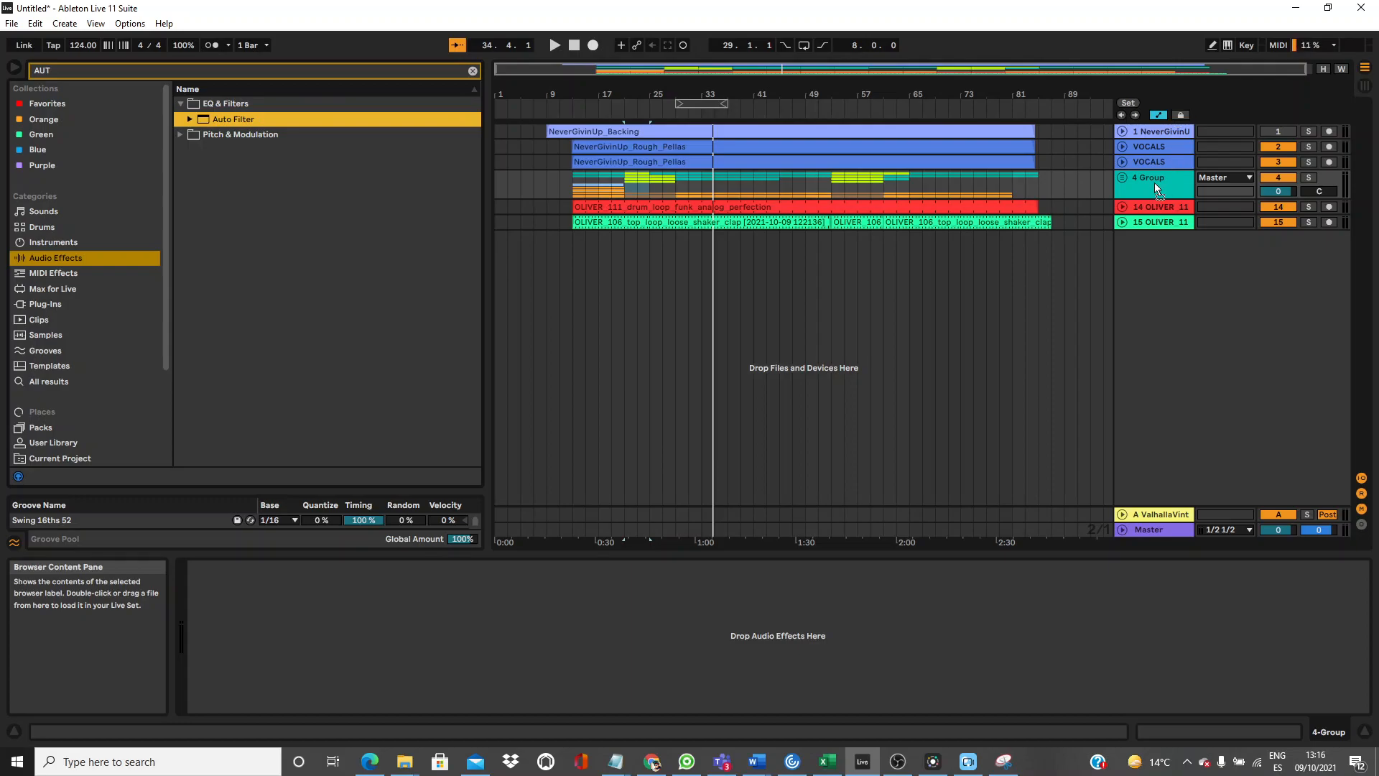
key("Return")
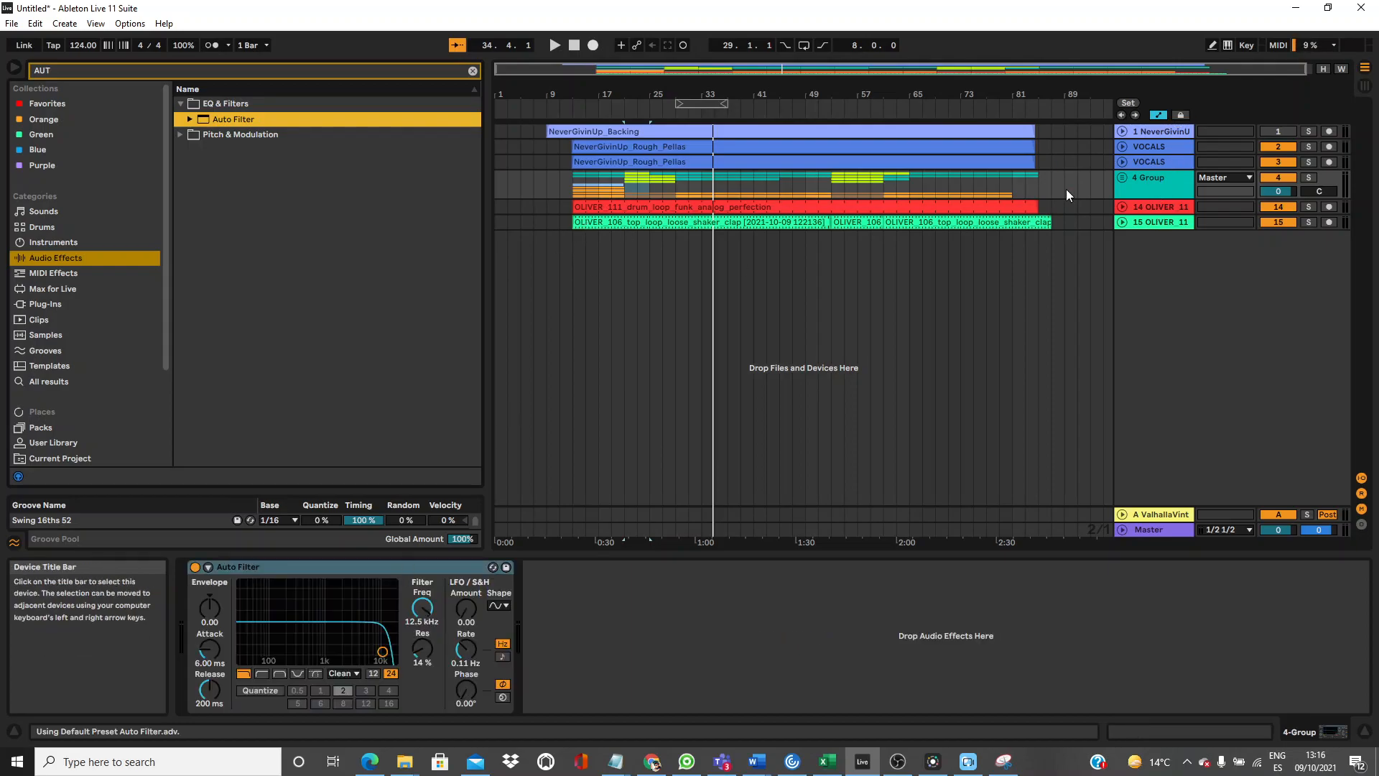
Unfold the group and show the Auto Filter's Frequency parameter in its automation lane.
left_click(1123, 178)
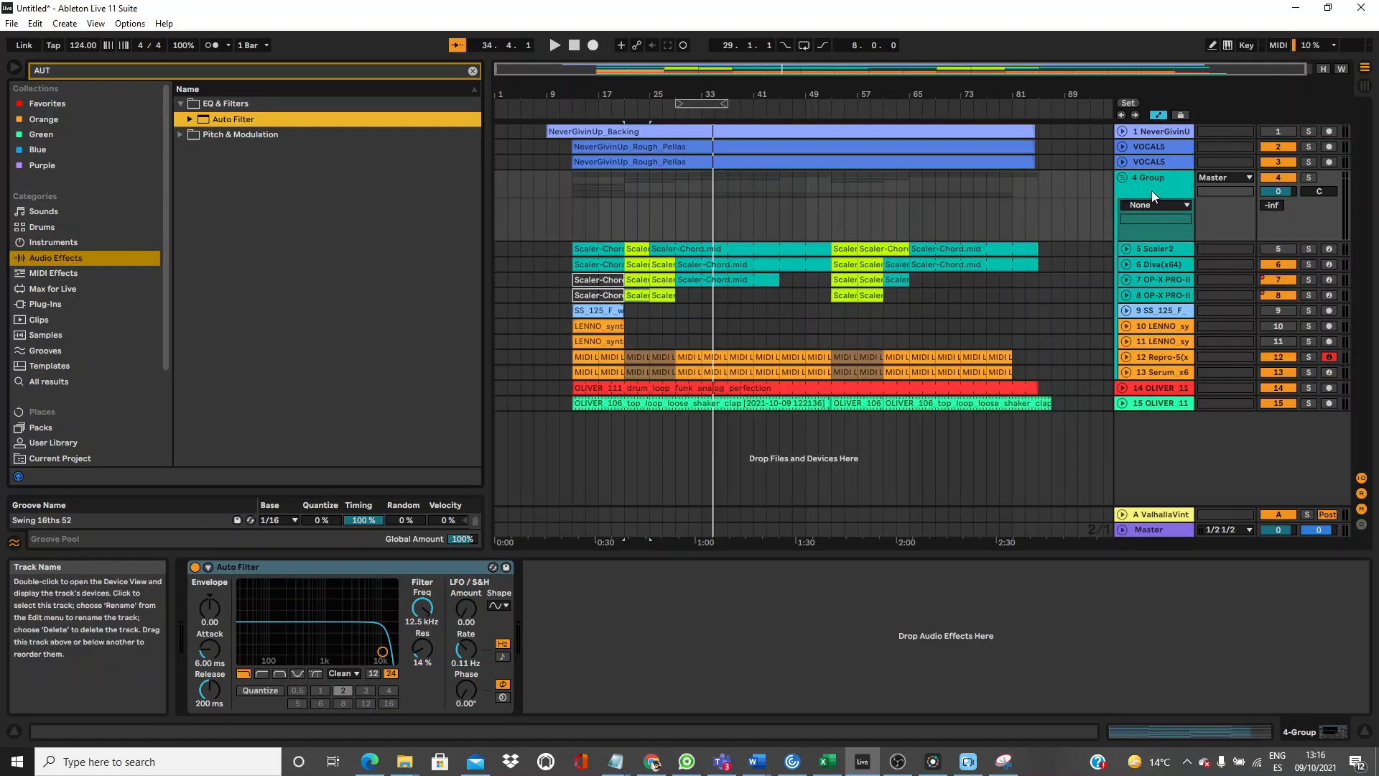
left_click(1152, 188)
key("a")
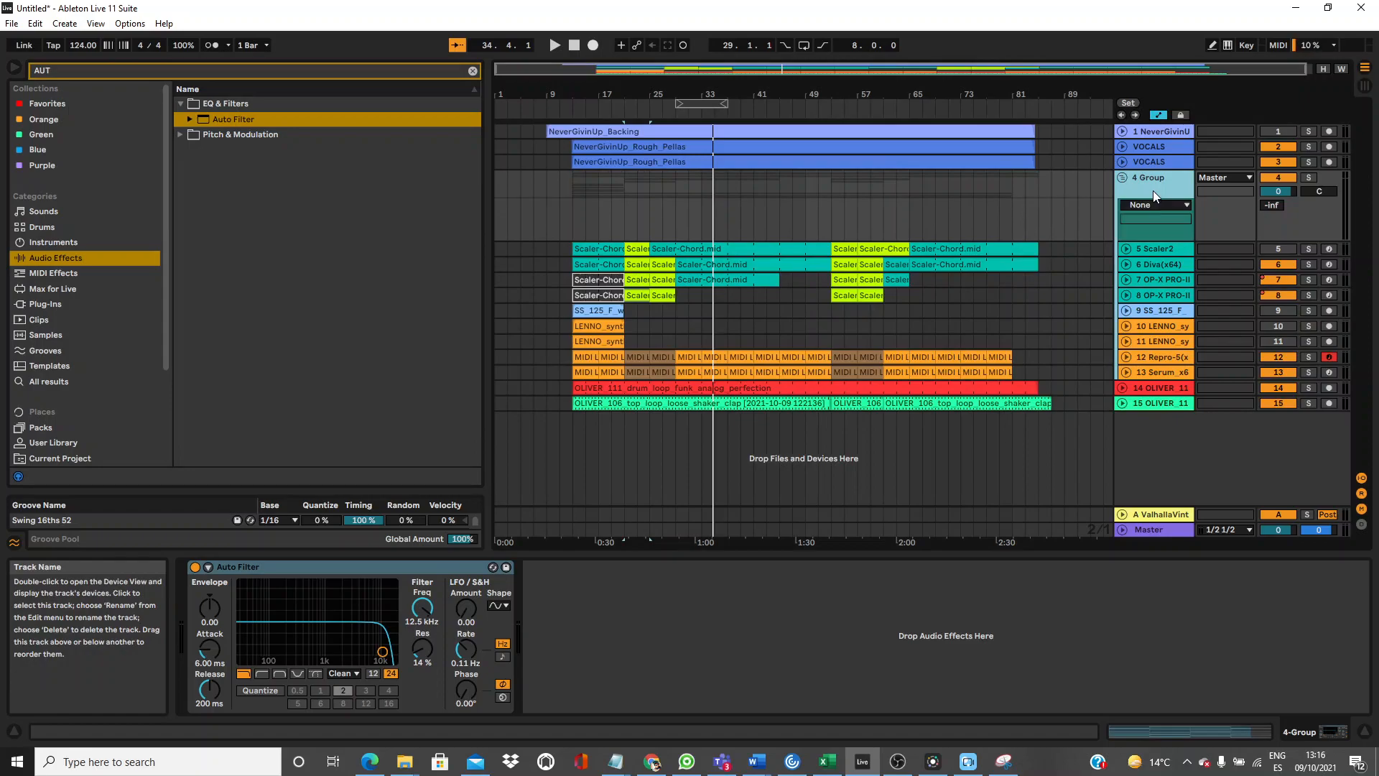
left_click(1149, 206)
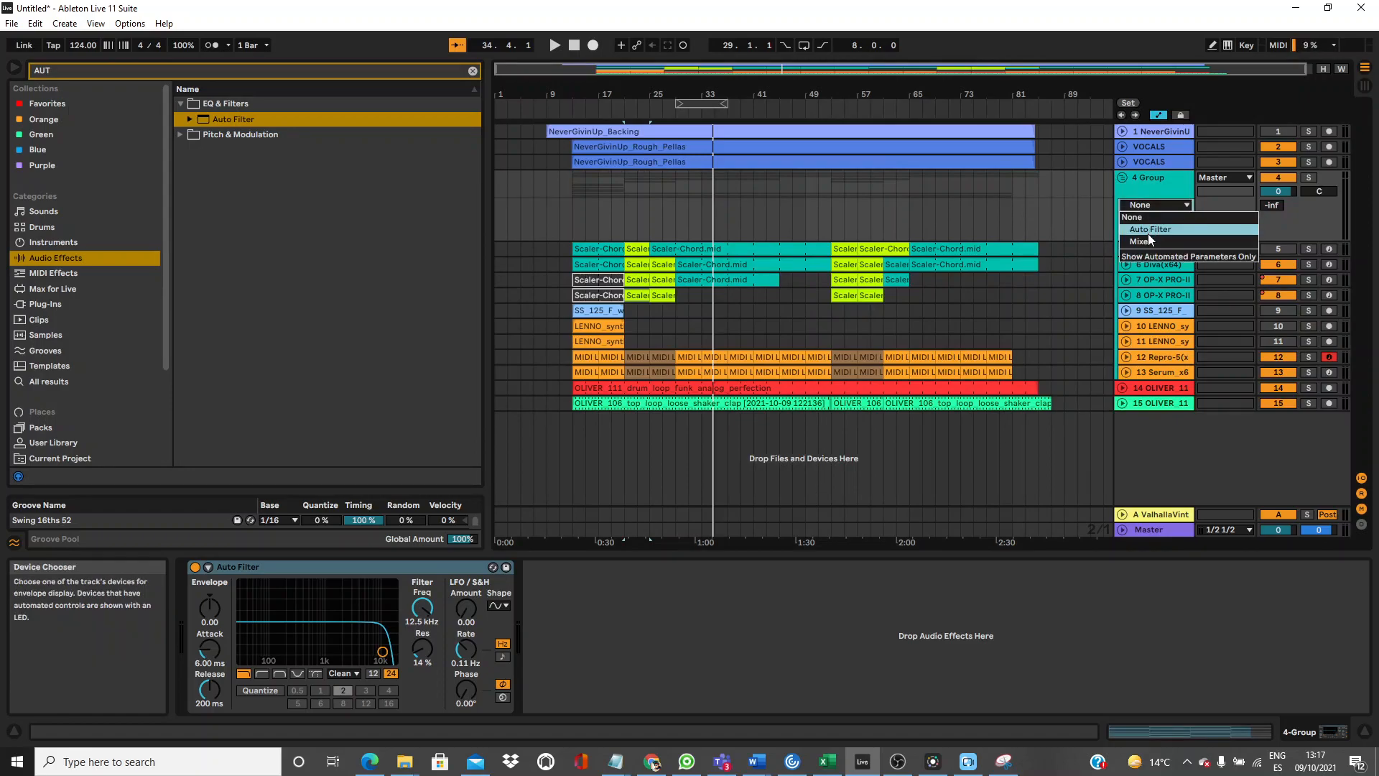
left_click(1147, 234)
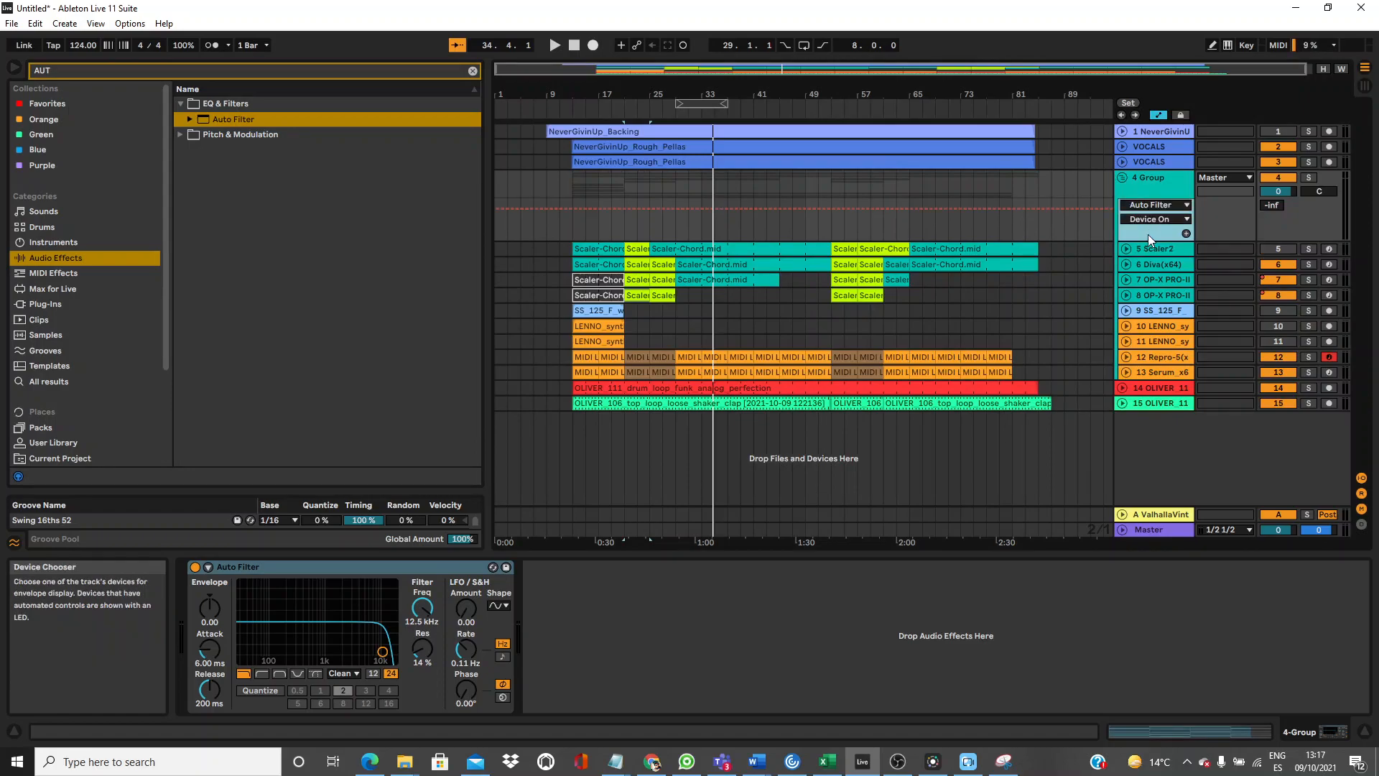
left_click(624, 206)
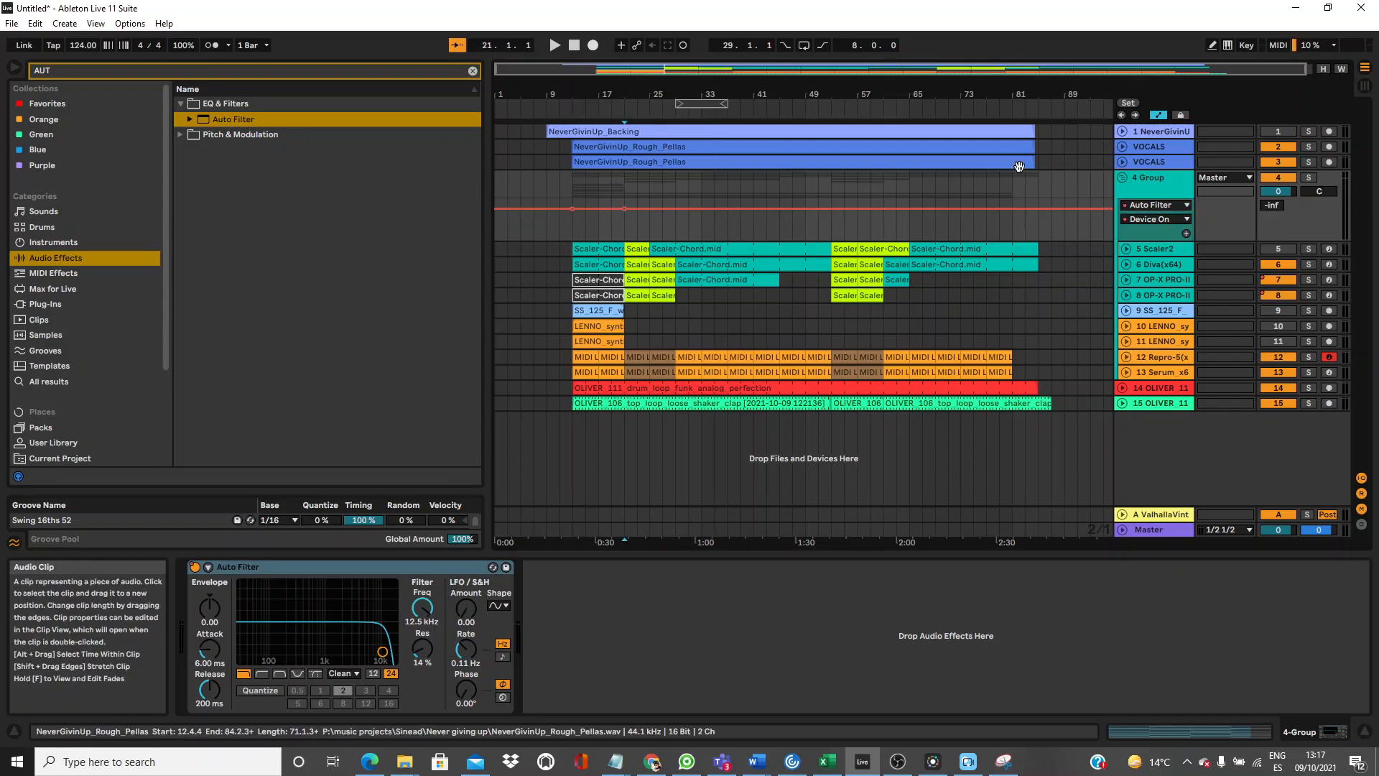
left_click(1181, 220)
left_click(1156, 292)
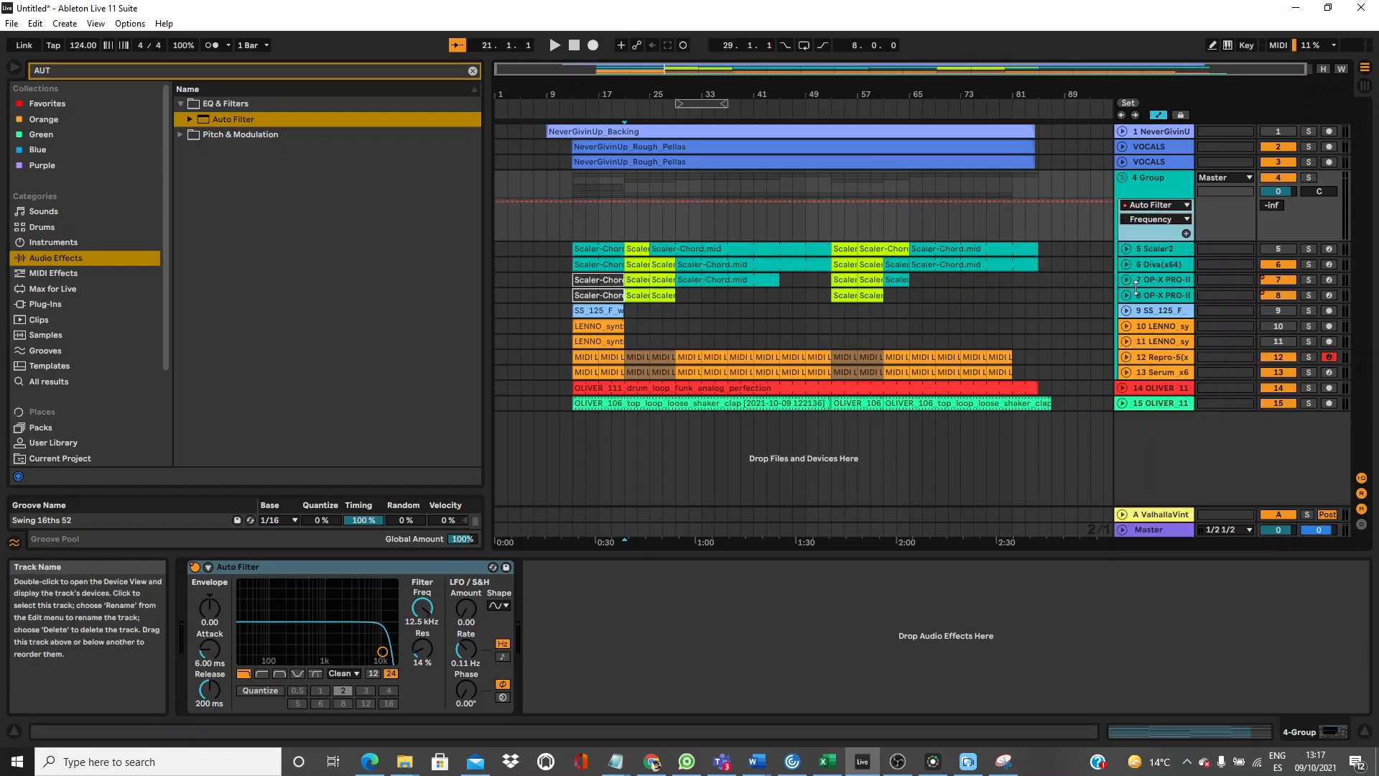
Automate the group's filter frequency to ramp from bar 13 up to 12.5 kHz at bar 21, slightly raising the start point while auditioning.
left_click_drag(575, 205, 575, 231)
key("space")
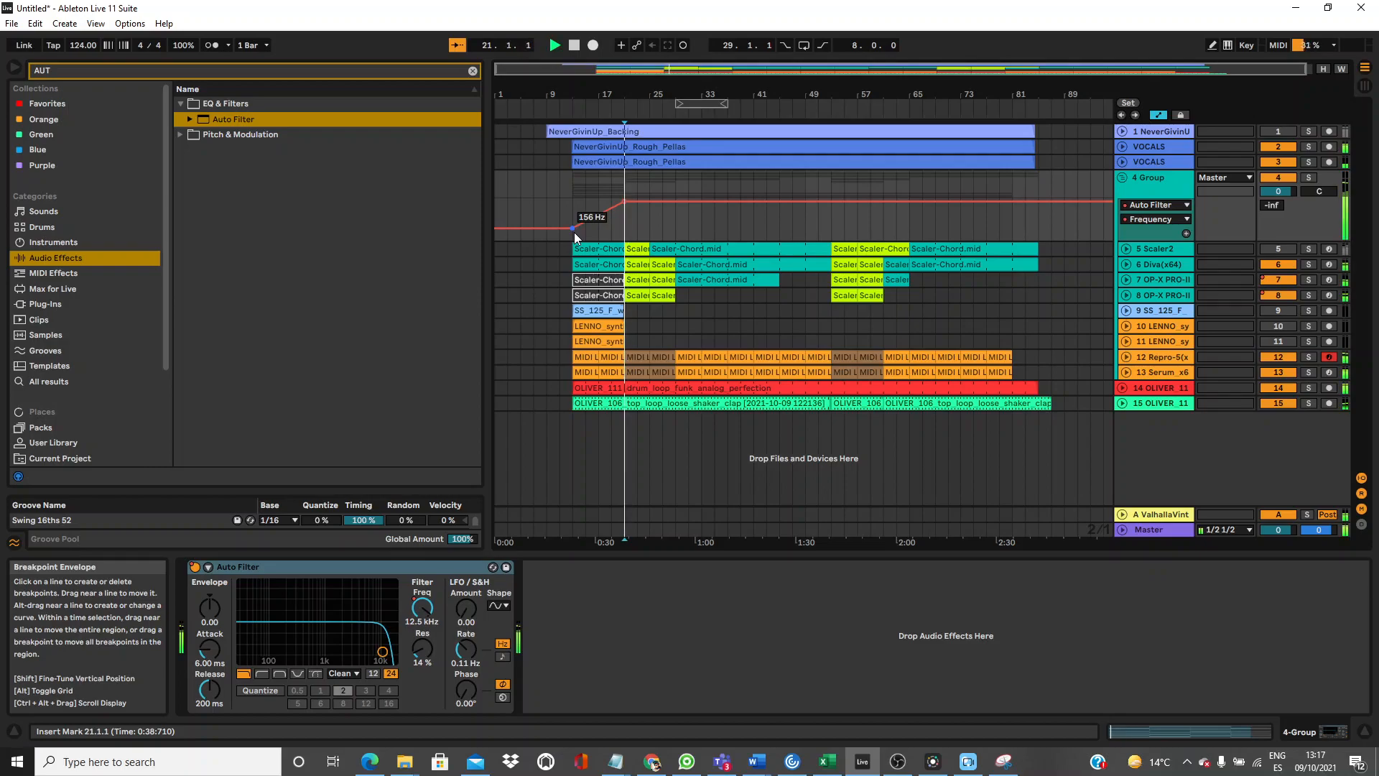
left_click(580, 162)
key("space")
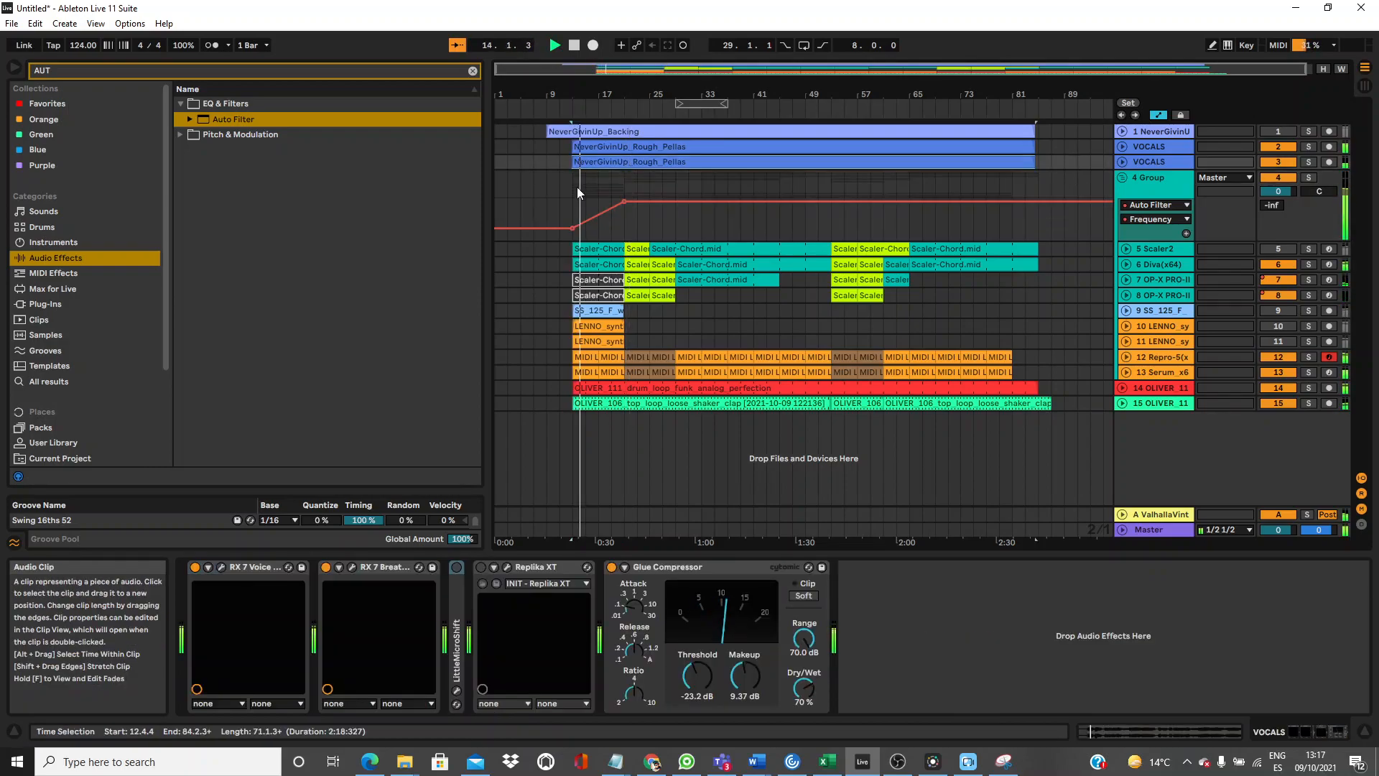
left_click_drag(572, 226, 573, 224)
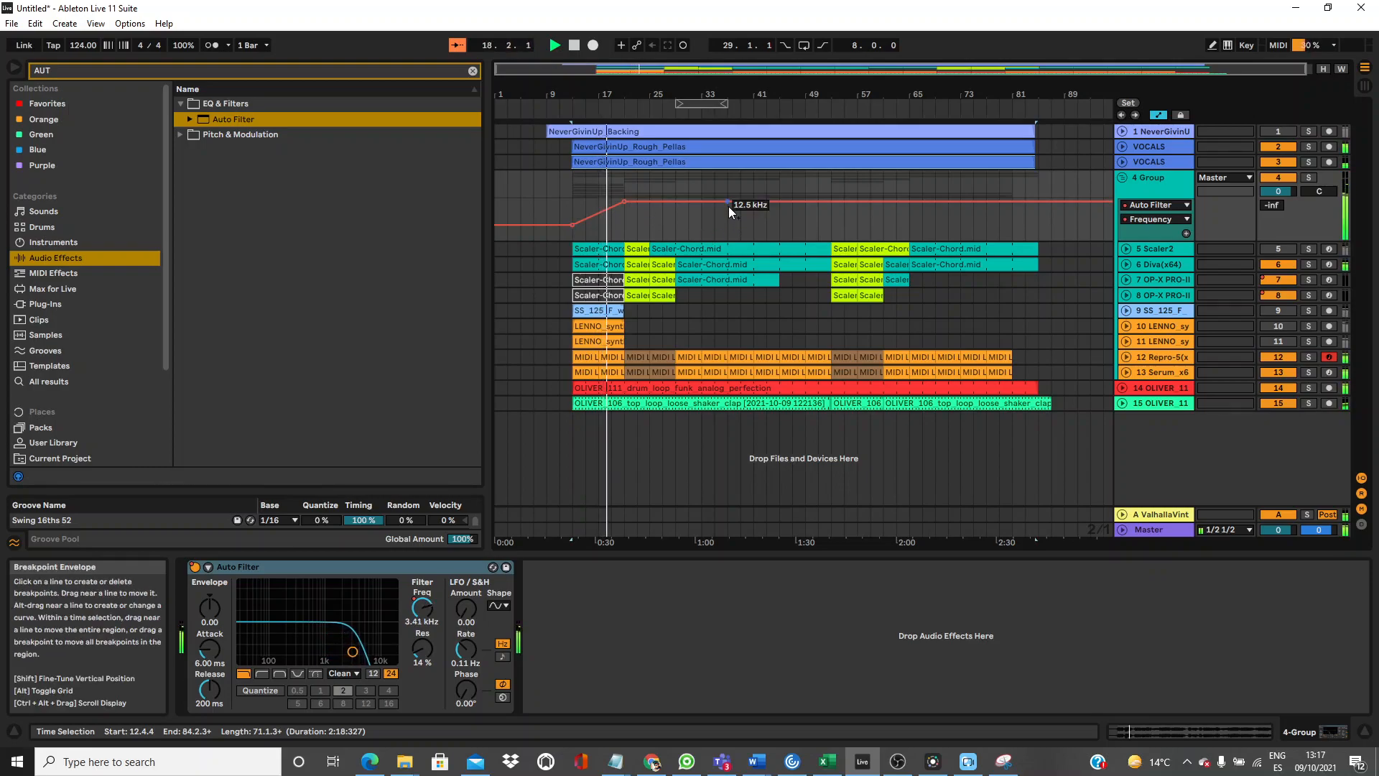
Dip the group's filter frequency to about 771 Hz at bar 29, ramping back up to the existing 12.5 kHz point at bar 37.
left_click(675, 201)
left_click_drag(684, 202, 674, 218)
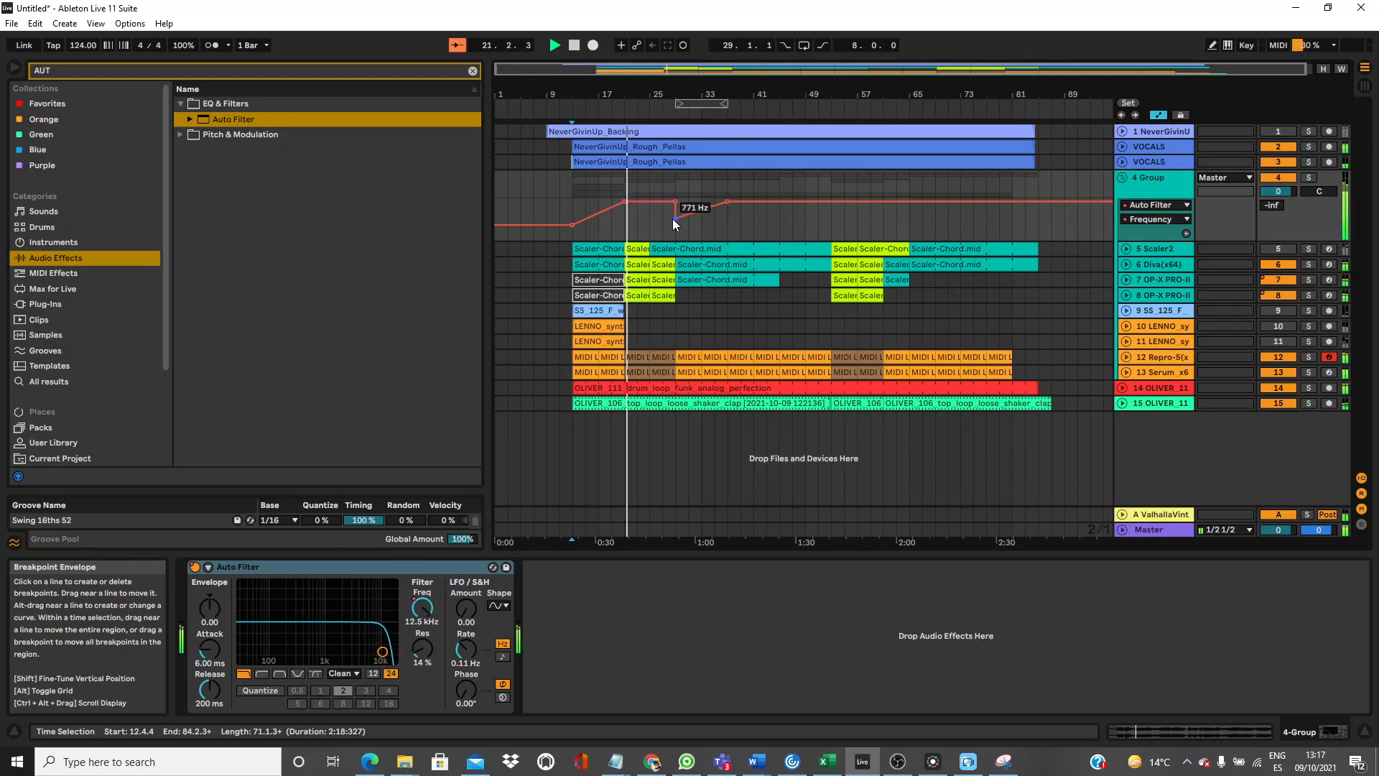
Copy the eight bars of Repro-5, Serum, drum loop and shaker clips starting at bar 13 to bar 5 and audition the new intro.
left_click(1185, 358)
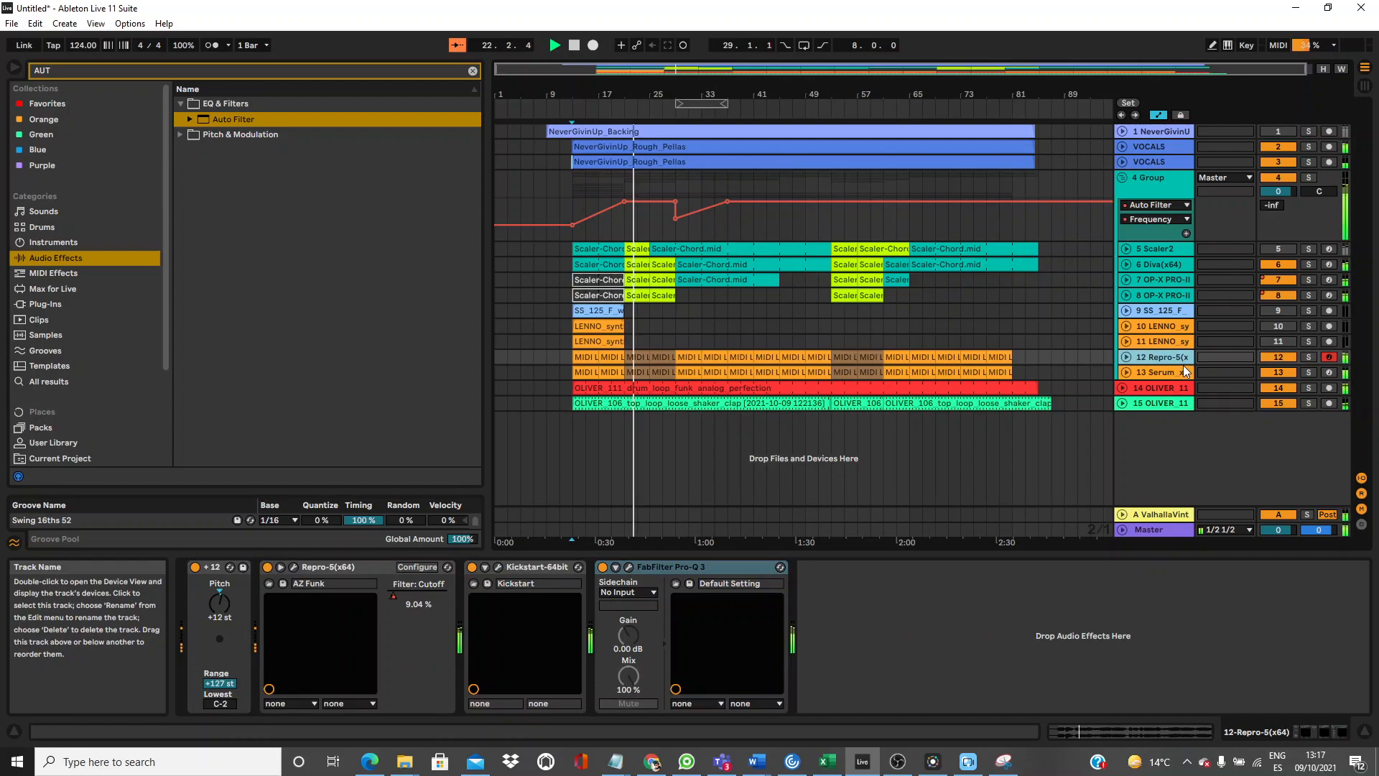
key("Down")
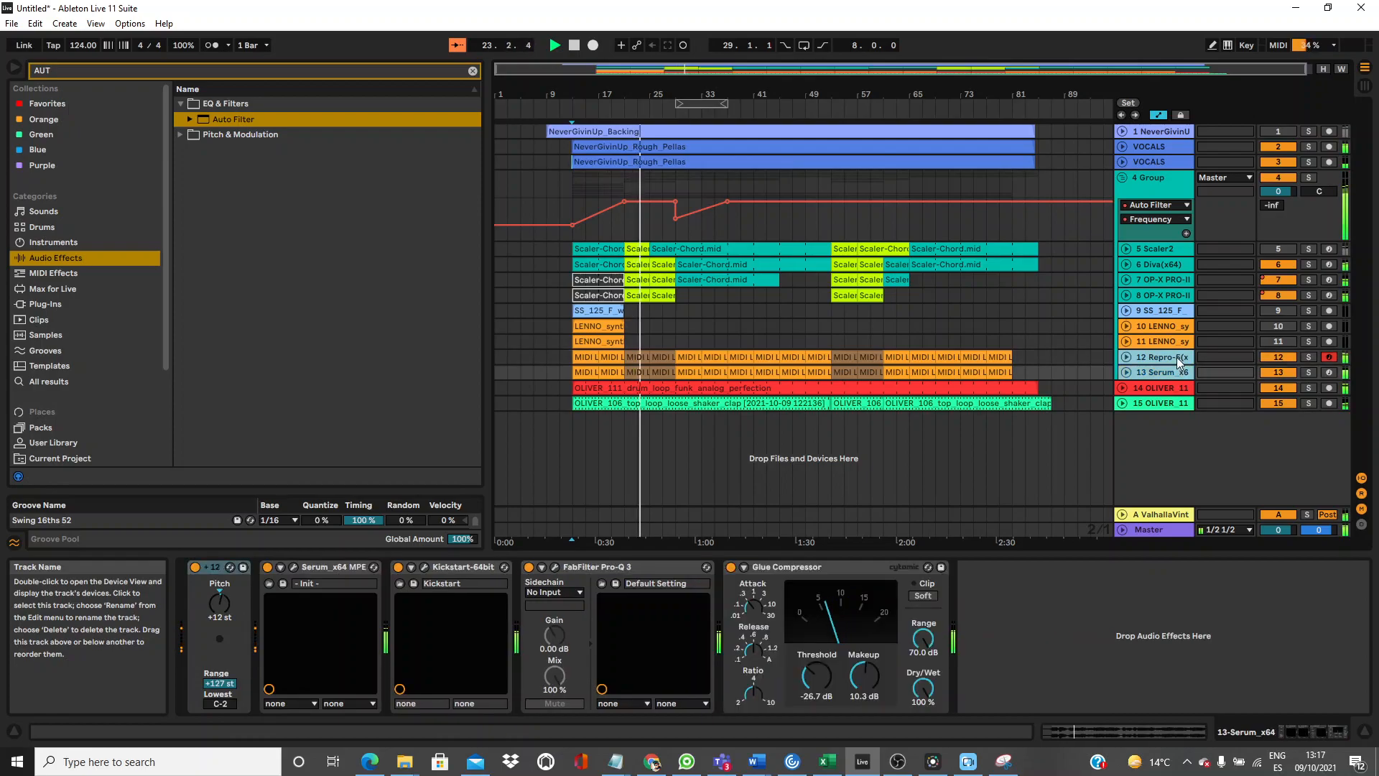
left_click(609, 358)
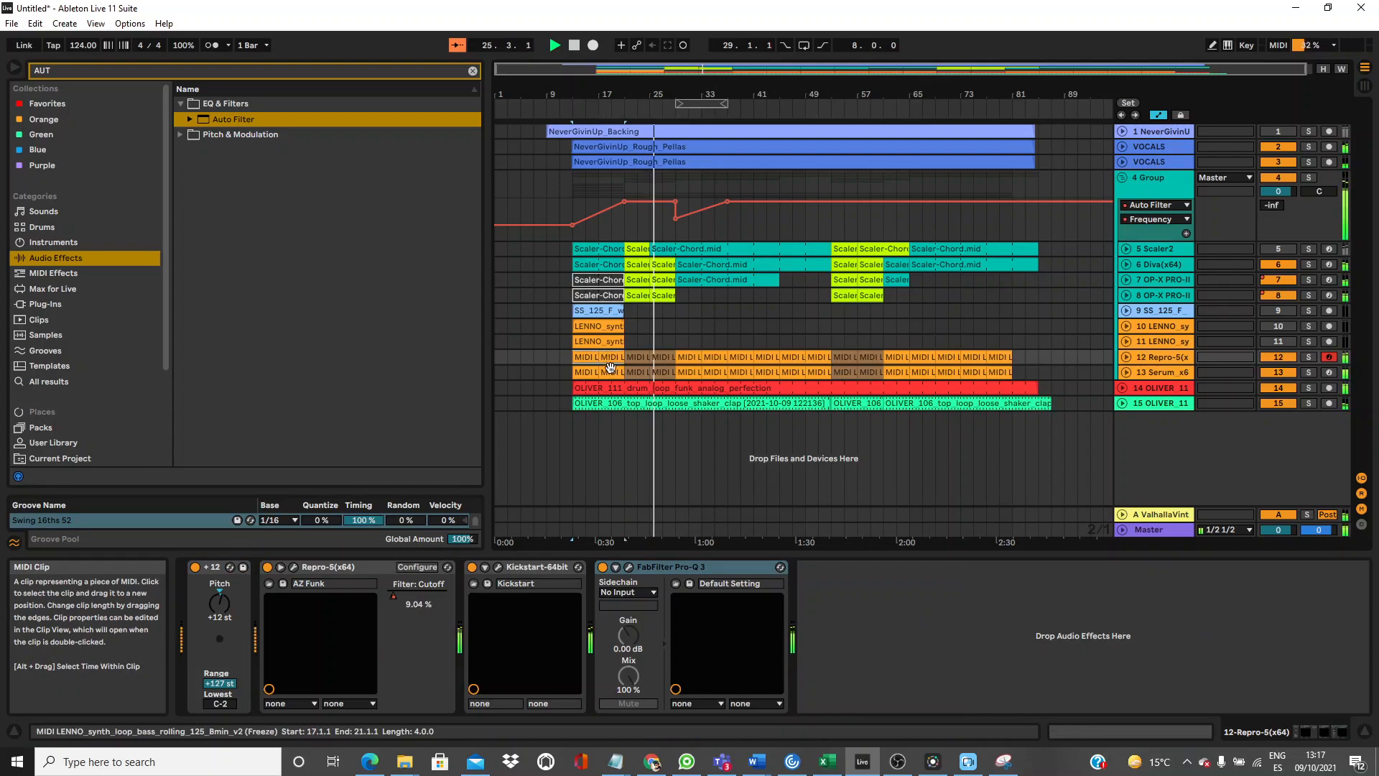
left_click(612, 388)
left_click(588, 360)
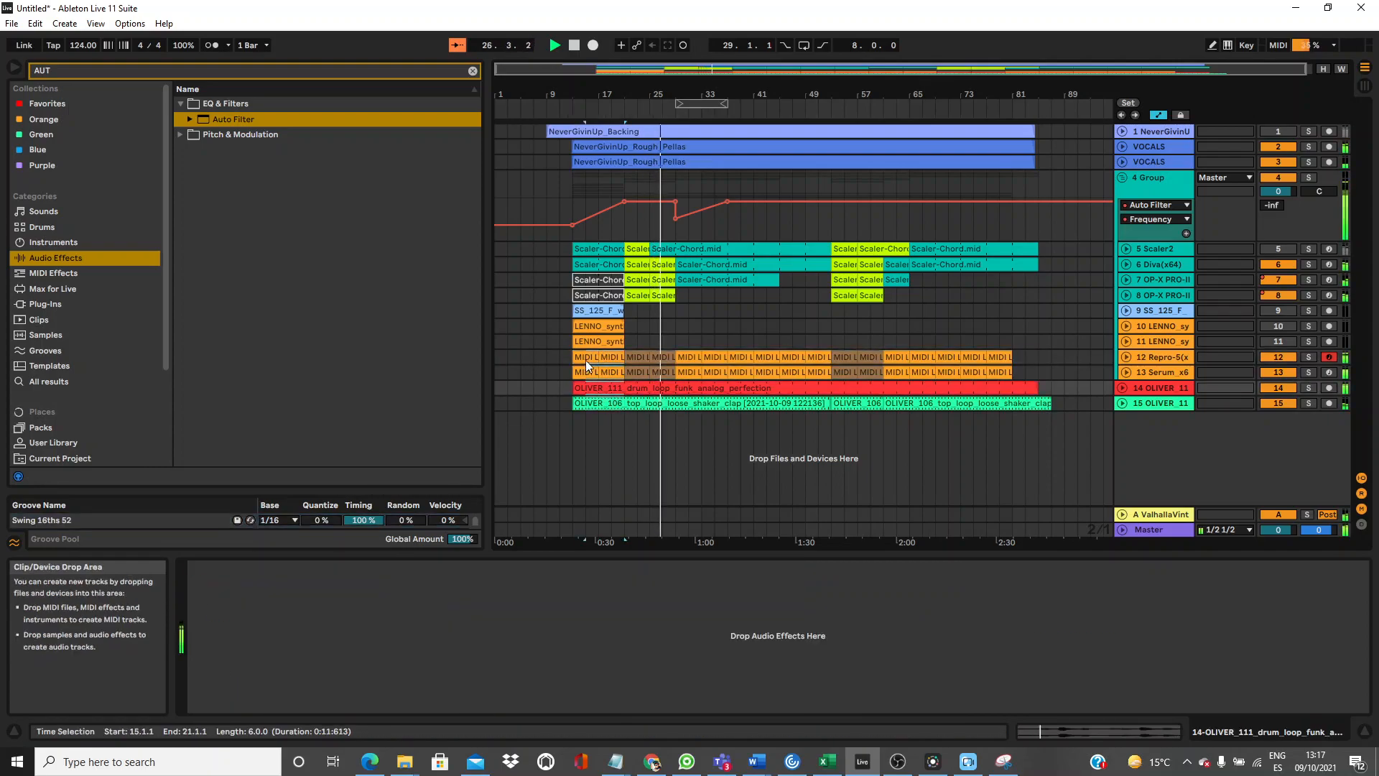
left_click(517, 355)
key("ctrl+v")
key("space")
key("space")
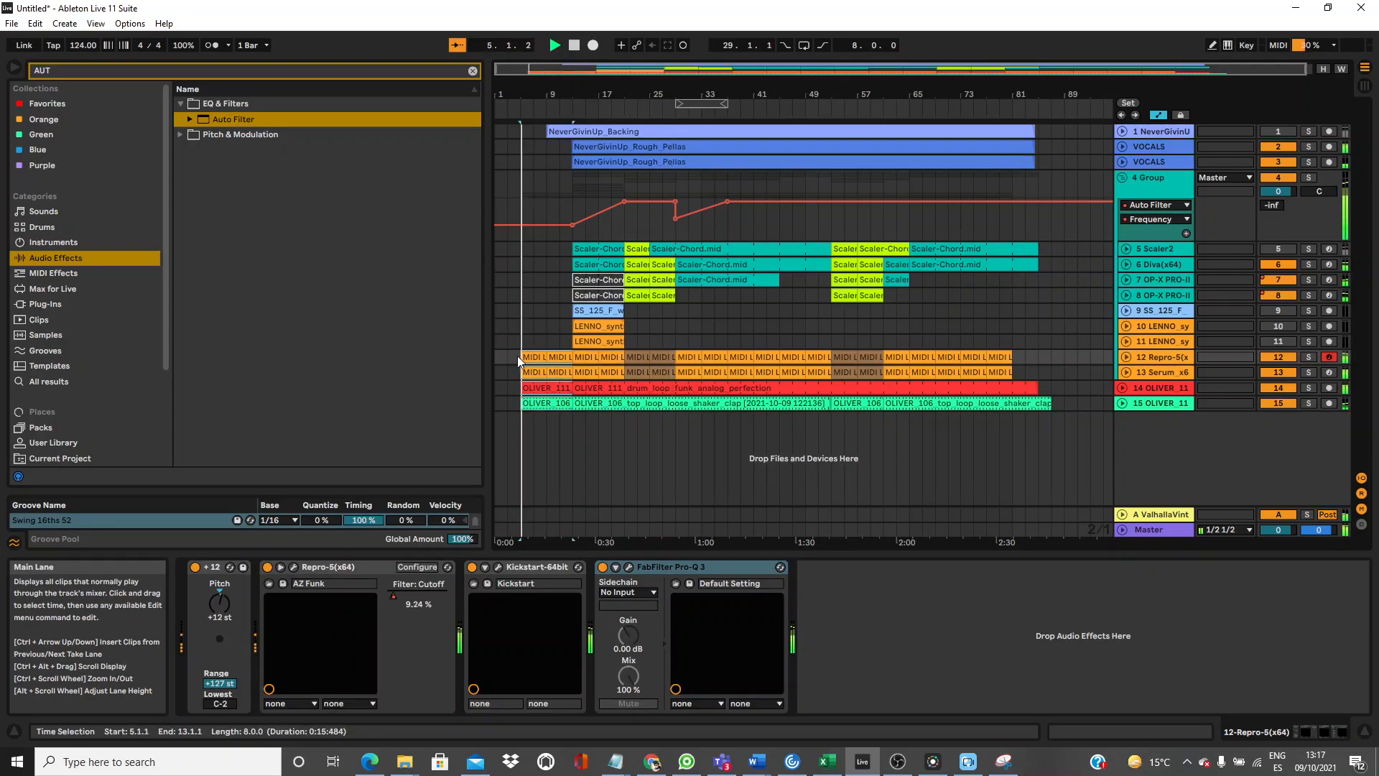
Add a gentle filter frequency rise on the group from bar 5 to bar 13, ahead of the main build-up.
left_click(522, 224)
left_click_drag(554, 225, 572, 217)
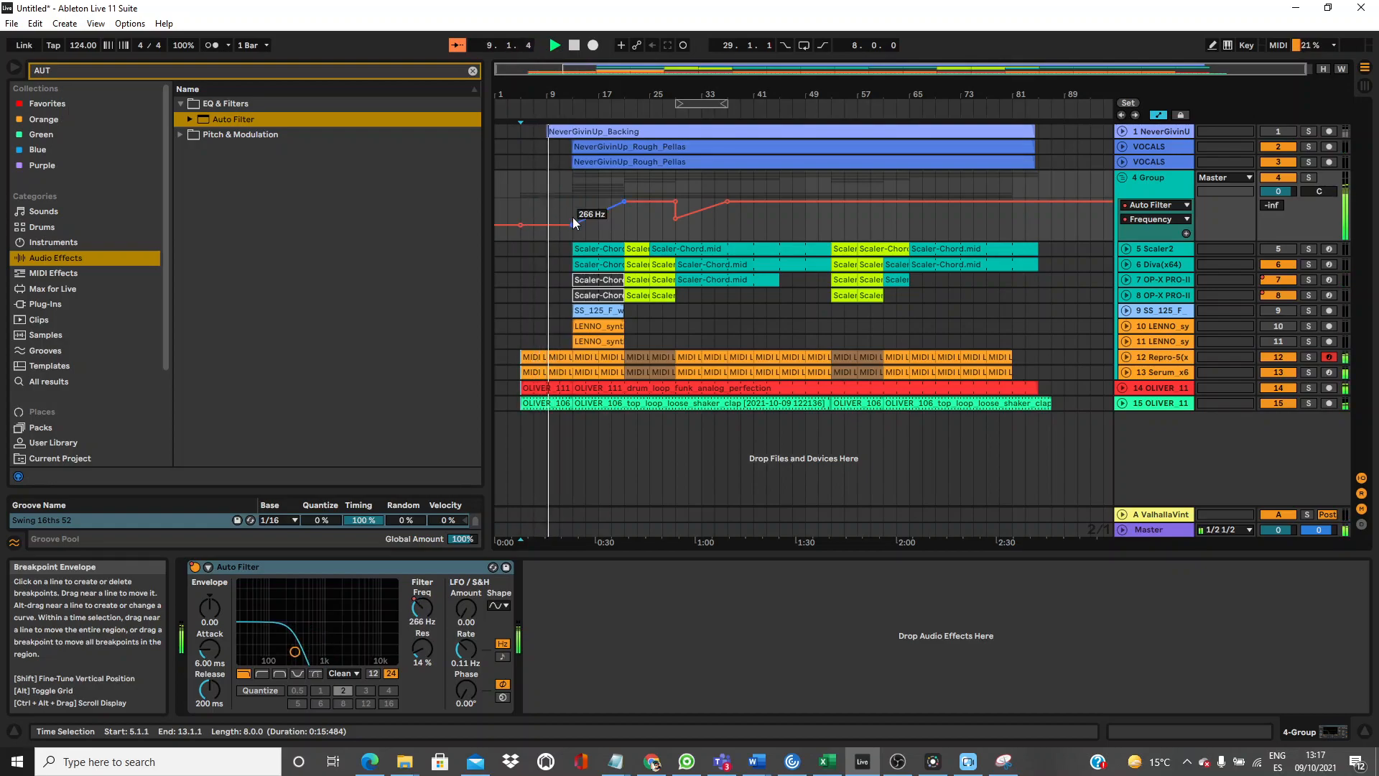
mouse_move(572, 217)
left_mouse_down()
mouse_move(554, 225)
mouse_move(568, 218)
left_mouse_up()
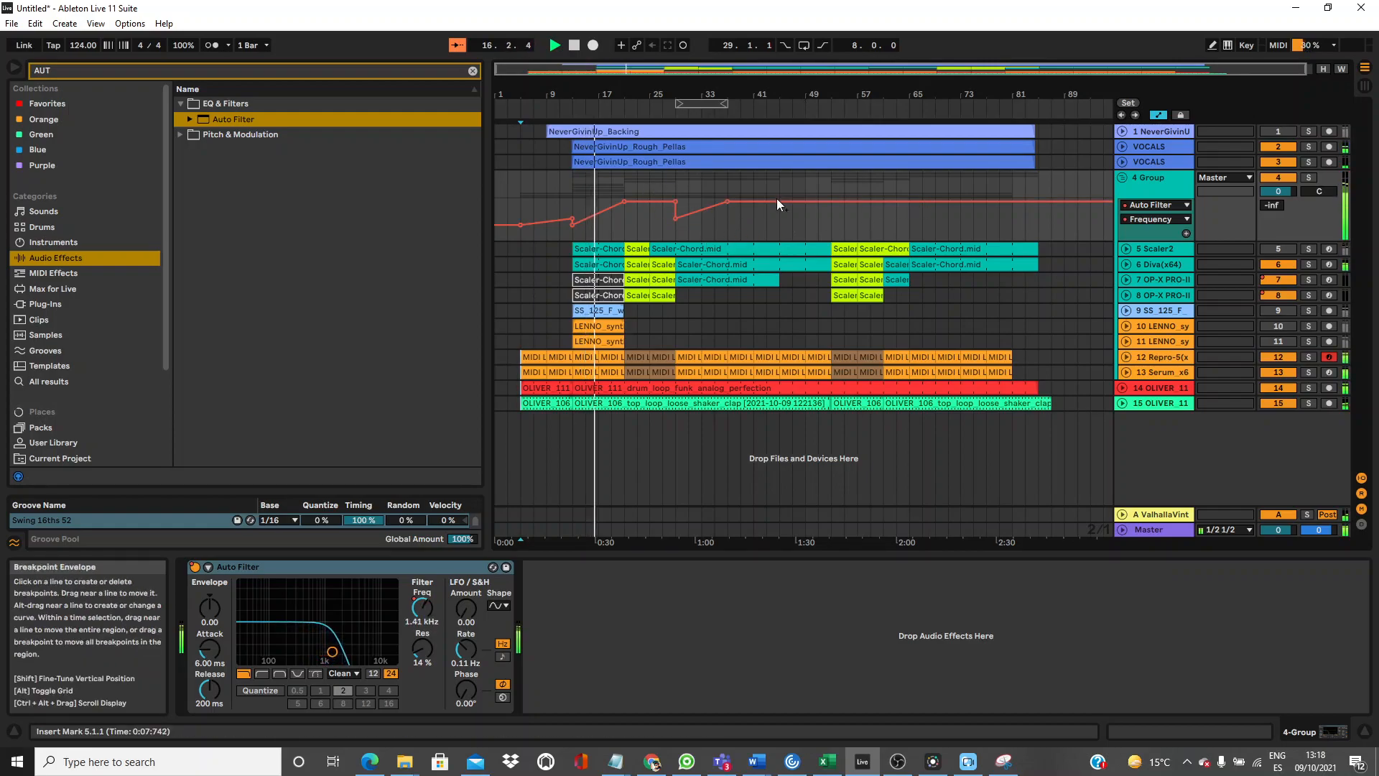
Copy the group's filter ramp from bars 29–37 and paste it at bar 65.
left_click_drag(674, 229, 729, 226)
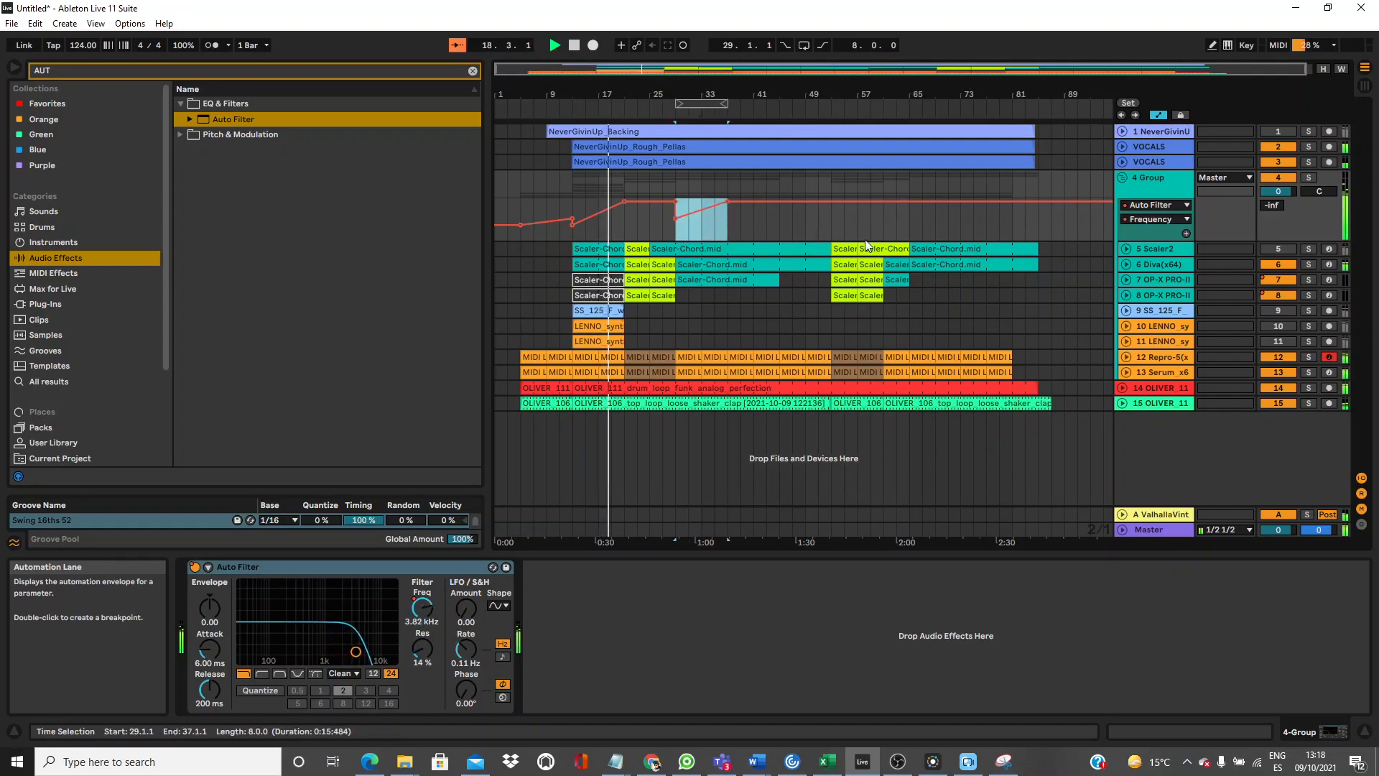
left_click(911, 232)
key("ctrl+v")
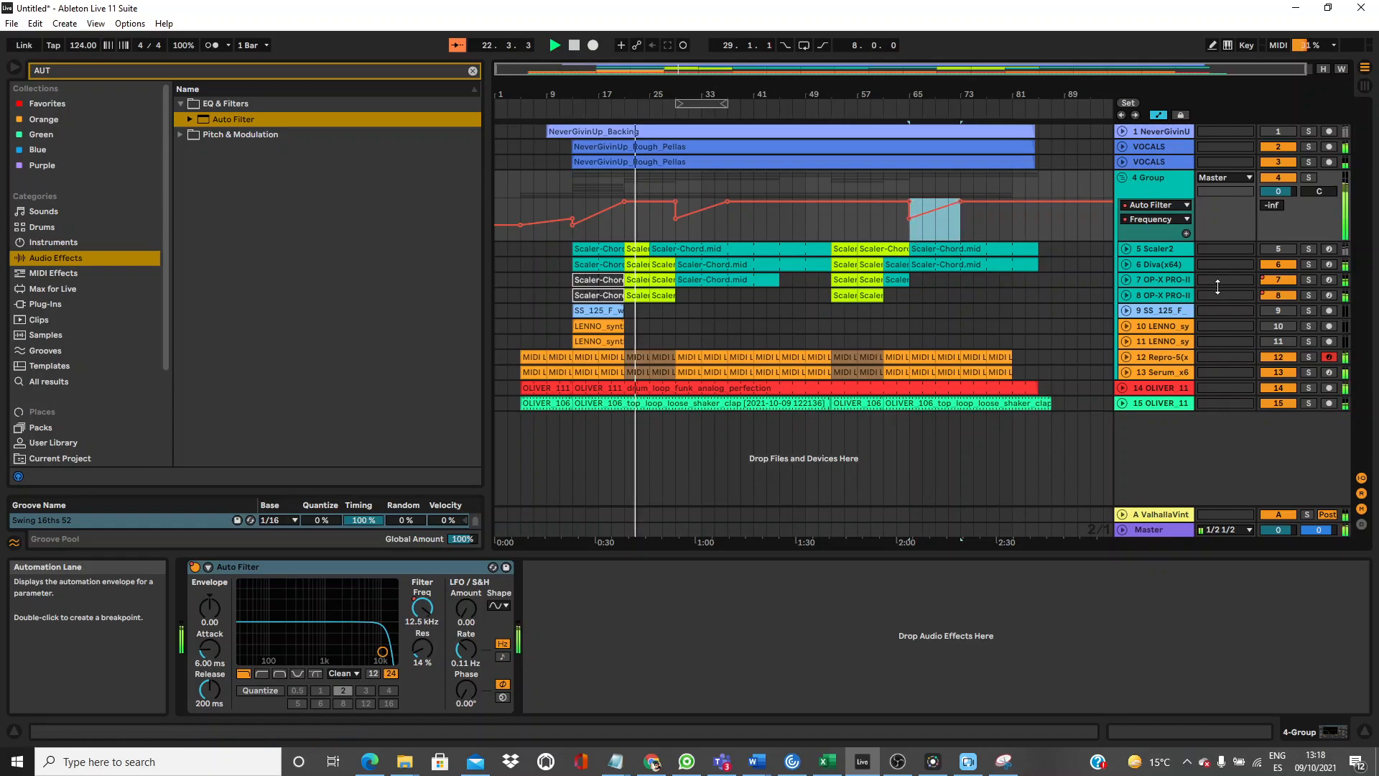
Open track 8's OP-X PRO-II synth, audition its MM Classic Bass patch from bar 21, and close it.
left_click(1187, 294)
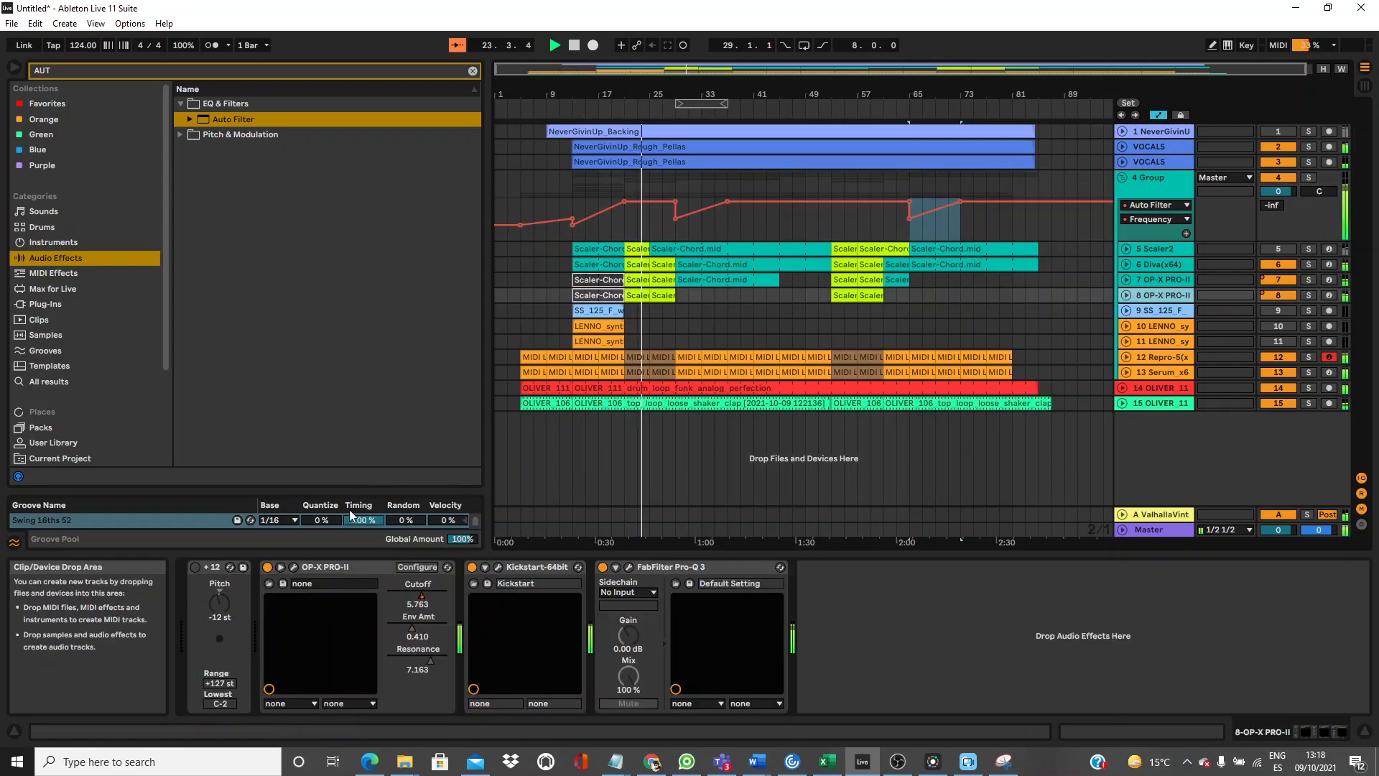
left_click(296, 567)
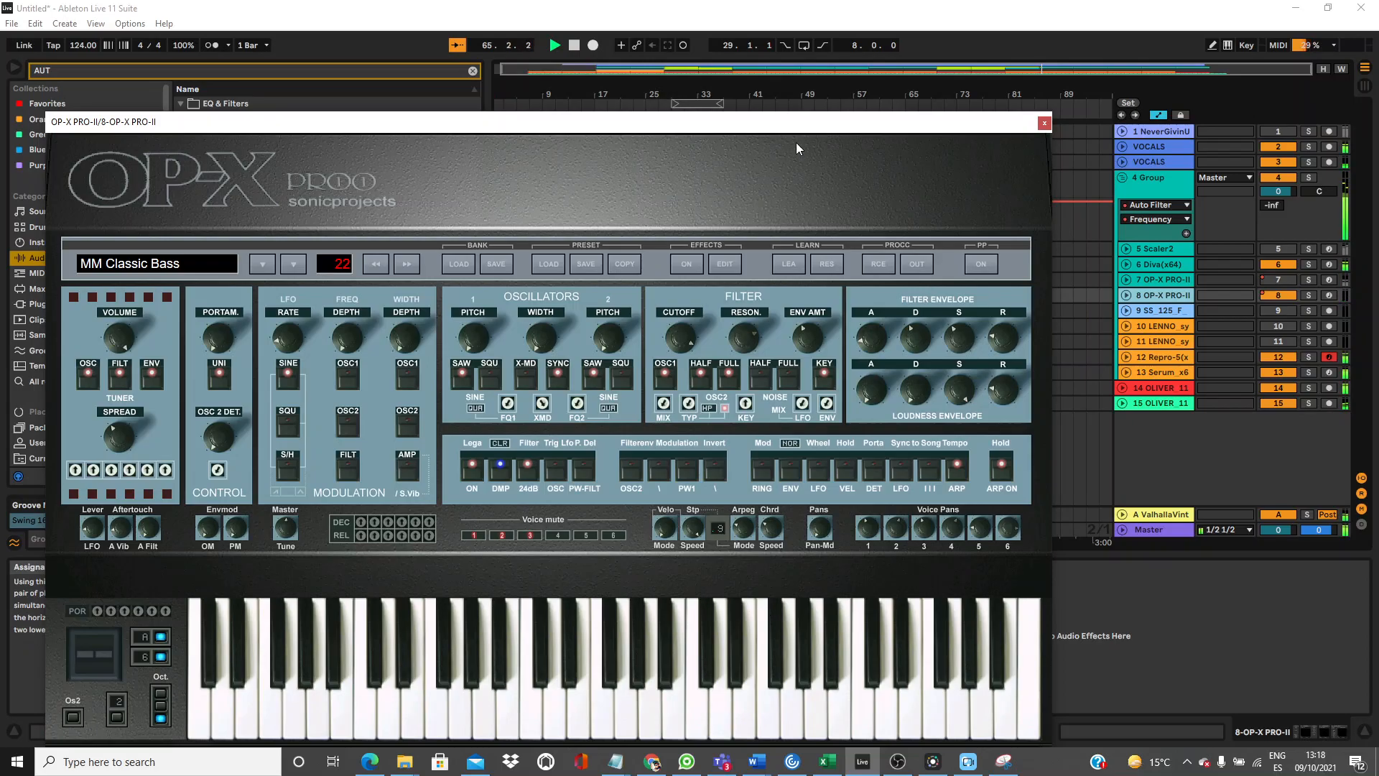
left_click_drag(780, 122, 782, 449)
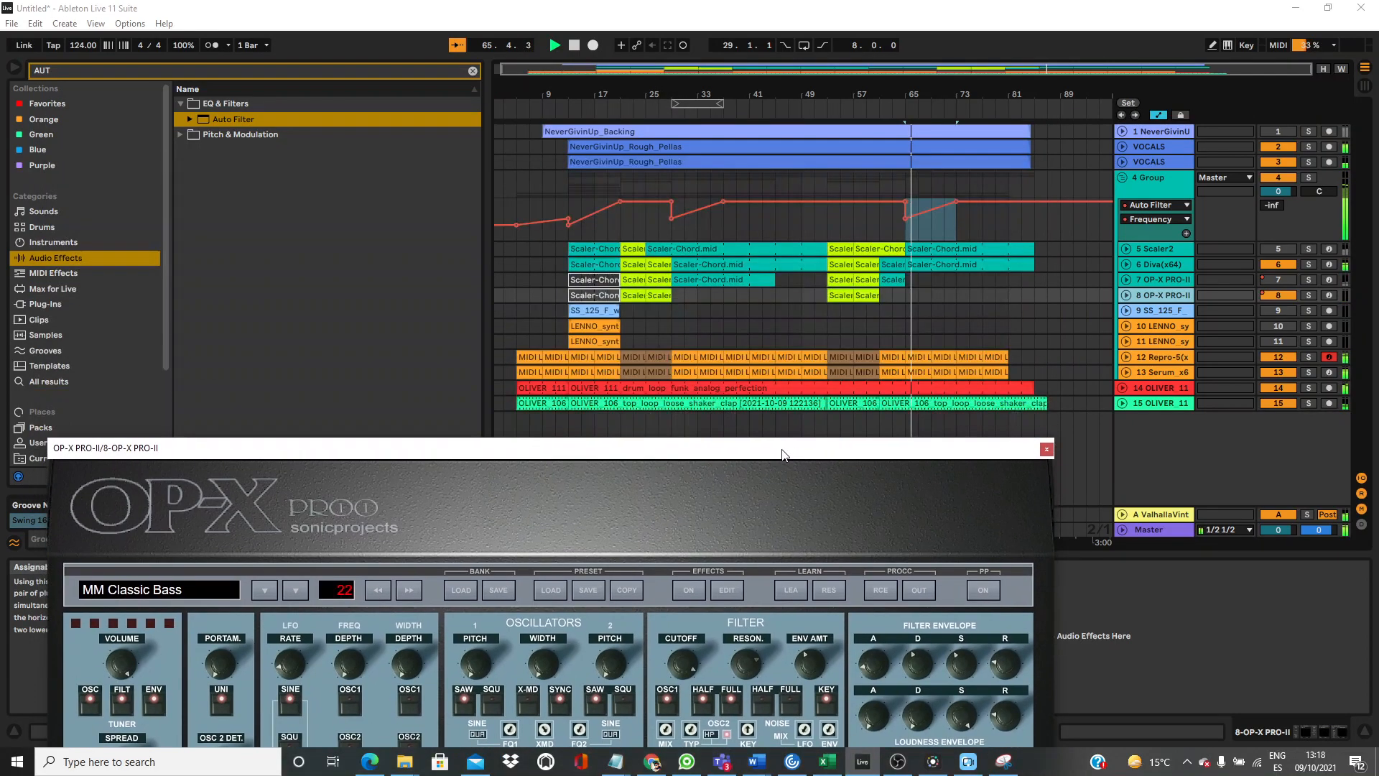
left_click(630, 294)
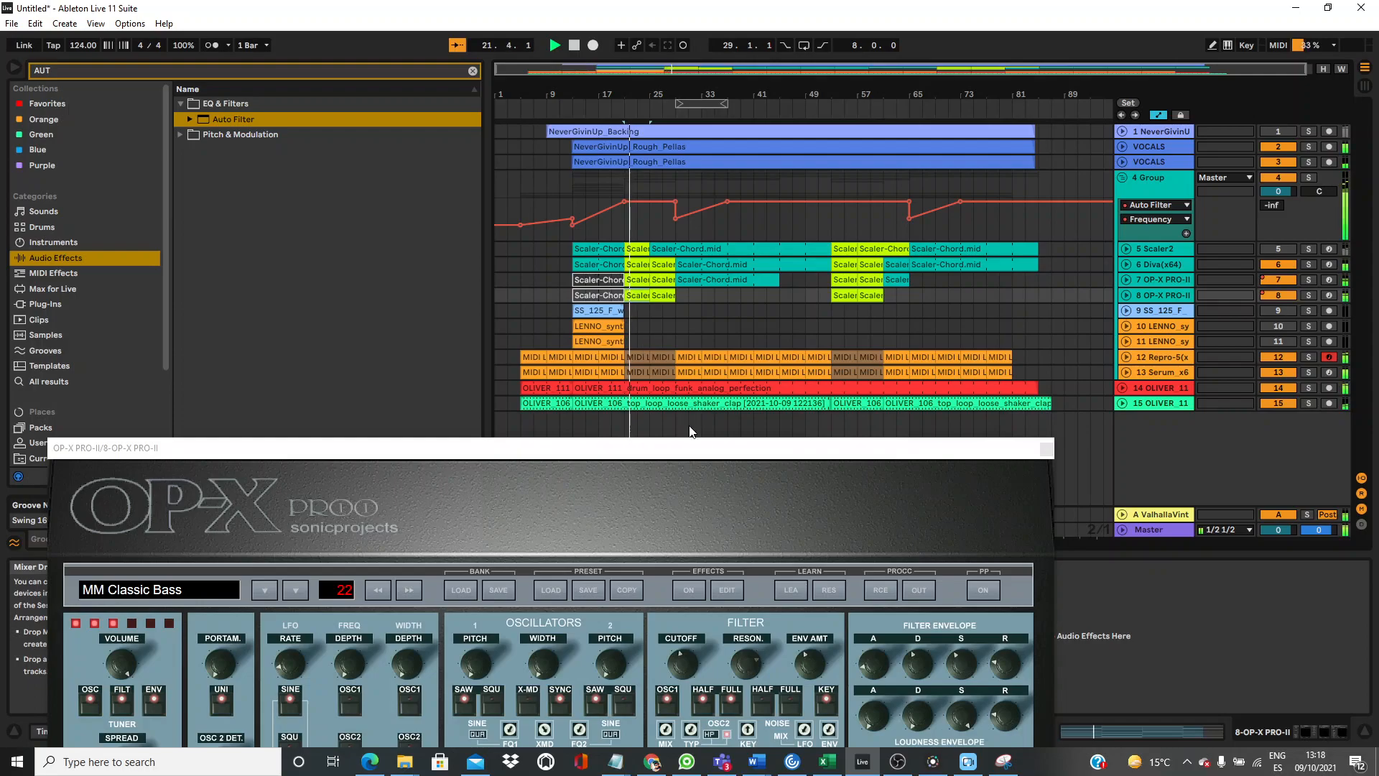
left_click_drag(705, 453, 654, 248)
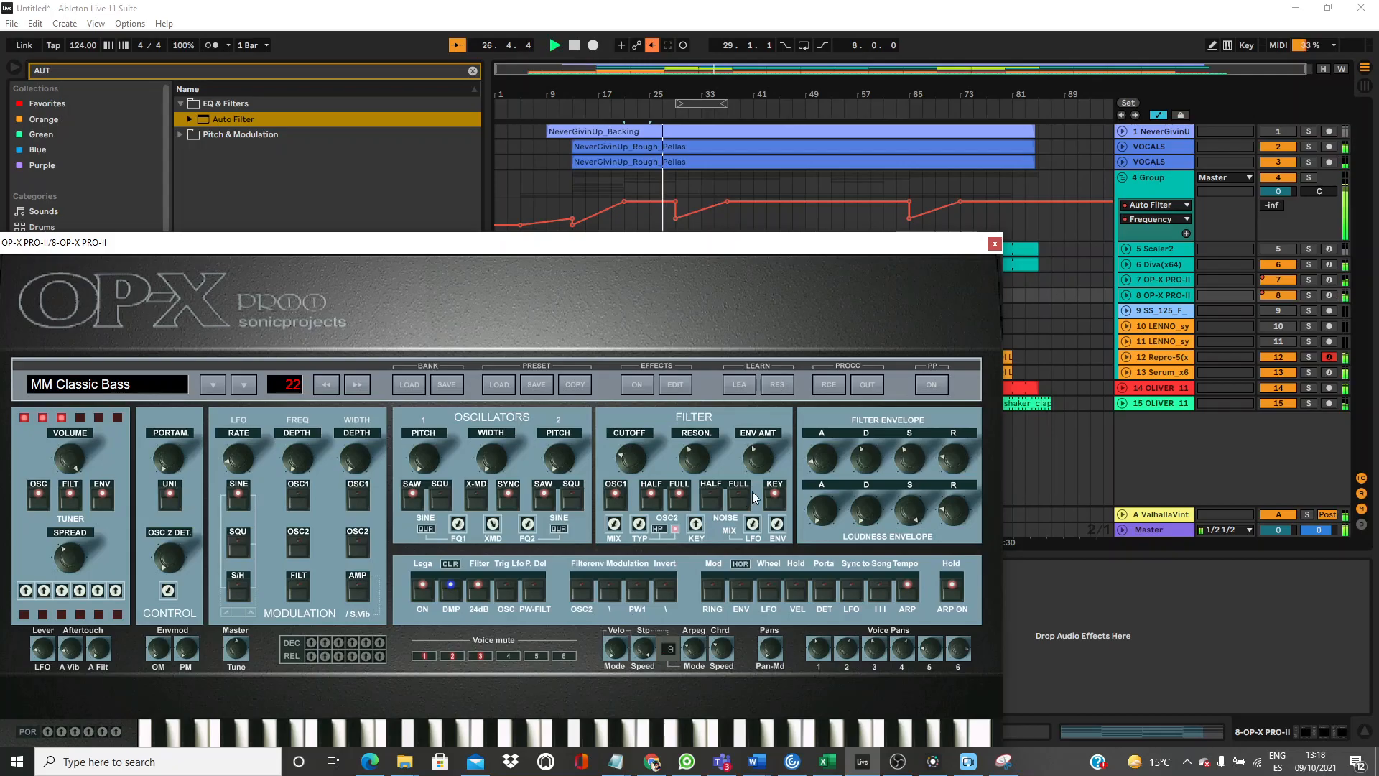
left_click(995, 243)
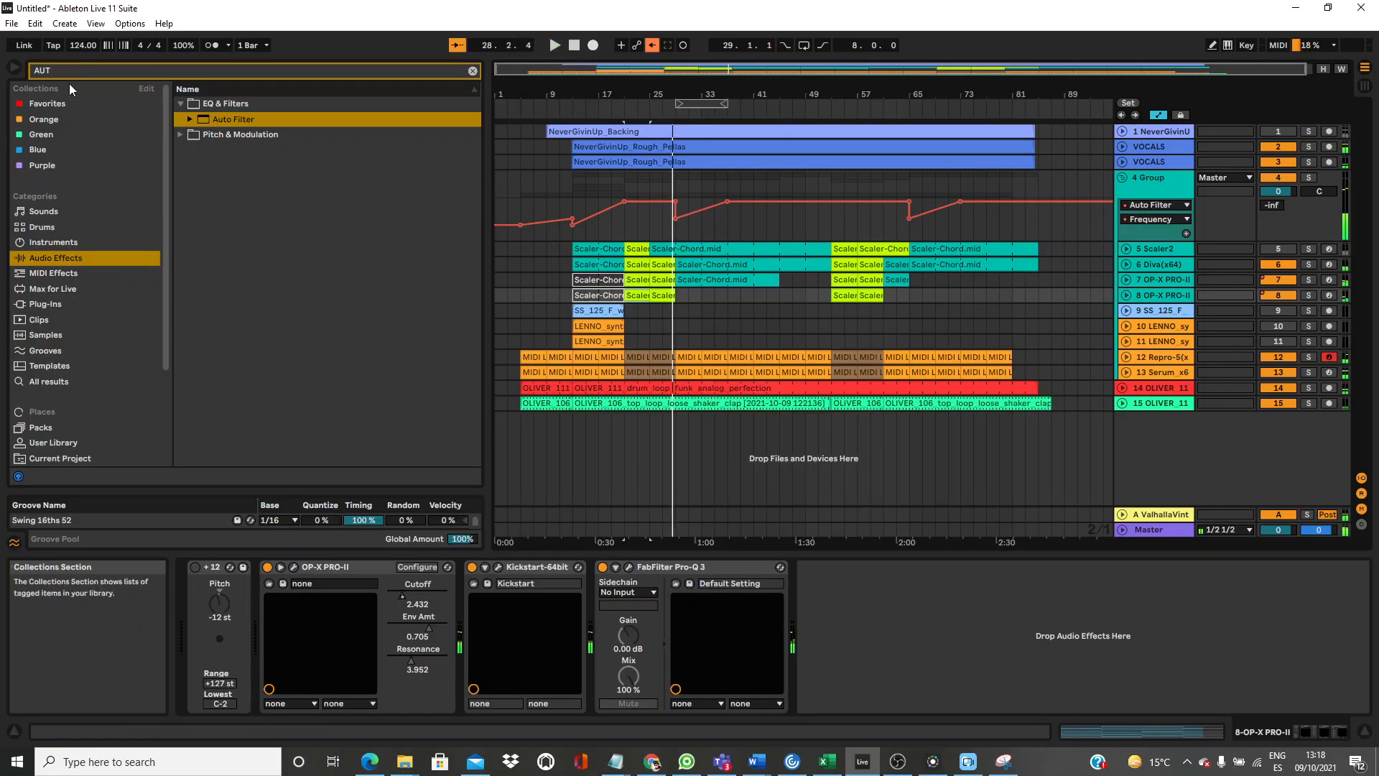
Search the plug-ins for "REP" and replace the OP-X PRO-II on track 8 with Repro-5(x64).
type("REP")
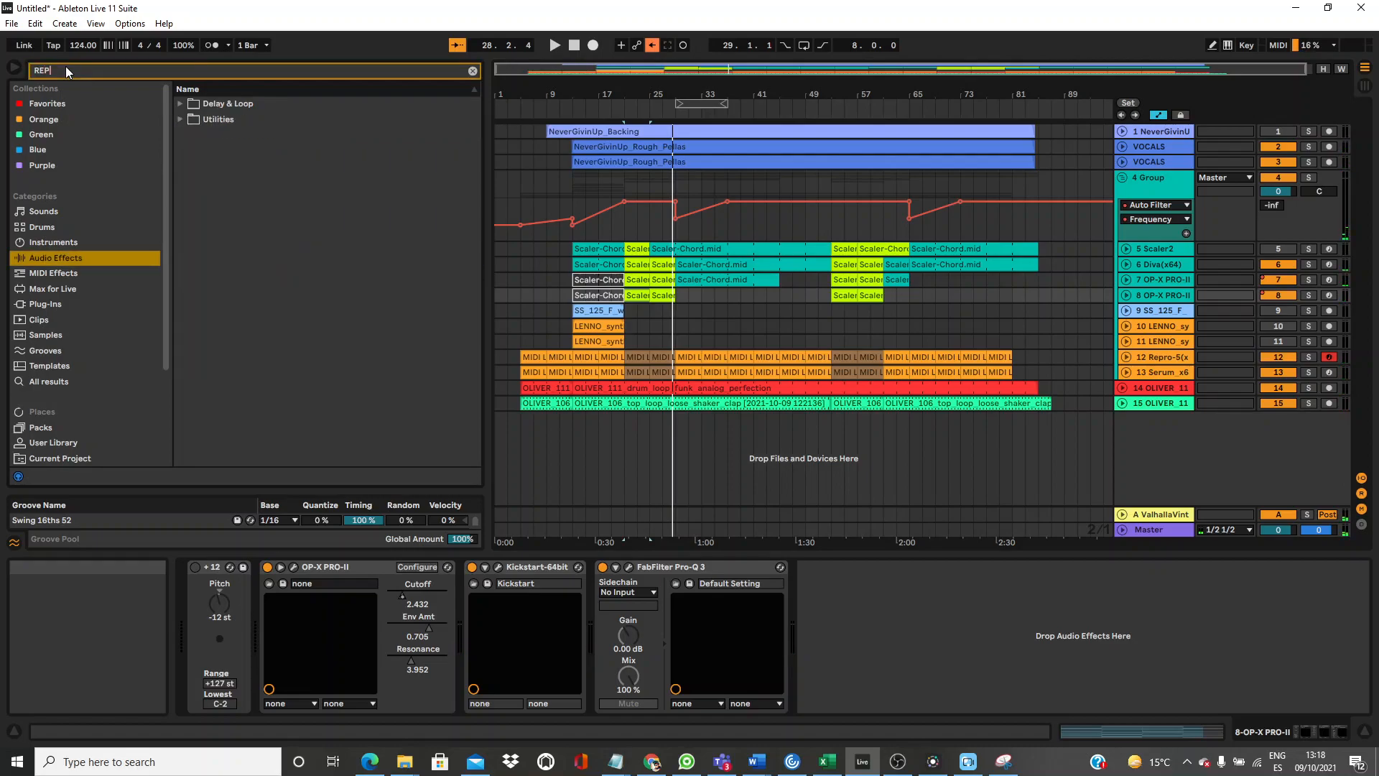
left_click(50, 303)
left_click_drag(223, 134, 937, 293)
left_click_drag(673, 304, 672, 301)
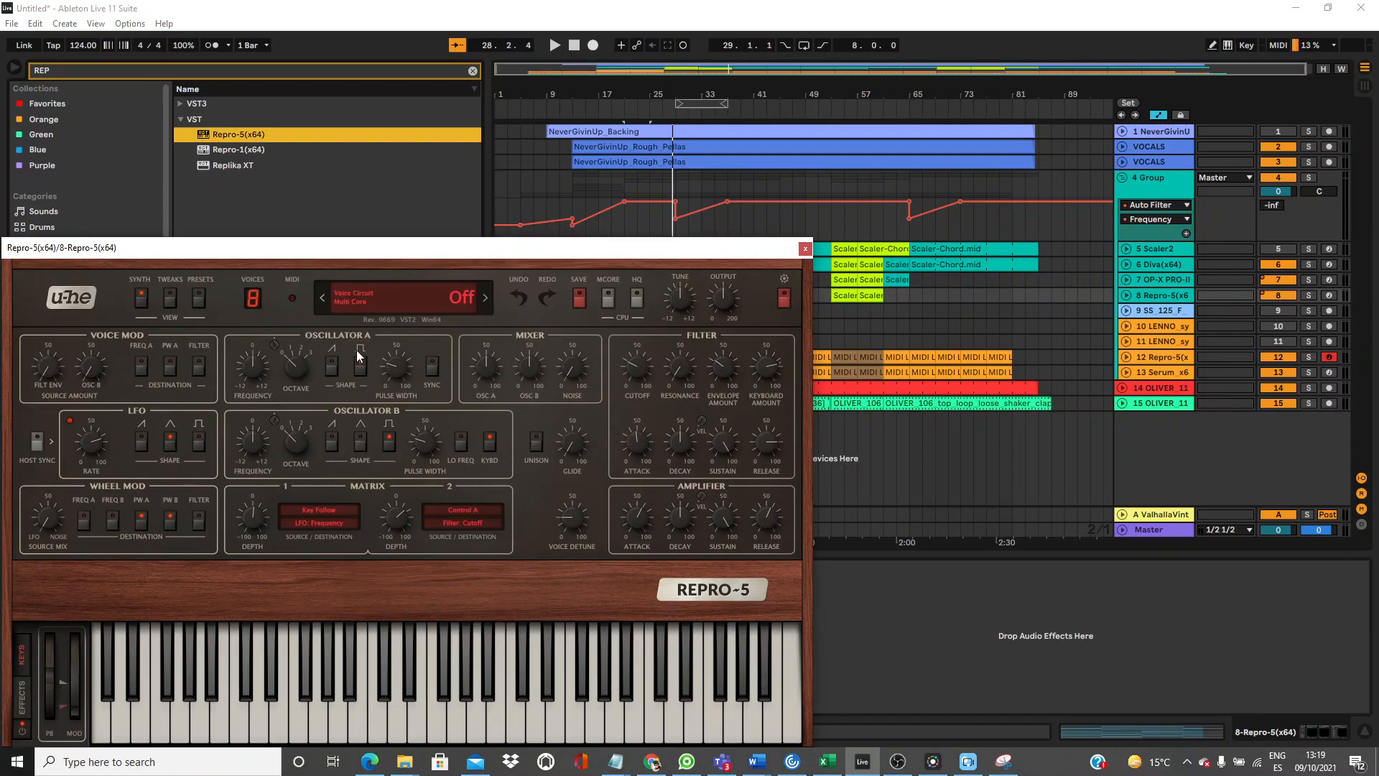
Audition the AZ Res Plucks, CK Collywobbles and HS Polyfinx presets from Repro-5's 03 Keys – Synths folder.
left_click(192, 295)
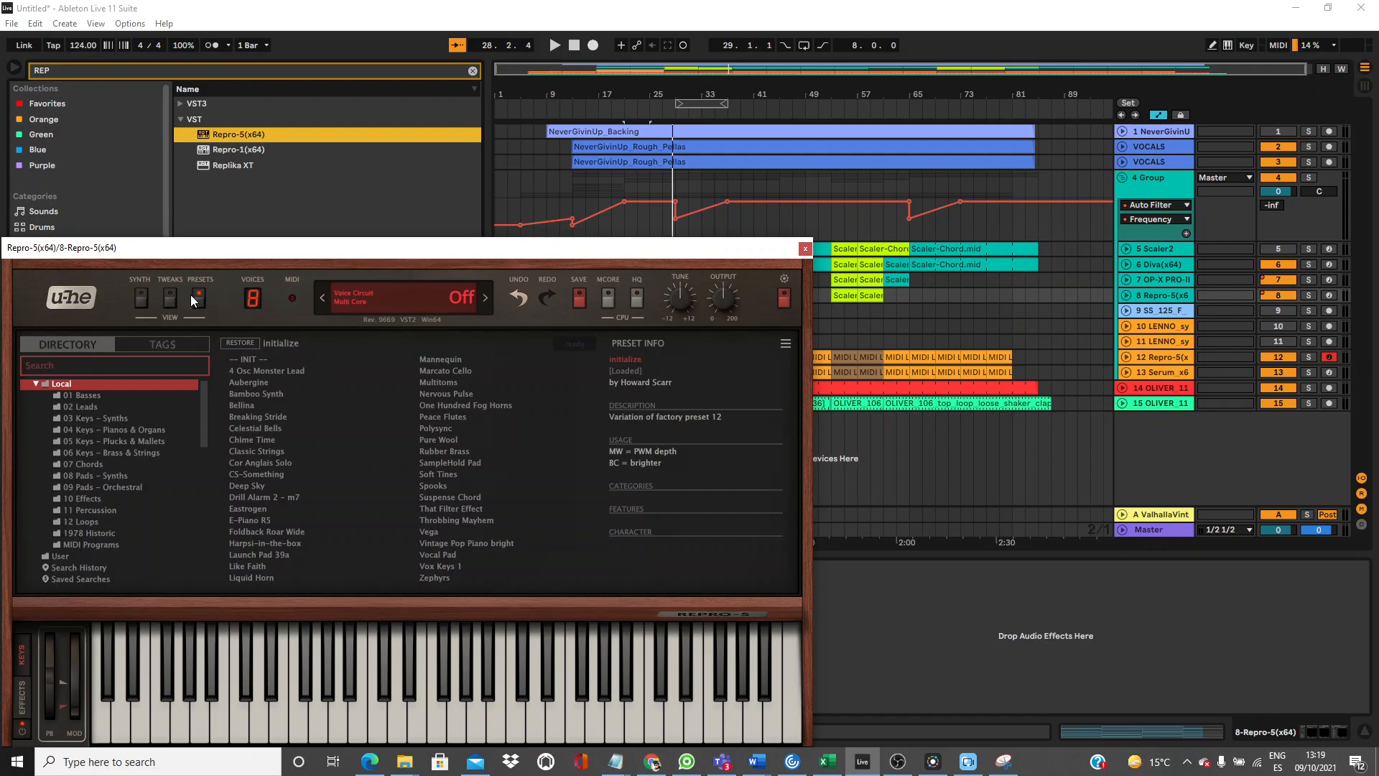
left_click(98, 415)
left_click(272, 419)
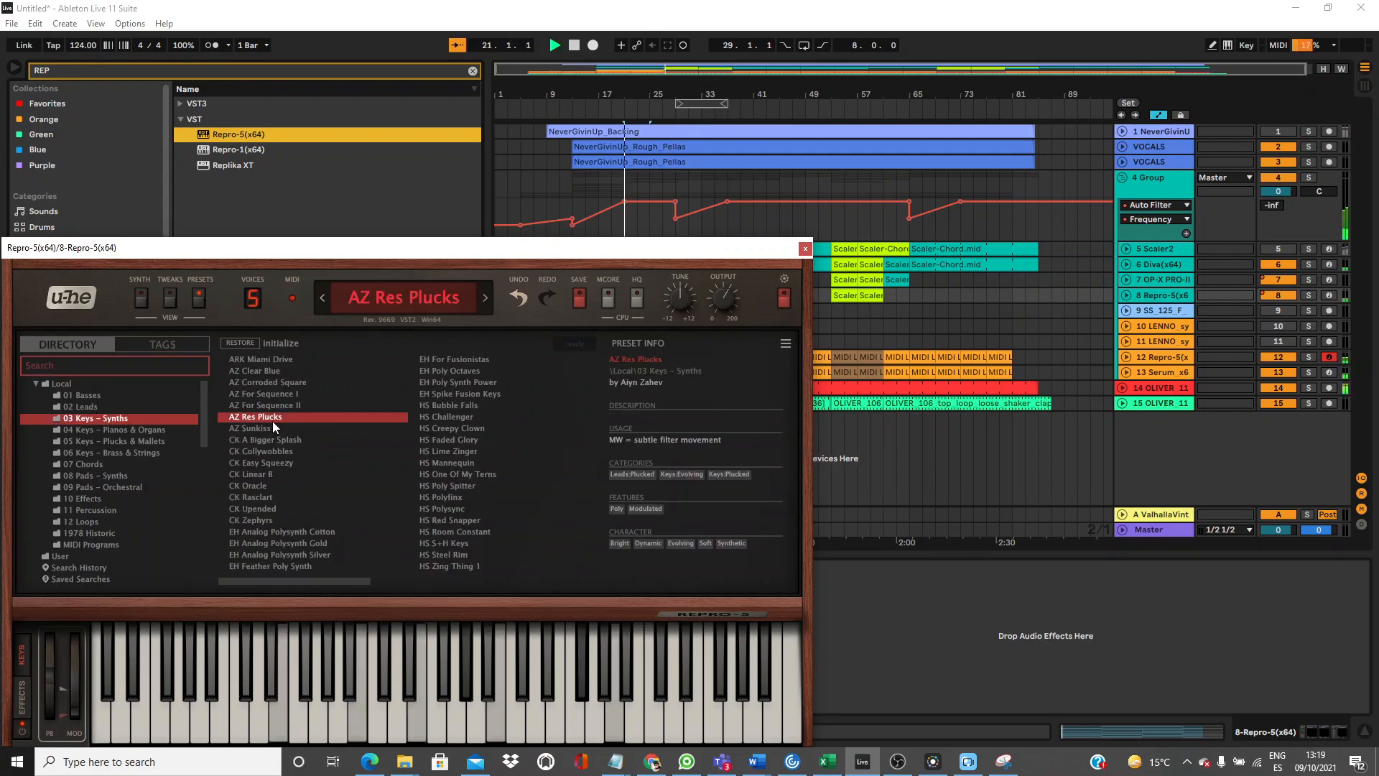
left_click(269, 451)
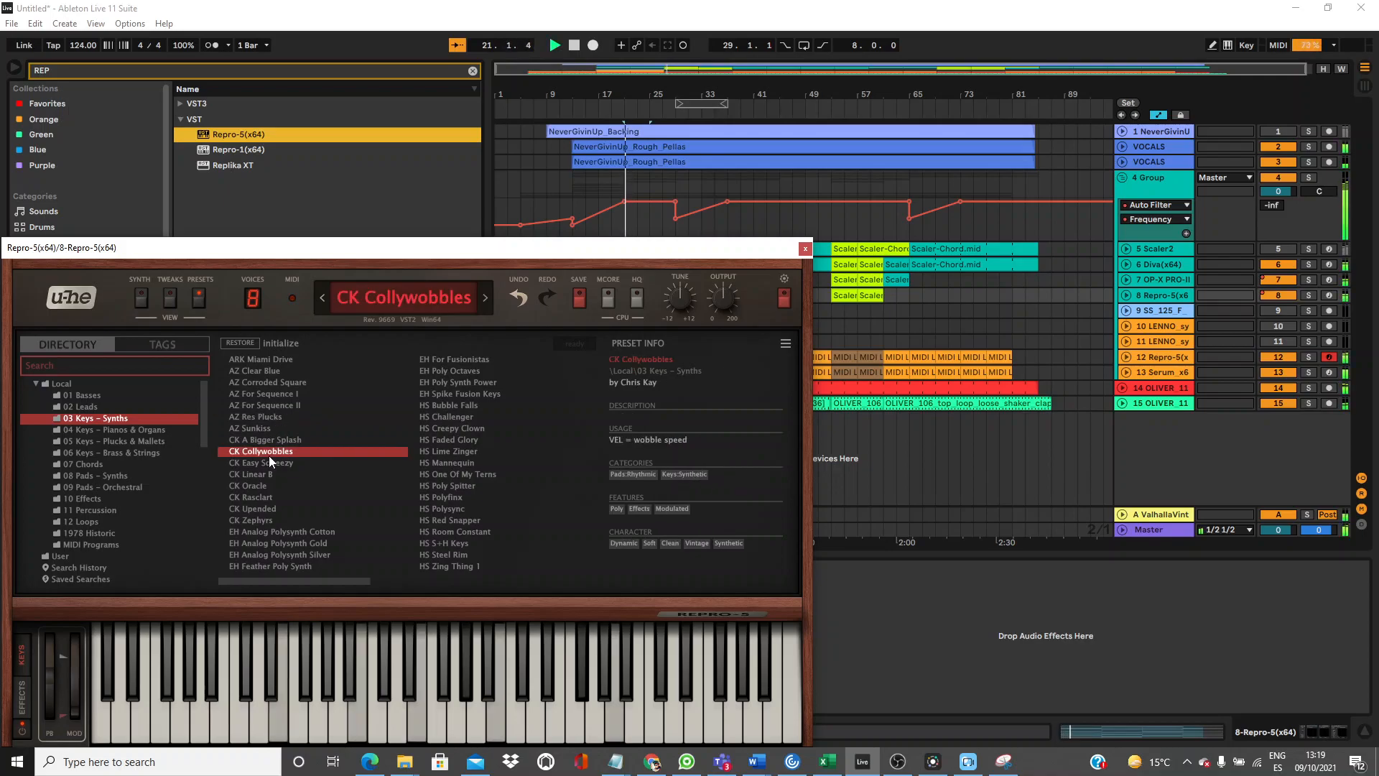
left_click(460, 496)
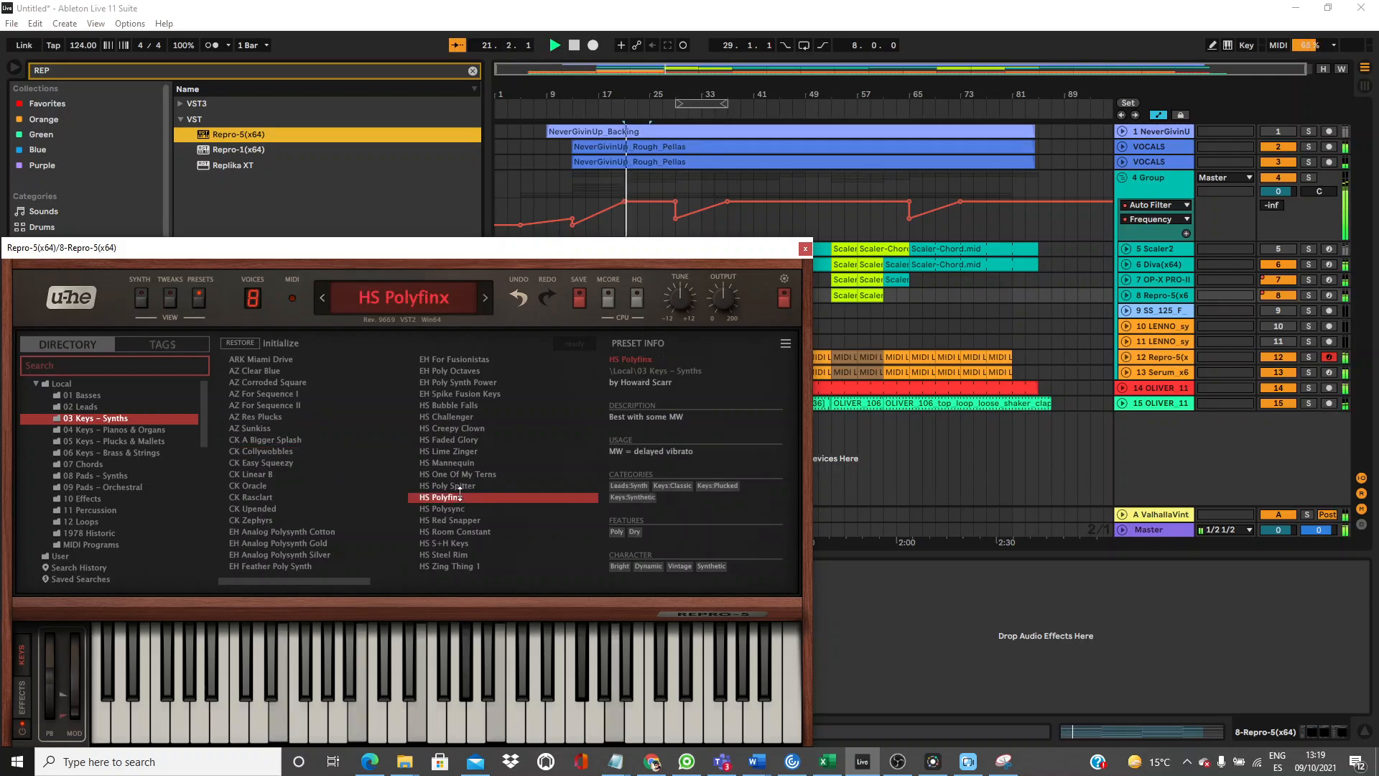
Unfold track 8, set its volume to 0 dB, and try Repro-5's HS Mannequin preset.
left_click(1124, 296)
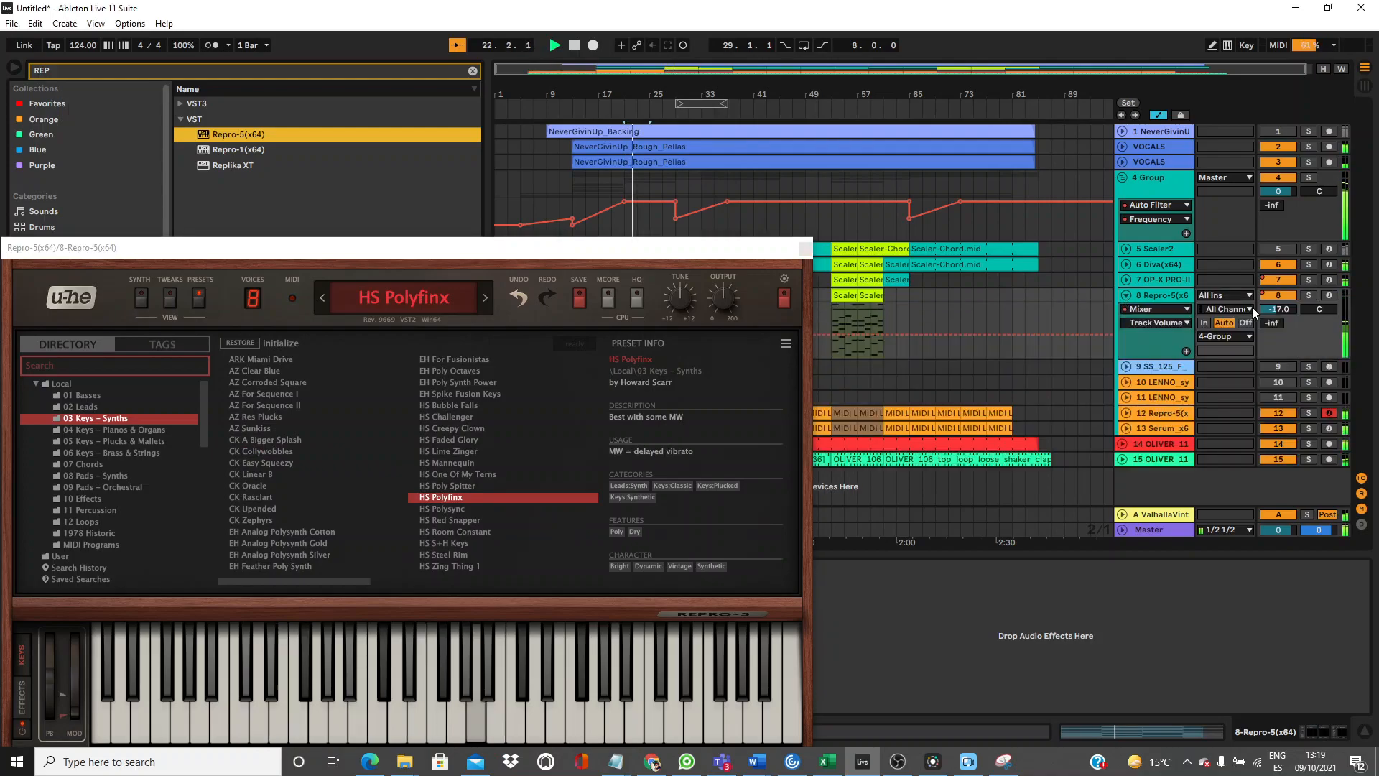
left_click_drag(762, 256, 1082, 347)
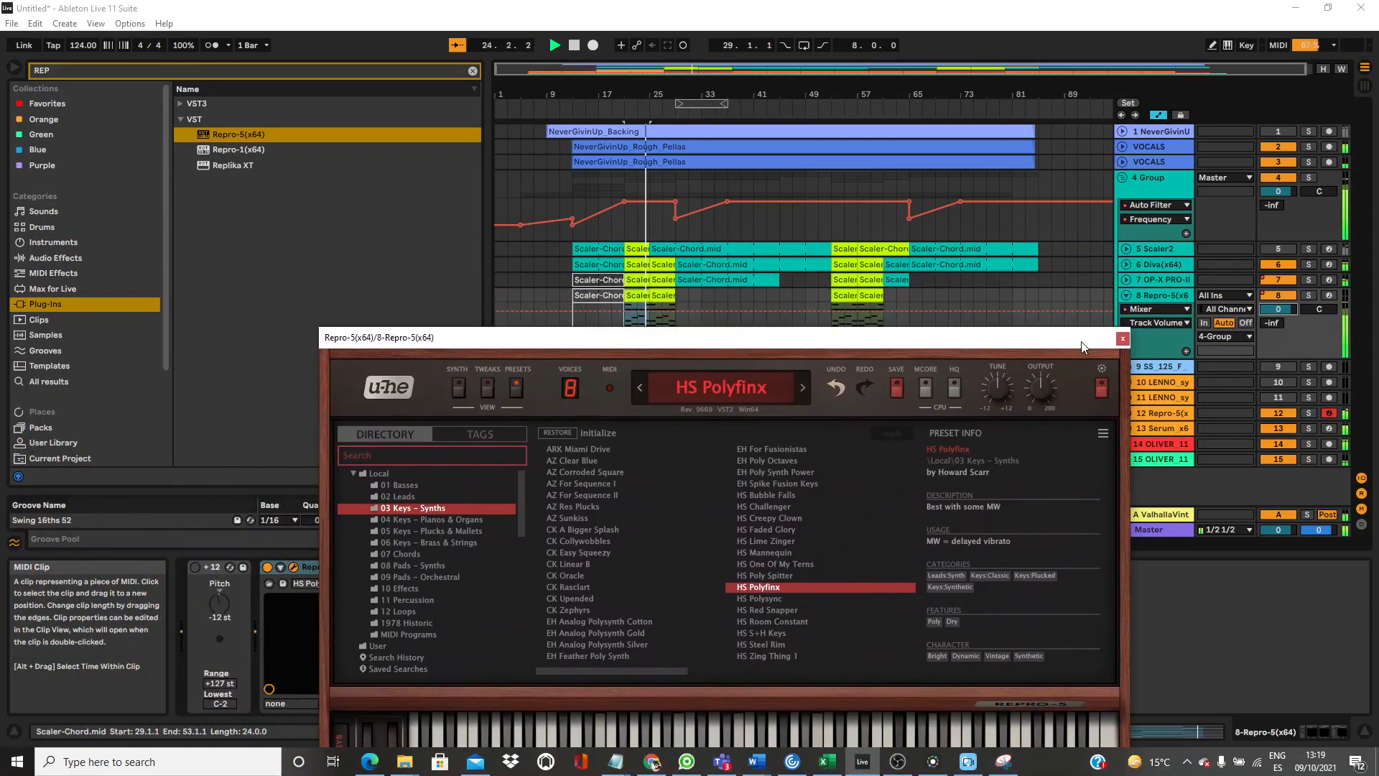
left_click(772, 553)
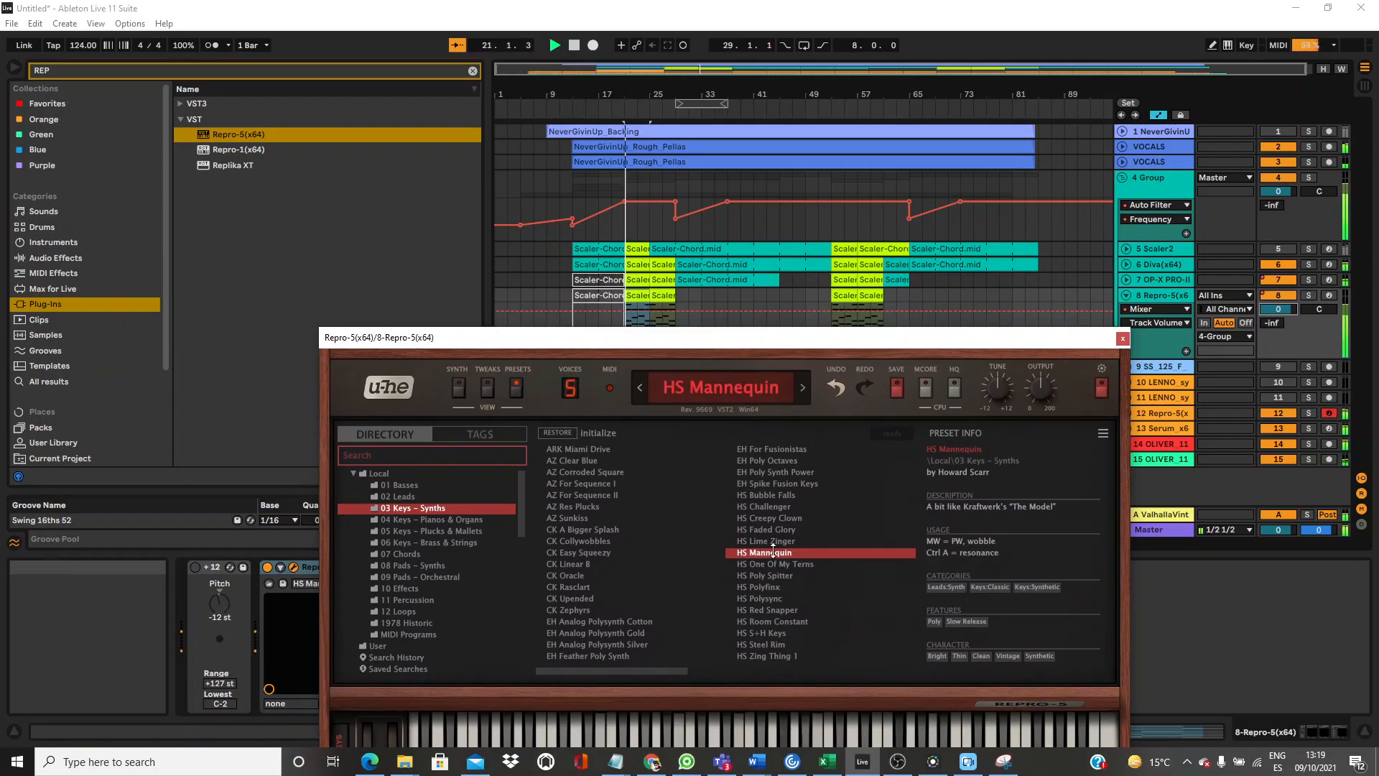
Audition presets in Repro-5's 04 Keys – Pianos & Organs folder and load HS Church of Synth.
left_click(476, 523)
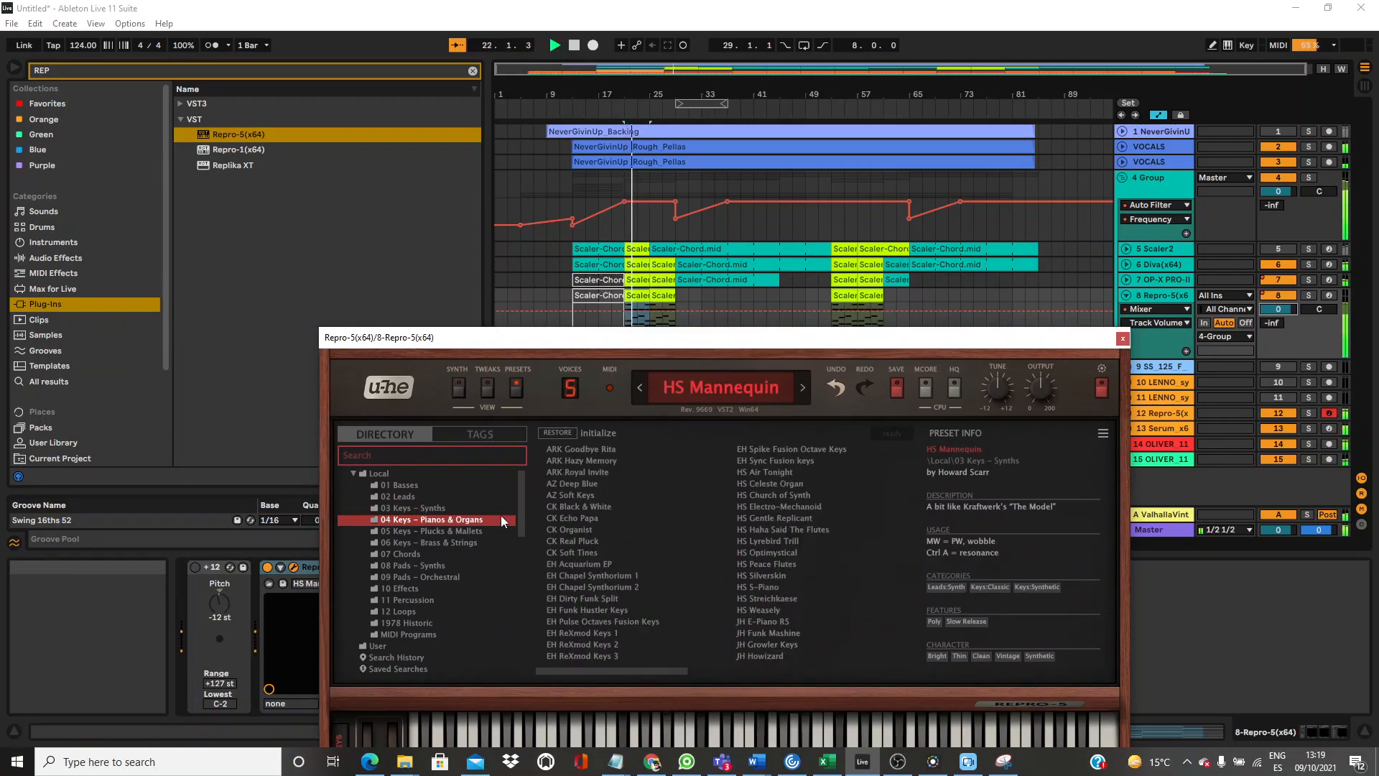
left_click(581, 509)
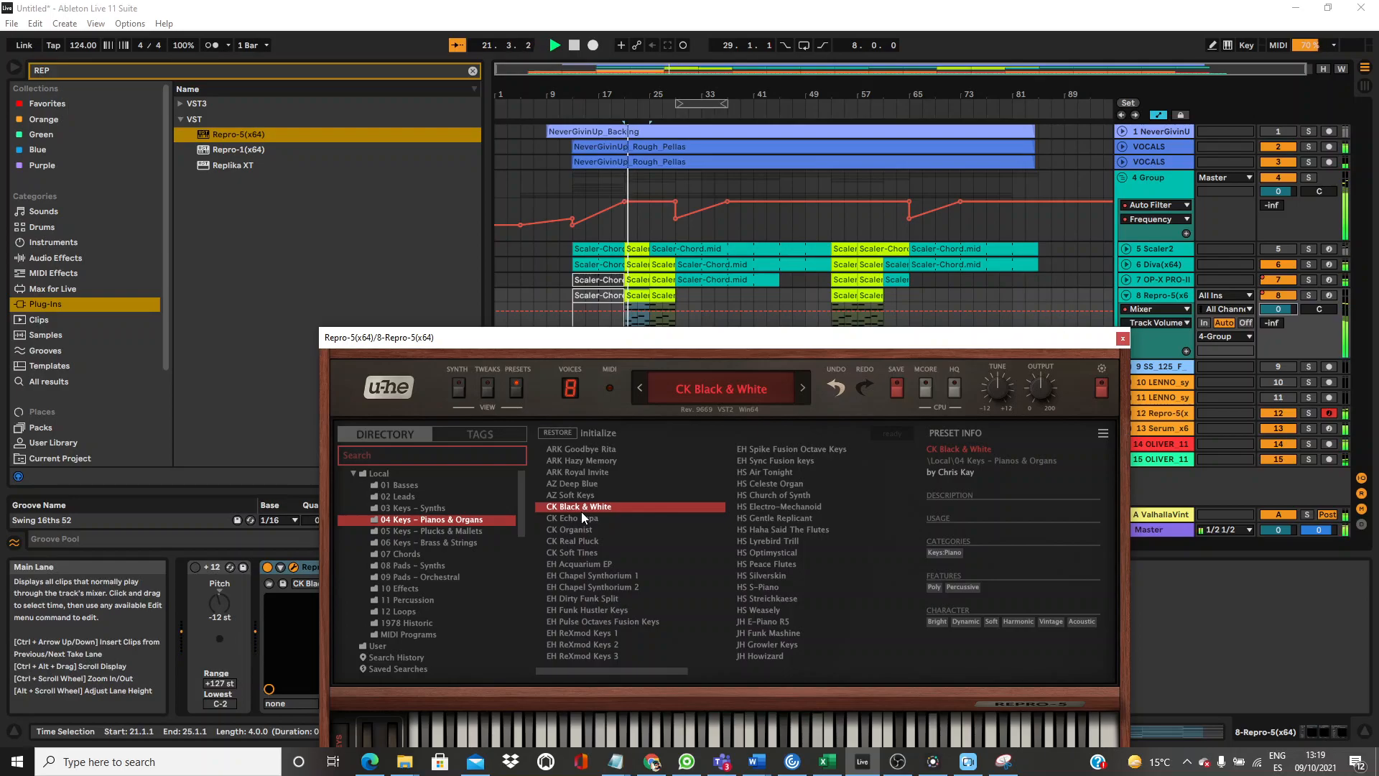
left_click(579, 577)
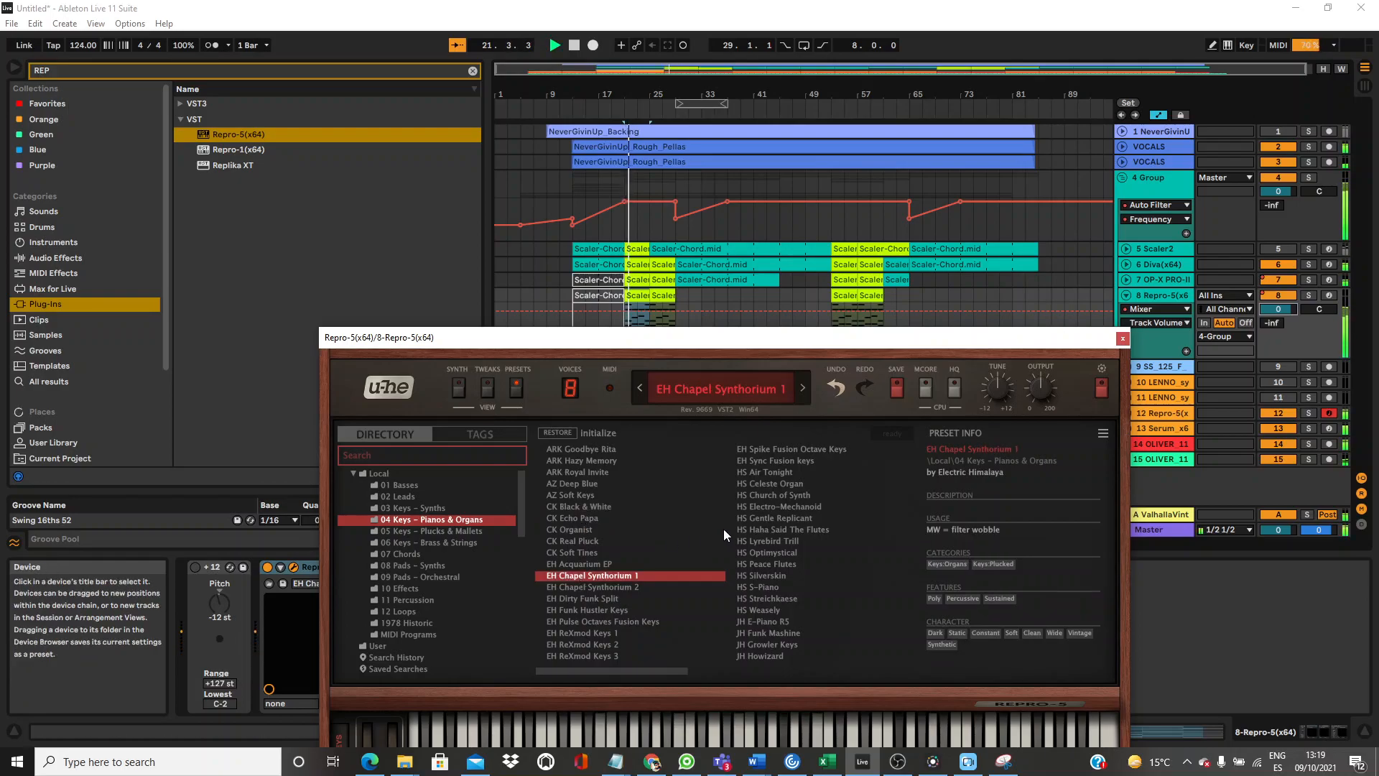
left_click(764, 530)
left_click(785, 506)
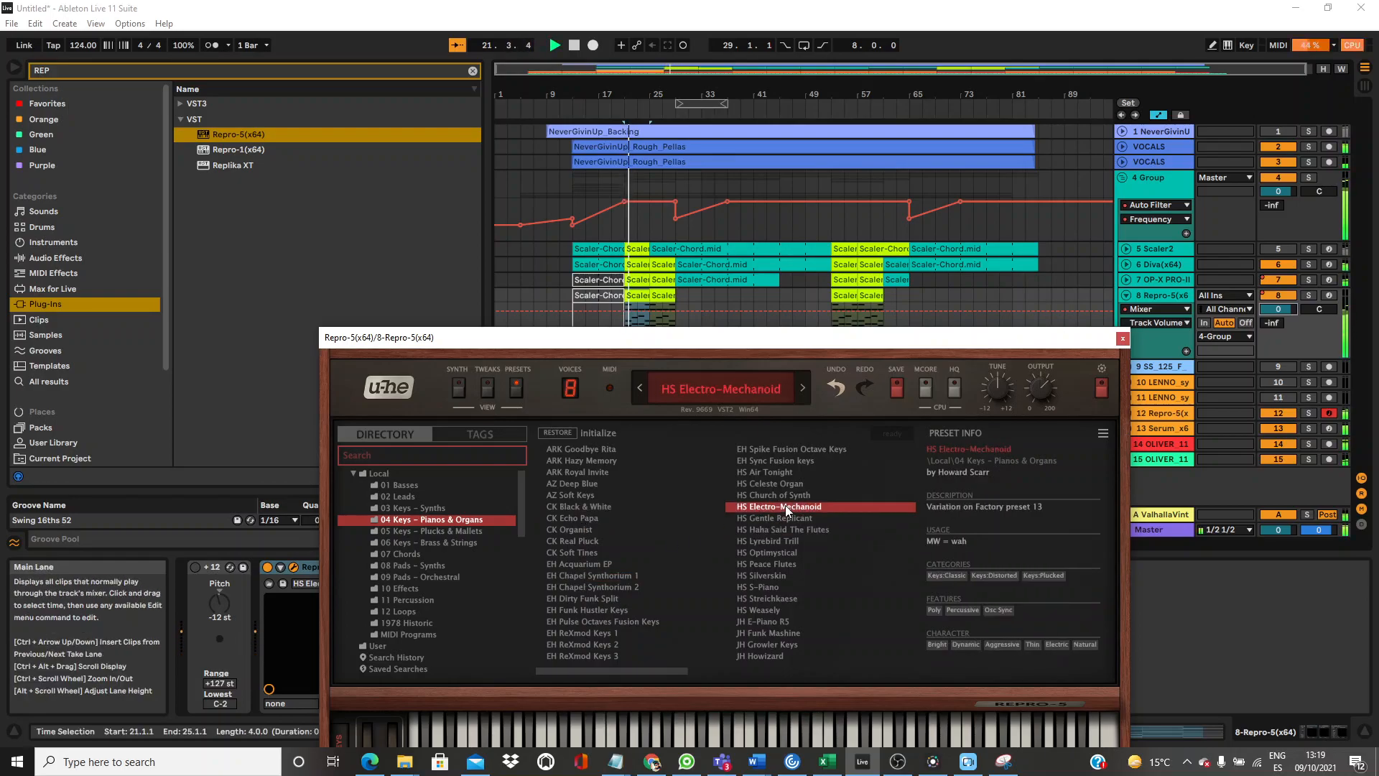
left_click(796, 494)
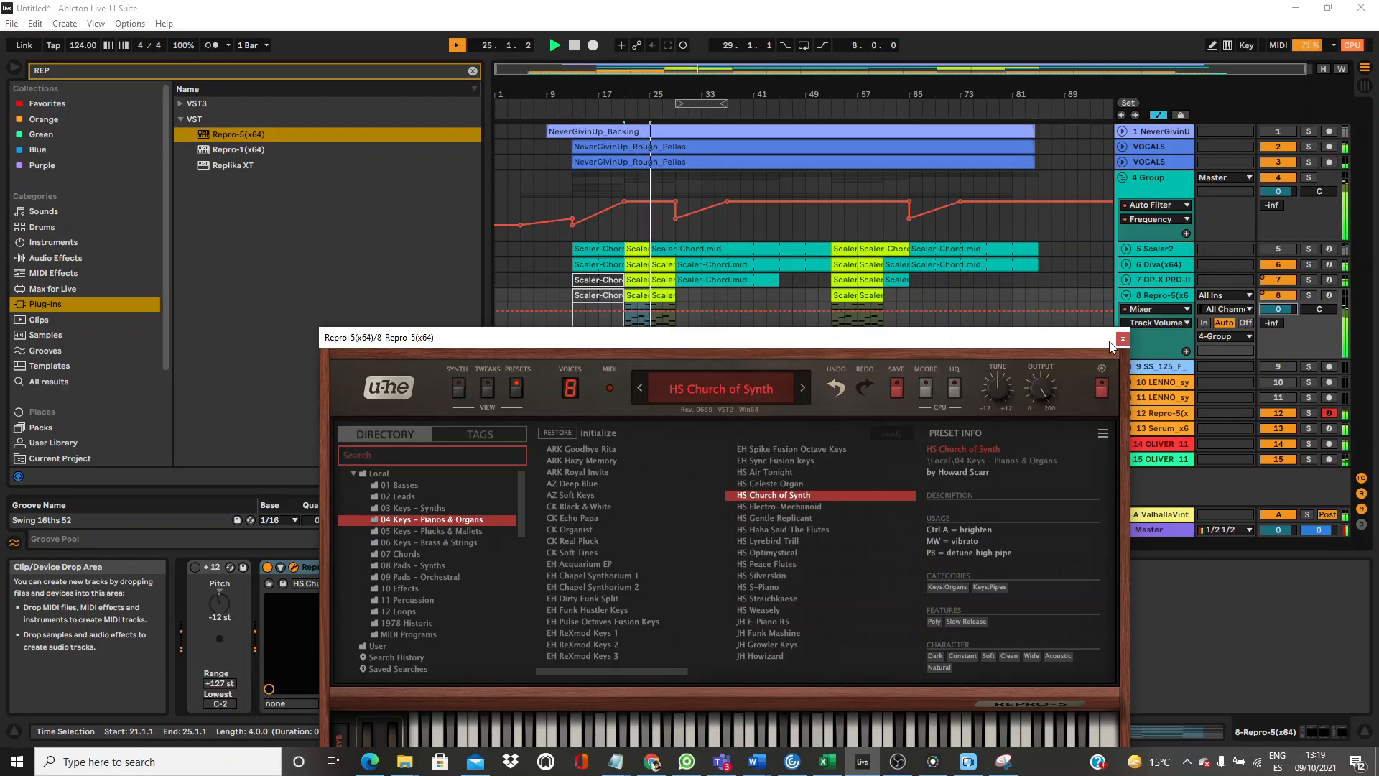
Show Repro-5's Filter Cutoff parameter in track 8's automation lane and close the synth window.
left_click(461, 397)
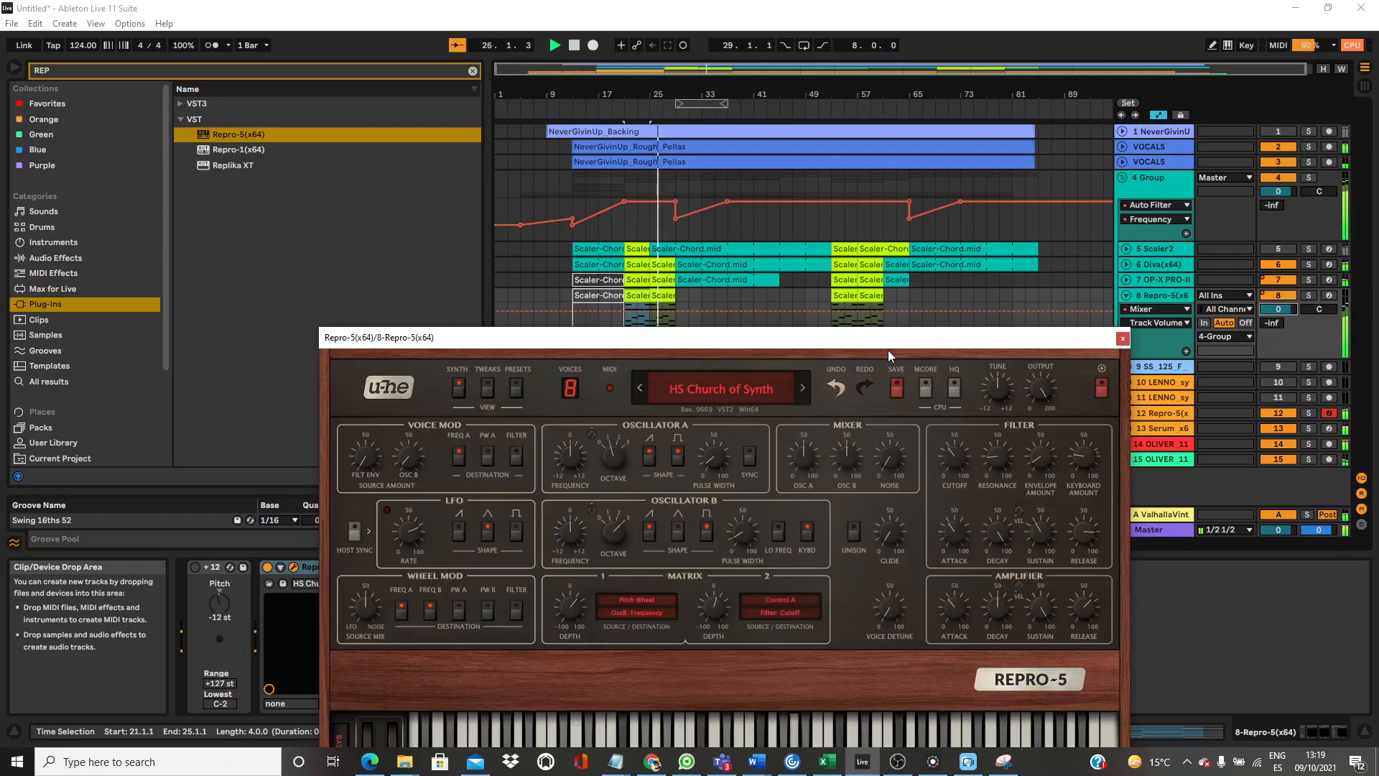
left_click(961, 455)
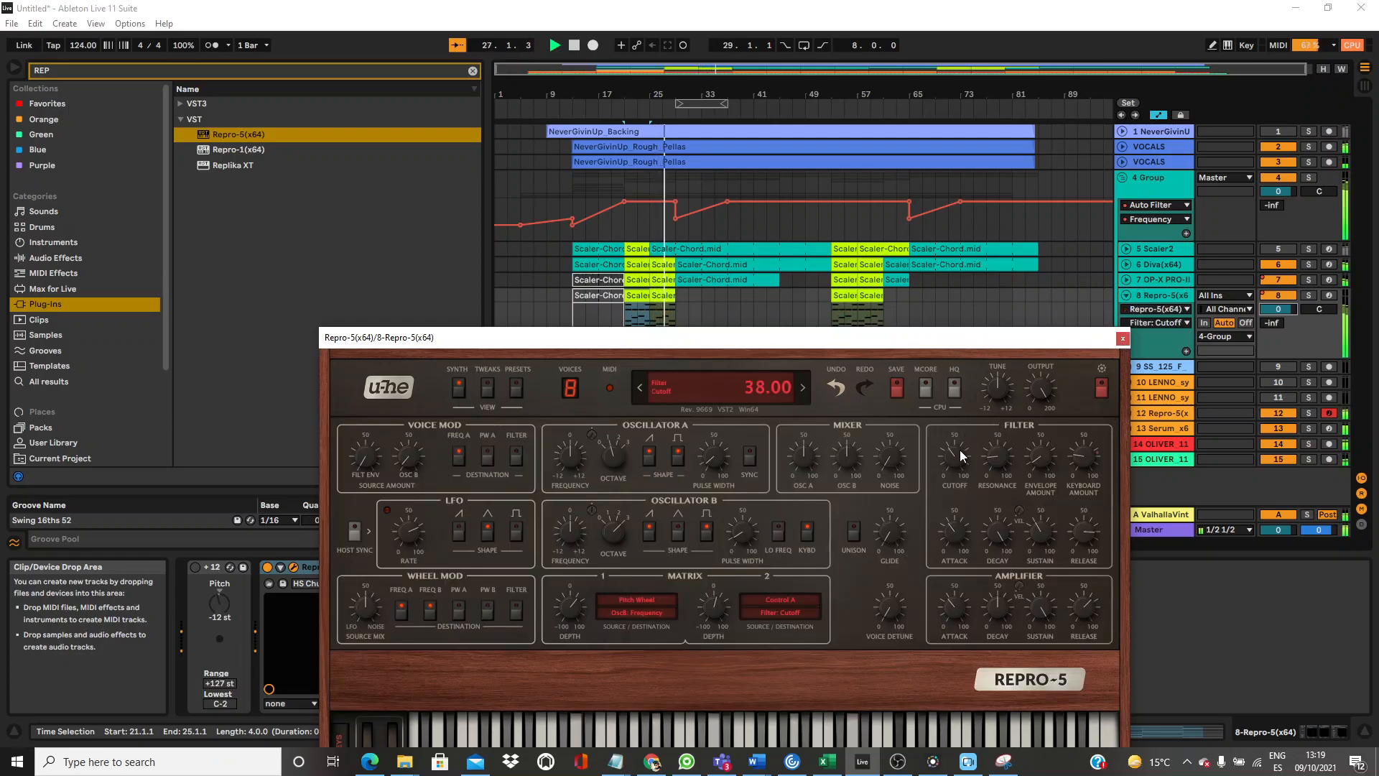
left_click(1122, 340)
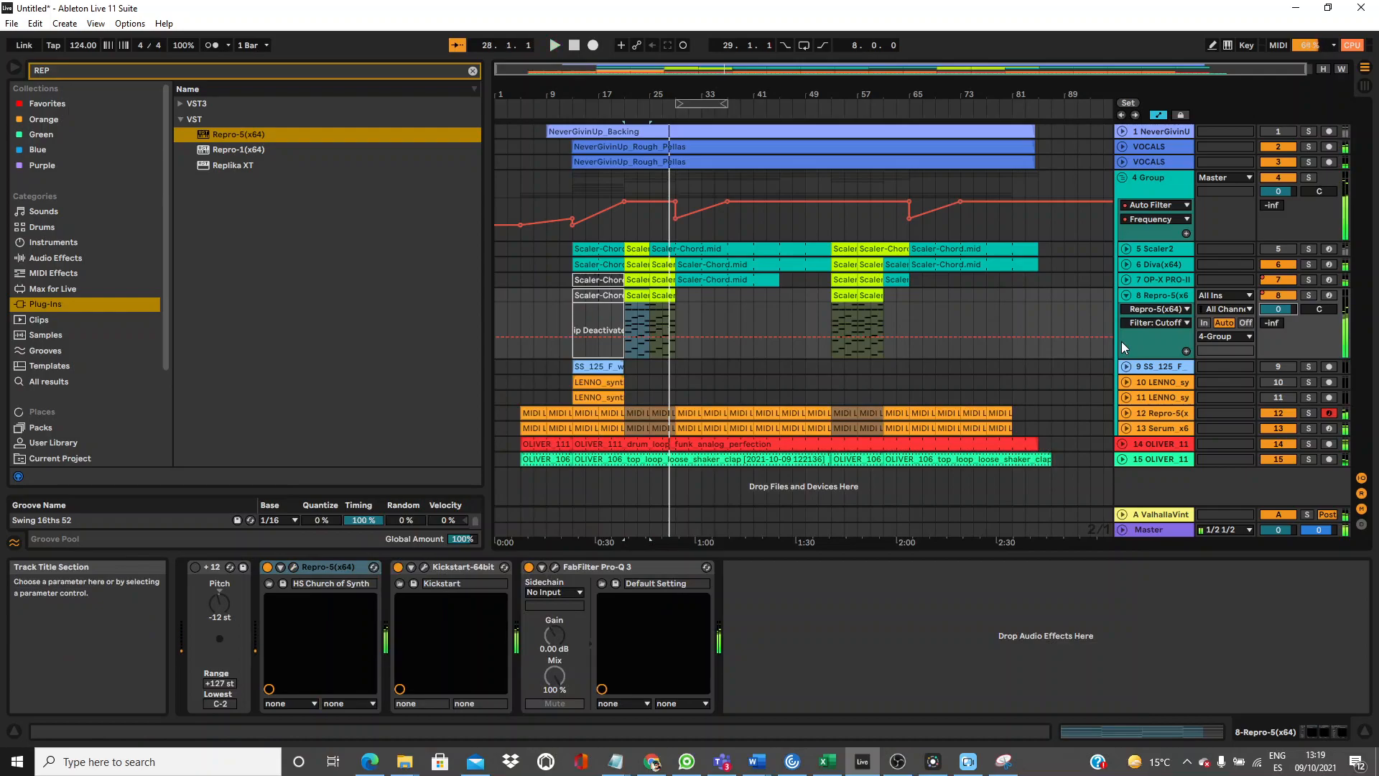
Automate track 8's filter cutoff to rise from bar 21 up to 0.51 at bar 29, and play it back.
key("space")
left_click(675, 337)
left_click_drag(625, 337, 675, 330)
key("space")
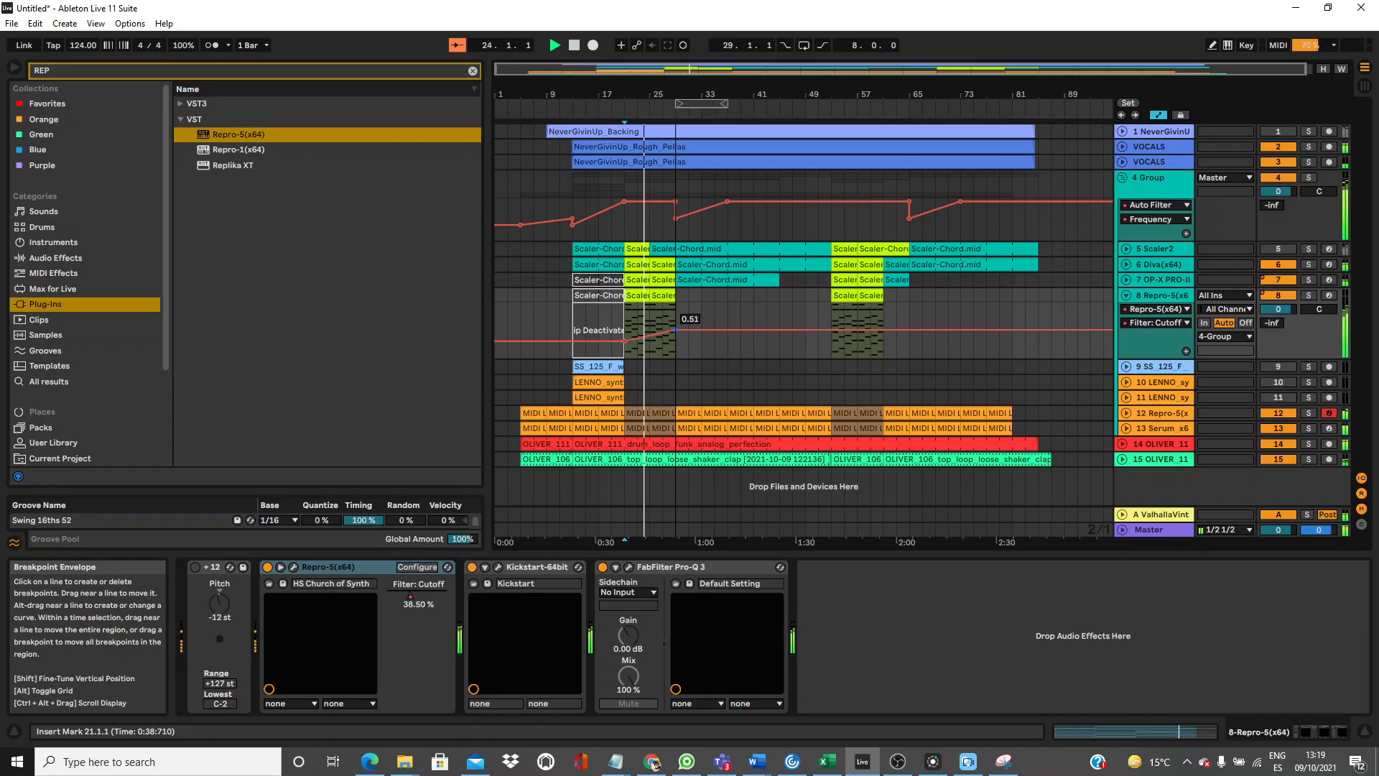
Set the volume of track 8 to -5 dB.
left_click(1281, 307)
type("-5.")
key("Return")
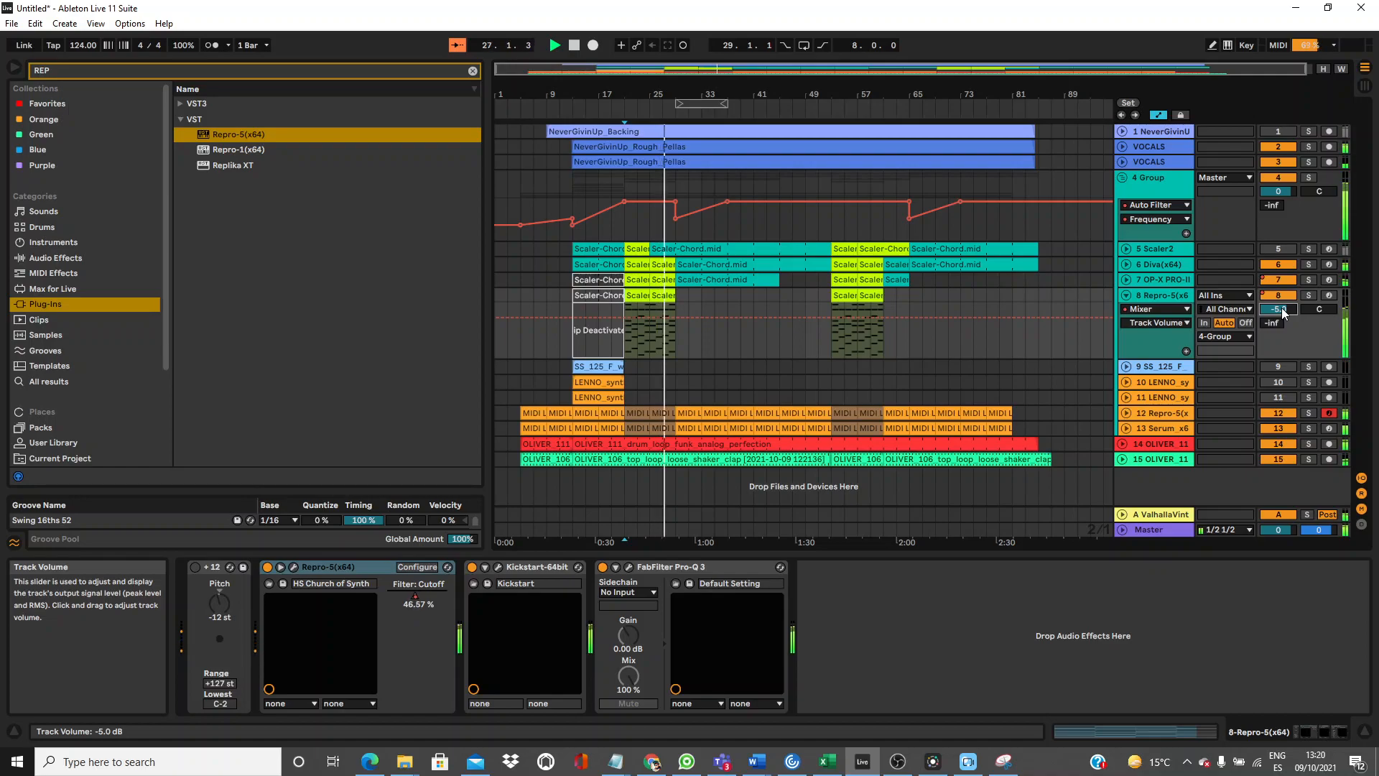
Try copying track 7's chord clip from bar 29 onto track 8, play it back, and delete the copy.
left_click(1126, 296)
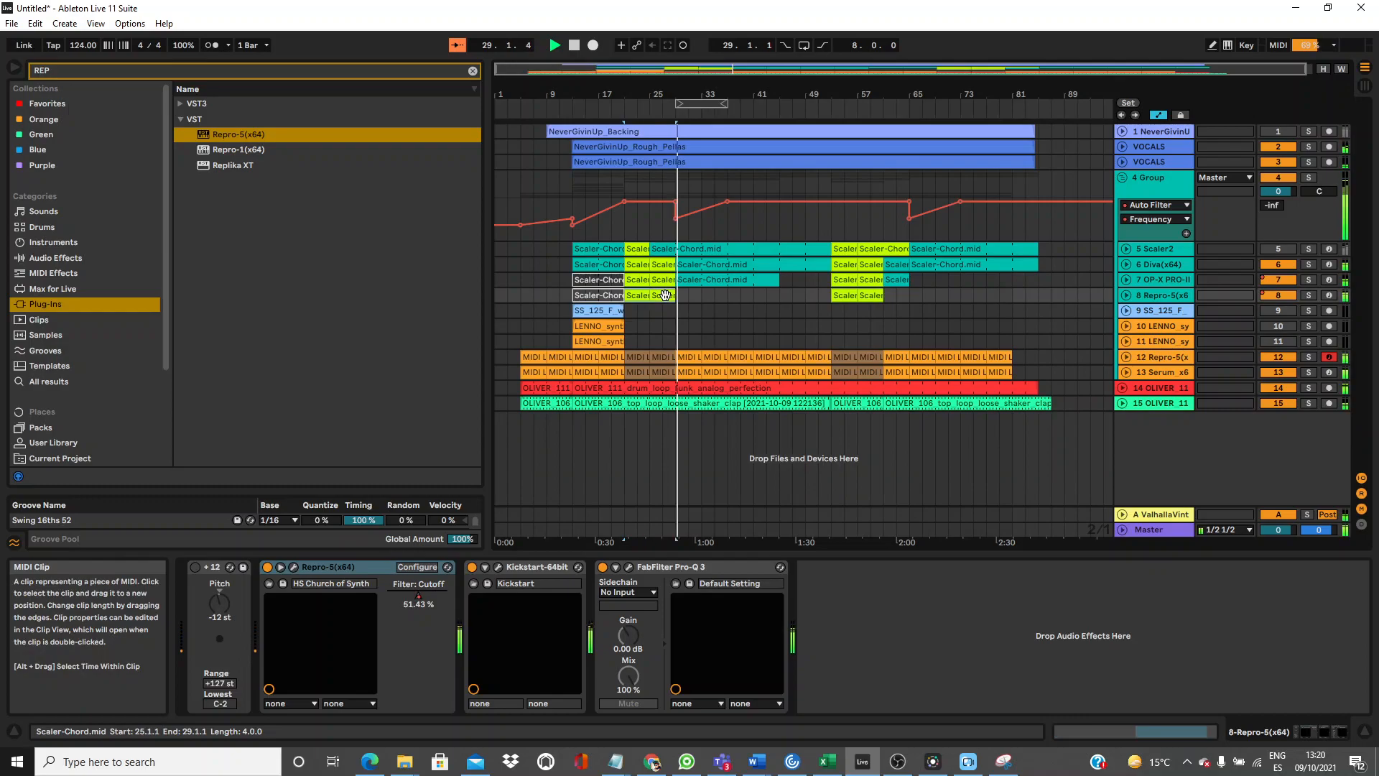
left_click(834, 295)
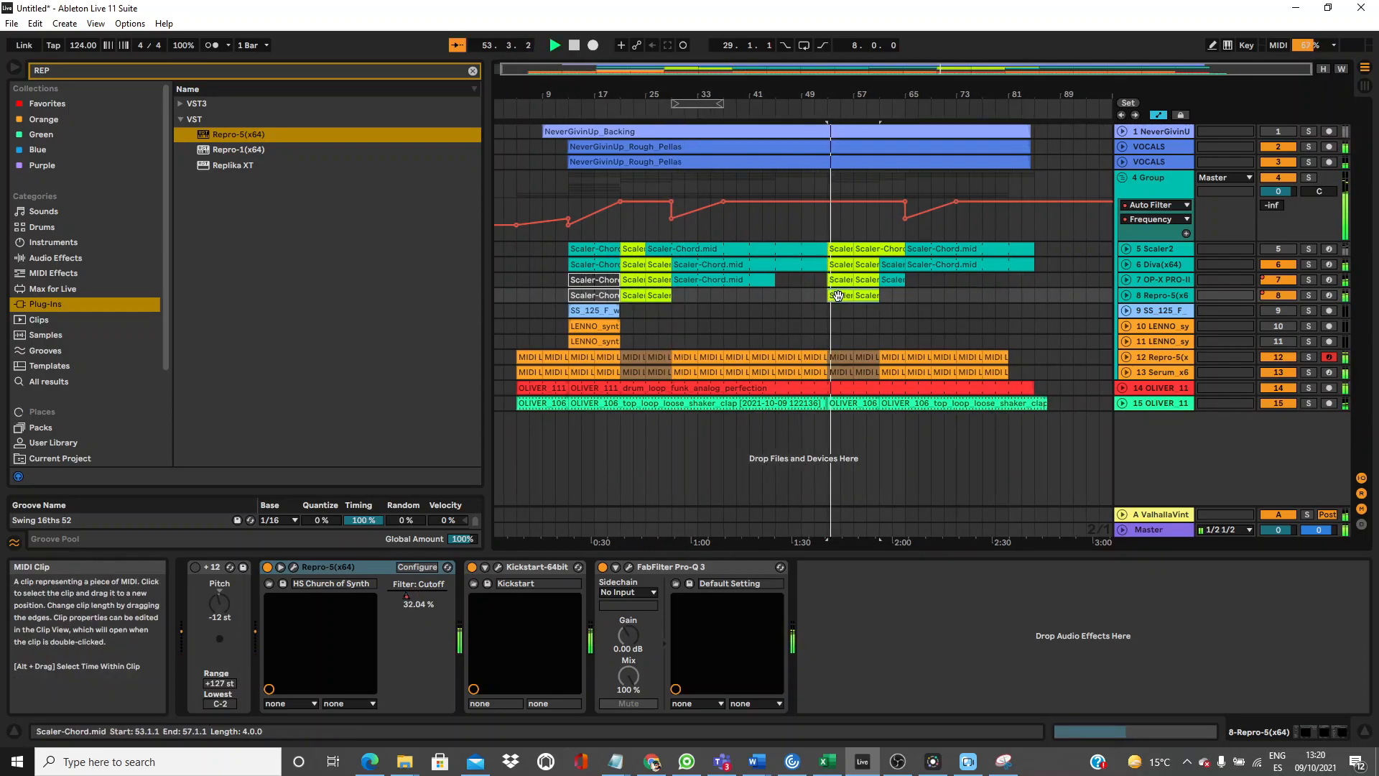
left_click(684, 276)
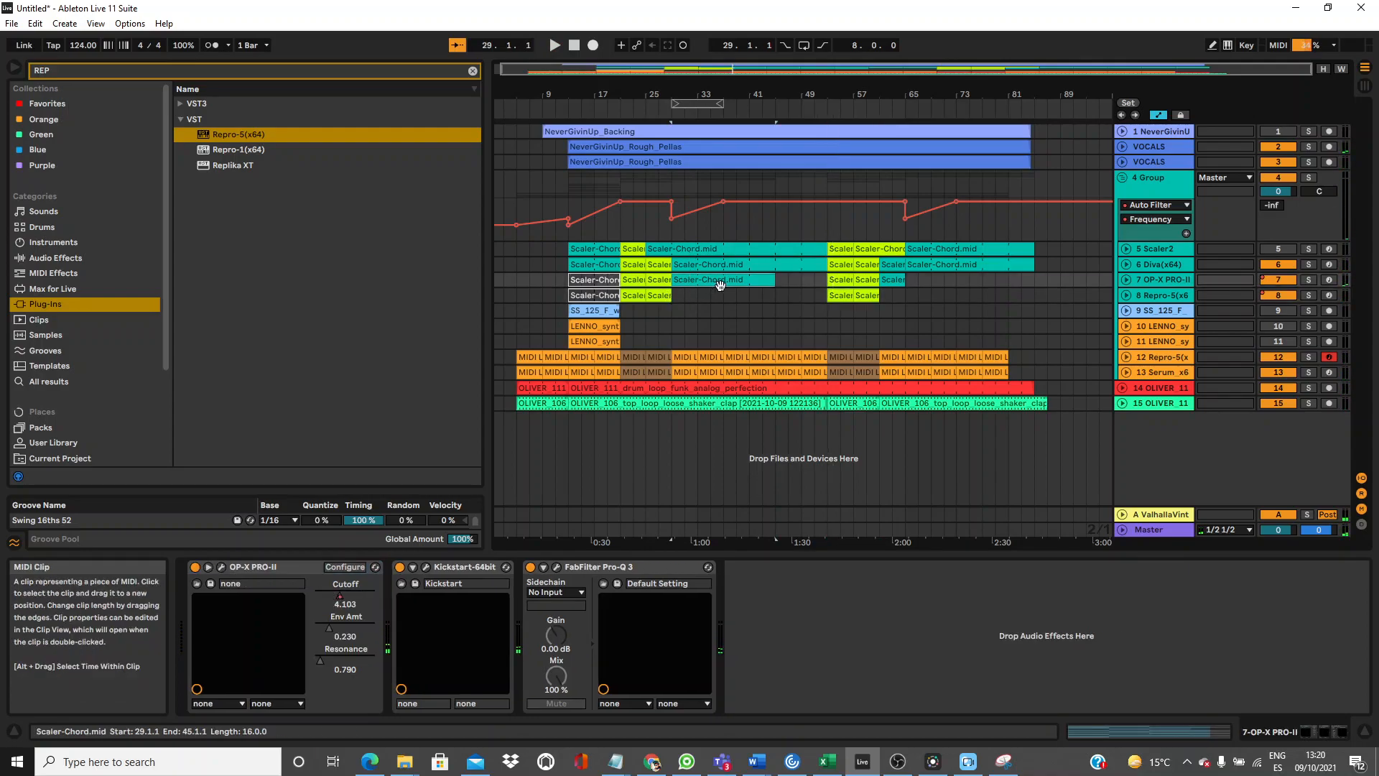
key("Down")
key("ctrl+v")
key("space")
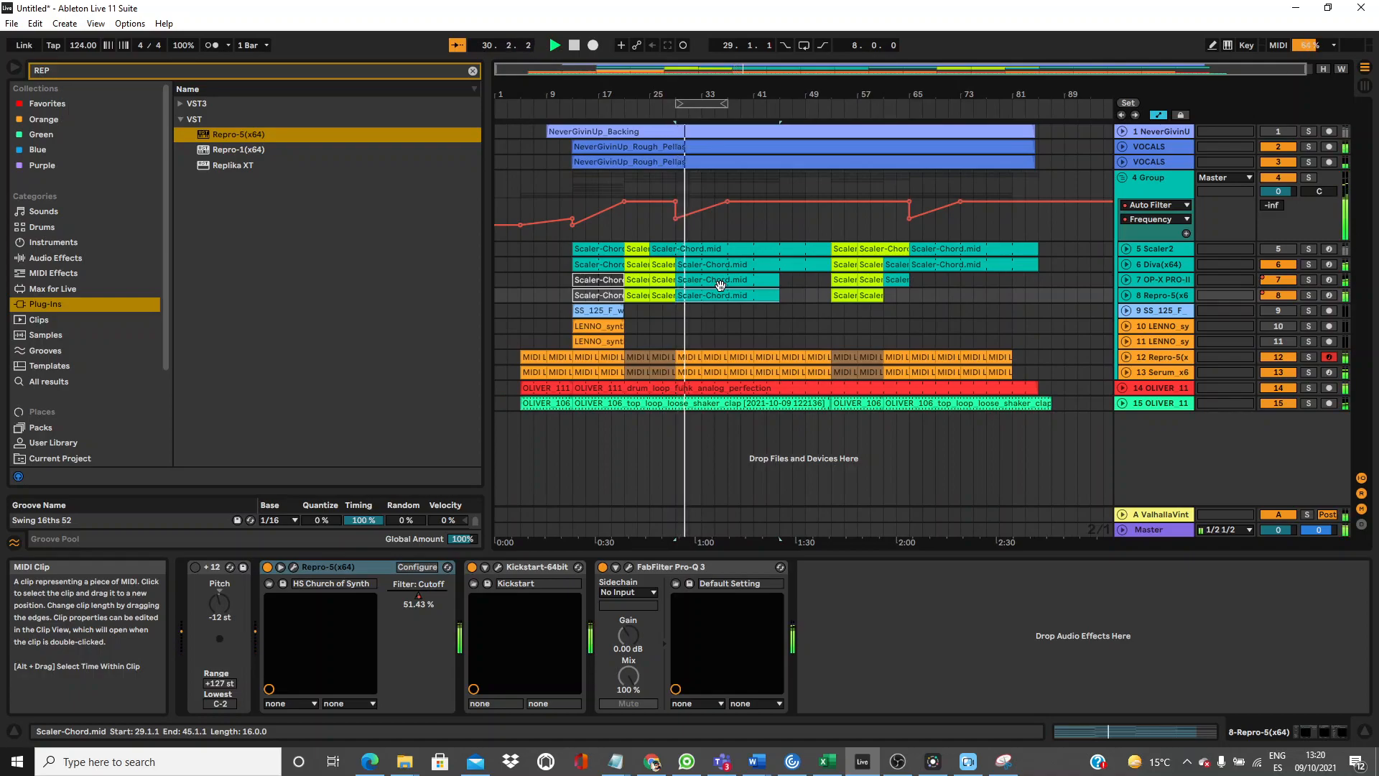
key("Delete")
Remove the bar 29 dips from track 7's OP-X PRO-II Cutoff automation and the group's Auto Filter Frequency automation.
left_click(1131, 283)
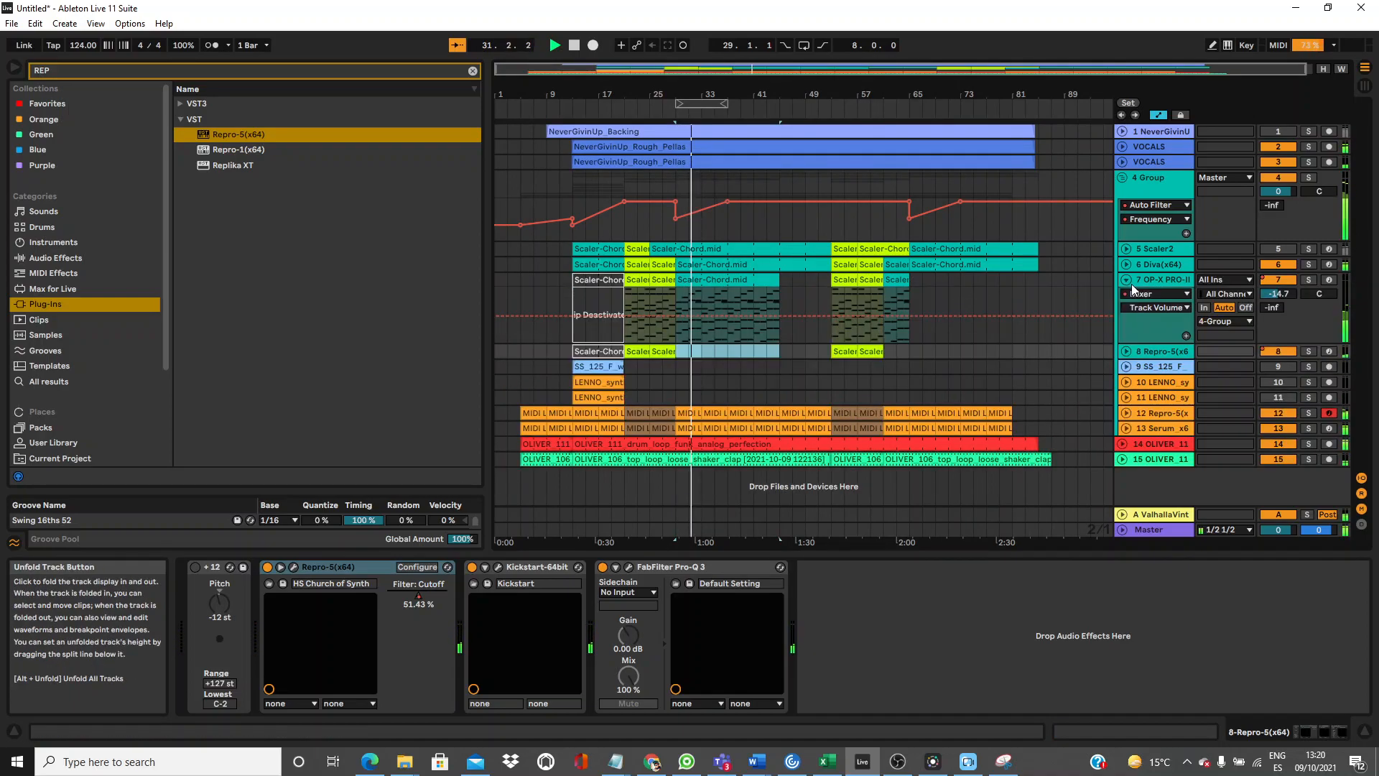
left_click(1135, 294)
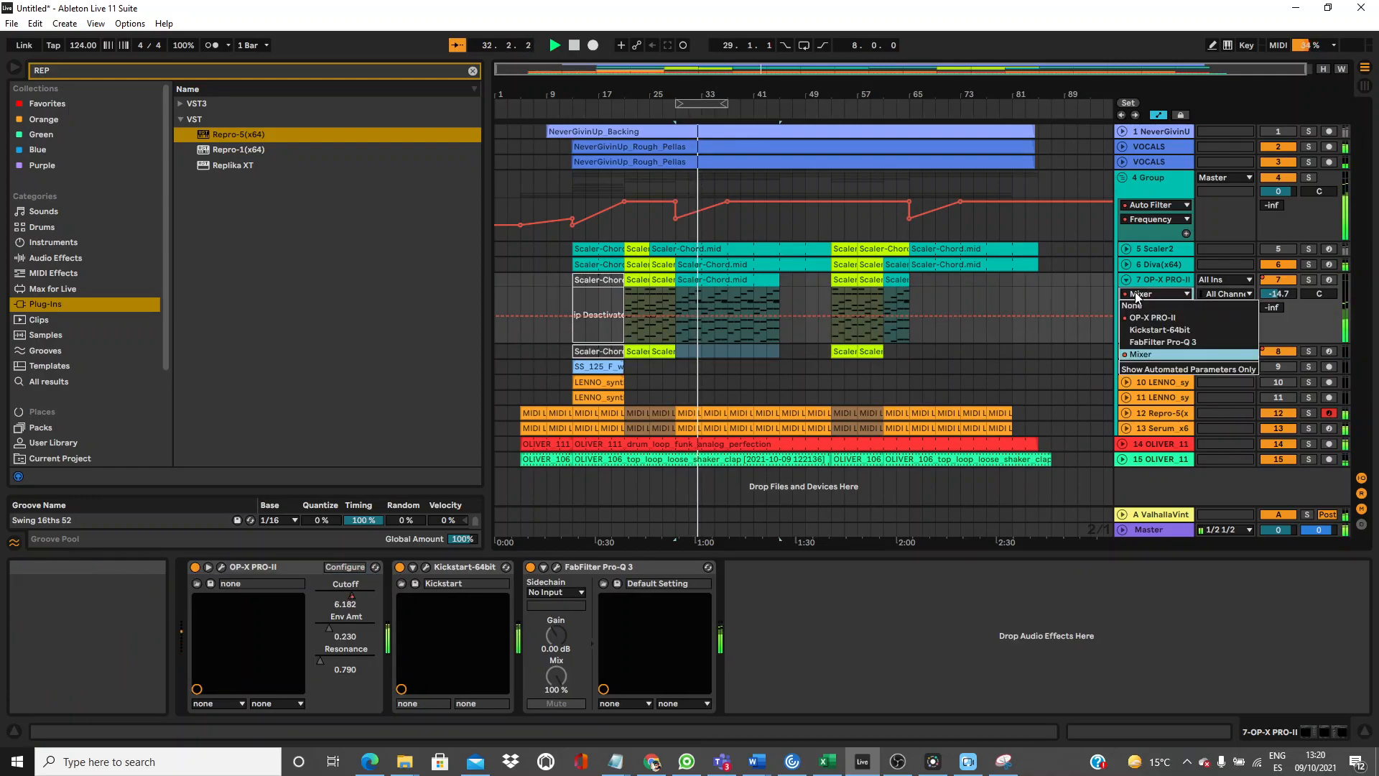
left_click(1138, 318)
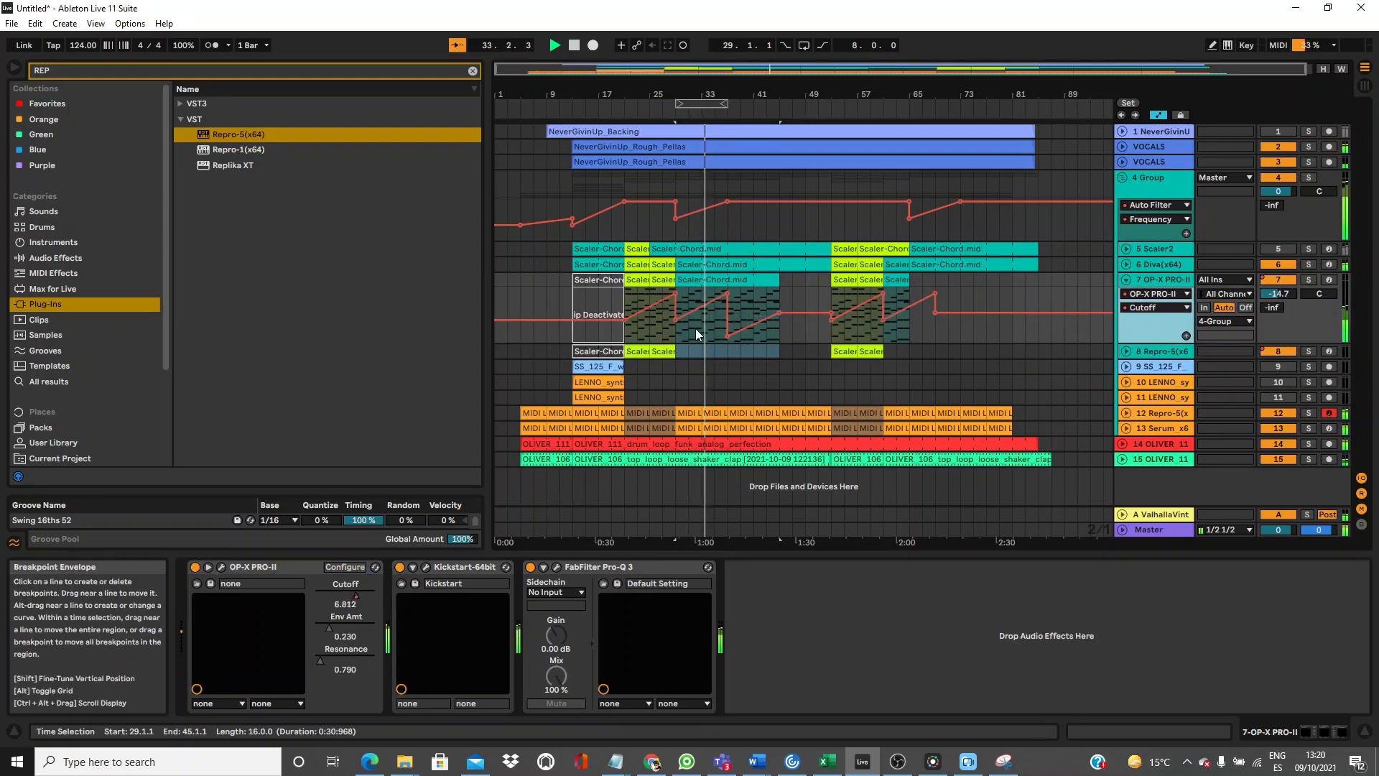
left_click(673, 320)
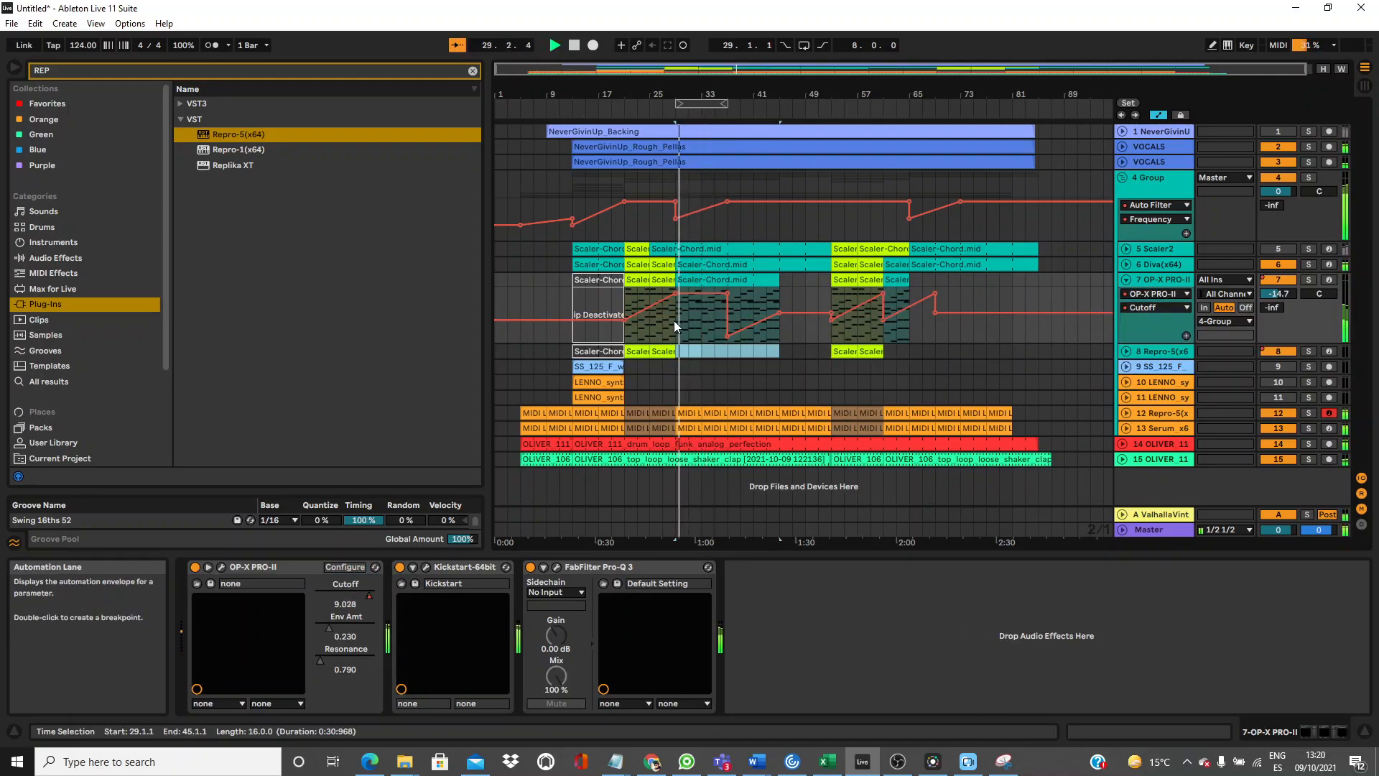
left_click(1126, 278)
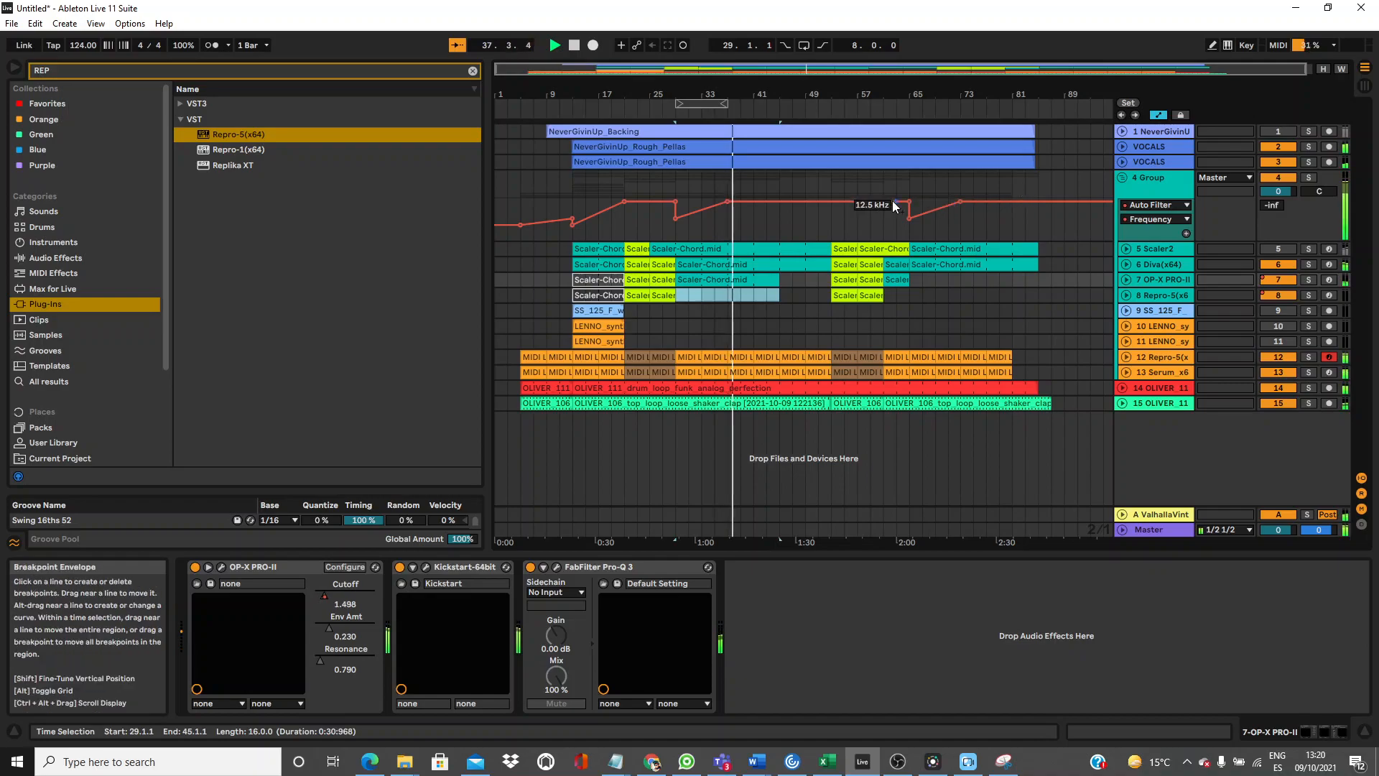
left_click(679, 218)
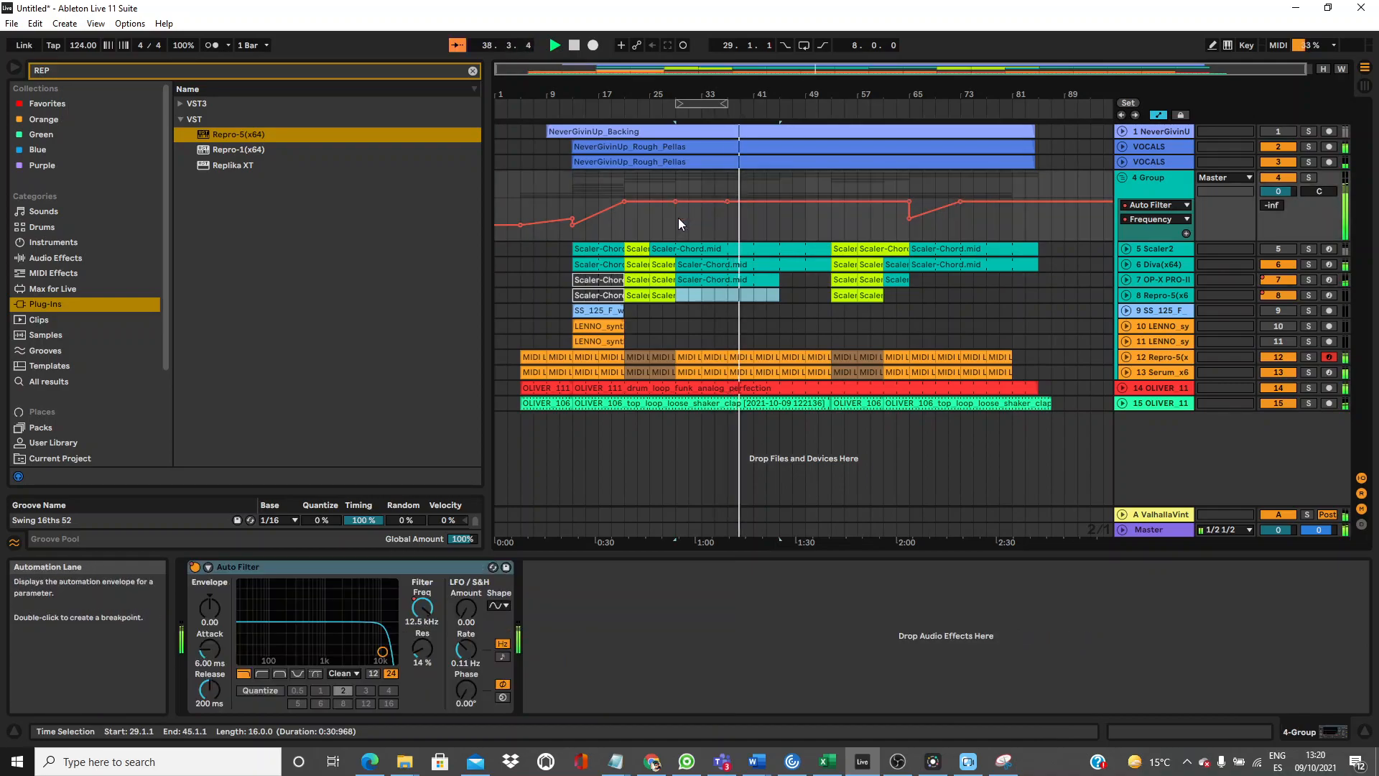
Try track 7's bar 29 chord clip on track 8 again, listen to it, and undo the paste.
left_click(715, 277)
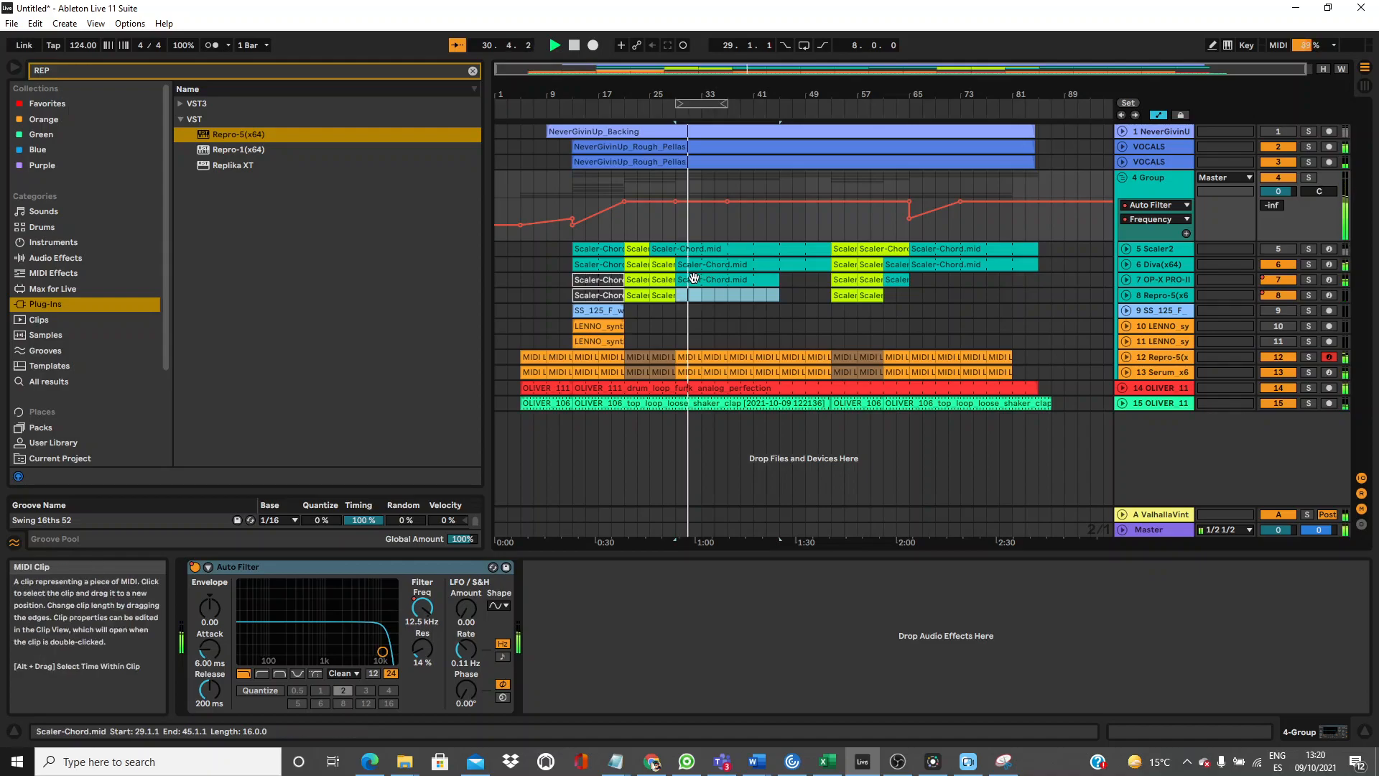
key("ctrl+c")
key("Down")
key("ctrl+v")
key("space")
key("space")
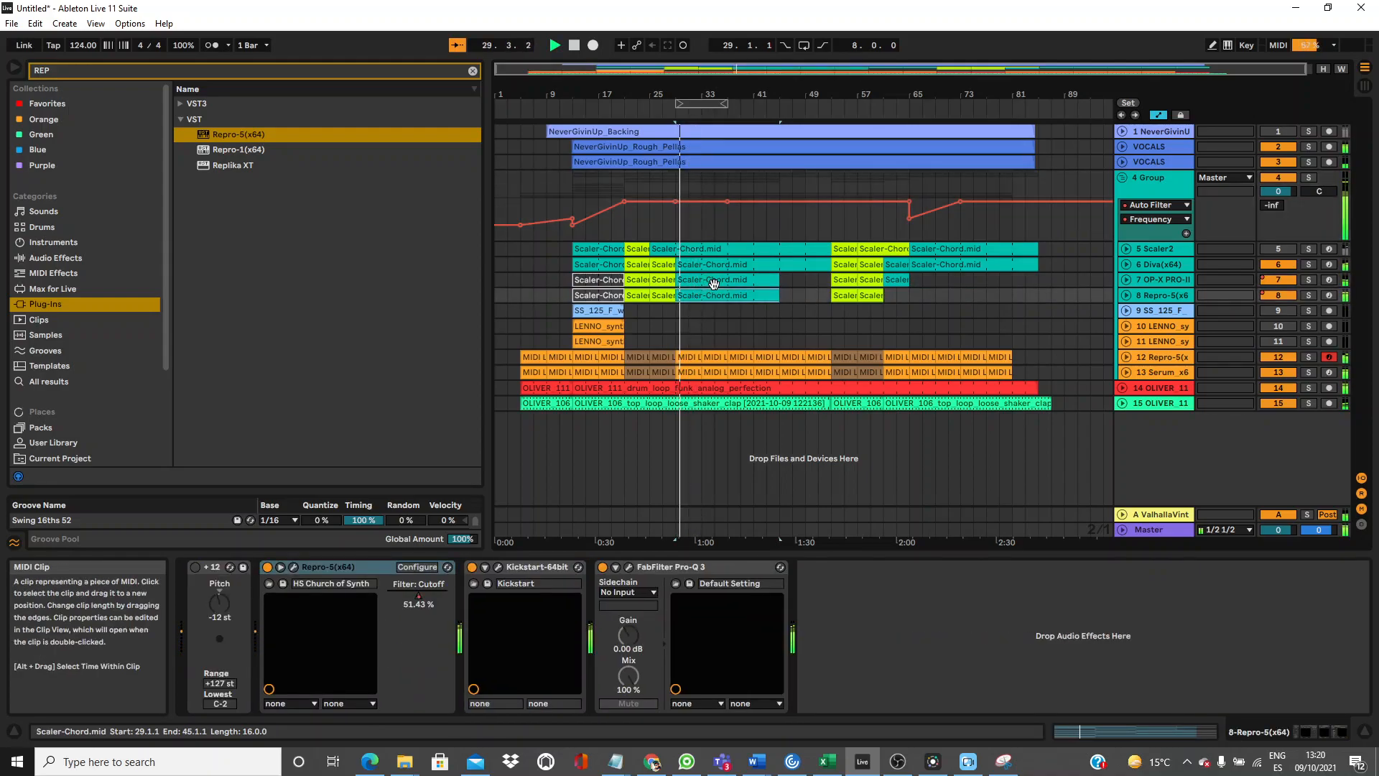
key("ctrl+z")
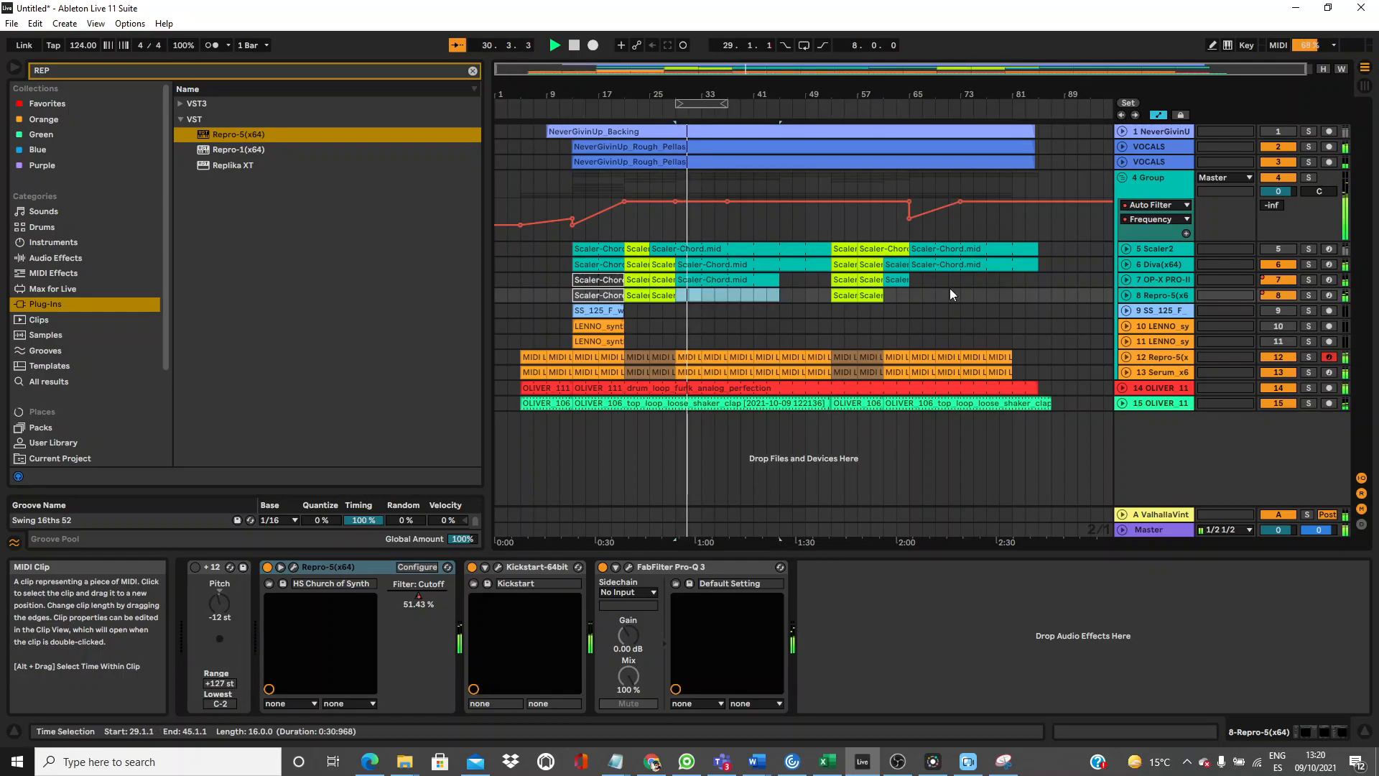
Show Diva's VCF1 Frequency automation on track 6 and remove the extra breakpoints so it rises continuously from bar 21 to bar 37.
left_click(1126, 280)
left_click(1123, 265)
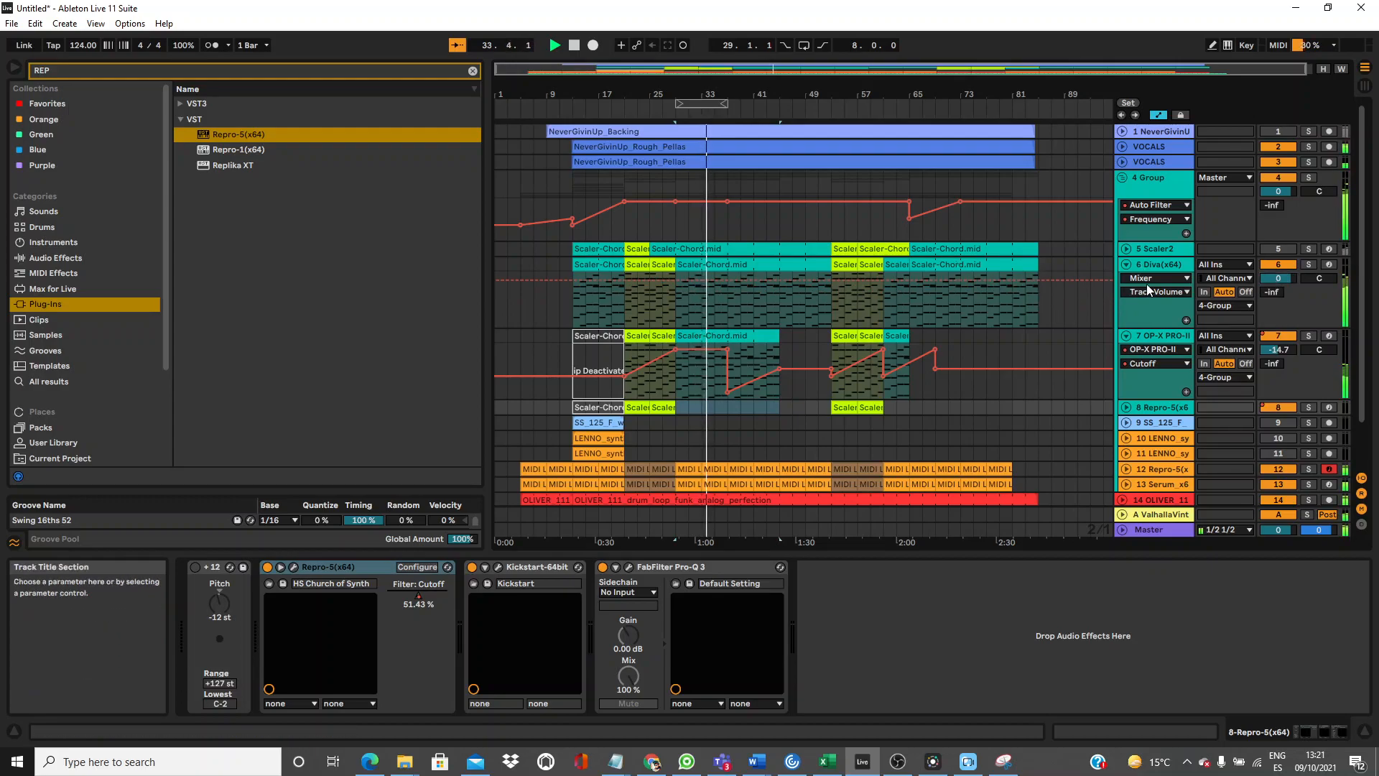
left_click(1167, 278)
left_click(1157, 303)
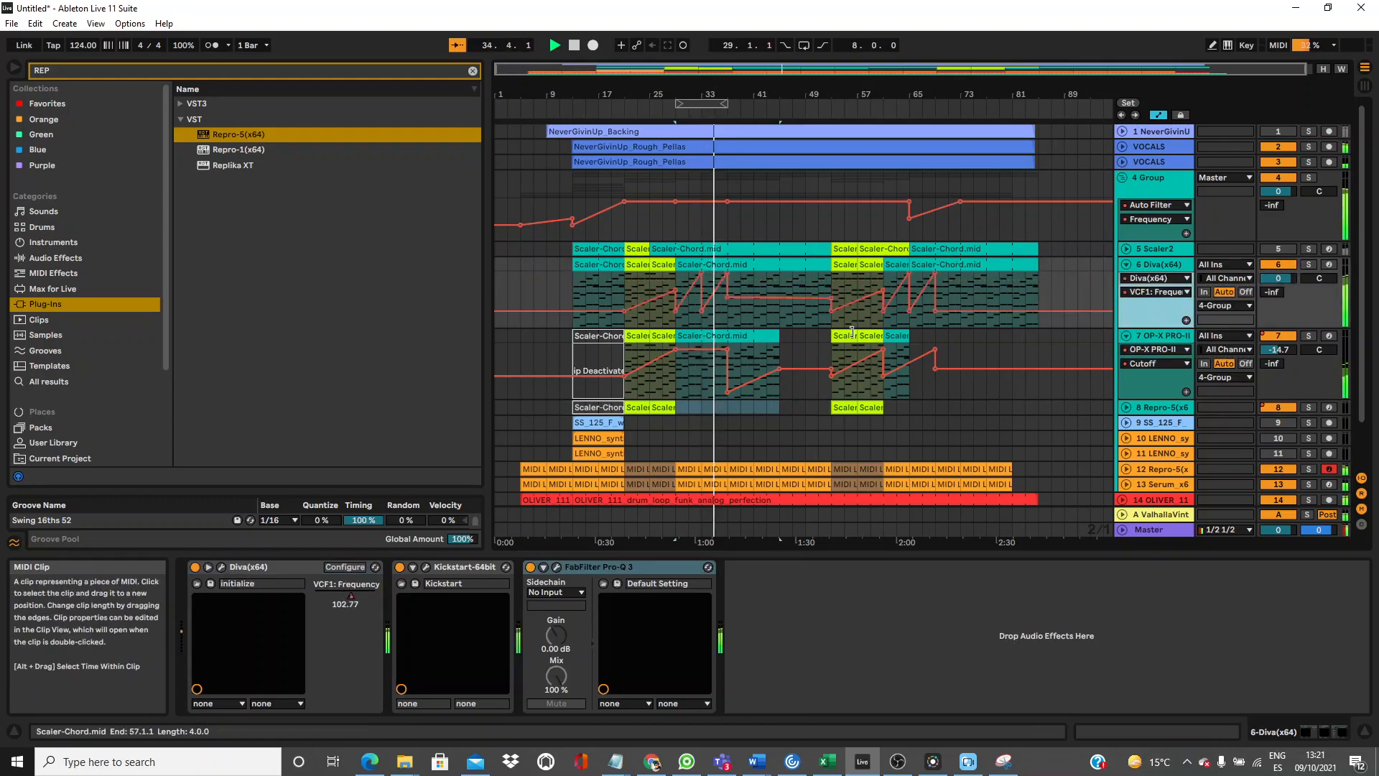
left_click(674, 311)
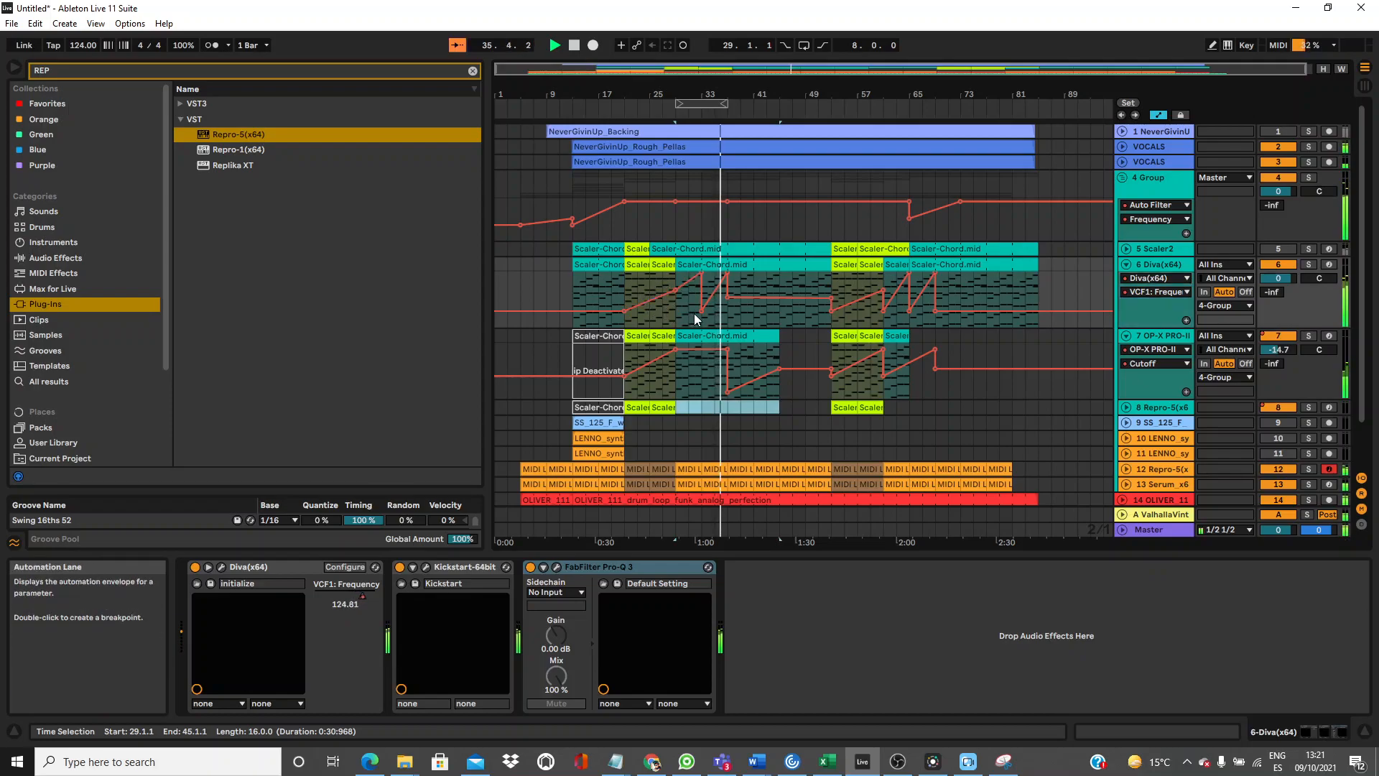
left_click(701, 310)
left_click(680, 117)
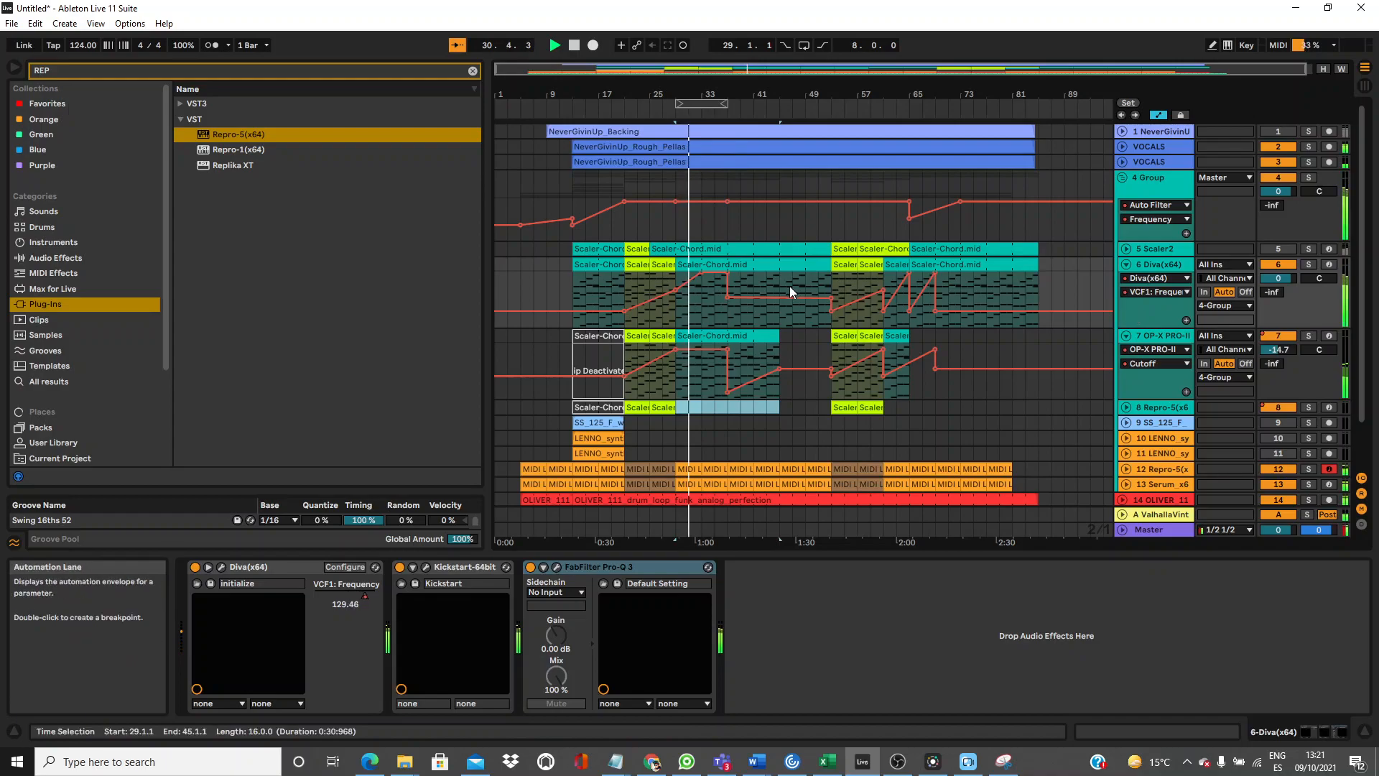
left_click(696, 273)
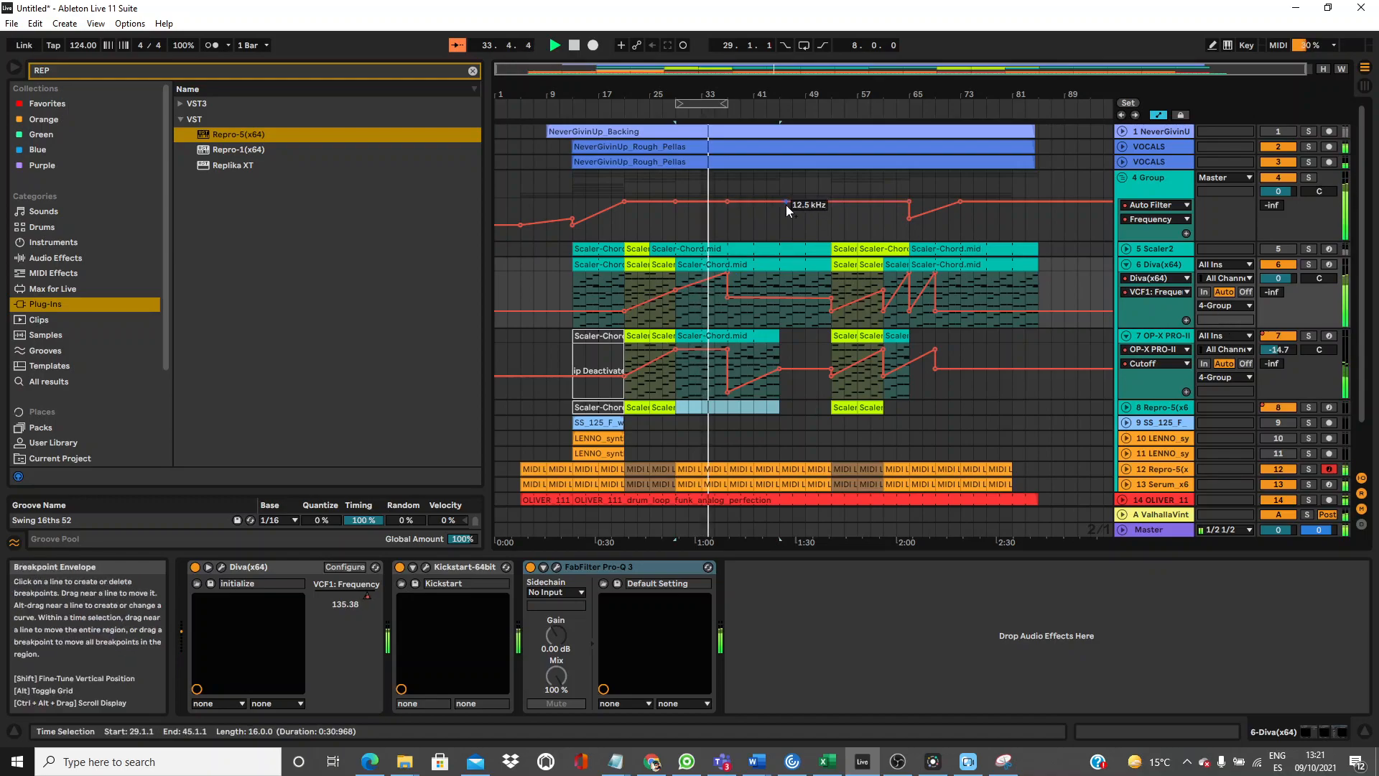
Try an Auto Filter Frequency dip on the group at bar 37 rising back by bar 45, and undo it.
left_click_drag(781, 202, 727, 218)
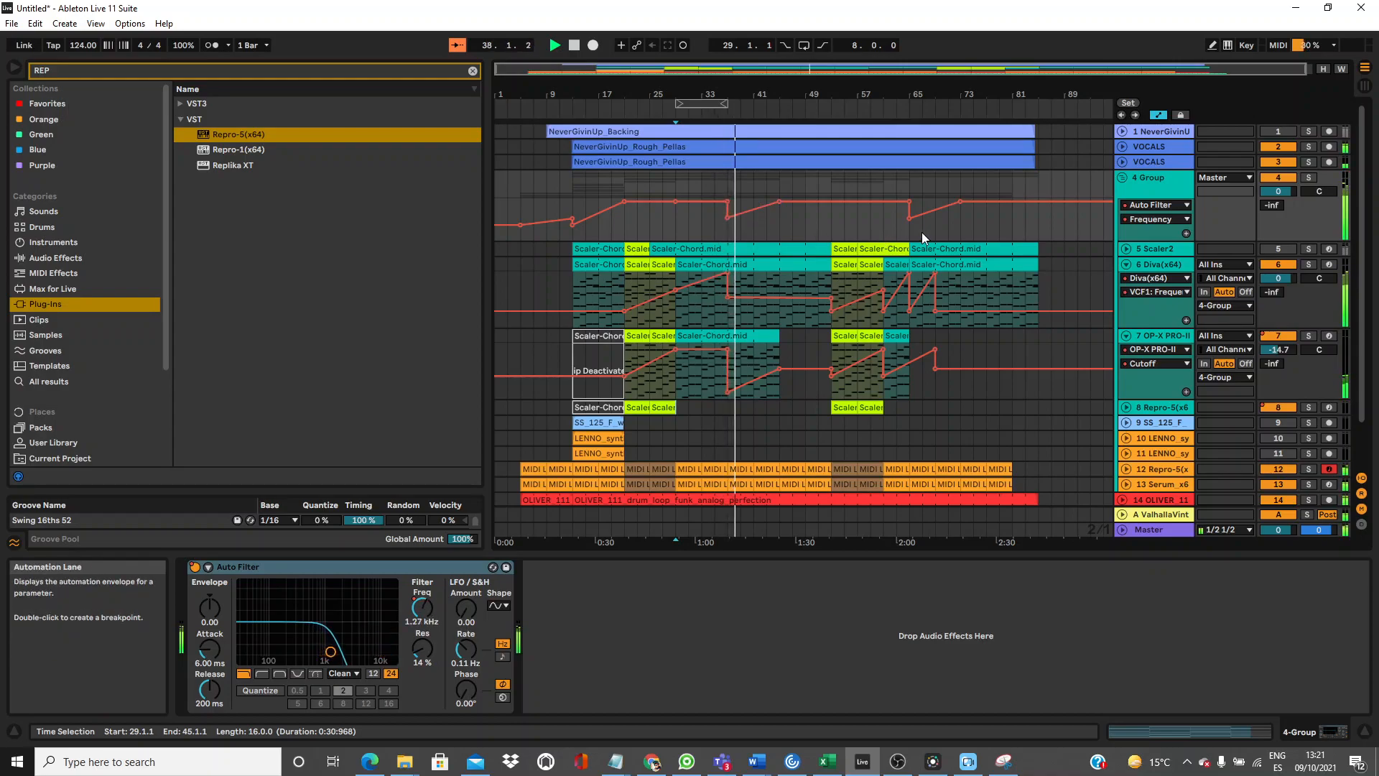
key("ctrl+z")
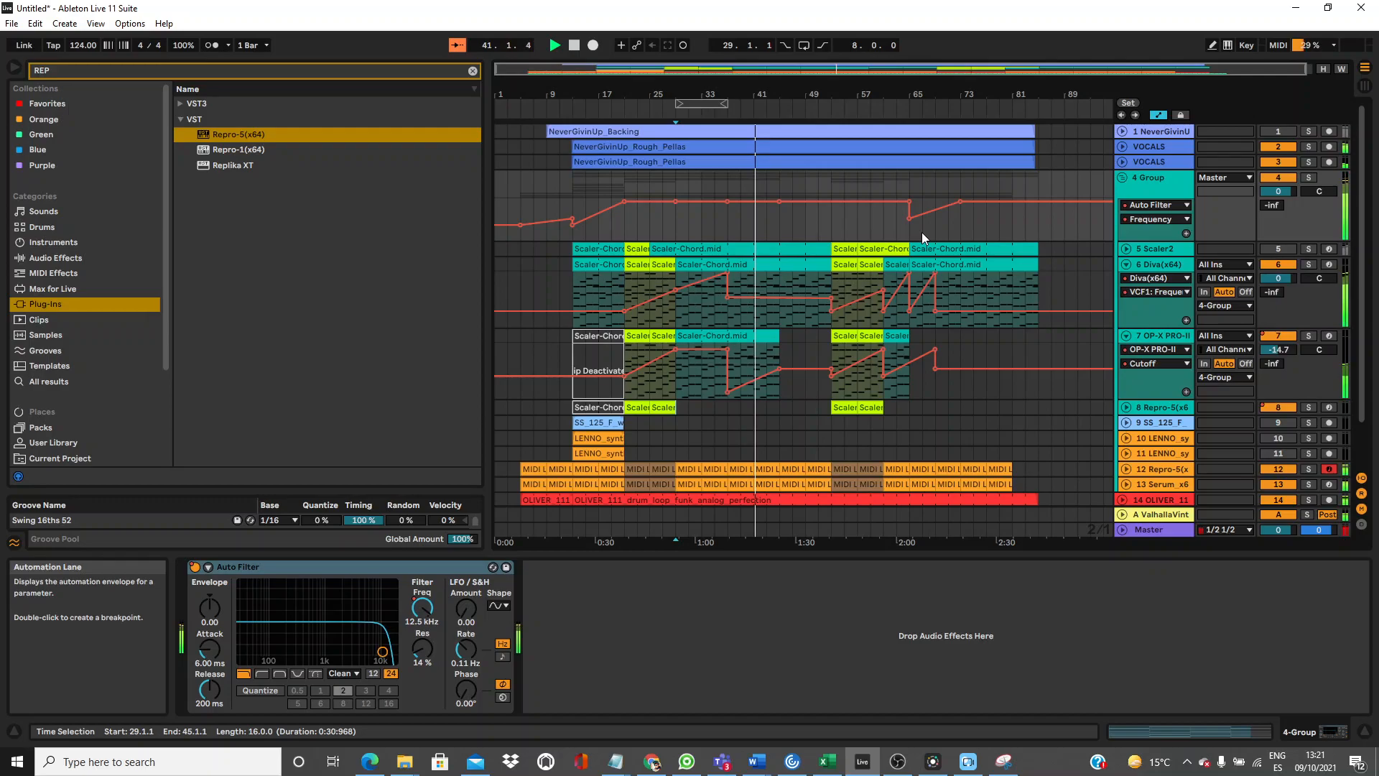
Deactivate the chord clips on tracks 5, 6 and 7 from bar 37 to bar 45, play the section, and fold tracks 6 and 7.
left_click_drag(729, 229, 762, 226)
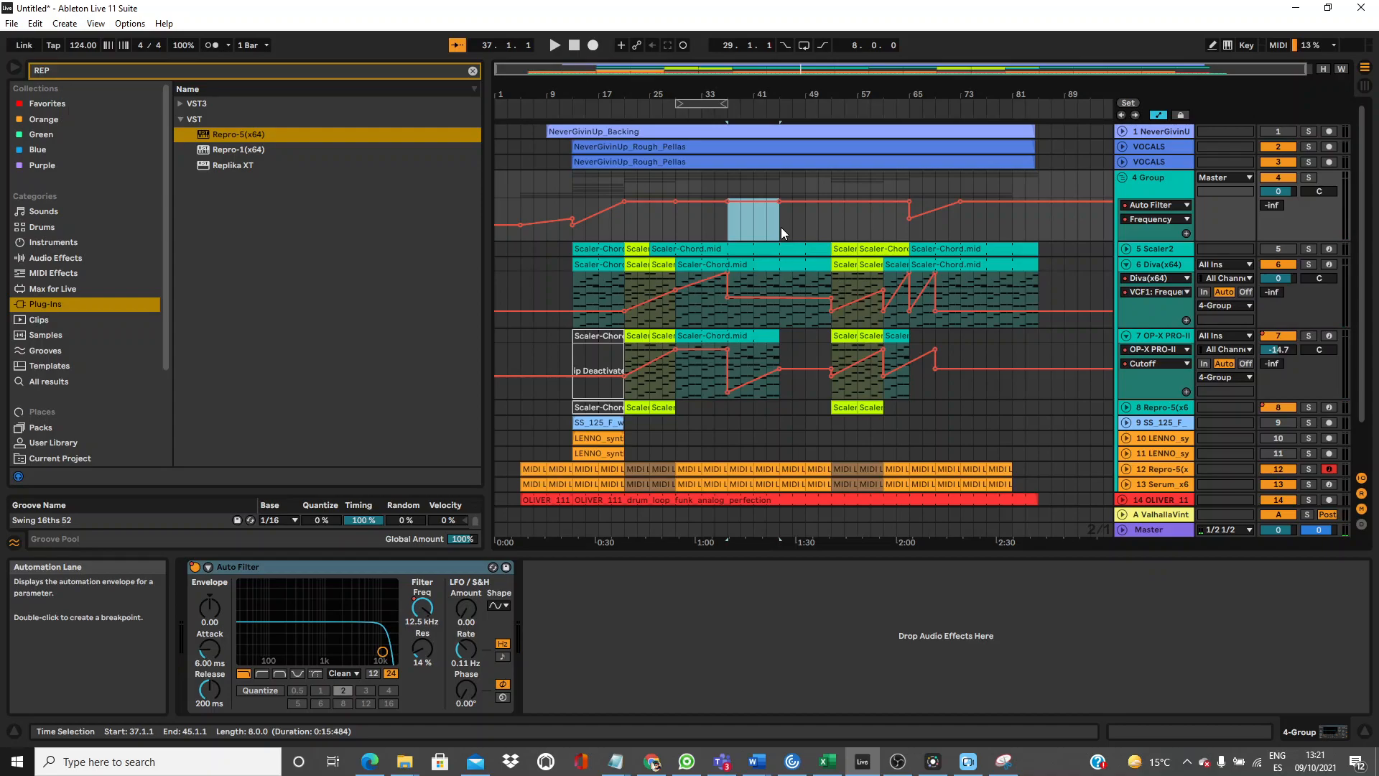
key("Down")
key("shift+Down")
key("shift+Down")
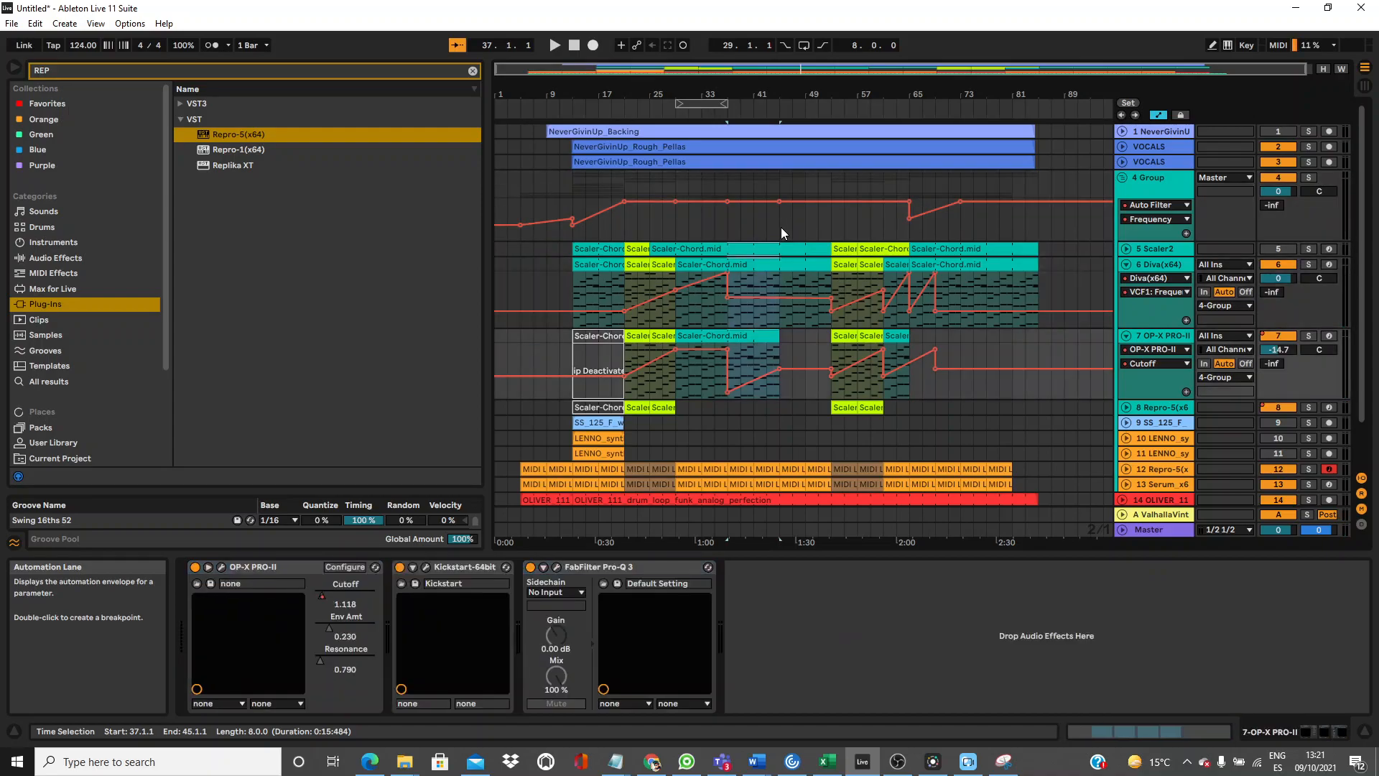
key("0")
key("space")
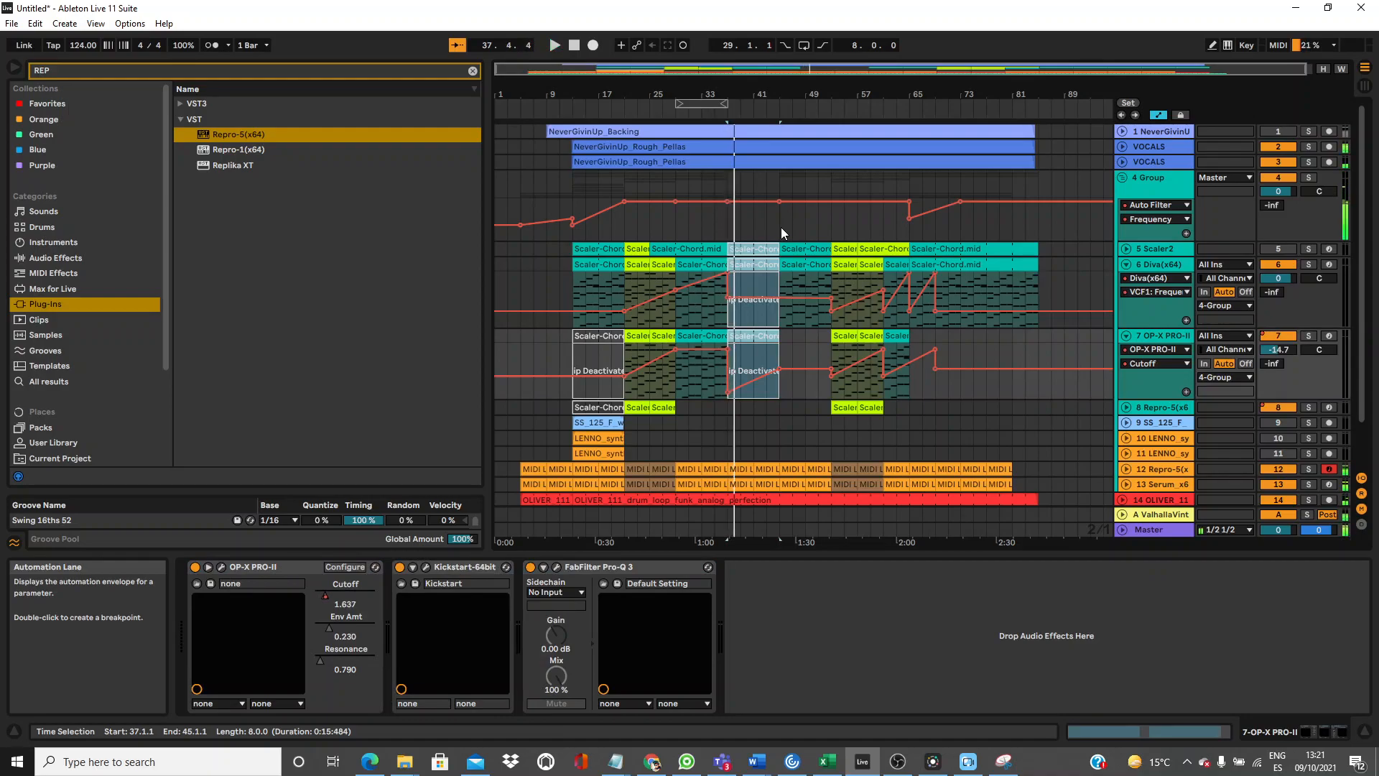
left_click(1126, 264)
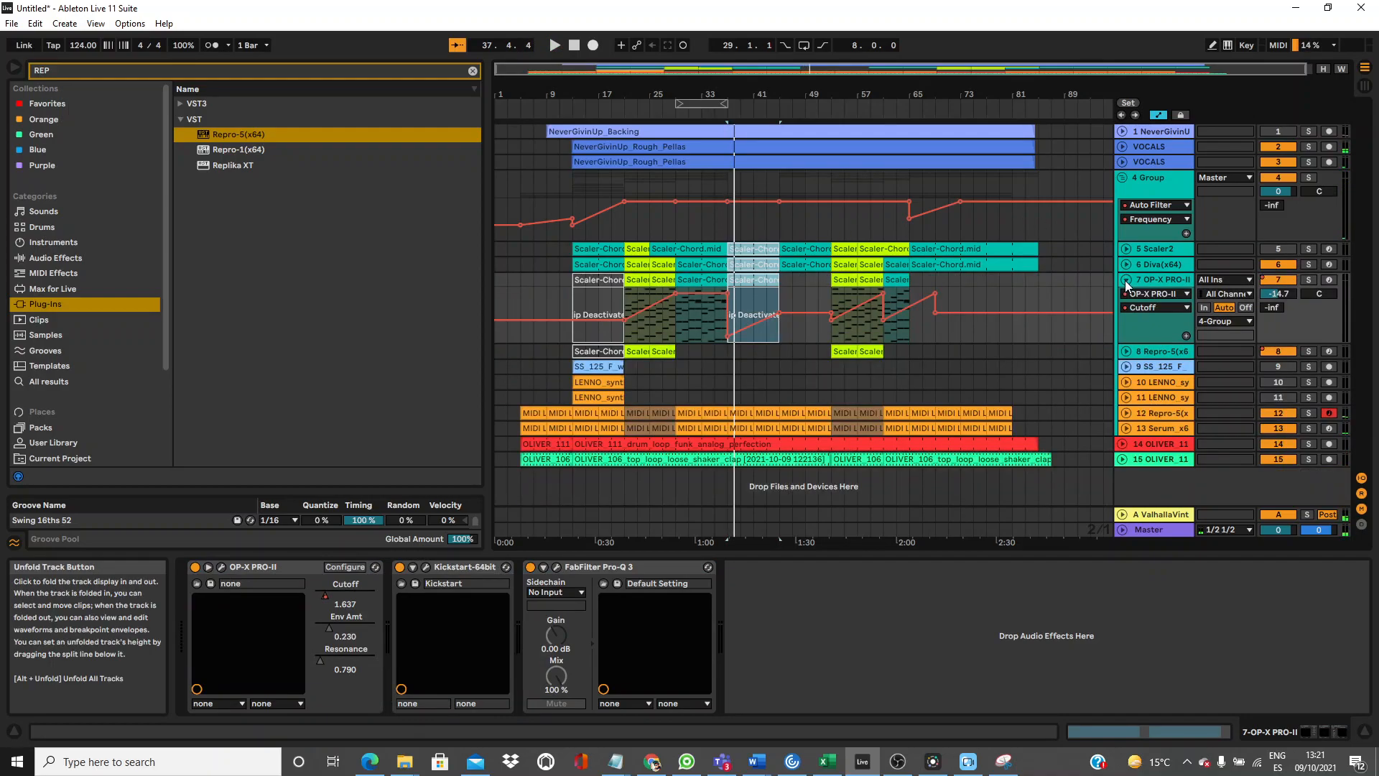
left_click(1125, 280)
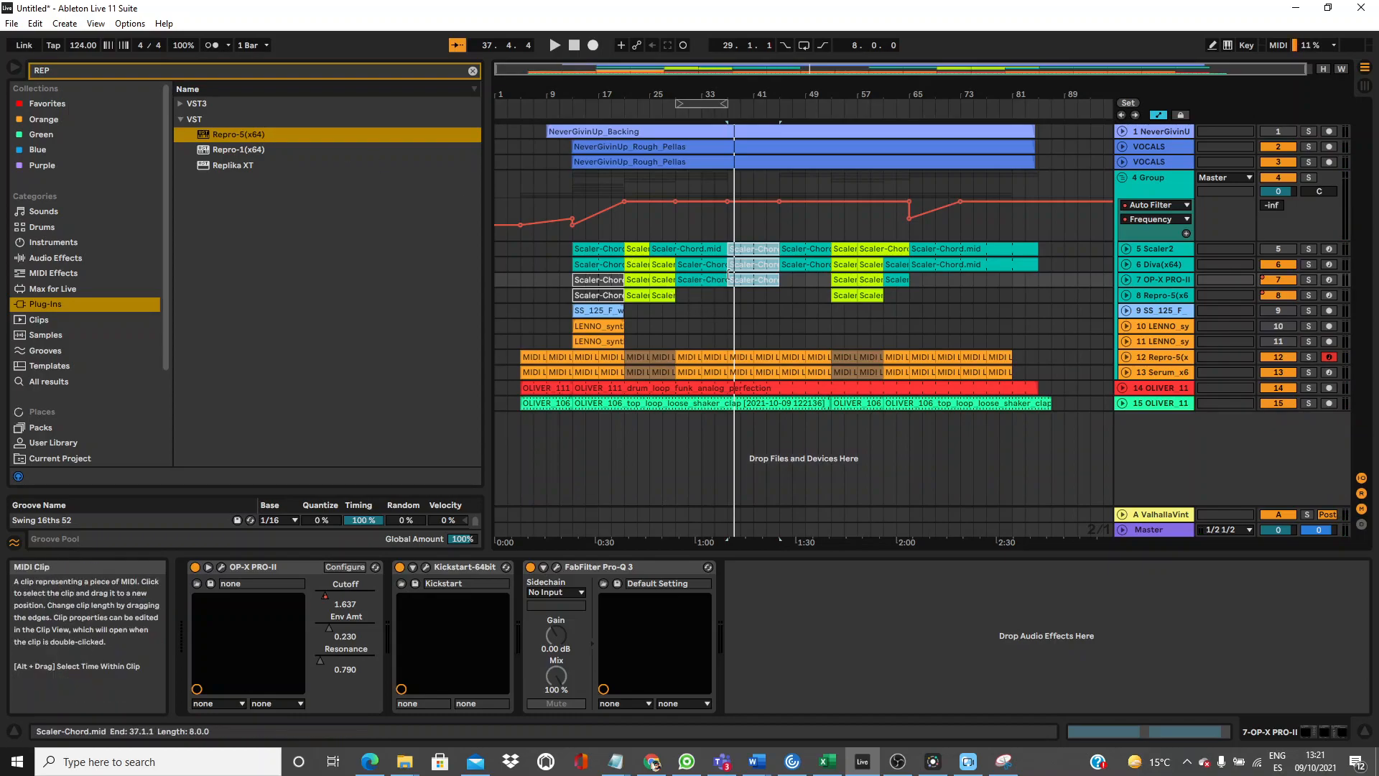
Try copying track 5's bar 65 chord clip onto track 8 at bar 37, play it, and undo the copy.
left_click(936, 249)
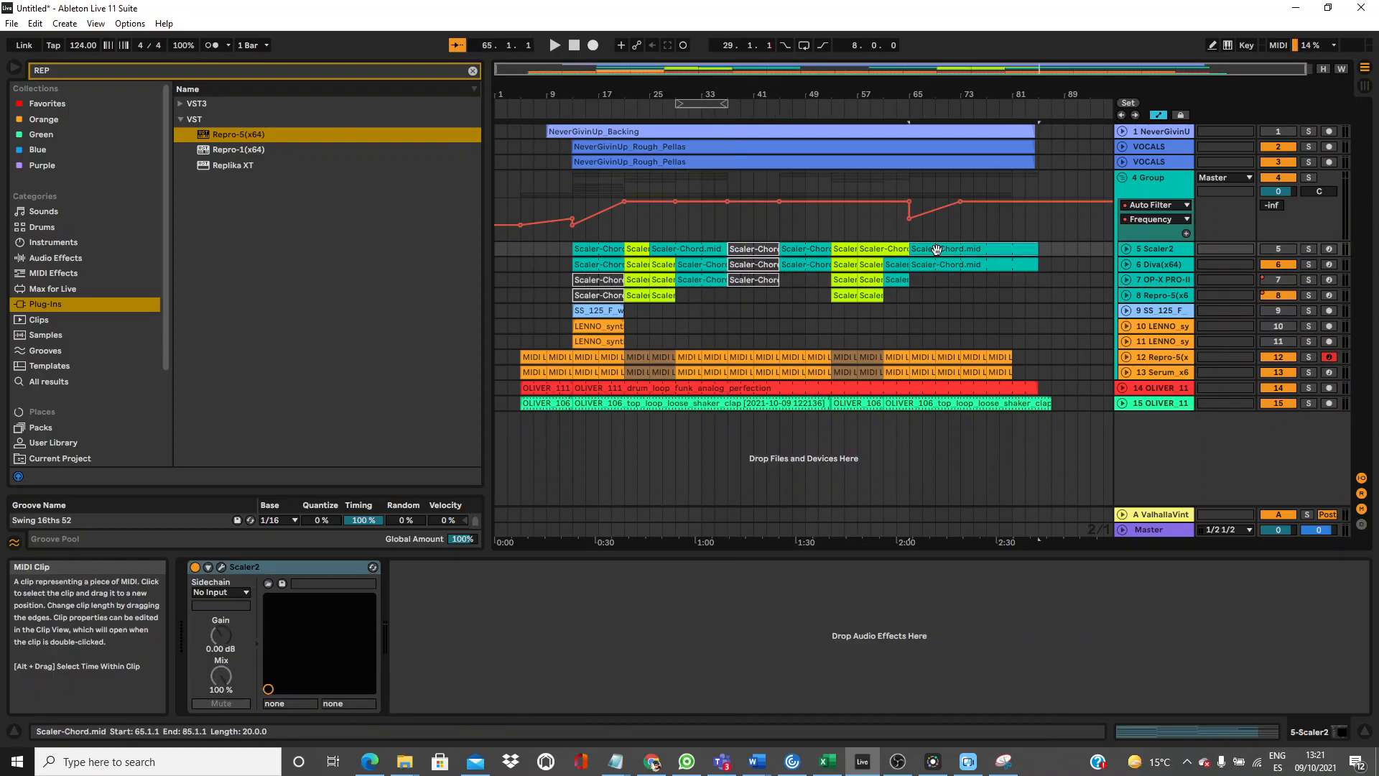
left_click_drag(937, 250, 723, 292)
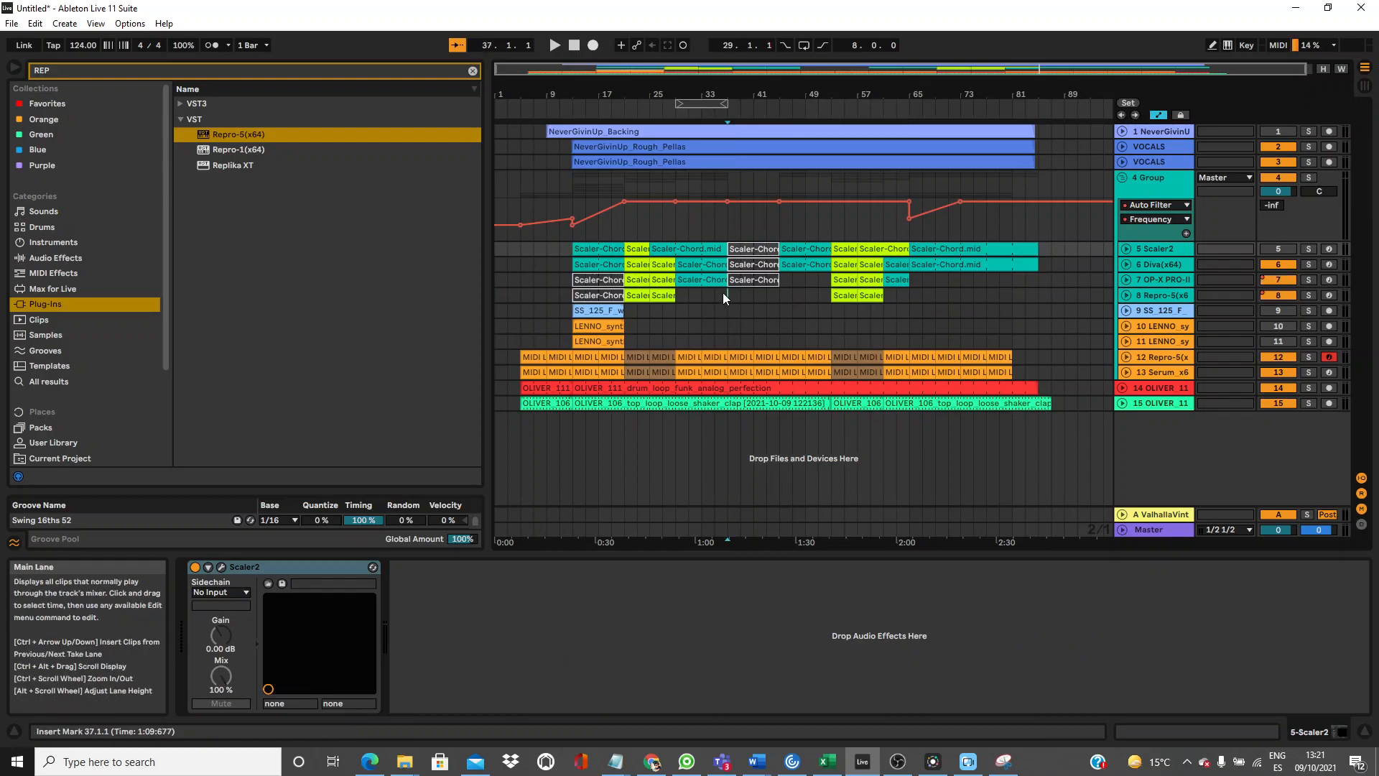
key("space")
key("ctrl+z")
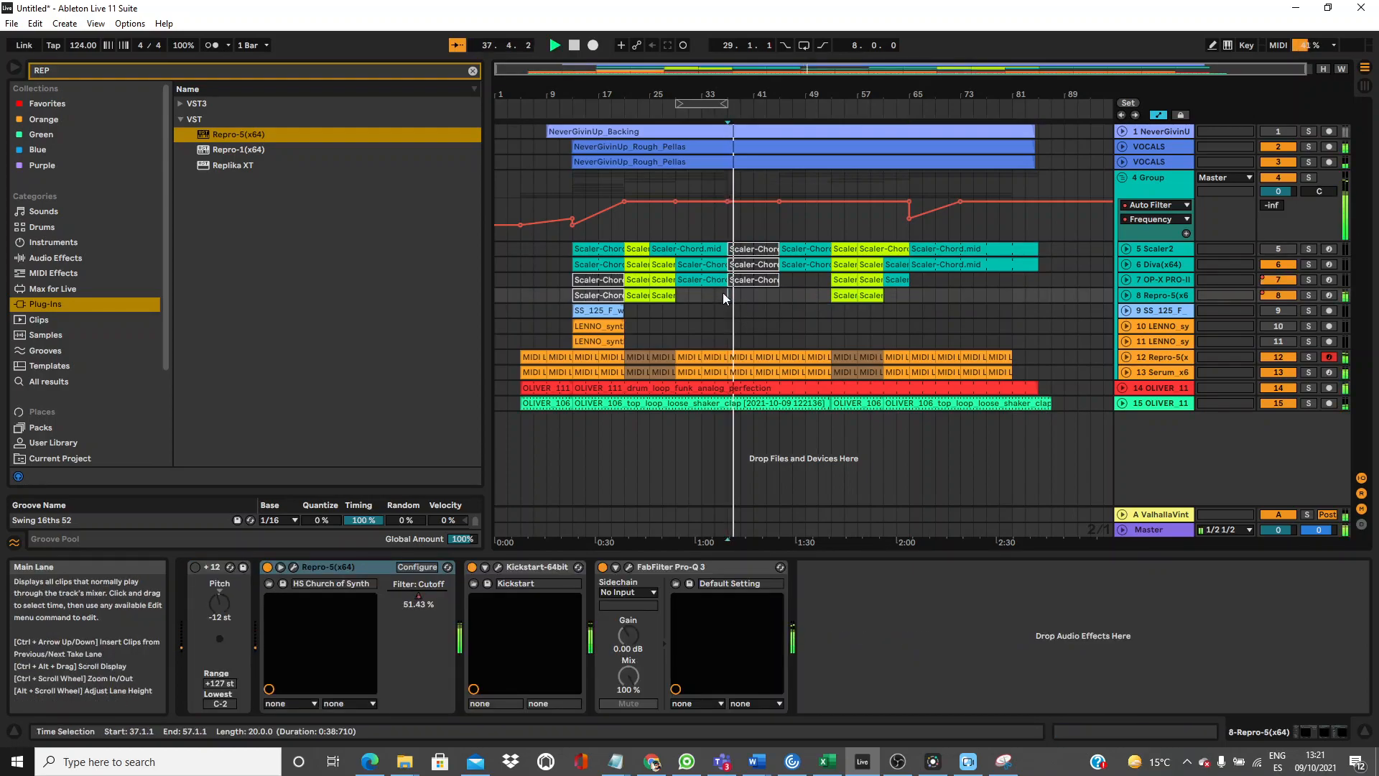
Search the Splice folder for PERC.
key("BackSpace")
key("BackSpace")
key("BackSpace")
type("PERC")
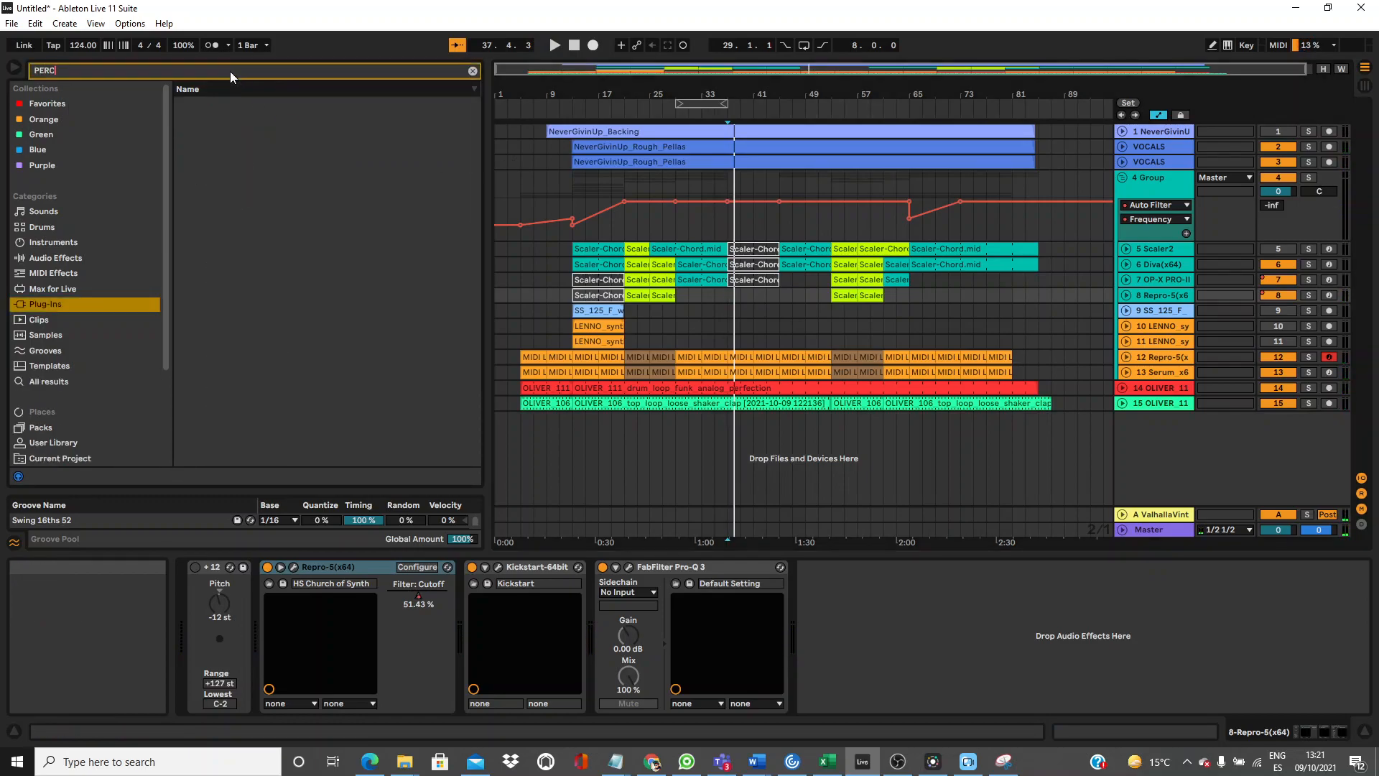
scroll(162, 373, "down", 3)
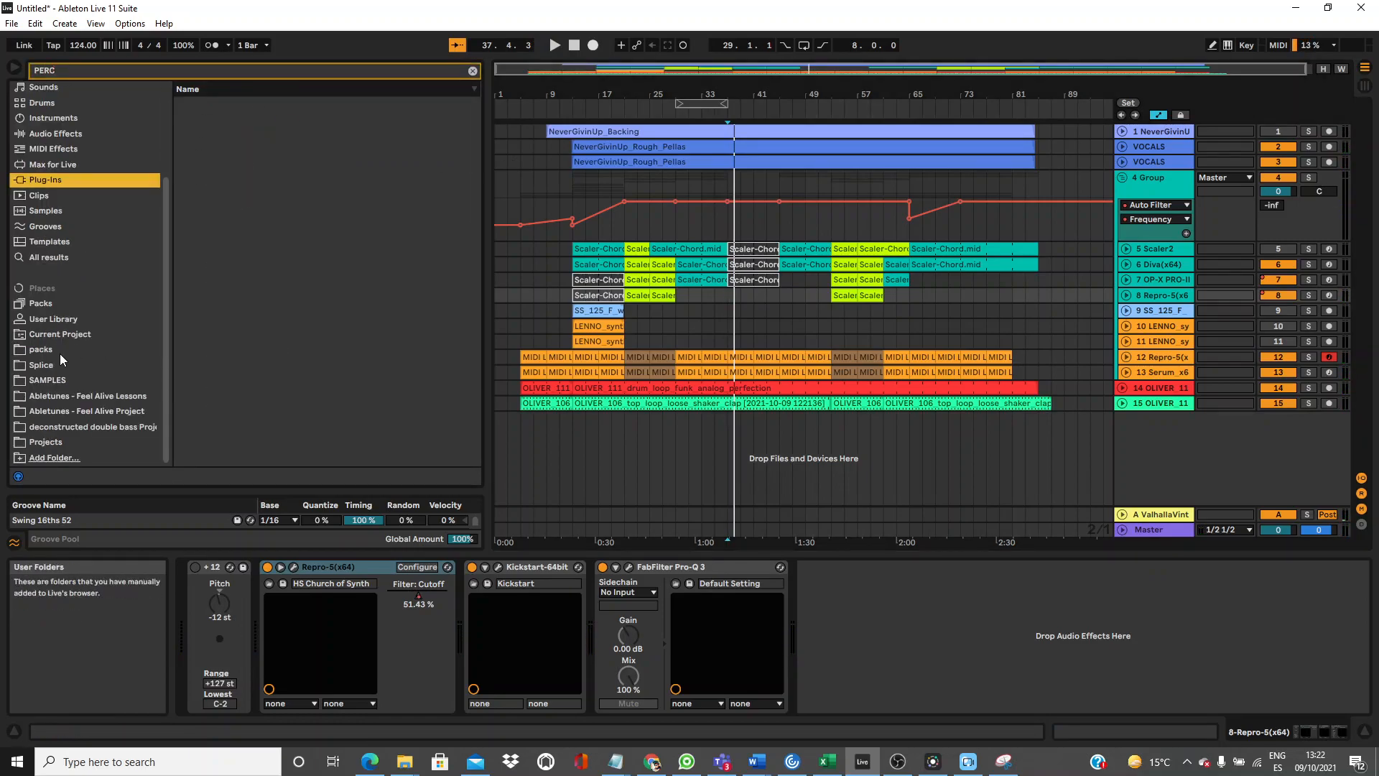
left_click(44, 364)
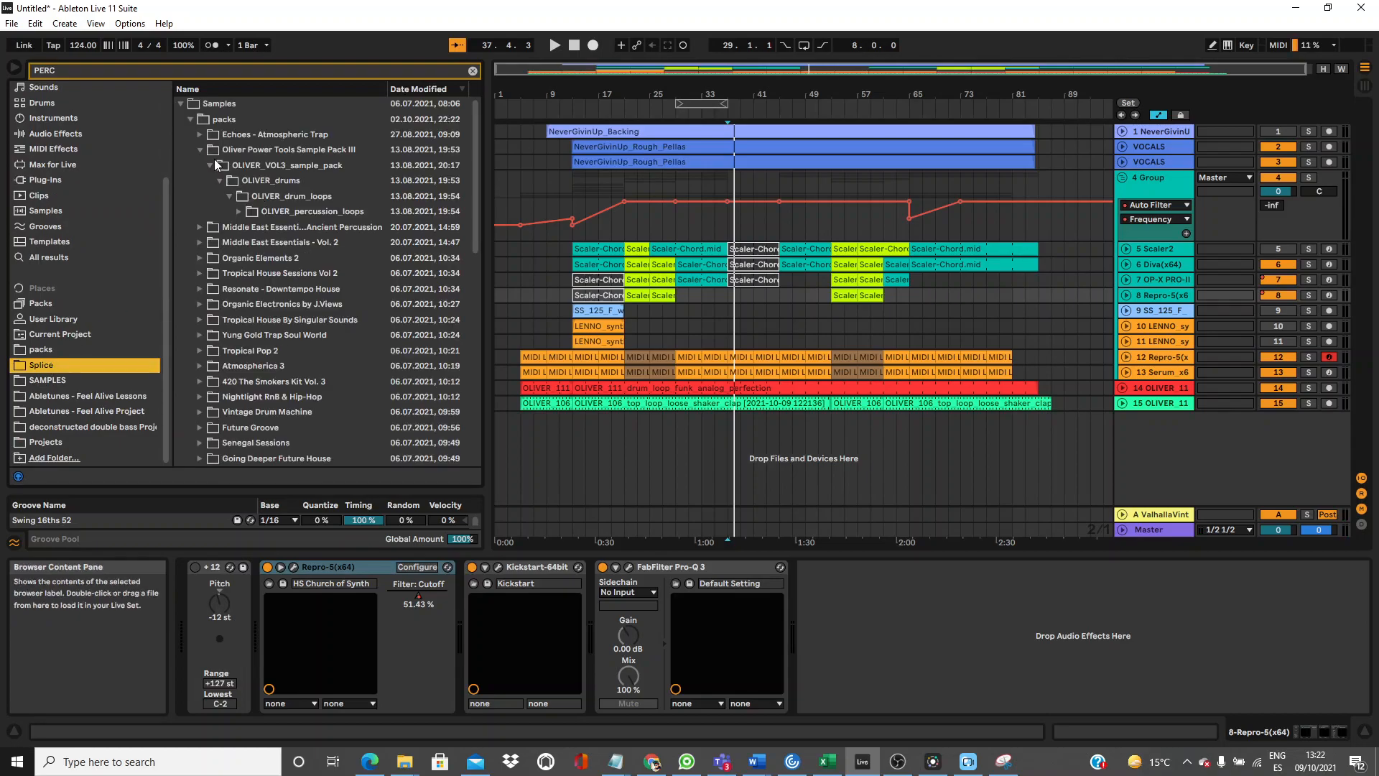
Audition the loops in OLIVER_percussion_loops, from the shakers and tambourines folder to the tight loop in OLIVER_electronic.
left_click(233, 210)
key("Right")
key("Down")
key("Right")
key("Down")
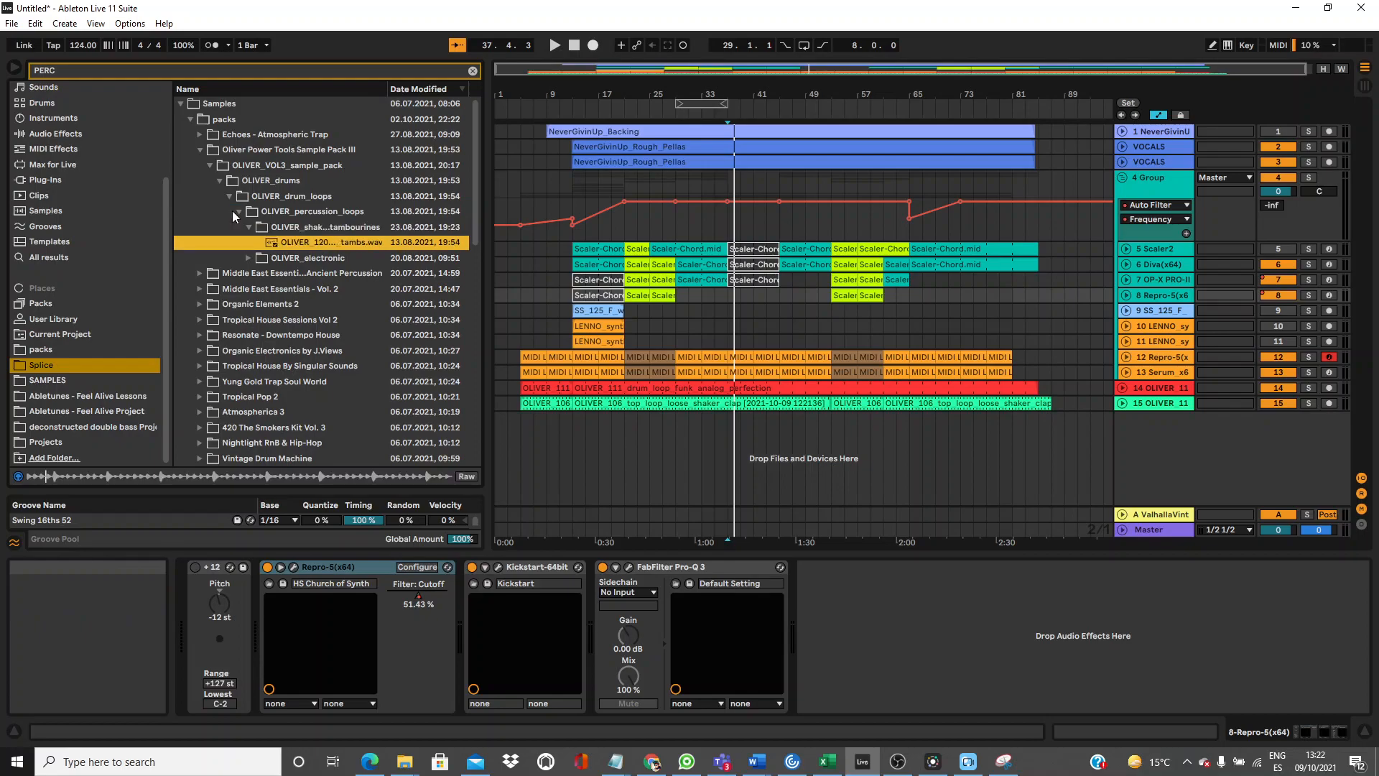
key("Left")
key("Left")
key("Down")
key("Right")
key("Down")
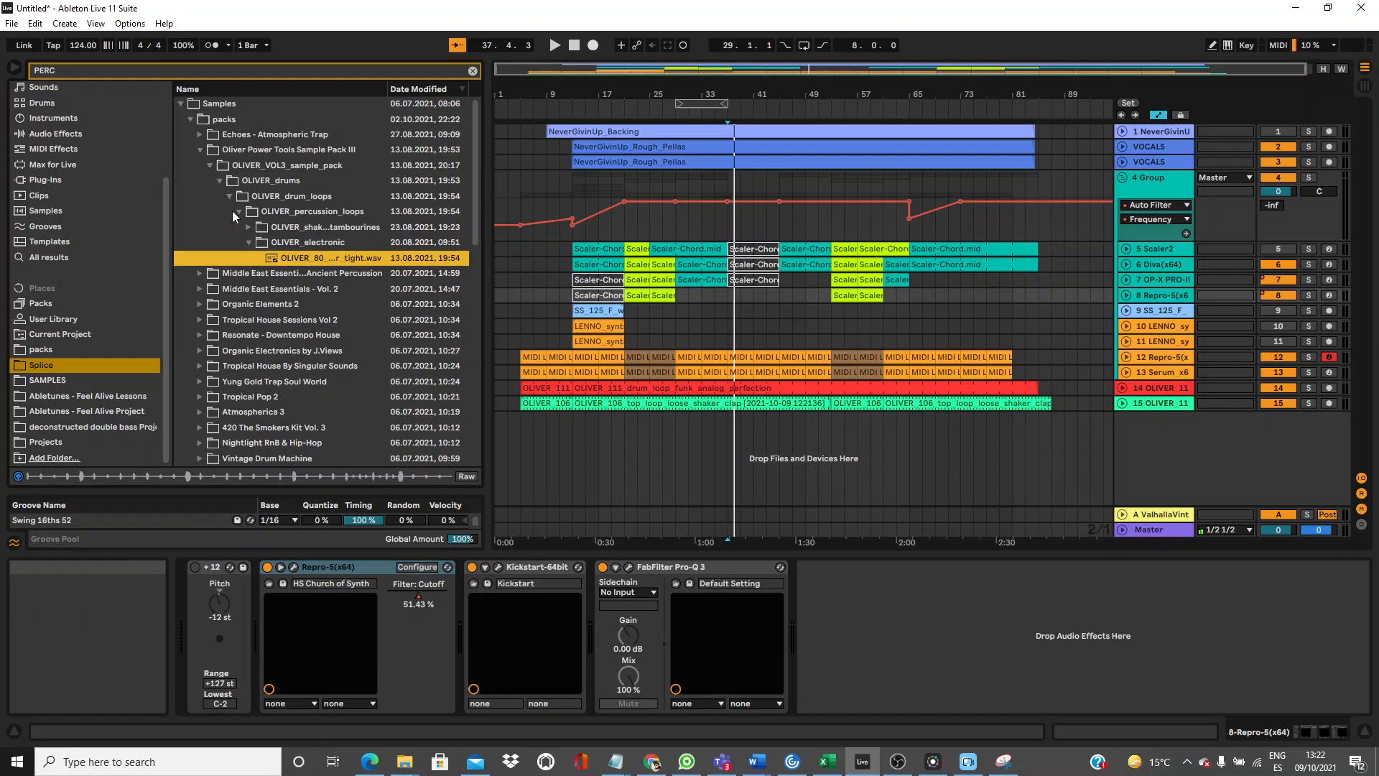
Add the tight OLIVER_80 percussion loop on a new audio track at bar 37 and set its volume to -7 dB during playback.
left_click_drag(280, 257, 735, 460)
key("space")
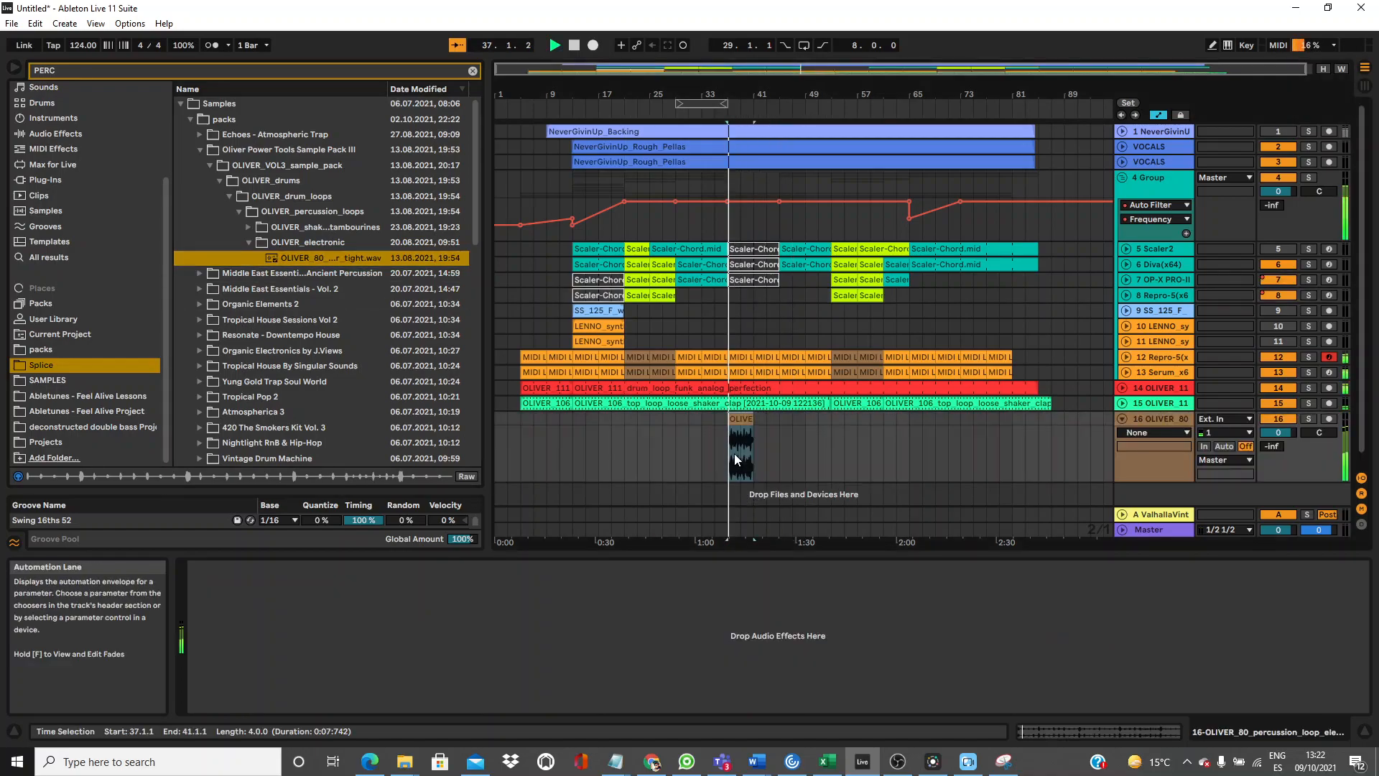
left_click_drag(1269, 436, 1269, 453)
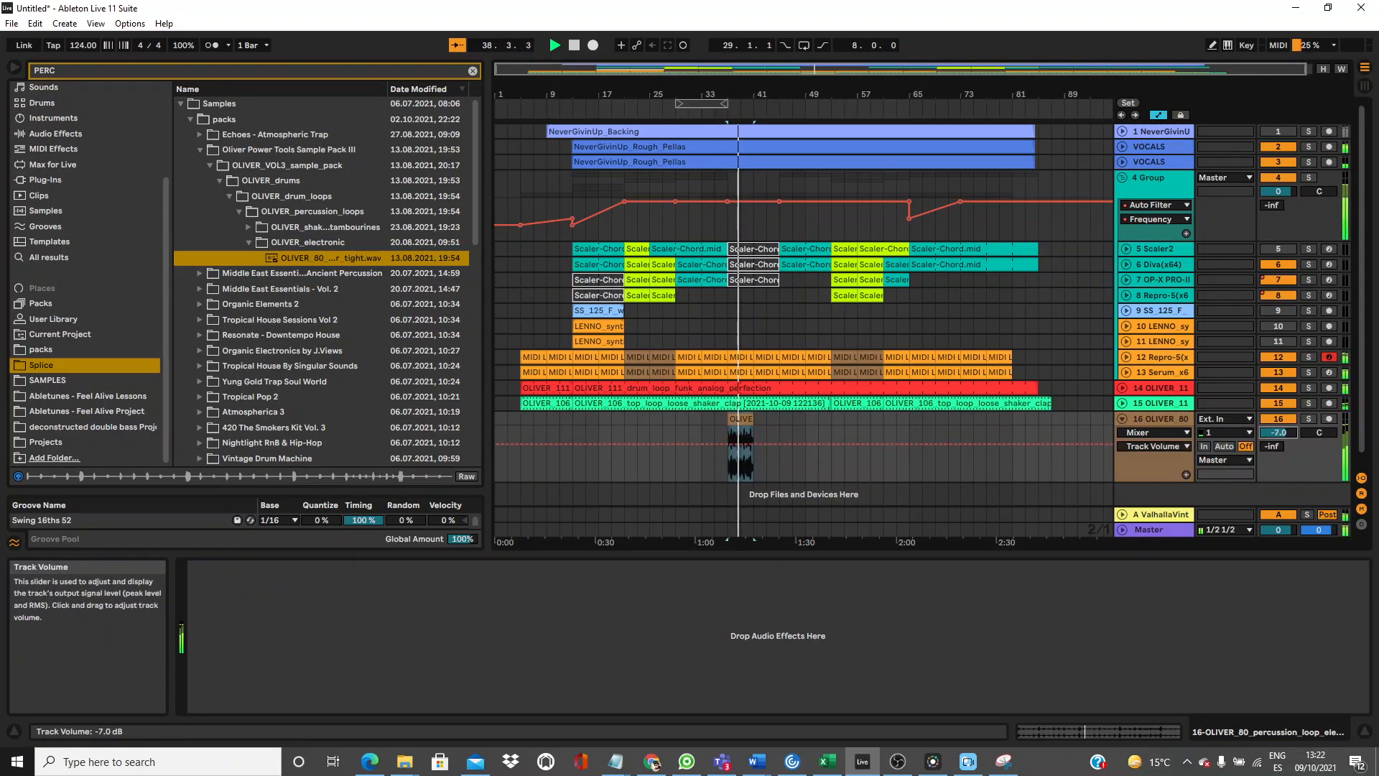
Set the OLIVER_80 percussion clip's transient loop mode to Off and its transient envelope to 30 during playback.
double_click(736, 417)
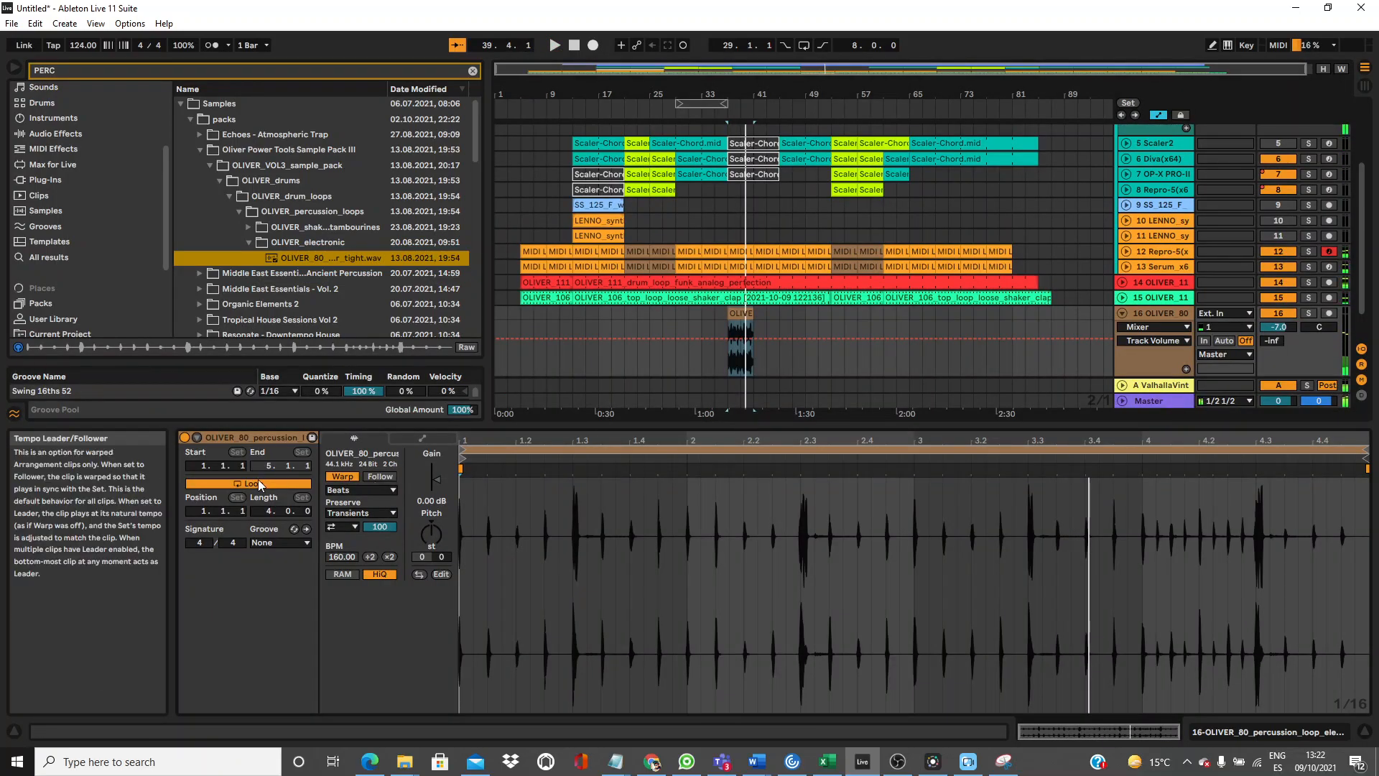
left_click(344, 526)
left_click(343, 538)
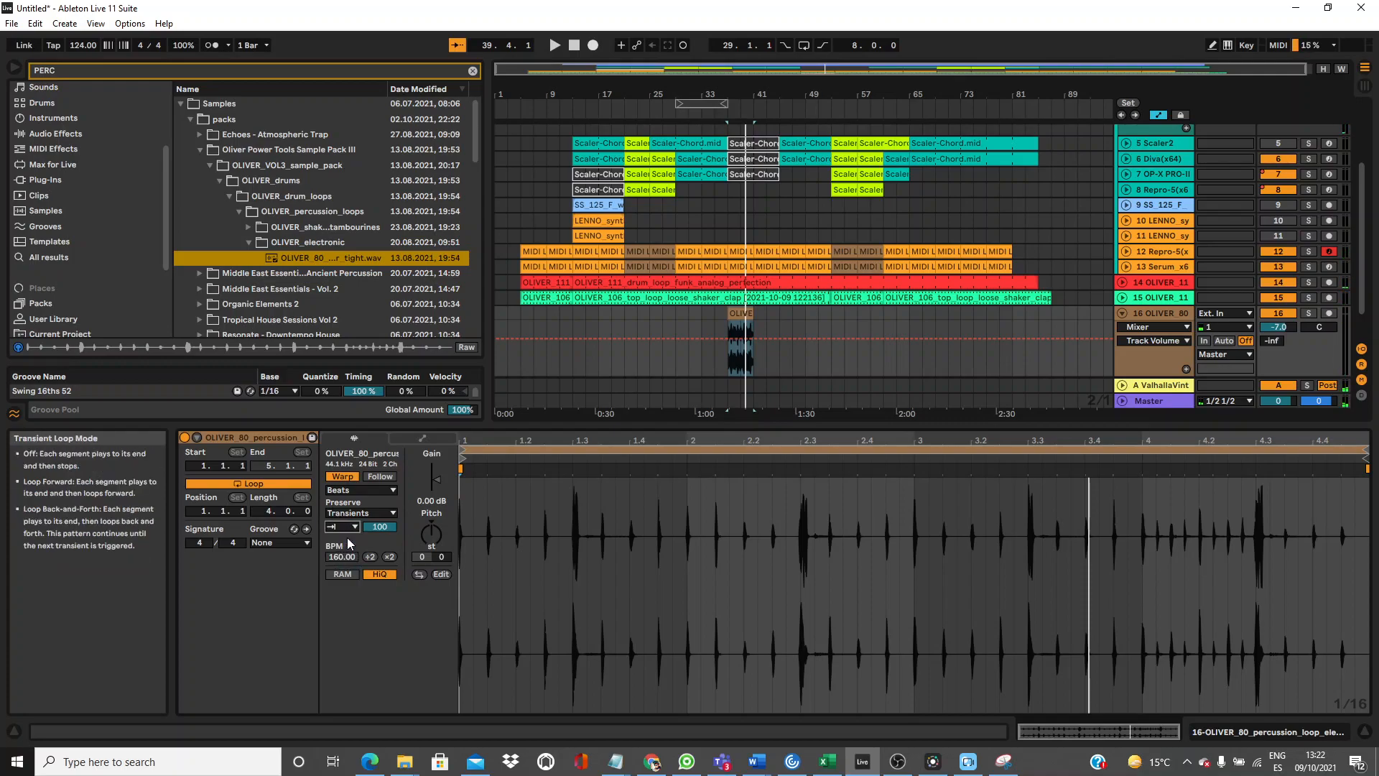
key("space")
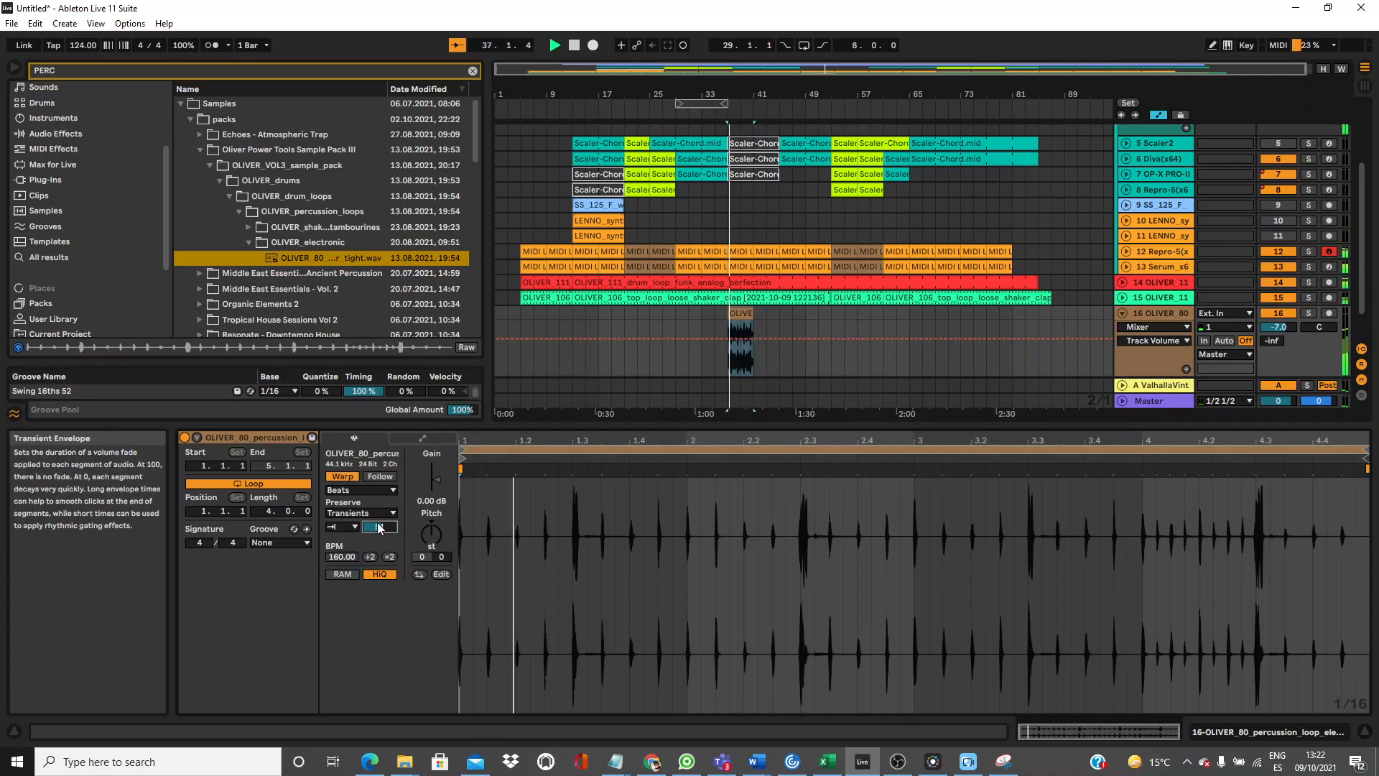
left_click_drag(379, 528, 379, 542)
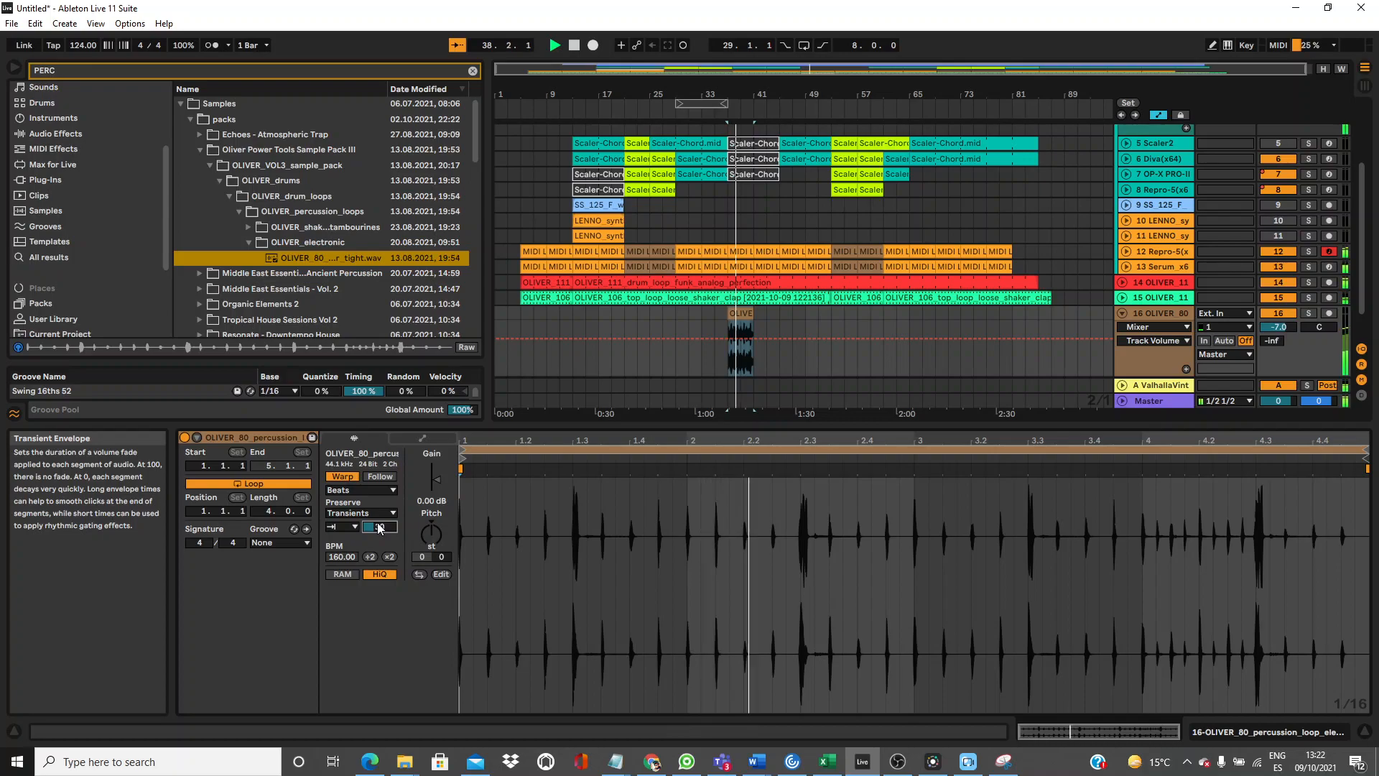
Extend the OLIVER_80 percussion clip to bar 45, fold its track and loop bars 37–45.
left_click(1119, 313)
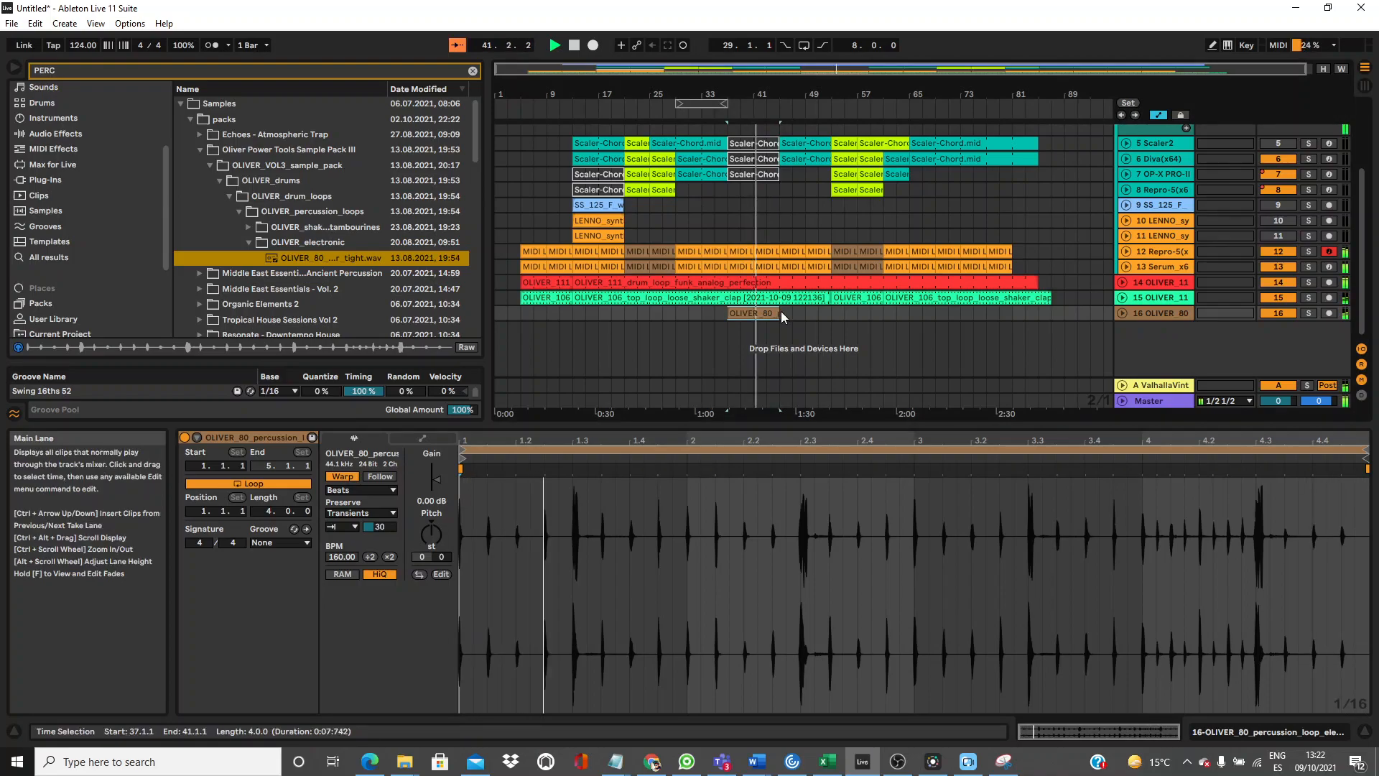
key("ctrl+l")
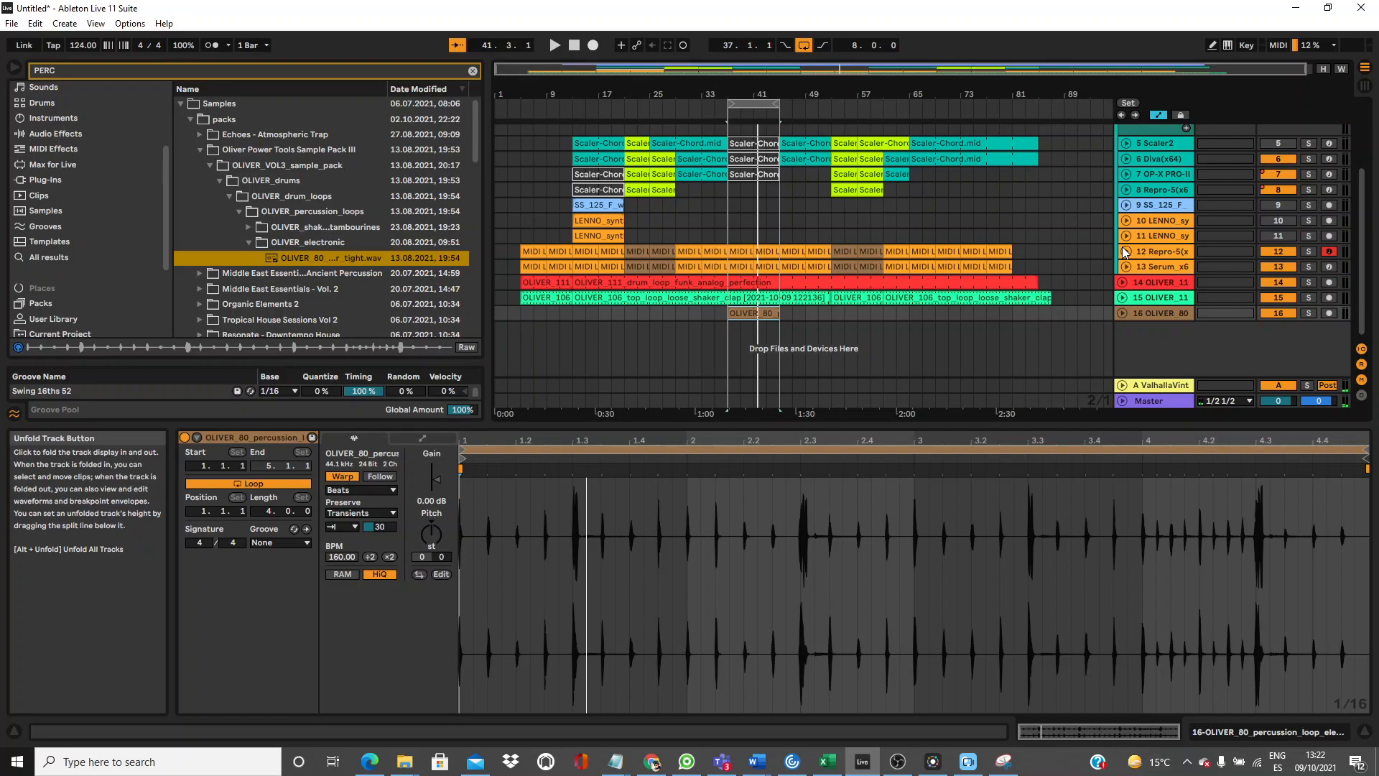
Unfold track 14, duplicate a one-beat drum slice onto 40.3.1–40.4.1 and play the passage.
left_click(1125, 282)
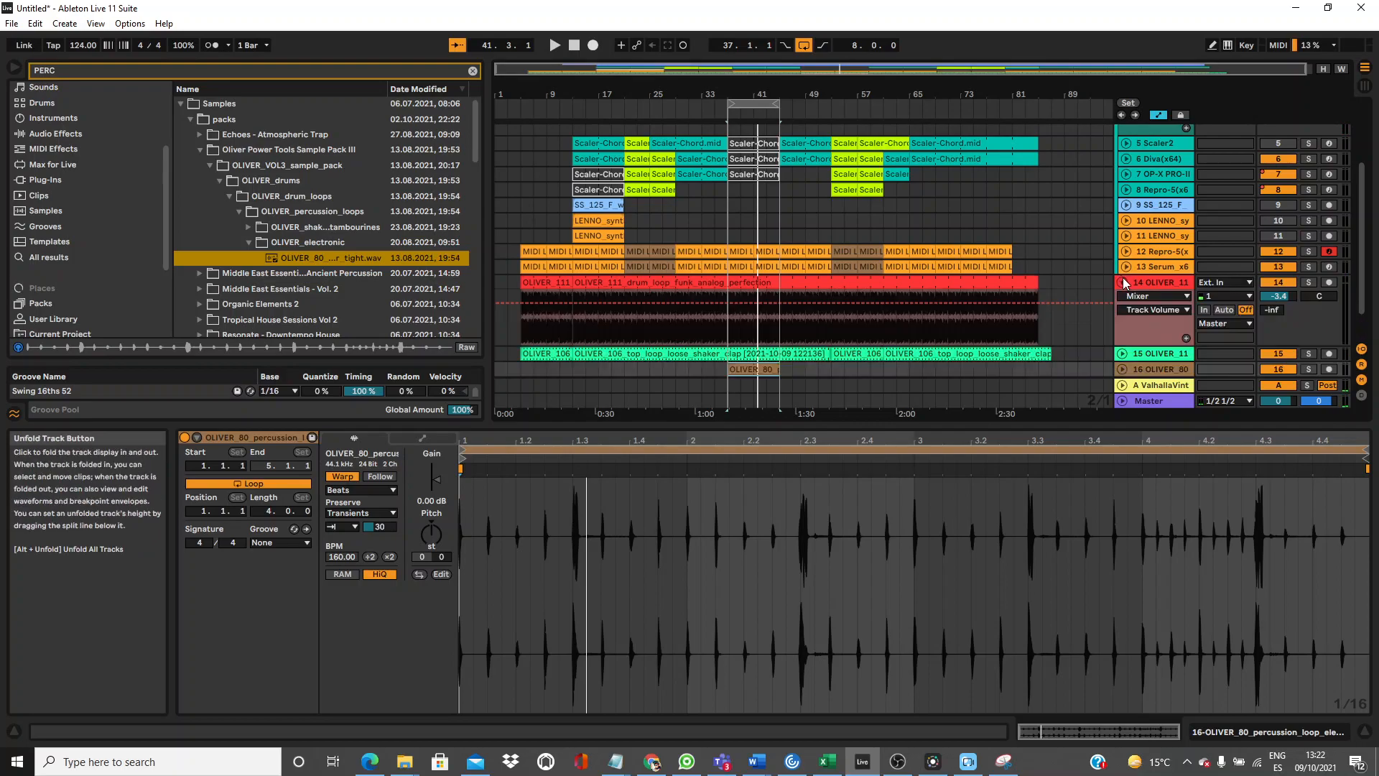
double_click(754, 89)
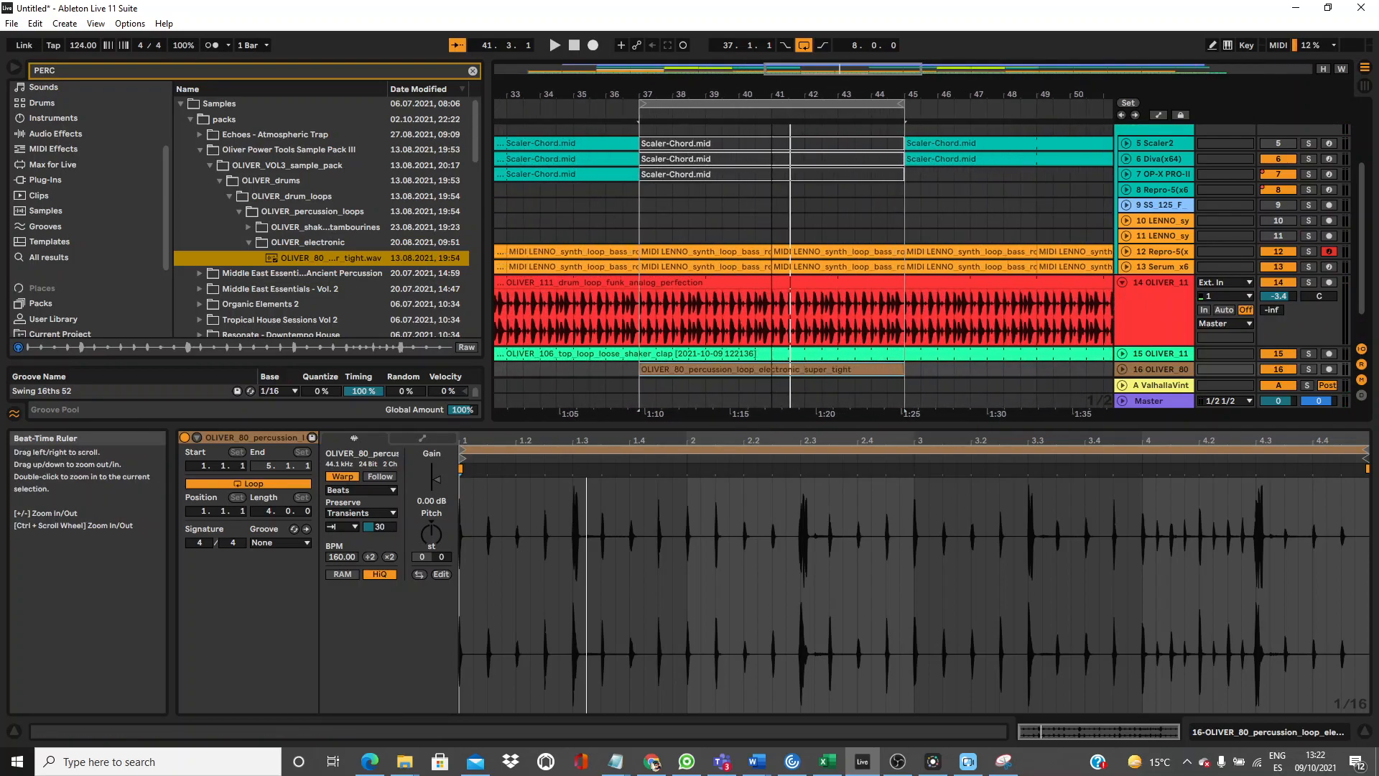
left_click(797, 309)
key("space")
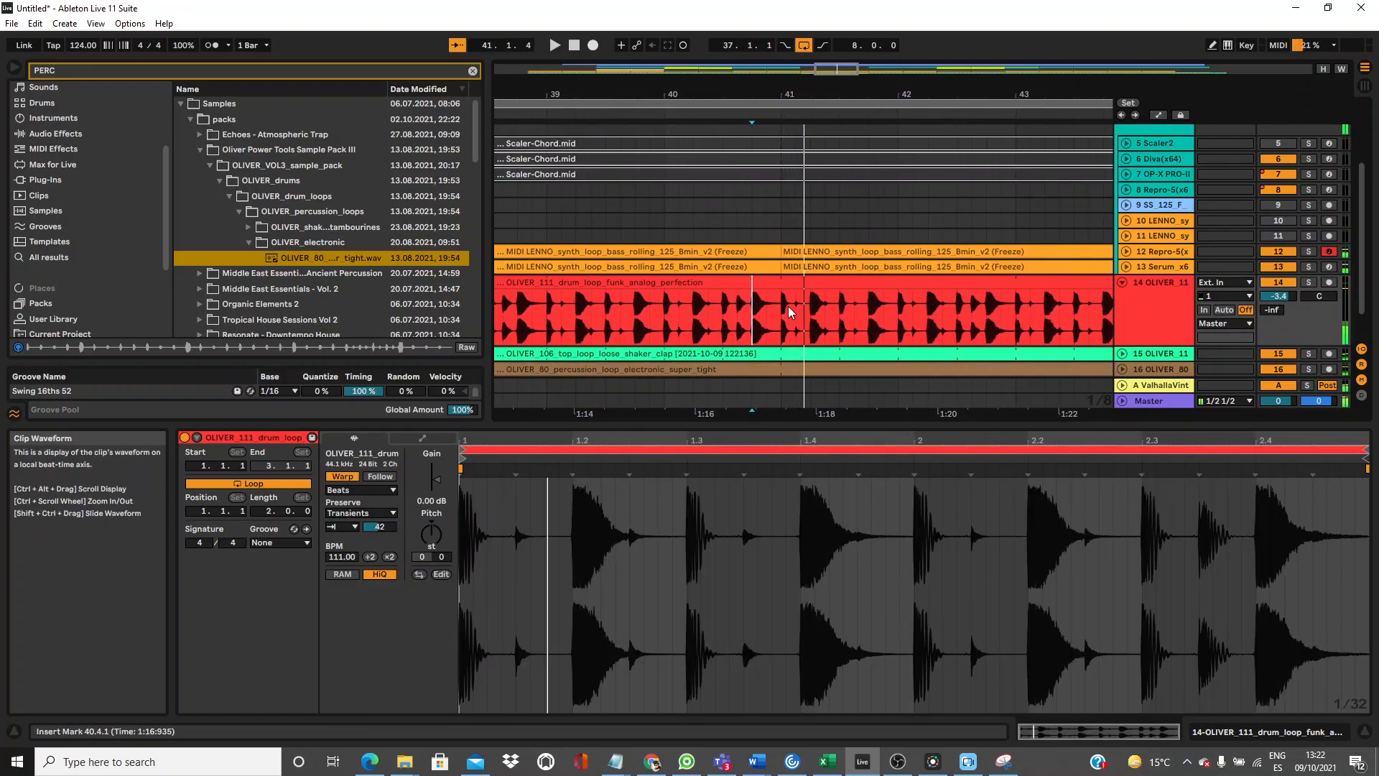
left_click(718, 318)
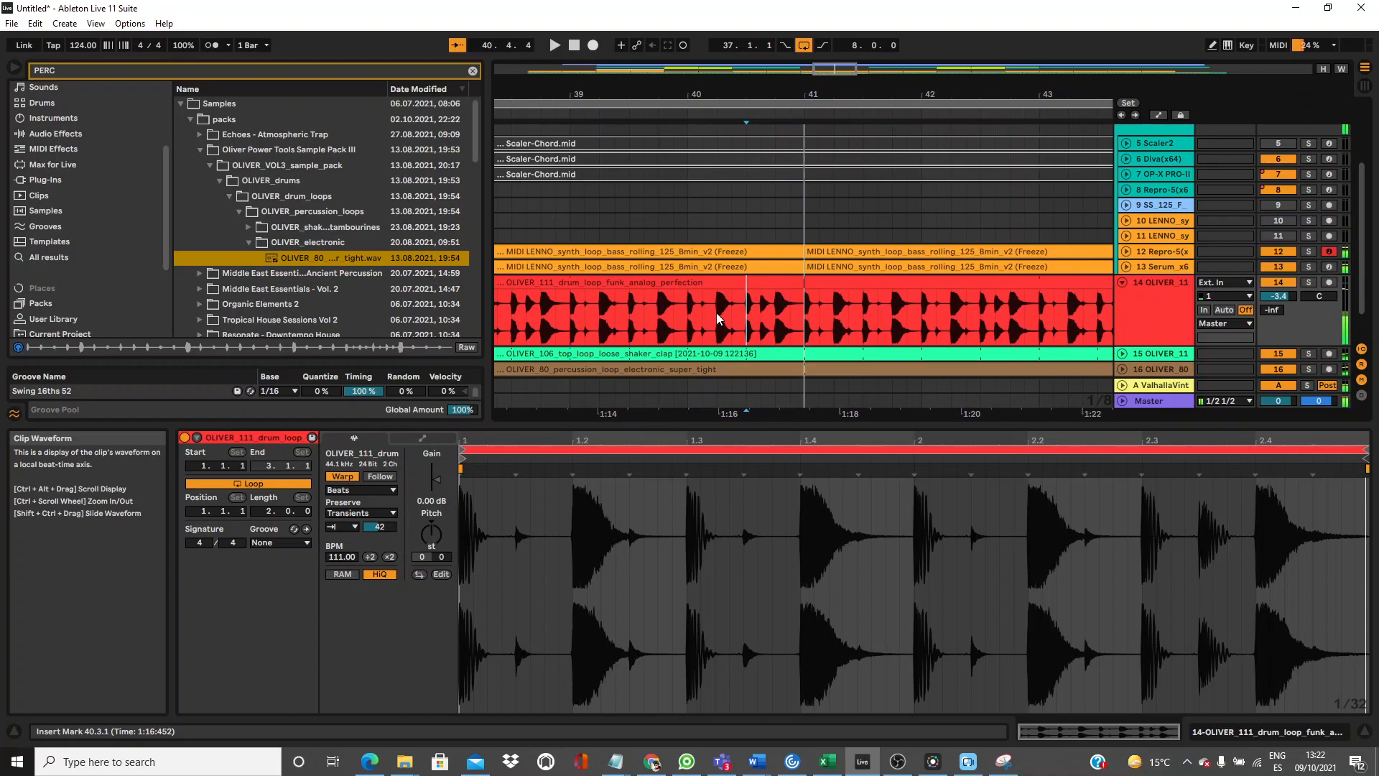
left_click_drag(775, 320, 800, 320)
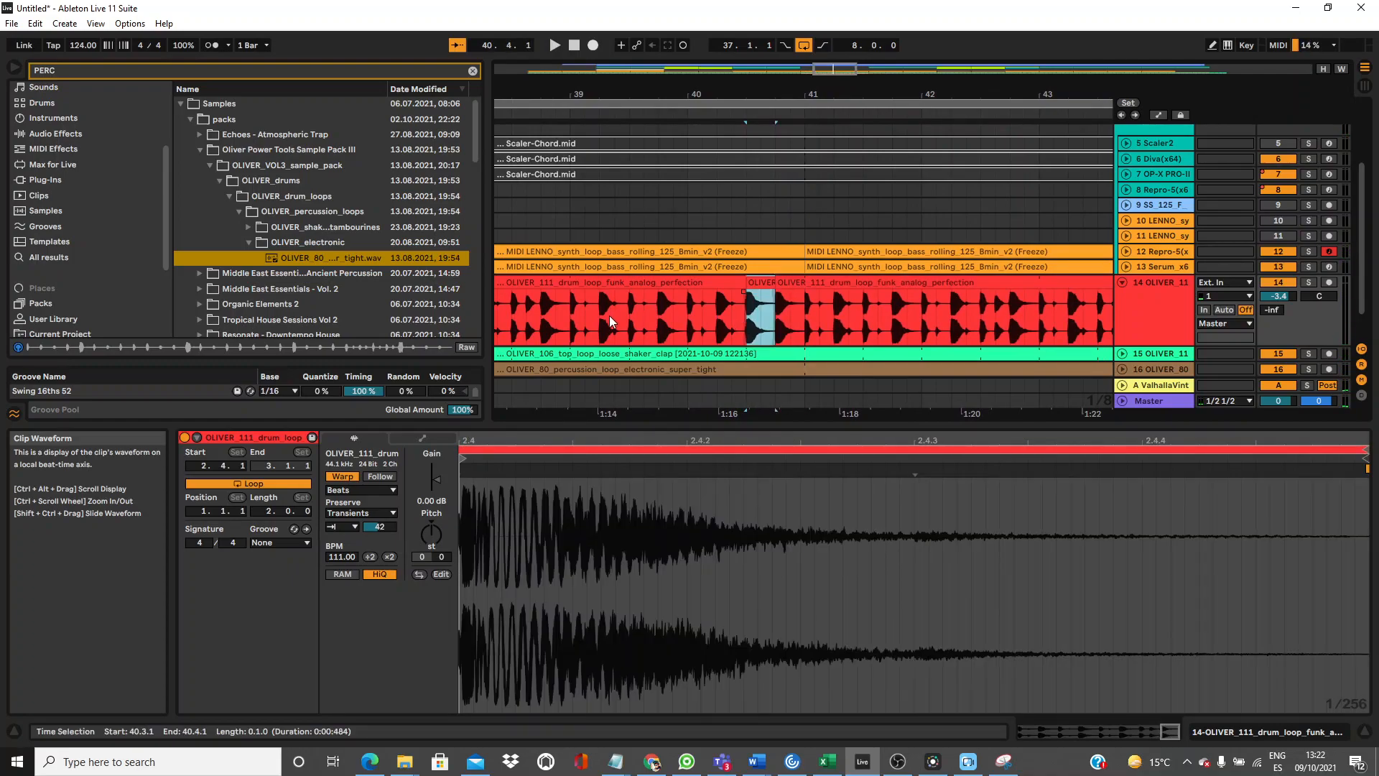
left_click(609, 316)
key("space")
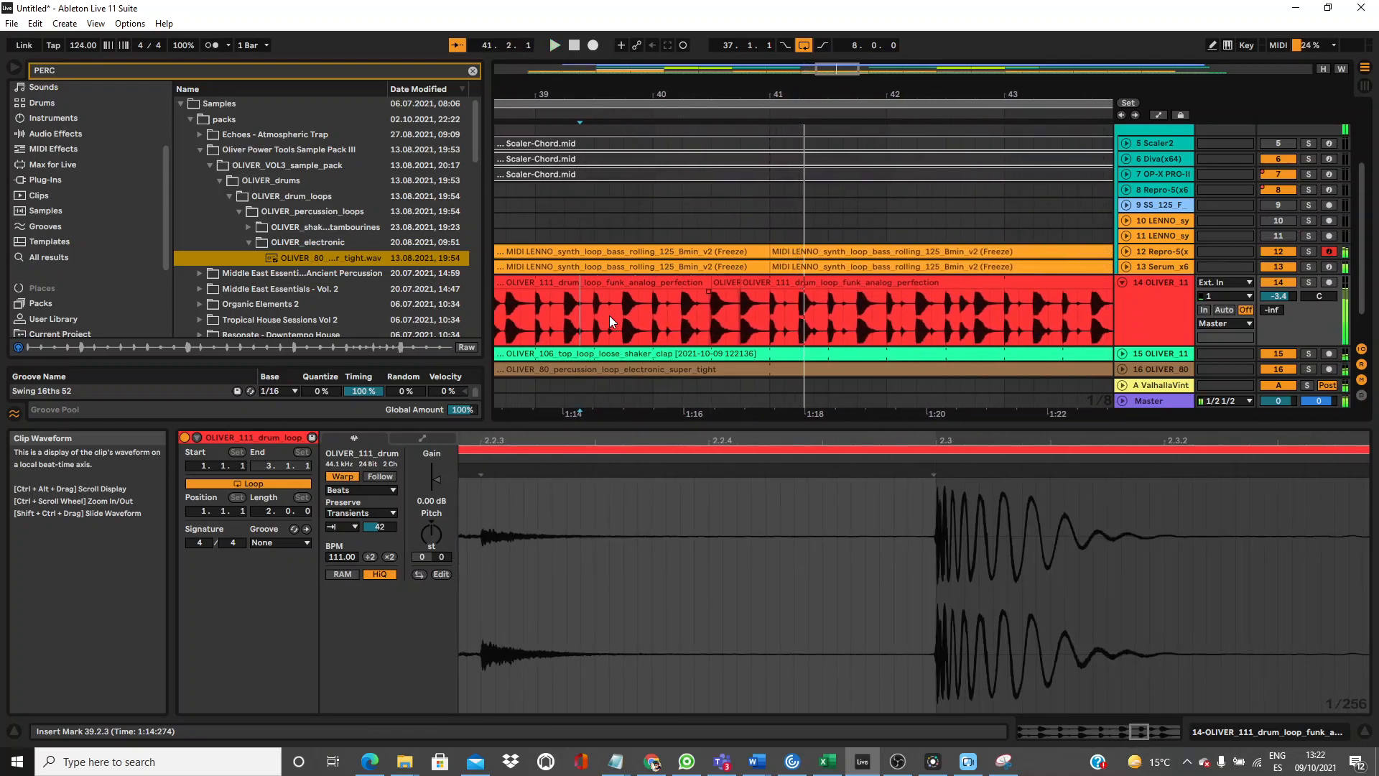
Duplicate the half-beat drum slice at 40.3.1 onto 40.3.3, then delete the slice at 40.3.1 and listen back.
left_click_drag(713, 318, 718, 318)
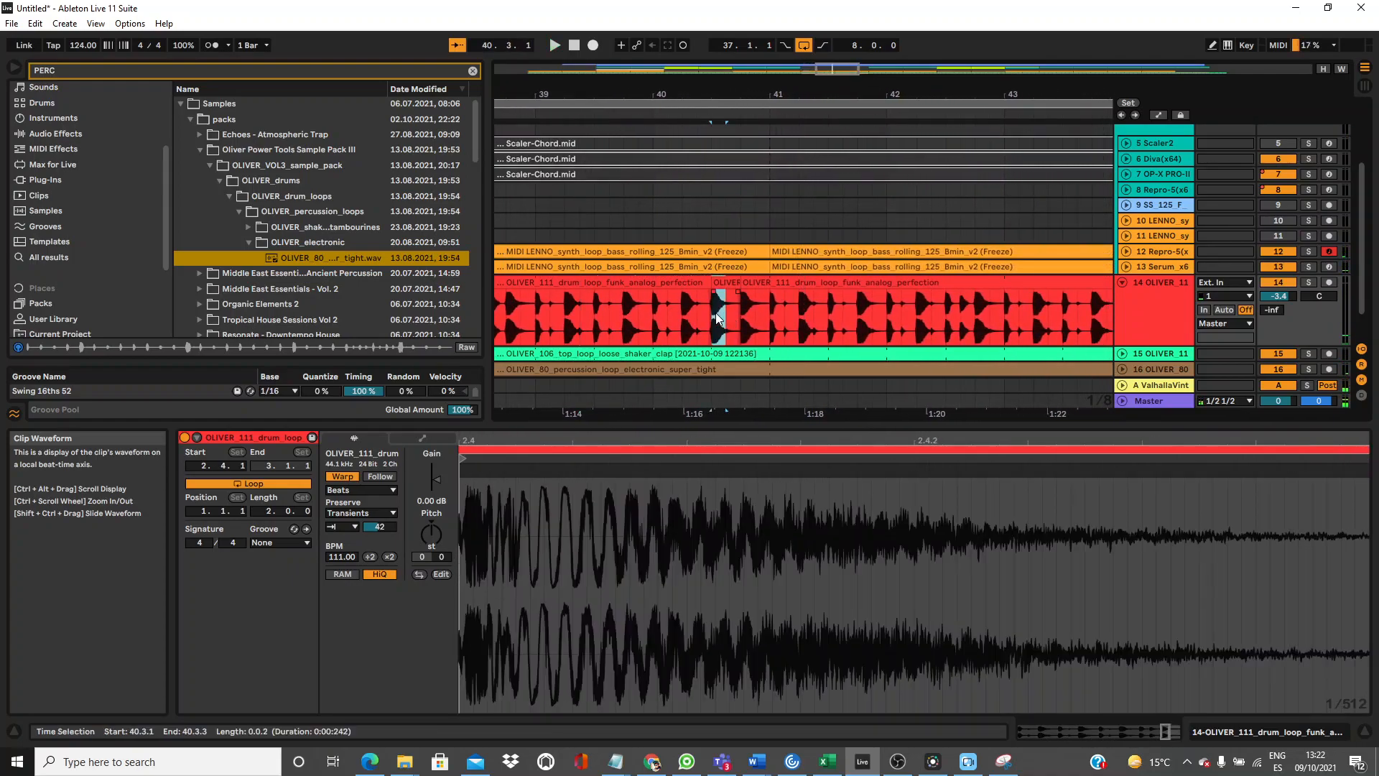
key("ctrl+d")
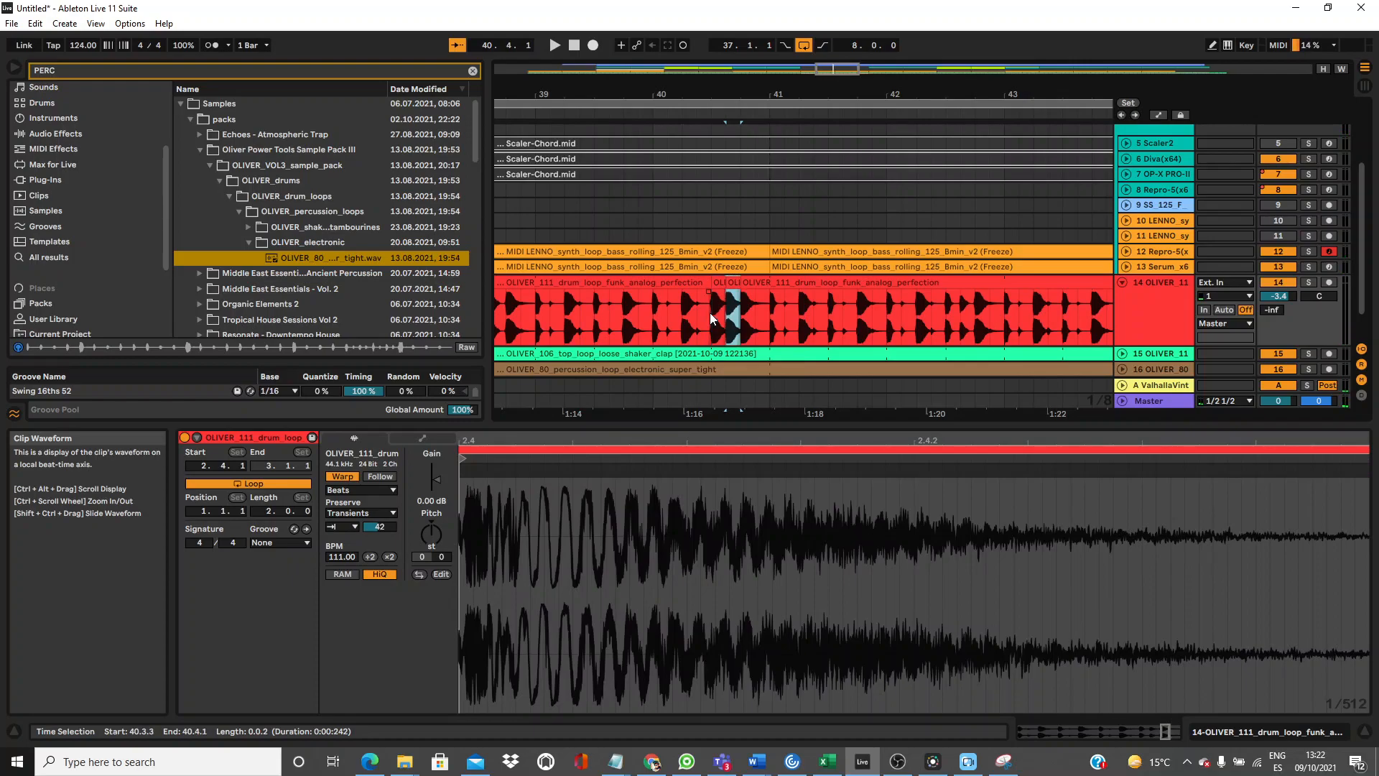
left_click(716, 283)
key("Delete")
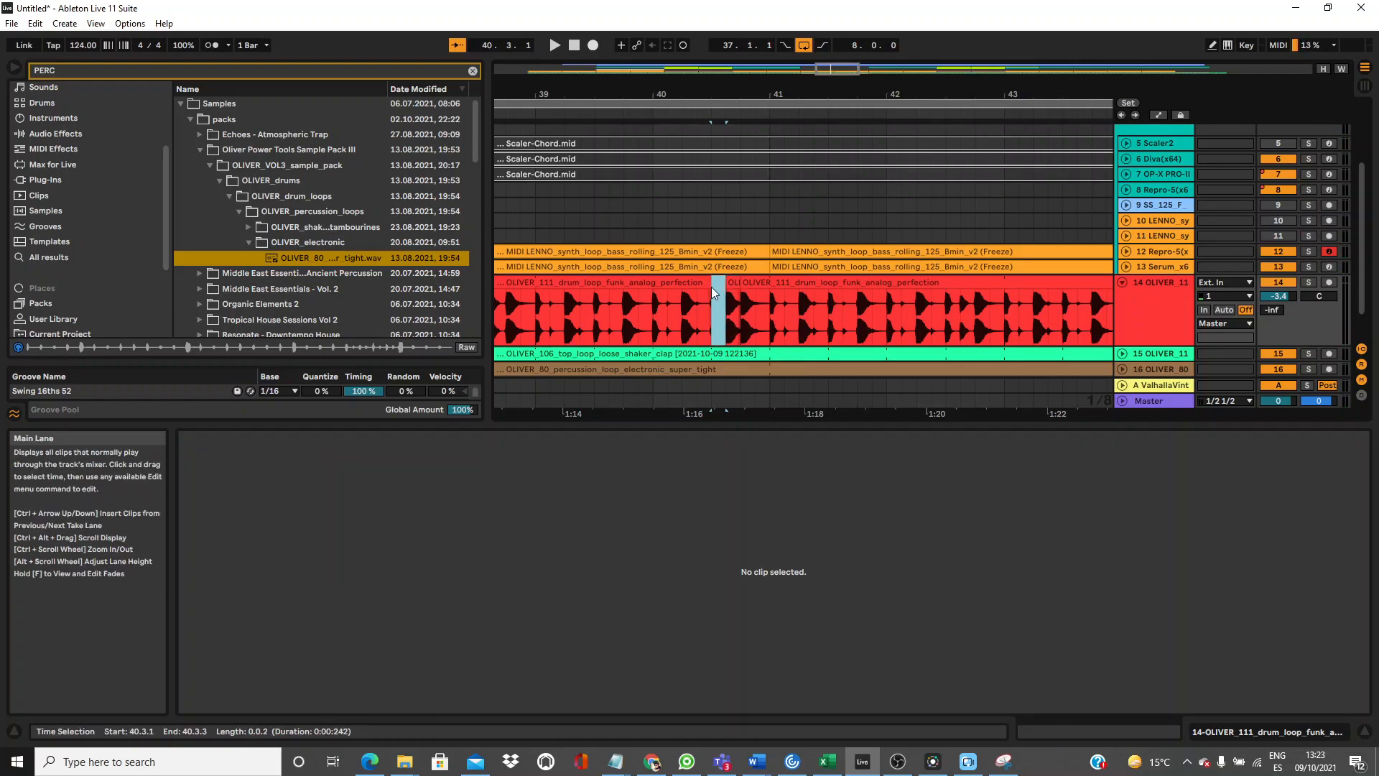
left_click(599, 308)
key("space")
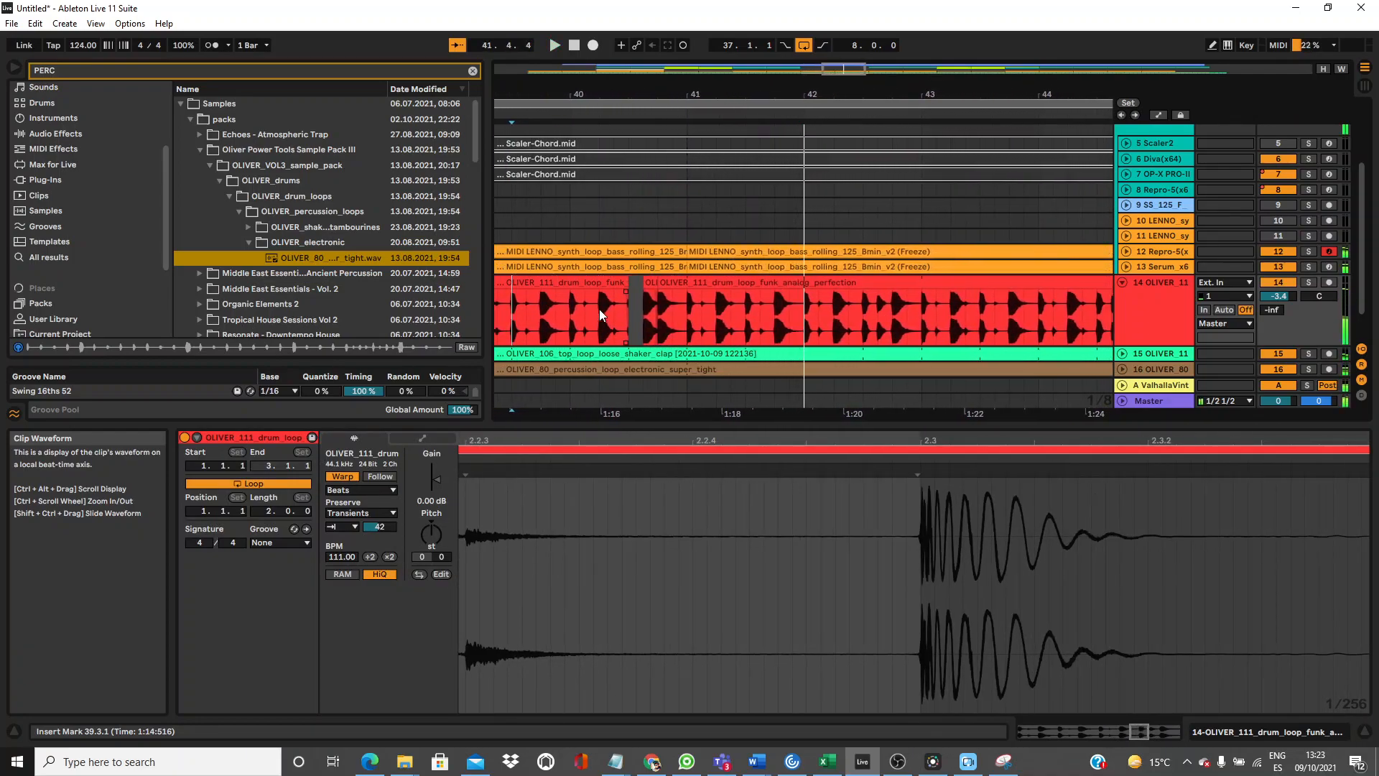
Extend the drum clip before the gap on track 14 to 40.3.3 and play the fill.
left_click_drag(600, 118, 702, 350)
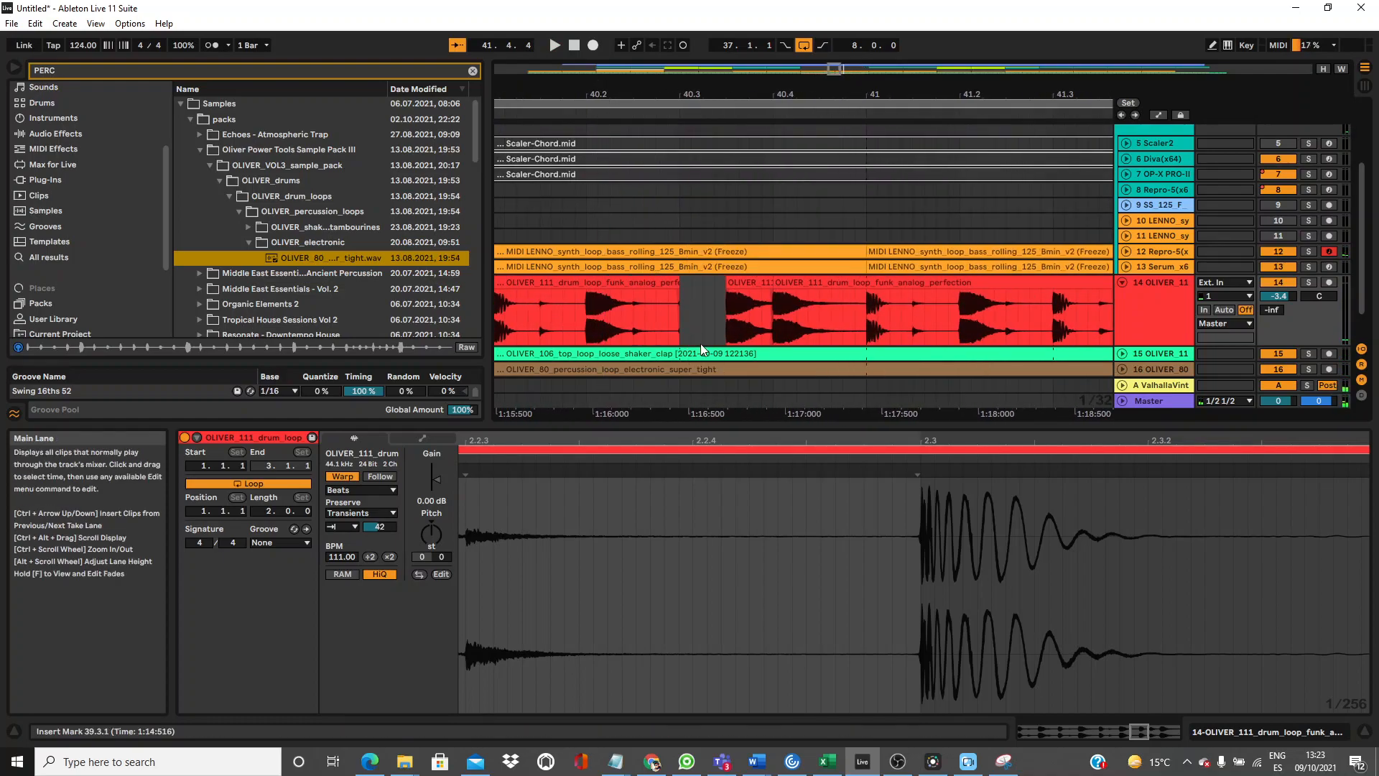
left_click_drag(678, 282, 719, 288)
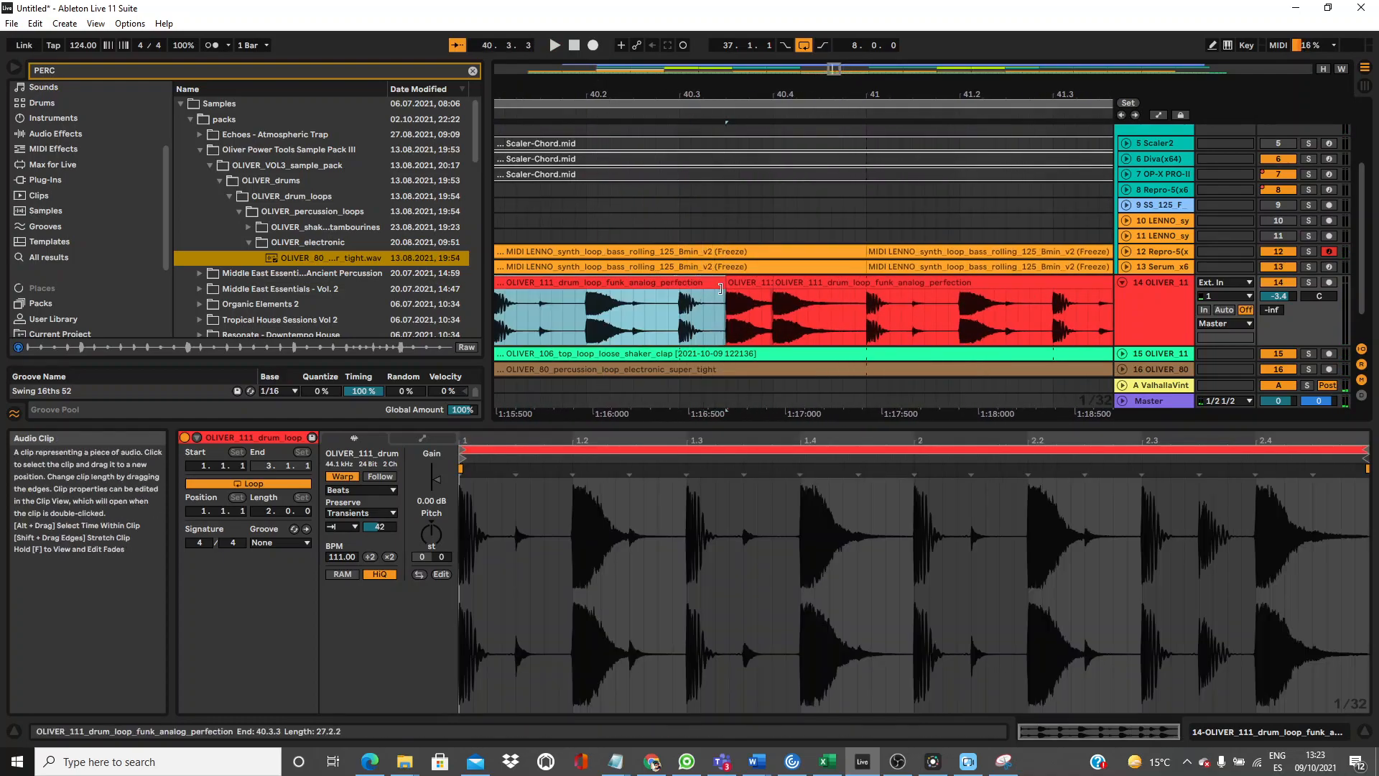
left_click(567, 318)
key("space")
left_click_drag(770, 99, 745, 61)
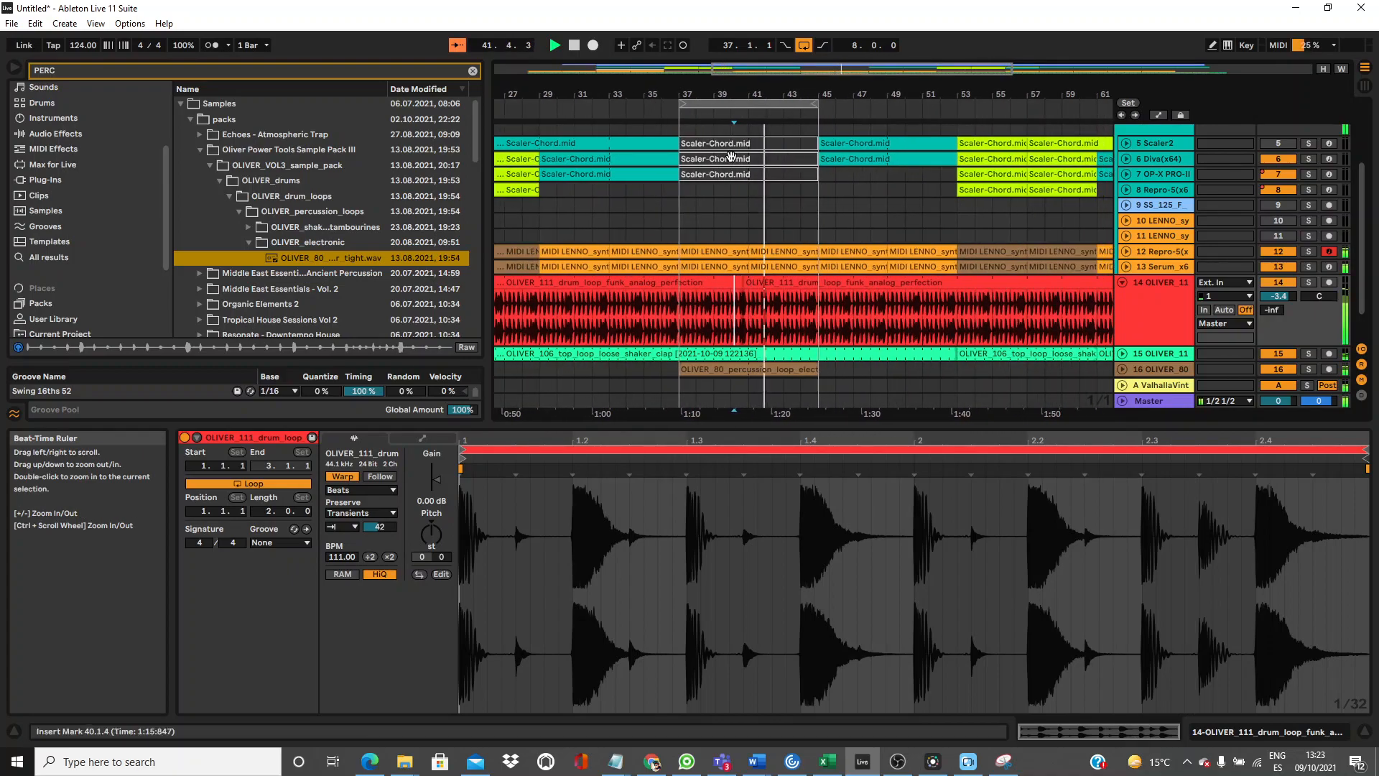
Duplicate bars 37–41 of the track 14 drum loop onto bars 41–45 and fold the track.
left_click(695, 285)
left_click_drag(679, 308, 753, 311)
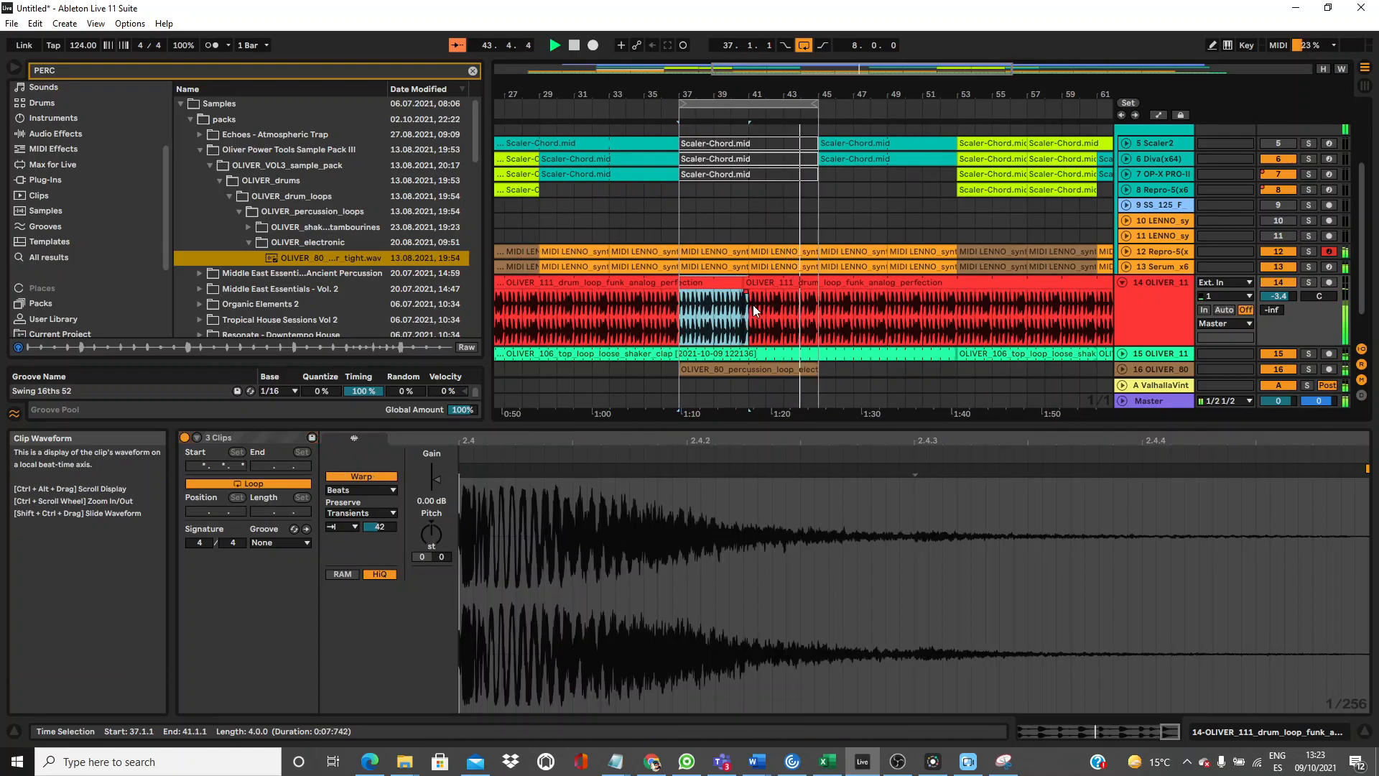
key("ctrl+d")
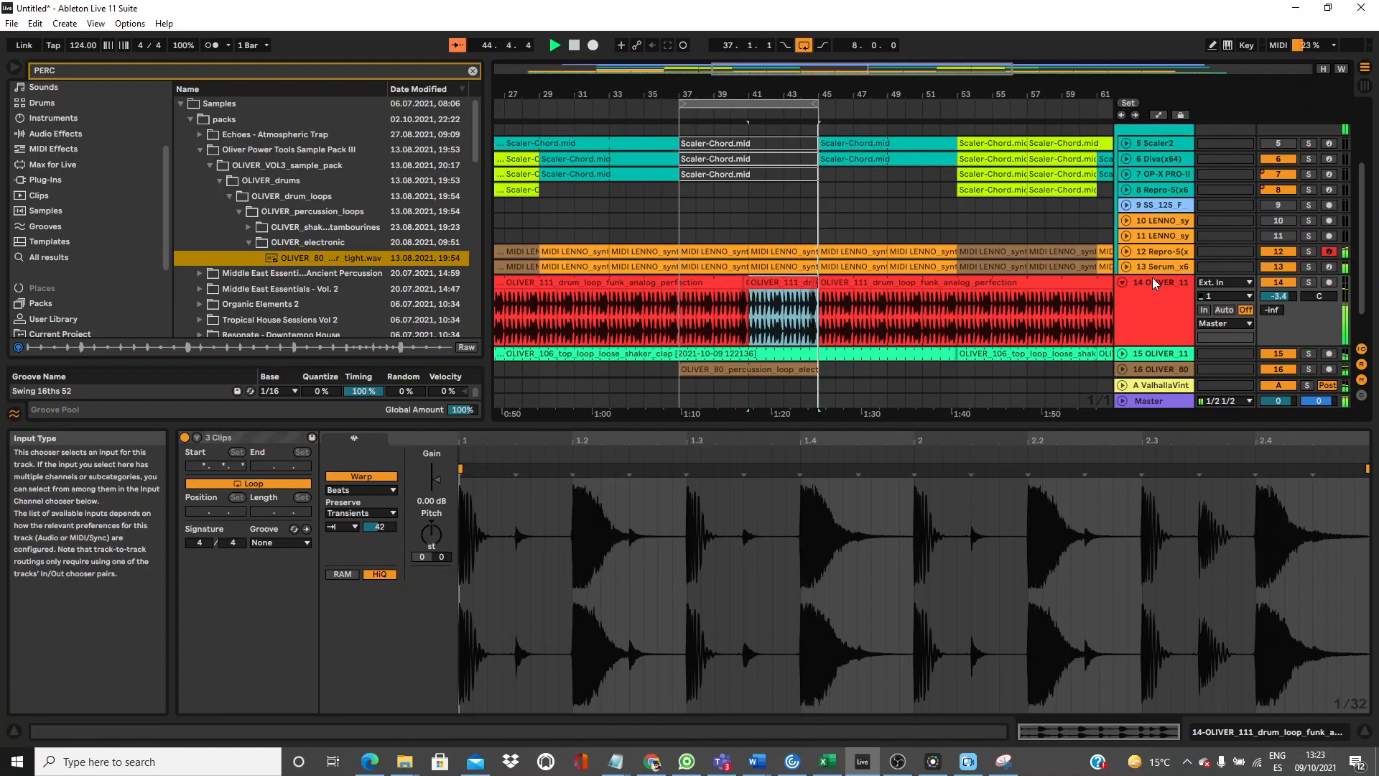
left_click(1123, 284)
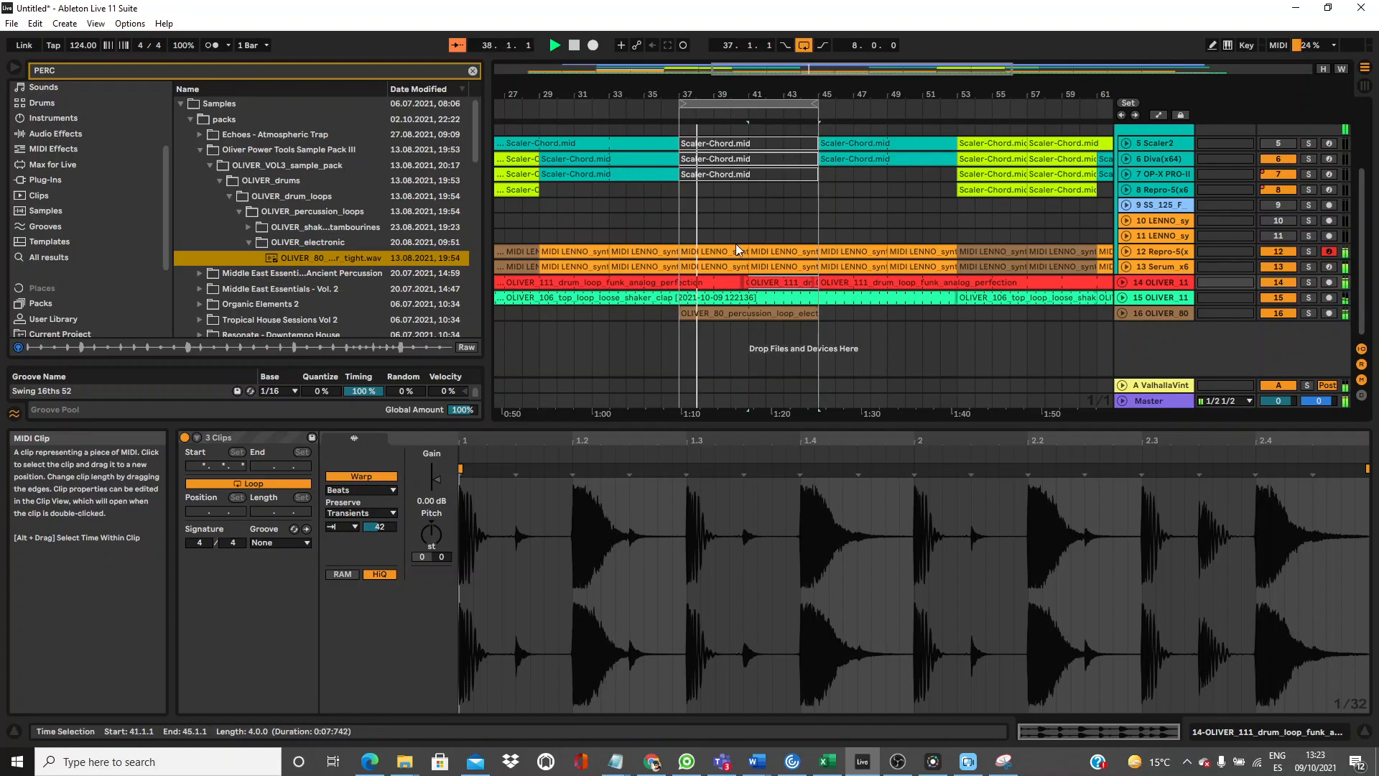
Search the Splice folder for GUIT.
left_click(186, 73)
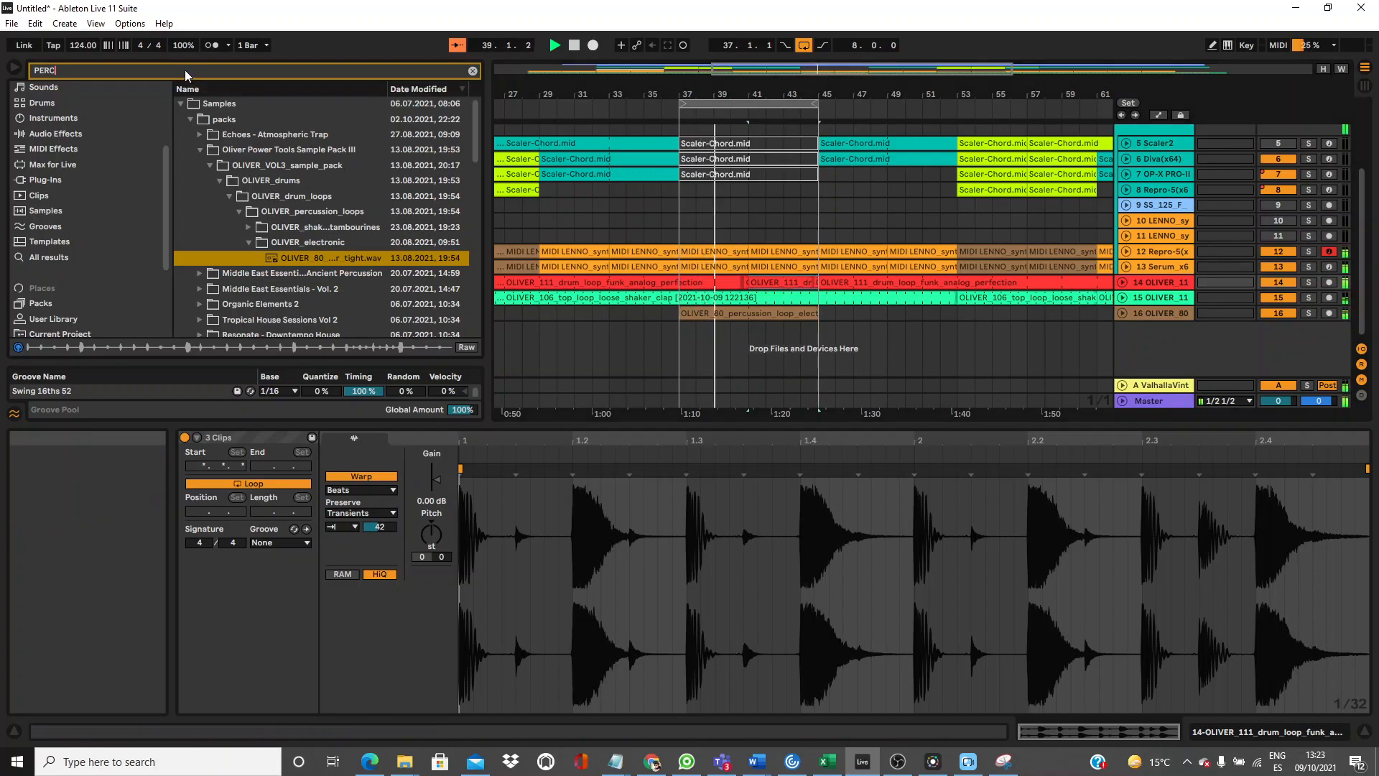
key("BackSpace")
key("BackSpace")
key("BackSpace")
key("BackSpace")
type("GUIT")
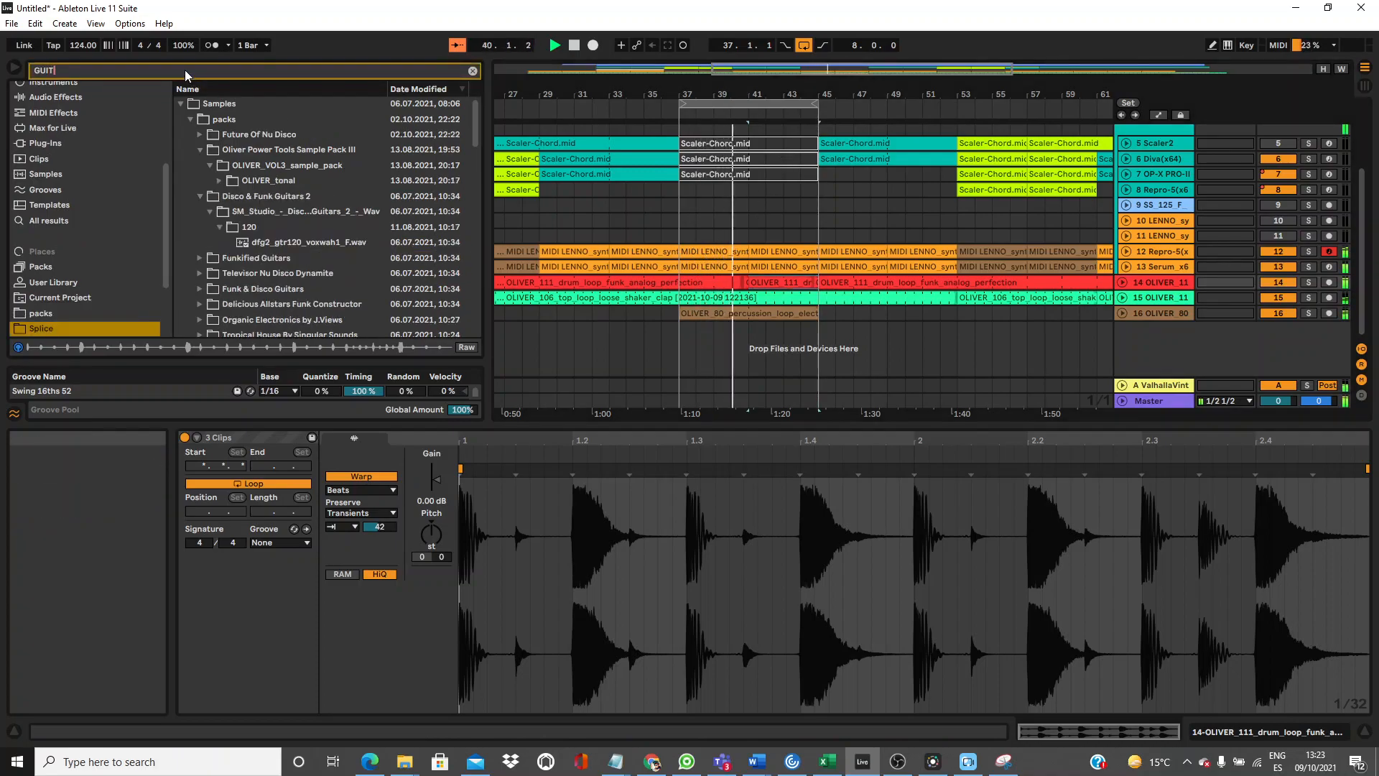
Audition the voxwah guitar sample in Disco & Funk Guitars 2 and the loops in OLIVER_soulful_loops and OLIVER_guitar_loops.
left_click(294, 245)
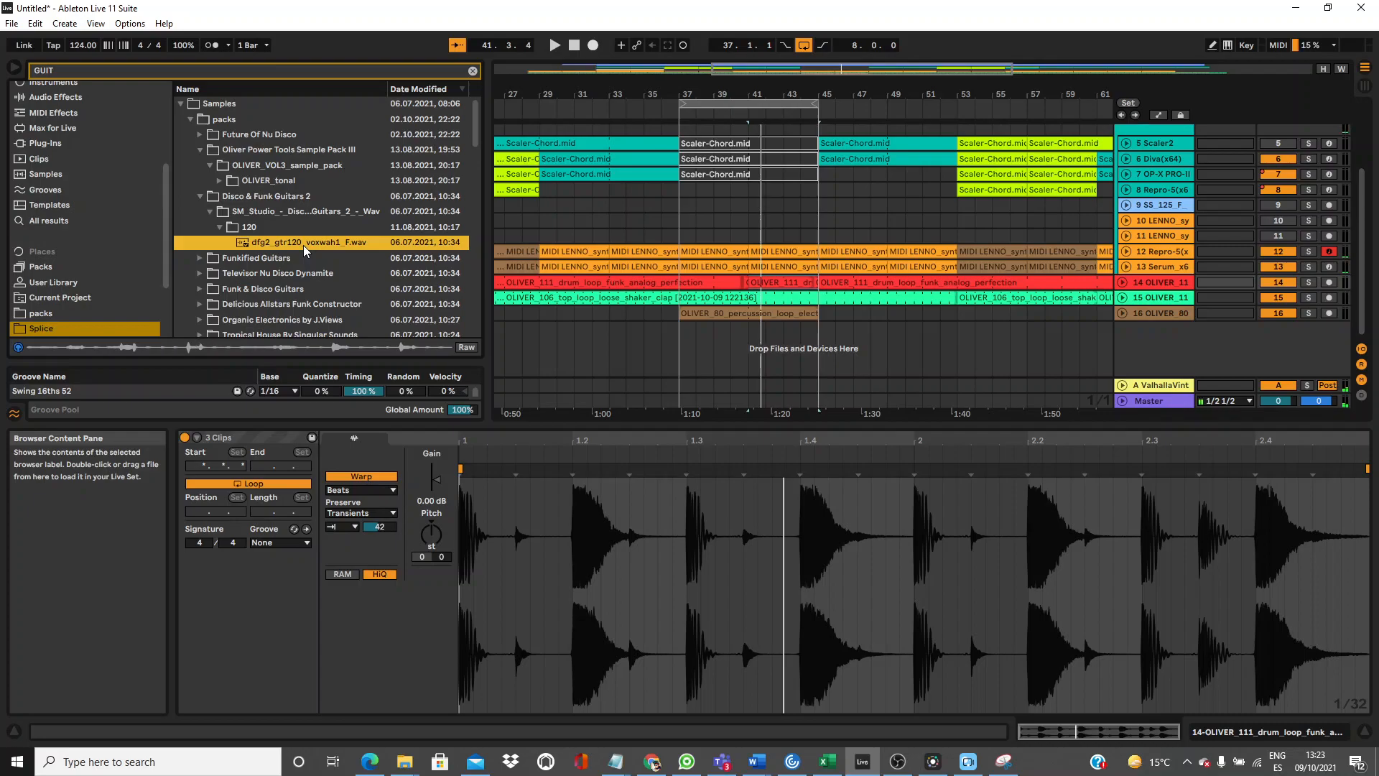
left_click(220, 180)
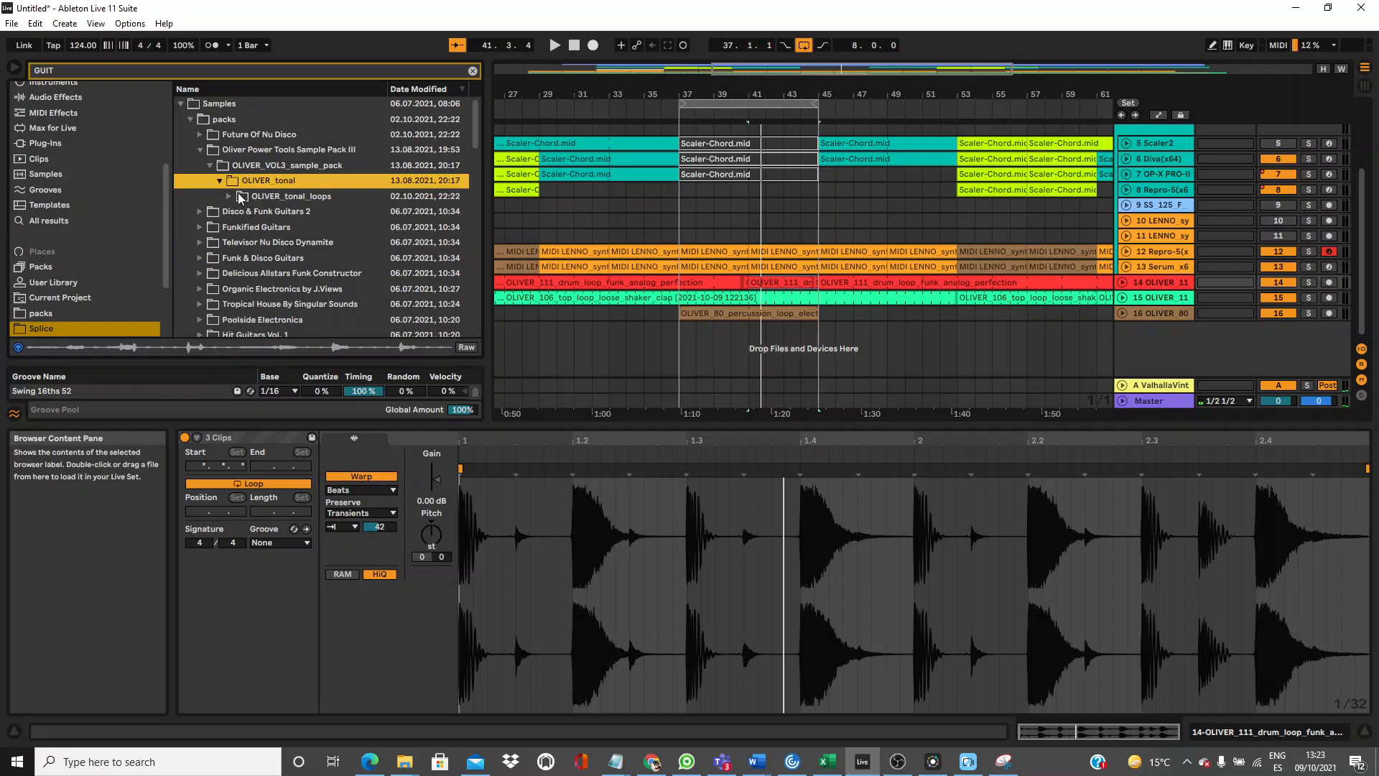
left_click(230, 196)
left_click(241, 213)
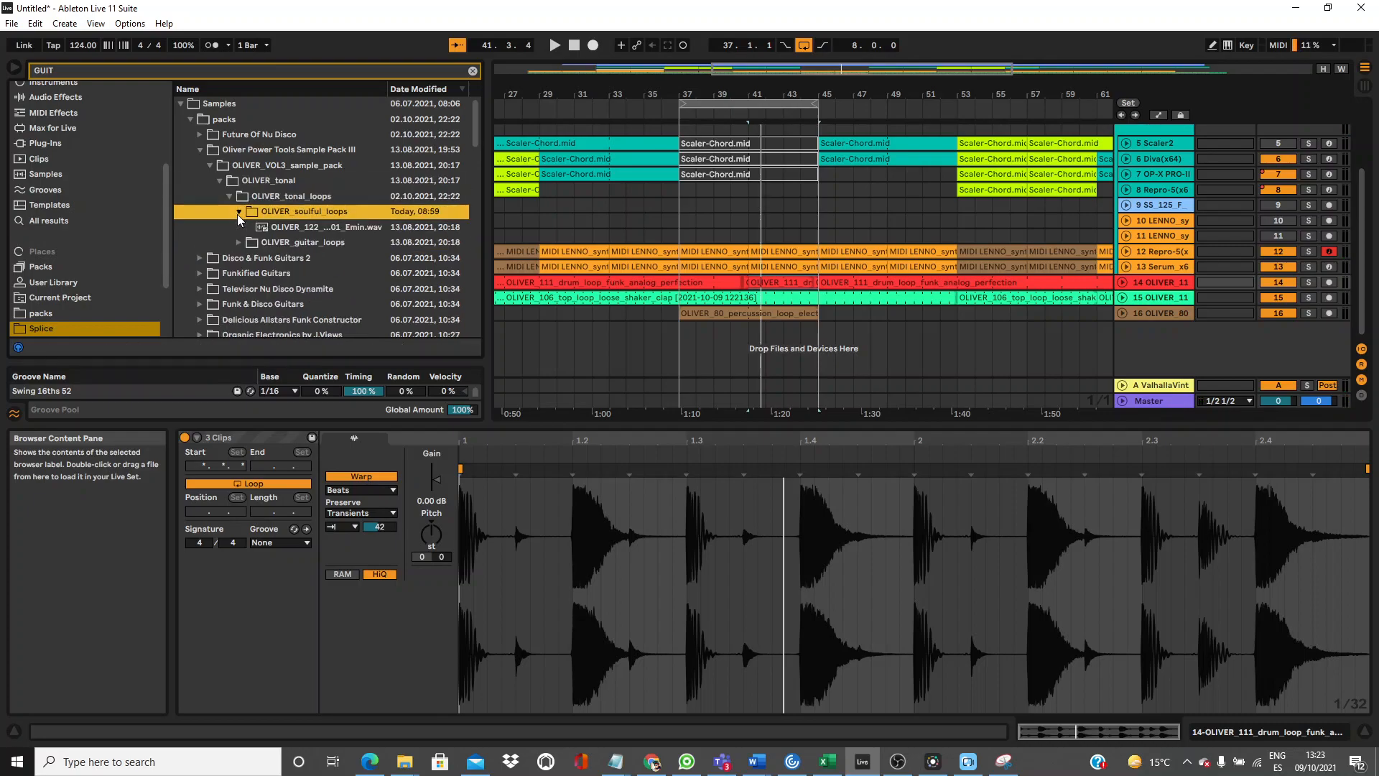
left_click(270, 228)
left_click(272, 242)
left_click(273, 244)
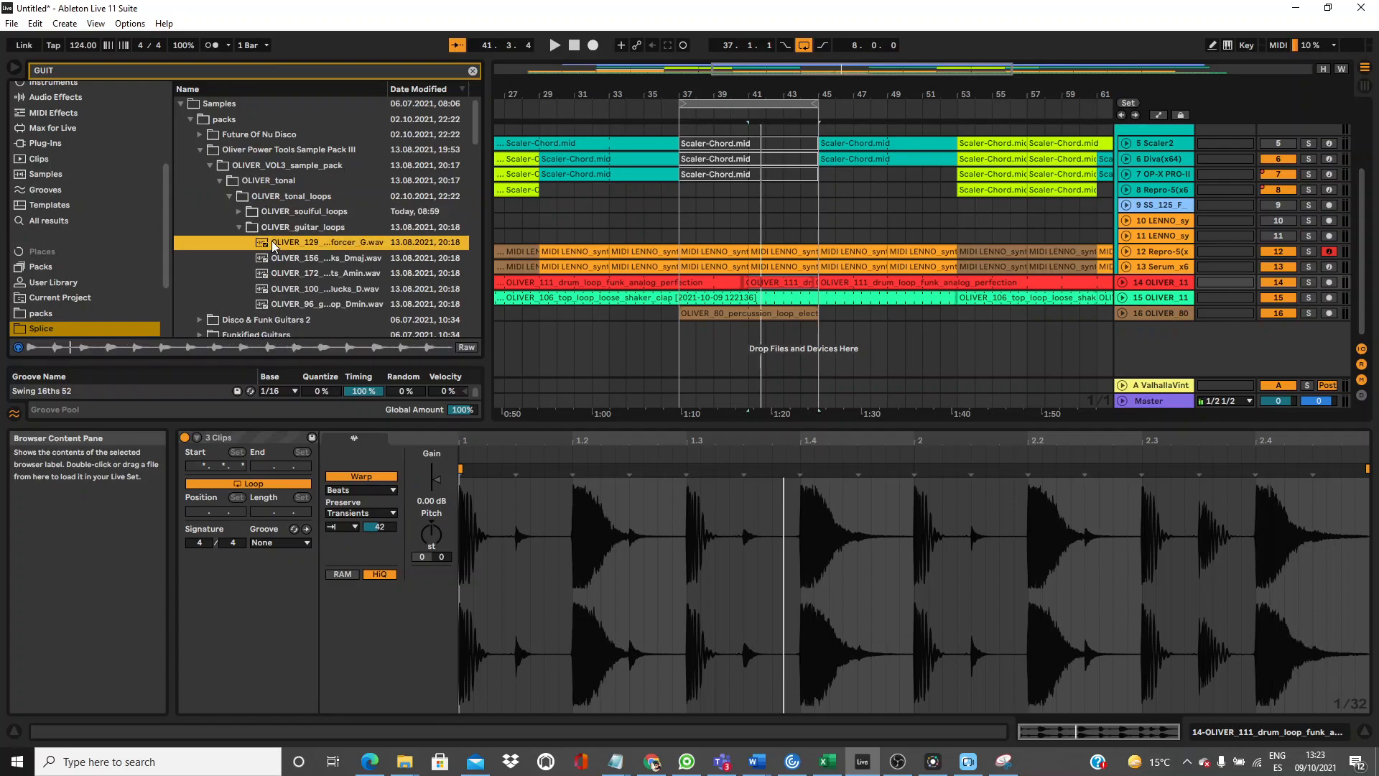
left_click(290, 259)
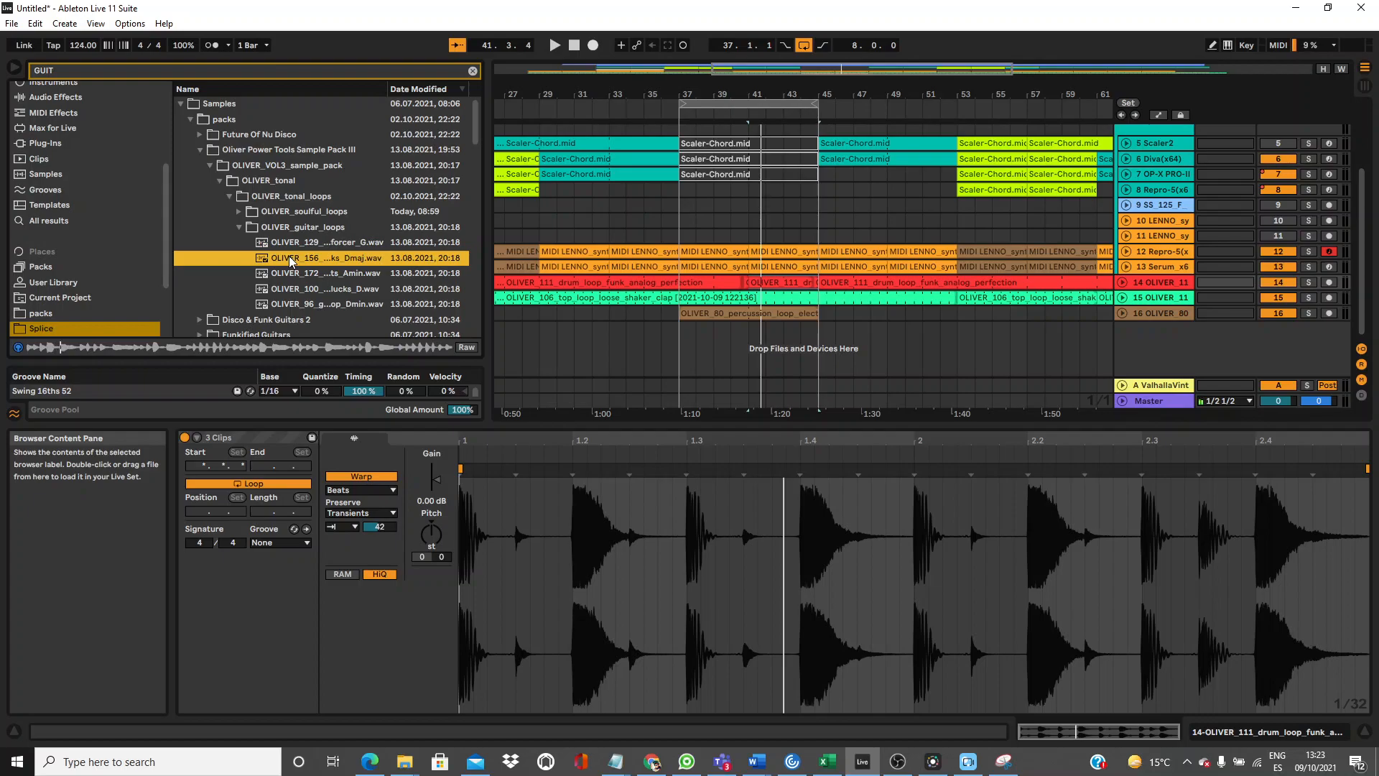
left_click(297, 274)
left_click(302, 289)
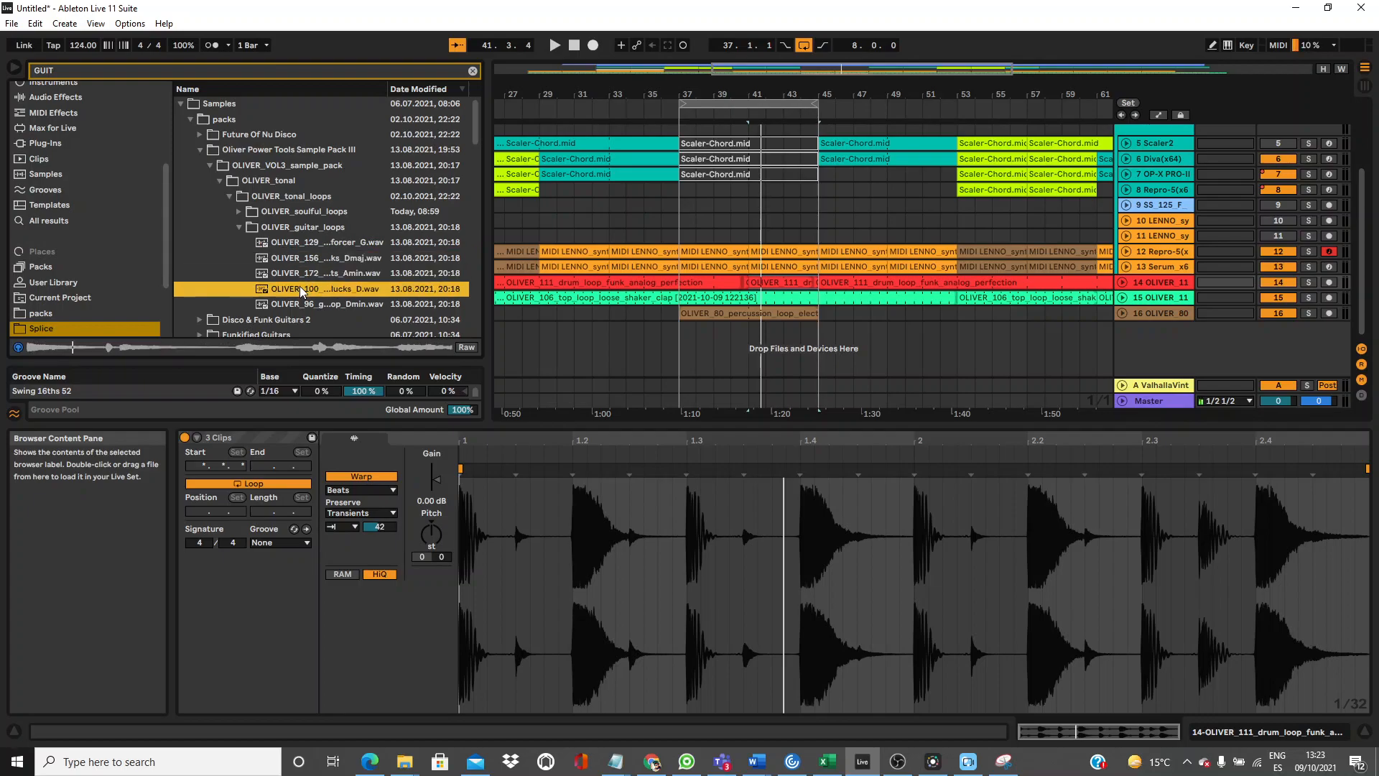
left_click(300, 304)
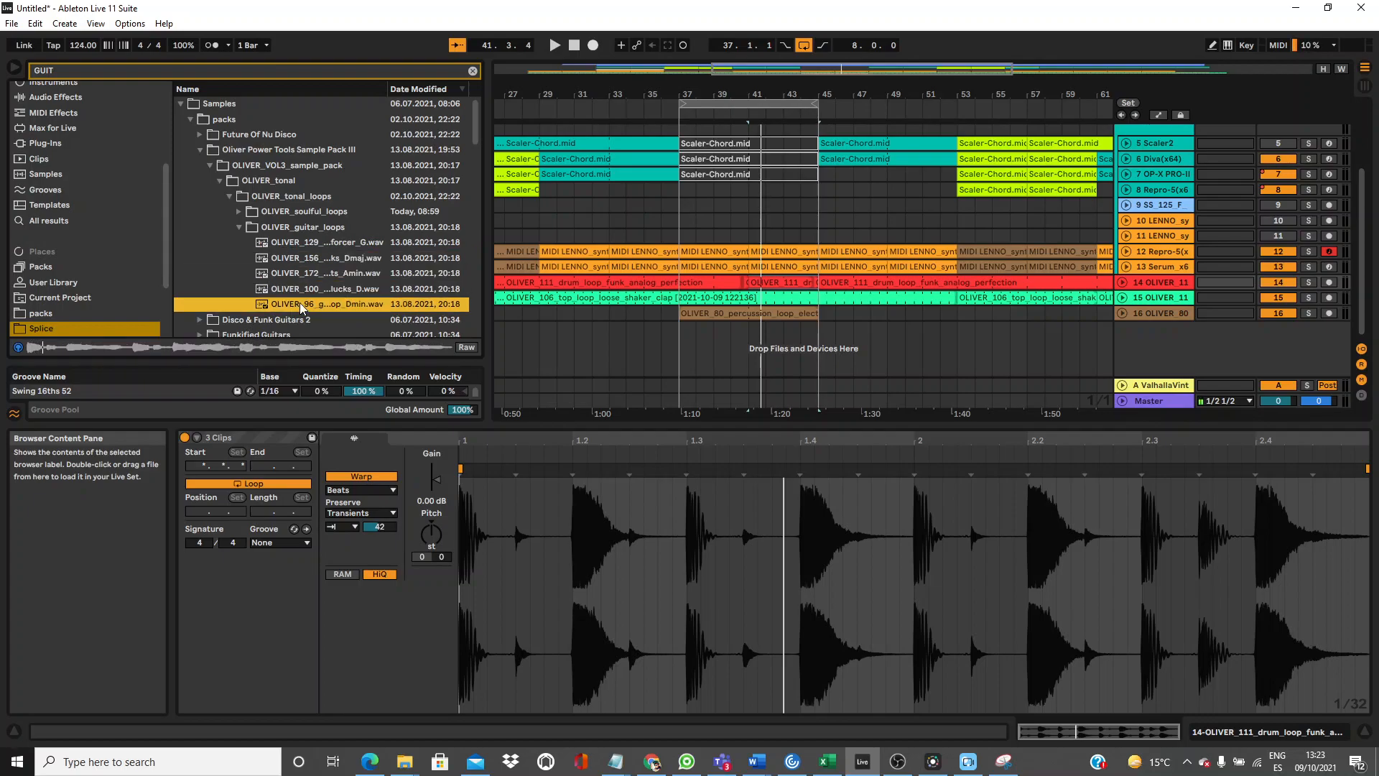
Add the OLIVER_100 guitar loop in D on a new audio track at bar 37 and play it.
left_click_drag(302, 289, 685, 344)
key("space")
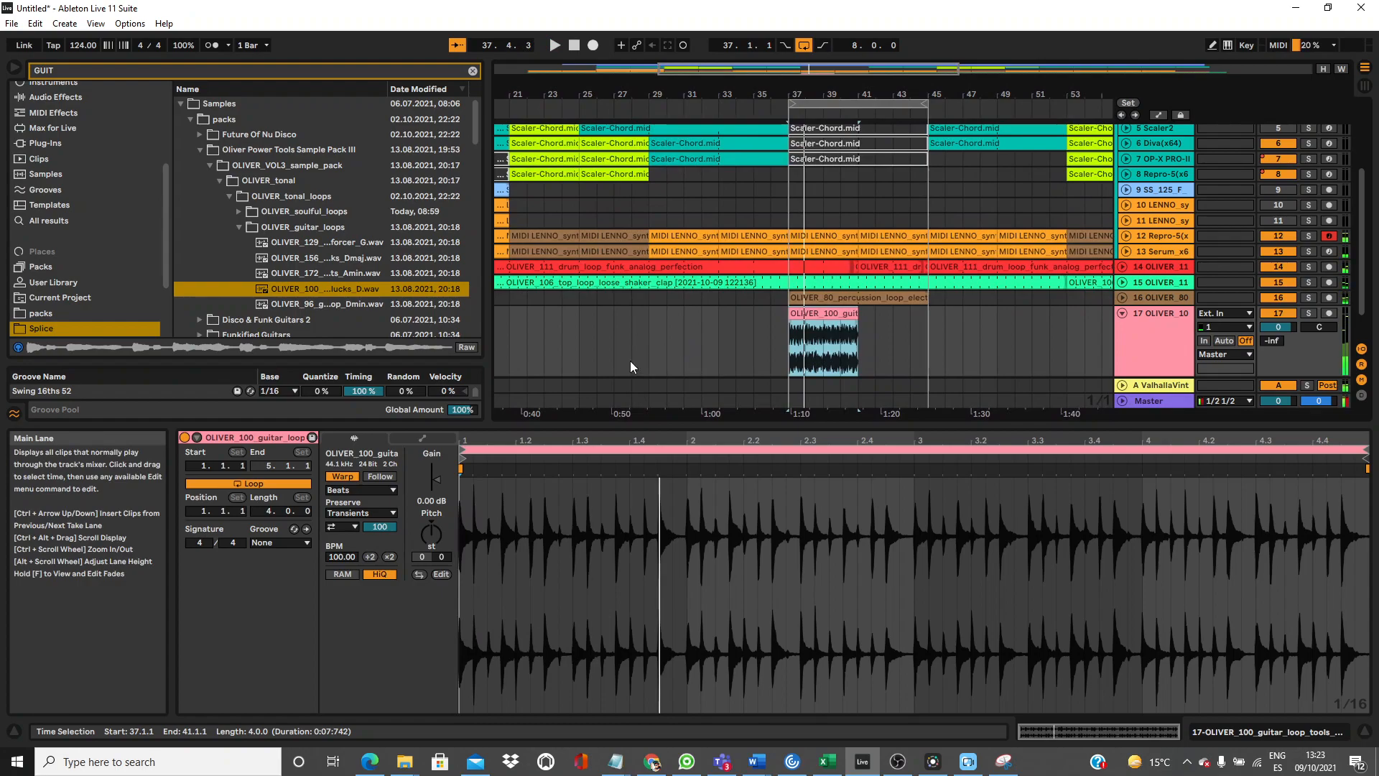
Transpose the OLIVER_100 guitar clip down stepwise to -8 semitones, playing it against the track between changes.
left_click(434, 534)
key("Down")
key("space")
key("space")
key("space")
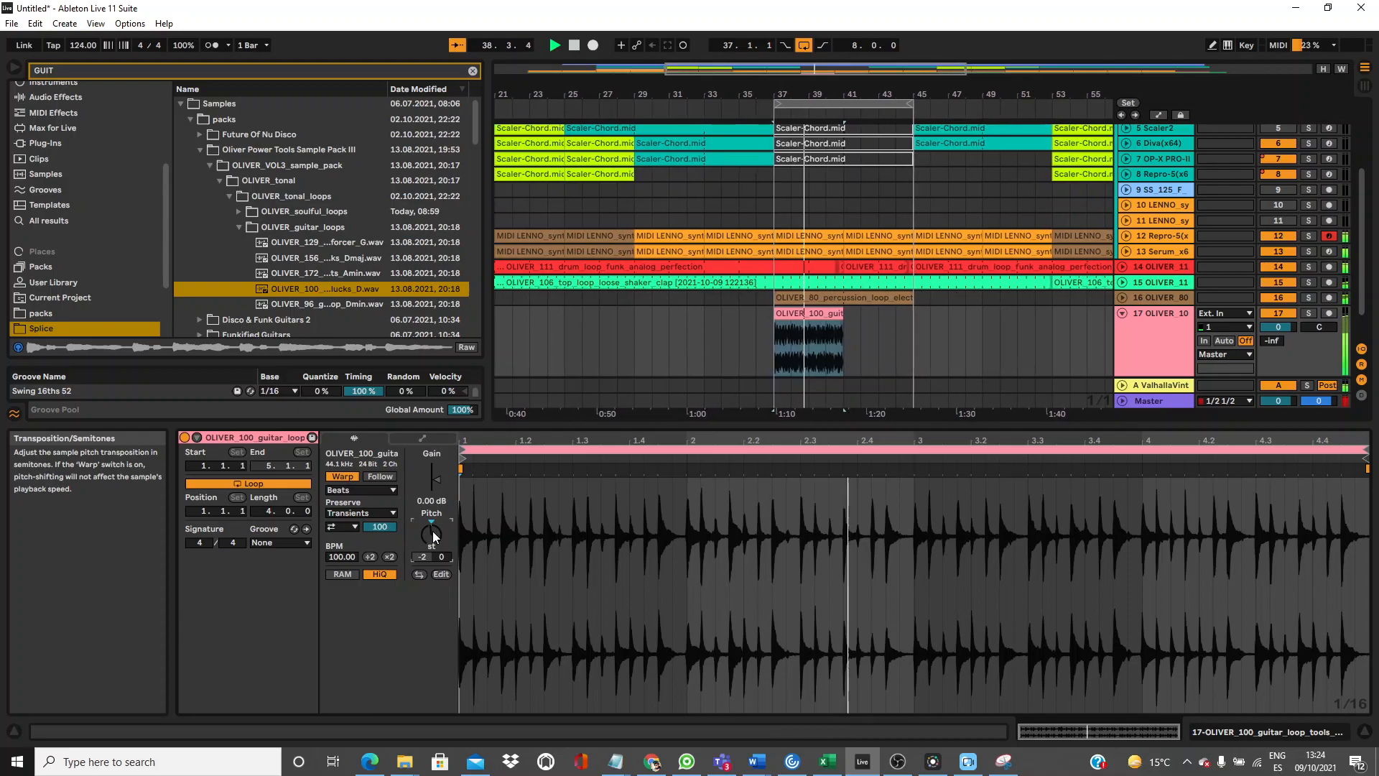
scroll(433, 532, "down", 1)
key("space")
key("space")
key("space")
key("space")
key("Down")
key("space")
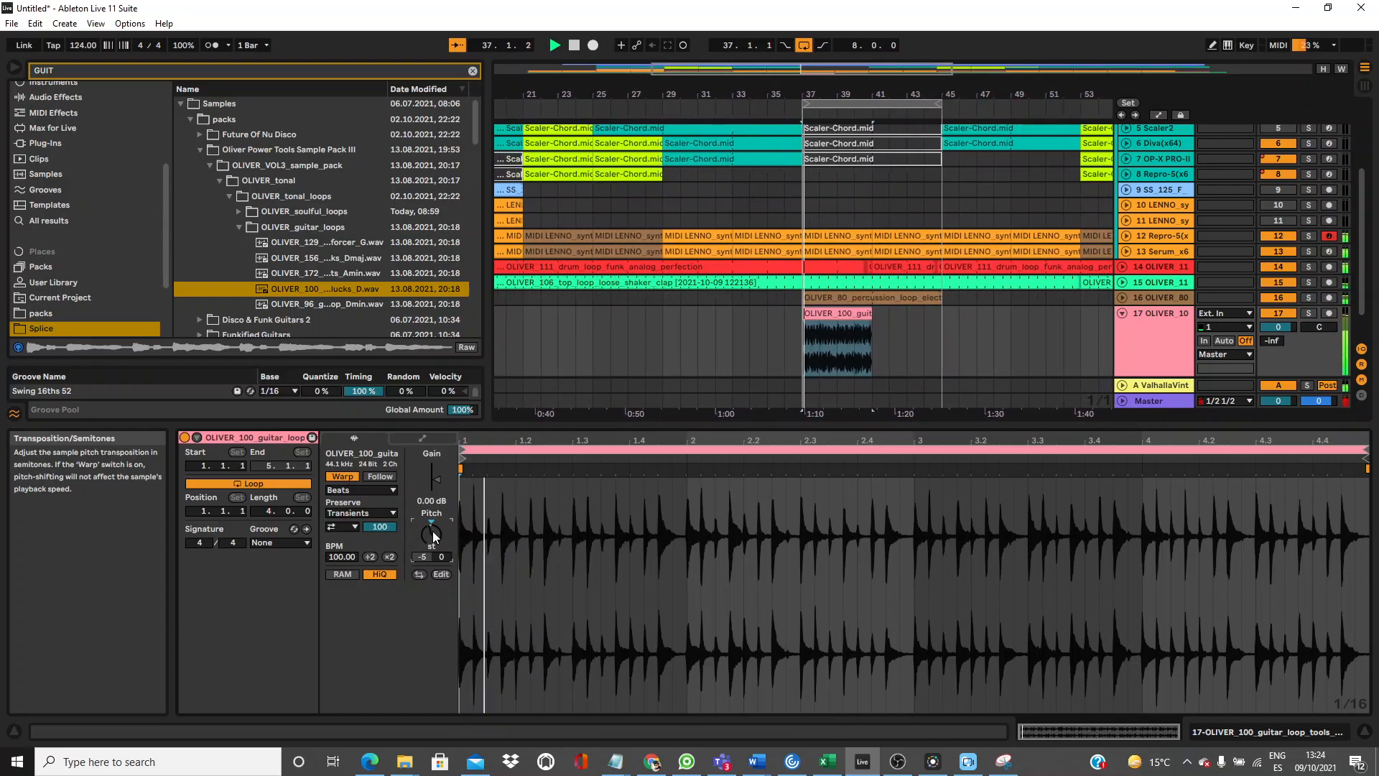
key("space")
key("Down")
key("space")
key("space")
key("Down")
key("space")
key("space")
key("Down")
key("space")
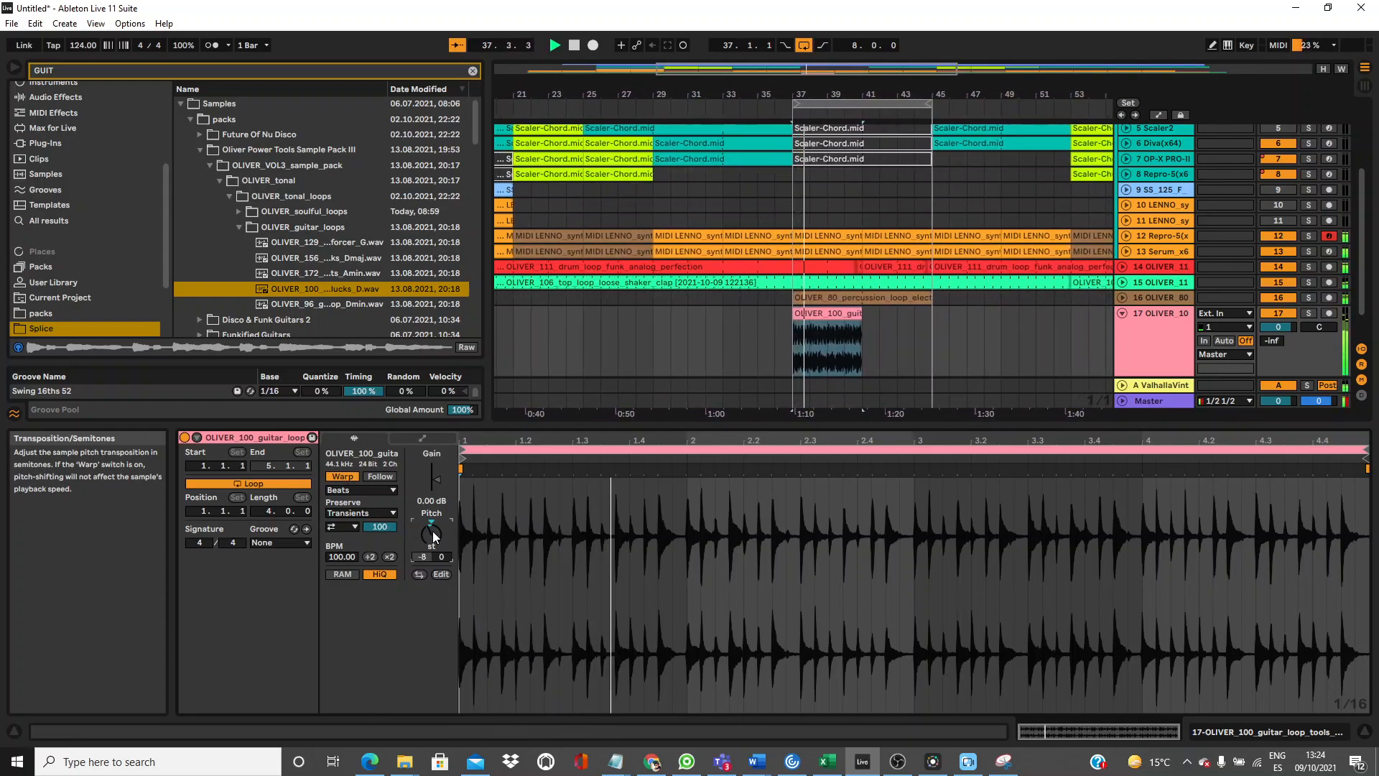
Turn off transient looping for the OLIVER_100 guitar clip, set its transient envelope to 24 and play it from bar 37.
left_click(345, 528)
left_click(343, 537)
left_click_drag(380, 527, 379, 580)
left_click(752, 309)
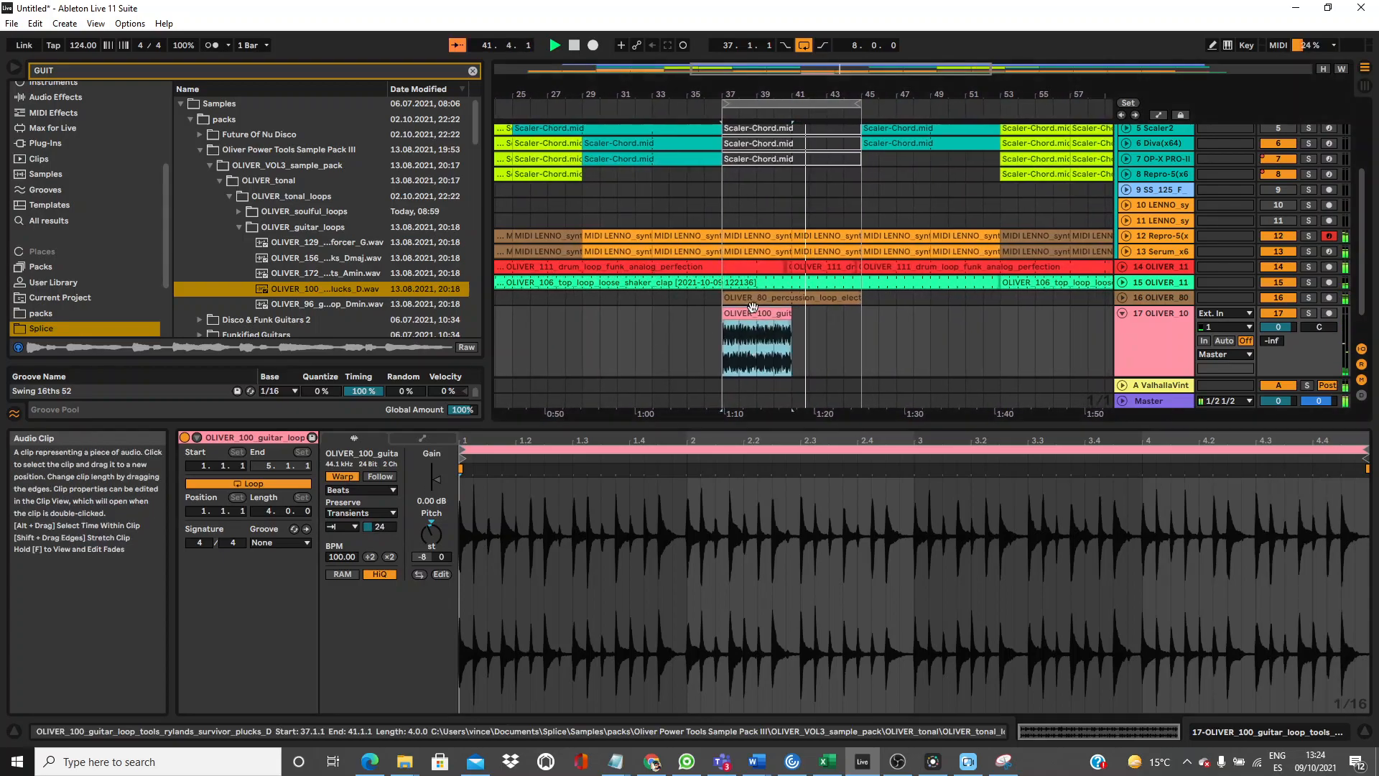
key("space")
key("space")
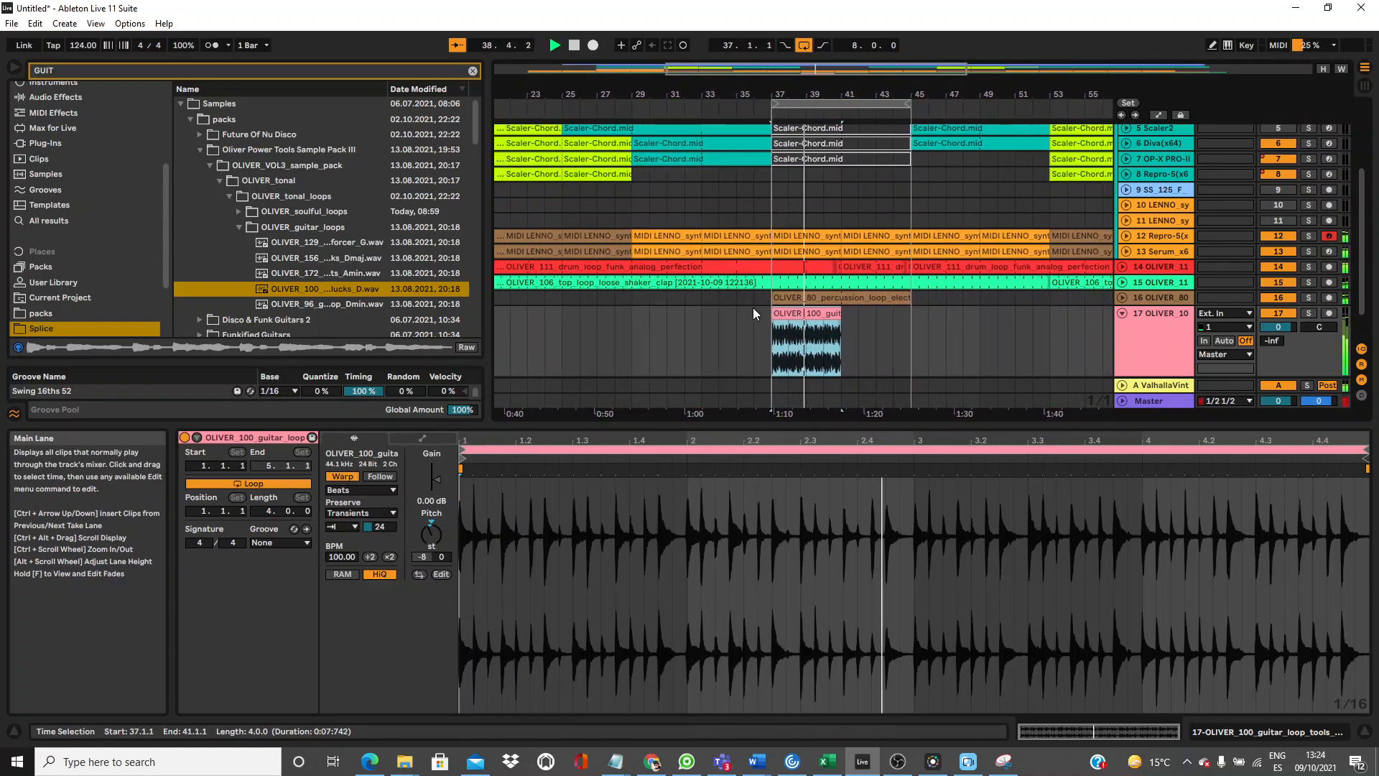
Shorten the guitar clip to its first two bars, repeat it to fill bars 37–45 and play it from bar 37.
key("space")
left_click_drag(803, 338, 769, 345)
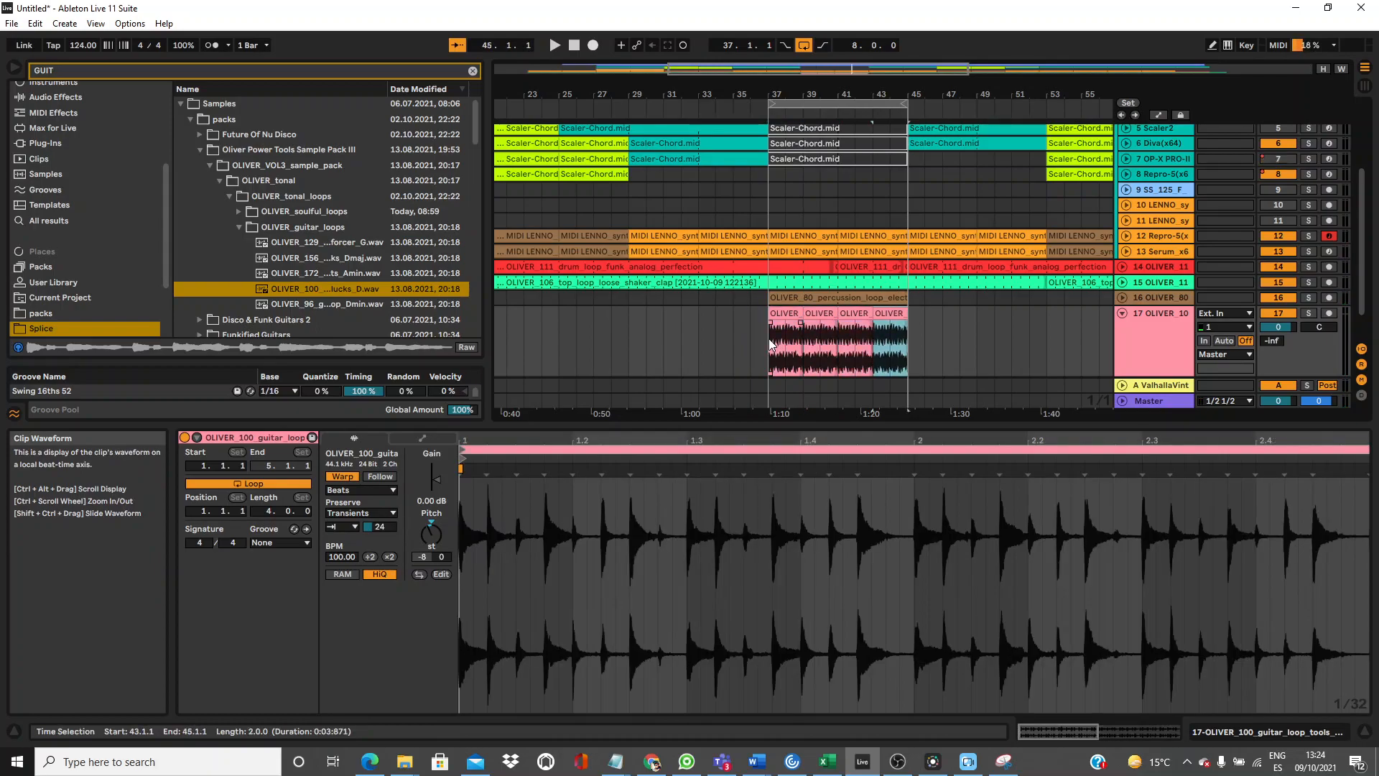
left_click(769, 343)
key("space")
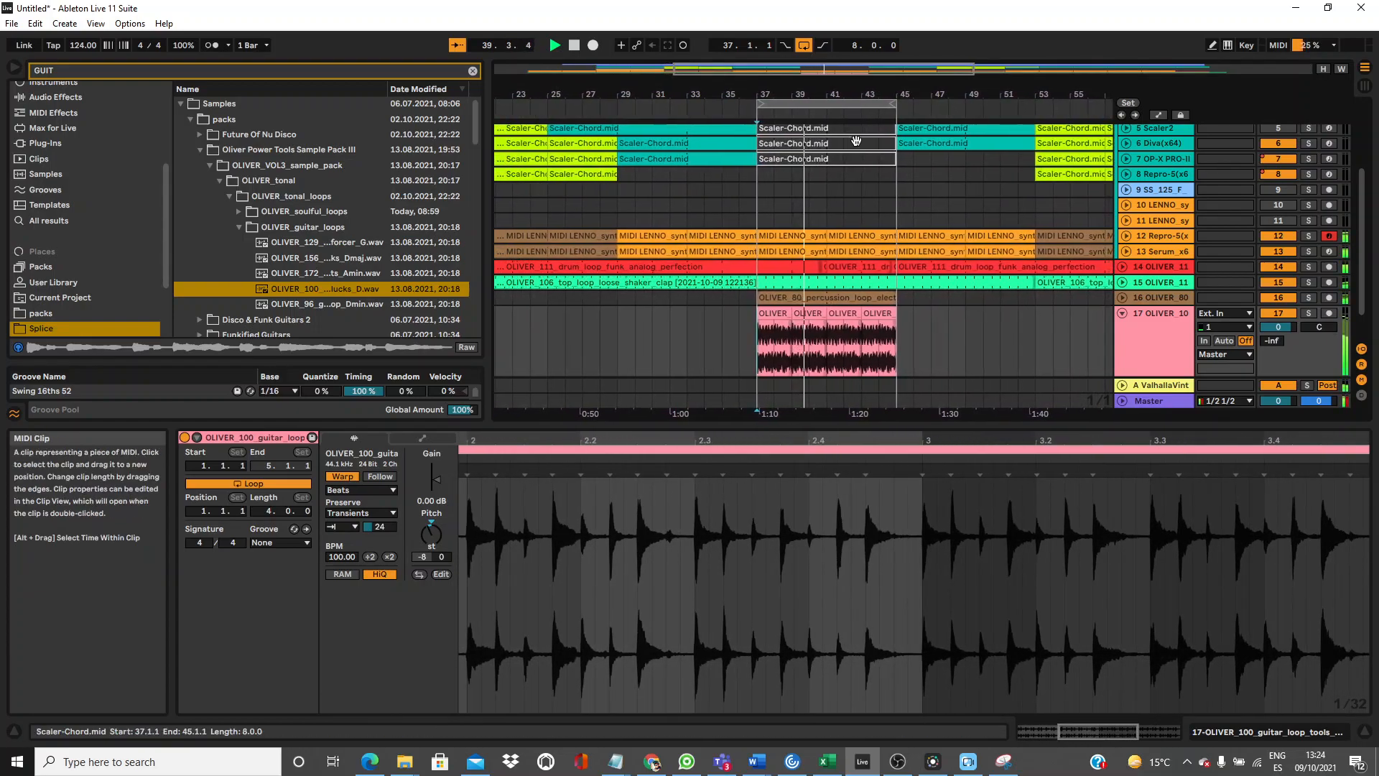
Copy the Kickstart effect from track 12 Repro-5 onto the guitar loop track.
left_click(1152, 343)
double_click(1152, 338)
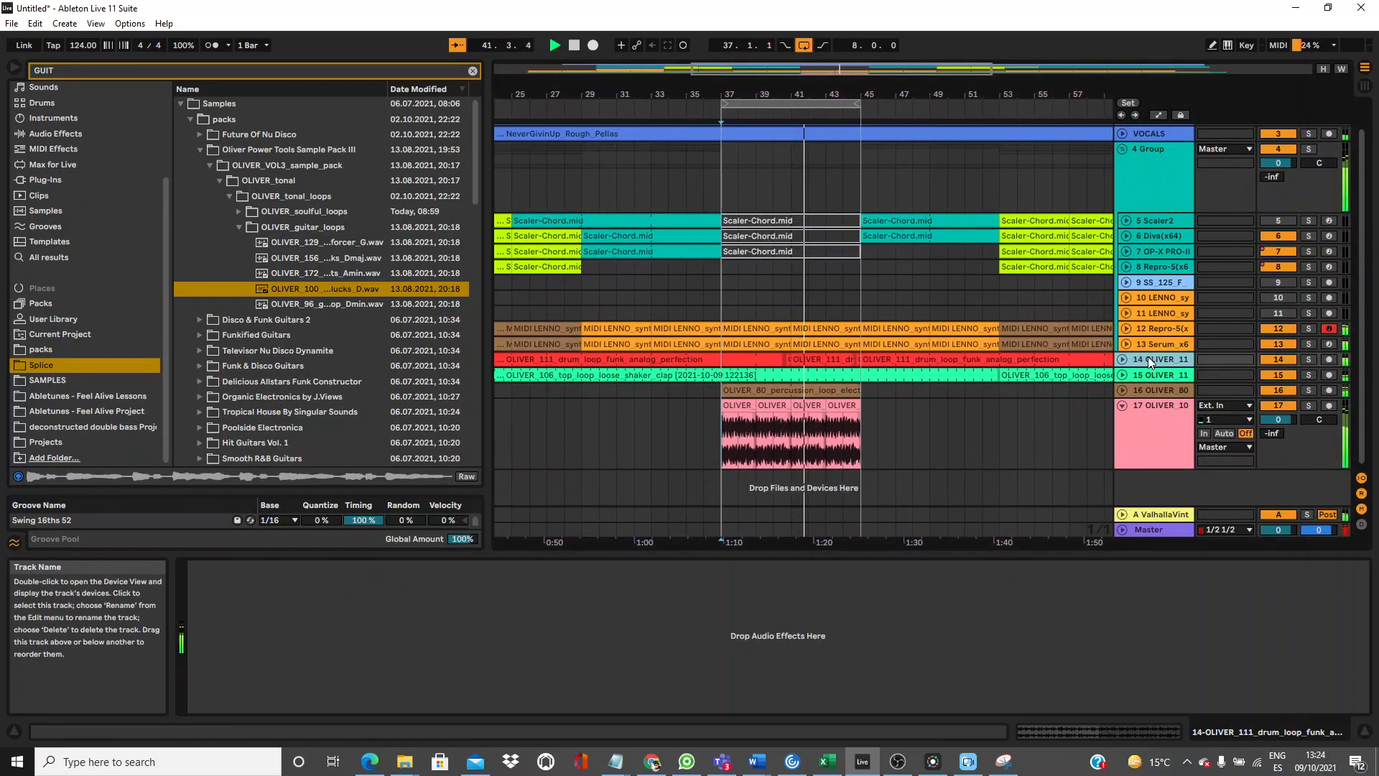
left_click(1153, 329)
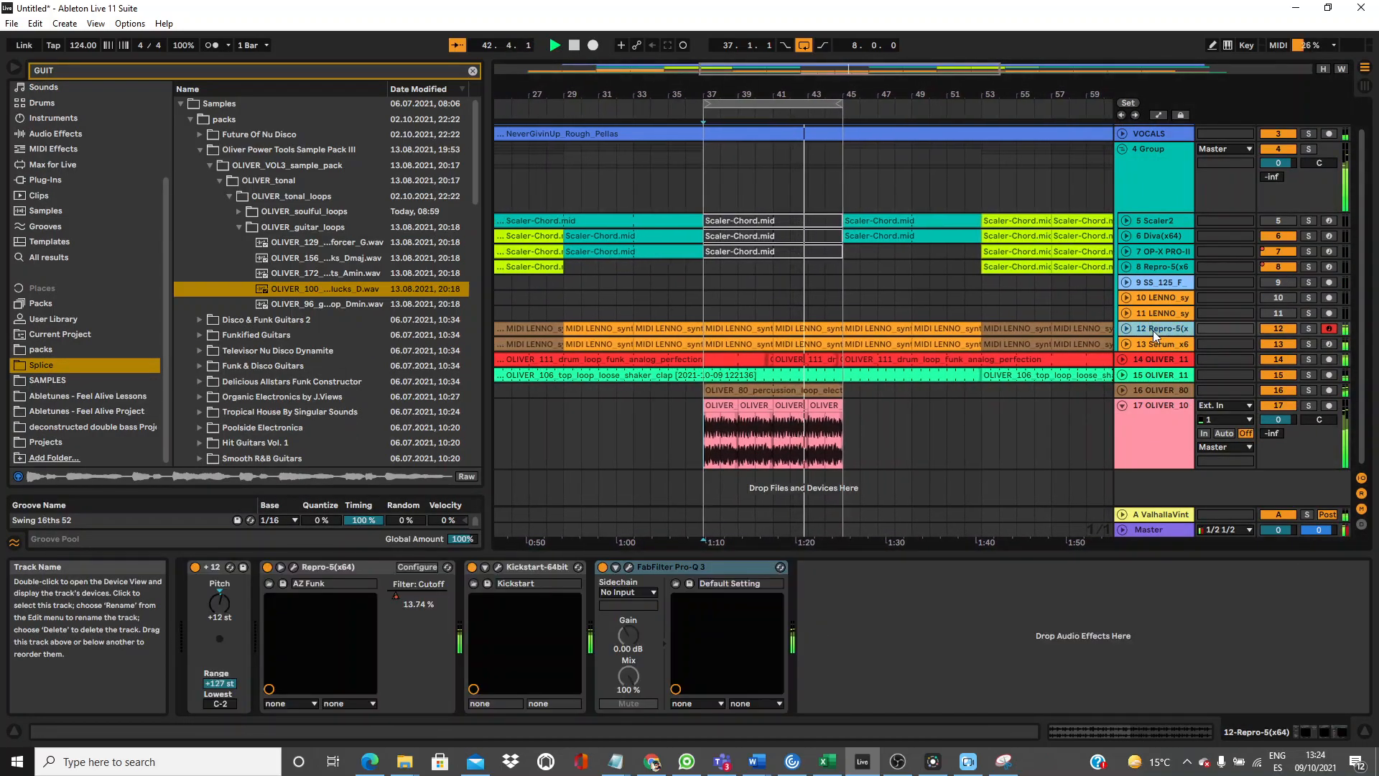
left_click(527, 566)
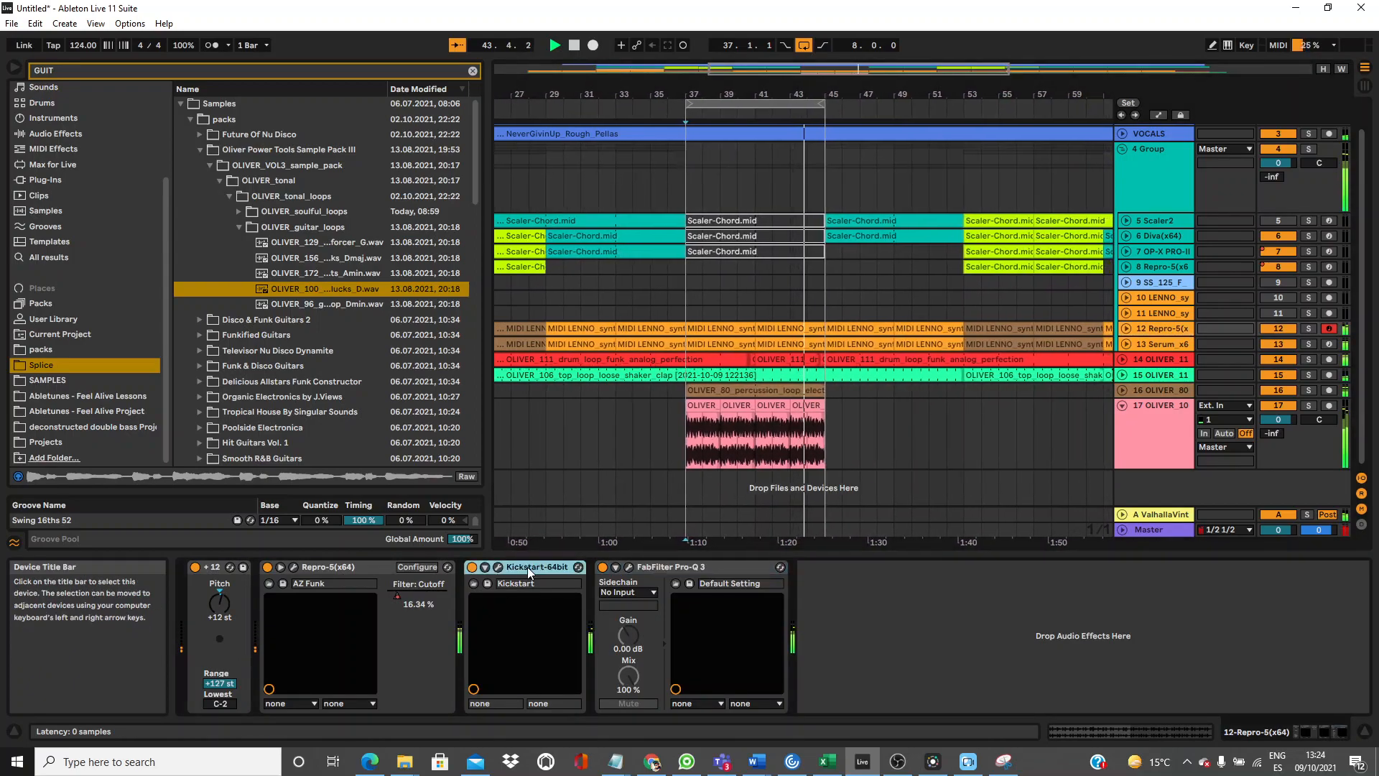
left_click(1156, 446)
key("ctrl+v")
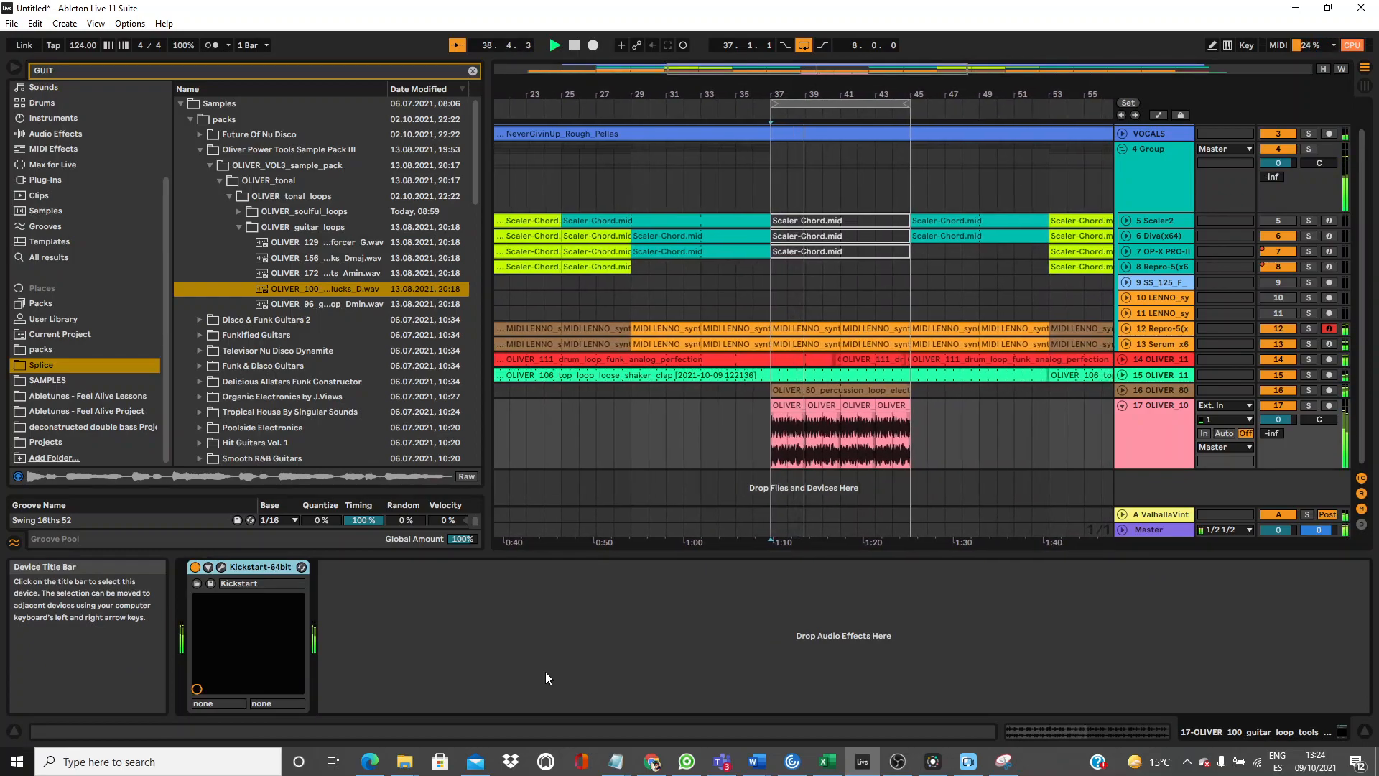
Search the plug-ins for PRO and add FabFilter Pro-Q 3 after Kickstart on the guitar track.
left_click(186, 71)
type("PR")
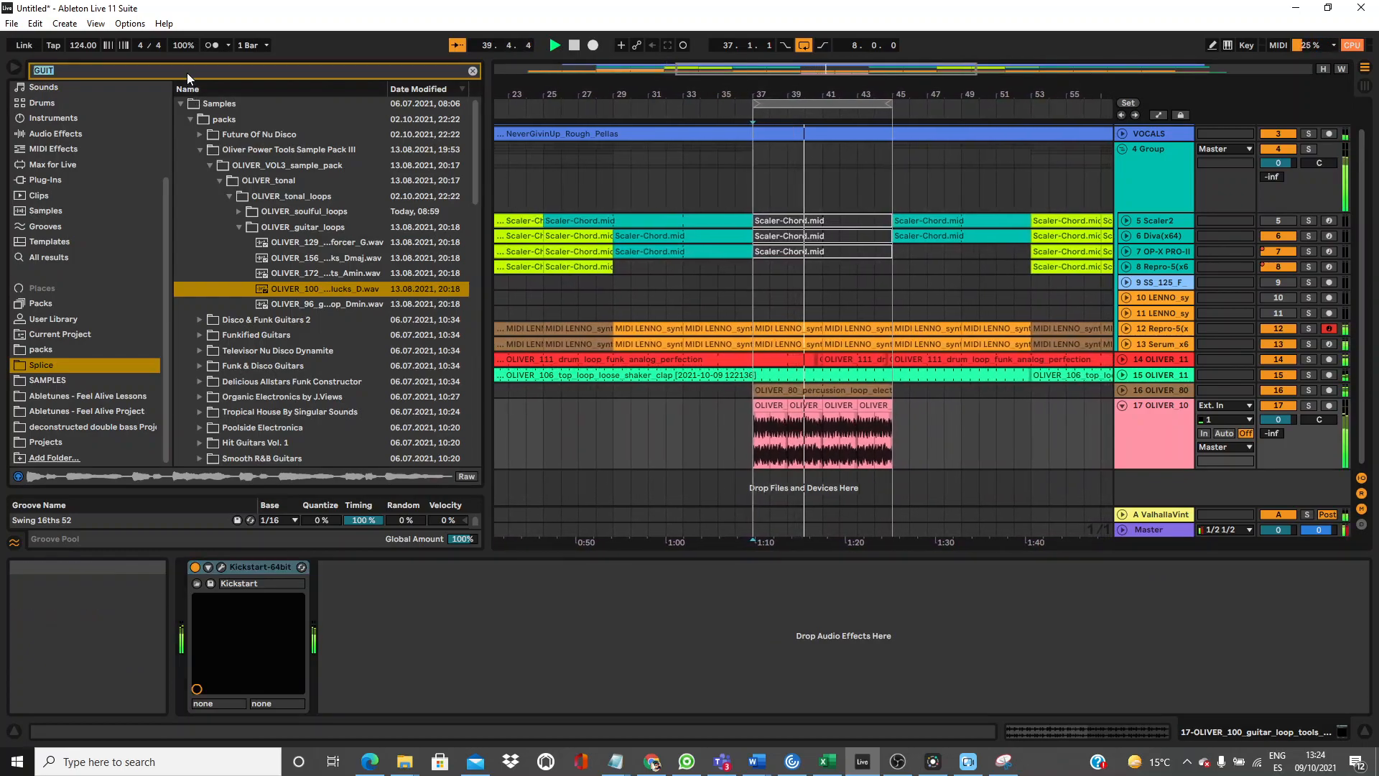
type("O")
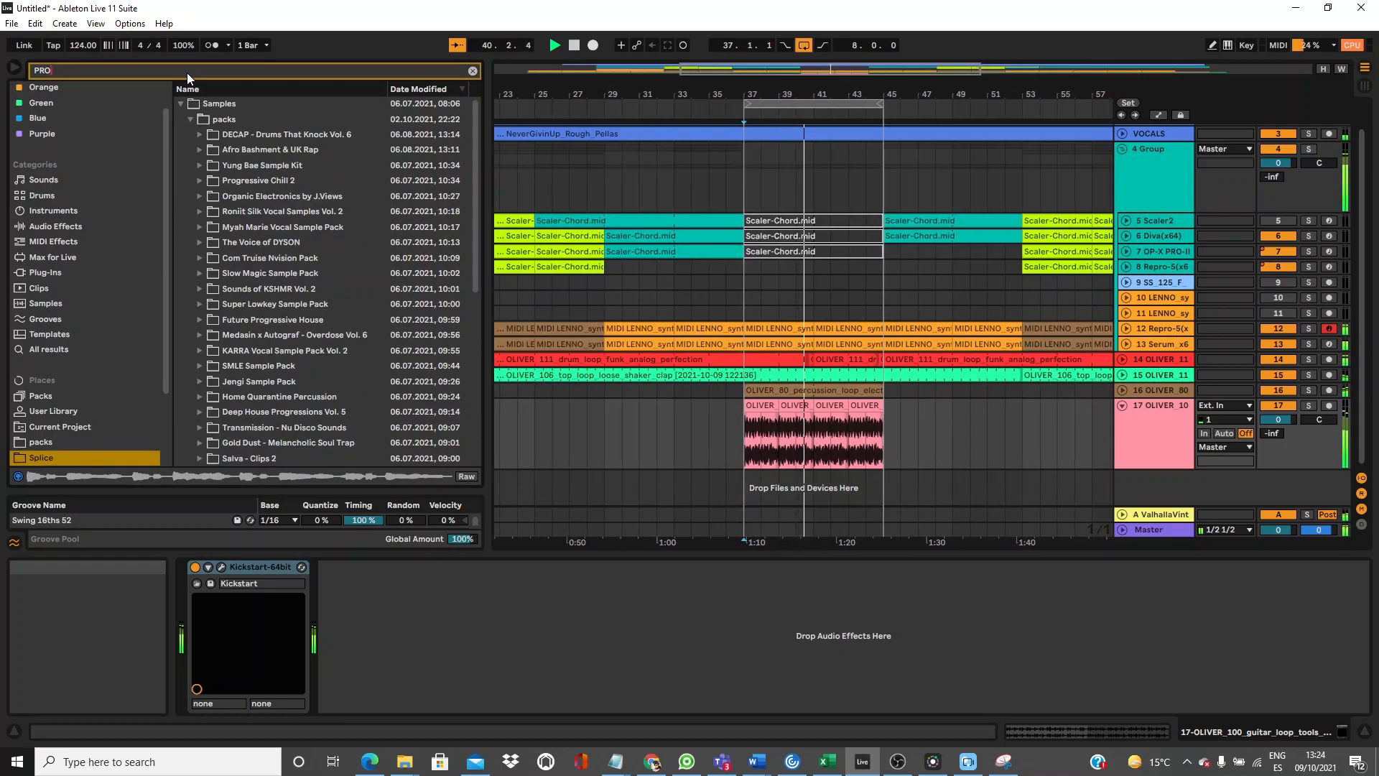
left_click(70, 273)
left_click(239, 165)
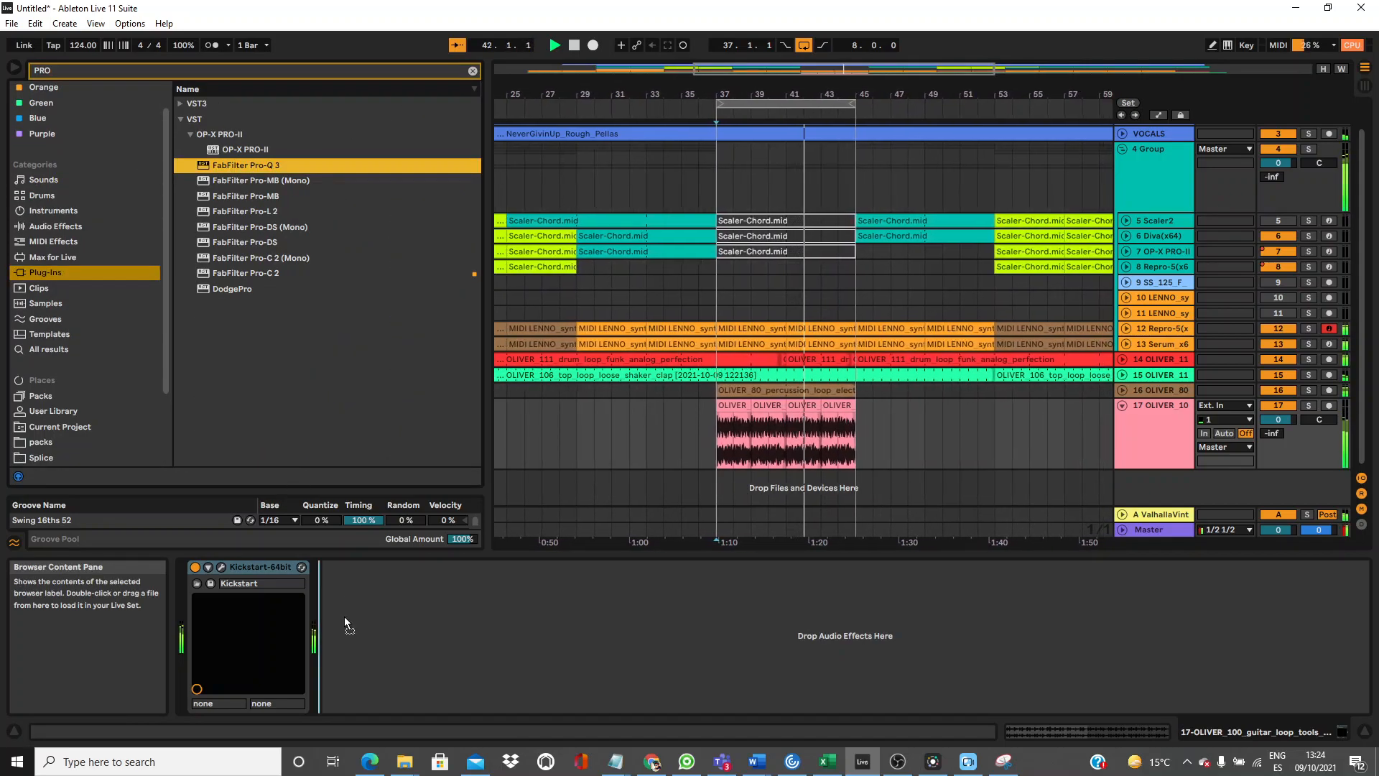
left_click_drag(344, 616, 345, 617)
Shape the guitar in Pro-Q 3 with a low cut at about 90 Hz, a 7.1 dB dip near 862 Hz and a high cut at about 4242 Hz.
left_click_drag(359, 508, 508, 512)
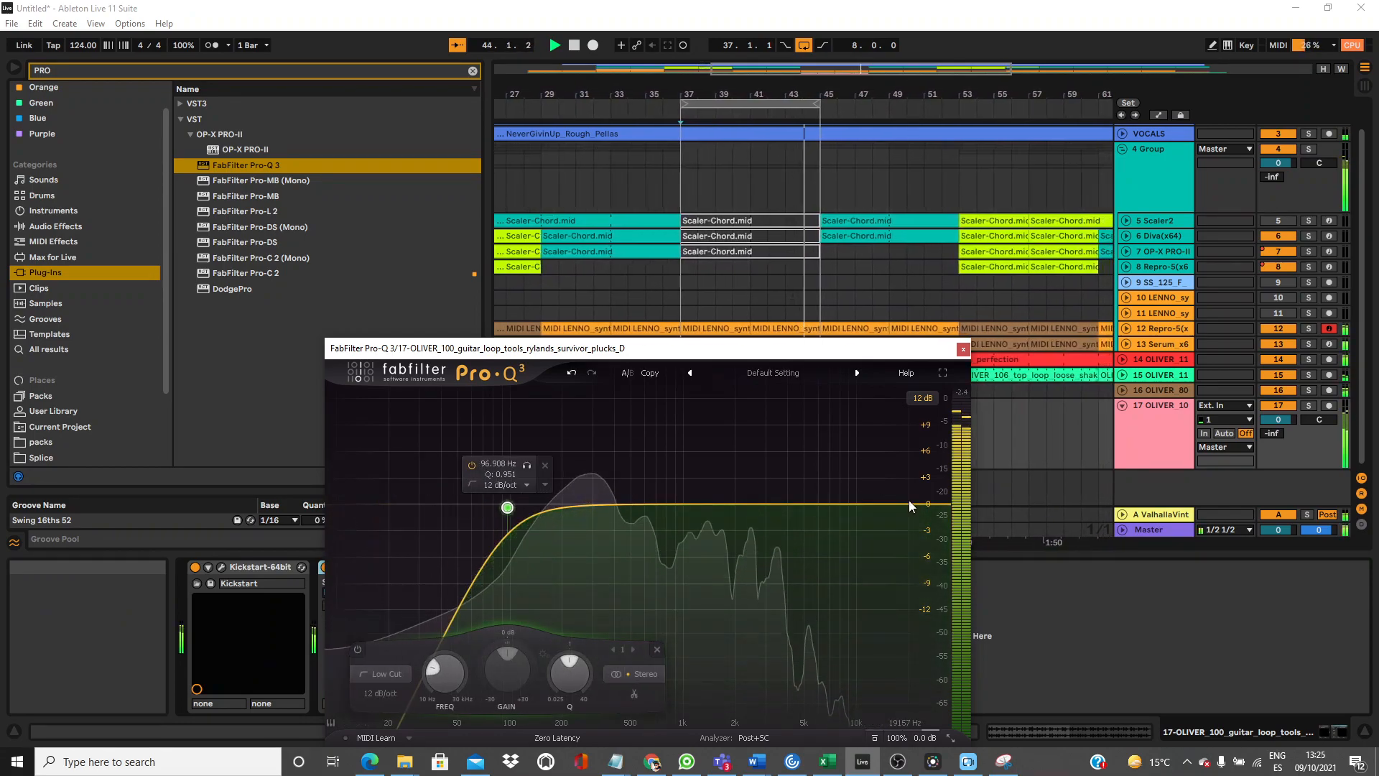
left_click_drag(917, 502, 671, 566)
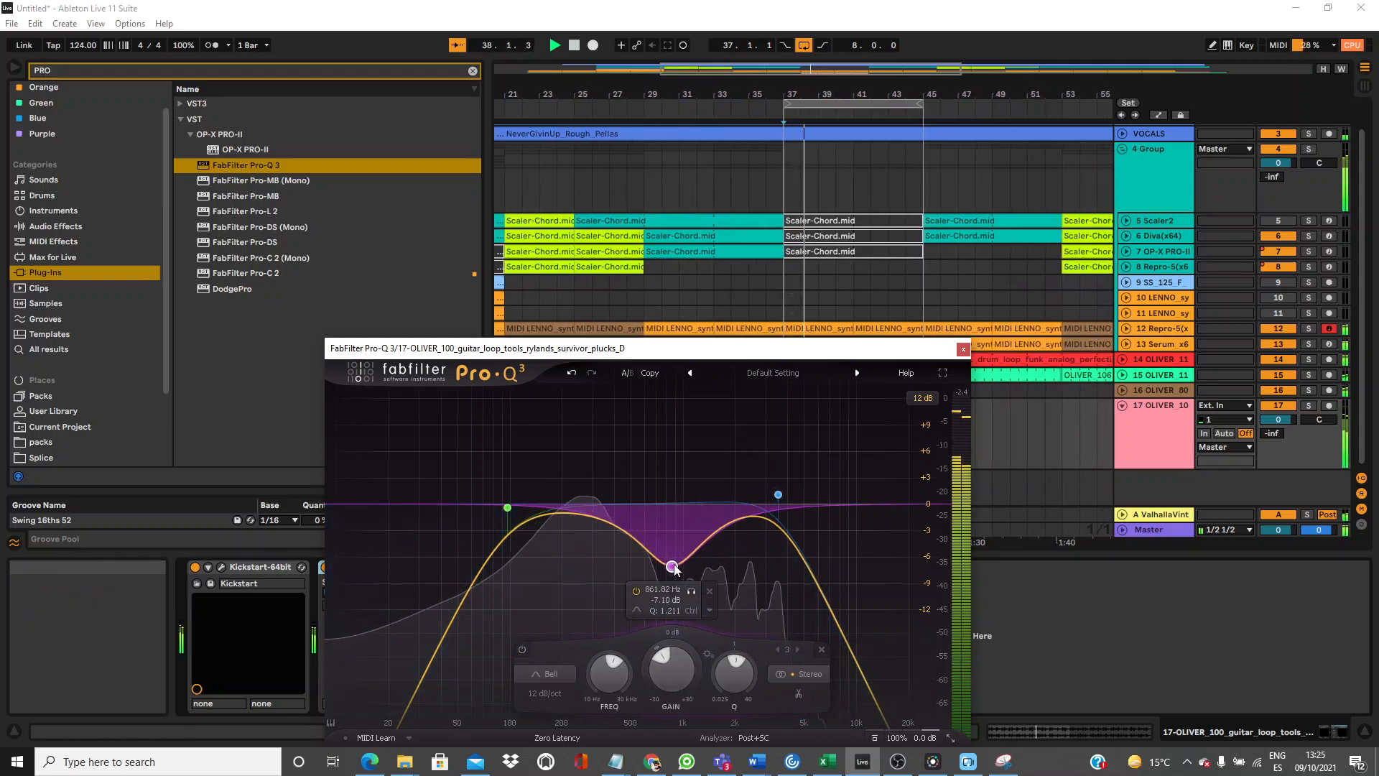
left_click_drag(778, 494, 791, 461)
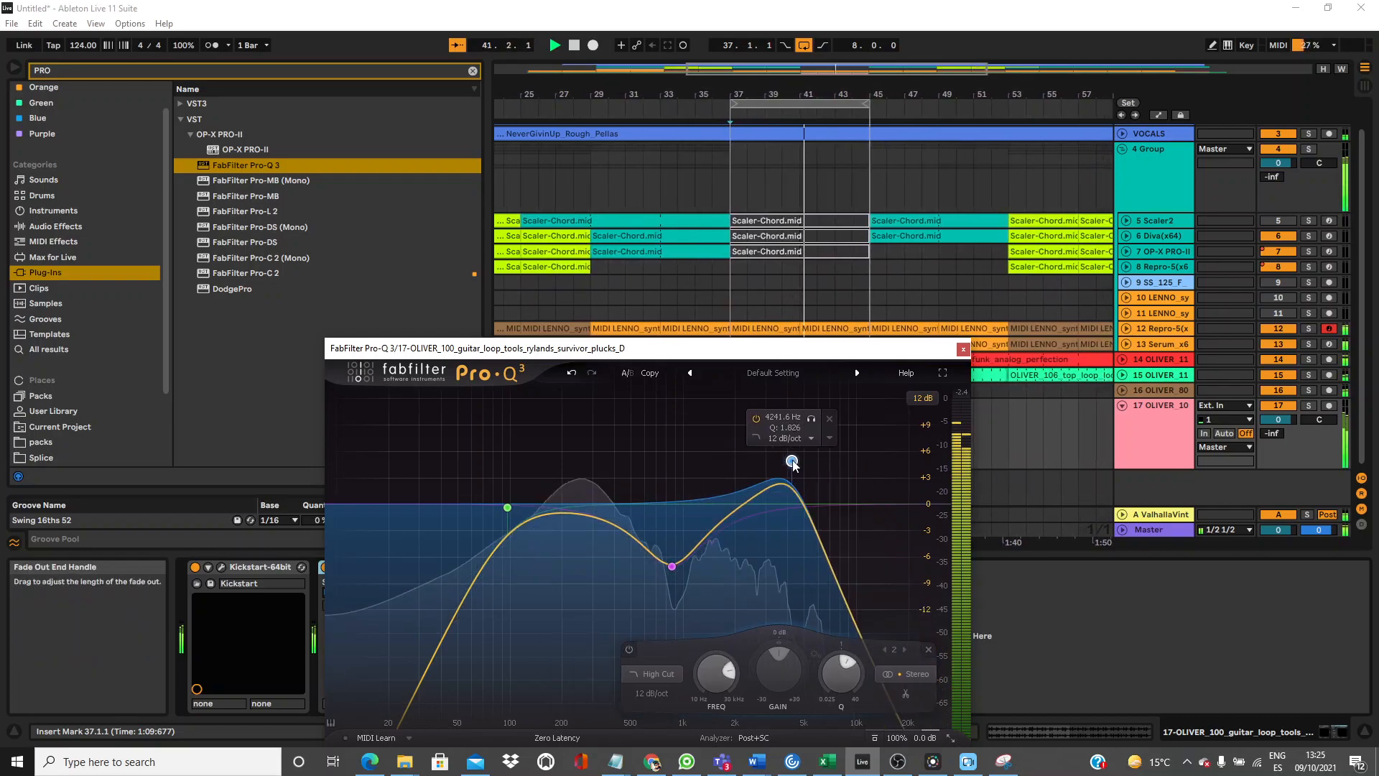
left_click(507, 507)
left_click_drag(507, 507, 501, 478)
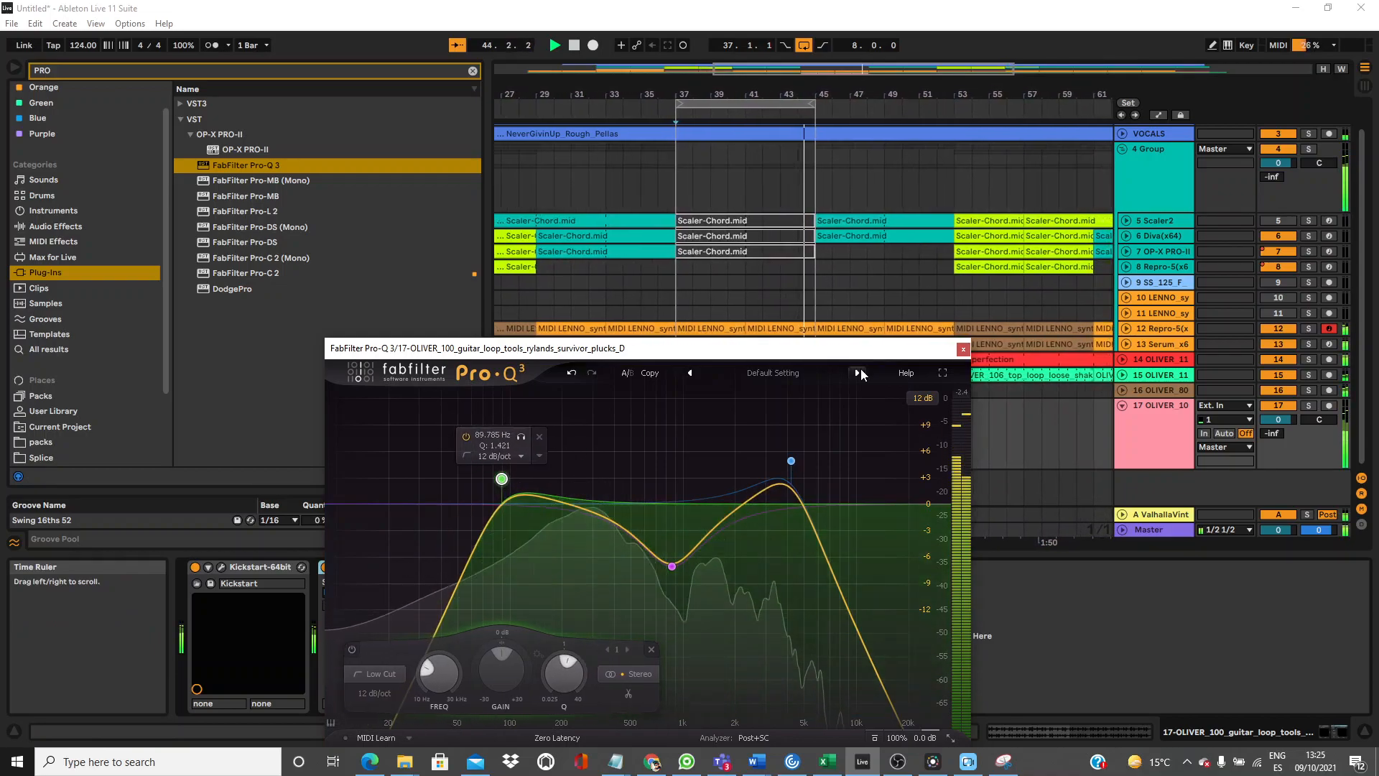
left_click(963, 349)
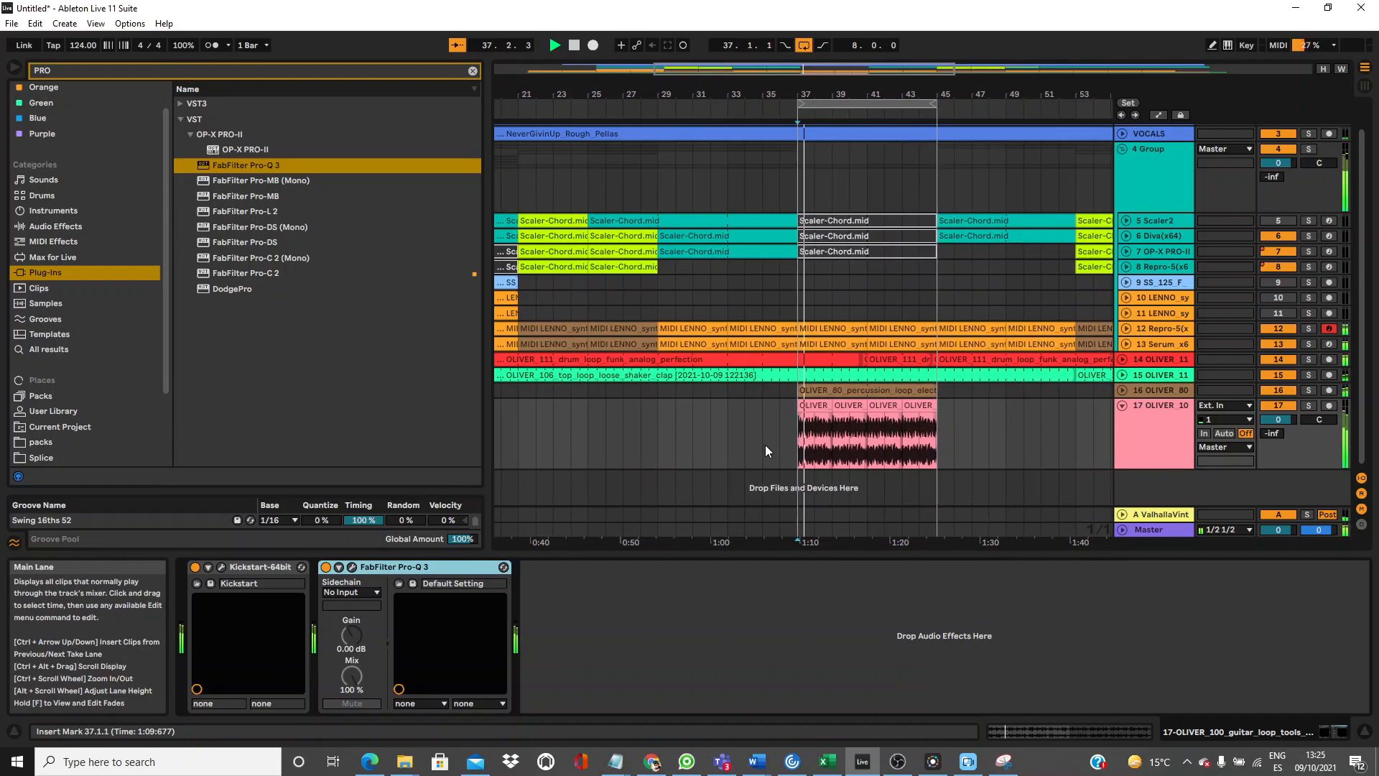
Play the first guitar clip, then transpose the second one at bar 39 stepwise to -1 semitone, listening between changes.
left_click(799, 406)
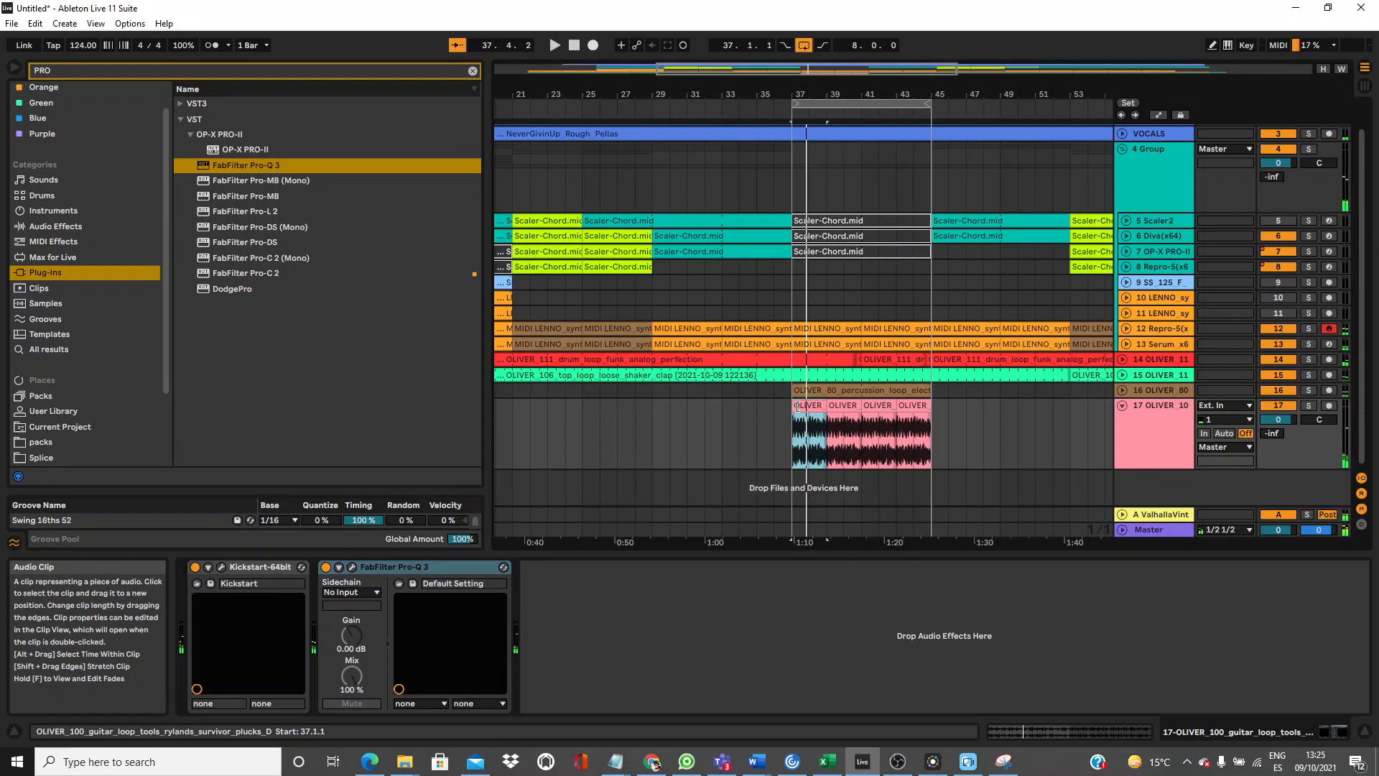
key("space")
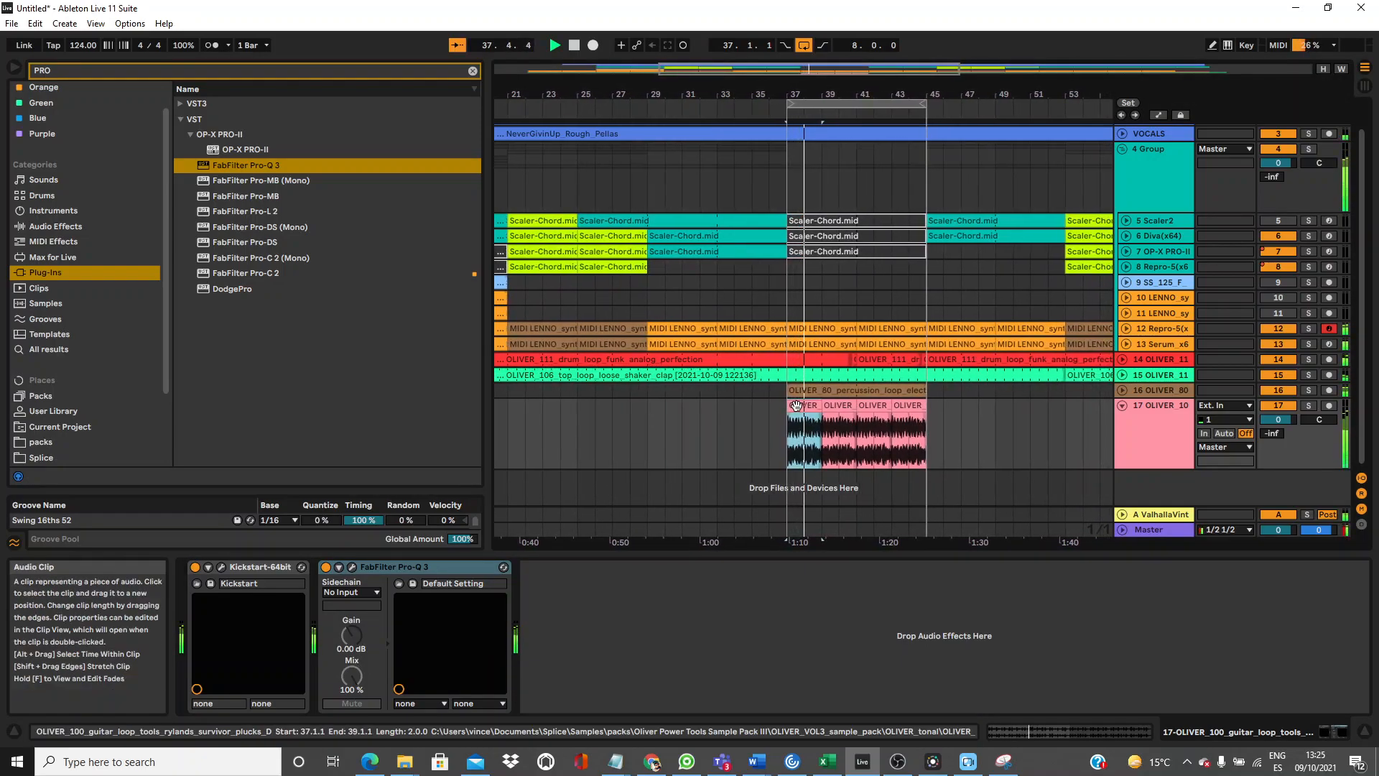
double_click(833, 407)
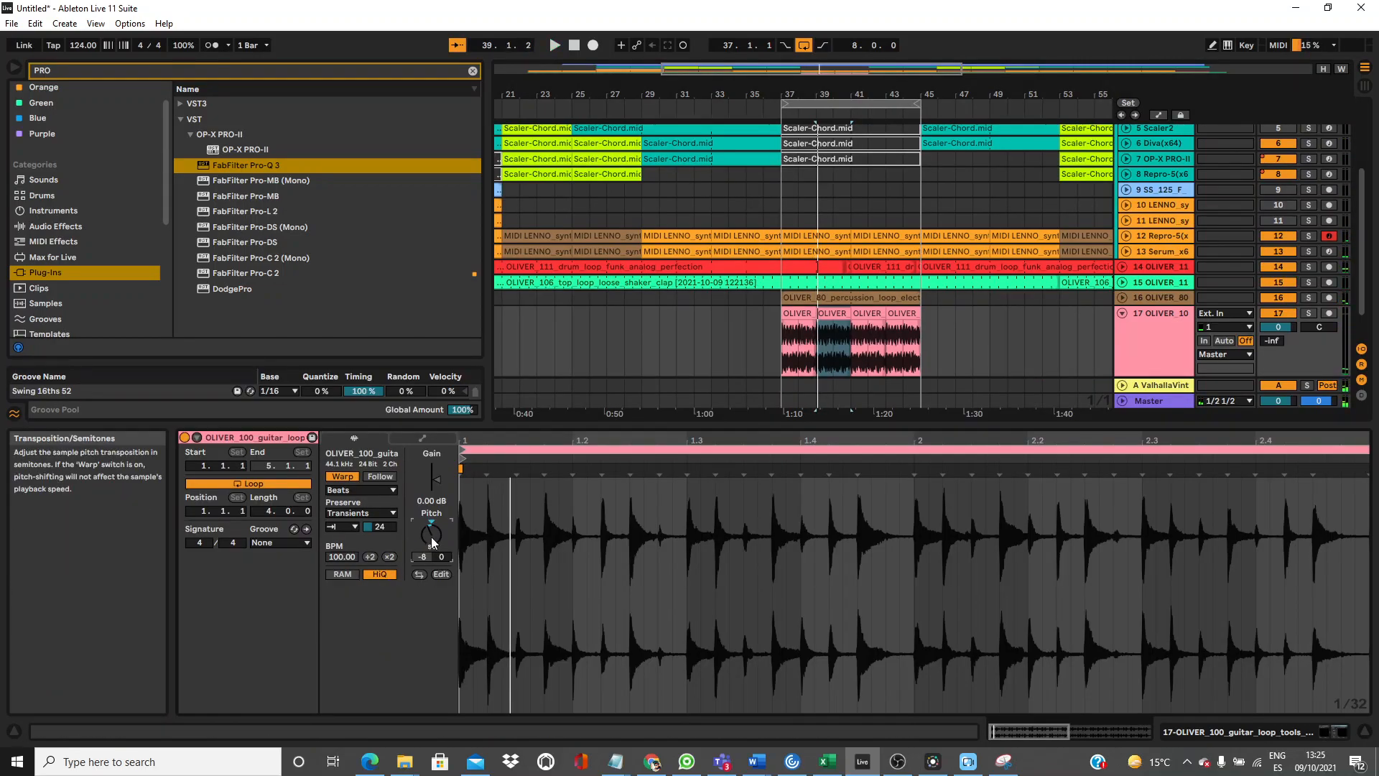
scroll(431, 537, "down", 2)
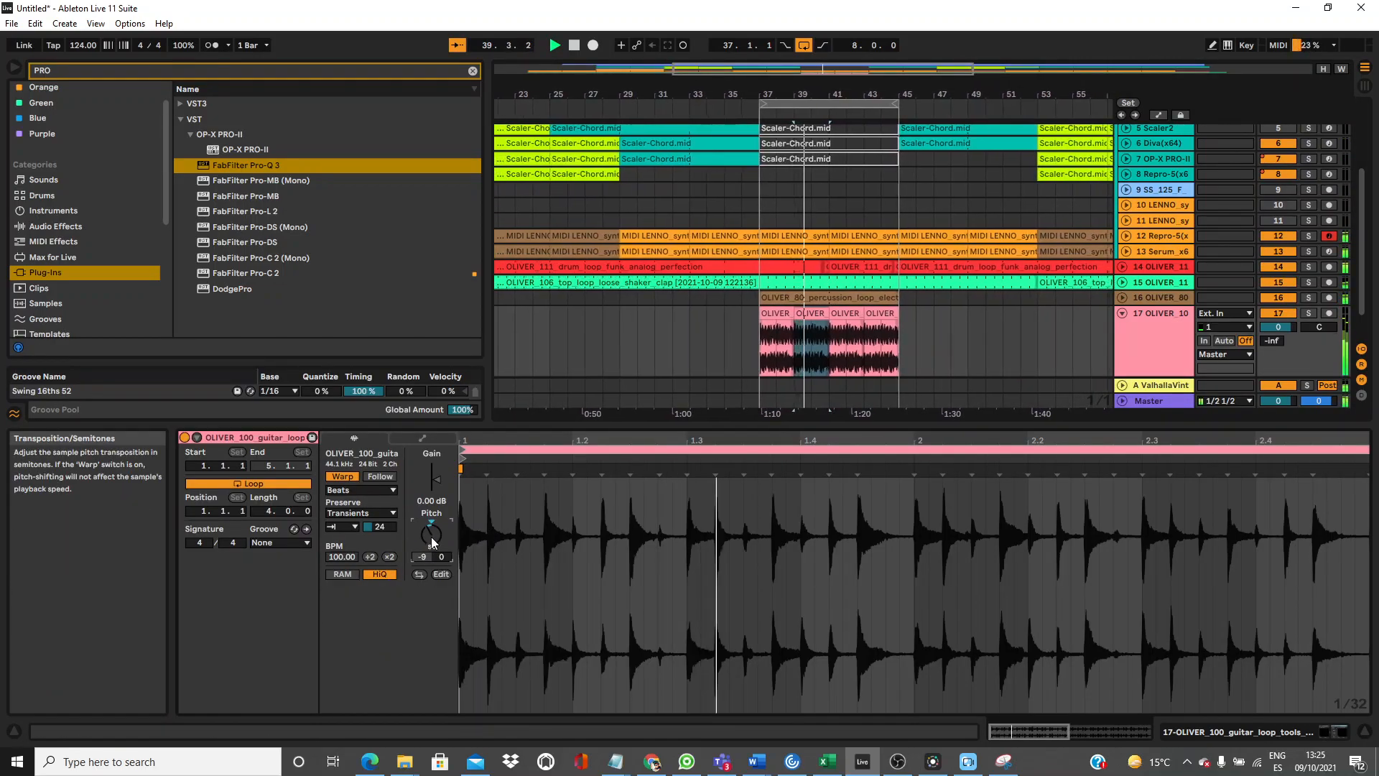
scroll(431, 536, "up", 4)
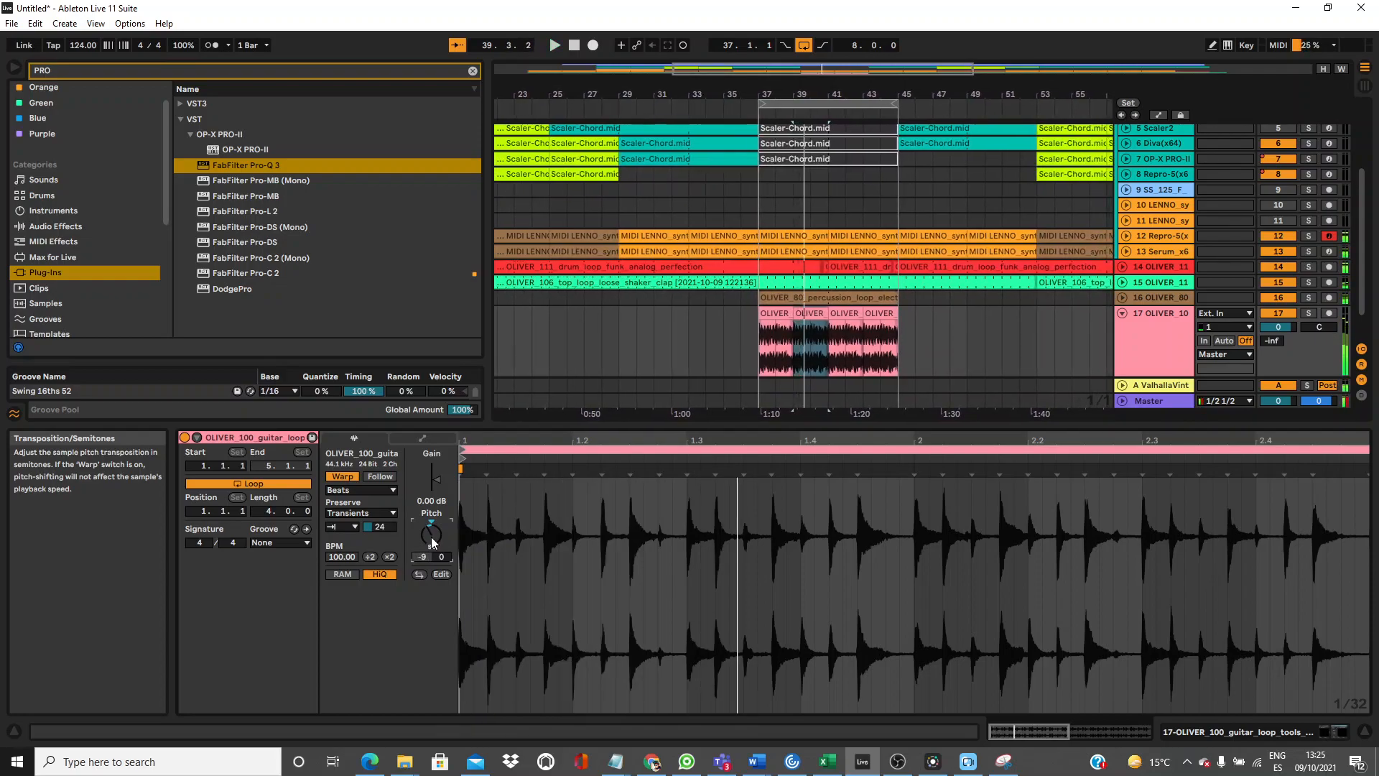
scroll(431, 536, "up", 1)
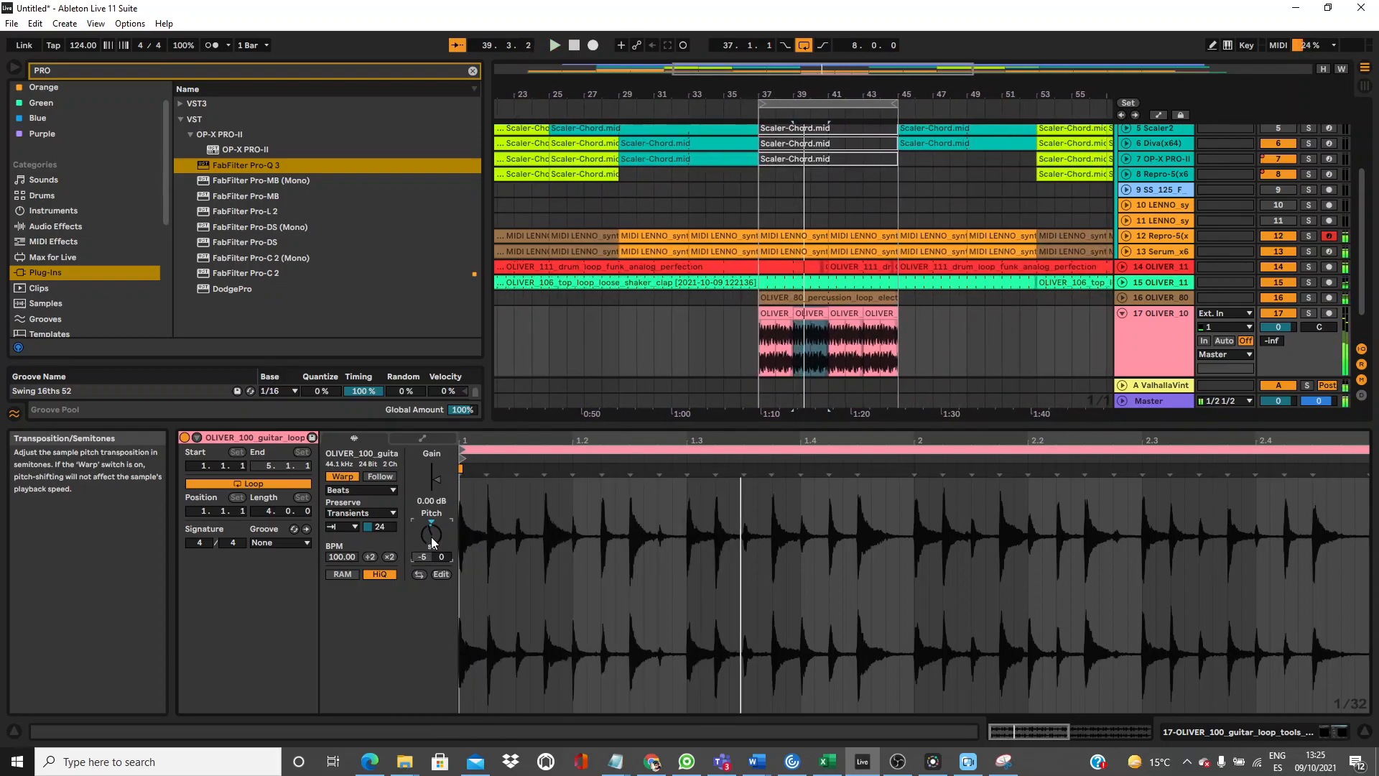
scroll(431, 537, "up", 1)
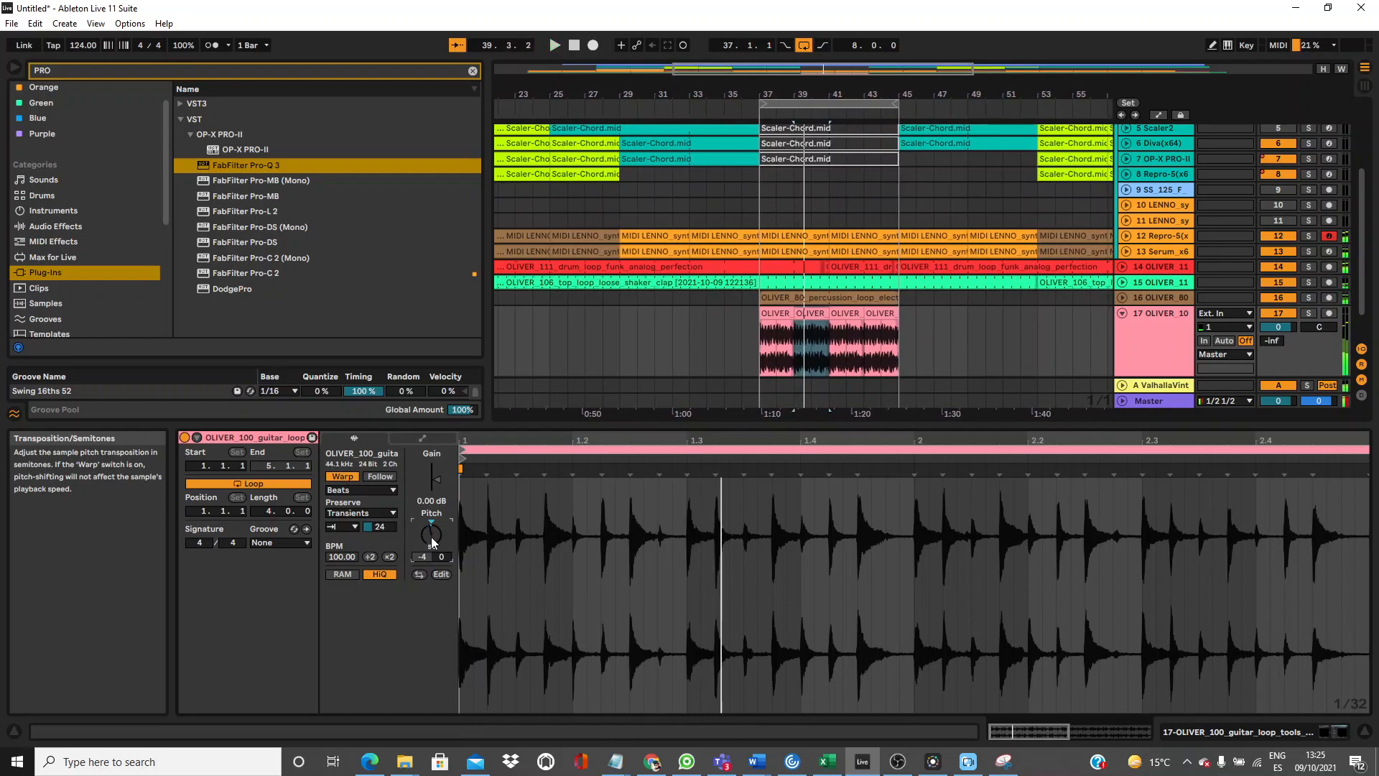
scroll(431, 536, "up", 1)
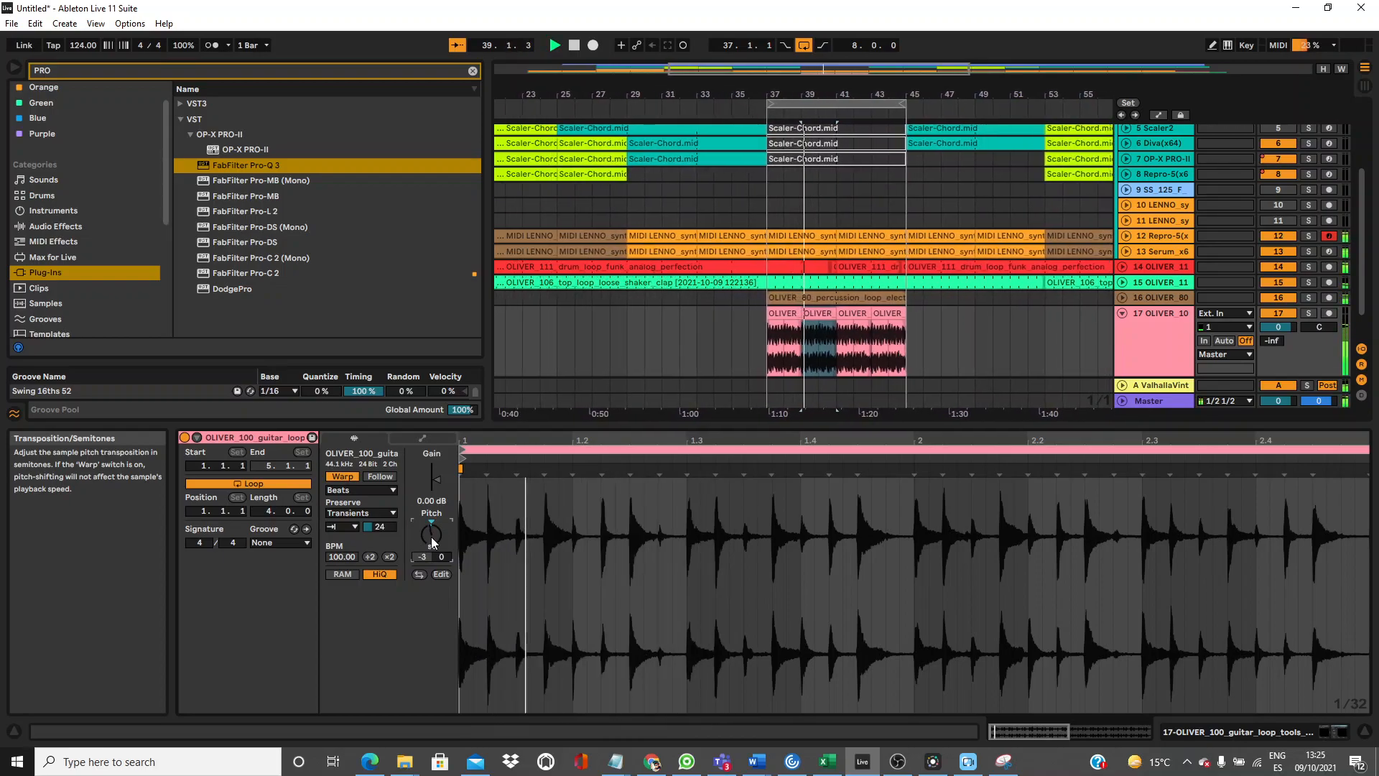
scroll(430, 536, "up", 1)
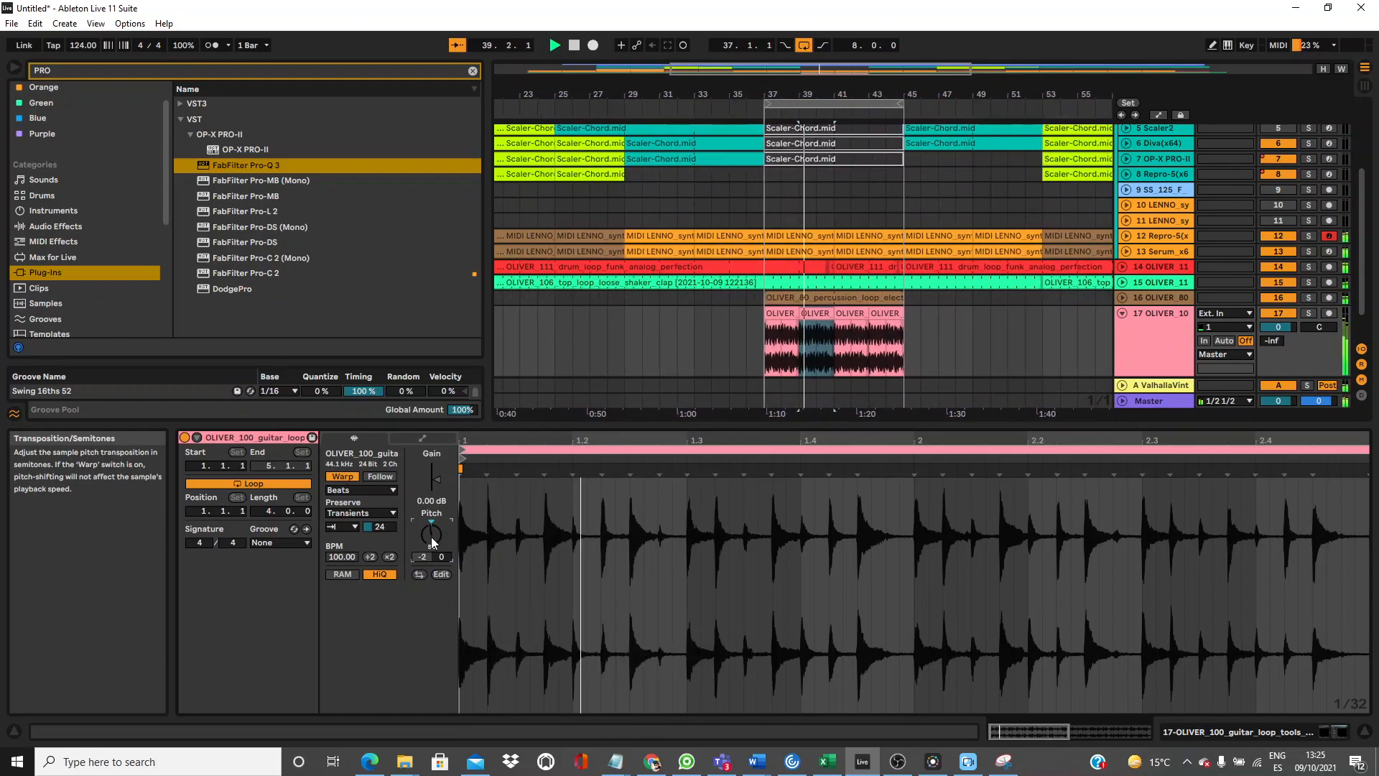
scroll(431, 537, "up", 1)
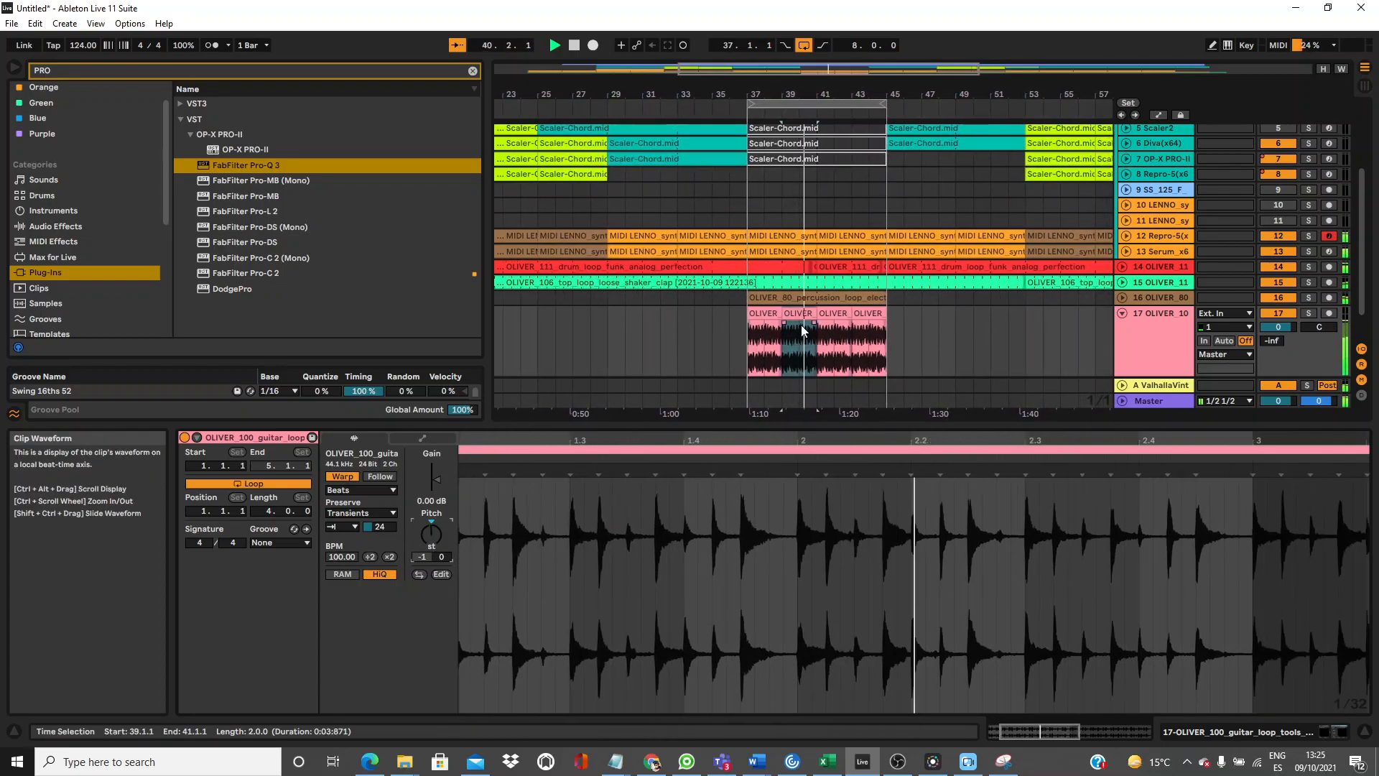
Transpose the third guitar clip at bar 41 up stepwise to -2 semitones, playing it between changes.
left_click(834, 311)
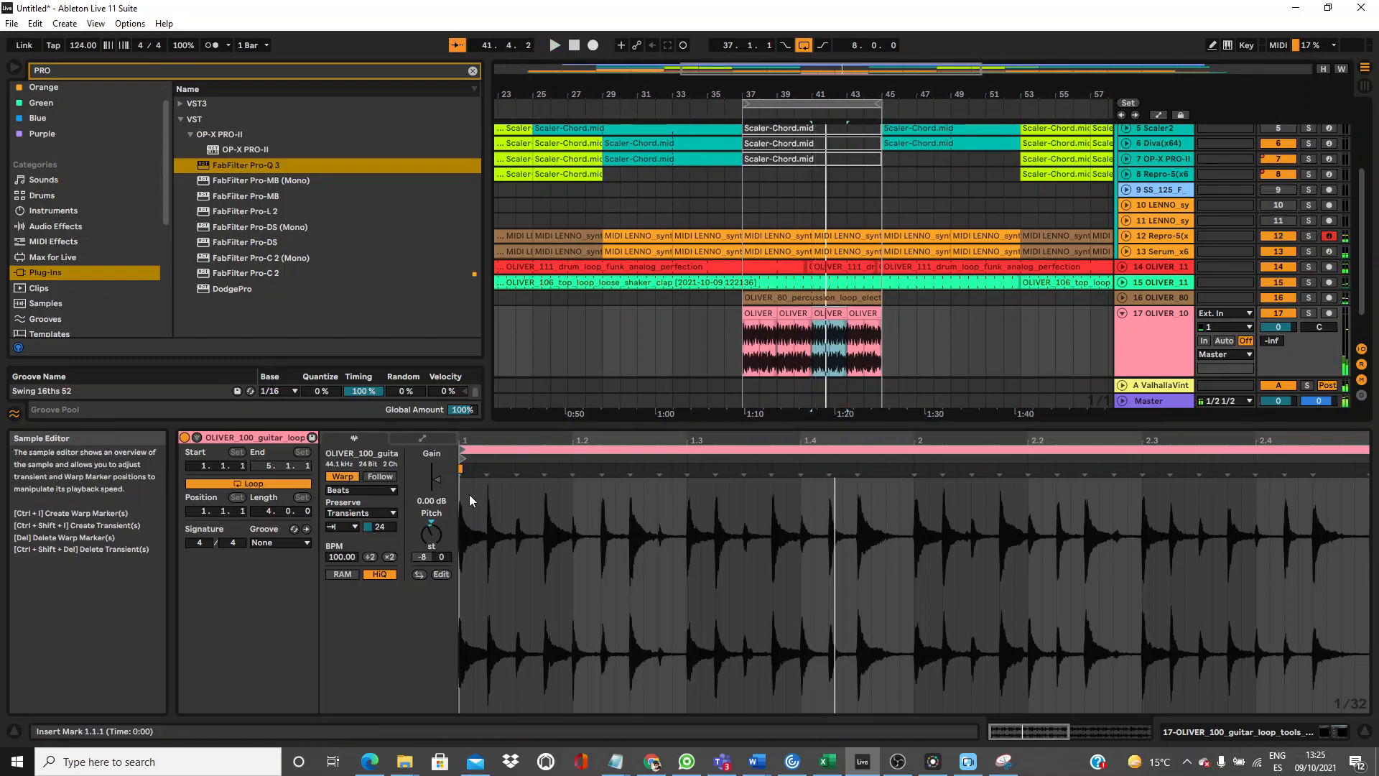
key("Up")
key("Up")
key("space")
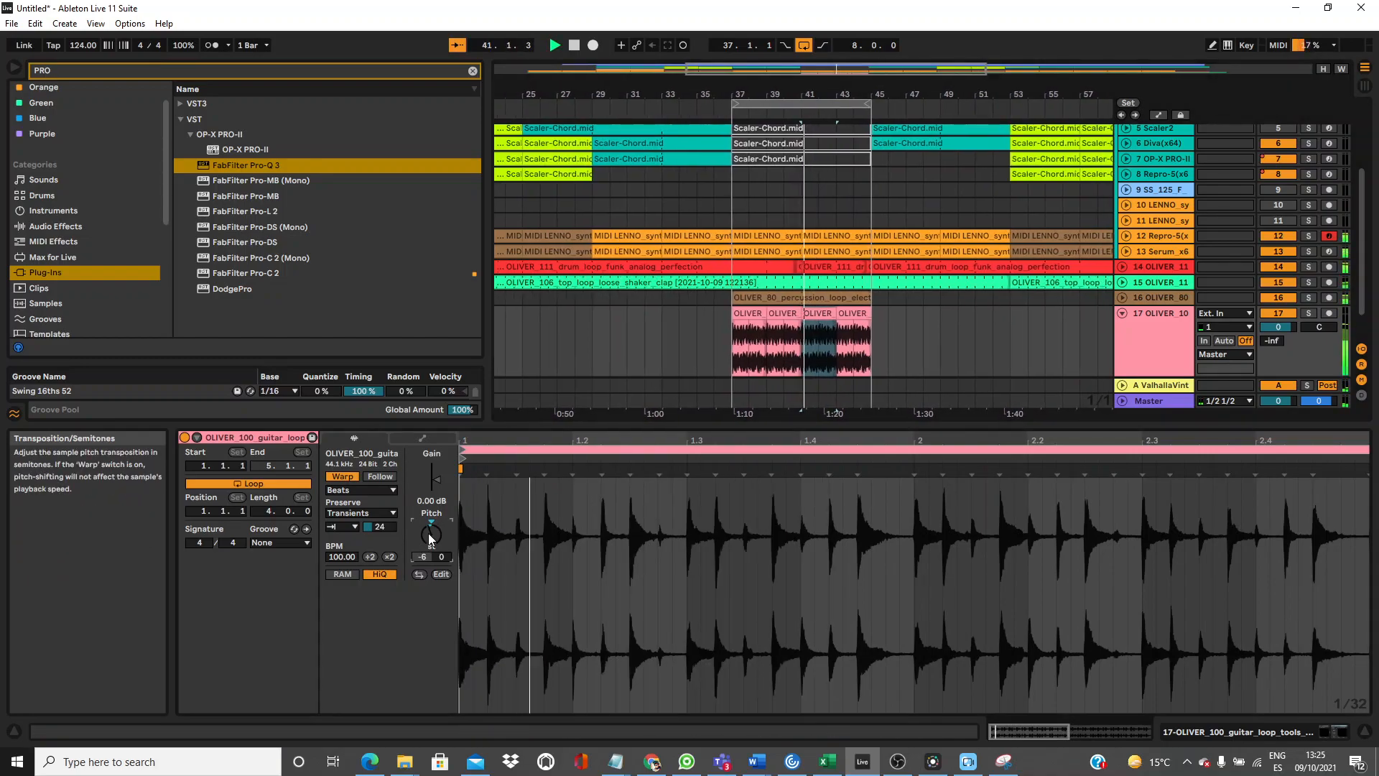
key("space")
key("Up")
key("space")
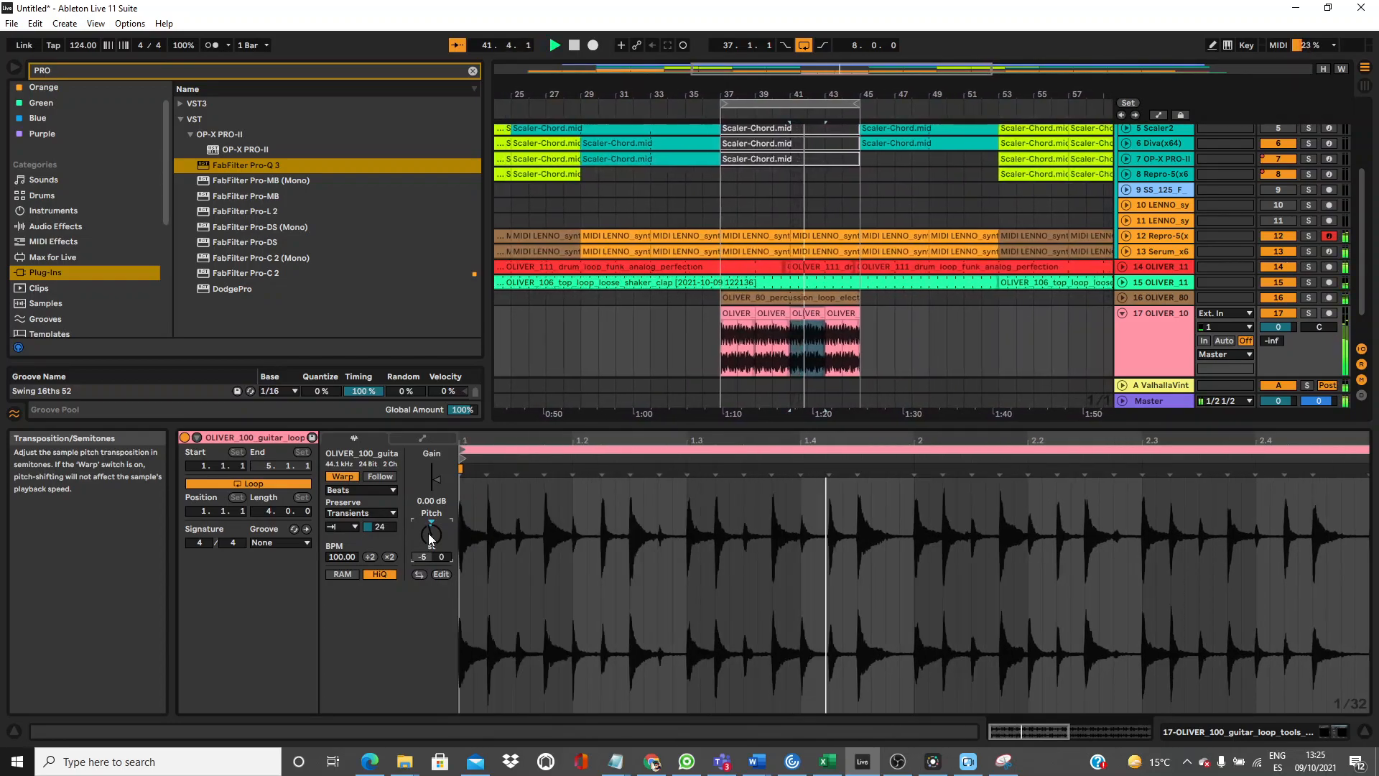
key("space")
key("Up")
key("space")
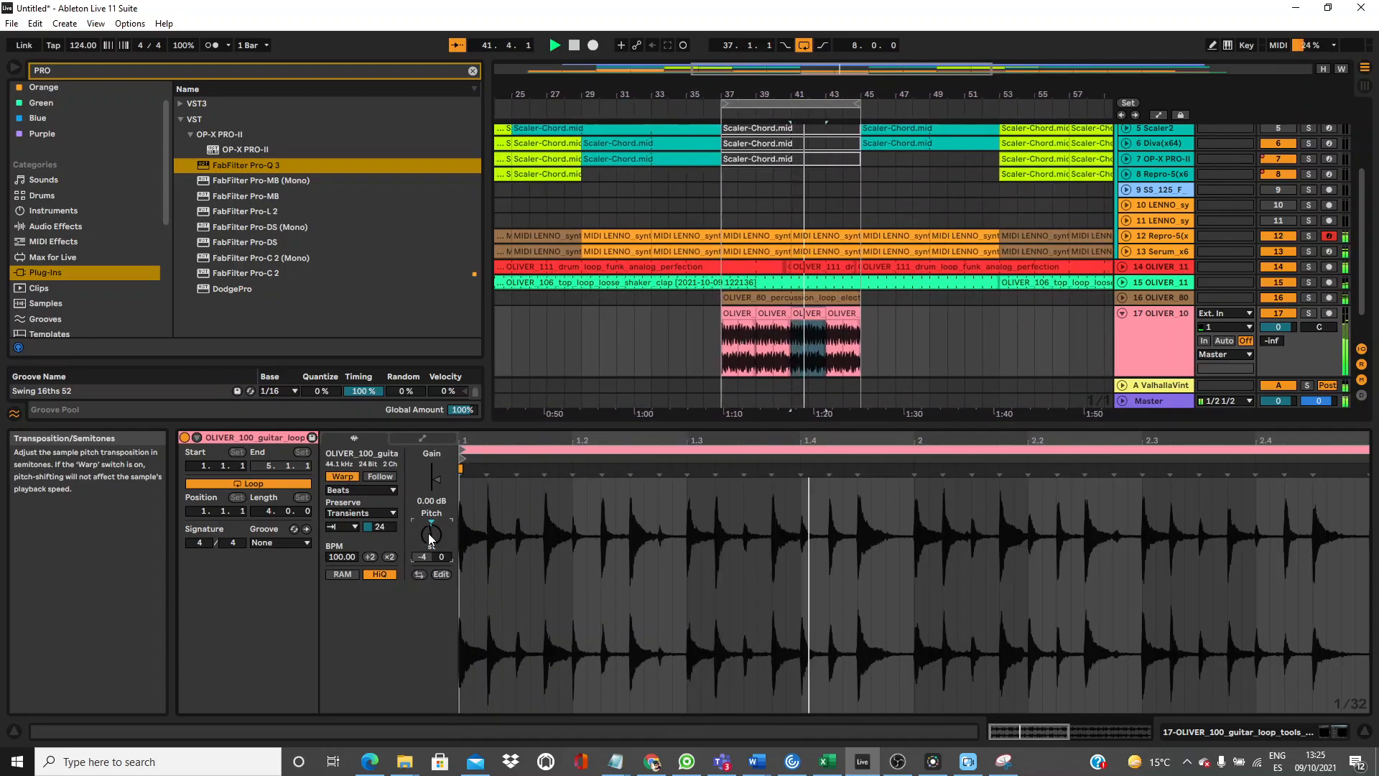
key("space")
key("Up")
key("space")
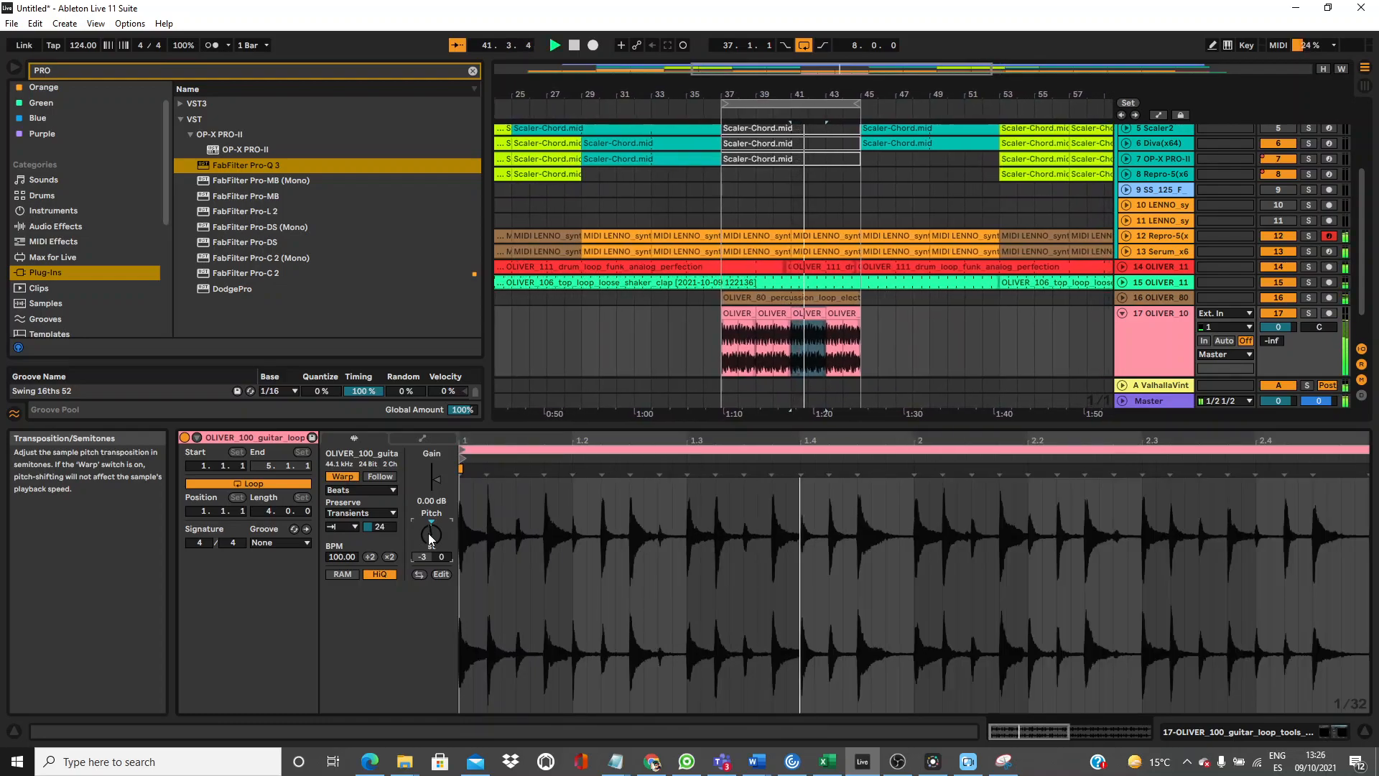
key("space")
key("Up")
key("space")
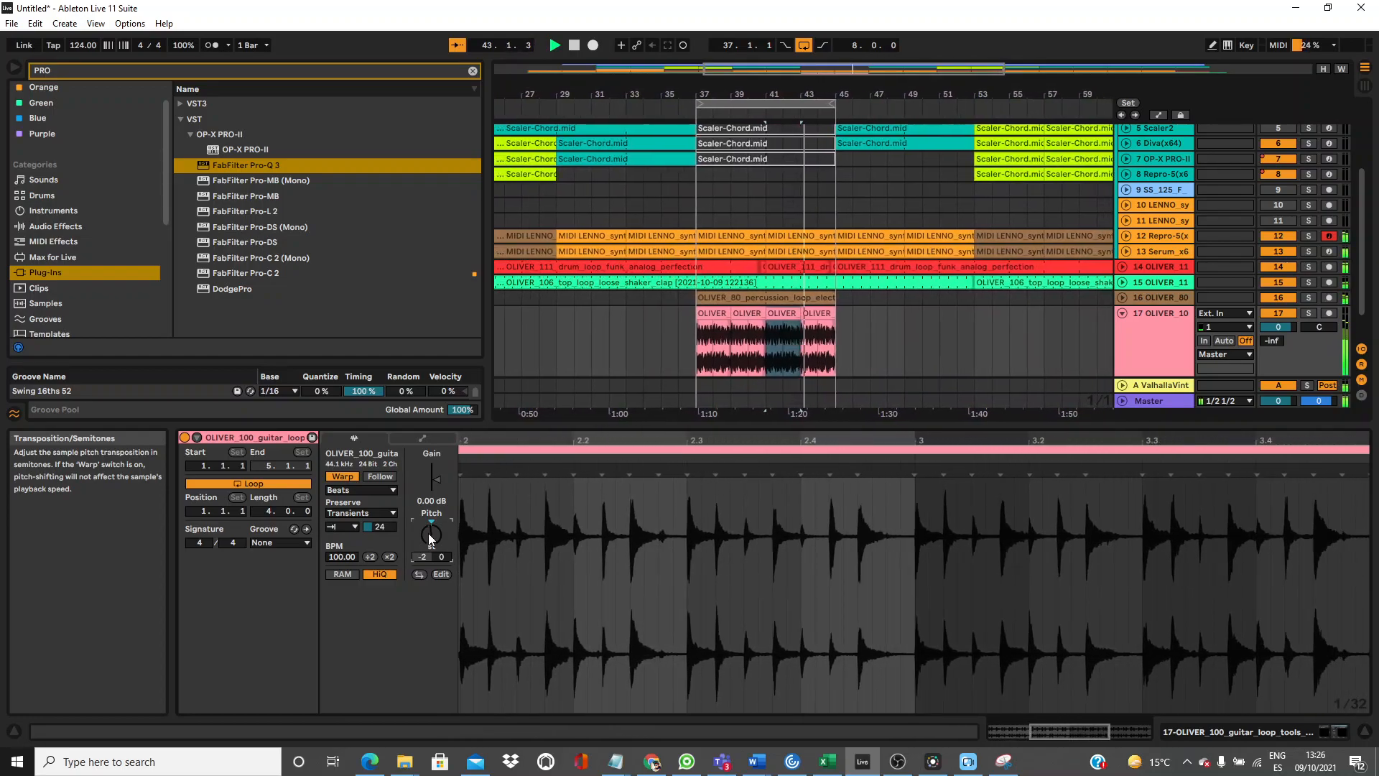
key("space")
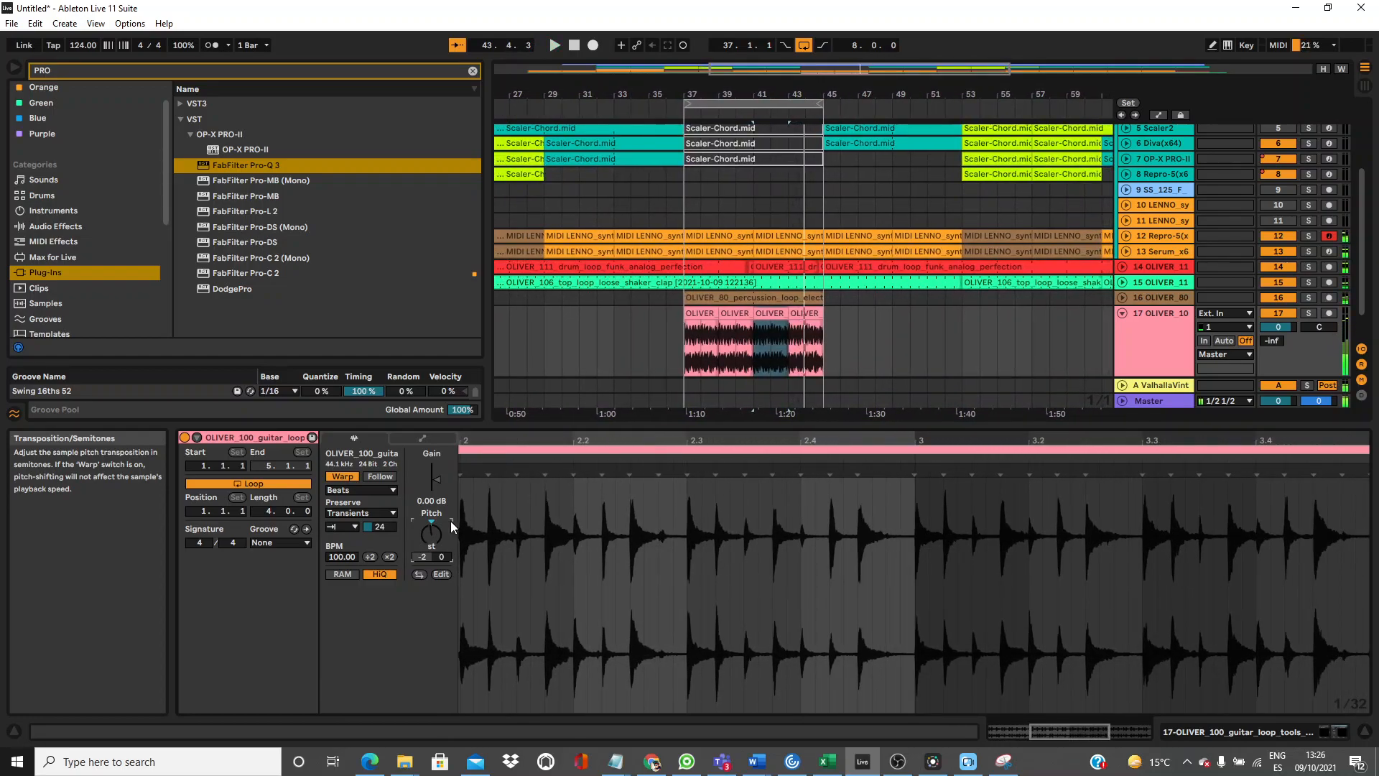
Transpose the fourth guitar clip at bar 43 to -4 semitones while playing it.
left_click(804, 317)
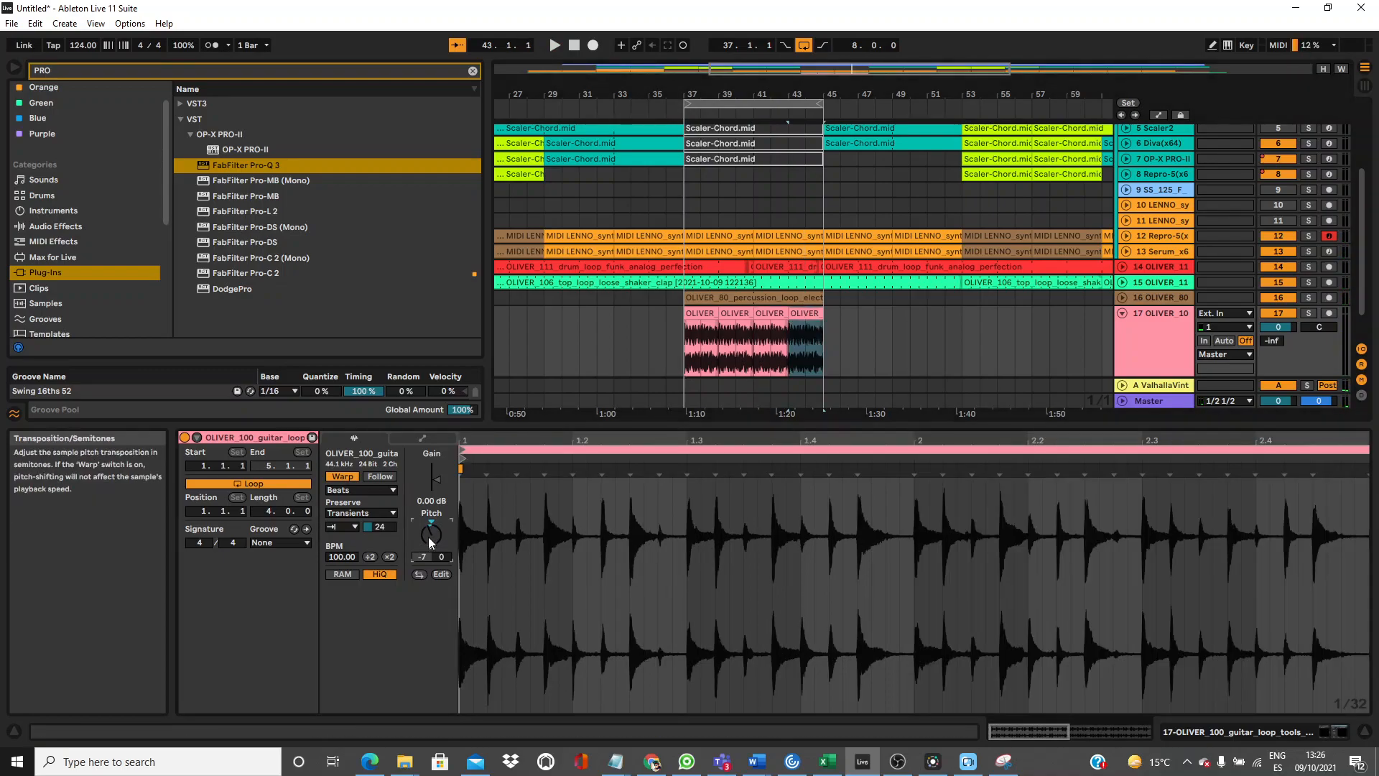
key("space")
scroll(428, 537, "up", 2)
scroll(428, 537, "up", 1)
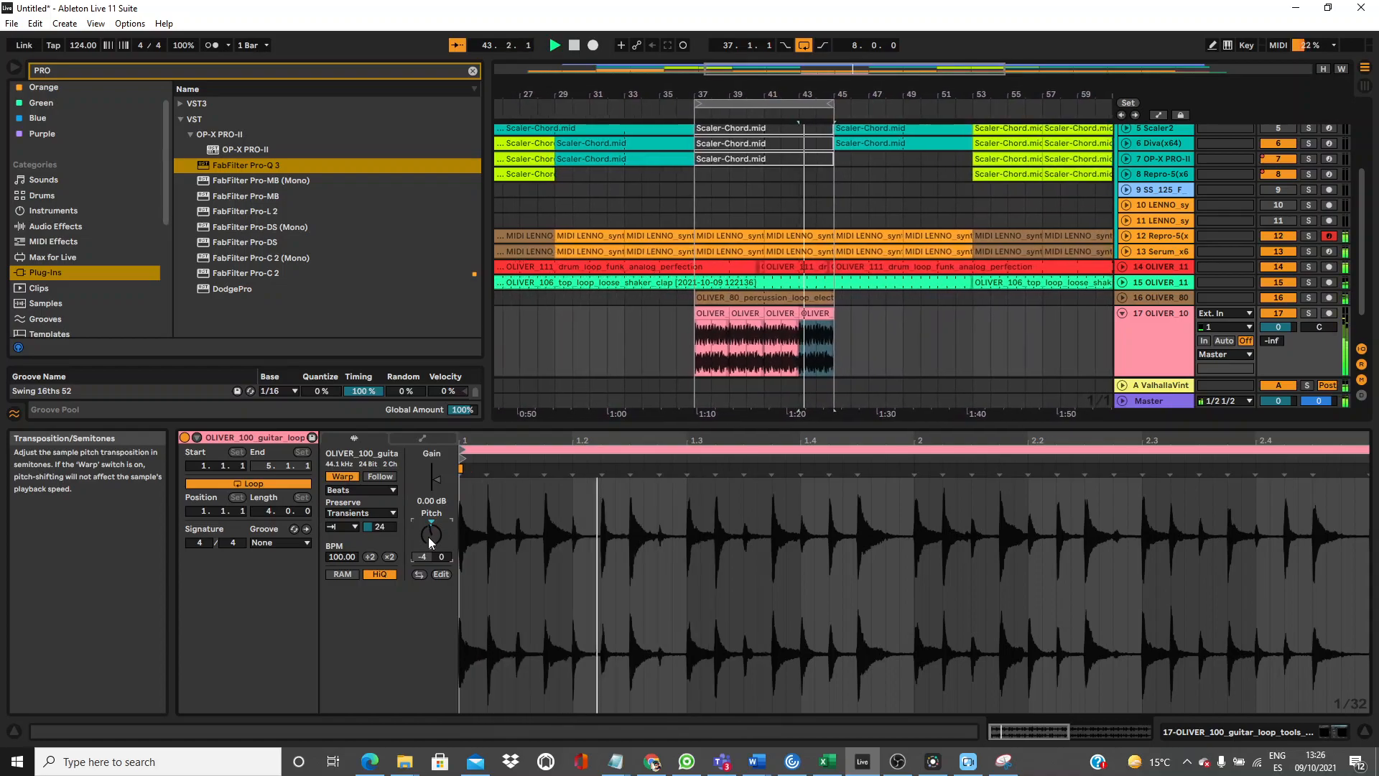
Raise the fourth guitar clip's transposition stepwise to 0 semitones while playing it, stopping playback at the end.
scroll(428, 537, "up", 1)
scroll(428, 536, "up", 2)
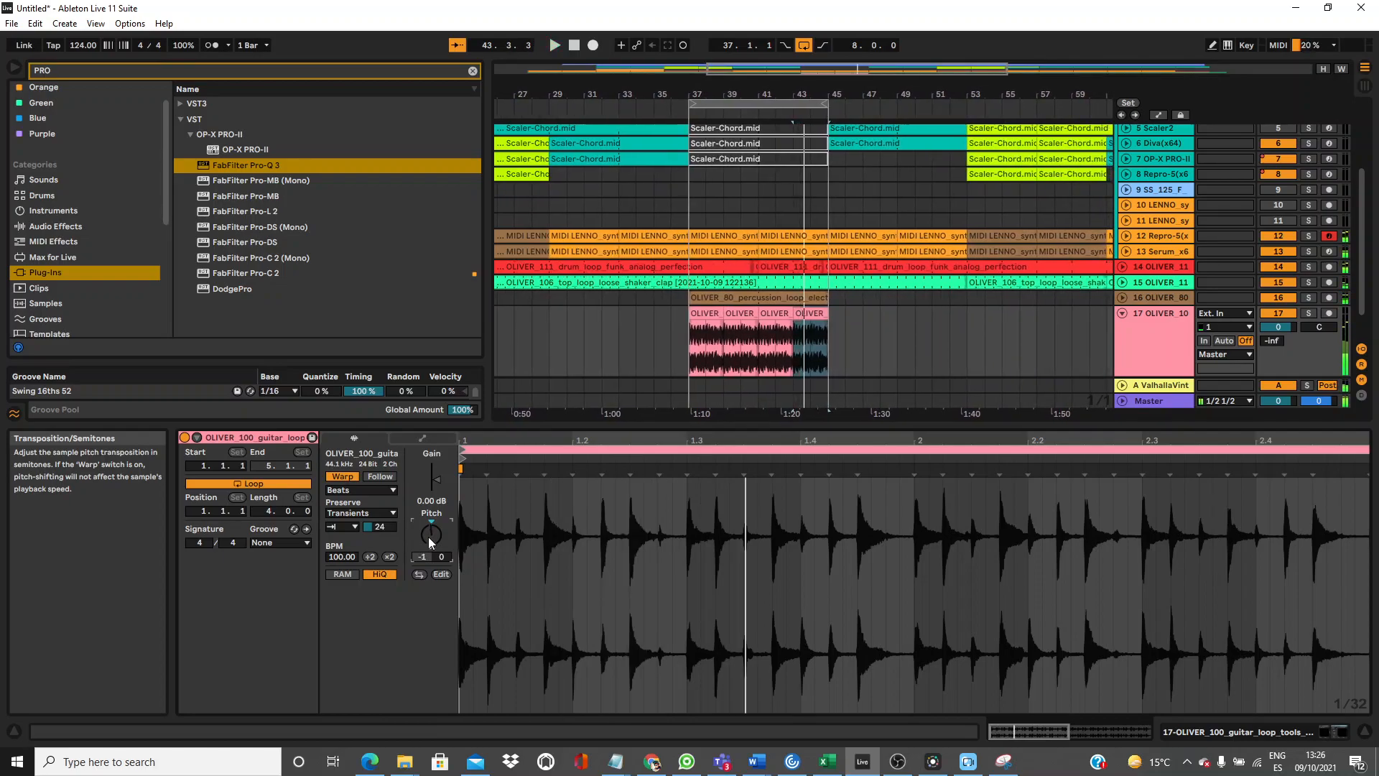
scroll(428, 536, "up", 1)
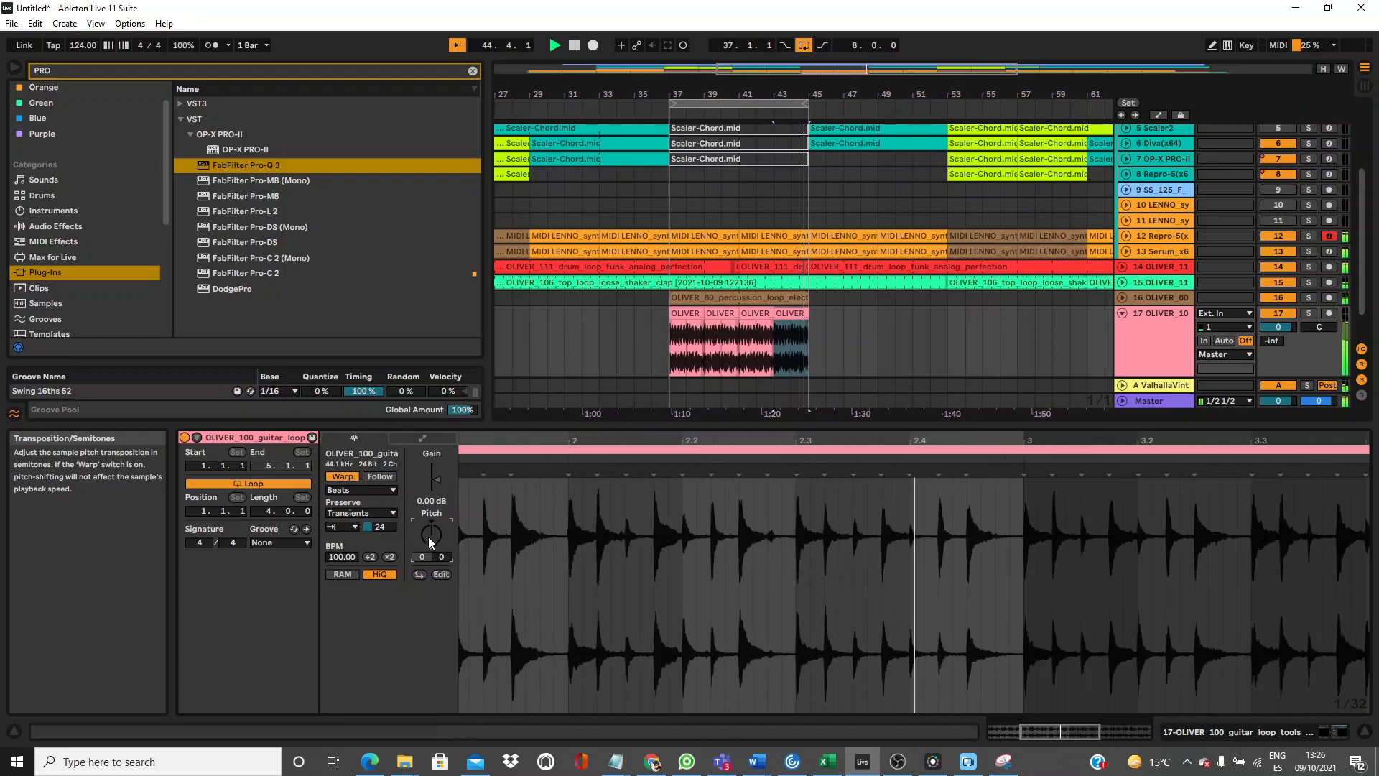
key("space")
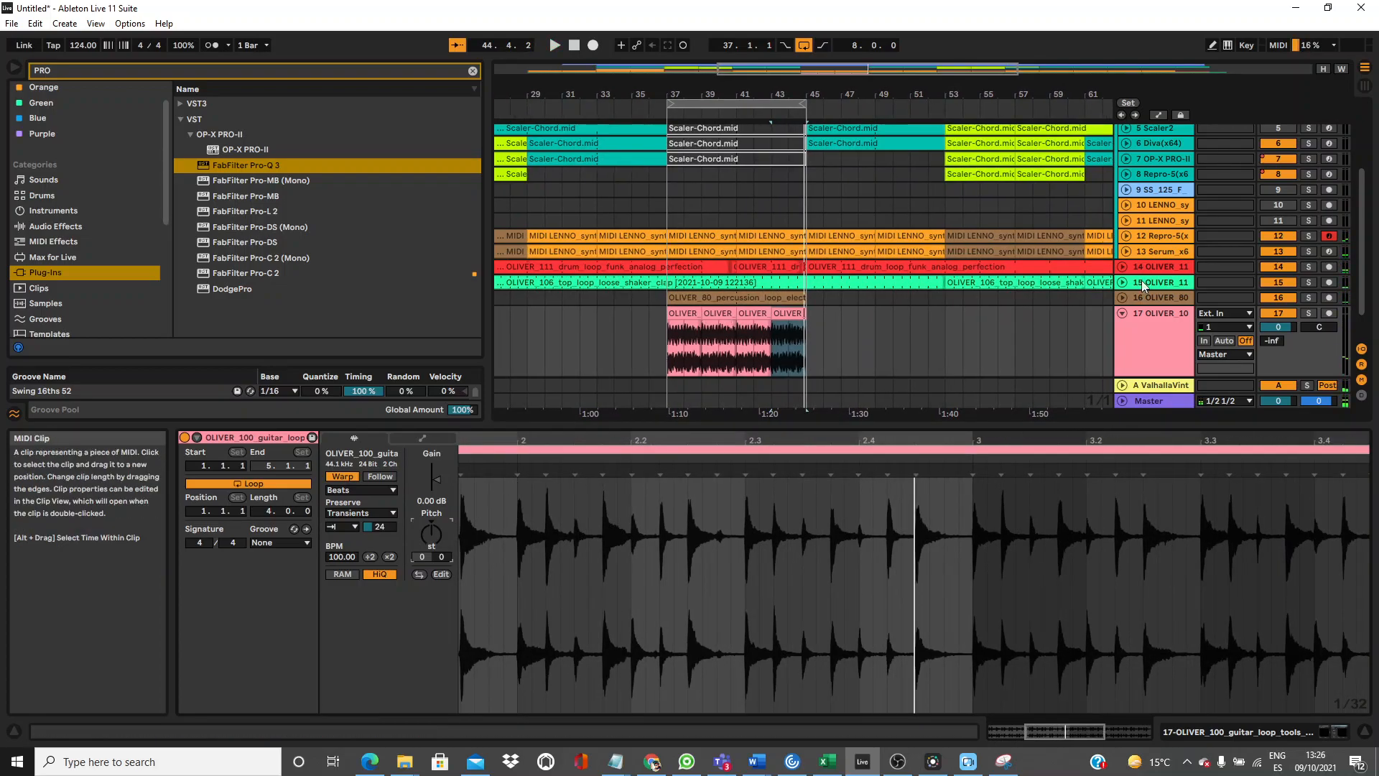
Lower the guitar track's volume to -10.3 dB and play the break from bar 37, leaving the track folded.
left_click_drag(1265, 323, 1266, 332)
key("space")
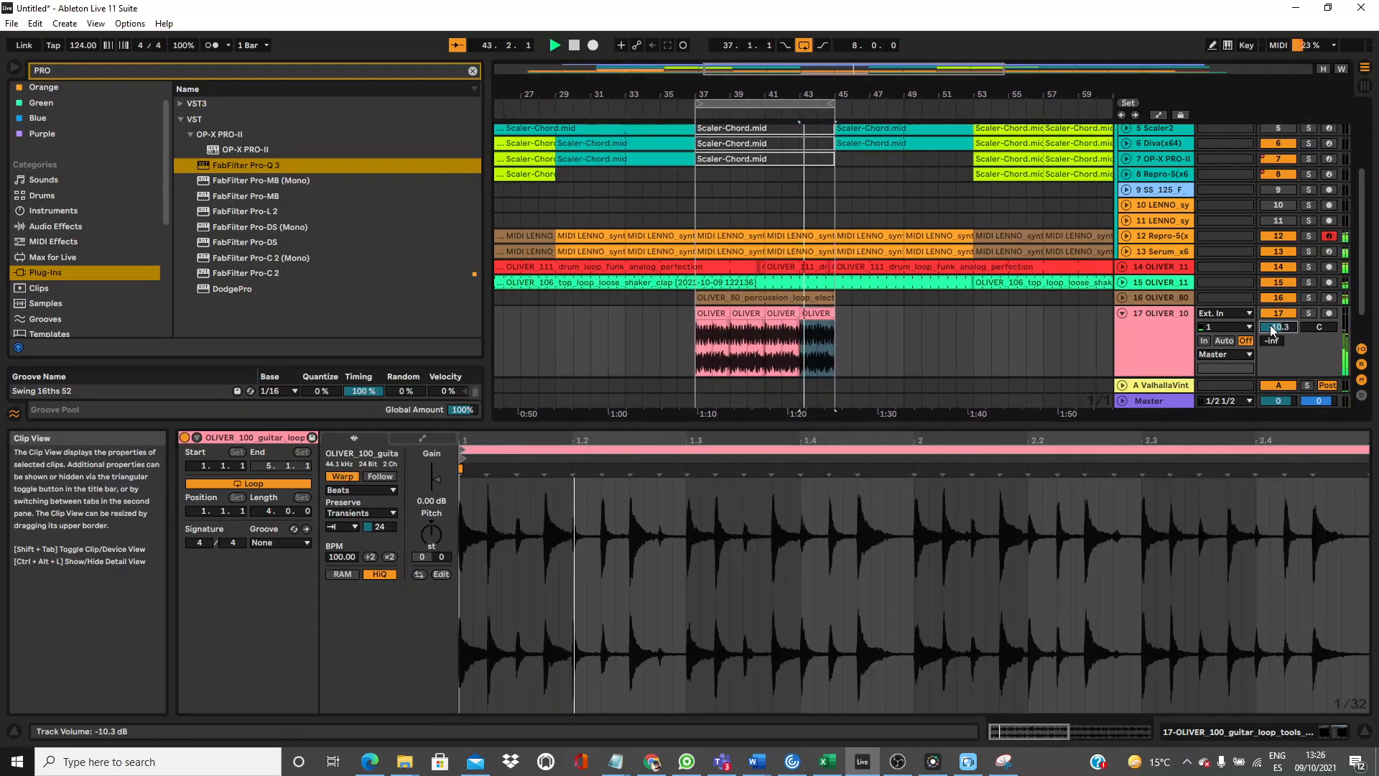
left_click(687, 313)
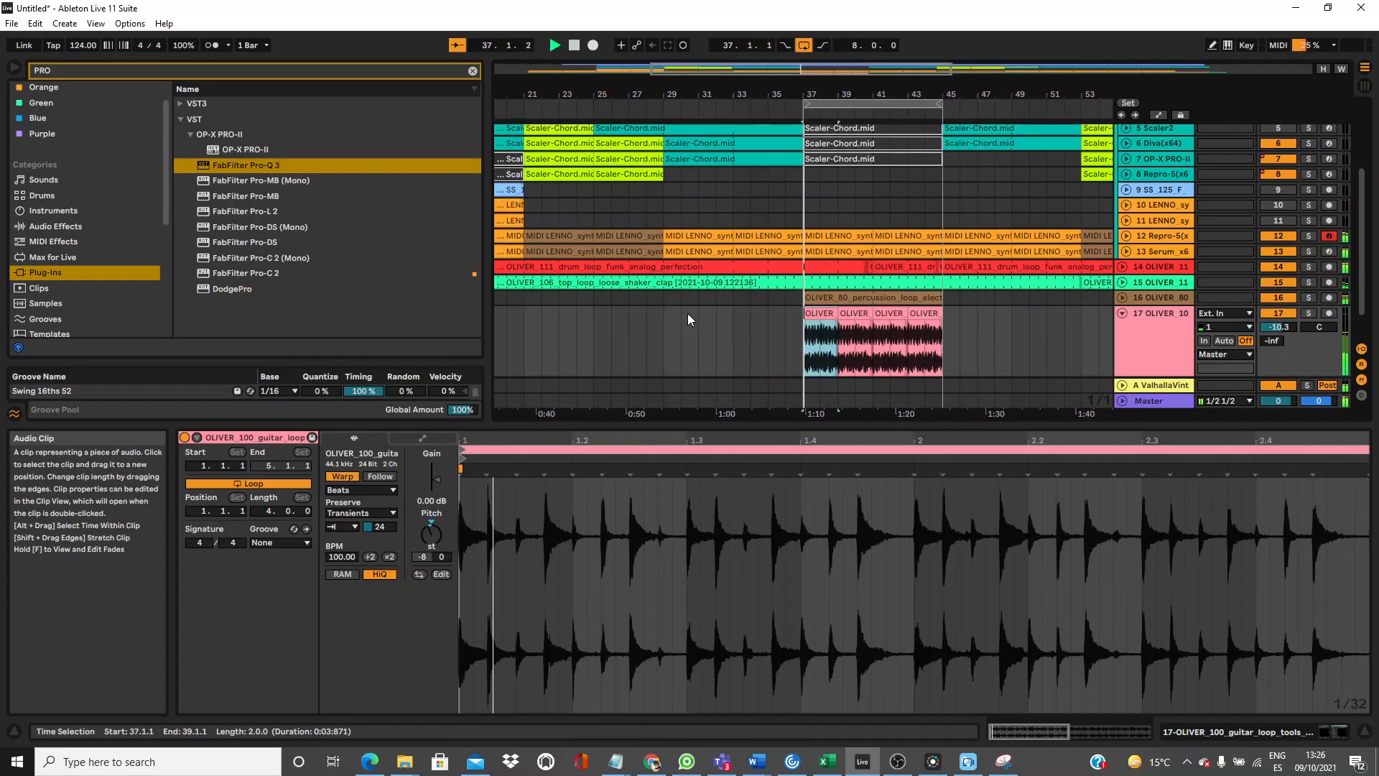
left_click(1122, 313)
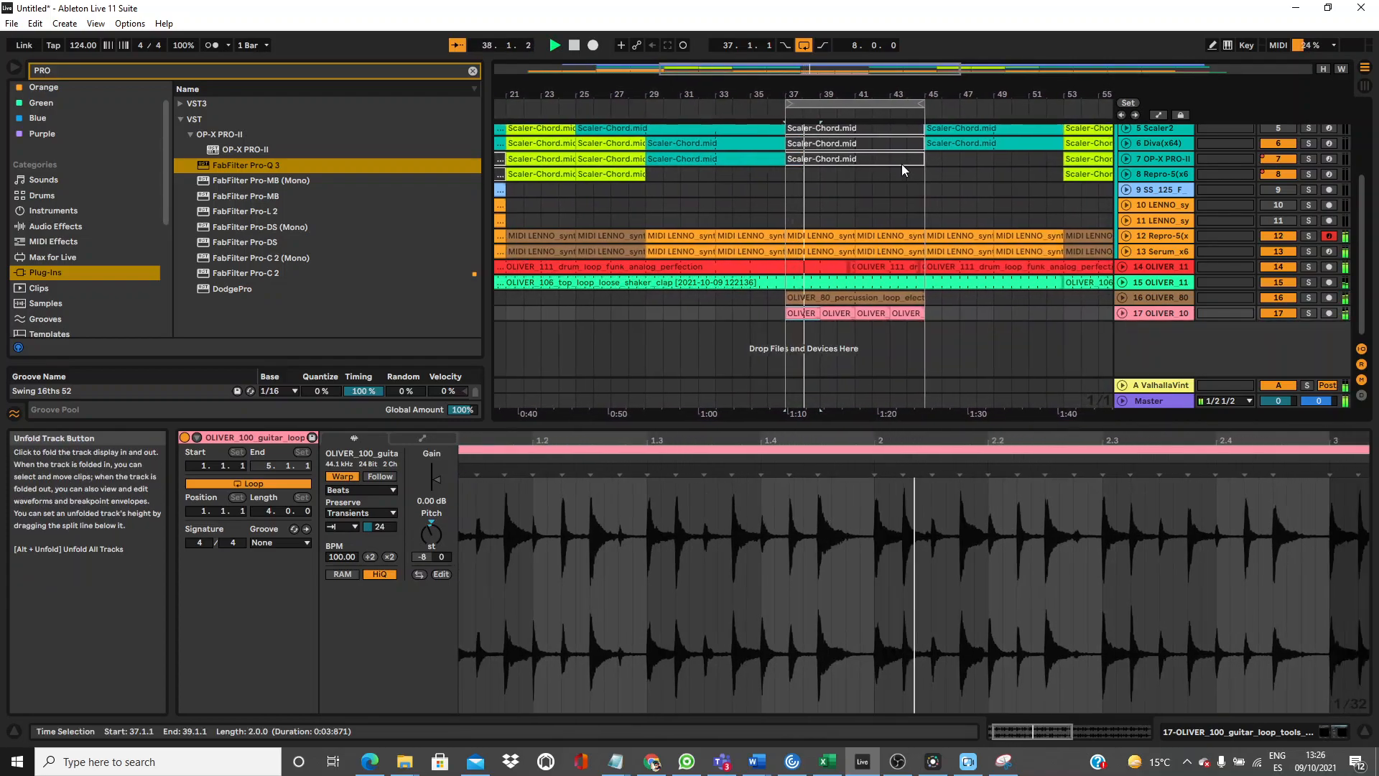
left_click_drag(744, 102, 744, 94)
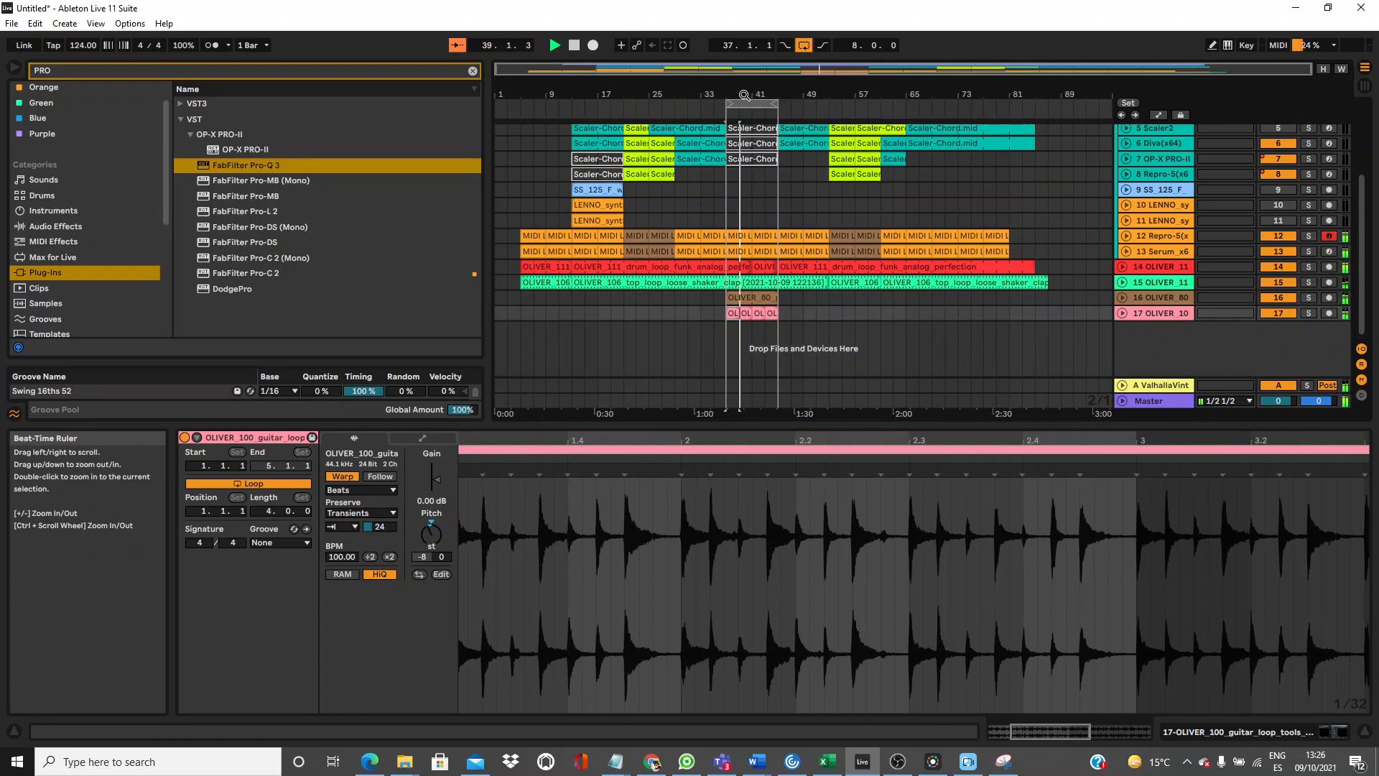
left_click(1121, 313)
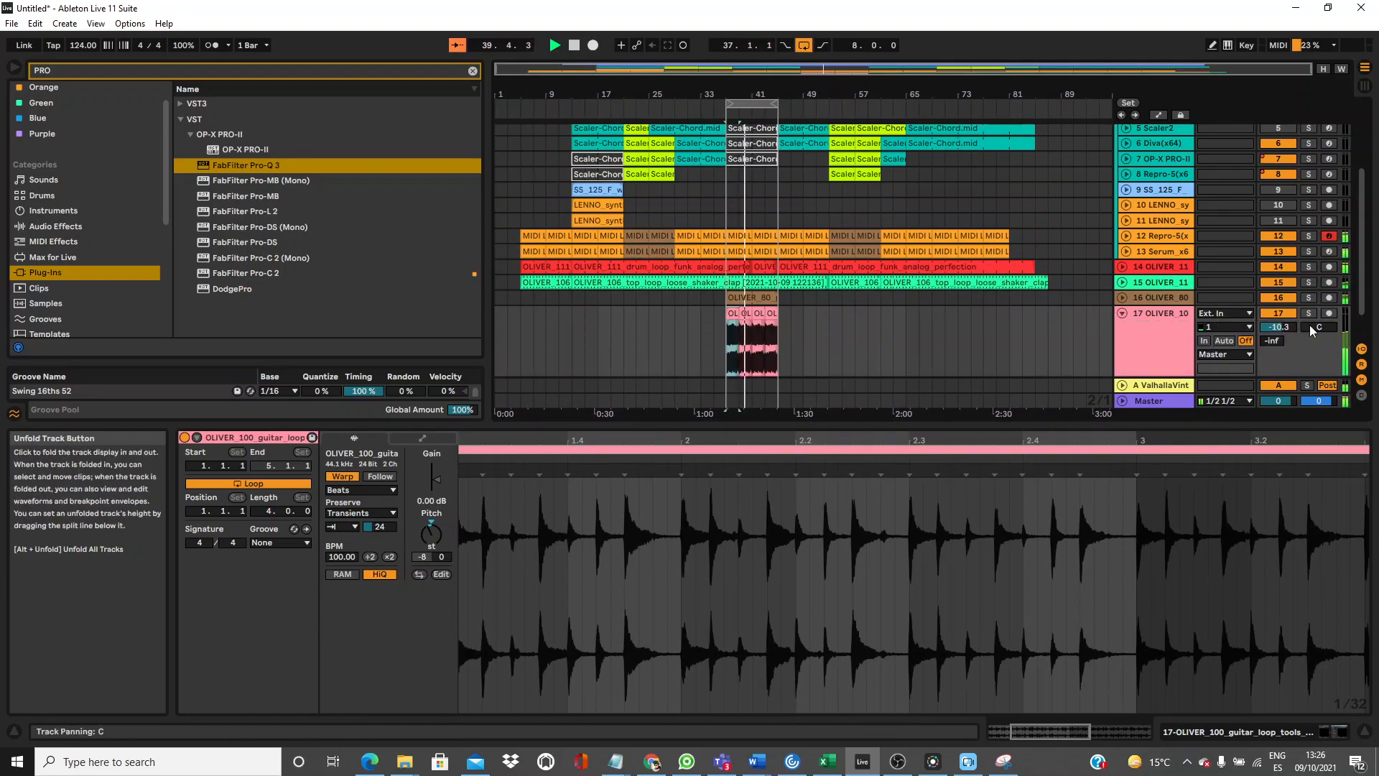
left_click(1122, 313)
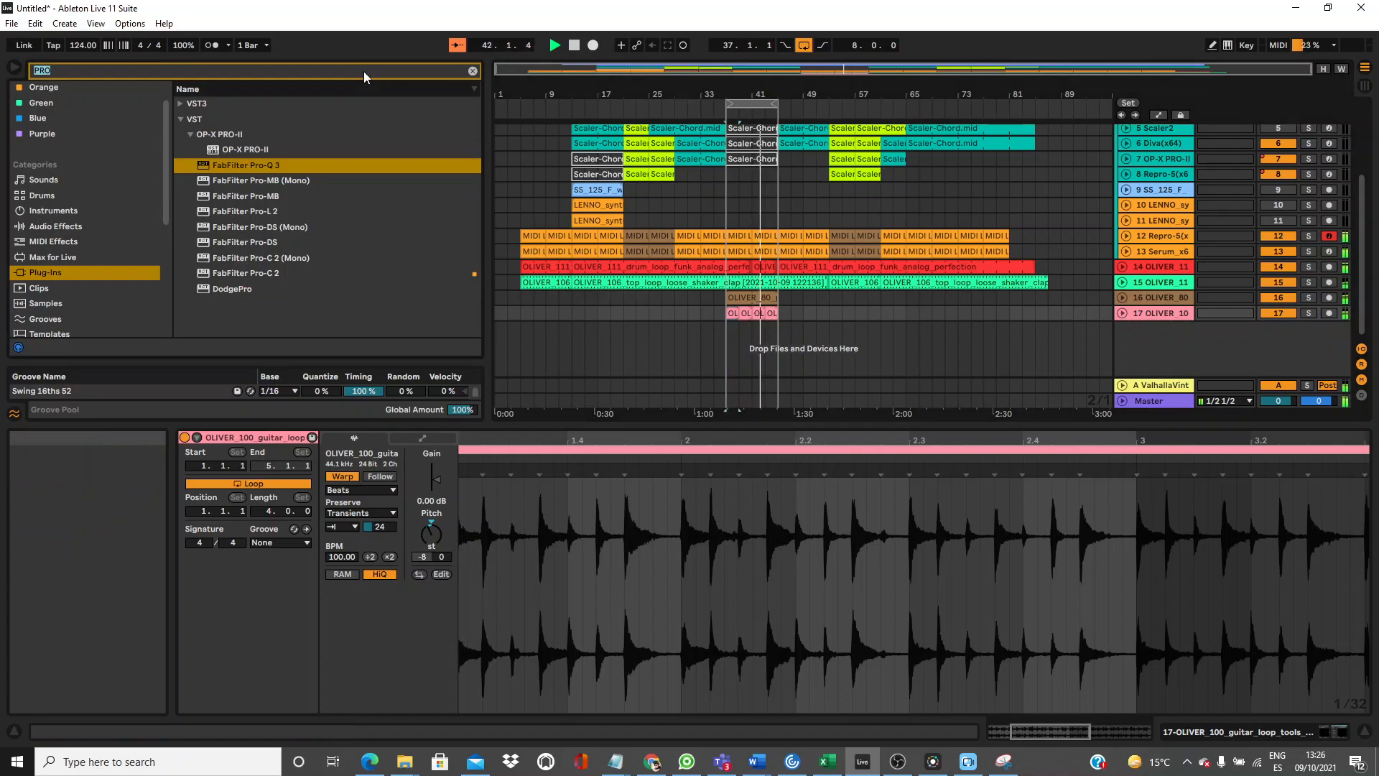
Search the audio effects for Utility and add it to the guitar track.
type("UT")
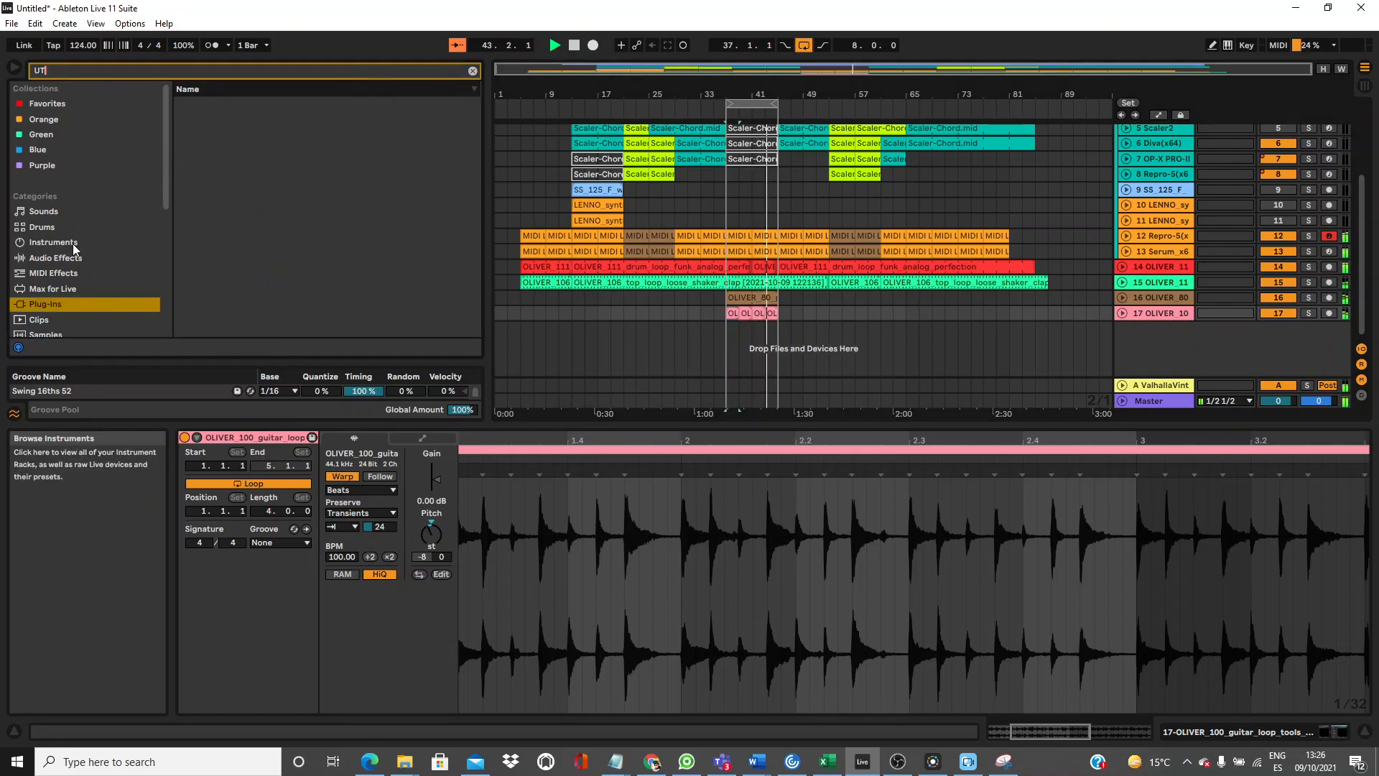
left_click(72, 243)
left_click(73, 257)
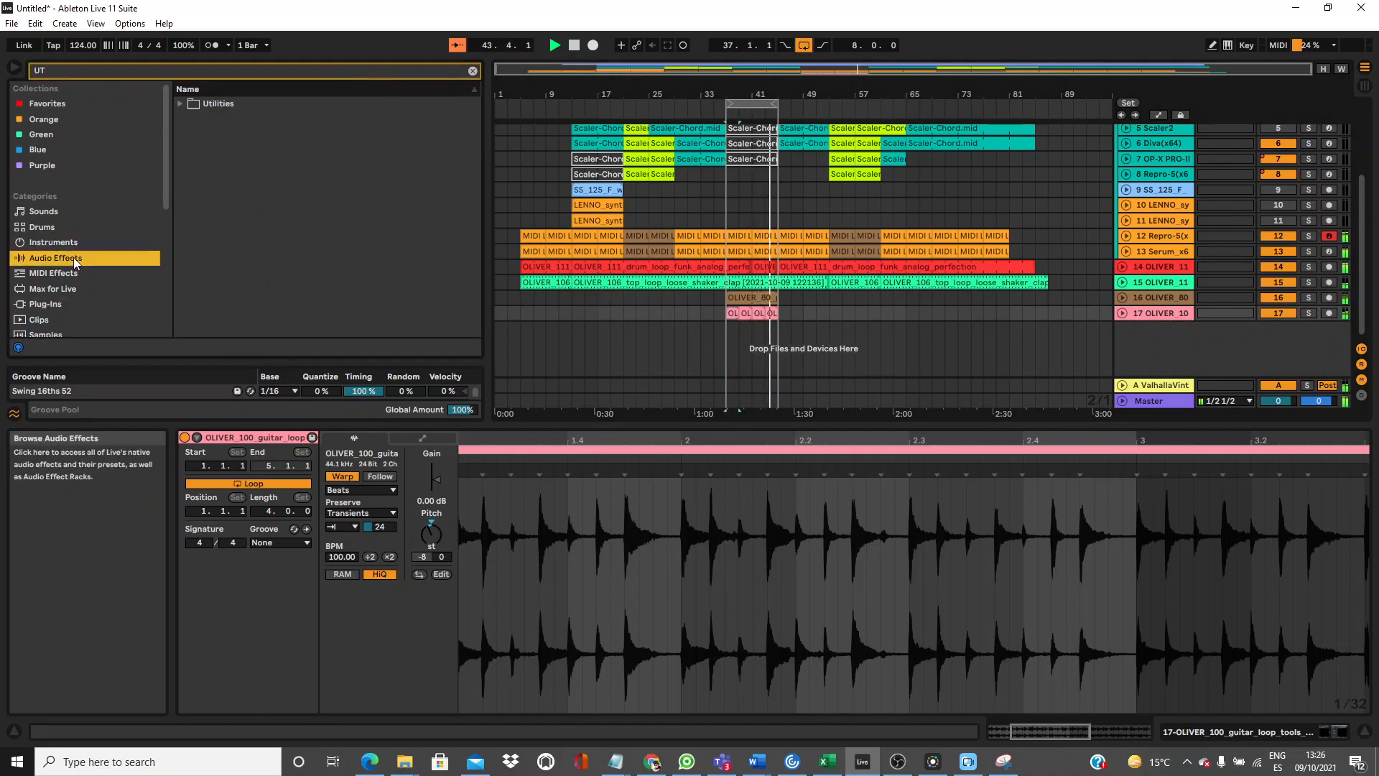
left_click(194, 104)
left_click(183, 105)
left_click(219, 182)
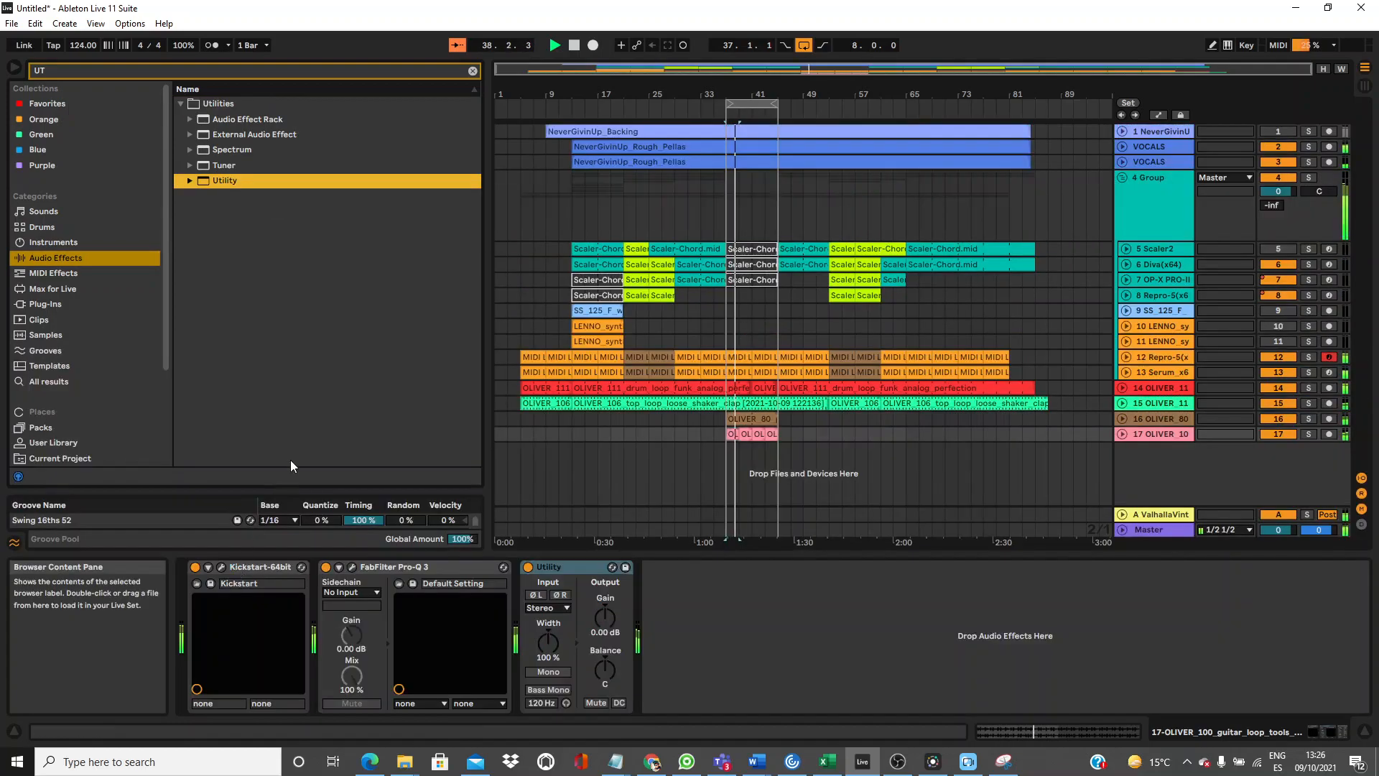
Set the guitar Utility's width to 191%, check it in mono, and place Utility first in the device chain.
left_click_drag(548, 641, 549, 641)
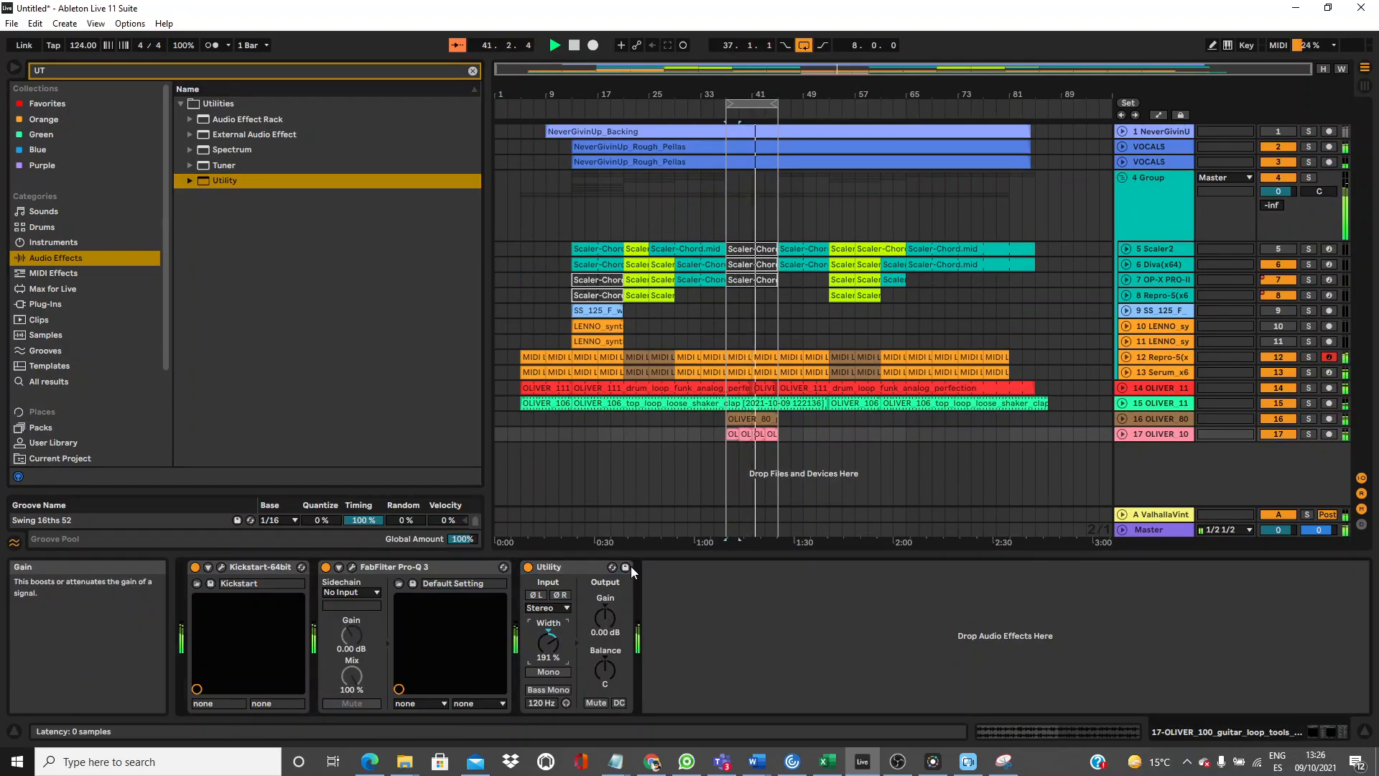
left_click(564, 673)
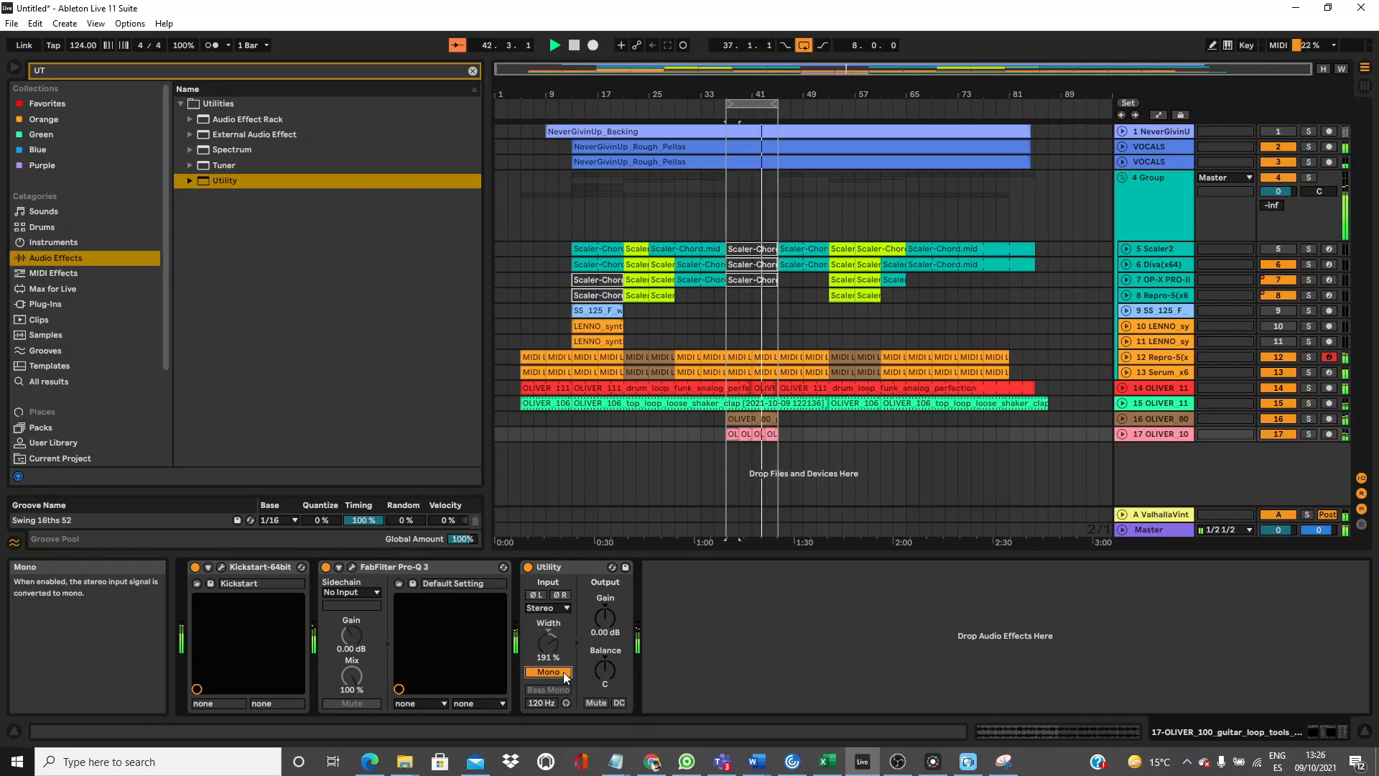
left_click_drag(588, 568, 193, 616)
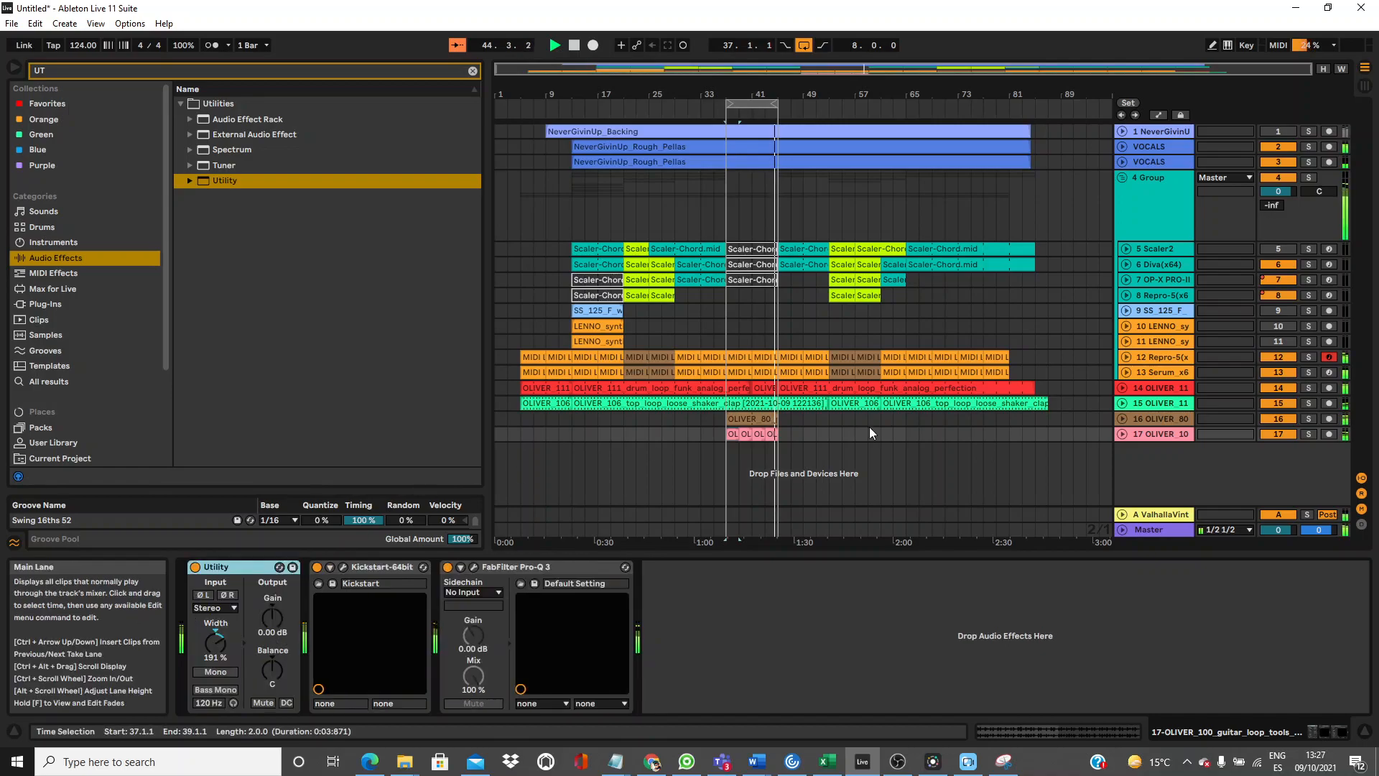
Turn off the arrangement loop and insert a new audio track below the guitar track.
left_click(804, 45)
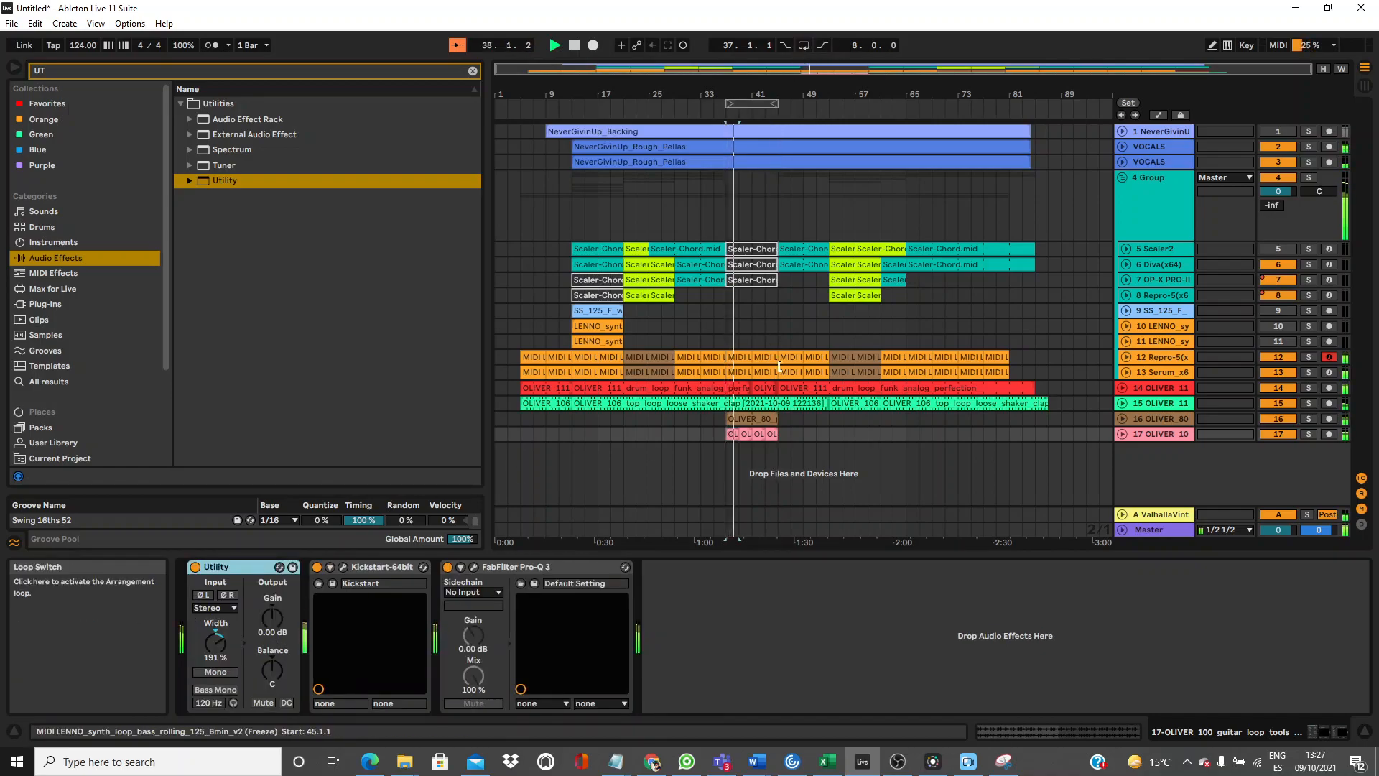
left_click(745, 414)
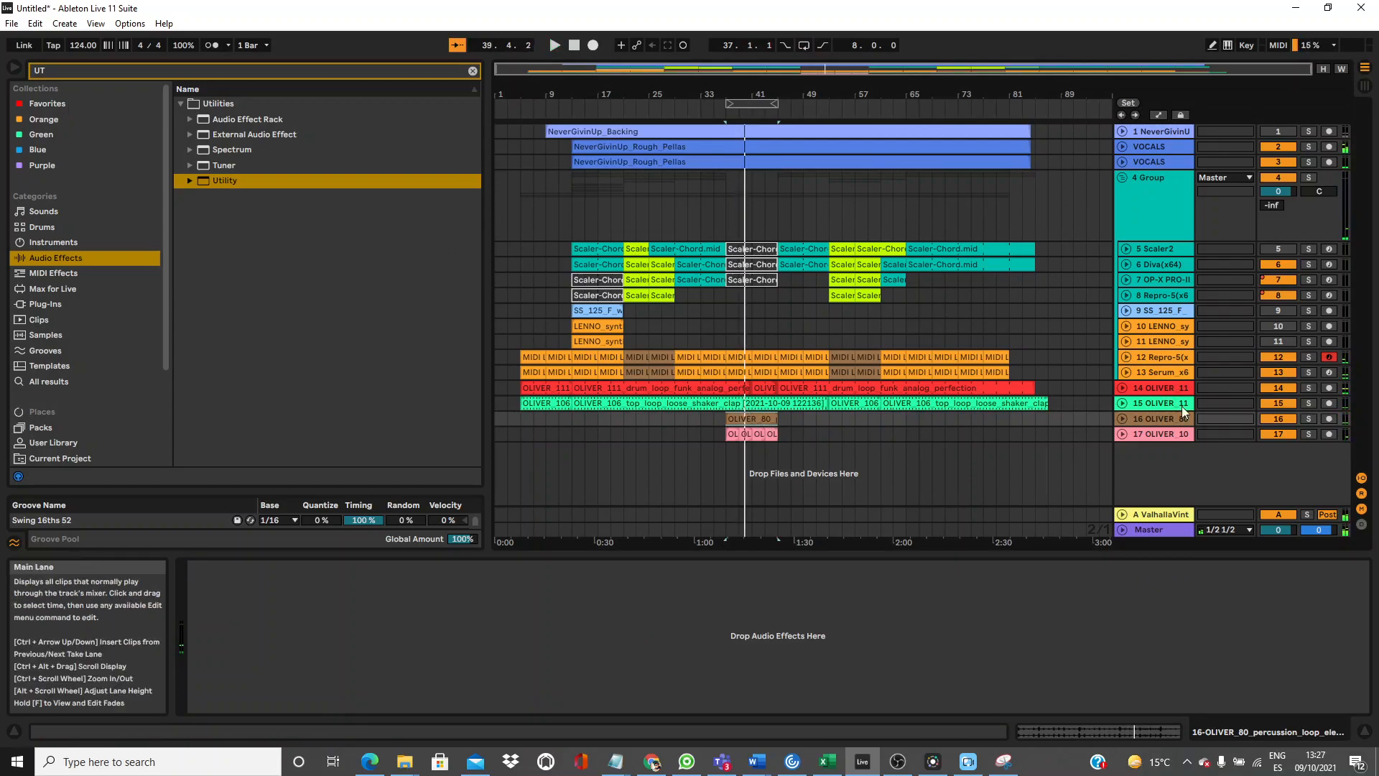
left_click(1182, 459)
right_click(1182, 460)
left_click(1196, 470)
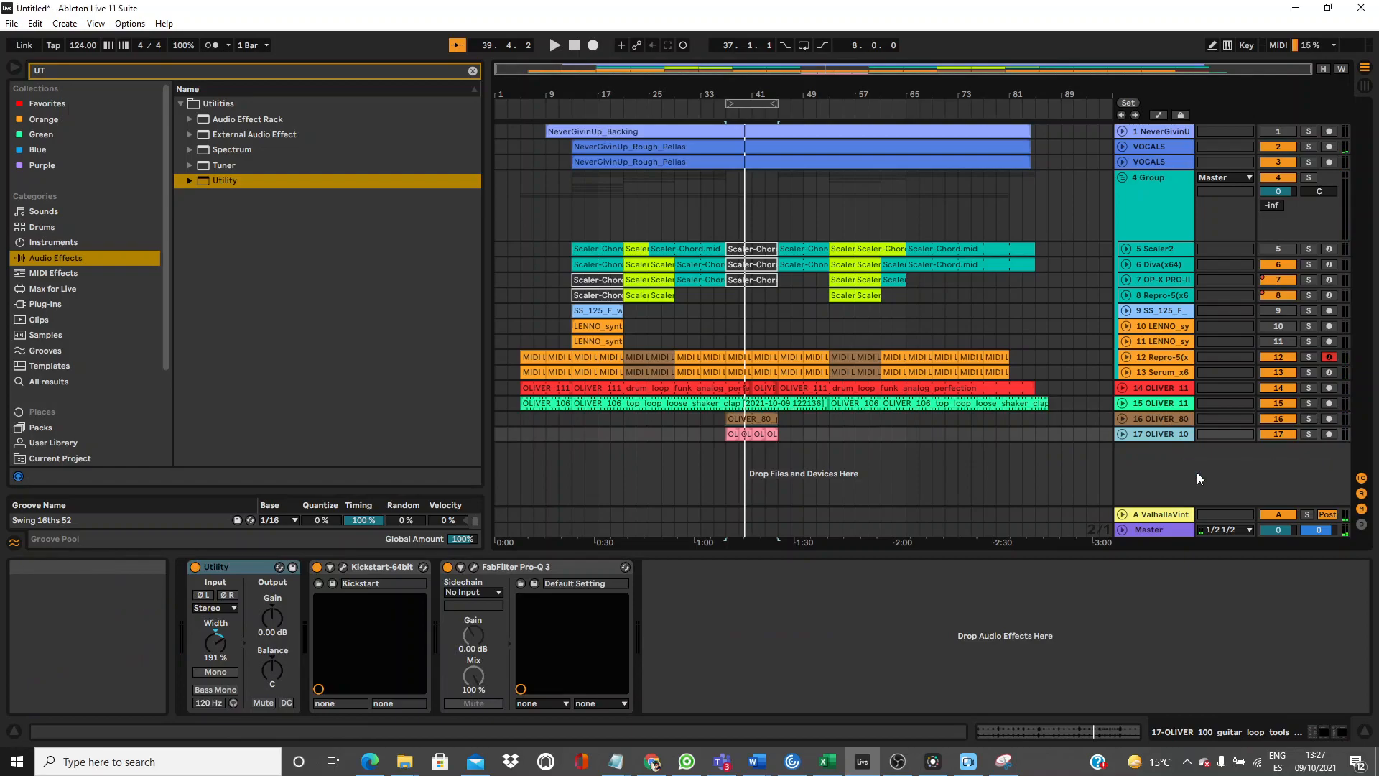
Record a short take on the new audio track from bar 37, and move its trimmed second part to bar 37.
left_click(1330, 442)
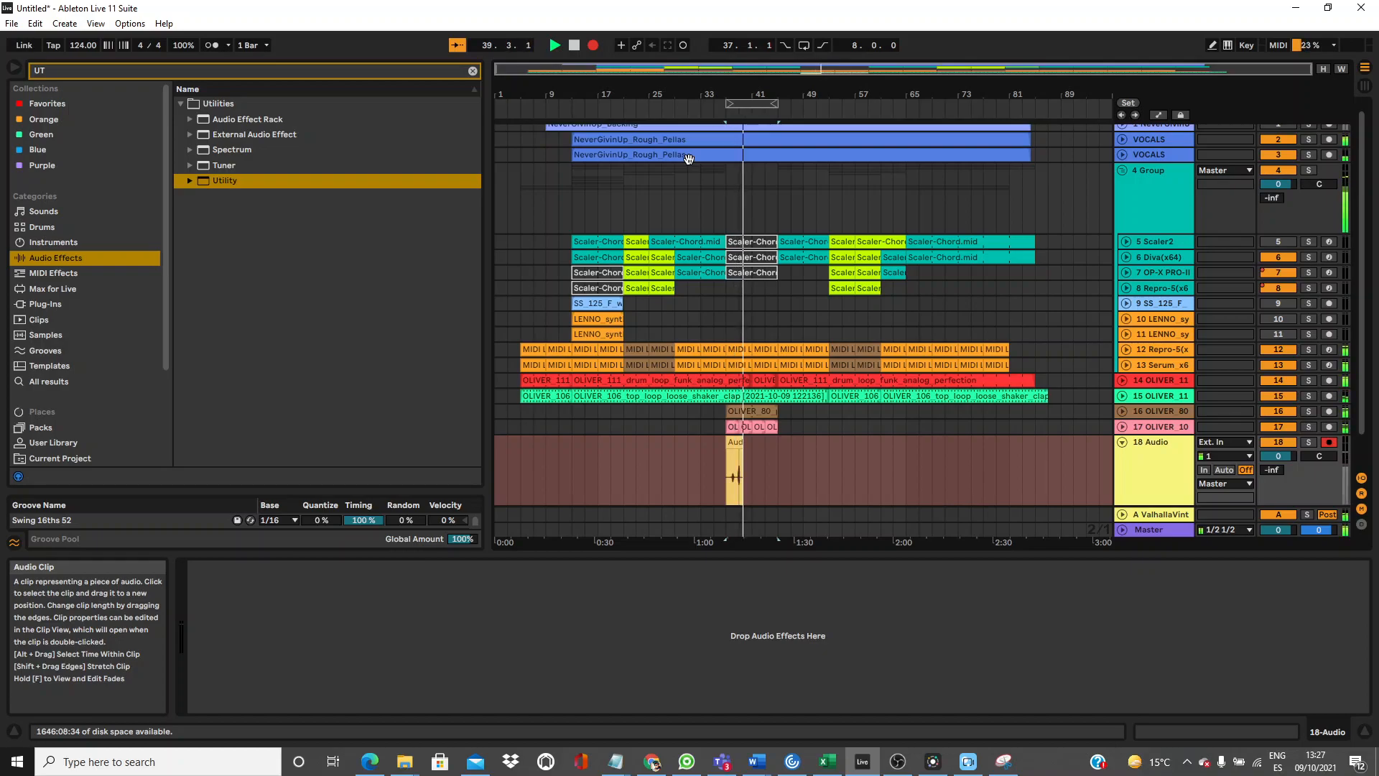
key("F9")
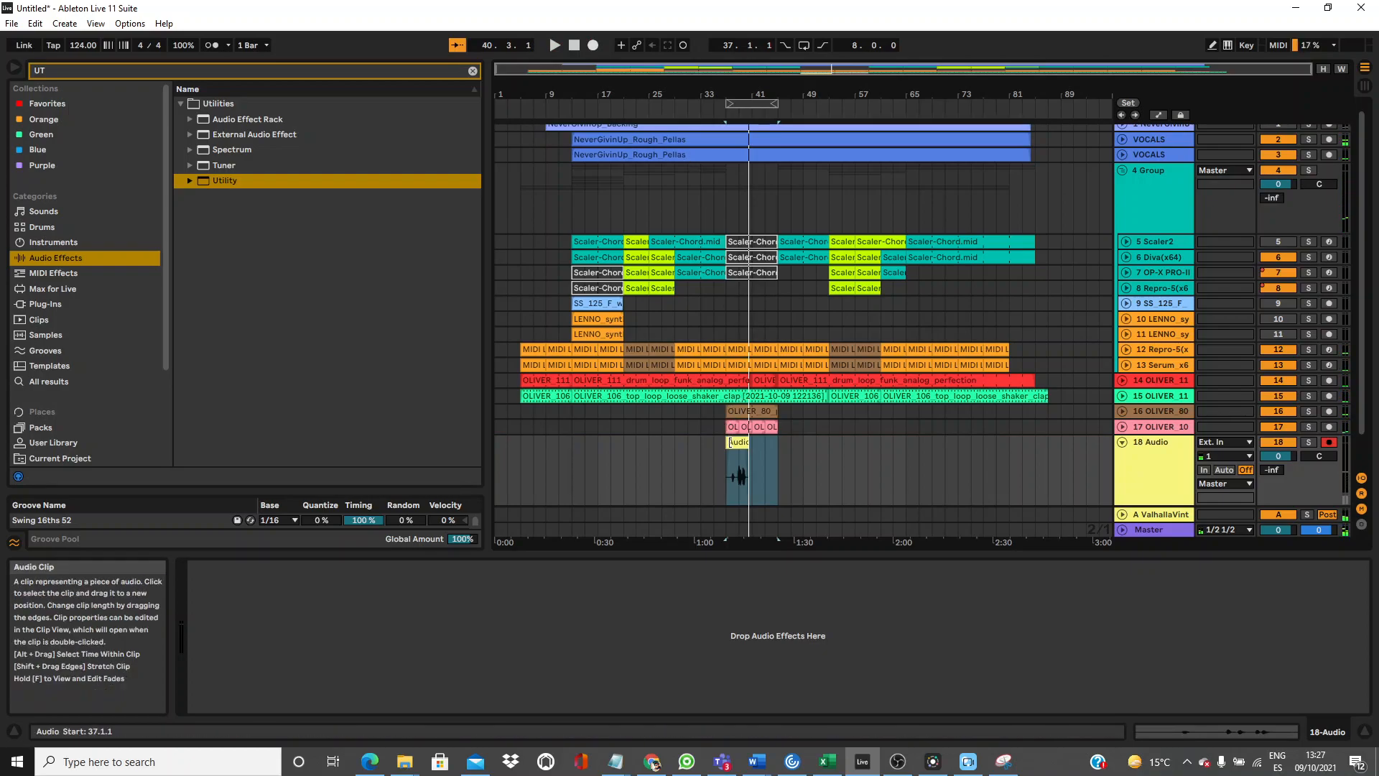
left_click_drag(730, 442, 743, 442)
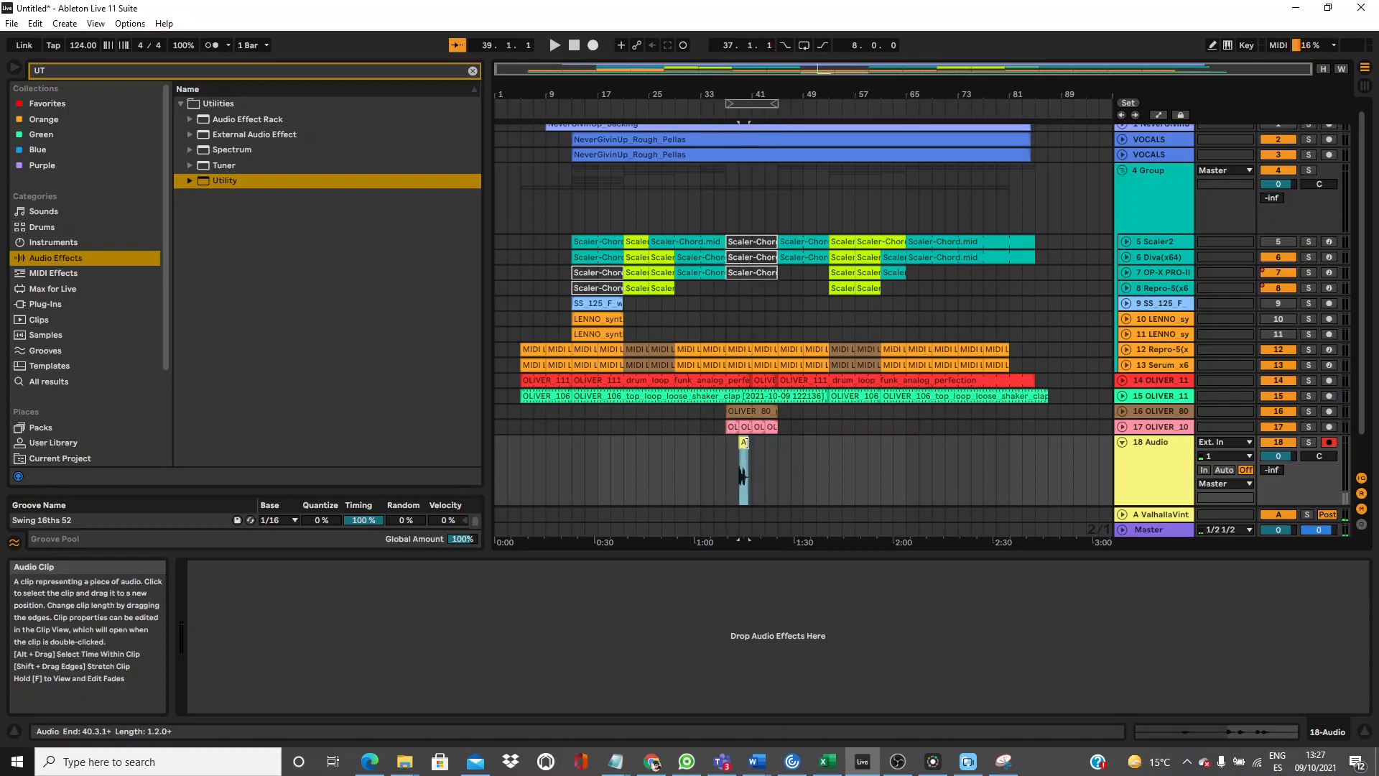
left_click_drag(744, 441, 732, 446)
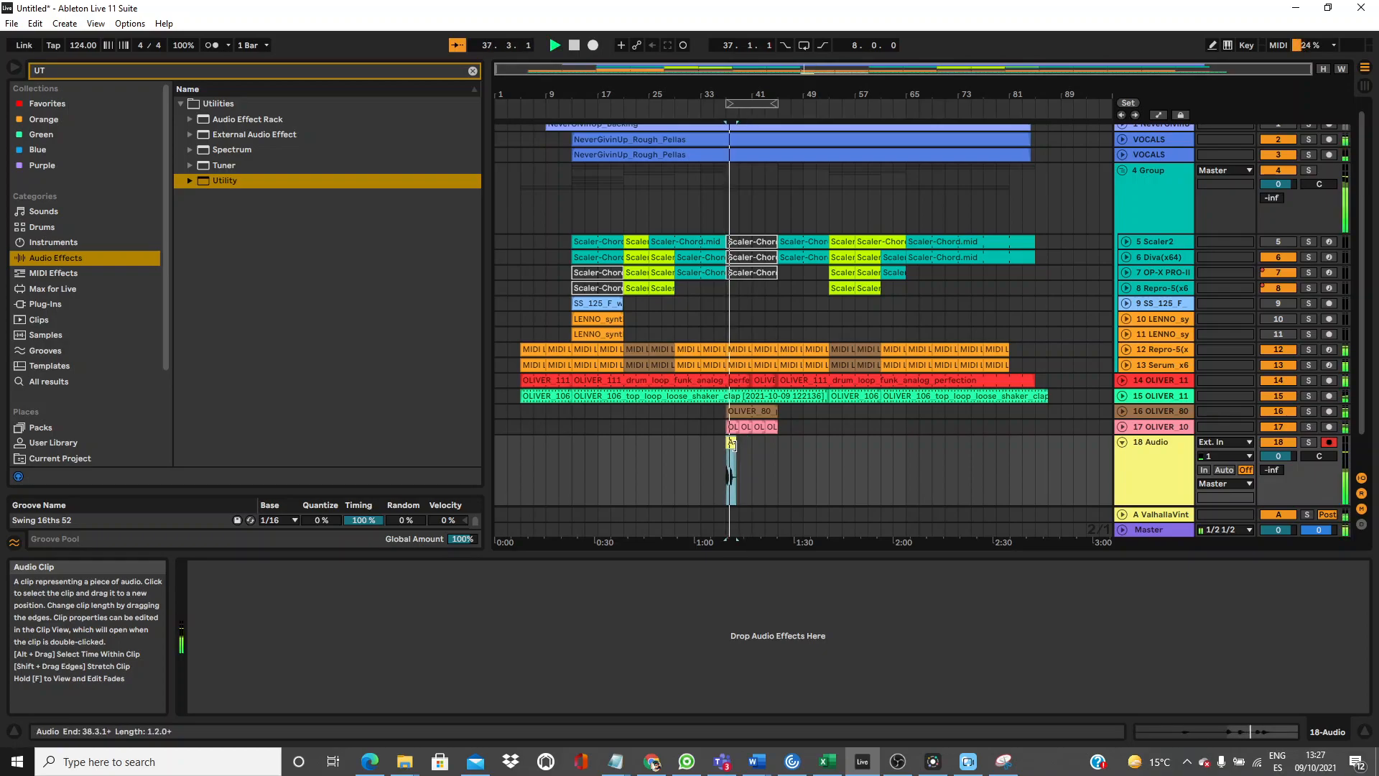
left_click_drag(735, 89, 739, 89)
left_click_drag(782, 459, 686, 461)
key("ctrl+d")
key("ctrl+d")
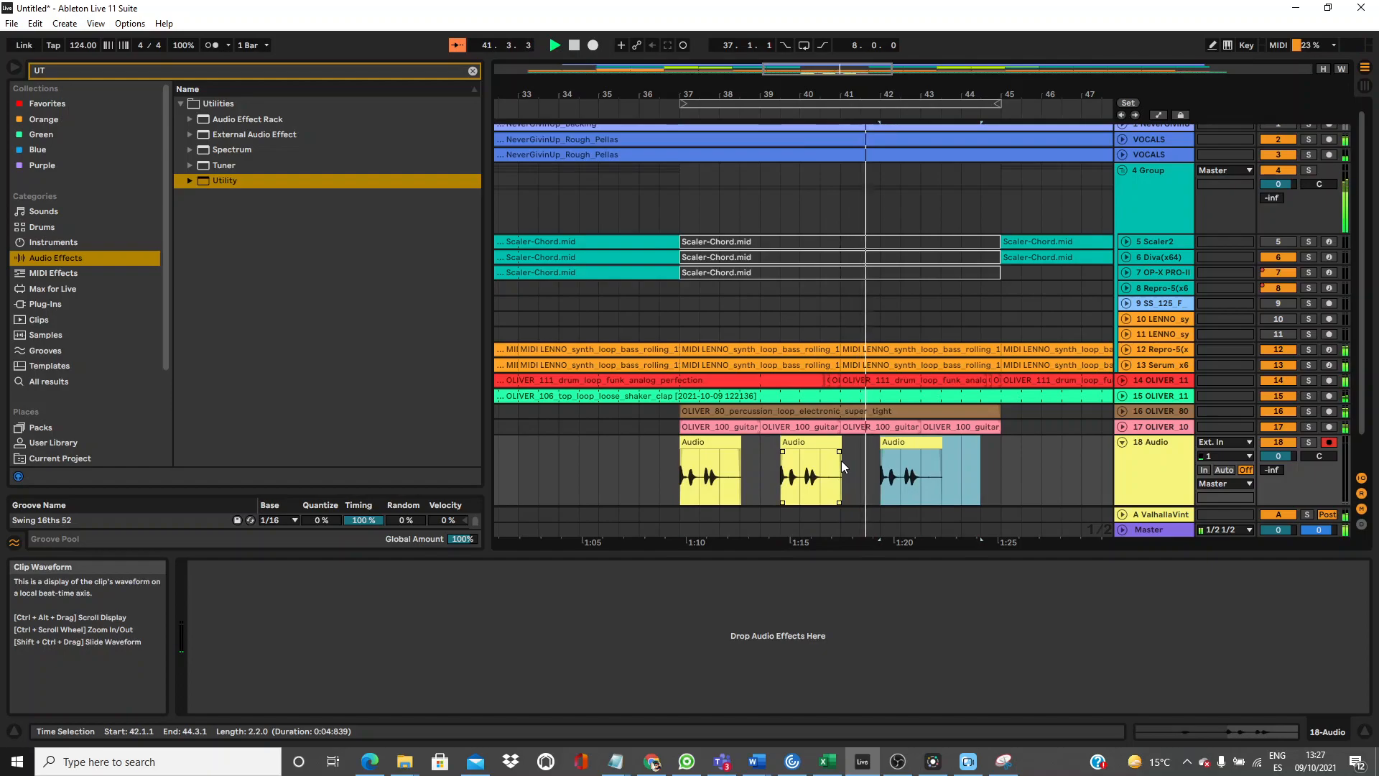
key("ctrl+z")
key("ctrl+z")
key("space")
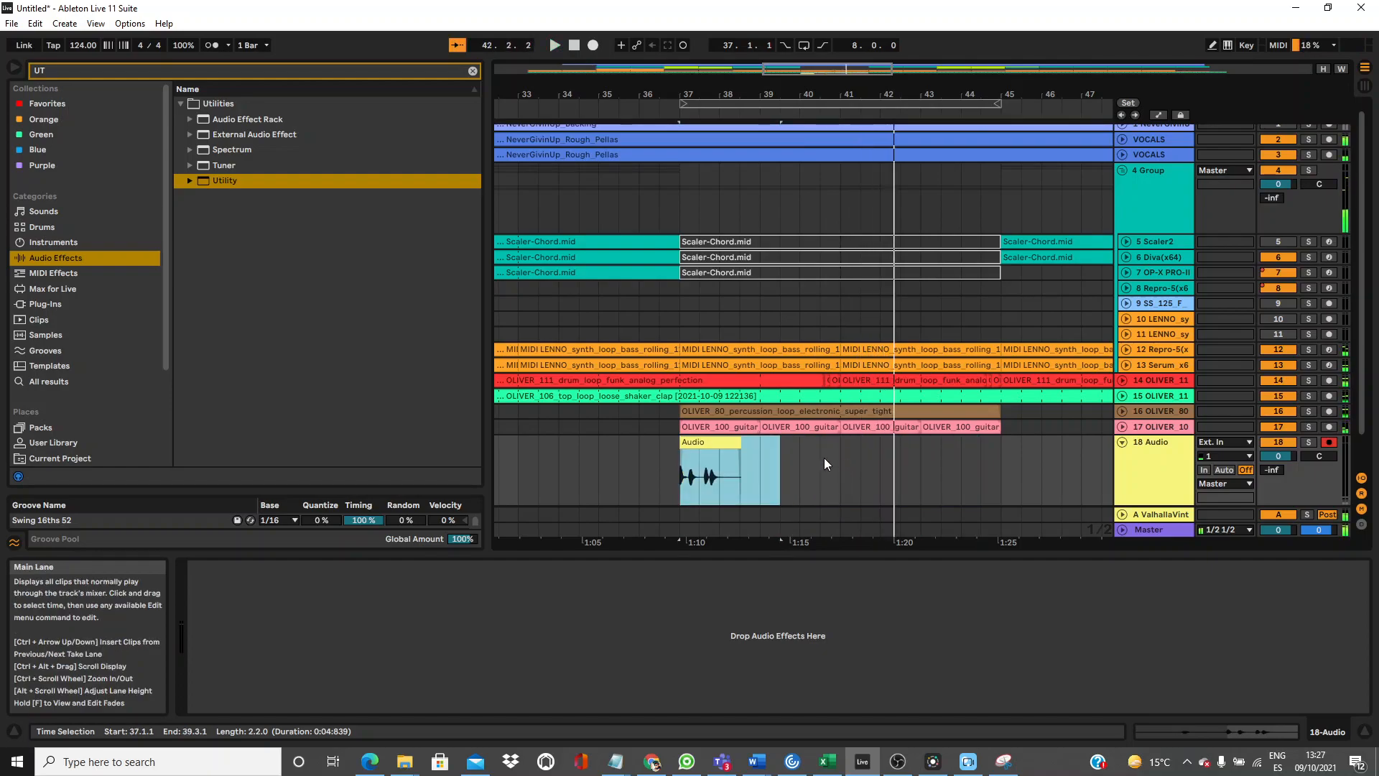
Duplicate the recorded clip every two bars to fill bars 37–45, removing the extra copy at bar 45.
key("space")
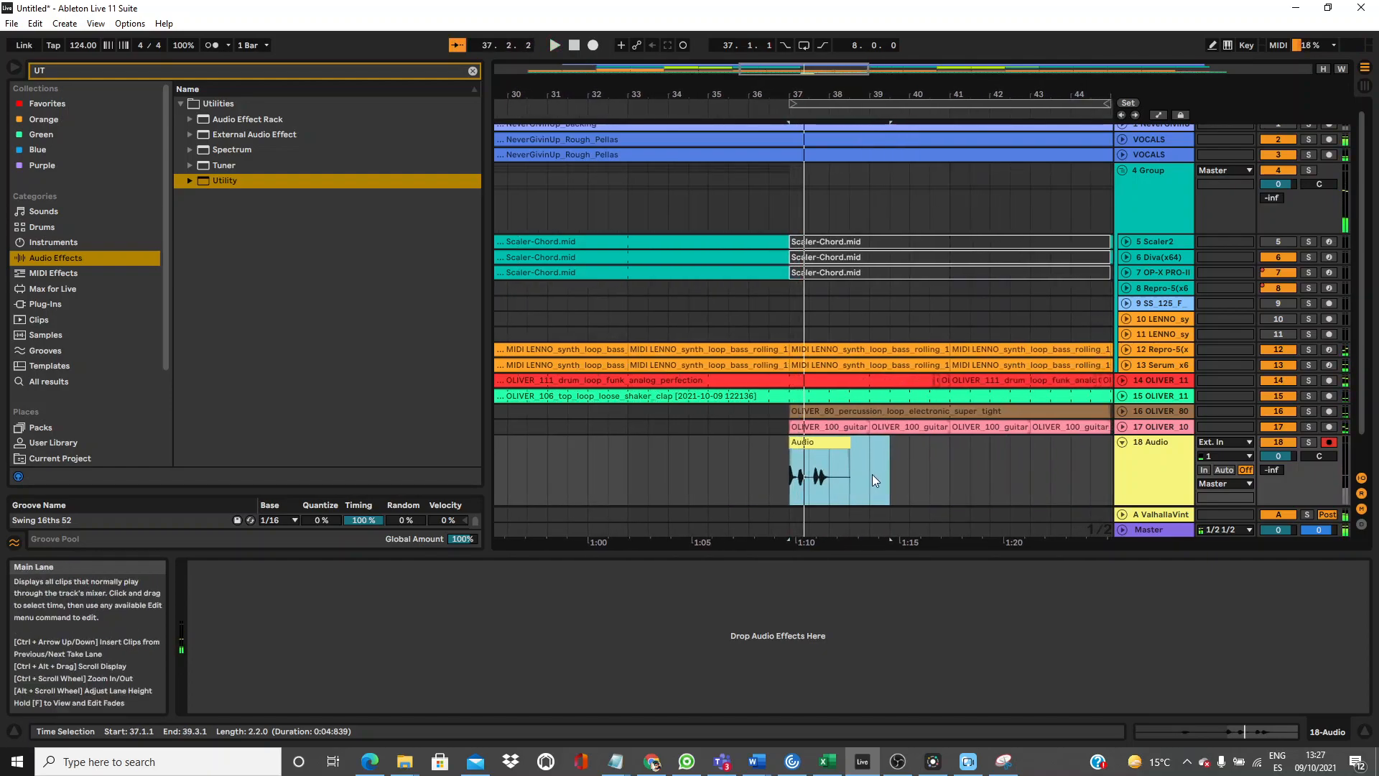
left_click_drag(872, 474, 824, 476)
key("ctrl+d")
key("ctrl+d")
key("ctrl+d")
key("ctrl+d")
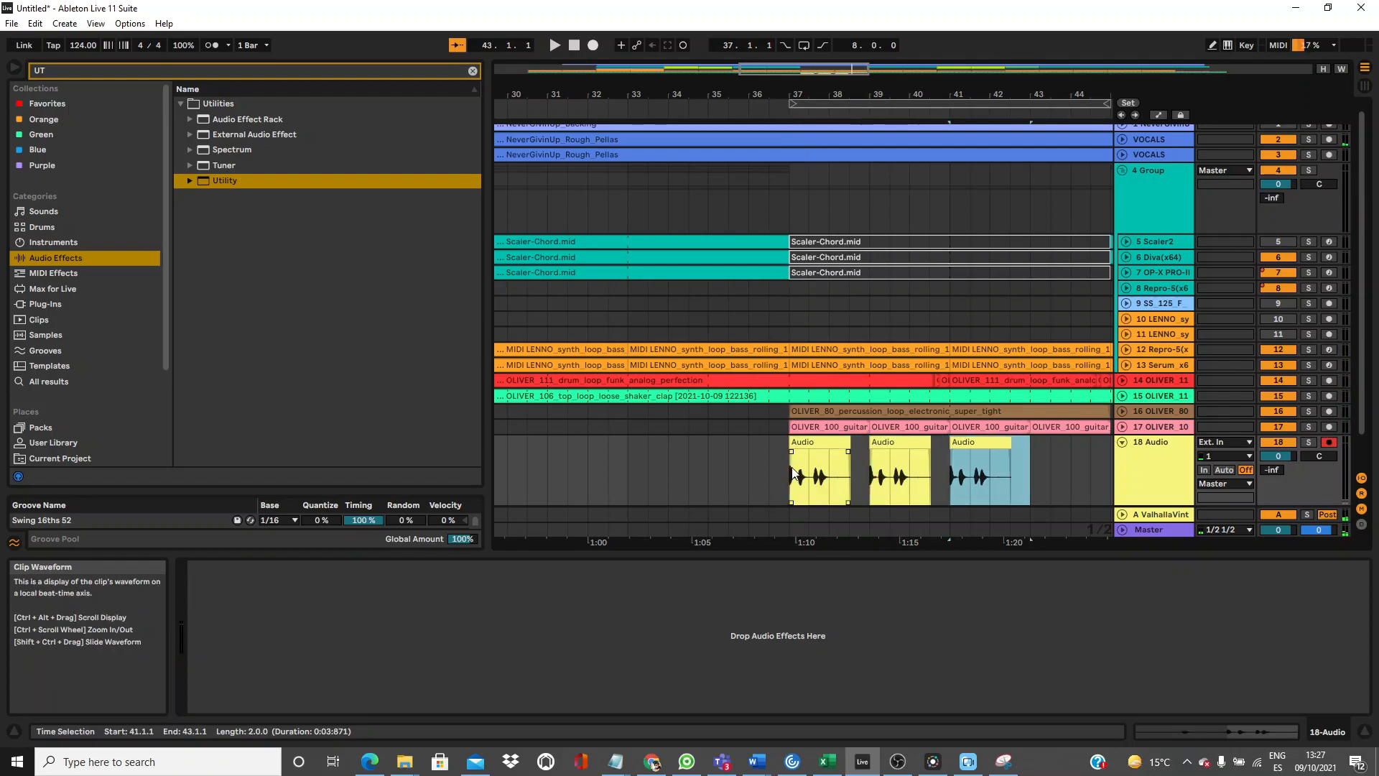
key("Delete")
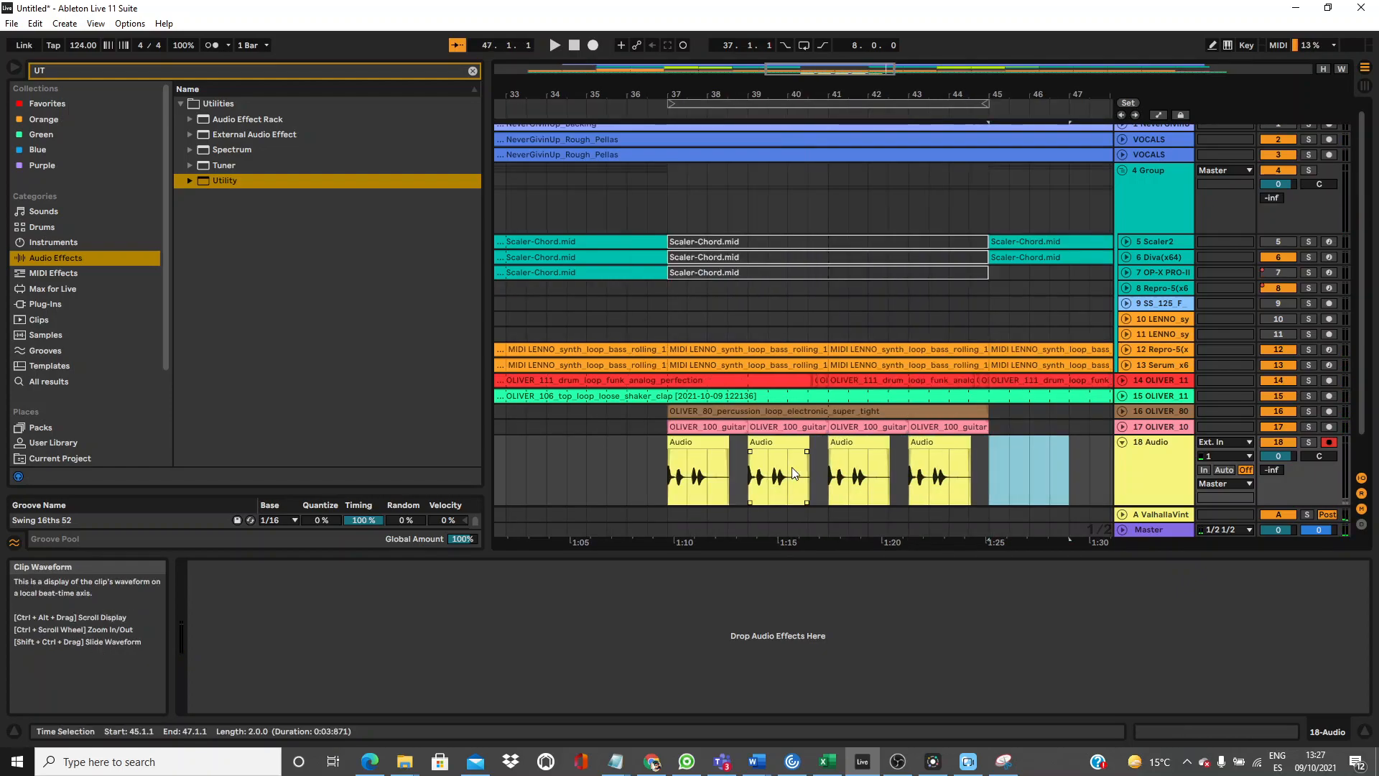
Play the repeated recording from bar 37 and consolidate bars 37–45 into one clip.
left_click(687, 451)
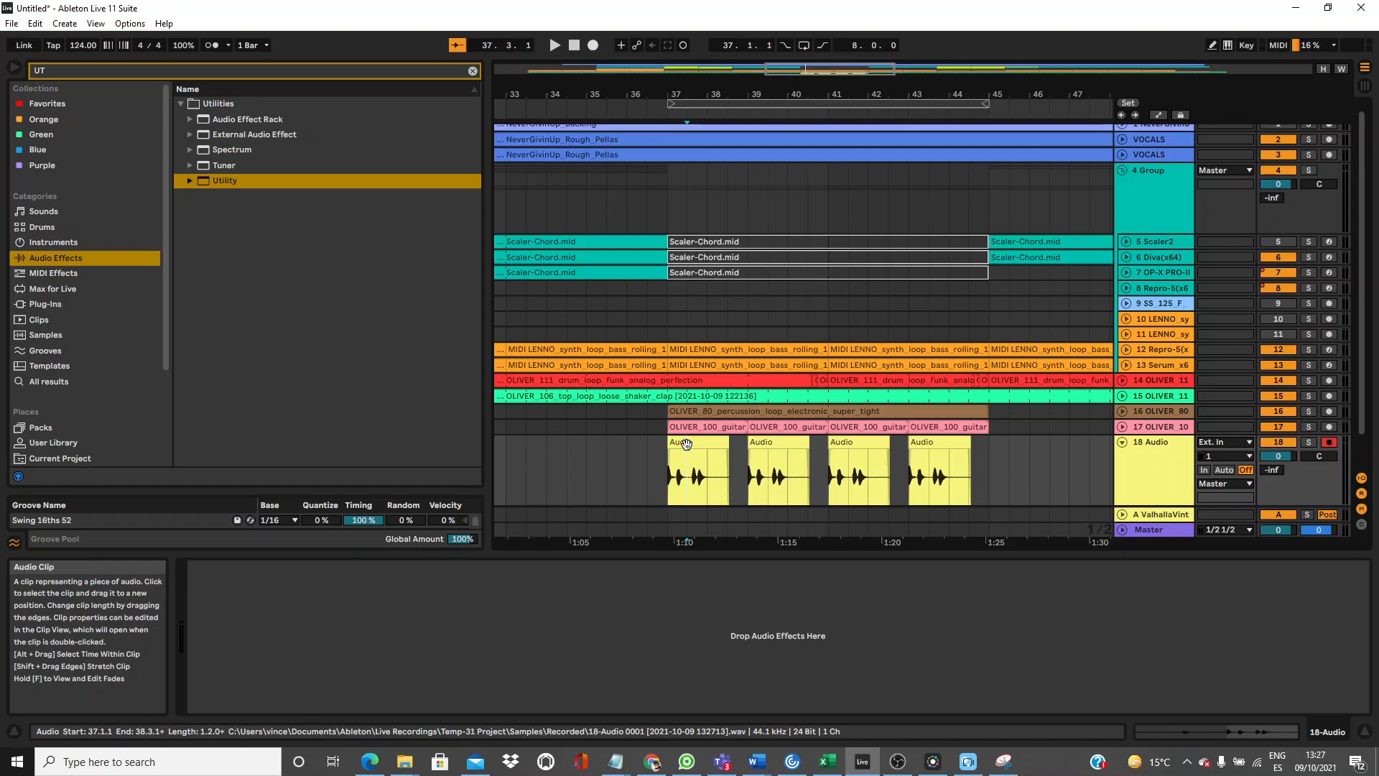
left_click(686, 444)
key("space")
left_click_drag(800, 462, 1069, 468)
key("ctrl+j")
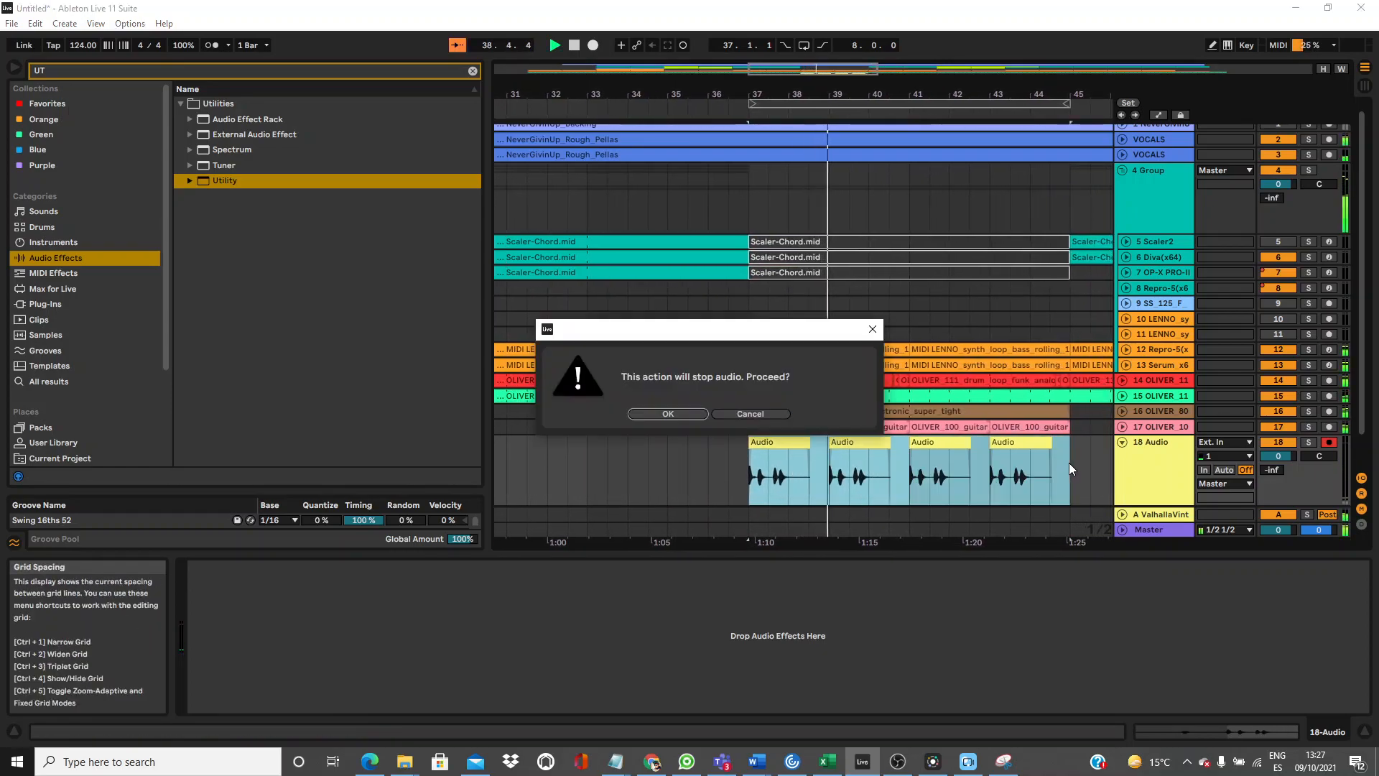
key("Return")
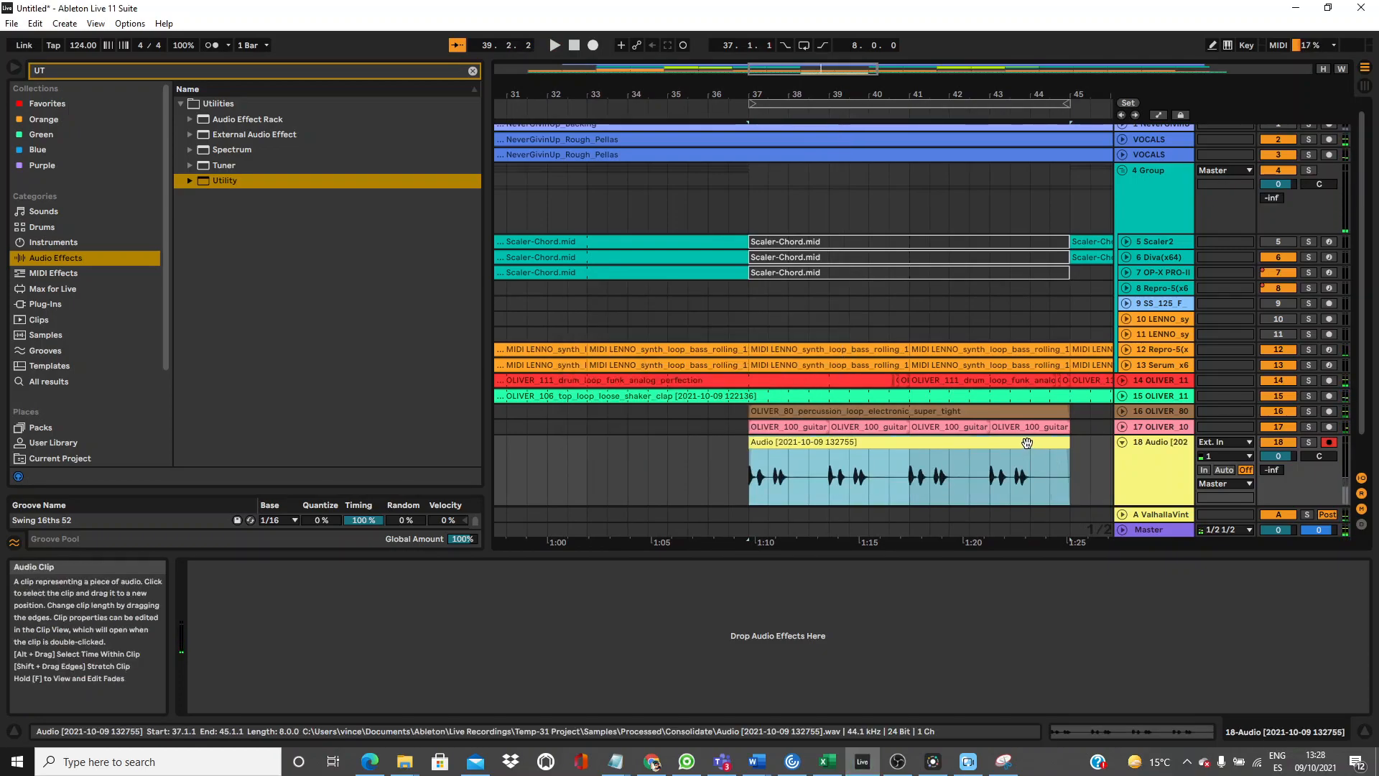
Set the consolidated clip's transient loop mode to Off and its transient envelope to 9, and play it from bar 37.
double_click(1027, 443)
left_click(349, 527)
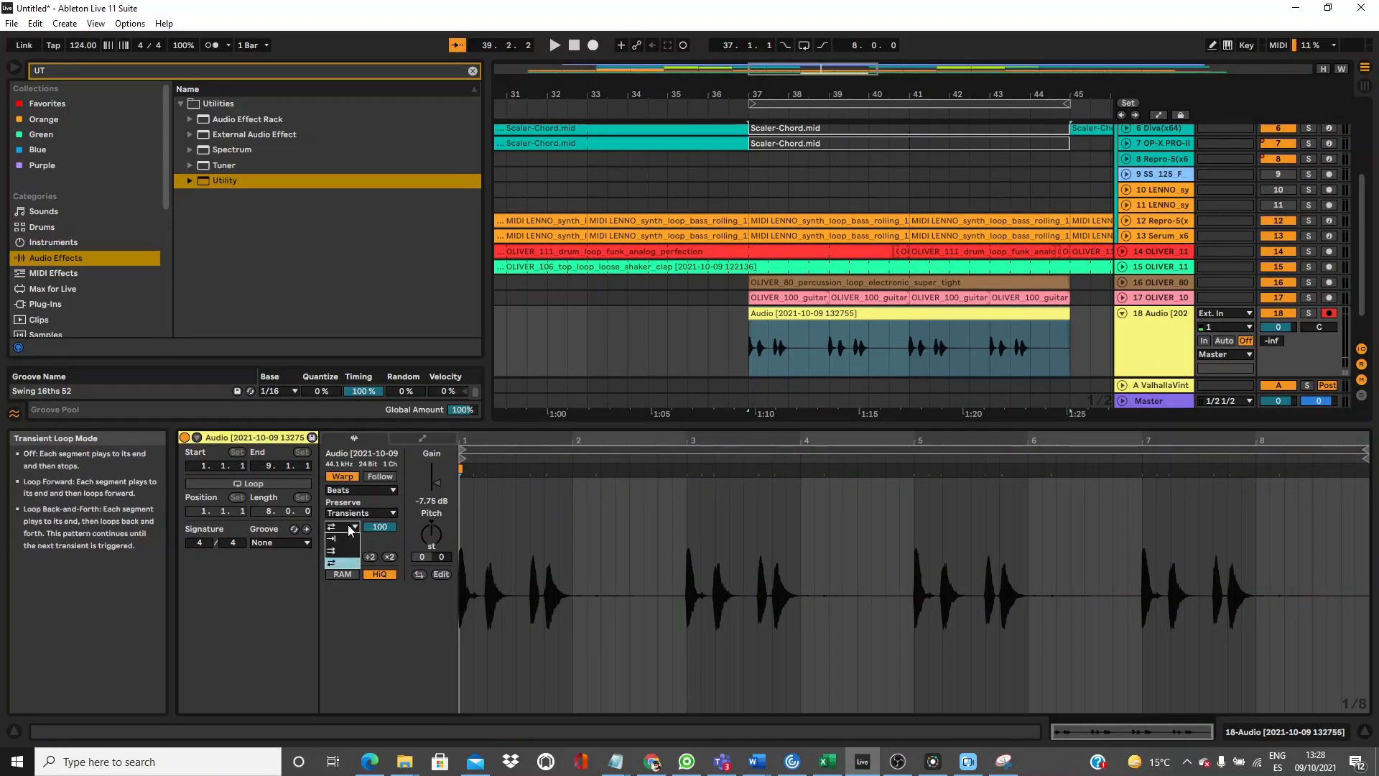
left_click(346, 538)
left_click_drag(379, 526, 379, 575)
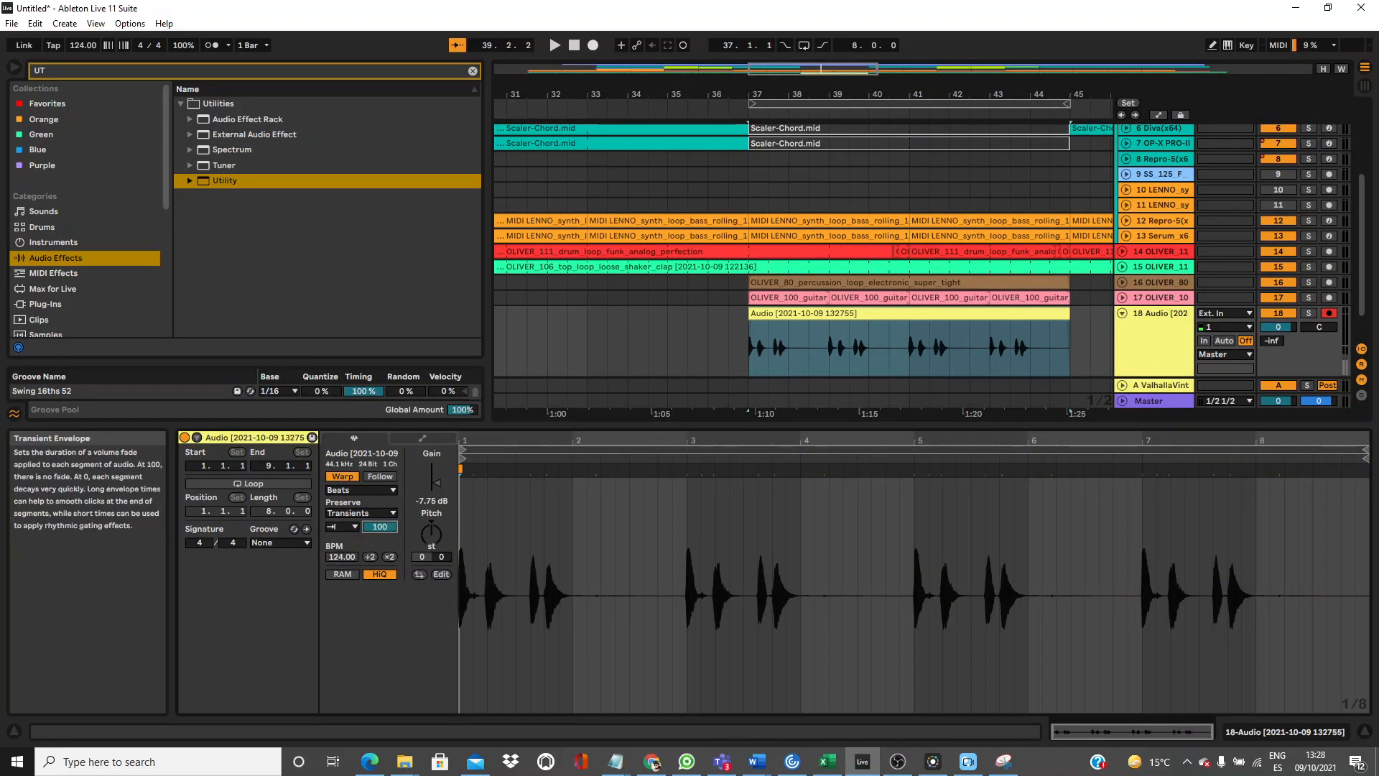
left_click_drag(379, 527, 376, 528)
key("space")
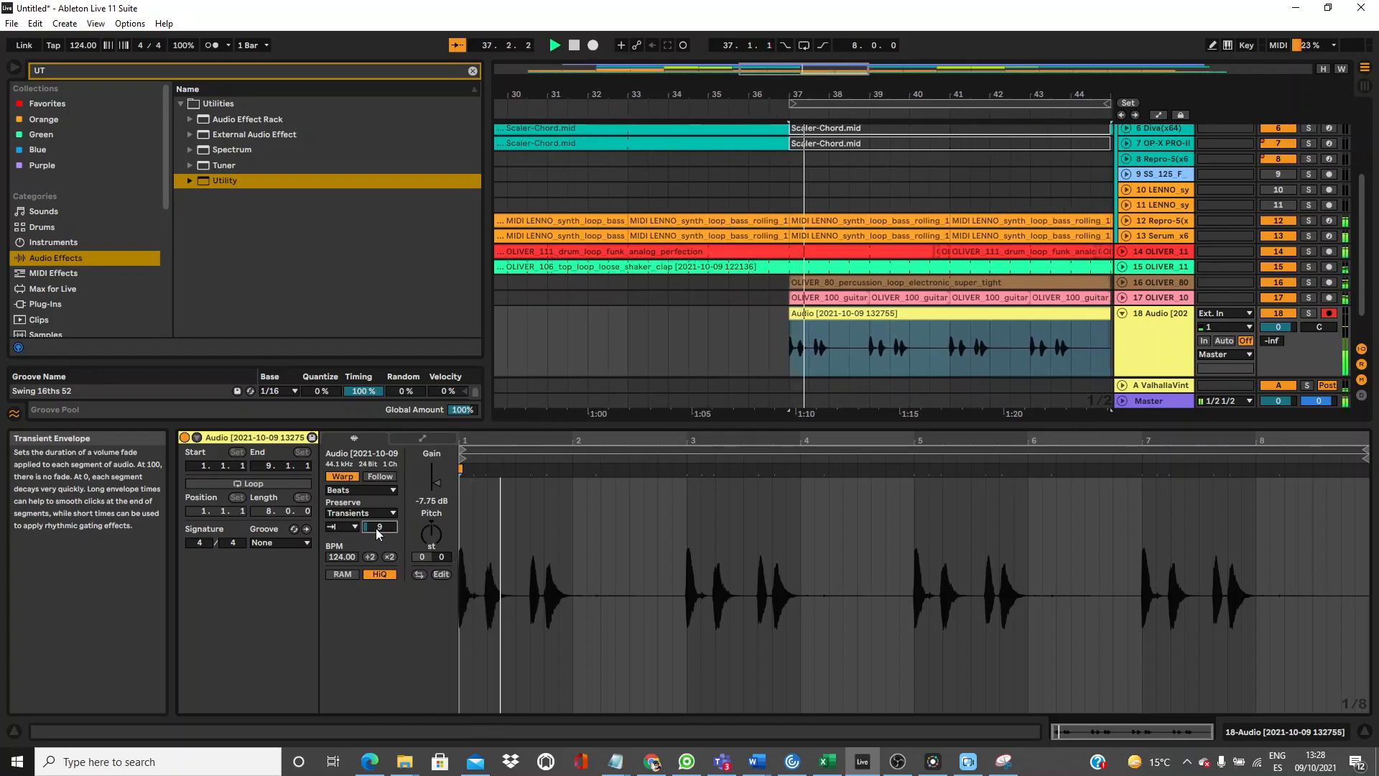
Solo the recorded audio track and select its consolidated clip during playback.
left_click(1308, 313)
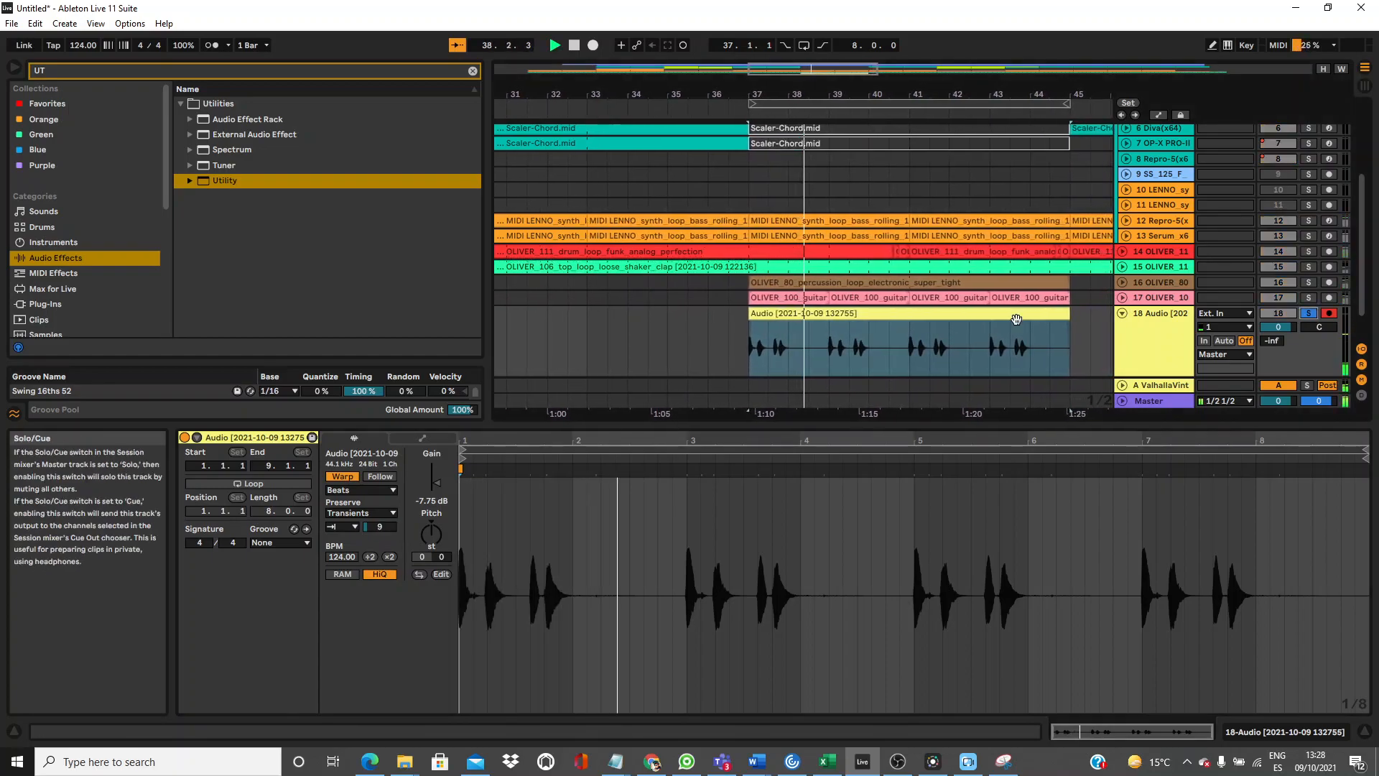
left_click(877, 342)
left_click(878, 314)
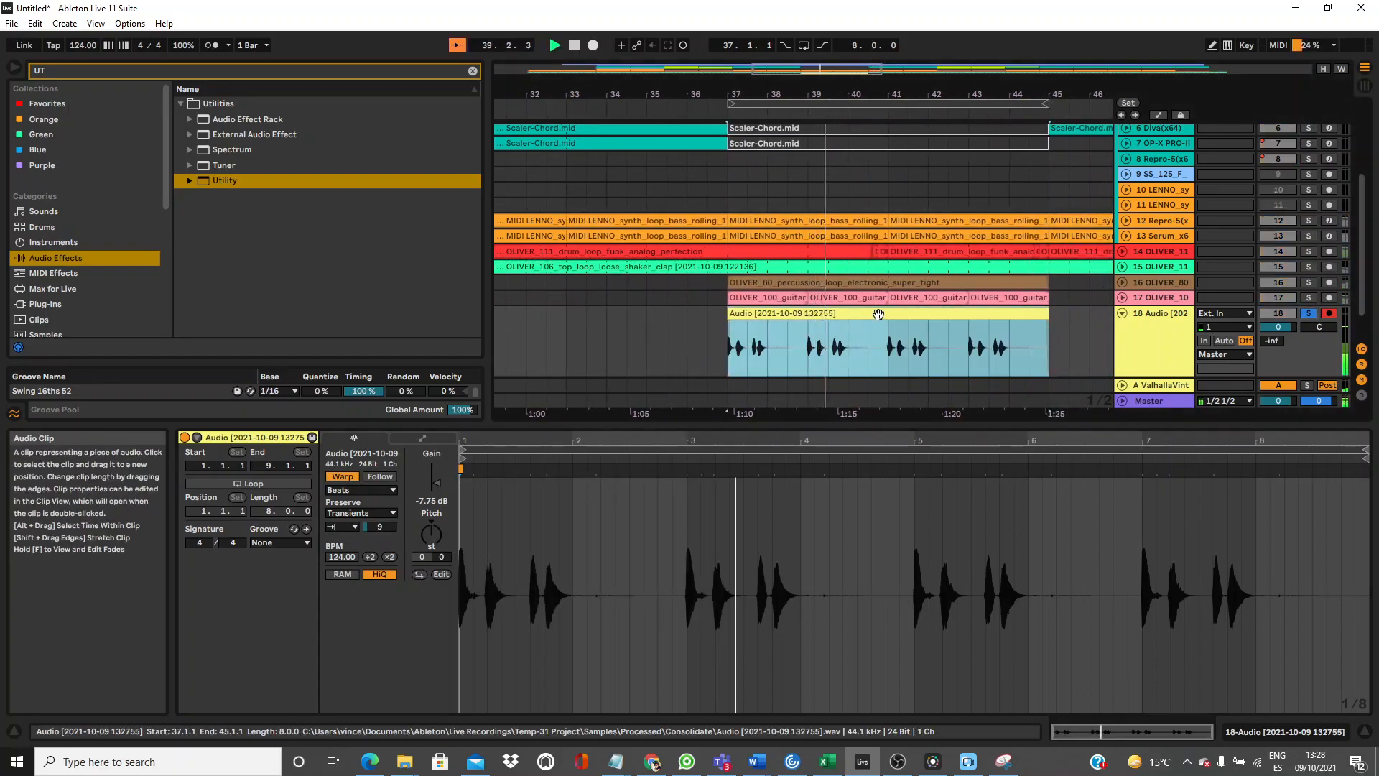
Loop playback over the consolidated clip in bars 37–45 and set its transient envelope to 50.
key("ctrl+l")
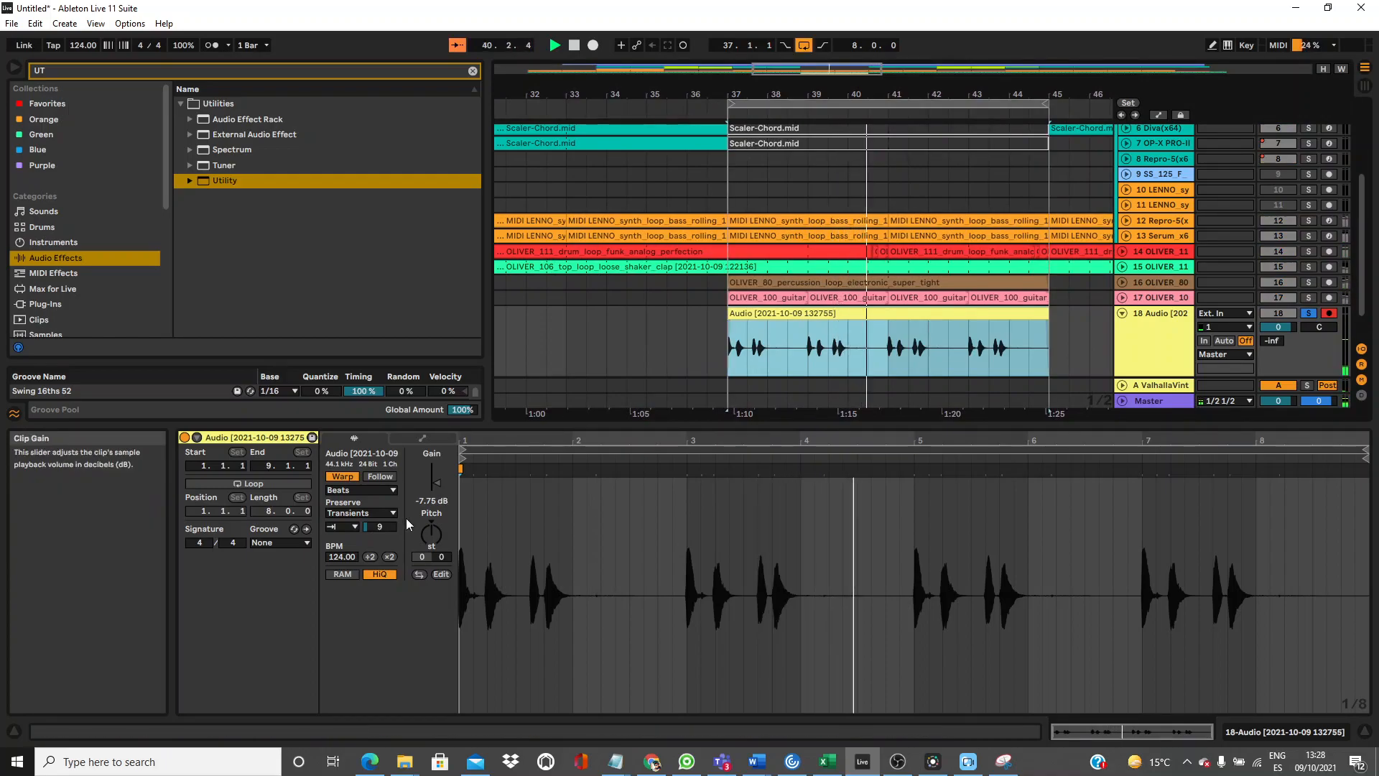
left_click(375, 527)
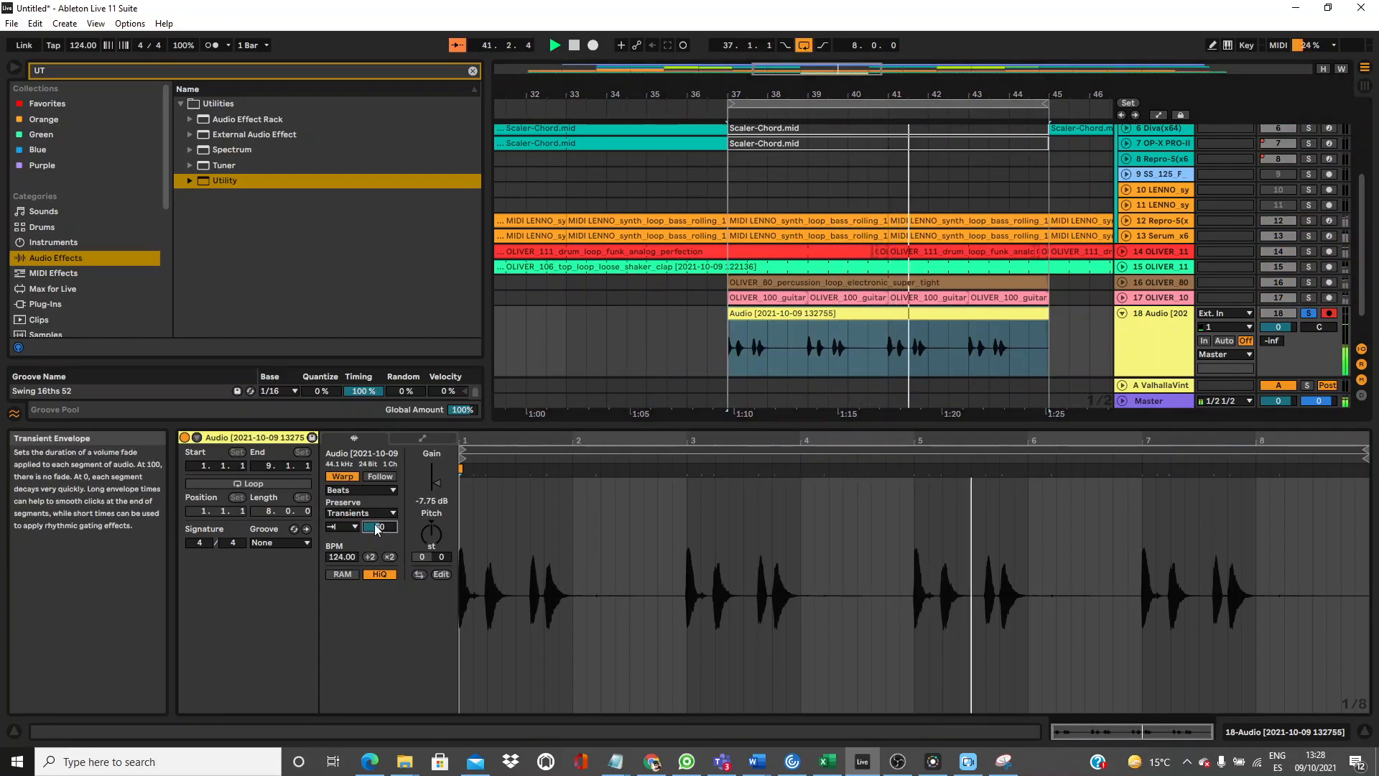
Find the Replika XT plug-in and add it to the recorded audio track, leaving its preset at INIT and closing its window.
left_click(206, 72)
type("XT")
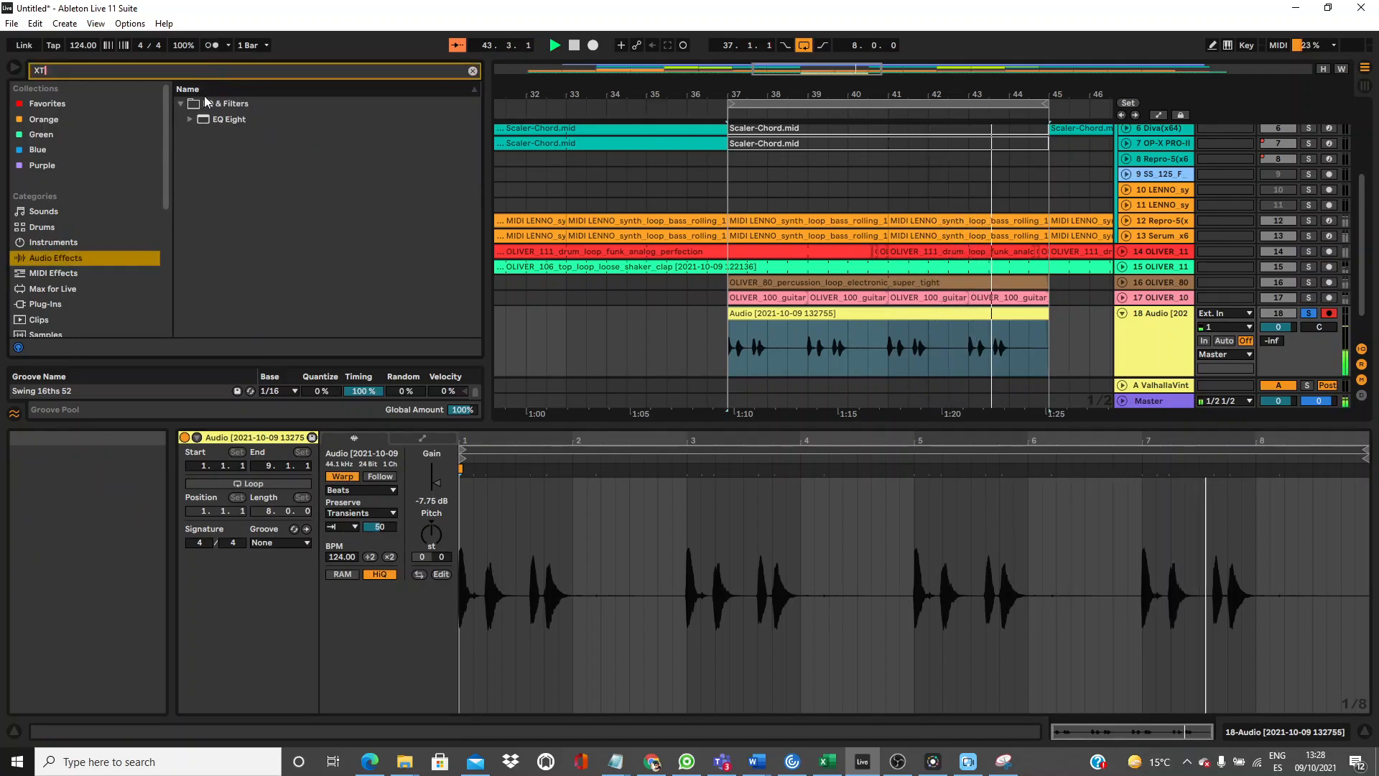
left_click(62, 294)
left_click(65, 304)
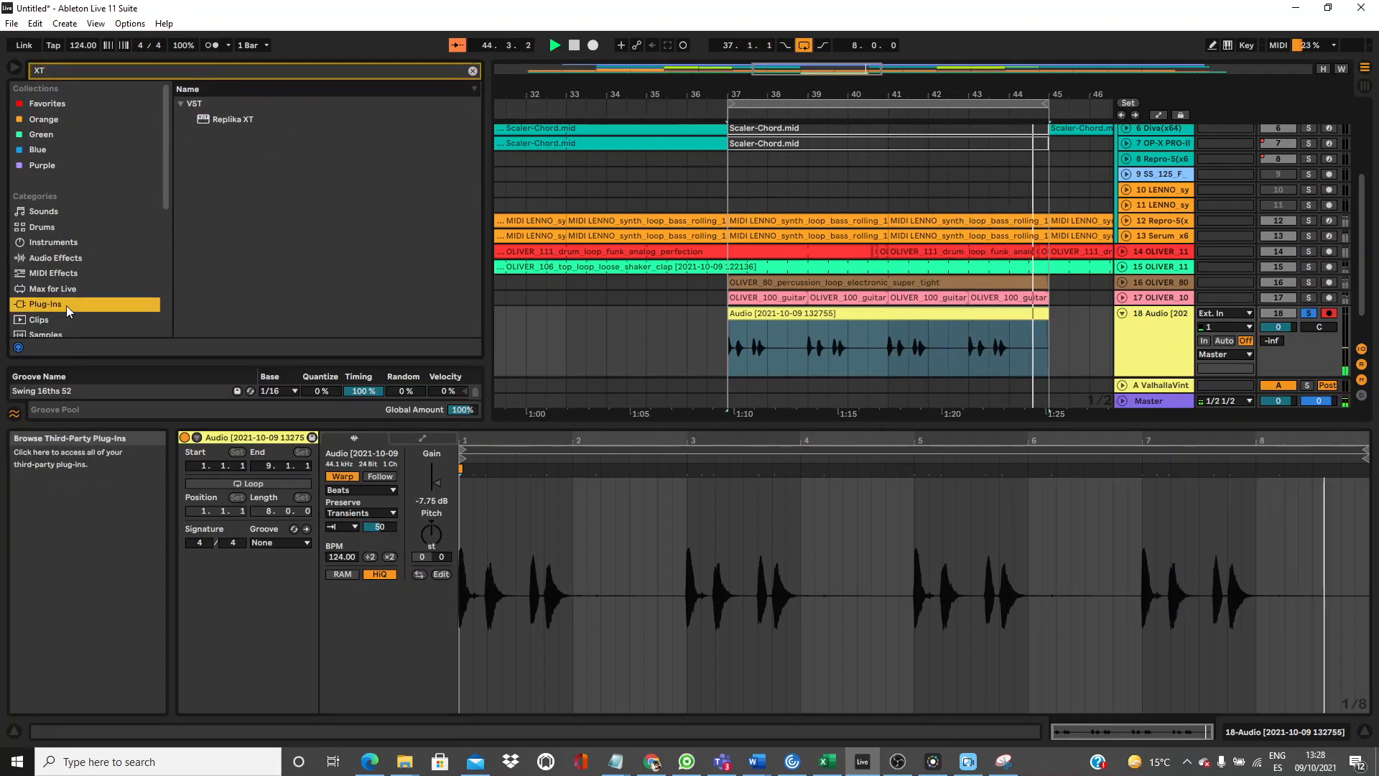
left_click(221, 119)
left_click_drag(828, 349, 827, 350)
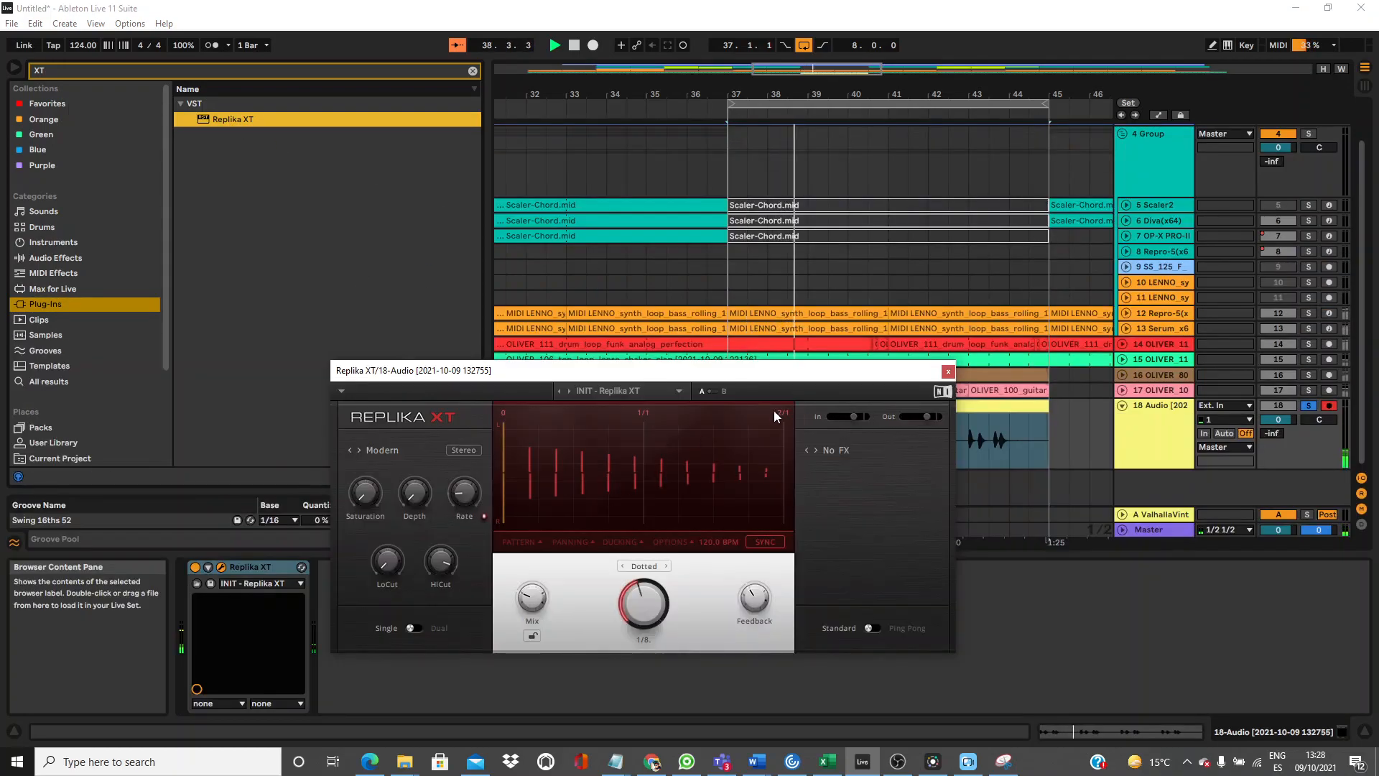
left_click(948, 371)
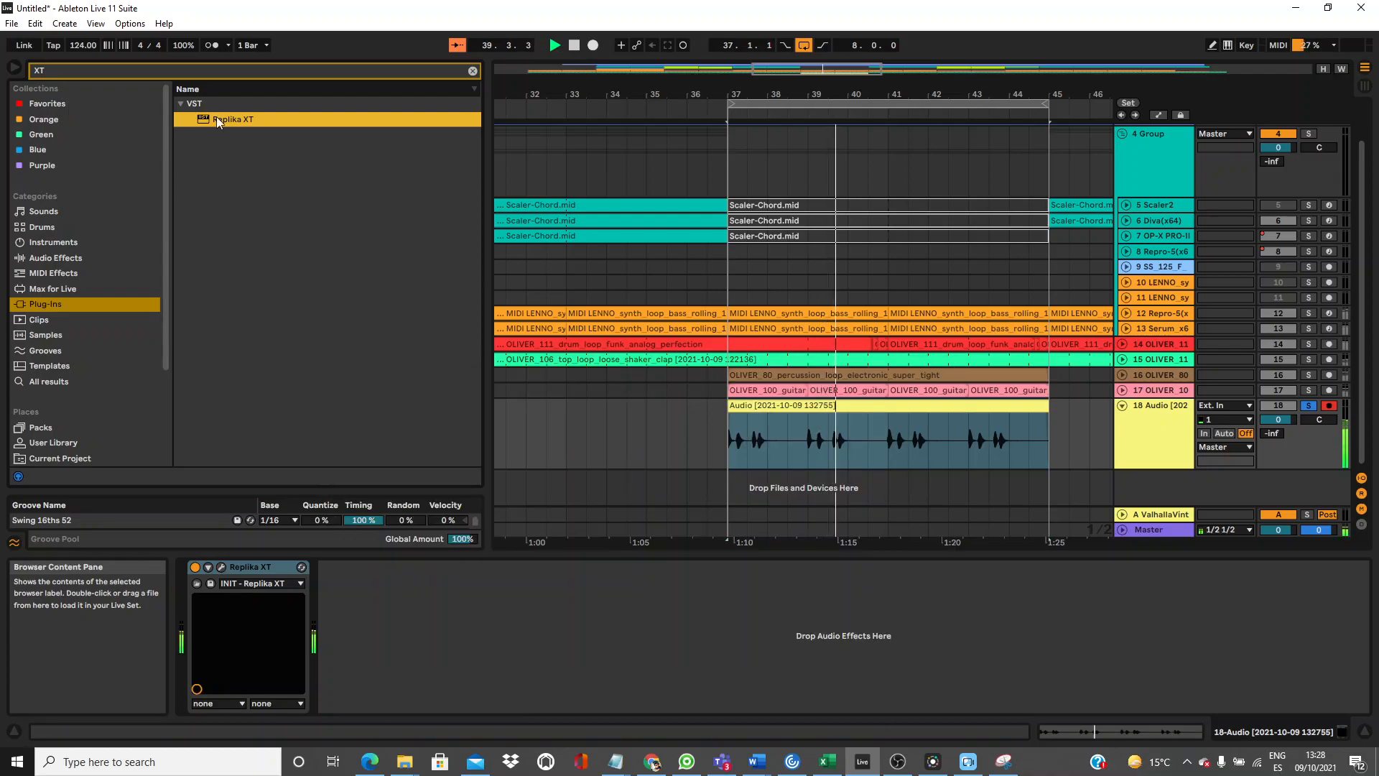
Add the Kickstart-64bit plug-in after Replika XT on the recorded audio track and close its window.
left_click(188, 67)
type("KICK")
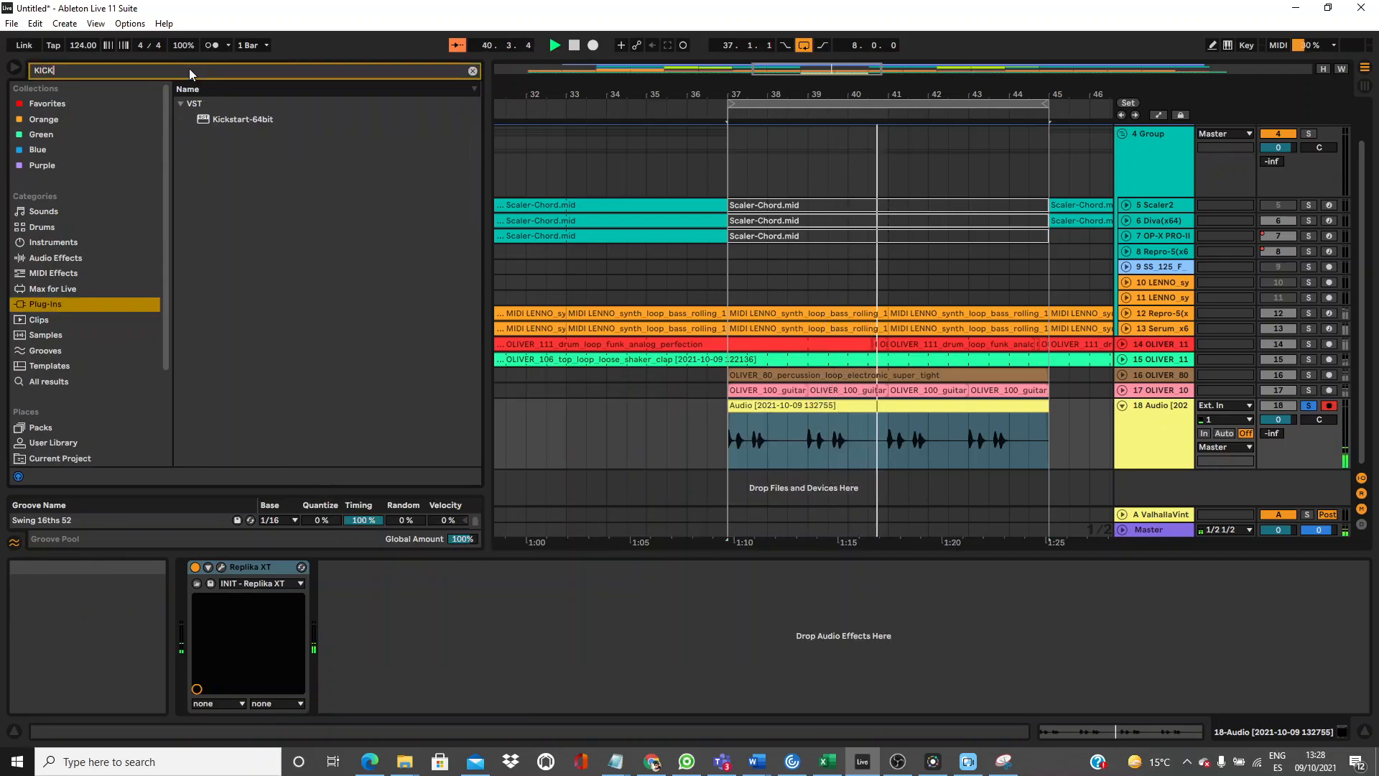
double_click(223, 119)
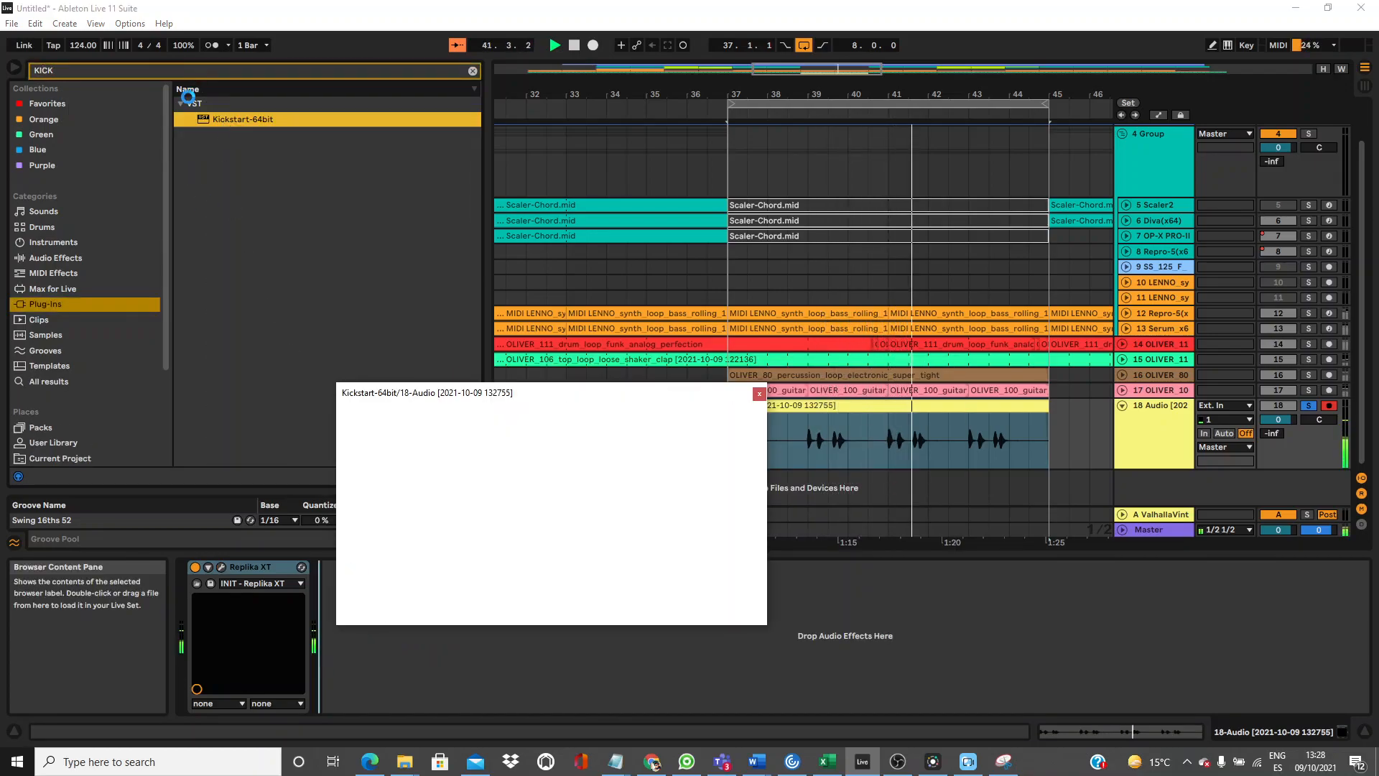
left_click(758, 394)
Add FabFilter Pro-Q 3 after Kickstart with a low cut near 100 Hz and a high cut at about 11120 Hz.
left_click(143, 68)
type("P")
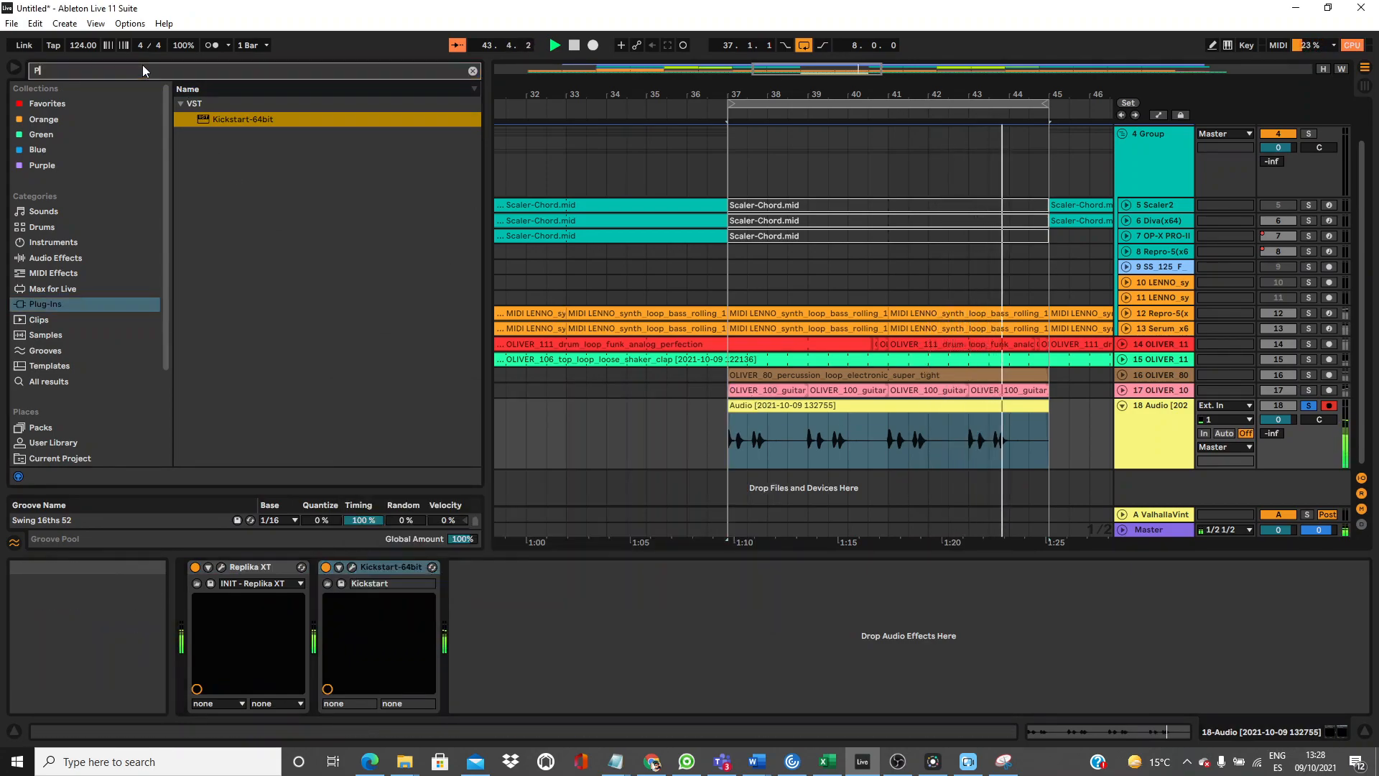
type("RO")
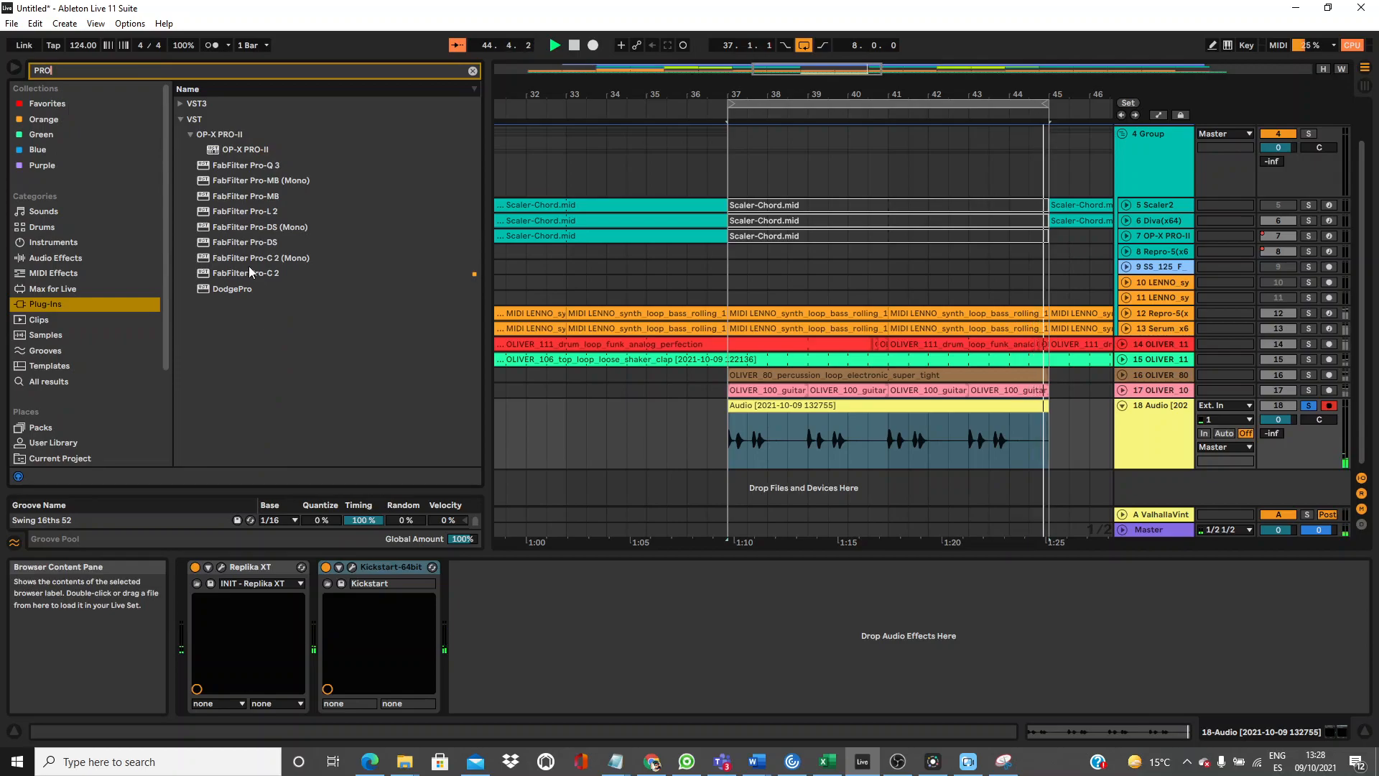
left_click_drag(246, 166, 525, 609)
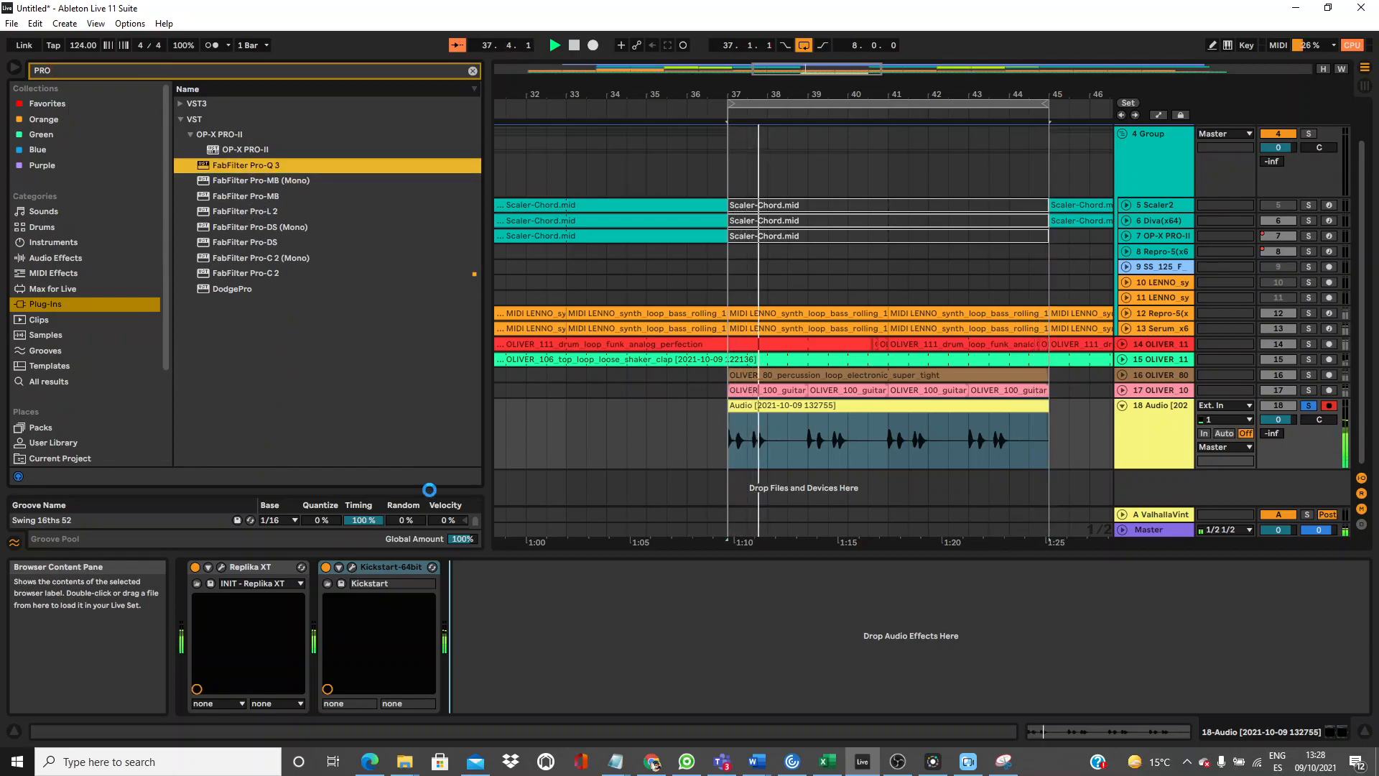
left_click_drag(440, 506, 530, 514)
left_click_drag(947, 504, 882, 507)
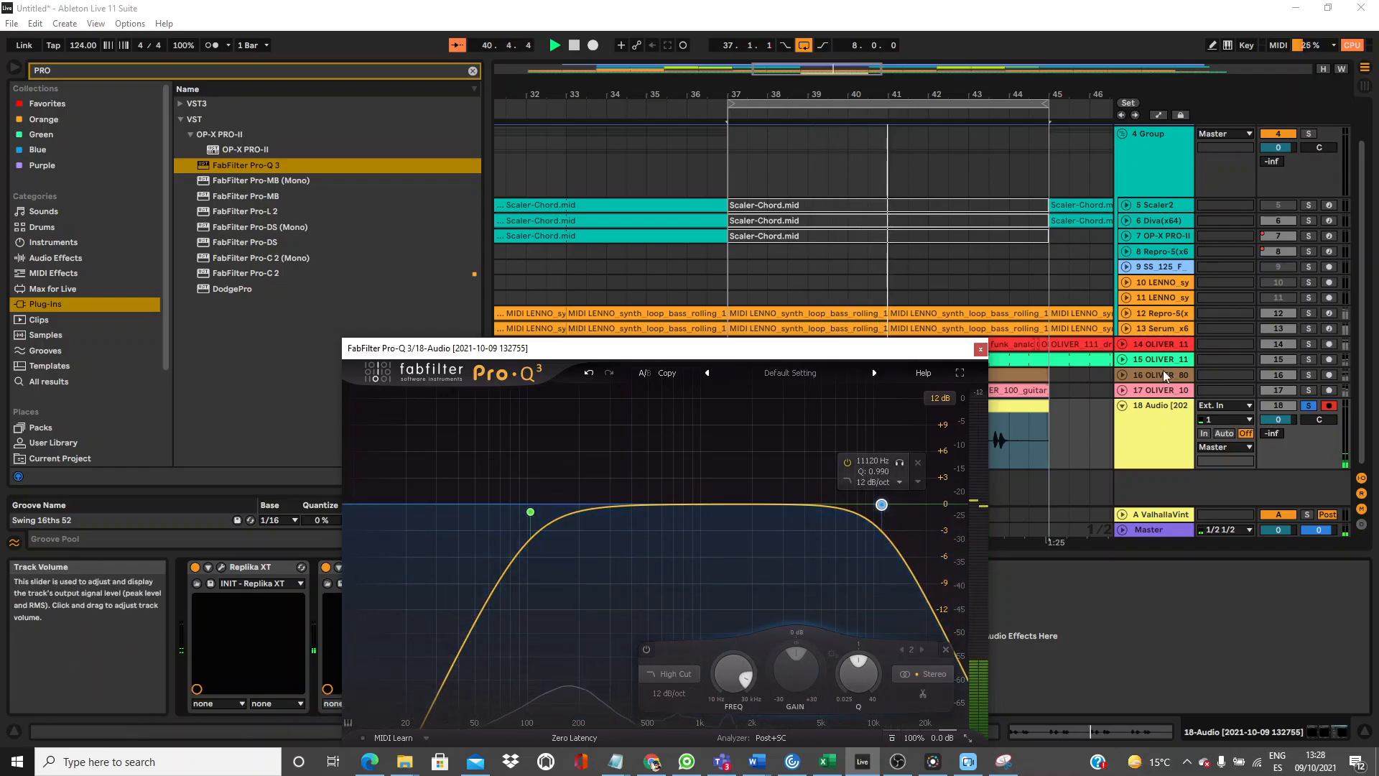
left_click(979, 350)
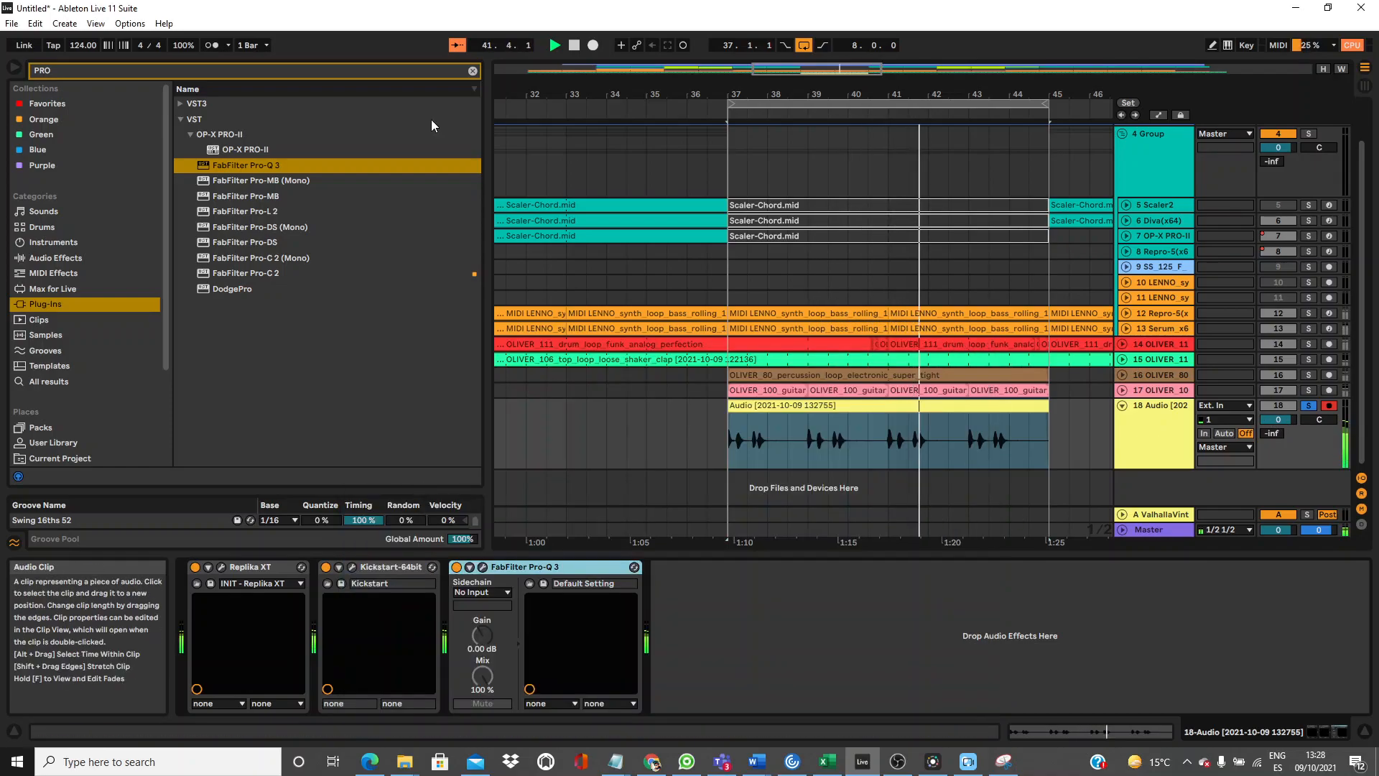
Add a Glue Compressor with threshold -22.9 dB and makeup 6.83 dB at the chain's end, and unsolo the recorded audio track.
left_click(295, 74)
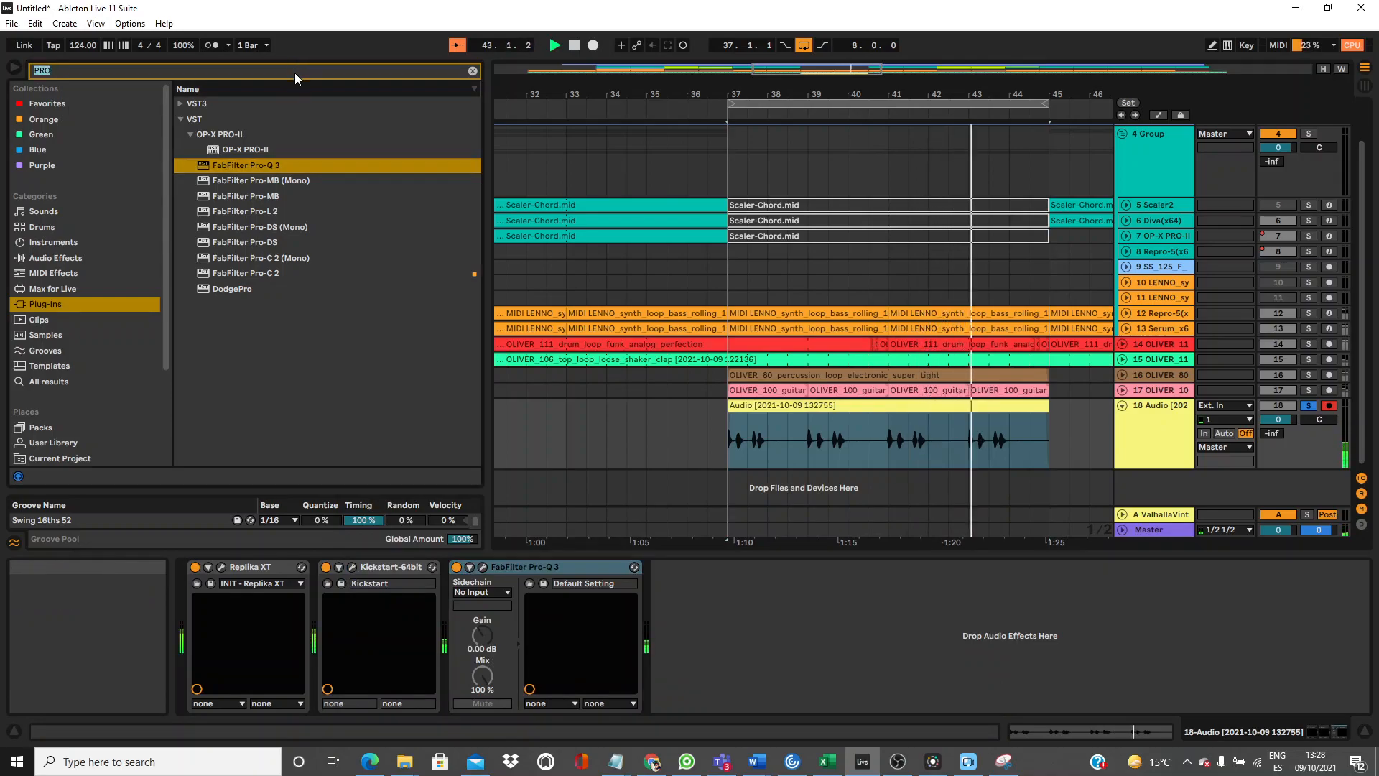
type("GLU")
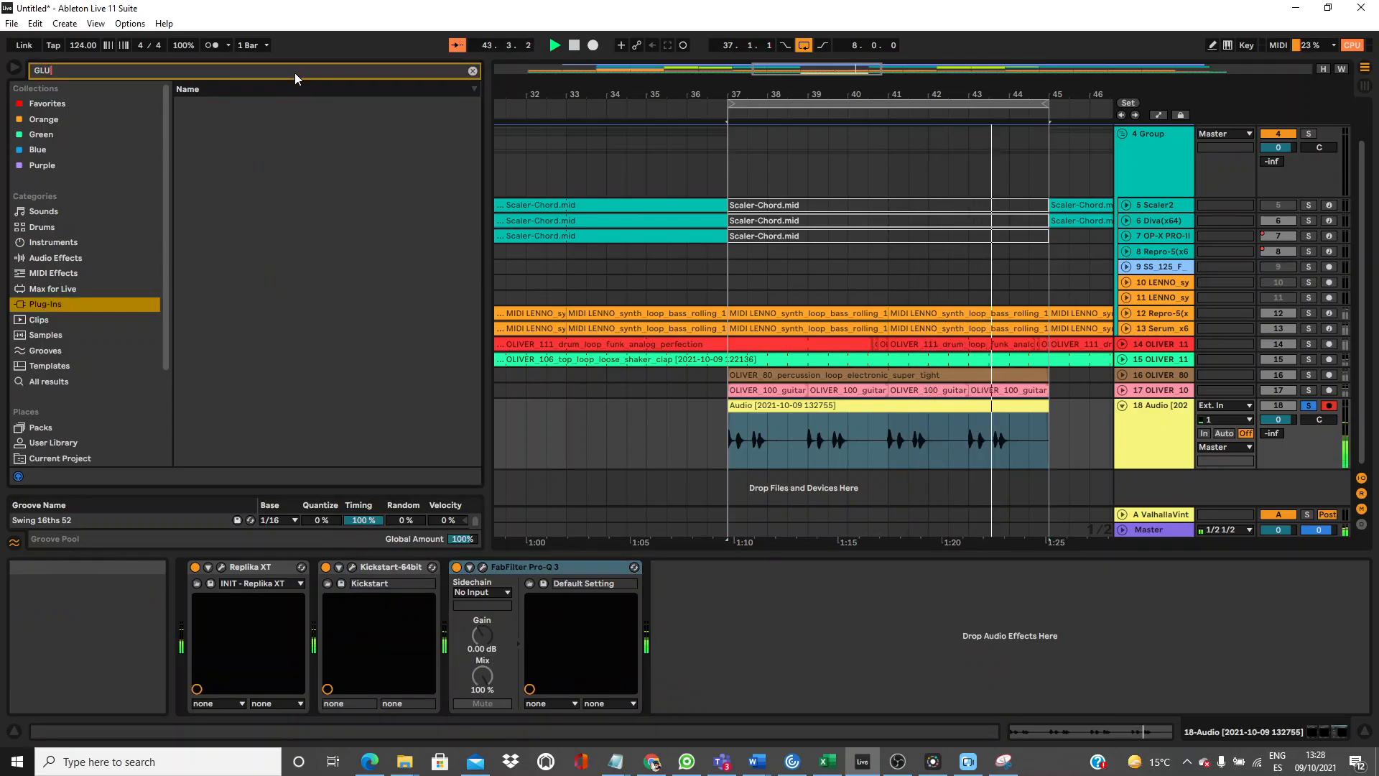
left_click(114, 258)
left_click_drag(235, 121, 744, 700)
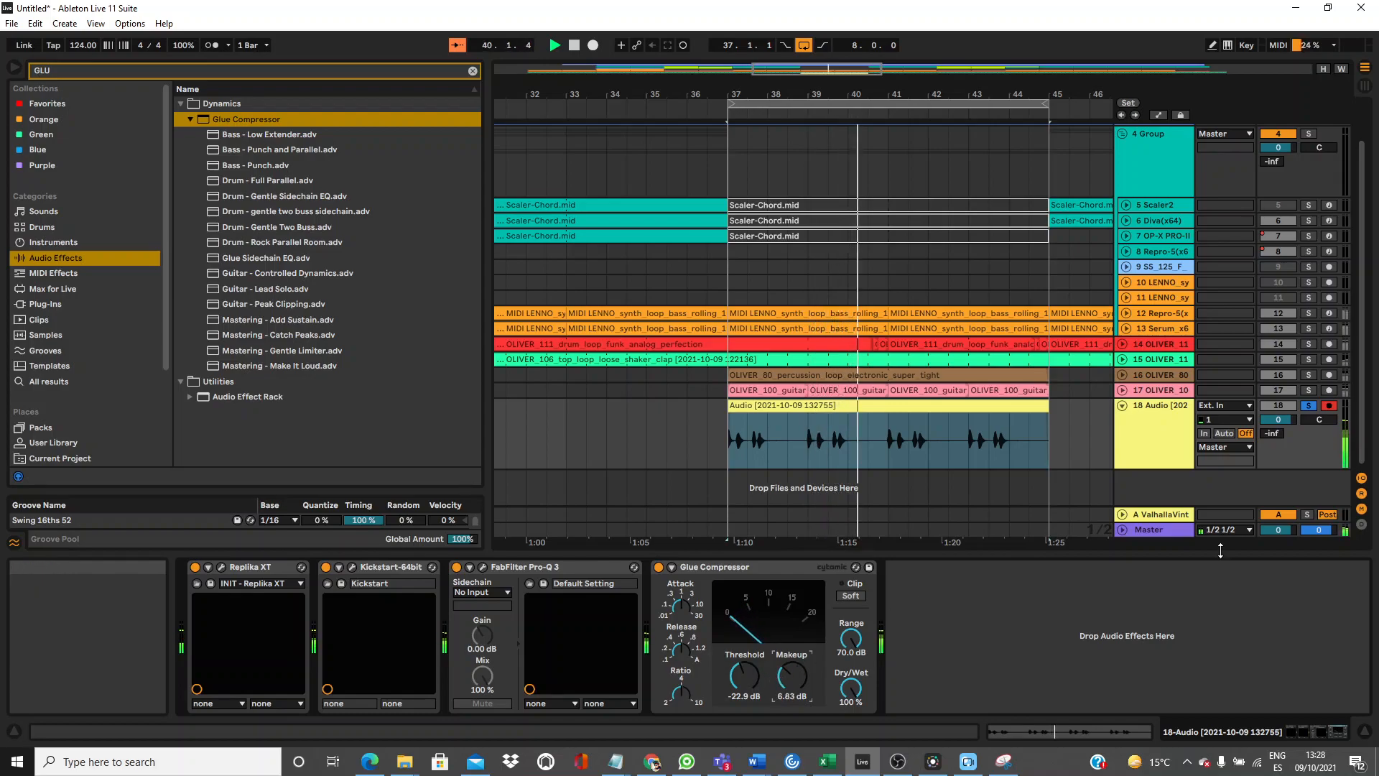
left_click(1310, 406)
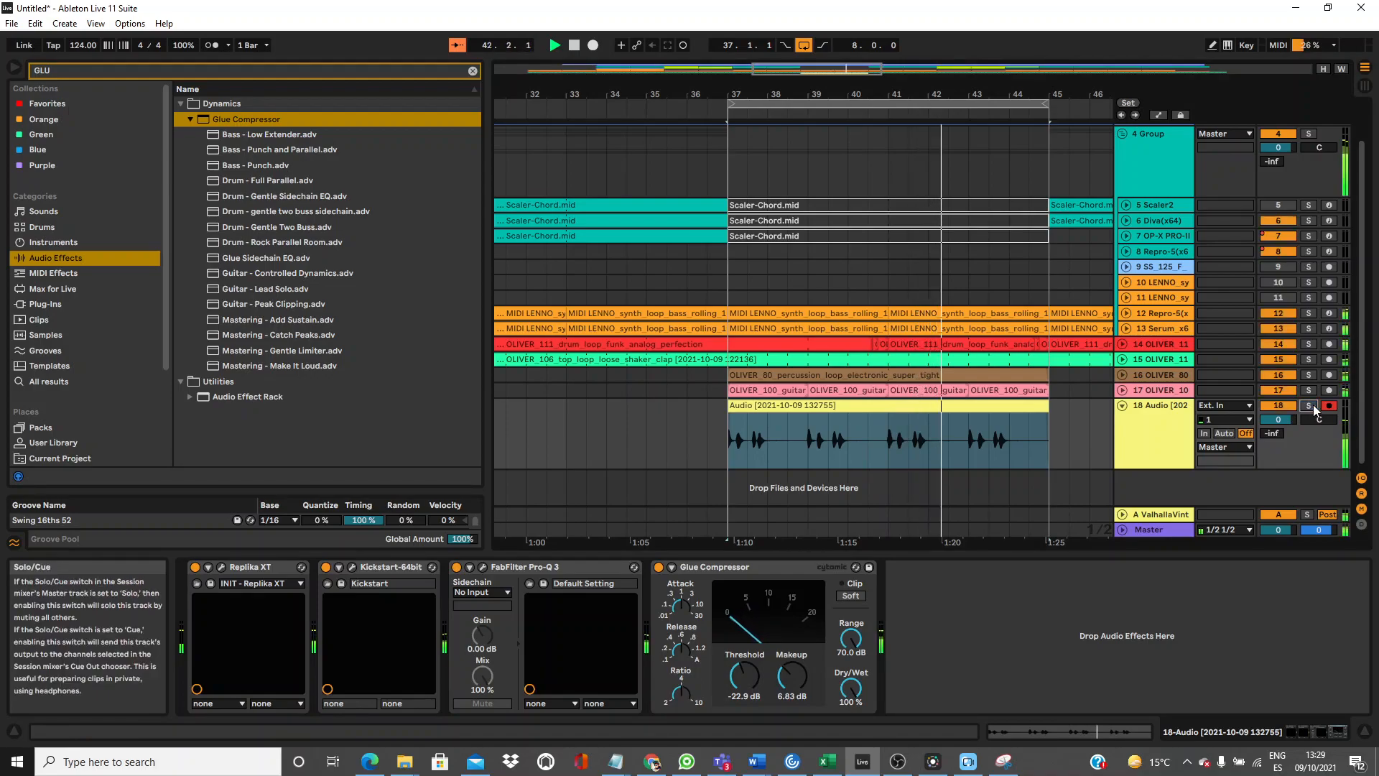
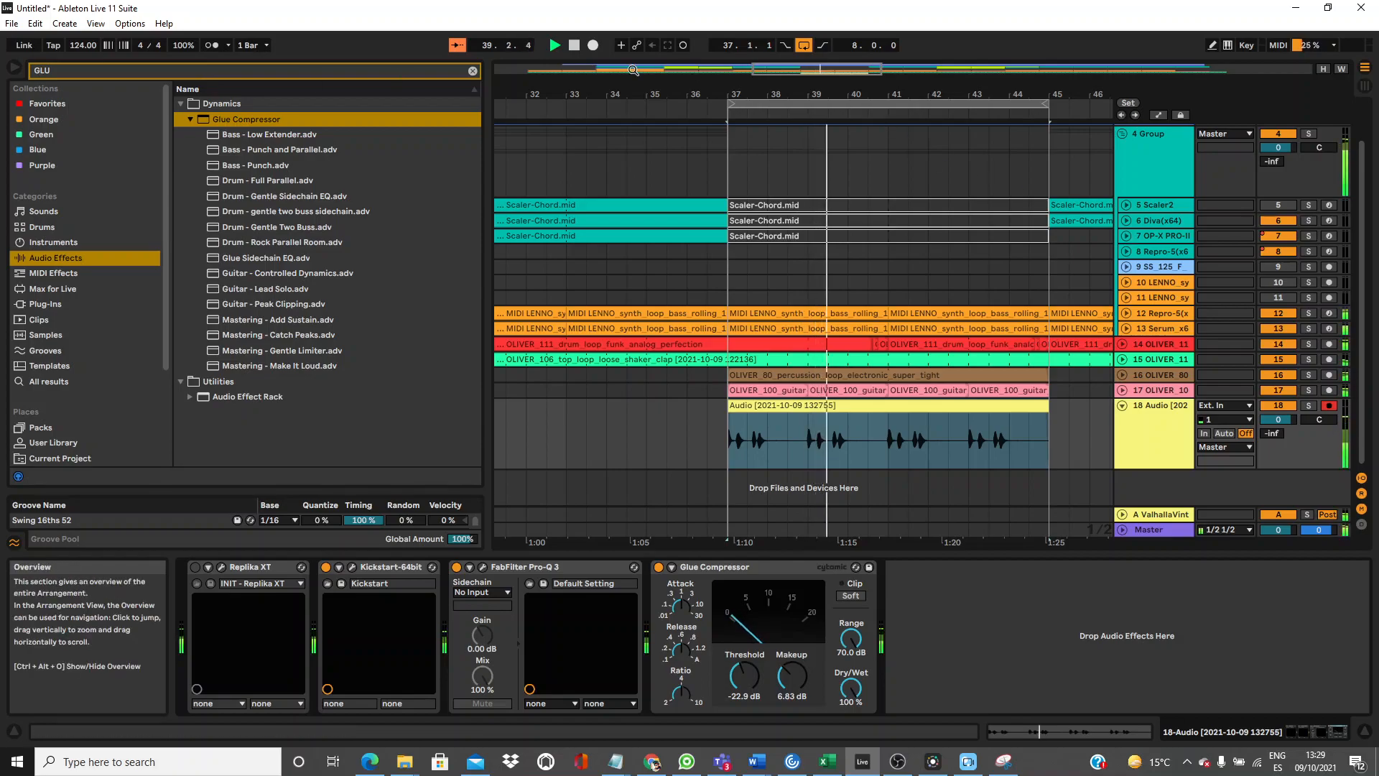
Add the Soundtoys LittleMicroShift plug-in between Replika XT and Kickstart on the recorded audio track, keeping its default preset.
key("BackSpace")
key("BackSpace")
key("BackSpace")
type("MIC")
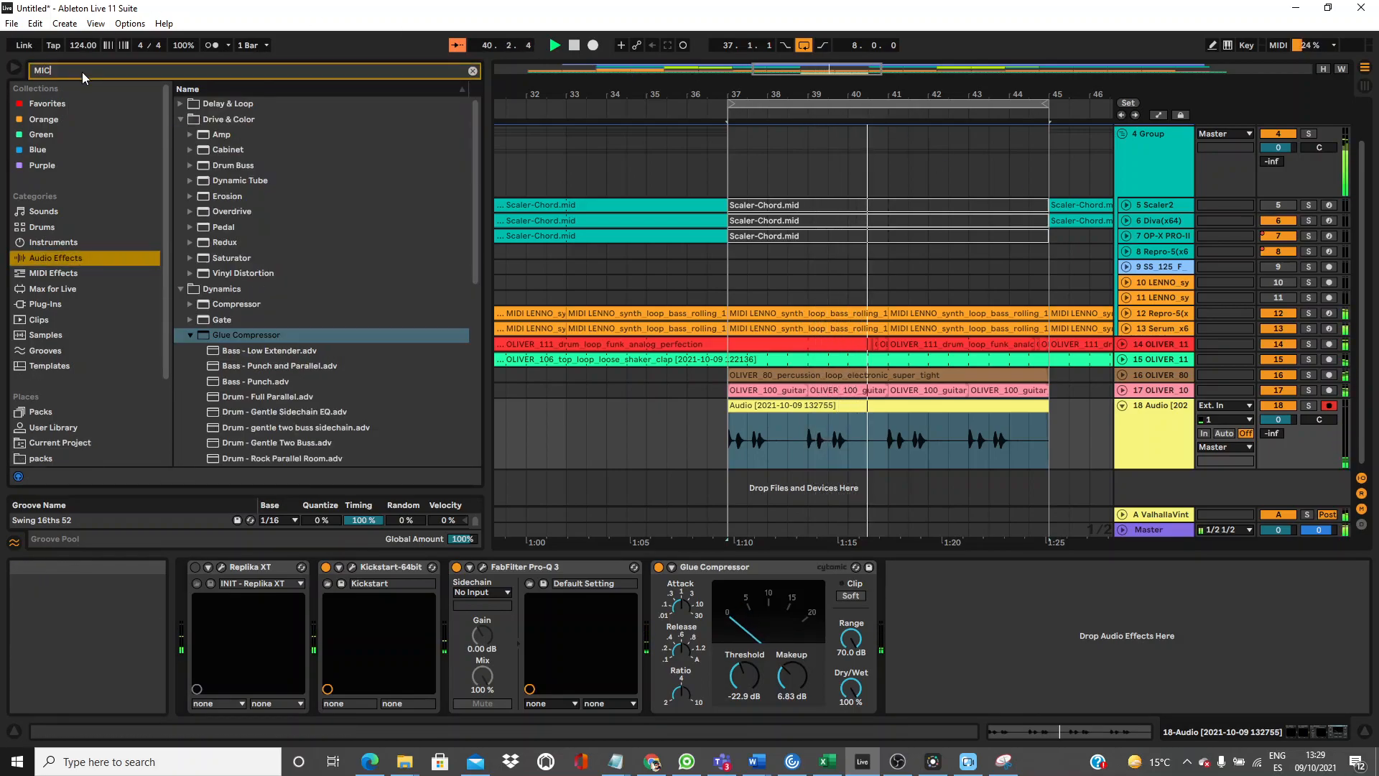
left_click(63, 300)
left_click_drag(224, 154, 255, 289)
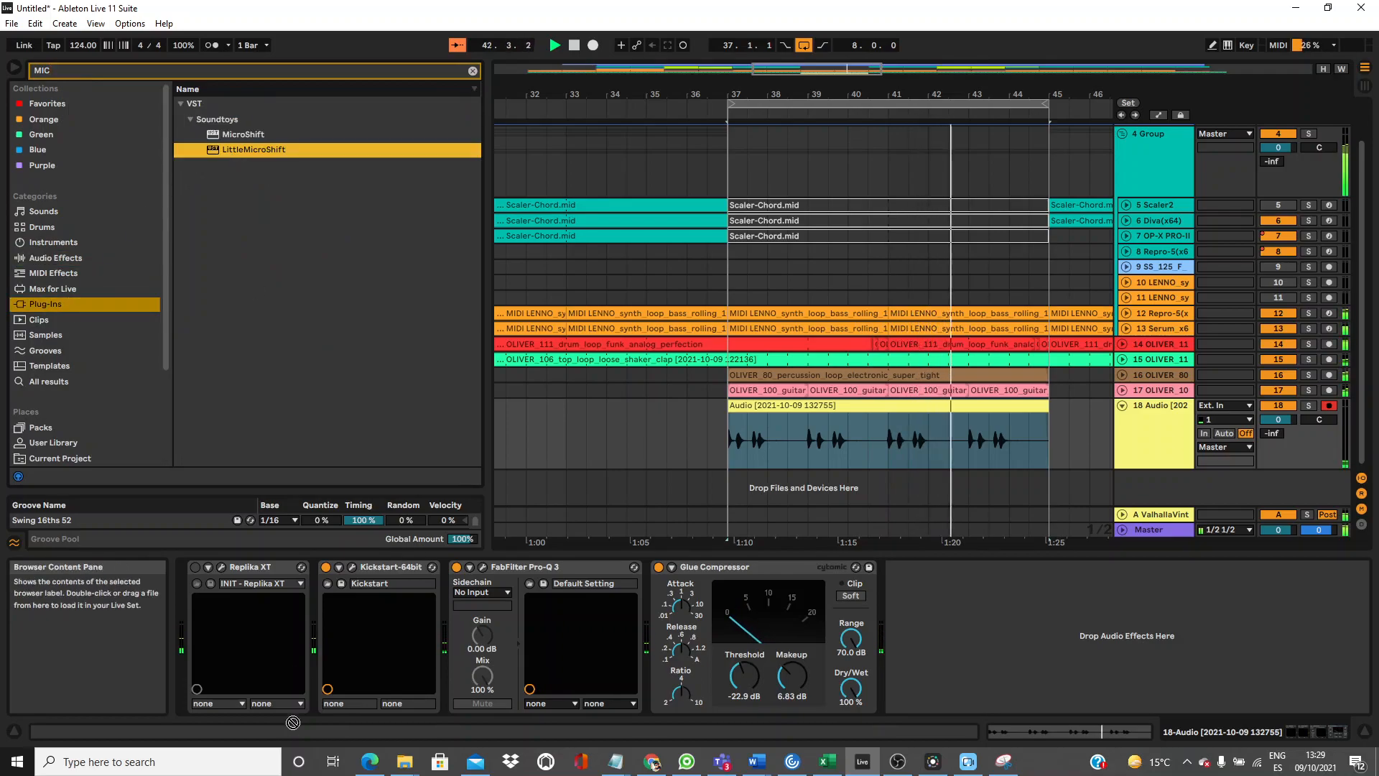
left_click_drag(291, 726, 303, 691)
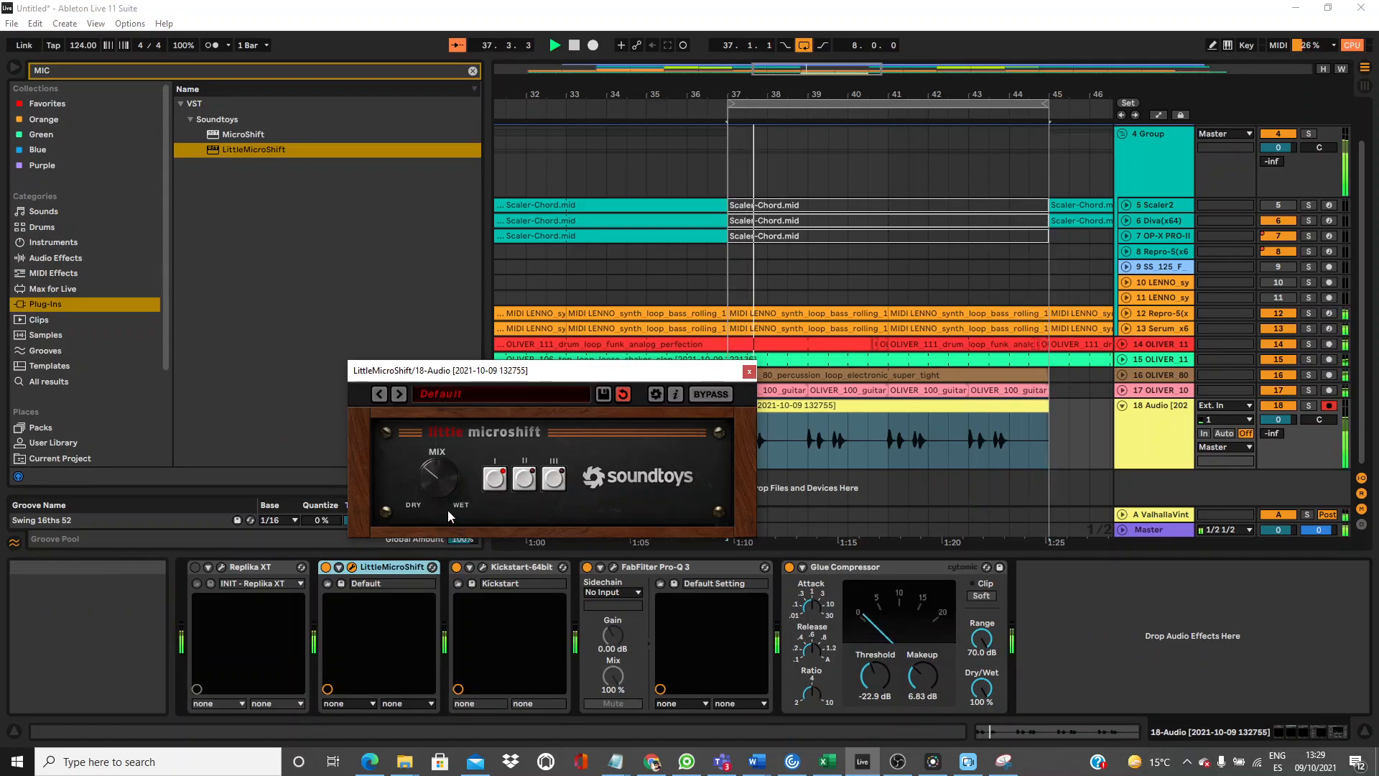
left_click(749, 372)
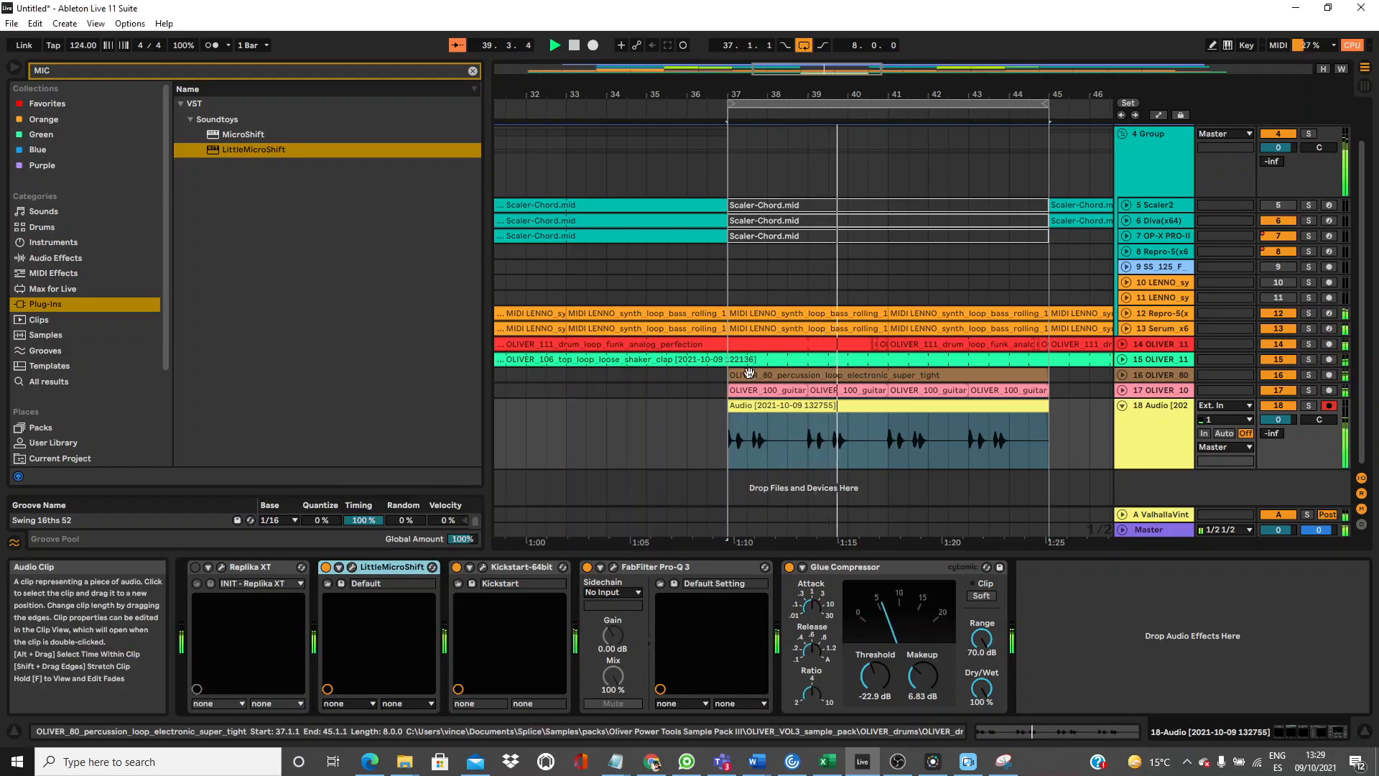
Move Replika XT after LittleMicroShift and load its Vox Doubler preset from the Vocal category.
left_click_drag(247, 571, 405, 586)
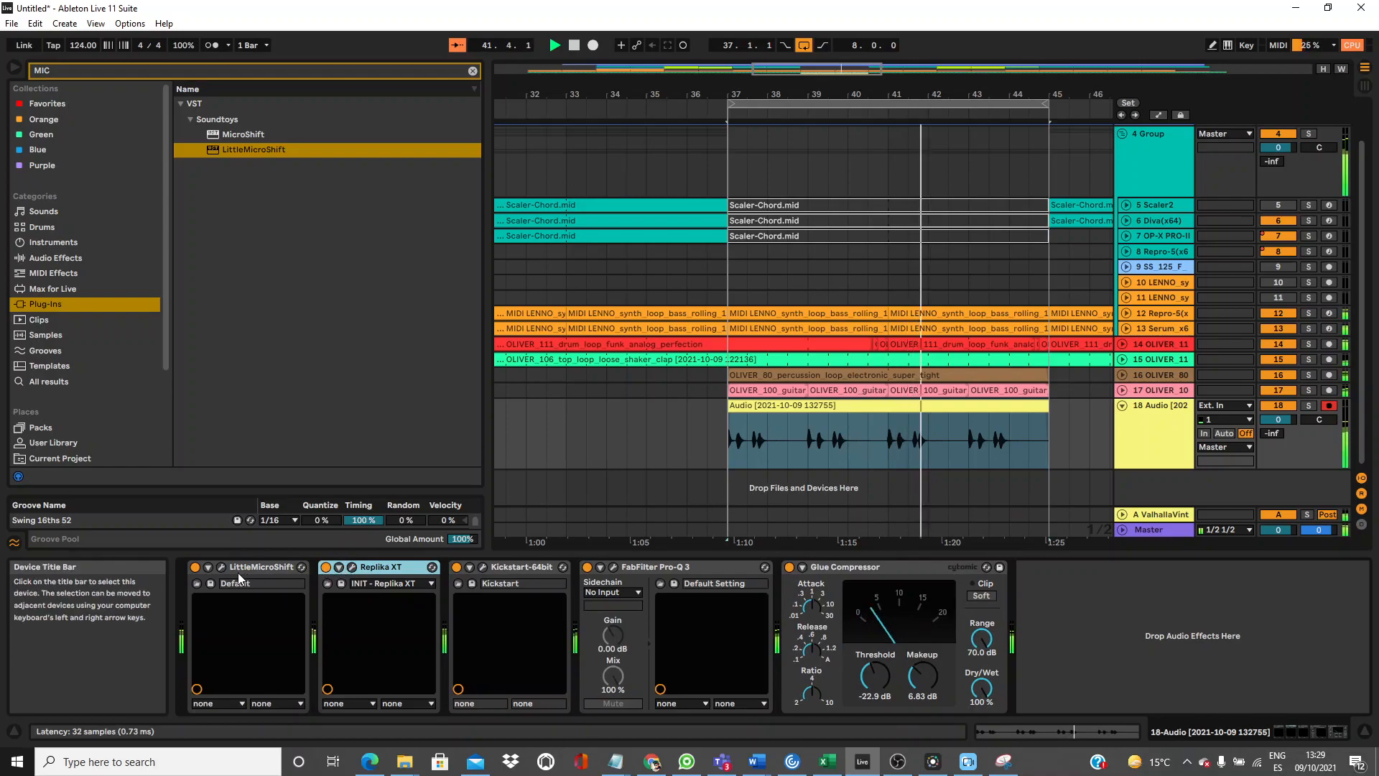
left_click(352, 567)
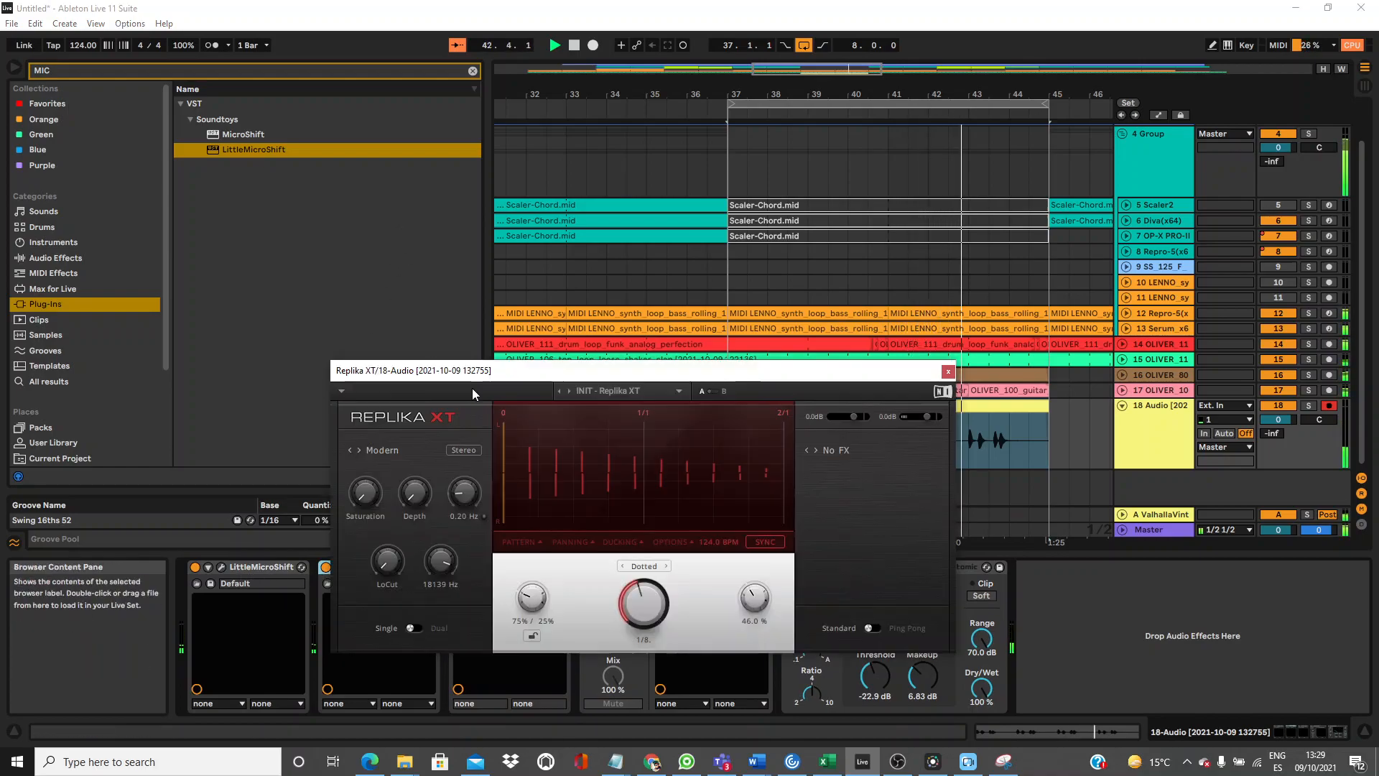
left_click(635, 391)
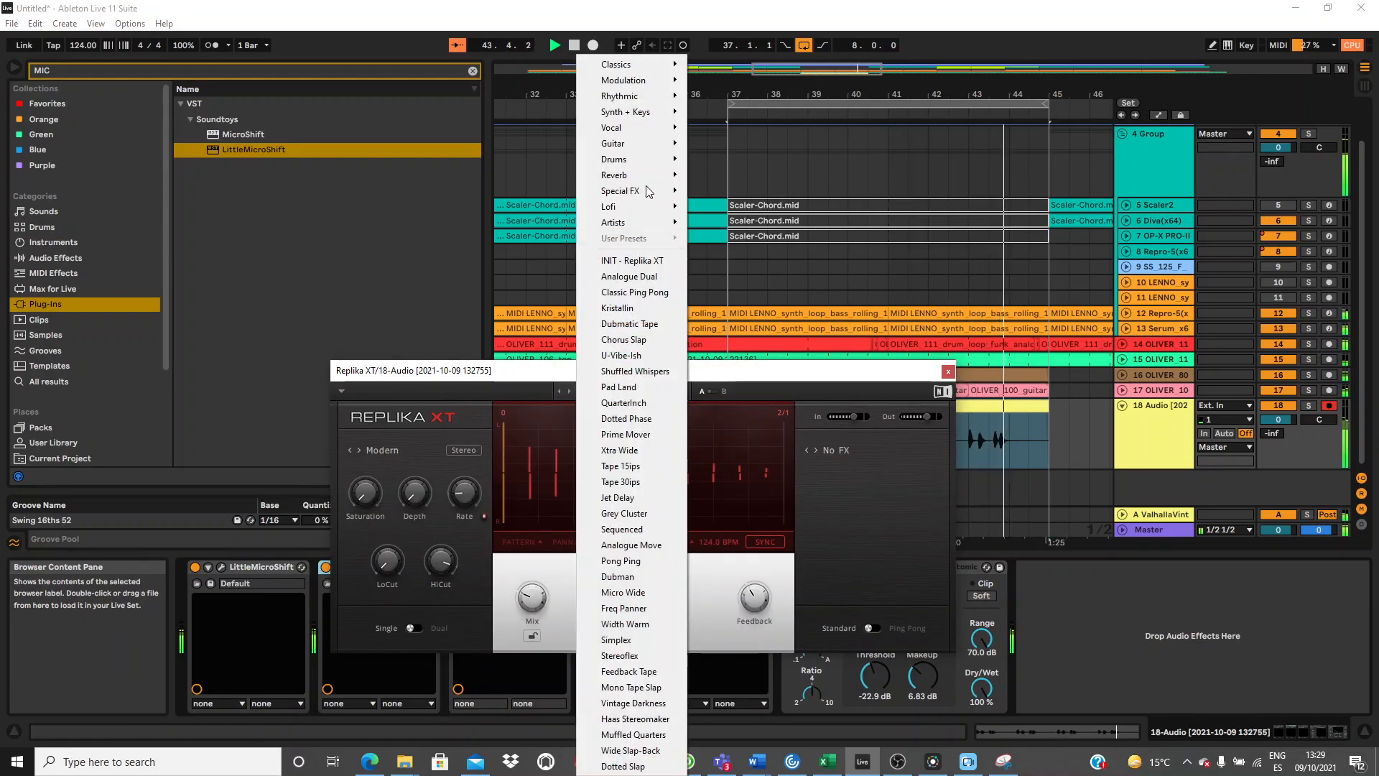
mouse_move(632, 127)
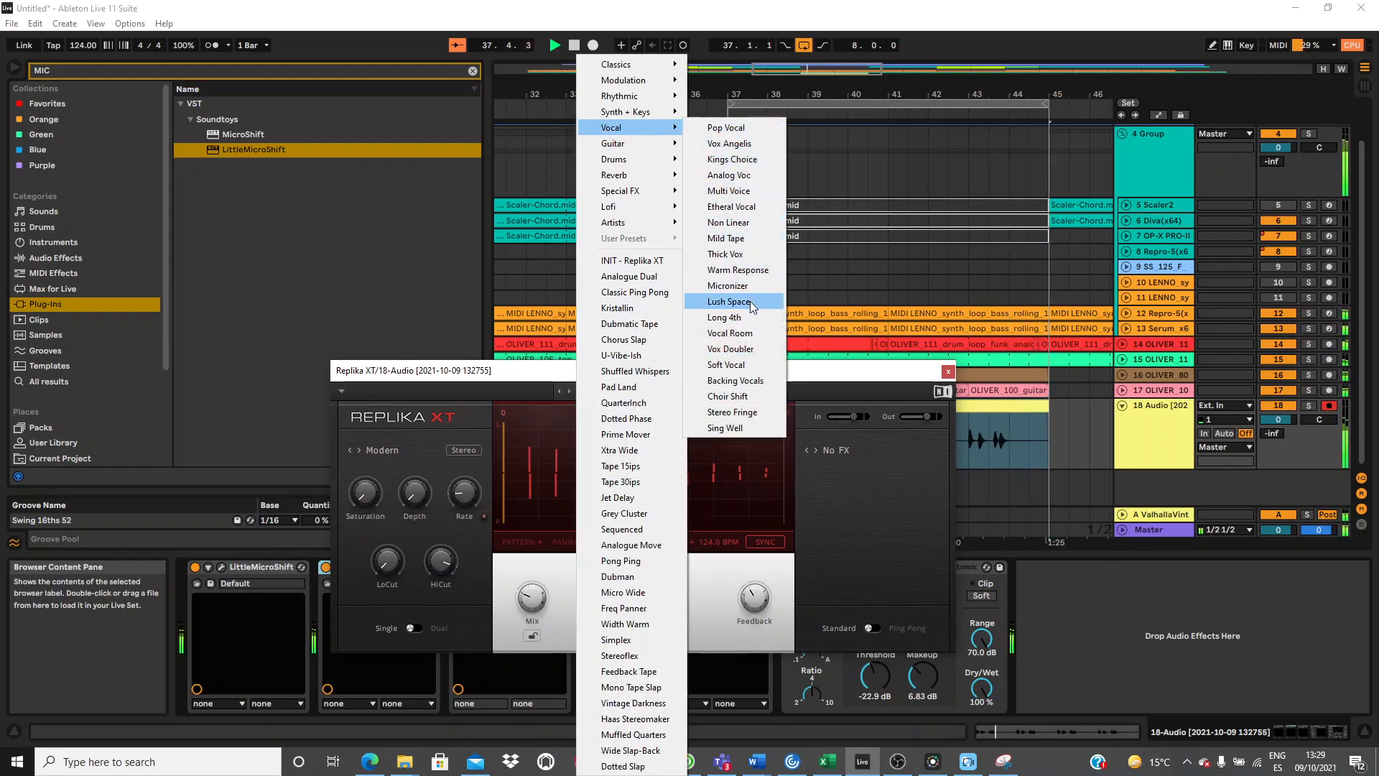
left_click(741, 350)
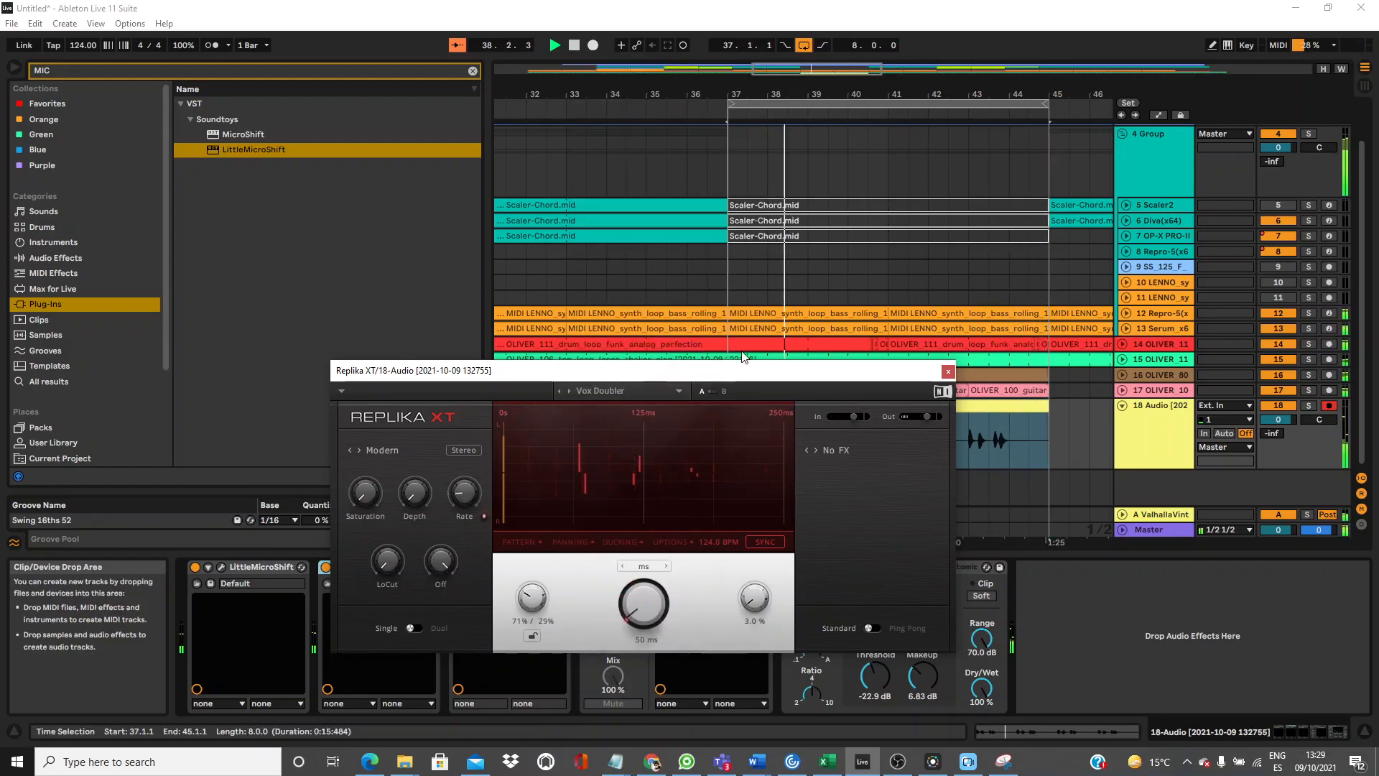
left_click(947, 372)
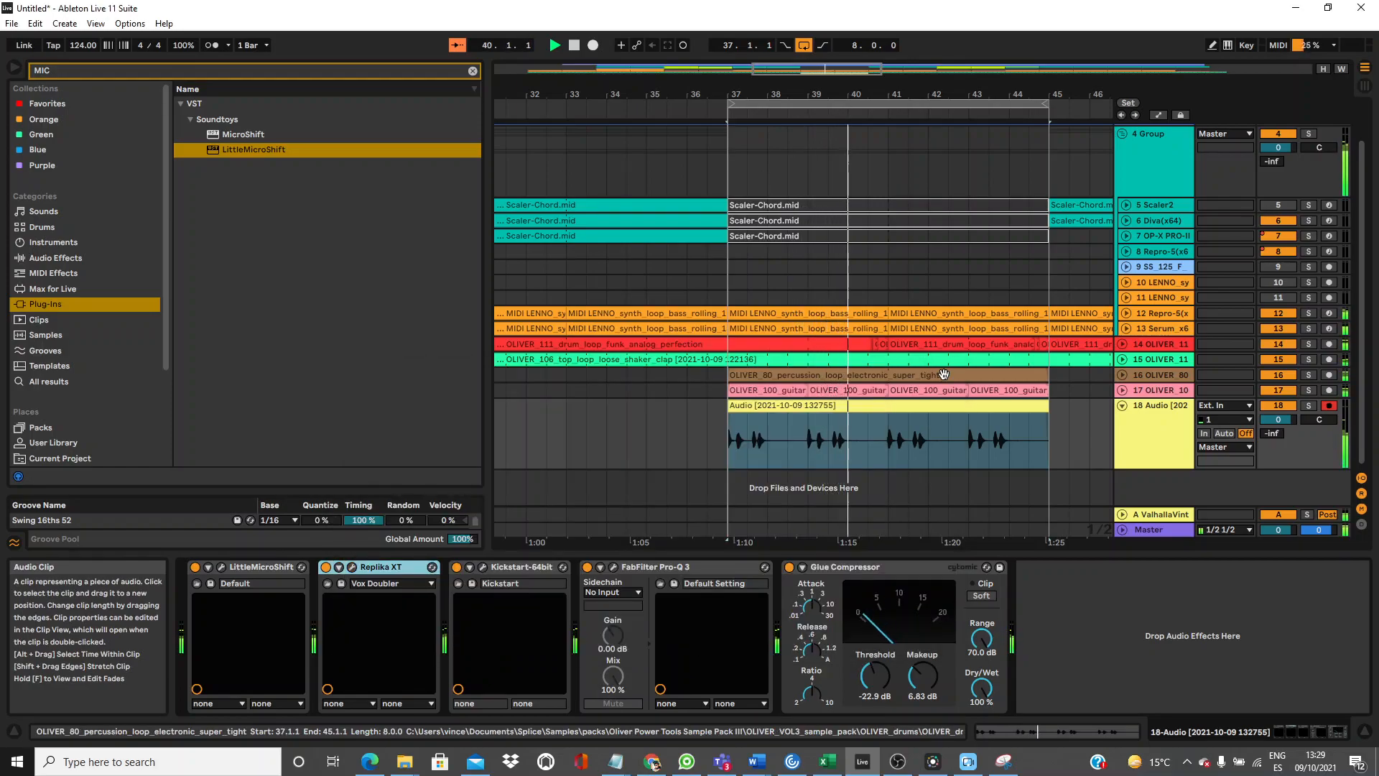
Fold the recorded audio track, turn off the arrangement loop and duplicate its consolidated clip into bars 45–53.
left_click(958, 409)
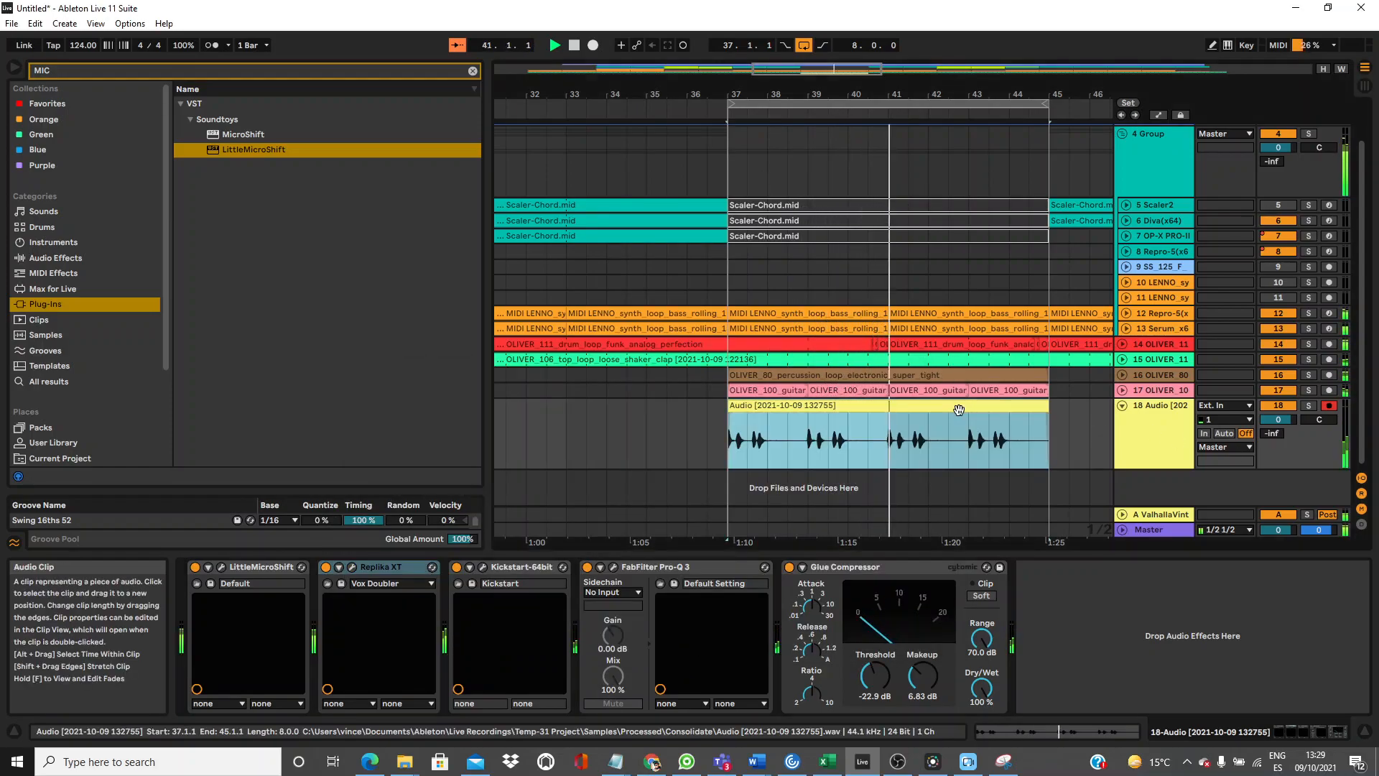
left_click(1121, 408)
left_click(804, 43)
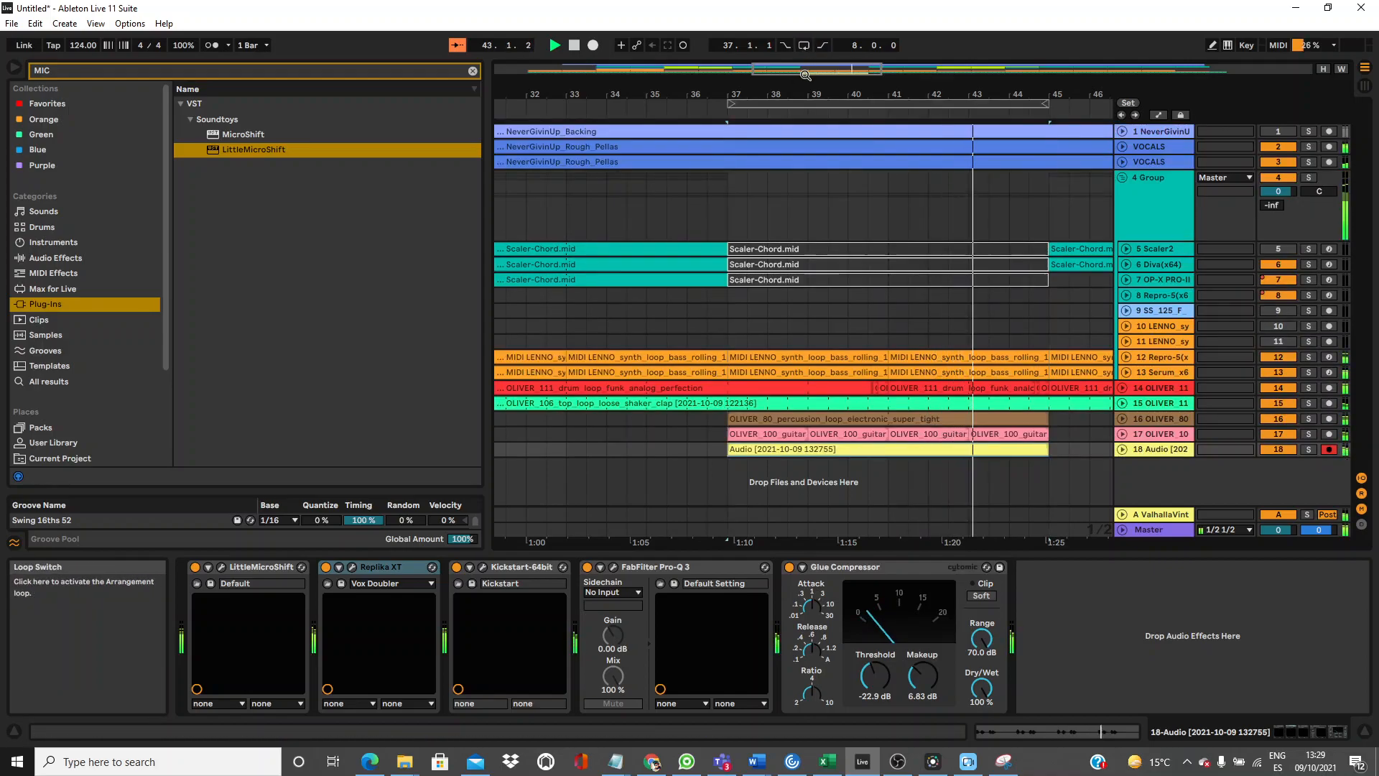
key("ctrl+d")
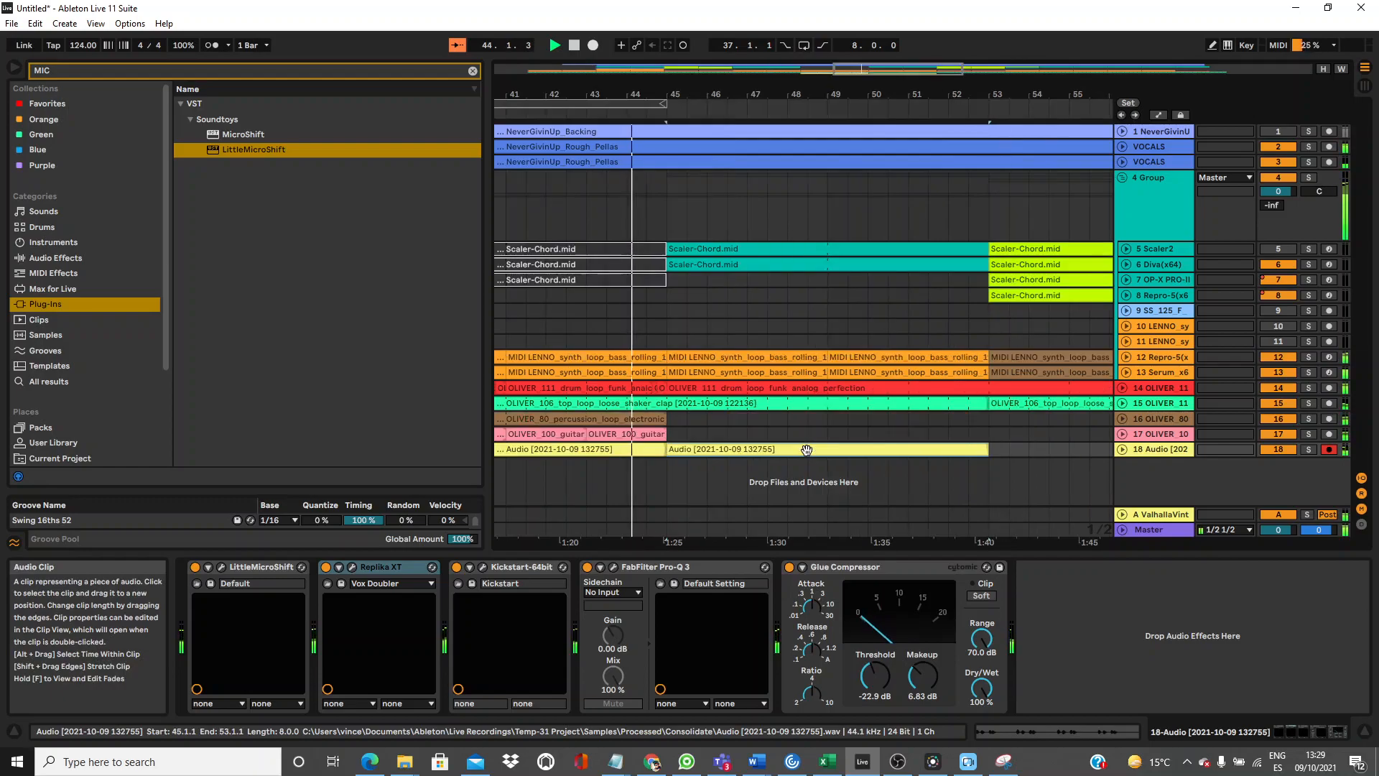
Switch the OP-X PRO-II track's activator manually and re-enable the overridden automation.
left_click_drag(795, 93, 795, 43)
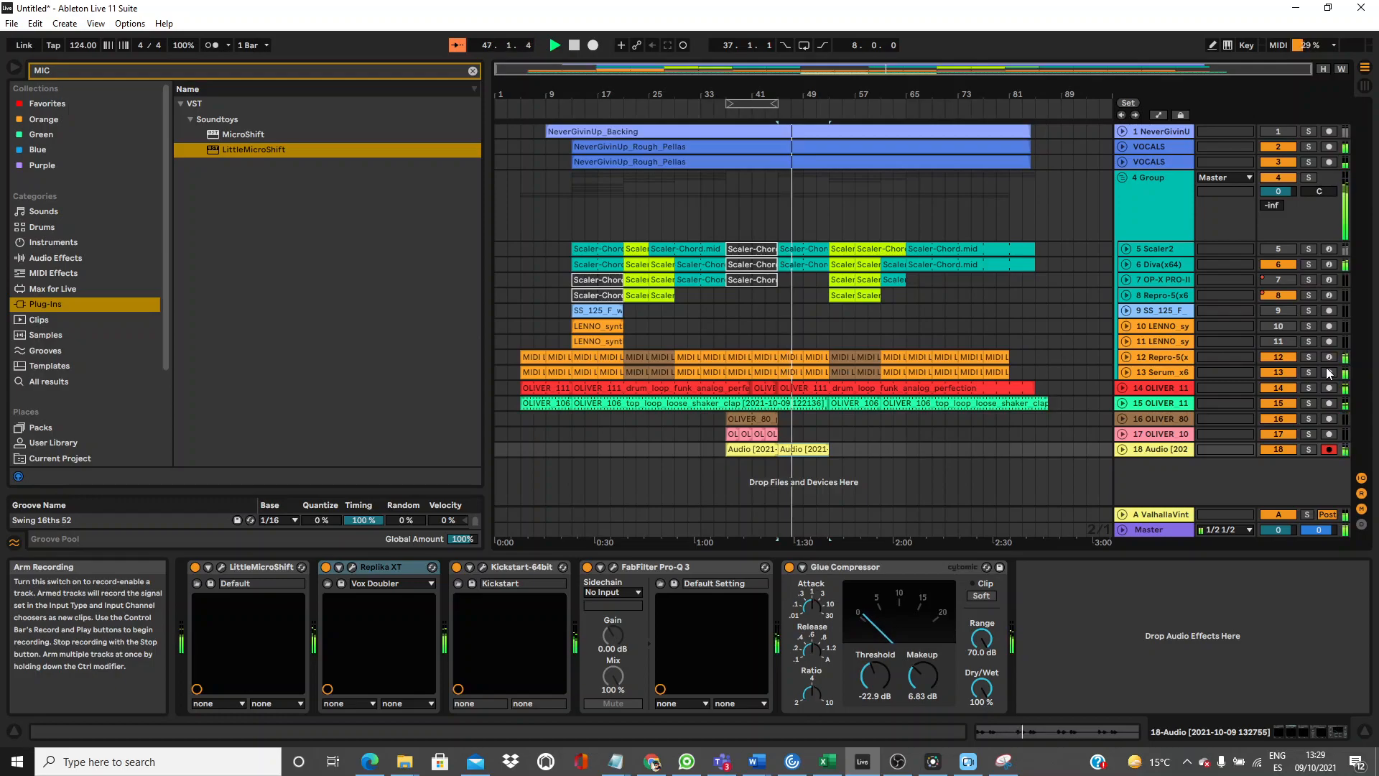
left_click(1279, 280)
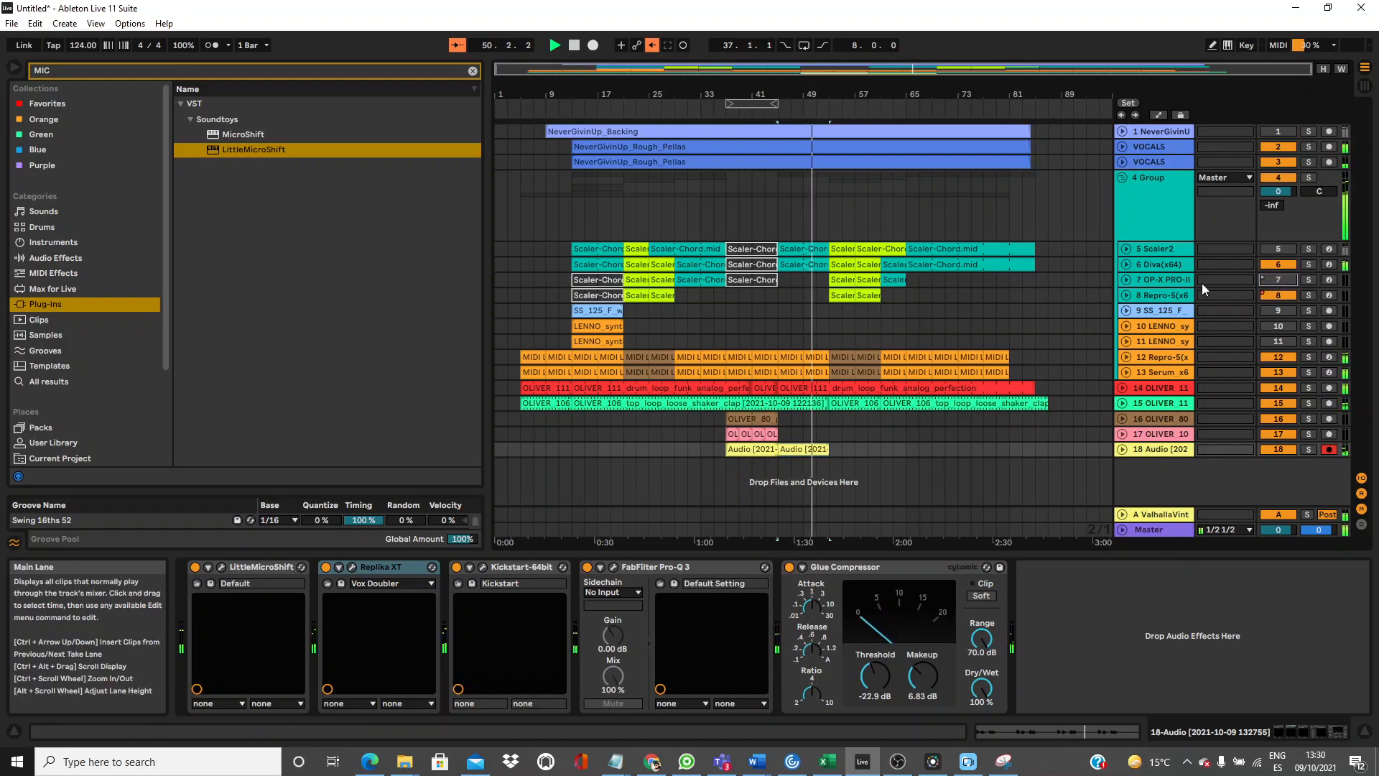
left_click(650, 44)
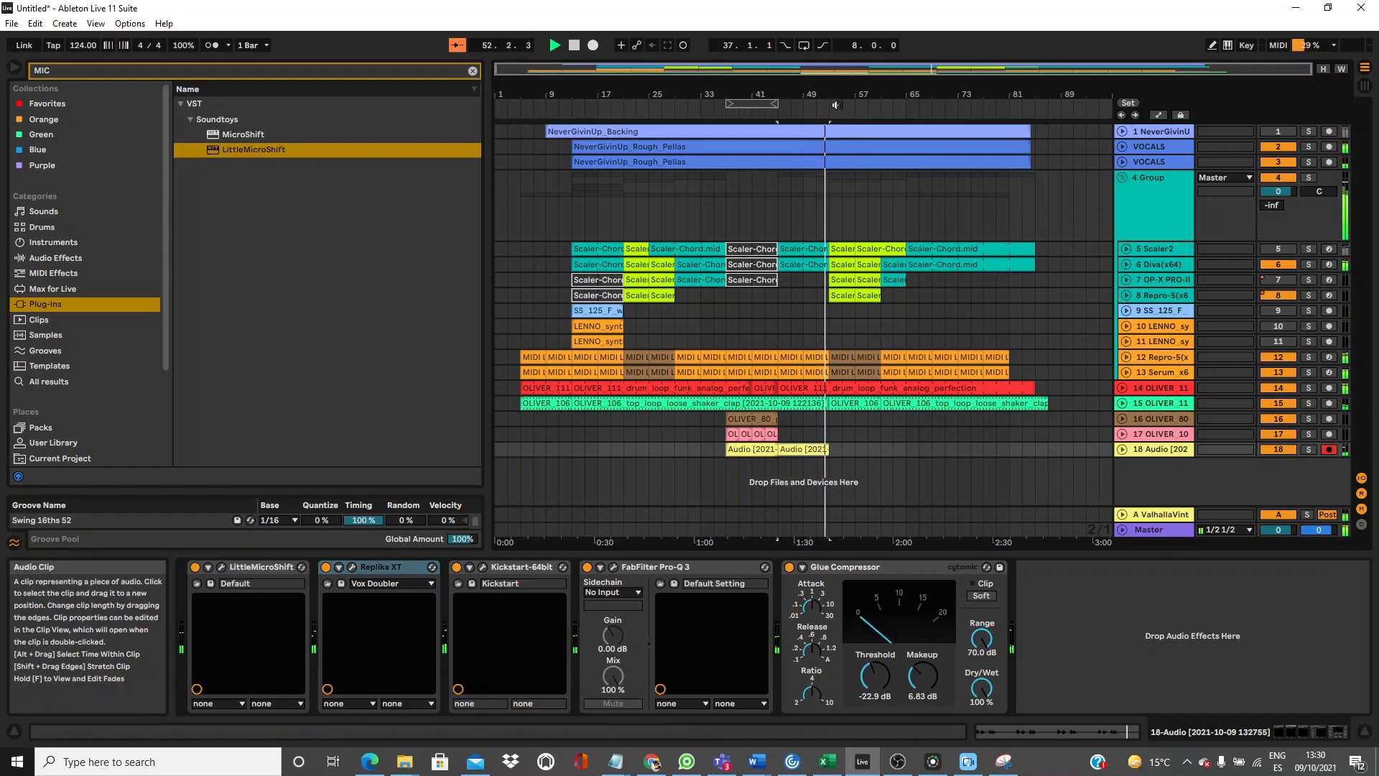
Split the bass and drum clips at 52.4.1 and 53.1.1 and deactivate that one-beat section.
left_click_drag(835, 94, 835, 186)
key("space")
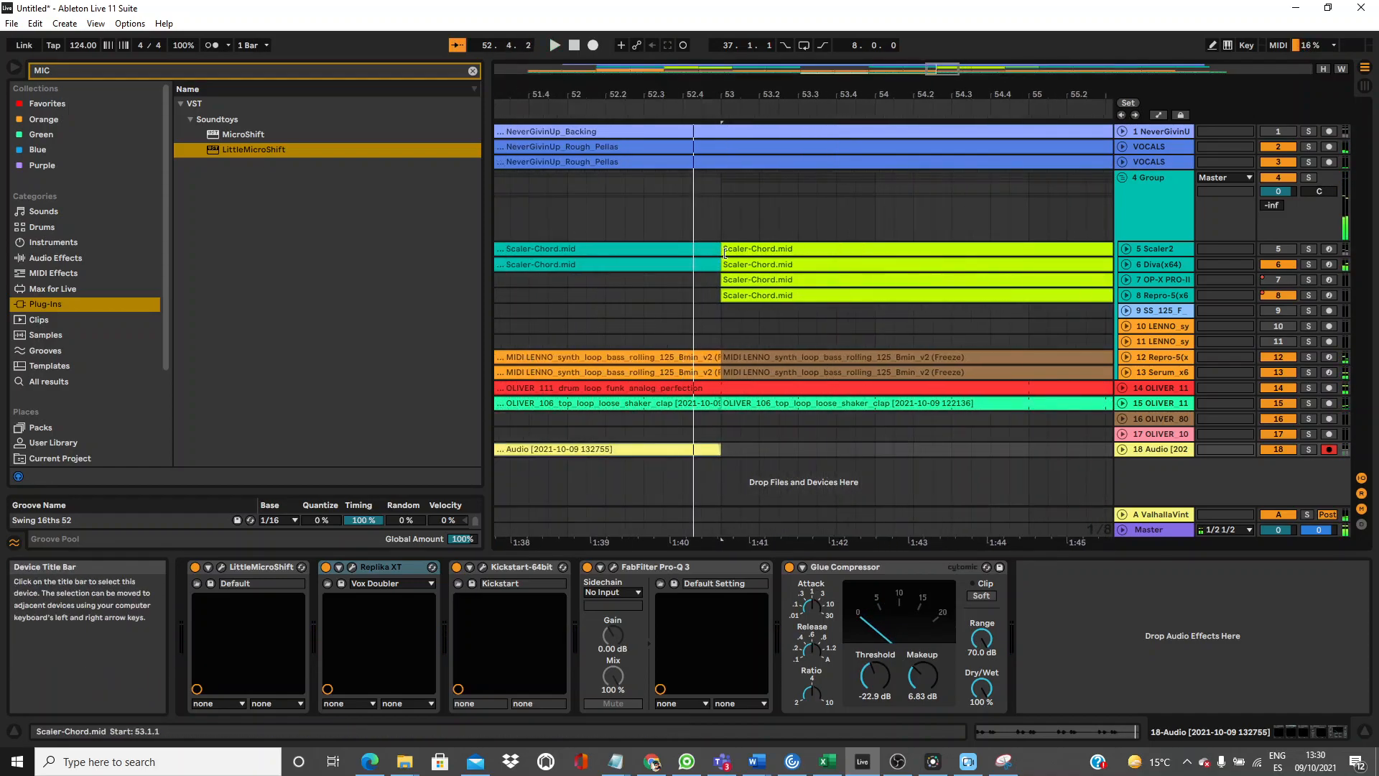
left_click(682, 436)
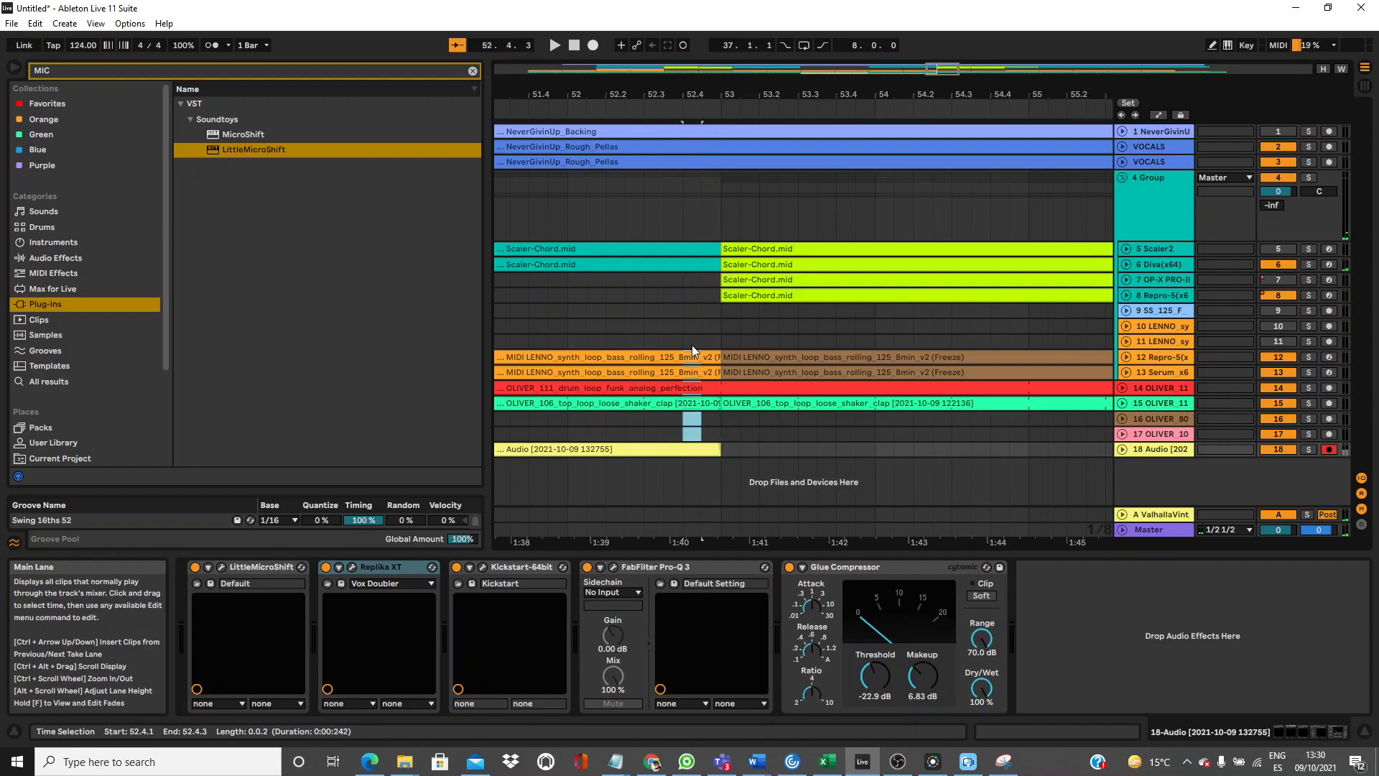
left_click(712, 325, "shift")
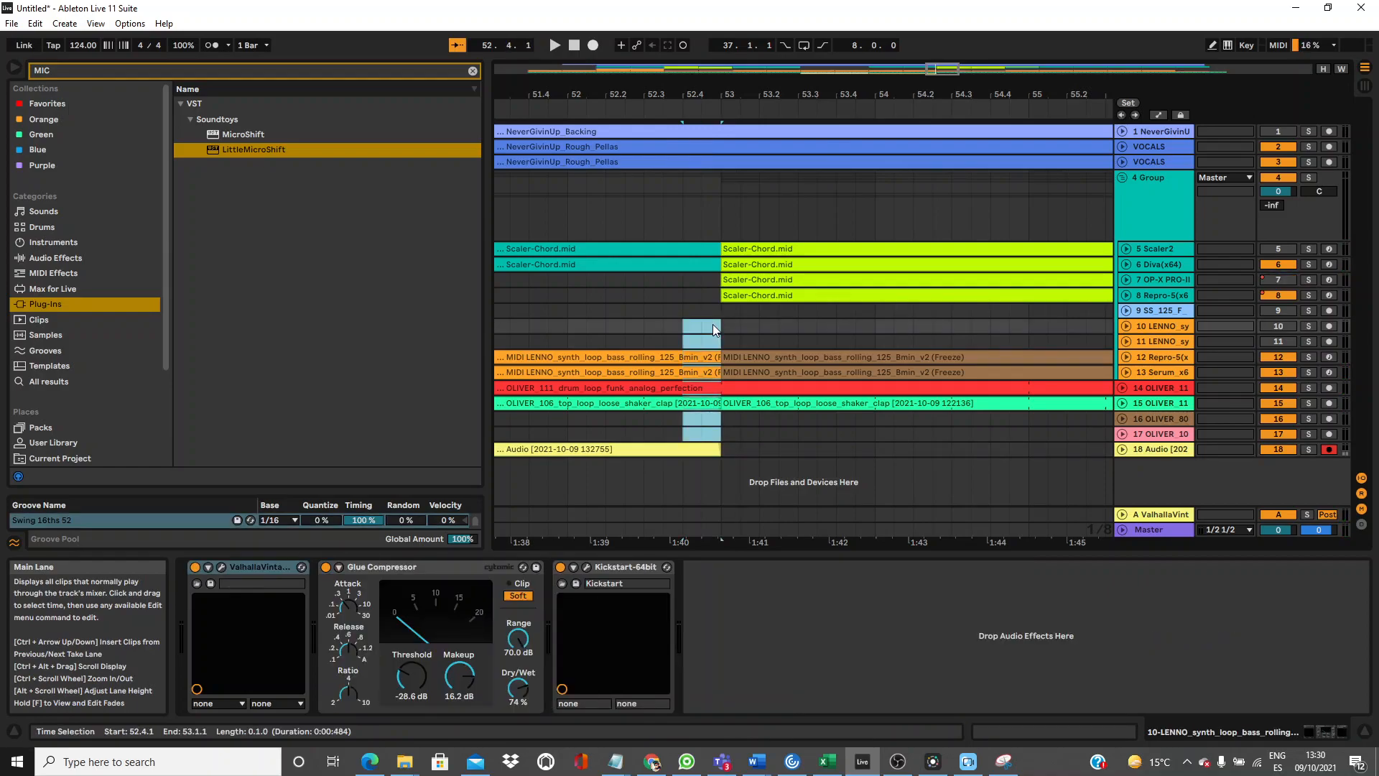
key("ctrl+e")
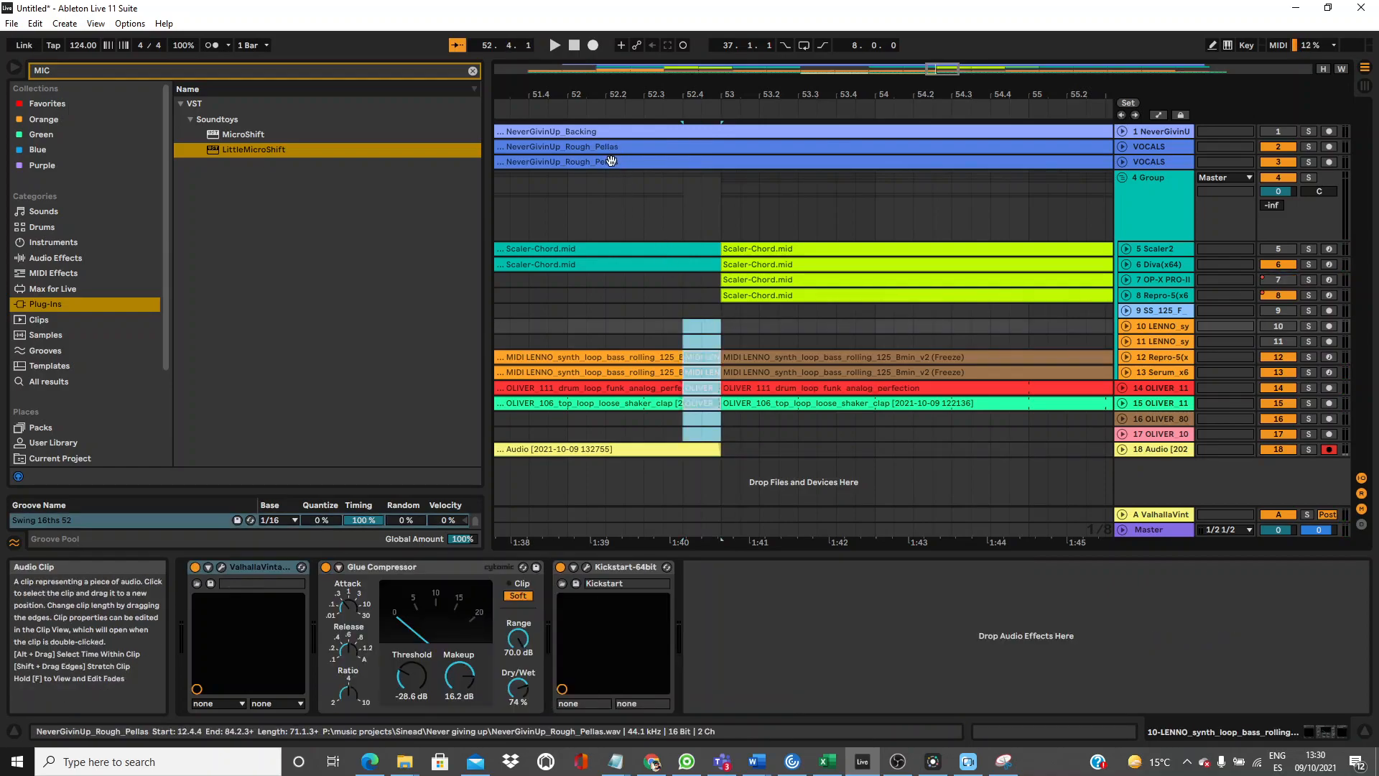
Extend the 52.4.1–53.1.1 gap to the chord group by splitting and deactivating its clips, and play the transition into bar 53.
left_click(684, 281)
left_click_drag(688, 240, 712, 231)
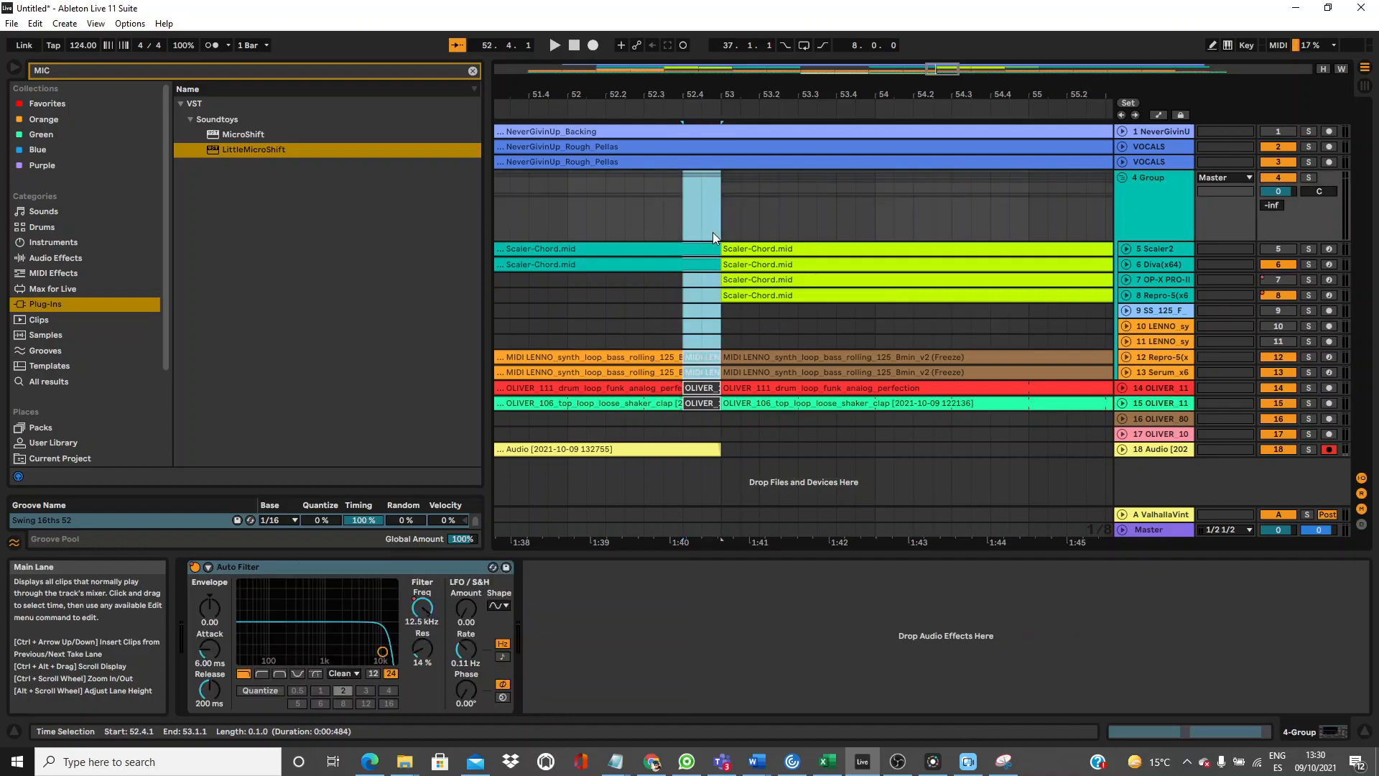
key("ctrl+e")
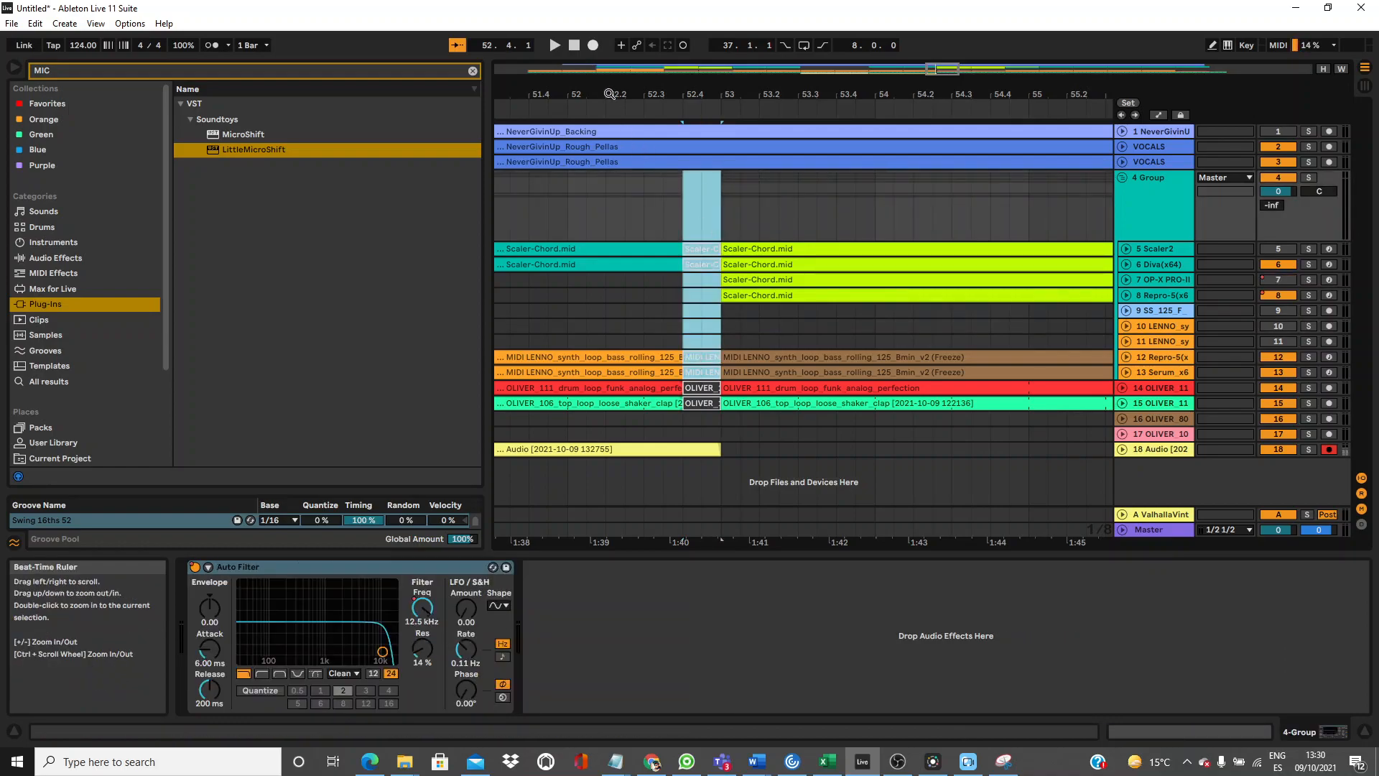
left_click(577, 109)
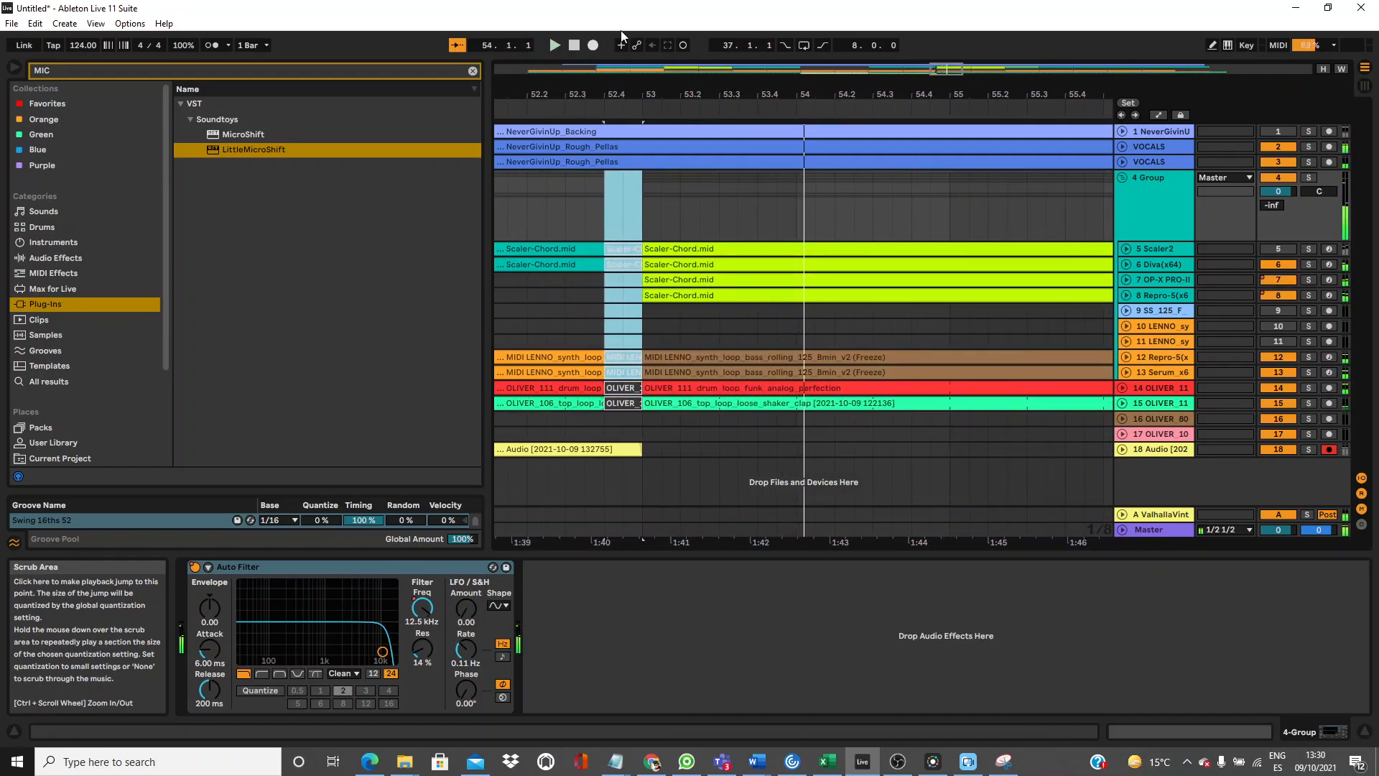
Split and deactivate the chord, piano, bass and drum clips over 20.4.1–21.1.1, and play the transition into bar 21.
left_click_drag(647, 88, 920, 86)
left_click_drag(819, 93, 800, 304)
left_click_drag(799, 246, 808, 240)
key("ctrl+e")
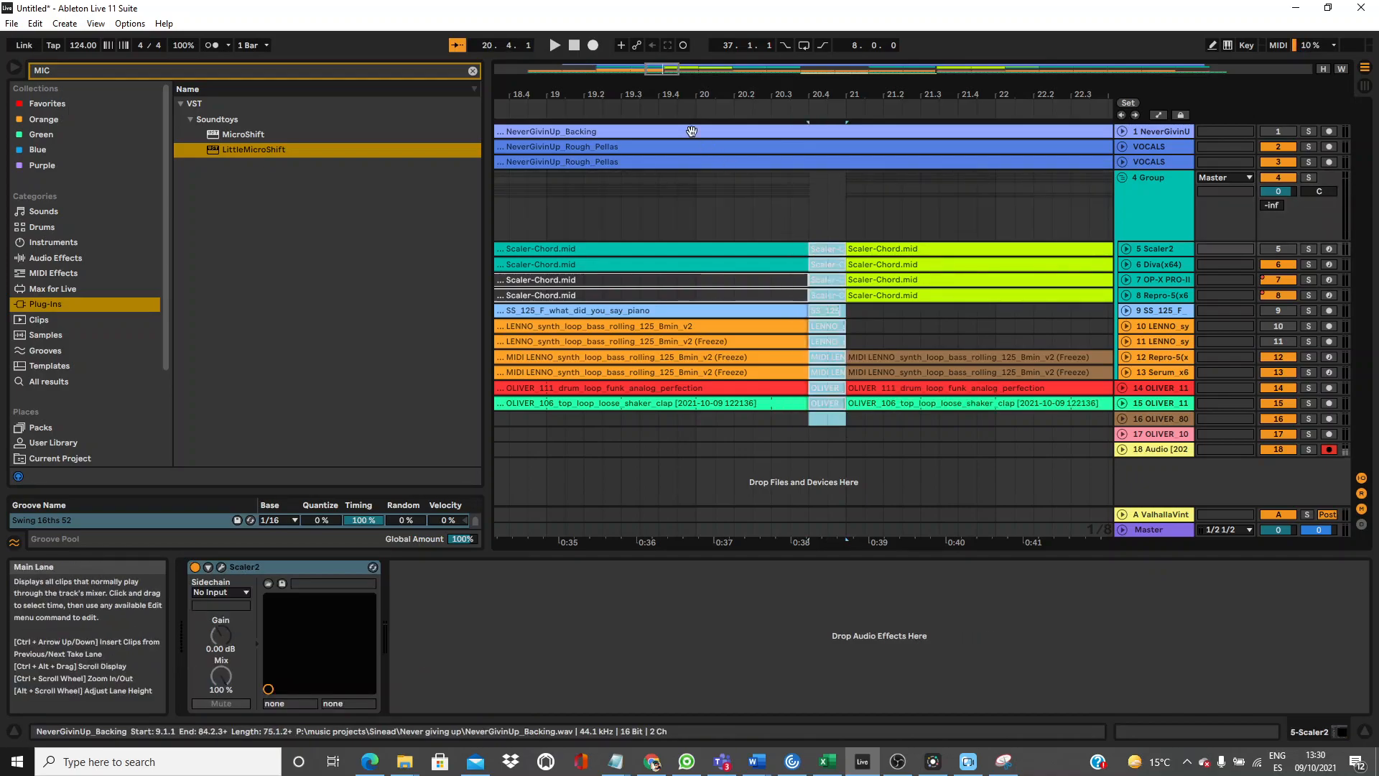
left_click(659, 114)
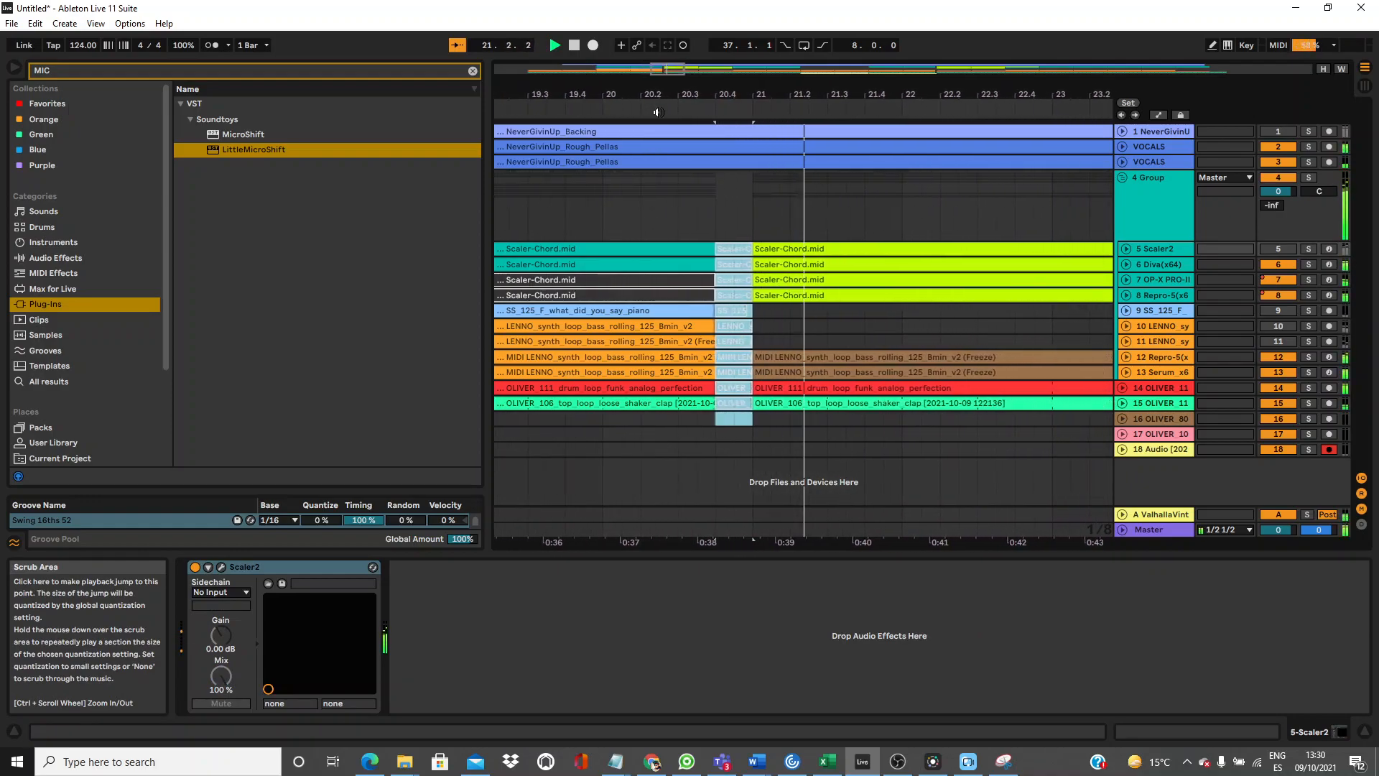
left_click_drag(627, 97, 627, 89)
key("space")
key("space")
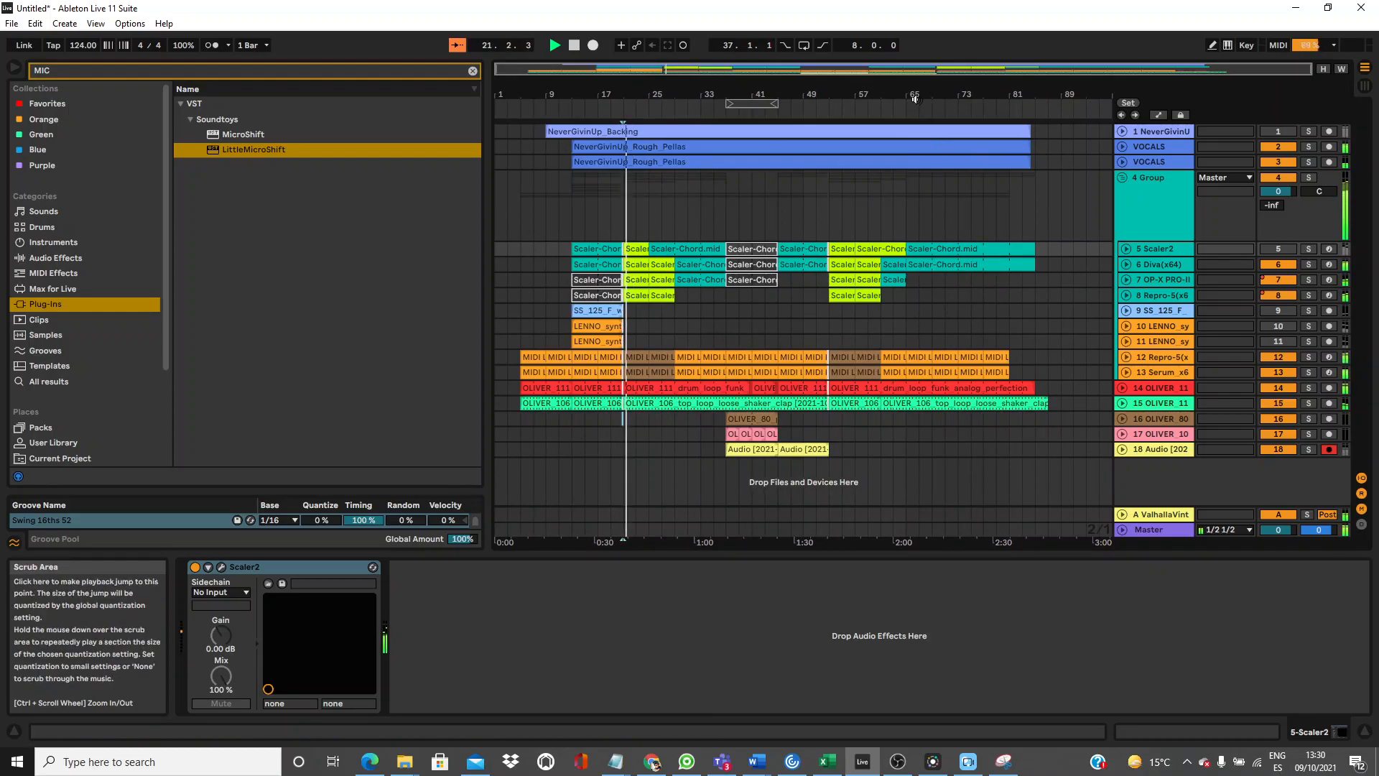
Split and deactivate the bass and drum clips over the two beats 64.3.1–65.1.1, and play the transition into bar 65.
left_click_drag(909, 106, 711, 310)
left_click(708, 296)
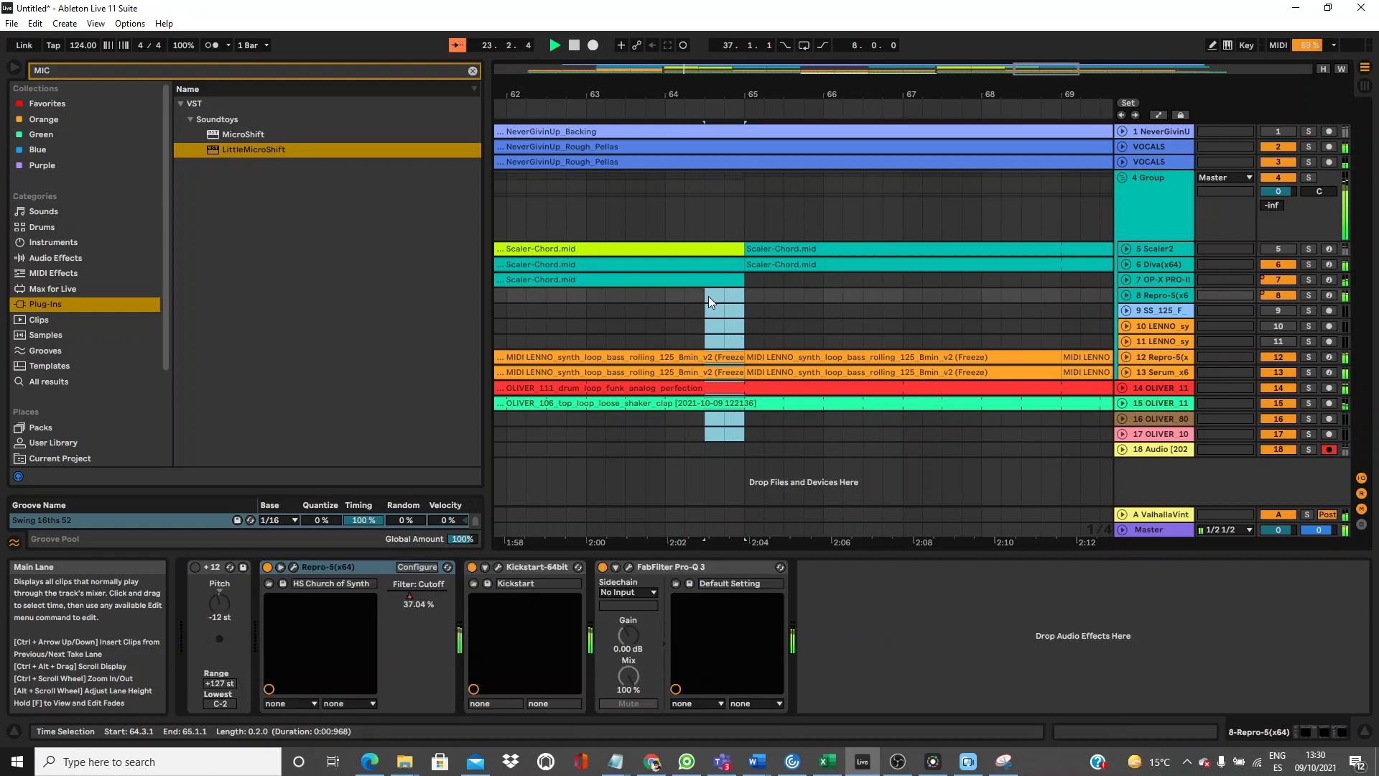
key("ctrl+e")
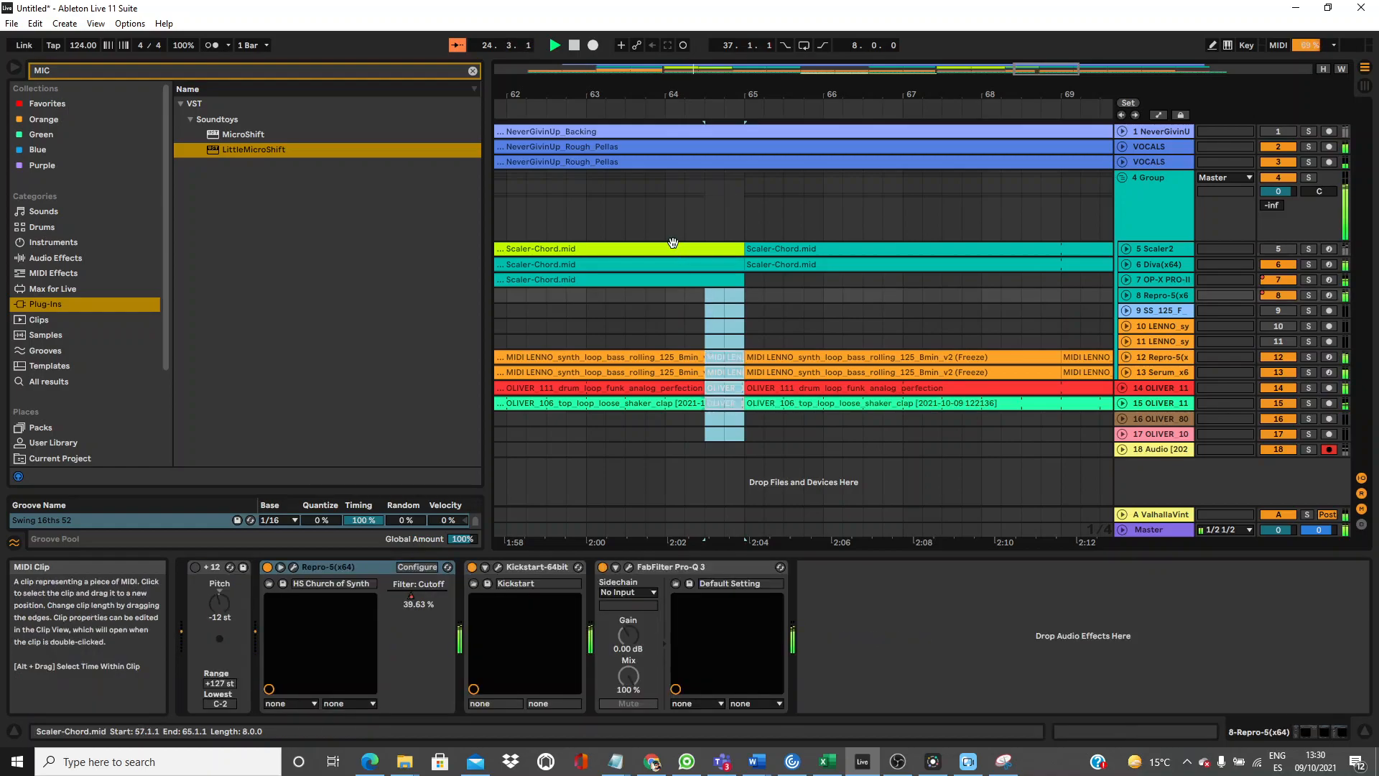
left_click(615, 108)
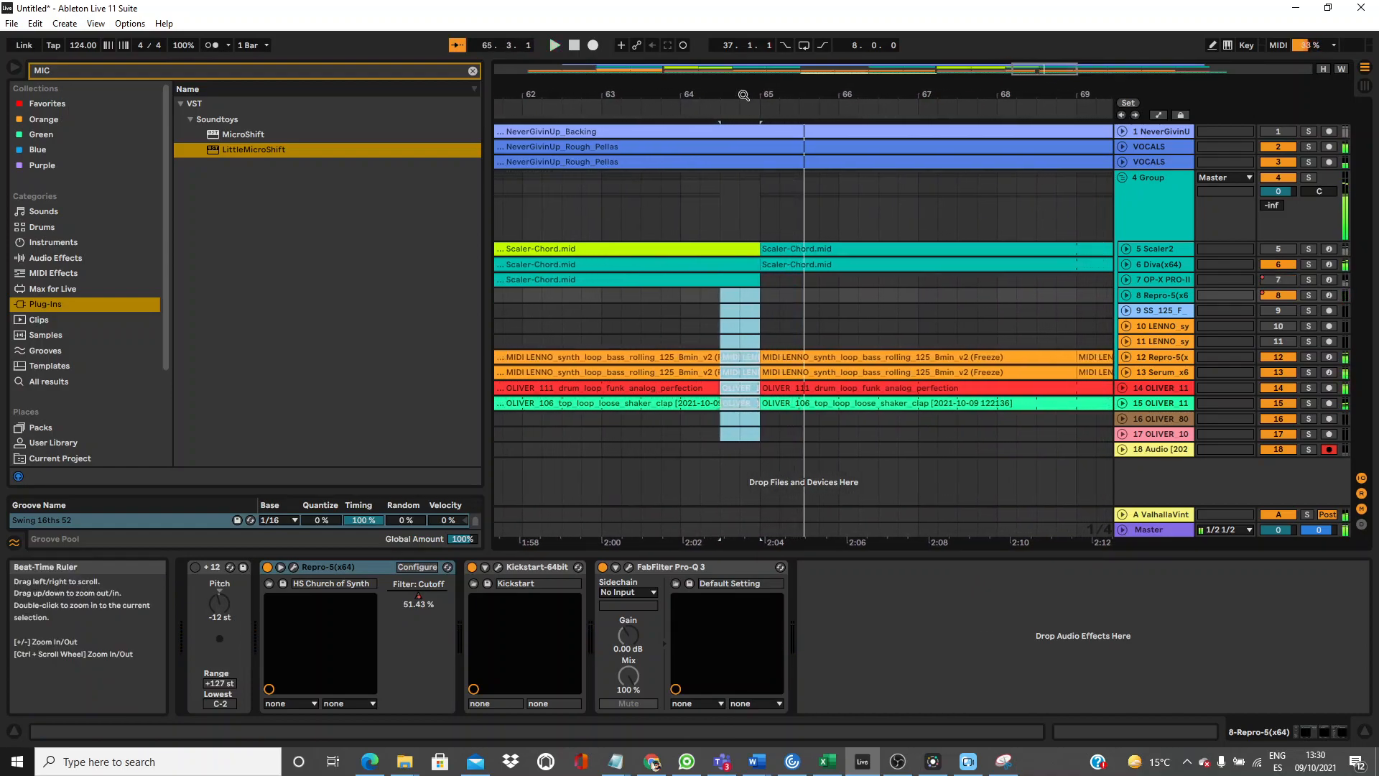
Extend the 64.3.1–65.1.1 gap to the chord group by splitting and deactivating its clips, and play the result.
left_click_drag(761, 305, 747, 295)
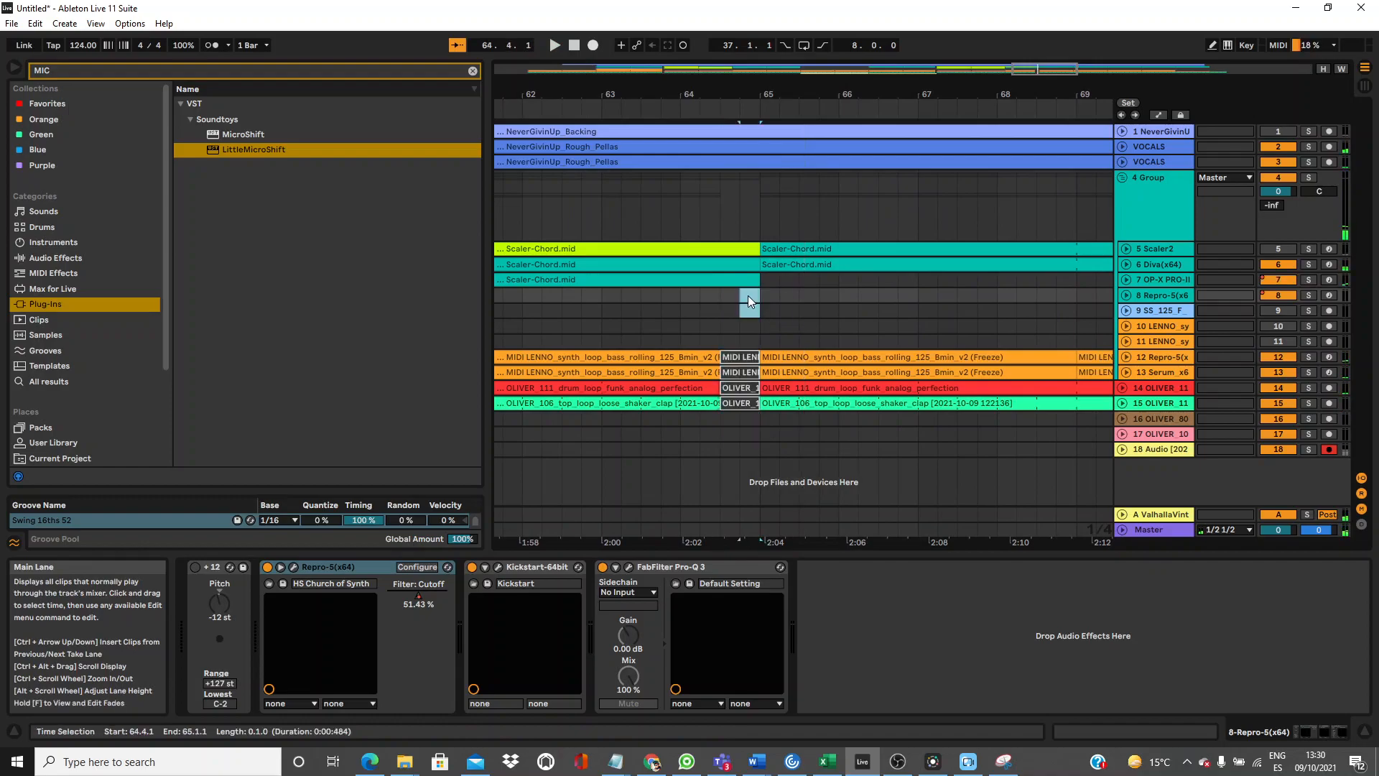
left_click(718, 243, "shift")
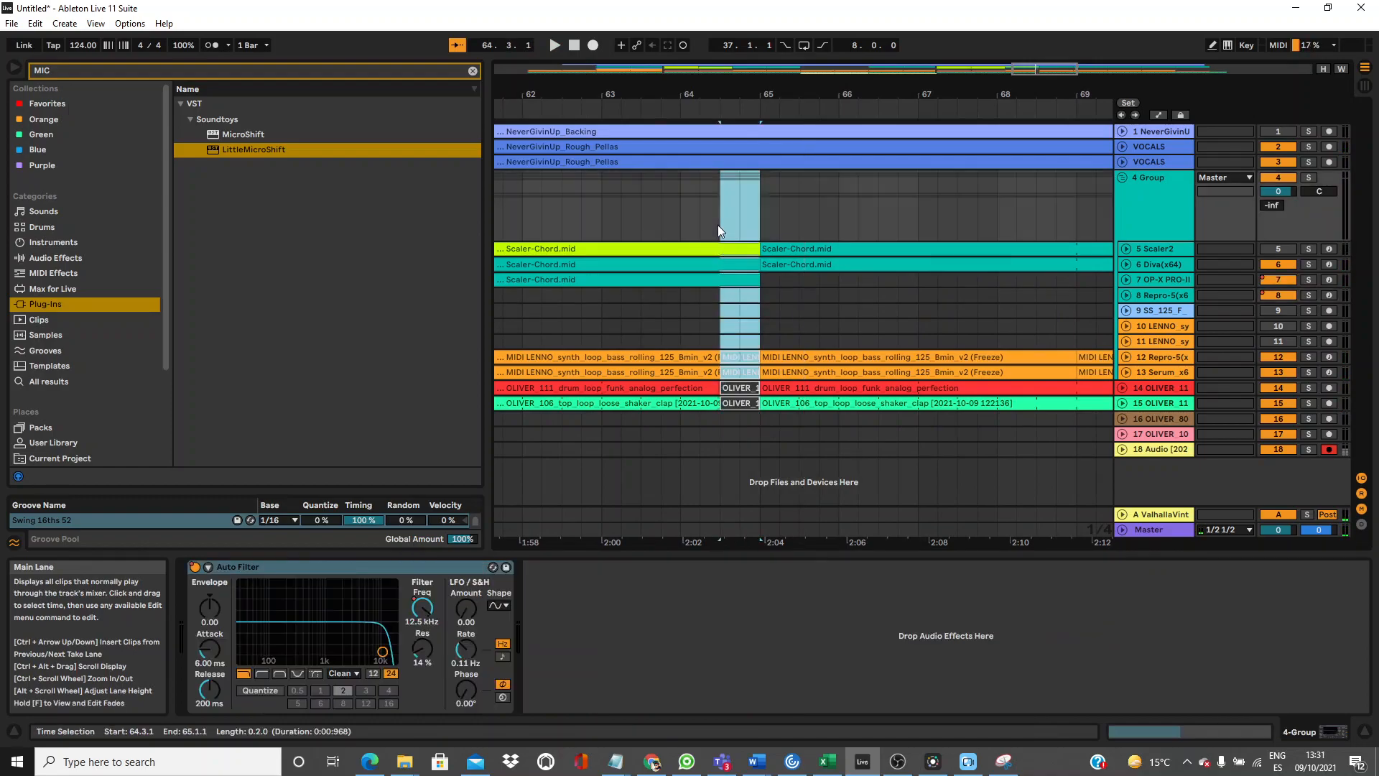
key("space")
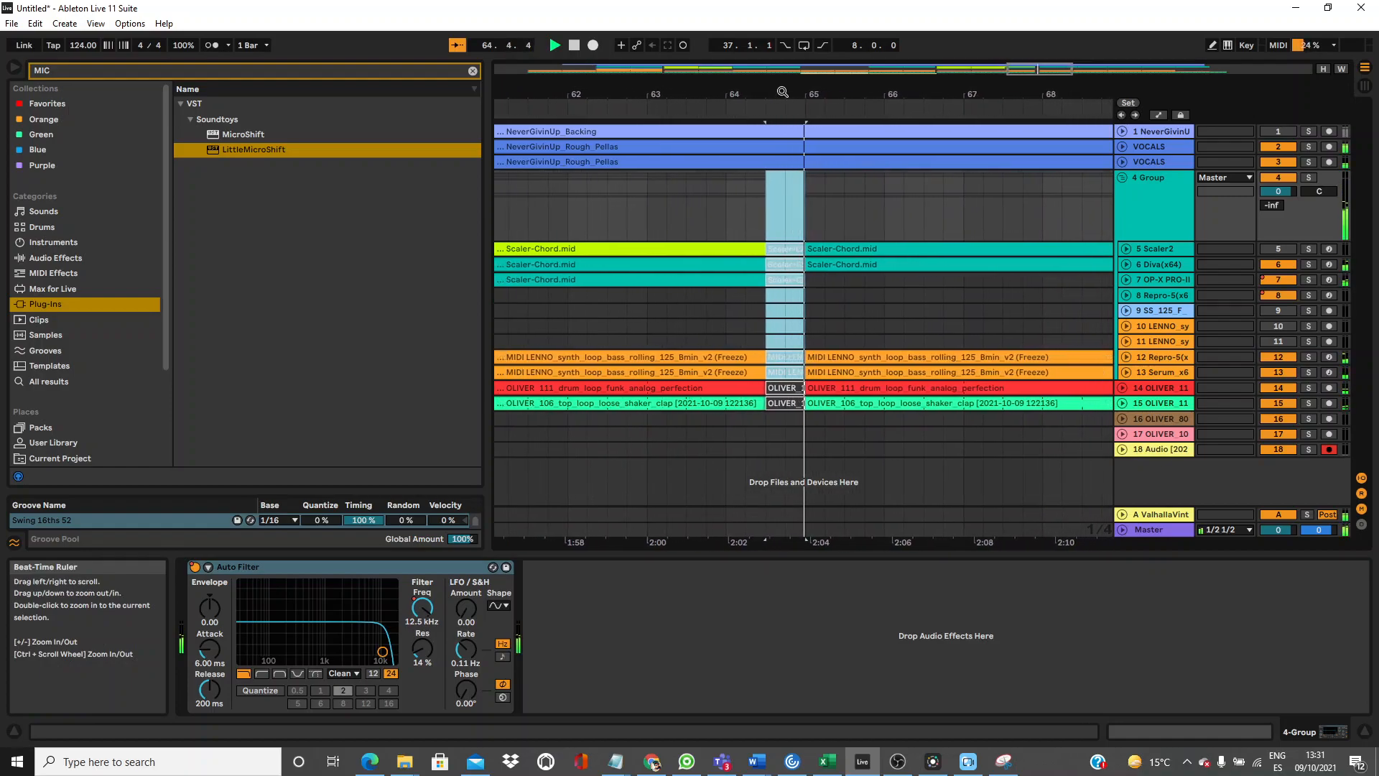
Unfold the upper VOCALS track and show its Replika XT Mix automation.
left_click_drag(783, 92, 910, 92)
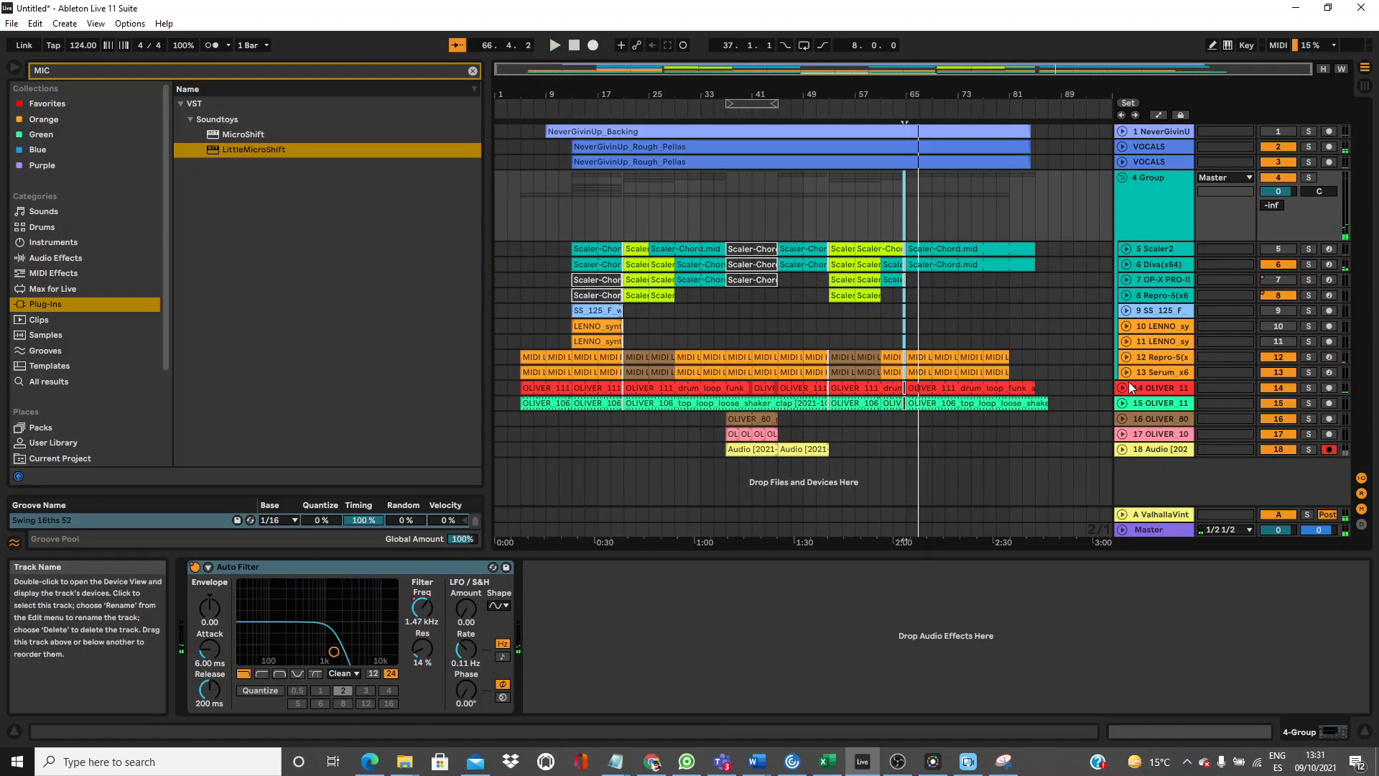
left_click(1122, 147)
left_click_drag(915, 71, 1006, 122)
left_click(1160, 161)
key("a")
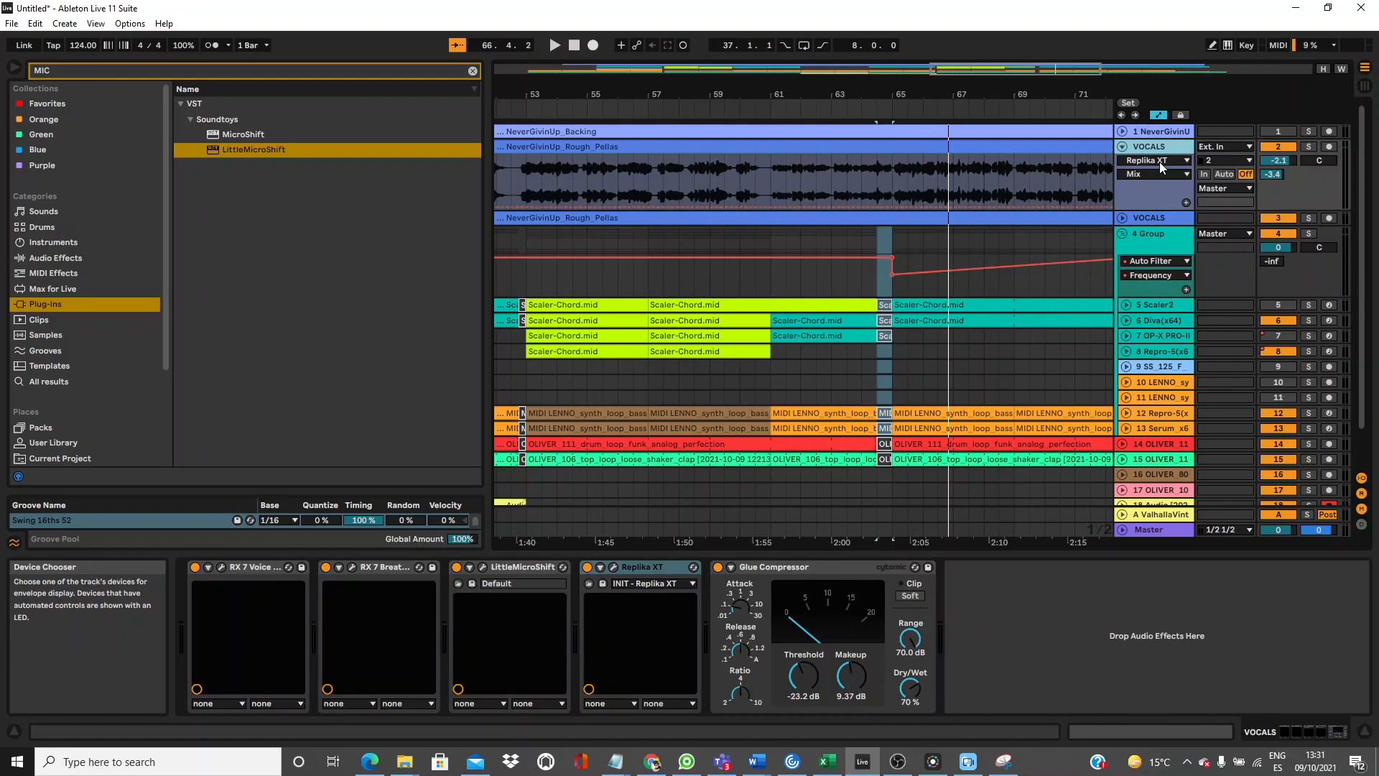
left_click(1159, 162)
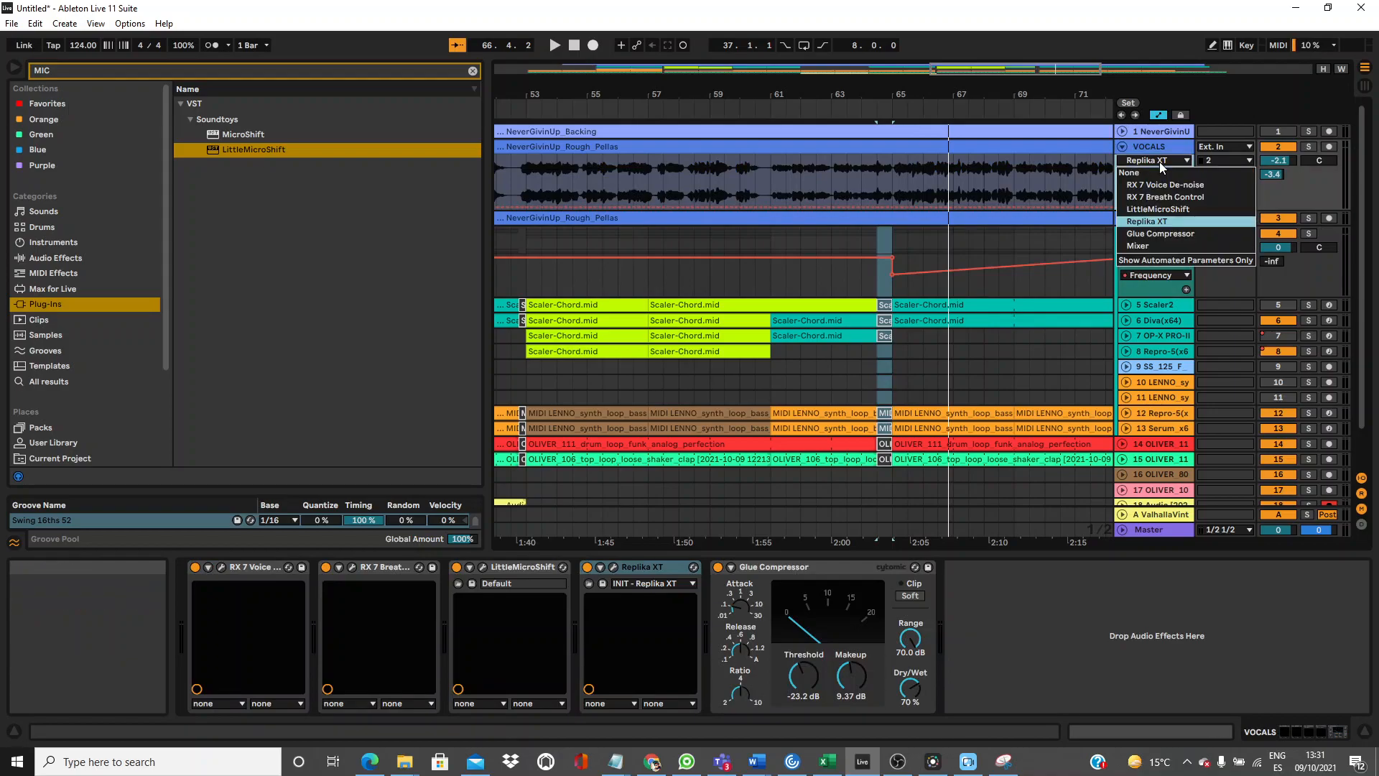
left_click(1160, 162)
Draw a Replika XT Mix ramp on the vocals from 64.3.1 up to 1.00 around bar 65, and play it.
left_click_drag(912, 82, 908, 172)
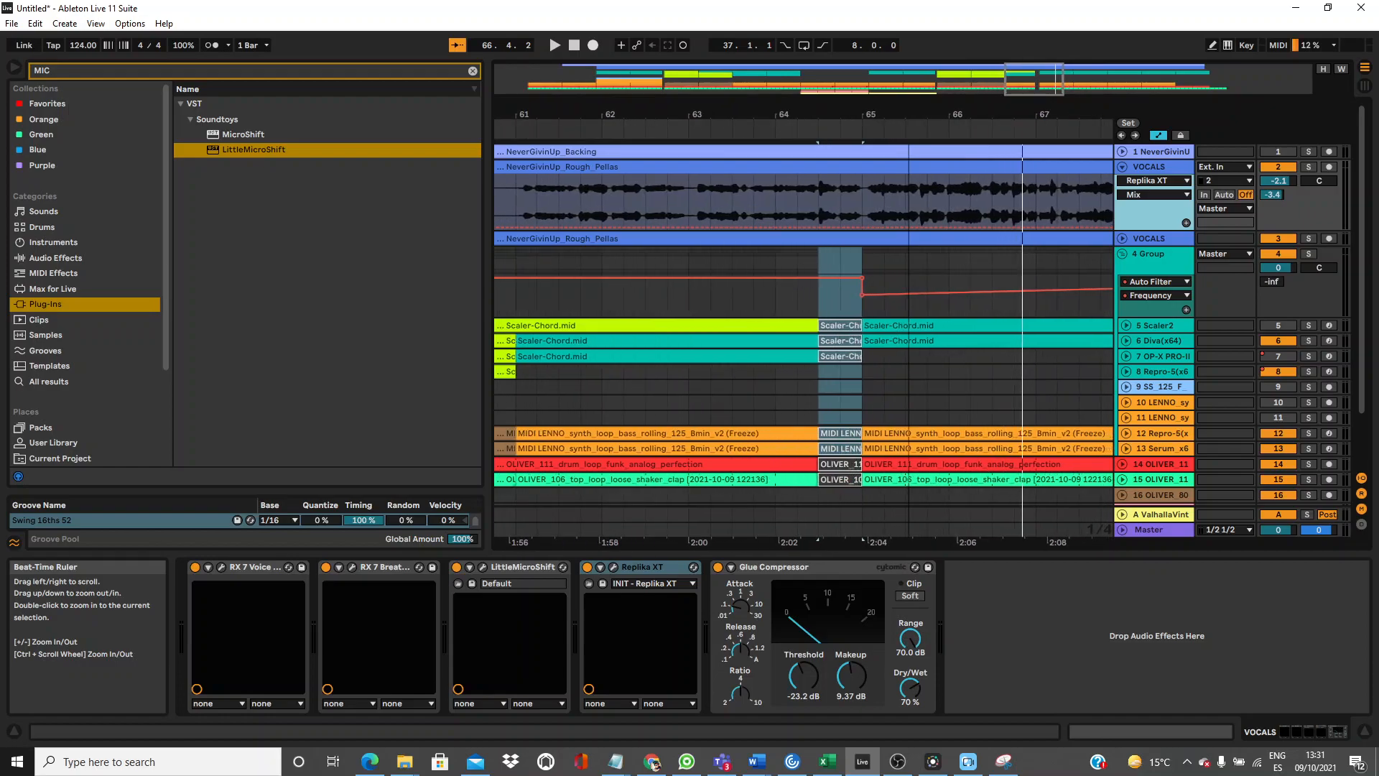
left_click(813, 227)
left_click_drag(859, 228, 862, 179)
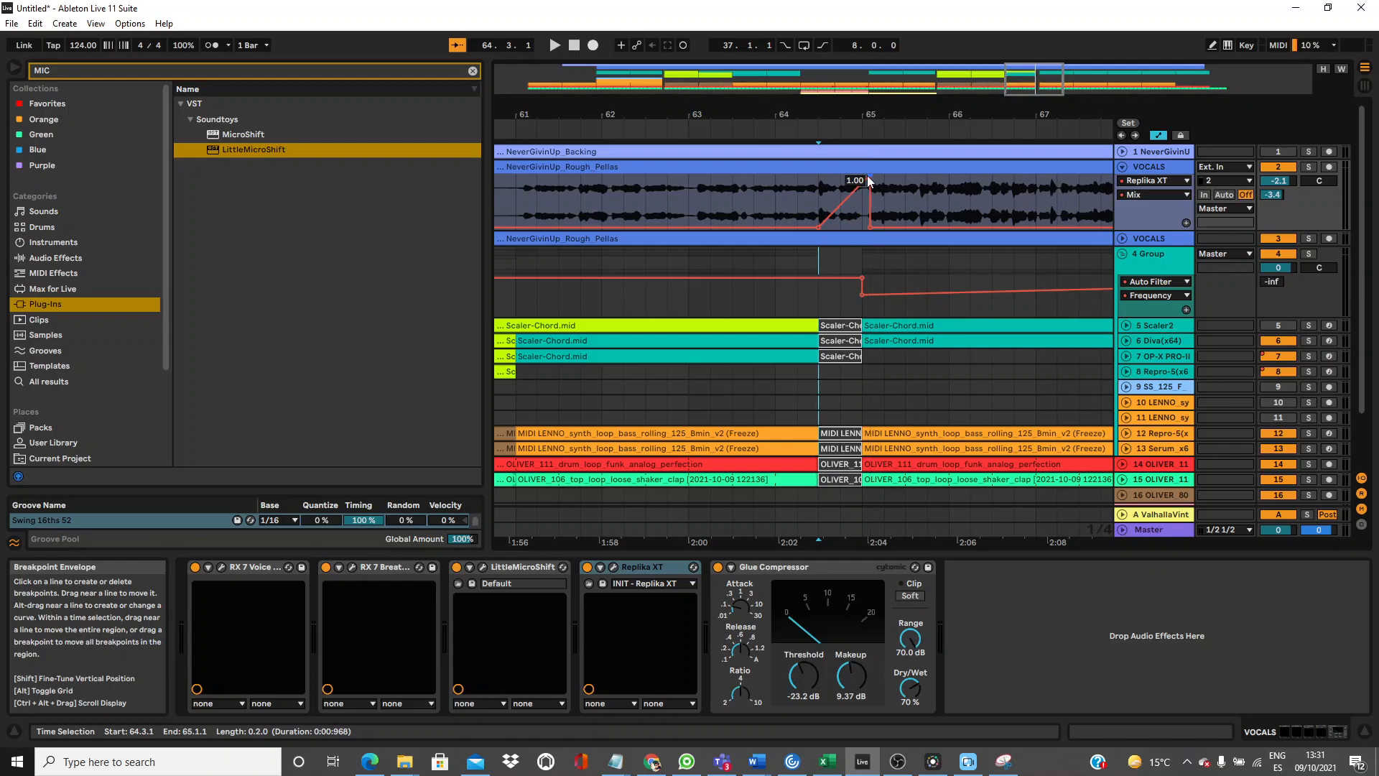
left_click(785, 128)
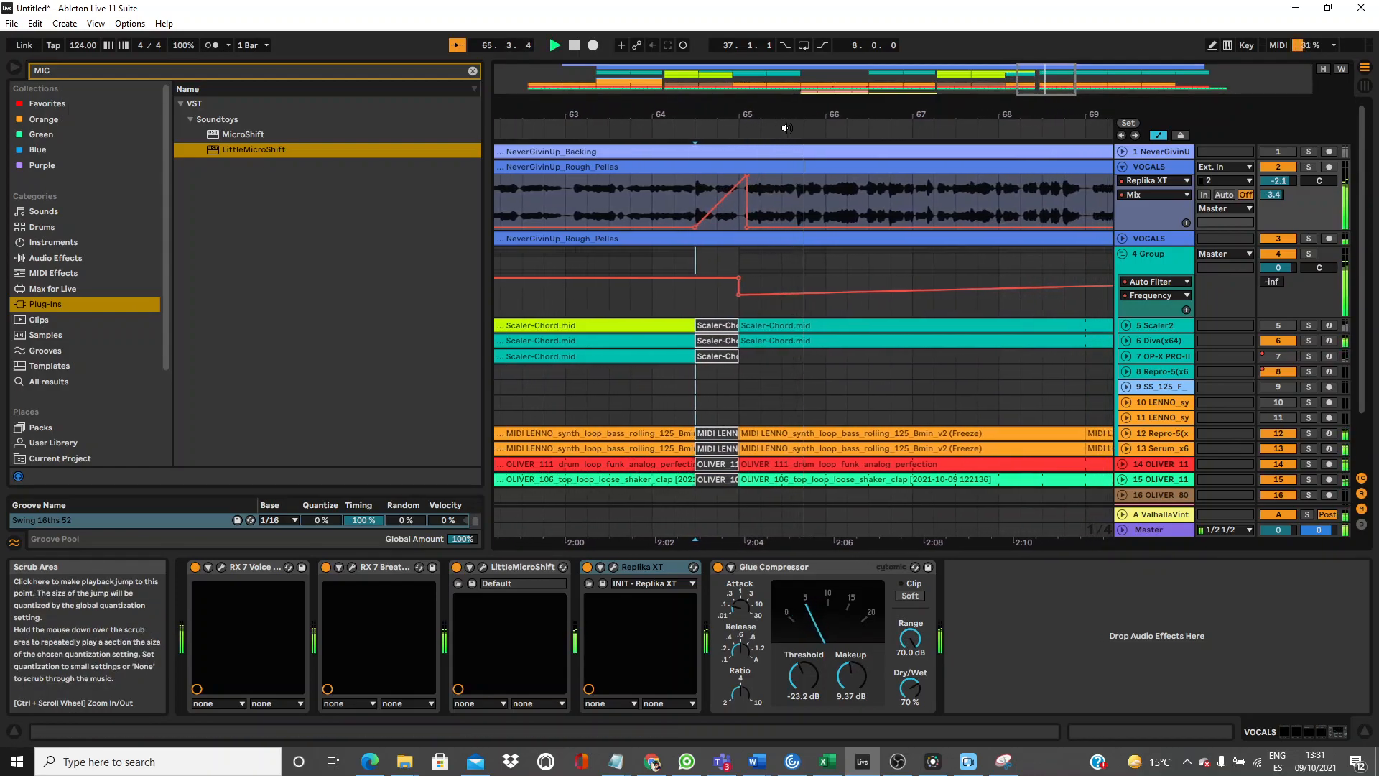
Move the Replika XT Mix peak back to about 64.4, lower it, and play the vocal echo.
left_click_drag(727, 179, 700, 179)
left_click(648, 127)
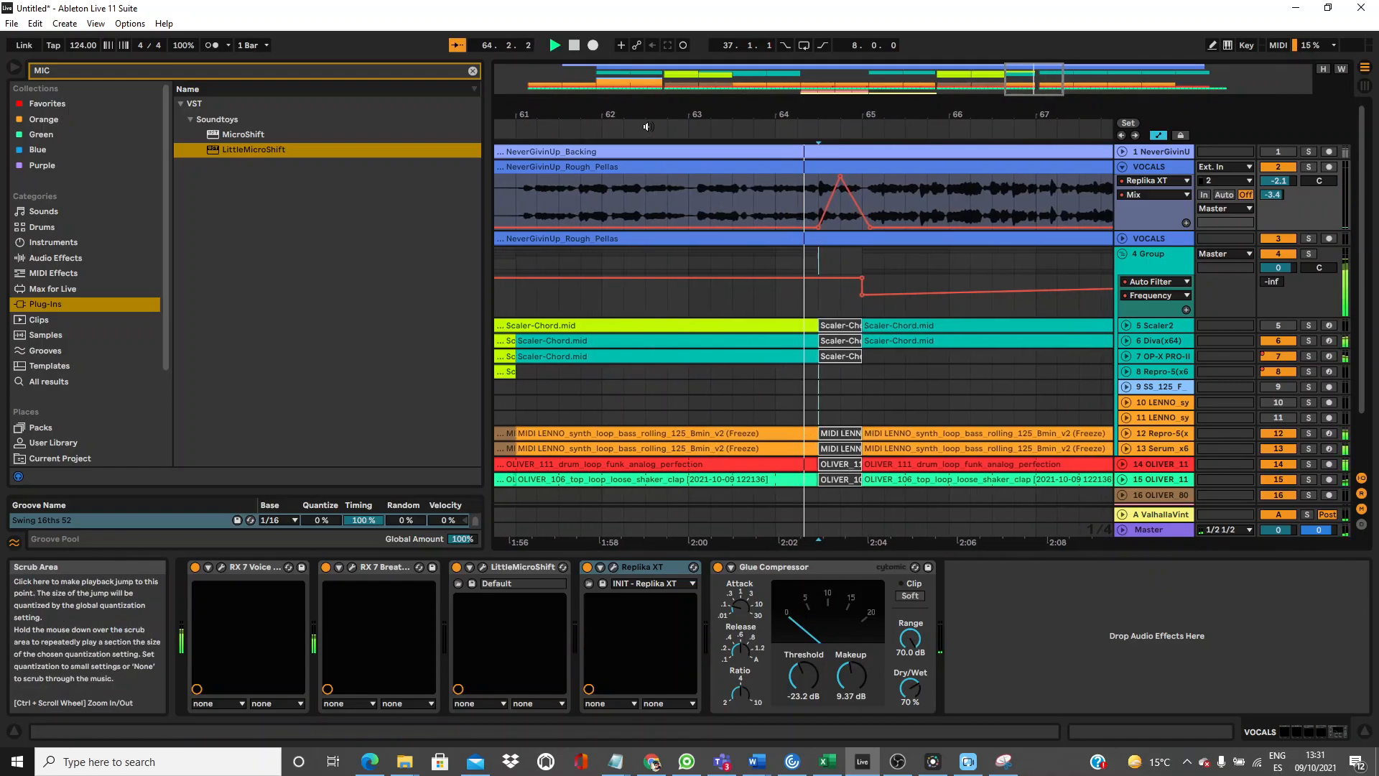
left_click_drag(766, 114, 695, 206)
key("space")
left_click(597, 128)
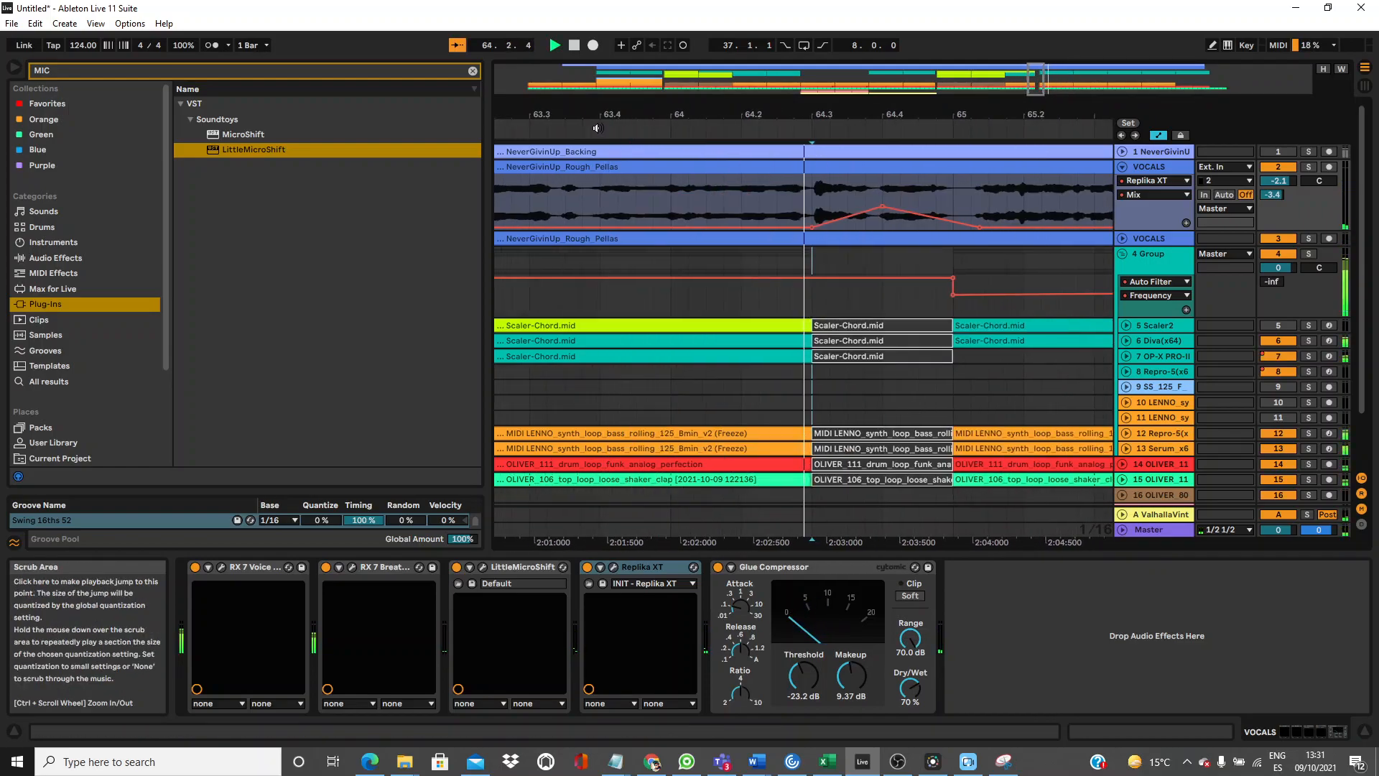
Bring the Mix automation to 0.00 just before bar 65, set its peak to 0.25 between 64.3 and 64.4, and listen.
key("space")
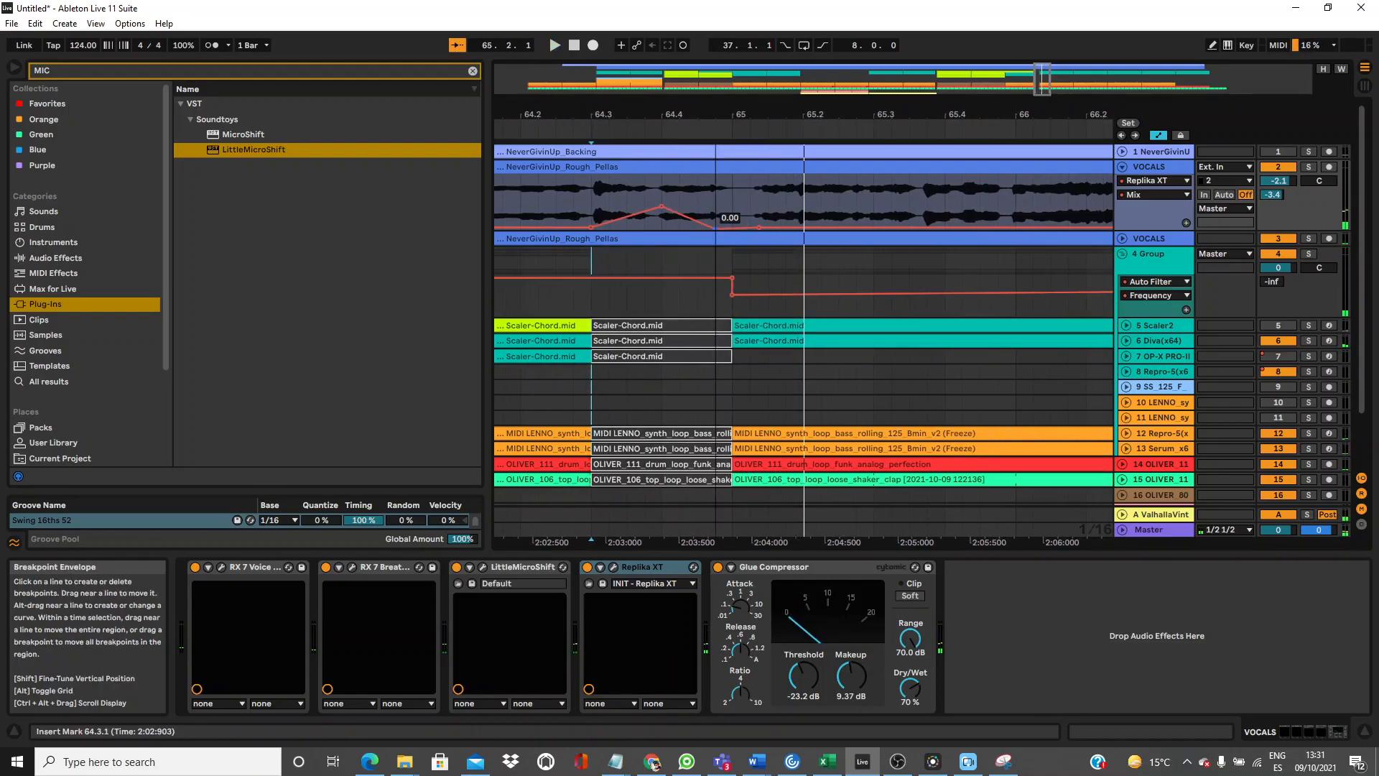
left_click(577, 130)
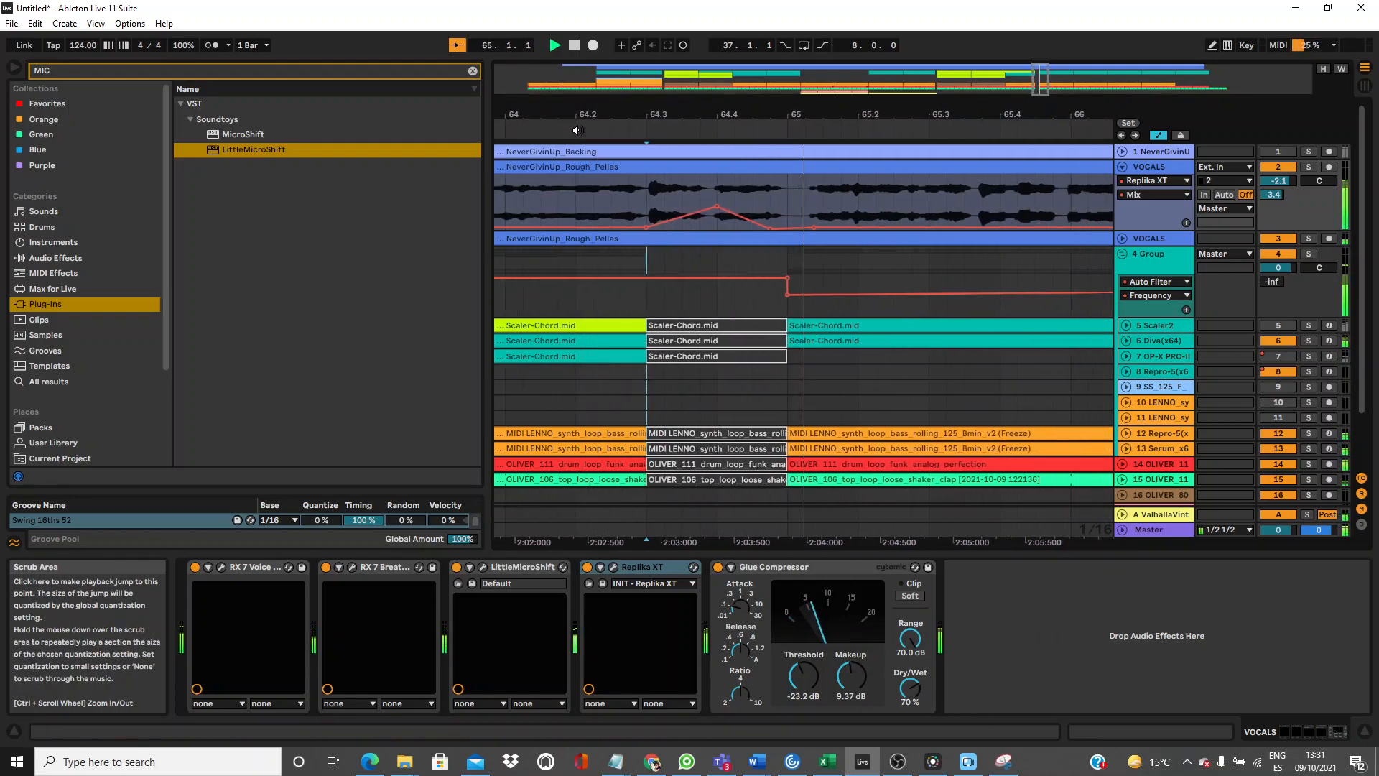
key("space")
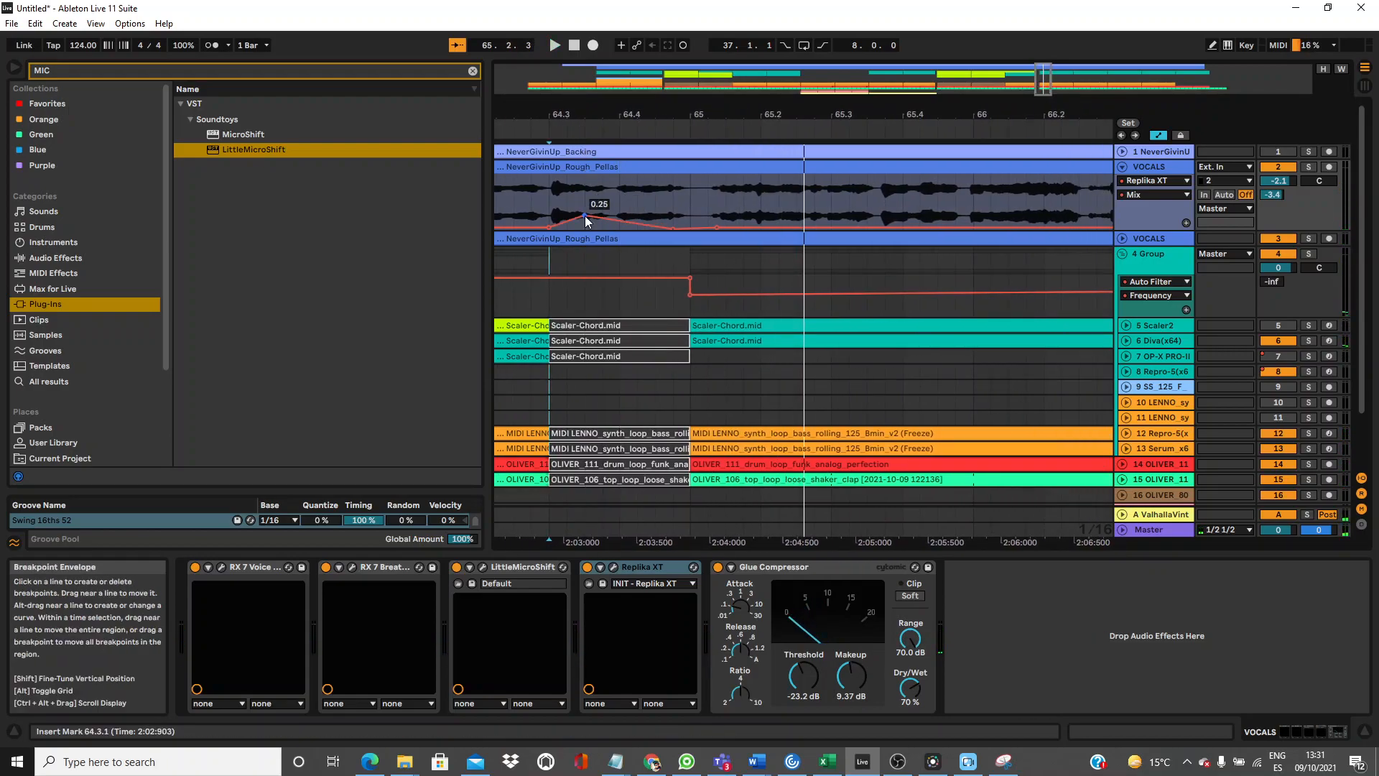
left_click(535, 125)
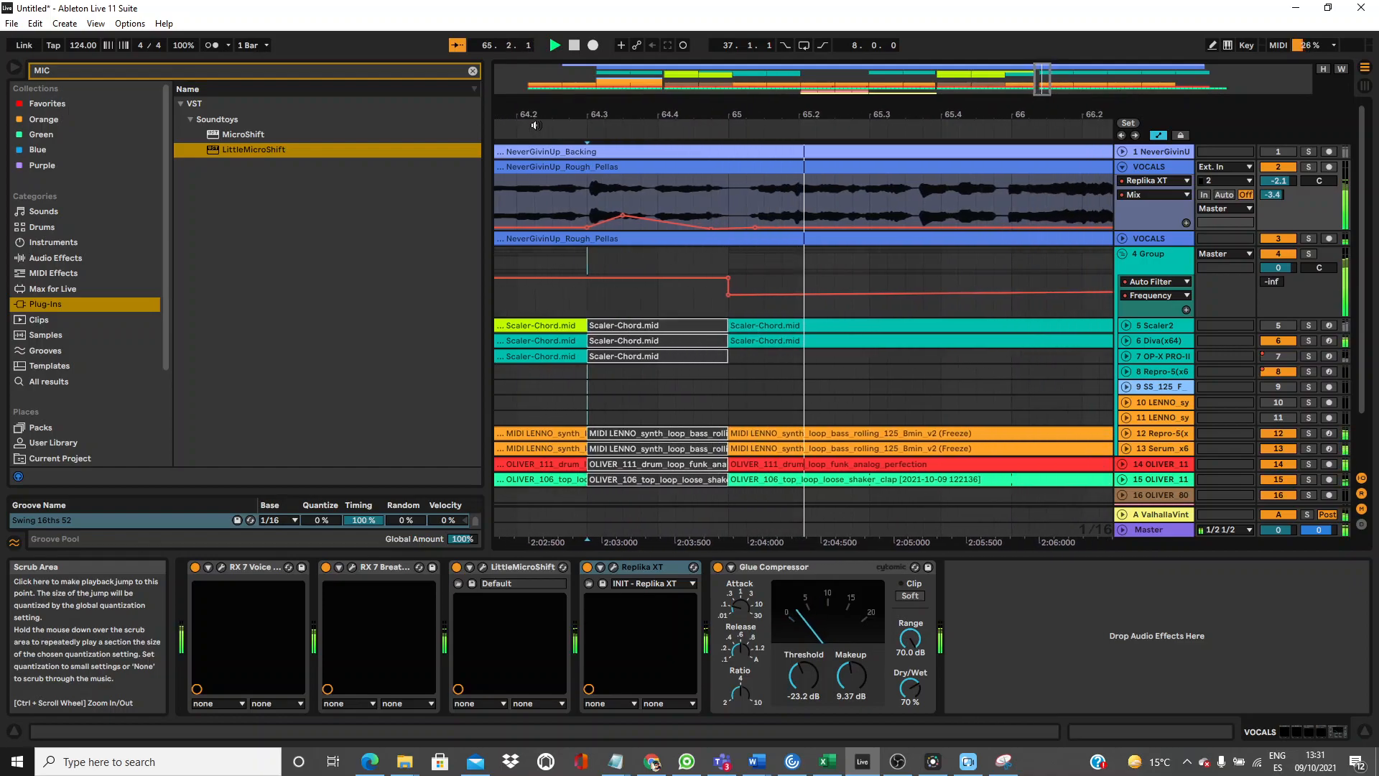
key("space")
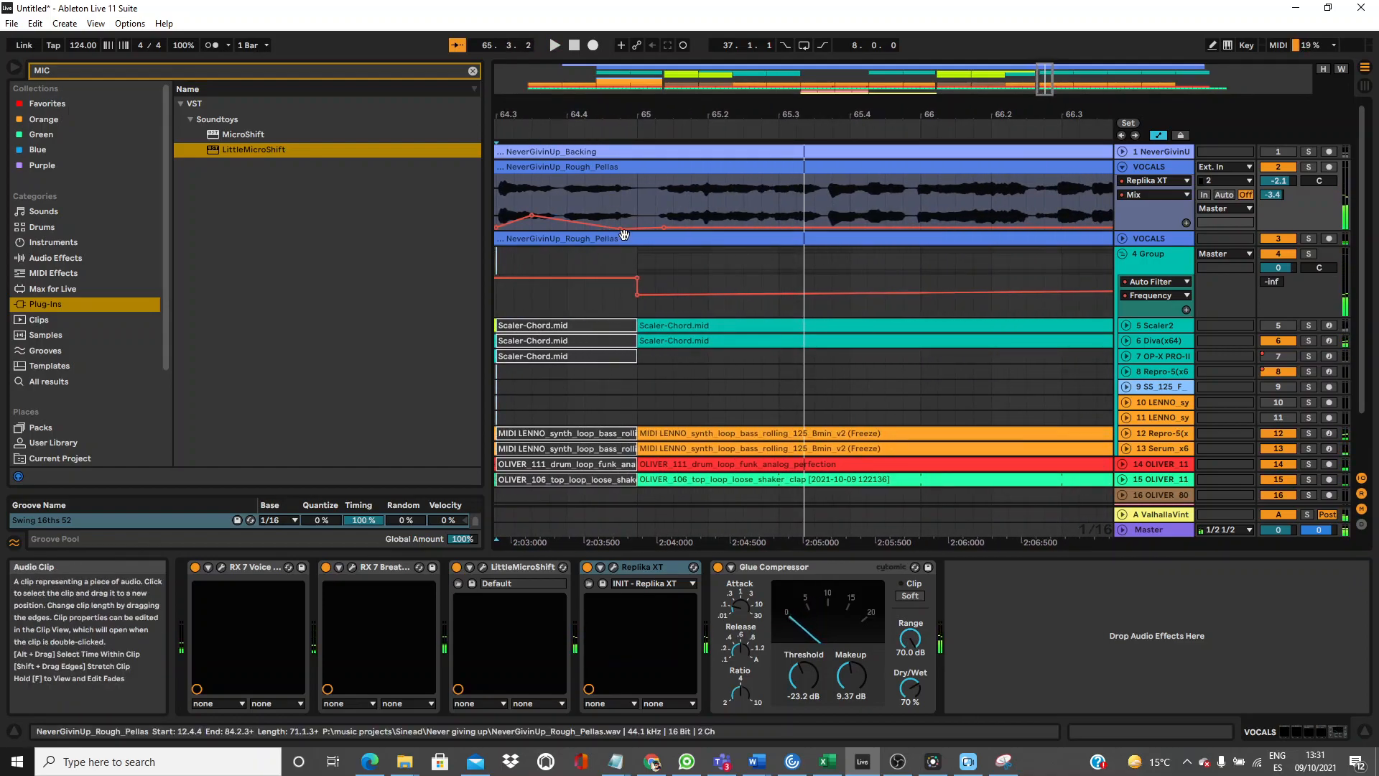
Delete the Mix breakpoint just before bar 65 so the fade ends shortly after the bar line, and play it.
left_click(620, 234)
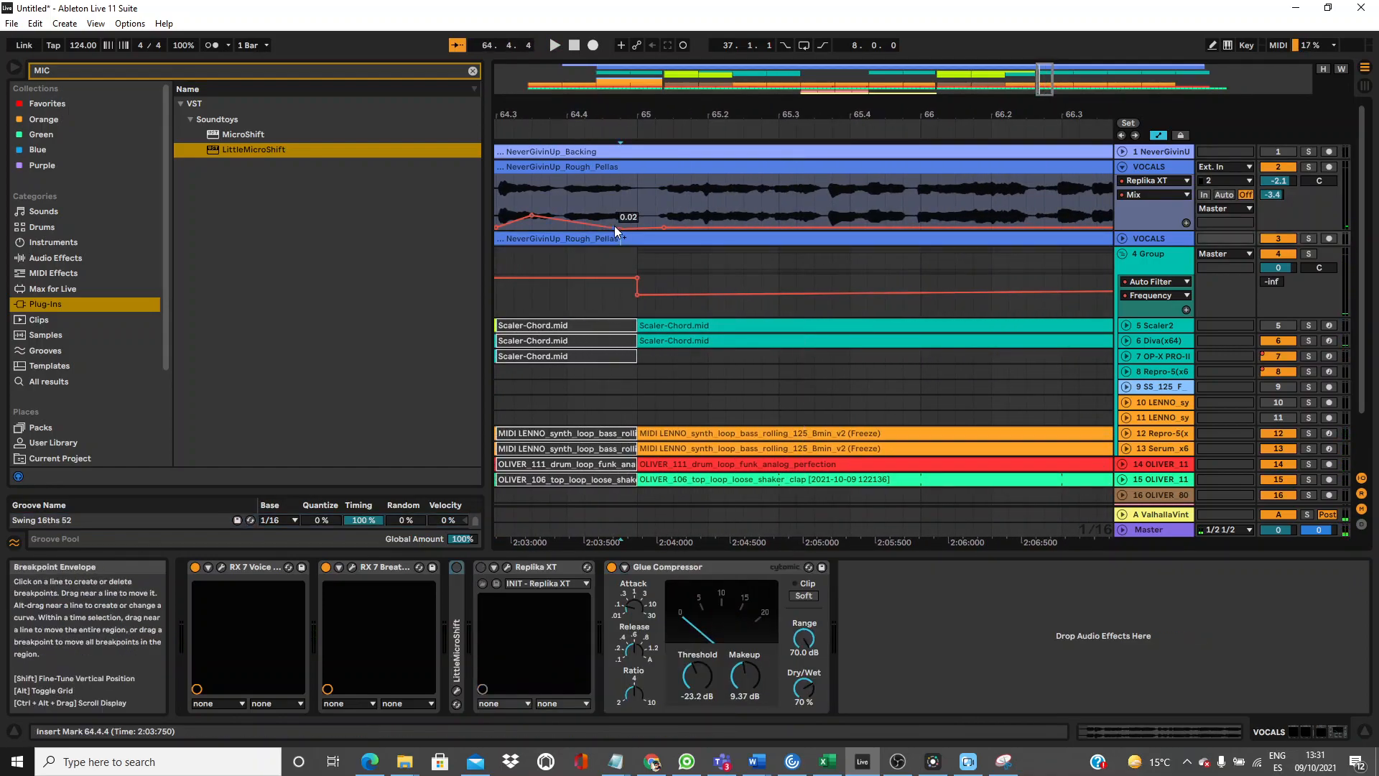
left_click(619, 228)
key("space")
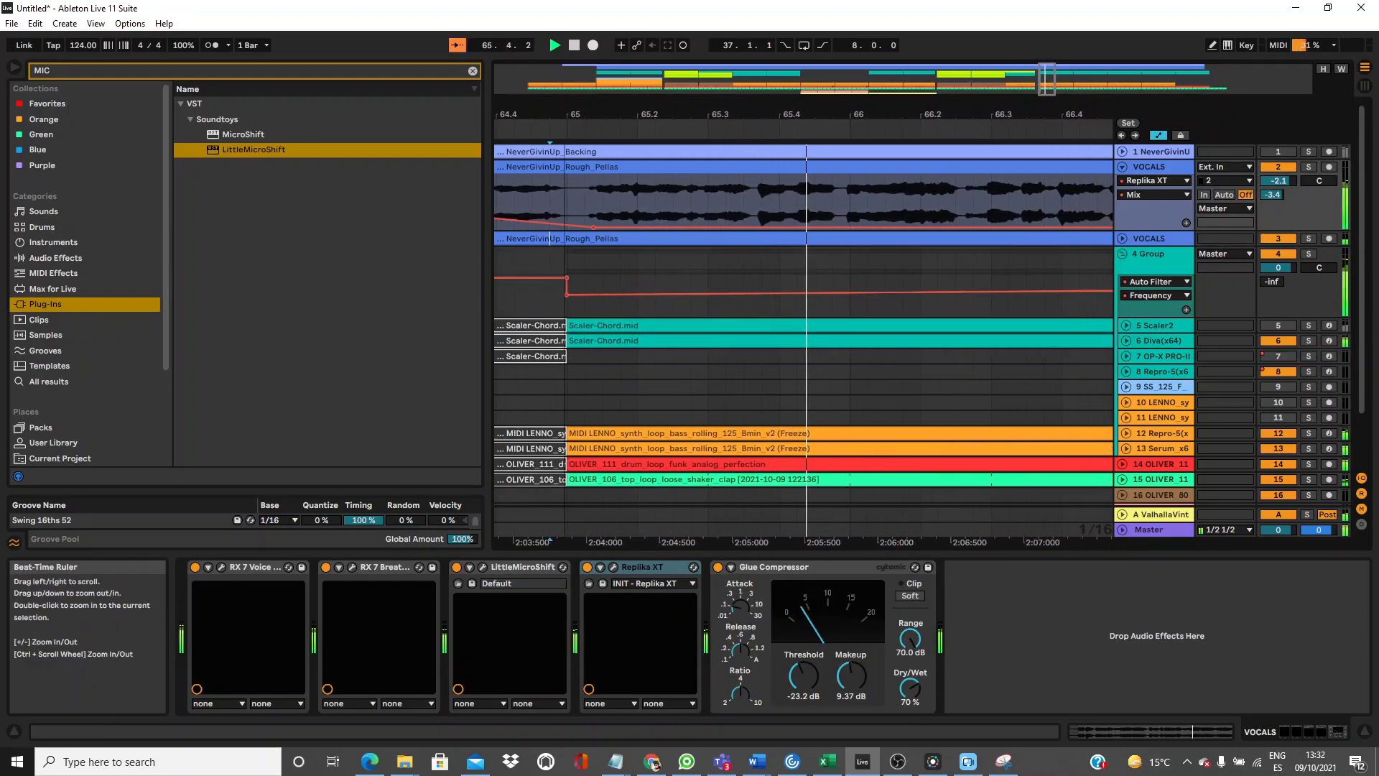
left_click_drag(565, 114, 566, 104)
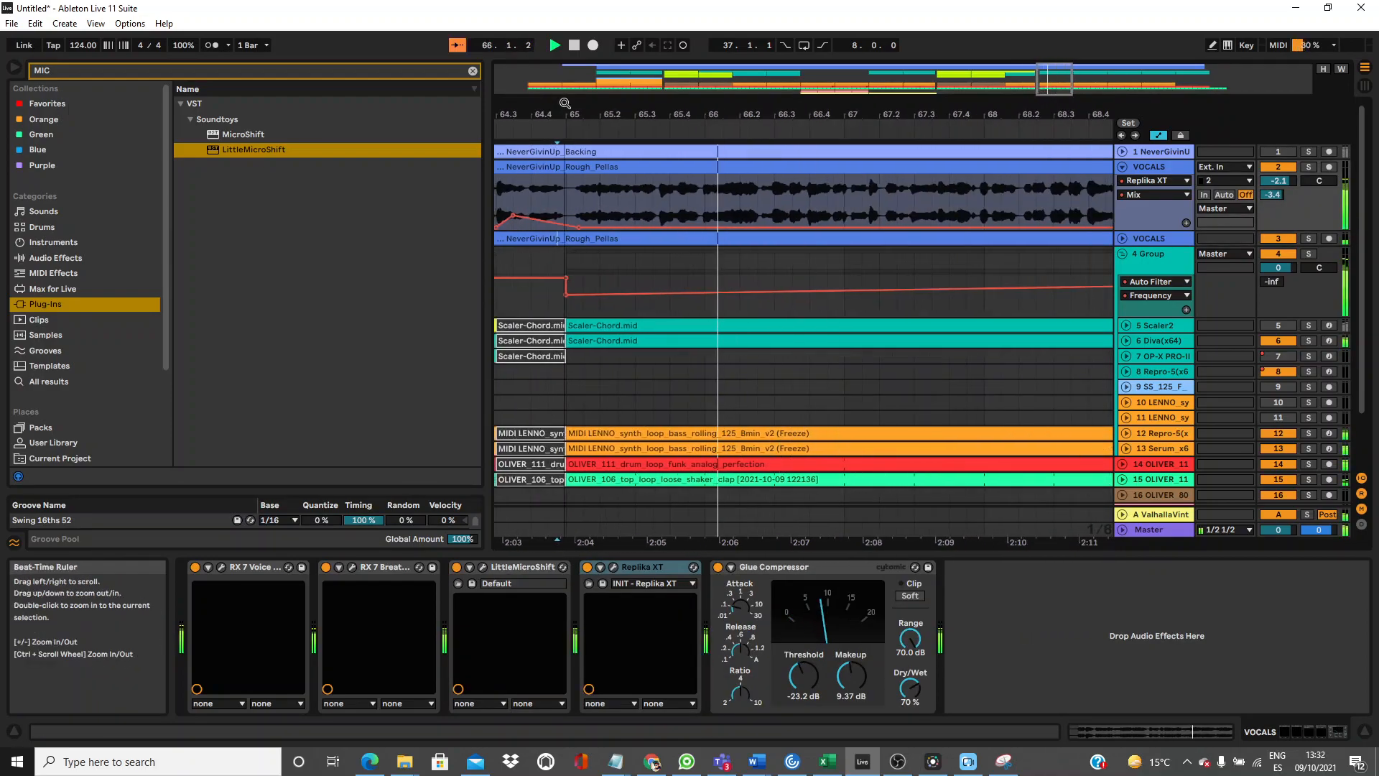
Show the vocals track's A-Valhalla send automation, draw it down to -inf dB from 64.3 to bar 65, and play the transition.
left_click(1142, 181)
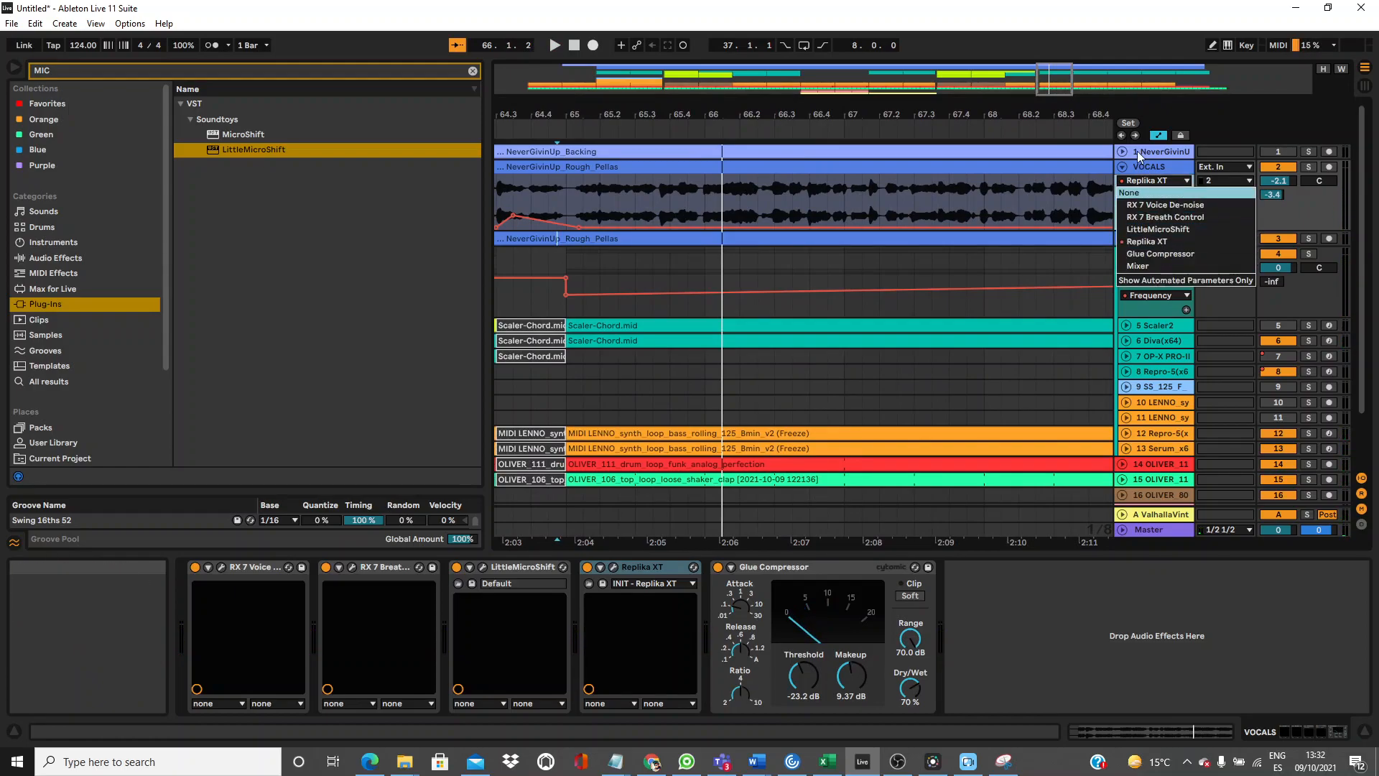
left_click(1160, 265)
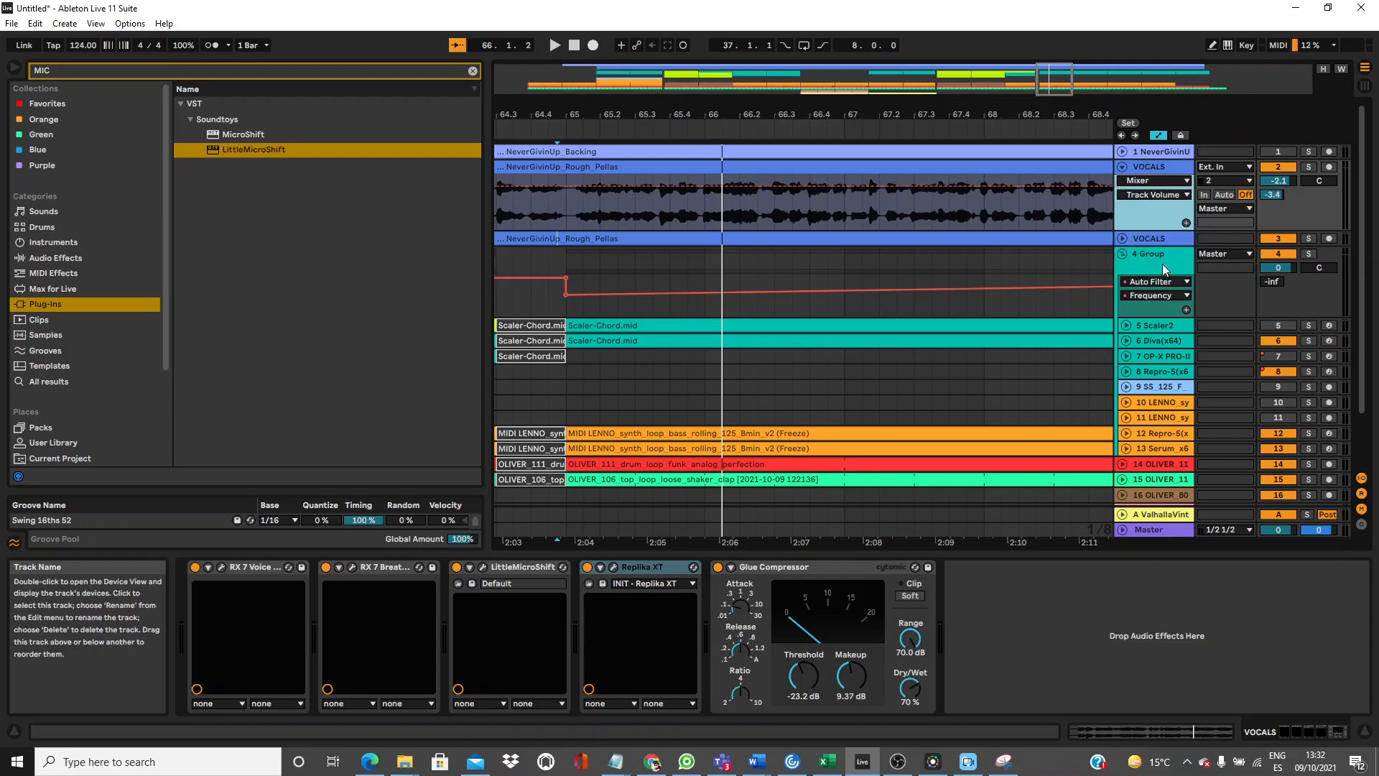
left_click_drag(954, 115, 966, 115)
left_click(1216, 208)
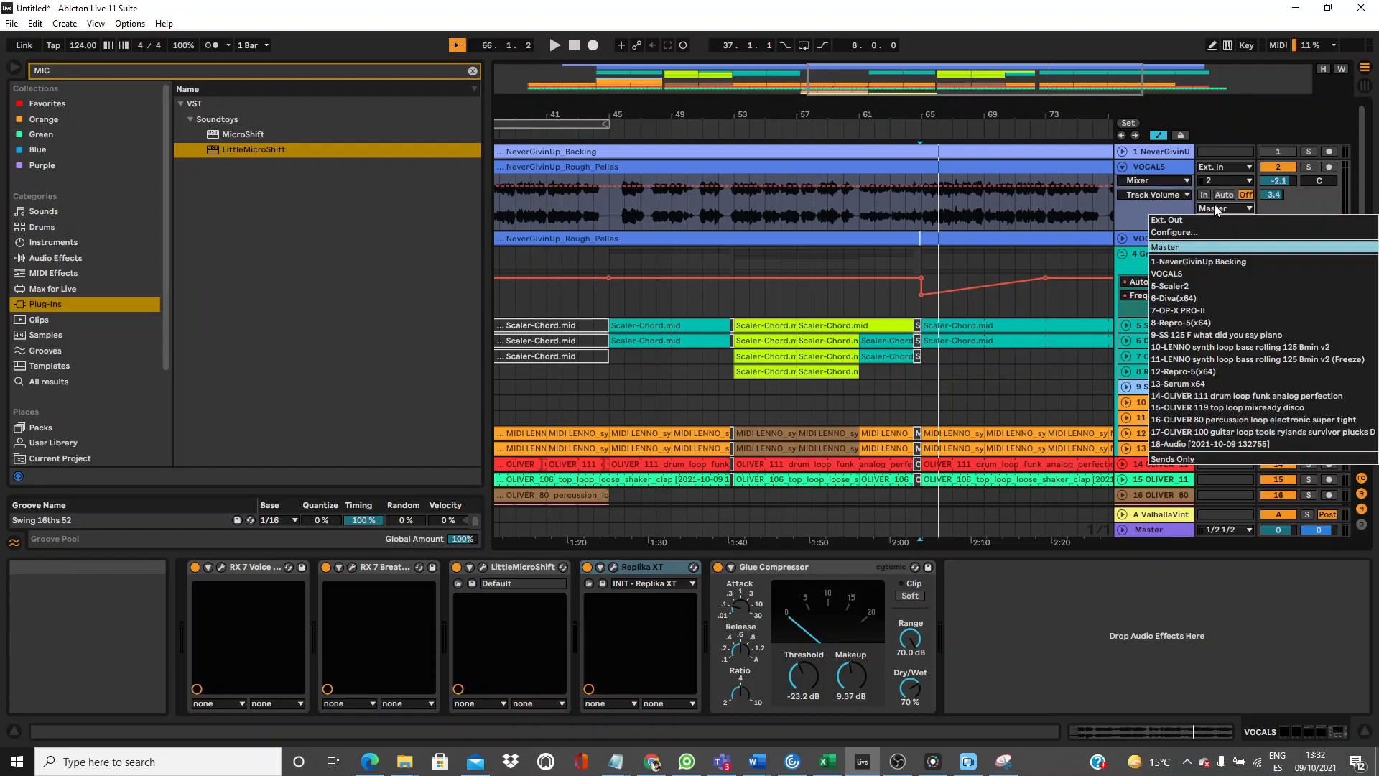
left_click(1216, 209)
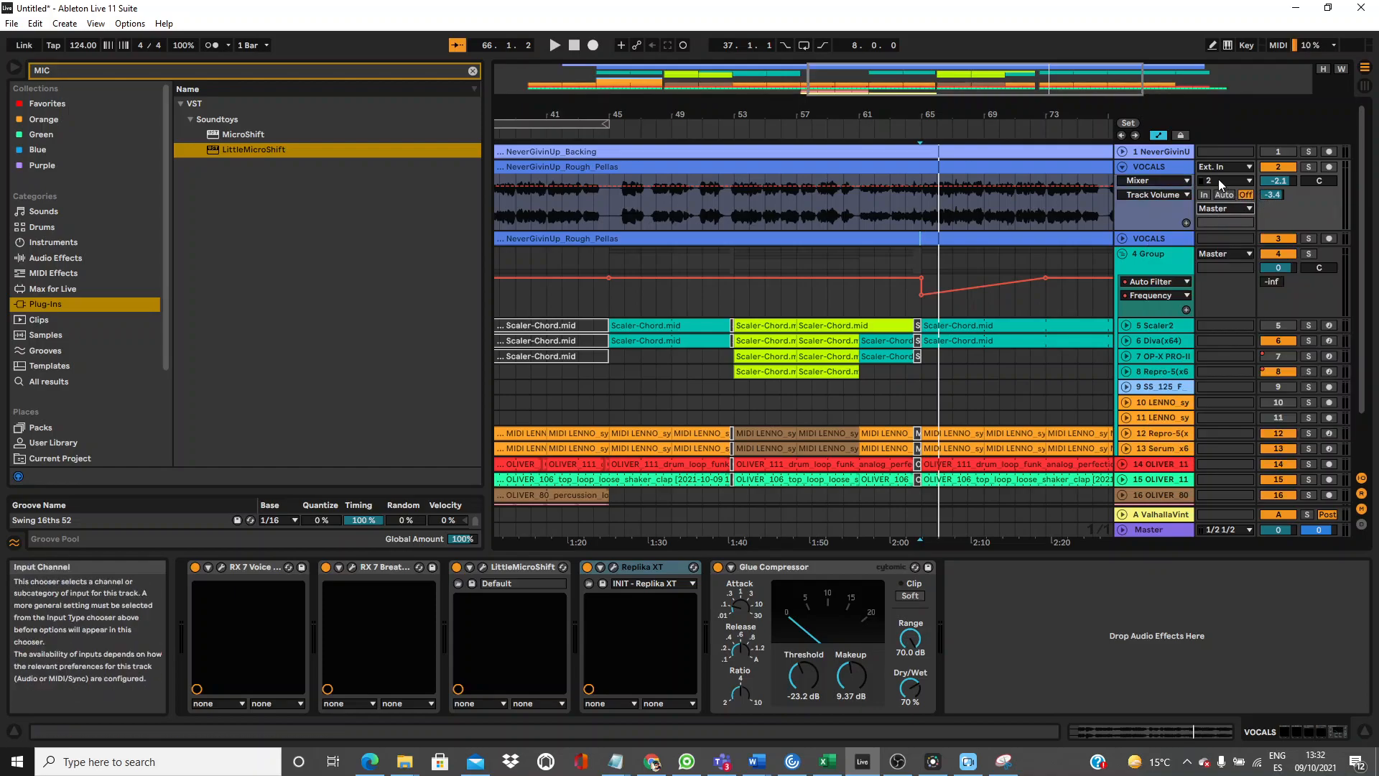
left_click(1172, 193)
left_click(1152, 259)
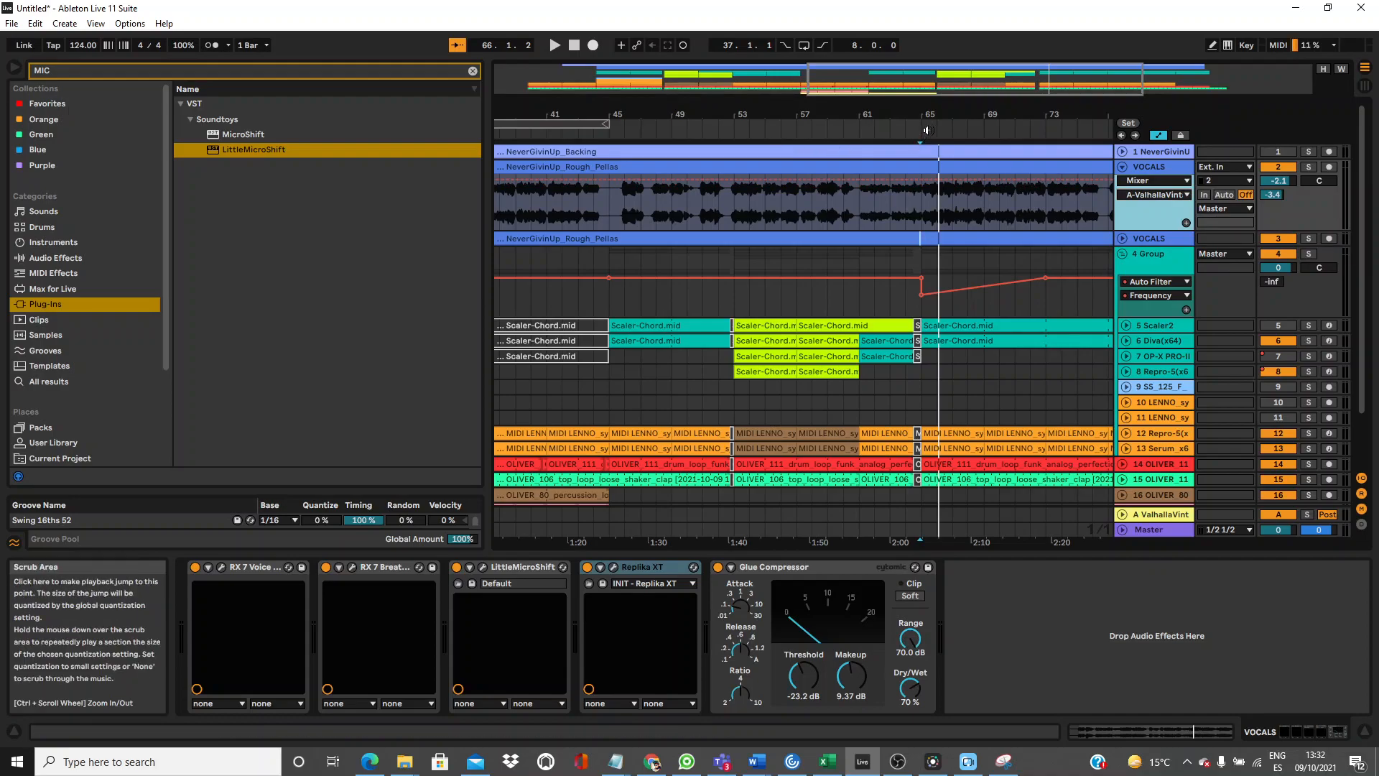
mouse_move(931, 114)
left_mouse_down()
mouse_move(931, 140)
mouse_move(933, 114)
left_mouse_up()
left_click(1212, 44)
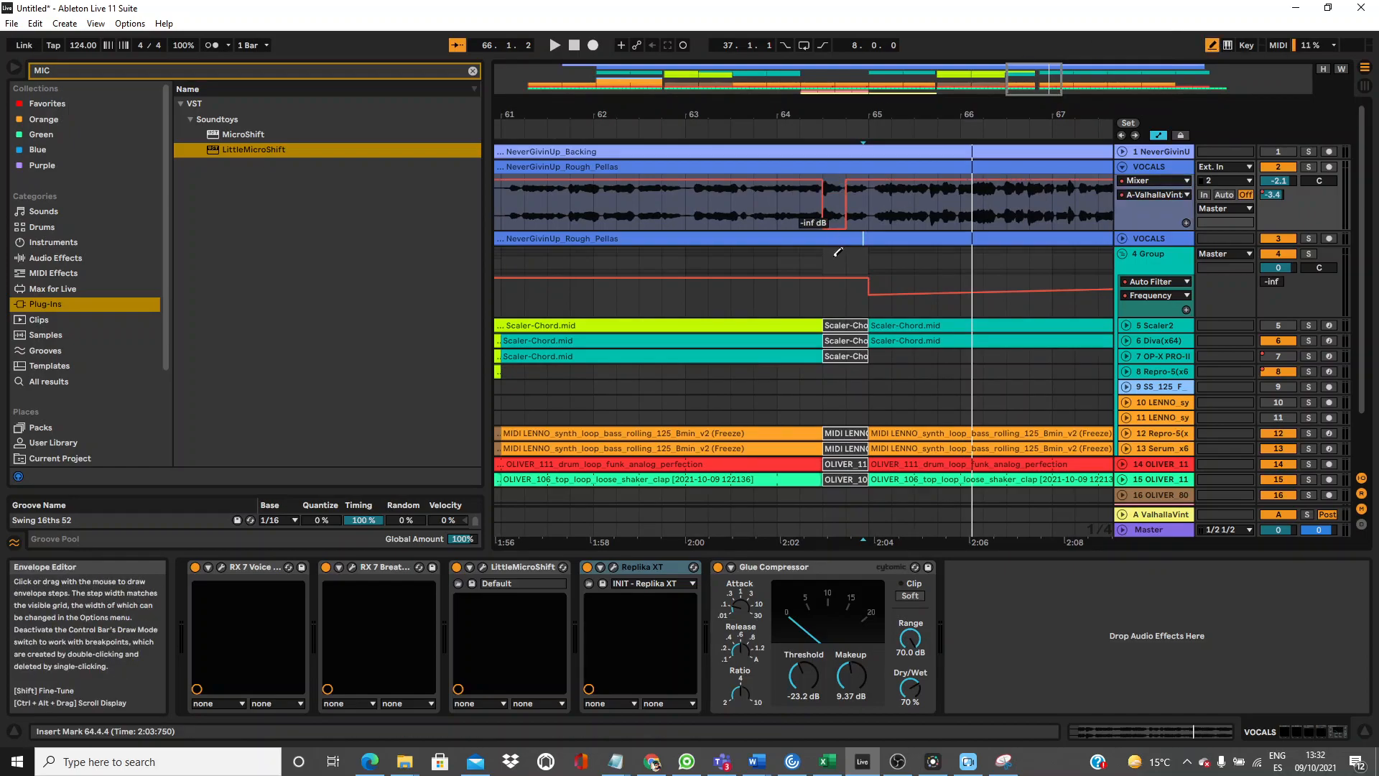
left_click(710, 125)
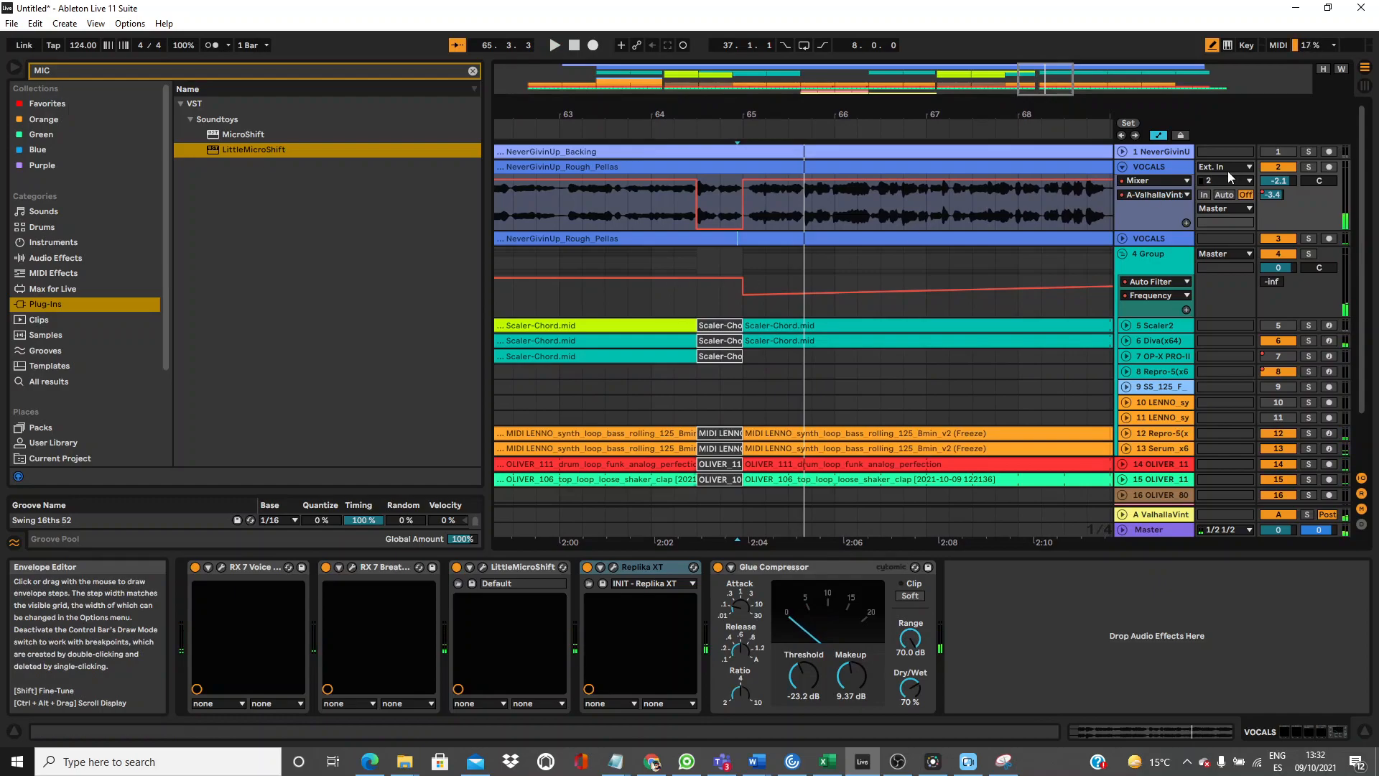
Draw the ValhallaVintageVerb Mix automation on return track A down to 0.00 from 64.3 to bar 65, and play it.
left_click(1122, 514)
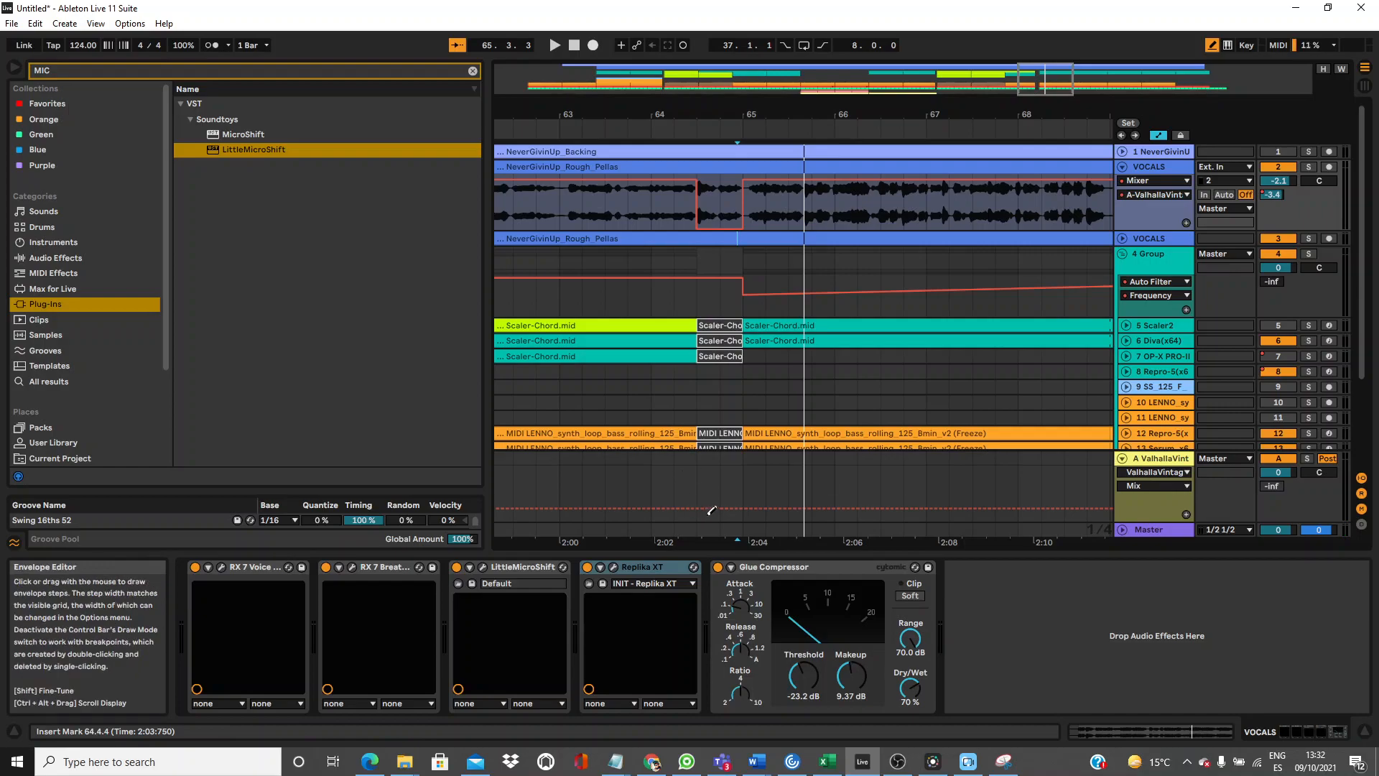
left_click_drag(712, 511, 713, 559)
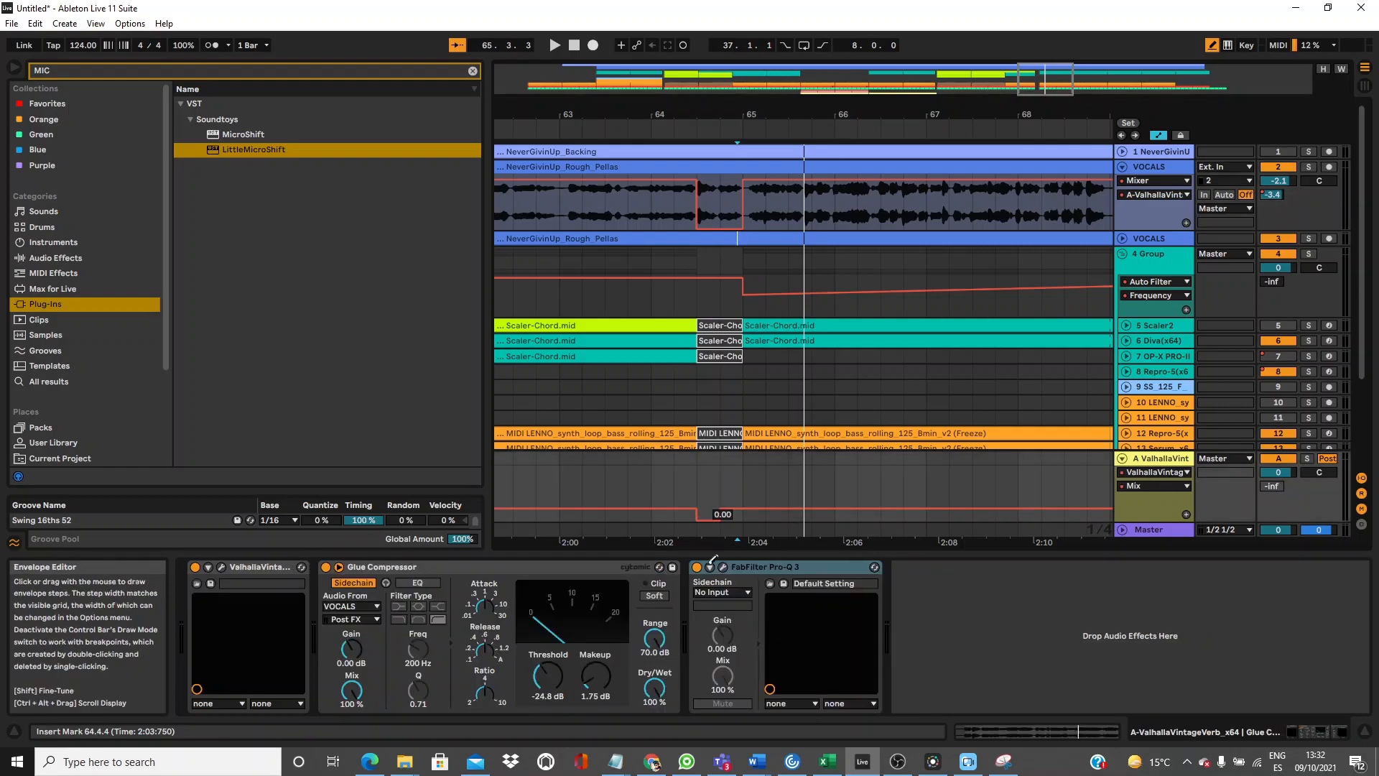
left_click(641, 121)
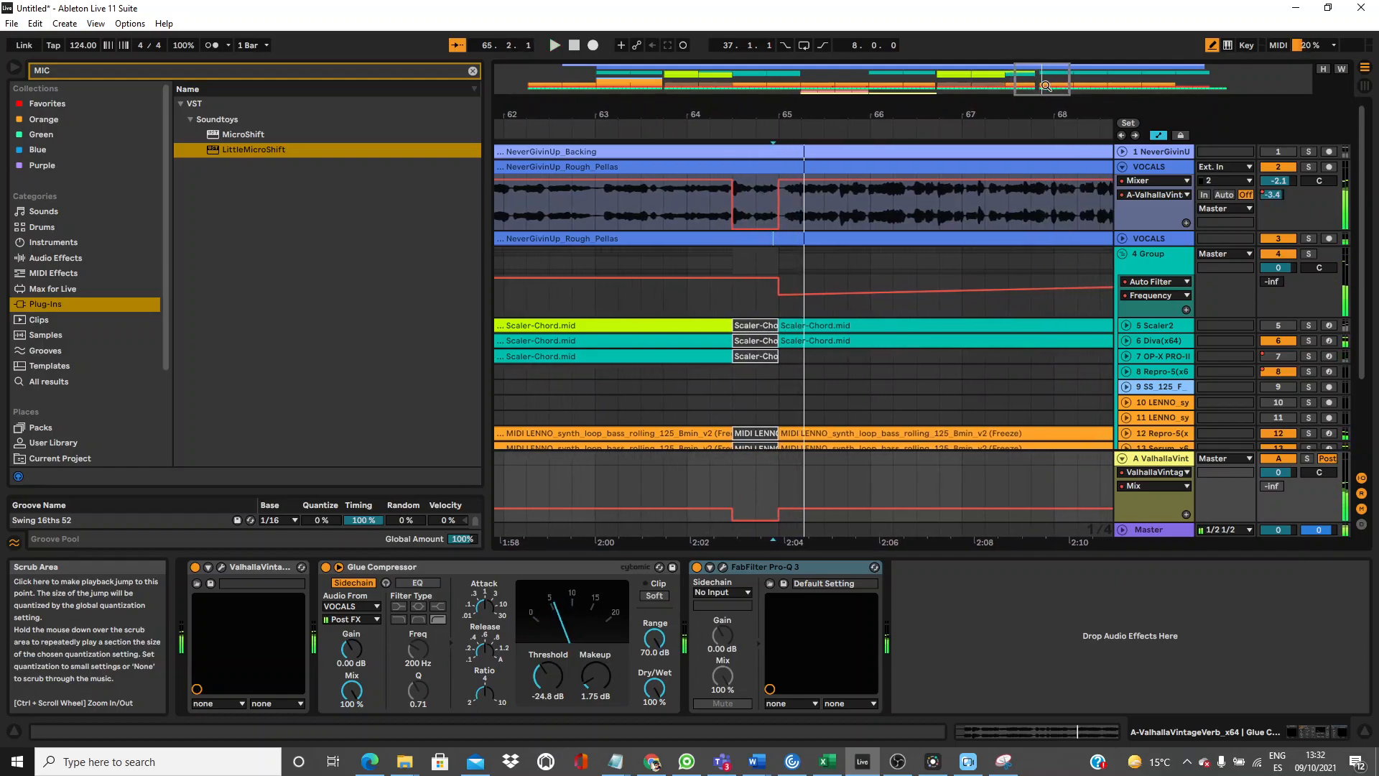
Bypass Replika XT on the vocals track, play the bar 65 transition for comparison, and enable the device again.
left_click(1142, 180)
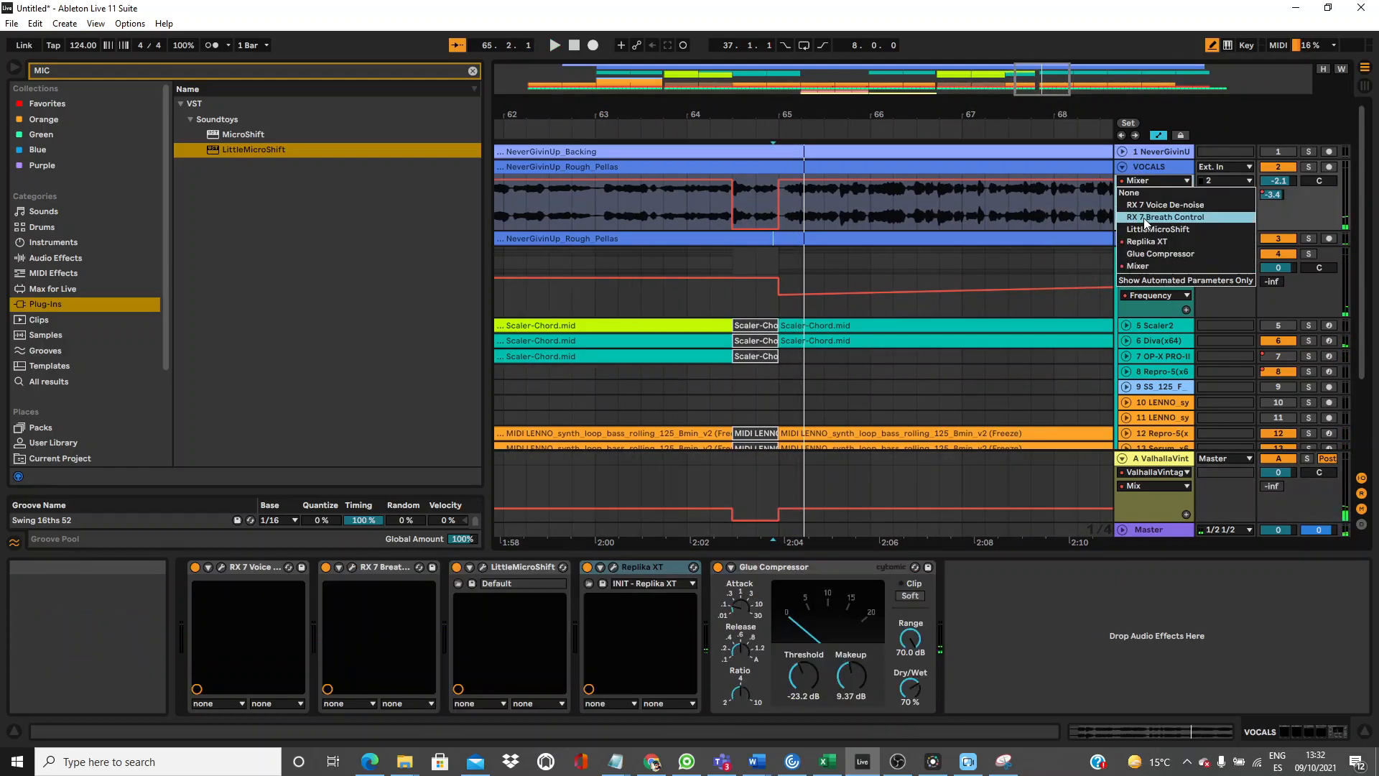
left_click(1152, 168)
left_click(1152, 169)
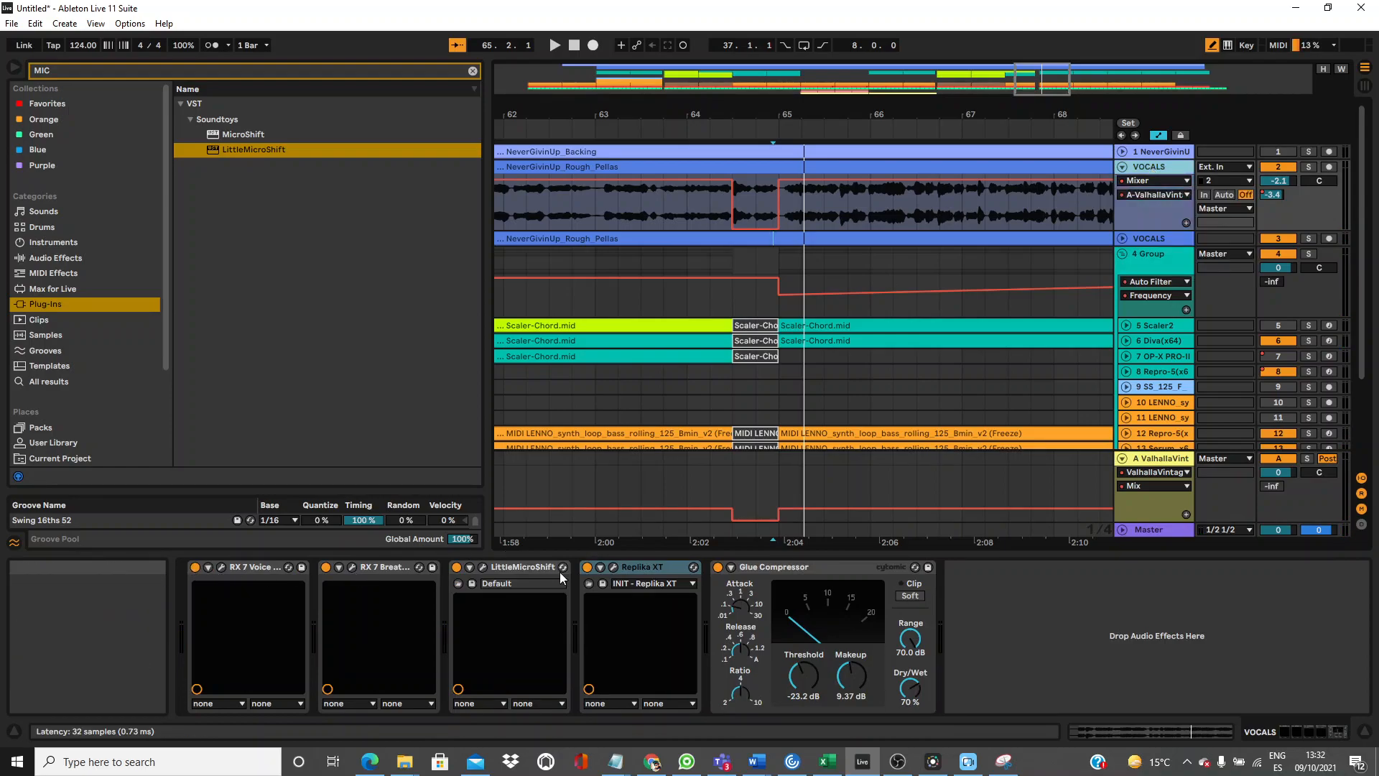
left_click(587, 566)
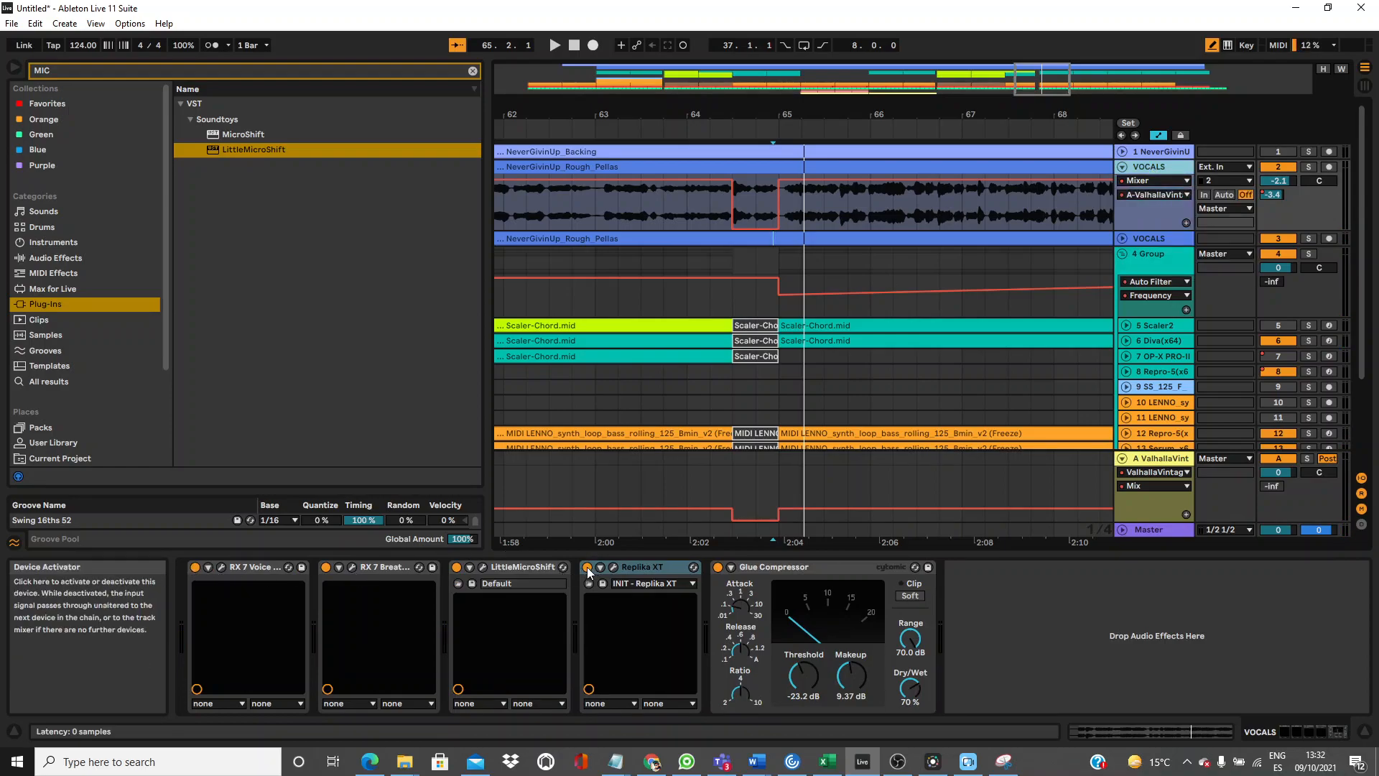
left_click(632, 127)
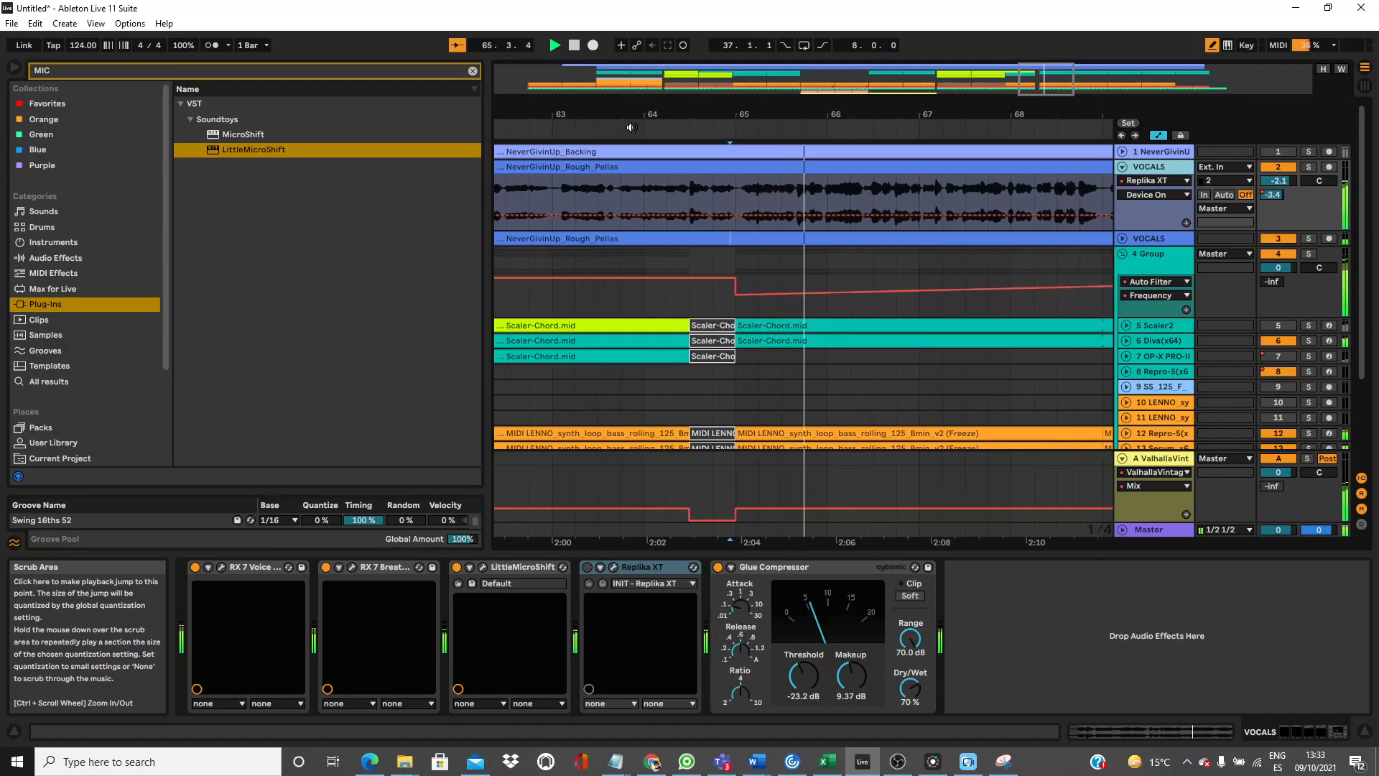
left_click(588, 567)
Fold the tracks of 4 Group and play the transition into bar 45.
double_click(704, 111)
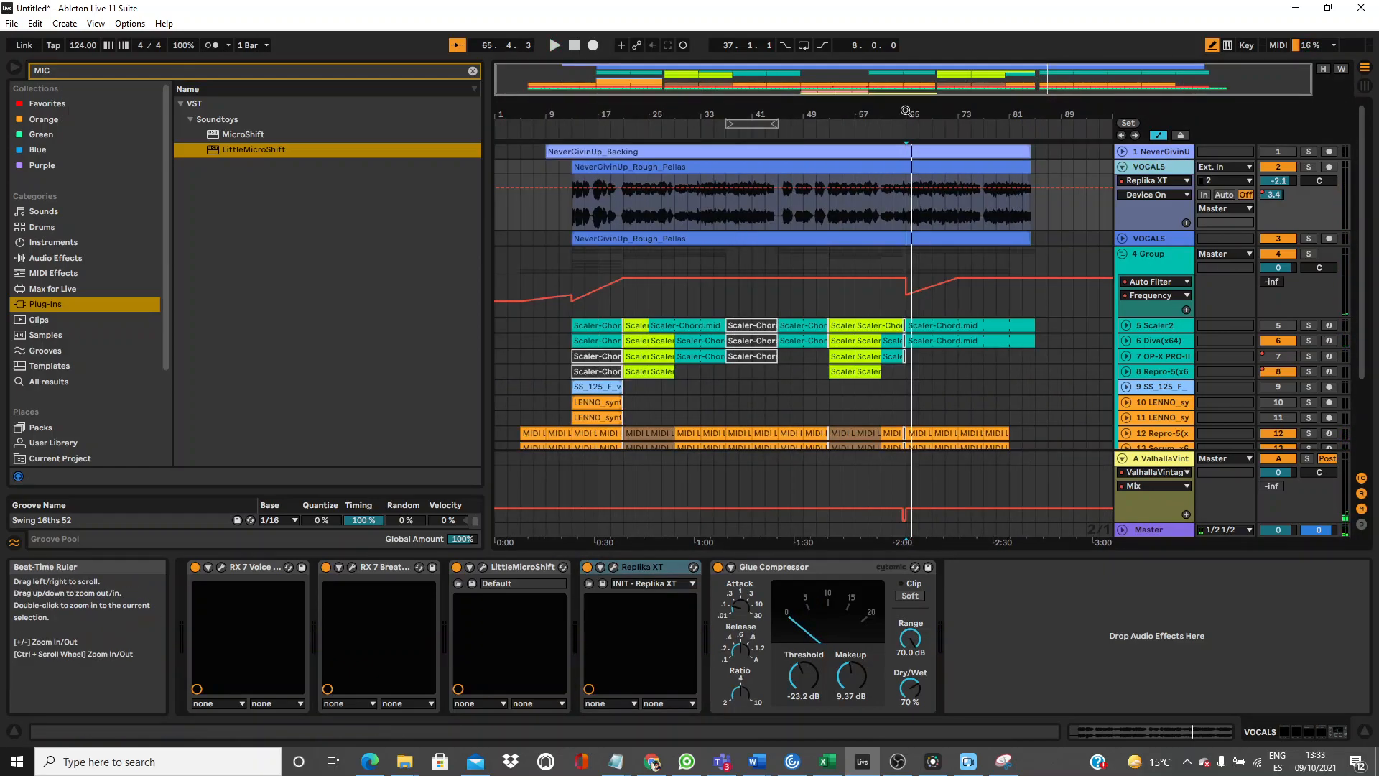
left_click_drag(629, 112, 666, 162)
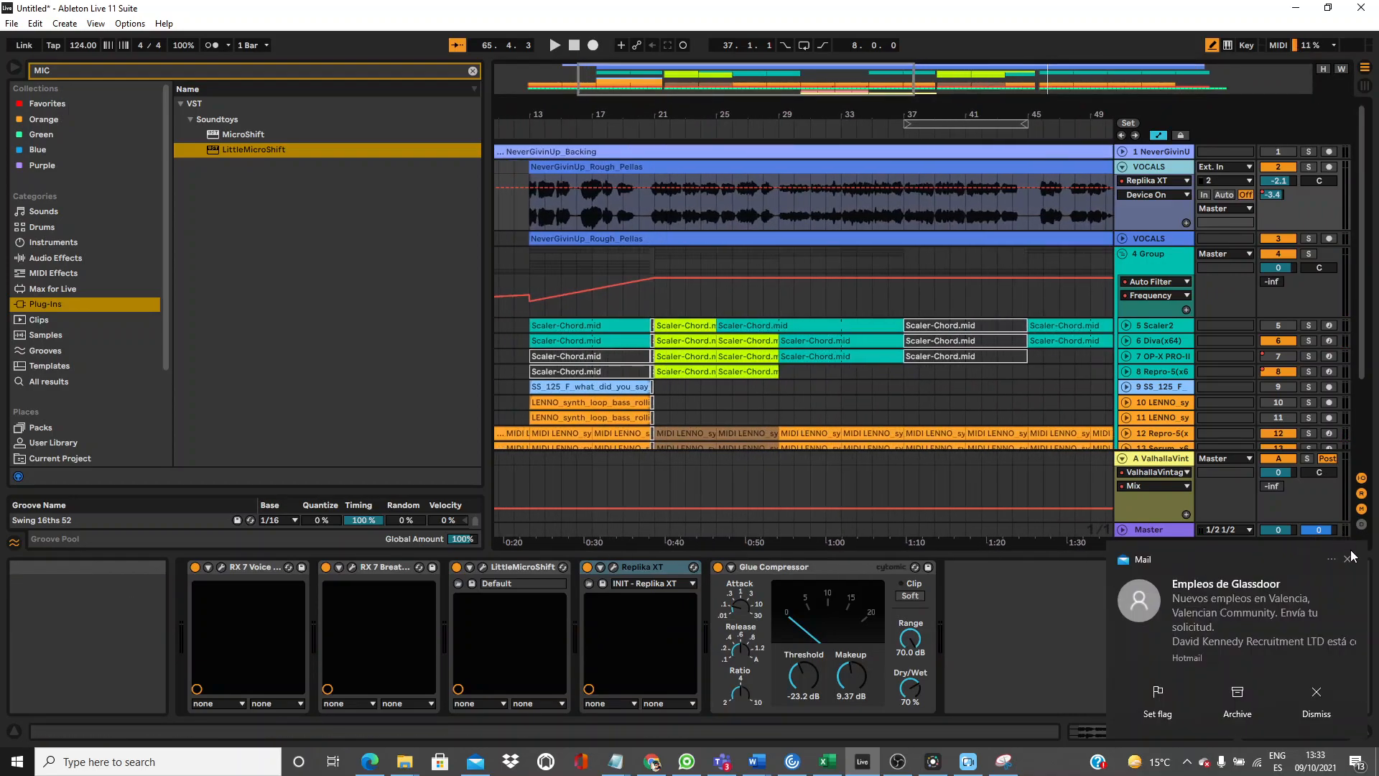
left_click(1348, 560)
left_click_drag(822, 114, 693, 115)
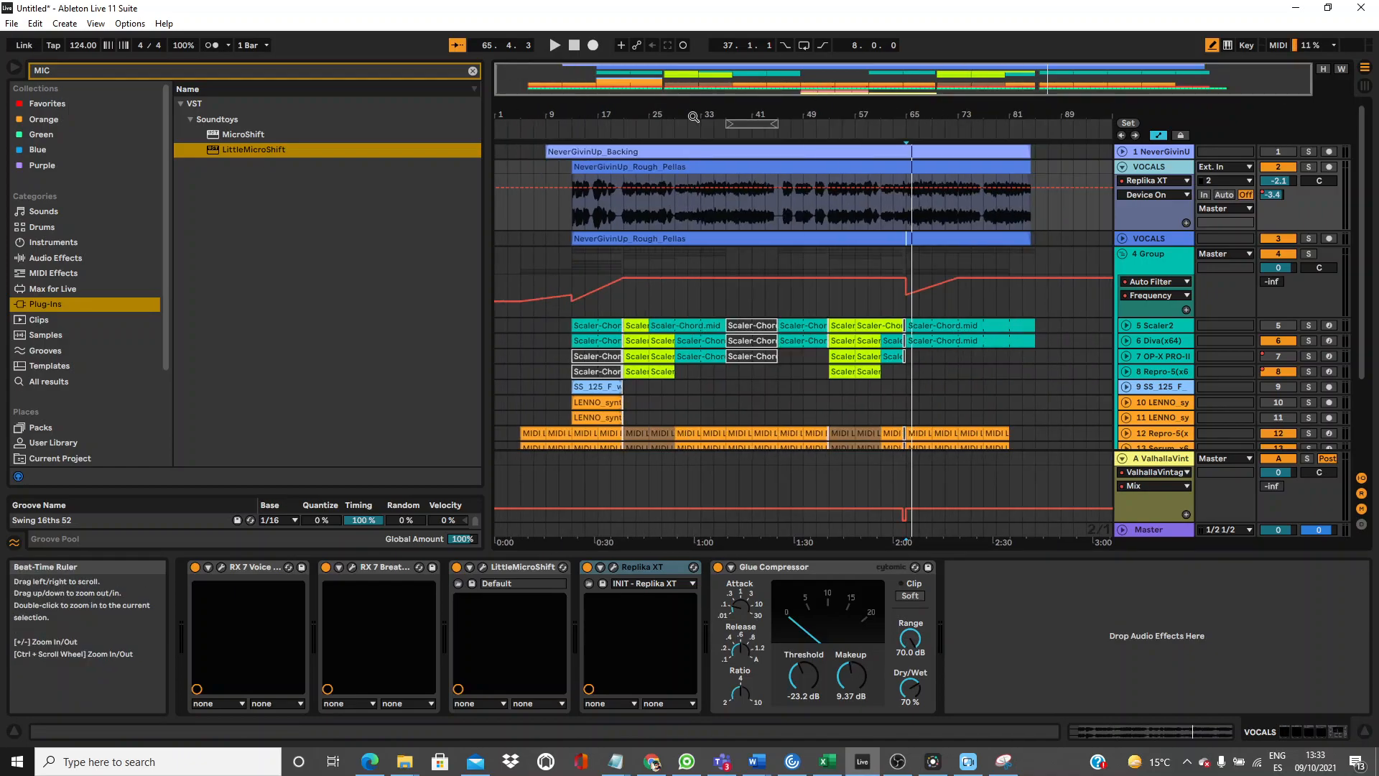
left_click(1124, 253)
left_click(776, 124)
left_click_drag(782, 115, 783, 185)
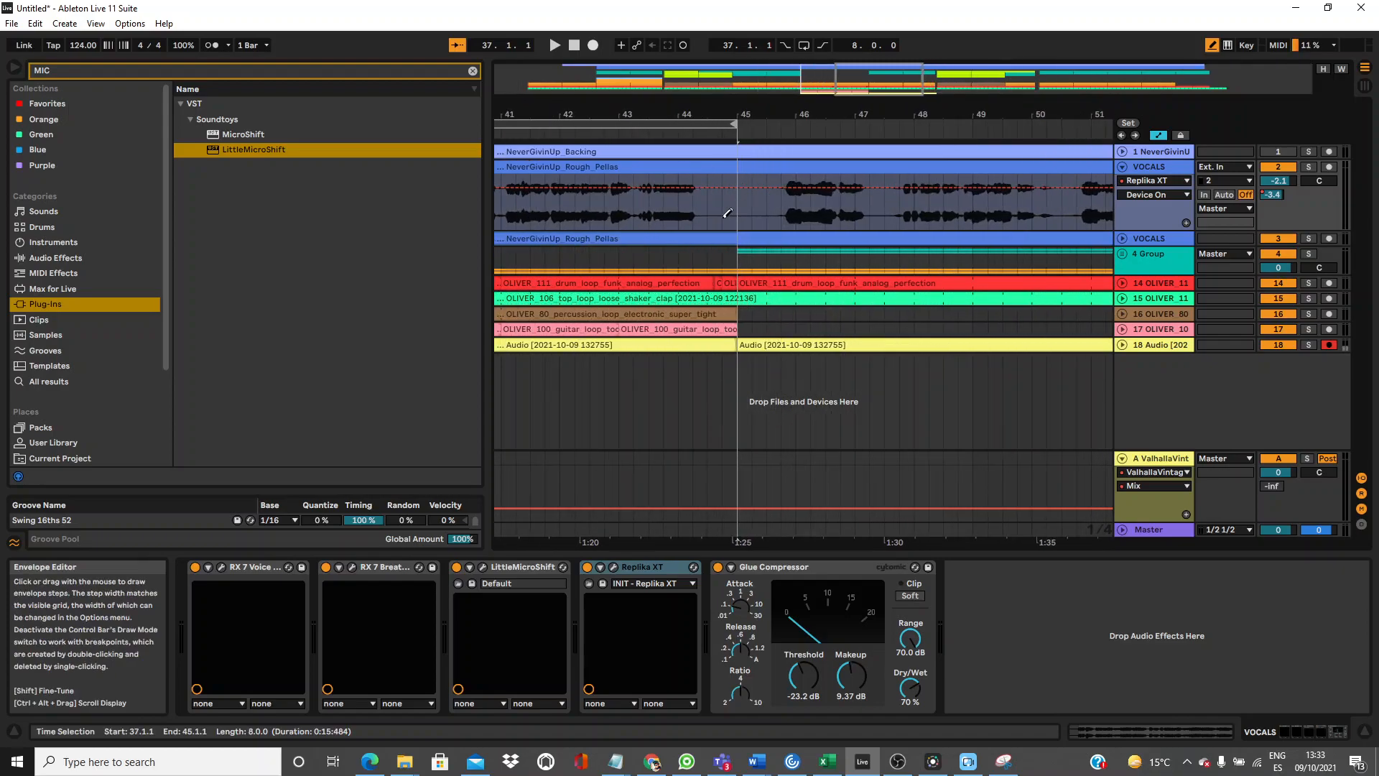
left_click(663, 132)
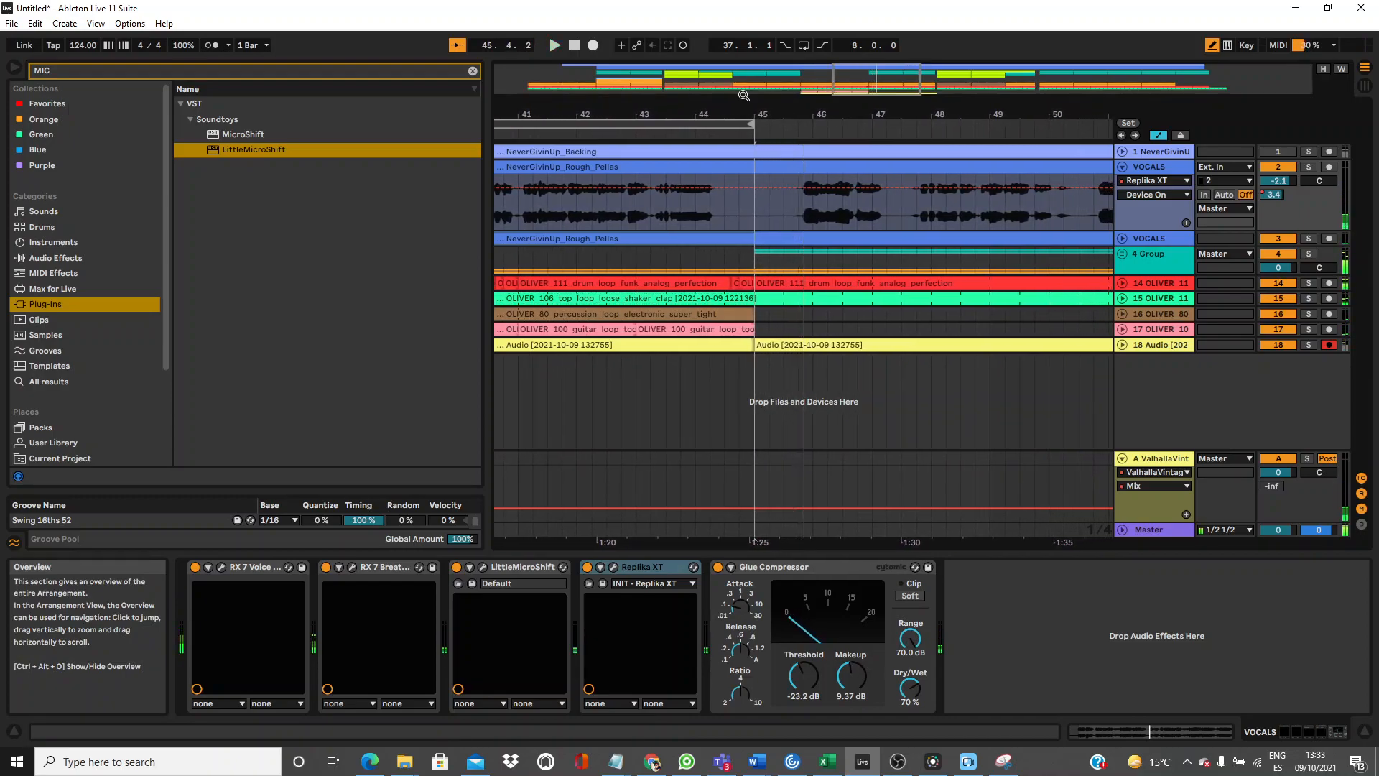
Turn off draw mode, clear 44.3.1 to 45.1.1 from the second vocals track, 4 Group and drum loop track 14, and play it.
left_click(1205, 44)
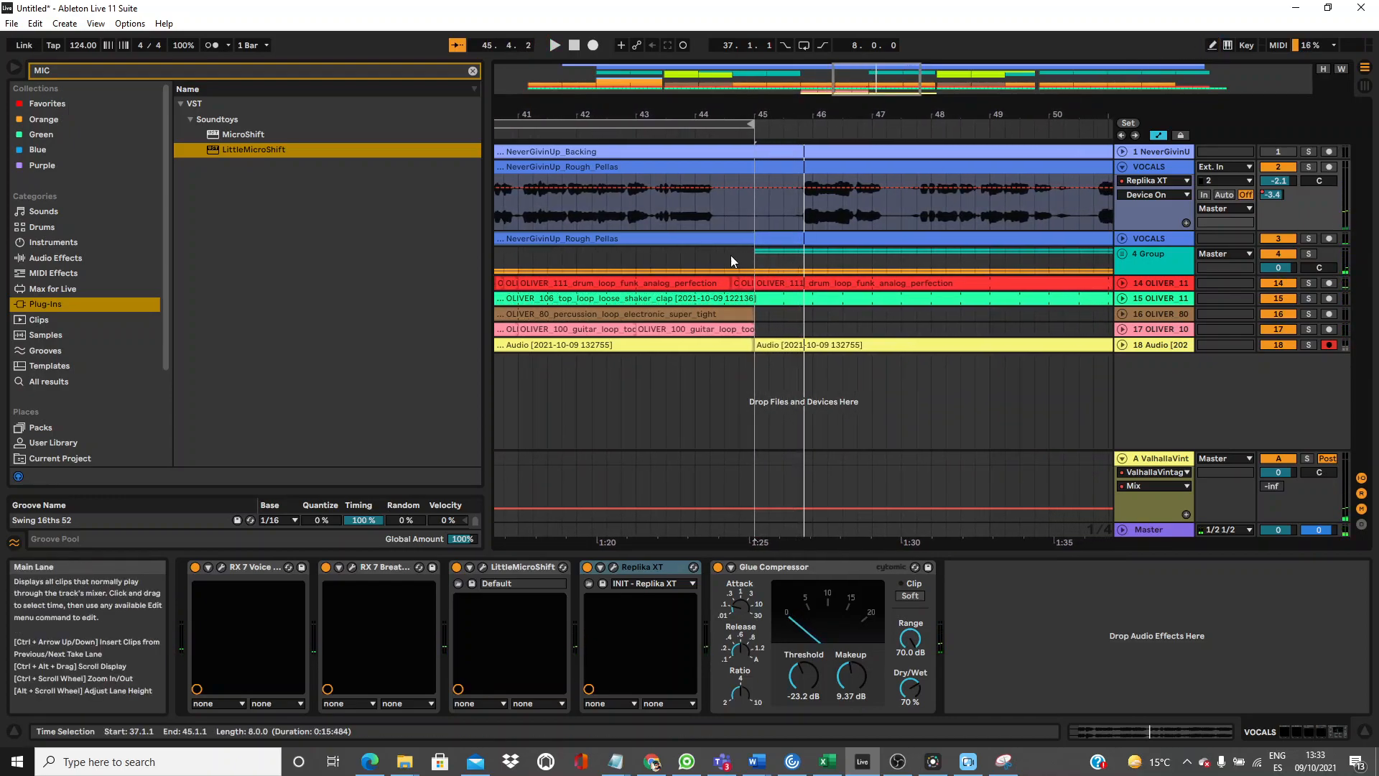
left_click_drag(716, 218, 750, 274)
key("ctrl+e")
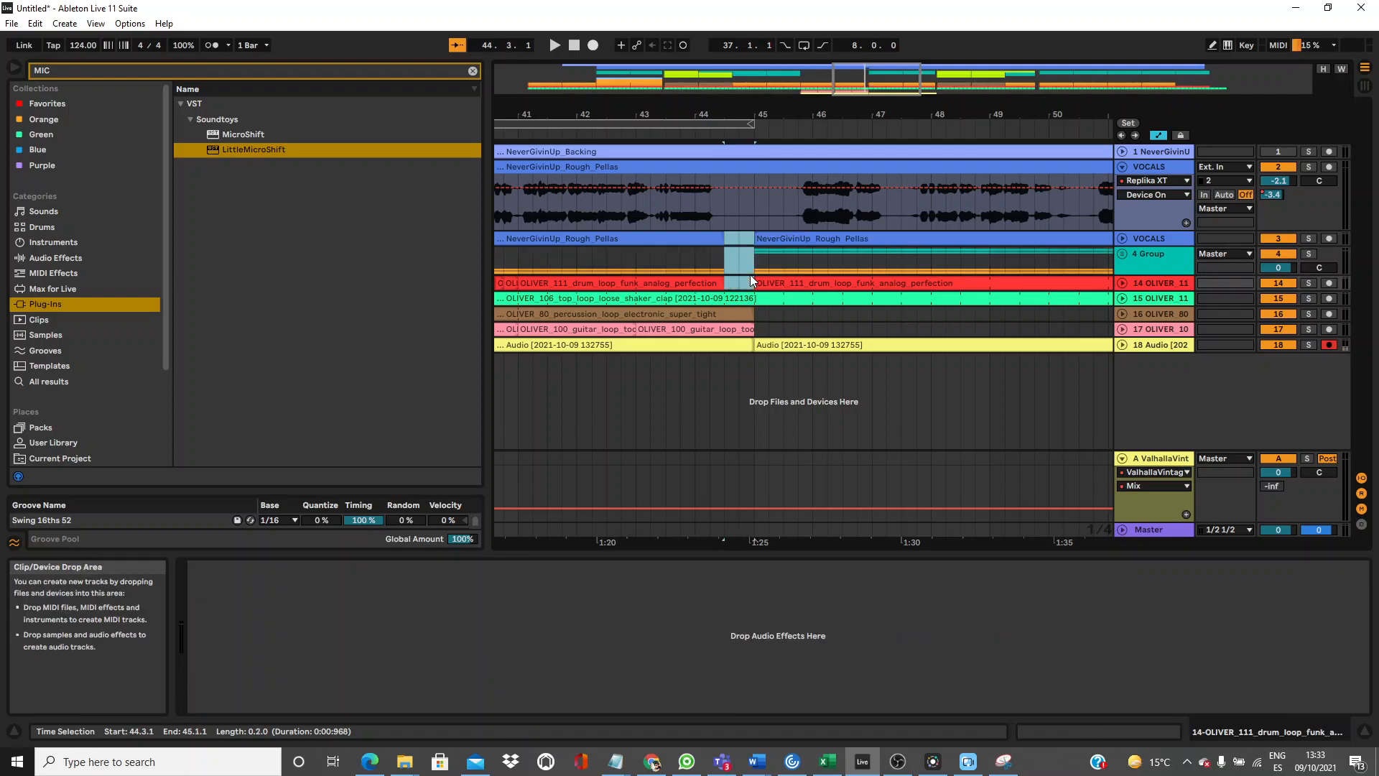
left_click(658, 132)
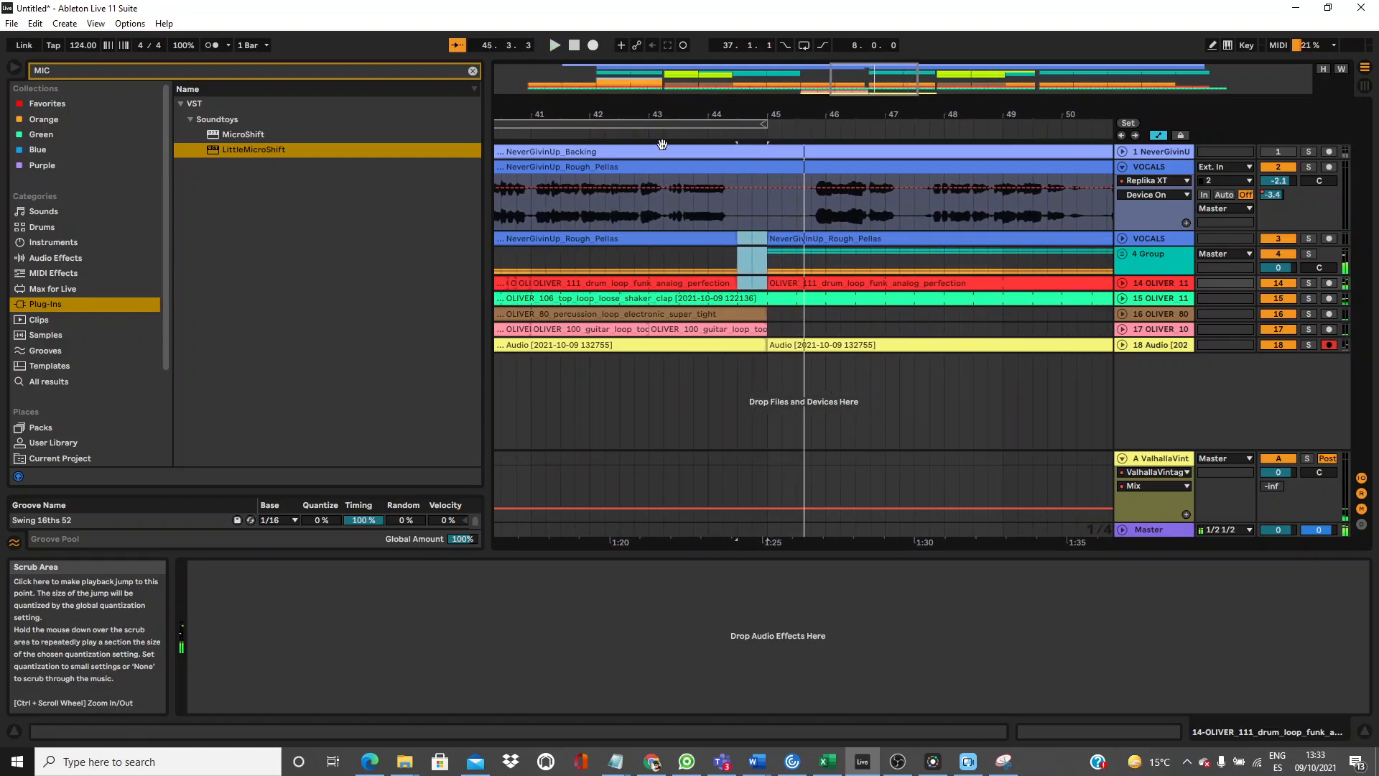
Trim the guitar loop on track 17 and the percussion loop on track 16 to end at 44.3.1, and play the gap.
left_click(762, 329)
key("space")
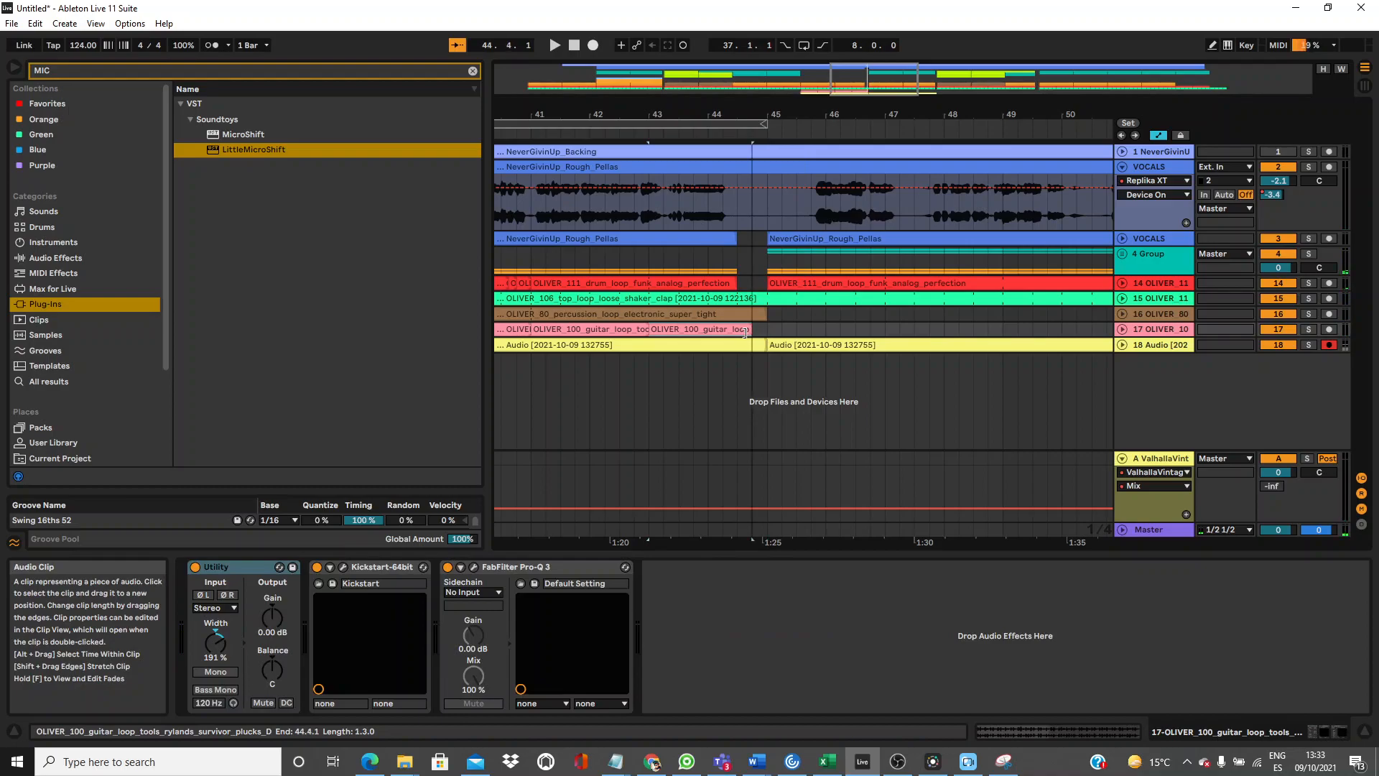
left_click(678, 134)
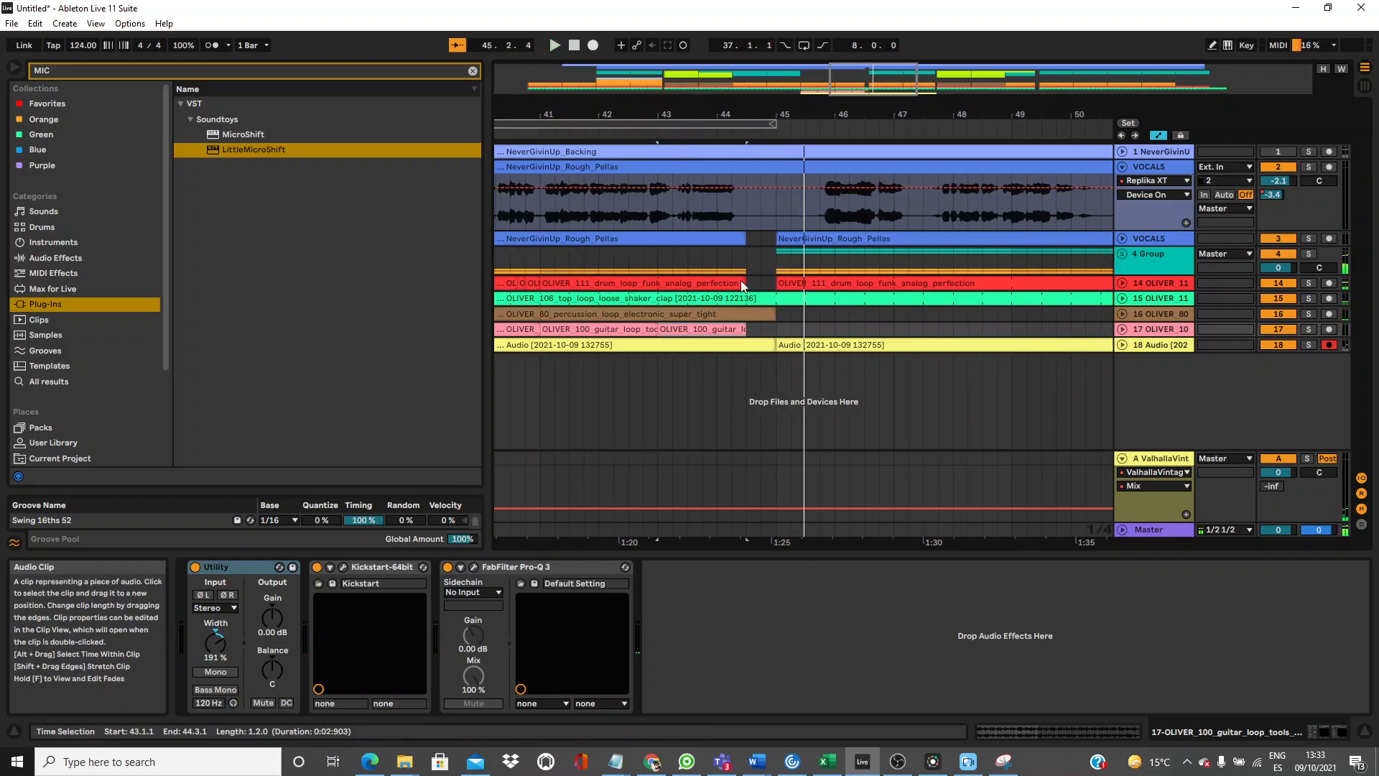
left_click_drag(772, 316, 752, 316)
left_click(743, 329)
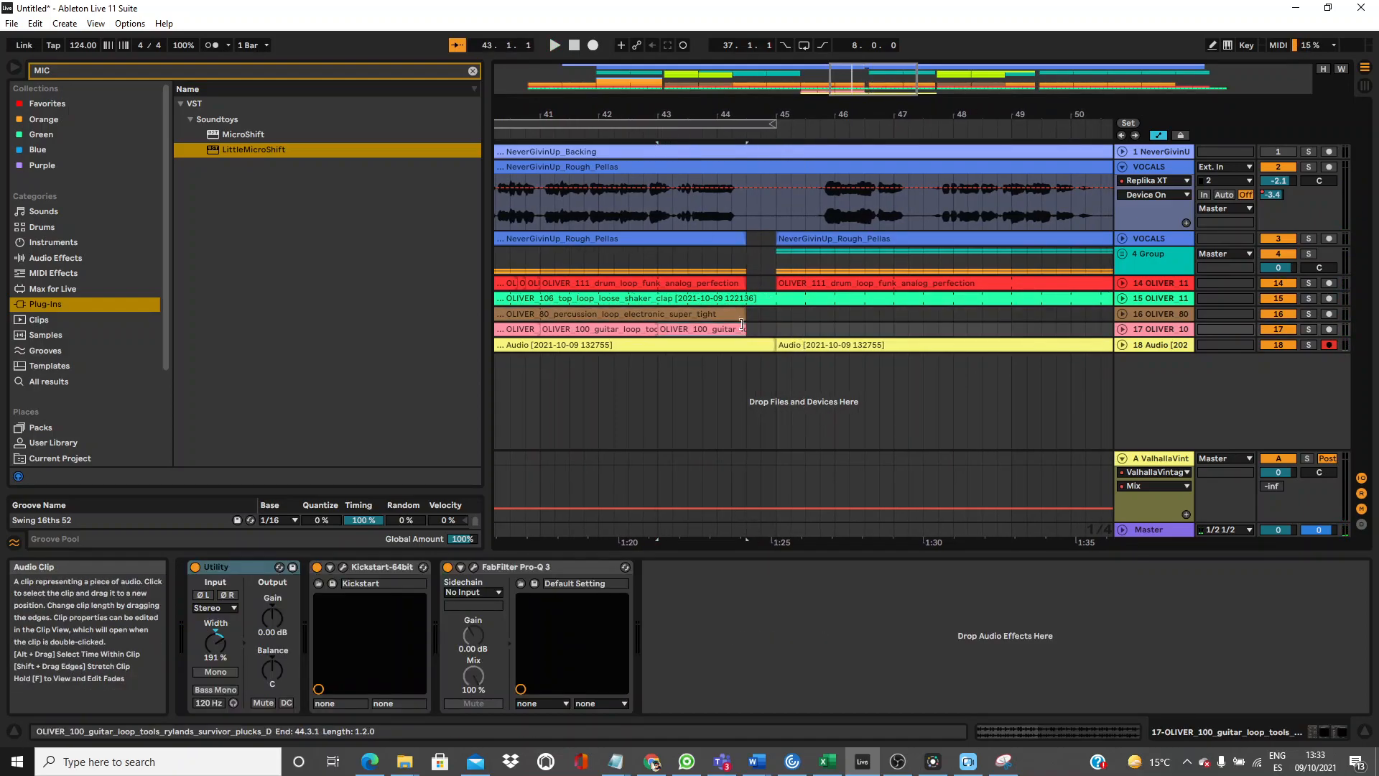
Extend the drum loop clip on track 14 back to 45.1.1, play the transition, and unfold the track.
left_click(742, 282)
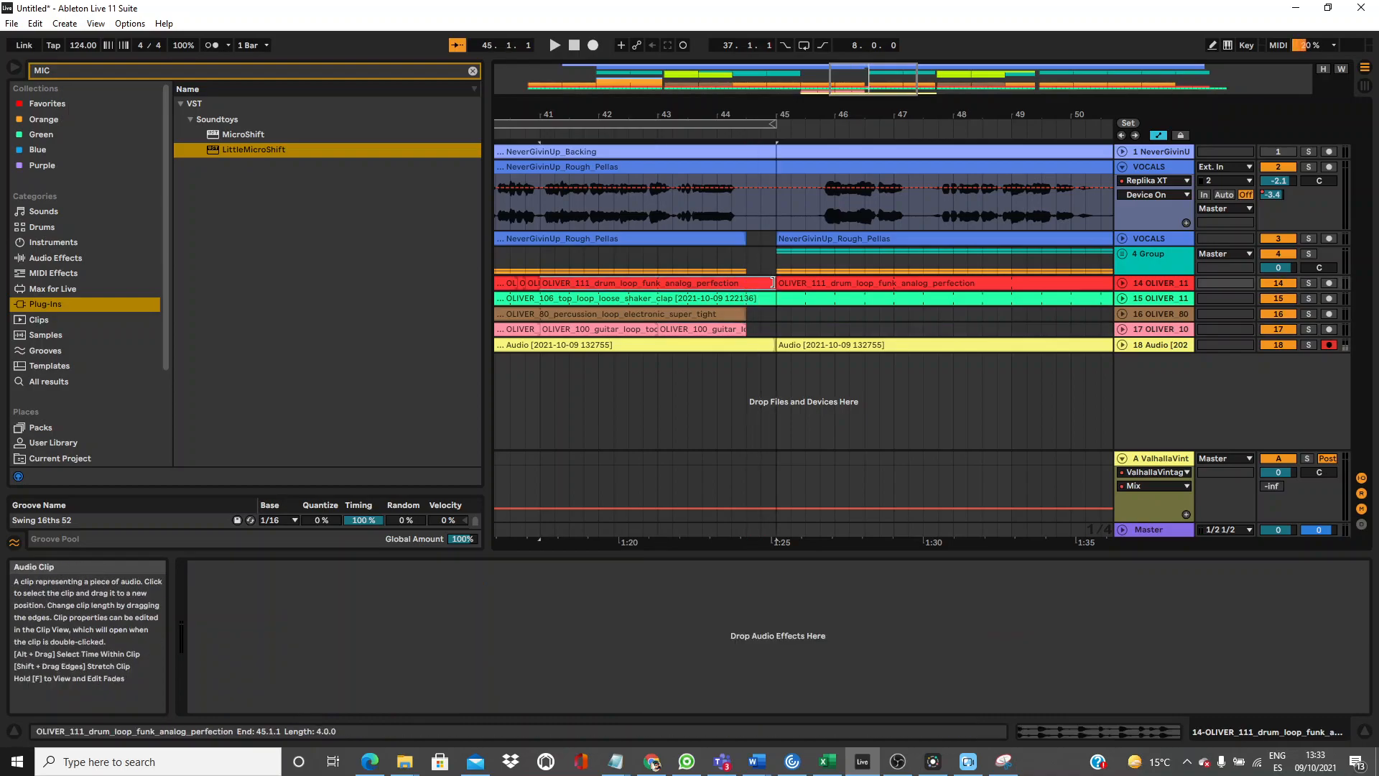
left_click(687, 141)
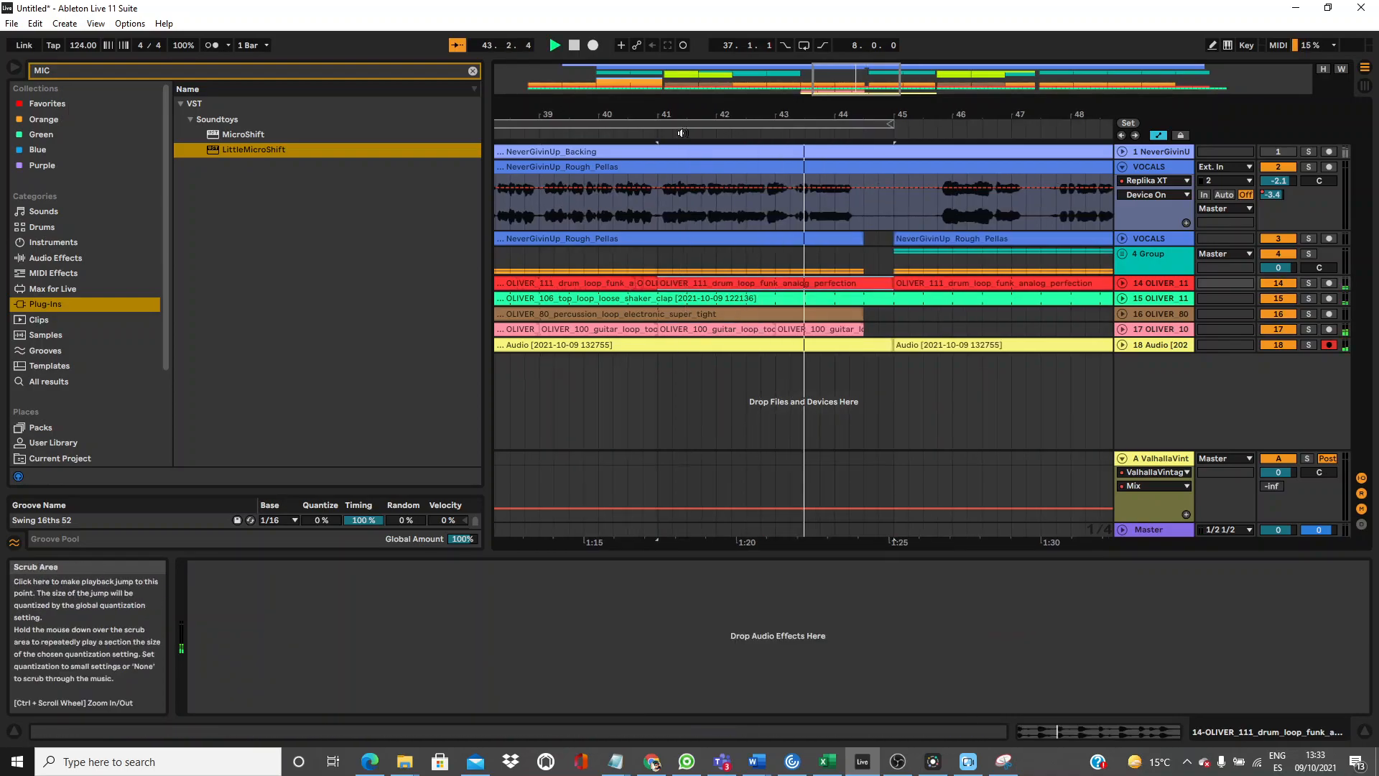
left_click(1122, 285)
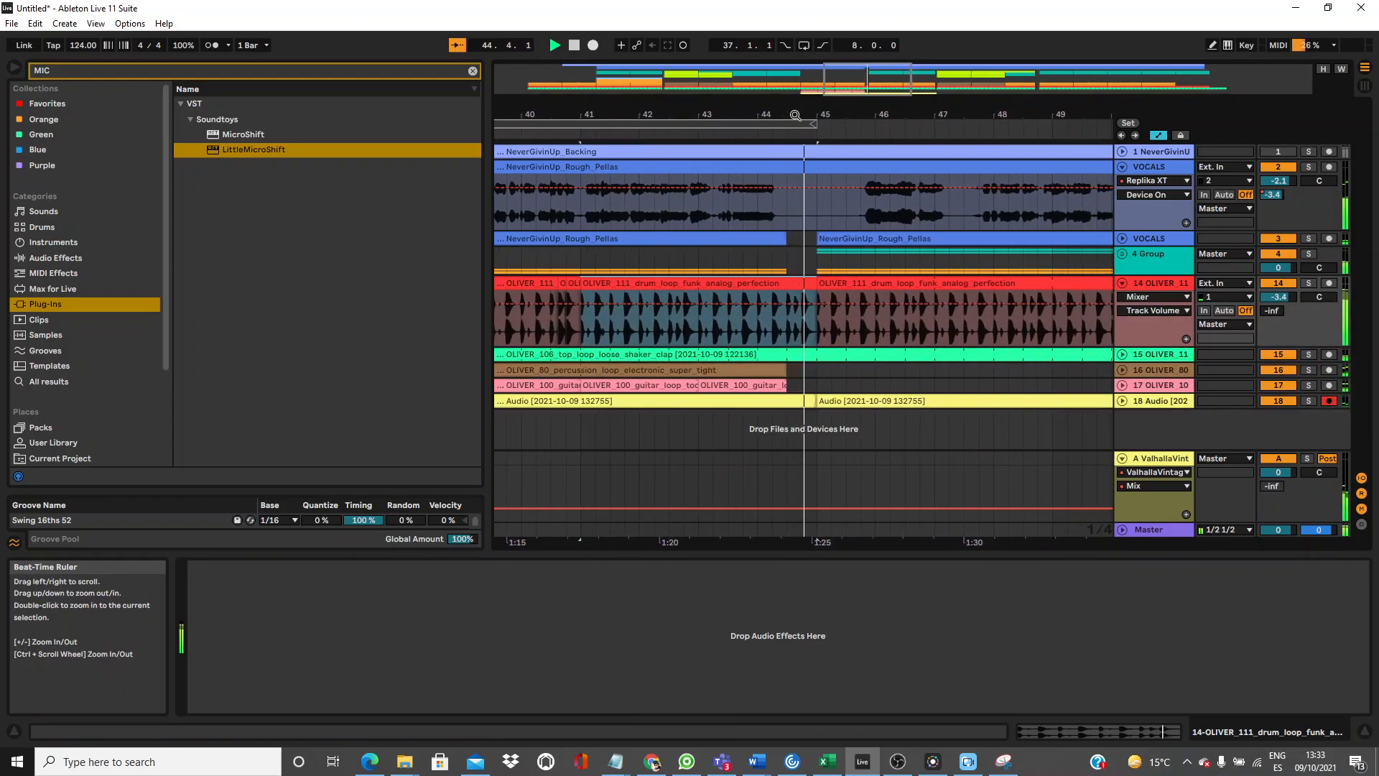
Hide the automation and duplicate the drum hit from 44.4.1 to 44.4.2 three times, filling up to 45.1.1.
key("a")
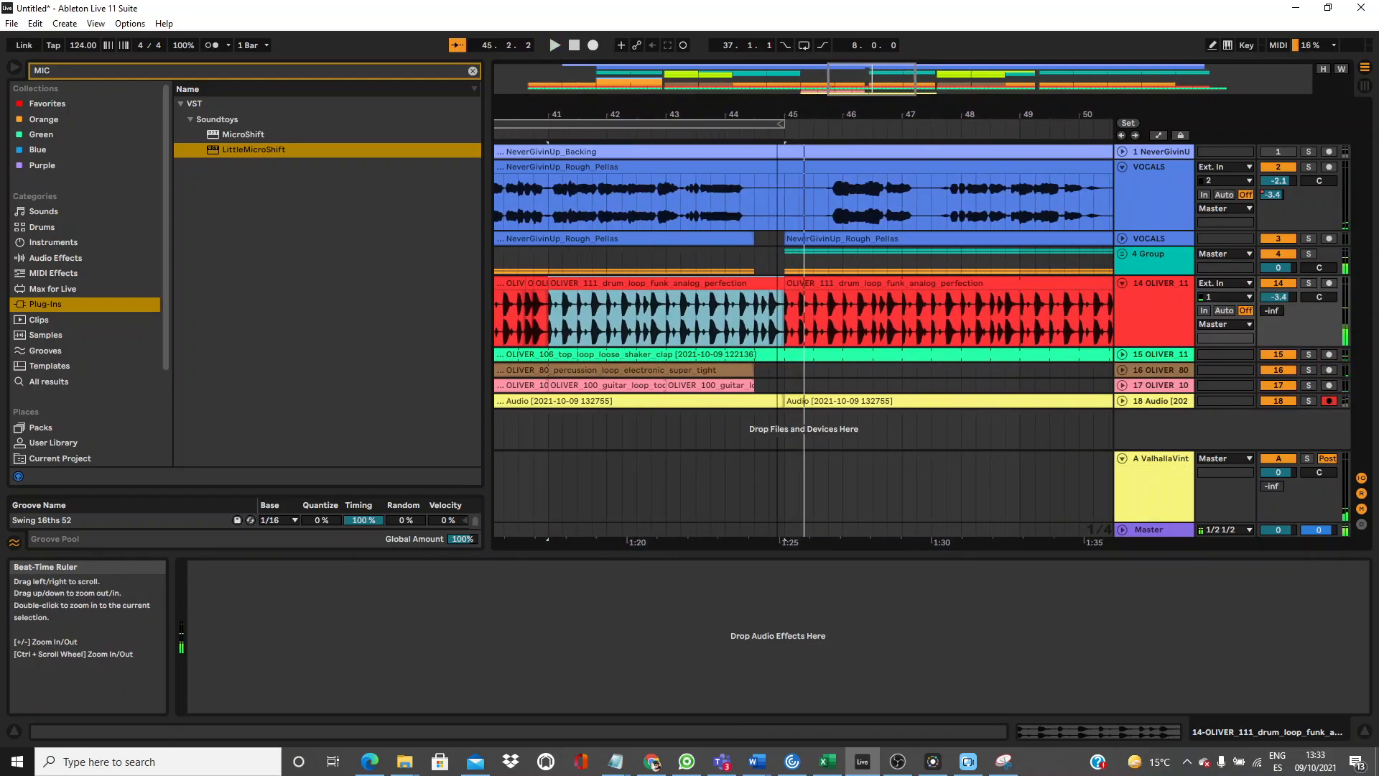
left_click_drag(777, 115, 777, 201)
left_click(715, 316)
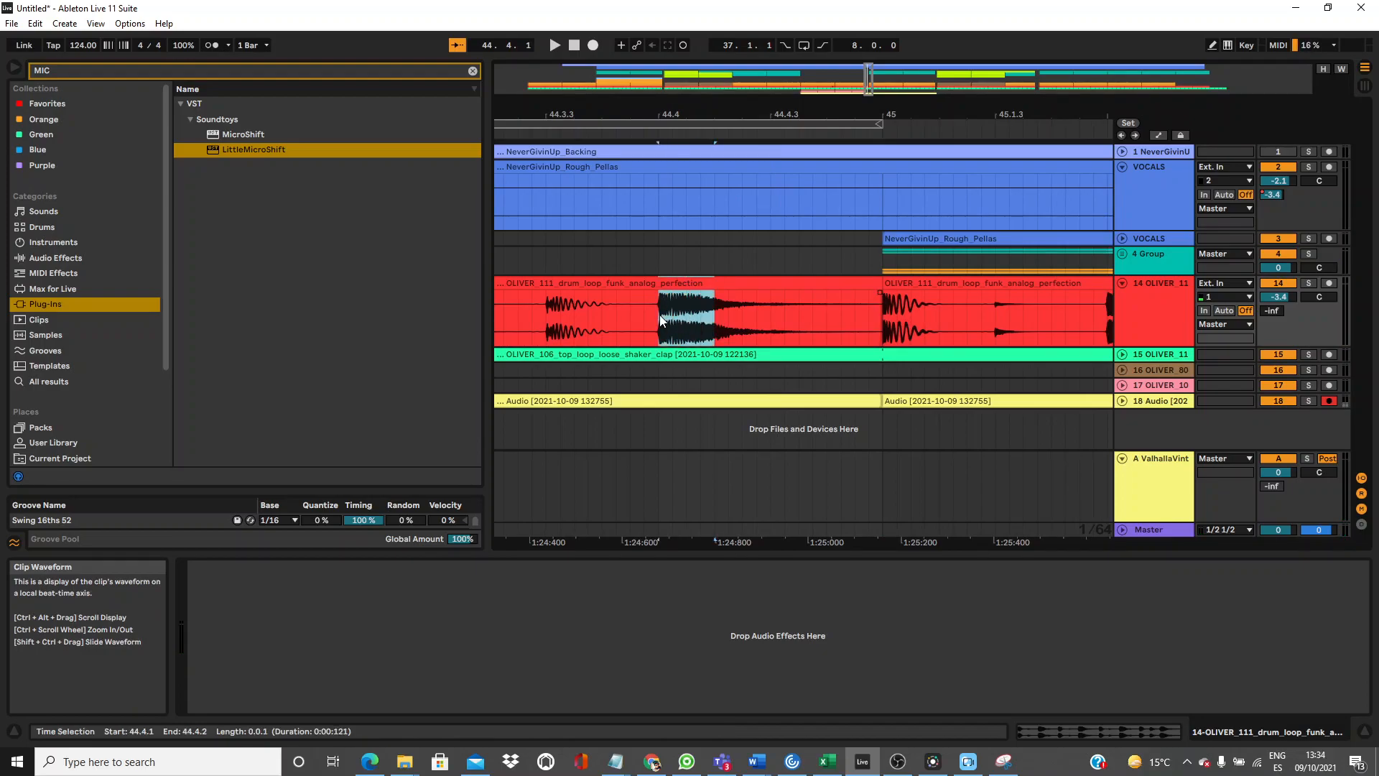
key("ctrl+d")
key("ctrl+d")
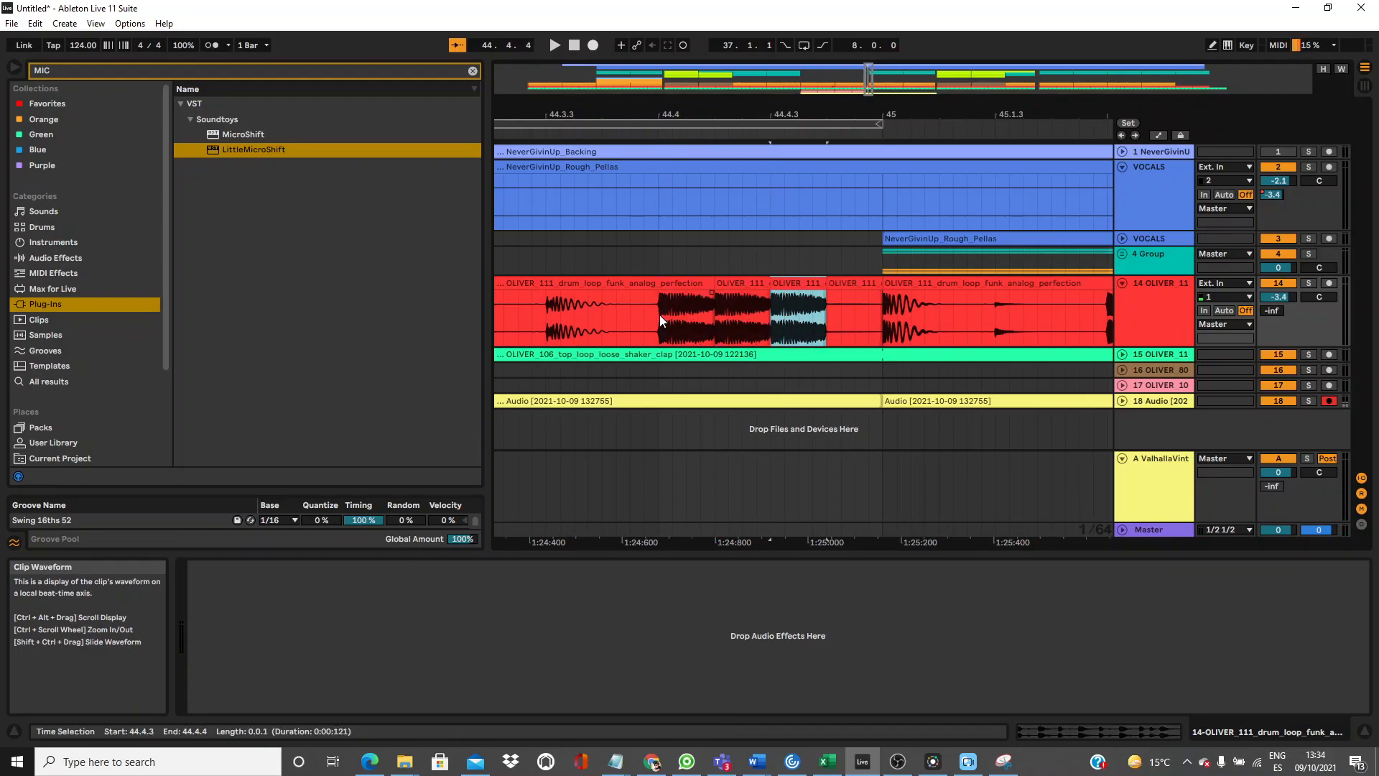
key("ctrl+d")
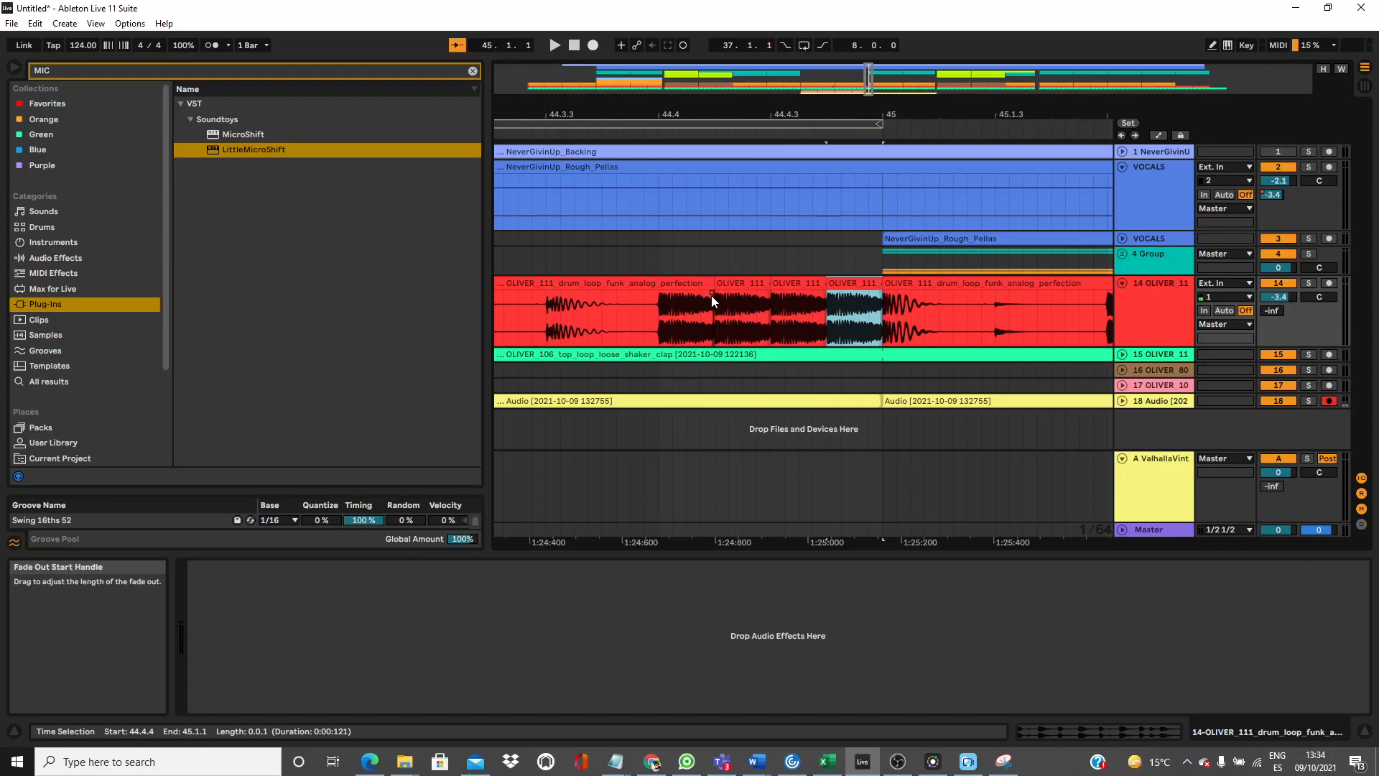
Delete the duplicated drum slice at 44.4.2 and lengthen the fade-out on the original hit ending at 44.4.2.
left_click_drag(711, 295, 699, 297)
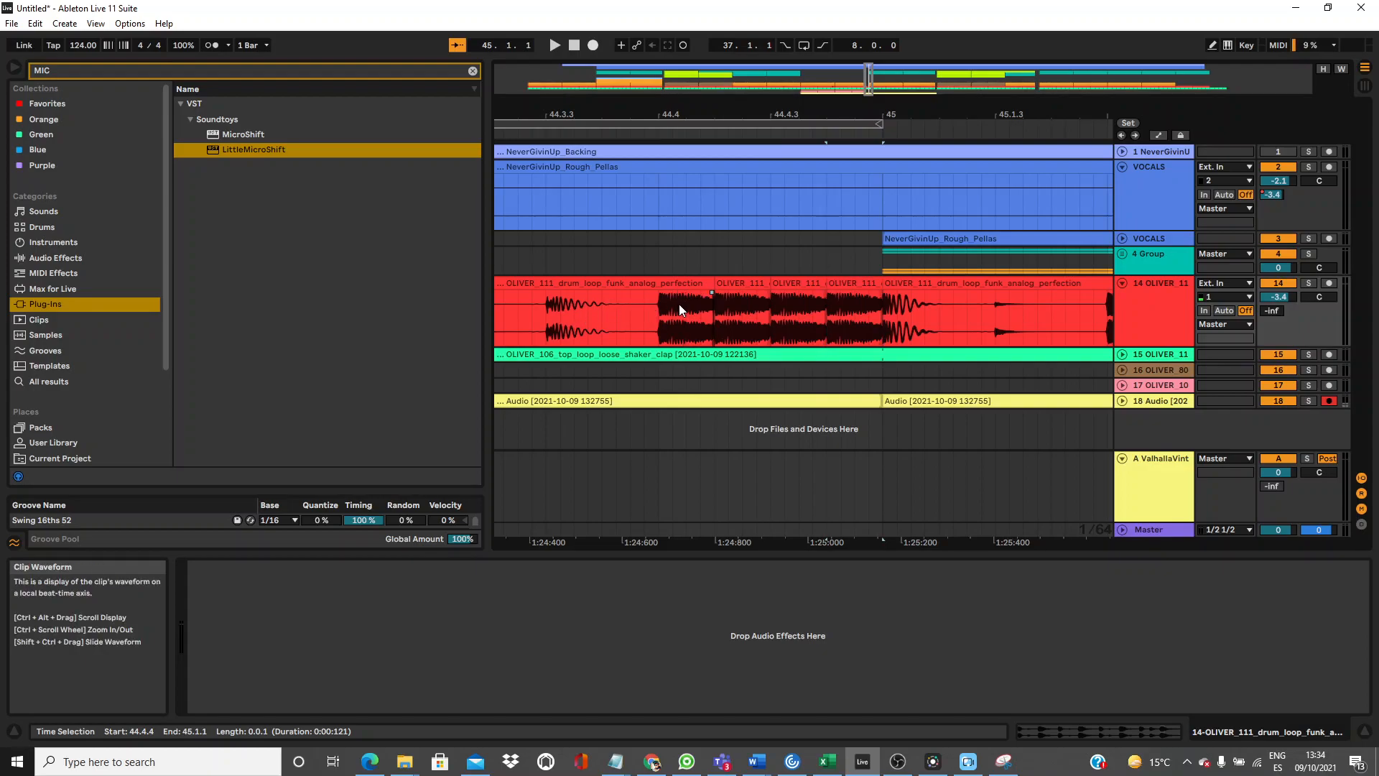
left_click(743, 290)
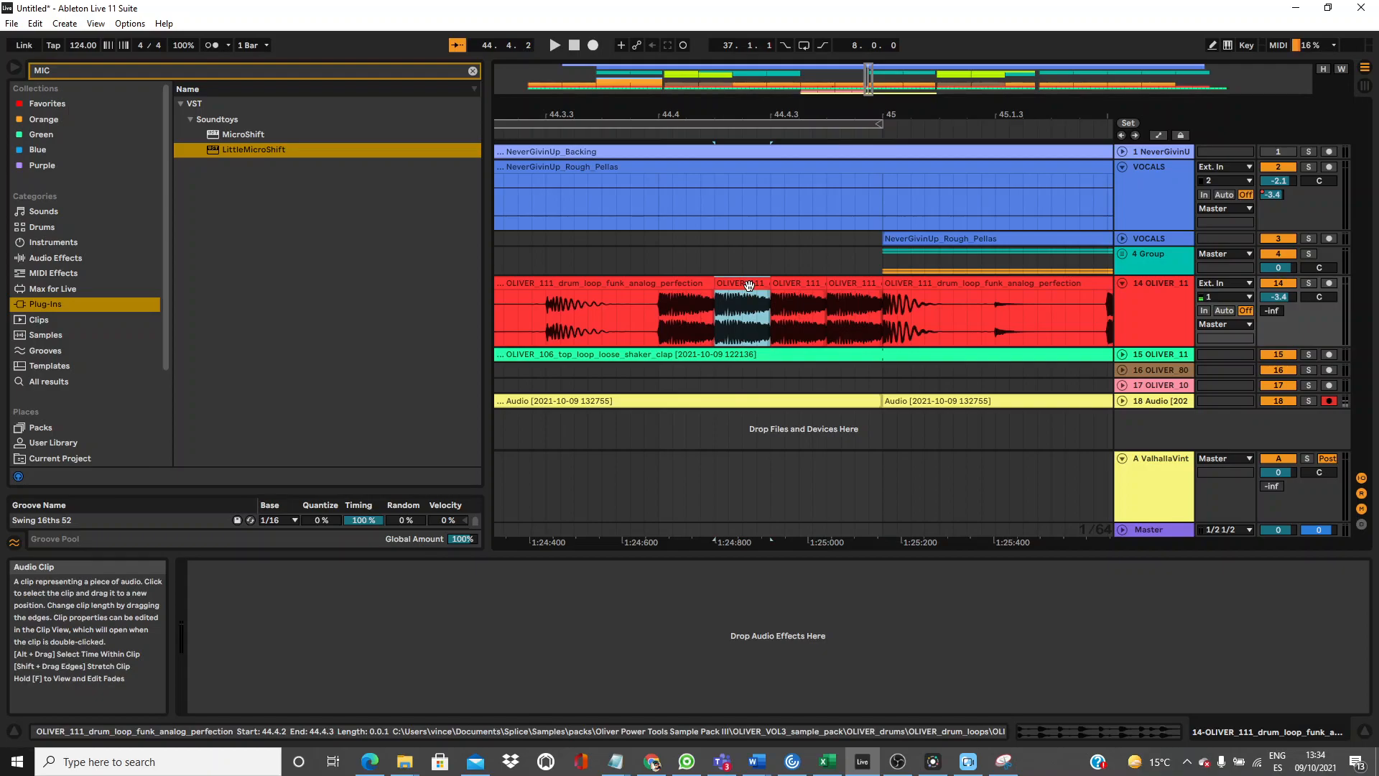
key("Delete")
mouse_move(710, 290)
left_mouse_down()
mouse_move(652, 307)
mouse_move(714, 315)
left_mouse_up()
Duplicate the faded drum hit from 44.4.1 to 44.4.2 three times so the copies reach 45.1.1.
left_click(673, 284)
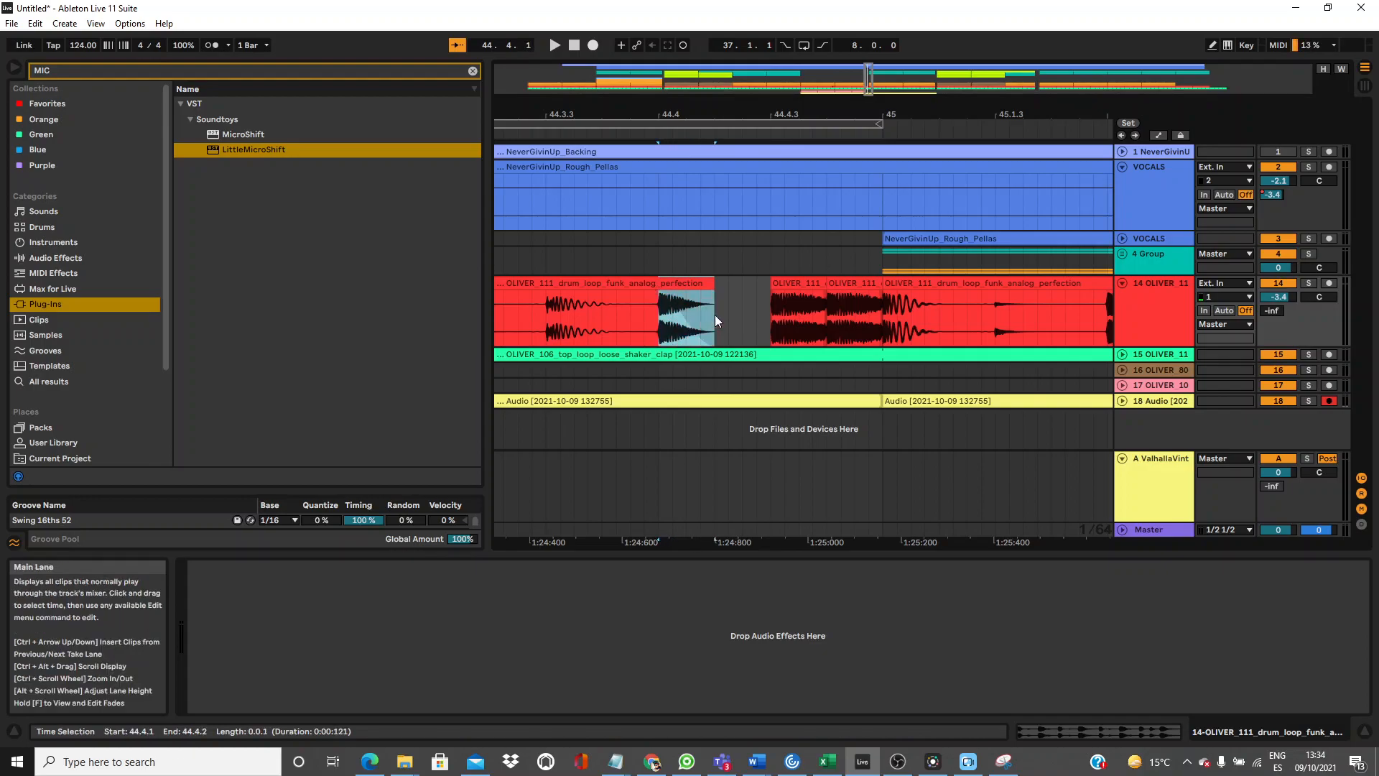
key("ctrl+d")
key("ctrl+d")
key("ctrl+d")
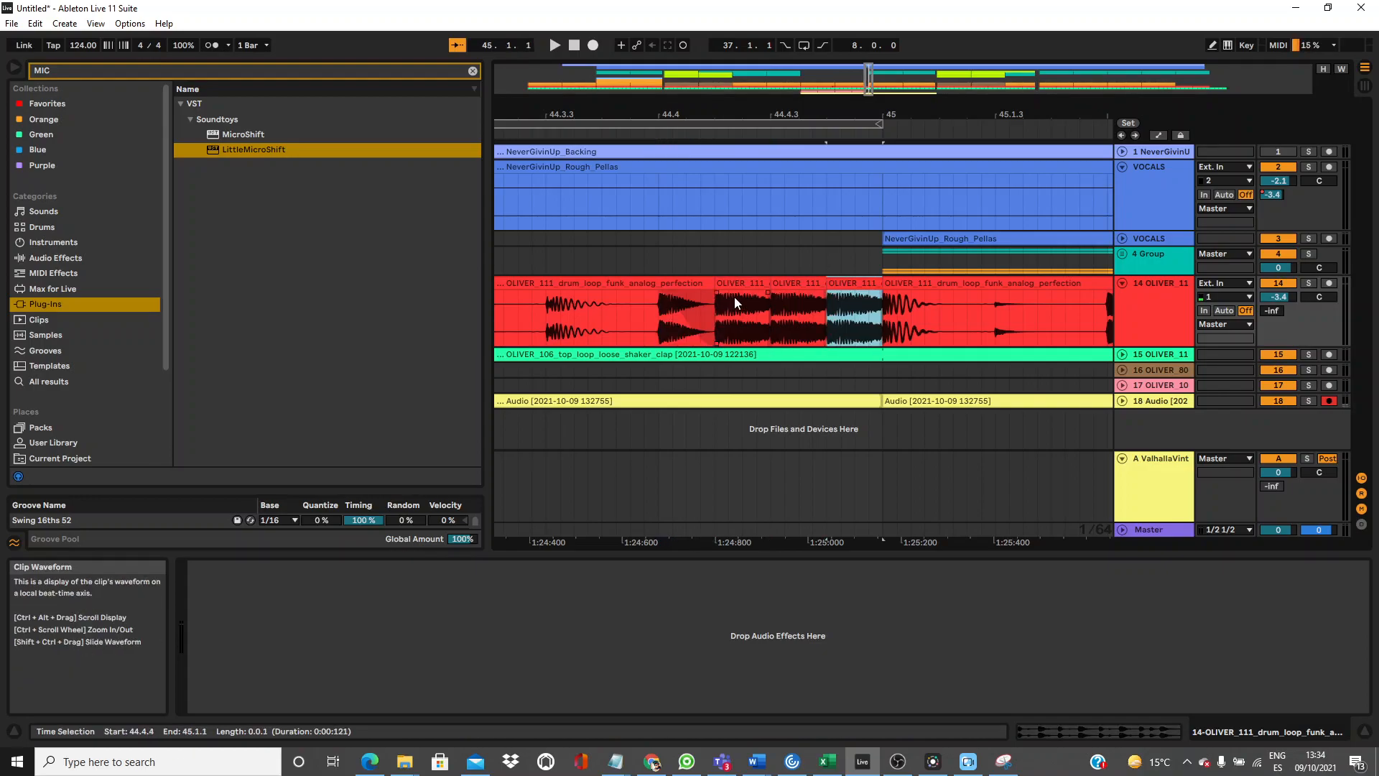
left_click(740, 292)
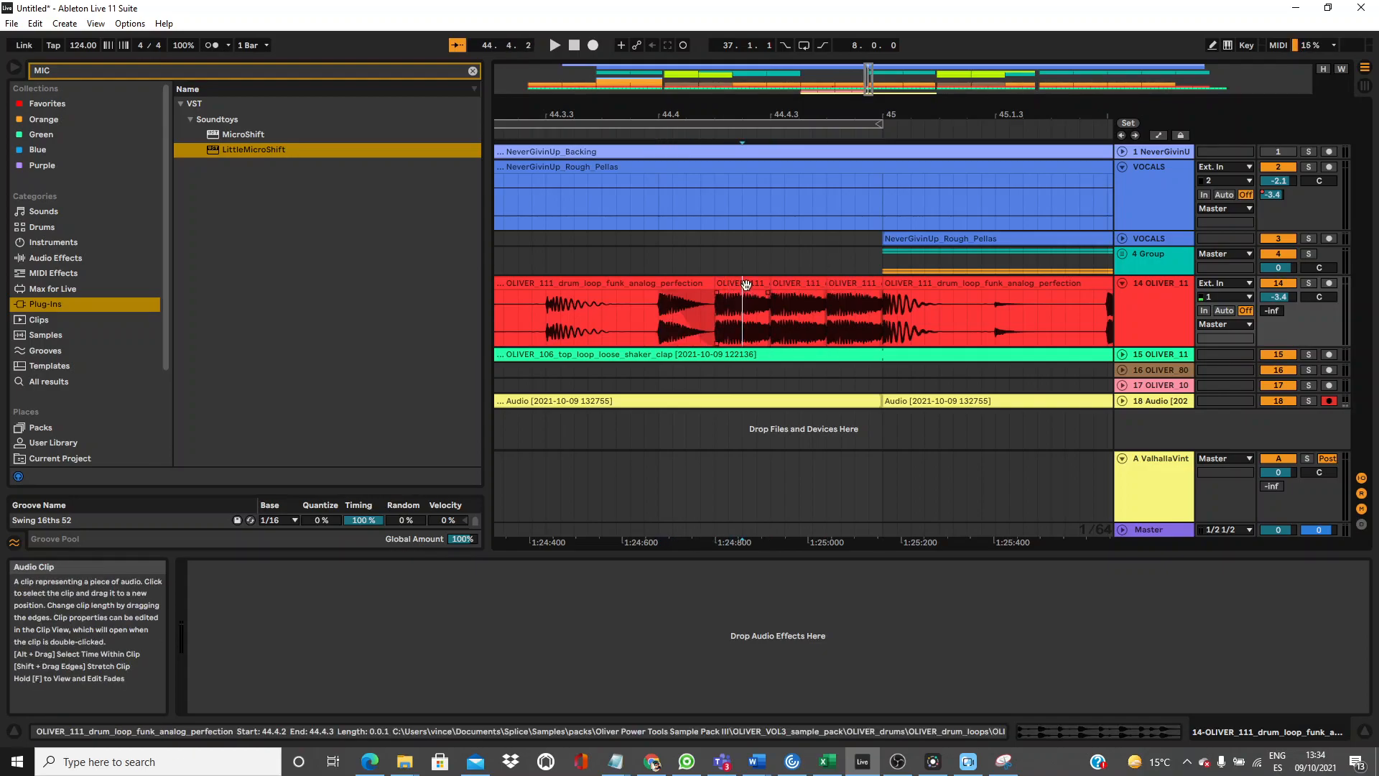
Delete the three short repeated clips between 44.4.2 and bar 45 on track 14.
left_click(746, 285)
left_click(854, 288, "shift")
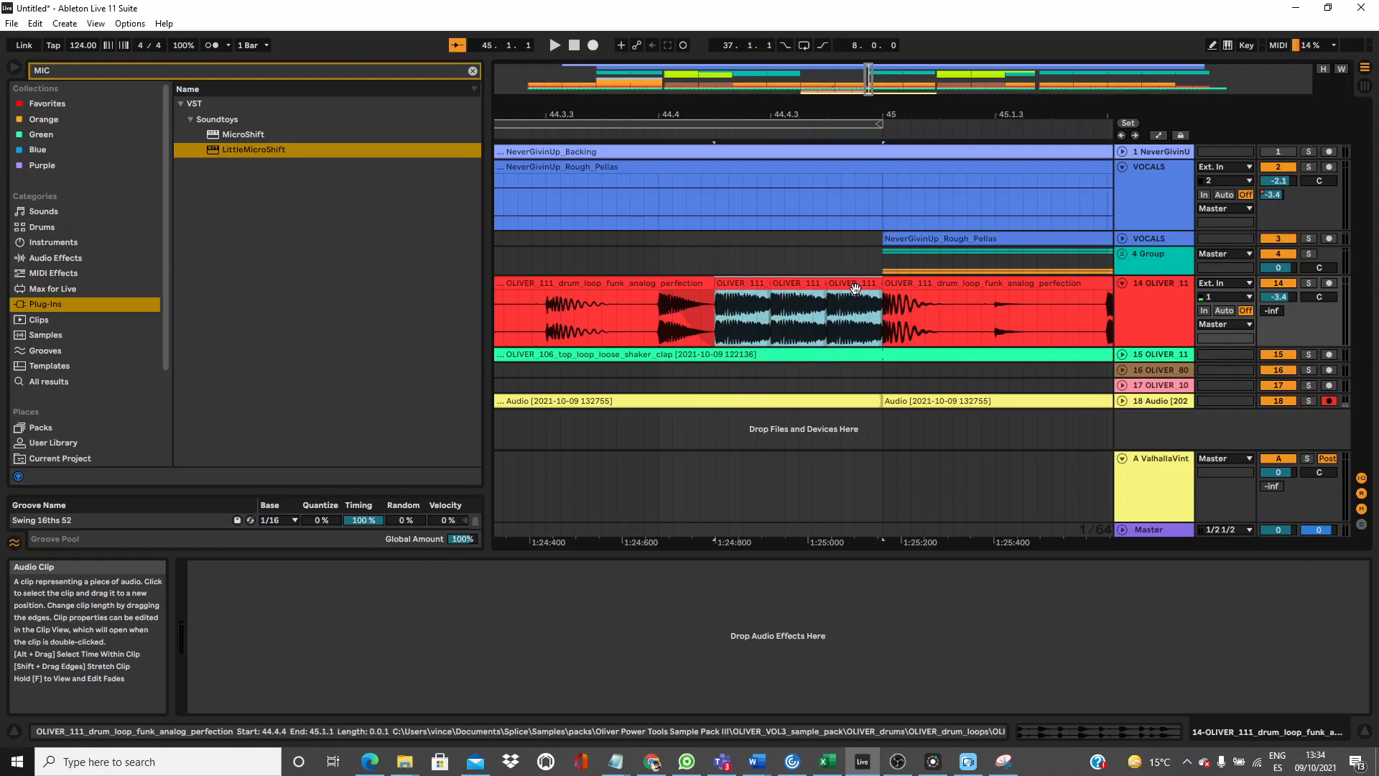
key("Delete")
Split off the drum hit from 44.4.1 to 44.4.2 and duplicate it three times to fill up to bar 45.
left_click_drag(657, 316, 693, 314)
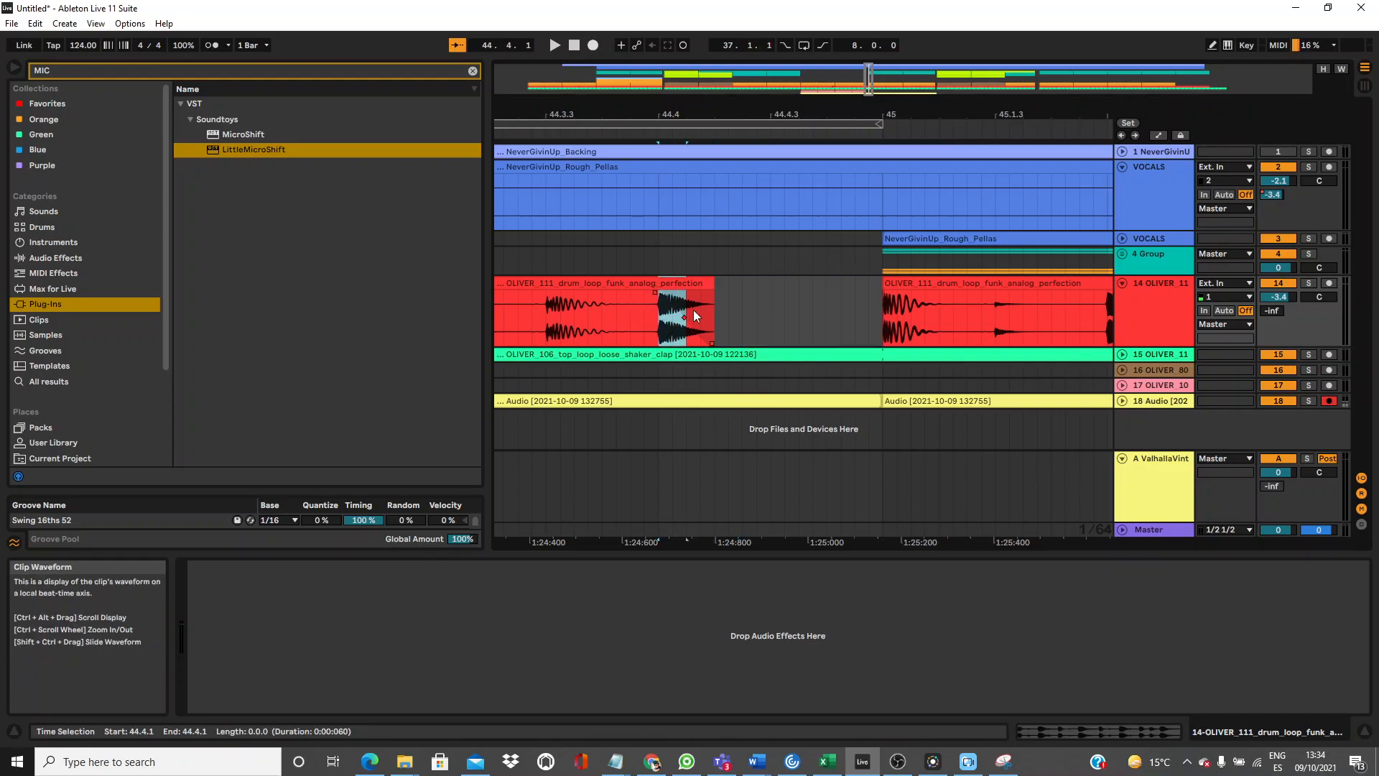
key("ctrl+e")
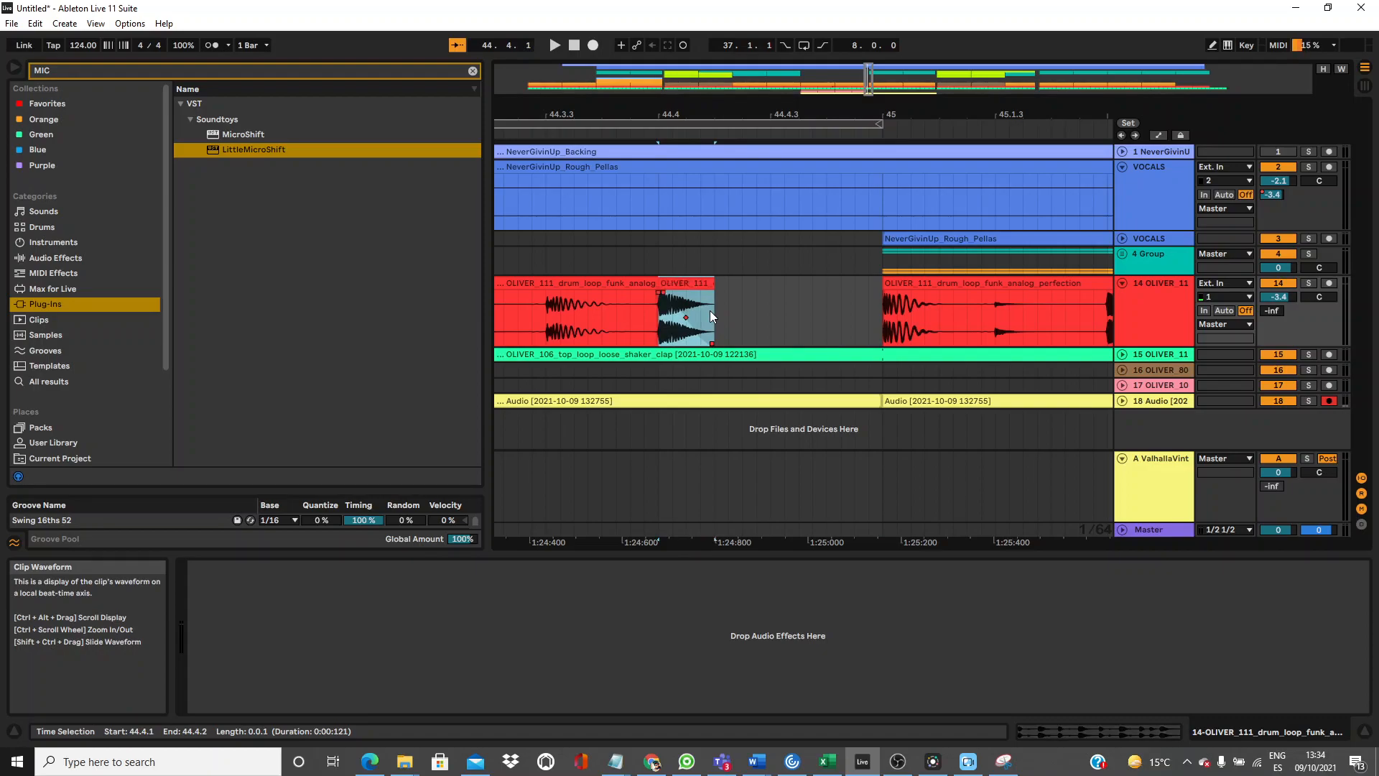
key("ctrl+d")
key("ctrl+d")
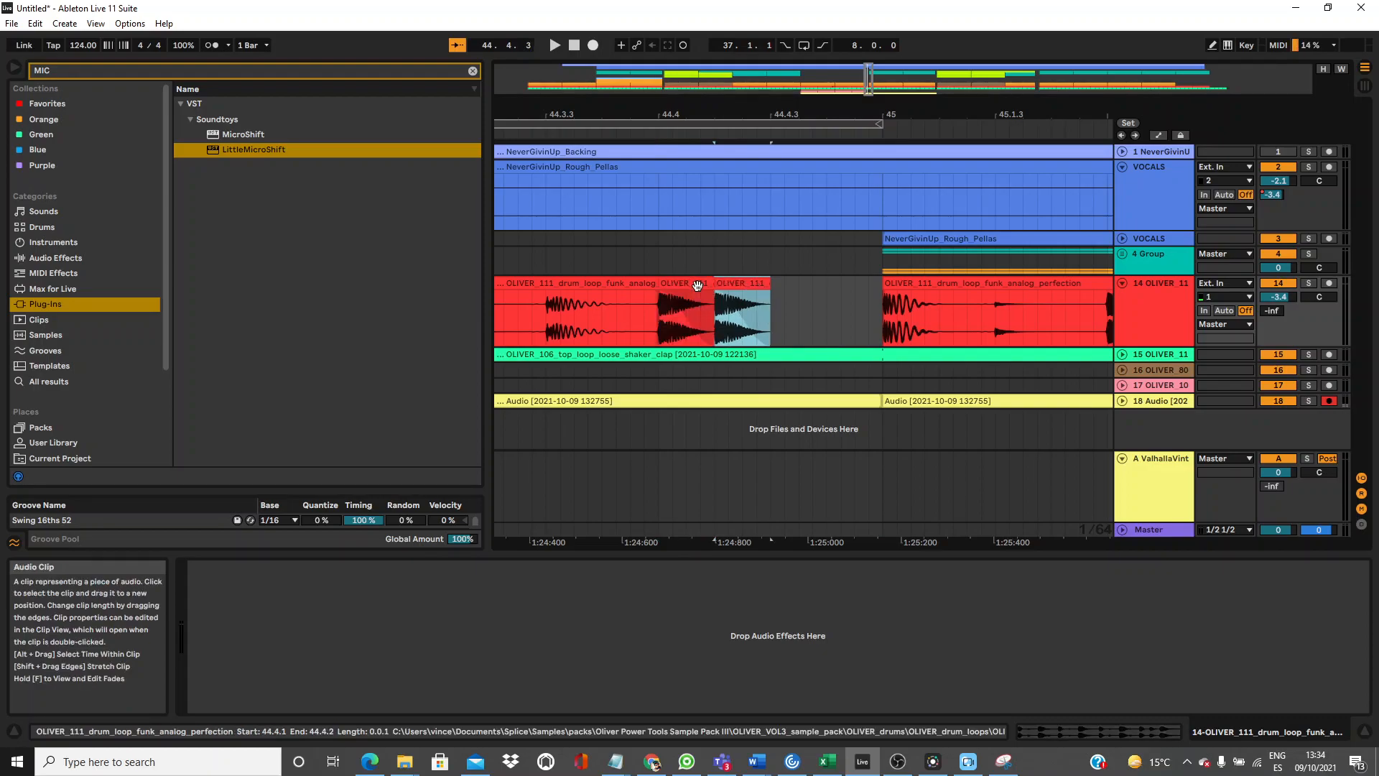
key("ctrl+d")
Play the drum loop from 44.3.2 through the new repeated hits to hear the fill.
left_click(520, 316)
key("space")
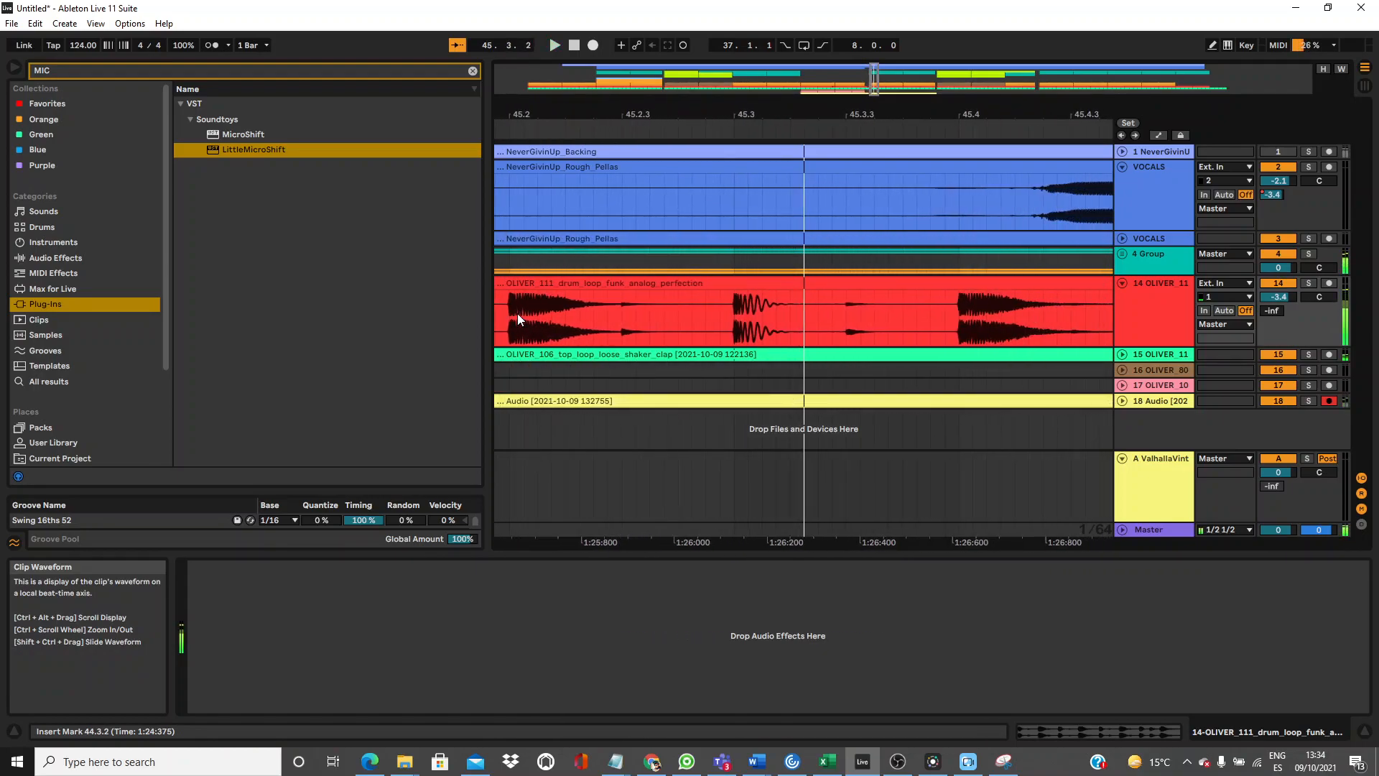
key("space")
On track 14, draw a send automation ramp to the ValhallaVintageVerb return, rising from 44.4 to bar 45 and dropping there, and play it.
left_click_drag(534, 115, 964, 93)
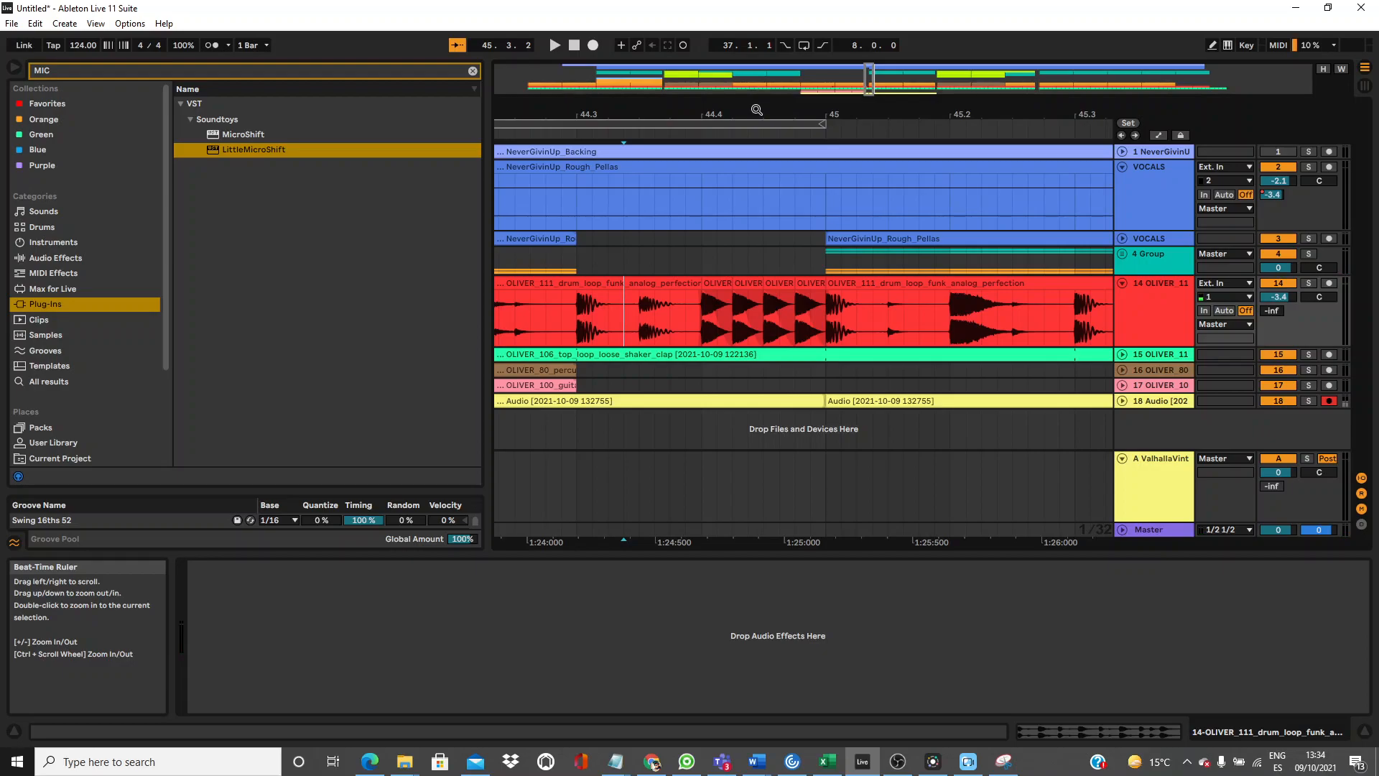
key("a")
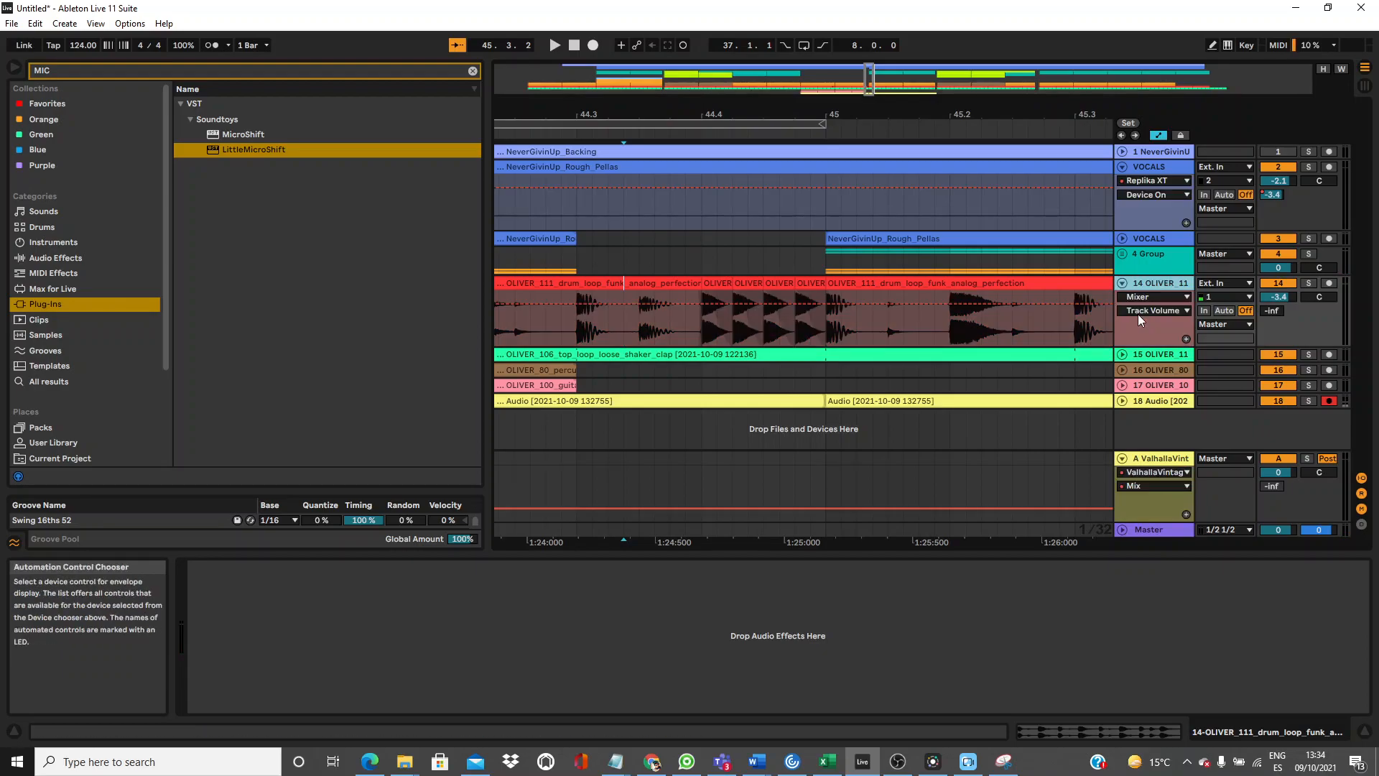
left_click(1136, 311)
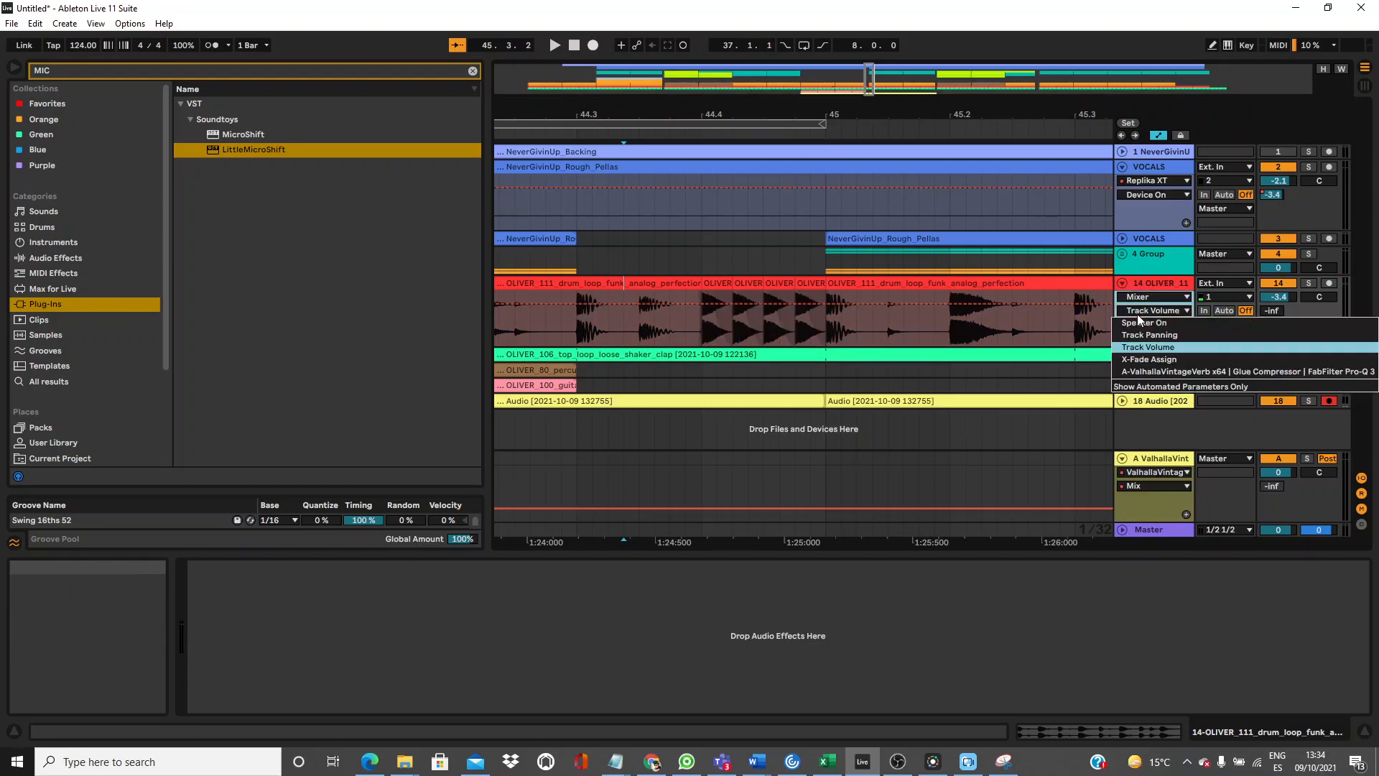
left_click(1153, 372)
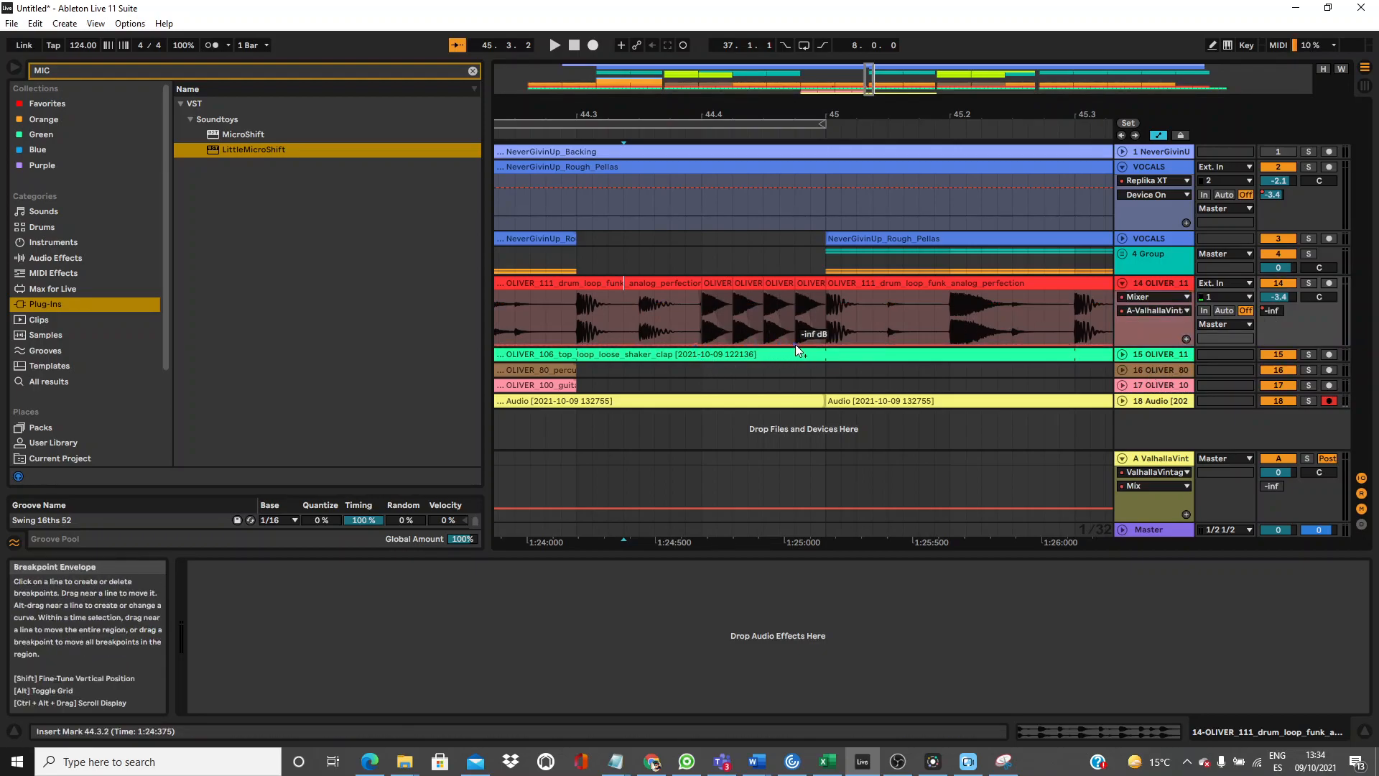
left_click_drag(824, 345, 826, 316)
left_click(650, 132)
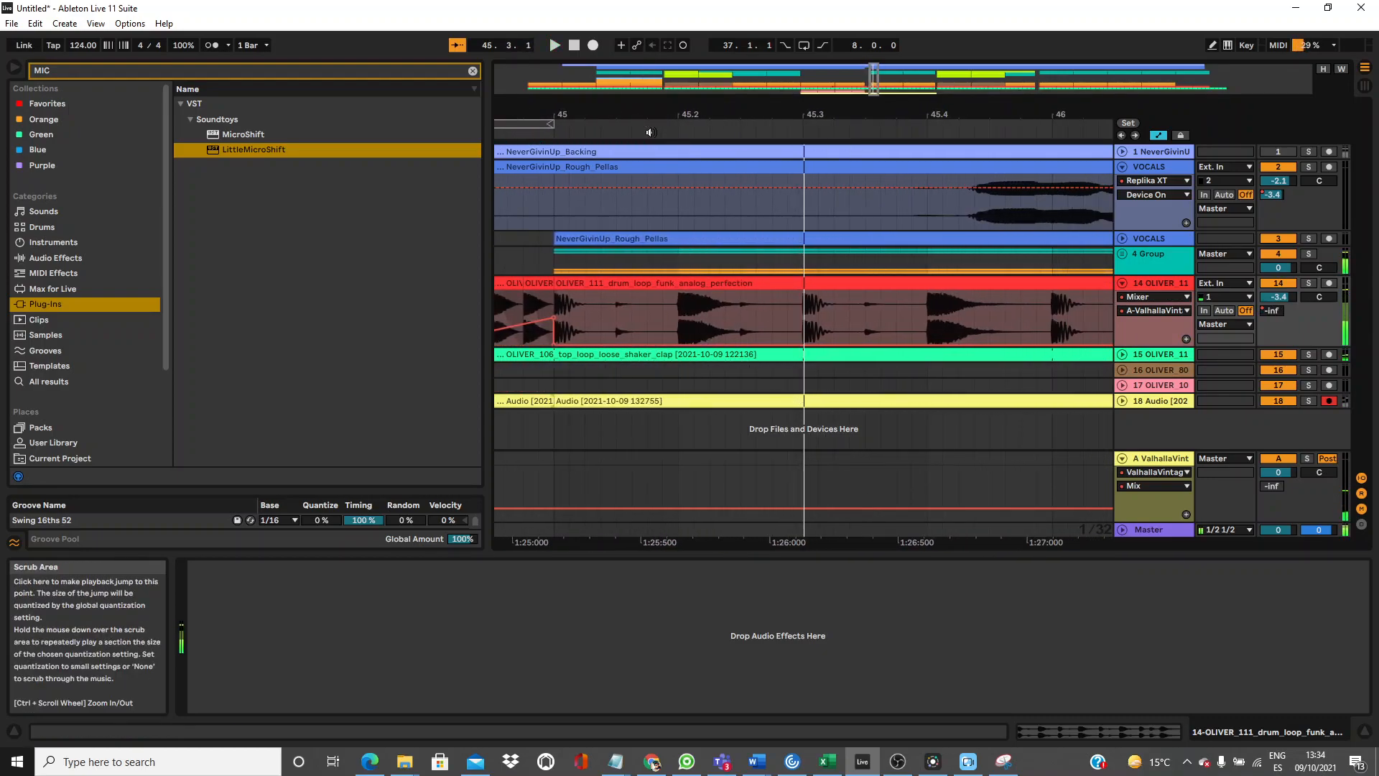
Raise the peak of the reverb send ramp at bar 45 close to maximum, play the fill and hide the automation.
left_click_drag(647, 112, 994, 108)
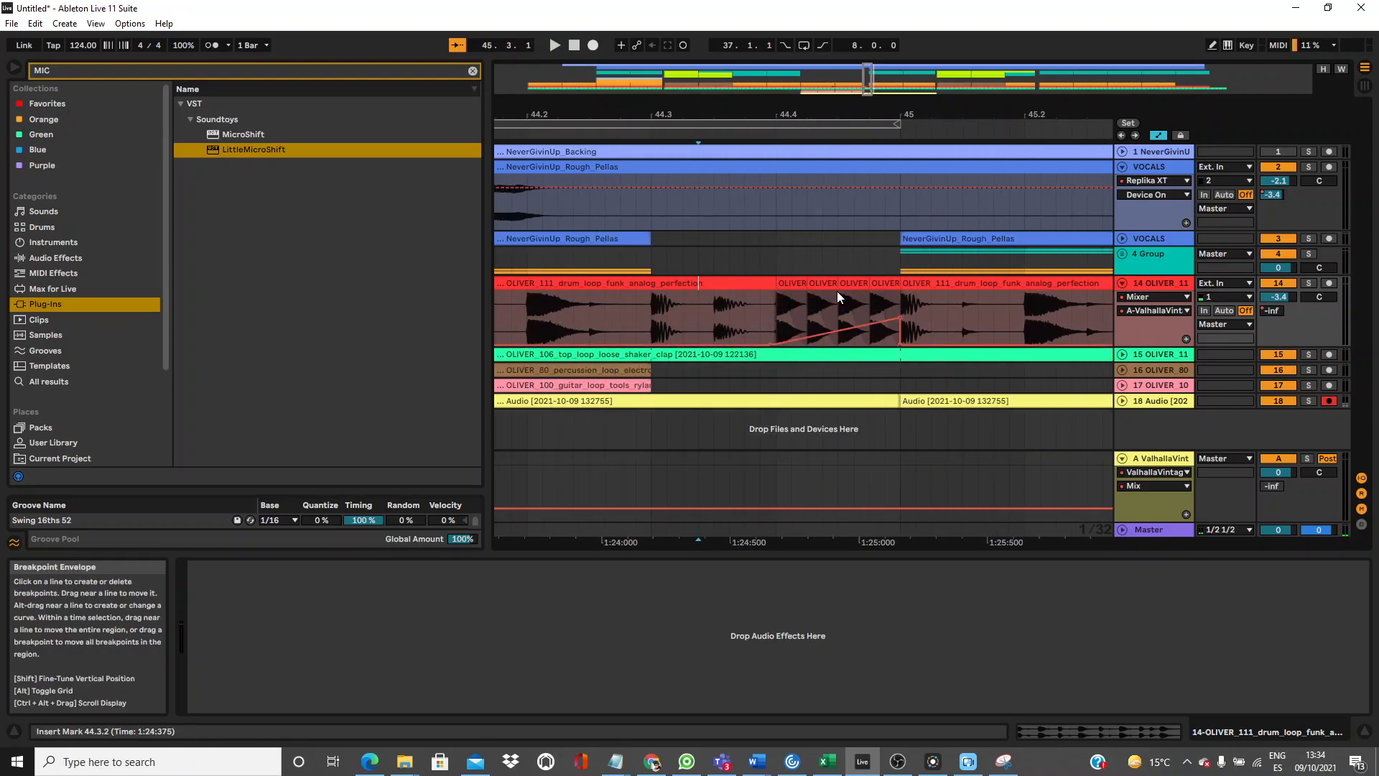
left_click_drag(900, 317, 907, 297)
left_click(739, 134)
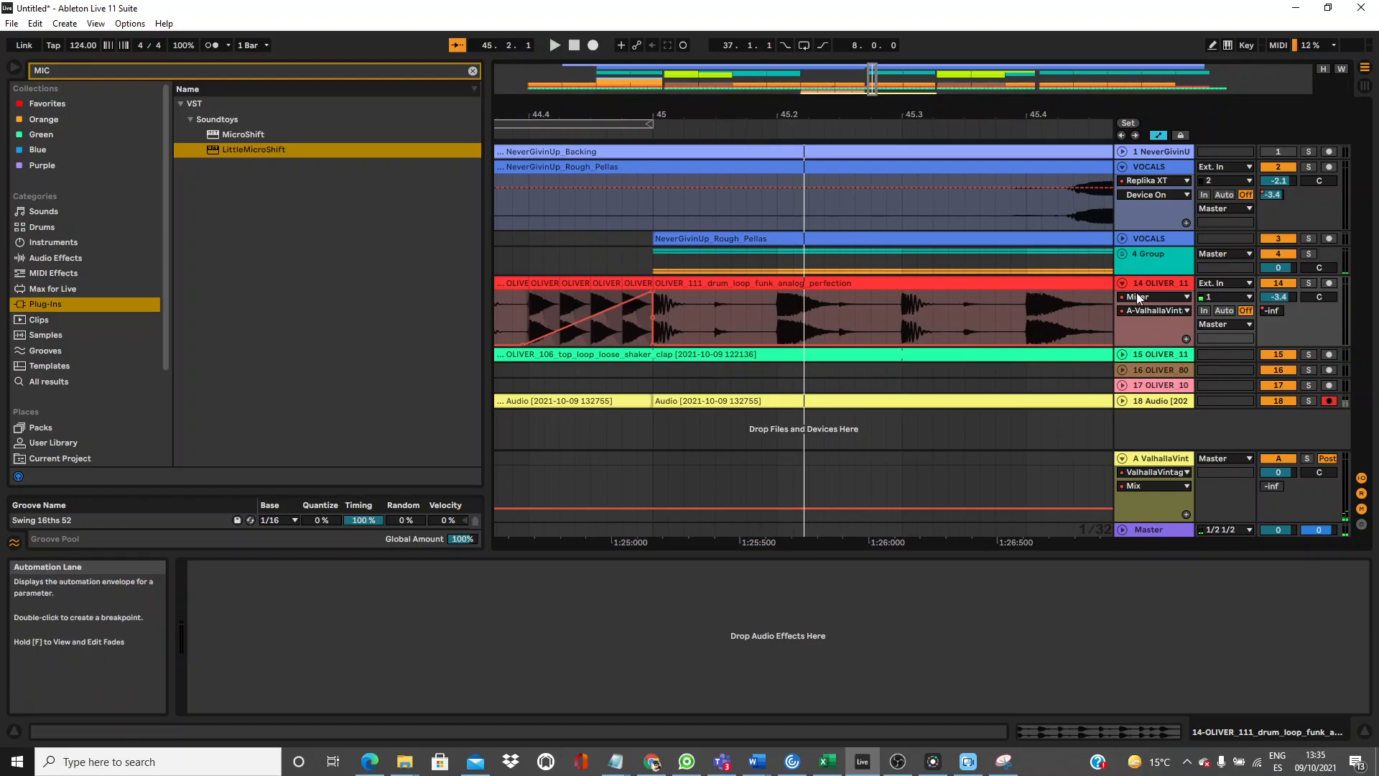
key("a")
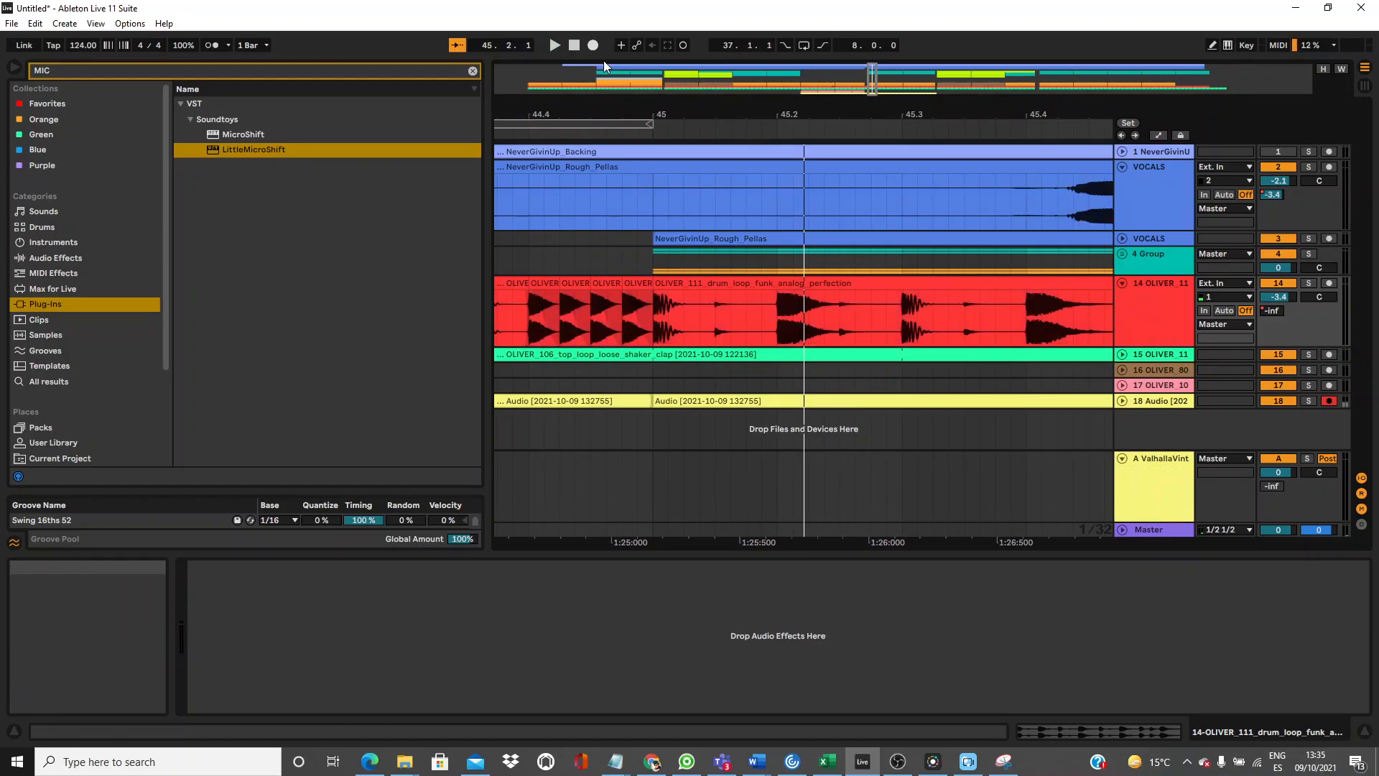
Bow the fade-out curves of the repeated drum hits before bar 45 outward for fuller tails, and play the fill.
left_click_drag(578, 110, 906, 176)
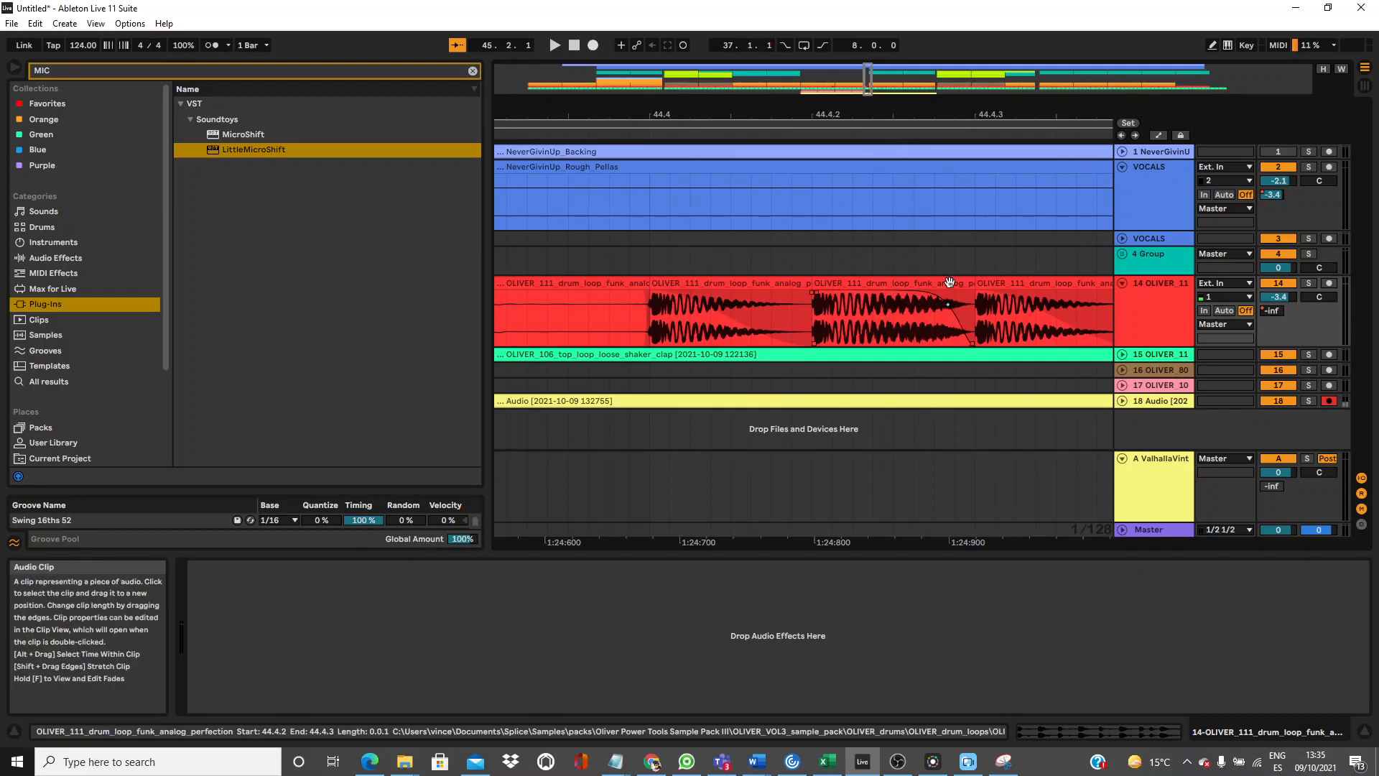
left_click_drag(948, 112, 649, 113)
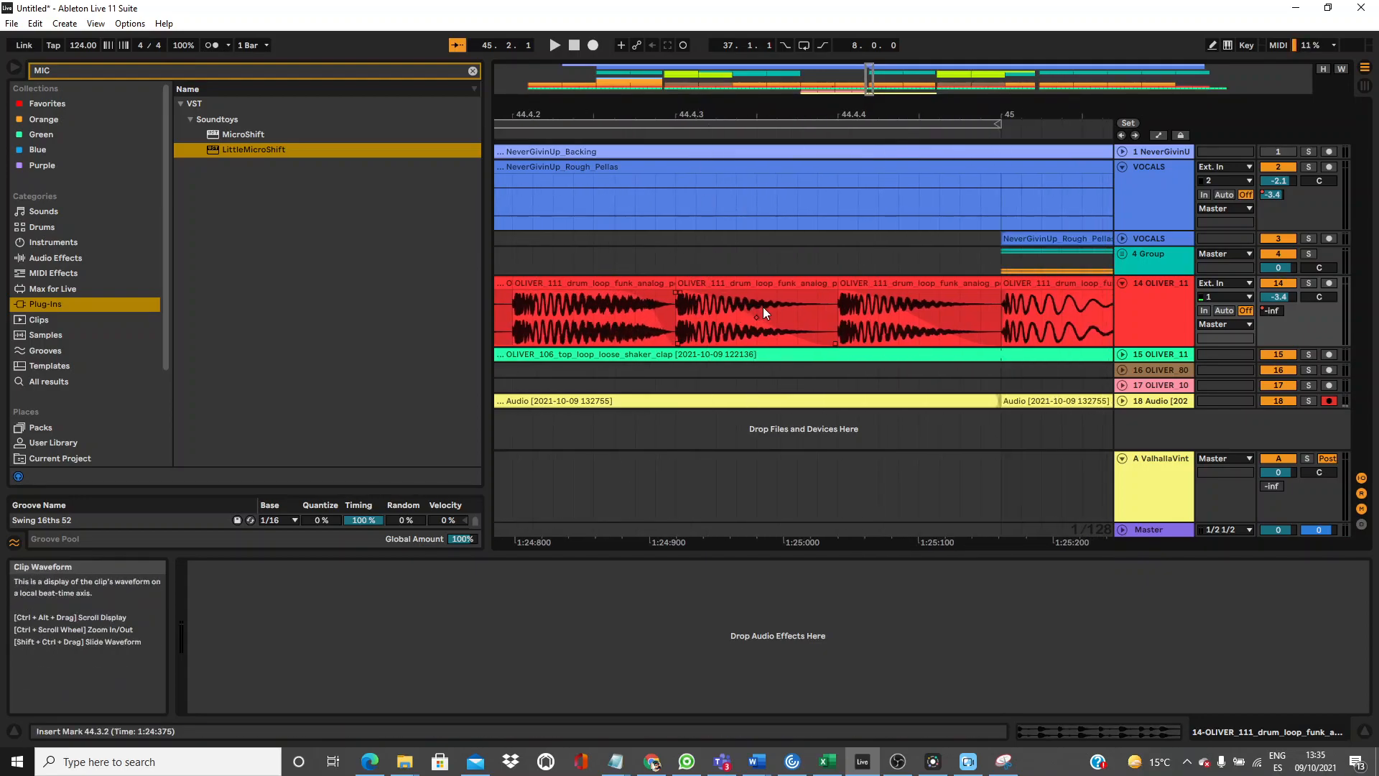
left_click_drag(926, 320, 955, 296)
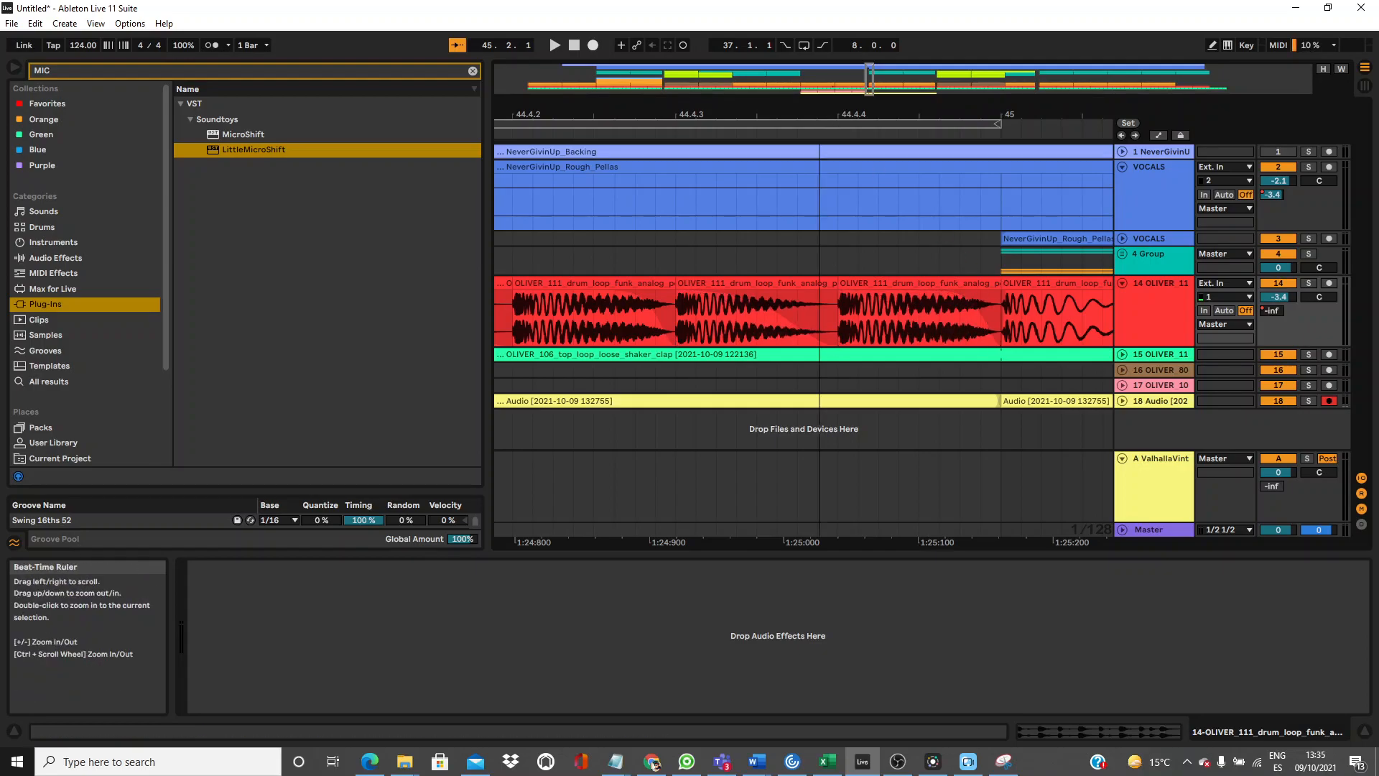
left_click_drag(821, 109, 819, 53)
key("space")
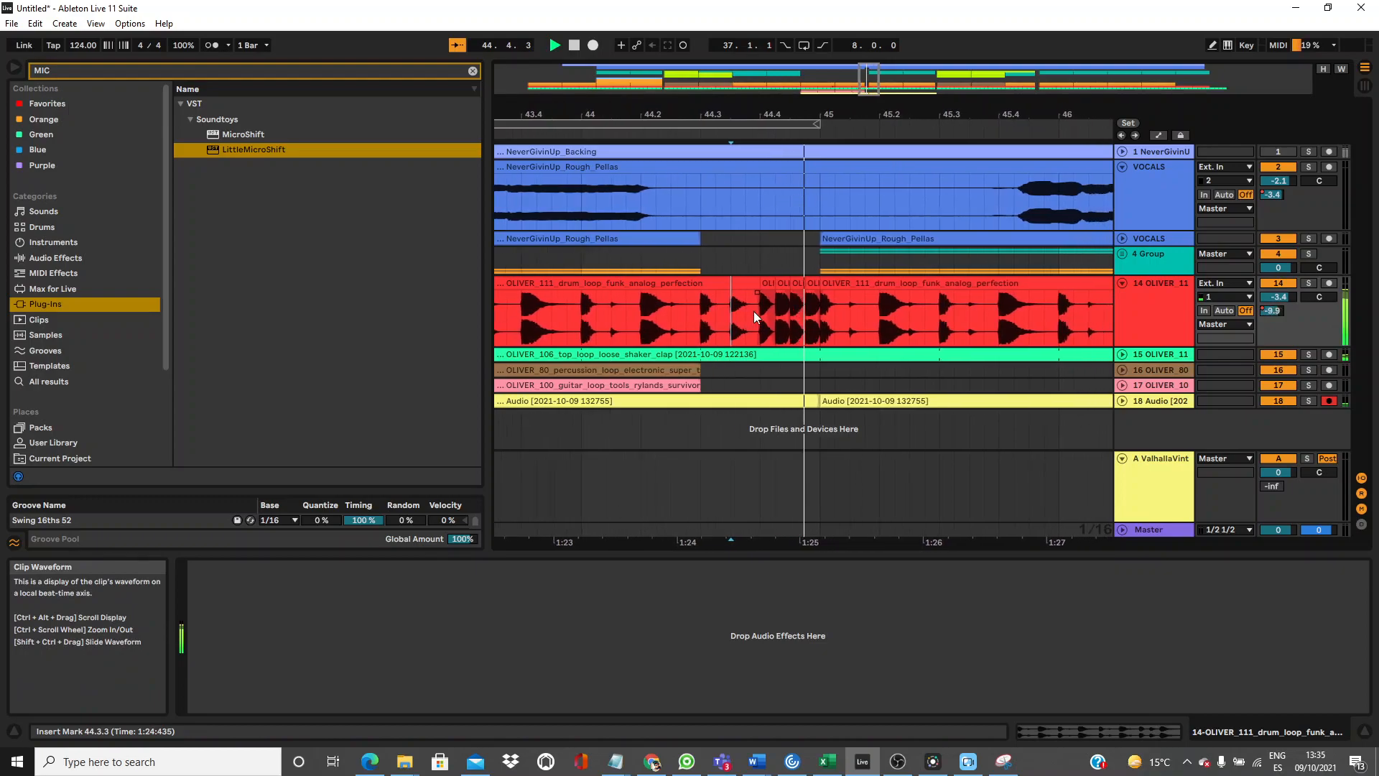
key("space")
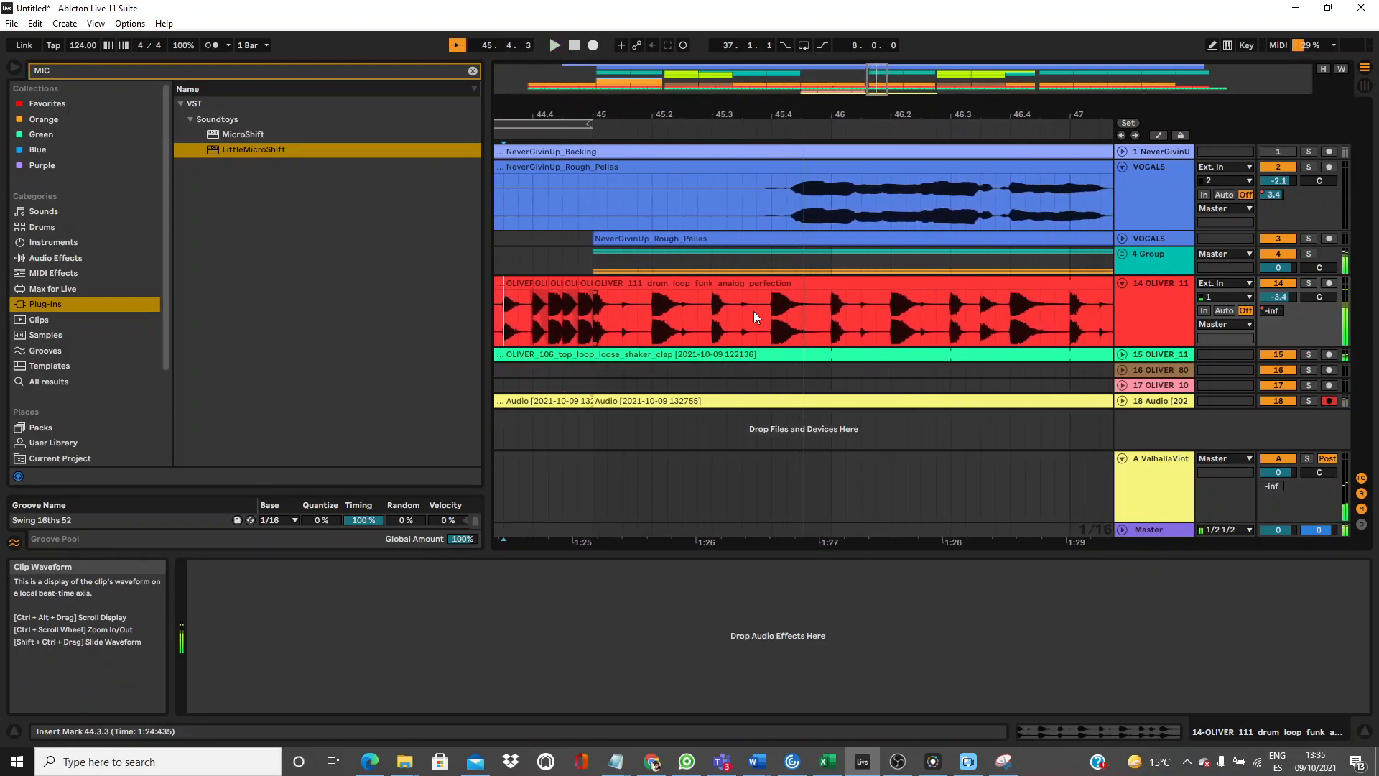
Transpose the last repeated hit at 44.4.4 to -1 semitone and play the fill.
double_click(554, 283)
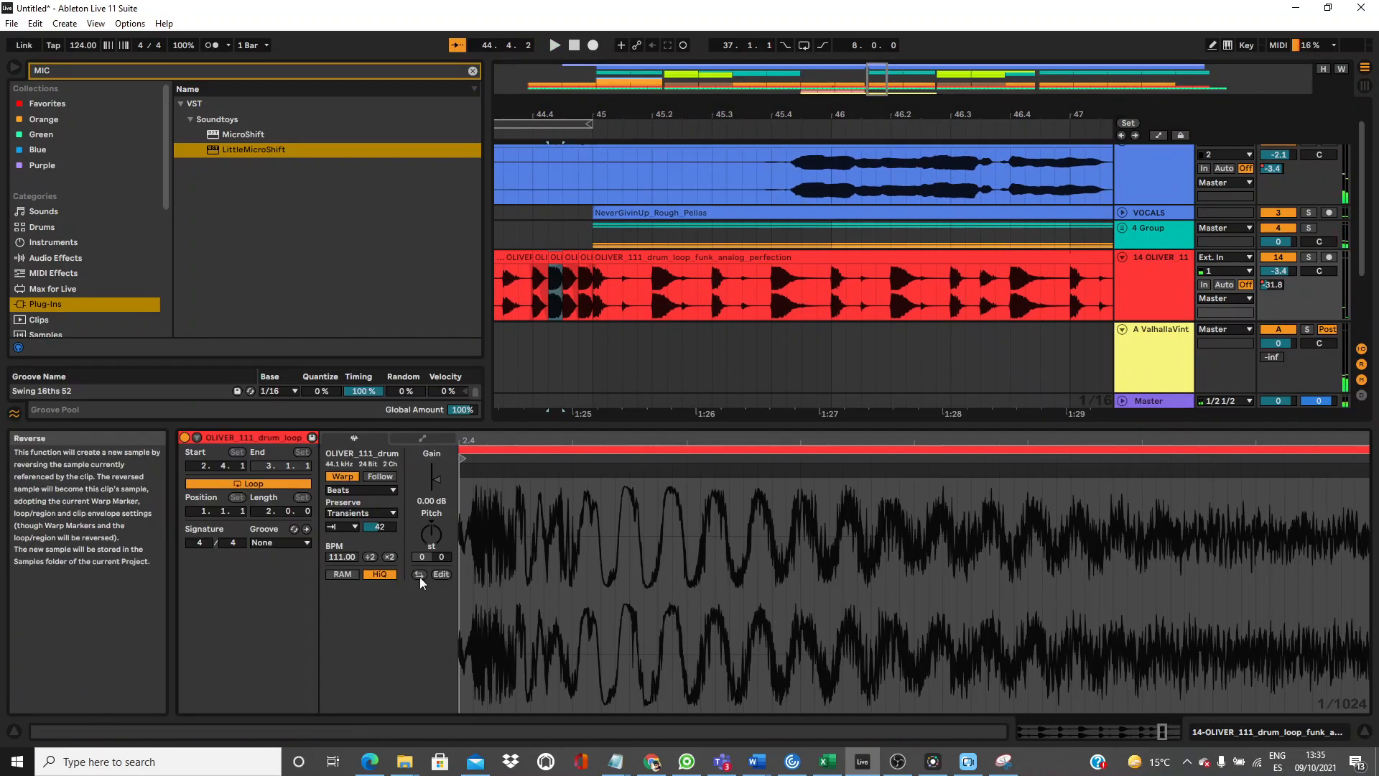
left_click(583, 280)
left_click(431, 533)
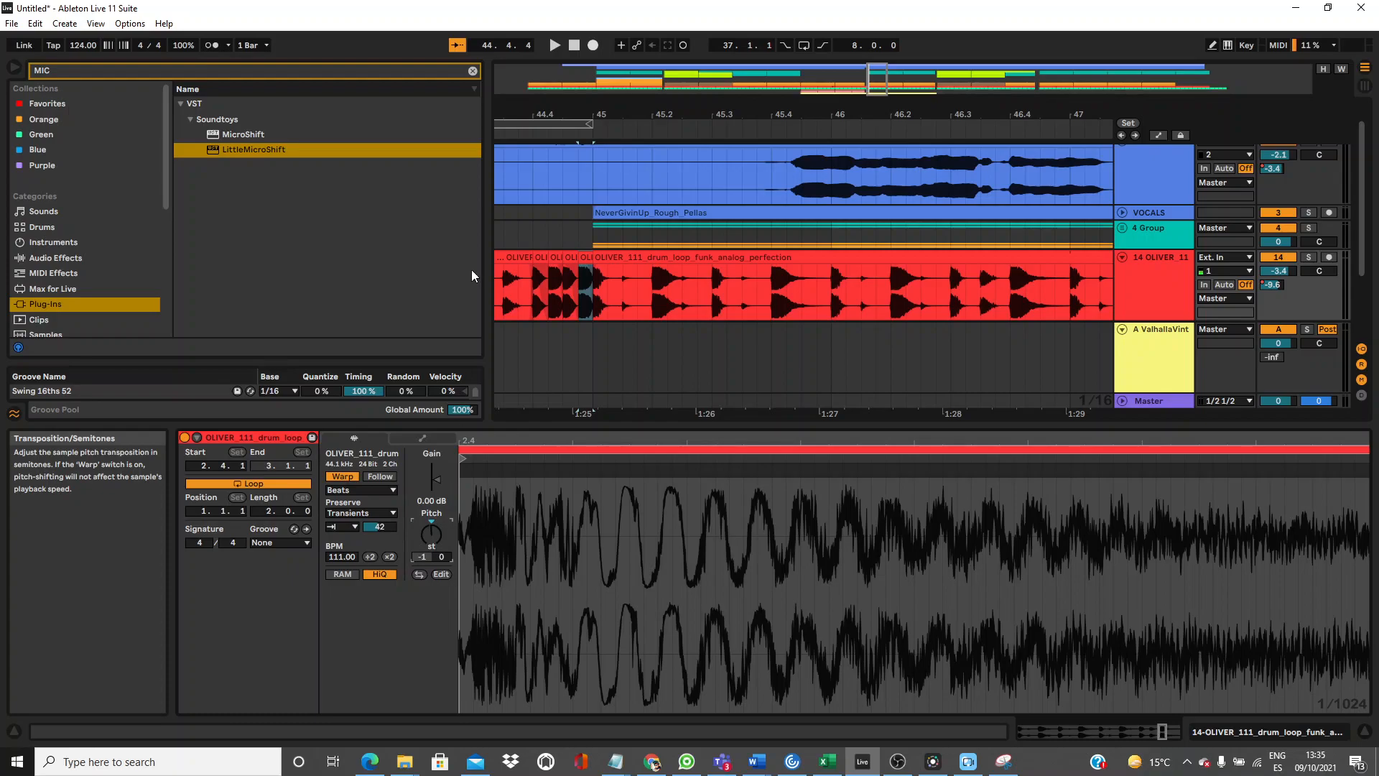
left_click(509, 131)
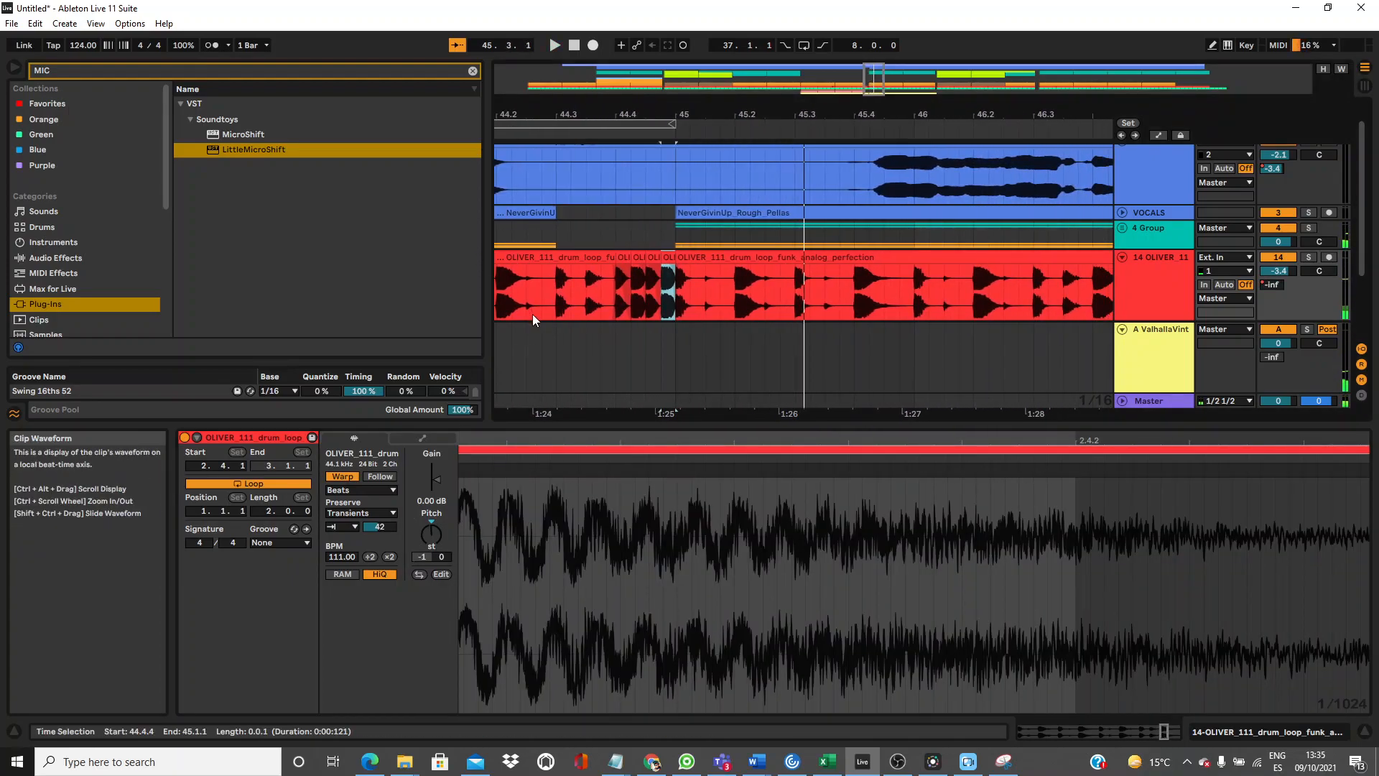
Transpose the last repeated hit at 44.4.4 to +4 semitones and play the fill.
left_click(431, 533)
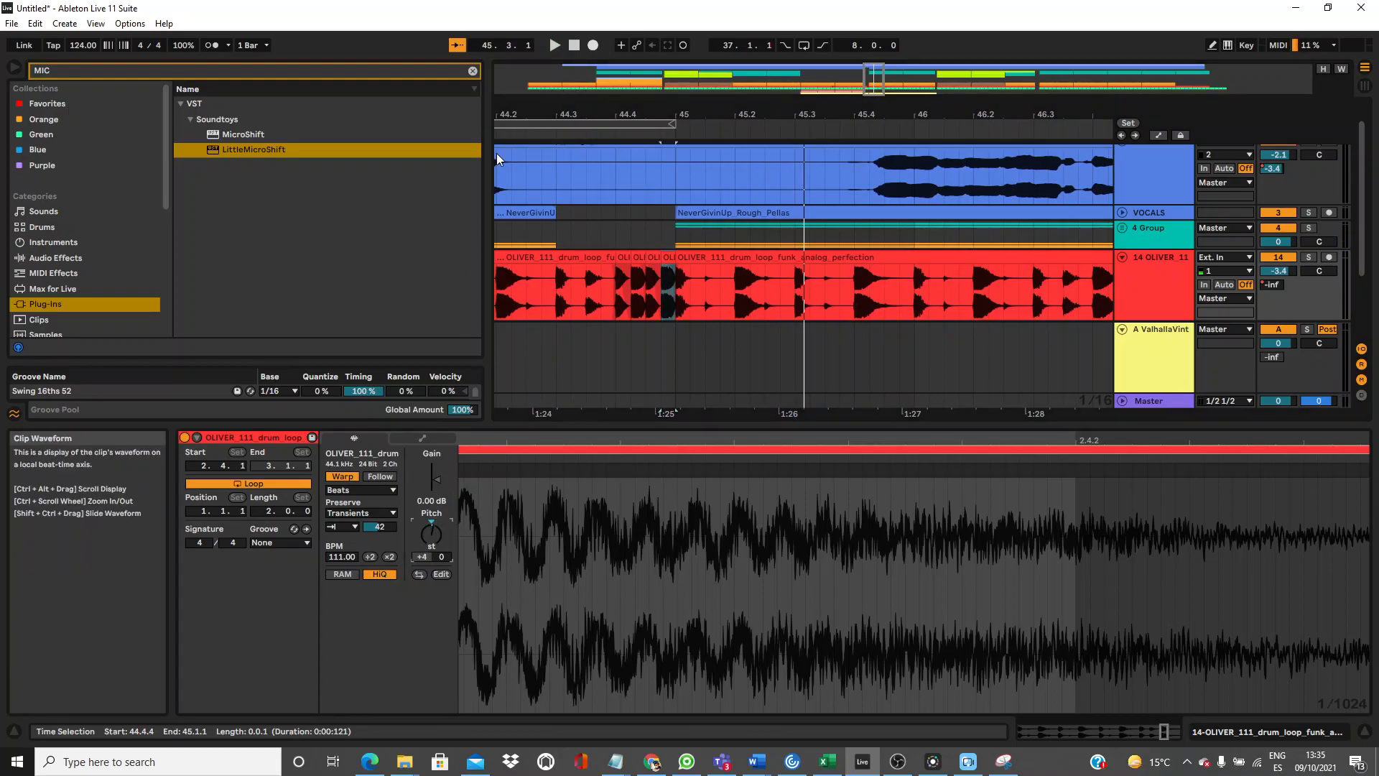
left_click(531, 135)
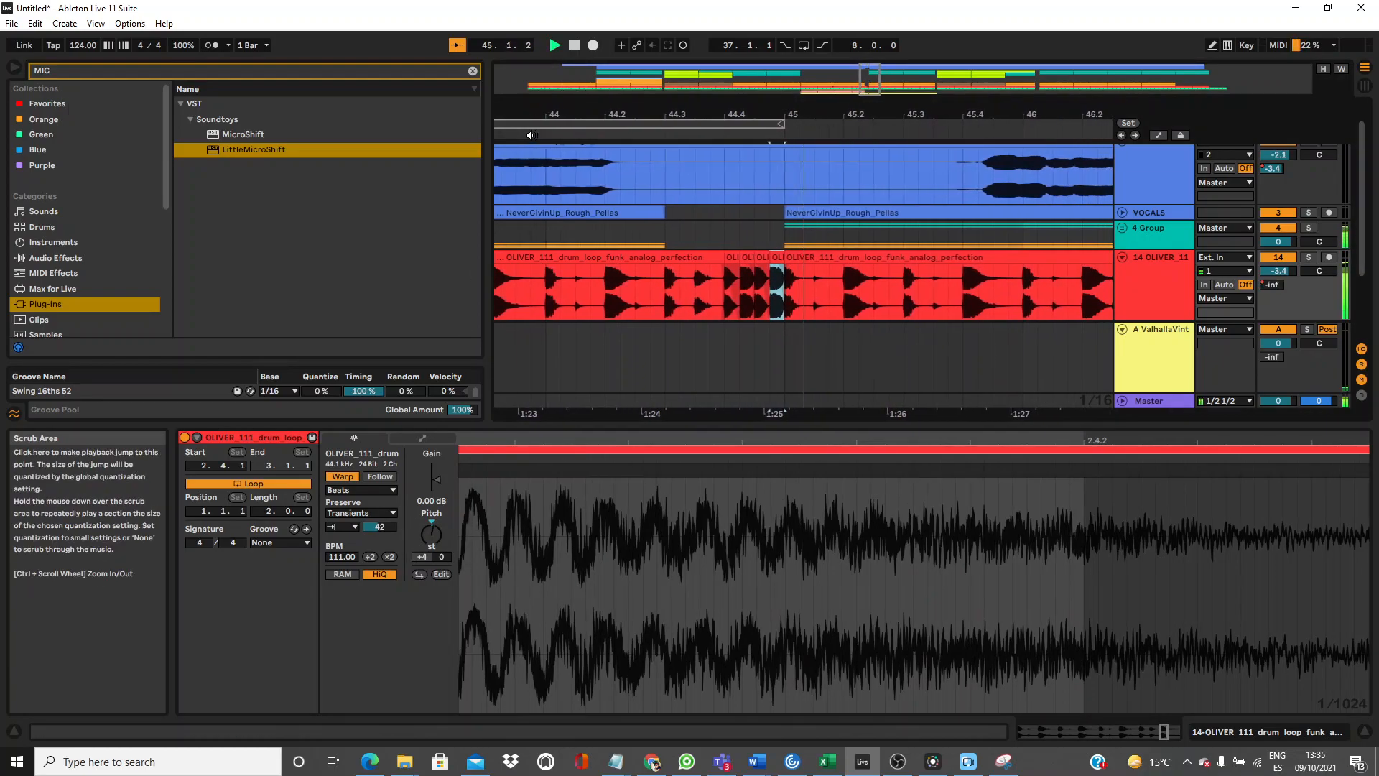
key("space")
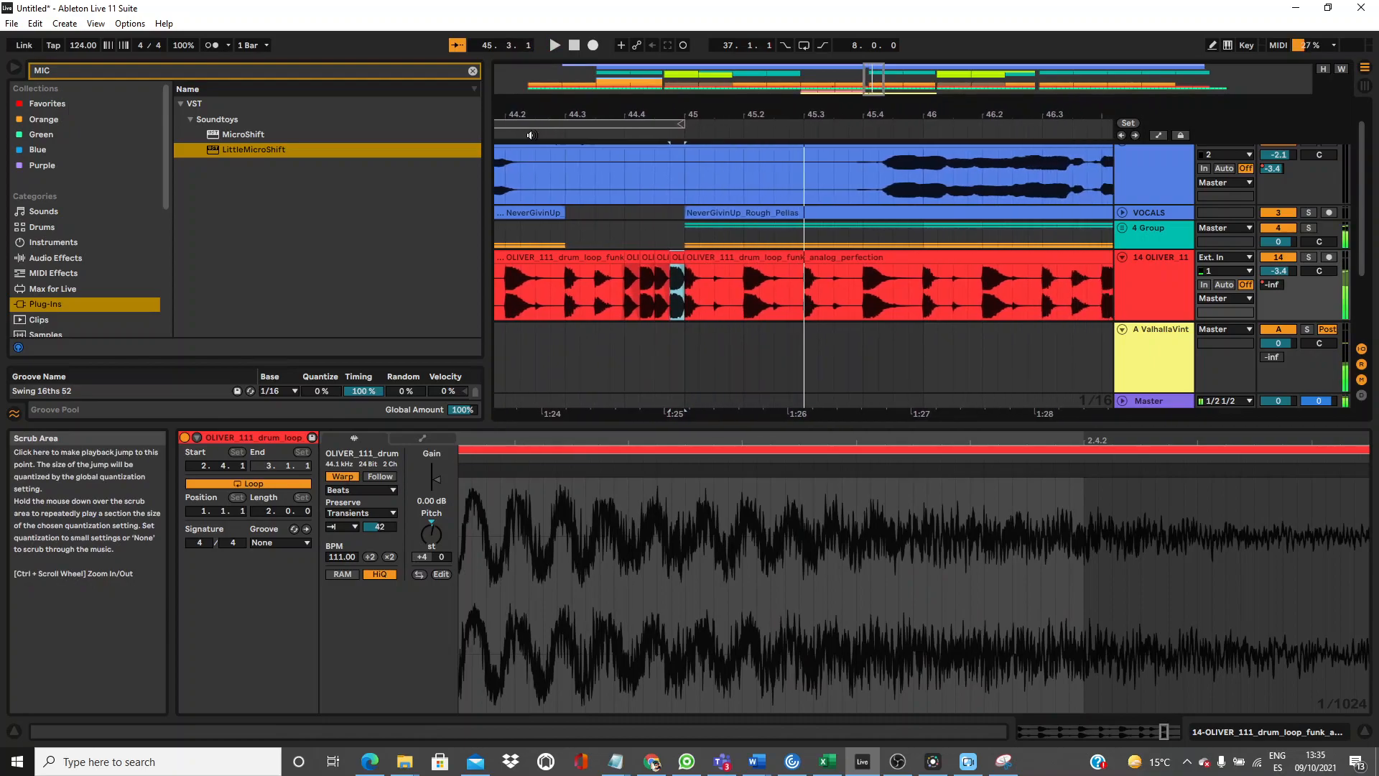
Check the pitch of the repeated hits, transpose the one at 44.4.3 to +7 semitones, and play the main drum clip.
left_click(658, 253)
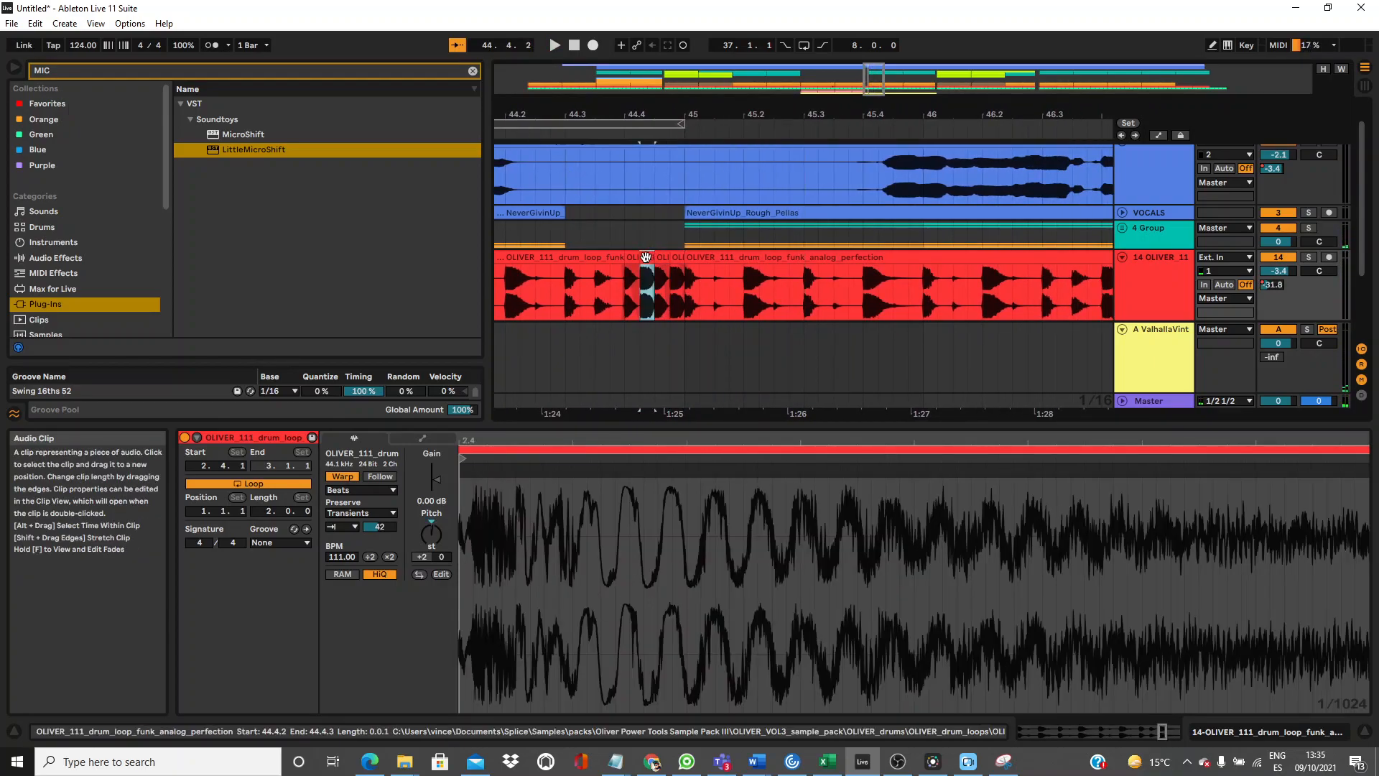
left_click(680, 260)
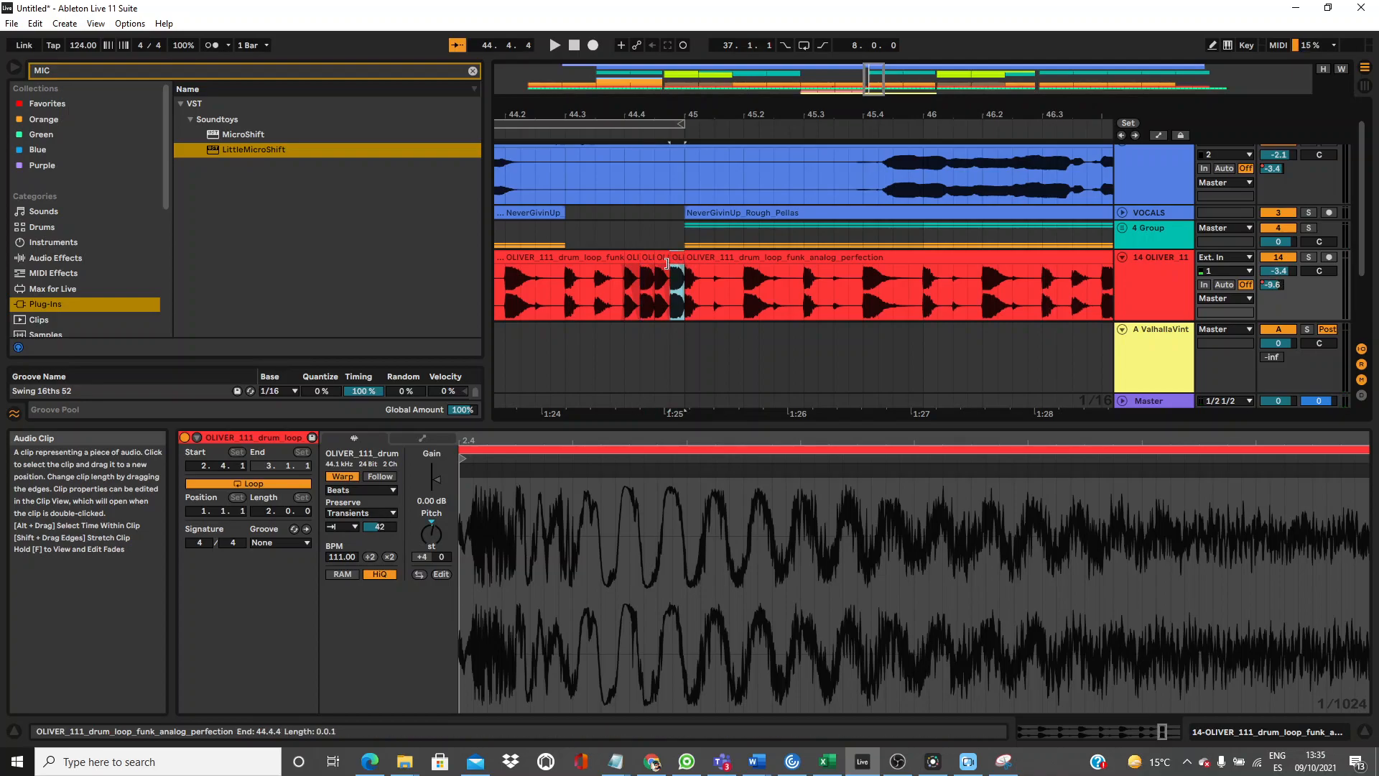
left_click(634, 263)
left_click(649, 260)
left_click(633, 262)
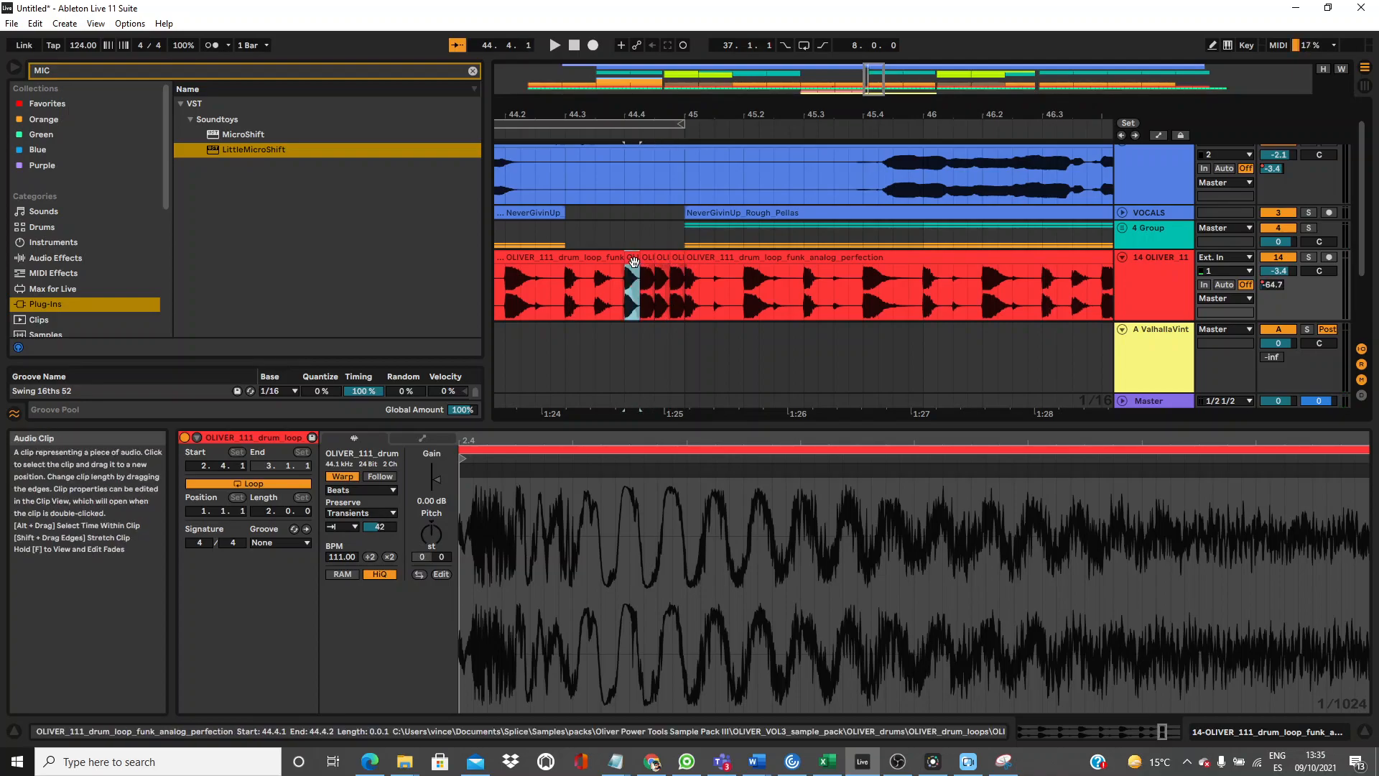
left_click(663, 260)
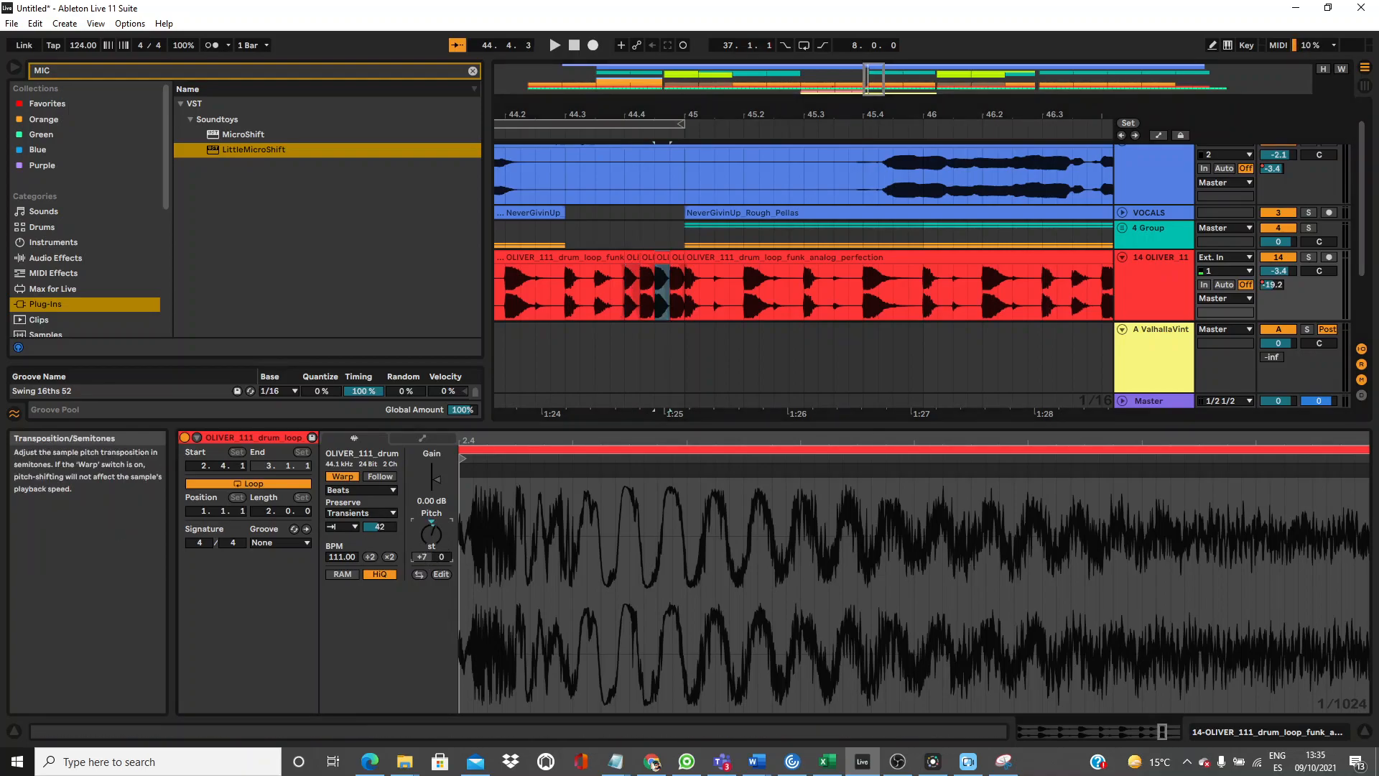
left_click(678, 262)
left_click(603, 258)
key("space")
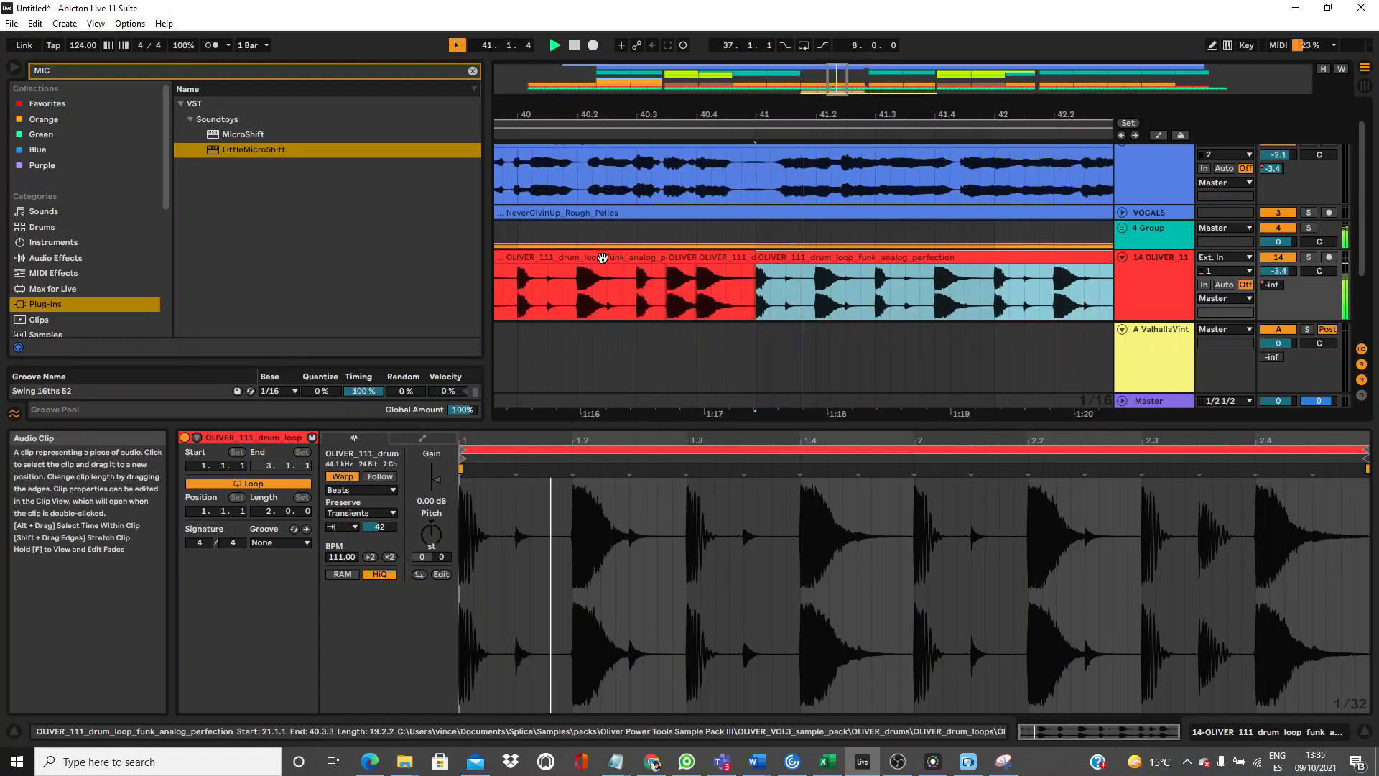
Transpose the last repeated hit at 44.4.4 to +6 semitones and play the fill into bar 45.
left_click_drag(843, 111, 760, 112)
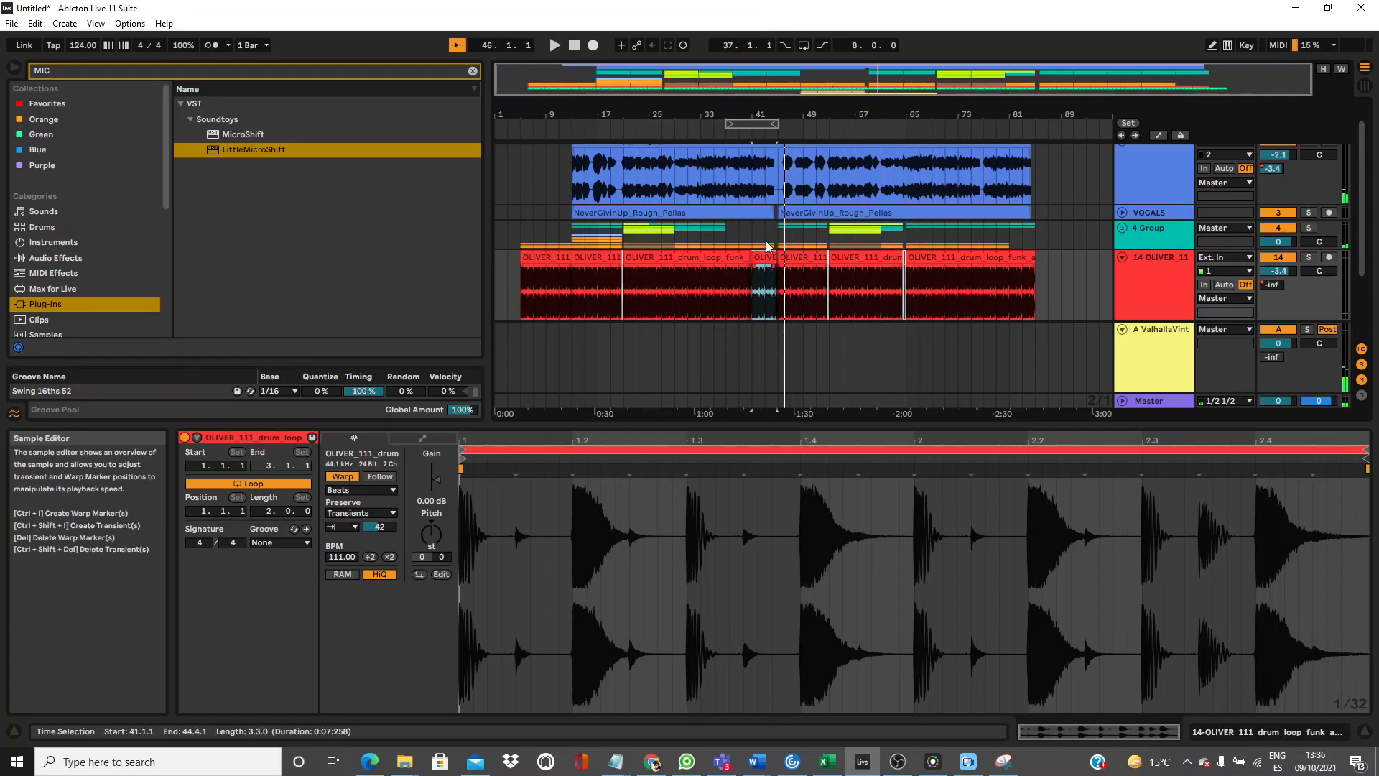
left_click_drag(780, 115, 766, 240)
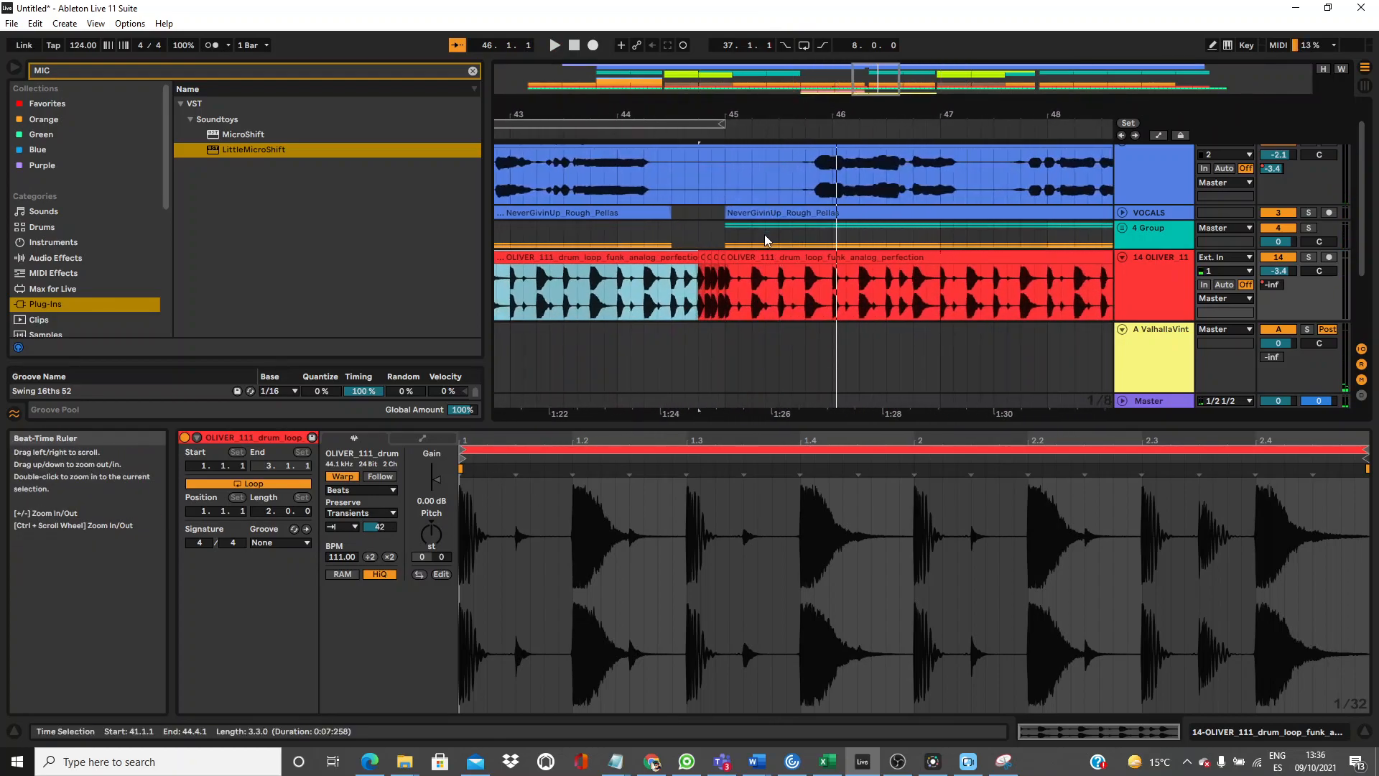
left_click(721, 259)
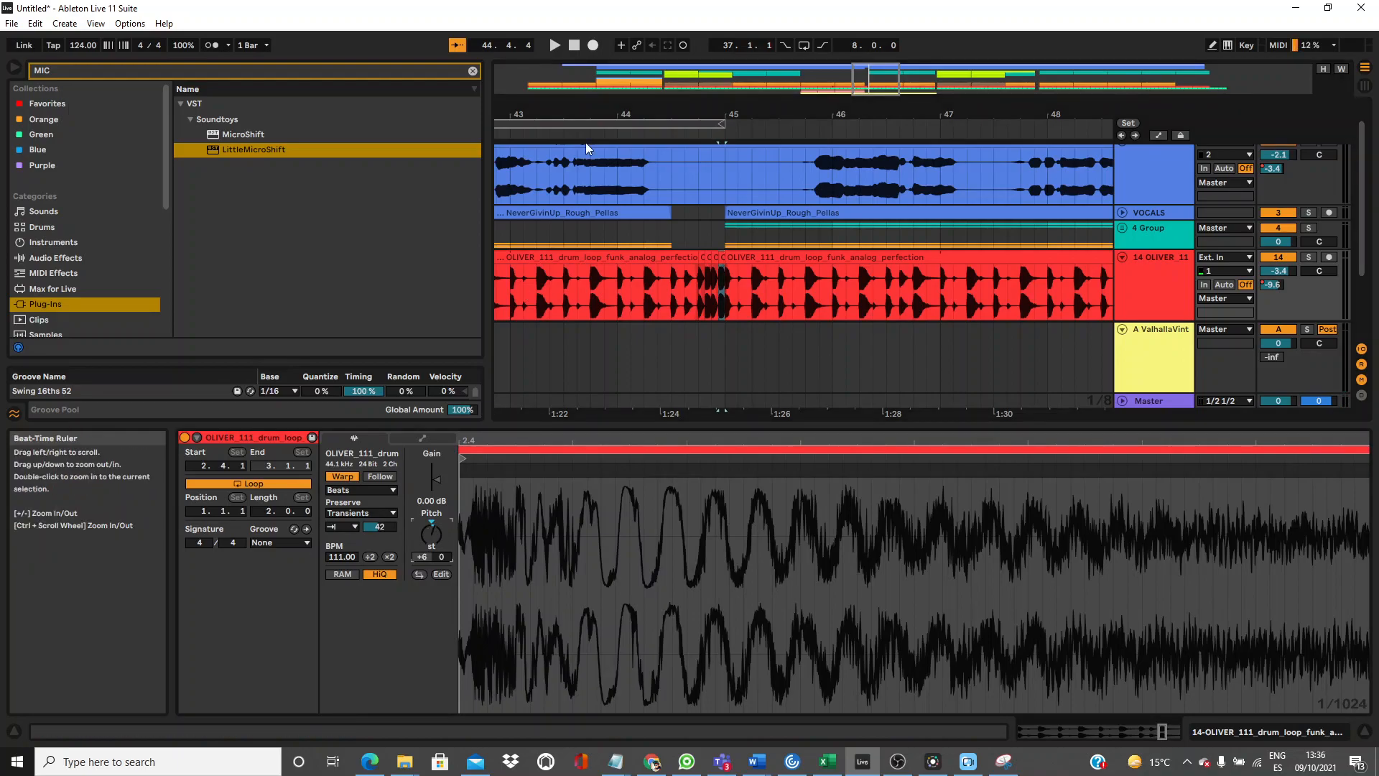
left_click(611, 135)
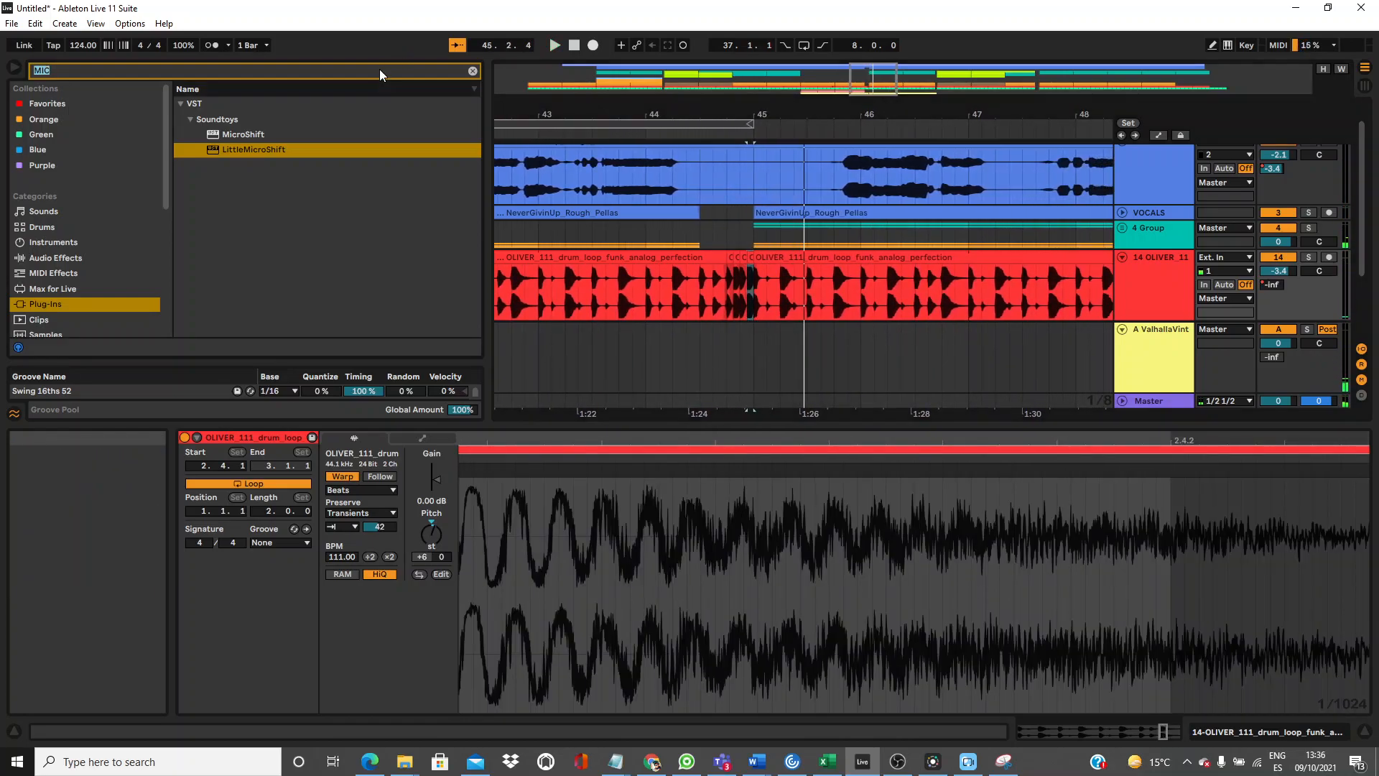
Search the plug-ins for VAL and load ValhallaDelay_x64 onto drum track 14.
type("VAL")
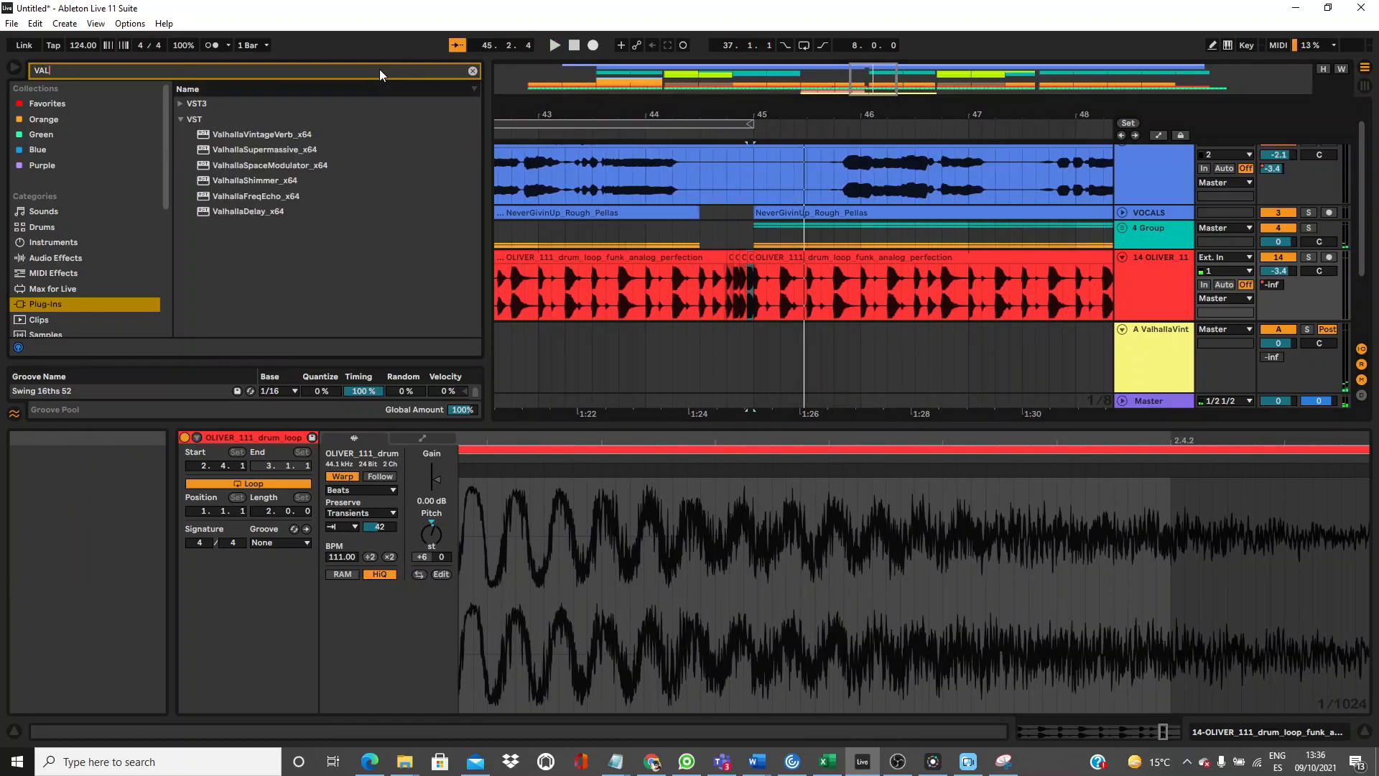
left_click(260, 213)
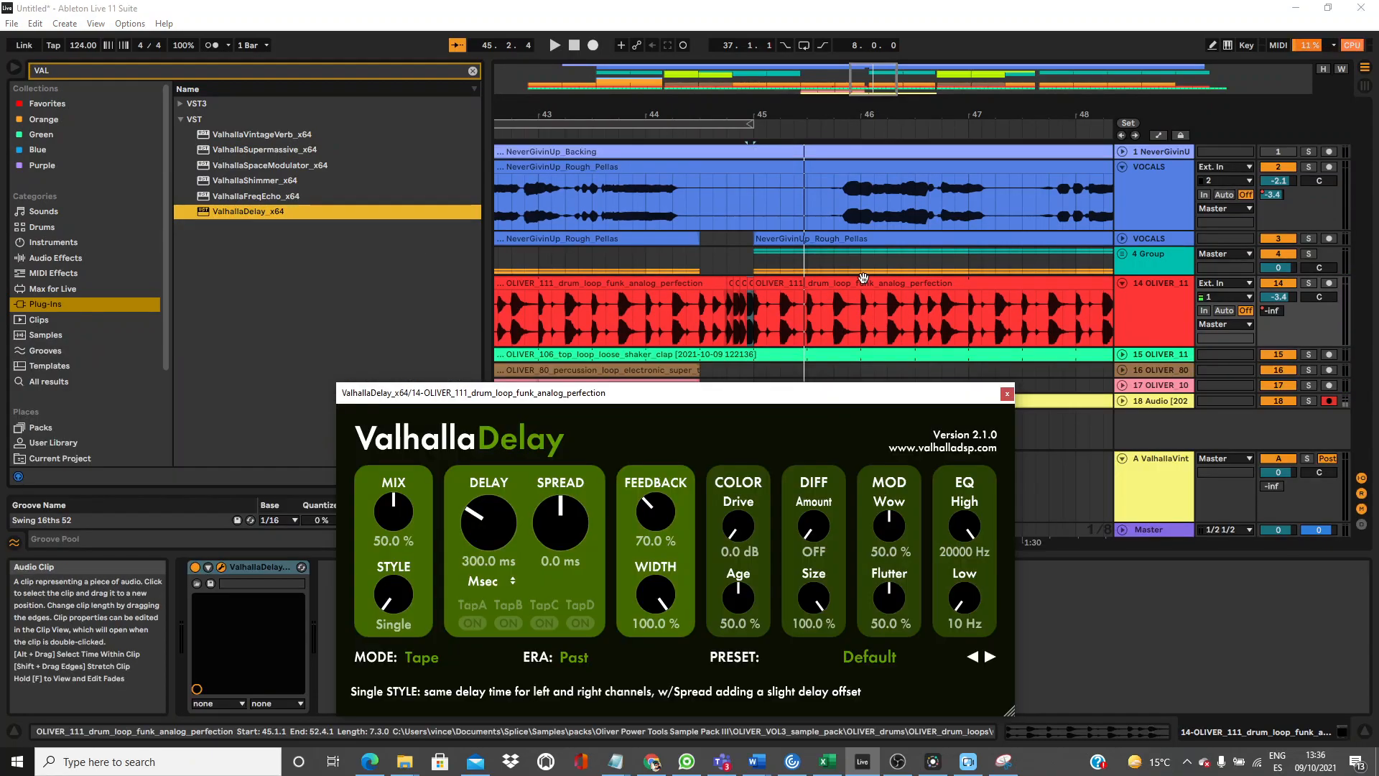
Automate the ValhallaDelay on drum track 14 to switch on only during the repeated hits just before bar 45.
left_click(1007, 393)
left_click(1179, 299)
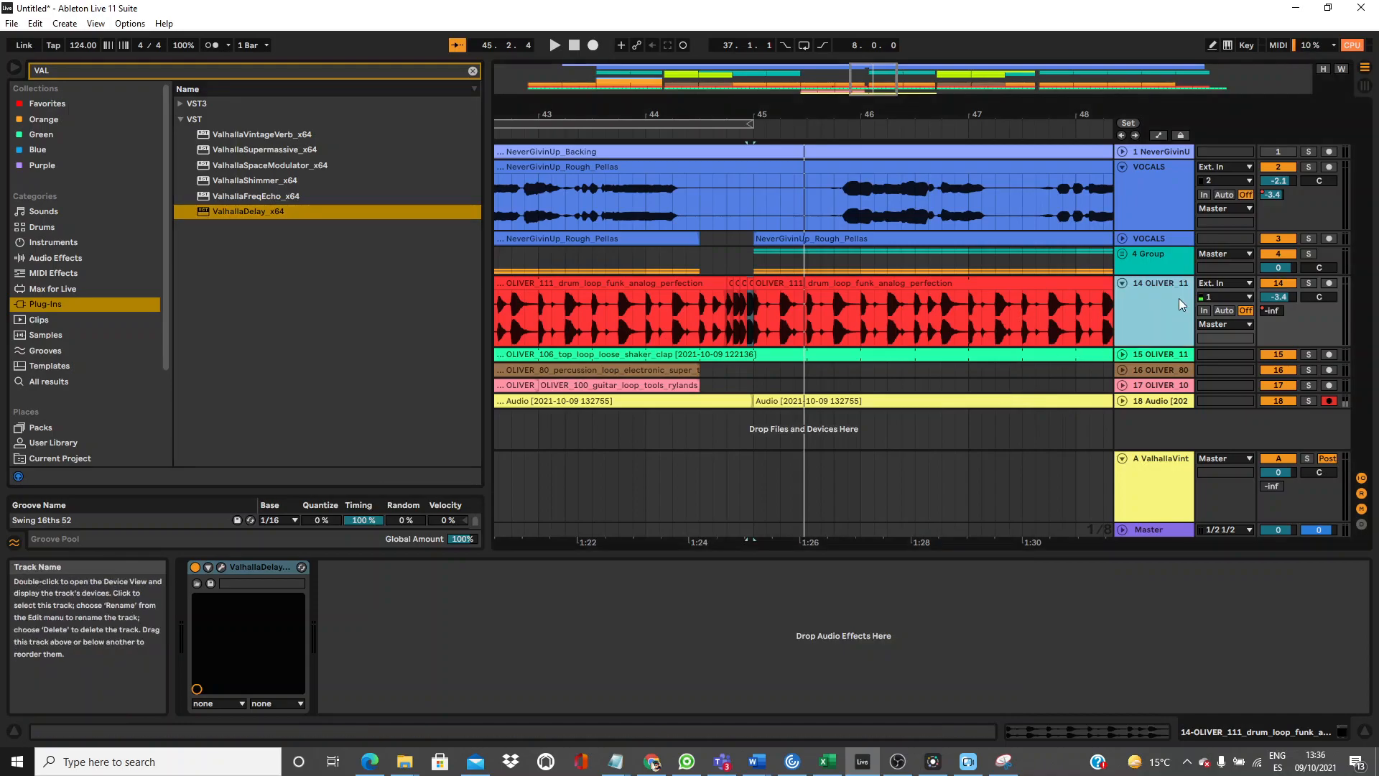
key("a")
left_click(1166, 298)
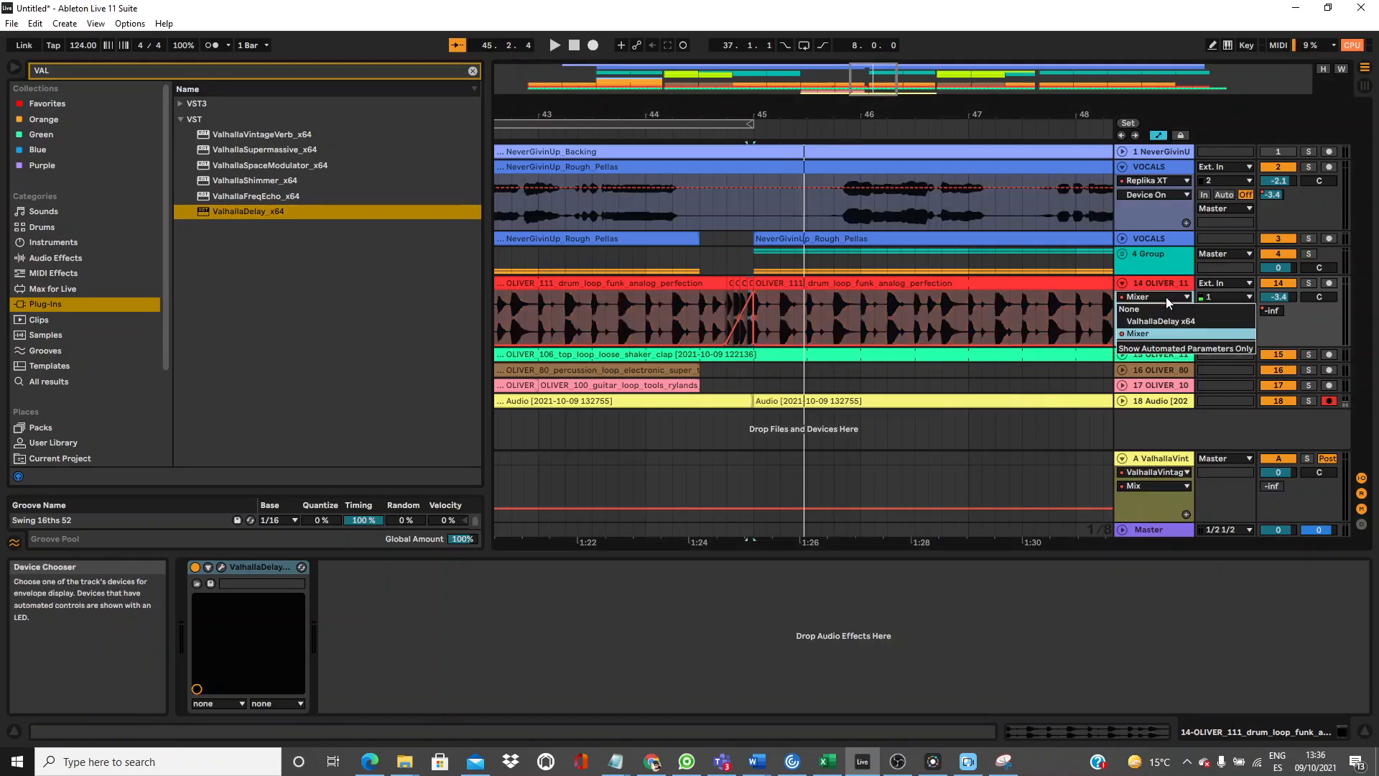
left_click(1165, 320)
left_click_drag(1088, 304, 1090, 331)
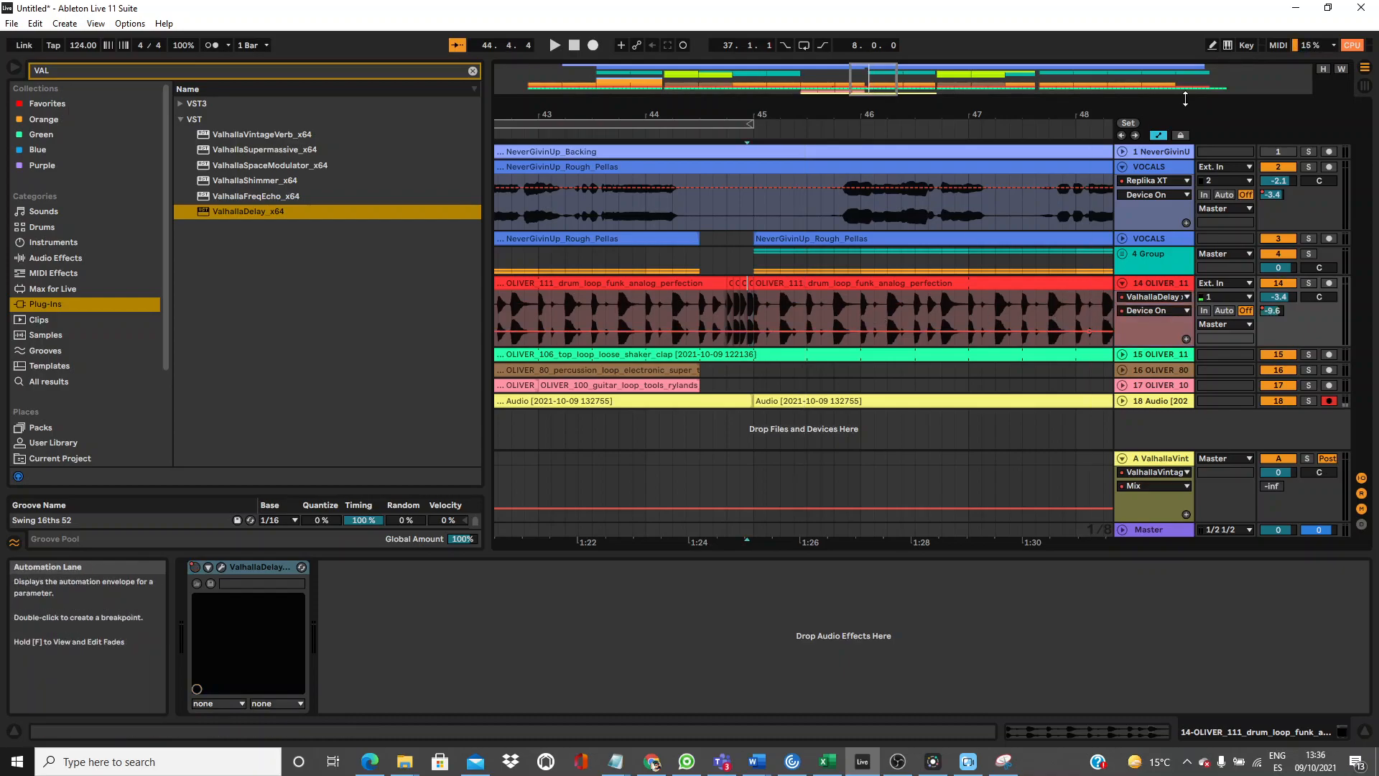
left_click(1212, 47)
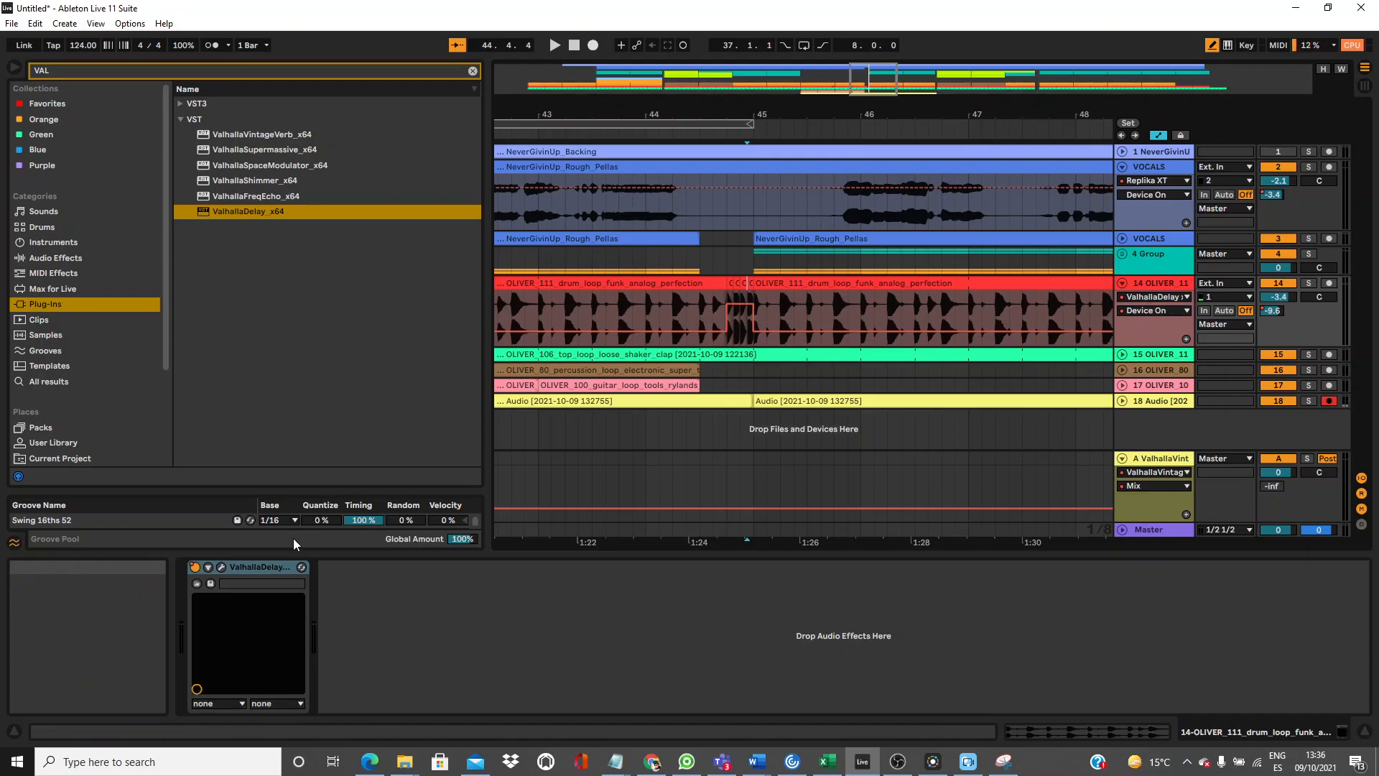
Load the PHASER-FazeRotary preset in the ValhallaDelay on drum track 14.
left_click(222, 567)
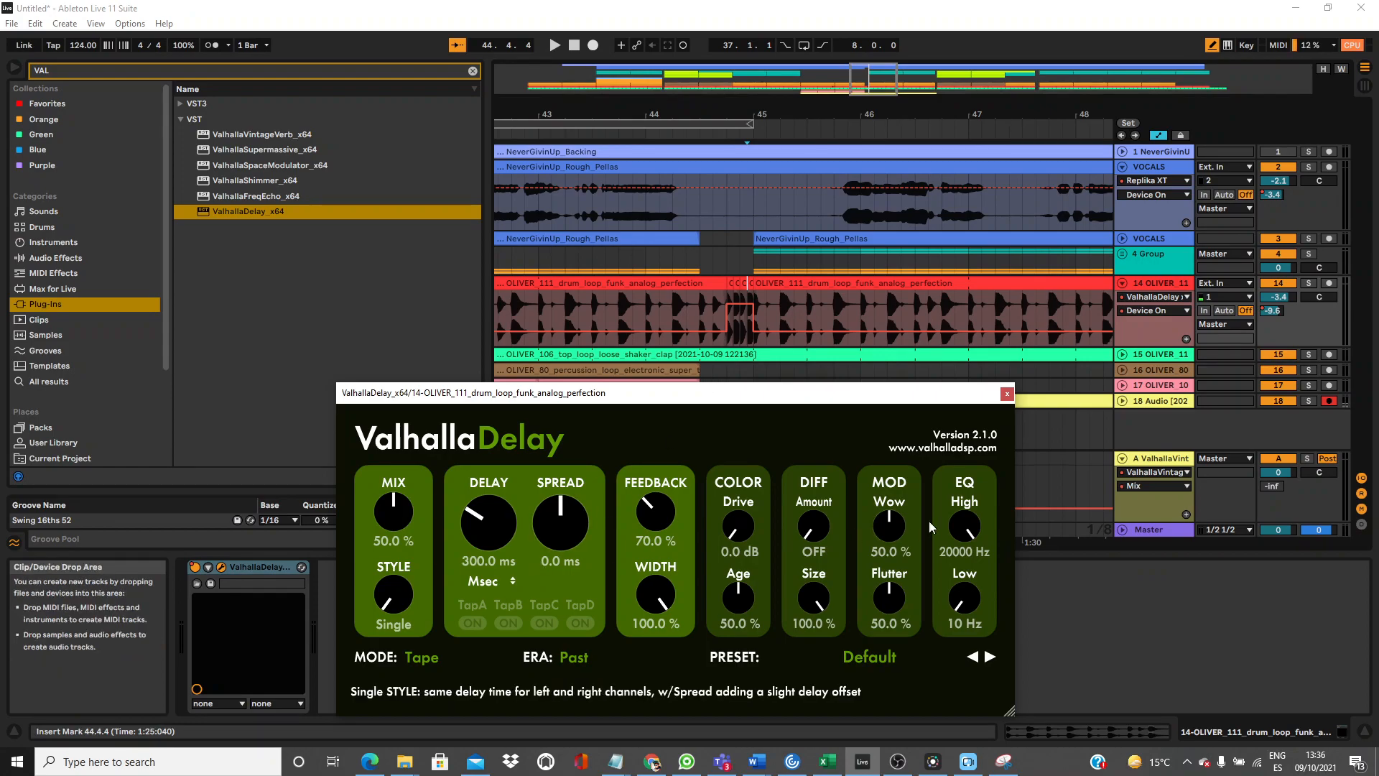
left_click(910, 656)
mouse_move(882, 505)
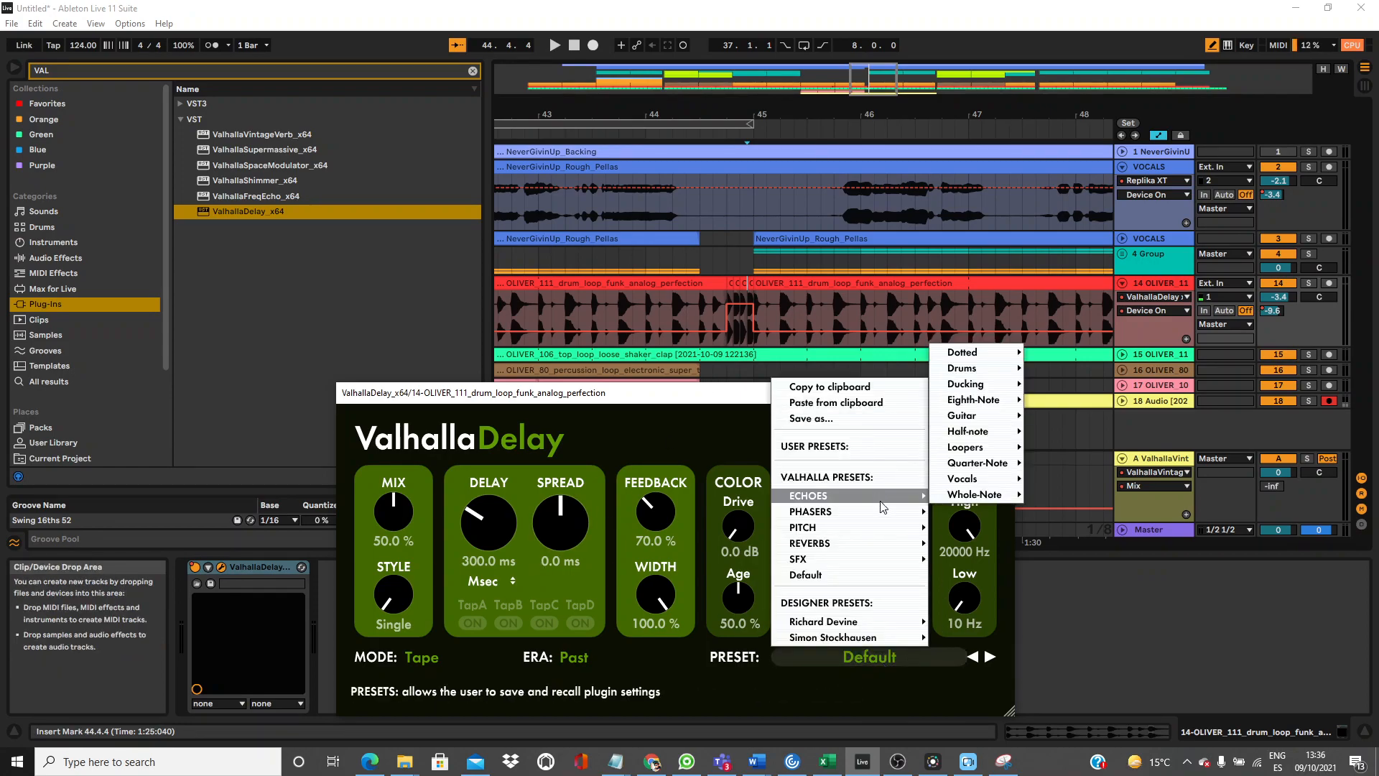
mouse_move(982, 478)
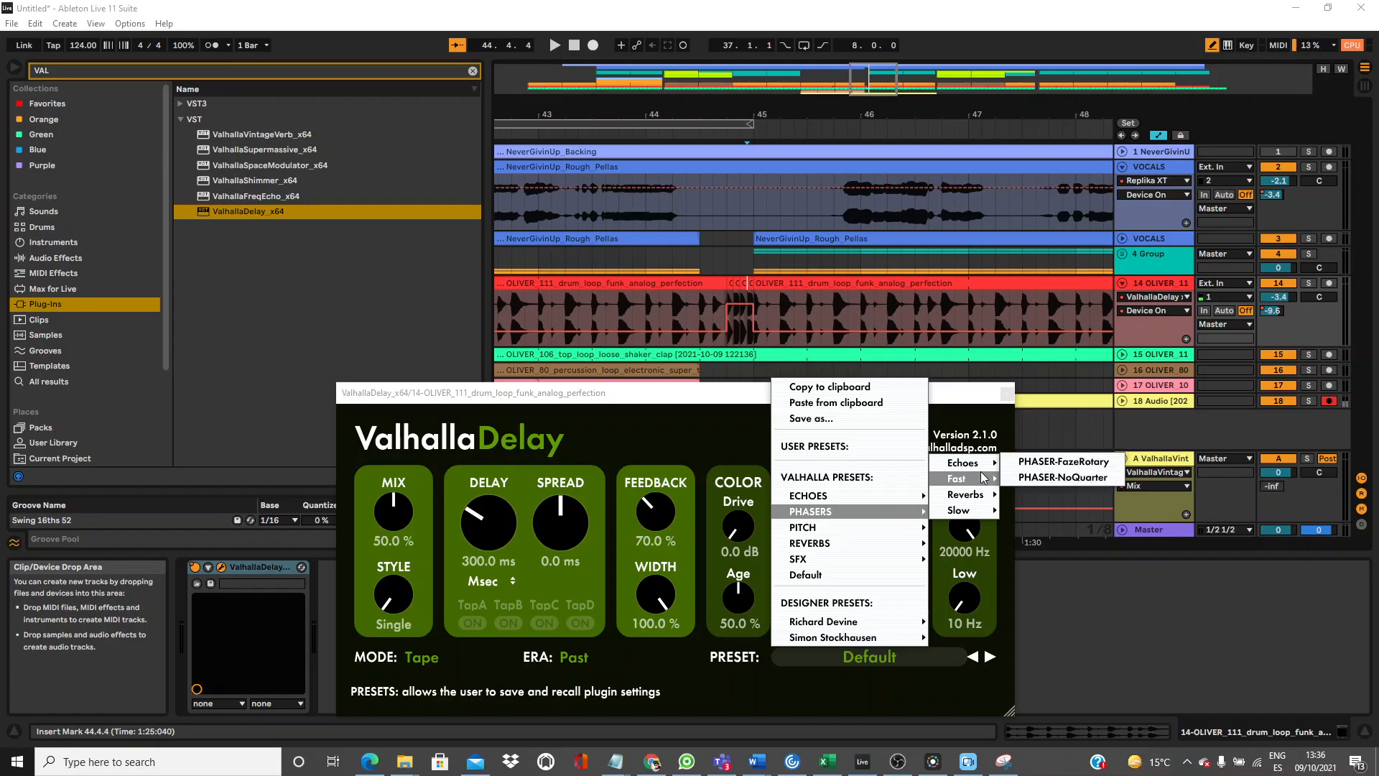
left_click(1041, 463)
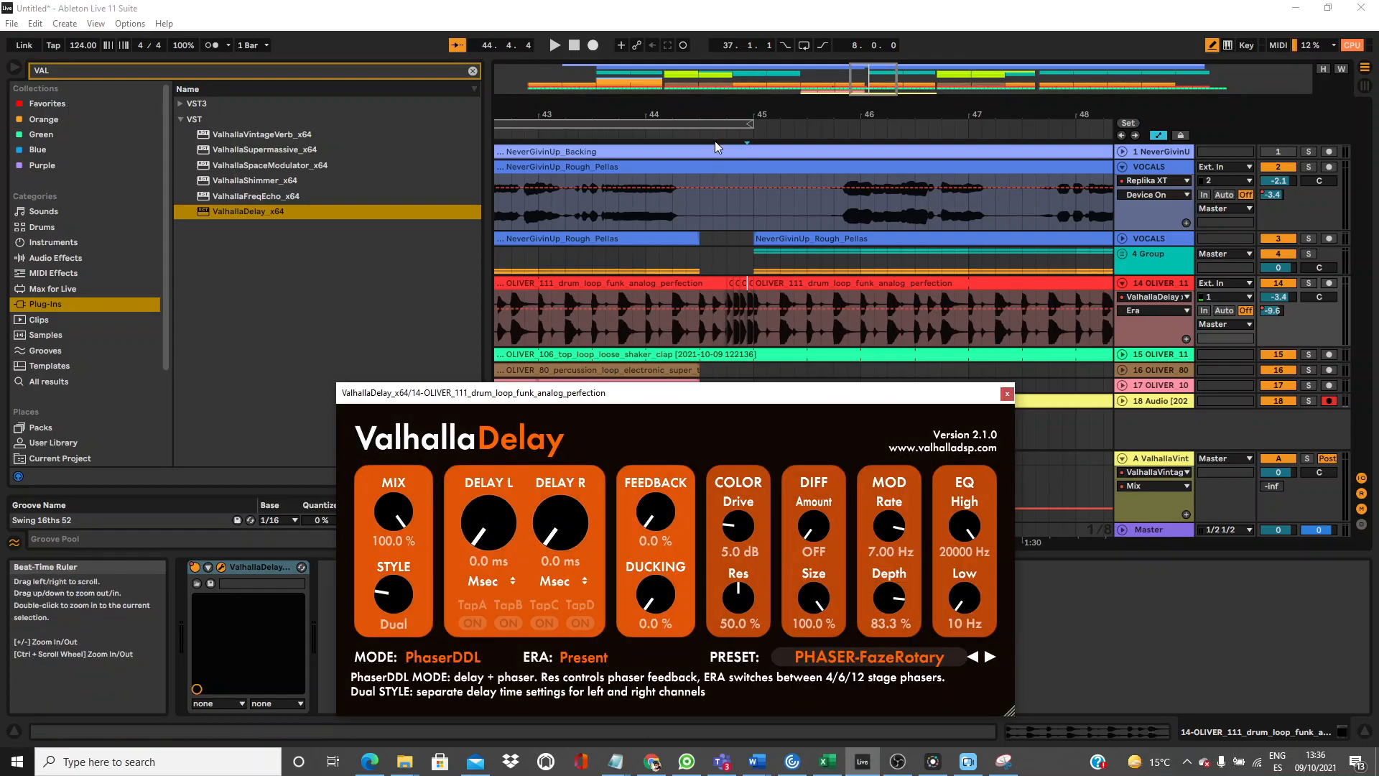
Play the fill while setting the delay's Mix to 27.6 % and its right delay time to 172 ms.
left_click(692, 128)
left_click(693, 134)
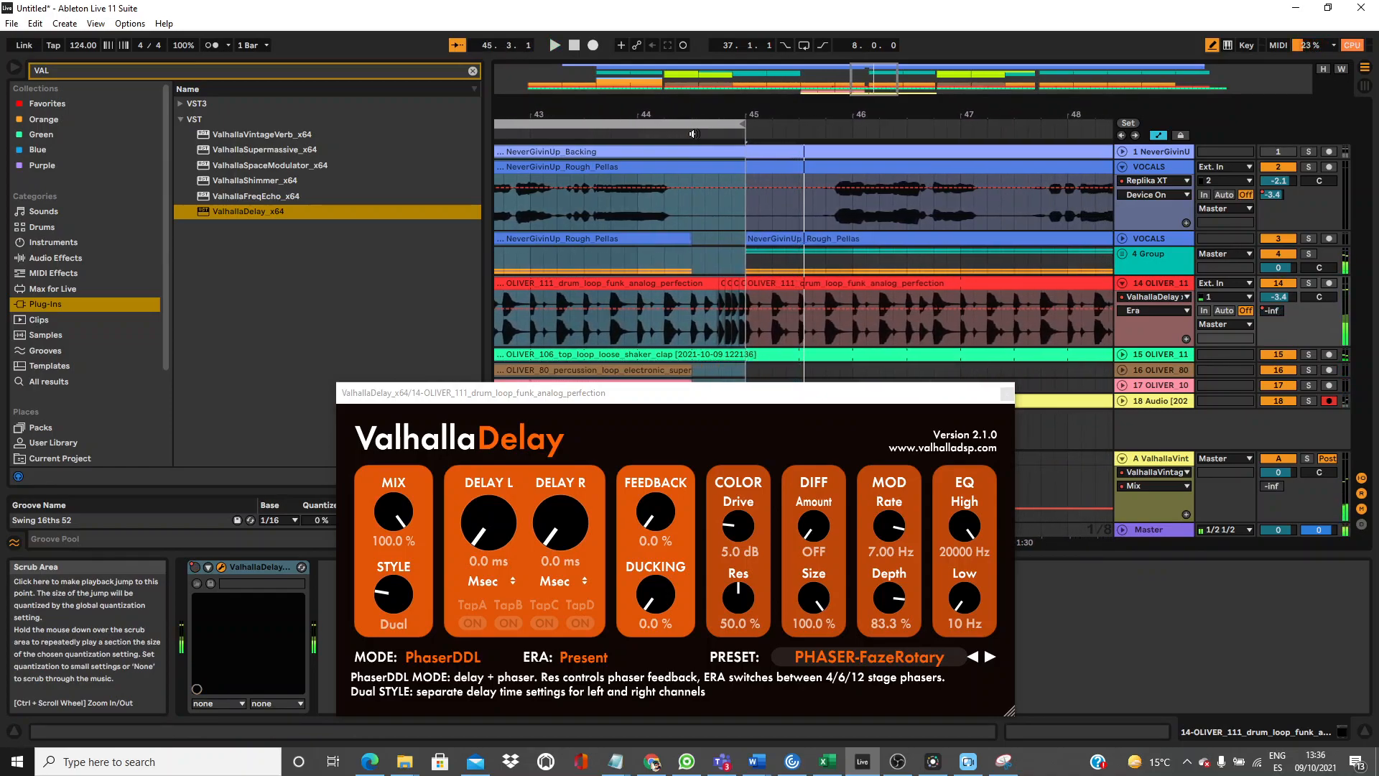
left_click_drag(394, 512, 402, 622)
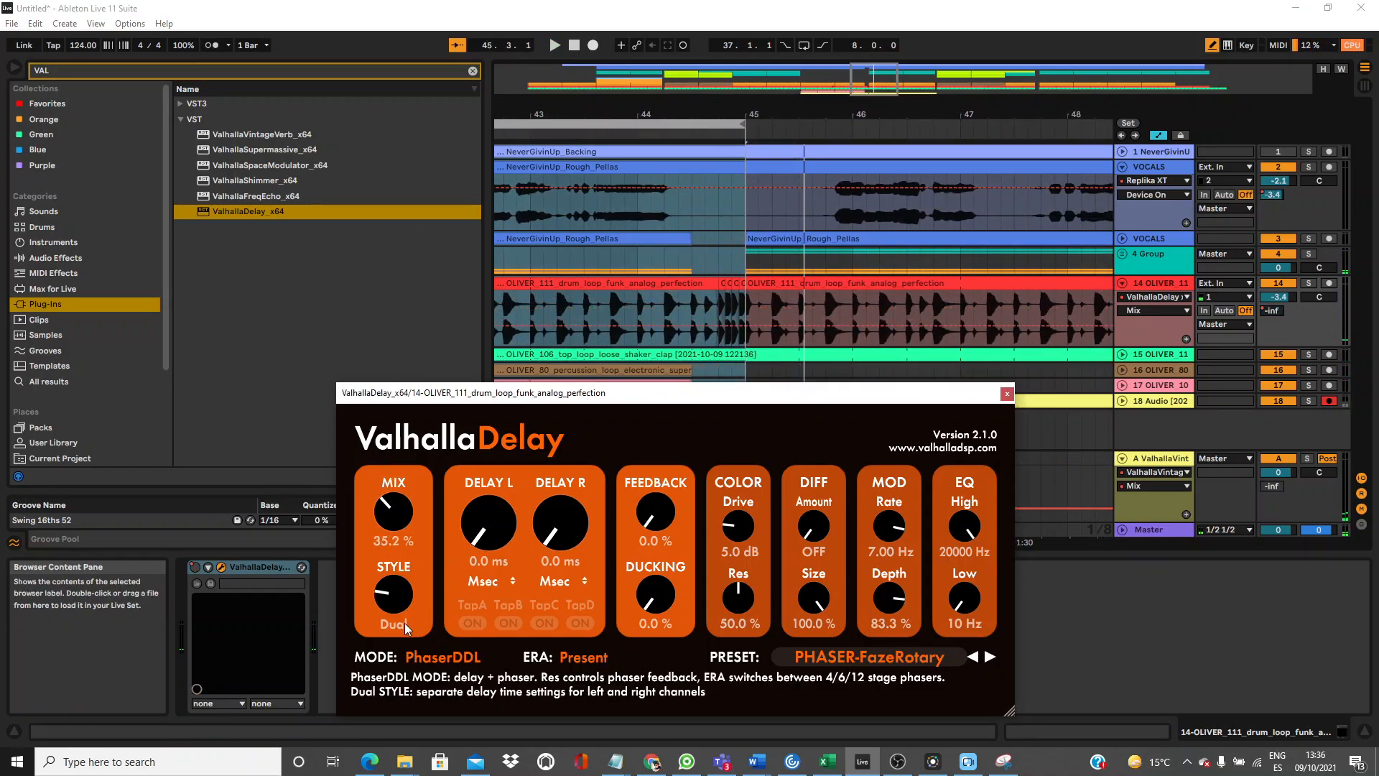
left_click(670, 135)
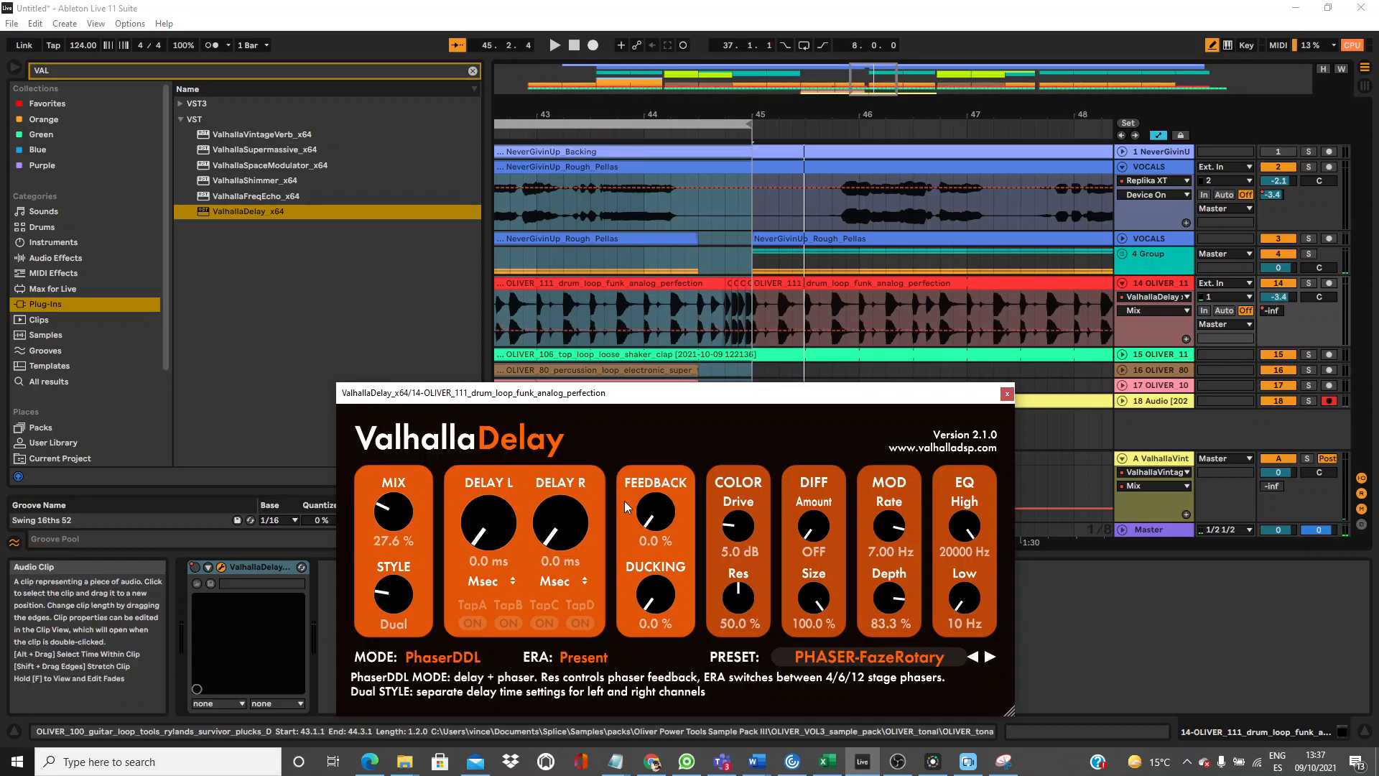
left_click_drag(561, 542, 552, 531)
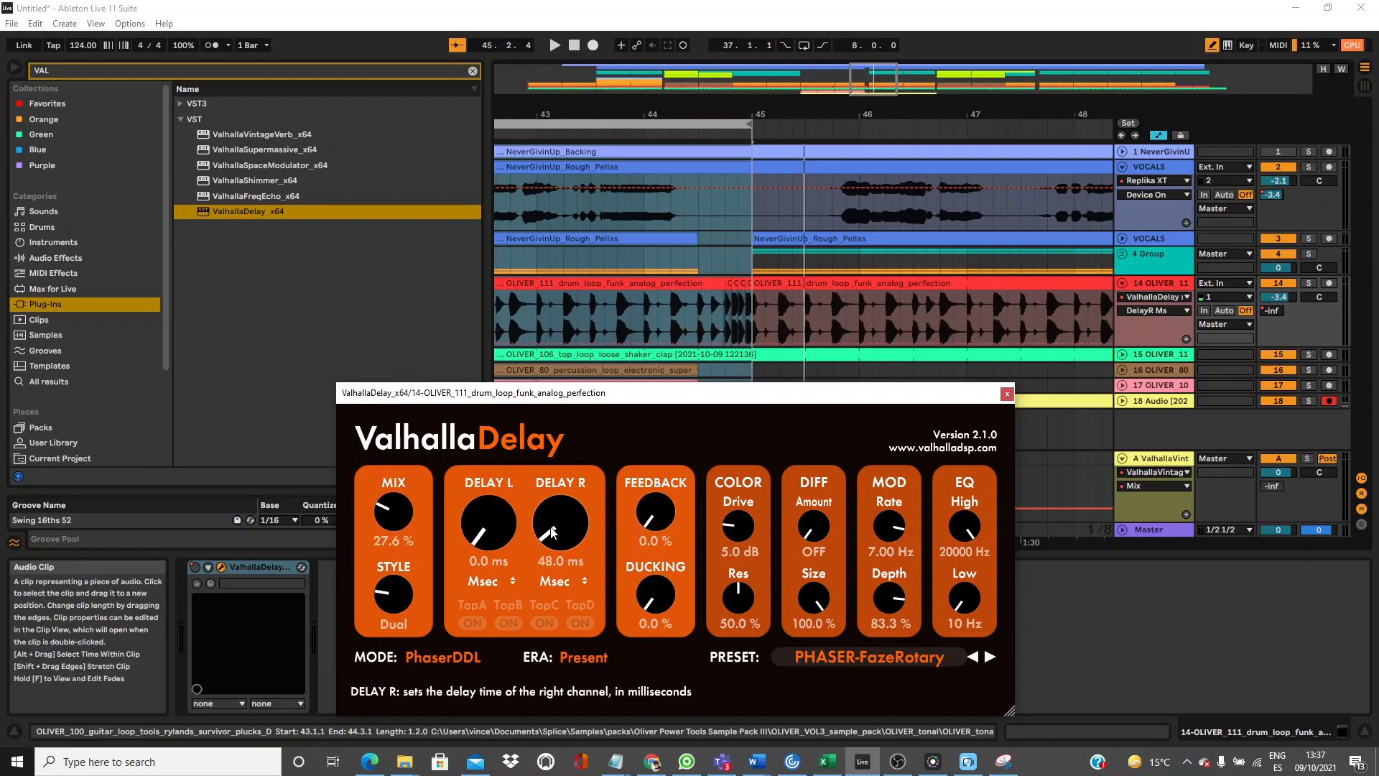
left_click(623, 131)
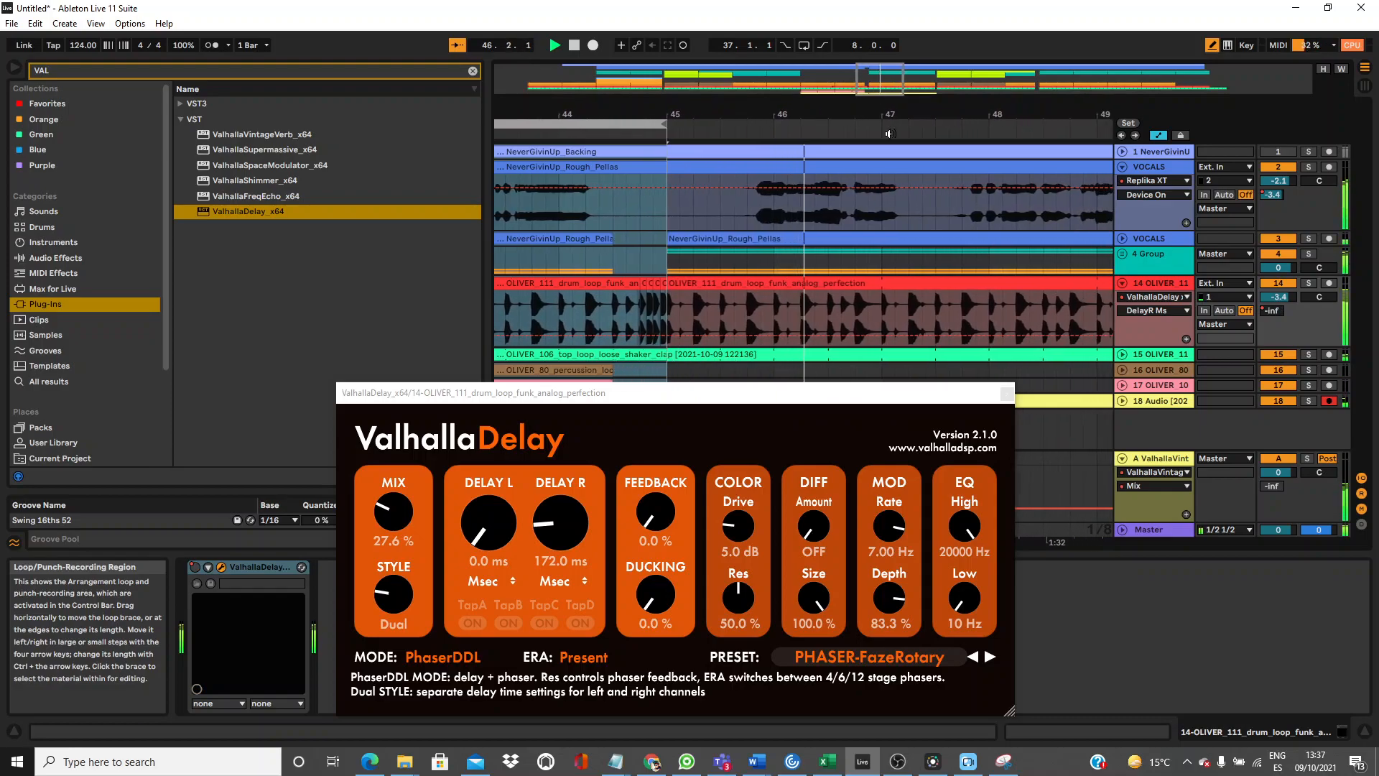
Search the Splice folder for FILL and preview the OLIVER_105 classic drum fill in OLIVER_drum_fills_live.
left_click(1007, 393)
double_click(861, 115)
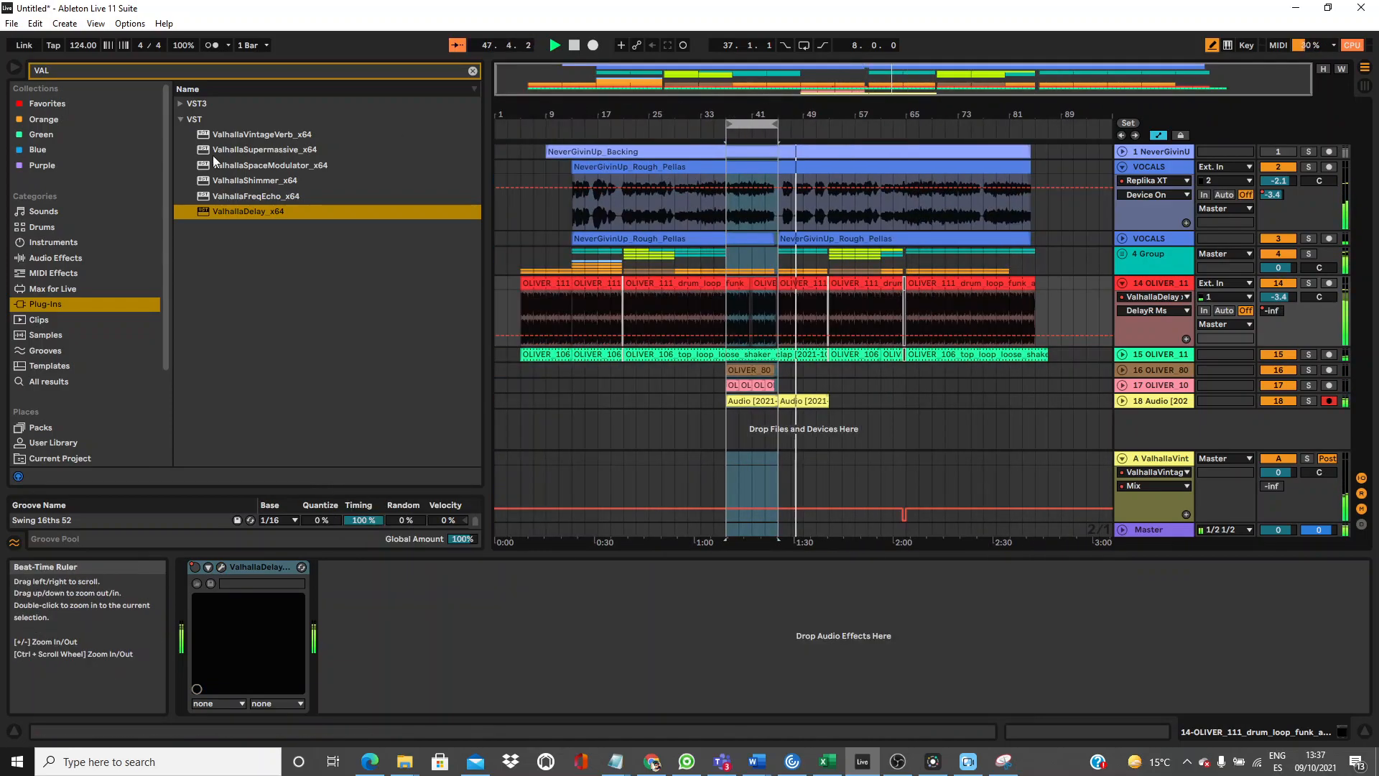
key("BackSpace")
key("BackSpace")
key("BackSpace")
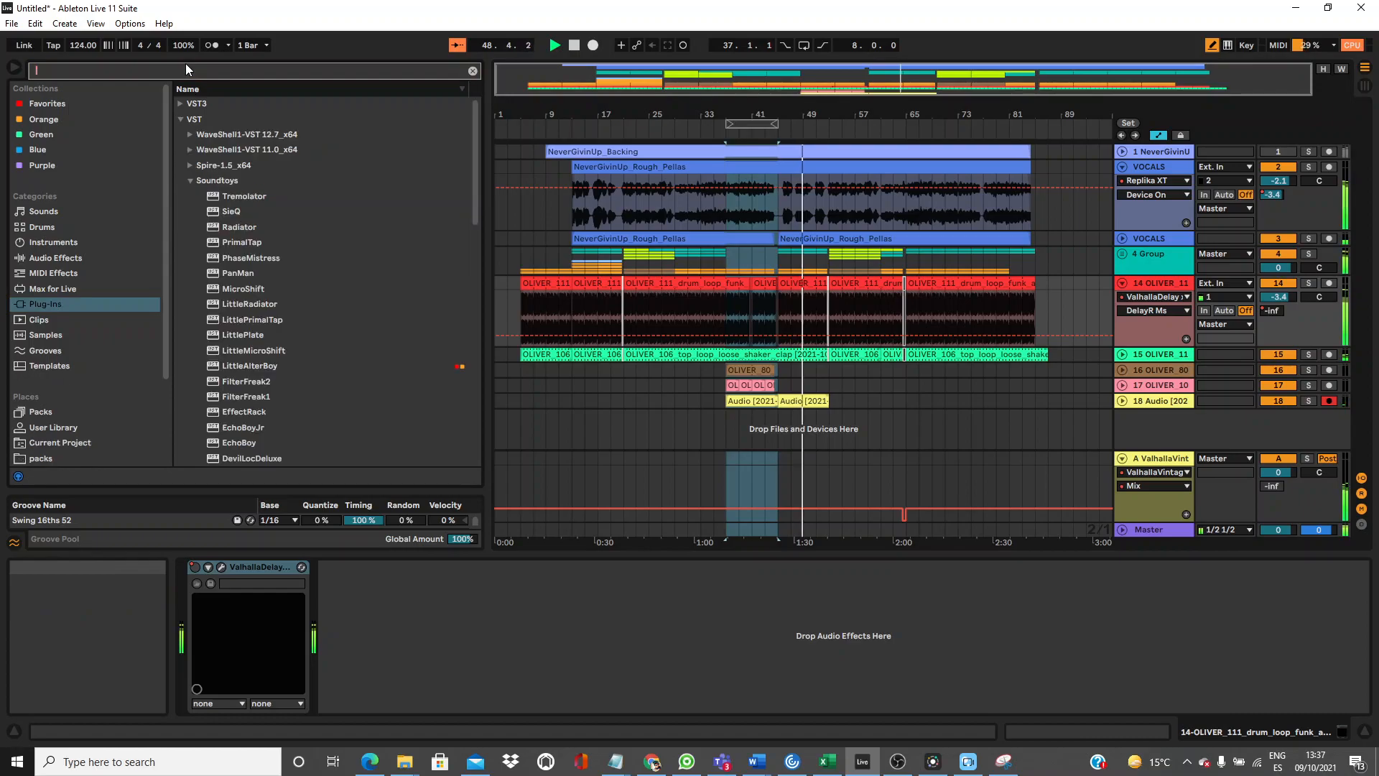
type("FILL")
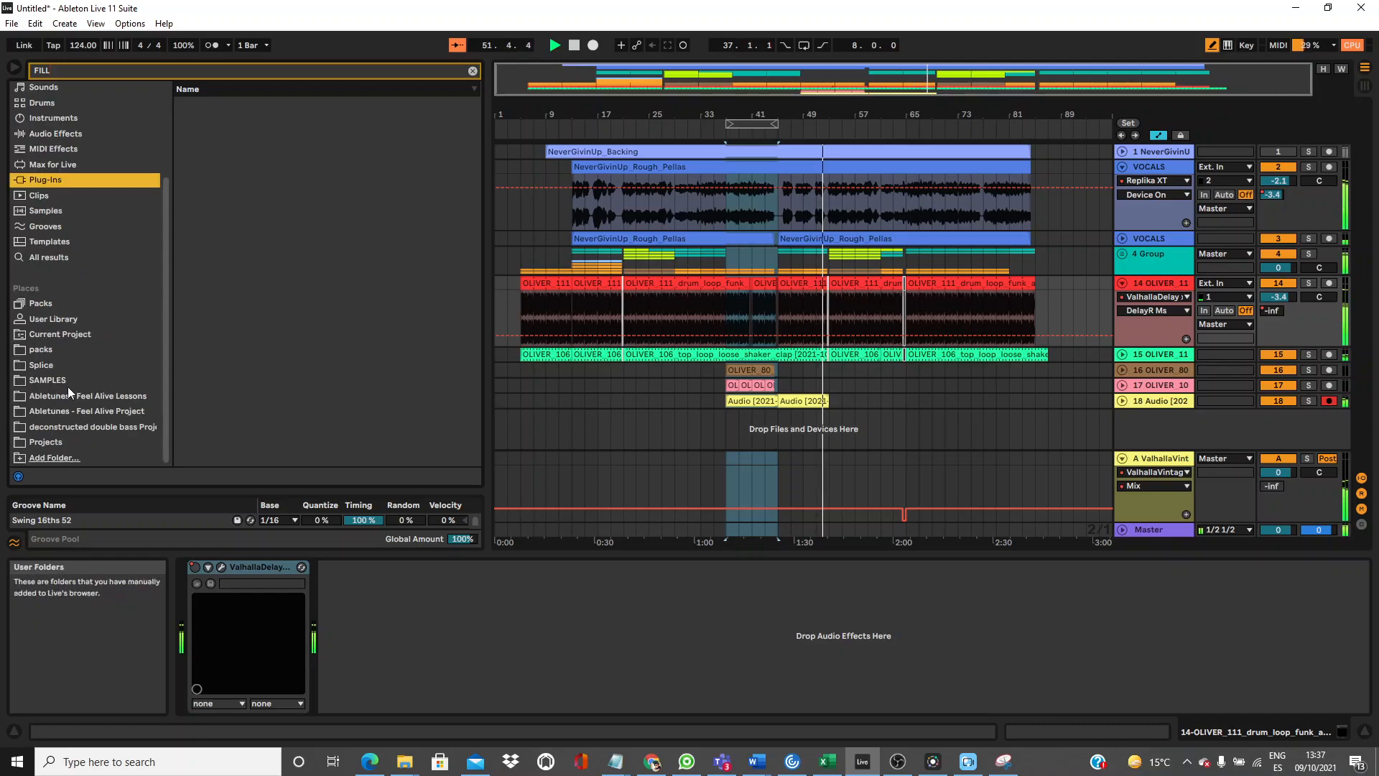
left_click(37, 365)
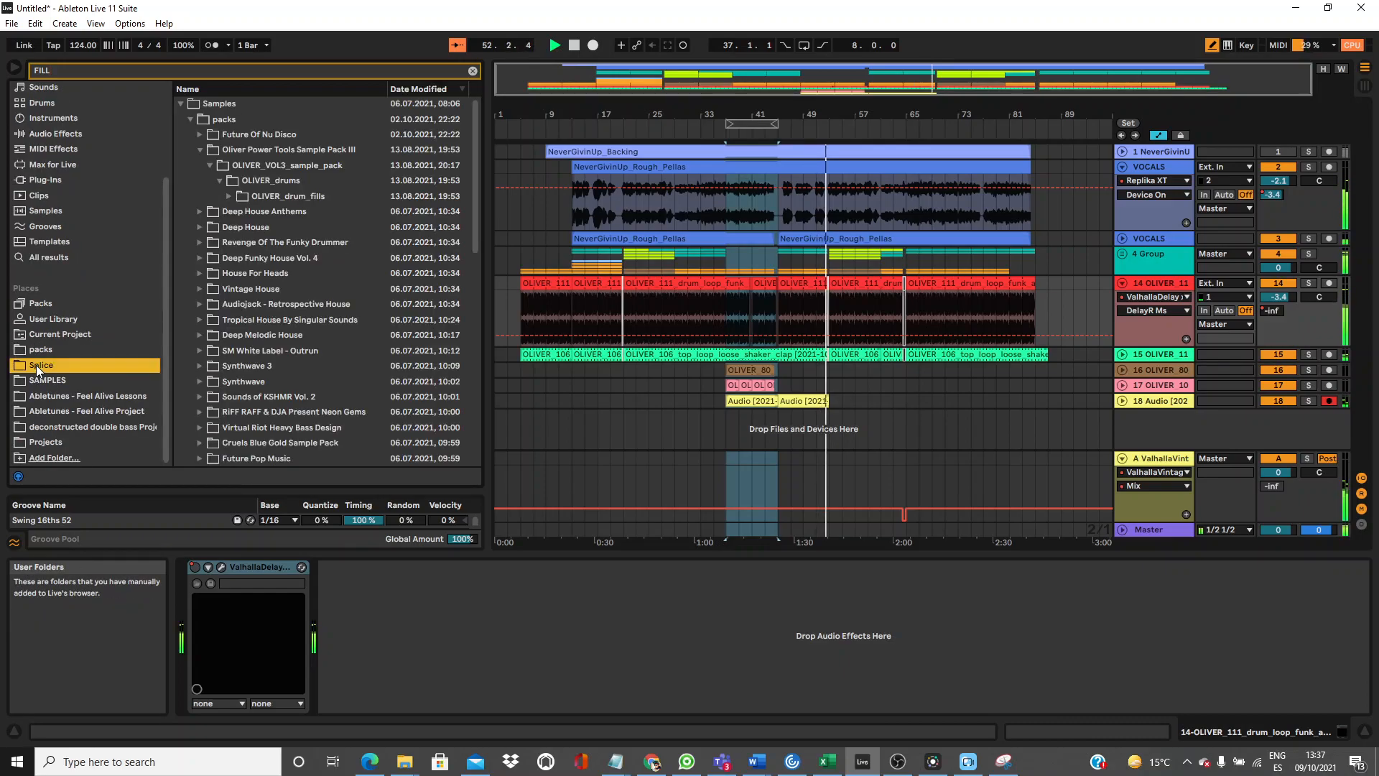
left_click(226, 195)
key("Down")
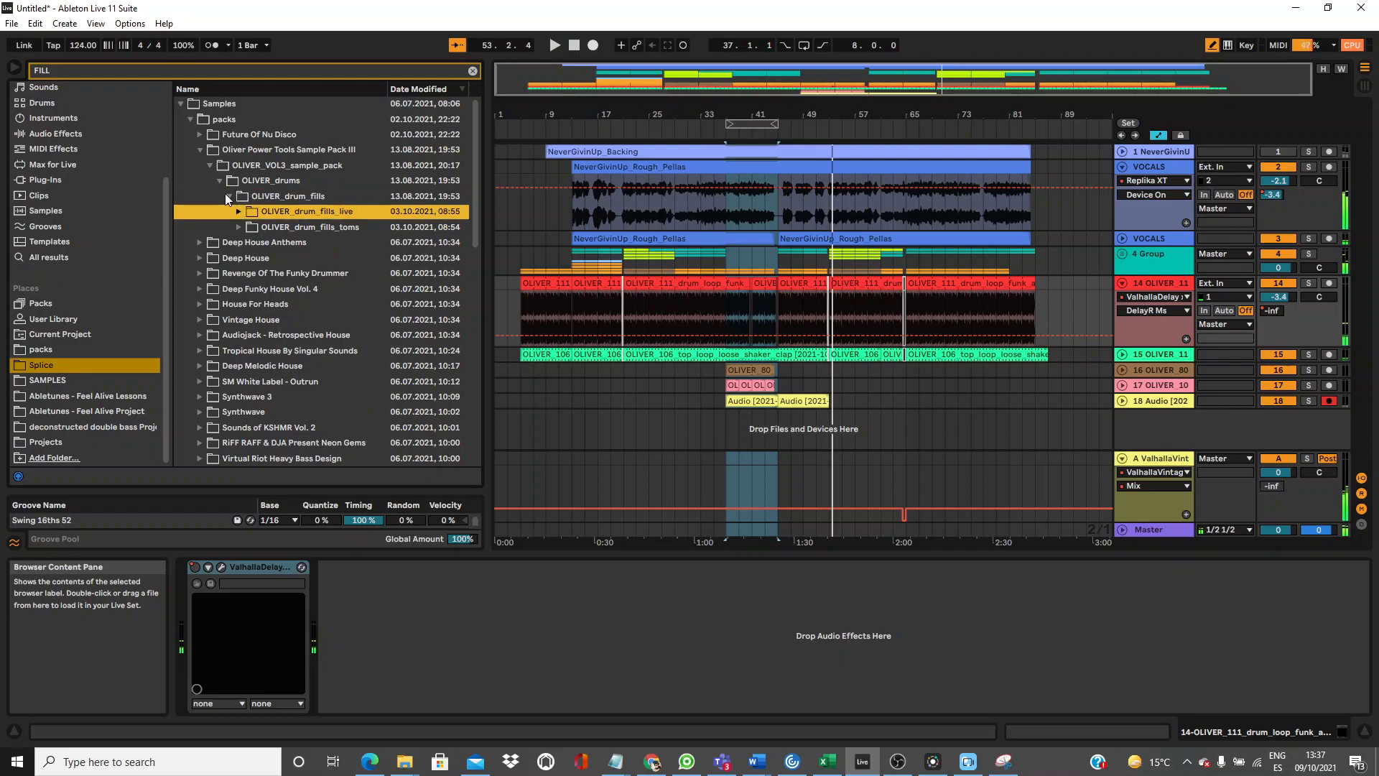
key("Right")
key("Down")
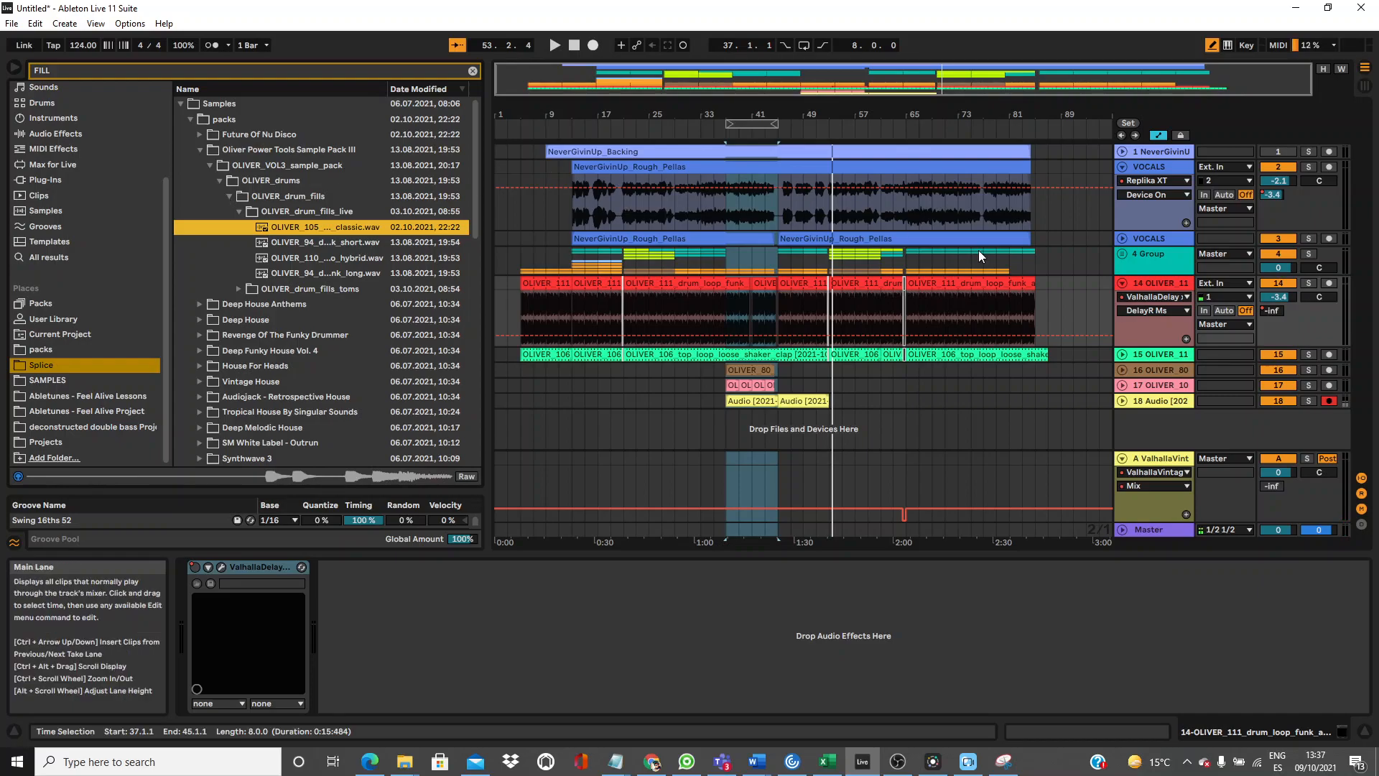
Insert a new audio track and move it directly below drum track 14.
right_click(1147, 352)
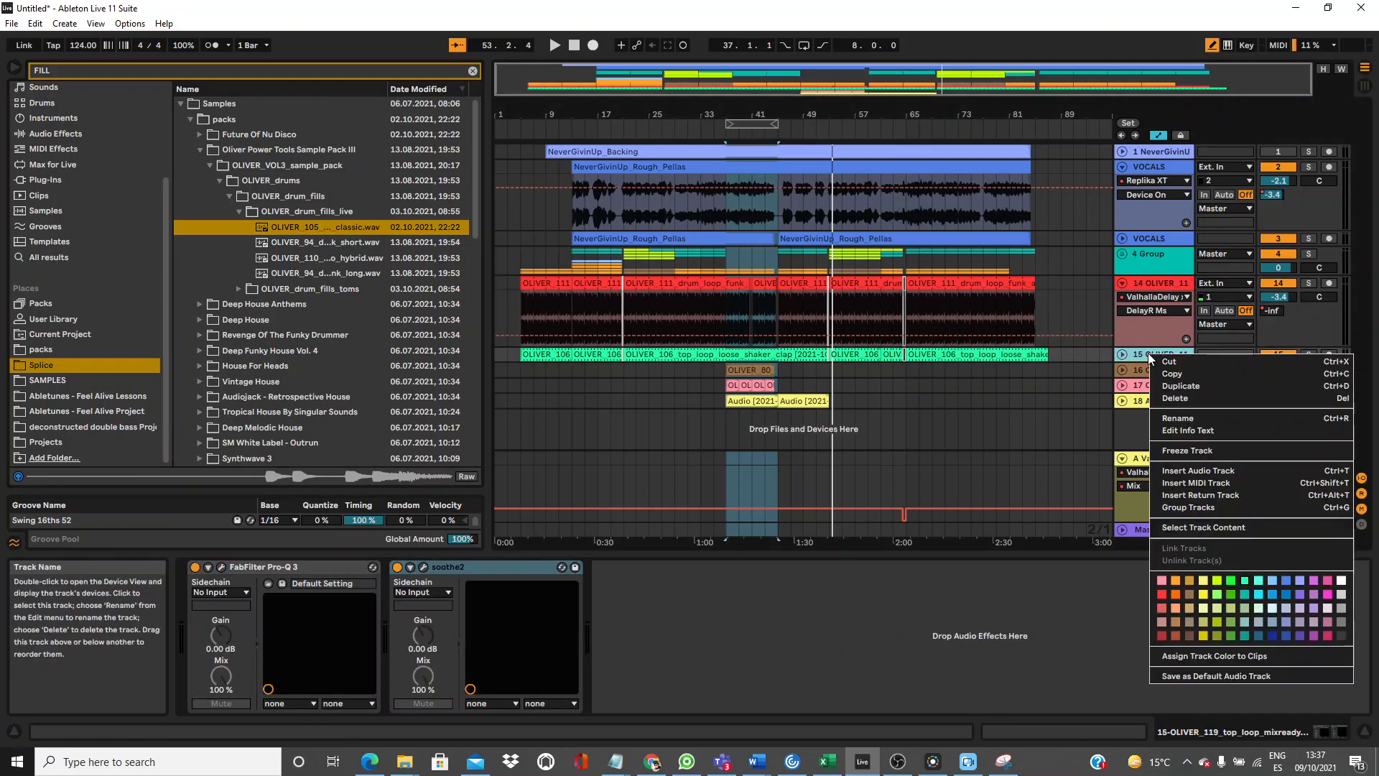
left_click(1201, 470)
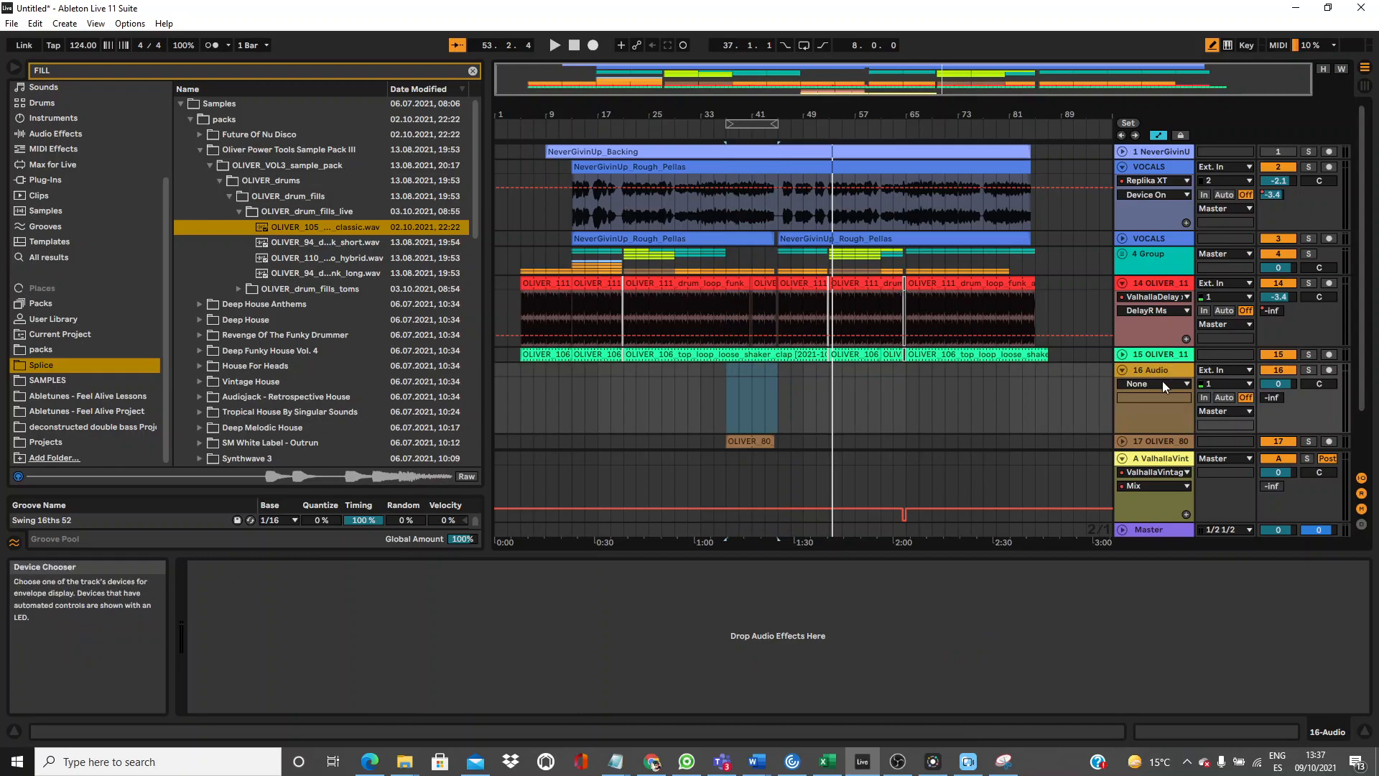
left_click_drag(1161, 365, 1161, 350)
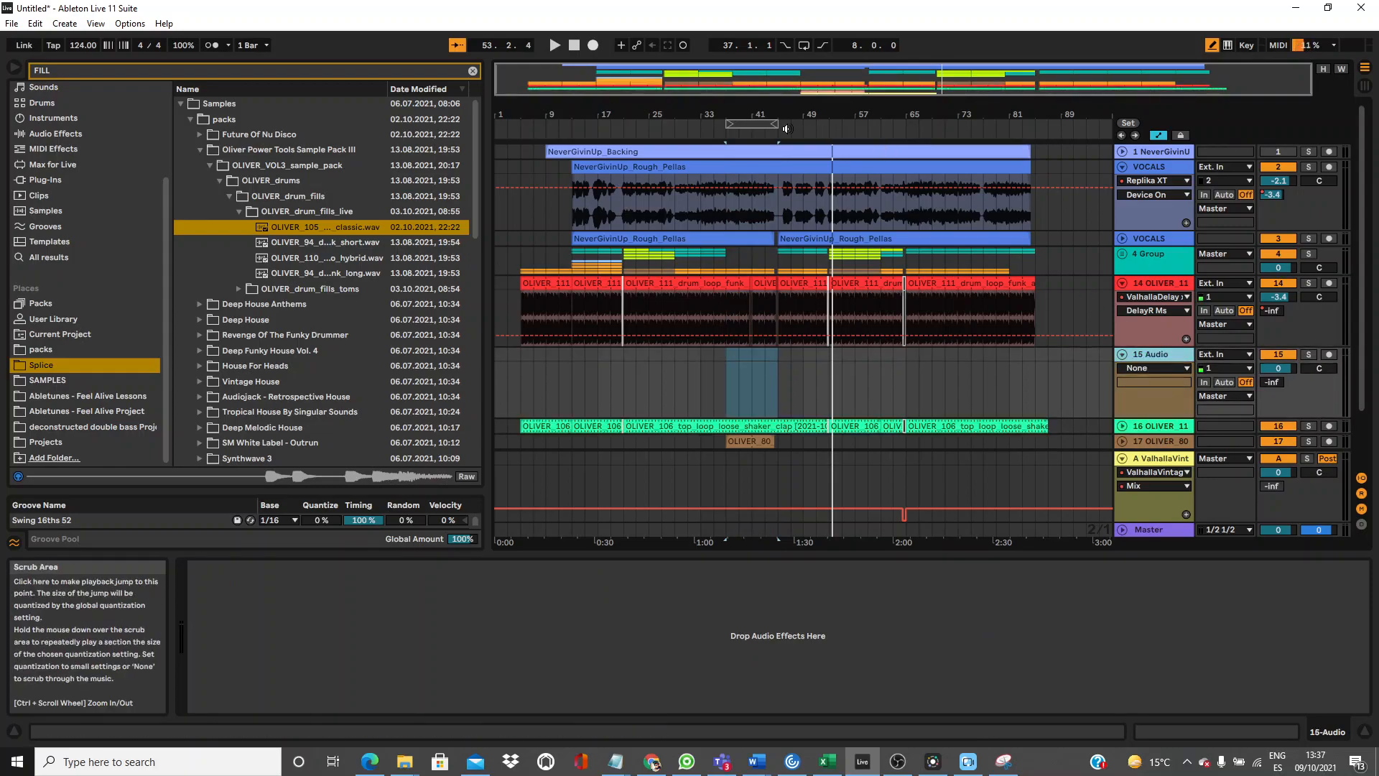
Place the OLIVER_105 classic drum fill on the new track 15 from bar 44 to bar 45 and open the clip.
left_click_drag(769, 112, 619, 148)
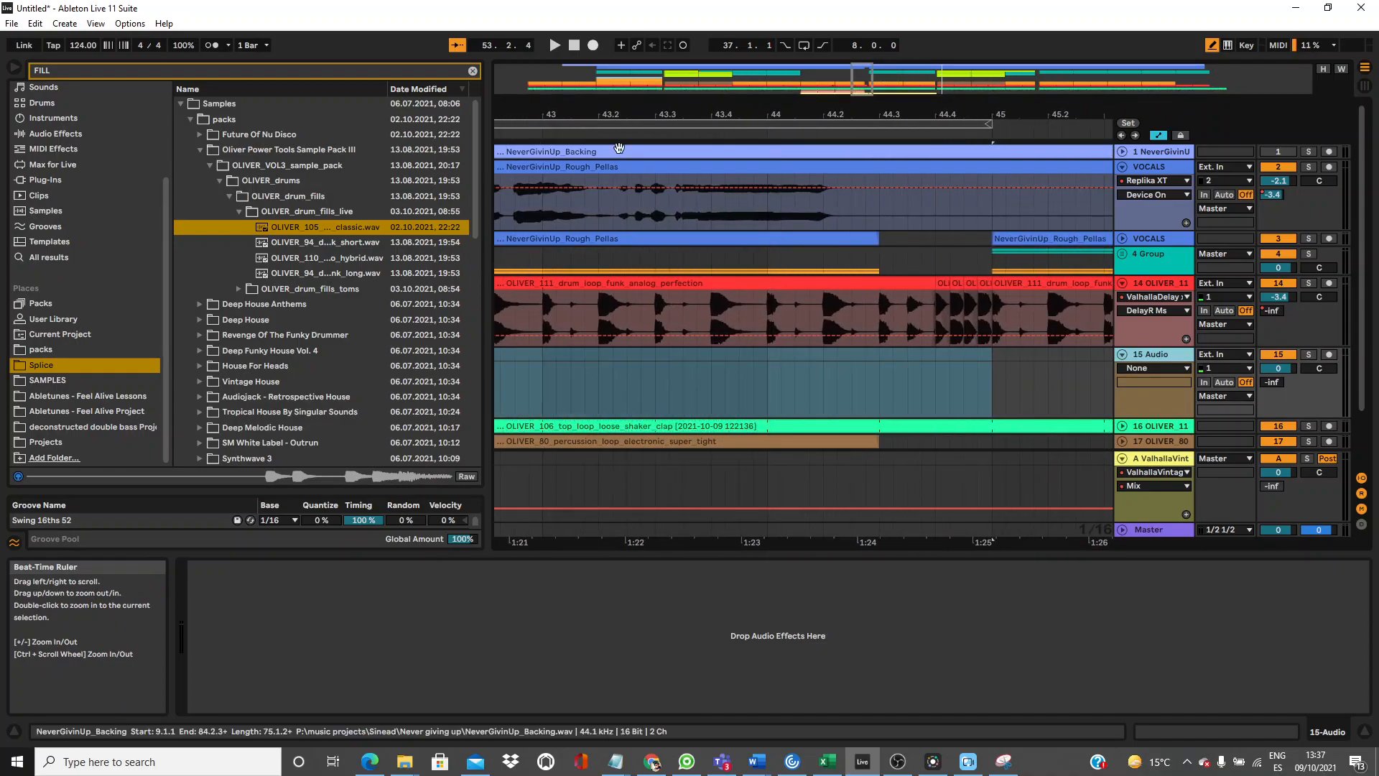
left_click_drag(330, 224, 774, 403)
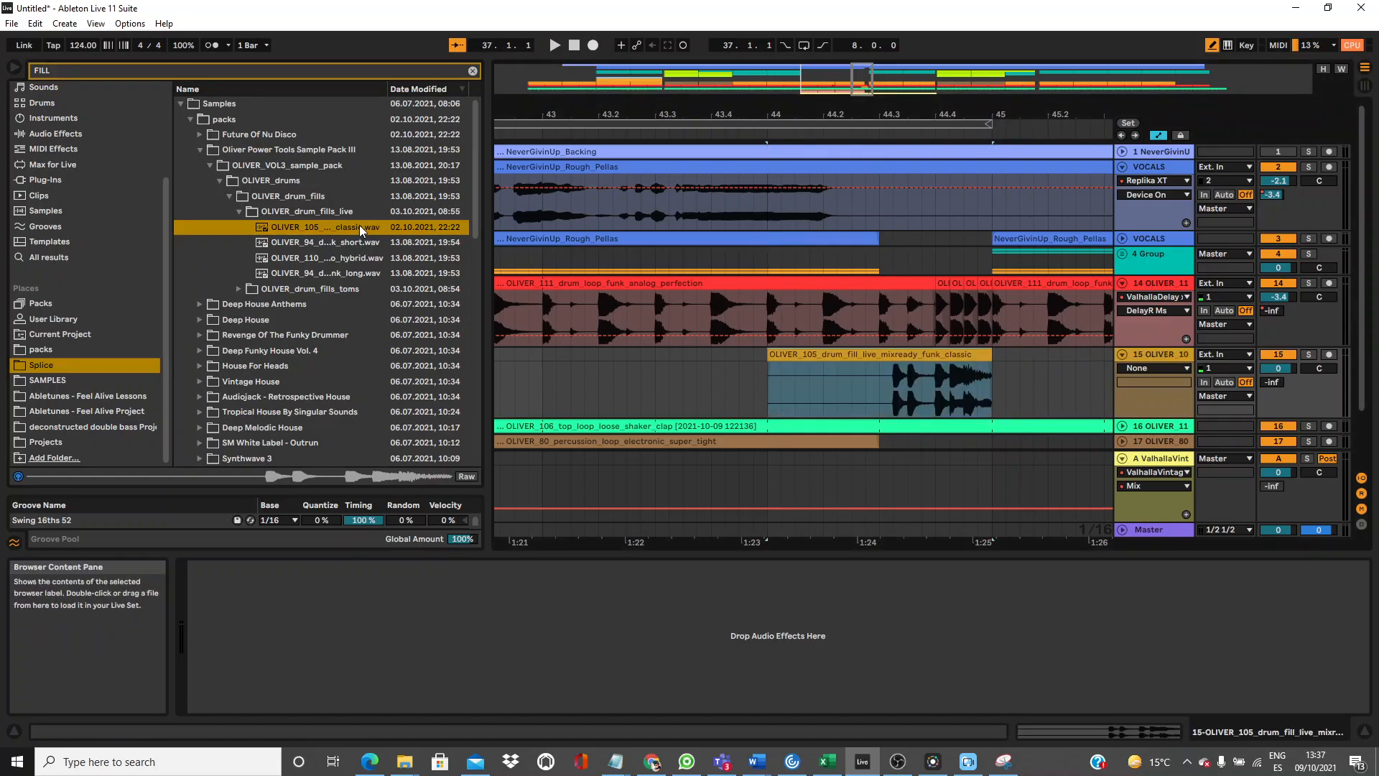
double_click(947, 354)
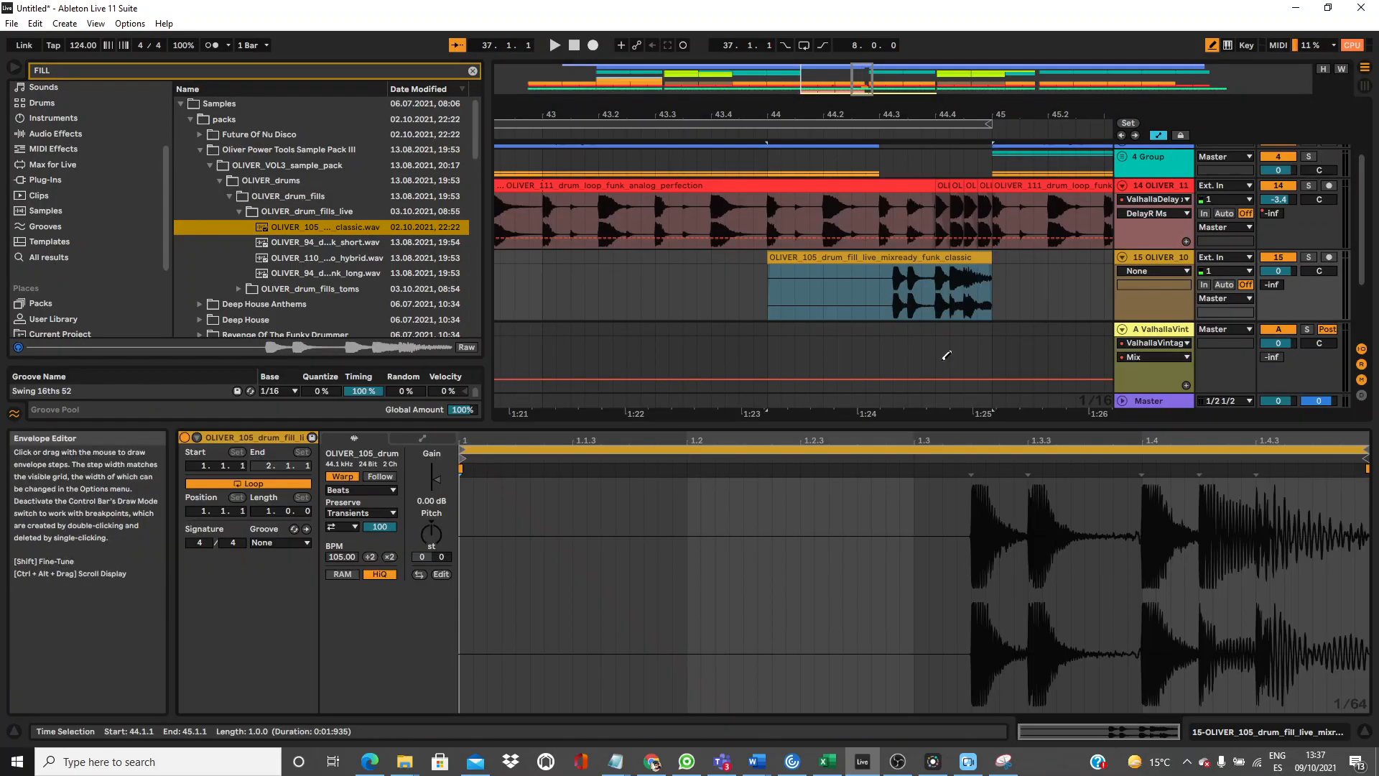
Play the transition into bar 45 and lower the volume of drum fill track 15 to -8.9 dB.
key("space")
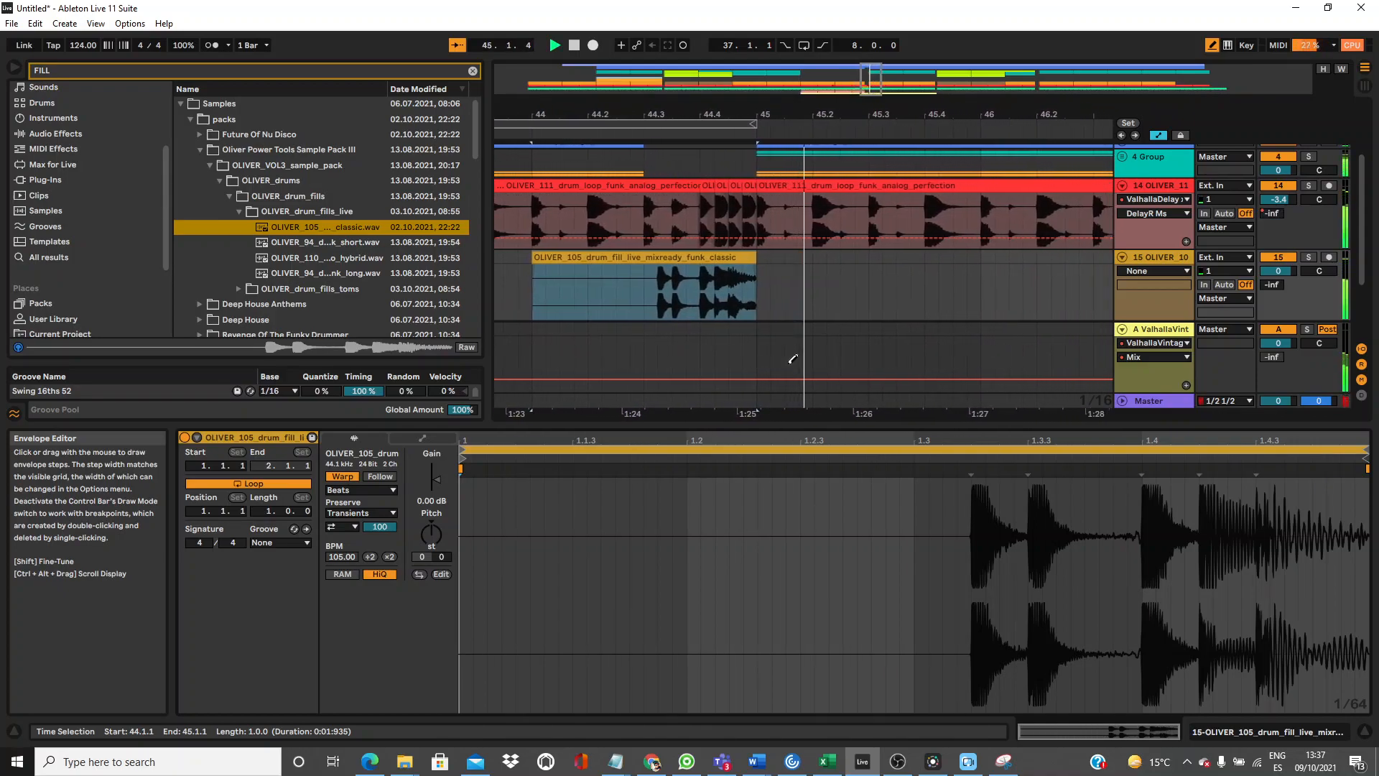
left_click_drag(1278, 270, 1279, 284)
key("space")
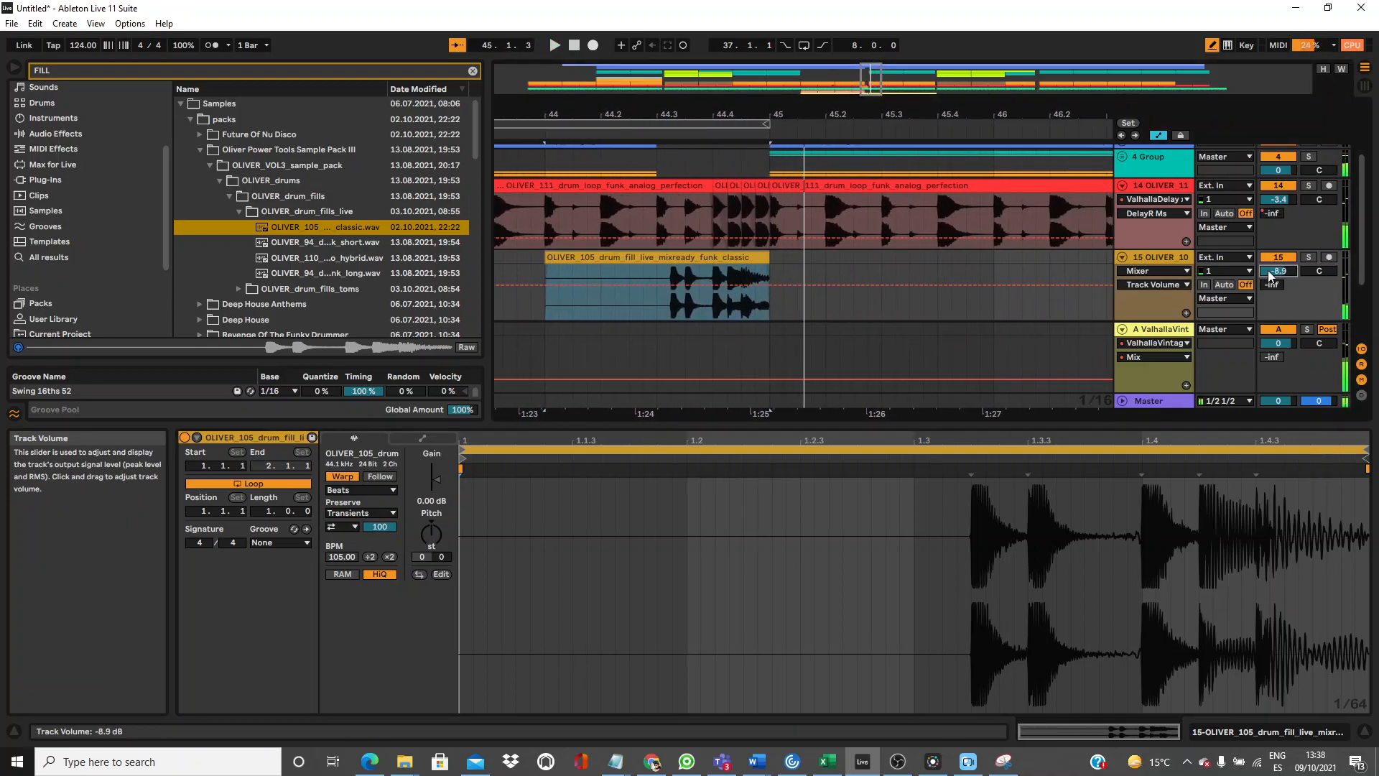
Check the effects on tracks 14 and 15 and play the combined fill into bar 45.
left_click(1157, 180)
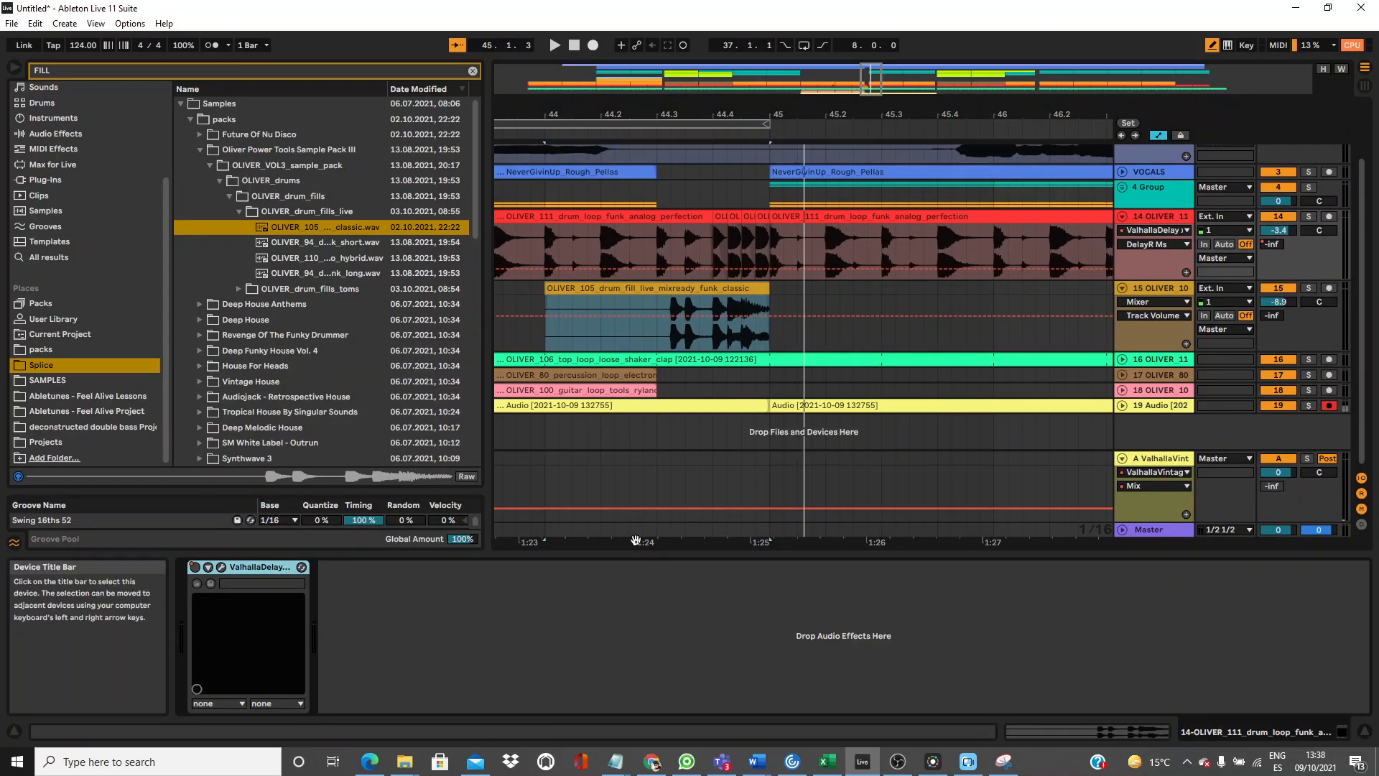
left_click(1170, 291)
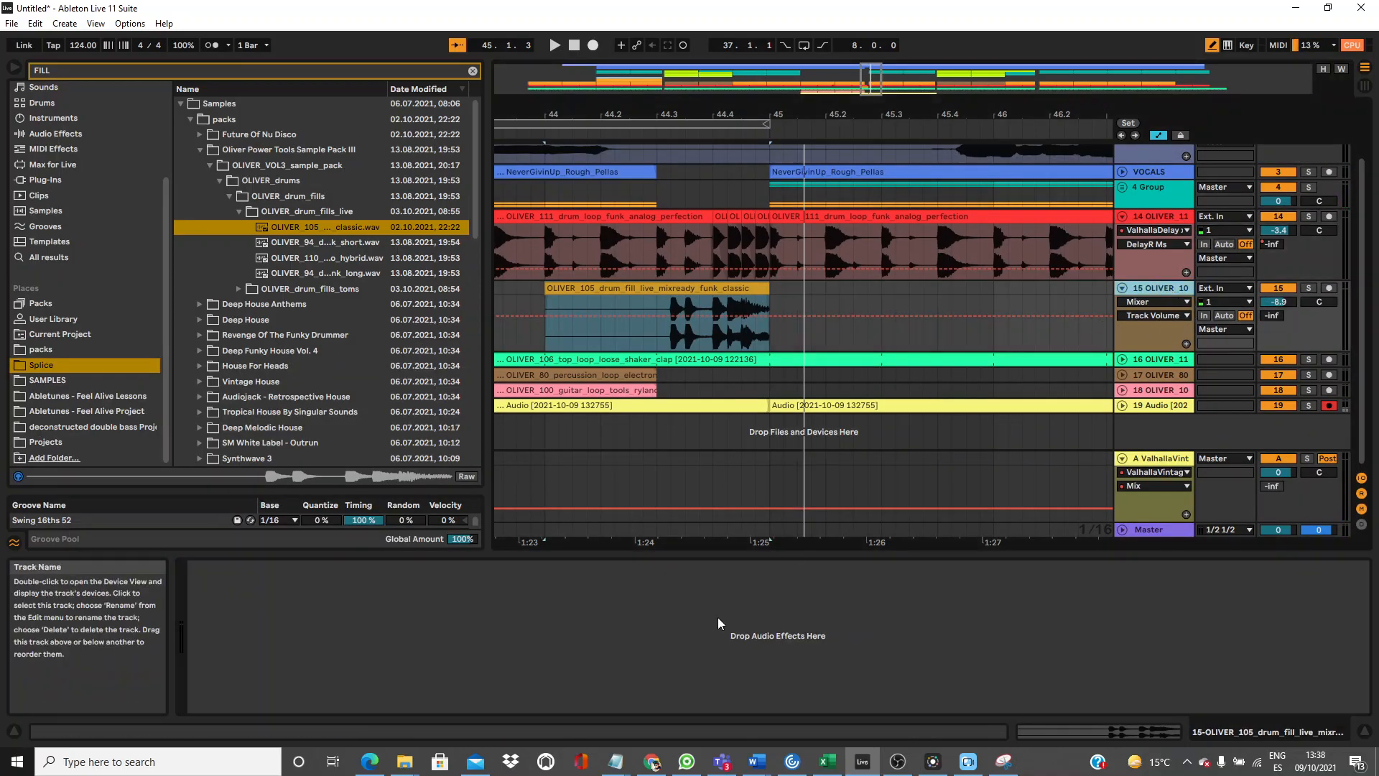
key("space")
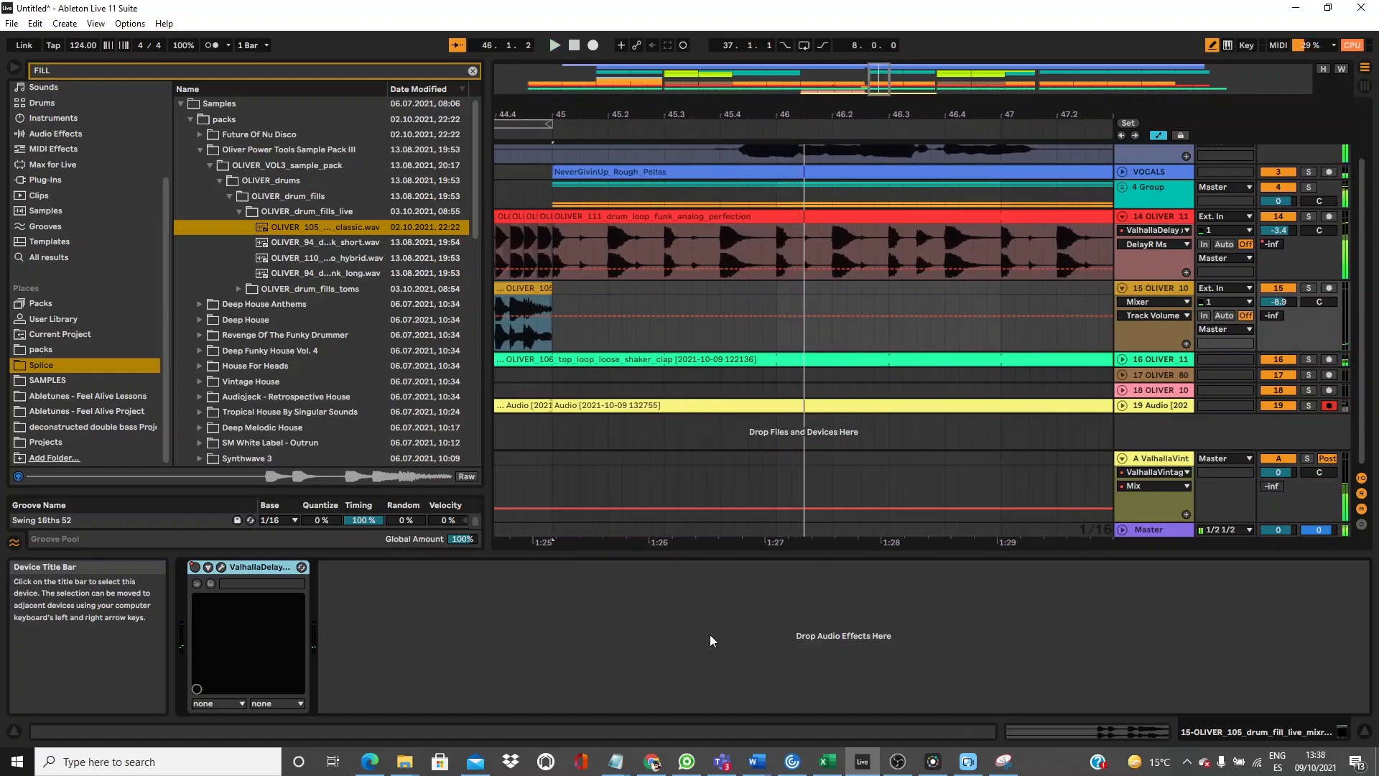
Hide the automation and add a short fade-out at the end of the drum fill clip on track 15.
left_click_drag(550, 115, 953, 144)
left_click(1007, 183)
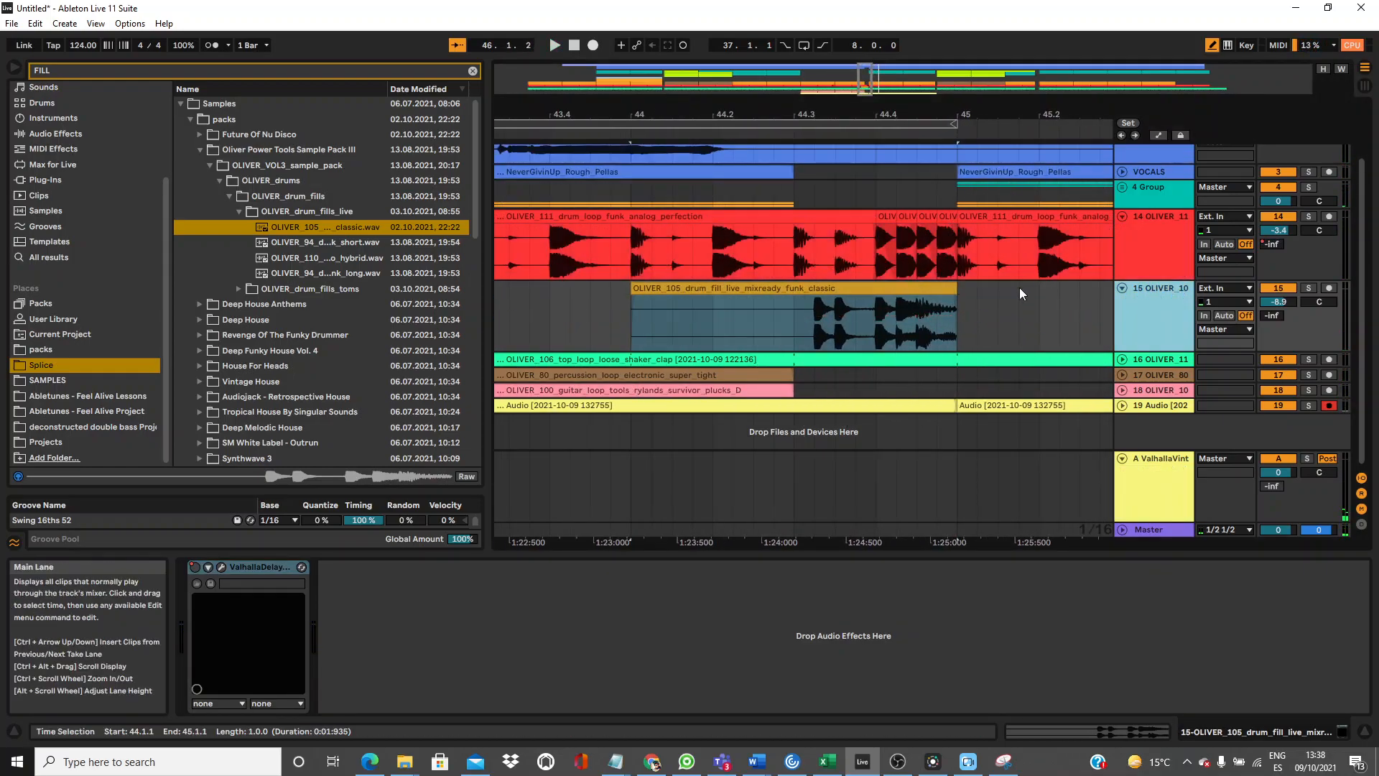
left_click(951, 303)
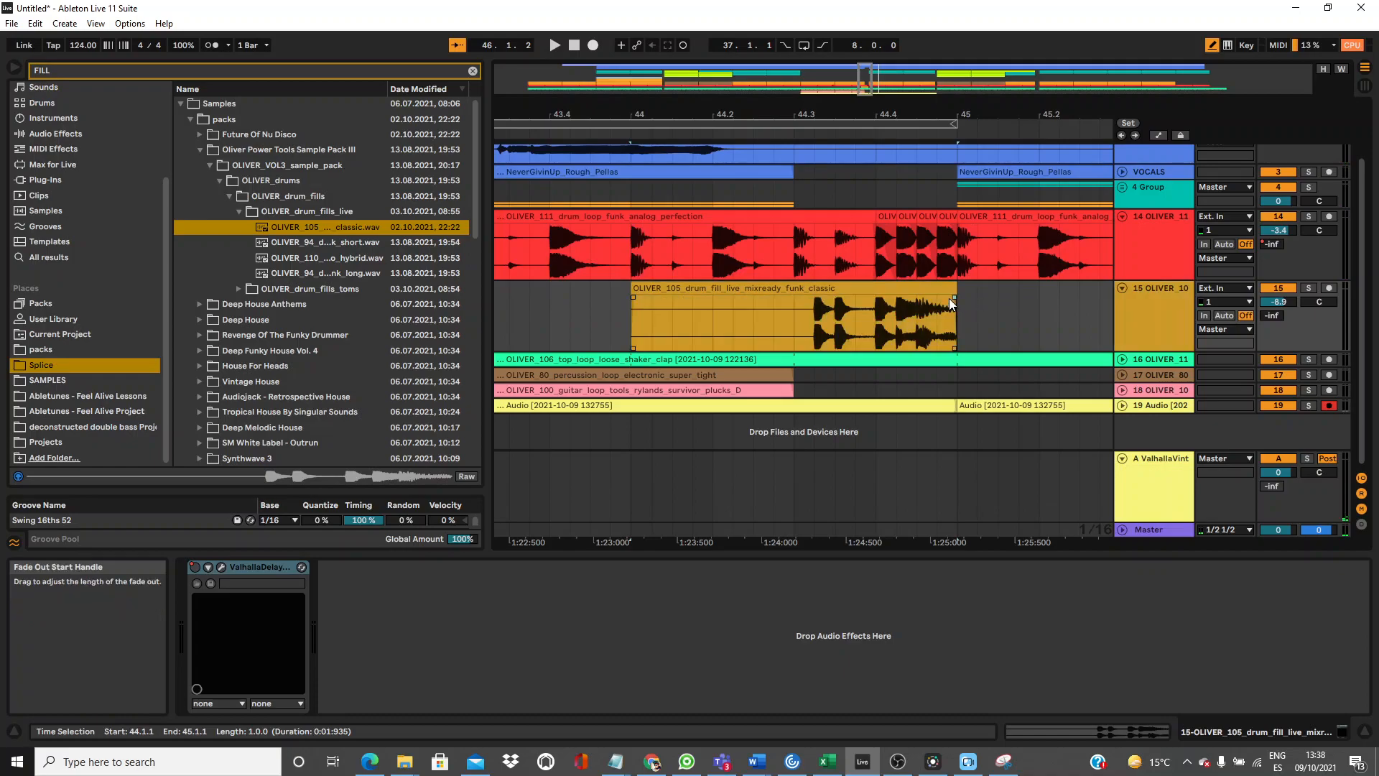
Add a fade-out to the last repeated hit at 44.4.4 on drum track 14 and open its clip settings.
left_click(948, 232)
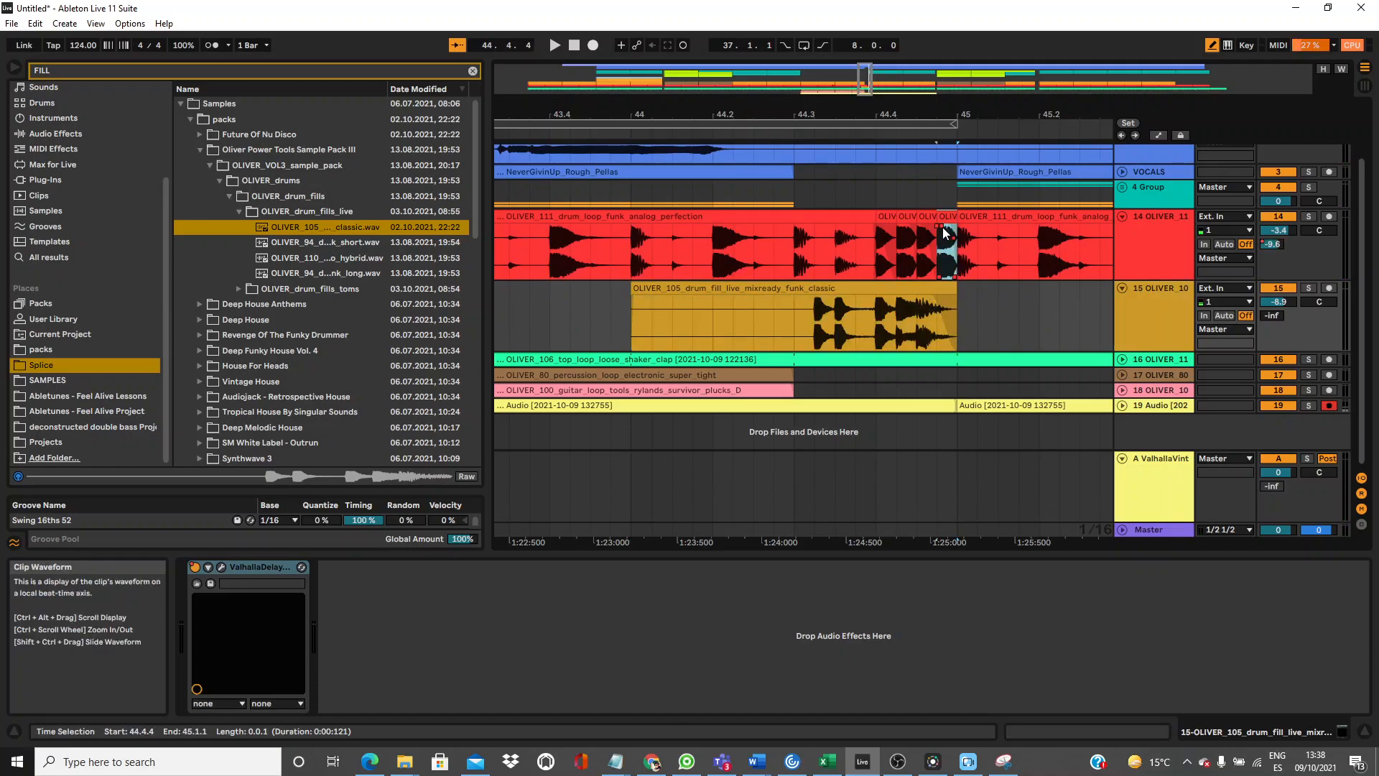
left_click_drag(960, 105, 907, 190)
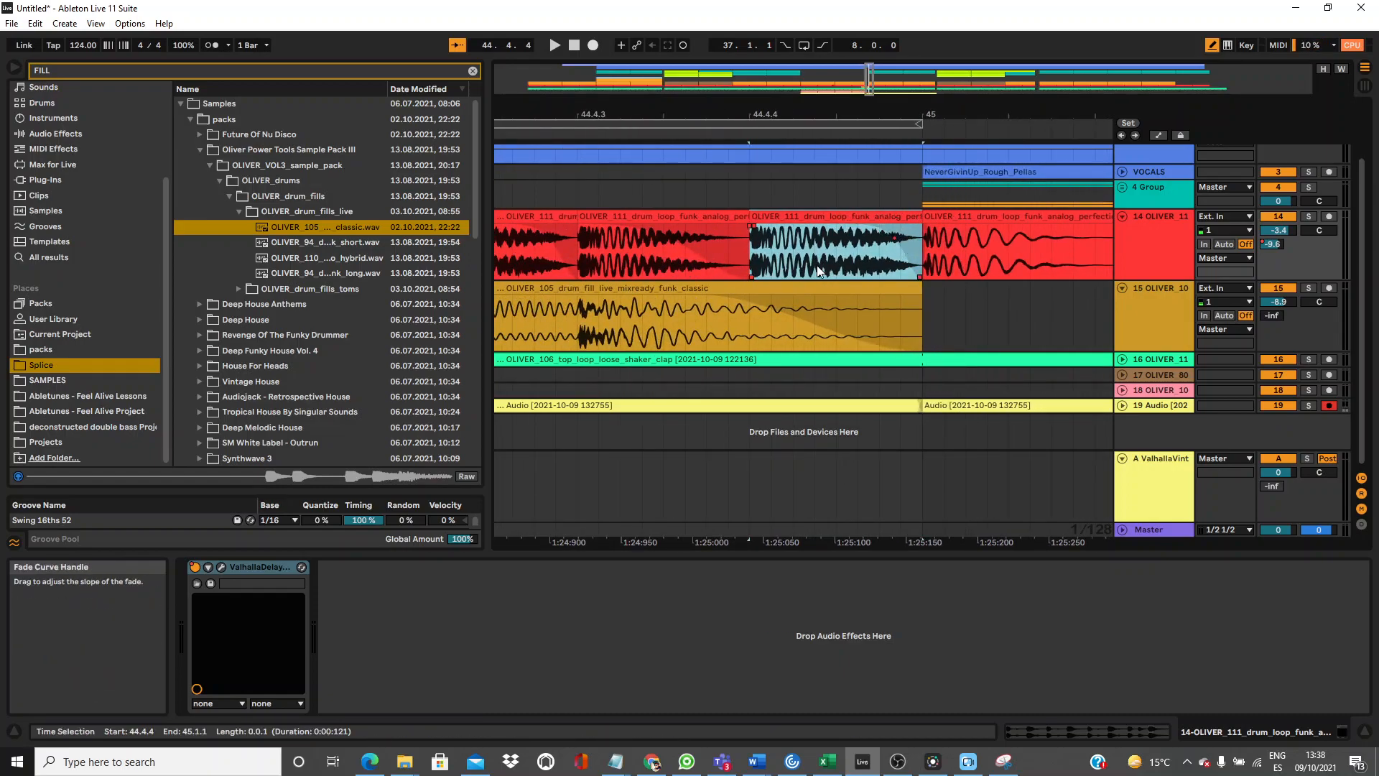
double_click(870, 216)
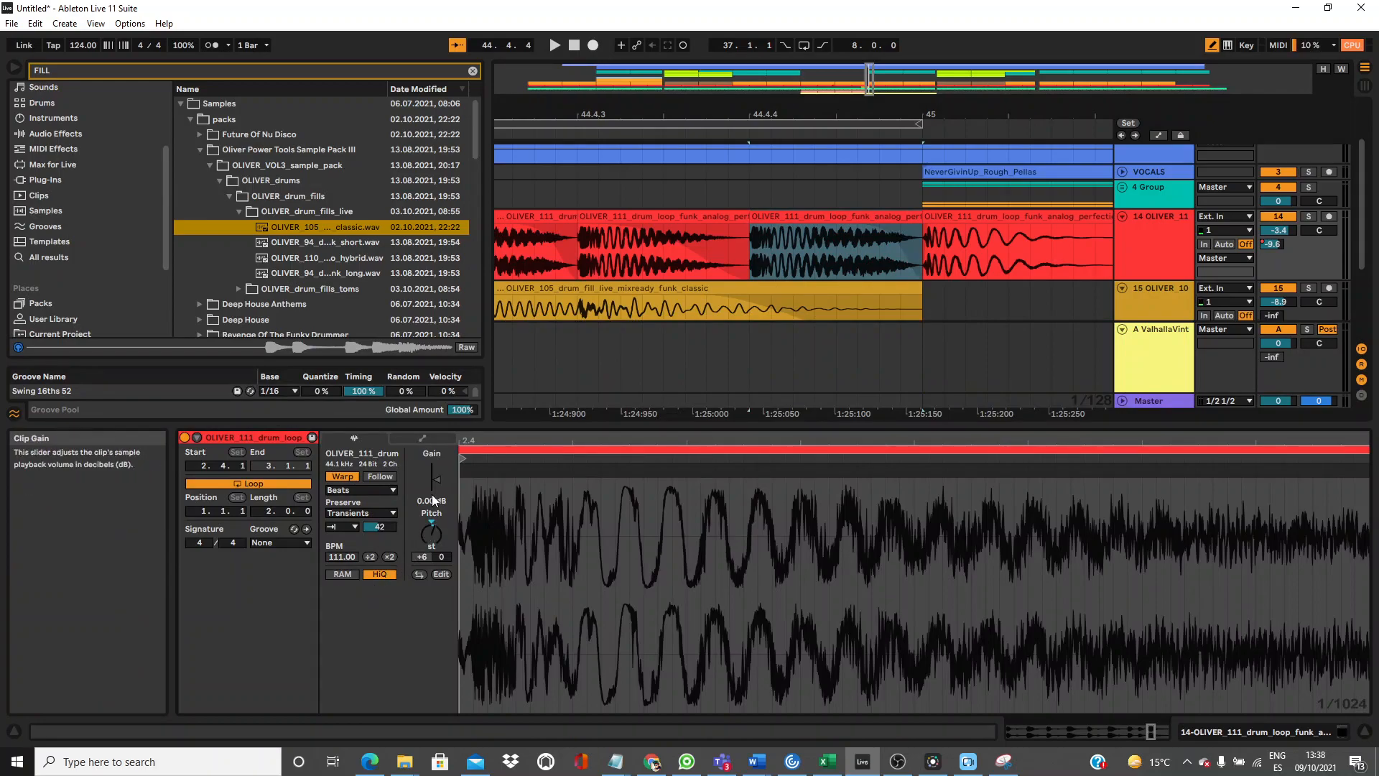
Adjust the clip gain of the last repeated hit on drum track 14 and play the transition into bar 45.
left_click_drag(432, 494, 433, 546)
left_click_drag(434, 489, 434, 483)
left_click(568, 285)
key("space")
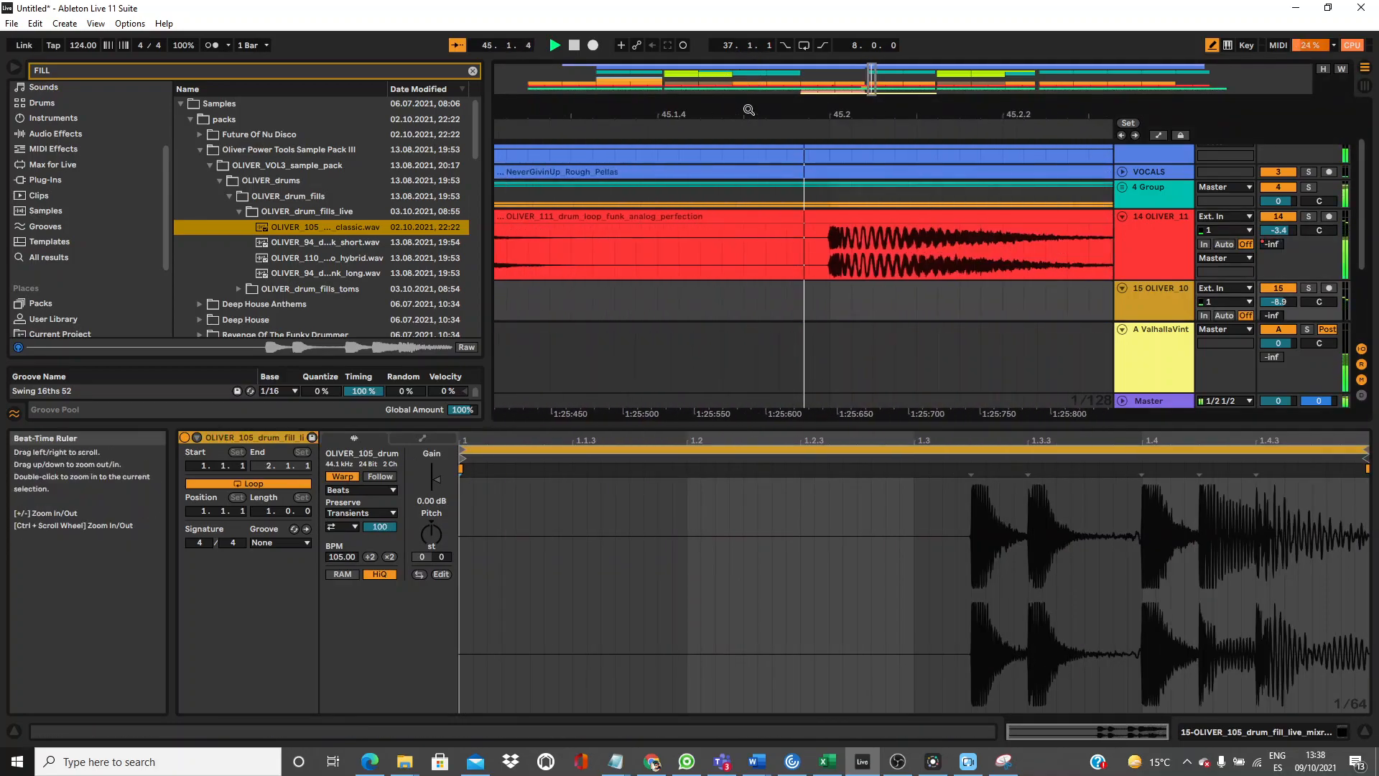
Copy the drum fill section from bars 41 to 47 on track 15, paste it at bar 61 and play from bar 64.
left_click_drag(748, 110, 748, 21)
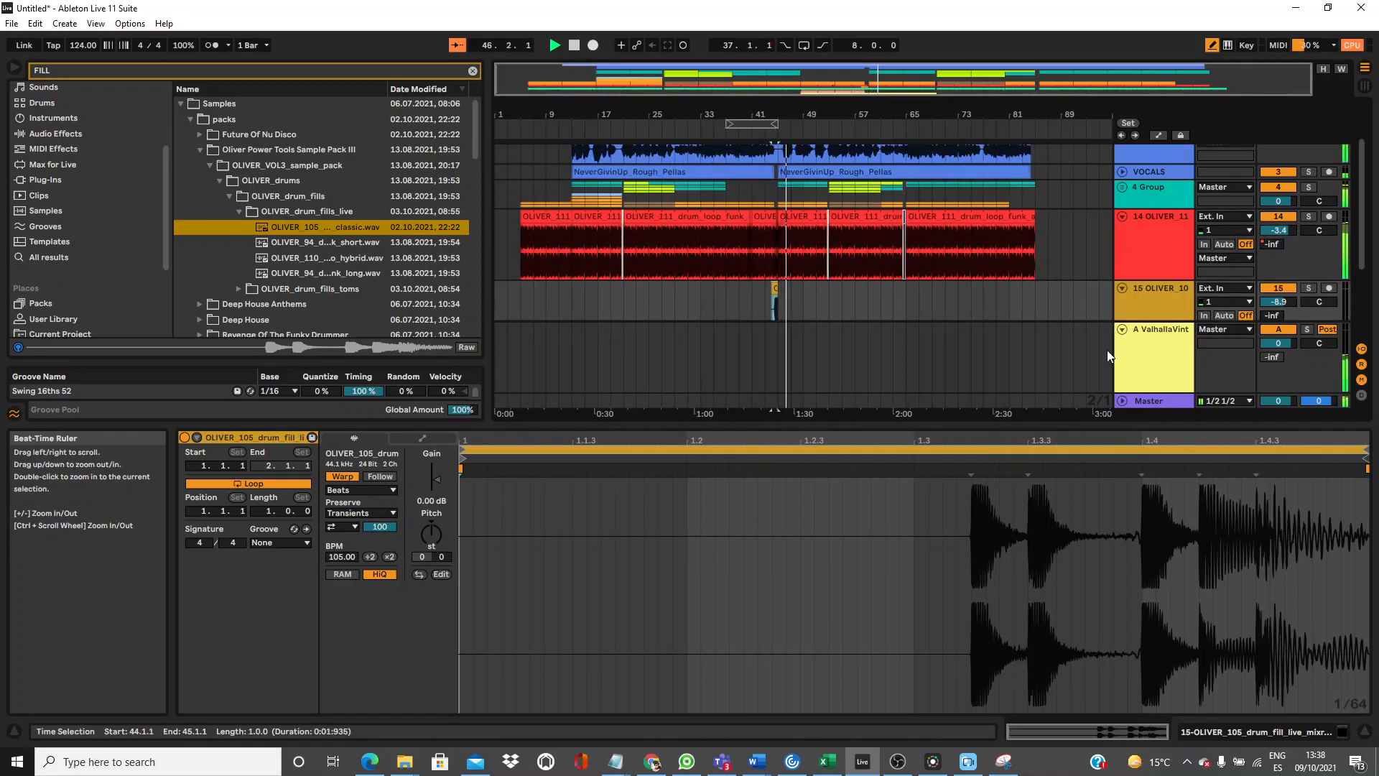
left_click_drag(749, 296, 788, 300)
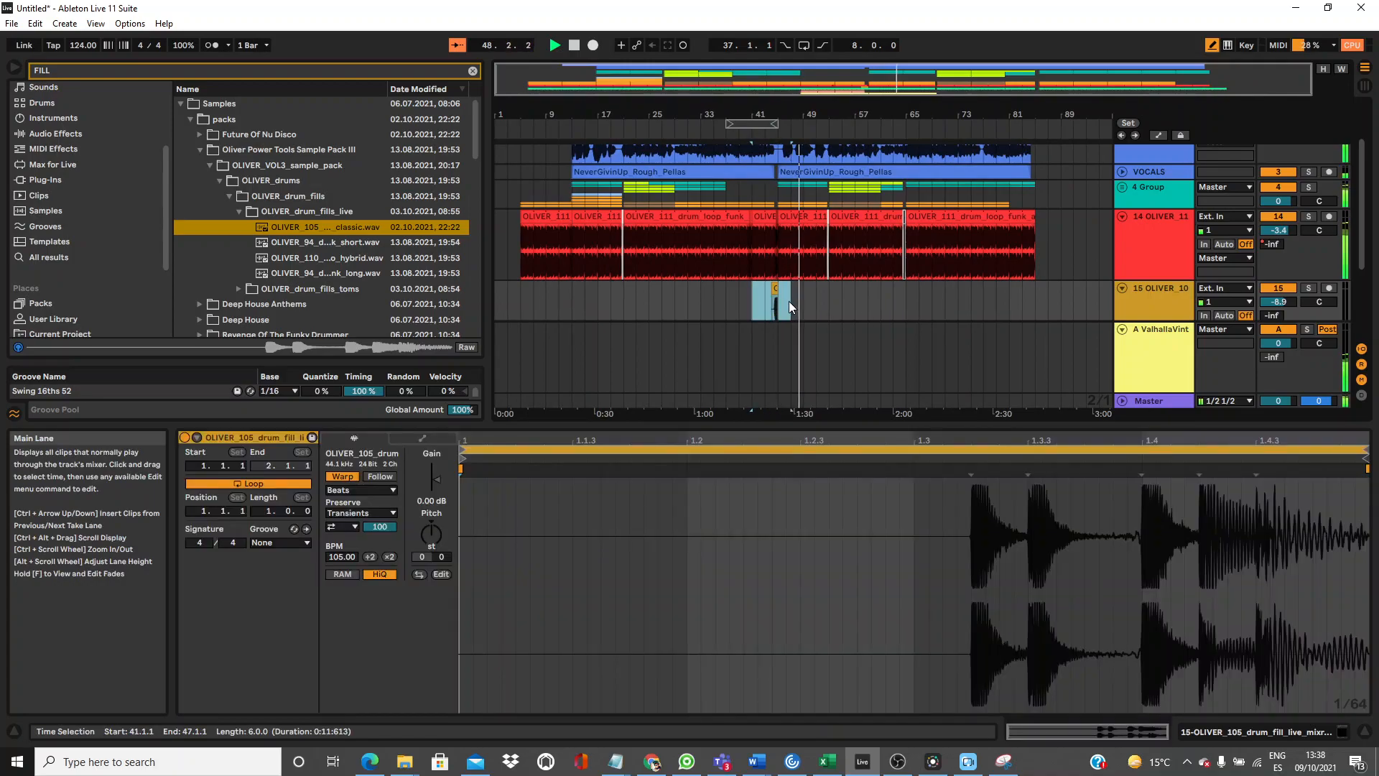
left_click(875, 312)
key("ctrl+v")
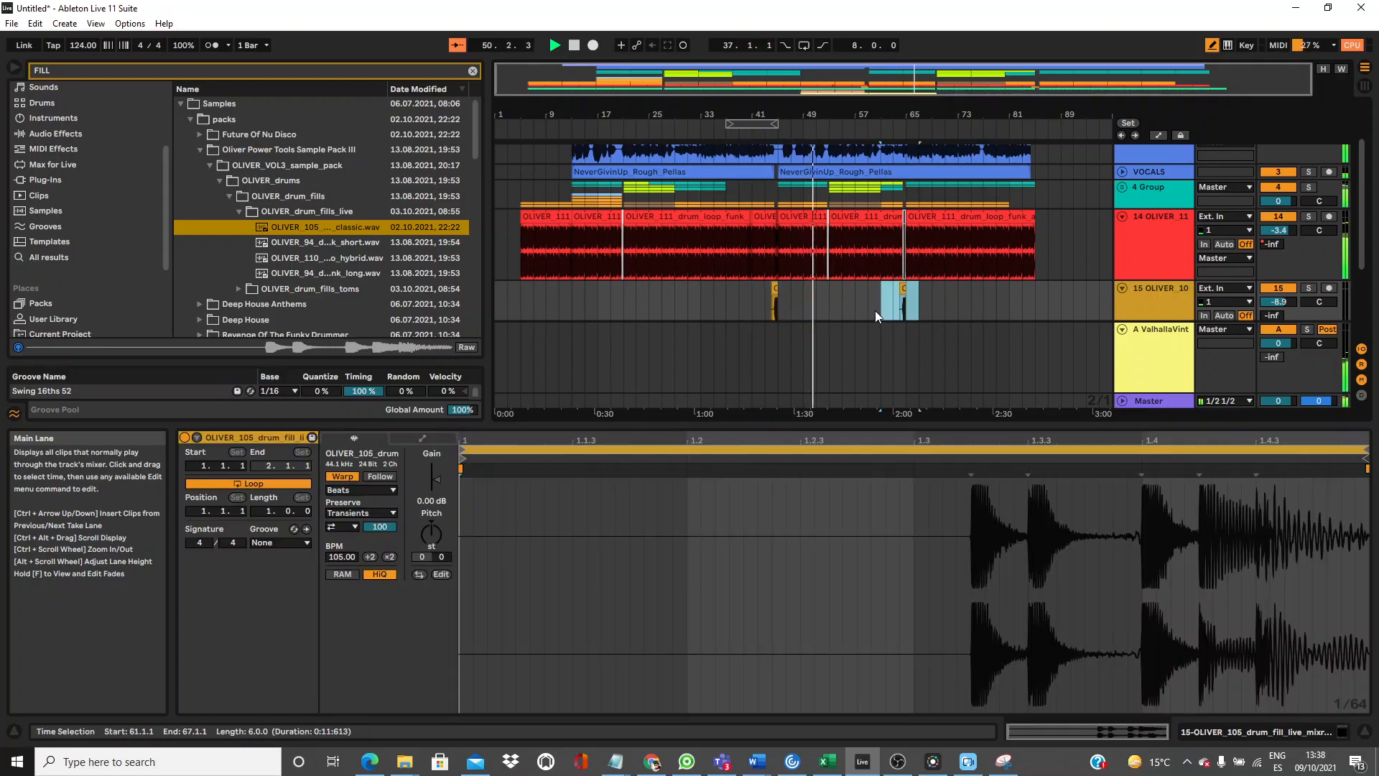
left_click(898, 304)
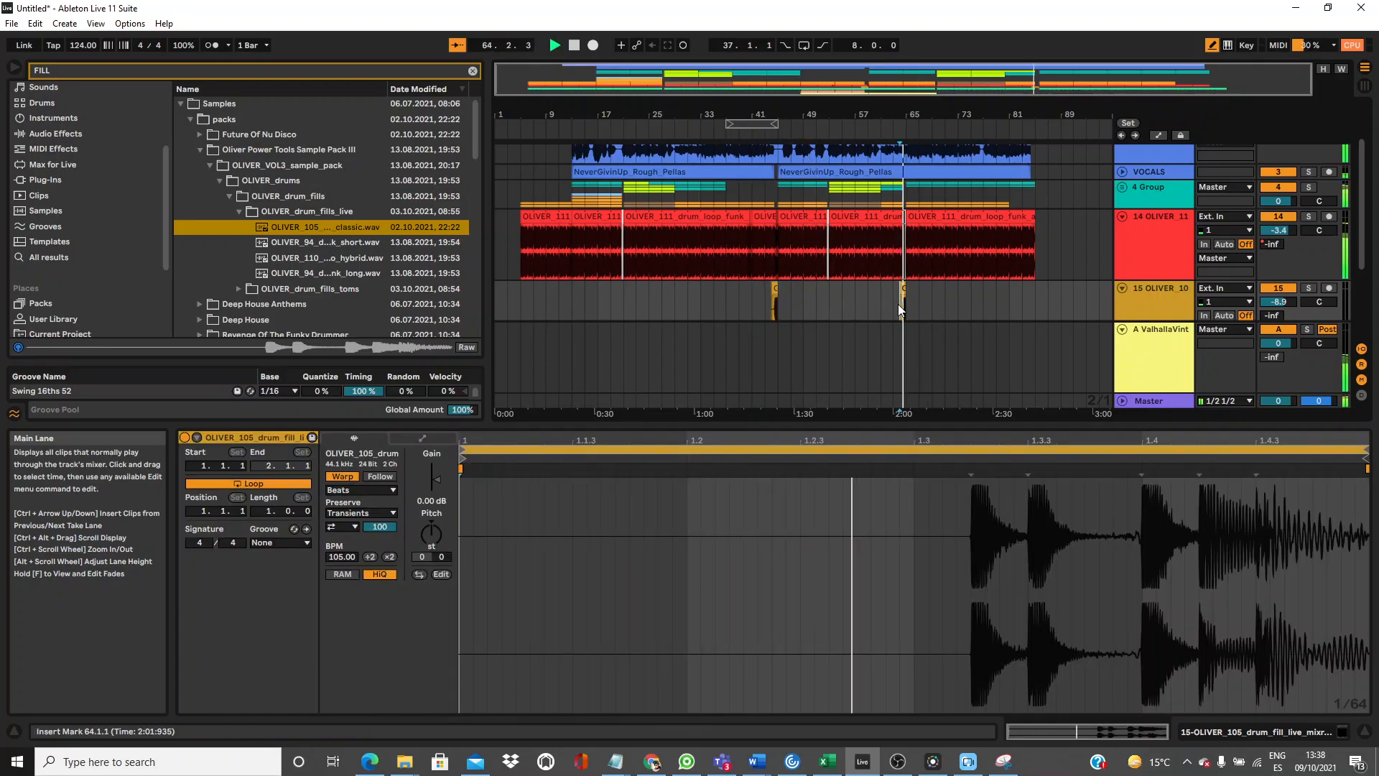
Fold track 15, place another copy of the drum fill in bars 11 to 15 and play from bar 11.
left_click(1118, 289)
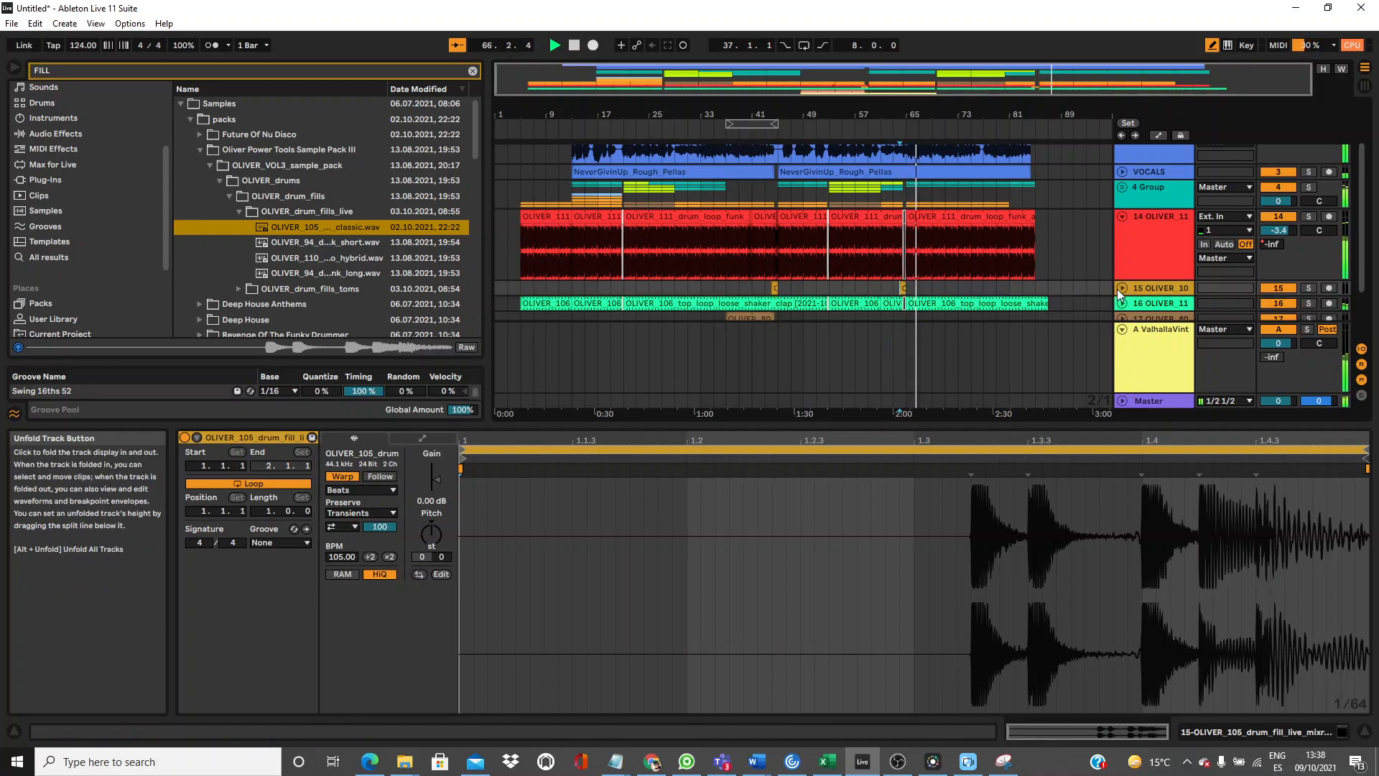
left_click(888, 285)
left_click_drag(888, 285, 562, 291)
key("space")
key("space")
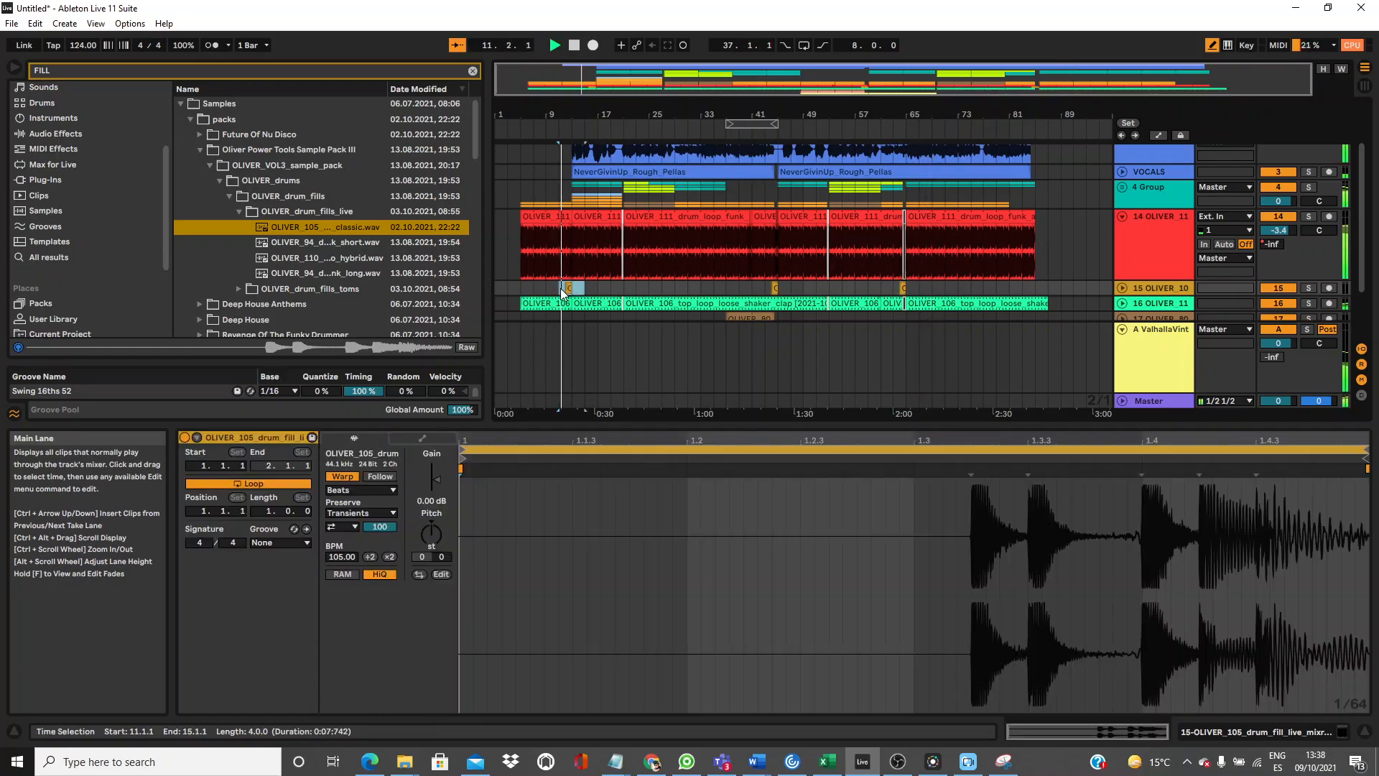
Search the plug-ins for PRO and add FabFilter Pro-Q 3 to drum fill track 15.
left_click(276, 72)
type("PRO")
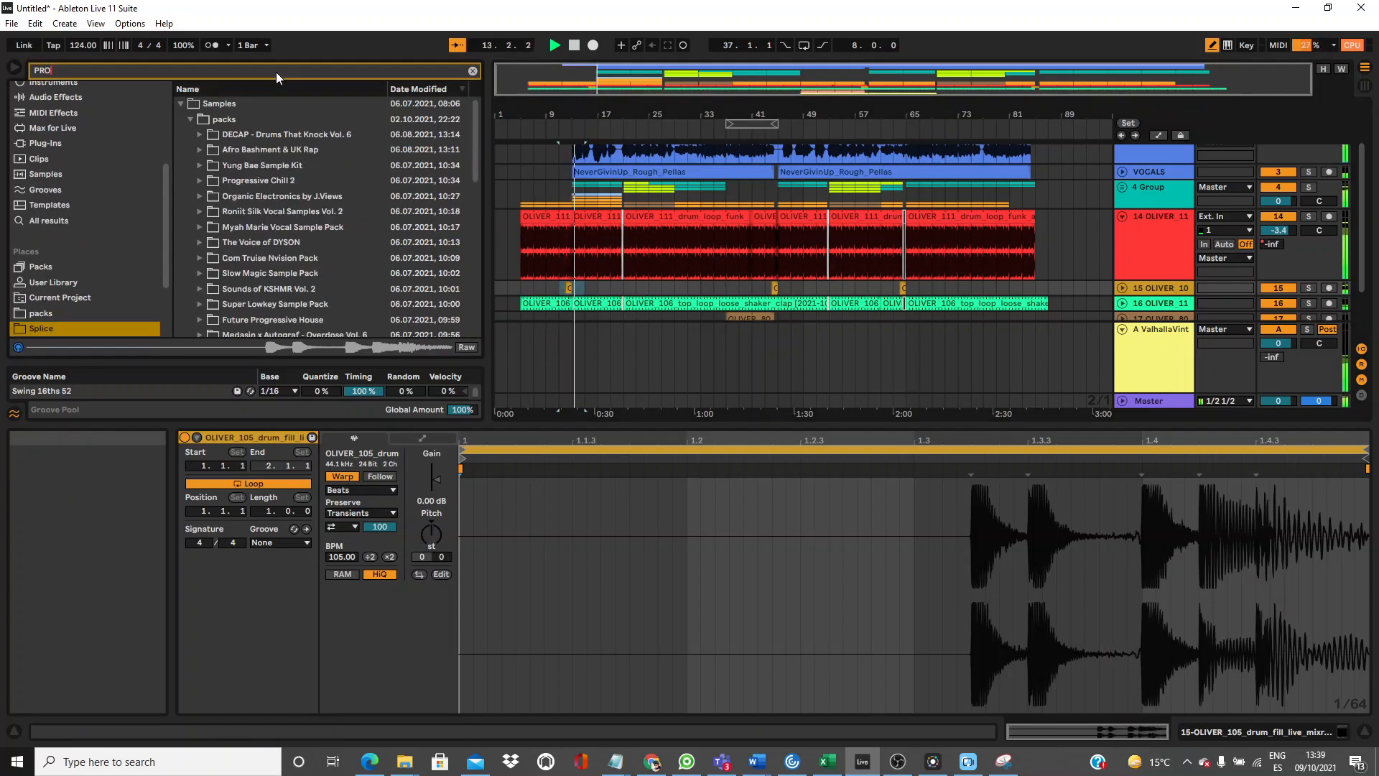
left_click(54, 142)
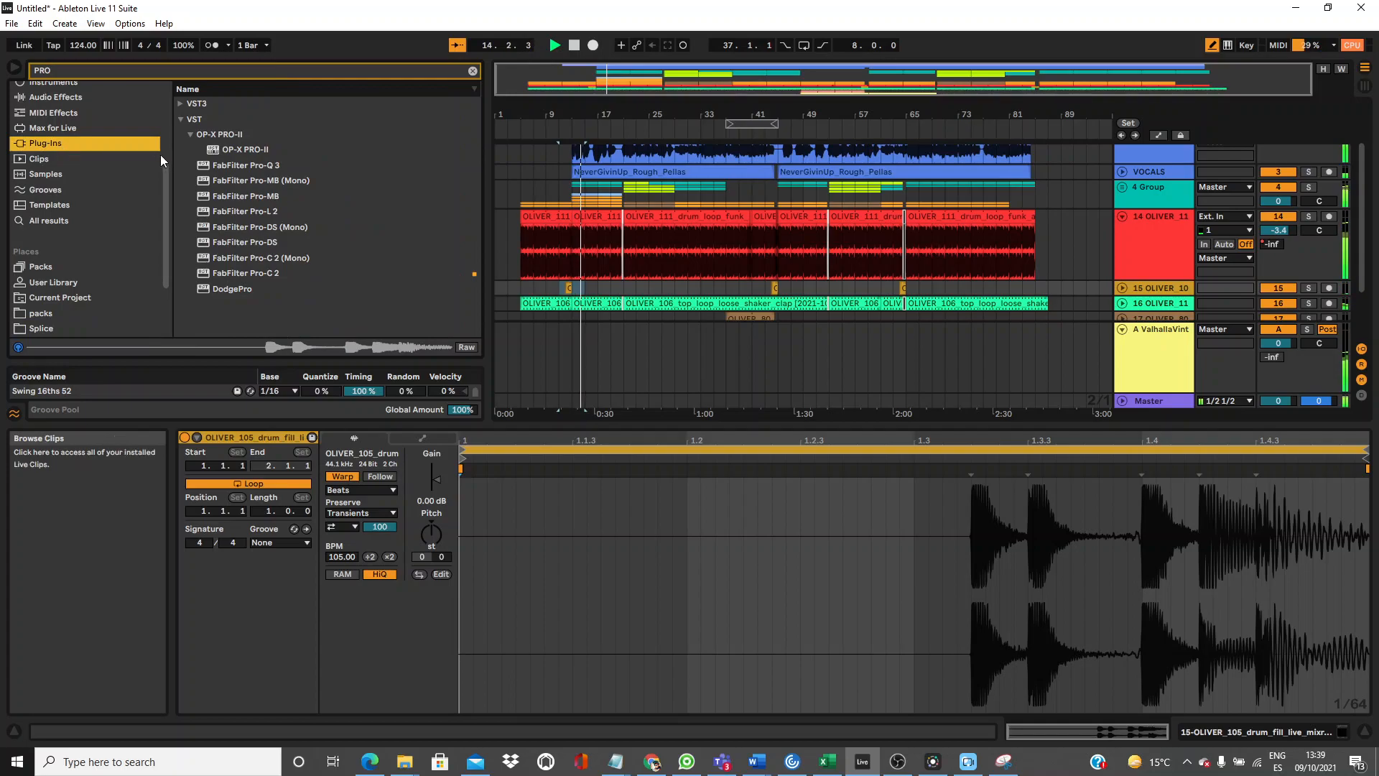
left_click(255, 165)
left_click_drag(758, 330, 778, 280)
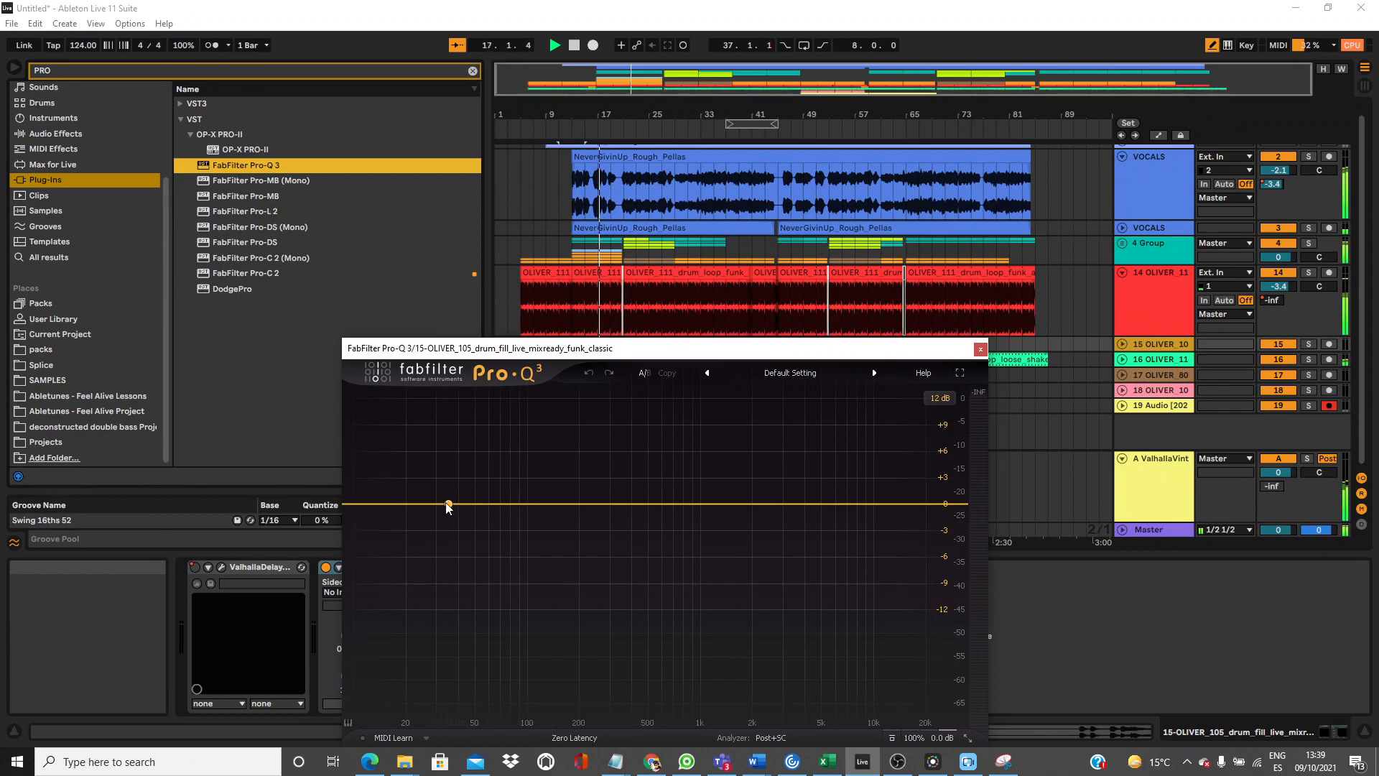
Shape the drum fill in Pro-Q 3 with a low cut at about 245 Hz and a resonant high cut at about 8039 Hz.
left_click(408, 504)
left_click_drag(383, 511, 595, 523)
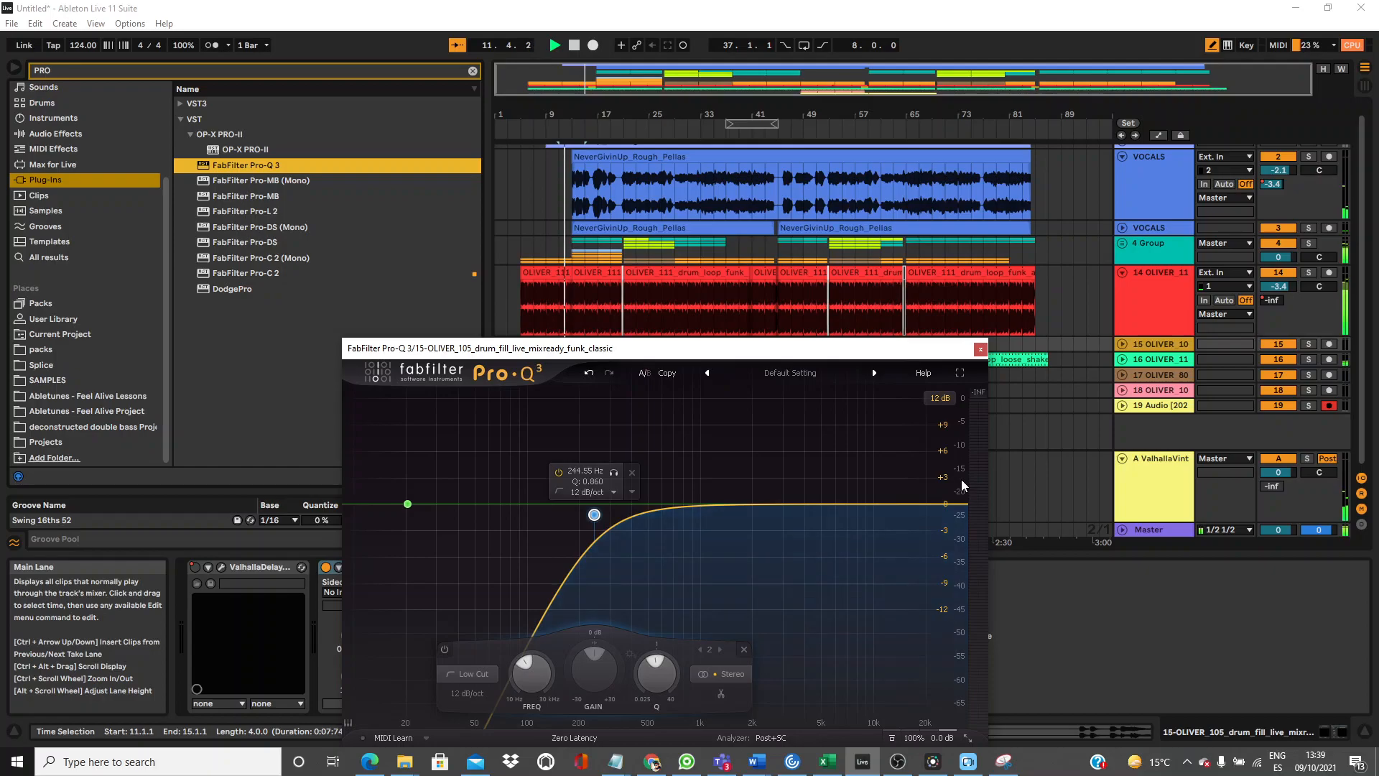
left_click(958, 505)
left_click_drag(955, 505, 857, 451)
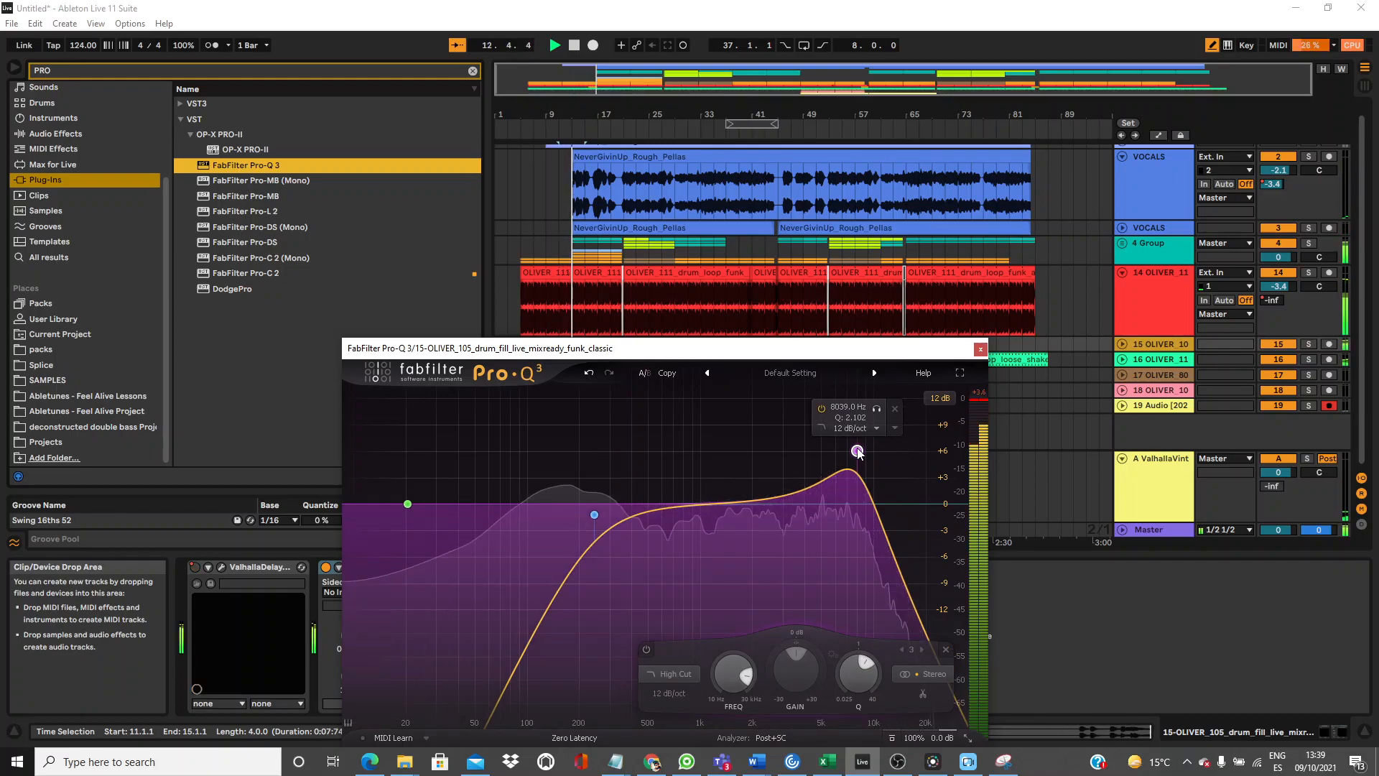
left_click(980, 349)
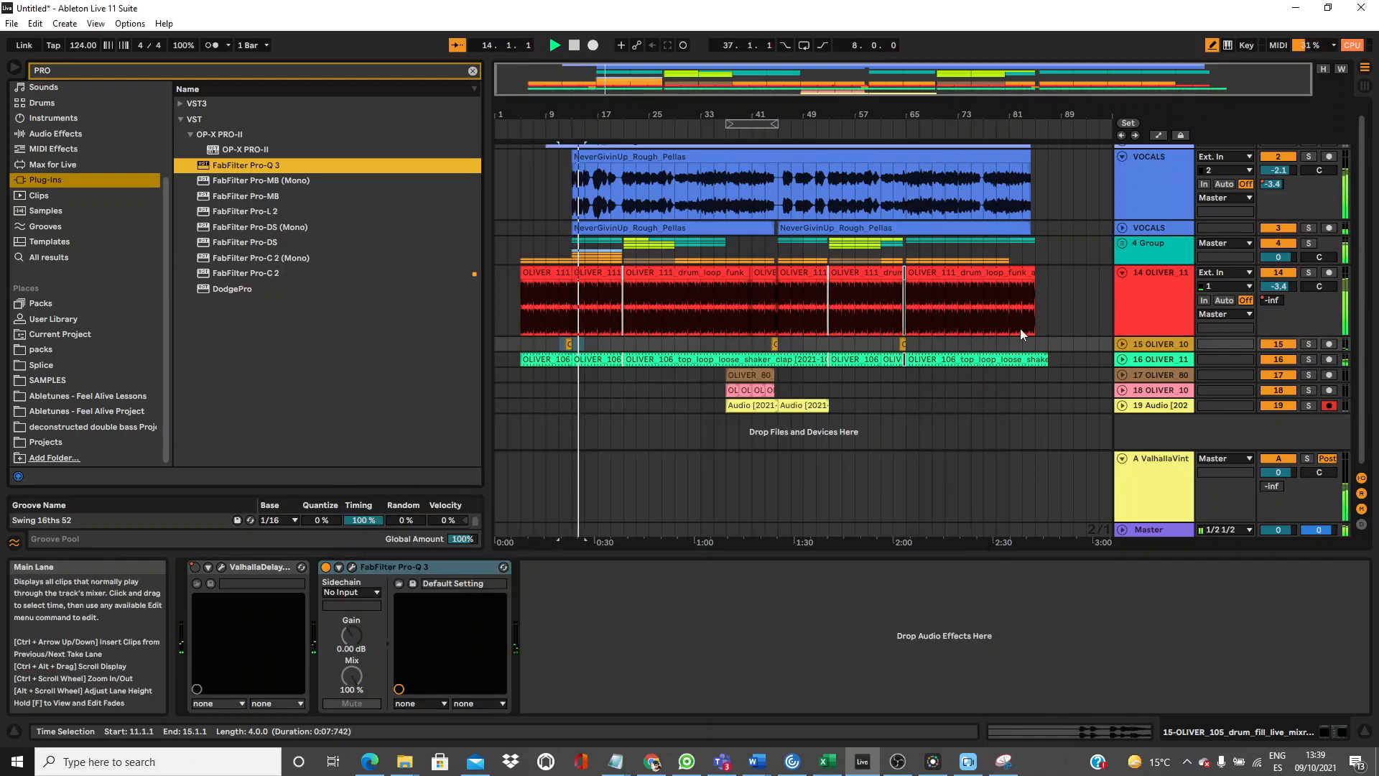
Fold track 14 and add FabFilter Pro-Q 3 at the end of the main VOCALS track's effect chain.
left_click(1122, 273)
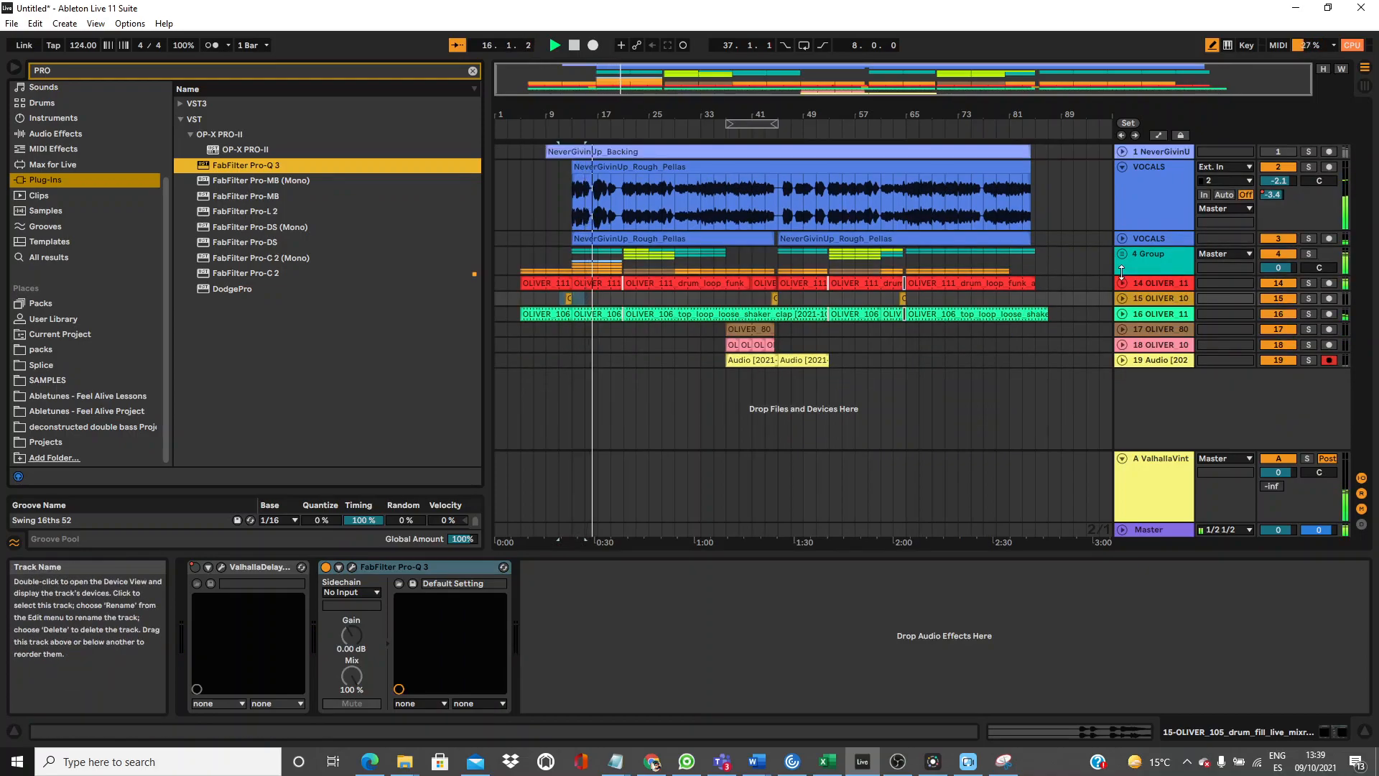
left_click(1162, 195)
double_click(1162, 195)
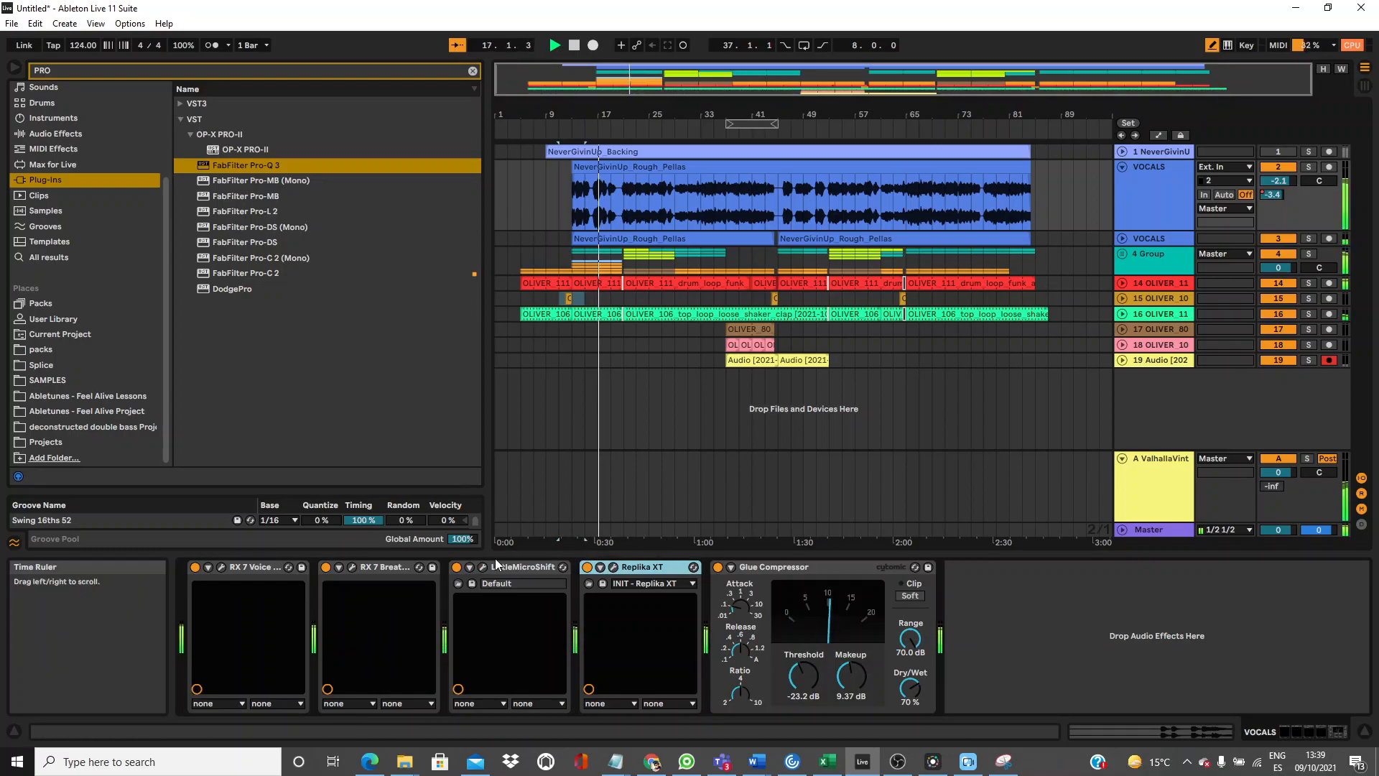
left_click_drag(227, 170, 1011, 624)
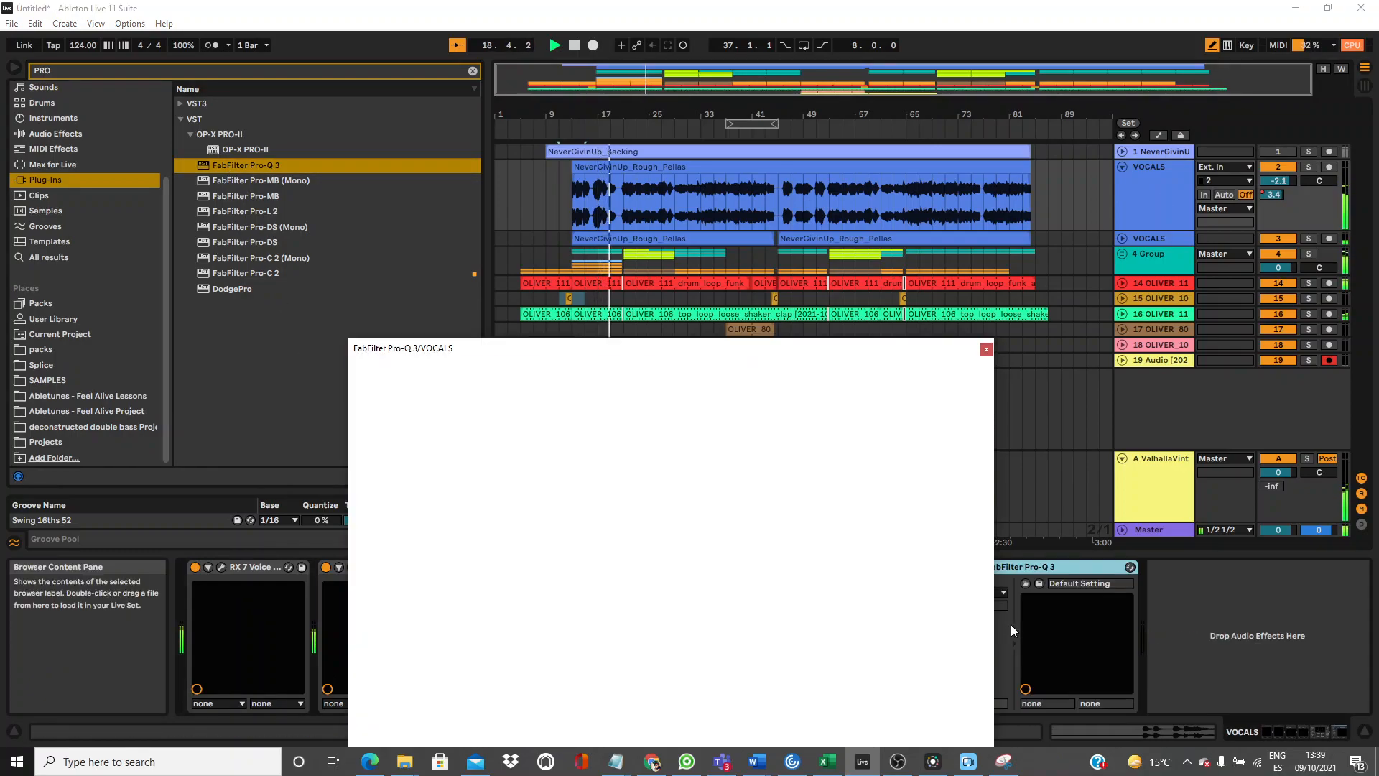
Give the vocals a low cut and a high-shelf boost of about 10.8 dB at about 8352 Hz in Pro-Q 3.
left_click_drag(373, 517, 528, 519)
left_click_drag(912, 506, 869, 411)
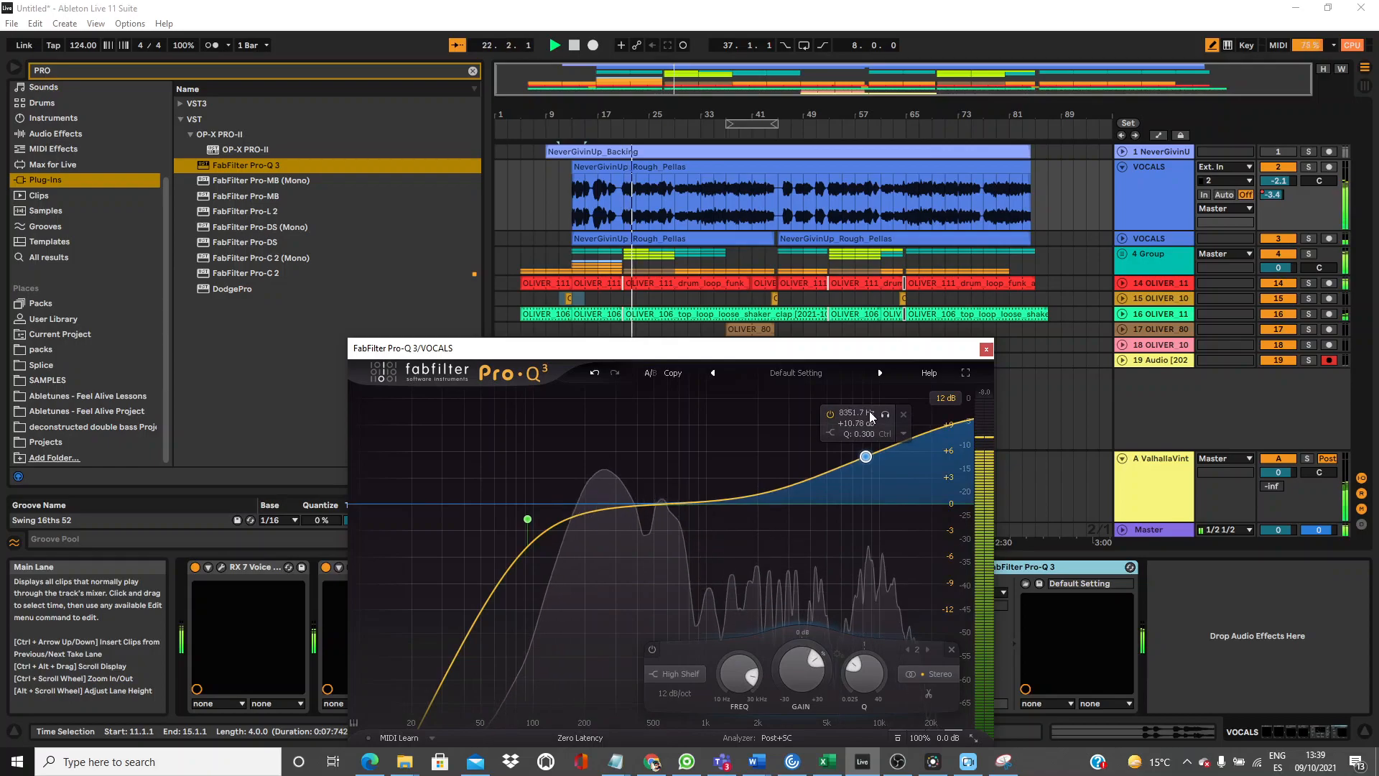
left_click(985, 349)
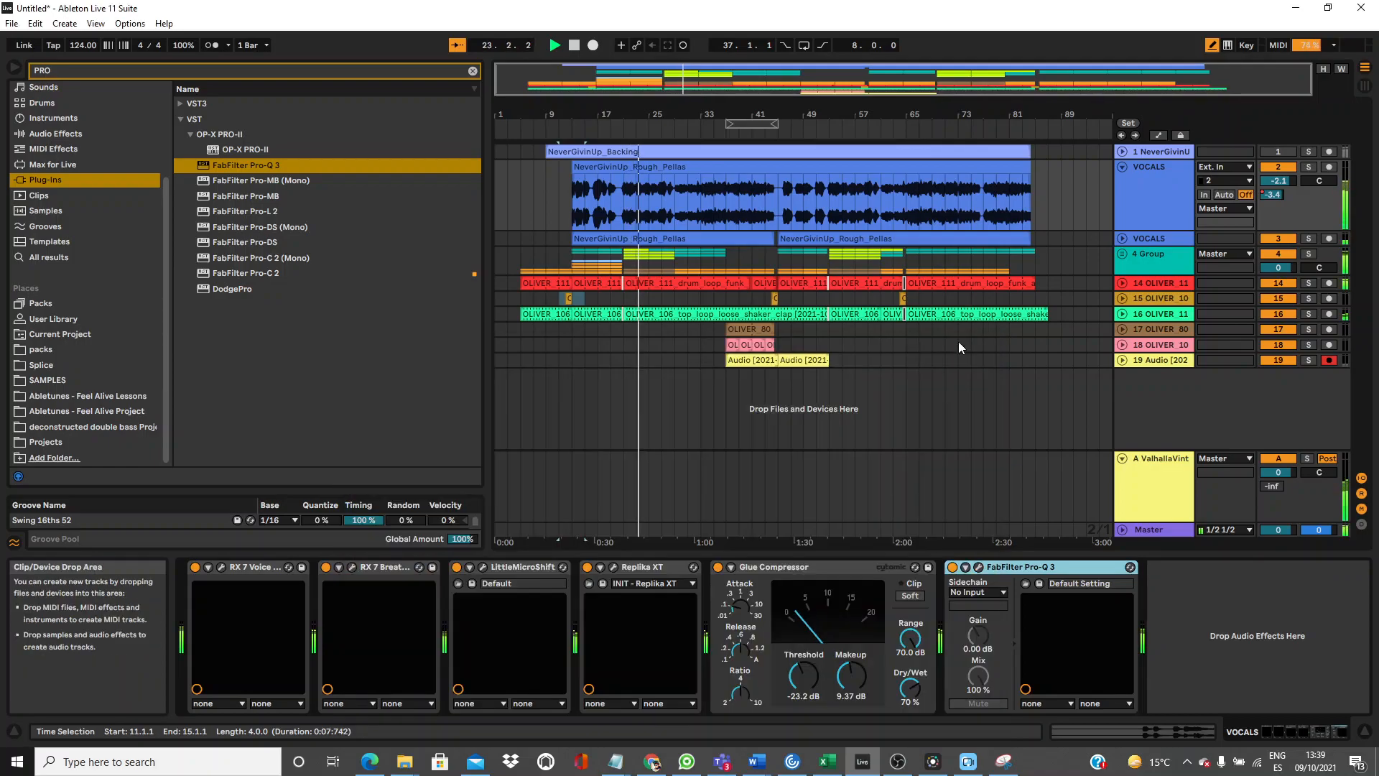
Search the plug-ins for IMAG and insert Ozone 9 Imager before the Glue Compressor on the VOCALS track.
double_click(225, 70)
key("BackSpace")
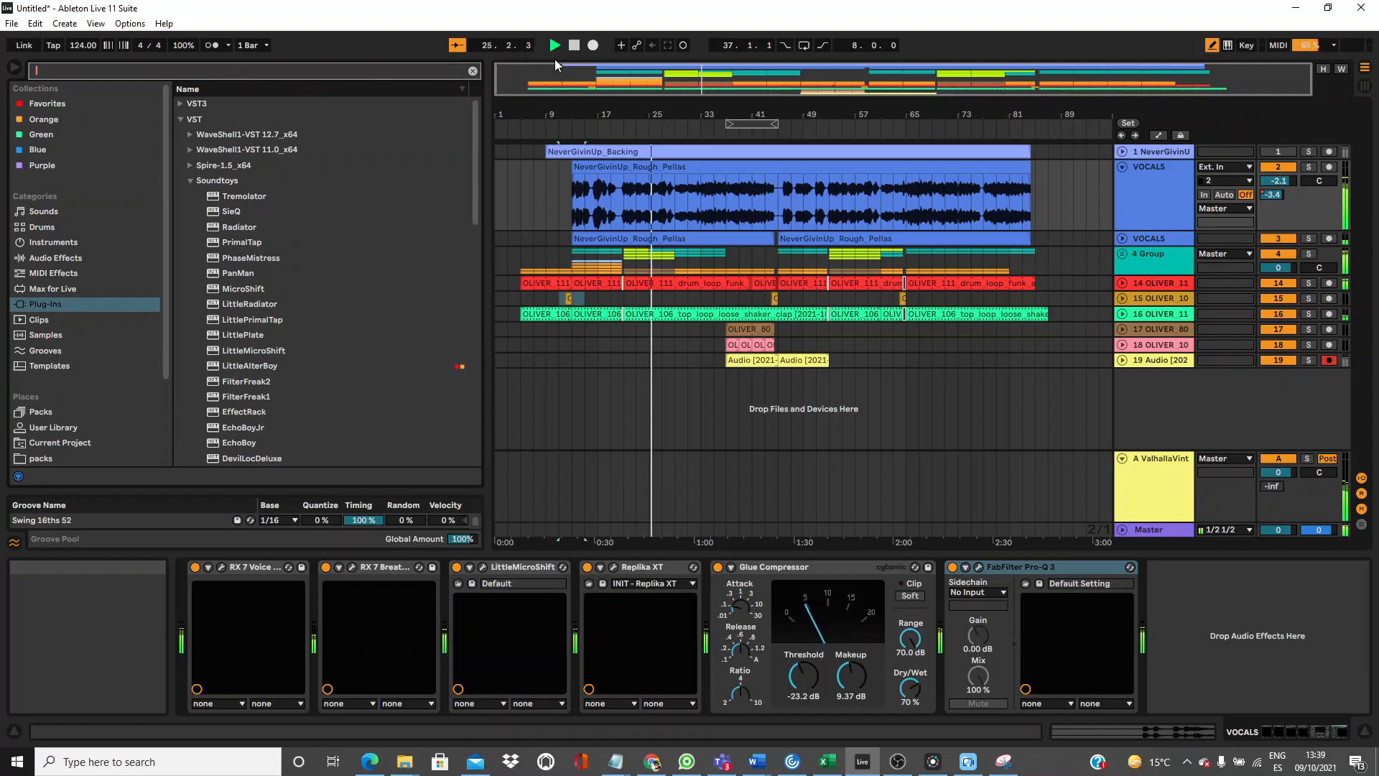
type("IMAG")
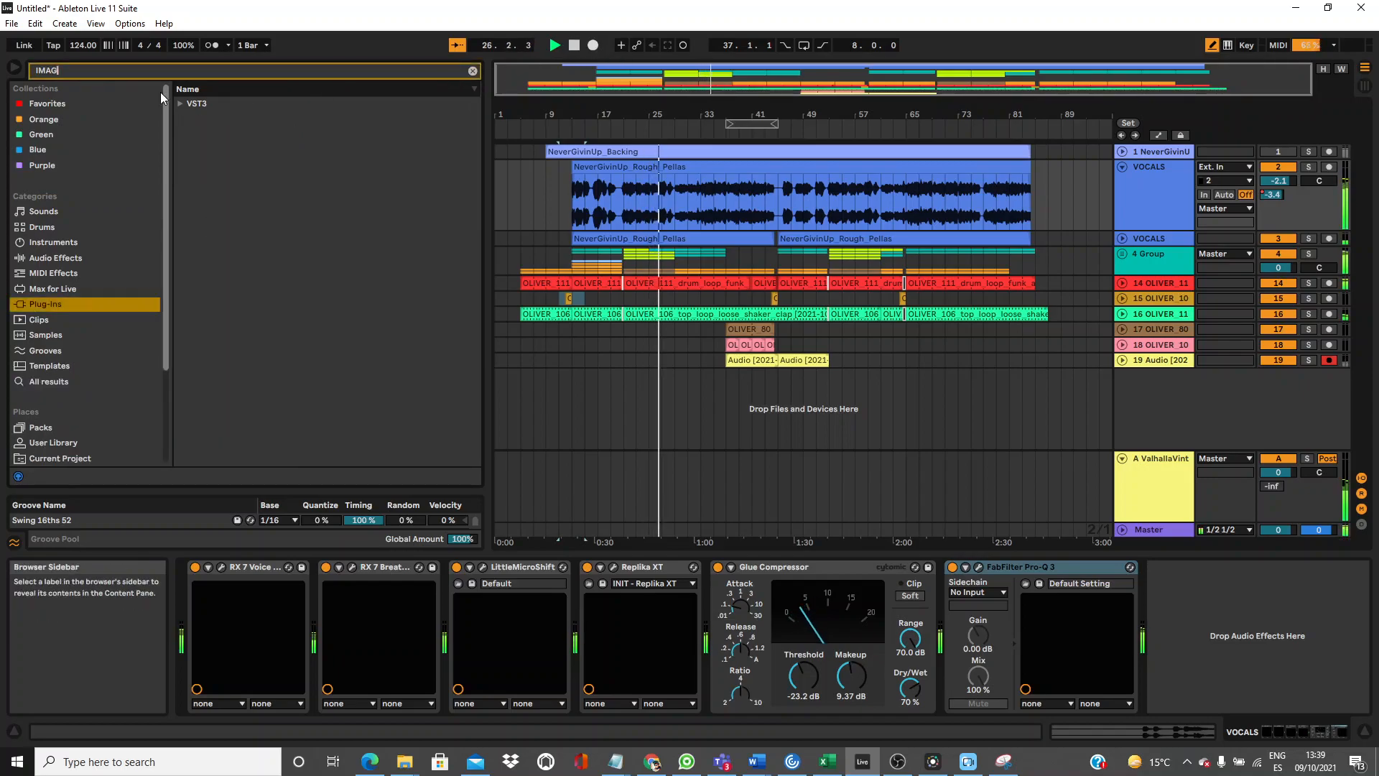
left_click(178, 103)
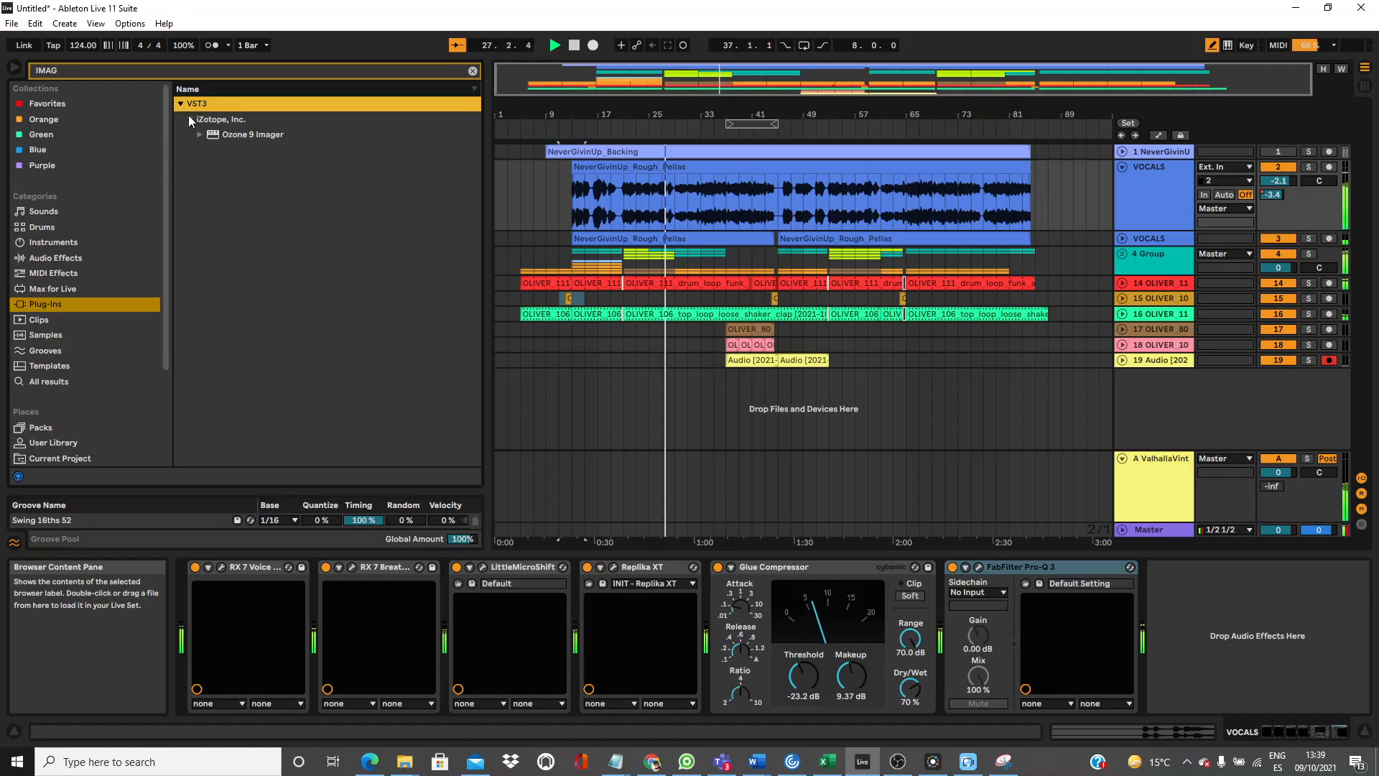
left_click(207, 136)
left_click_drag(205, 135, 664, 604)
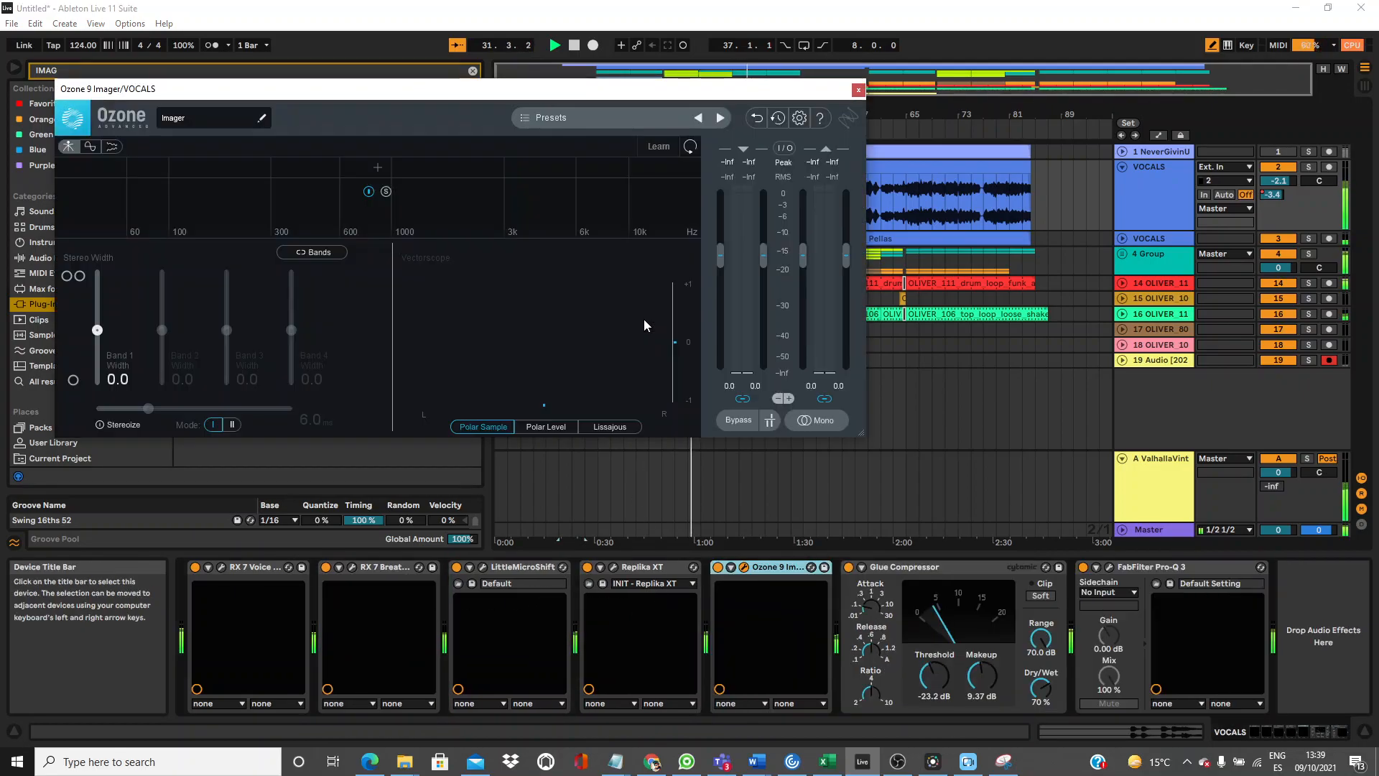
Load the Enhanced Space preset in Ozone 9 Imager.
left_click(521, 121)
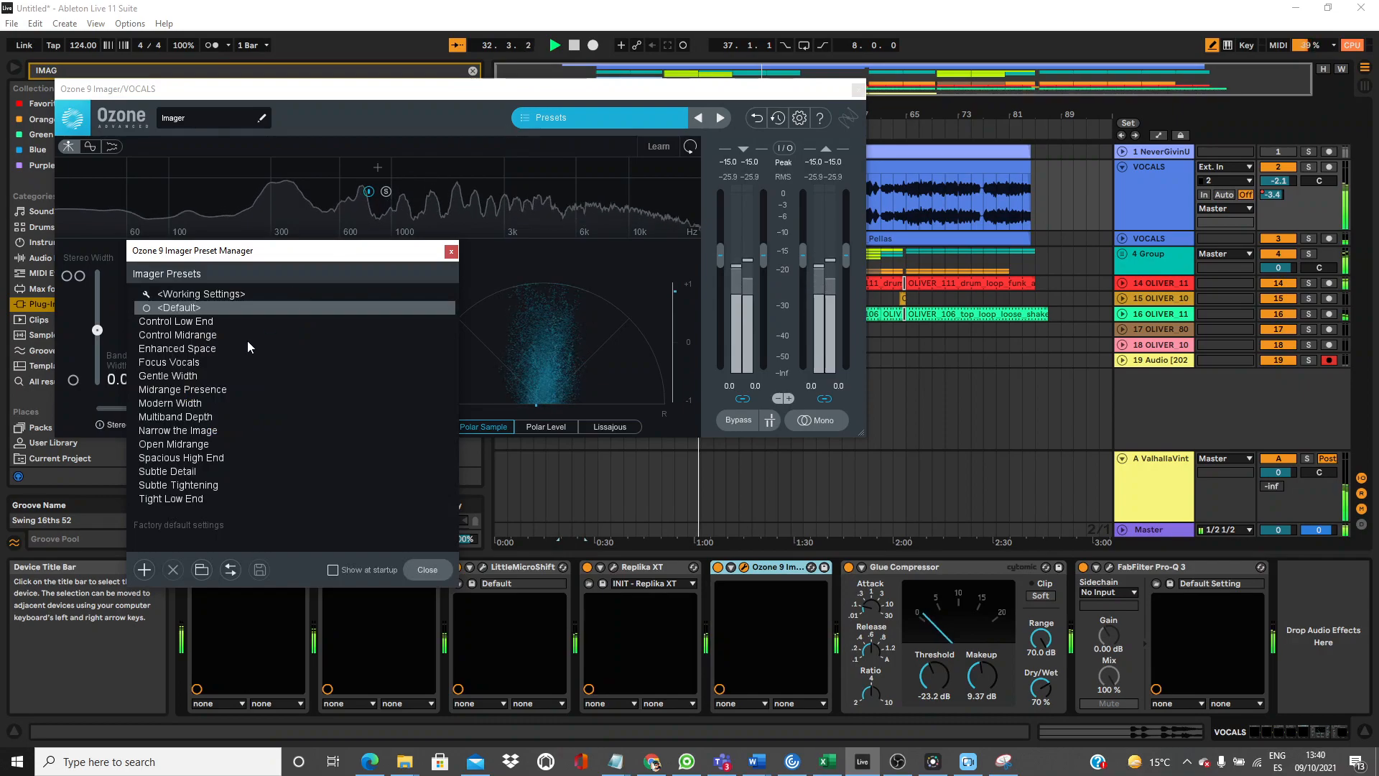
left_click(221, 348)
left_click(451, 251)
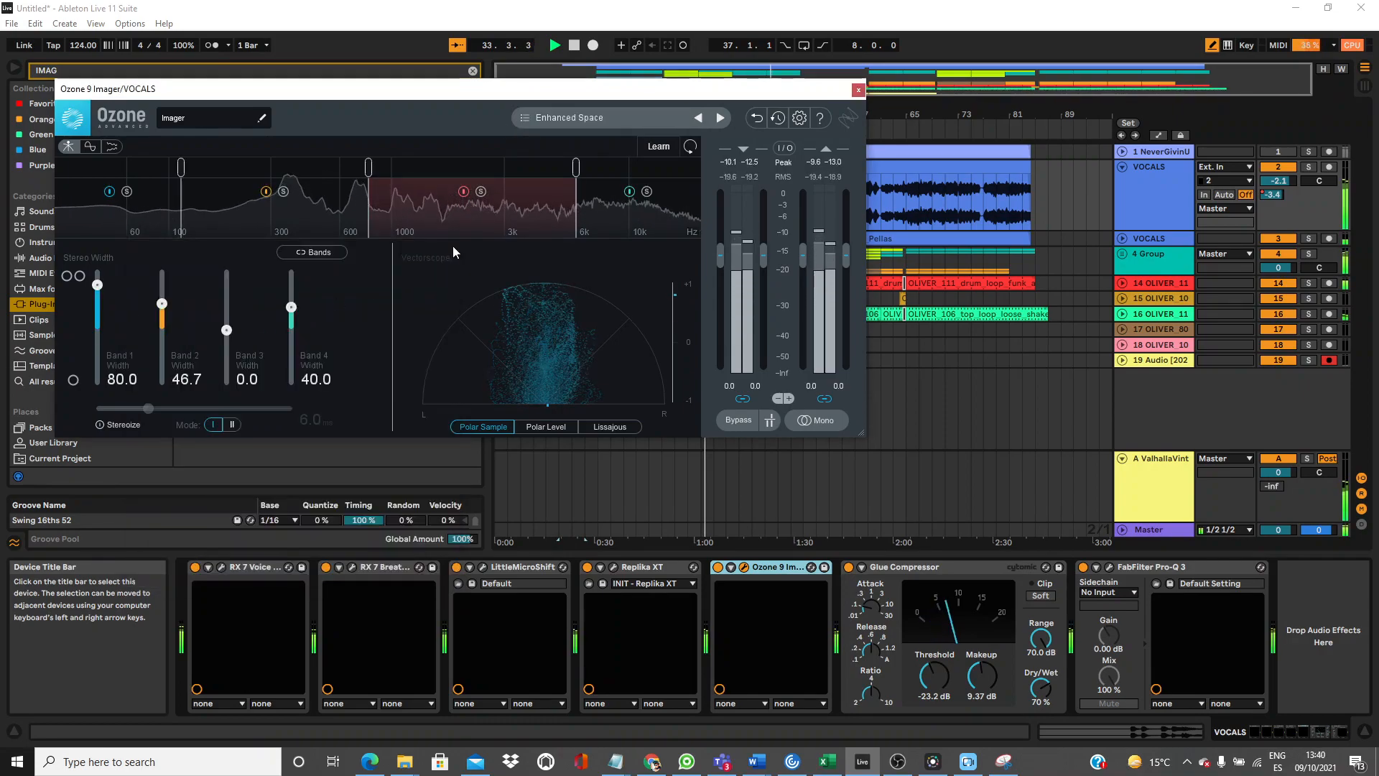
Enable Stereoize and set the stereo widths to 67.1 for band 4, 21.5 for band 3 and 51.9 for band 1.
left_click(99, 425)
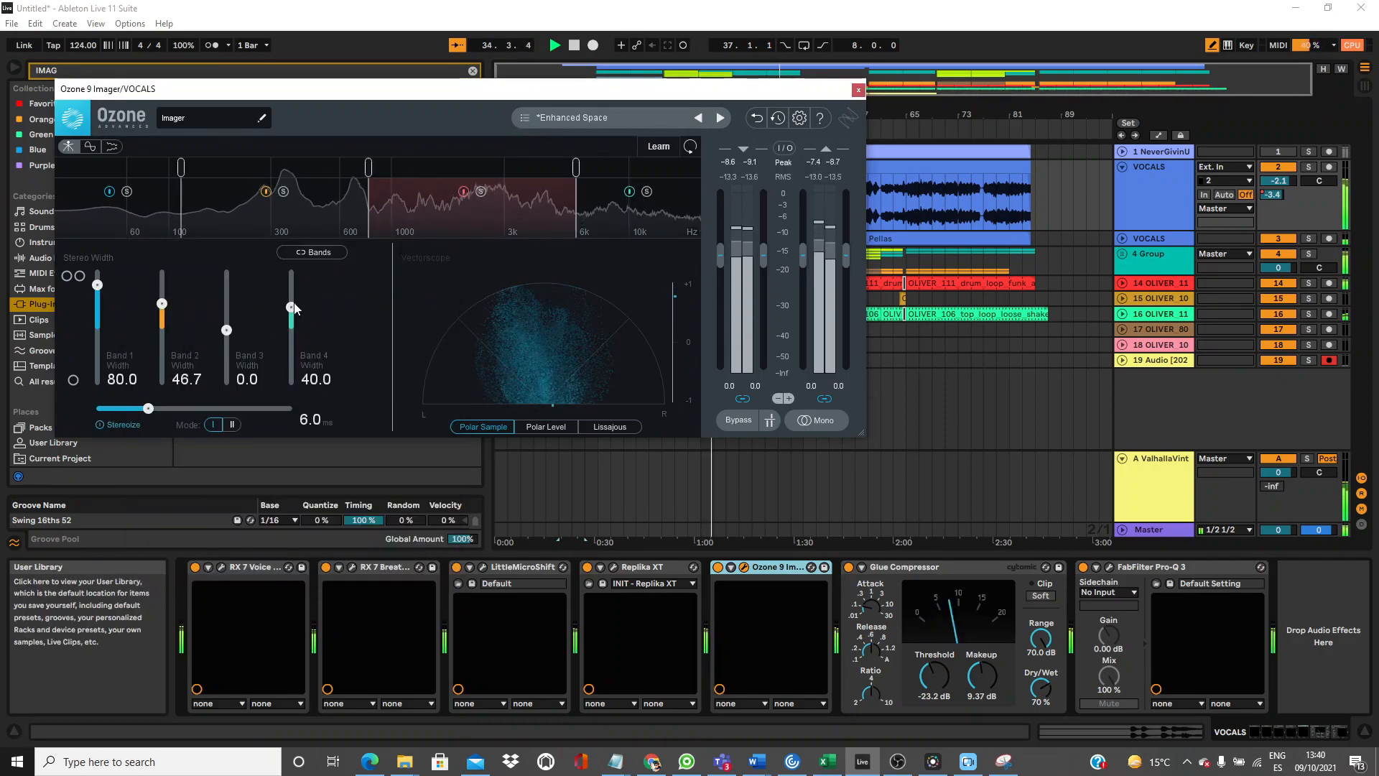
left_click_drag(291, 307, 291, 292)
left_click_drag(226, 330, 226, 318)
left_click_drag(97, 285, 97, 300)
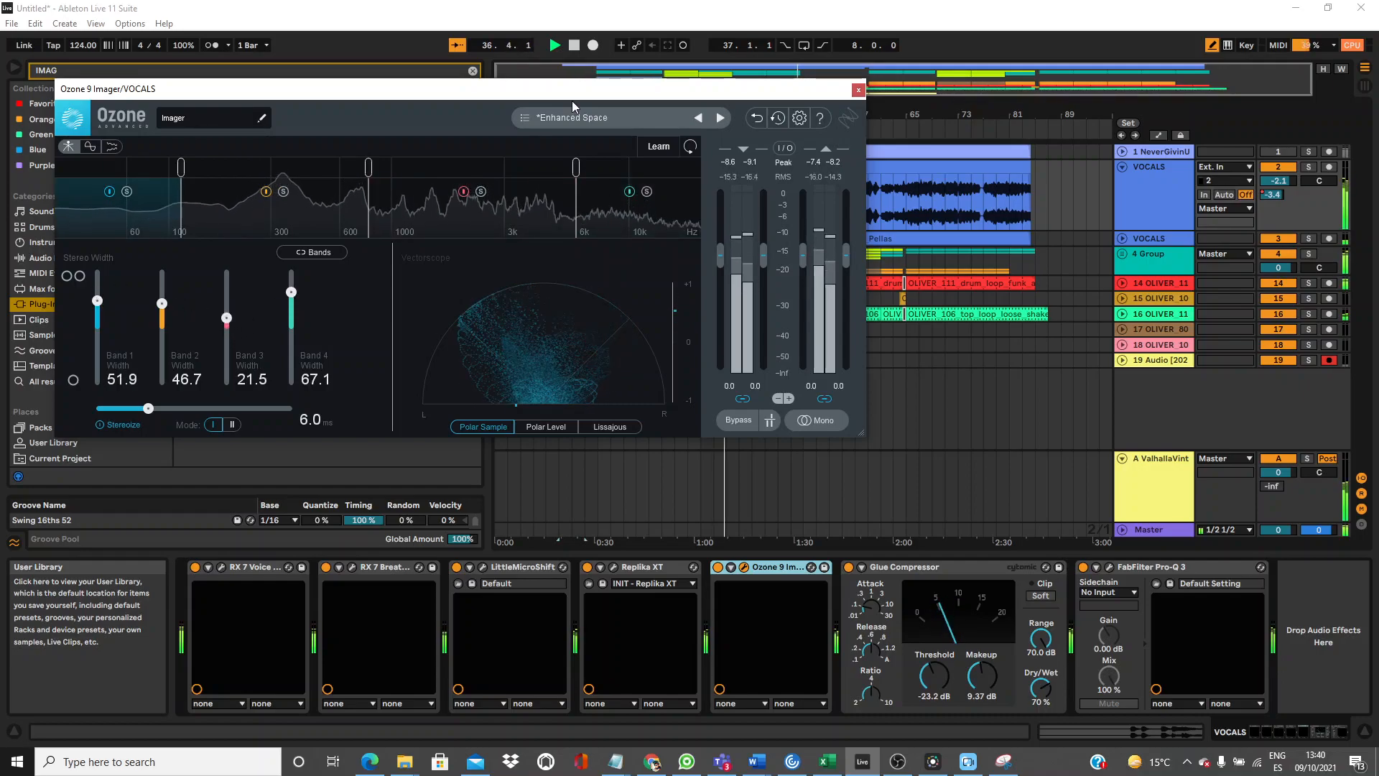
left_click(857, 93)
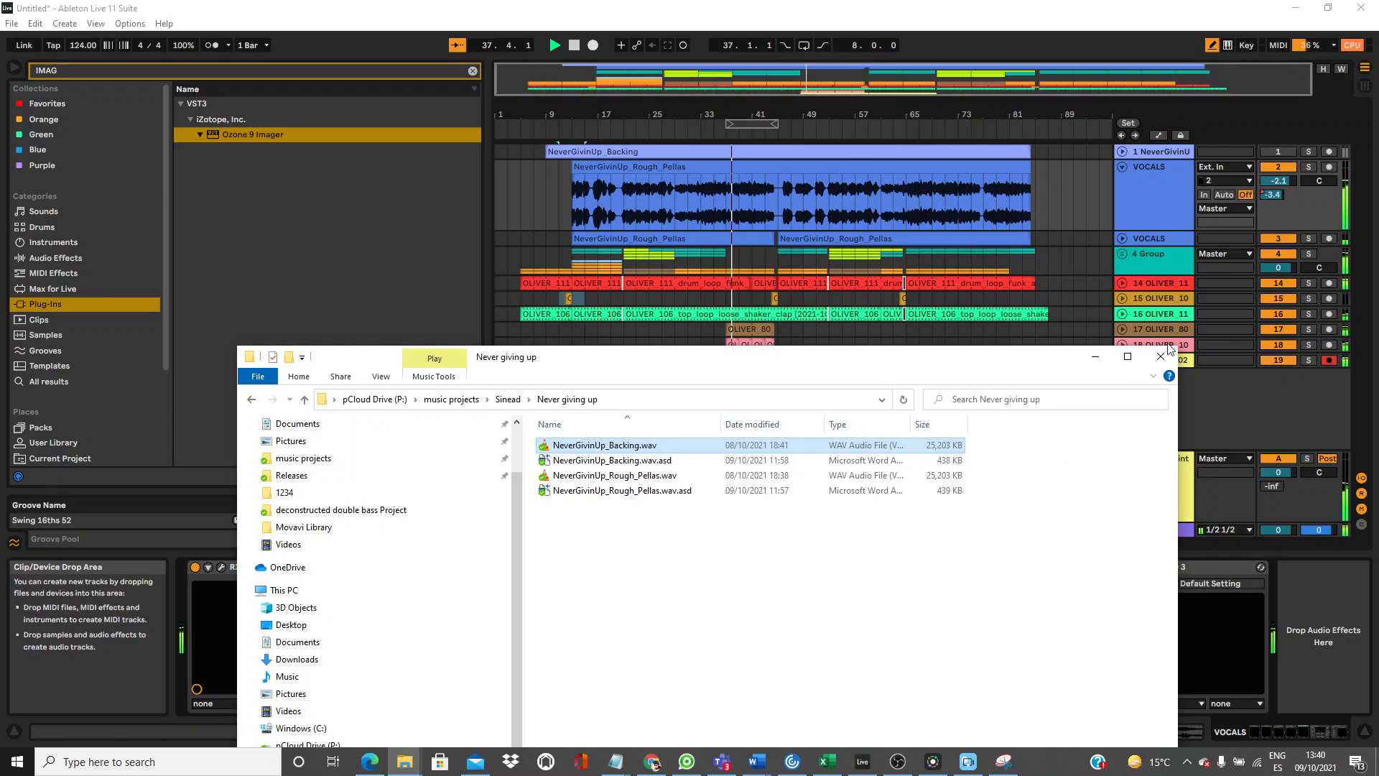
left_click(959, 7)
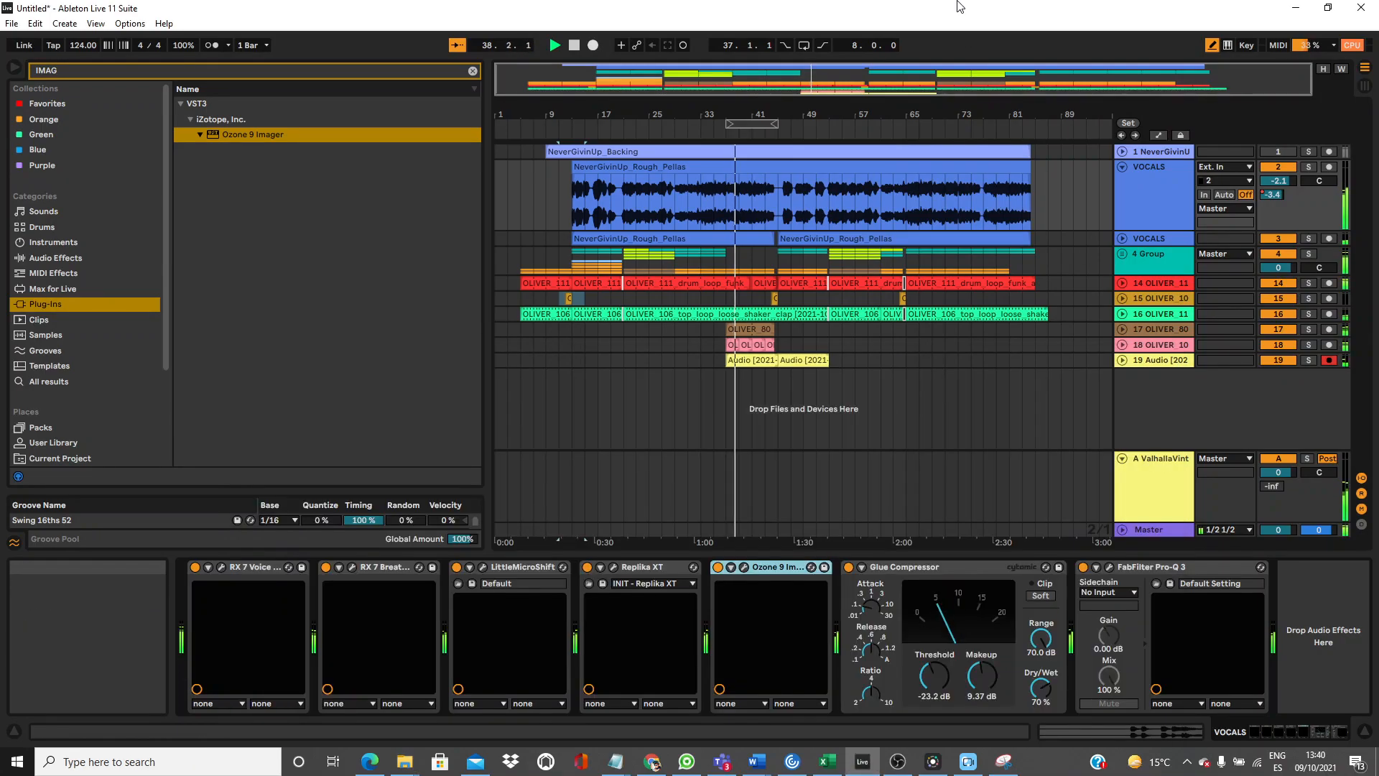
Check the vocal EQ curve and add RX 7 De-ess at the end of the VOCALS effect chain.
left_click(1109, 568)
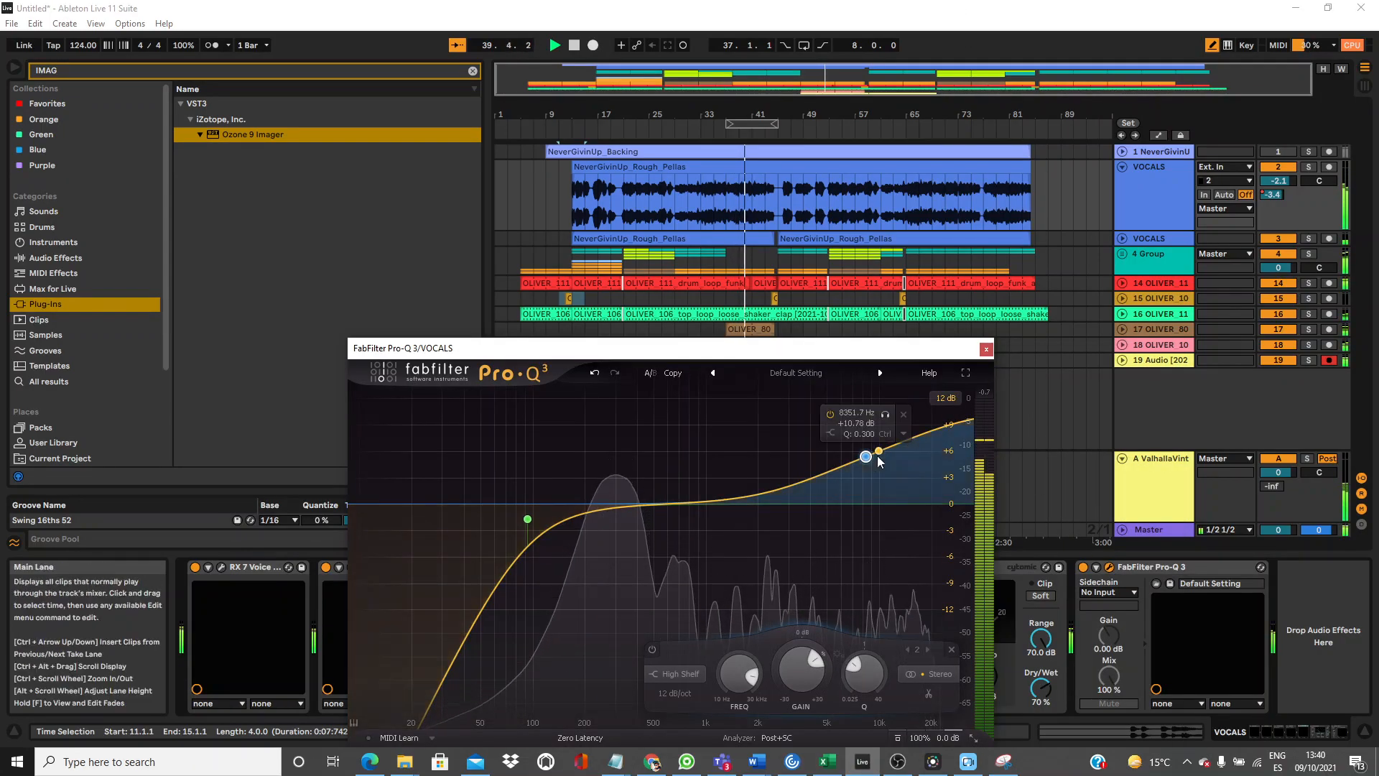
left_click(986, 349)
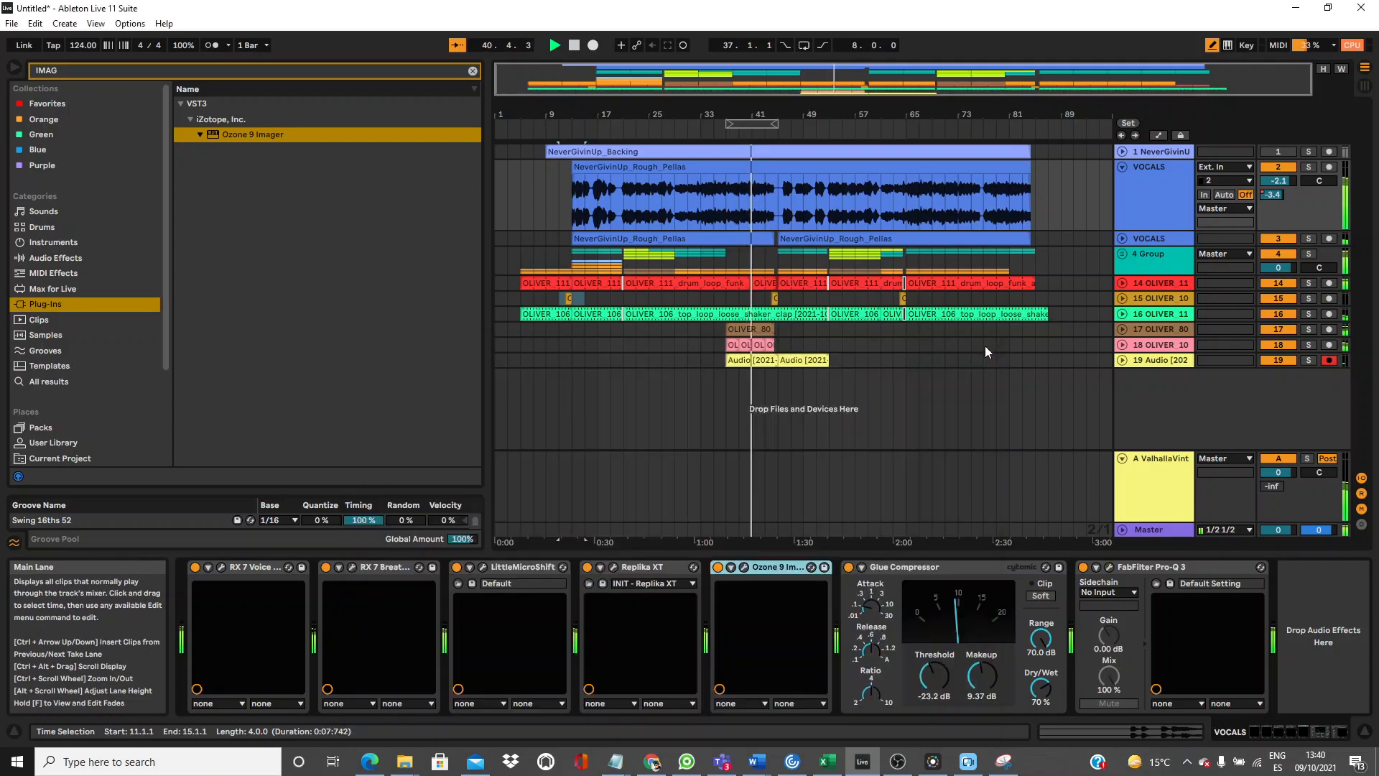
left_click(342, 70)
type("ESS")
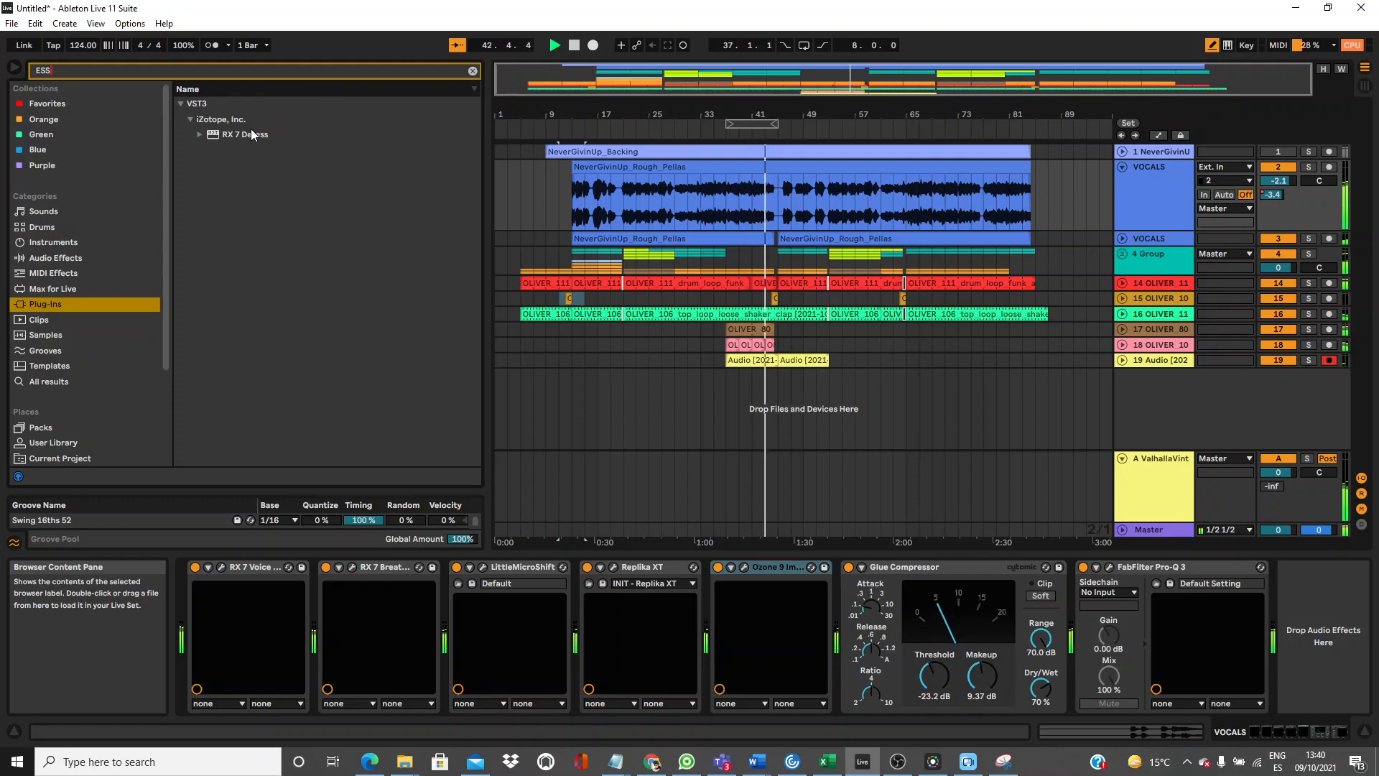
left_click_drag(248, 135, 1288, 596)
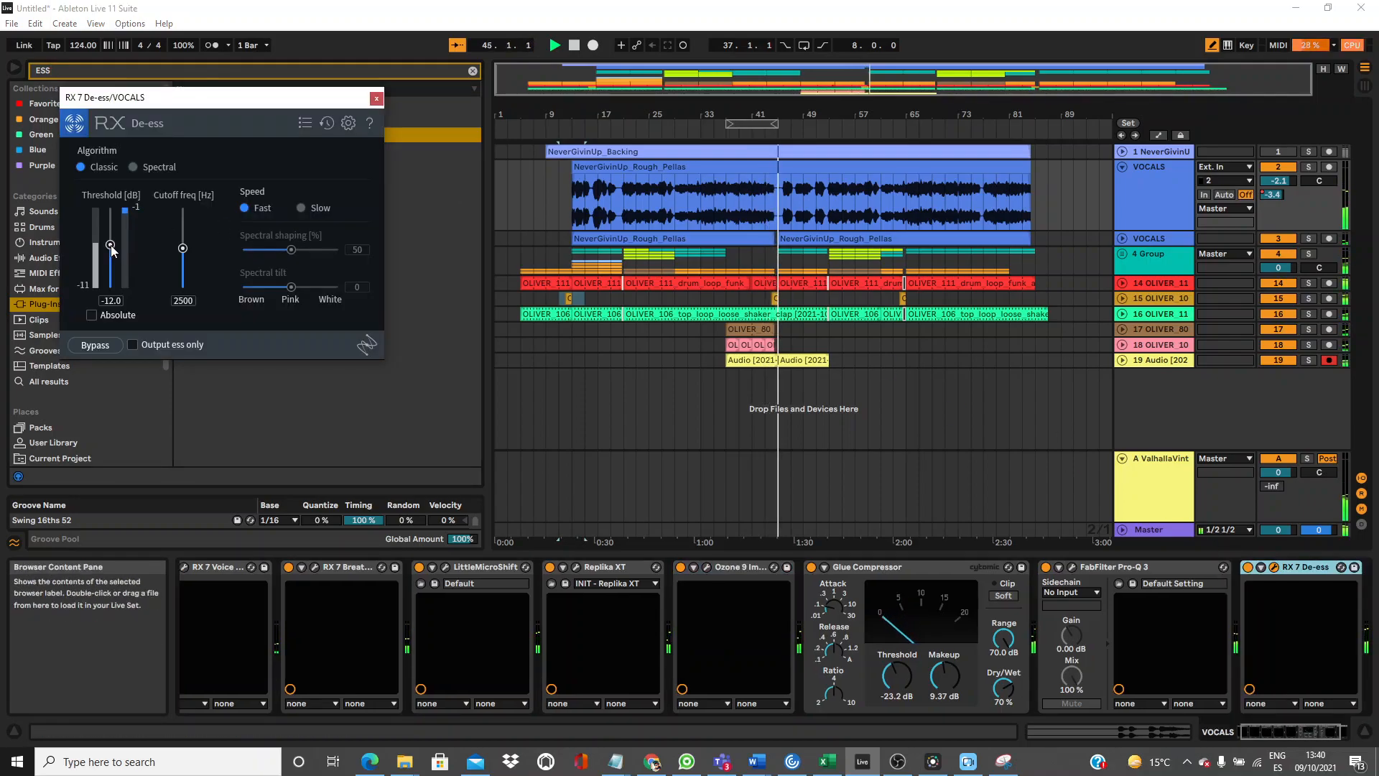
Set the de-esser's cutoff frequency to about 4960 Hz, stop playback and select the VOCALS track.
left_click_drag(183, 248, 185, 231)
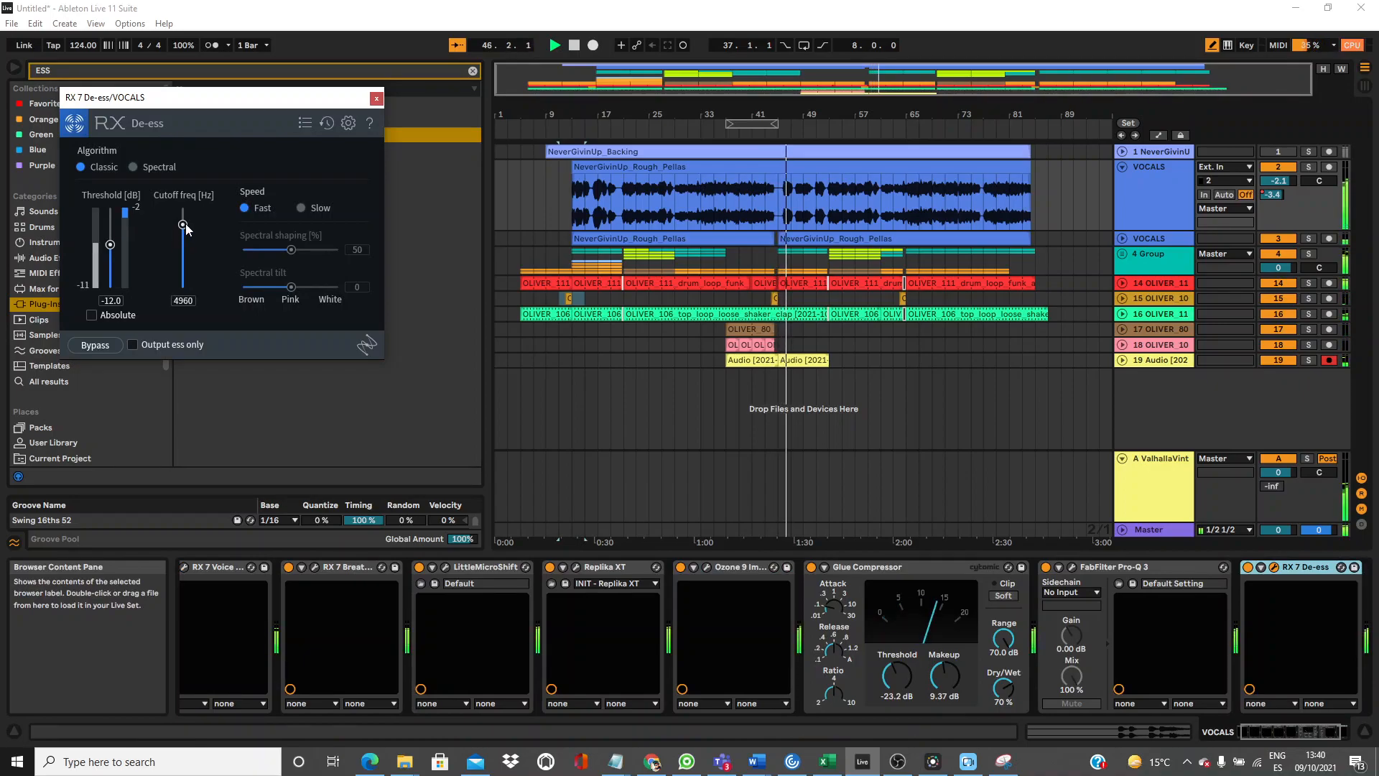
left_click(381, 99)
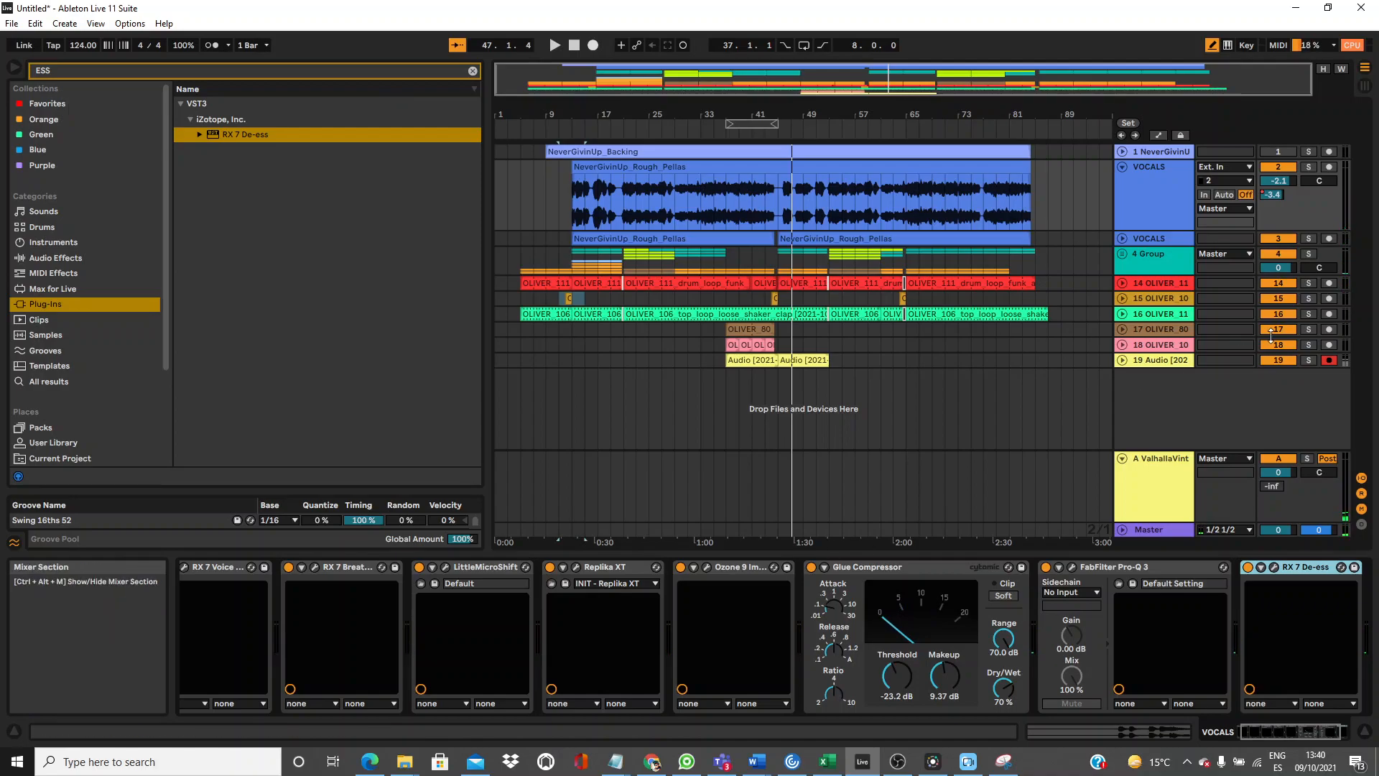
left_click(1156, 198)
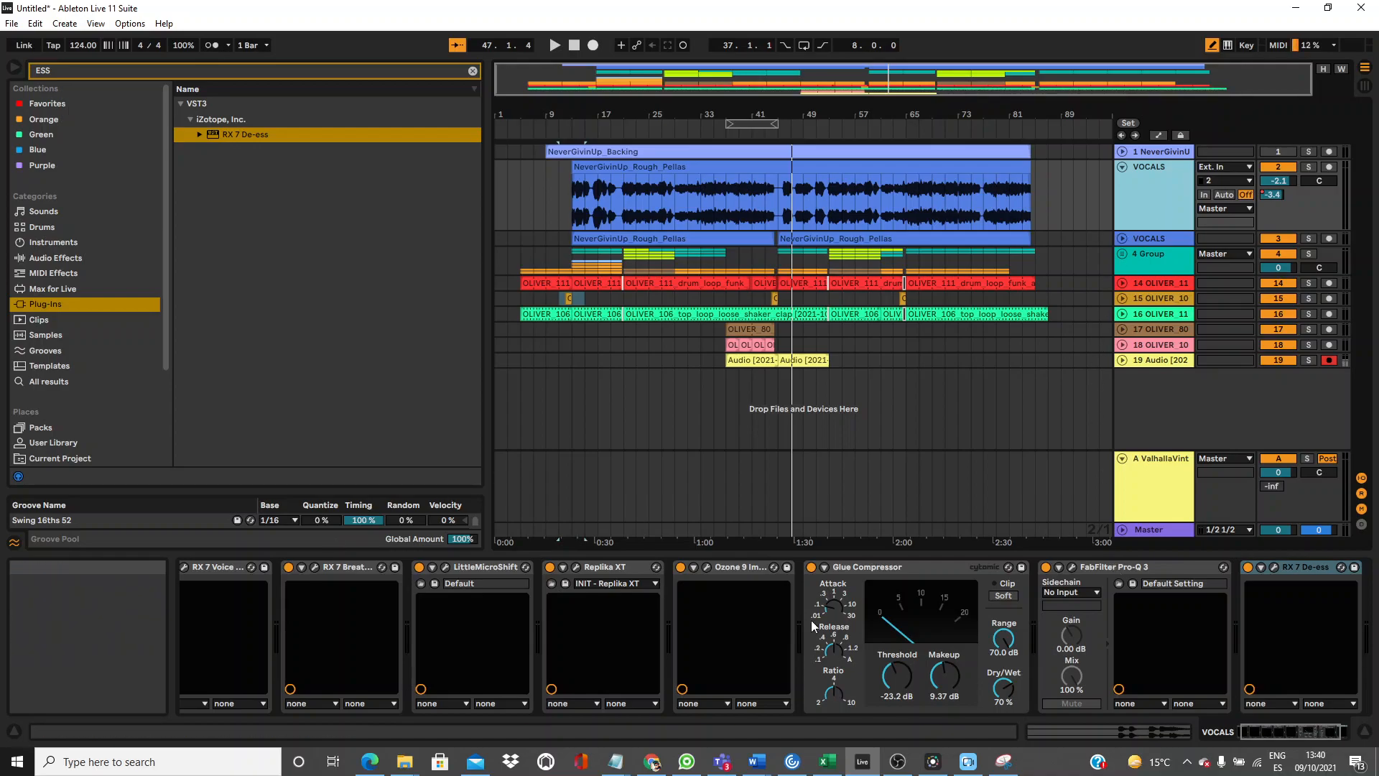
Check the devices at the end of the VOCALS effect chain and duplicate the VOCALS track.
left_click_drag(1252, 726, 1229, 727)
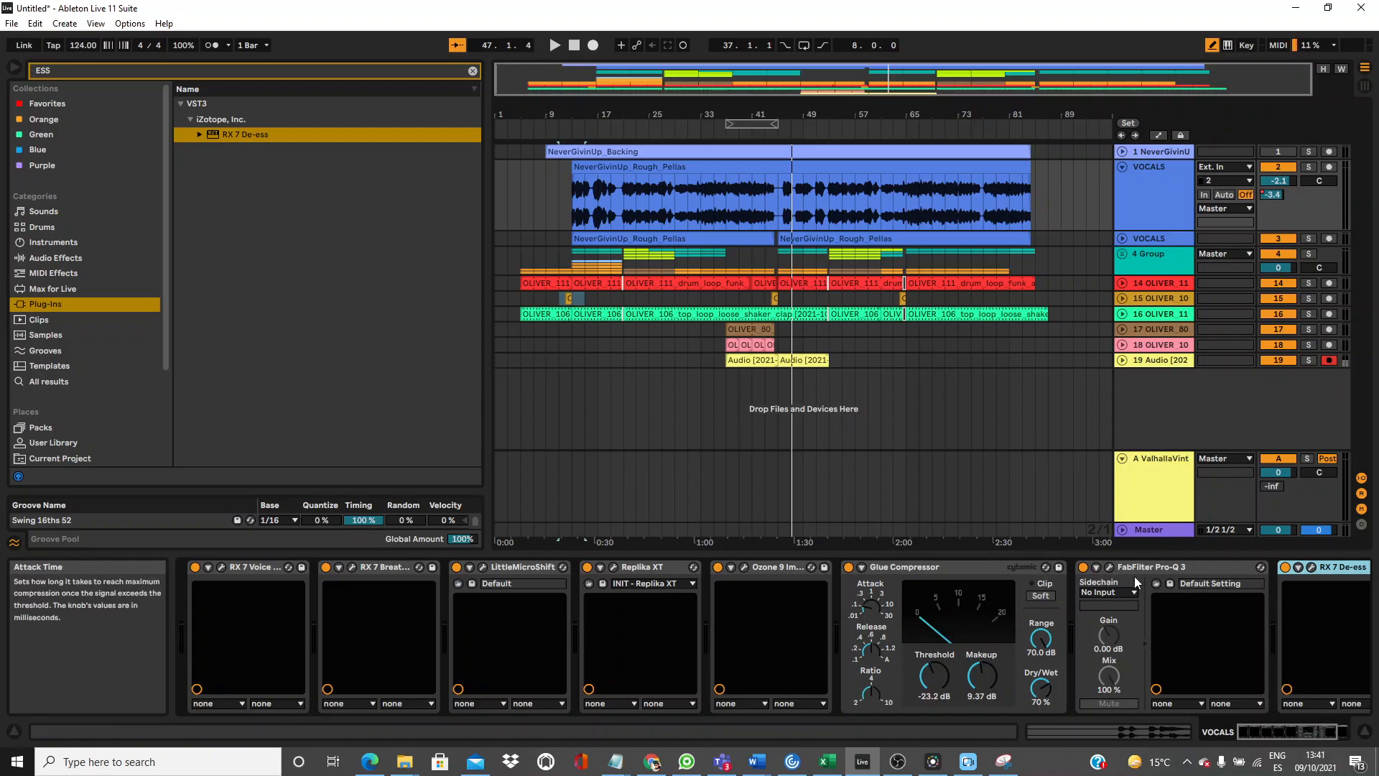
left_click(1164, 567)
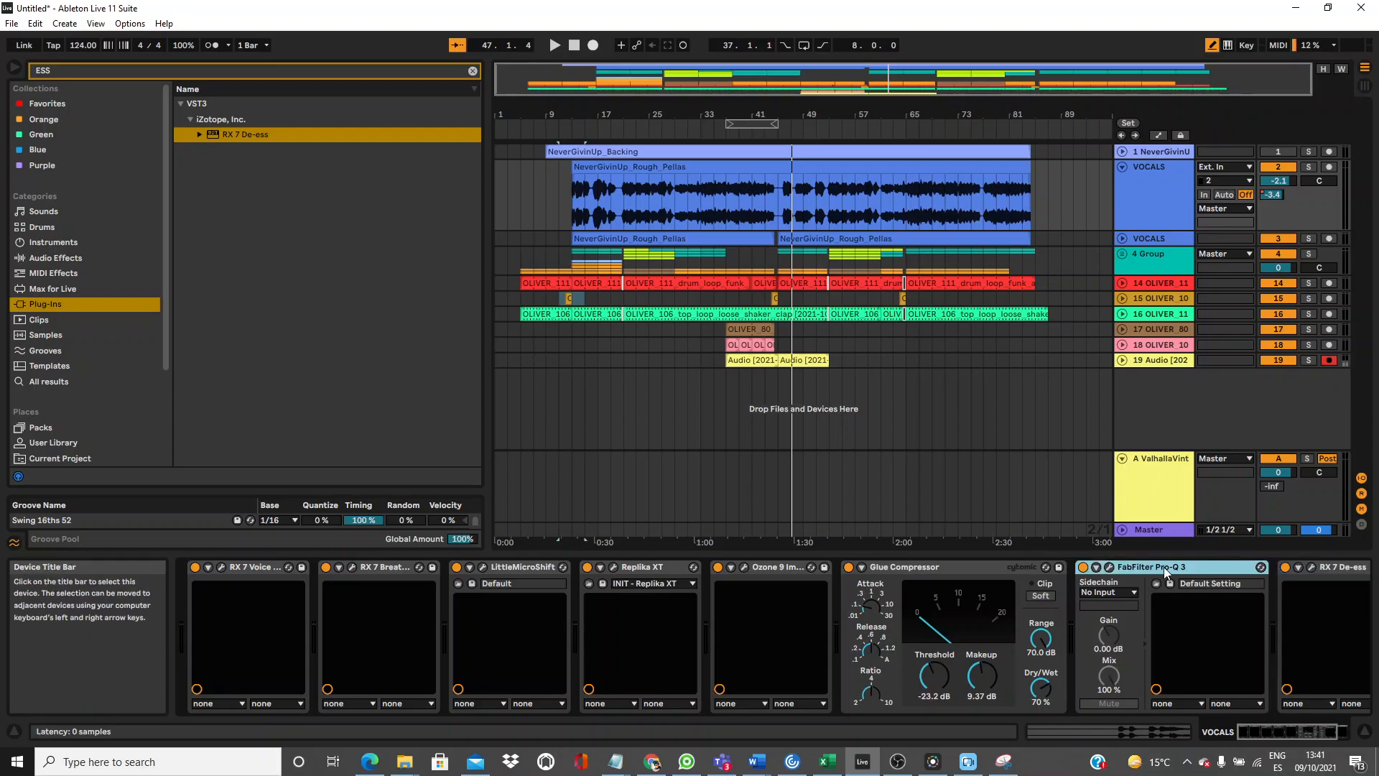
left_click(1351, 570)
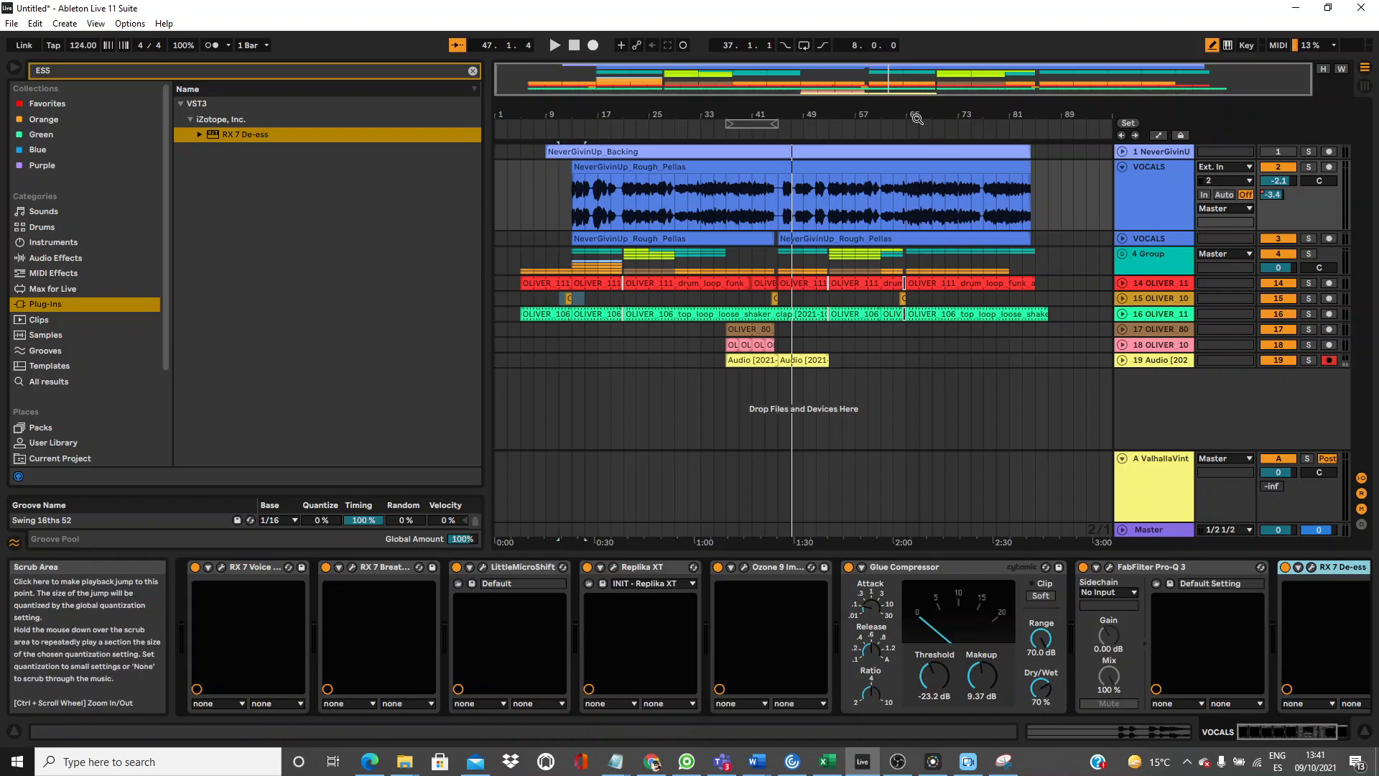
right_click(1165, 202)
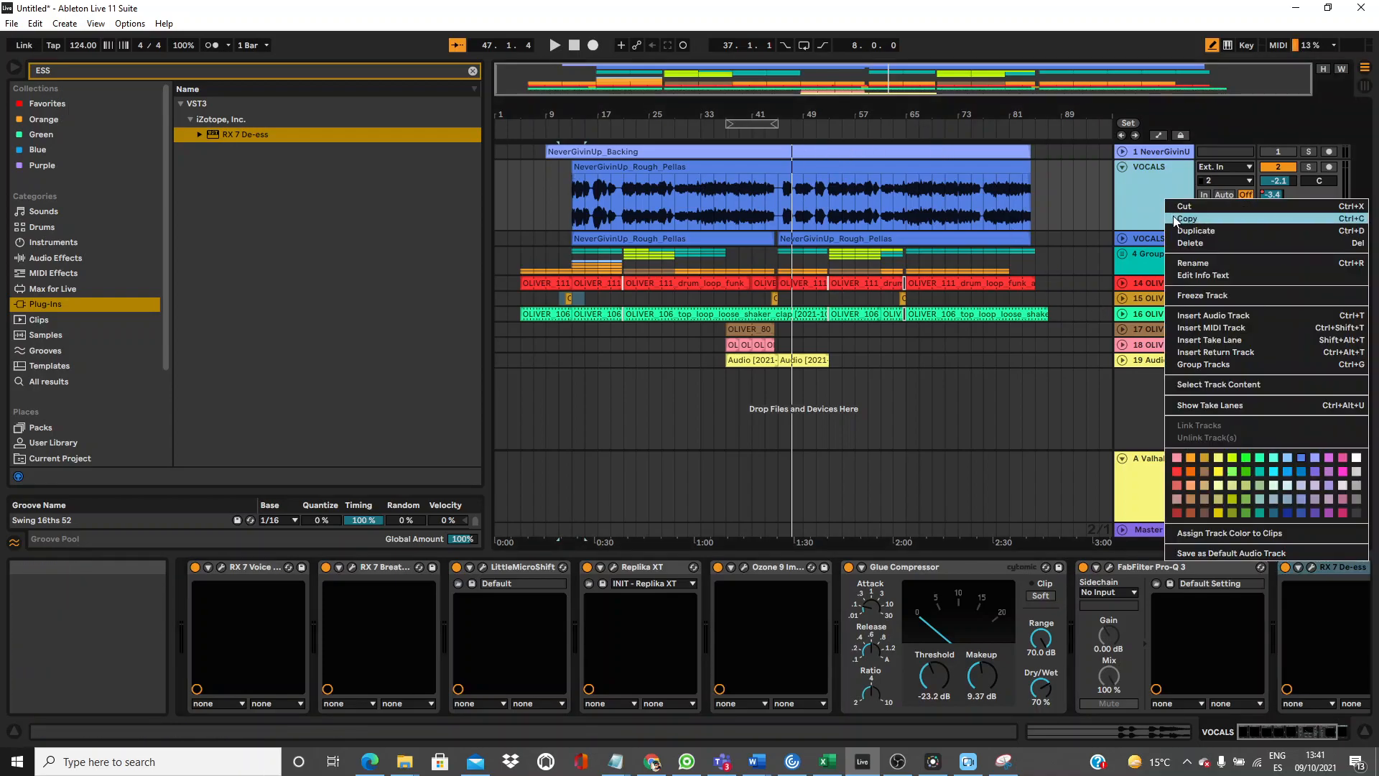
left_click(1183, 228)
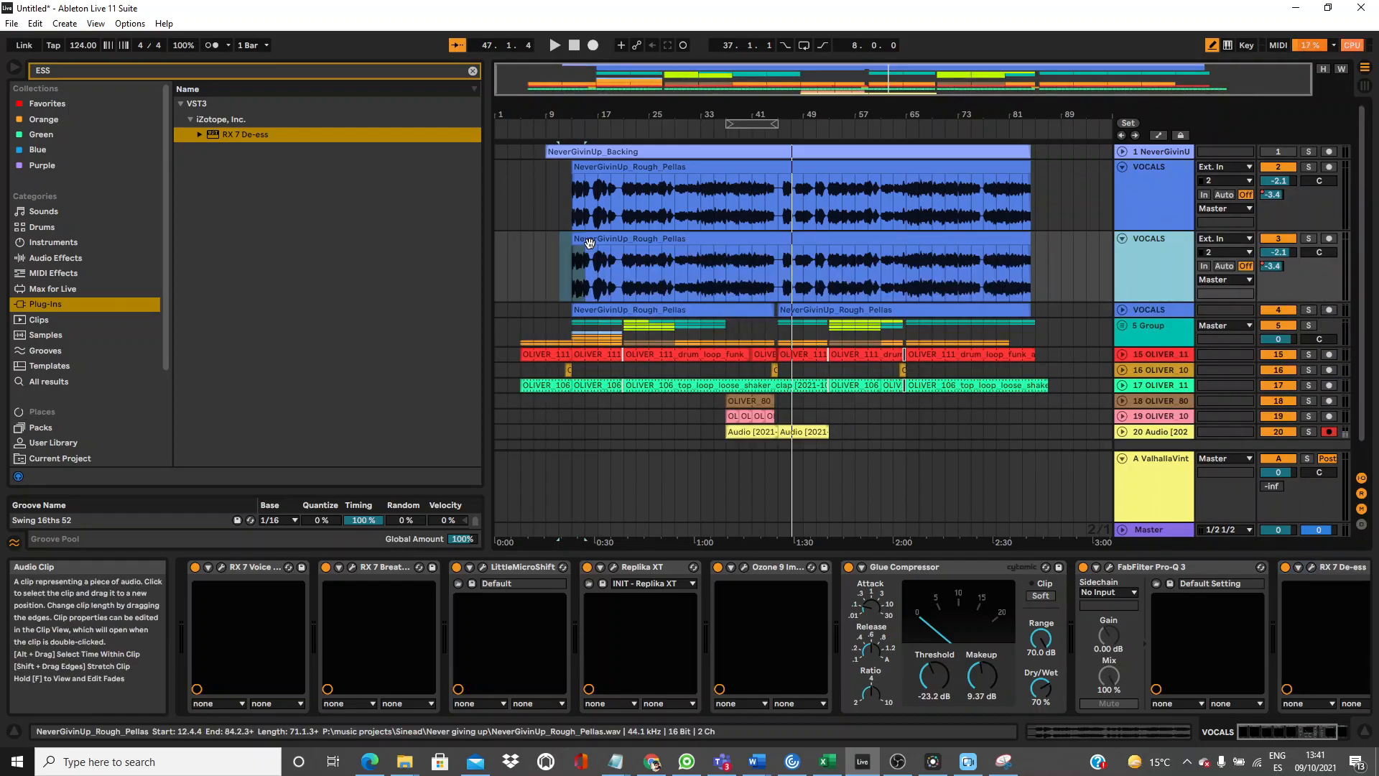
Trim the vocal clip on the duplicated track to the section from 44.4.4 to about 52.2.3.
left_click_drag(574, 250, 776, 251)
key("space")
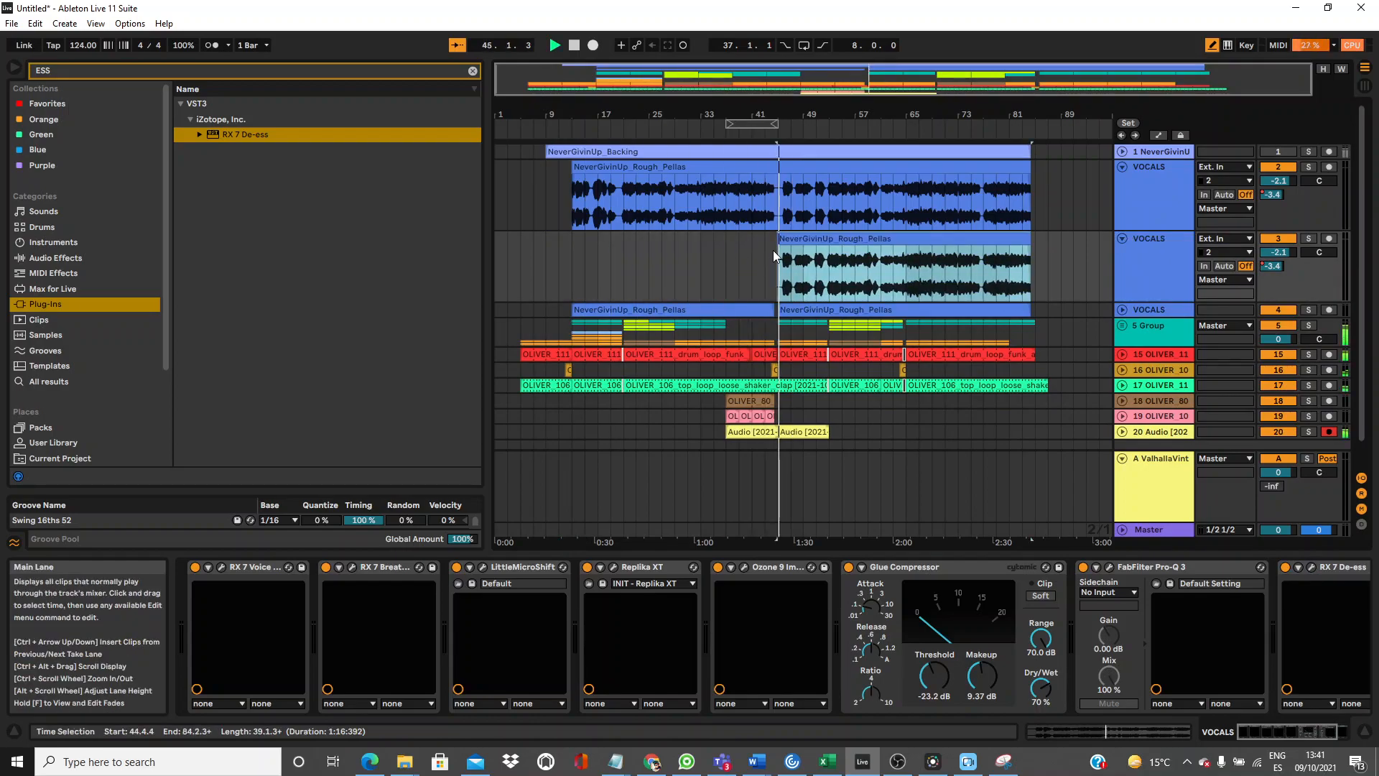
left_click(987, 260)
left_click_drag(1024, 252, 824, 249)
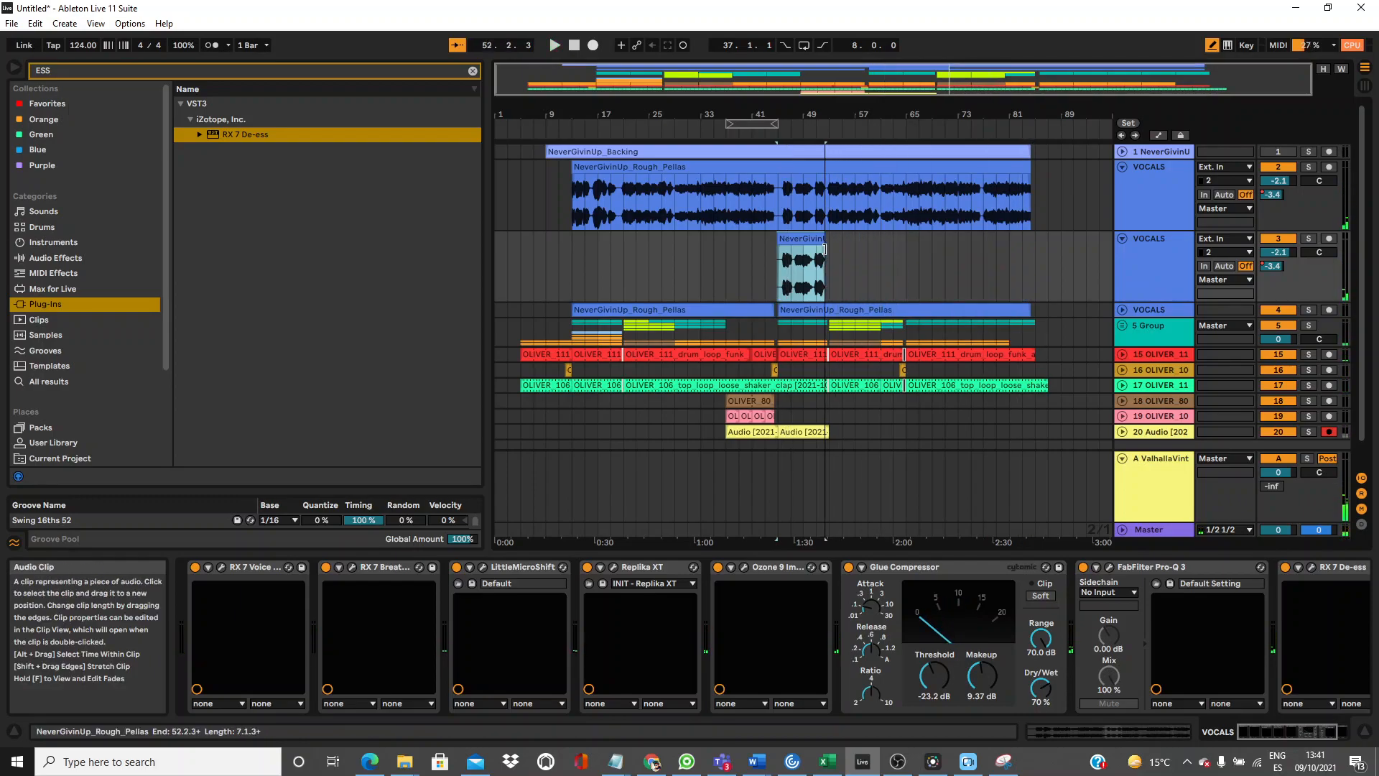
Transpose the trimmed vocal clip down to -5 semitones while auditioning it against the main vocal.
double_click(811, 240)
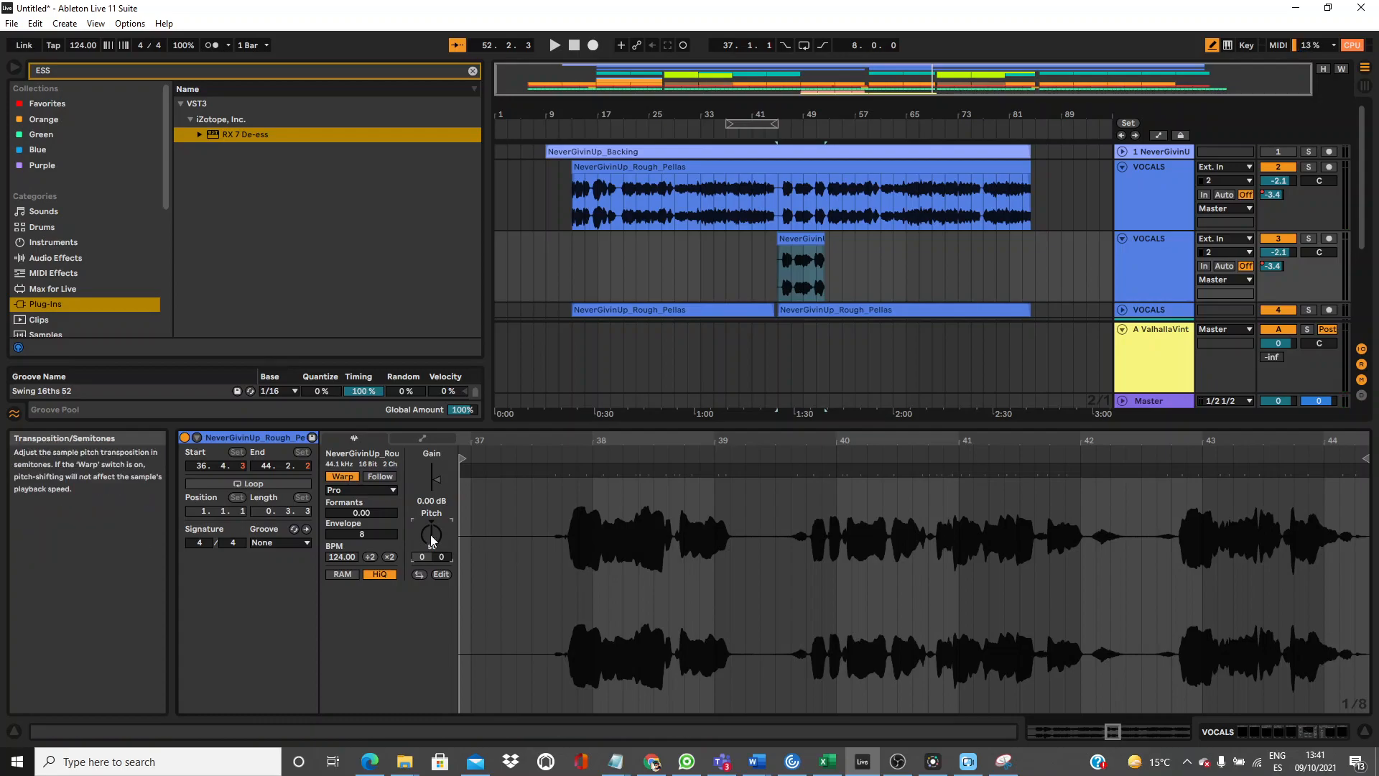
key("Down")
key("Down")
key("Down")
key("space")
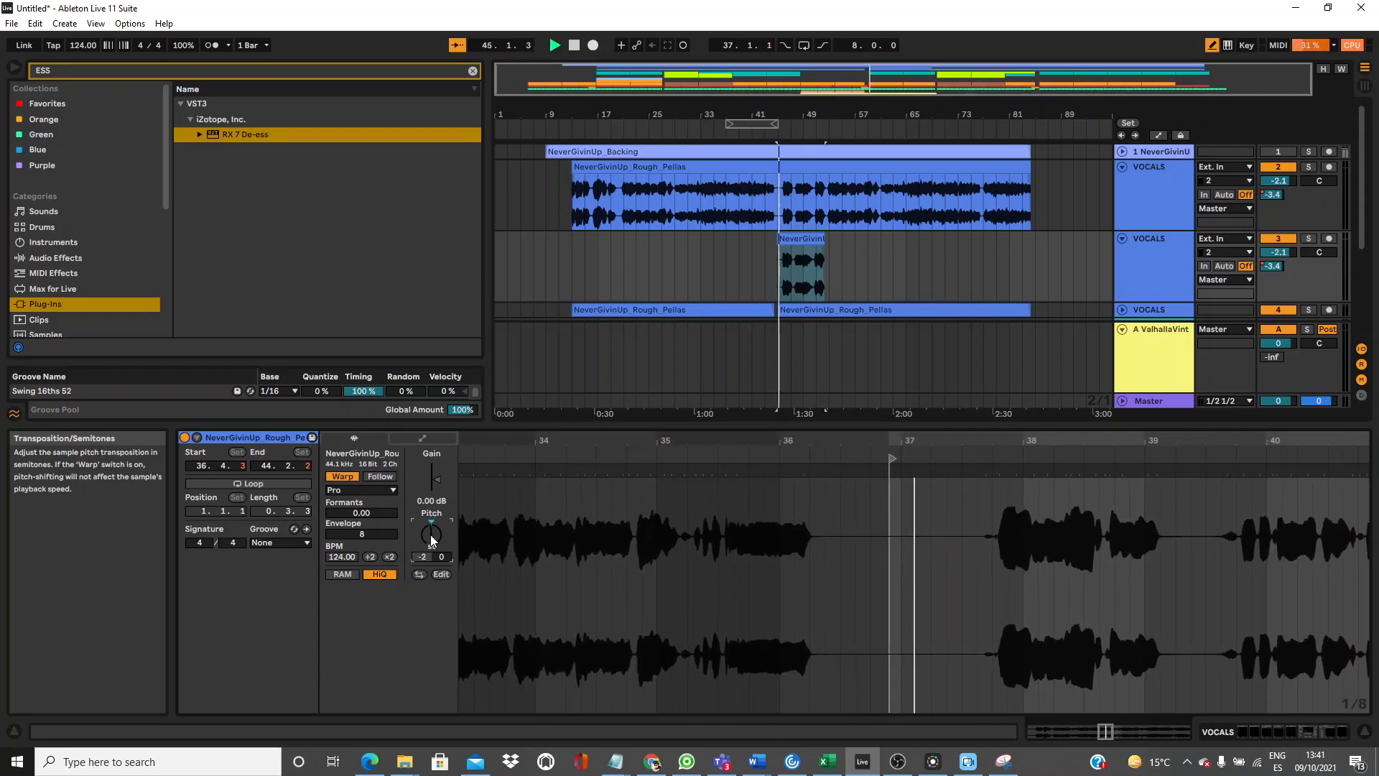
key("space")
key("space")
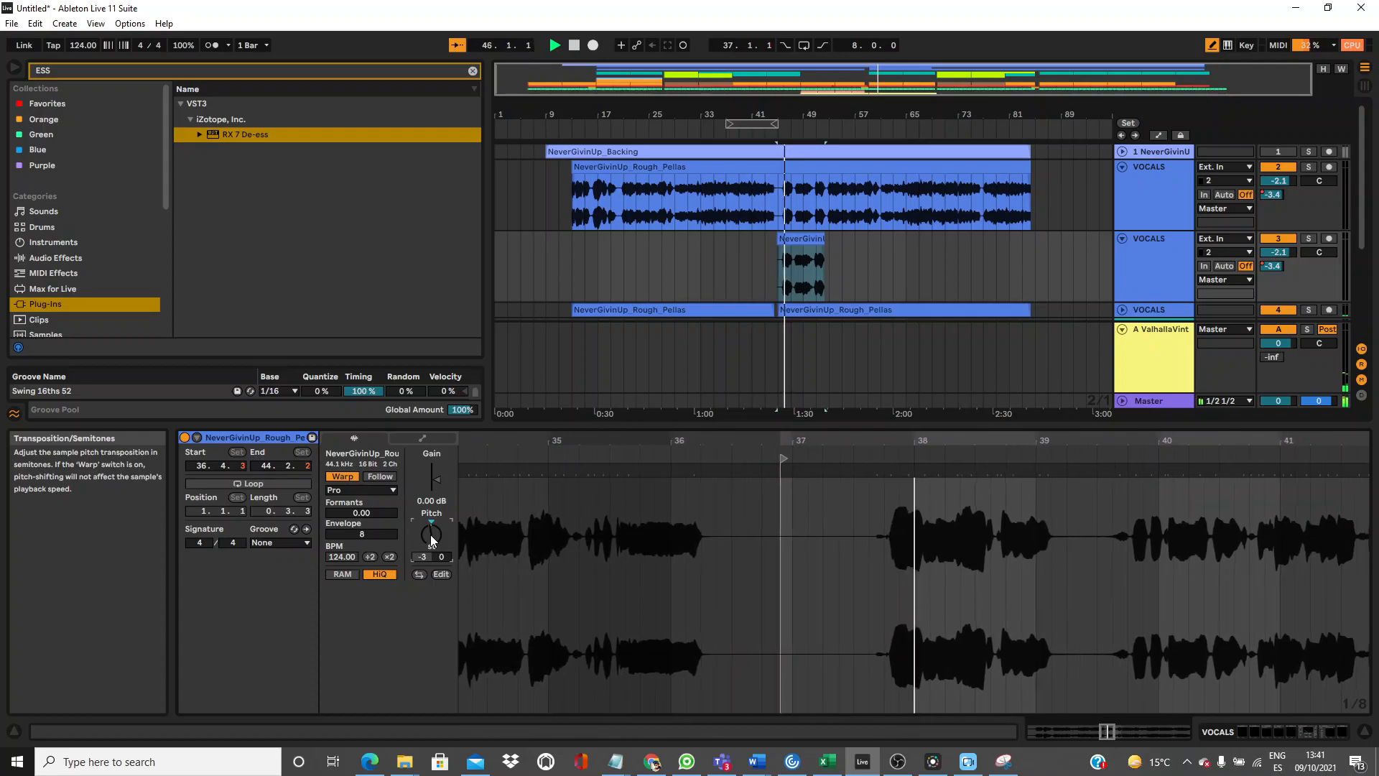
key("Down")
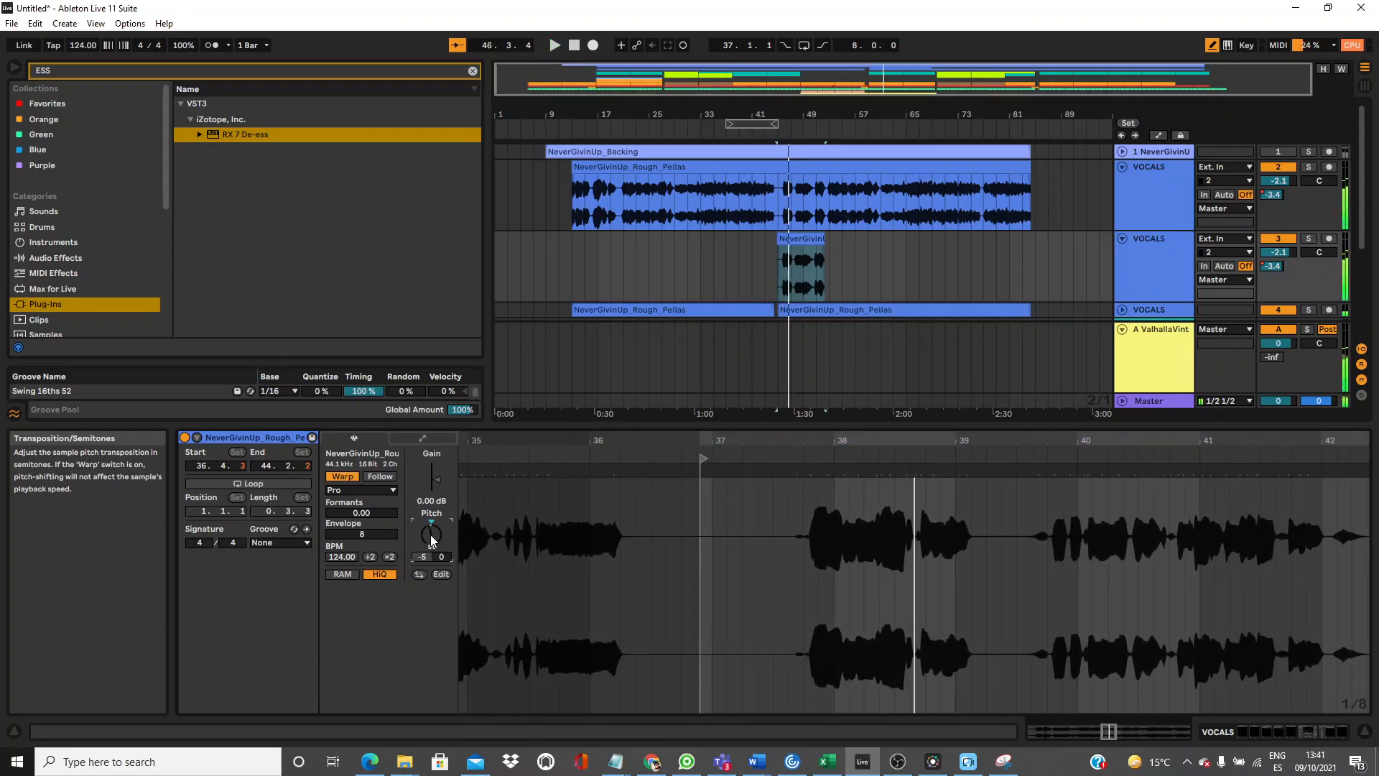
key("space")
key("space")
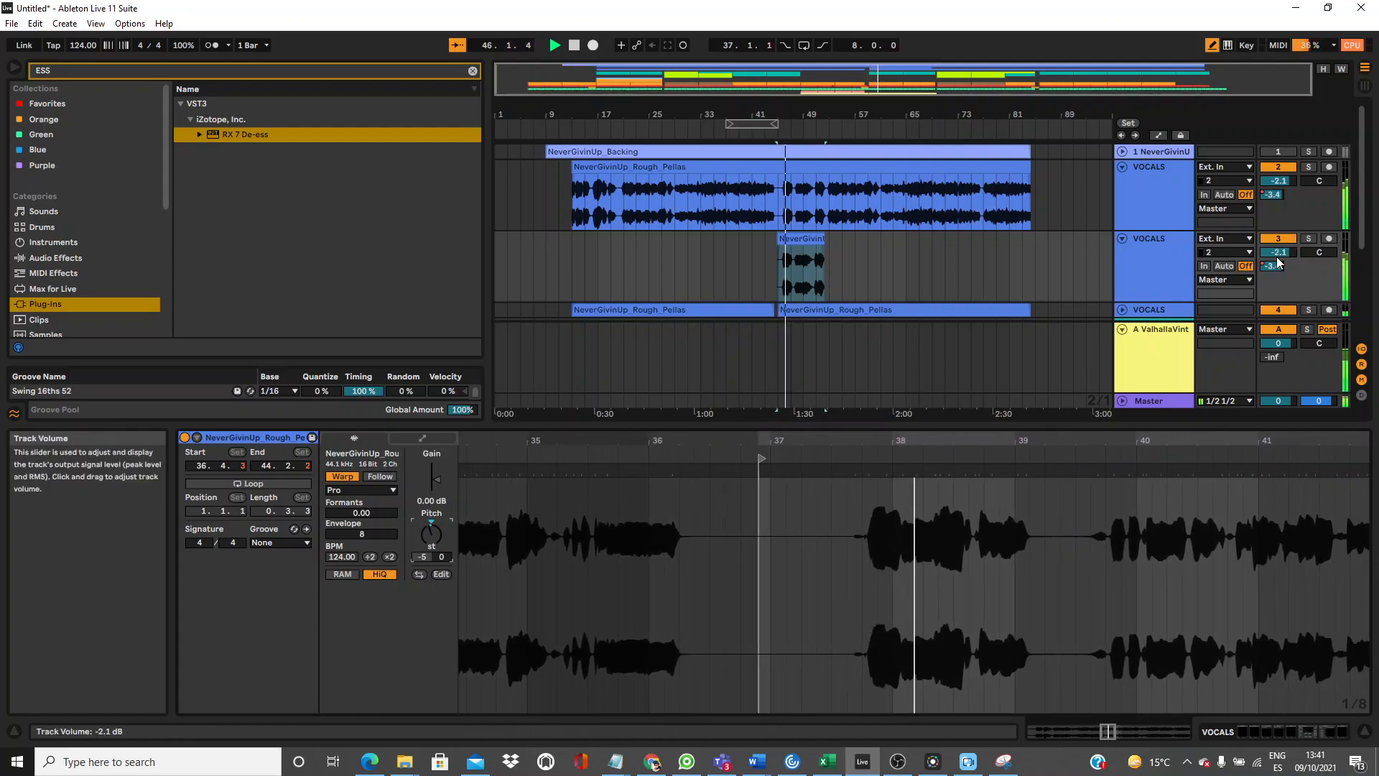
Lower the duplicated VOCALS track's volume to -6.9 dB and audition the blend with its effect chain displayed.
left_click_drag(1279, 253, 1279, 279)
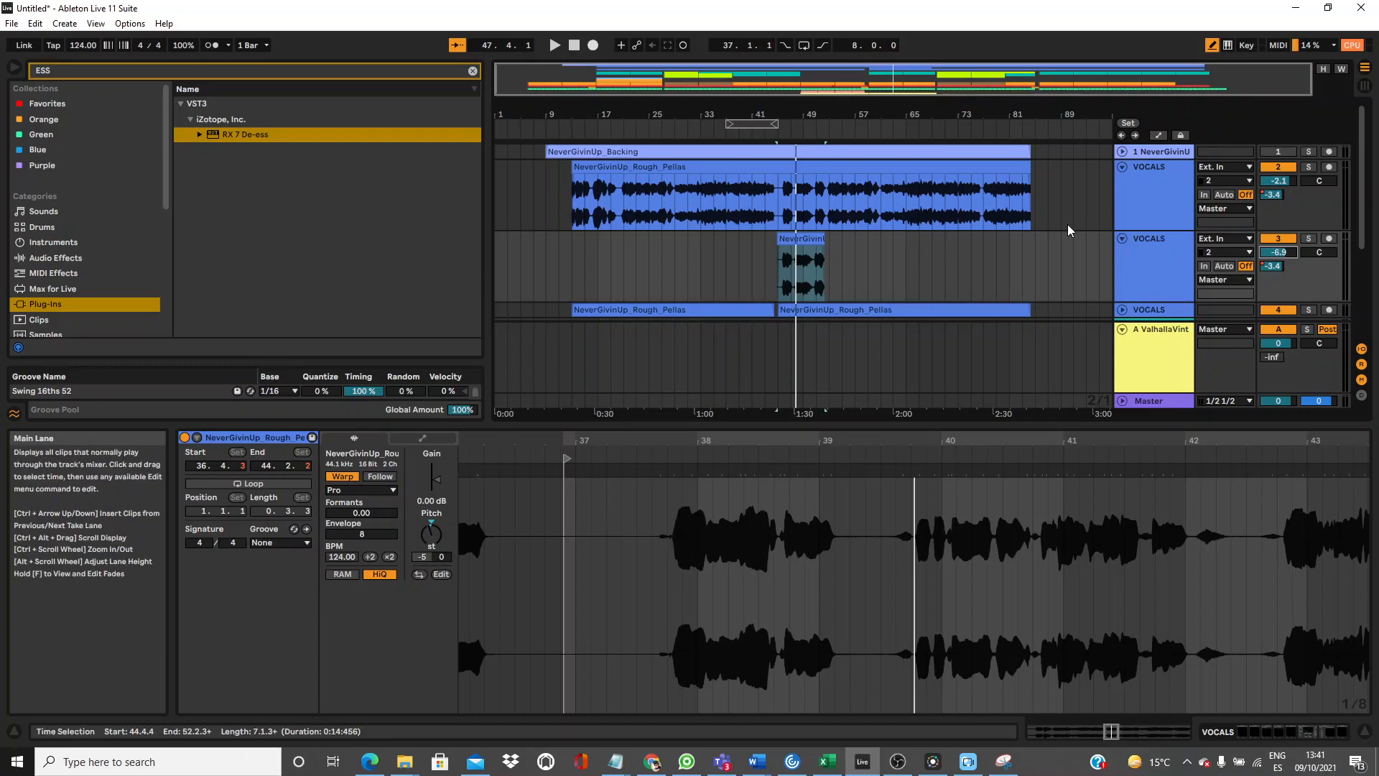
key("space")
double_click(1162, 253)
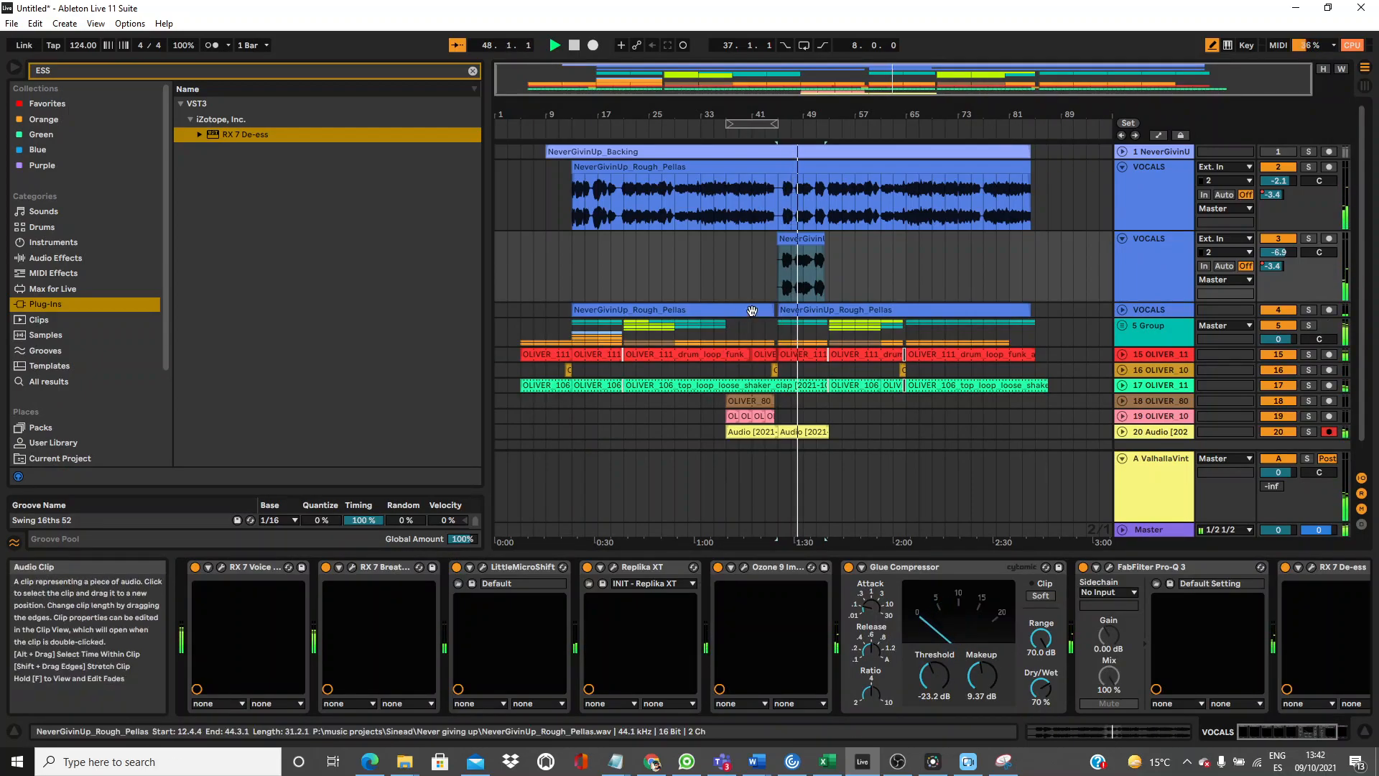
key("space")
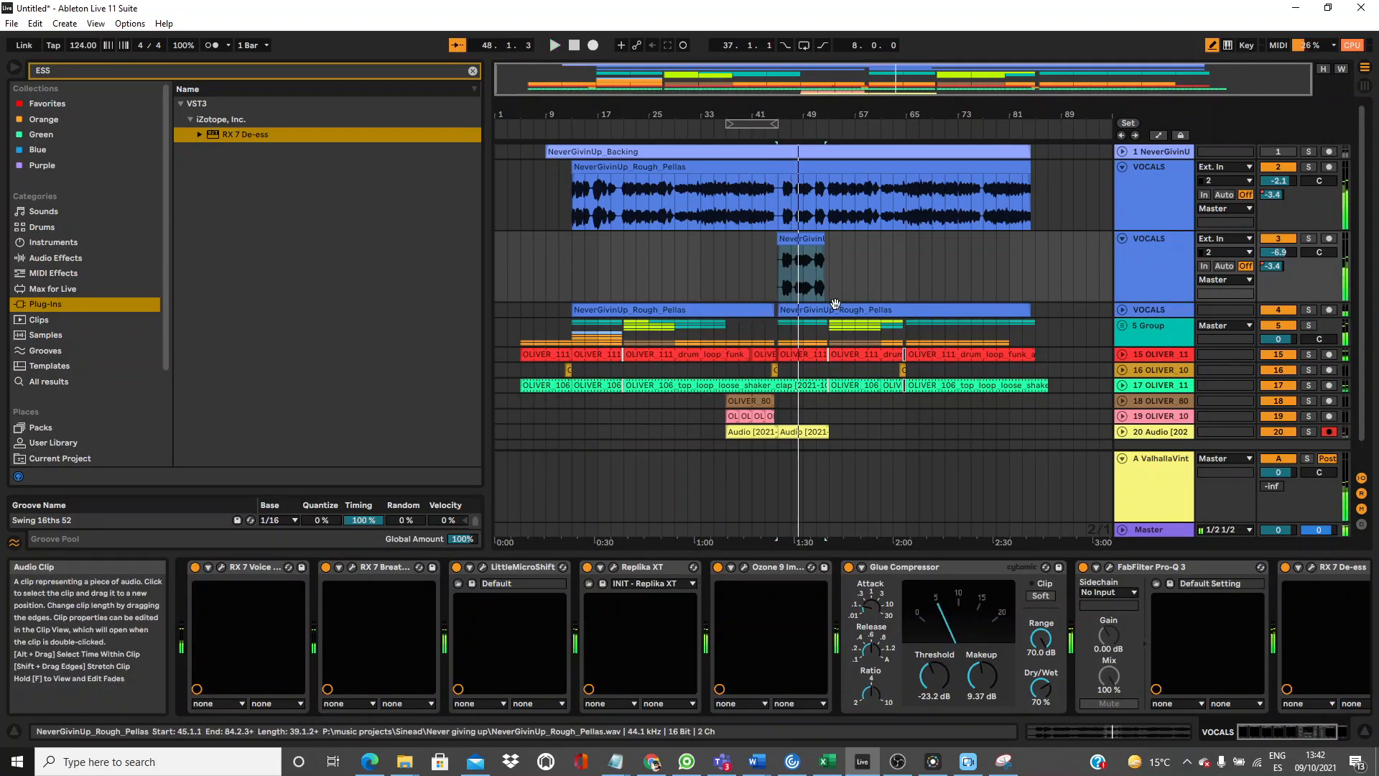
Show automation on the duplicated VOCALS track and display the envelope of its mixer send to return A.
left_click(1145, 259)
key("a")
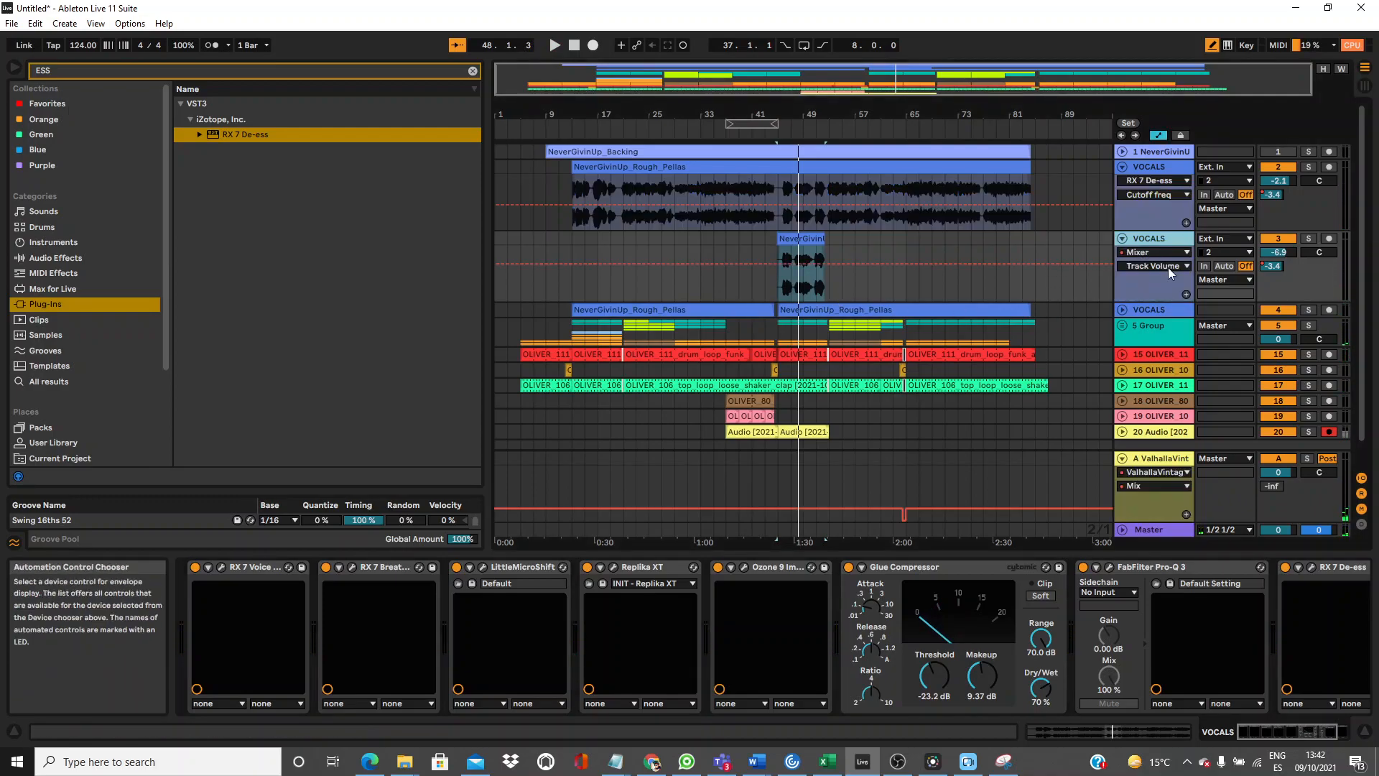
left_click(1158, 253)
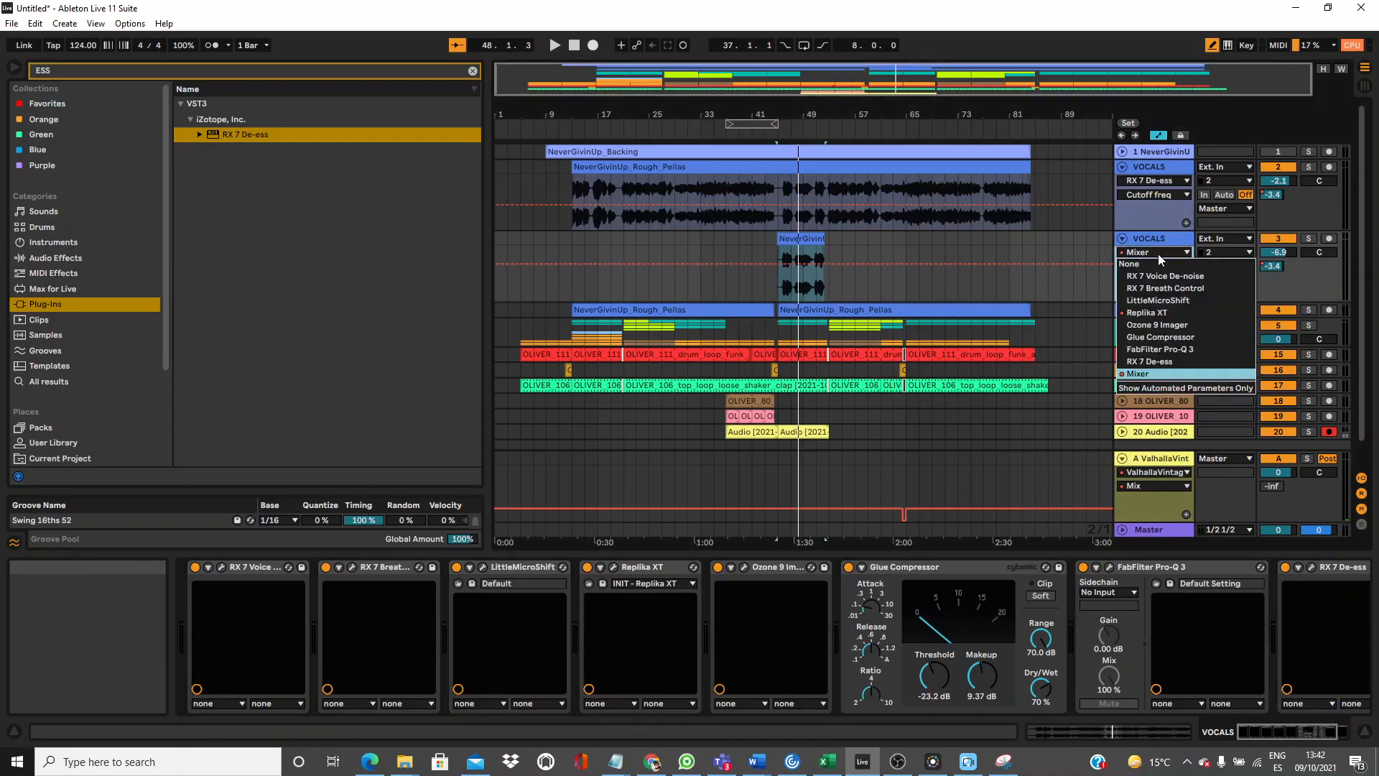
left_click(1155, 373)
left_click(1159, 253)
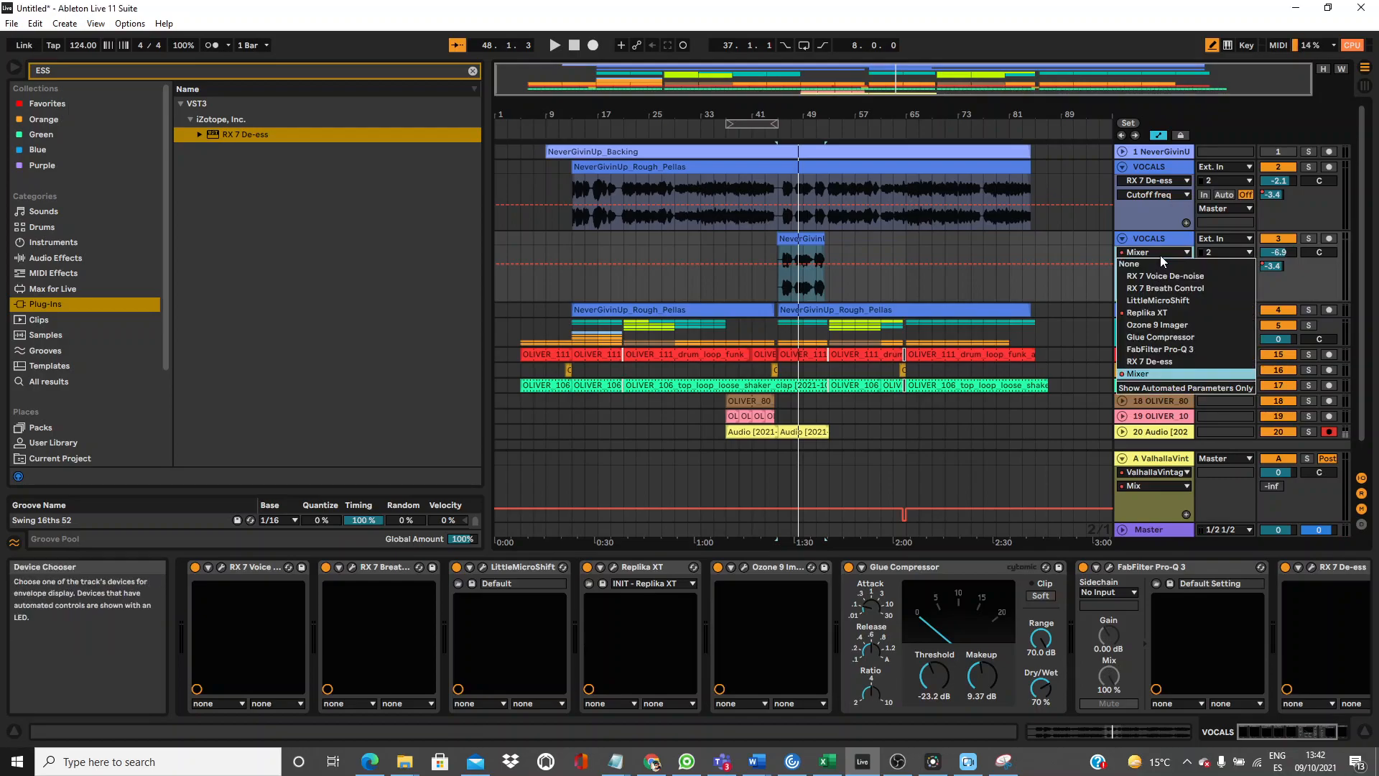
left_click(1157, 252)
left_click(1156, 265)
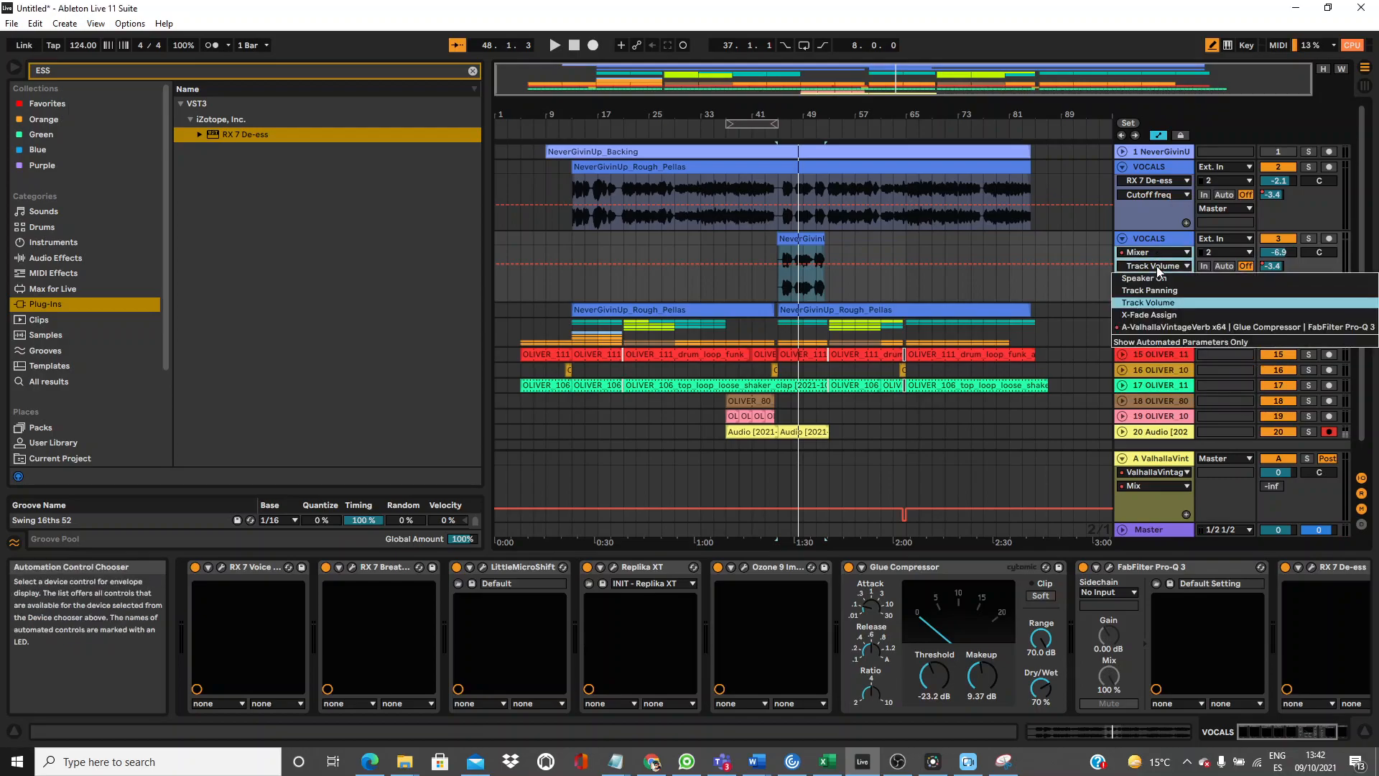
left_click(1165, 326)
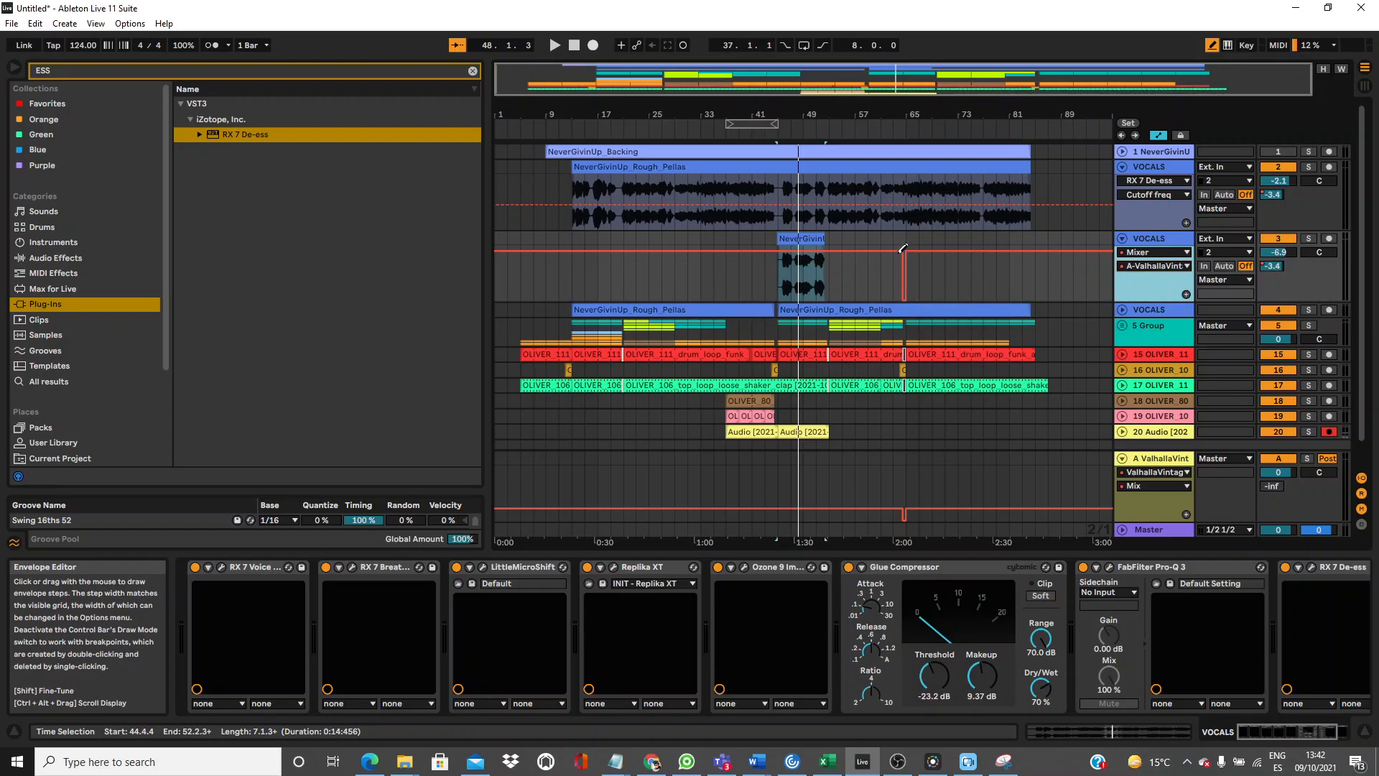
Insert a second return track and load ValhallaVintageVerb_x64 on it, leaving the plug-in window closed.
left_click(1121, 235)
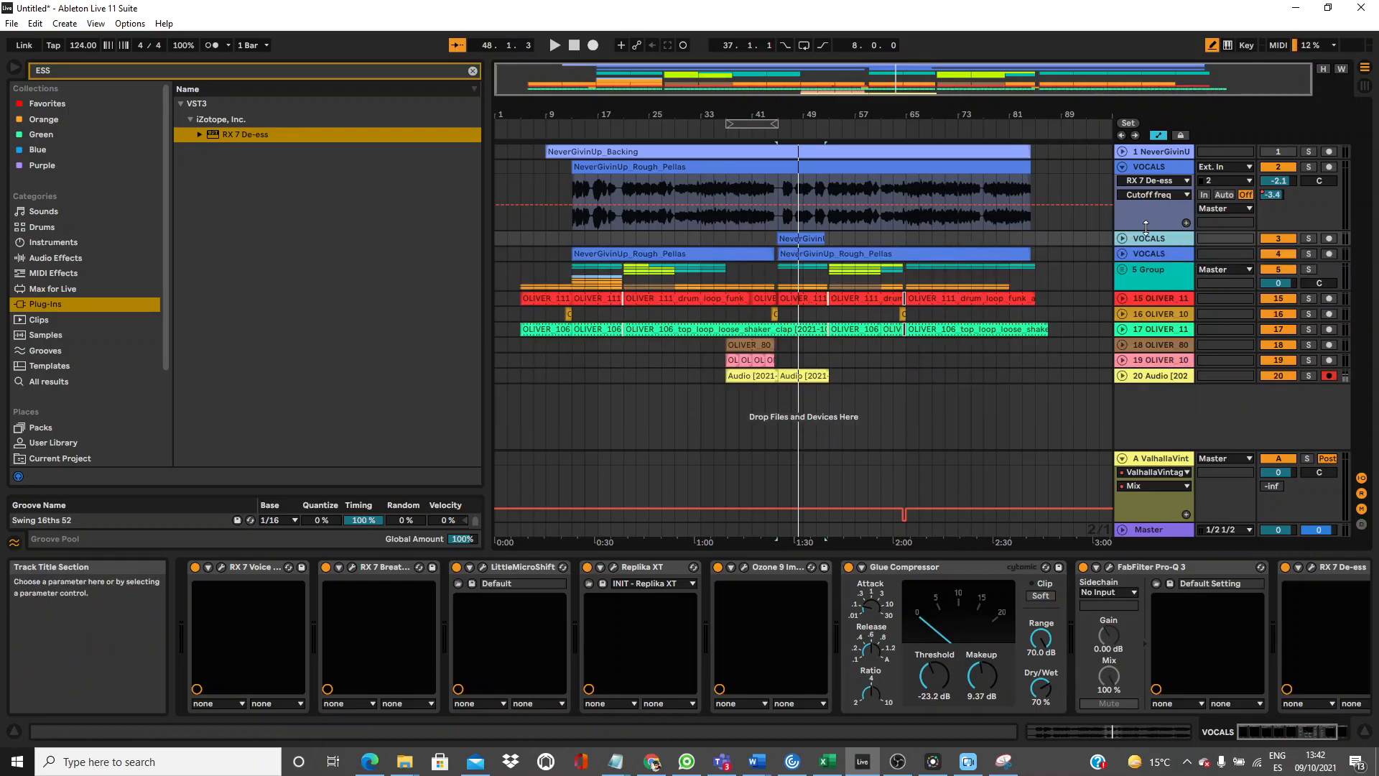
right_click(1165, 433)
left_click(1194, 467)
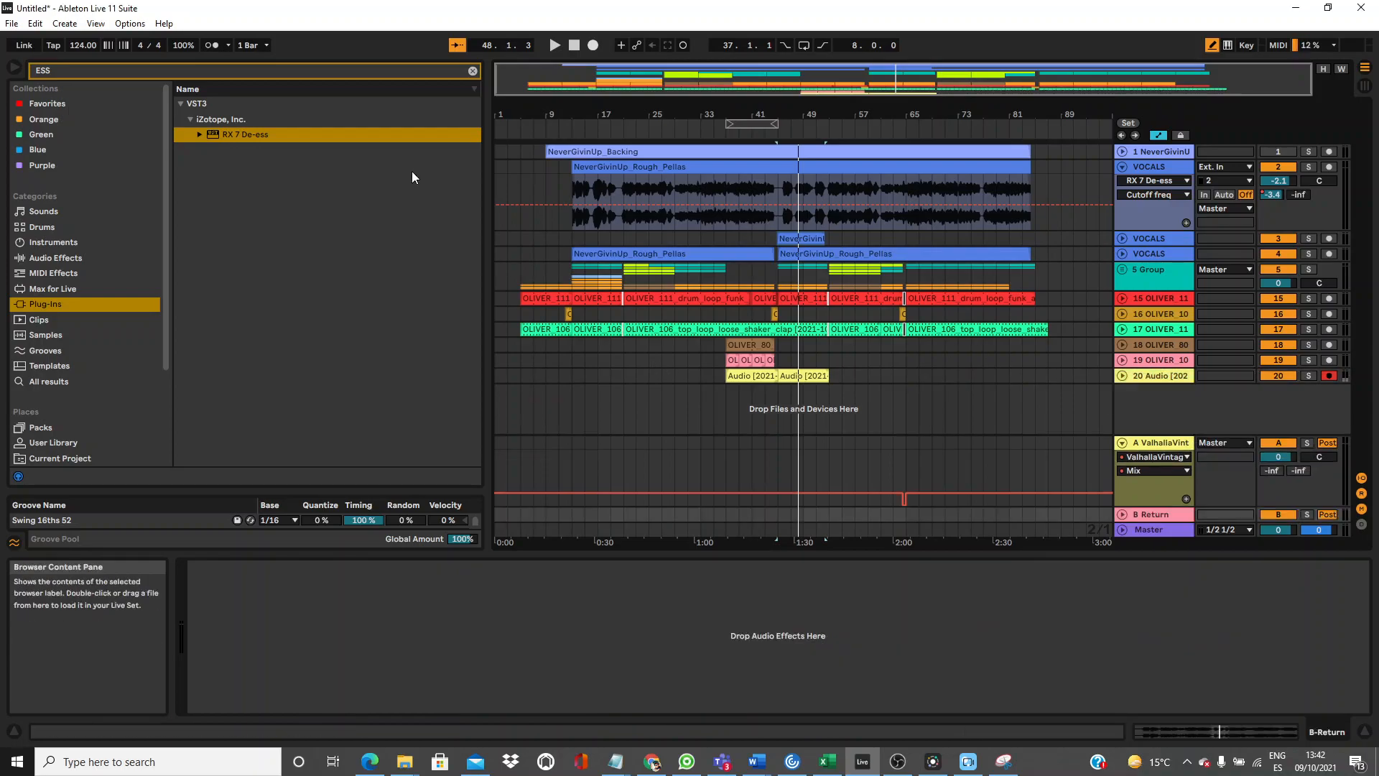
left_click(266, 70)
type("VAL")
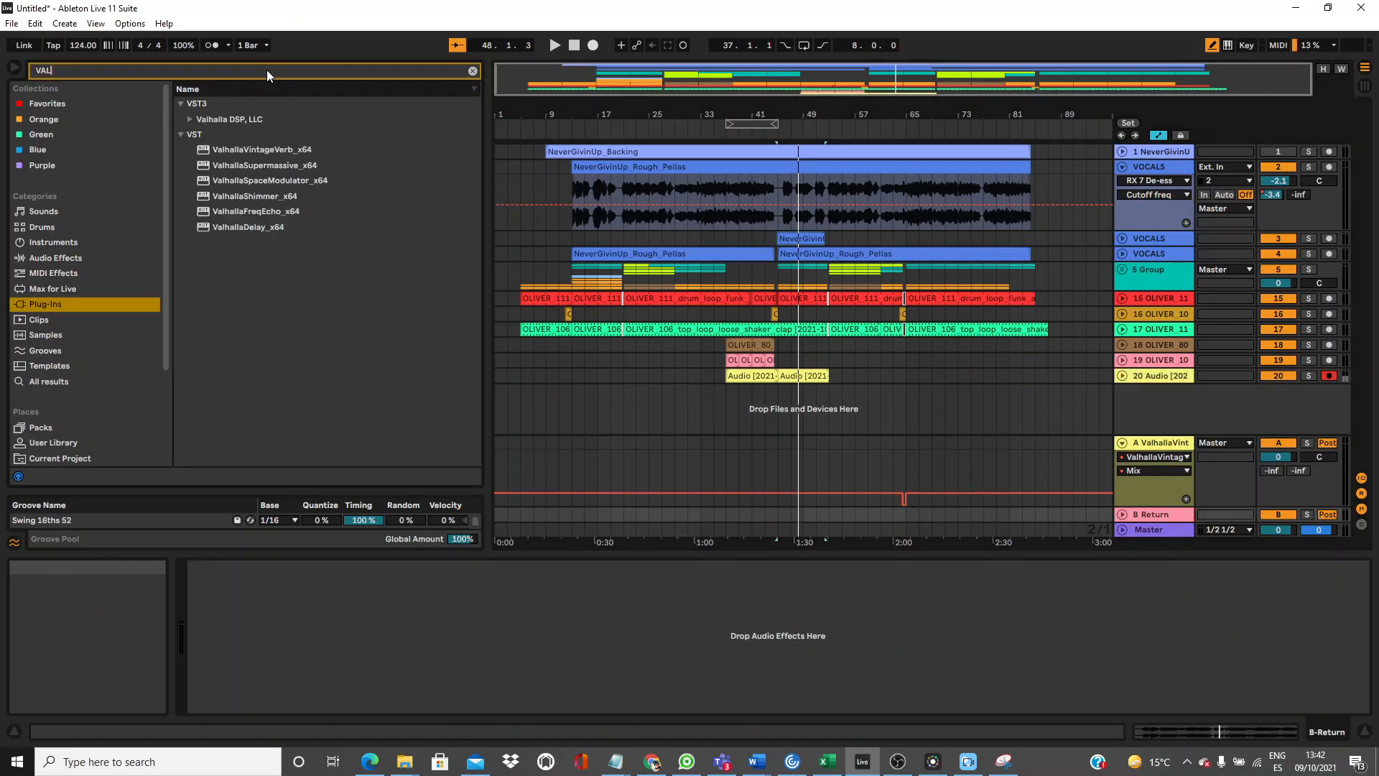
left_click_drag(281, 153, 1112, 482)
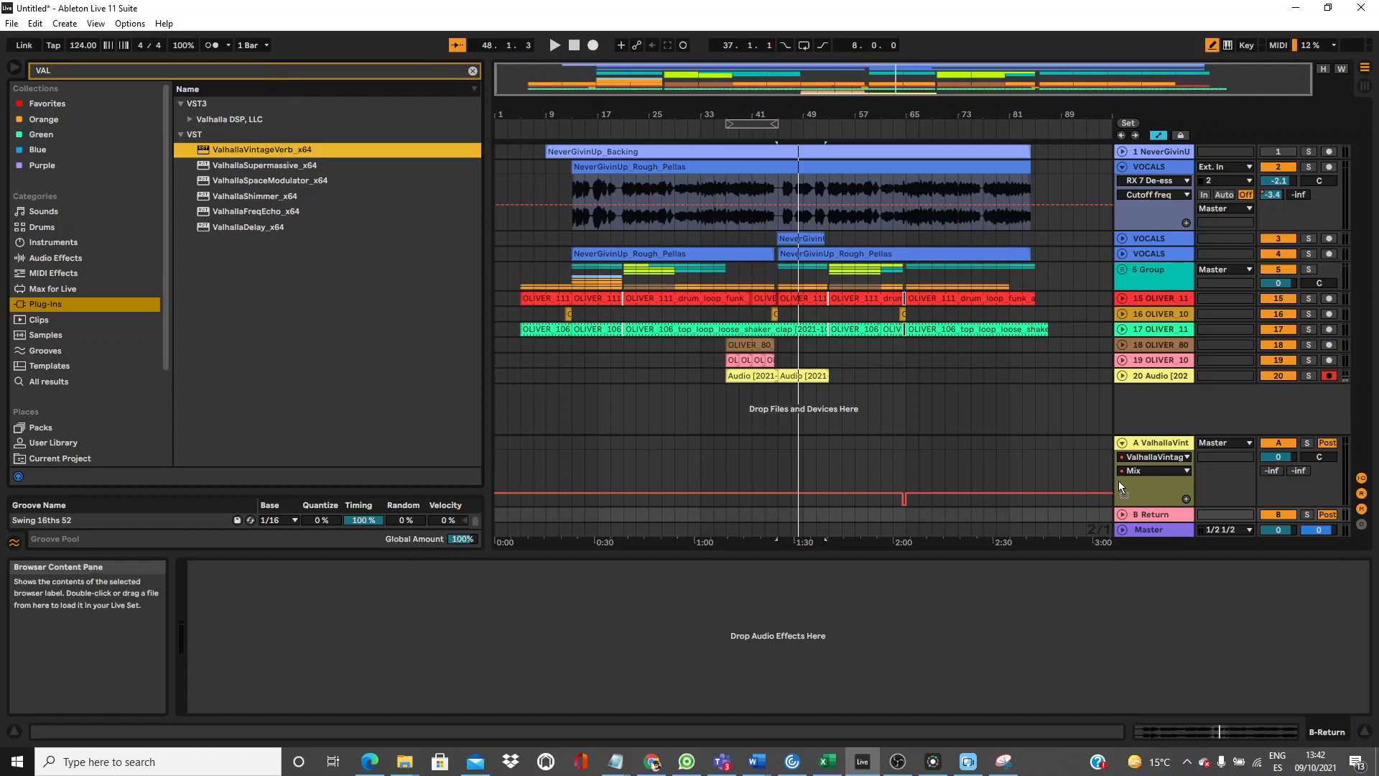
left_click_drag(1163, 520, 1162, 516)
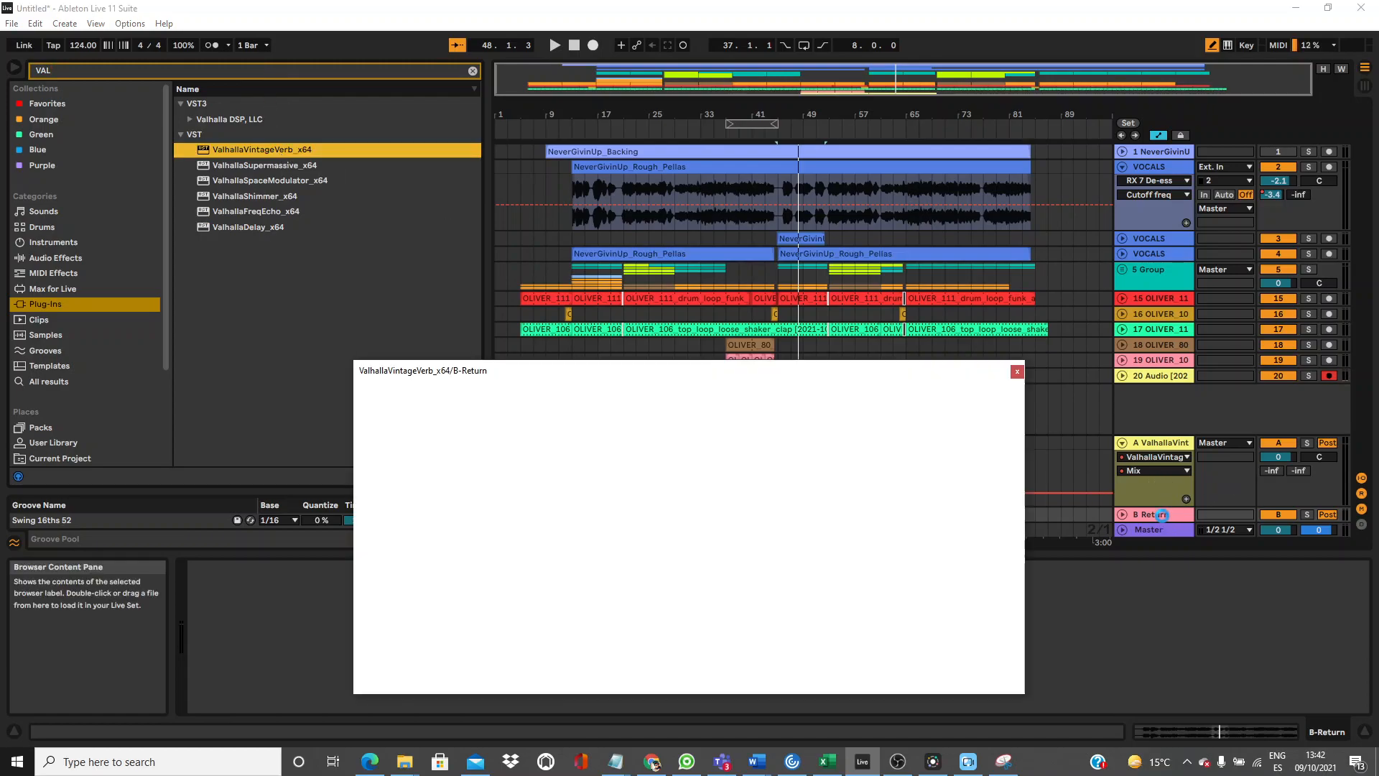
left_click(1016, 373)
Set the duplicated VOCALS track's send to return B to 0 dB and start playback.
left_click(1122, 240)
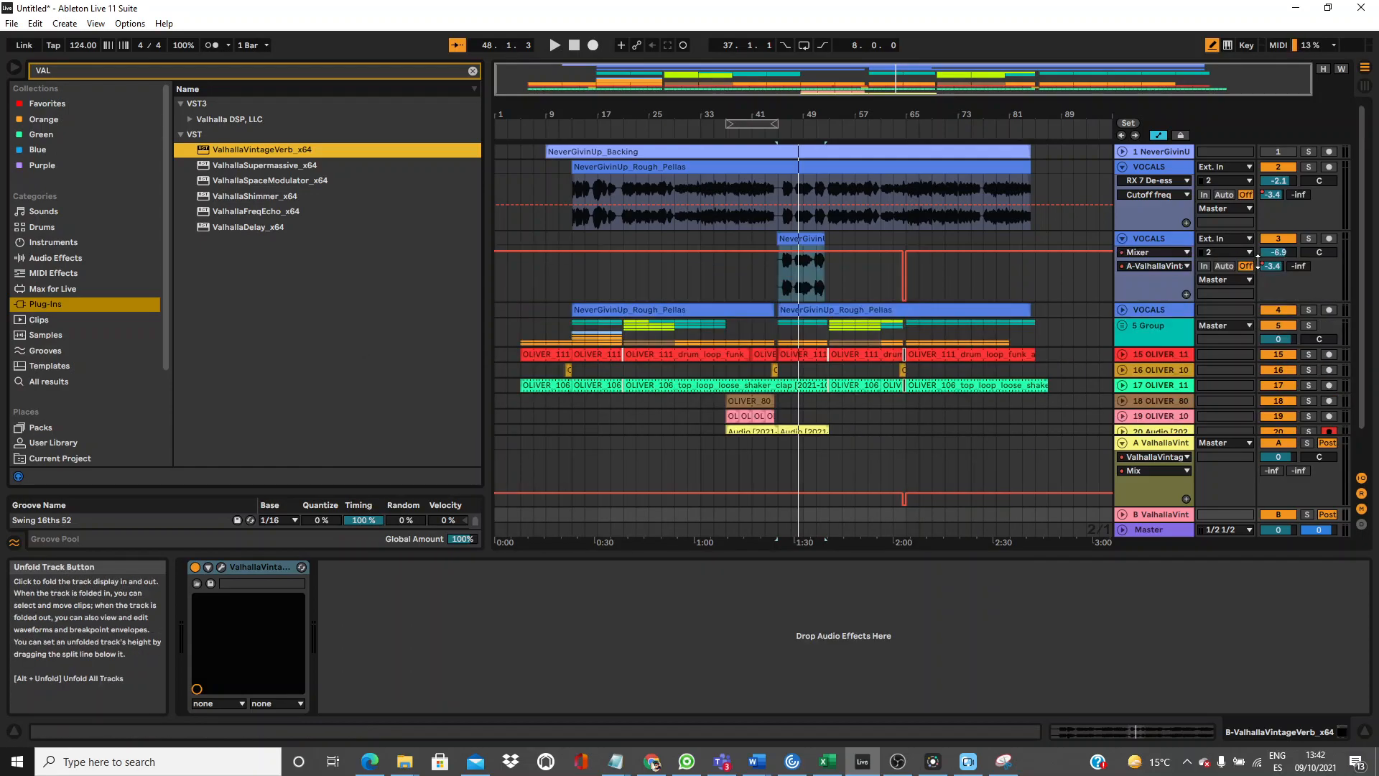
left_click_drag(1298, 266, 1297, 244)
key("space")
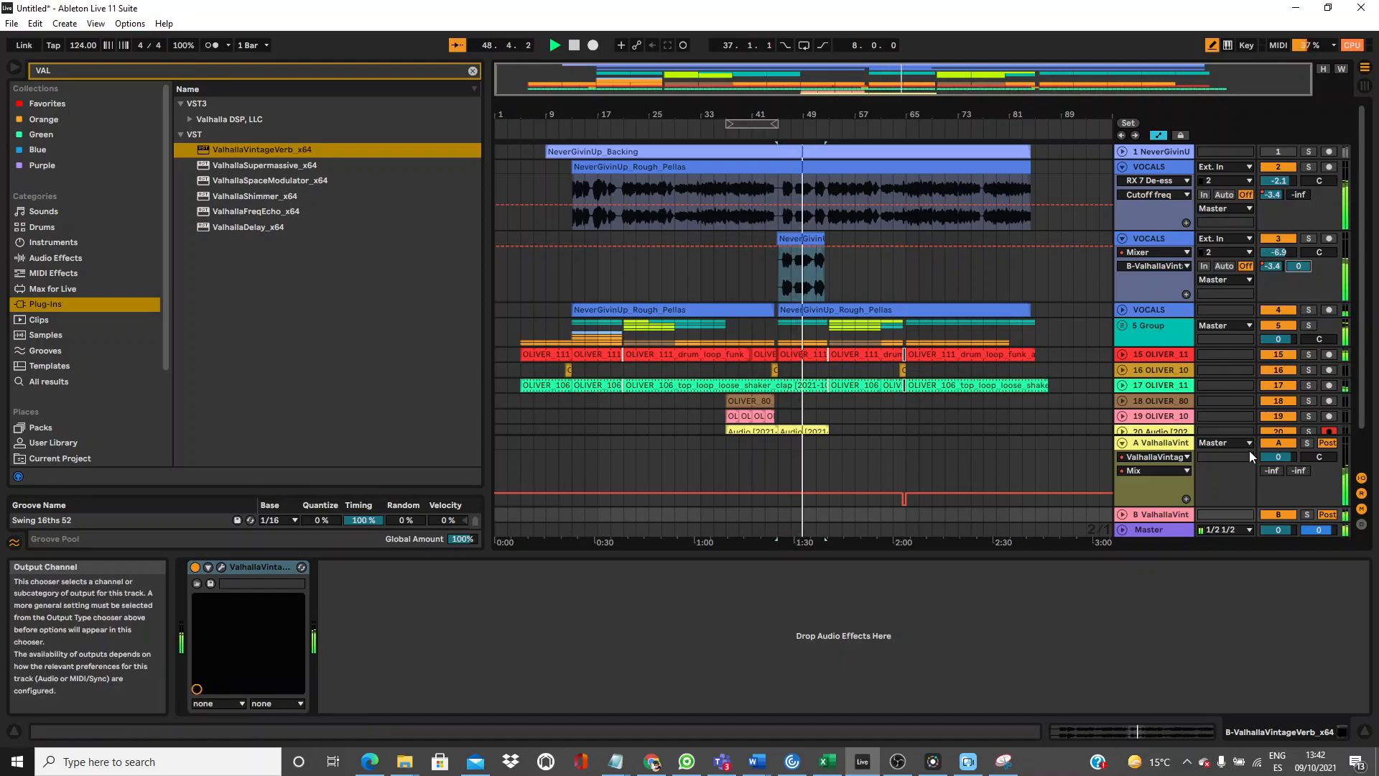
Find Kickstart-64bit in the plug-ins and add it to the duplicated VOCALS track with its default settings.
left_click(1122, 443)
left_click(221, 70)
type("KICK")
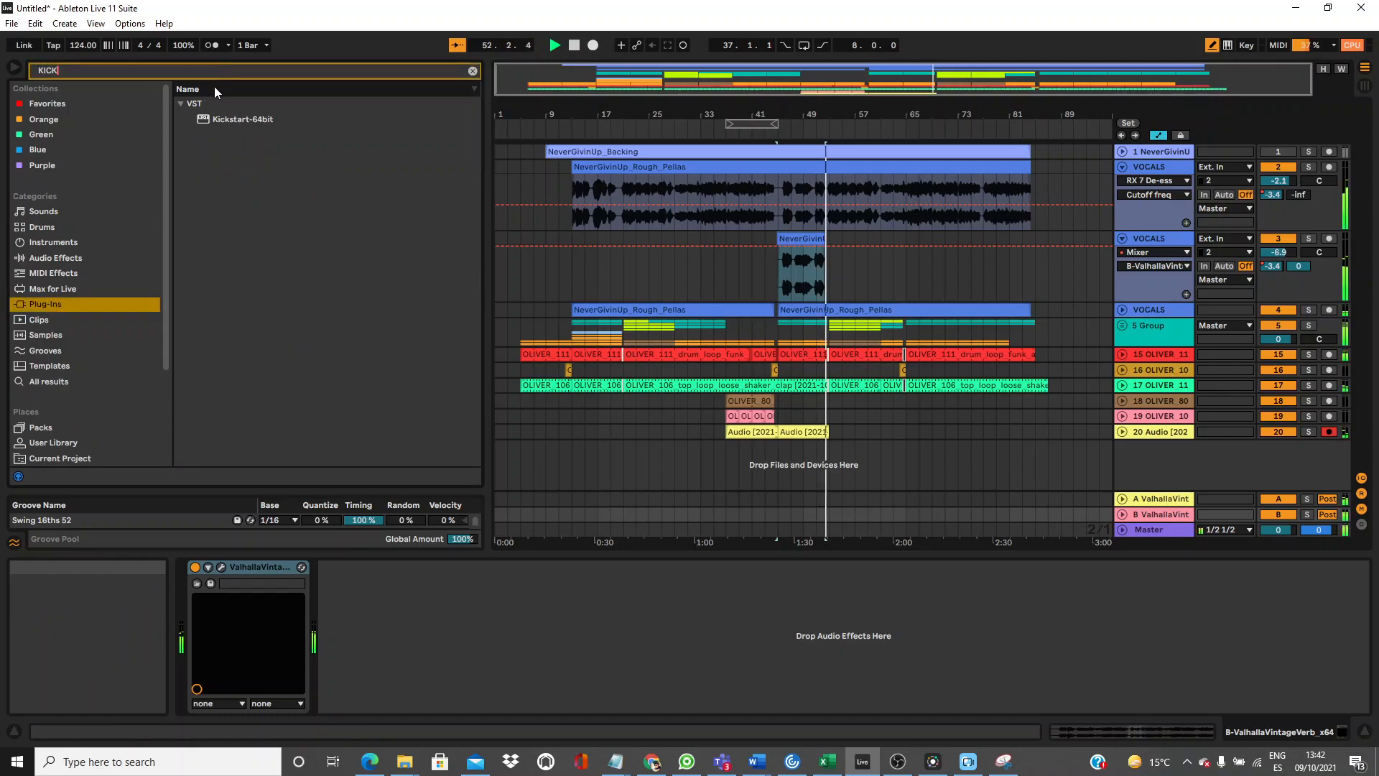
left_click(216, 118)
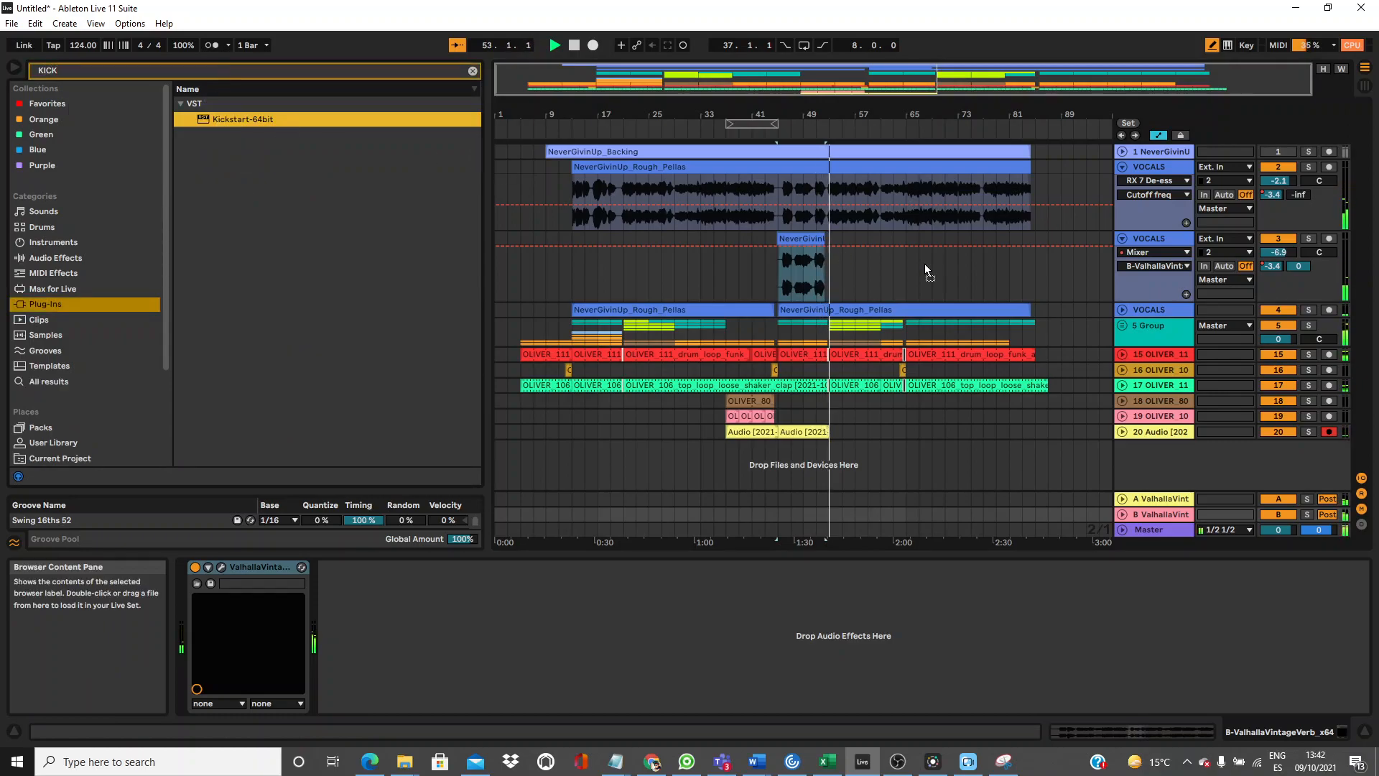
left_click_drag(819, 284, 818, 284)
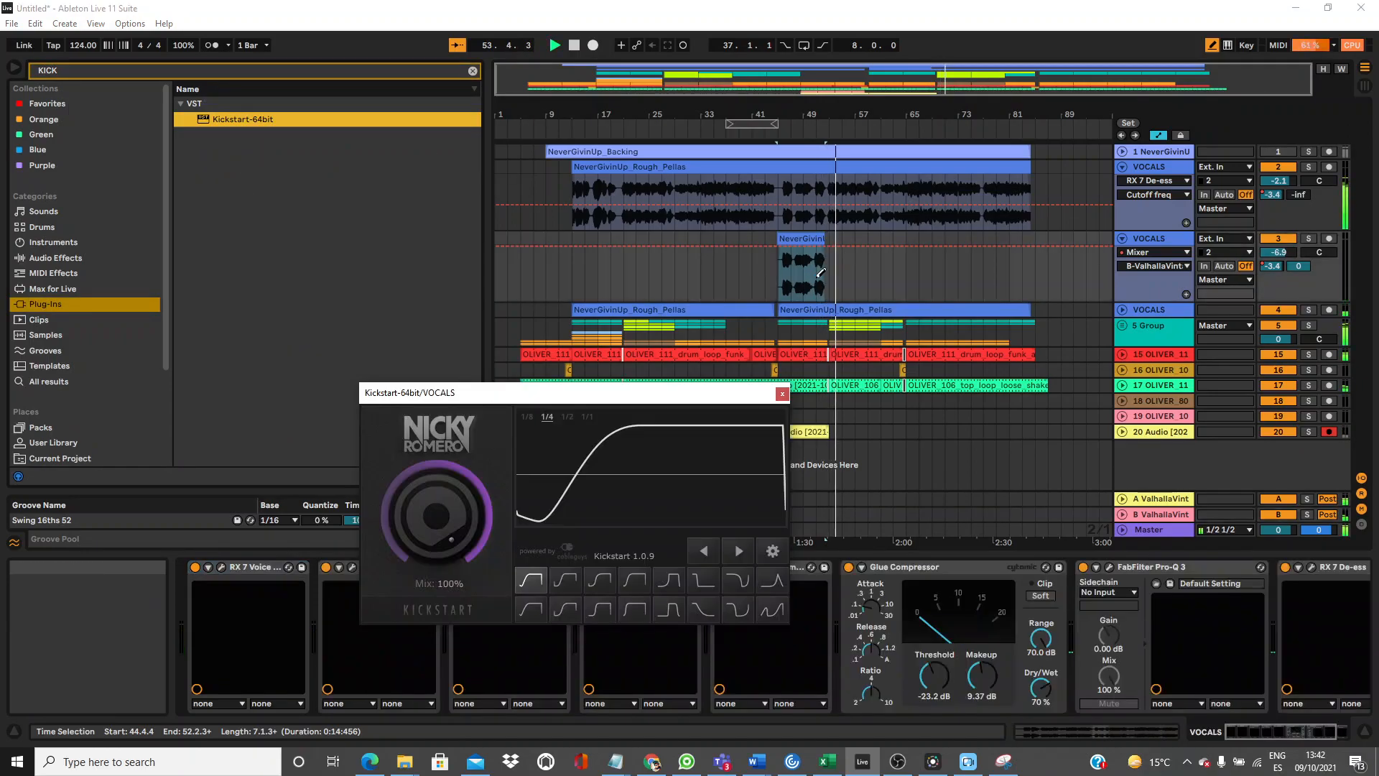
left_click(782, 394)
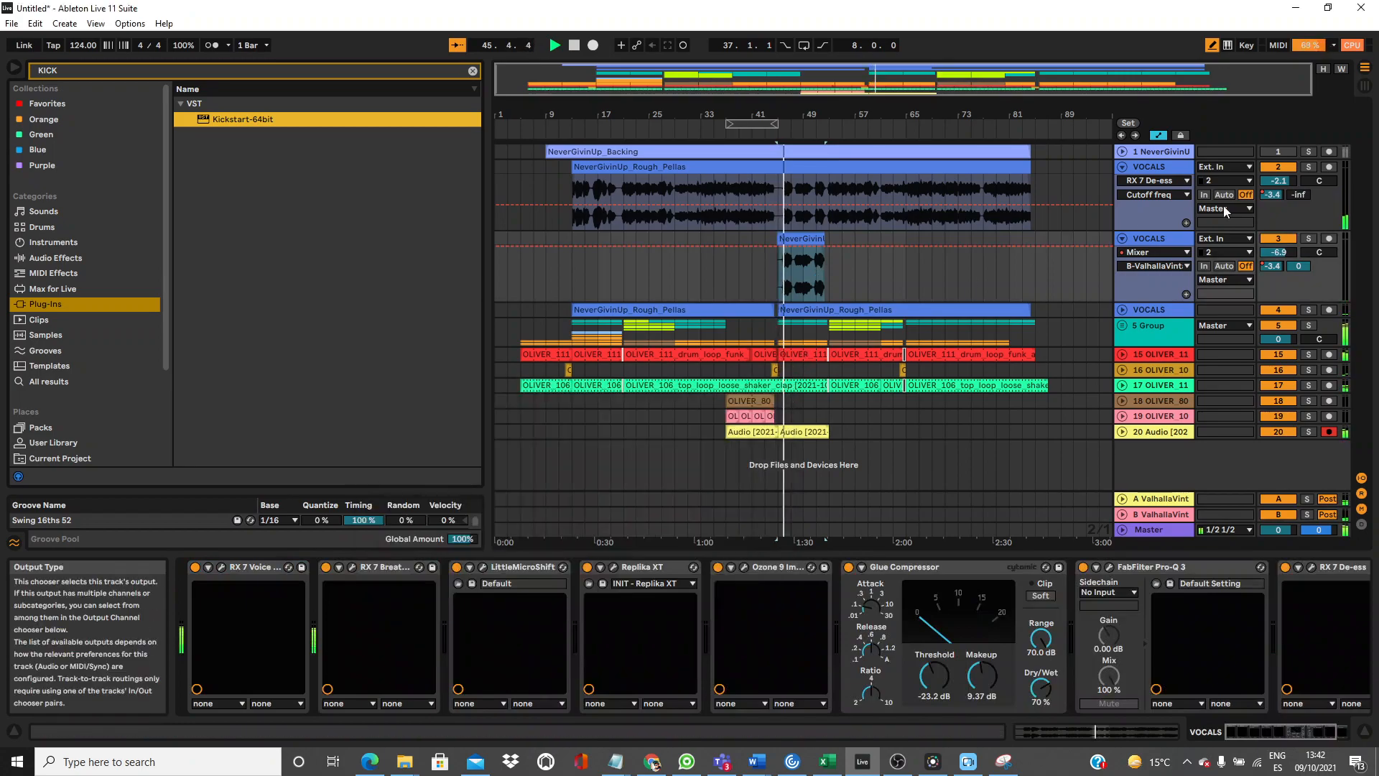
Reduce the duplicated VOCALS track's volume to -8.0 dB during playback.
left_click(1122, 237)
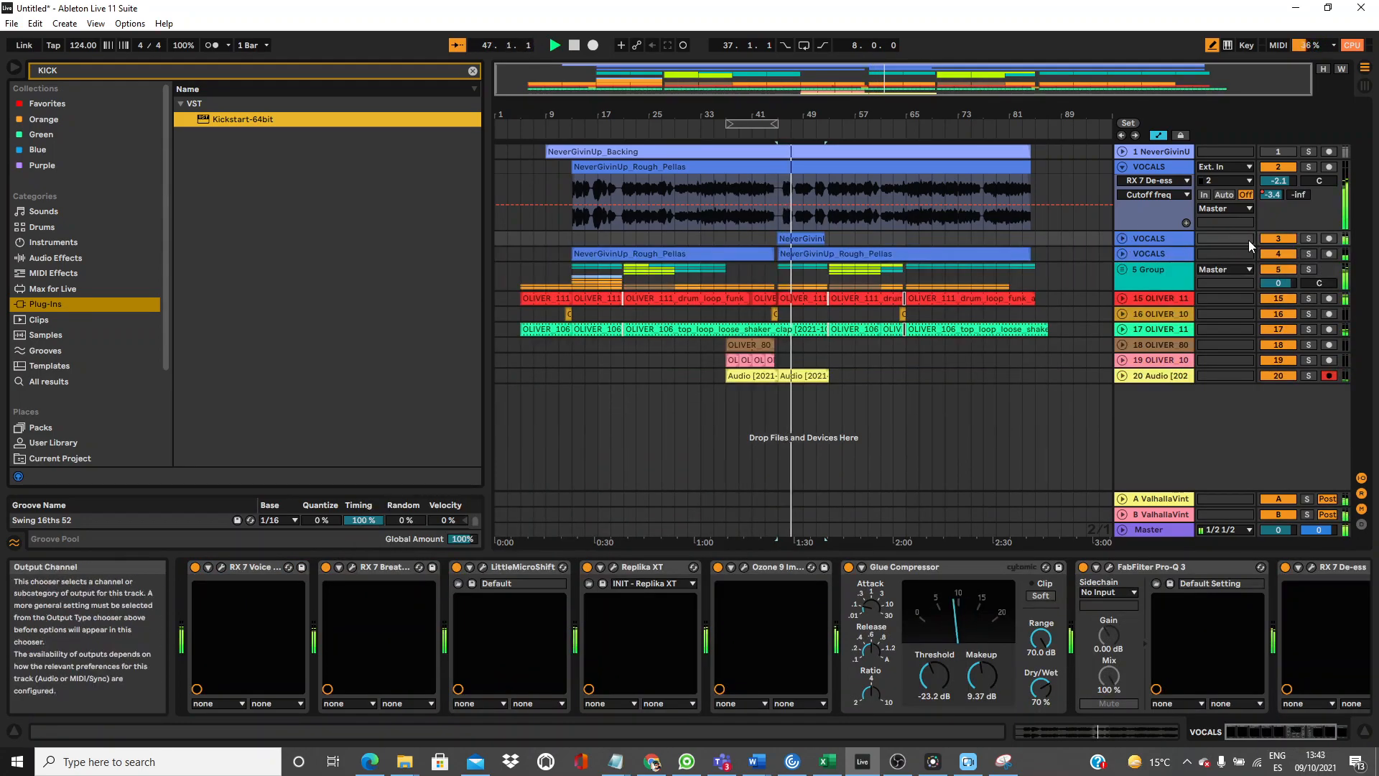
left_click(1121, 239)
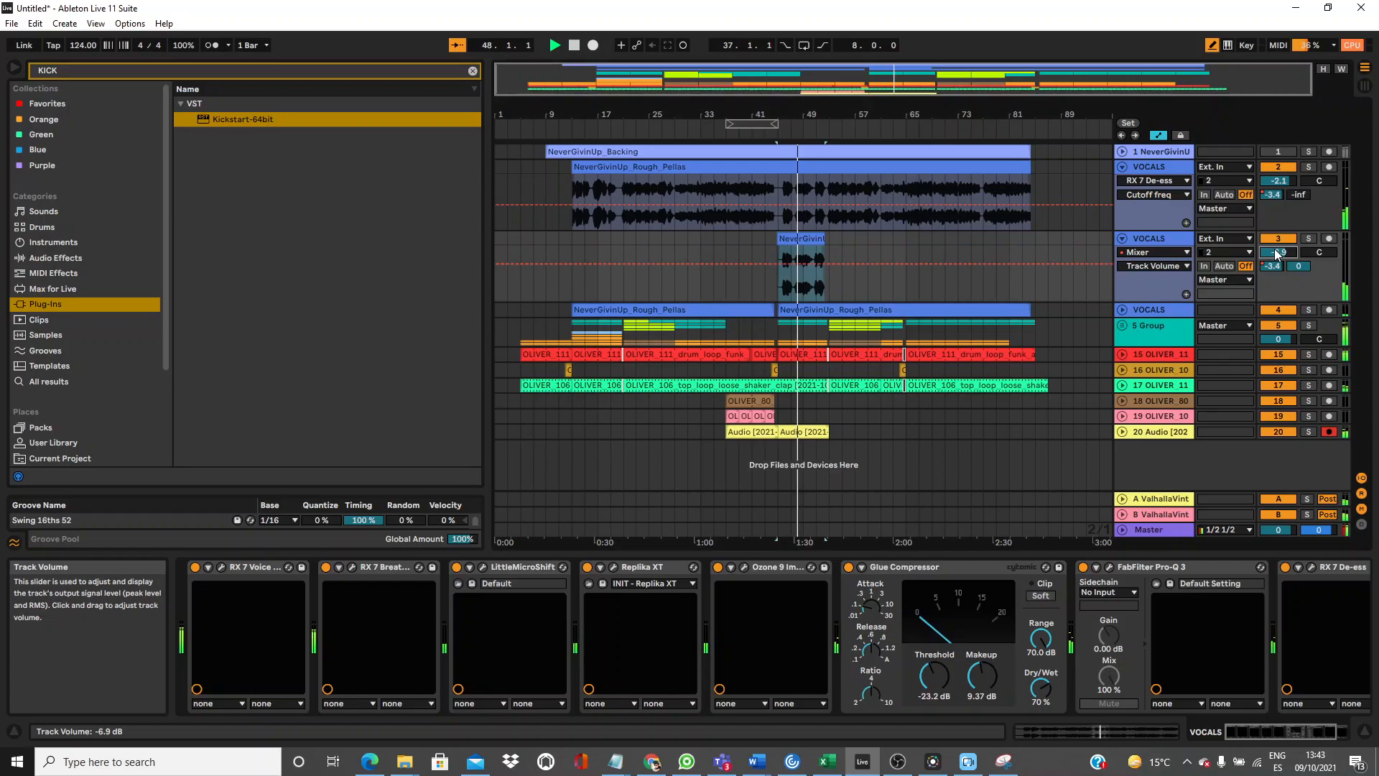
left_click_drag(1276, 254, 1276, 262)
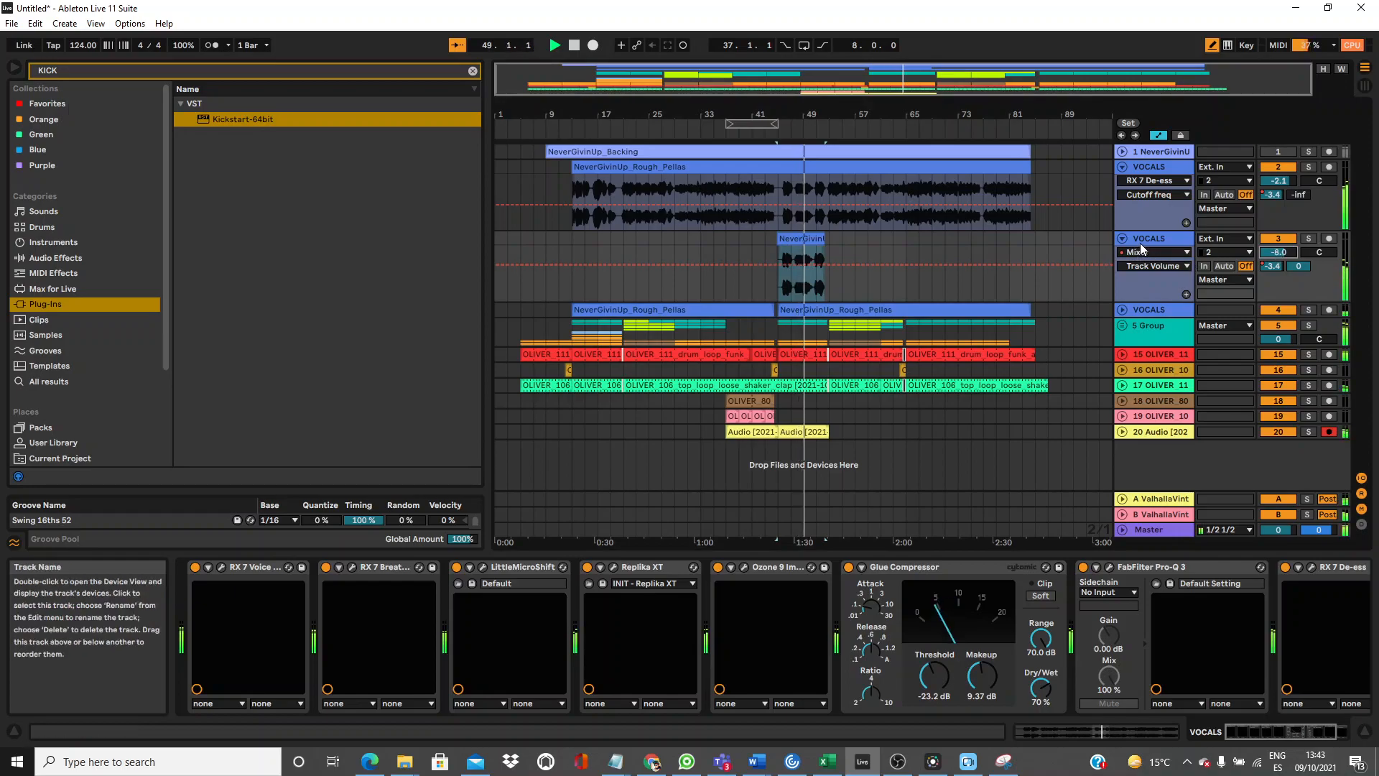
Set the high-shelf band of the duplicated track's FabFilter Pro-Q 3 to about -2.78 dB at 11014 Hz.
left_click(1110, 566)
left_click_drag(865, 456, 887, 516)
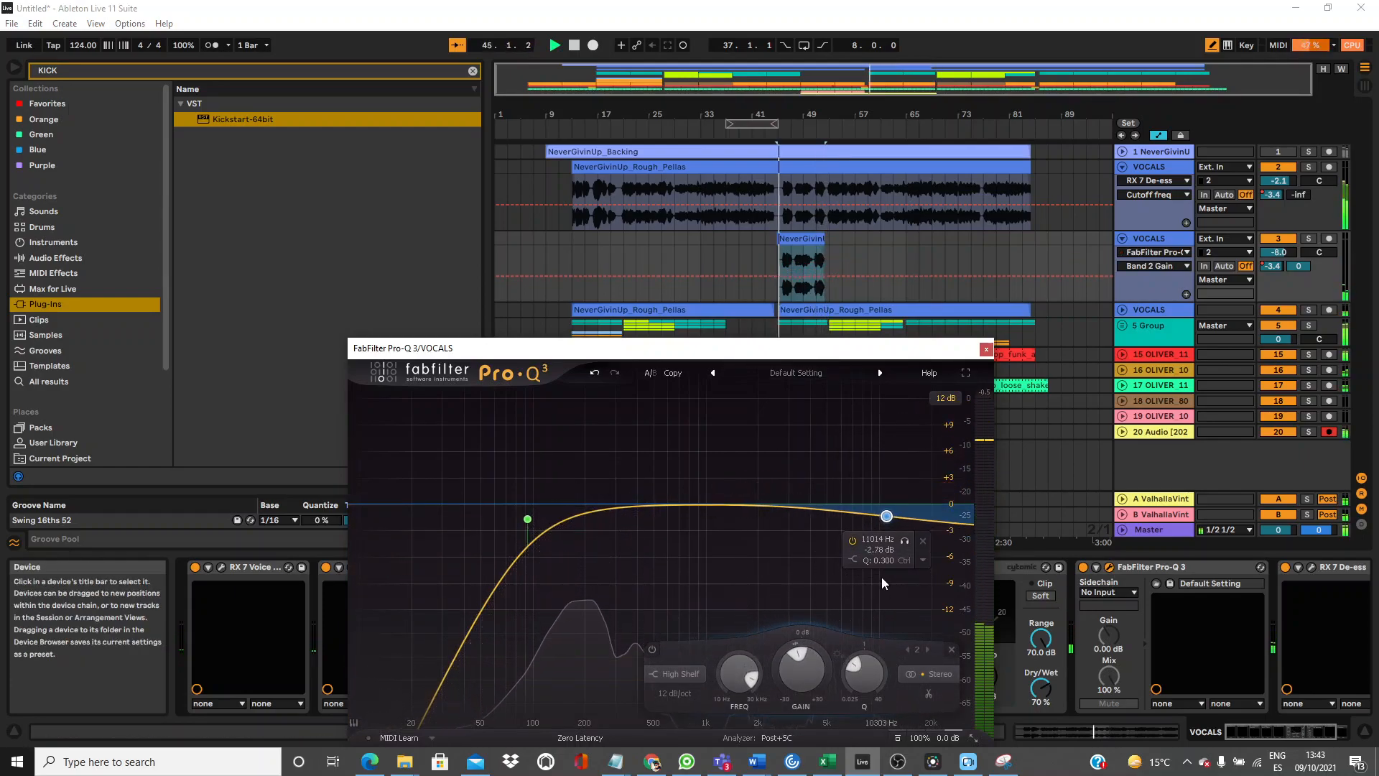
Bypass LittleMicroShift on the duplicated VOCALS track, fine-tune the track's volume and fold it.
left_click(986, 349)
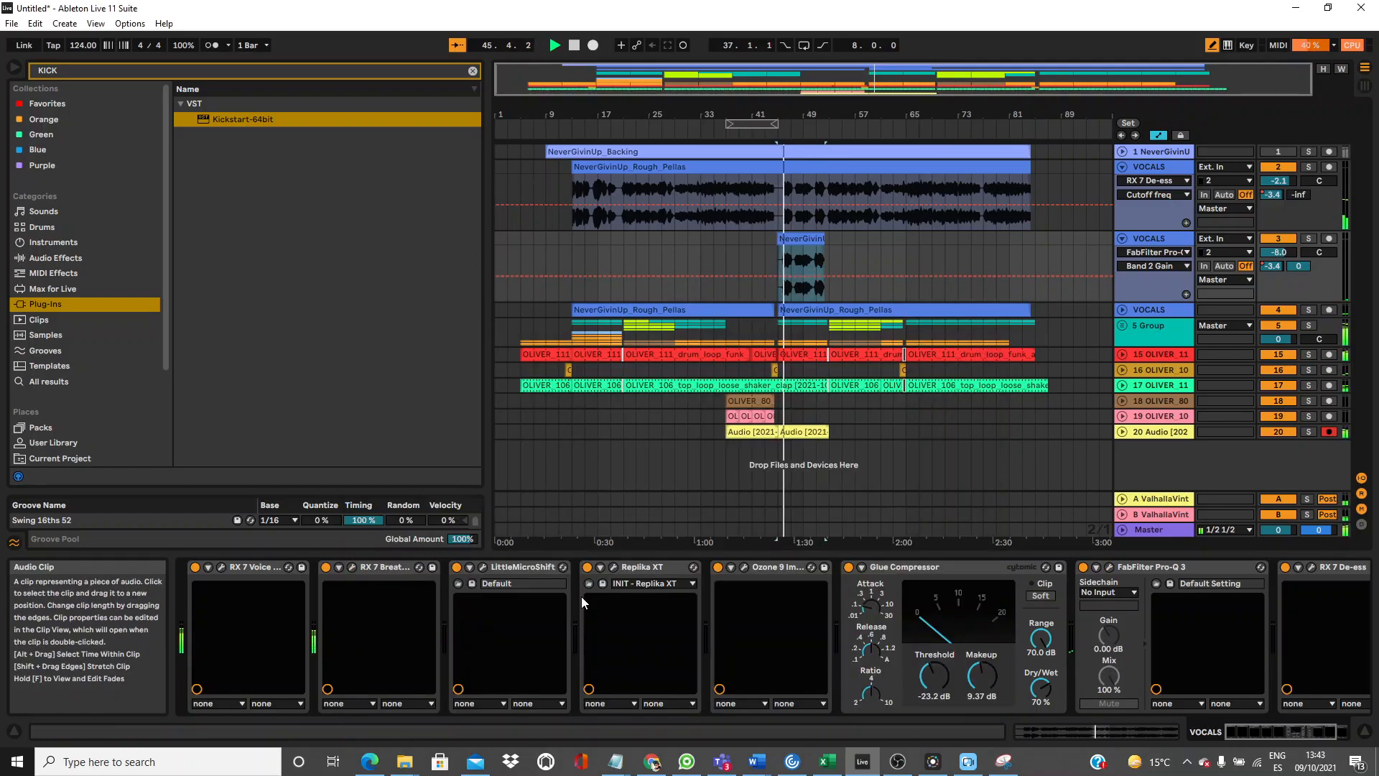
left_click(458, 573)
left_click(457, 567)
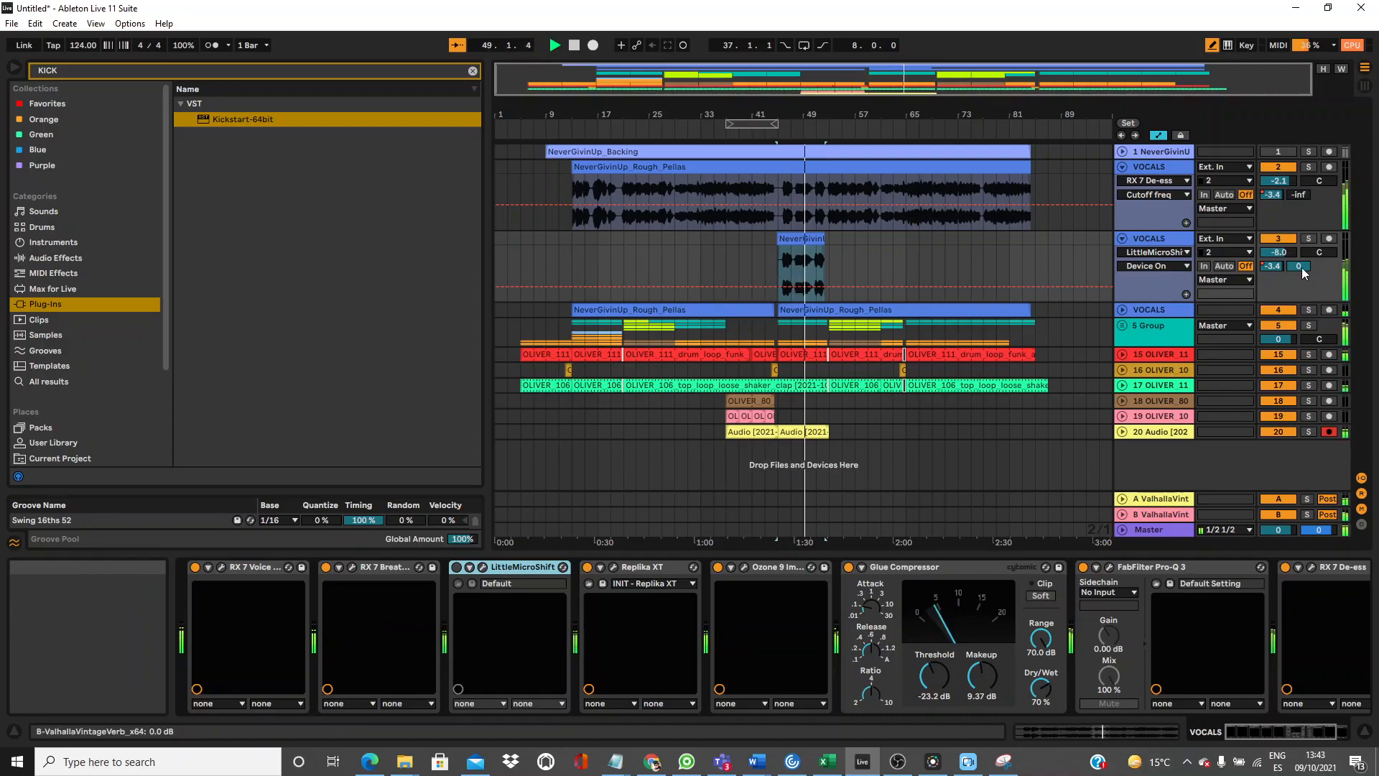
left_click(1278, 253)
left_click_drag(1278, 252, 1279, 257)
left_click(1123, 239)
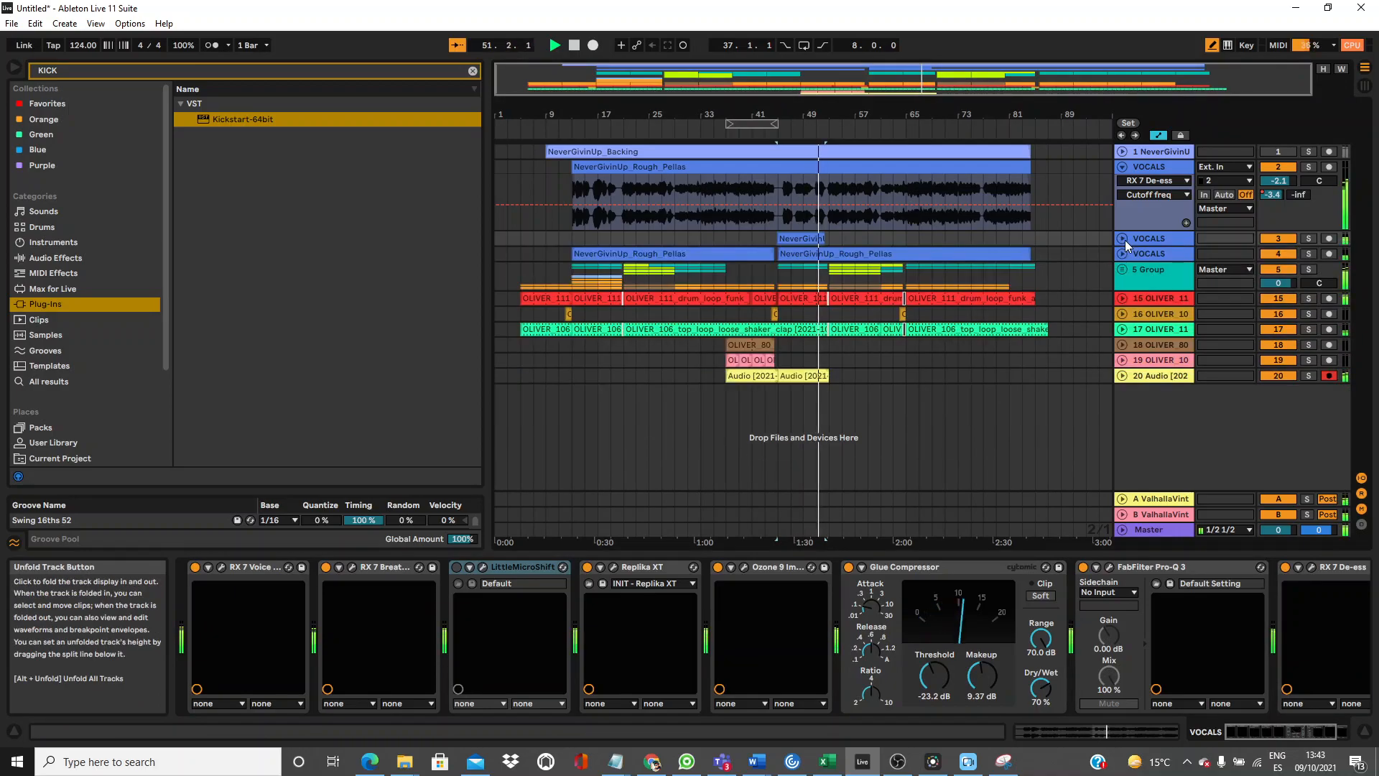
Turn off Draw Mode and unfold the Master track.
left_click(1212, 44)
left_click_drag(823, 114, 751, 146)
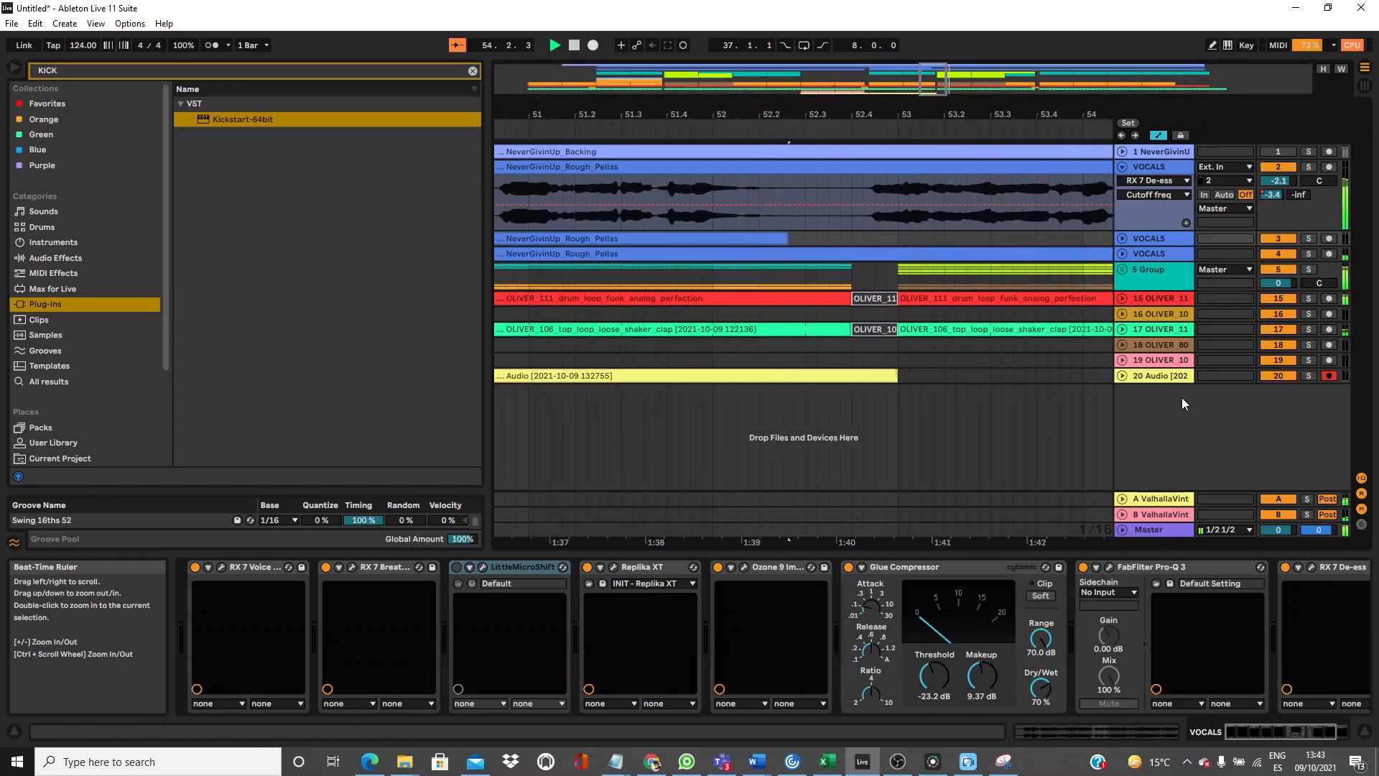
left_click(1121, 529)
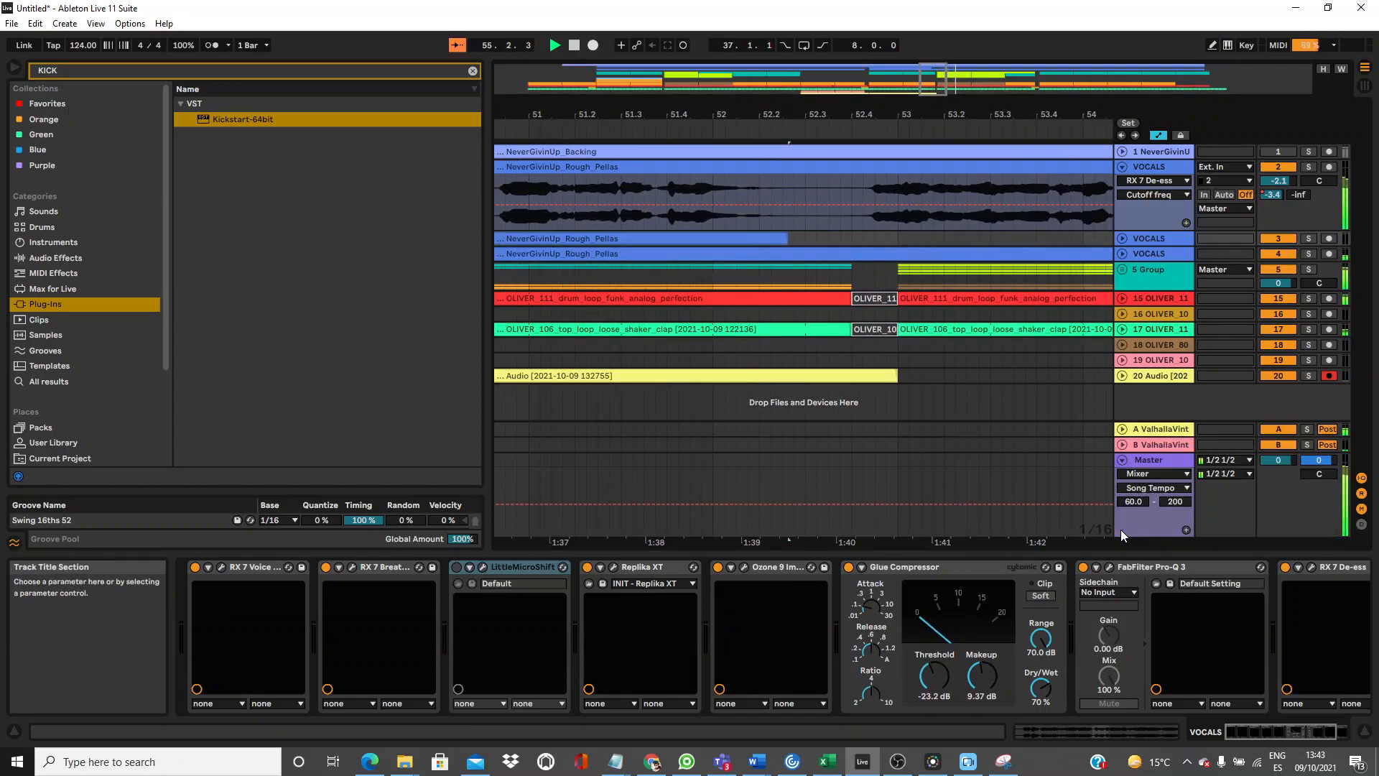
left_click(1120, 529)
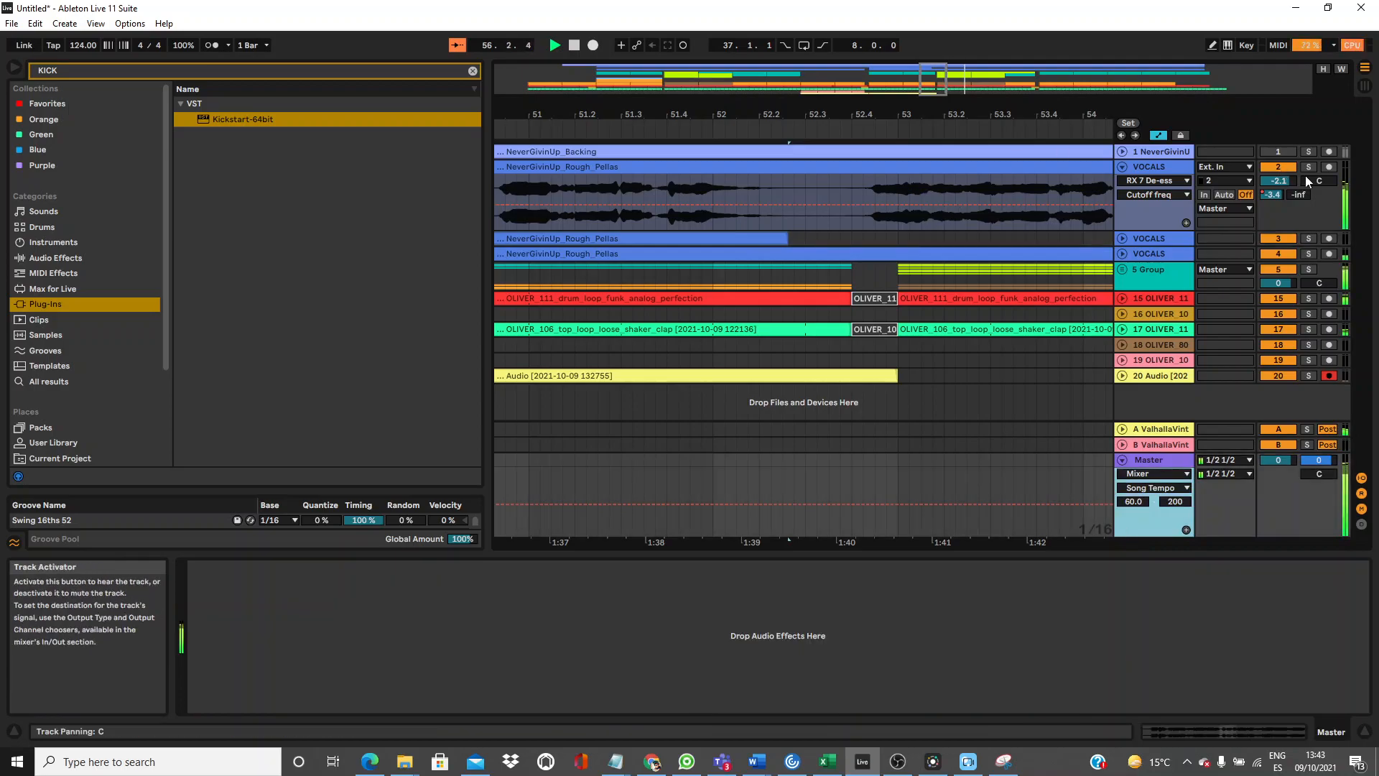
Reset the lead VOCALS track's volume to 0 dB, fold the track and stop playback.
double_click(1284, 181)
left_click_drag(1018, 114, 1018, 17)
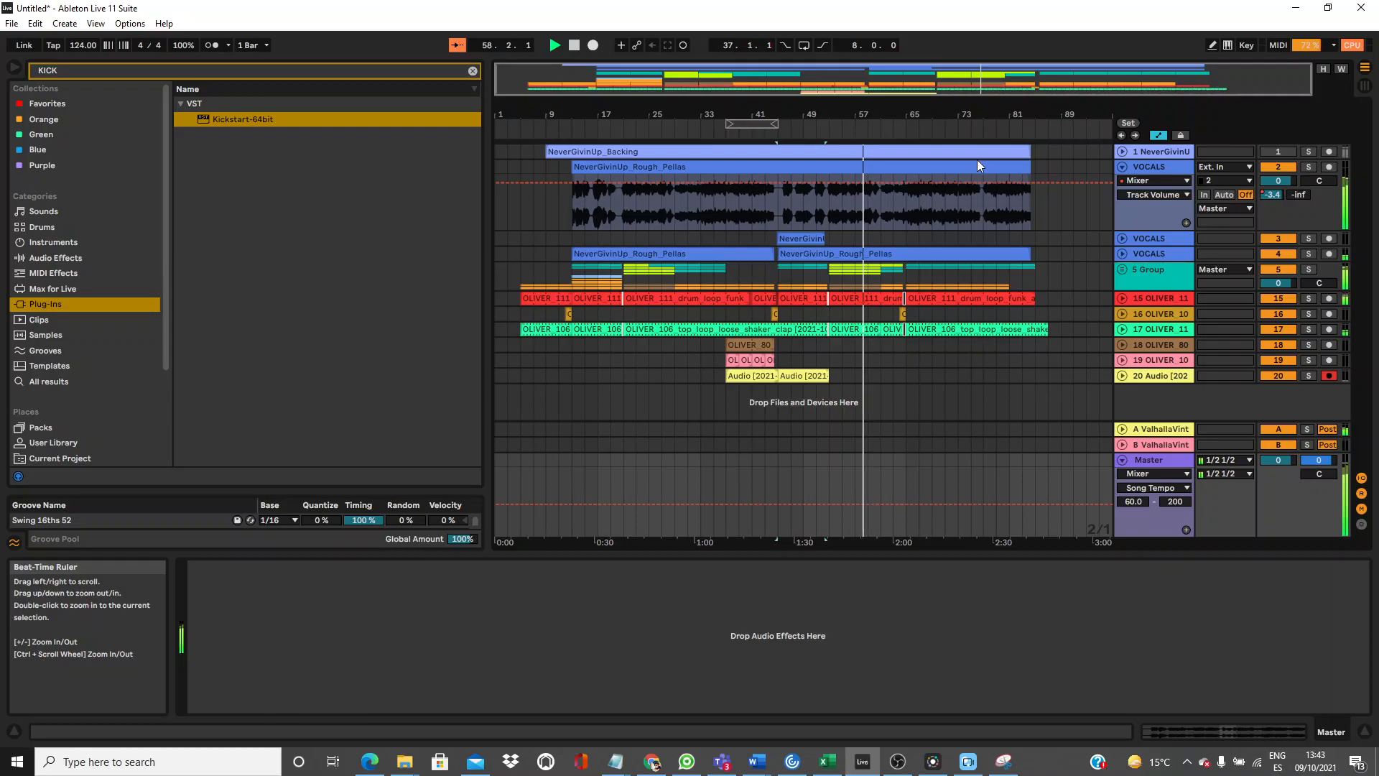
left_click(1121, 166)
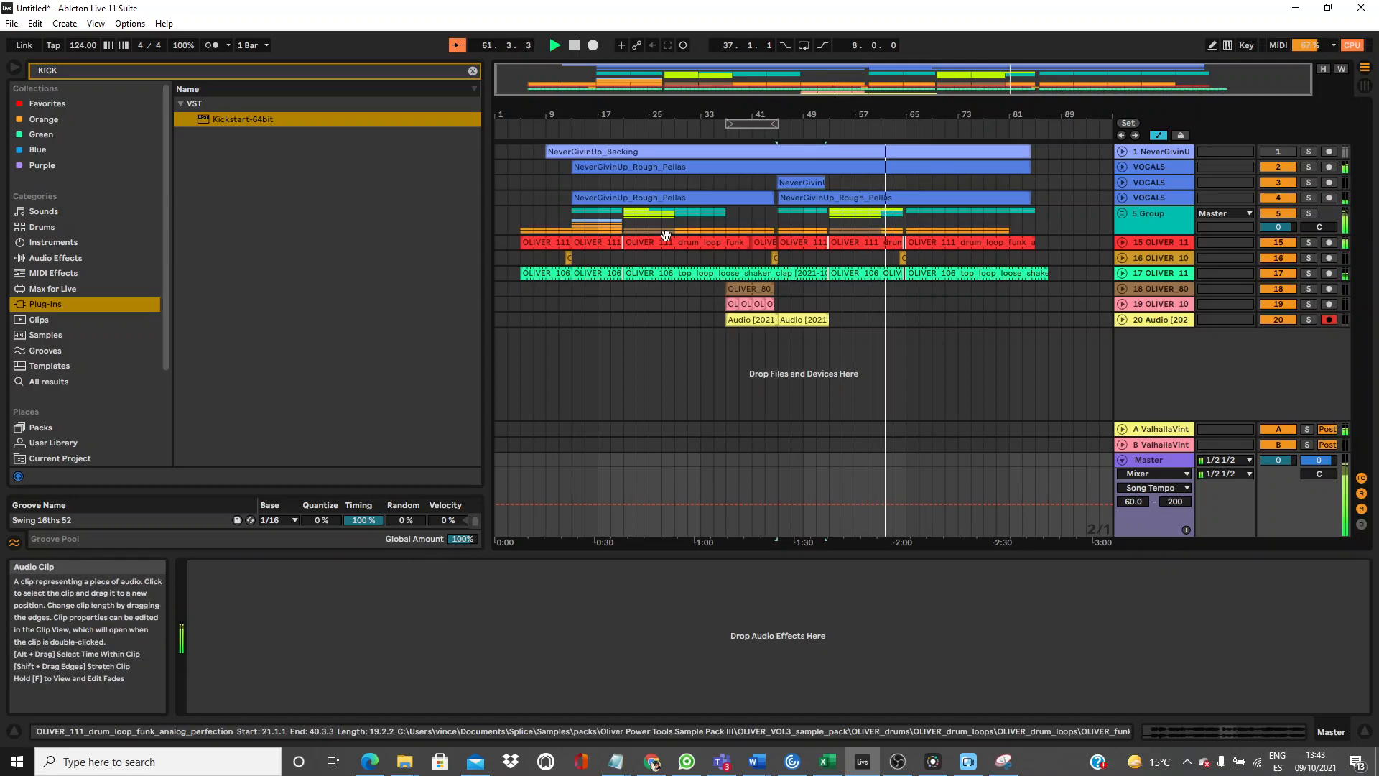
key("space")
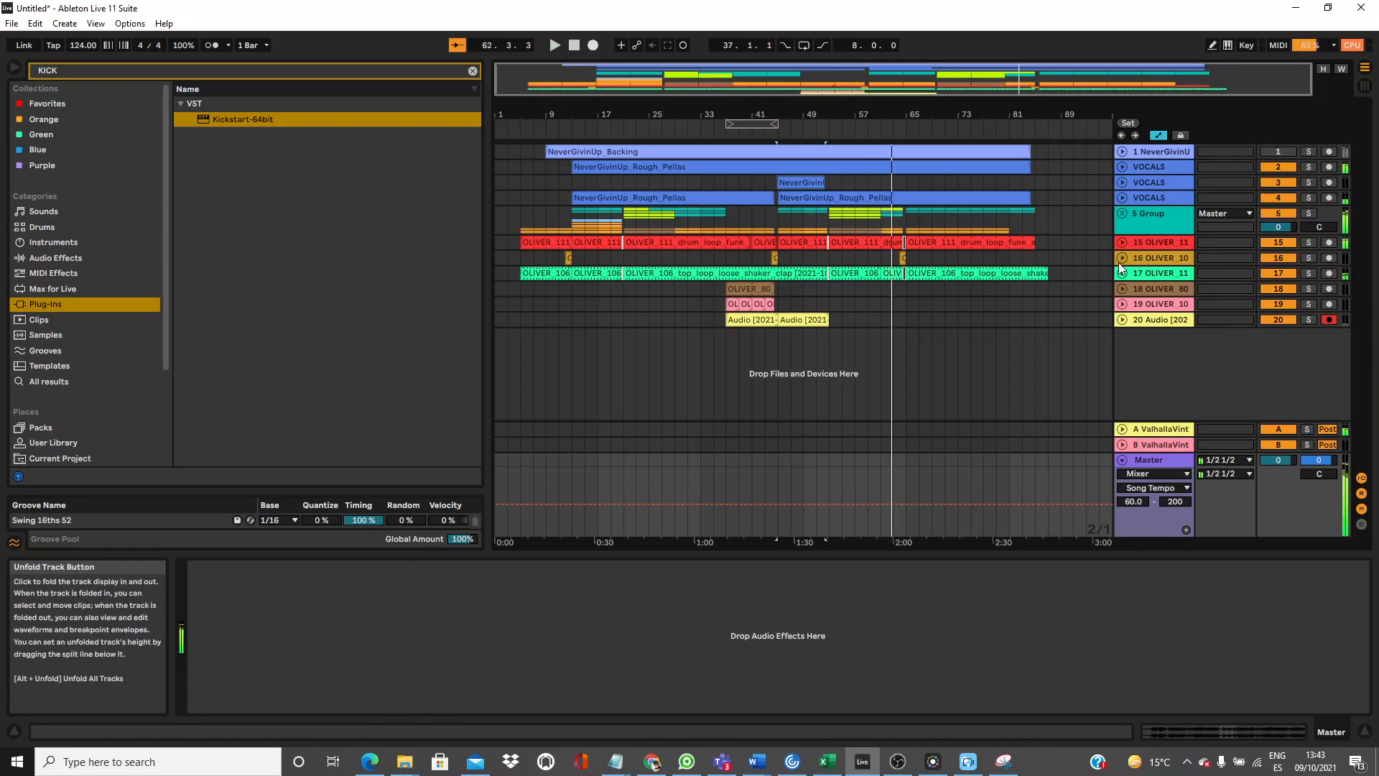
Move the Repro-5 and Serum bass tracks out of the 5 Group to below the last audio track.
left_click(1156, 247)
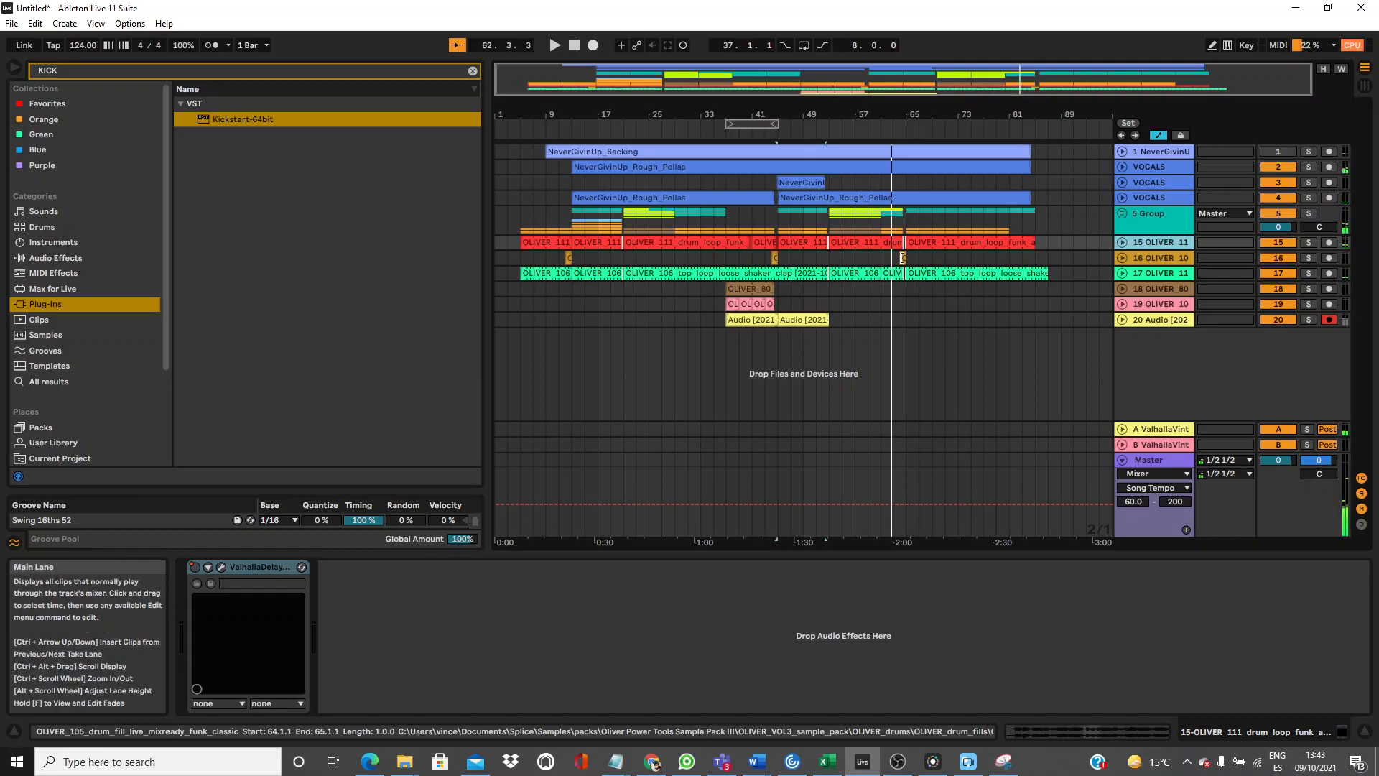
left_click(888, 267)
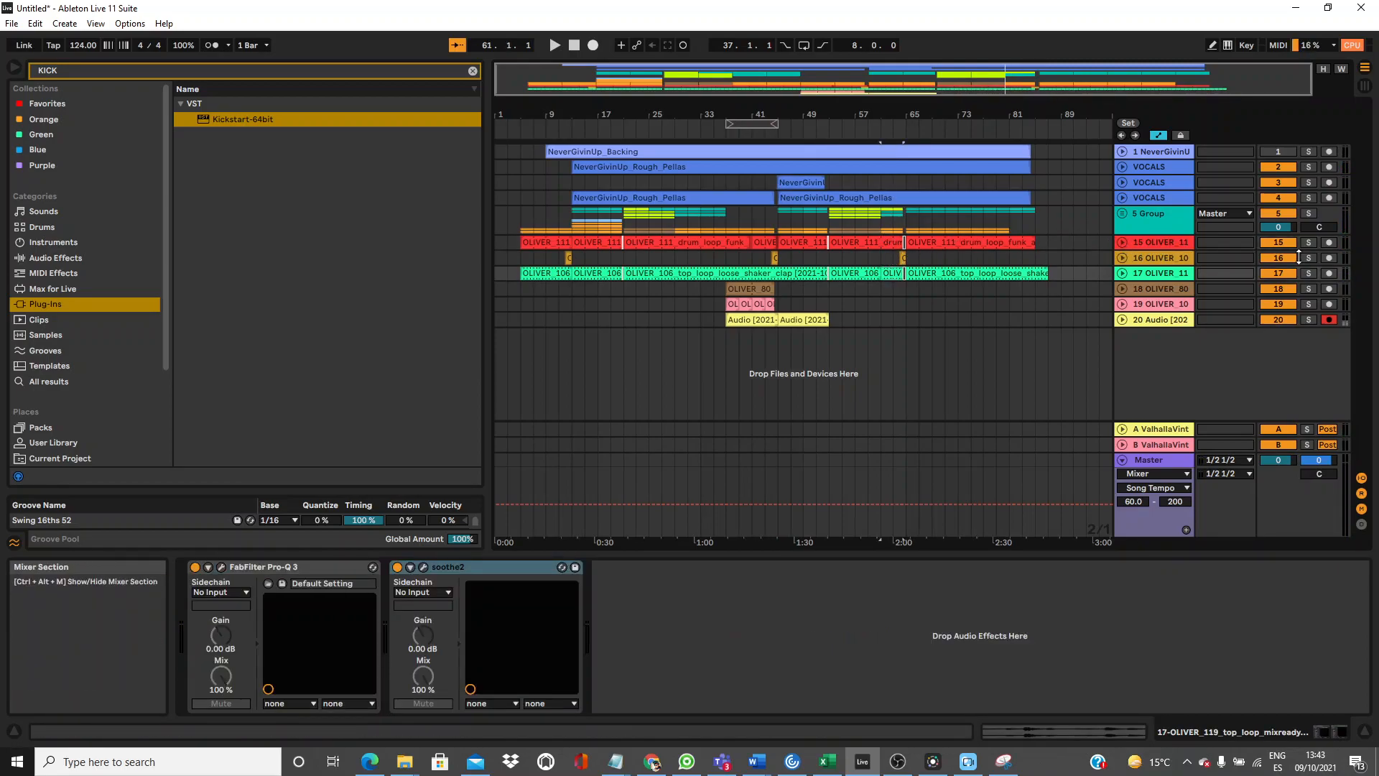
left_click(1123, 213)
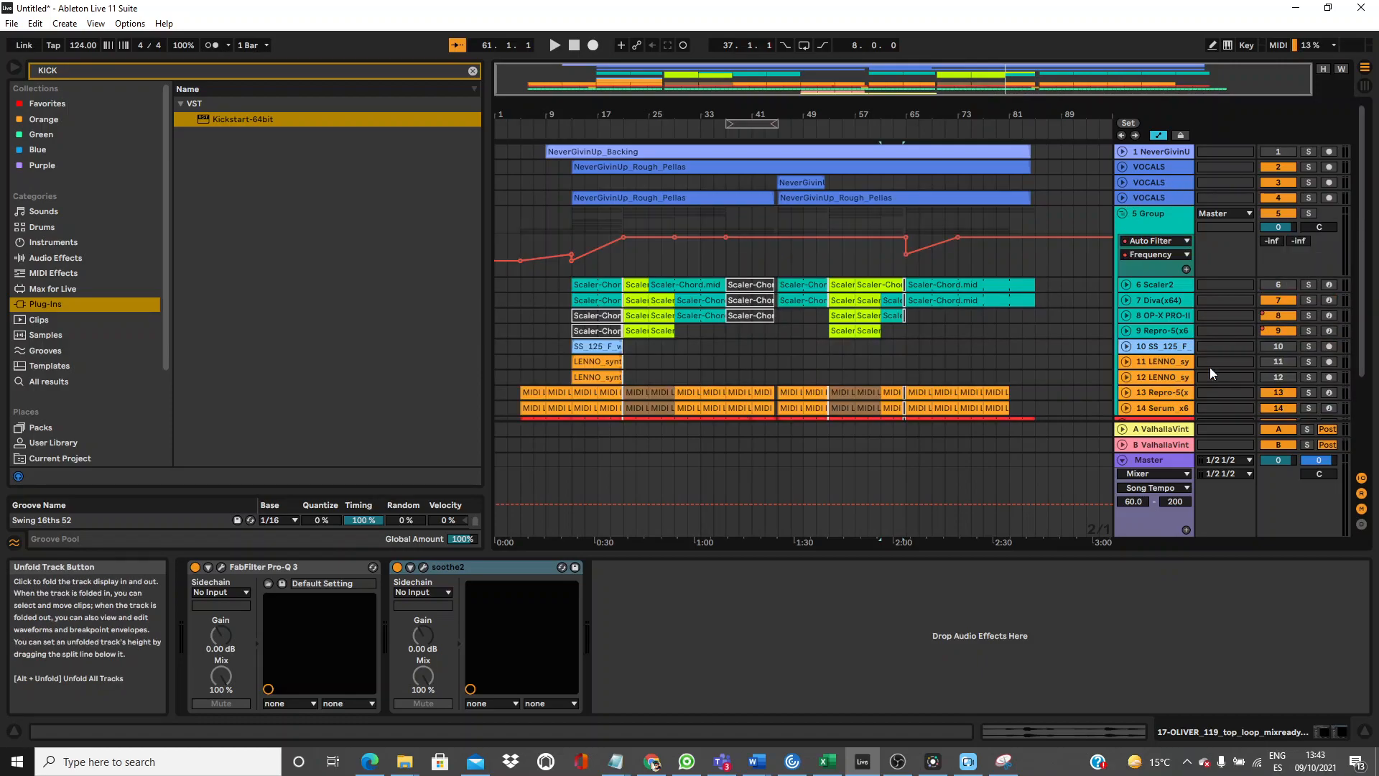
left_click_drag(1361, 304, 1361, 407)
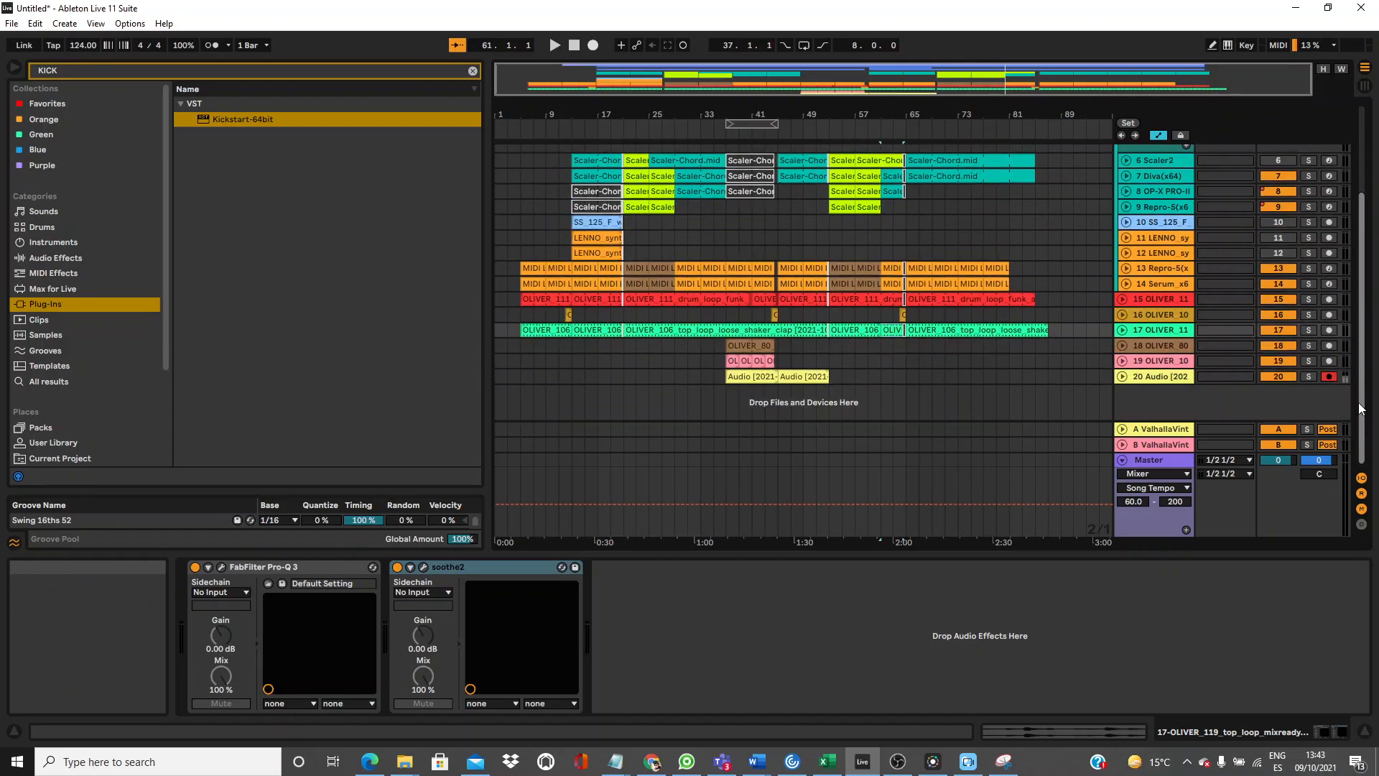
left_click(1165, 283)
left_click(1166, 269)
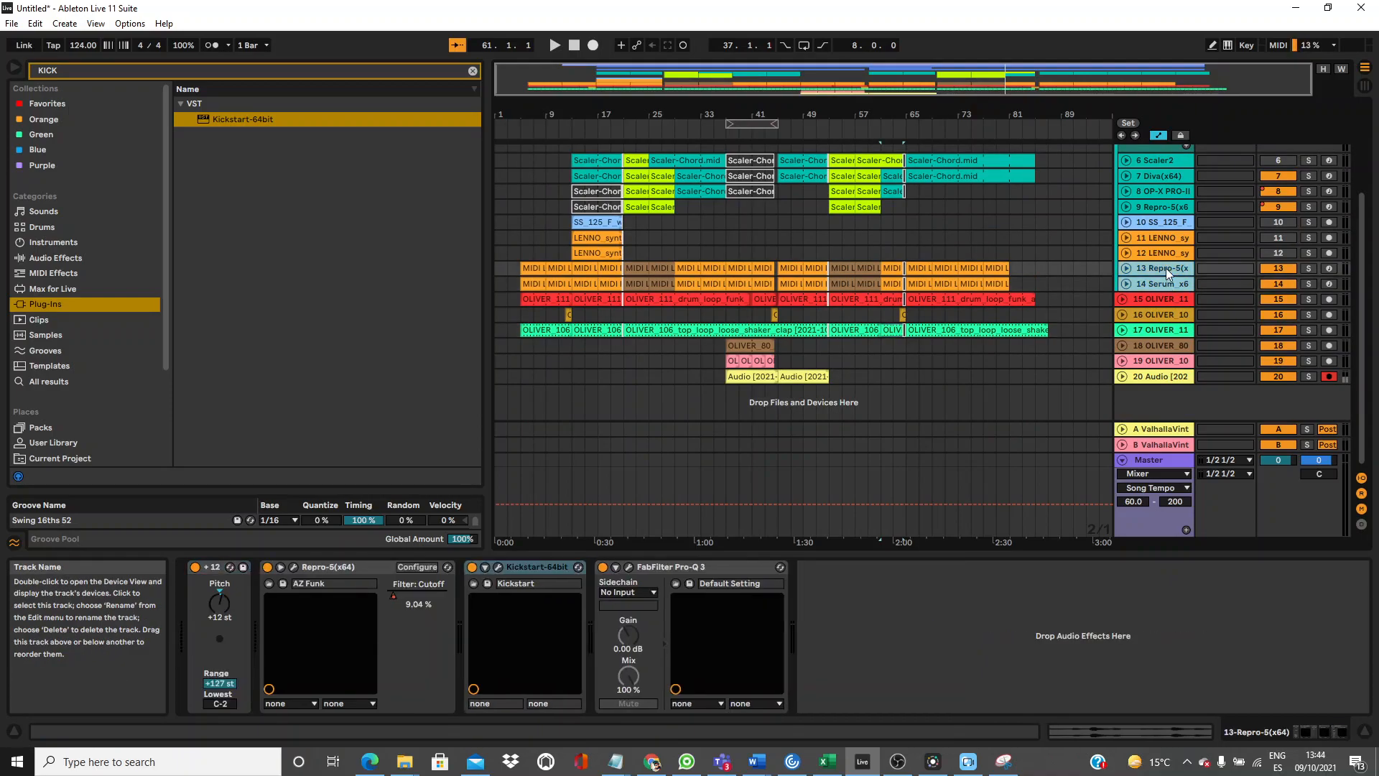
left_click(1152, 282, "shift")
left_click_drag(1152, 281, 1140, 402)
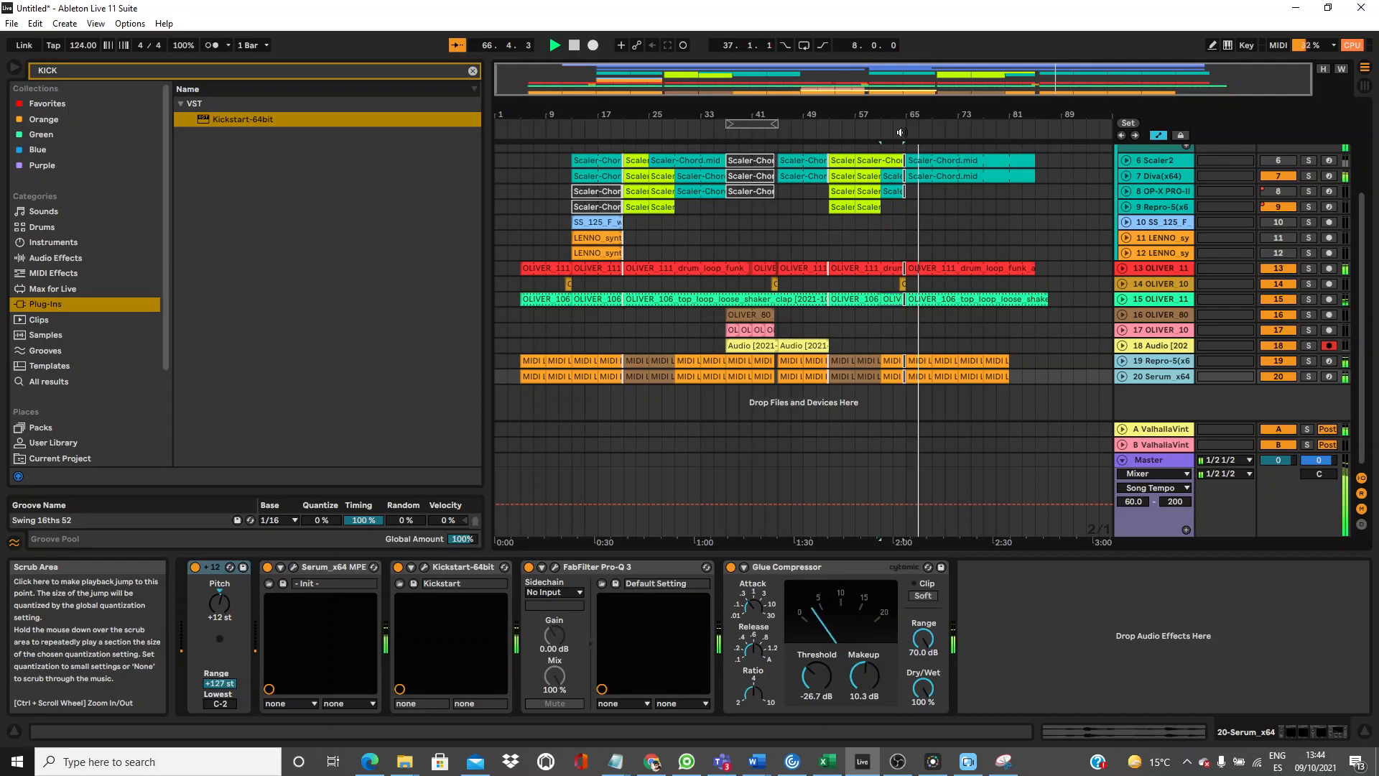
Group the Repro-5 and Serum bass tracks, rename the group BASS GROUP and fold it.
left_click(625, 131)
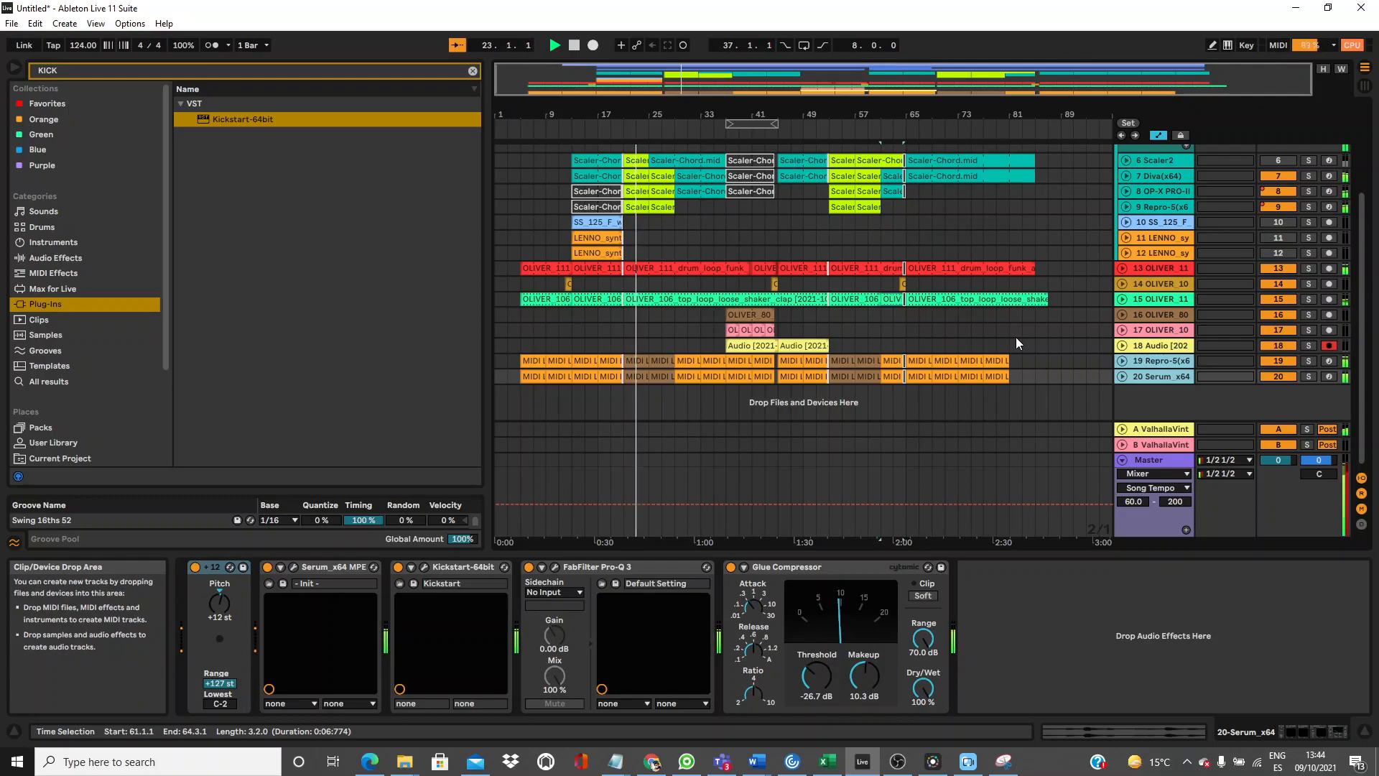
left_click(1143, 364, "shift")
key("ctrl+g")
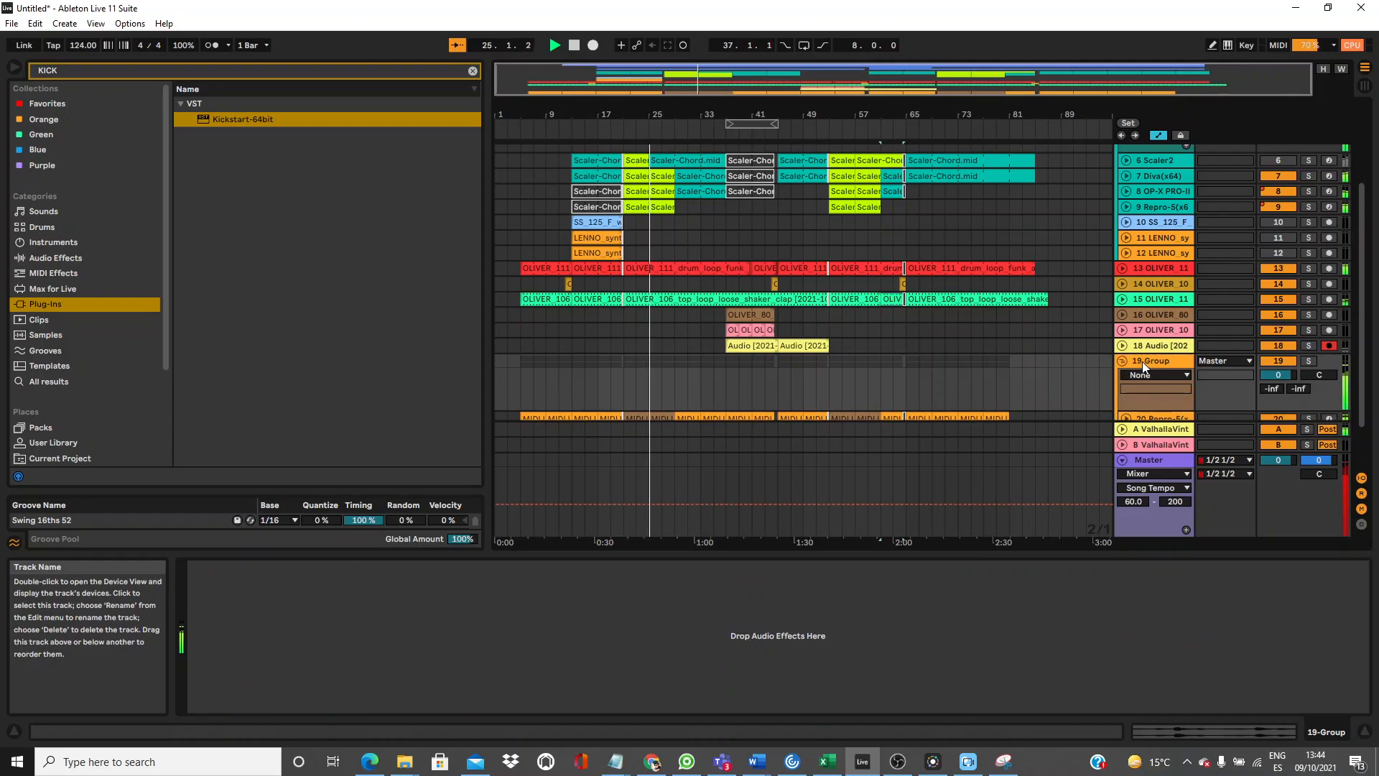
right_click(1147, 360)
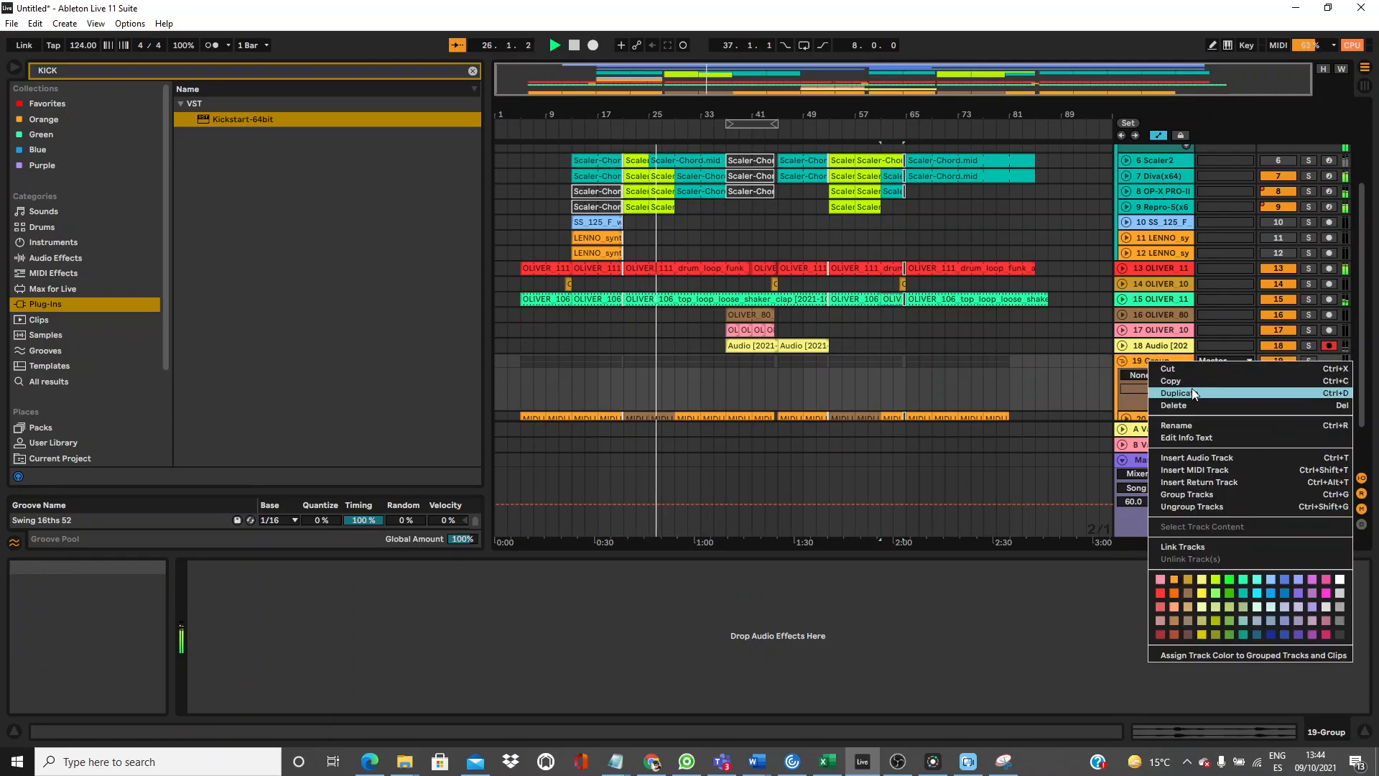
left_click(1195, 422)
type("BASS GROUP")
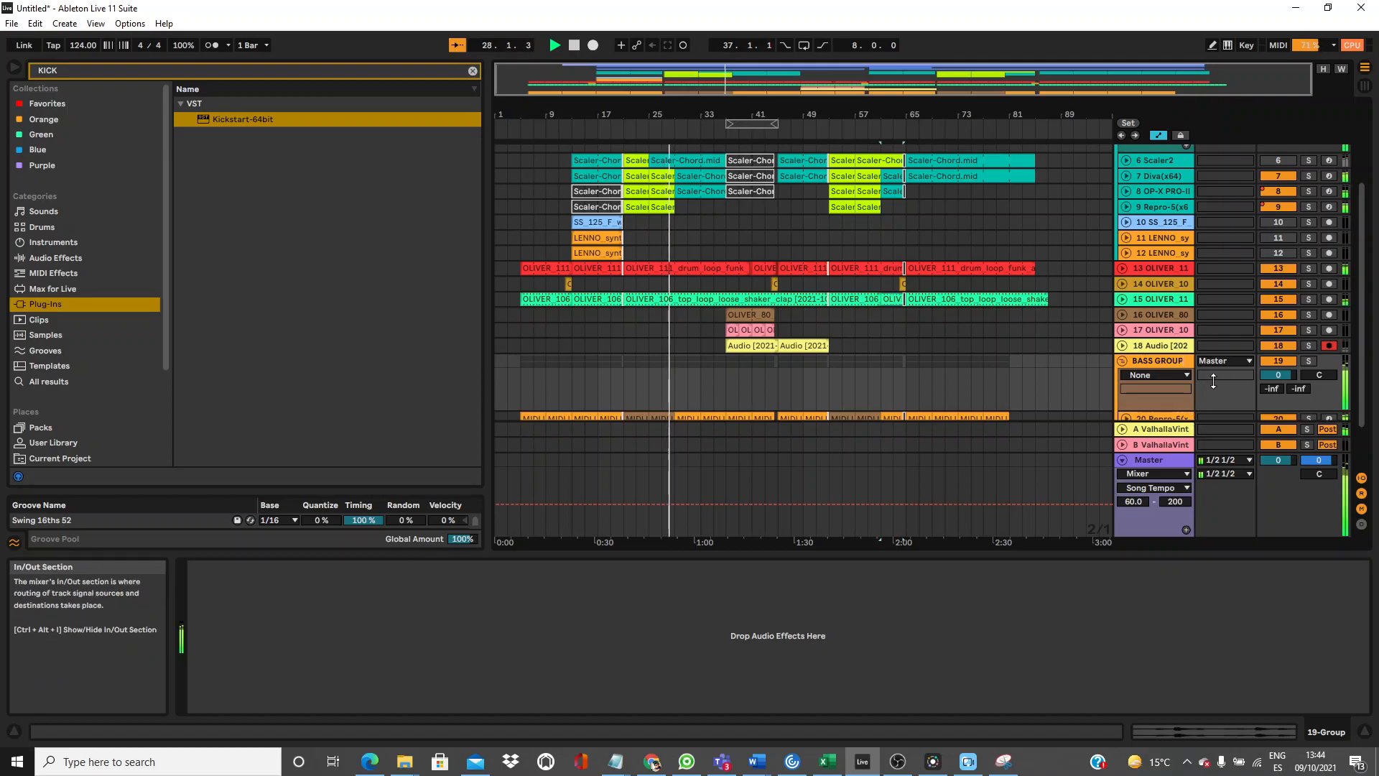
left_click(1122, 360)
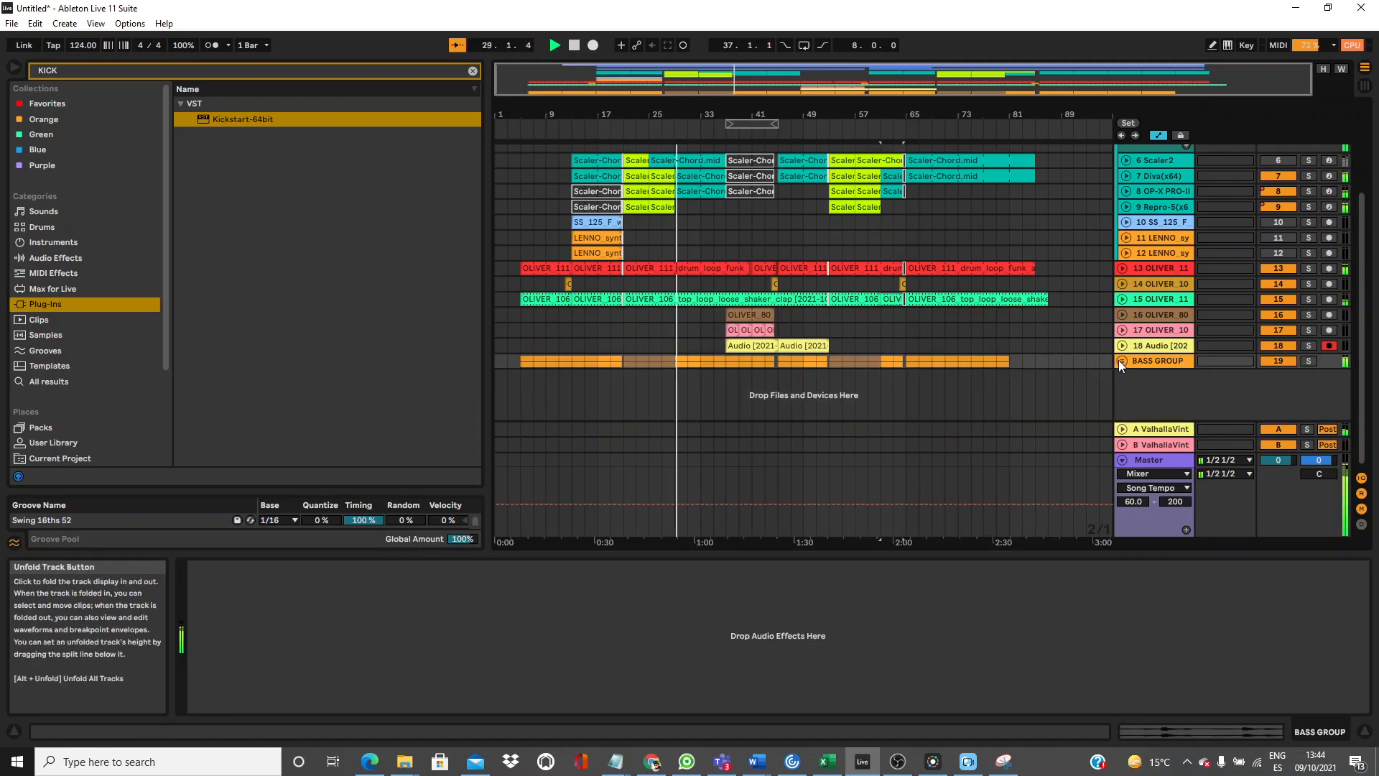
Find Glue Compressor in the audio effects and add it to BASS GROUP.
left_click(326, 67)
type("GLU")
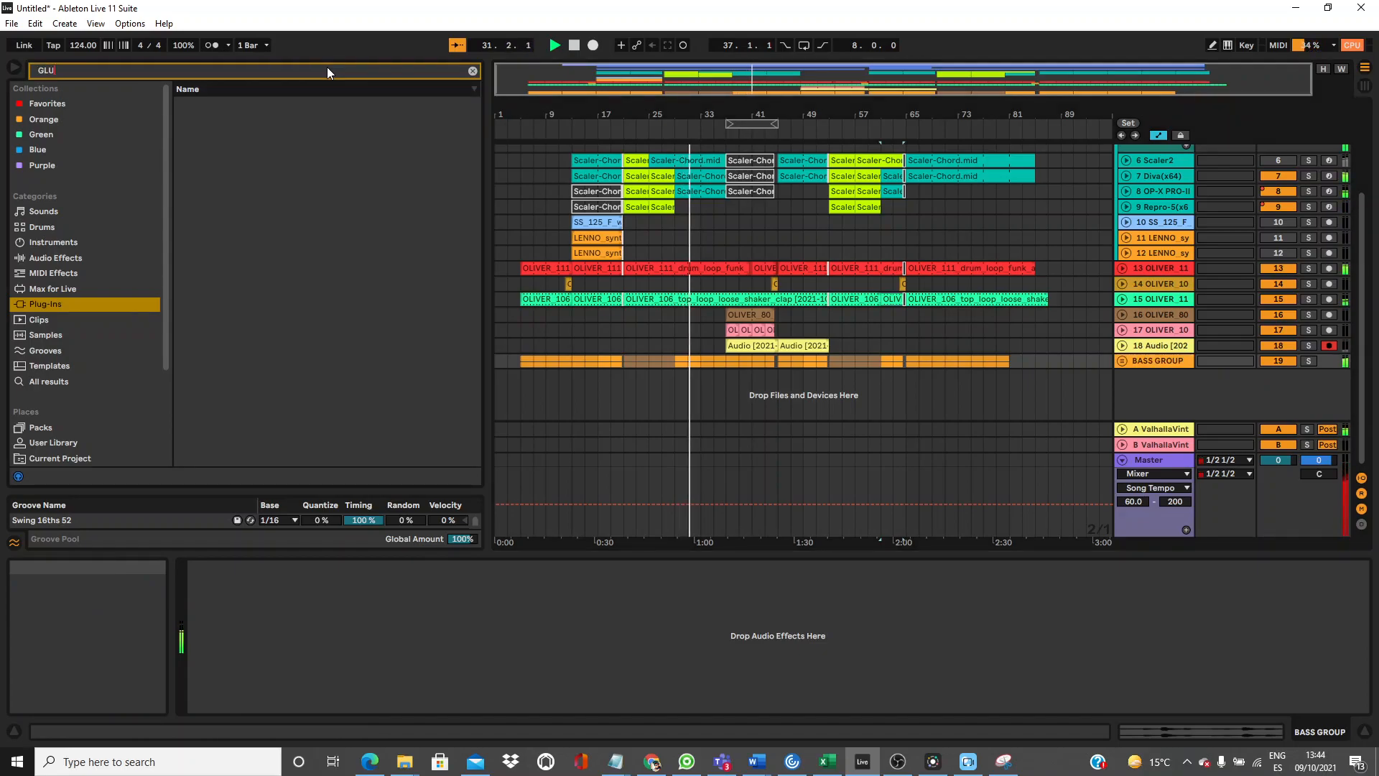
left_click(89, 256)
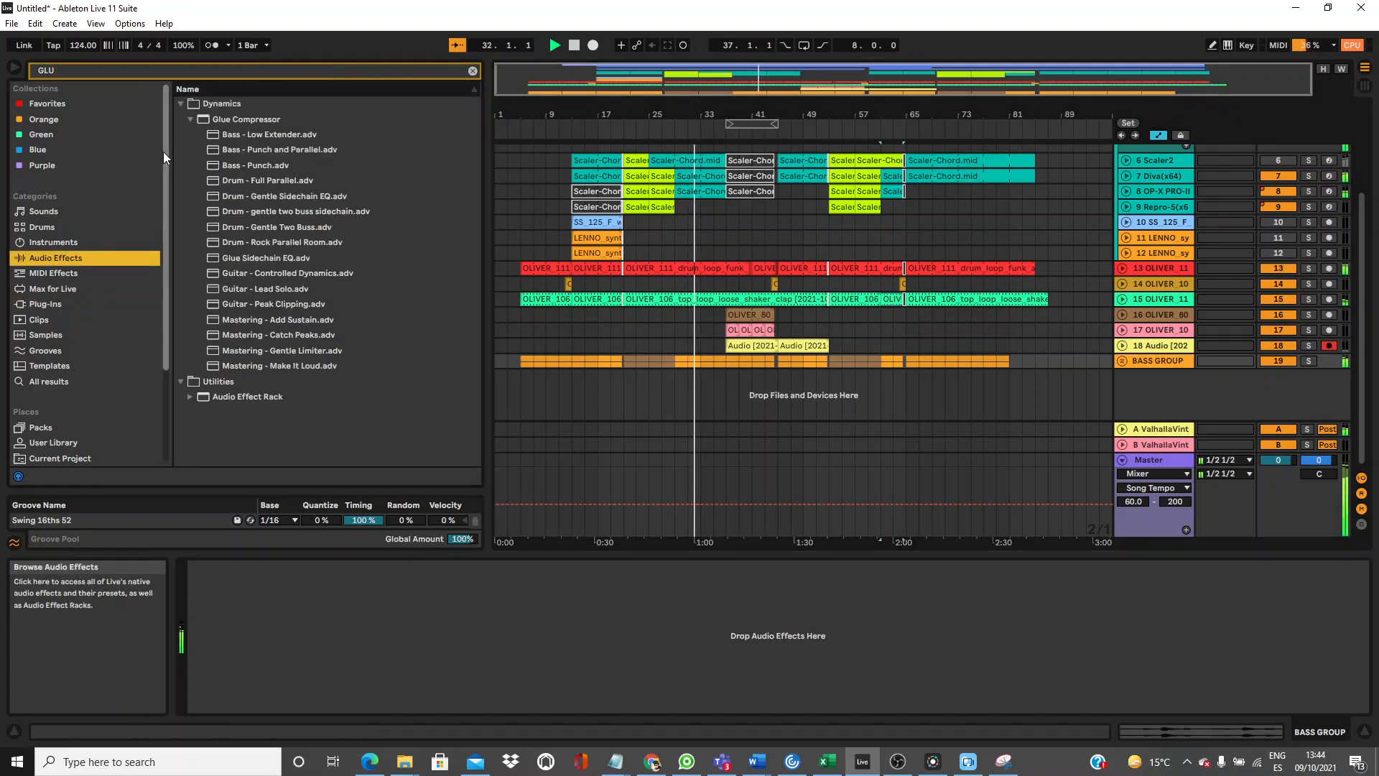
left_click(214, 119)
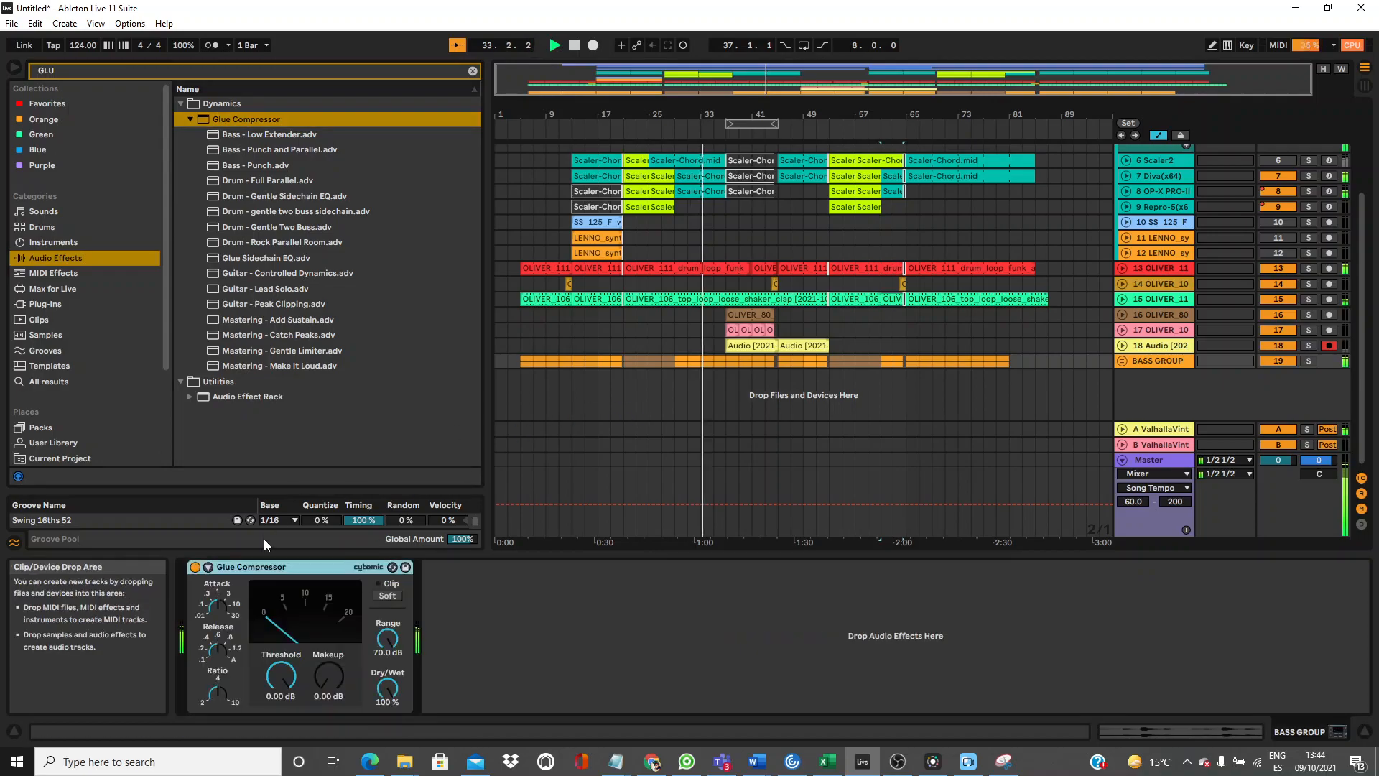
Set BASS GROUP's Glue Compressor to a -27.0 dB threshold and 14.6 dB makeup gain with Soft clipping enabled.
left_click_drag(282, 677, 282, 765)
left_click_drag(329, 677, 329, 614)
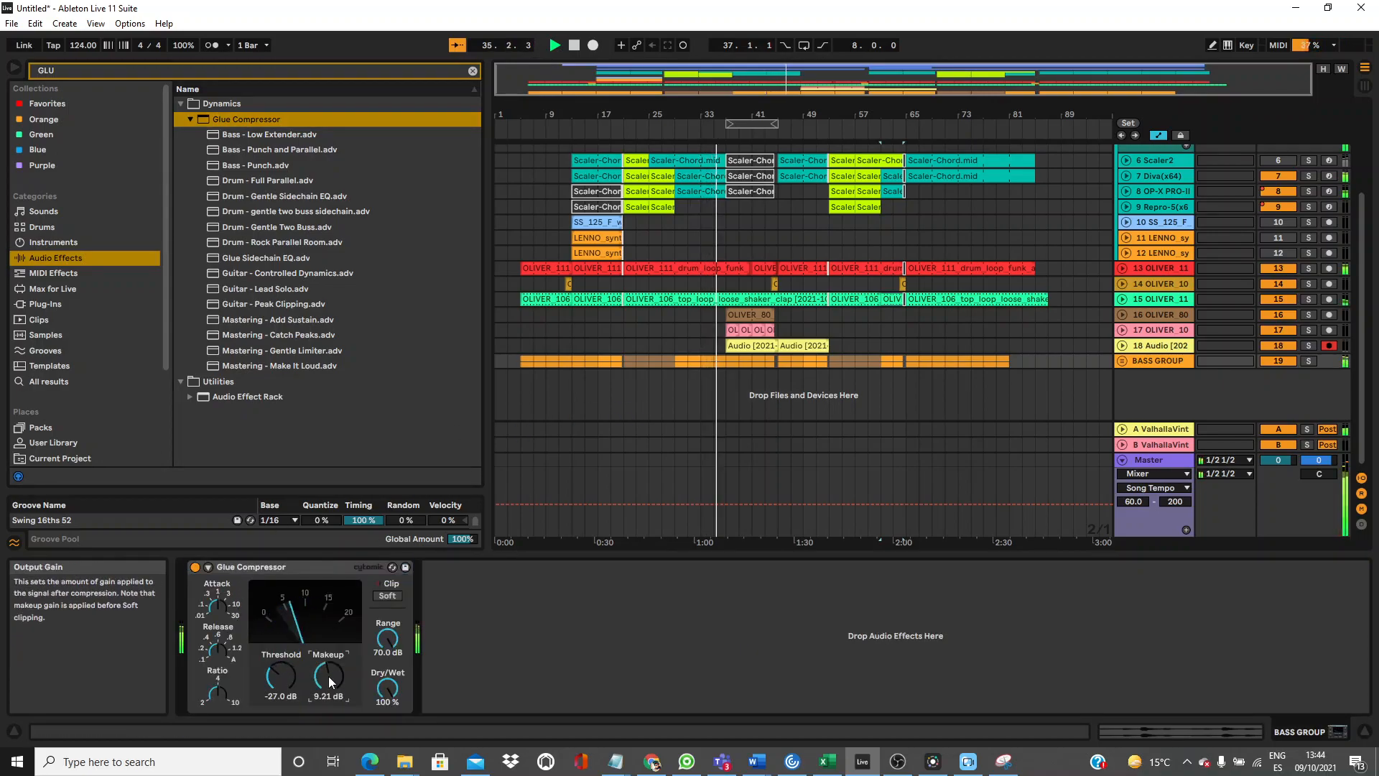
left_click(388, 596)
mouse_move(330, 676)
left_mouse_down()
mouse_move(330, 644)
mouse_move(331, 683)
left_mouse_up()
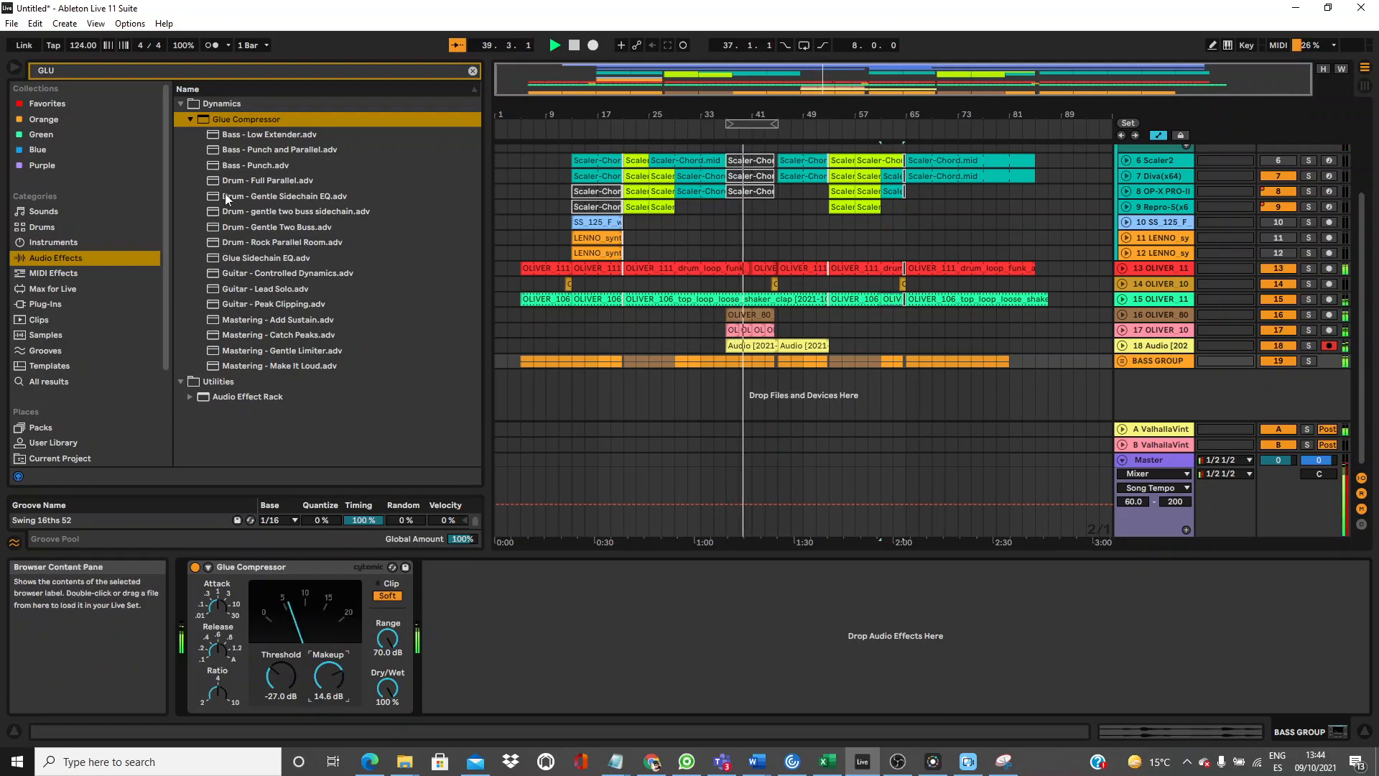
Lower the Repro-5 track's volume inside BASS GROUP to -1.7 dB, then fold the track and the group.
left_click(157, 66)
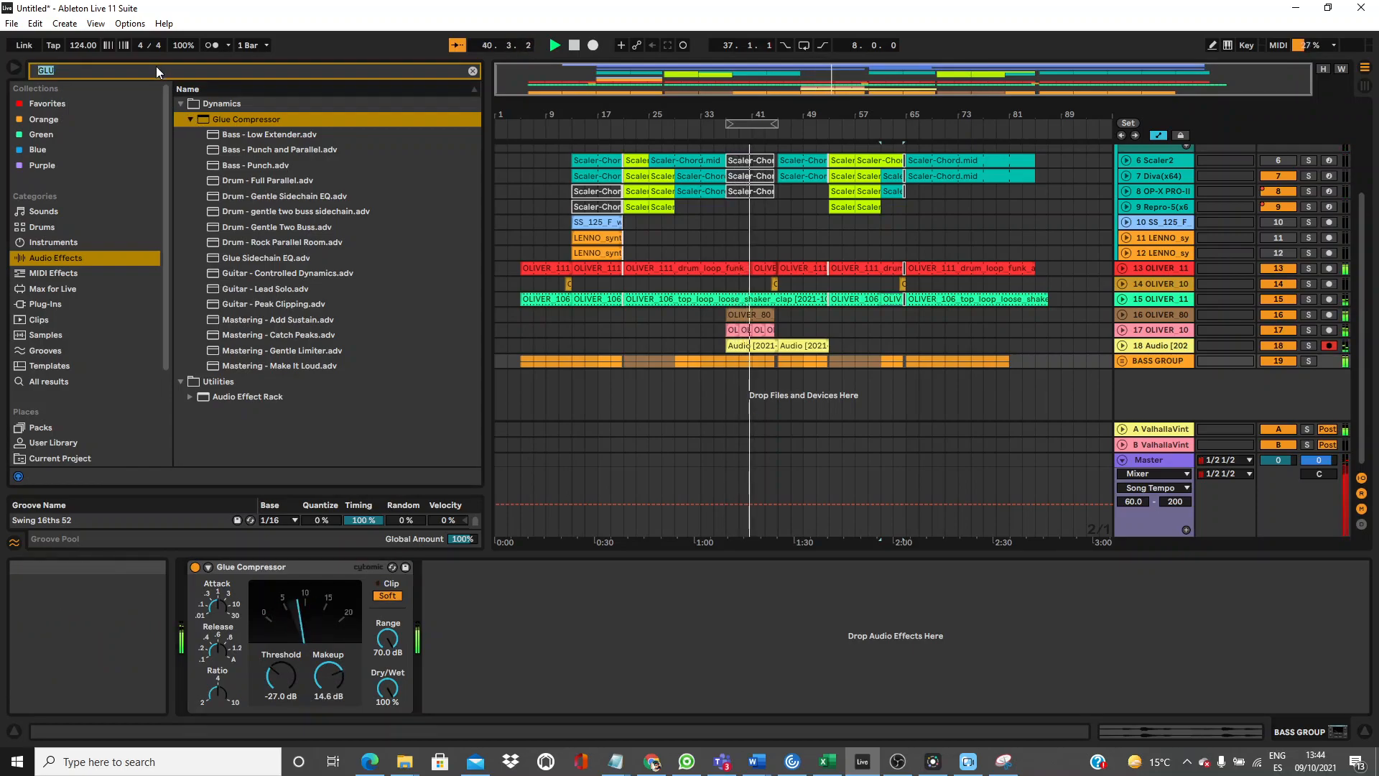
left_click(1123, 363)
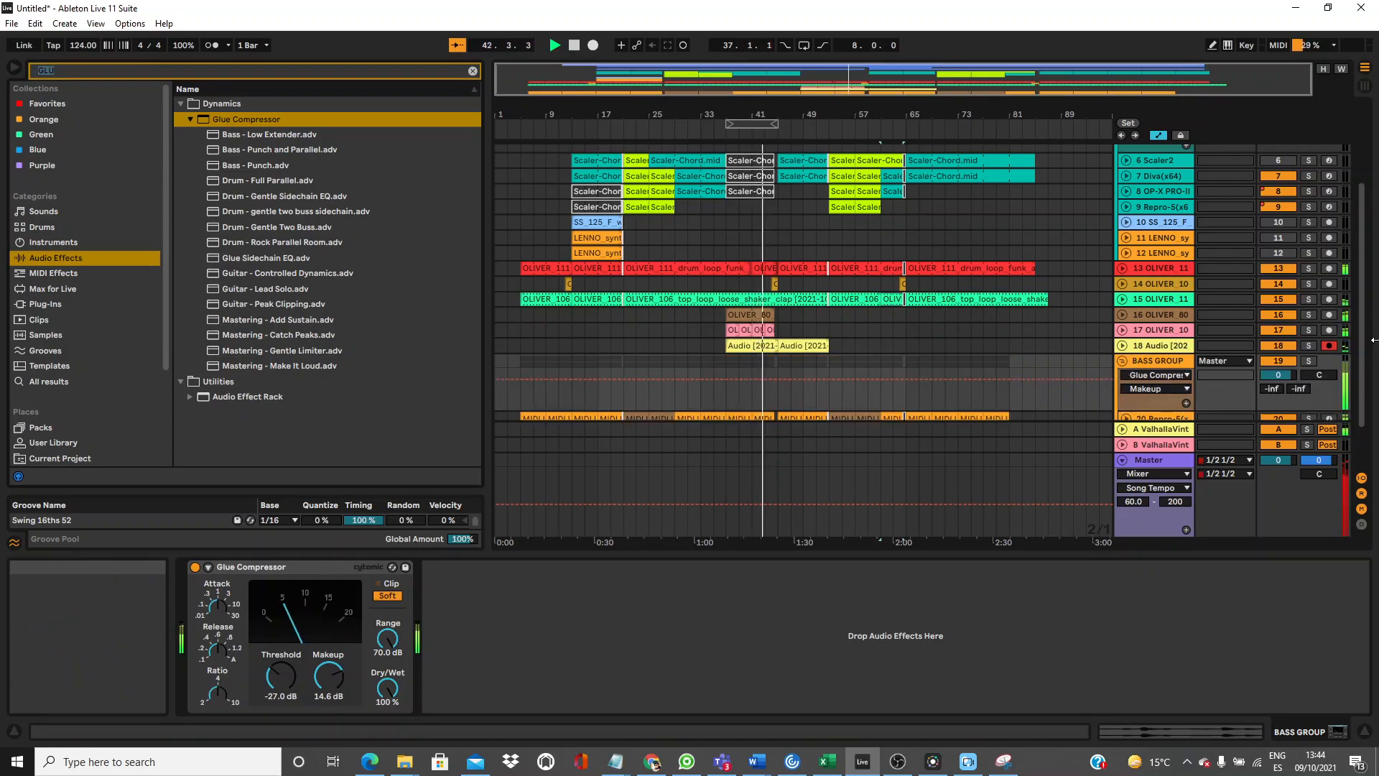
scroll(1368, 366, "down", 2)
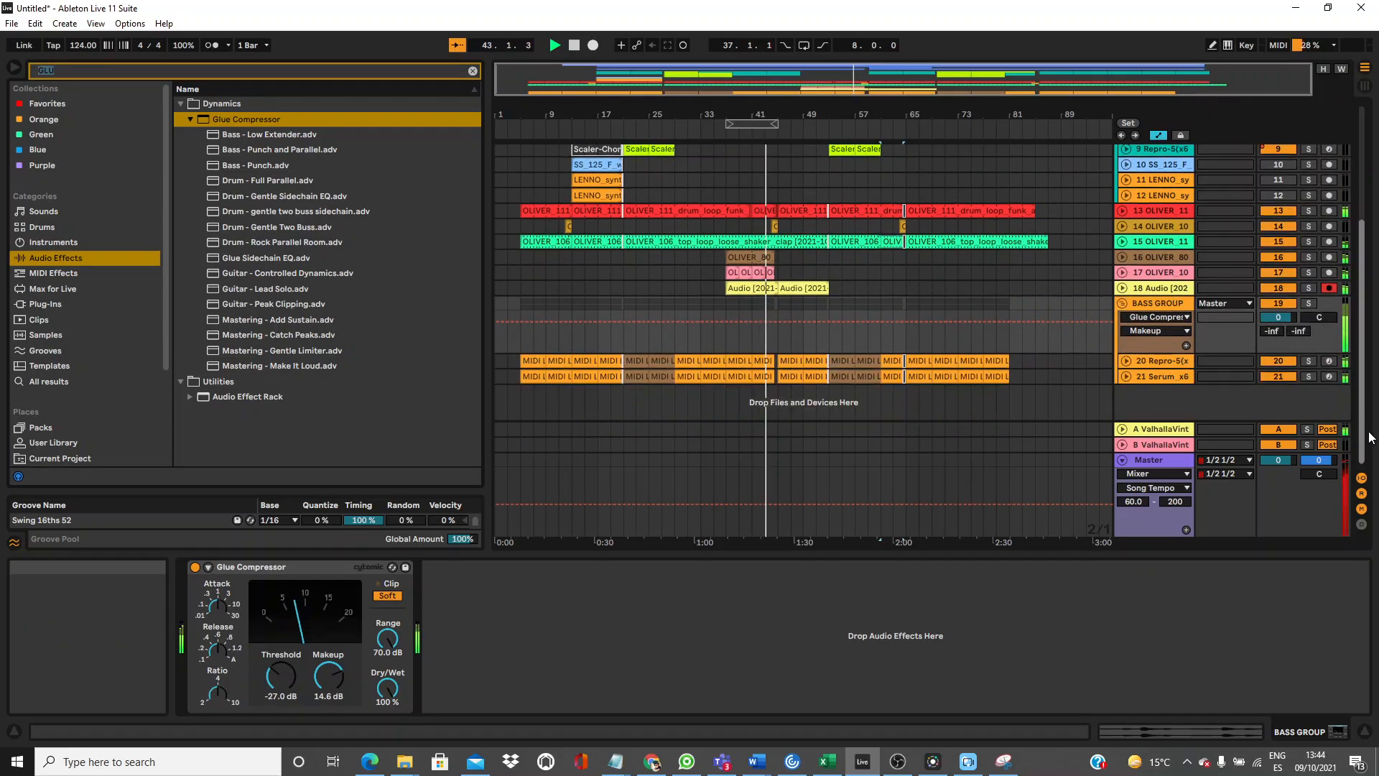
left_click(1123, 361)
left_click_drag(1279, 375, 1278, 382)
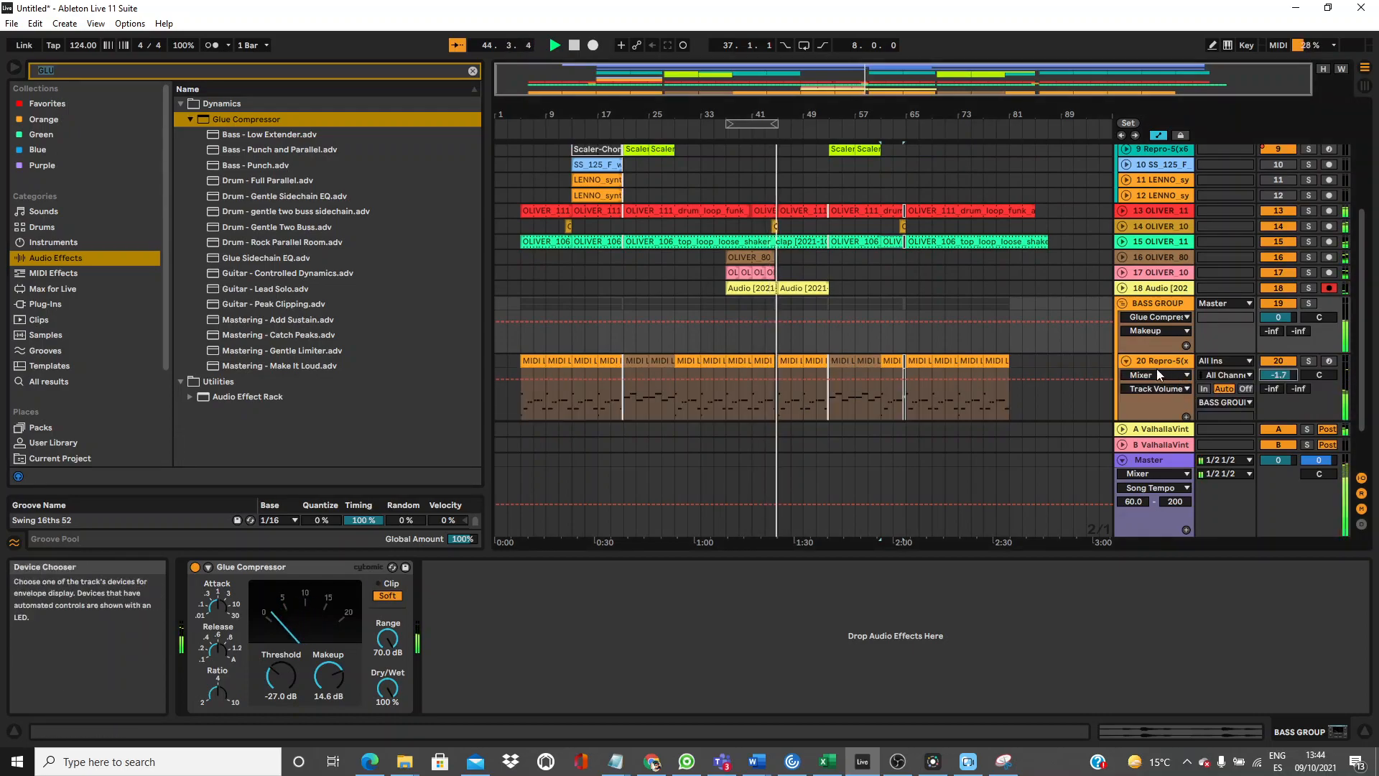
left_click(1126, 360)
left_click(1122, 305)
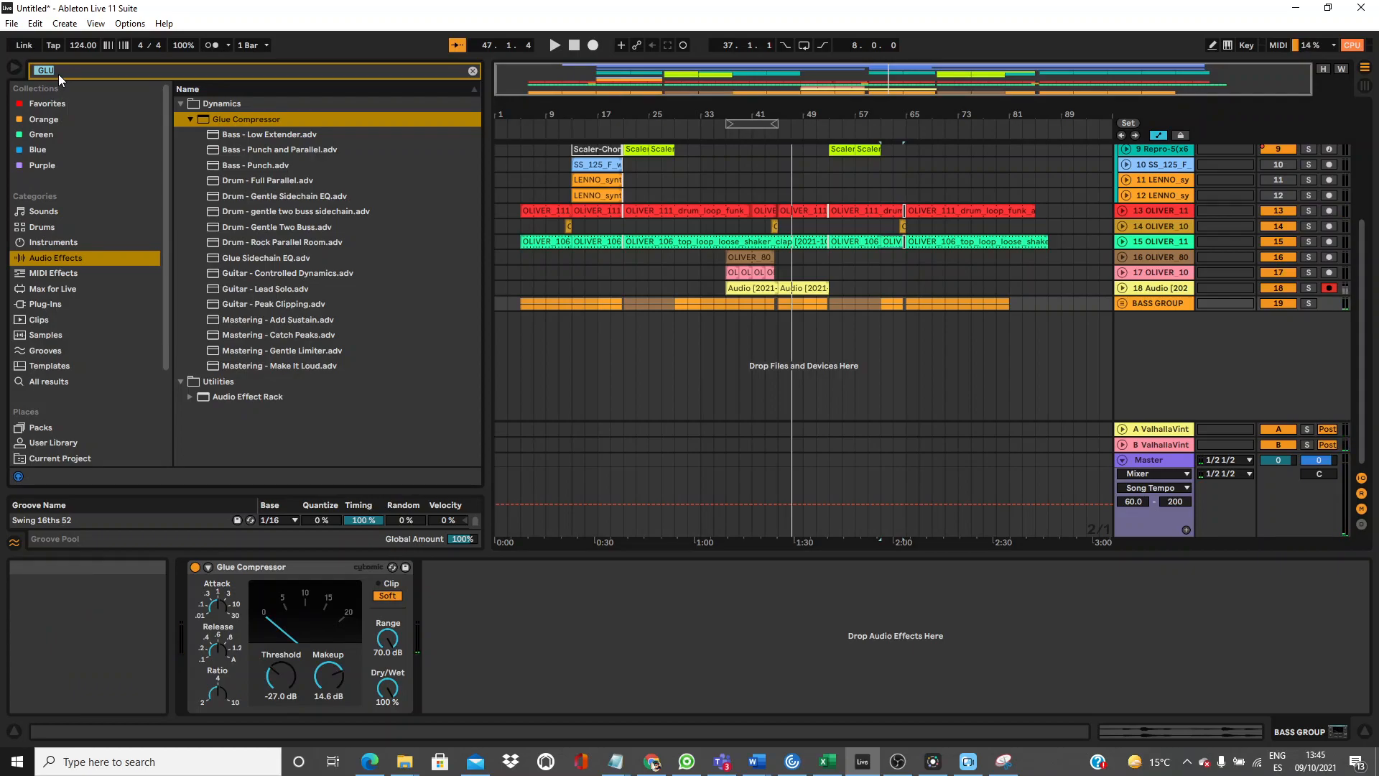
Search the SAMPLES folder for "UP" and open the VND1 Uplifter folder inside VND1 FX Sounds.
type("T")
type("UP")
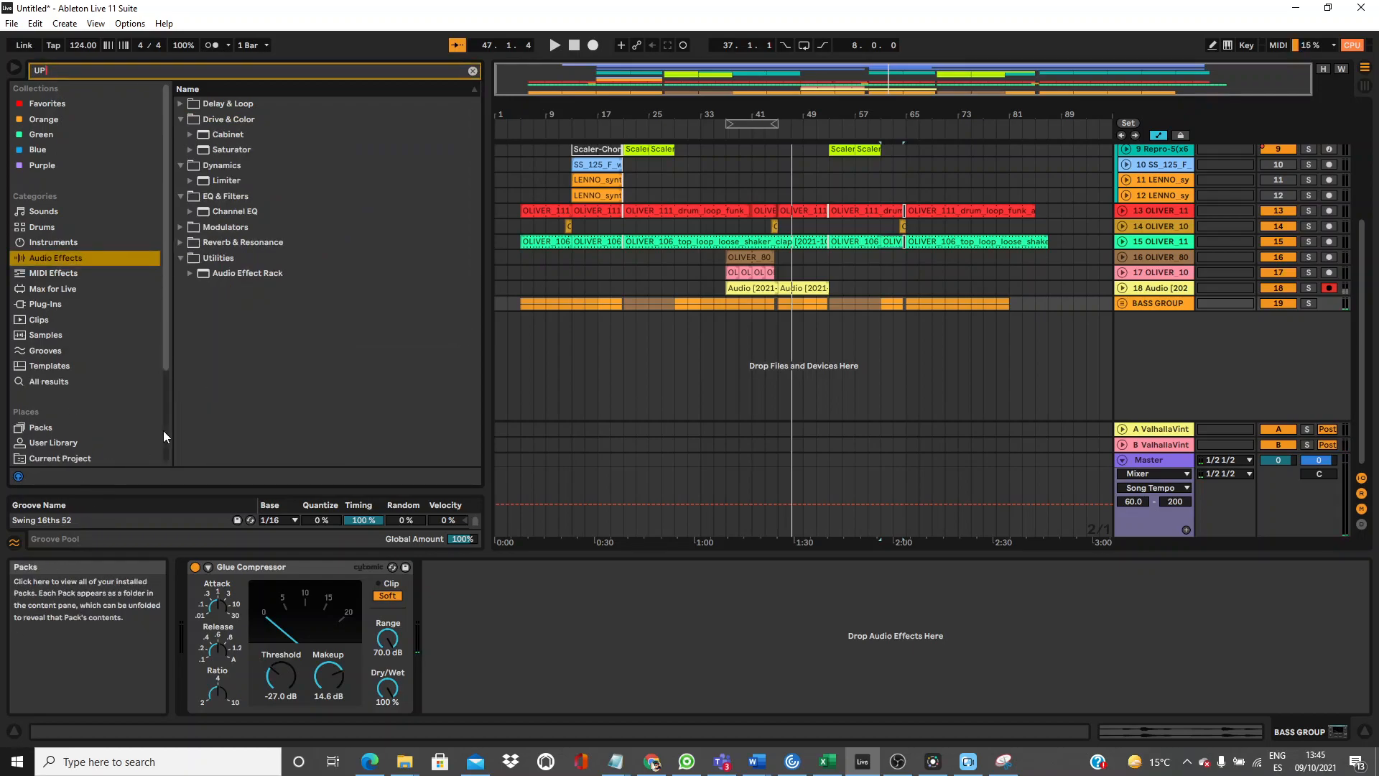
scroll(163, 430, "down", 3)
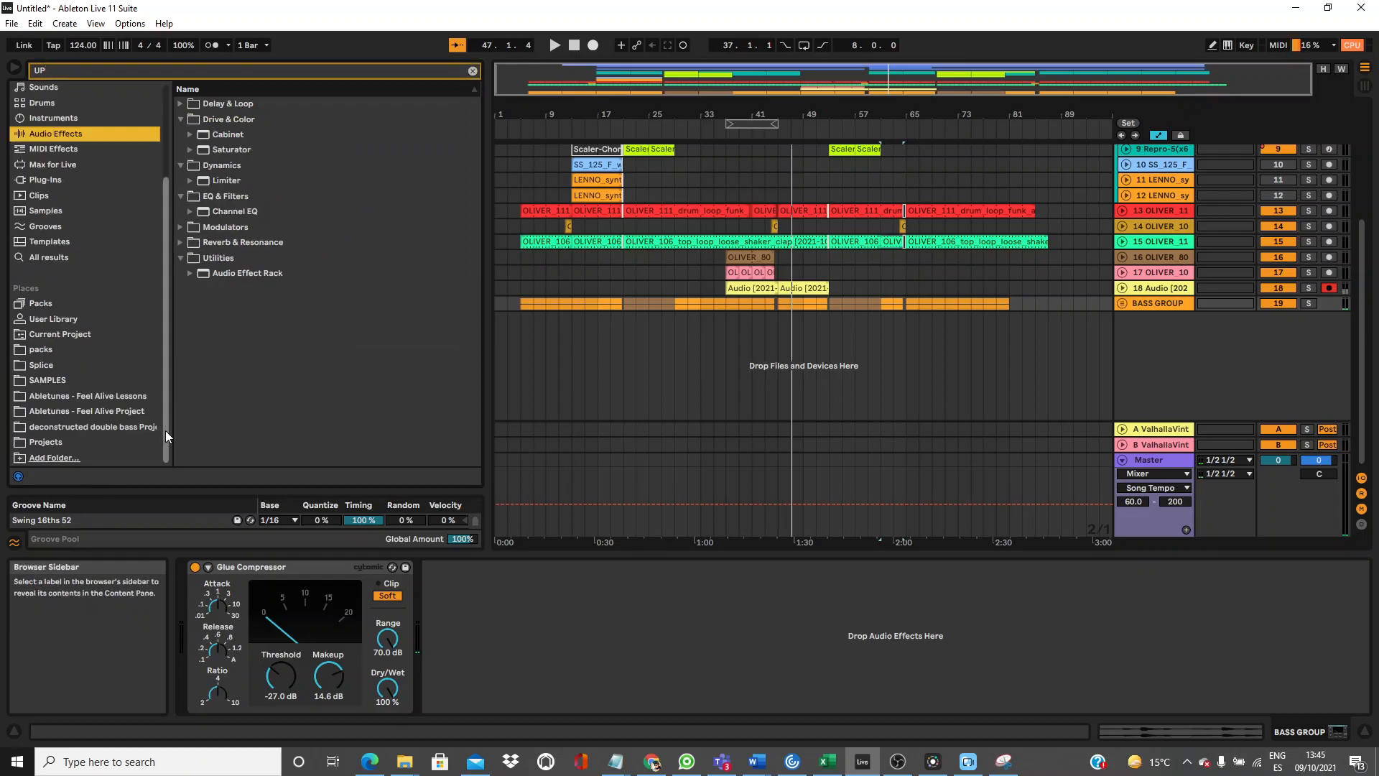
left_click(50, 379)
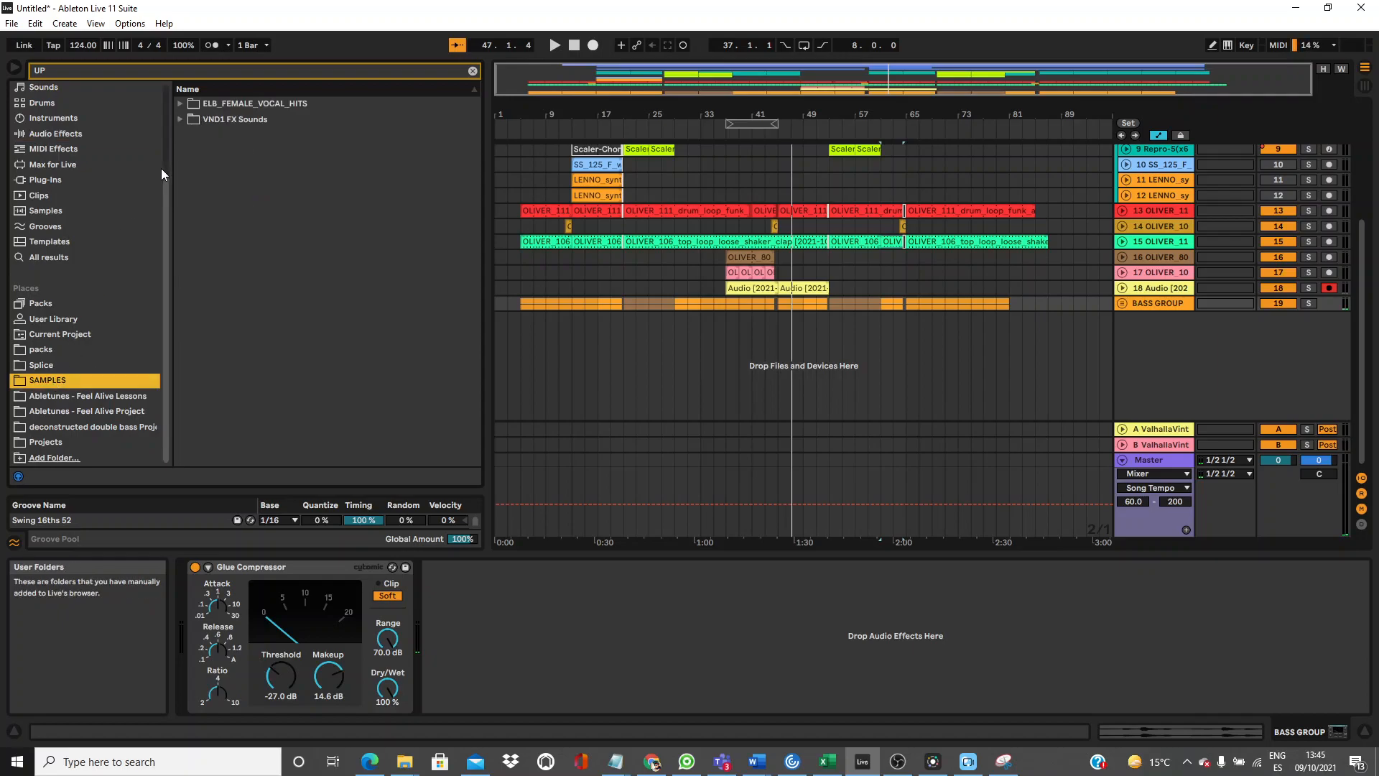
left_click(181, 119)
left_click(192, 134)
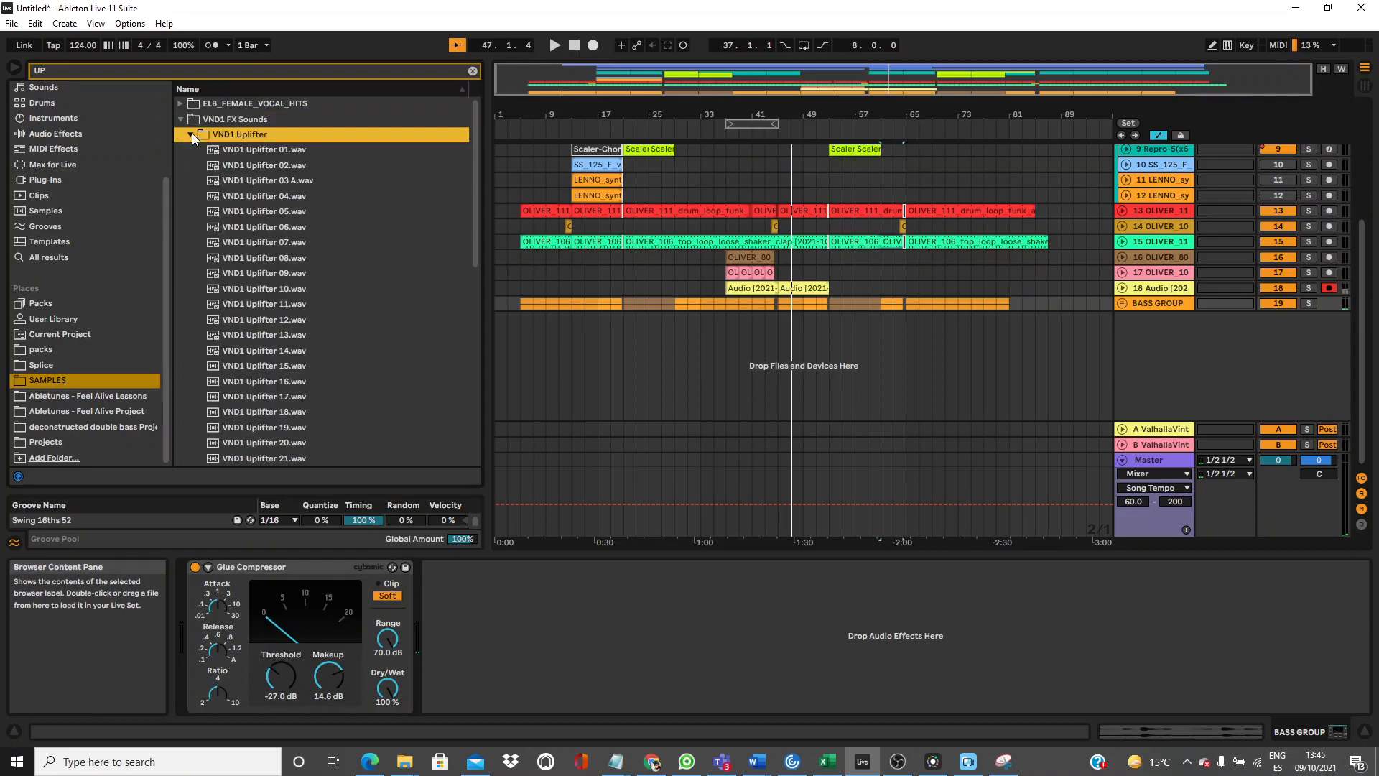
Audition VND1 Uplifter 12 and 15, and place Uplifter 15 on a new audio track from bar 49 to 53.
left_click(294, 326)
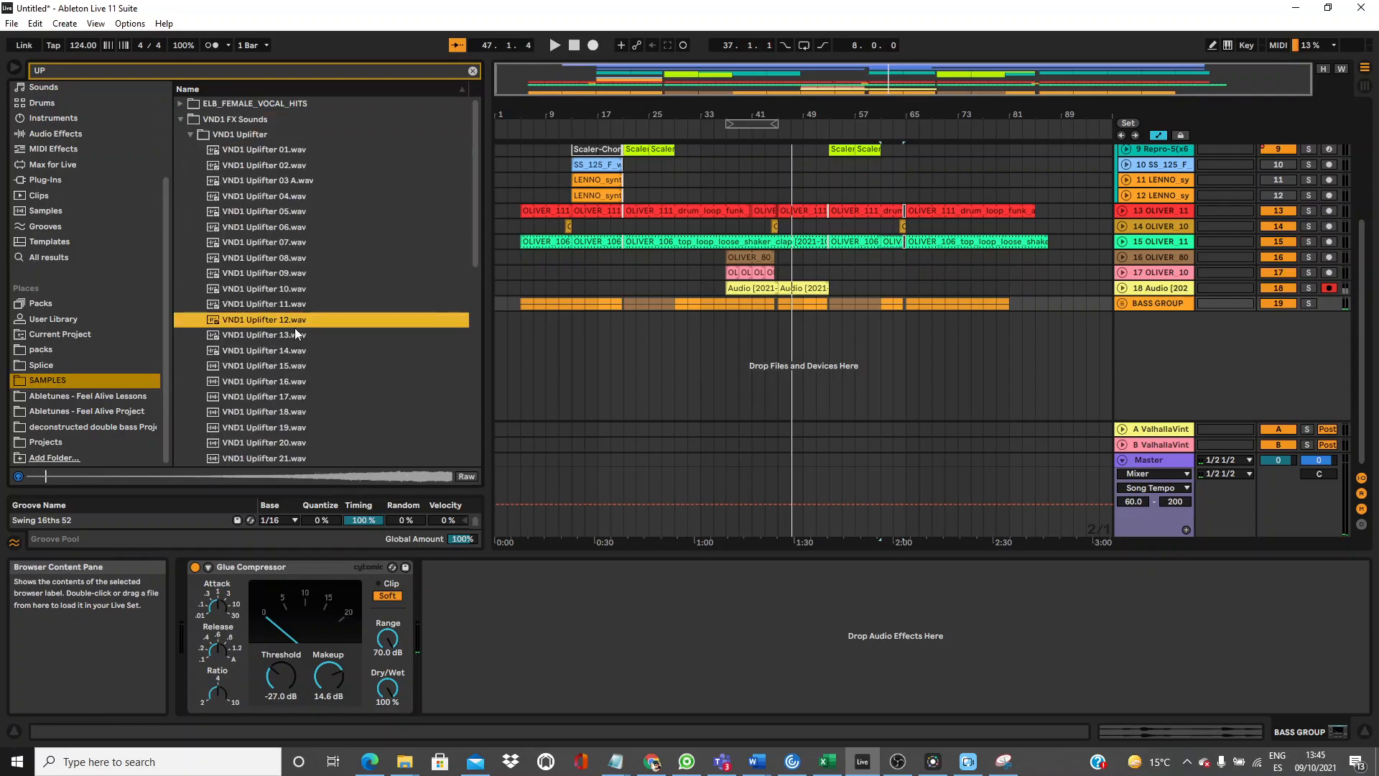
left_click(299, 369)
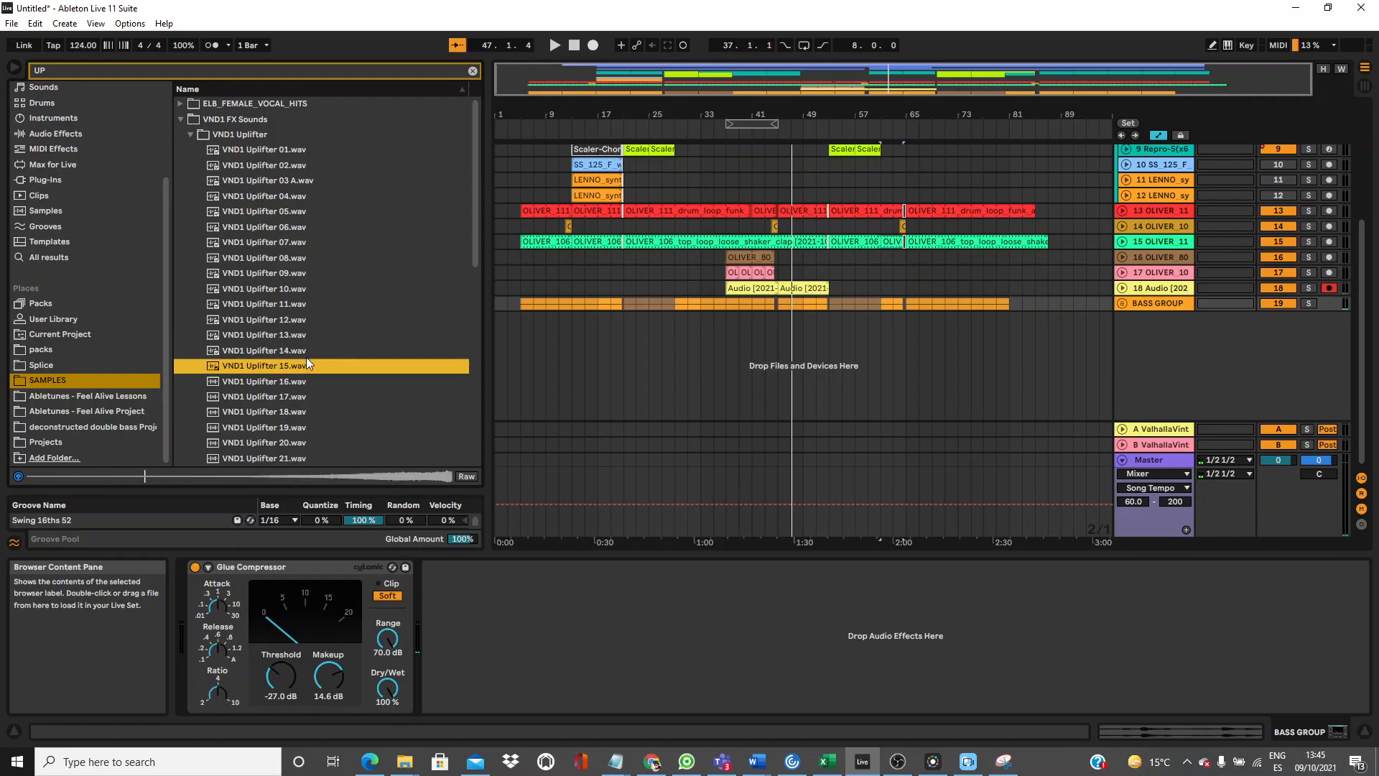
mouse_move(796, 341)
left_mouse_down()
mouse_move(760, 343)
mouse_move(813, 341)
mouse_move(805, 316)
left_mouse_up()
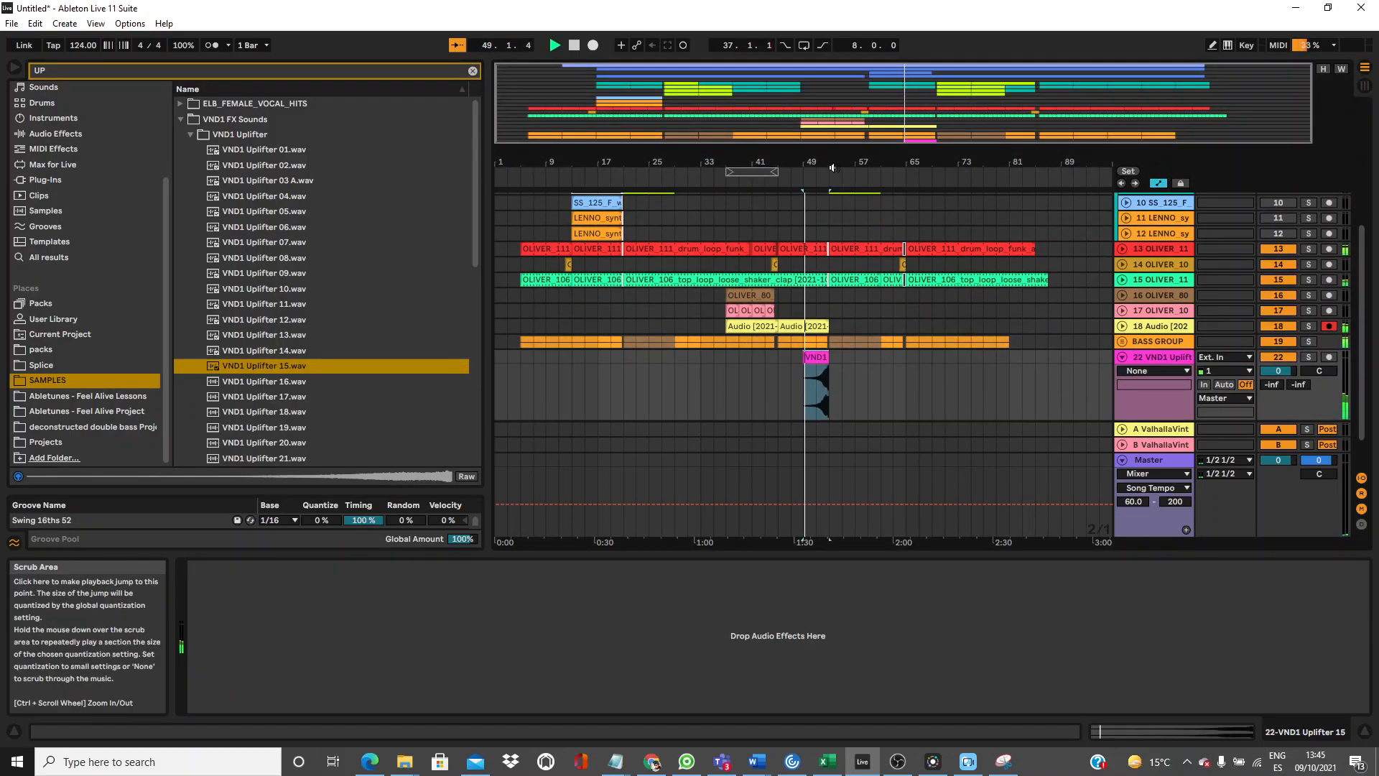
Set the VND1 Uplifter 15 clip's gain to -2.13 dB and add a short fade-out at its end.
left_click_drag(832, 163, 832, 211)
left_click_drag(997, 212, 997, 249)
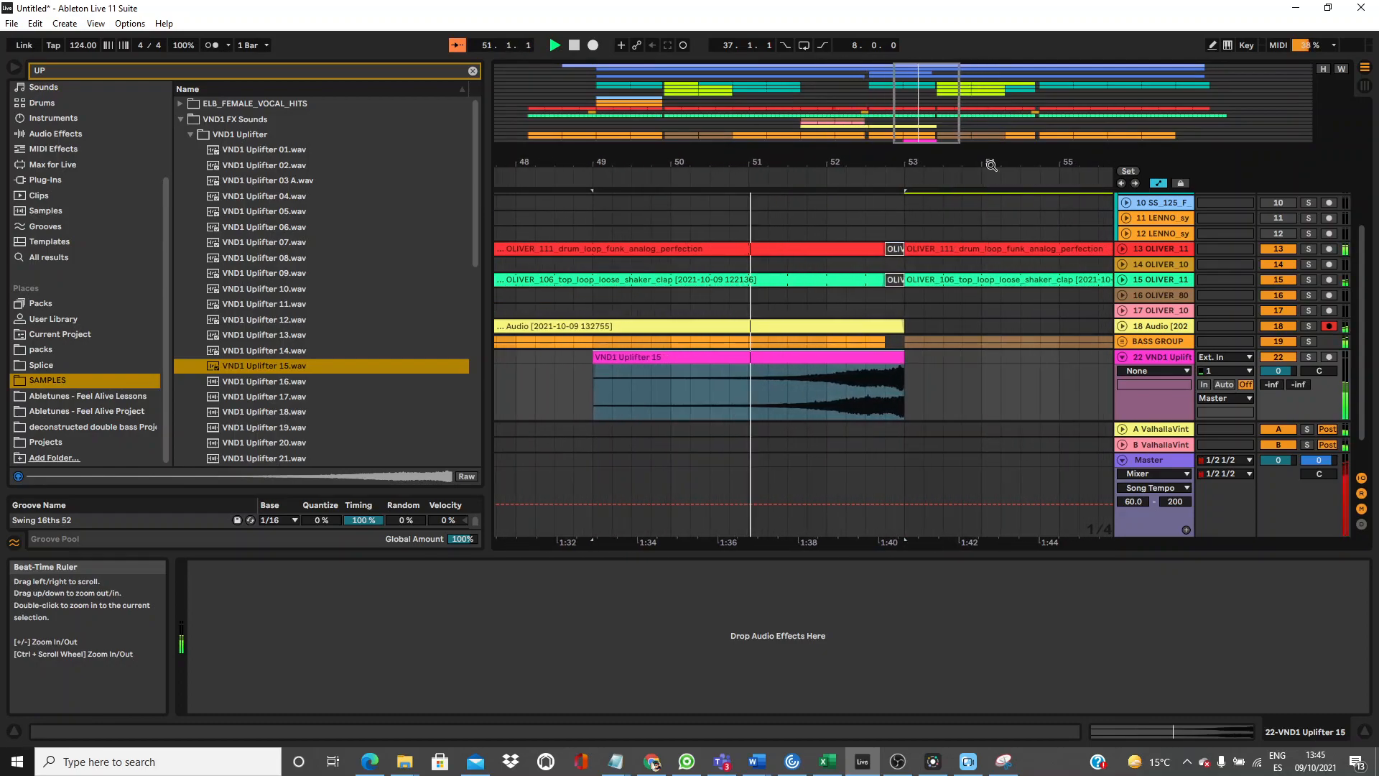
double_click(860, 363)
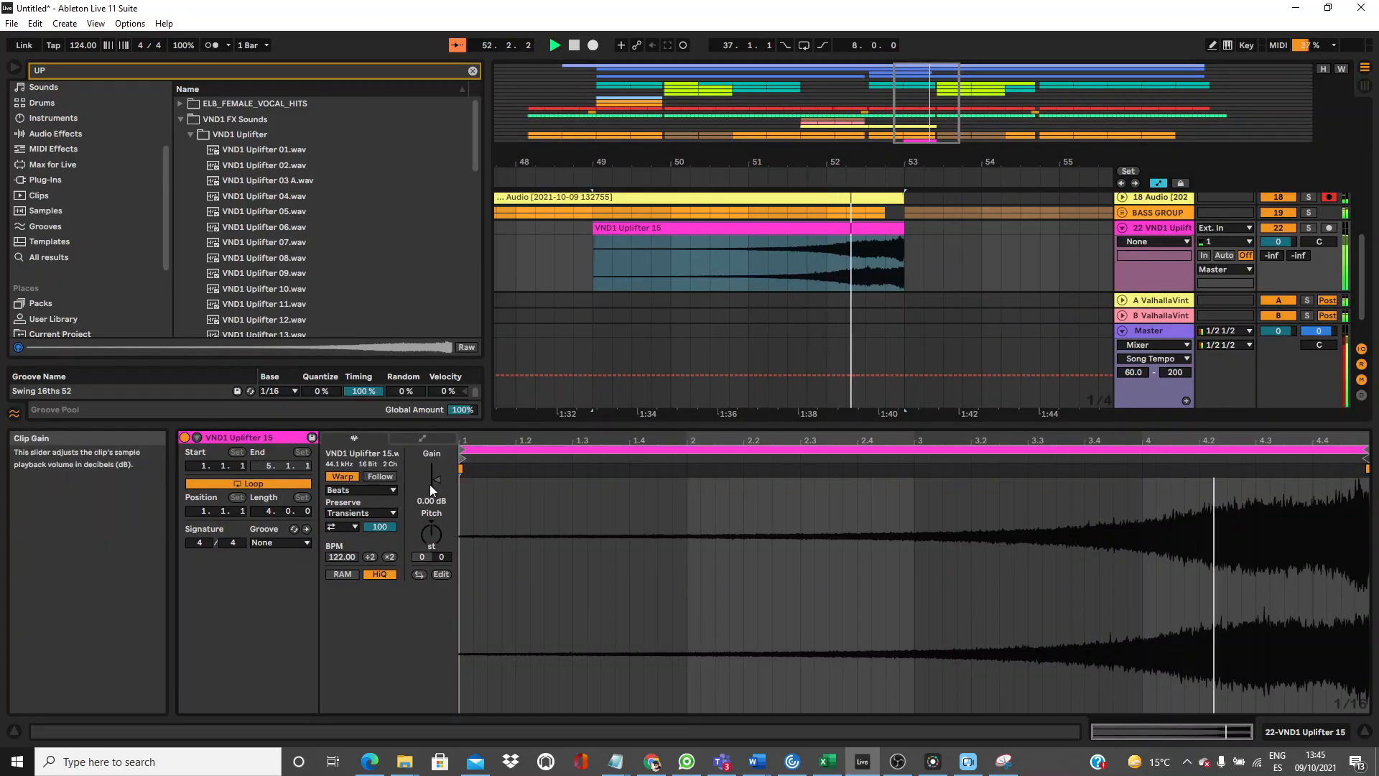
left_click_drag(434, 482, 434, 492)
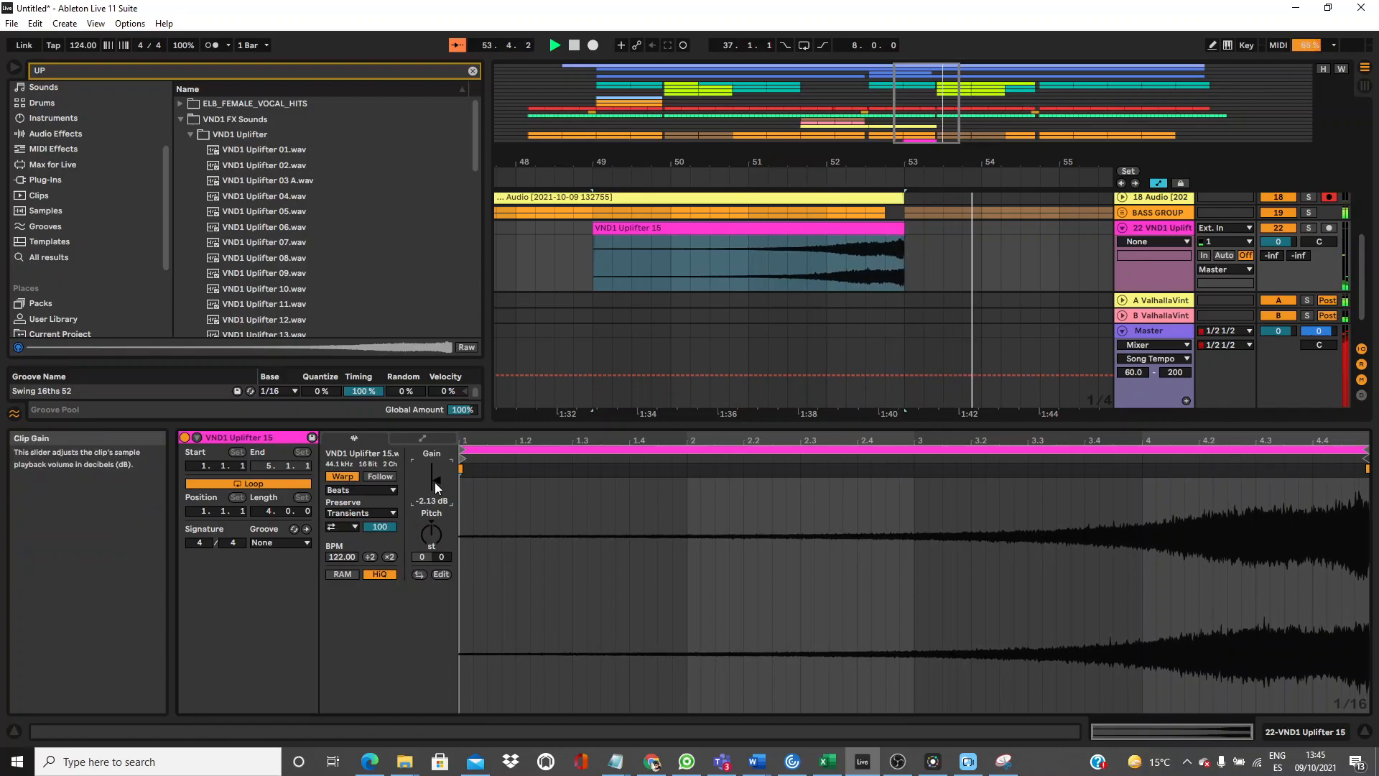
left_click(895, 236)
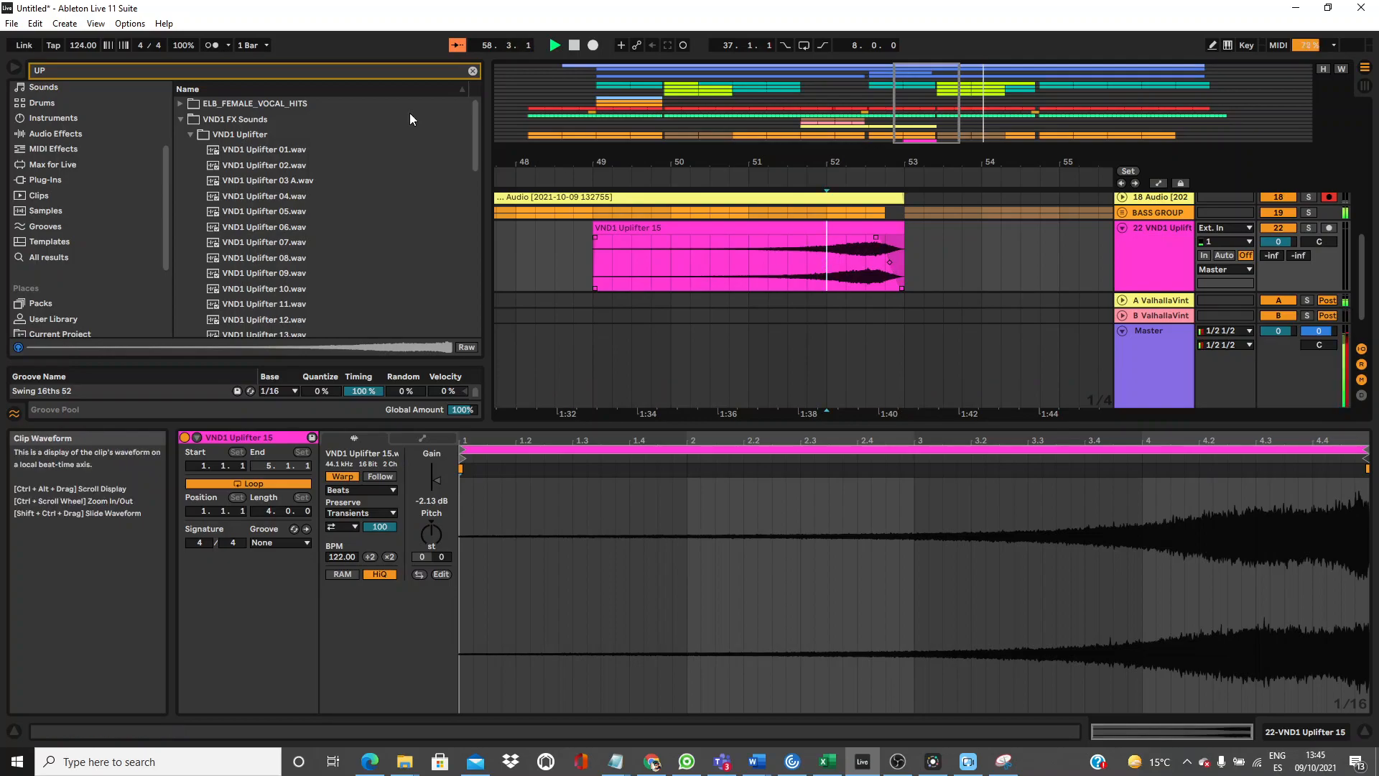
Copy the Kickstart device from the Repro-5 track in BASS GROUP to the uplifter track and play from bar 52.
left_click(1174, 214)
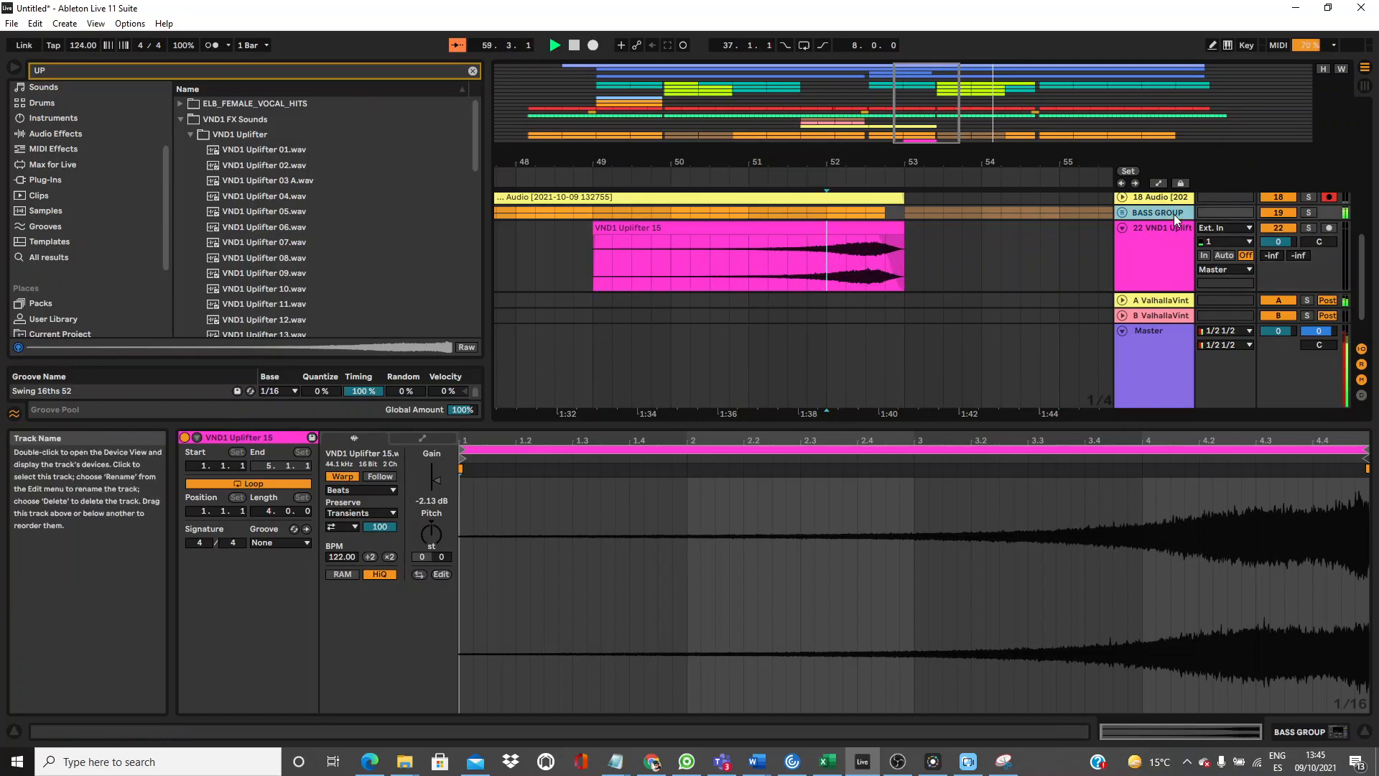
left_click(1121, 213)
left_click(1152, 266)
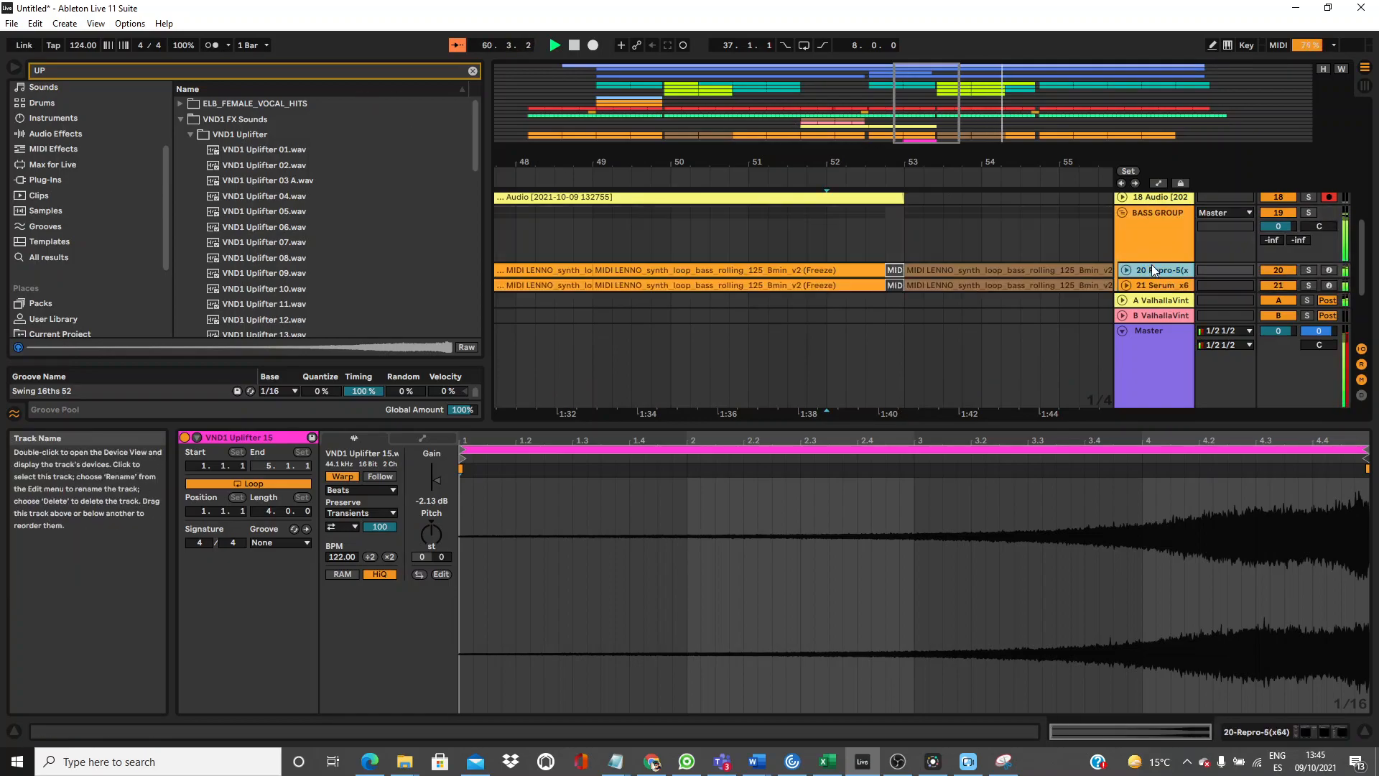
left_click(1152, 267)
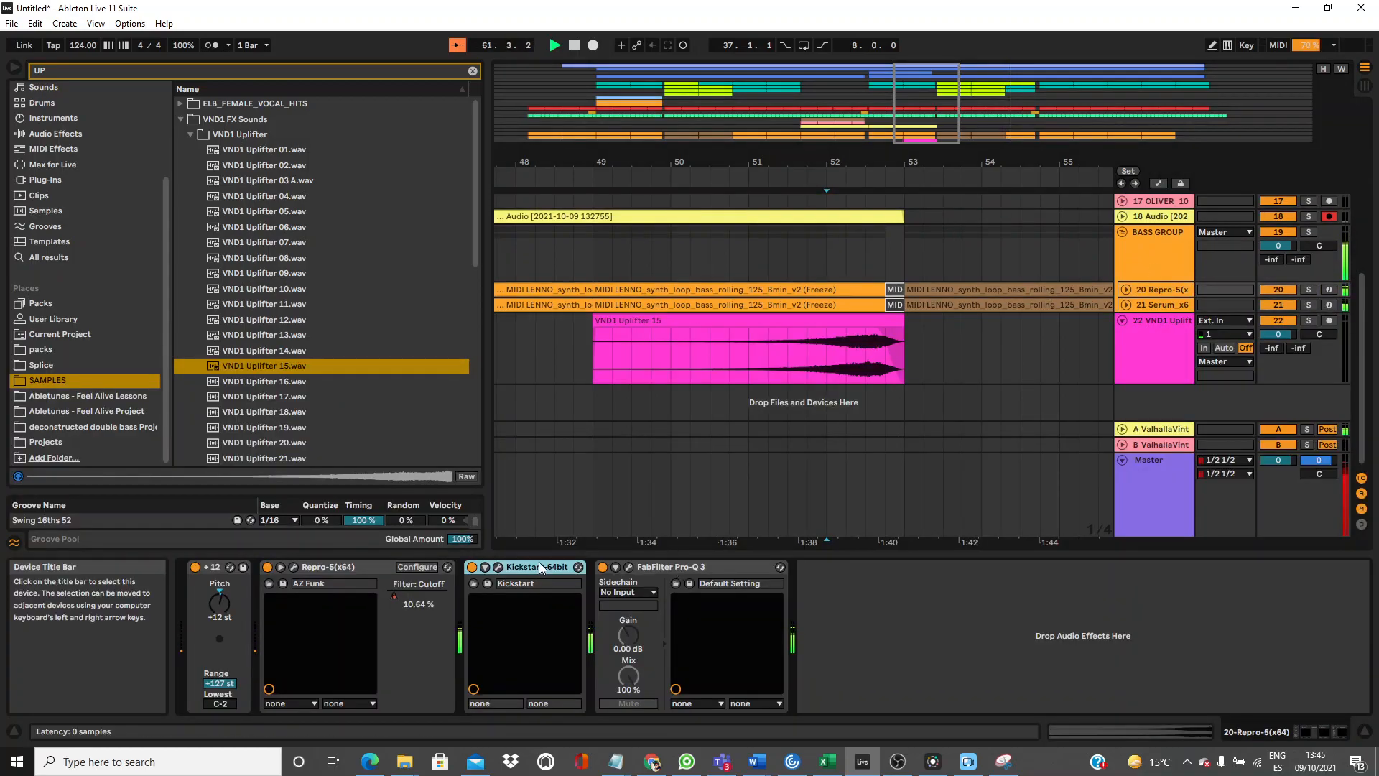
left_click(1162, 346)
left_click(868, 231)
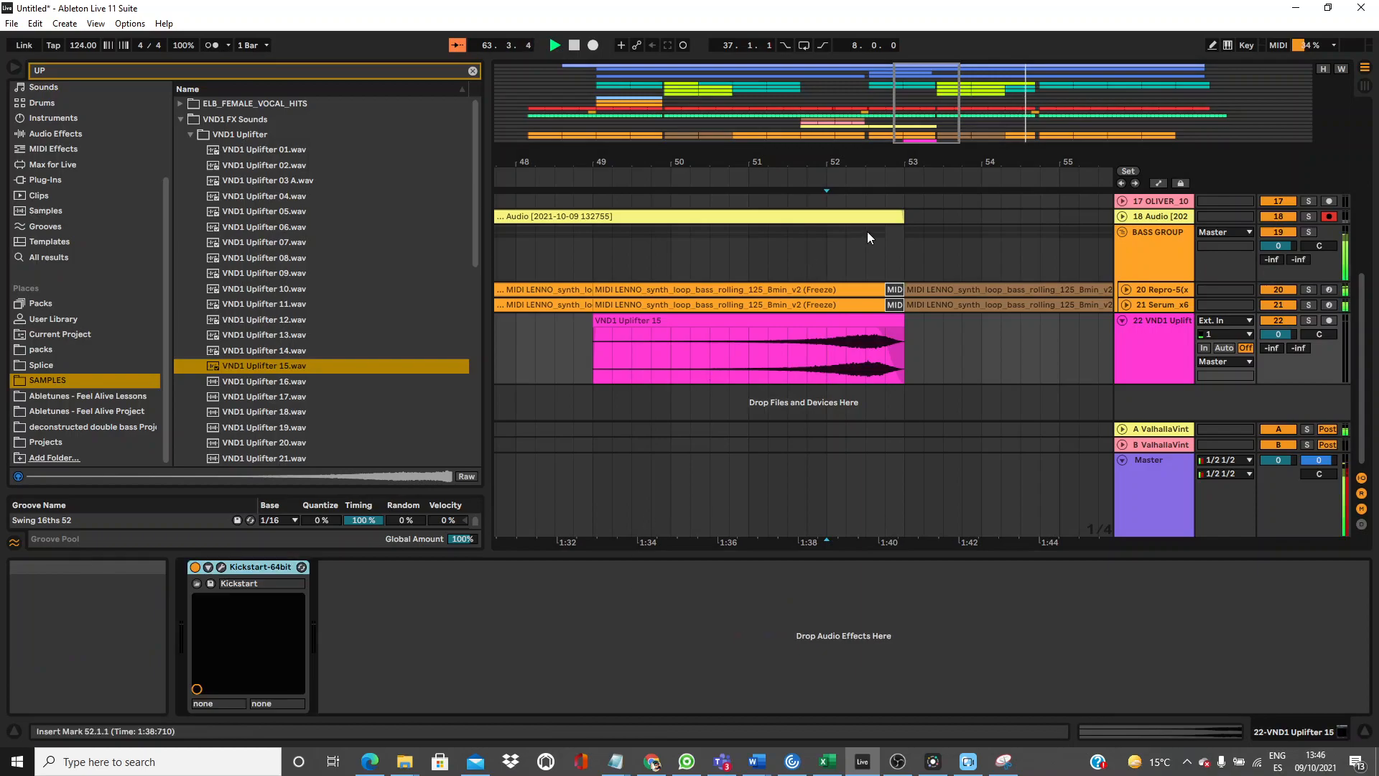
key("space")
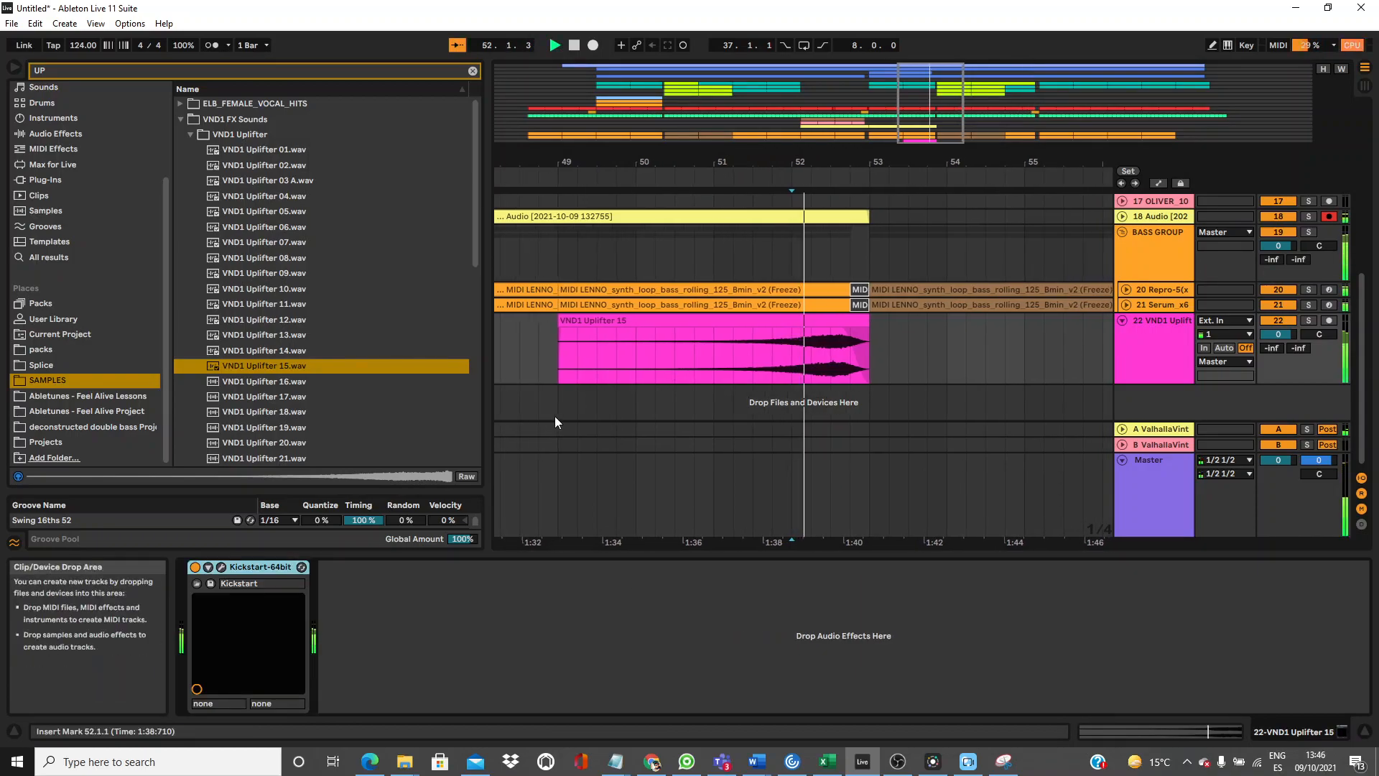
Search the plug-ins for "PRO" and add FabFilter Pro-Q 3 after Kickstart on the uplifter track.
left_click(254, 72)
key("BackSpace")
key("BackSpace")
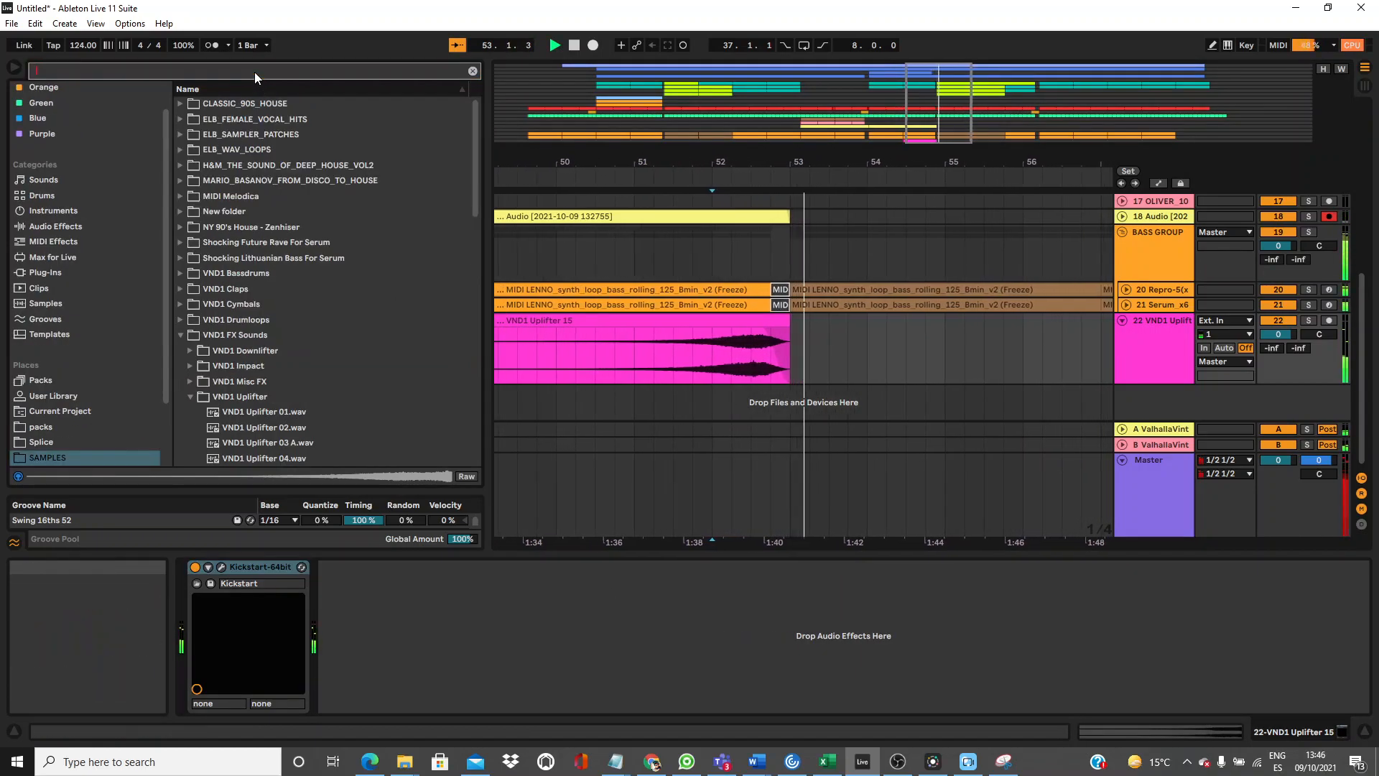
type("PRO")
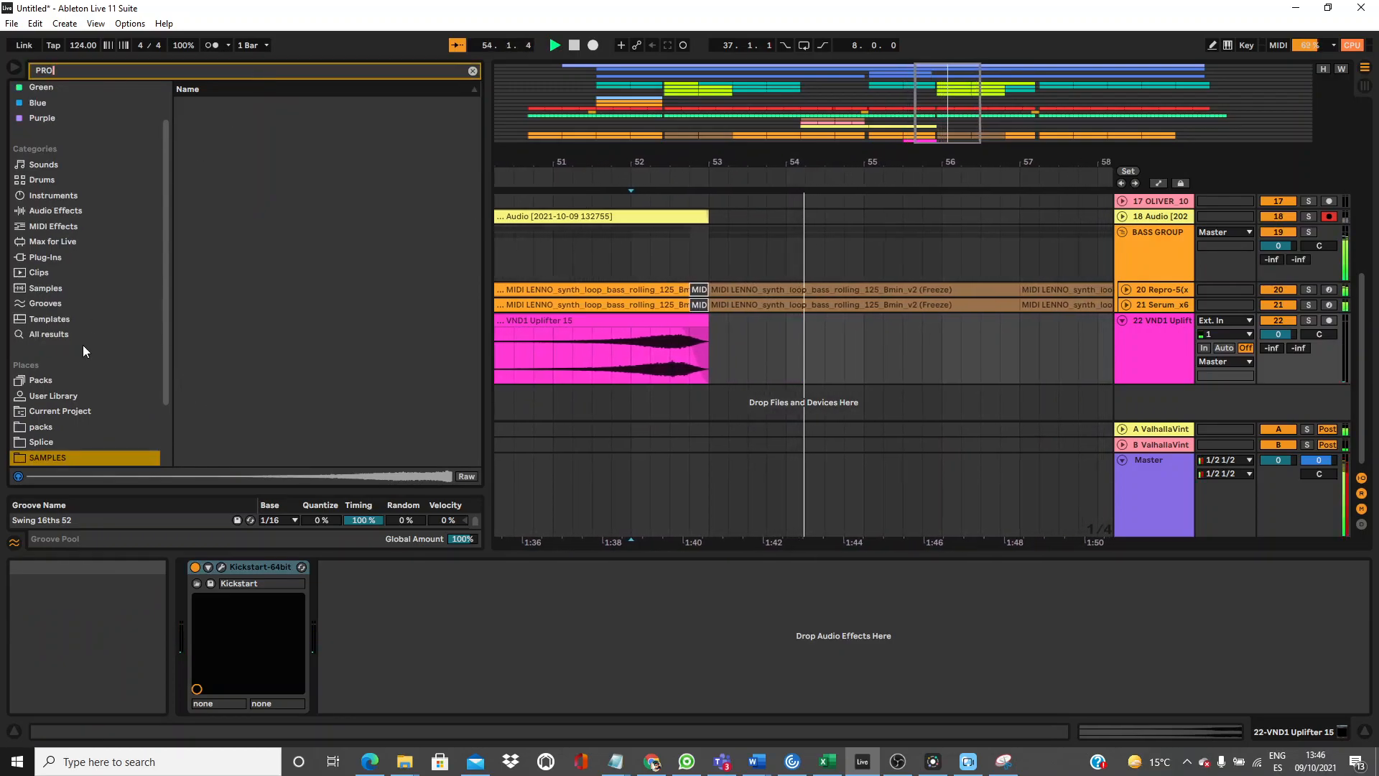
left_click(74, 246)
left_click(80, 257)
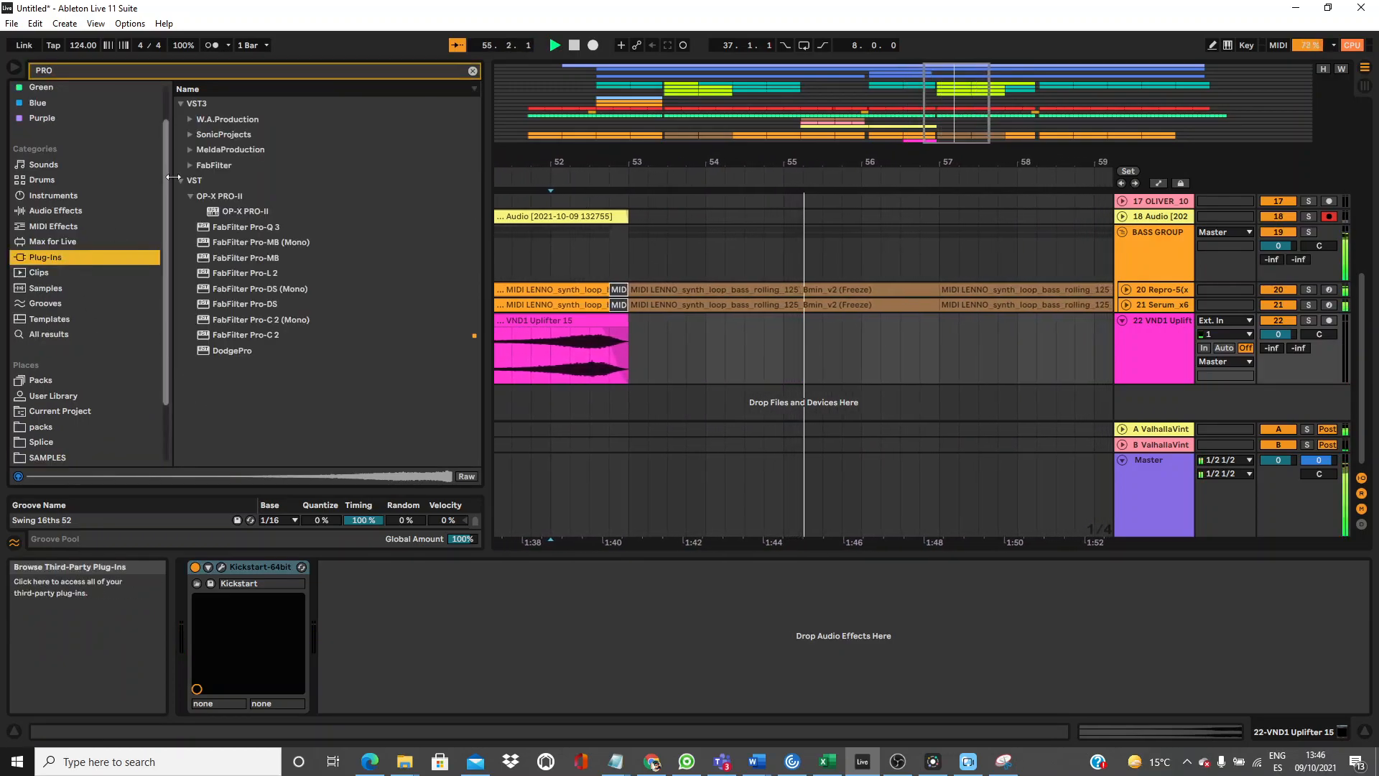
left_click_drag(259, 227, 395, 575)
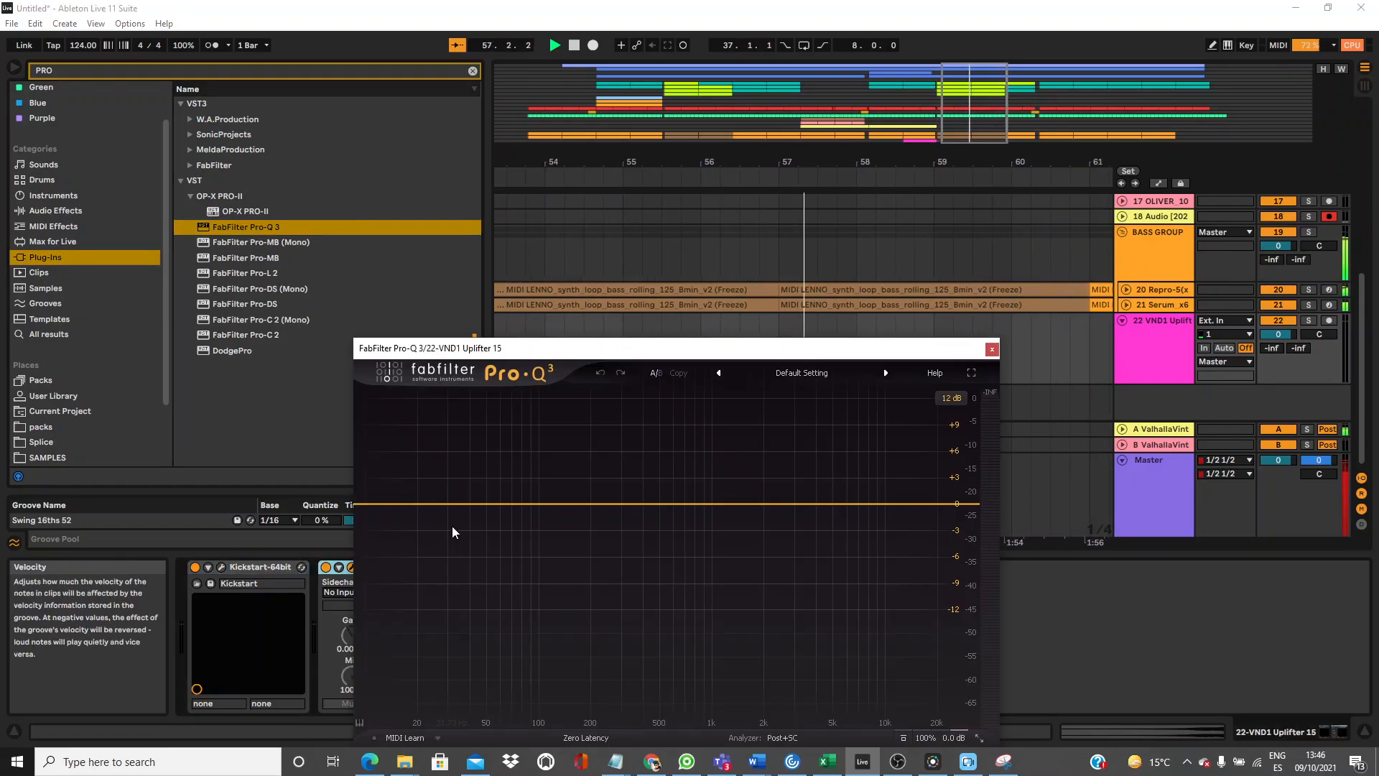
Apply a low cut and a high cut to the uplifter in Pro-Q 3, then close the plug-in window.
left_click_drag(378, 504, 705, 532)
left_click_drag(974, 508, 902, 506)
left_click(993, 350)
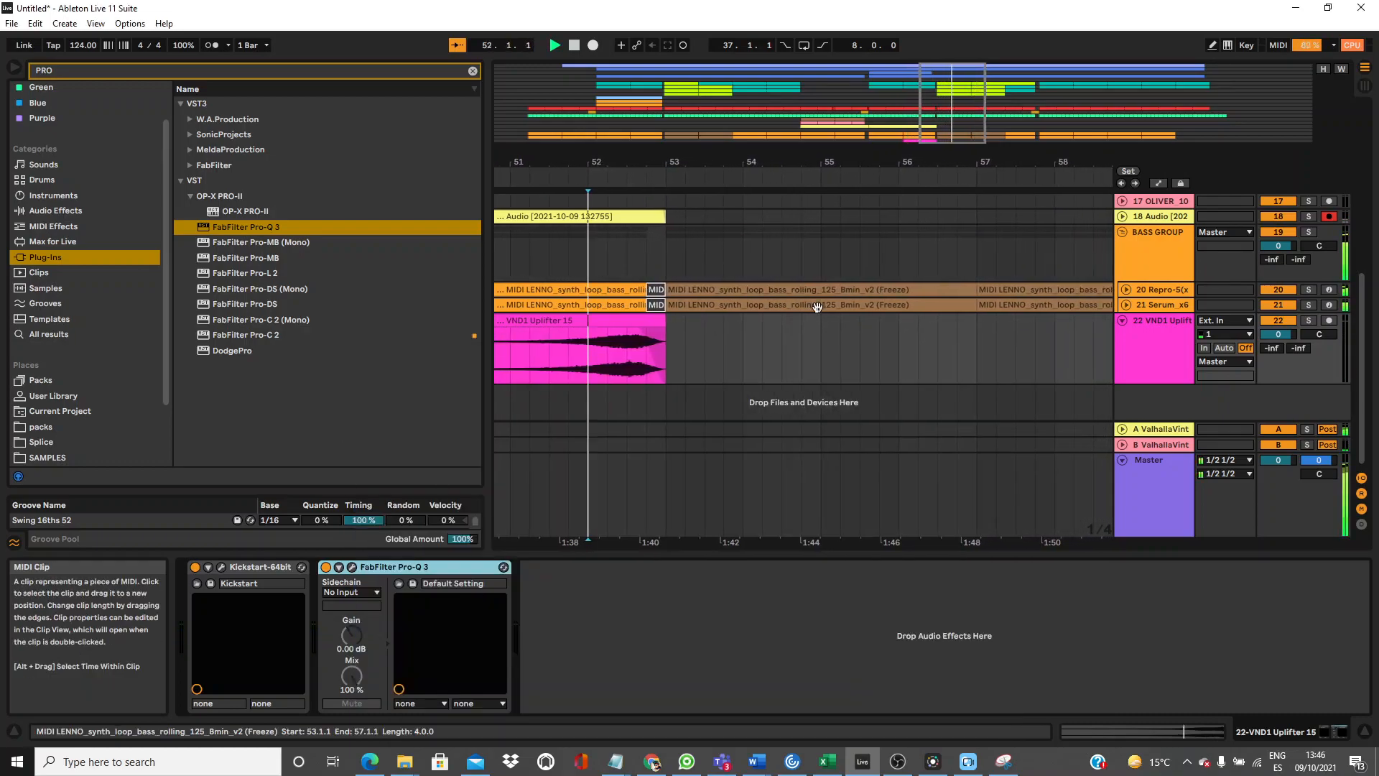
Lower the uplifter track's volume to -10.9 dB and replay the transition from bar 52.
left_click_drag(1278, 334, 1277, 361)
key("space")
key("space")
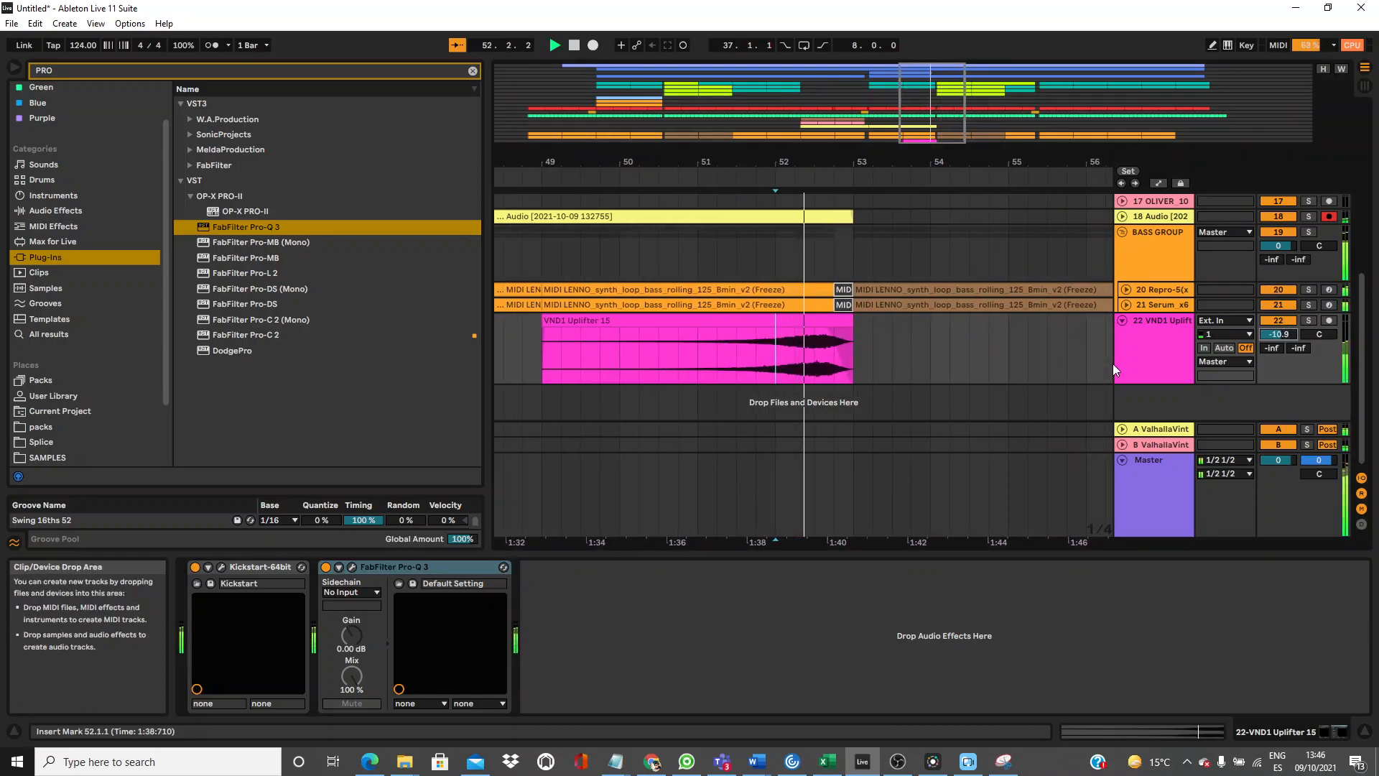
Copy the VND1 Uplifter 15 clip to bars 25 to 29 on the same track and play it back.
left_click_drag(837, 163, 837, 79)
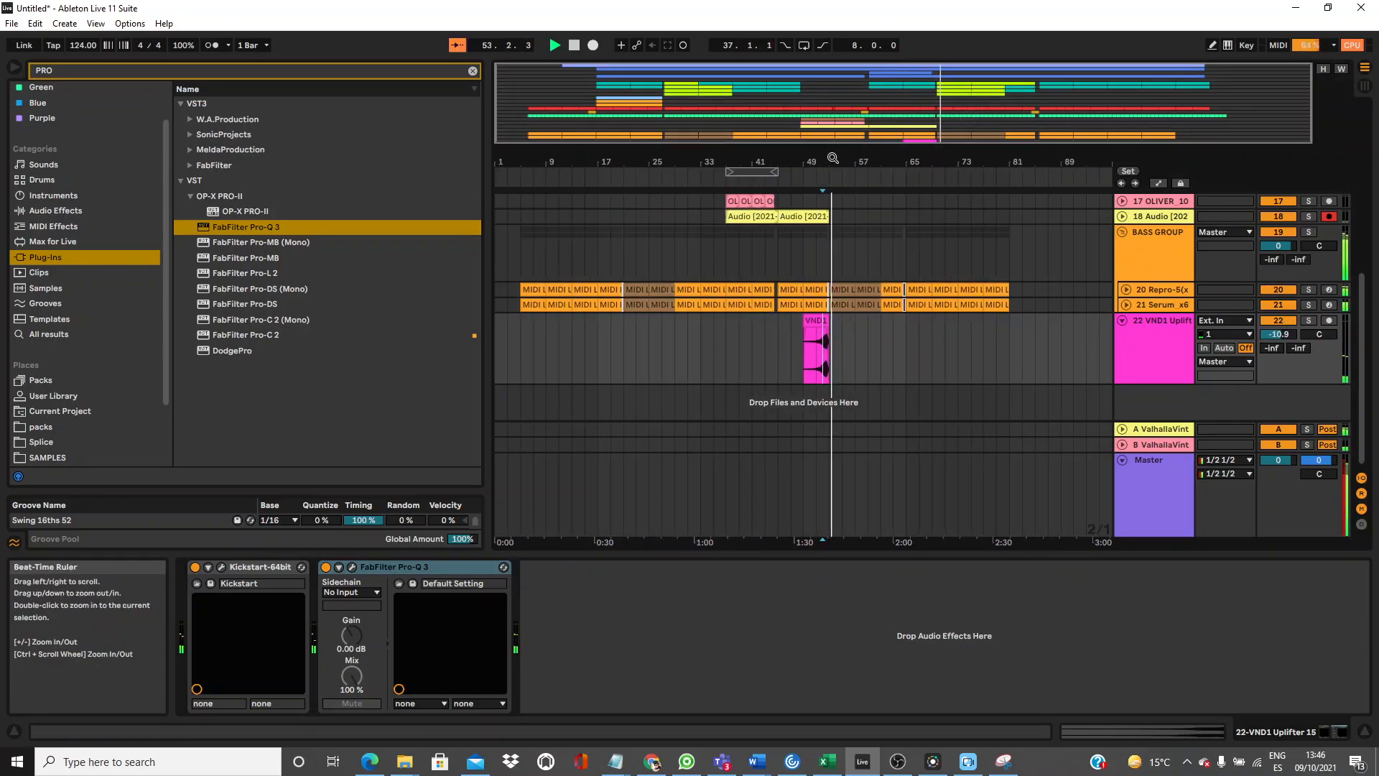
left_click(818, 324)
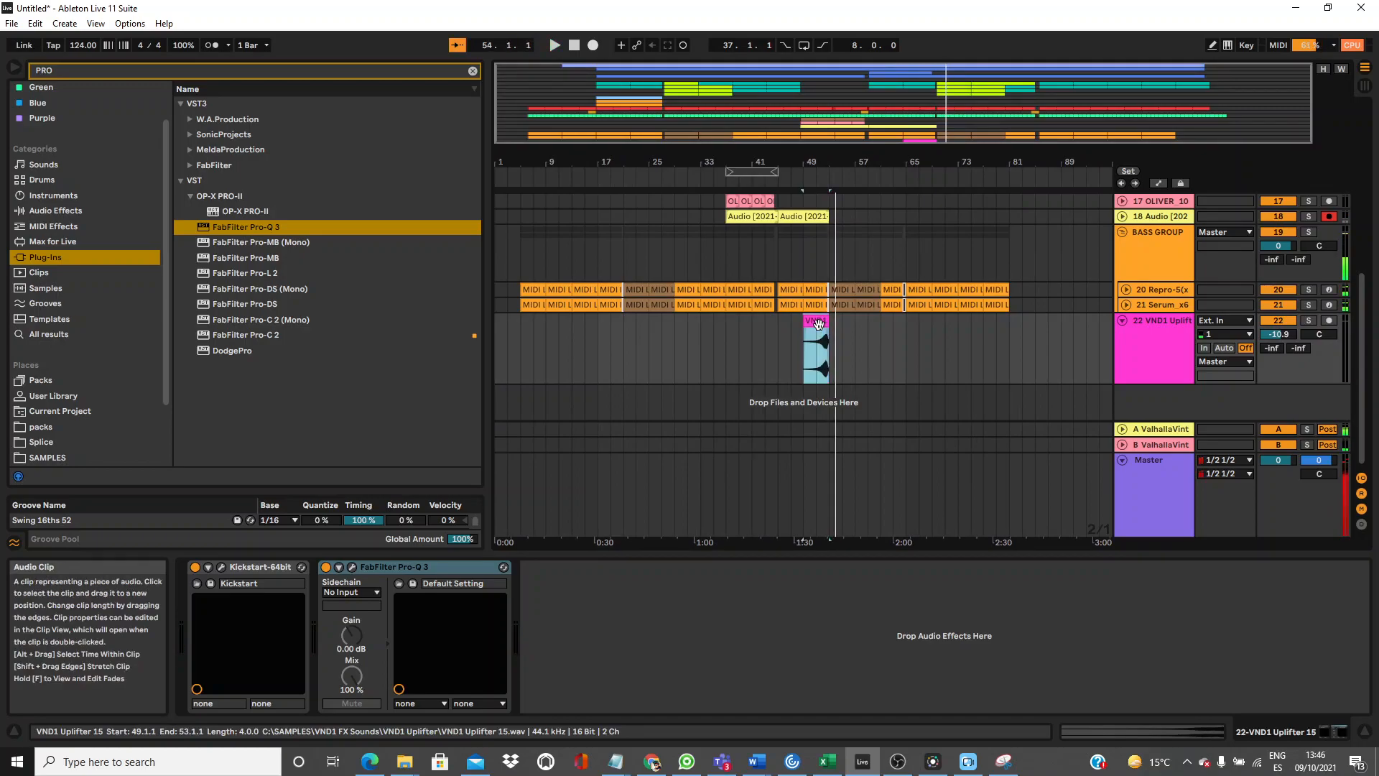
left_click(902, 342)
key("ctrl+v")
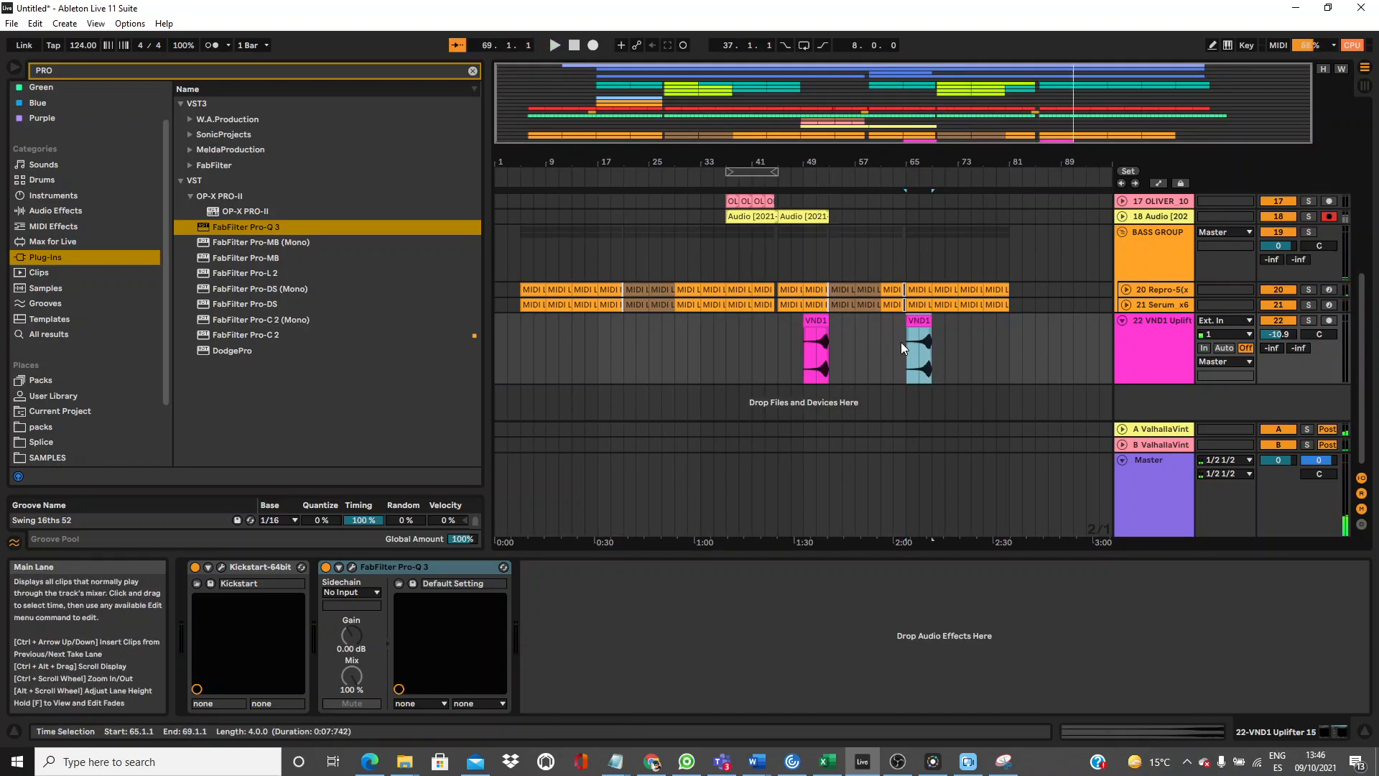
left_click_drag(913, 332, 668, 335)
key("space")
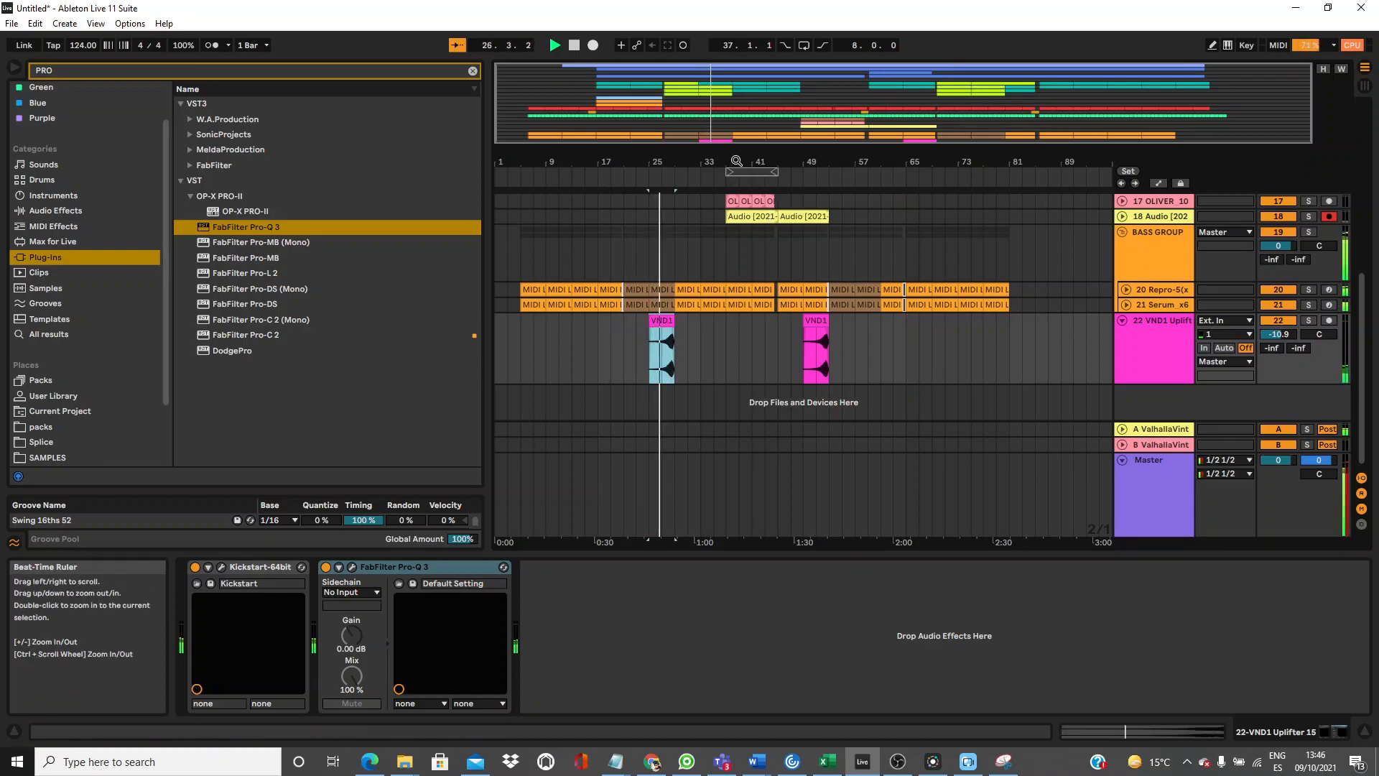
Paste another VND1 Uplifter 15 clip at bars 33 to 37, dismiss the desktop notification, and listen to the transition.
left_click_drag(736, 163, 867, 295)
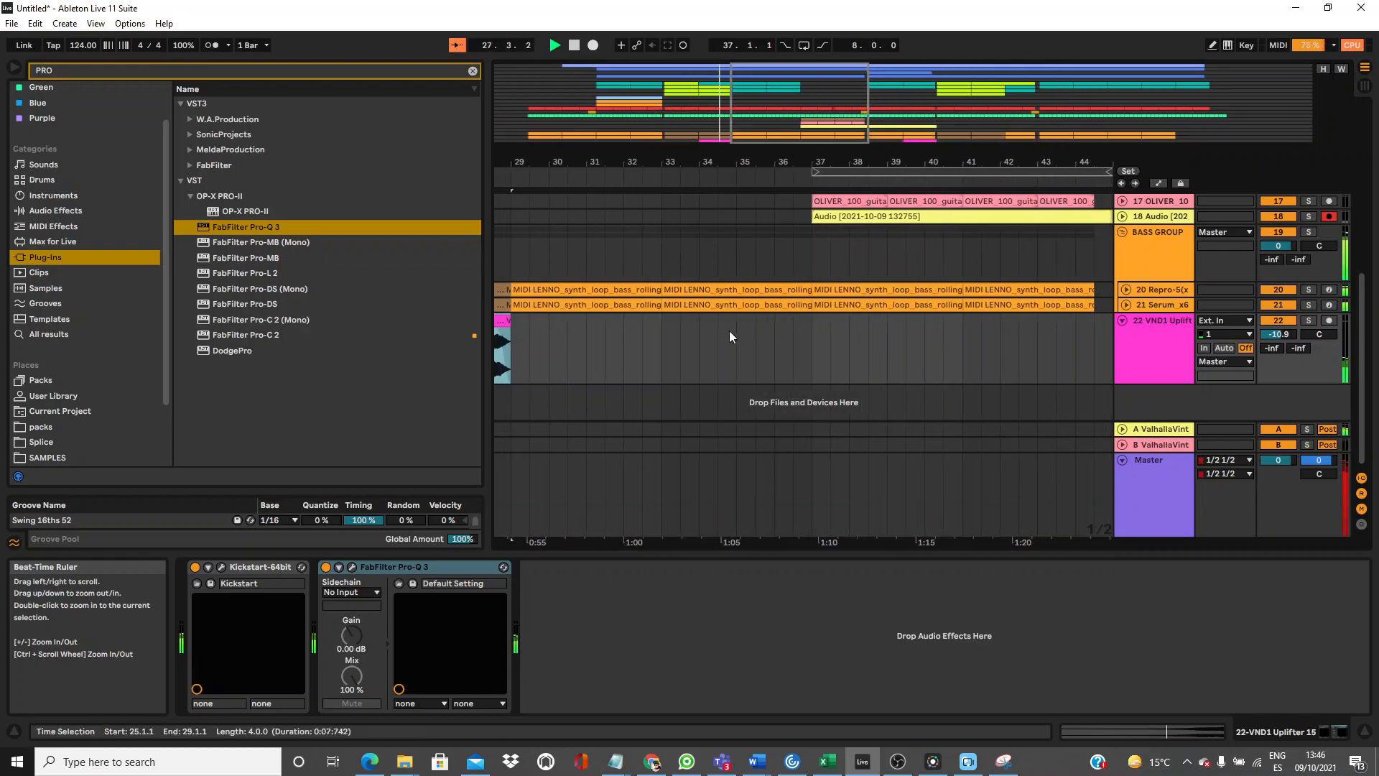
left_click(667, 346)
key("ctrl+v")
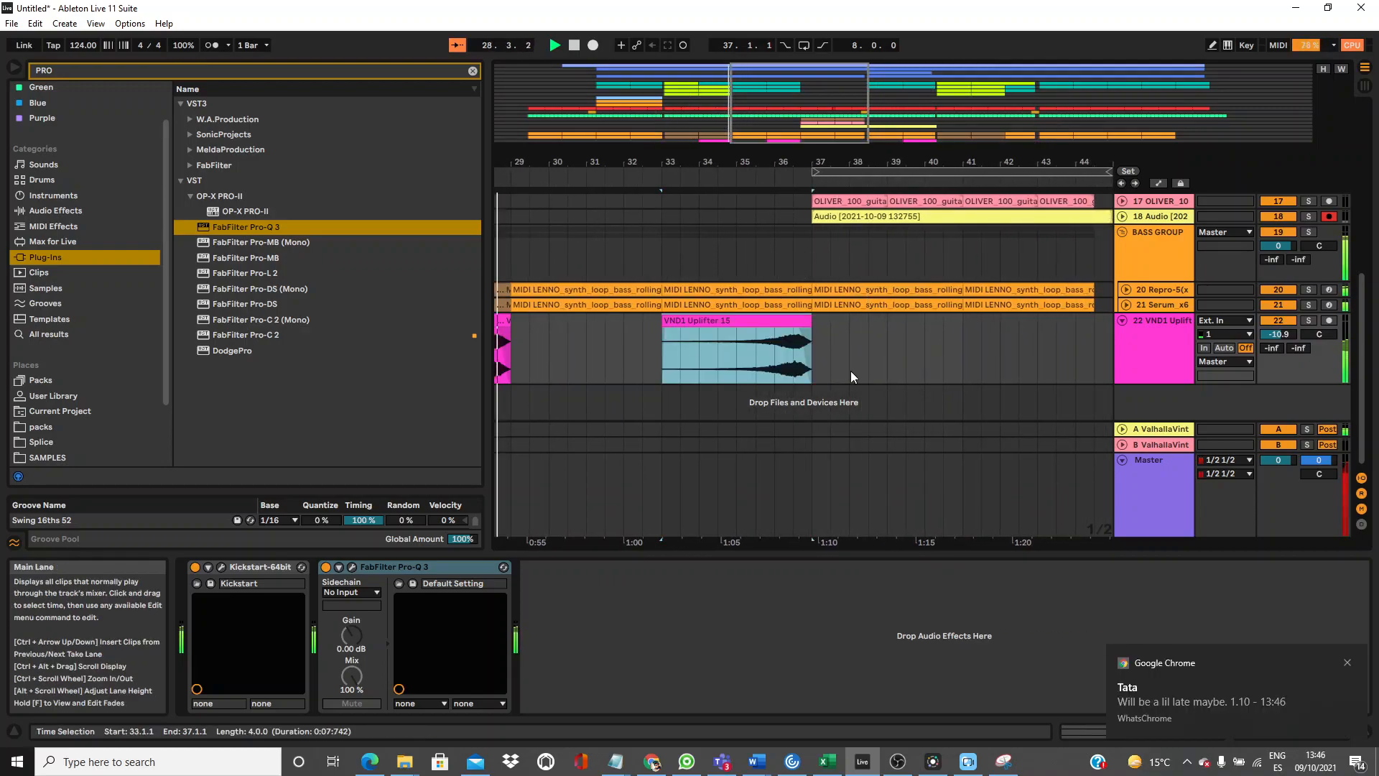
left_click(1348, 661)
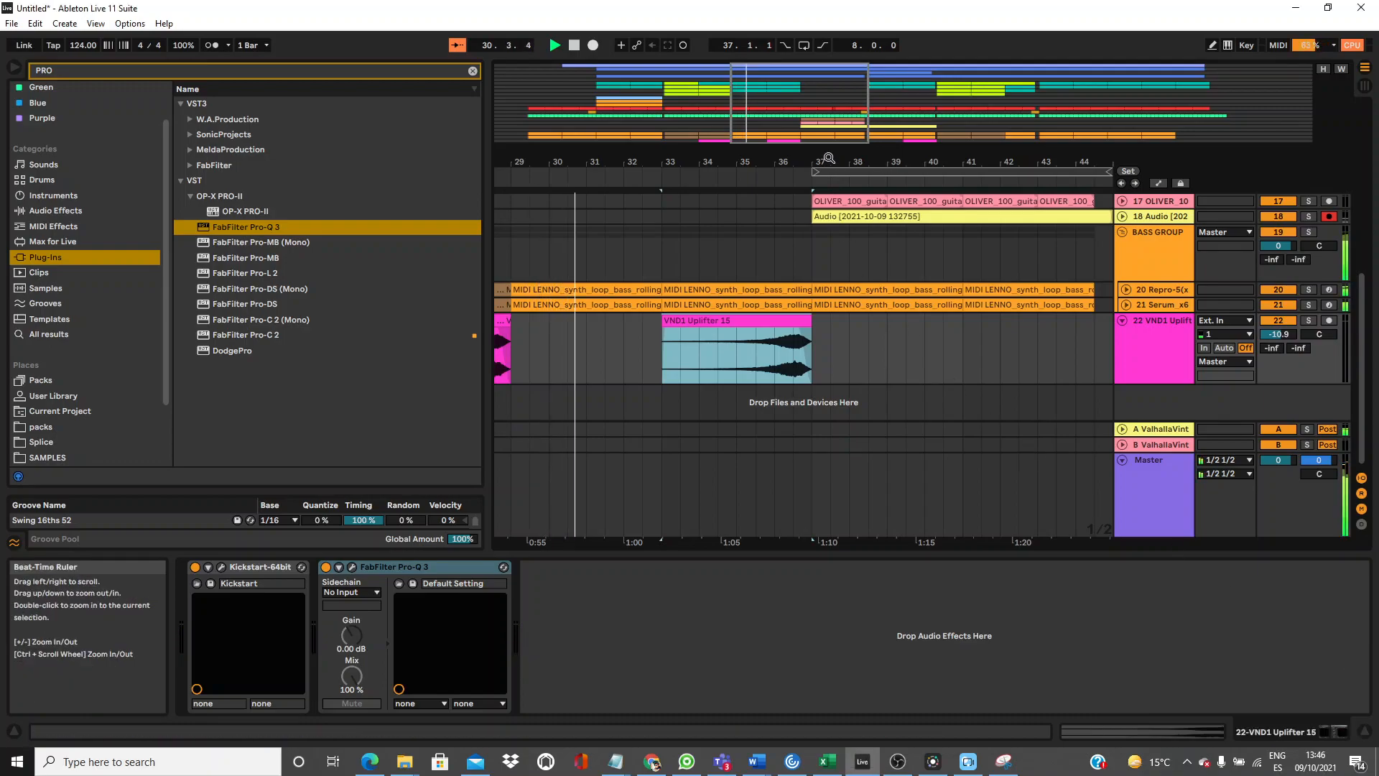
left_click_drag(828, 159, 730, 151)
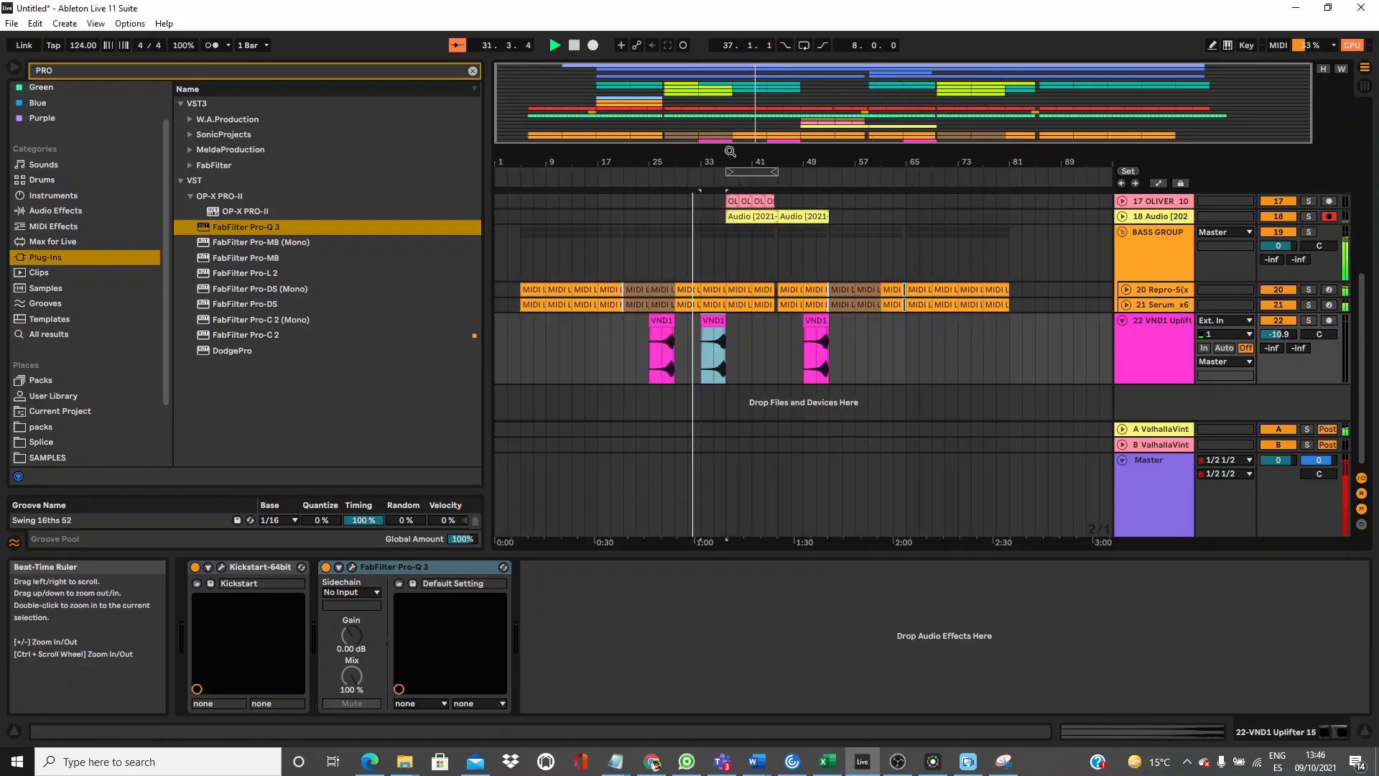
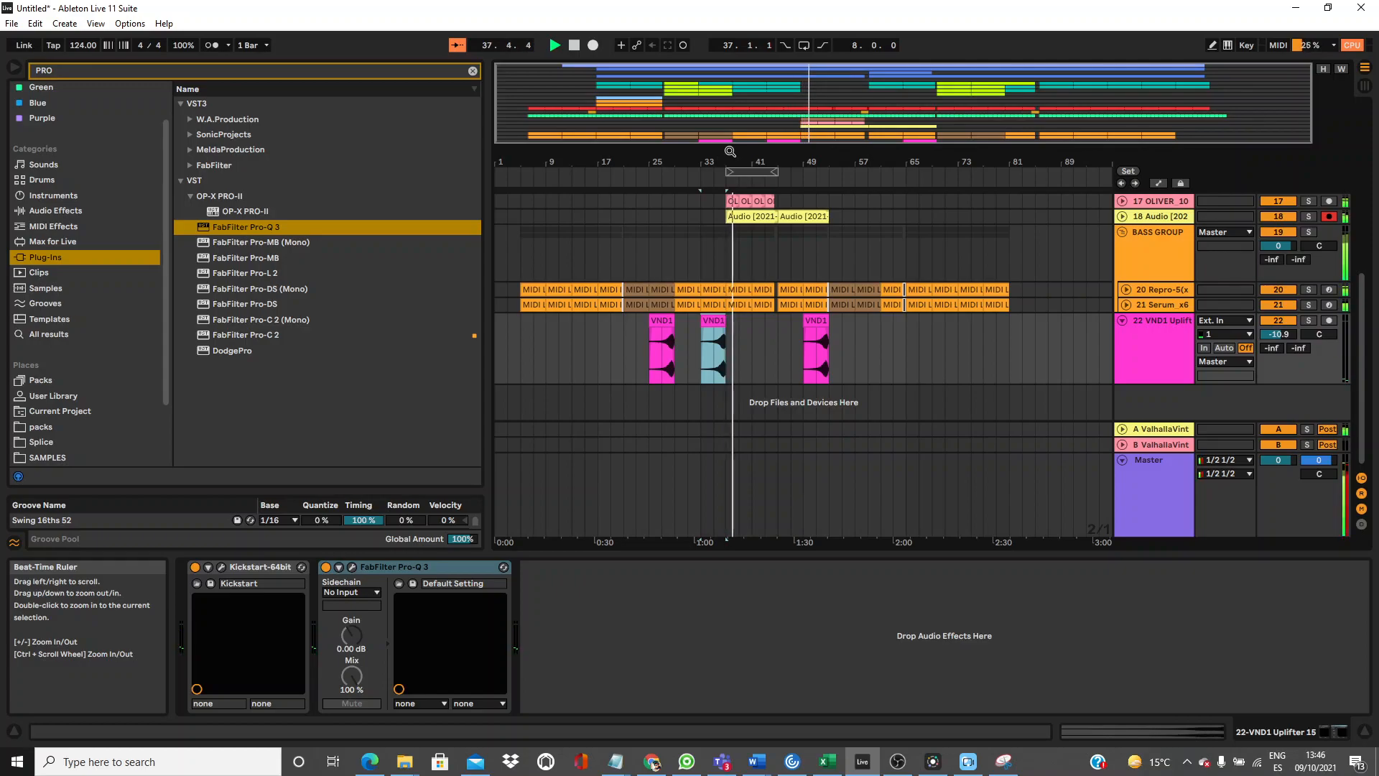
Split the BASS GROUP clips at 36.3.1 and 37.1.1 to isolate the last two beats before bar 37.
left_click_drag(730, 162, 667, 32)
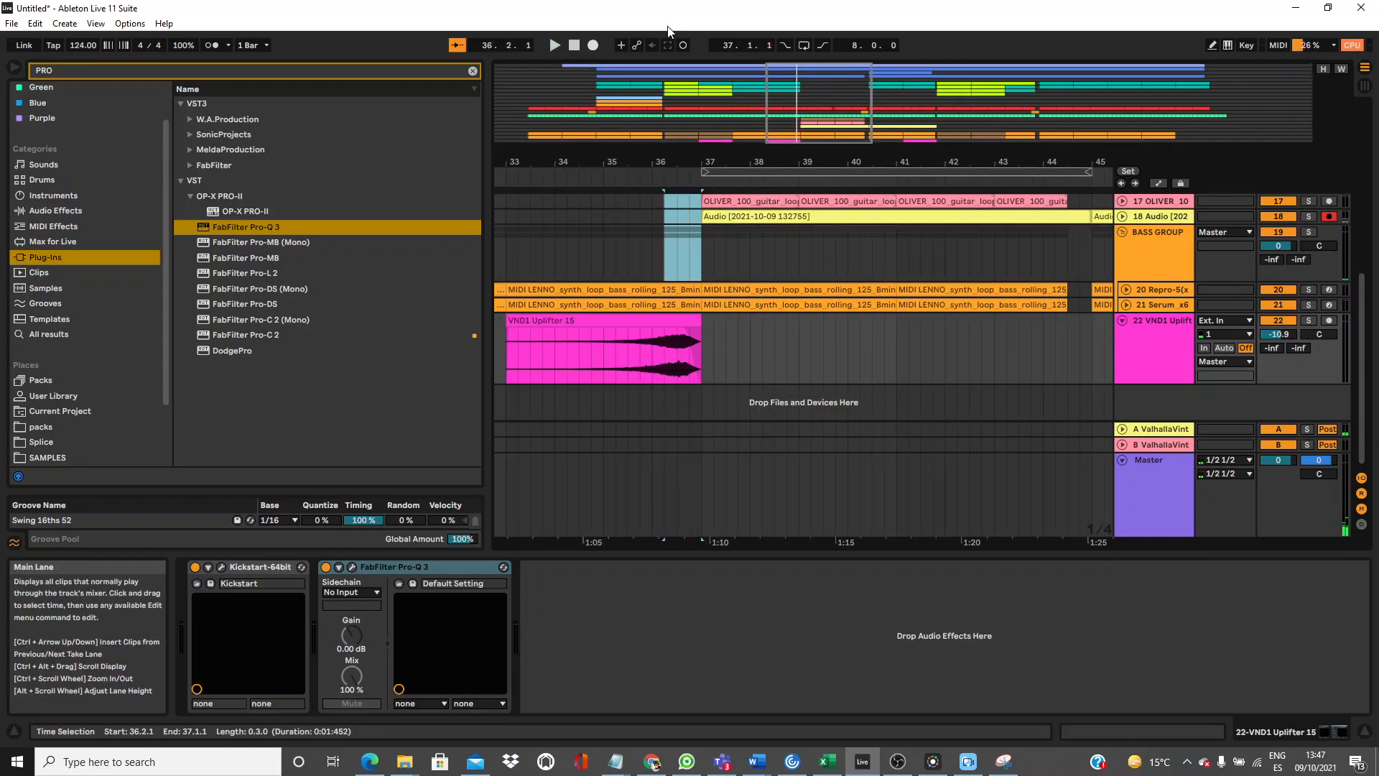
left_click(687, 250)
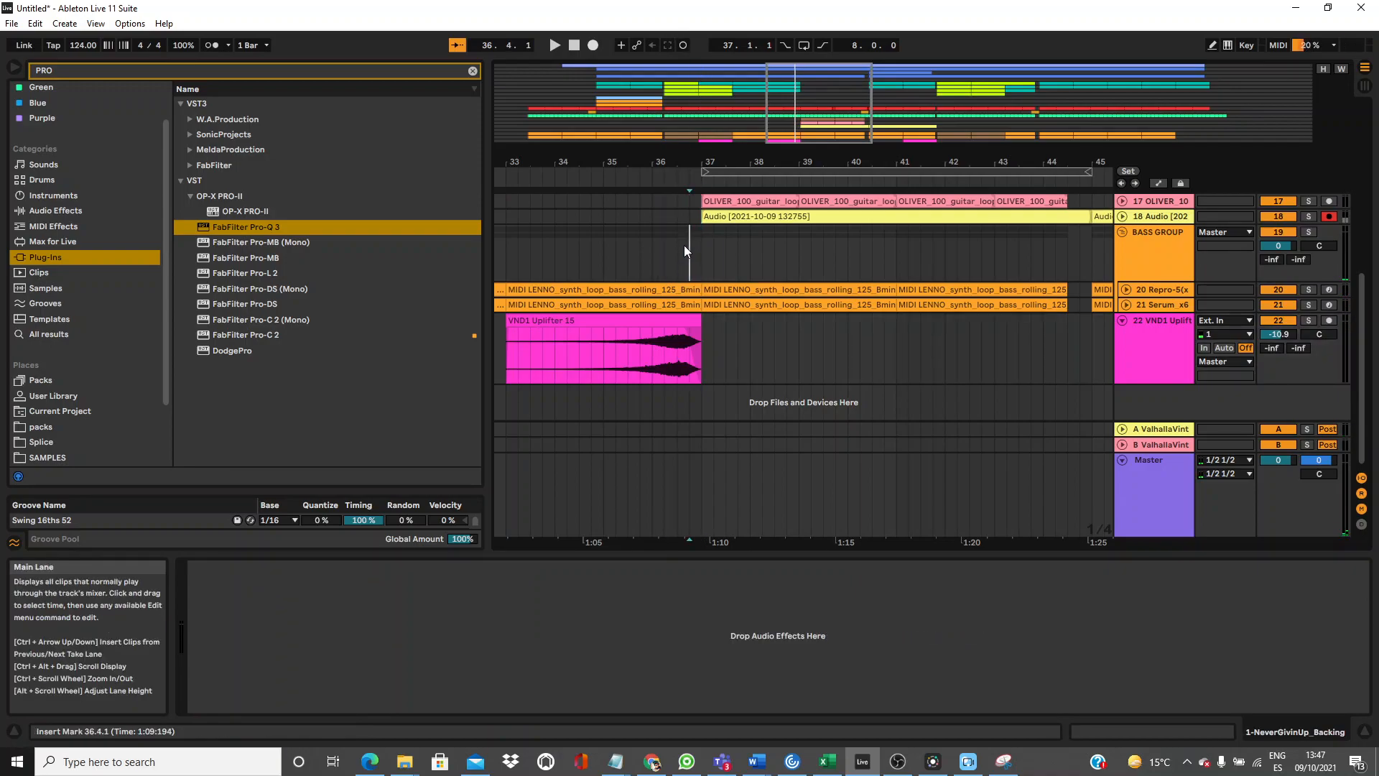
left_click_drag(682, 243, 701, 227)
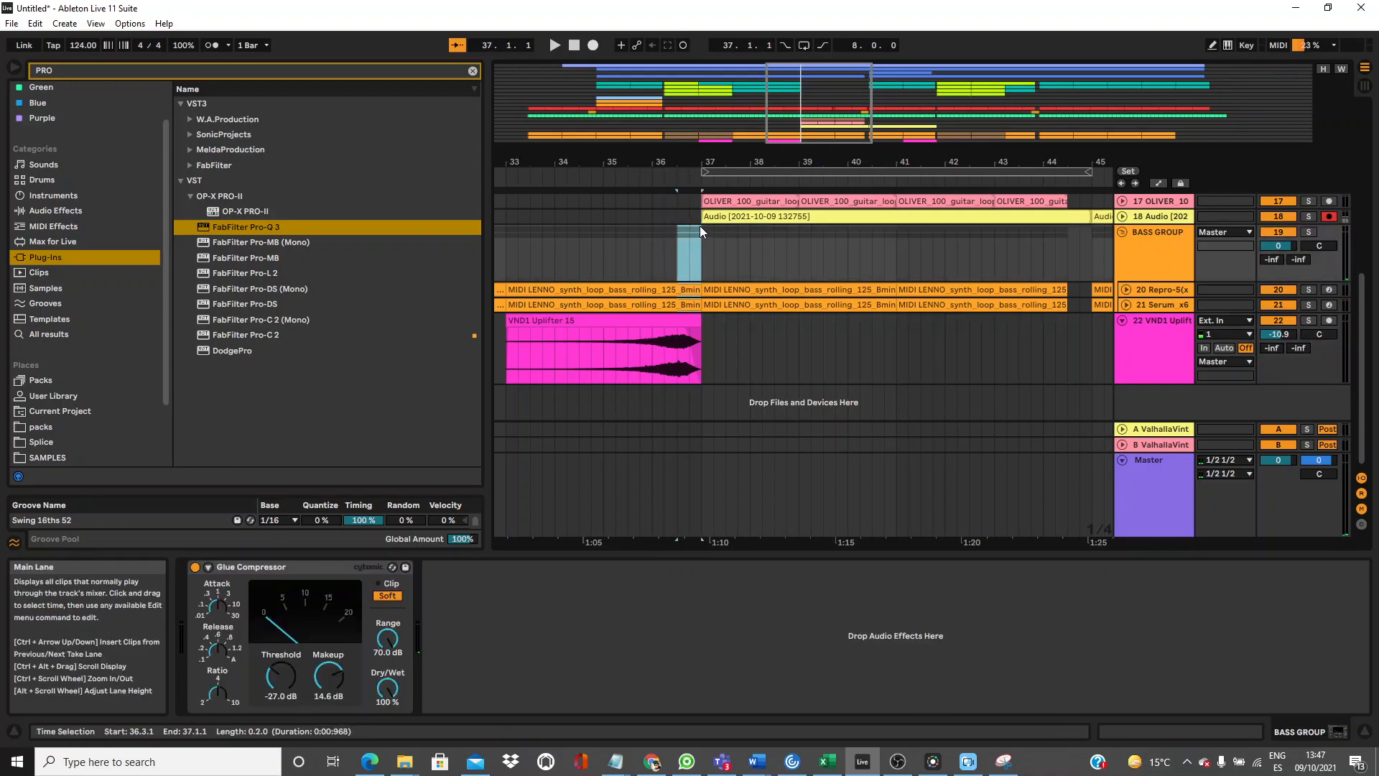
key("ctrl+e")
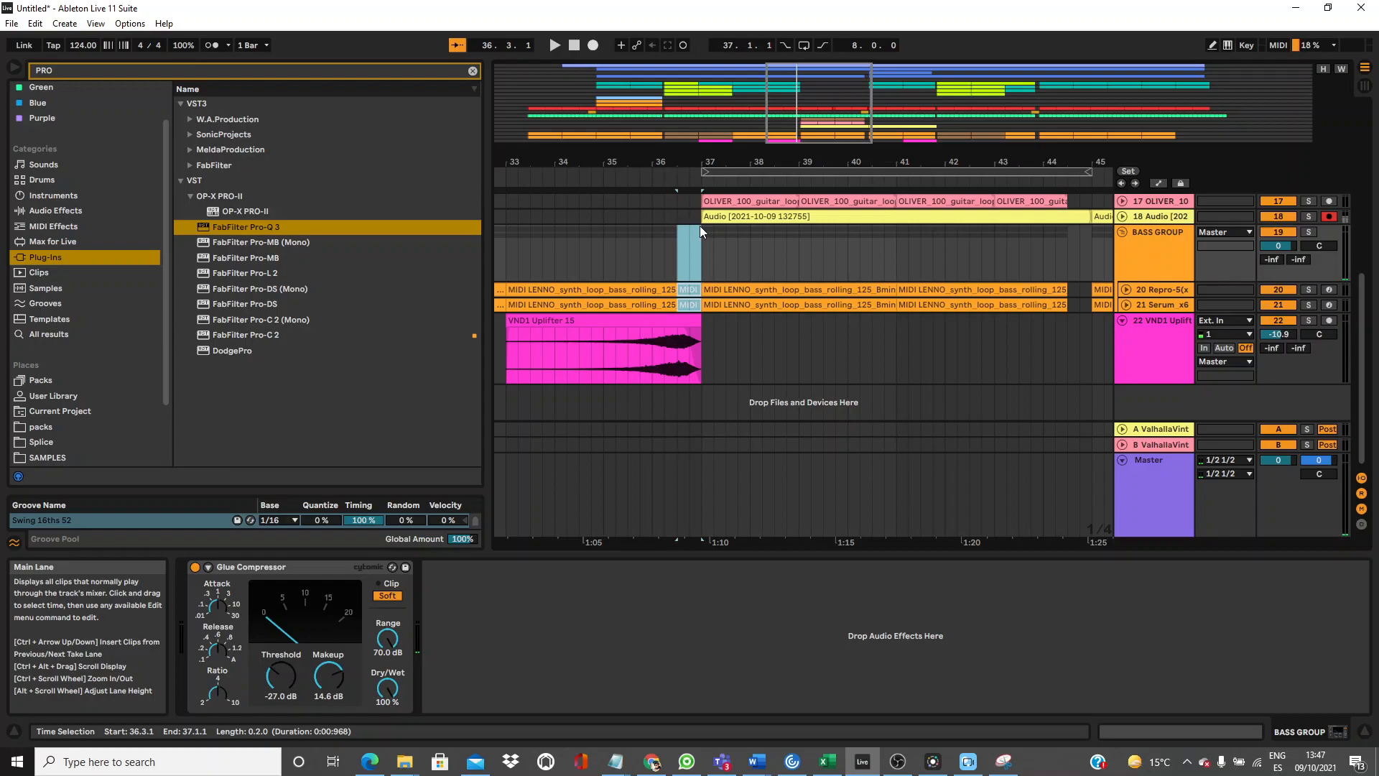
Delete the BASS GROUP section from 36.3.1 to 37.1.1, shorten the uplifter clip to end at 36.3.1, and play the transition.
key("Delete")
left_click(635, 173)
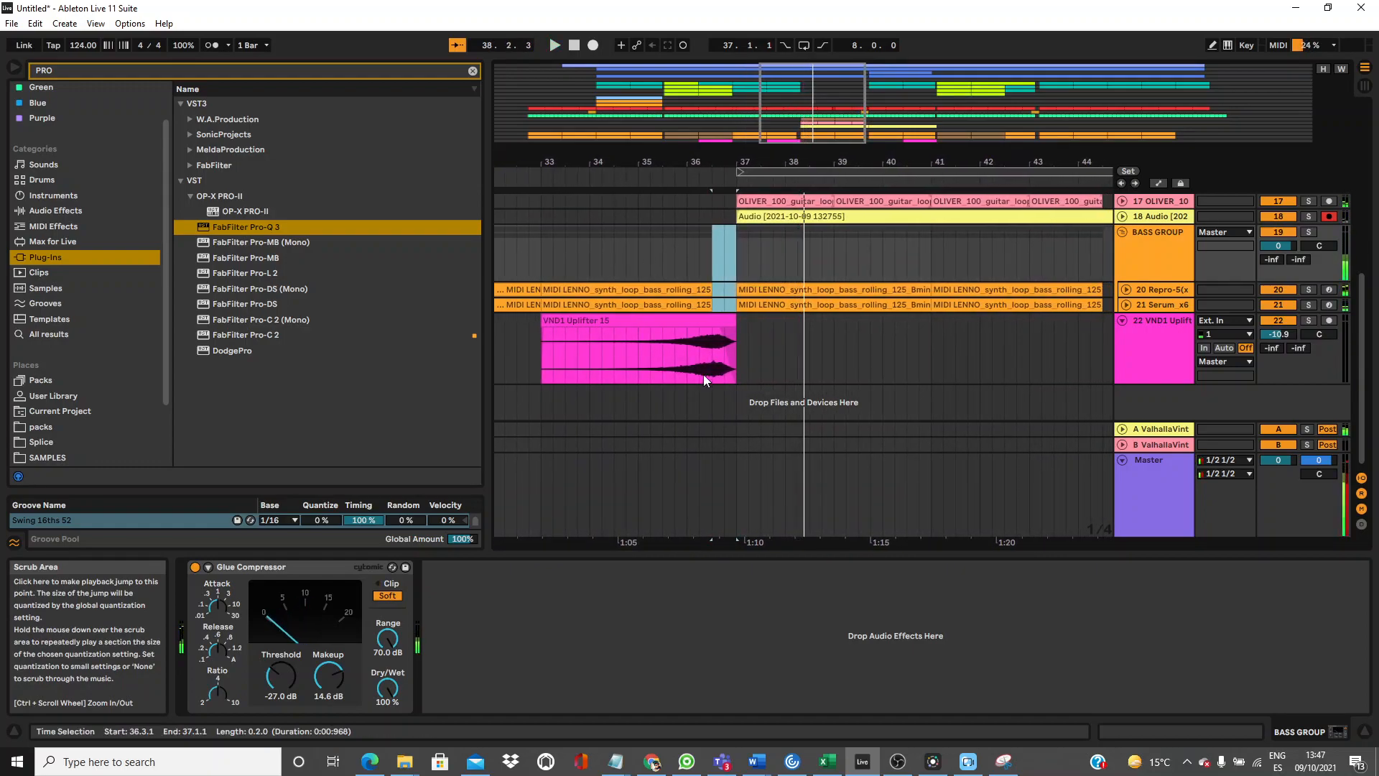
left_click_drag(732, 332, 721, 323)
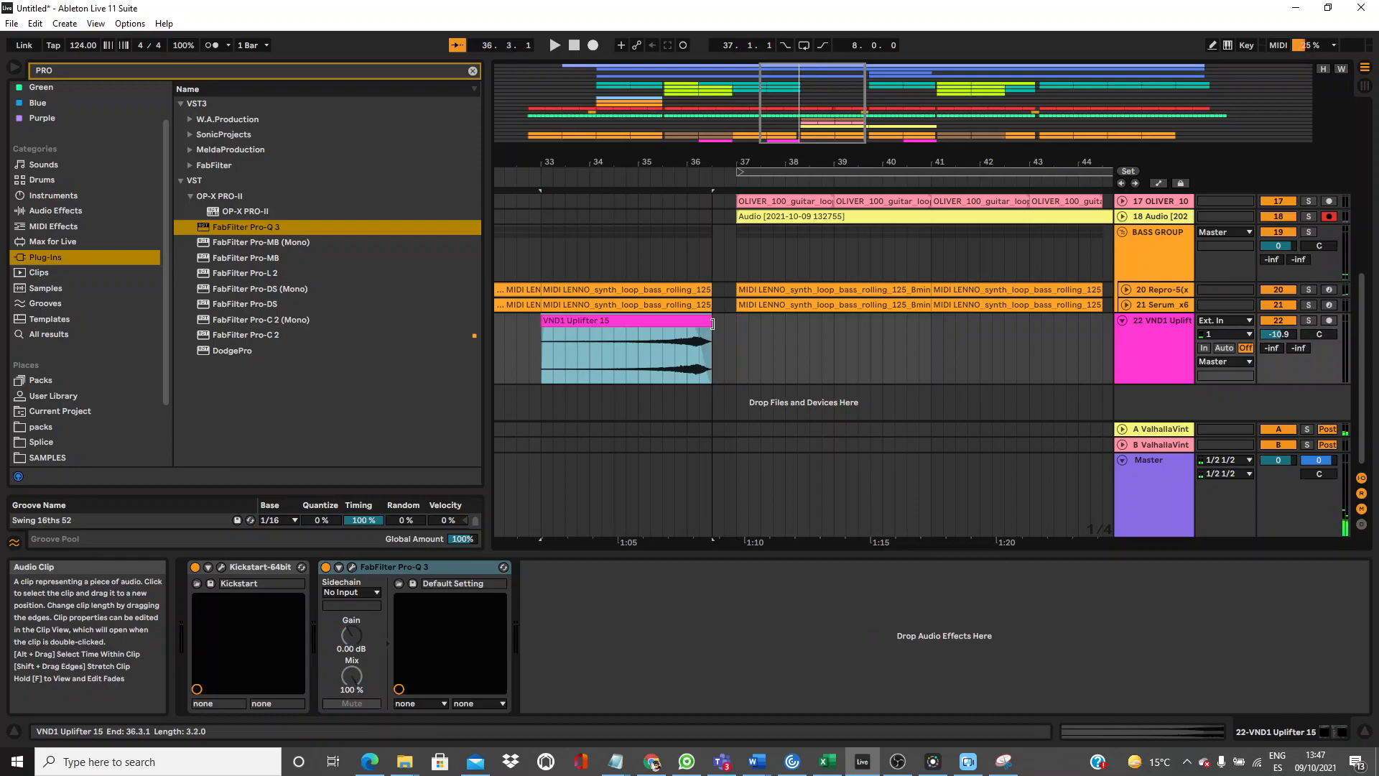
left_click(677, 178)
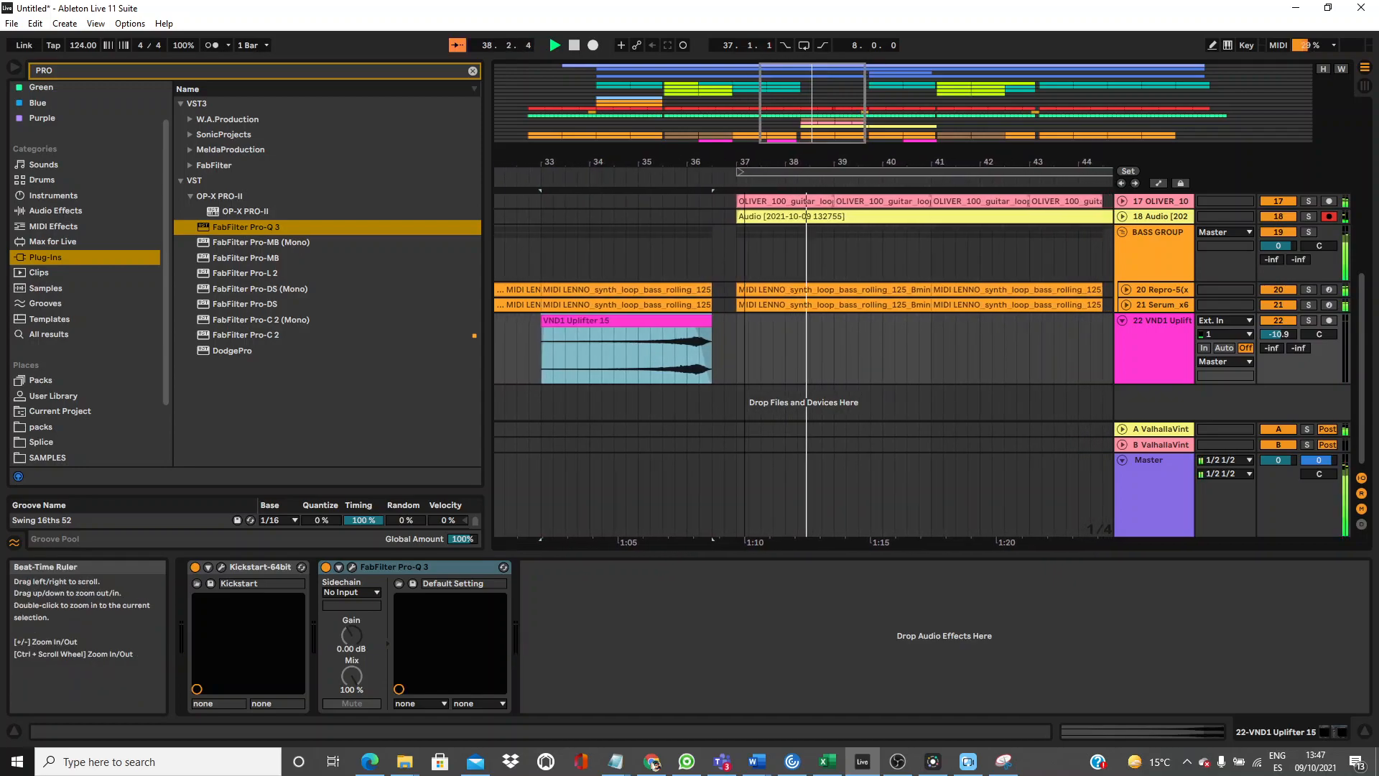
Copy the VND1 Uplifter 15 clip from bar 49 to bars 65 to 69, reverse the copy, and audition it.
left_click_drag(679, 162, 679, 79)
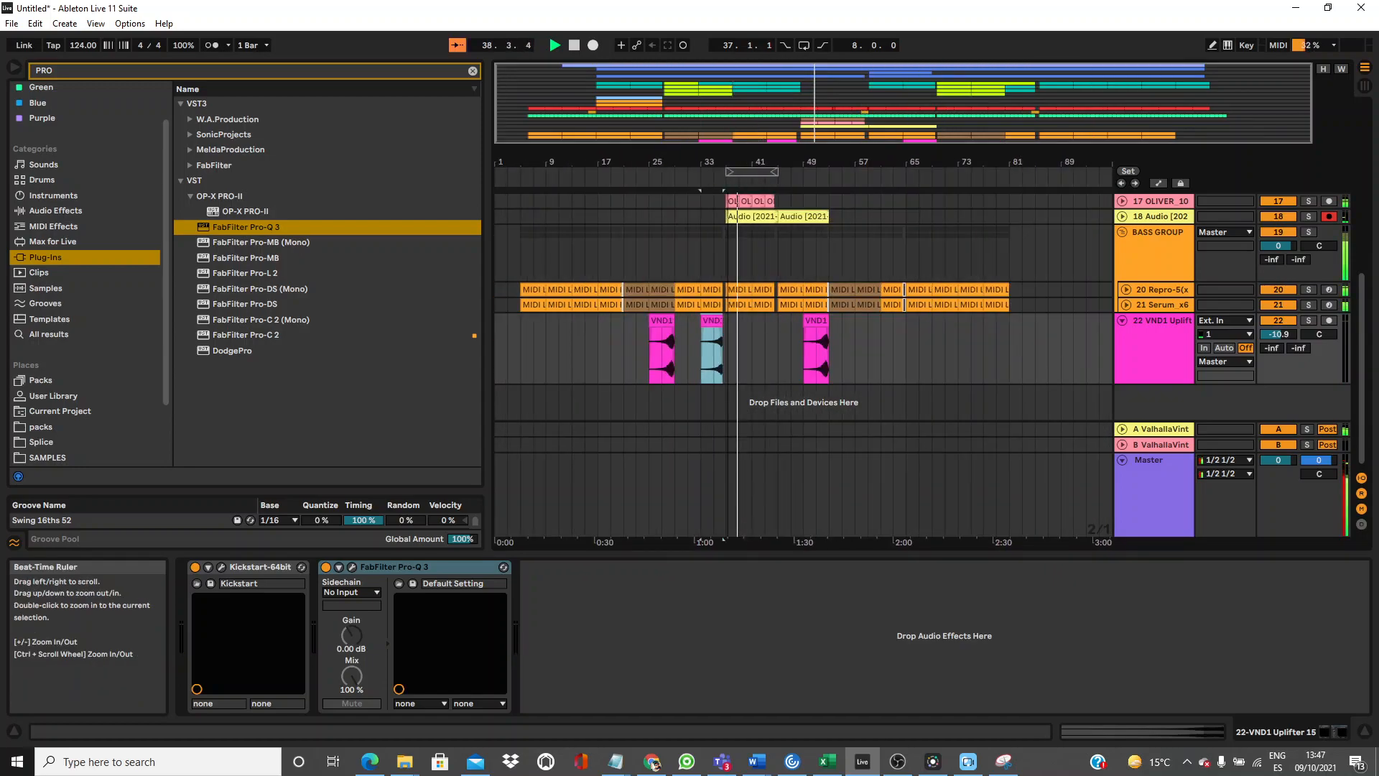
left_click(823, 323)
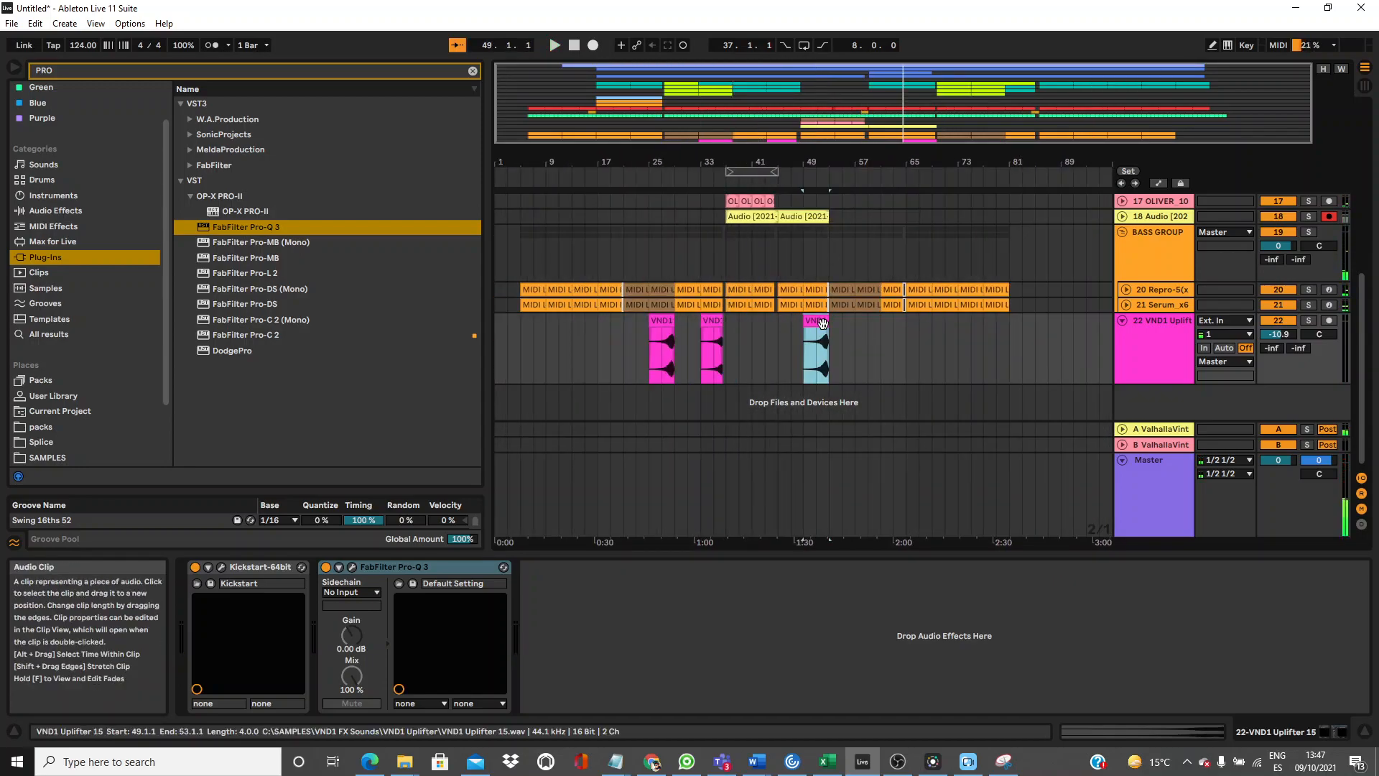
left_click(905, 340)
key("ctrl+v")
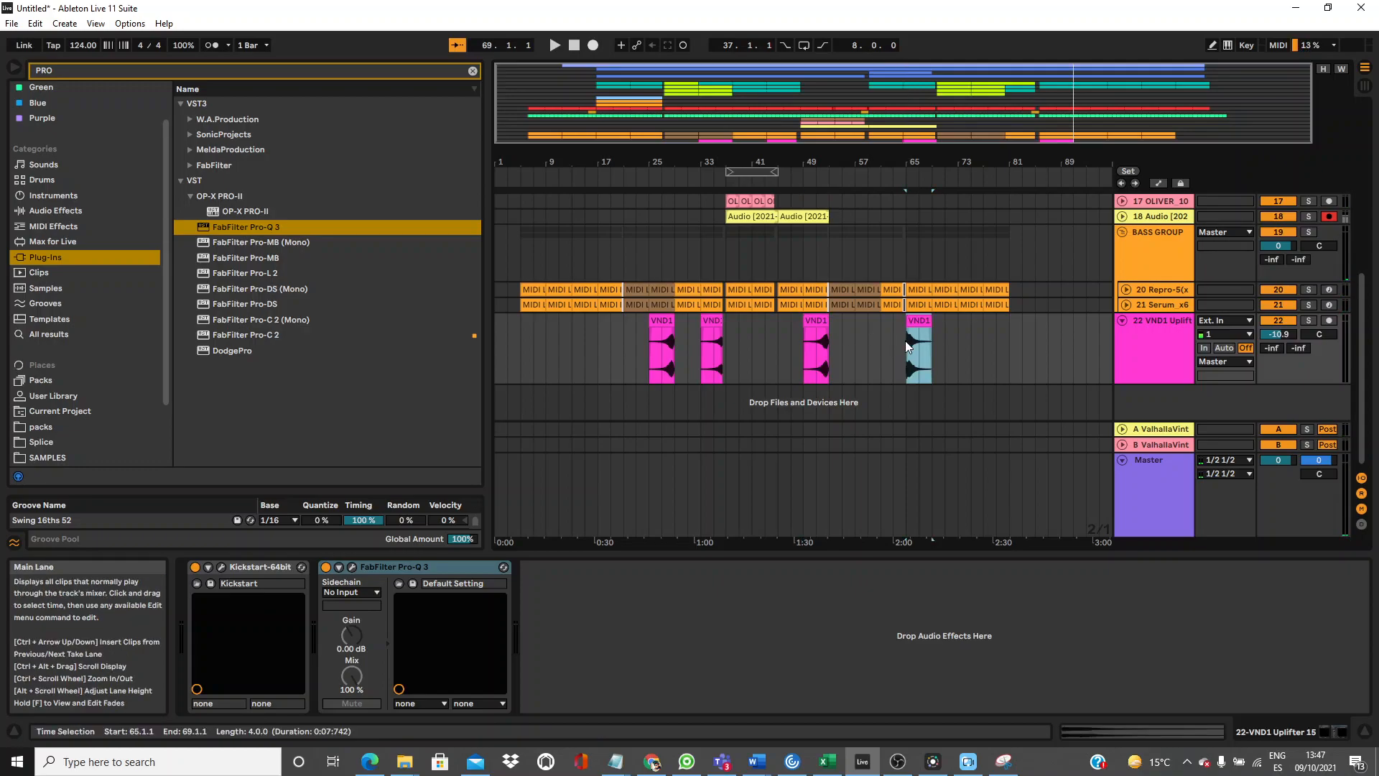
key("space")
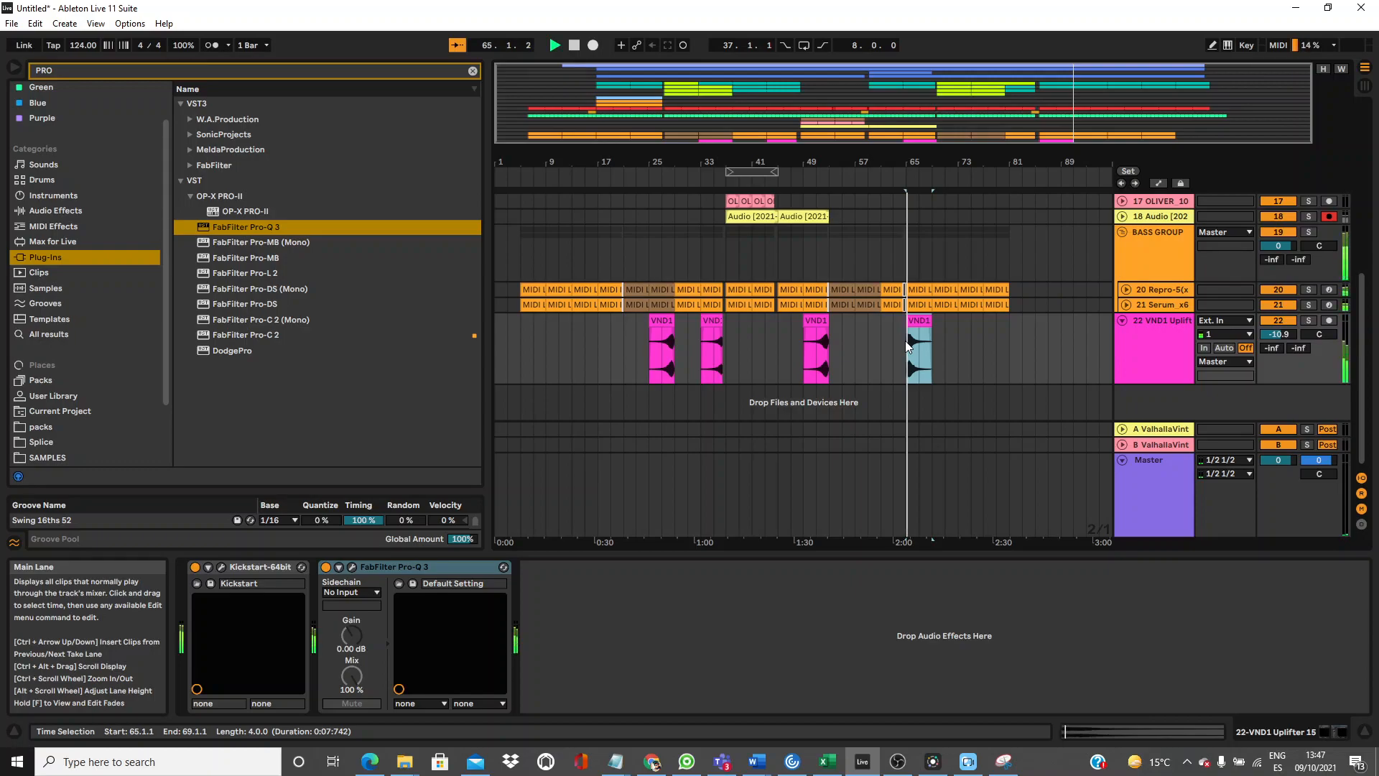
key("space")
Switch all four VND1 Uplifter 15 clips to Pro warp mode with Formants 0 and Envelope 8.
double_click(921, 323)
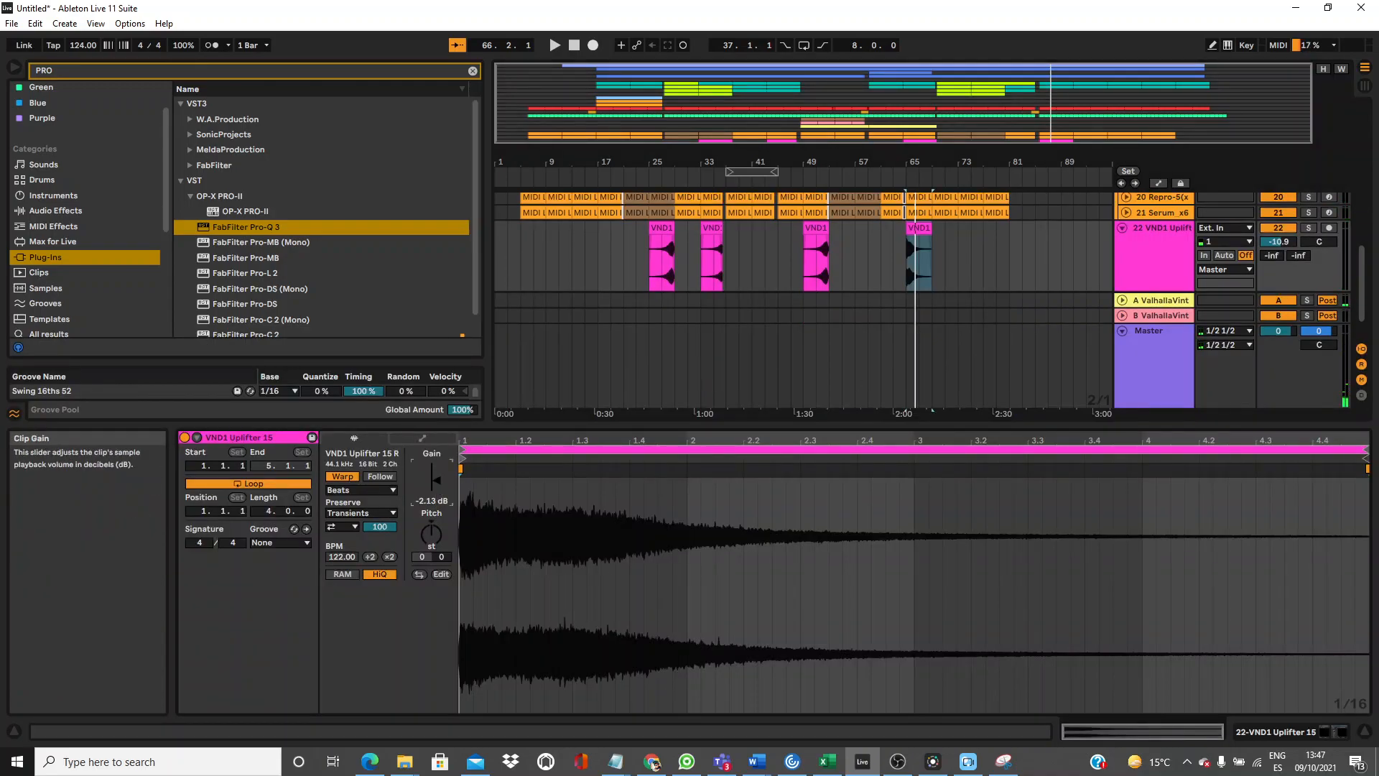
left_click(662, 221)
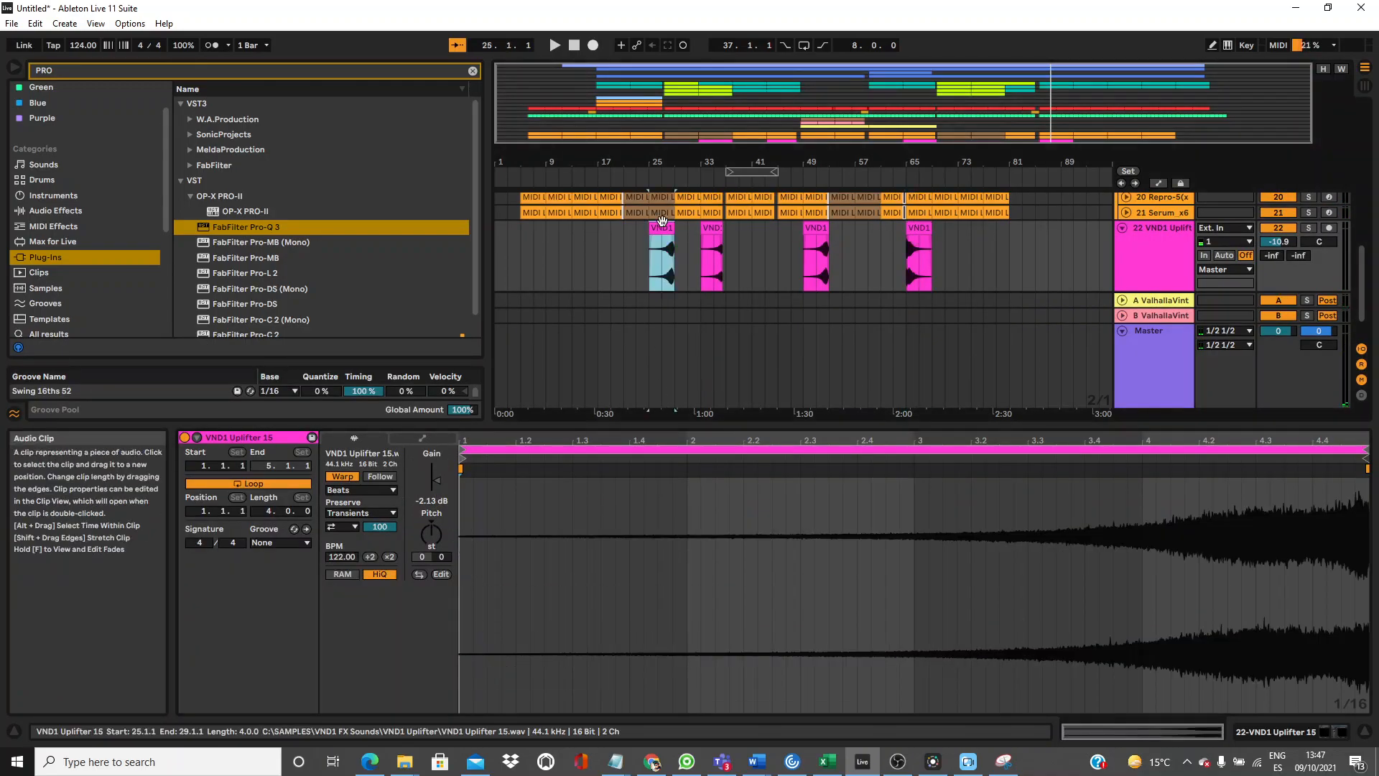
left_click(922, 234, "shift")
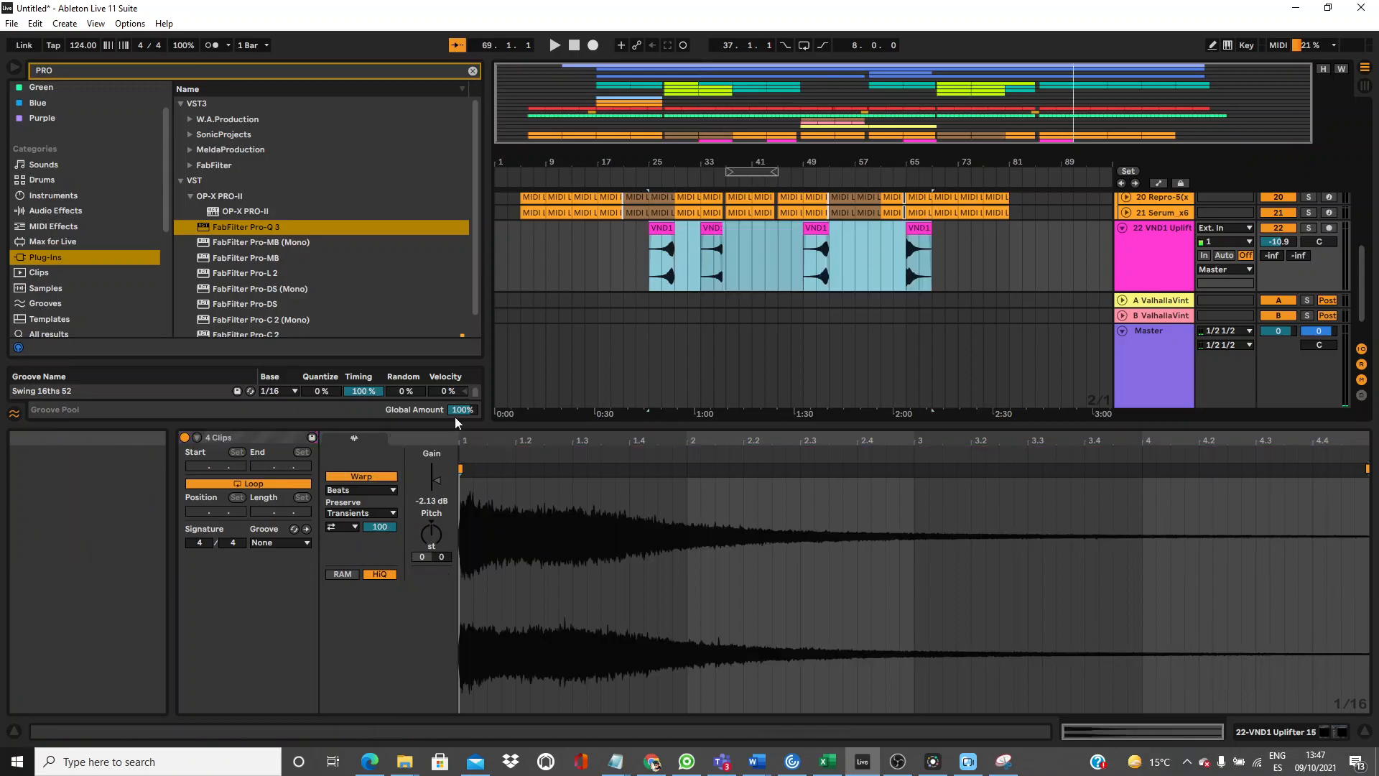
left_click(359, 491)
left_click(362, 557)
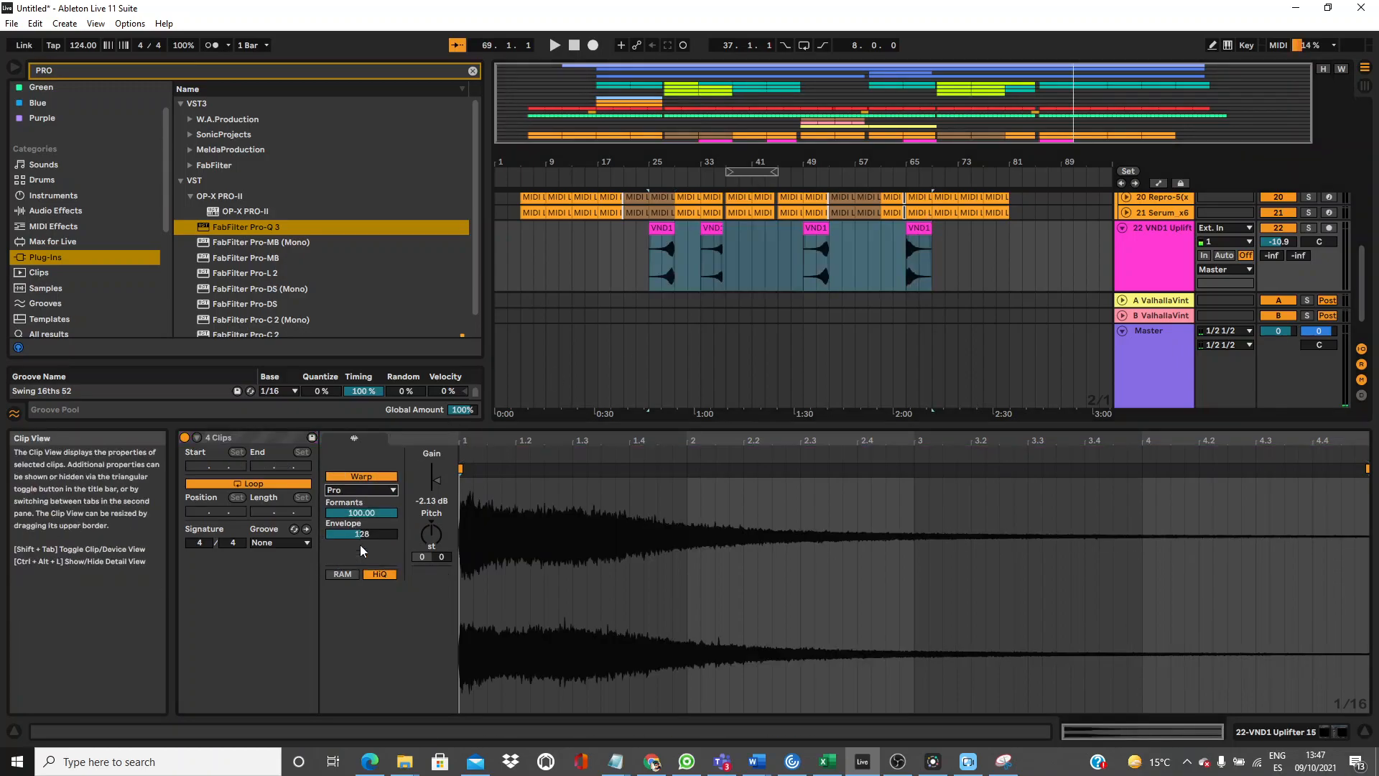
left_click_drag(368, 513, 369, 574)
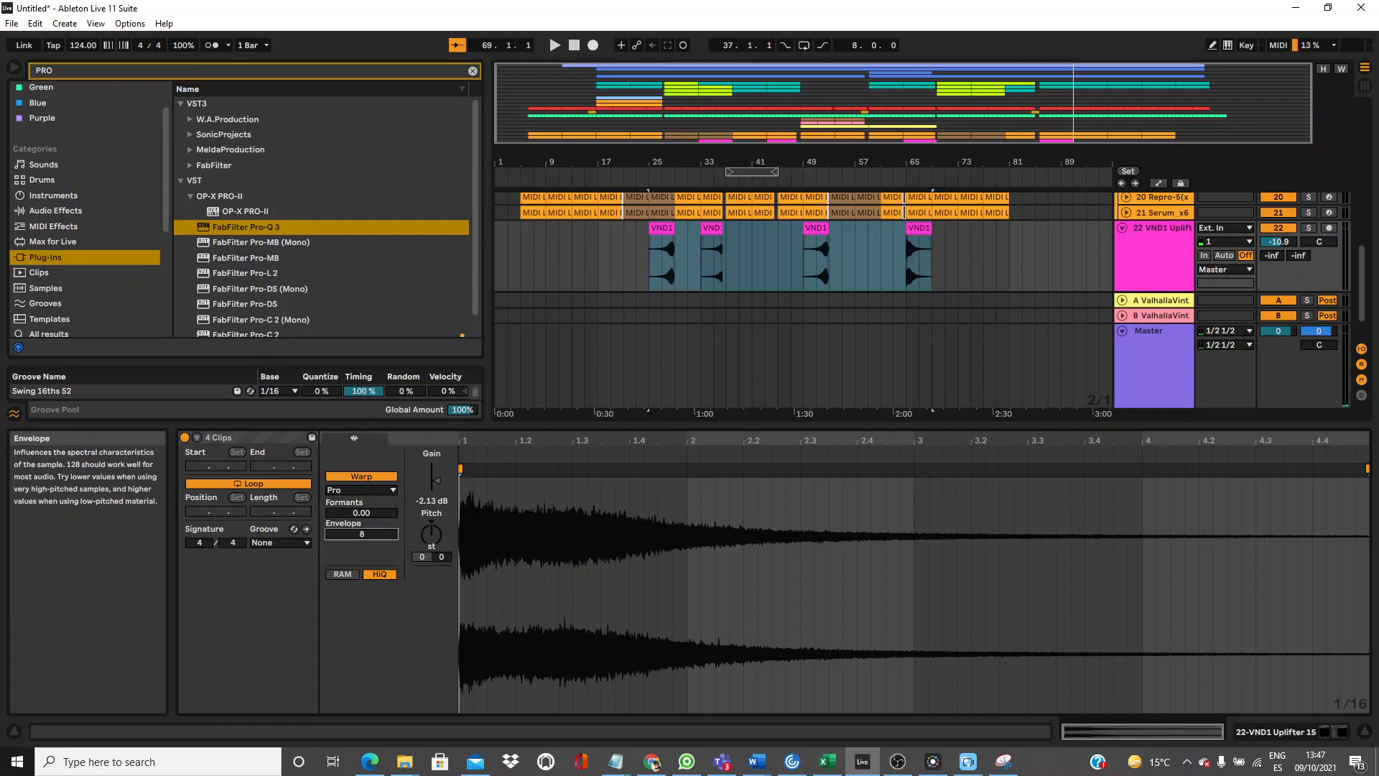
Lower the reversed uplifter clip at bar 65 to -14.4 dB clip gain and paste a copy at bars 9 to 13.
left_click(925, 230)
key("space")
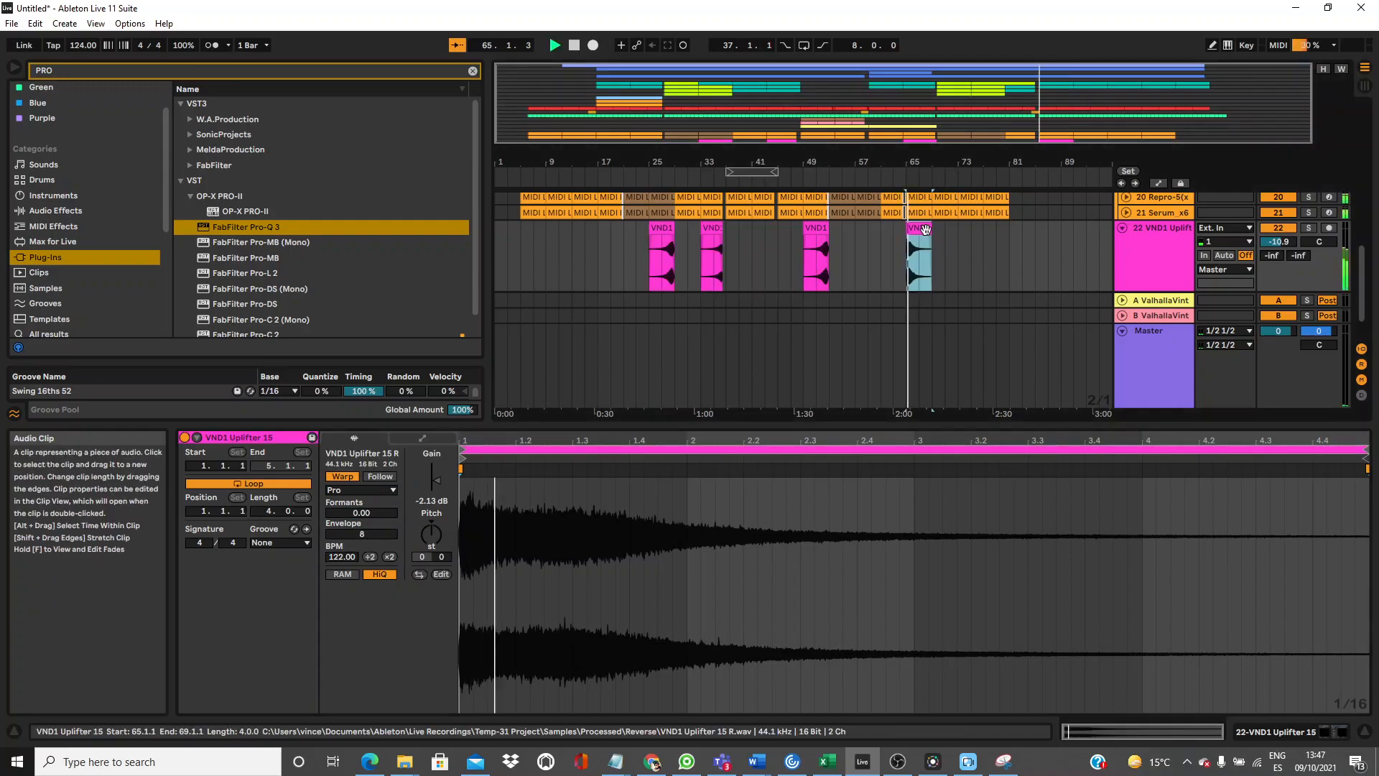
mouse_move(431, 480)
left_mouse_down()
mouse_move(431, 510)
mouse_move(429, 485)
left_mouse_up()
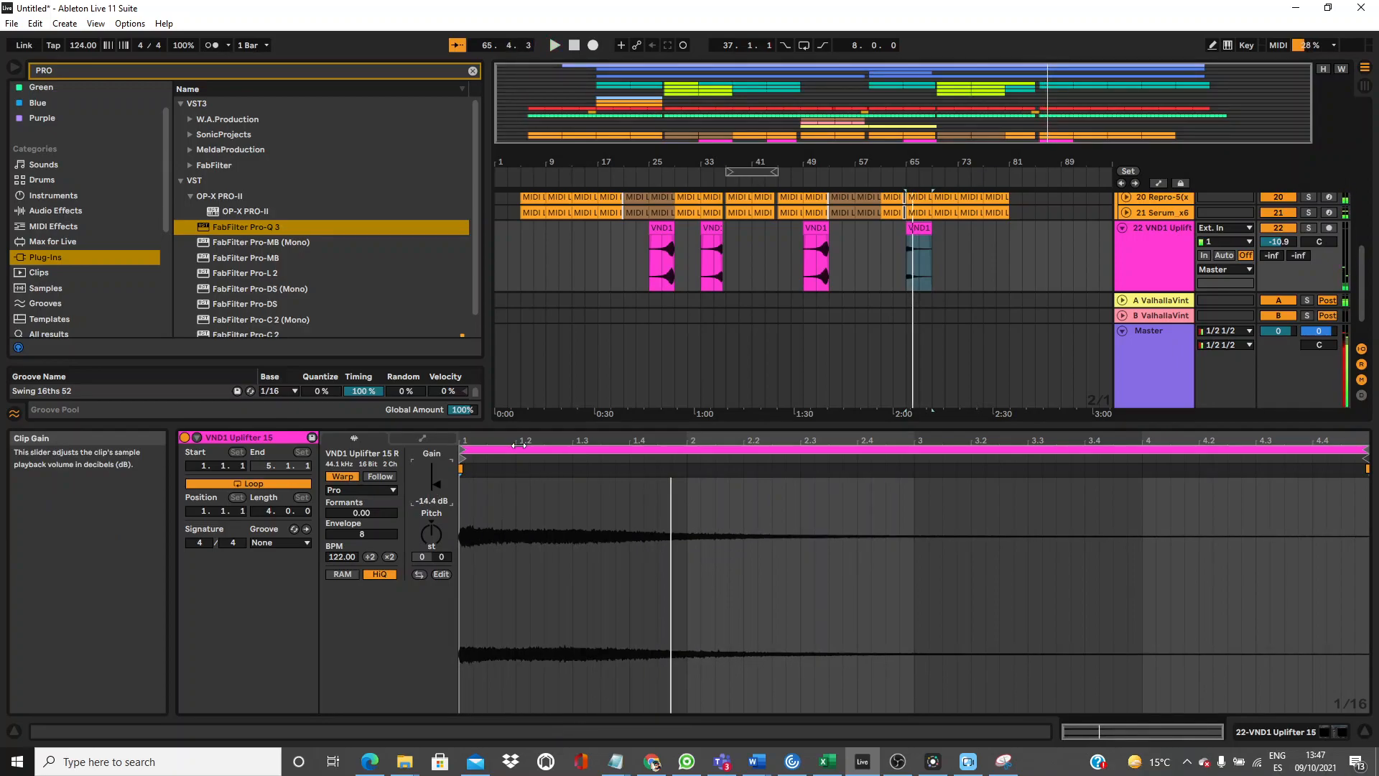
left_click(917, 230)
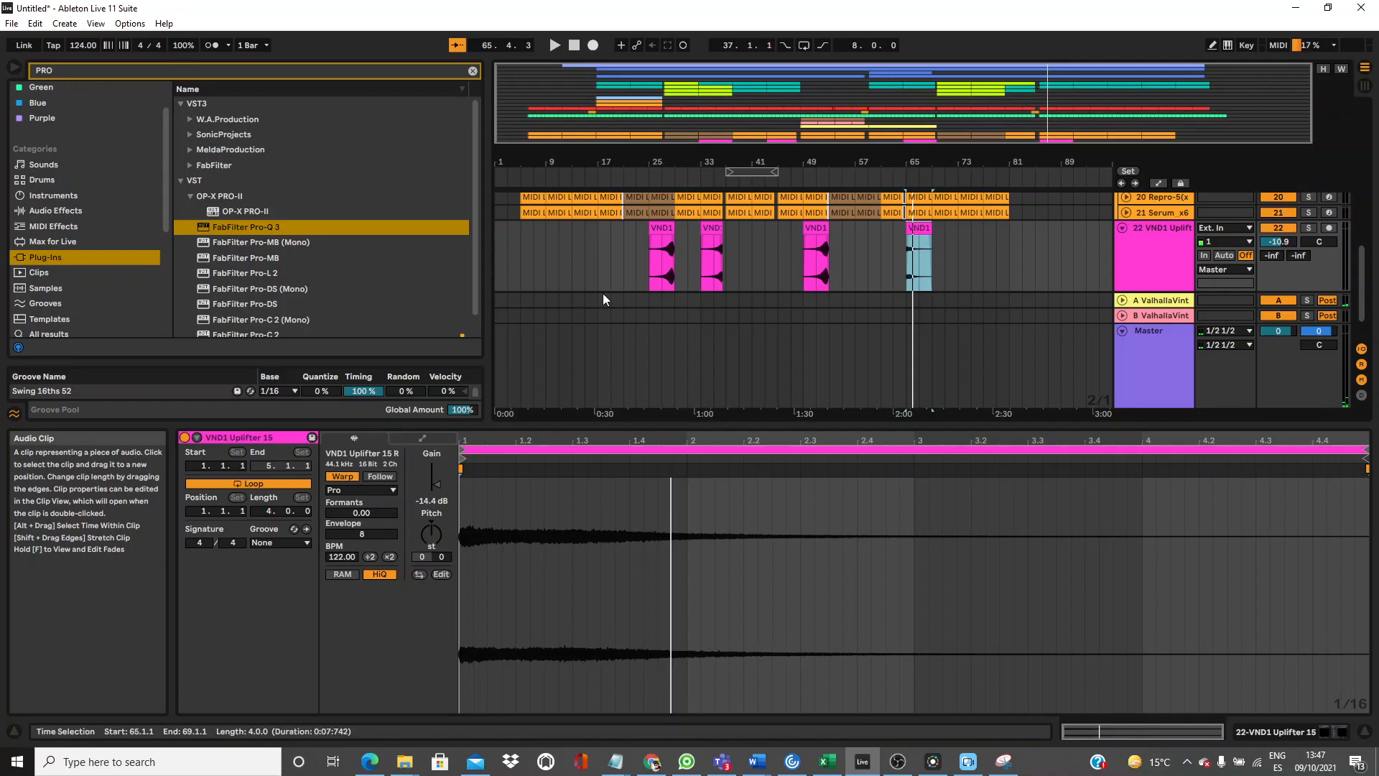
left_click(541, 252)
key("ctrl+v")
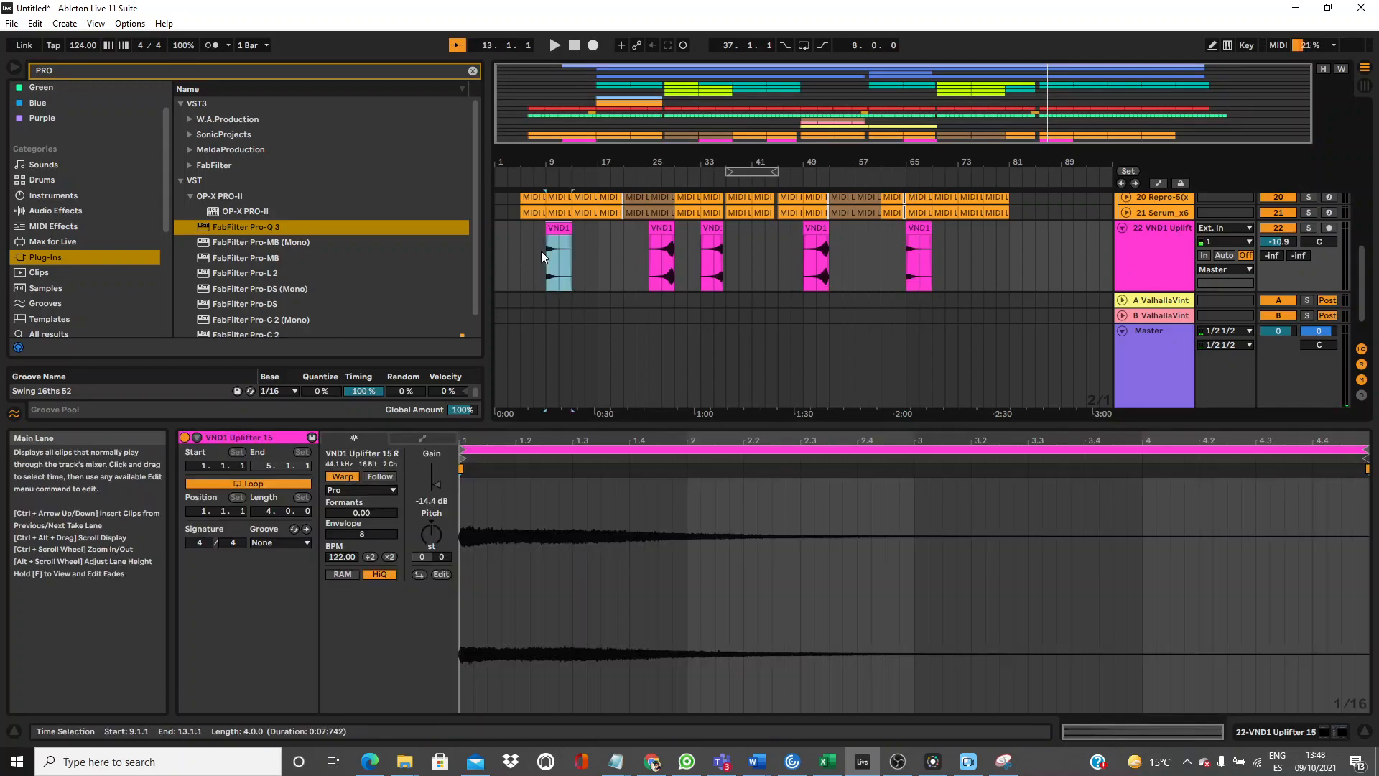
Set the bar 9 reversed uplifter's warp mode to Beats, preserving 1/16 divisions with transient looping off.
left_click(358, 492)
left_click(362, 508)
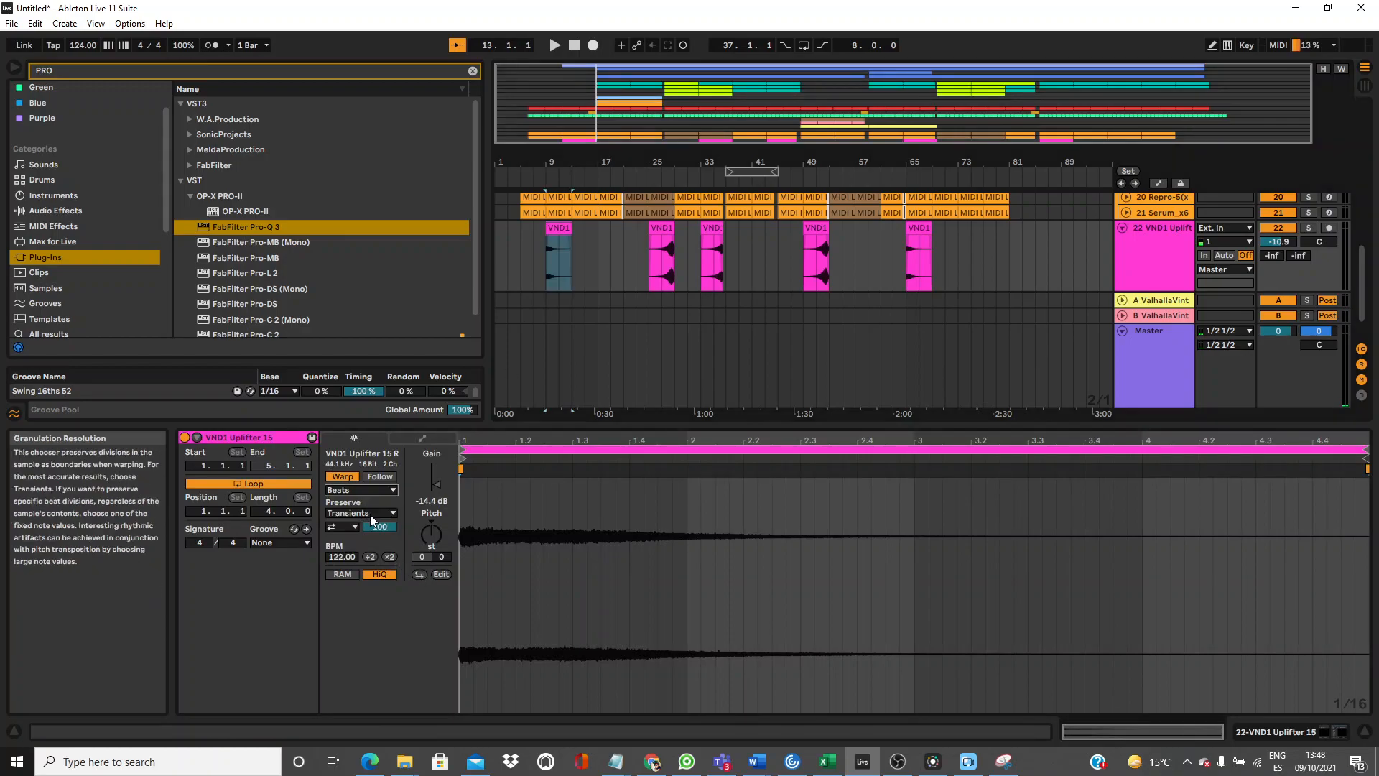
left_click(365, 517)
left_click(359, 575)
left_click(347, 528)
left_click(345, 539)
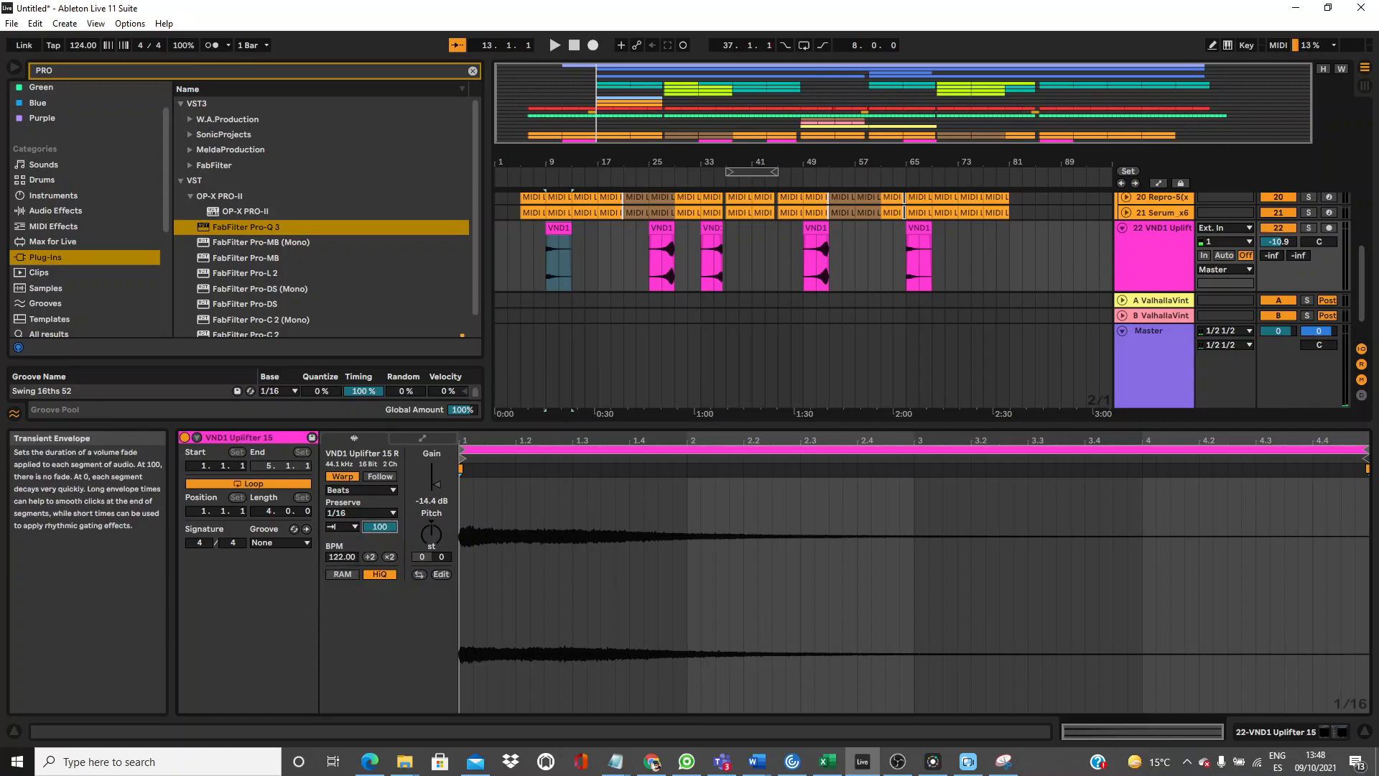
Audition the bar 9 uplifter in the mix and soloed, setting its Transient Envelope to 23, and unsolo the track.
key("space")
left_click_drag(378, 530, 378, 491)
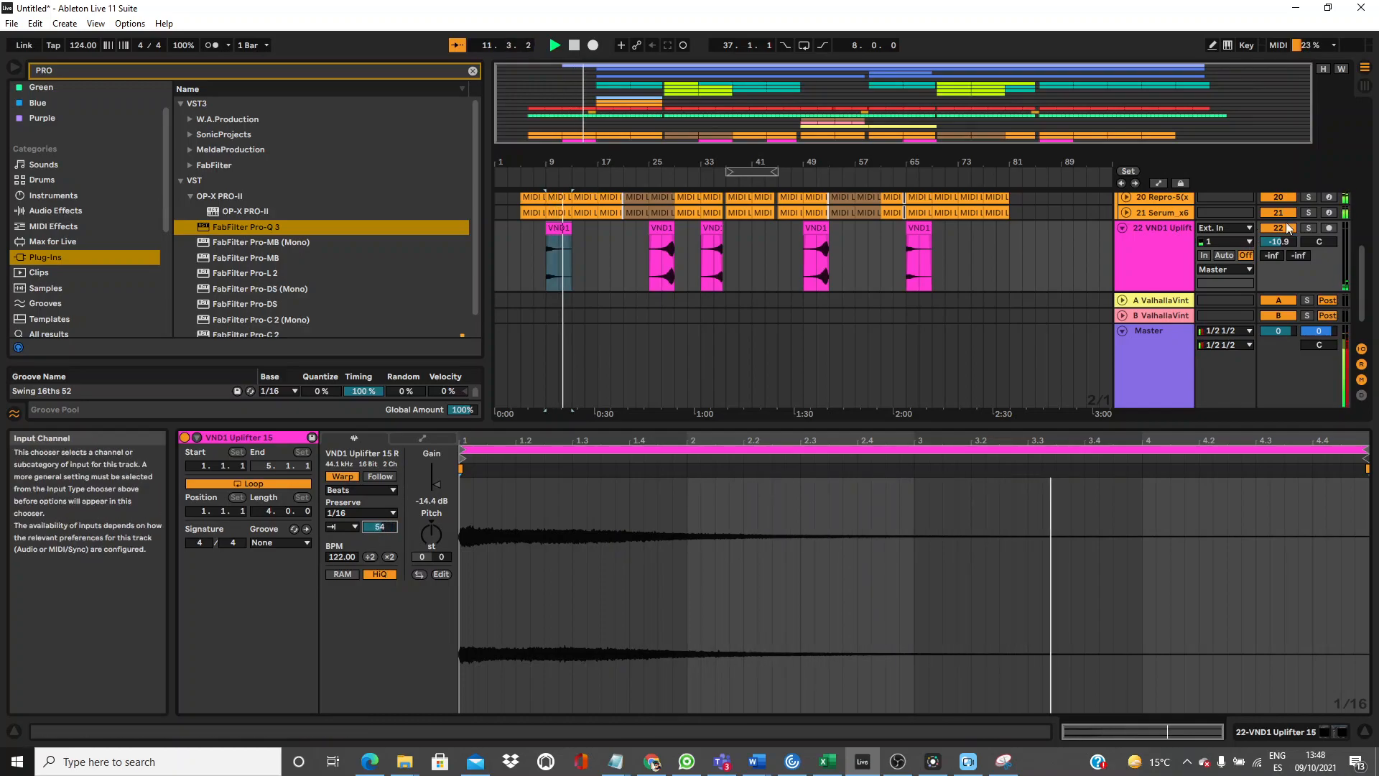
left_click(1308, 227)
key("space")
key("space")
left_click_drag(379, 527, 379, 549)
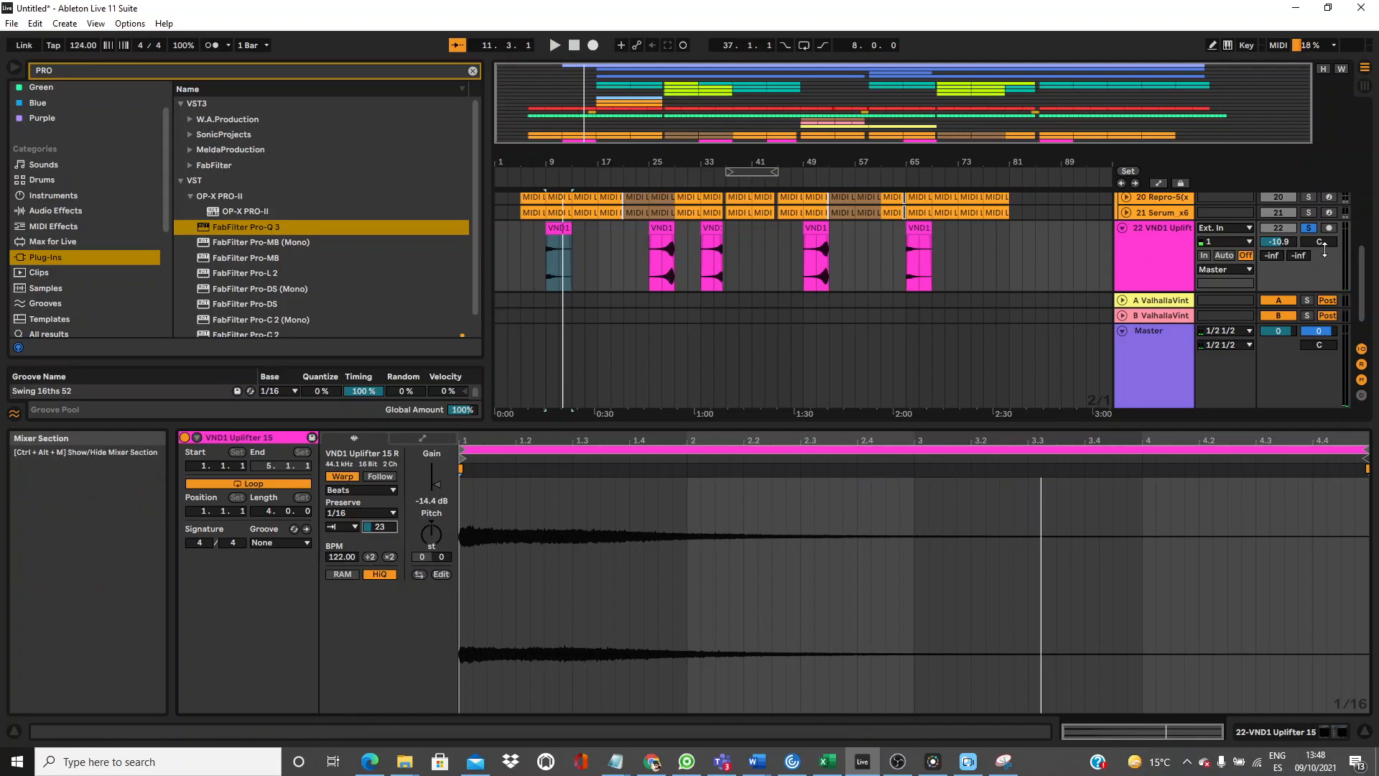
left_click(1308, 228)
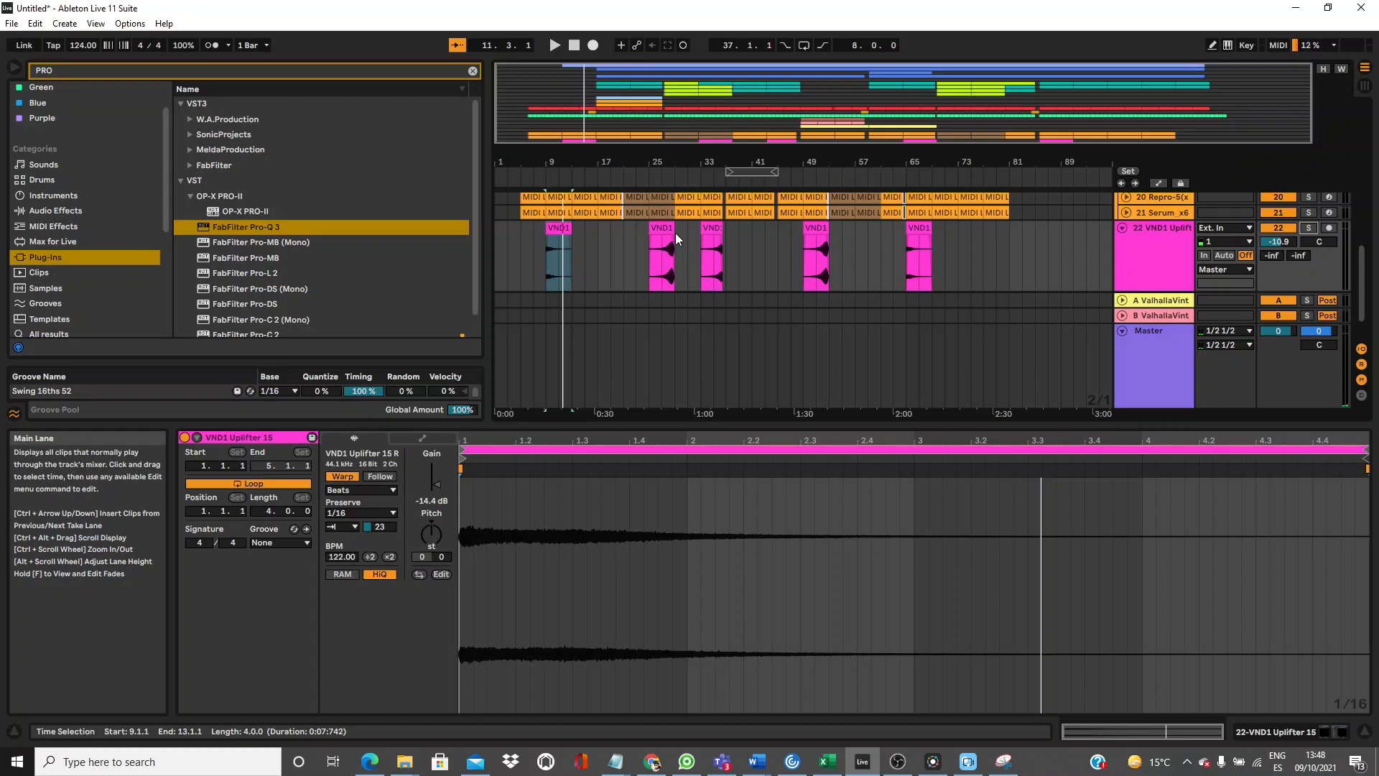
Duplicate the choppy reversed uplifter from bar 9 twice so copies fill bars 13 to 21, listening during playback.
left_click(559, 227)
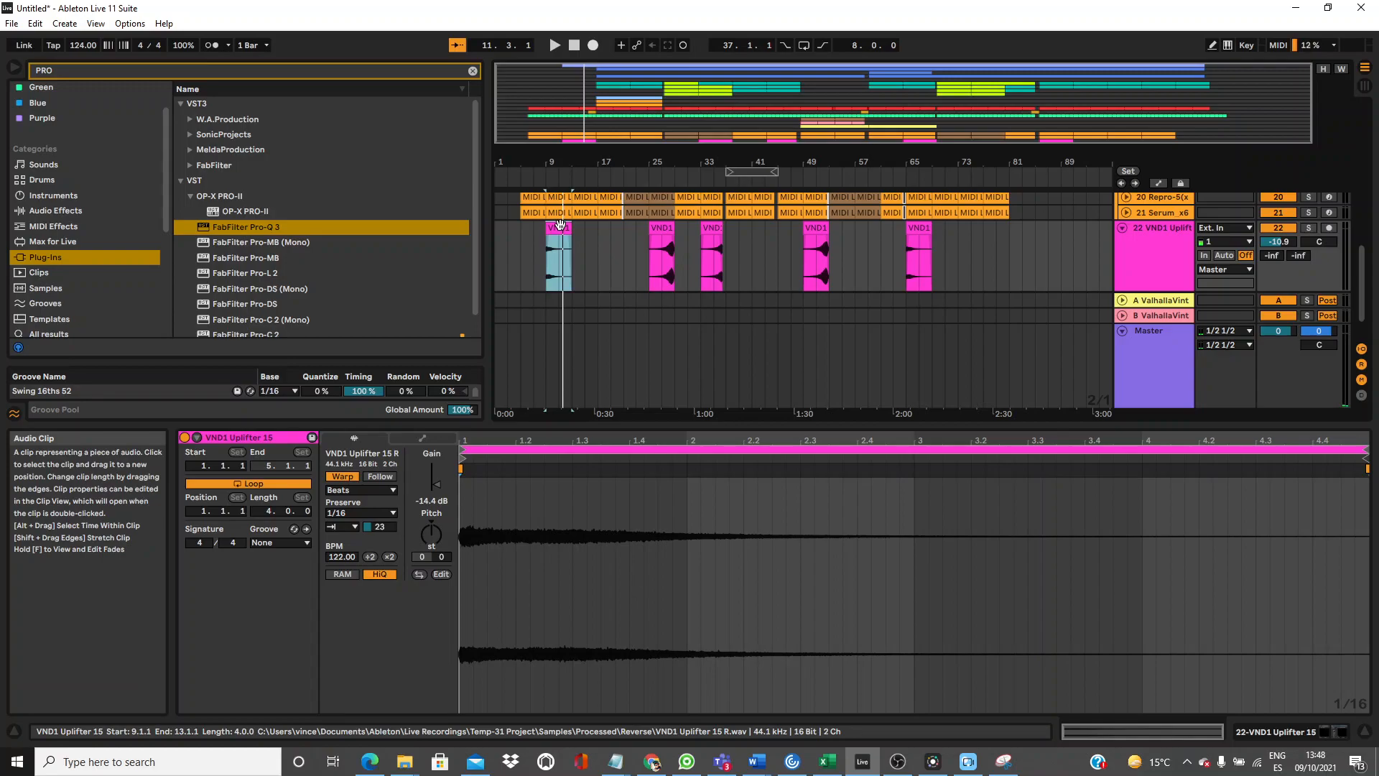
key("ctrl+d")
key("space")
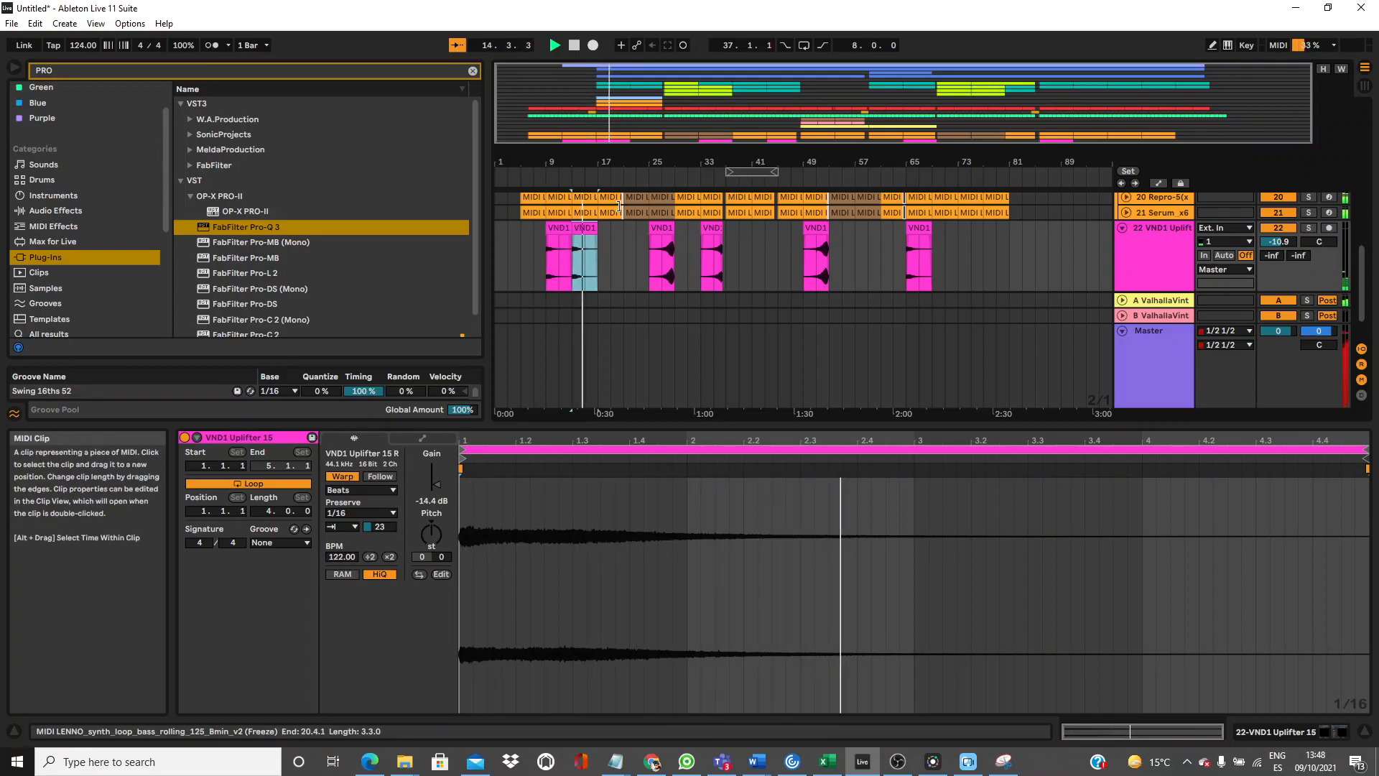
key("ctrl+d")
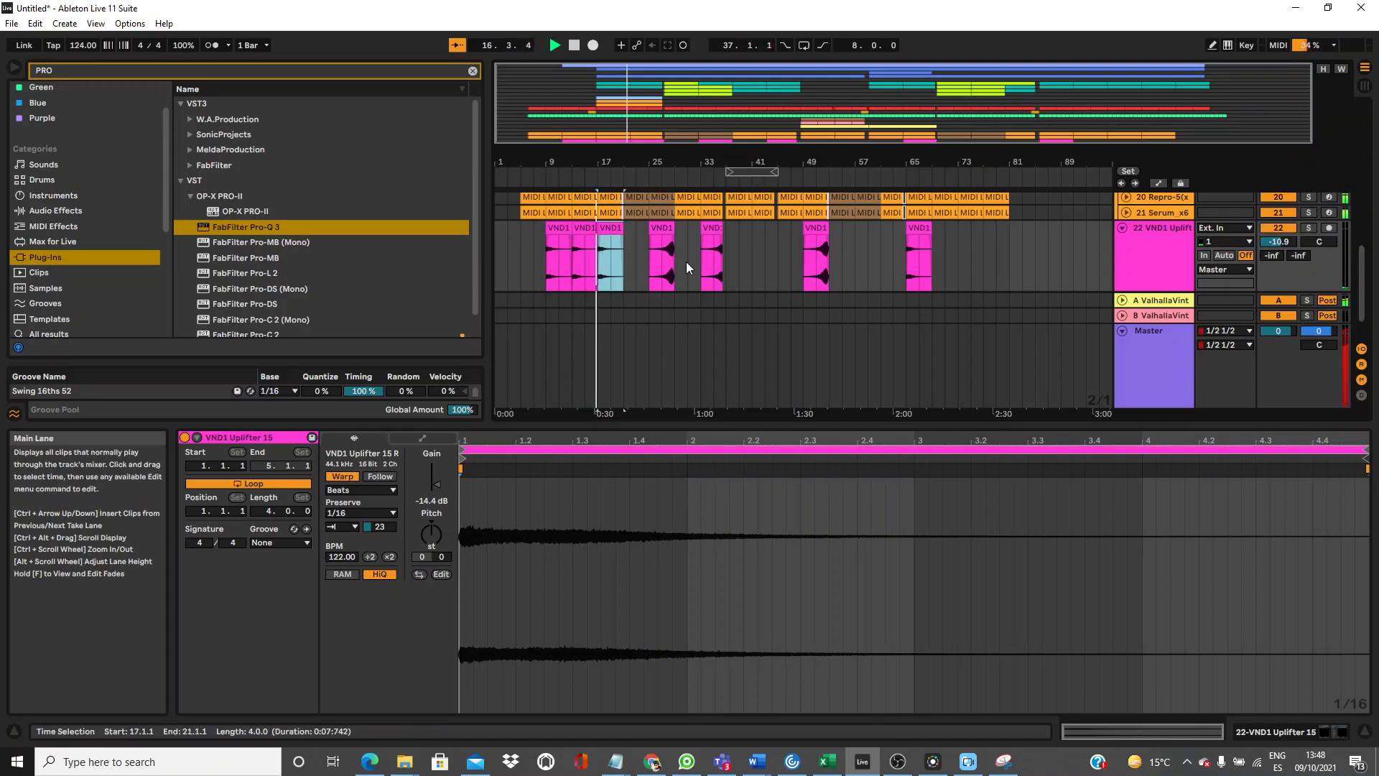
Paste two consecutive choppy reversed uplifters at bars 37 to 45 and two at bars 73 to 81, and fold the track.
left_click(725, 233)
key("ctrl+v")
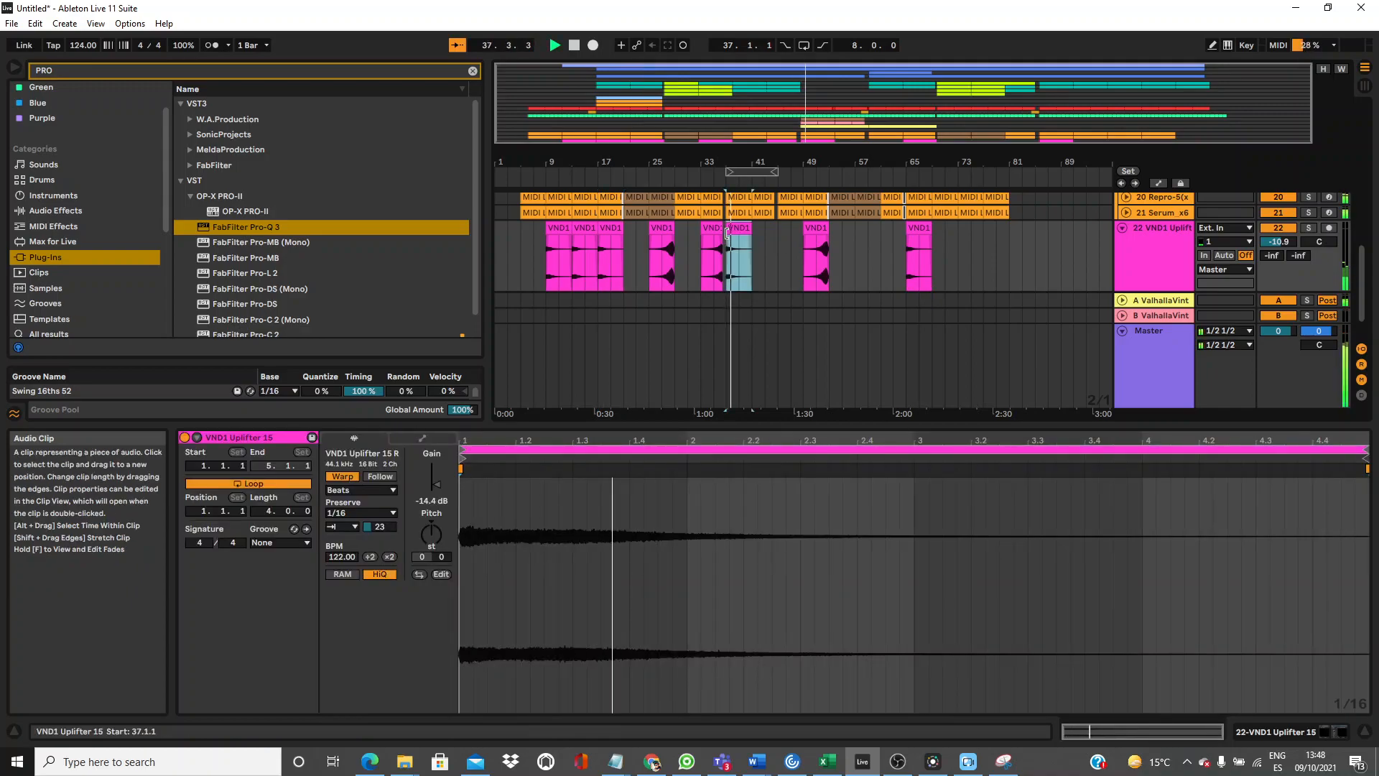
key("ctrl+v")
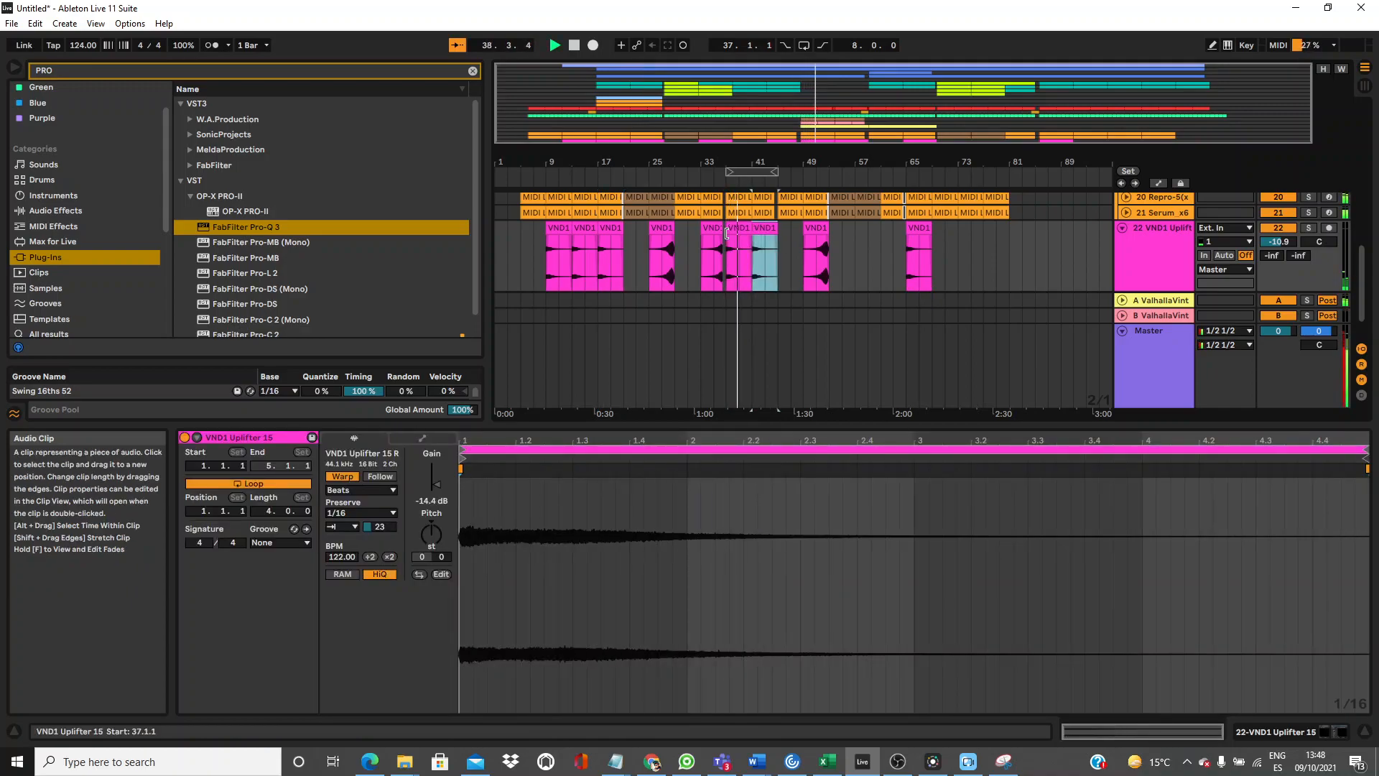
left_click(959, 226)
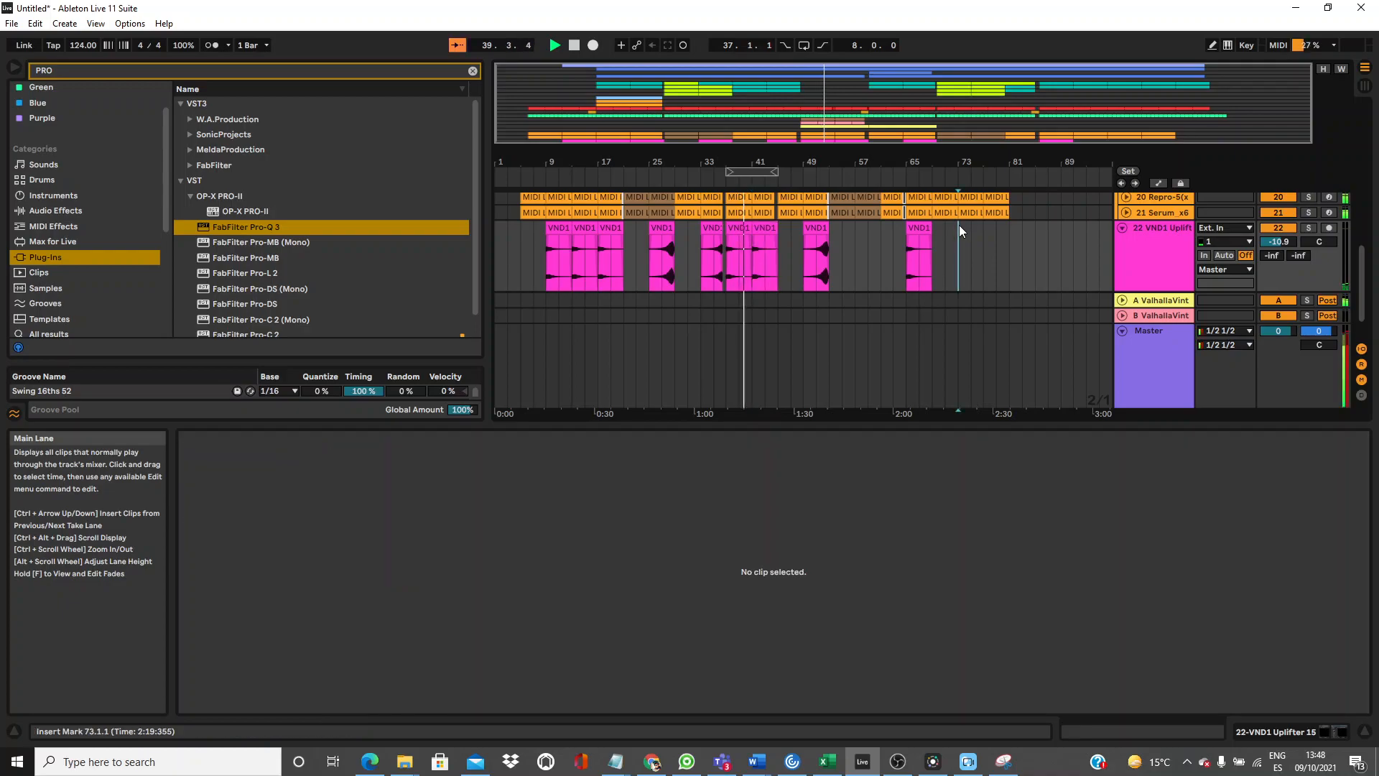
key("ctrl+v")
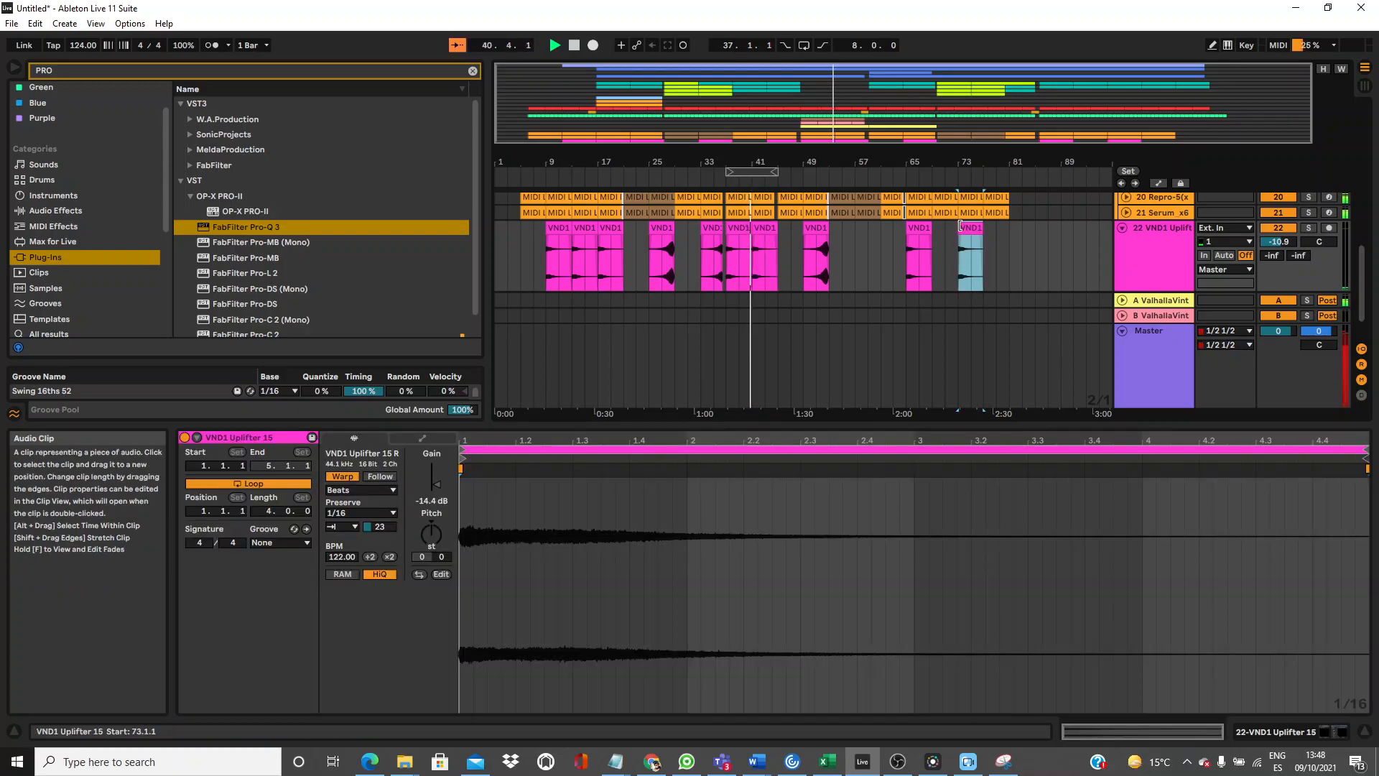
key("ctrl+v")
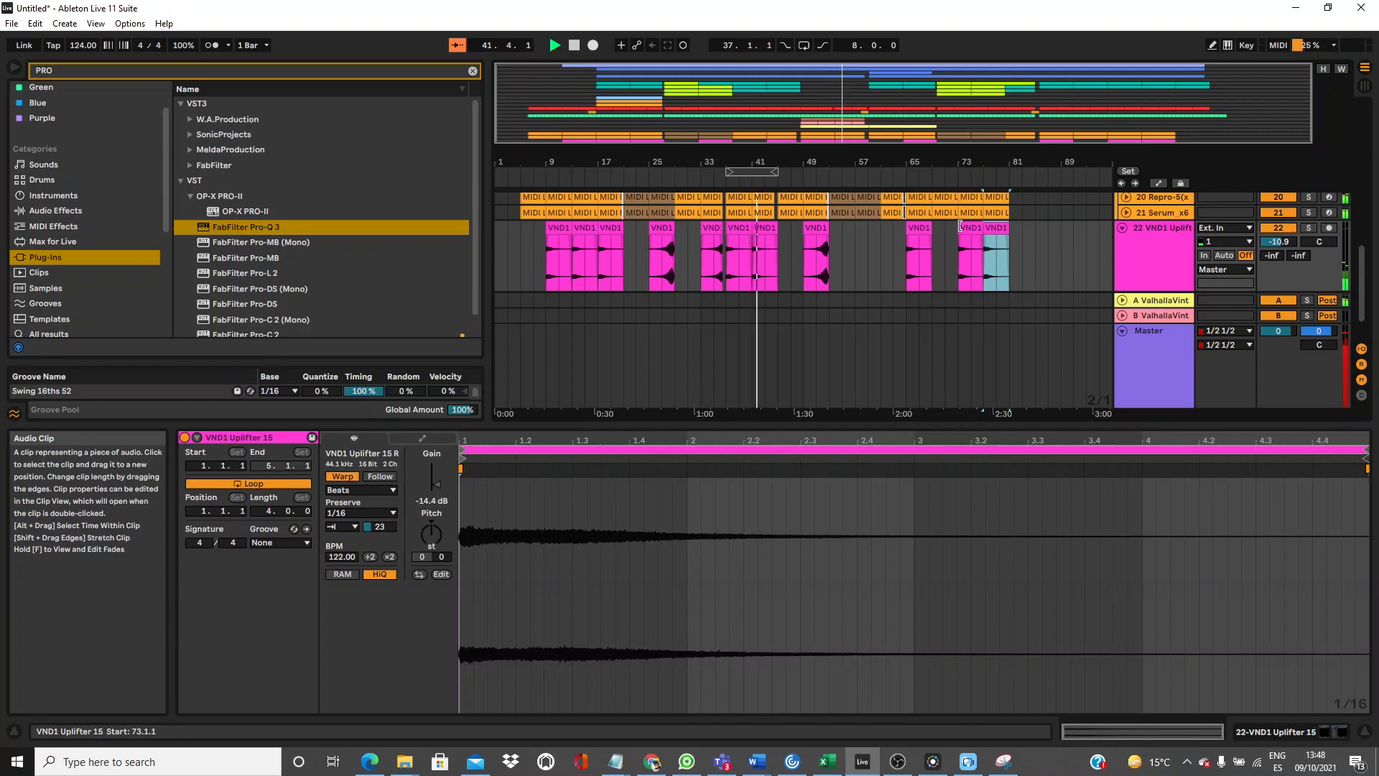
left_click(1122, 227)
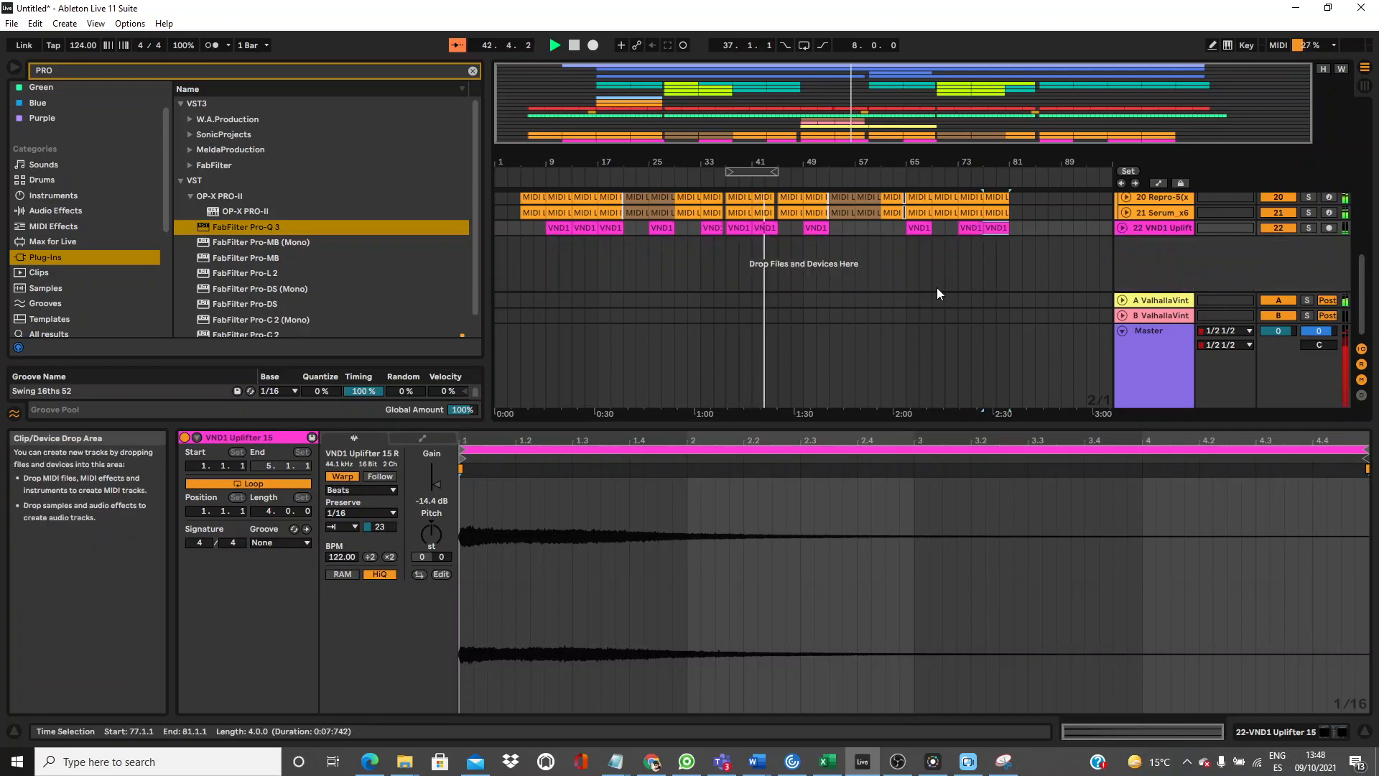
Search the plug-ins for PRO and add FabFilter Pro-Q 3 to the Master track.
left_click(1153, 343)
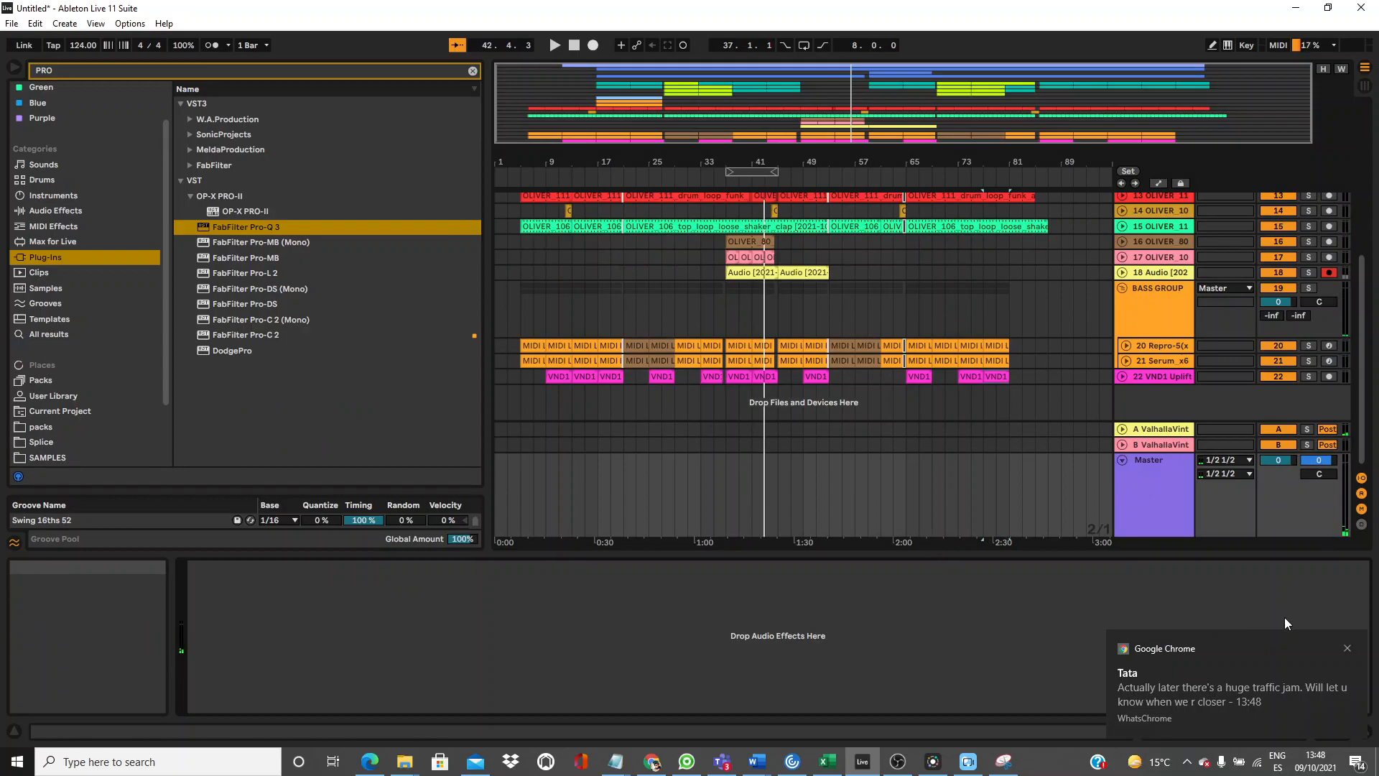
left_click(1347, 648)
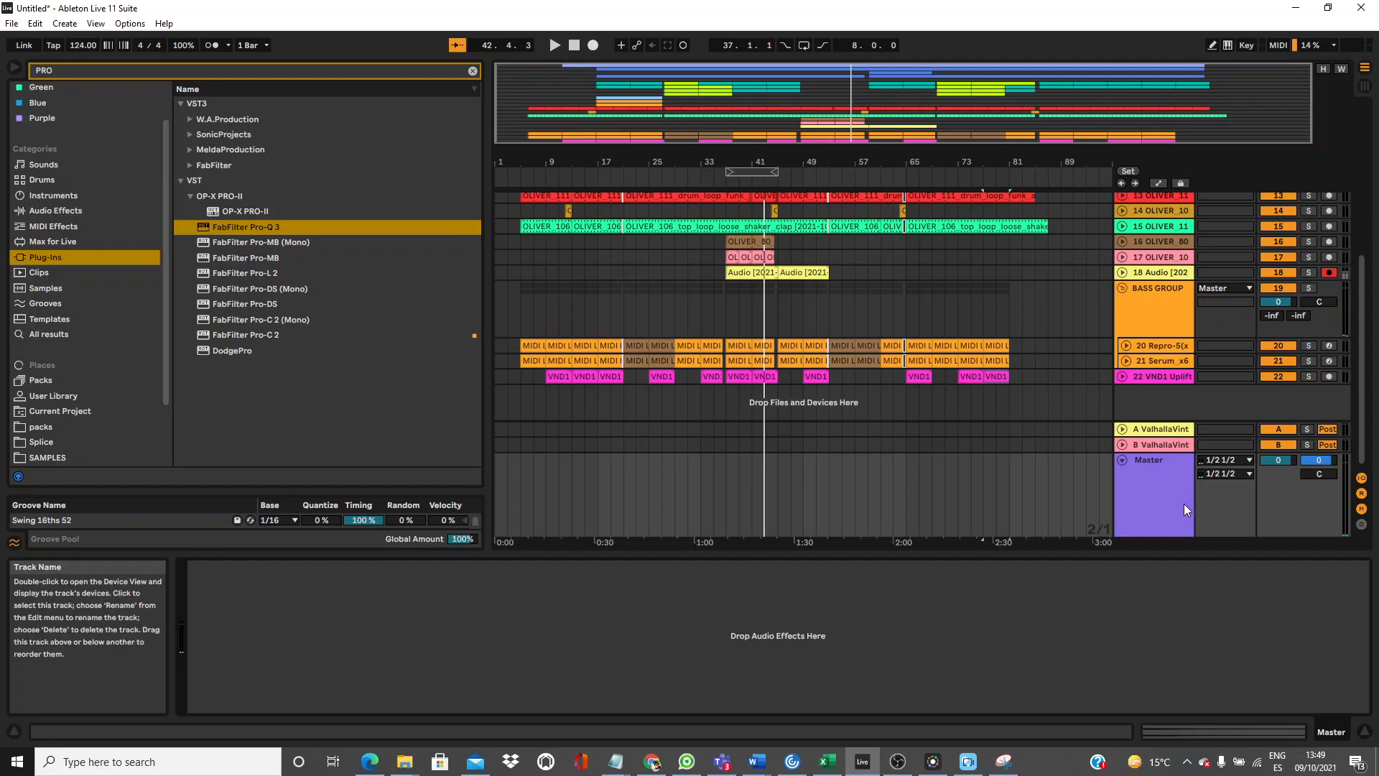
left_click(112, 71)
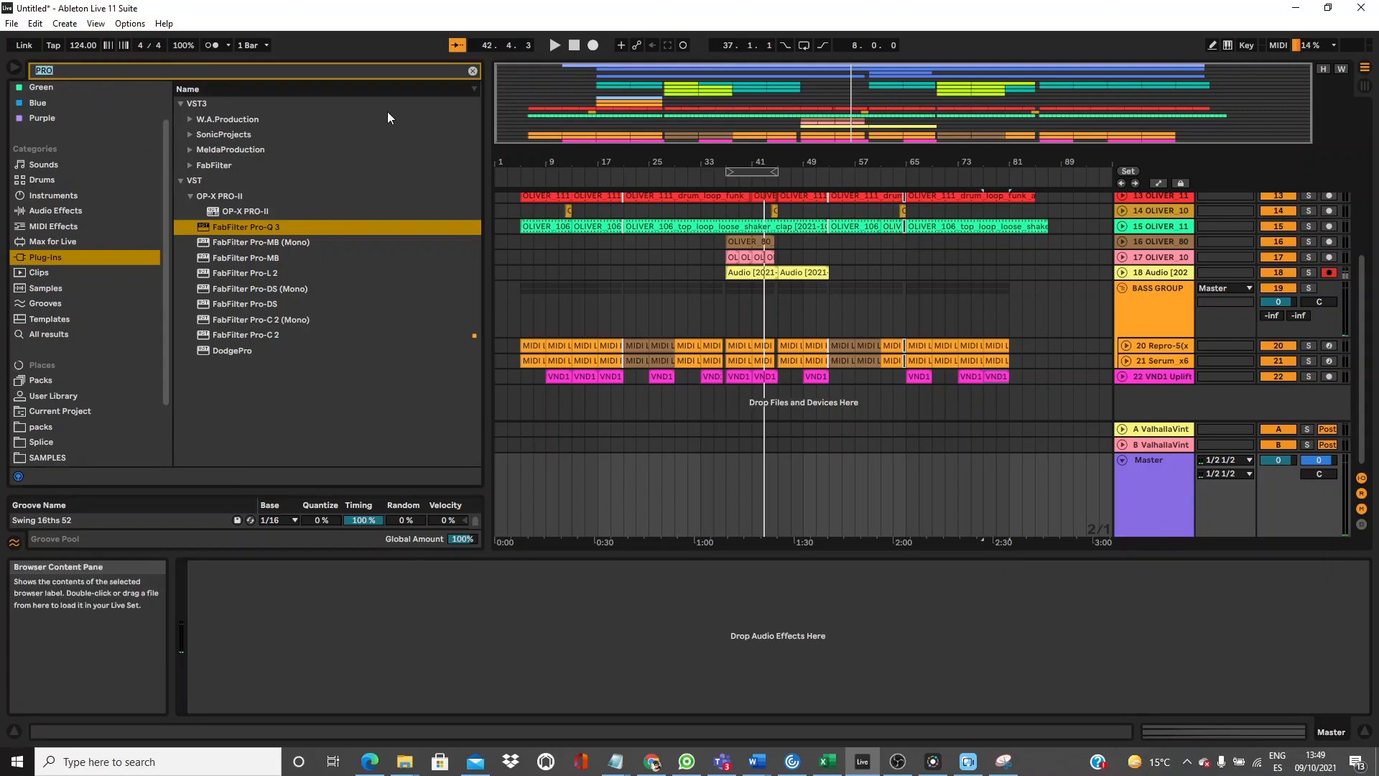
left_click(793, 173)
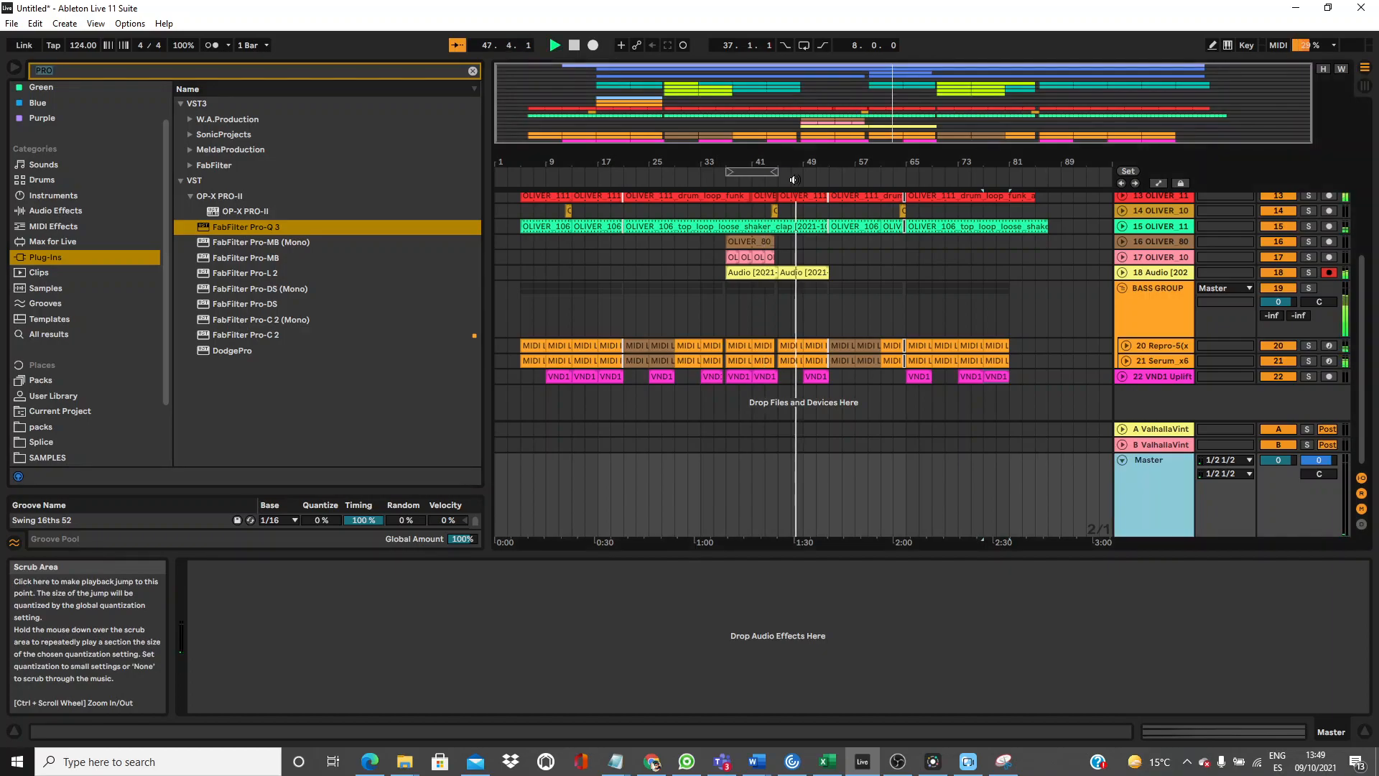
left_click(235, 67)
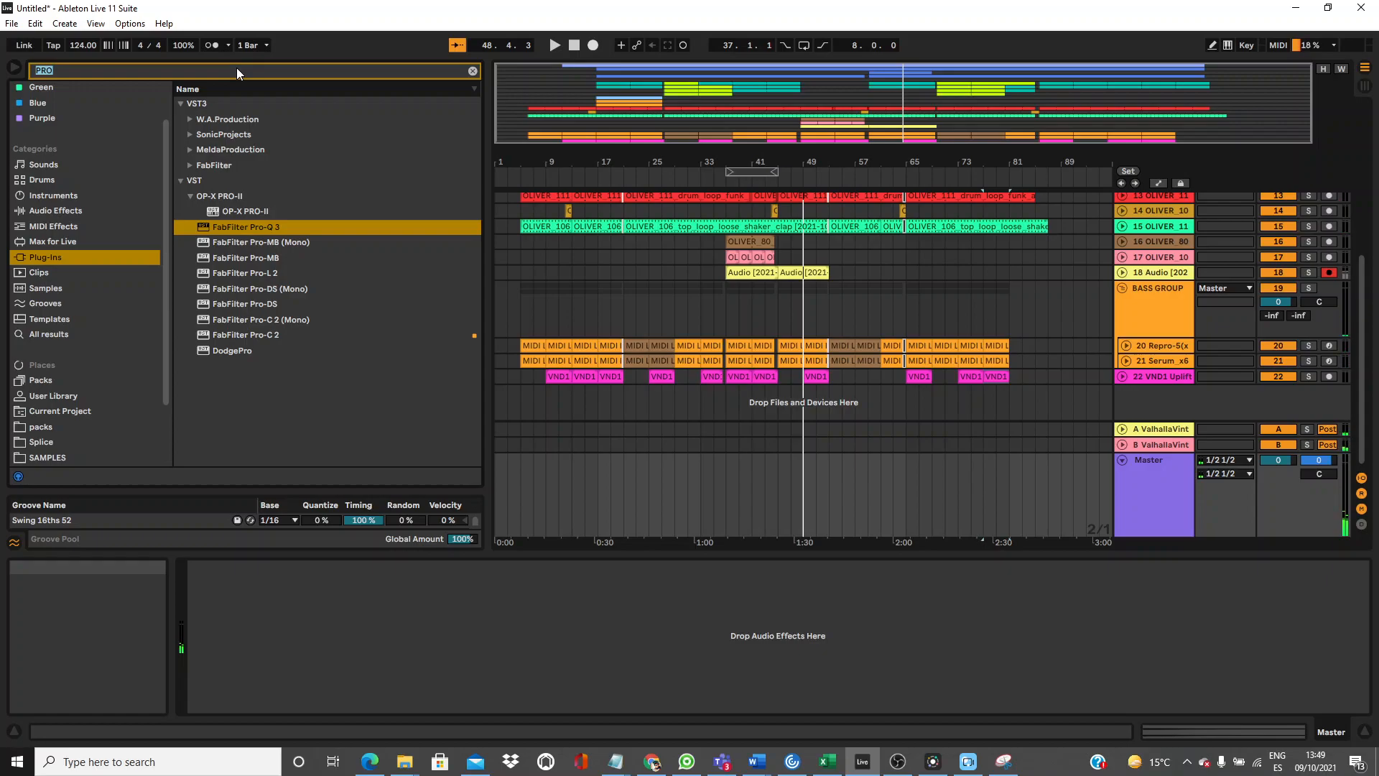
type("PRO")
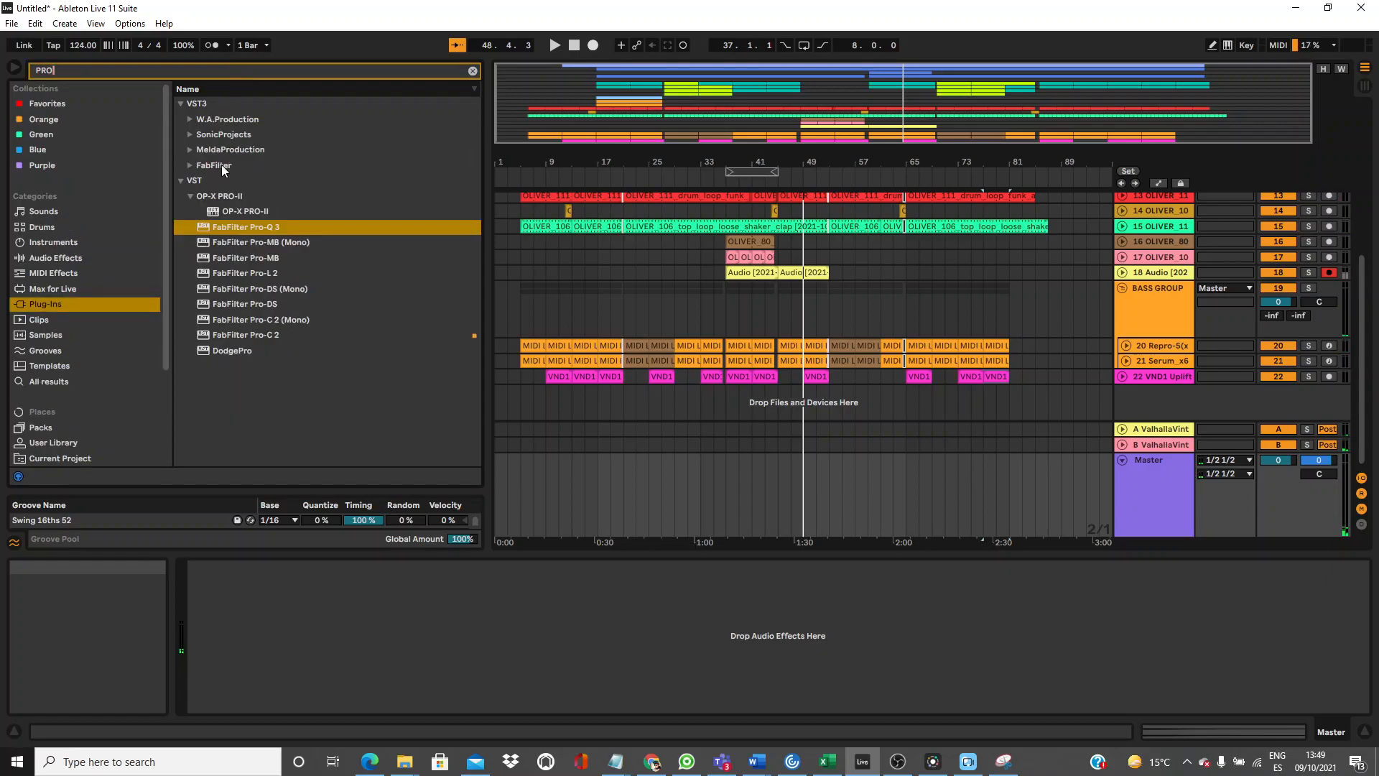
left_click_drag(232, 227, 277, 594)
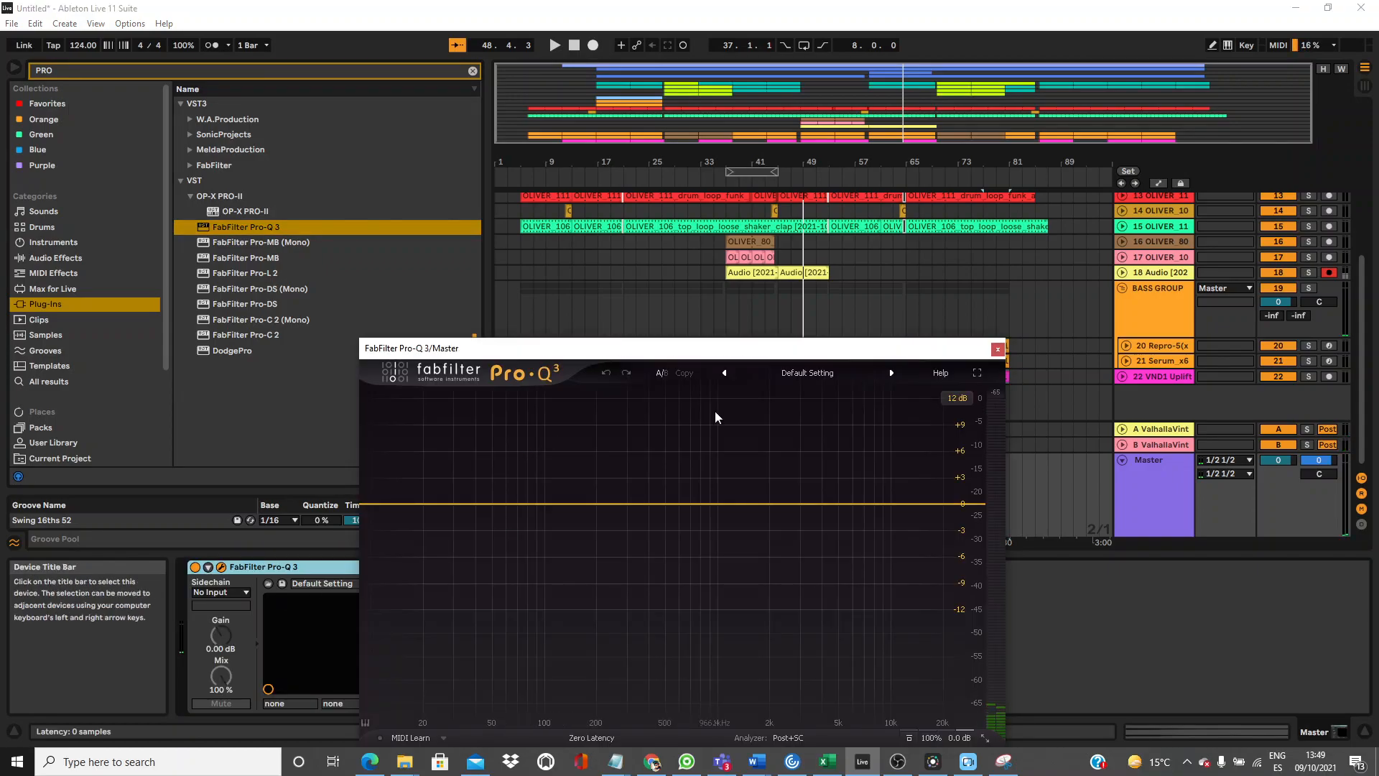
Try the Dim High Side stereo preset in Pro-Q 3, and replace it with the Cut Low Side preset.
left_click(793, 374)
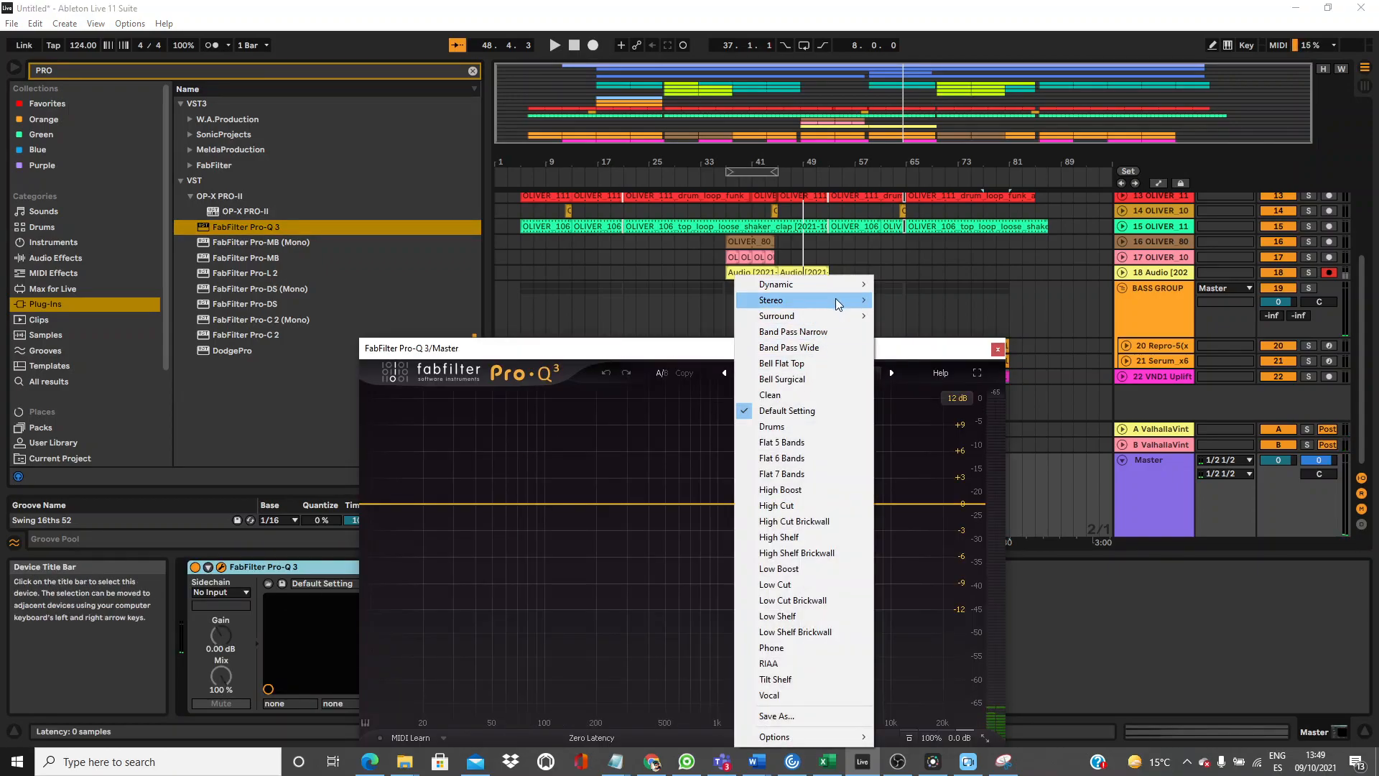
mouse_move(838, 303)
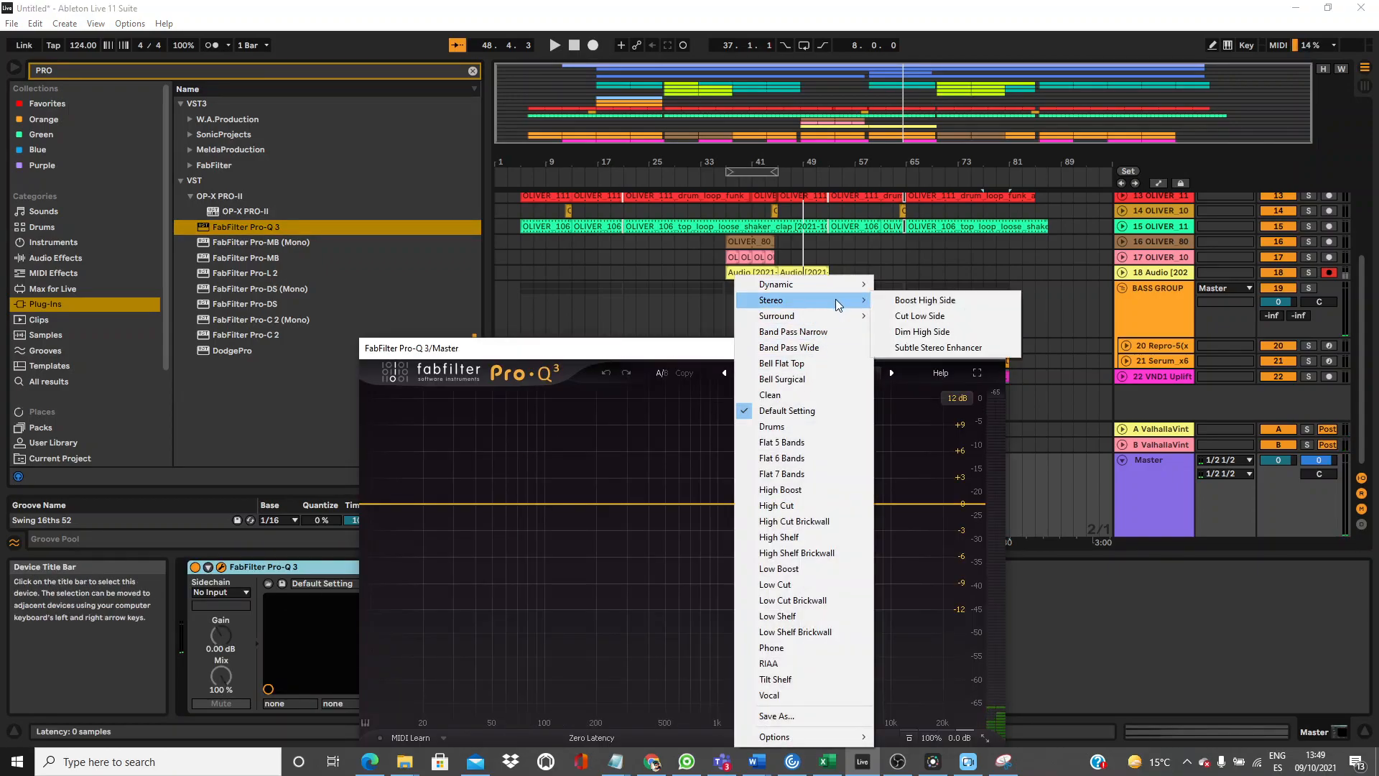
left_click(921, 332)
left_click(822, 375)
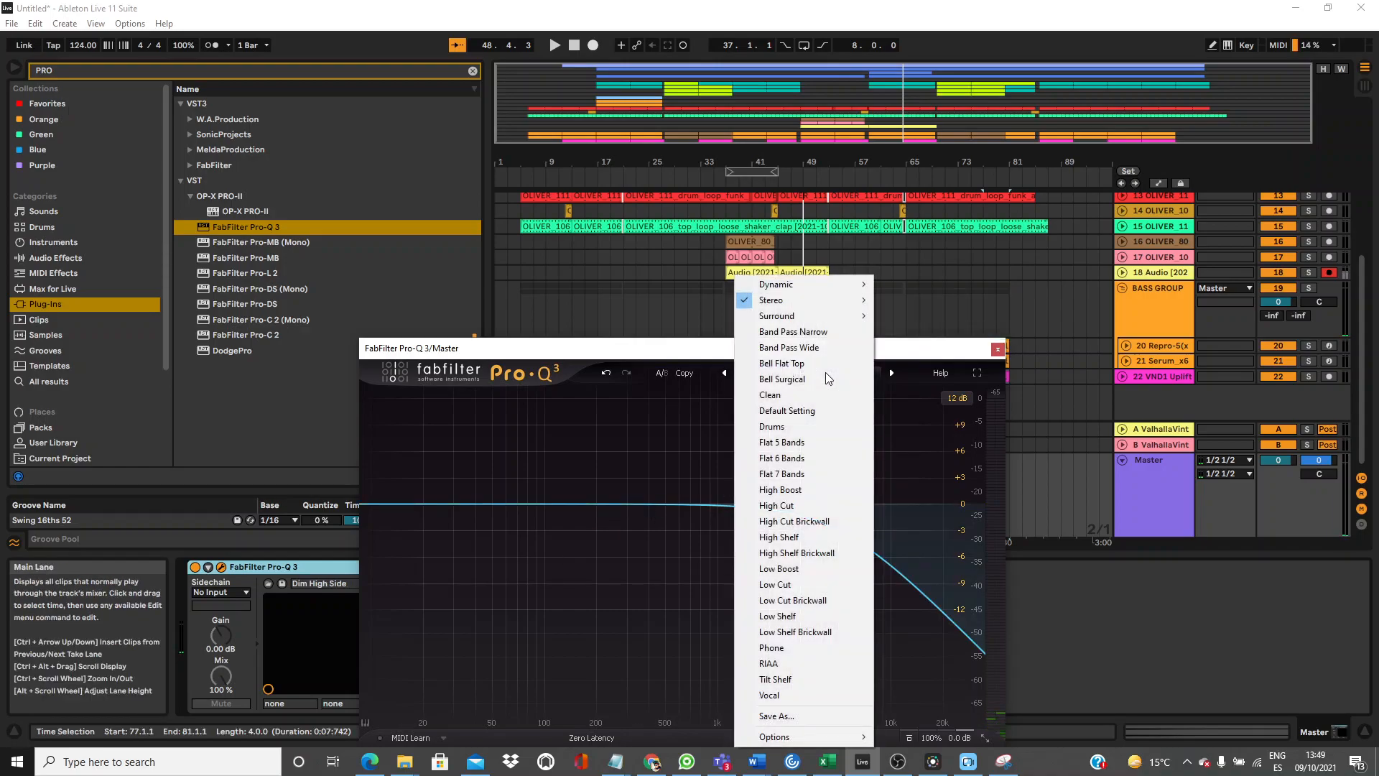
mouse_move(853, 299)
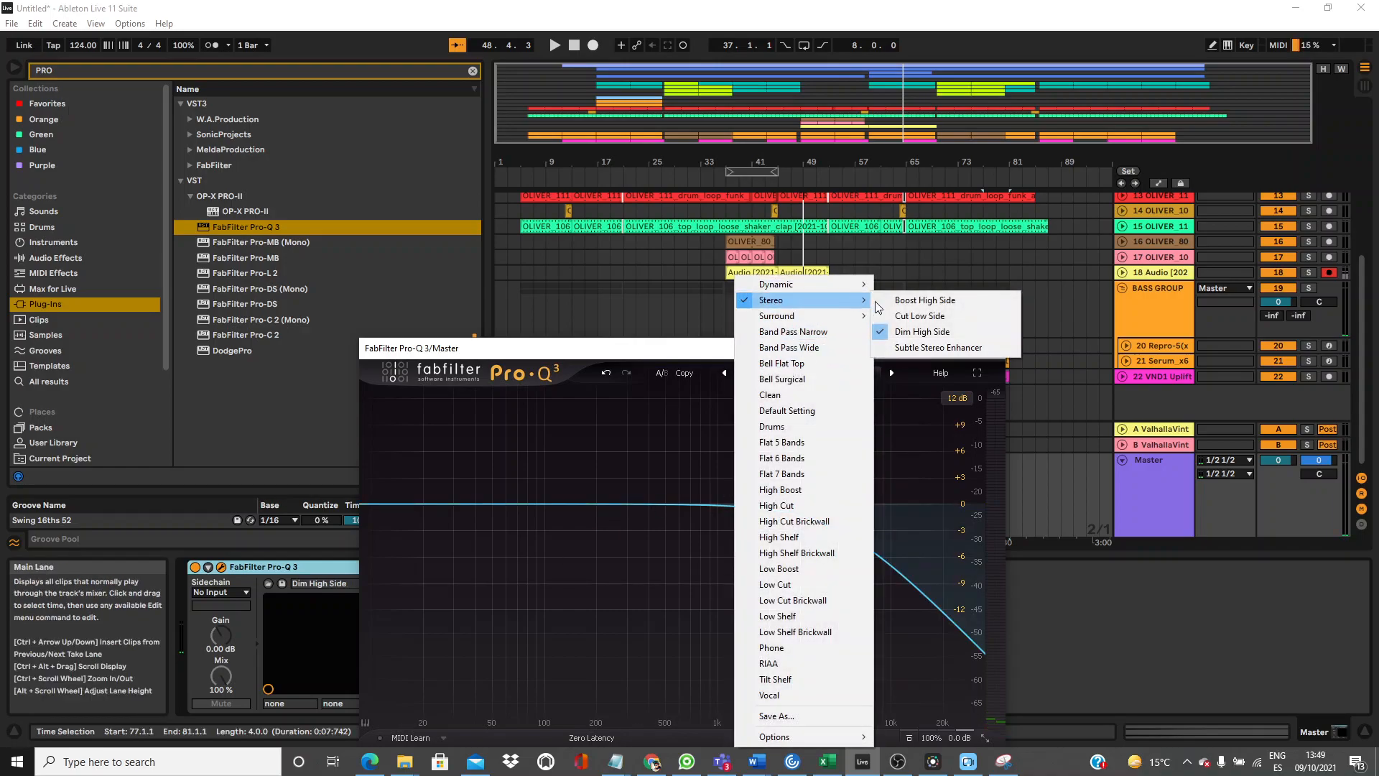
left_click(919, 316)
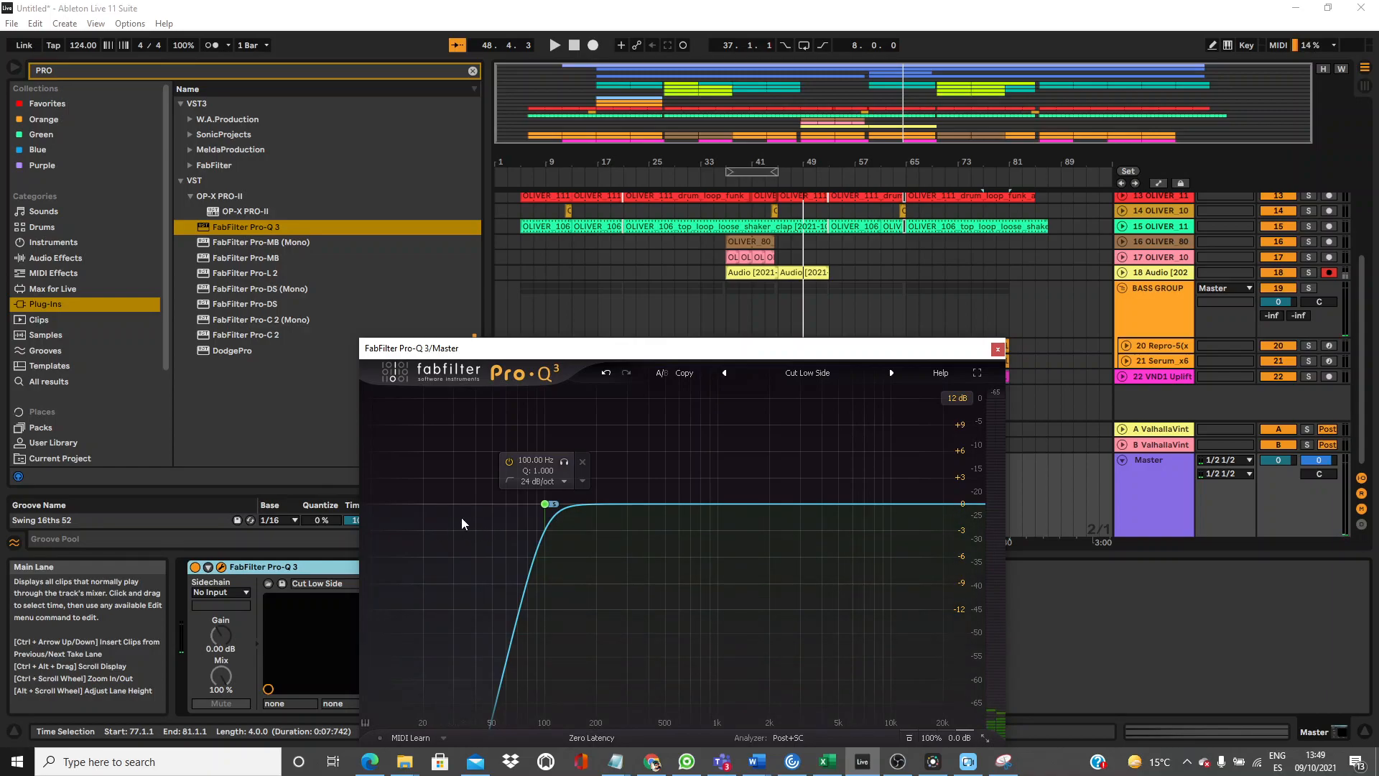
Adjust the side-channel low cut in Pro-Q 3 to about 80 Hz during playback, and close the plug-in window.
left_click_drag(545, 508, 567, 508)
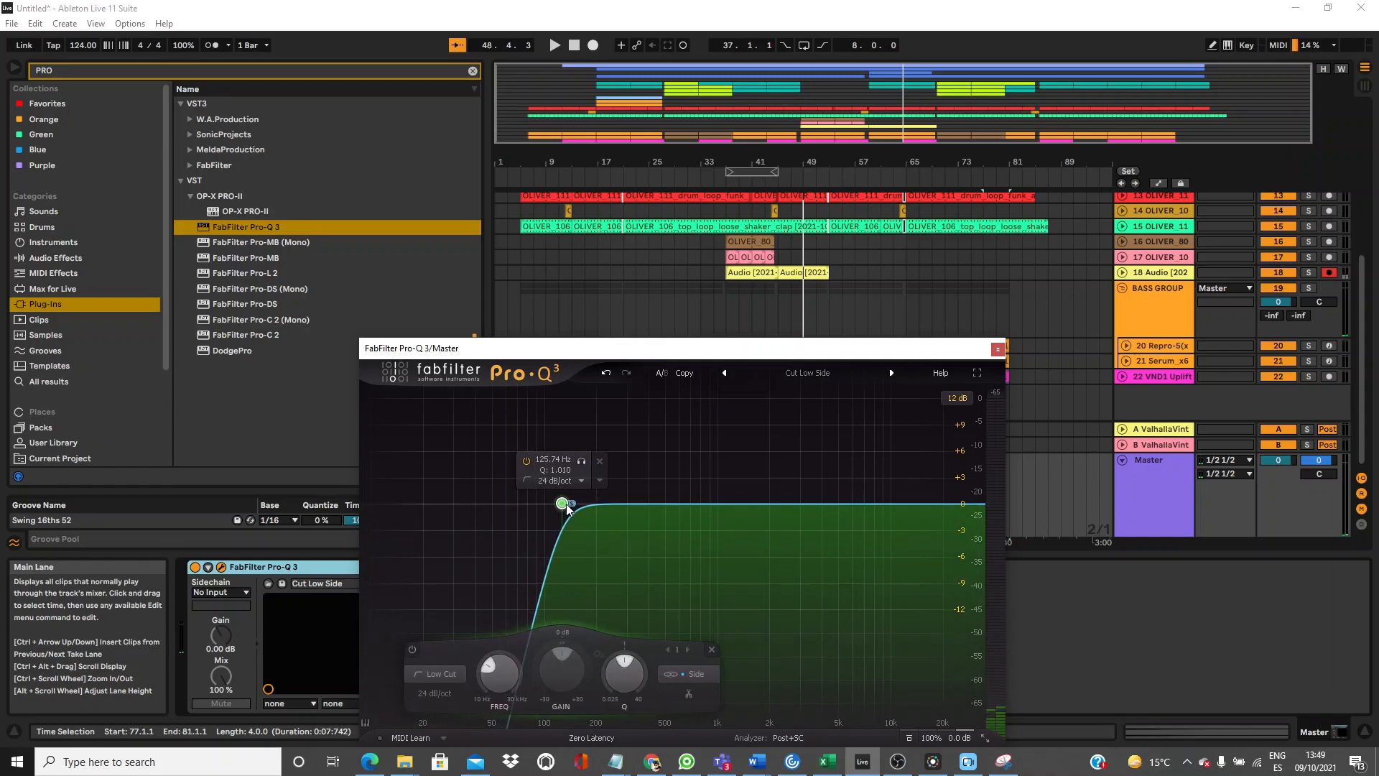
left_click(998, 350)
key("space")
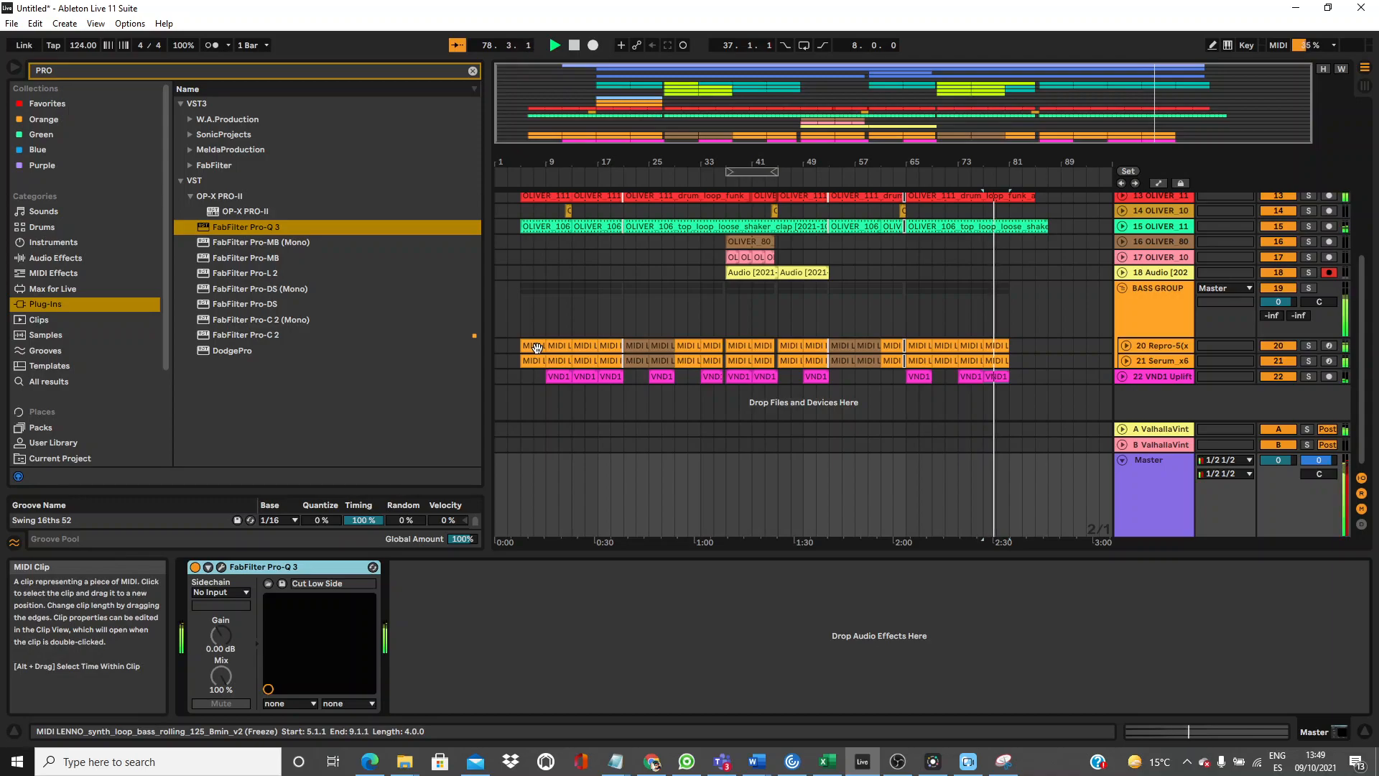
left_click(221, 568)
left_click_drag(563, 511, 530, 507)
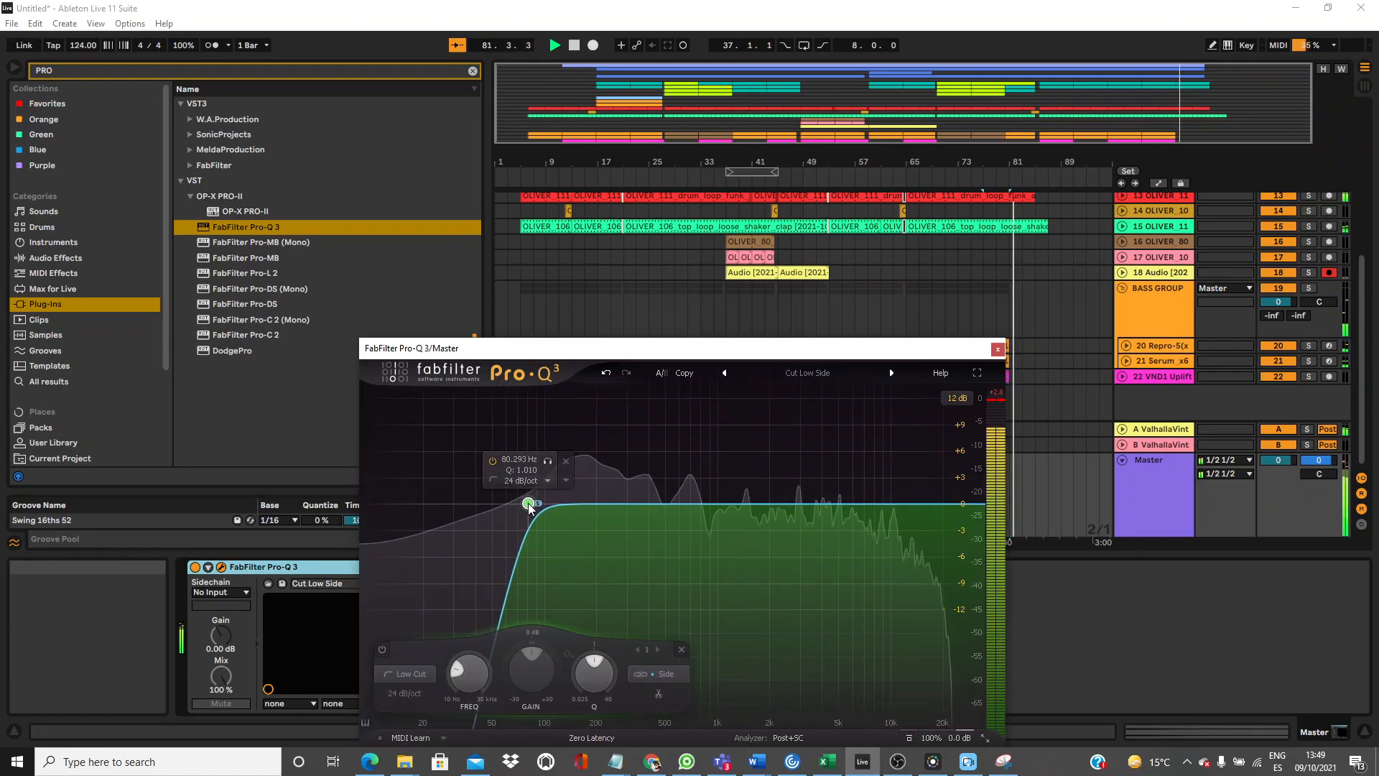
left_click(997, 349)
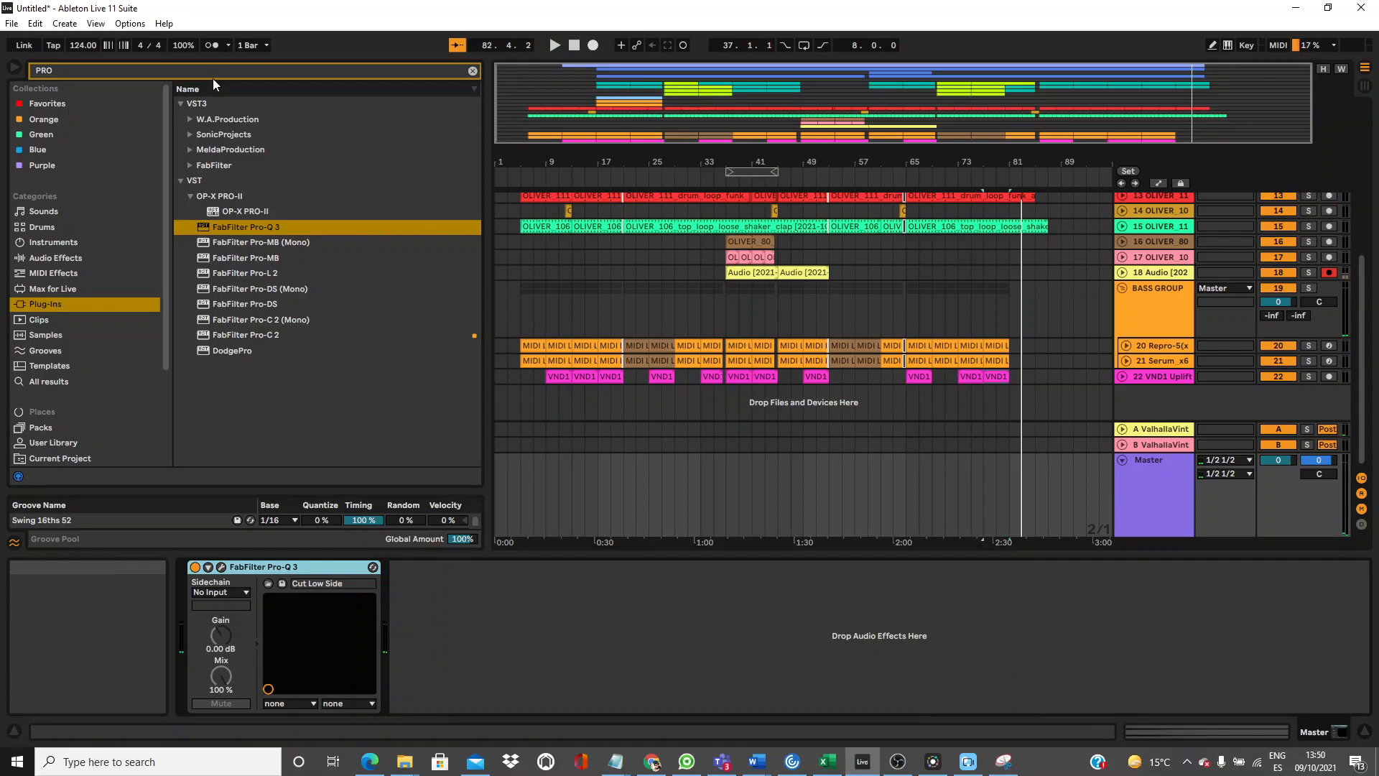
Search the plug-ins for OZ and add Ozone 9 to the Master after Pro-Q 3, moving its window clear of the arrangement.
left_click(191, 74)
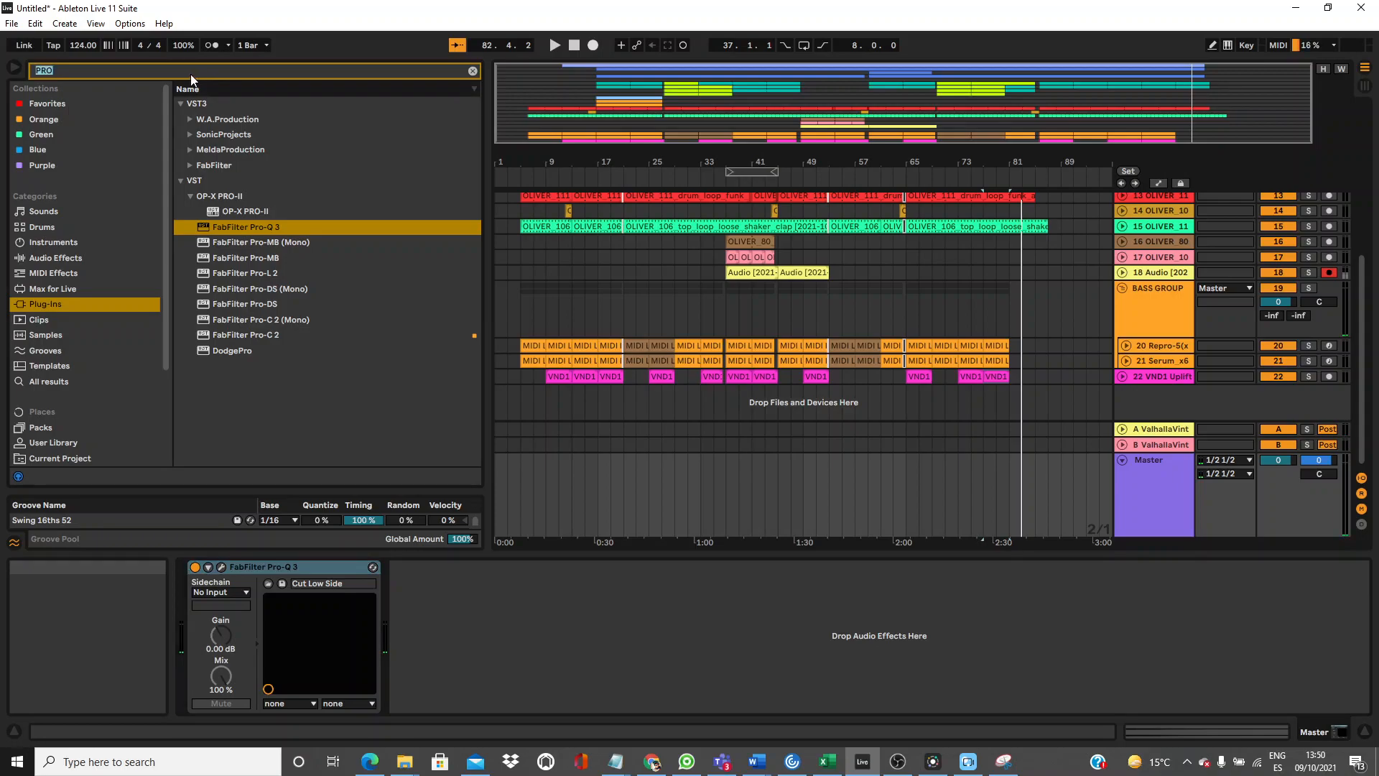
type("OZ")
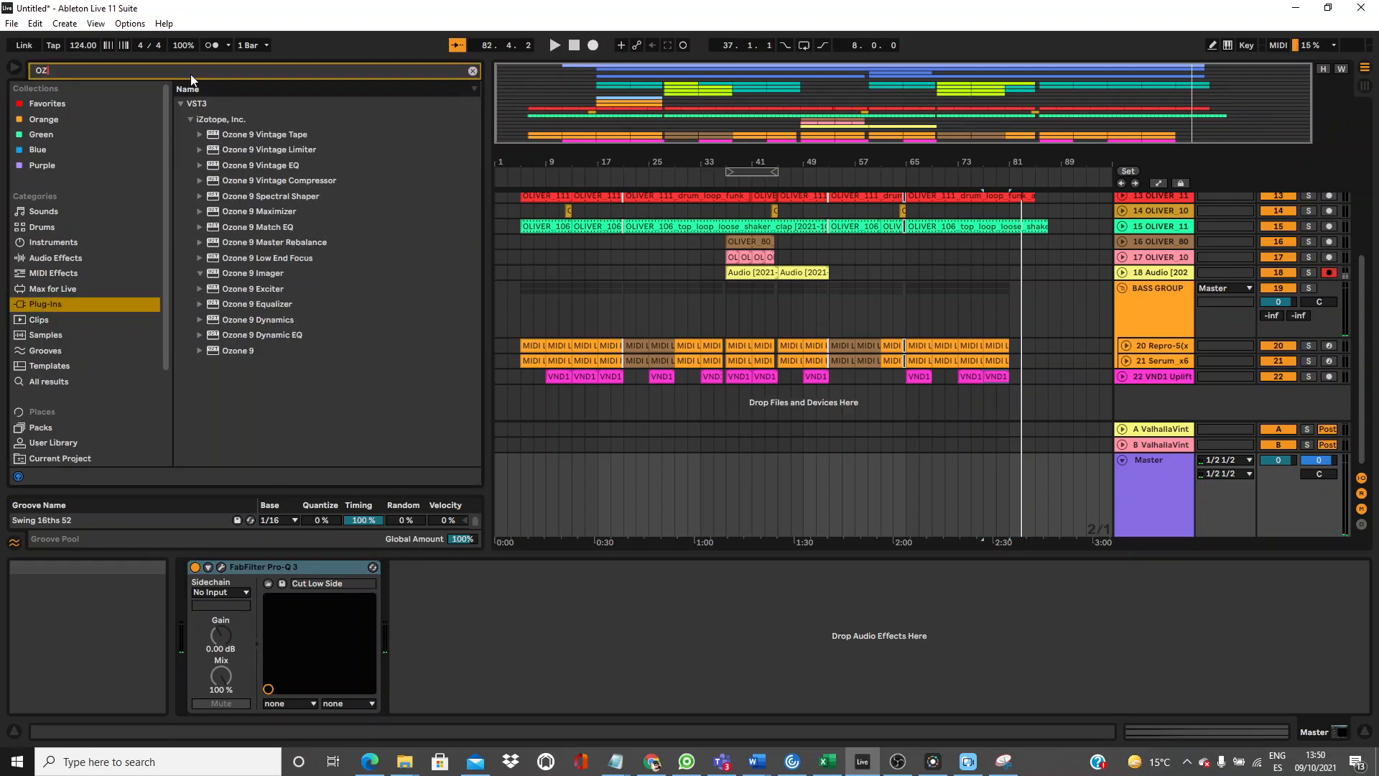
left_click_drag(240, 351, 510, 671)
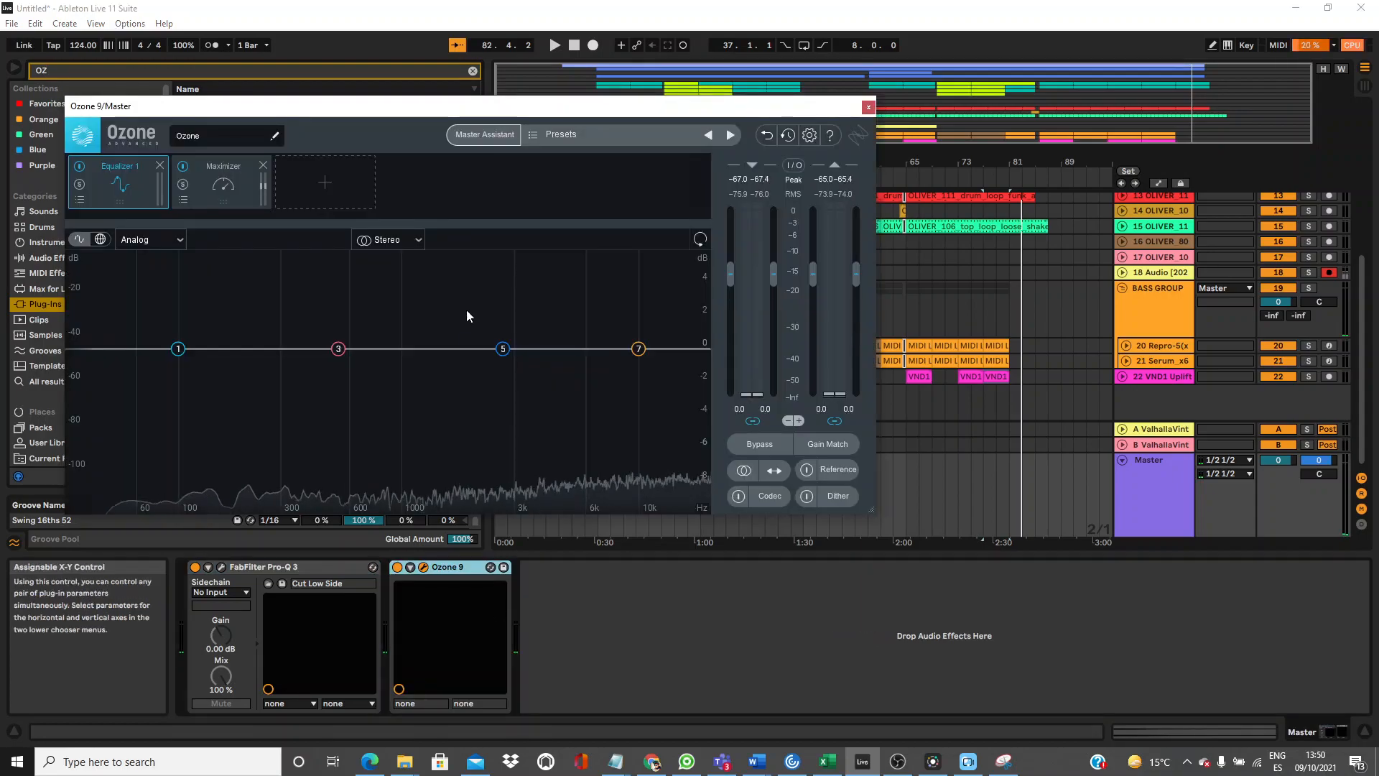
left_click_drag(532, 110, 801, 316)
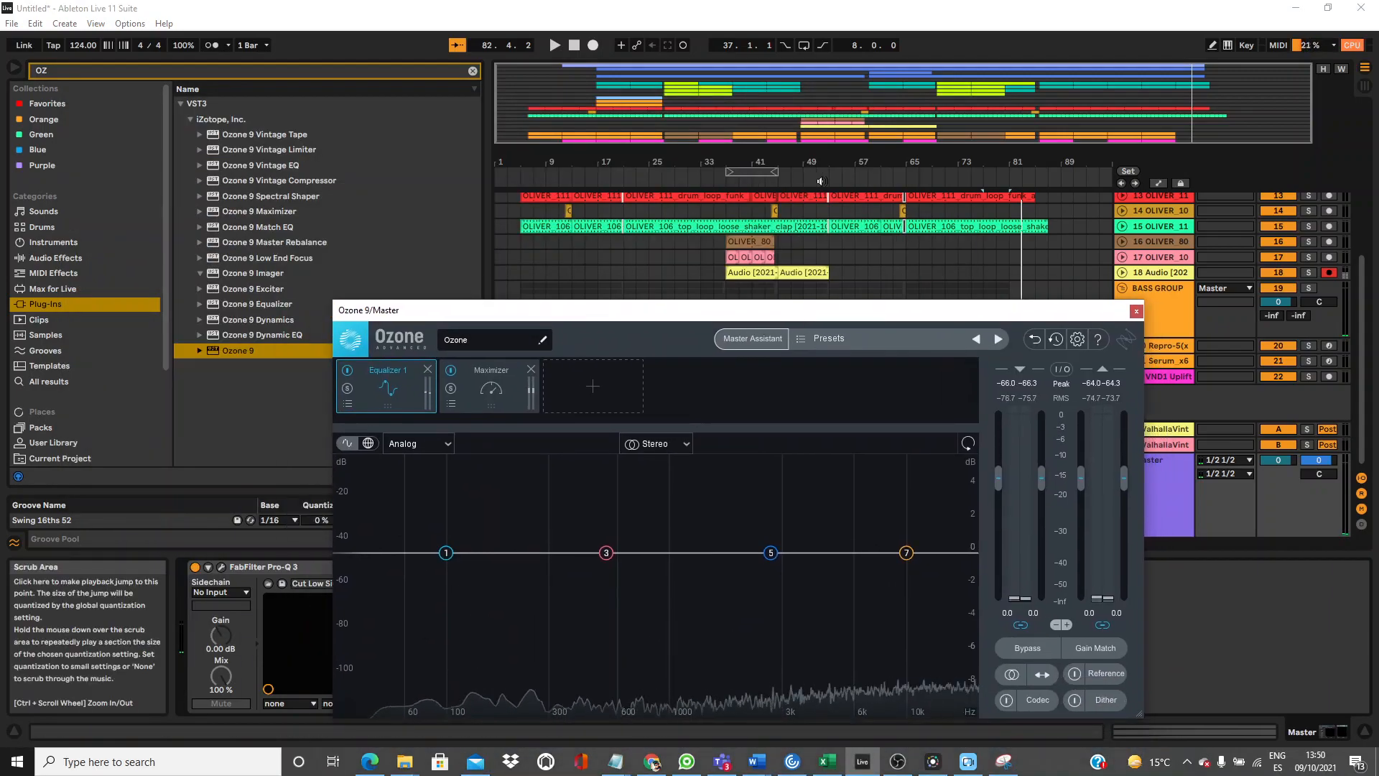
Run Ozone's Master Assistant on the playing track with Modern modules, Manual loudness, Medium intensity and Streaming destination, and accept its suggestion.
left_click(766, 343)
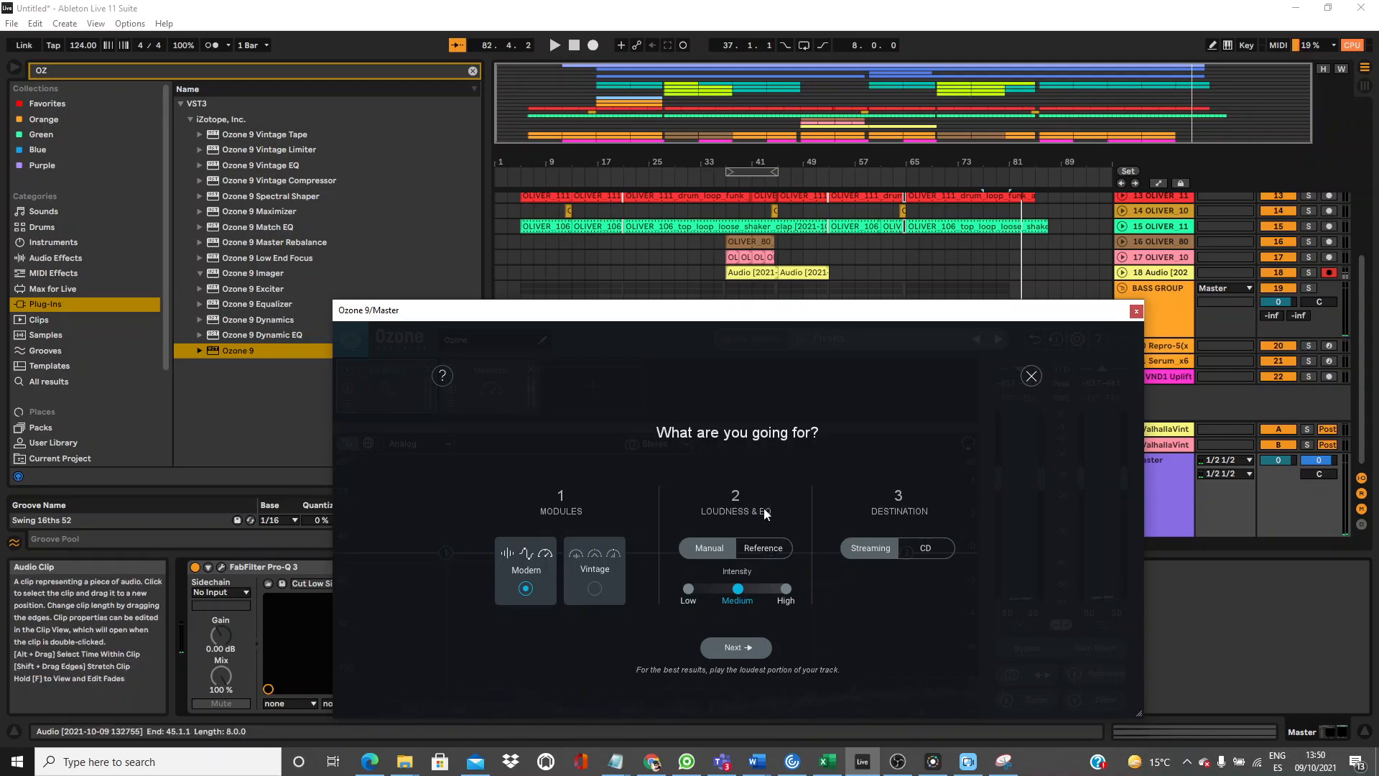
left_click(785, 182)
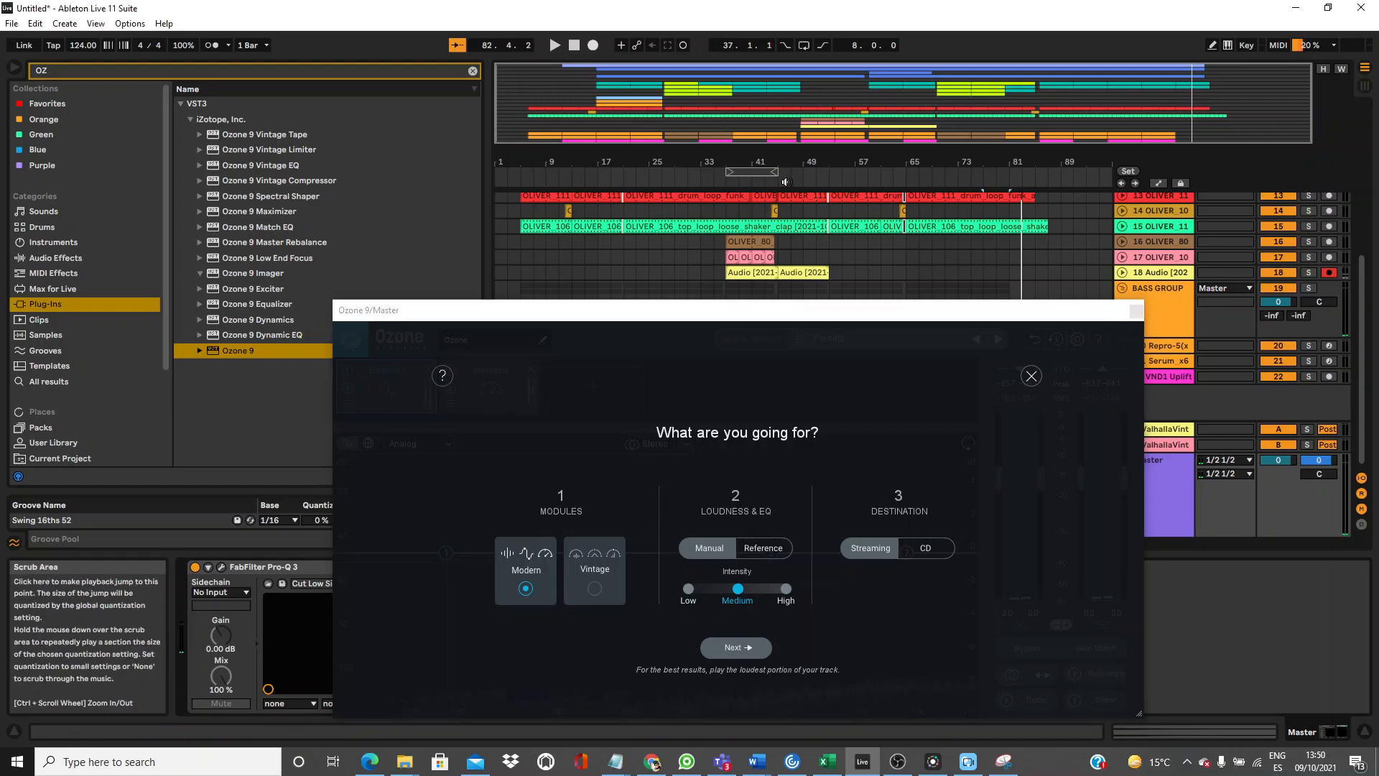
left_click(730, 648)
left_click_drag(894, 324, 850, 185)
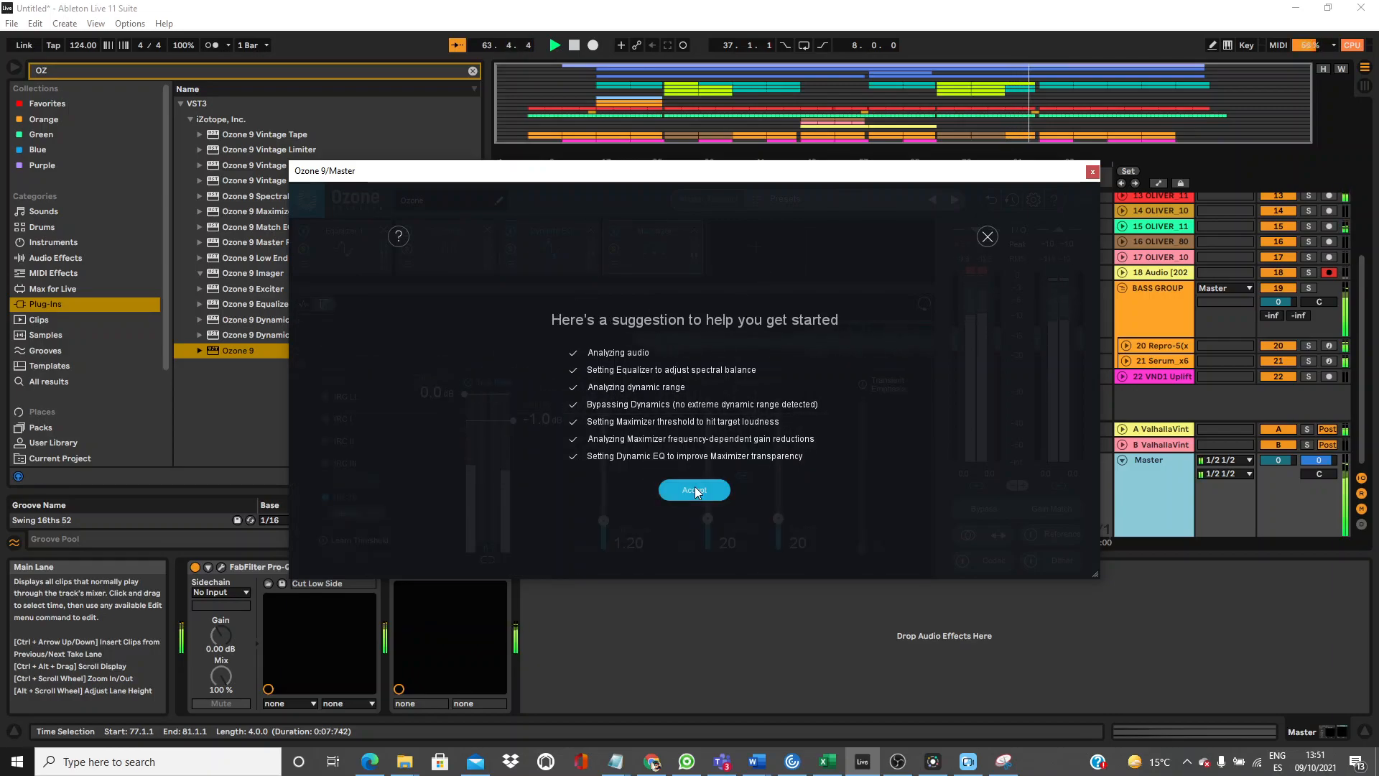
left_click(694, 490)
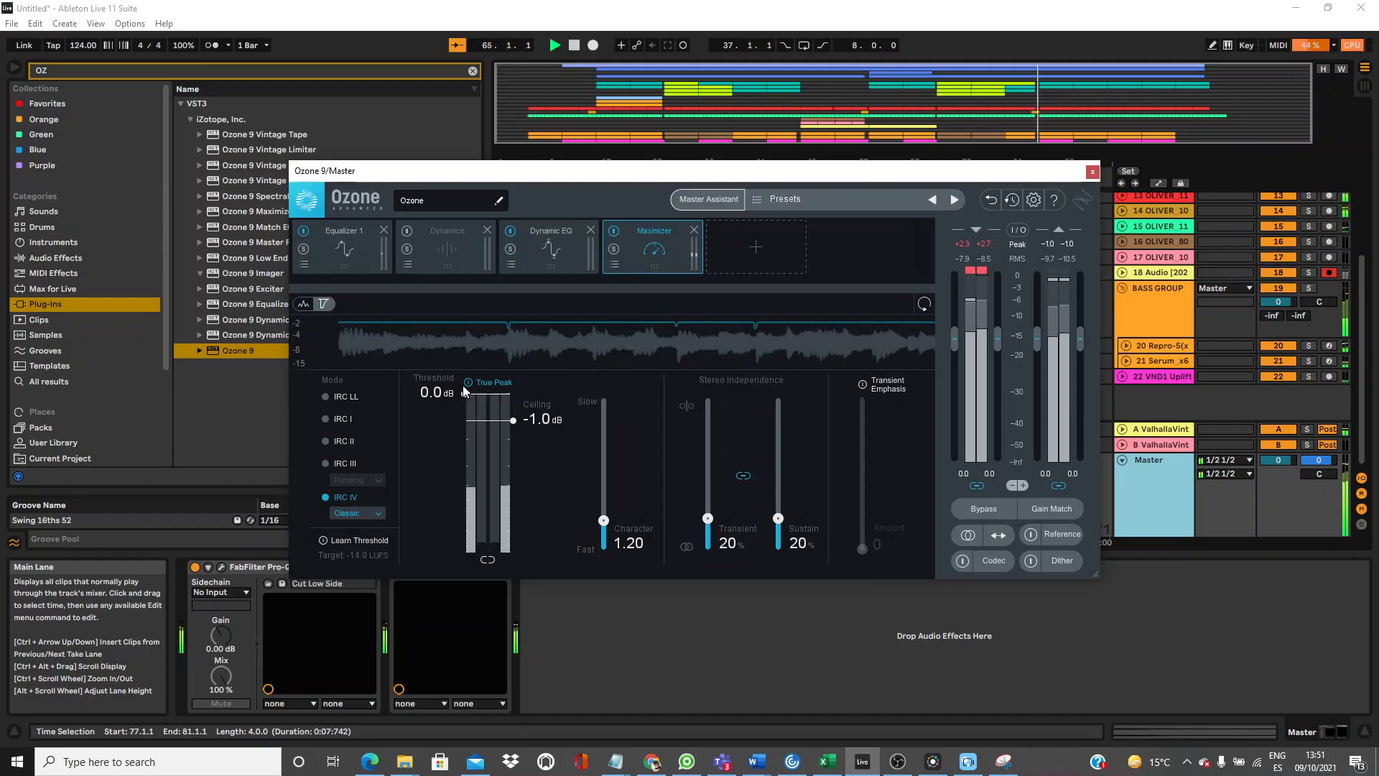
Set the Ozone Maximizer's threshold to -0.4 dB, its ceiling to -3.3 dB and the IRC IV style to Modern.
left_click_drag(465, 395, 515, 462)
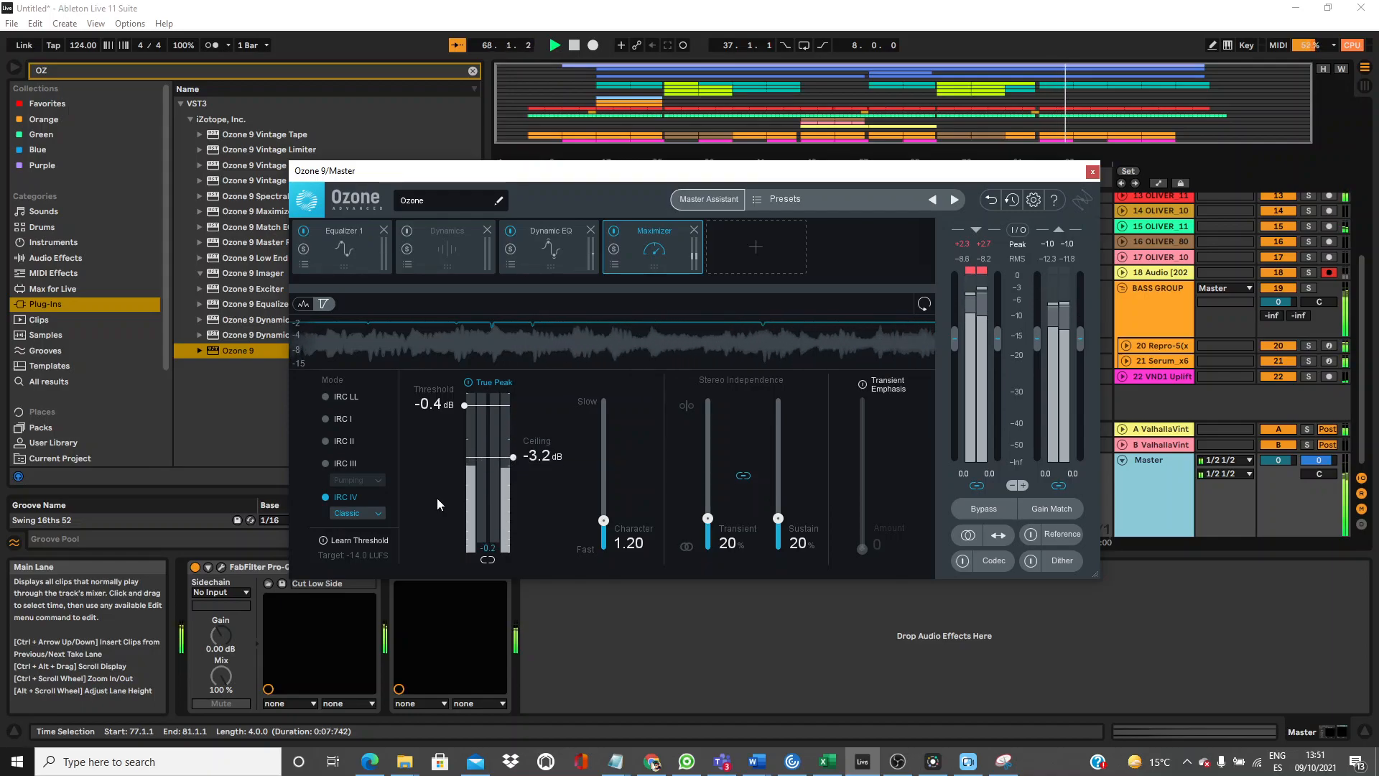
left_click(360, 514)
left_click(360, 545)
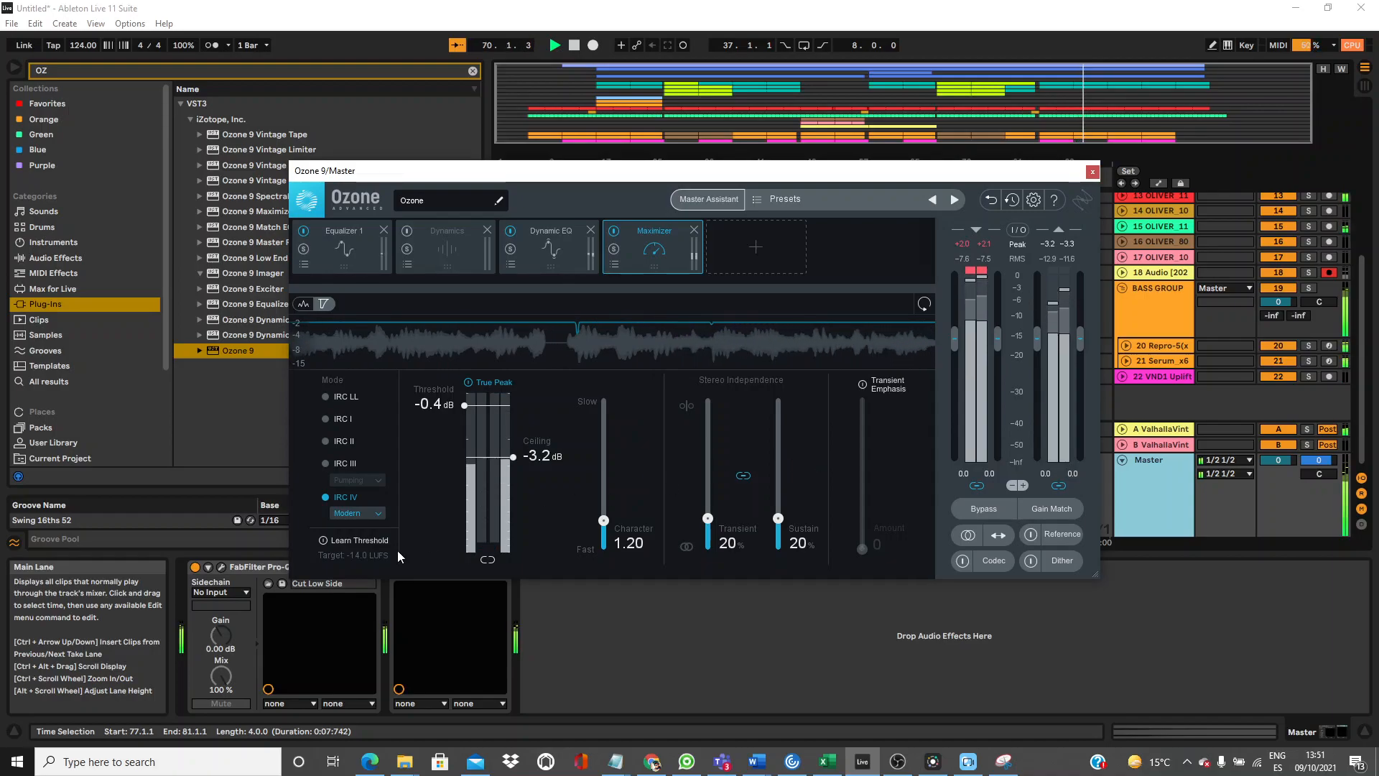
left_click_drag(513, 461, 509, 459)
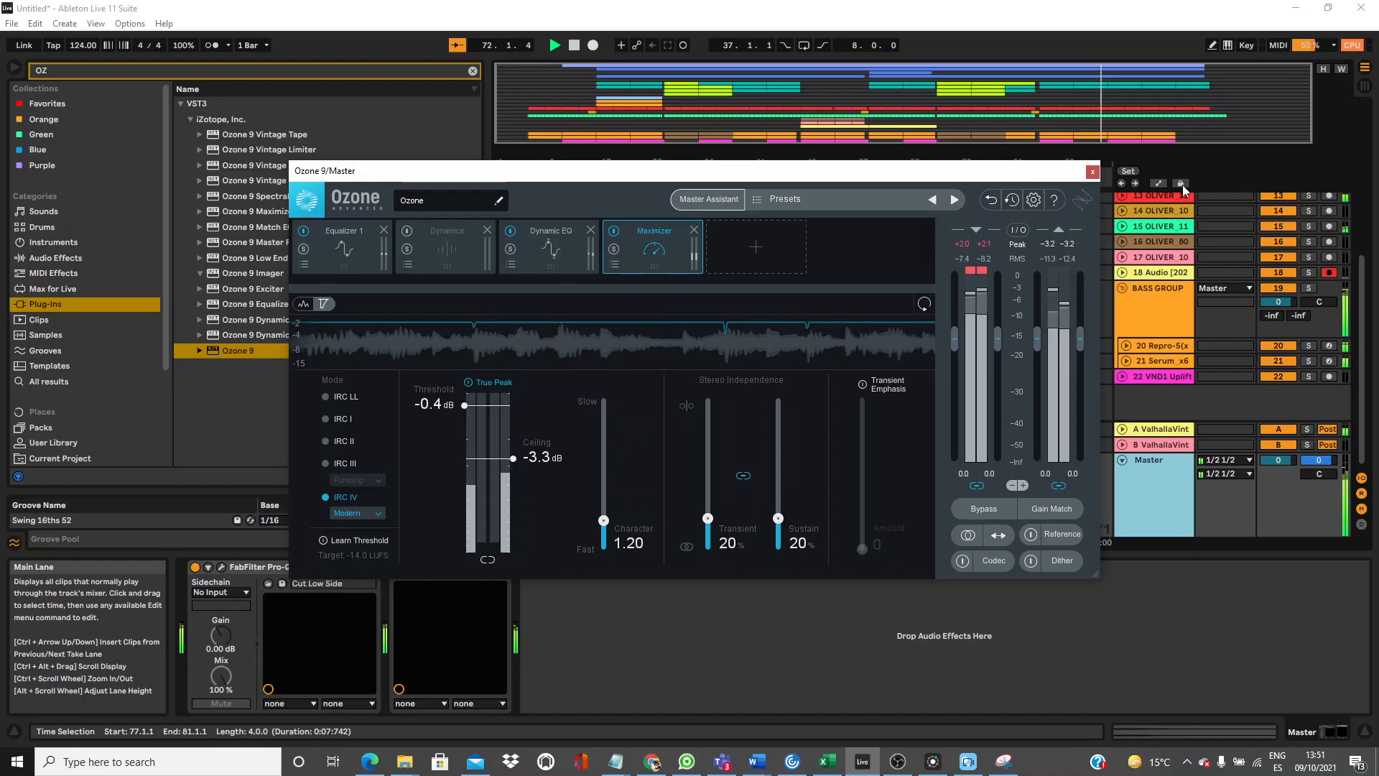
Check Ozone's Dynamic EQ and Maximizer modules while the track plays, and close the Ozone window.
left_click(551, 257)
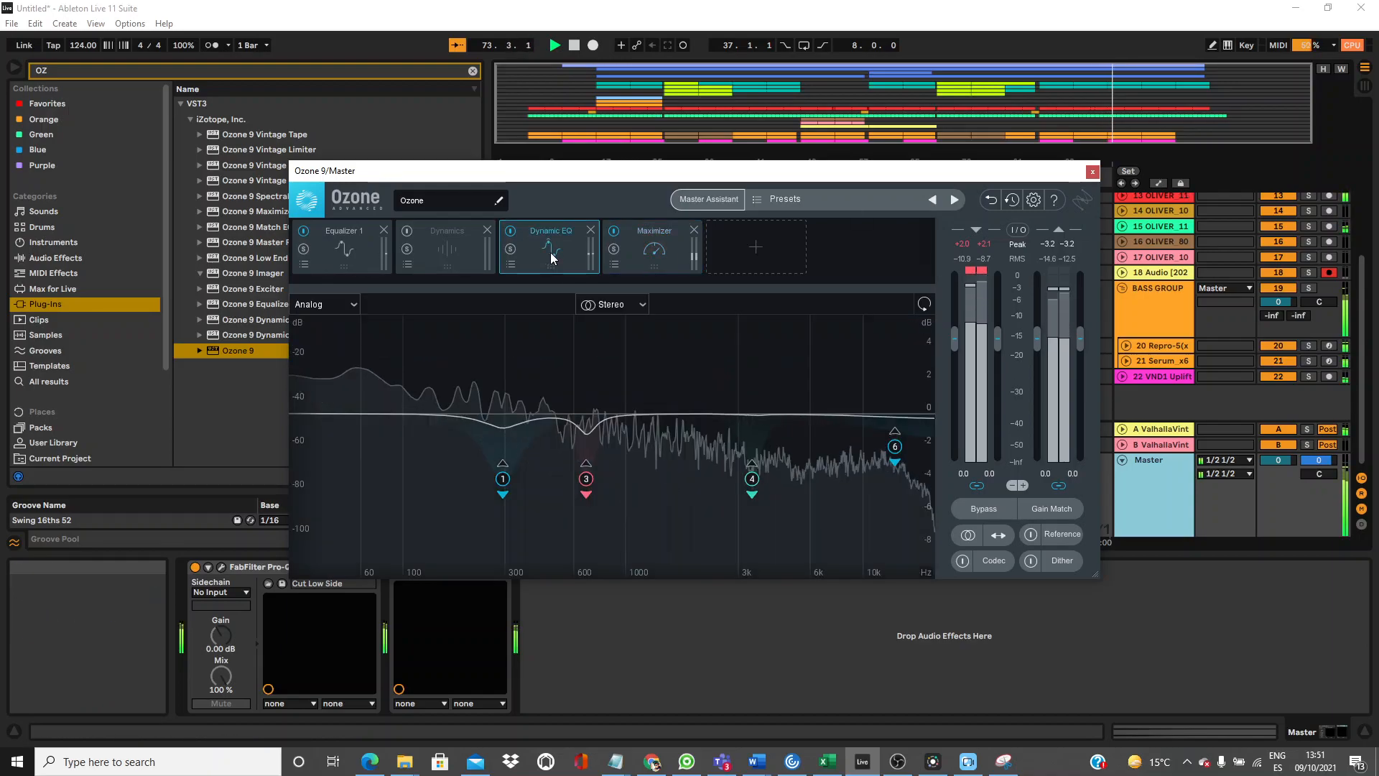
left_click(634, 252)
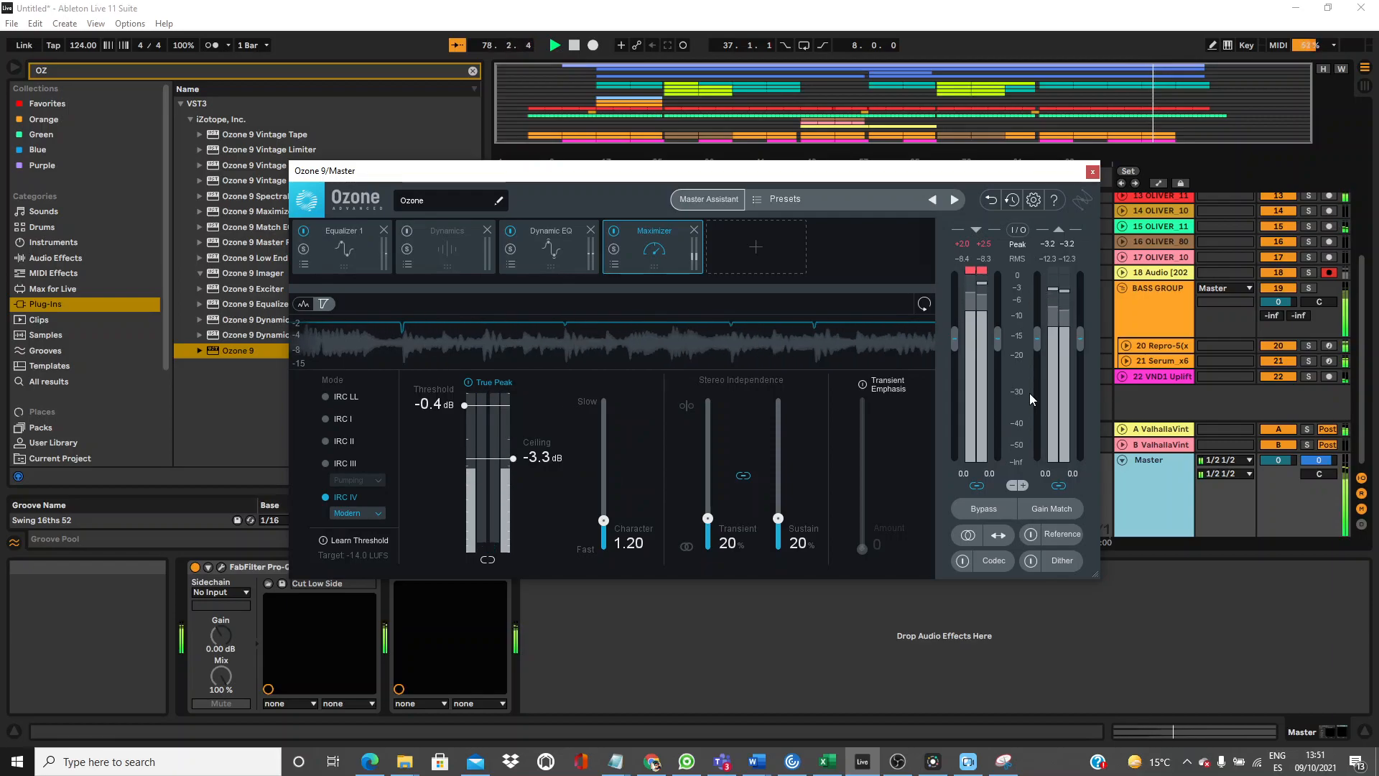
left_click(1092, 172)
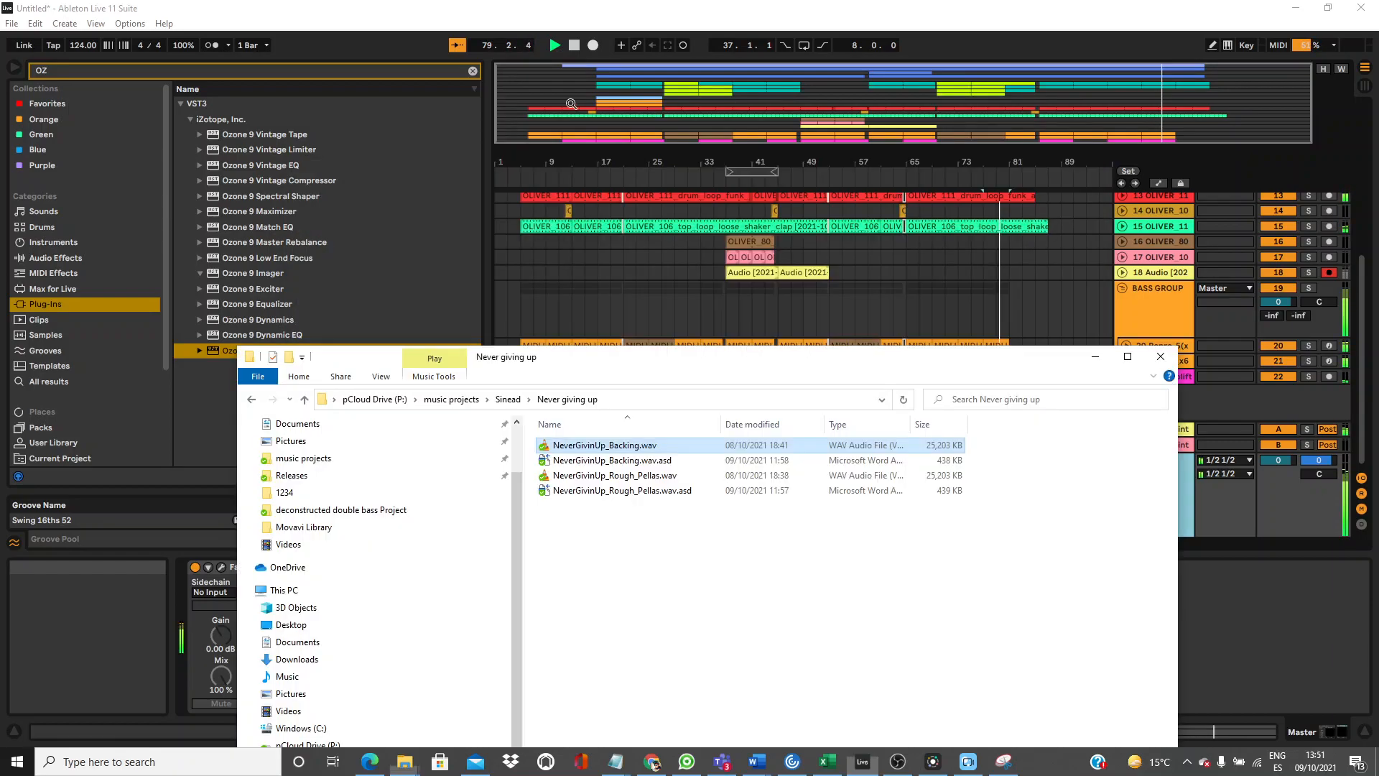
Search the plug-ins for GUL and add Soundtheory's Gullfoss to the Master after Ozone 9.
left_click(369, 84)
left_click(369, 72)
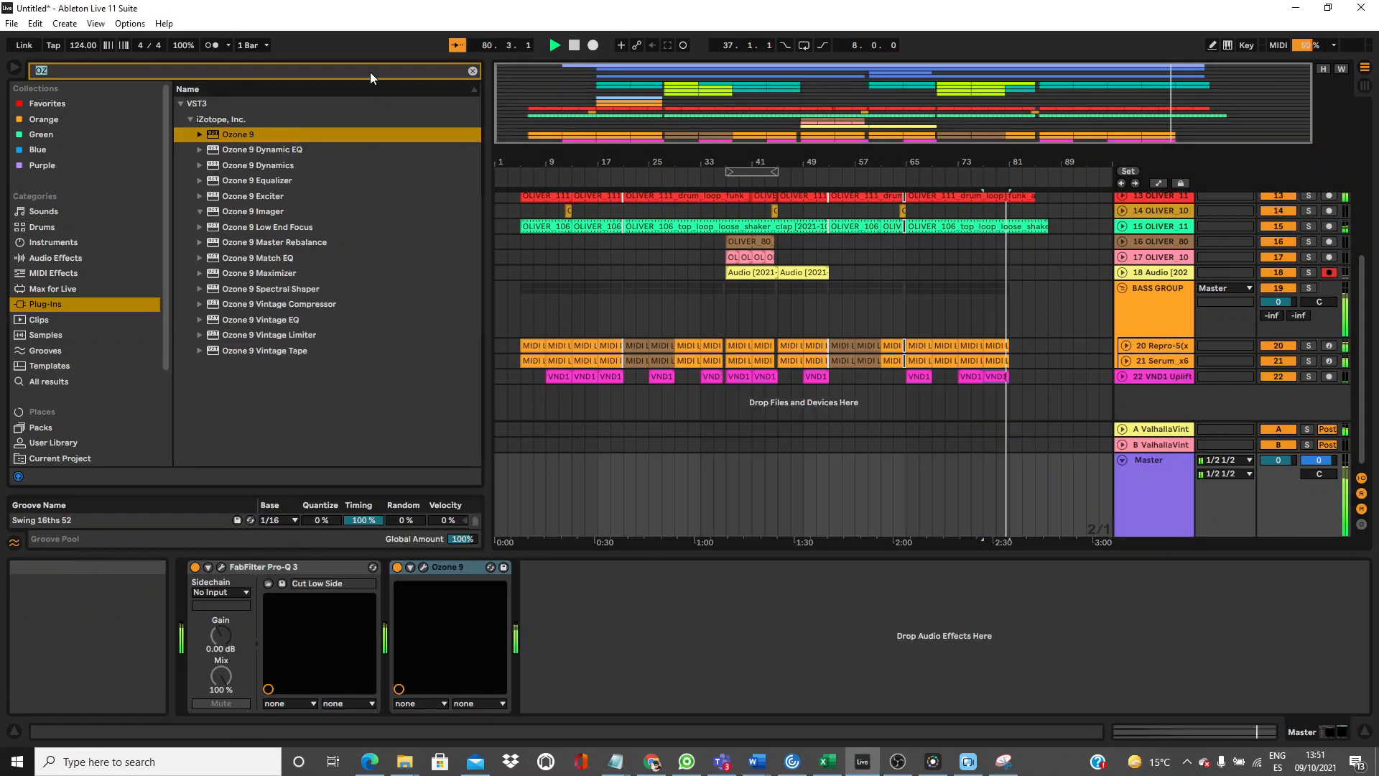
type("GUL")
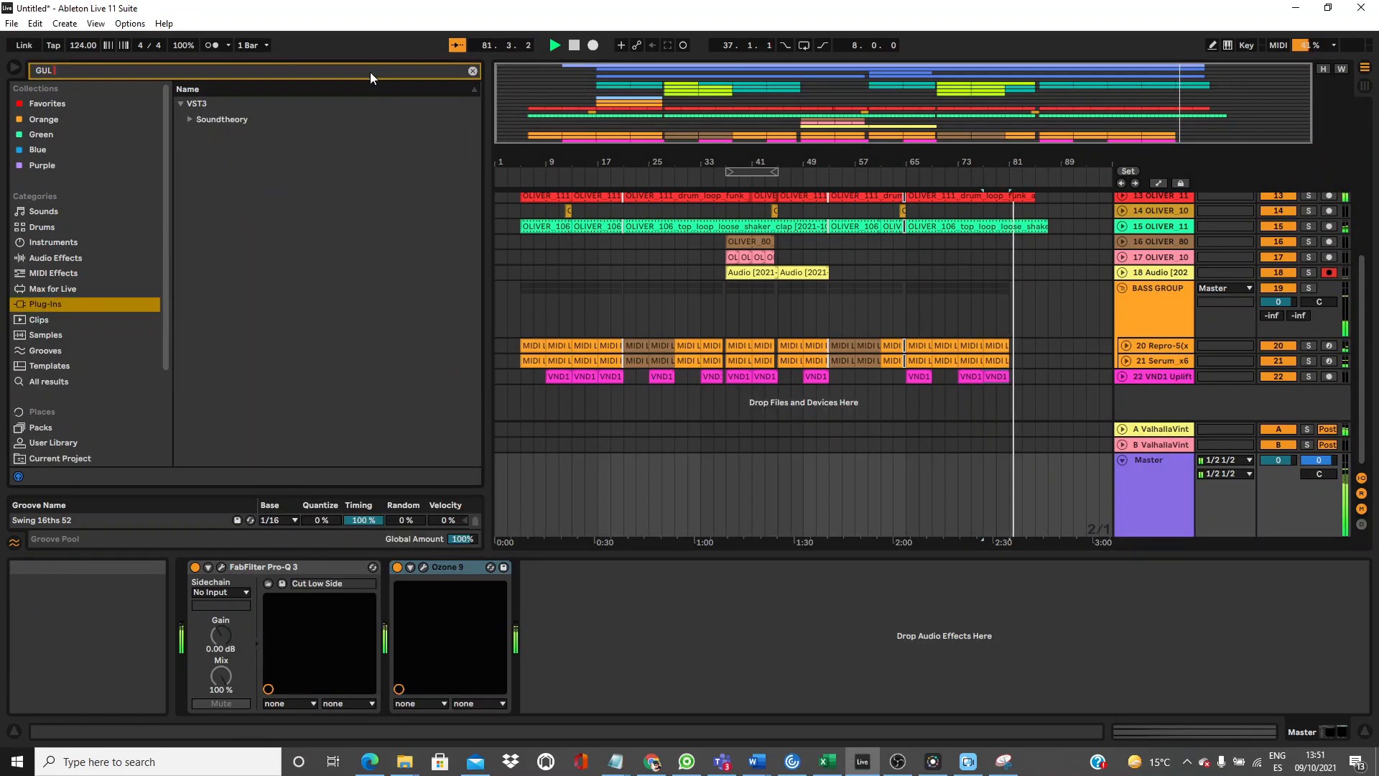
left_click(190, 120)
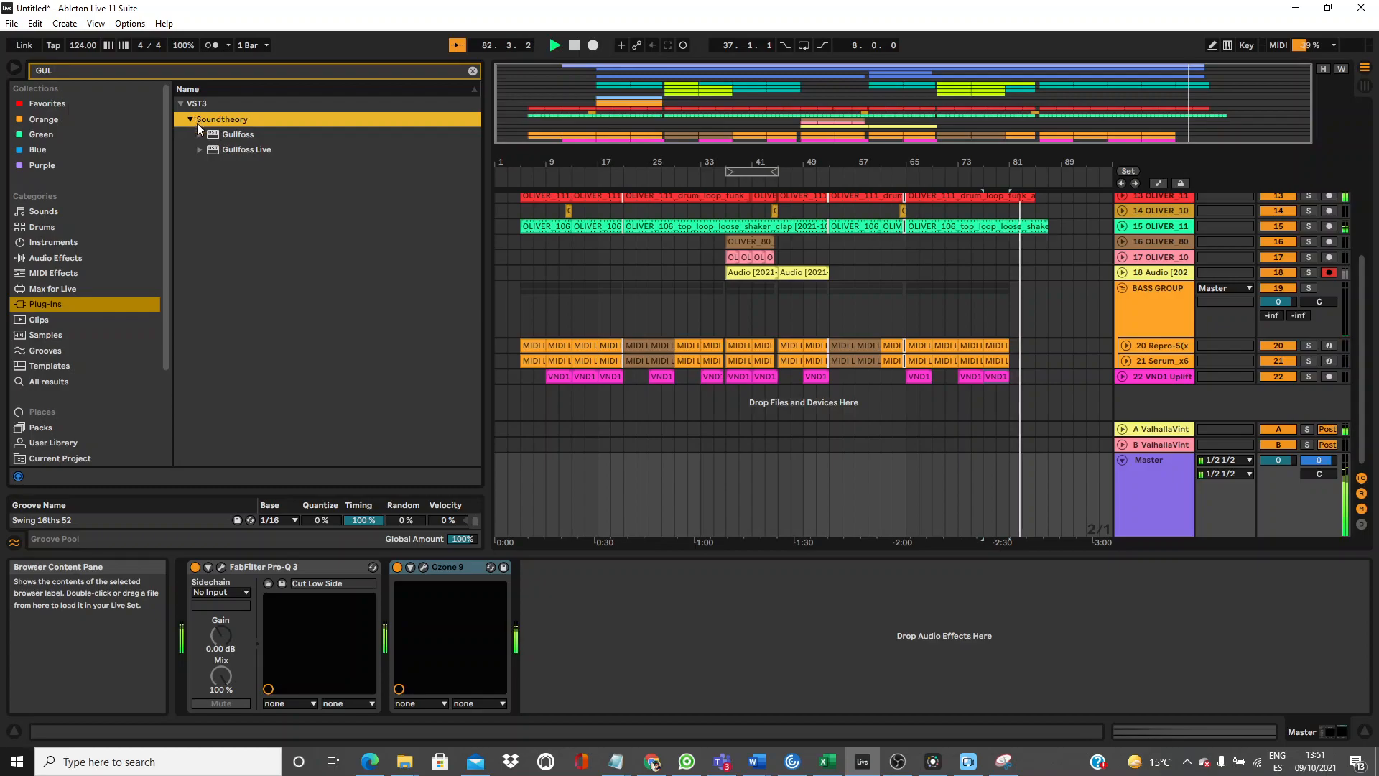
left_click(201, 134)
left_click_drag(571, 481, 648, 610)
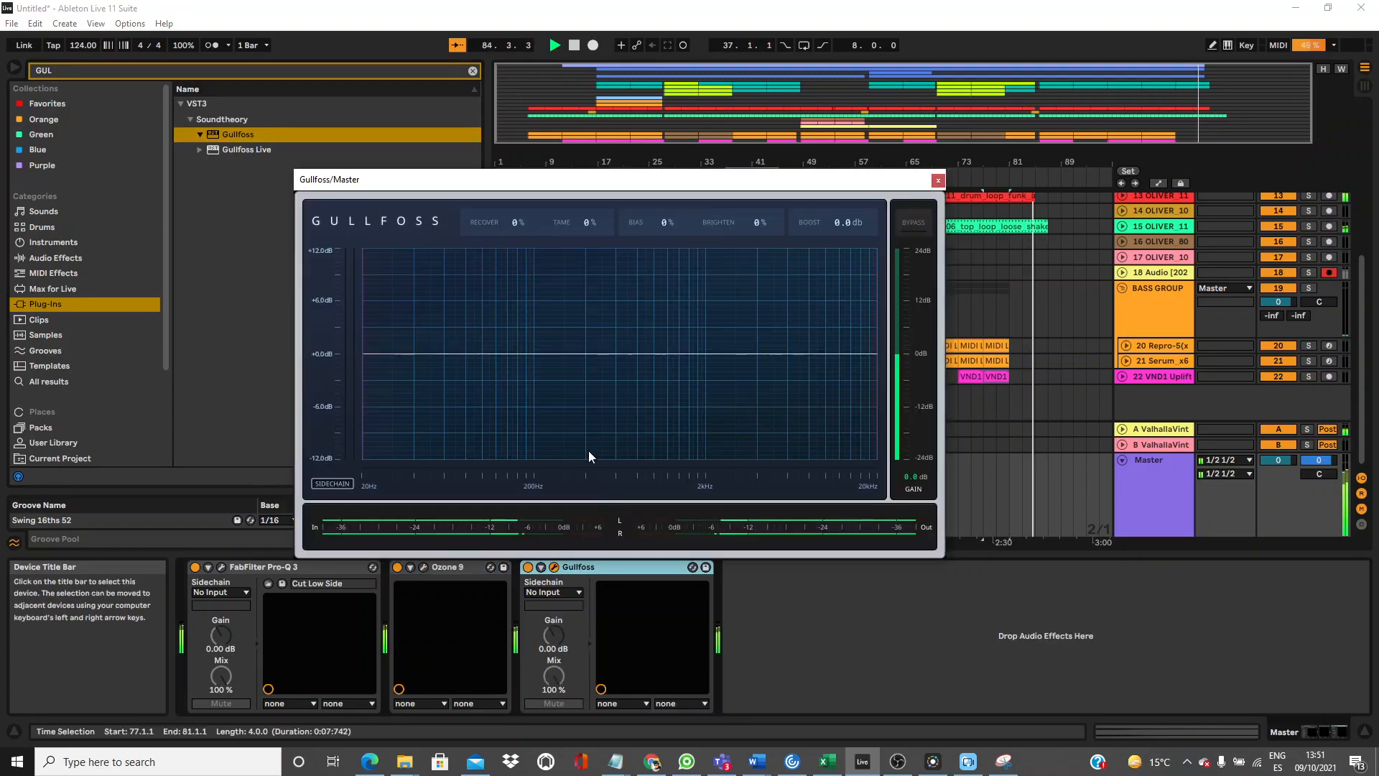
left_click(785, 157)
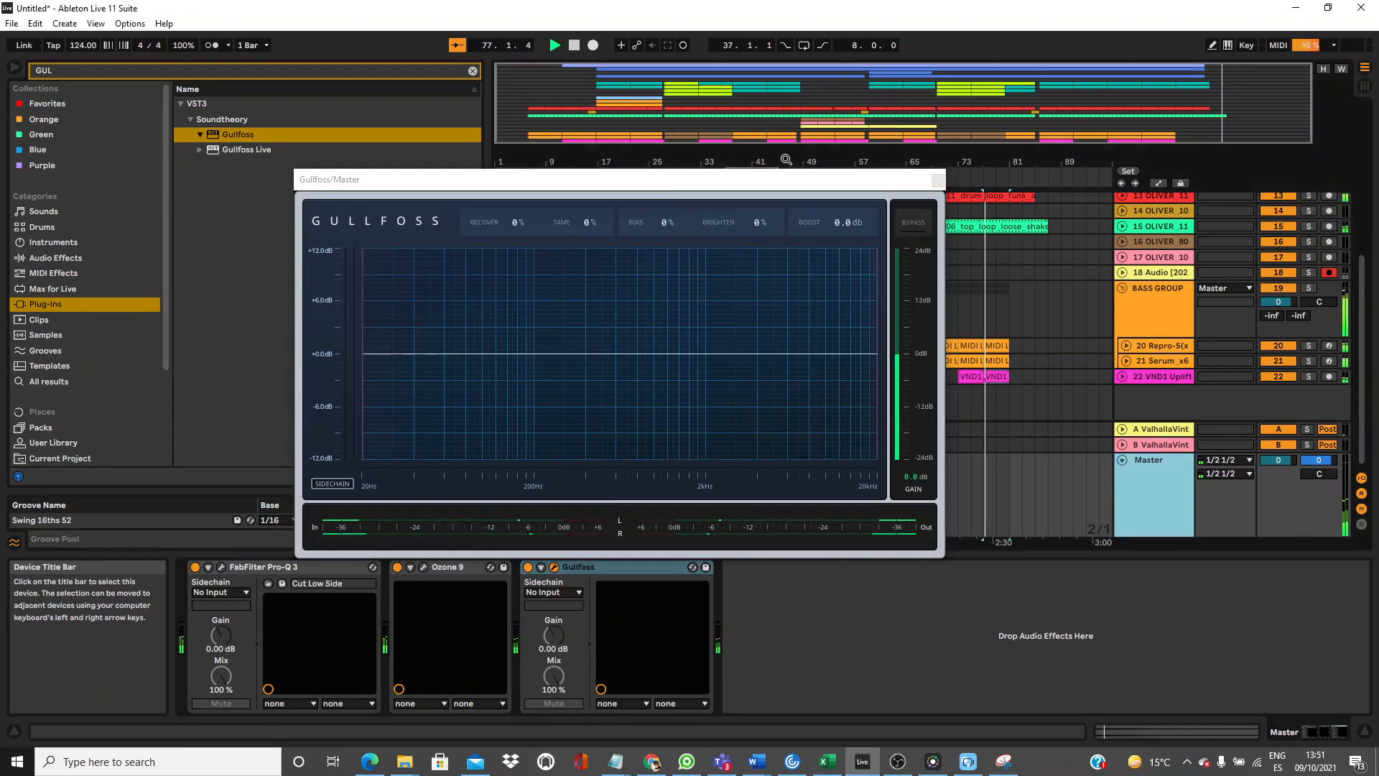
Set Gullfoss to Recover 59%, Tame 37%, Bias 66%, Brighten 1% and Boost 3.3 dB while the track plays, and close its window.
left_click_drag(512, 222, 573, 128)
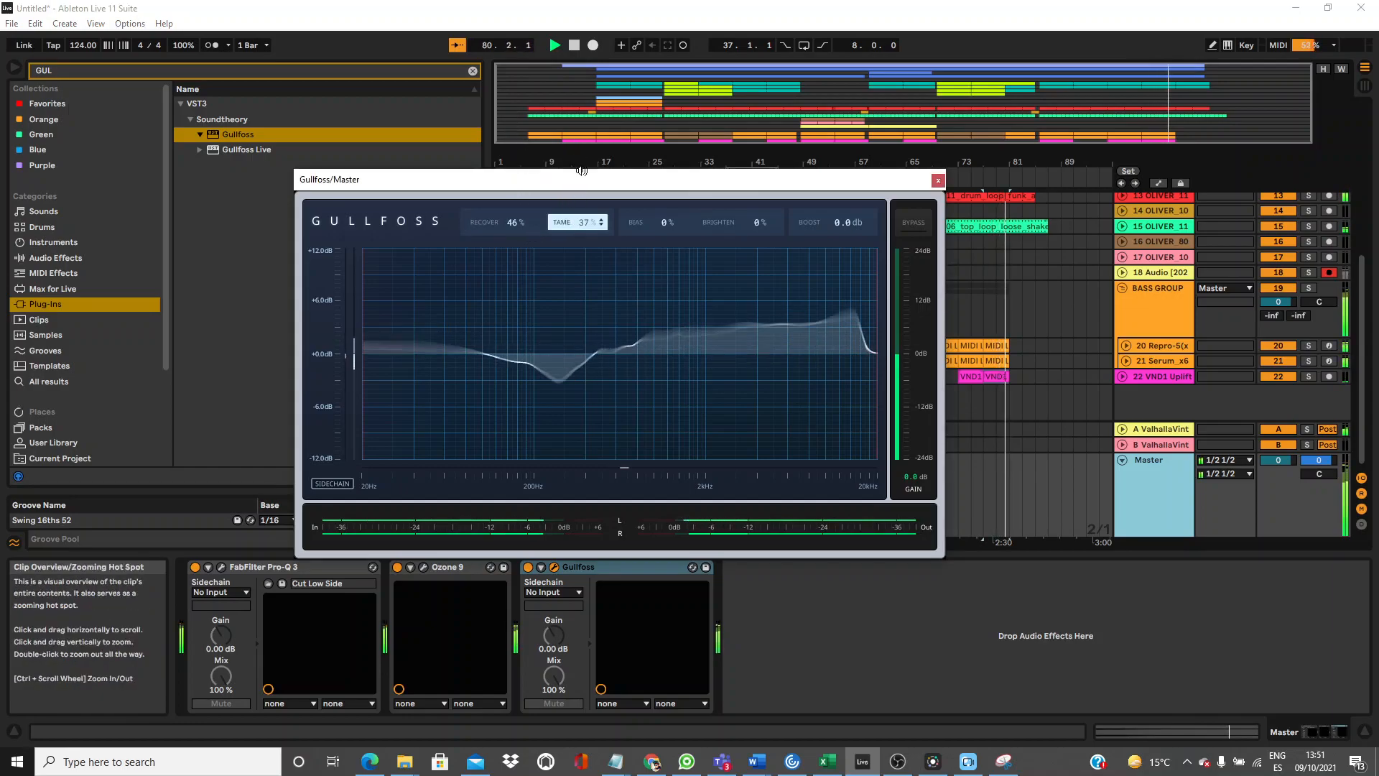
left_click_drag(514, 207, 514, 201)
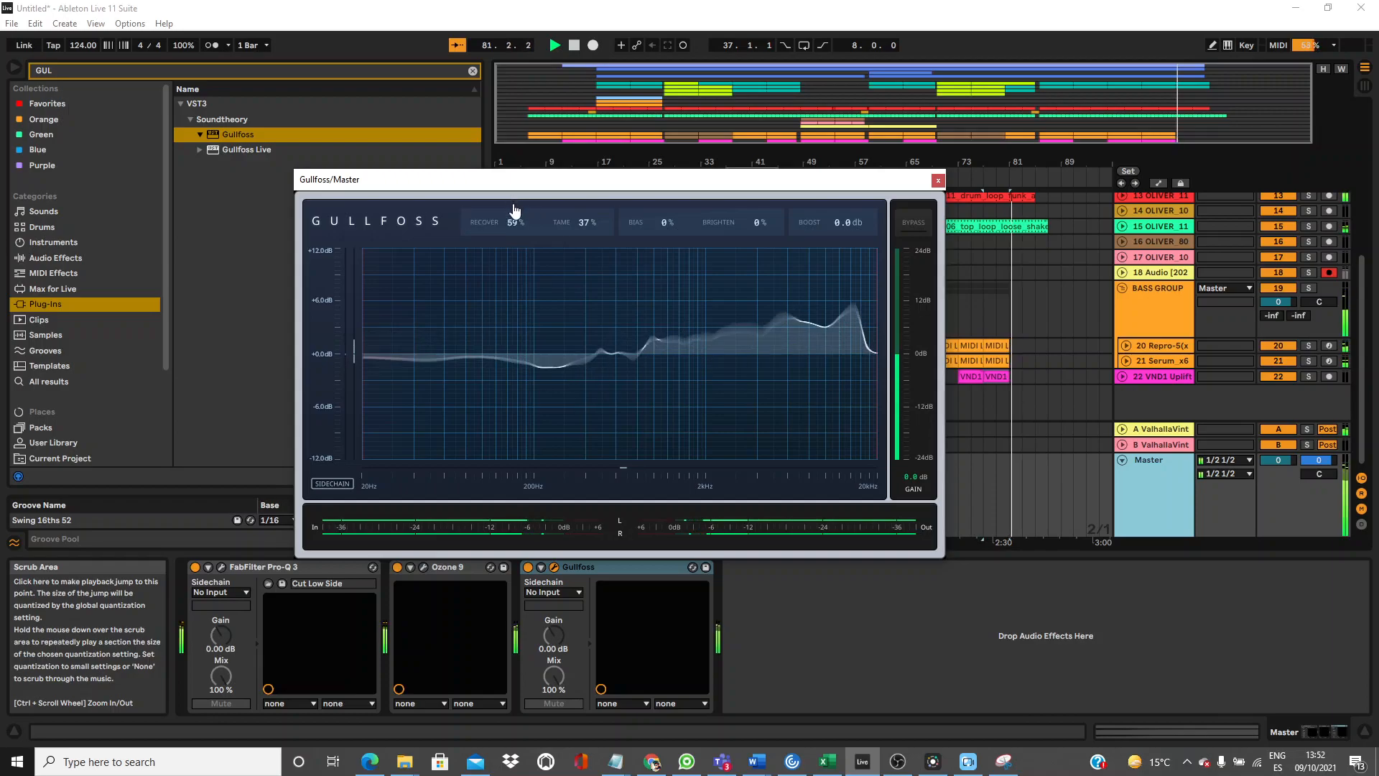
left_click_drag(667, 226, 680, 360)
left_click_drag(671, 123, 656, 98)
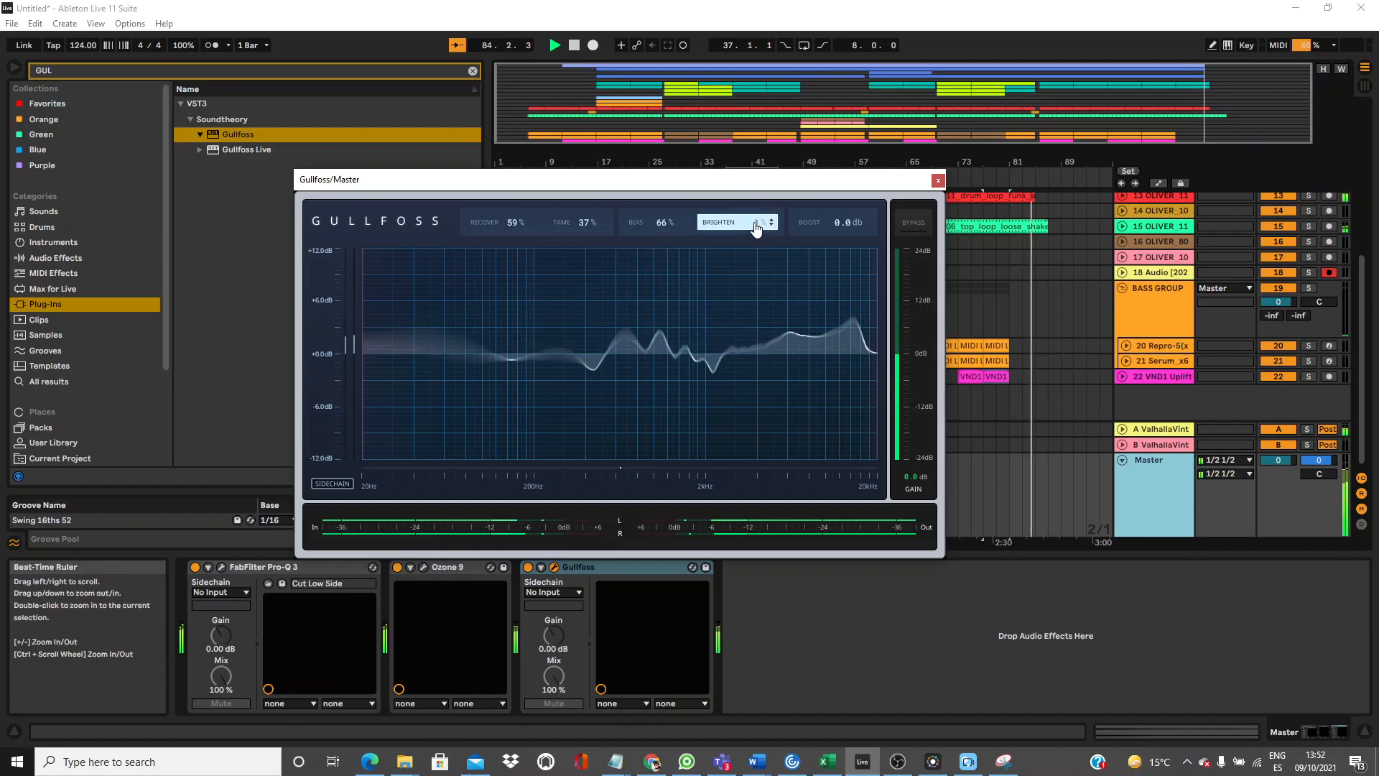
mouse_move(763, 224)
left_mouse_down()
mouse_move(772, 238)
mouse_move(761, 237)
left_mouse_up()
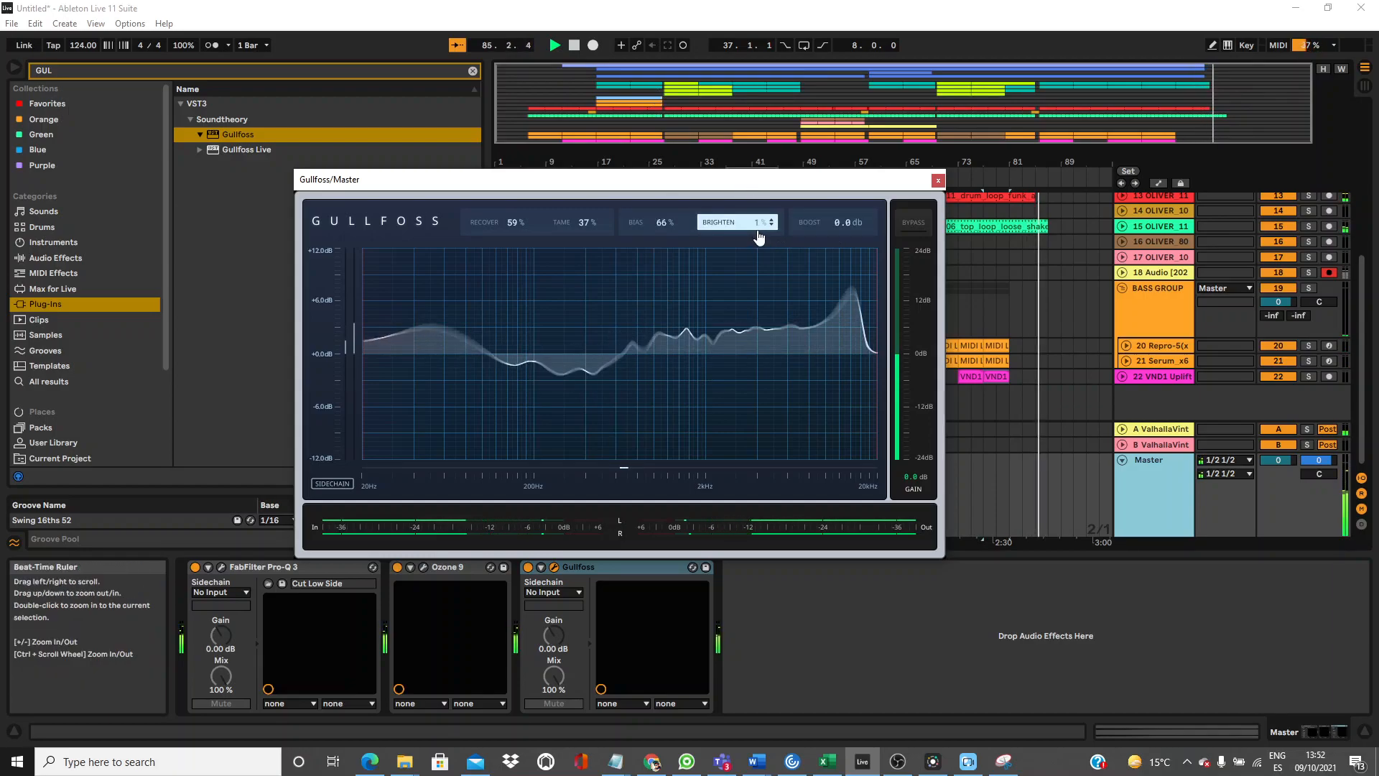
mouse_move(846, 226)
left_mouse_down()
mouse_move(842, 174)
mouse_move(841, 222)
left_mouse_up()
key("space")
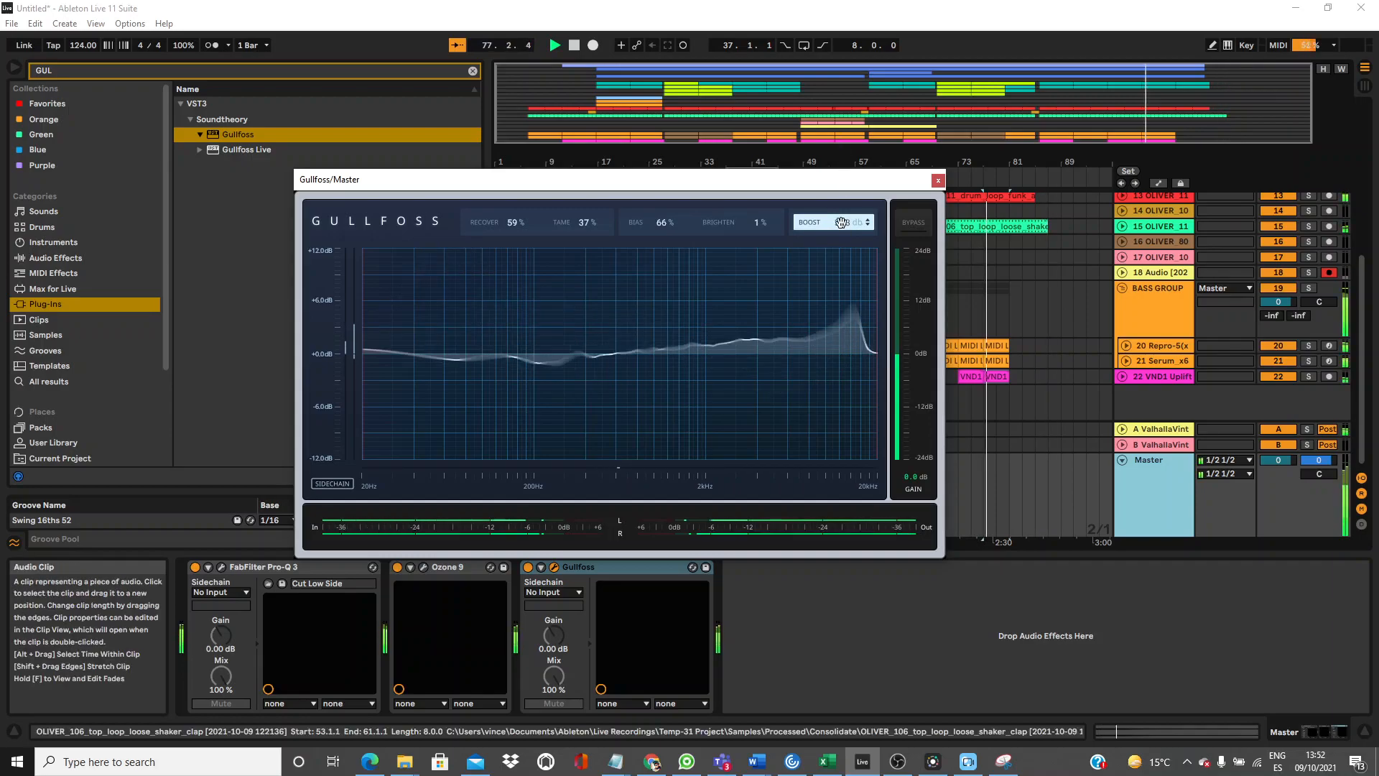
left_click(938, 180)
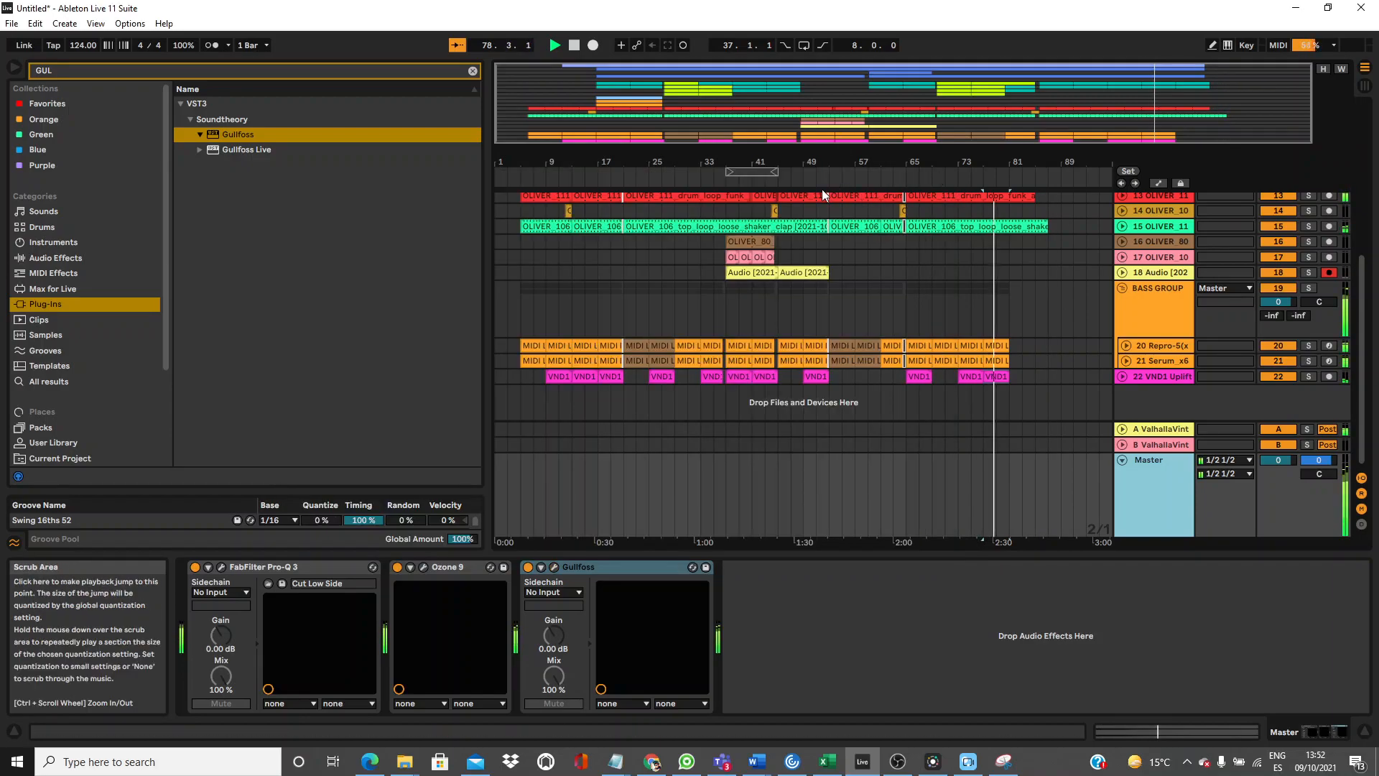
Play the track from around bar 49 and raise the Bias in the Master's Gullfoss to 100%, closing the plug-in window when done.
left_click(804, 180)
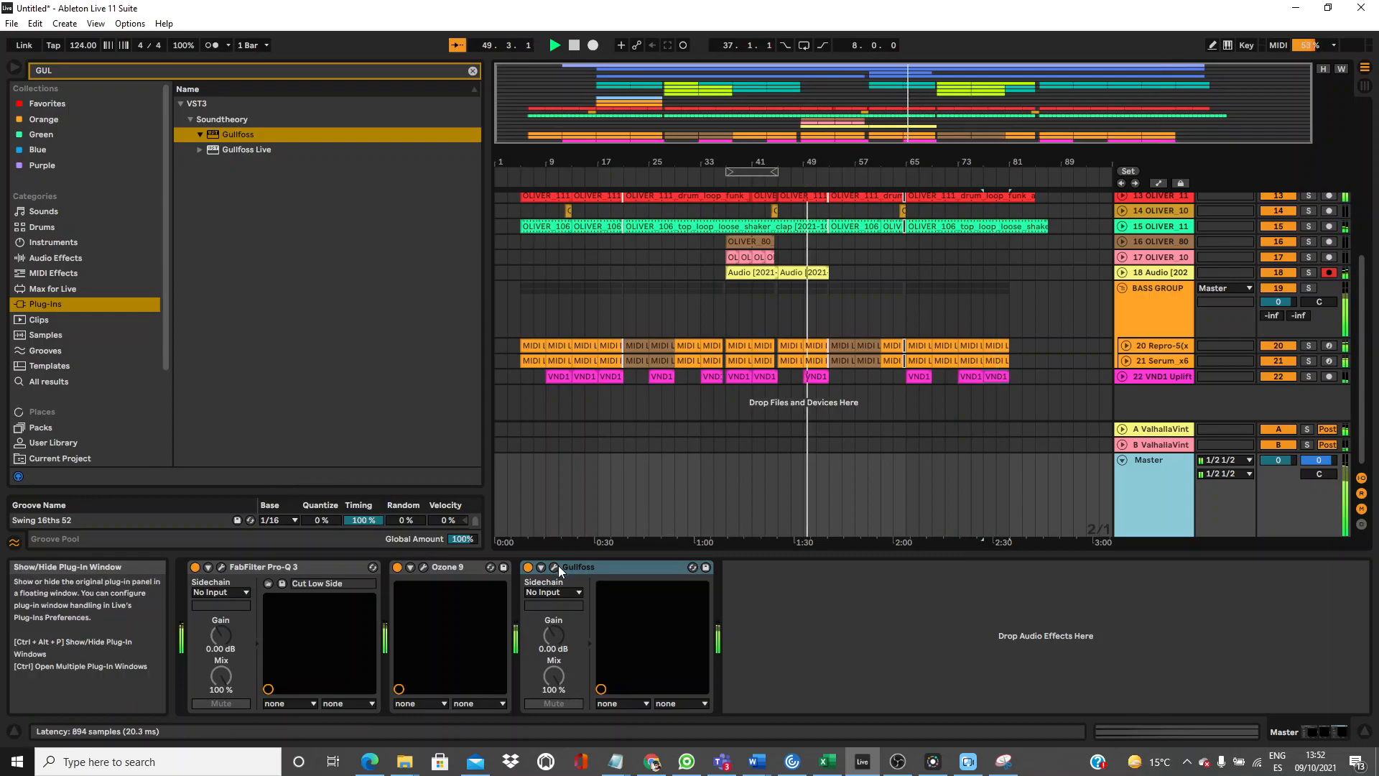
left_click(553, 569)
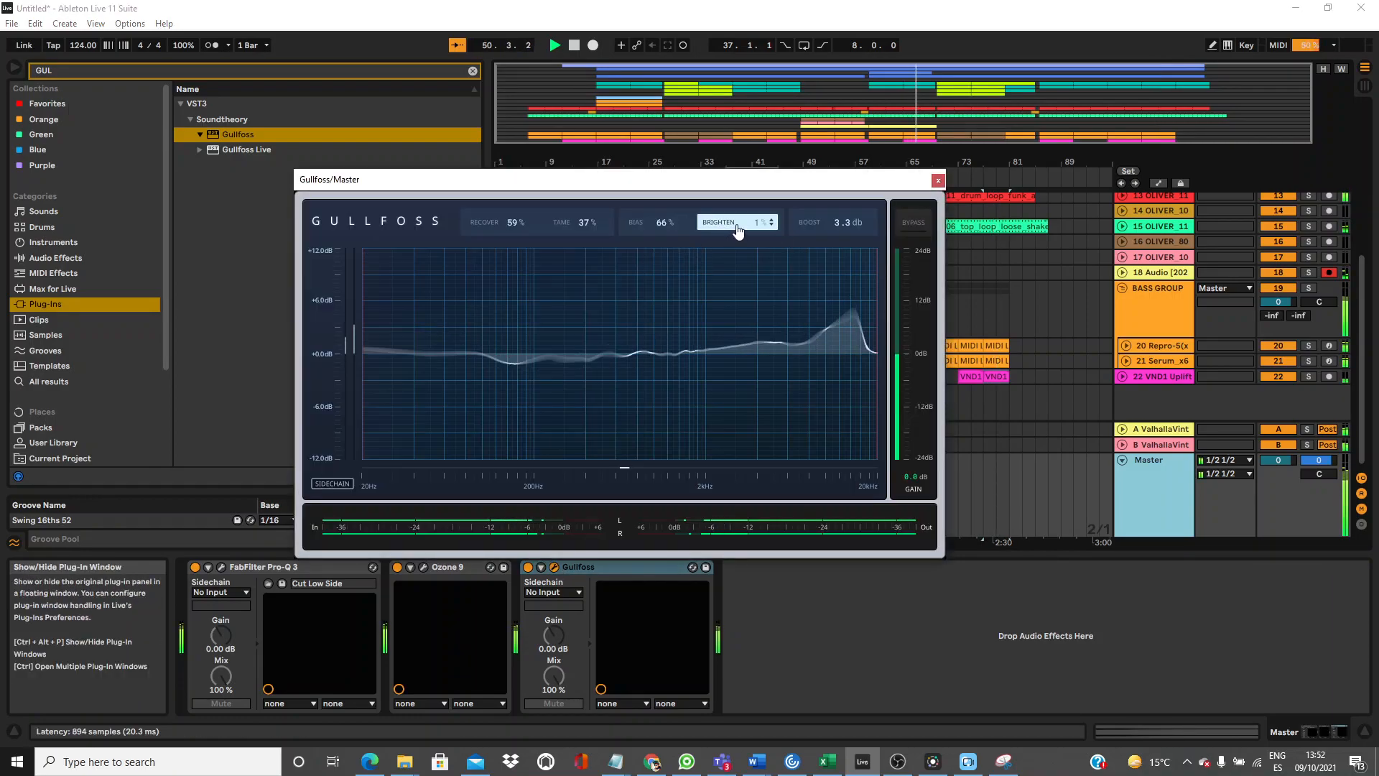
left_click_drag(665, 225, 671, 379)
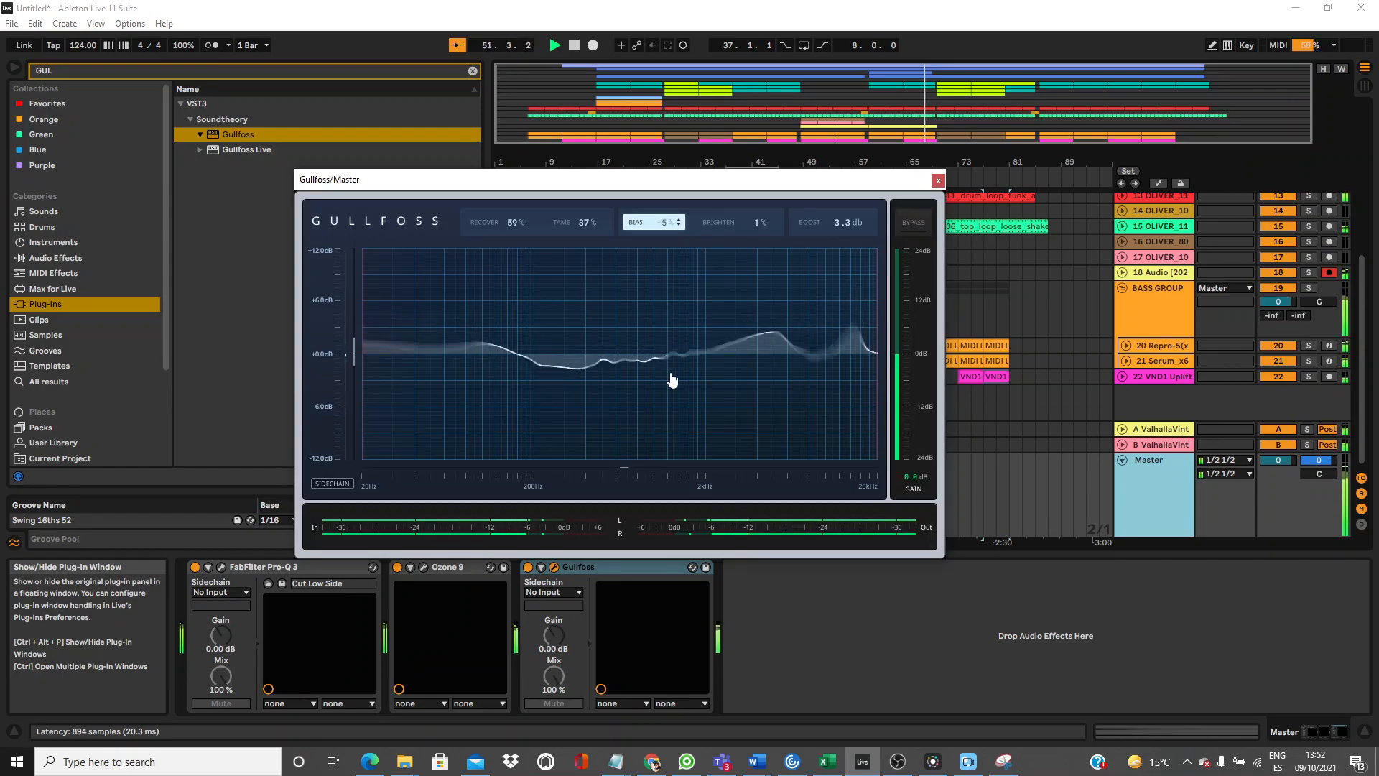
left_click_drag(655, 207, 655, 175)
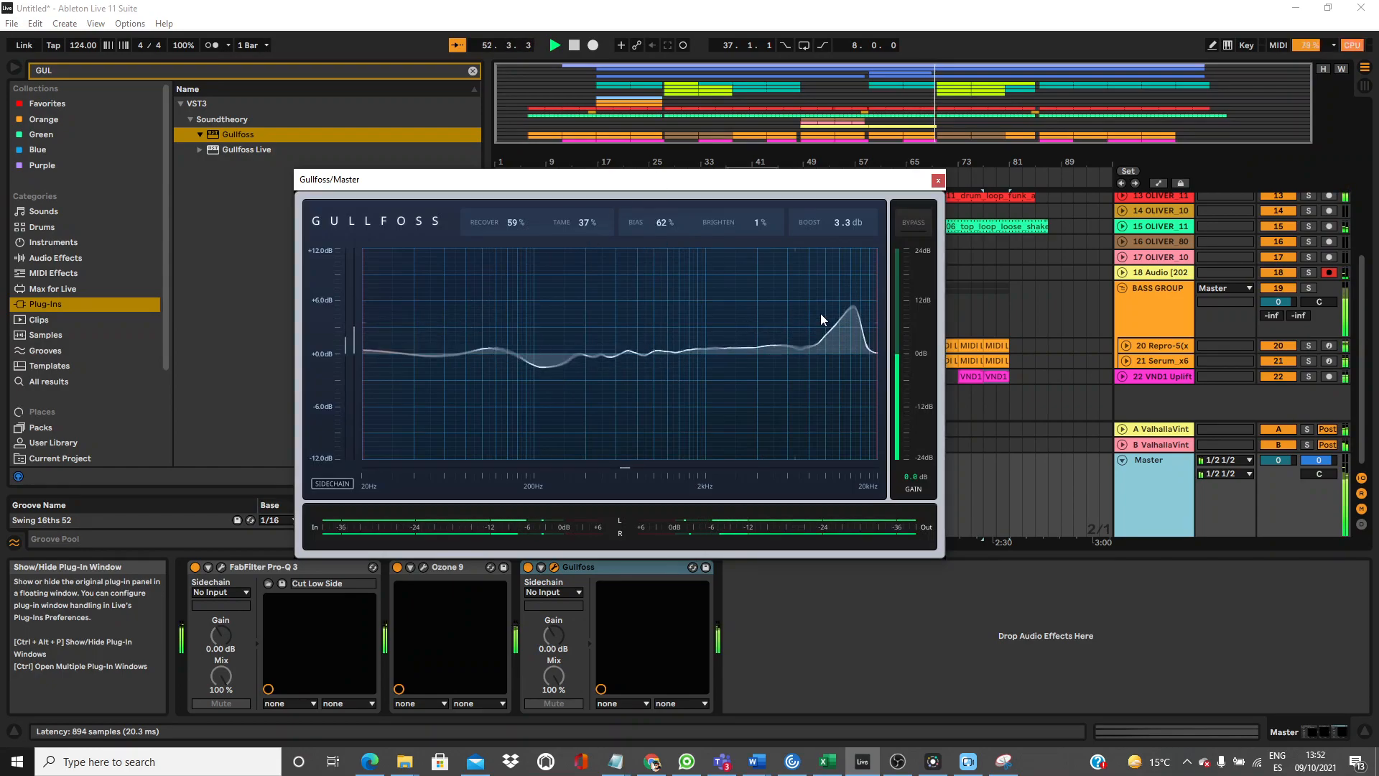
left_click_drag(655, 222, 644, 133)
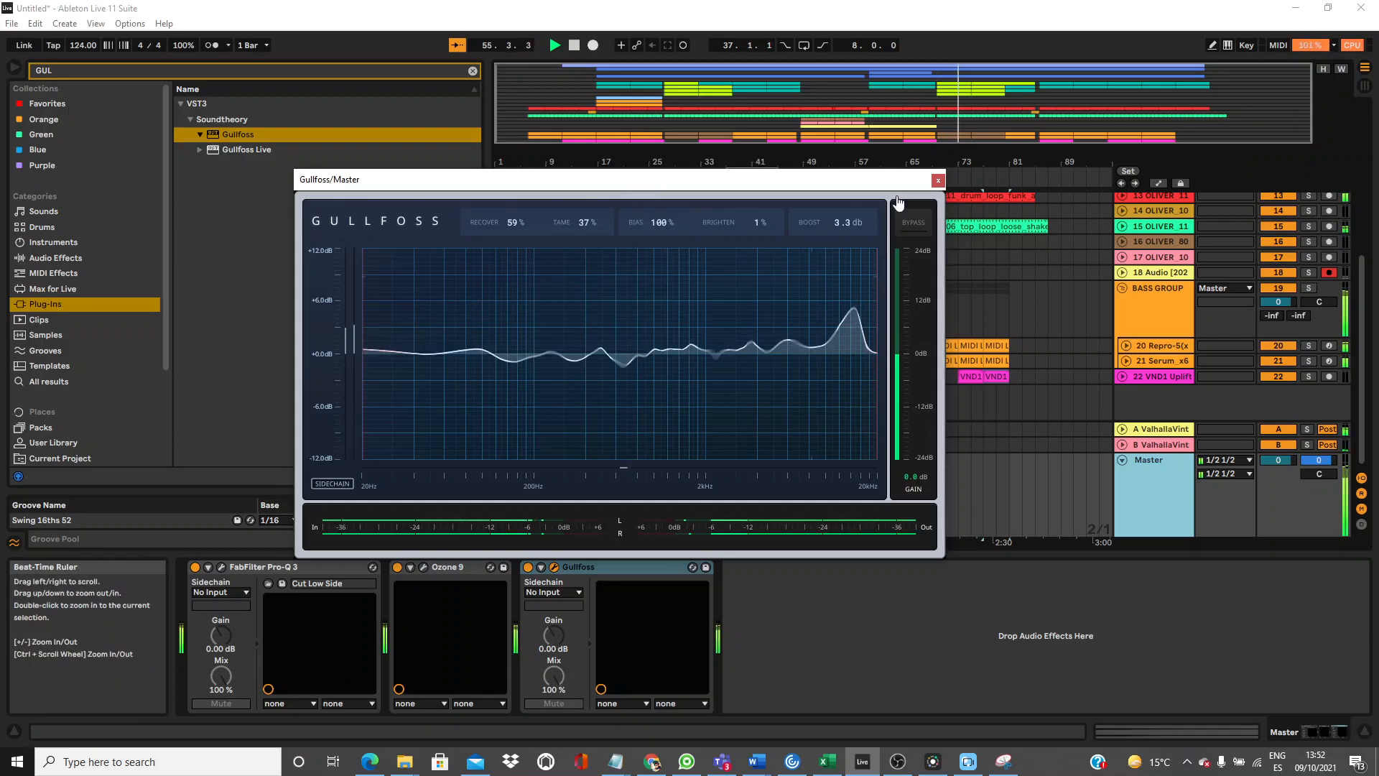
left_click(937, 179)
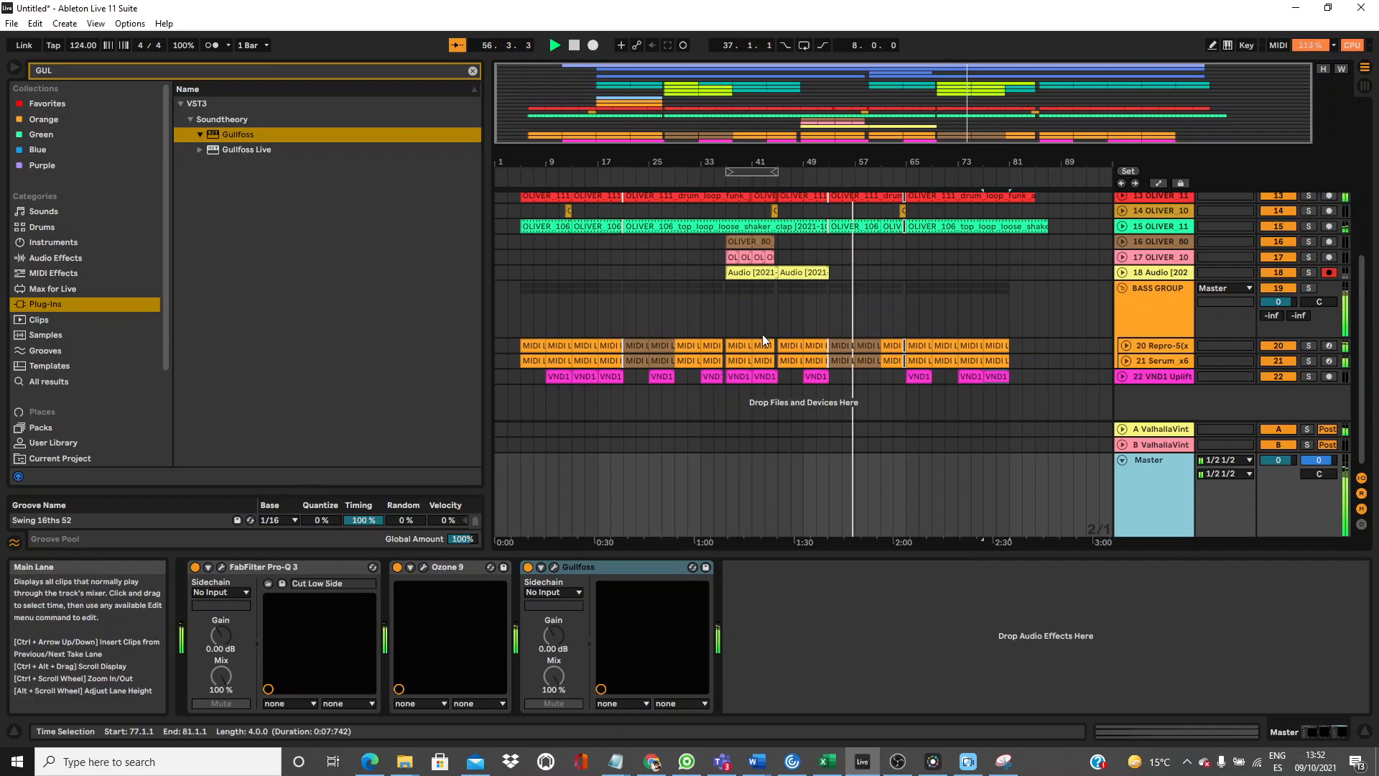
Collapse the Master track and fold the BASS GROUP in the arrangement.
left_click(1170, 443)
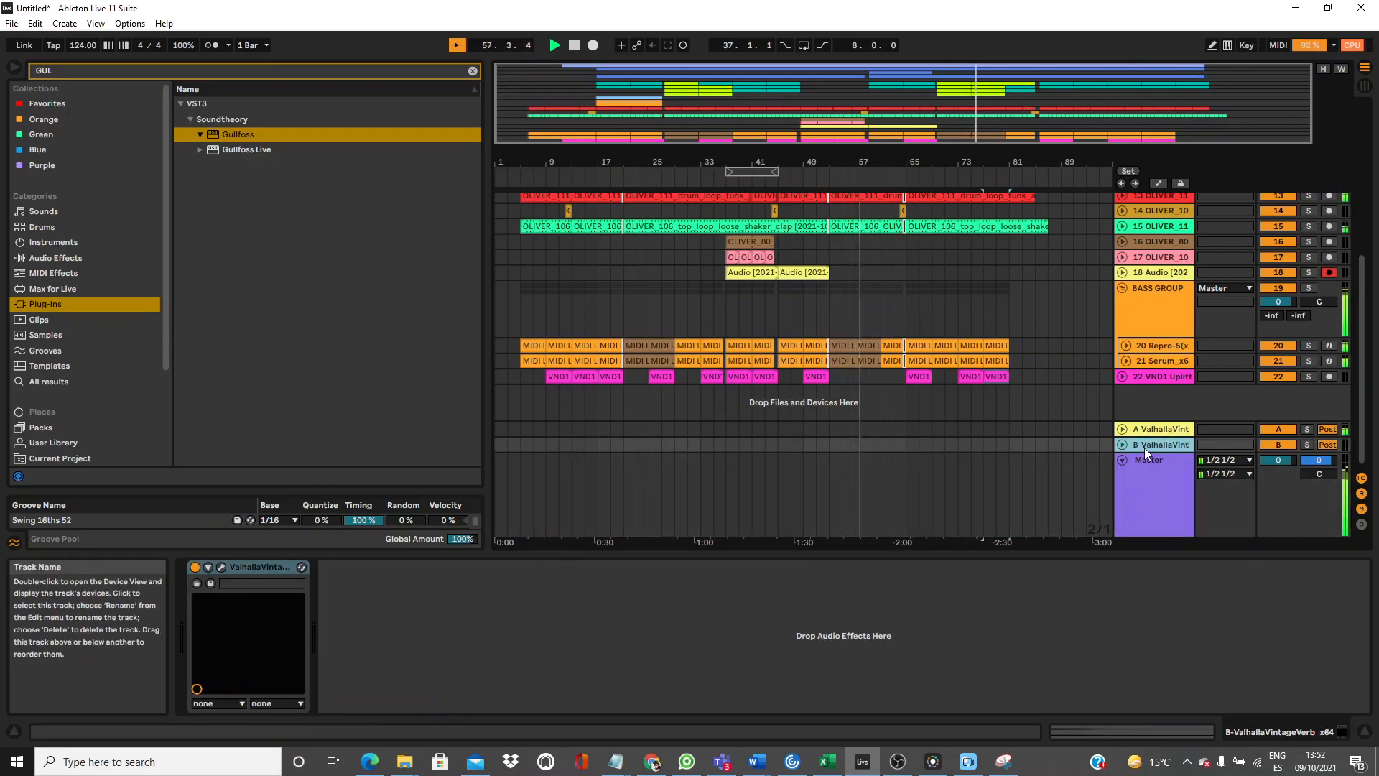
left_click(1122, 460)
left_click(1150, 313)
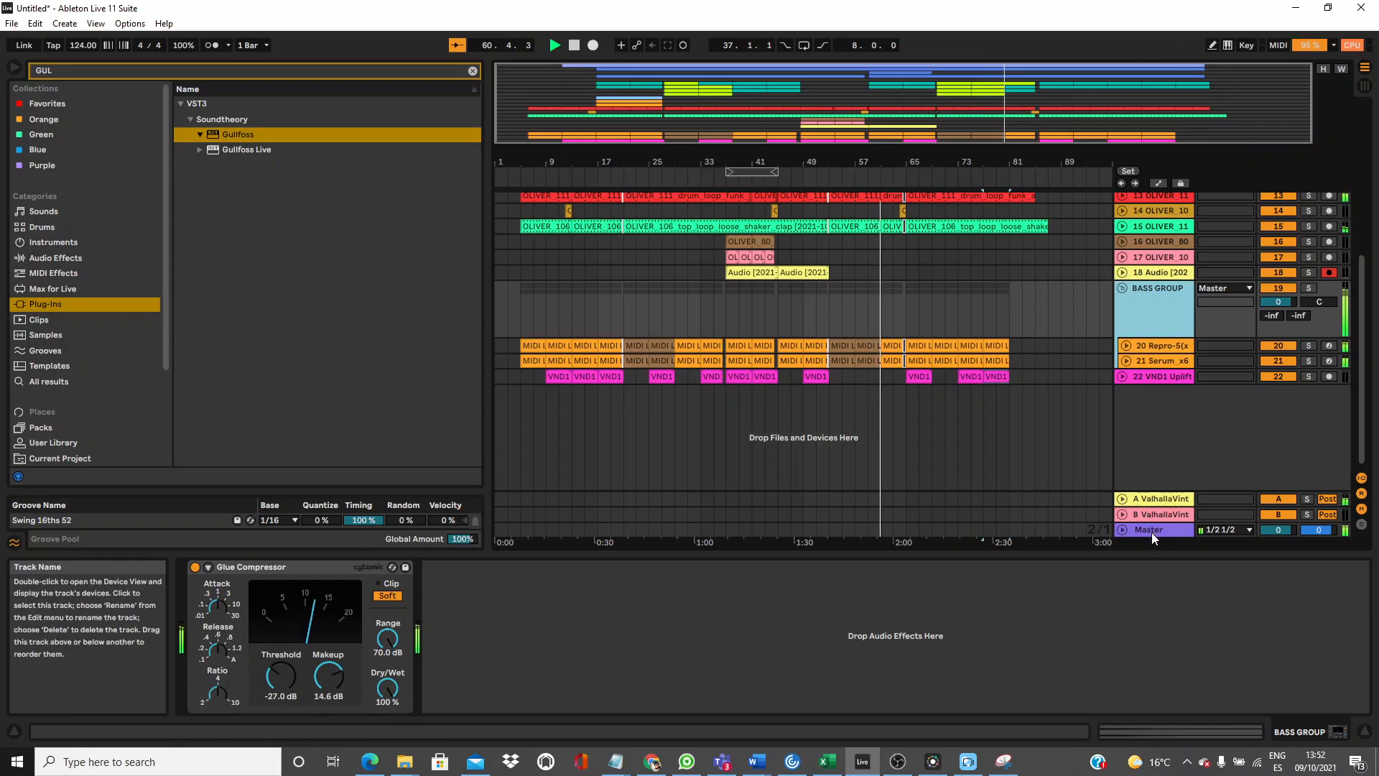
left_click(1122, 289)
scroll(1361, 302, "up", 5)
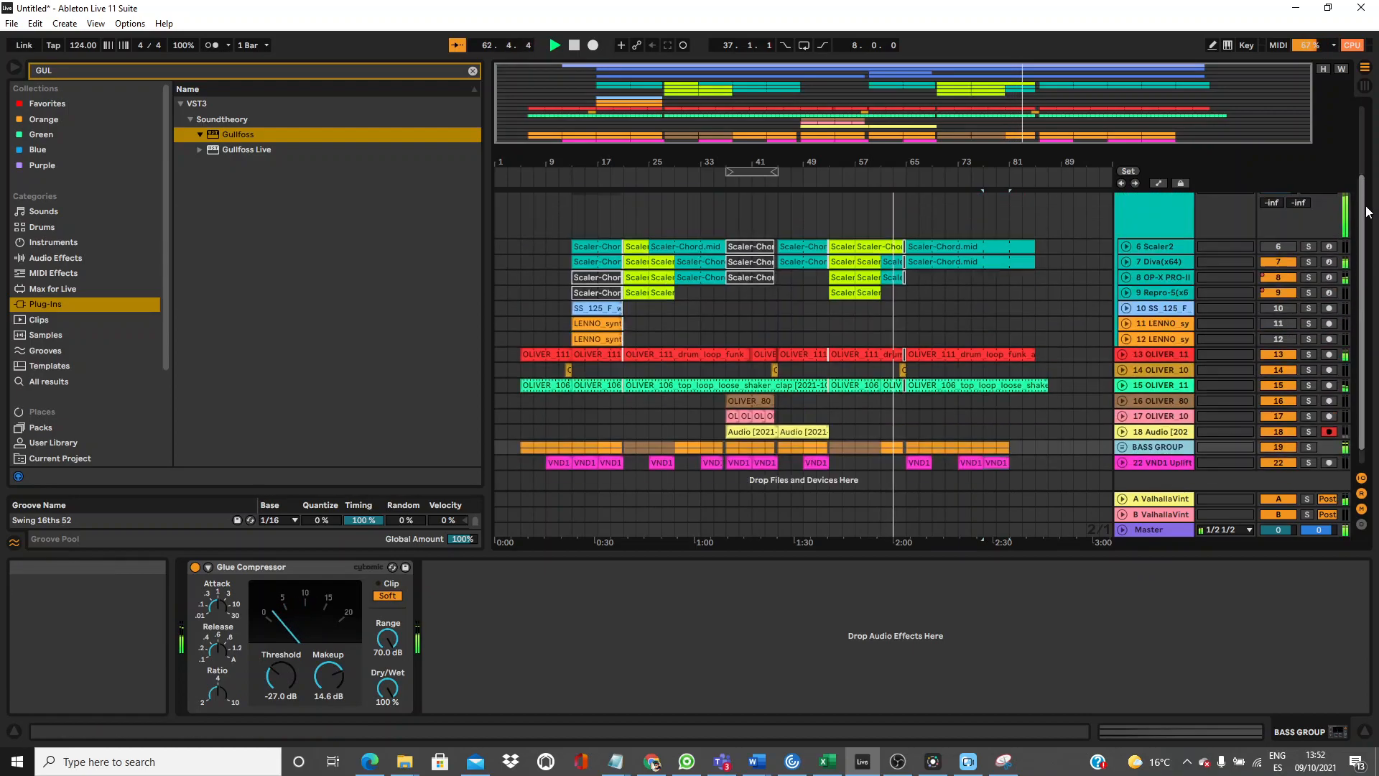
Search the plug-ins for PRO and add FabFilter Pro-Q 3 to the Diva track.
left_click(1175, 223)
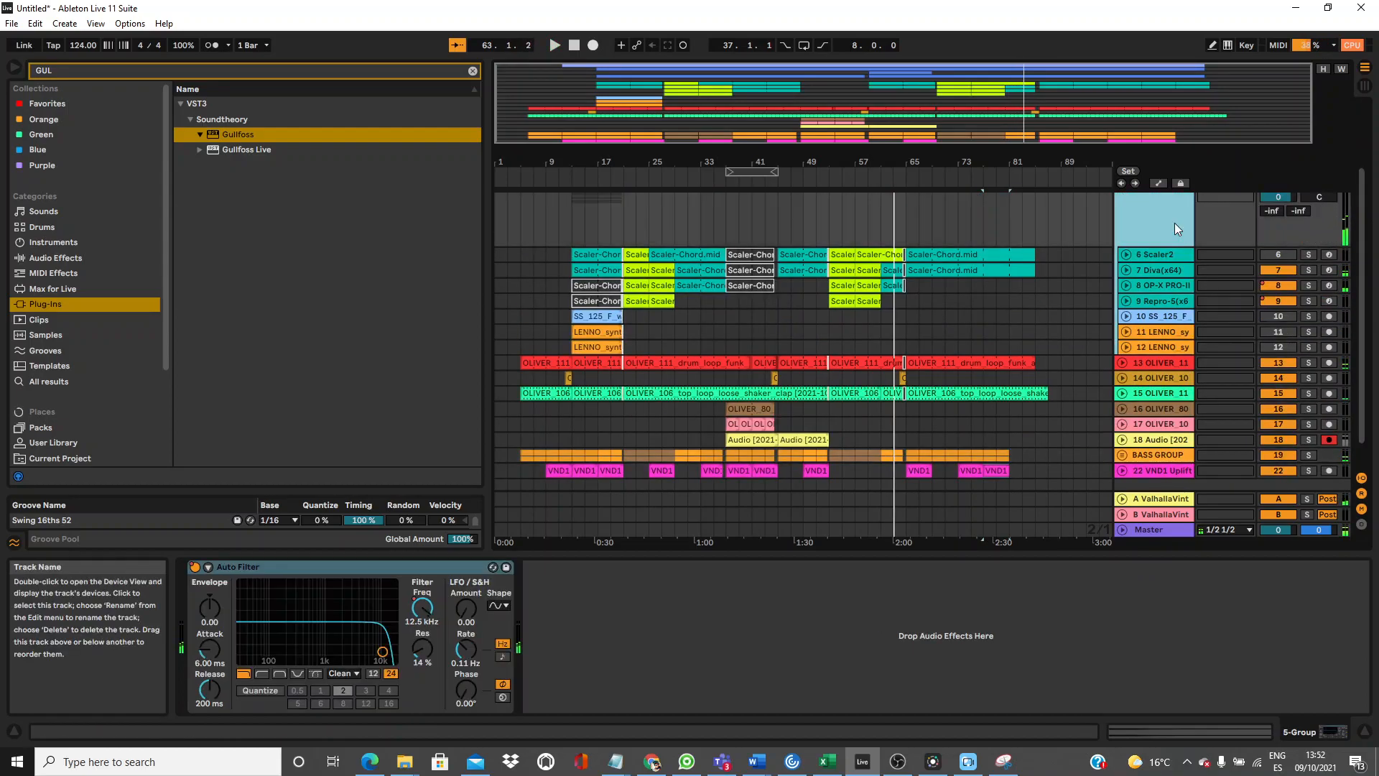
left_click(146, 69)
type("PRO")
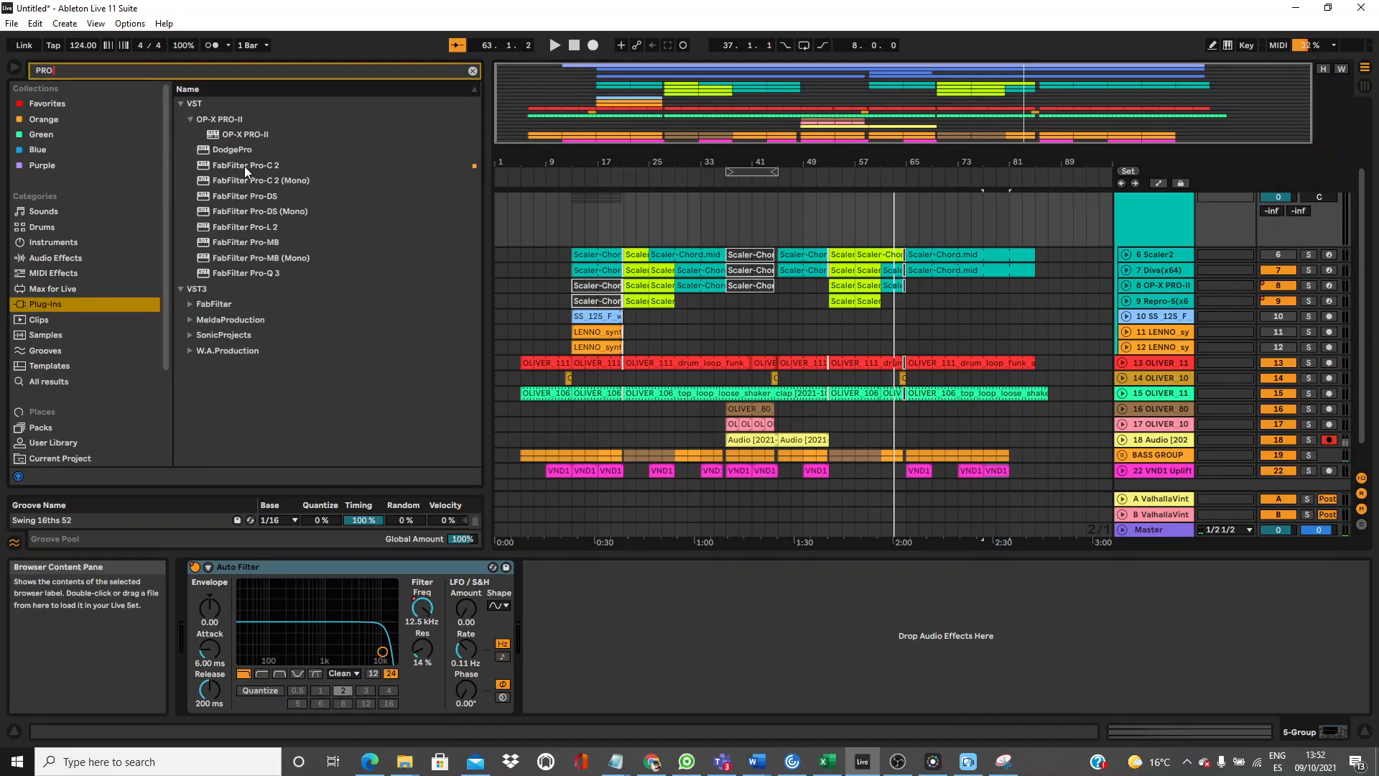
left_click(255, 273)
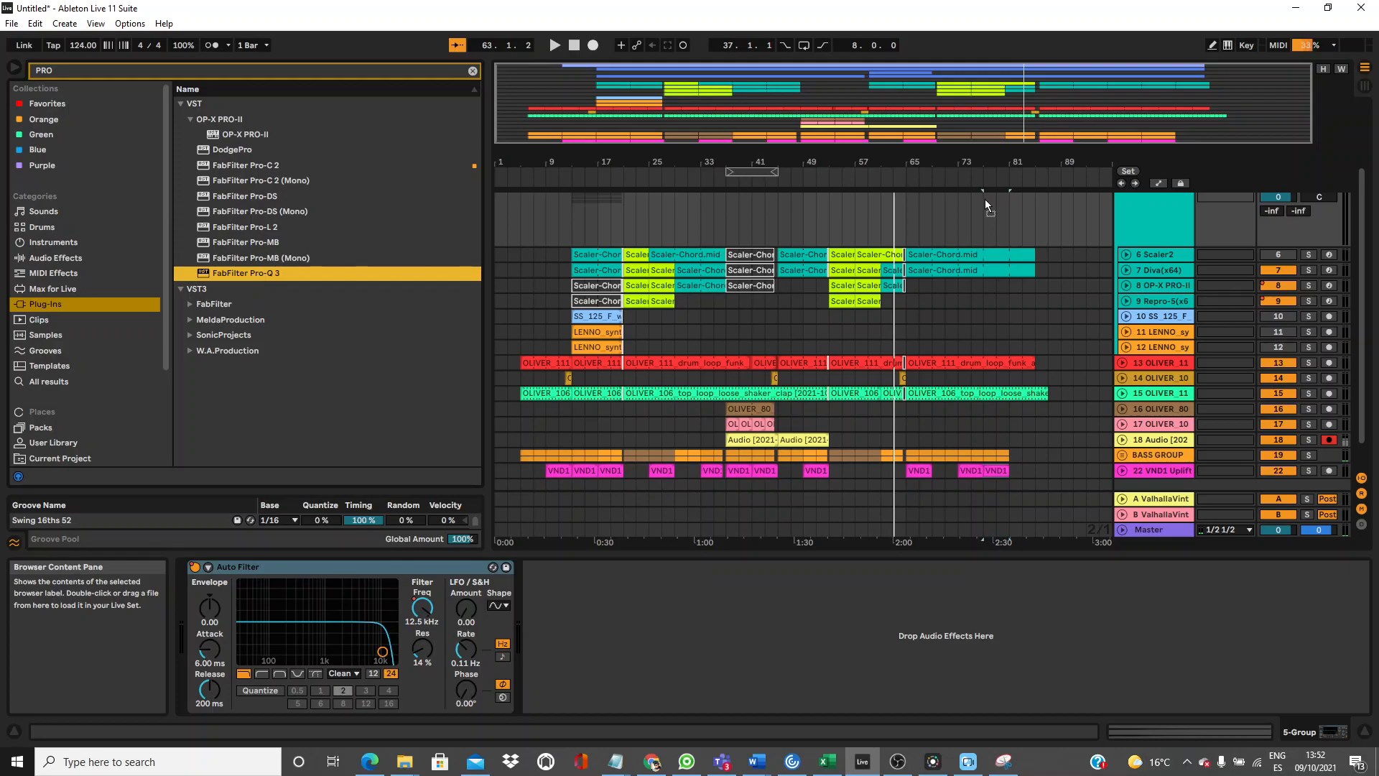
left_click_drag(985, 200, 1085, 252)
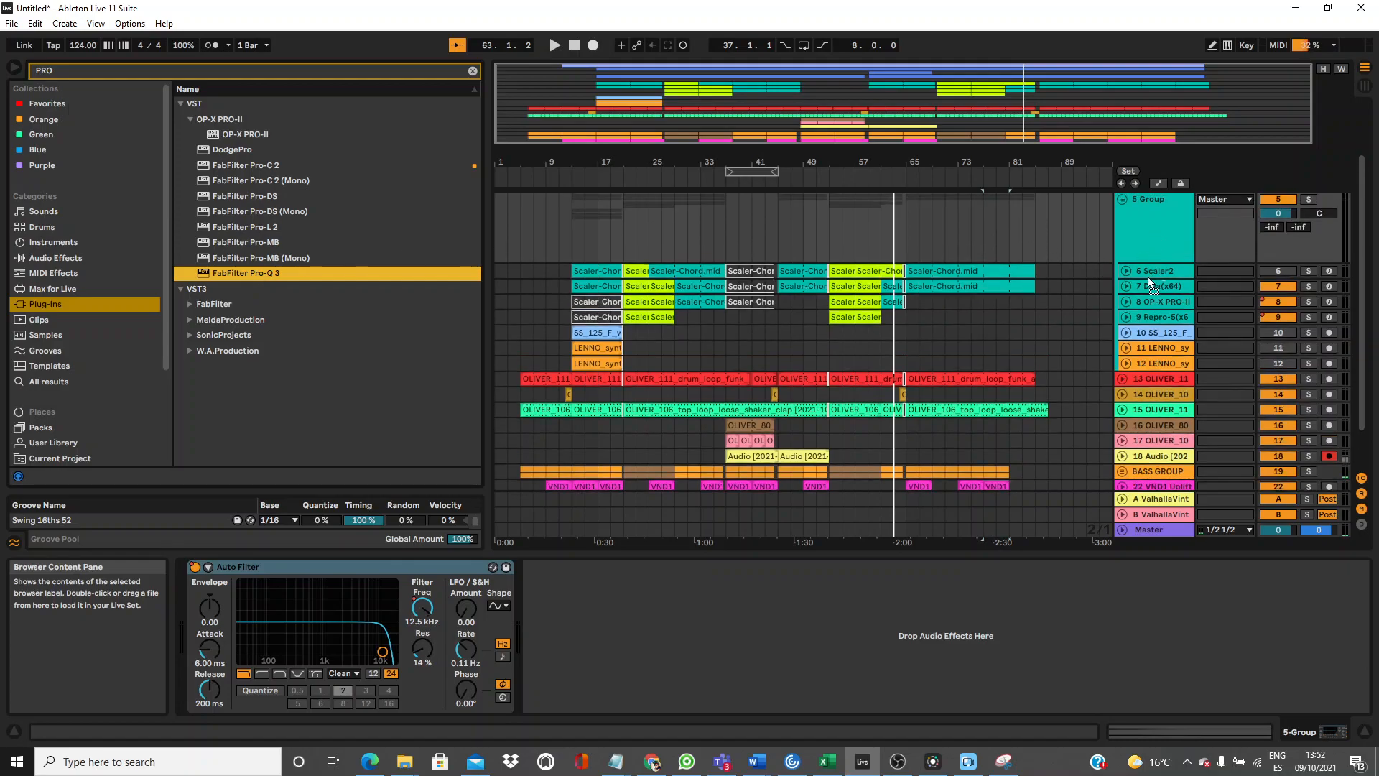
left_click_drag(1149, 272, 1152, 286)
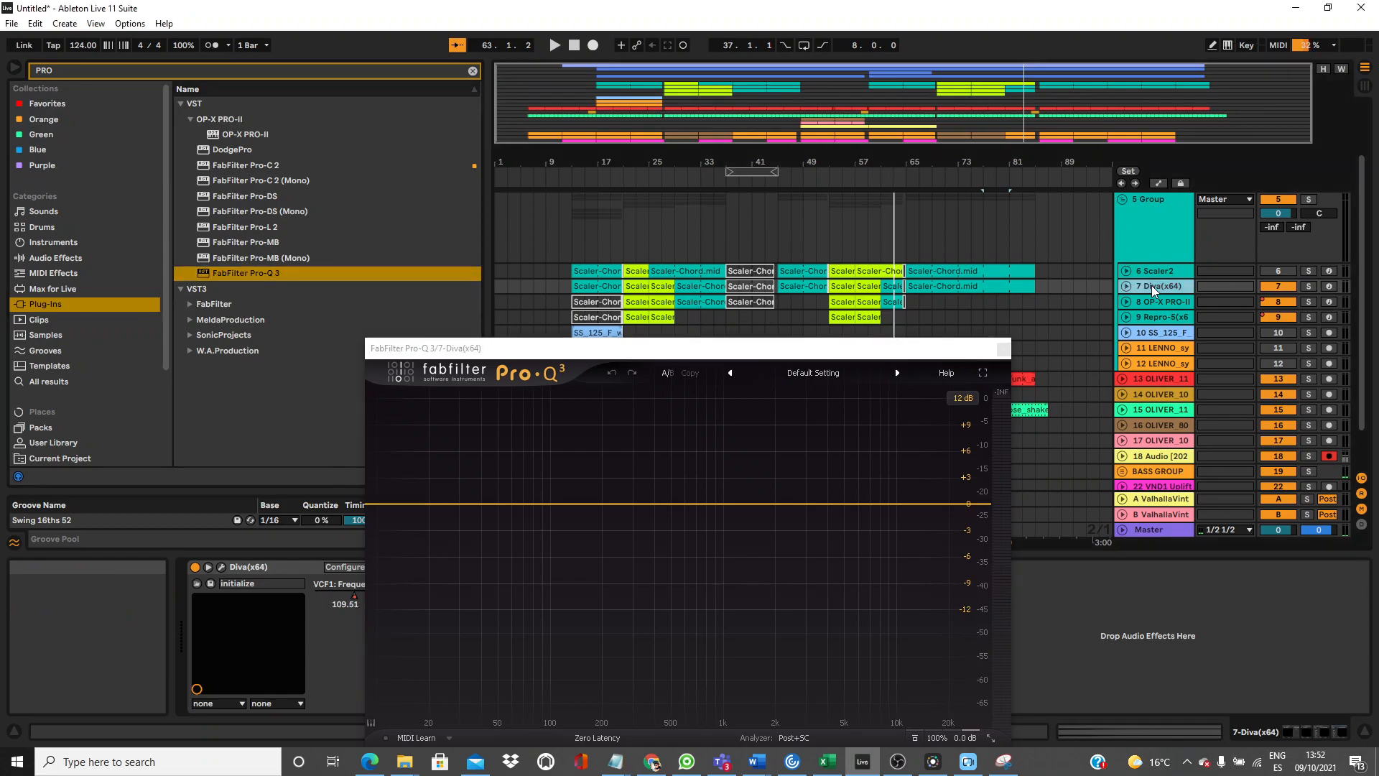
Create a 12 dB/oct low cut at about 37.7 Hz in the Diva track's new Pro-Q 3 and close its window.
left_click_drag(905, 352, 995, 278)
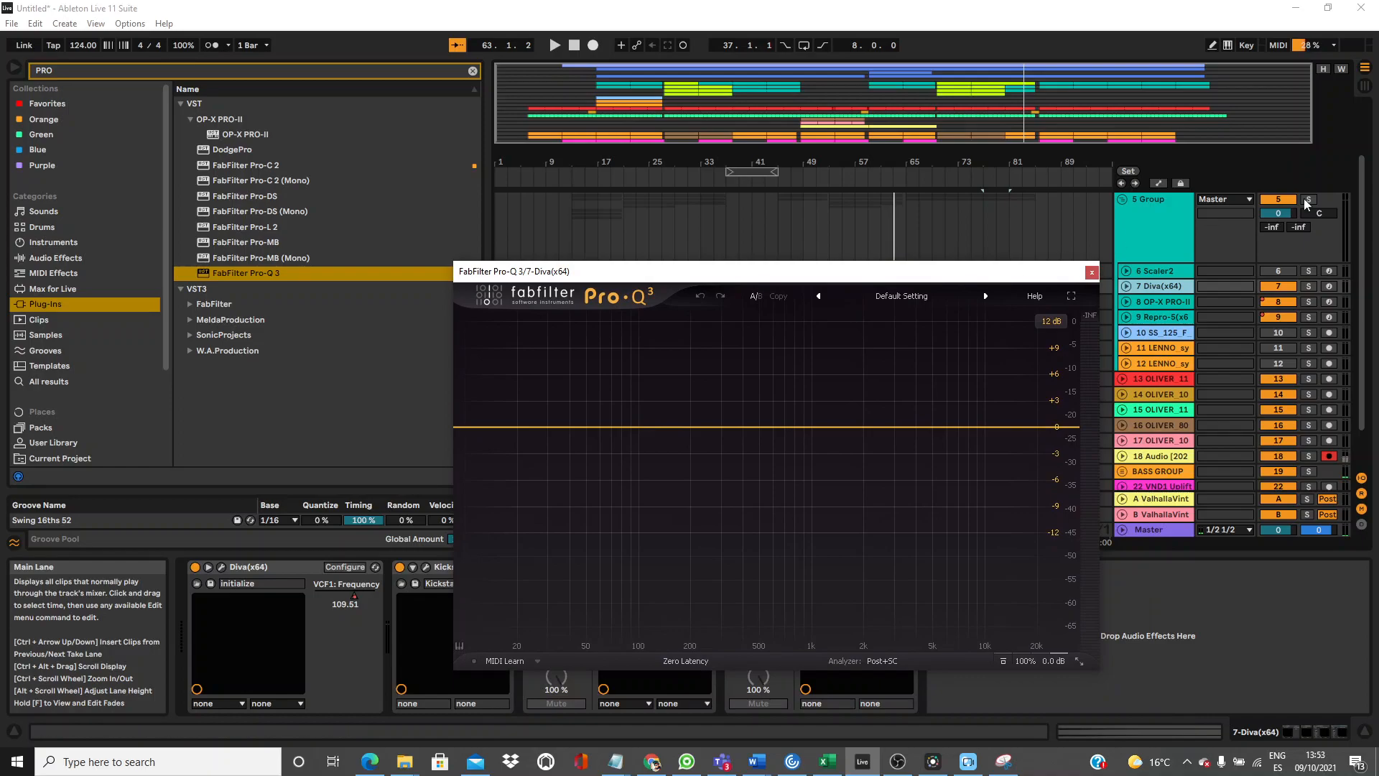
key("space")
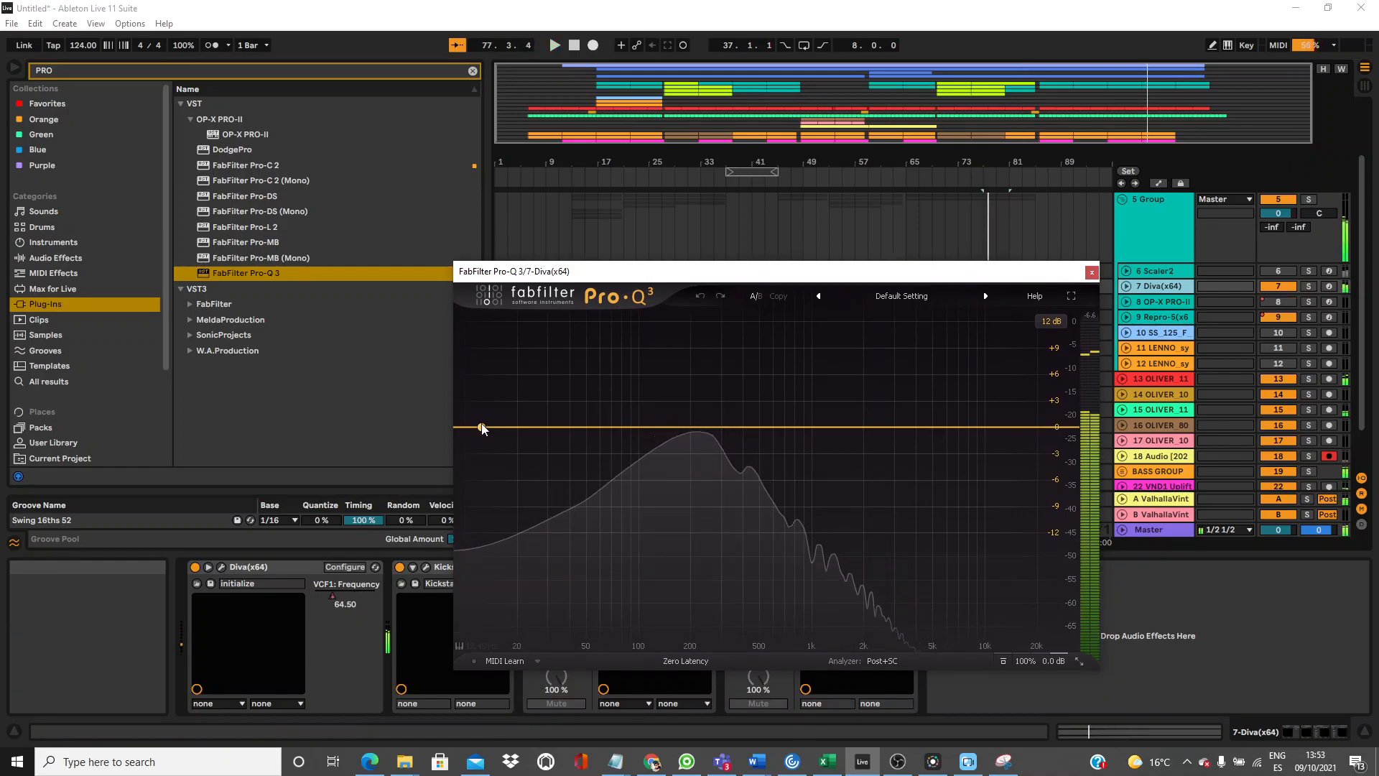
left_click_drag(481, 429, 565, 428)
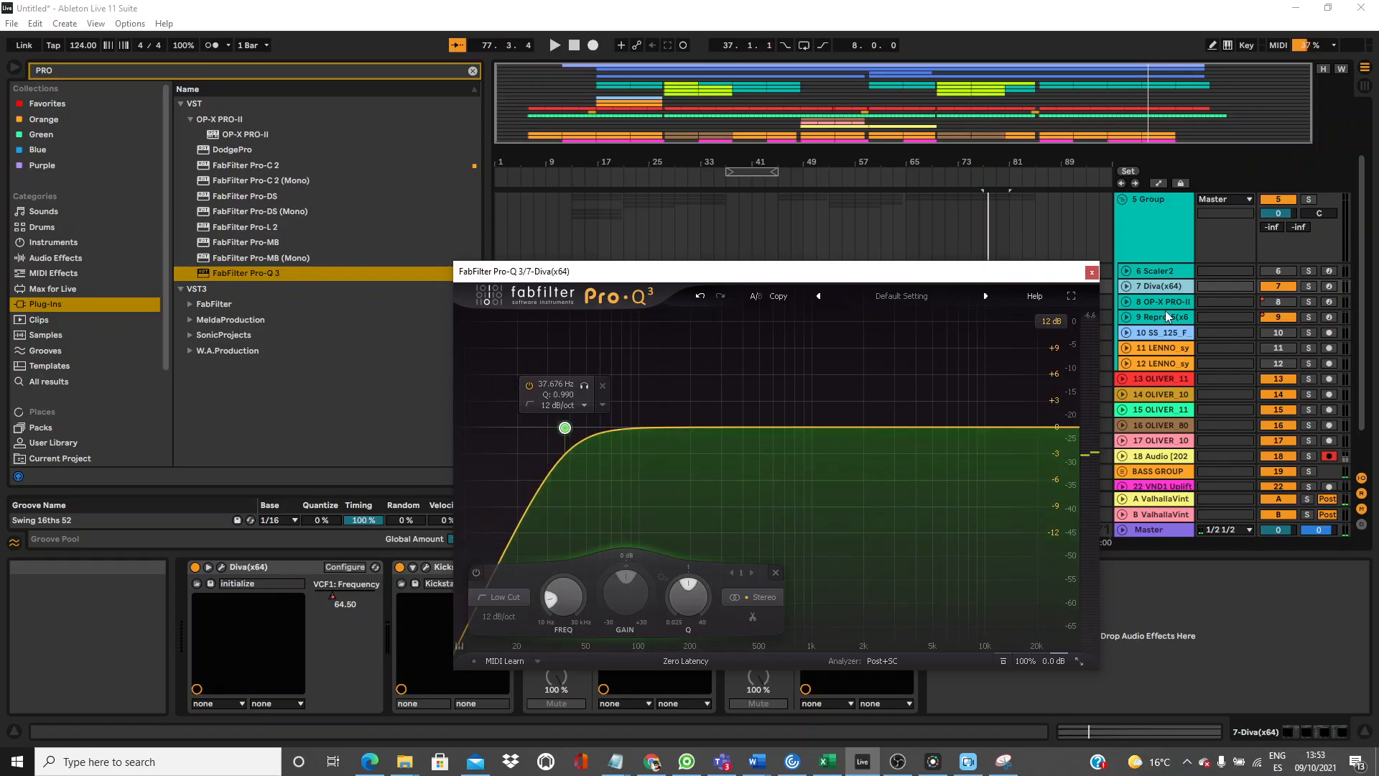
left_click(1090, 275)
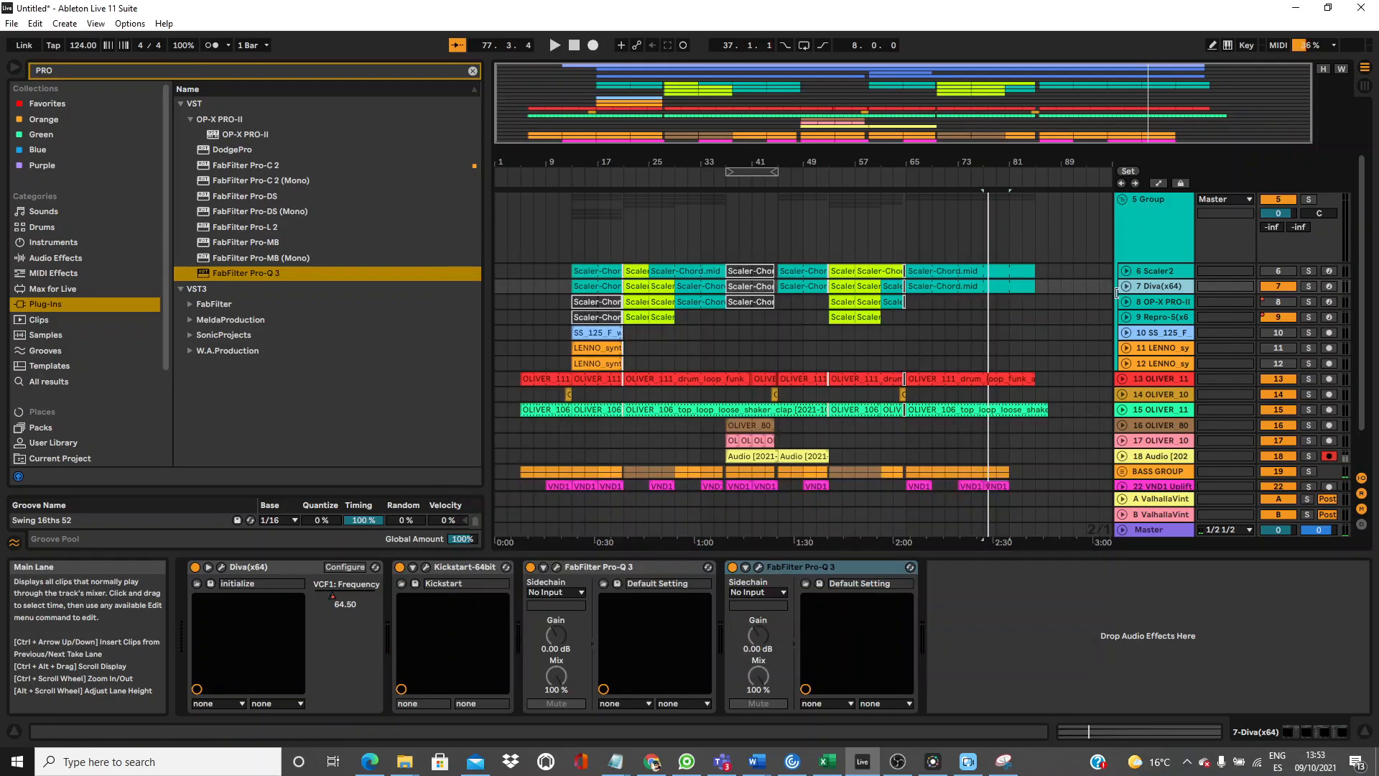
Add FabFilter Pro-Q 3 to the OP-X PRO-II track with a 12 dB/oct low cut at about 68.7 Hz, checking it from bar 53.
left_click(1144, 302)
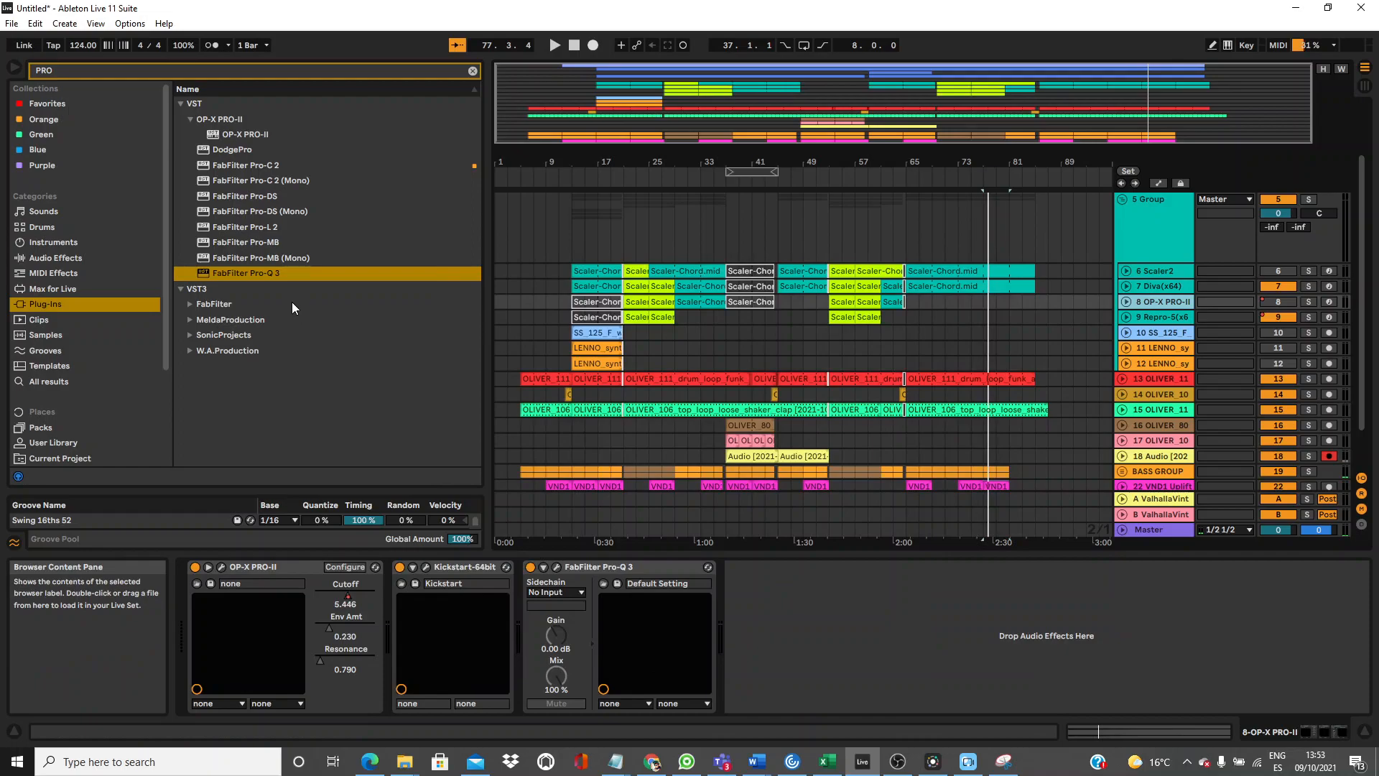
left_click_drag(249, 274, 856, 658)
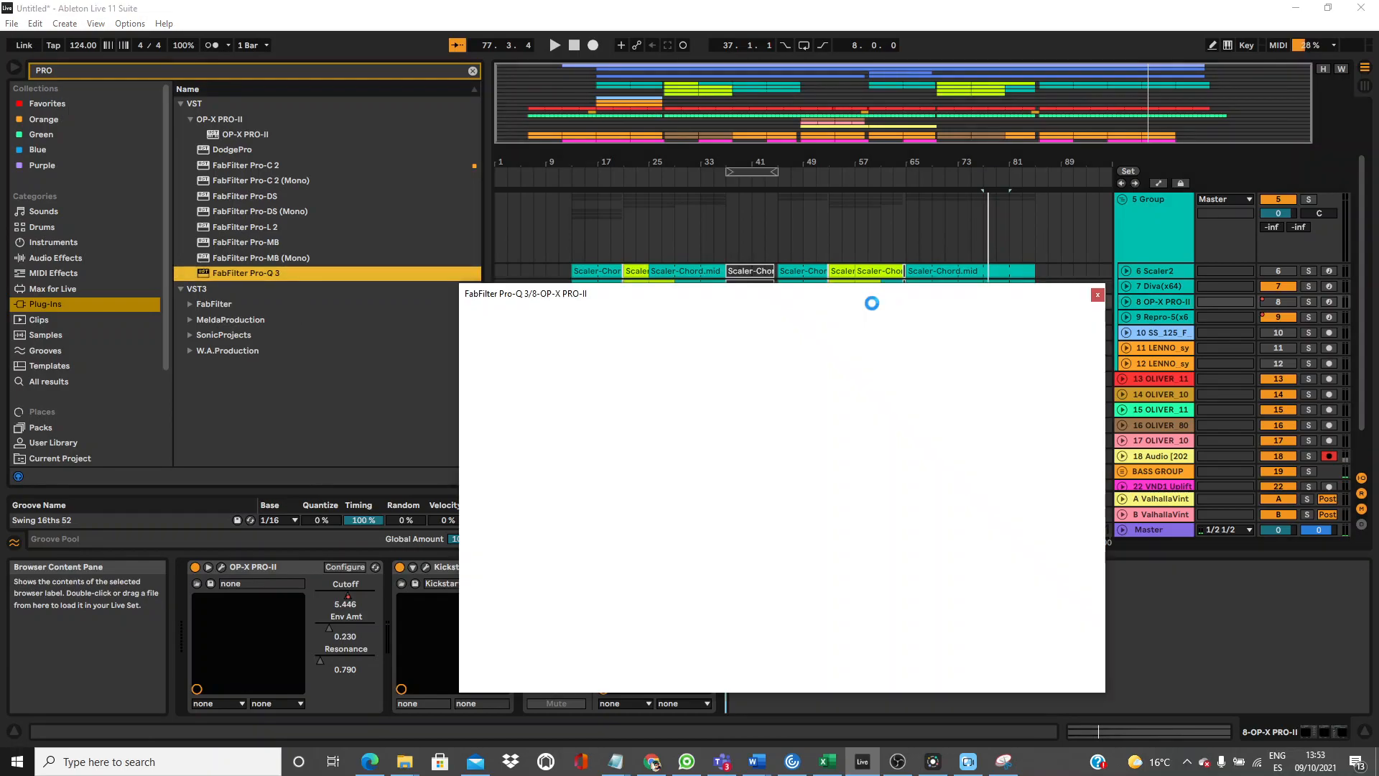
left_click(836, 271)
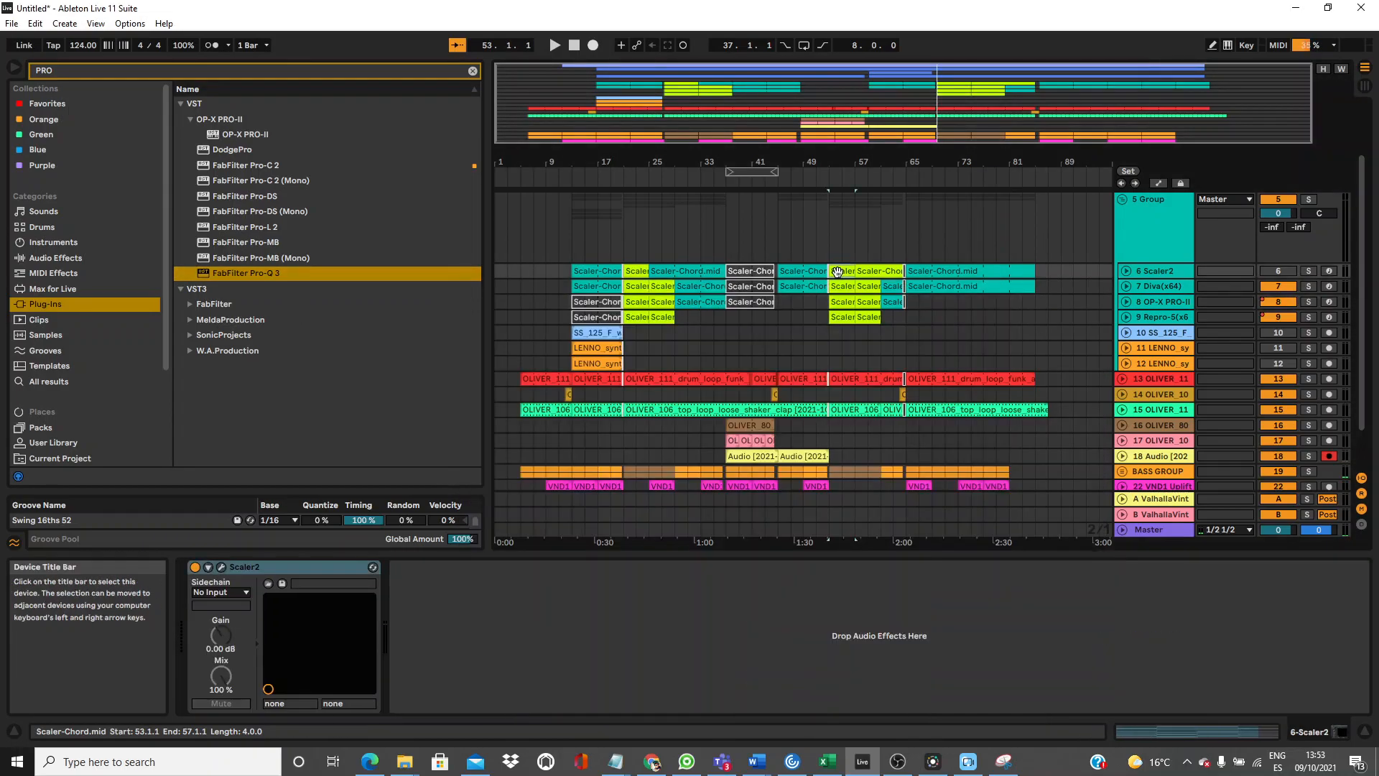
left_click(1171, 301)
key("space")
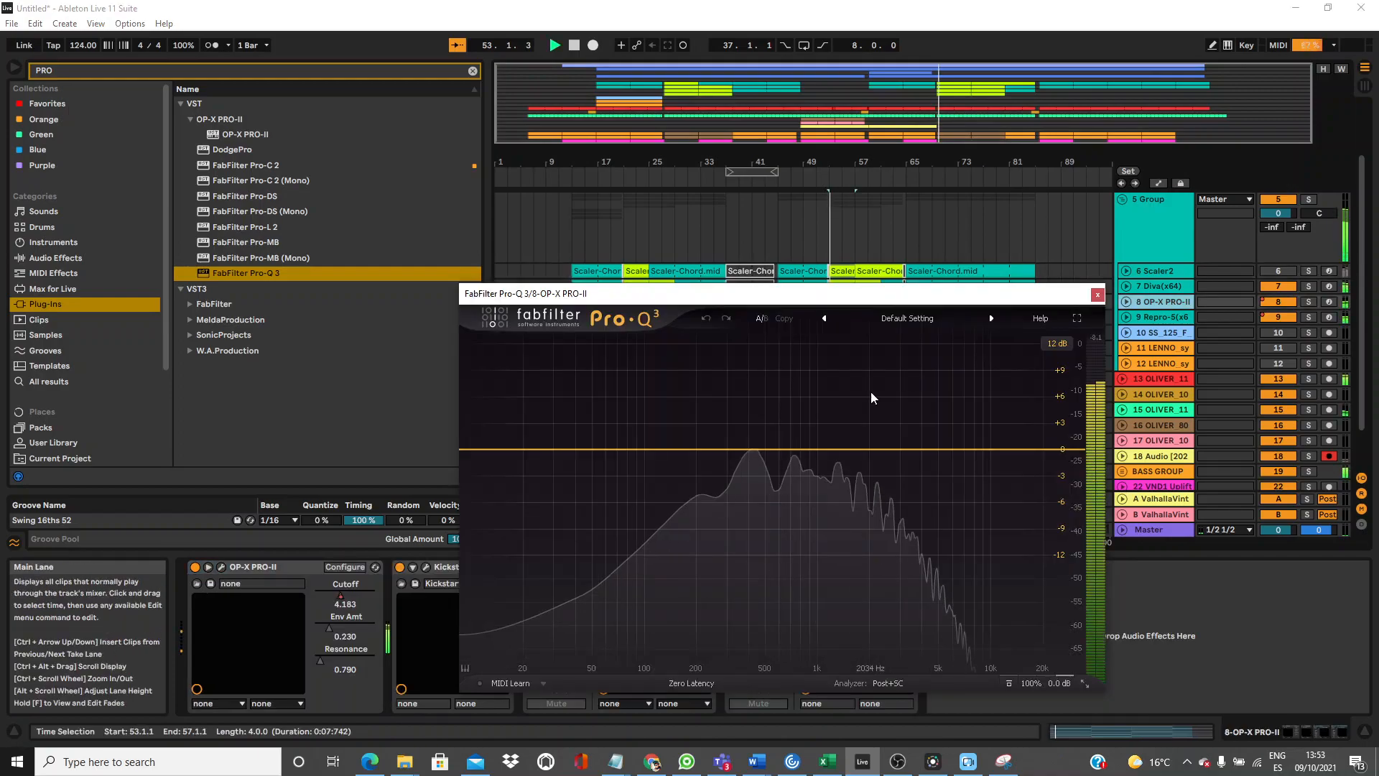
left_click_drag(478, 455, 611, 454)
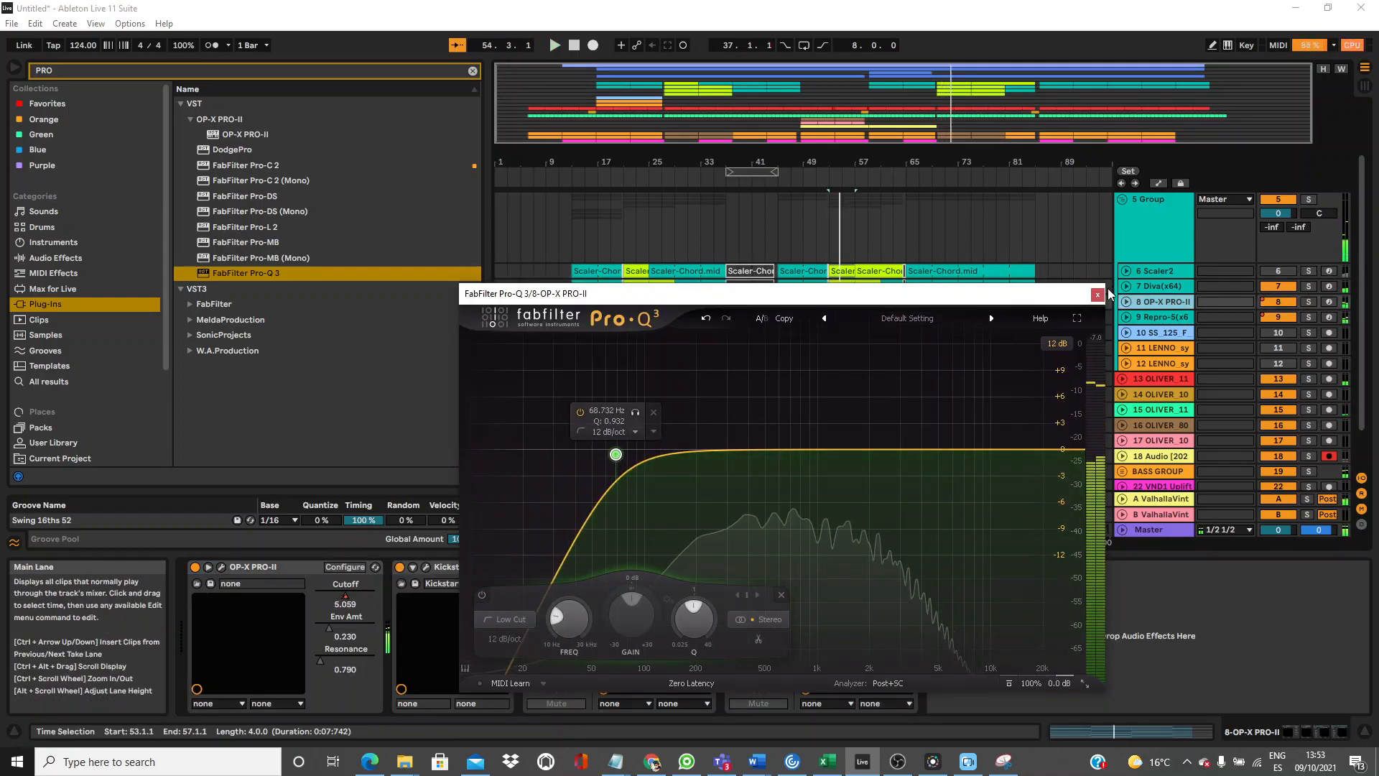
left_click(1096, 293)
Deactivate Ozone 9 on the Master.
left_click(1155, 533)
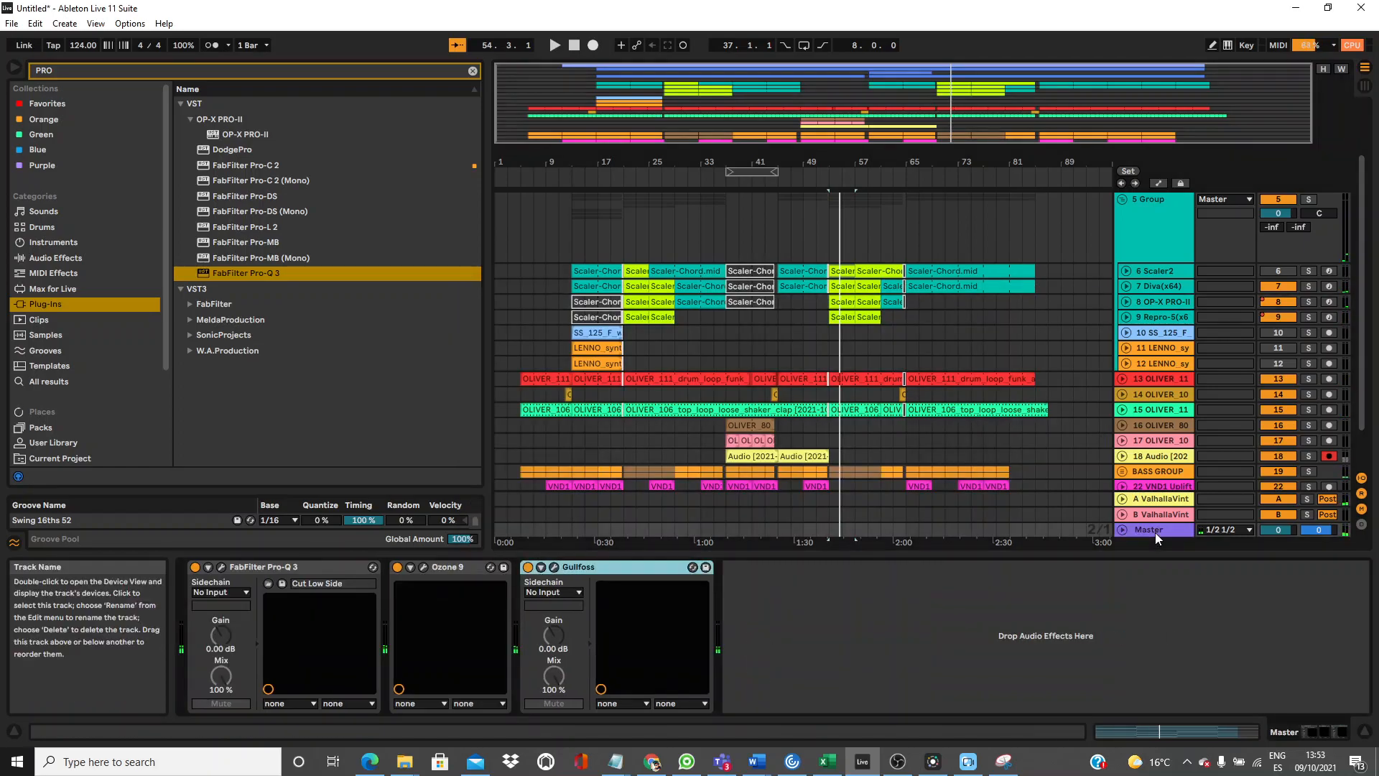
left_click(397, 566)
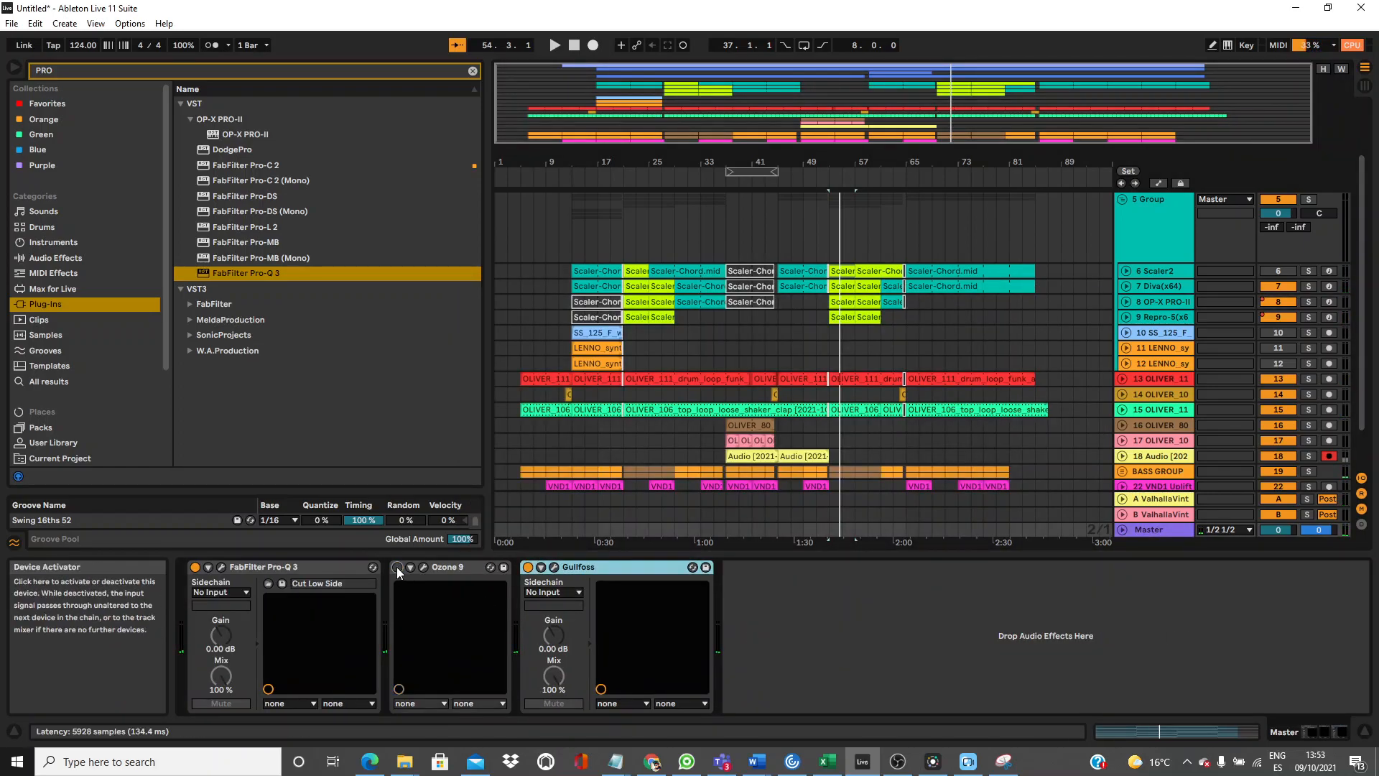
Add FabFilter Pro-Q 3 at the end of the Repro-5 track's chain, check its spectrum during playback and close the window.
left_click(1158, 317)
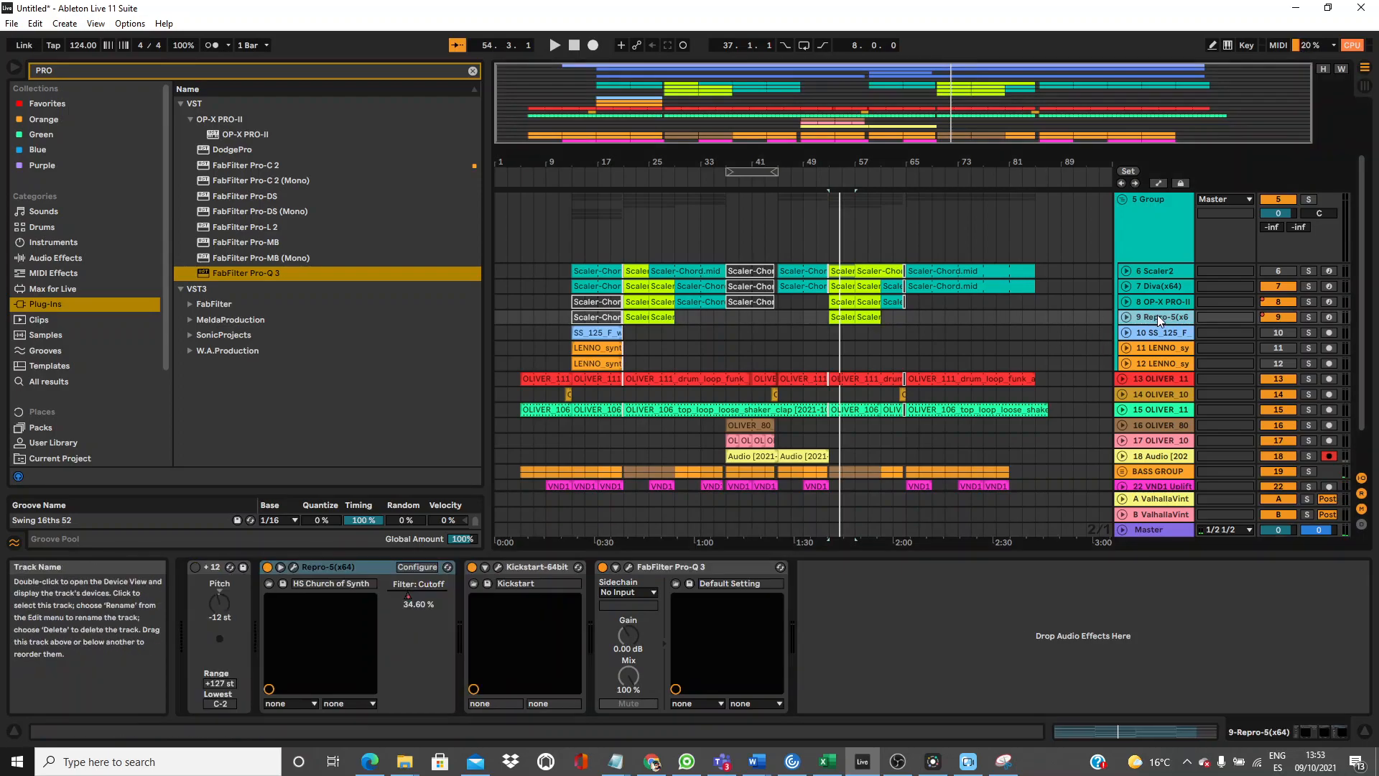
left_click_drag(253, 277, 995, 624)
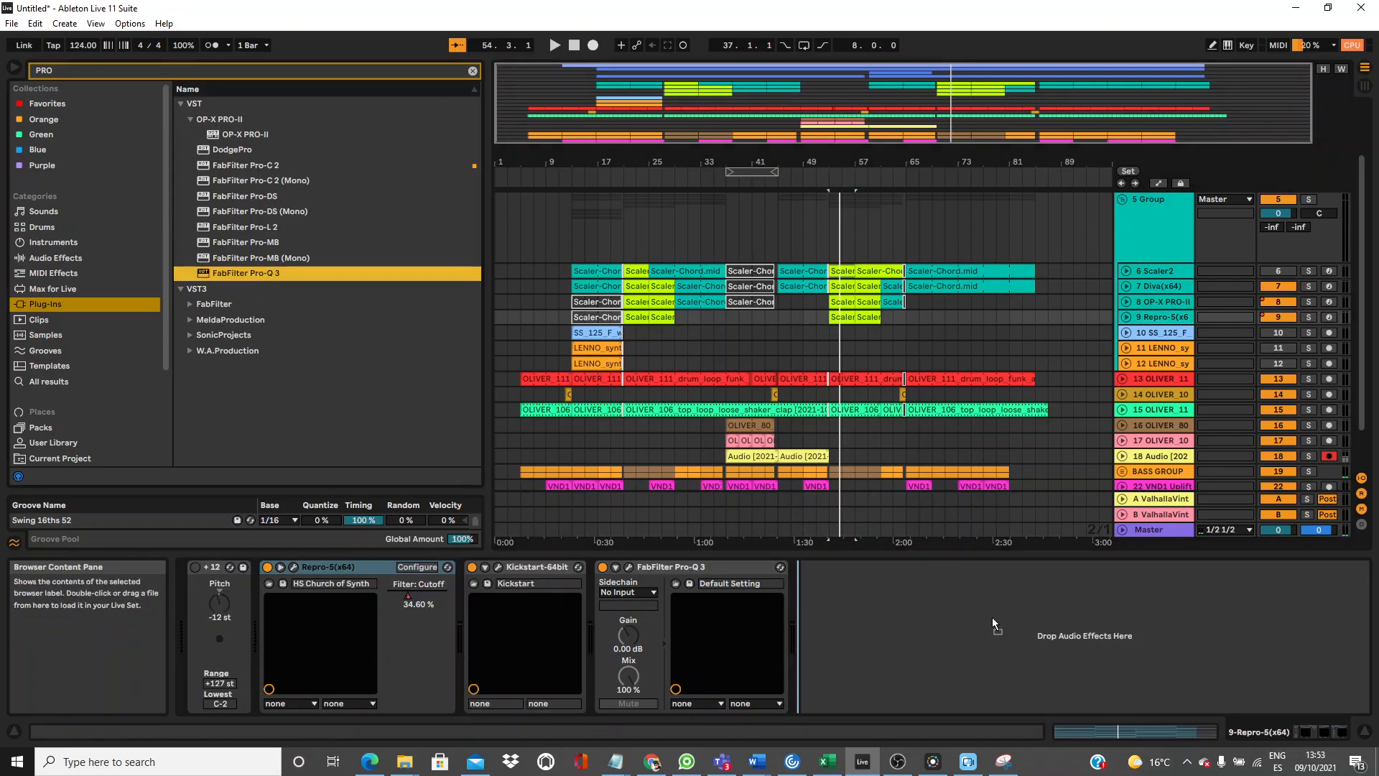
key("space")
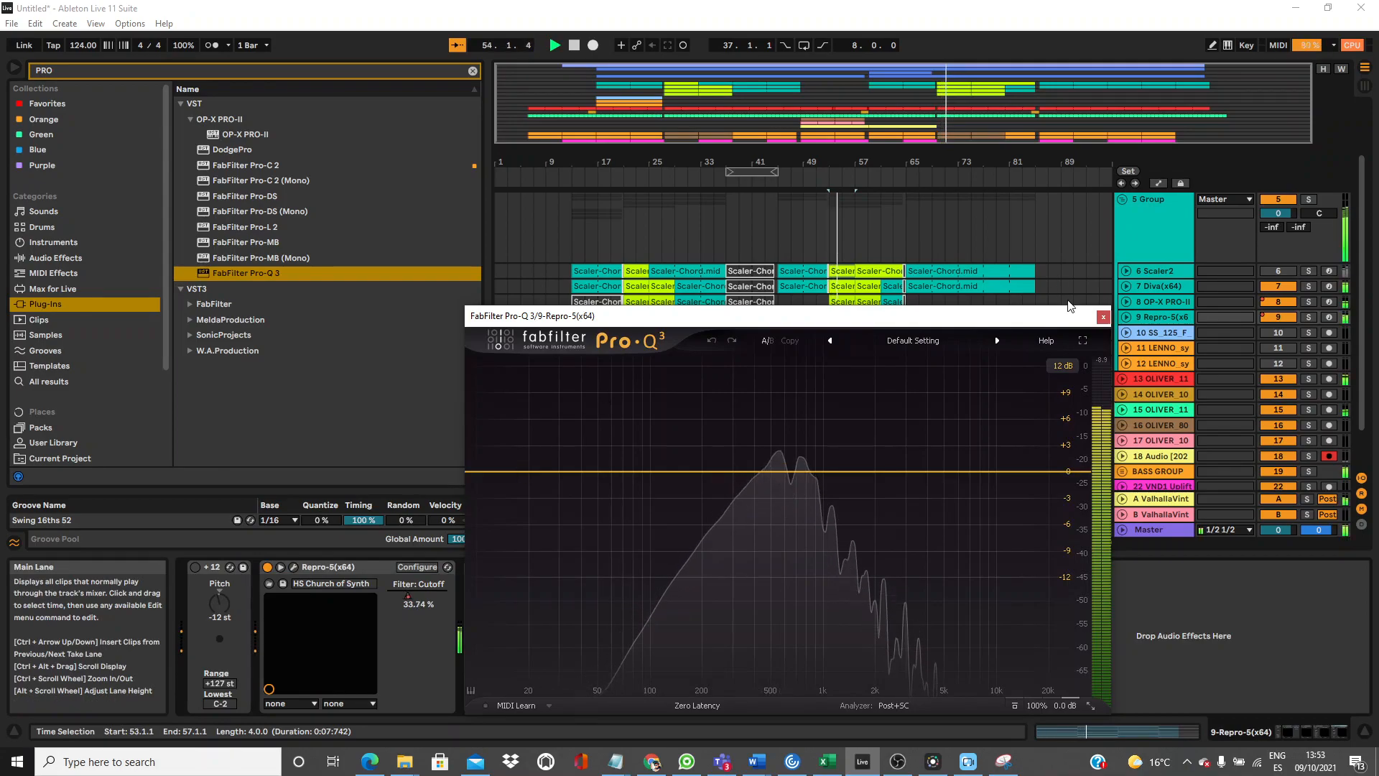
left_click(1102, 317)
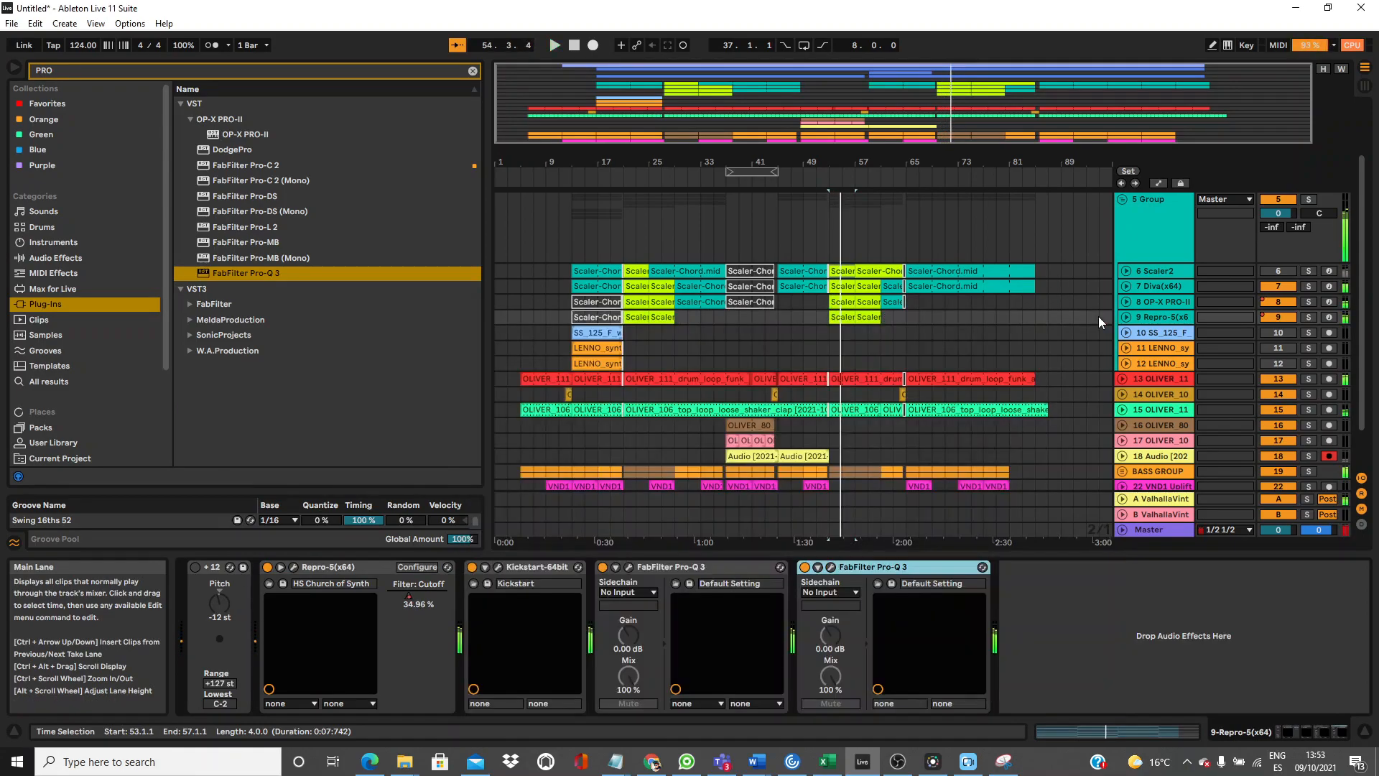
Delete the SS_125 track and the two LENNO synth loop tracks below Repro-5.
left_click(1165, 333)
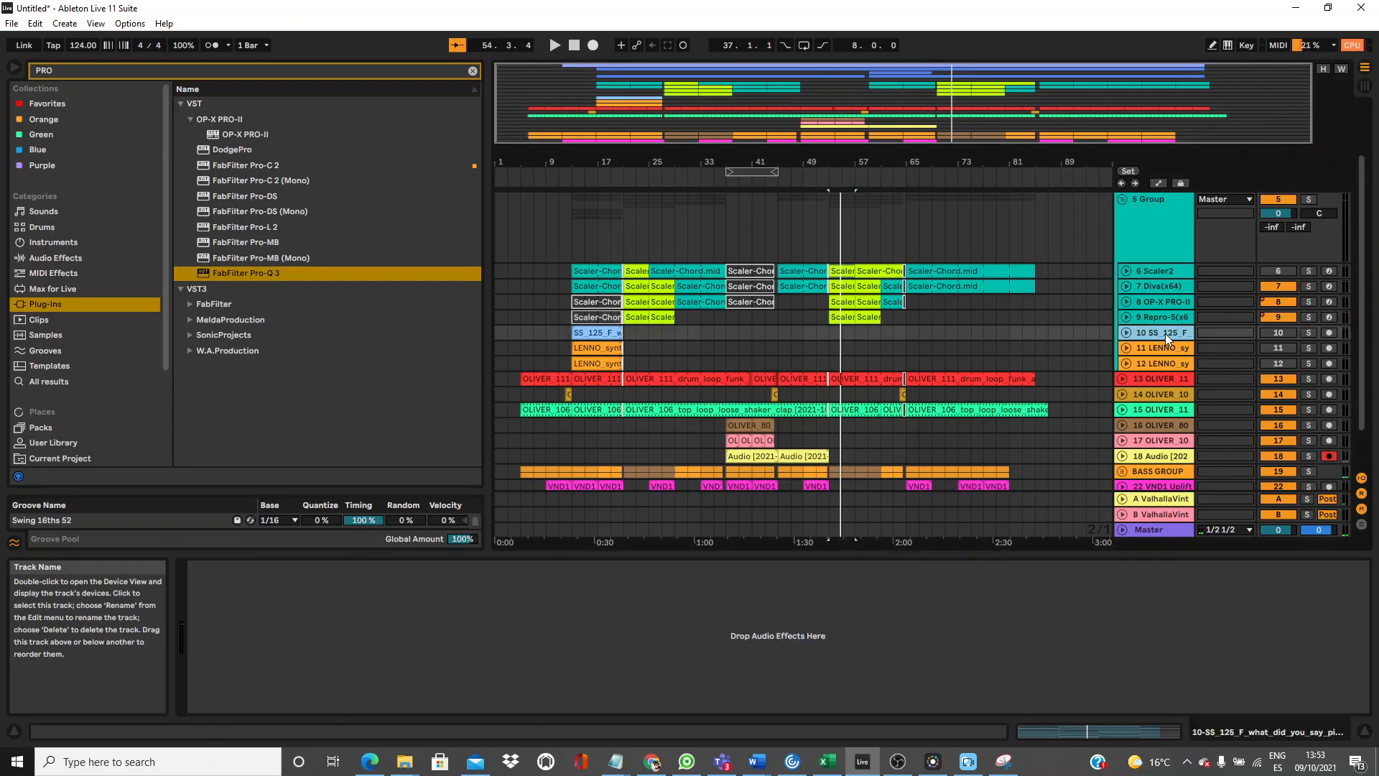
left_click(1165, 364)
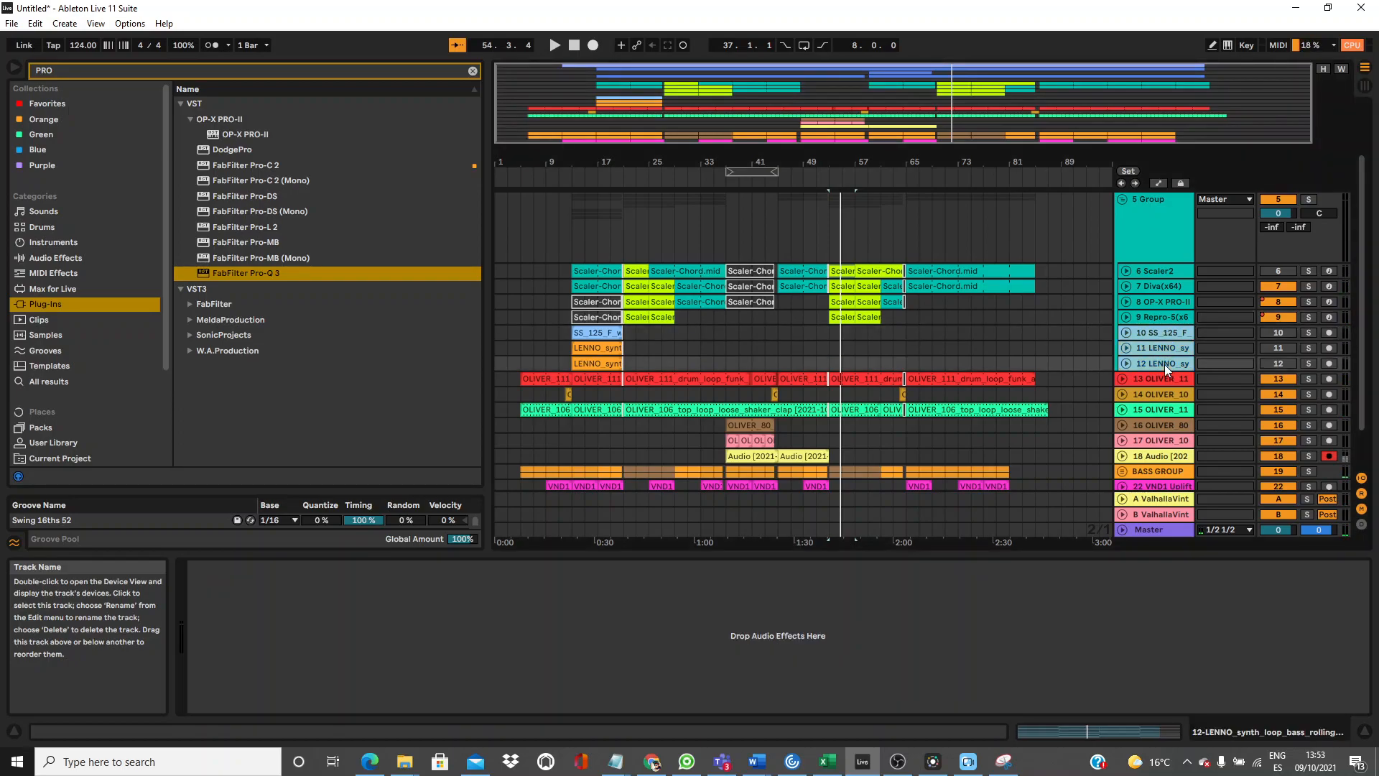
key("Delete")
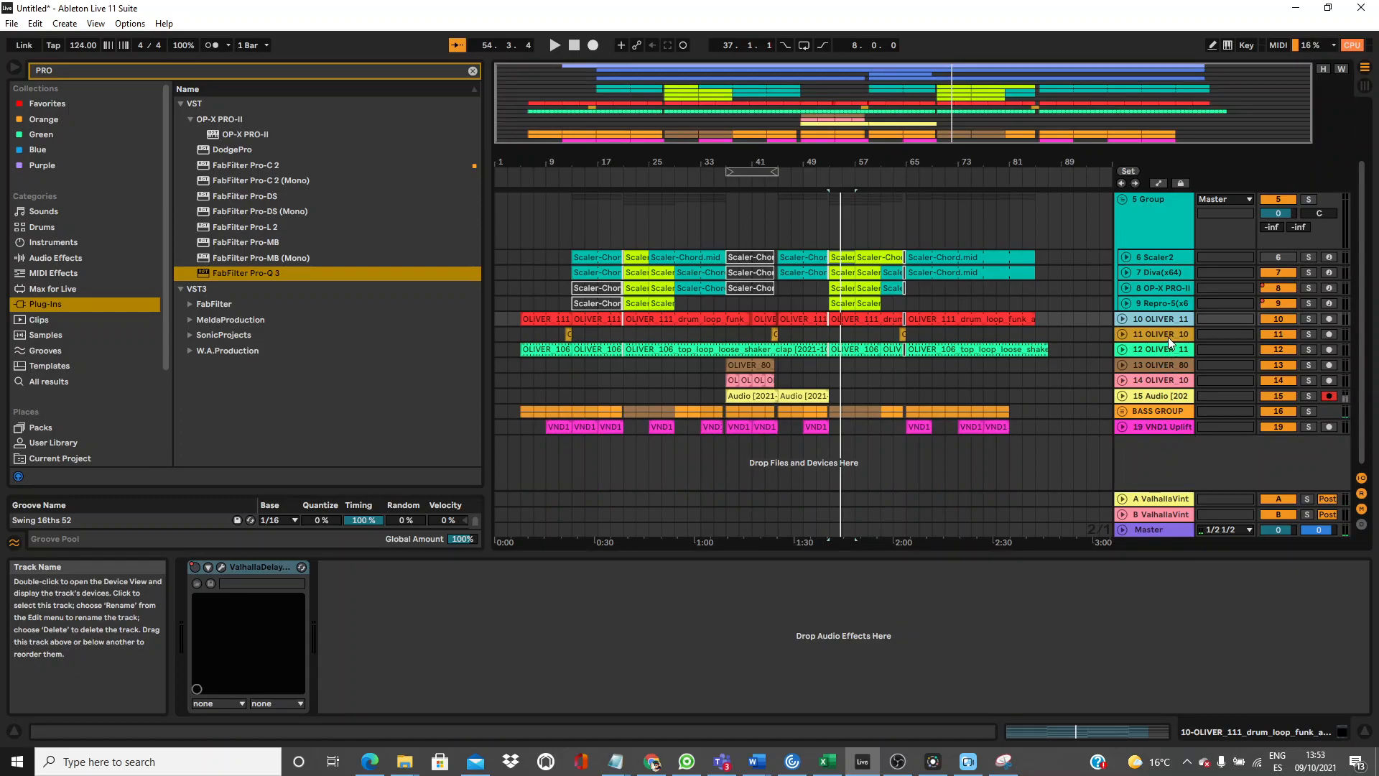
Try a second FabFilter Pro-Q 3 on the drum fill track, checking it in playback from bar 64, and remove it.
left_click(1169, 257)
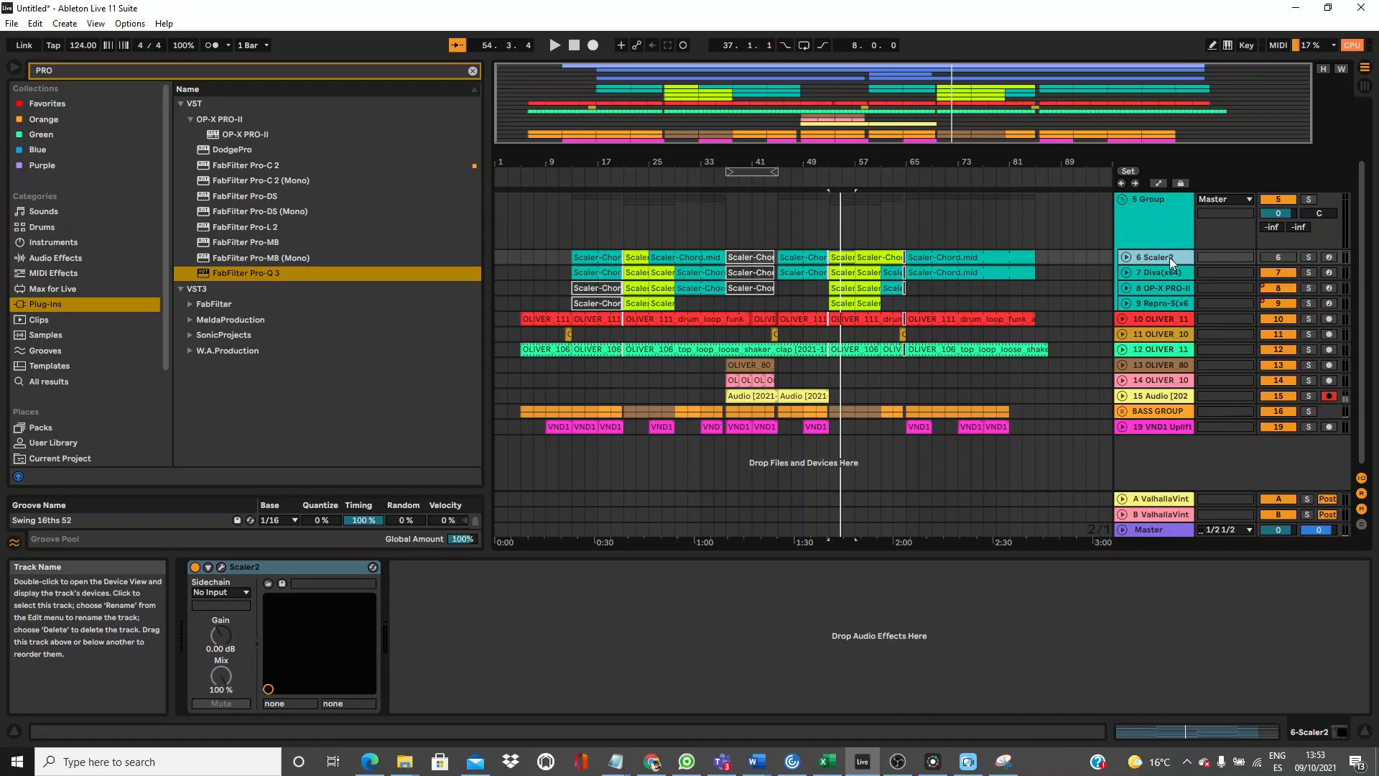
left_click(1166, 334)
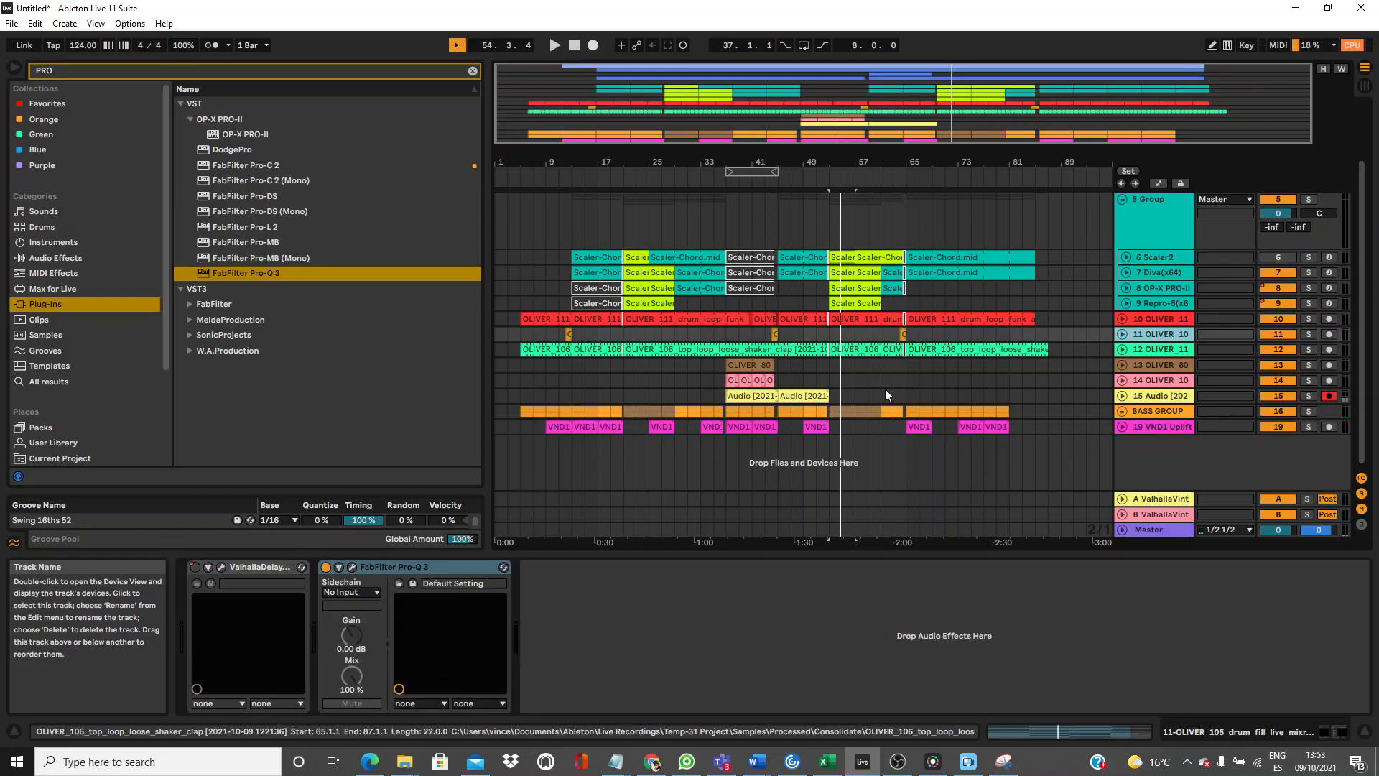
left_click_drag(254, 265, 535, 575)
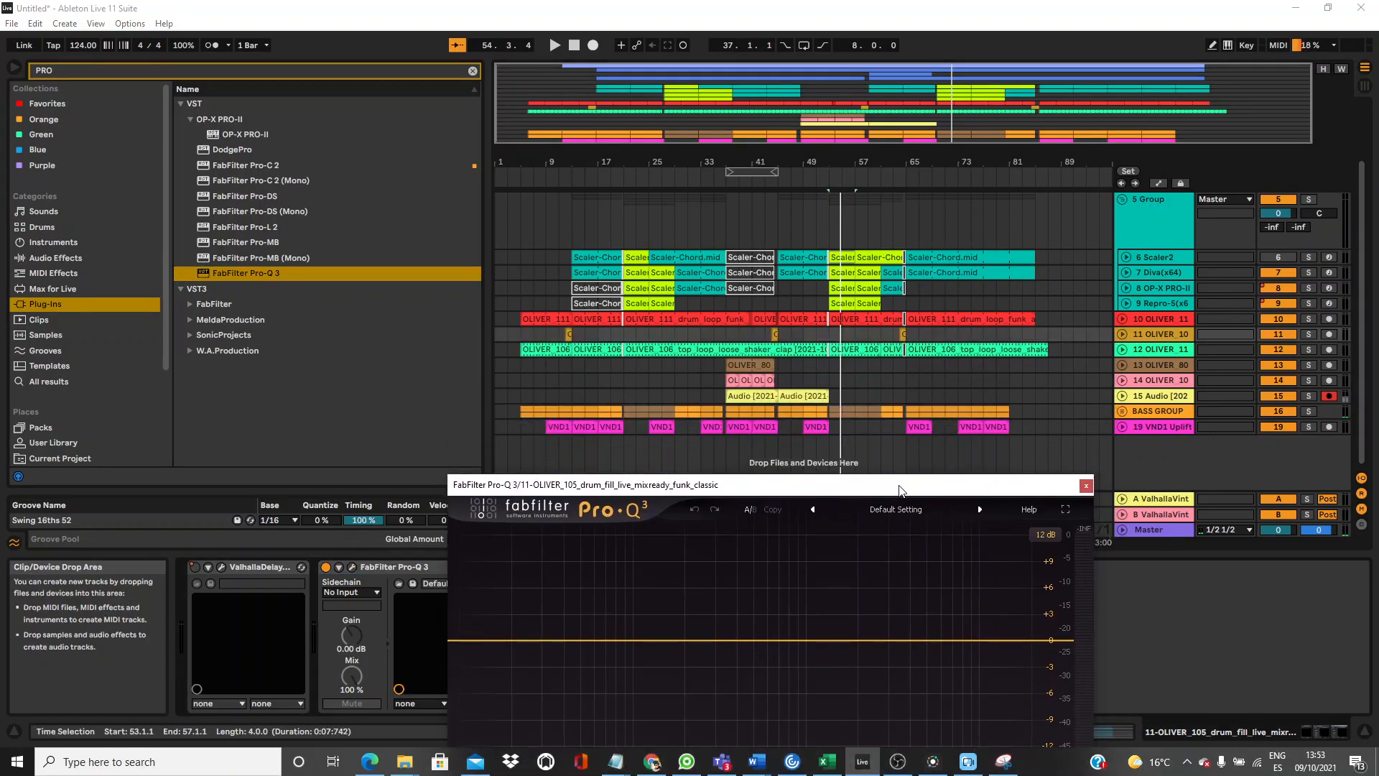
left_click(904, 347)
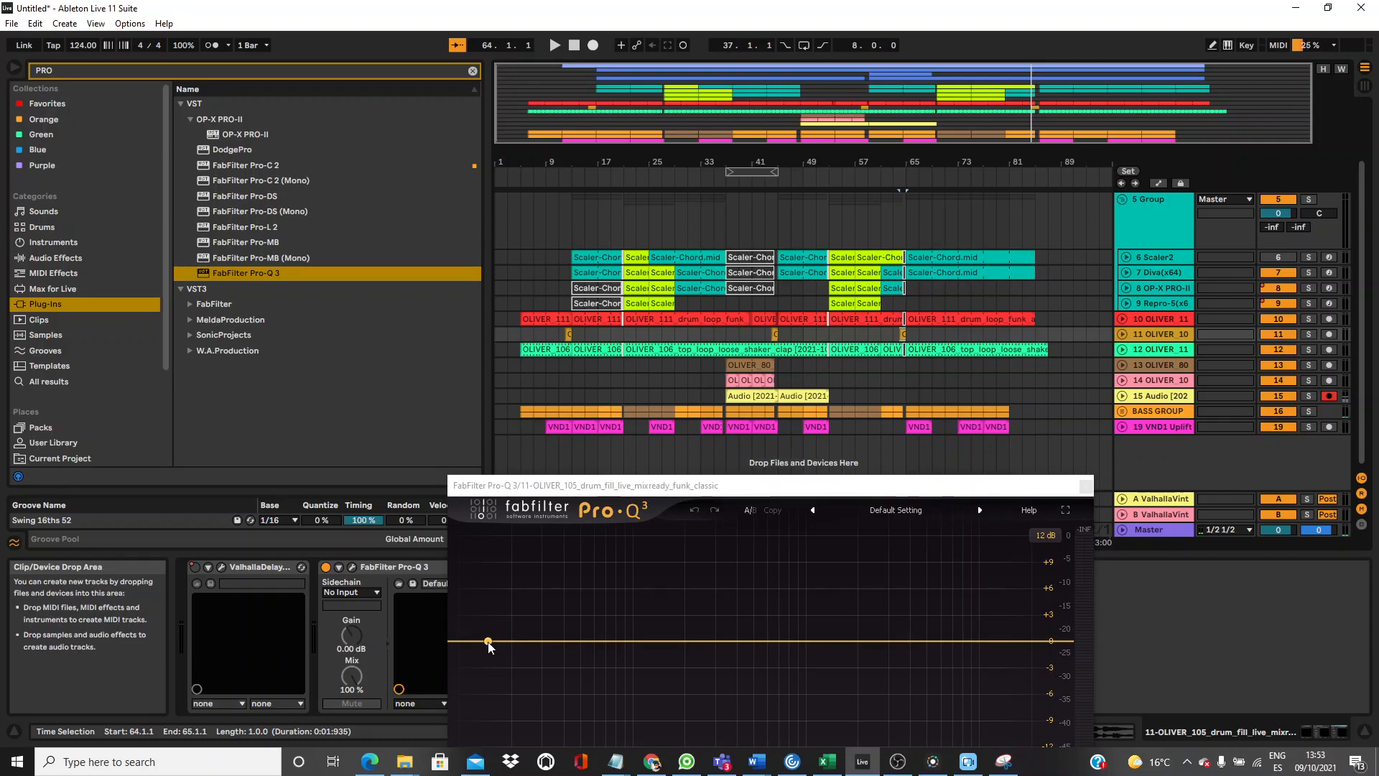
key("space")
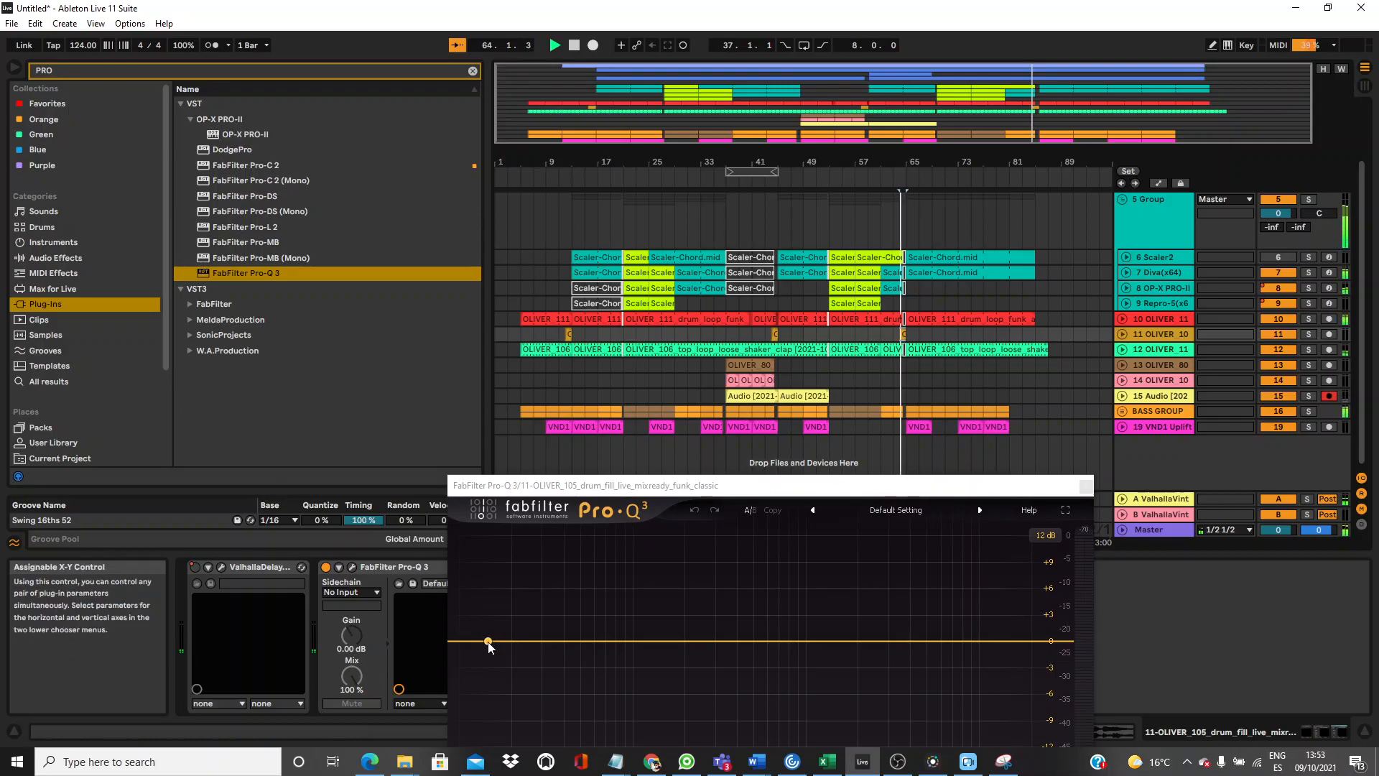
left_click_drag(488, 641, 519, 659)
left_click(1086, 486)
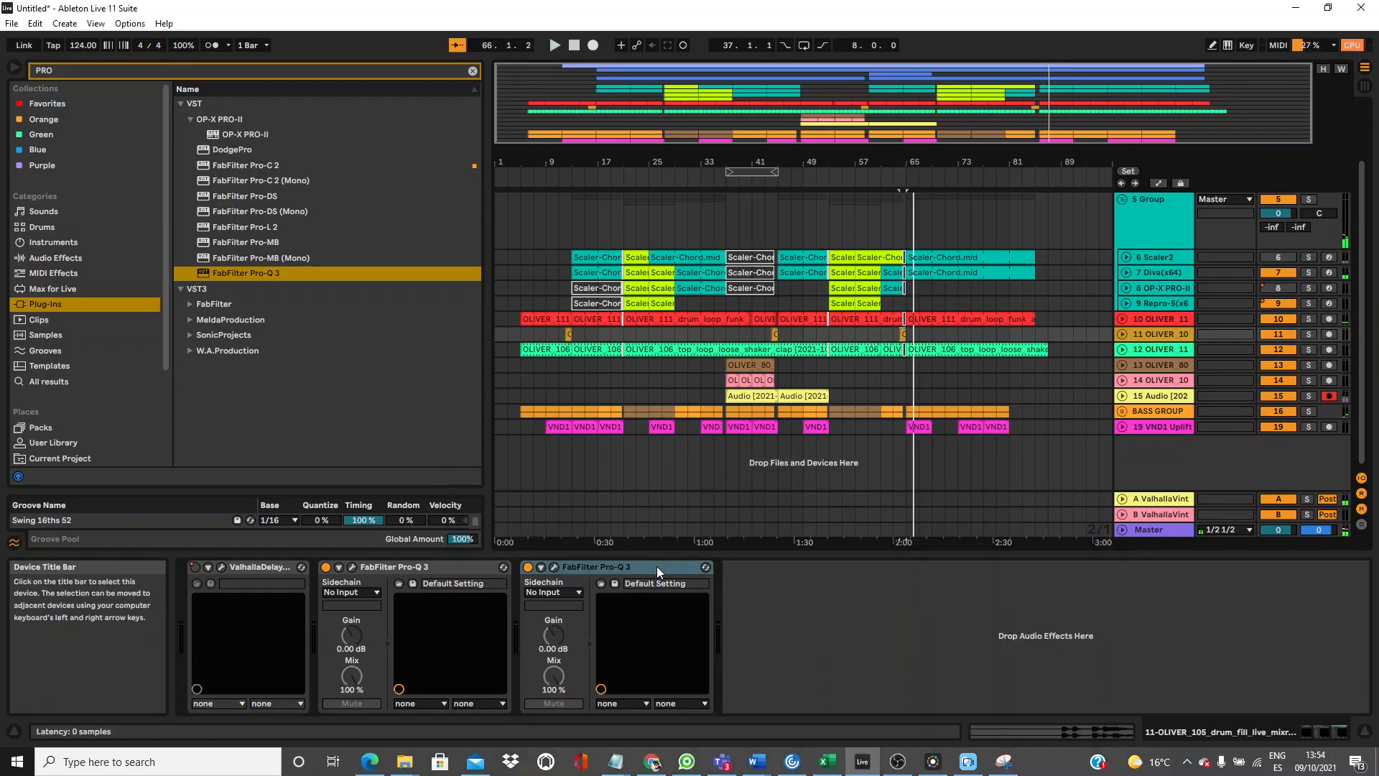
key("Delete")
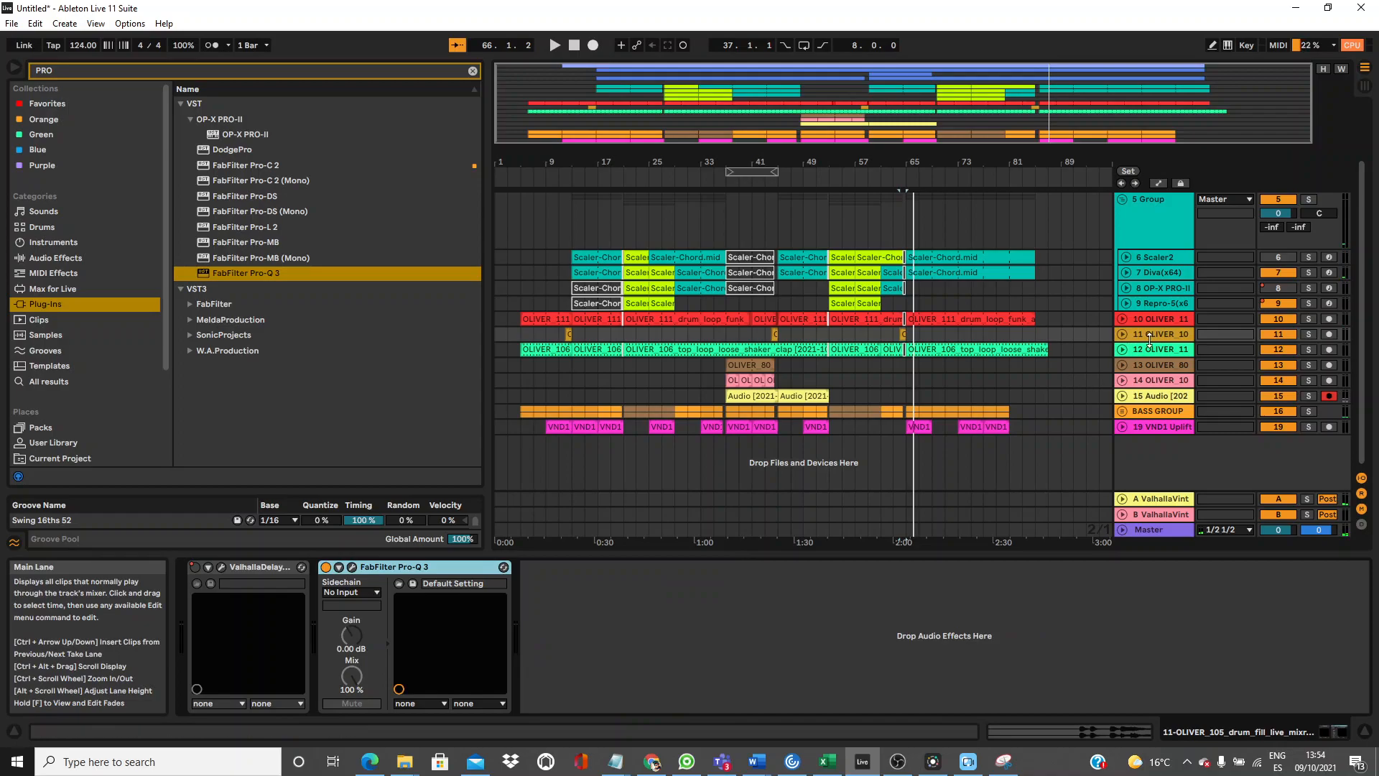
Add FabFilter Pro-Q 3 after soothe2 on the top loop track, check its spectrum during playback from bar 64 and close the window.
left_click(1153, 352)
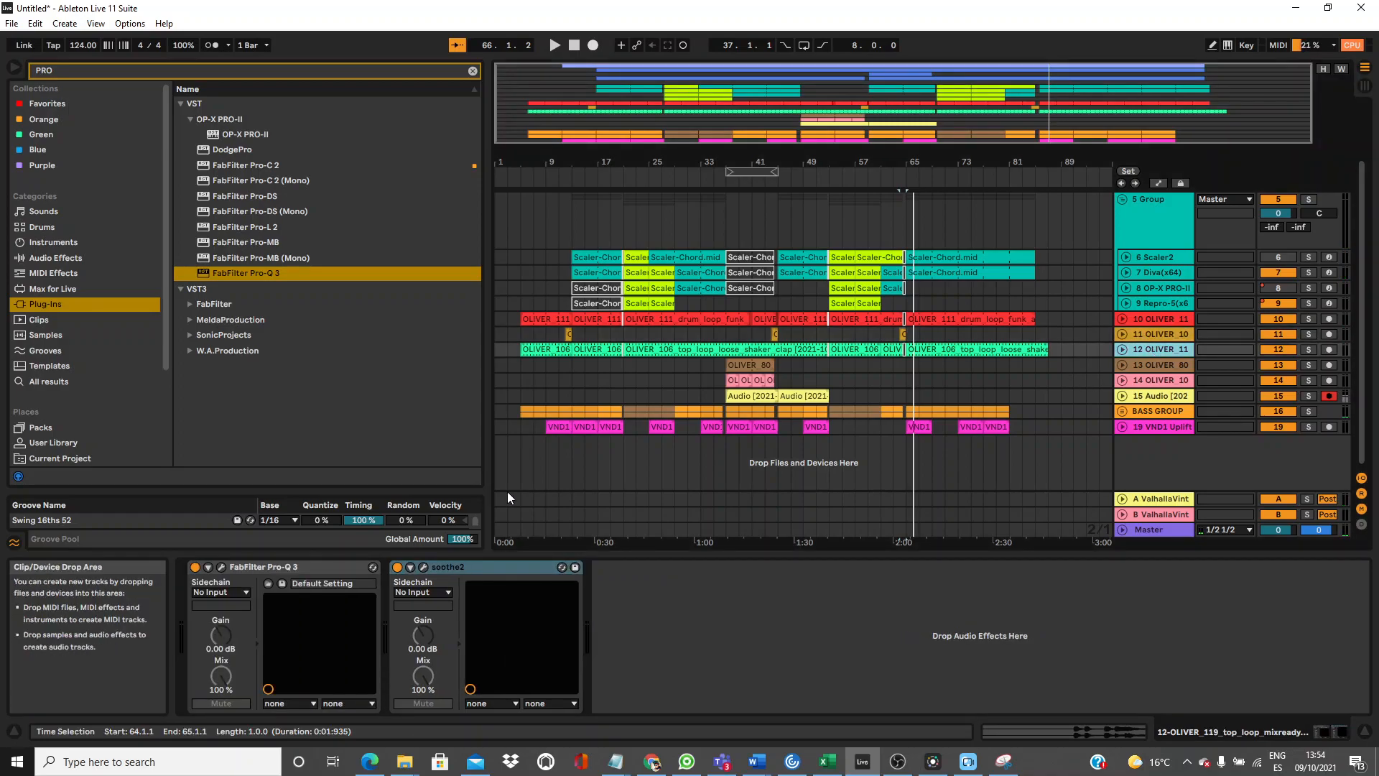
left_click_drag(236, 273, 646, 686)
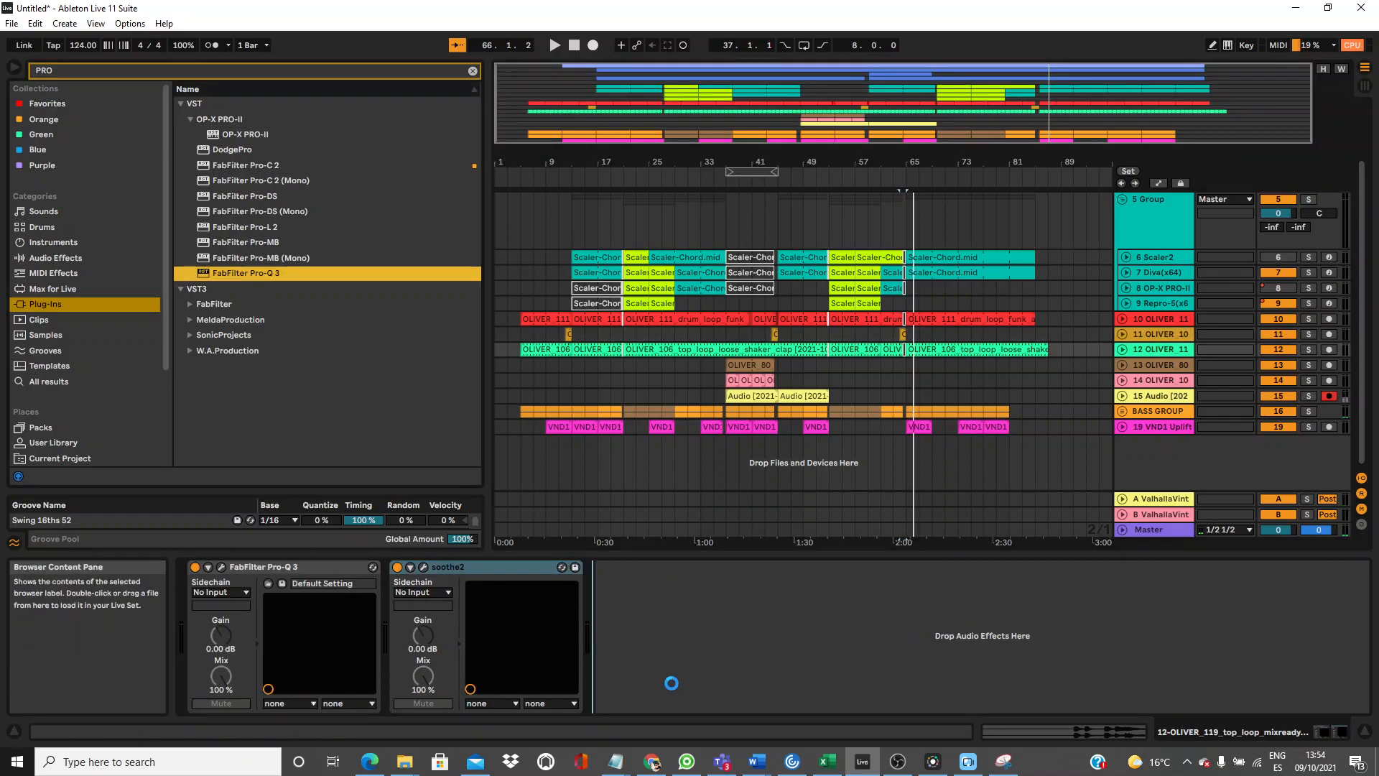
key("space")
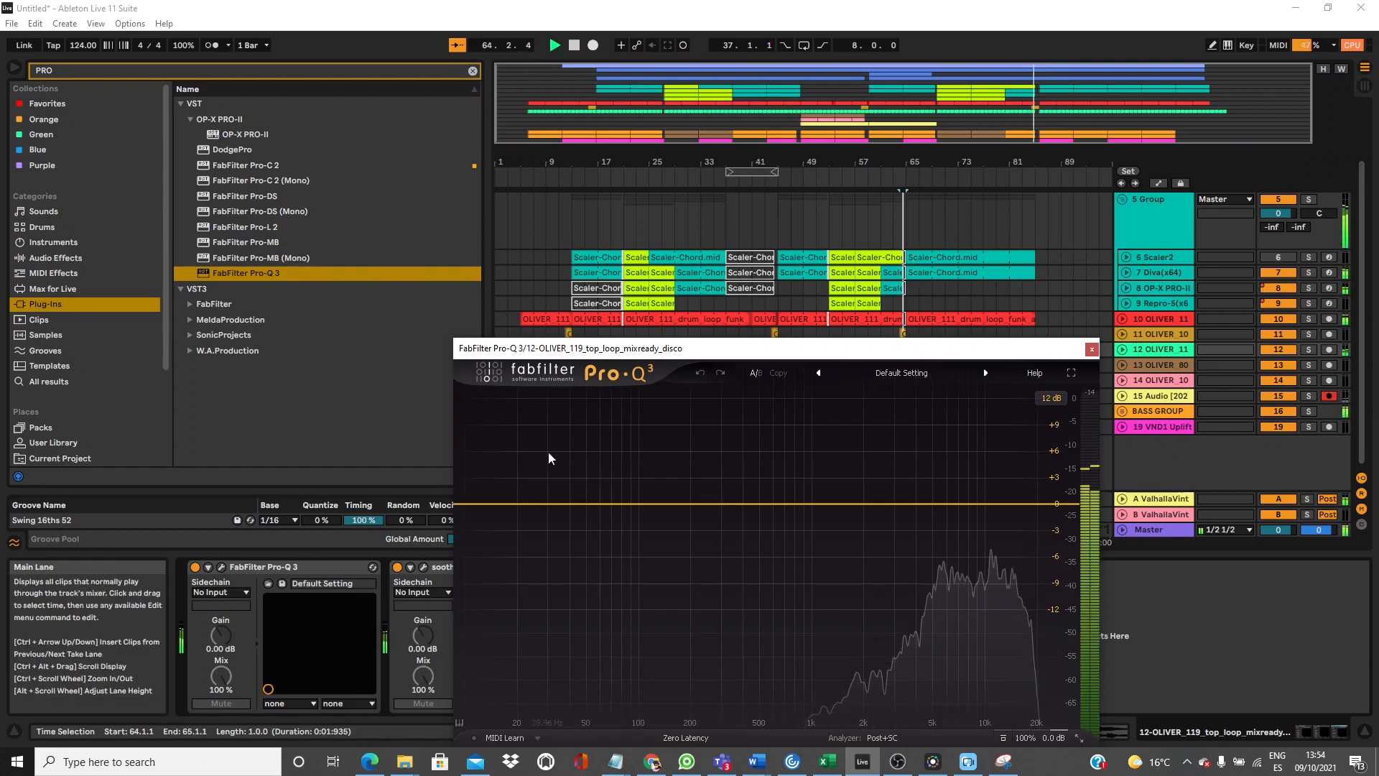
left_click(1091, 349)
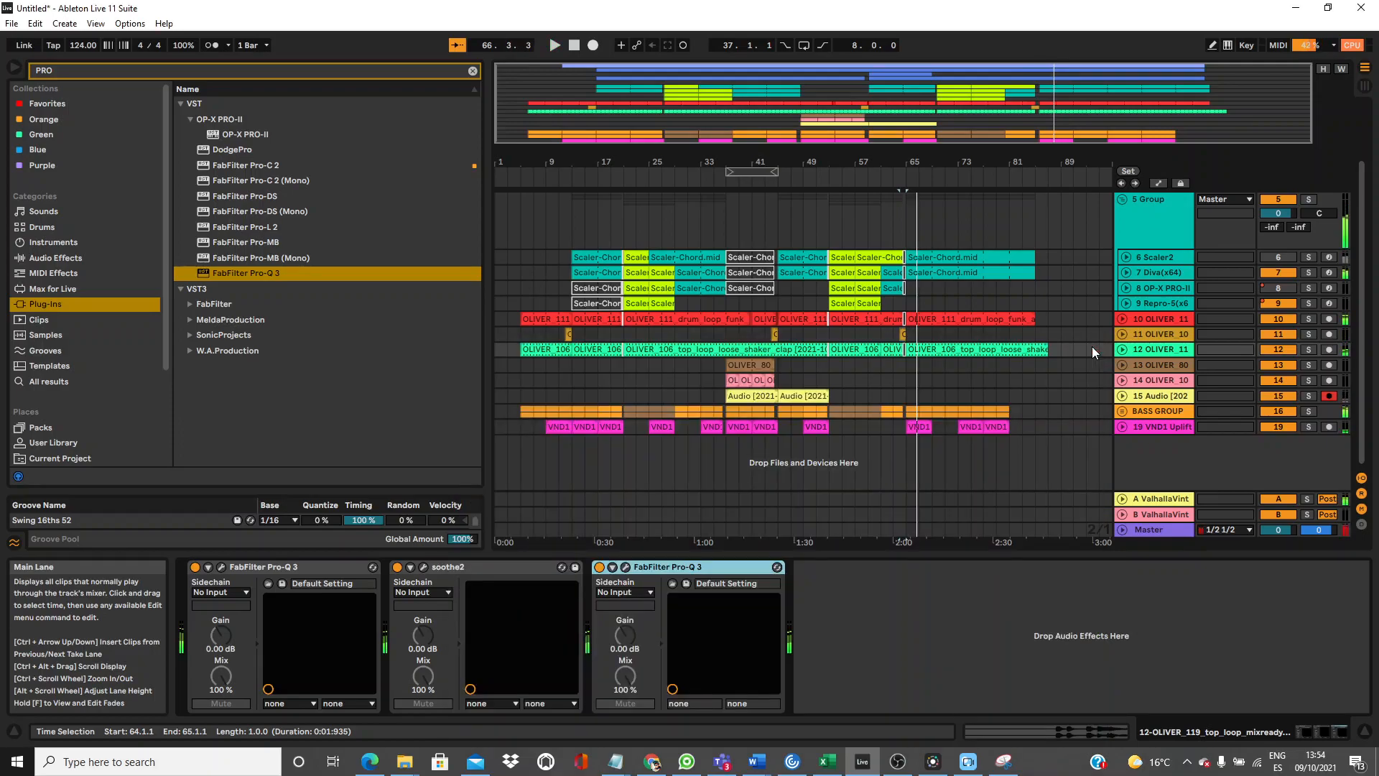
Rename the drum fill track FILLS and the top loop track HIGH HATS.
right_click(1162, 337)
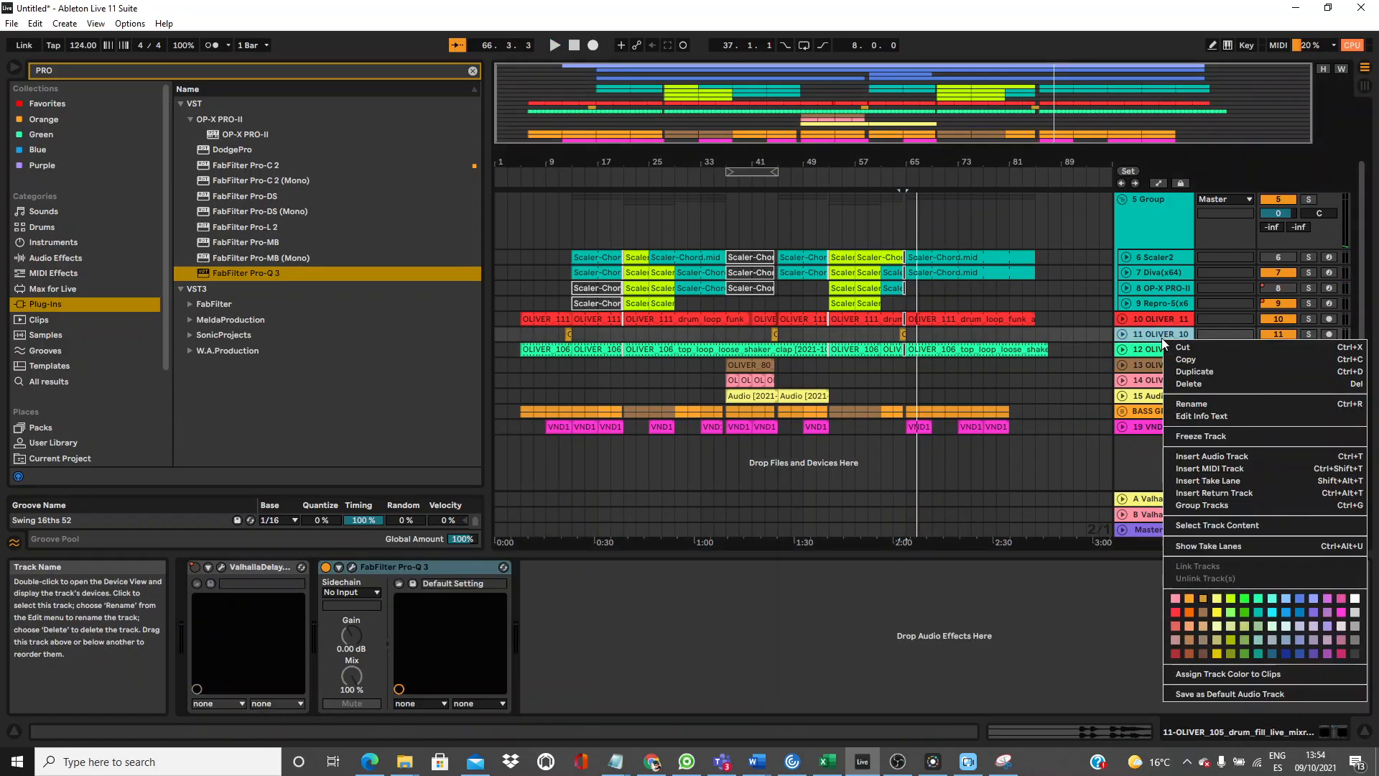
left_click(1204, 403)
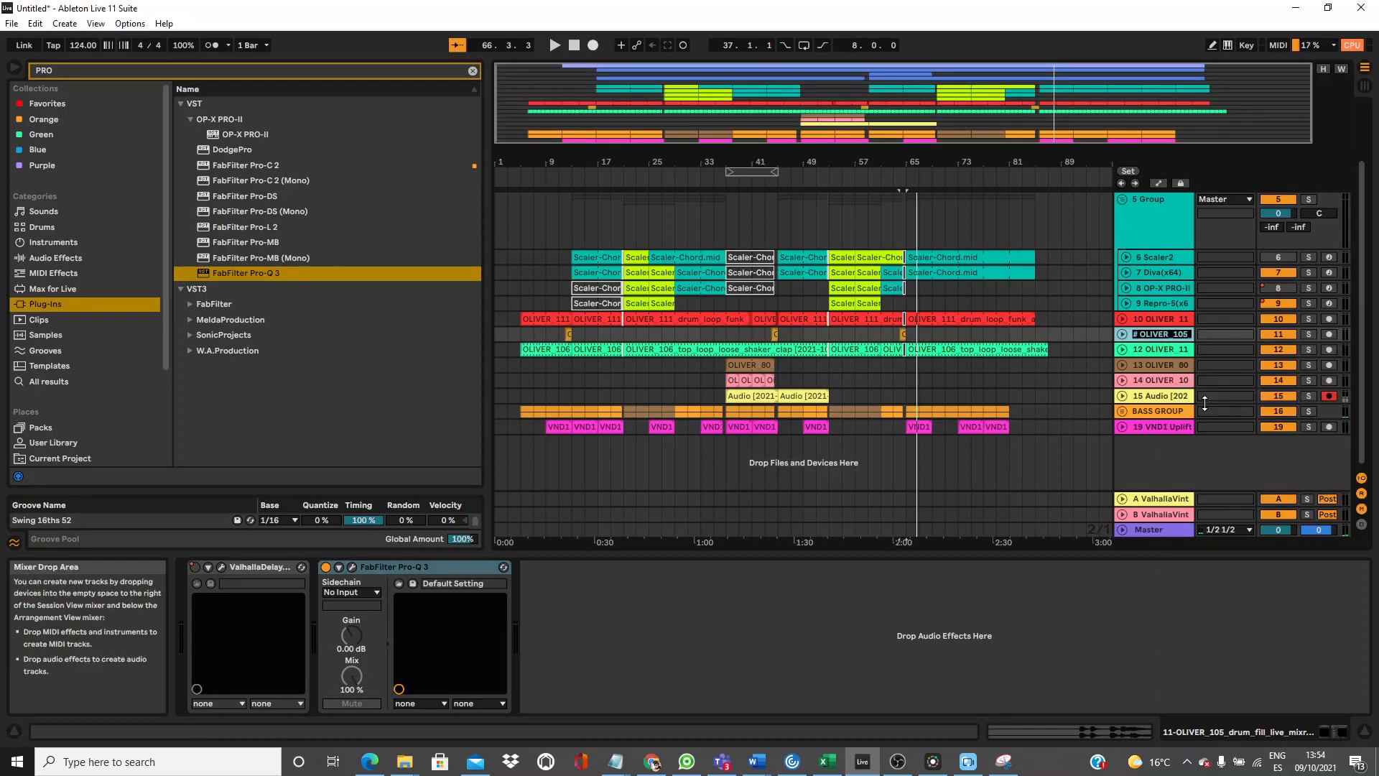
type("FILLS")
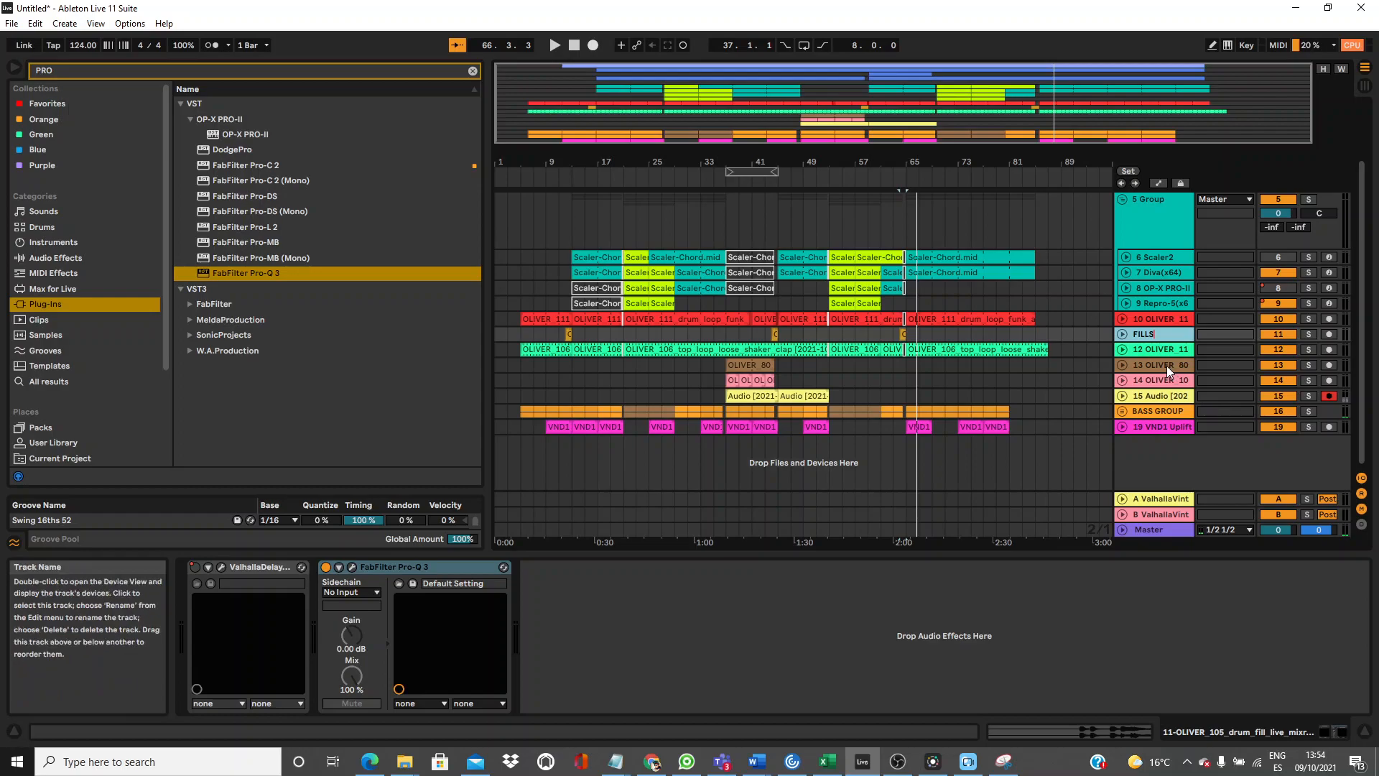
left_click(1160, 353)
right_click(1159, 353)
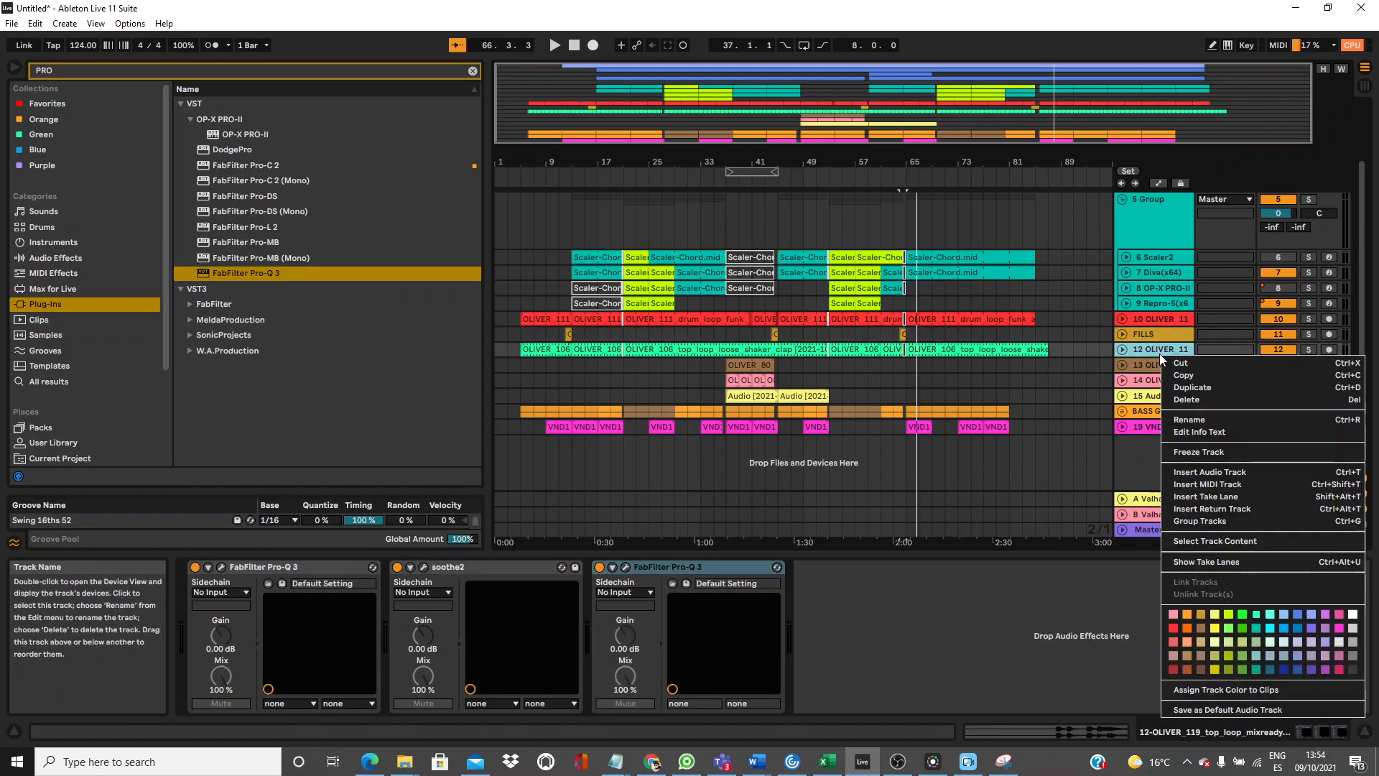
left_click(1192, 418)
type("HIGH HATS")
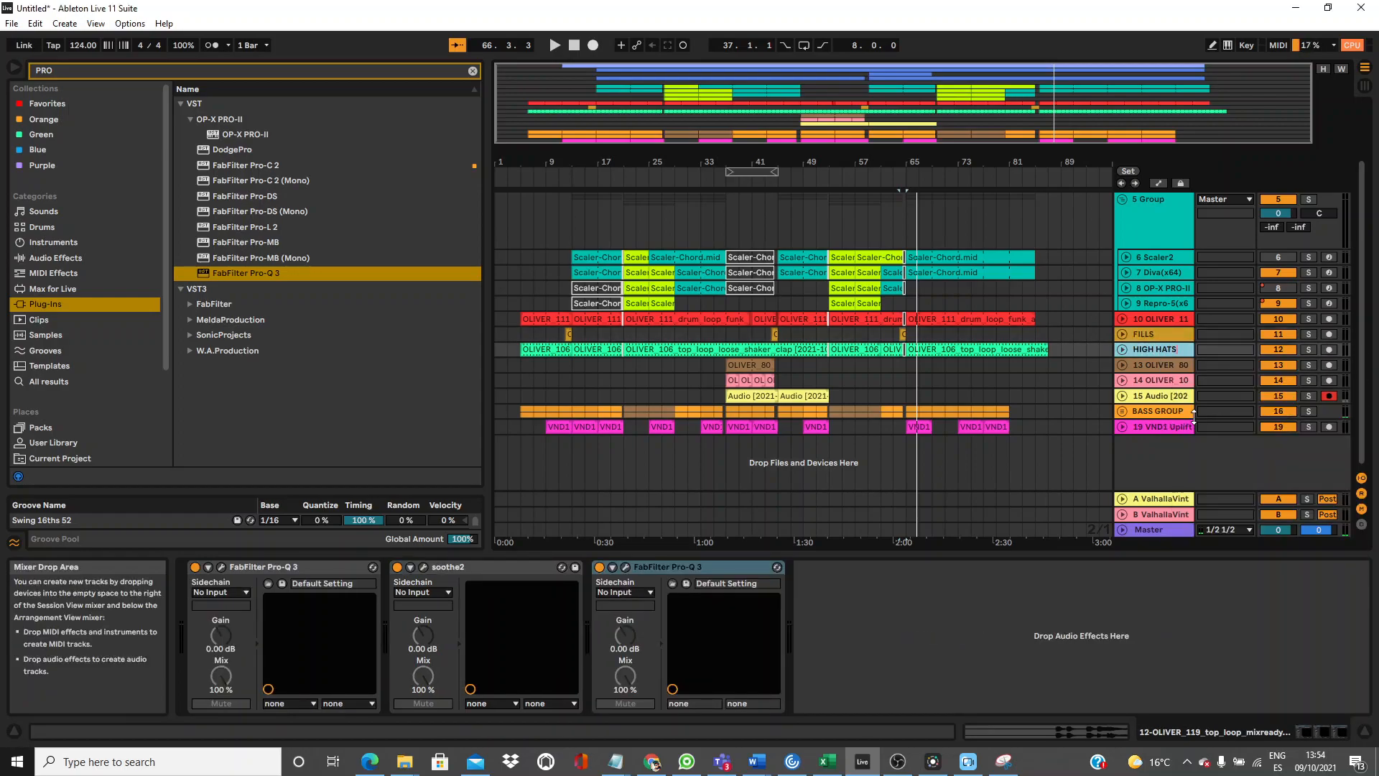
Solo the OLIVER_111 drum loop track, play it and add FabFilter Pro-Q 3 after its ValhallaDelay.
left_click(1309, 319)
left_click(1139, 315)
key("space")
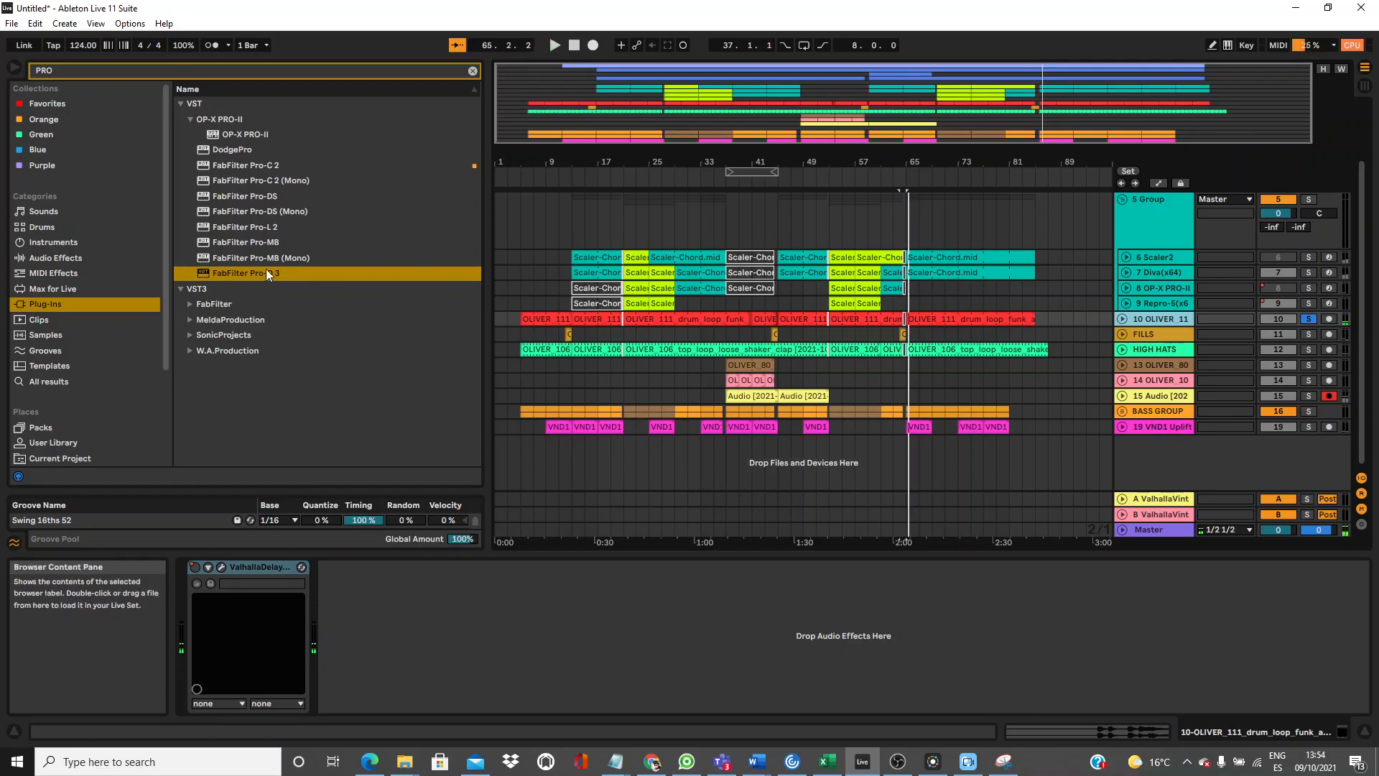
double_click(242, 271)
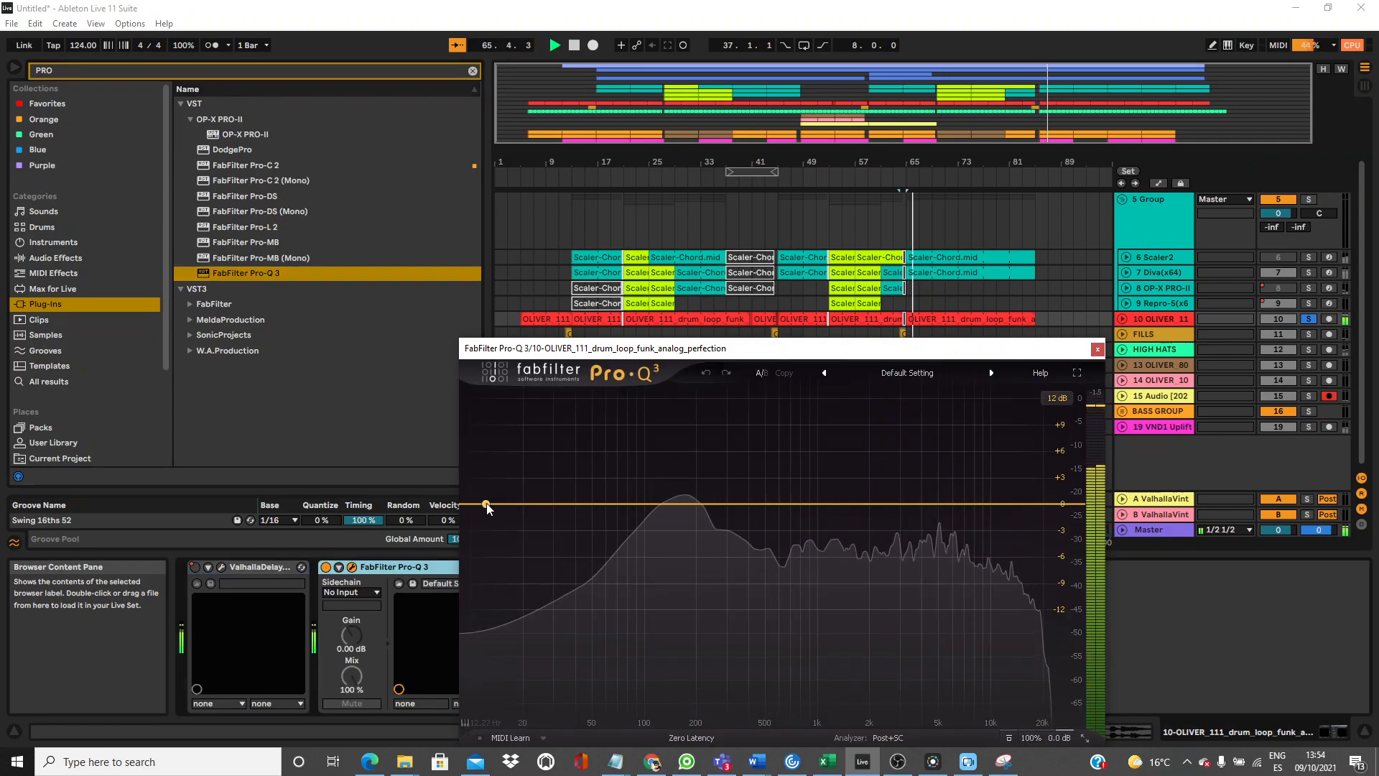
Add a low cut, a 12 dB/oct high cut at about 12351 Hz and a -4.49 dB bell at about 790.89 Hz, then unsolo the drum loop.
left_click(479, 505)
left_click_drag(479, 506, 544, 523)
left_click_drag(1081, 504, 1011, 508)
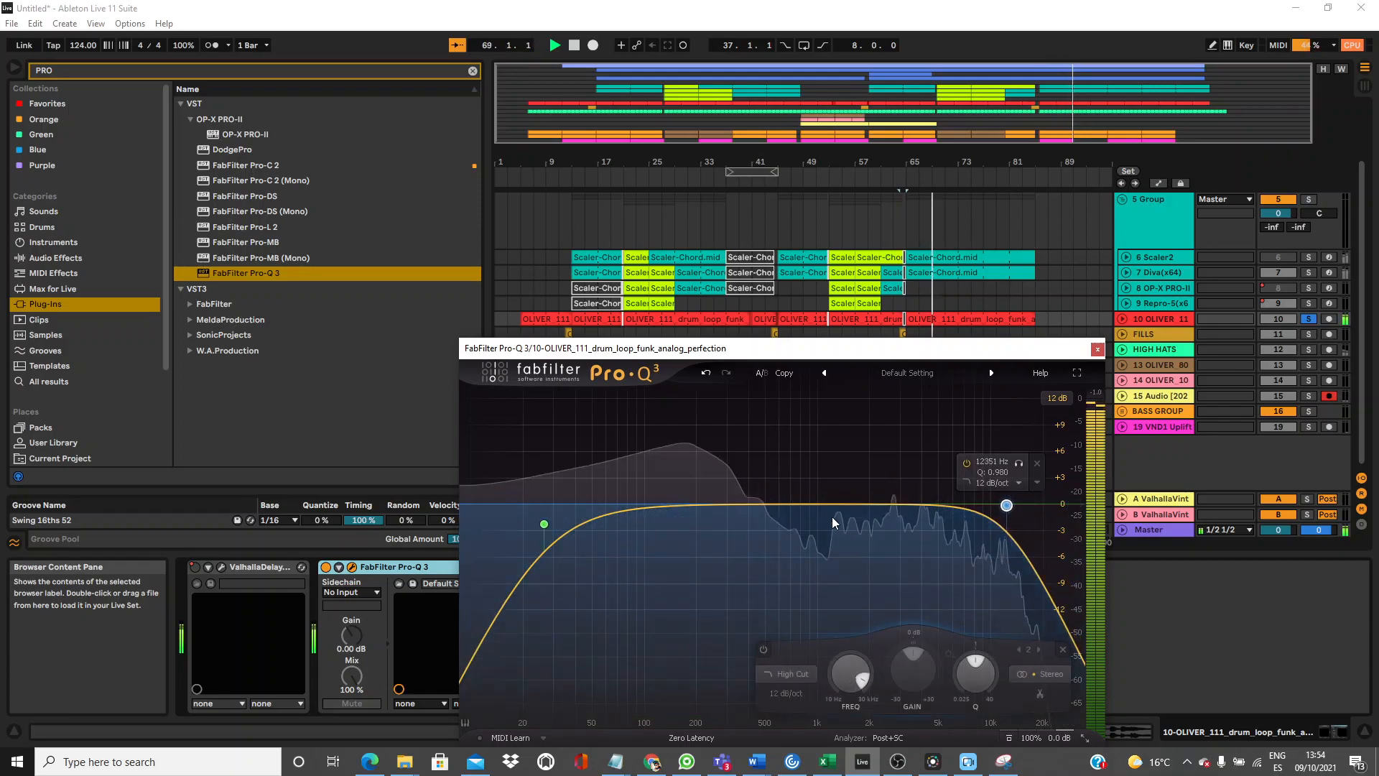
left_click_drag(800, 505, 800, 545)
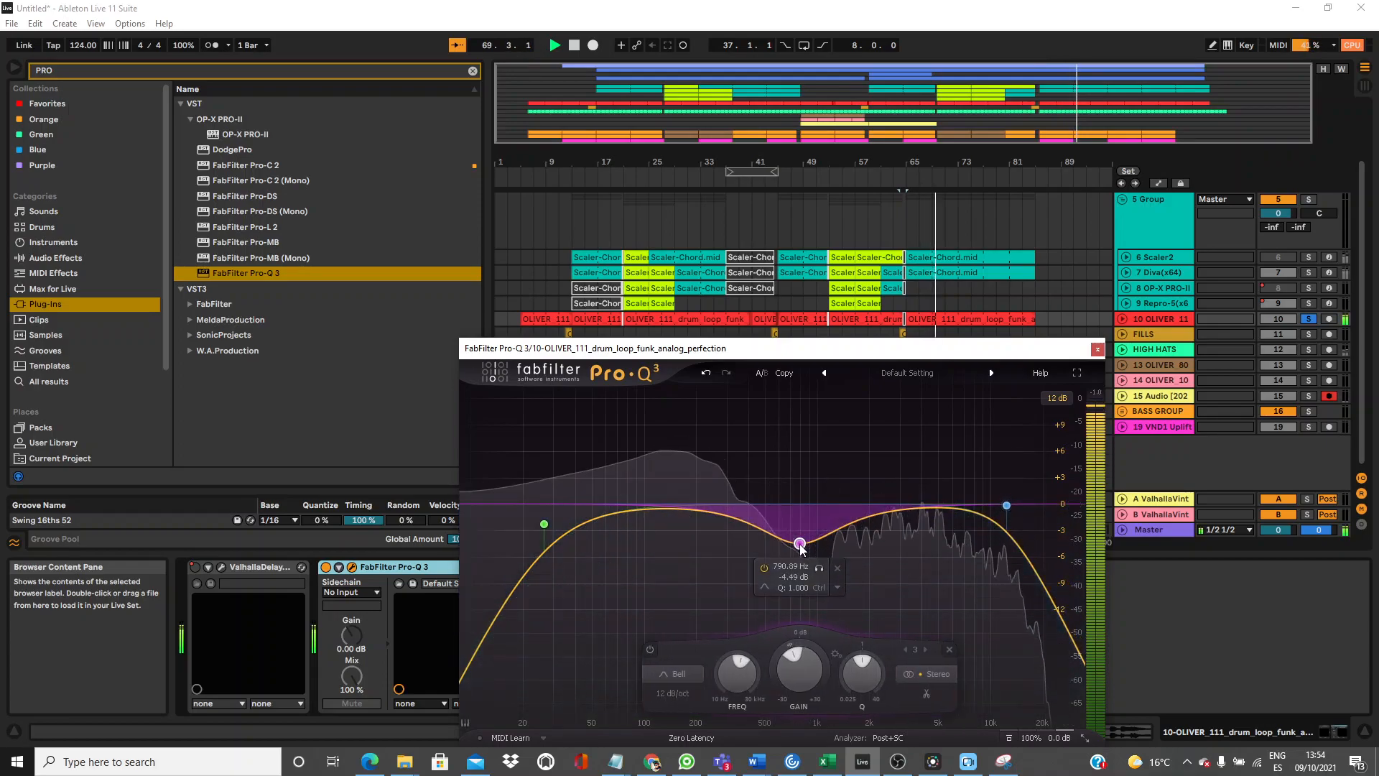
left_click(1097, 350)
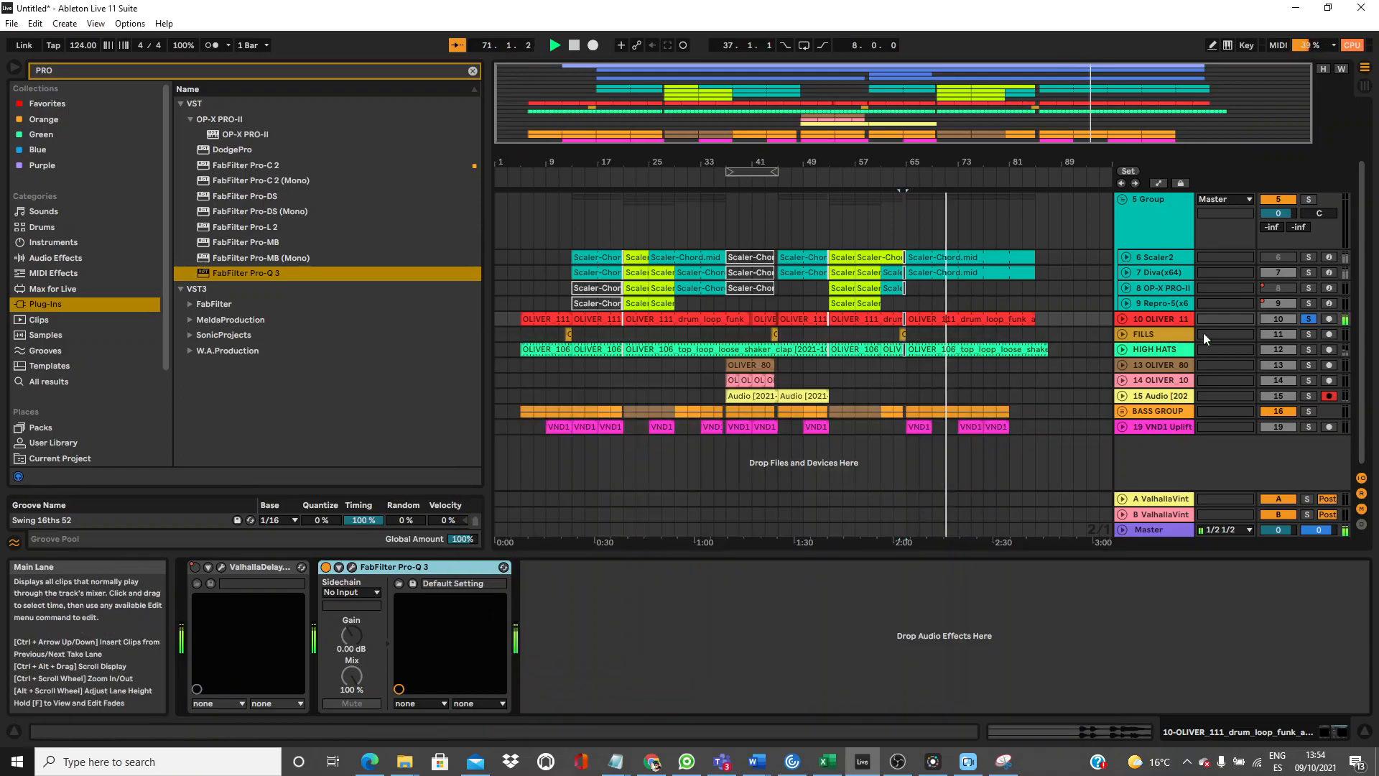
left_click(1308, 320)
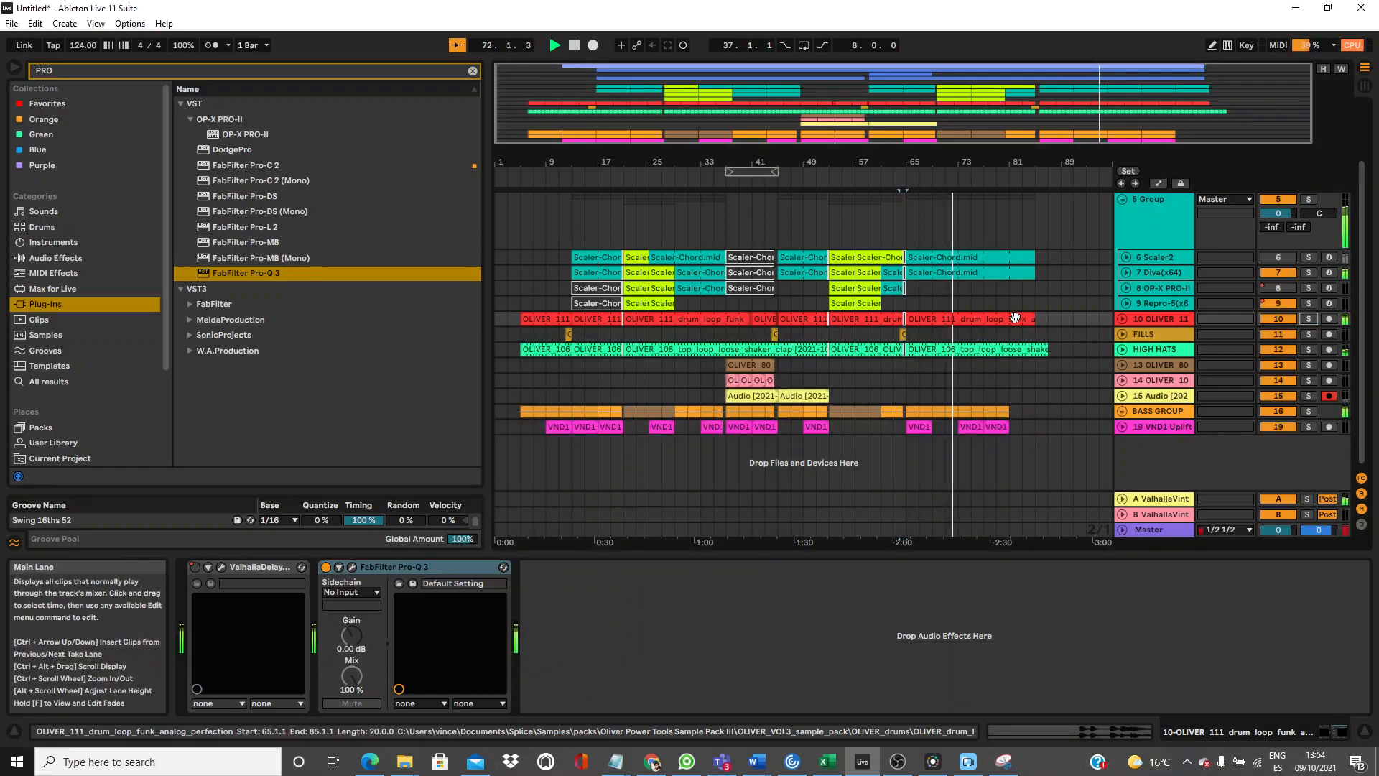
Set the transient envelope of the drum loop clip starting at bar 65 to 36.
double_click(975, 319)
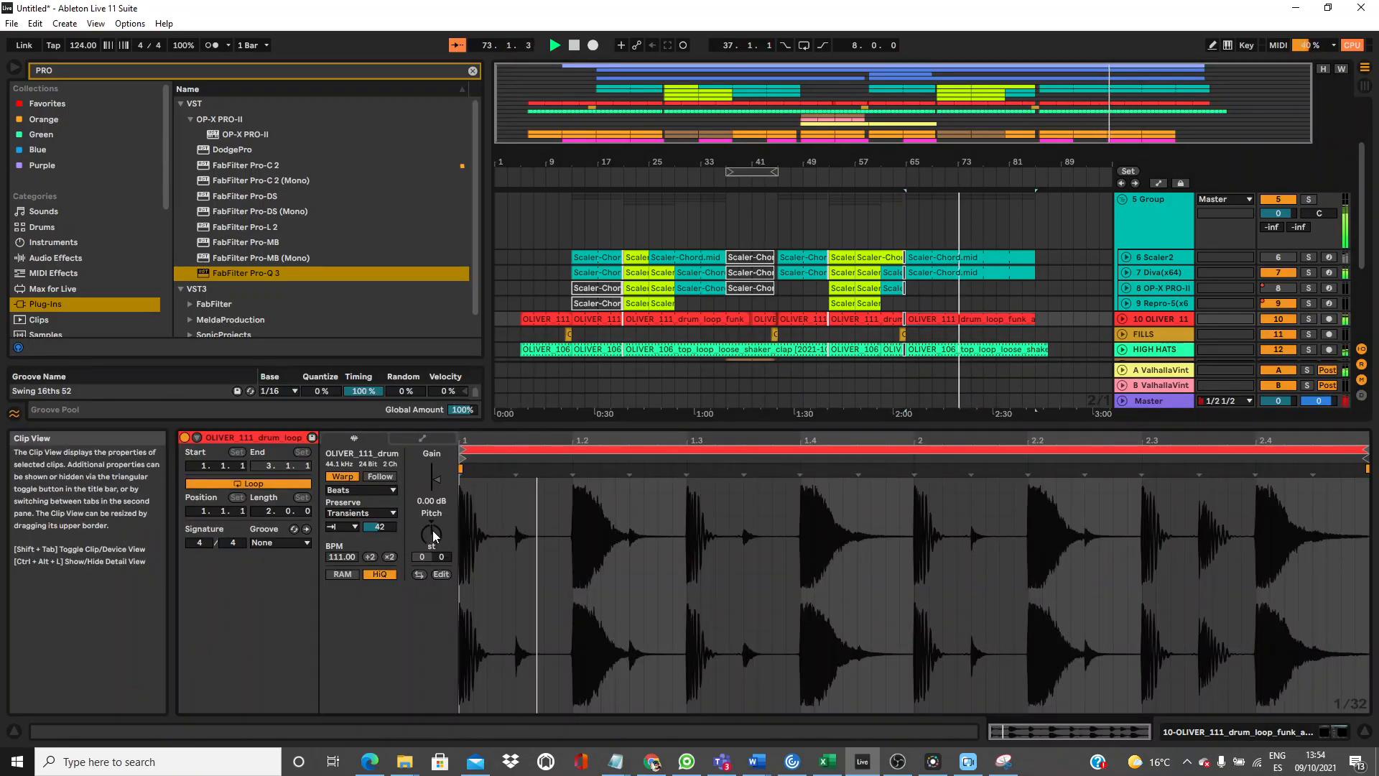
mouse_move(380, 527)
left_mouse_down()
mouse_move(379, 485)
mouse_move(379, 527)
left_mouse_up()
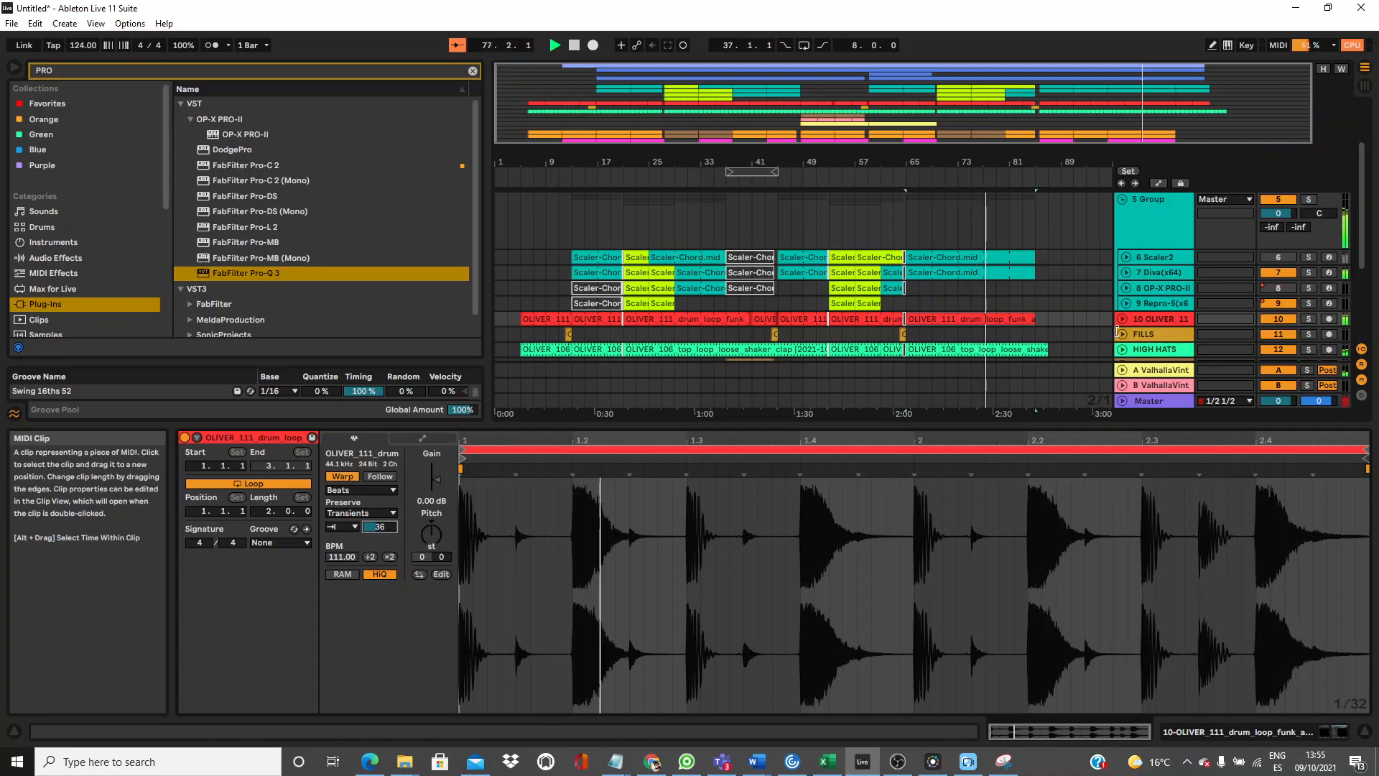
left_click(1142, 336)
key("Down")
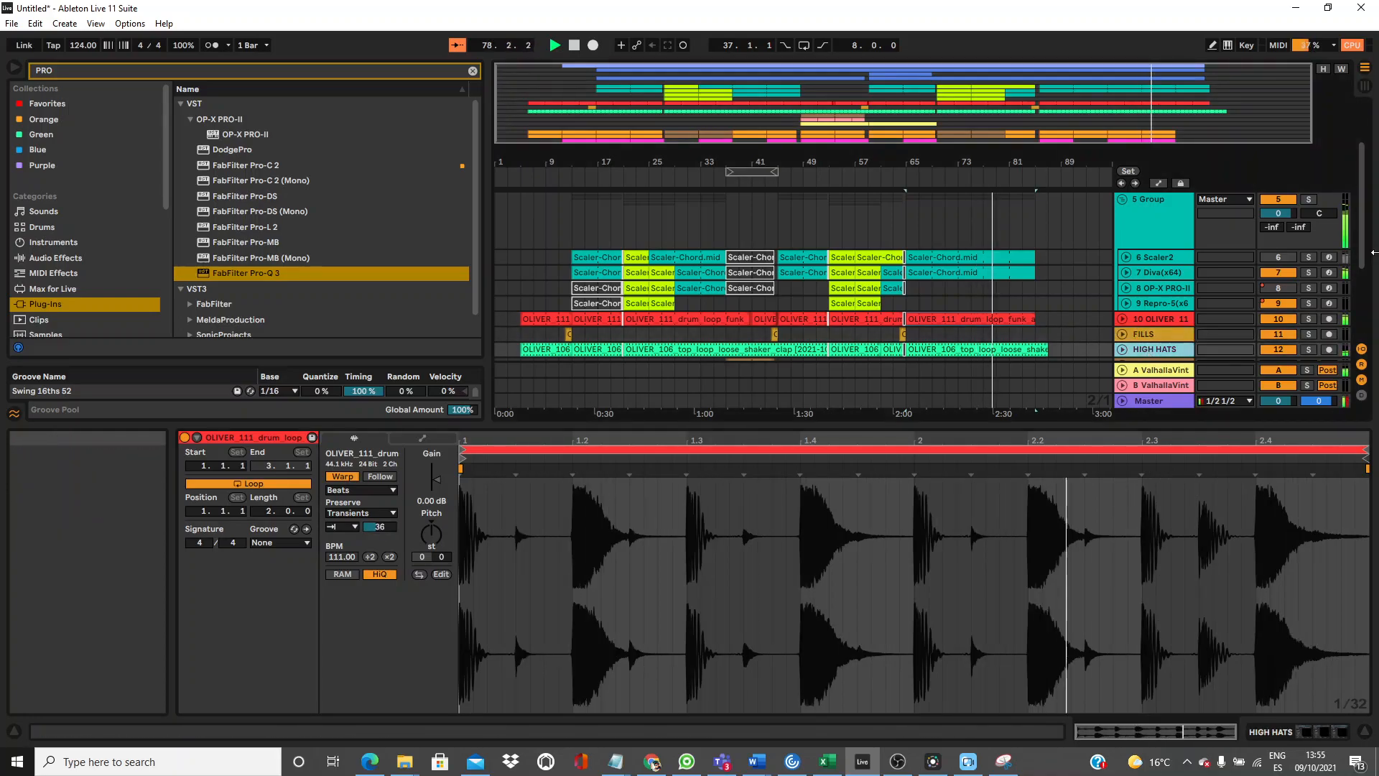
Rename the OLIVER_111 drum loop track DRUM LOOP, unfold it and select its clip starting at bar 65.
right_click(1158, 327)
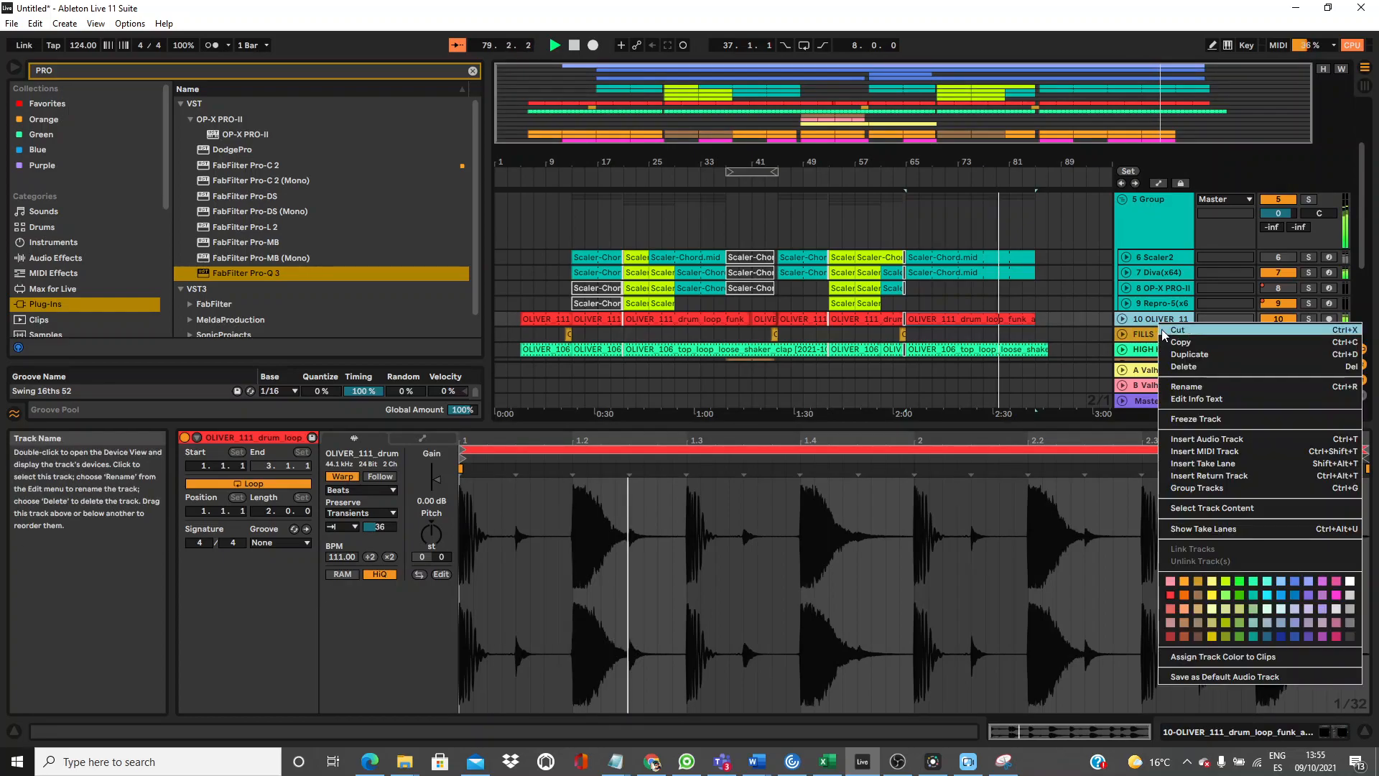
left_click(1190, 388)
type("DR")
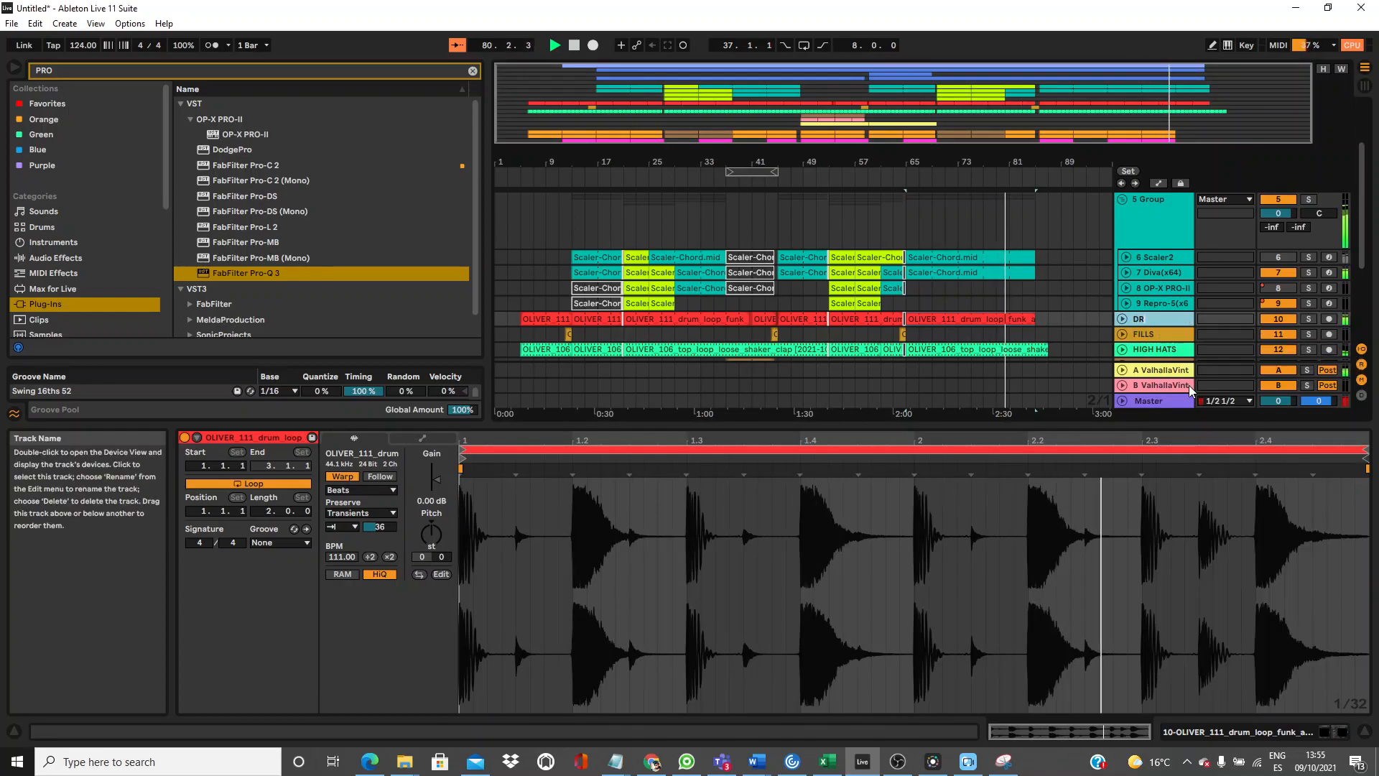
type("UM LOOP")
key("Return")
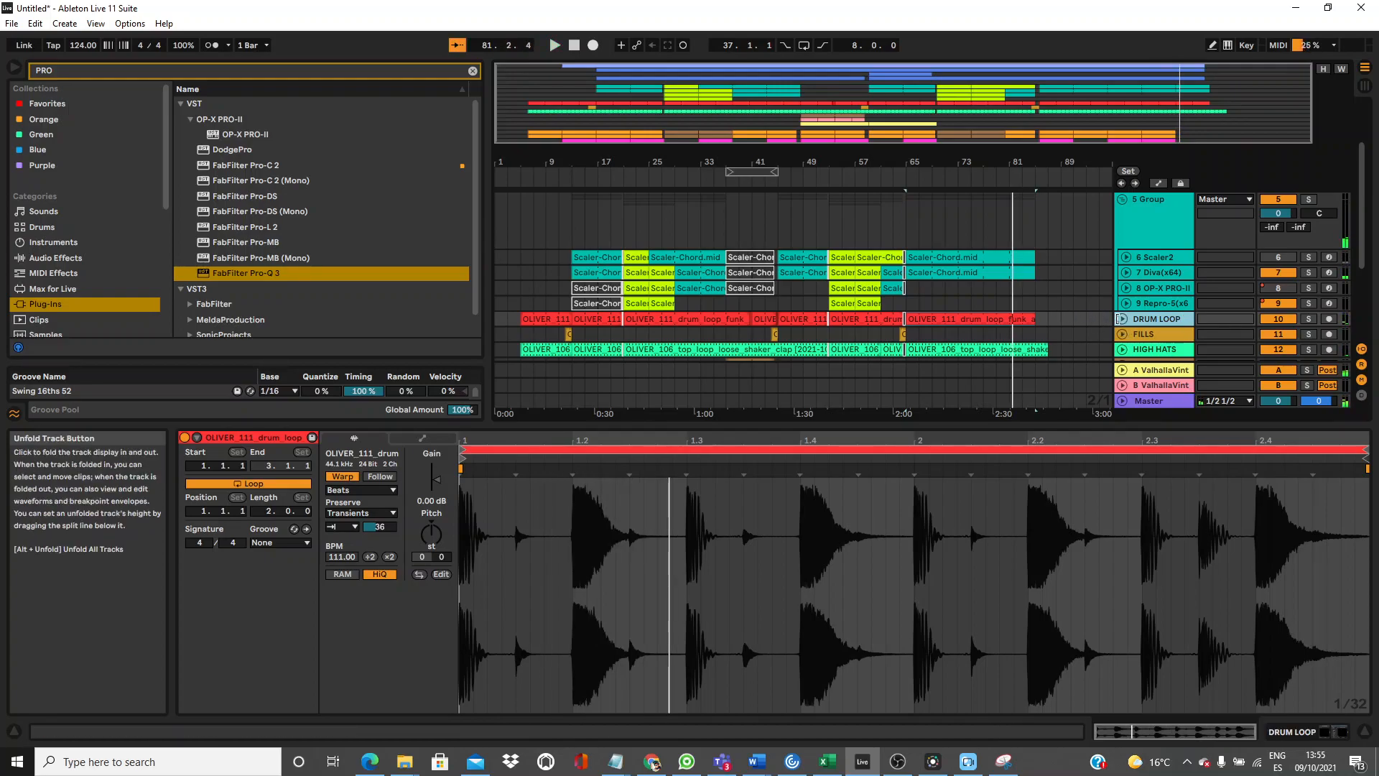
left_click(1121, 319)
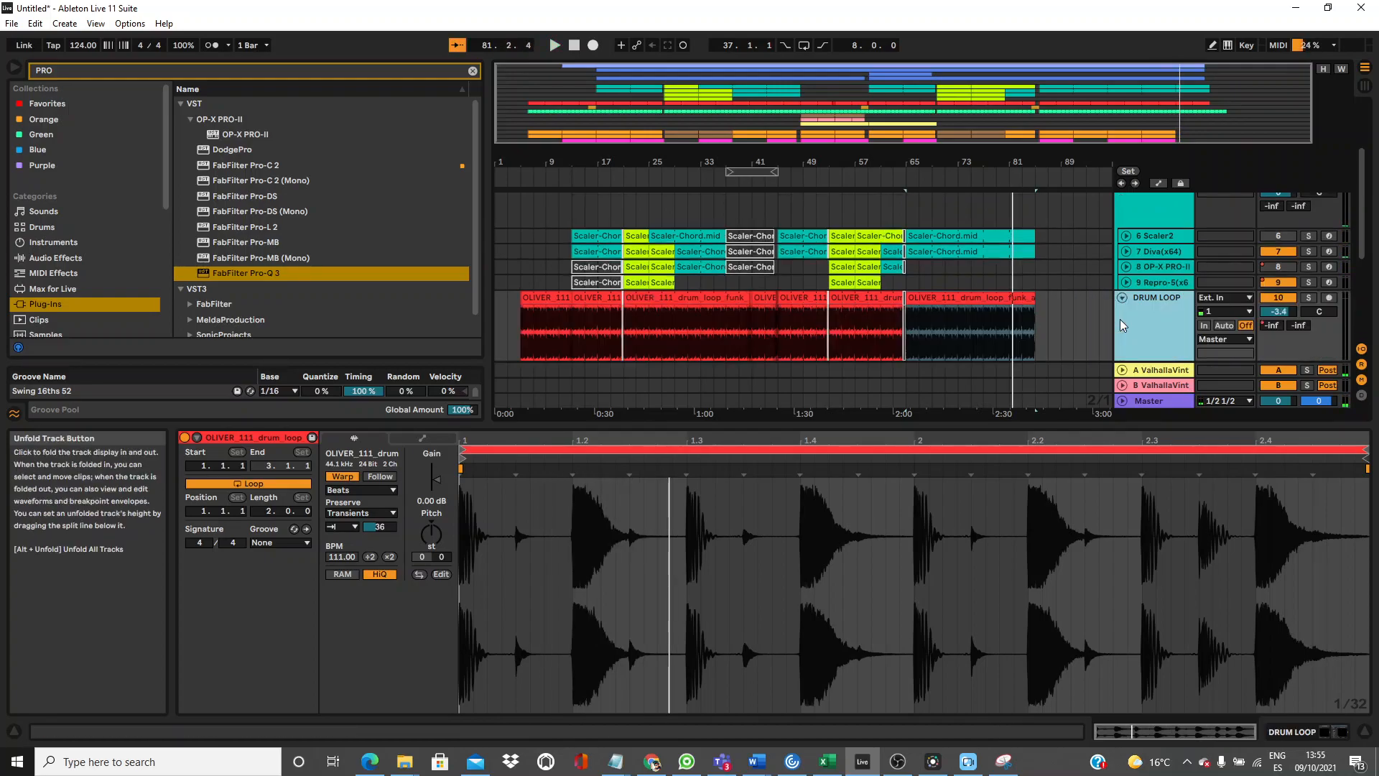
left_click(976, 310)
Inspect the devices of the OLIVER_80 percussion loop track and audition its clip at bar 37, soloing the track briefly.
left_click_drag(1363, 247, 1378, 362)
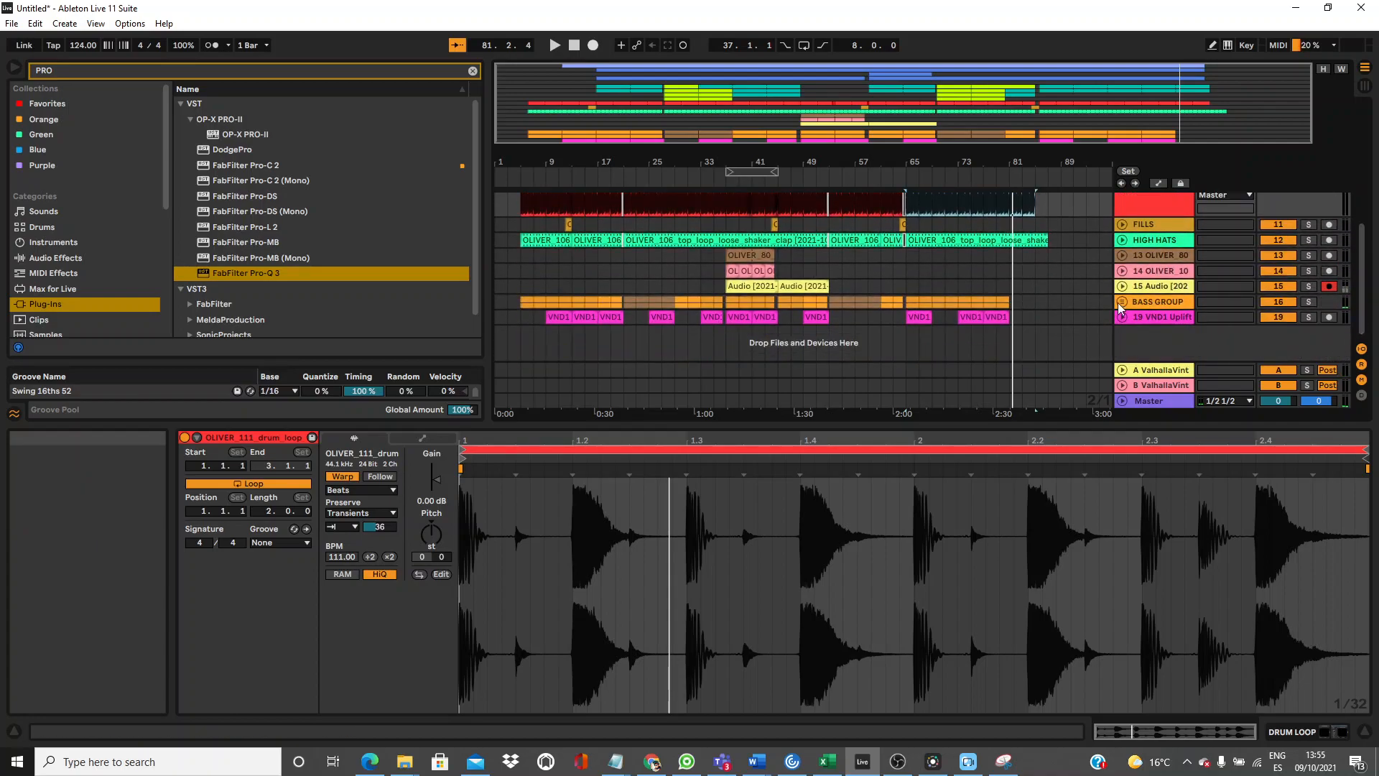
left_click(1160, 260)
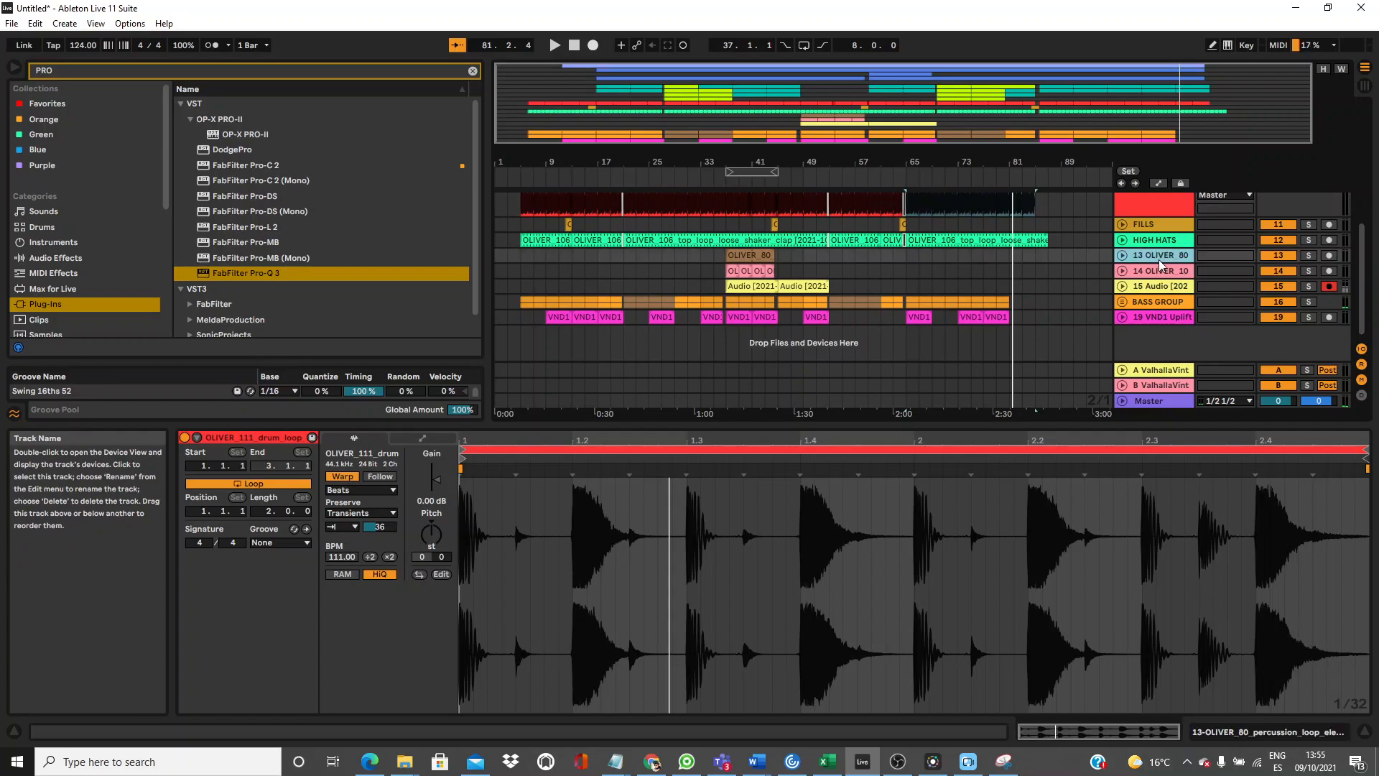
double_click(1159, 260)
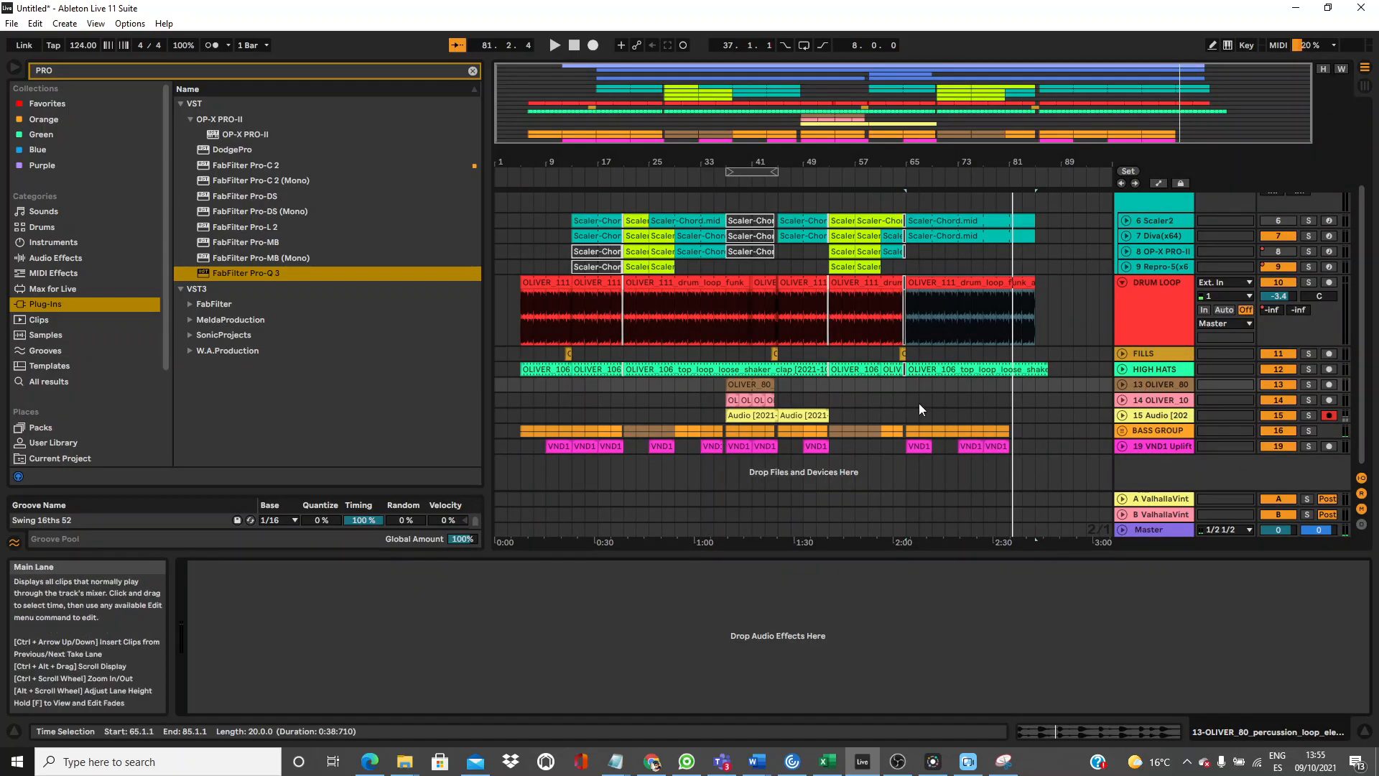
left_click(738, 386)
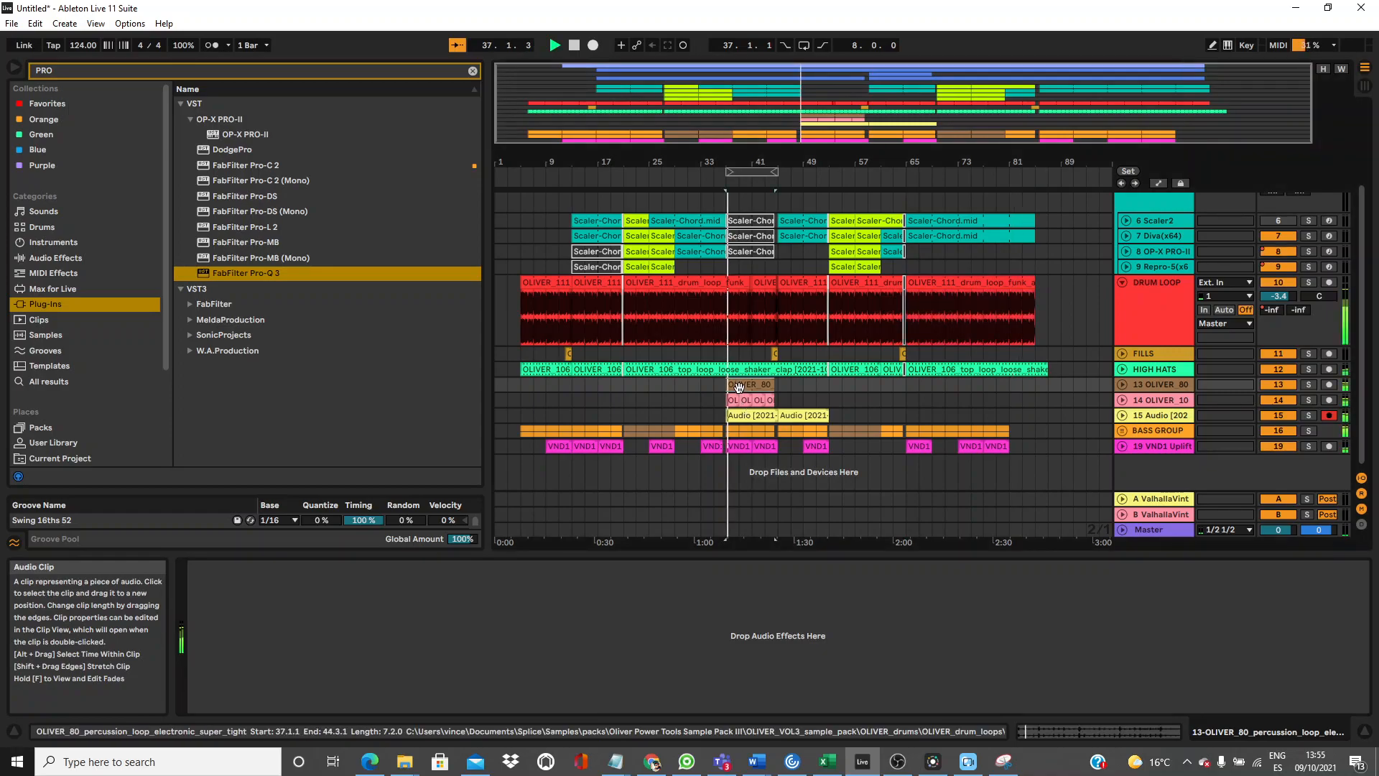
left_click(1309, 386)
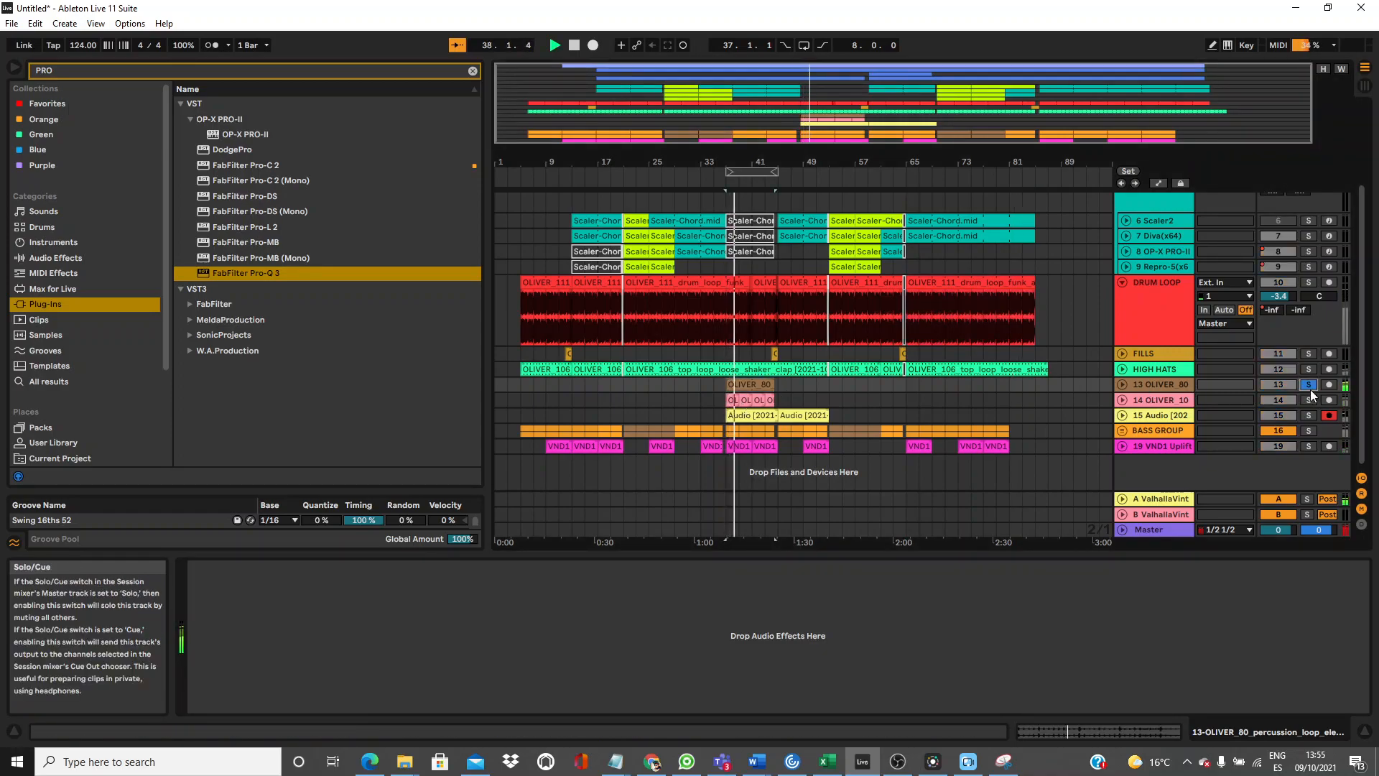
left_click(1309, 386)
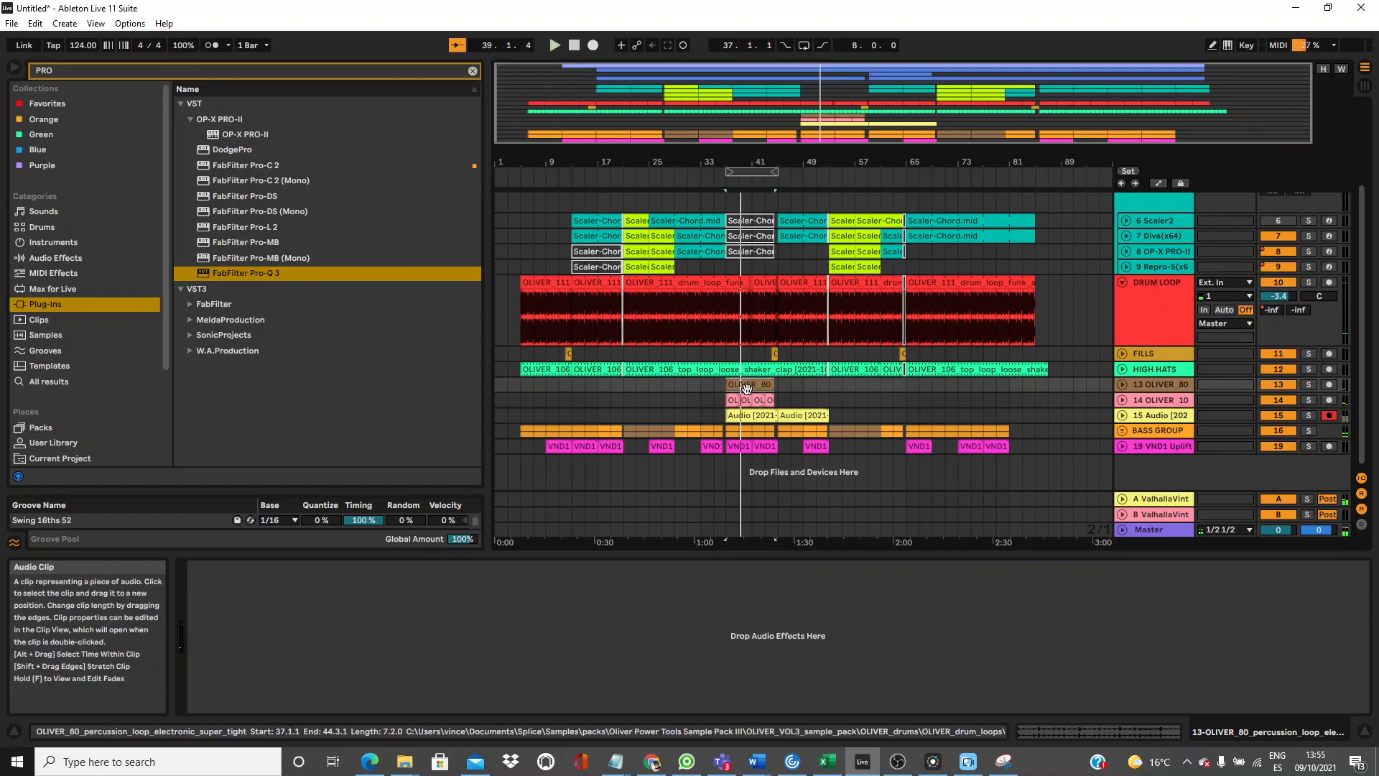
Copy the OLIVER_80 percussion clip from bar 37 to bar 73 while the arrangement plays.
left_click_drag(746, 388, 906, 387)
key("space")
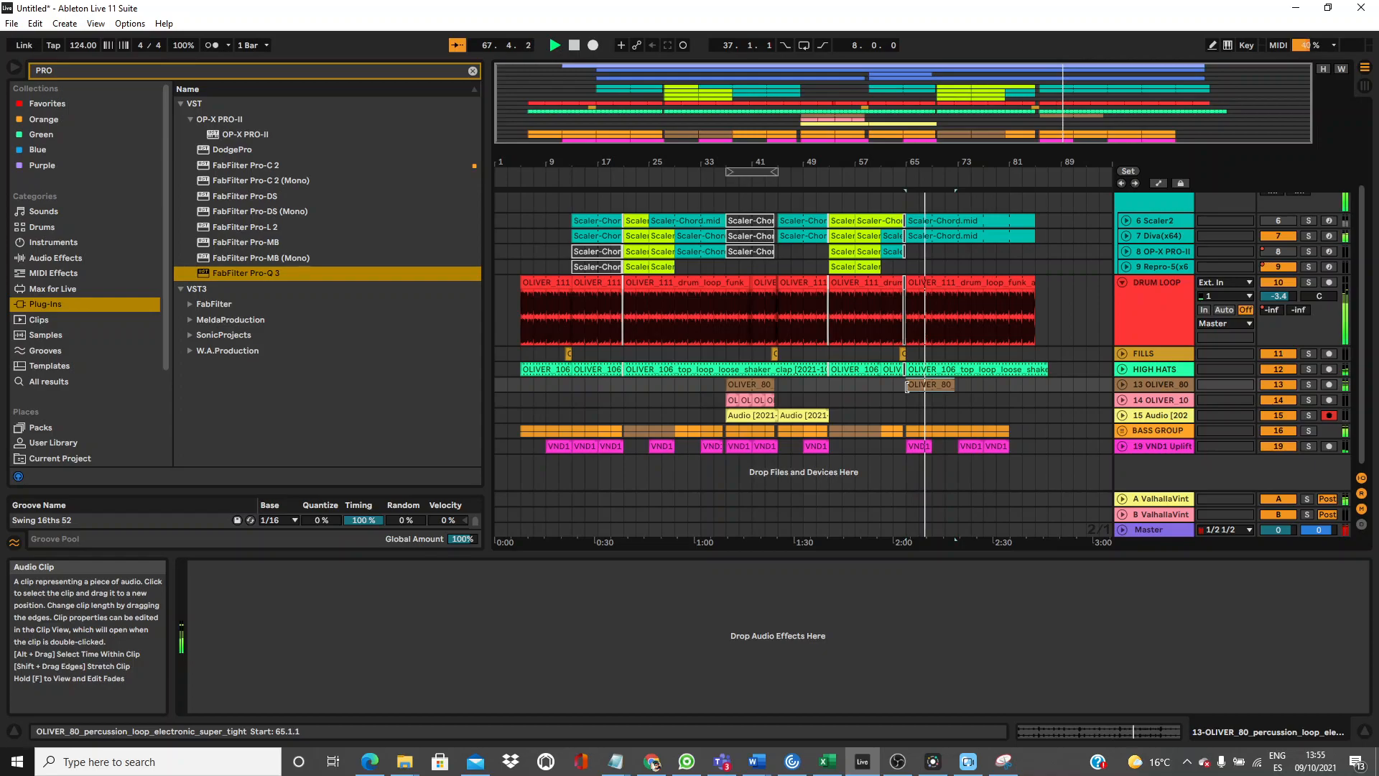
key("Delete")
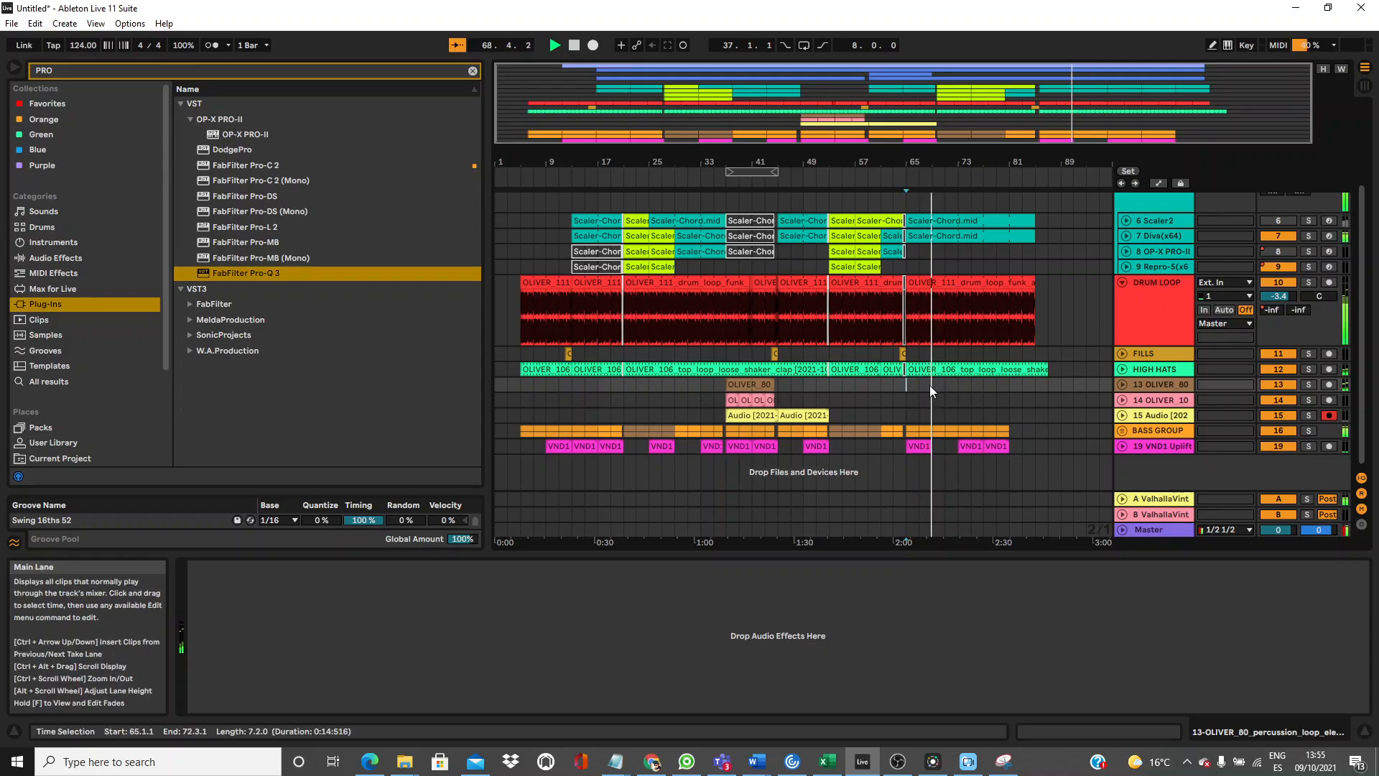
left_click(955, 383)
key("ctrl+v")
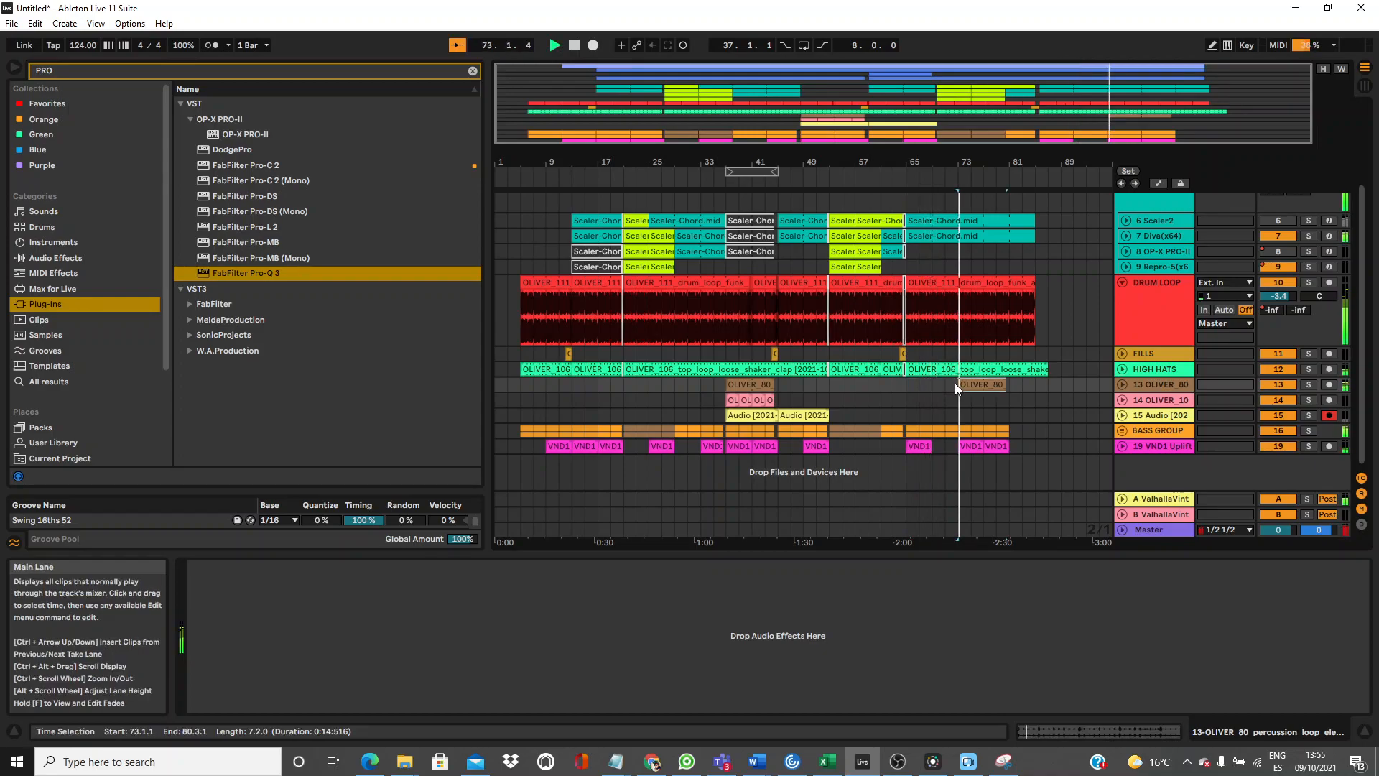
Copy the OLIVER_100 guitar loop clips from bar 37 to bar 73 and duplicate the copies directly after themselves.
left_click(734, 401)
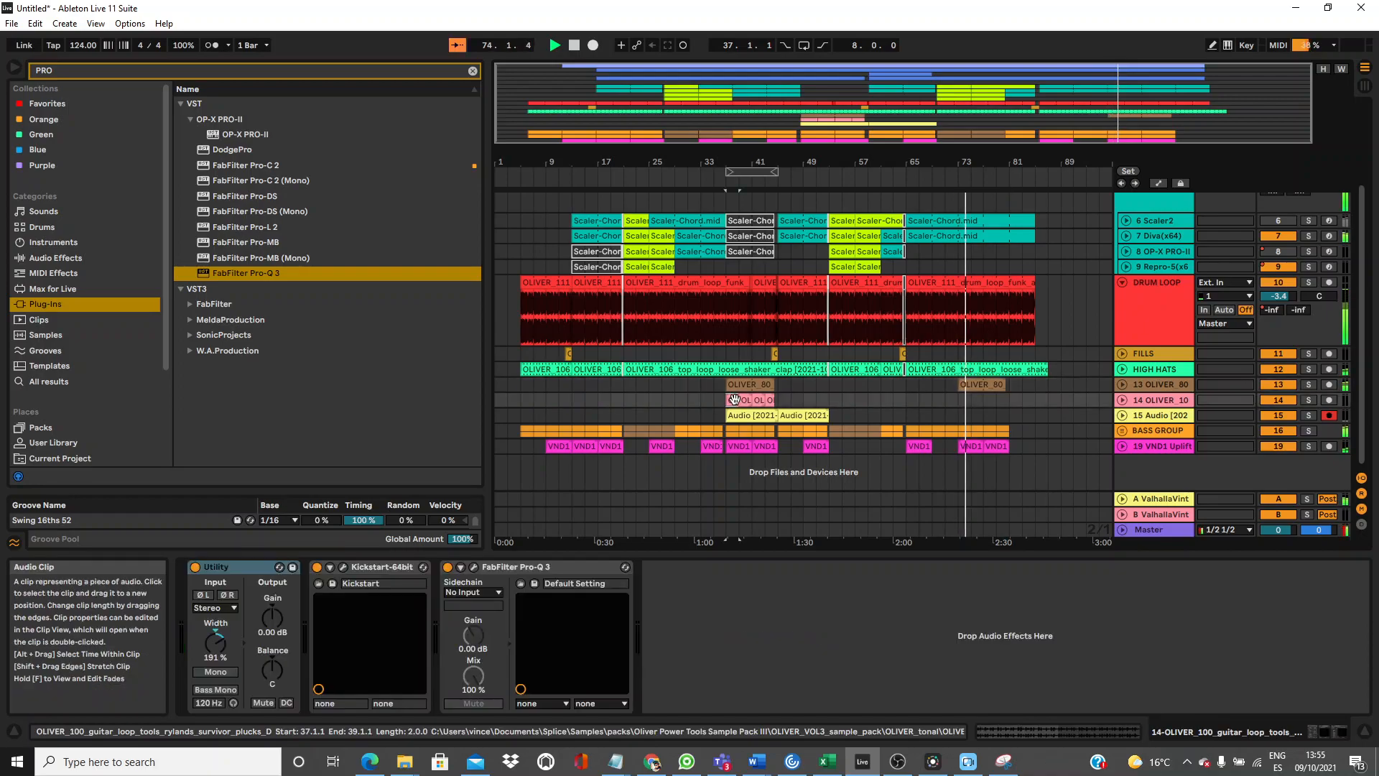
left_click(957, 401)
key("ctrl+v")
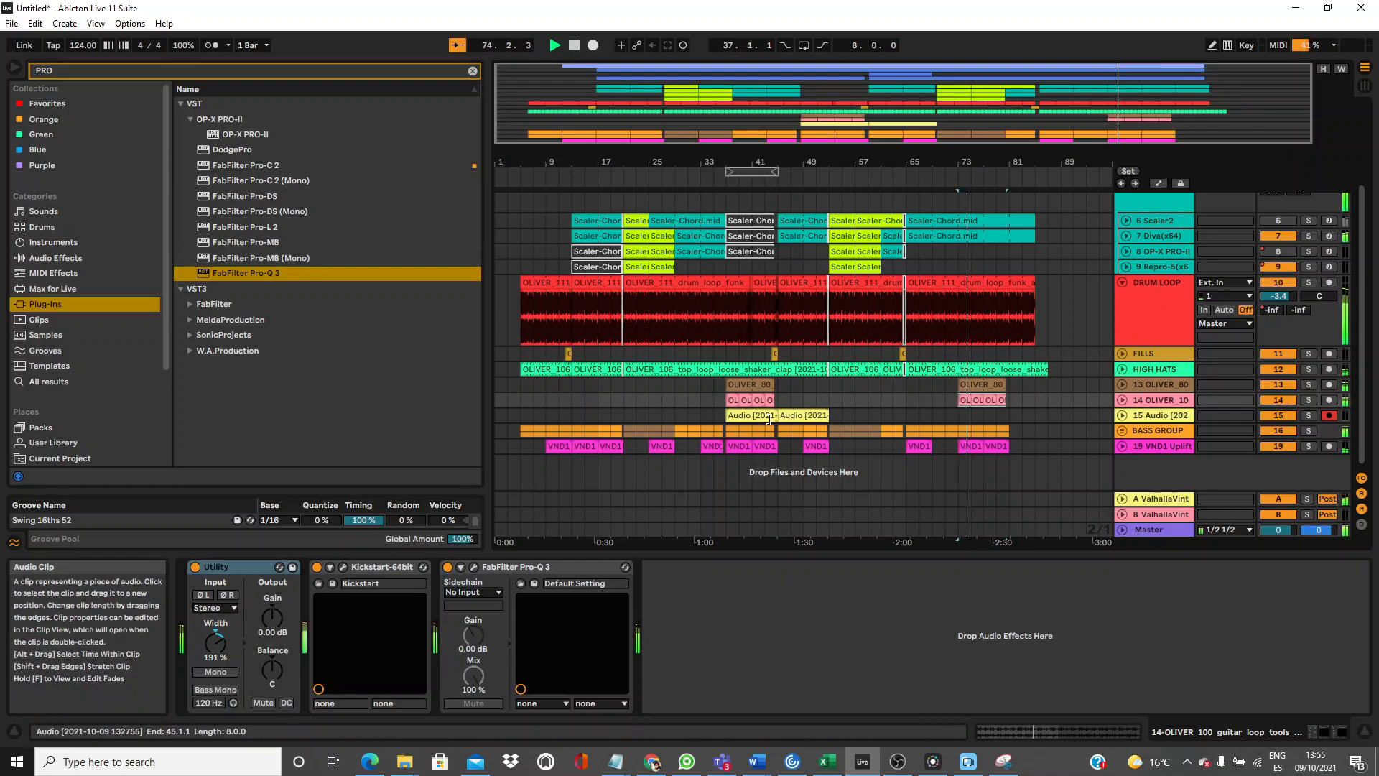
left_click(1000, 400)
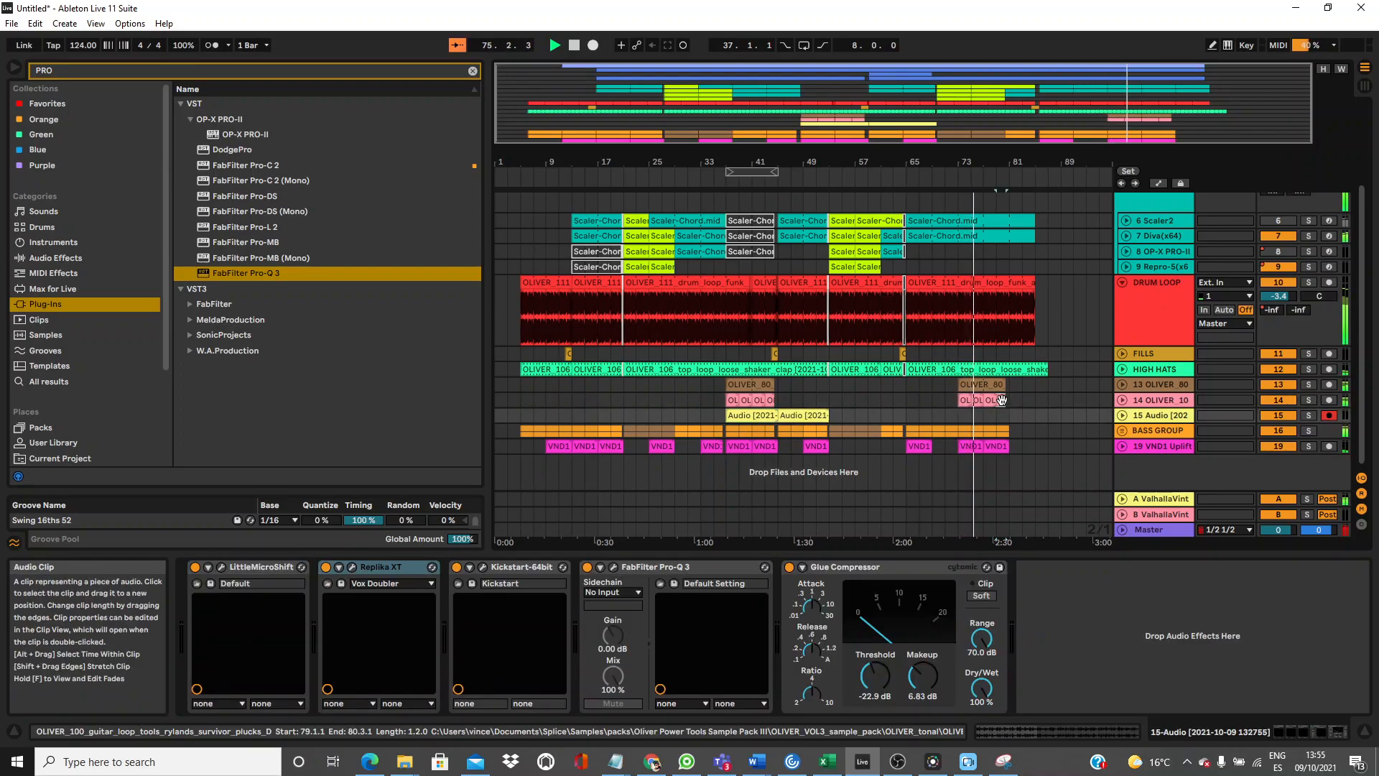
left_click(975, 401)
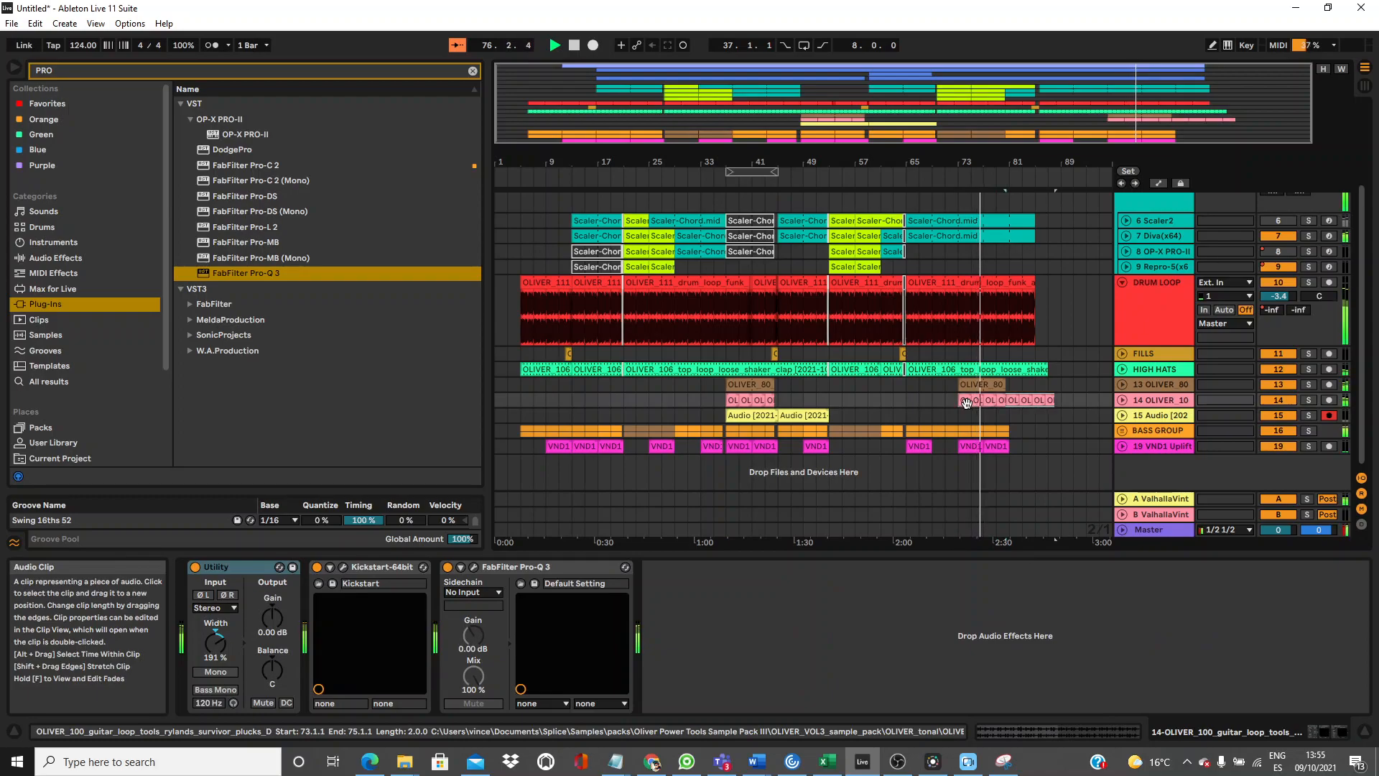
Try copying the second clip of audio track 15 to bar 73 and duplicating it at bar 81.
left_click(966, 416)
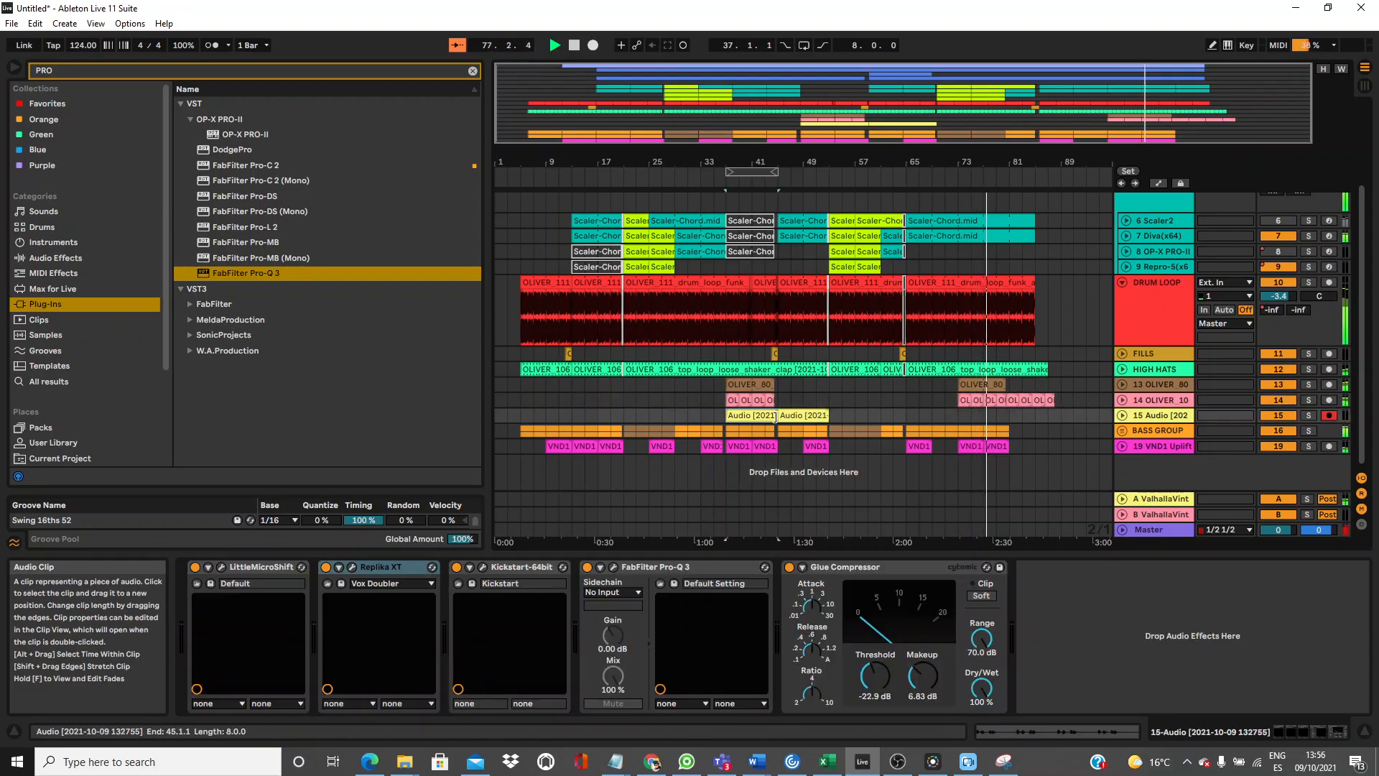
left_click(813, 415)
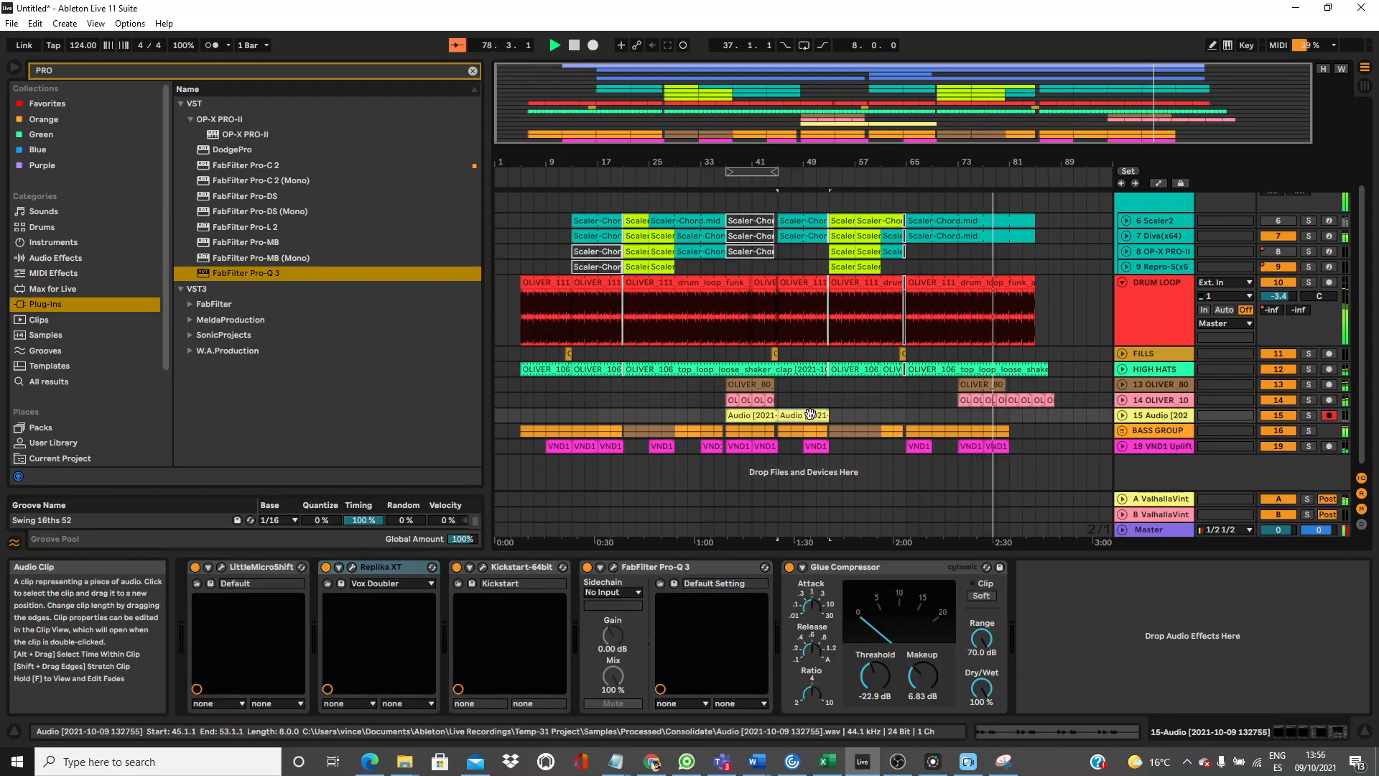
left_click(957, 418)
key("ctrl+v")
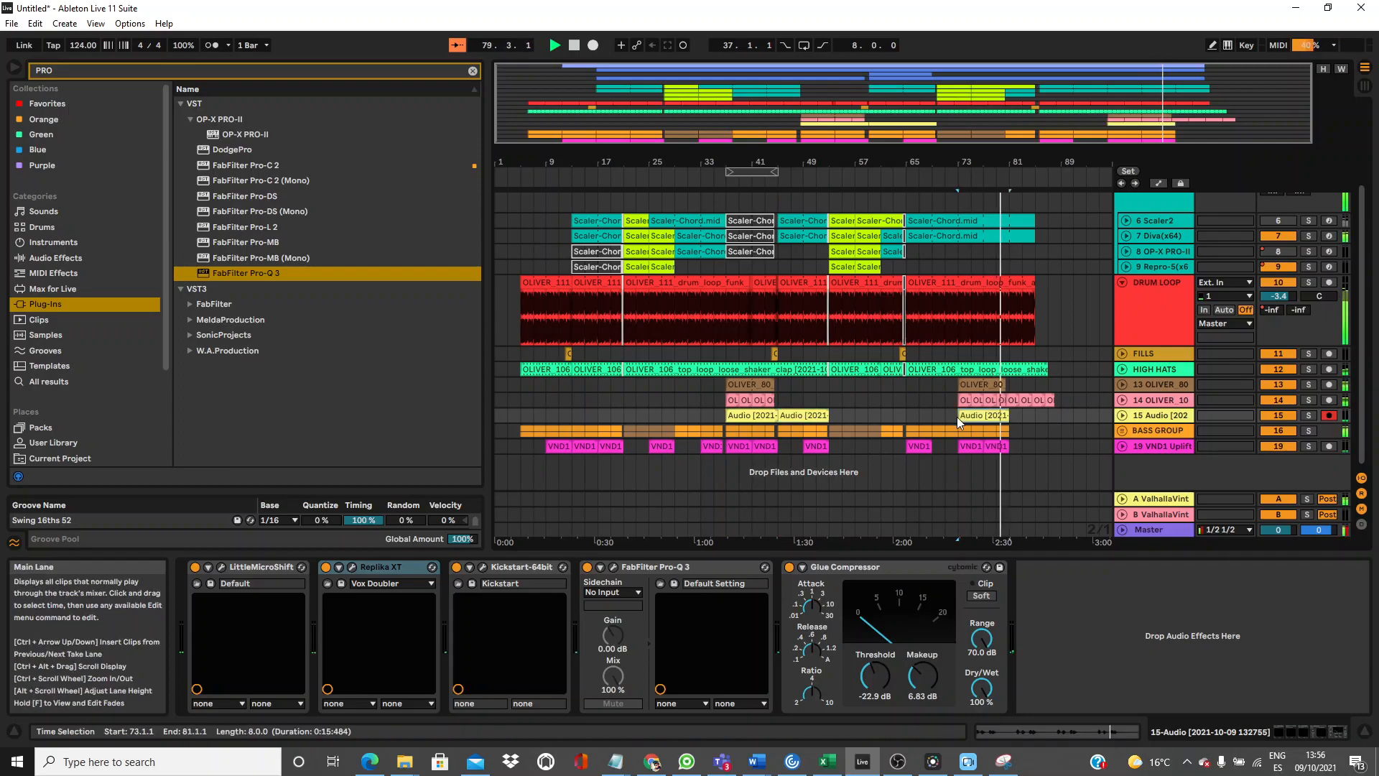
key("ctrl+d")
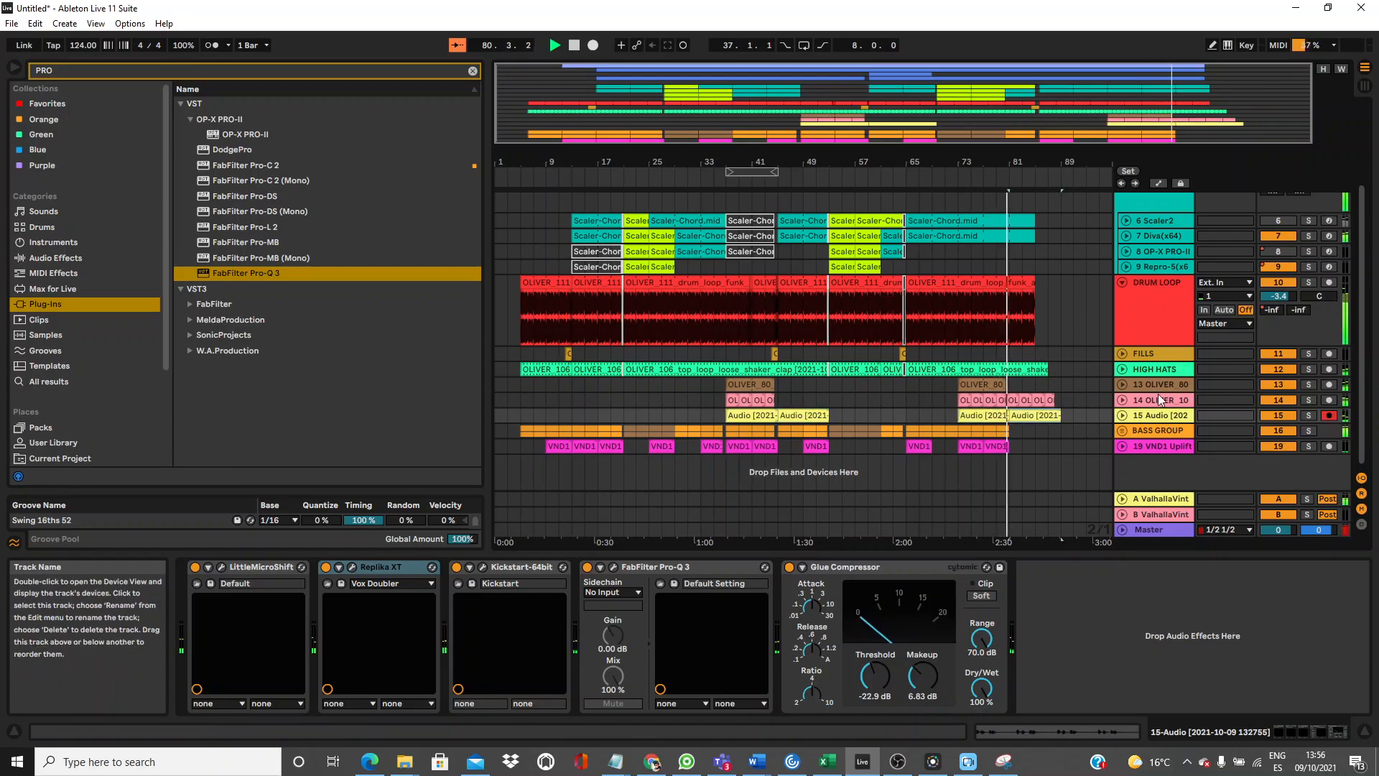
Unfold audio track 15, delete the two copied clips between bars 73 and 89, and fold the track again.
left_click(1122, 415)
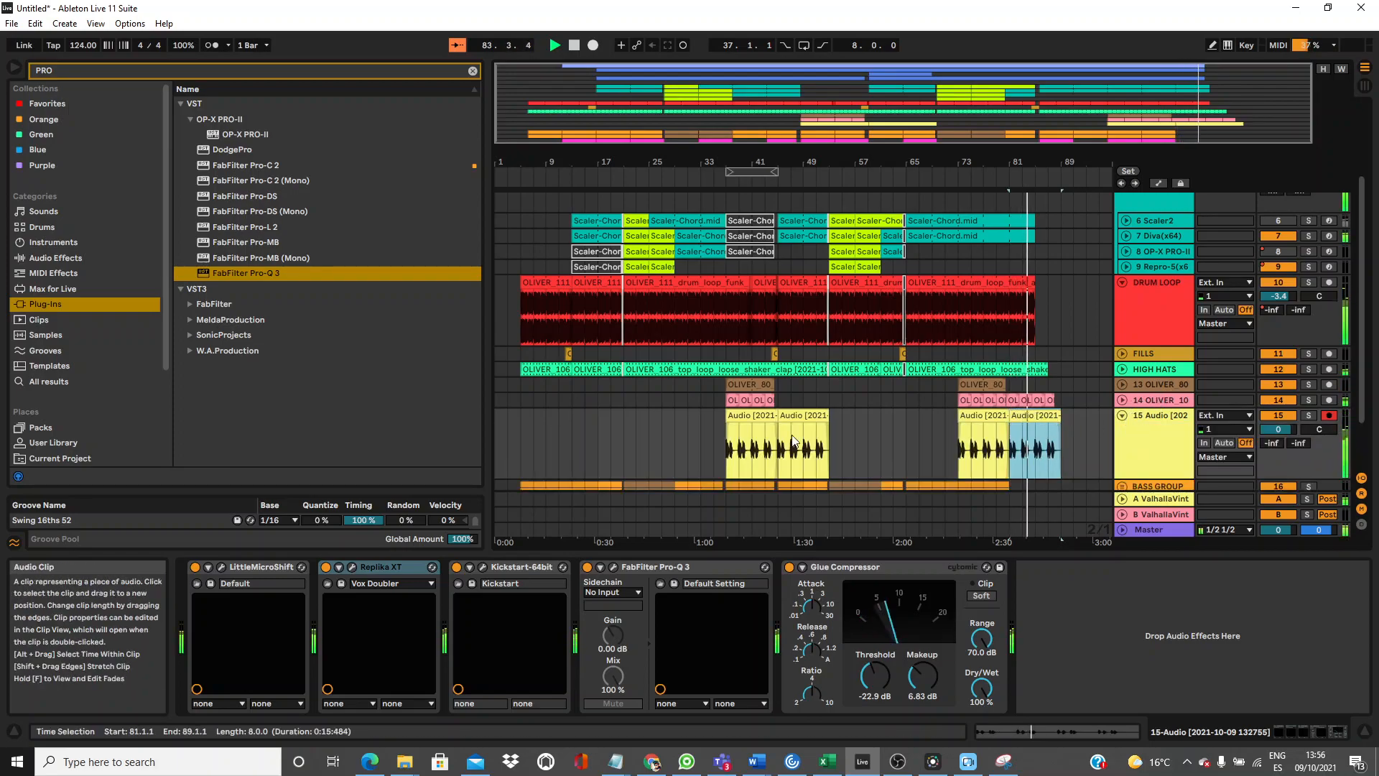
left_click(990, 424, "shift")
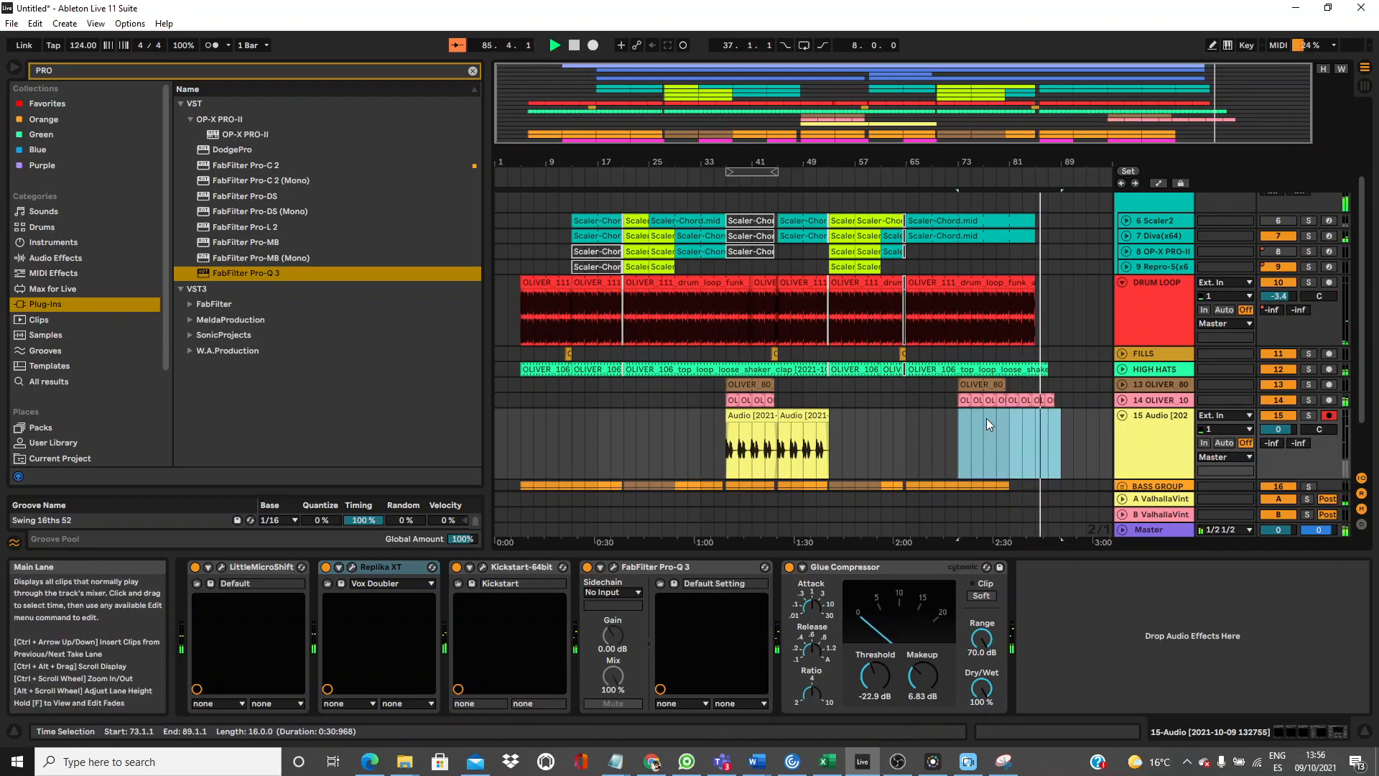
left_click(1119, 417)
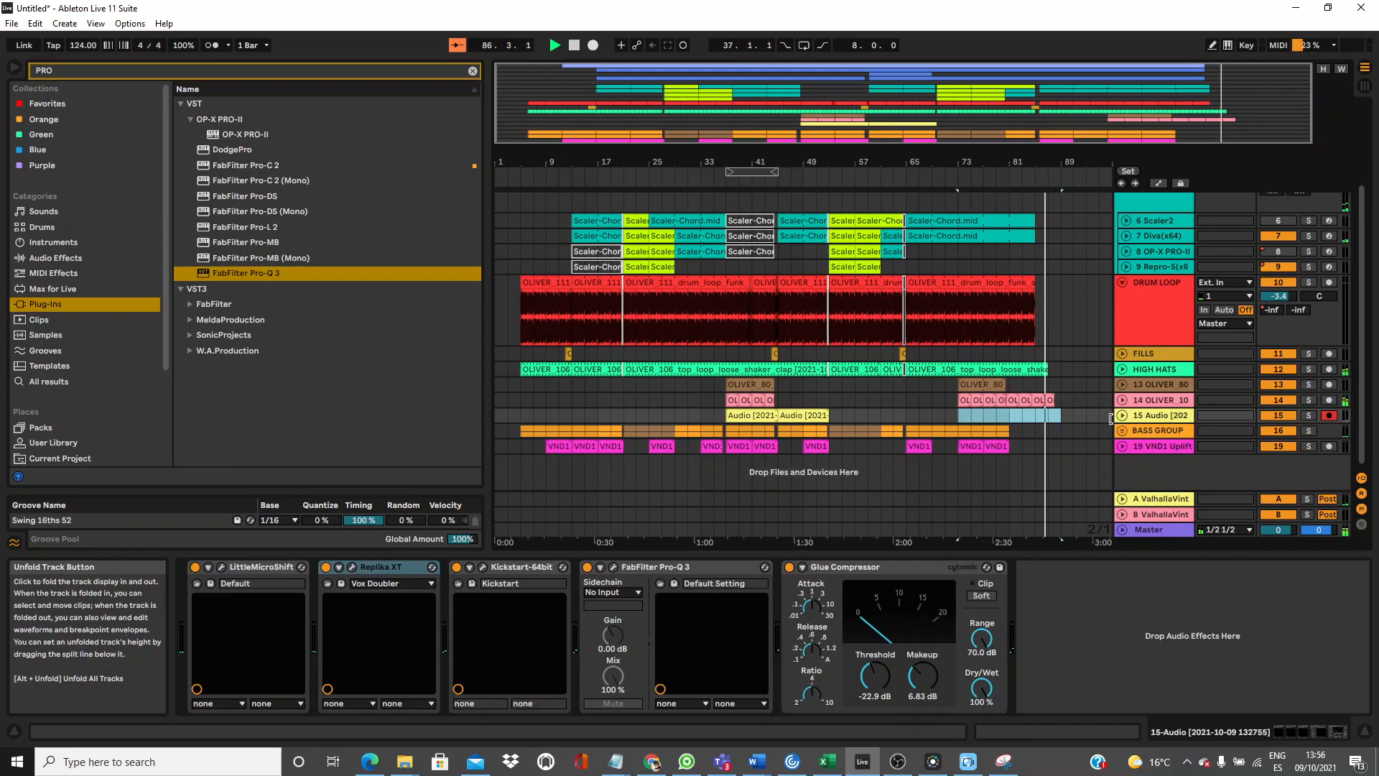
Delete the surplus OLIVER_100 guitar loop clips after bar 83.
left_click(1051, 400)
key("Delete")
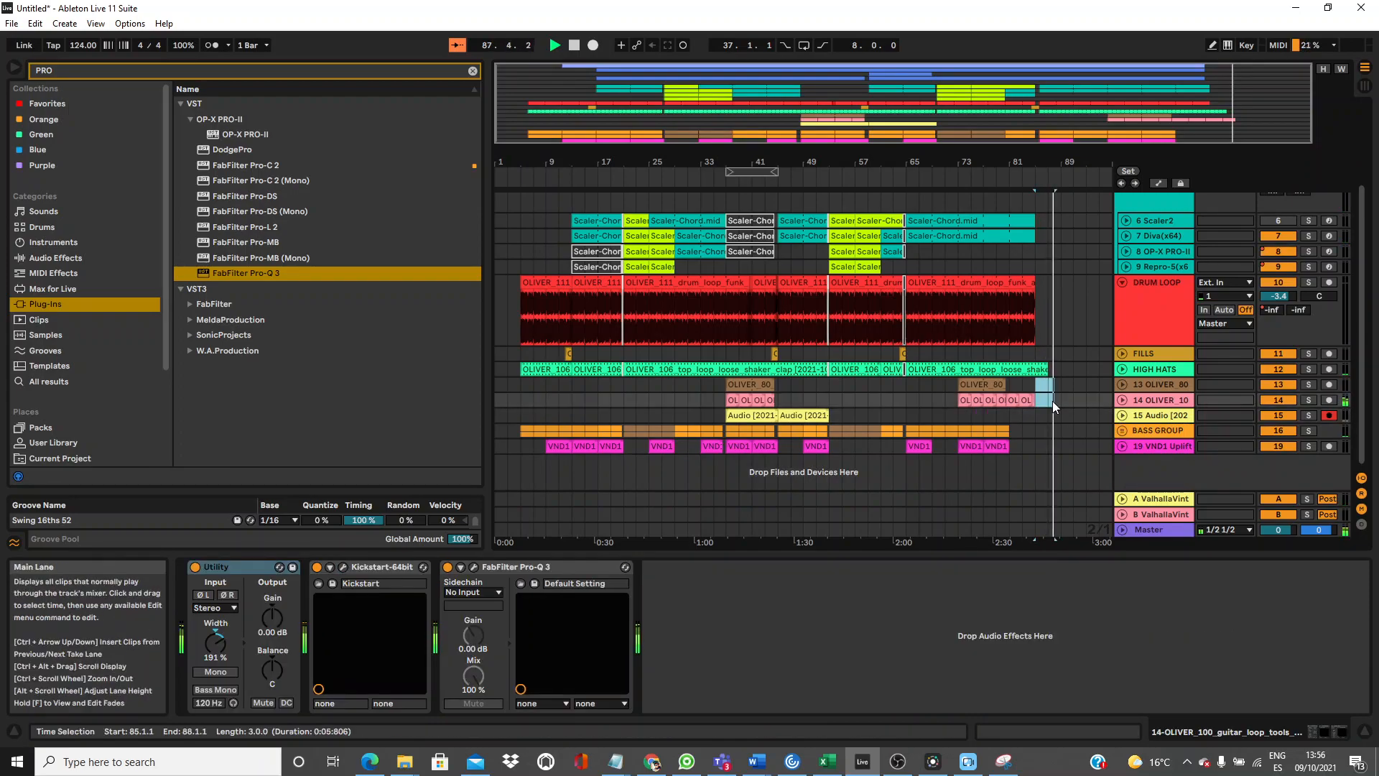
left_click(1029, 402)
key("Delete")
left_click_drag(1024, 399, 1049, 398)
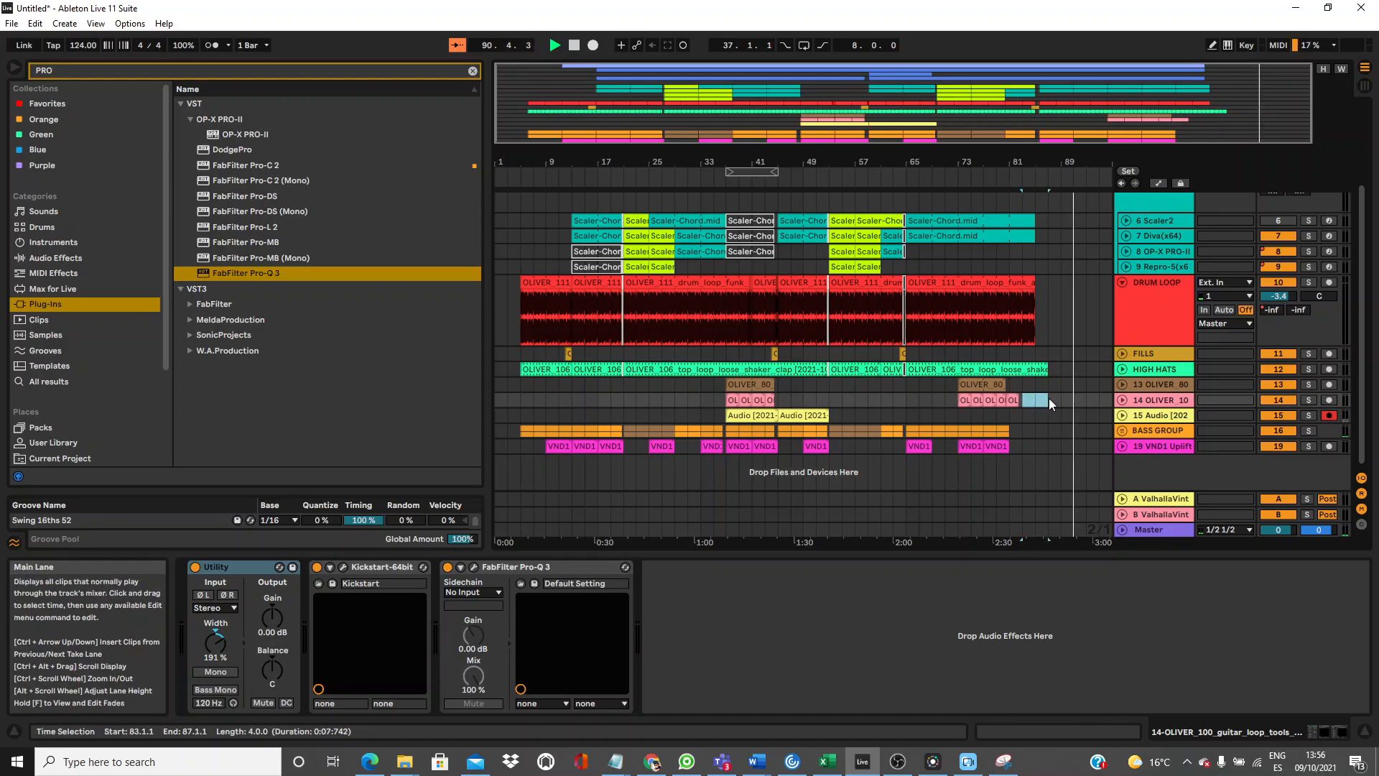
Add FabFilter Pro-Q 3 to the OLIVER_80 percussion loop track and play its clip from bar 37.
left_click(1156, 386)
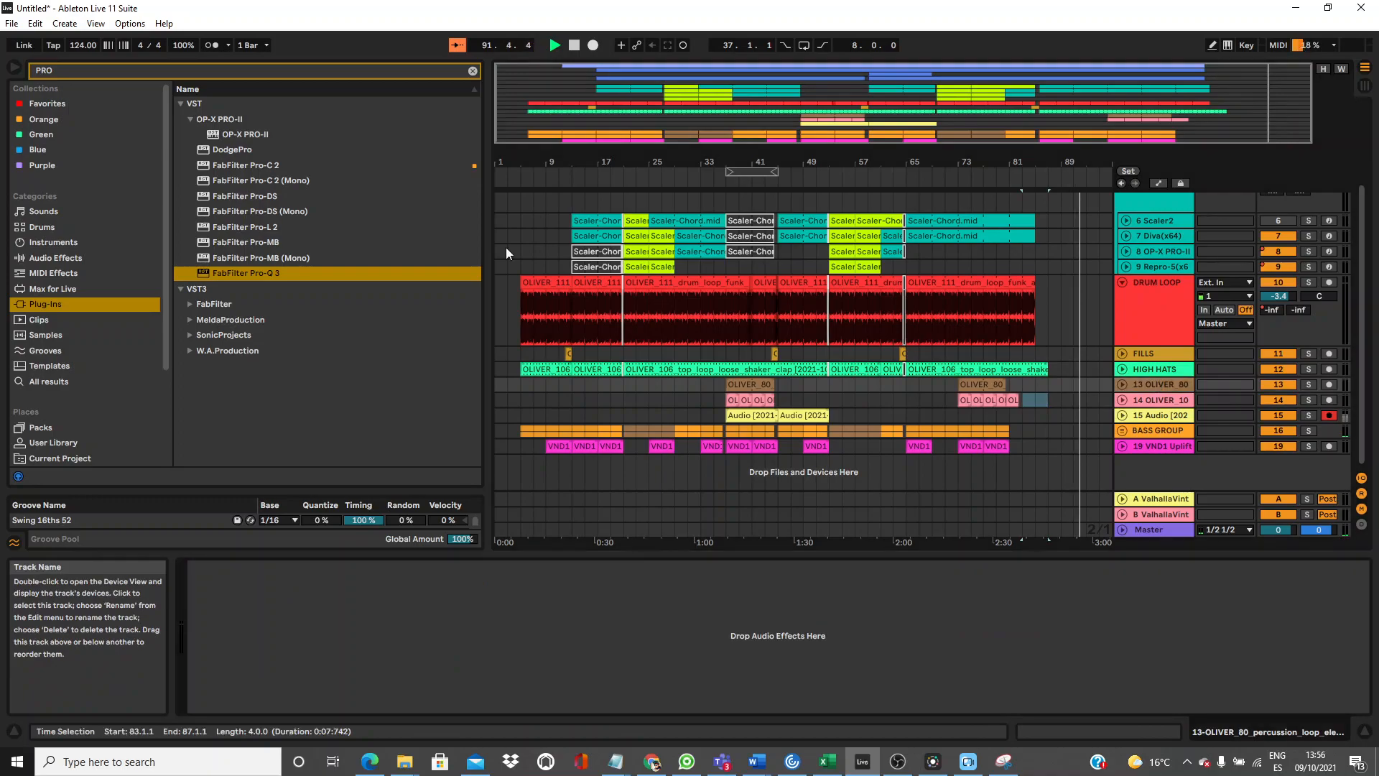
left_click_drag(369, 635, 370, 636)
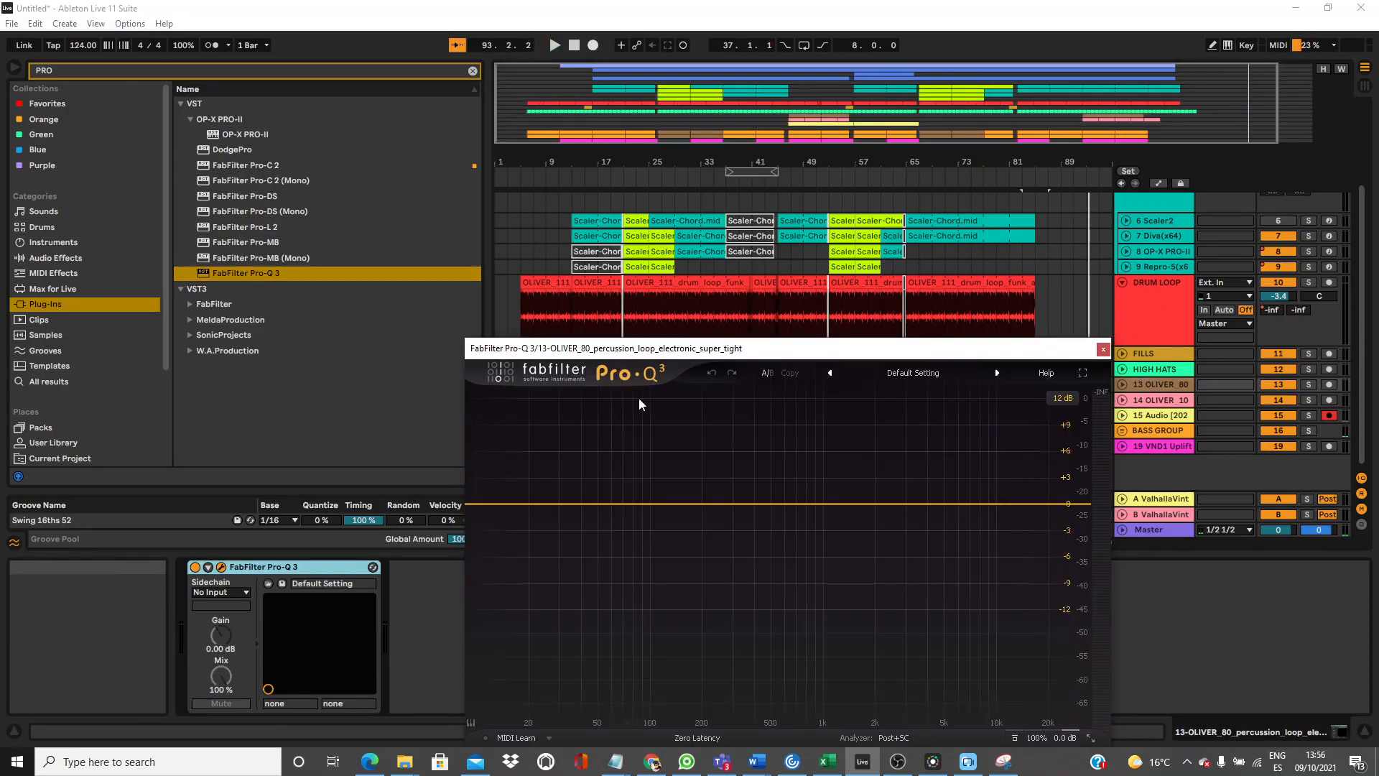
left_click_drag(668, 359, 647, 473)
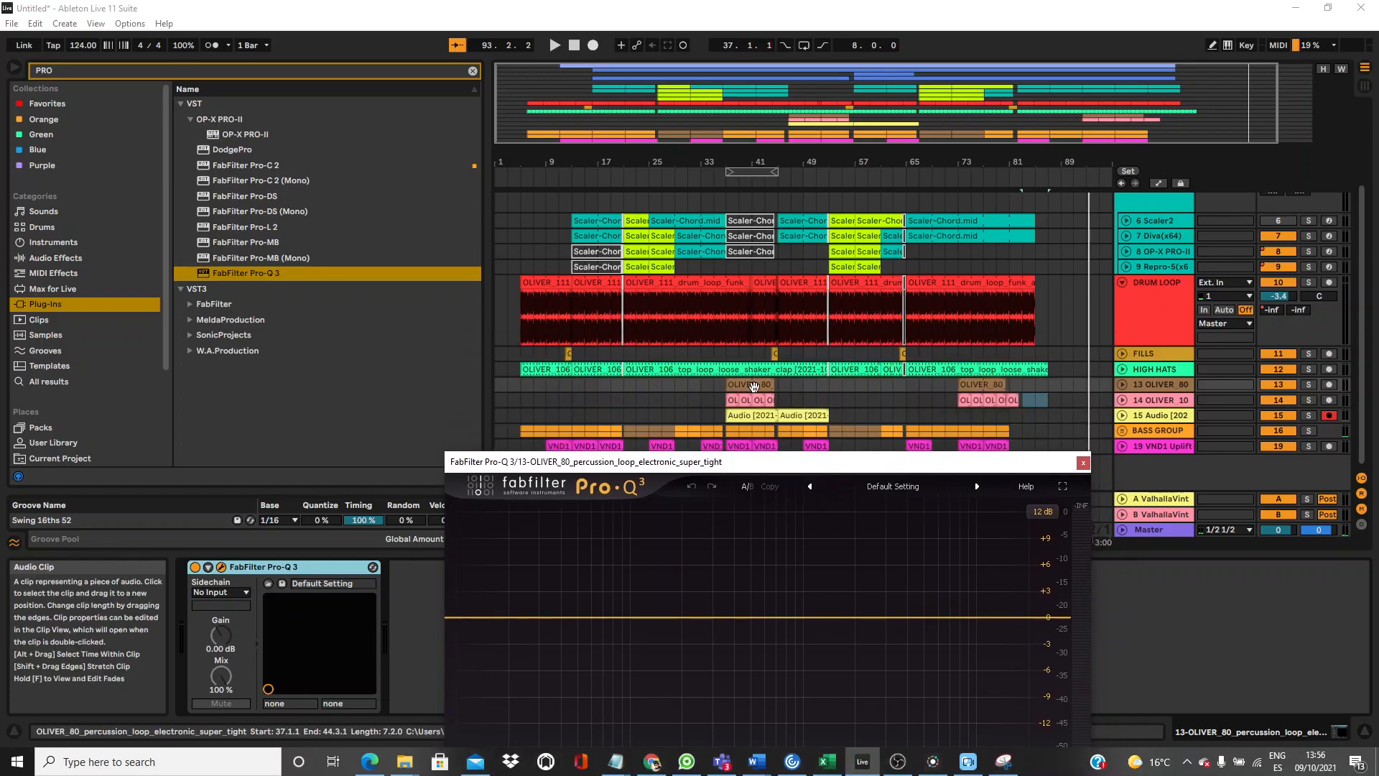
left_click(752, 385)
key("space")
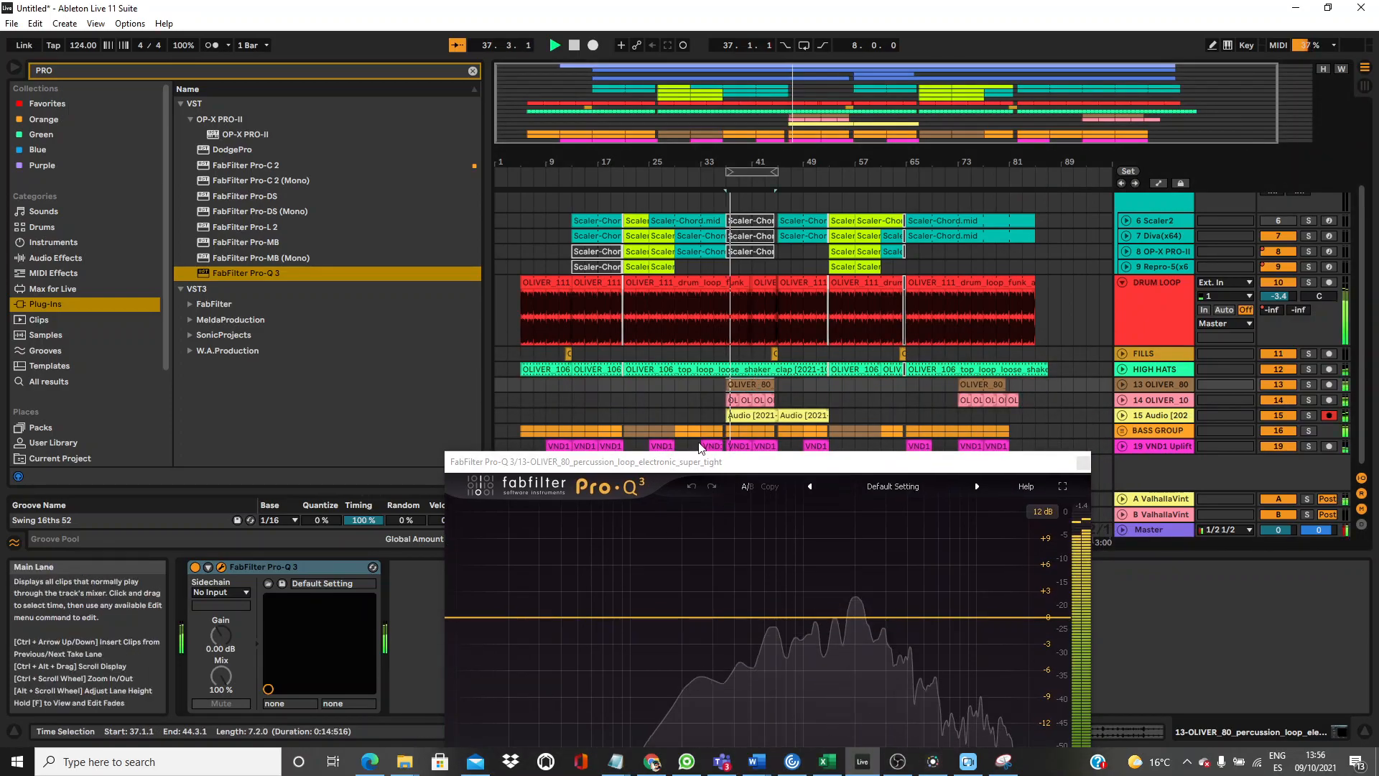
Add a 12 dB/oct low cut at 467.93 Hz and a high cut at 783.38 Hz with Q 5.135 to the percussion loop.
left_click_drag(706, 463, 698, 239)
left_click_drag(483, 394, 738, 420)
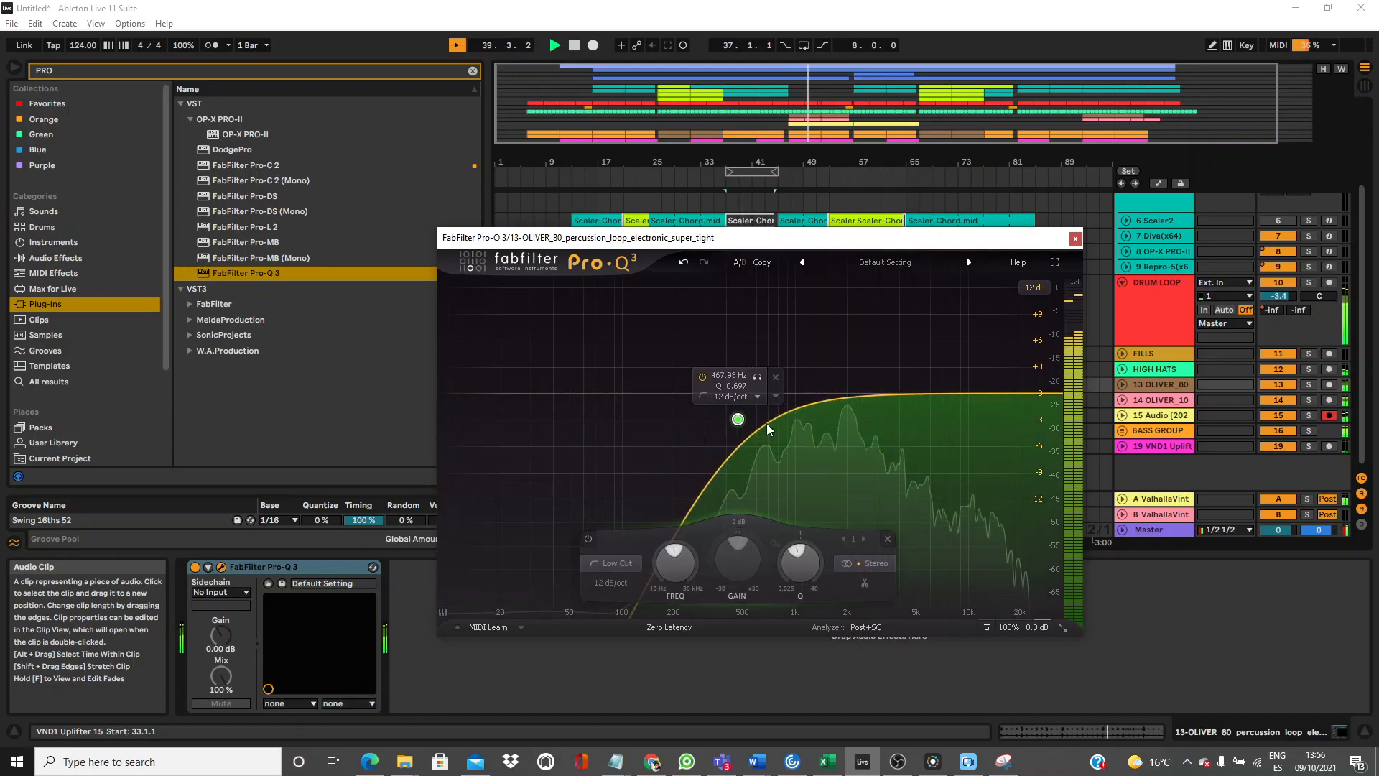
left_click_drag(1045, 391, 906, 328)
left_click_drag(907, 248, 777, 274)
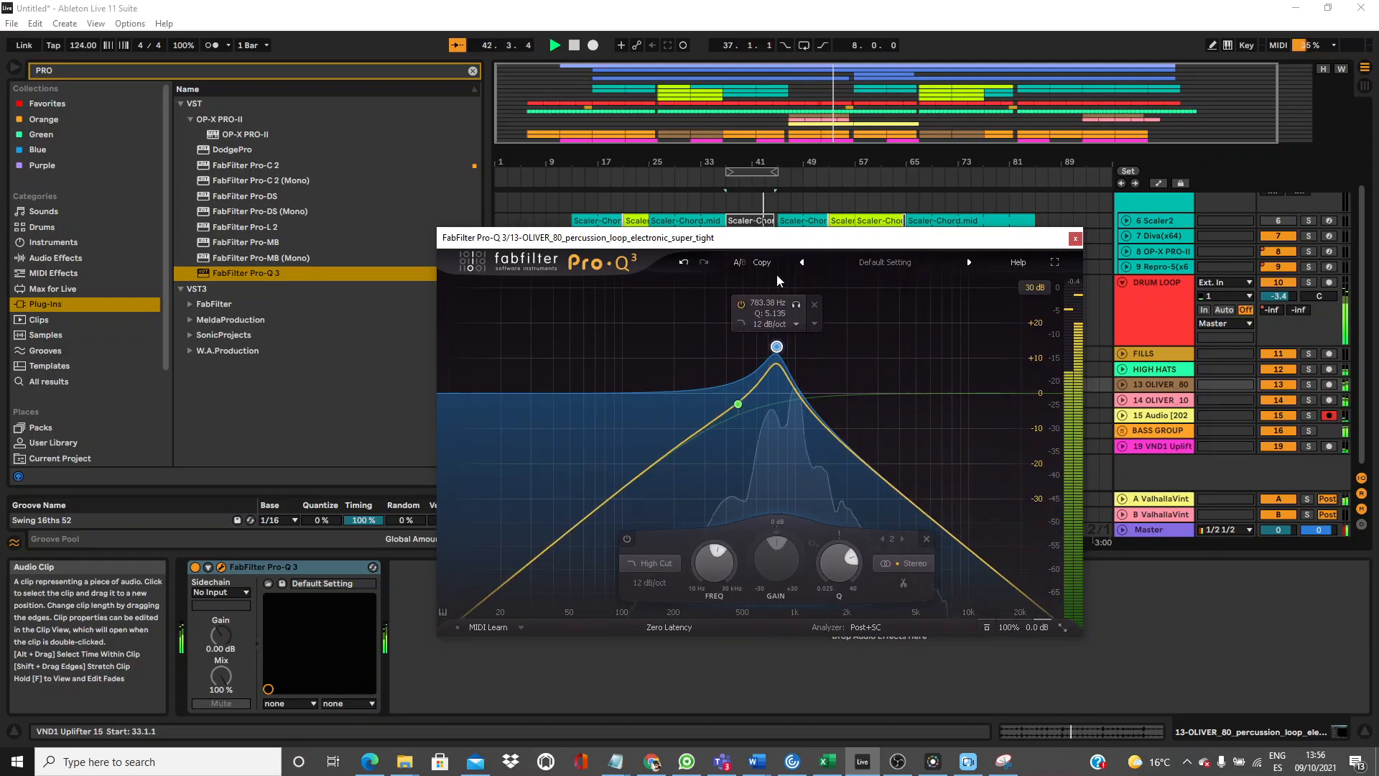
left_click(1075, 239)
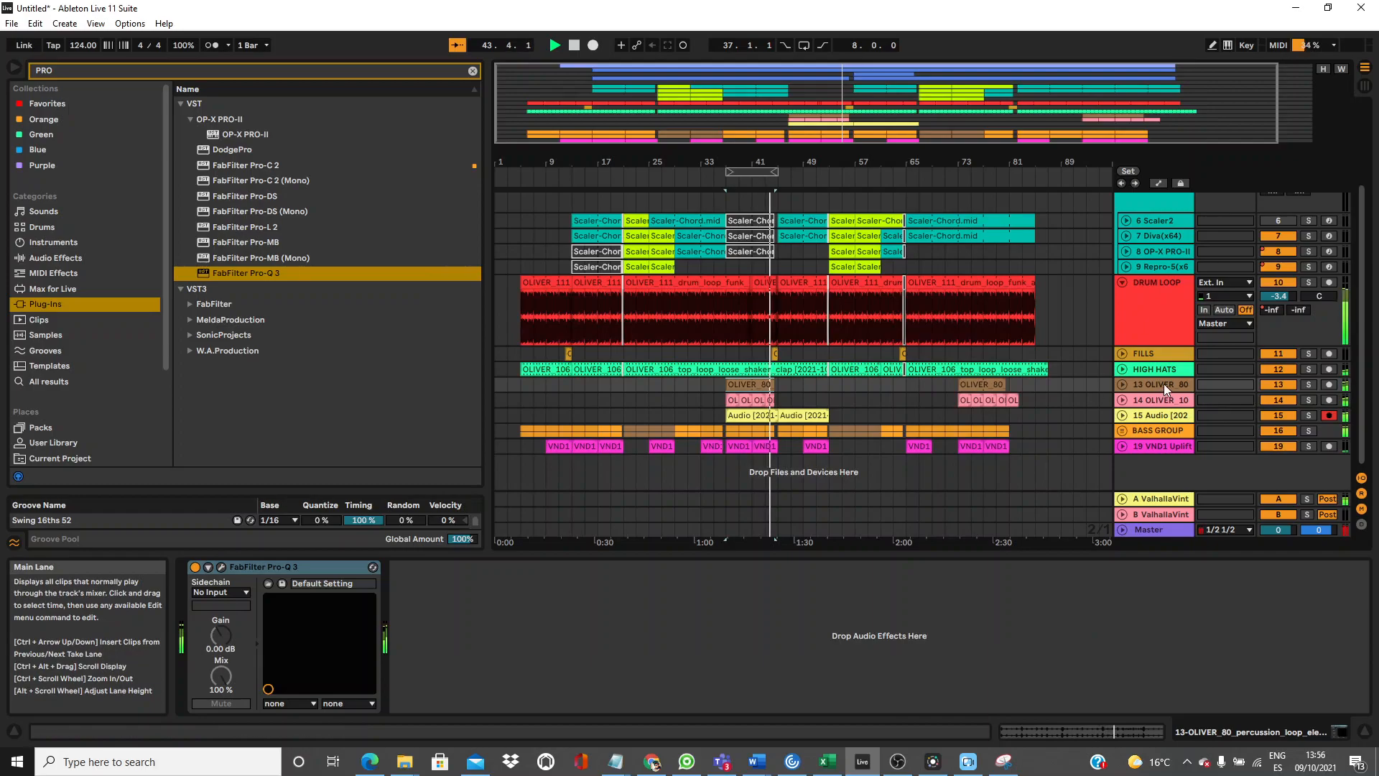
Review the existing Pro-Q 3 curve on the OLIVER_100 guitar loop track.
left_click(1164, 403)
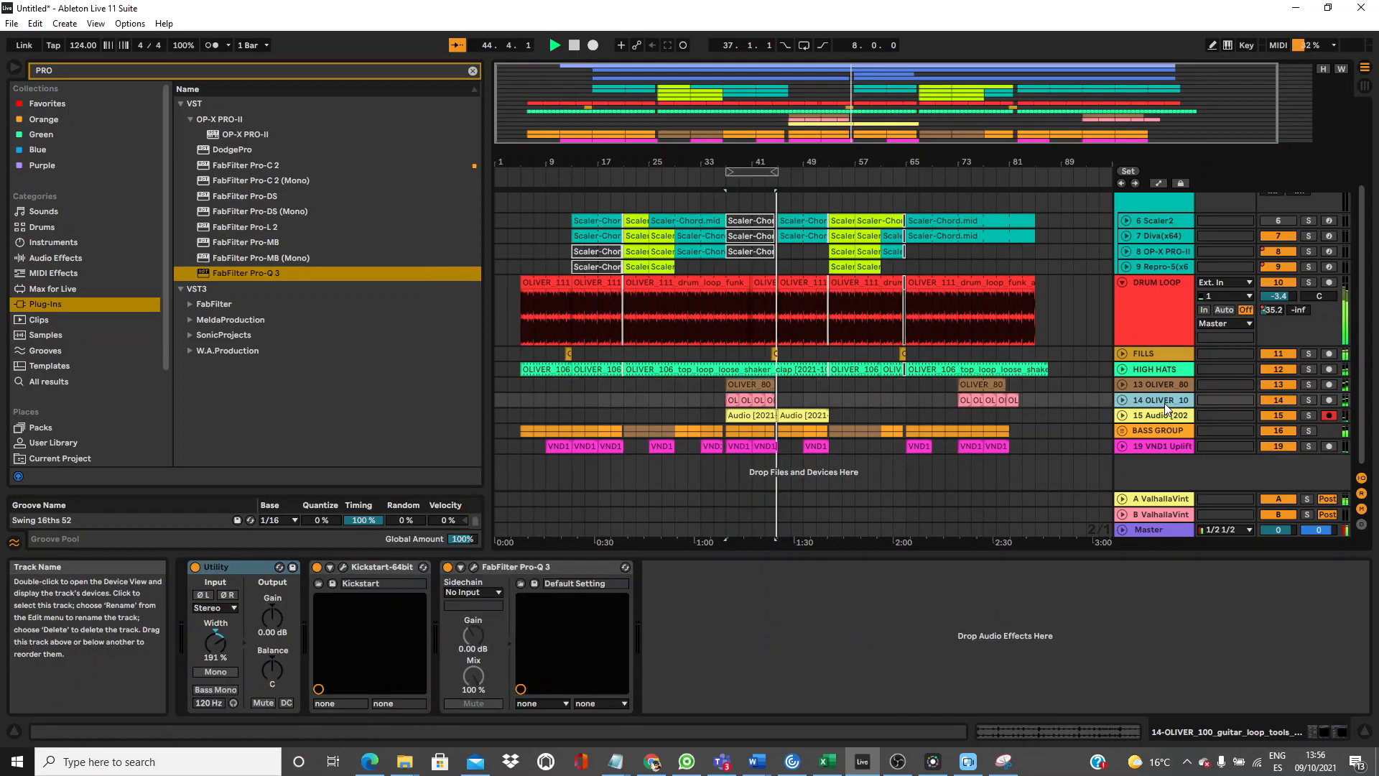
left_click(473, 567)
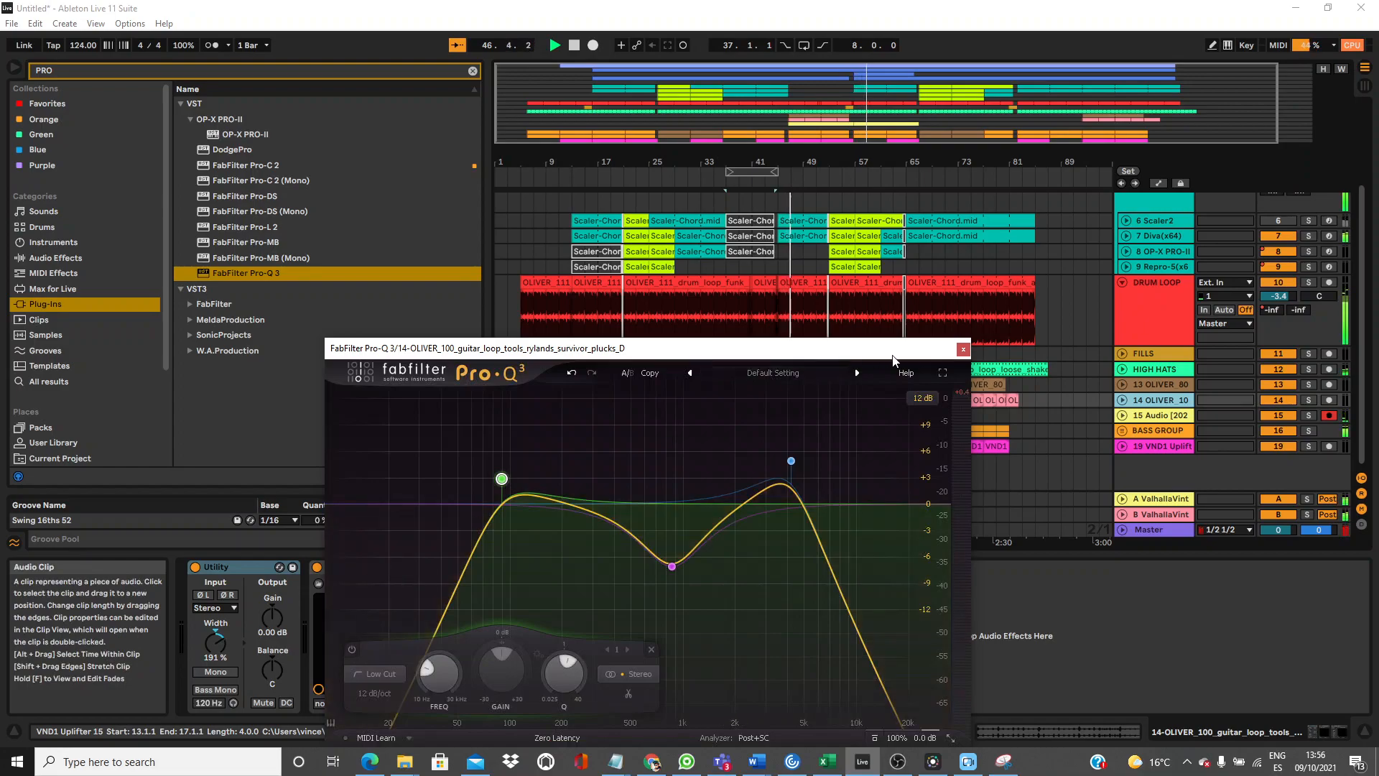
left_click(963, 349)
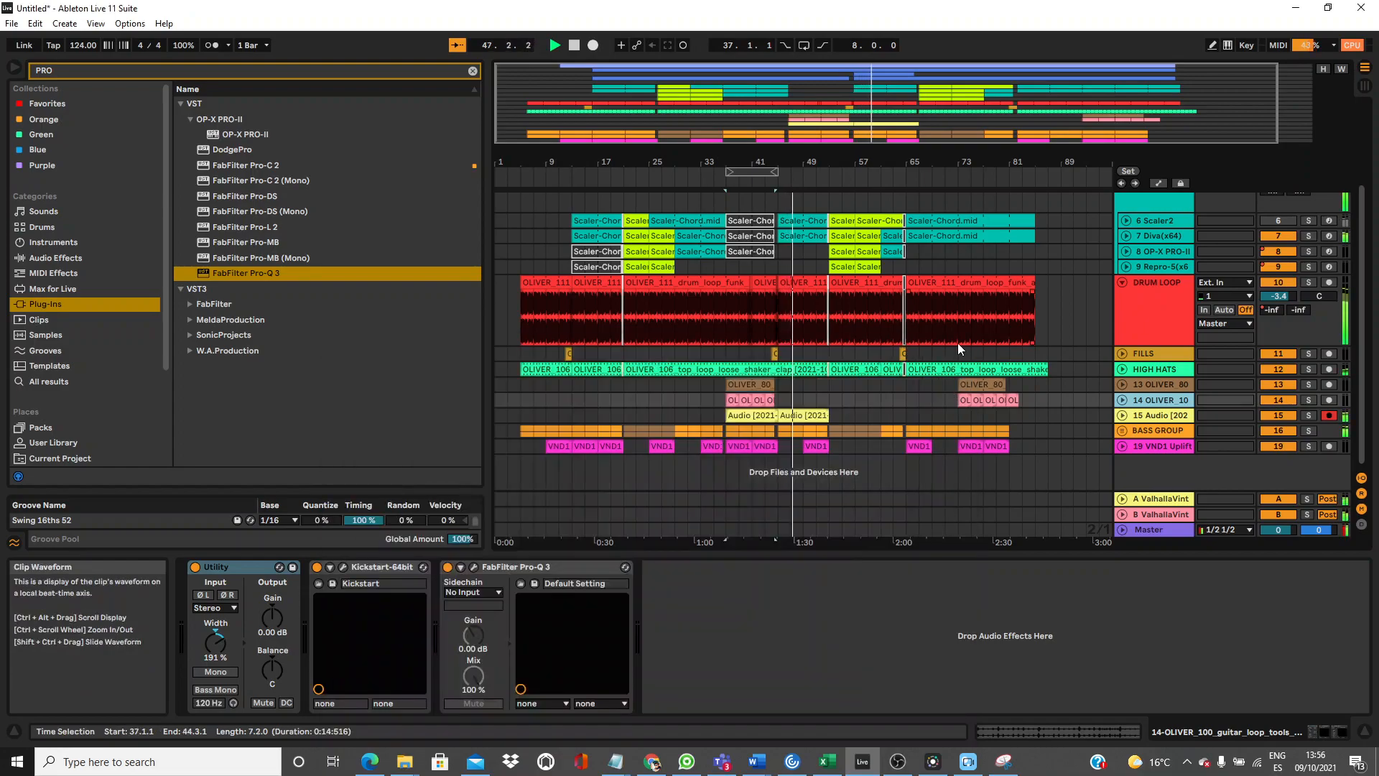
In audio track 15's Pro-Q 3, raise the low cut frequency and set the high cut to 6579.1 Hz during playback from bar 37.
left_click(1151, 414)
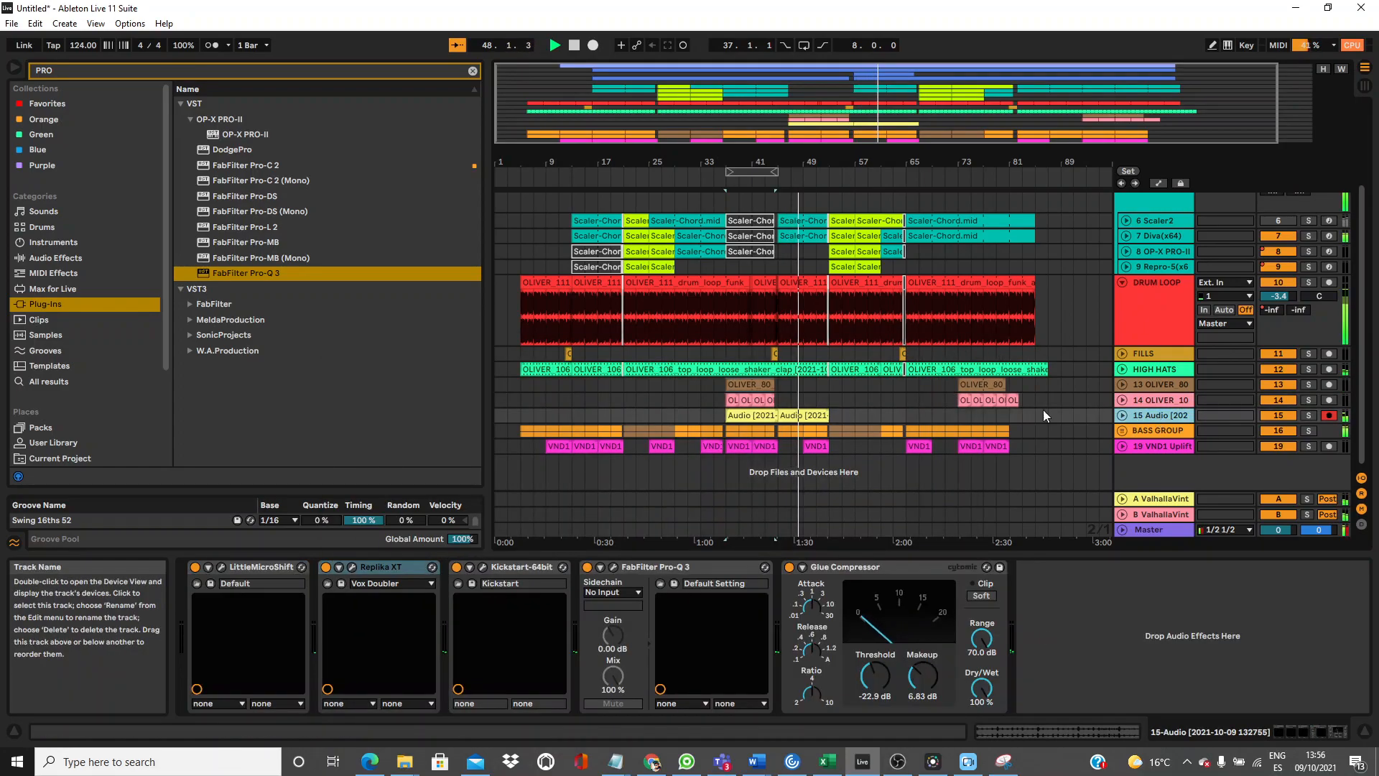
left_click(609, 567)
key("space")
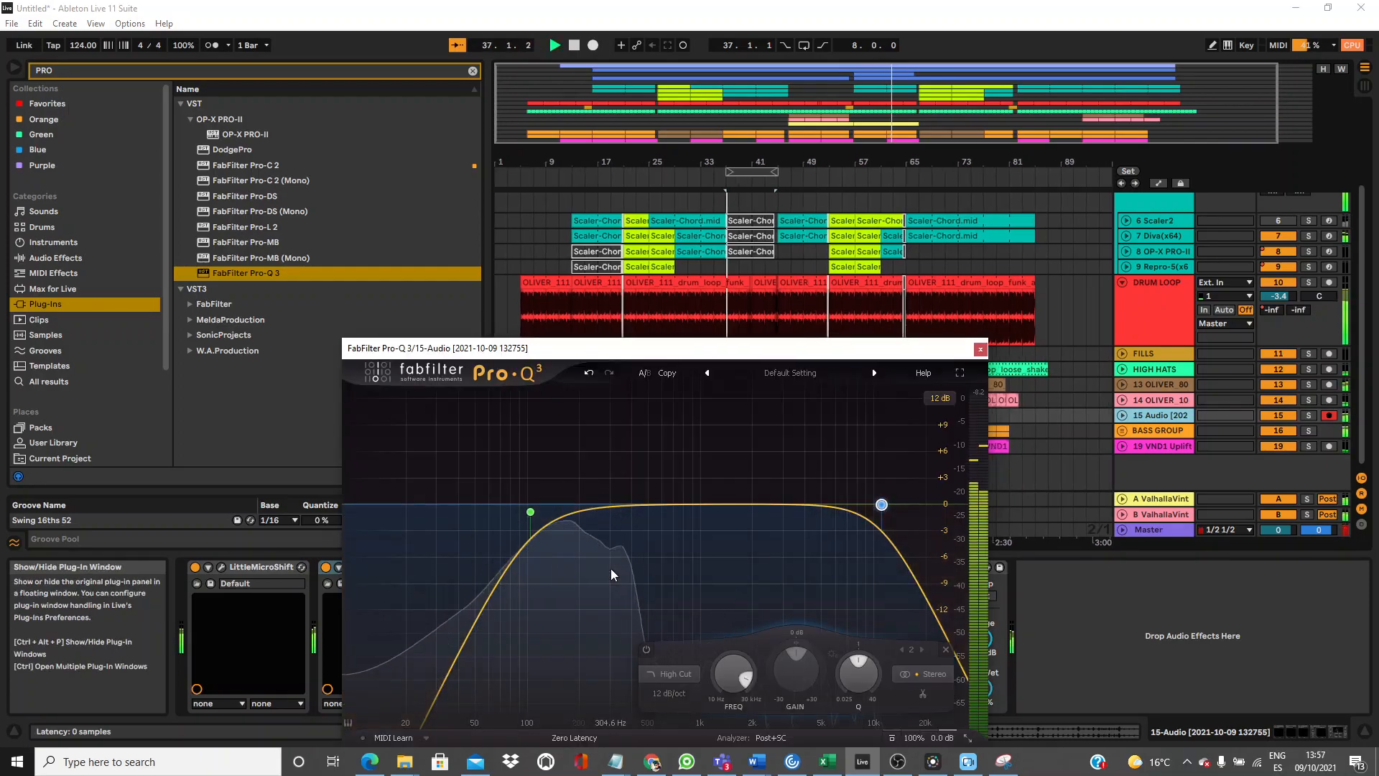
left_click_drag(532, 513, 571, 506)
left_click_drag(884, 511, 860, 486)
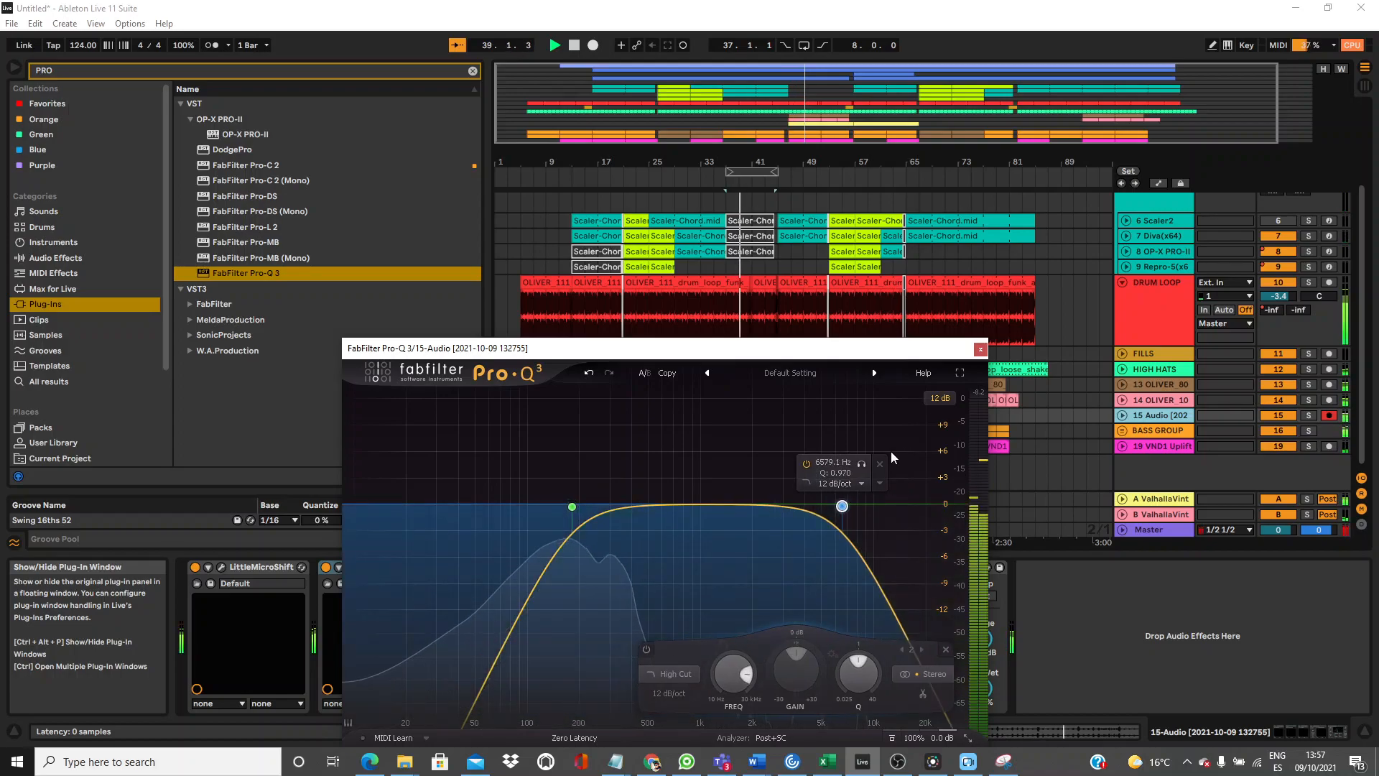
Close audio track 15's equalizer and review the device chains of the bass group and its Repro-5 track.
left_click(980, 349)
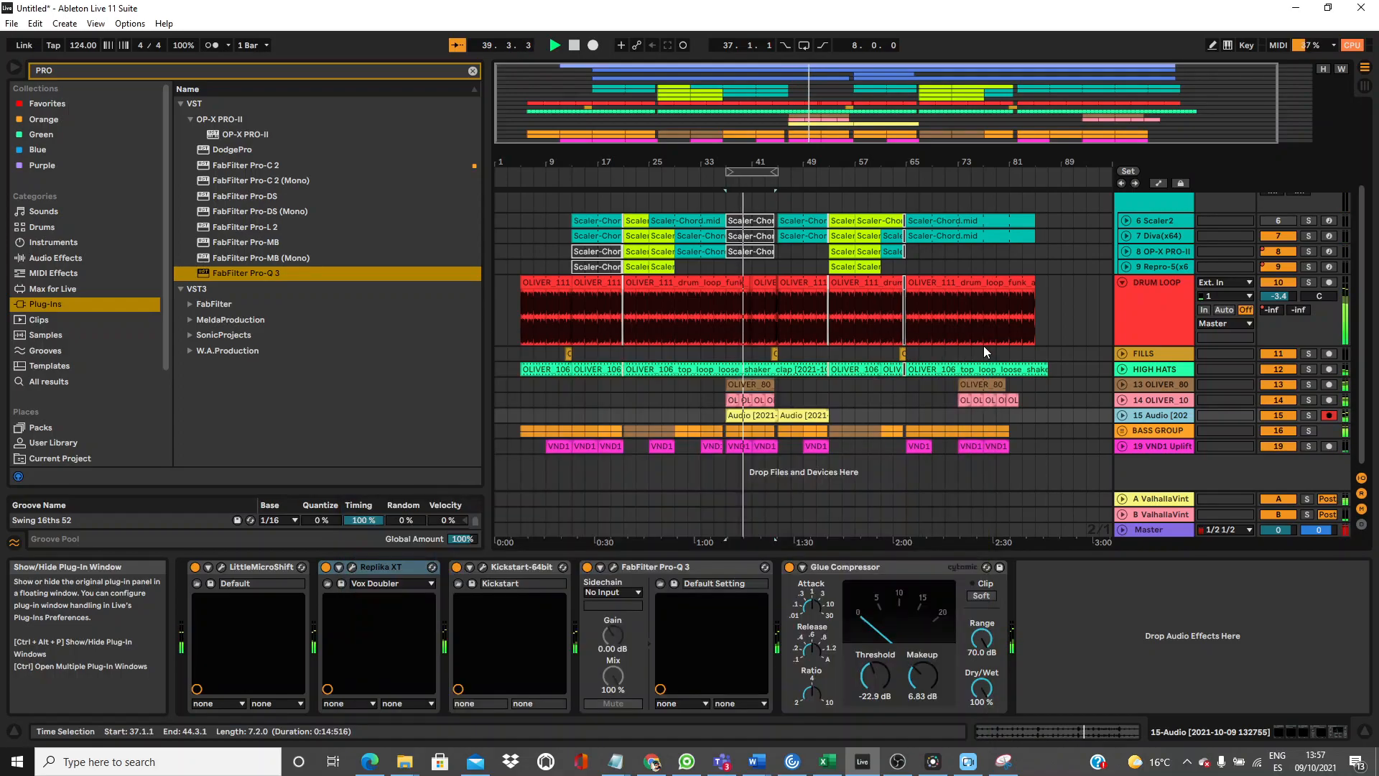
left_click(1148, 431)
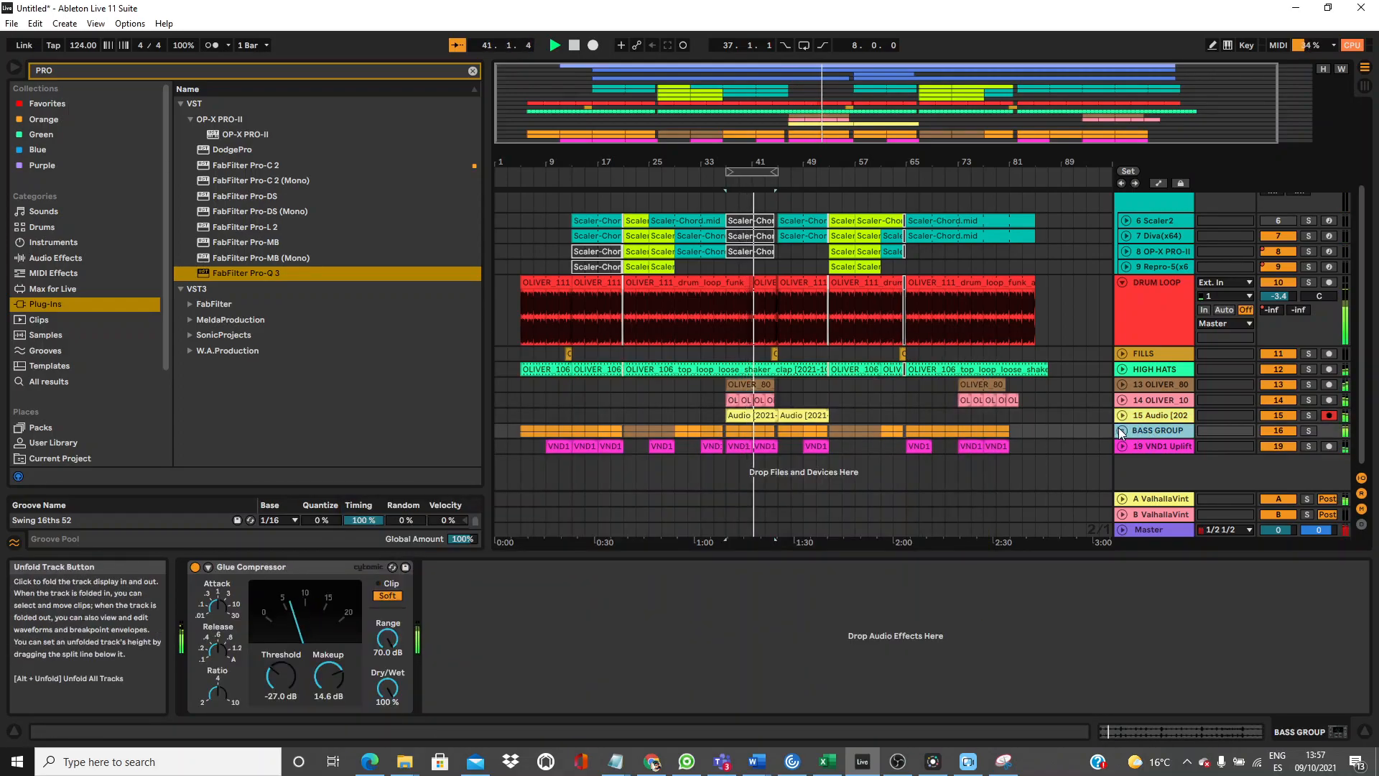
left_click(1122, 431)
left_click(1162, 486)
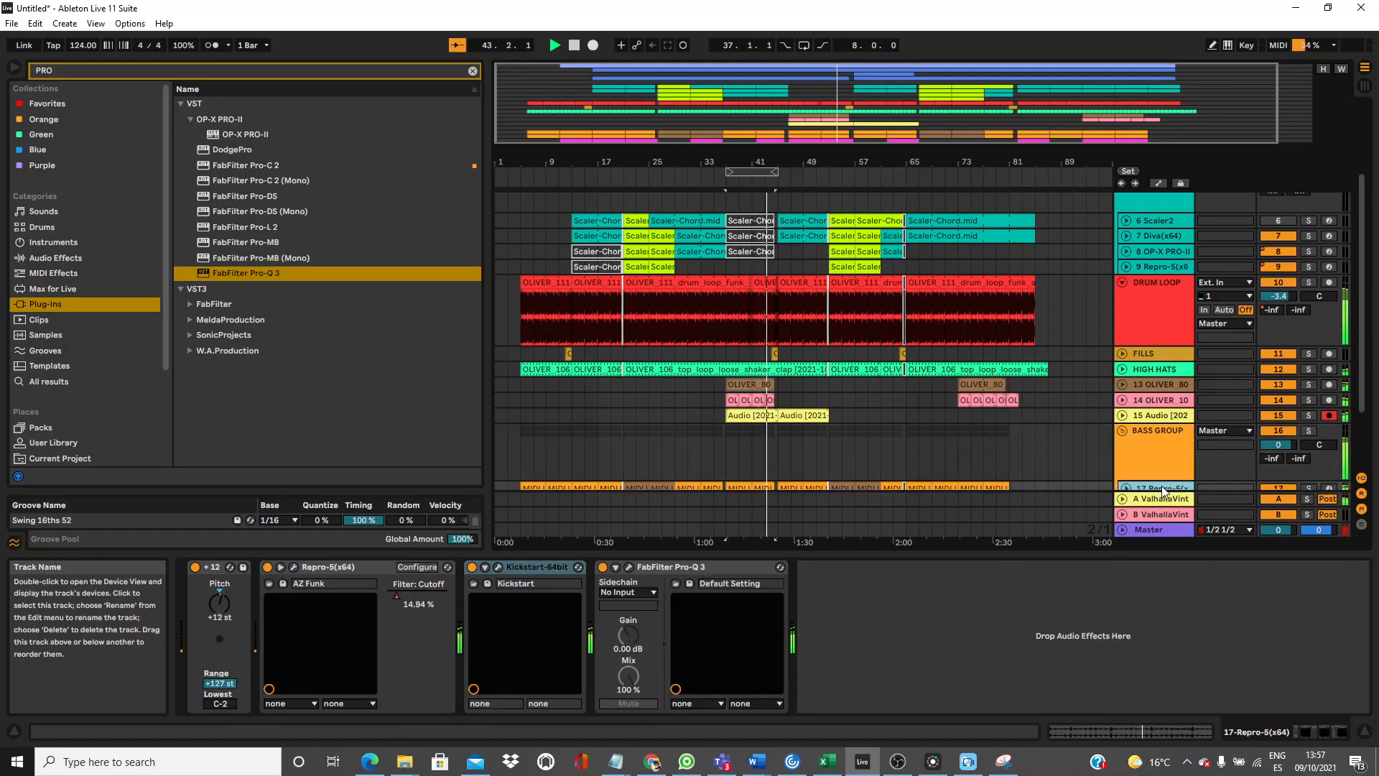
left_click(1121, 431)
Review the existing Pro-Q 3 curve on the VND1 Uplifter track.
left_click(1142, 446)
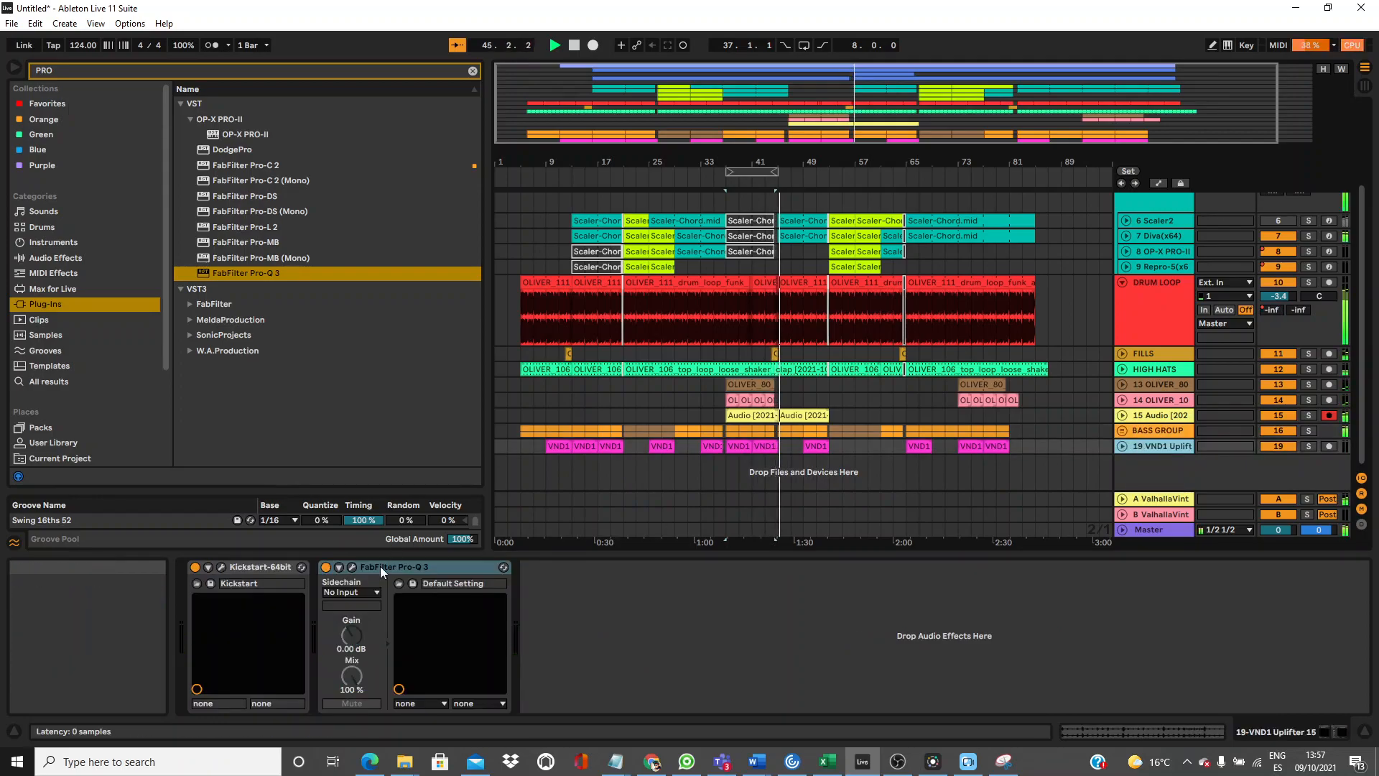
left_click(351, 567)
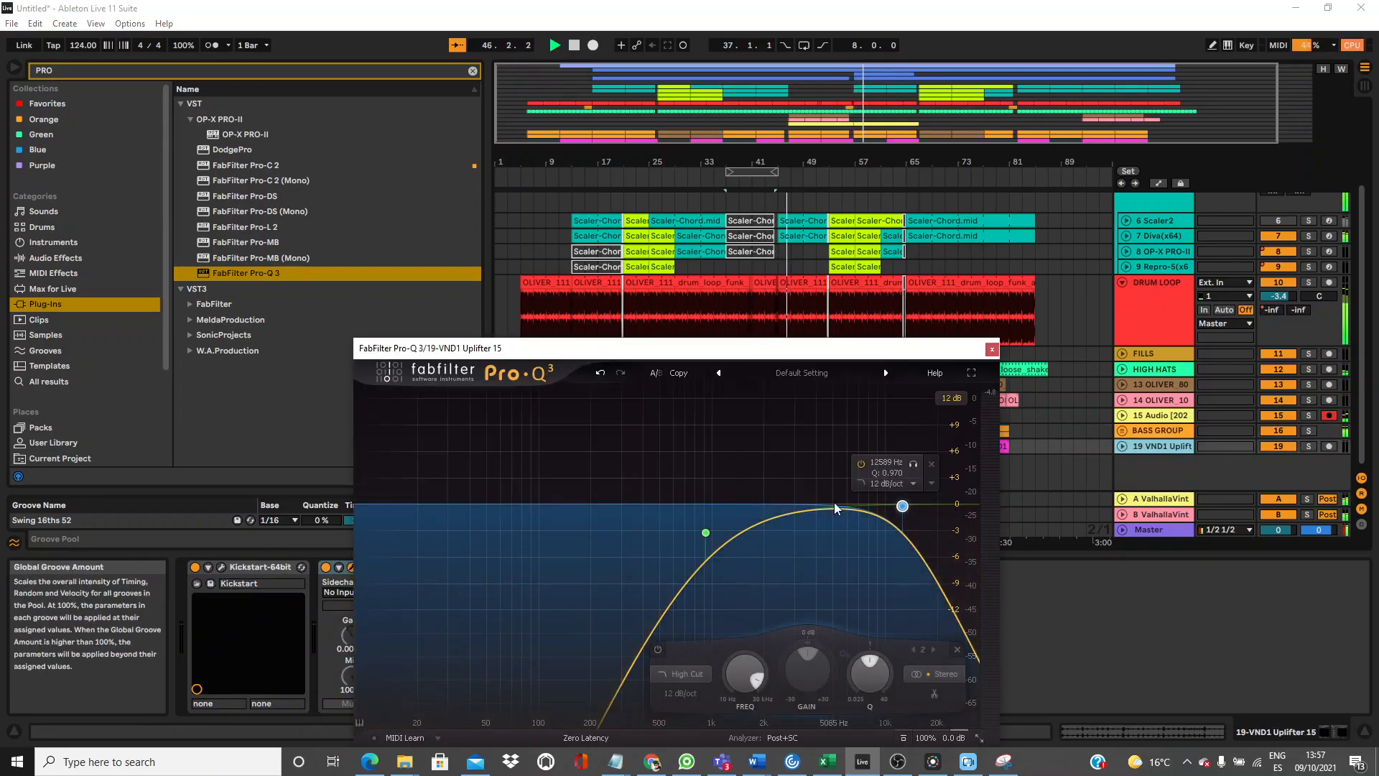
left_click(991, 349)
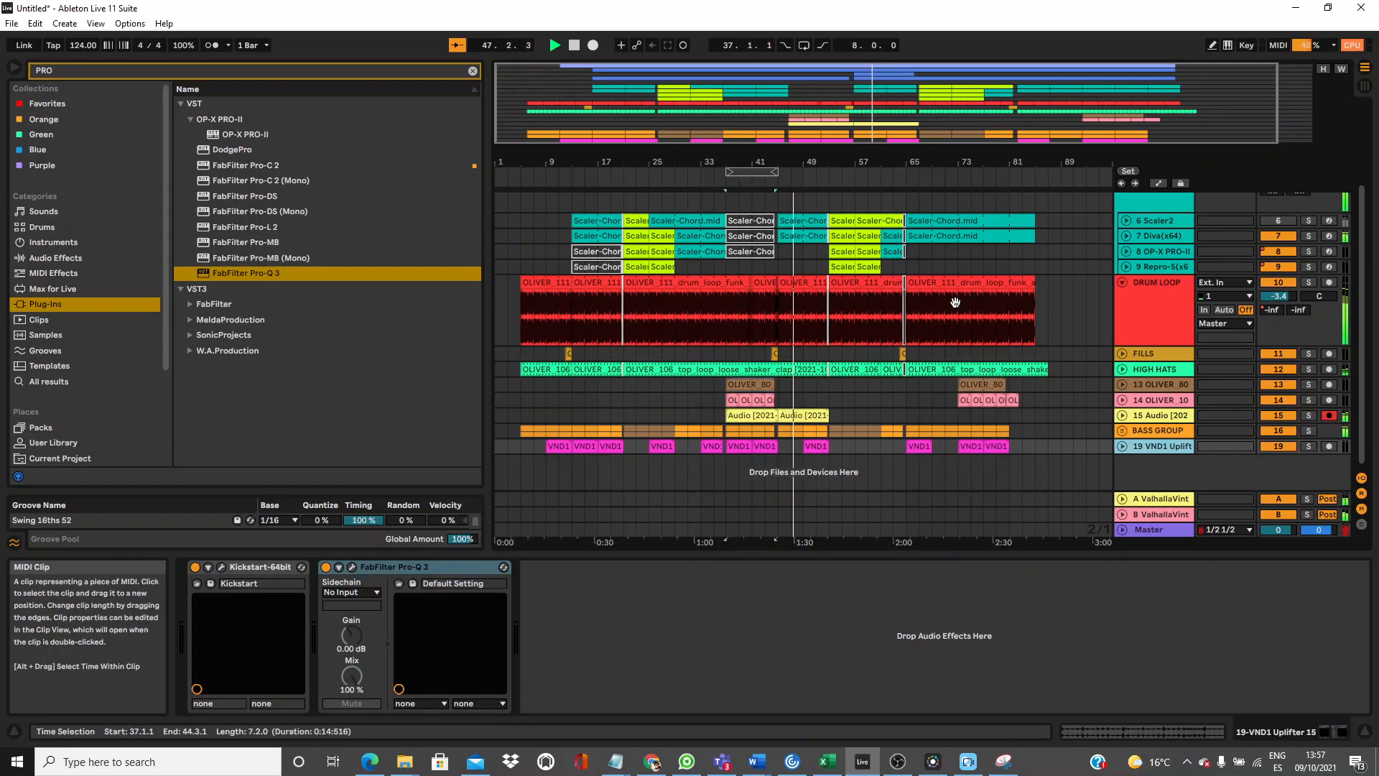
Display the Master track's device chain and switch to the OBS window.
left_click(1178, 527)
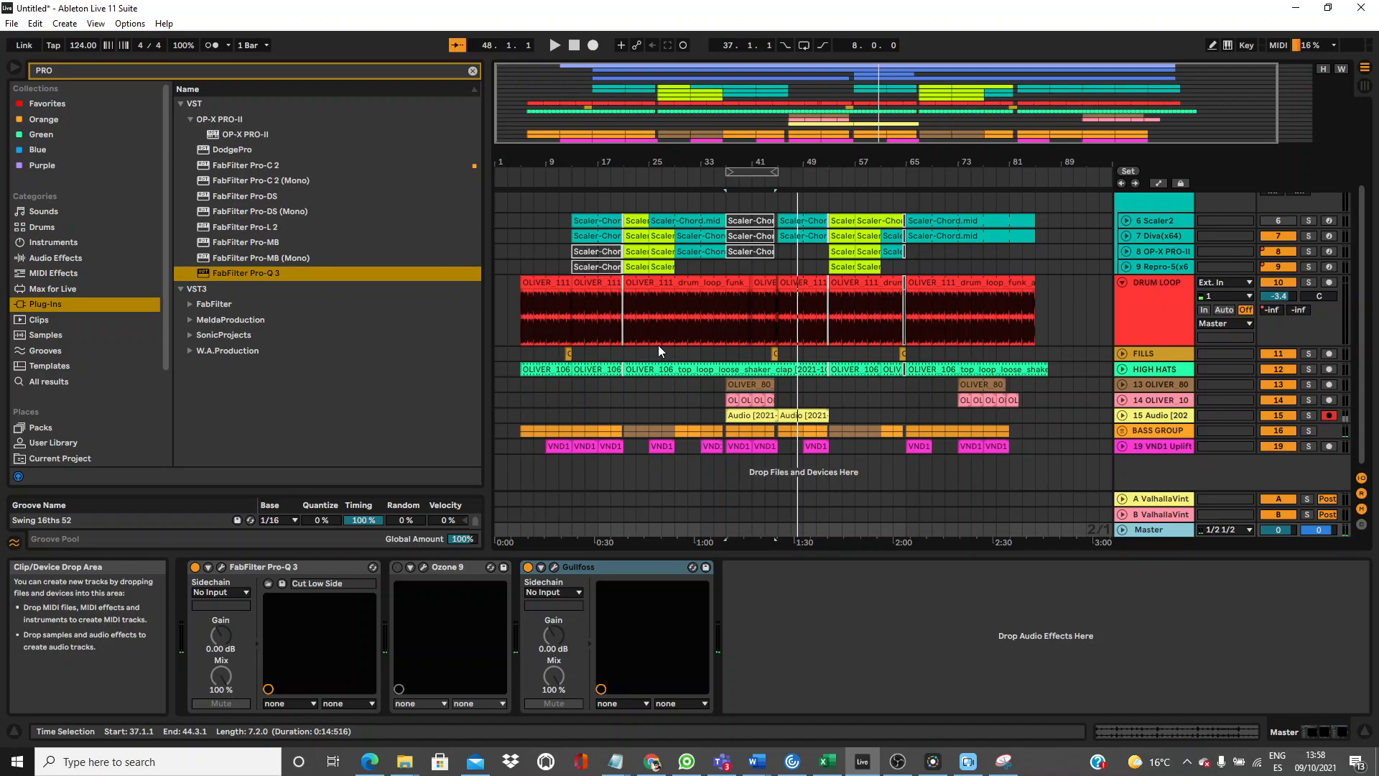
key("alt+Tab")
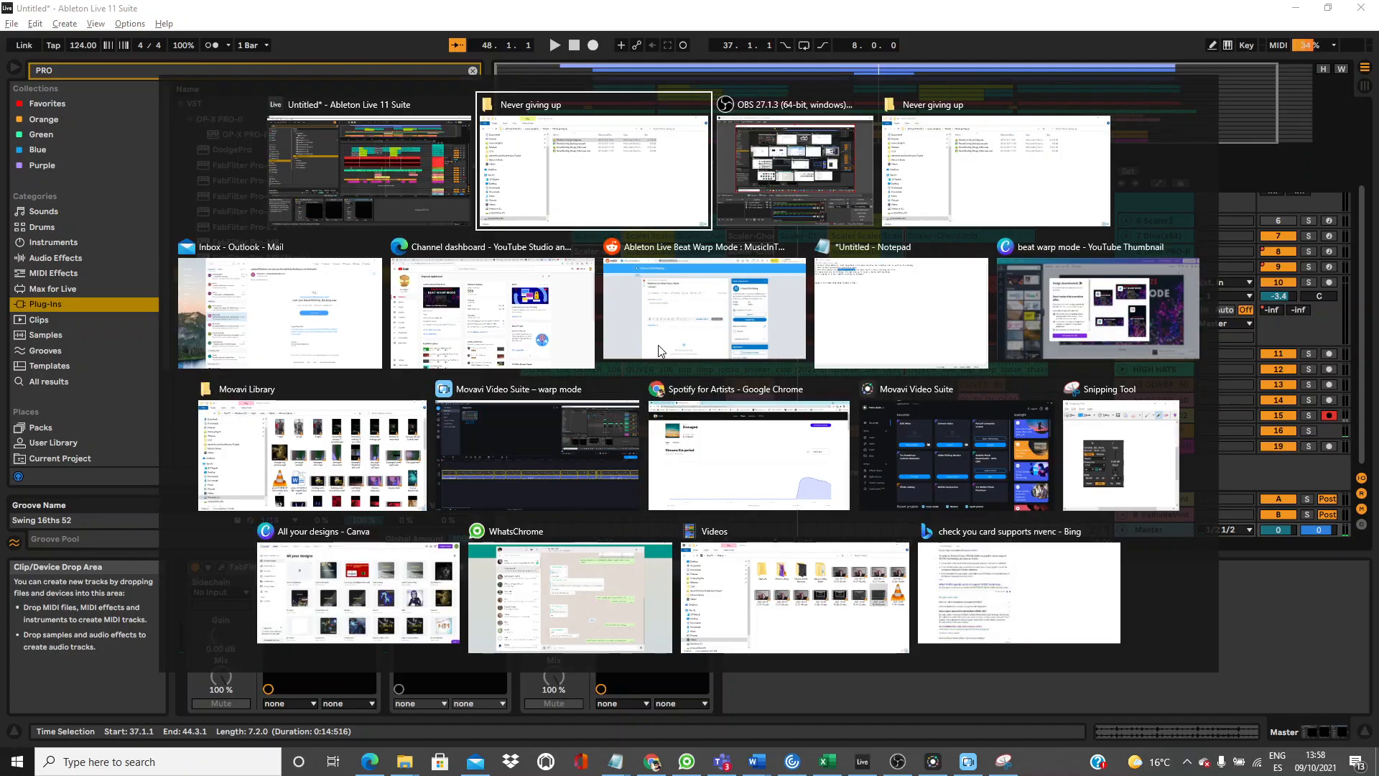
key("alt+Tab")
key("alt+Tab")
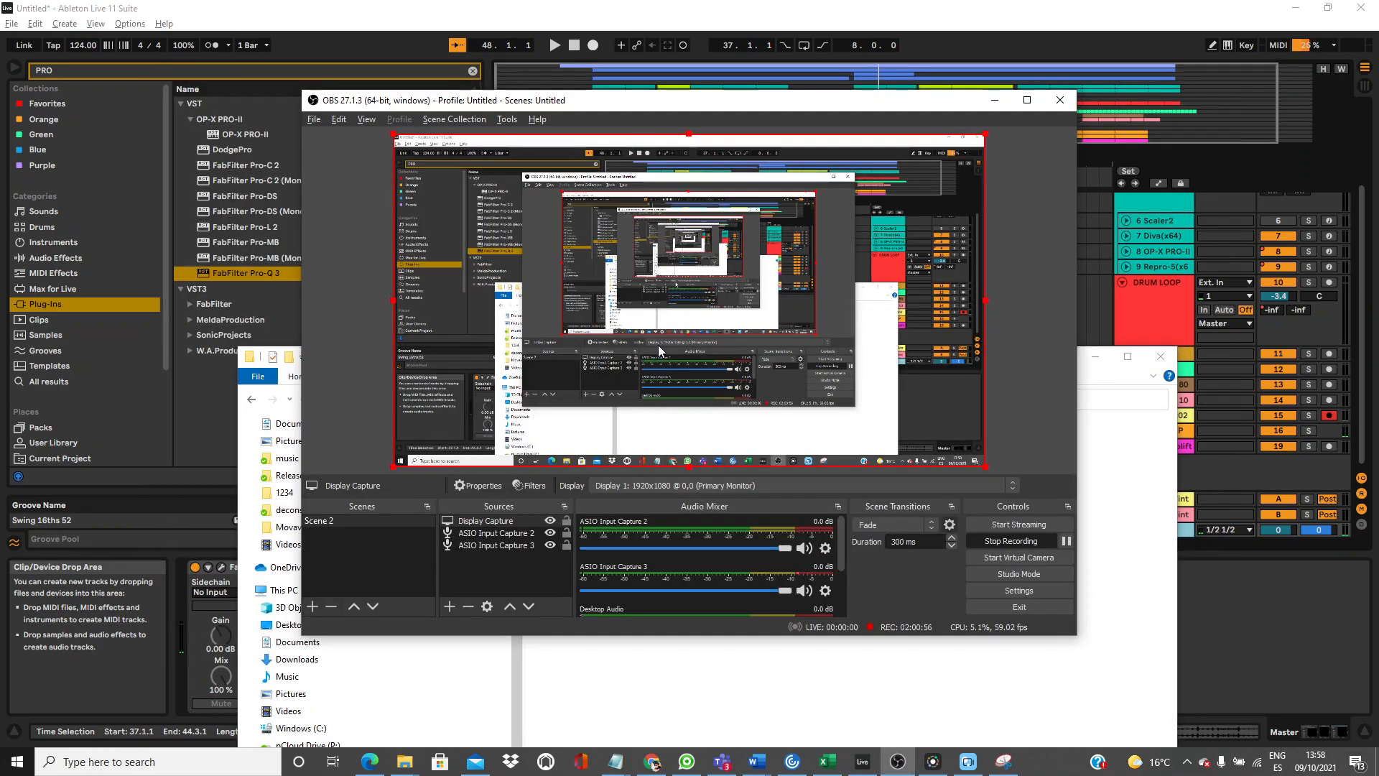